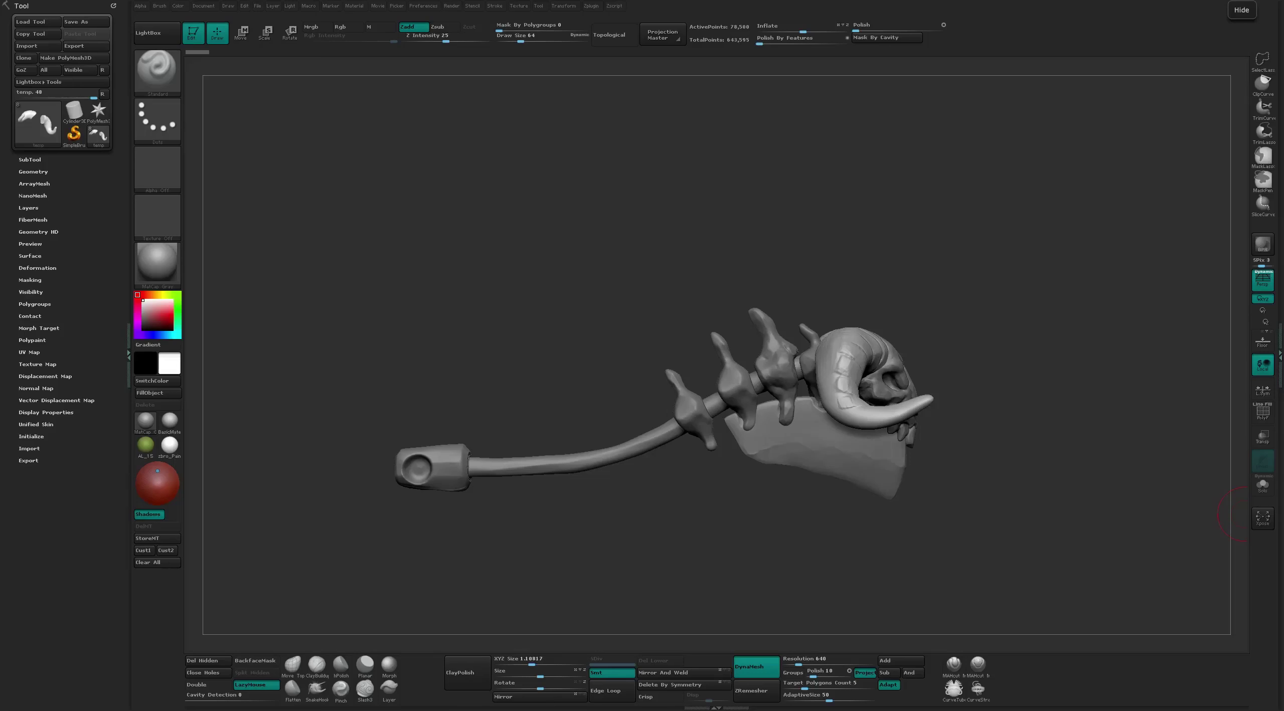
Orbit the skull to a three-quarter view and switch to the ClayTubes brush
left_click_drag(961, 204, 951, 208)
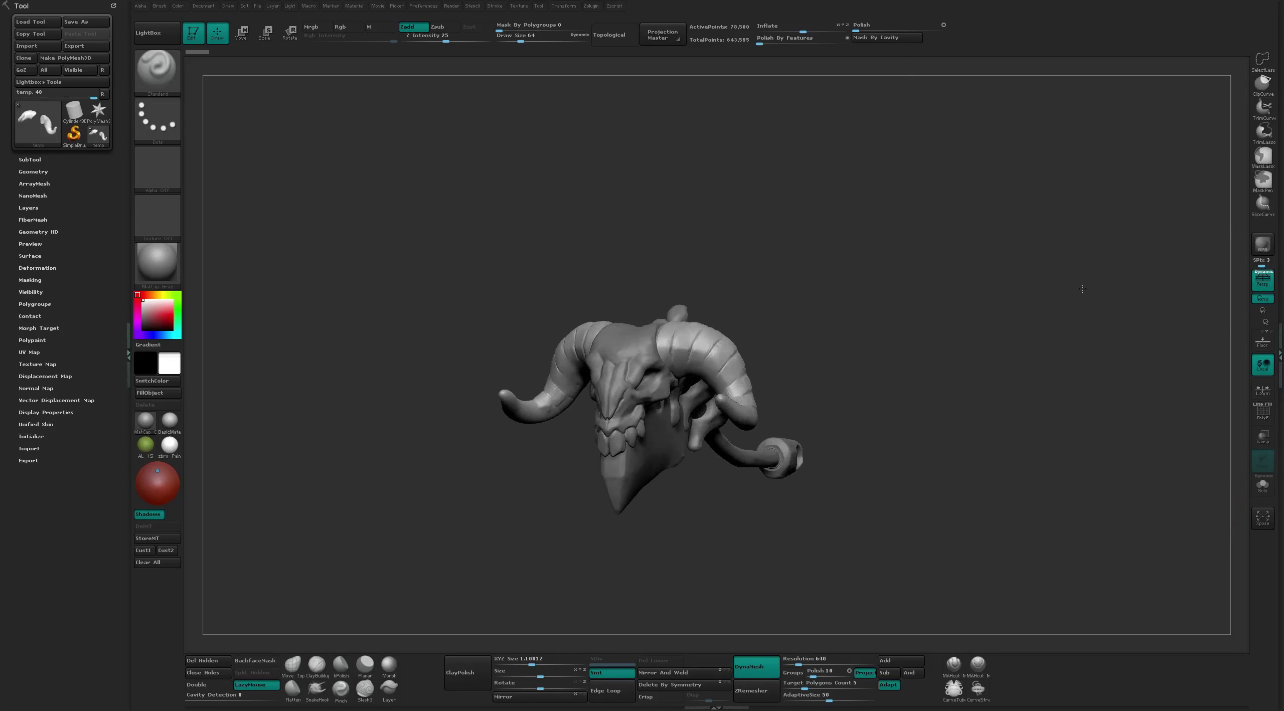
mouse_move(1067, 290)
left_mouse_down()
mouse_move(815, 207)
mouse_move(696, 358)
left_mouse_up()
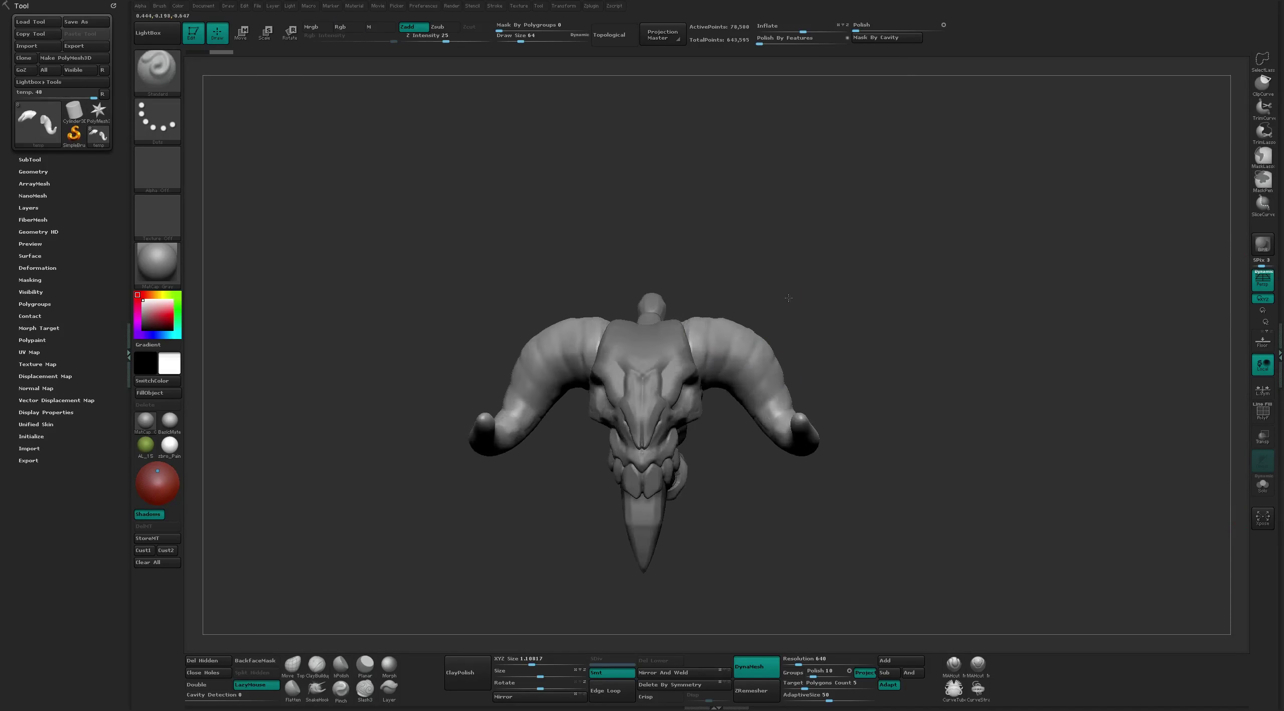
key("b")
key("c")
key("t")
Switch through Flatten to MAHcut Mech A and orbit in close on one horn
mouse_move(688, 294)
left_mouse_down()
mouse_move(695, 307)
mouse_move(660, 287)
mouse_move(713, 307)
mouse_move(823, 203)
mouse_move(710, 326)
mouse_move(742, 192)
left_mouse_up()
key("b")
key("f")
key("l")
key("b")
key("m")
key("a")
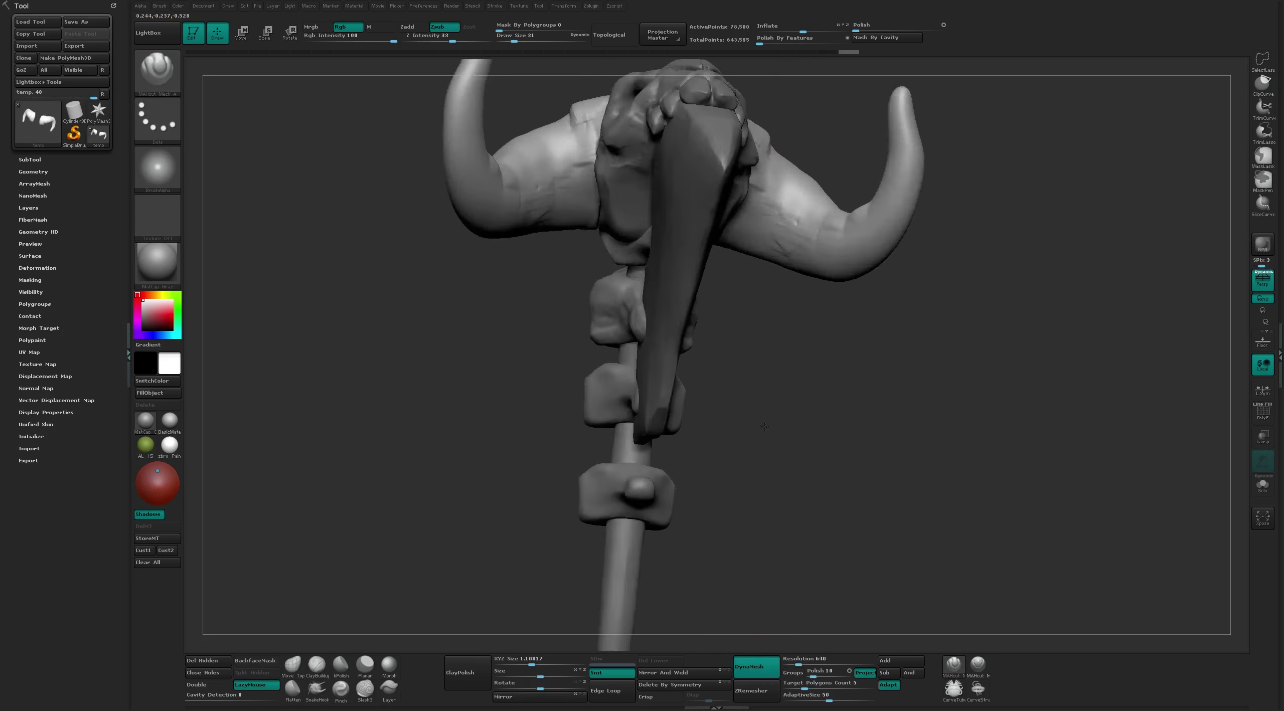
mouse_move(723, 297)
left_mouse_down()
mouse_move(273, 241)
mouse_move(351, 301)
left_mouse_up()
Show the SubTool list and turn one horn upright for a close view
left_click(30, 159)
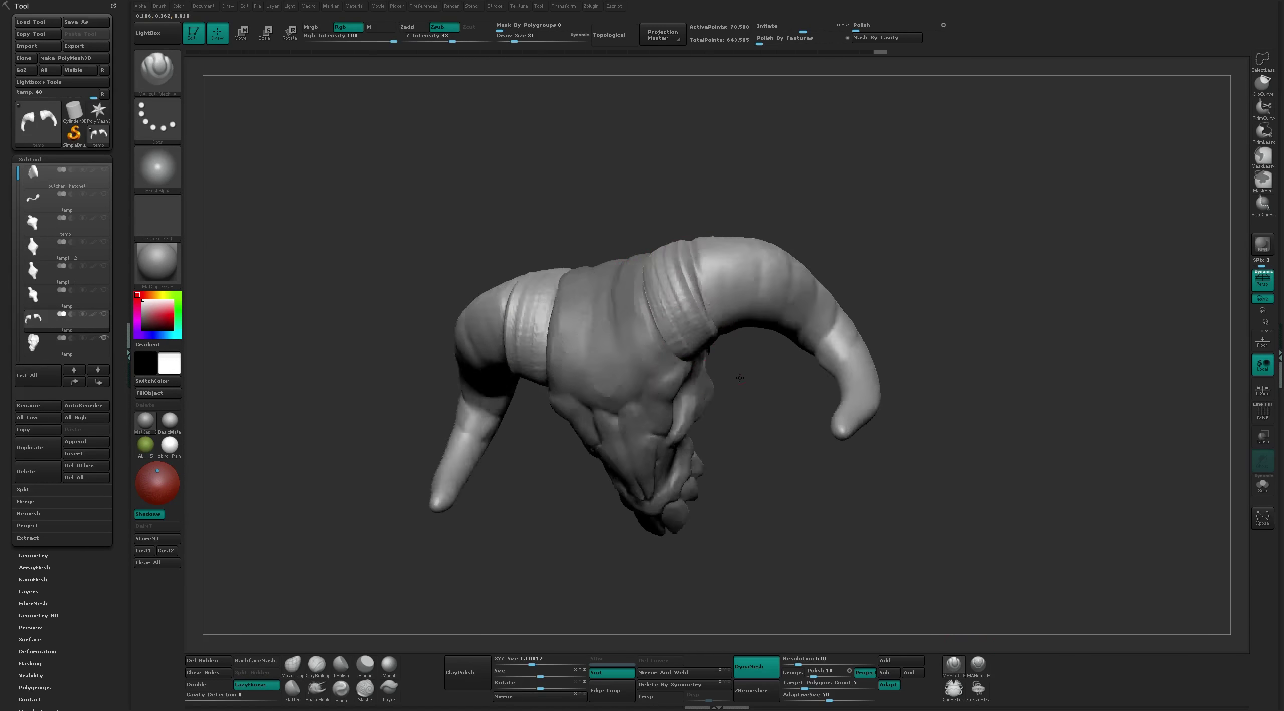
left_click_drag(695, 370, 660, 280)
mouse_move(683, 322)
left_mouse_down()
mouse_move(643, 180)
mouse_move(824, 279)
mouse_move(689, 320)
left_mouse_up()
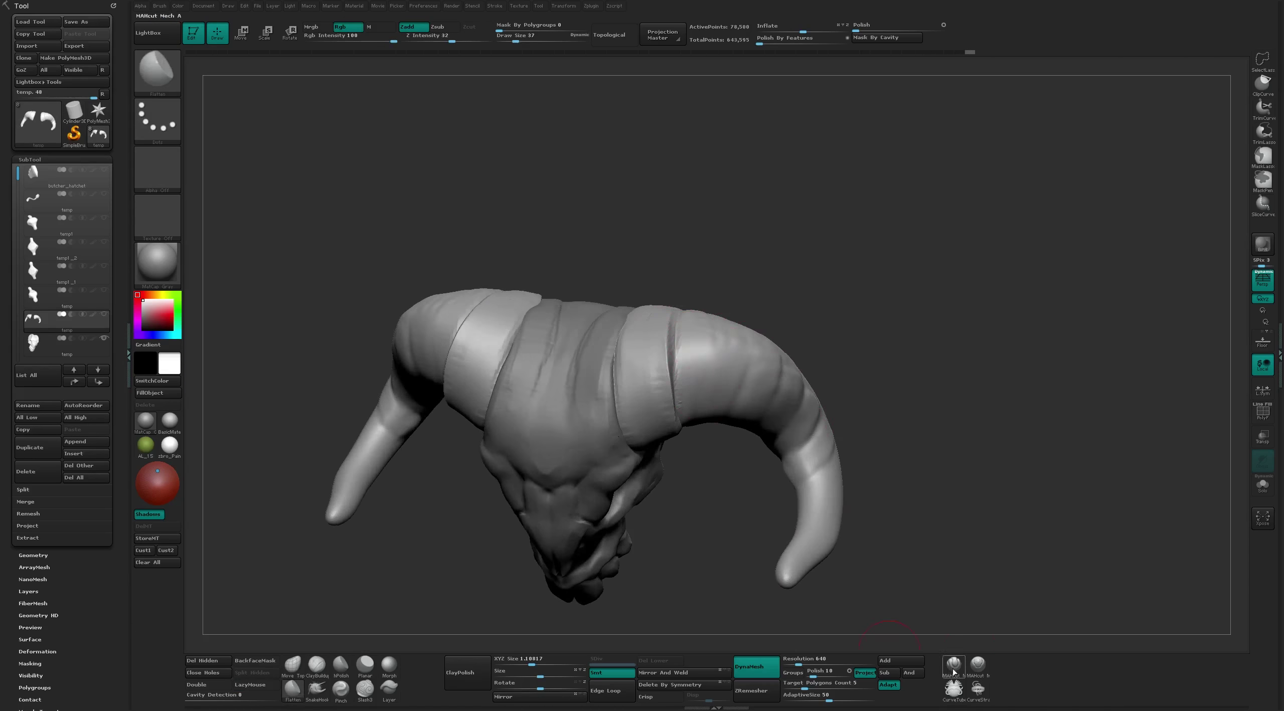
left_click_drag(717, 367, 741, 337)
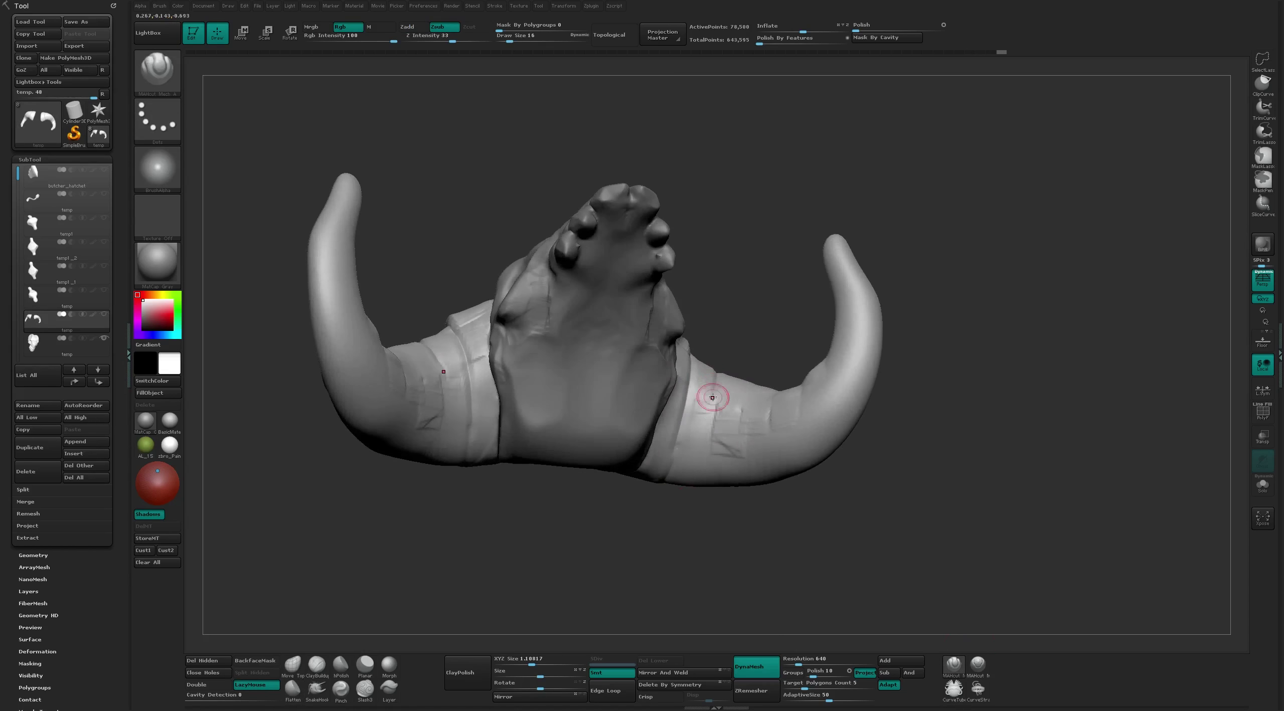
mouse_move(775, 295)
left_mouse_down()
mouse_move(671, 367)
mouse_move(711, 332)
mouse_move(766, 242)
left_mouse_up()
Alternate ClayTubes and Flatten to build up and level the horn band surfaces
key("b")
key("c")
key("t")
key("b")
key("f")
key("l")
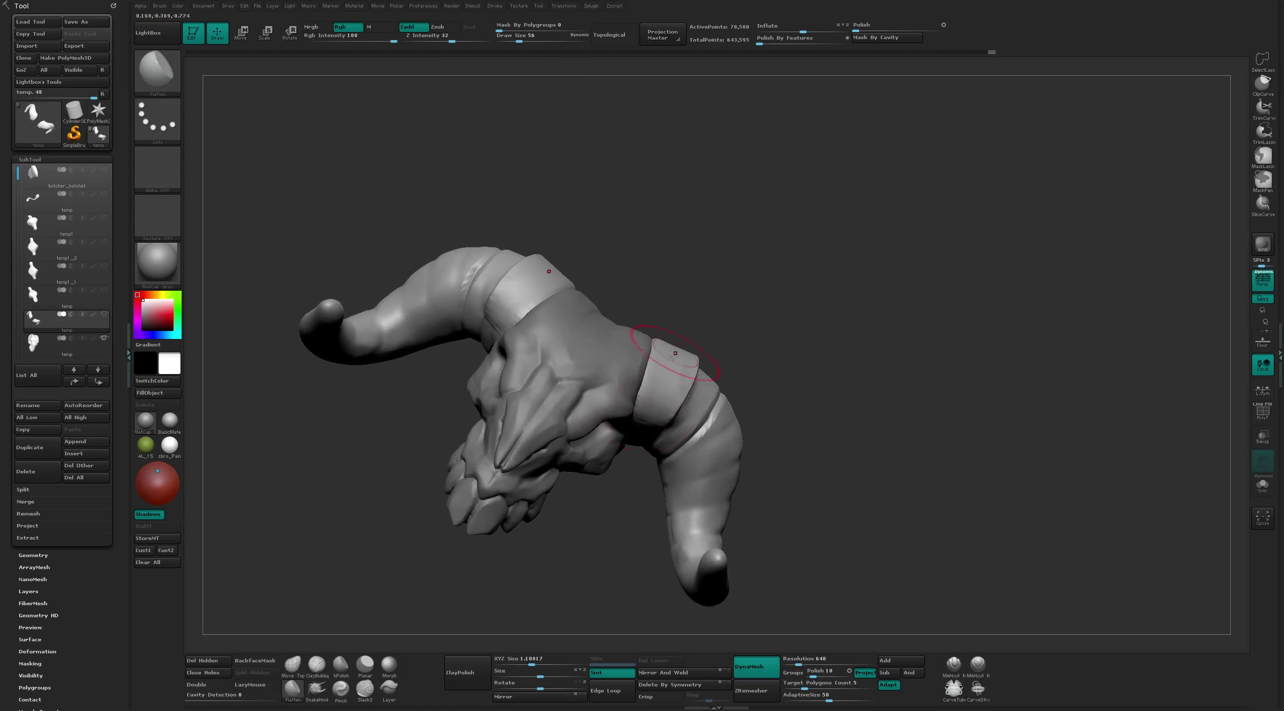
key("b")
key("c")
key("t")
left_click_drag(716, 375, 709, 394)
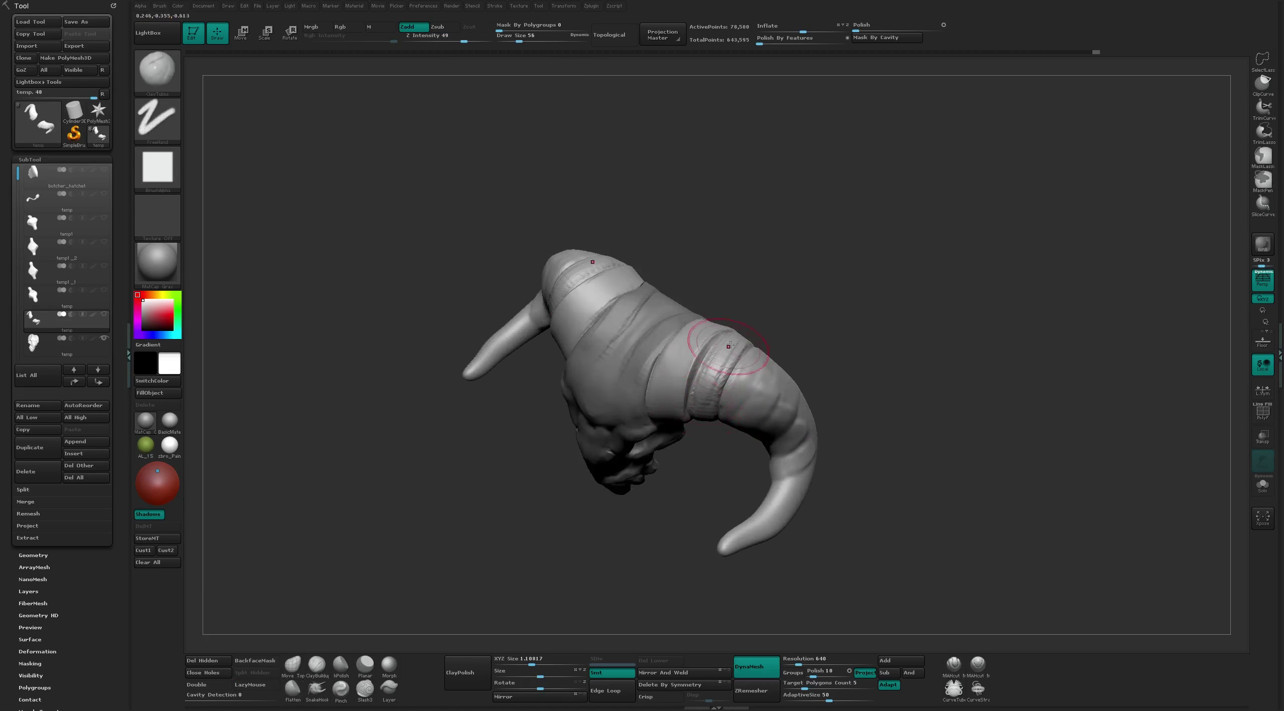
key("b")
key("f")
key("l")
mouse_move(723, 381)
right_mouse_down()
mouse_move(751, 373)
mouse_move(718, 397)
mouse_move(857, 152)
mouse_move(929, 246)
mouse_move(839, 263)
right_mouse_up()
Carve a mirrored groove into the horn bands with a smaller MAHcut Mech A brush
key("b")
key("m")
key("a")
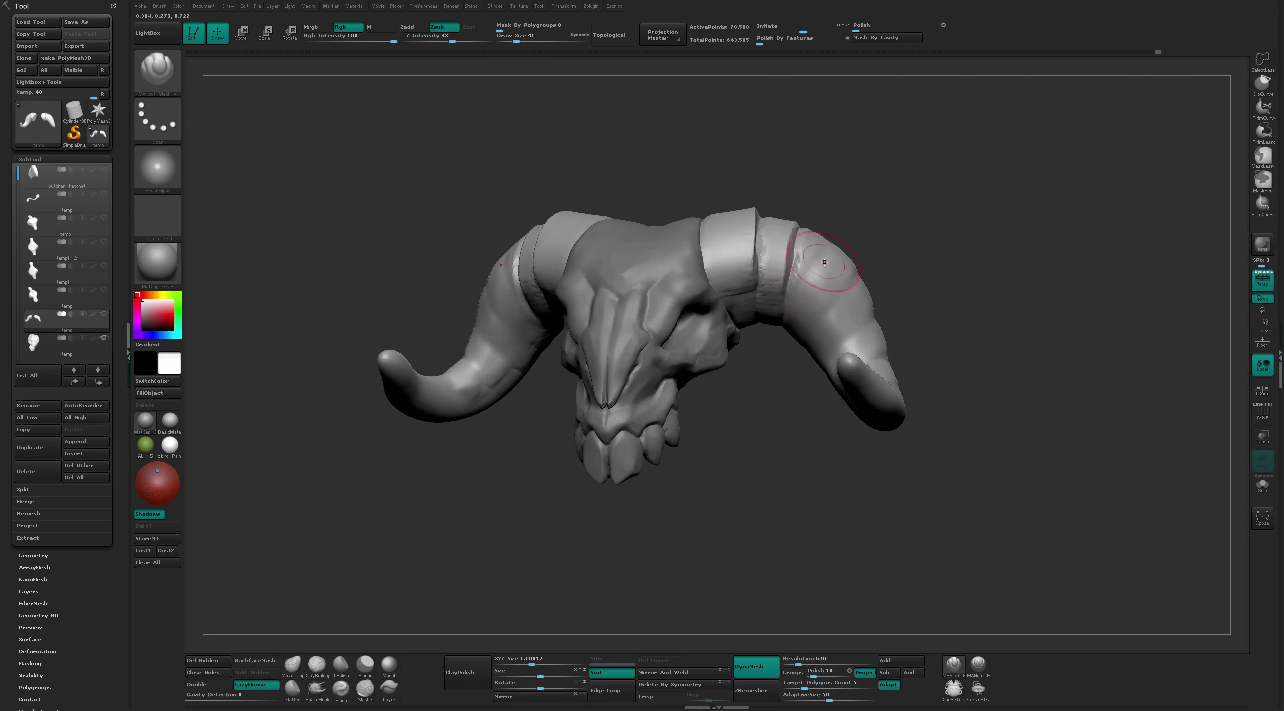
left_click_drag(802, 298, 828, 251)
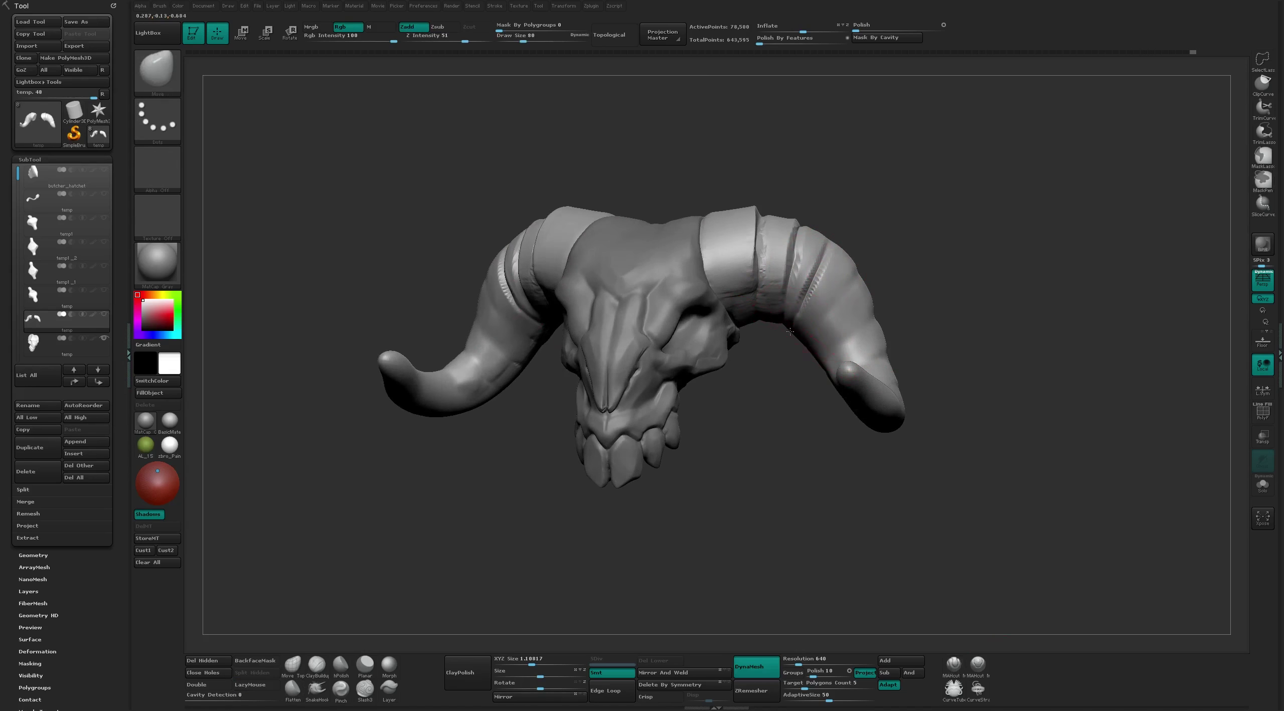
key("bracketleft")
right_click_drag(790, 331, 794, 302)
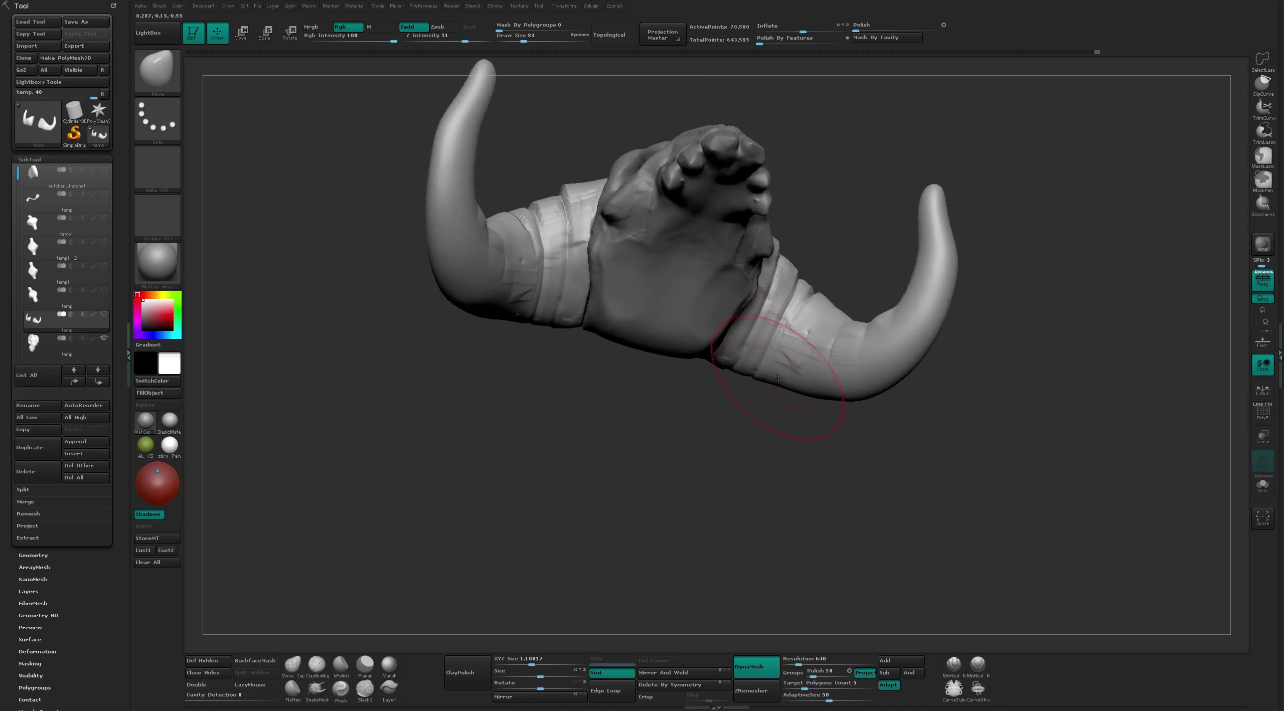
mouse_move(777, 378)
right_mouse_down()
mouse_move(853, 261)
mouse_move(913, 217)
mouse_move(778, 269)
mouse_move(789, 276)
mouse_move(825, 152)
right_mouse_up()
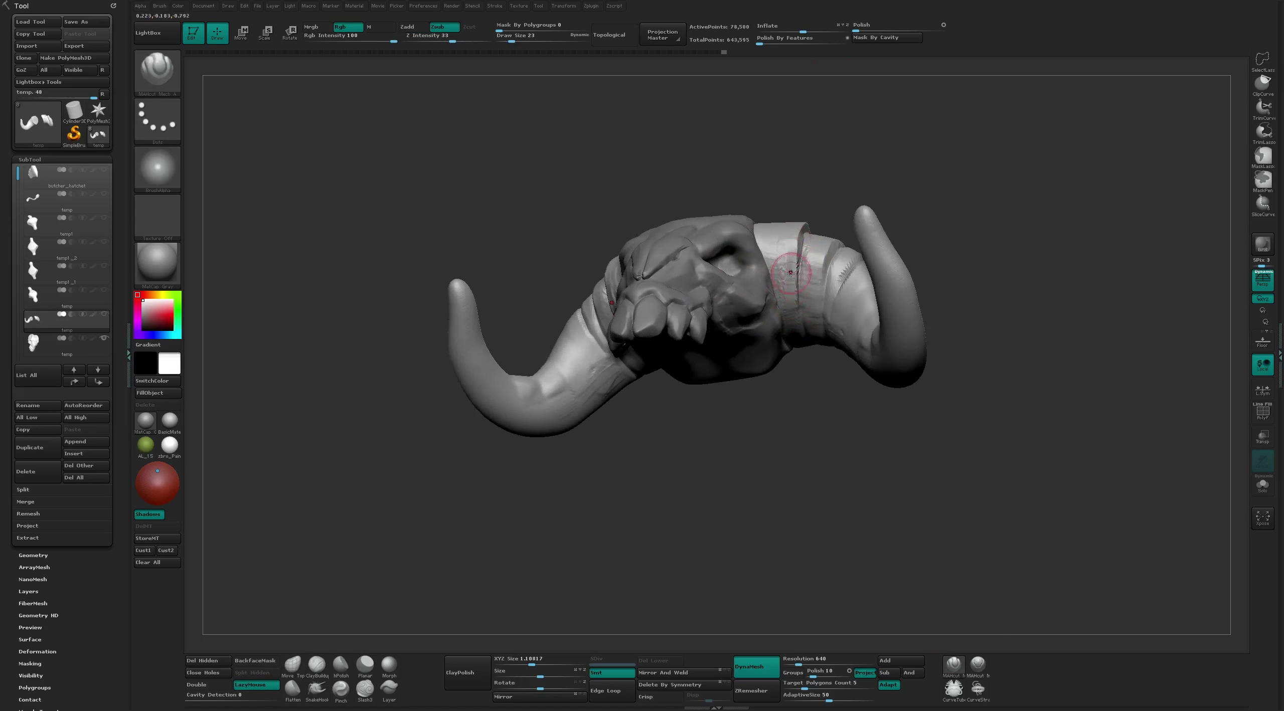
Flatten the bands, then push and pull the horn form with the Move brush
key("b")
key("f")
key("l")
right_click_drag(791, 272, 779, 274)
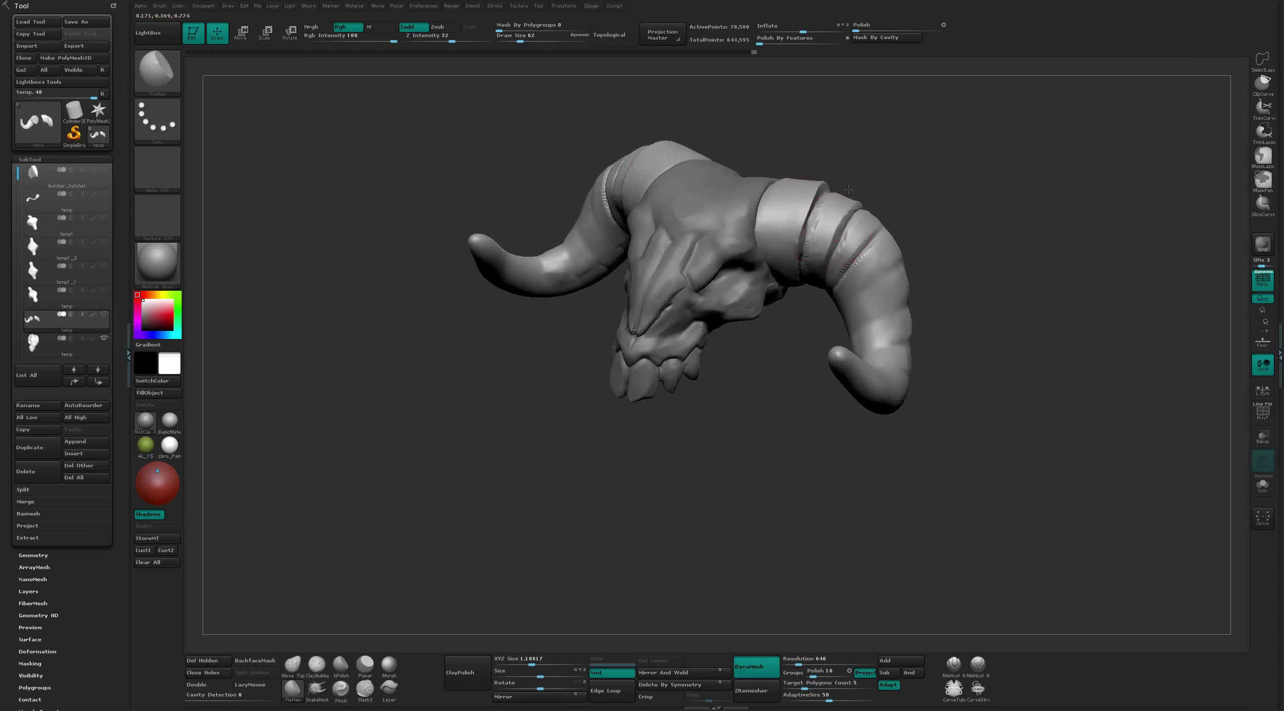
right_click_drag(799, 181, 808, 247)
key("b")
key("m")
key("v")
mouse_move(832, 198)
right_mouse_down()
mouse_move(829, 271)
mouse_move(871, 248)
right_mouse_up()
Add clay with ClayTubes, then return to MAHcut Mech A from a new view
key("b")
key("c")
key("t")
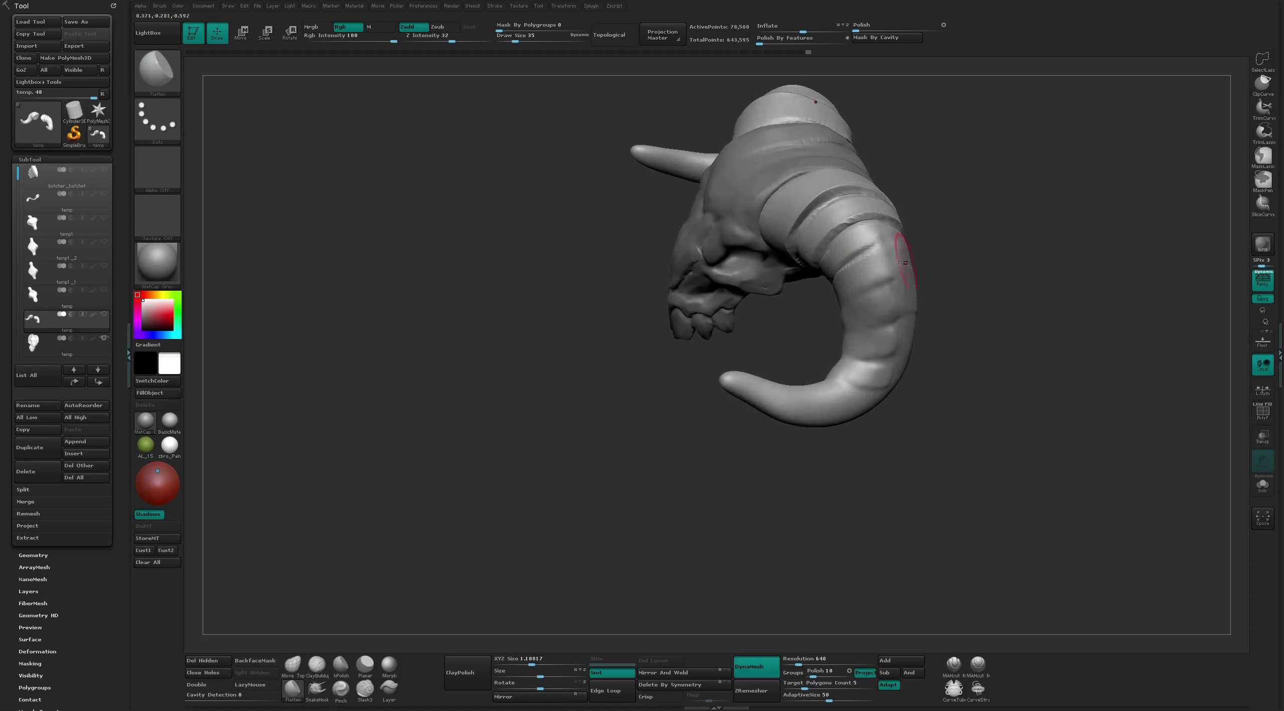
key("b")
key("m")
key("a")
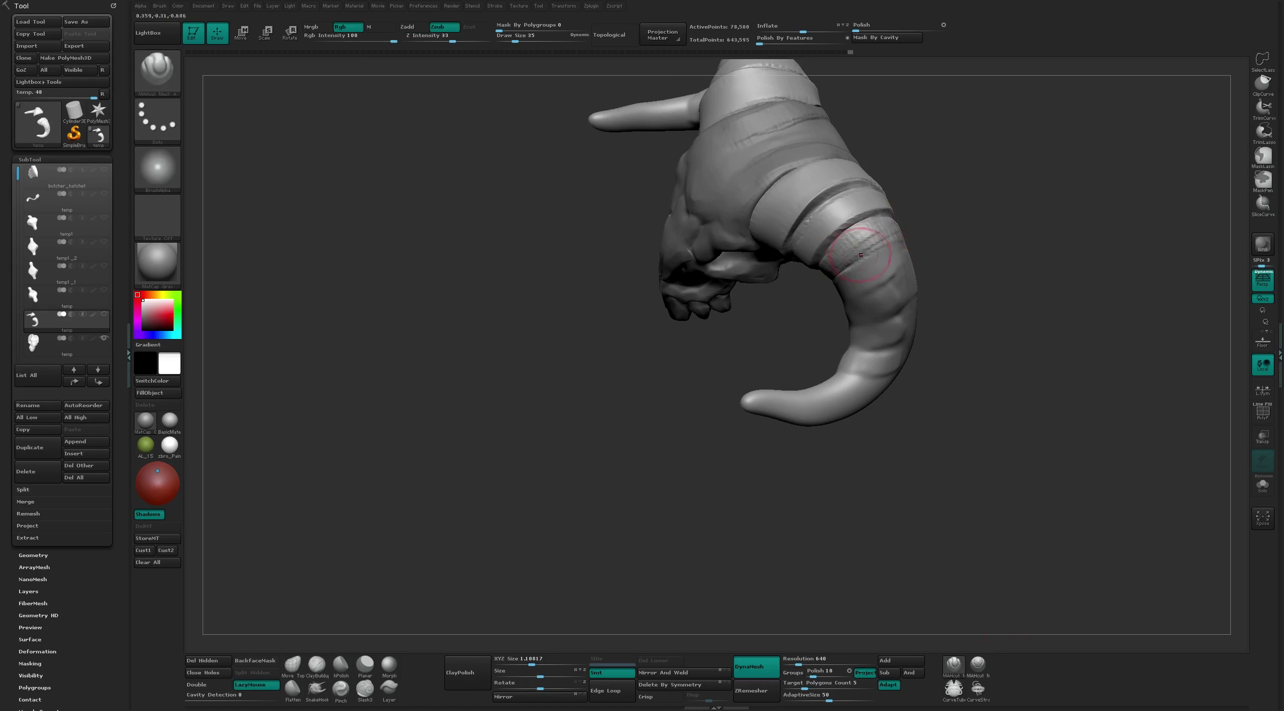
mouse_move(817, 291)
right_mouse_down()
mouse_move(893, 234)
mouse_move(888, 253)
mouse_move(963, 172)
mouse_move(993, 191)
mouse_move(785, 191)
mouse_move(996, 172)
mouse_move(928, 211)
mouse_move(922, 199)
mouse_move(937, 195)
mouse_move(958, 141)
right_mouse_up()
Alternate Flatten and Move on the horn bands and zoom in closer
key("b")
key("f")
key("l")
key("b")
key("m")
key("v")
key("b")
key("f")
key("l")
mouse_move(918, 215)
right_mouse_down()
mouse_move(1018, 178)
mouse_move(975, 287)
mouse_move(954, 272)
mouse_move(987, 161)
mouse_move(920, 179)
mouse_move(1060, 135)
mouse_move(918, 251)
mouse_move(983, 250)
mouse_move(940, 228)
right_mouse_up()
Reshape the horn base with a resized Move brush, then flatten it from the side
key("b")
key("m")
key("v")
key("s")
key("b")
key("f")
key("l")
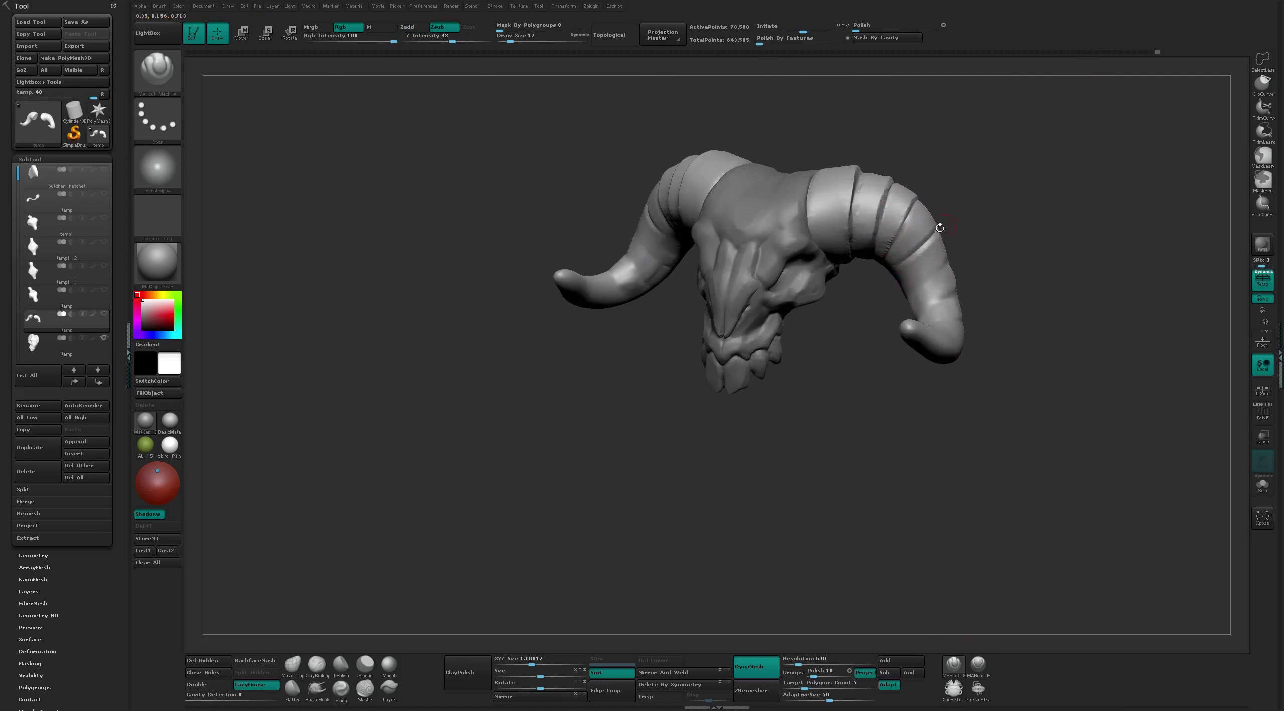
mouse_move(891, 269)
right_mouse_down()
mouse_move(961, 238)
mouse_move(881, 258)
right_mouse_up()
Build up clay with ClayTubes, then push the band shapes with Move
key("b")
key("c")
key("t")
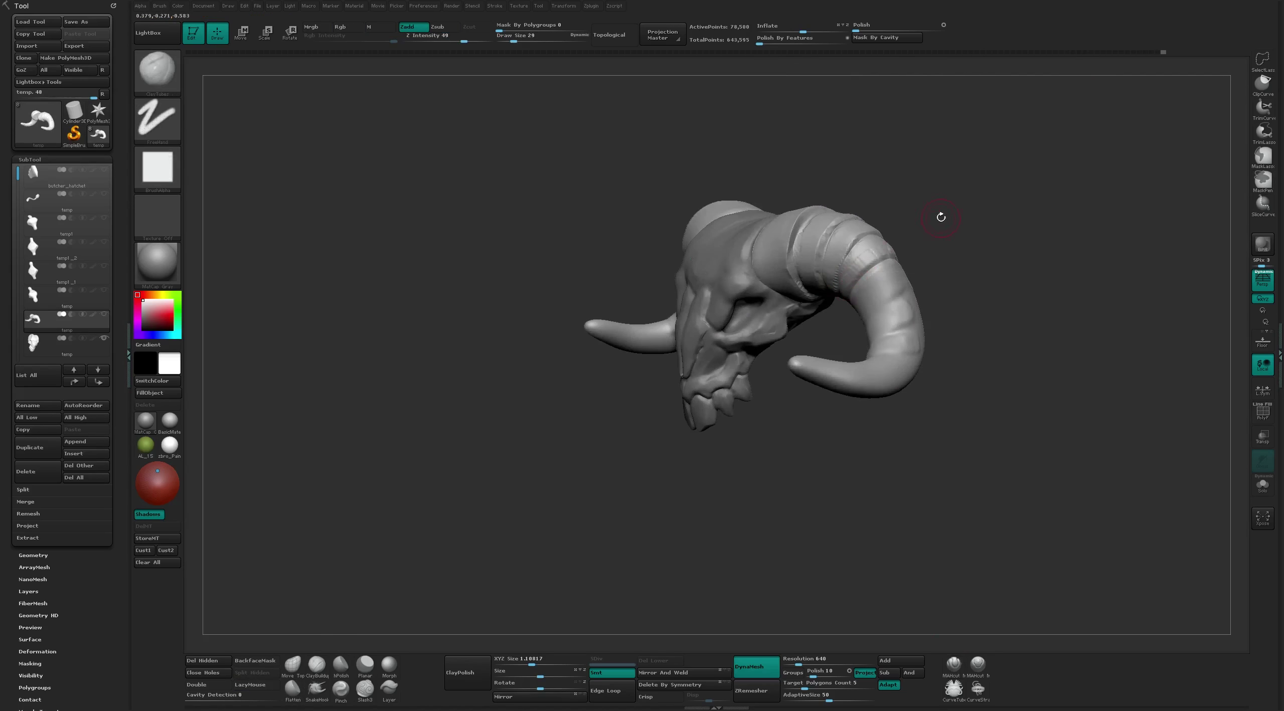
mouse_move(941, 215)
right_mouse_down()
mouse_move(855, 275)
mouse_move(903, 235)
mouse_move(952, 156)
mouse_move(923, 143)
mouse_move(949, 236)
mouse_move(997, 211)
mouse_move(957, 237)
right_mouse_up()
key("b")
key("m")
key("v")
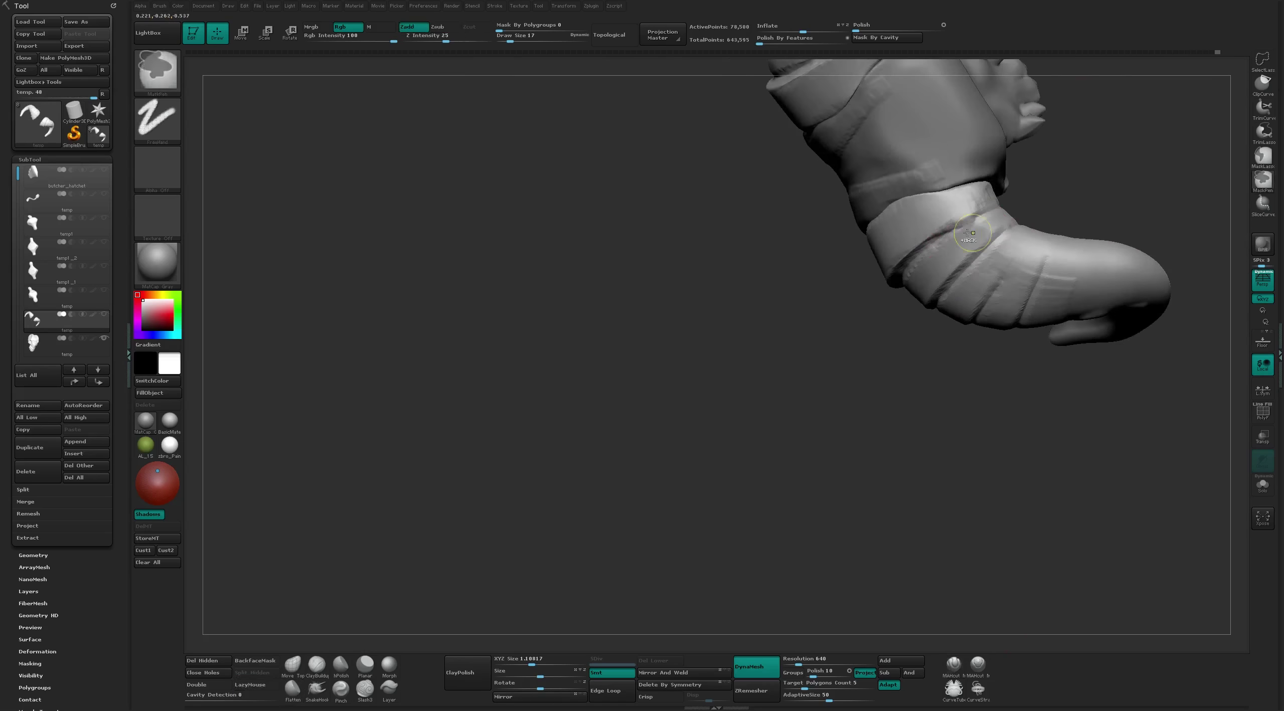
Cut with DamStandard, flatten the bands, and frame the whole horned skull
key("b")
key("d")
key("s")
key("b")
key("f")
key("l")
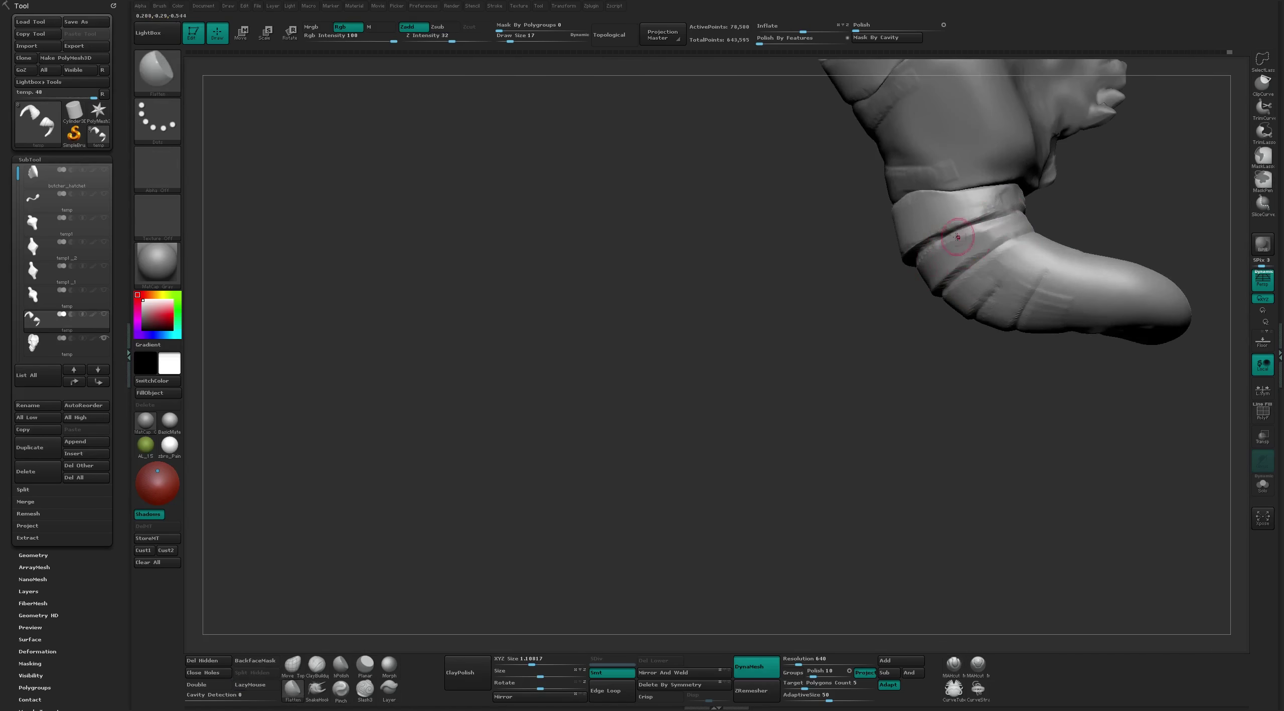
mouse_move(1094, 188)
right_mouse_down()
mouse_move(1127, 120)
mouse_move(1035, 218)
mouse_move(1051, 243)
mouse_move(1042, 240)
right_mouse_up()
key("f")
Alternate ClayTubes and Flatten to clean up the bands, ending in a top-down view
key("b")
key("c")
key("t")
key("b")
key("f")
key("l")
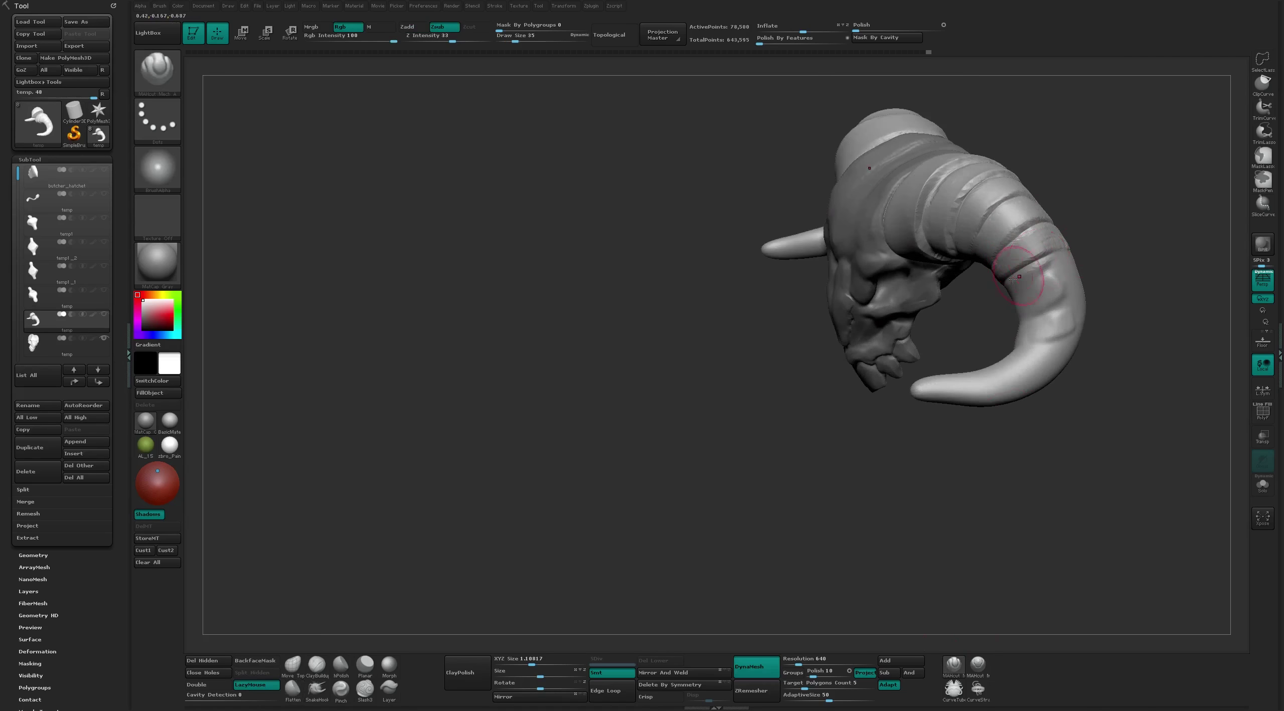
mouse_move(999, 290)
right_mouse_down()
mouse_move(1034, 251)
mouse_move(1203, 148)
mouse_move(854, 381)
mouse_move(956, 336)
right_mouse_up()
key("f")
key("b")
key("f")
key("l")
right_click_drag(990, 264, 829, 279)
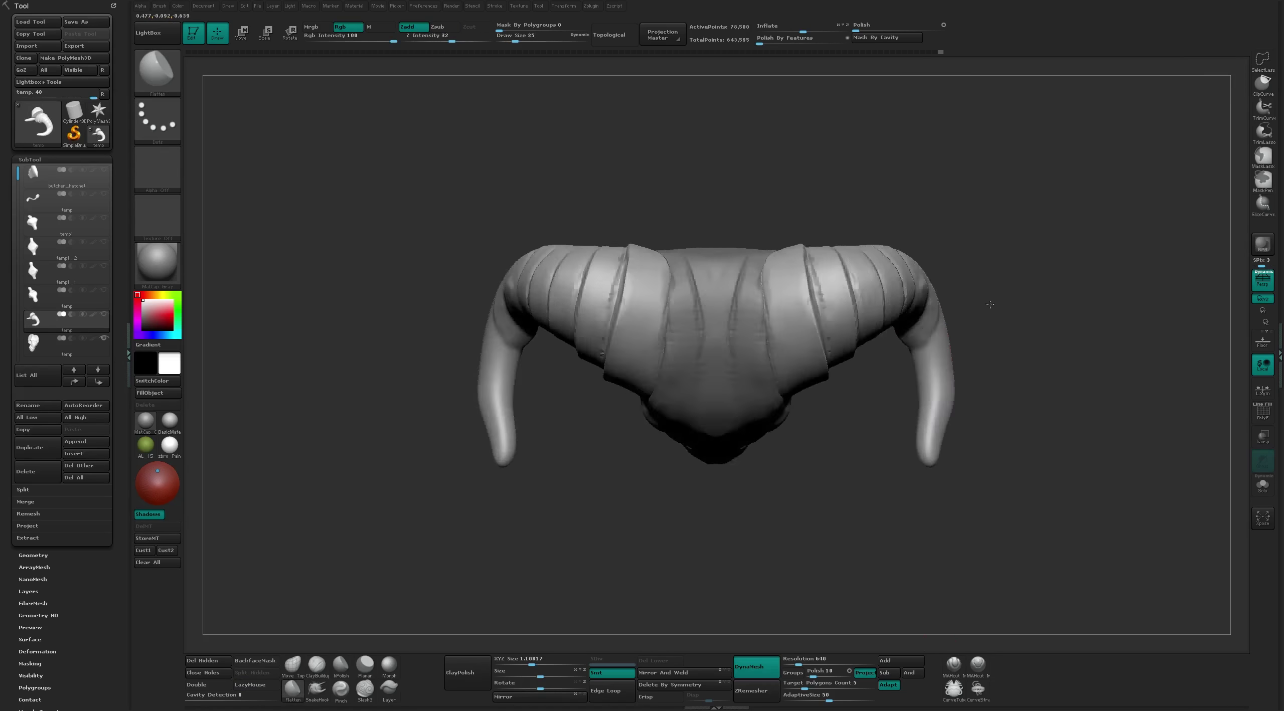
Switch to the Move brush and adjust its size
key("b")
key("m")
key("v")
key("s")
left_click(801, 320, "alt")
key("s")
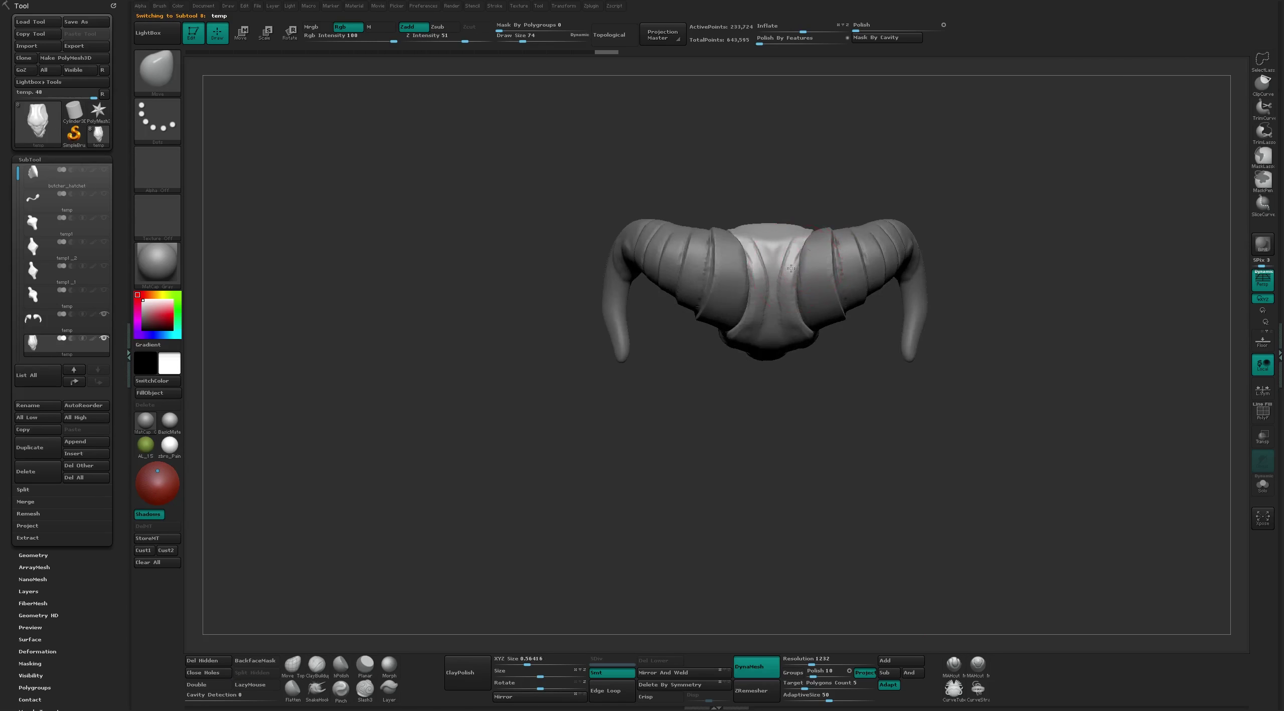
left_click(805, 297, "alt")
right_click_drag(822, 287, 871, 312)
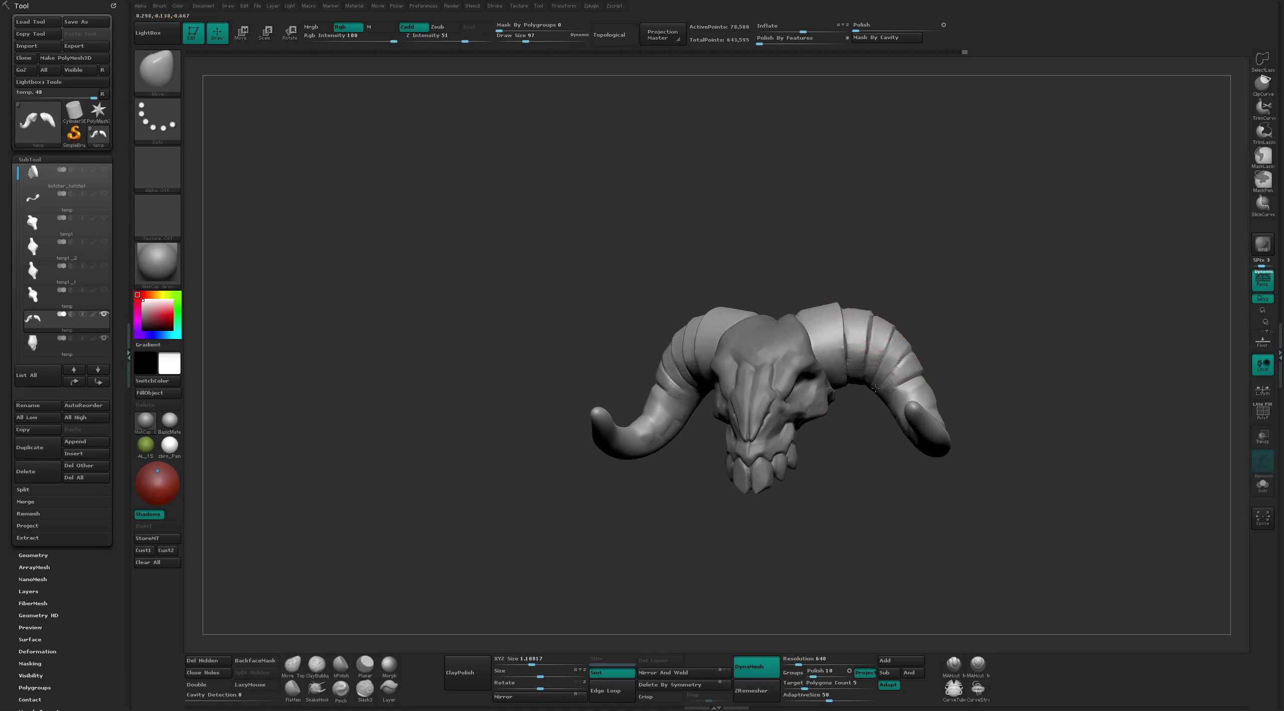
mouse_move(875, 389)
right_mouse_down()
mouse_move(1197, 128)
mouse_move(1236, 248)
right_mouse_up()
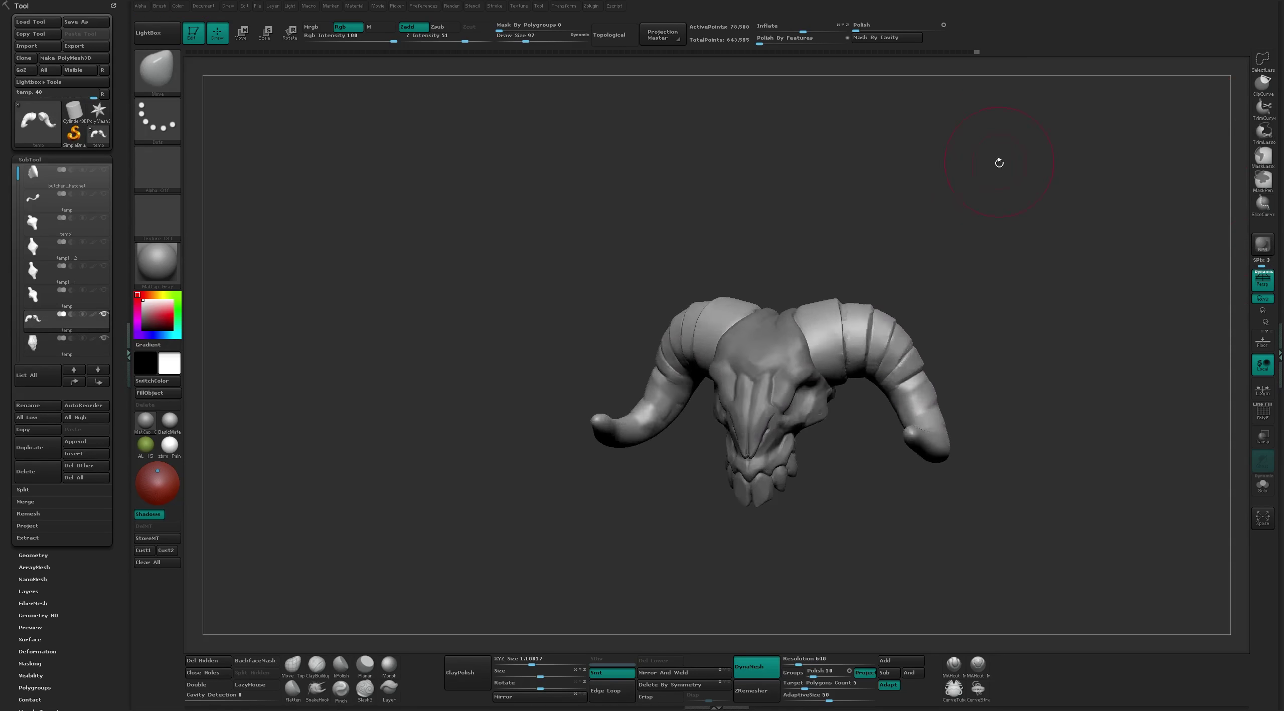
right_click_drag(998, 161, 810, 338)
left_click(774, 356, "alt")
mouse_move(727, 342)
right_mouse_down()
mouse_move(774, 356)
mouse_move(748, 346)
mouse_move(985, 232)
mouse_move(826, 304)
mouse_move(898, 246)
mouse_move(873, 216)
right_mouse_up()
left_click(818, 324, "alt")
From a lower front angle, build up clay with ClayTubes and push the horn form with Move
right_click_drag(781, 210, 708, 276)
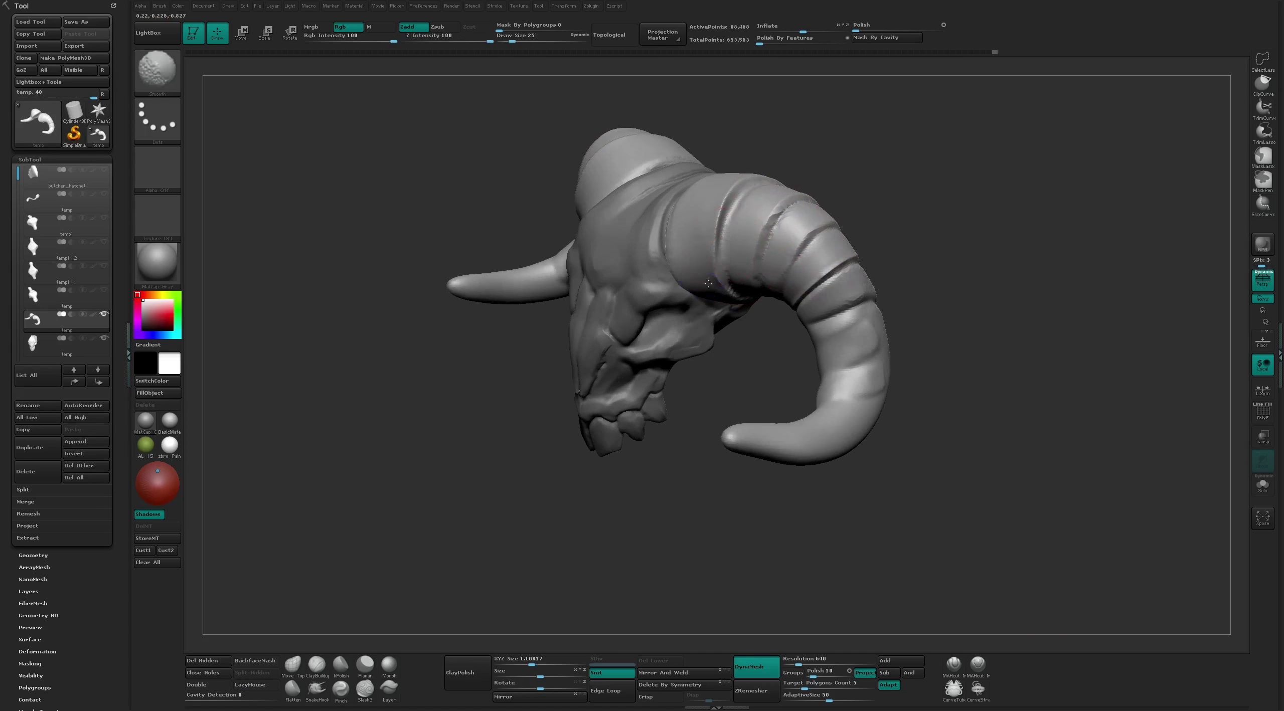
key("b")
key("c")
key("t")
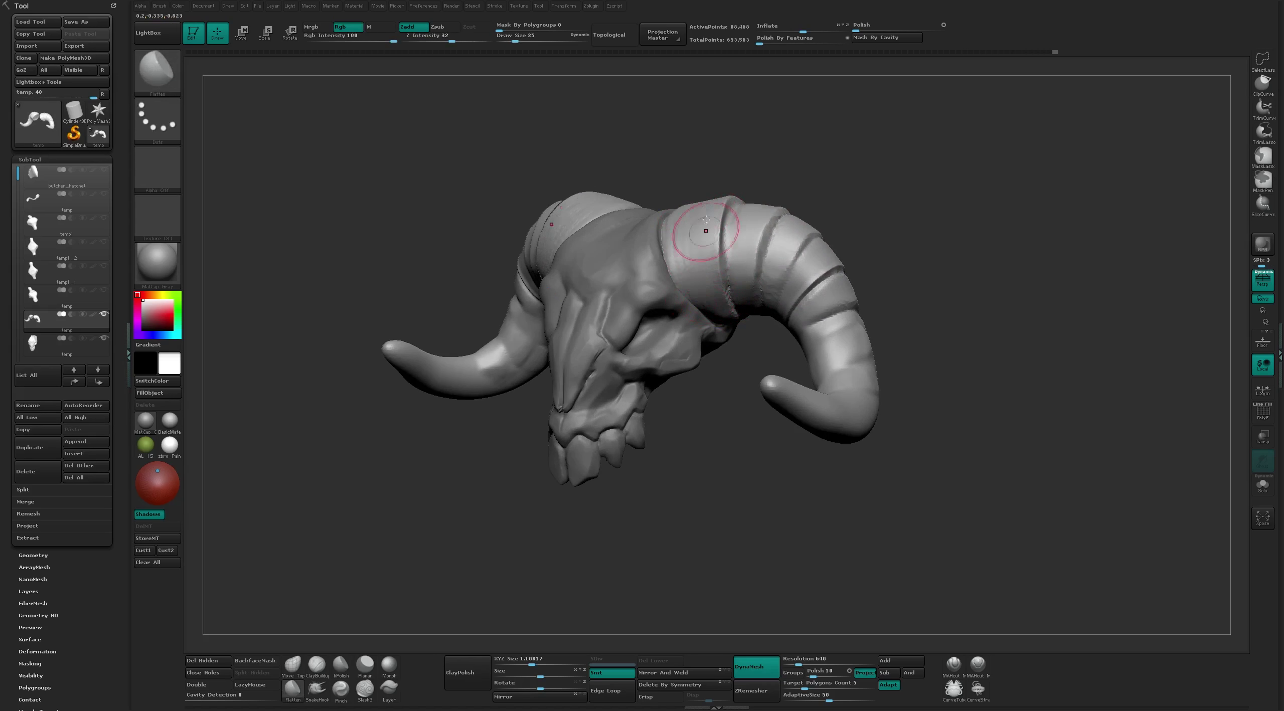
key("b")
key("m")
key("v")
mouse_move(680, 271)
right_mouse_down()
mouse_move(665, 234)
mouse_move(732, 275)
right_mouse_up()
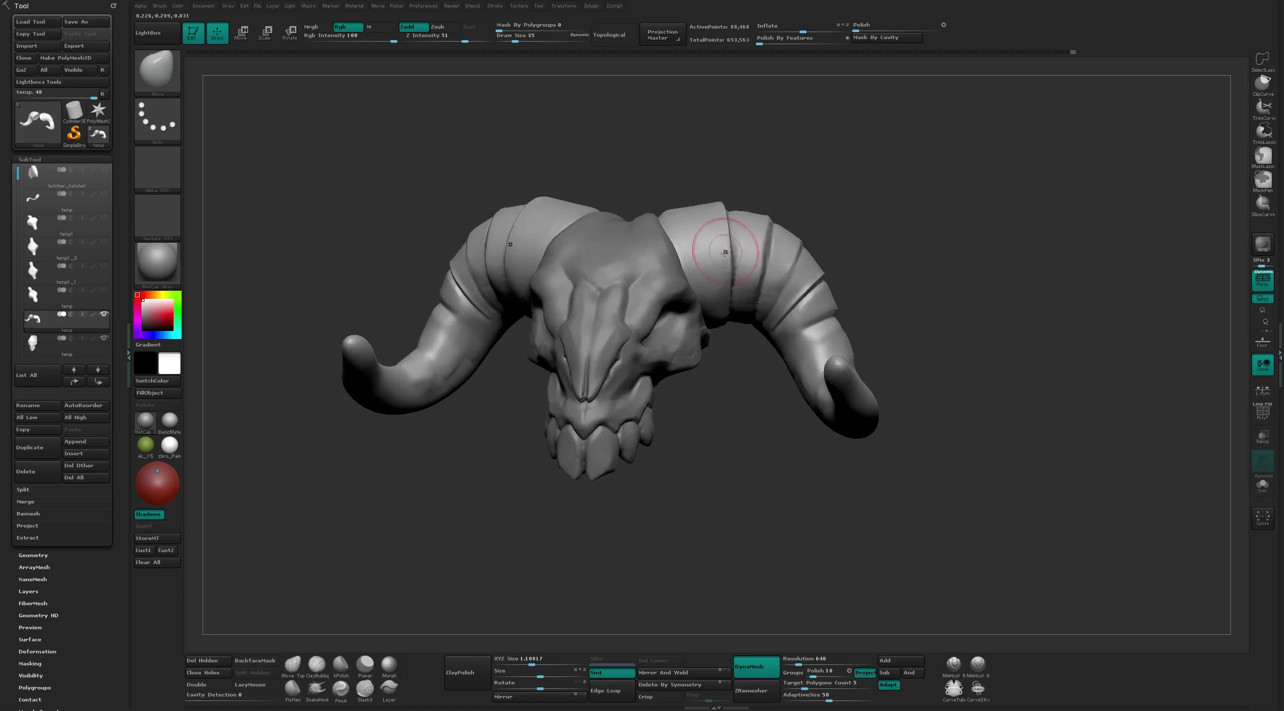
Carve hard-edged grooves along the horn with MAHcut Mech A at an adjusted brush size
key("b")
key("m")
key("a")
key("s")
mouse_move(728, 211)
right_mouse_down()
mouse_move(723, 242)
mouse_move(699, 244)
mouse_move(821, 149)
mouse_move(867, 196)
mouse_move(826, 164)
mouse_move(854, 212)
mouse_move(751, 258)
mouse_move(789, 215)
right_mouse_up()
key("f")
key("1")
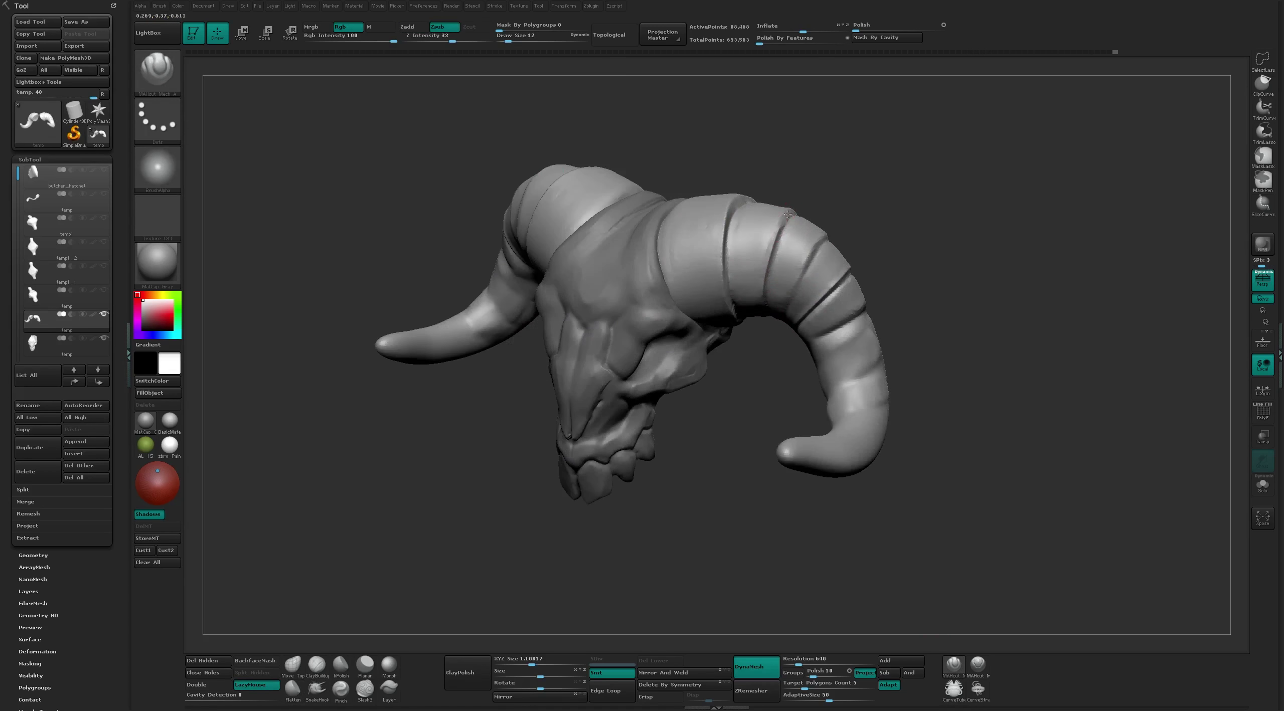
mouse_move(747, 281)
right_mouse_down()
mouse_move(750, 194)
mouse_move(733, 187)
right_mouse_up()
Push and pull the horn segments with the Move brush, resizing the brush as needed
key("b")
key("m")
key("v")
key("b")
key("m")
key("v")
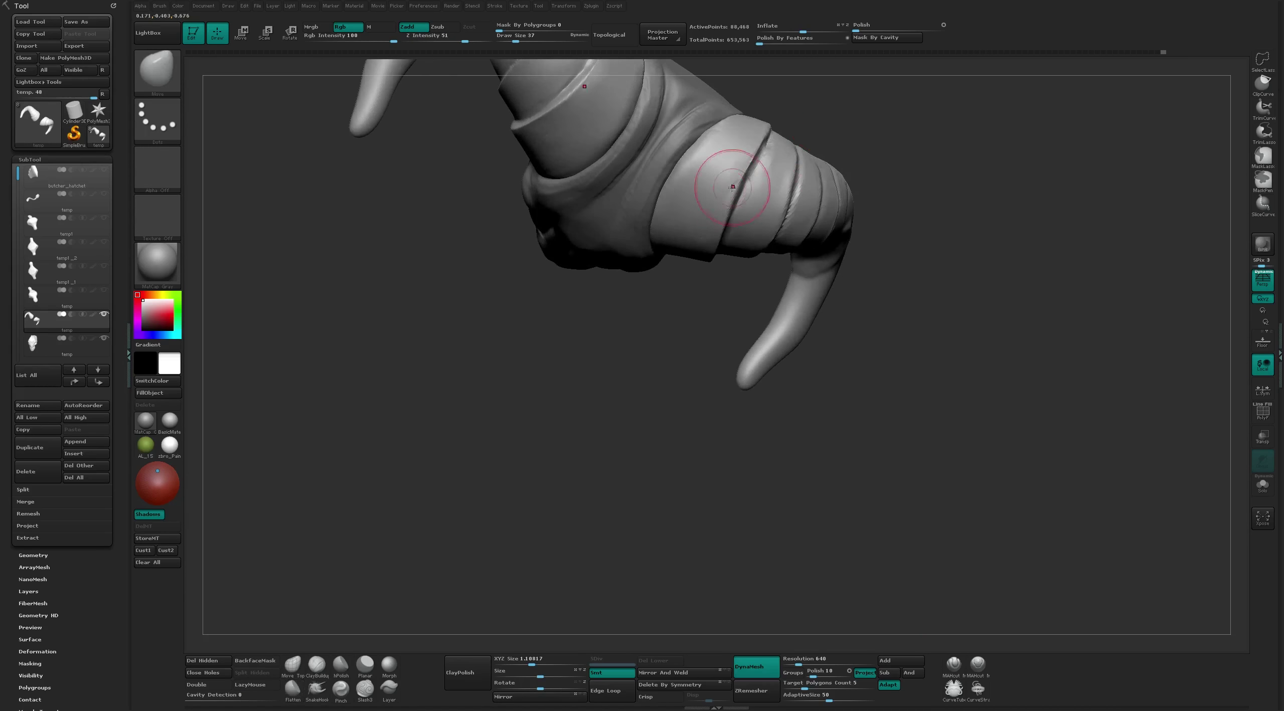
key("b")
key("m")
key("v")
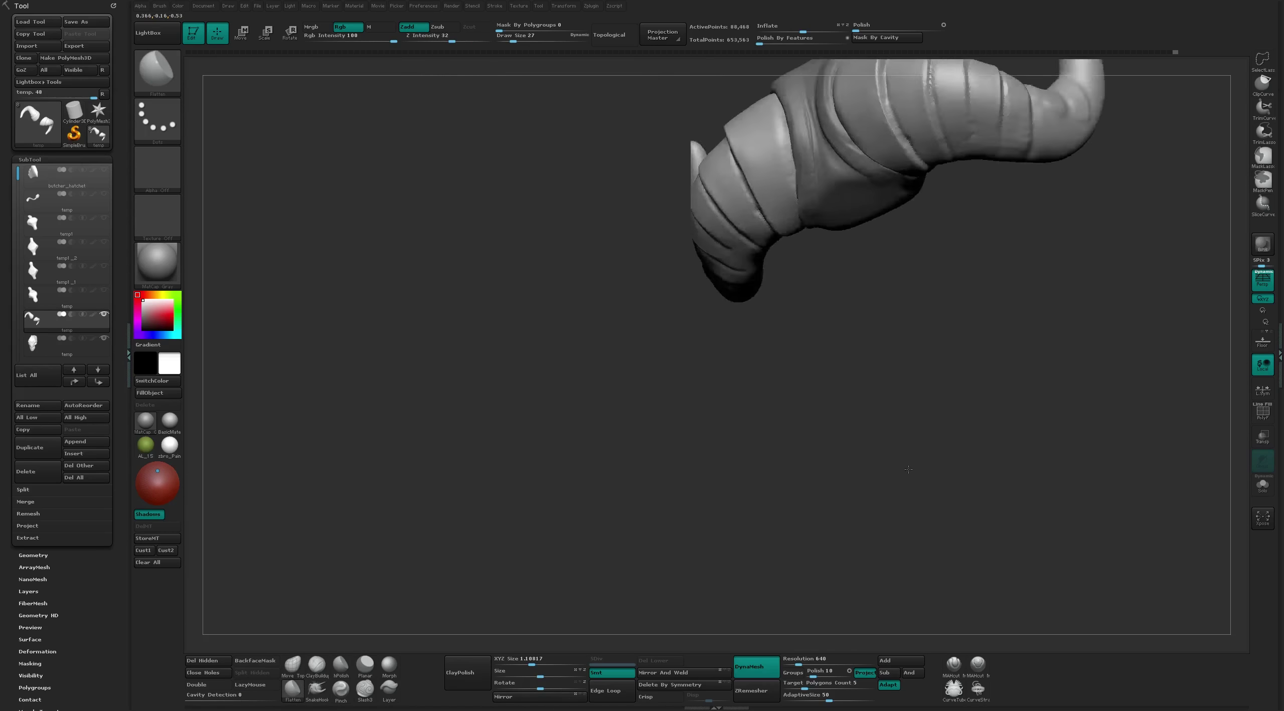
right_click_drag(984, 212, 846, 367)
key("s")
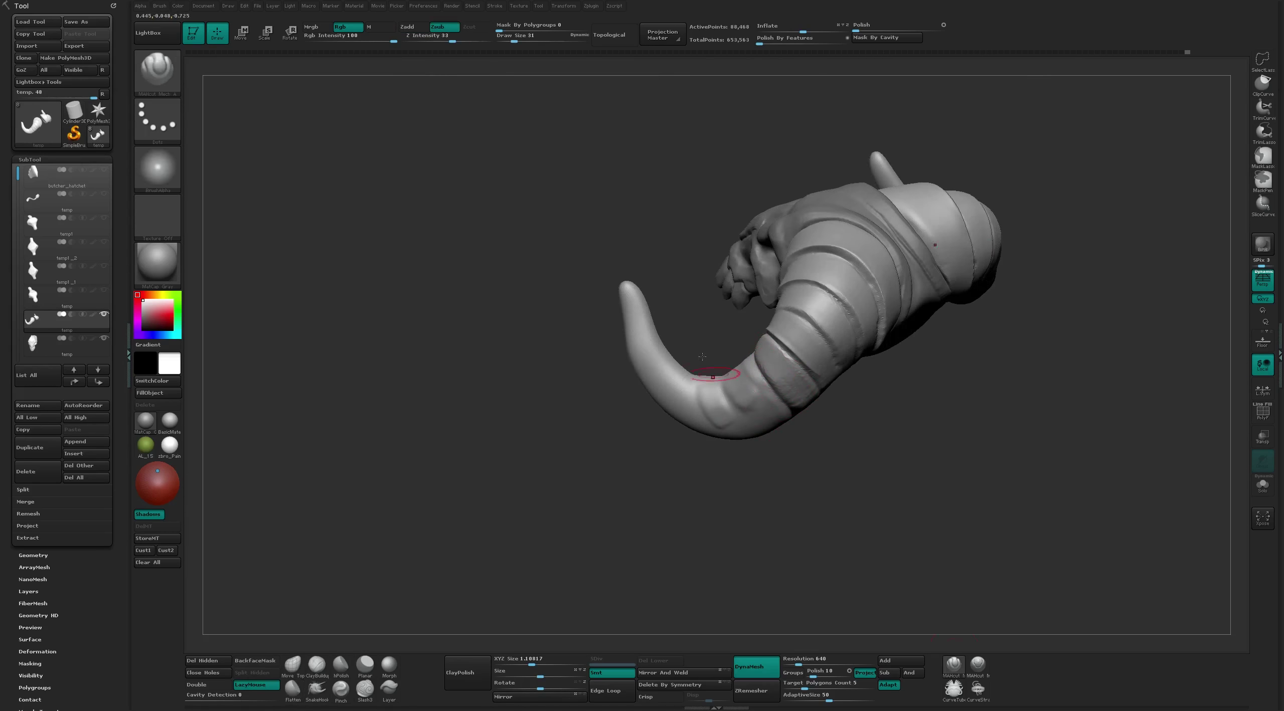
right_click_drag(681, 404, 608, 301)
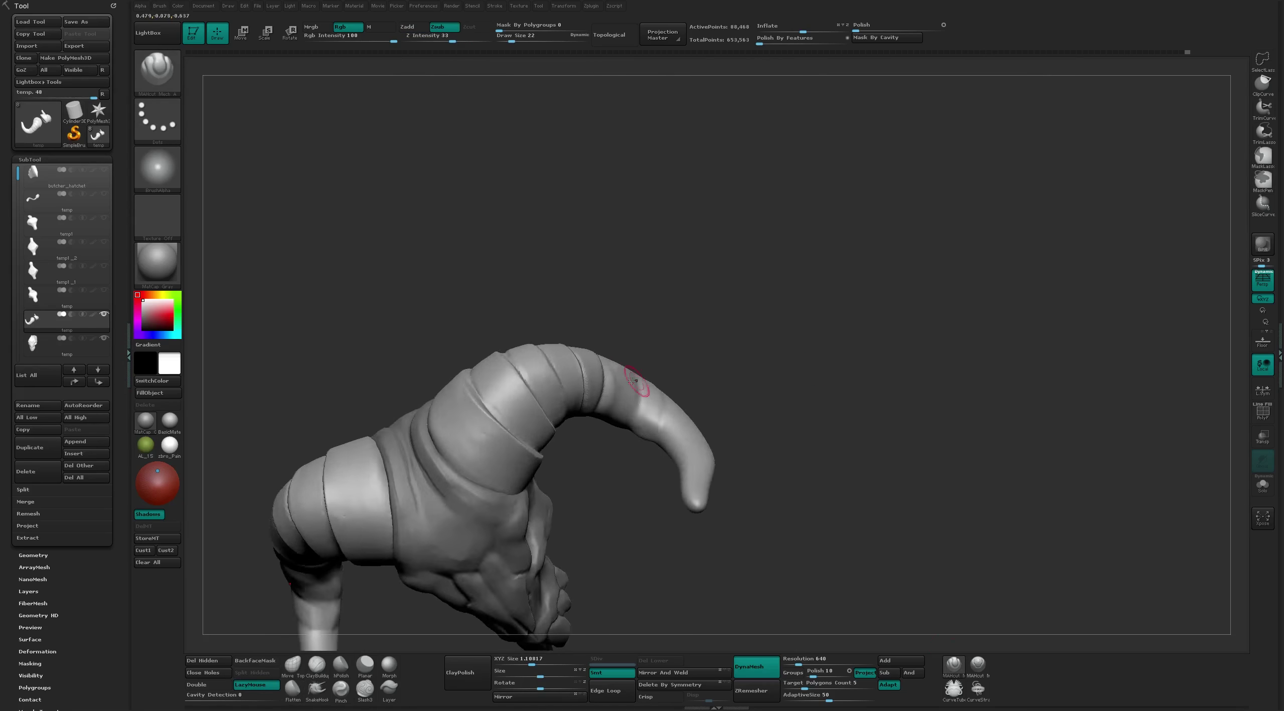
mouse_move(617, 372)
right_mouse_down()
mouse_move(716, 368)
mouse_move(611, 373)
mouse_move(635, 404)
mouse_move(634, 374)
right_mouse_up()
Build up clay on the horn and cut grooves between its bands
key("b")
key("c")
key("t")
key("b")
key("m")
key("a")
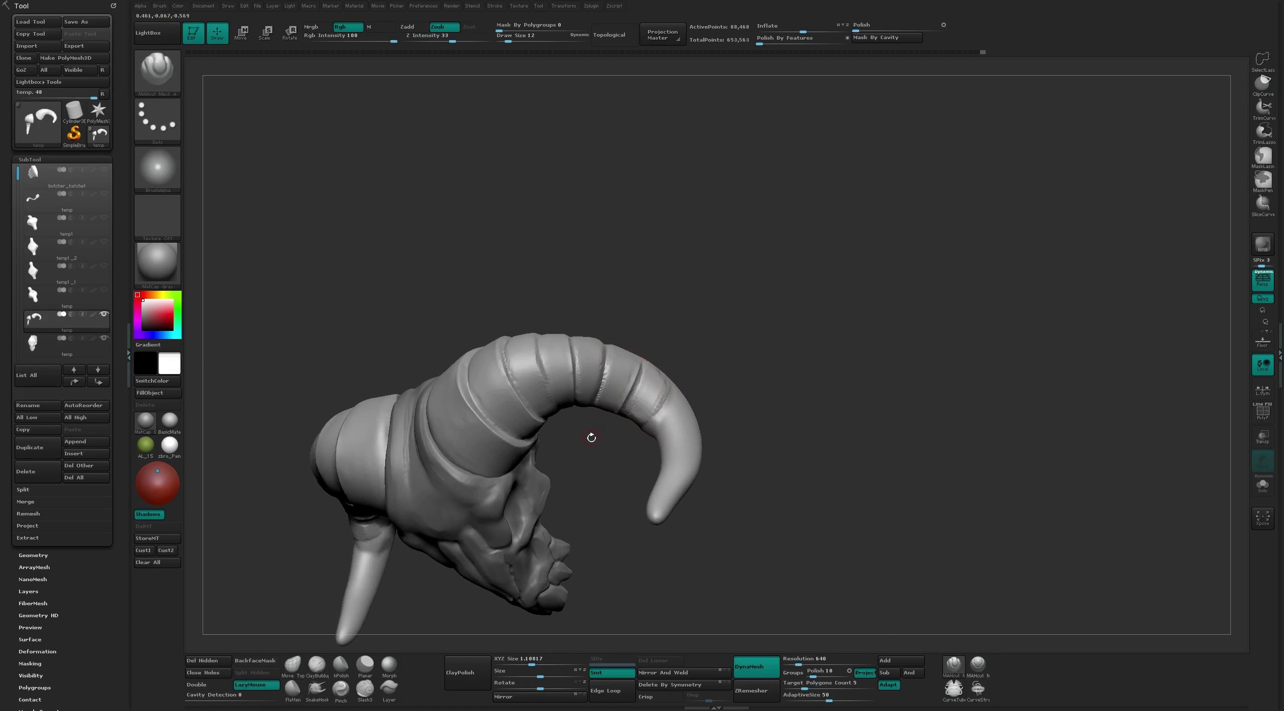
mouse_move(592, 437)
right_mouse_down()
mouse_move(639, 396)
mouse_move(844, 399)
right_mouse_up()
Add more clay and deepen the cut grooves up close on the horn
key("b")
key("c")
key("t")
key("b")
key("m")
key("a")
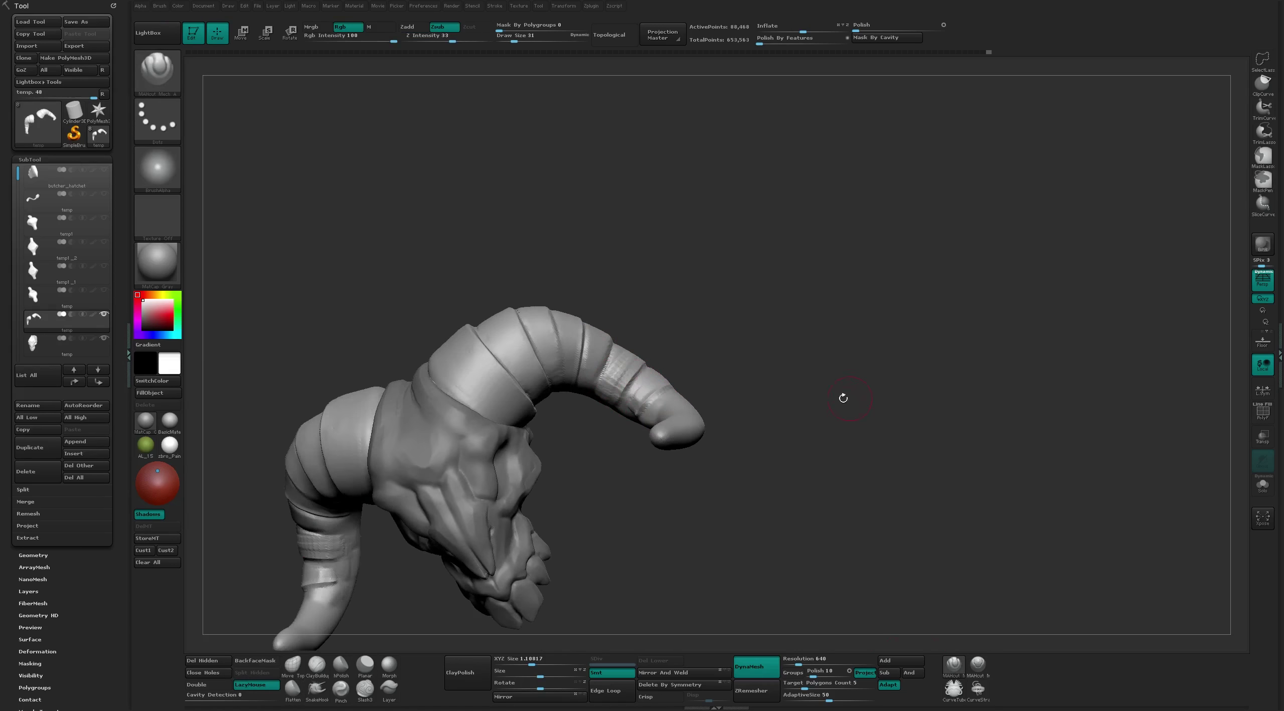
right_click_drag(609, 342, 622, 295)
Flatten the horn segments and rebuild clay, resizing the Flatten brush
key("b")
key("f")
key("l")
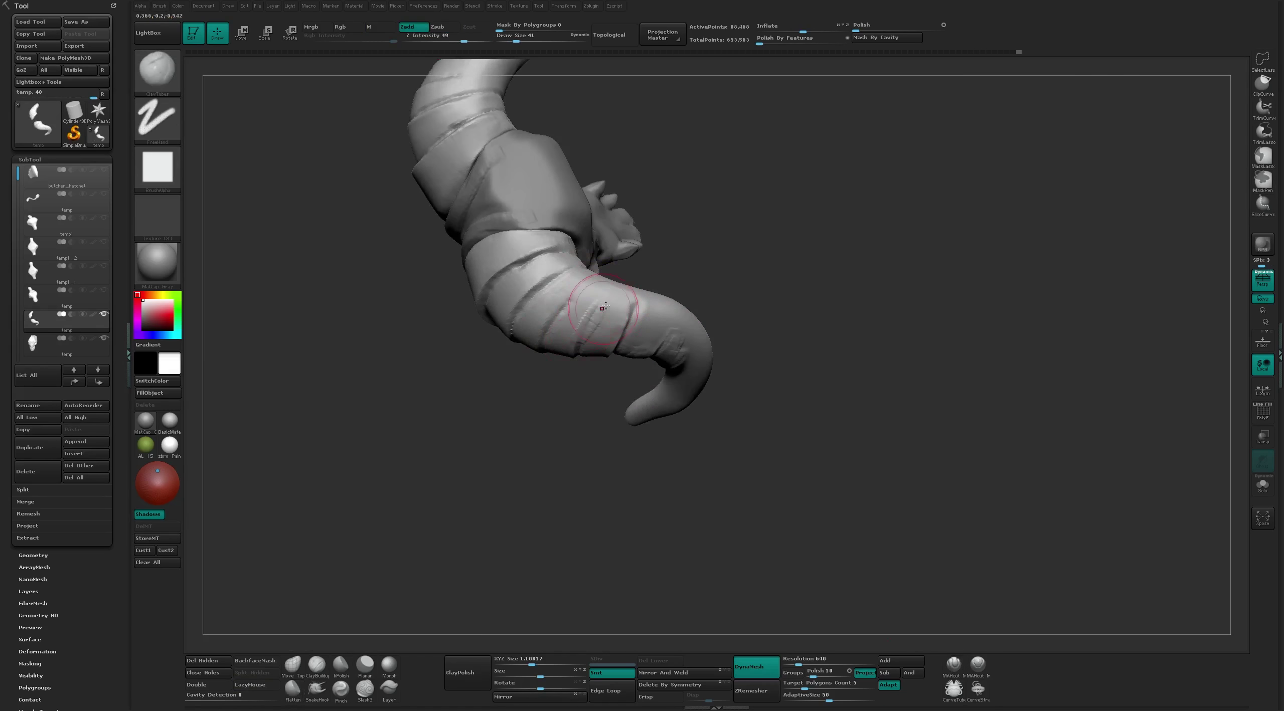
mouse_move(546, 318)
right_mouse_down()
mouse_move(781, 265)
mouse_move(775, 373)
mouse_move(655, 418)
mouse_move(777, 335)
mouse_move(716, 388)
right_mouse_up()
key("b")
key("c")
key("t")
key("b")
key("f")
key("l")
key("s")
Alternate groove cuts and flattening around the skull, then reshape with Move
key("b")
key("m")
key("a")
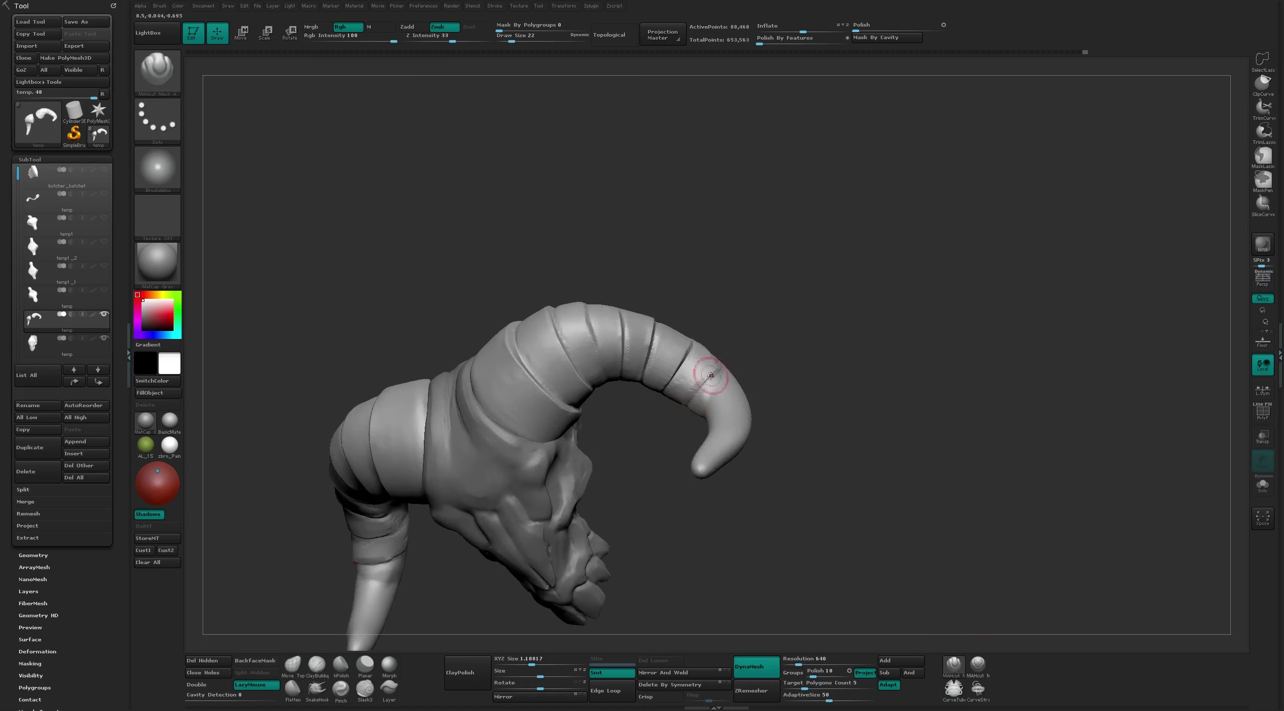
mouse_move(748, 340)
right_mouse_down()
mouse_move(738, 371)
mouse_move(752, 396)
mouse_move(727, 390)
mouse_move(774, 284)
mouse_move(676, 359)
mouse_move(553, 421)
right_mouse_up()
key("b")
key("f")
key("l")
key("b")
key("m")
key("a")
key("b")
key("m")
key("v")
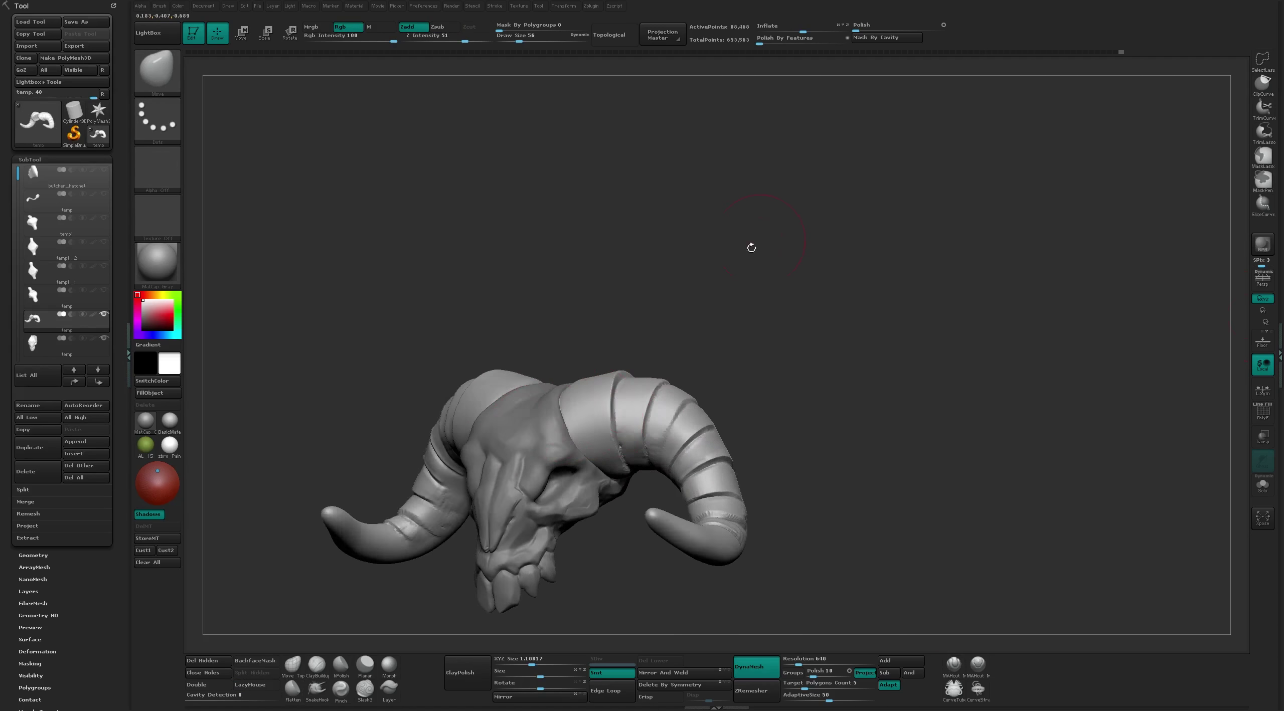
Flatten the horn surface and set the brush size to 16, framing the skull from the front
key("b")
key("f")
key("l")
right_click_drag(751, 247, 623, 453)
mouse_move(616, 404)
right_mouse_down()
mouse_move(678, 452)
mouse_move(1024, 610)
right_mouse_up()
left_click(953, 664)
right_click_drag(703, 452, 630, 389)
key("s")
left_click_drag(629, 389, 633, 389)
mouse_move(633, 389)
right_mouse_down("alt")
mouse_move(662, 284)
mouse_move(739, 394)
mouse_move(840, 424)
mouse_move(565, 492)
right_mouse_up("alt")
Stroke a groove across the horn tip, then zoom in on the tip
key("b")
key("c")
key("t")
left_click_drag(595, 469, 592, 535)
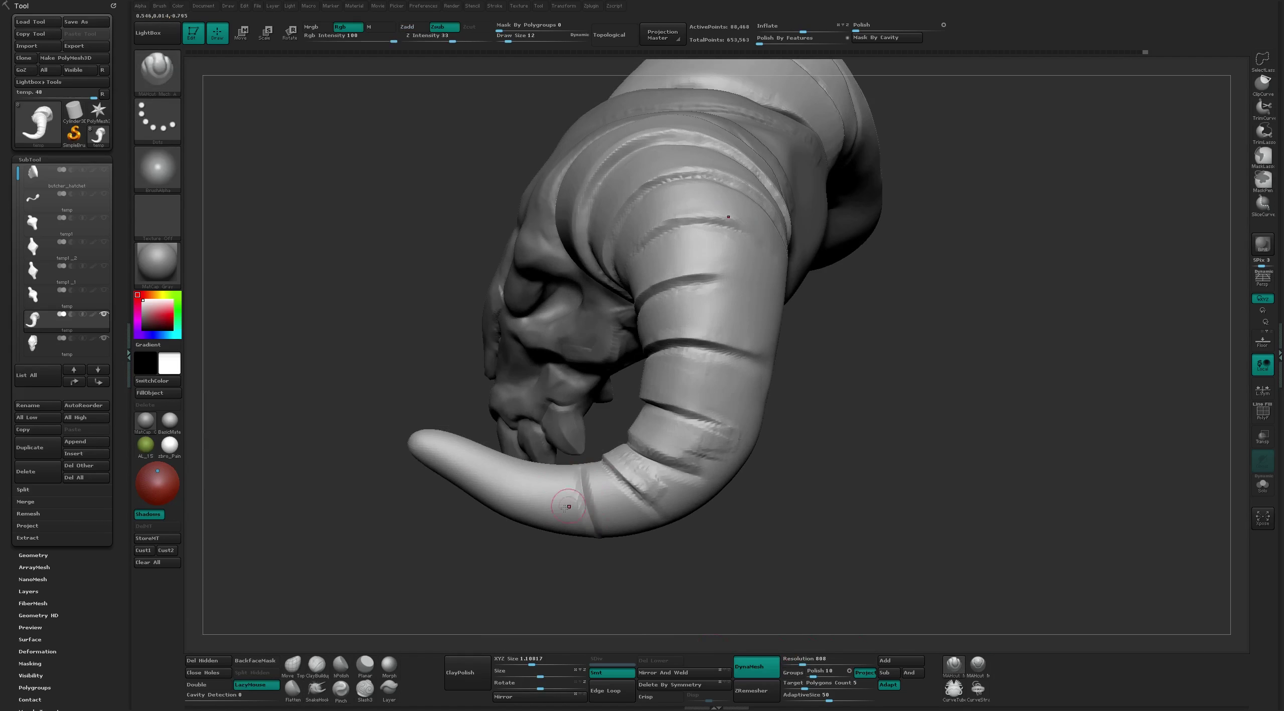
right_click_drag(567, 545, 543, 536)
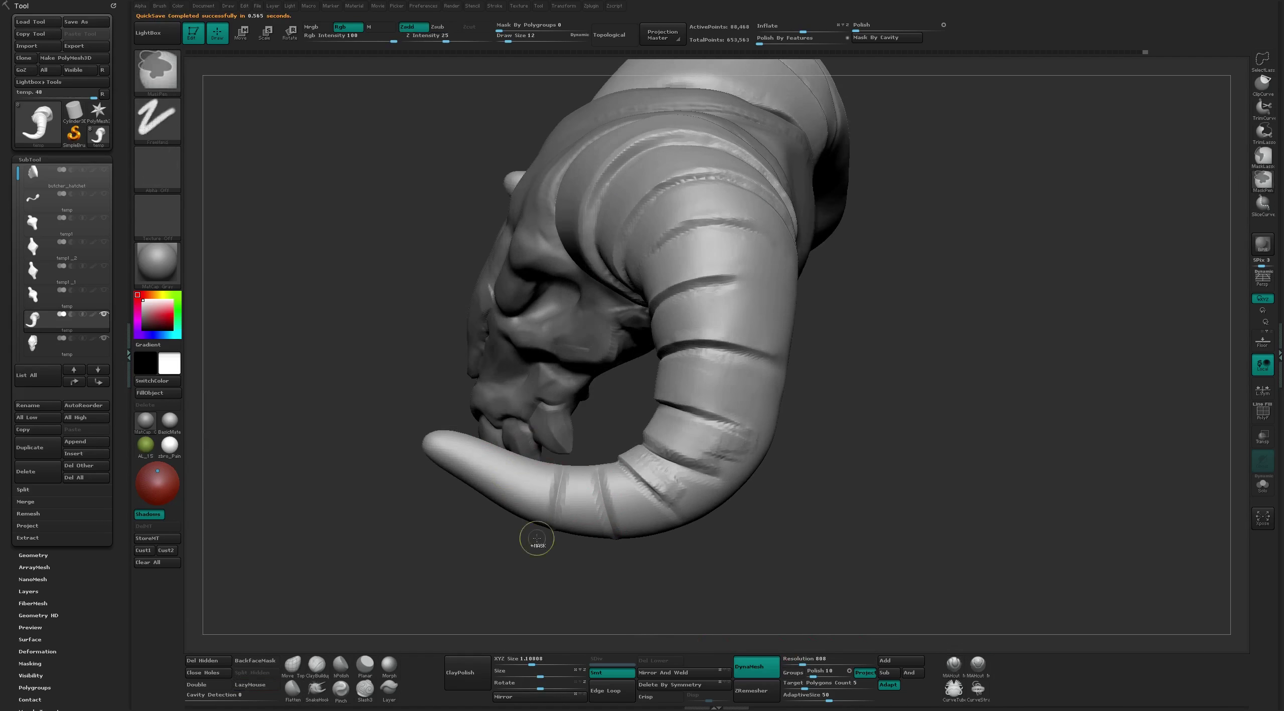
mouse_move(517, 599)
right_mouse_down()
mouse_move(628, 338)
mouse_move(477, 451)
right_mouse_up()
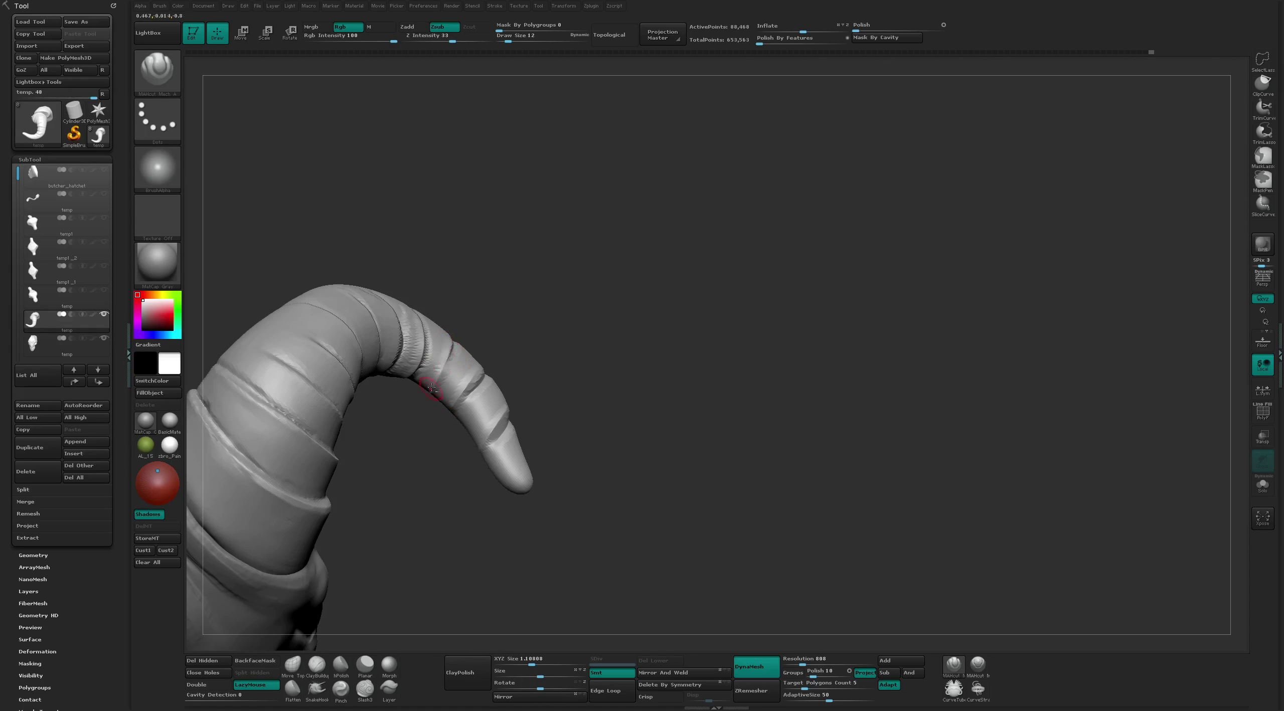
Build up the horn tip with ClayTubes at a larger brush size
key("b")
key("c")
key("t")
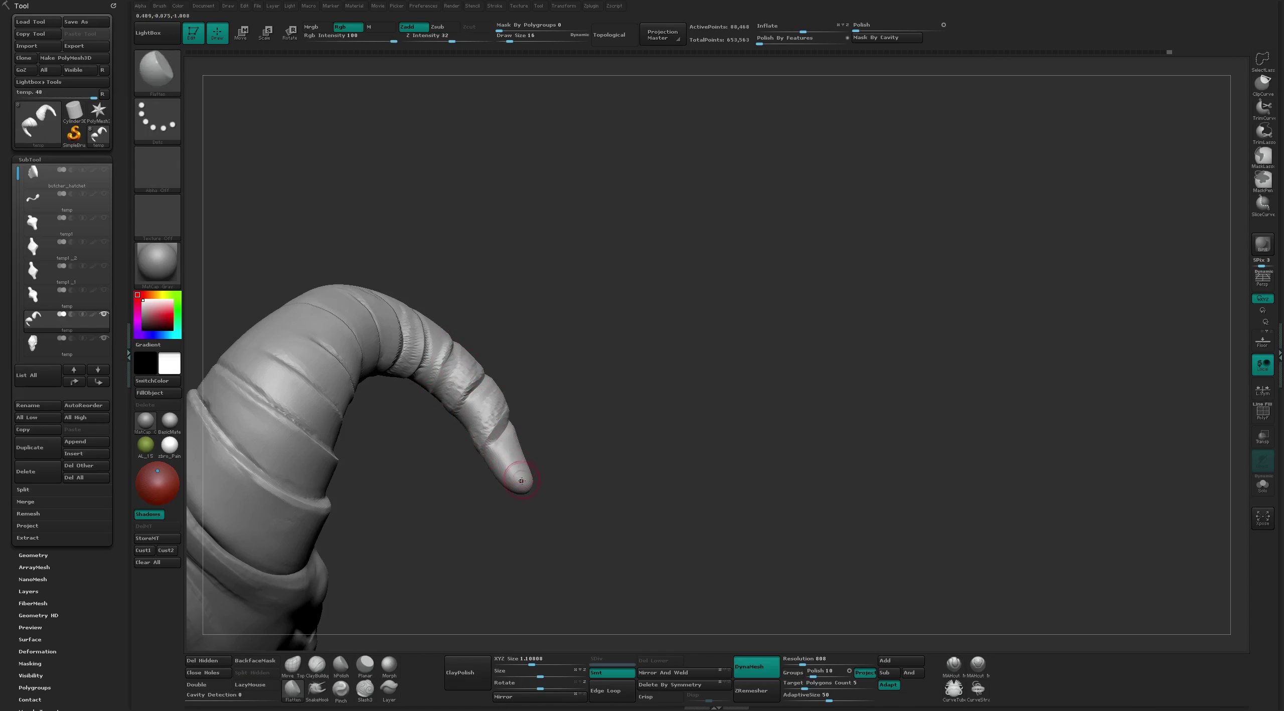
key("s")
mouse_move(502, 454)
right_mouse_down()
mouse_move(490, 446)
mouse_move(513, 430)
mouse_move(484, 488)
mouse_move(513, 277)
mouse_move(630, 400)
mouse_move(647, 351)
mouse_move(643, 383)
mouse_move(751, 365)
right_mouse_up()
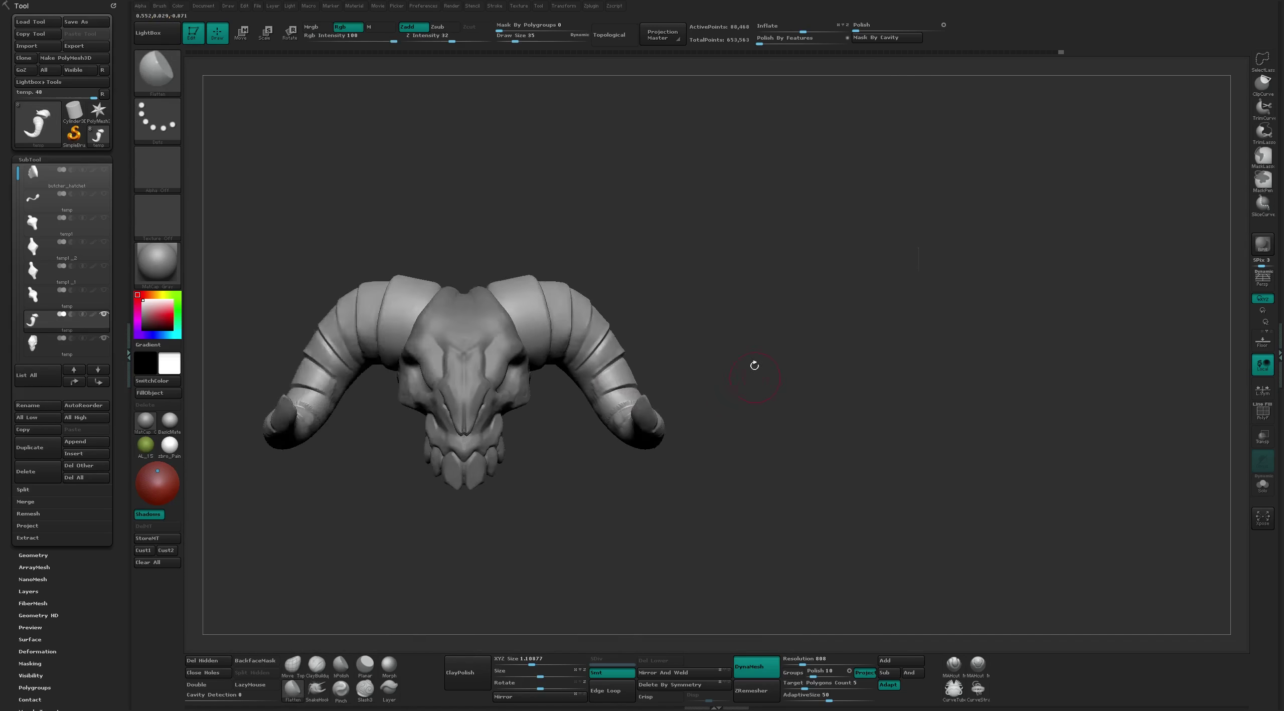
Raise the DynaMesh resolution to 928 and remesh the horns
left_click_drag(803, 664, 806, 663)
right_click_drag(753, 351, 190, 111)
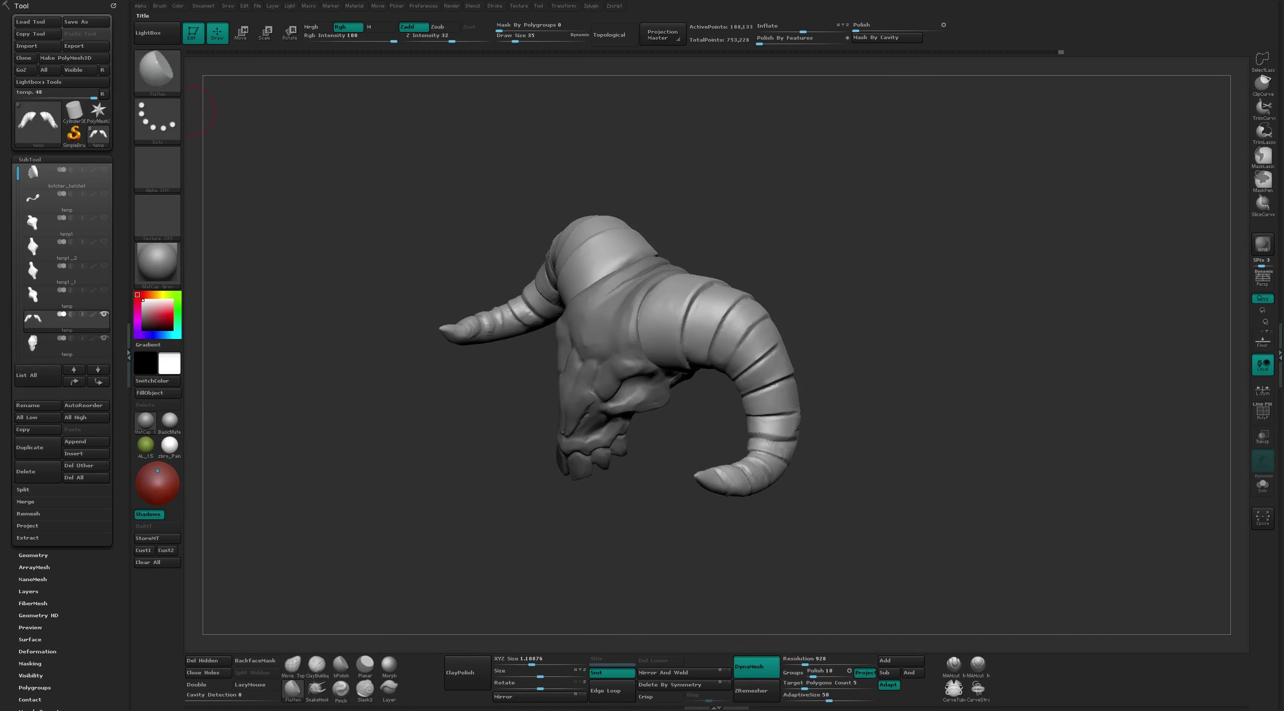
mouse_move(849, 213)
right_mouse_down()
mouse_move(723, 207)
mouse_move(587, 267)
mouse_move(860, 438)
right_mouse_up()
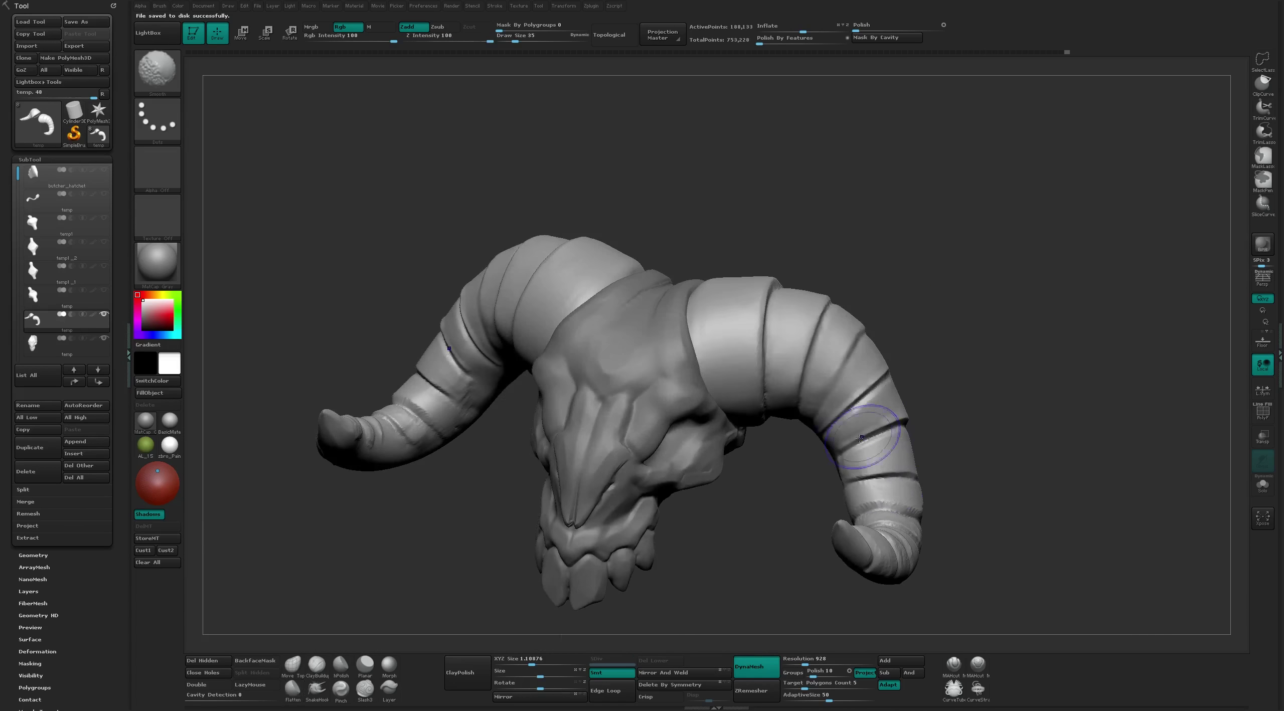
mouse_move(936, 305)
right_mouse_down()
mouse_move(814, 413)
mouse_move(915, 290)
mouse_move(860, 344)
mouse_move(911, 299)
mouse_move(831, 344)
mouse_move(849, 344)
mouse_move(870, 307)
mouse_move(806, 327)
mouse_move(731, 453)
right_mouse_up()
Carve ridges into the remeshed horns with MAHcut Mech A from a three-quarter view
key("s")
key("b")
key("m")
key("a")
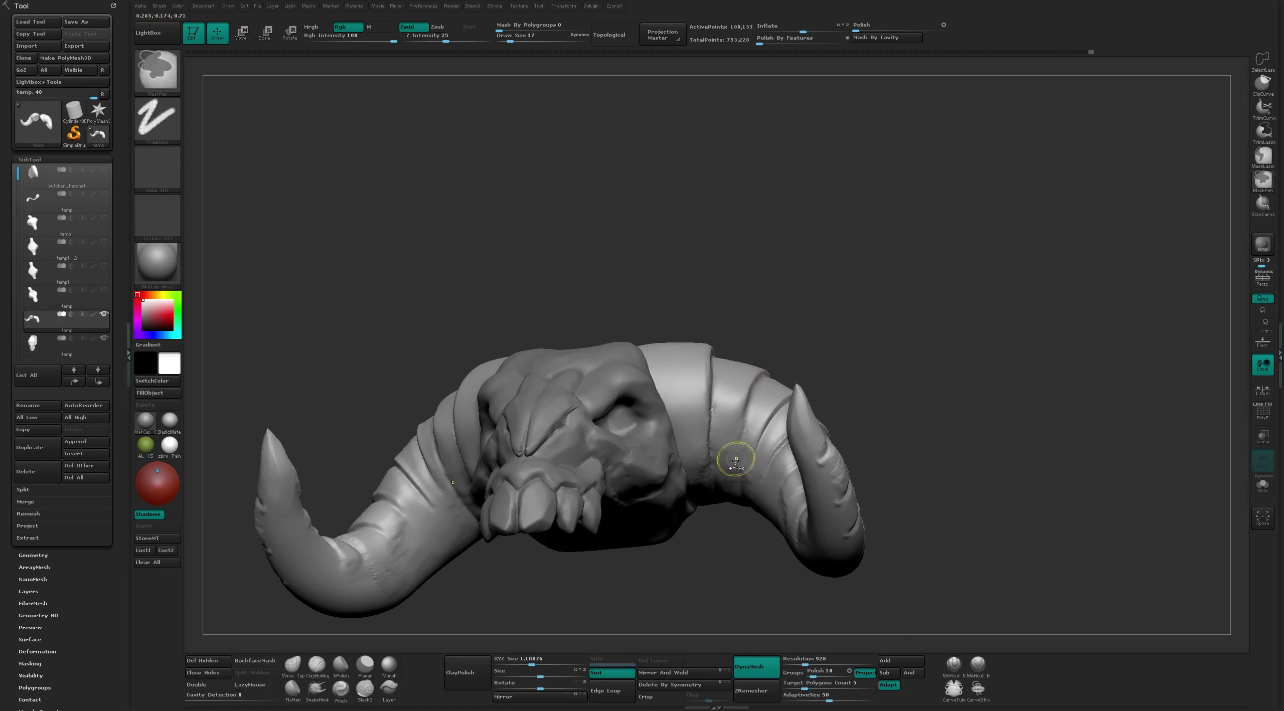
mouse_move(746, 404)
right_mouse_down()
mouse_move(817, 336)
mouse_move(860, 358)
right_mouse_up()
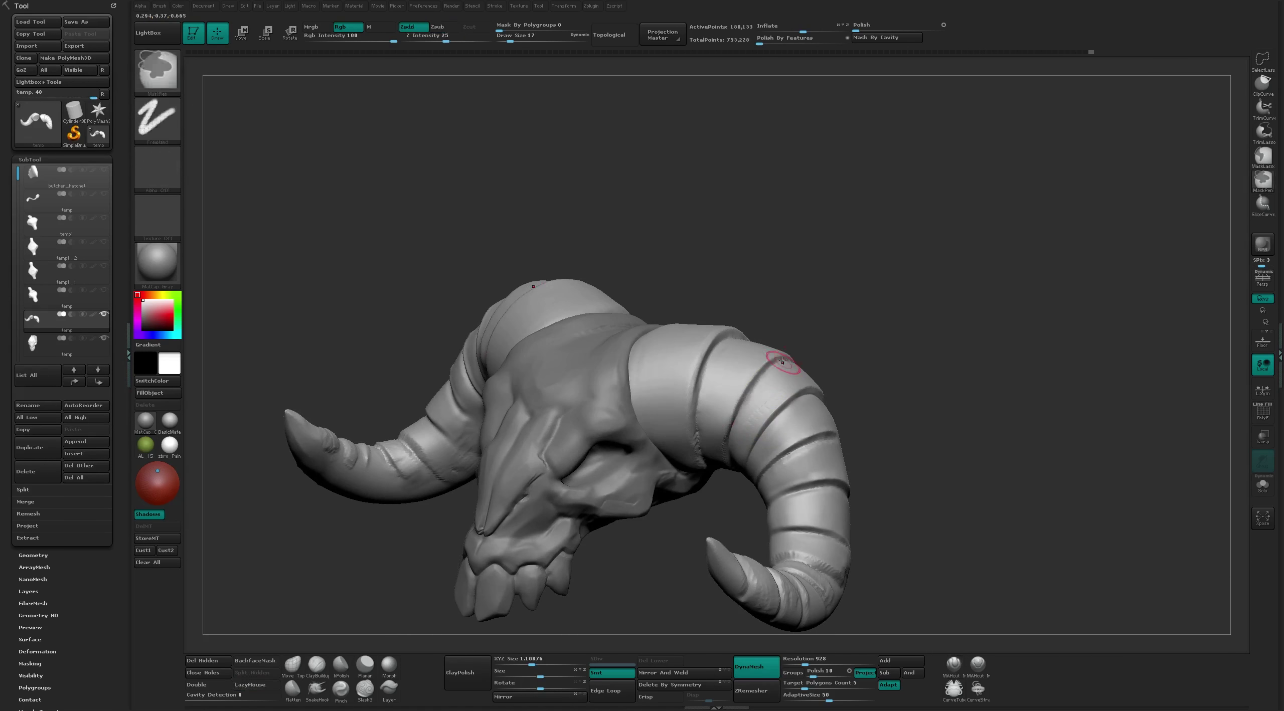
mouse_move(766, 406)
right_mouse_down()
mouse_move(785, 327)
mouse_move(773, 281)
mouse_move(817, 407)
right_mouse_up()
Reshape the horn with Move and re-cut its grooves
key("b")
key("m")
key("v")
key("b")
key("m")
key("a")
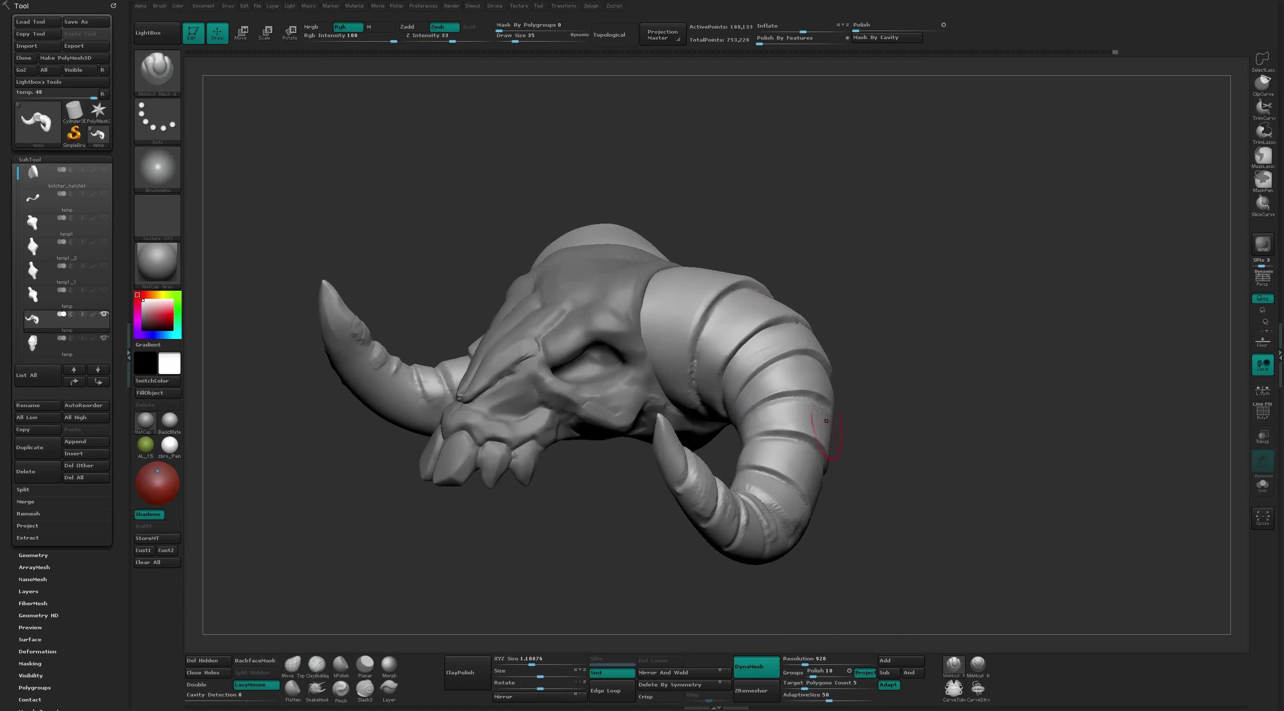
mouse_move(695, 351)
right_mouse_down()
mouse_move(717, 404)
mouse_move(843, 295)
mouse_move(705, 359)
mouse_move(622, 322)
right_mouse_up()
Flatten the horn surface at adjusted brush sizes
key("b")
key("f")
key("l")
key("s")
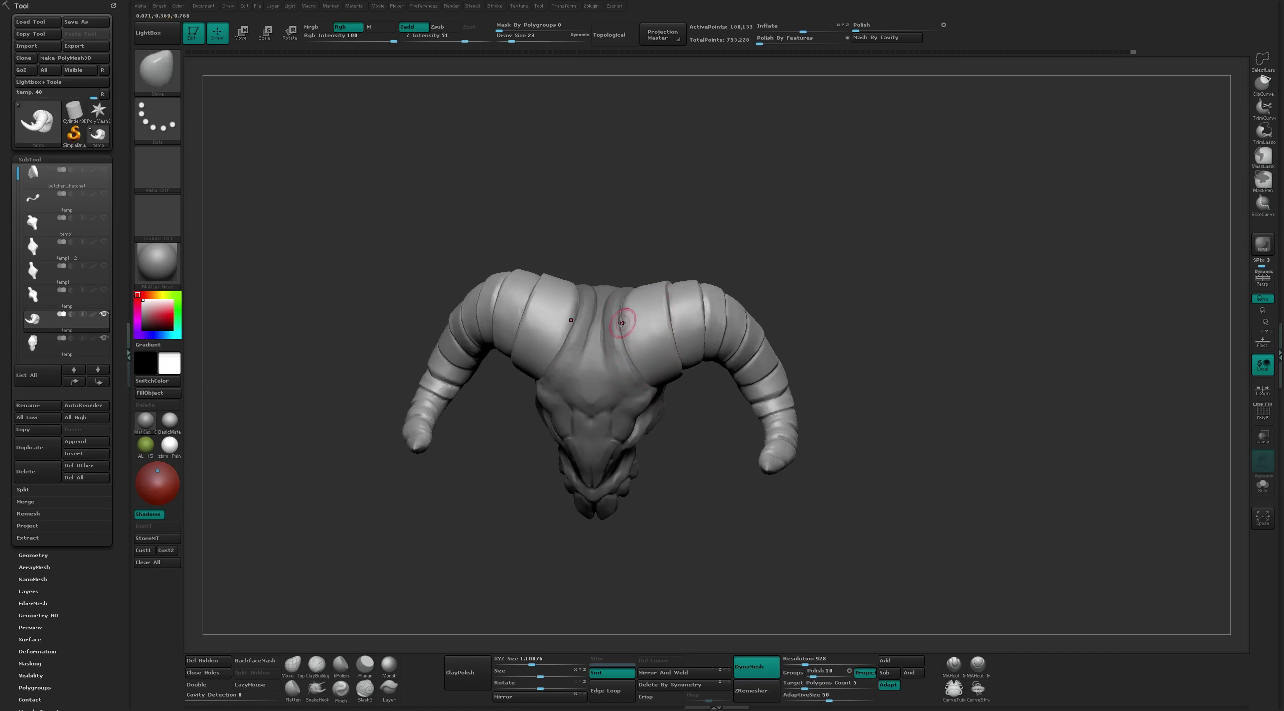
mouse_move(664, 369)
right_mouse_down()
mouse_move(777, 215)
mouse_move(803, 251)
mouse_move(734, 291)
mouse_move(753, 226)
mouse_move(743, 201)
mouse_move(759, 175)
mouse_move(853, 222)
mouse_move(855, 172)
right_mouse_up()
key("s")
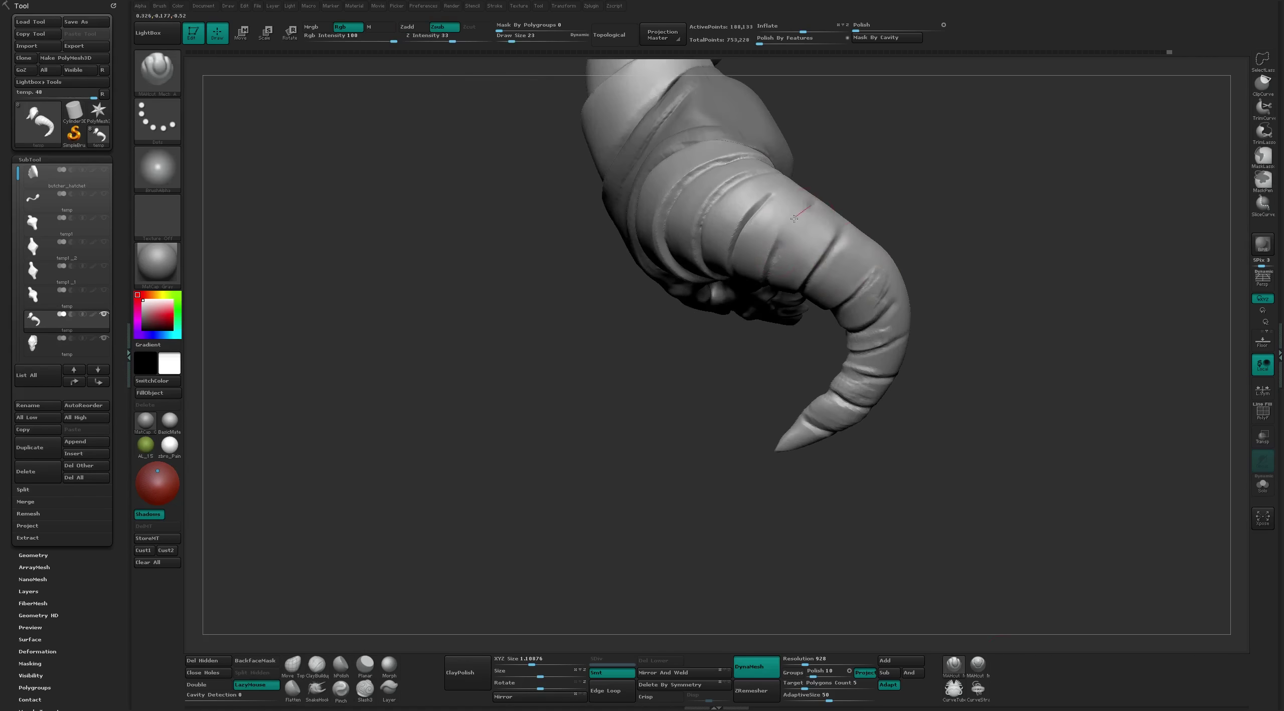
Alternate Move and Flatten to reshape the horn curls from a side view
key("f")
mouse_move(795, 219)
right_mouse_down()
mouse_move(941, 165)
mouse_move(892, 242)
right_mouse_up()
key("b")
key("m")
key("v")
key("b")
key("f")
key("l")
key("b")
key("m")
key("v")
mouse_move(918, 190)
right_mouse_down()
mouse_move(832, 184)
mouse_move(784, 217)
mouse_move(832, 164)
mouse_move(944, 162)
mouse_move(927, 194)
right_mouse_up()
Cut more ridges and push the curls, enlarging the brush to size 71
key("b")
key("m")
key("a")
key("b")
key("m")
key("v")
mouse_move(902, 295)
right_mouse_down()
mouse_move(772, 261)
mouse_move(754, 281)
mouse_move(759, 300)
right_mouse_up()
key("s")
key("s")
left_click_drag(719, 295, 719, 295)
mouse_move(719, 294)
right_mouse_down("ctrl")
mouse_move(616, 367)
mouse_move(711, 291)
mouse_move(713, 330)
mouse_move(759, 301)
mouse_move(809, 464)
mouse_move(771, 474)
right_mouse_up("ctrl")
Switch to the skull subtool and back to the horns, then cut a groove with a smaller brush
left_click(711, 291, "alt")
left_click(759, 301, "alt")
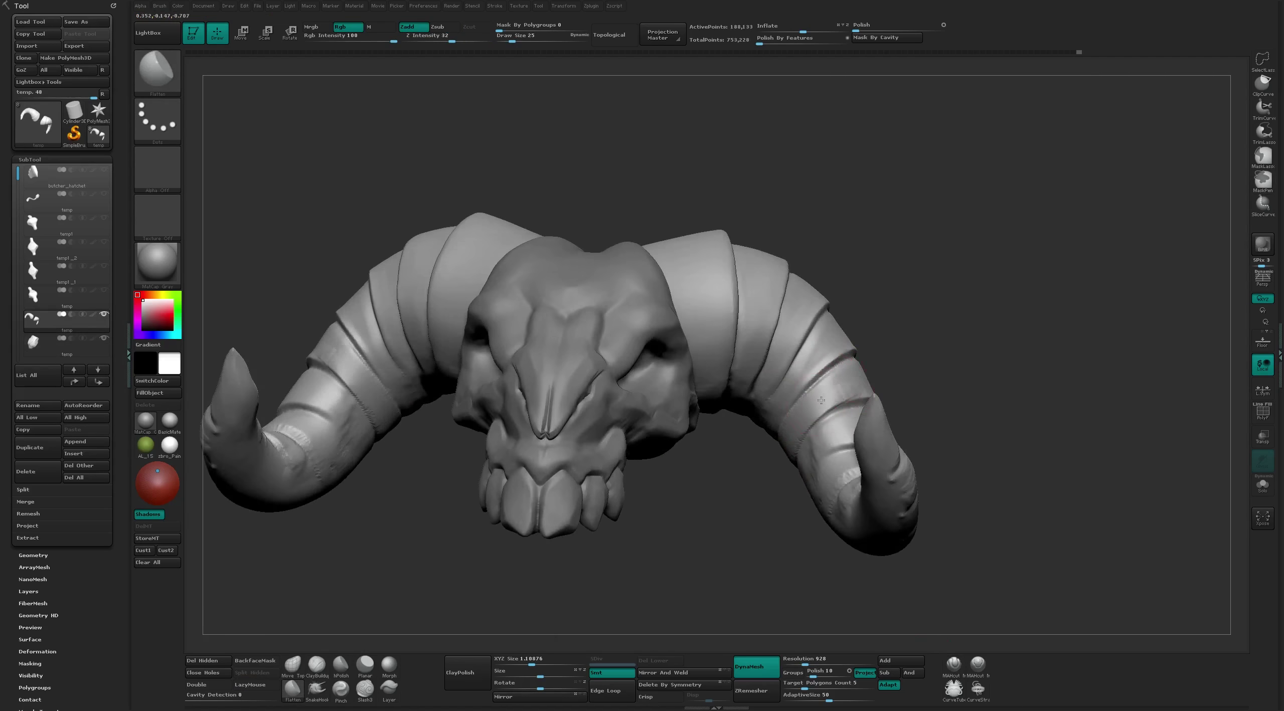
mouse_move(853, 447)
right_mouse_down()
mouse_move(888, 453)
mouse_move(812, 439)
right_mouse_up()
key("bracketleft")
key("bracketleft")
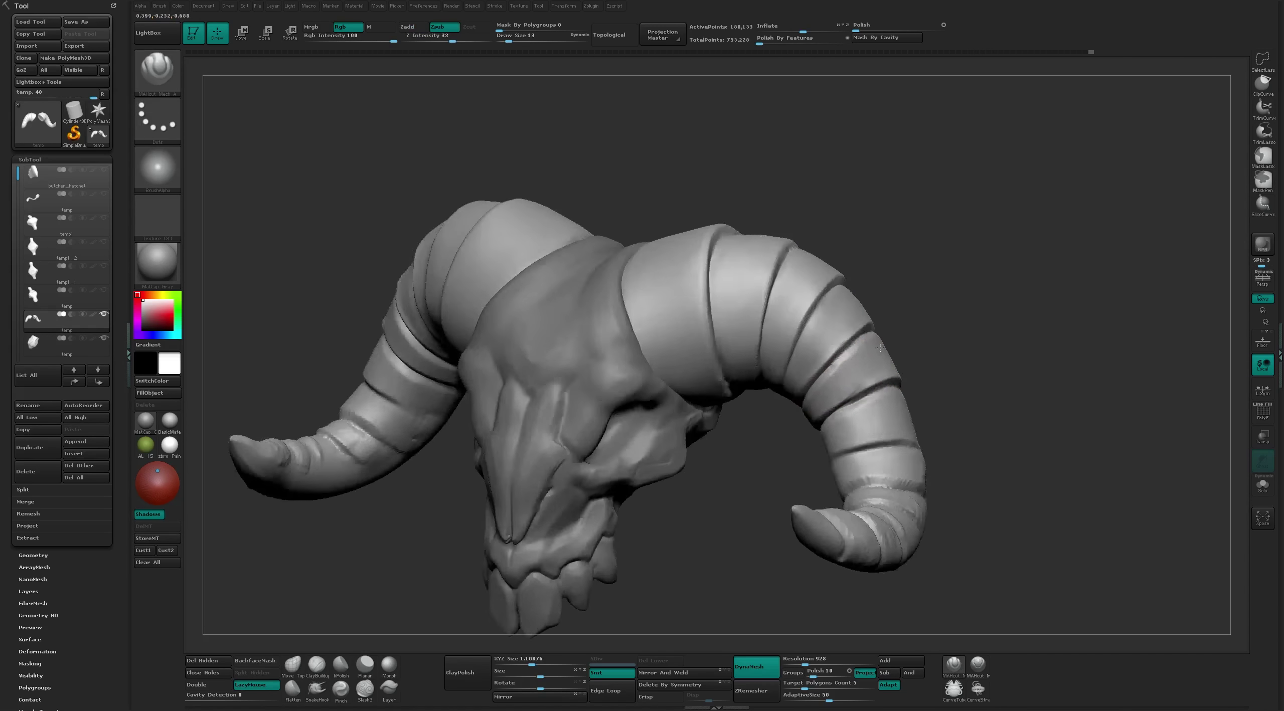
right_click_drag(857, 371, 825, 447)
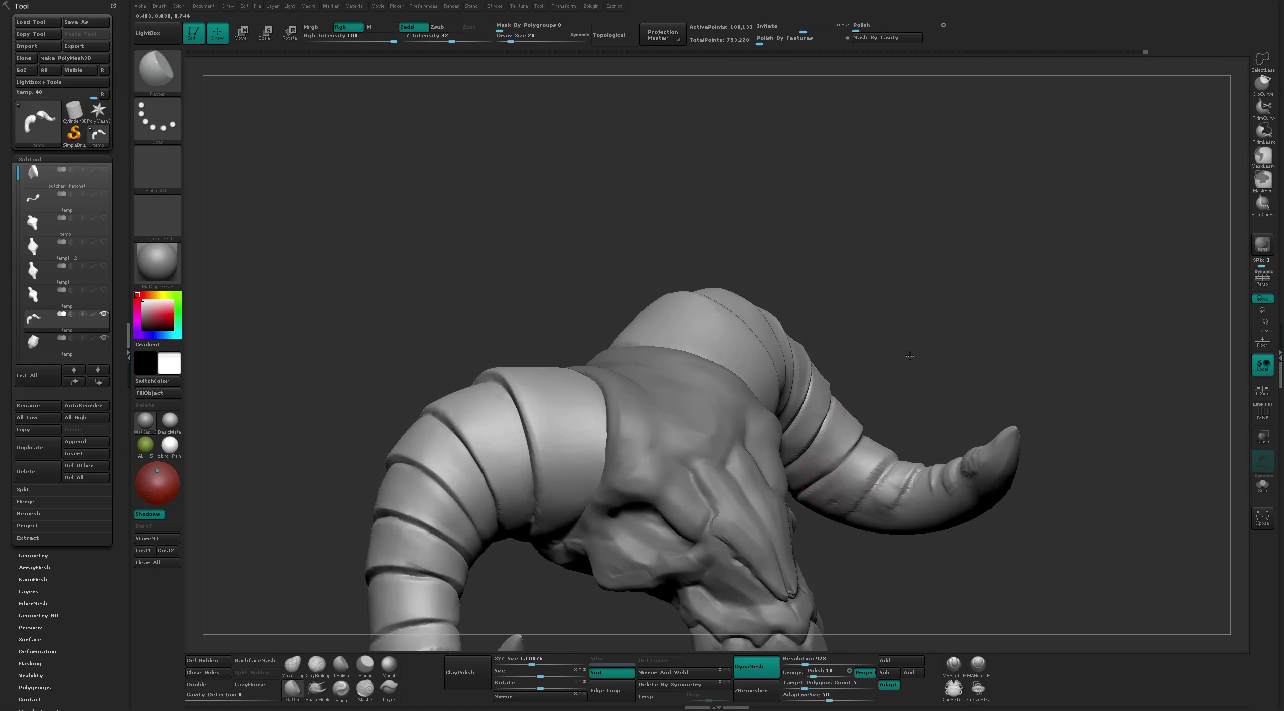
left_click_drag(784, 514, 833, 446)
key("b")
key("c")
key("t")
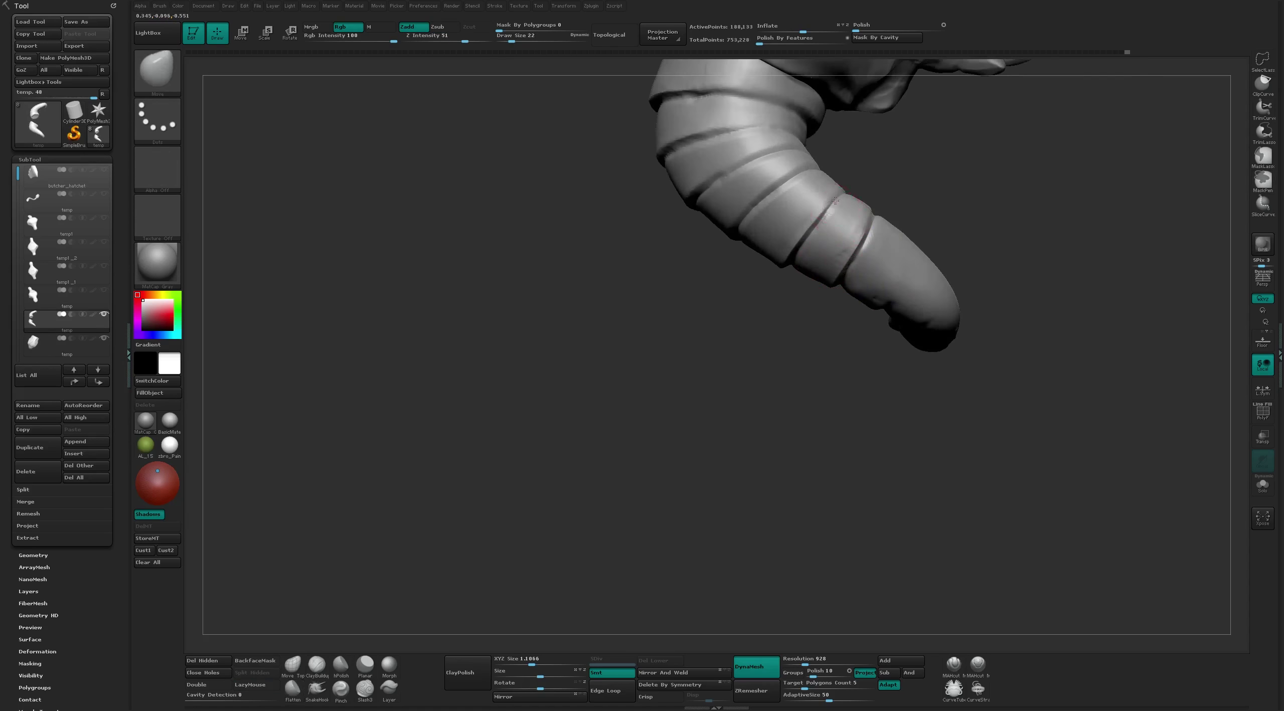
left_click_drag(1079, 237, 882, 183)
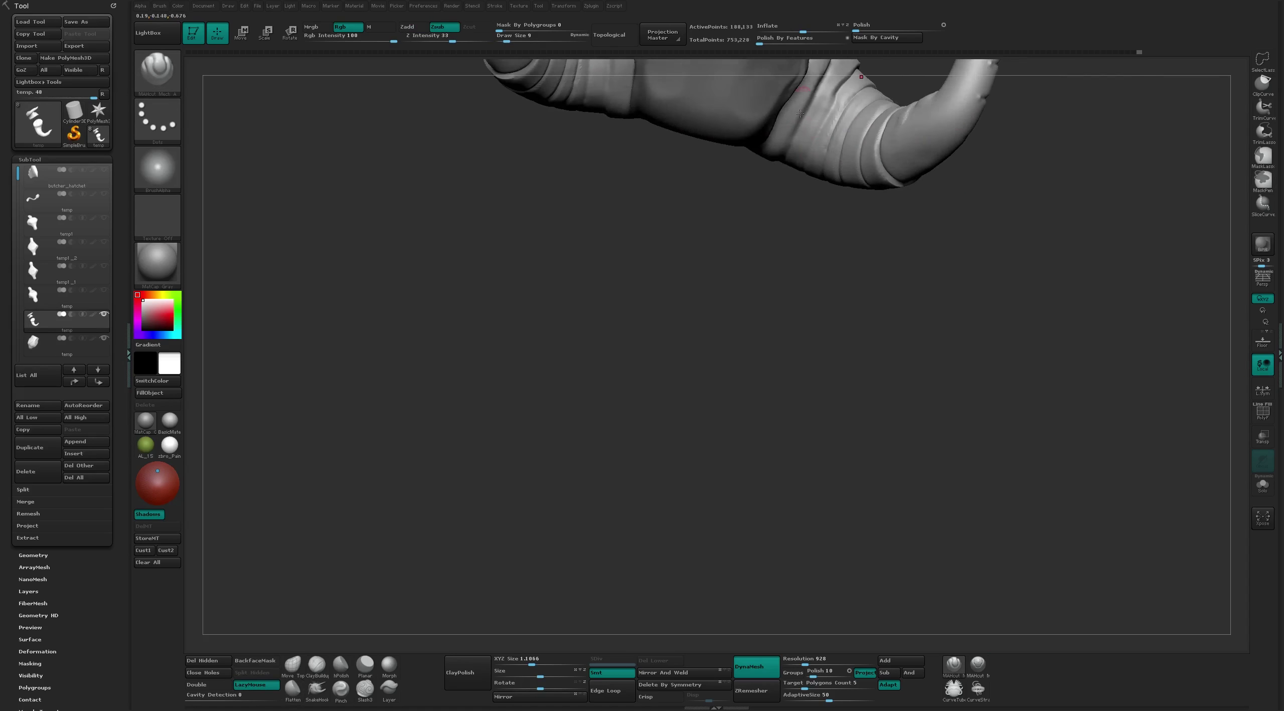
left_click_drag(832, 96, 851, 119)
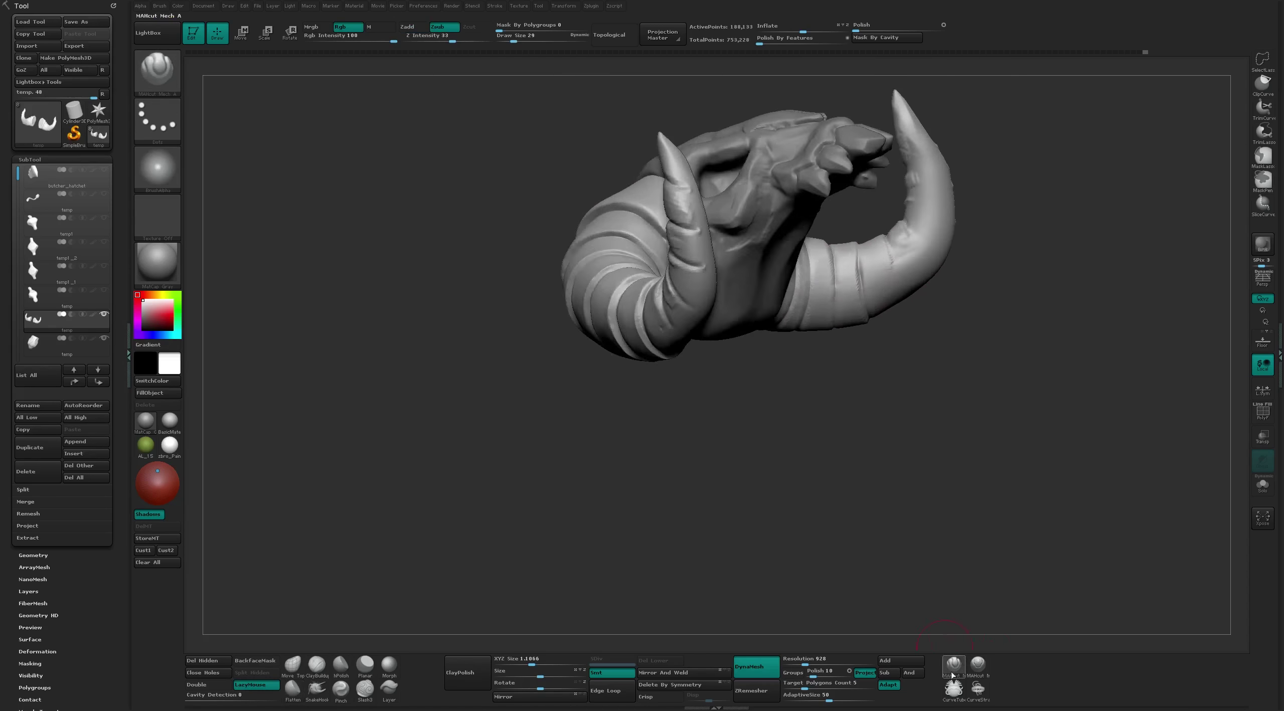
Orbit around the horn while cycling through the Move, ClayTubes and Flatten brushes
mouse_move(885, 239)
left_mouse_down()
mouse_move(889, 261)
mouse_move(857, 183)
mouse_move(885, 291)
mouse_move(834, 243)
mouse_move(924, 298)
mouse_move(880, 235)
mouse_move(929, 241)
mouse_move(920, 188)
mouse_move(960, 135)
mouse_move(984, 201)
mouse_move(1049, 255)
mouse_move(1035, 177)
mouse_move(962, 161)
mouse_move(943, 232)
mouse_move(912, 185)
mouse_move(978, 141)
mouse_move(1011, 141)
left_mouse_up()
key("b")
key("m")
key("v")
key("b")
key("c")
key("t")
key("b")
key("f")
key("l")
From a new angle, alternate Flatten and ClayTubes on the horn bands
mouse_move(933, 134)
left_mouse_down()
mouse_move(931, 161)
mouse_move(876, 135)
mouse_move(920, 181)
mouse_move(869, 196)
left_mouse_up()
key("b")
key("f")
key("l")
key("b")
key("c")
key("t")
key("b")
key("f")
key("l")
Switch to Move and ClayTubes while turning the skull to a low three-quarter view
key("b")
key("m")
key("v")
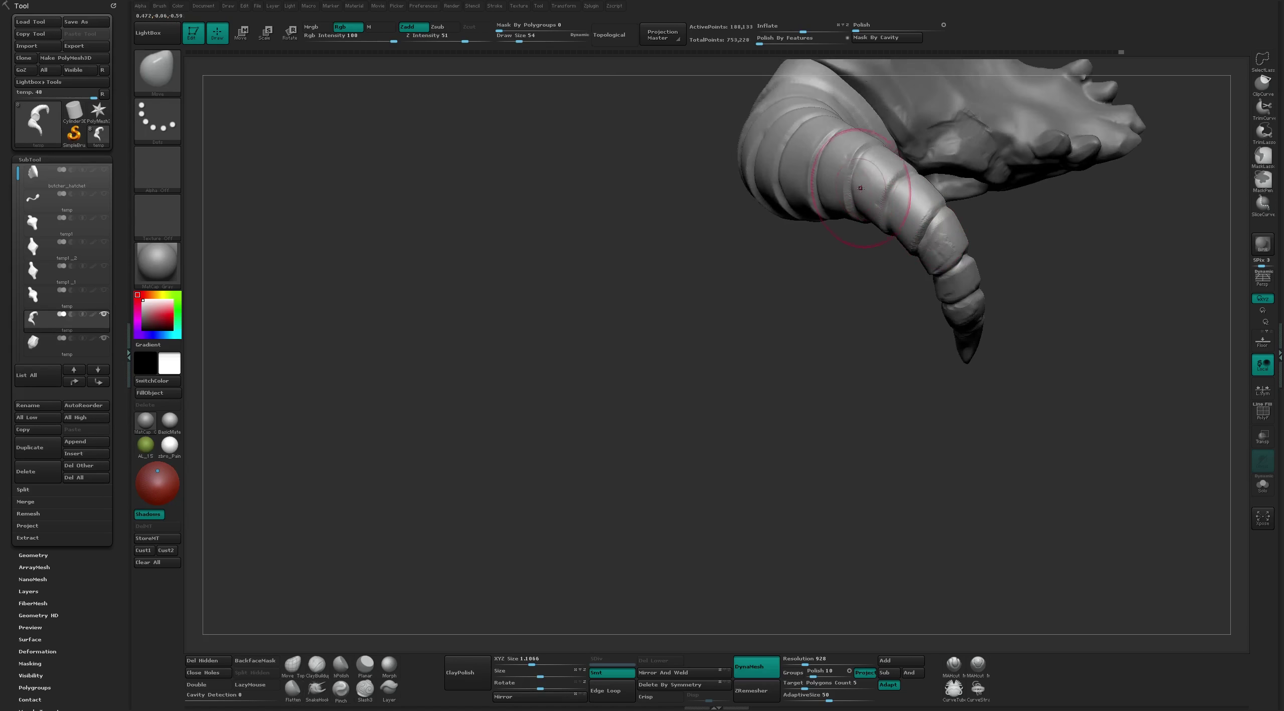
left_click_drag(852, 290, 845, 183, "shift")
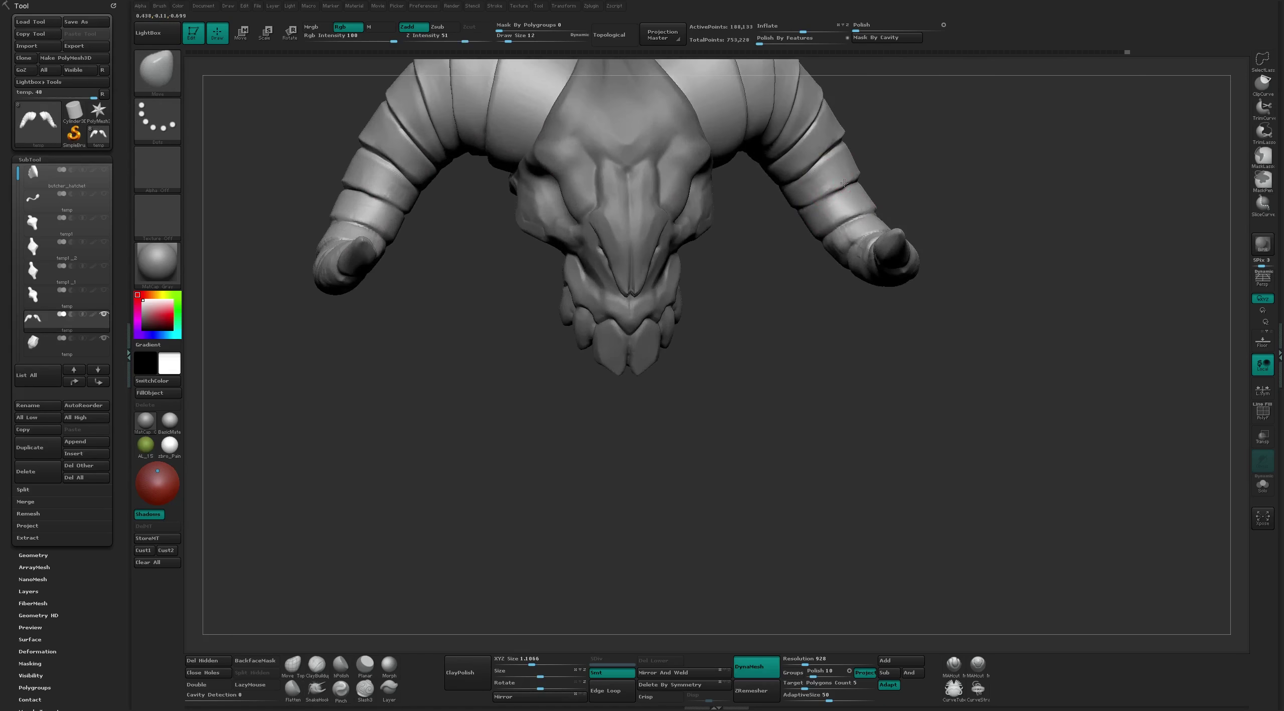
key("b")
key("c")
key("t")
right_click_drag(828, 155, 795, 194)
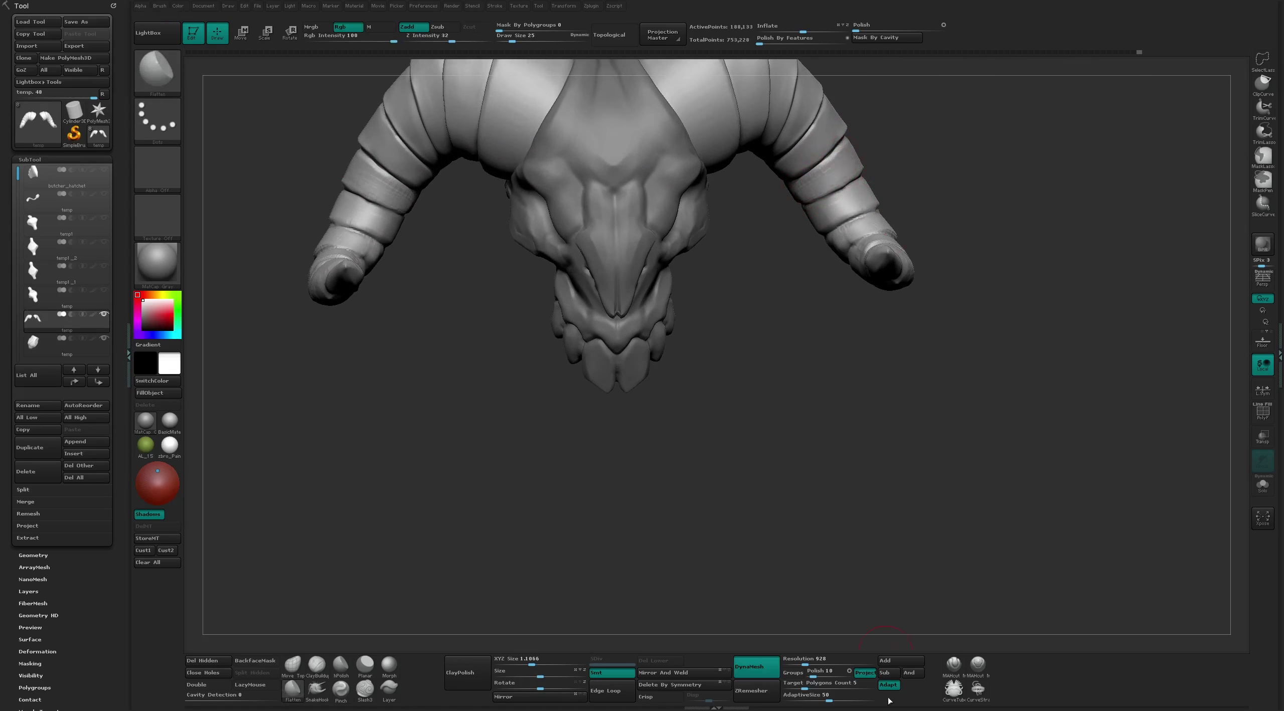
left_click_drag(947, 463, 806, 474)
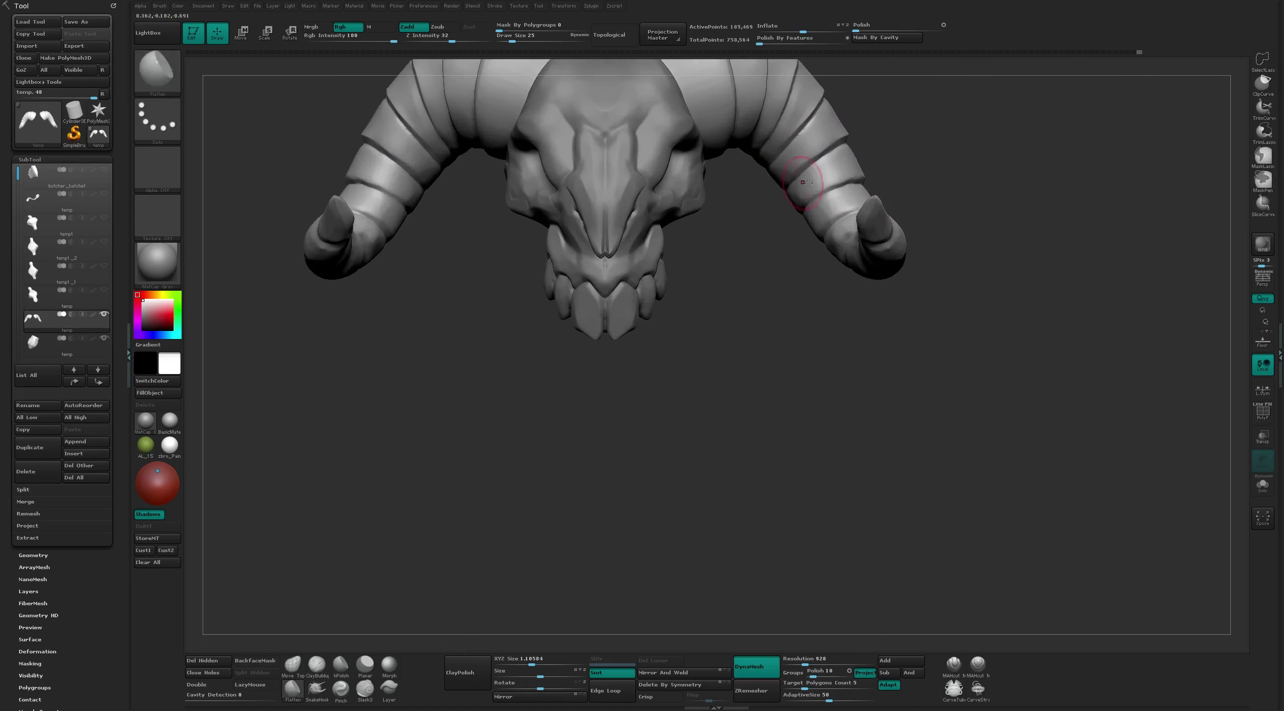
right_click_drag(830, 176, 823, 258)
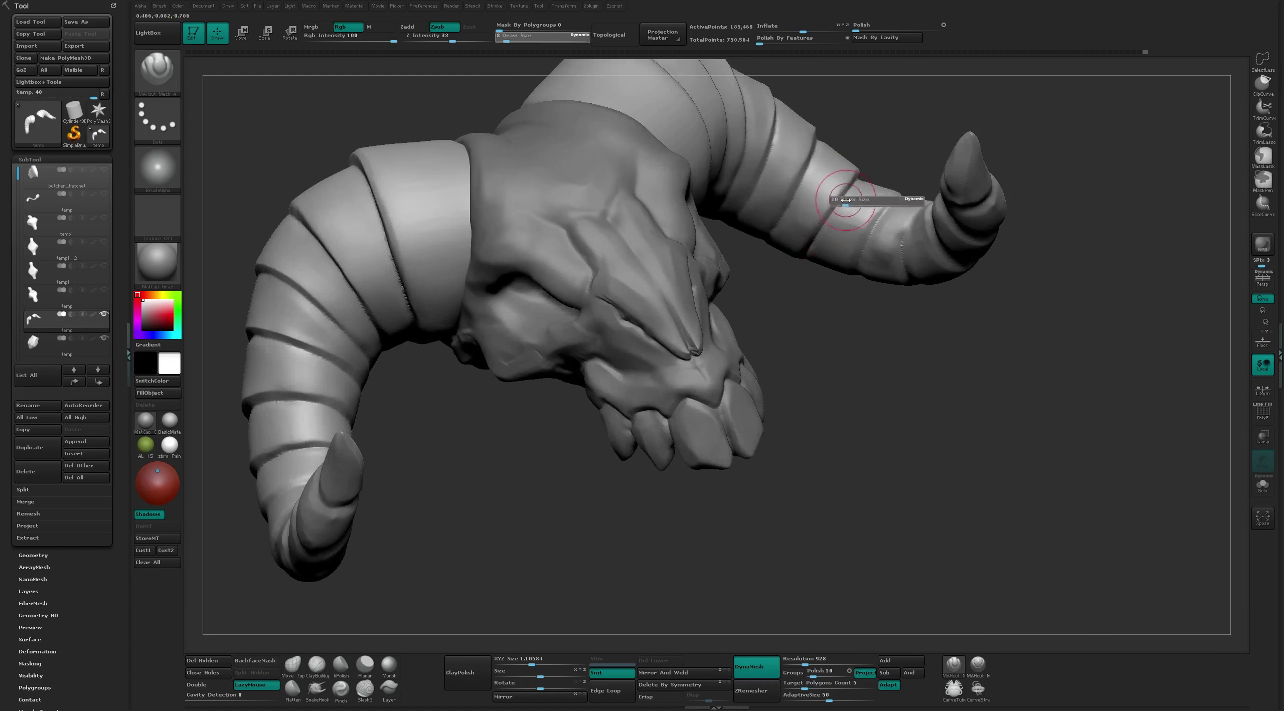
Cut a groove line along the right horn, then rotate toward the lower horn and the front
left_click_drag(822, 258, 893, 182)
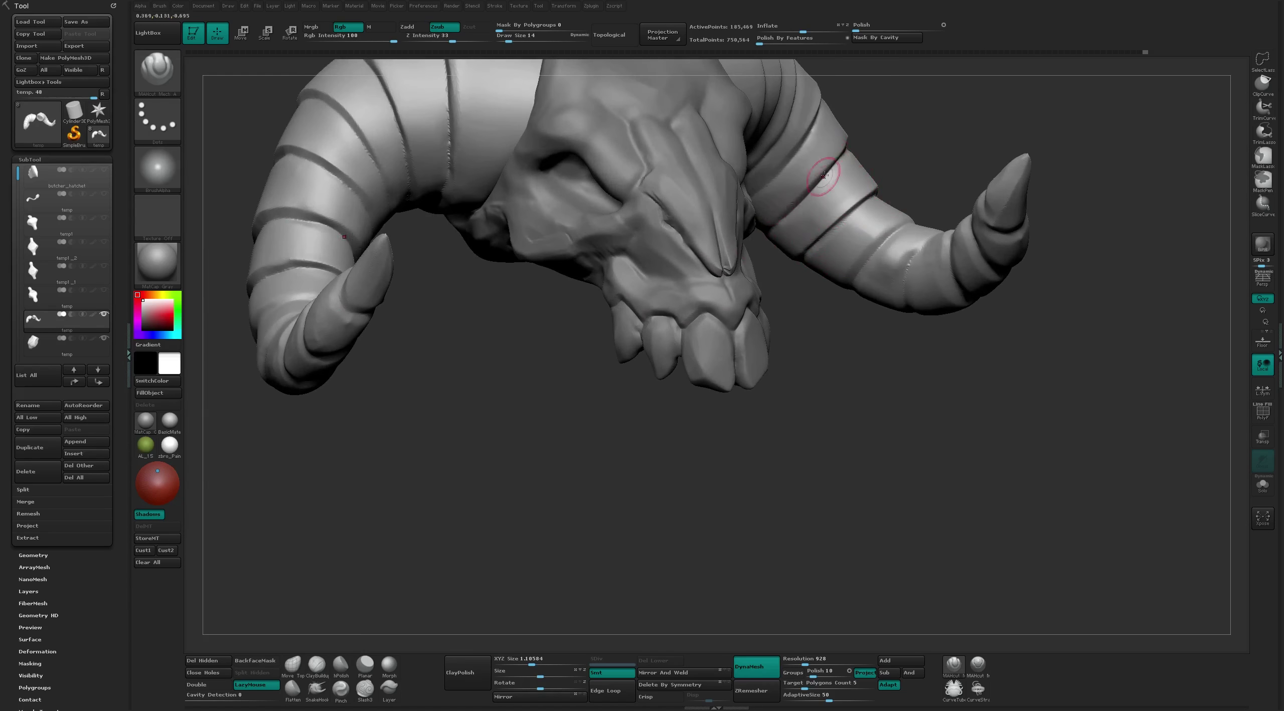
mouse_move(841, 152)
right_mouse_down()
mouse_move(853, 284)
mouse_move(906, 252)
right_mouse_up()
key("s")
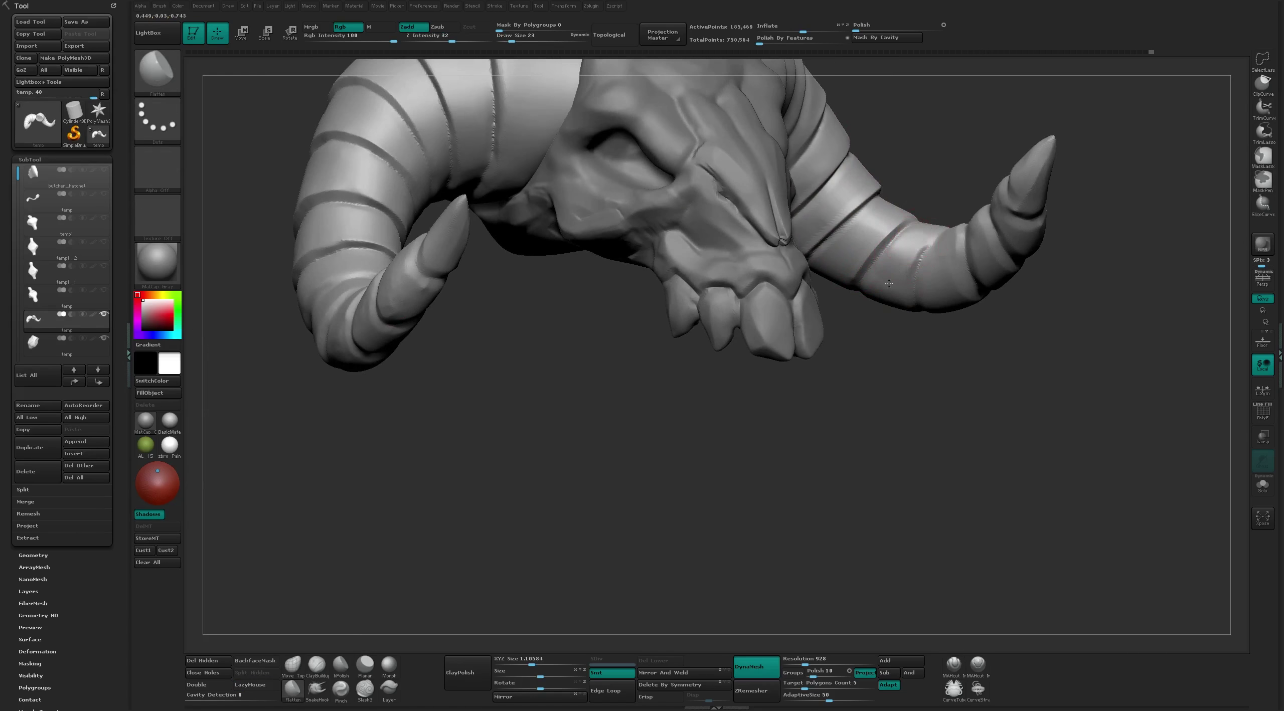
mouse_move(926, 156)
right_mouse_down()
mouse_move(848, 118)
mouse_move(911, 71)
right_mouse_up()
Select the Move brush, frame the whole model with F, and rotate to inspect the horns
key("b")
key("m")
key("v")
key("b")
key("m")
key("v")
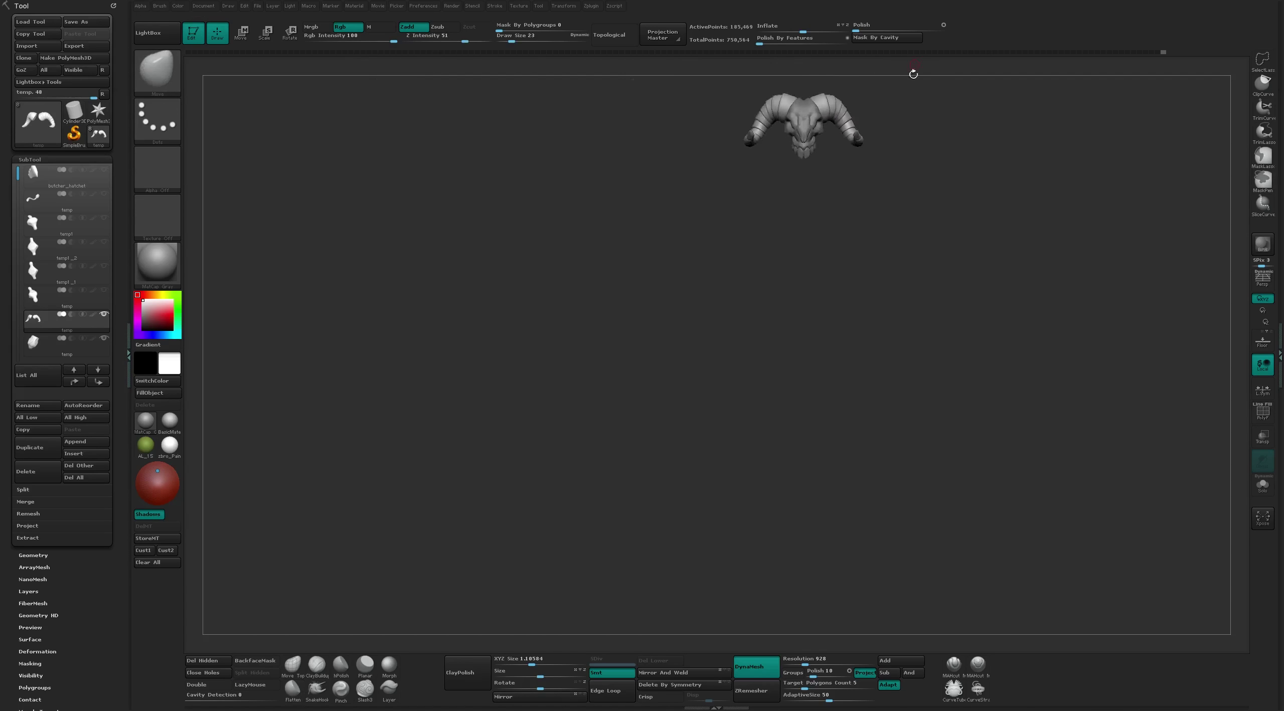
key("f")
right_click_drag(927, 364, 733, 252)
Work the horns with ClayTubes, Flatten and the MAHcut Mech A cutting brush
key("b")
key("c")
key("t")
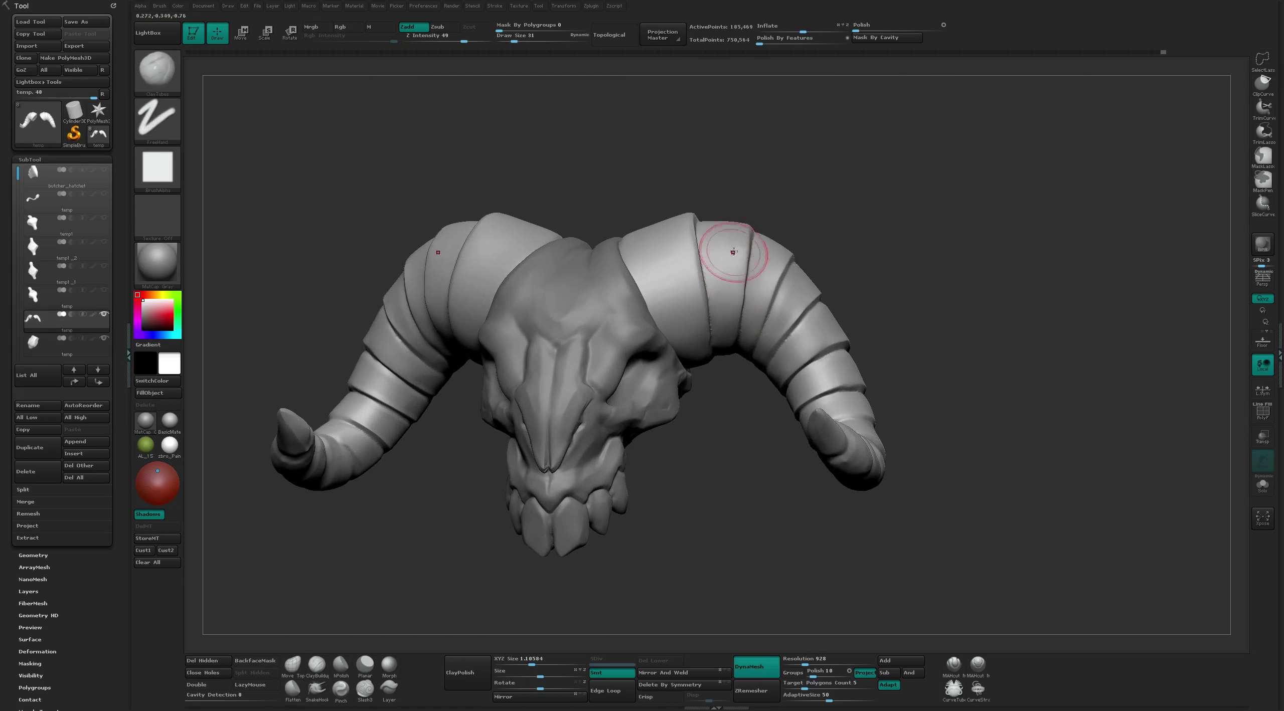
key("b")
key("f")
key("l")
mouse_move(725, 347)
right_mouse_down()
mouse_move(760, 246)
mouse_move(740, 261)
mouse_move(754, 143)
mouse_move(797, 104)
mouse_move(801, 272)
mouse_move(778, 261)
mouse_move(750, 362)
right_mouse_up()
key("b")
key("m")
key("a")
Flatten the bands, then use the Move brush with Draw Size reduced to about 17
key("b")
key("f")
key("l")
key("b")
key("m")
key("v")
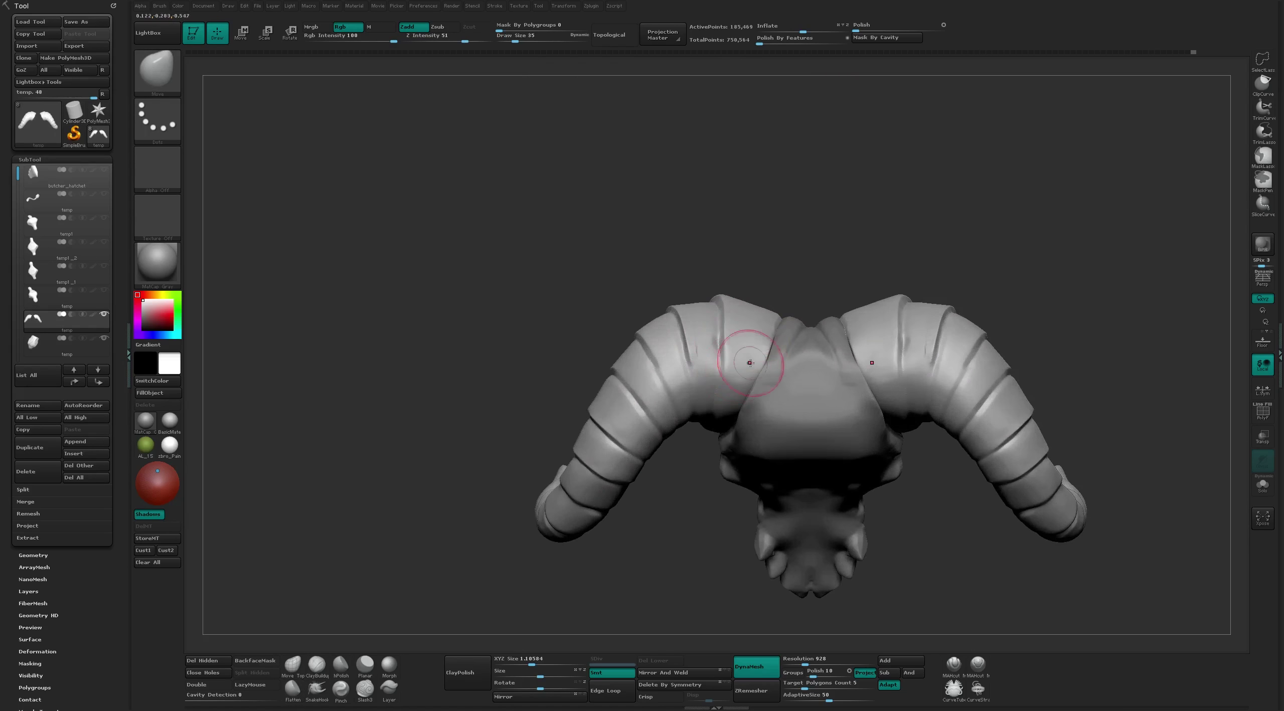
key("s")
mouse_move(699, 274)
right_mouse_down()
mouse_move(690, 362)
mouse_move(716, 298)
mouse_move(699, 401)
mouse_move(756, 263)
right_mouse_up()
Add ClayTubes strokes to the horns while rotating the skull slightly
key("b")
key("c")
key("t")
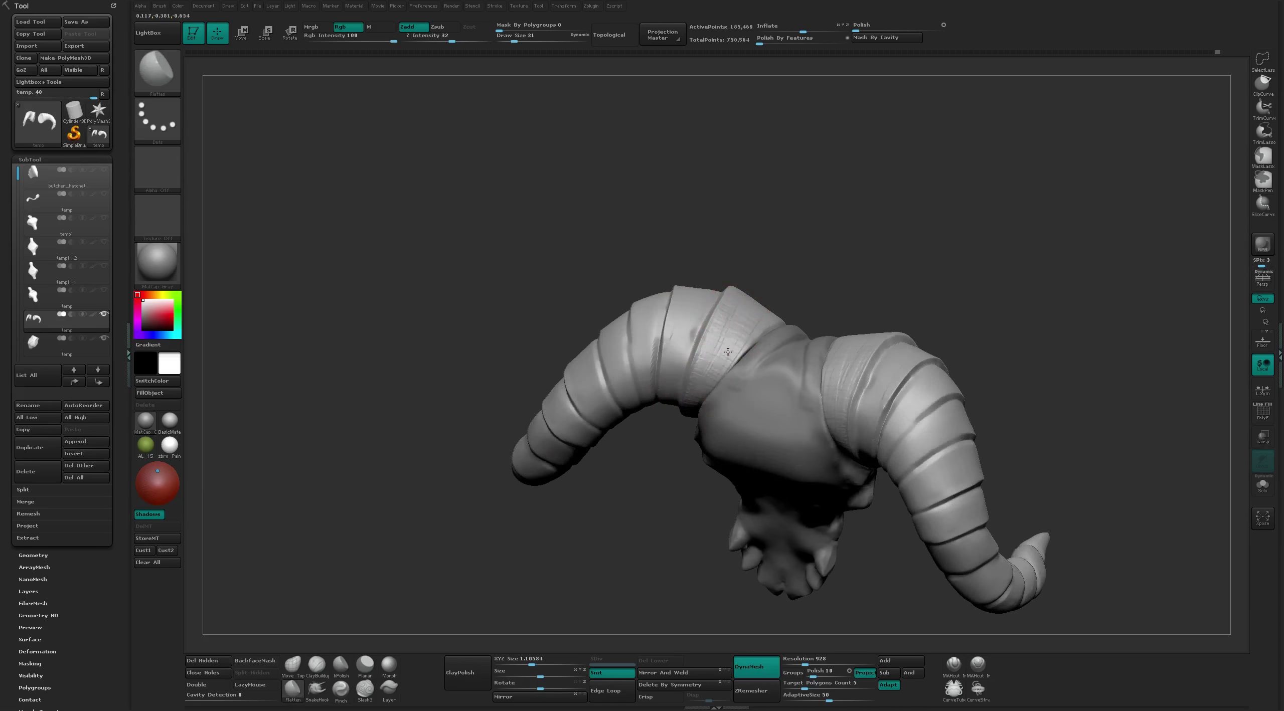
left_click_drag(690, 437, 735, 375)
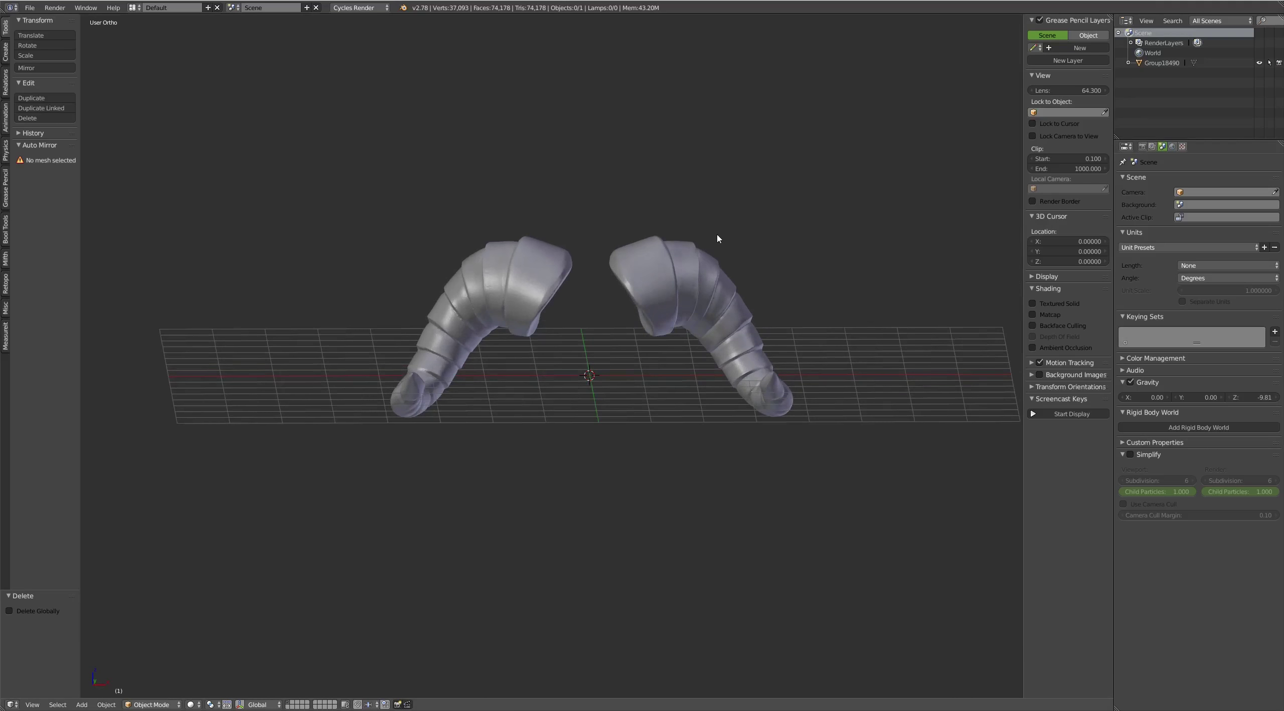
Add a Bezier curve and position it at the right horn's base in Edit Mode
middle_click_drag(717, 238, 738, 199)
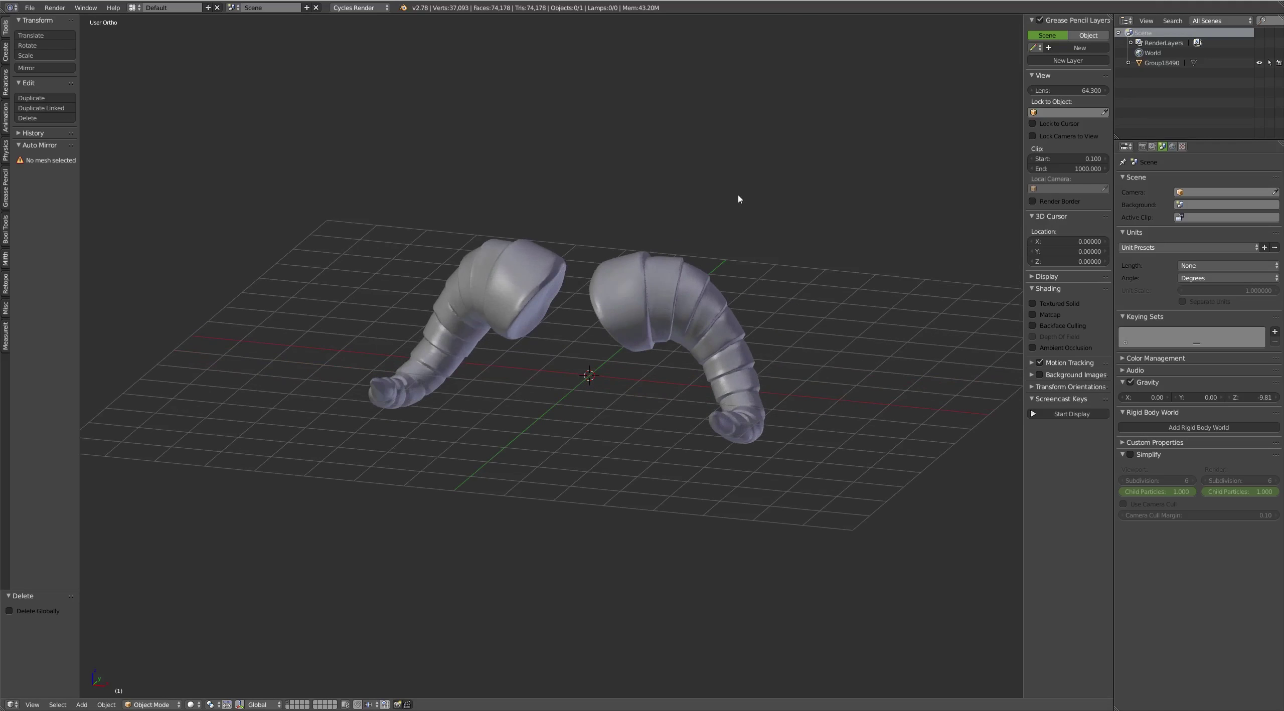
key("shift+a")
left_click(727, 244)
key("KP_1")
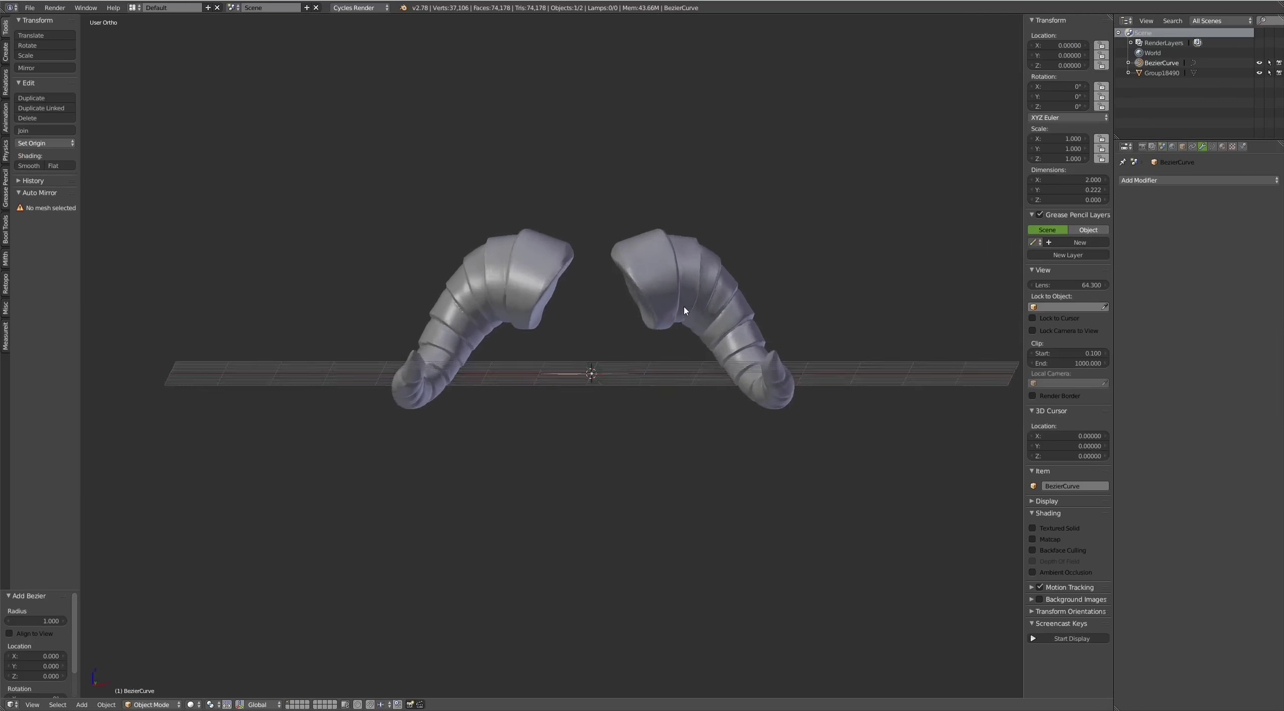
key("KP_5")
key("Tab")
left_click(764, 287)
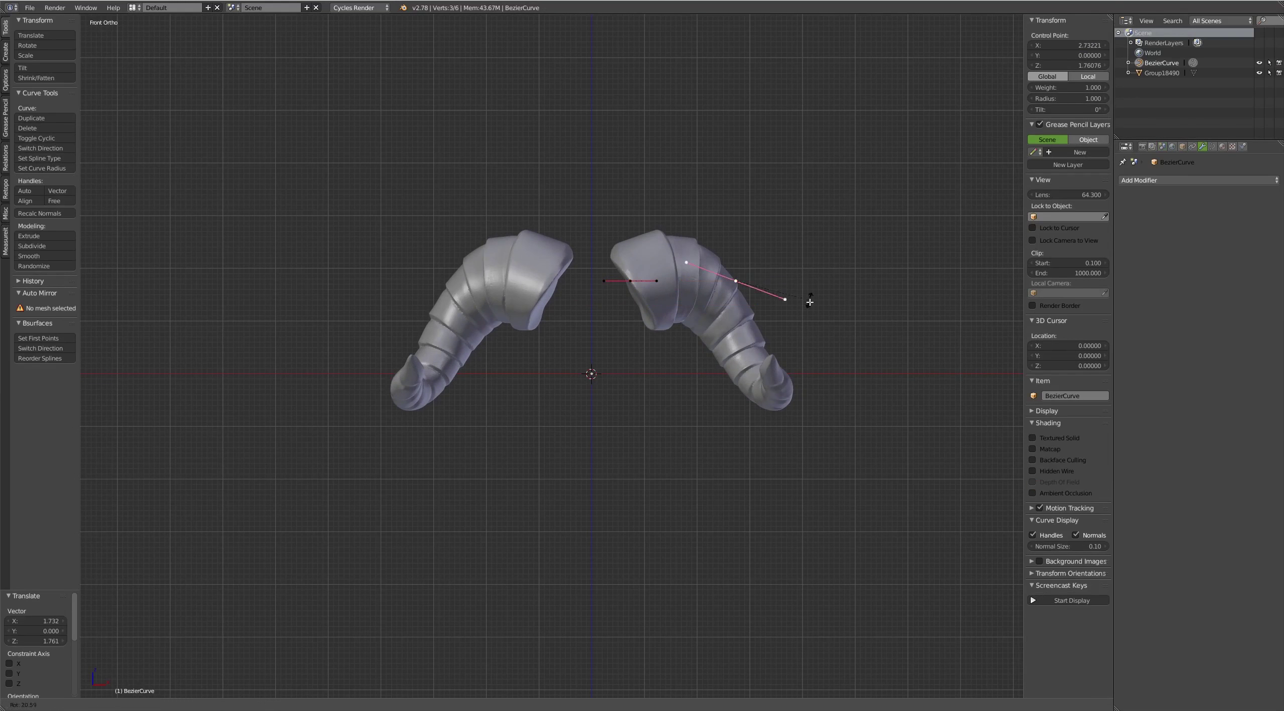
Move the curve's end point and extrude a new point along the horn
middle_click_drag(787, 376, 733, 216)
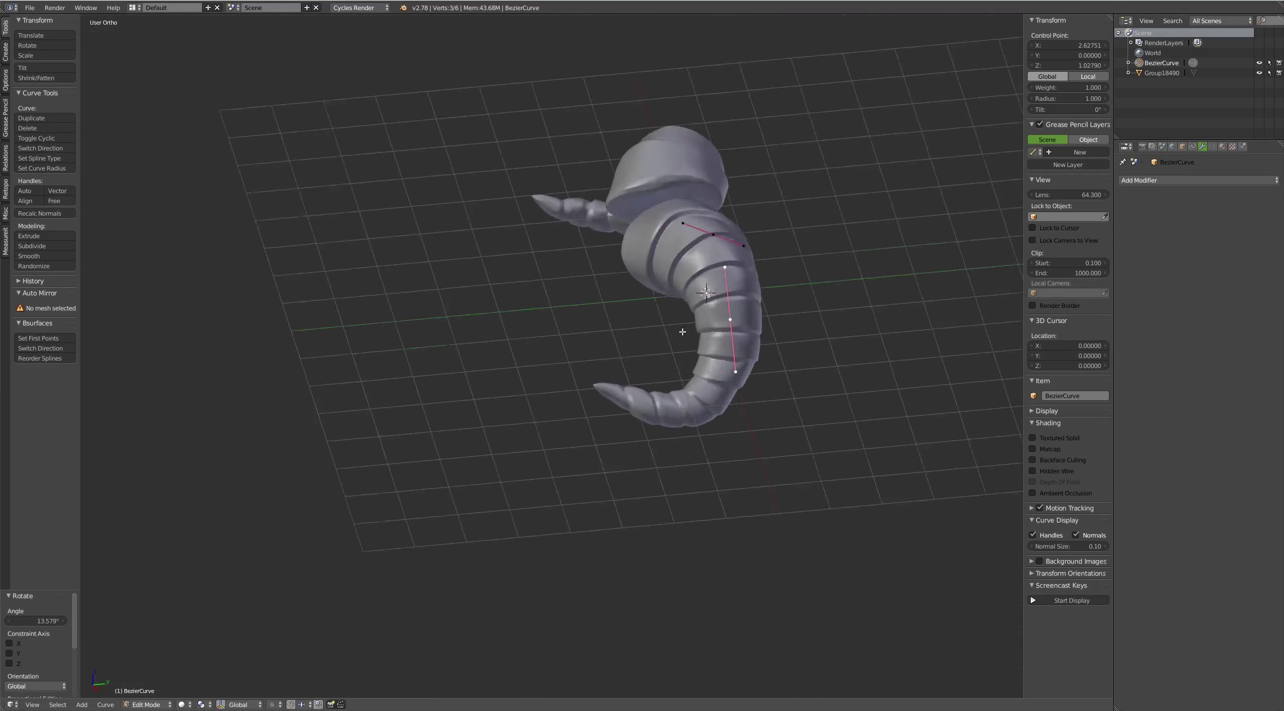
right_click_drag(735, 213, 724, 227)
right_click(713, 199)
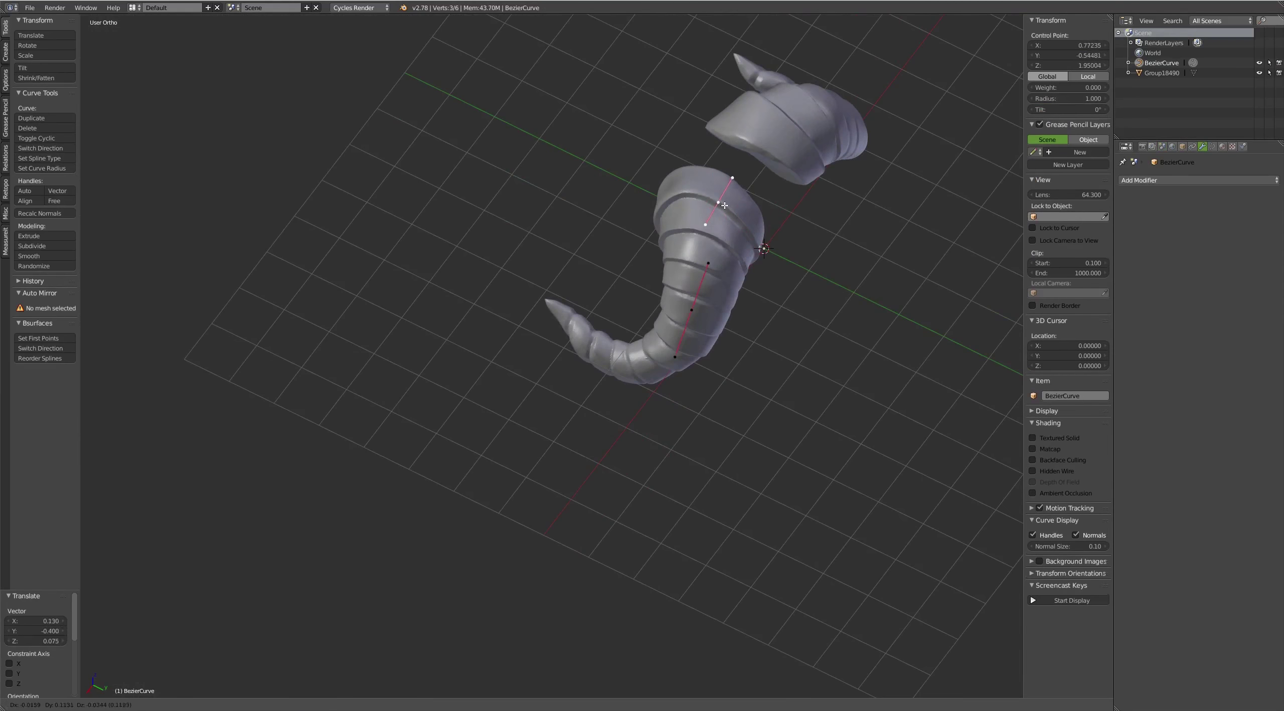
mouse_move(717, 211)
middle_mouse_down()
mouse_move(795, 276)
mouse_move(831, 287)
middle_mouse_up()
key("g")
left_click(716, 218)
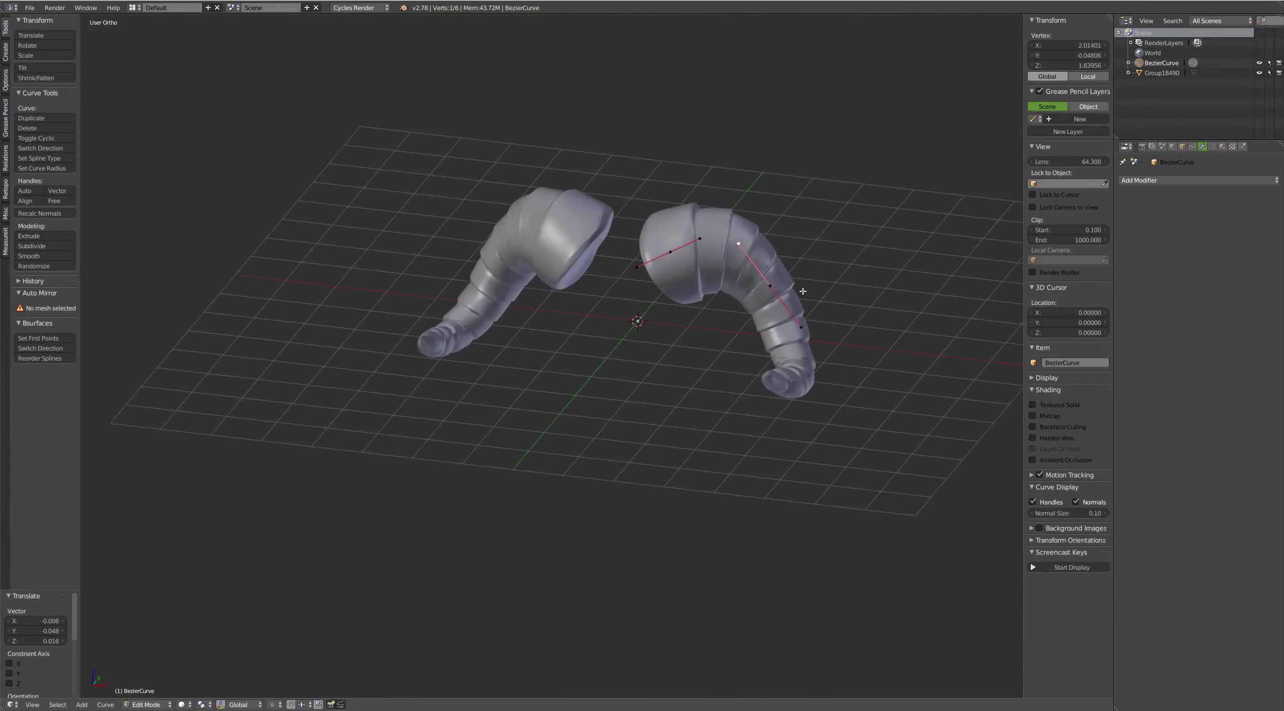
key("e")
left_click(873, 373)
mouse_move(873, 374)
middle_mouse_down()
mouse_move(801, 362)
mouse_move(757, 298)
middle_mouse_up()
right_click(801, 363)
key("g")
left_click(801, 362)
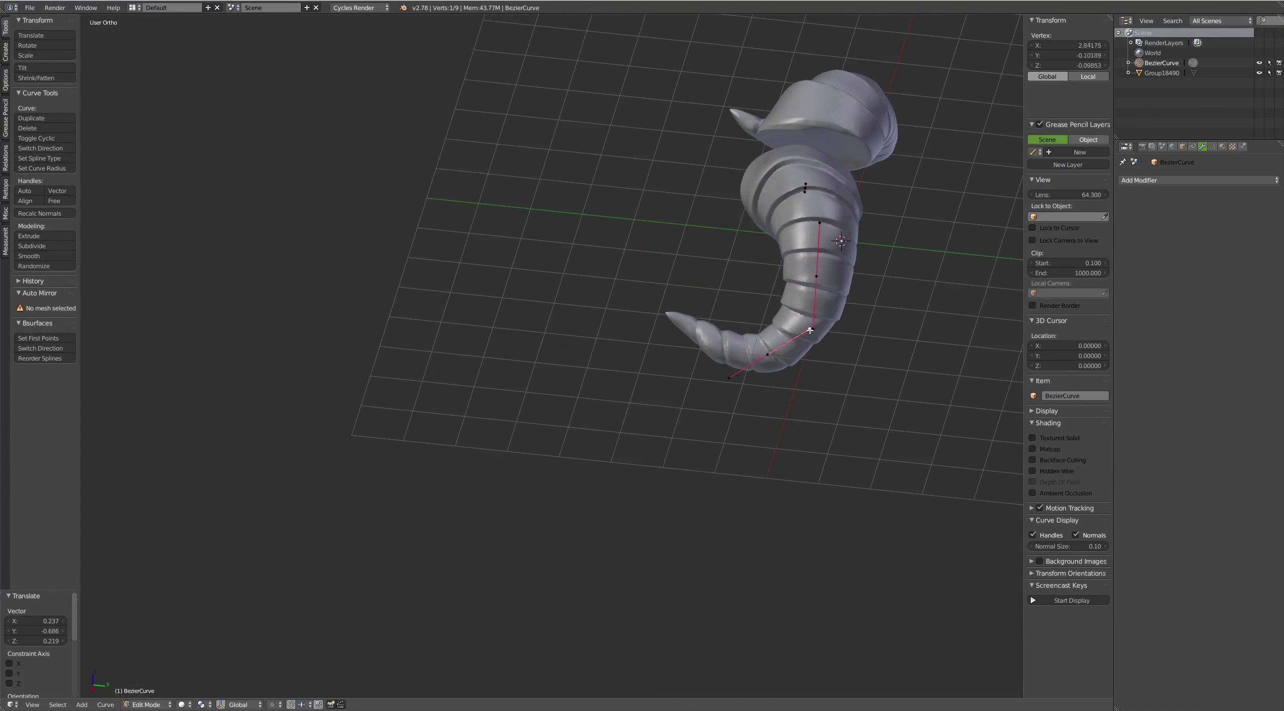
Extrude another curve point toward the horn tip and adjust its position
right_click(775, 349)
mouse_move(776, 349)
middle_mouse_down()
mouse_move(751, 359)
mouse_move(719, 301)
middle_mouse_up()
key("e")
left_click(751, 360)
scroll(720, 287, "up", 3)
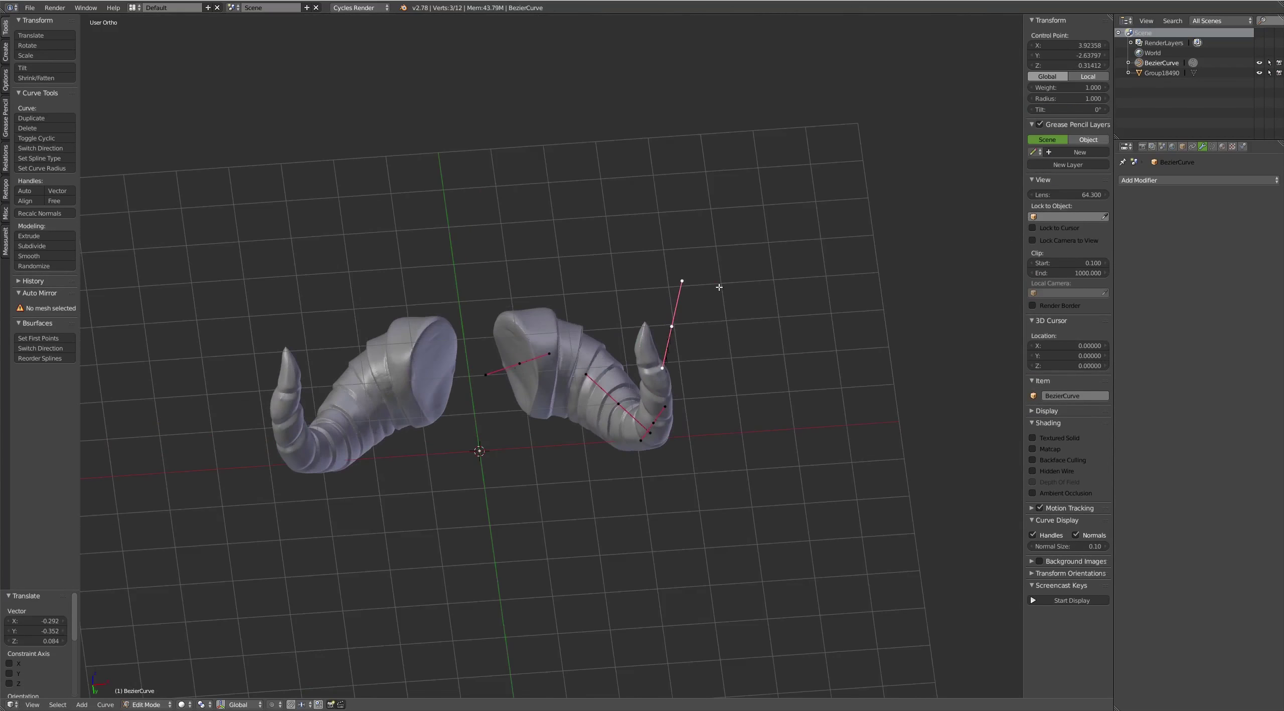
key("g")
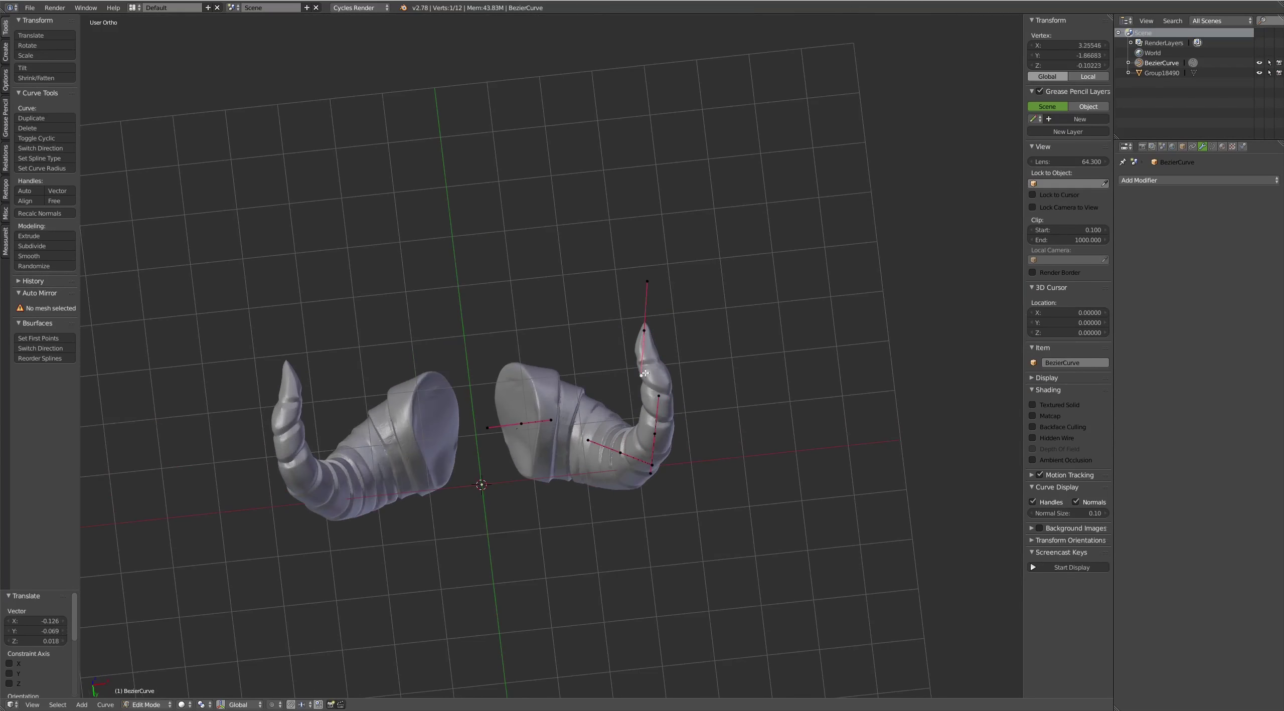
left_click(724, 271)
mouse_move(724, 271)
middle_mouse_down()
mouse_move(608, 374)
mouse_move(782, 407)
mouse_move(765, 316)
mouse_move(817, 315)
middle_mouse_up()
Leave Edit Mode and move the horn meshes to another layer so only the curve shows
key("Tab")
middle_click_drag(726, 399, 305, 705)
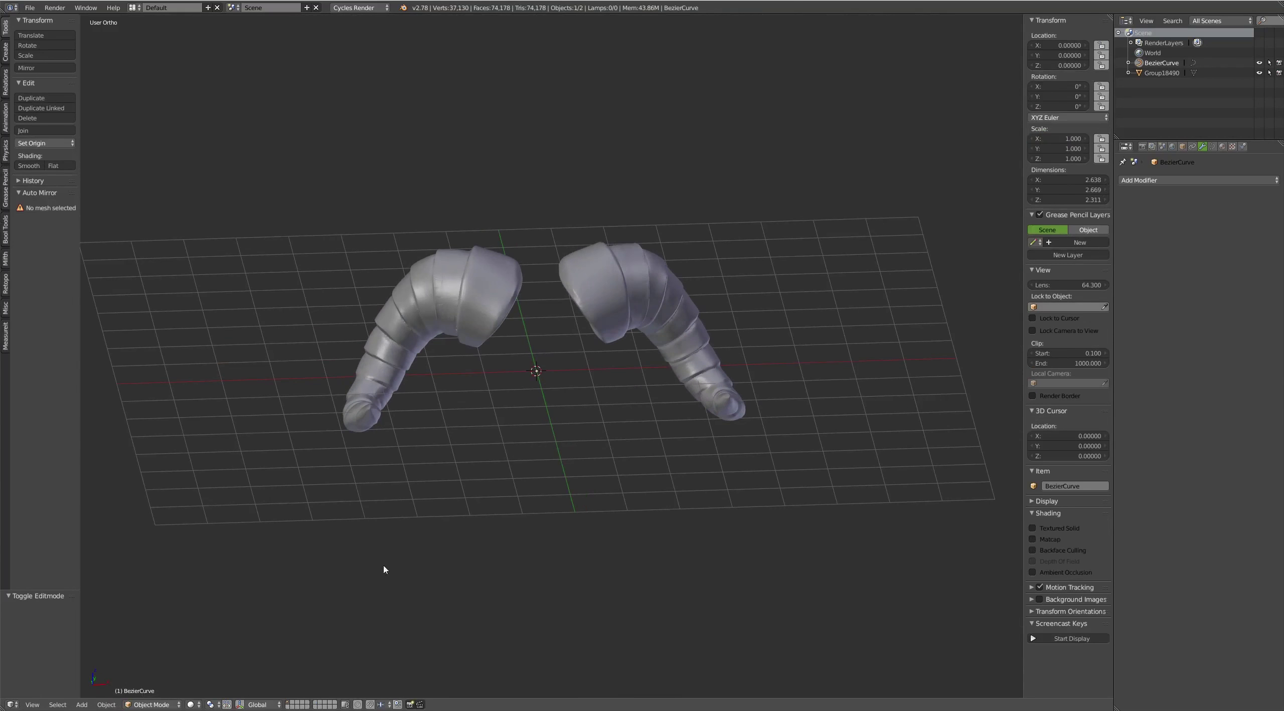
key("m")
left_click(824, 427)
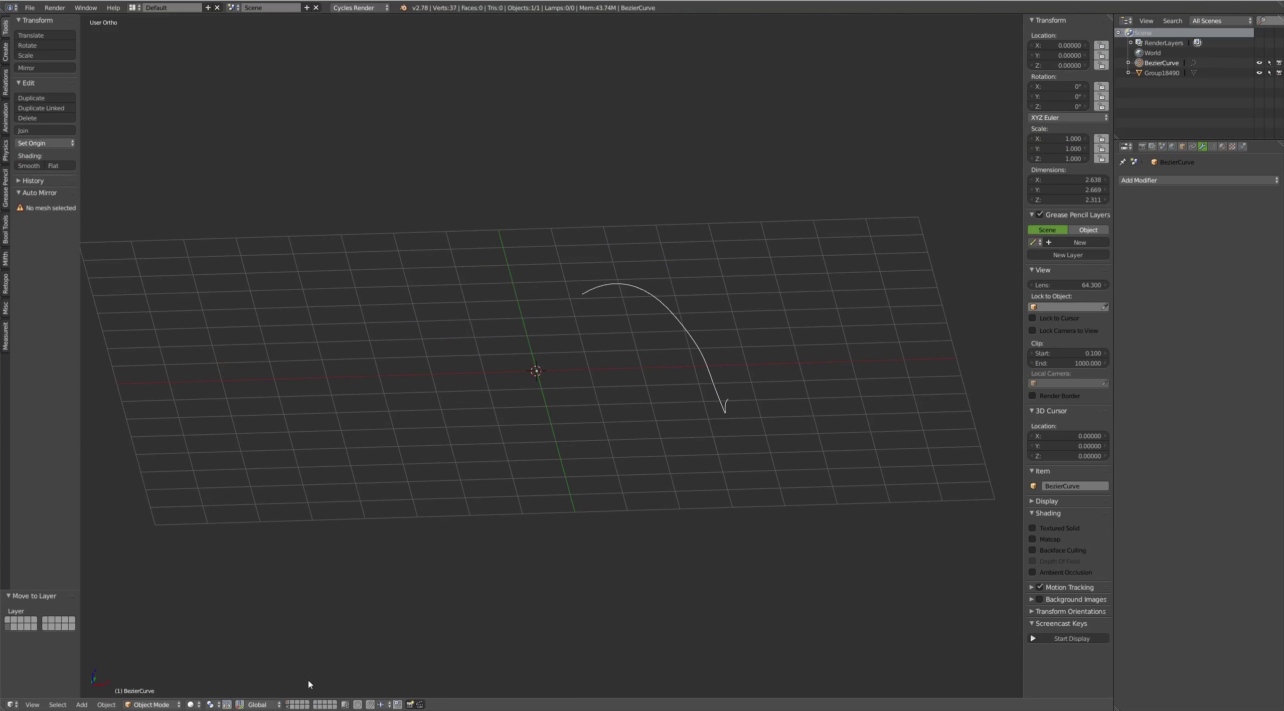
Add a cylinder rotated 90° with one end loop scaled up and normals recalculated
mouse_move(309, 685)
middle_mouse_down()
mouse_move(763, 307)
mouse_move(527, 338)
middle_mouse_up()
key("shift+a")
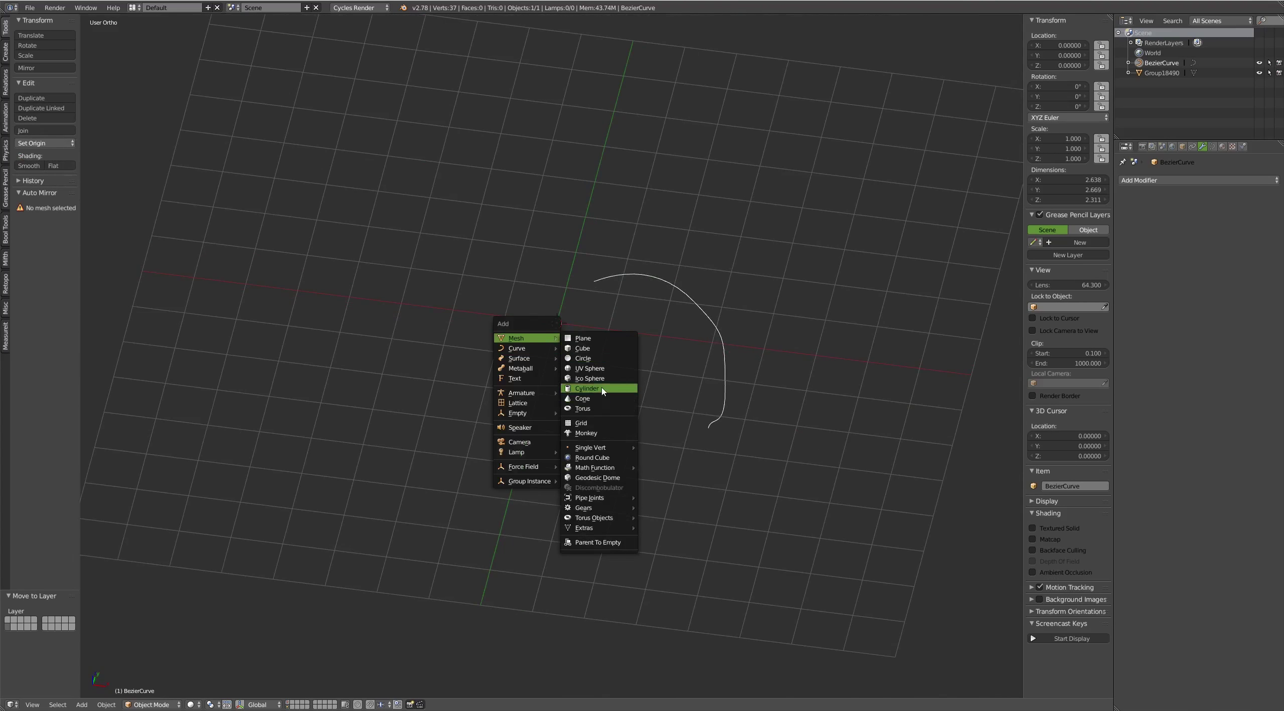
left_click(586, 389)
key("Tab")
key("KP_1")
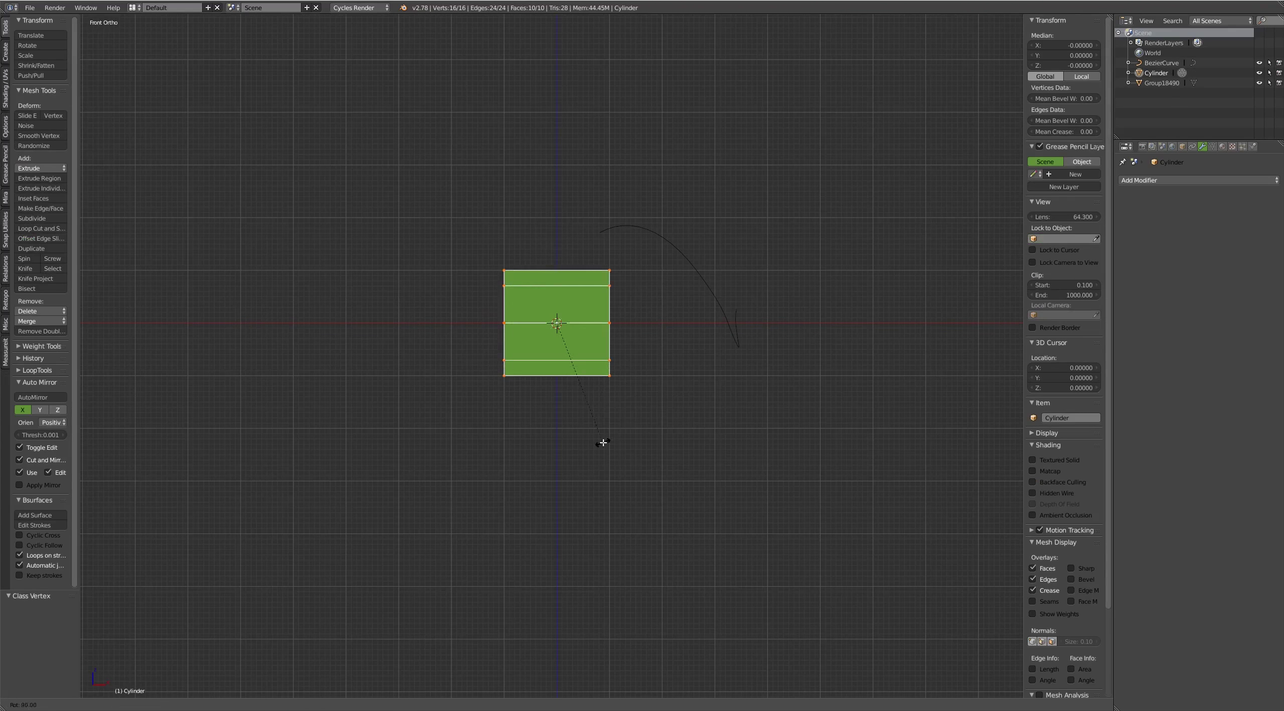
left_click(603, 442)
mouse_move(604, 442)
middle_mouse_down()
mouse_move(642, 329)
mouse_move(716, 318)
mouse_move(644, 309)
mouse_move(640, 281)
mouse_move(654, 261)
middle_mouse_up()
left_click(647, 379)
left_click(622, 317, "alt")
key("s")
left_click(679, 315)
key("a")
key("ctrl+n")
key("Tab")
Array the cylinder along the Bezier curve with Array and Curve modifiers
right_click(654, 260)
right_click(593, 320, "shift")
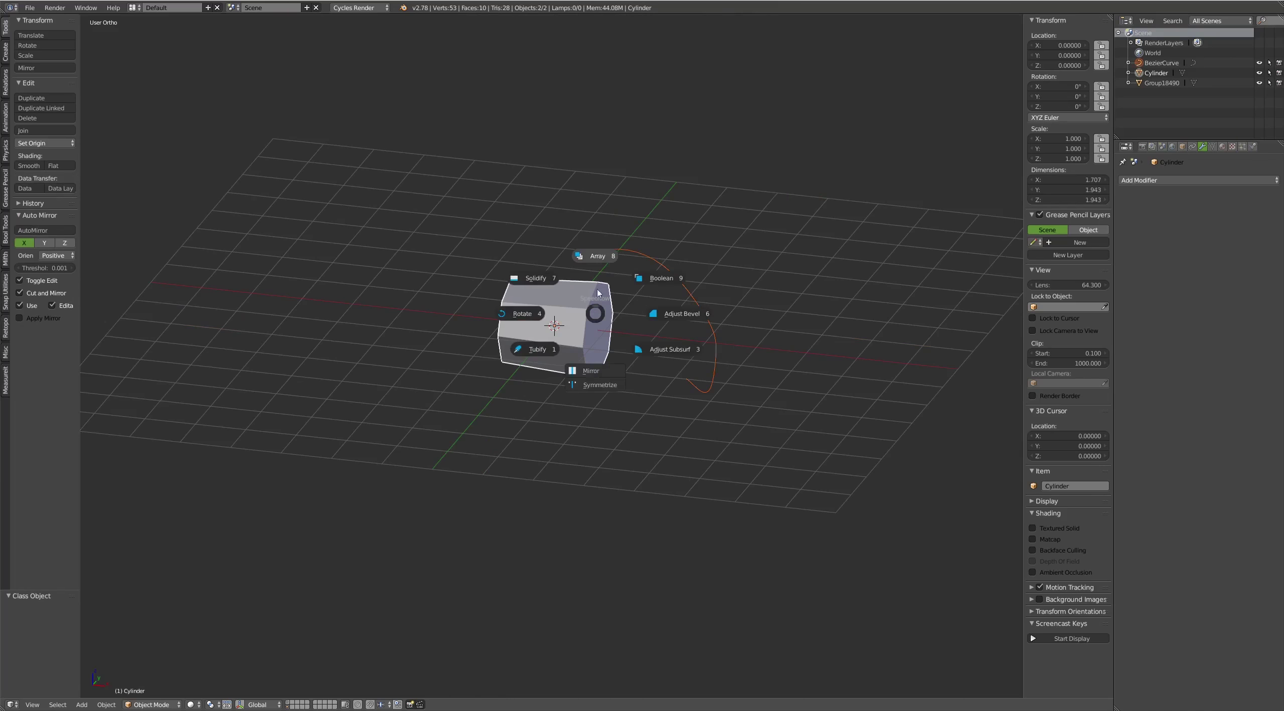
left_click(598, 293)
key("Escape")
key("a")
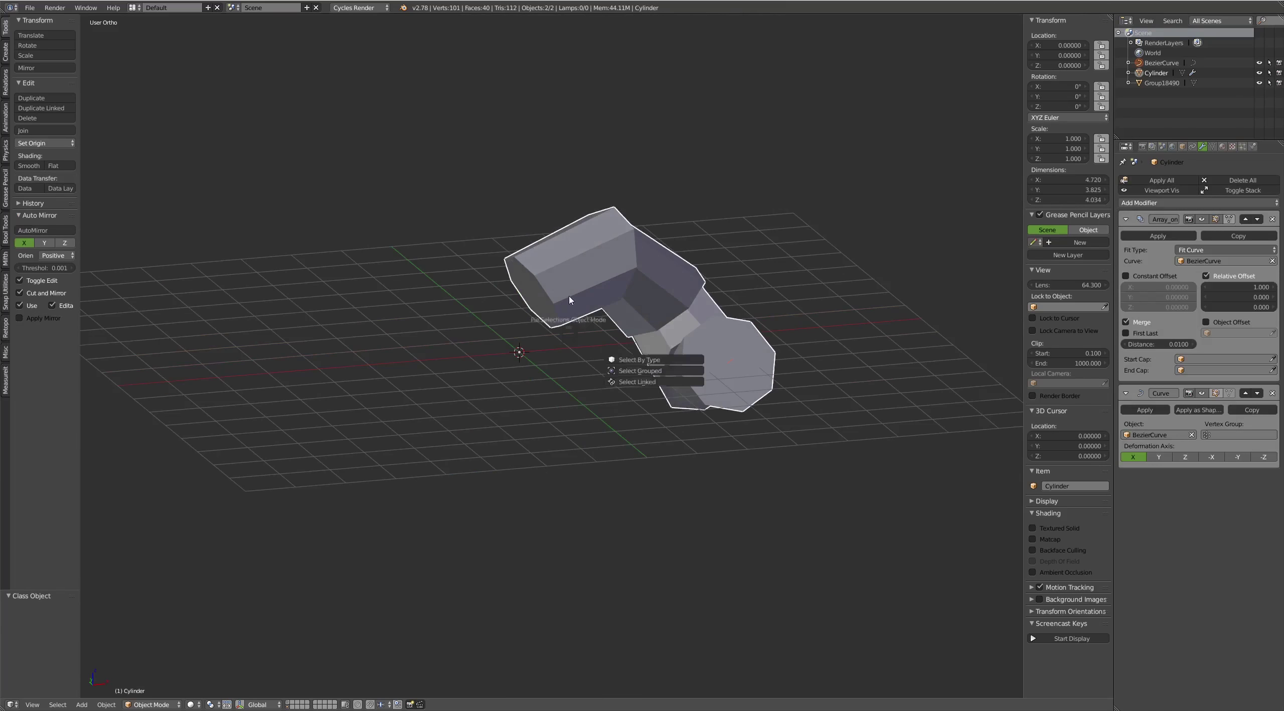
left_click(570, 300)
Add a Plain Axes Empty and make it the array's Object Offset instead of Relative Offset
key("shift+a")
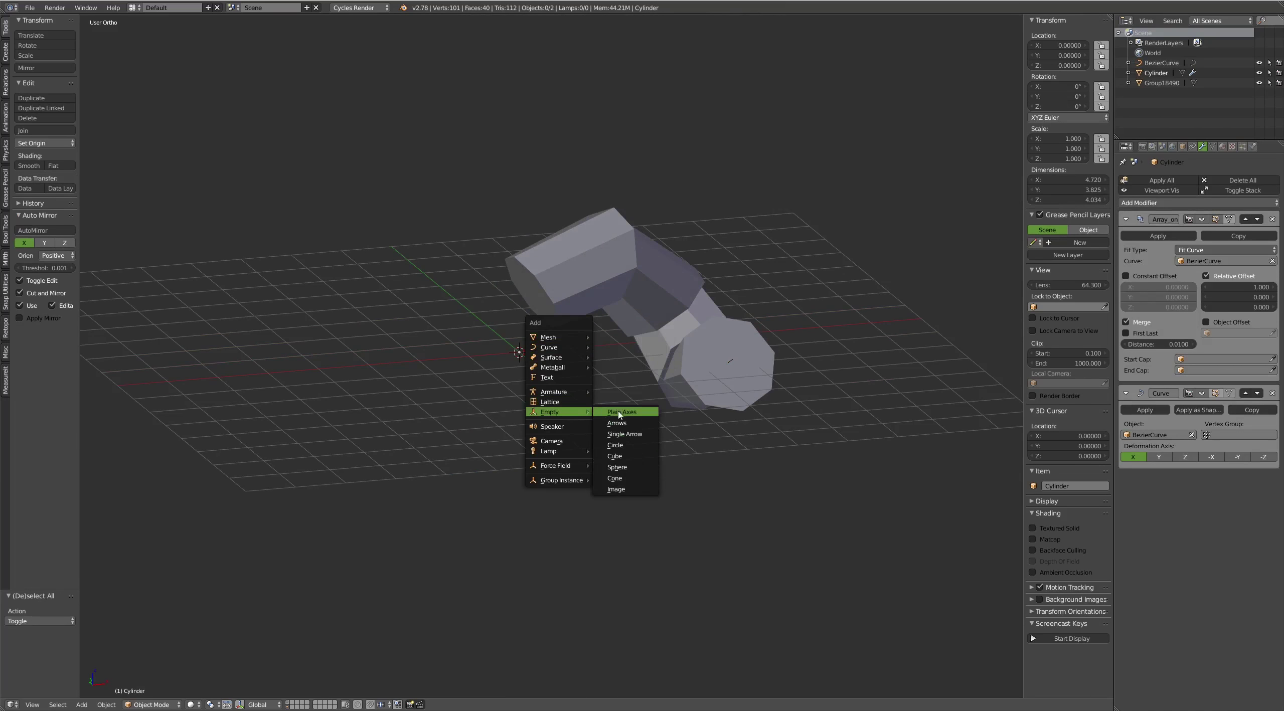
left_click(620, 414)
mouse_move(628, 415)
middle_mouse_down()
mouse_move(610, 378)
mouse_move(603, 263)
middle_mouse_up()
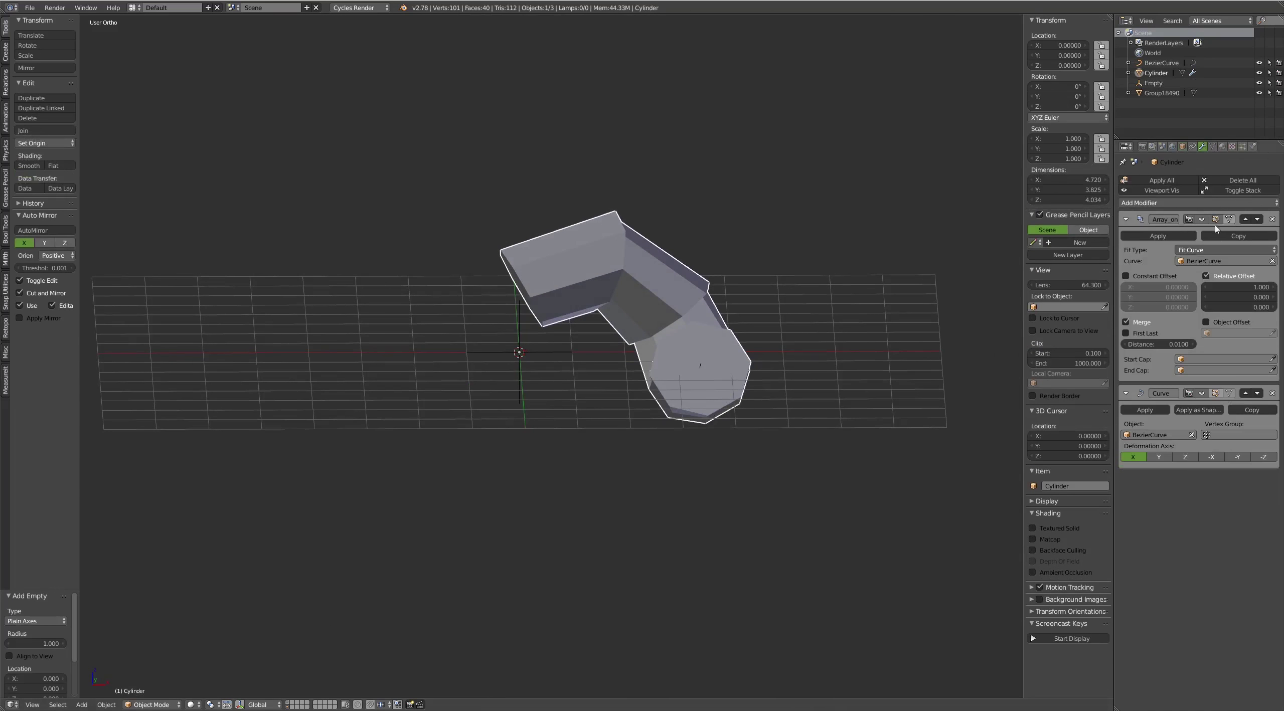
left_click(1206, 276)
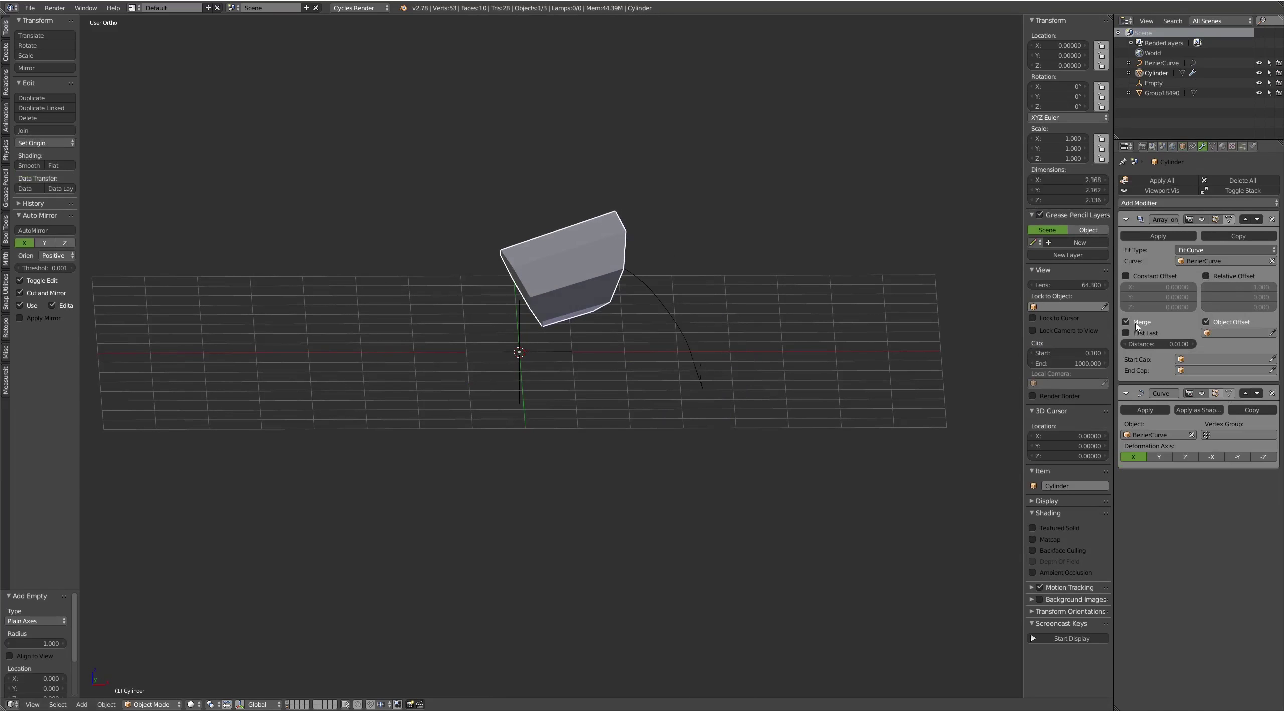
left_click(1229, 334)
left_click(1204, 358)
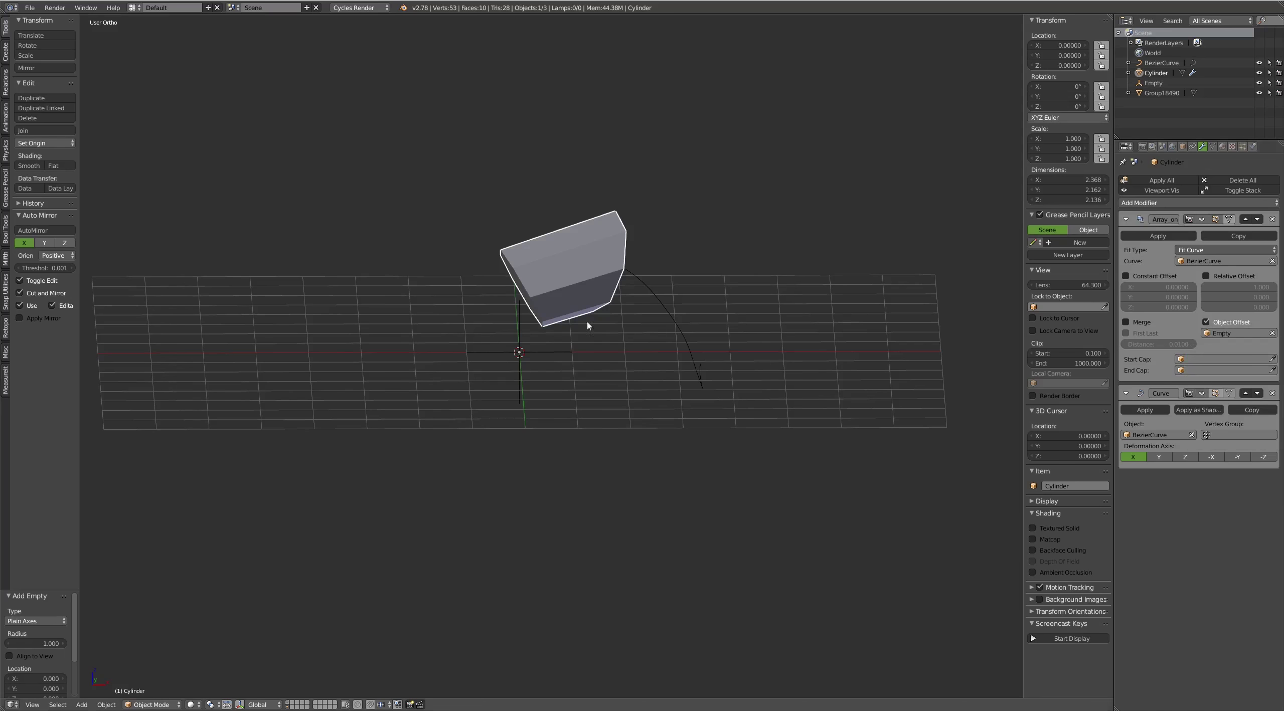
right_click_drag(571, 353, 574, 353)
Reset the Empty's location, then slide it along X to change the array spacing
key("ctrl+z")
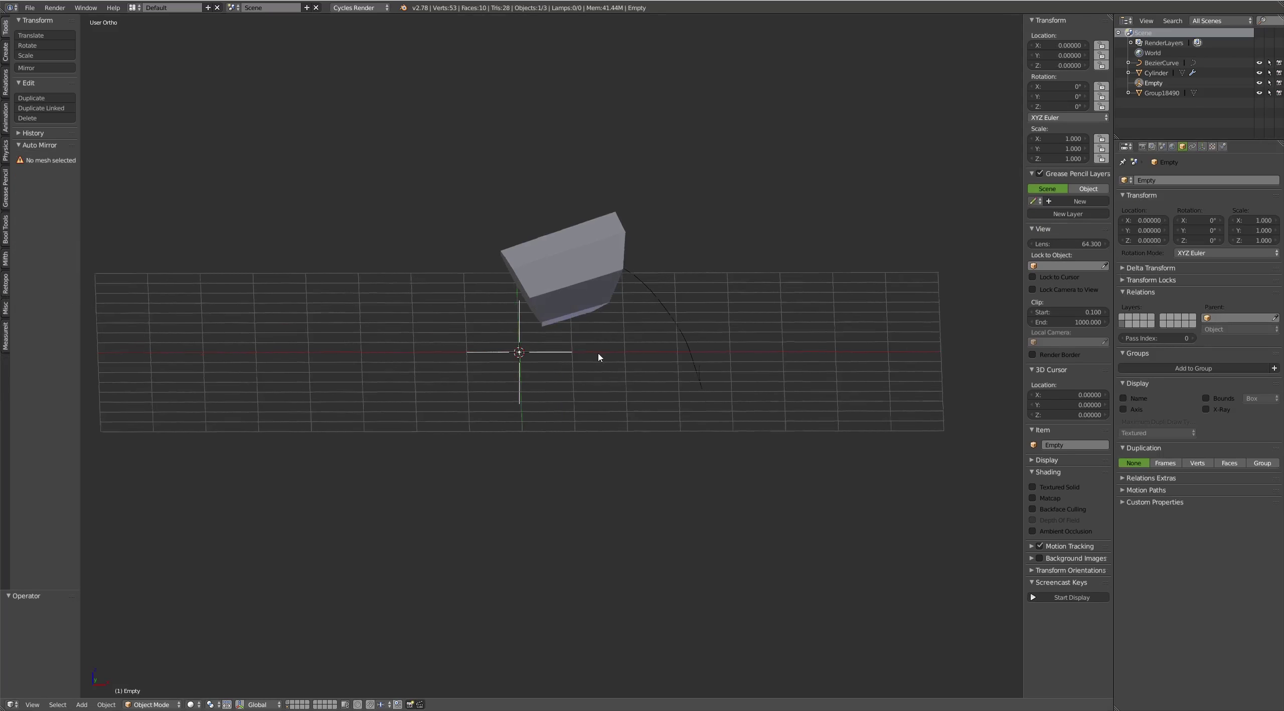
middle_click_drag(599, 356, 580, 356)
left_click_drag(561, 357, 634, 361)
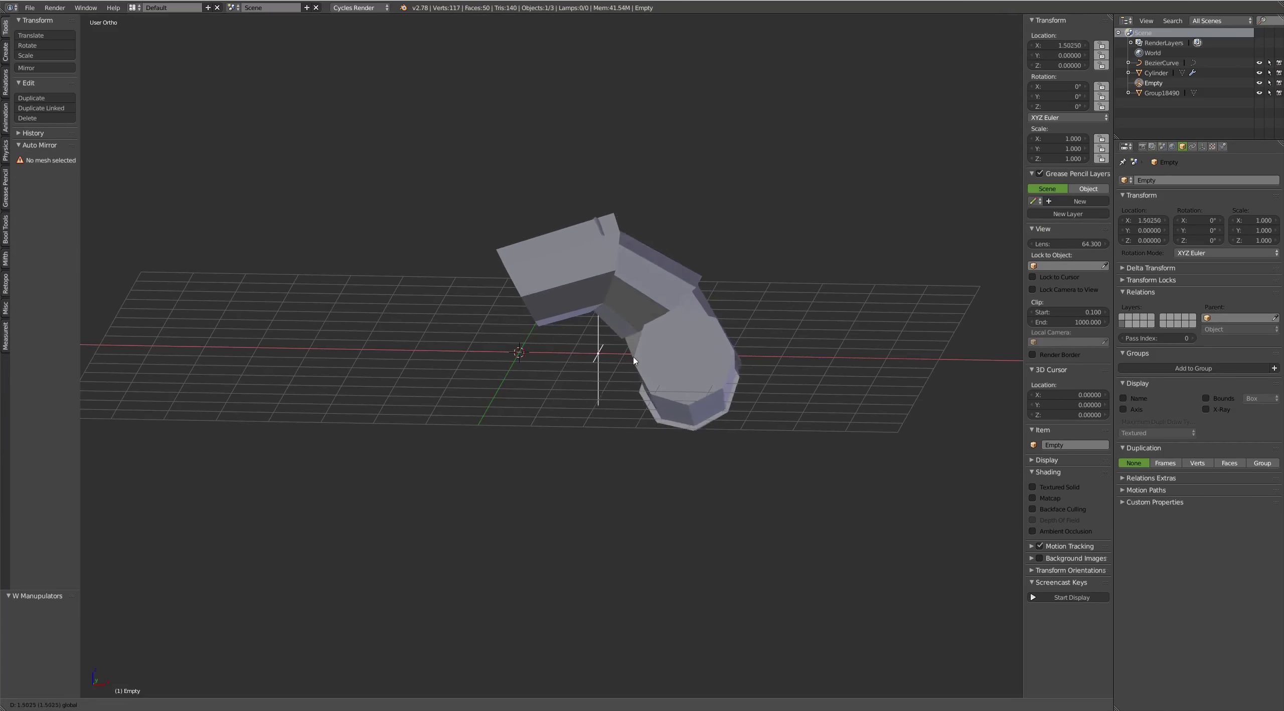
left_click(634, 361)
mouse_move(634, 361)
middle_mouse_down()
mouse_move(828, 318)
mouse_move(760, 273)
mouse_move(823, 293)
mouse_move(704, 355)
middle_mouse_up()
key("g")
key("x")
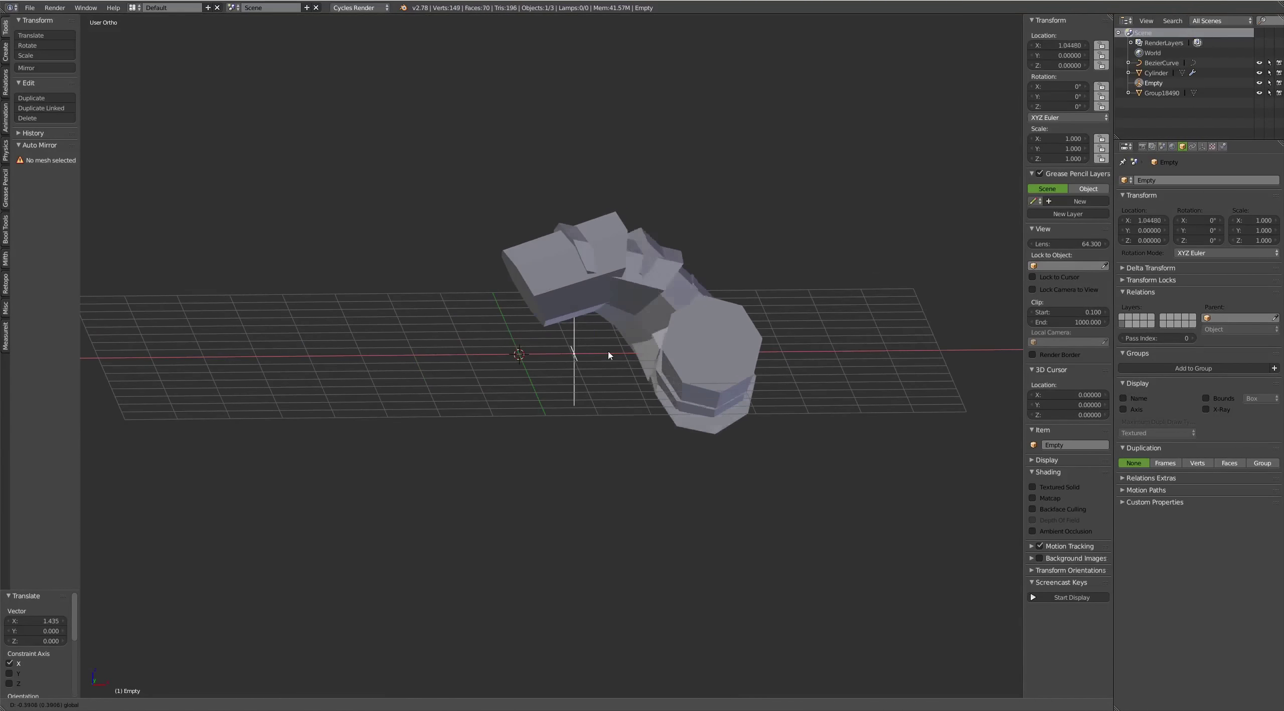
left_click(596, 357)
Undo the Empty's stray Y move and reposition it along X
middle_click_drag(595, 358, 590, 381)
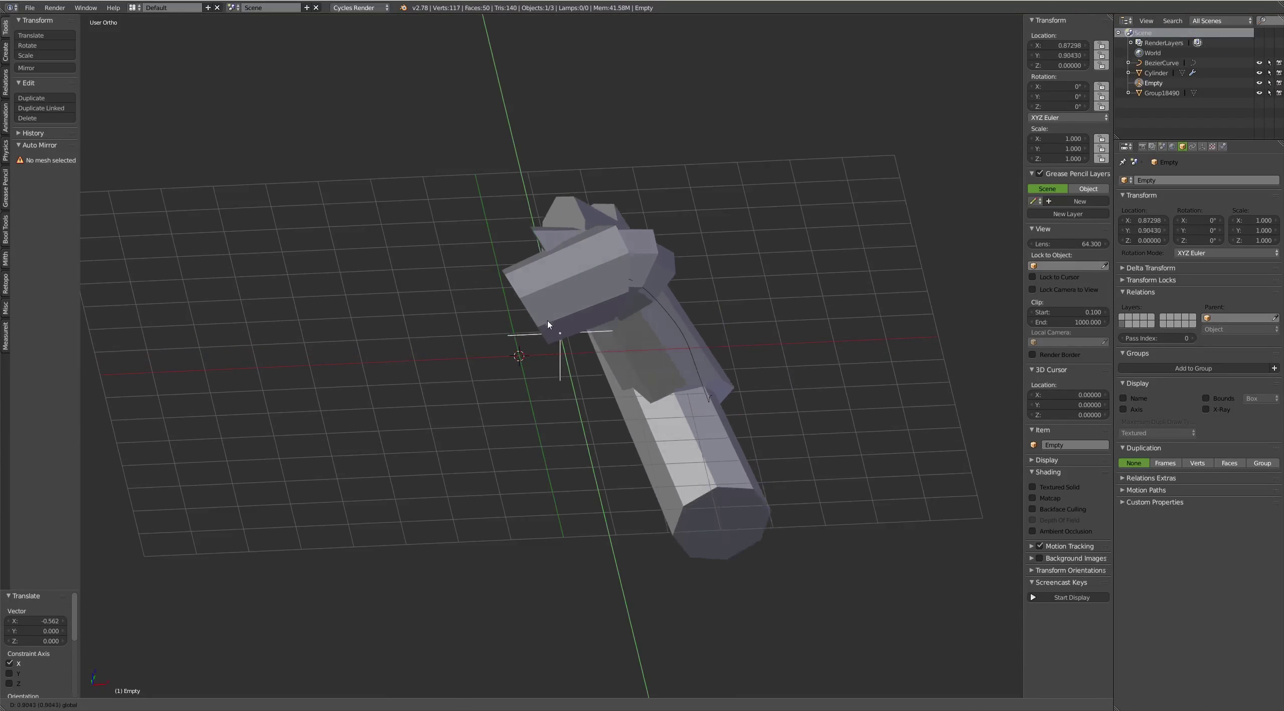
left_click_drag(561, 342, 564, 372)
mouse_move(565, 371)
middle_mouse_down()
mouse_move(602, 339)
mouse_move(604, 353)
middle_mouse_up()
key("ctrl+z")
key("g")
key("x")
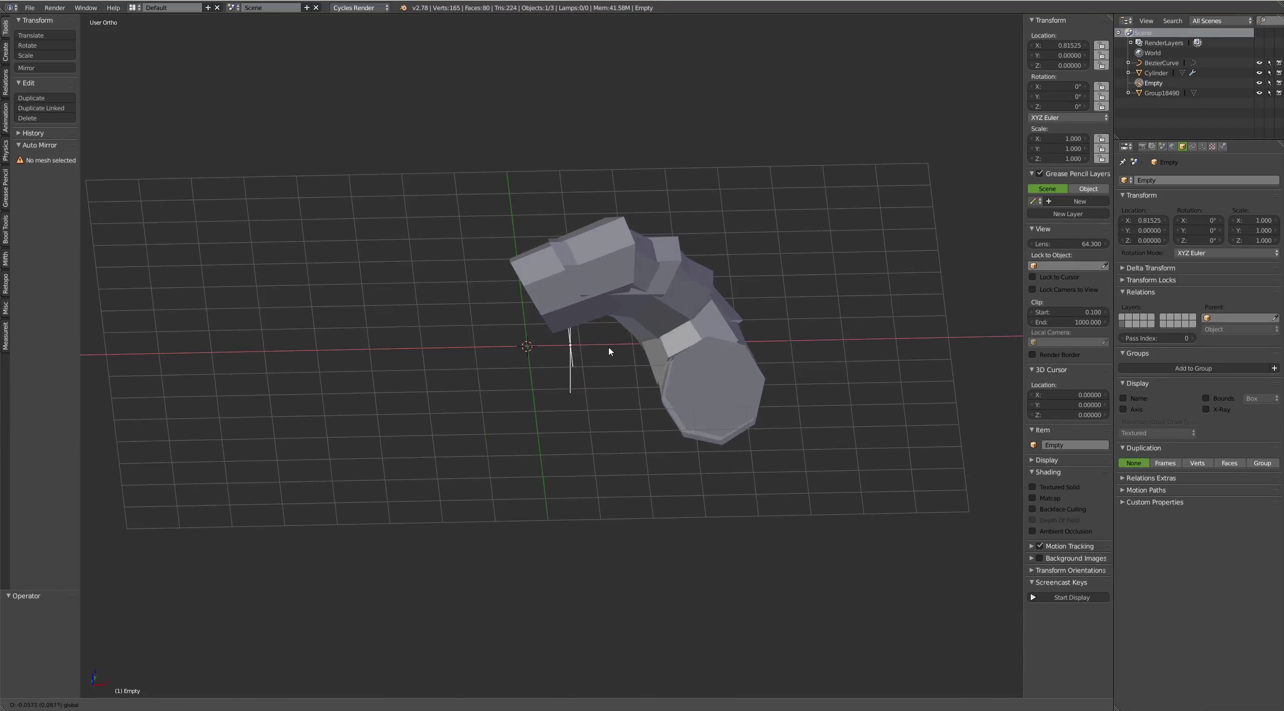
left_click(609, 351)
mouse_move(609, 351)
middle_mouse_down()
mouse_move(684, 315)
mouse_move(616, 338)
middle_mouse_up()
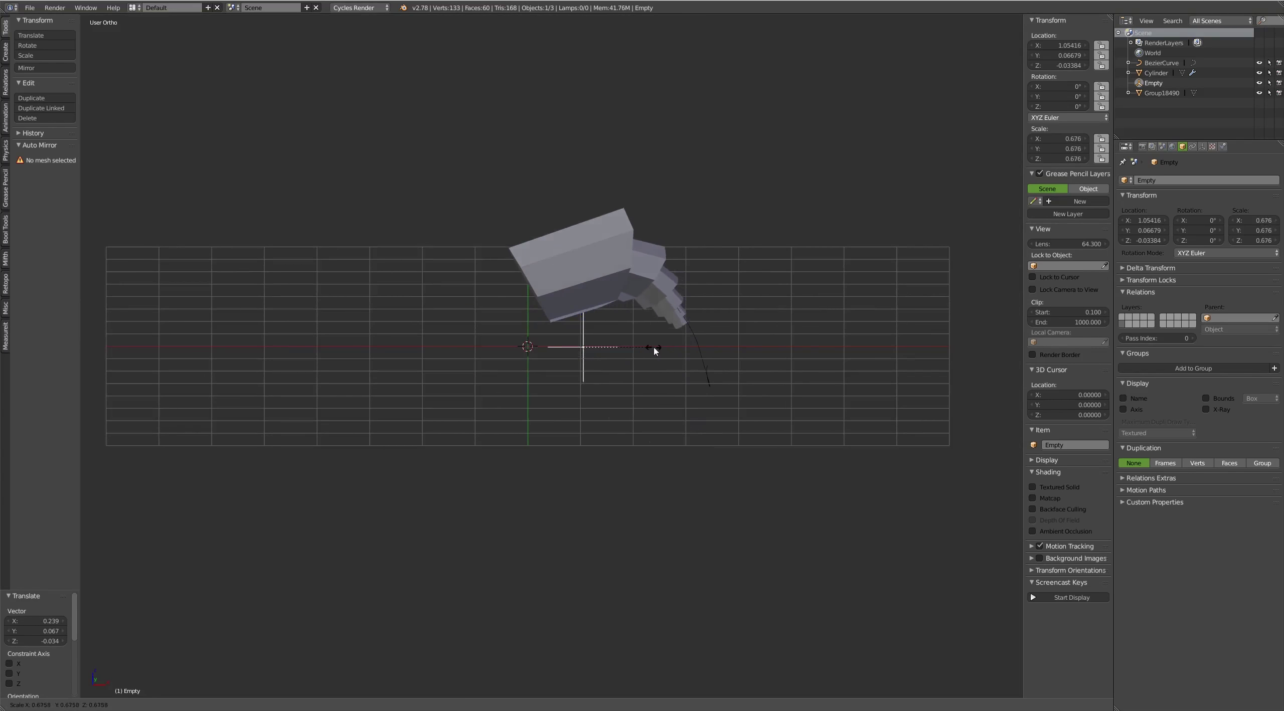
Inset the end cap of the Cylinder segment in Edit Mode
mouse_move(687, 346)
middle_mouse_down()
mouse_move(648, 324)
mouse_move(611, 249)
mouse_move(622, 290)
middle_mouse_up()
right_click(610, 249)
key("Tab")
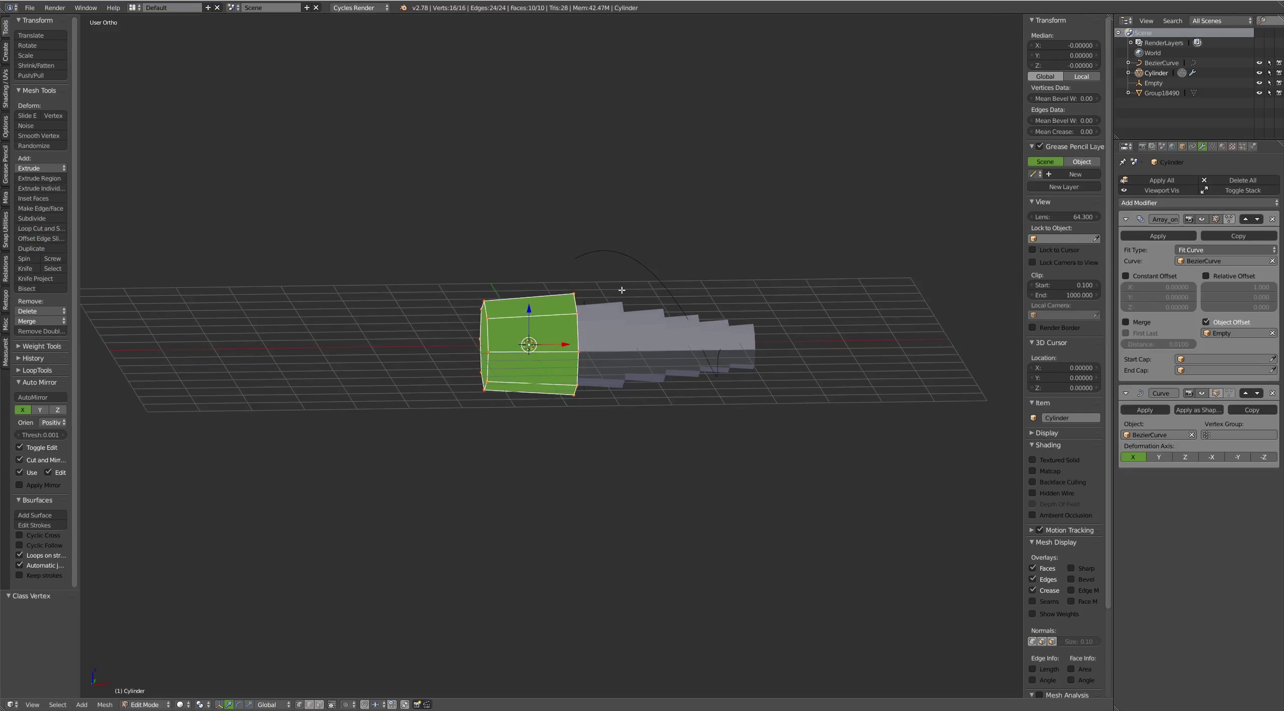
mouse_move(714, 250)
middle_mouse_down()
mouse_move(693, 281)
mouse_move(532, 346)
mouse_move(614, 315)
mouse_move(574, 299)
middle_mouse_up()
key("a")
right_click(532, 346)
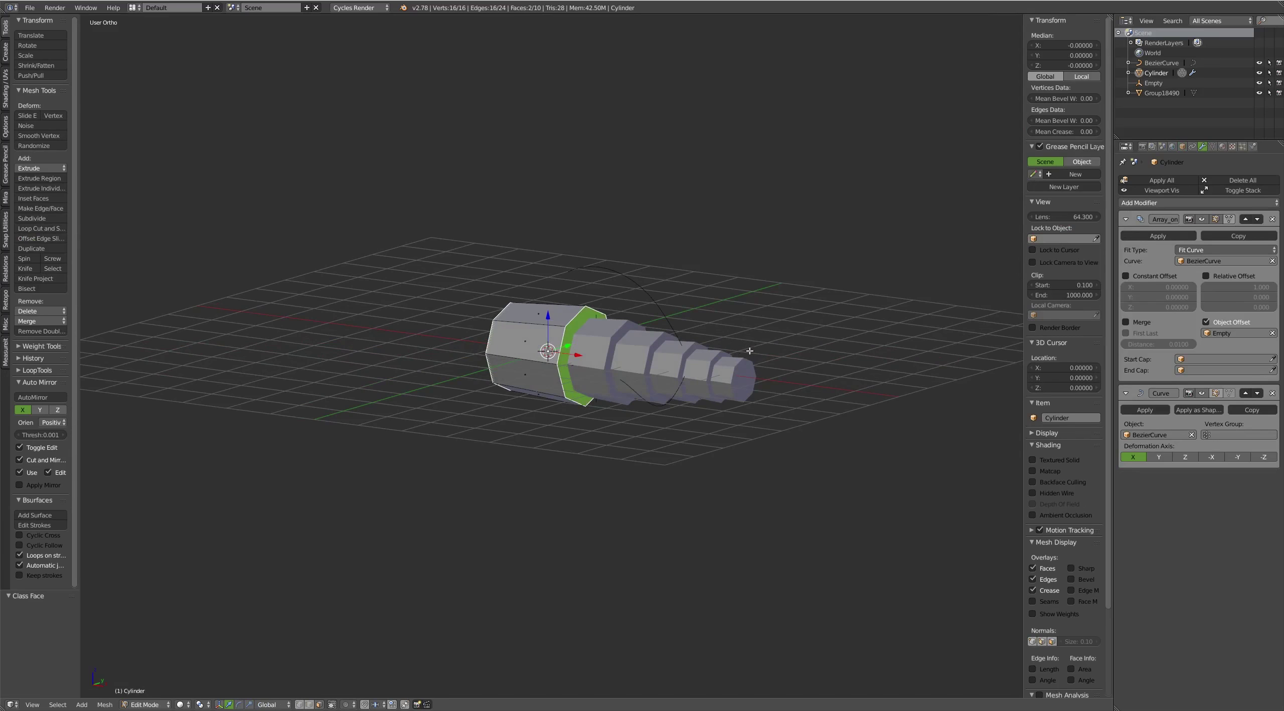
left_click(730, 349)
Bevel the selected rim edge loops of the cylinder
mouse_move(730, 348)
middle_mouse_down()
mouse_move(794, 333)
mouse_move(577, 406)
middle_mouse_up()
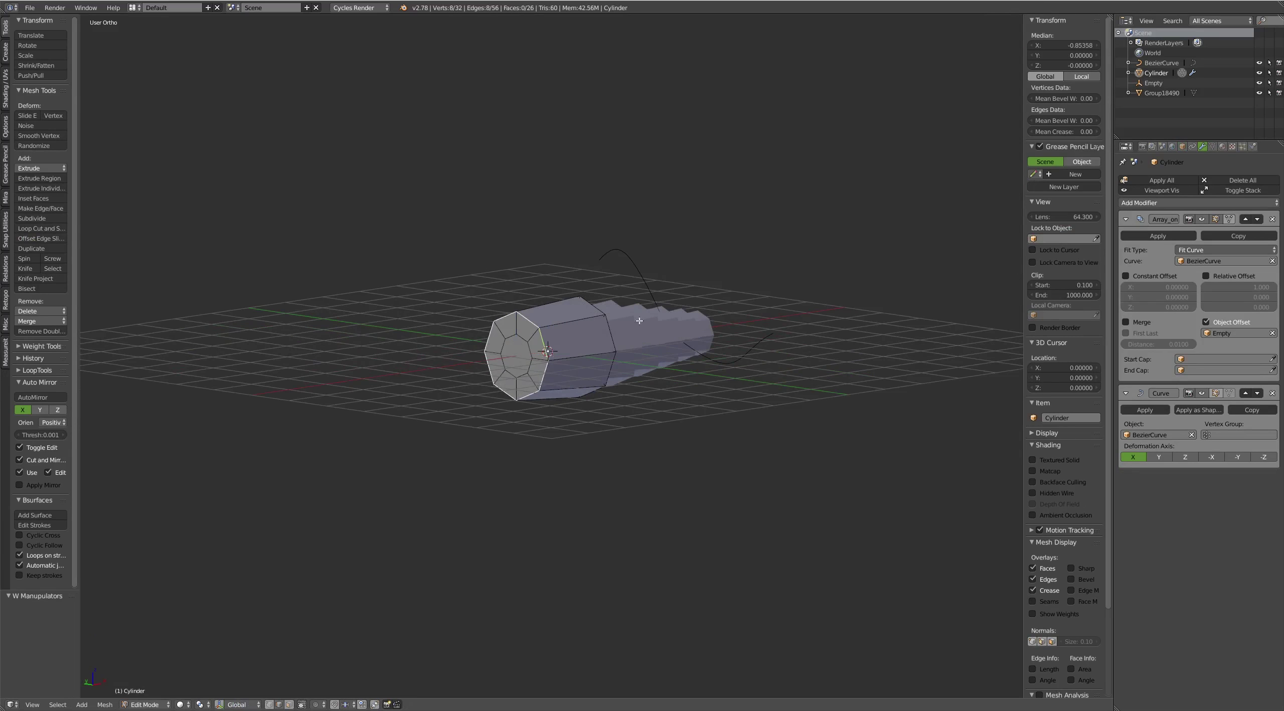
middle_click_drag(640, 320, 619, 309)
right_click(615, 311, "alt+shift")
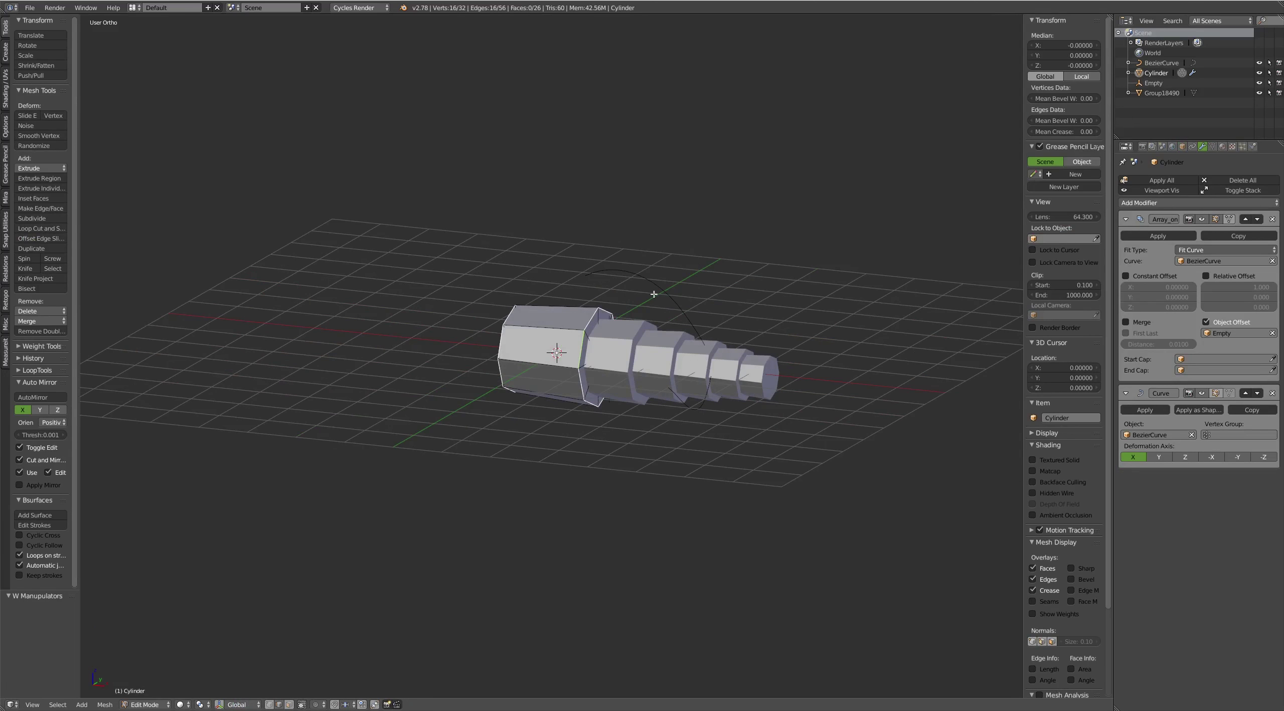
key("Escape")
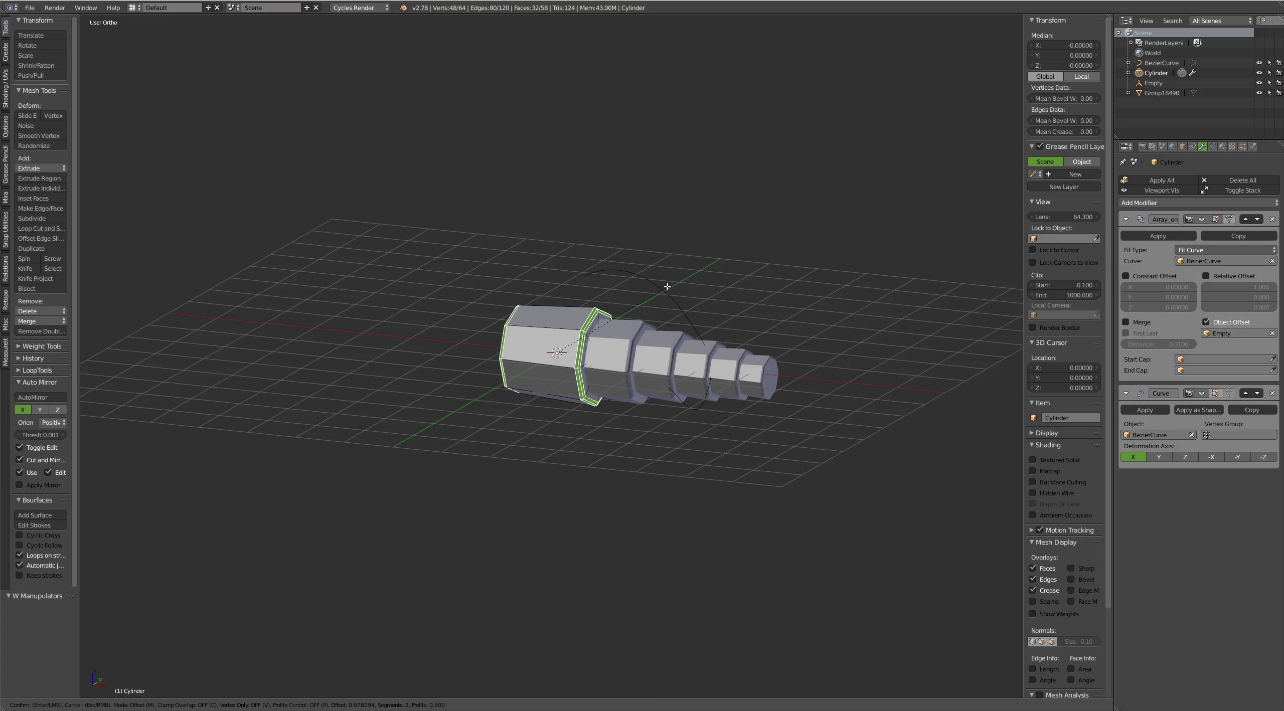
left_click(668, 286)
Add three loop cuts to the cylinder and return to Object Mode
mouse_move(668, 287)
middle_mouse_down()
mouse_move(600, 320)
mouse_move(644, 278)
mouse_move(741, 288)
mouse_move(714, 287)
middle_mouse_up()
key("a")
left_click(582, 321)
key("Tab")
Move the Empty to X 1.228, scale it to 0.864, then smooth-shade the horn cylinder
right_click(628, 365)
middle_click_drag(628, 366, 630, 357)
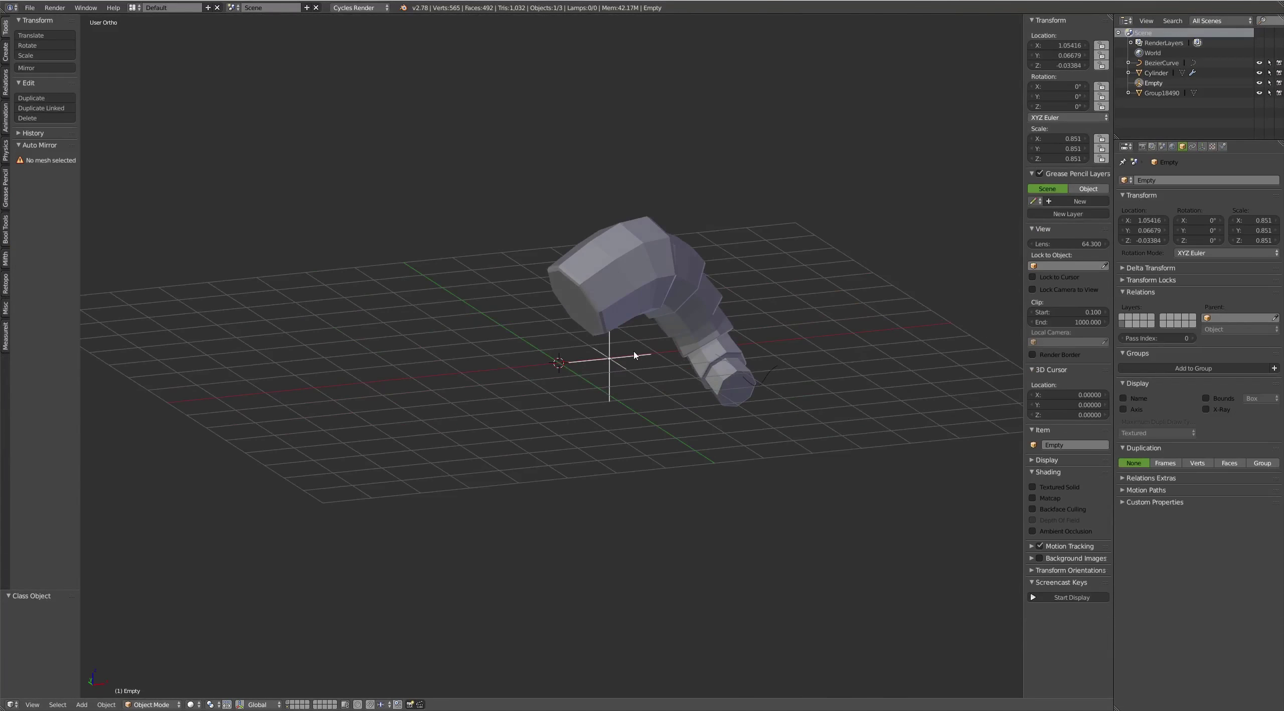
right_click(631, 356)
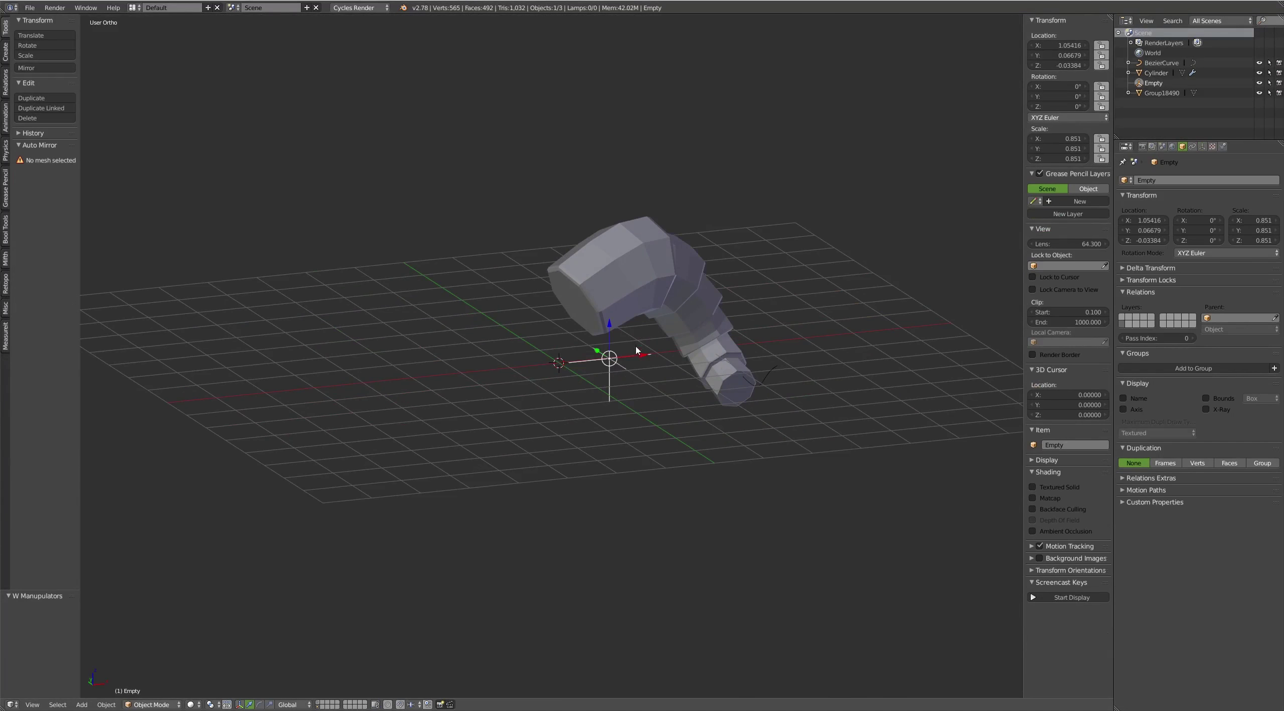
left_click(786, 279)
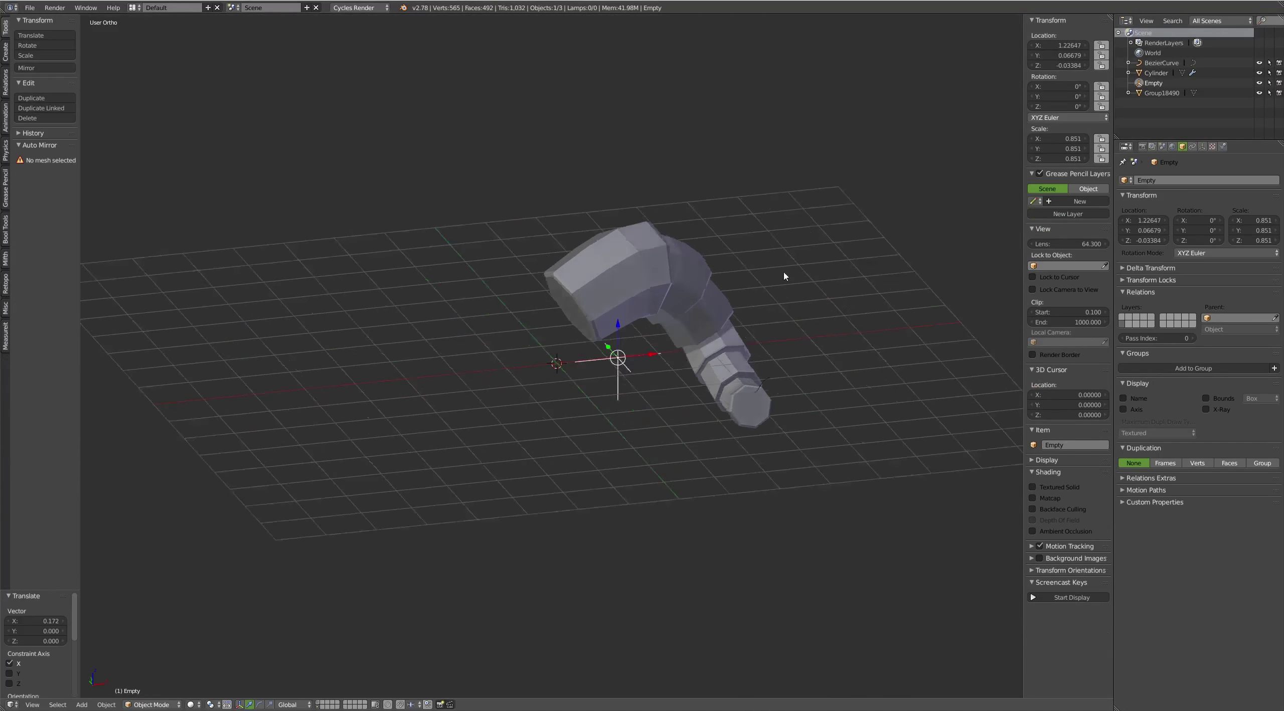
mouse_move(786, 278)
middle_mouse_down()
mouse_move(653, 258)
mouse_move(758, 267)
mouse_move(742, 290)
mouse_move(708, 266)
mouse_move(811, 295)
mouse_move(760, 286)
mouse_move(774, 282)
mouse_move(754, 324)
mouse_move(633, 270)
mouse_move(758, 285)
mouse_move(966, 241)
middle_mouse_up()
key("s")
right_click(633, 270)
Add a Subdivision Surface modifier and dissolve two edge loops on the cylinder
left_click(1154, 203)
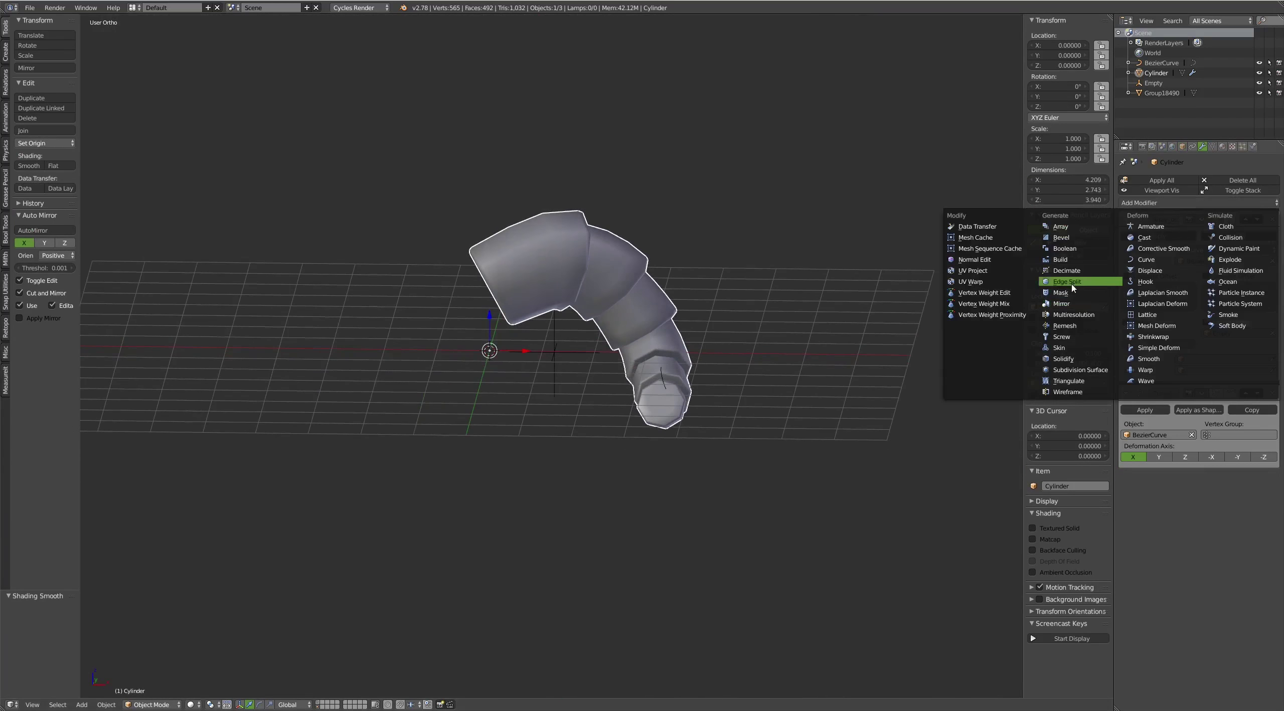
left_click(1076, 374)
middle_click_drag(752, 342, 631, 335)
key("Tab")
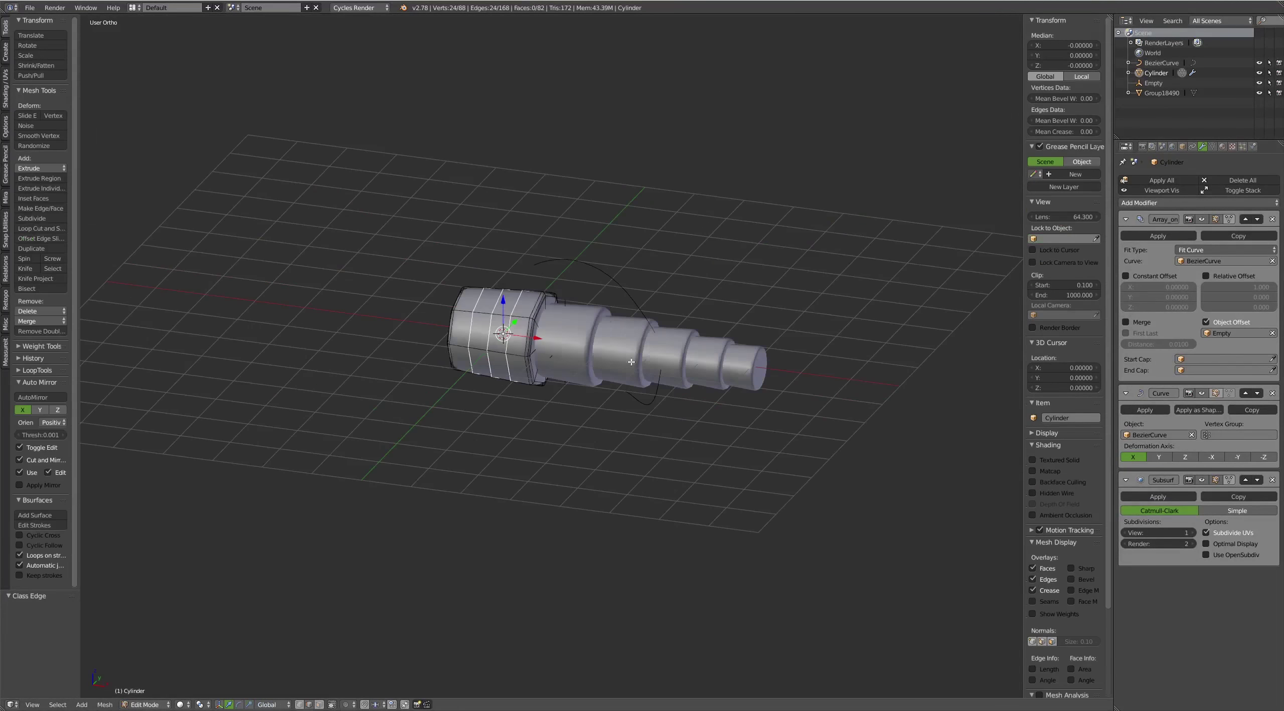
mouse_move(803, 353)
middle_mouse_down()
mouse_move(592, 312)
mouse_move(496, 318)
middle_mouse_up()
key("Tab")
left_click(593, 313)
left_click(446, 343, "alt+shift")
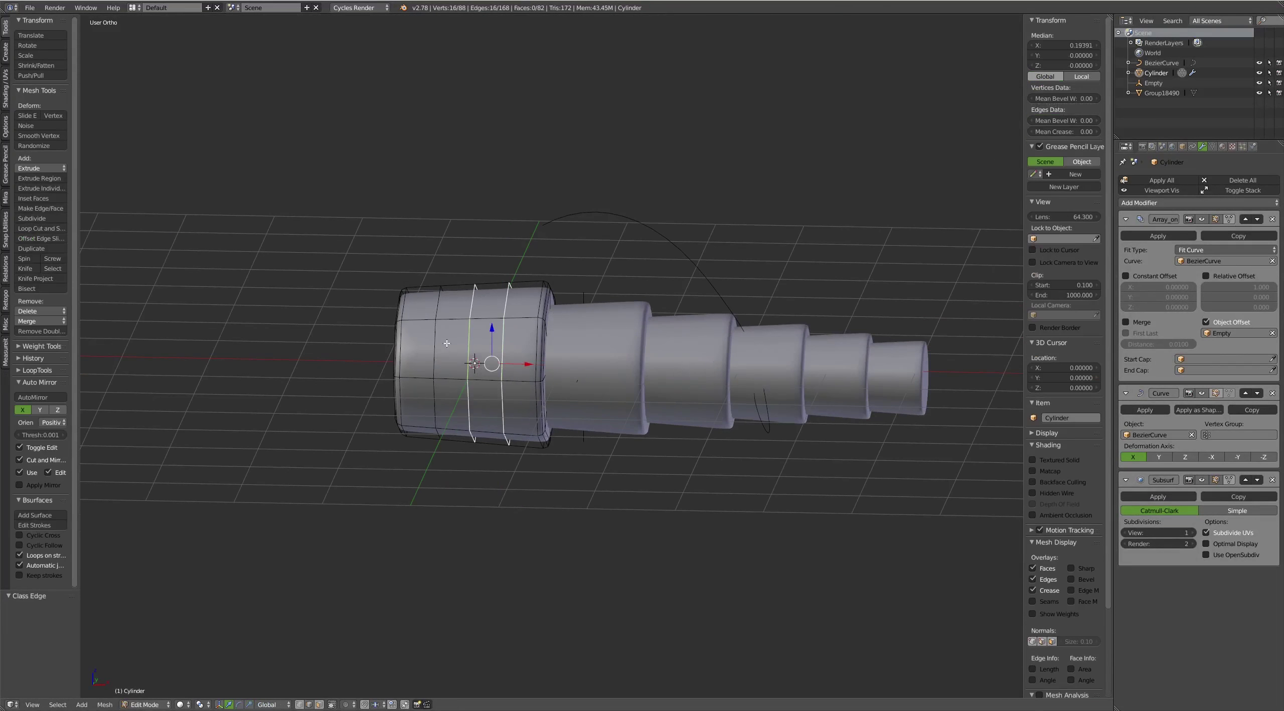
left_click(512, 286)
Scale the cylinder's end face up by 1.140 and return to Object Mode
mouse_move(512, 286)
middle_mouse_down()
mouse_move(574, 307)
mouse_move(446, 356)
middle_mouse_up()
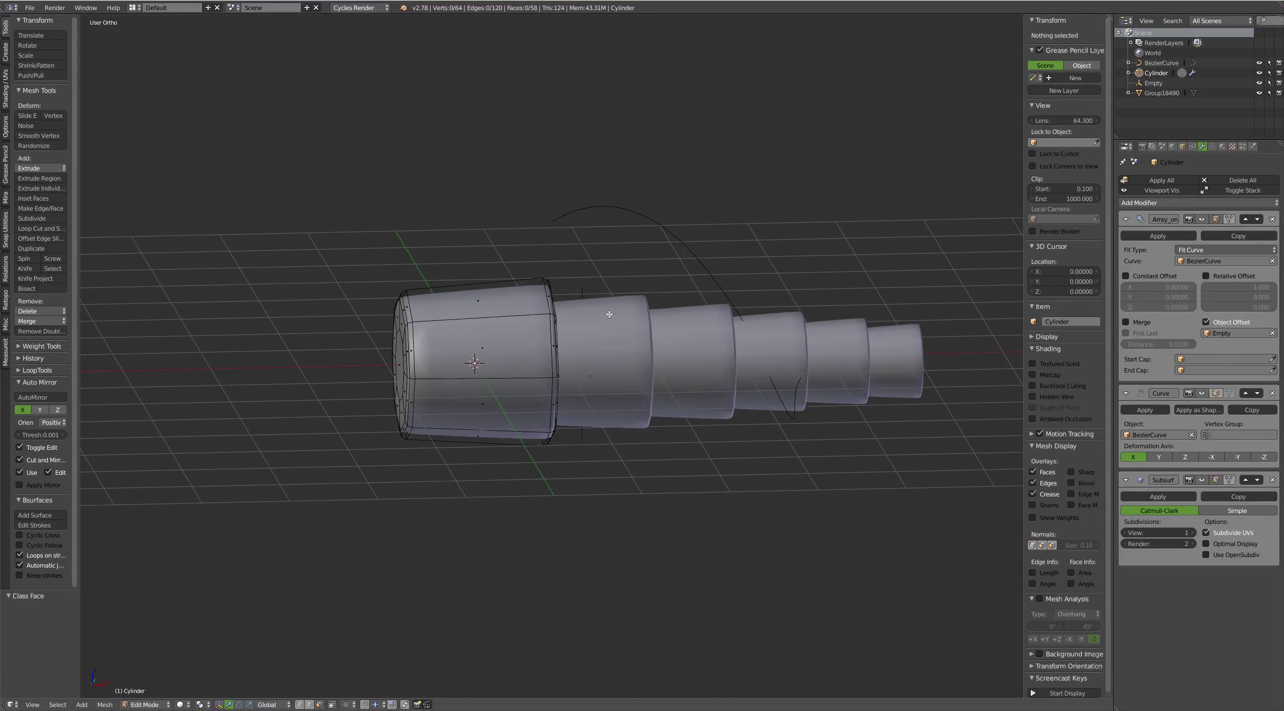
left_click(446, 356)
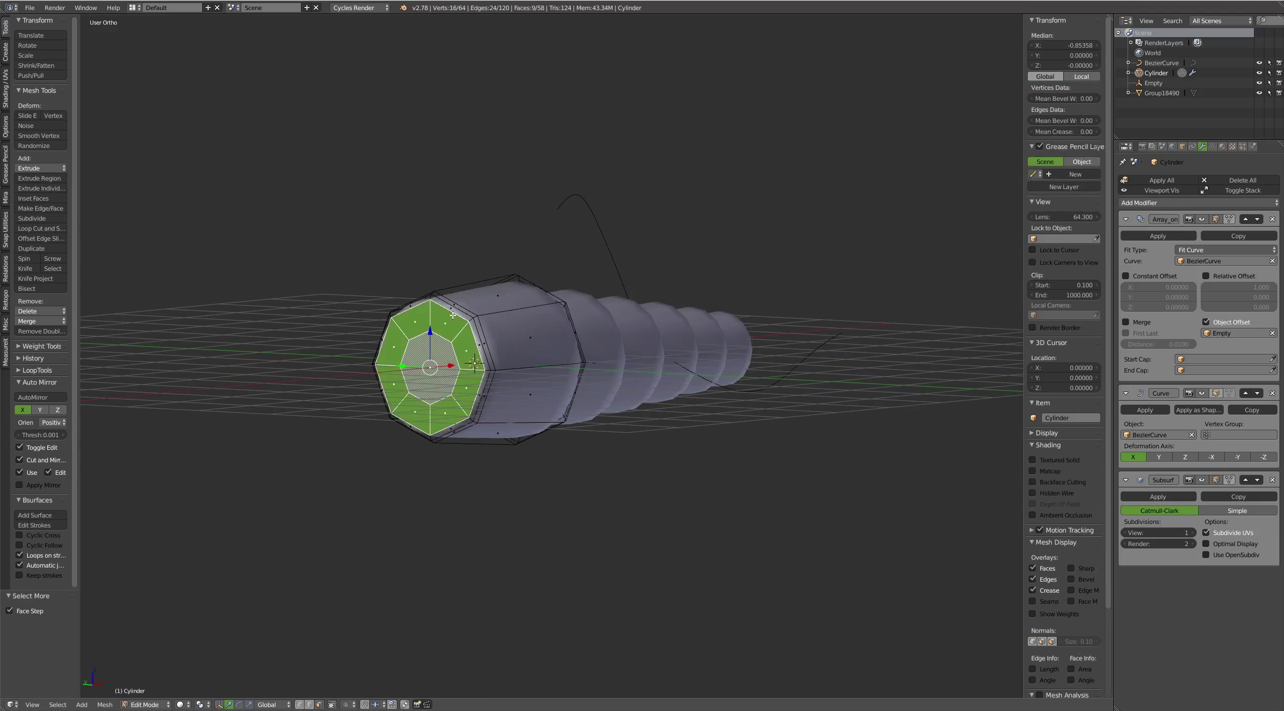
middle_click_drag(672, 296, 617, 271)
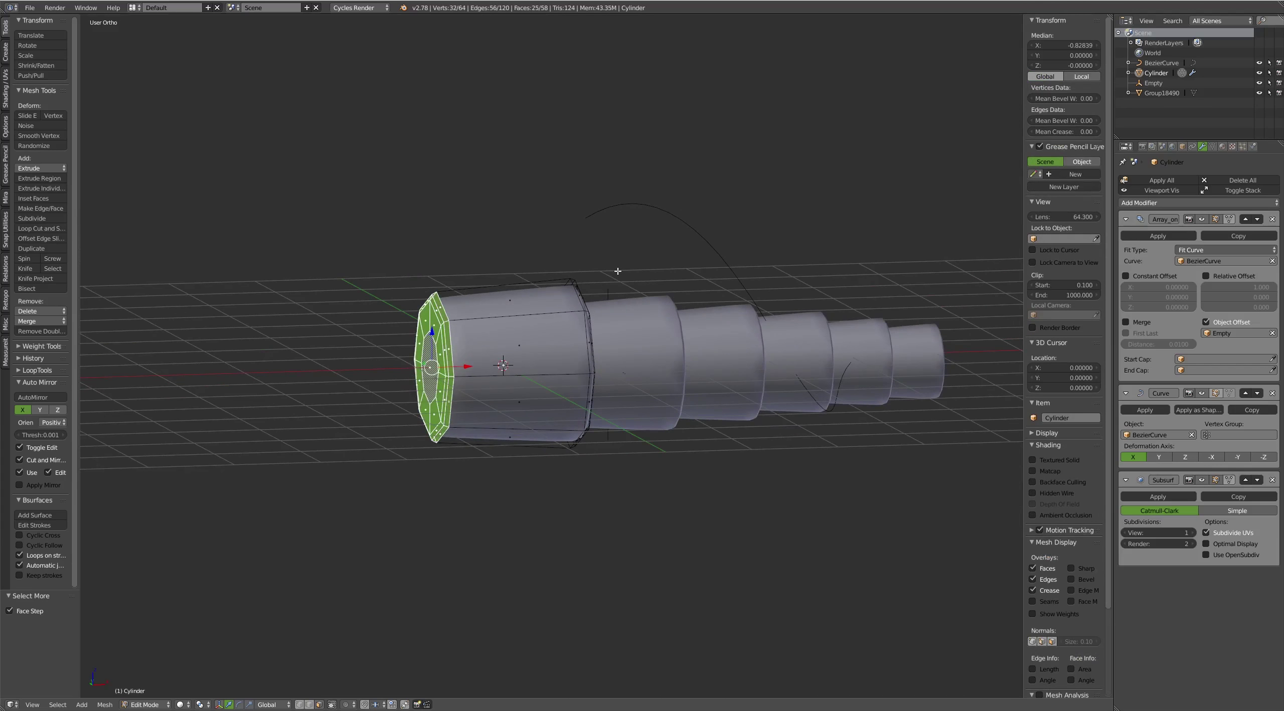
left_click(887, 217)
mouse_move(886, 217)
middle_mouse_down()
mouse_move(813, 162)
mouse_move(652, 272)
mouse_move(673, 264)
mouse_move(643, 244)
mouse_move(679, 253)
mouse_move(625, 329)
mouse_move(637, 258)
mouse_move(625, 173)
middle_mouse_up()
left_click(836, 196)
left_click(699, 260)
key("Tab")
Shrink the Empty's scale to 0.822
right_click(580, 335)
key("s")
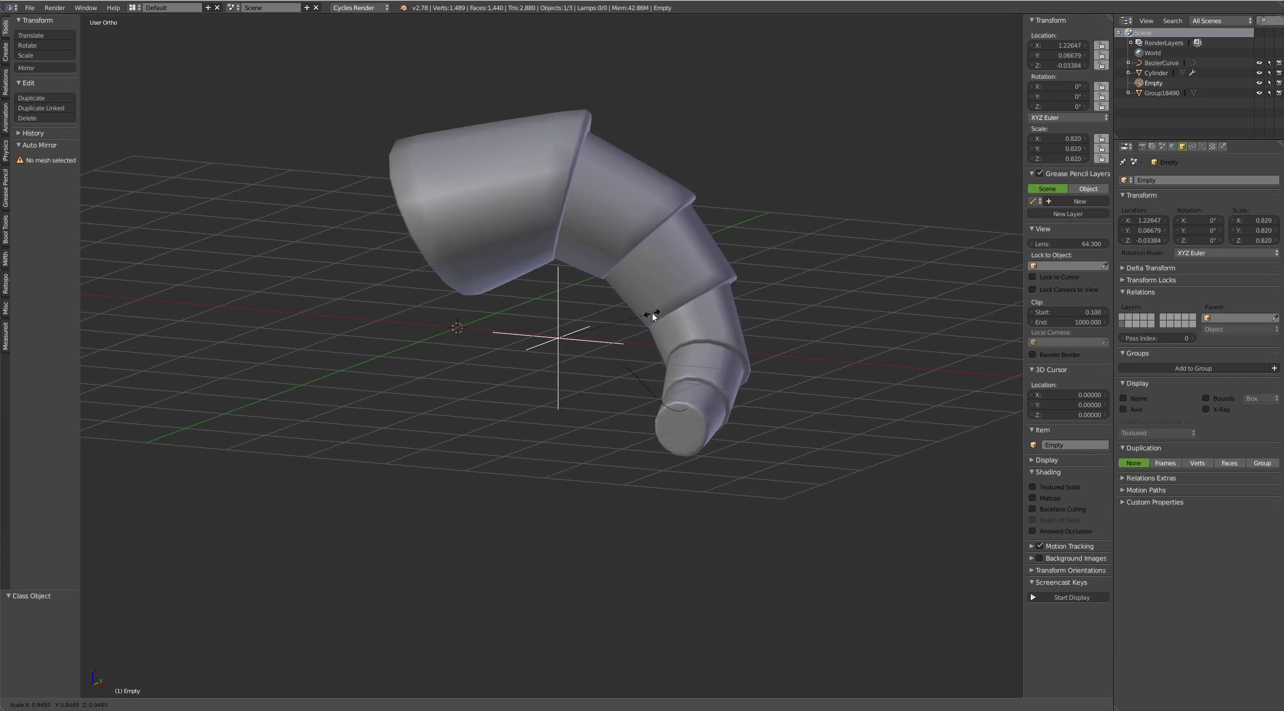
left_click(658, 303)
mouse_move(659, 304)
middle_mouse_down()
mouse_move(569, 300)
mouse_move(625, 296)
middle_mouse_up()
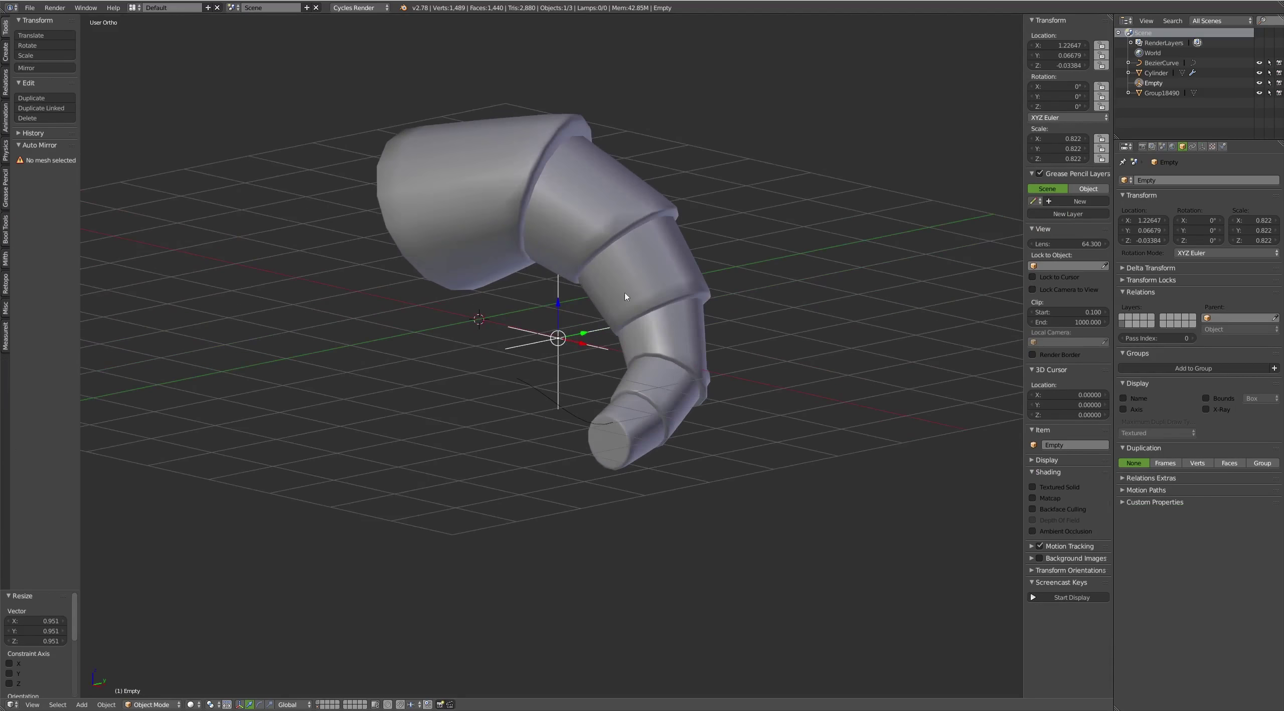
Shift the whole cylinder segment mesh slightly along X
right_click(610, 227)
key("Tab")
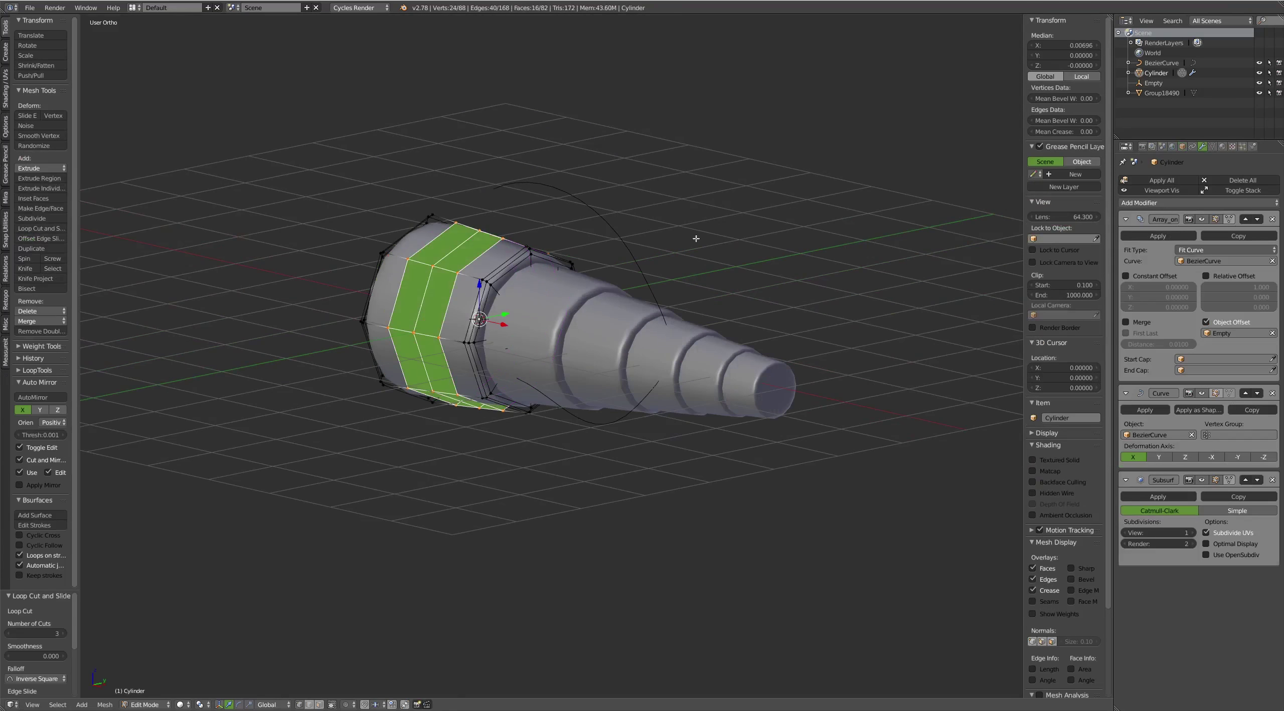
key("Tab")
mouse_move(694, 235)
middle_mouse_down()
mouse_move(688, 178)
mouse_move(457, 171)
mouse_move(610, 201)
middle_mouse_up()
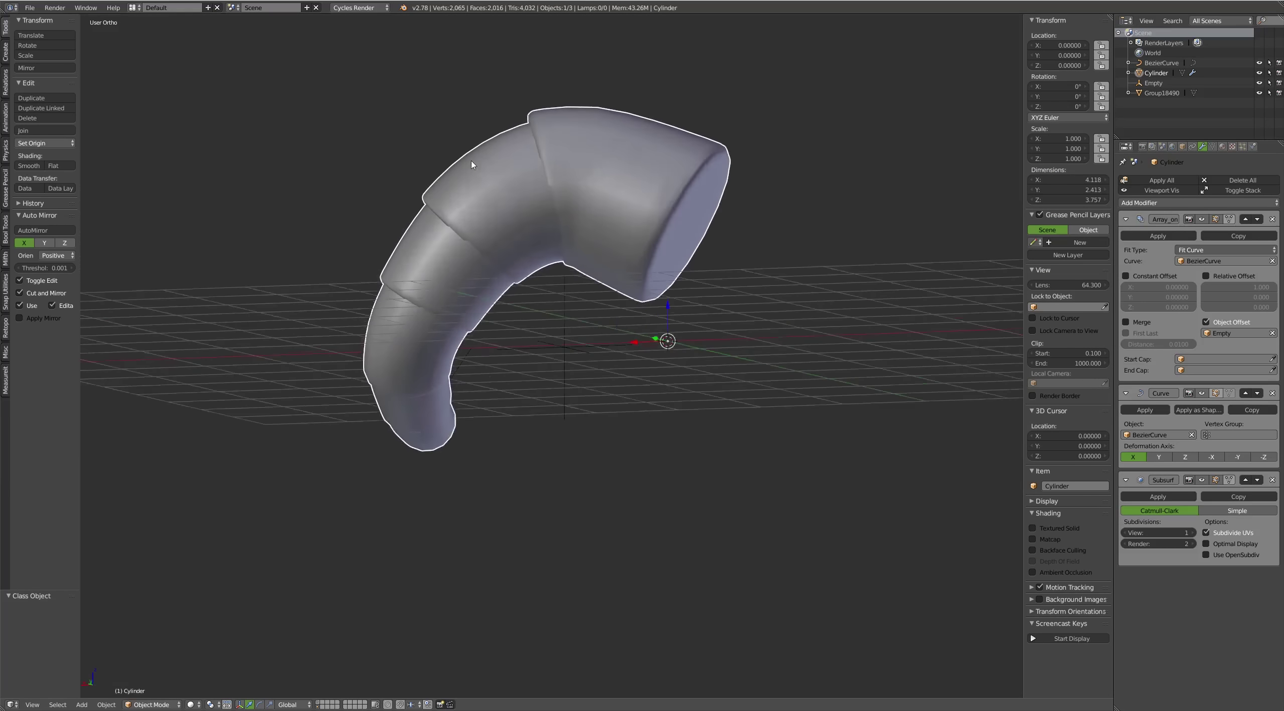
key("Tab")
key("a")
key("a")
left_click_drag(664, 354, 658, 352)
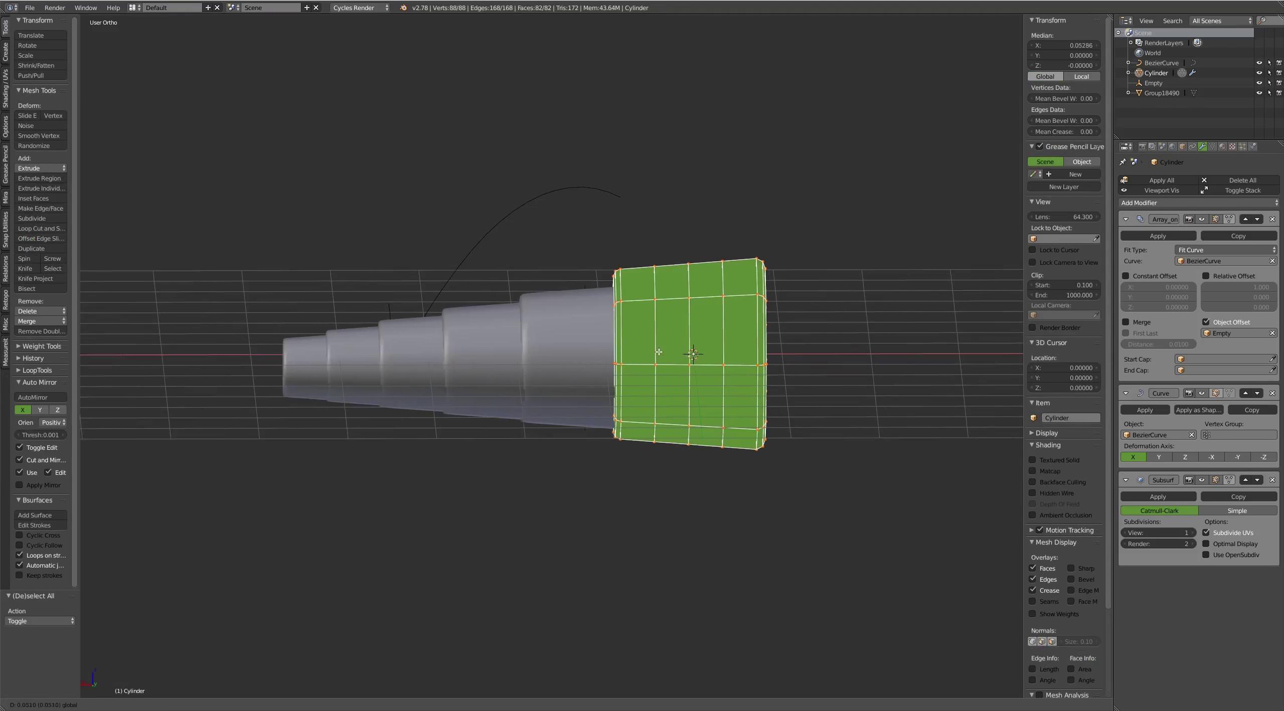
left_click(646, 354)
key("Tab")
mouse_move(646, 353)
middle_mouse_down()
mouse_move(753, 301)
mouse_move(941, 266)
mouse_move(602, 301)
mouse_move(530, 253)
mouse_move(535, 287)
middle_mouse_up()
Scale the cylinder's centre end face into a flared band, then deselect all
key("Tab")
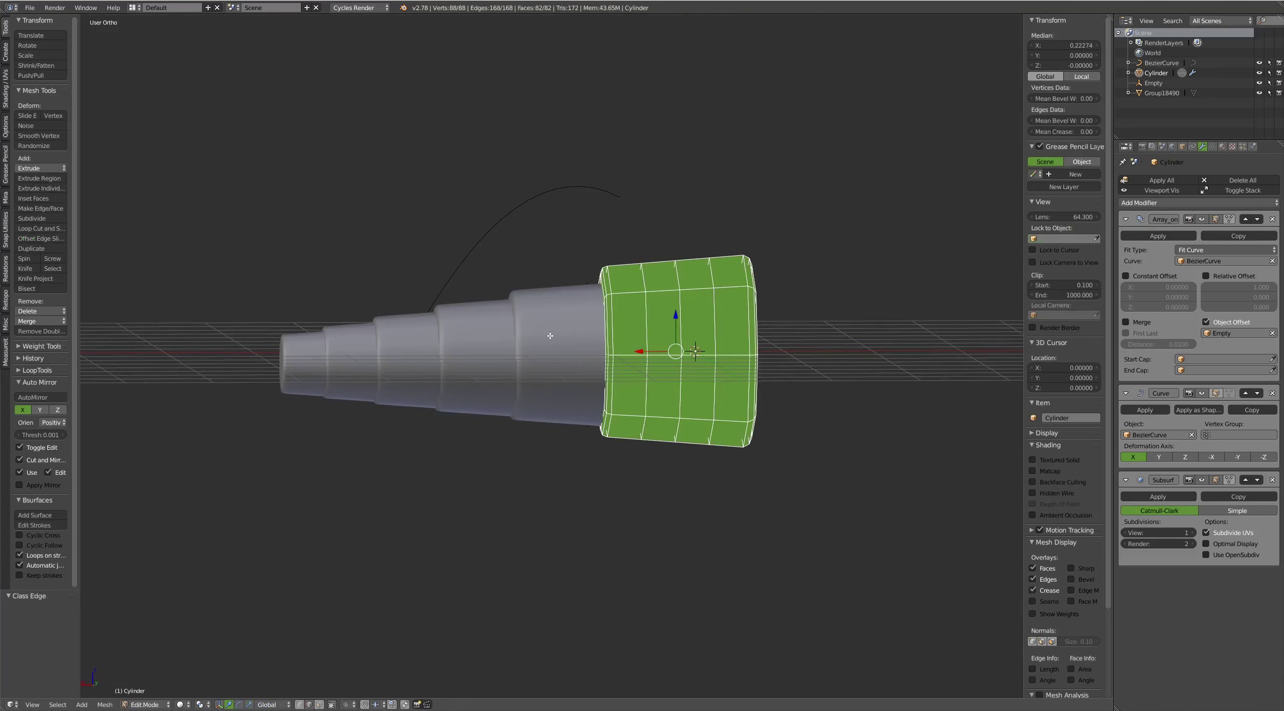
mouse_move(665, 342)
middle_mouse_down()
mouse_move(677, 367)
mouse_move(674, 326)
mouse_move(668, 352)
mouse_move(665, 340)
middle_mouse_up()
right_click(756, 341)
left_click(817, 369)
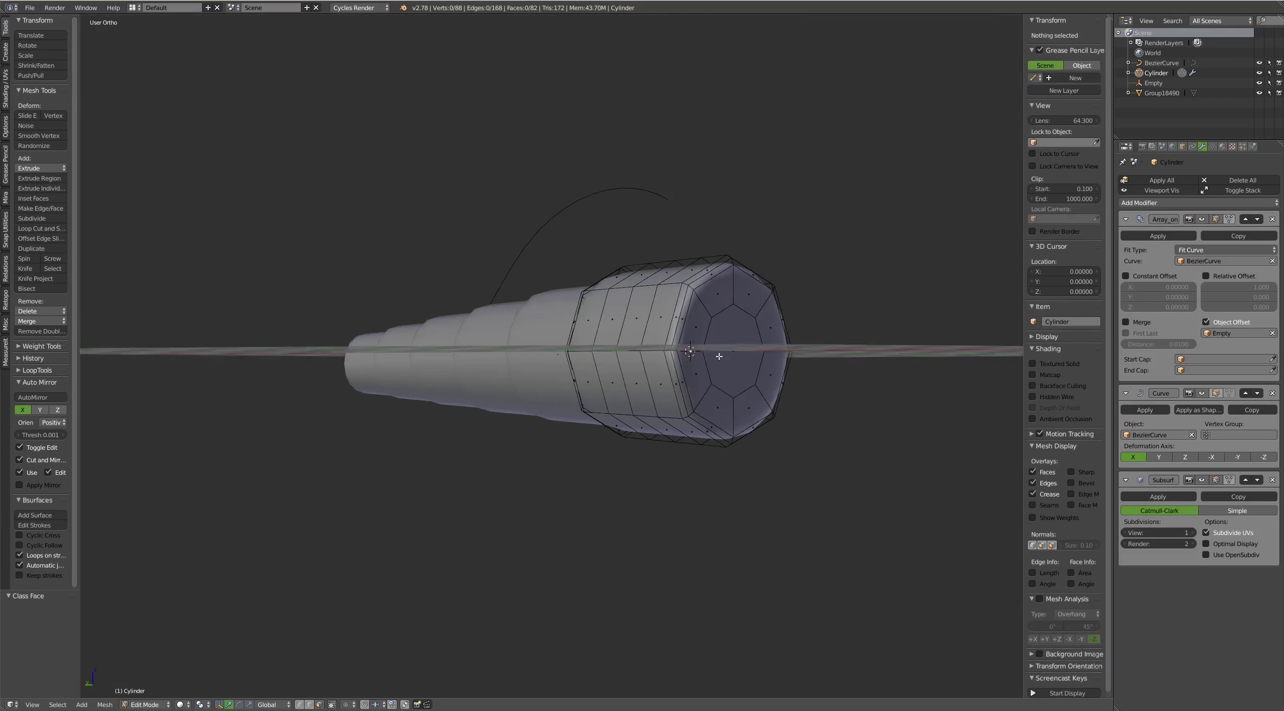
right_click(736, 351)
middle_click_drag(736, 351, 868, 373)
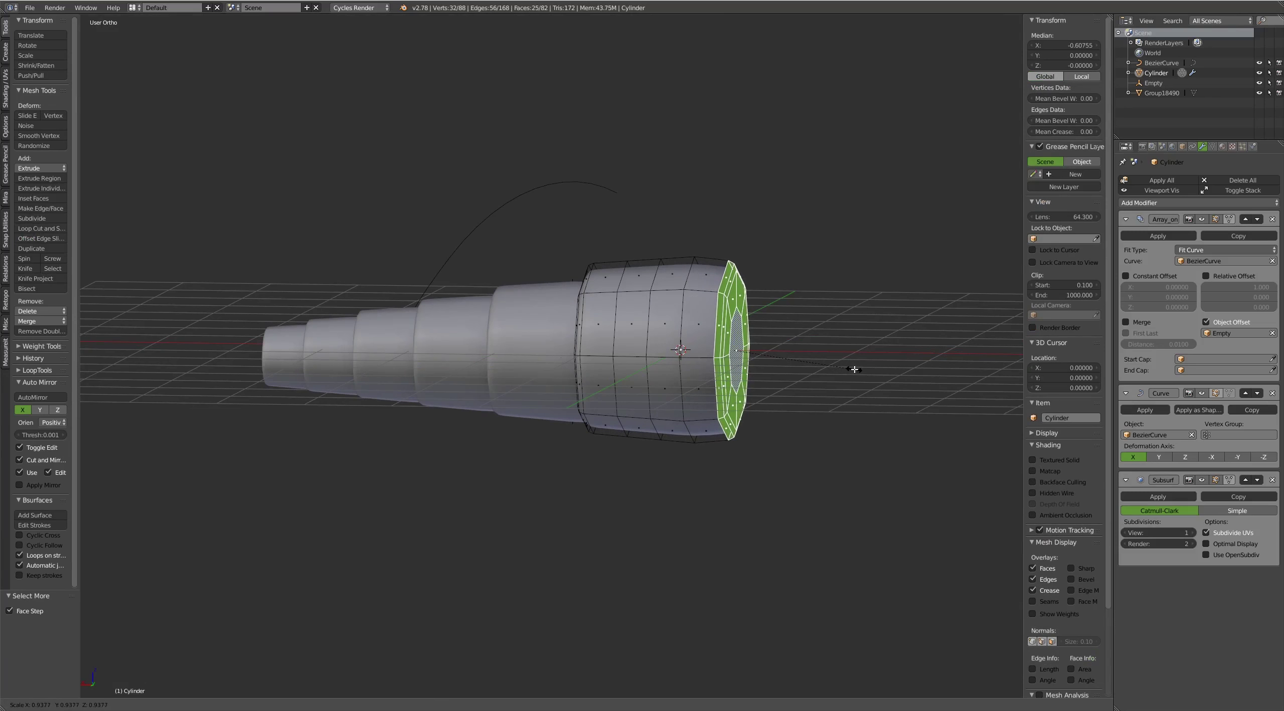
left_click(854, 370)
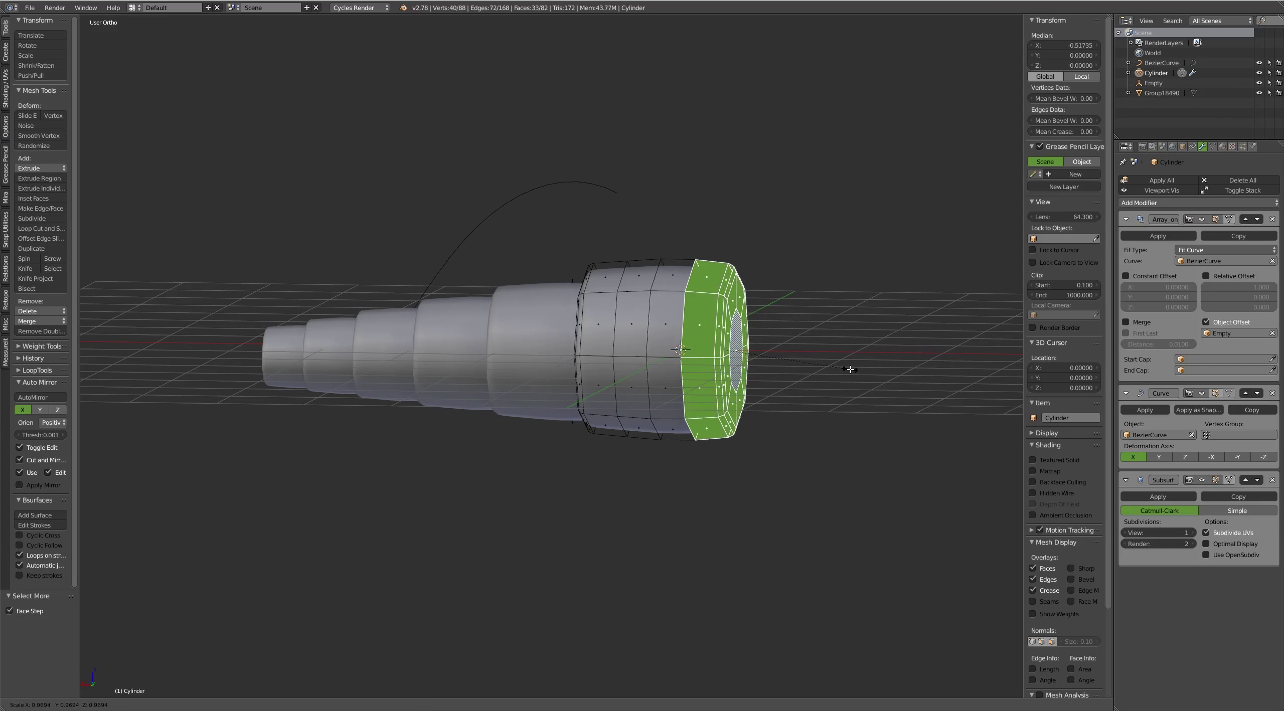
left_click(850, 370)
key("Tab")
mouse_move(780, 284)
middle_mouse_down()
mouse_move(937, 276)
mouse_move(583, 270)
mouse_move(516, 195)
mouse_move(829, 166)
mouse_move(783, 241)
mouse_move(520, 461)
middle_mouse_up()
key("a")
Show the spiked-horn layer, zoom in, and switch the viewport to Wireframe
left_click(321, 705, "shift")
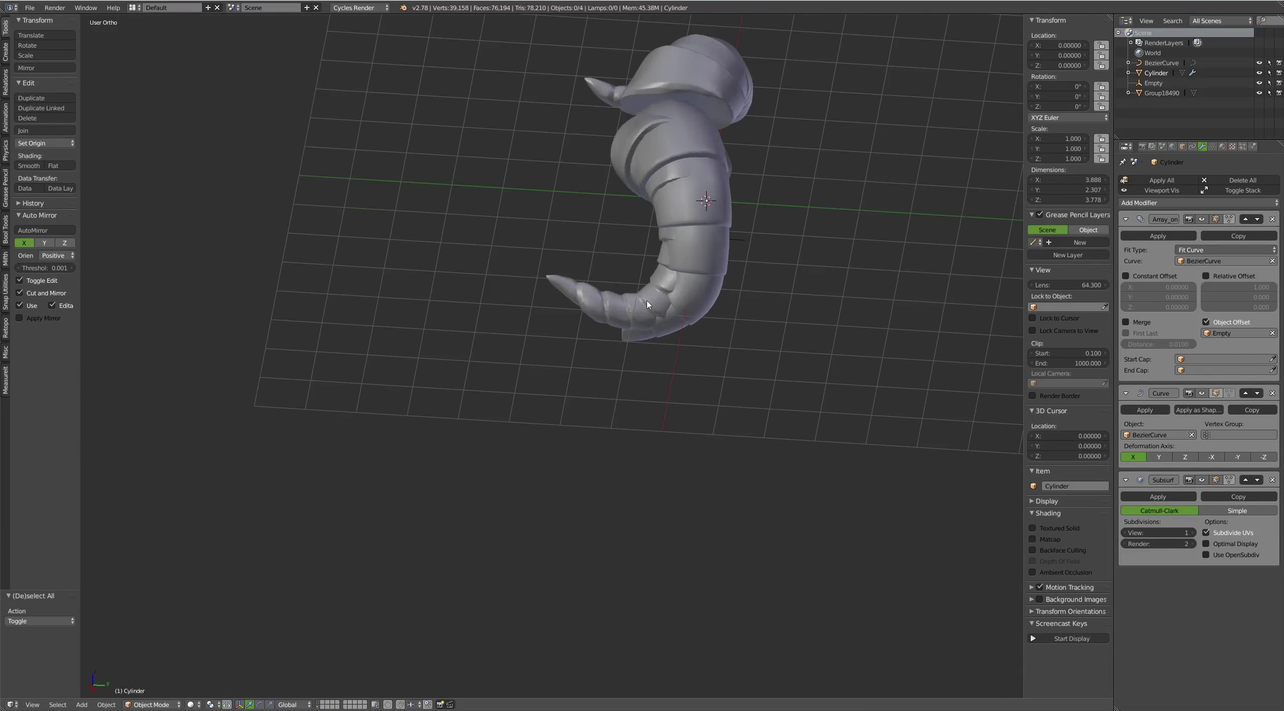
mouse_move(602, 352)
middle_mouse_down()
mouse_move(642, 286)
mouse_move(621, 331)
mouse_move(613, 262)
mouse_move(708, 284)
mouse_move(825, 244)
middle_mouse_up()
scroll(622, 309, "up", 2)
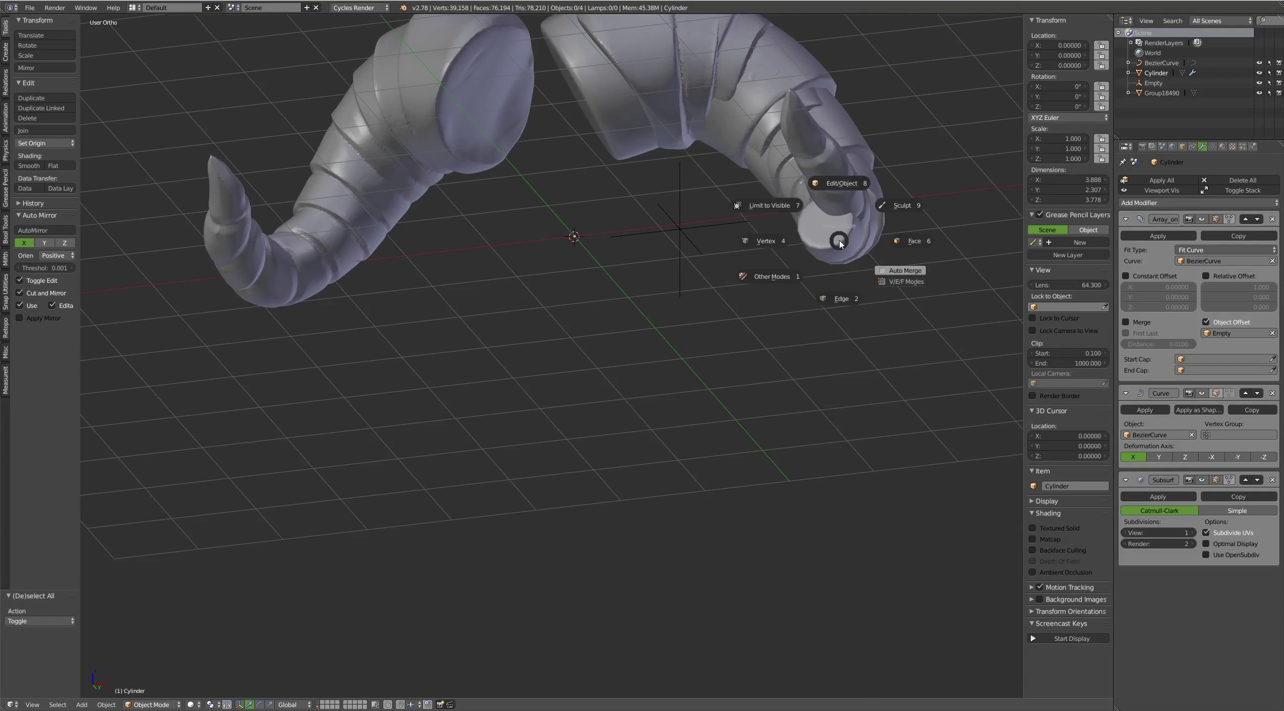
key("z")
left_click(811, 143)
middle_click_drag(812, 143, 609, 277)
scroll(608, 277, "up", 3)
scroll(608, 277, "up", 2)
Edit the BezierCurve, moving its end handle, middle point and tip control point
right_click(541, 290)
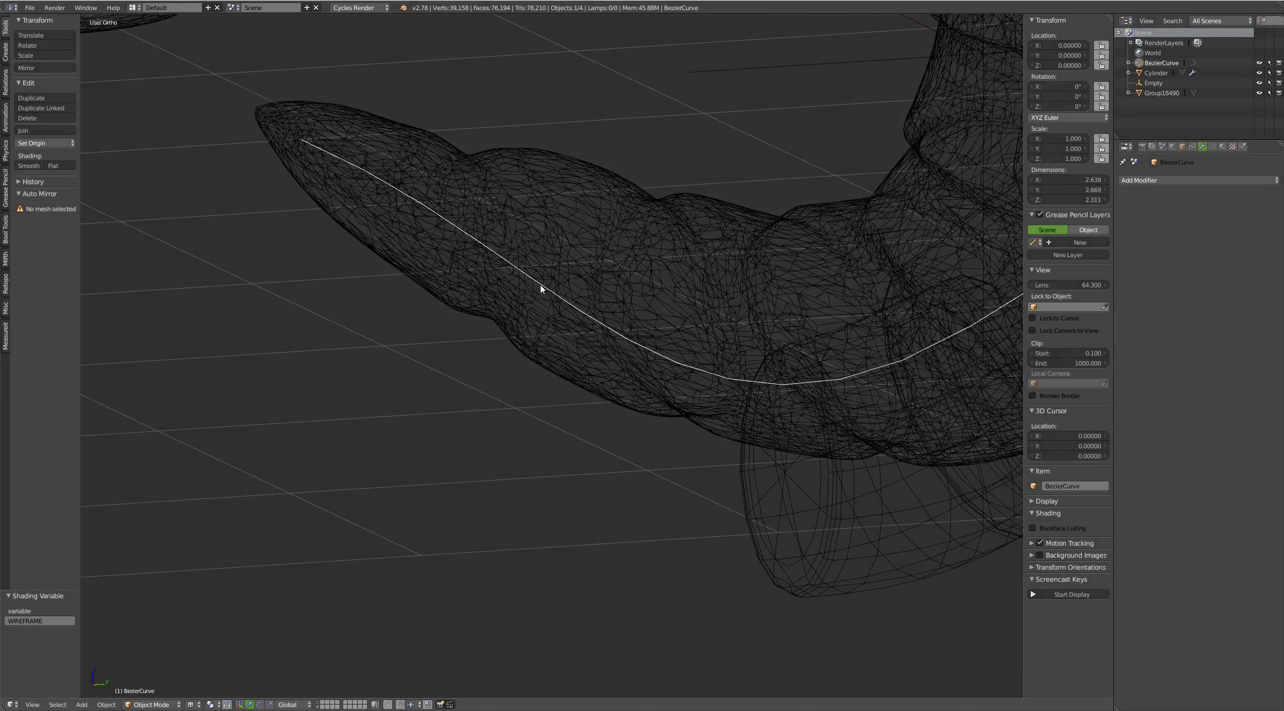
mouse_move(538, 287)
middle_mouse_down()
mouse_move(745, 278)
mouse_move(702, 278)
middle_mouse_up()
key("Tab")
middle_click_drag(616, 280, 476, 216)
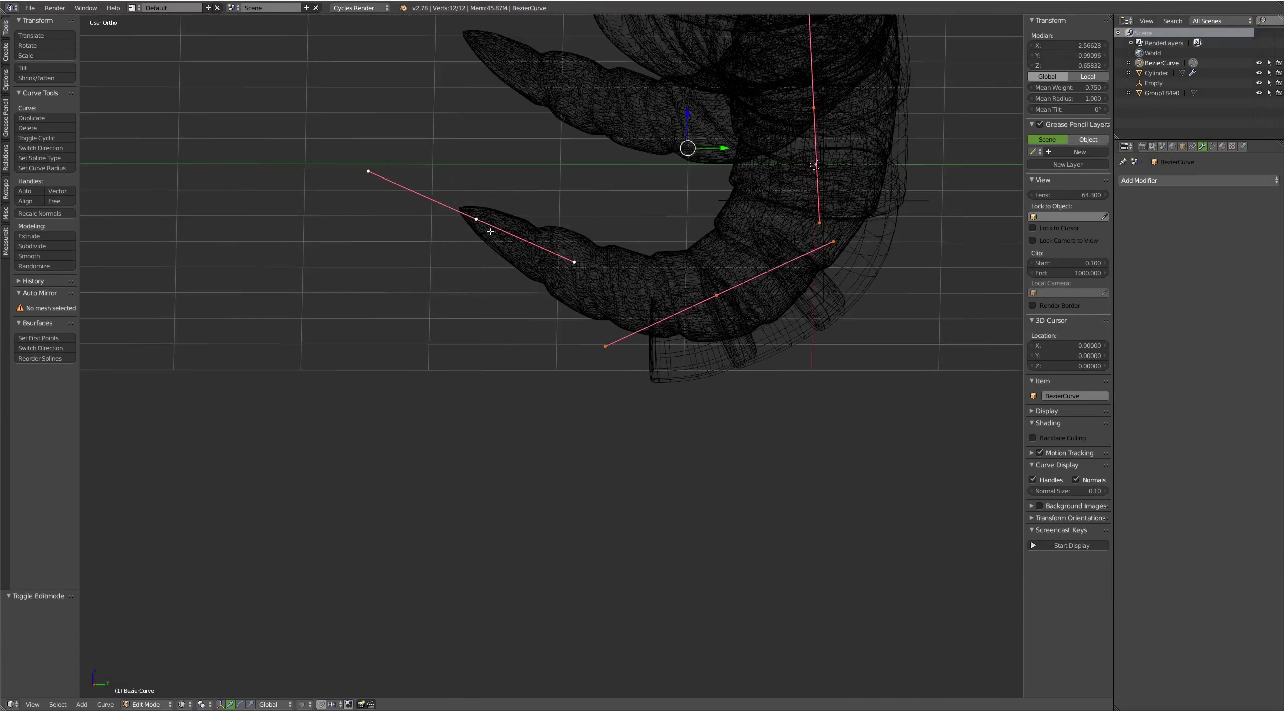
right_click_drag(476, 216, 475, 215)
right_click_drag(715, 289, 711, 288)
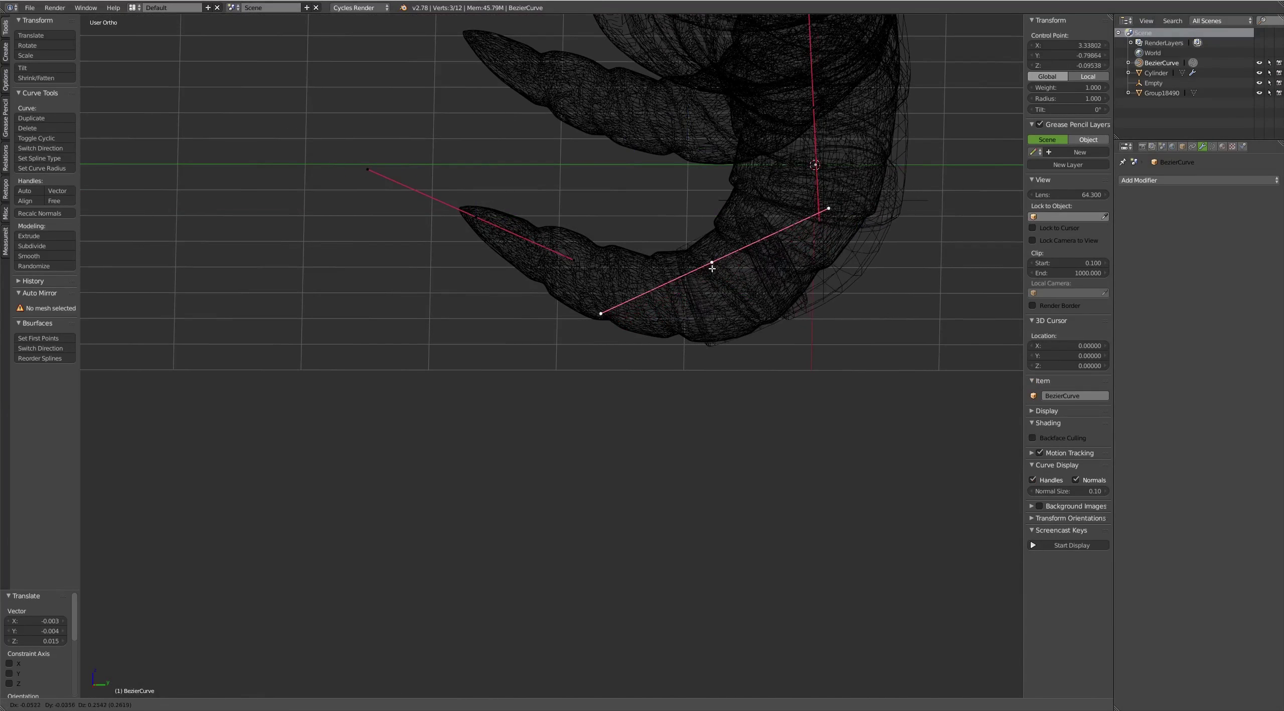
middle_click_drag(825, 216, 793, 296)
right_click_drag(793, 296, 739, 320)
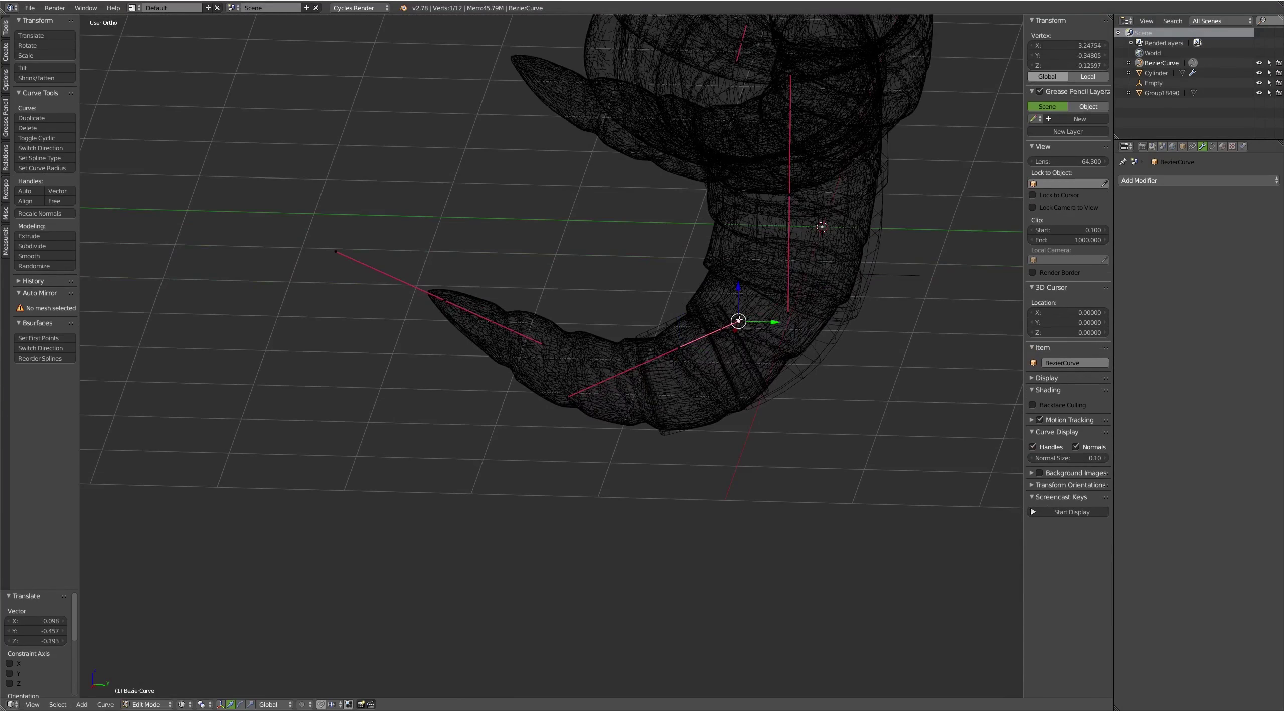
right_click_drag(674, 355, 667, 340)
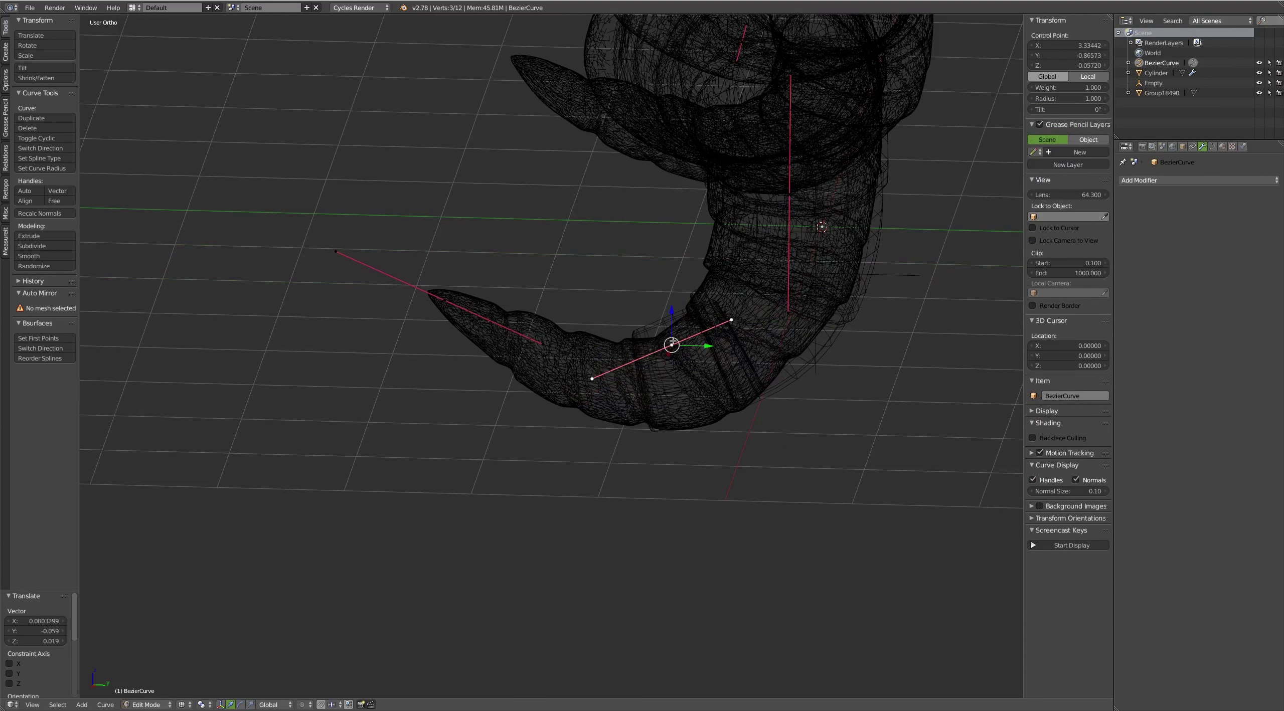
right_click_drag(444, 306, 481, 319)
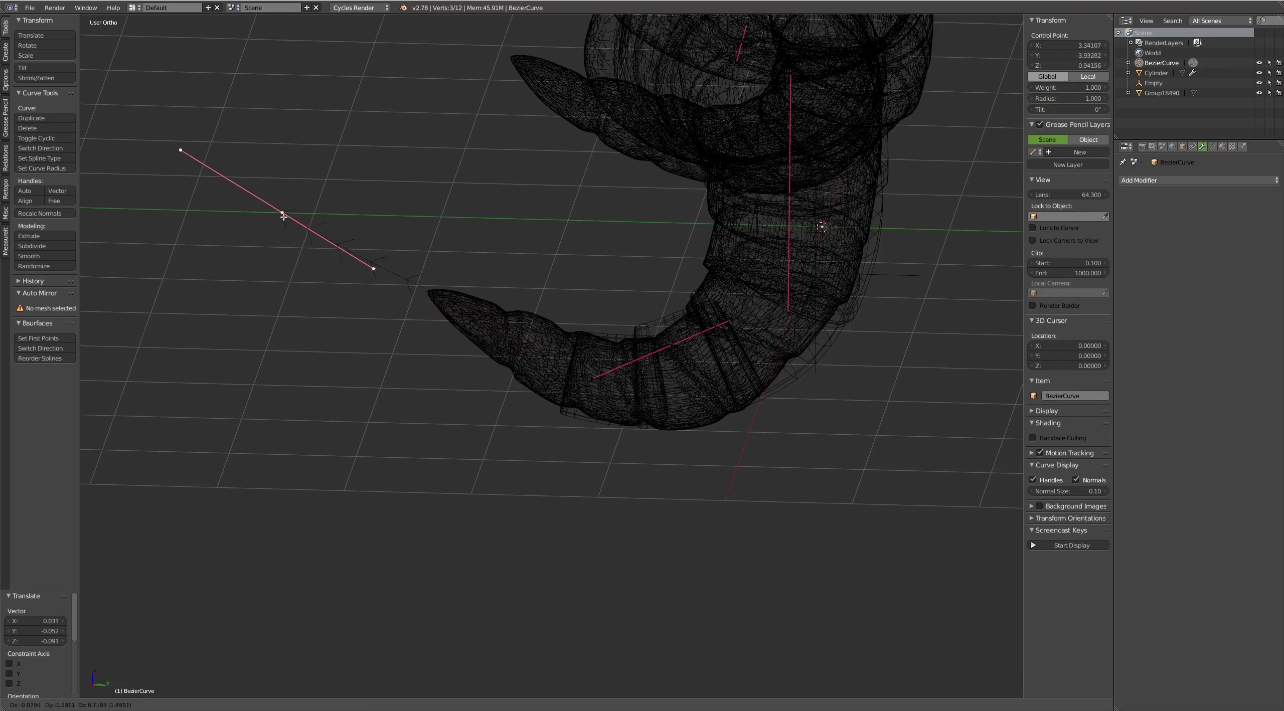
left_click(344, 241)
middle_click_drag(344, 241, 590, 372)
Adjust the curve's handles and other end point to trace the reference horn's path
right_click(436, 305)
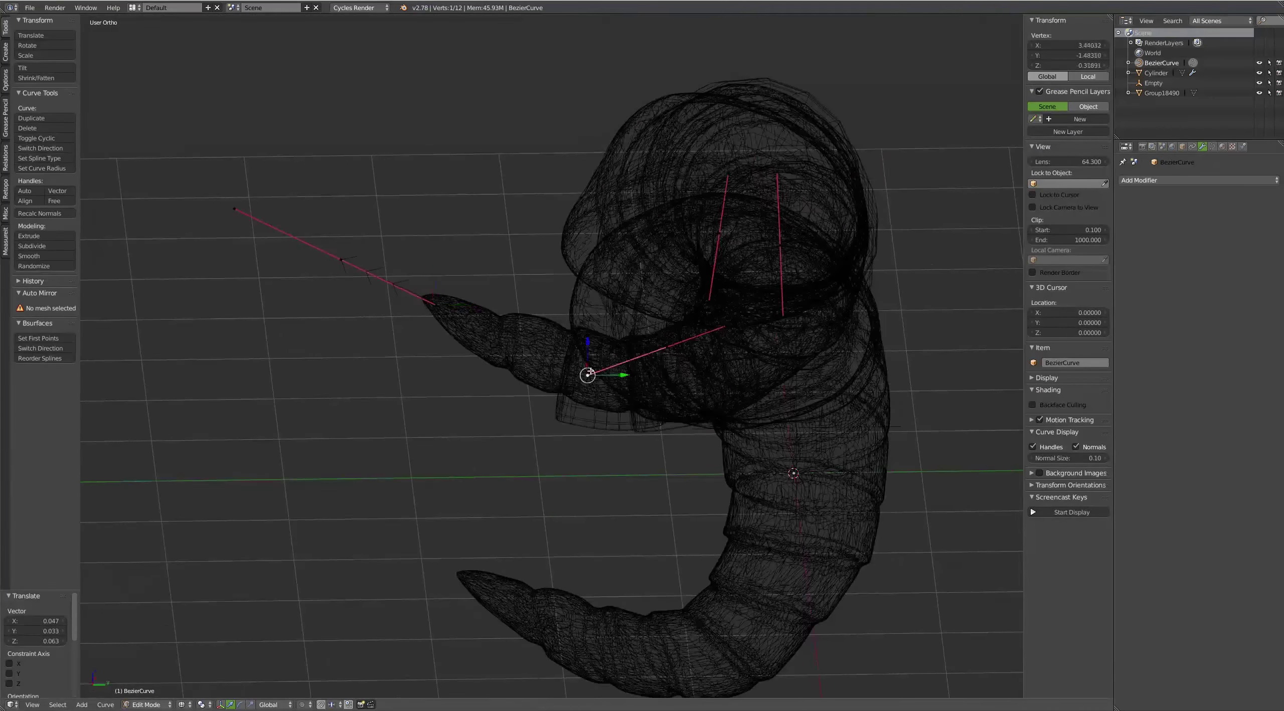
right_click_drag(590, 372, 591, 354)
middle_click_drag(589, 357, 668, 412)
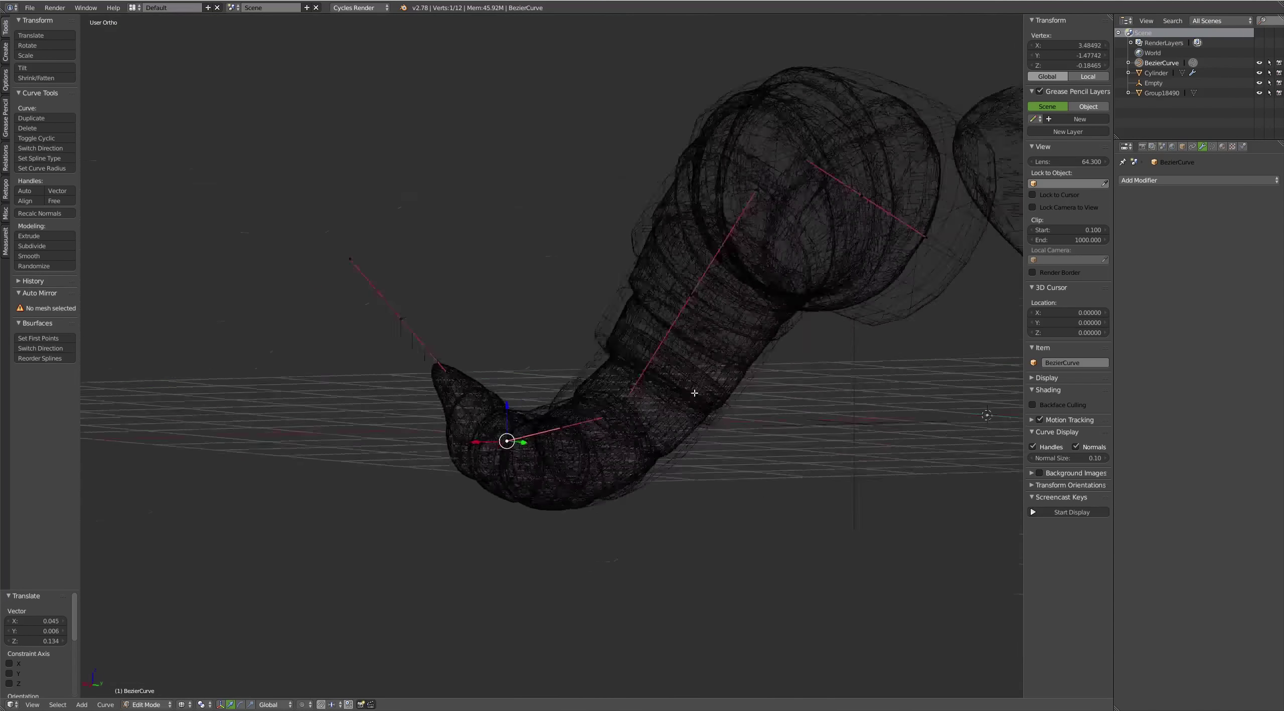
right_click_drag(675, 411, 679, 410)
middle_click_drag(679, 410, 688, 399)
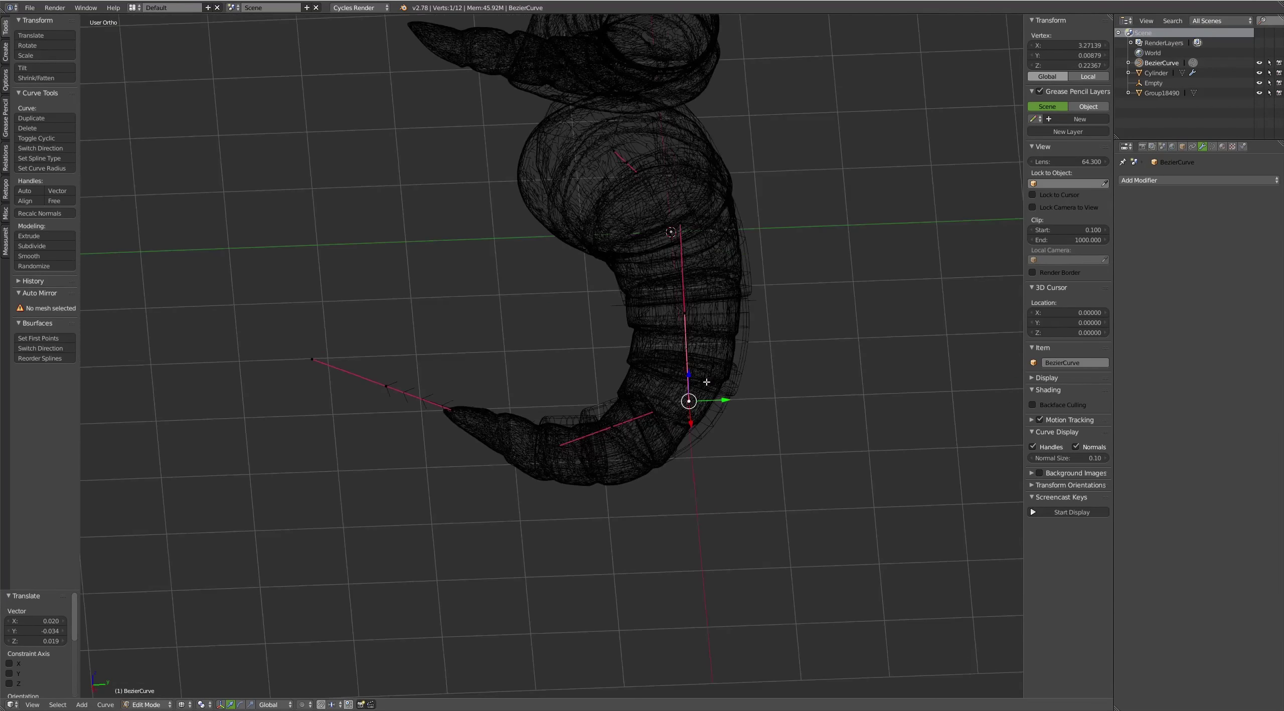
right_click_drag(679, 314, 676, 315)
mouse_move(676, 315)
middle_mouse_down()
mouse_move(662, 209)
mouse_move(527, 301)
middle_mouse_up()
right_click(539, 293)
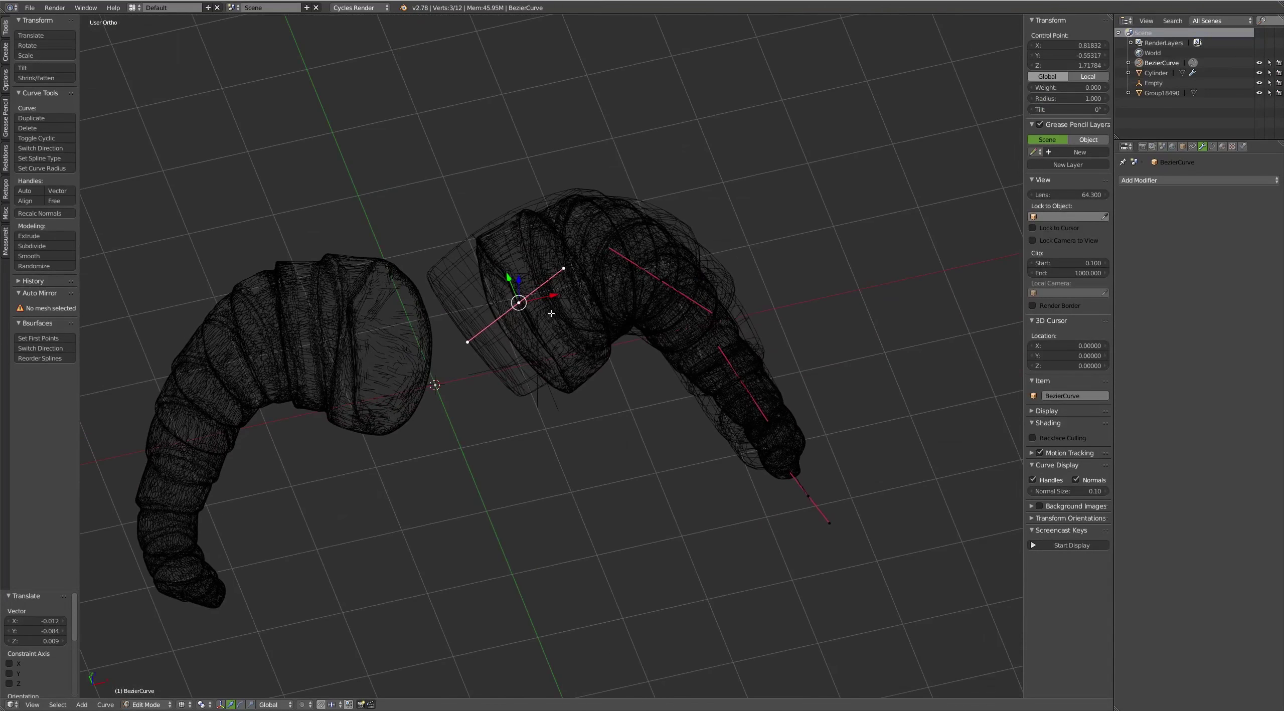
right_click_drag(527, 301, 563, 328)
right_click_drag(573, 279, 572, 282)
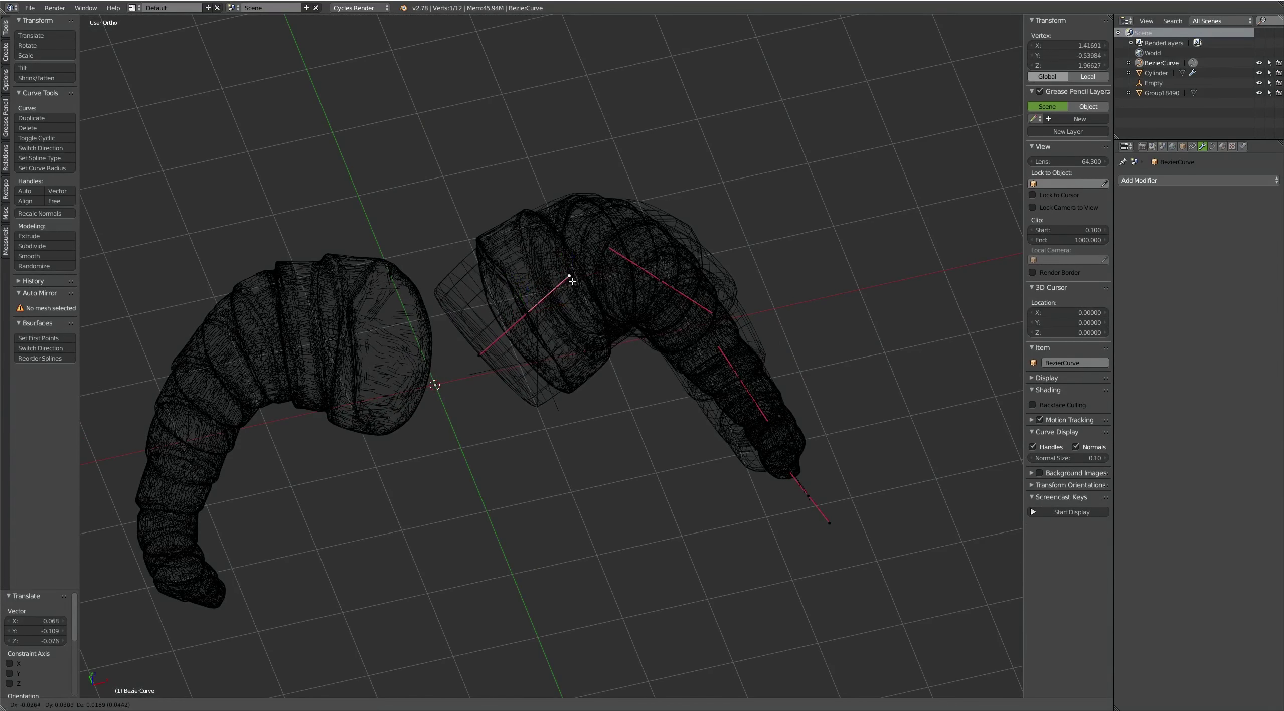
left_click(572, 281)
middle_click_drag(572, 280, 639, 255)
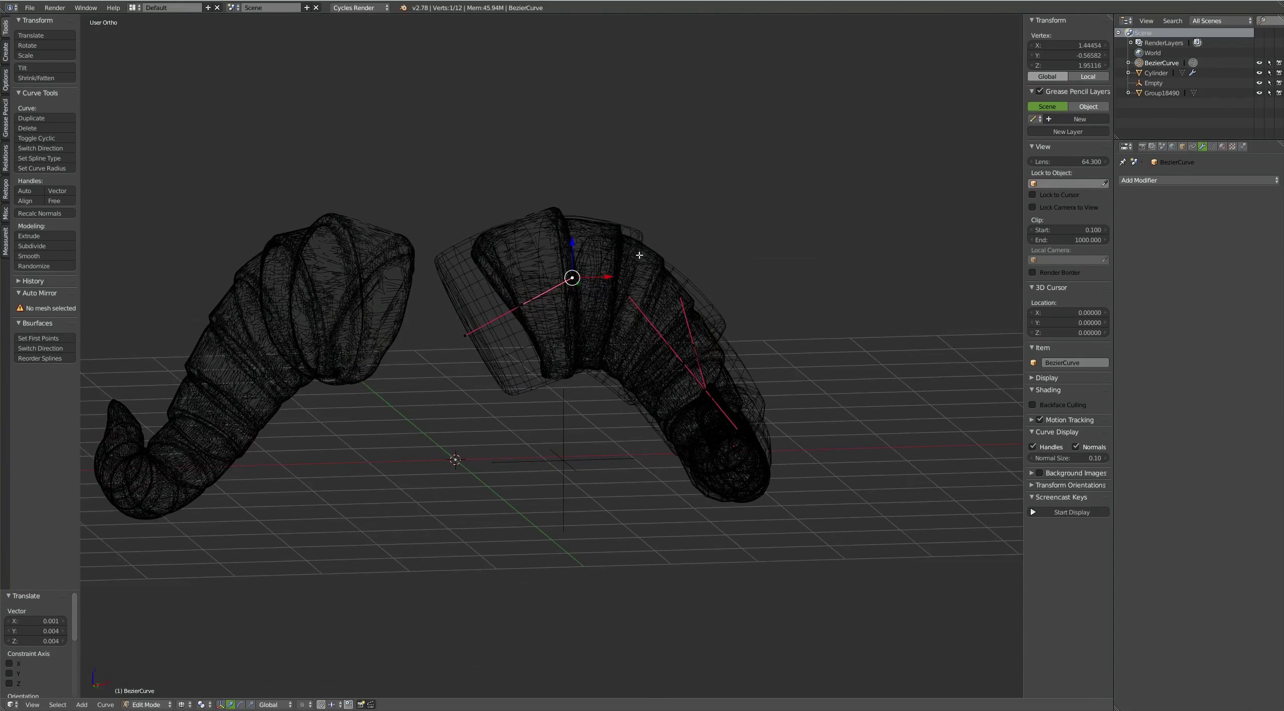
key("Tab")
Show the segmented horn alone in solid shading and deselect everything
key("1")
key("z")
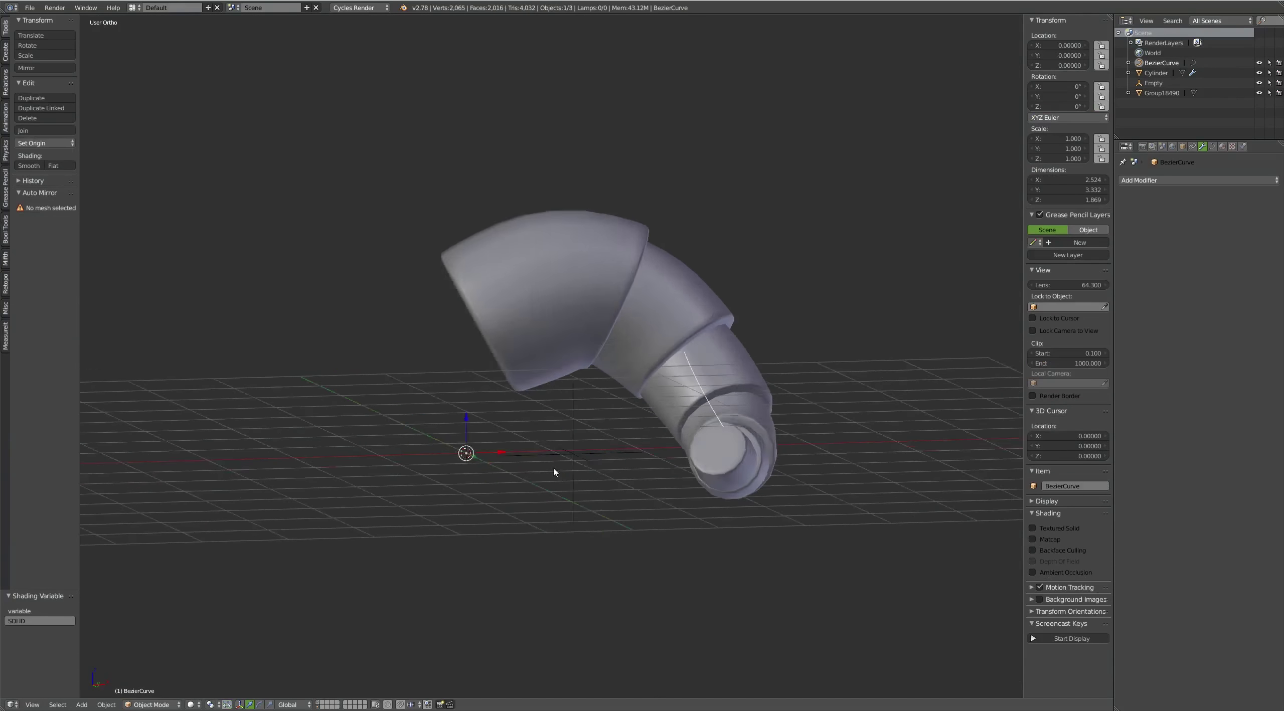
middle_click_drag(553, 466, 527, 474)
scroll(527, 475, "down", 2)
key("a")
left_click(717, 340)
mouse_move(718, 340)
middle_mouse_down()
mouse_move(765, 367)
mouse_move(480, 535)
middle_mouse_up()
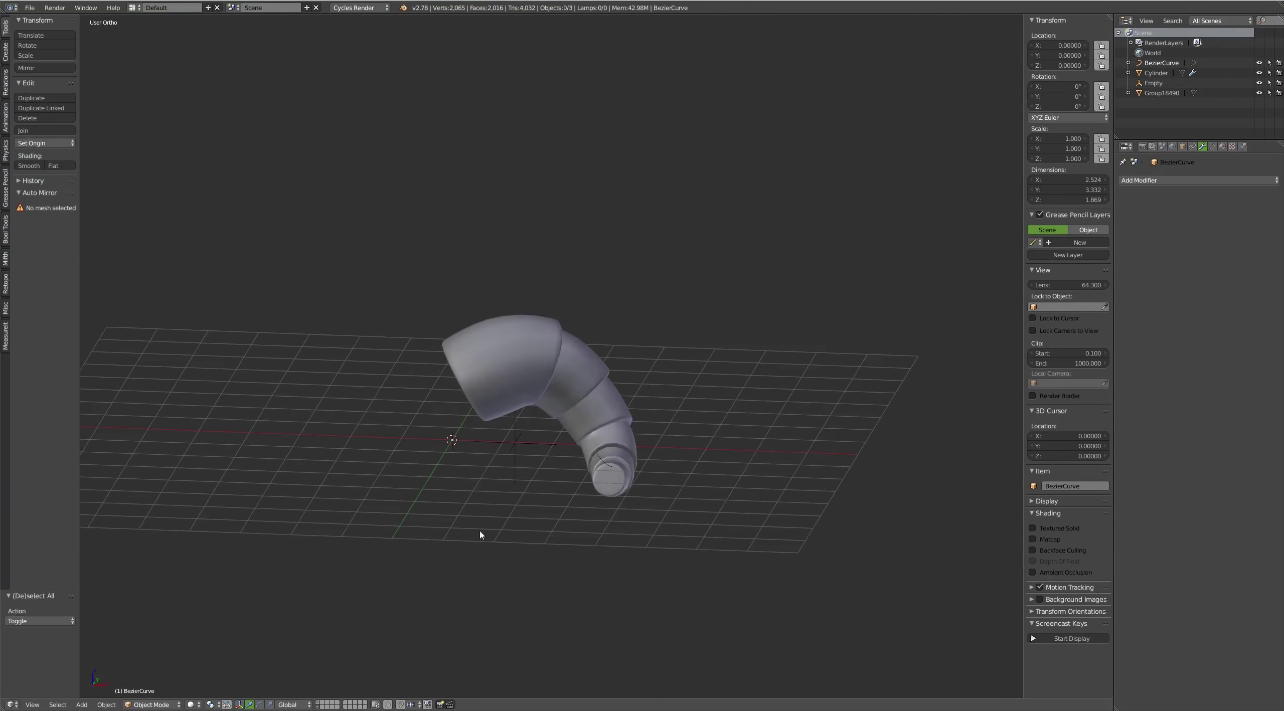
Toggle the Group18490 horn layer to compare it with the segmented horn
left_click(322, 705)
left_click(517, 410)
mouse_move(516, 409)
middle_mouse_down()
mouse_move(728, 392)
mouse_move(622, 383)
mouse_move(717, 415)
mouse_move(725, 473)
mouse_move(527, 569)
middle_mouse_up()
left_click(318, 706)
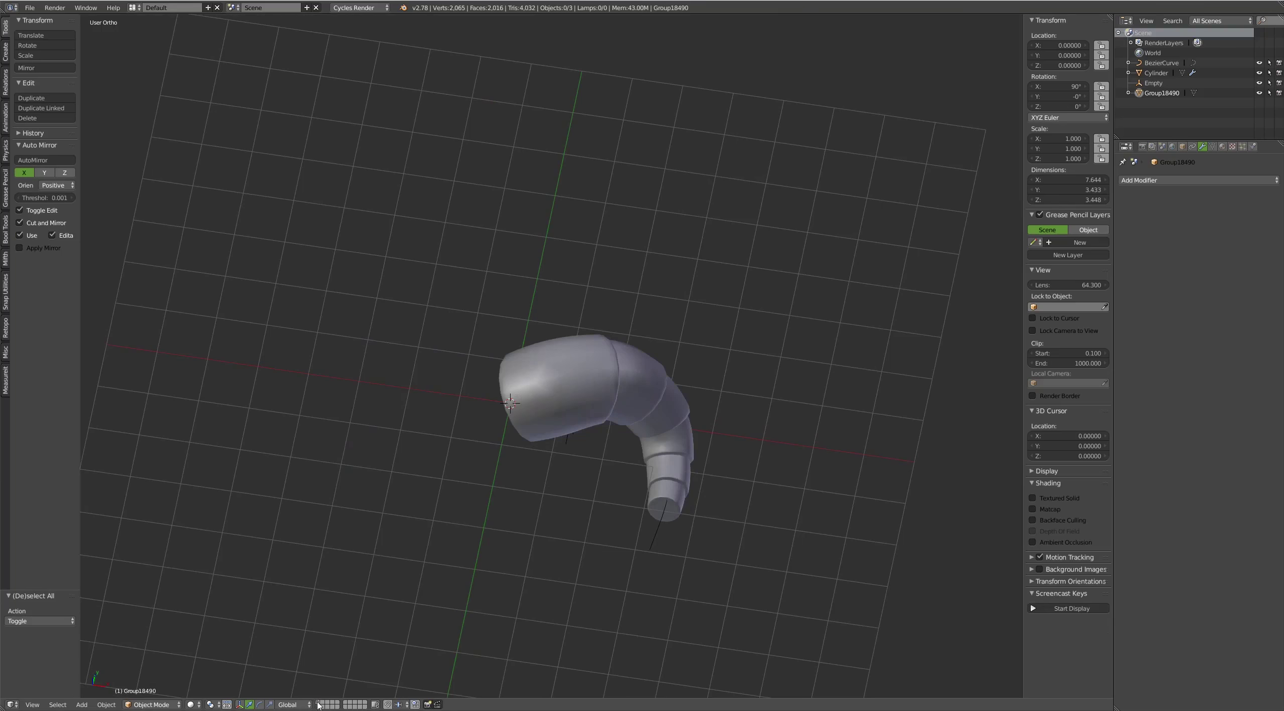
left_click(318, 705, "shift")
middle_click_drag(574, 493, 556, 448)
right_click(557, 448)
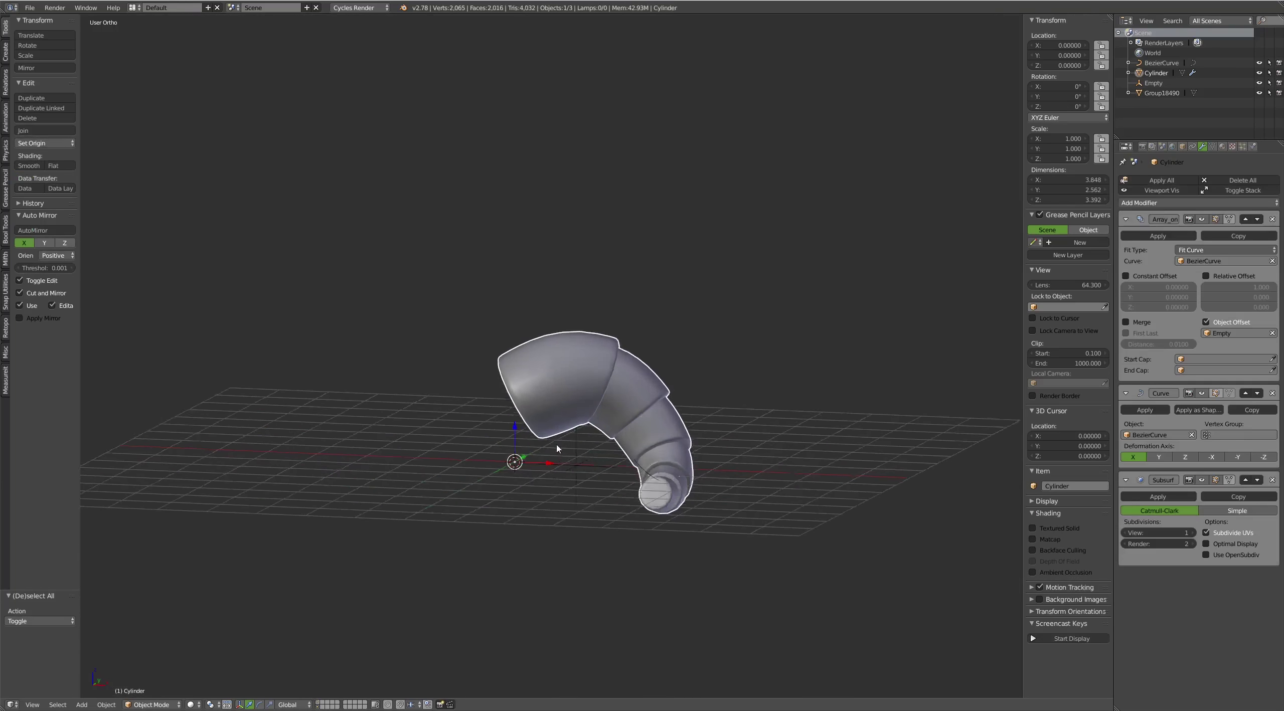
Move the spacing Empty along X and scale it to 1.030
key("g")
key("x")
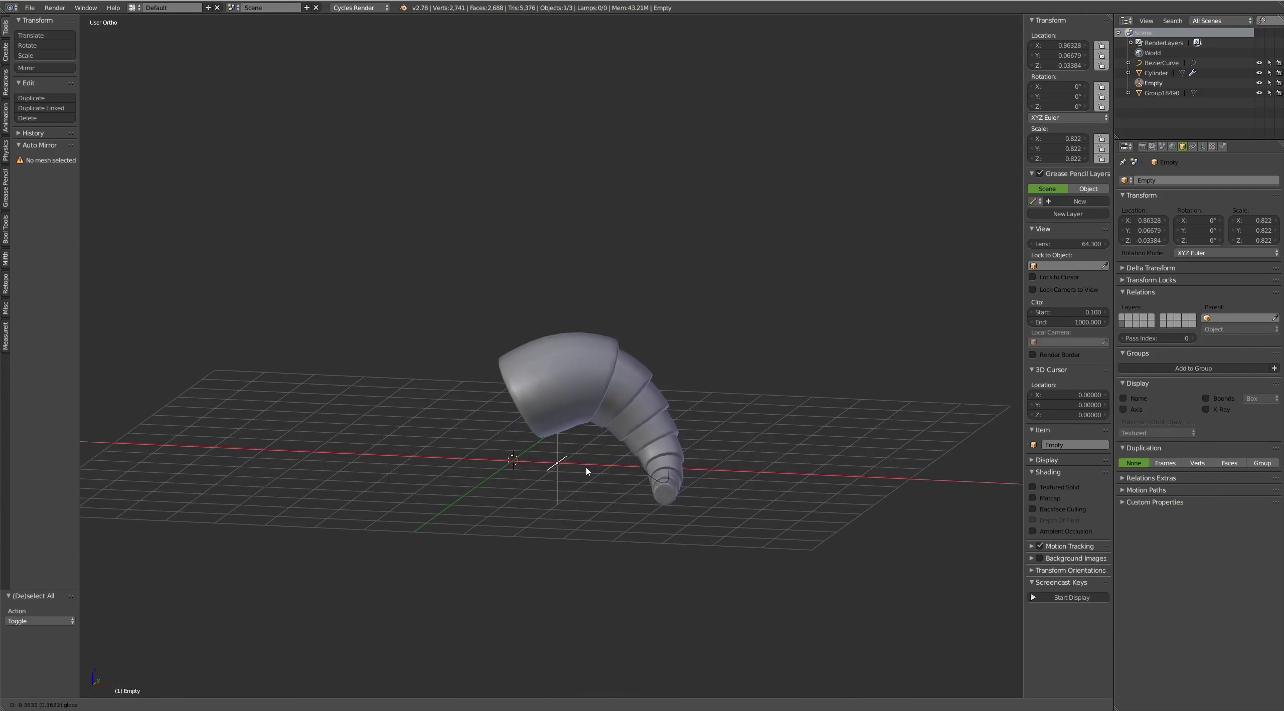
left_click(590, 471)
mouse_move(589, 471)
middle_mouse_down()
mouse_move(783, 421)
mouse_move(644, 421)
middle_mouse_up()
key("s")
left_click(743, 425)
Pull the horn guide curve's end point further out
right_click(445, 491)
middle_click_drag(444, 491, 387, 464)
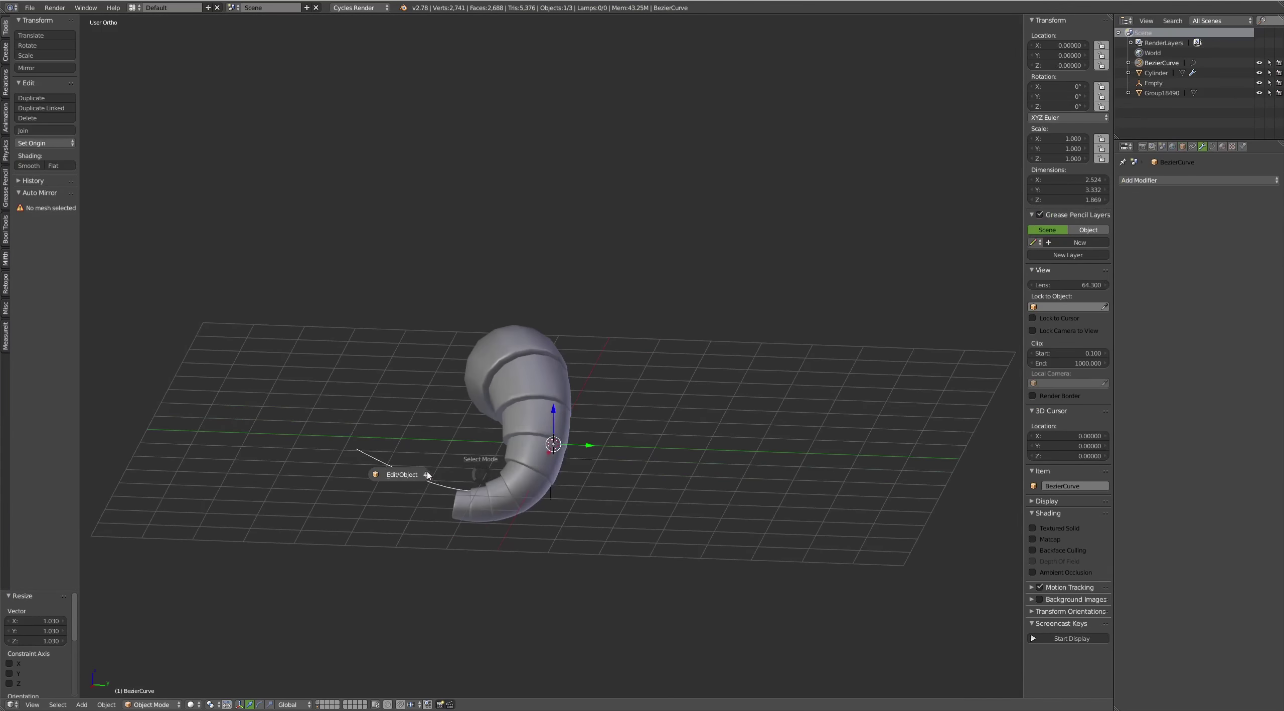
key("Tab")
right_click(475, 489)
key("g")
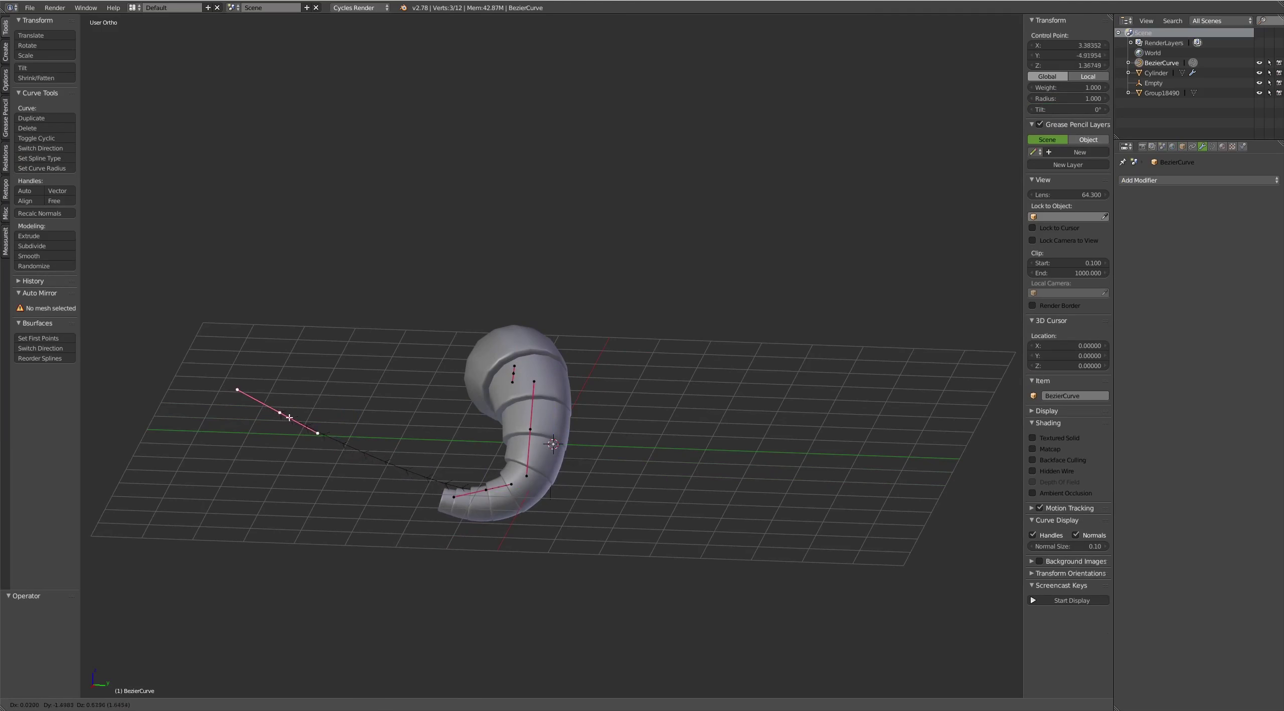
left_click(306, 423)
key("g")
left_click(344, 435)
middle_click_drag(344, 435, 607, 399)
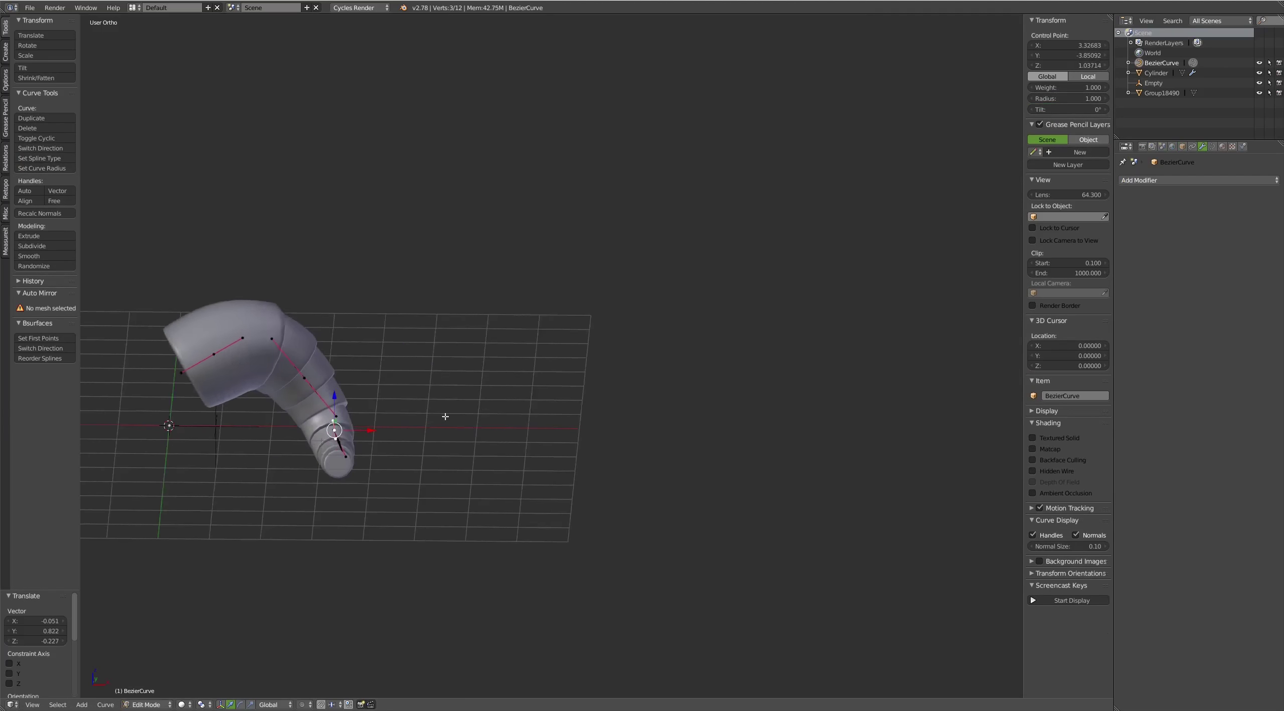
key("Tab")
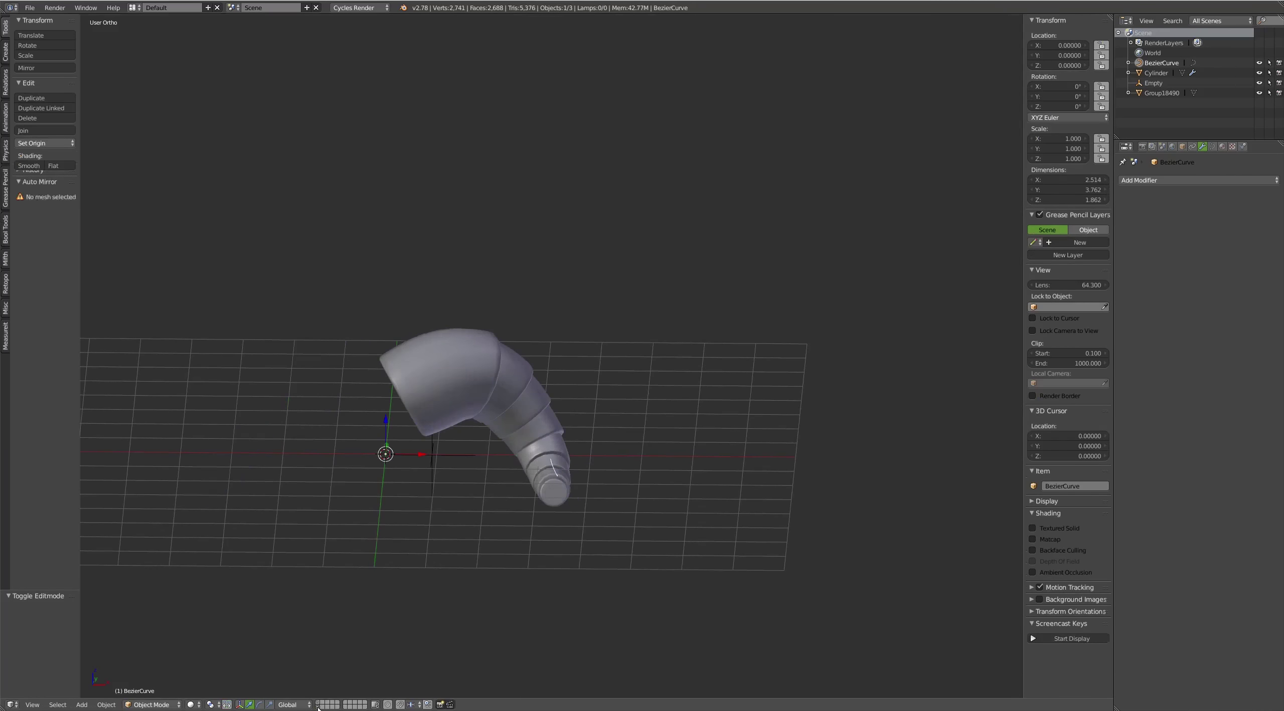
Nudge the guide curve's handles and control points to reshape the horn's arc
middle_click_drag(587, 519, 329, 669)
key("Tab")
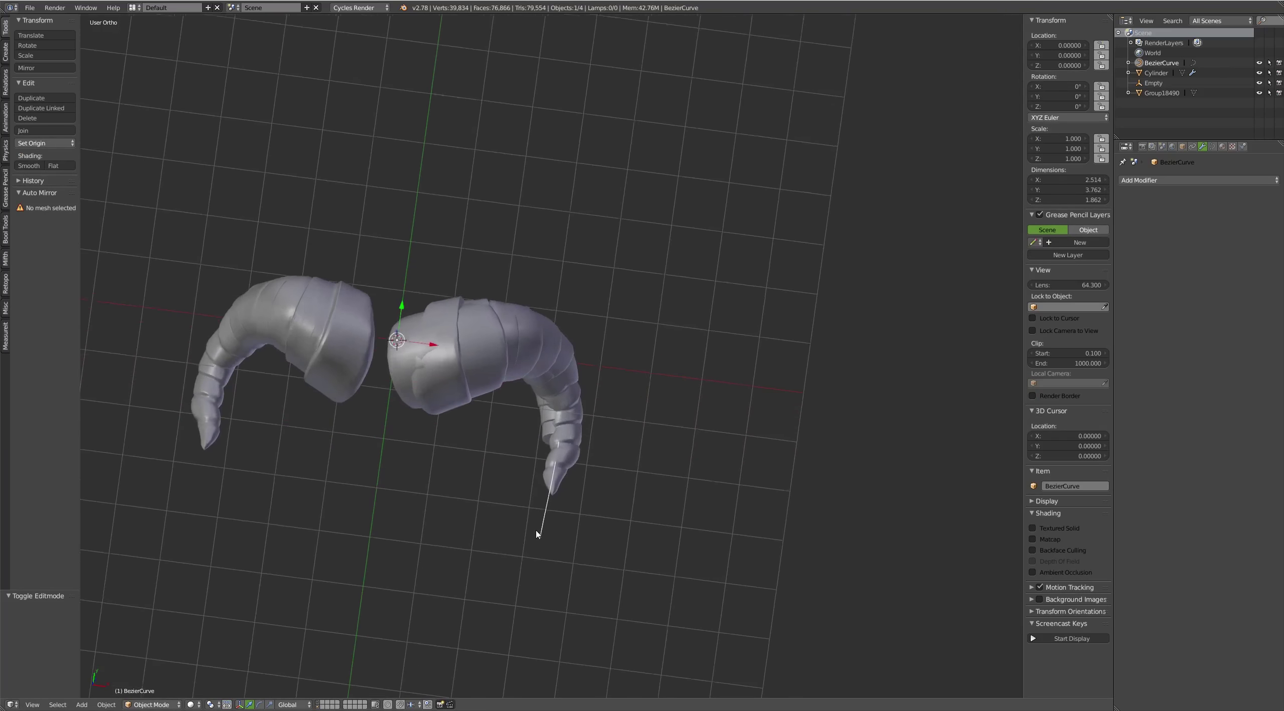
scroll(563, 363, "up", 3)
right_click_drag(565, 369, 572, 366)
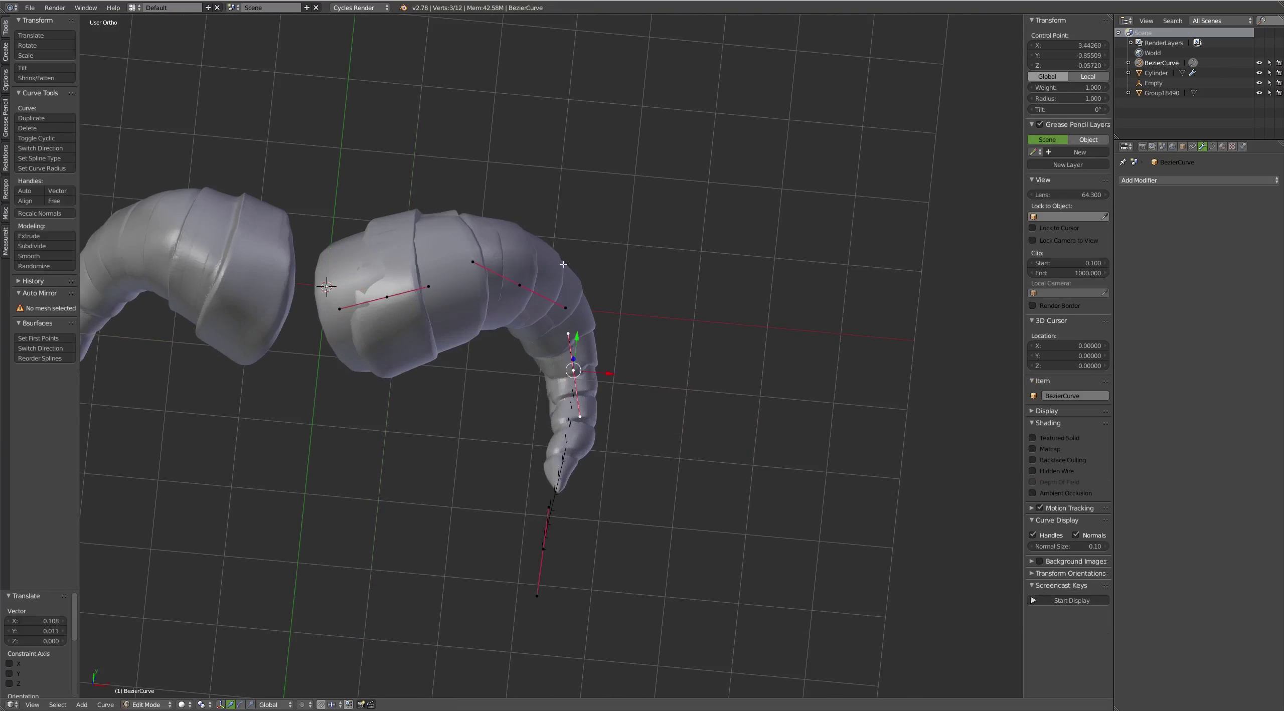
right_click(562, 296)
middle_click_drag(562, 294, 554, 301)
key("g")
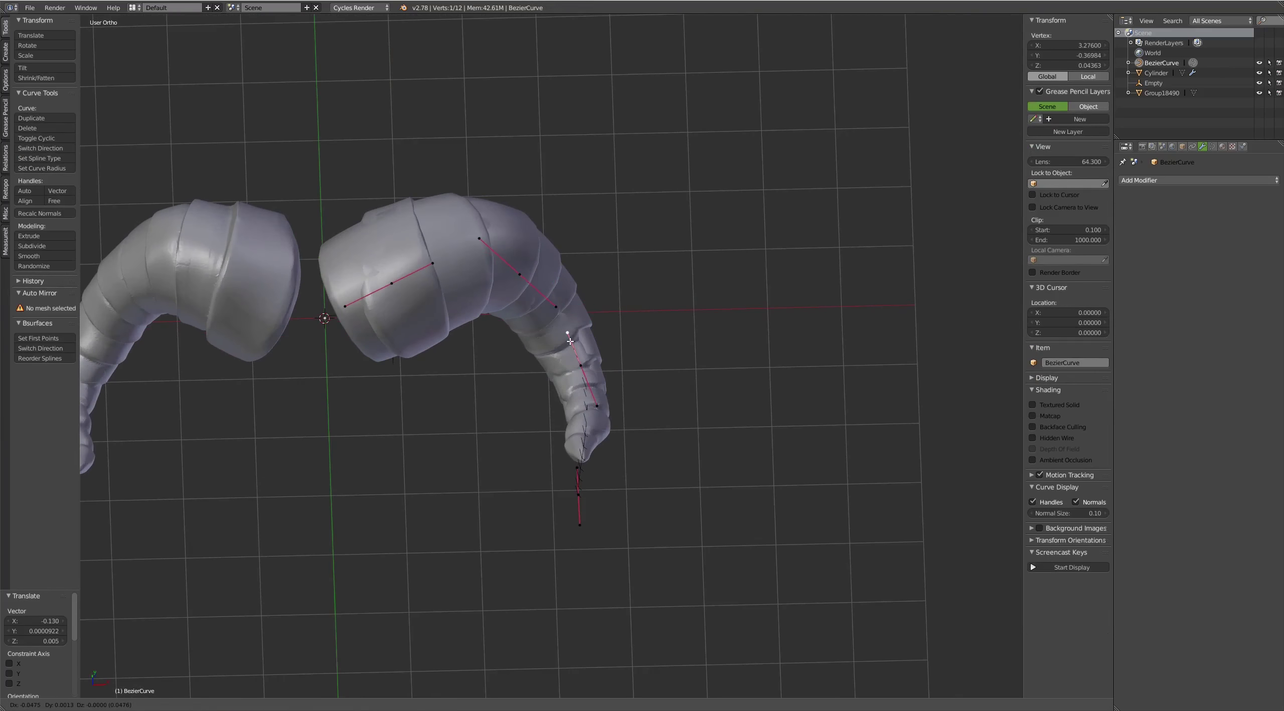
left_click(557, 311)
right_click(578, 365)
mouse_move(578, 365)
middle_mouse_down()
mouse_move(613, 366)
mouse_move(679, 298)
mouse_move(575, 364)
mouse_move(729, 292)
mouse_move(653, 311)
mouse_move(681, 285)
mouse_move(644, 359)
middle_mouse_up()
key("g")
left_click(575, 364)
Reposition the curve points near the tip, then select the Cylinder object
key("g")
left_click(652, 311)
right_click(682, 284)
right_click(652, 346)
right_click(640, 354)
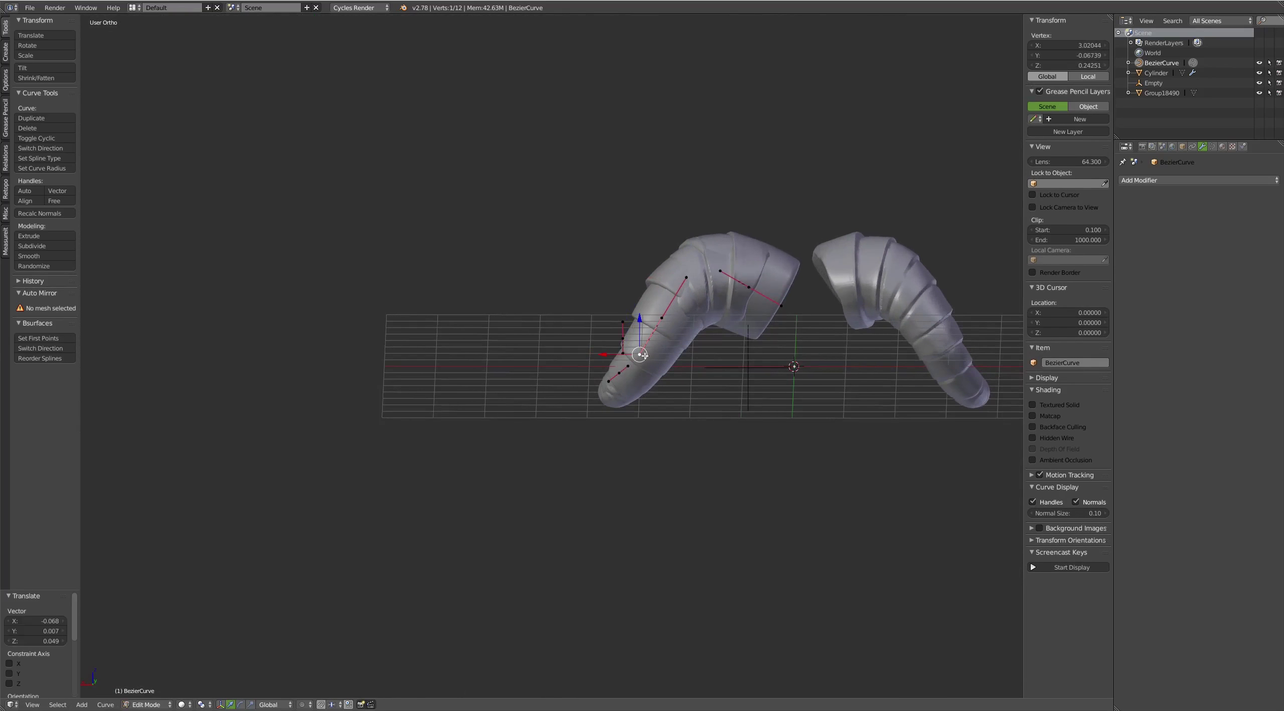
key("ctrl+space")
left_click(666, 270)
mouse_move(666, 270)
middle_mouse_down()
mouse_move(820, 315)
mouse_move(759, 261)
middle_mouse_up()
key("Tab")
right_click(618, 309)
scroll(619, 309, "up", 2)
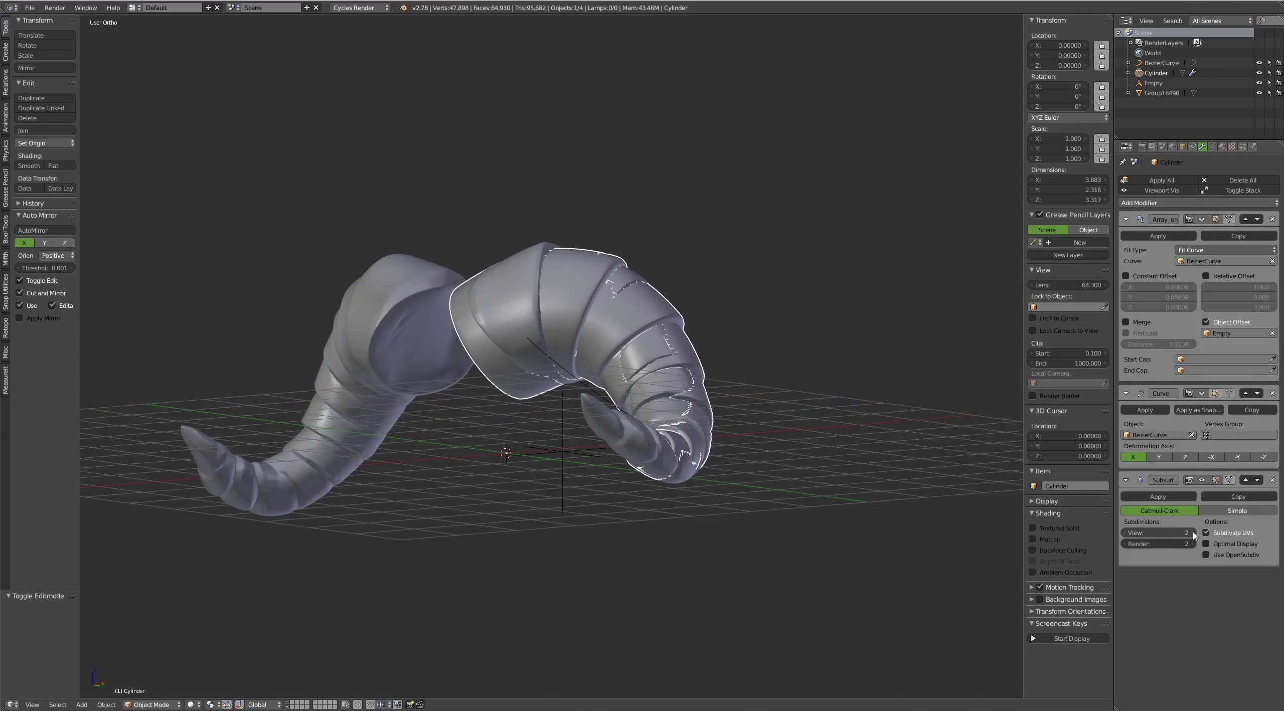
Select the base cylinder's edge loop, grow it to a face band and scale it slightly larger
mouse_move(628, 201)
middle_mouse_down()
mouse_move(573, 157)
mouse_move(544, 166)
middle_mouse_up()
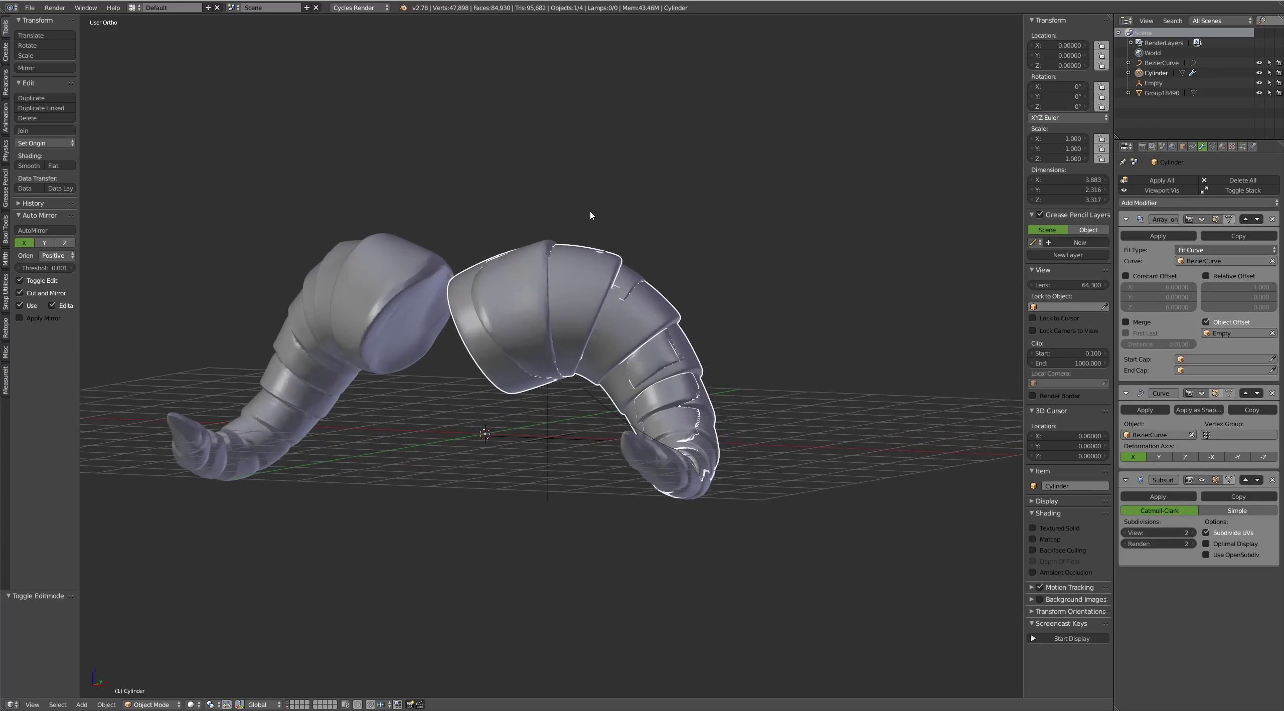
middle_click_drag(591, 216, 570, 216)
key("Tab")
scroll(652, 452, "up", 5)
right_click(670, 455)
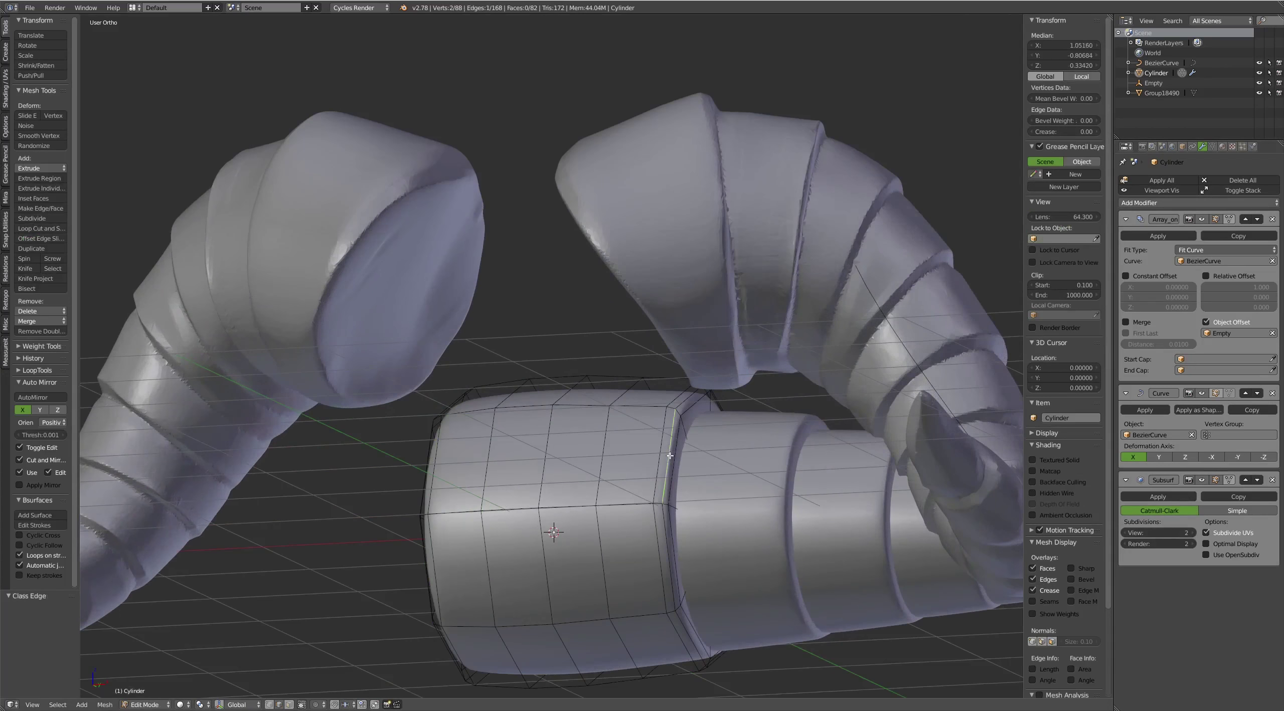
key("a")
left_click(690, 433)
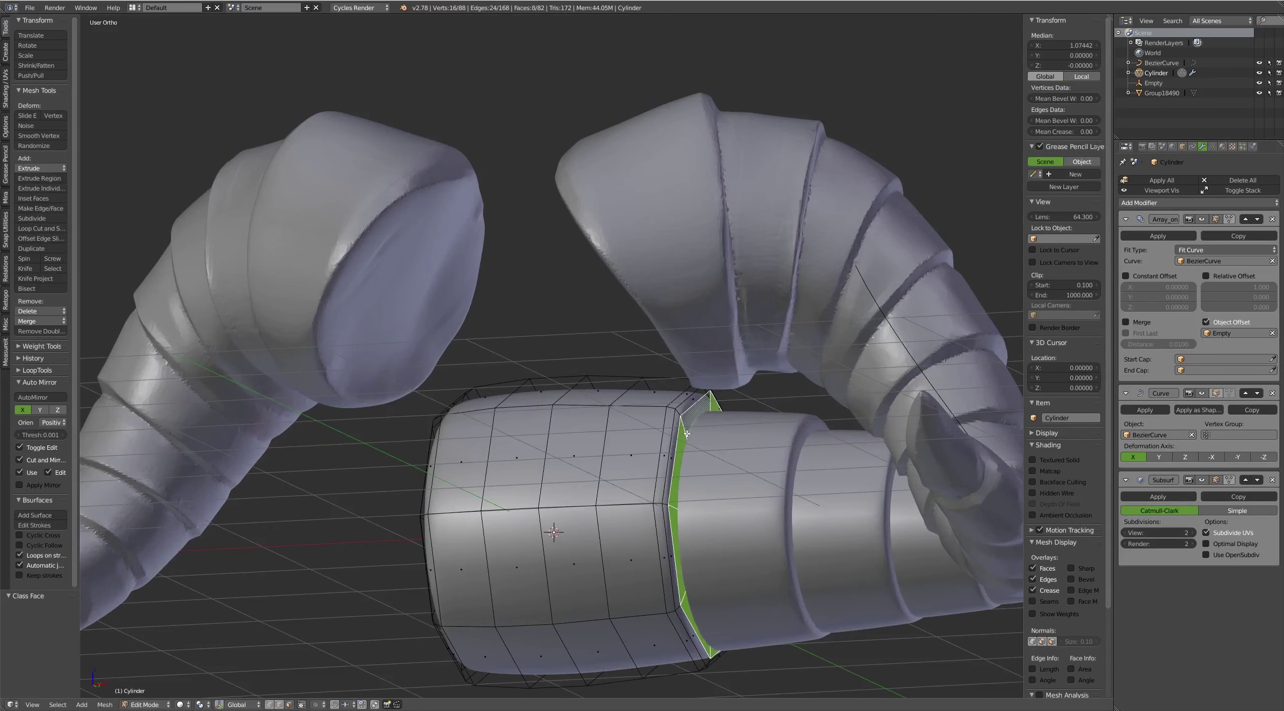
key("ctrl+KP_Add")
key("s")
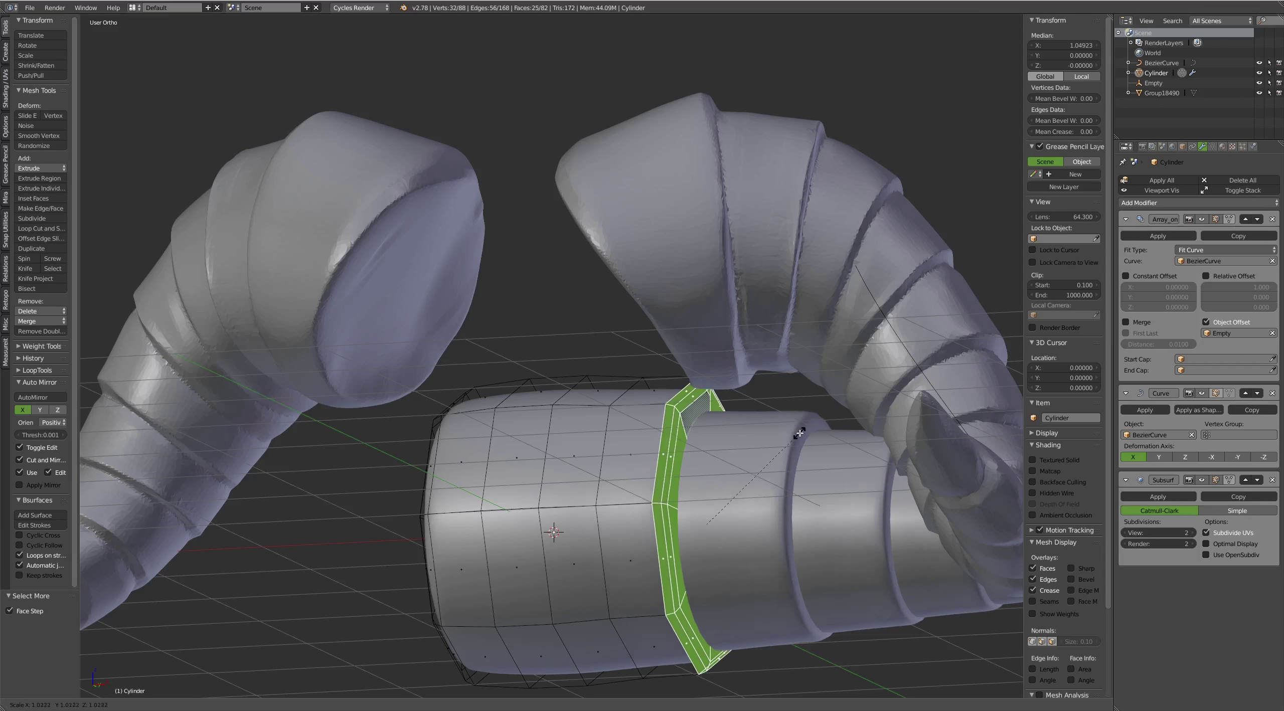
left_click(806, 435)
Isolate the horn in local view and bring up the save/export menu
key("Tab")
scroll(703, 391, "down", 5)
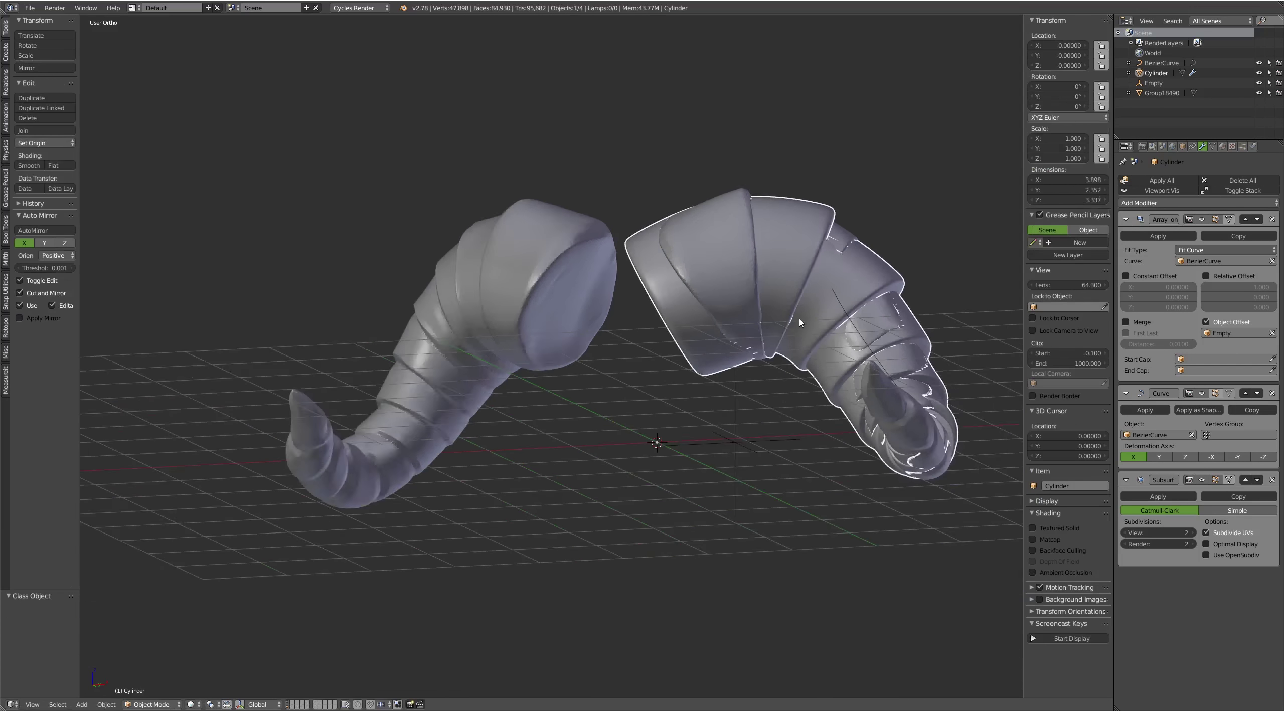
mouse_move(703, 391)
middle_mouse_down()
mouse_move(633, 337)
mouse_move(785, 350)
mouse_move(785, 307)
mouse_move(866, 272)
mouse_move(981, 276)
mouse_move(992, 234)
mouse_move(806, 278)
mouse_move(513, 287)
mouse_move(795, 278)
mouse_move(727, 276)
middle_mouse_up()
key("KP_Divide")
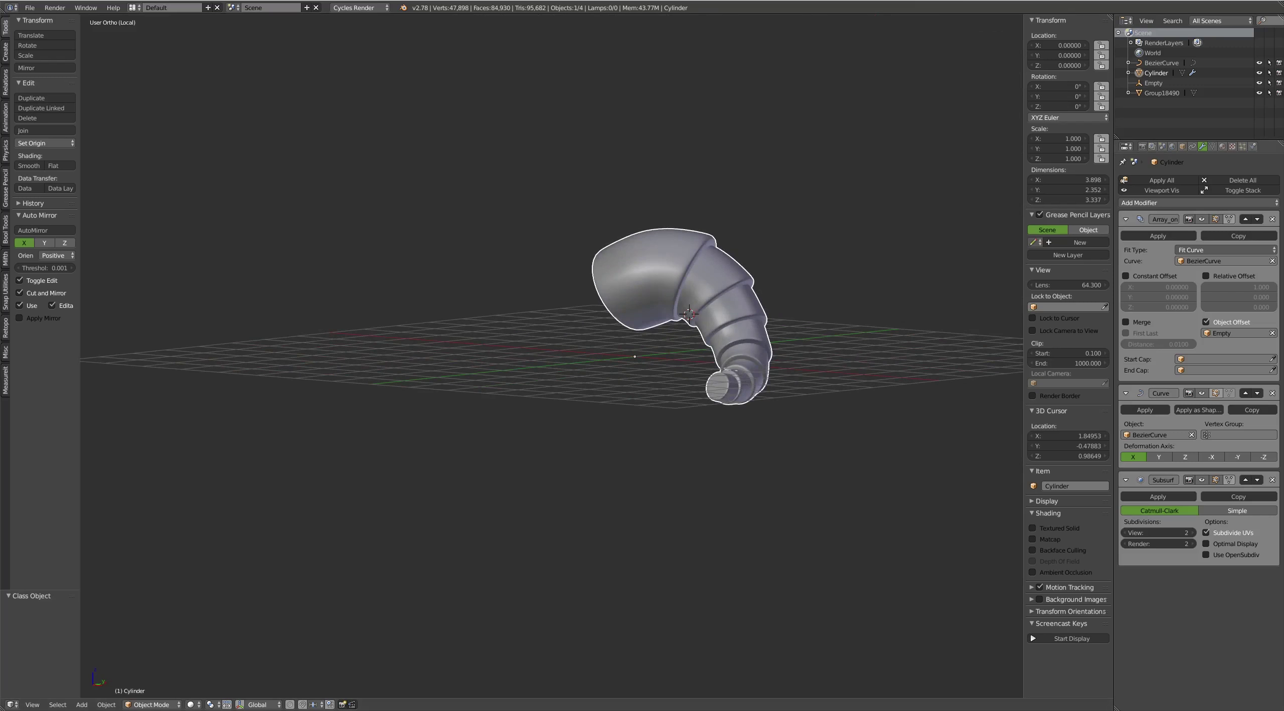
key("ctrl+s")
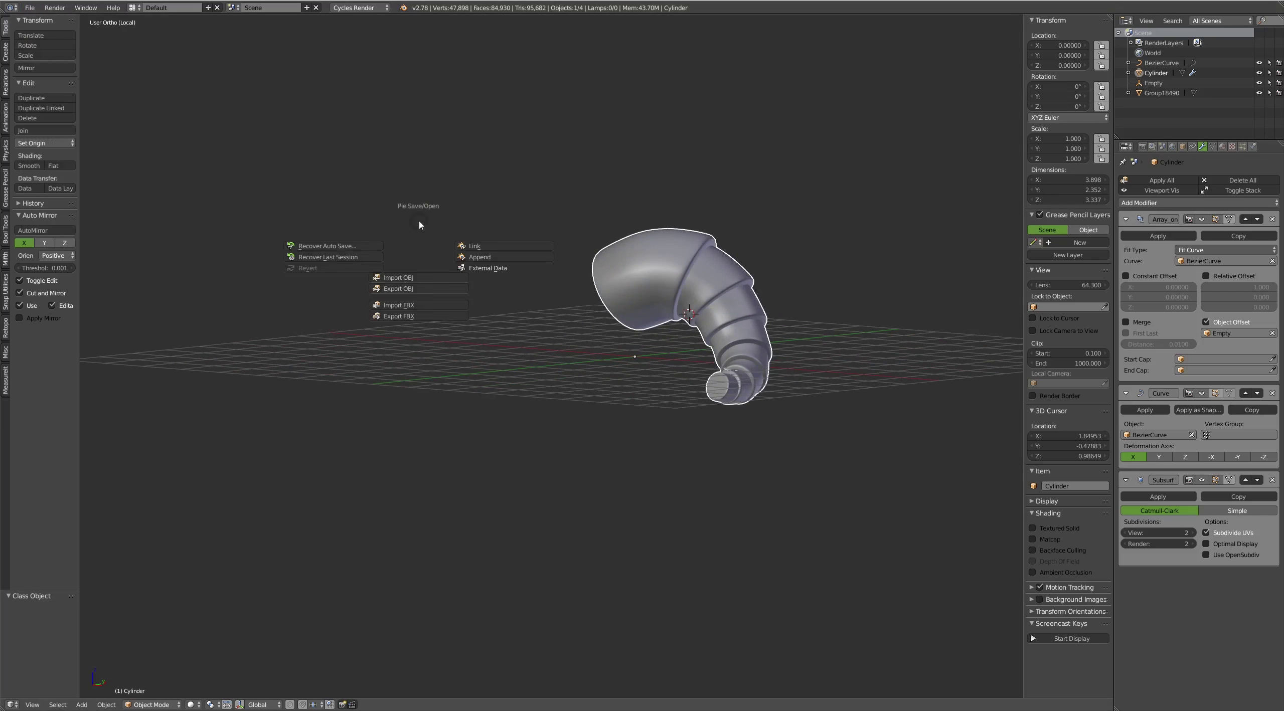
Export the isolated horn, delete all subtools except the skull, and append the horn mesh
left_click(415, 307)
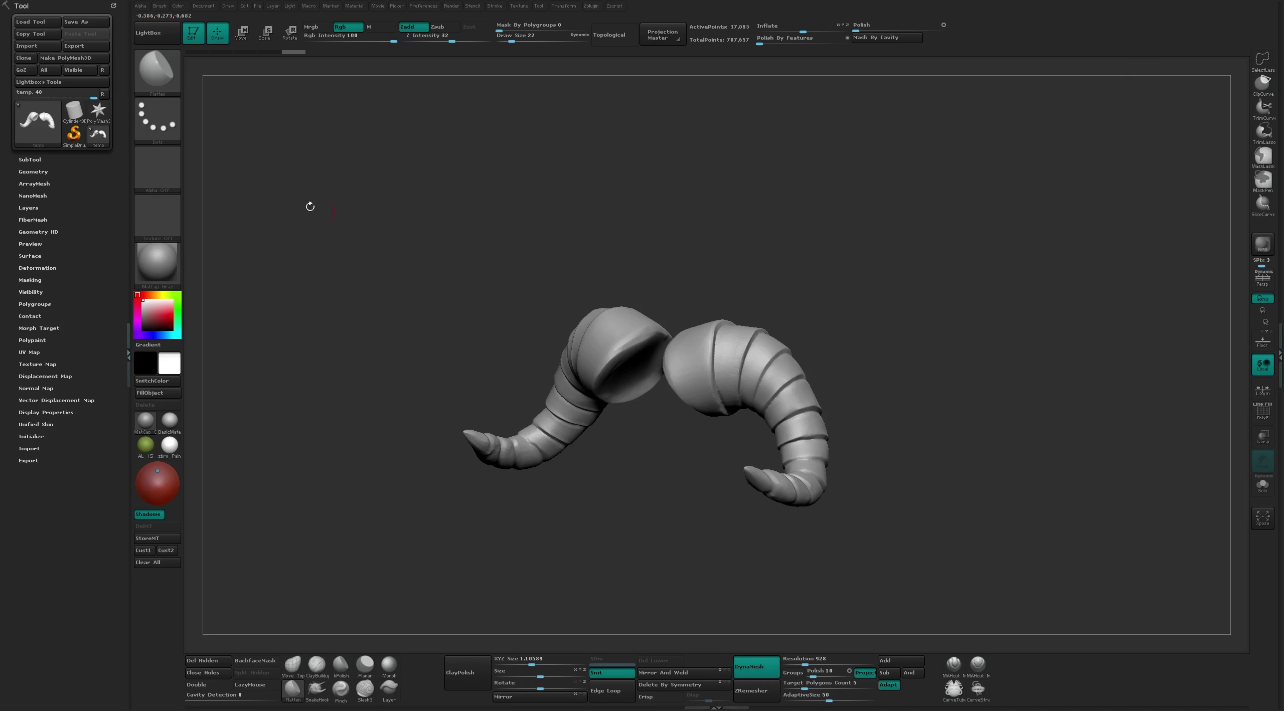
left_click(30, 160)
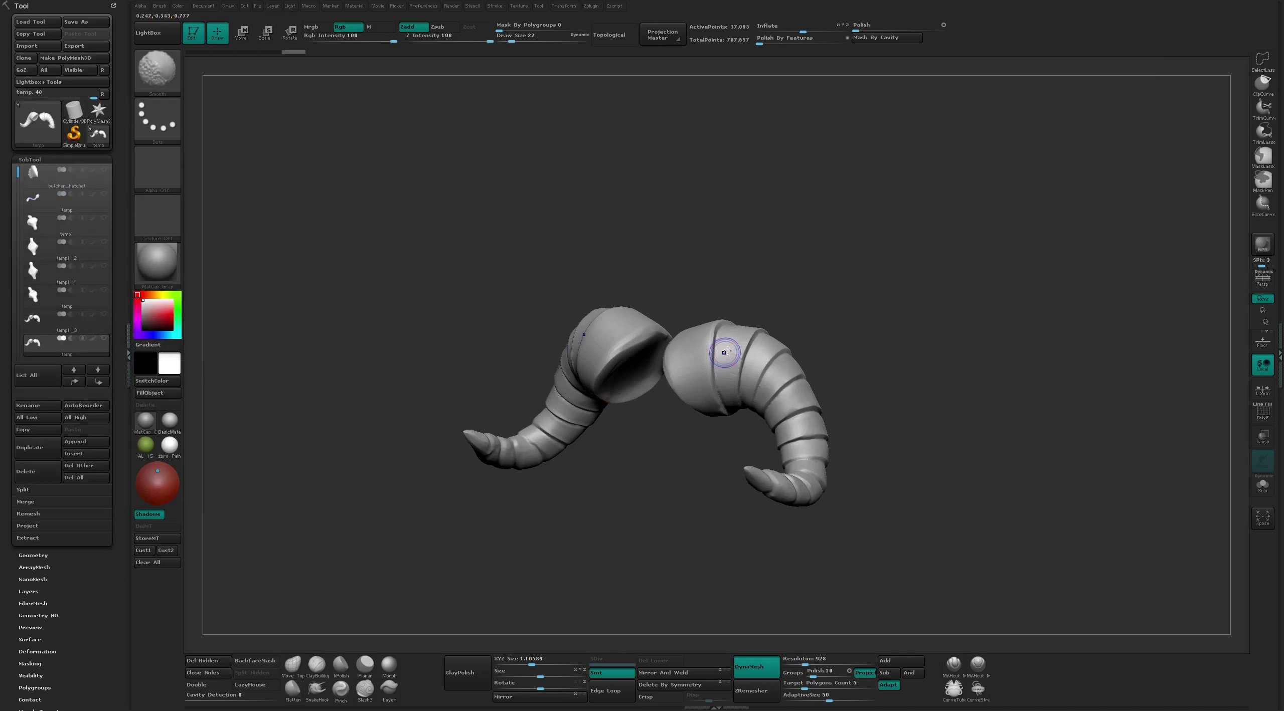
left_click(83, 478)
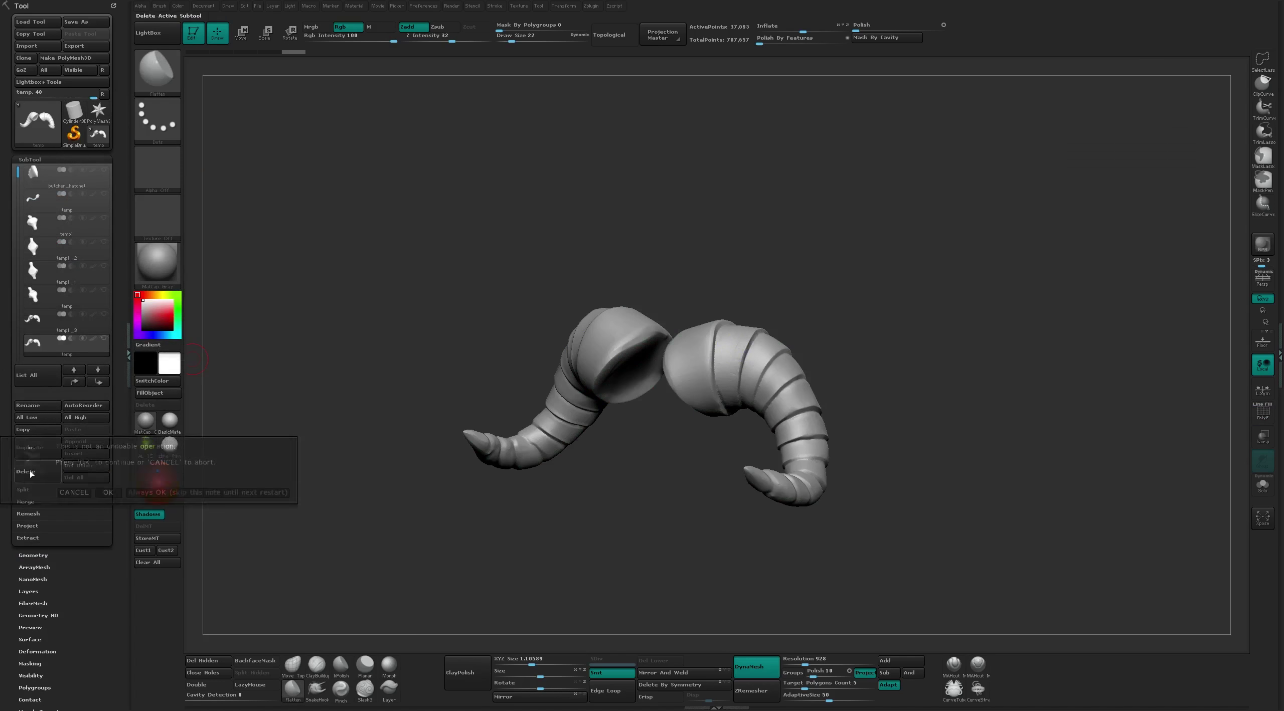
left_click(151, 491)
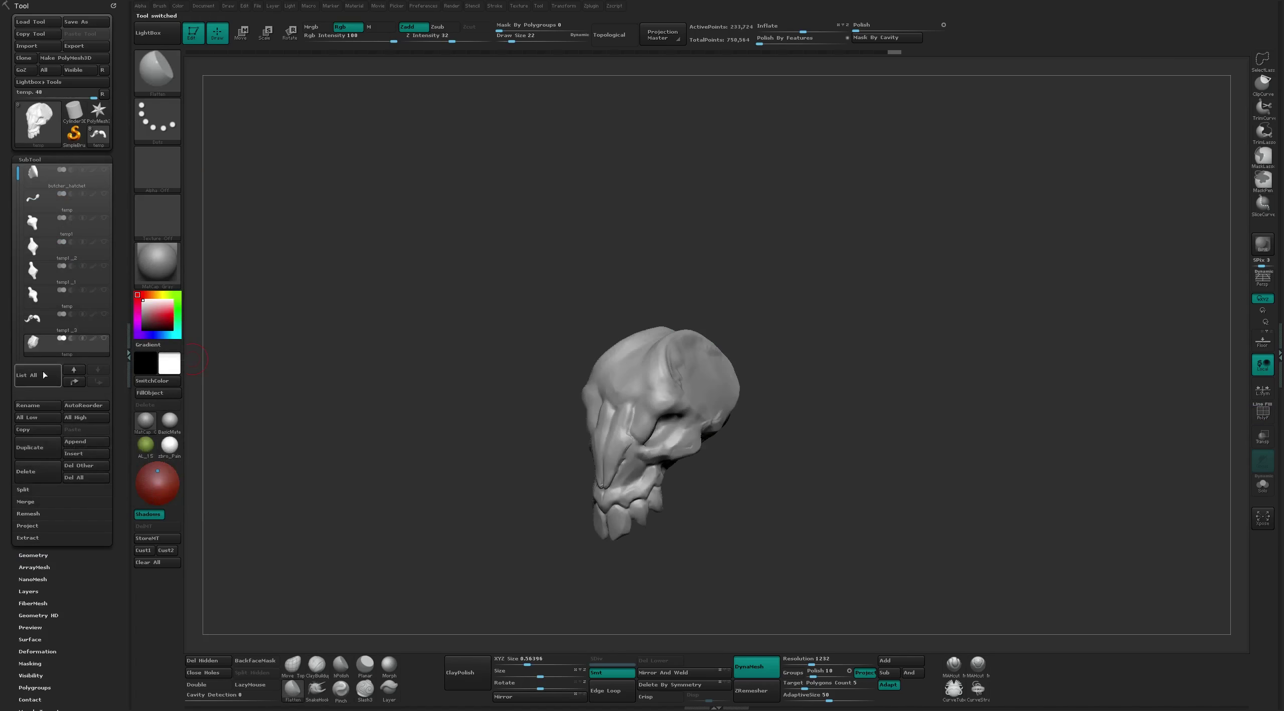
left_click(94, 441)
left_click(235, 484)
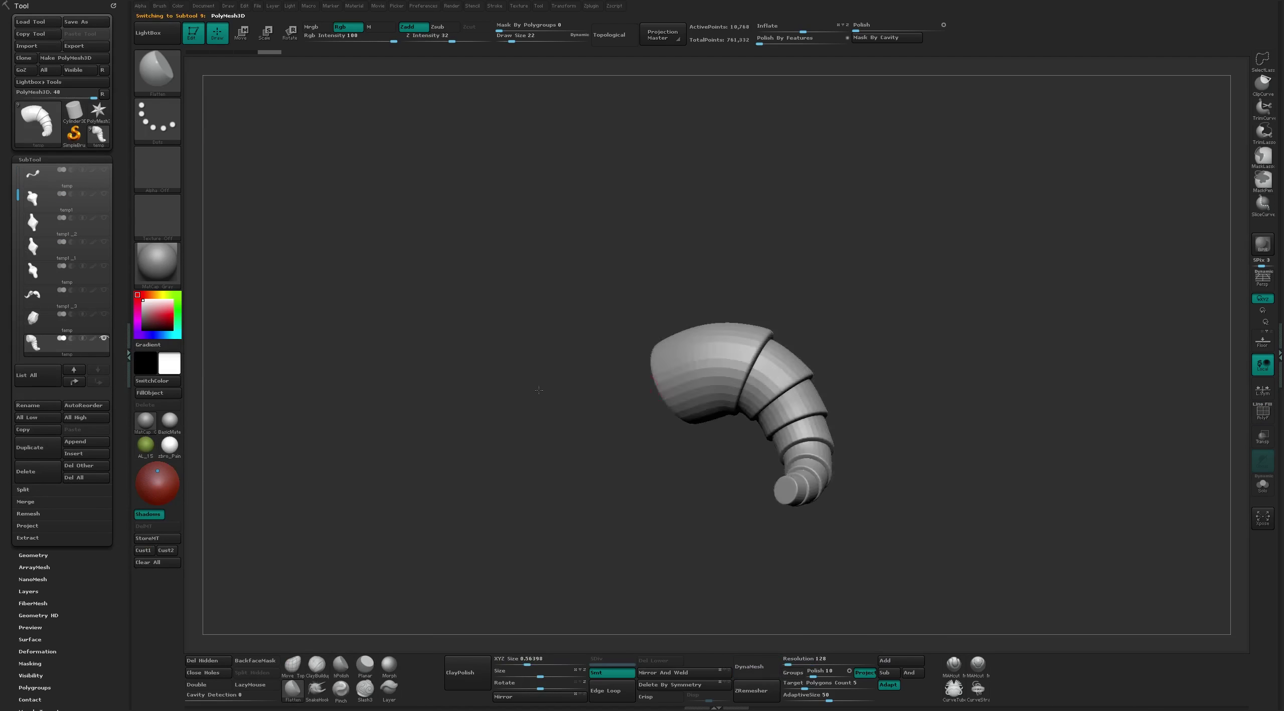
Duplicate the horn subtool, mirror the copy across the skull and merge the pair down
left_click_drag(539, 391, 547, 405)
left_click(104, 315)
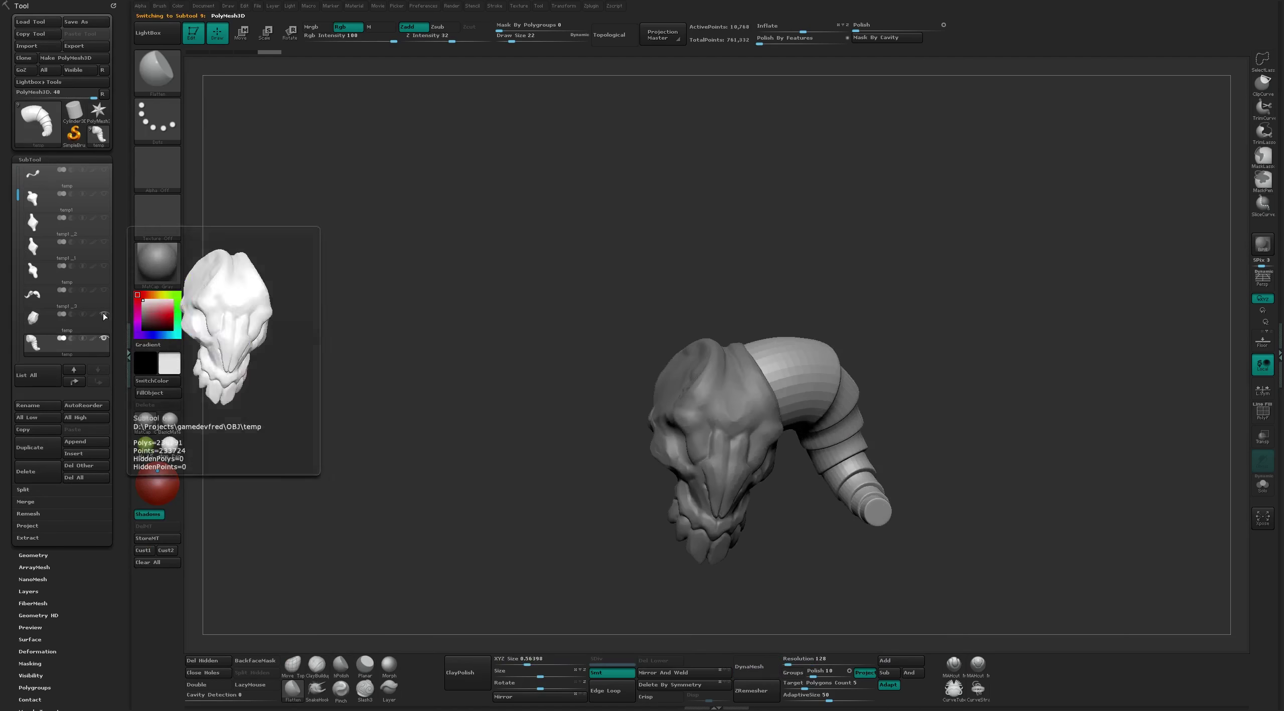
left_click(95, 345)
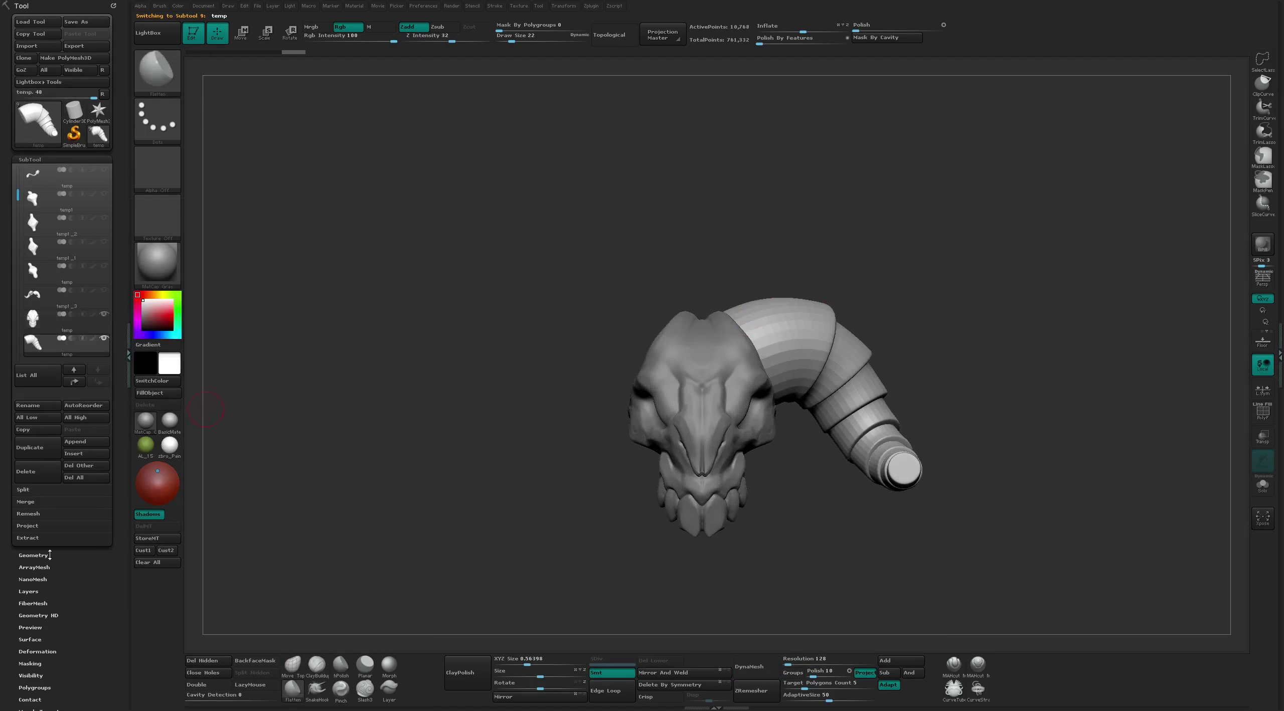
left_click(45, 452)
left_click(532, 697)
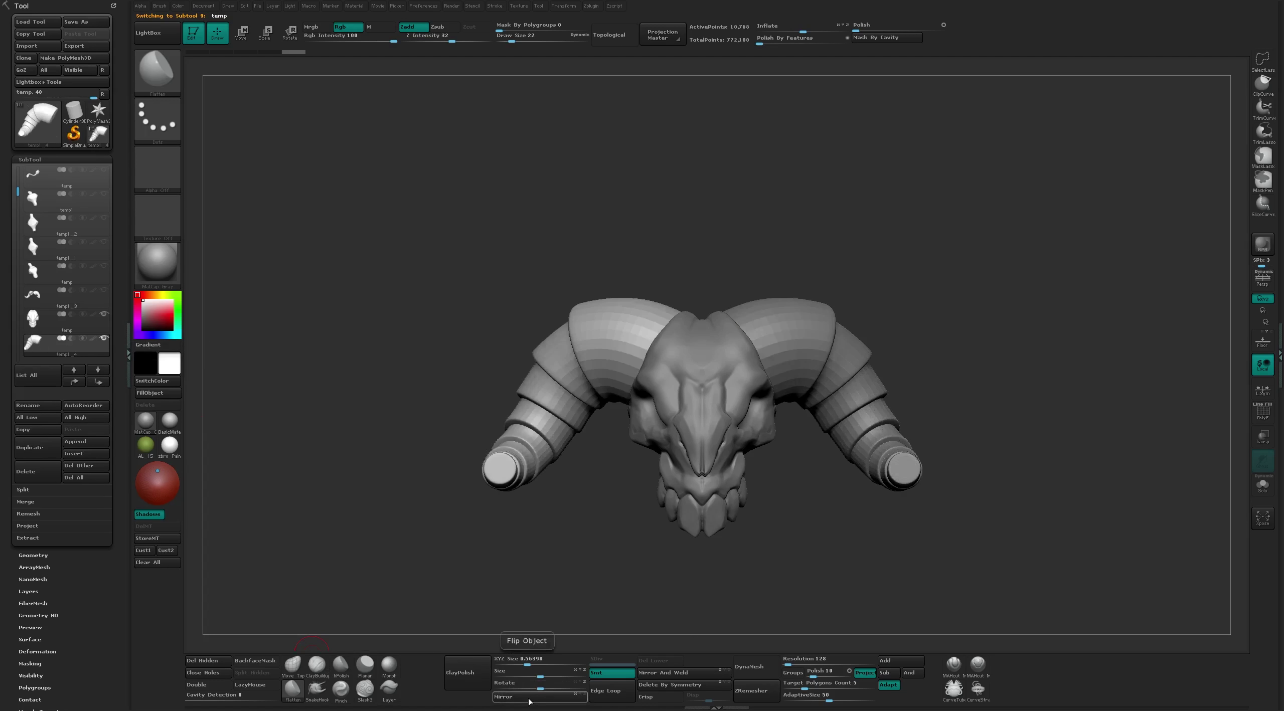
left_click(33, 503)
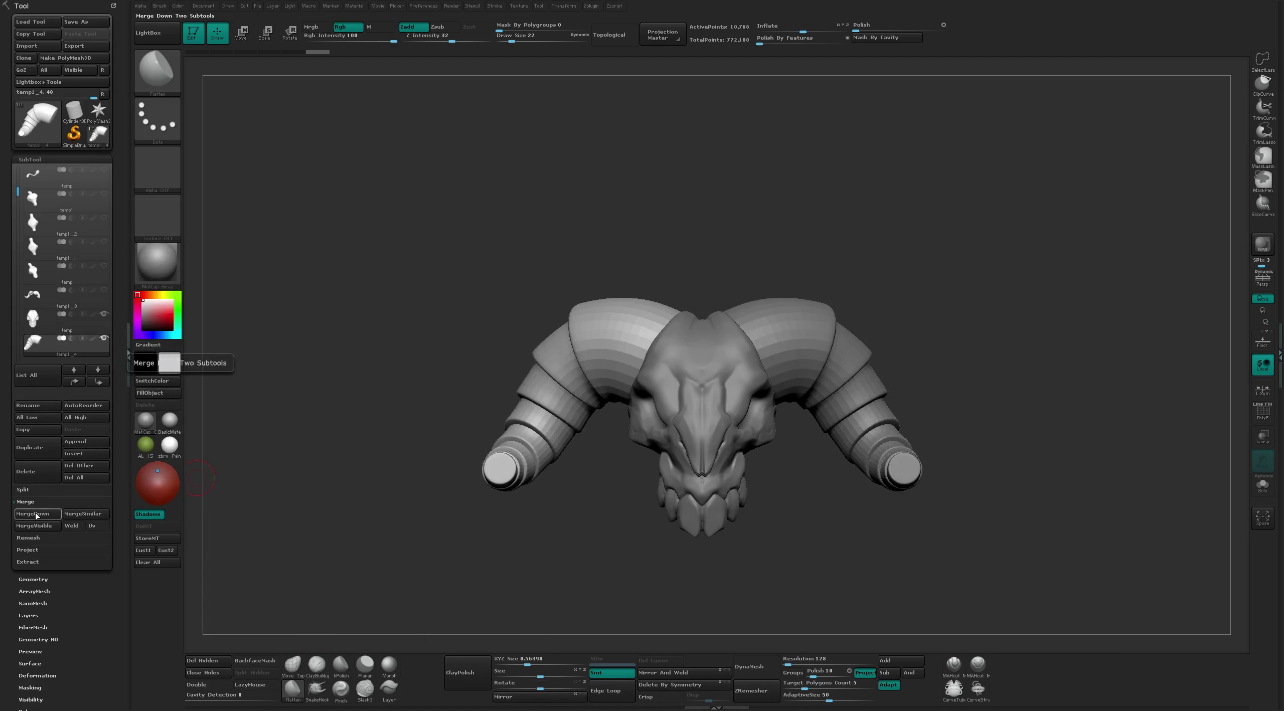
left_click(35, 513)
left_click(106, 531)
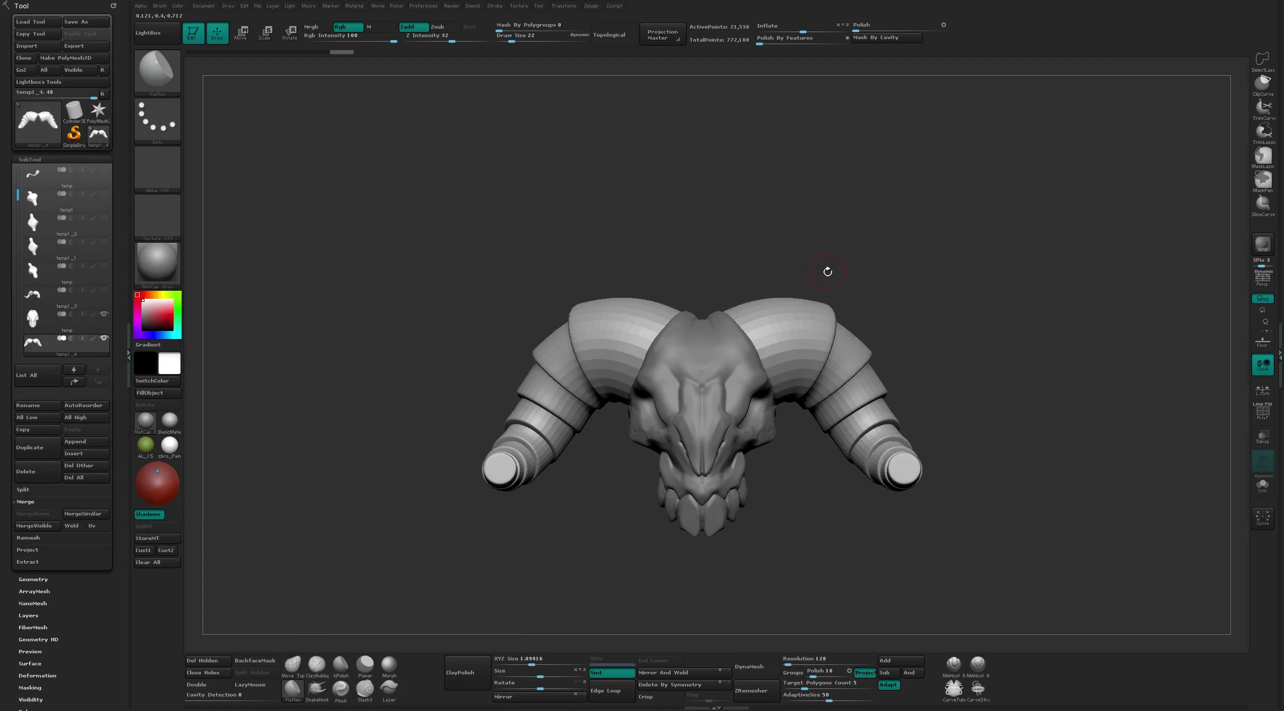
left_click_drag(828, 271, 729, 299)
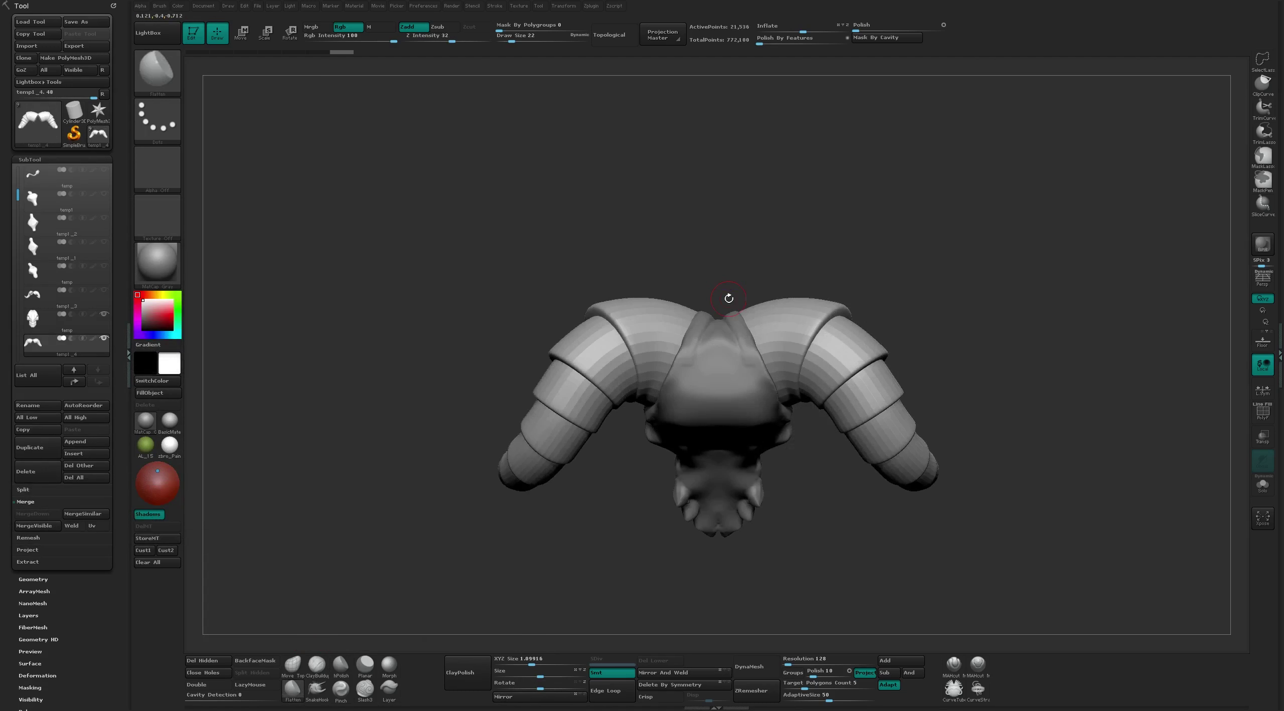
left_click_drag(733, 246, 846, 238, "shift")
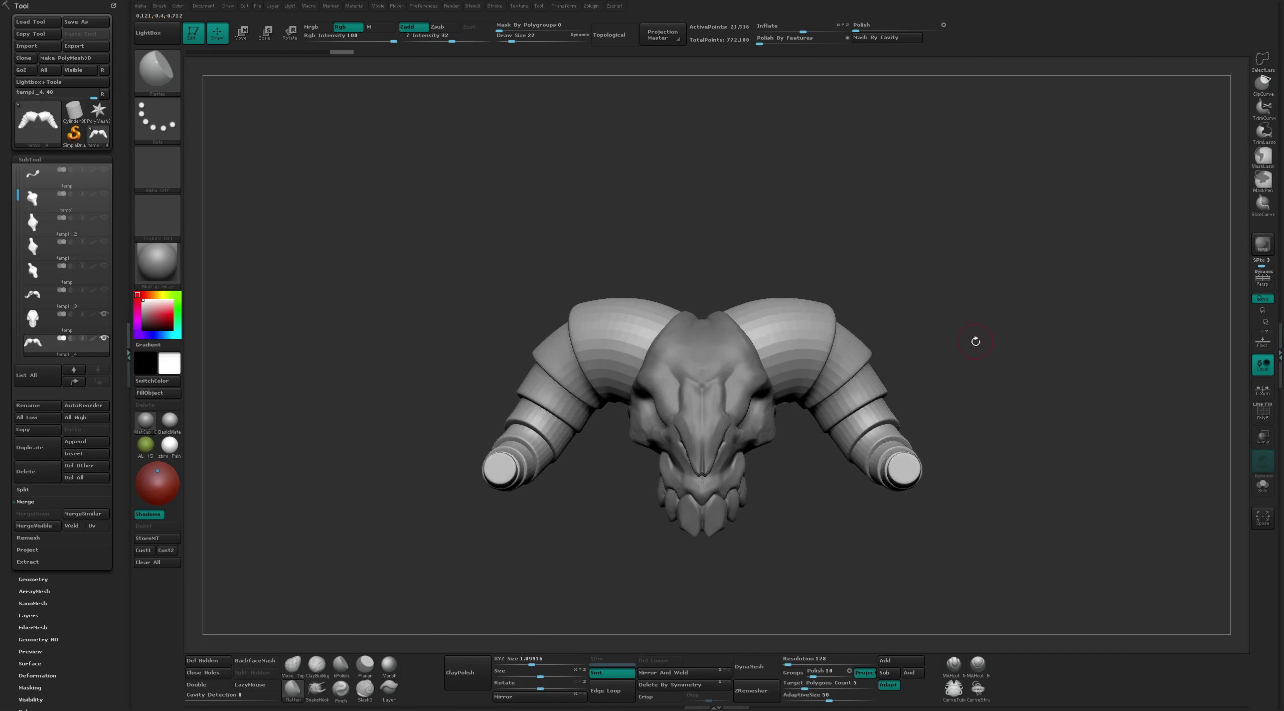
mouse_move(976, 341)
left_mouse_down()
mouse_move(972, 358)
mouse_move(970, 291)
mouse_move(940, 332)
mouse_move(831, 262)
mouse_move(828, 274)
mouse_move(848, 297)
mouse_move(845, 265)
mouse_move(849, 279)
mouse_move(865, 235)
mouse_move(912, 223)
mouse_move(915, 293)
left_mouse_up()
Compare the older temp1_3 horns with the merged temp1_4 horns on the smoothed skull
key("ctrl+d")
key("ctrl+d")
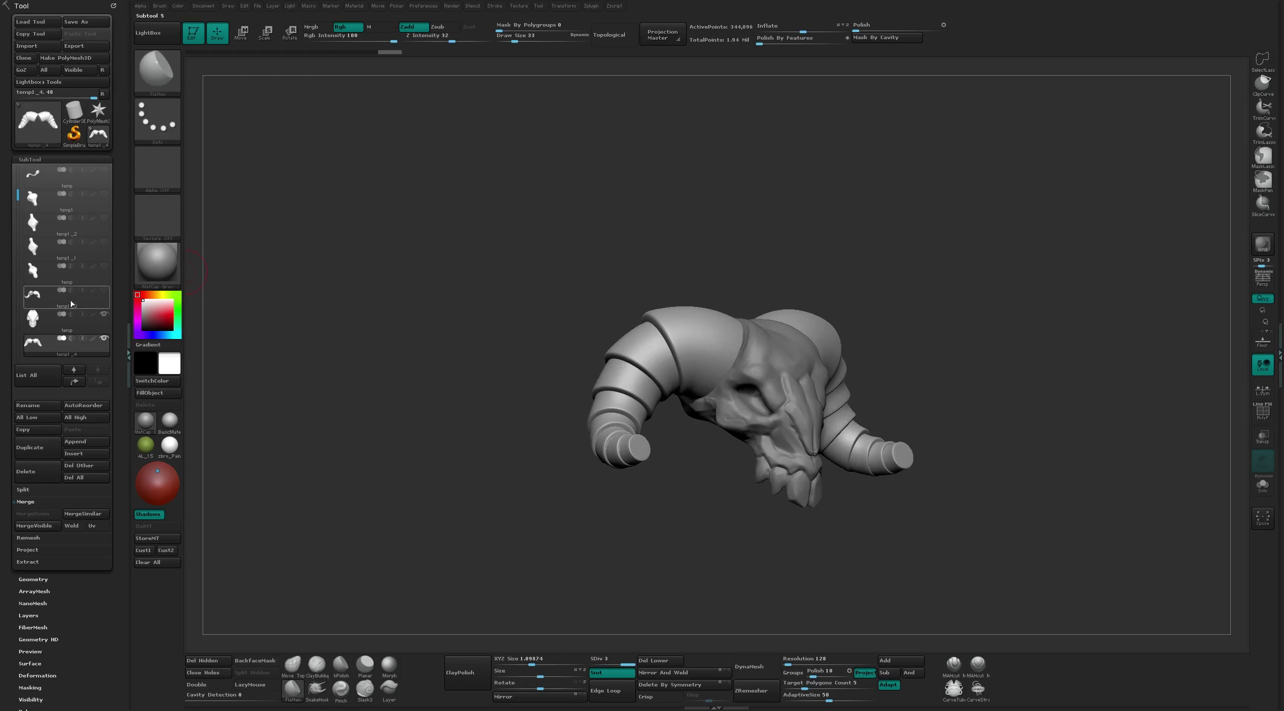
left_click(38, 302)
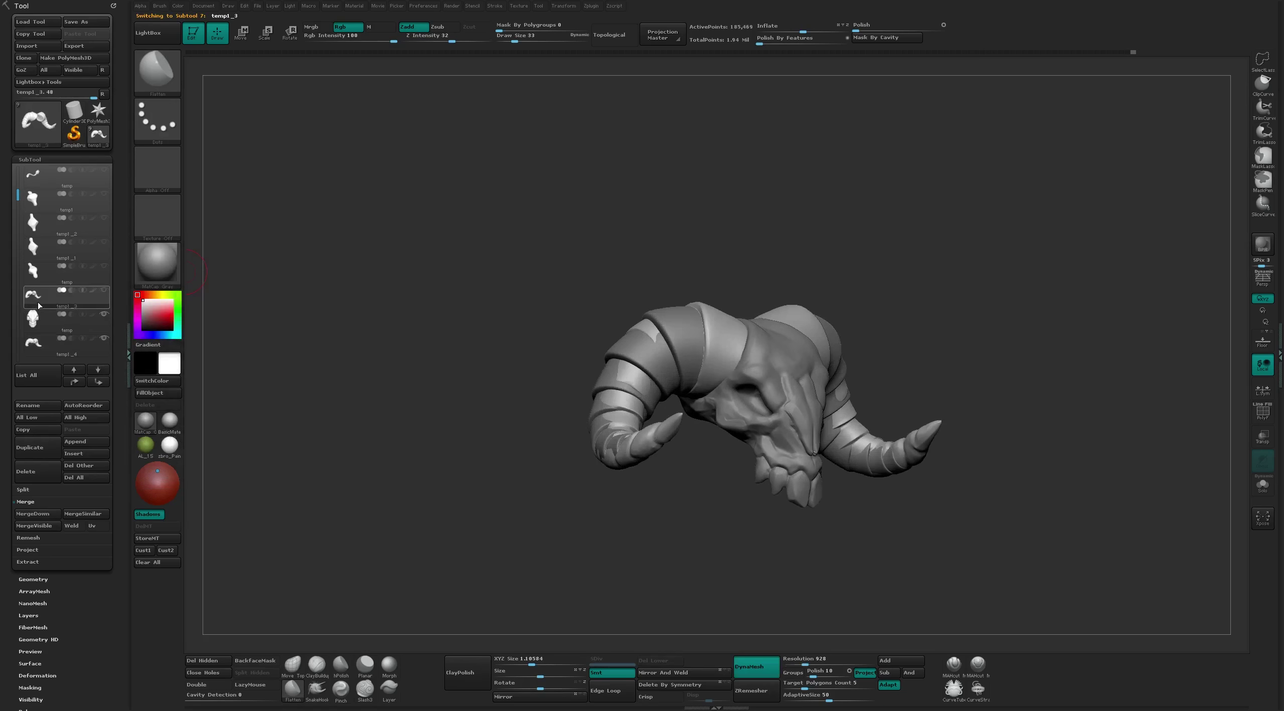
left_click(33, 343)
mouse_move(33, 296)
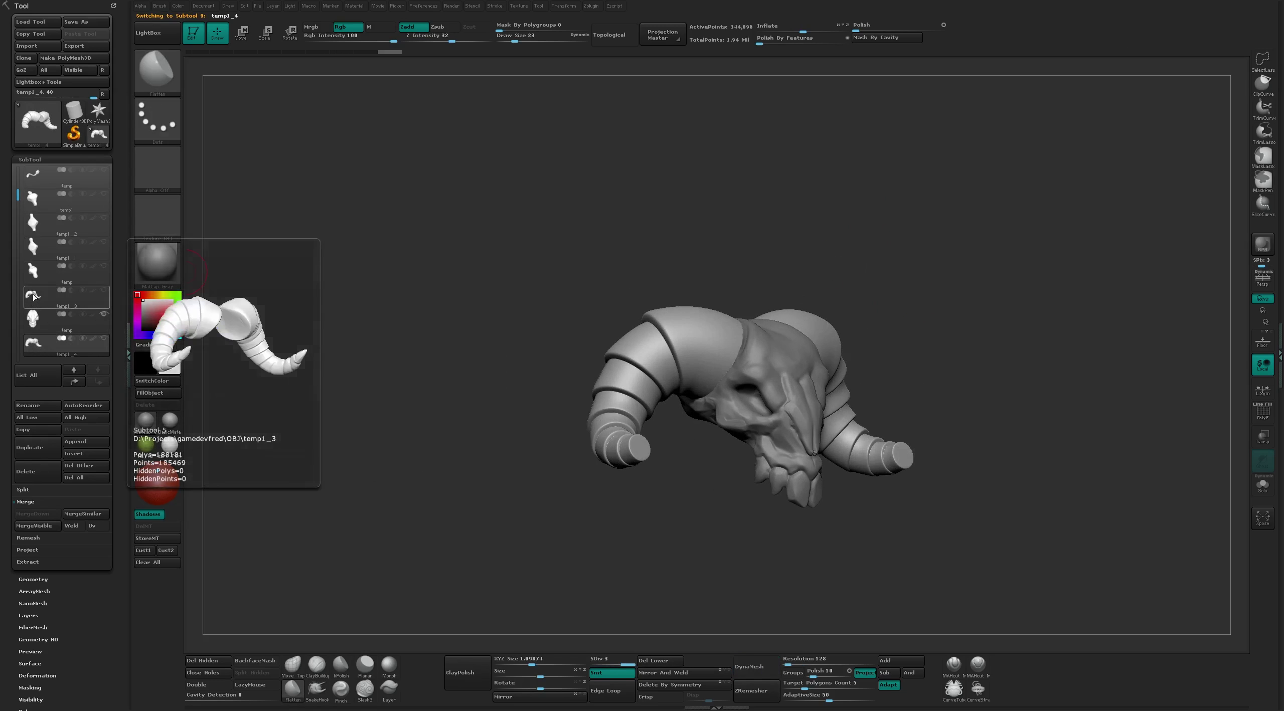
left_click(33, 297)
left_click(33, 343)
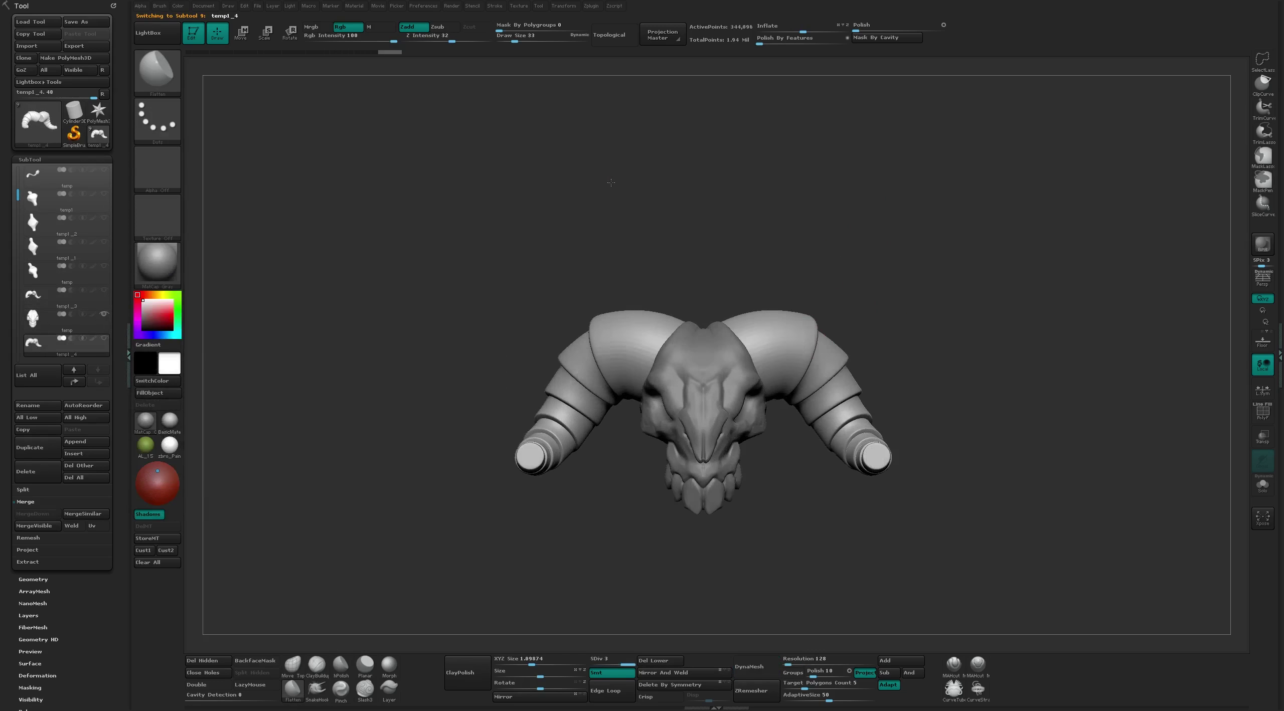
mouse_move(825, 328)
right_mouse_down()
mouse_move(801, 340)
mouse_move(807, 321)
right_mouse_up()
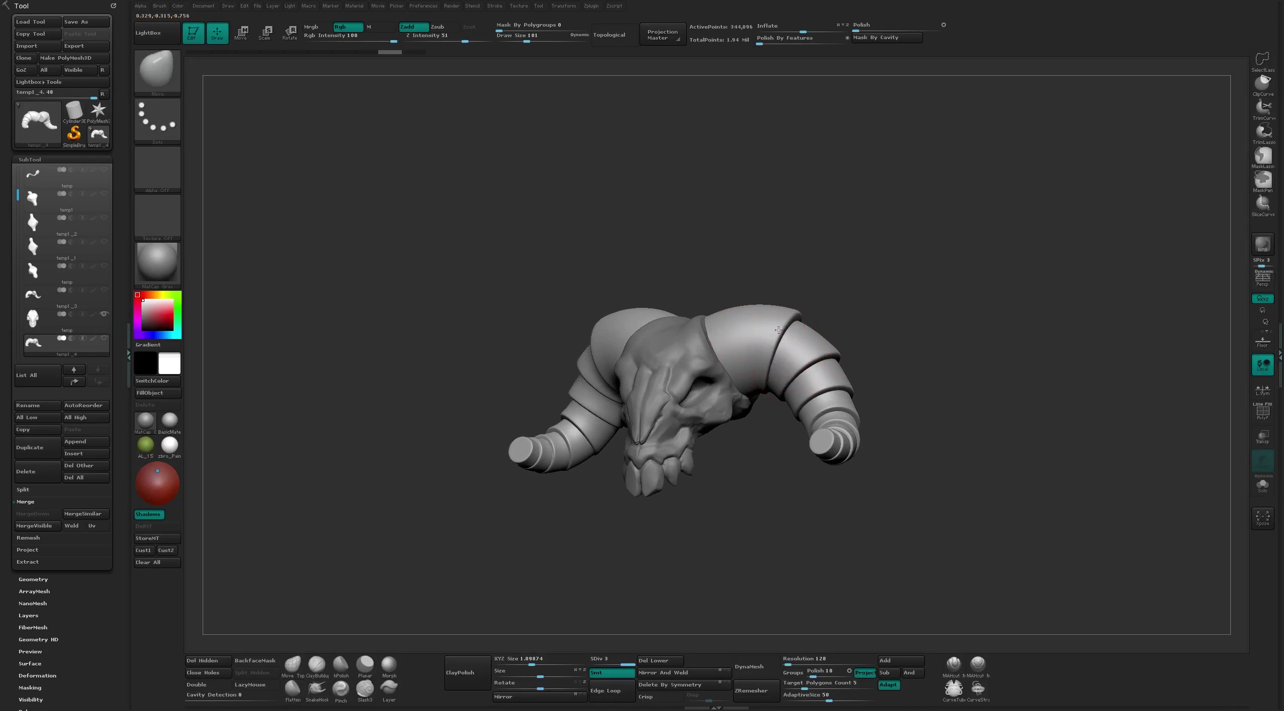
right_click_drag(779, 328, 826, 289, "shift")
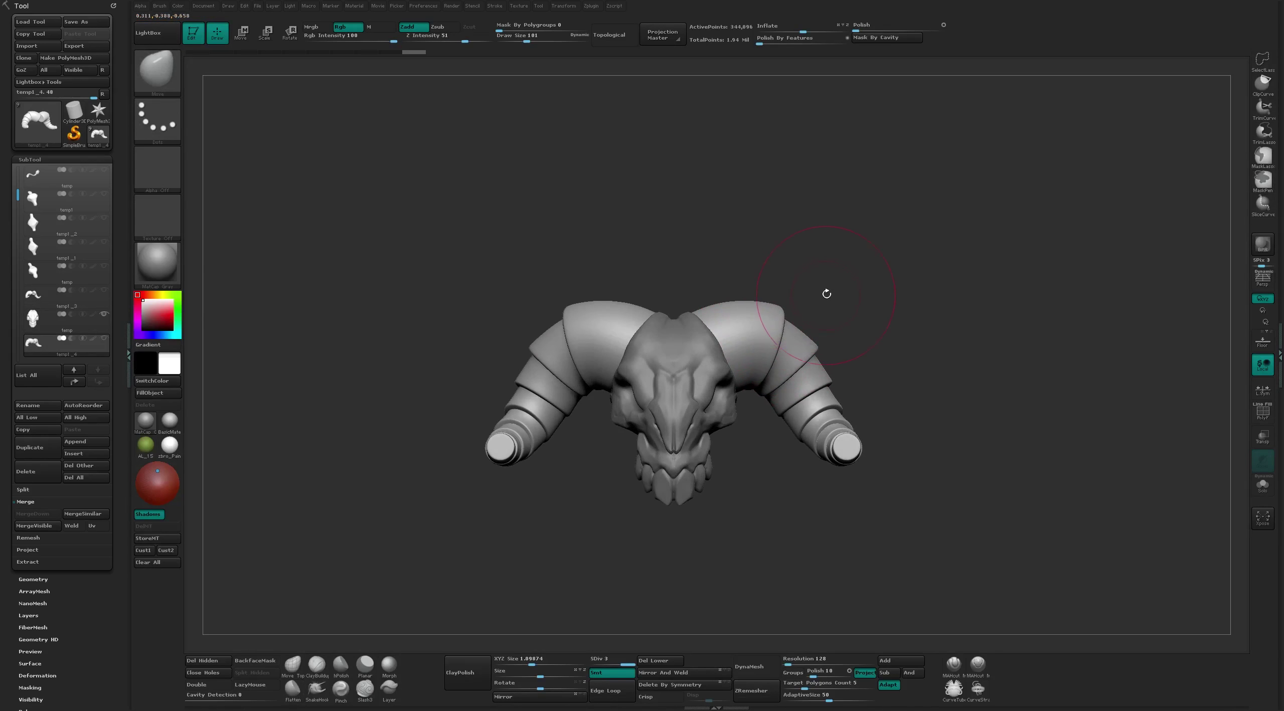
Hide the skull and view the horns transparently from the front
left_click(105, 314)
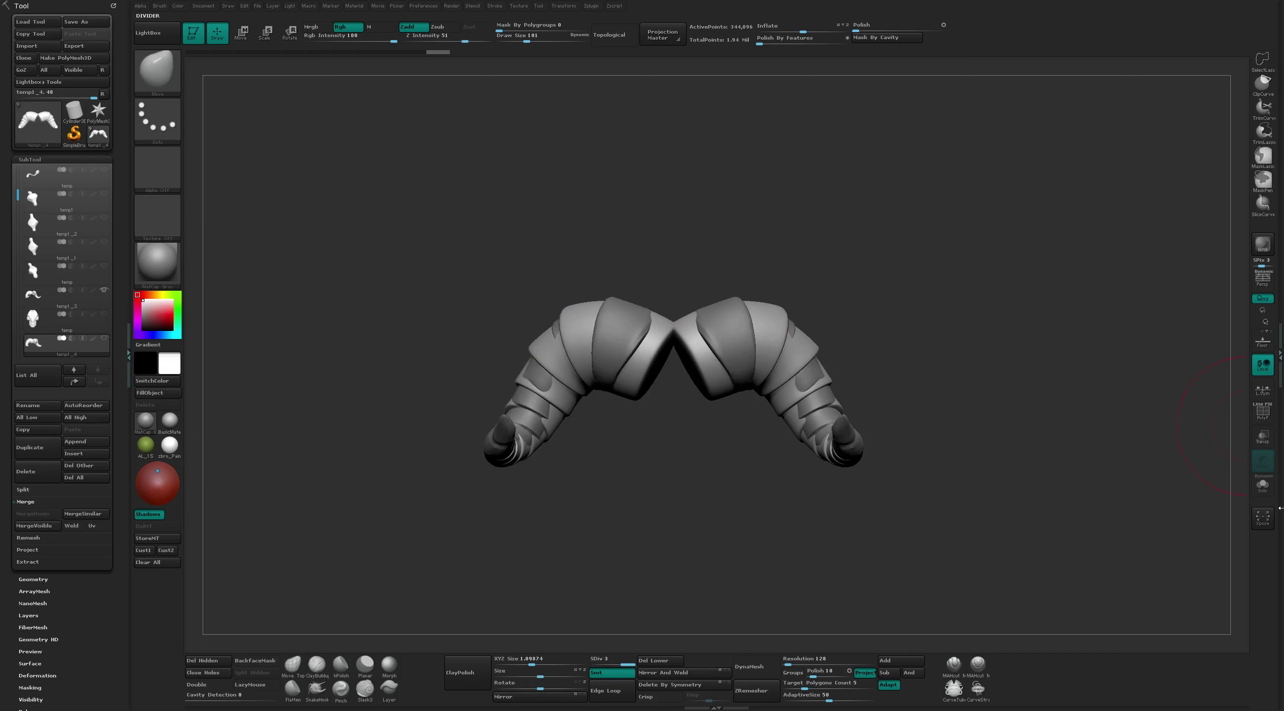
left_click(1263, 437)
left_click_drag(1228, 445, 821, 248)
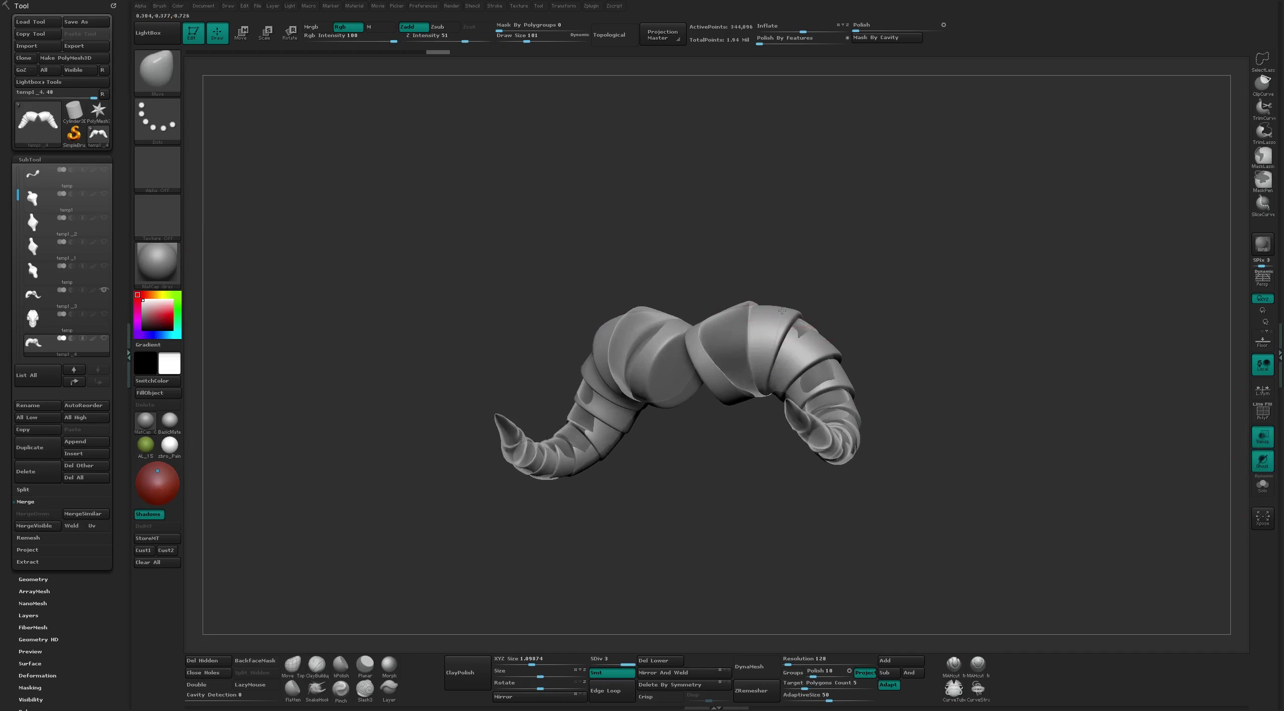
mouse_move(841, 351)
right_mouse_down("shift")
mouse_move(839, 310)
mouse_move(885, 275)
right_mouse_up("shift")
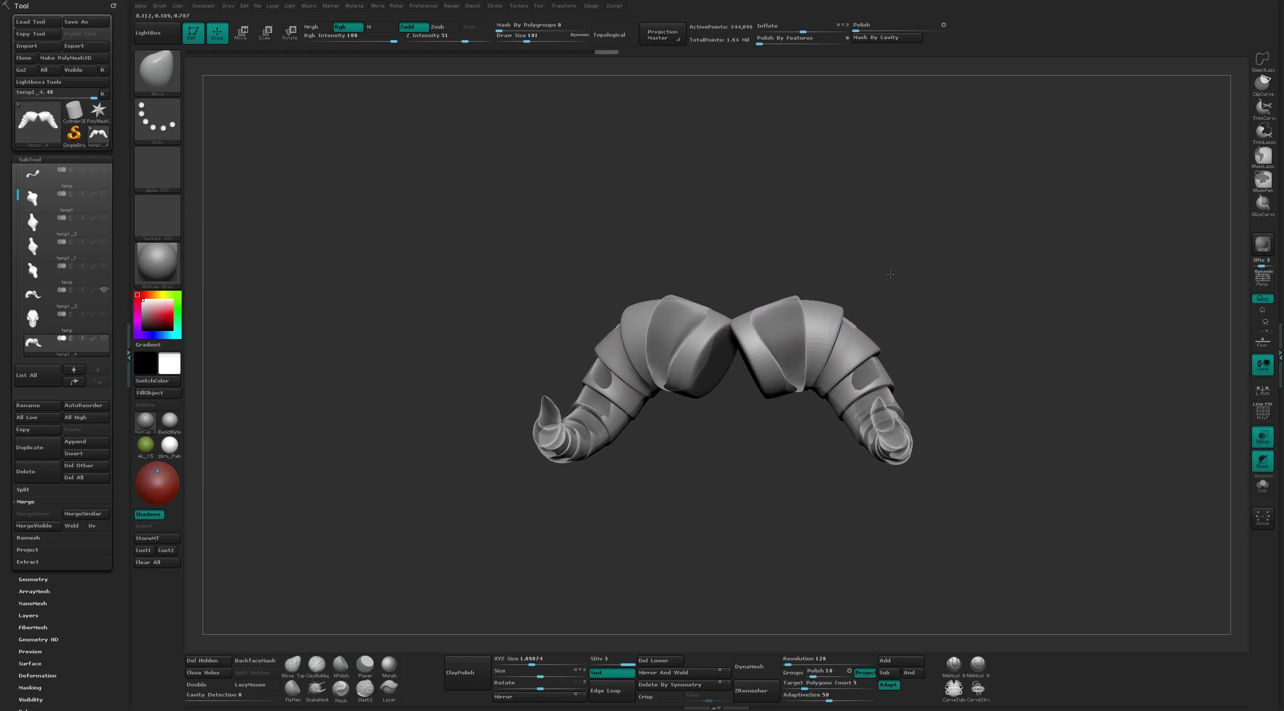
Split the horns into one polygroup per piece and orbit to inspect them
key("shift+f")
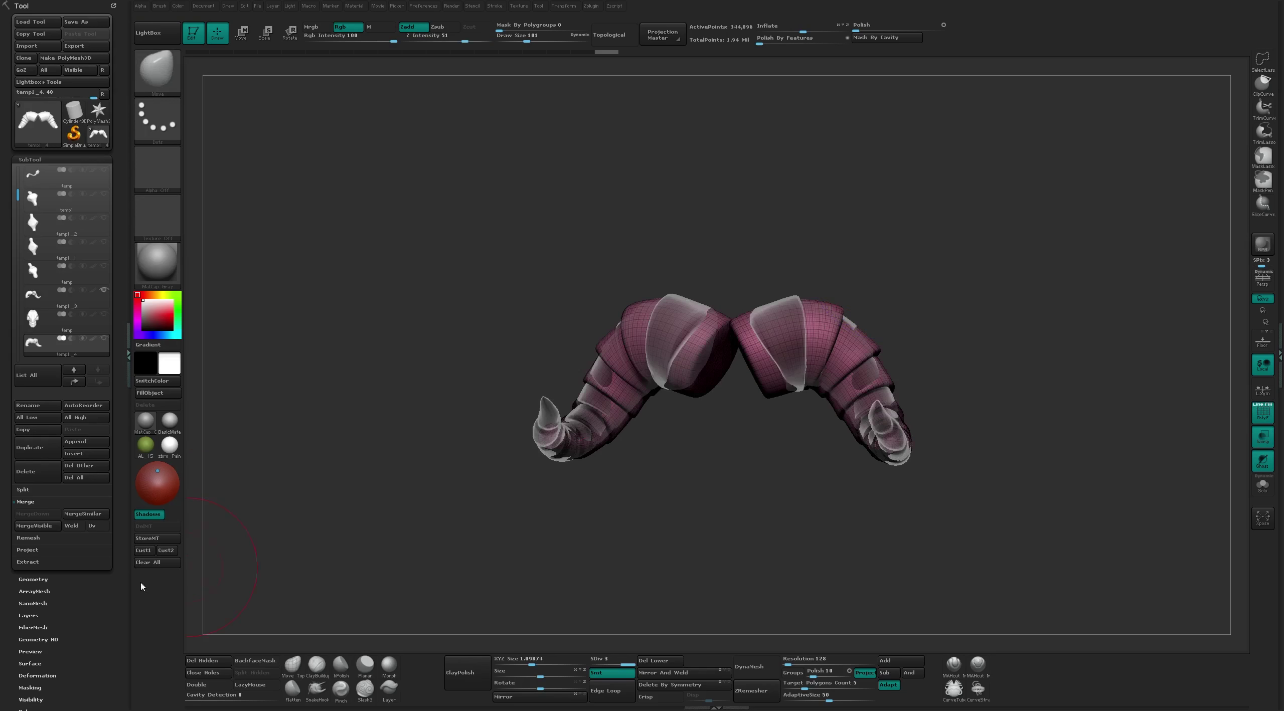
left_click(30, 710)
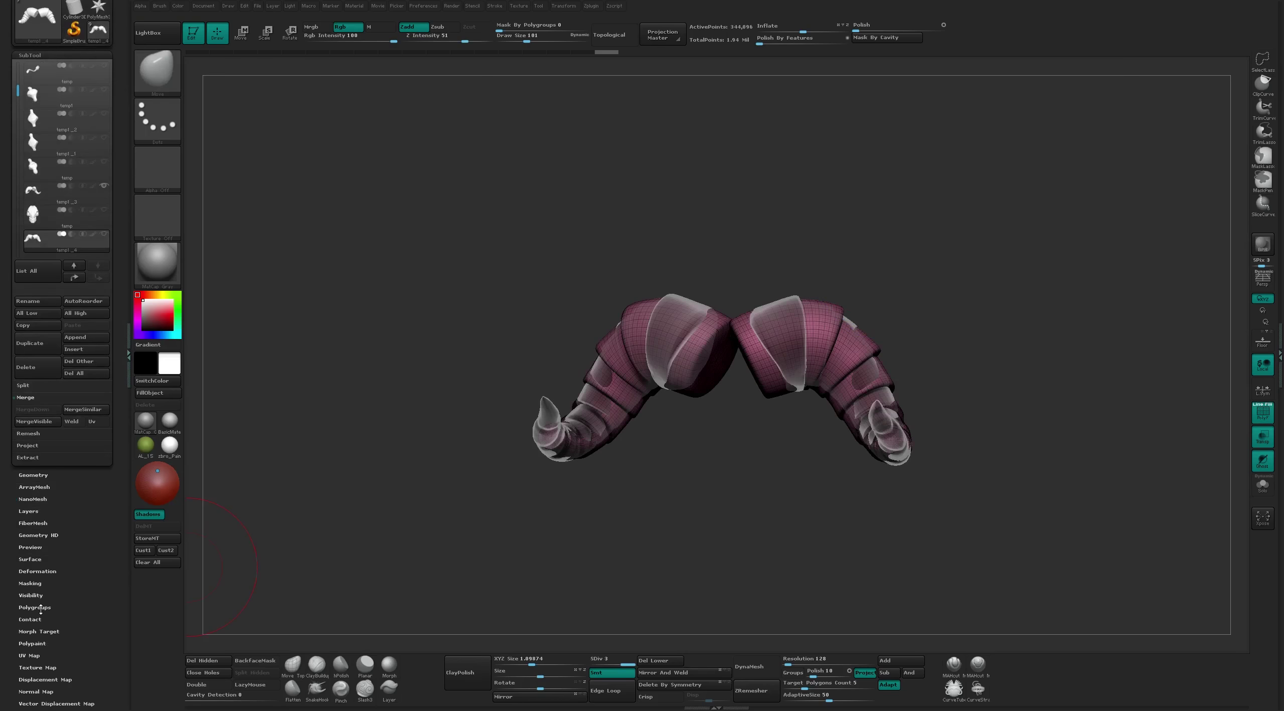
left_click(44, 212)
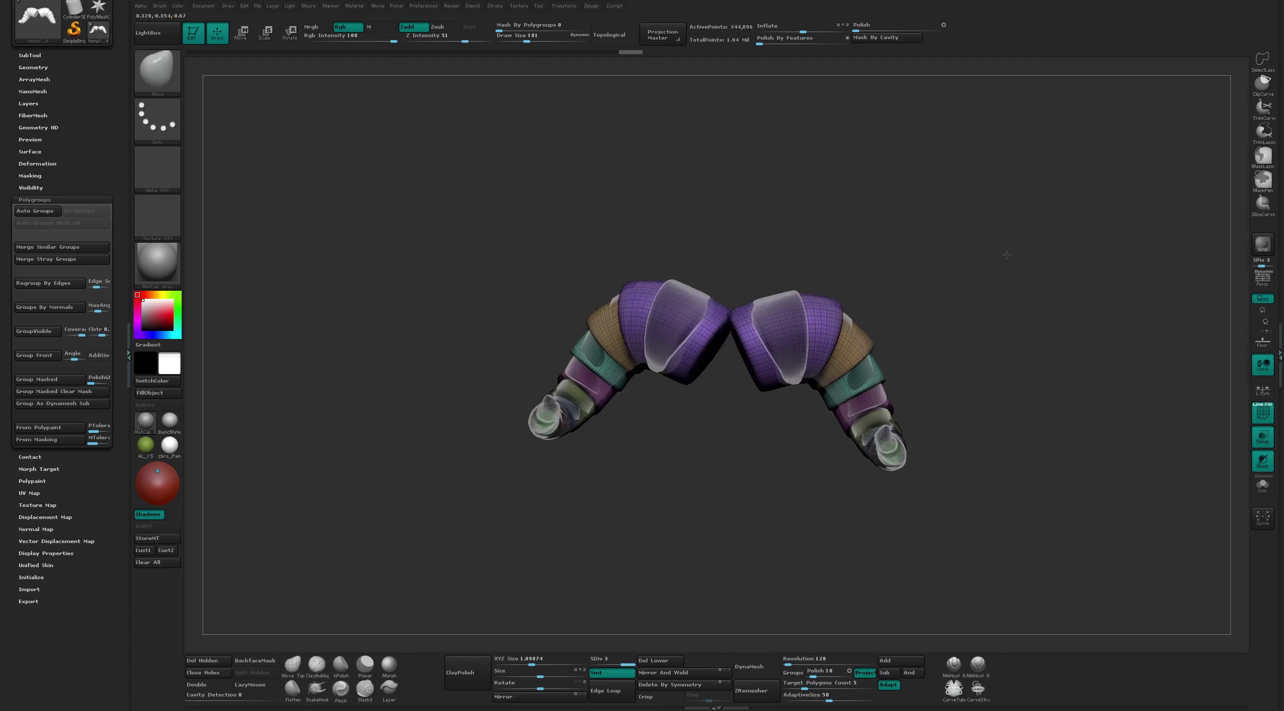
mouse_move(436, 194)
left_mouse_down()
mouse_move(669, 184)
mouse_move(521, 241)
left_mouse_up()
key("shift+f")
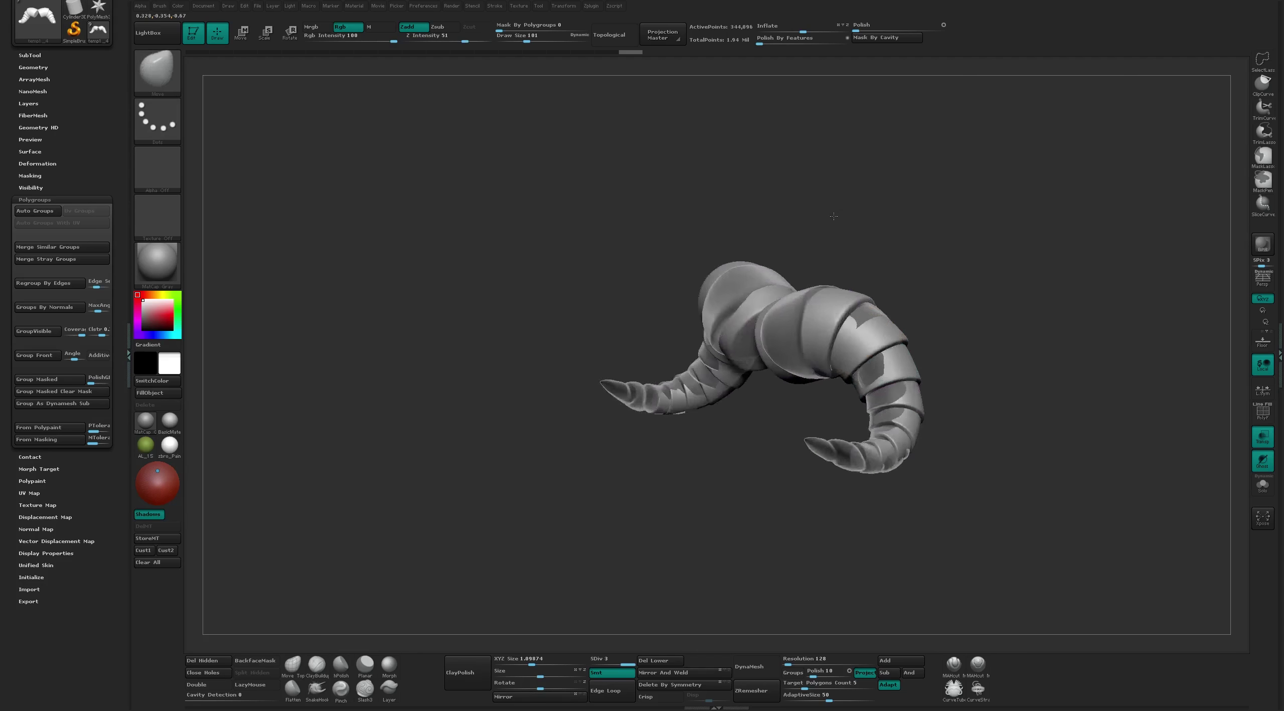
left_click_drag(931, 224, 916, 184)
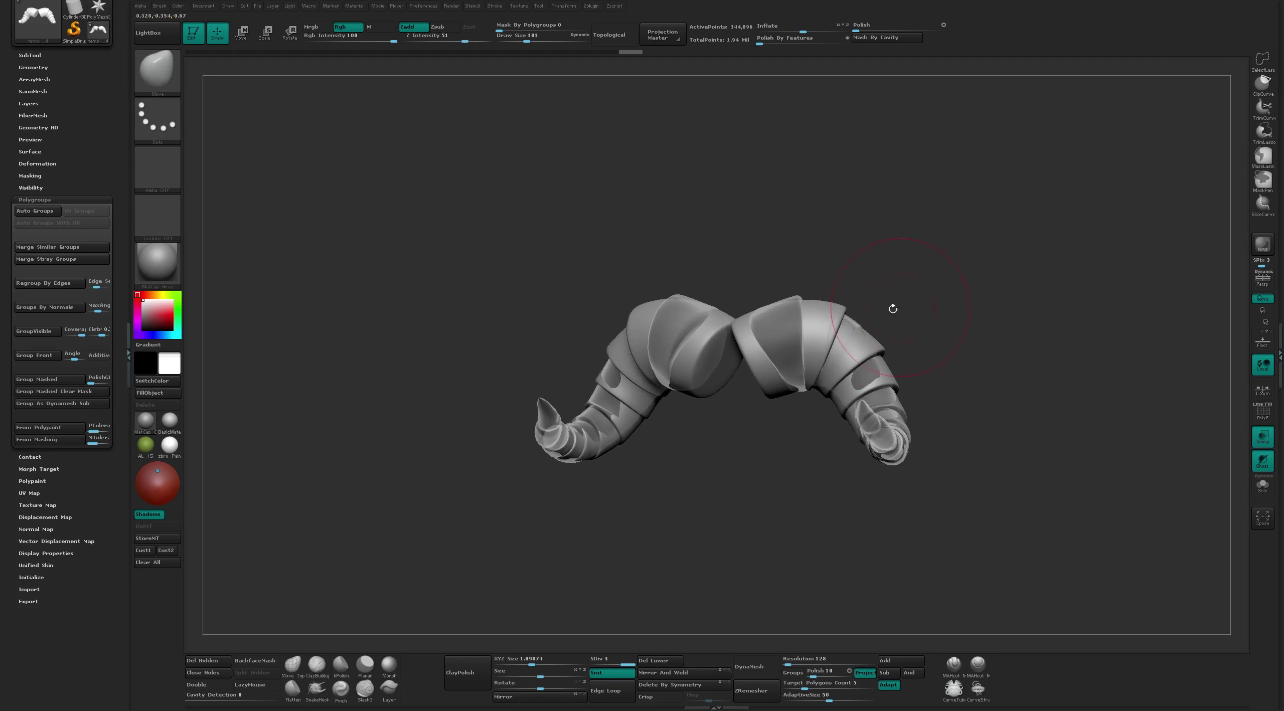
left_click_drag(893, 308, 1001, 426)
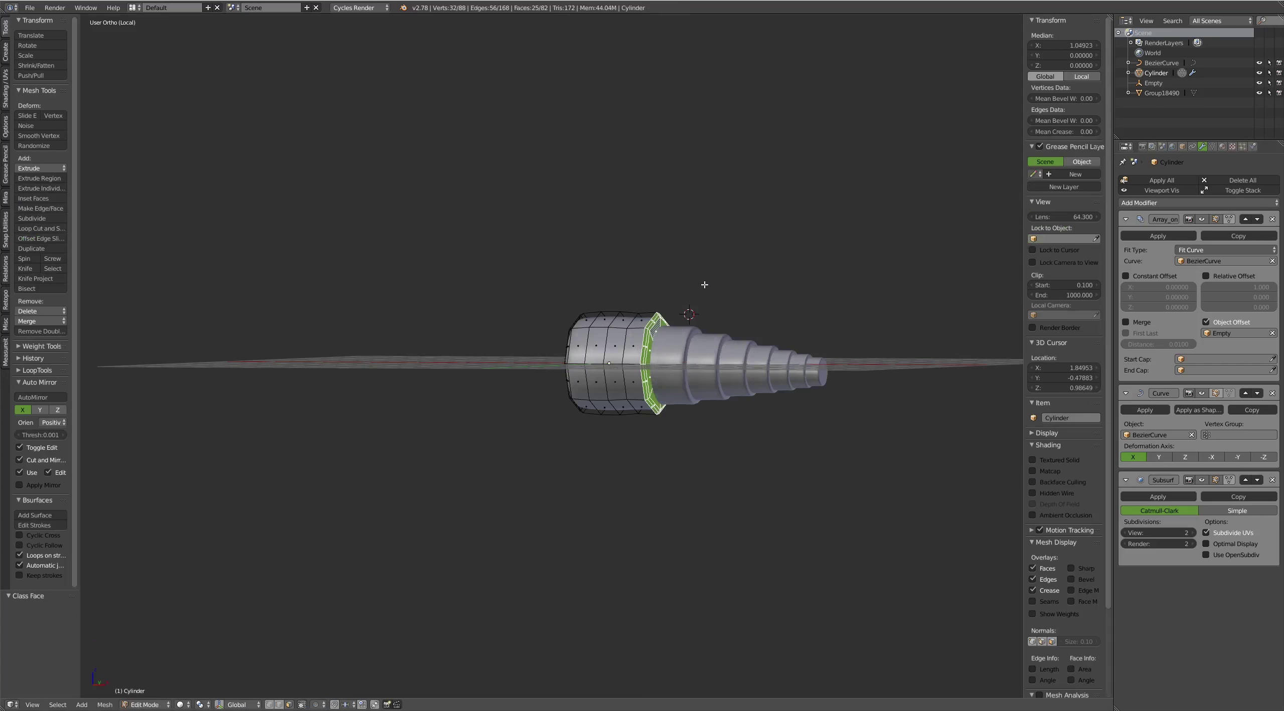
Duplicate the horn in place, leave local view and reset the 3D cursor
key("Tab")
middle_click_drag(834, 244, 831, 257)
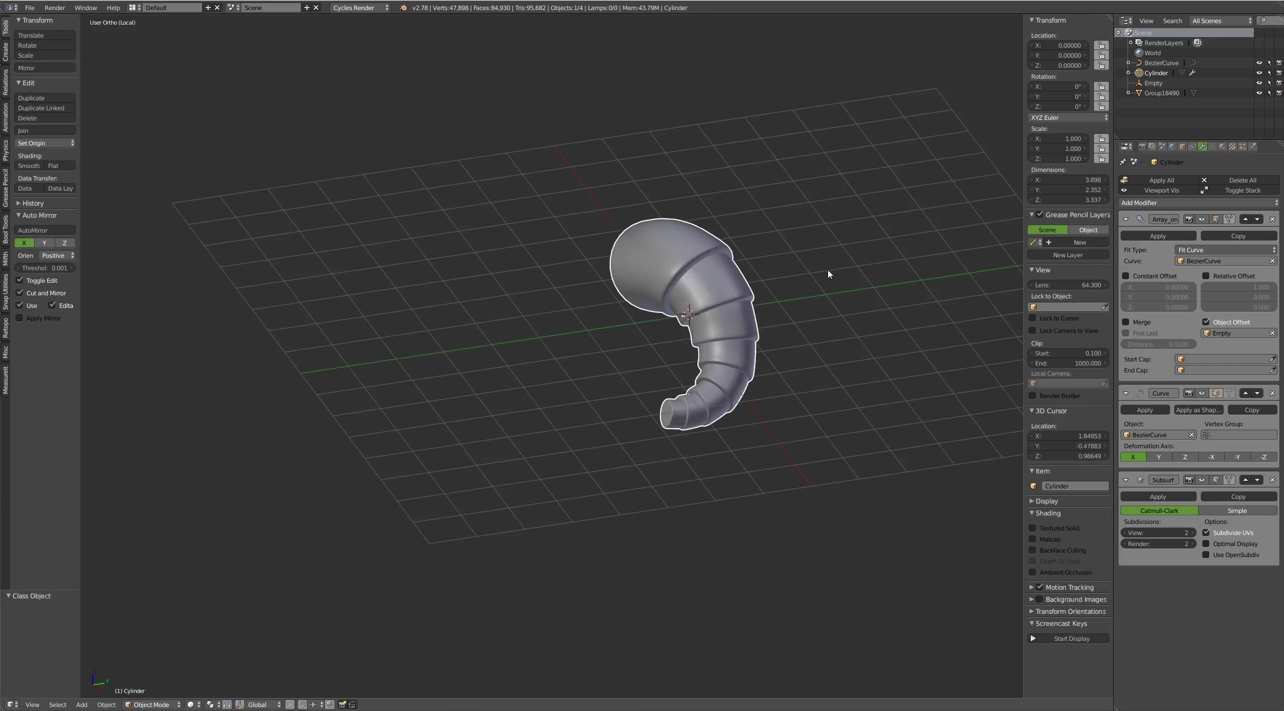
key("shift+d")
key("Escape")
mouse_move(856, 278)
middle_mouse_down()
mouse_move(828, 278)
mouse_move(818, 359)
middle_mouse_up()
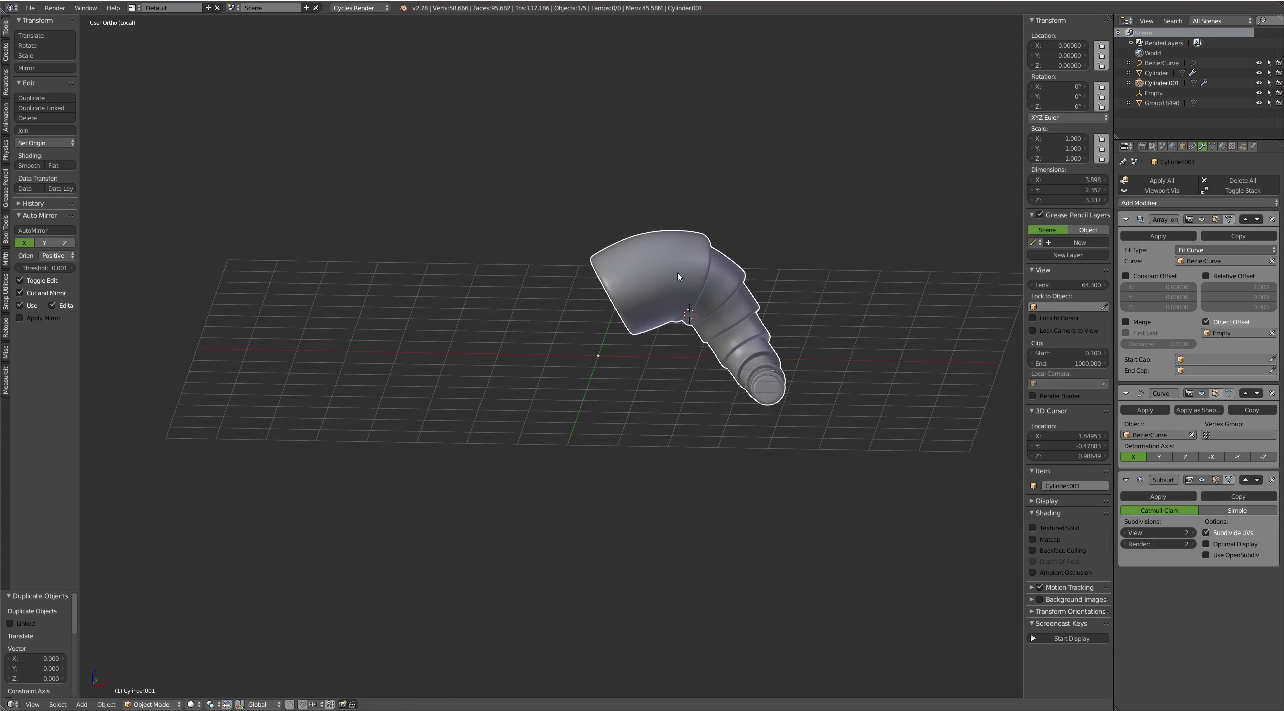
key("a")
key("KP_Divide")
key("shift+c")
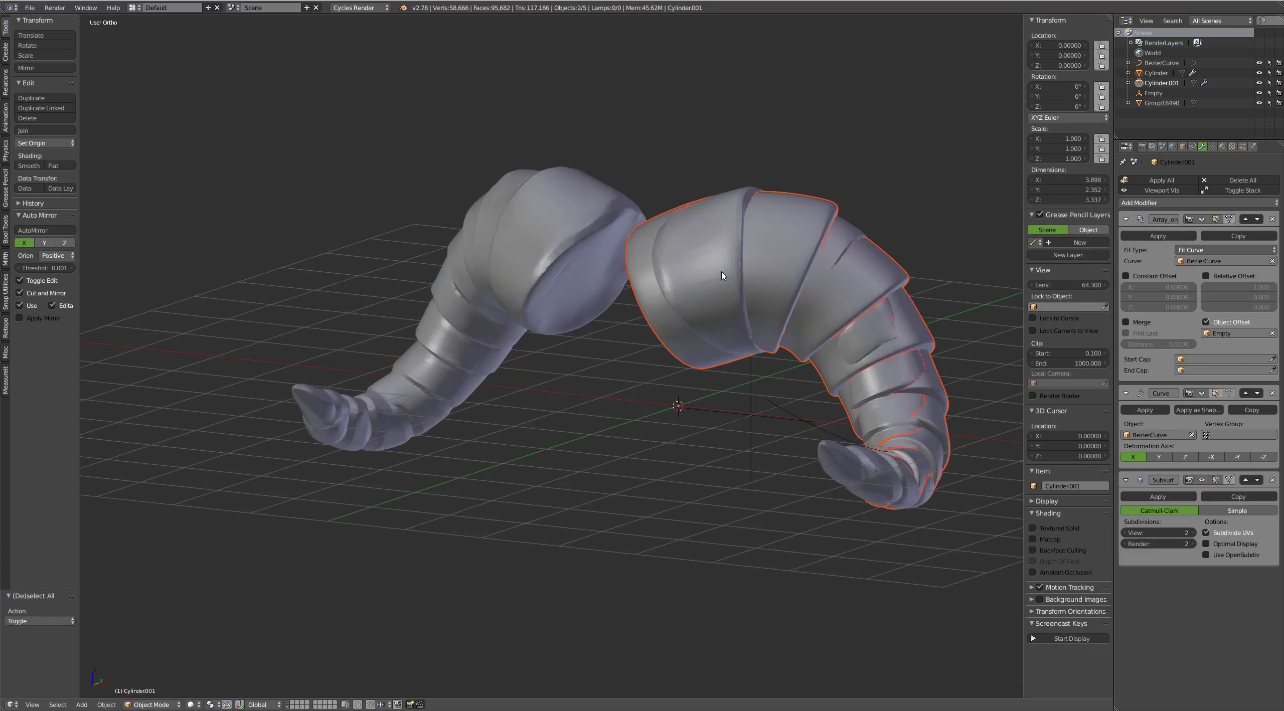
key("Delete")
Move the original horn to a separate layer and apply its Array and Curve modifiers
left_click(723, 287)
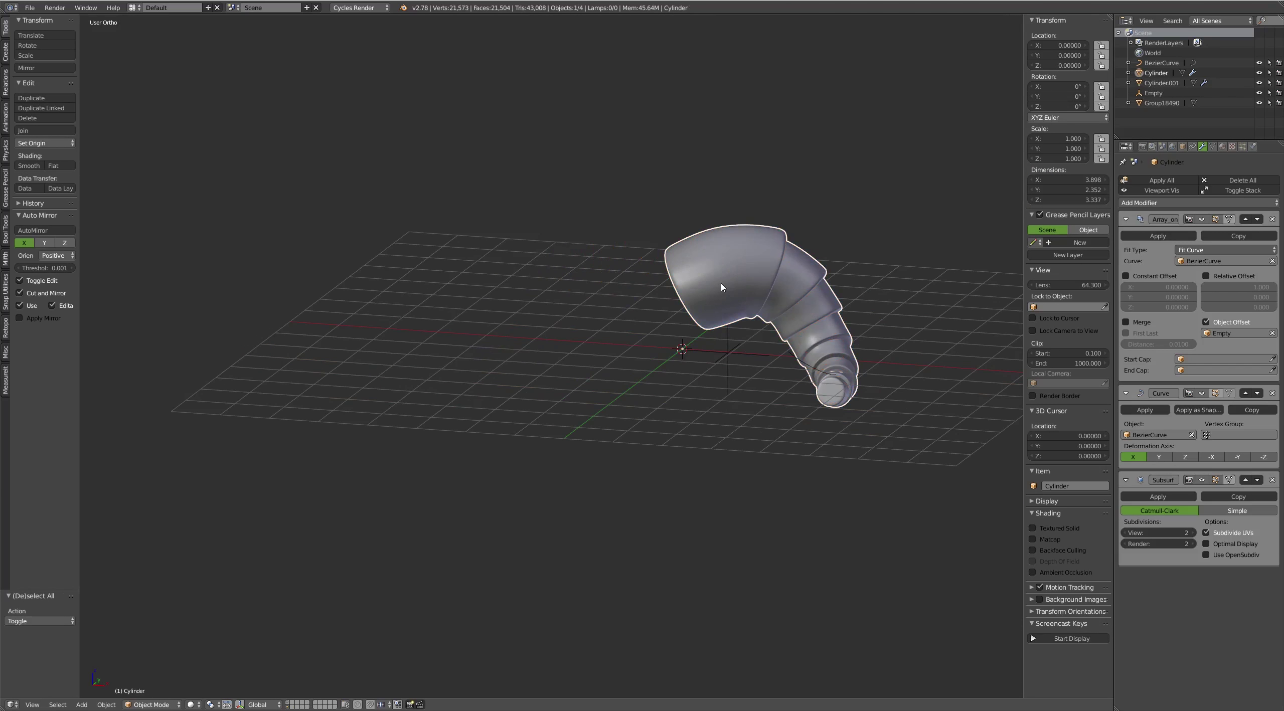
key("m")
left_click(811, 308)
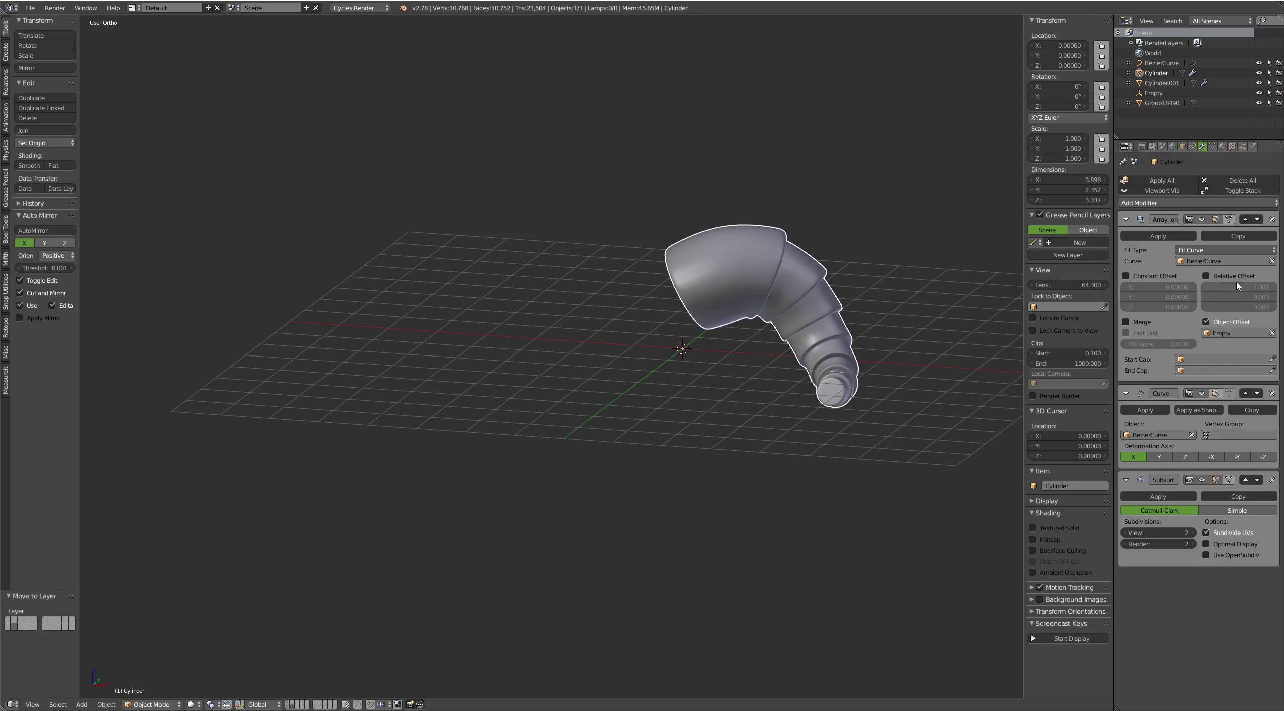
left_click(1168, 237)
left_click(1163, 241)
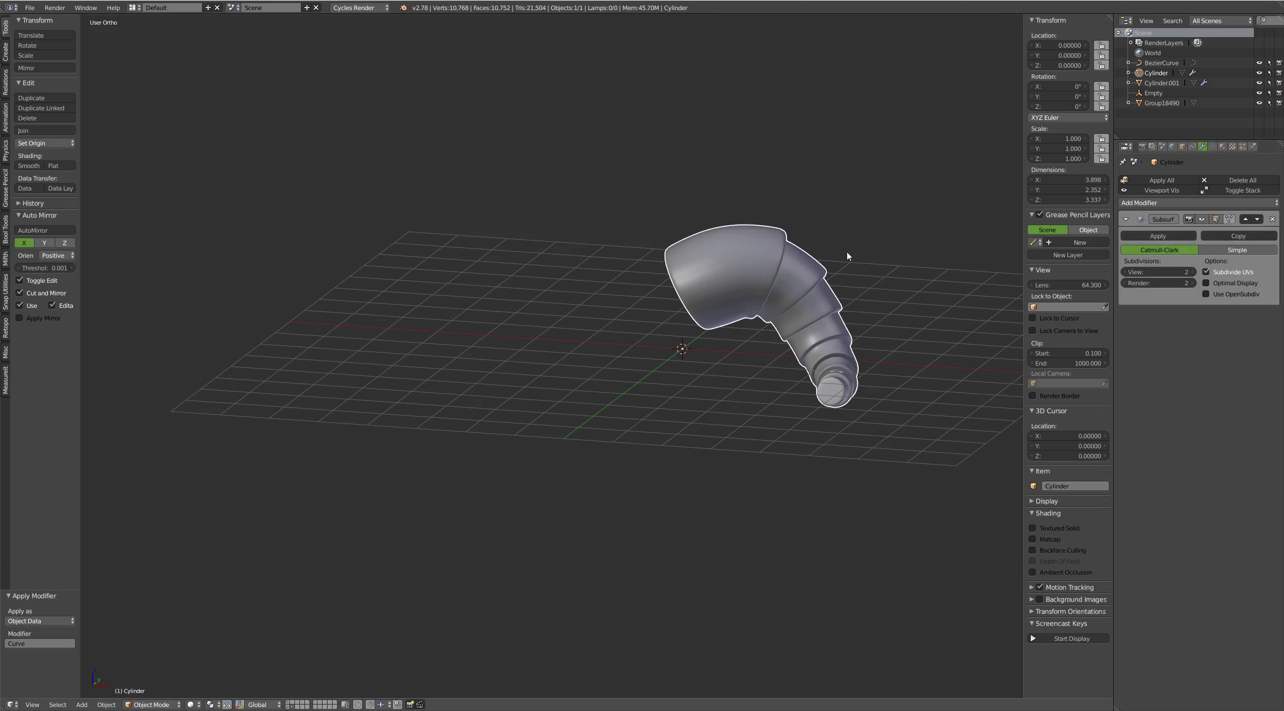
Select the horn's wide base segment as a linked piece and shift it
key("Tab")
key("a")
mouse_move(903, 311)
middle_mouse_down()
mouse_move(756, 221)
mouse_move(660, 252)
mouse_move(774, 255)
middle_mouse_up()
right_click(774, 255)
key("ctrl+l")
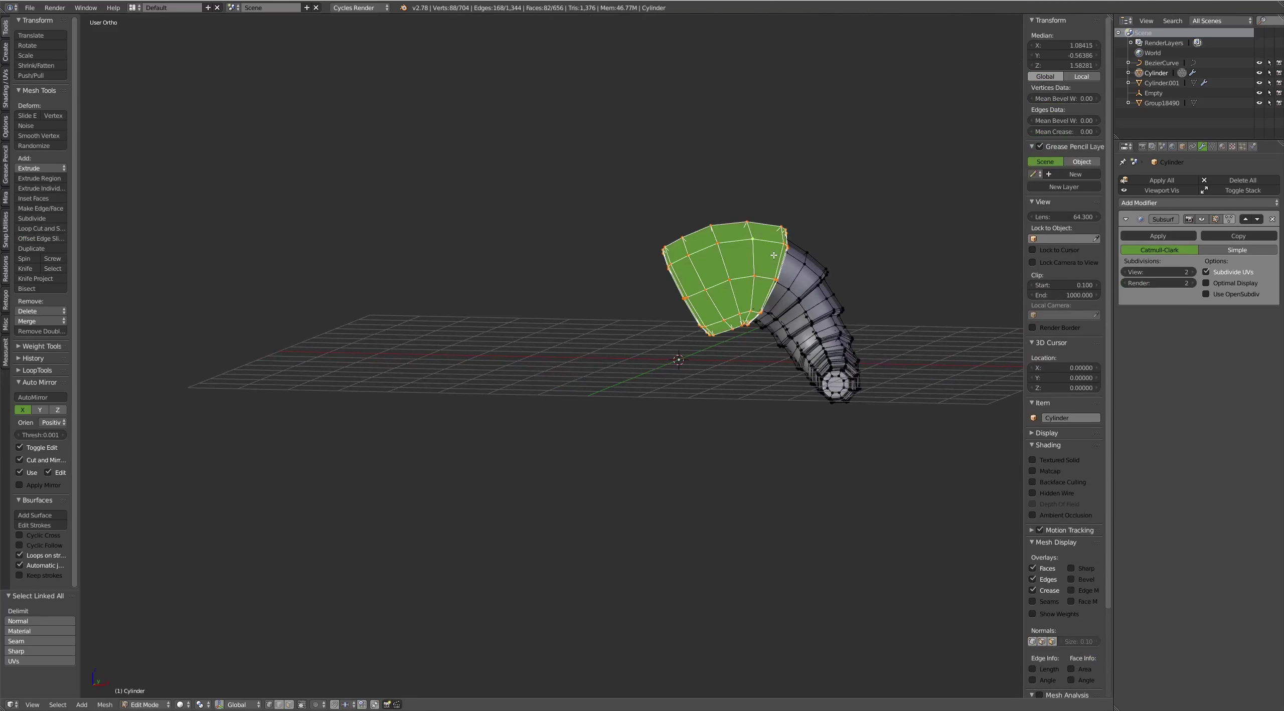
key("g")
left_click(833, 236)
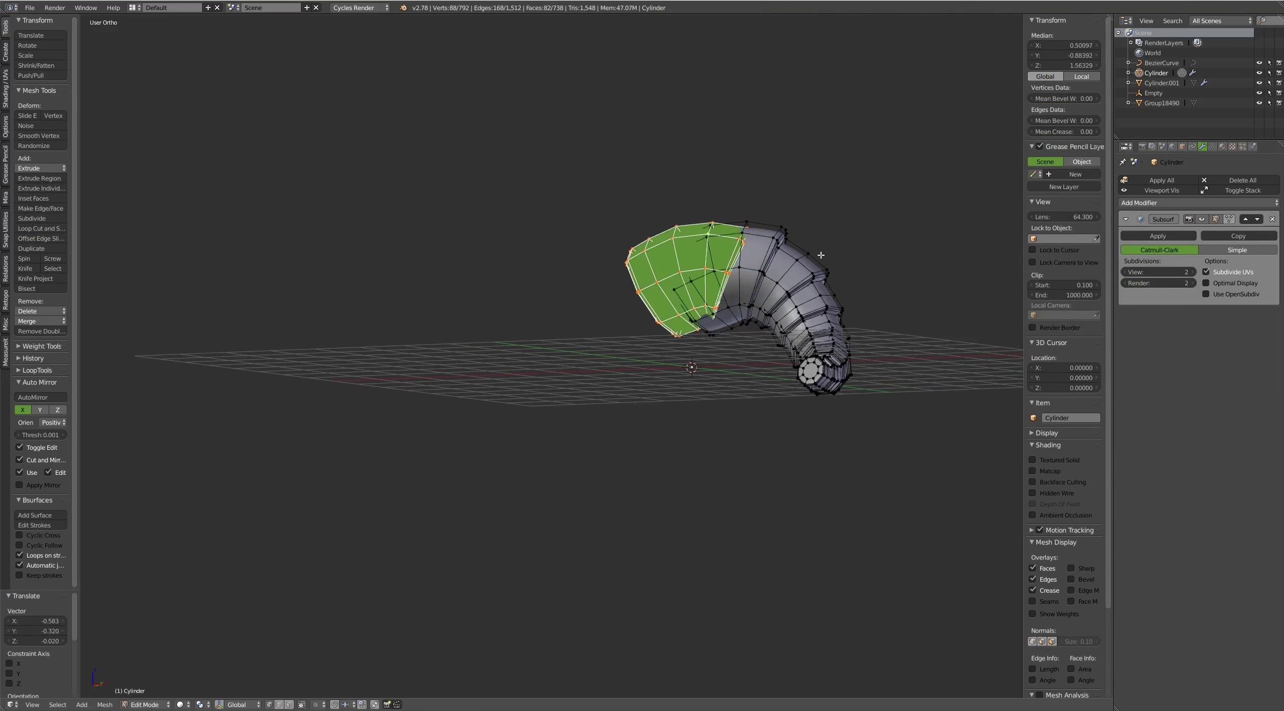
Rotate the base segment twice and move it into its final position
key("r")
key("g")
left_click(814, 204)
key("r")
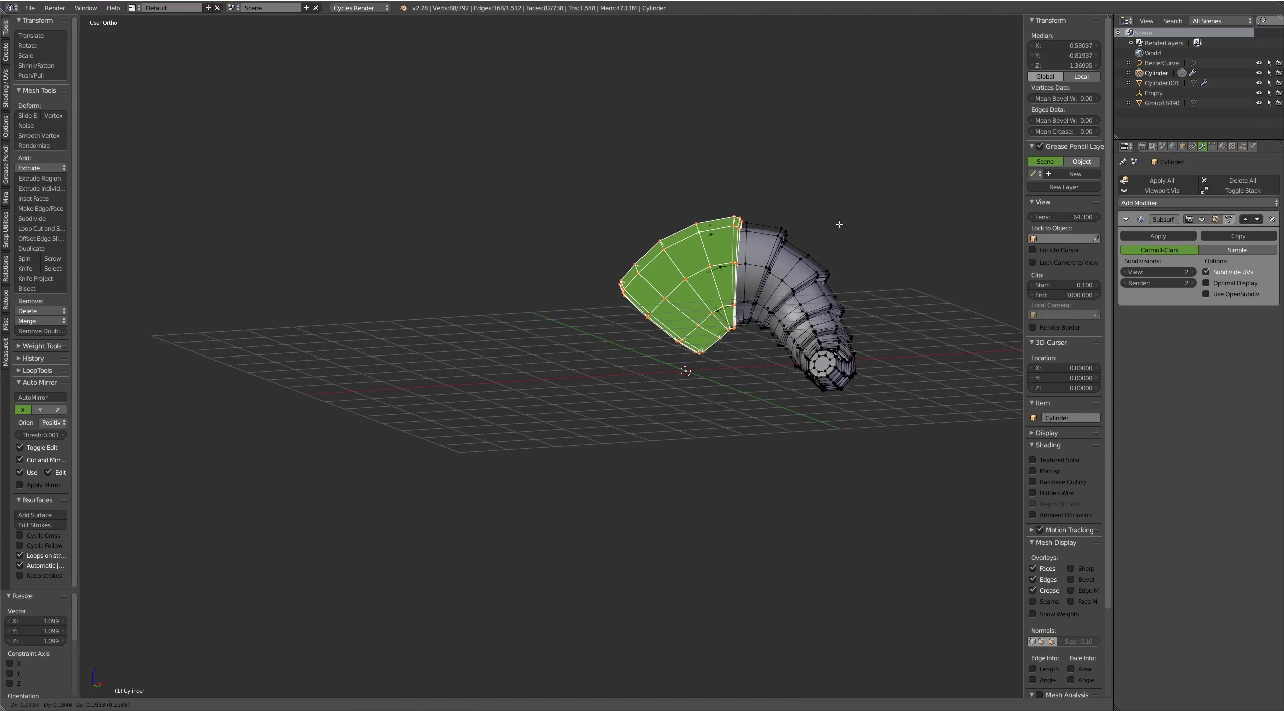
left_click(841, 218)
mouse_move(843, 217)
middle_mouse_down()
mouse_move(744, 260)
mouse_move(834, 244)
mouse_move(860, 180)
mouse_move(912, 204)
mouse_move(709, 221)
mouse_move(654, 209)
mouse_move(832, 272)
mouse_move(897, 278)
mouse_move(917, 258)
mouse_move(1018, 225)
mouse_move(974, 215)
mouse_move(926, 238)
middle_mouse_up()
key("g")
left_click(744, 260)
key("Tab")
key("Tab")
key("Tab")
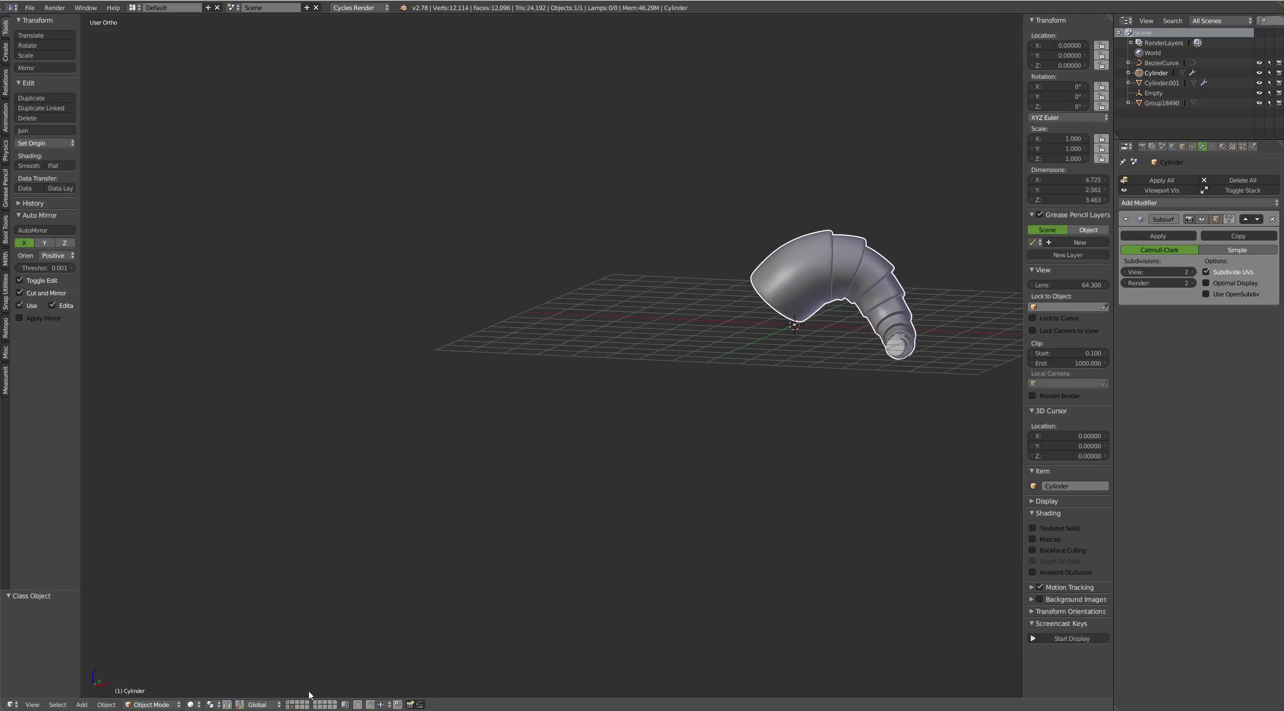
Show the second horn's layer and zoom in to compare the horns
left_click(291, 705, "shift")
mouse_move(737, 347)
middle_mouse_down()
mouse_move(751, 351)
mouse_move(613, 364)
middle_mouse_up()
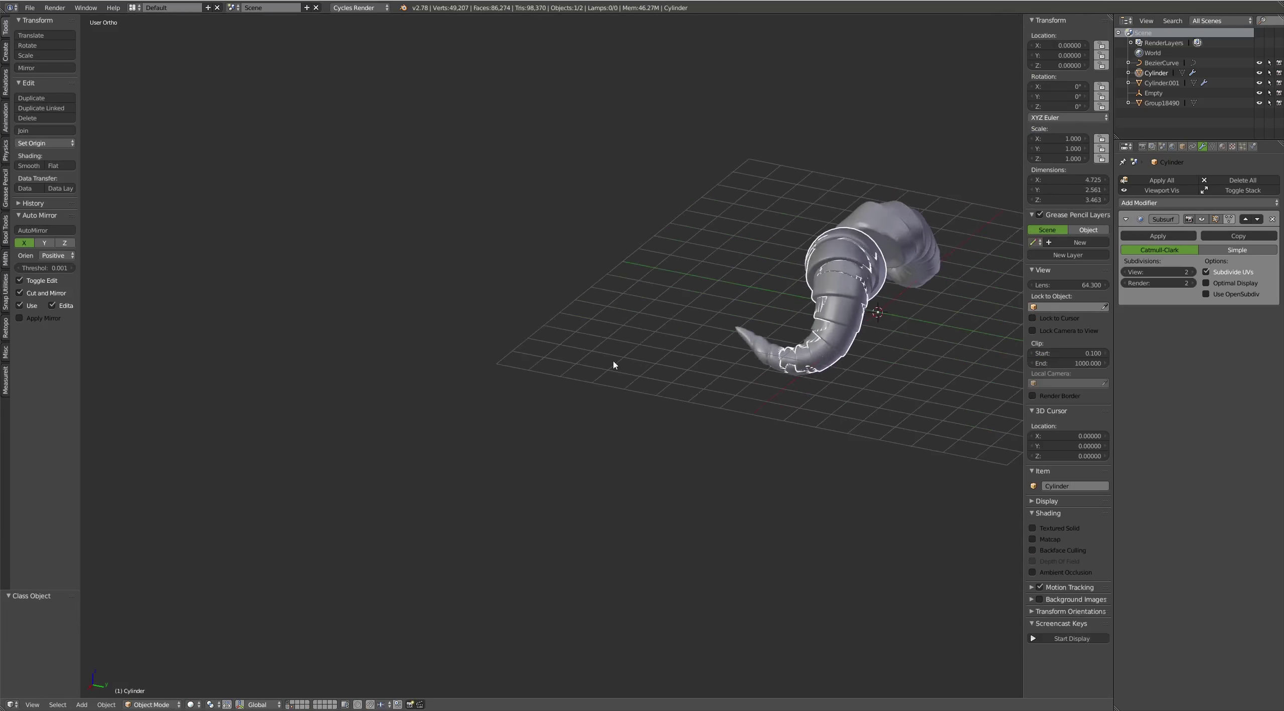
scroll(614, 364, "up", 3)
scroll(804, 344, "up", 2)
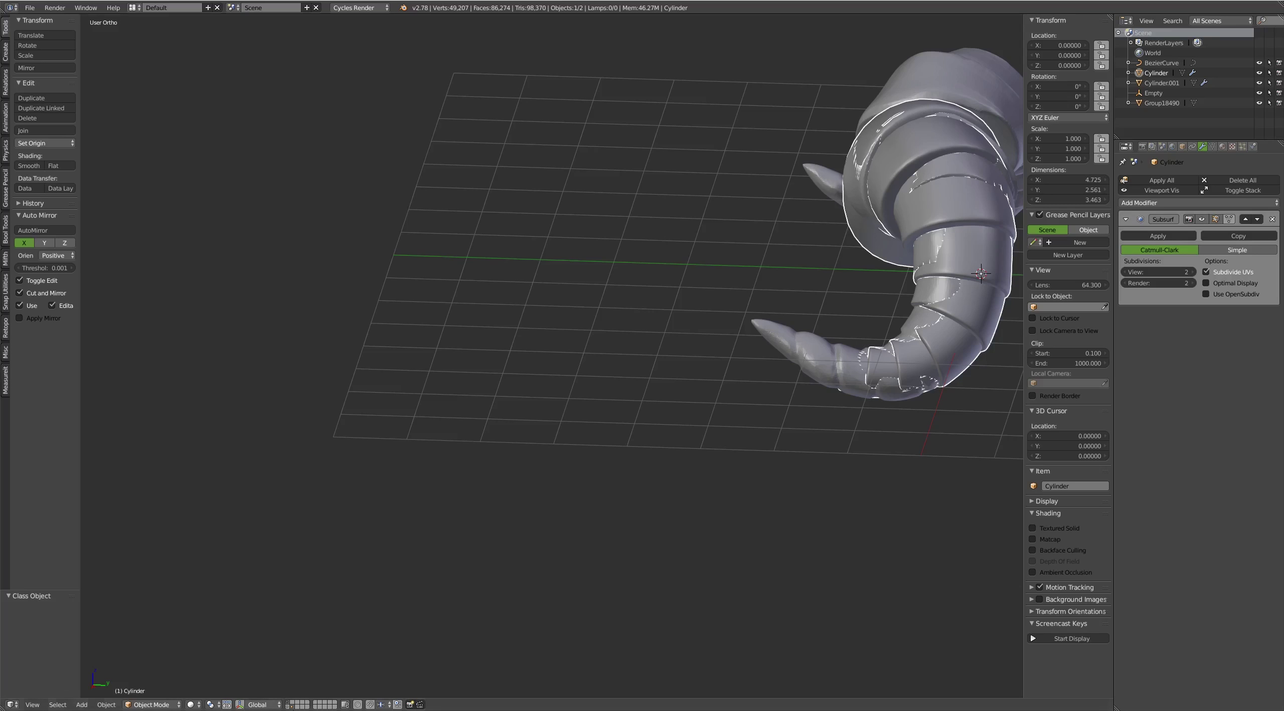
Hide the other horn, enter Edit Mode, and move and scale the horn's tip section outward
key("1")
key("Tab")
left_click(867, 379)
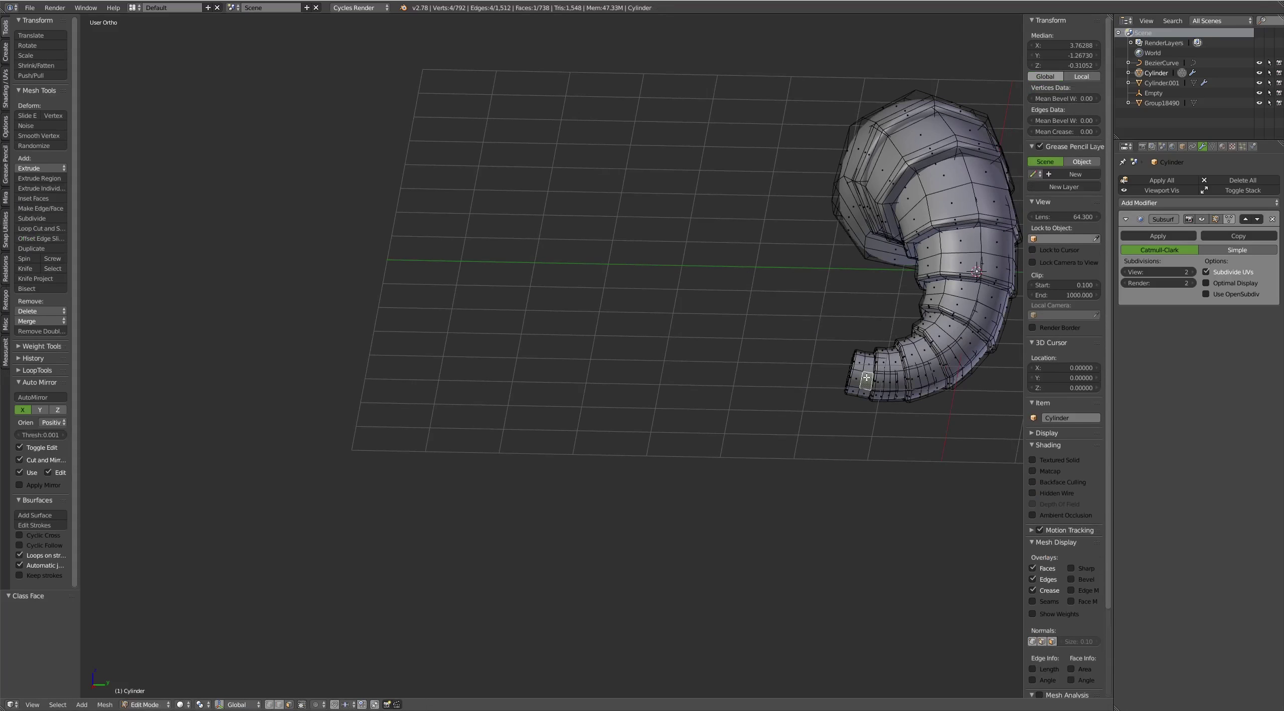
key("ctrl+l")
key("g")
middle_click_drag(908, 374, 822, 387)
left_click(883, 368)
key("s")
left_click(883, 367)
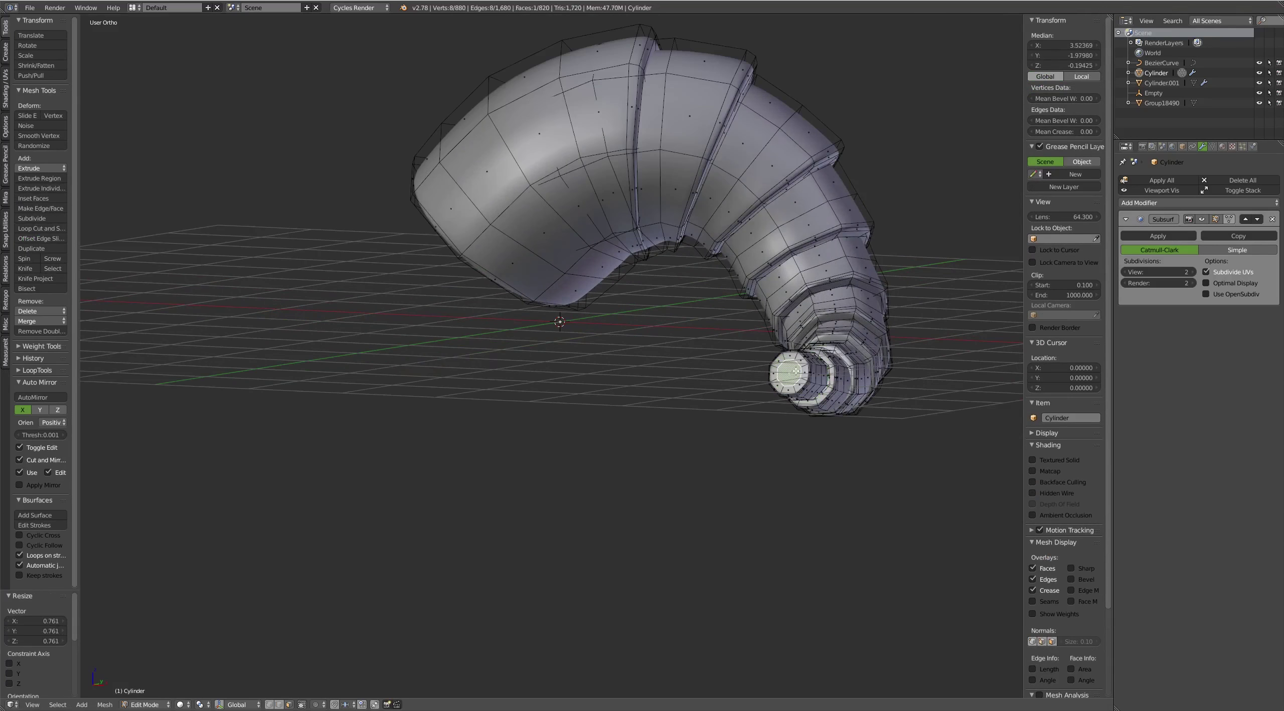
Select the end tube segment and stretch it along the Y axis
key("ctrl+KP_Add")
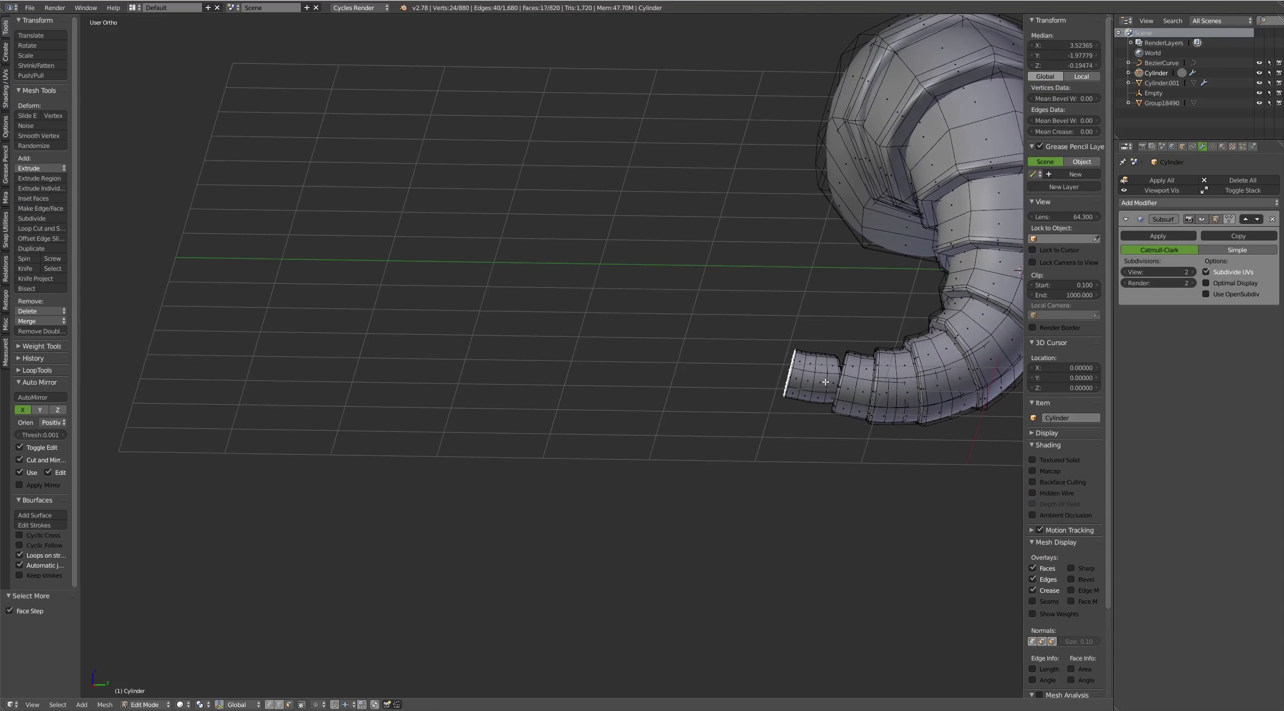
middle_click_drag(826, 383, 822, 385)
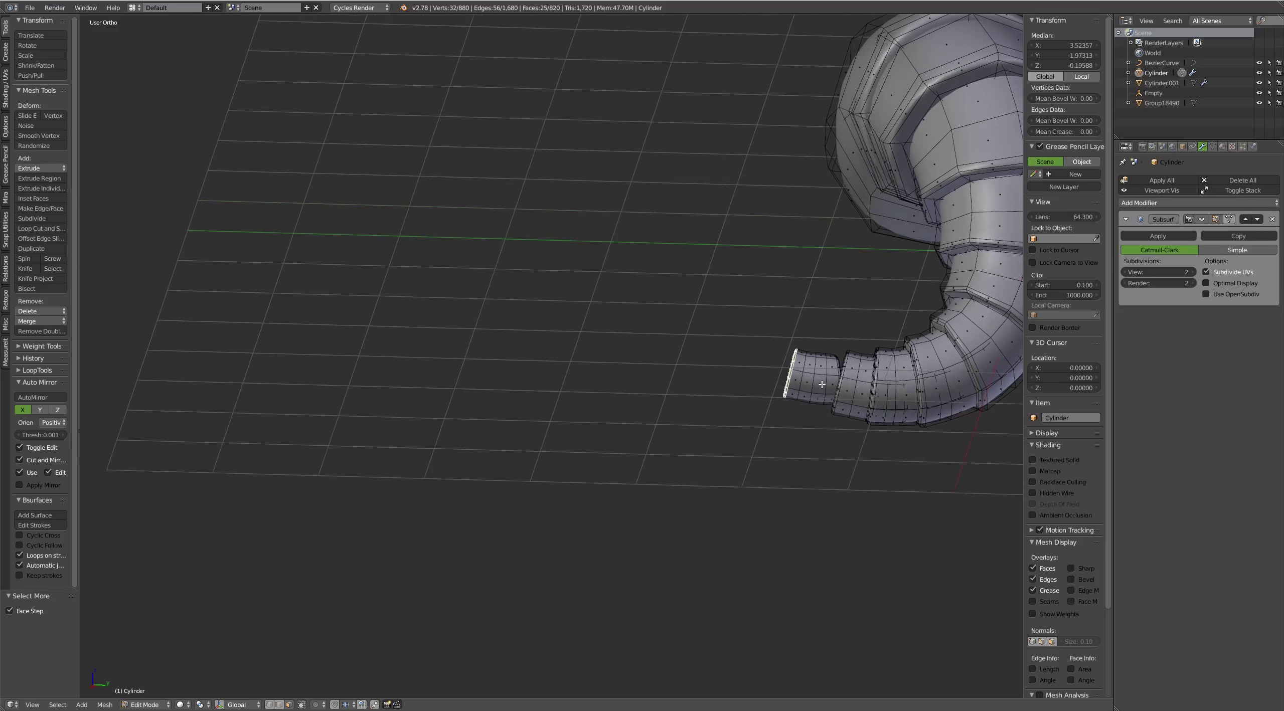
key("shift+l")
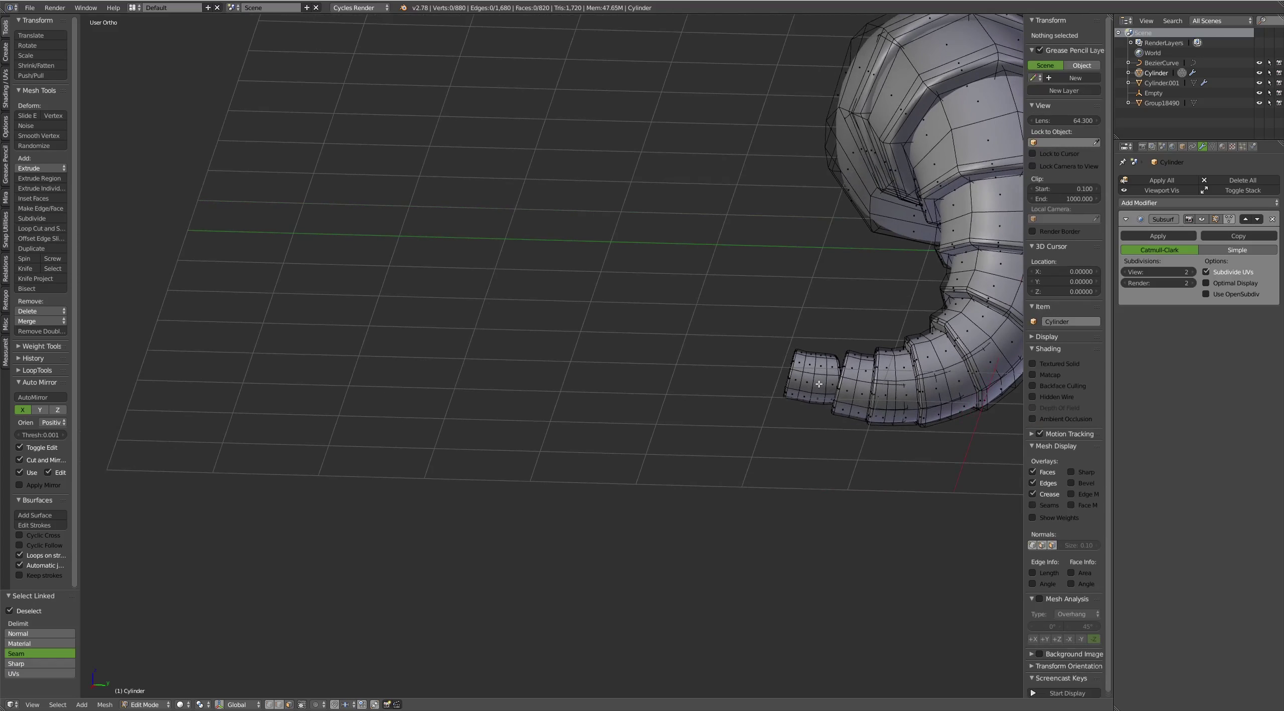
right_click(819, 384)
key("ctrl+l")
middle_click_drag(820, 384, 825, 385)
key("s")
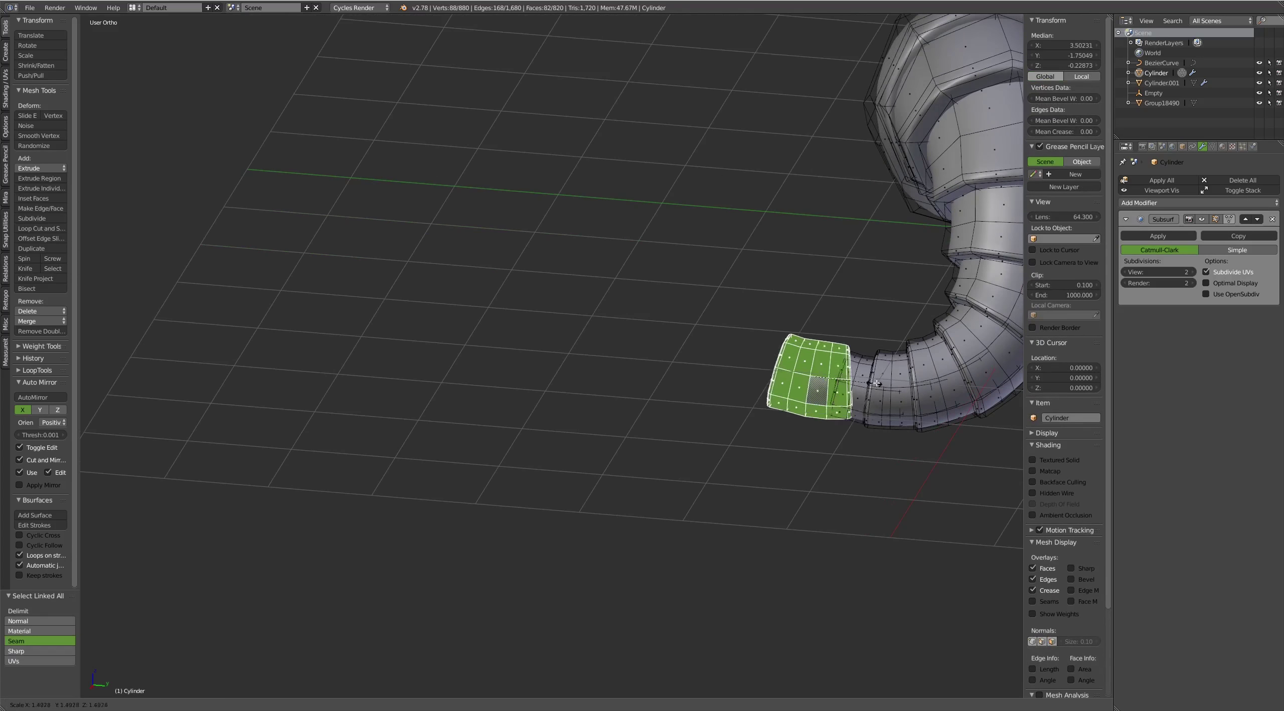
key("y")
key("g")
left_click(912, 380)
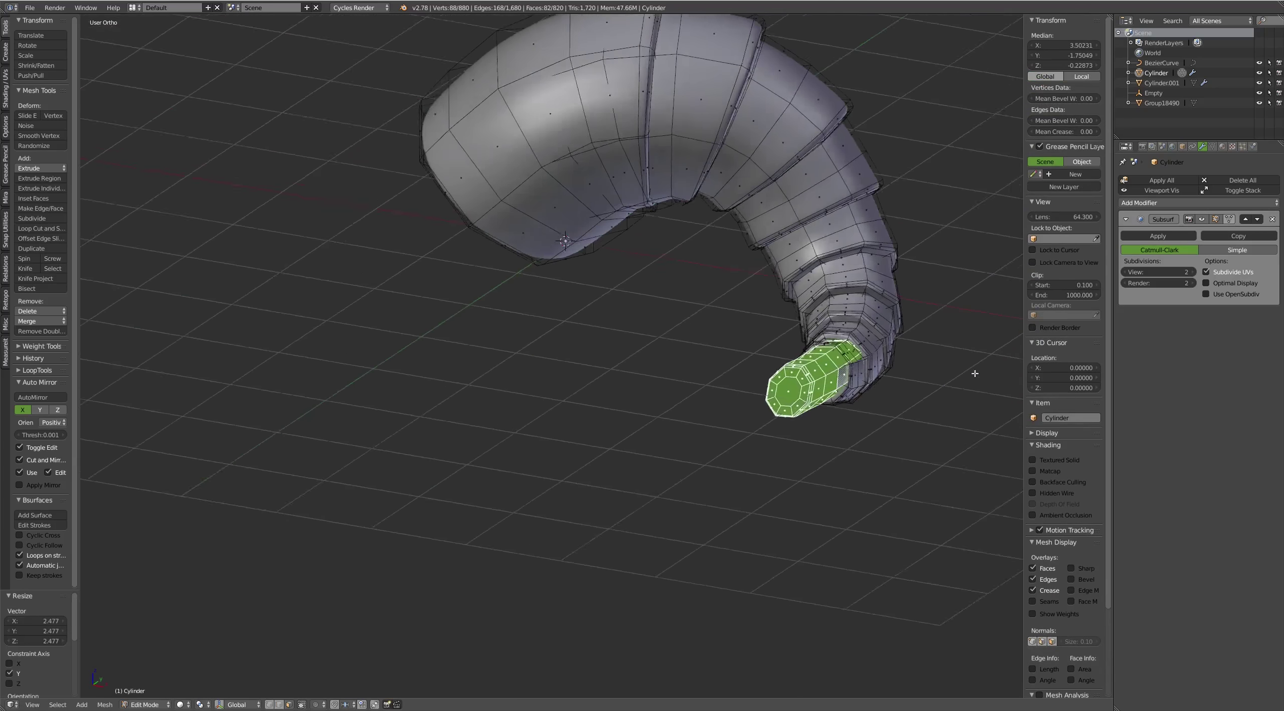
Rotate the end segment and shrink it slightly to bend the curl
mouse_move(912, 380)
middle_mouse_down()
mouse_move(962, 379)
mouse_move(938, 428)
mouse_move(898, 346)
mouse_move(857, 368)
mouse_move(912, 338)
mouse_move(855, 322)
mouse_move(909, 213)
mouse_move(992, 201)
mouse_move(337, 603)
middle_mouse_up()
scroll(946, 376, "up", 5)
key("r")
left_click(939, 428)
key("s")
left_click(934, 425)
key("r")
left_click(898, 346)
Nudge and re-rotate the end segment, return to Object Mode and save
key("g")
key("r")
left_click(857, 369)
scroll(912, 339, "down", 4)
key("Tab")
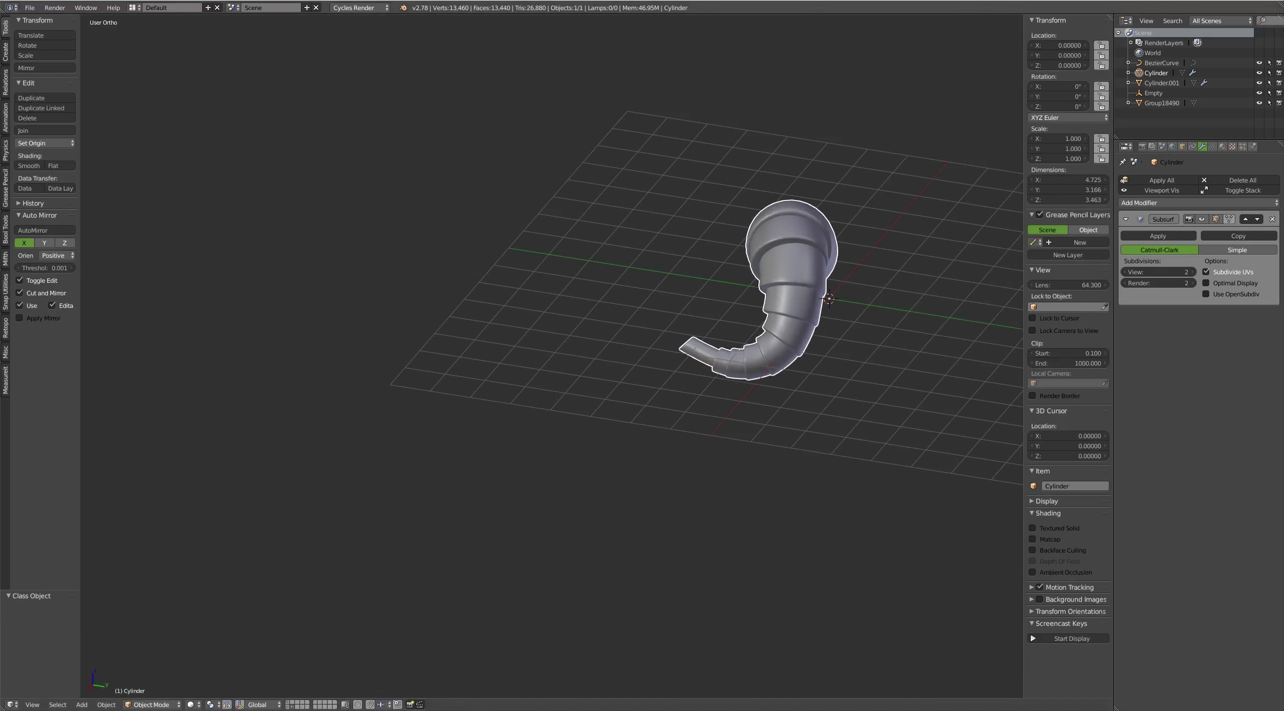
key("ctrl+s")
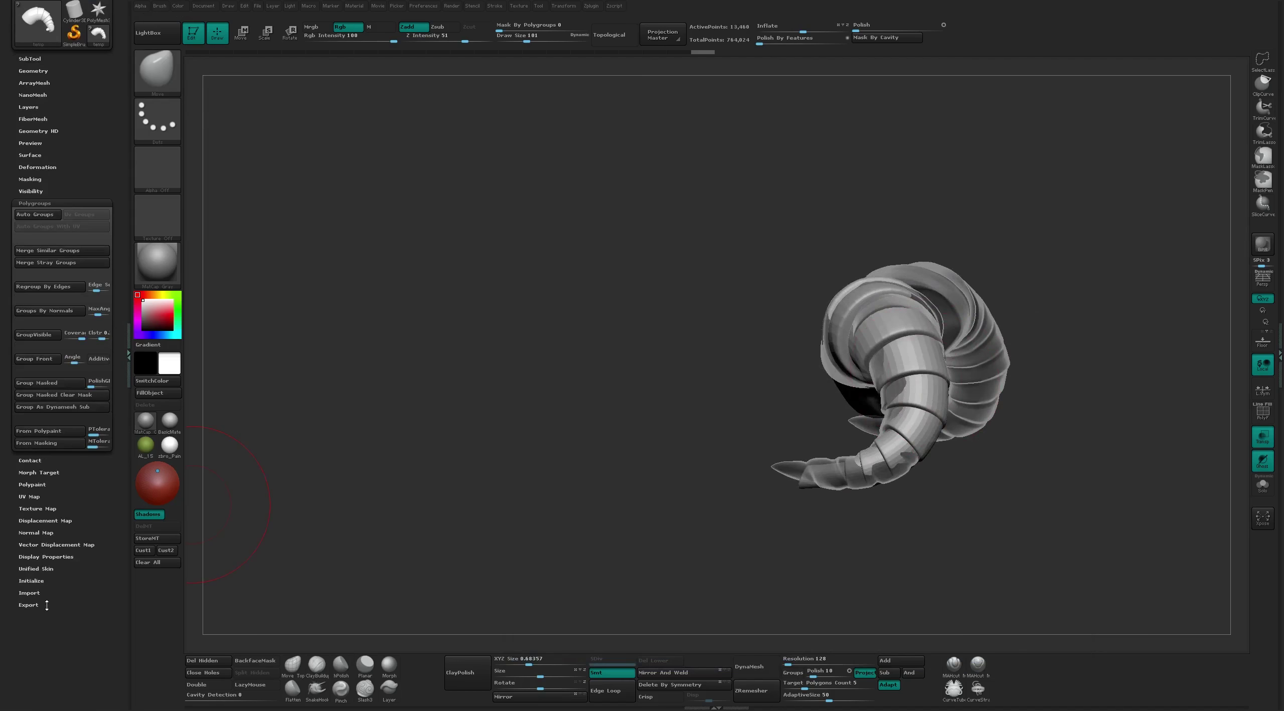
Isolate the horn's tip polygroup and split it into its own subtool with Split Hidden
left_click_drag(367, 195, 984, 402)
key("shift+f")
left_click(863, 484, "ctrl+shift")
left_click_drag(904, 512, 958, 534)
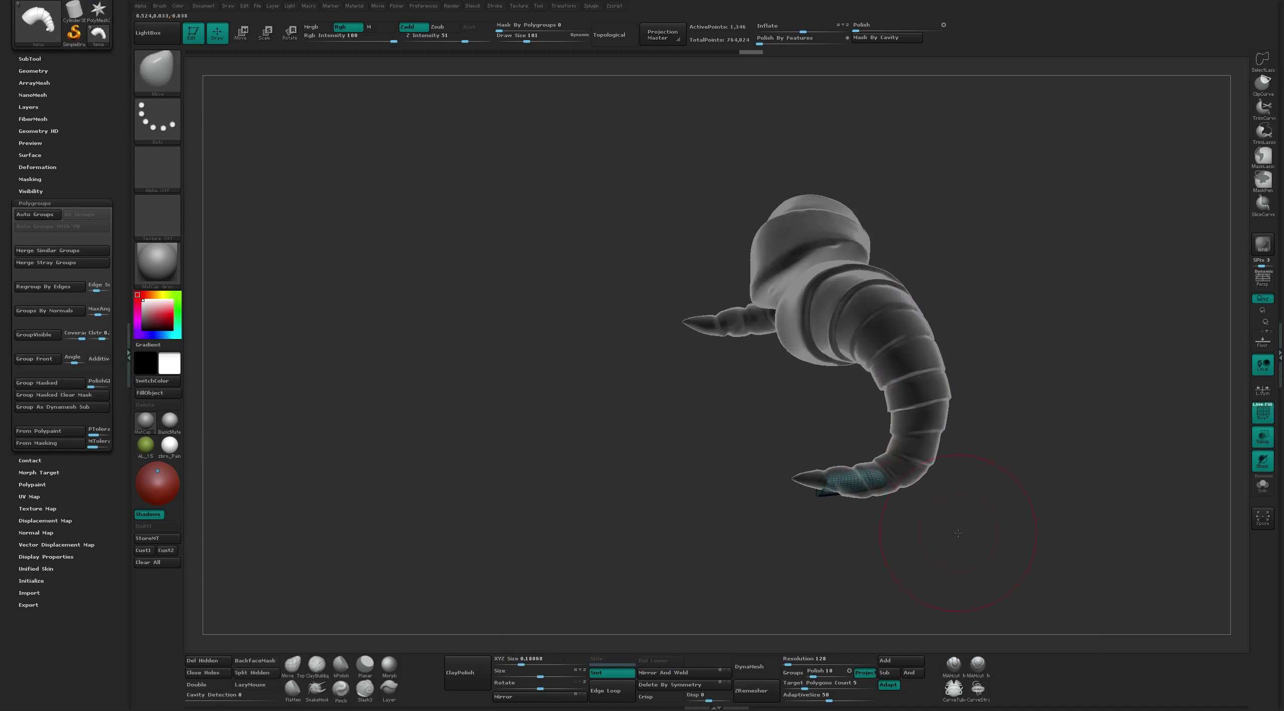
left_click(253, 674)
Select the segmented horn subtool in the SubTool list
left_click_drag(485, 390, 351, 301)
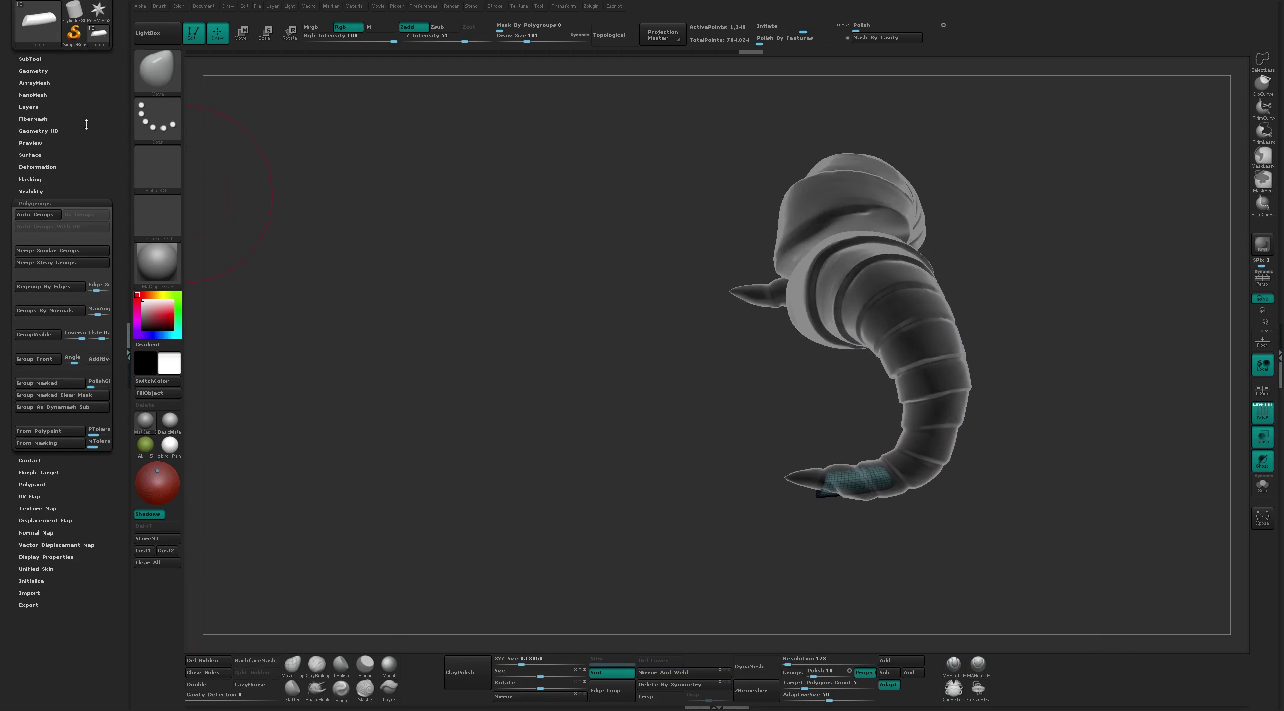
left_click(30, 58)
left_click(40, 250)
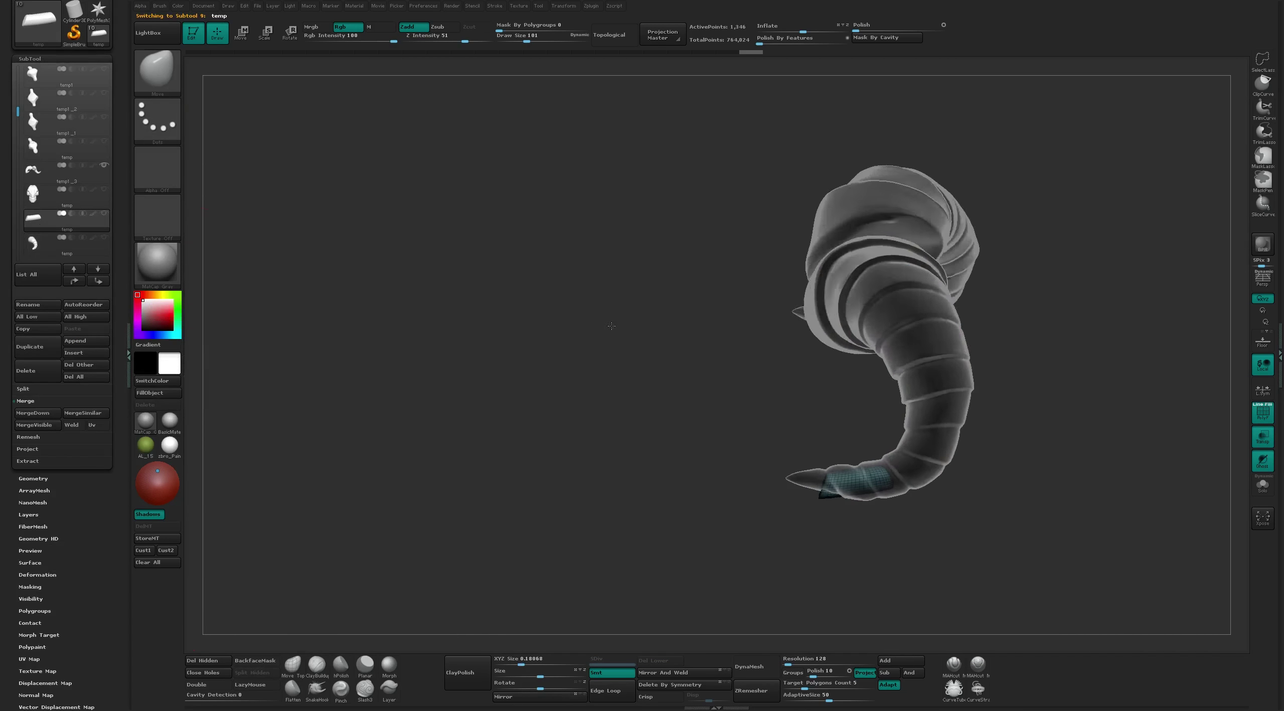
left_click(40, 246)
Unhide all the horn's polygroups and turn off the polygroup outlines
mouse_move(904, 321)
left_mouse_down()
mouse_move(959, 317)
mouse_move(904, 330)
left_mouse_up()
left_click_drag(733, 181, 248, 286)
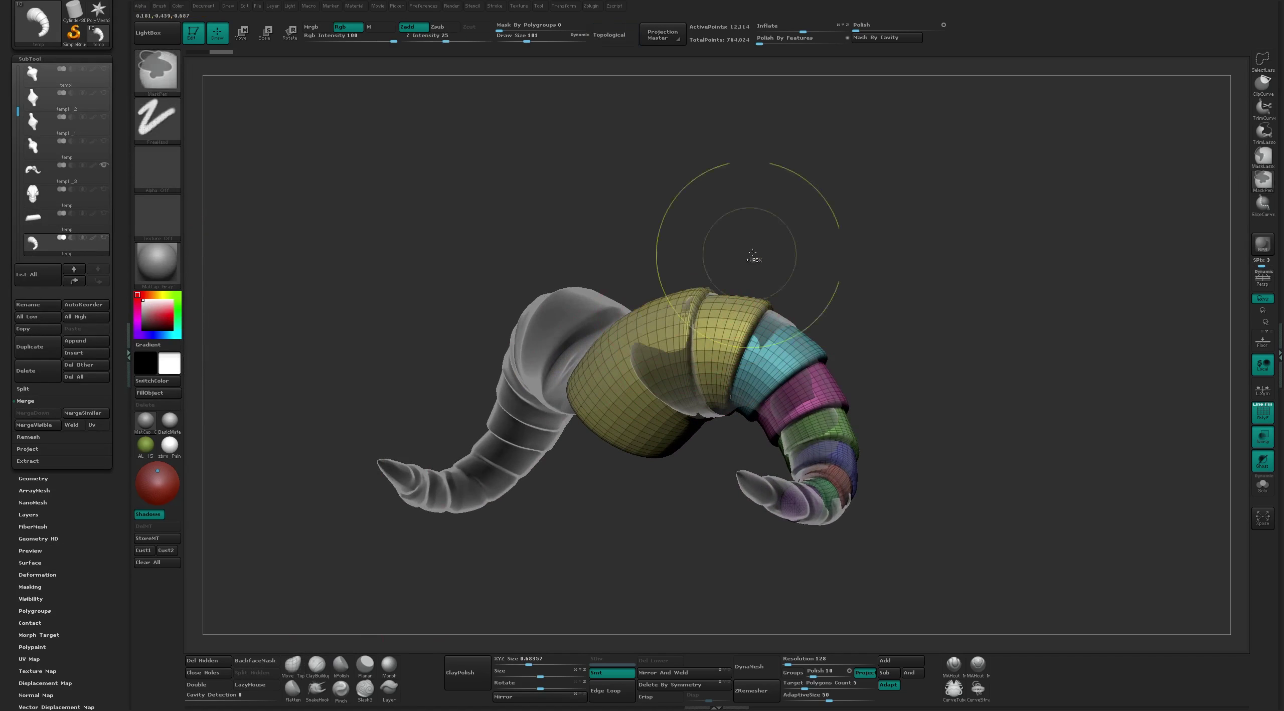
left_click(653, 321, "ctrl+shift")
left_click(783, 246, "ctrl+shift")
mouse_move(783, 246)
left_mouse_down()
mouse_move(939, 324)
mouse_move(747, 320)
mouse_move(765, 323)
left_mouse_up()
key("shift+f")
key("ctrl")
Select the Move Topological brush and set its size to 128
key("b")
key("m")
key("t")
key("s")
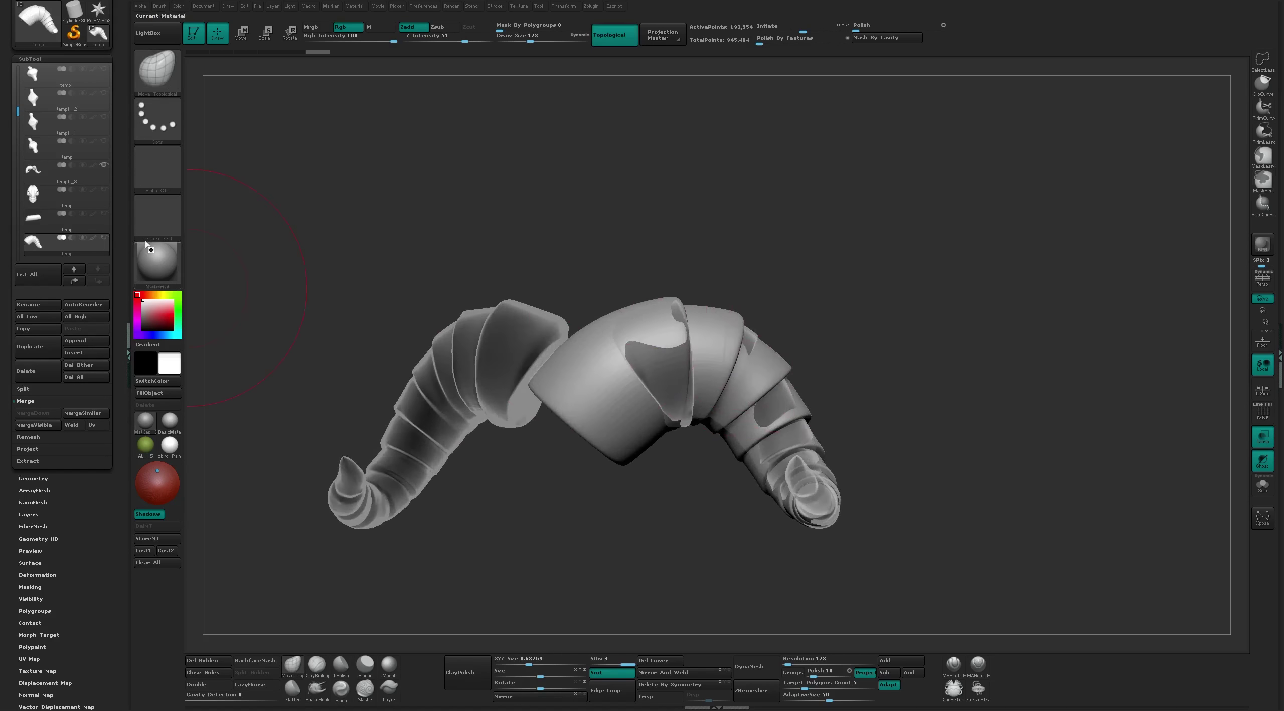
left_click(75, 197)
Show the skull beside the last horn subtool and delete the horn's lower subdivision levels
left_click(103, 165)
left_click_drag(330, 165, 956, 308)
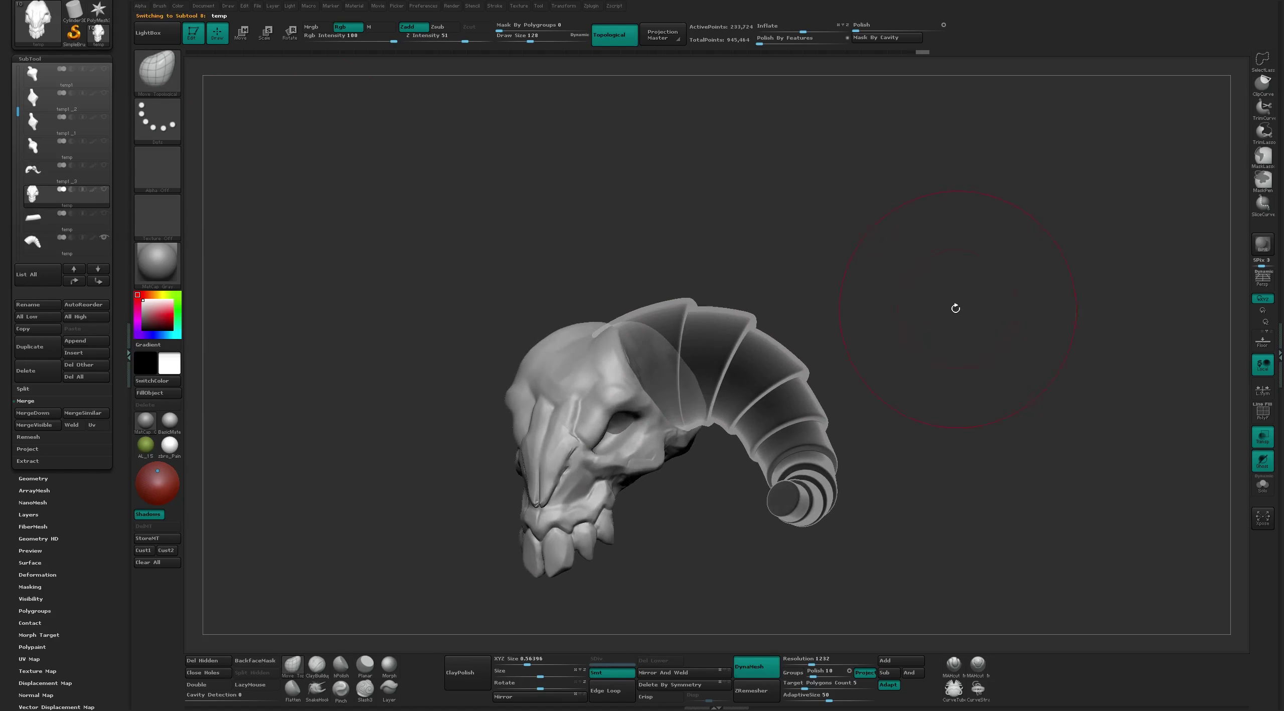
left_click(1263, 437)
left_click(676, 274, "alt")
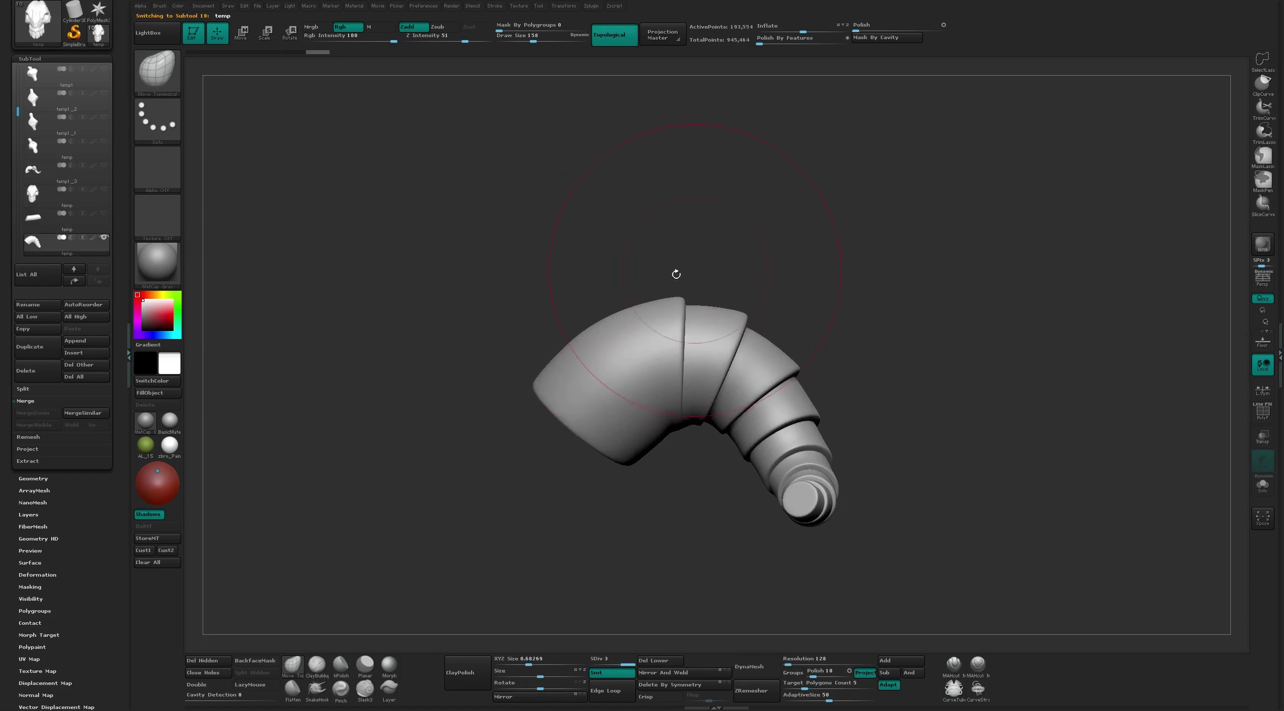
left_click(104, 189)
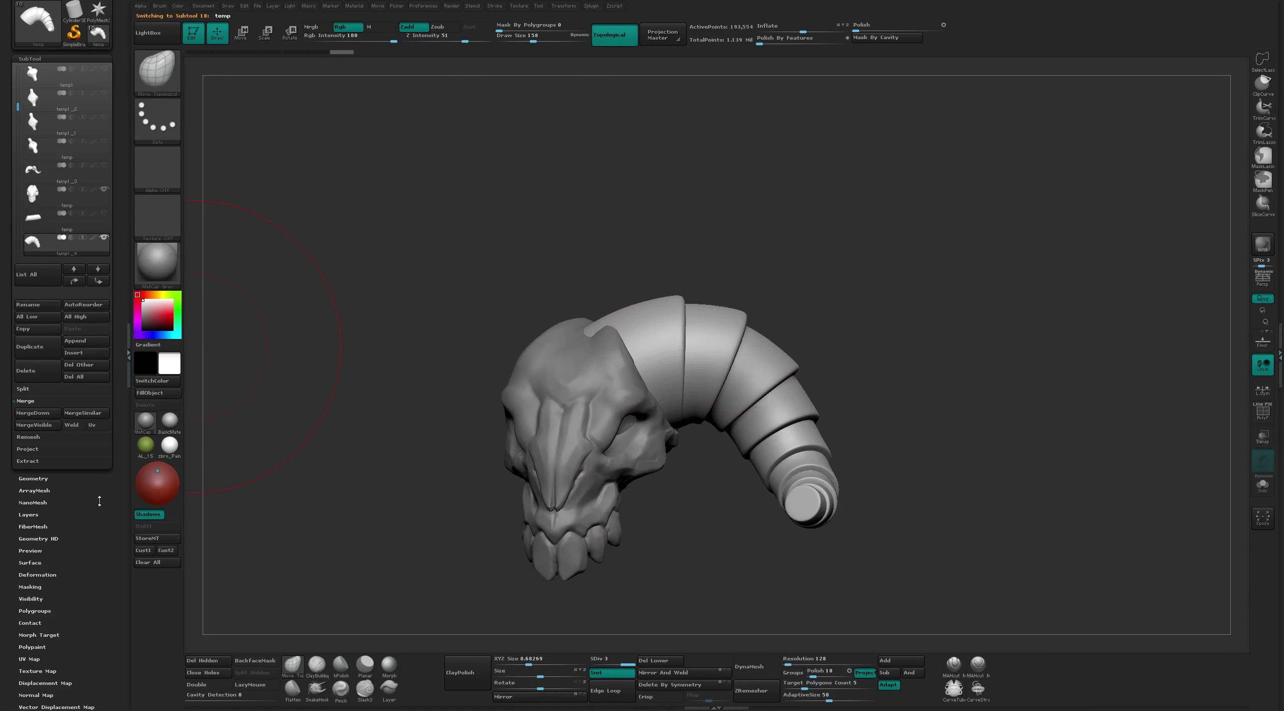
left_click(519, 702)
left_click(646, 662)
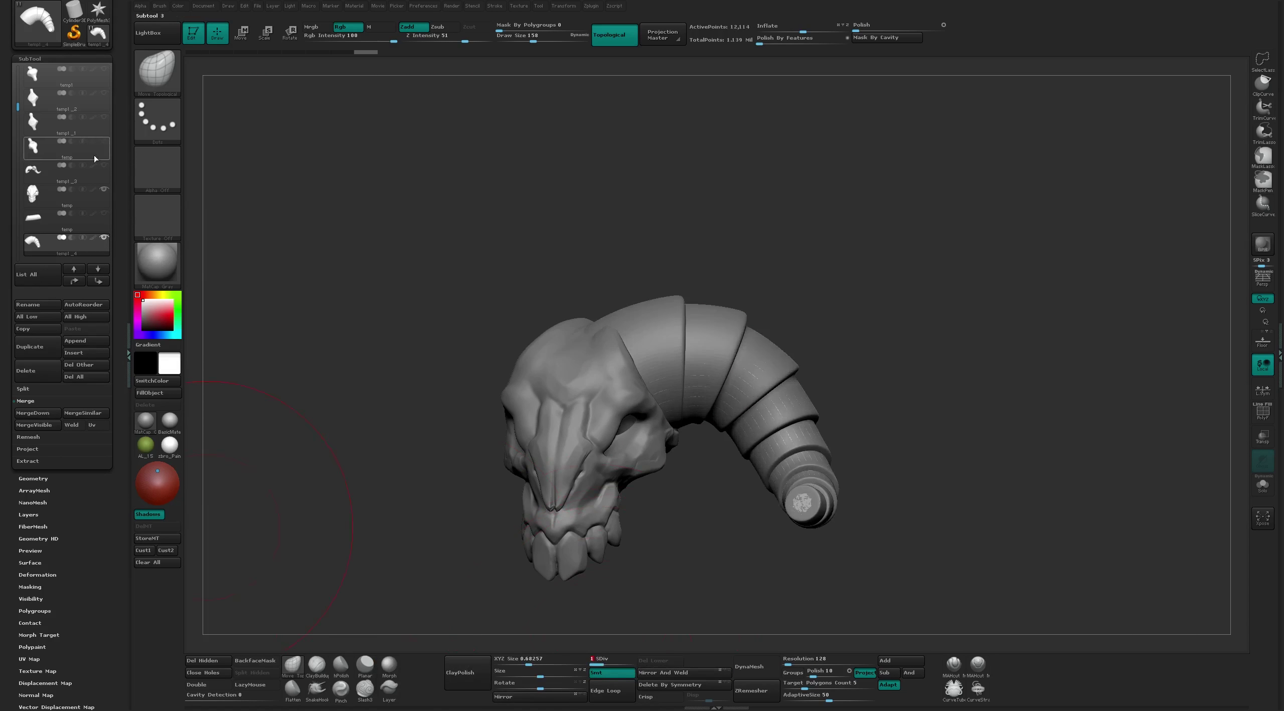
Delete the spare temp horn subtool and remove the horn's higher subdivision levels
left_click_drag(16, 107, 17, 126)
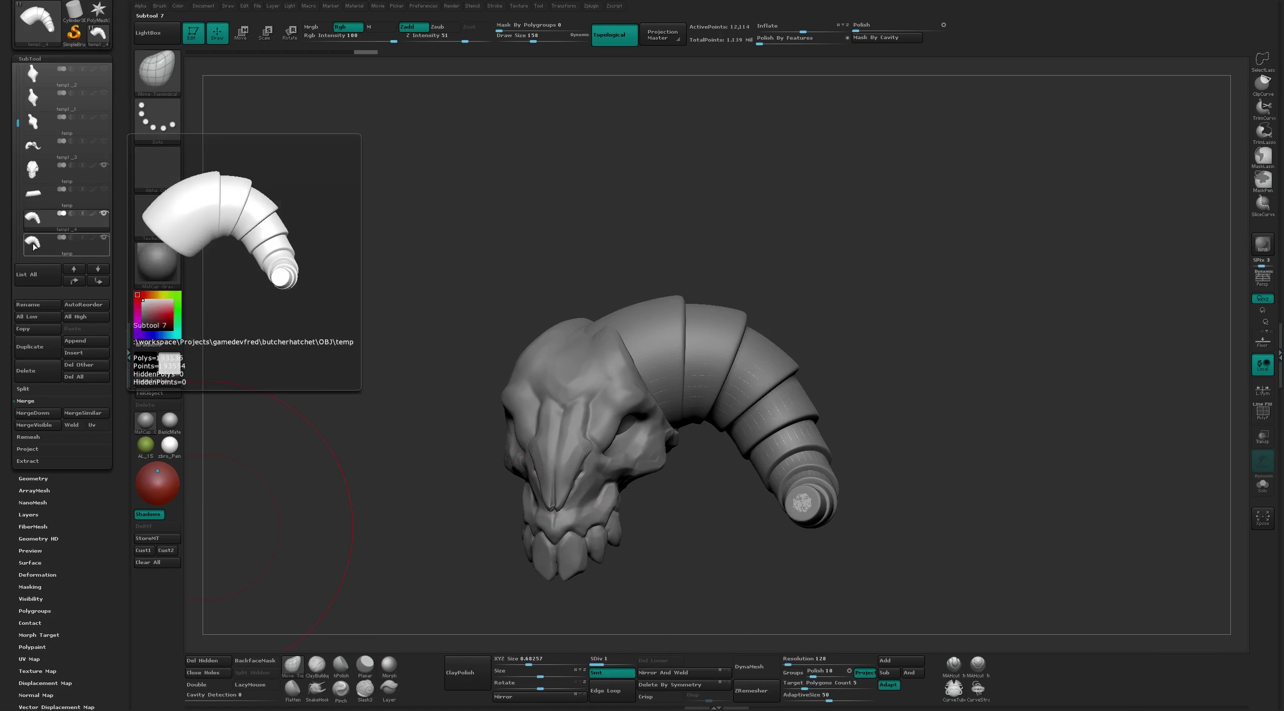
left_click(50, 243)
left_click(37, 371)
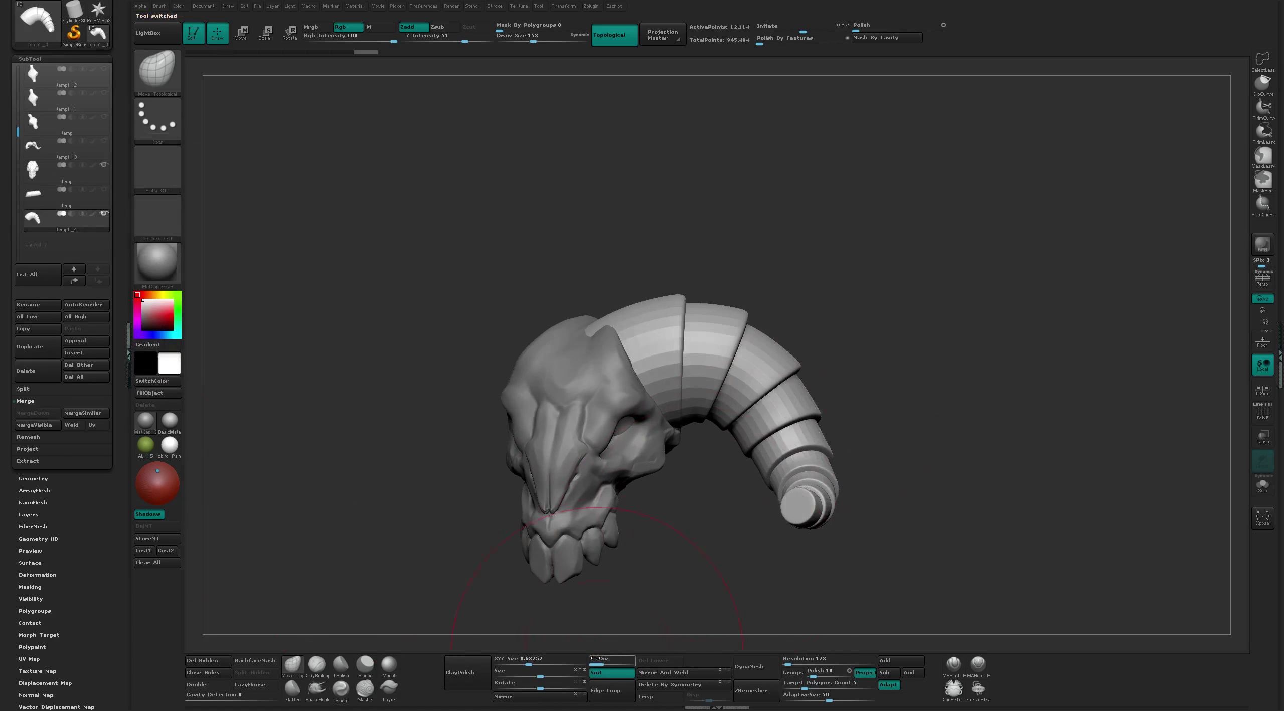
left_click(35, 479)
left_click(98, 105)
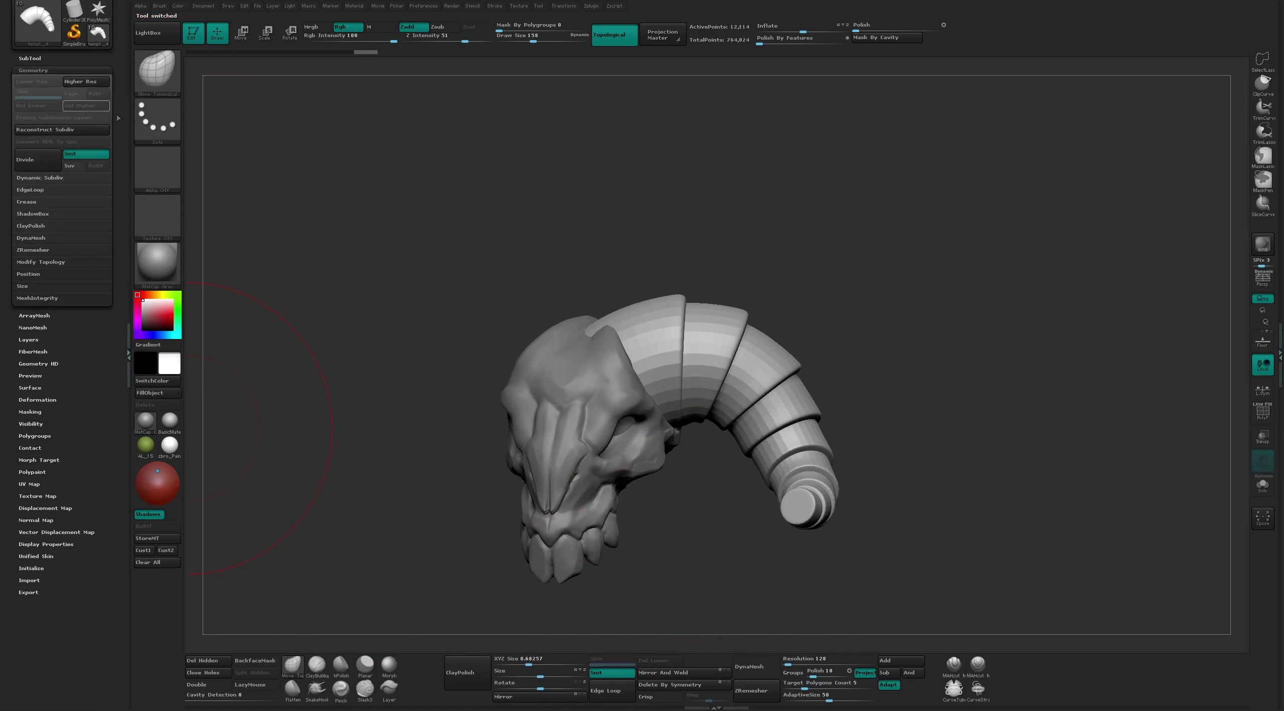
left_click(56, 64)
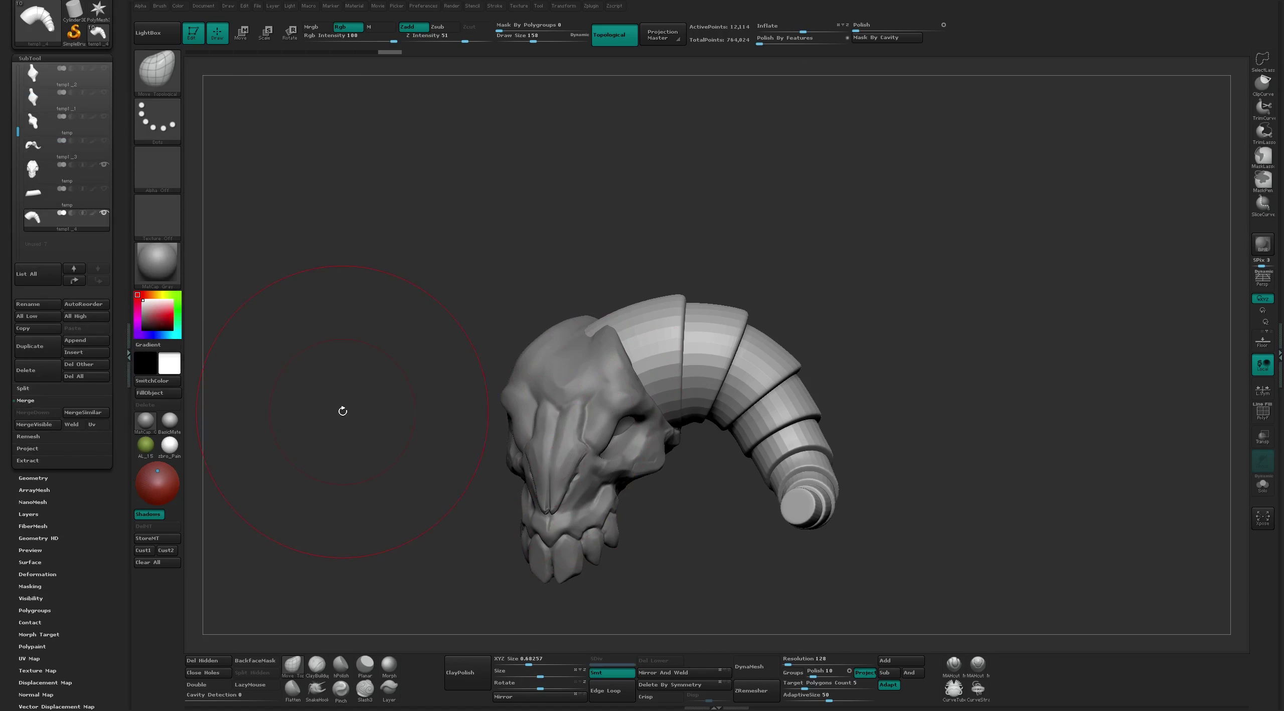
left_click_drag(342, 406, 321, 391)
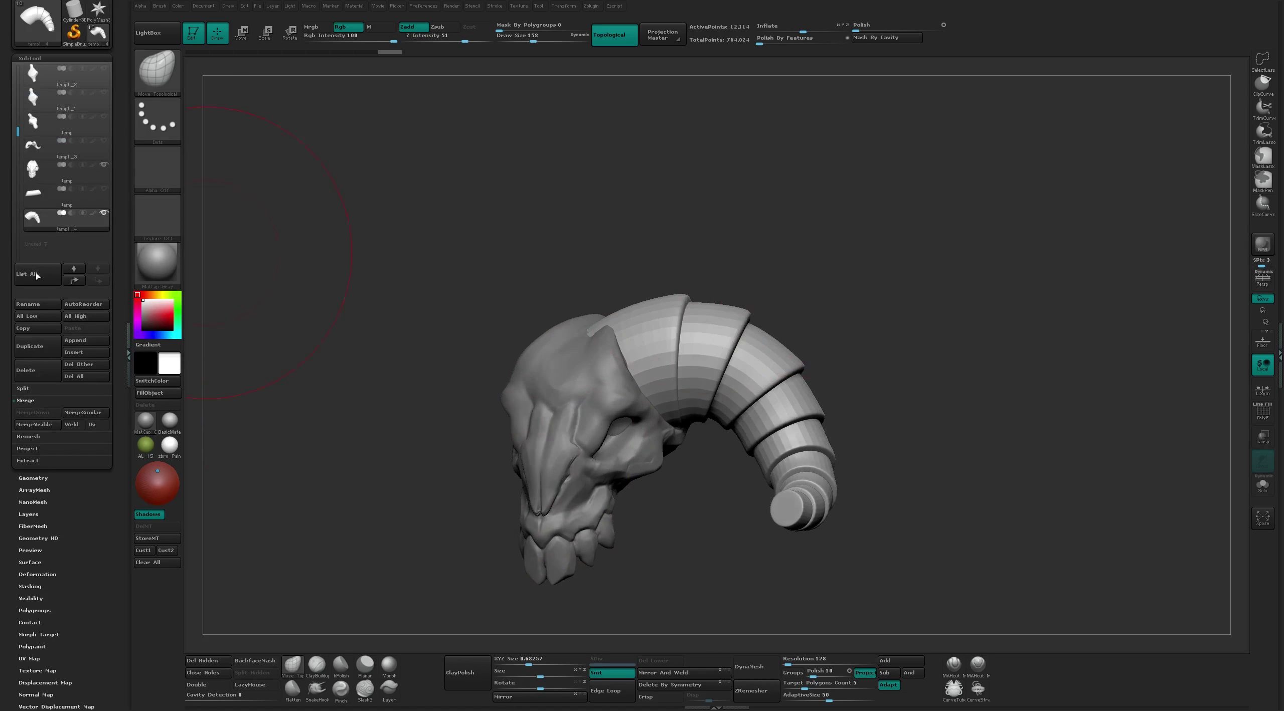
left_click_drag(853, 351, 954, 351)
Merge temp1_4 down into temp1_5 and regroup the horns with Auto Groups
left_click(32, 412)
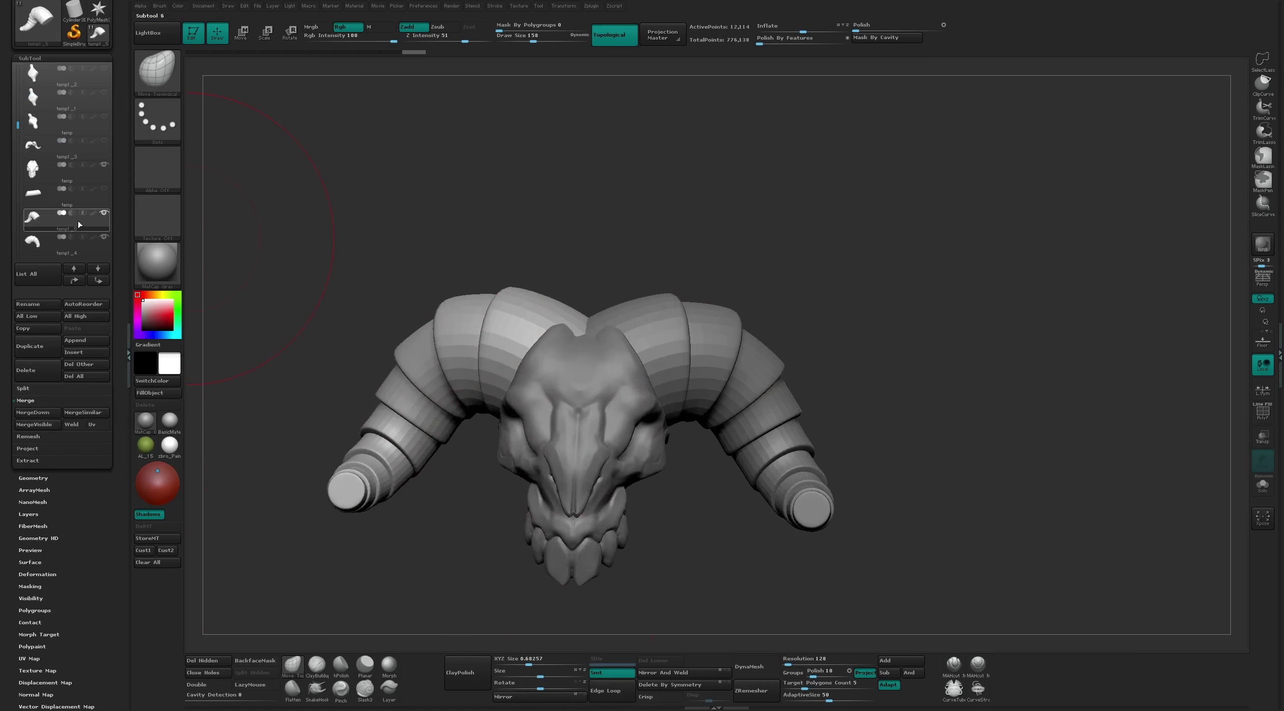
left_click_drag(886, 278, 877, 241)
key("shift+f")
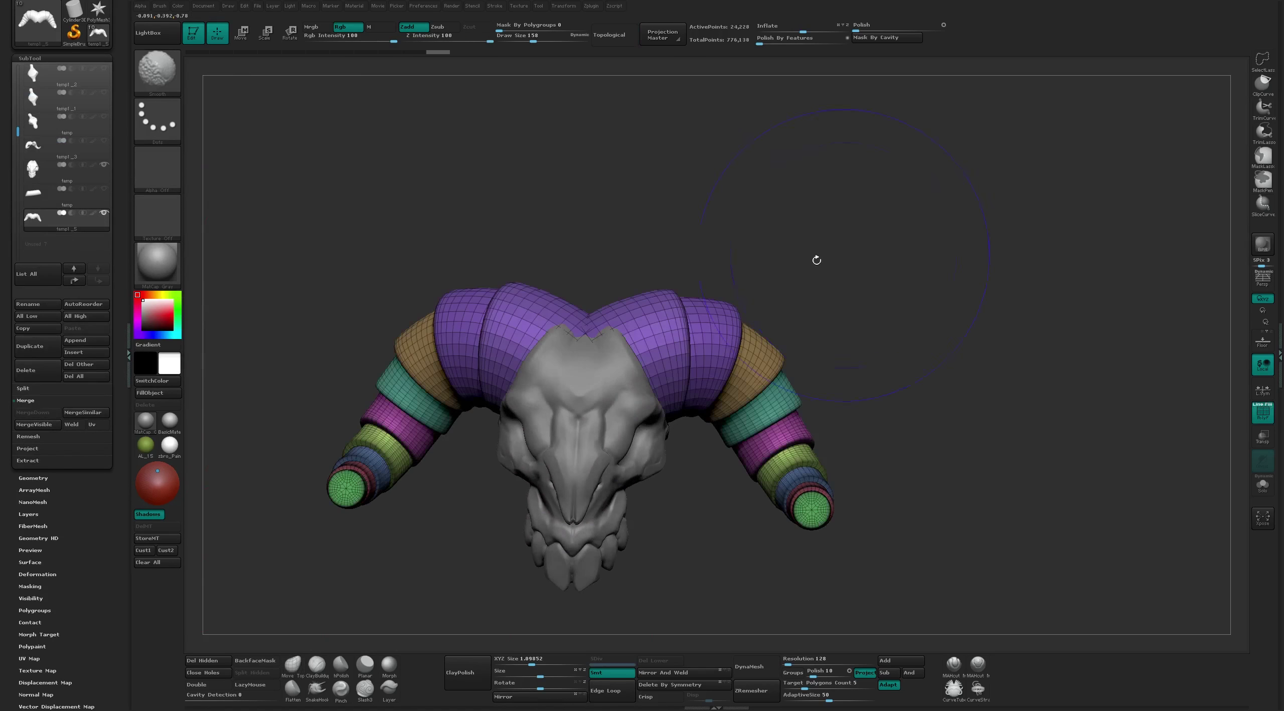
scroll(58, 489, "down", 5)
scroll(31, 249, "up", 5)
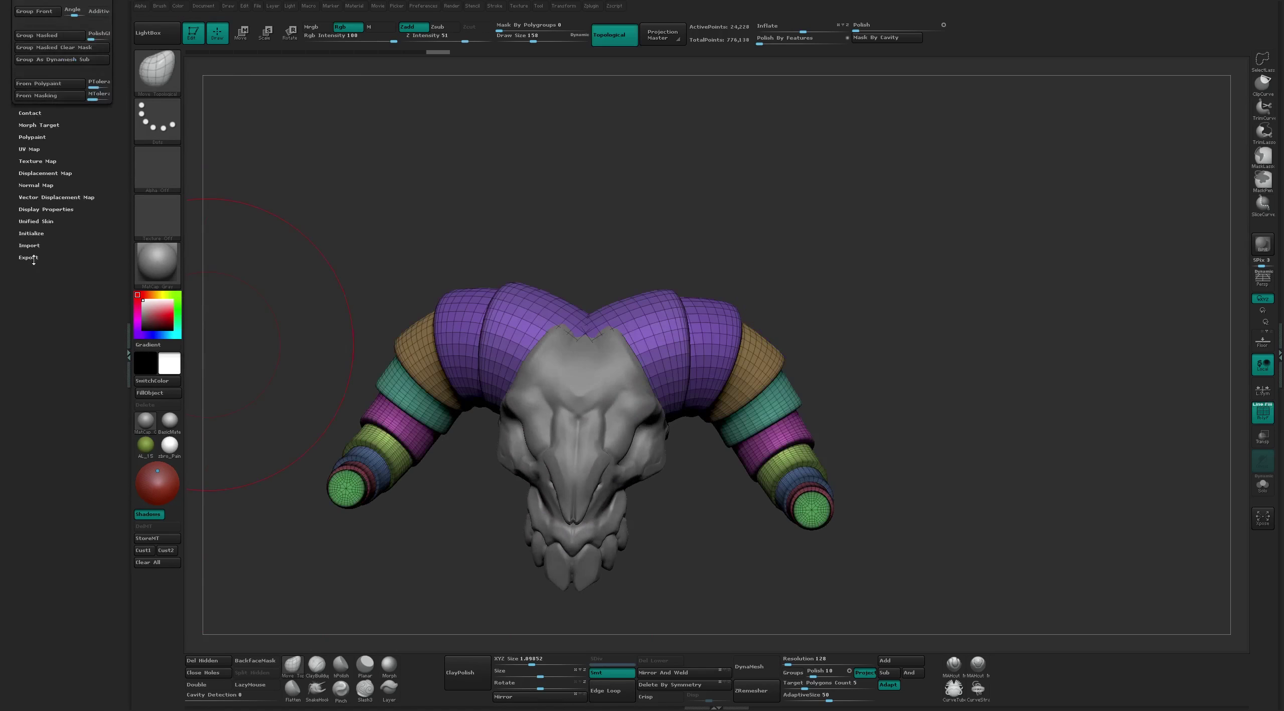
left_click(35, 304)
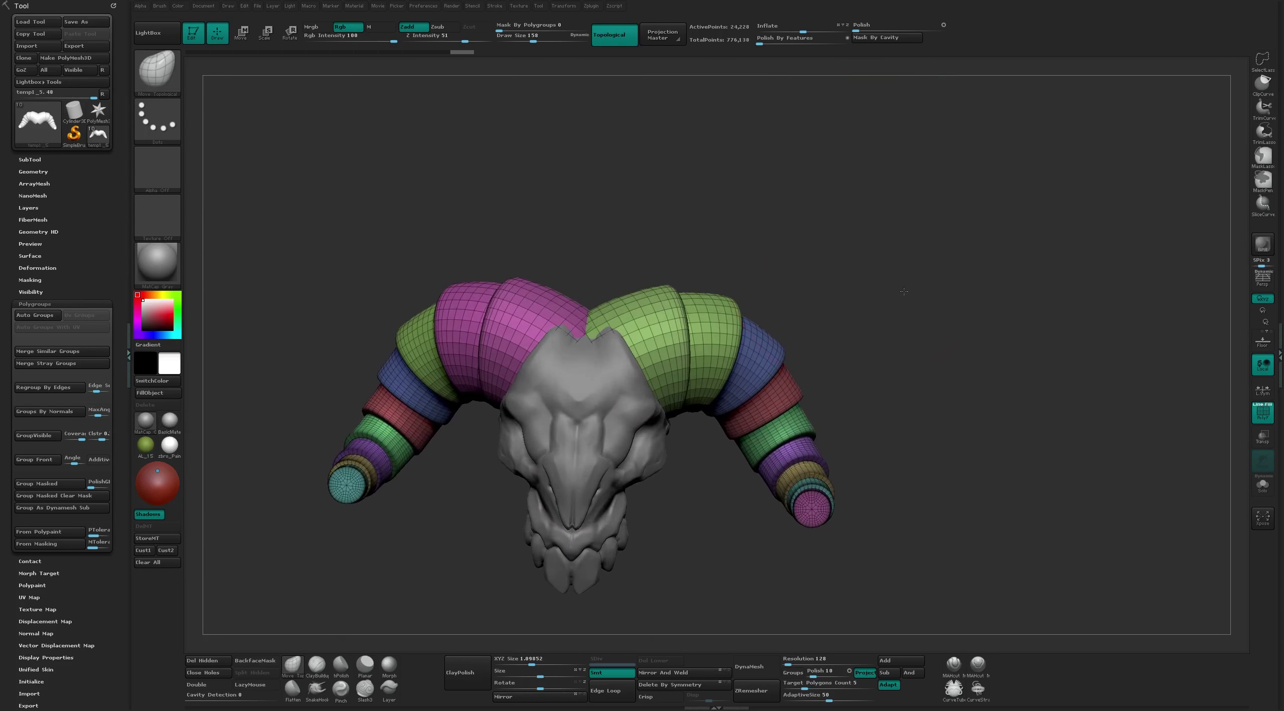
Divide the merged horns twice and choose the Move Topological brush
mouse_move(904, 291)
left_mouse_down()
mouse_move(811, 332)
mouse_move(638, 315)
left_mouse_up()
key("shift+f")
key("ctrl+d")
key("ctrl+d")
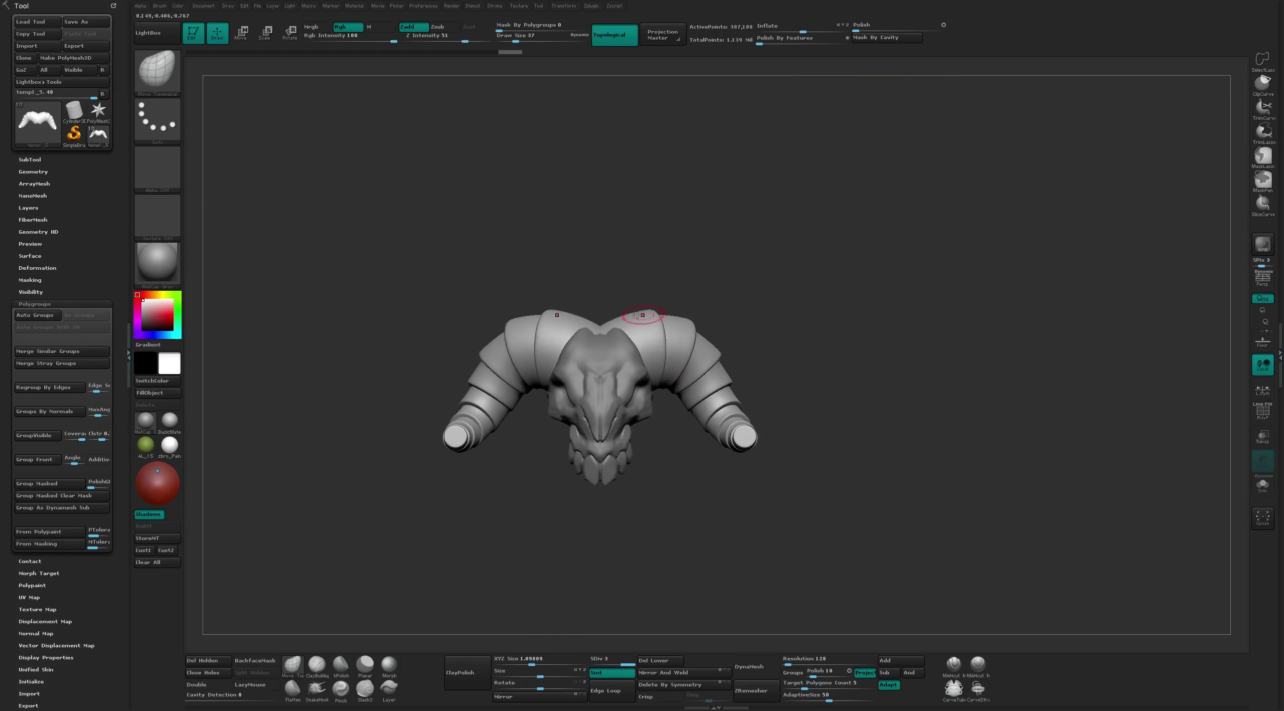
key("s")
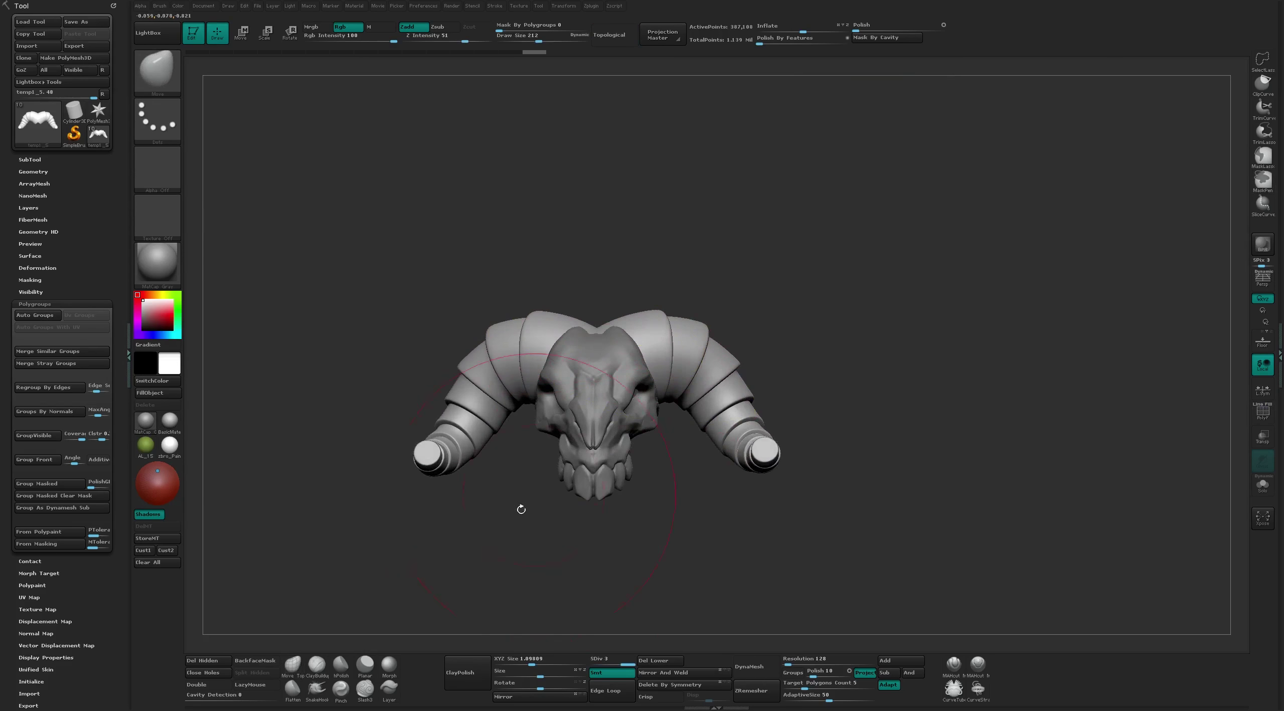
key("b")
key("m")
key("t")
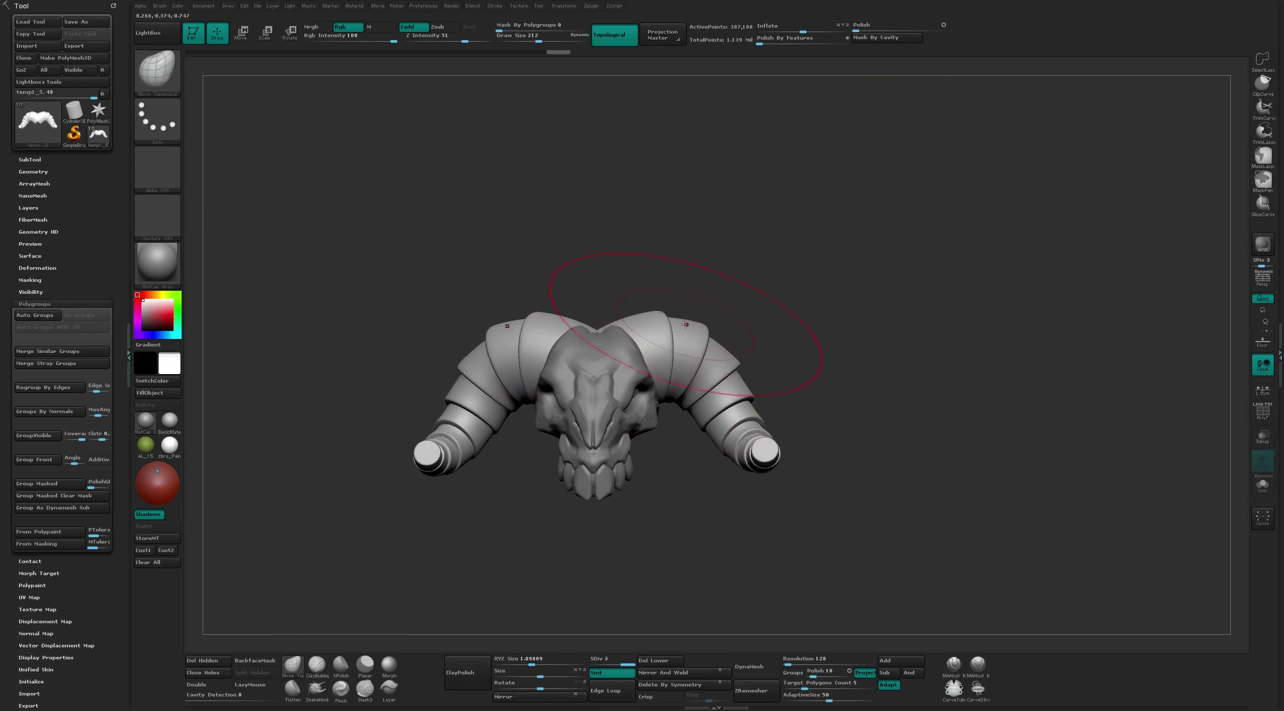
Pull the top of the skull up into a peak between the horns
left_click_drag(611, 352, 613, 306)
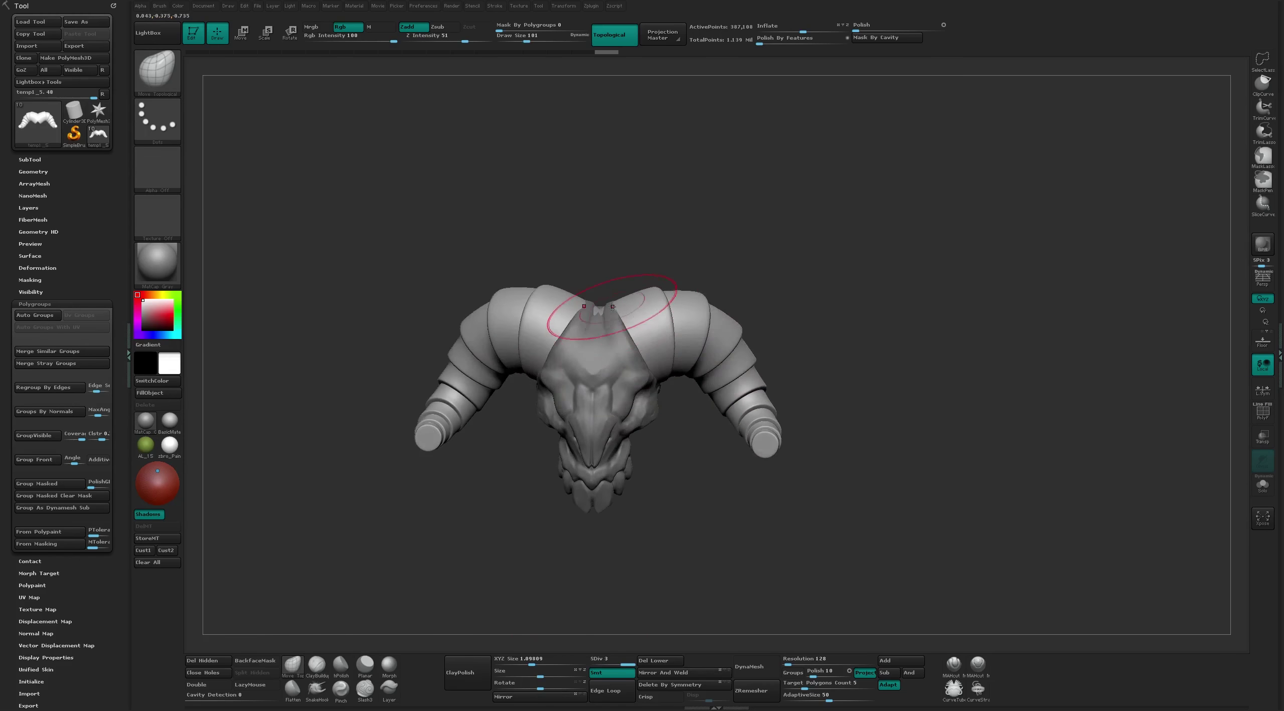
right_click_drag(619, 292, 622, 286)
scroll(613, 307, "up", 5)
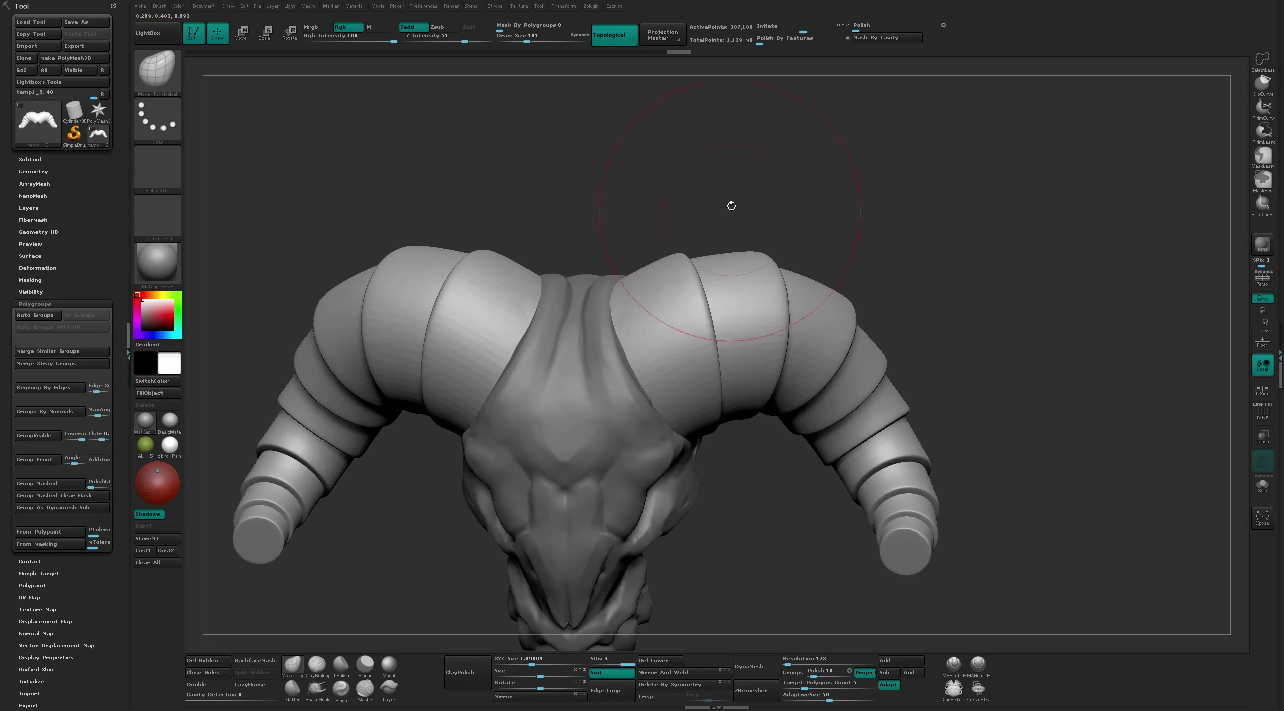
right_click_drag(772, 210, 758, 231)
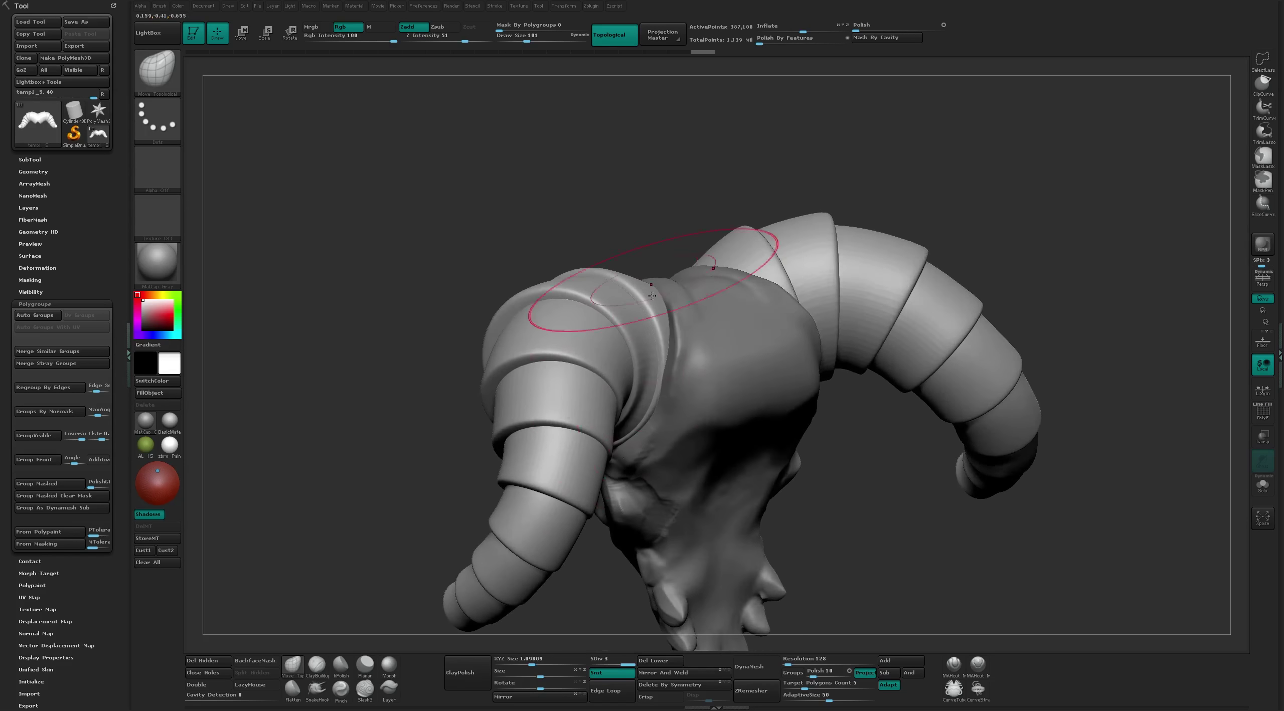
right_click_drag(720, 331, 678, 256)
scroll(678, 256, "down", 5)
scroll(678, 255, "down", 2)
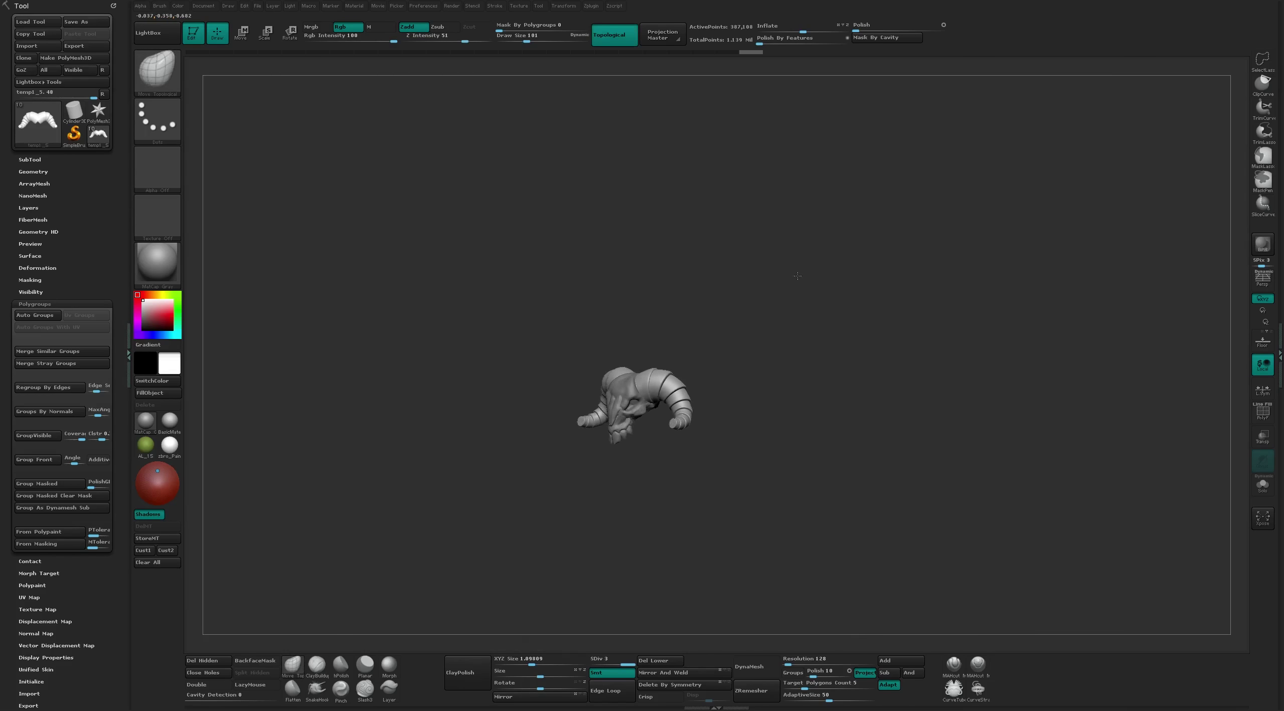
scroll(820, 373, "up", 2)
right_click_drag(819, 373, 826, 326)
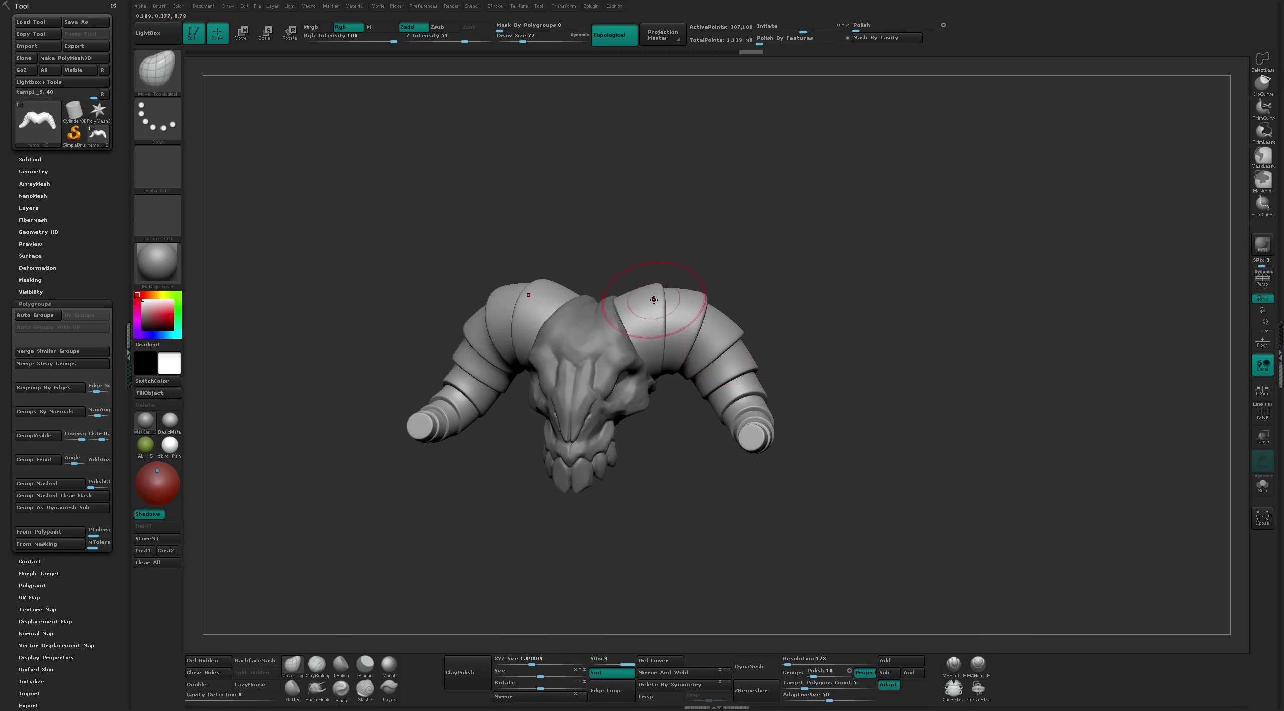
Try the Flatten brush on the skull, then return to the Move Topological brush
key("b")
key("f")
key("l")
scroll(759, 273, "up", 3)
right_click_drag(759, 273, 665, 334)
right_click_drag(742, 232, 652, 281)
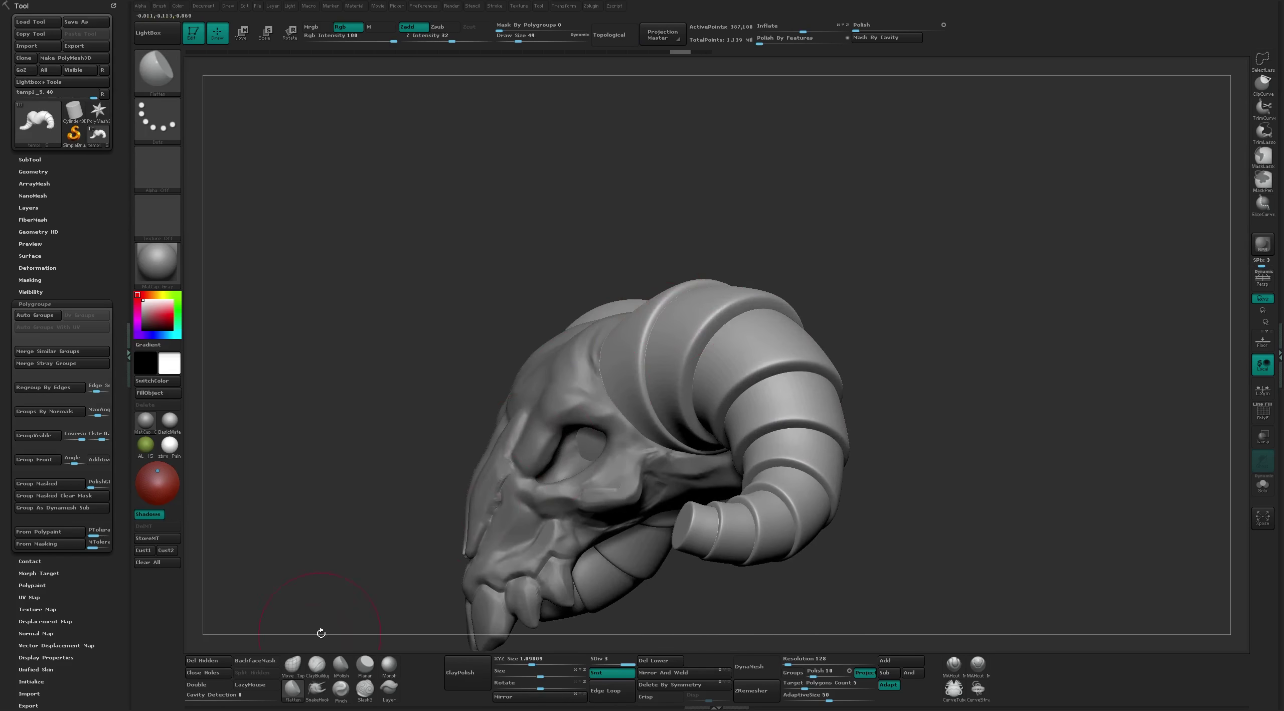
left_click(293, 665)
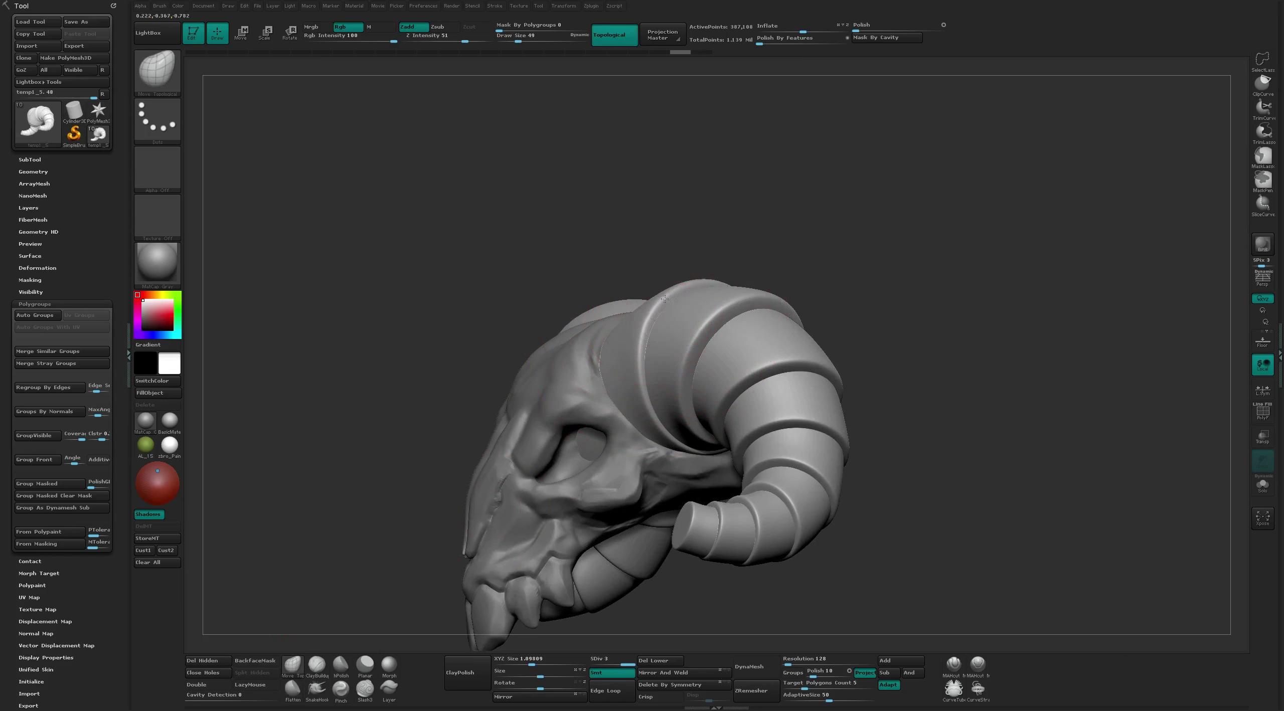
Orbit the skull through front, top and three-quarter views to check the horn fit
mouse_move(720, 258)
right_mouse_down()
mouse_move(665, 311)
mouse_move(764, 297)
right_mouse_up()
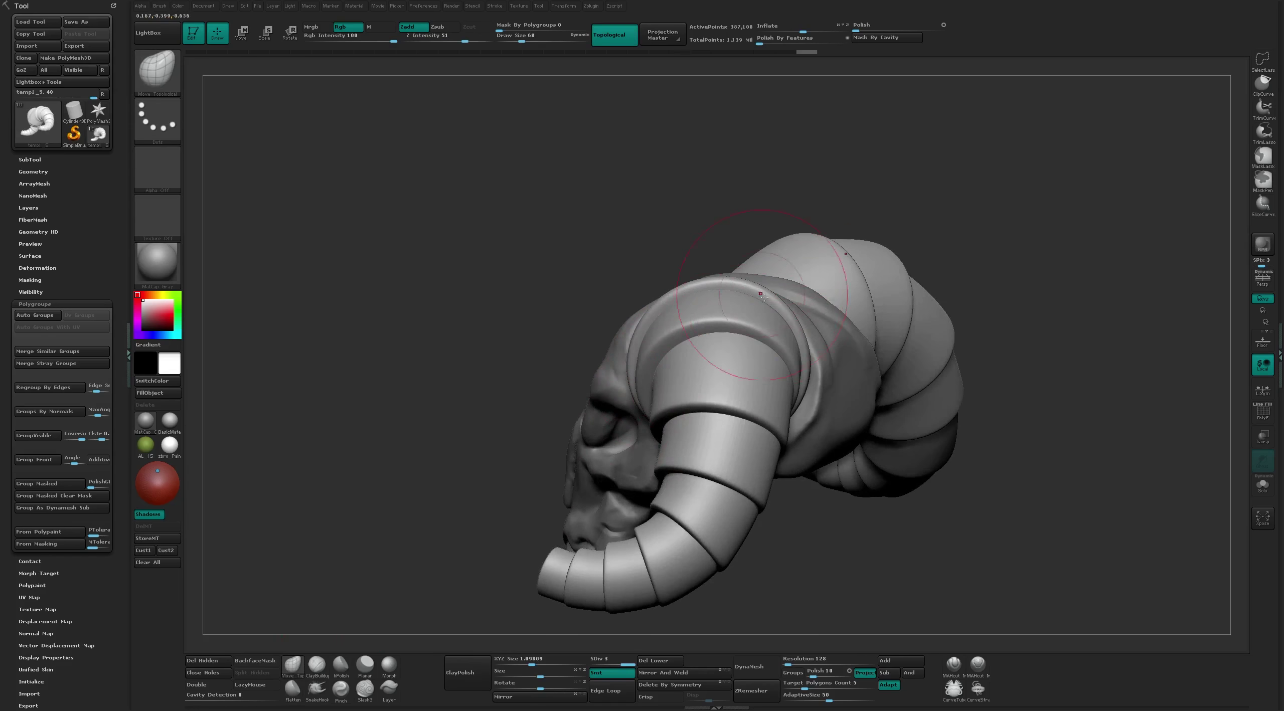
mouse_move(698, 282)
right_mouse_down()
mouse_move(777, 297)
mouse_move(788, 314)
right_mouse_up()
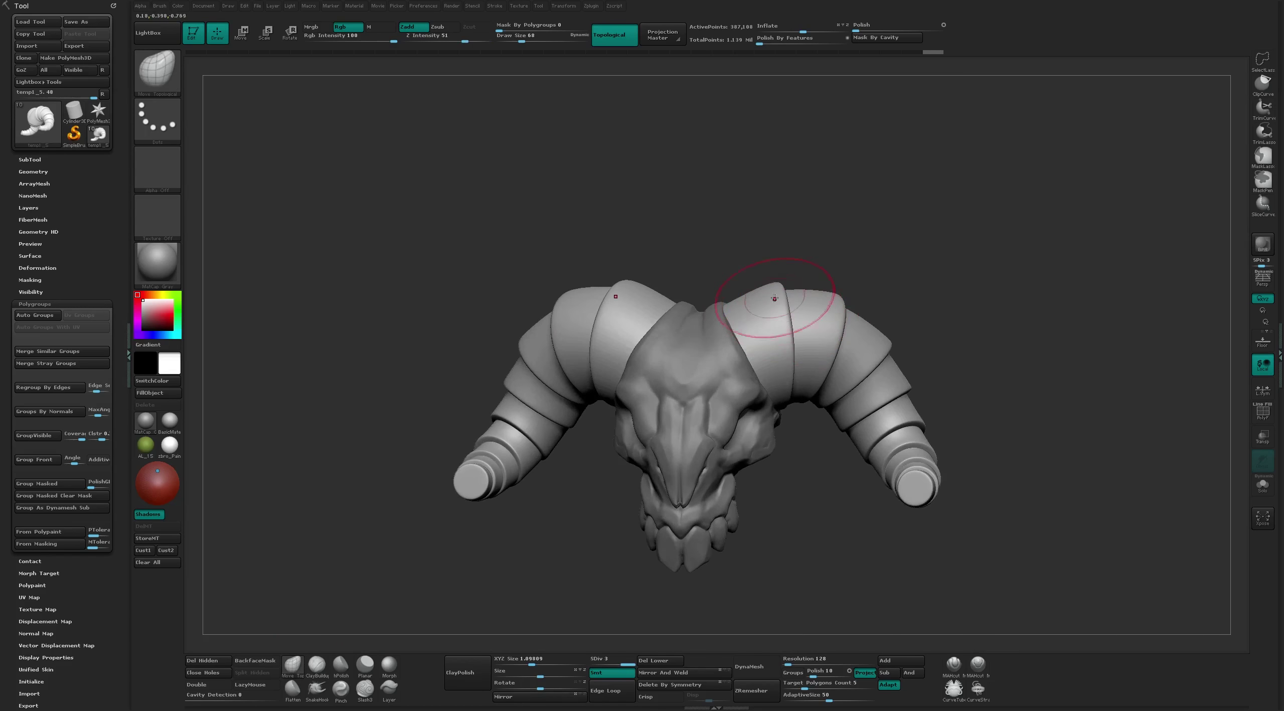
mouse_move(787, 370)
right_mouse_down()
mouse_move(834, 198)
mouse_move(488, 244)
right_mouse_up()
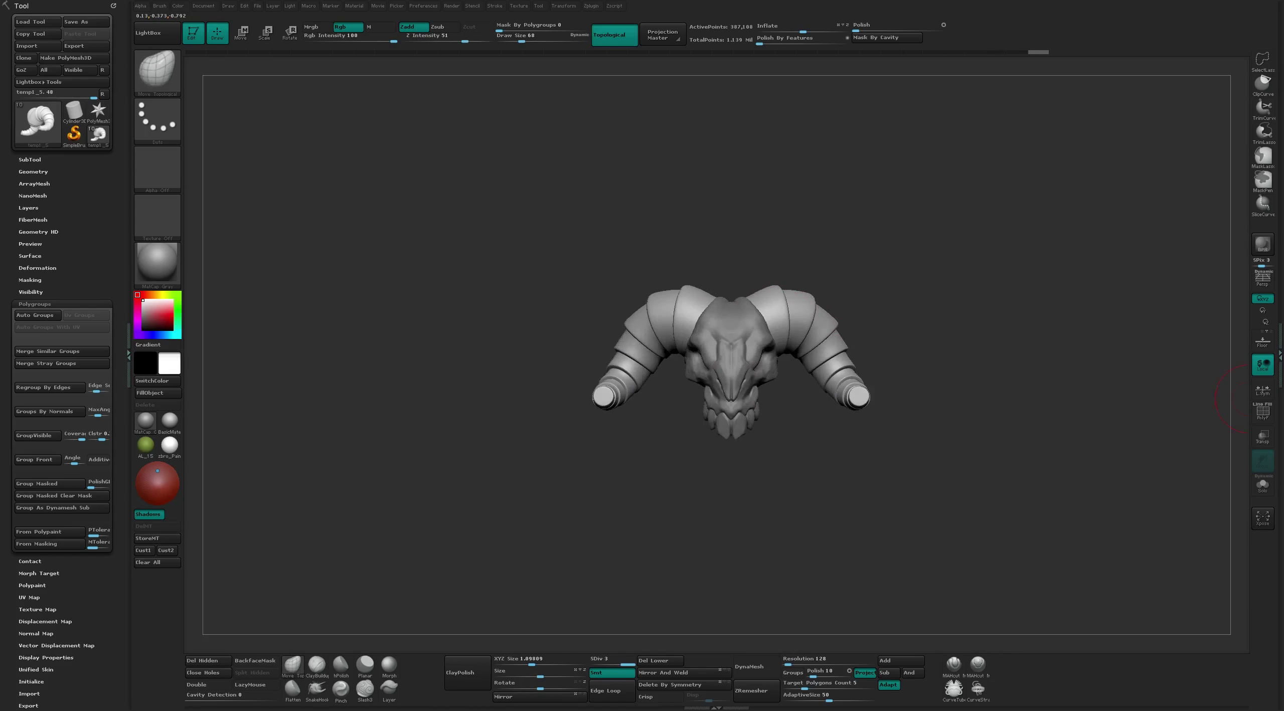
right_click_drag(748, 247, 813, 256)
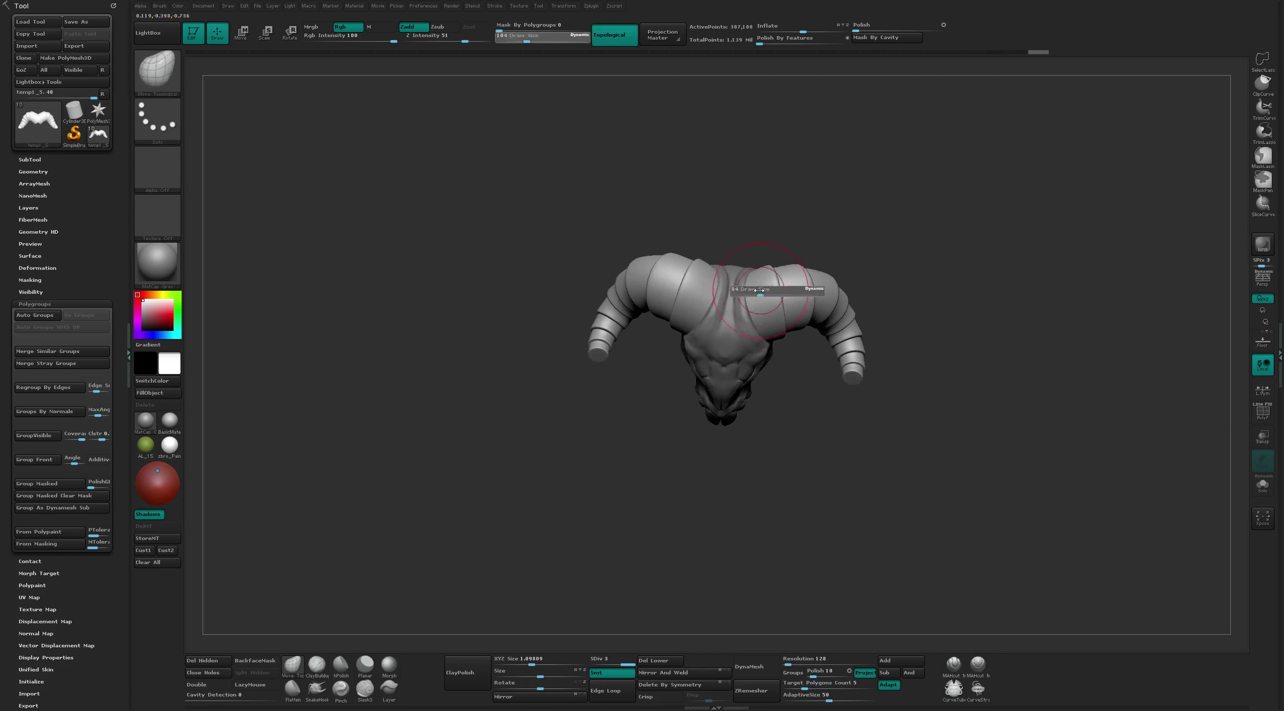
right_click_drag(773, 321, 803, 272)
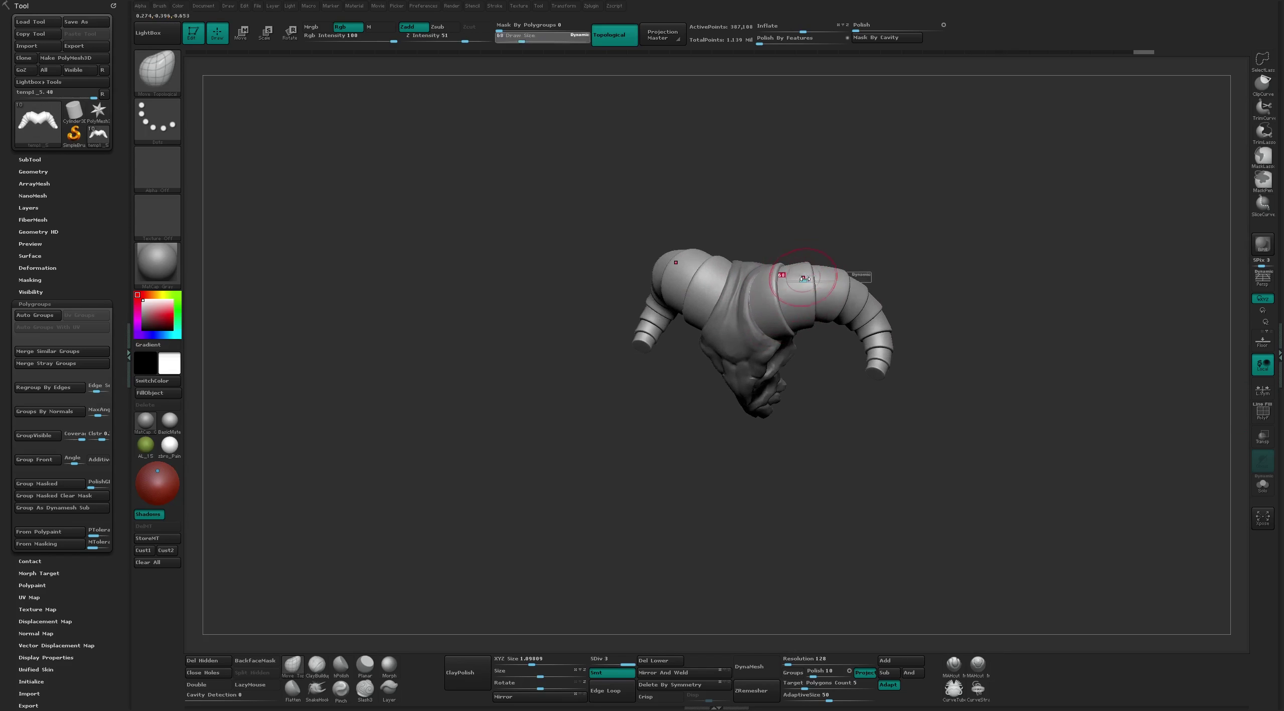
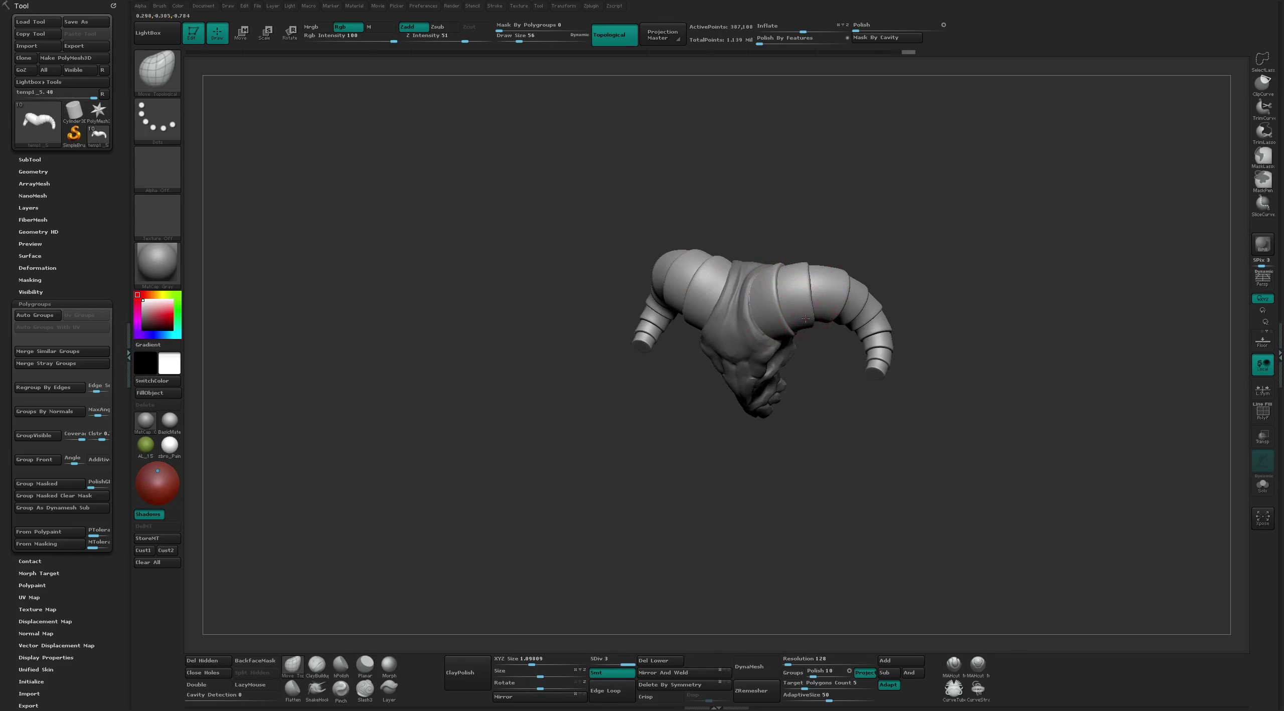
Frame the skull in front view, then make the horn's end piece the active subtool
mouse_move(805, 319)
right_mouse_down("shift")
mouse_move(732, 296)
mouse_move(758, 274)
right_mouse_up("shift")
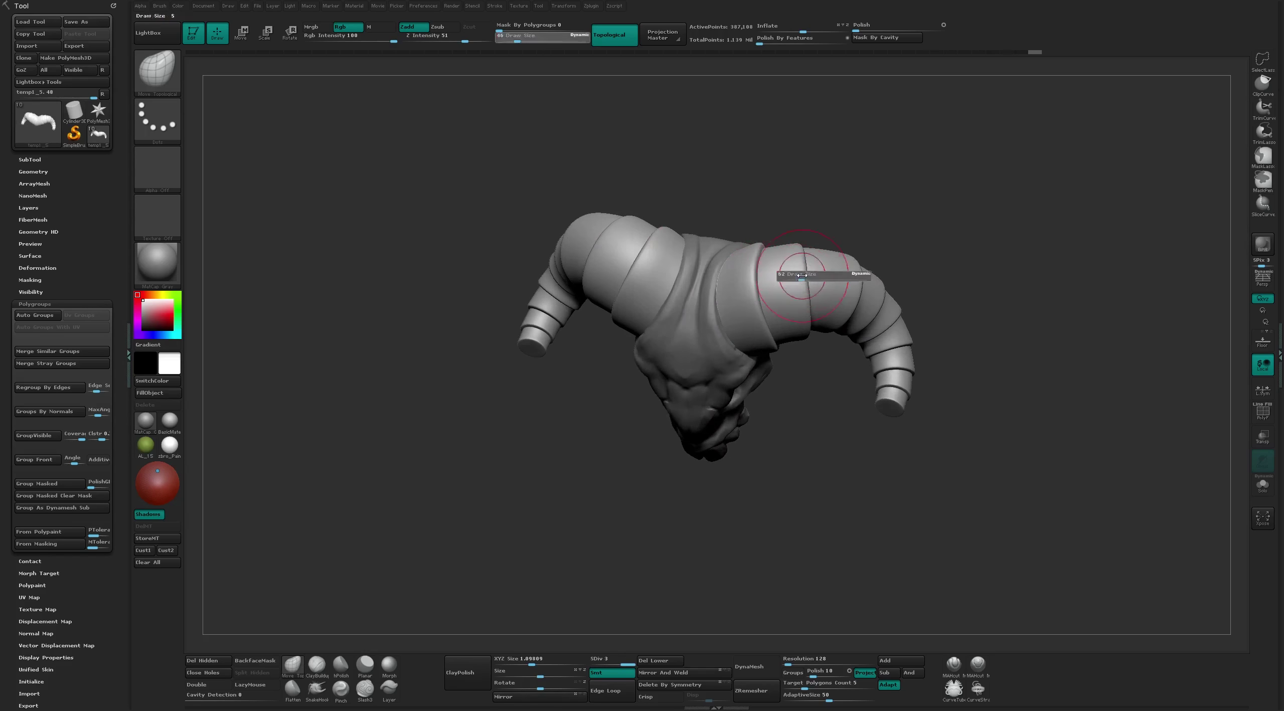
right_click_drag(757, 245, 848, 164, "shift")
key("f")
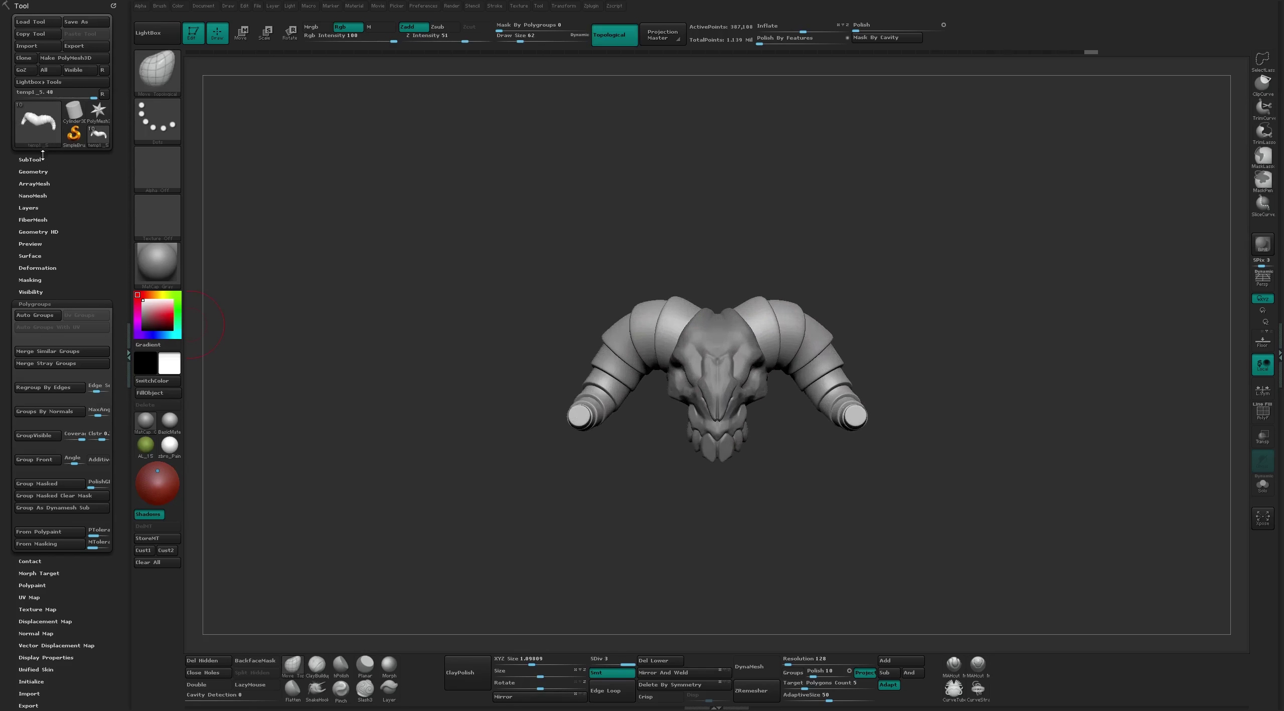
left_click(30, 159)
mouse_move(853, 413)
right_mouse_down()
mouse_move(713, 483)
mouse_move(537, 627)
right_mouse_up()
left_click(713, 483, "alt")
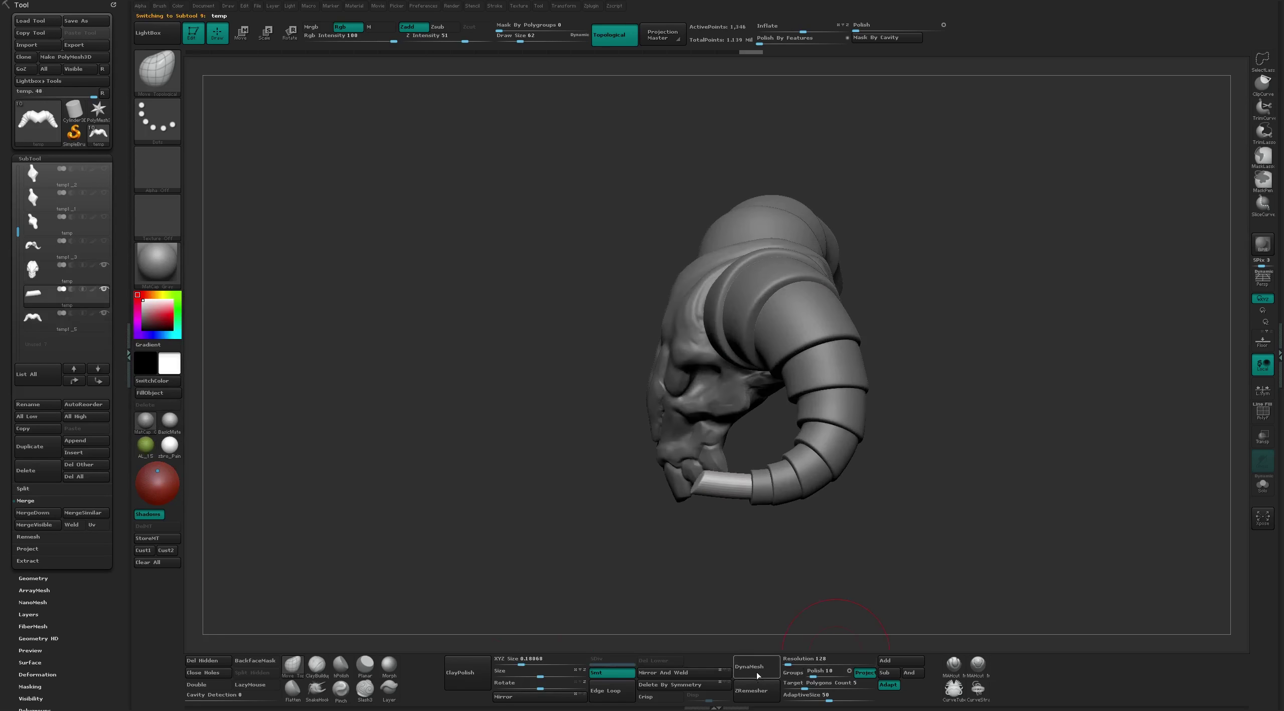
Try DynaMesh on the horn tip, then undo back to the low-poly piece
mouse_move(757, 493)
right_mouse_down()
mouse_move(791, 588)
mouse_move(803, 576)
right_mouse_up()
left_click(741, 671)
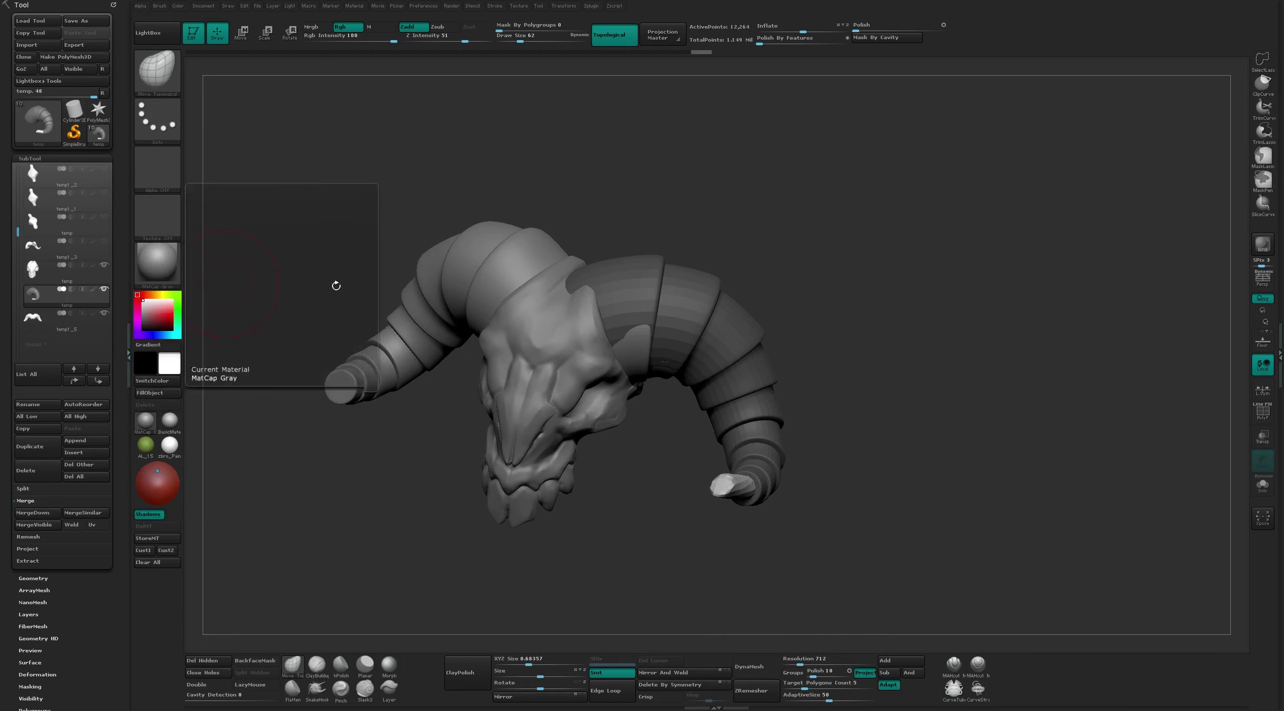
right_click_drag(822, 350, 843, 373)
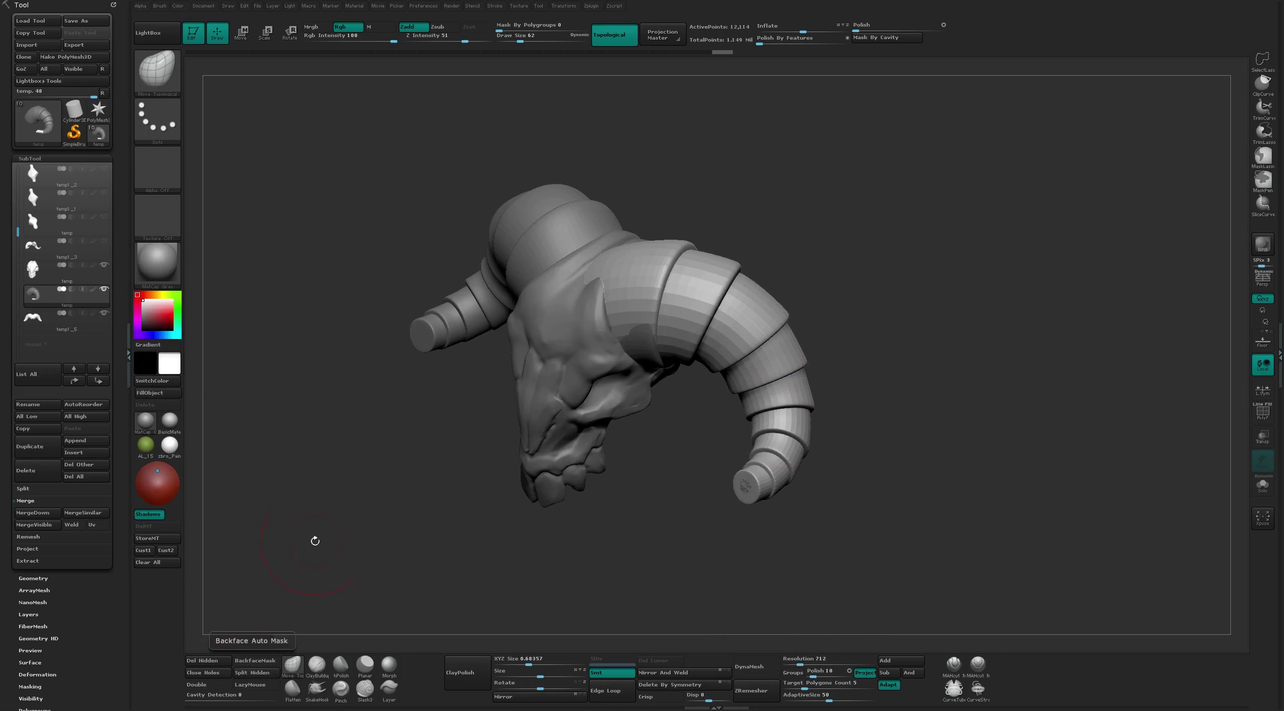
key("ctrl+z")
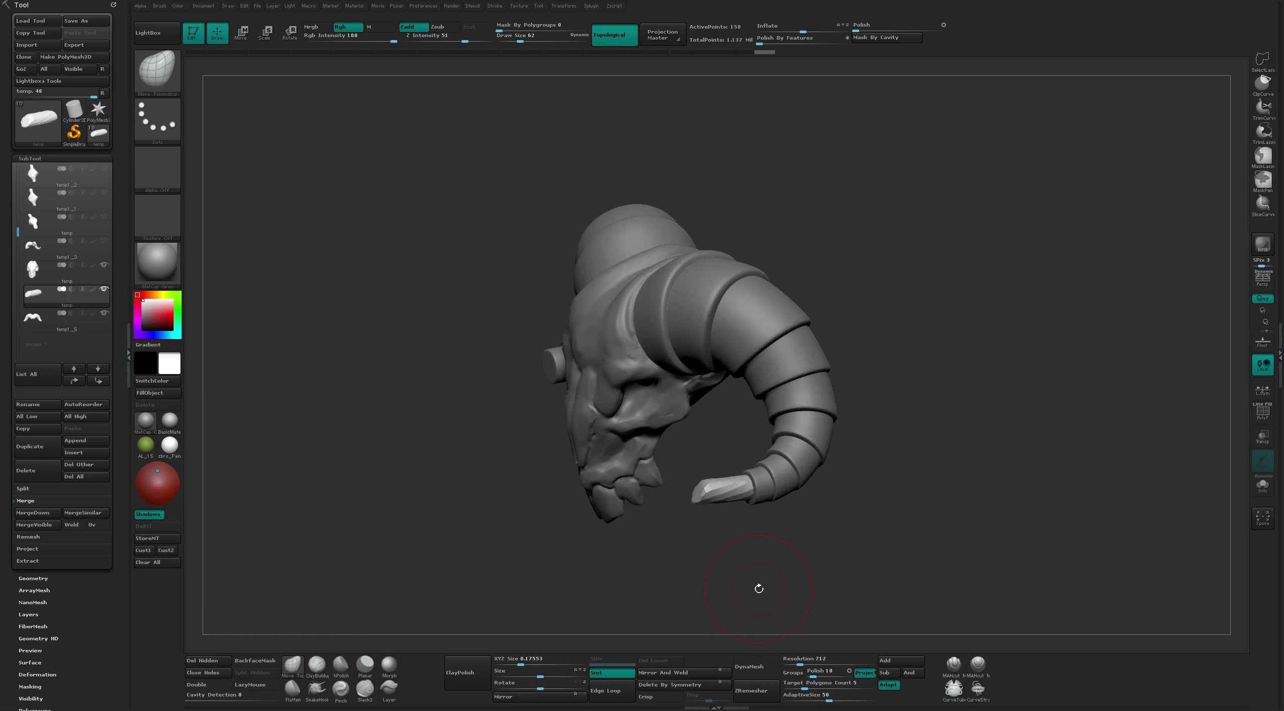
Pull the tip into a longer curl and DynaMesh it at resolution 992
right_click_drag(759, 589, 712, 559)
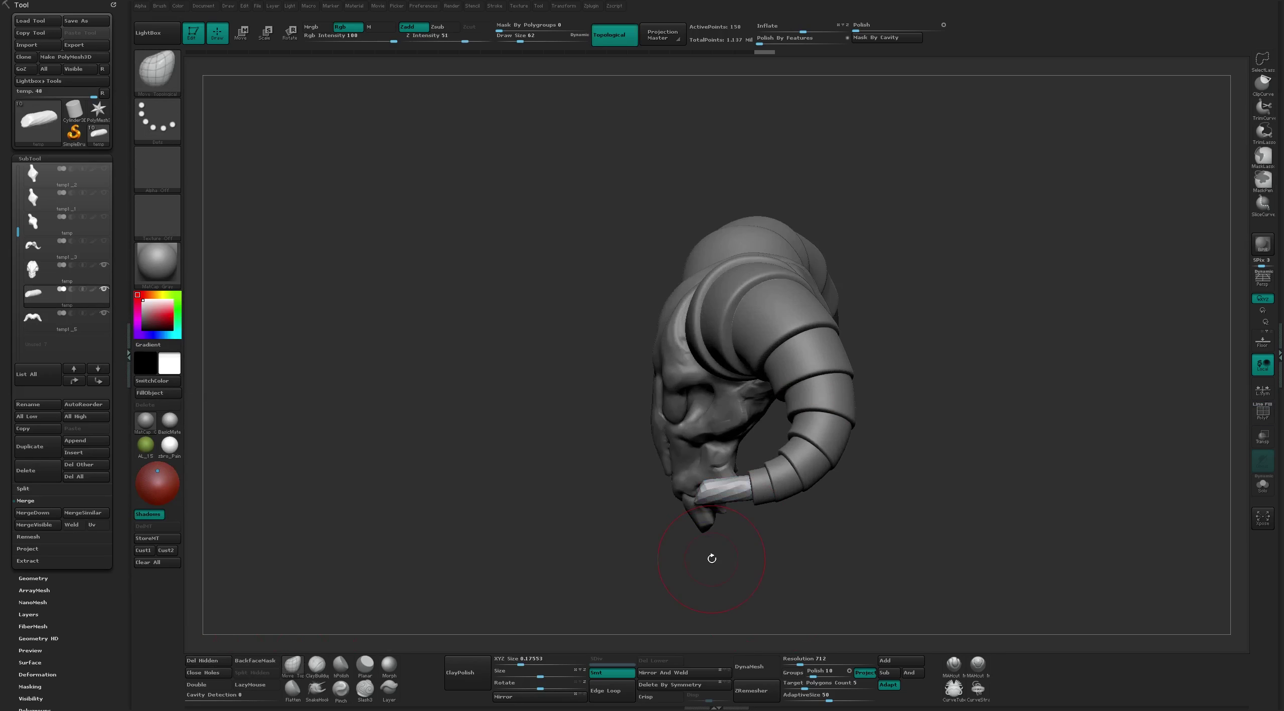
left_click_drag(667, 478, 749, 488)
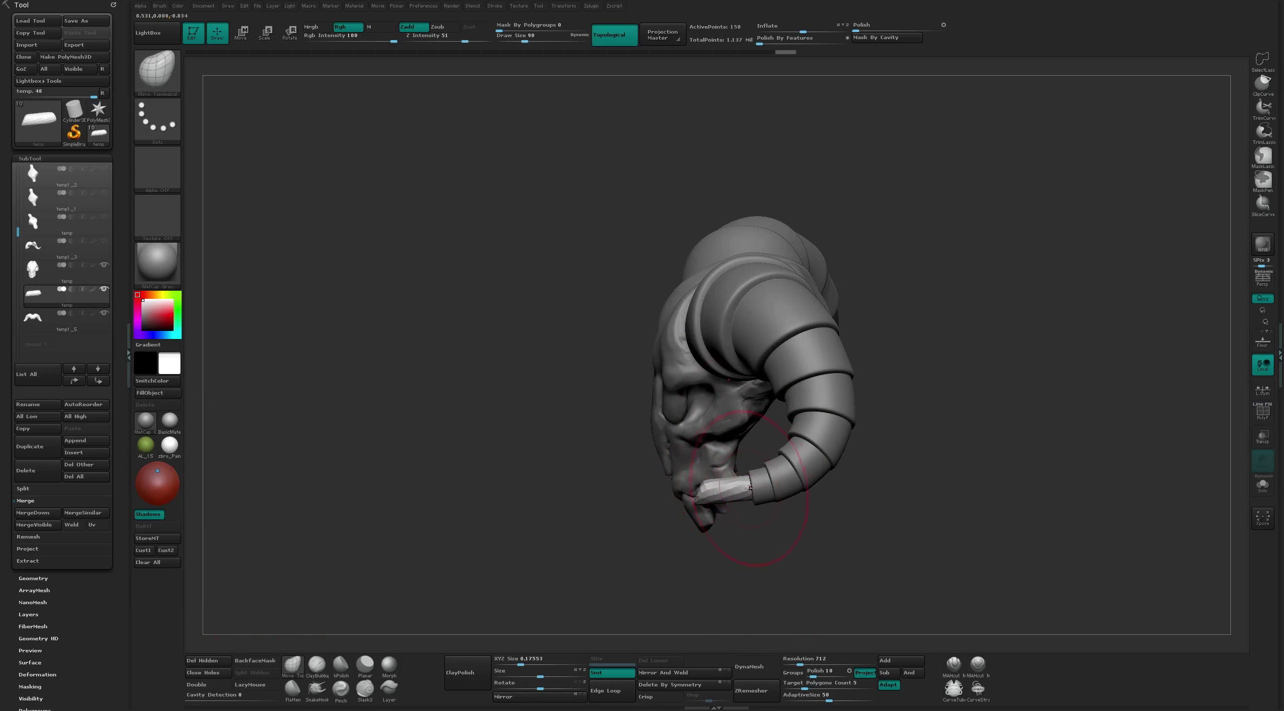
left_click(788, 609, "ctrl")
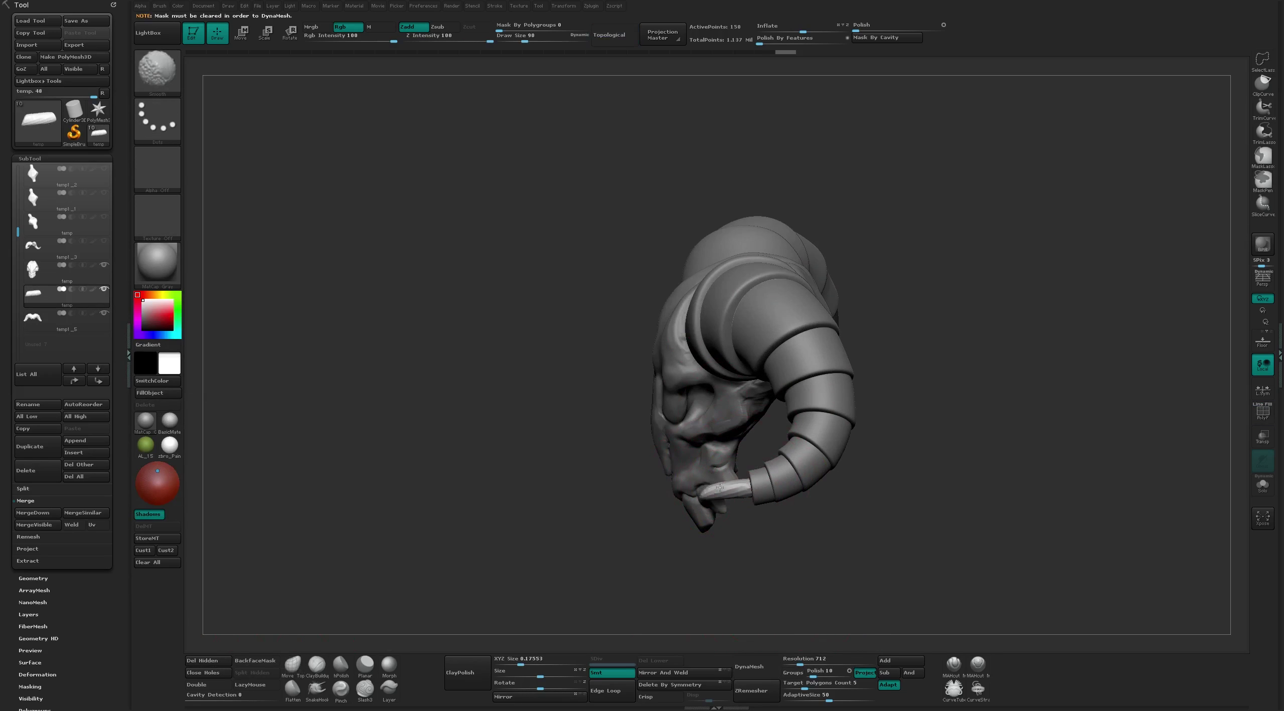
right_click_drag(774, 539, 856, 573, "ctrl")
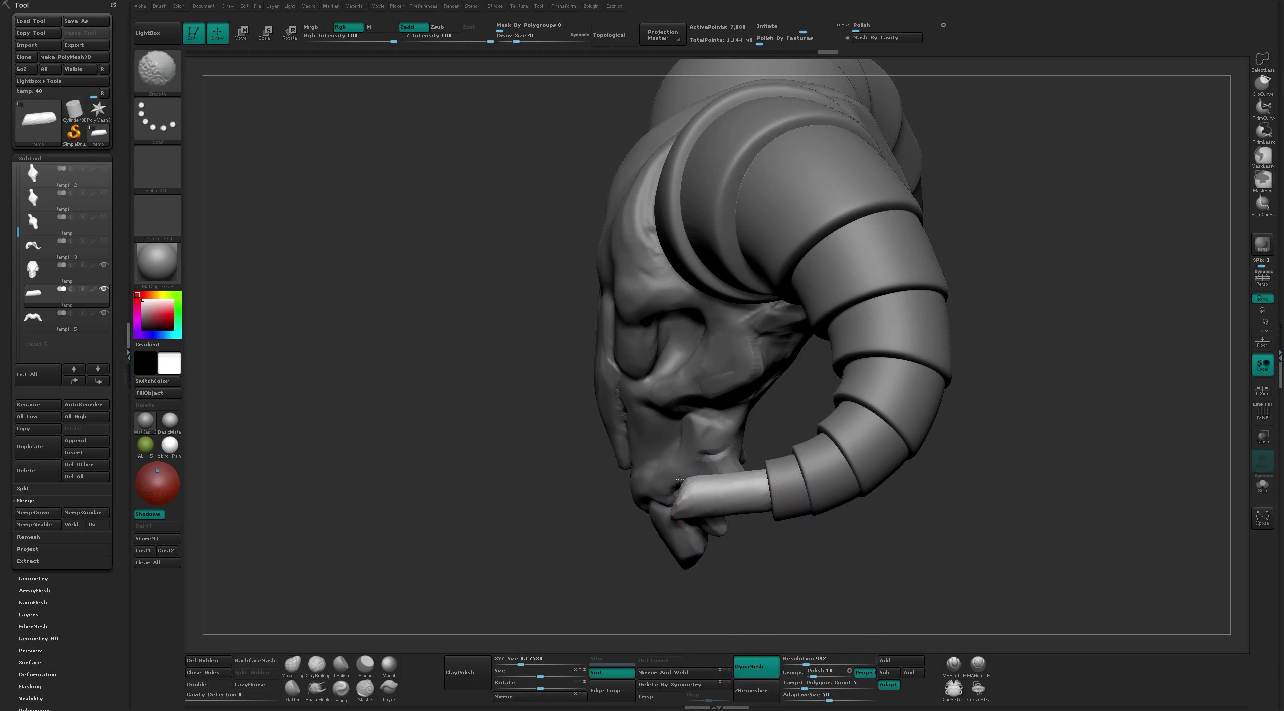
Orbit around the skull to look along the horn toward its tip
mouse_move(718, 475)
left_mouse_down()
mouse_move(769, 292)
mouse_move(699, 491)
left_mouse_up()
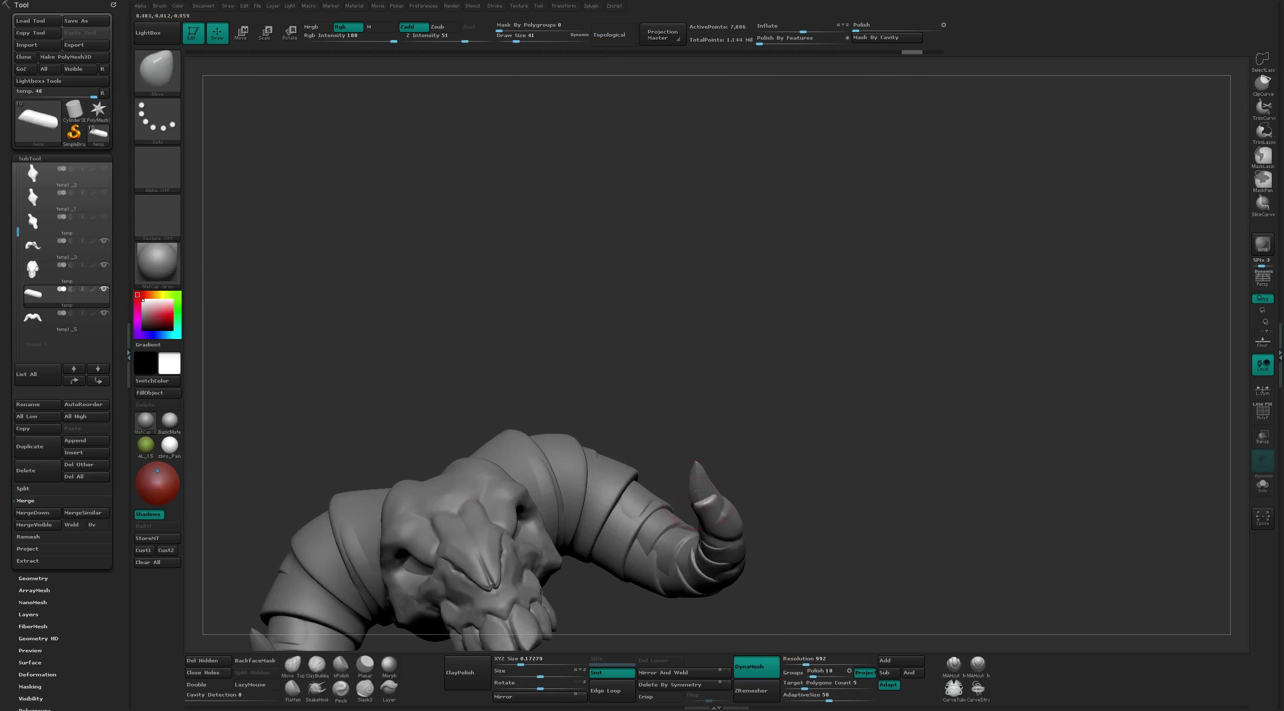
mouse_move(675, 432)
left_mouse_down()
mouse_move(701, 476)
mouse_move(648, 367)
mouse_move(703, 502)
left_mouse_up()
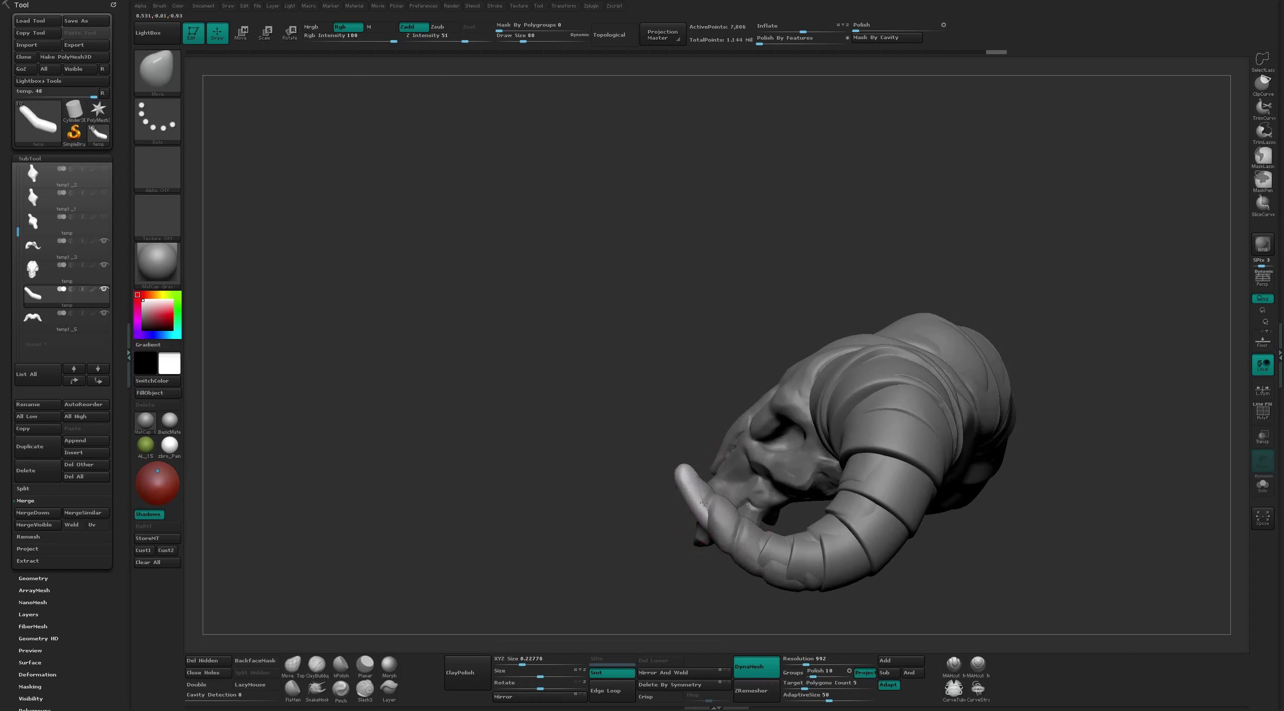
left_click_drag(692, 271, 753, 266)
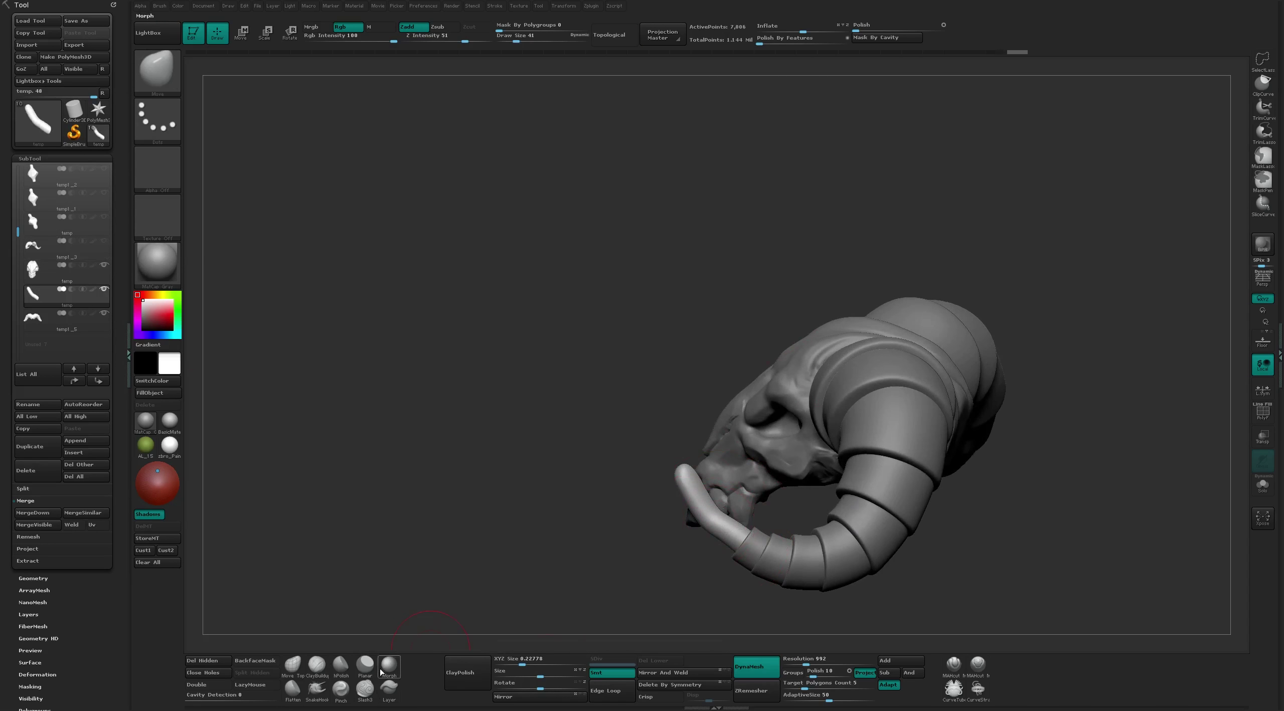
left_click_drag(732, 563, 774, 531)
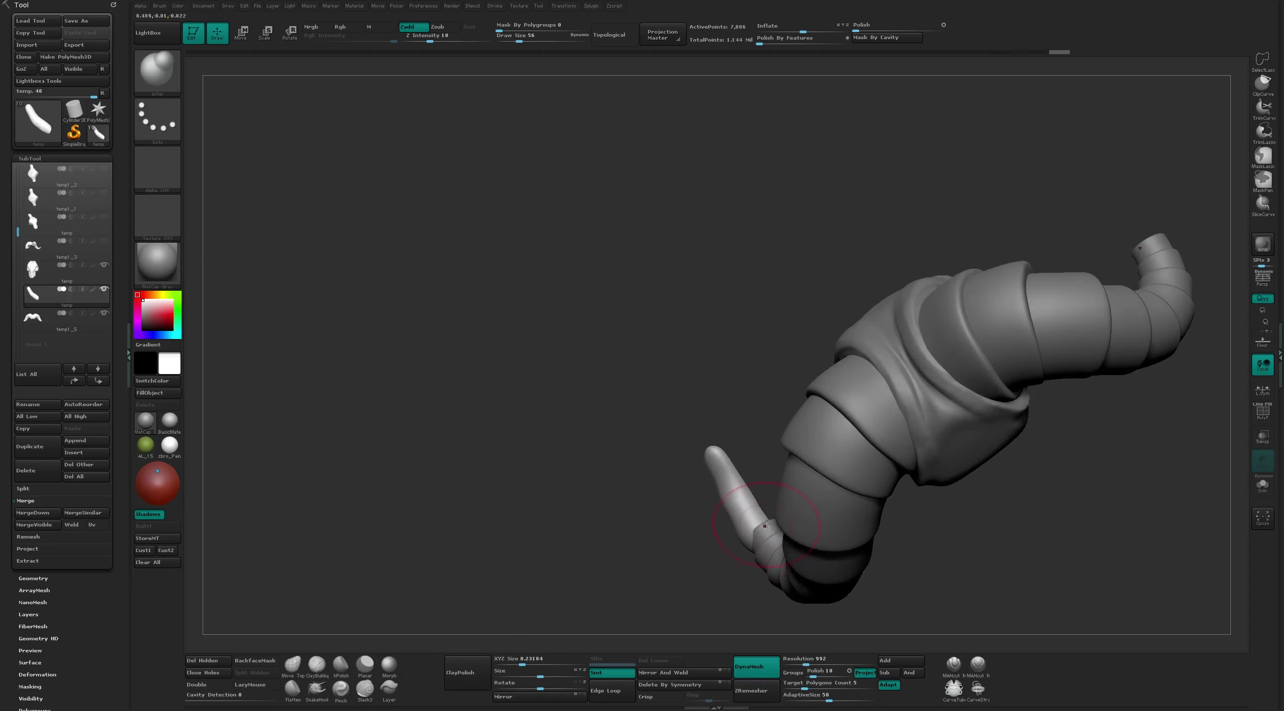
left_click_drag(740, 409, 711, 541)
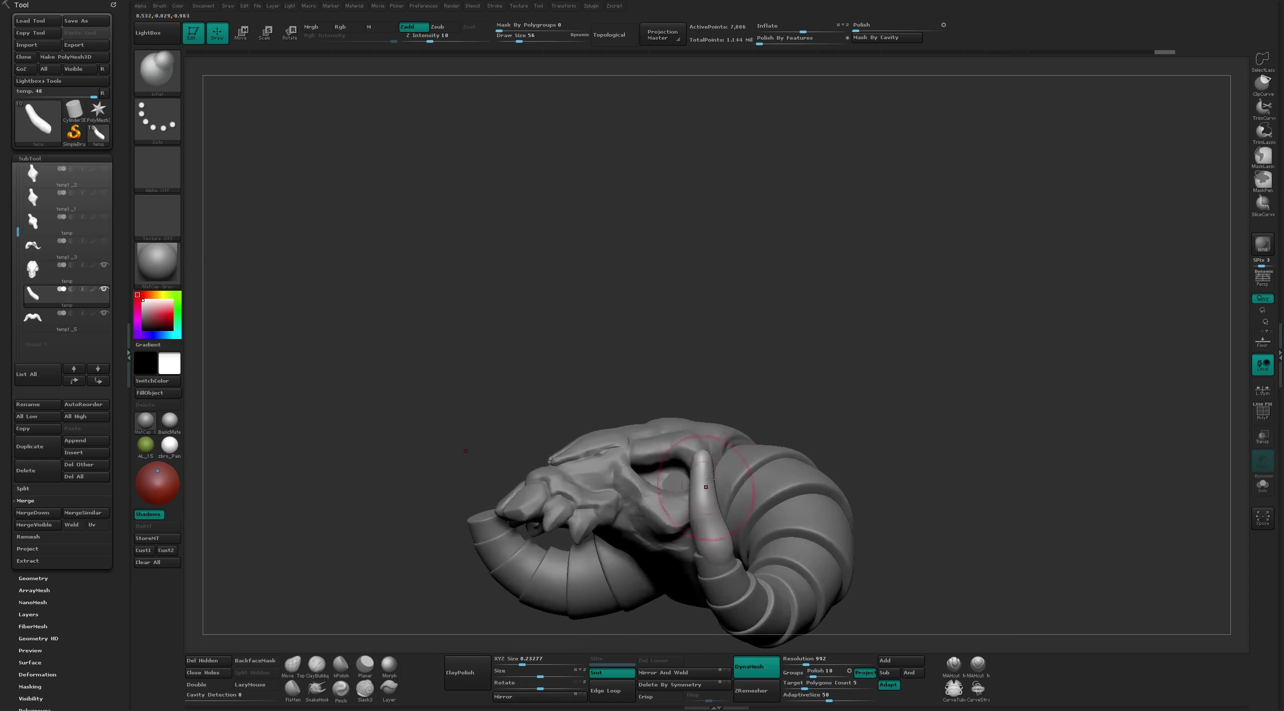
Flatten the tip into a smooth tapered spike, raising brush size to 31
key("b")
key("f")
key("l")
left_click_drag(697, 467, 700, 491)
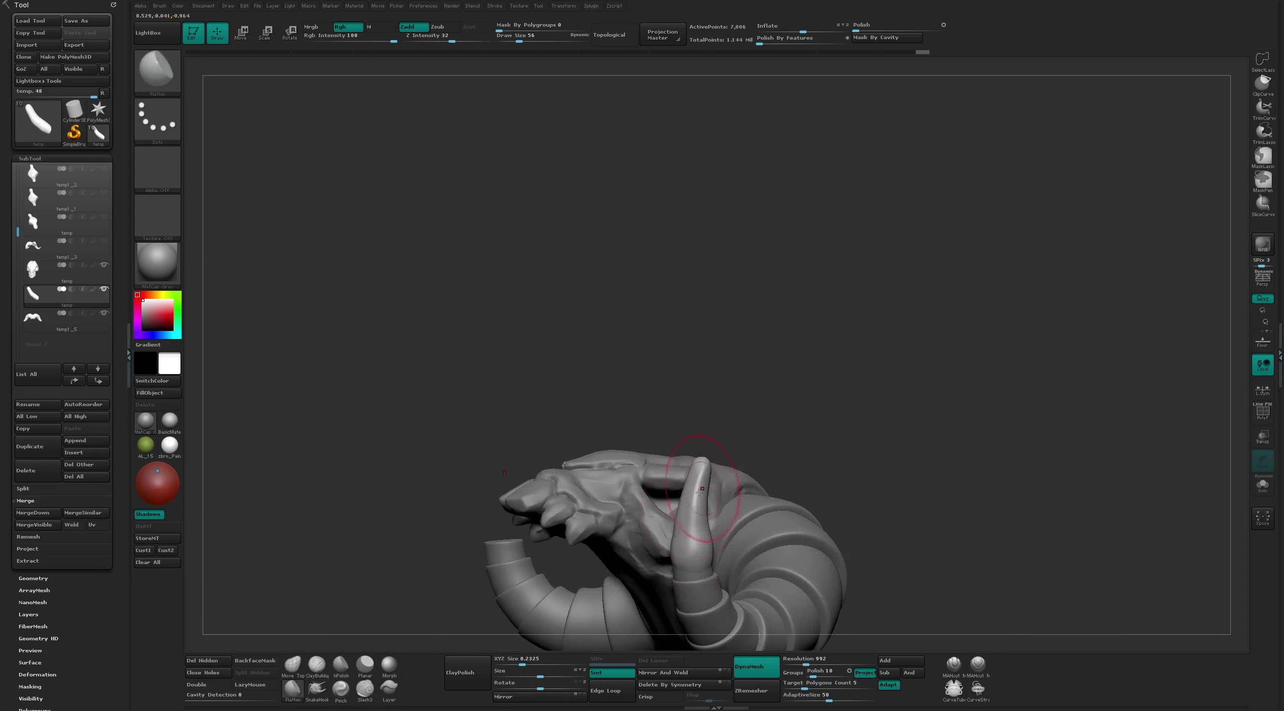
mouse_move(733, 413)
left_mouse_down()
mouse_move(791, 434)
mouse_move(764, 559)
left_mouse_up()
mouse_move(775, 498)
left_mouse_down()
mouse_move(768, 528)
mouse_move(803, 496)
left_mouse_up()
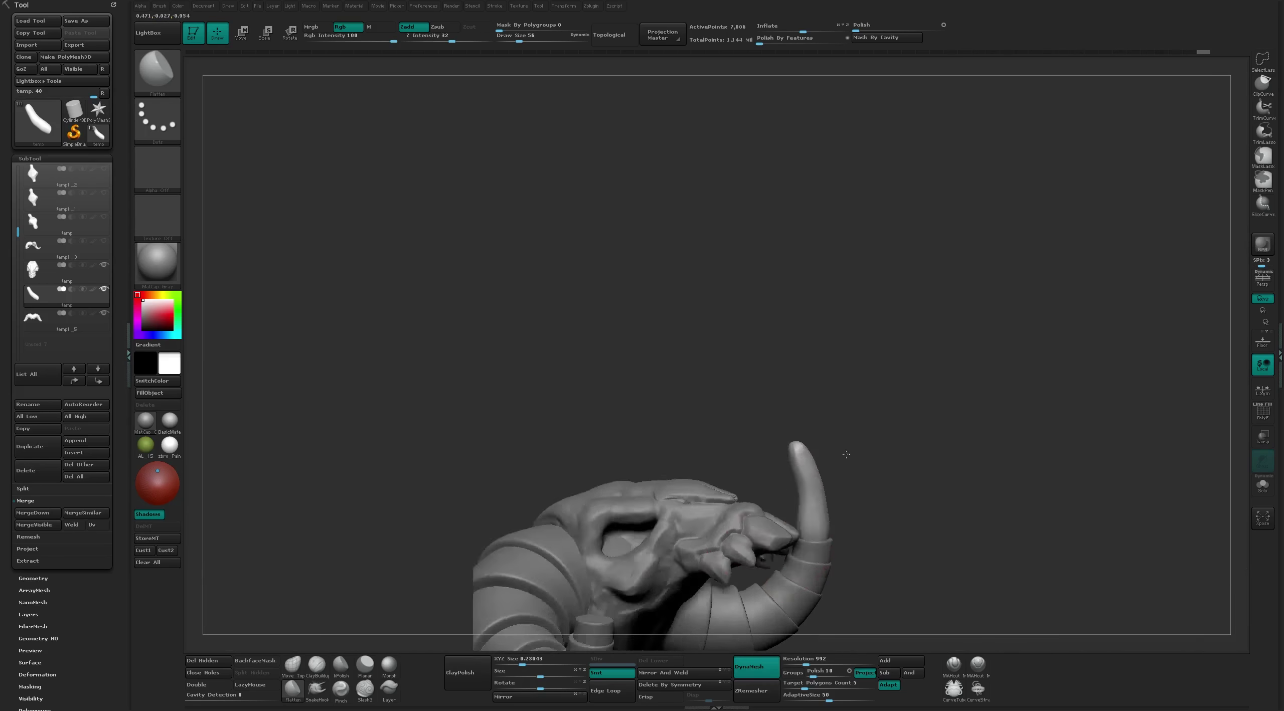
mouse_move(898, 447)
left_mouse_down("shift")
mouse_move(974, 477)
mouse_move(828, 321)
mouse_move(742, 499)
left_mouse_up("shift")
key("bracketright")
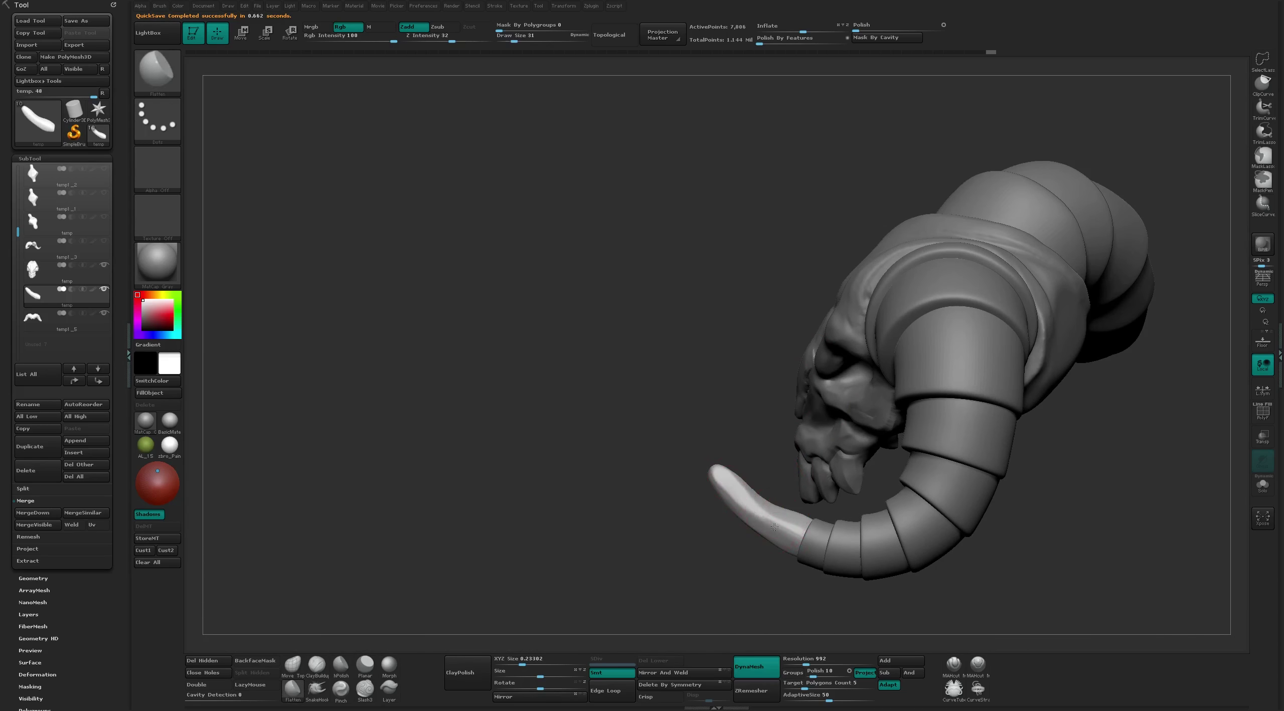
Build ridged detail at the tip's base, alternating ClayTubes and Flatten strokes
key("b")
key("c")
key("t")
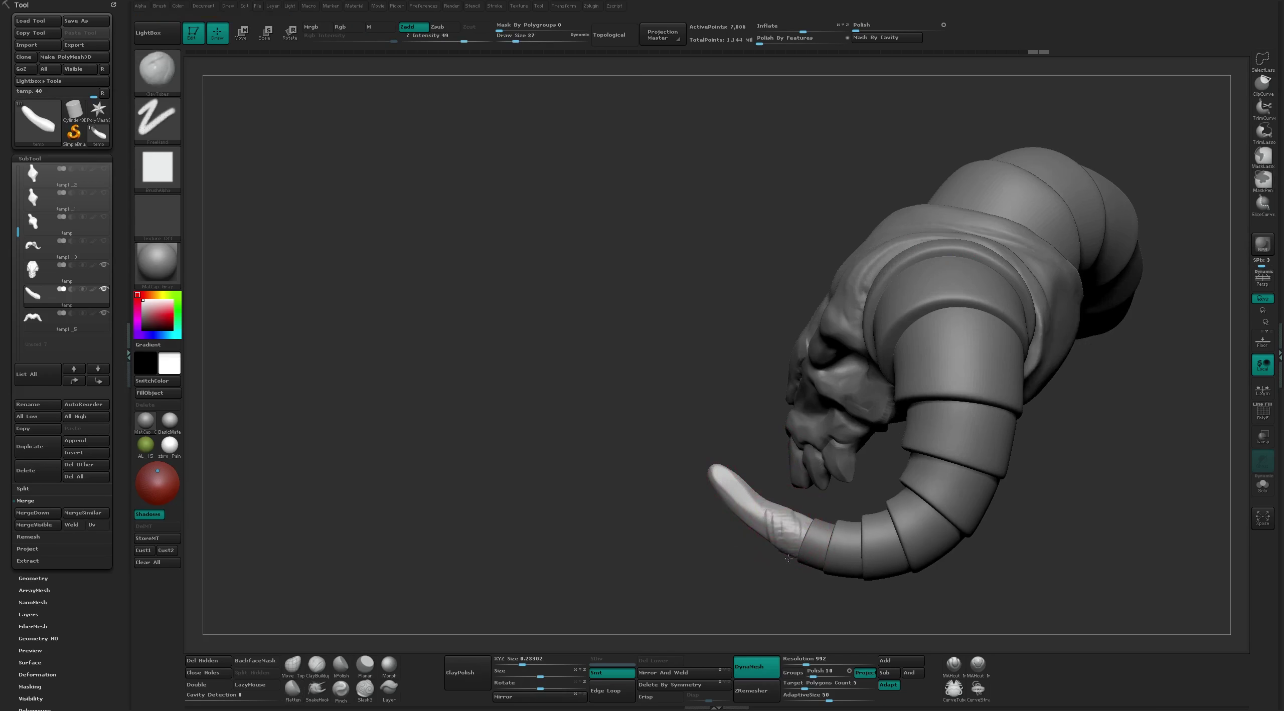
mouse_move(788, 558)
left_mouse_down()
mouse_move(783, 522)
mouse_move(785, 556)
left_mouse_up()
key("b")
key("f")
key("l")
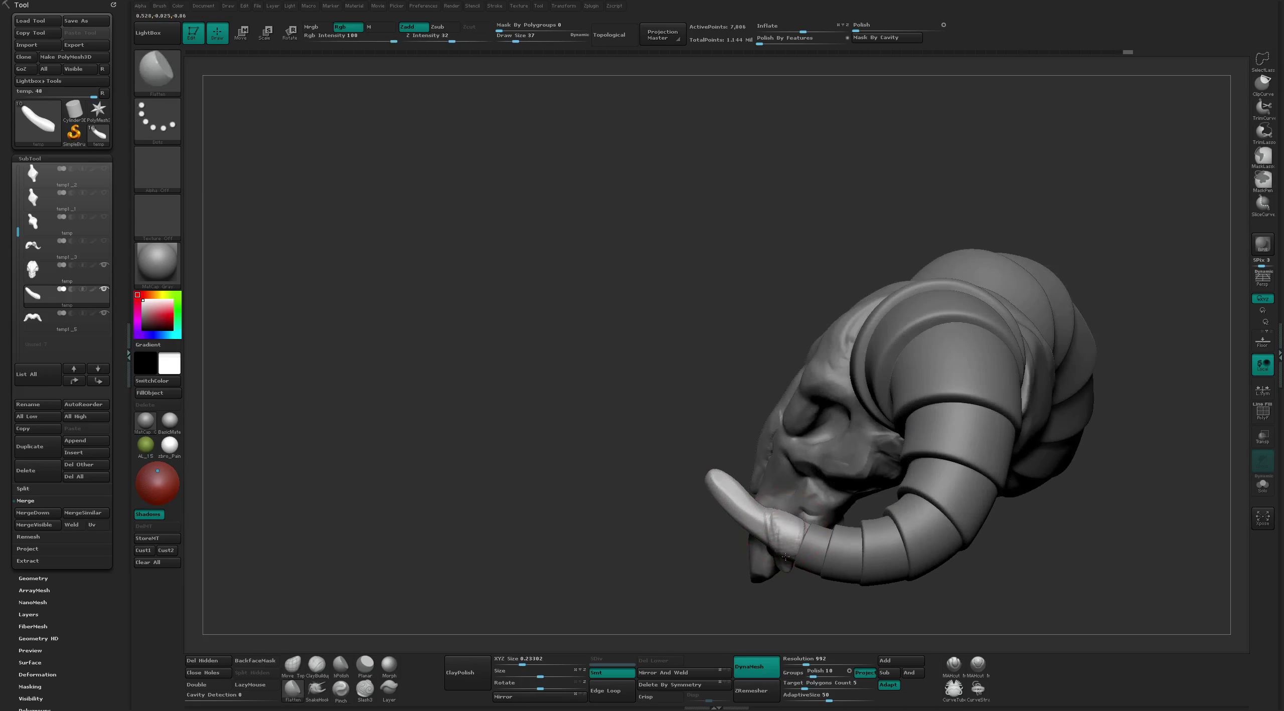
mouse_move(886, 612)
left_mouse_down()
mouse_move(774, 510)
mouse_move(830, 381)
mouse_move(783, 497)
mouse_move(783, 418)
mouse_move(788, 429)
left_mouse_up()
key("b")
key("c")
key("t")
key("b")
key("f")
key("l")
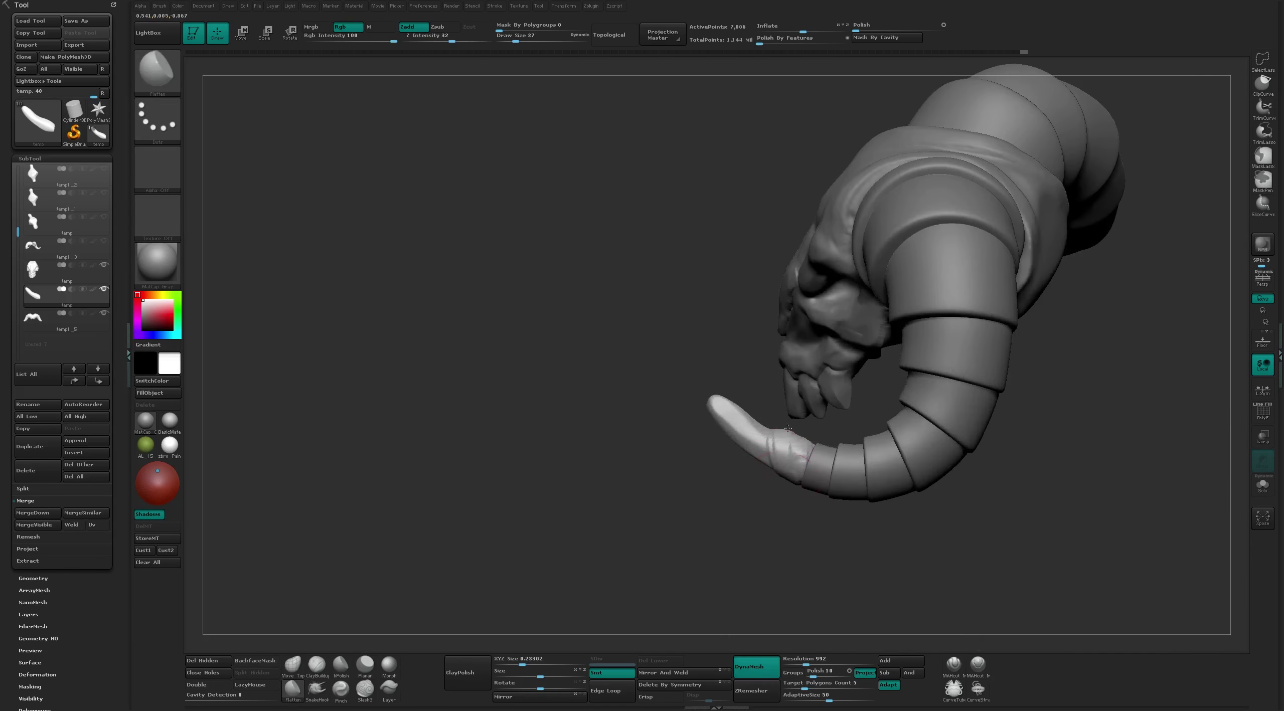
Cut hard edges with MAHcut Mech A and refine the tip with ClayTubes and Flatten
left_click(954, 667)
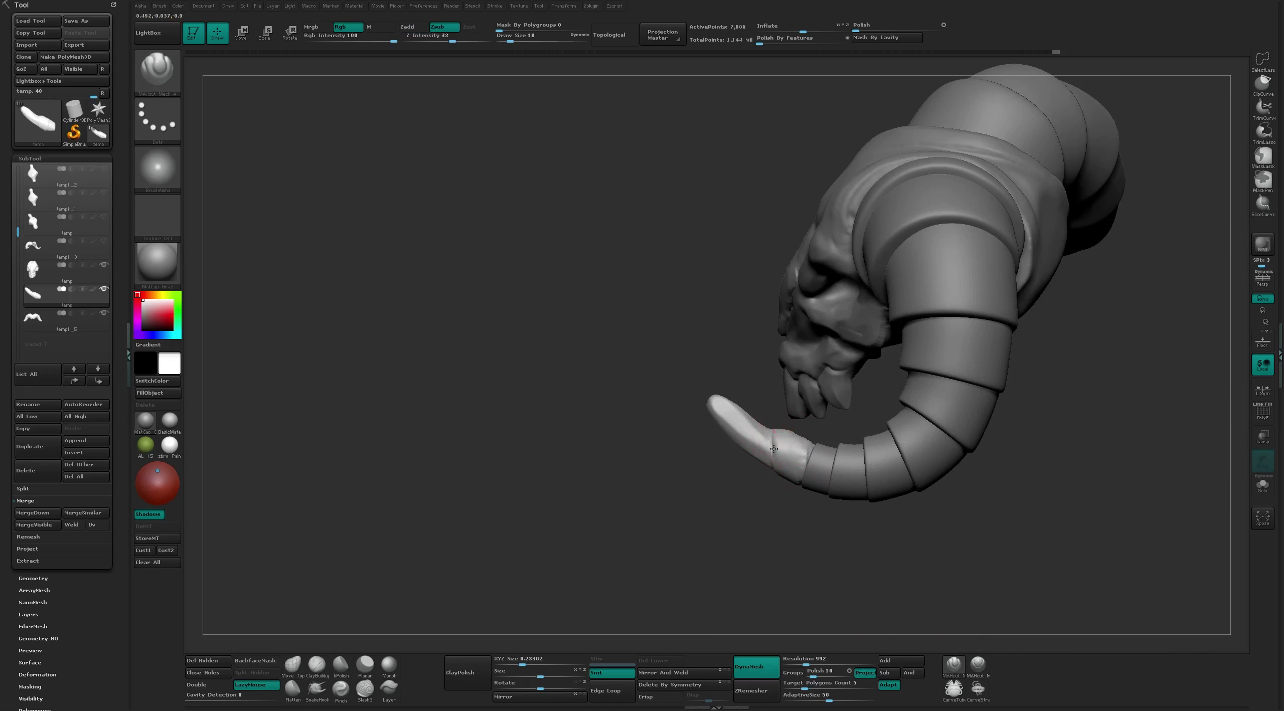
mouse_move(774, 449)
right_mouse_down()
mouse_move(795, 430)
mouse_move(804, 459)
right_mouse_up()
key("b")
key("c")
key("t")
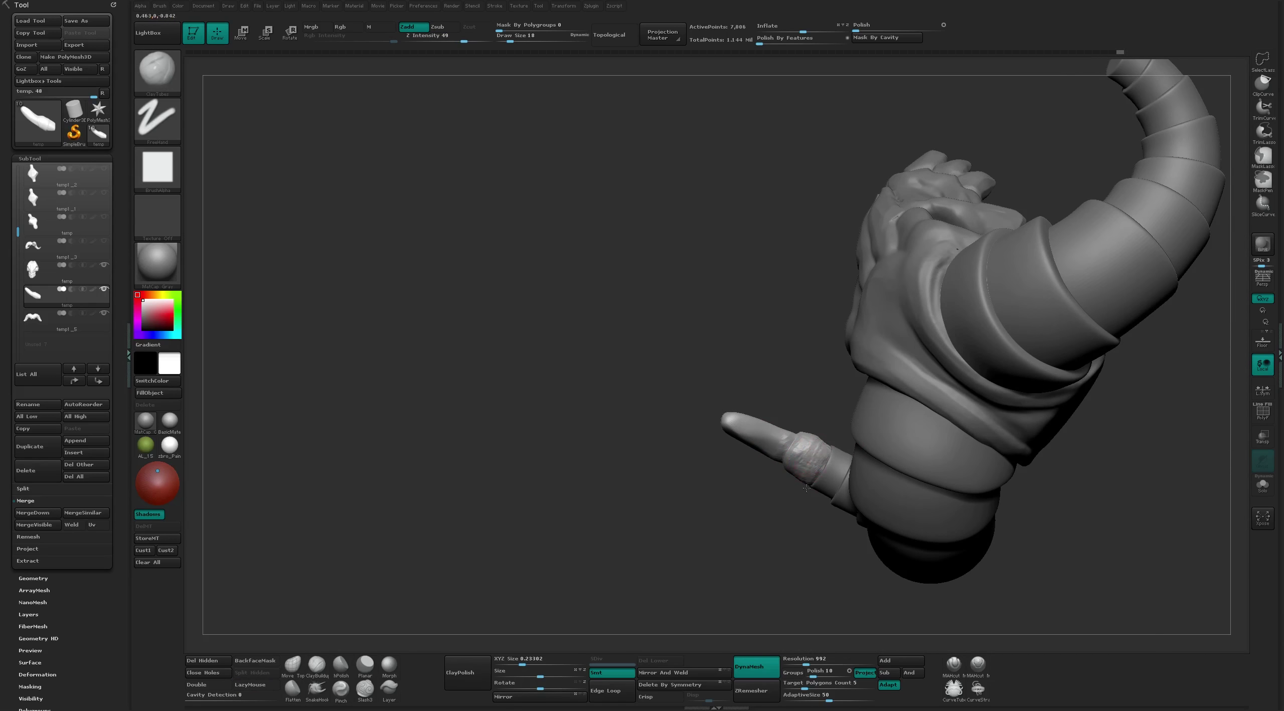
key("b")
key("f")
key("l")
mouse_move(821, 408)
right_mouse_down()
mouse_move(875, 381)
mouse_move(876, 347)
mouse_move(711, 270)
mouse_move(1043, 307)
mouse_move(1017, 410)
mouse_move(1069, 451)
mouse_move(1087, 439)
mouse_move(805, 448)
mouse_move(815, 453)
mouse_move(753, 416)
mouse_move(741, 425)
mouse_move(751, 397)
mouse_move(732, 472)
mouse_move(717, 478)
right_mouse_up()
key("b")
key("f")
key("l")
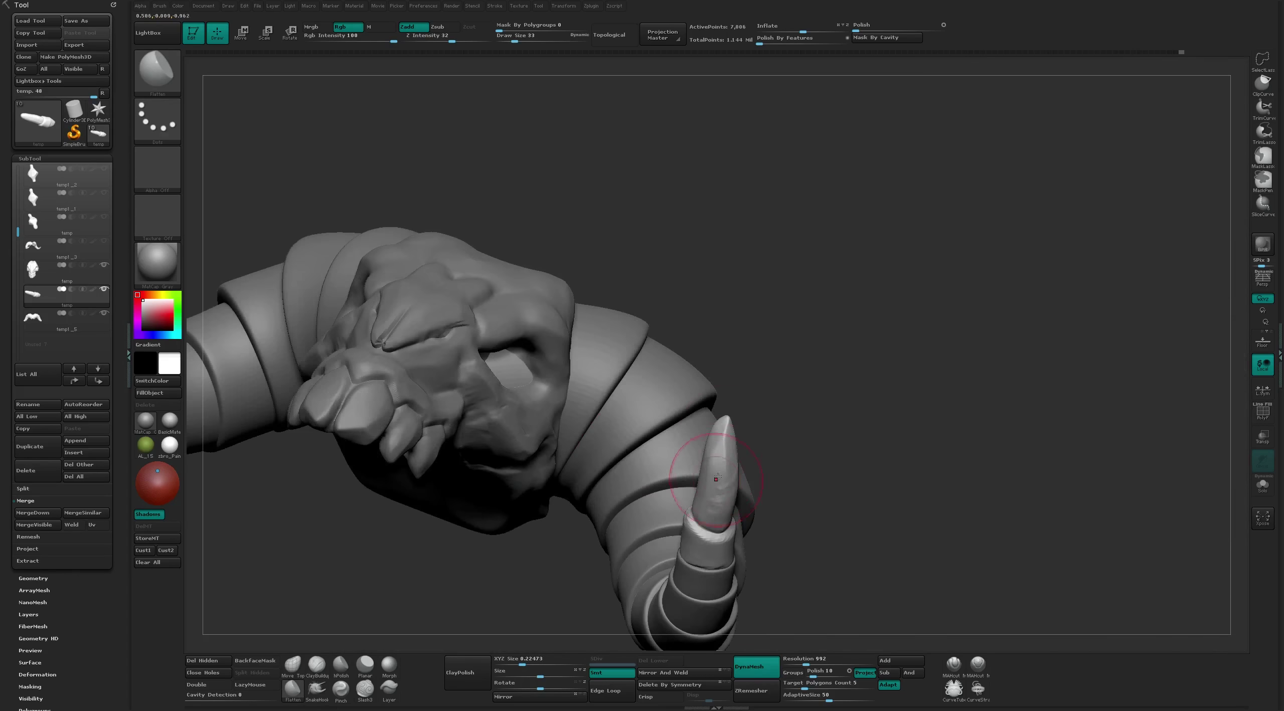
mouse_move(785, 387)
right_mouse_down()
mouse_move(688, 430)
mouse_move(724, 445)
mouse_move(789, 394)
mouse_move(792, 419)
mouse_move(723, 422)
mouse_move(738, 484)
mouse_move(734, 425)
mouse_move(877, 322)
mouse_move(853, 326)
right_mouse_up()
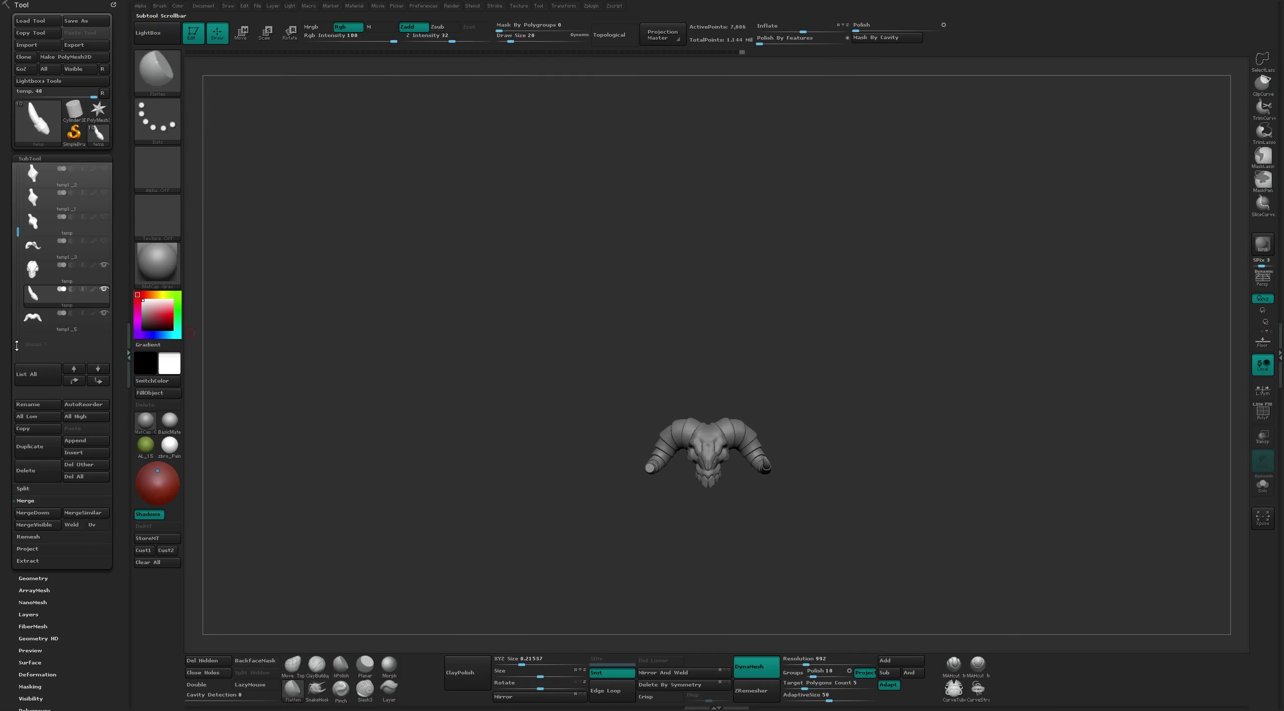
Duplicate the sculpted horn tip and merge the copy down into the subtool below
left_click(47, 447)
left_click(44, 512)
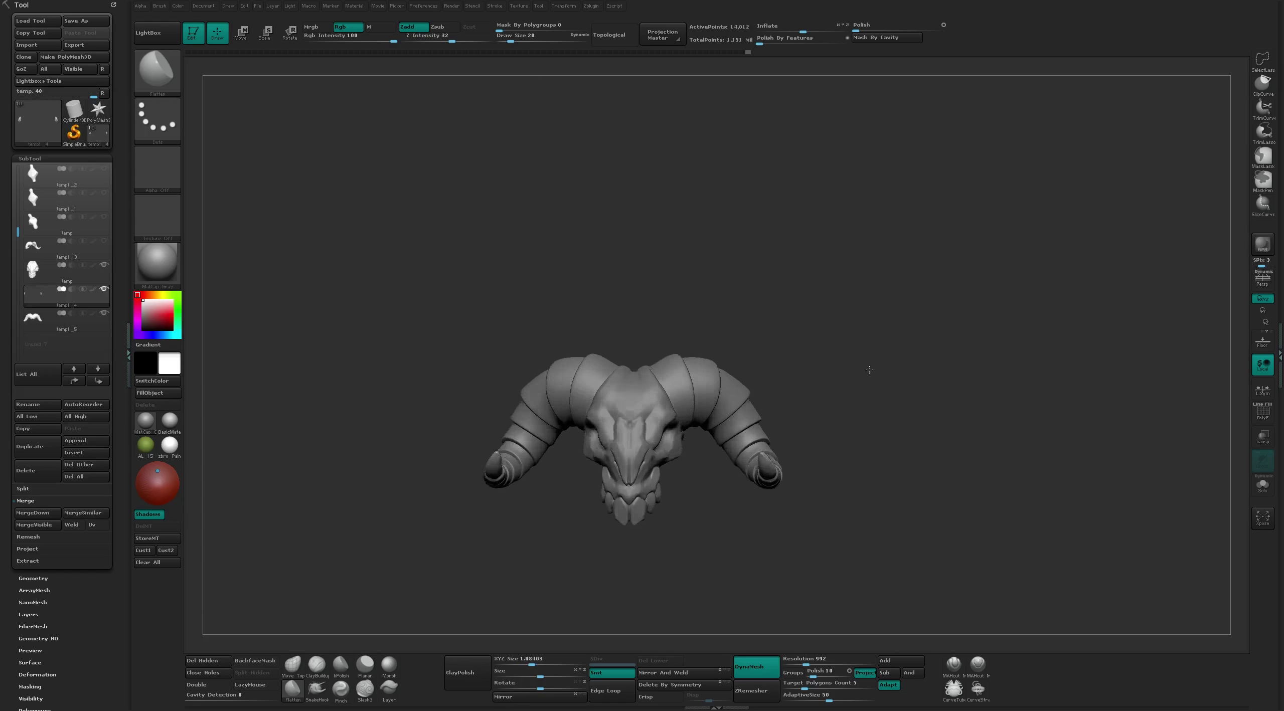
right_click_drag(803, 381, 883, 331)
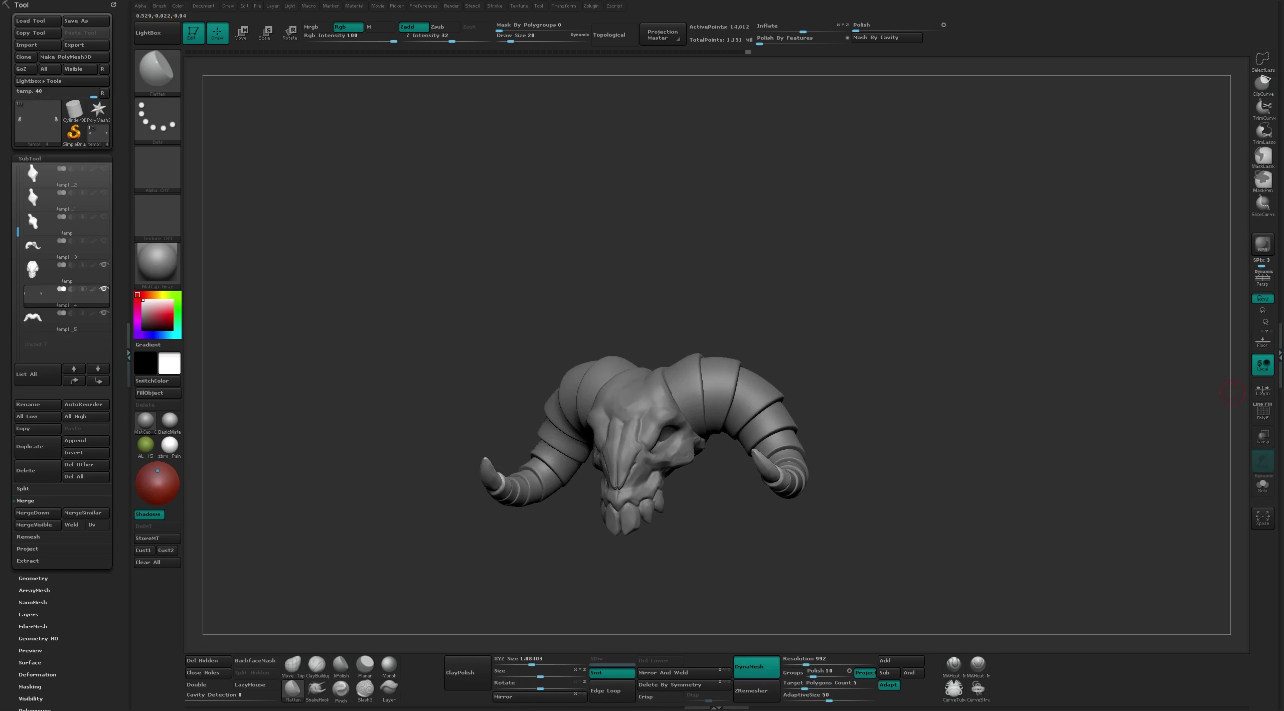
right_click_drag(1233, 393, 1249, 362, "alt")
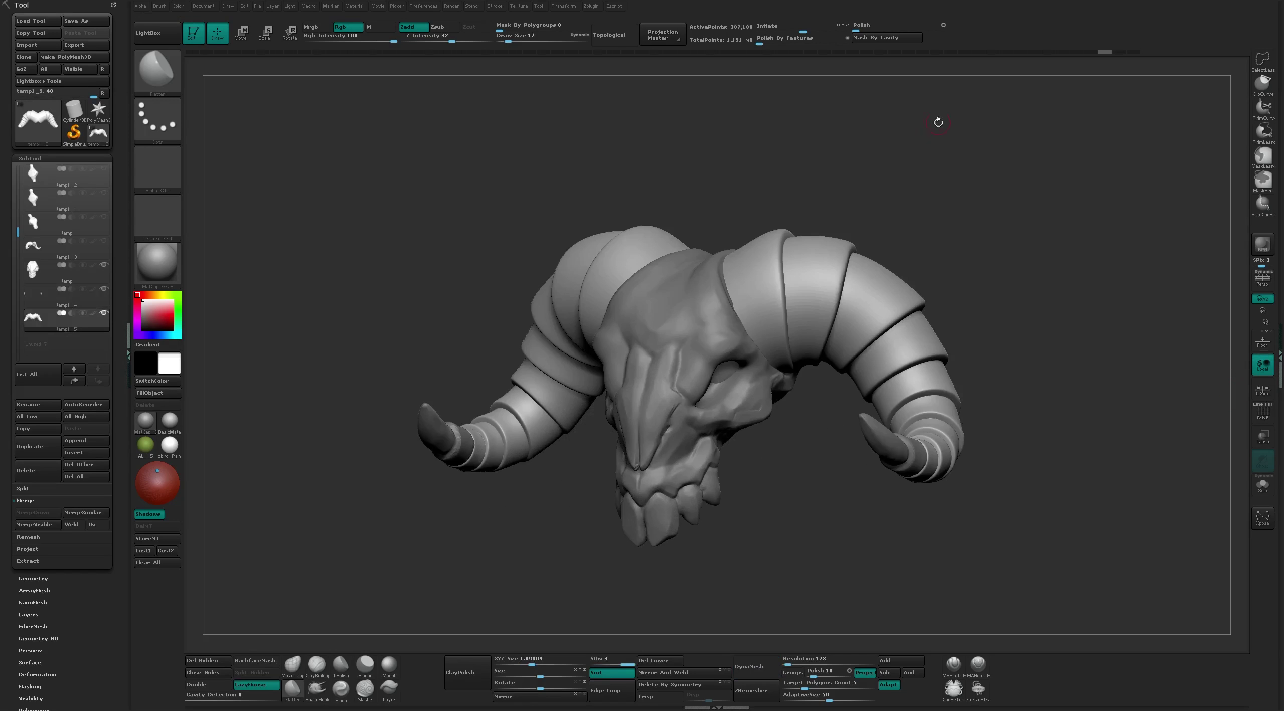
Switch to the Move Topological brush and reselect the horn-tip subtool from a side view
key("s")
mouse_move(938, 123)
right_mouse_down()
mouse_move(829, 292)
mouse_move(771, 287)
right_mouse_up()
key("b")
key("m")
key("t")
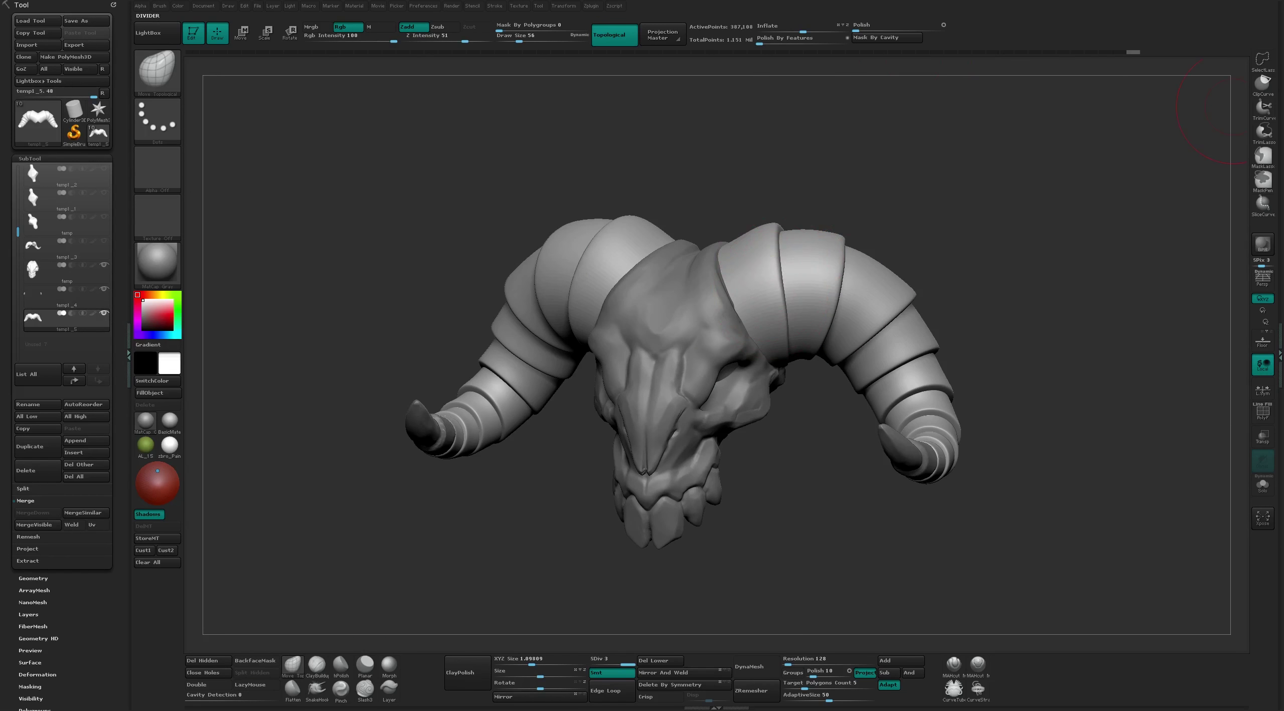
mouse_move(802, 118)
right_mouse_down()
mouse_move(809, 184)
mouse_move(840, 172)
mouse_move(798, 410)
right_mouse_up()
left_click(798, 411, "alt")
Remesh the horn tips at resolution 1256, then select the temp1_5 horns subtool
right_click_drag(878, 536, 817, 460, "alt")
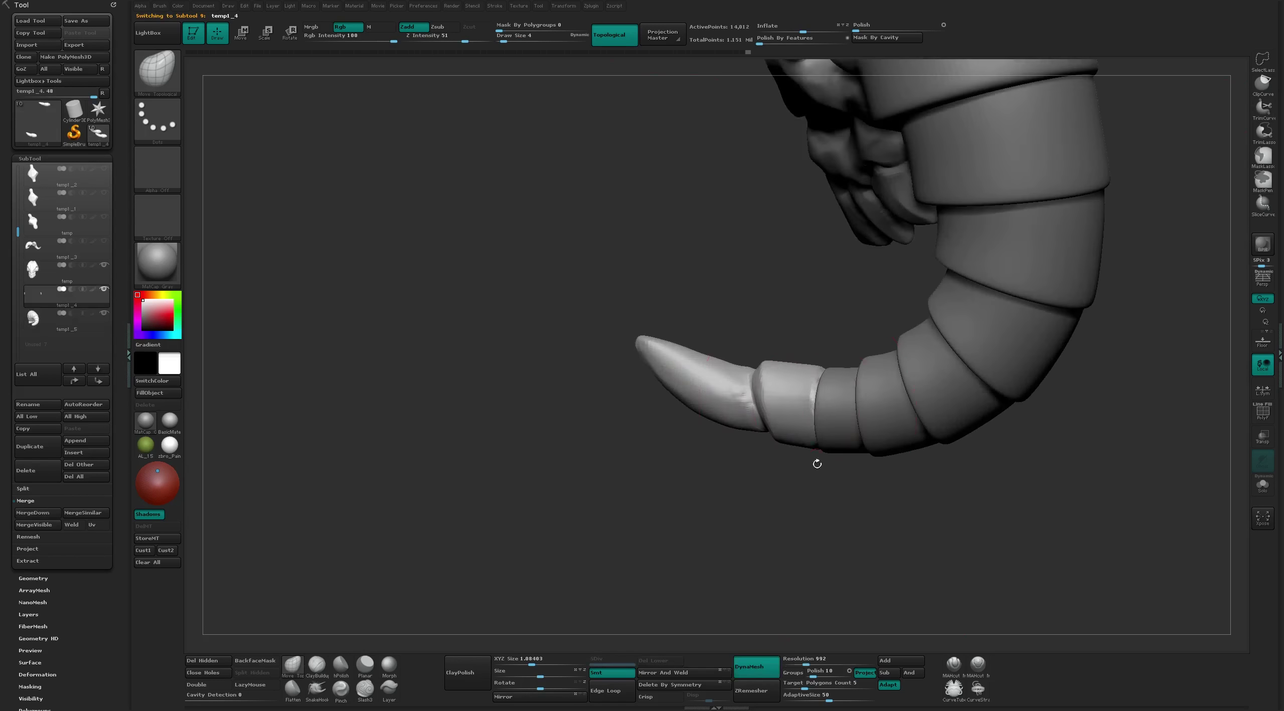
left_click_drag(811, 663, 813, 663)
left_click_drag(768, 518, 813, 582, "ctrl")
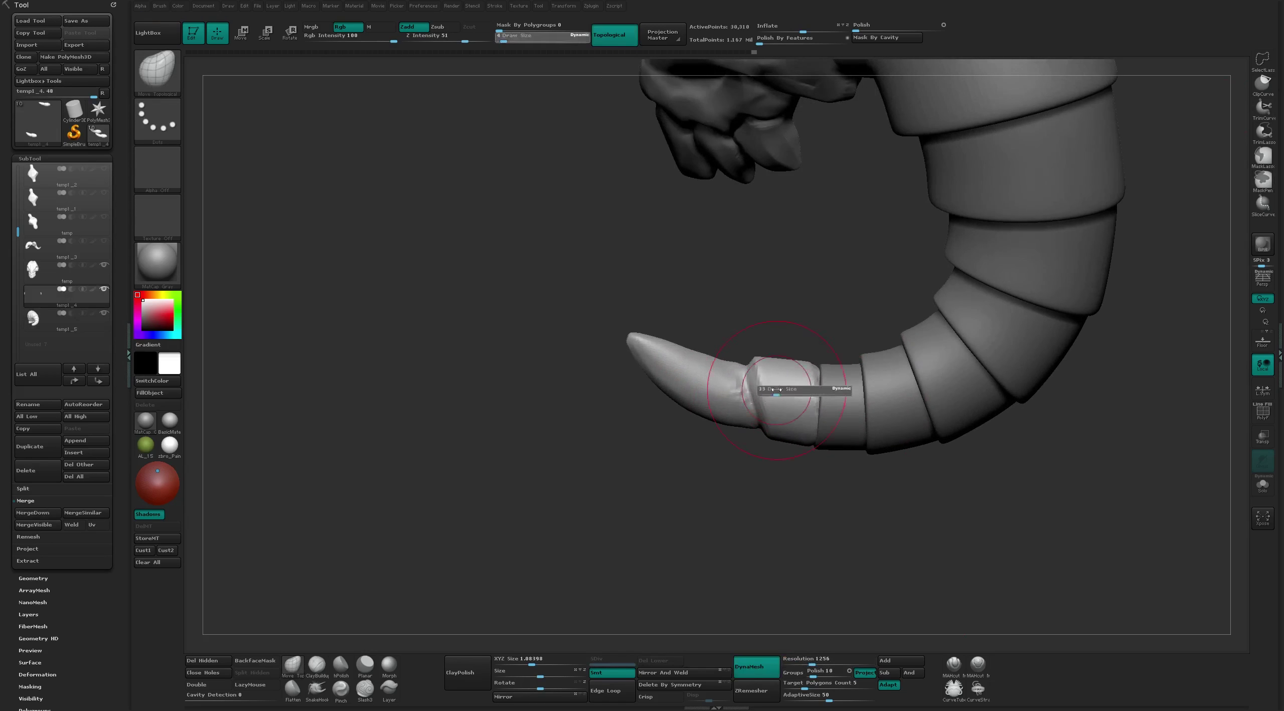
mouse_move(736, 437)
right_mouse_down()
mouse_move(675, 429)
mouse_move(616, 354)
mouse_move(536, 339)
mouse_move(663, 381)
mouse_move(555, 250)
mouse_move(595, 195)
mouse_move(746, 221)
mouse_move(744, 260)
right_mouse_up()
left_click(390, 303, "alt")
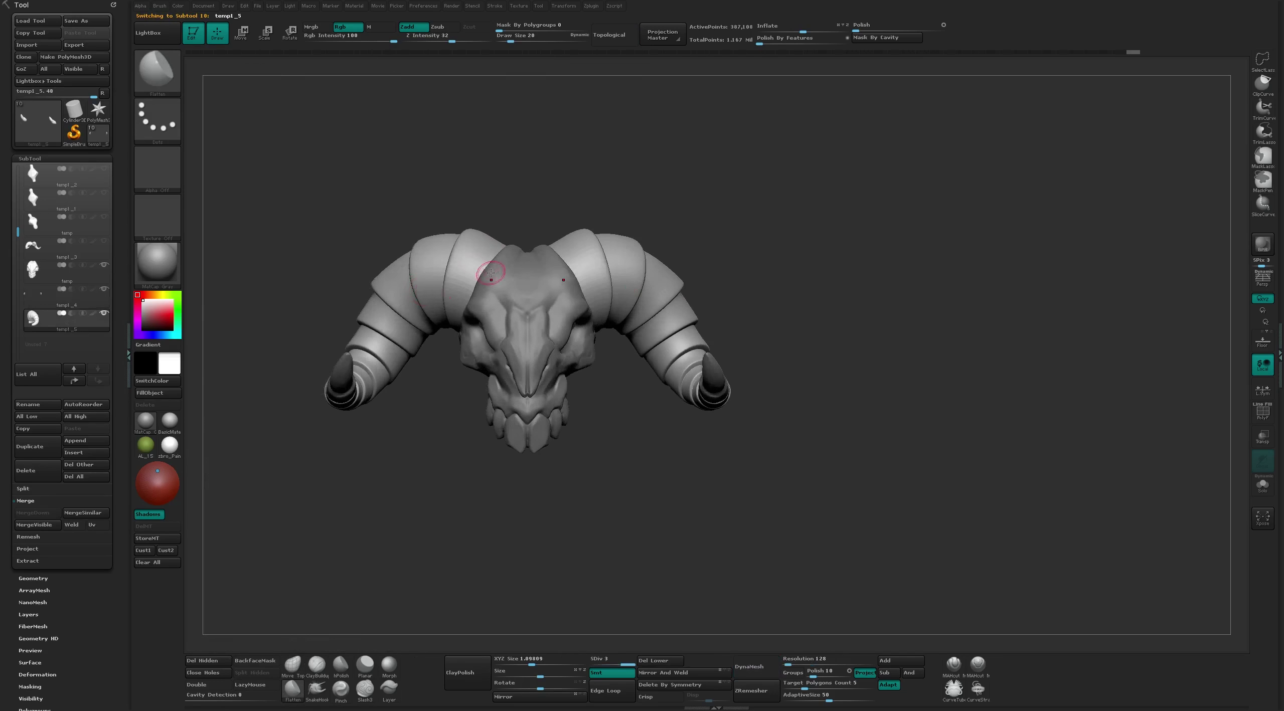
Switch between horn-tip and horns subtools, isolating and showing horn polygroups one by one
mouse_move(407, 297)
right_mouse_down()
mouse_move(278, 467)
mouse_move(373, 273)
mouse_move(390, 534)
right_mouse_up()
left_click(344, 393, "alt")
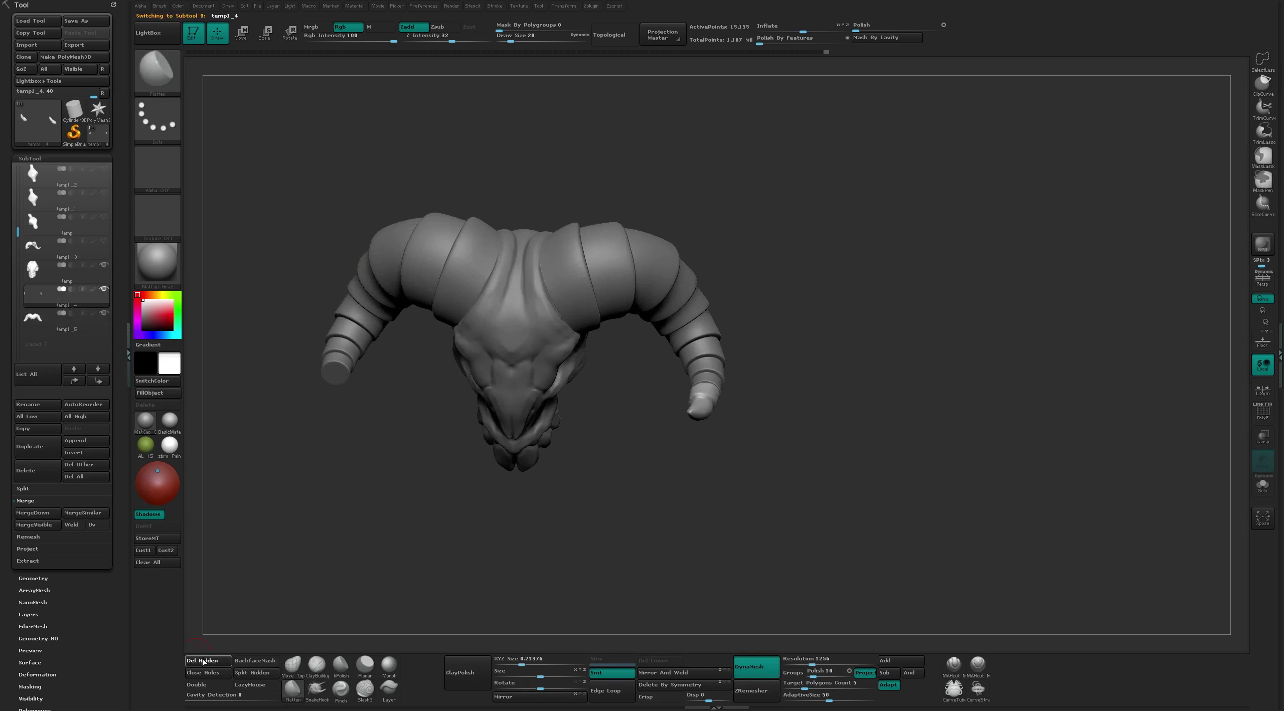
left_click(336, 391, "alt")
right_click_drag(321, 424, 630, 363)
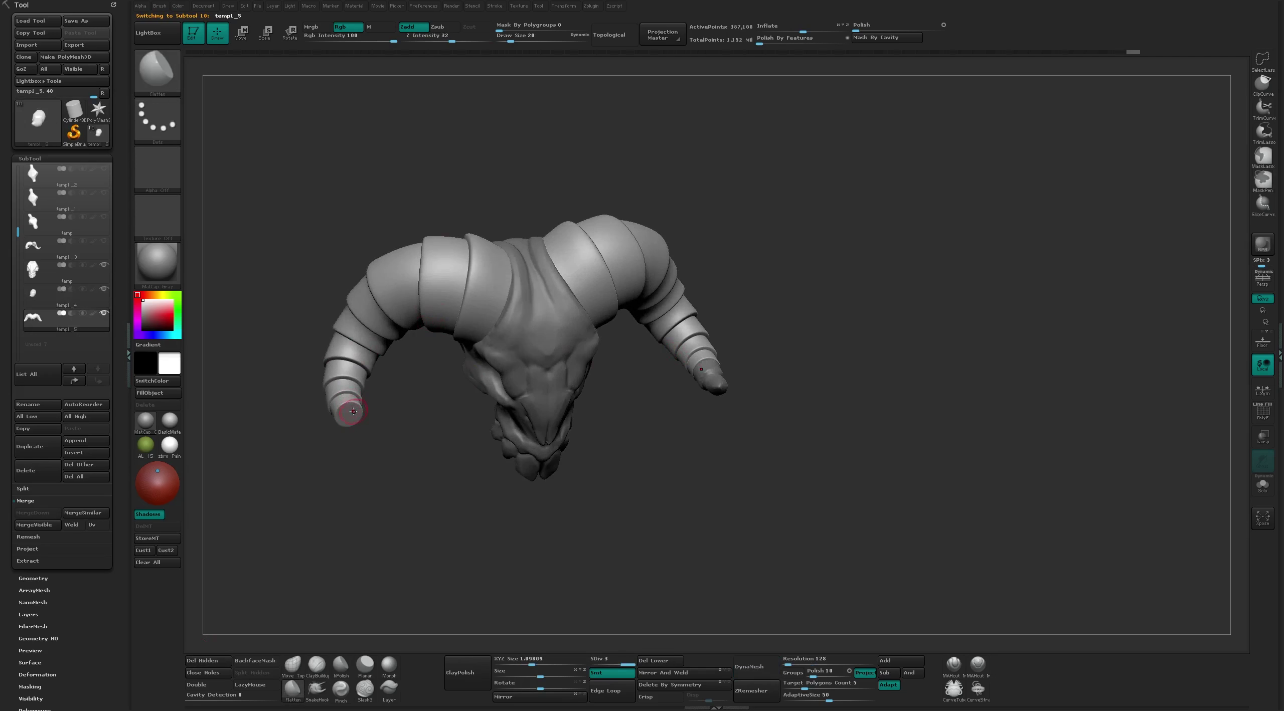
left_click(353, 411, "ctrl+shift")
left_click(371, 422, "ctrl+shift")
left_click(346, 404, "ctrl+shift")
left_click(379, 418, "ctrl+shift")
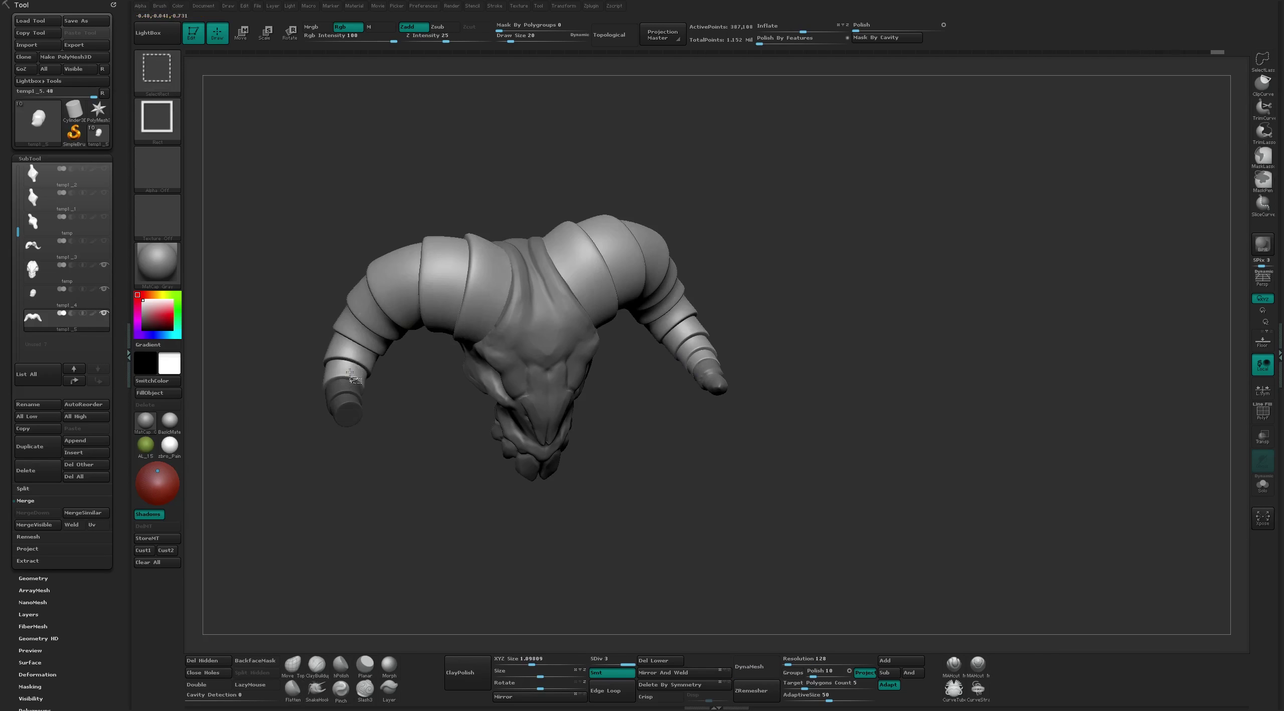
left_click(352, 376, "ctrl+shift")
left_click(356, 381, "ctrl+shift")
left_click(374, 354, "ctrl+shift")
left_click(401, 399, "ctrl+shift")
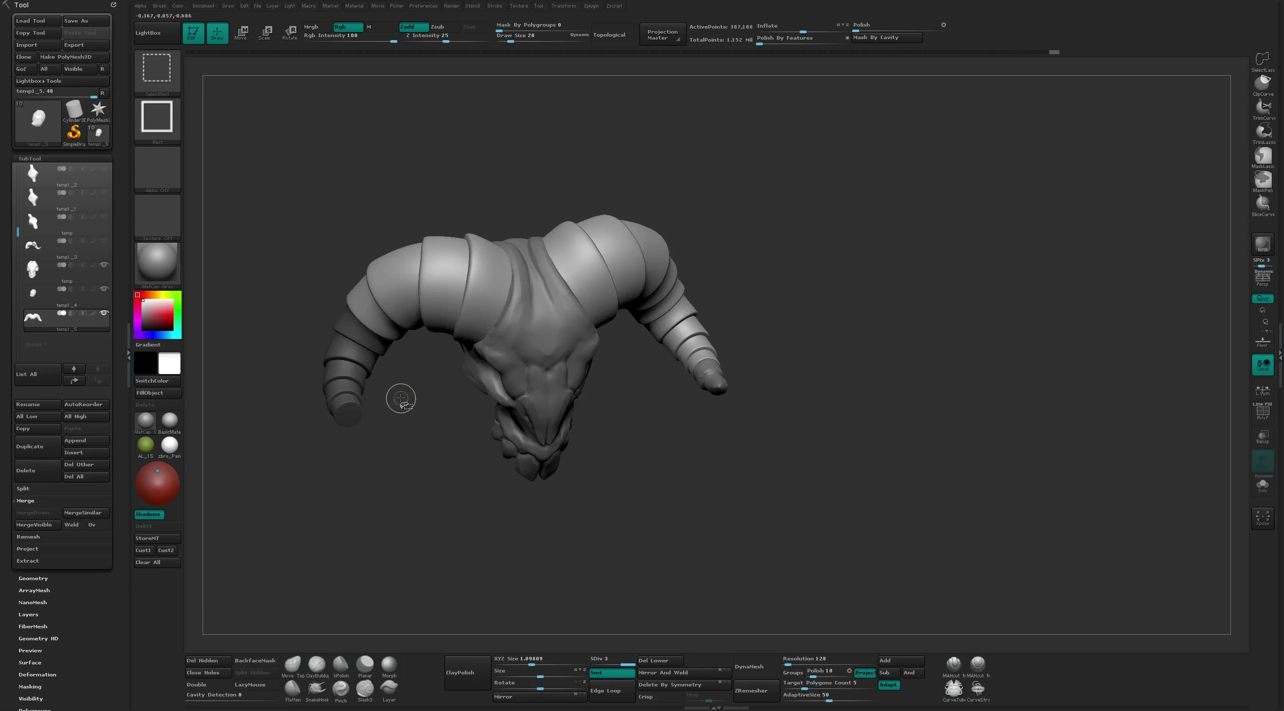
left_click_drag(401, 399, 408, 371)
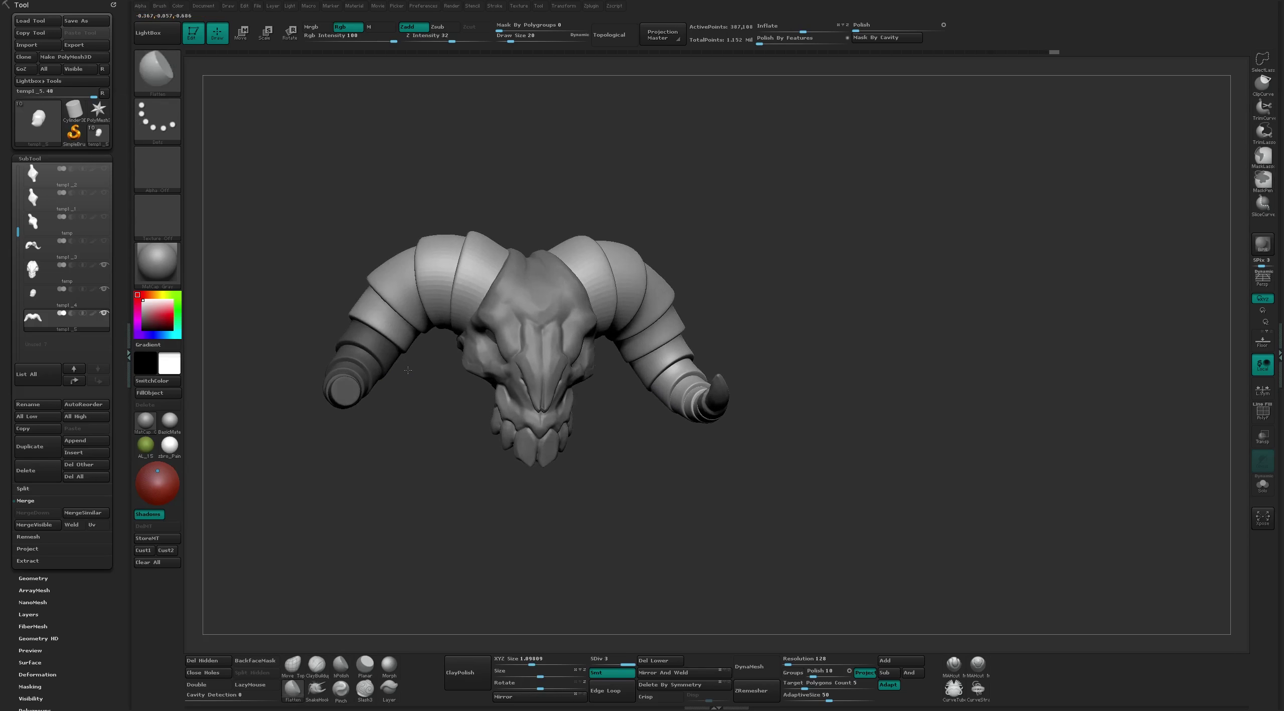
left_click(417, 384, "ctrl+shift")
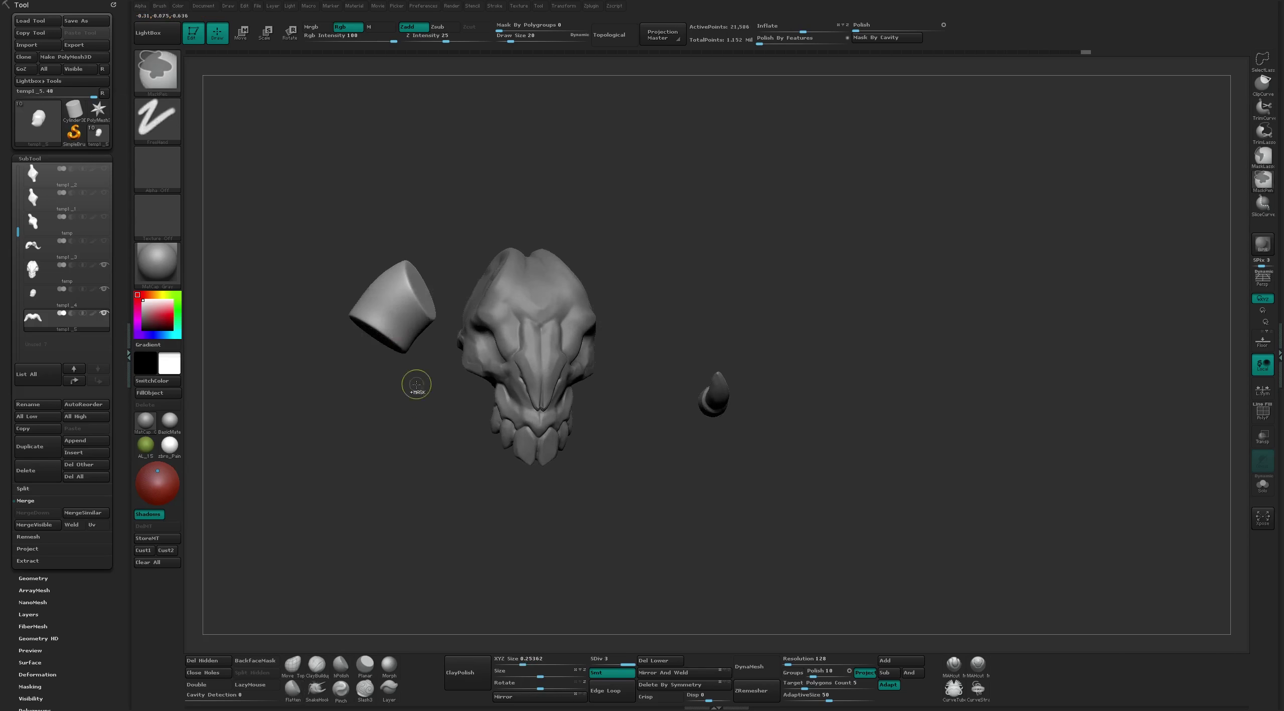
key("f")
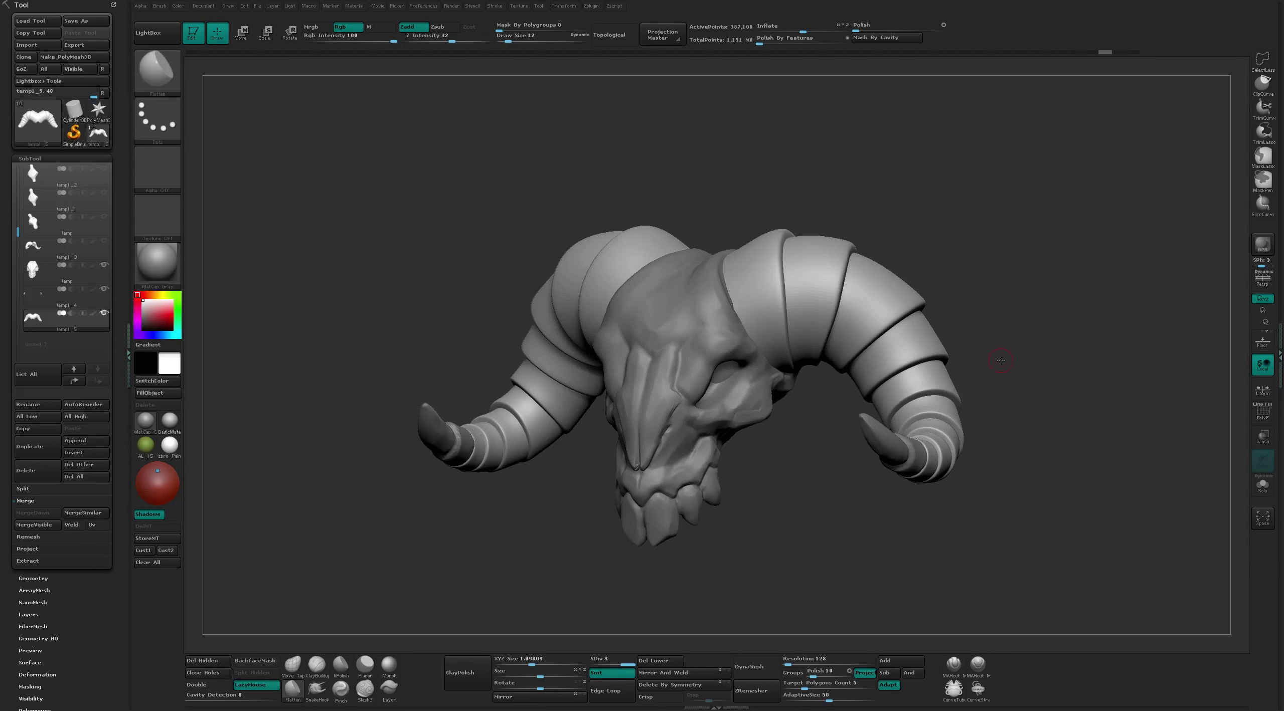
Select the curled horn-tip subtool and DynaMesh it at resolution 1256
left_click_drag(1001, 361, 828, 288)
left_click(293, 665)
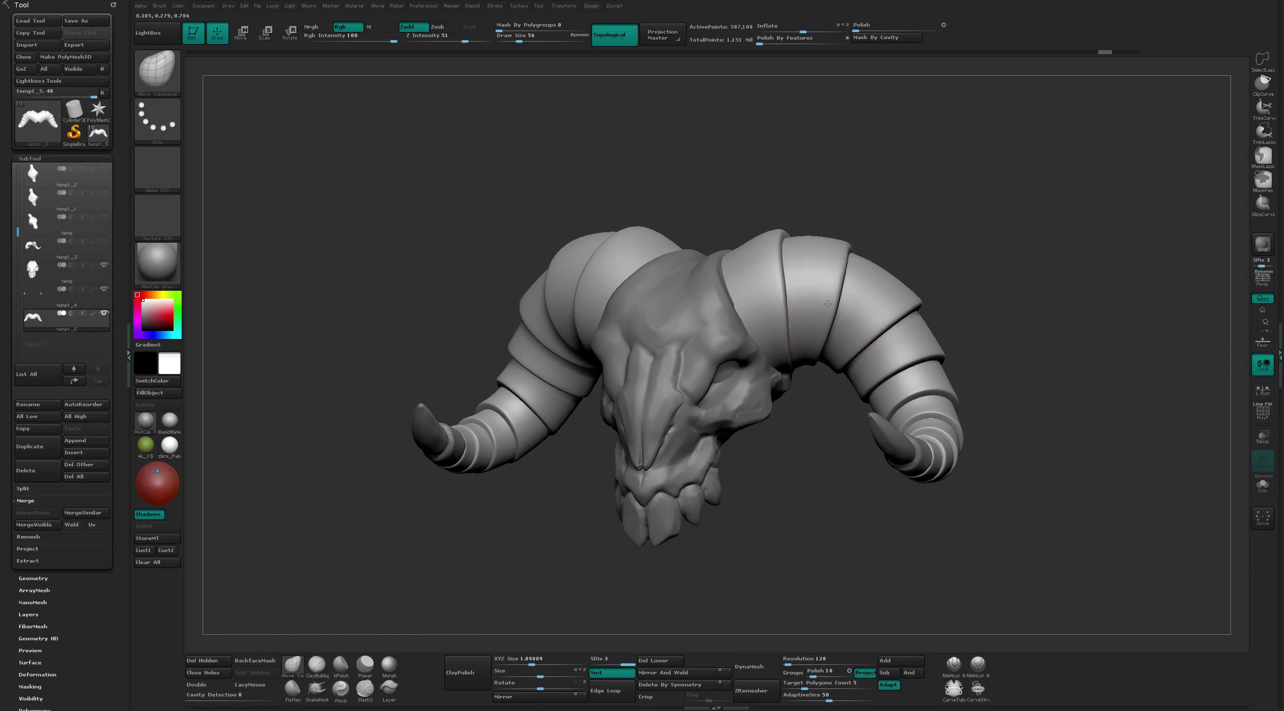
right_click_drag(828, 304, 770, 294)
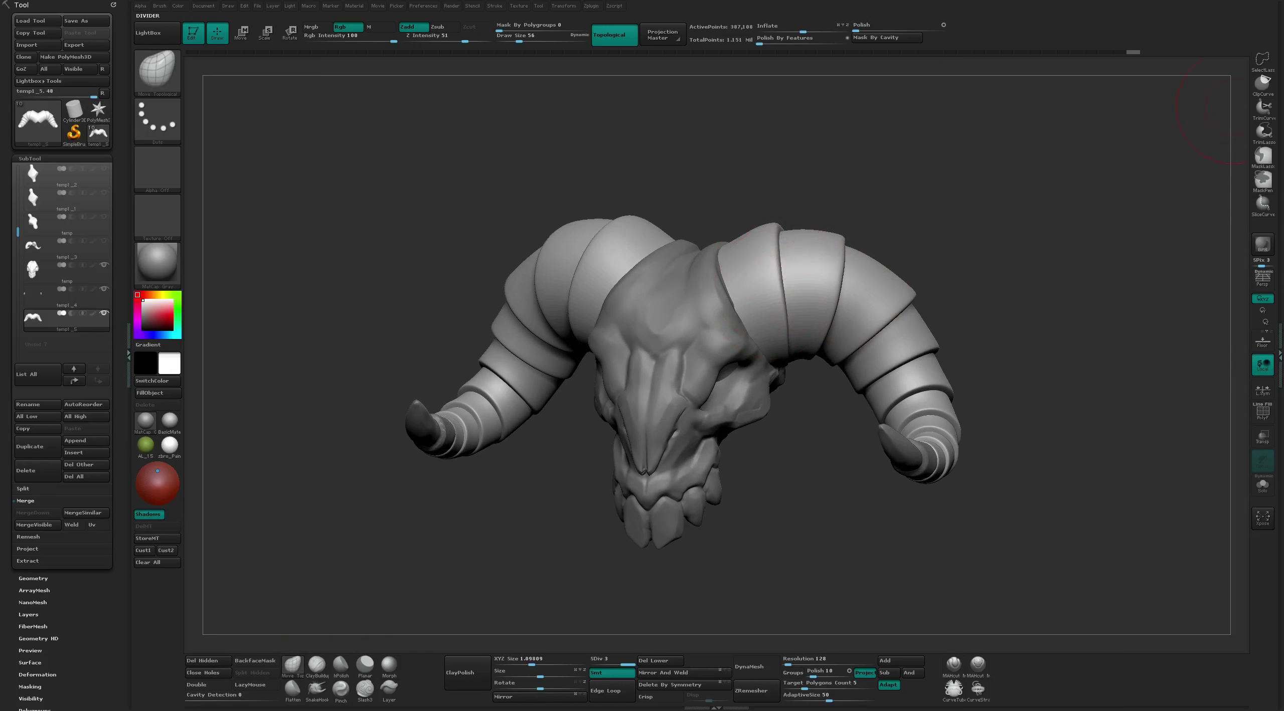
mouse_move(785, 125)
right_mouse_down()
mouse_move(803, 195)
mouse_move(846, 177)
mouse_move(860, 401)
mouse_move(817, 381)
right_mouse_up()
left_click(825, 421, "alt")
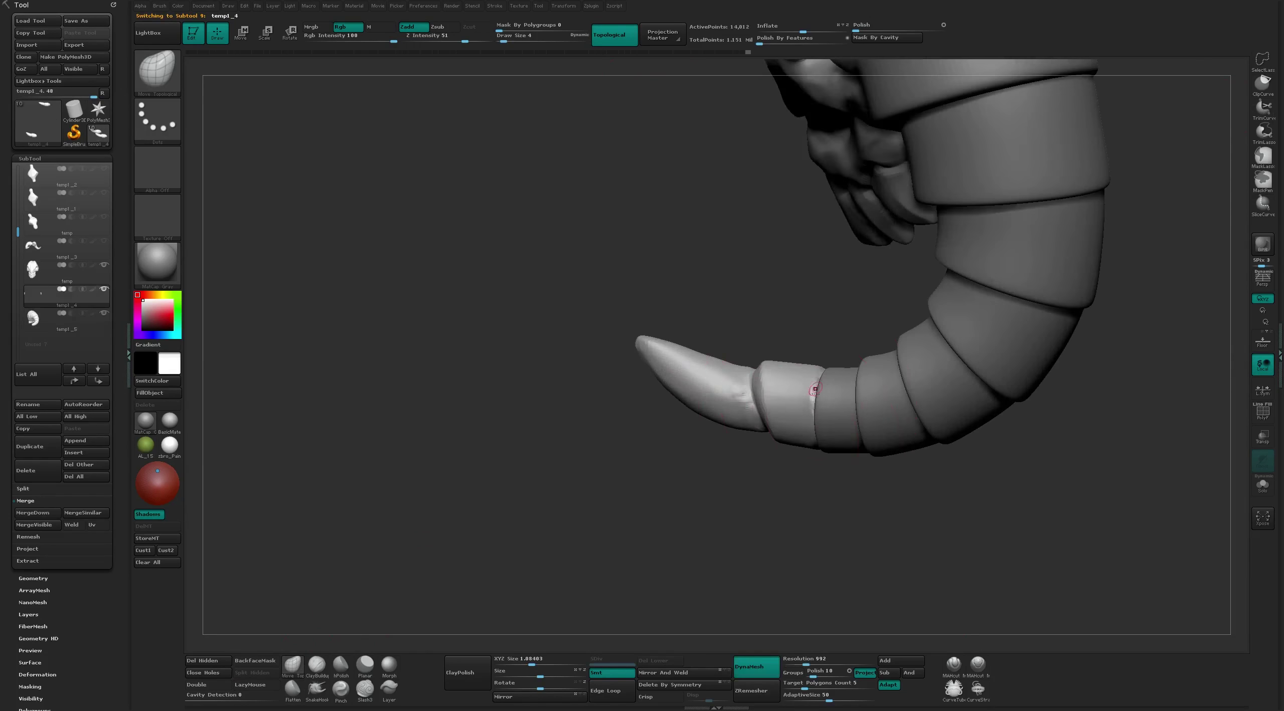
left_click_drag(808, 662, 813, 663)
left_click_drag(773, 522, 808, 577, "ctrl")
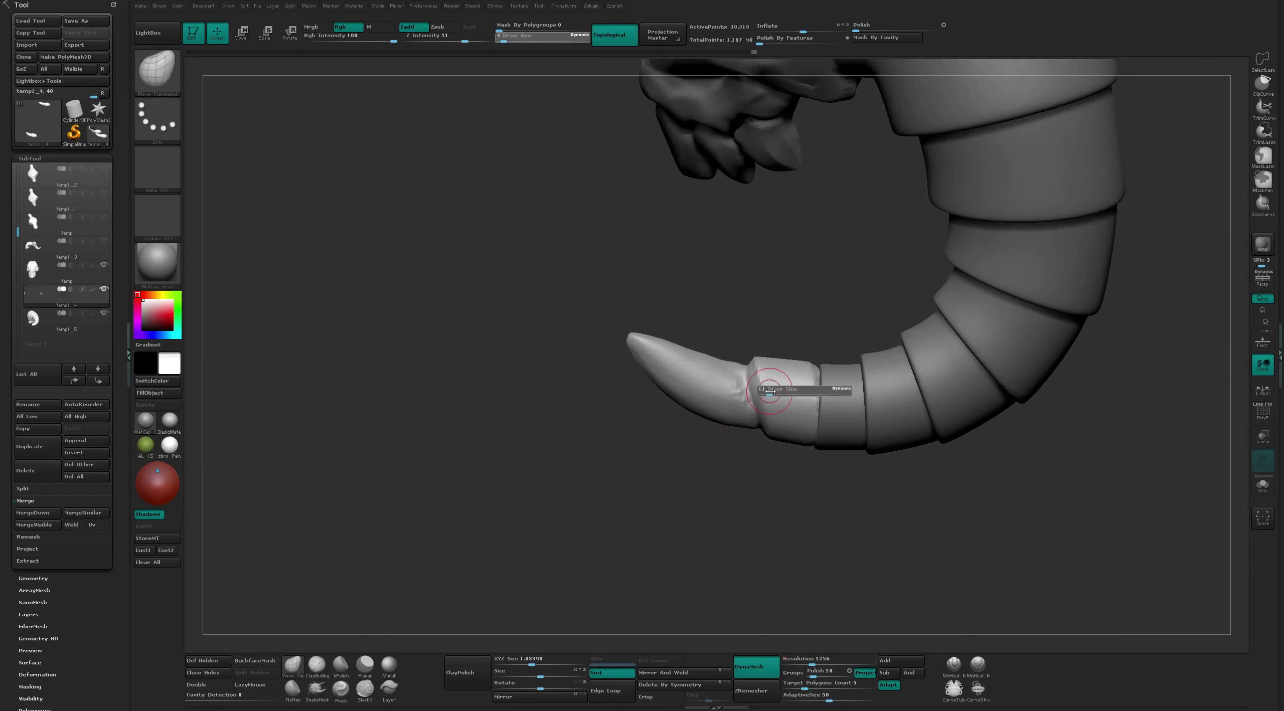
Smooth the horn near its tip and return to the front view
right_click_drag(710, 417, 673, 422)
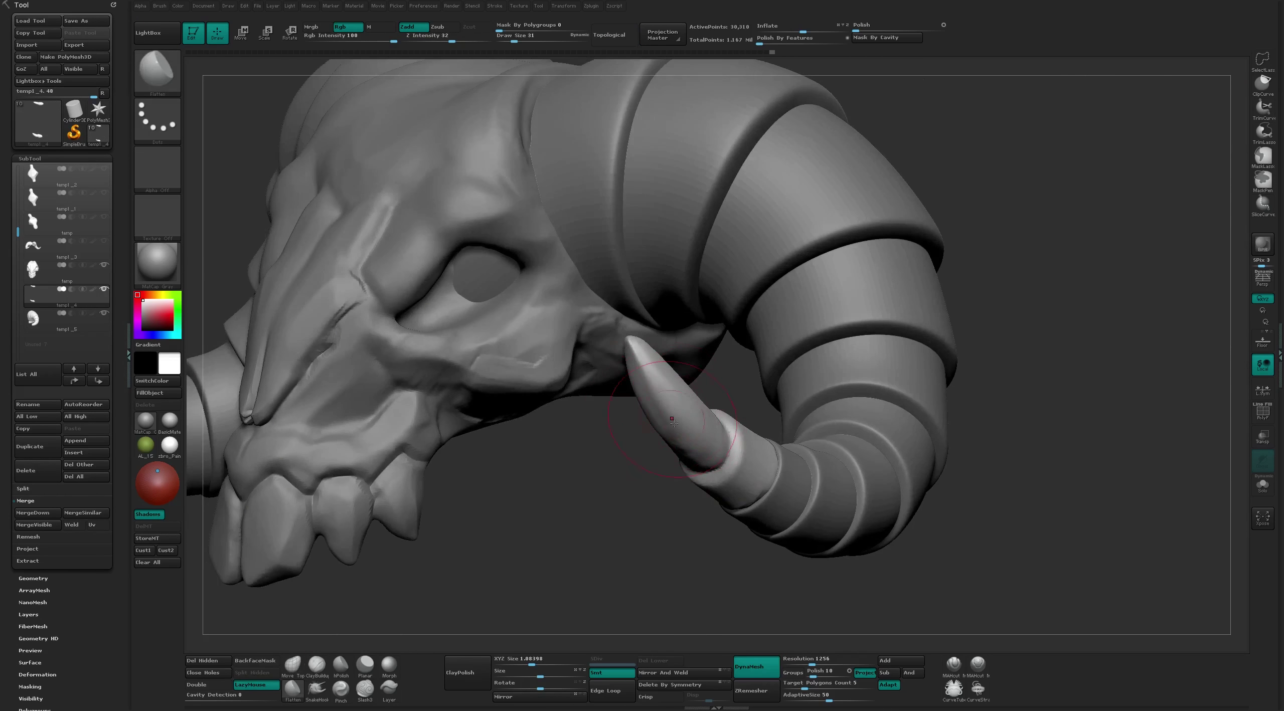
left_click_drag(689, 430, 635, 349, "shift")
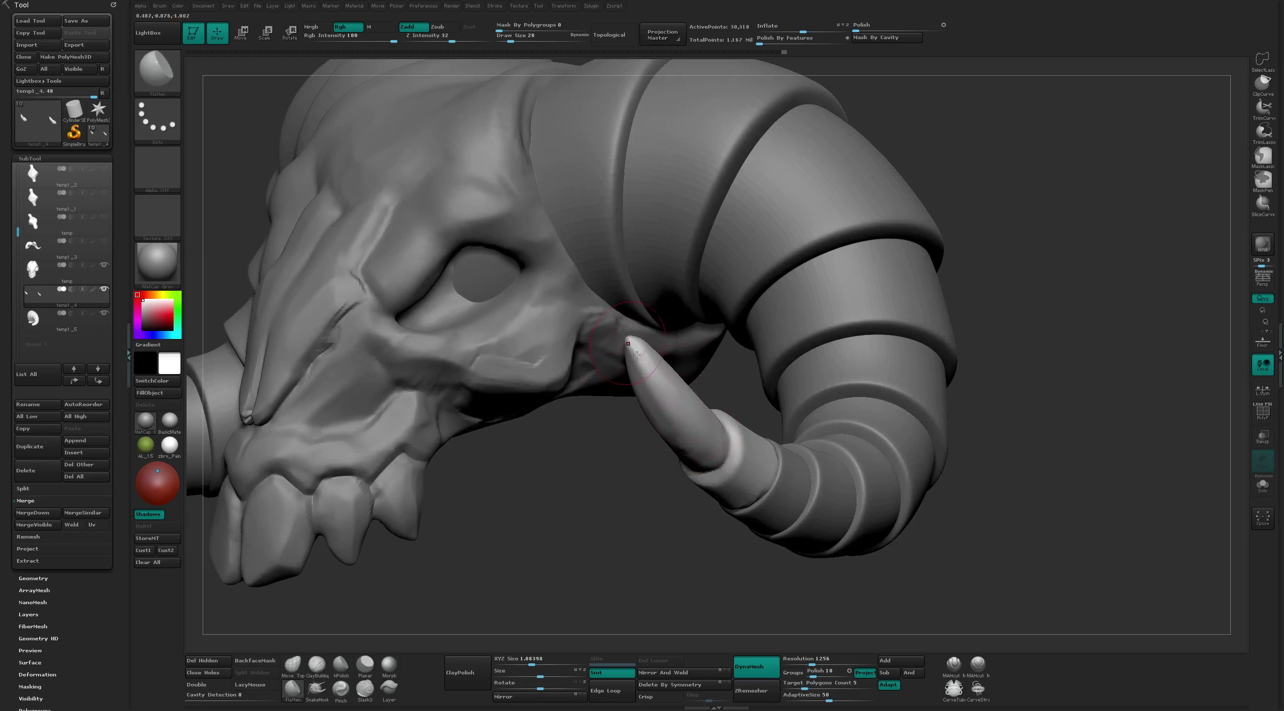
mouse_move(636, 355)
right_mouse_down()
mouse_move(532, 365)
mouse_move(611, 418)
mouse_move(565, 181)
mouse_move(766, 208)
mouse_move(957, 113)
right_mouse_up()
mouse_move(337, 234)
right_mouse_down()
mouse_move(616, 187)
mouse_move(419, 291)
mouse_move(351, 391)
right_mouse_up()
Make the horns subtool active and hide its end pieces by polygroup
left_click(420, 290, "alt")
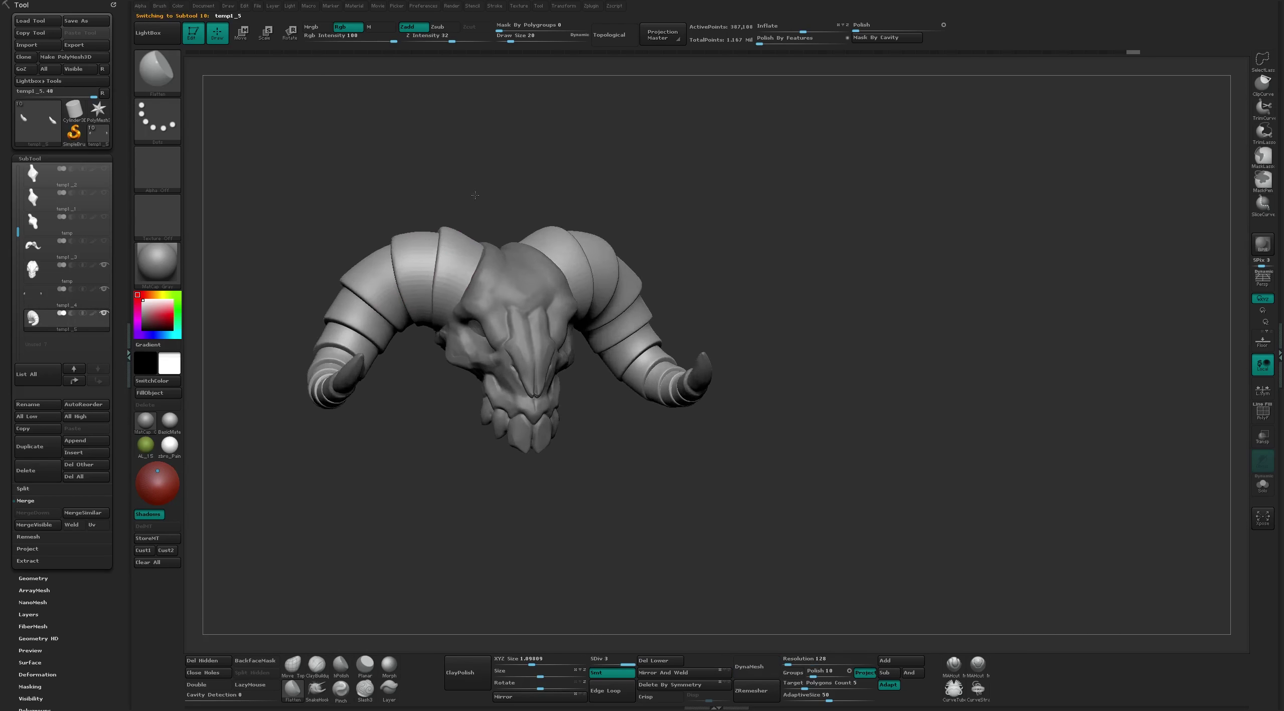
left_click(351, 391, "alt")
right_click_drag(287, 476, 390, 554)
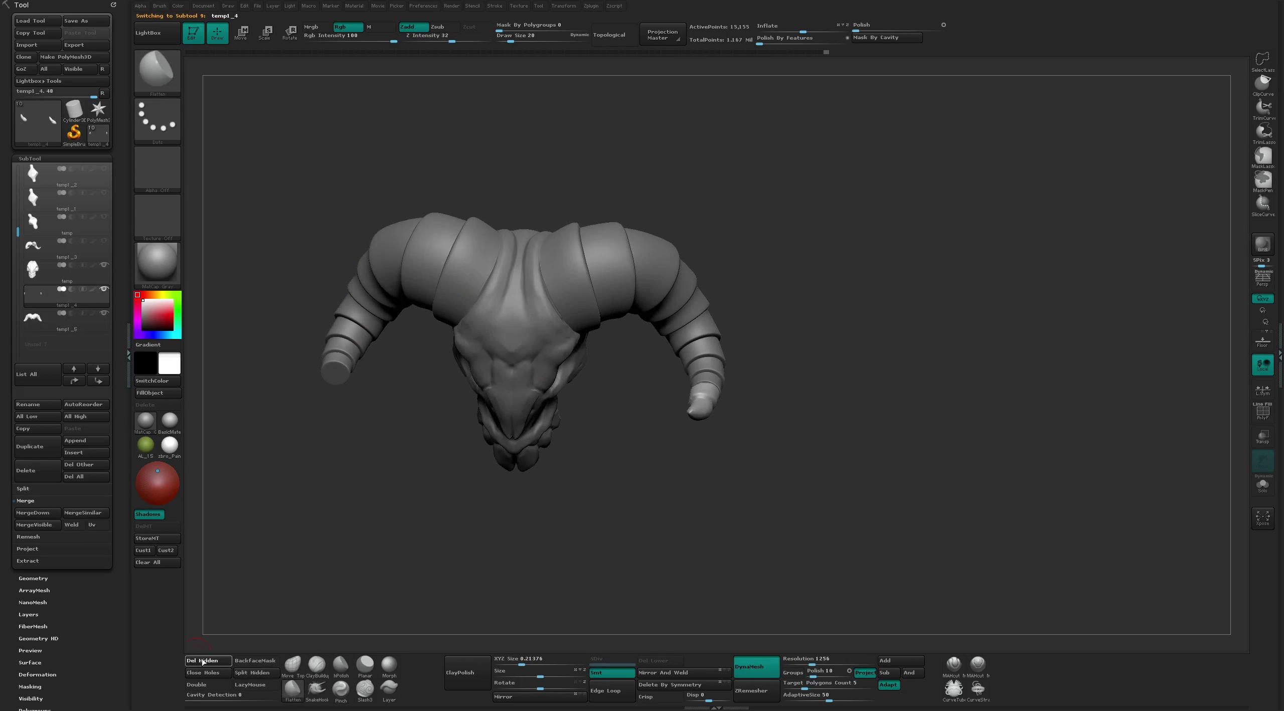
left_click(335, 373, "alt")
right_click_drag(335, 373, 581, 367)
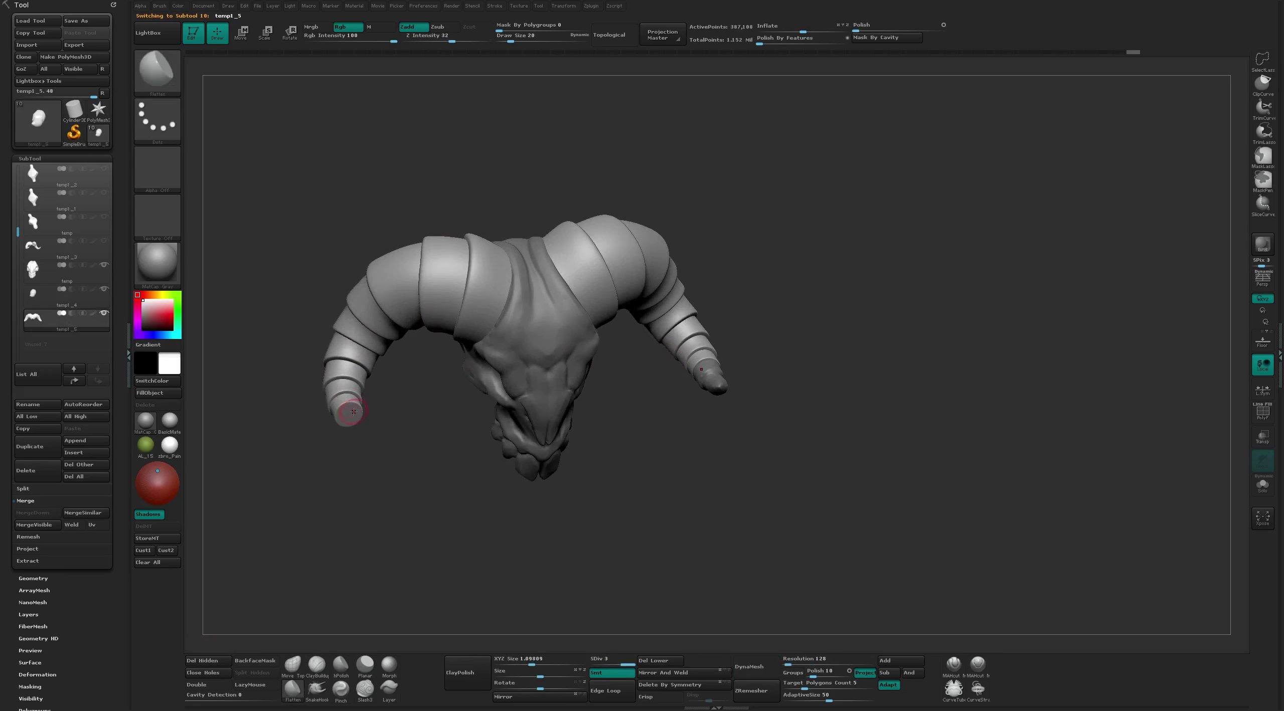
left_click(354, 412, "ctrl+shift")
left_click(348, 371, "ctrl+shift")
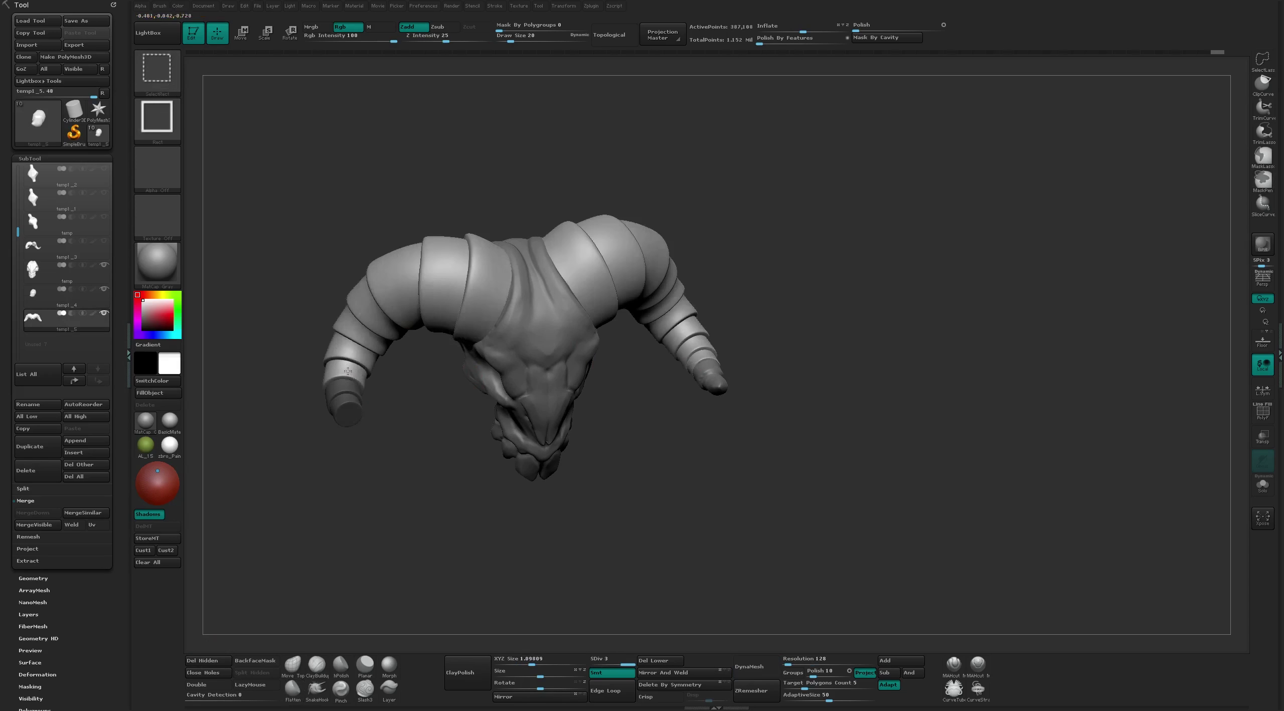
left_click(410, 401, "ctrl+shift")
left_click(398, 370, "ctrl+shift")
left_click(403, 400, "ctrl+shift")
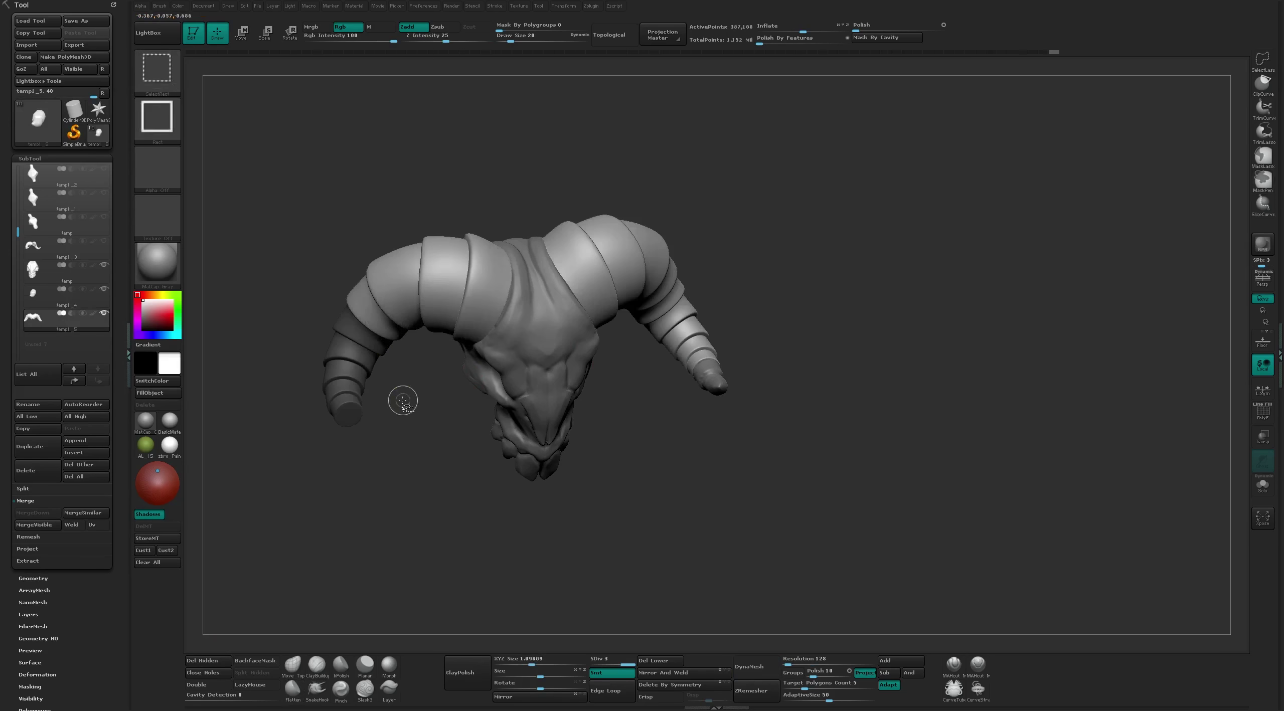
left_click_drag(403, 401, 408, 371)
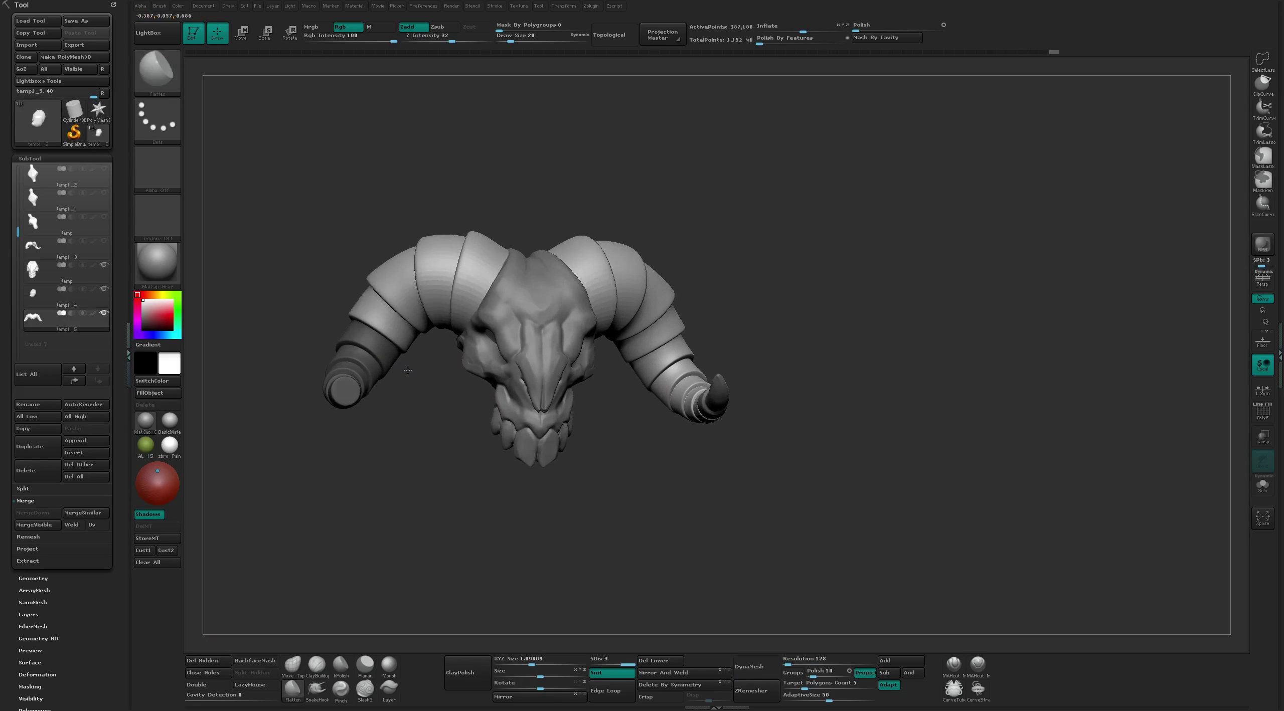
left_click(408, 371, "ctrl+shift")
left_click(409, 371, "ctrl+shift")
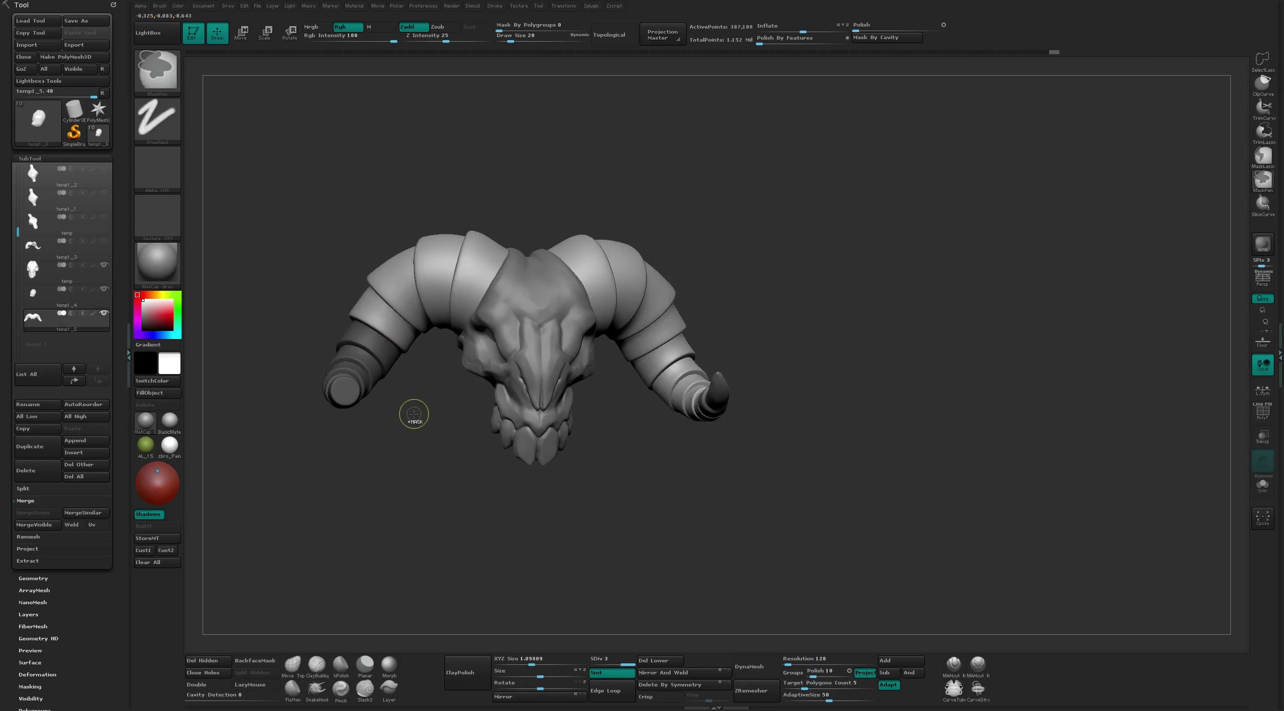
left_click(410, 372, "ctrl+shift")
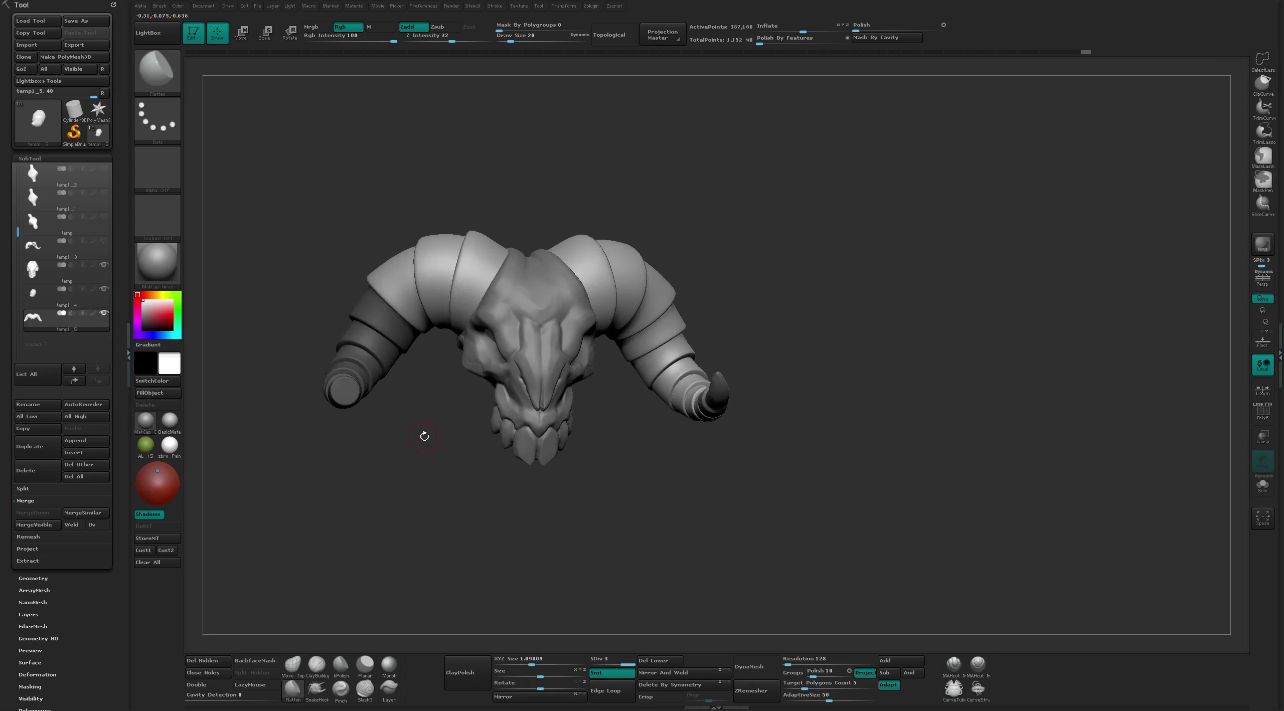
Delete the hidden horn geometry with Del Hidden and reveal the remaining mesh
left_click(209, 661)
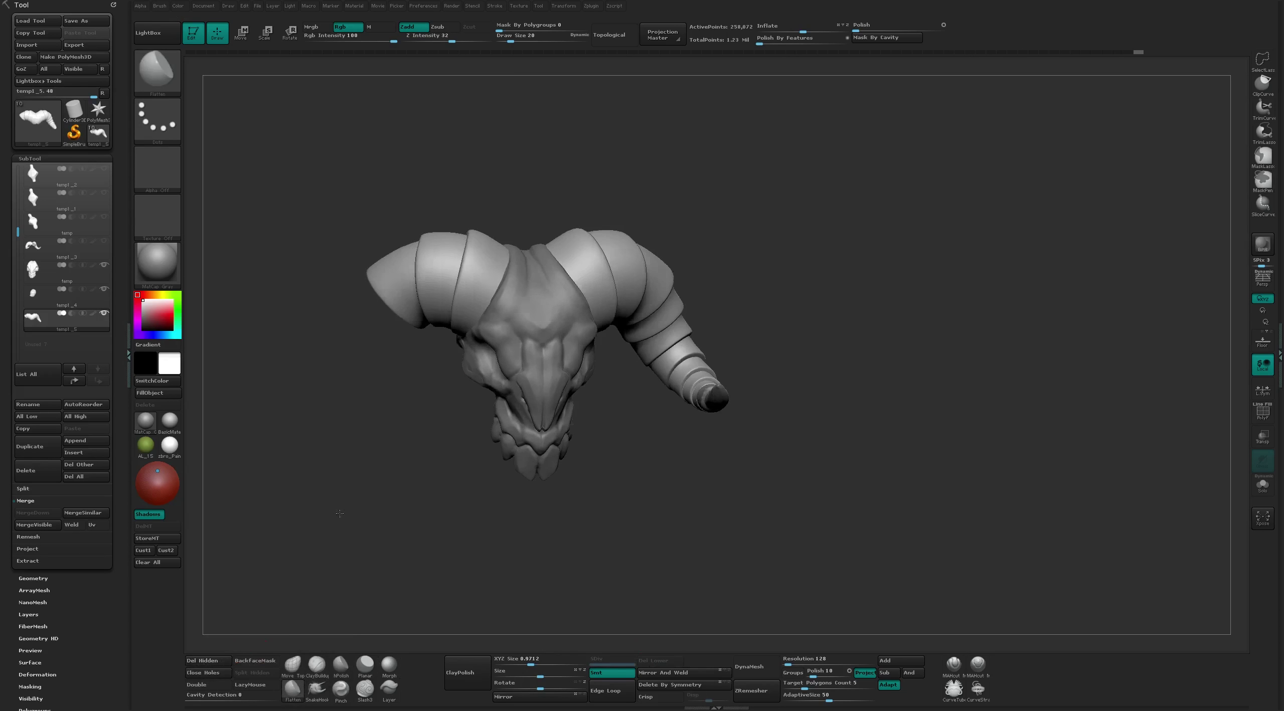
mouse_move(382, 507)
left_mouse_down()
mouse_move(402, 465)
mouse_move(407, 332)
left_mouse_up()
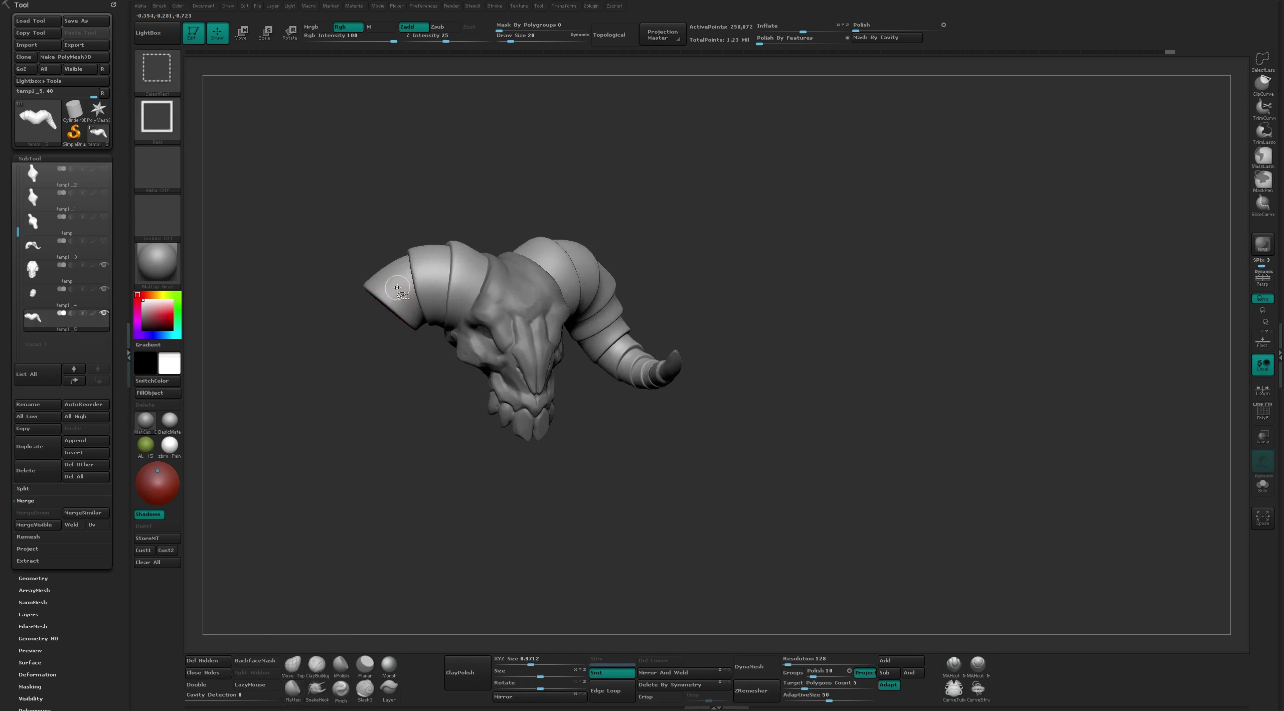
mouse_move(383, 426)
left_mouse_down()
mouse_move(382, 404)
mouse_move(370, 562)
left_mouse_up()
left_click(314, 580, "ctrl+shift")
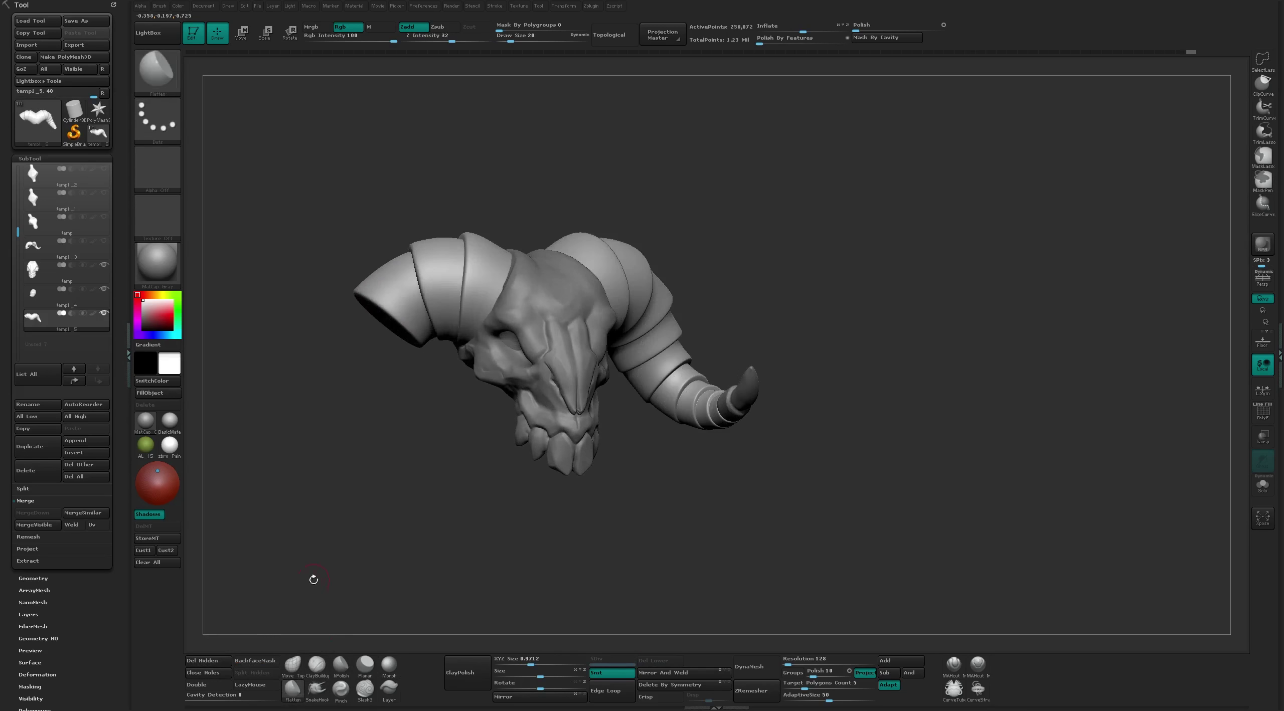
left_click_drag(375, 357, 406, 356)
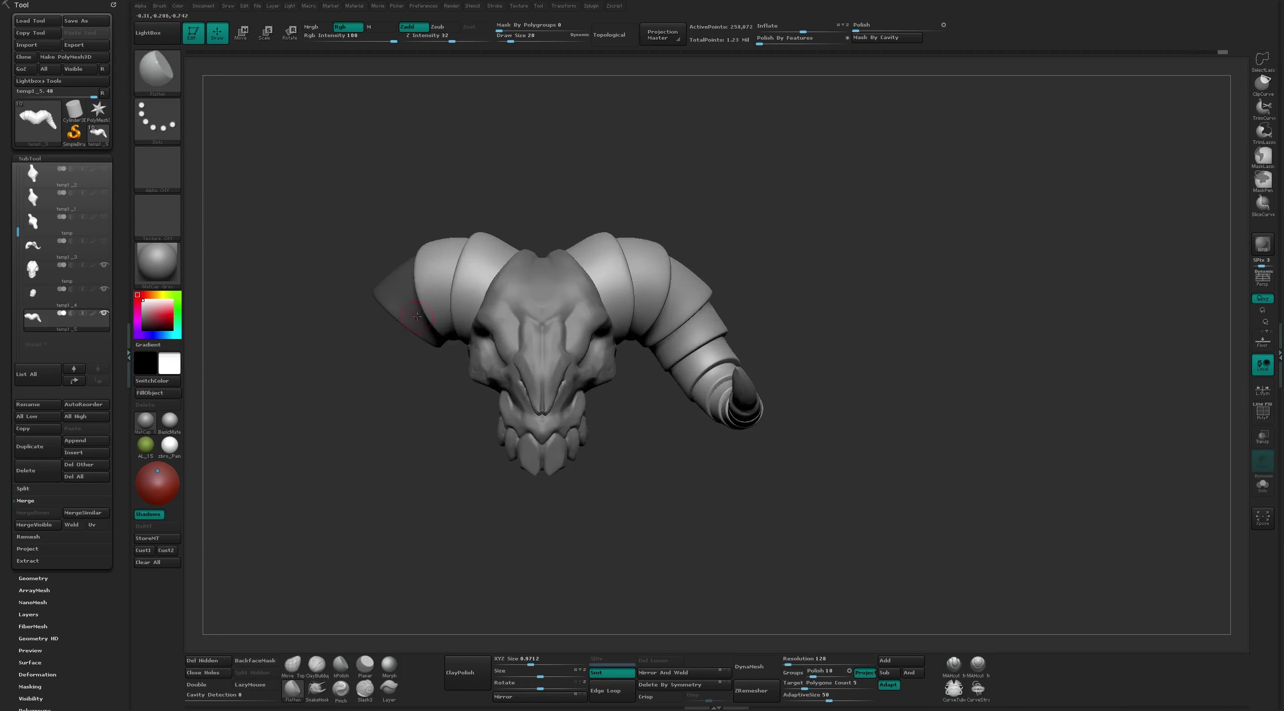
Mask the horn except its tip and scale the tip with Transpose
key("w")
left_click(434, 283, "ctrl")
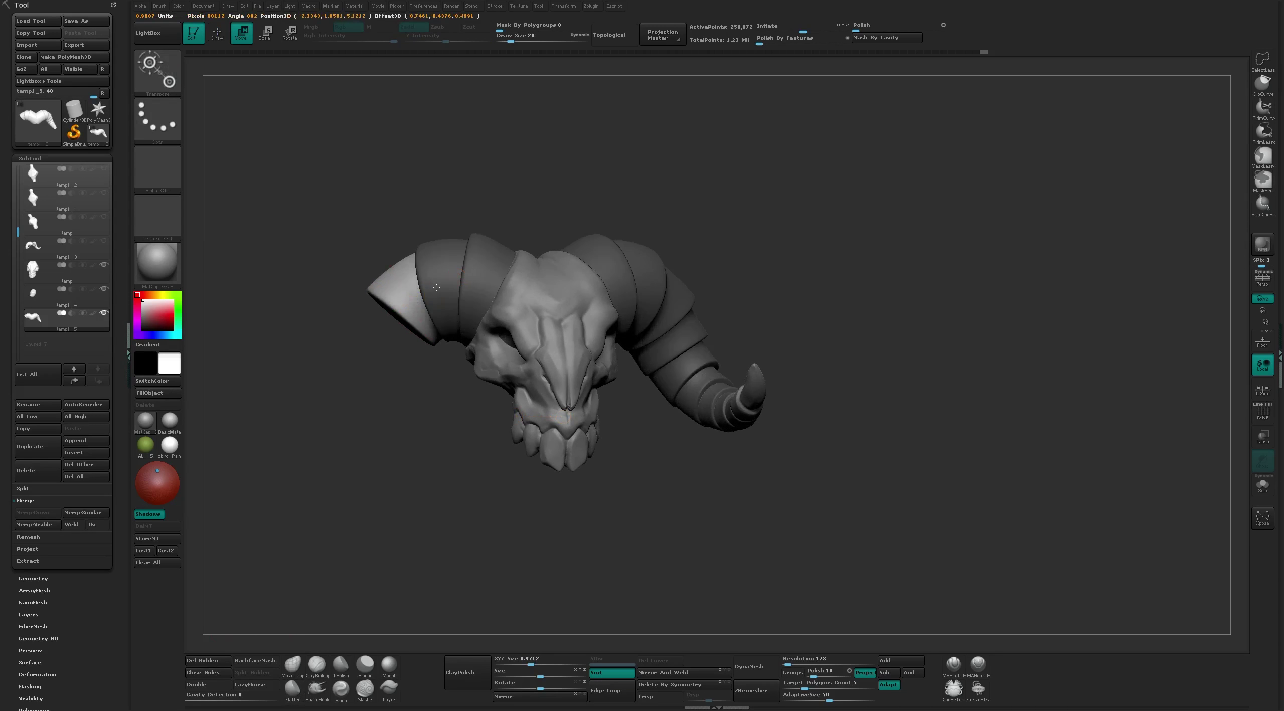
key("w")
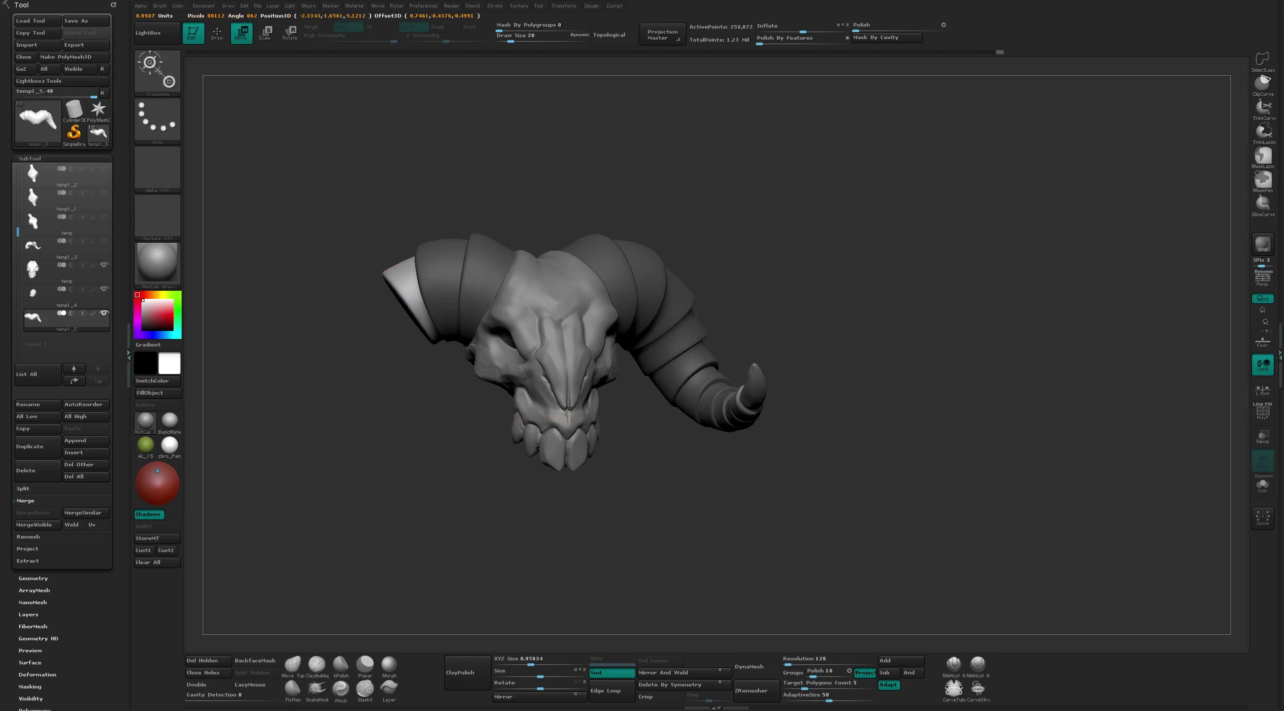
key("f")
key("e")
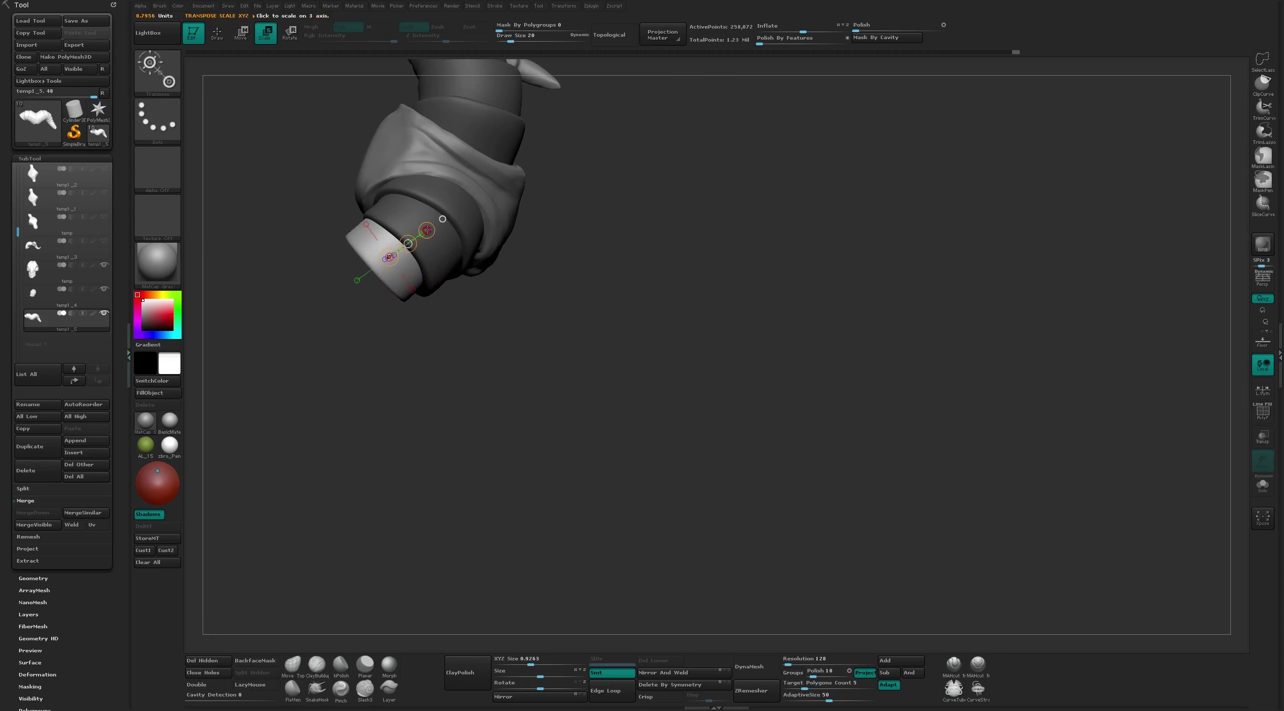
left_click_drag(389, 260, 410, 244)
key("w")
key("f")
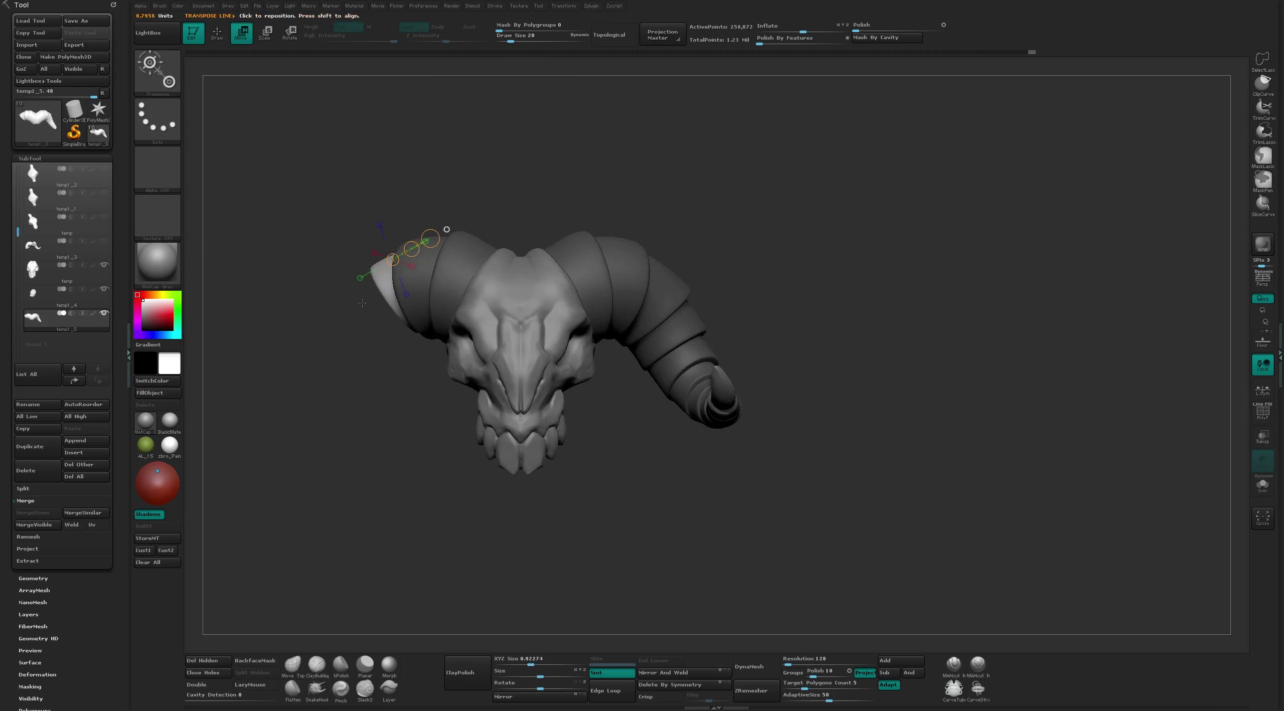
Frame the skull and select the temp1_4 horn-tip subtool, zooming in on the jaw
key("q")
mouse_move(494, 178)
left_mouse_down()
mouse_move(681, 111)
mouse_move(581, 203)
left_mouse_up()
left_click(341, 400, "alt")
mouse_move(392, 487)
left_mouse_down("alt")
mouse_move(826, 505)
mouse_move(703, 401)
left_mouse_up("alt")
Solo the horn-tip subtool, choose the ClayBuildup brush, and orient the piece
left_click(104, 289, "shift")
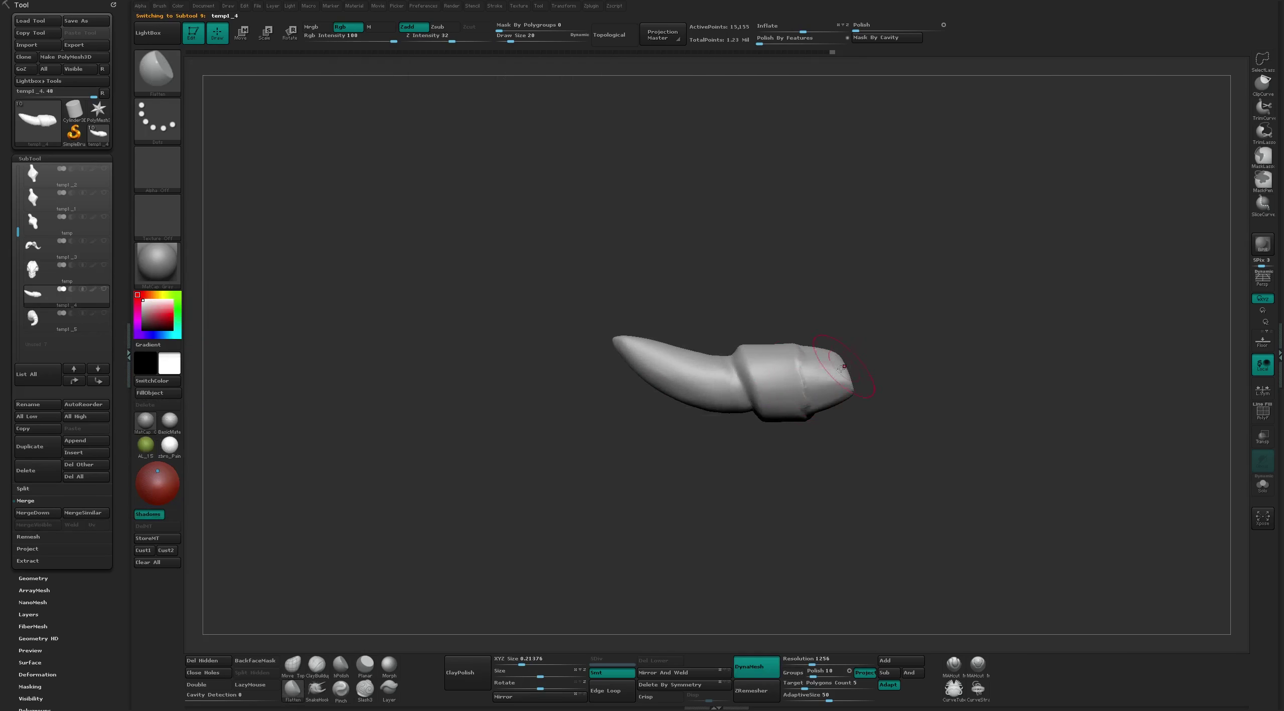
key("b")
key("c")
key("t")
mouse_move(839, 373)
left_mouse_down()
mouse_move(775, 263)
mouse_move(740, 284)
left_mouse_up()
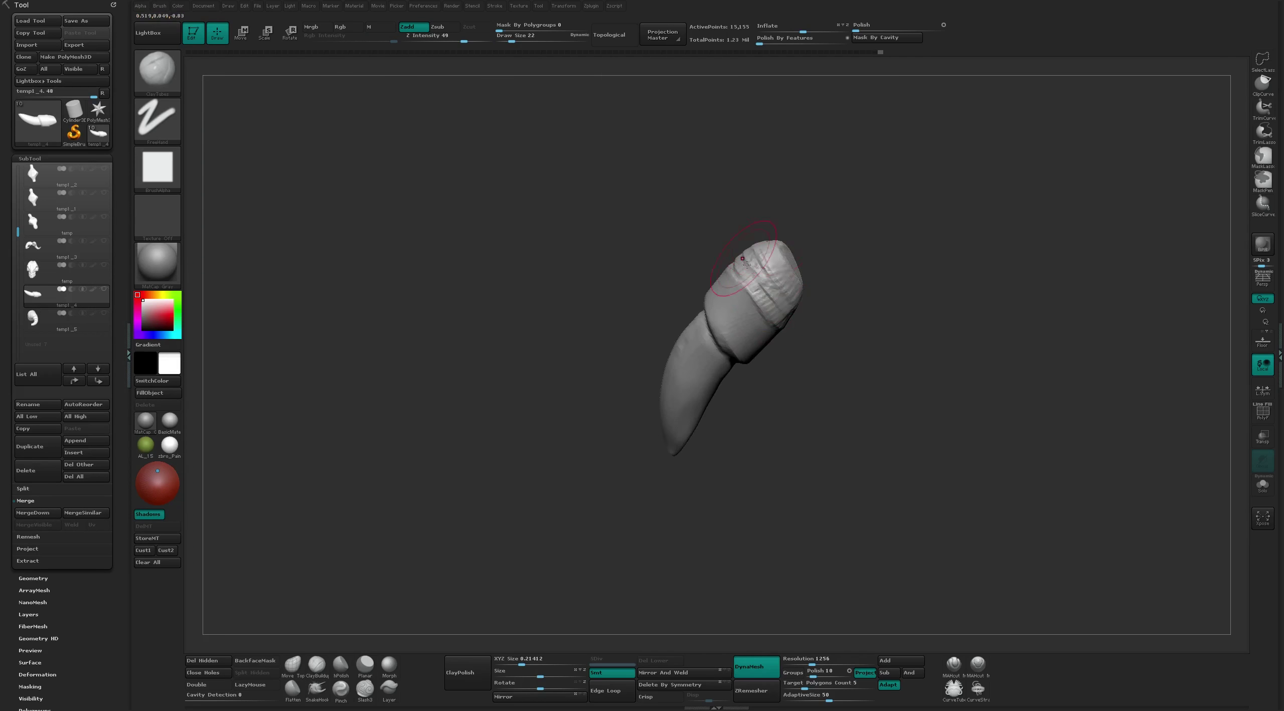
mouse_move(779, 347)
left_mouse_down()
mouse_move(837, 224)
mouse_move(732, 338)
mouse_move(809, 247)
mouse_move(754, 340)
mouse_move(816, 338)
left_mouse_up()
Flatten the fang's surface, then inspect its tip-to-base shape from several angles
key("b")
key("f")
key("l")
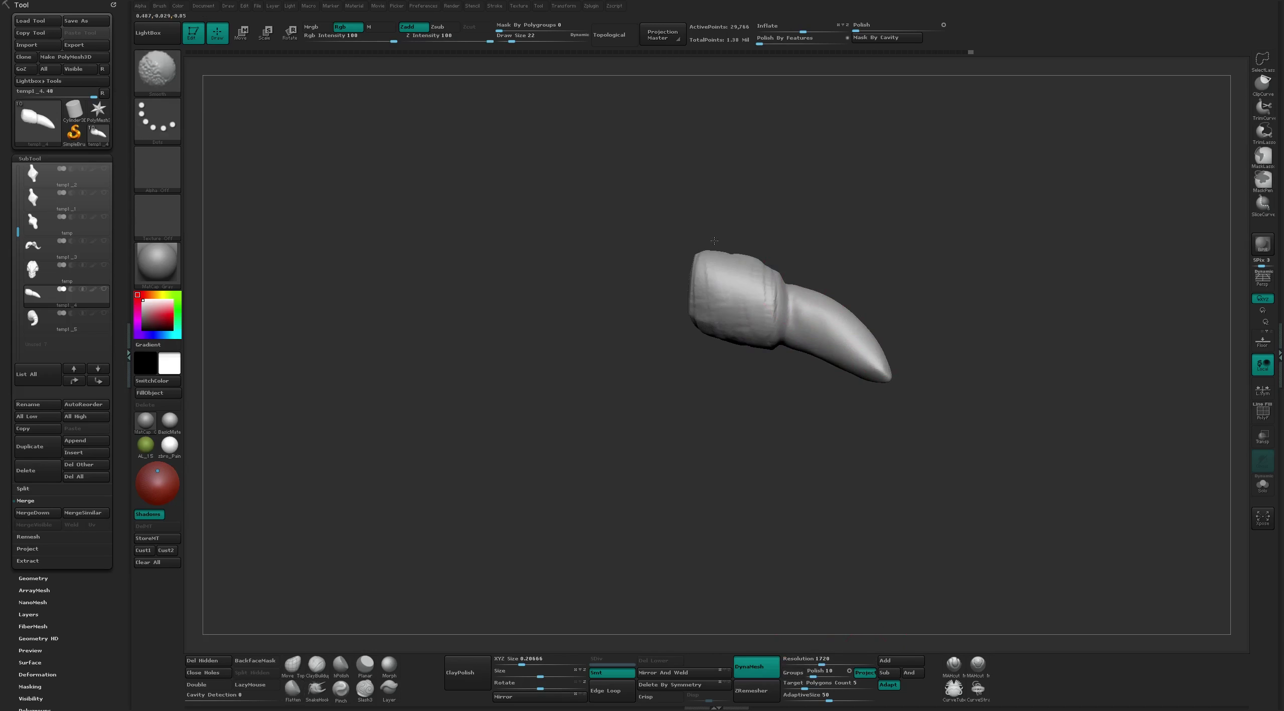
left_click_drag(906, 453, 757, 238)
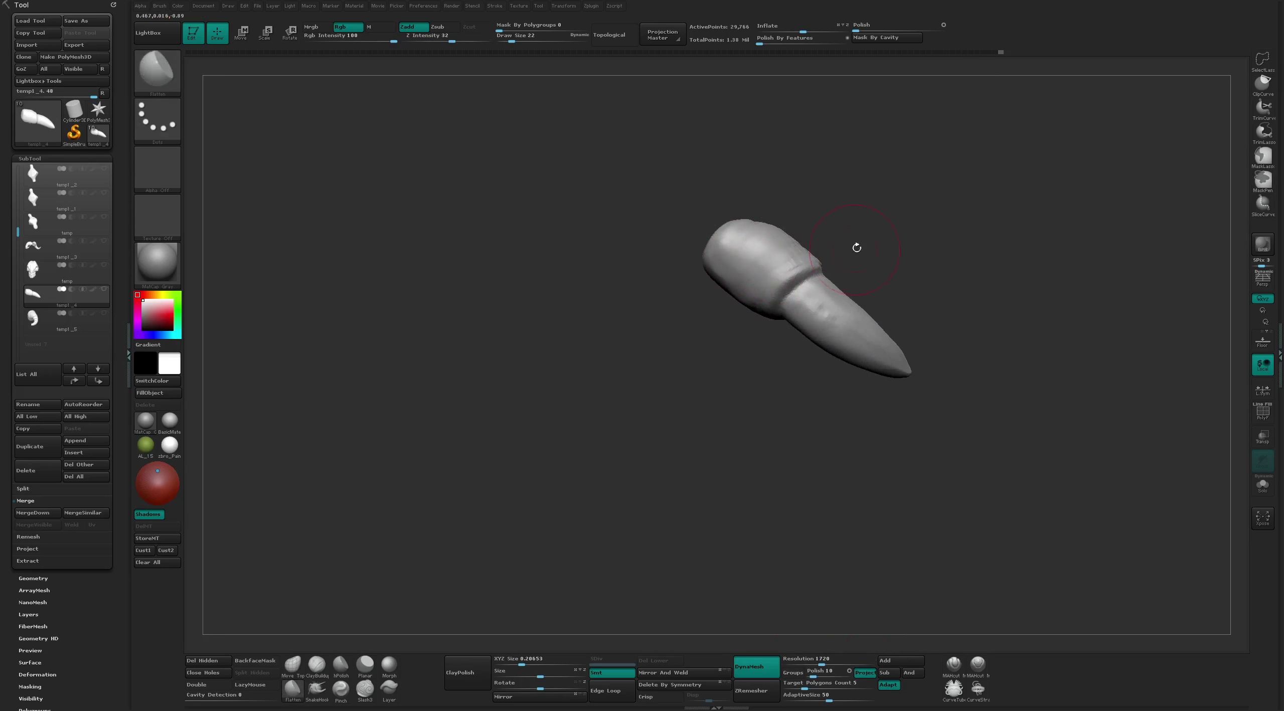
mouse_move(857, 247)
left_mouse_down()
mouse_move(838, 359)
mouse_move(809, 363)
left_mouse_up()
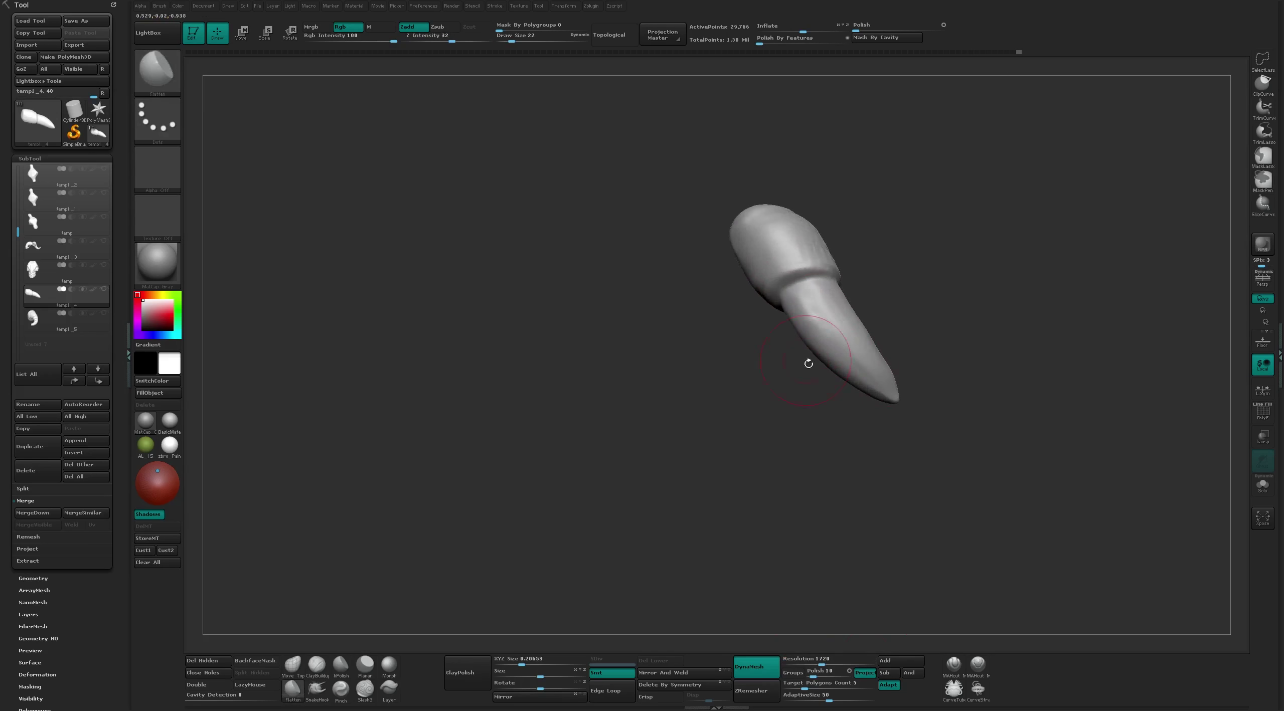
left_click_drag(795, 300, 903, 337)
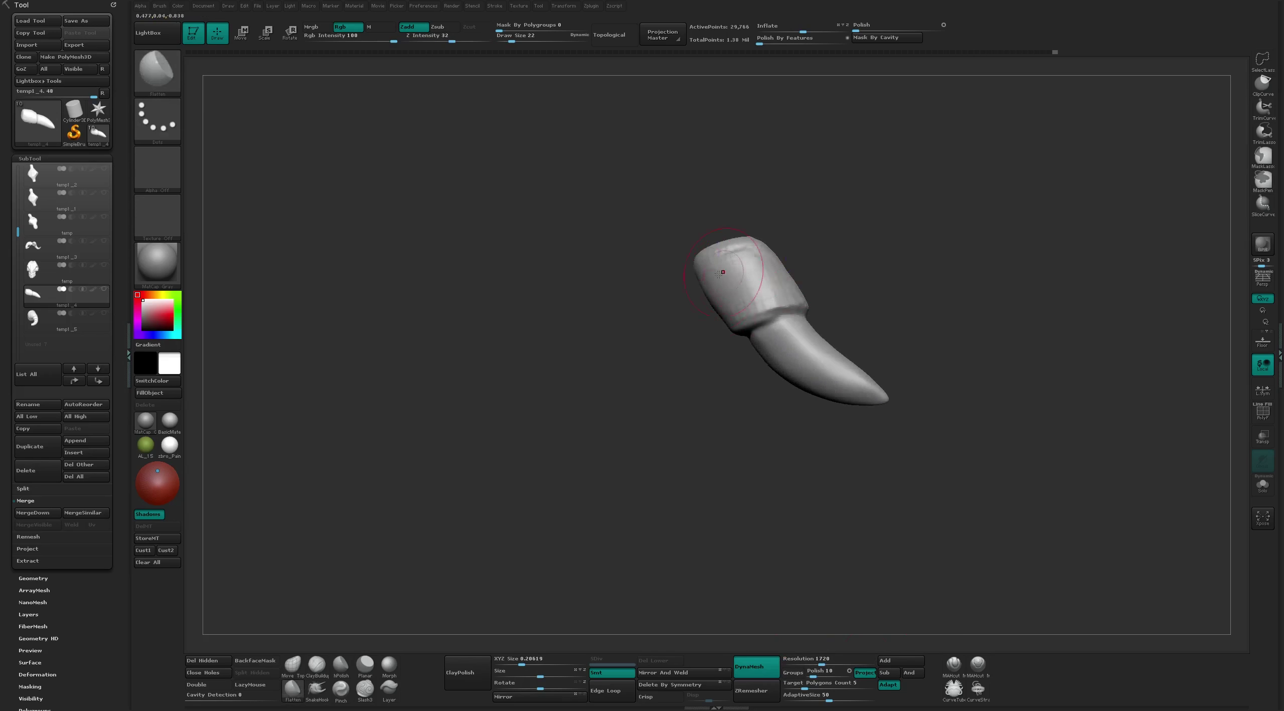
left_click_drag(727, 308, 764, 293)
left_click_drag(828, 235, 889, 206)
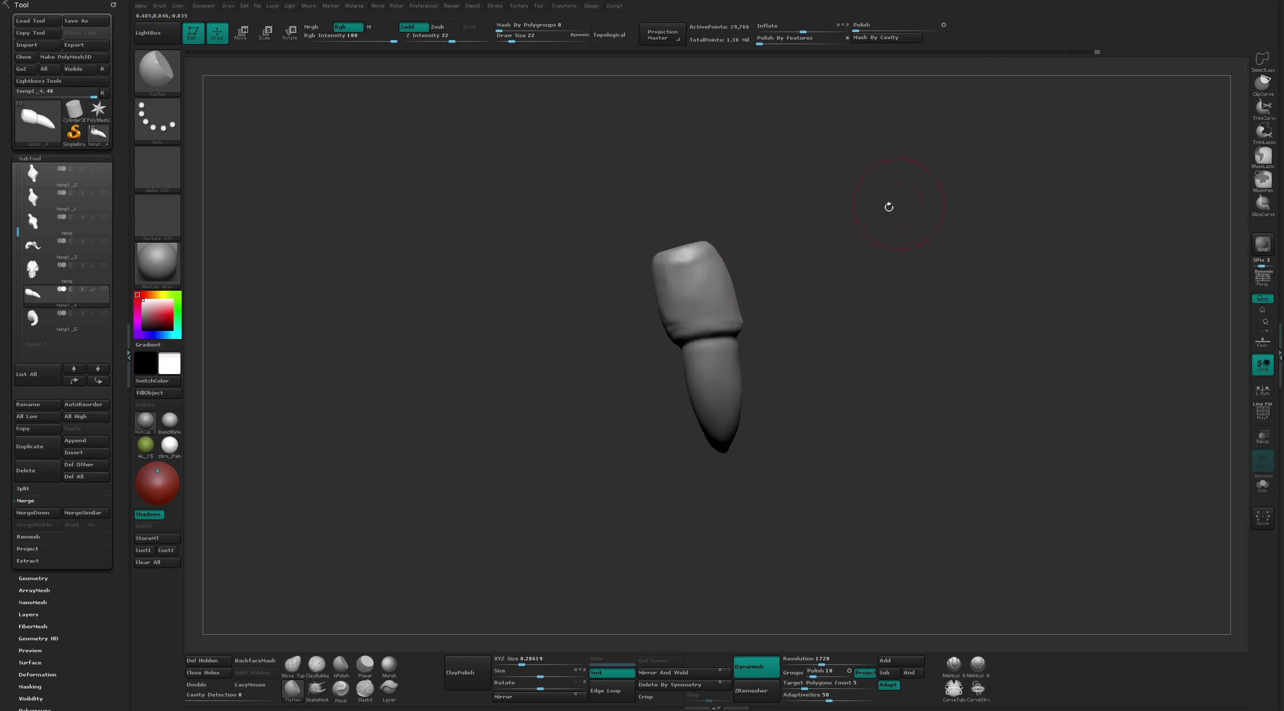
mouse_move(683, 310)
left_mouse_down()
mouse_move(633, 344)
mouse_move(663, 318)
mouse_move(665, 345)
left_mouse_up()
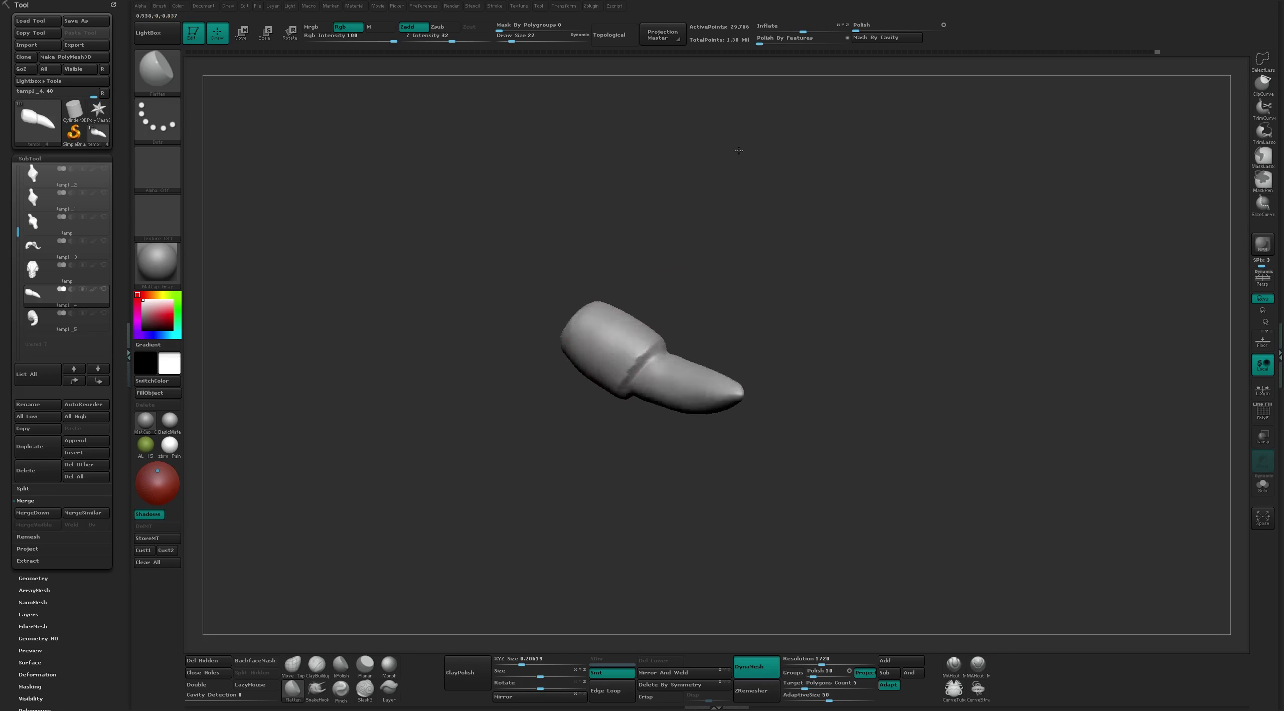
Carve a groove along the tip-to-base seam with MAHcut Mech A, slightly enlarging the brush
left_click(952, 673)
left_click_drag(717, 315, 640, 419)
left_click_drag(693, 344, 643, 416)
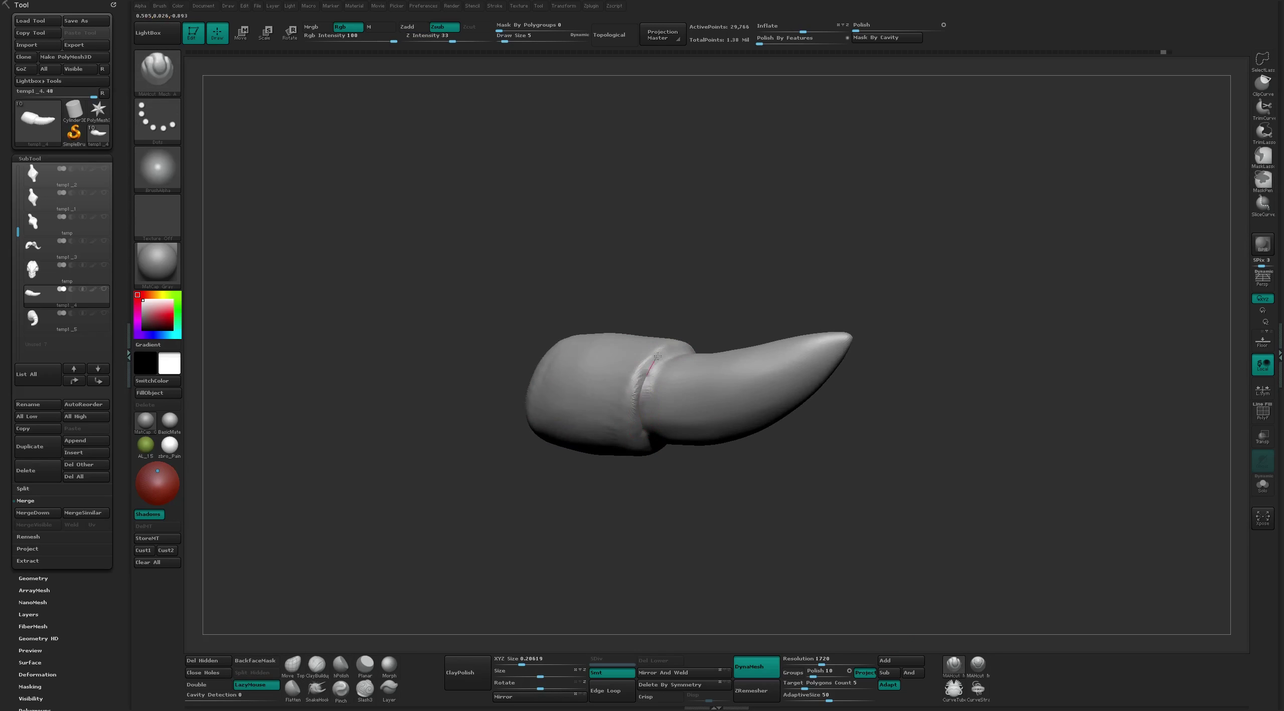
left_click_drag(657, 356, 644, 401)
key("bracketright")
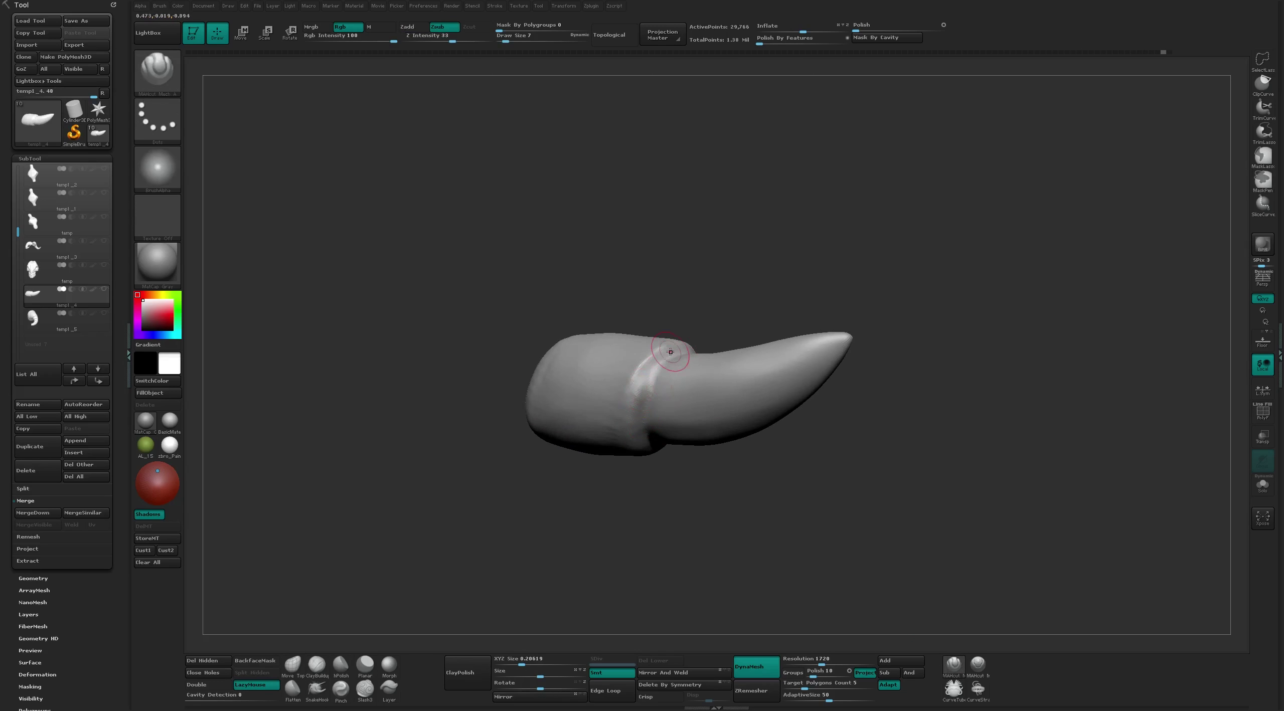
mouse_move(654, 453)
left_mouse_down()
mouse_move(816, 309)
mouse_move(852, 345)
left_mouse_up()
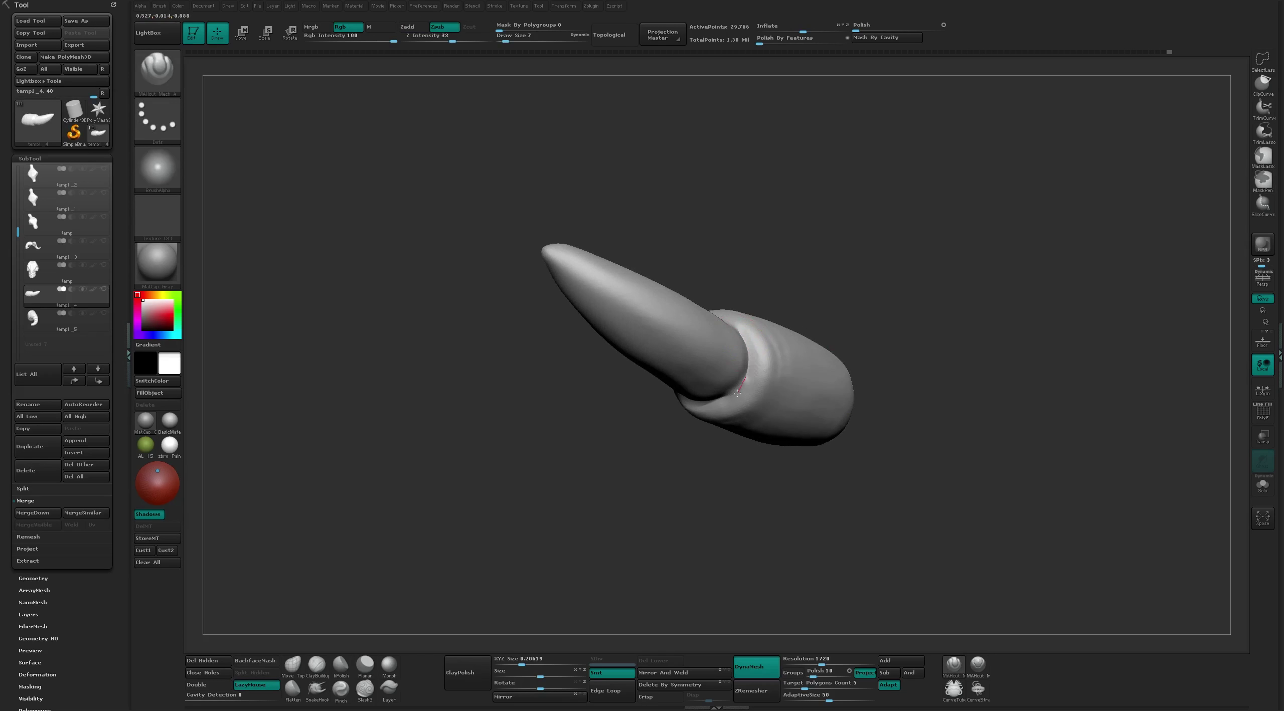
mouse_move(707, 405)
left_mouse_down()
mouse_move(721, 270)
mouse_move(703, 266)
left_mouse_up()
left_click_drag(737, 328, 690, 249)
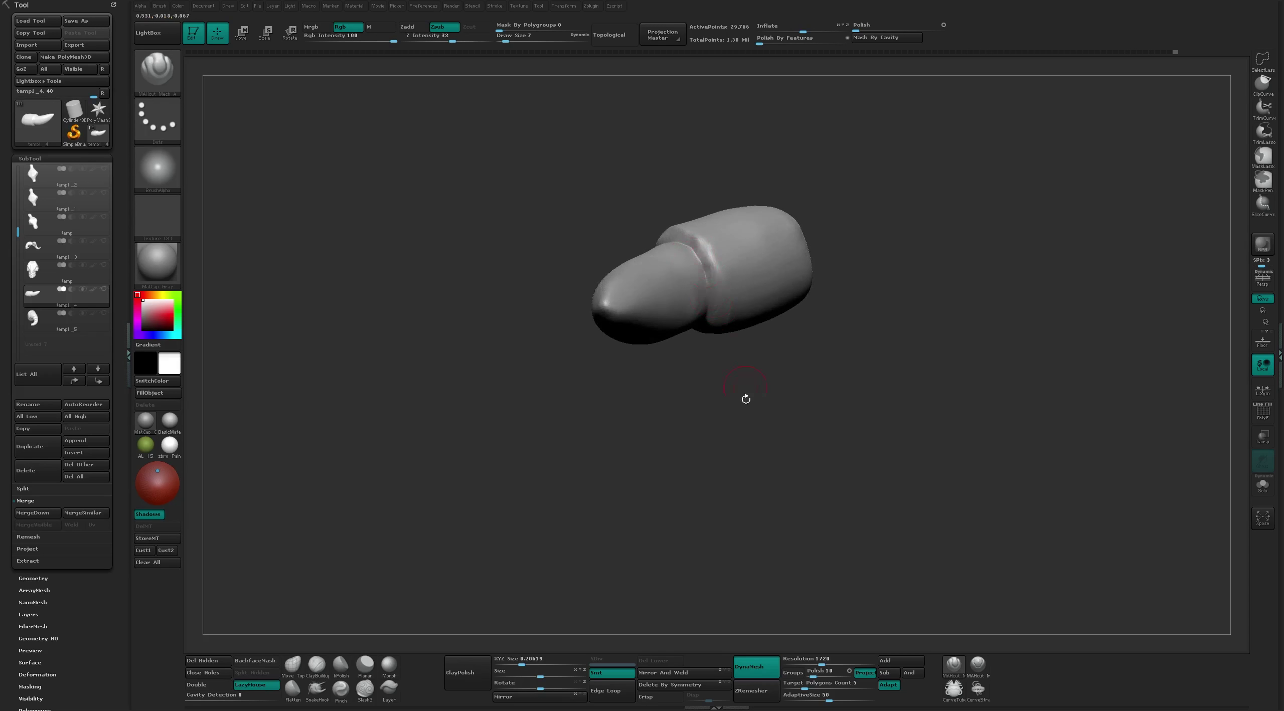
left_click_drag(746, 400, 689, 270)
Swap between Move and MAHcut brushes while reviewing the seam groove from several angles
key("b")
key("m")
key("v")
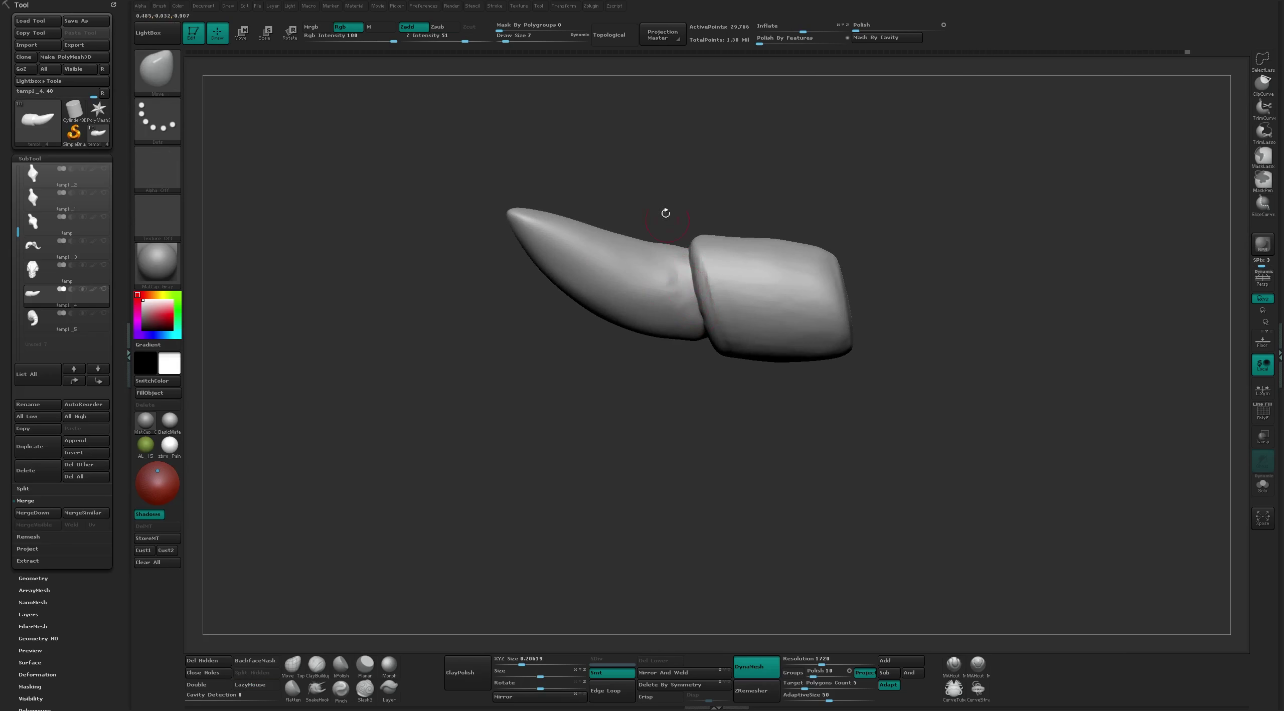
left_click_drag(666, 213, 772, 425)
key("b")
key("m")
key("a")
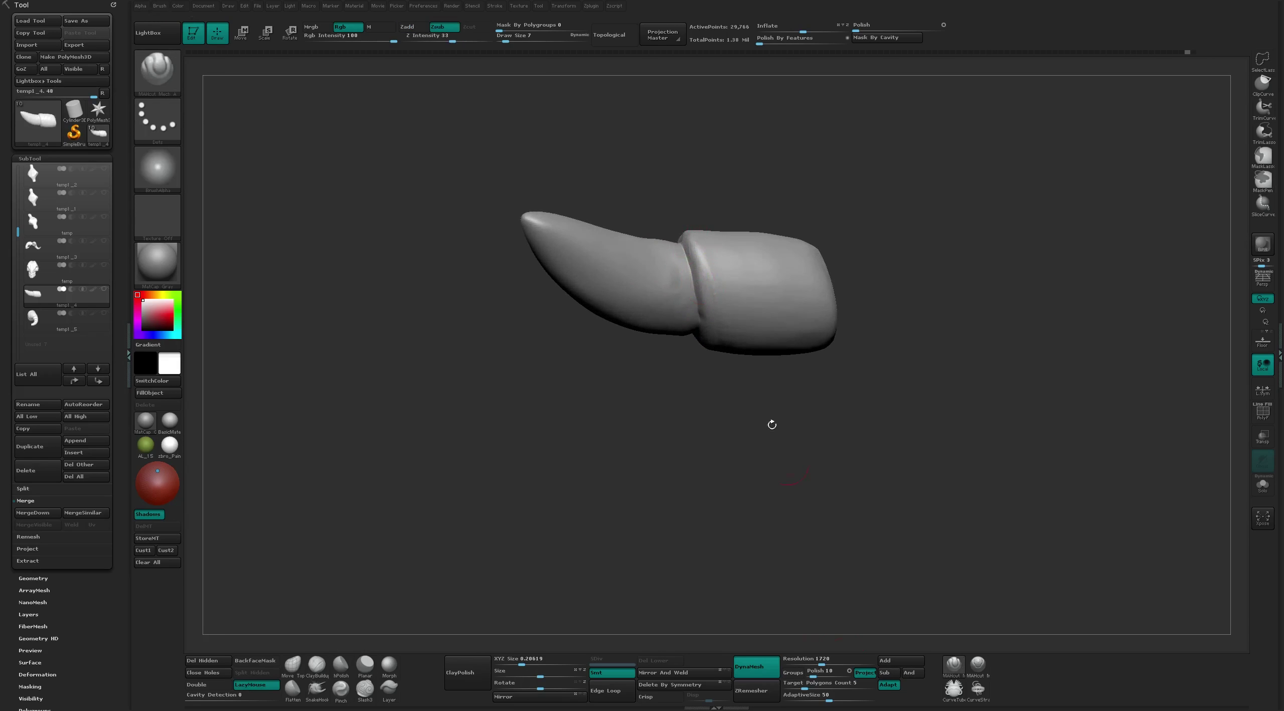
left_click_drag(712, 363, 744, 256)
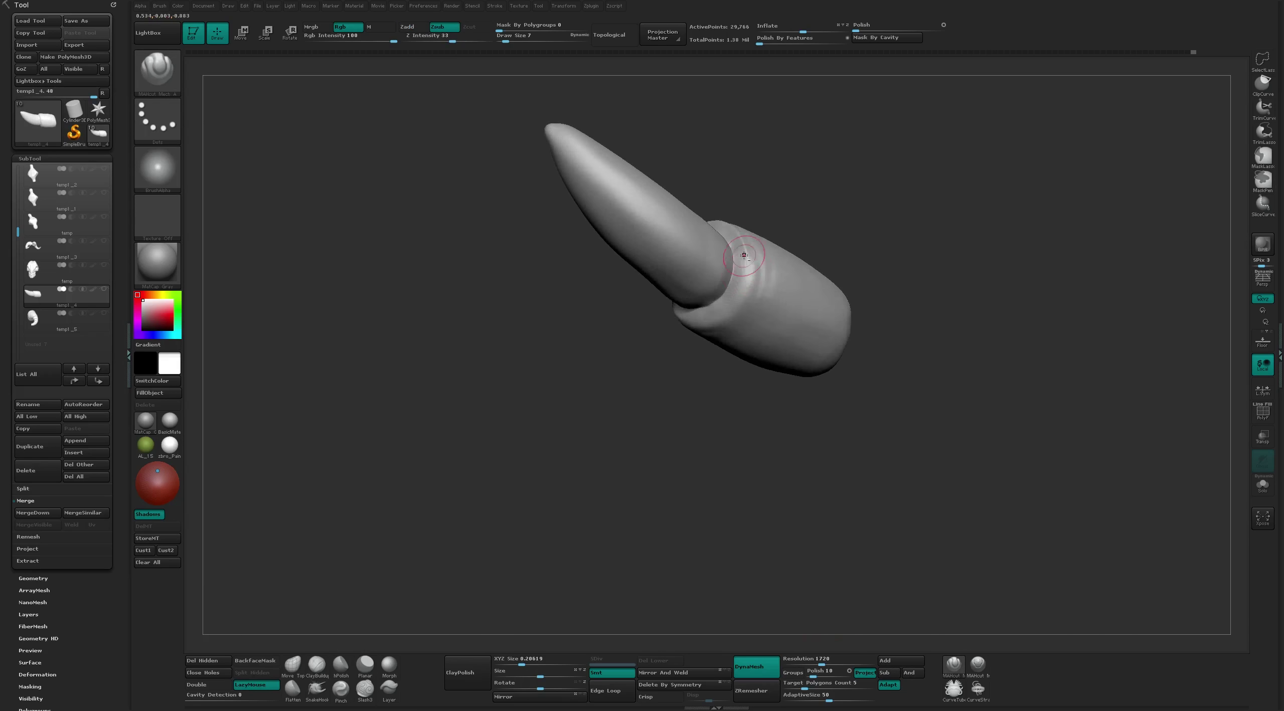
left_click_drag(714, 321, 768, 351)
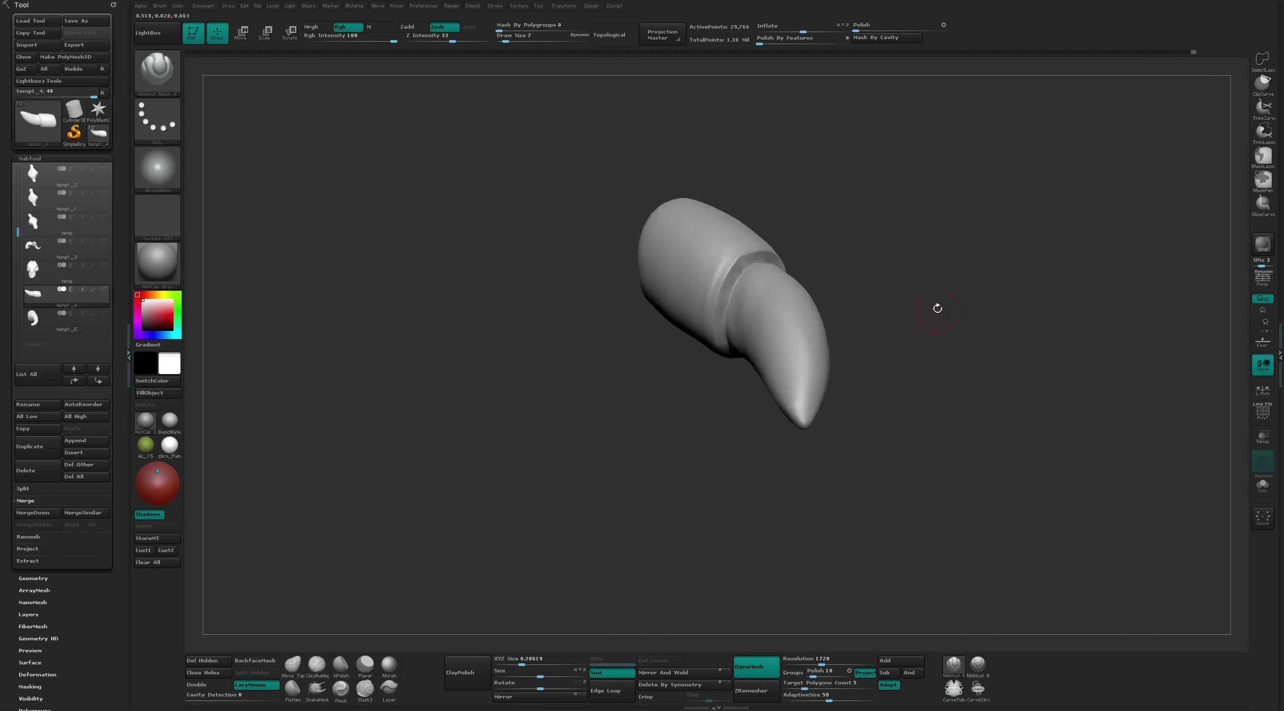
left_click_drag(792, 237, 813, 276)
key("b")
key("f")
key("l")
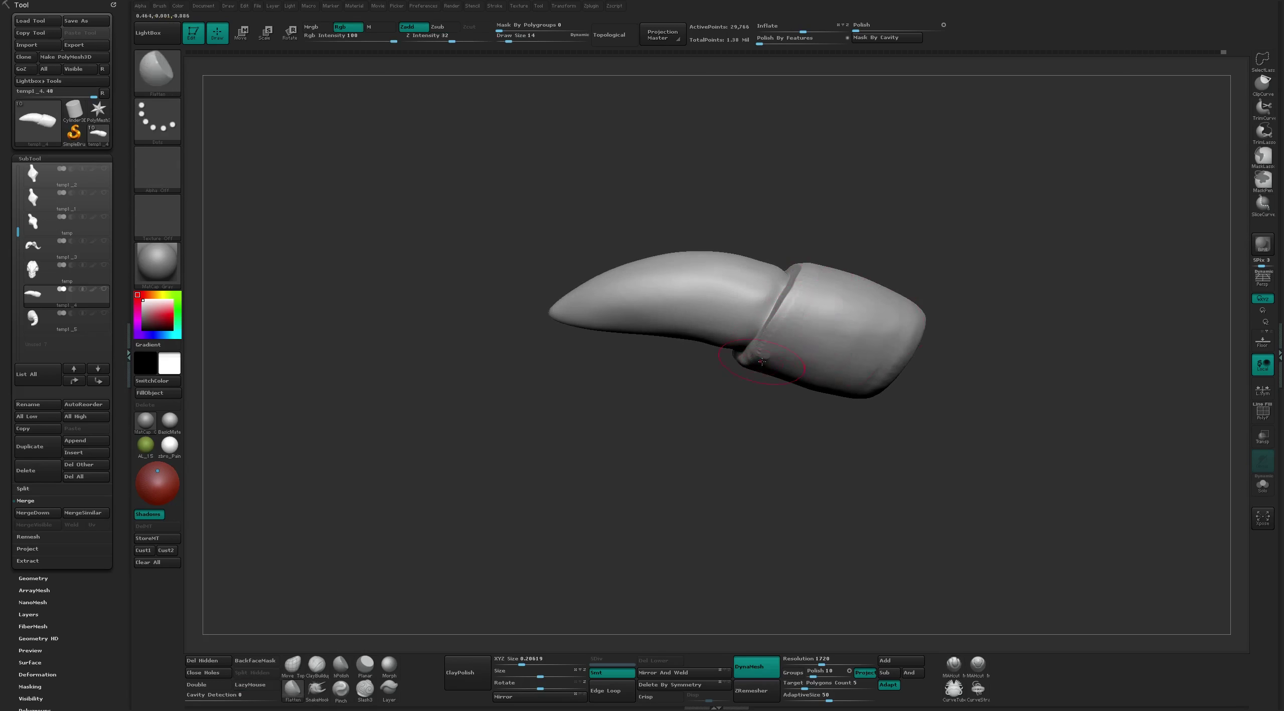
Nudge the collar seam with smaller Move and Flatten brushes
mouse_move(762, 361)
left_mouse_down()
mouse_move(809, 285)
mouse_move(784, 309)
left_mouse_up()
key("b")
key("m")
key("v")
key("bracketleft")
key("bracketleft")
key("bracketleft")
mouse_move(781, 306)
right_mouse_down()
mouse_move(855, 206)
mouse_move(833, 241)
mouse_move(770, 279)
mouse_move(848, 195)
mouse_move(926, 172)
mouse_move(806, 254)
mouse_move(844, 215)
mouse_move(879, 242)
mouse_move(1003, 175)
mouse_move(912, 291)
right_mouse_up()
key("b")
key("f")
key("l")
key("bracketleft")
key("bracketleft")
key("b")
key("m")
key("v")
left_click_drag(911, 291, 906, 295)
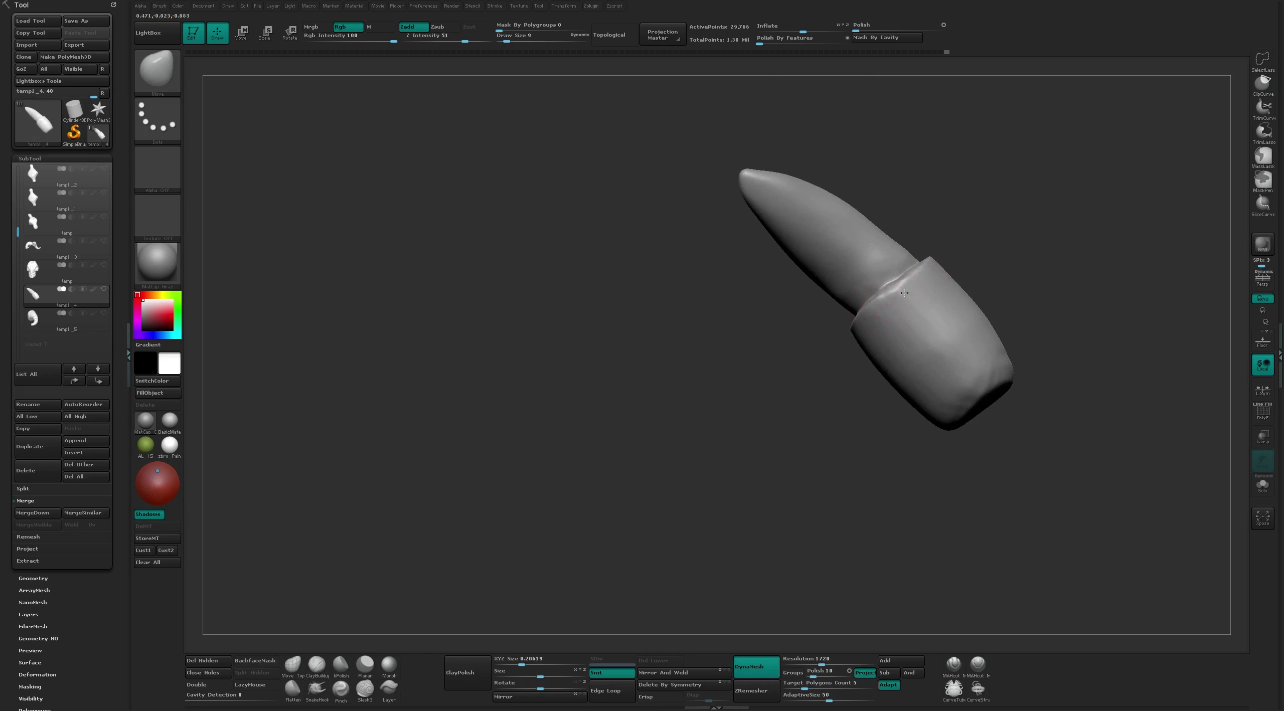
Refine the fang with alternating Flatten, MAHcut and Move brushes, adjusting brush size
right_click_drag(905, 293, 881, 282)
key("bracketleft")
mouse_move(939, 236)
right_mouse_down()
mouse_move(880, 280)
mouse_move(940, 270)
right_mouse_up()
key("b")
key("f")
key("l")
key("bracketright")
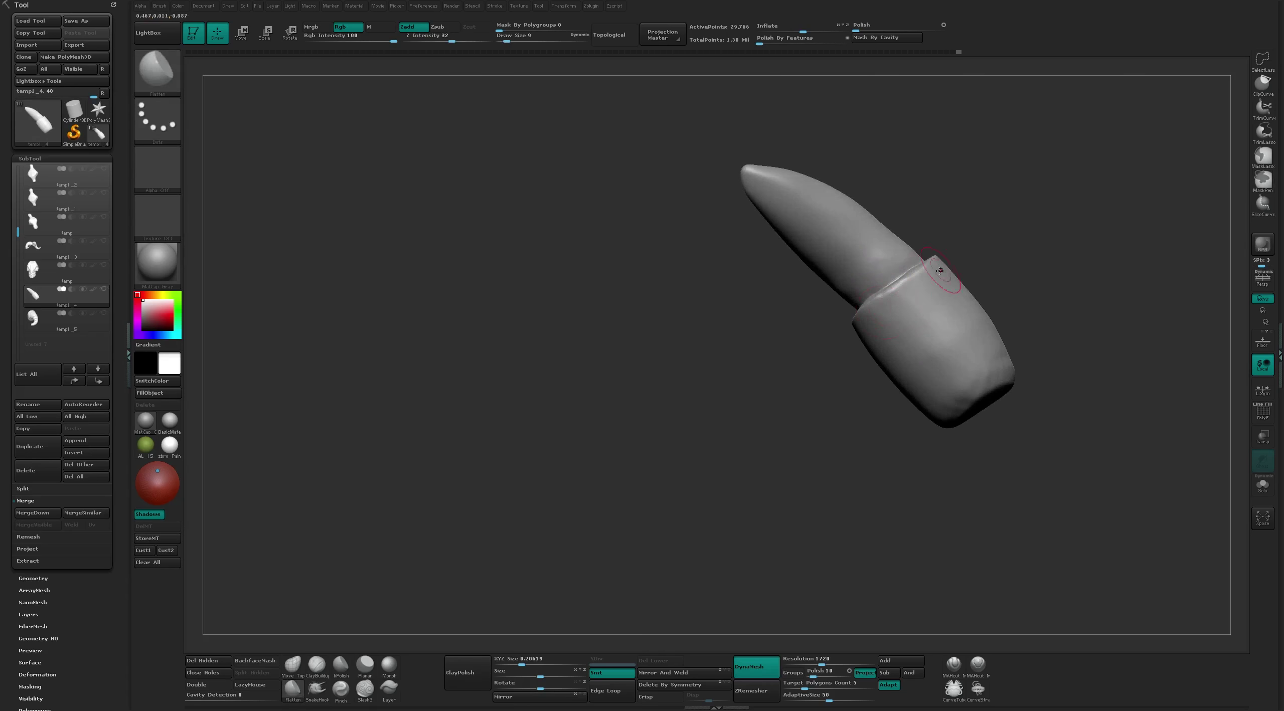
mouse_move(955, 336)
right_mouse_down()
mouse_move(1024, 206)
mouse_move(943, 452)
right_mouse_up()
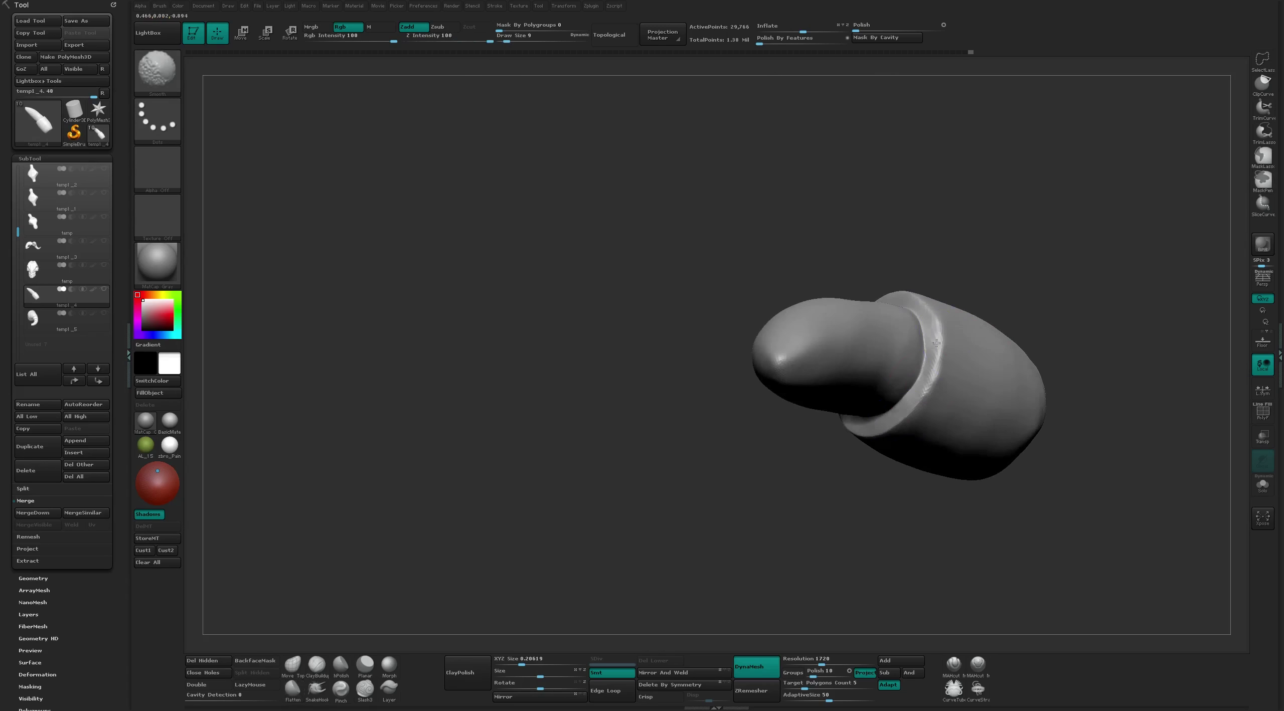
left_click(954, 665)
right_click_drag(954, 361, 935, 320)
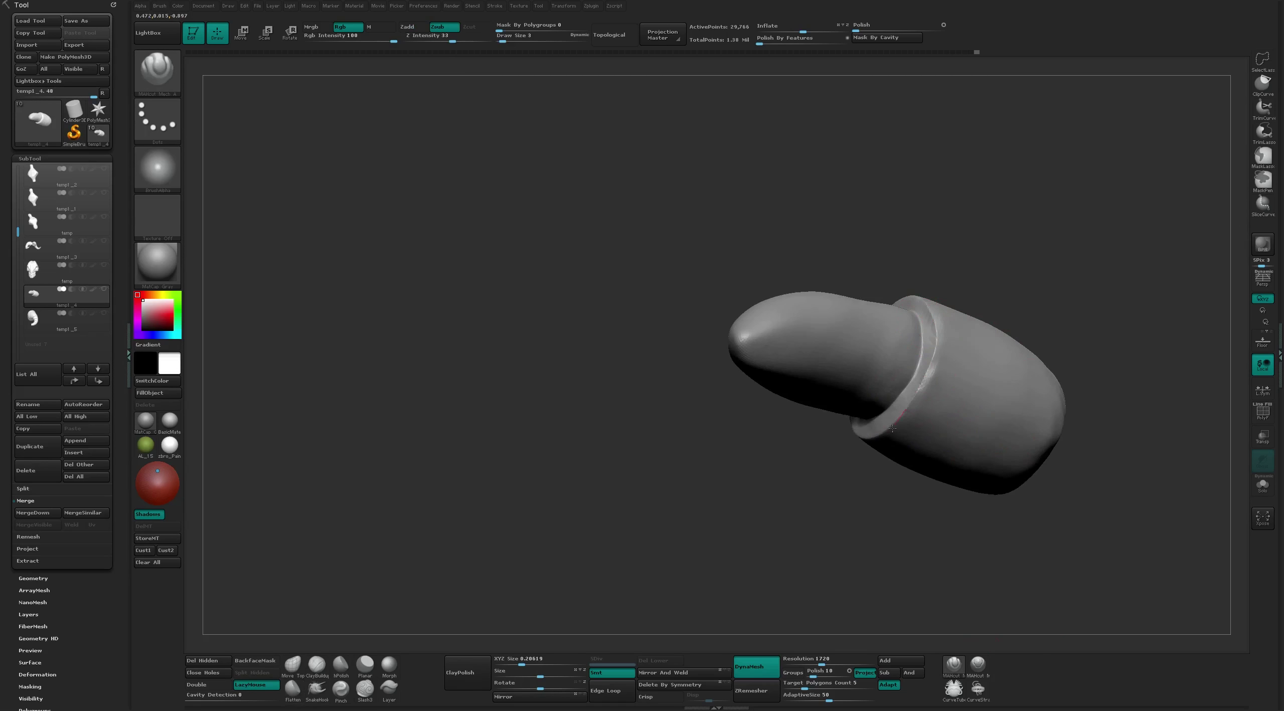
right_click_drag(975, 284, 912, 435)
key("b")
key("m")
key("v")
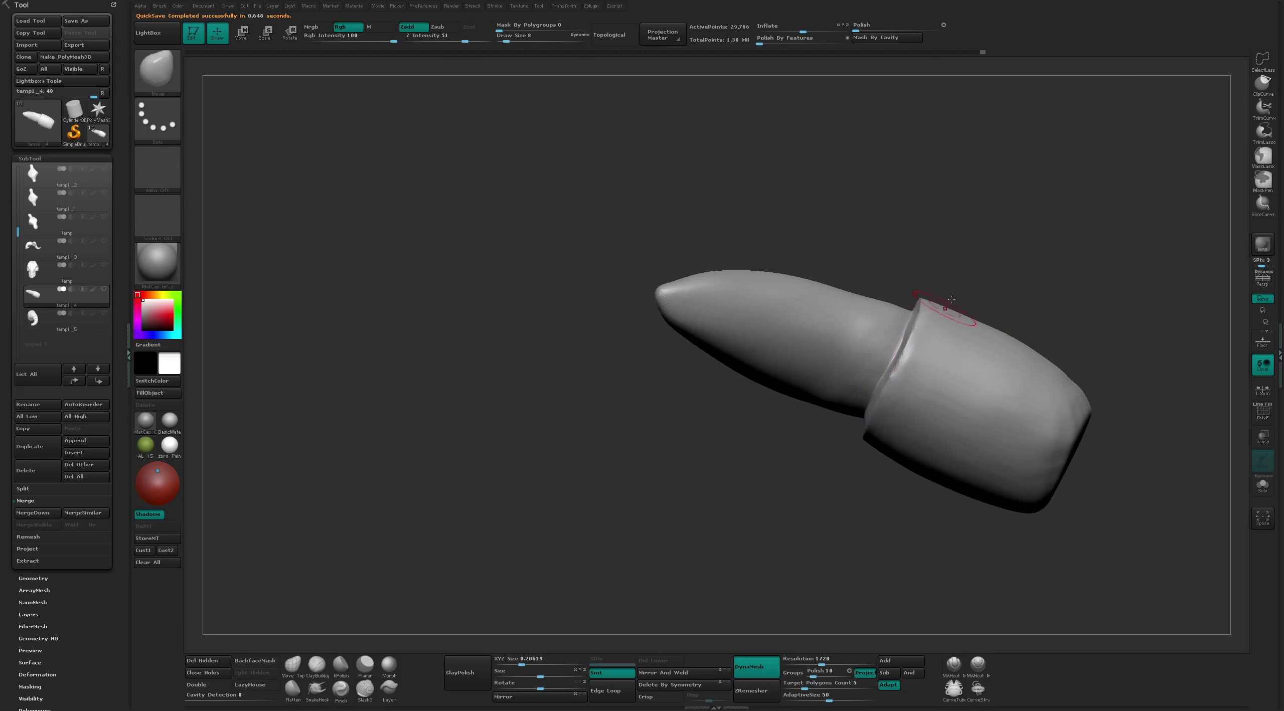
right_click_drag(951, 299, 734, 565)
key("b")
key("f")
key("l")
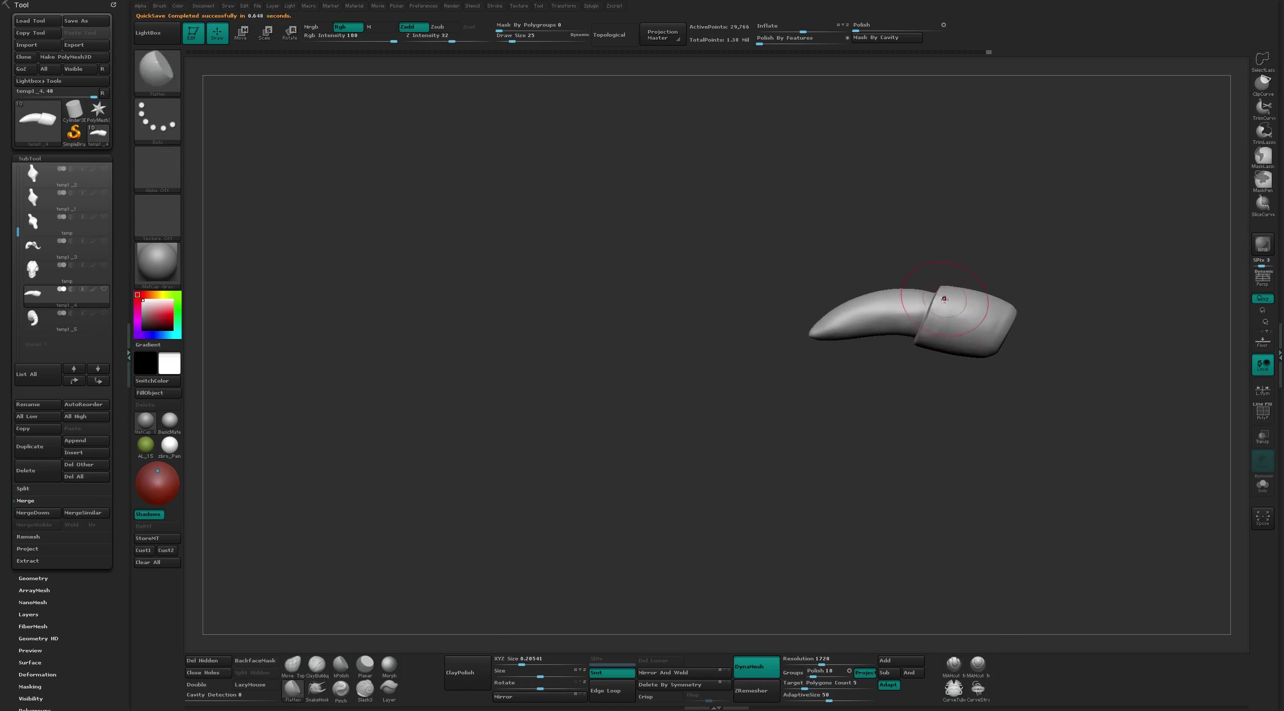
key("bracketleft")
key("bracketleft")
key("bracketleft")
right_click_drag(929, 370, 922, 344)
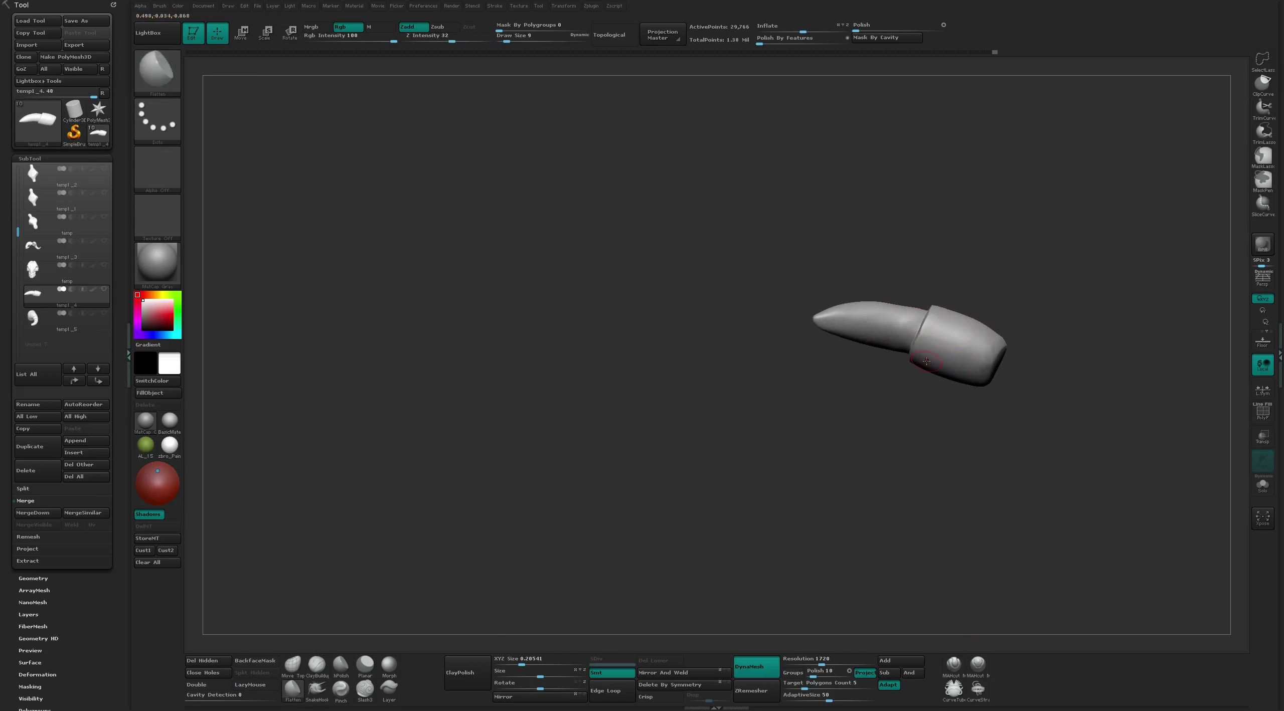
right_click_drag(1186, 321, 975, 344)
key("bracketright")
key("bracketright")
key("bracketright")
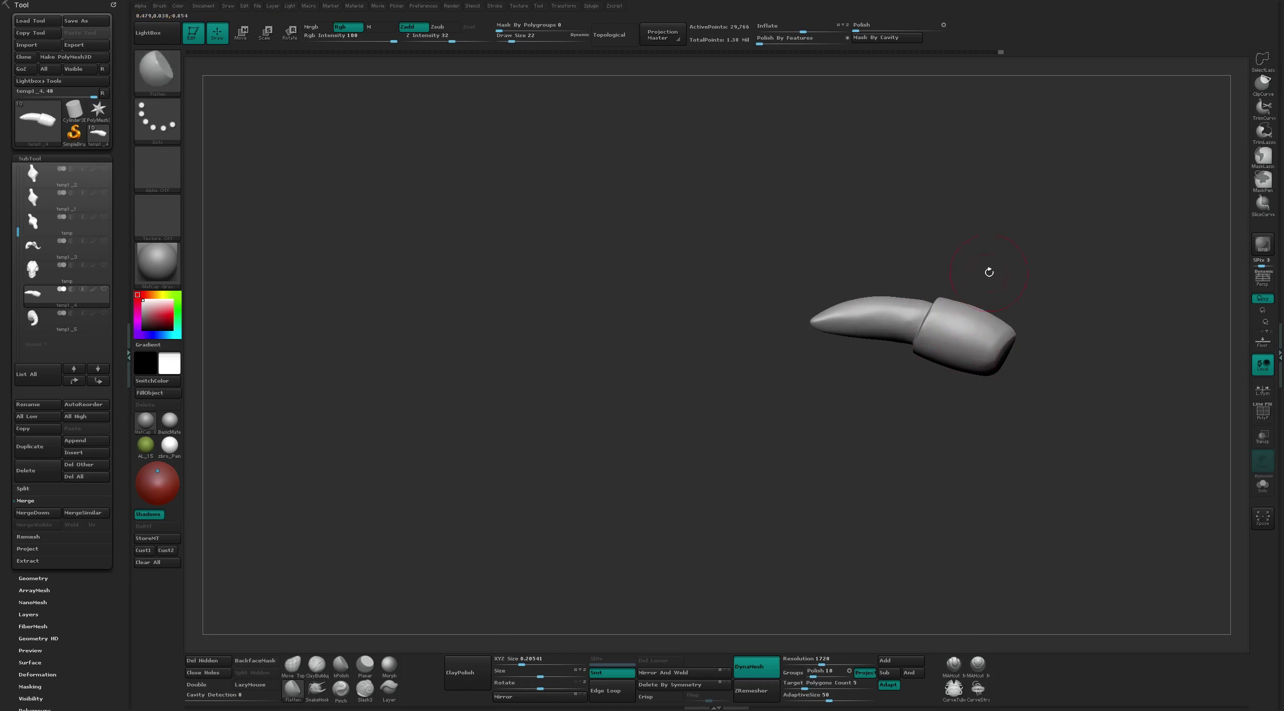
Keep reshaping the fang with Move and Flatten while viewing it upright
key("b")
key("m")
key("v")
mouse_move(989, 272)
right_mouse_down()
mouse_move(1013, 242)
mouse_move(925, 254)
right_mouse_up()
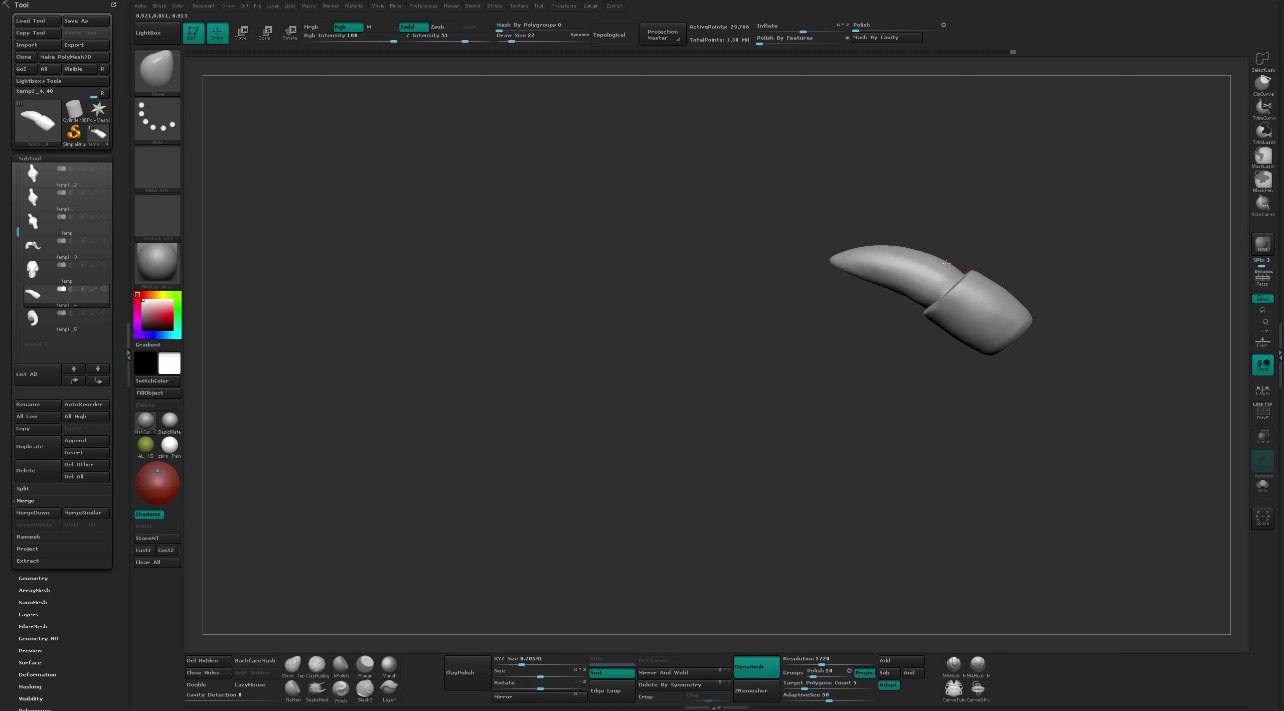
mouse_move(945, 314)
right_mouse_down()
mouse_move(858, 269)
mouse_move(846, 288)
right_mouse_up()
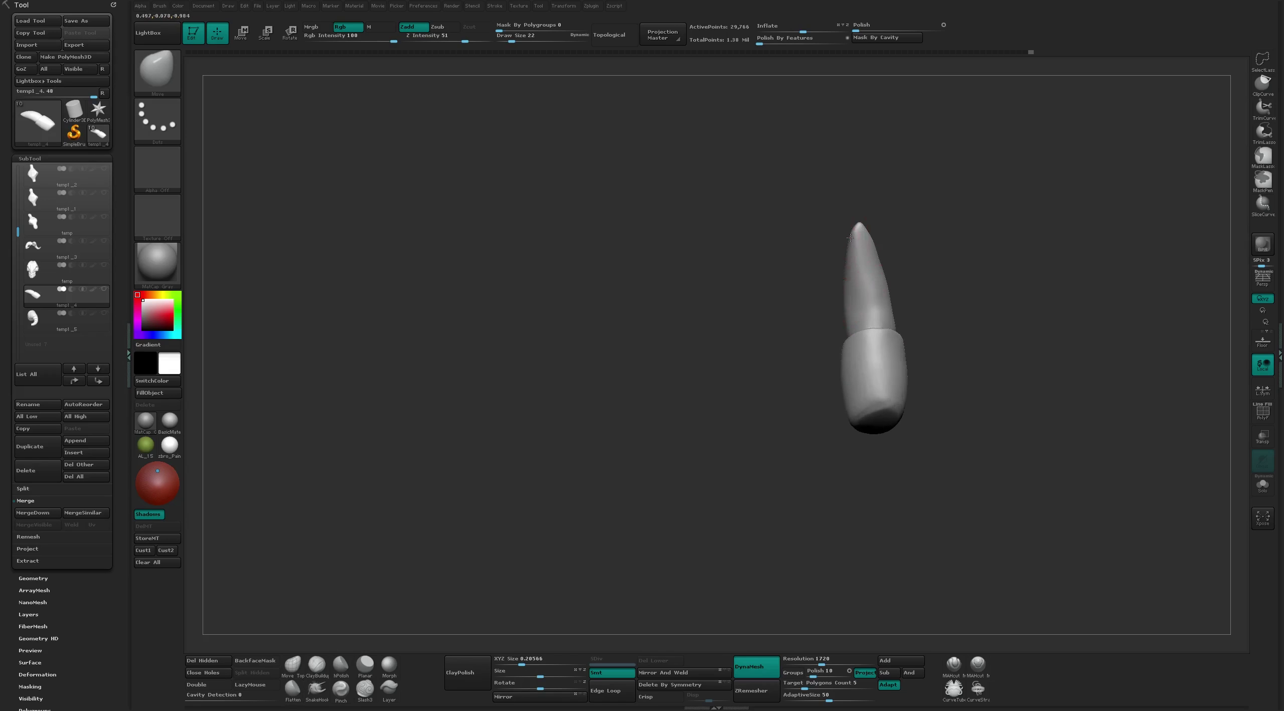
right_click_drag(851, 238, 850, 323)
key("b")
key("f")
key("l")
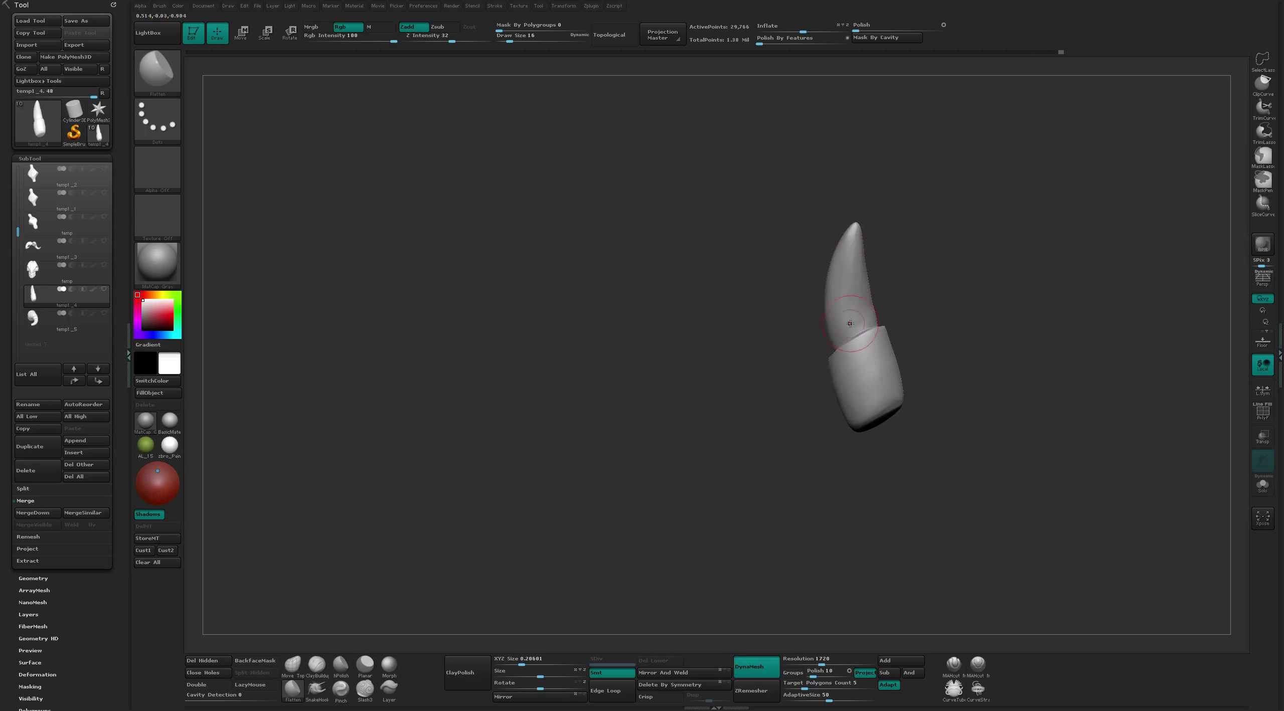
right_click_drag(847, 278, 844, 236)
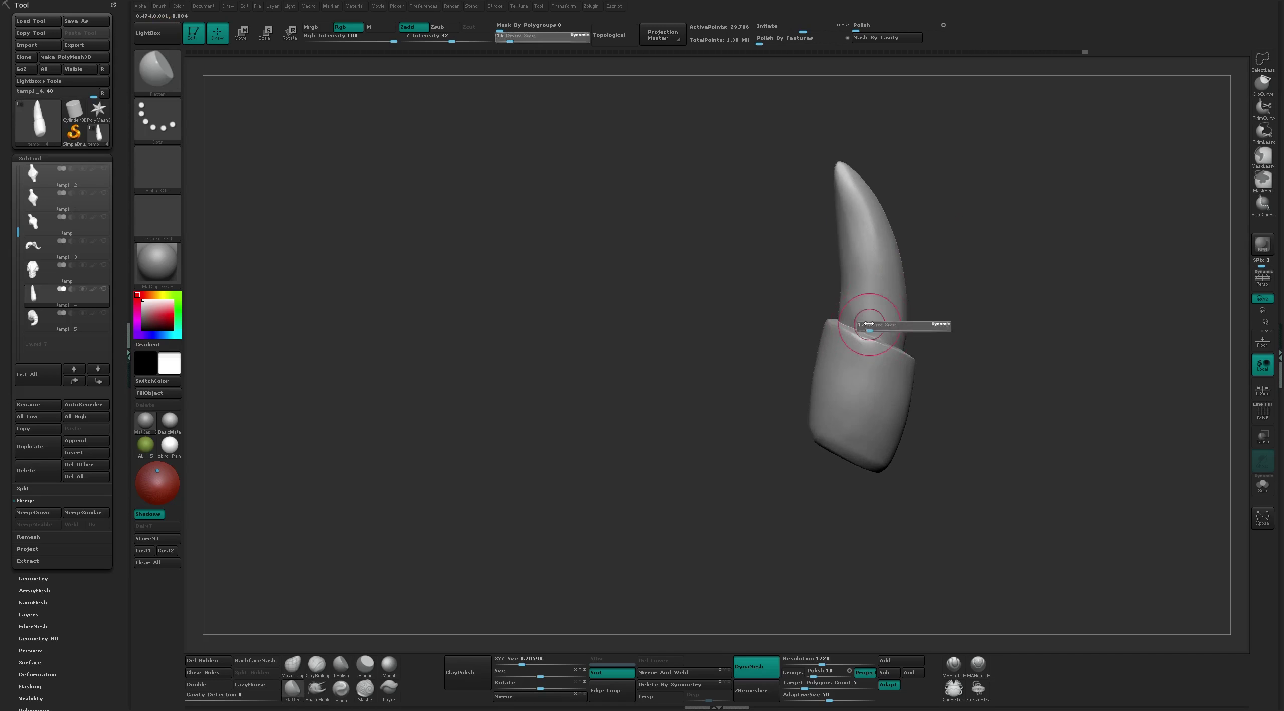
right_click_drag(860, 330, 970, 247)
key("b")
key("m")
key("v")
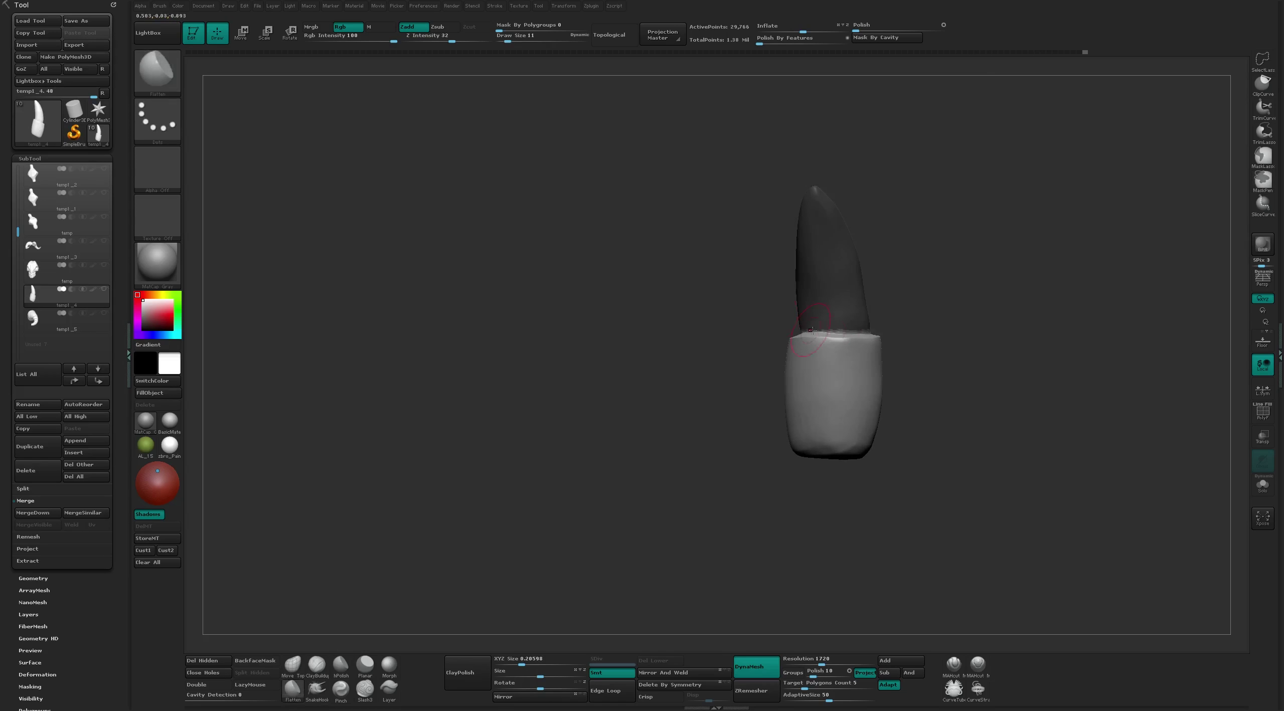
right_click_drag(869, 262, 866, 249)
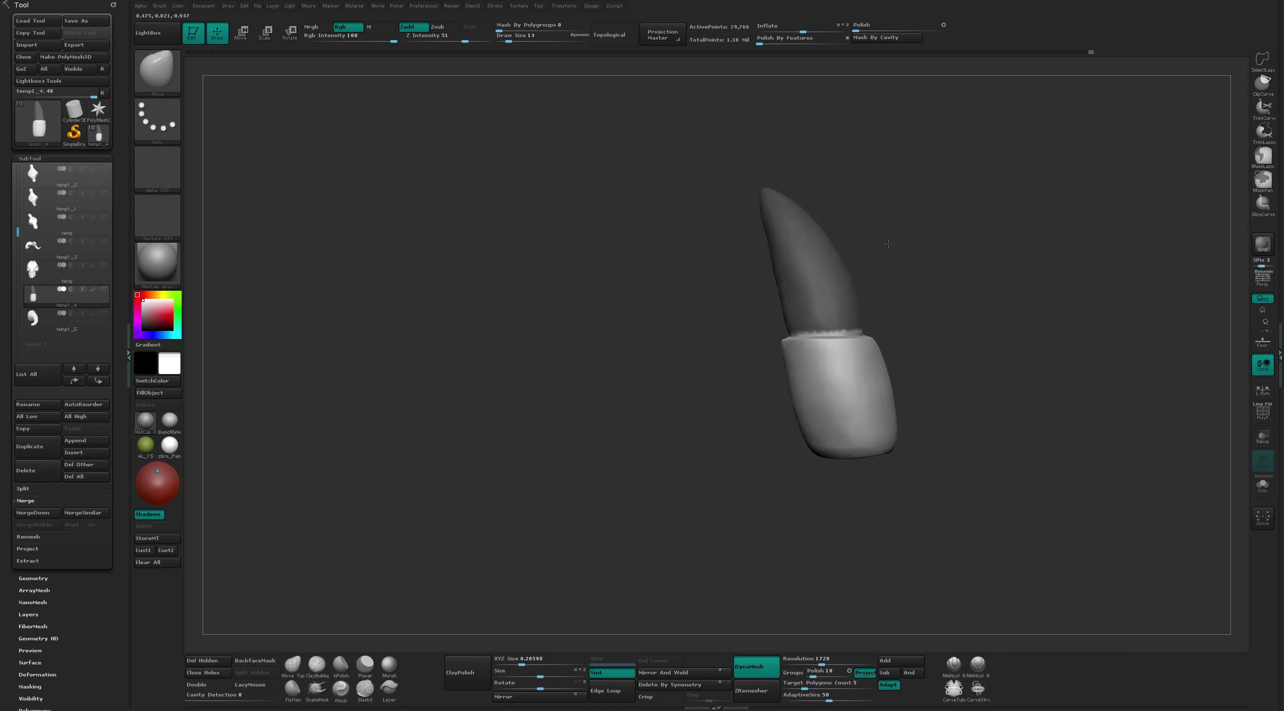
key("b")
key("f")
key("l")
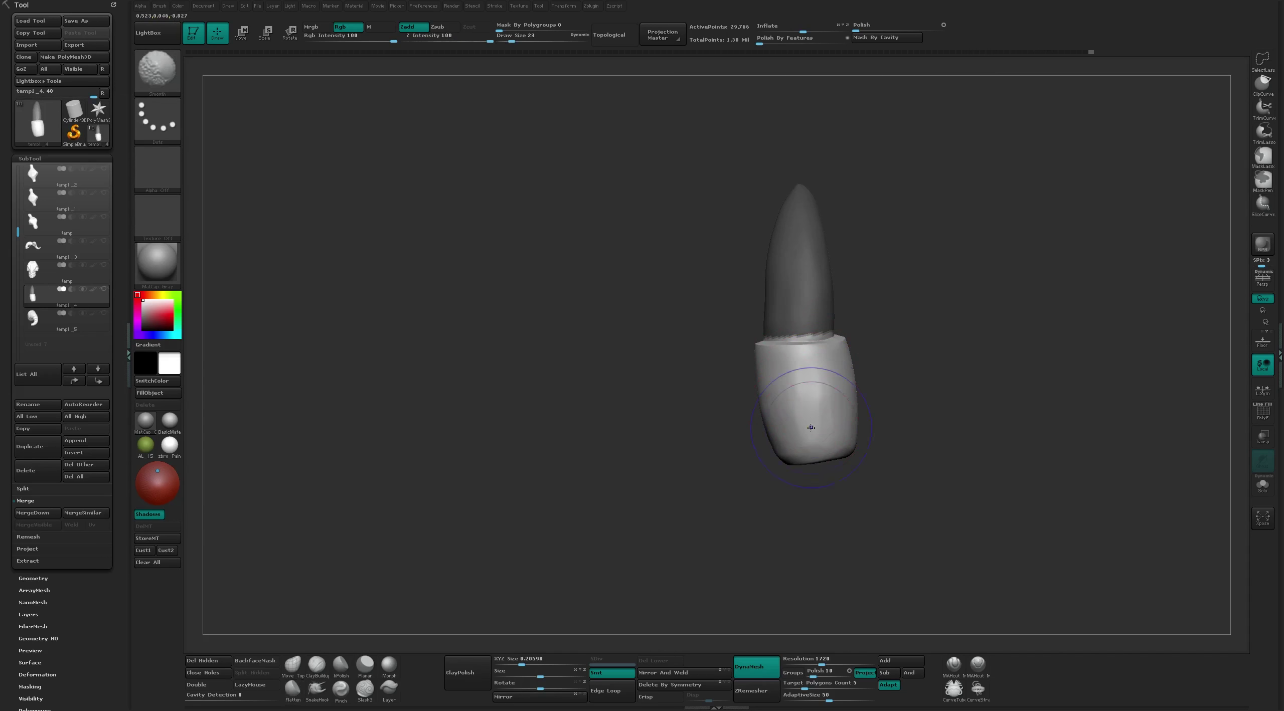
key("s")
left_click_drag(822, 410, 808, 409)
mouse_move(898, 331)
right_mouse_down()
mouse_move(916, 316)
mouse_move(863, 299)
right_mouse_up()
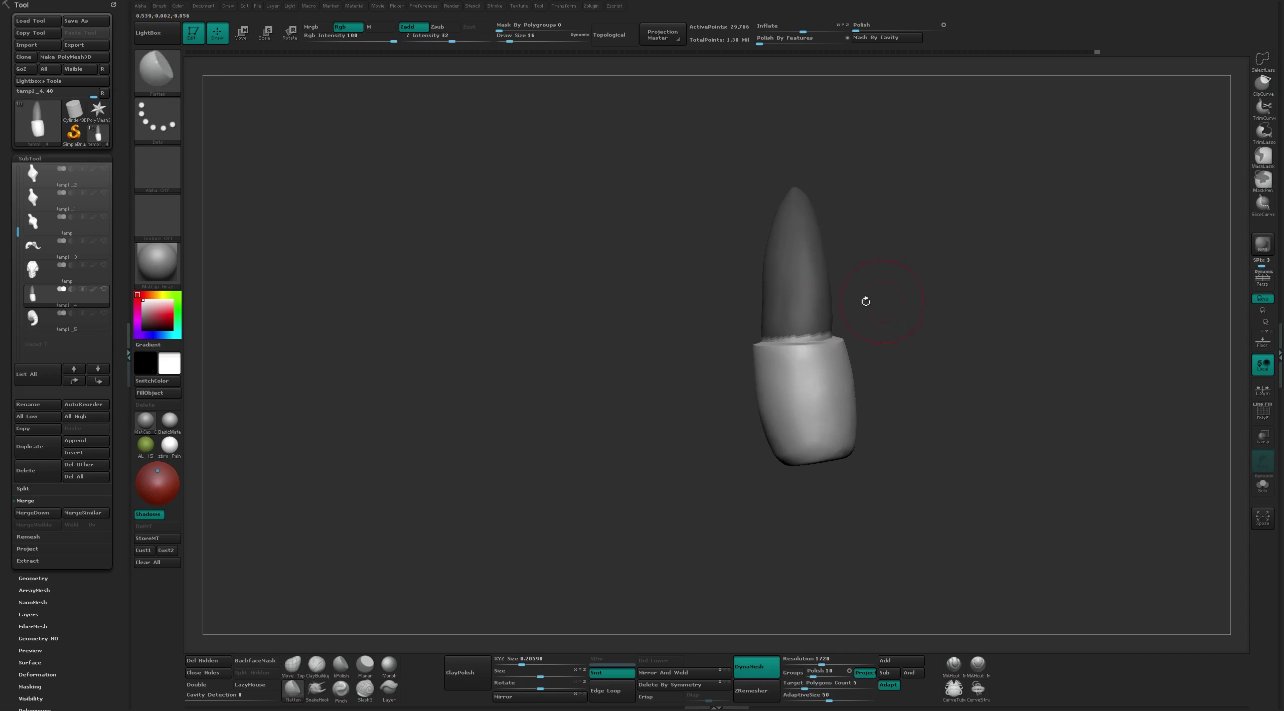
Mask the tooth, invert the mask, and bend the tip using a Transpose line
key("ctrl")
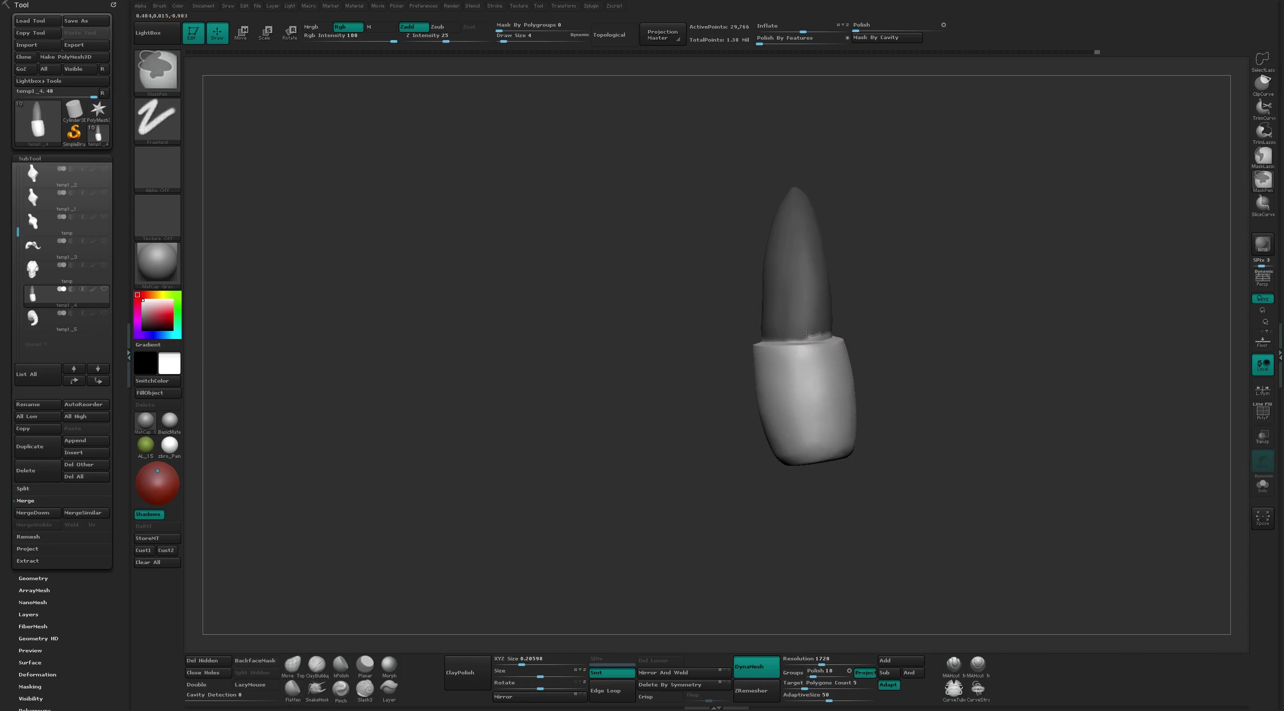
mouse_move(806, 333)
right_mouse_down()
mouse_move(838, 321)
mouse_move(763, 335)
right_mouse_up()
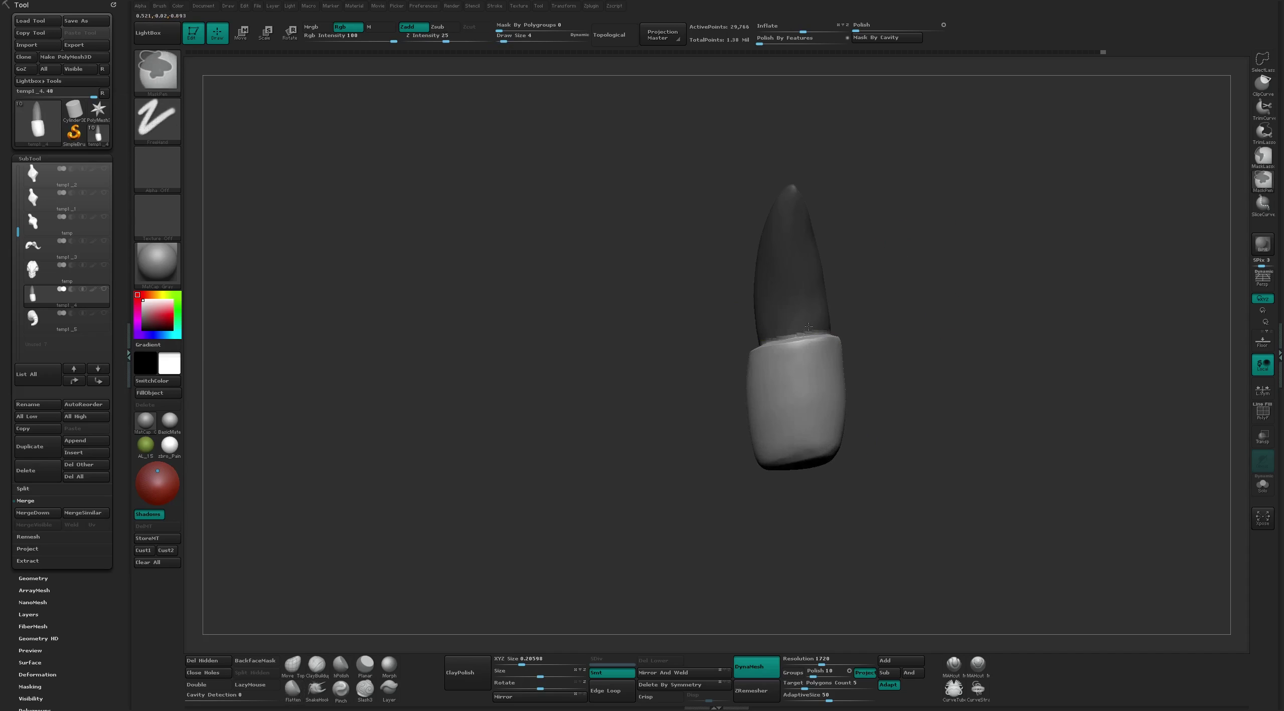
left_click(835, 289, "ctrl")
key("w")
left_click_drag(803, 321, 796, 201)
mouse_move(853, 281)
right_mouse_down()
mouse_move(904, 266)
mouse_move(853, 311)
right_mouse_up()
key("q")
left_click(853, 351, "ctrl")
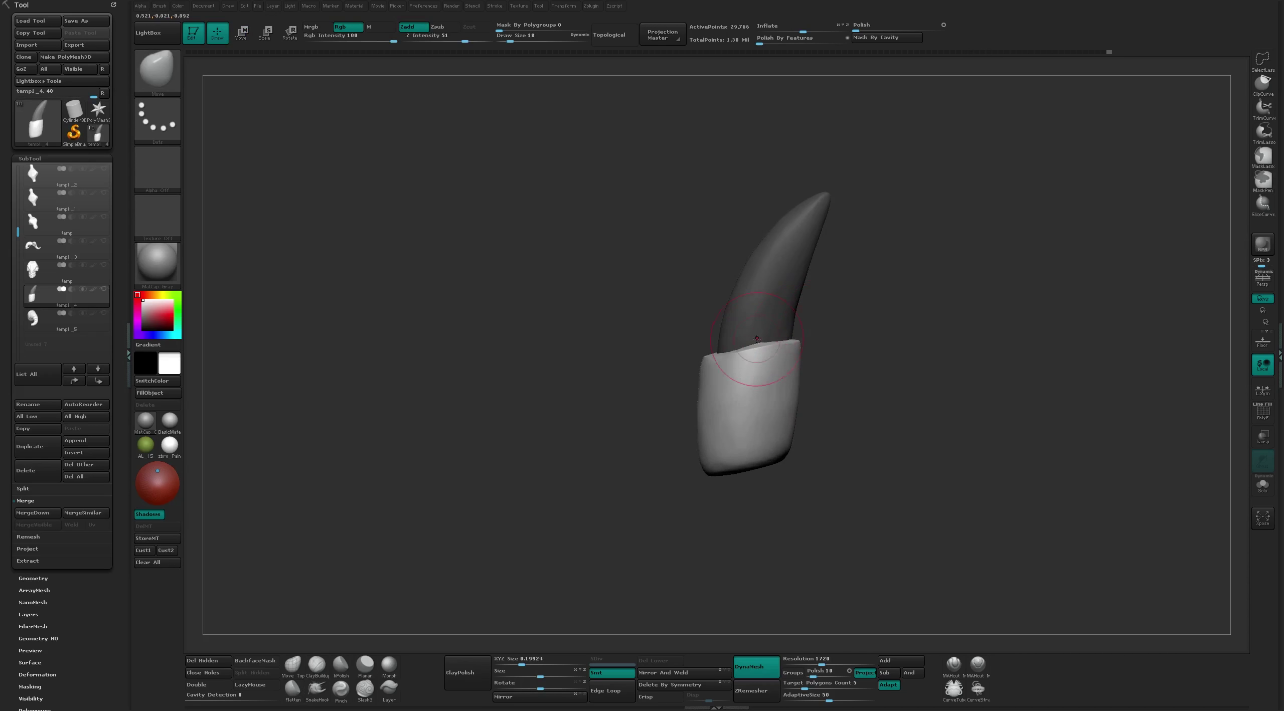
Reduce the Move brush Draw Size to 14, then 7, and check the tooth cap
key("s")
left_click_drag(757, 339, 753, 338)
mouse_move(721, 357)
right_mouse_down()
mouse_move(817, 290)
mouse_move(742, 316)
right_mouse_up()
key("s")
left_click_drag(743, 332, 707, 332)
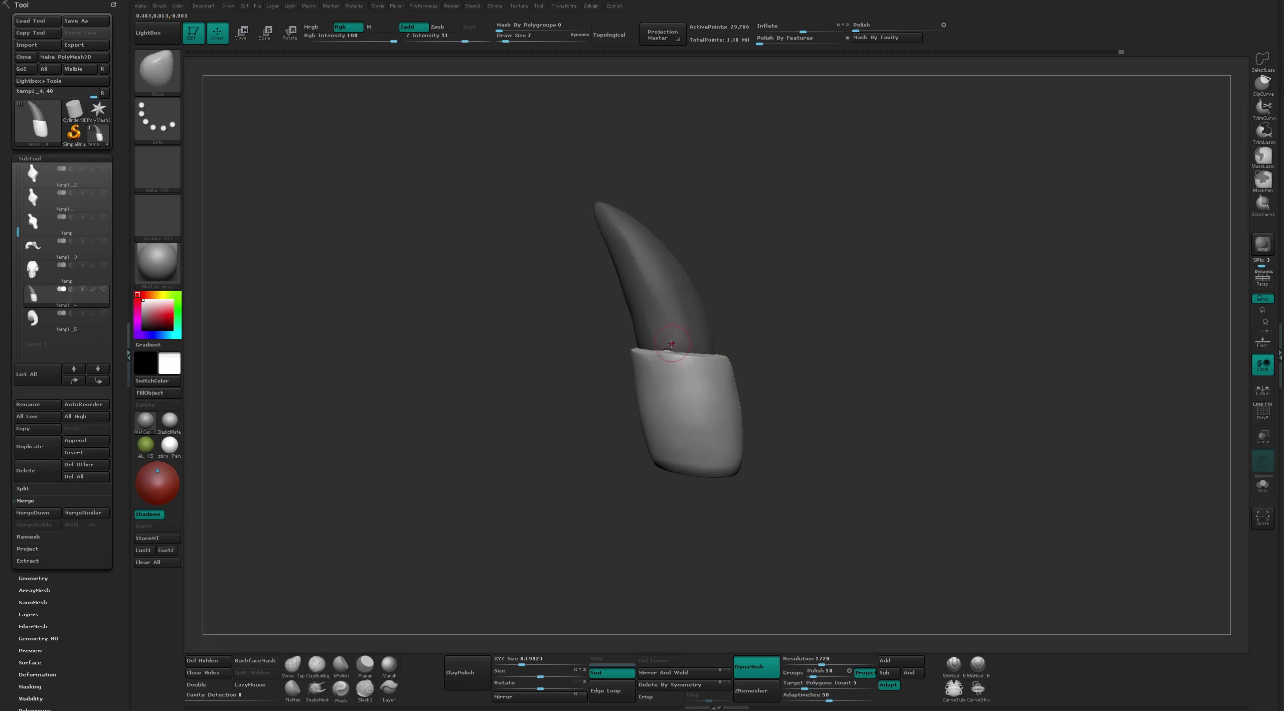
mouse_move(667, 344)
right_mouse_down()
mouse_move(791, 344)
mouse_move(792, 462)
mouse_move(826, 465)
right_mouse_up()
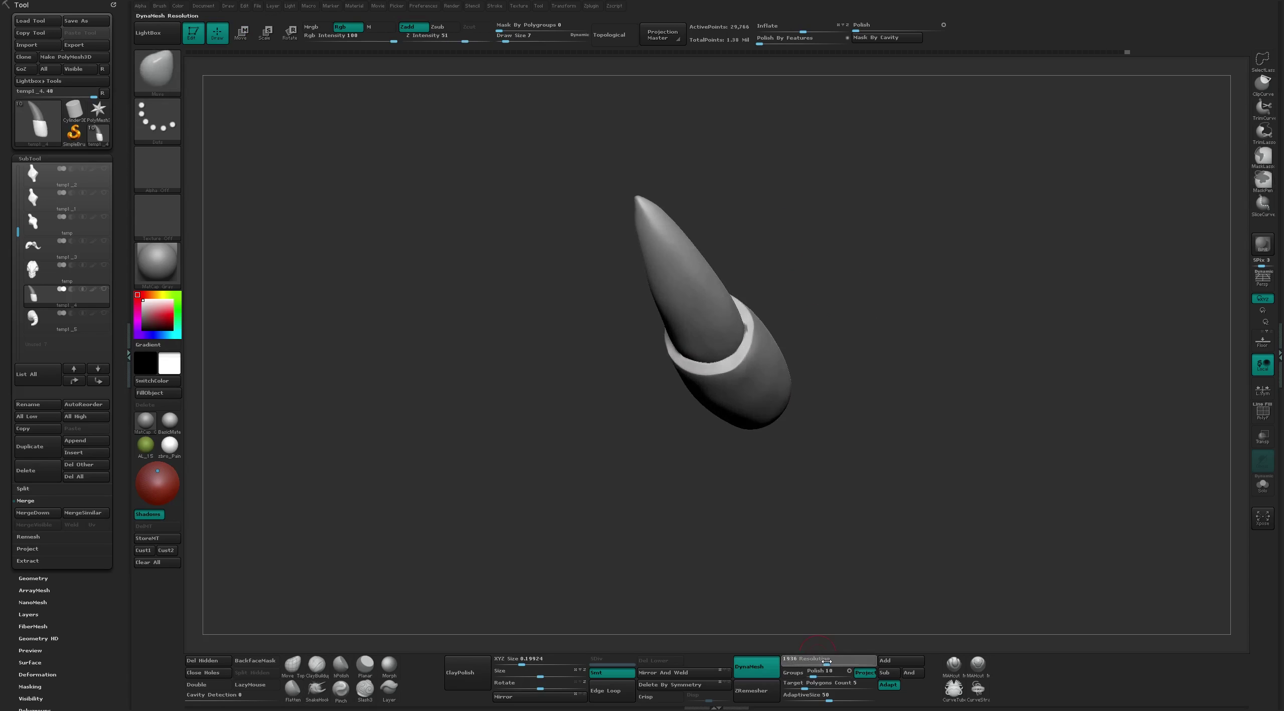
Clear the tooth's mask, DynaMesh it at resolution 2056, and inspect the curved point and cap rim
left_click_drag(849, 307, 872, 433, "ctrl")
mouse_move(691, 462)
right_mouse_down("ctrl")
mouse_move(816, 313)
mouse_move(777, 307)
mouse_move(653, 378)
right_mouse_up("ctrl")
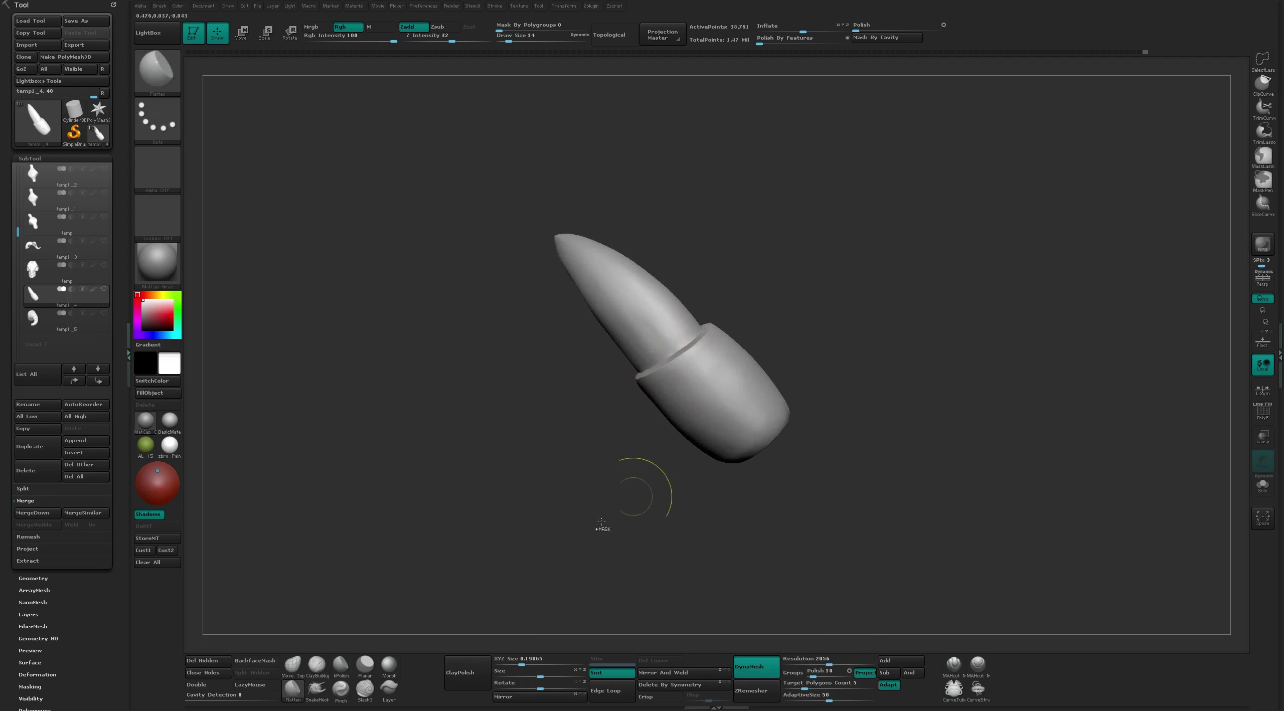
key("h")
right_click_drag(725, 427, 680, 383)
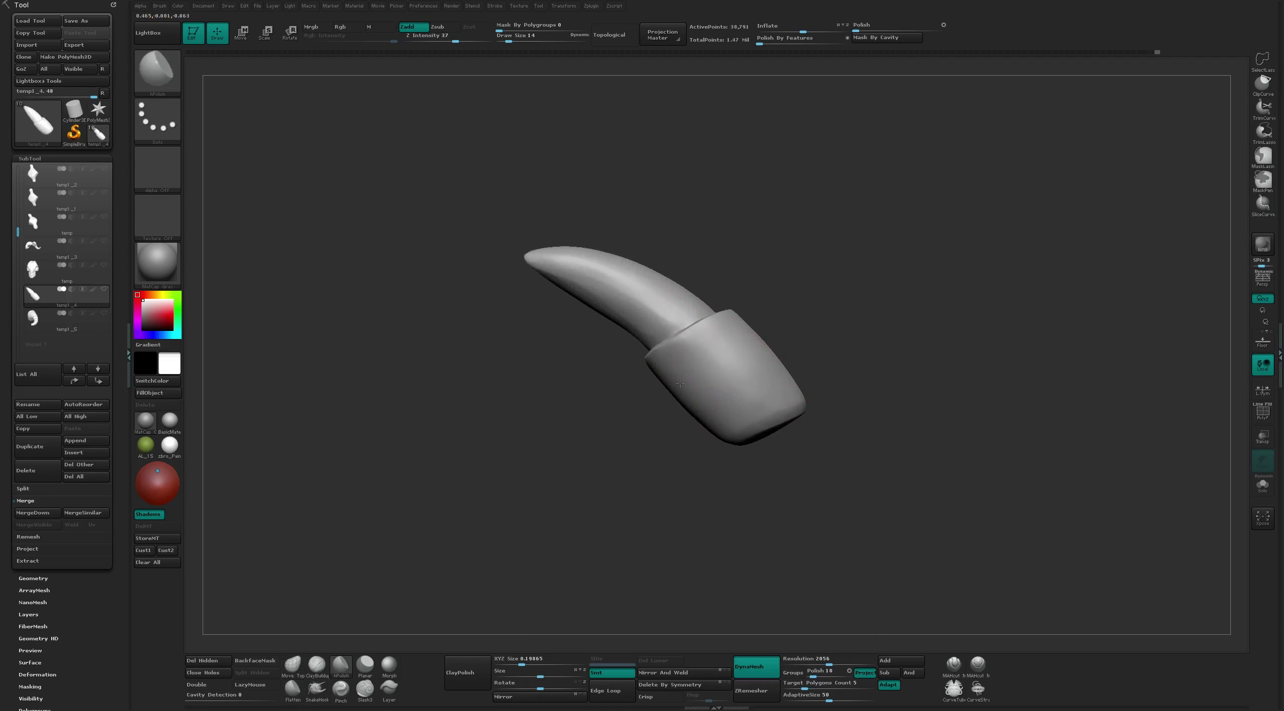
right_click_drag(840, 340, 707, 337)
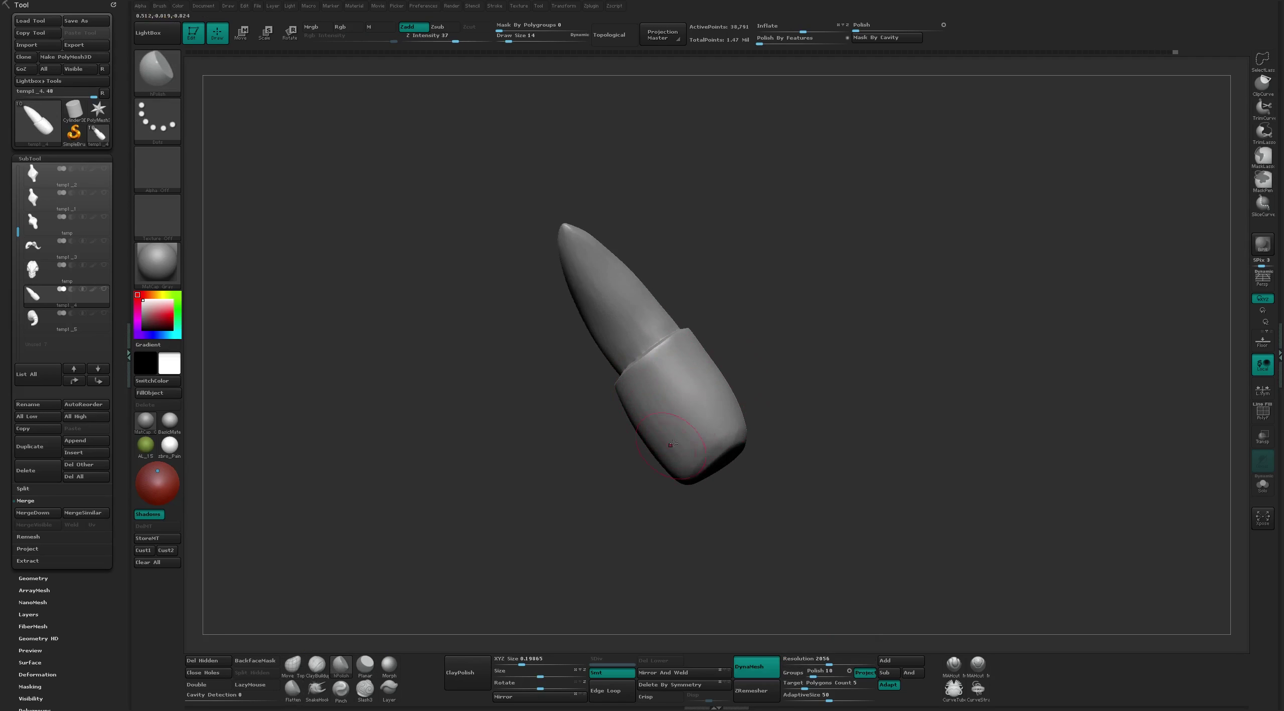
right_click_drag(673, 444, 601, 430)
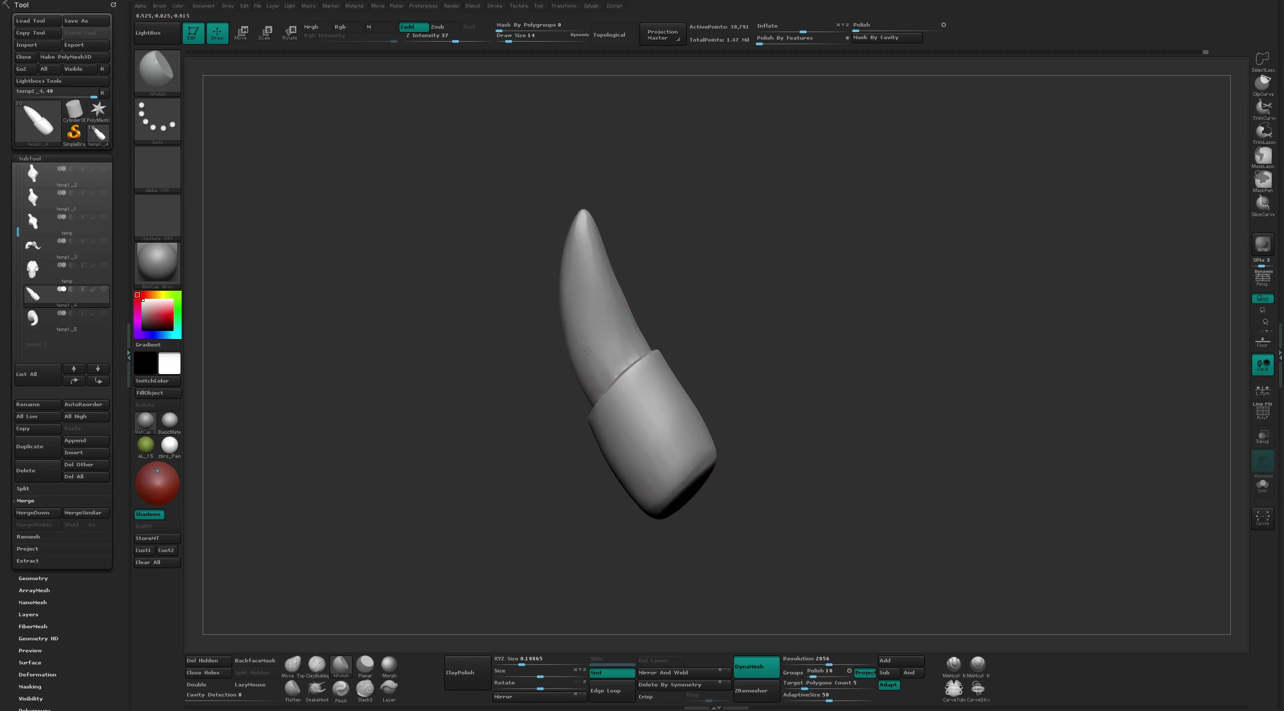
right_click_drag(593, 228, 629, 213)
Turn off Solo and make horn subtool temp1_5 visible alongside the skull
key("ctrl+z")
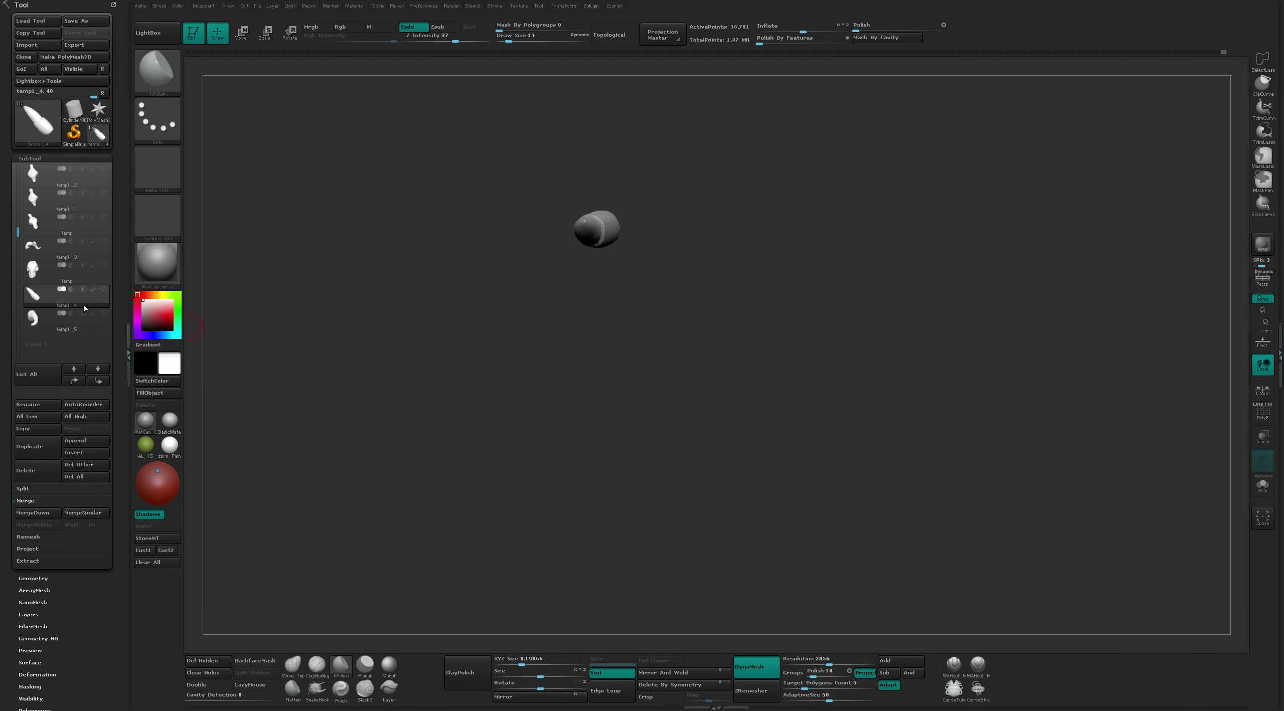
left_click(83, 305, "shift")
right_click_drag(451, 264, 467, 289)
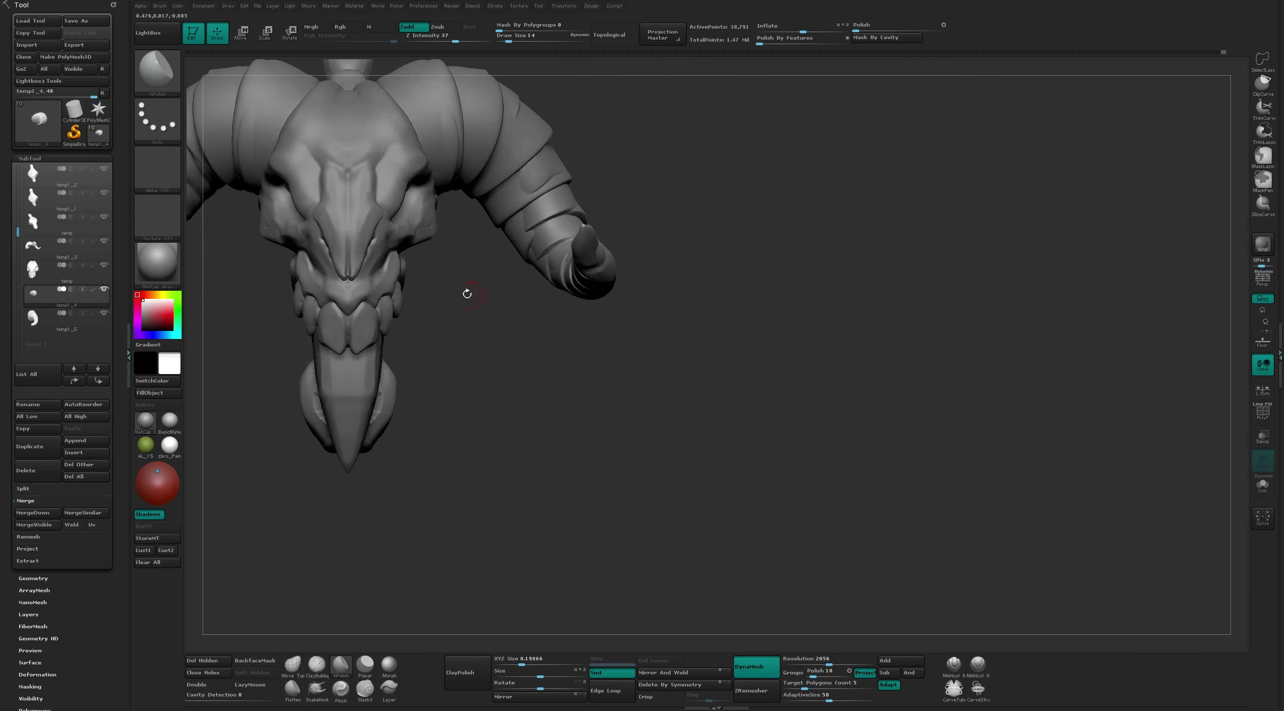
left_click(104, 241)
left_click(104, 313)
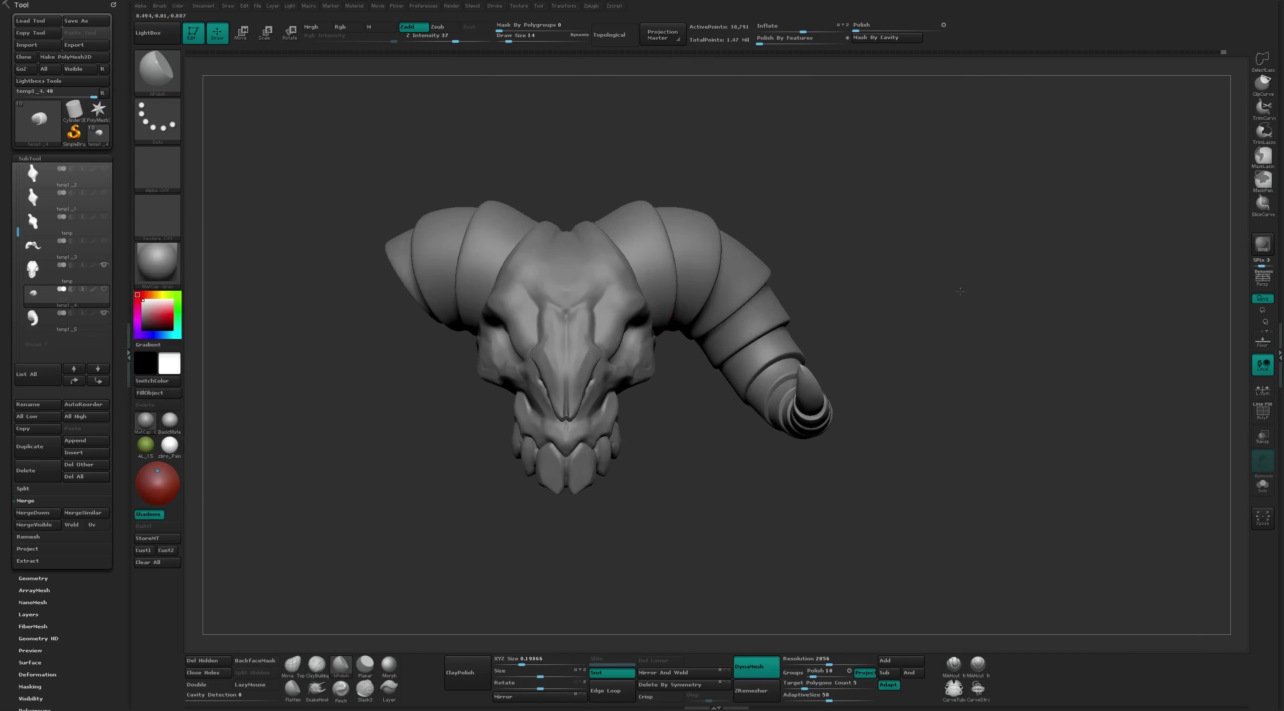
right_click_drag(803, 352, 1001, 301)
Render BPR previews from front and three-quarter views with perspective on, selecting temp1_5
left_click(1263, 246)
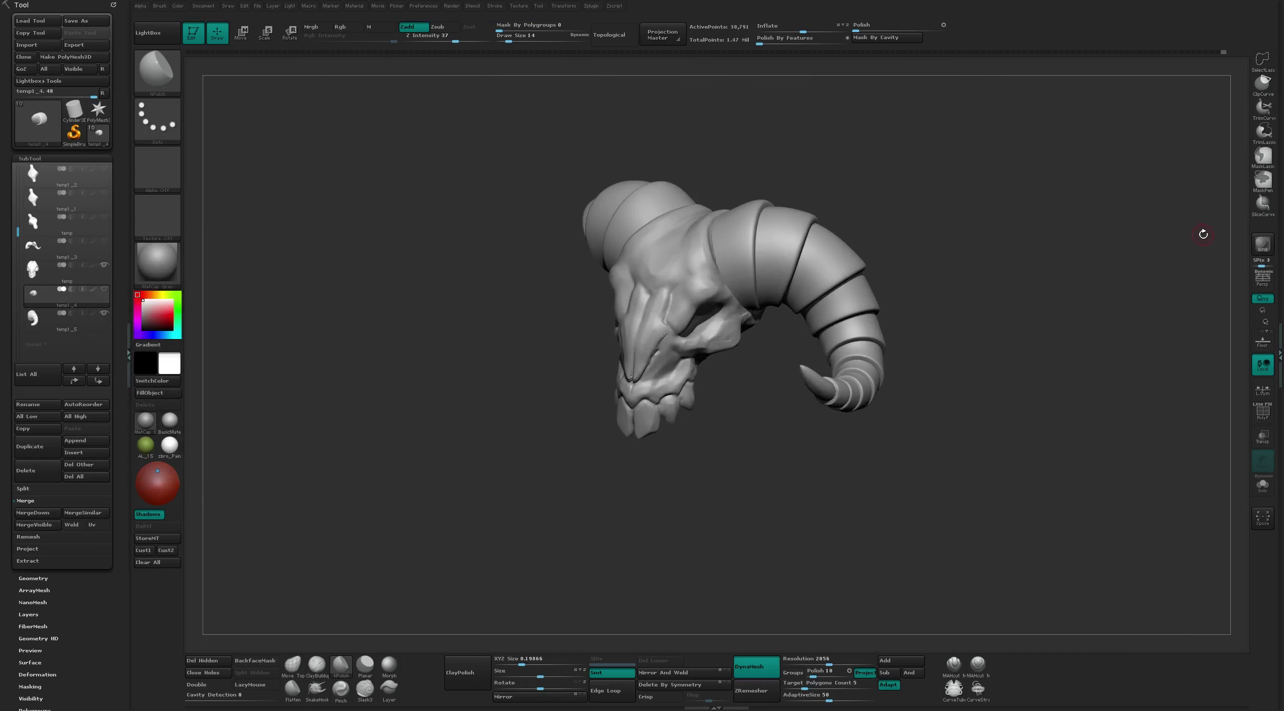
right_click_drag(896, 264, 863, 311)
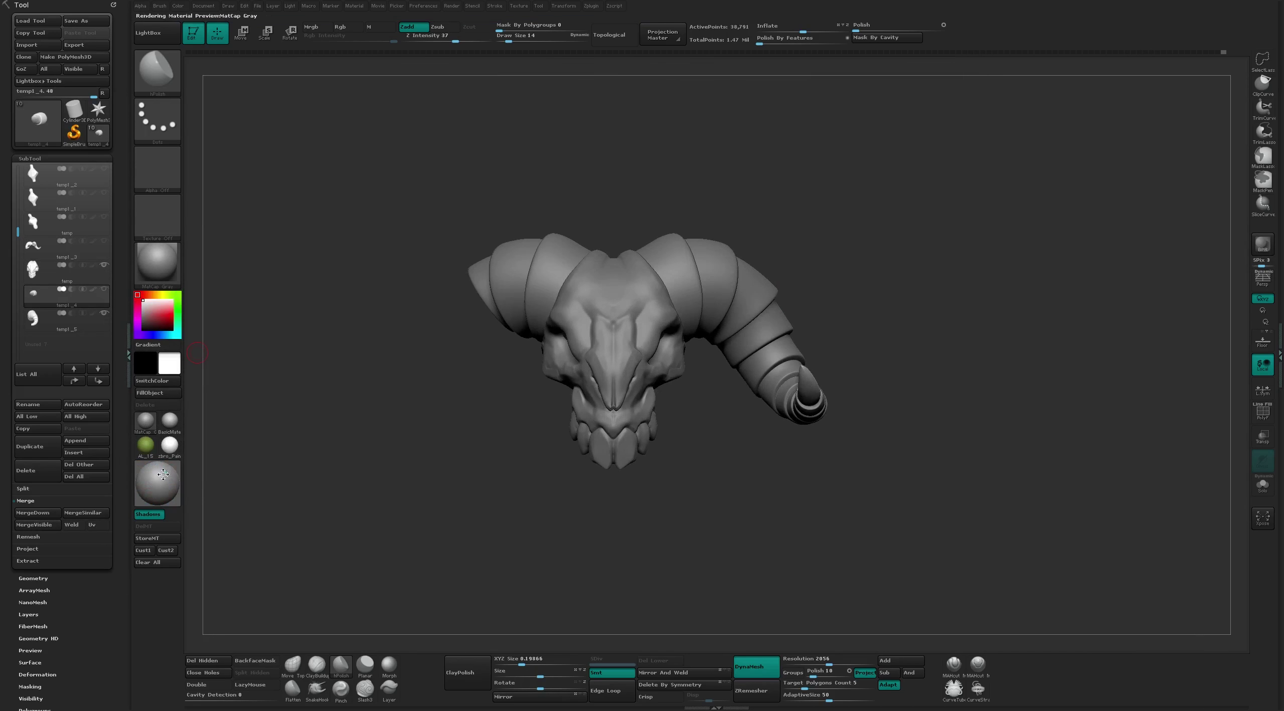
left_click(1261, 249)
left_click_drag(915, 267, 941, 263)
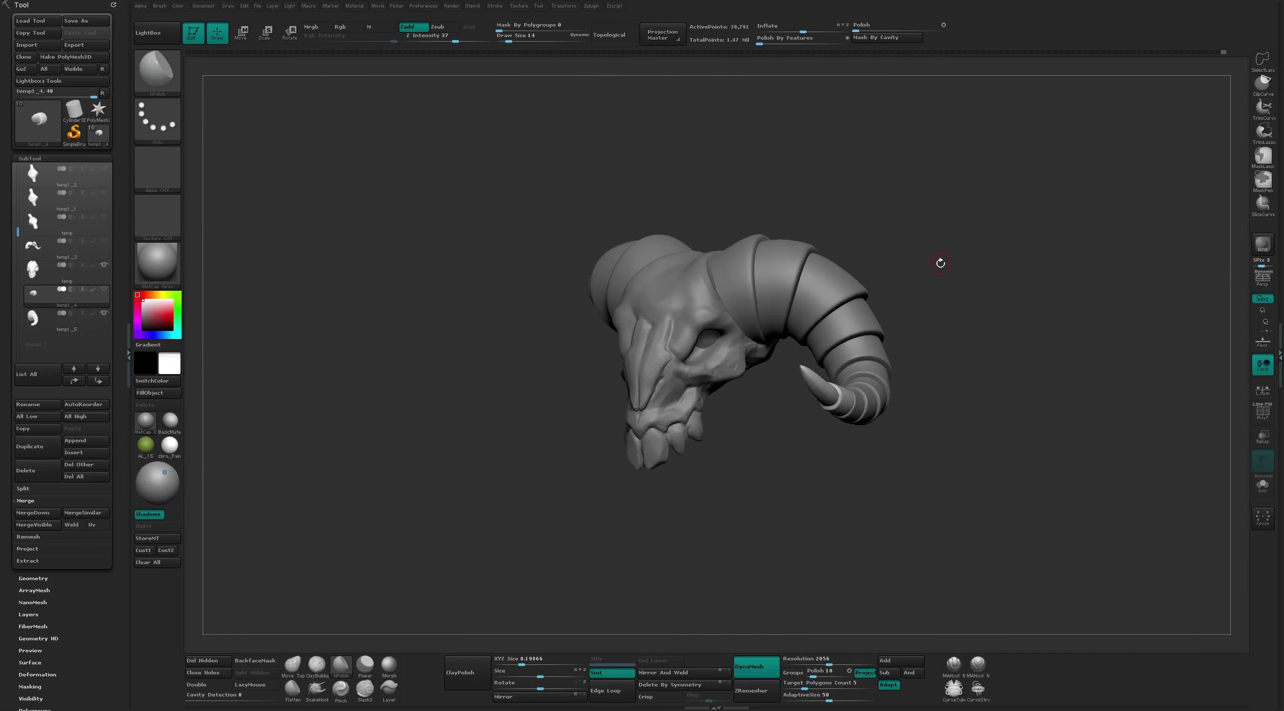
key("p")
key("shift+r")
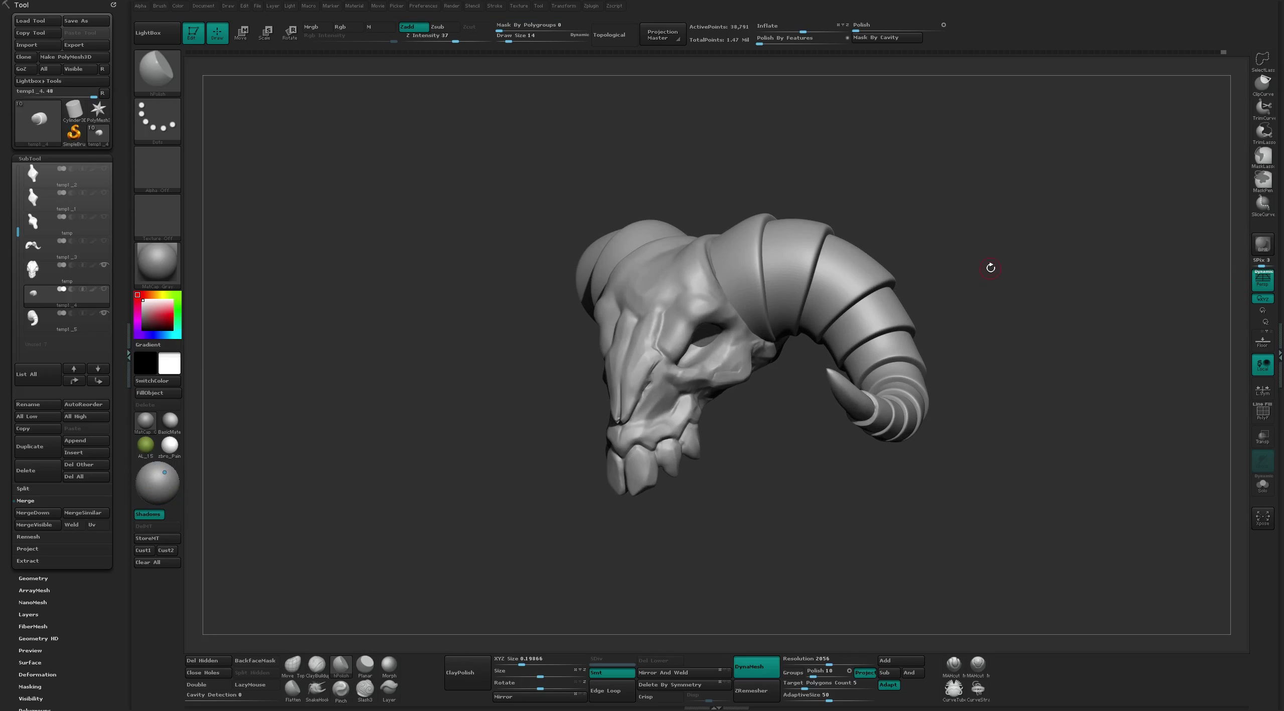
mouse_move(991, 268)
left_mouse_down()
mouse_move(1012, 273)
mouse_move(868, 263)
left_mouse_up()
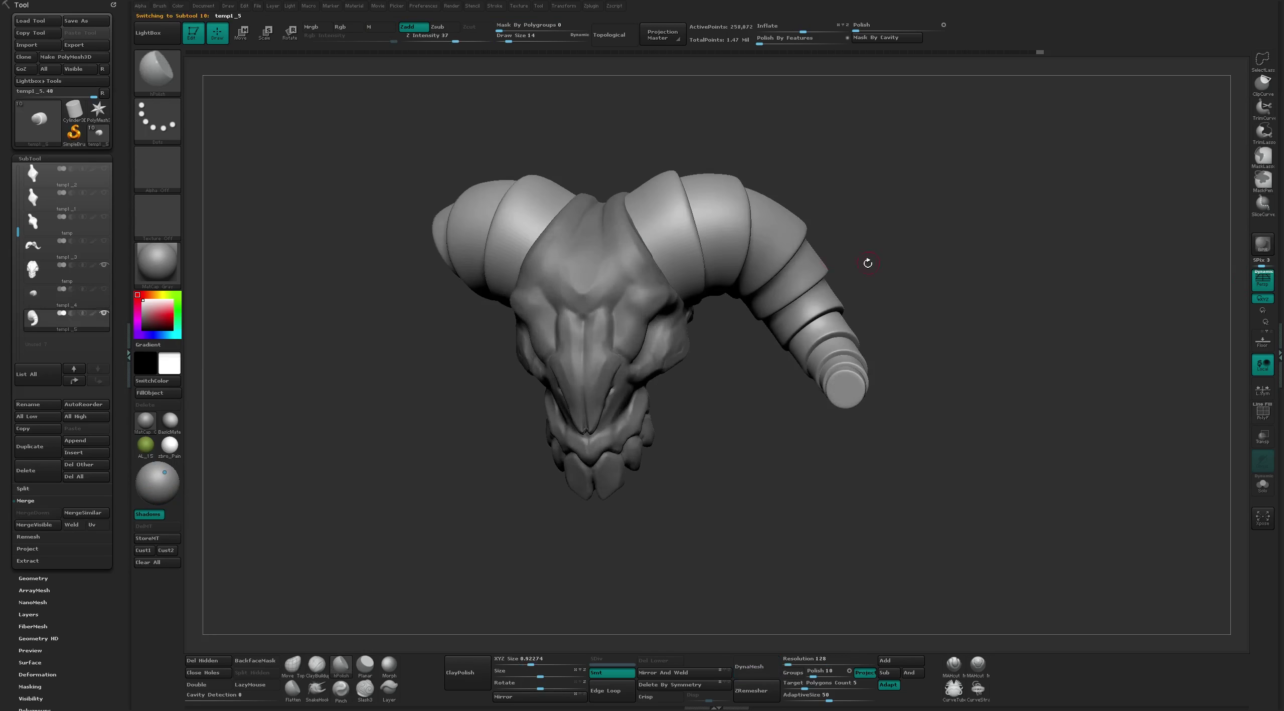
Subdivide the horn once, then flatten its first segment beside the skull with the Flatten brush
left_click_drag(768, 293, 836, 195)
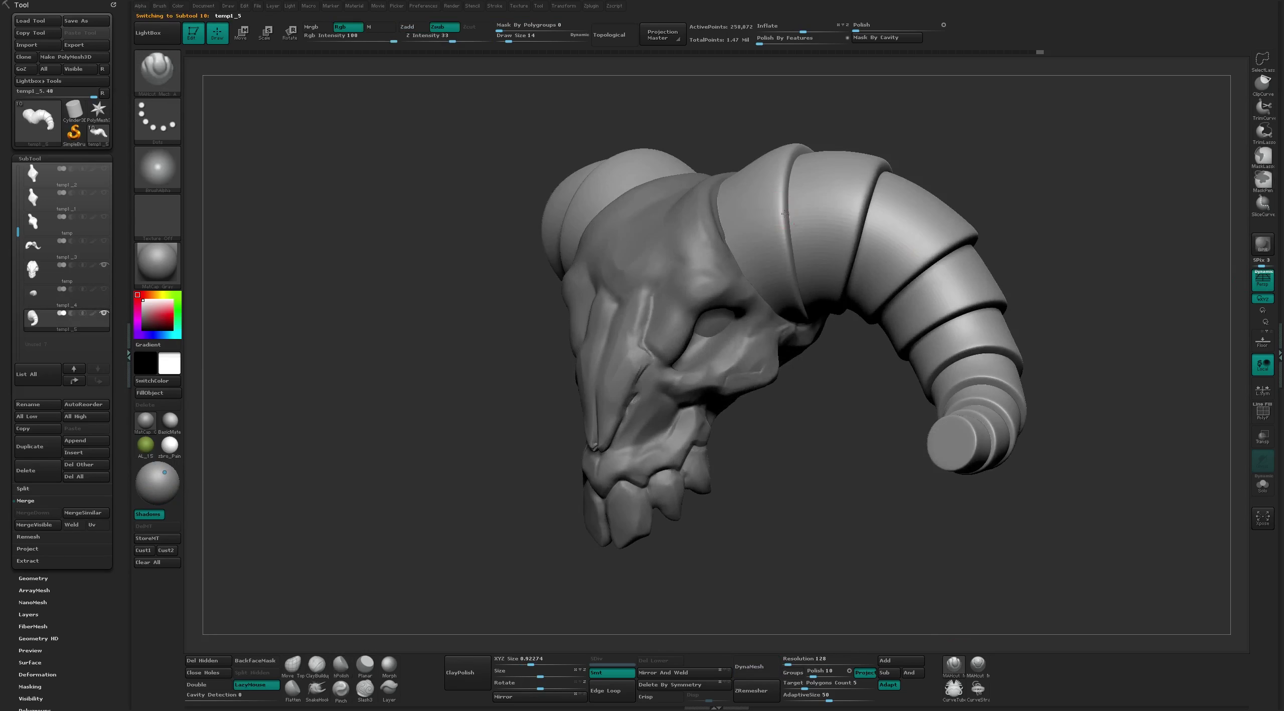
key("ctrl+d")
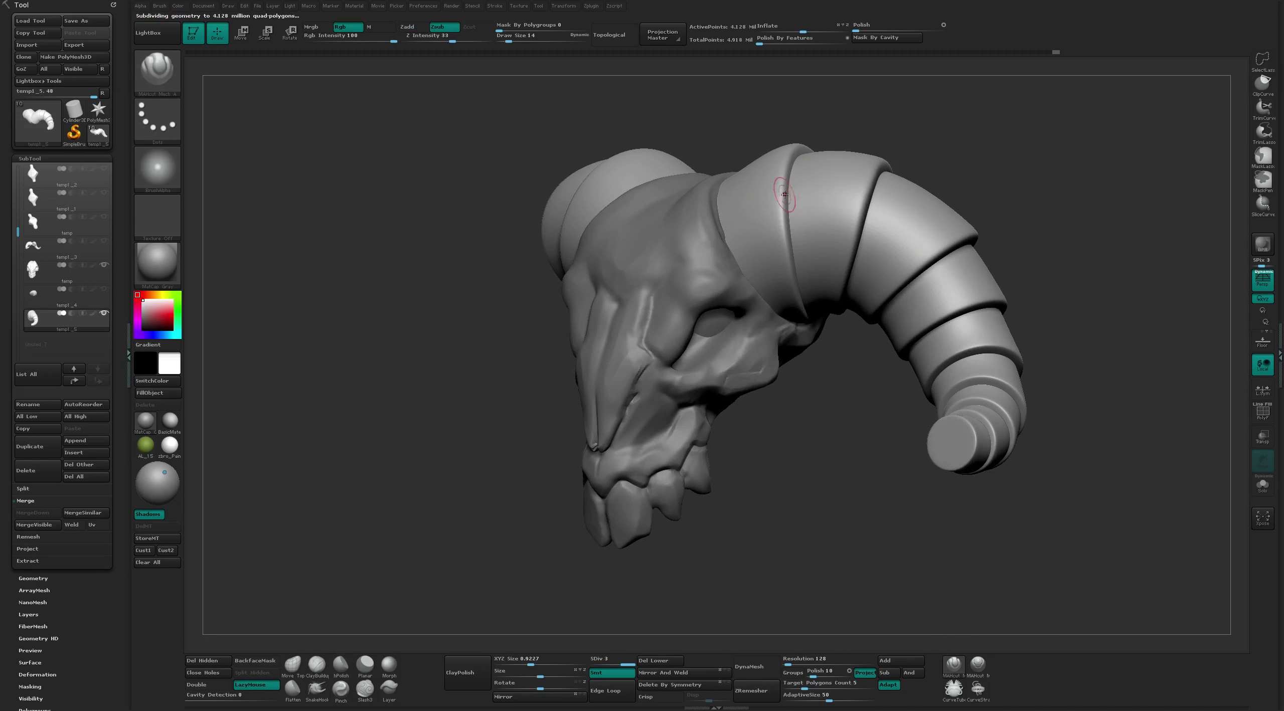
mouse_move(998, 166)
left_mouse_down()
mouse_move(903, 287)
mouse_move(854, 261)
mouse_move(707, 266)
left_mouse_up()
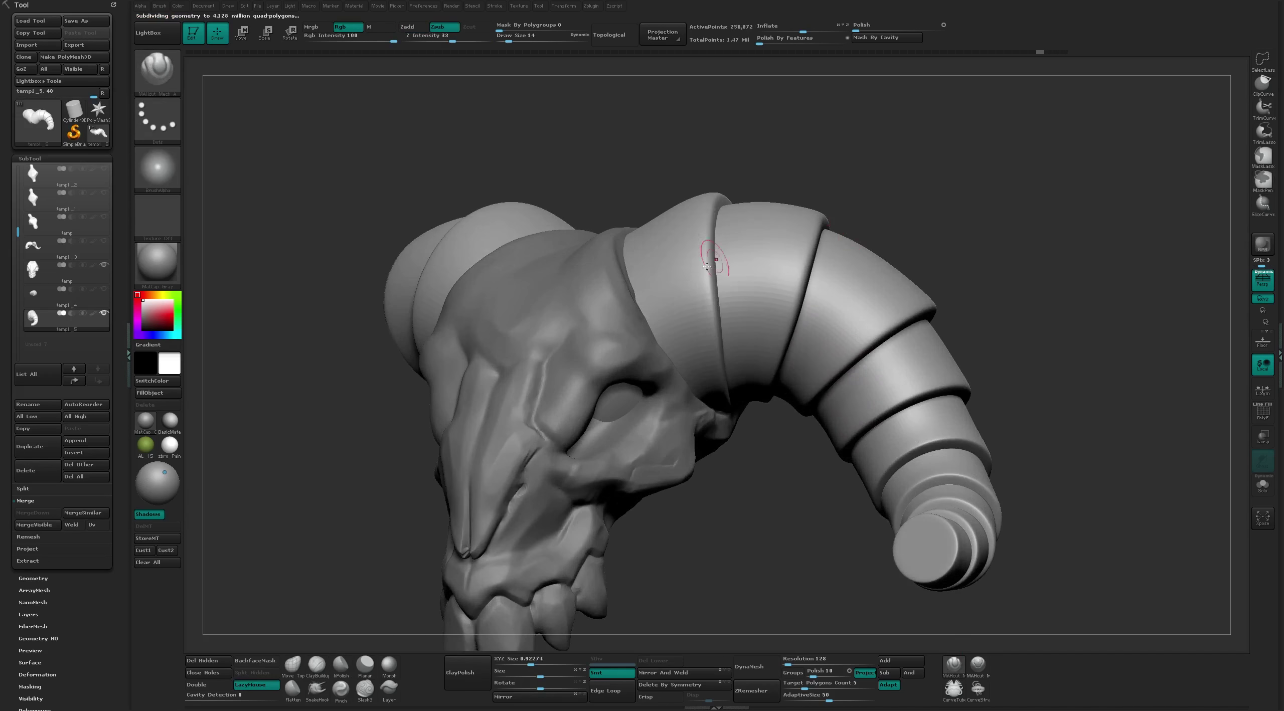
key("b")
key("f")
key("l")
right_click_drag(708, 266, 705, 307)
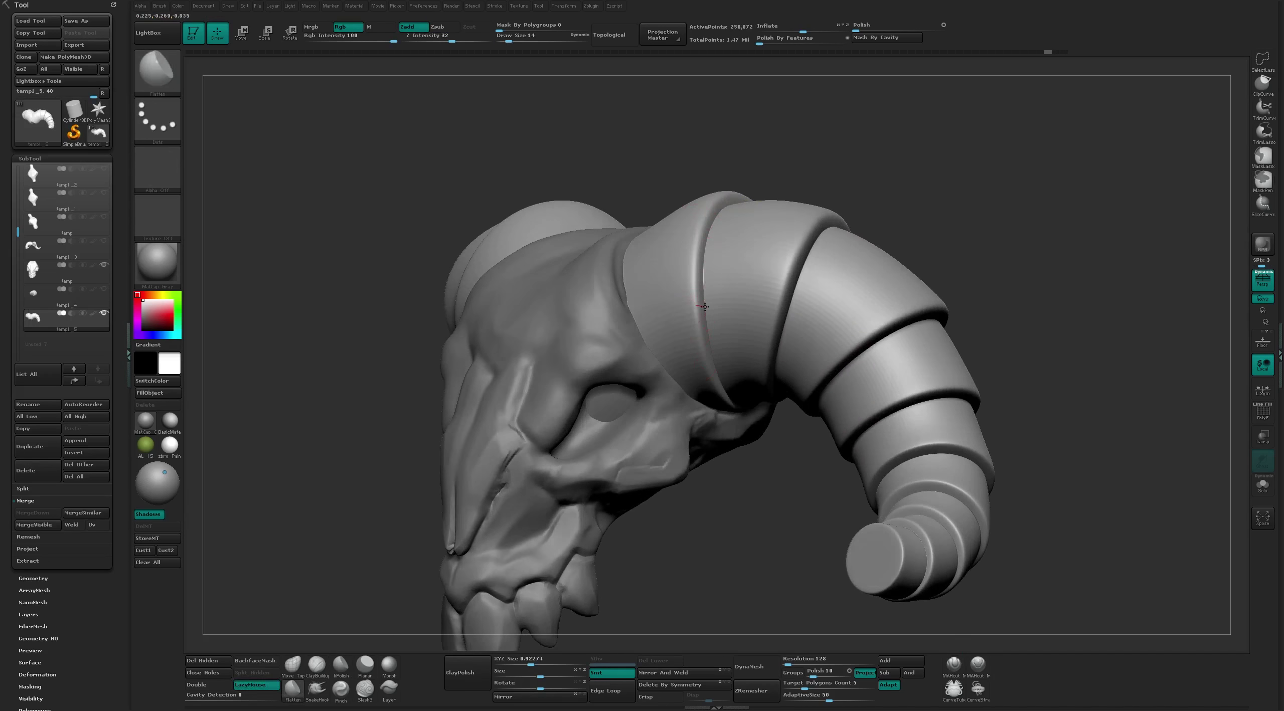
left_click_drag(696, 226, 702, 358)
Orbit around the skull to review the flattened, segmented horn from above, the side and underneath
right_click_drag(694, 298, 726, 202)
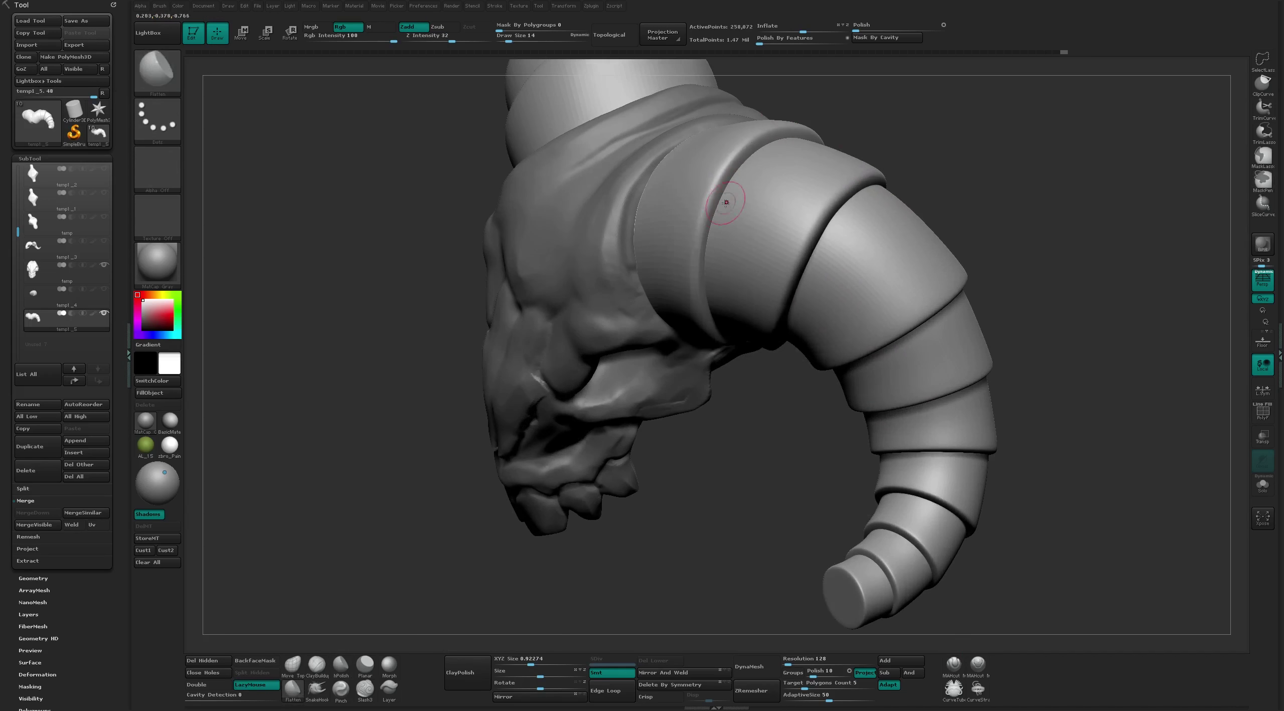
mouse_move(778, 128)
right_mouse_down()
mouse_move(763, 251)
mouse_move(886, 242)
mouse_move(803, 332)
right_mouse_up()
right_click_drag(877, 281, 822, 223)
mouse_move(937, 194)
right_mouse_down()
mouse_move(877, 134)
mouse_move(789, 339)
mouse_move(775, 350)
mouse_move(701, 302)
right_mouse_up()
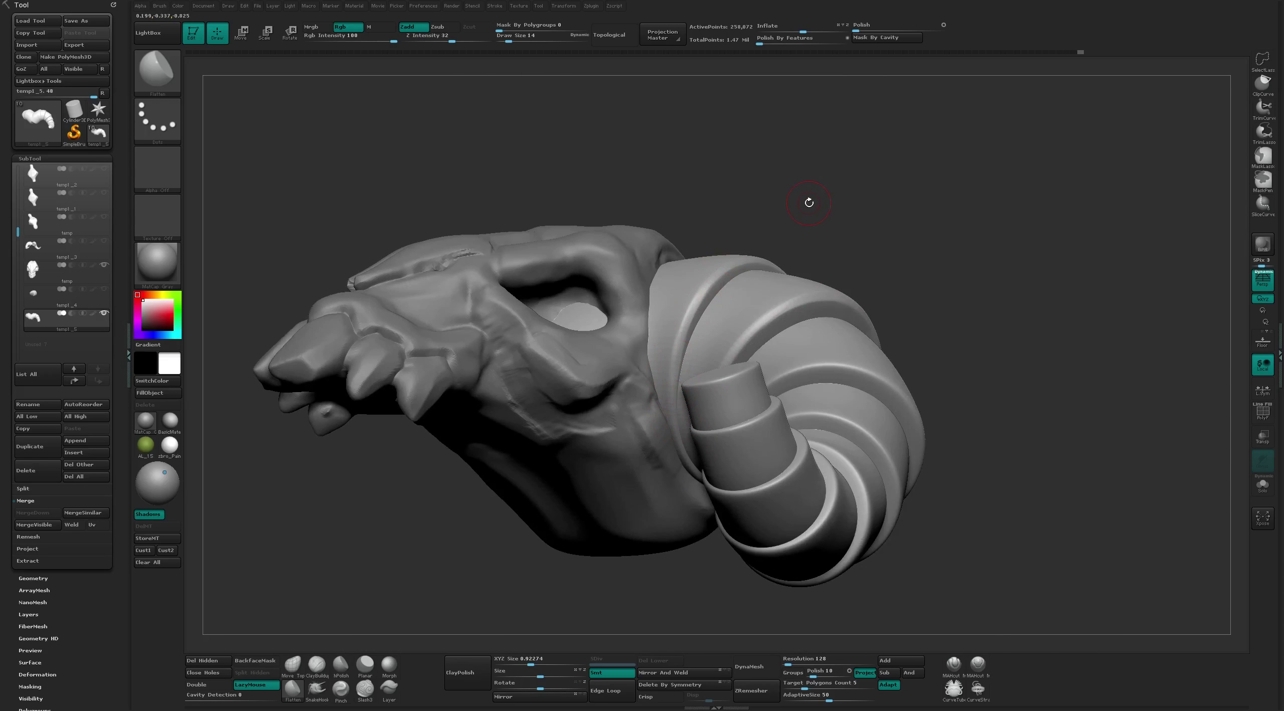
right_click_drag(799, 192, 742, 400)
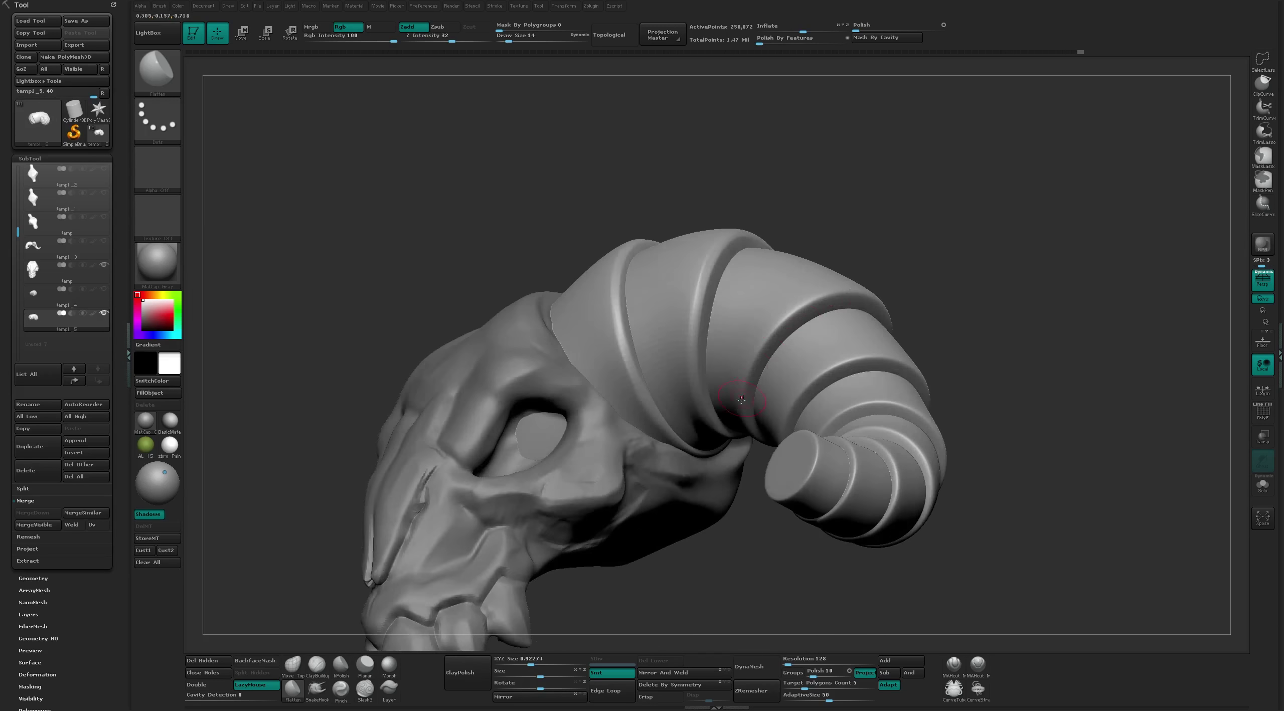
right_click_drag(874, 271, 795, 313)
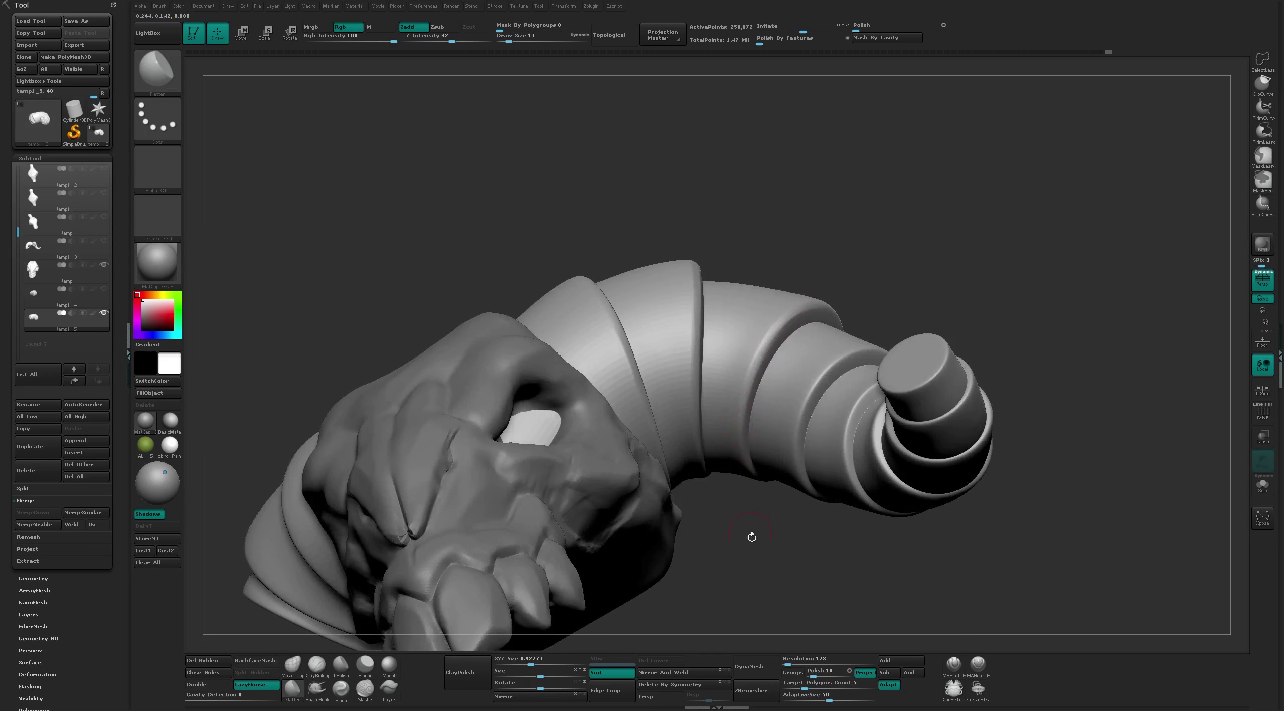
right_click_drag(751, 537, 738, 396)
mouse_move(777, 296)
right_mouse_down()
mouse_move(807, 331)
mouse_move(801, 351)
right_mouse_up()
right_click_drag(805, 448, 822, 302)
mouse_move(898, 210)
right_mouse_down()
mouse_move(995, 284)
mouse_move(791, 254)
right_mouse_up()
right_click_drag(742, 359, 791, 248)
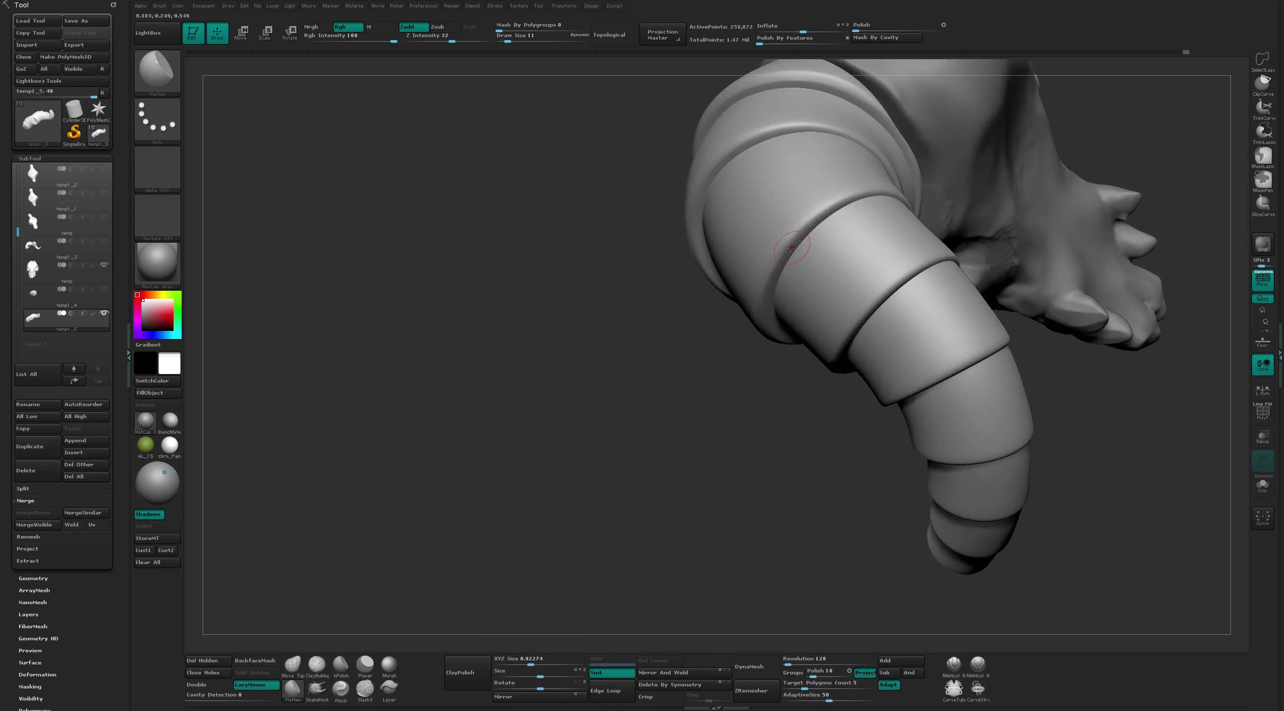
right_click_drag(1112, 165, 916, 148)
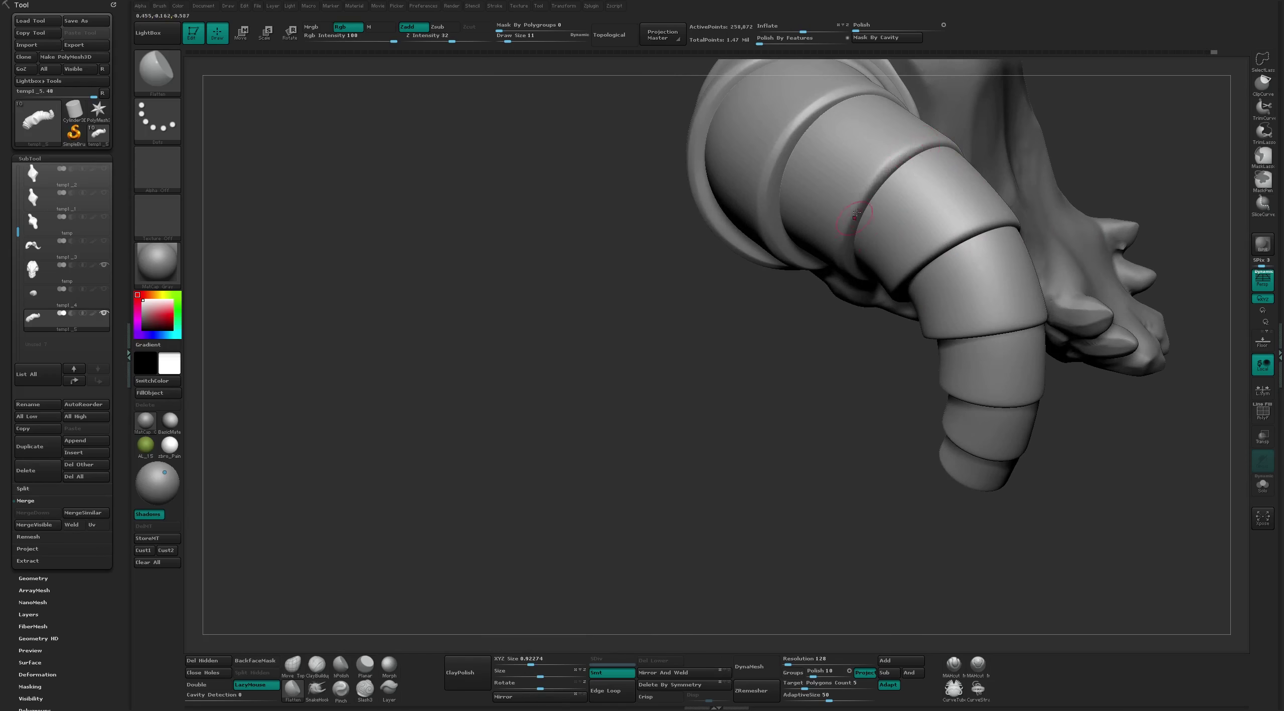
mouse_move(868, 193)
right_mouse_down("ctrl")
mouse_move(766, 283)
mouse_move(944, 132)
mouse_move(612, 298)
right_mouse_up("ctrl")
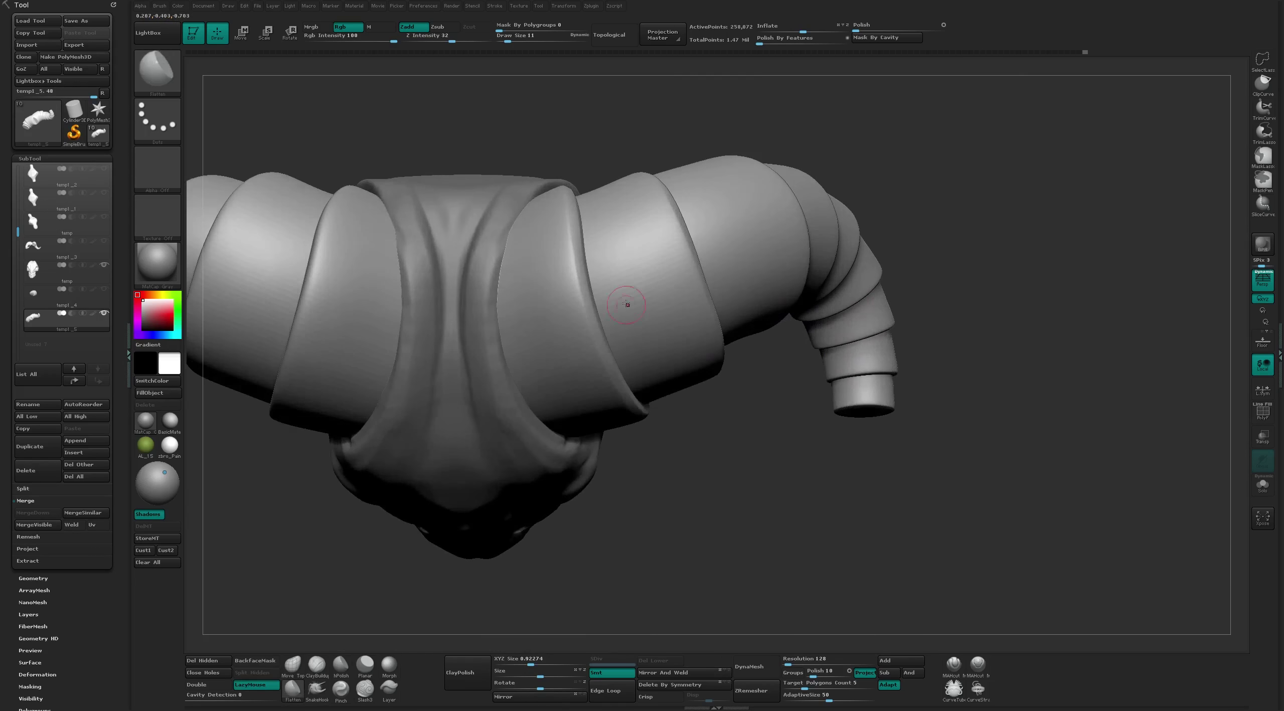
Pick a topology-aware Move brush at size 68 and orbit until the horn curls over the top
left_click(296, 666)
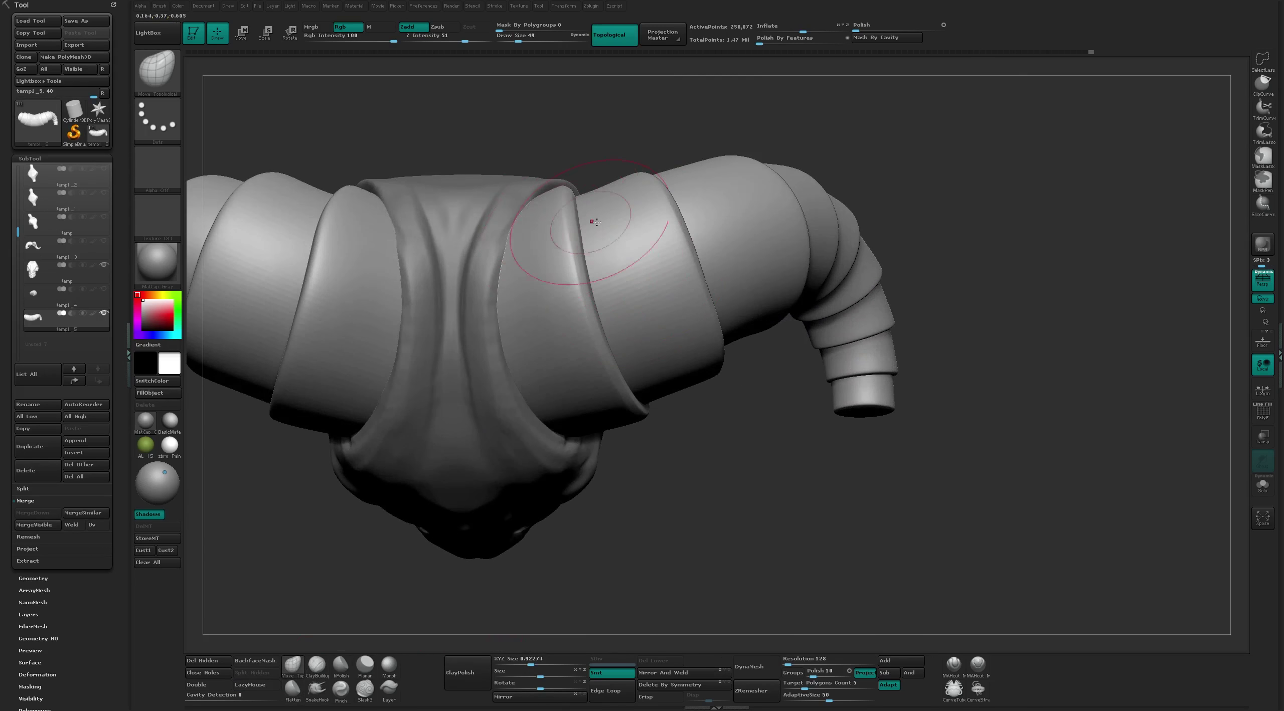
right_click_drag(694, 126, 625, 152)
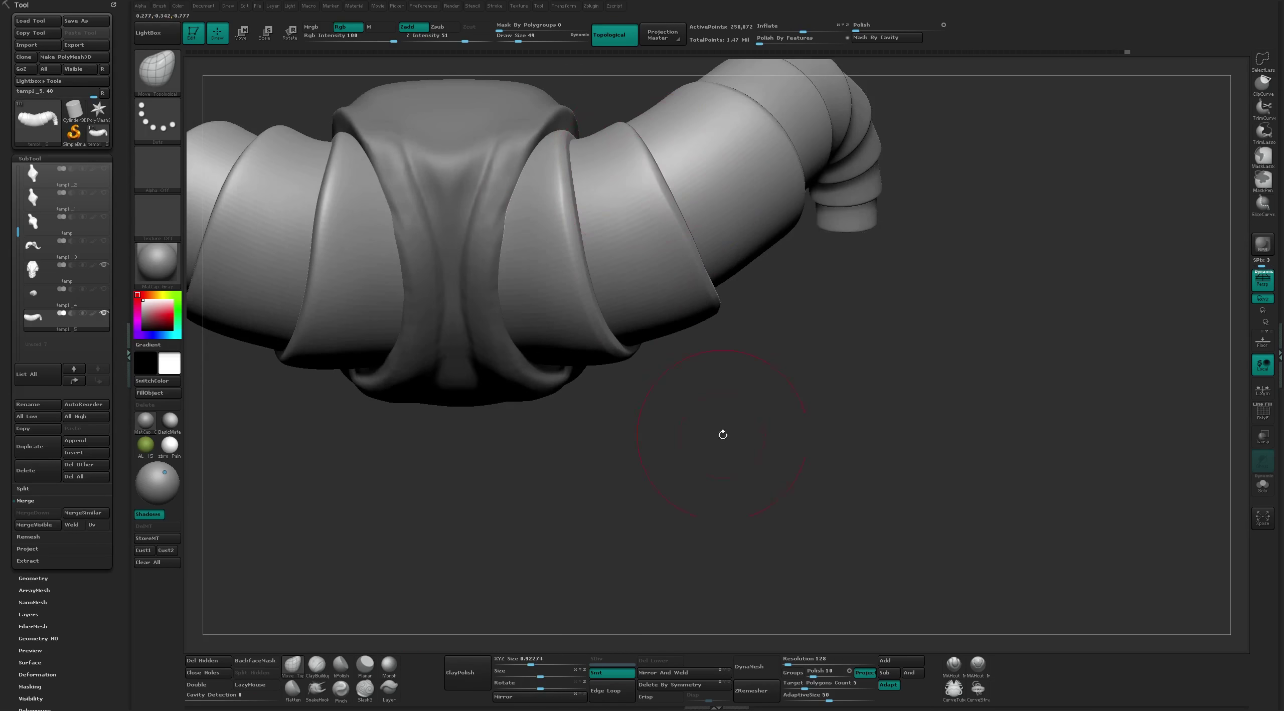
mouse_move(722, 436)
right_mouse_down()
mouse_move(721, 150)
mouse_move(652, 210)
mouse_move(577, 352)
mouse_move(538, 251)
mouse_move(580, 300)
right_mouse_up()
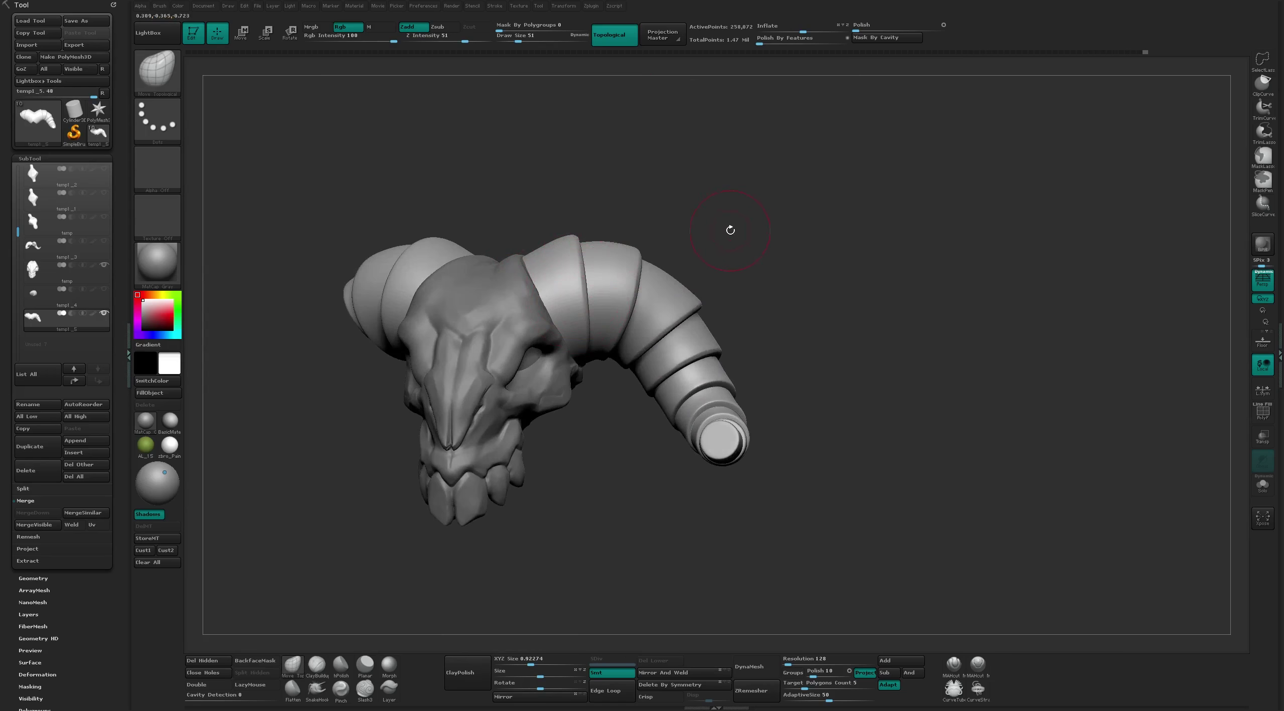
right_click_drag(747, 221, 653, 221)
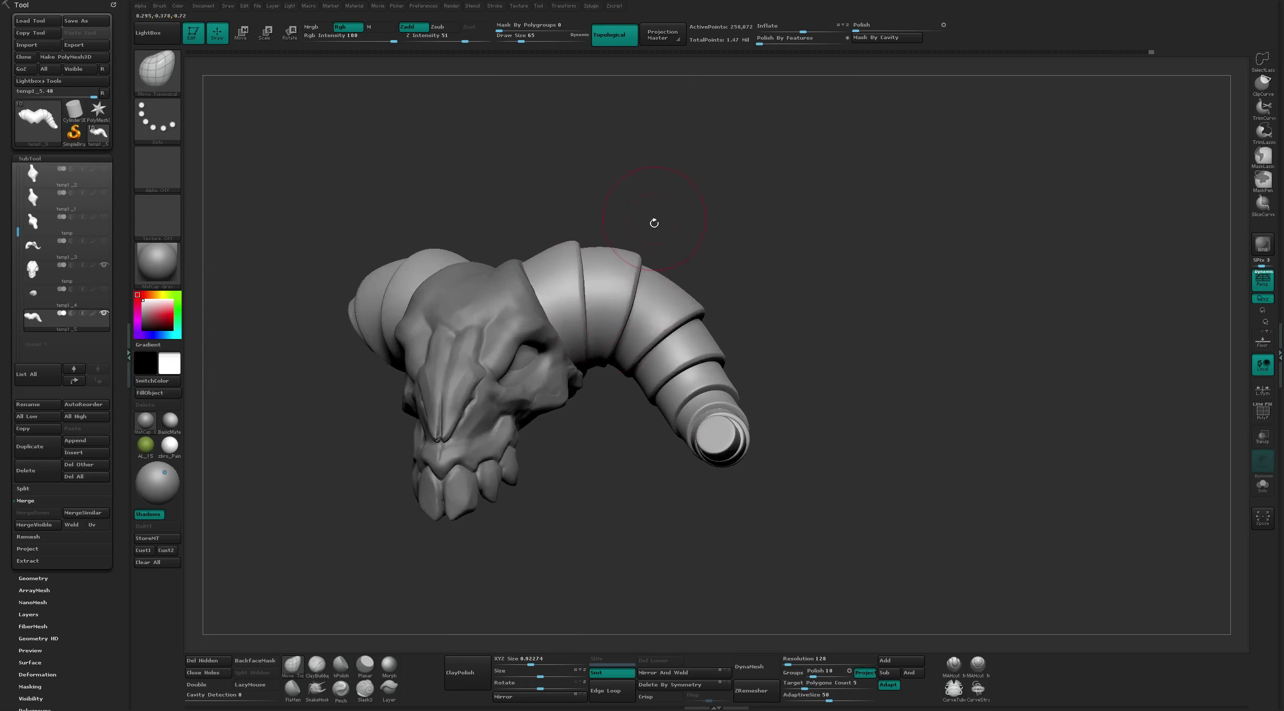
mouse_move(622, 299)
right_mouse_down()
mouse_move(702, 276)
mouse_move(687, 302)
mouse_move(804, 347)
right_mouse_up()
mouse_move(764, 278)
left_mouse_down()
mouse_move(789, 227)
mouse_move(677, 274)
left_mouse_up()
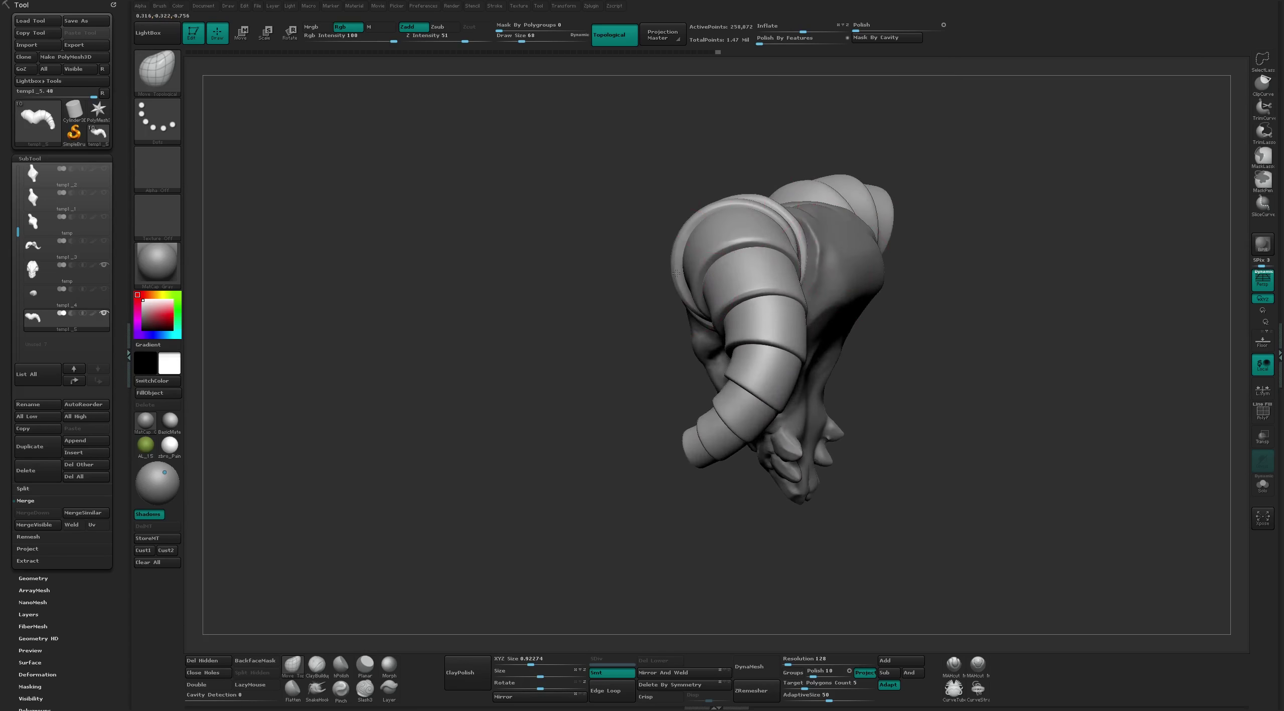
mouse_move(589, 365)
left_mouse_down()
mouse_move(834, 180)
mouse_move(820, 205)
left_mouse_up()
mouse_move(803, 235)
right_mouse_down()
mouse_move(748, 224)
mouse_move(762, 173)
right_mouse_up()
mouse_move(713, 261)
right_mouse_down()
mouse_move(803, 266)
mouse_move(815, 246)
right_mouse_up()
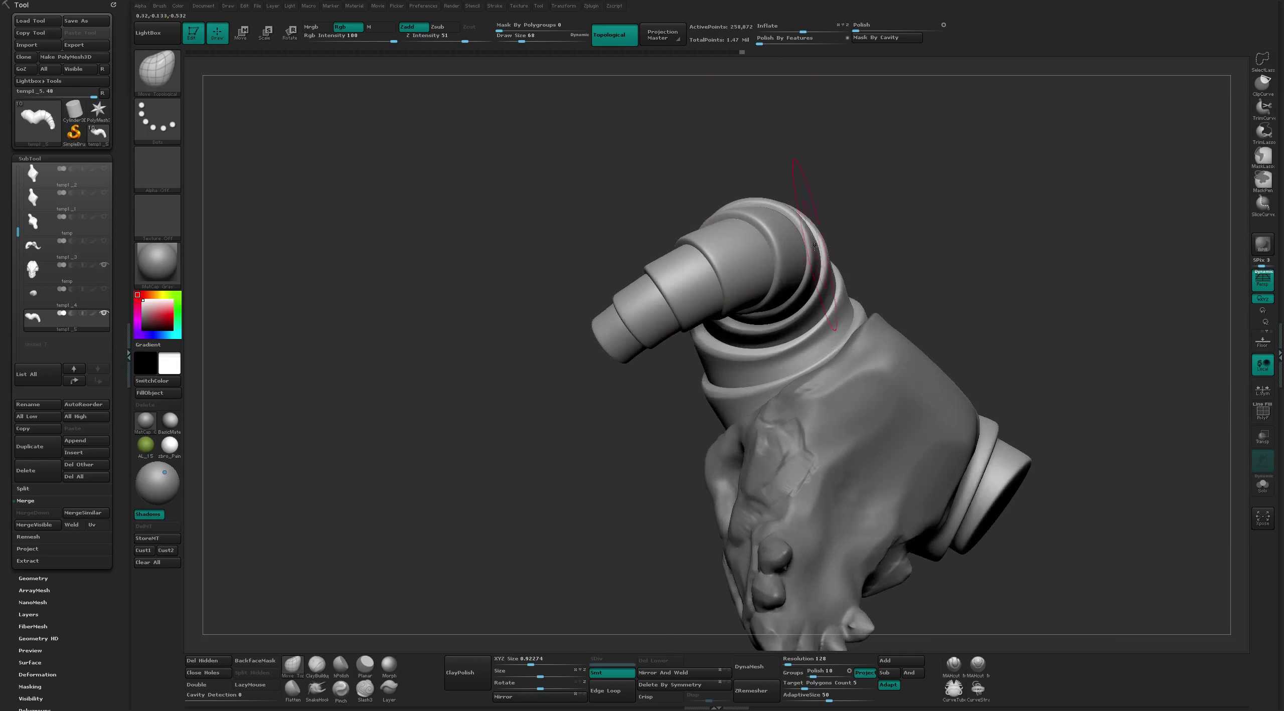
mouse_move(790, 303)
right_mouse_down()
mouse_move(831, 348)
mouse_move(852, 306)
mouse_move(825, 321)
right_mouse_up()
Zoom in on the horn tip and unhide the temp1_4 horn-tip piece
key("bracketleft")
key("bracketright")
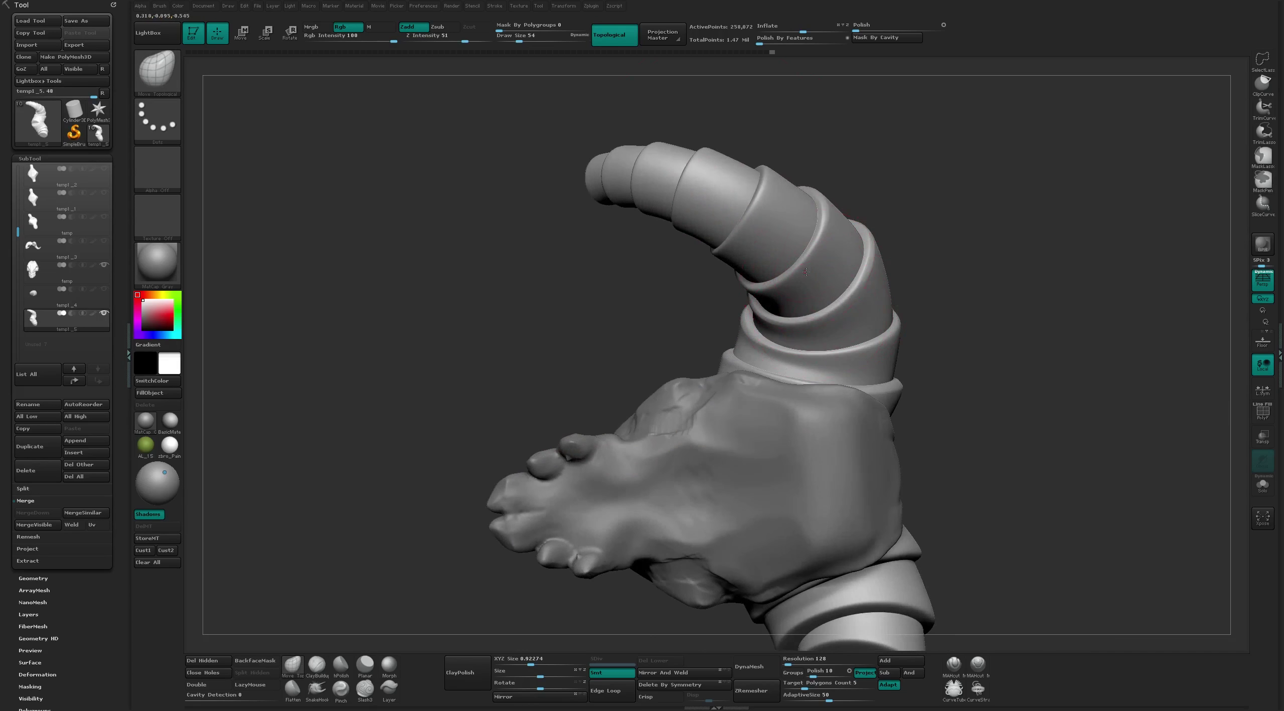
mouse_move(806, 272)
right_mouse_down("alt")
mouse_move(887, 318)
mouse_move(888, 178)
mouse_move(748, 525)
mouse_move(708, 493)
right_mouse_up("alt")
key("bracketleft")
key("bracketleft")
key("bracketleft")
key("bracketright")
key("bracketright")
key("bracketright")
mouse_move(659, 459)
right_mouse_down("alt")
mouse_move(636, 414)
mouse_move(698, 384)
mouse_move(722, 407)
mouse_move(751, 342)
right_mouse_up("alt")
mouse_move(825, 275)
right_mouse_down()
mouse_move(854, 318)
mouse_move(827, 385)
mouse_move(868, 399)
mouse_move(920, 358)
mouse_move(929, 374)
right_mouse_up()
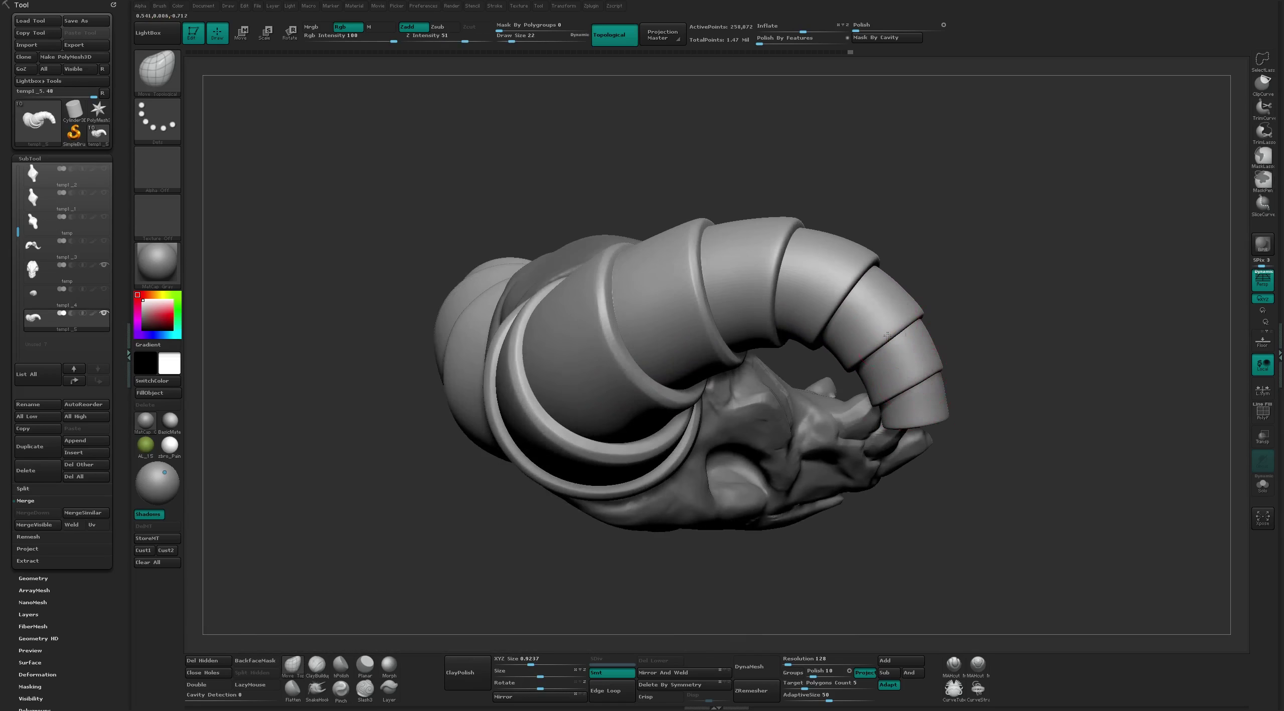
left_click(103, 290)
mouse_move(827, 351)
right_mouse_down()
mouse_move(900, 381)
mouse_move(865, 410)
mouse_move(841, 419)
mouse_move(878, 399)
mouse_move(855, 407)
mouse_move(883, 387)
mouse_move(923, 267)
mouse_move(1040, 241)
mouse_move(909, 367)
right_mouse_up()
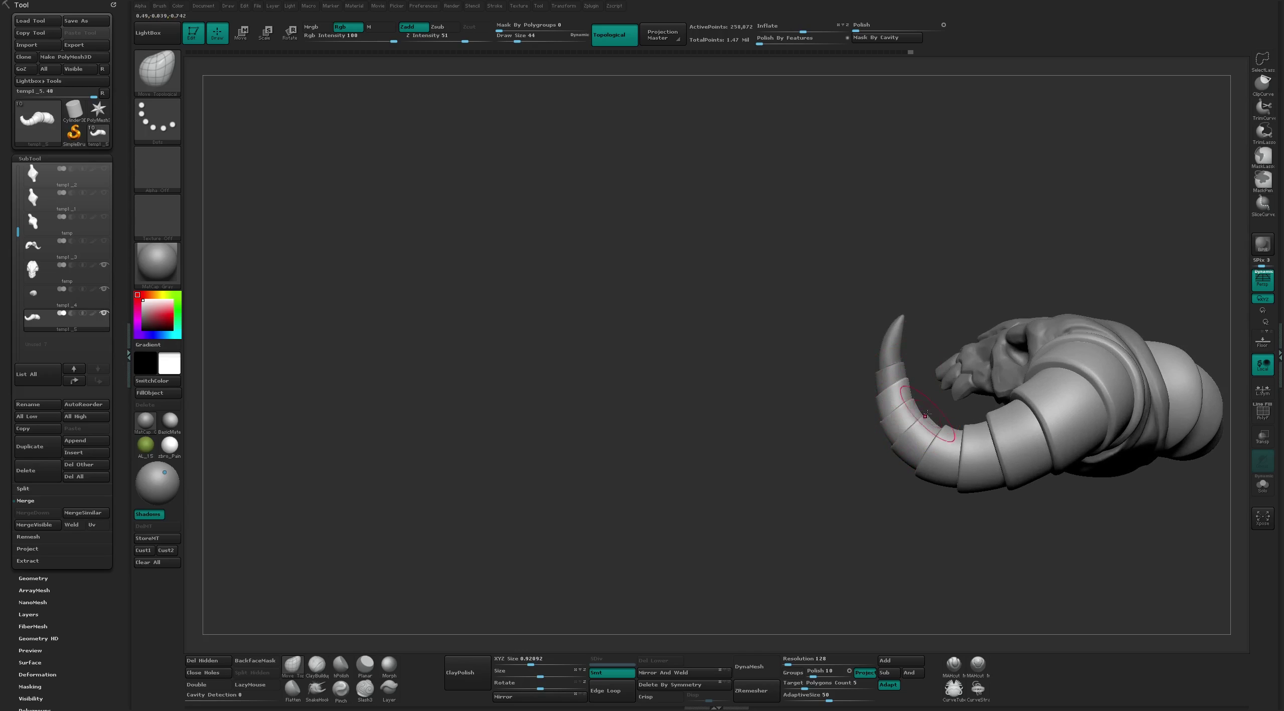
mouse_move(923, 468)
right_mouse_down()
mouse_move(889, 275)
mouse_move(975, 299)
mouse_move(860, 386)
mouse_move(899, 421)
right_mouse_up()
Select the Flatten brush (B, F, L) and orbit until the horn arches up with its tip rising
key("b")
key("f")
key("l")
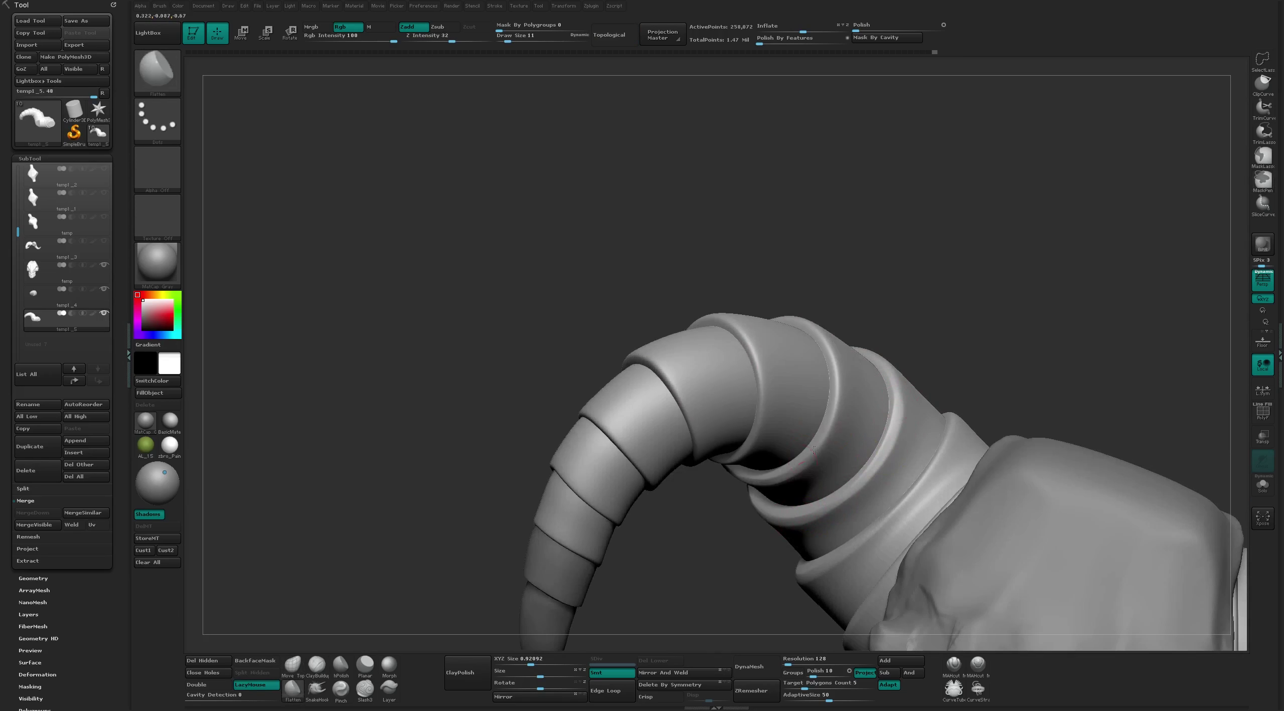
right_click_drag(966, 434, 988, 332)
mouse_move(963, 405)
right_mouse_down()
mouse_move(967, 420)
mouse_move(792, 335)
mouse_move(696, 314)
mouse_move(717, 351)
right_mouse_up()
mouse_move(750, 400)
right_mouse_down()
mouse_move(758, 443)
mouse_move(752, 415)
mouse_move(733, 412)
mouse_move(832, 272)
mouse_move(639, 516)
mouse_move(728, 426)
mouse_move(766, 318)
mouse_move(574, 436)
right_mouse_up()
key("ctrl")
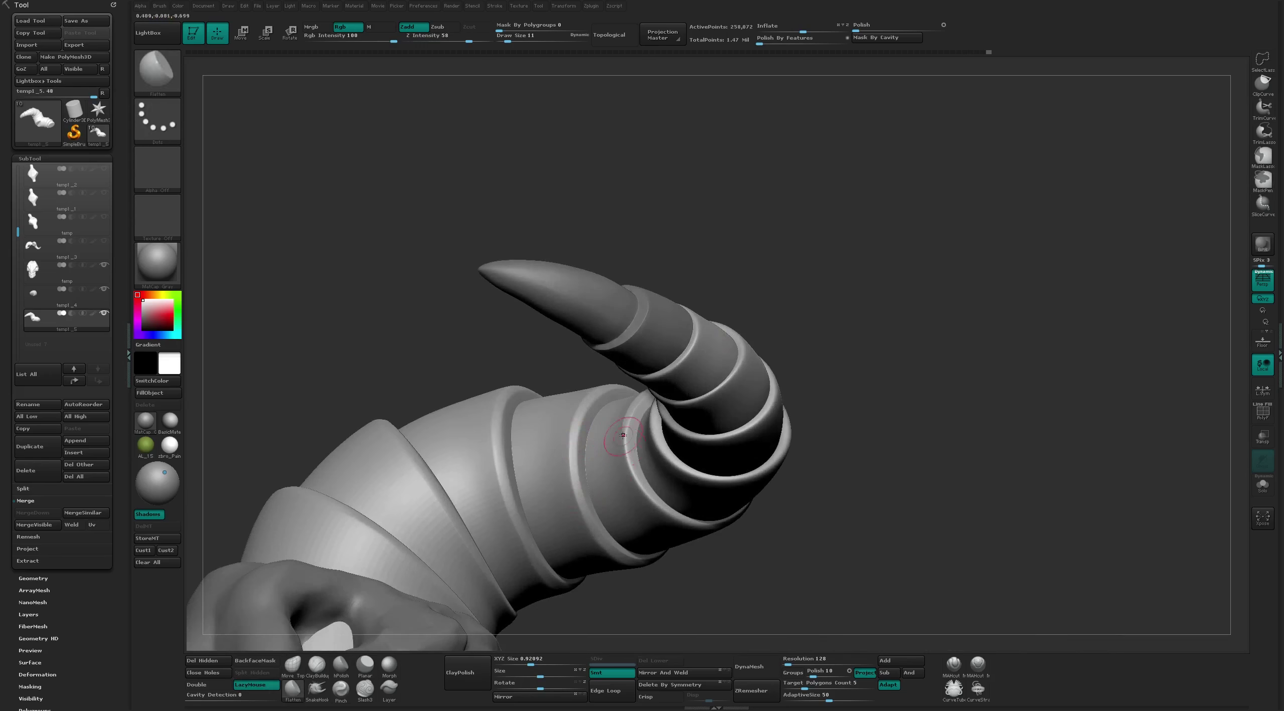
mouse_move(642, 392)
right_mouse_down()
mouse_move(631, 462)
mouse_move(792, 258)
mouse_move(840, 361)
mouse_move(688, 494)
mouse_move(699, 215)
mouse_move(677, 282)
right_mouse_up()
Shrink the Flatten brush to Draw Size 3 and inspect the horn tip closely from several angles
key("[")
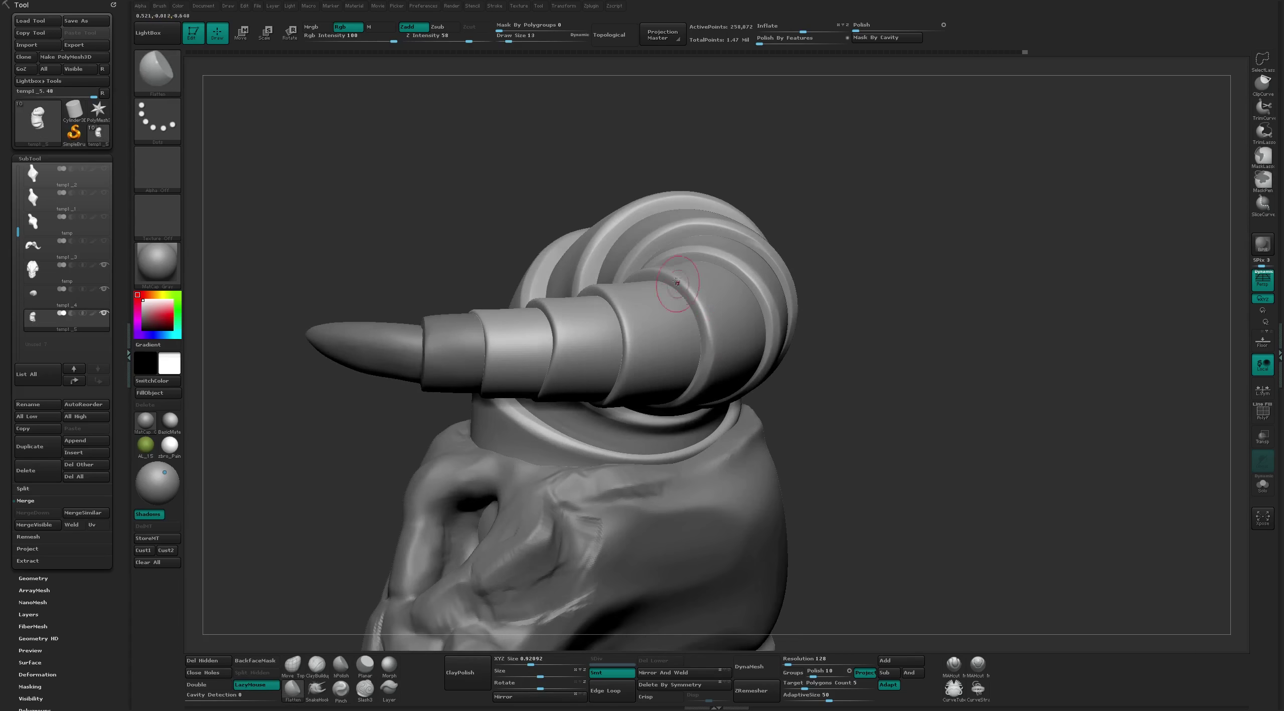
key("[")
mouse_move(710, 341)
right_mouse_down()
mouse_move(840, 289)
mouse_move(826, 149)
mouse_move(604, 352)
right_mouse_up()
right_click_drag(682, 293, 597, 396)
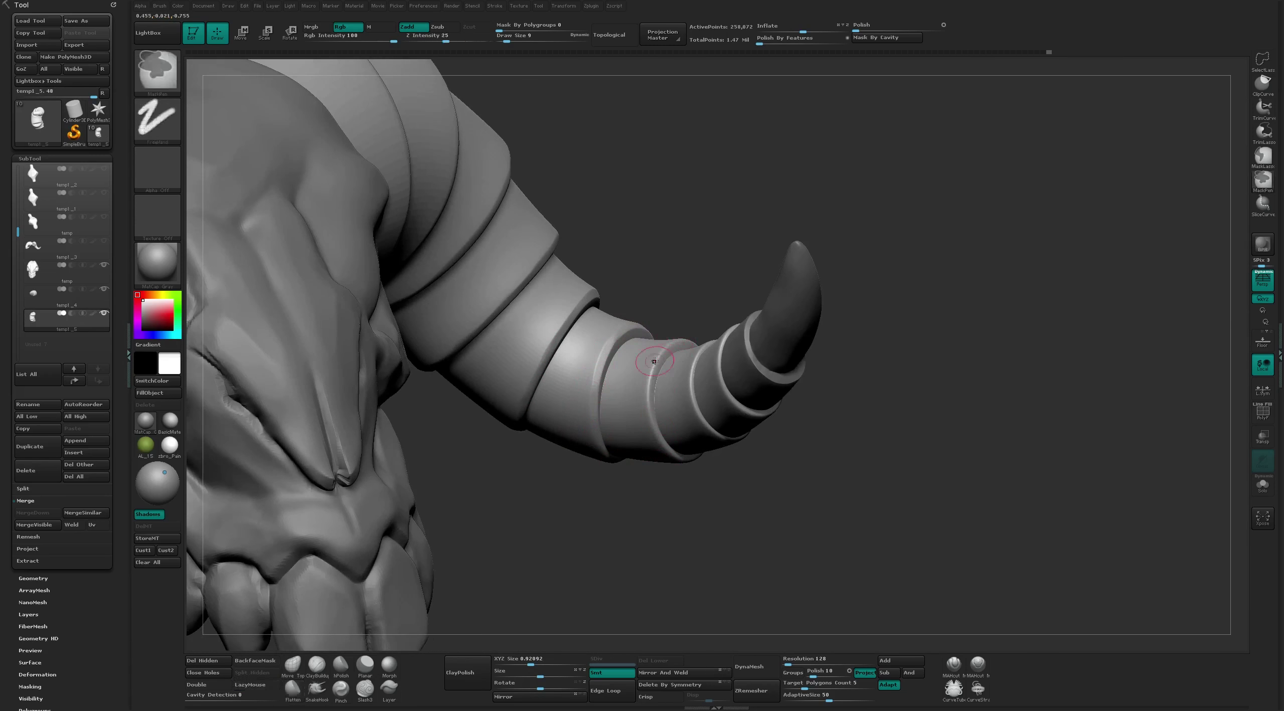
mouse_move(657, 431)
right_mouse_down()
mouse_move(650, 352)
mouse_move(691, 313)
right_mouse_up()
right_click_drag(685, 409, 706, 406)
key("s")
left_click_drag(706, 406, 699, 407)
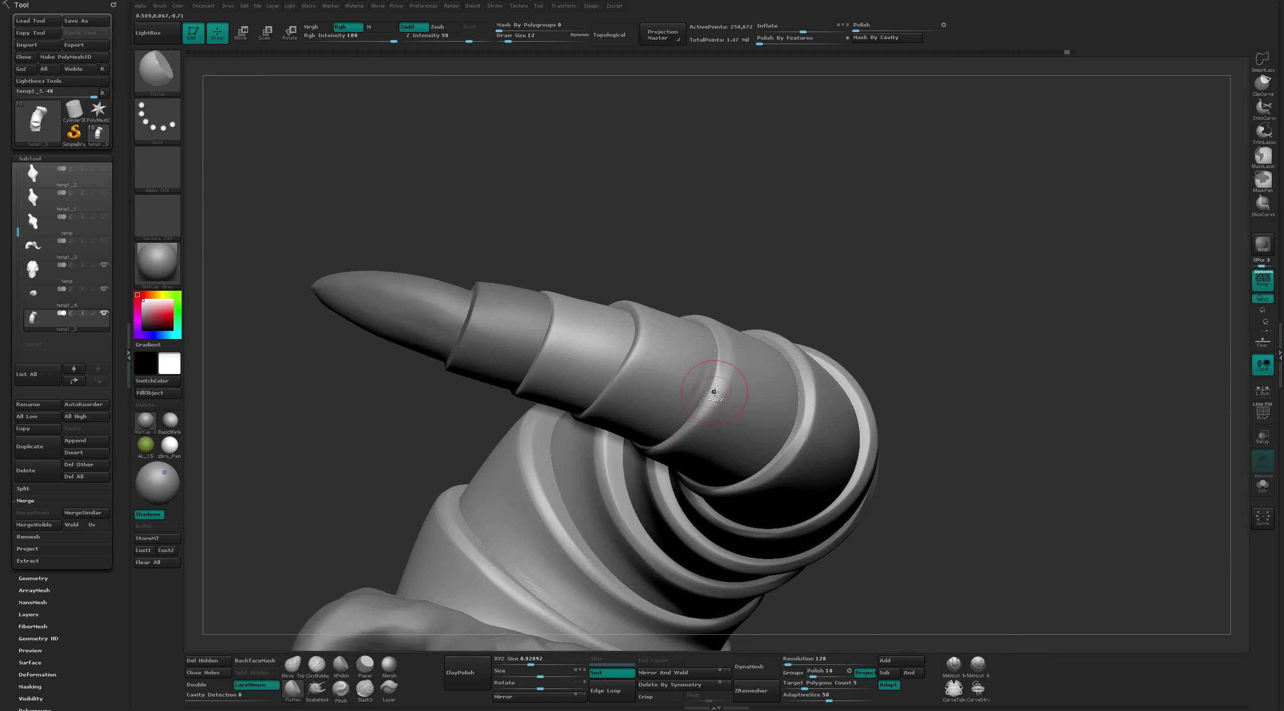
mouse_move(644, 459)
right_mouse_down()
mouse_move(643, 326)
mouse_move(680, 329)
mouse_move(697, 358)
mouse_move(685, 263)
right_mouse_up()
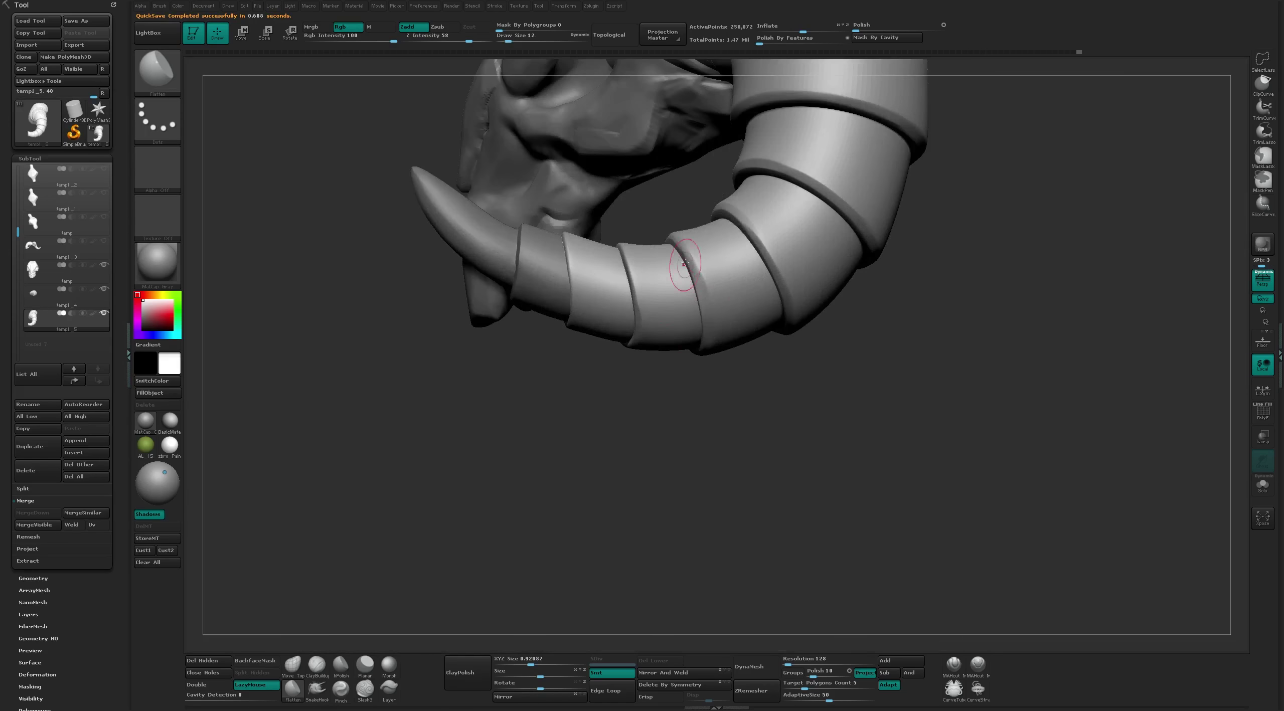
mouse_move(766, 249)
right_mouse_down()
mouse_move(931, 249)
mouse_move(720, 394)
right_mouse_up()
key("f")
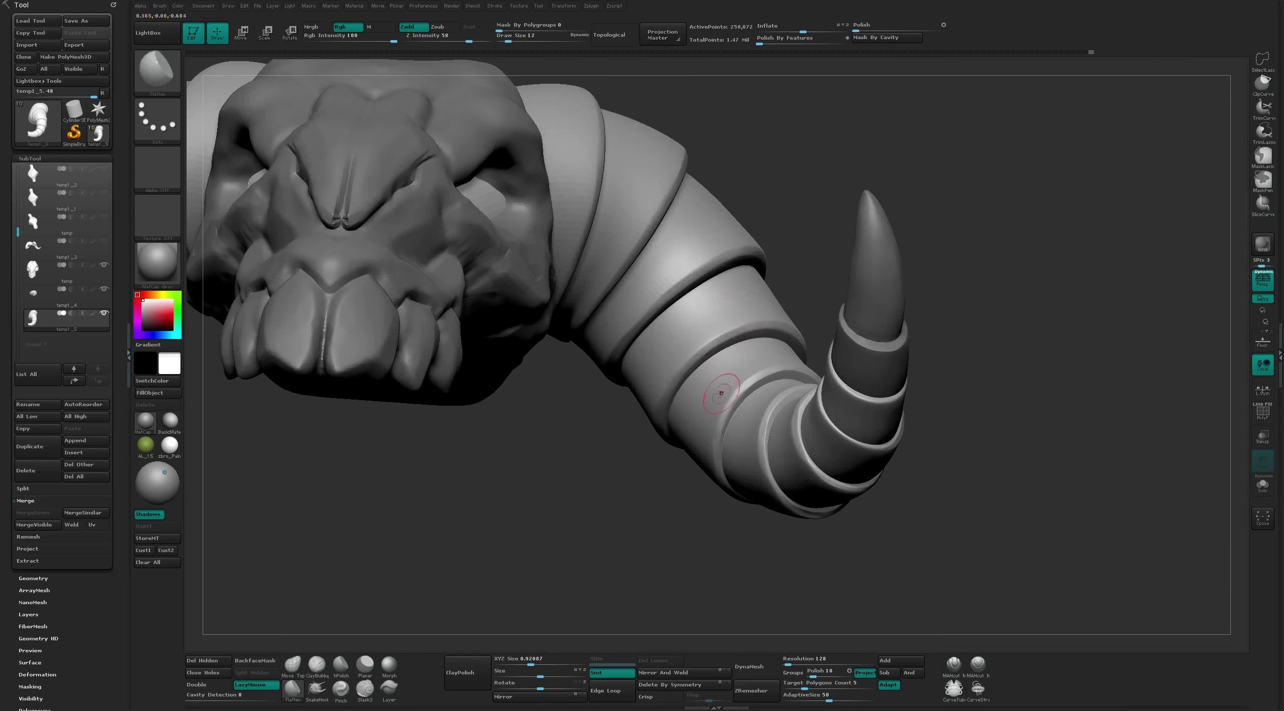
mouse_move(746, 325)
right_mouse_down()
mouse_move(1043, 309)
mouse_move(920, 454)
mouse_move(953, 376)
mouse_move(1041, 295)
mouse_move(1001, 387)
right_mouse_up()
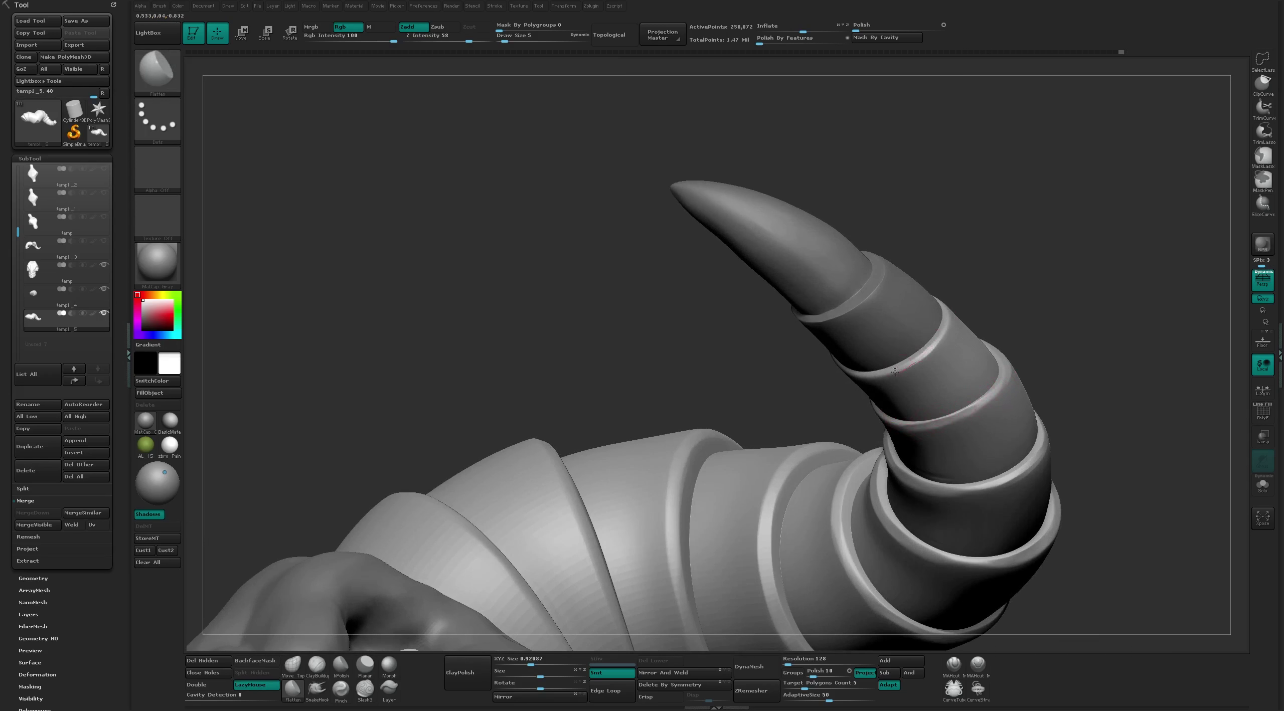
mouse_move(896, 371)
right_mouse_down()
mouse_move(916, 358)
mouse_move(893, 340)
mouse_move(831, 345)
right_mouse_up()
right_click_drag(972, 318, 878, 301)
Select the temp1_4 horn-tip piece and flatten the seam at its last ring band
left_click(753, 301, "alt")
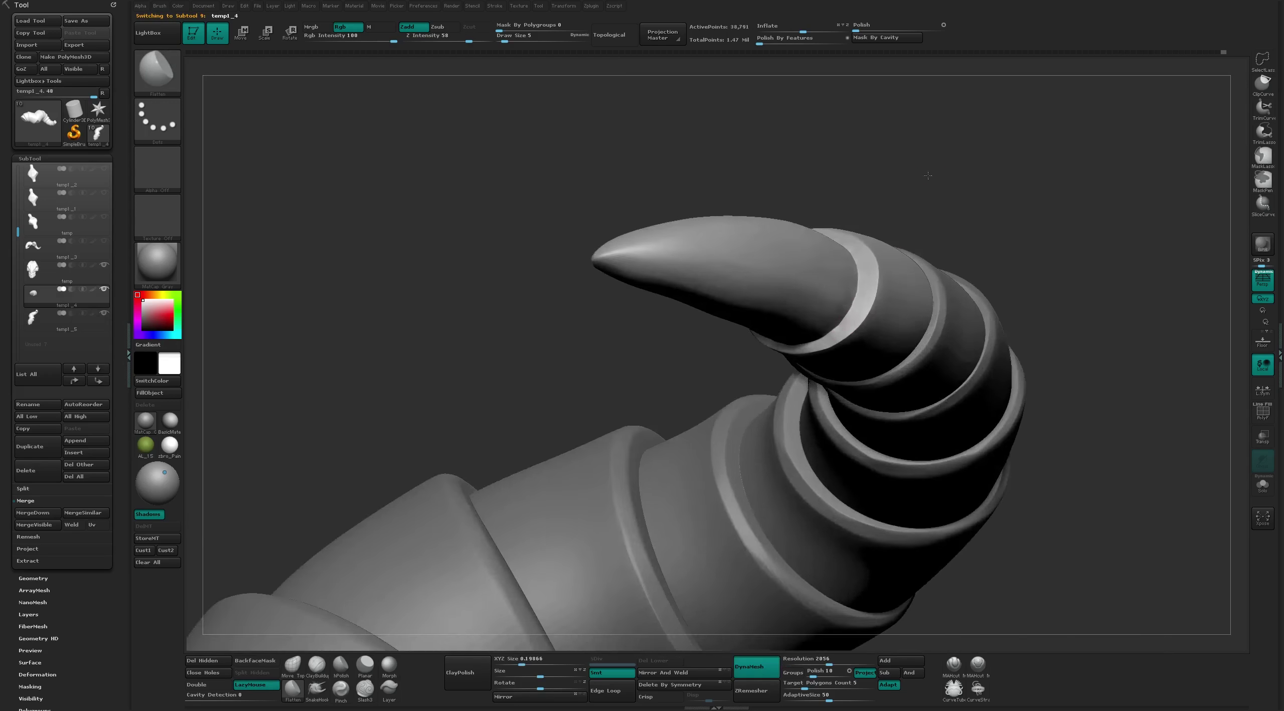
right_click_drag(752, 301, 848, 290)
mouse_move(913, 198)
right_mouse_down()
mouse_move(860, 201)
mouse_move(859, 244)
right_mouse_up()
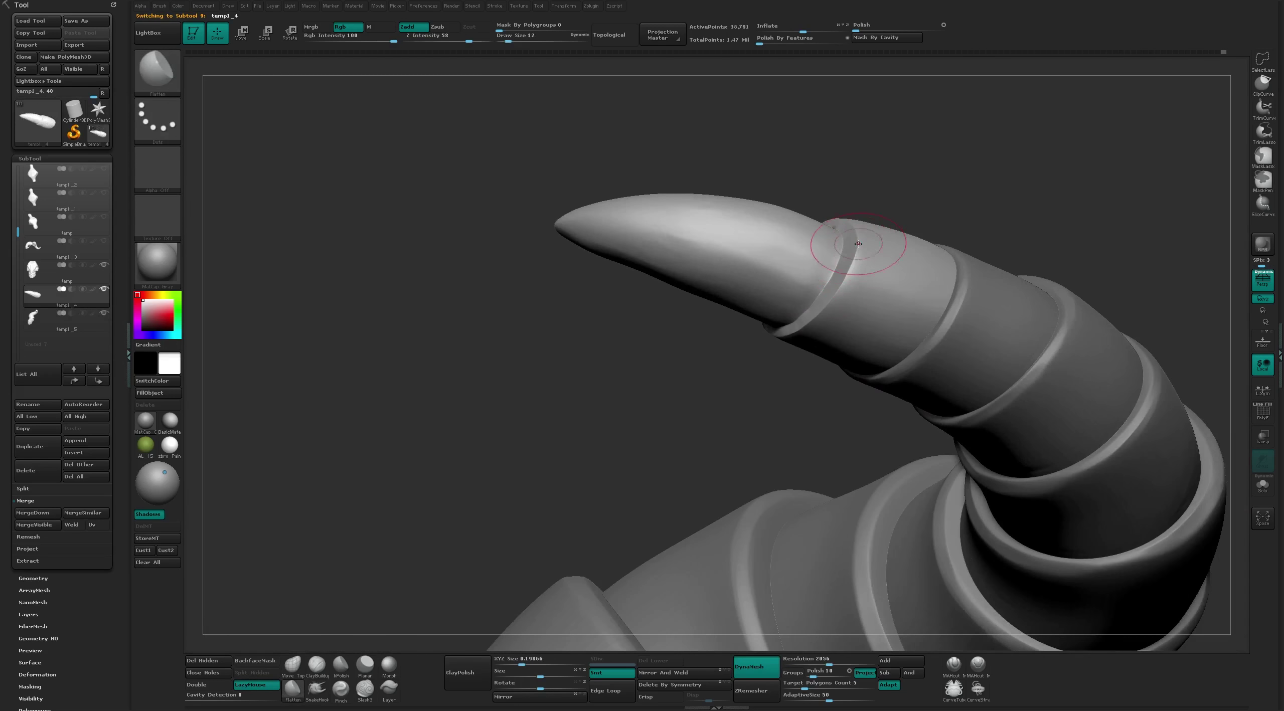
left_click_drag(677, 404, 835, 127, "ctrl")
right_click_drag(789, 327, 863, 276)
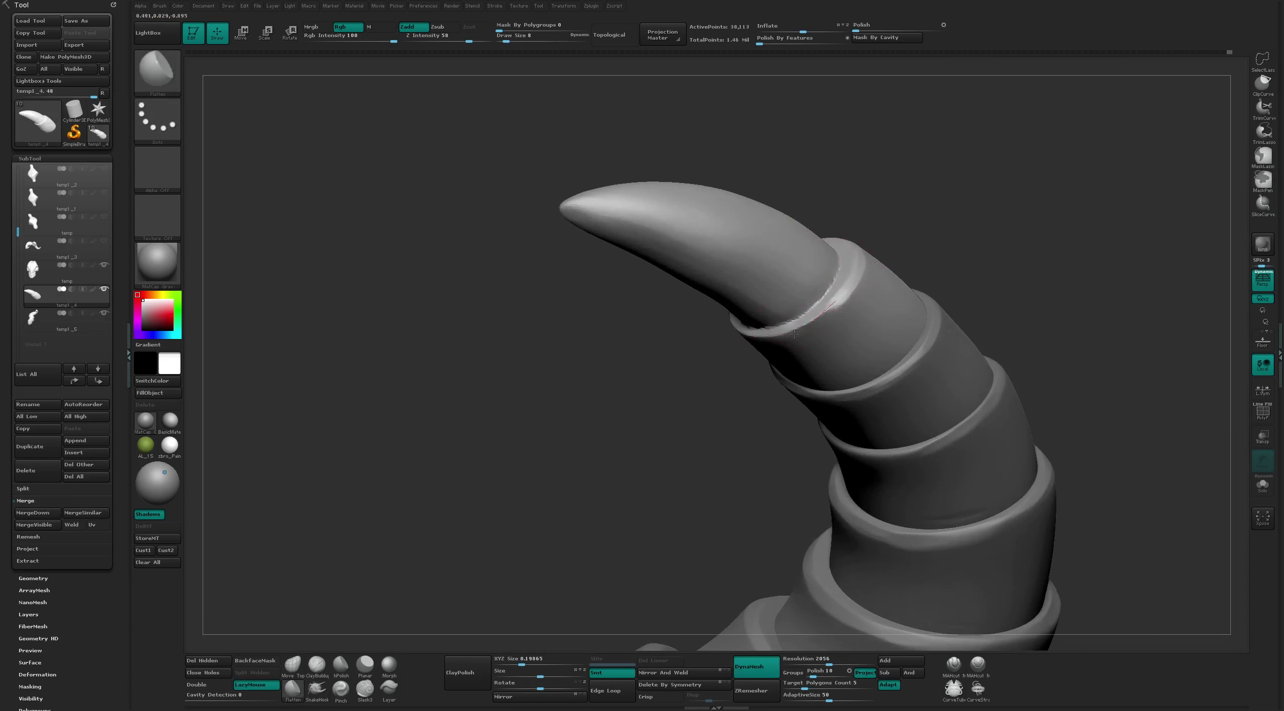
right_click_drag(805, 318, 920, 238)
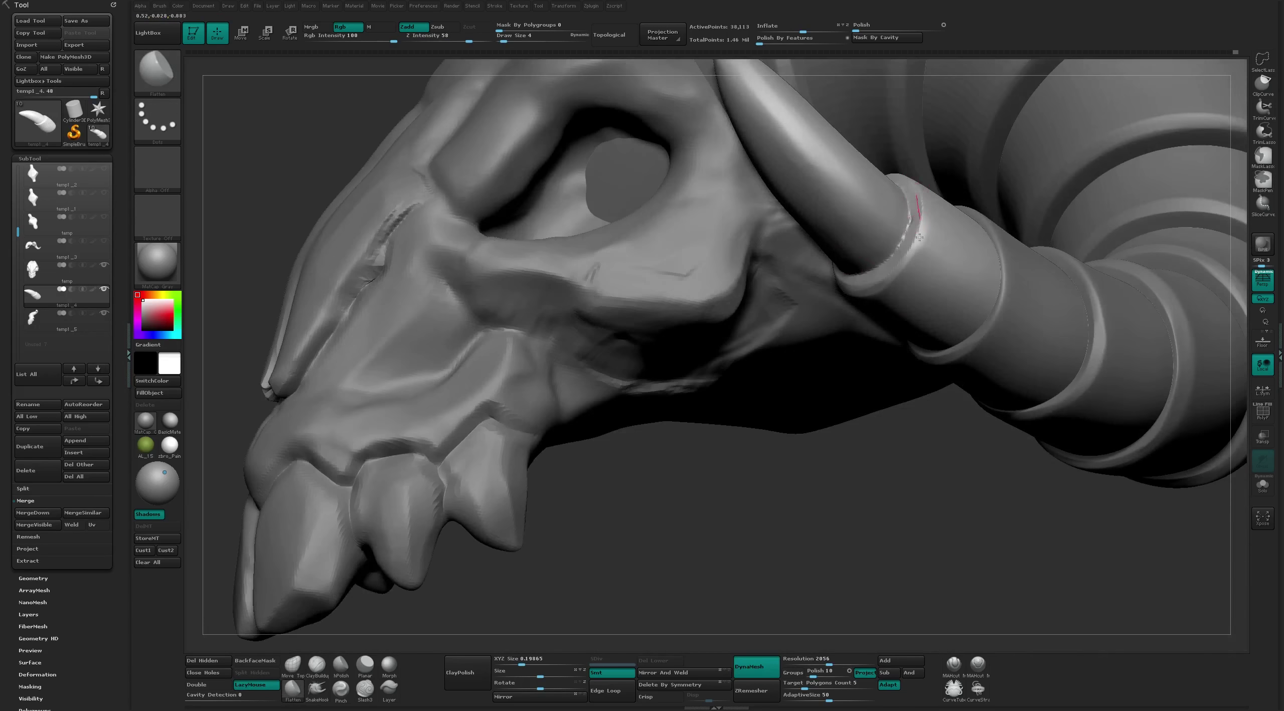
mouse_move(892, 352)
right_mouse_down()
mouse_move(927, 127)
mouse_move(863, 328)
right_mouse_up()
mouse_move(867, 462)
right_mouse_down()
mouse_move(860, 396)
mouse_move(898, 280)
mouse_move(798, 383)
mouse_move(817, 341)
right_mouse_up()
Switch to the main horn subtool temp1_5 and orbit to face the horn's base end
left_click(798, 383, "alt")
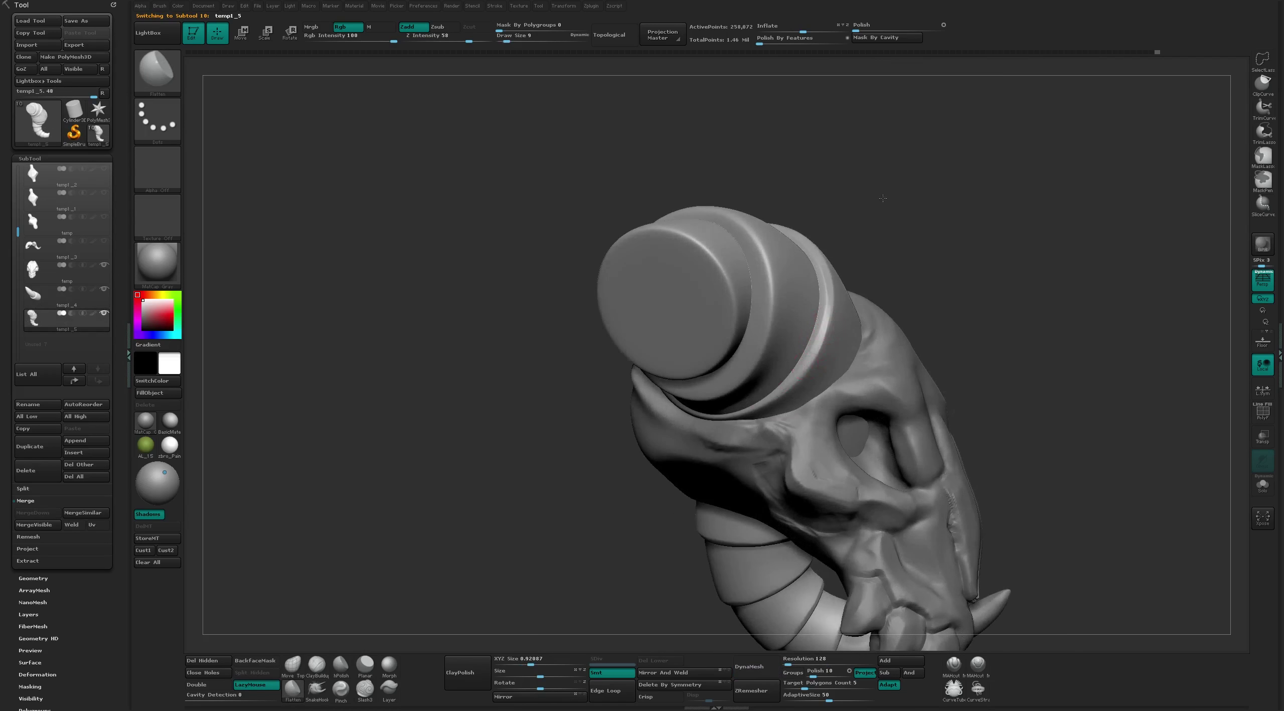
right_click_drag(884, 198, 742, 228)
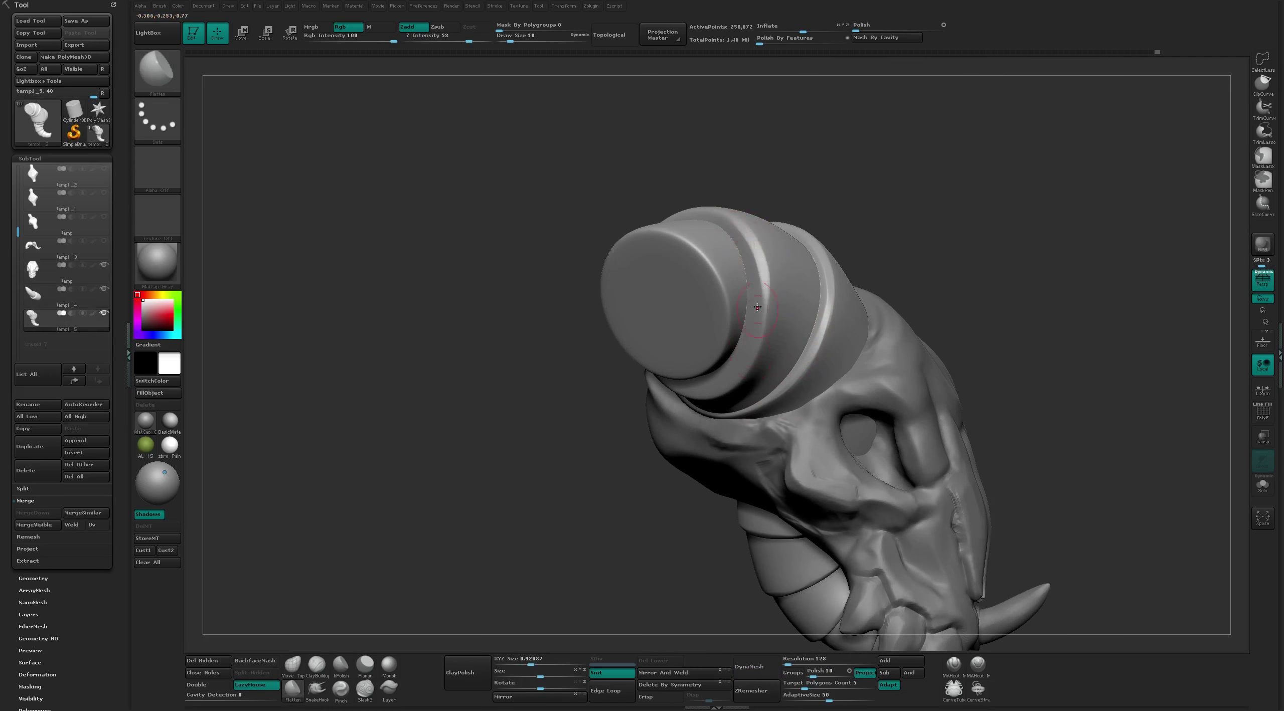
right_click_drag(763, 289, 819, 175)
right_click_drag(758, 350, 607, 283)
mouse_move(662, 198)
right_mouse_down()
mouse_move(673, 300)
mouse_move(599, 328)
right_mouse_up()
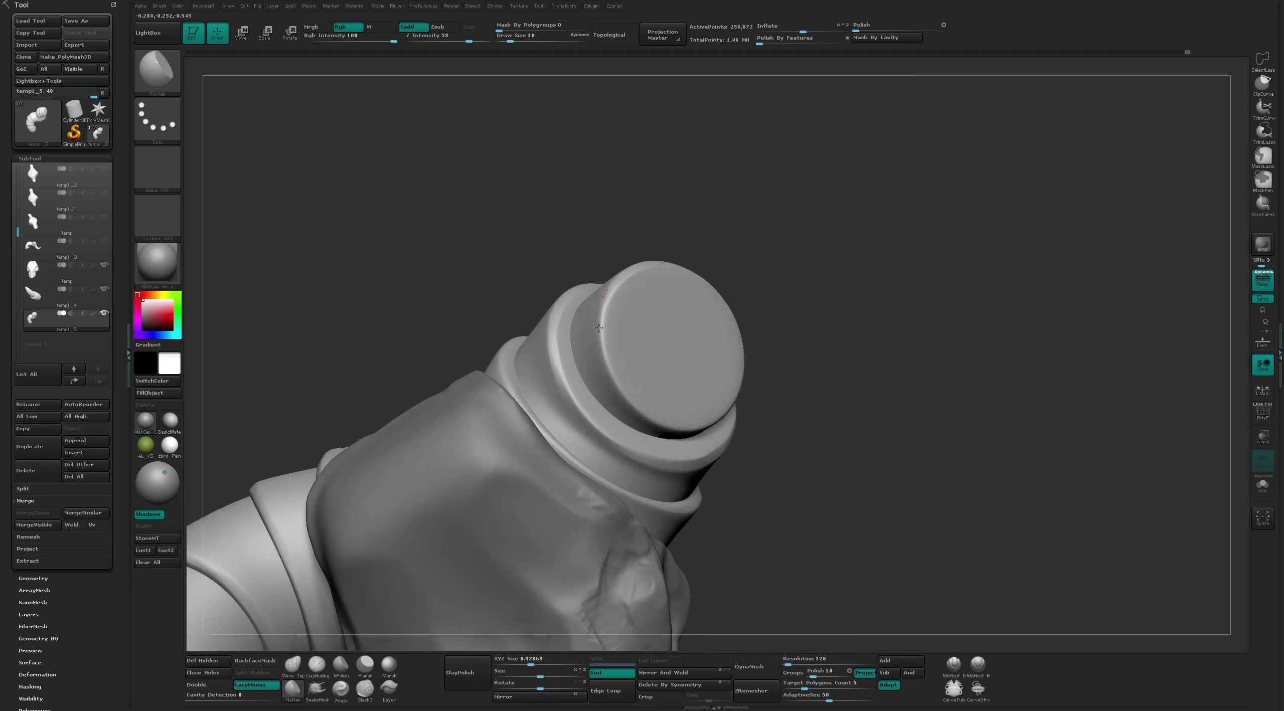
right_click_drag(692, 405, 710, 371)
mouse_move(809, 253)
right_mouse_down()
mouse_move(700, 396)
mouse_move(625, 344)
mouse_move(479, 487)
right_mouse_up()
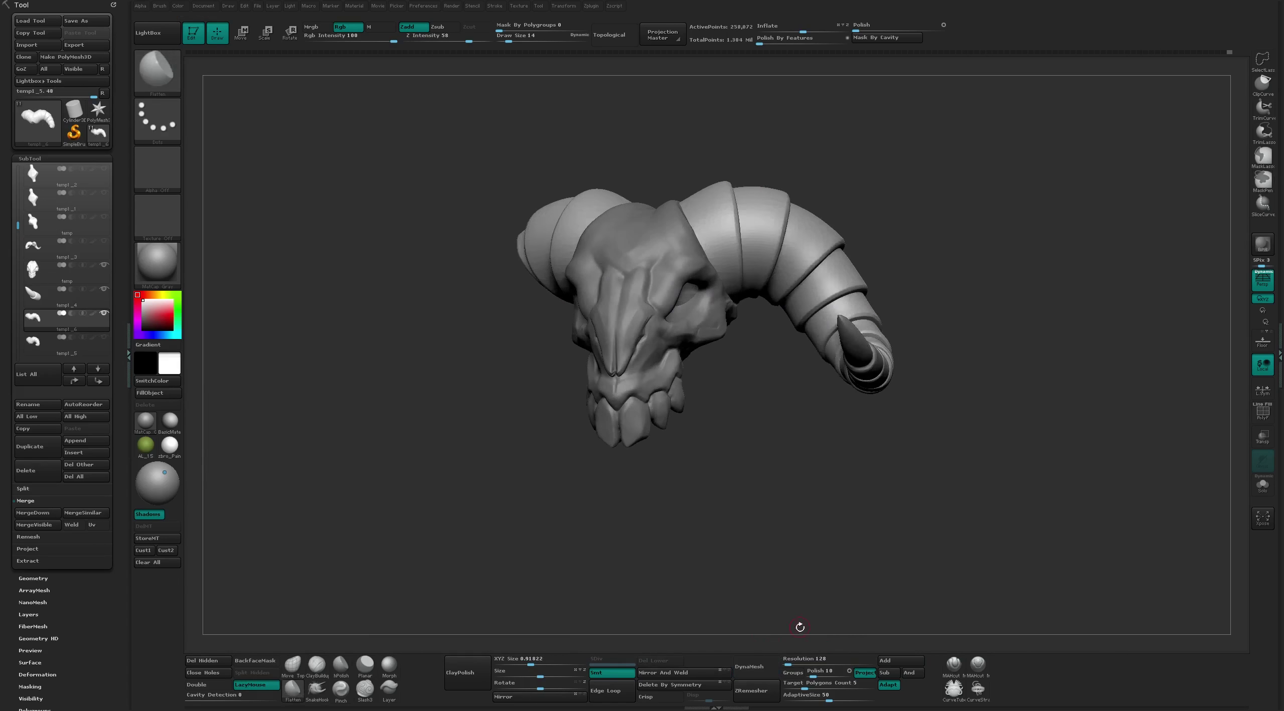
Enter 568 as the DynaMesh Resolution, then begin entering a higher resolution value
left_click(796, 658)
type("568")
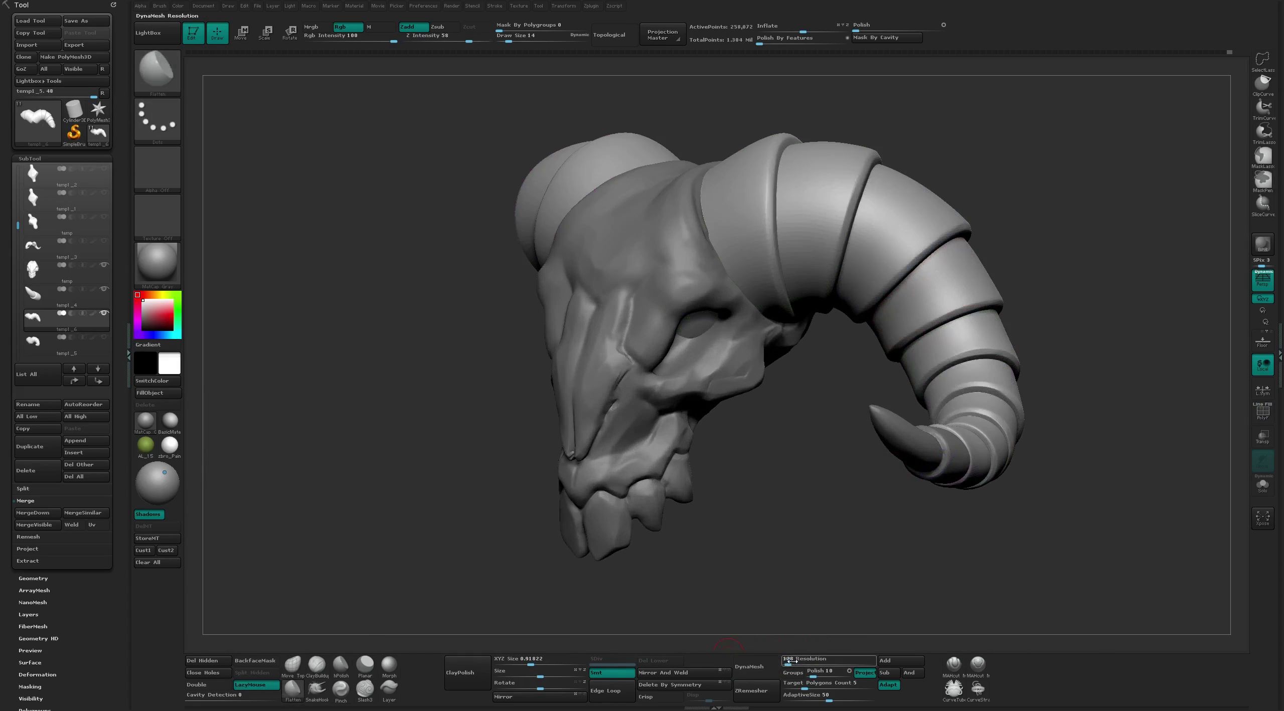
left_click(808, 661)
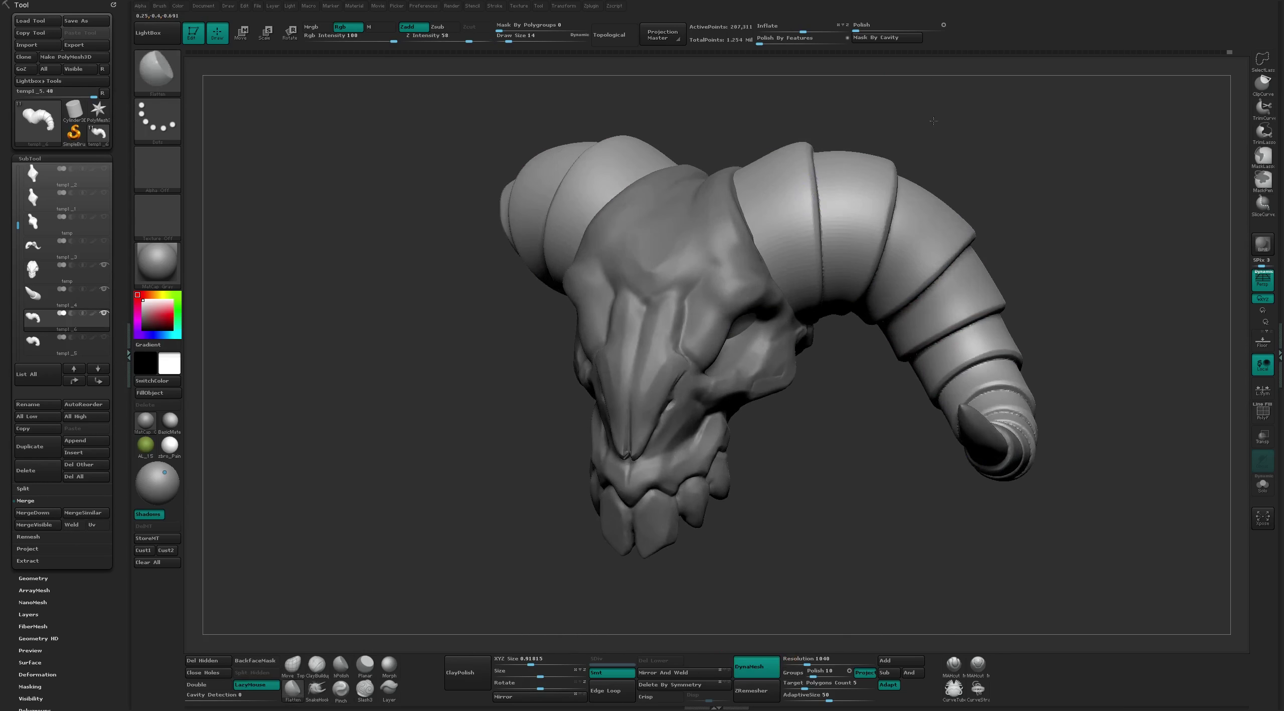
key("ctrl")
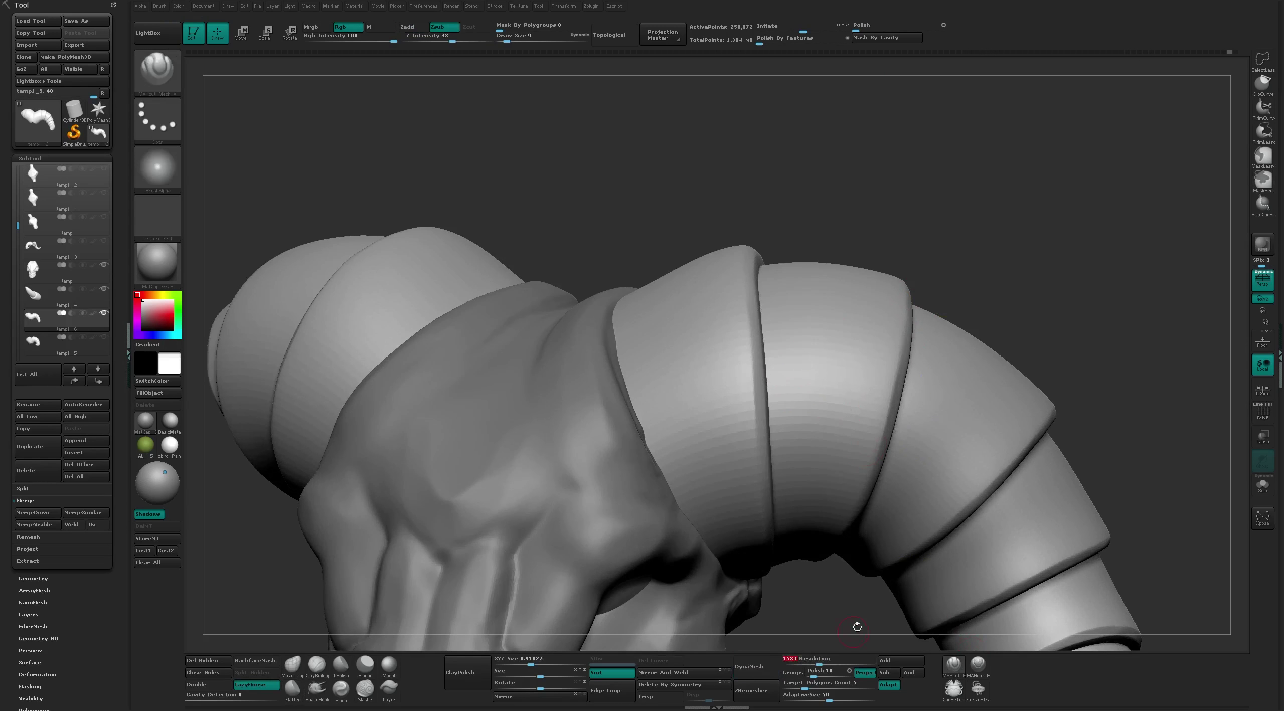
Remesh the horn with DynaMesh at the higher resolution and orbit to a side view of it
left_click_drag(858, 626, 998, 244)
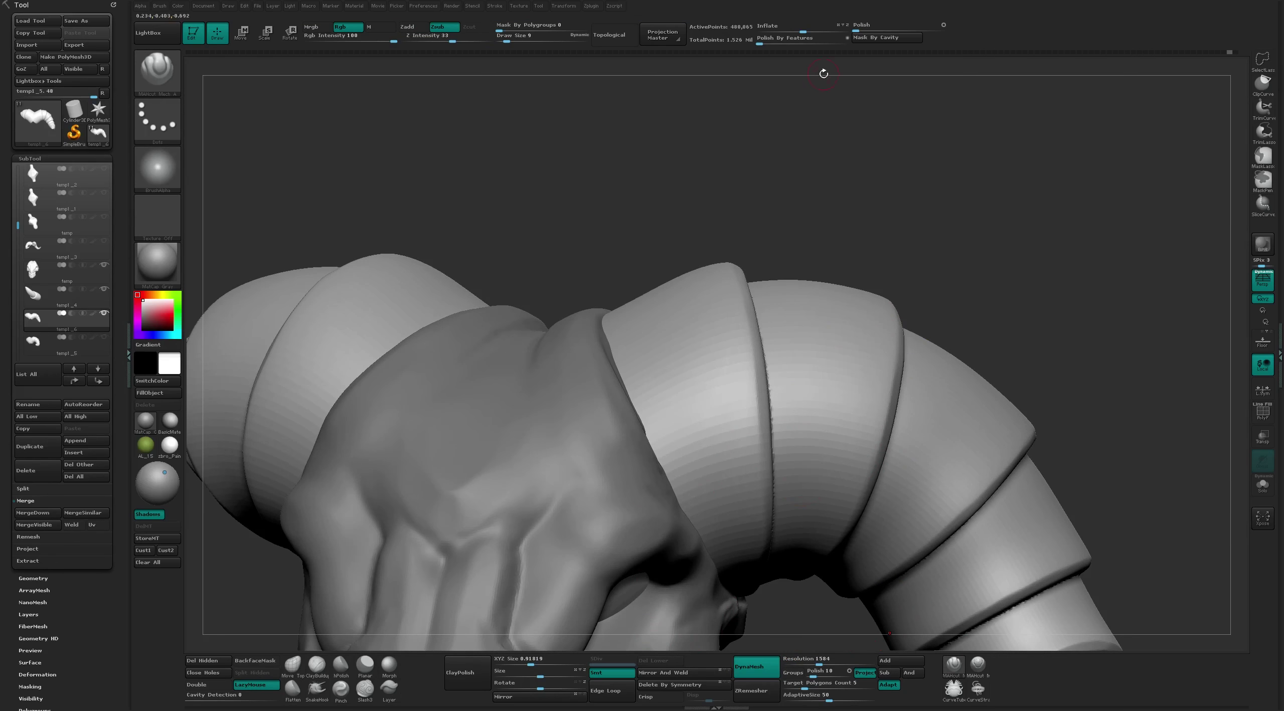
left_click_drag(823, 74, 936, 288)
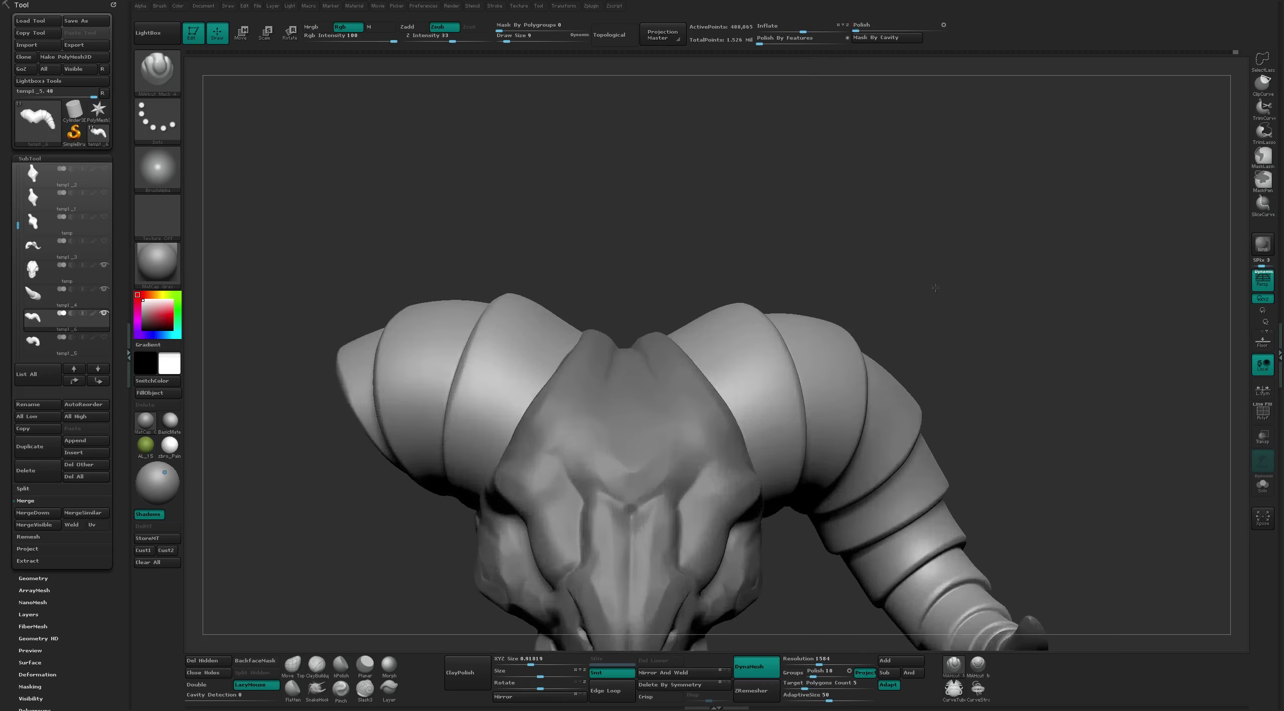
mouse_move(909, 230)
left_mouse_down()
mouse_move(867, 175)
mouse_move(866, 281)
left_mouse_up()
left_click_drag(1204, 114, 856, 396)
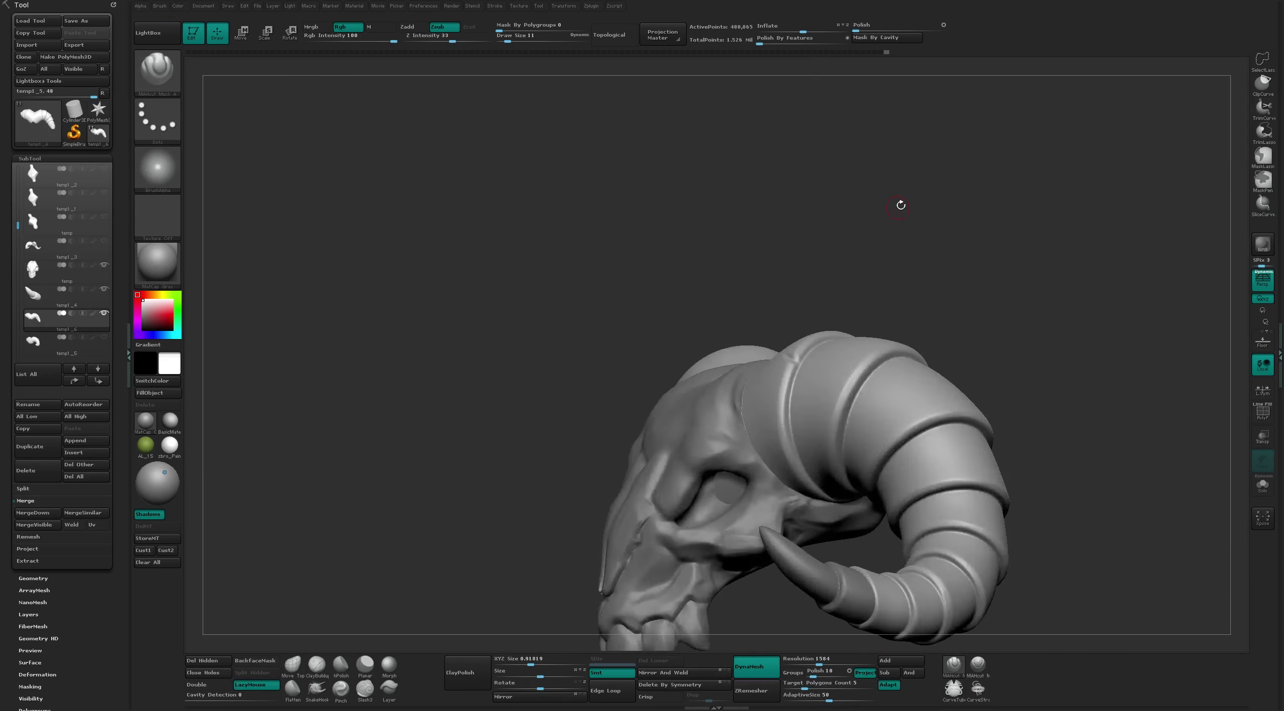
left_click_drag(928, 321, 856, 388)
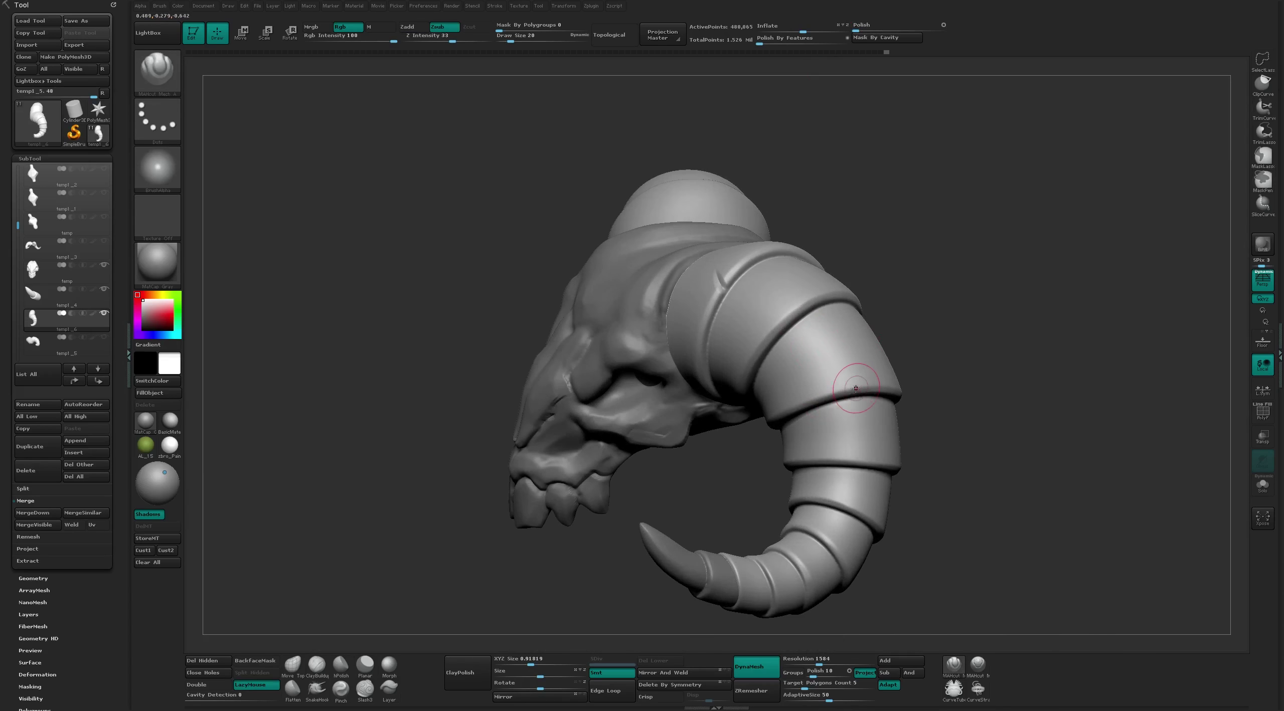
Cut a small notch into a horn band and switch to the Flatten brush in carve mode
key("bracketleft")
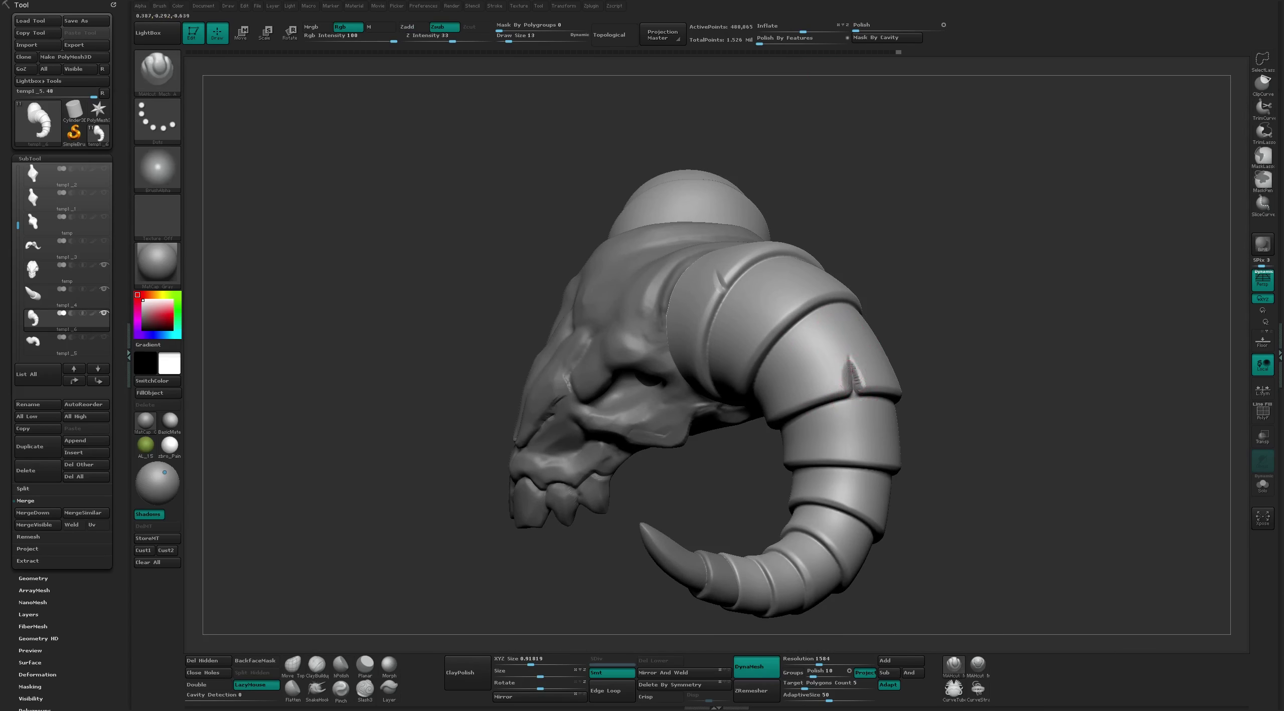
right_click_drag(852, 368, 908, 298)
key("b")
key("f")
key("l")
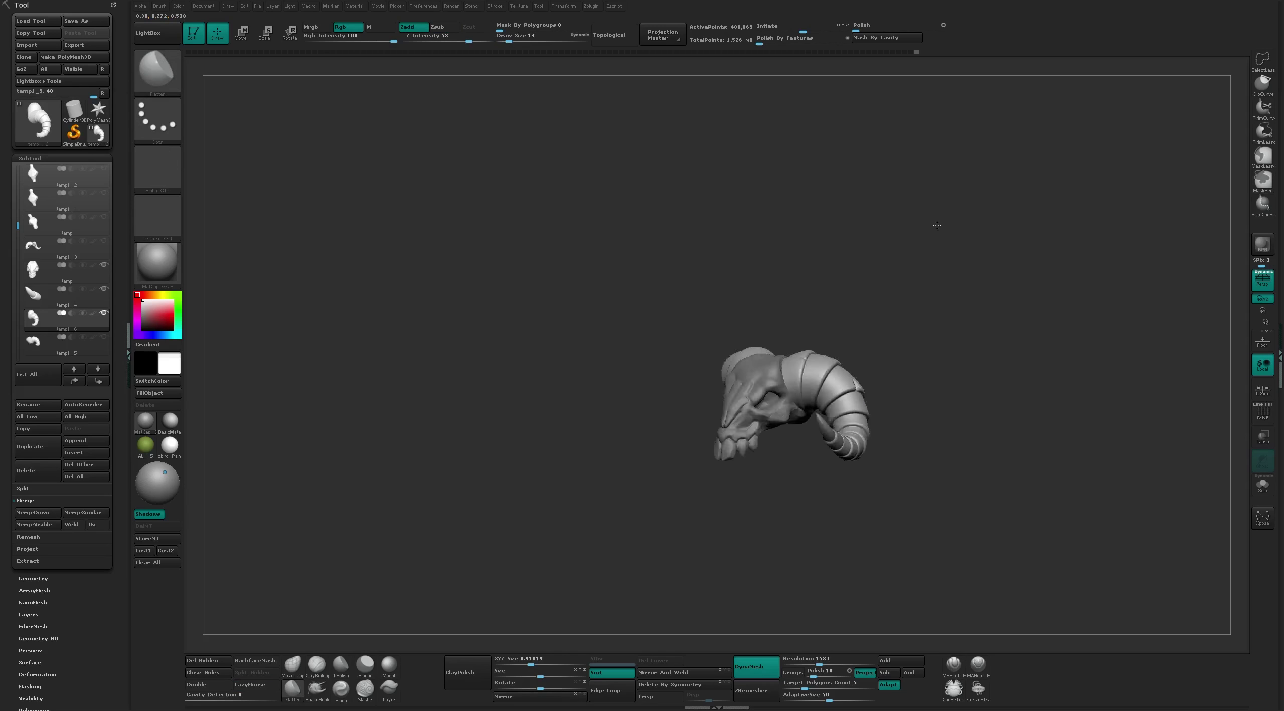
mouse_move(860, 389)
right_mouse_down()
mouse_move(901, 349)
mouse_move(895, 500)
right_mouse_up()
key("ctrl")
key("alt")
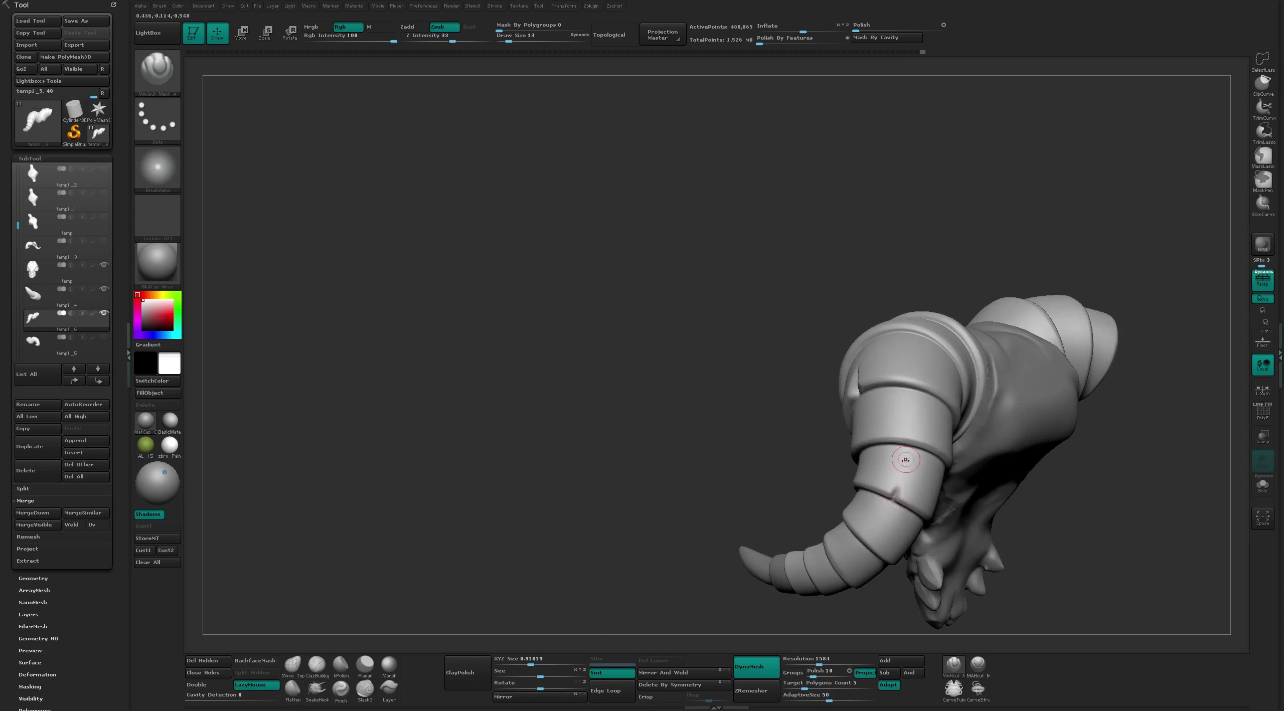
Orbit and zoom around the skull to inspect the notched horn bands from several sides
mouse_move(908, 459)
right_mouse_down()
mouse_move(949, 421)
mouse_move(879, 520)
right_mouse_up()
right_click_drag(834, 453, 858, 343)
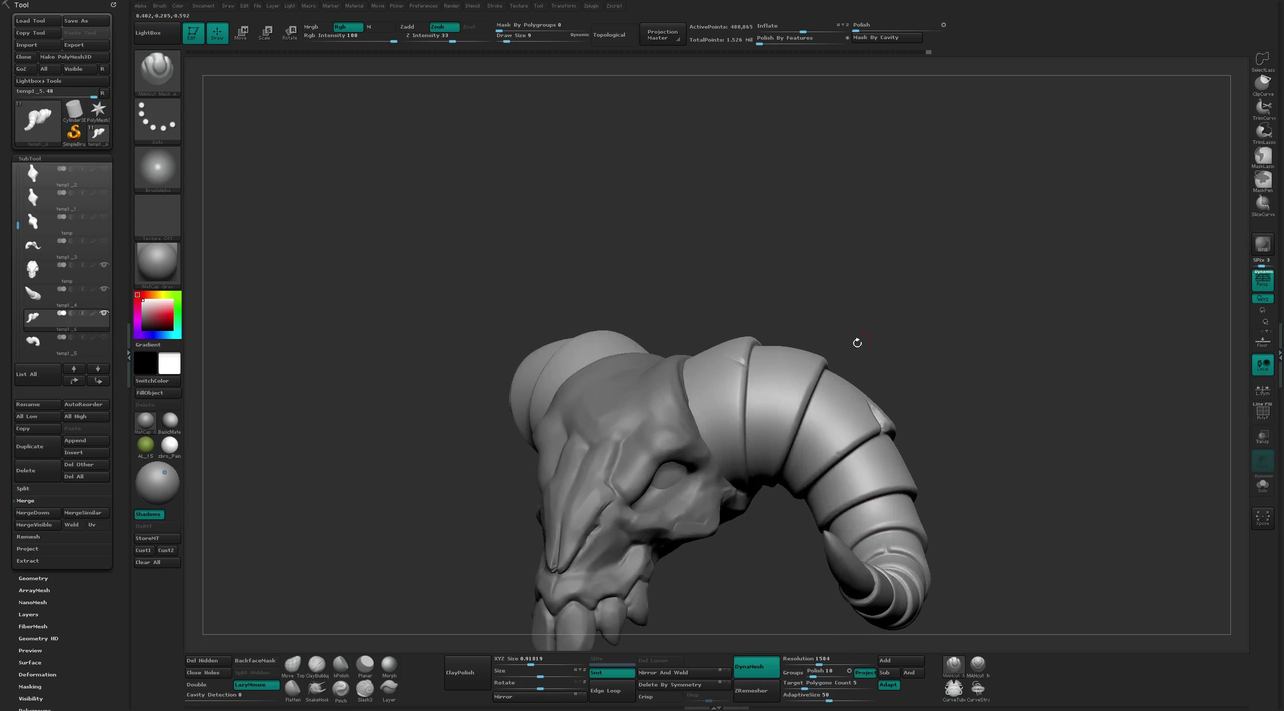
mouse_move(779, 413)
right_mouse_down()
mouse_move(745, 367)
mouse_move(799, 418)
mouse_move(865, 344)
right_mouse_up()
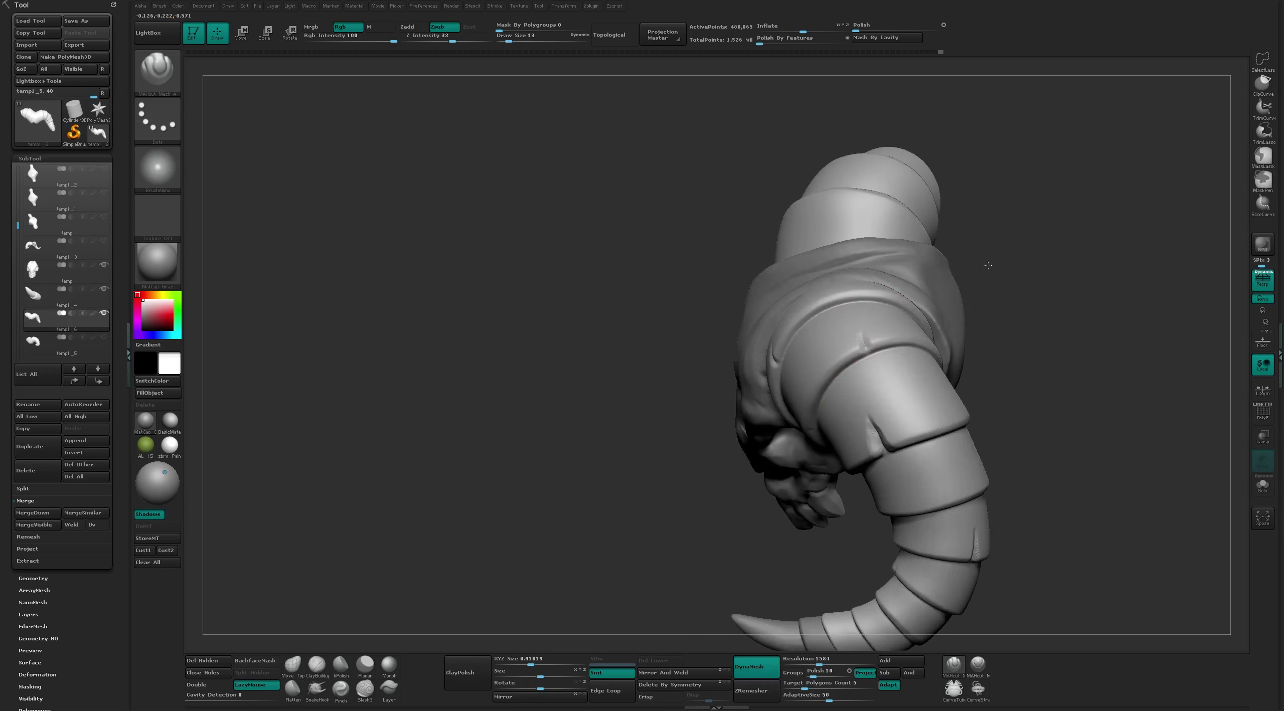
right_click_drag(988, 265, 888, 324)
mouse_move(985, 277)
right_mouse_down()
mouse_move(927, 387)
mouse_move(864, 454)
right_mouse_up()
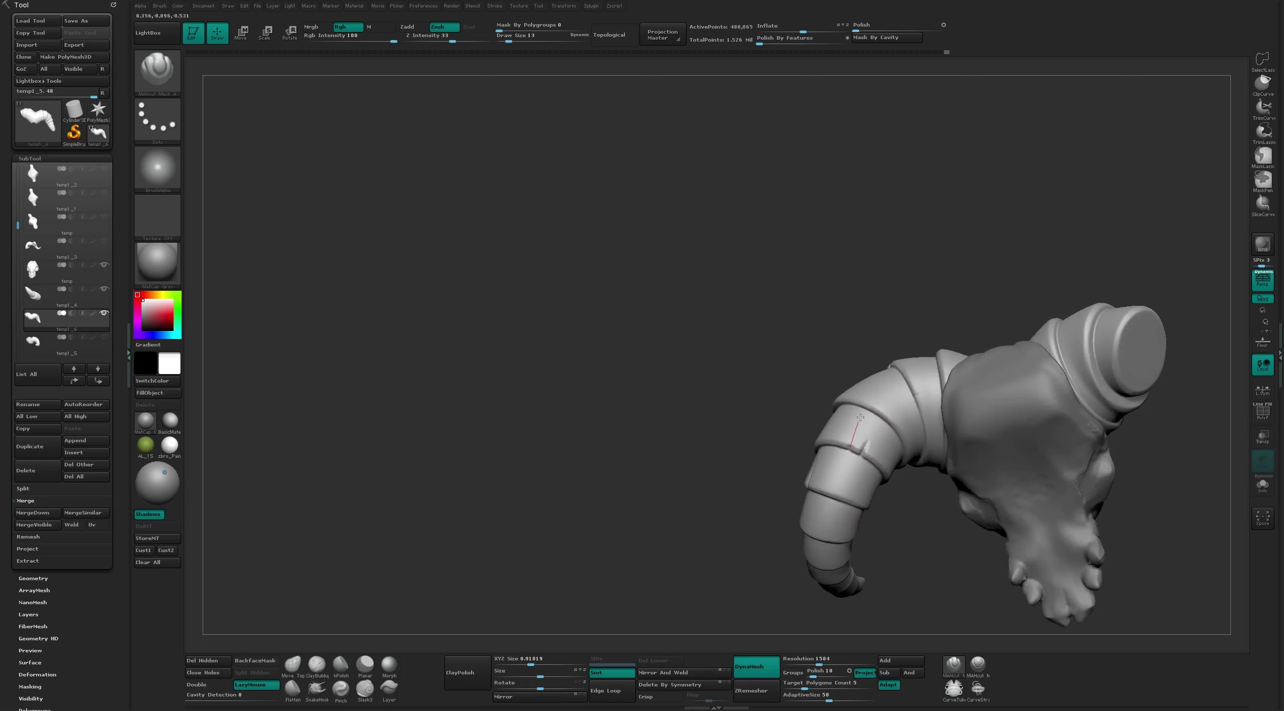
scroll(860, 417, "down", 5)
mouse_move(861, 417)
left_mouse_down()
mouse_move(884, 265)
mouse_move(877, 401)
left_mouse_up()
scroll(877, 400, "up", 5)
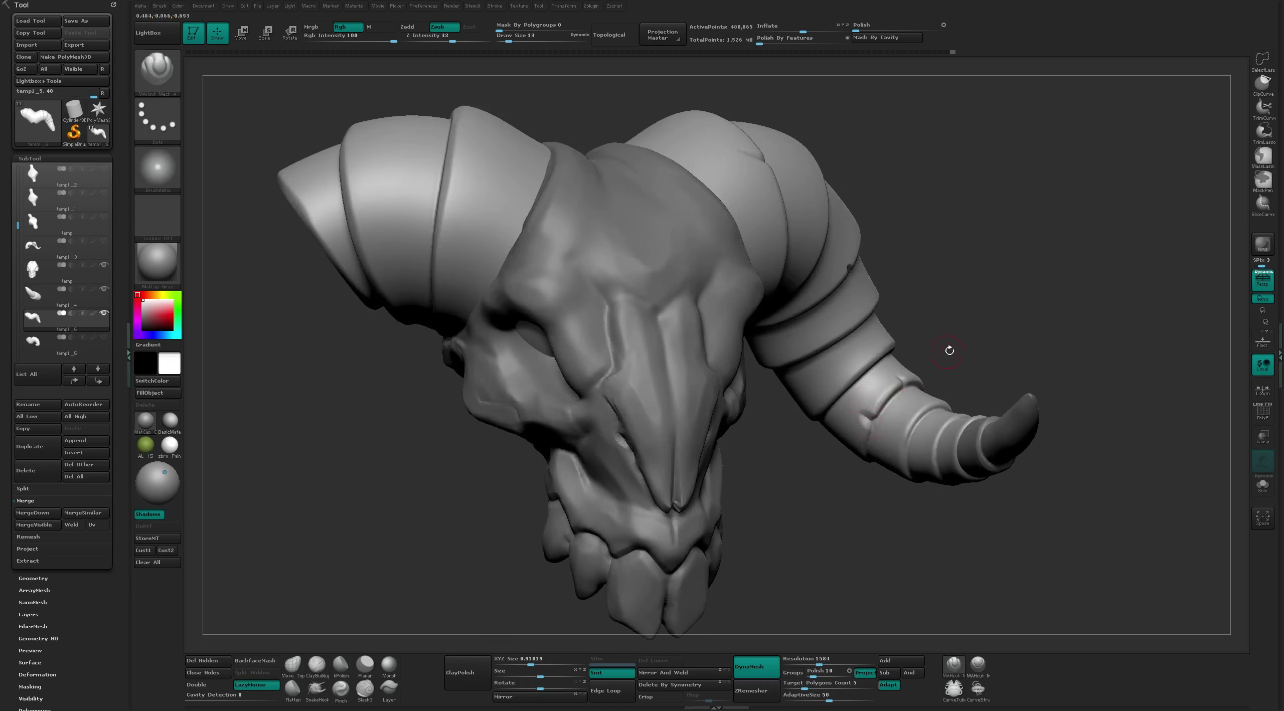
left_click_drag(874, 345, 934, 287)
scroll(935, 287, "down", 5)
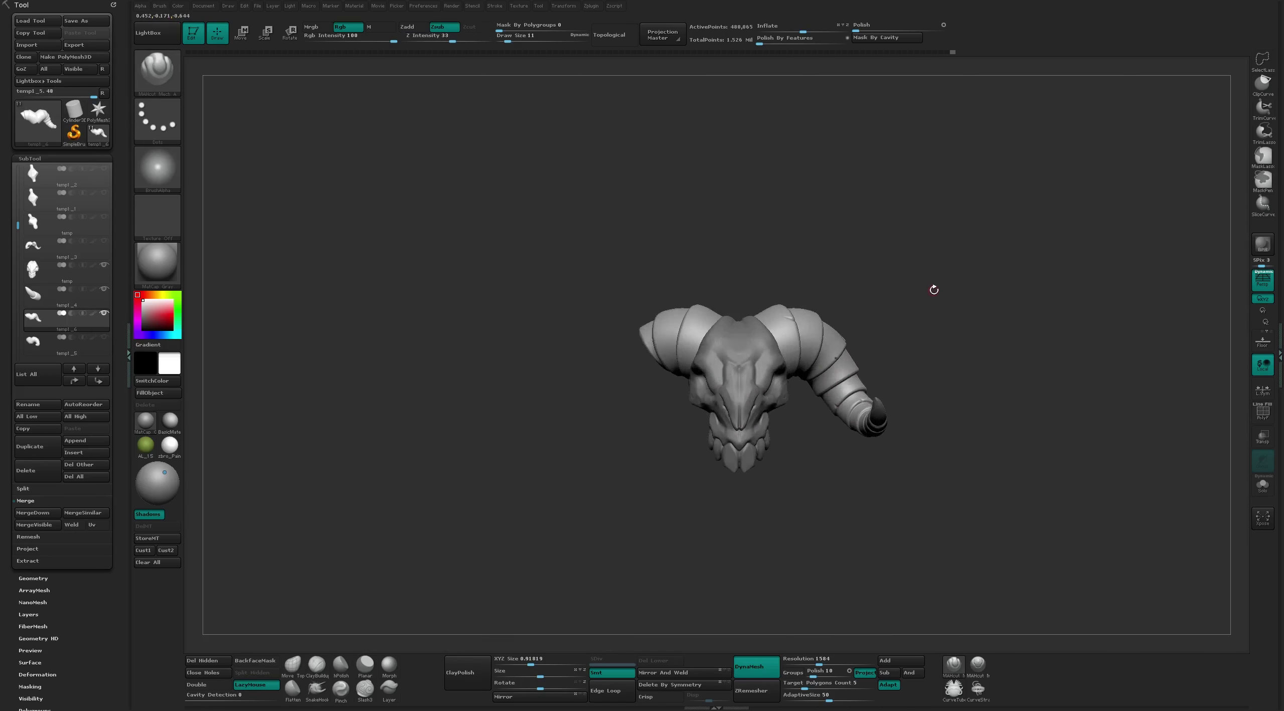
scroll(947, 350, "up", 5)
mouse_move(947, 351)
left_mouse_down()
mouse_move(840, 387)
mouse_move(782, 224)
mouse_move(900, 257)
mouse_move(823, 260)
left_mouse_up()
scroll(783, 223, "down", 5)
scroll(880, 215, "down", 3)
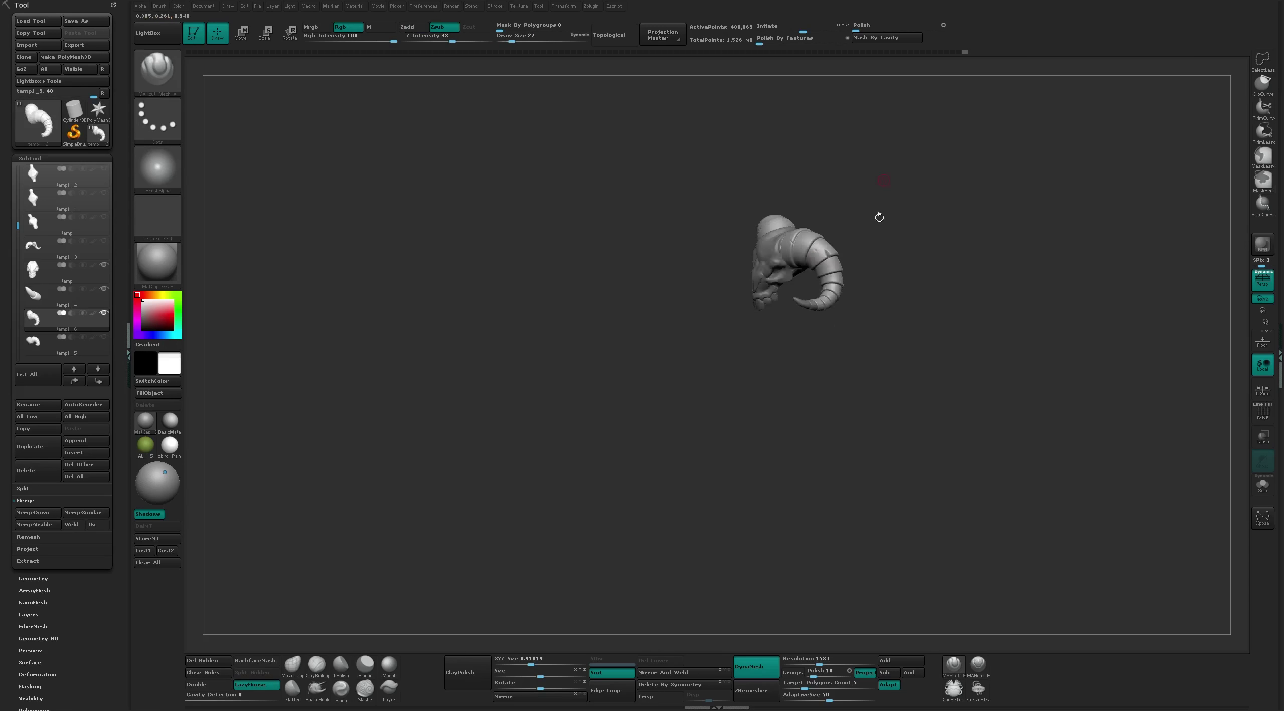
mouse_move(880, 215)
left_mouse_down()
mouse_move(853, 241)
mouse_move(877, 223)
mouse_move(938, 291)
mouse_move(883, 352)
left_mouse_up()
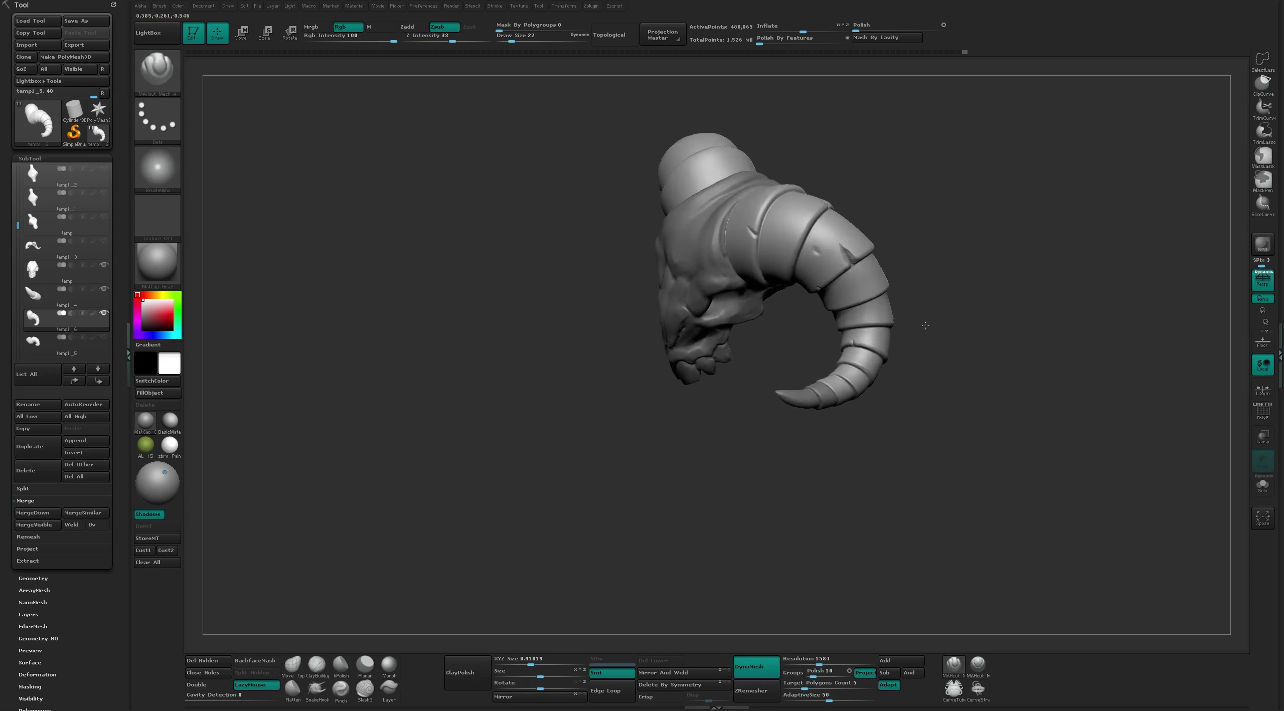
scroll(860, 461, "up", 3)
mouse_move(894, 450)
left_mouse_down()
mouse_move(863, 482)
mouse_move(975, 547)
mouse_move(840, 434)
left_mouse_up()
left_click_drag(823, 495, 855, 451)
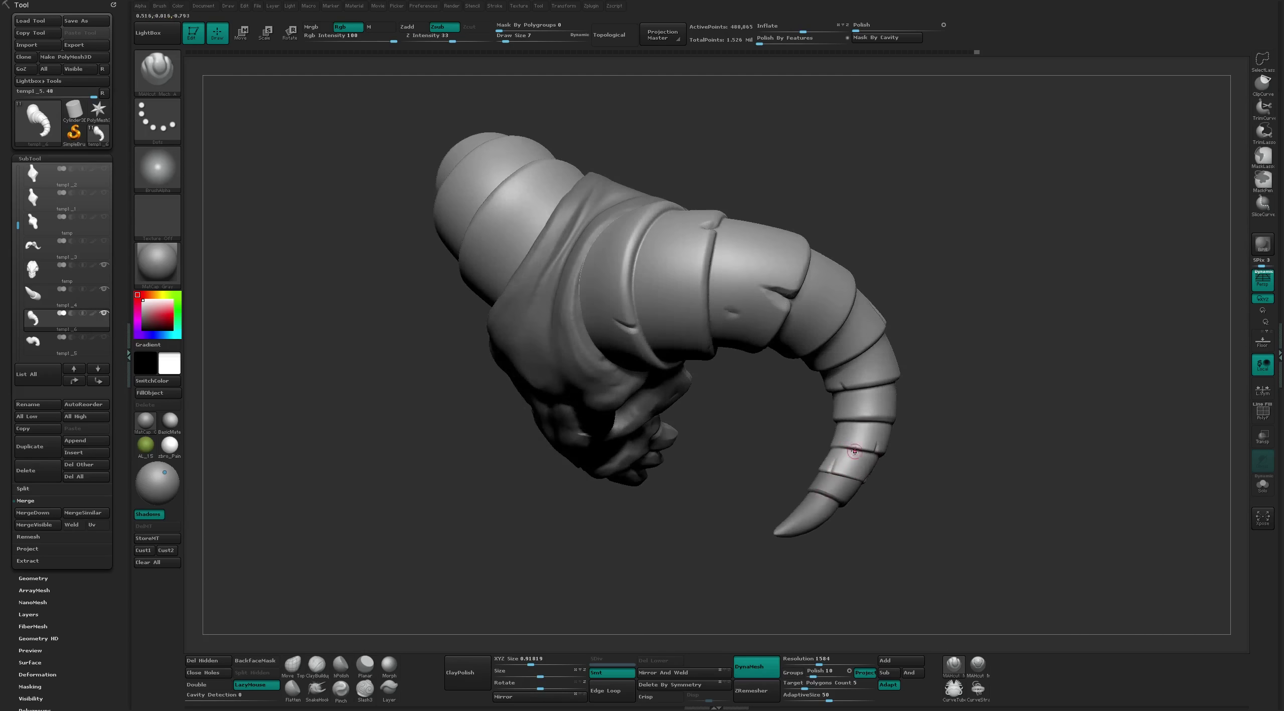
mouse_move(866, 391)
left_mouse_down()
mouse_move(898, 397)
mouse_move(895, 432)
mouse_move(931, 376)
left_mouse_up()
mouse_move(853, 507)
left_mouse_down()
mouse_move(817, 519)
mouse_move(901, 318)
left_mouse_up()
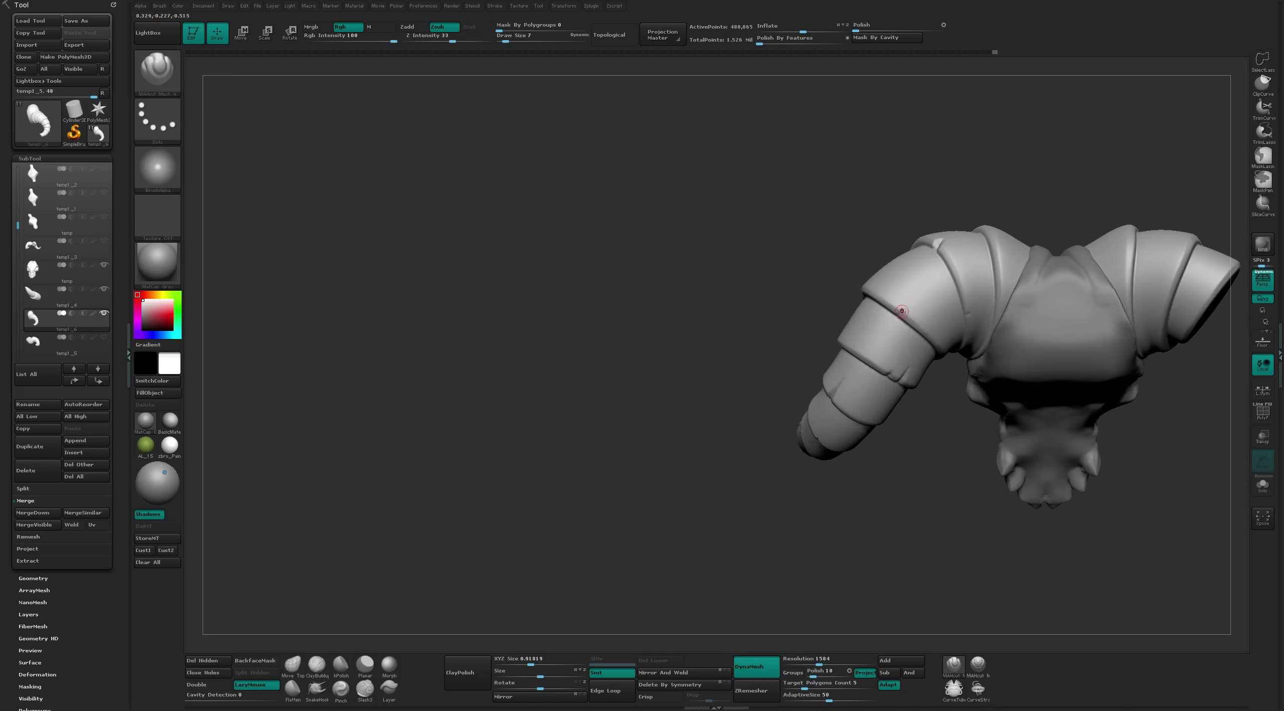
scroll(902, 311, "up", 3)
Set the Flatten brush to Draw Size 8 and review the whole skull with both horns from above
type("bfl")
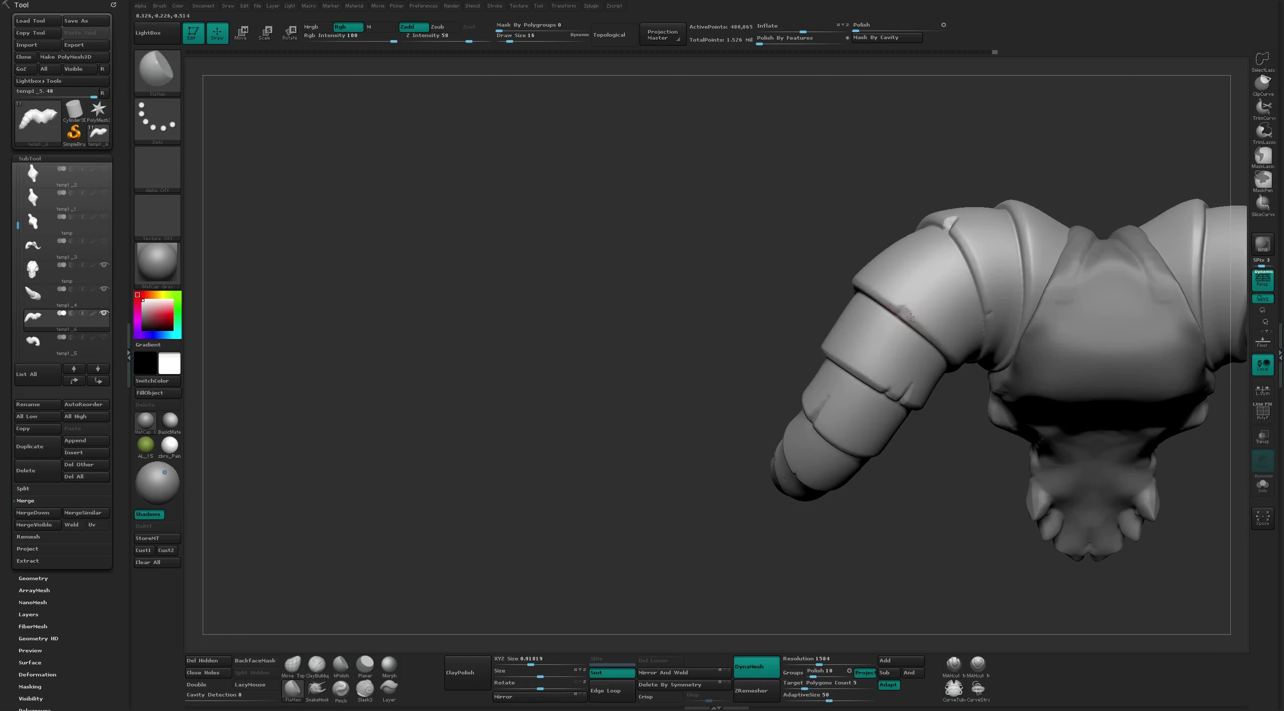
type("s8")
key("Return")
left_click_drag(942, 476, 905, 395)
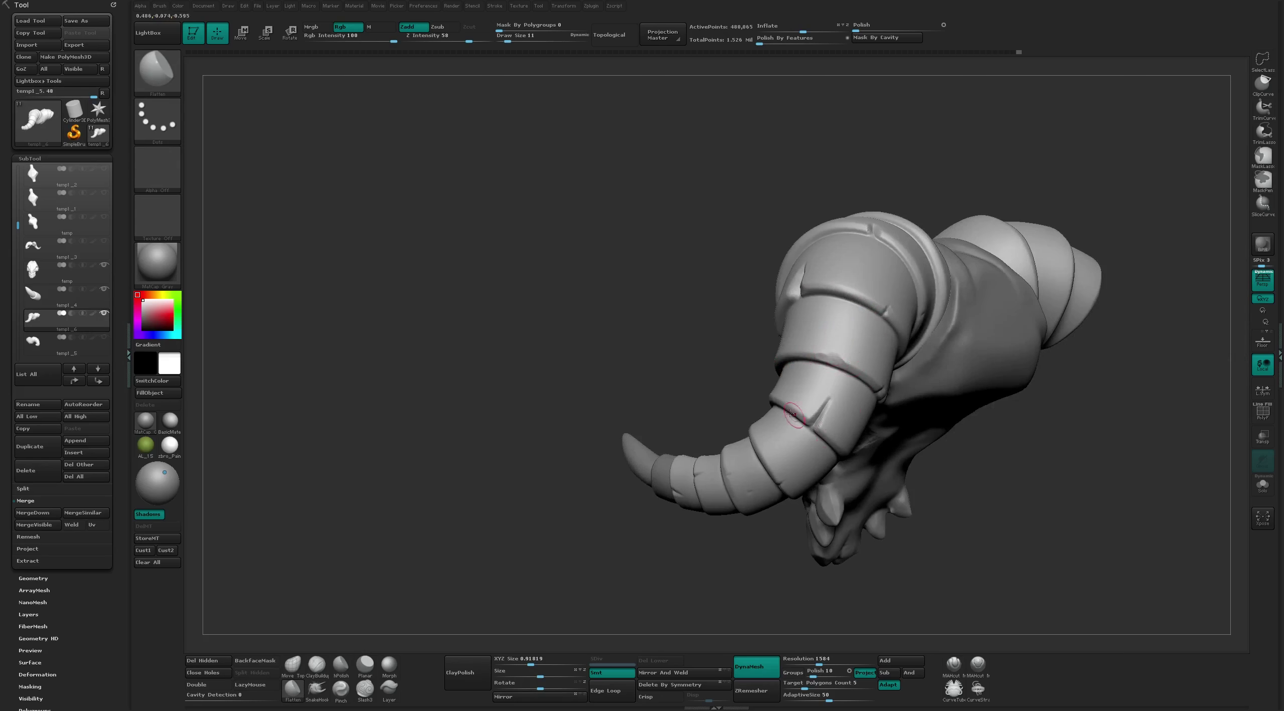
mouse_move(809, 420)
left_mouse_down()
mouse_move(746, 525)
mouse_move(770, 385)
left_mouse_up()
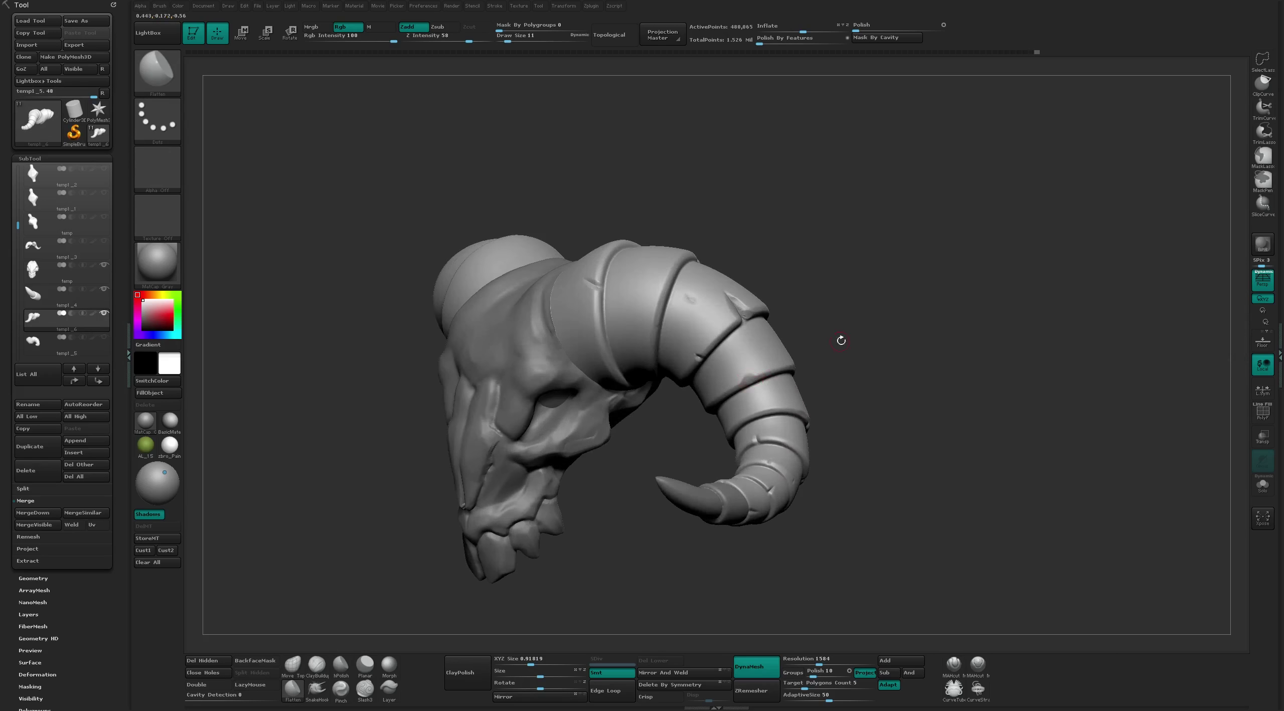
left_click_drag(842, 341, 735, 387)
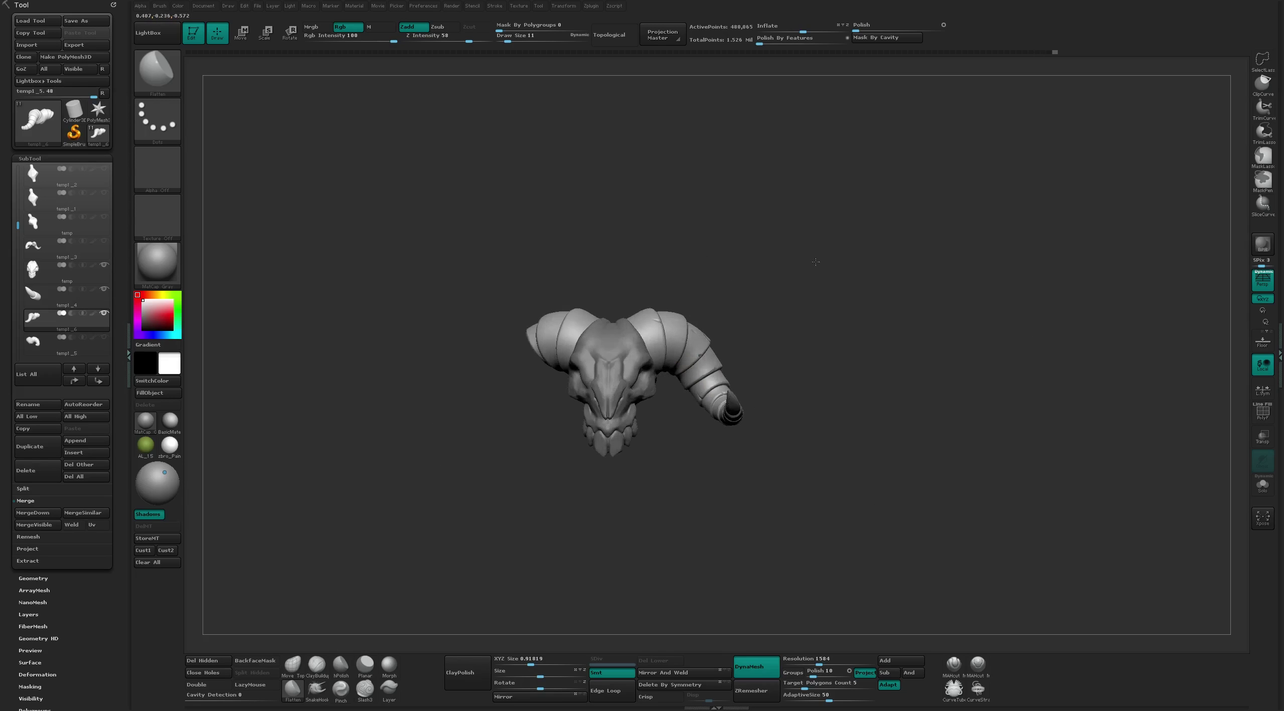
right_click_drag(699, 355, 773, 404)
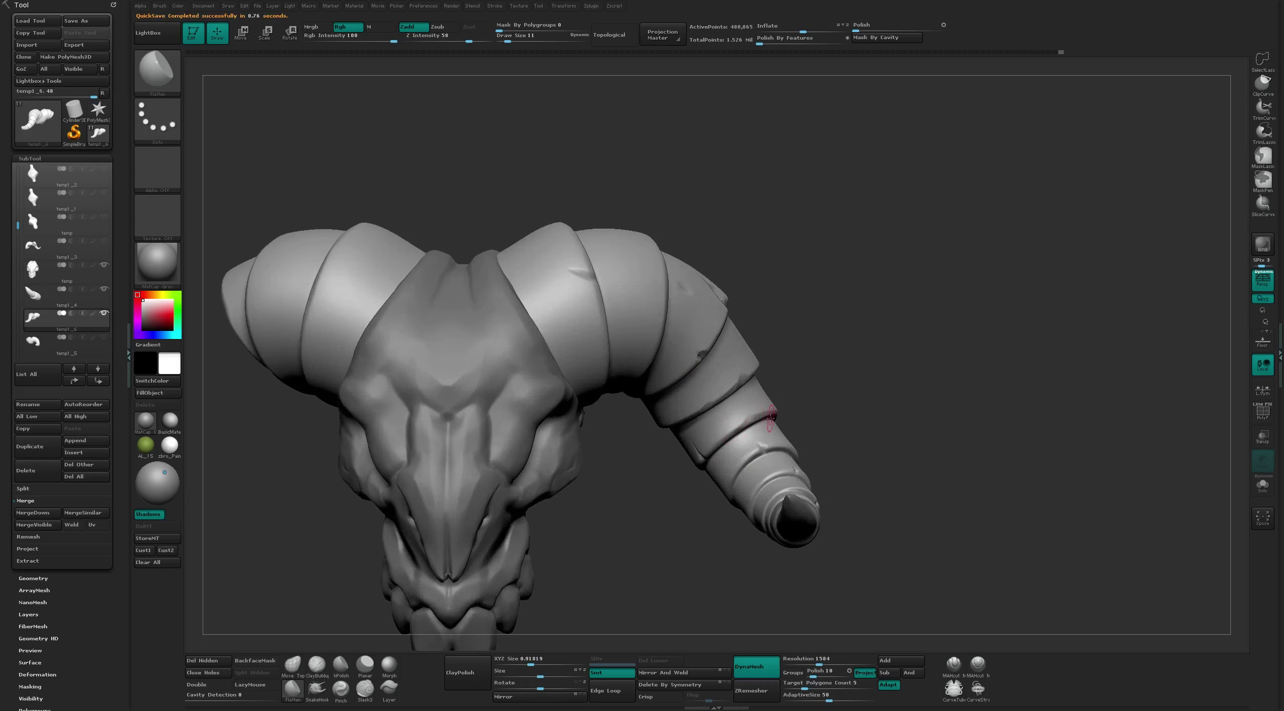
mouse_move(719, 436)
right_mouse_down()
mouse_move(823, 473)
mouse_move(828, 367)
mouse_move(872, 190)
right_mouse_up()
key("f")
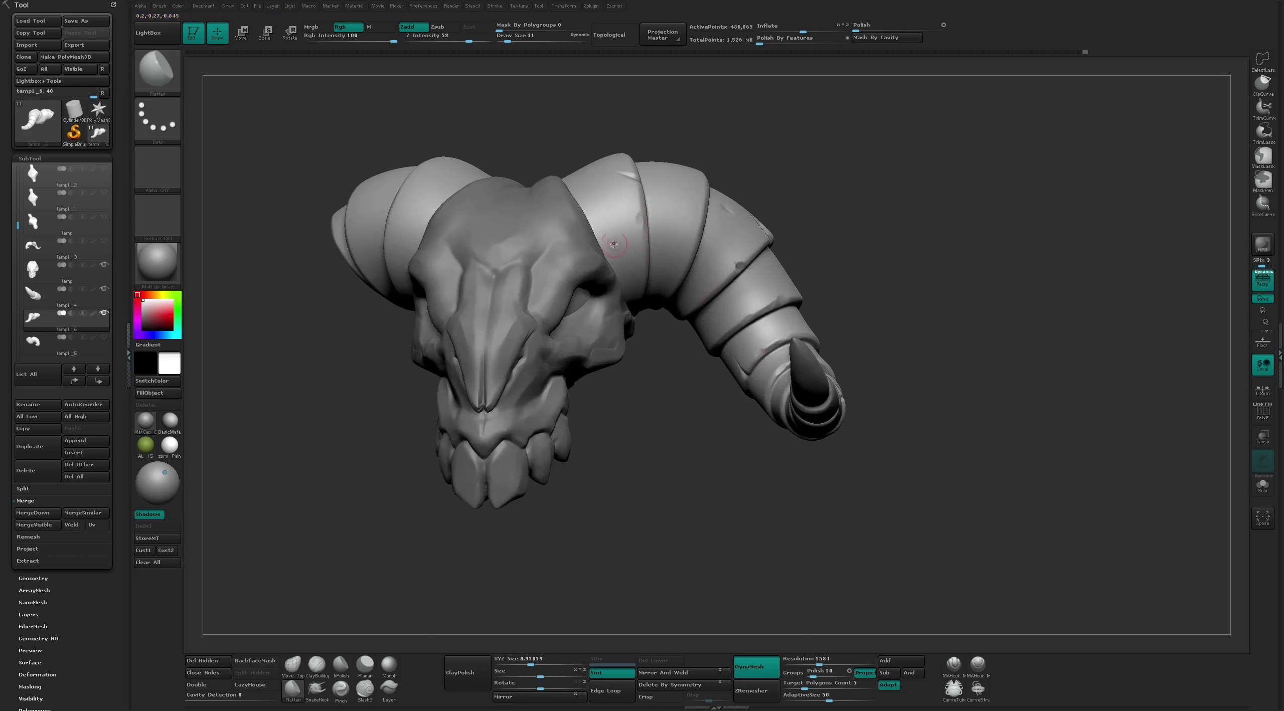
right_click_drag(597, 209, 656, 183)
mouse_move(631, 129)
right_mouse_down()
mouse_move(797, 110)
mouse_move(802, 166)
mouse_move(842, 243)
mouse_move(783, 292)
right_mouse_up()
mouse_move(790, 475)
right_mouse_down("ctrl")
mouse_move(851, 322)
mouse_move(864, 358)
mouse_move(771, 454)
mouse_move(1233, 241)
mouse_move(1166, 282)
right_mouse_up("ctrl")
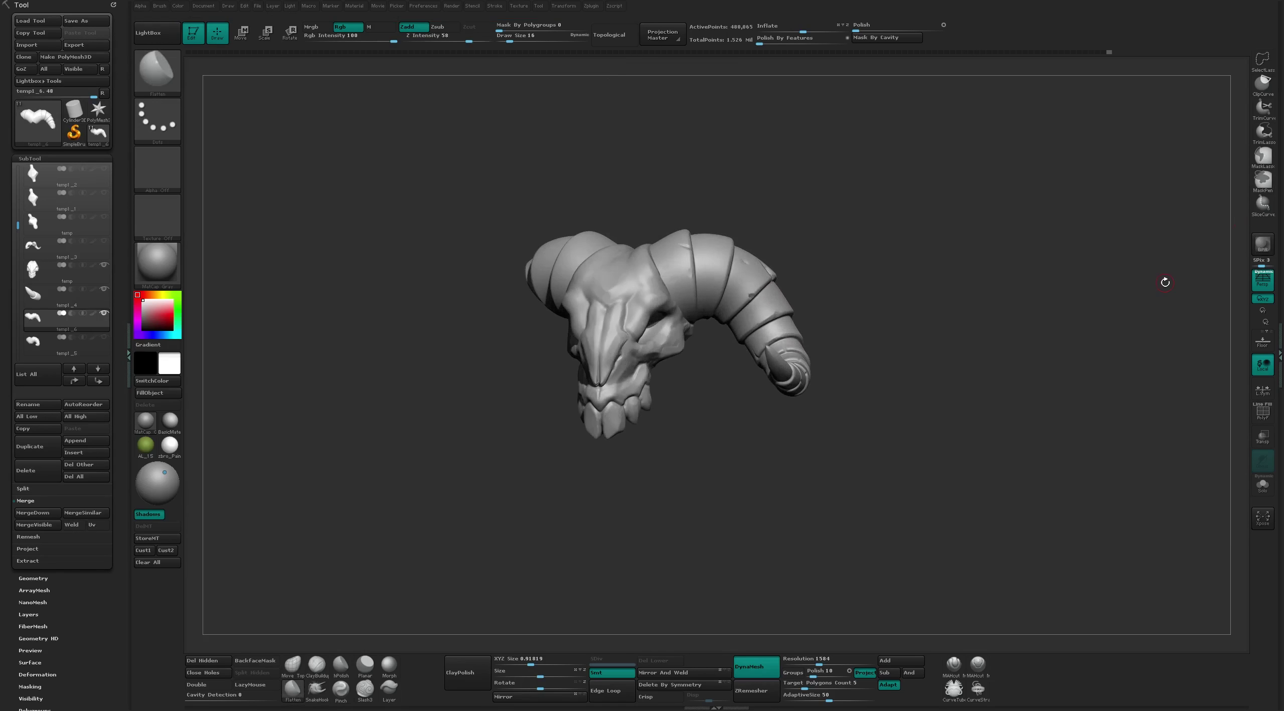
Apply the white zbro_Paint material, light the skull from the upper right, and render a shadowed BPR preview
left_click(170, 445)
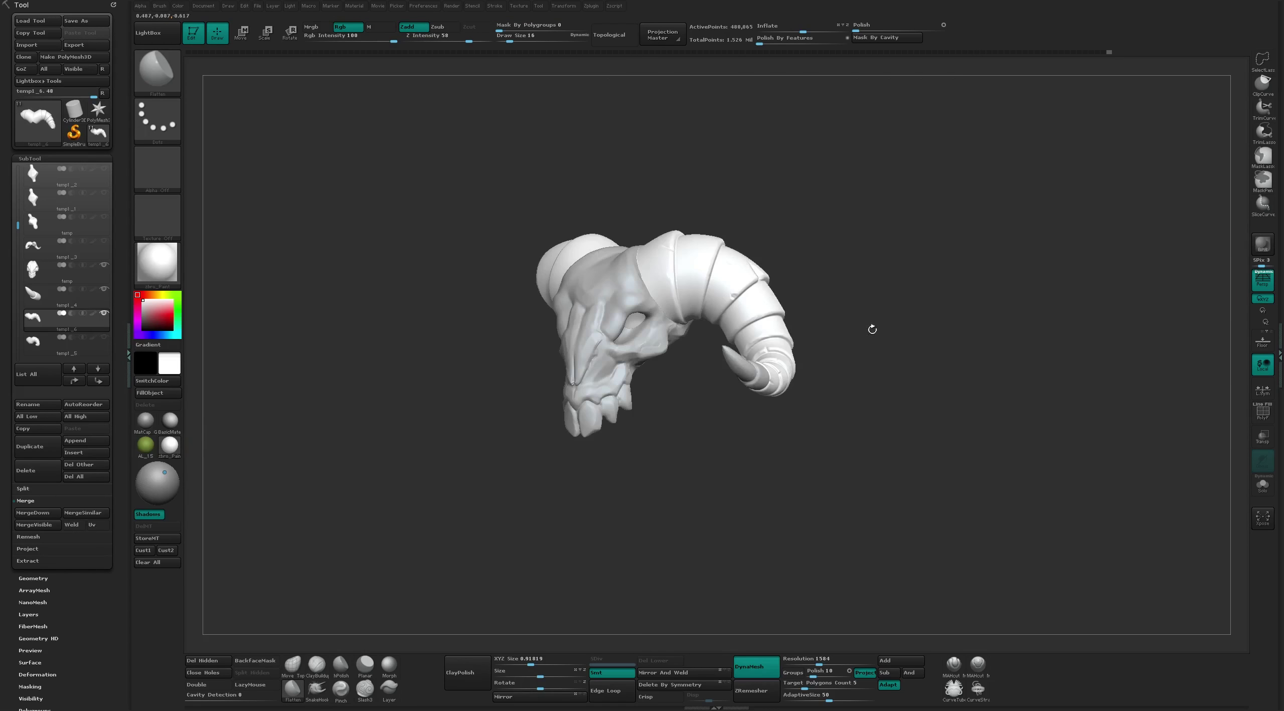
right_click_drag(1120, 278, 929, 293)
left_click(168, 472)
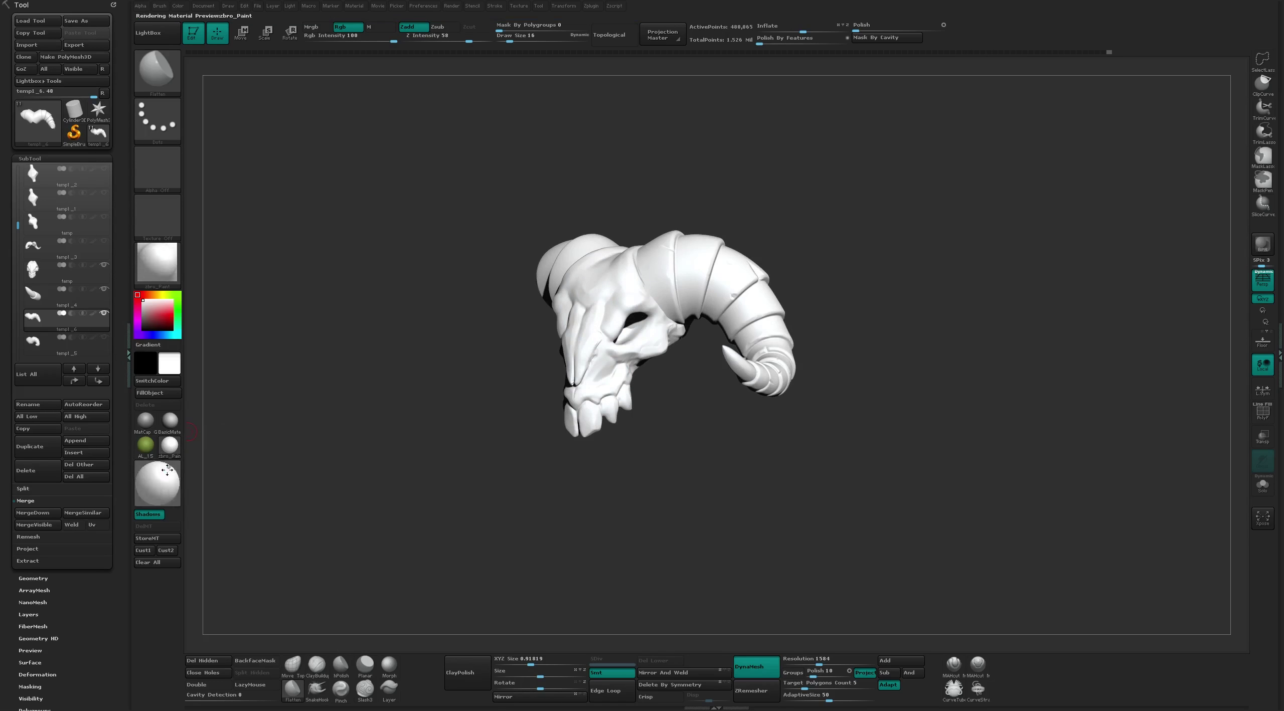
right_click_drag(964, 306, 1245, 335)
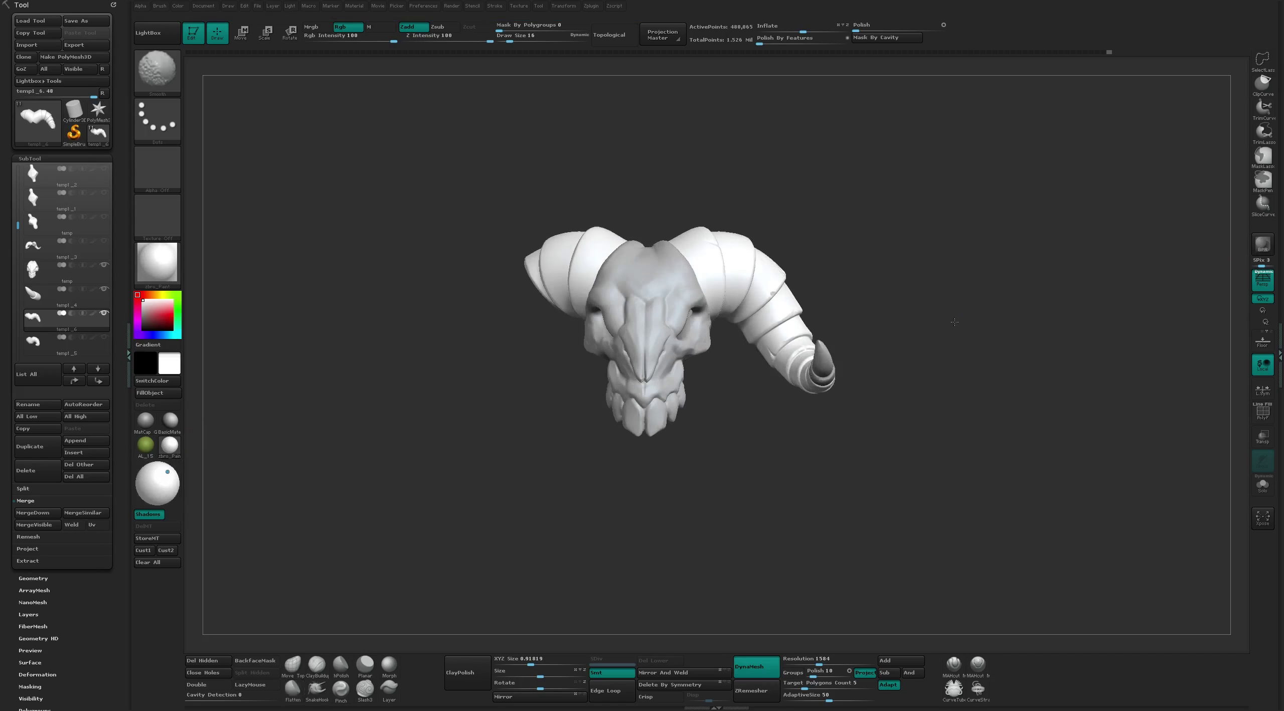
right_click_drag(1023, 322, 1244, 274)
left_click(1257, 255)
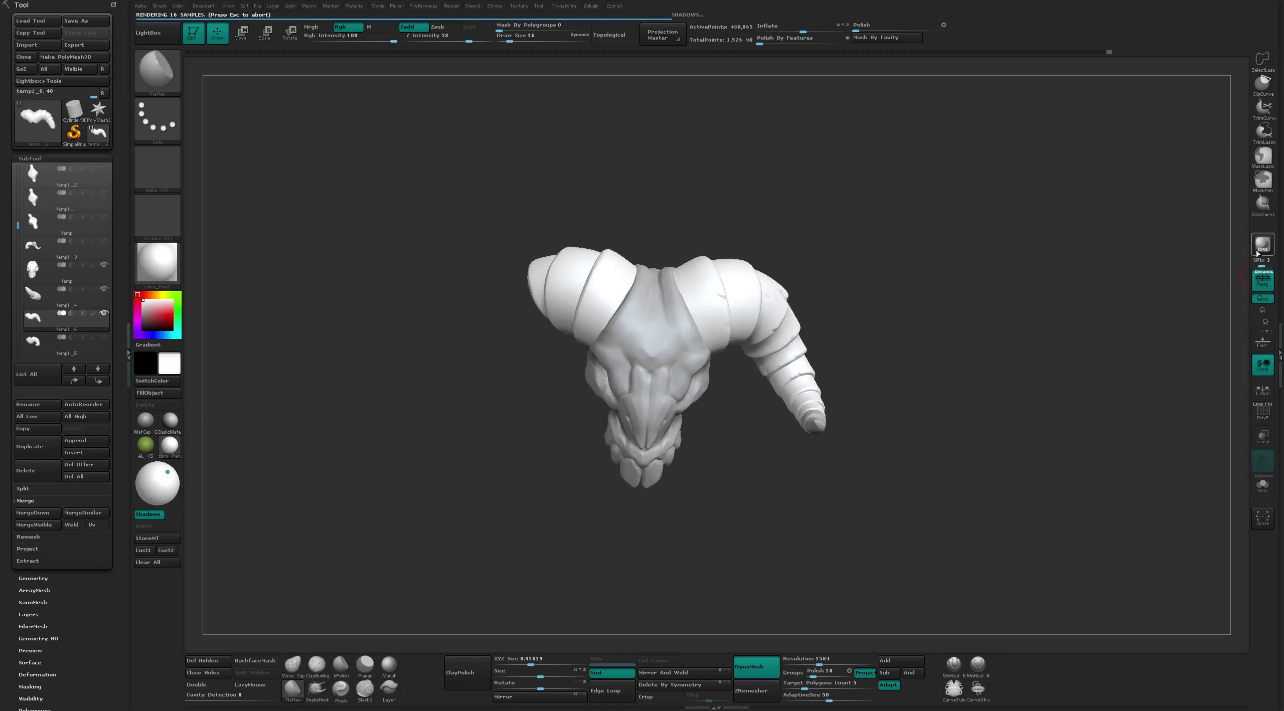
left_click(158, 466)
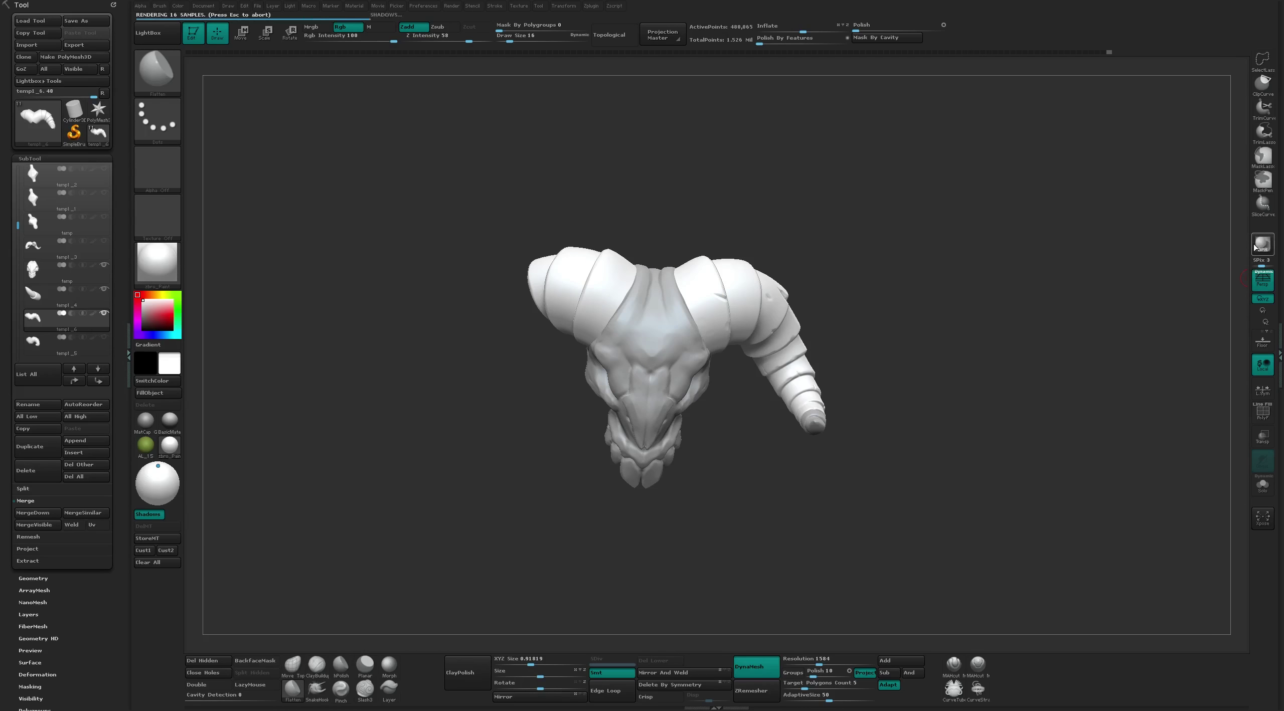
Try BasicMaterial and toms blue dark rubber, settling on the green zbro_Hulk material
left_click(175, 424)
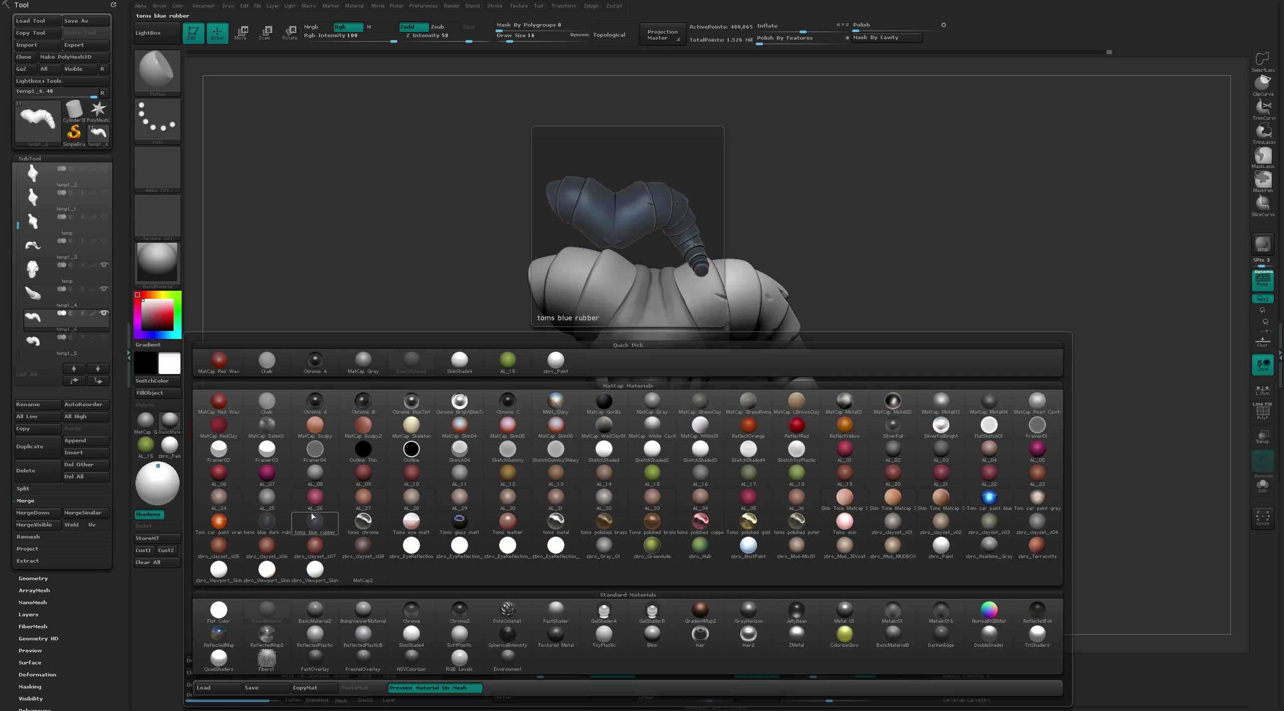
left_click(262, 529)
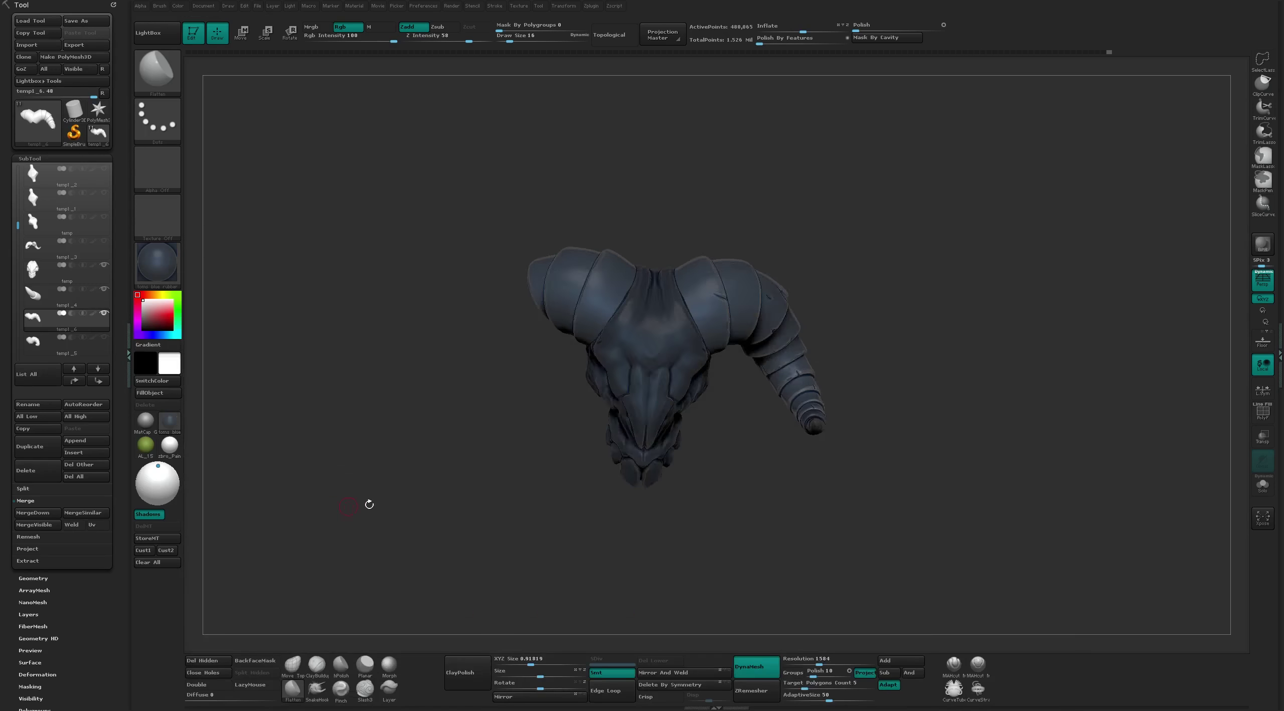
left_click_drag(367, 493, 326, 496)
left_click_drag(1061, 278, 979, 281)
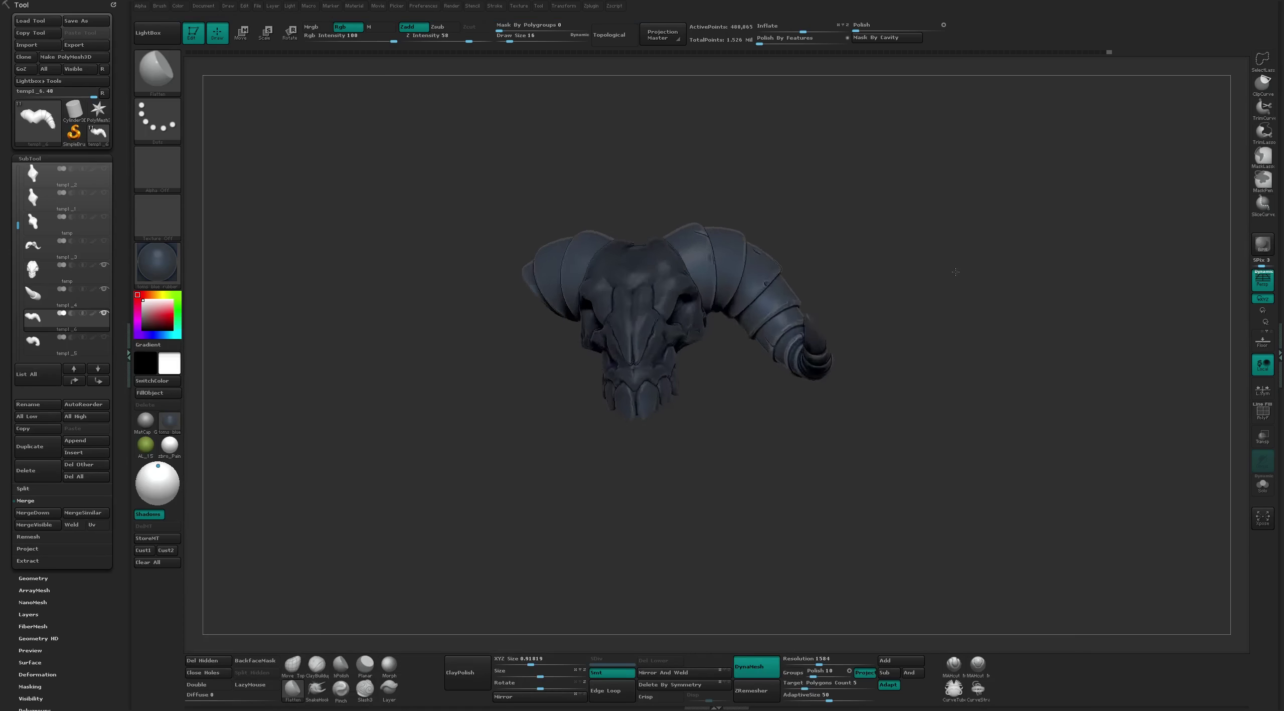
left_click(169, 421)
left_click(700, 547)
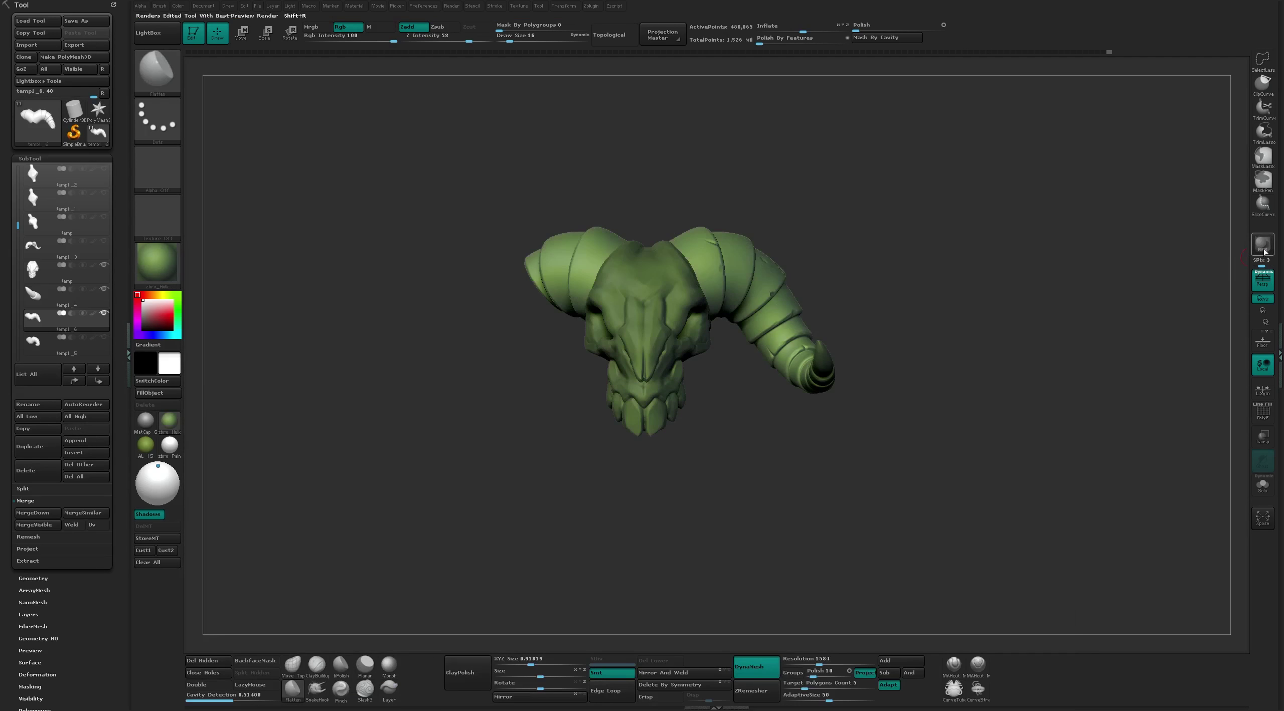
left_click_drag(1076, 306, 573, 388)
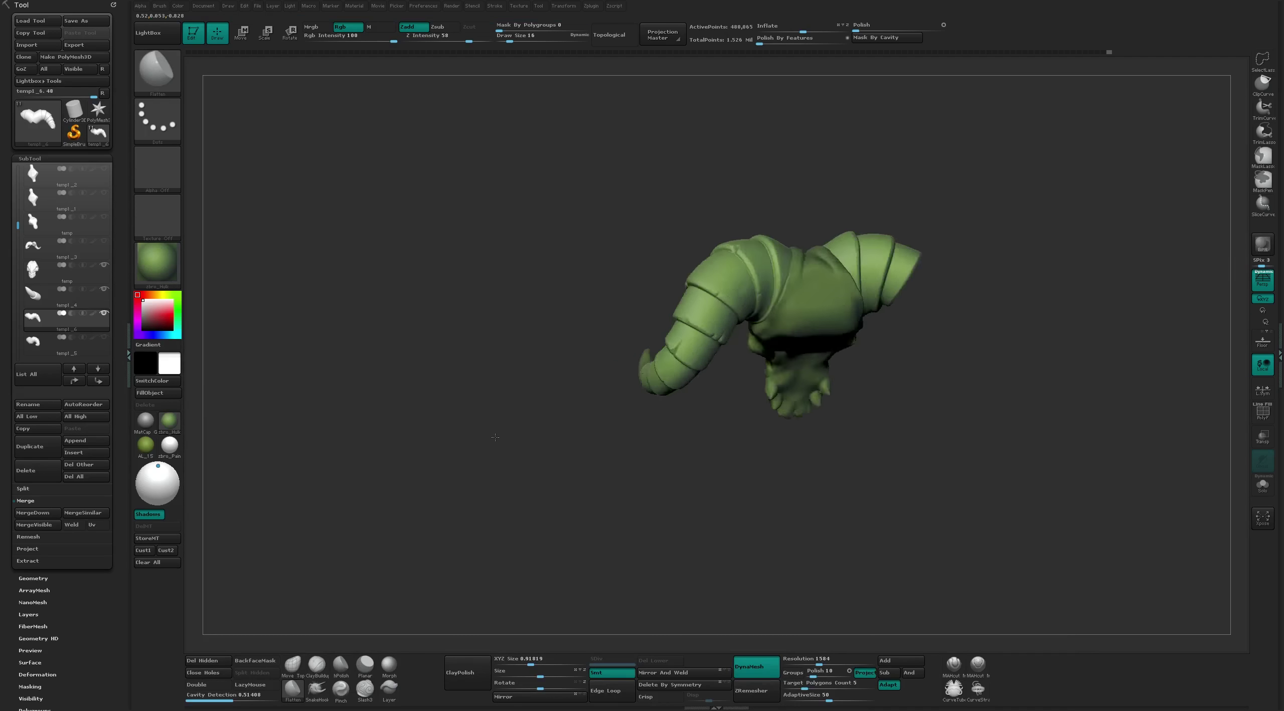
Select horn subtool temp1_4, inspect it in Solo, then restore the other parts
left_click(573, 388, "alt")
key("f")
left_click_drag(572, 570, 559, 398)
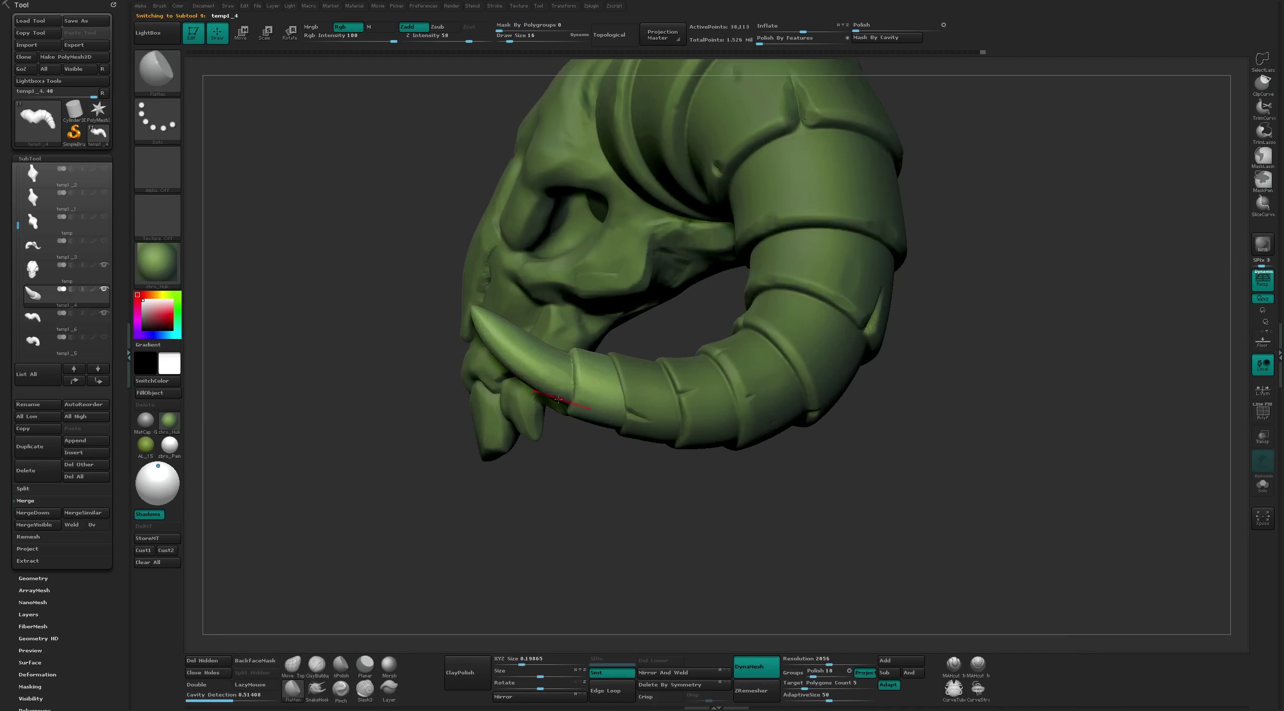
left_click(517, 341, "ctrl+shift")
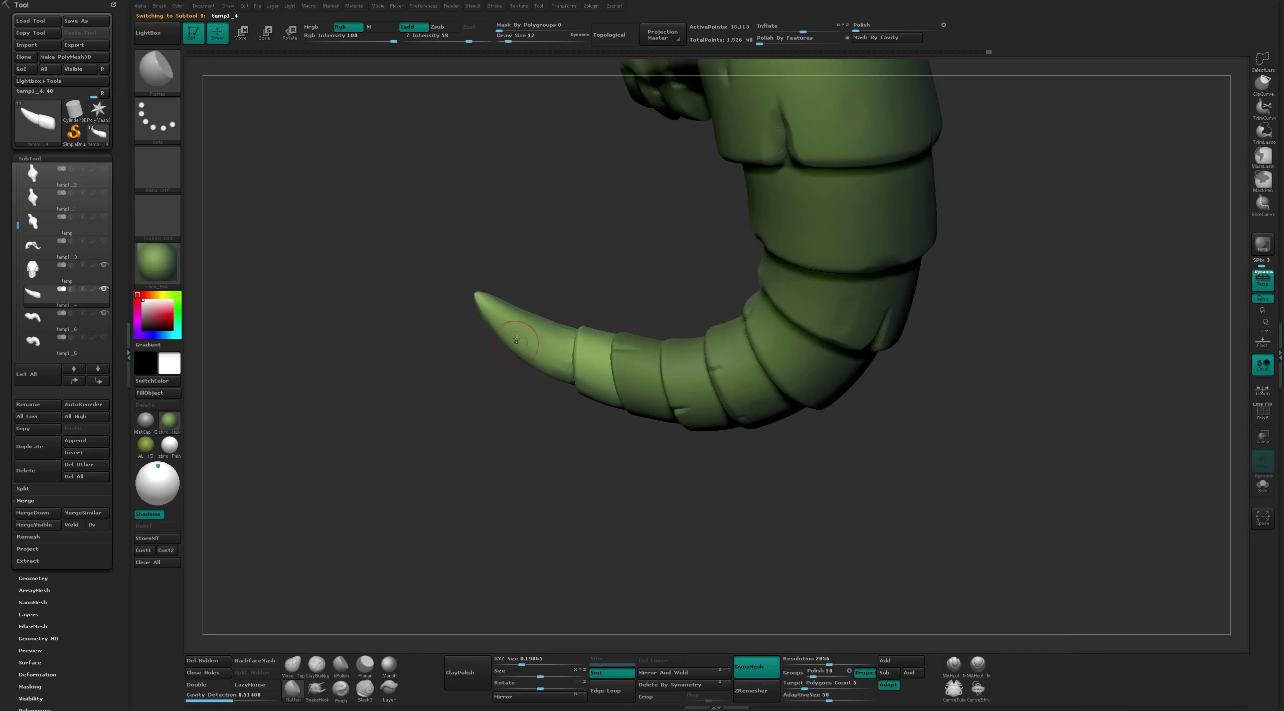
mouse_move(574, 321)
left_mouse_down()
mouse_move(470, 321)
mouse_move(446, 422)
mouse_move(414, 397)
left_mouse_up()
left_click(567, 319, "ctrl+shift")
left_click(396, 443, "alt")
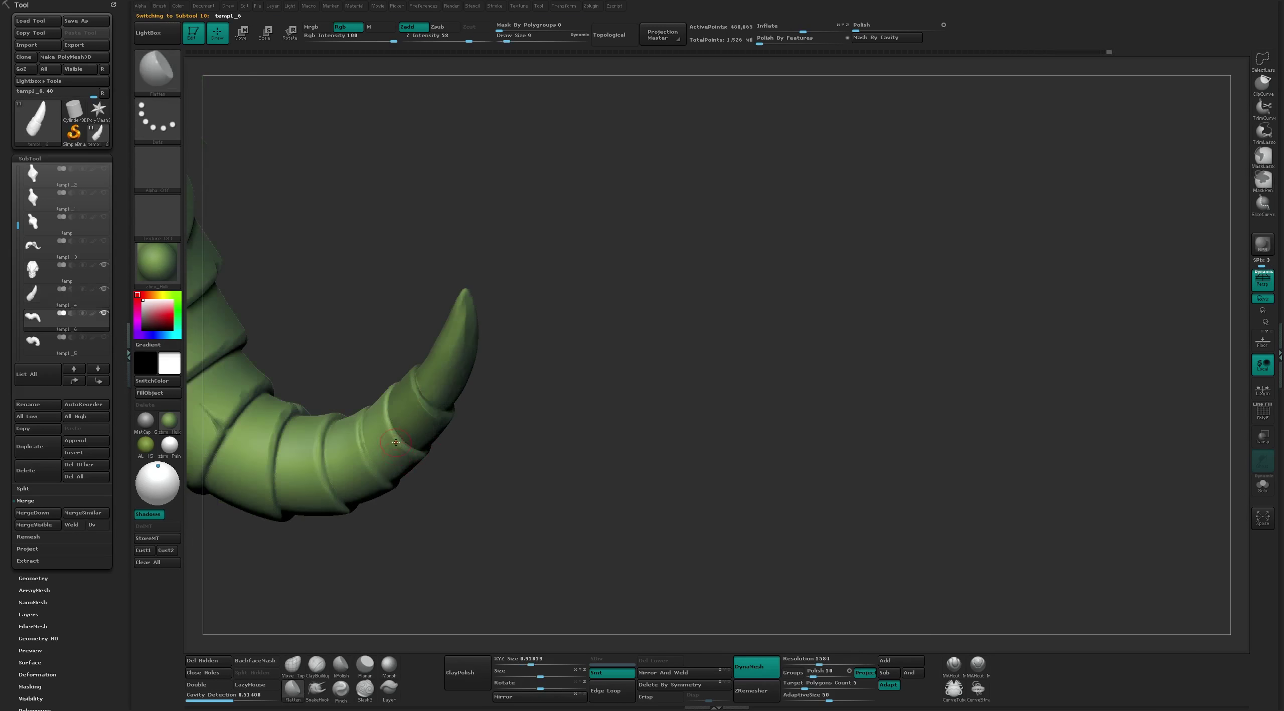
mouse_move(399, 464)
left_mouse_down()
mouse_move(470, 531)
mouse_move(544, 482)
left_mouse_up()
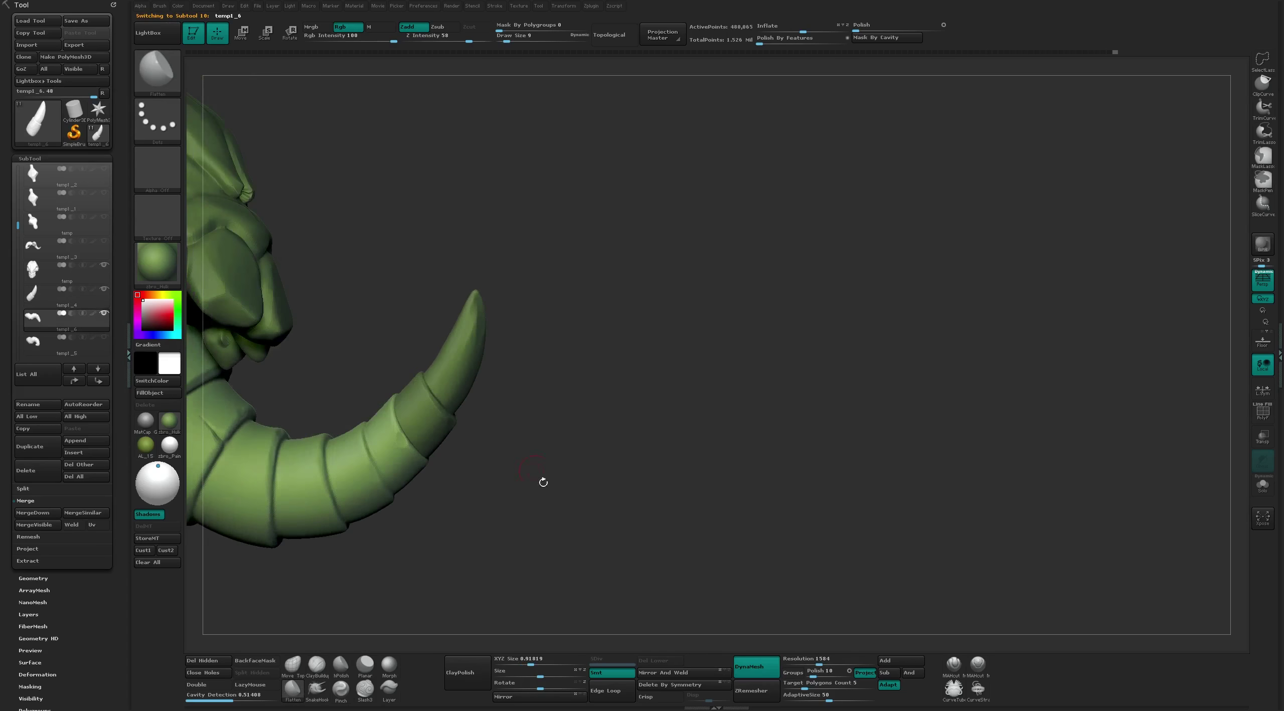
Choose the MAHcut Mech A brush, reselect temp1_4, and return the skull to MatCap Gray
left_click(953, 665)
left_click(426, 404, "alt")
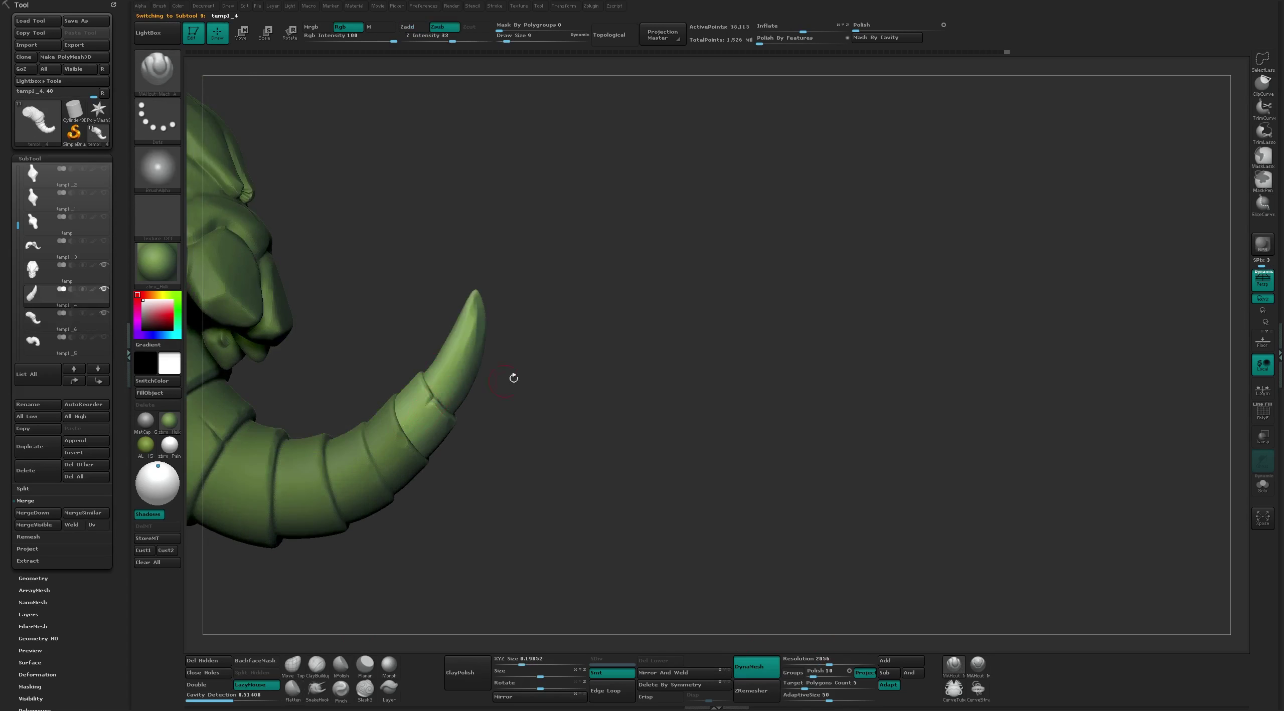
left_click_drag(514, 379, 446, 465)
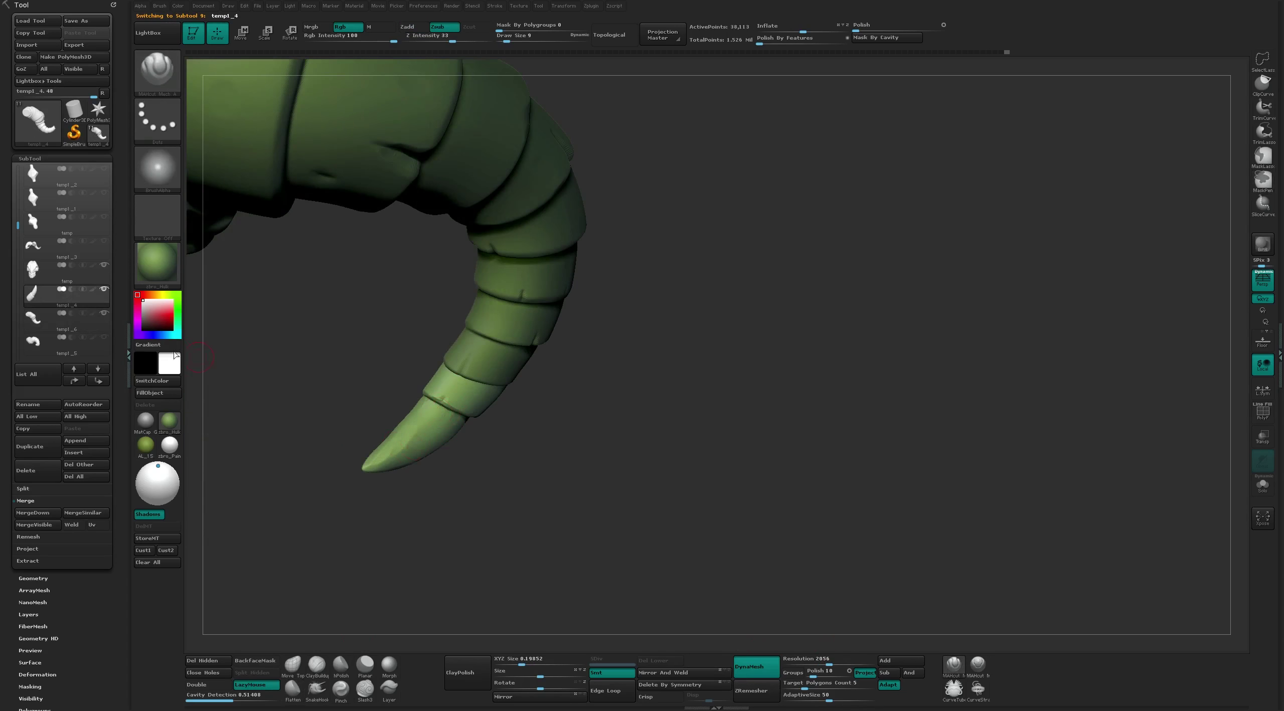
left_click(145, 420)
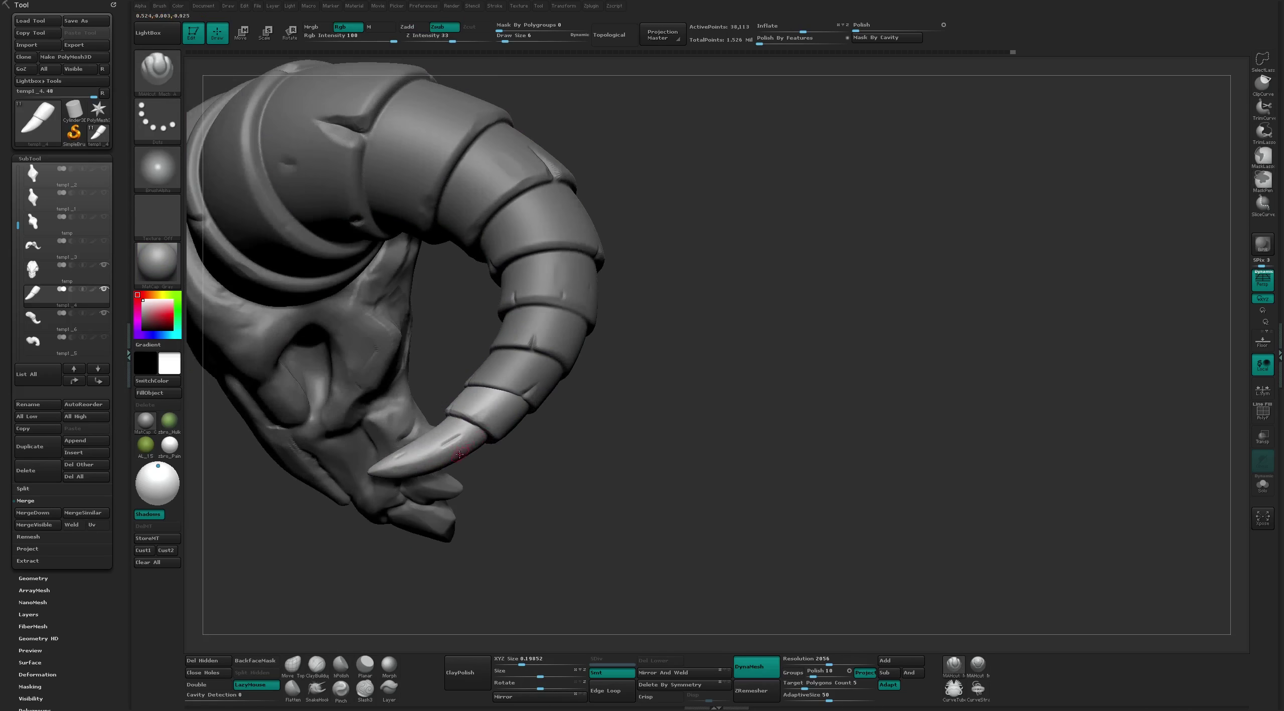
mouse_move(502, 451)
left_mouse_down()
mouse_move(565, 286)
mouse_move(467, 490)
left_mouse_up()
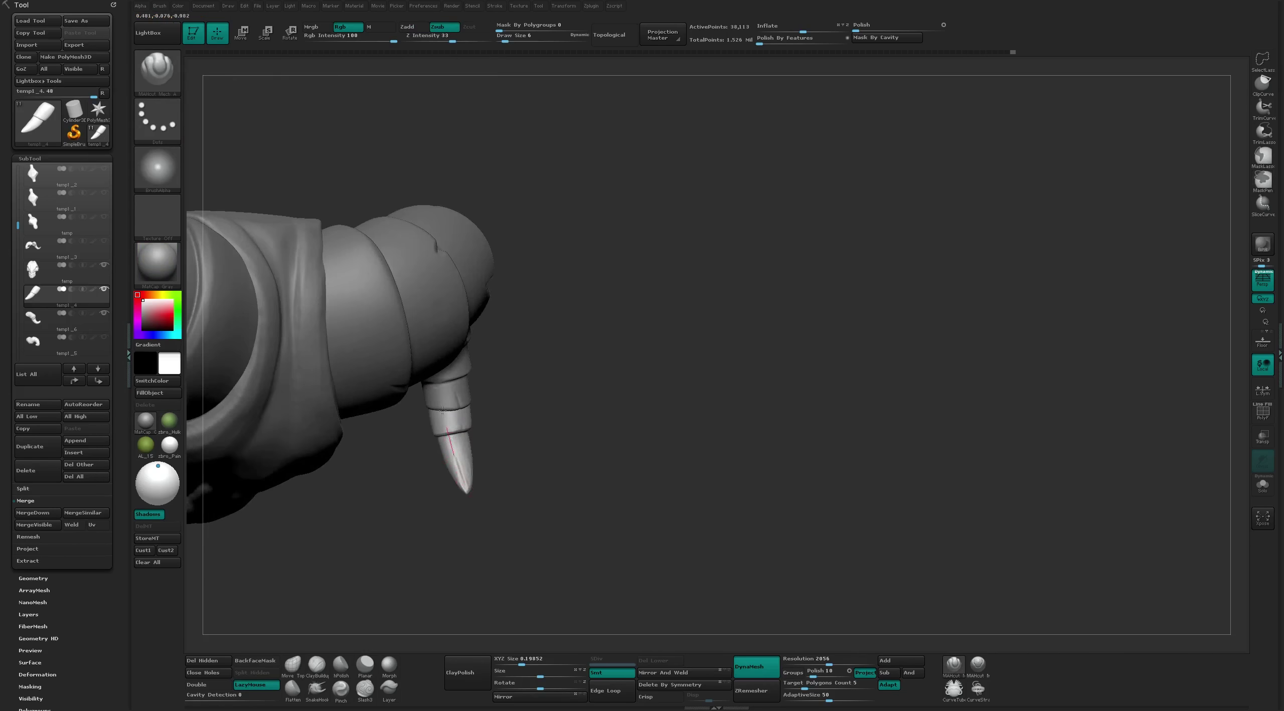
mouse_move(442, 411)
left_mouse_down()
mouse_move(493, 467)
mouse_move(666, 303)
mouse_move(574, 136)
mouse_move(672, 305)
mouse_move(597, 307)
mouse_move(535, 414)
left_mouse_up()
Select subtool temp1_6 and orbit to a three-quarter view of the horn
left_click(673, 305, "alt")
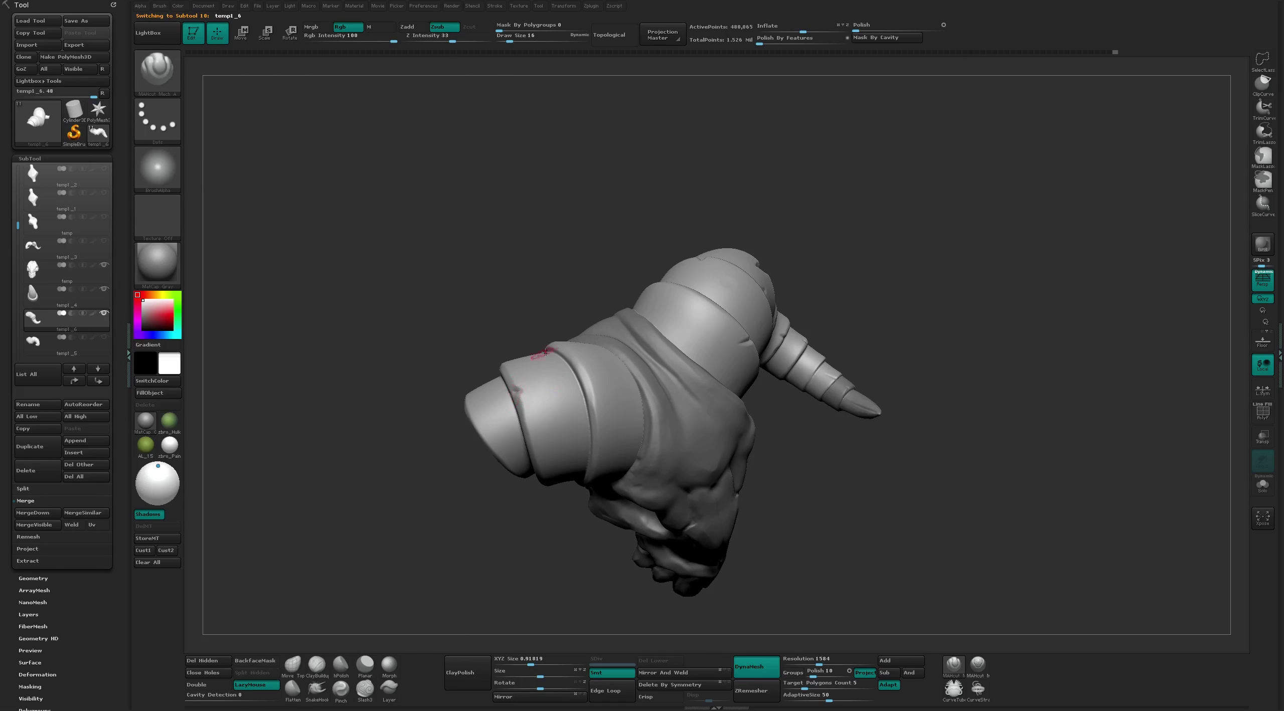
mouse_move(546, 353)
left_mouse_down()
mouse_move(519, 371)
mouse_move(560, 424)
left_mouse_up()
left_click_drag(502, 568, 564, 434)
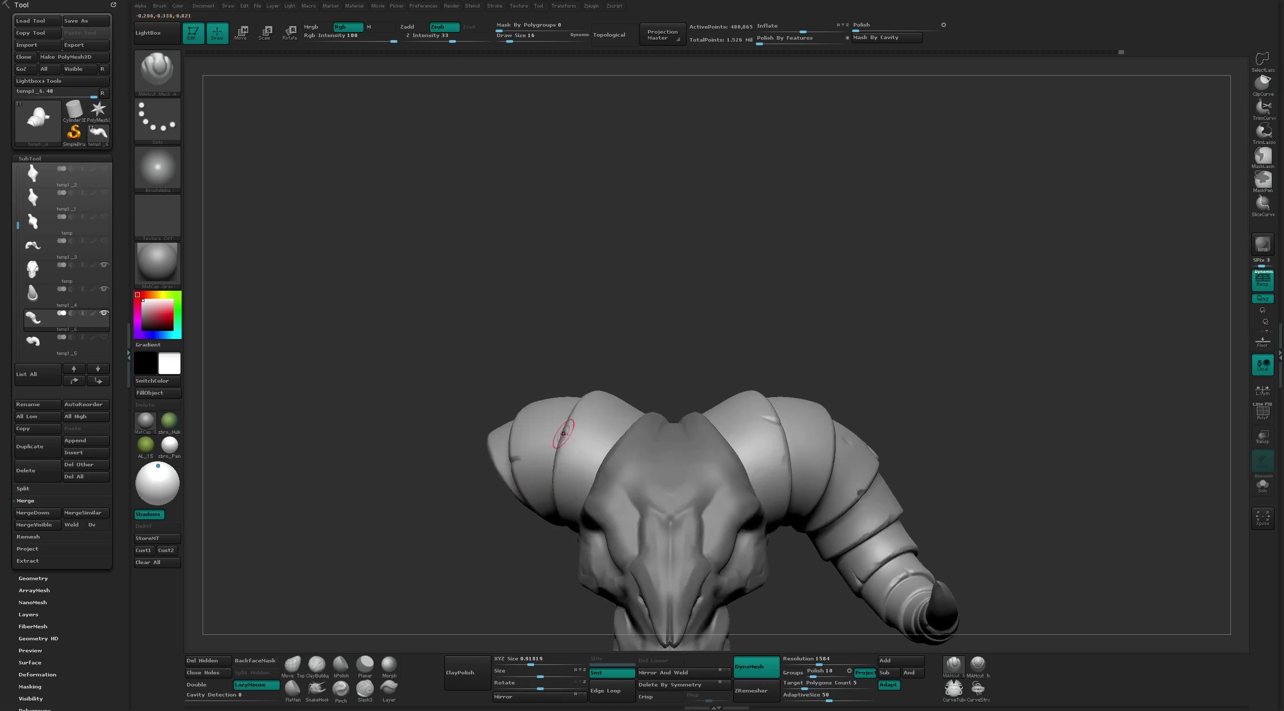
mouse_move(555, 483)
left_mouse_down()
mouse_move(627, 342)
mouse_move(645, 177)
mouse_move(673, 306)
mouse_move(696, 326)
mouse_move(686, 311)
mouse_move(652, 321)
mouse_move(727, 310)
left_mouse_up()
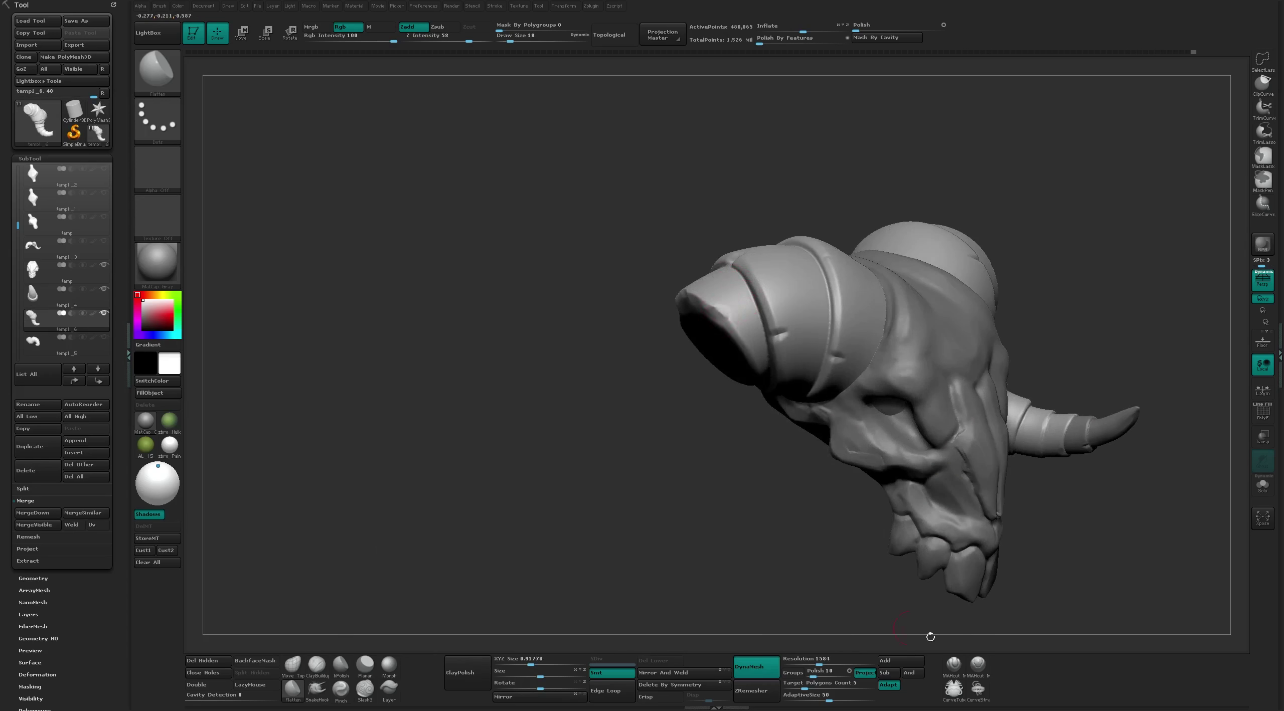
Carve small dents across the horn's flat end cap with MAHcut Mech A
left_click(954, 664)
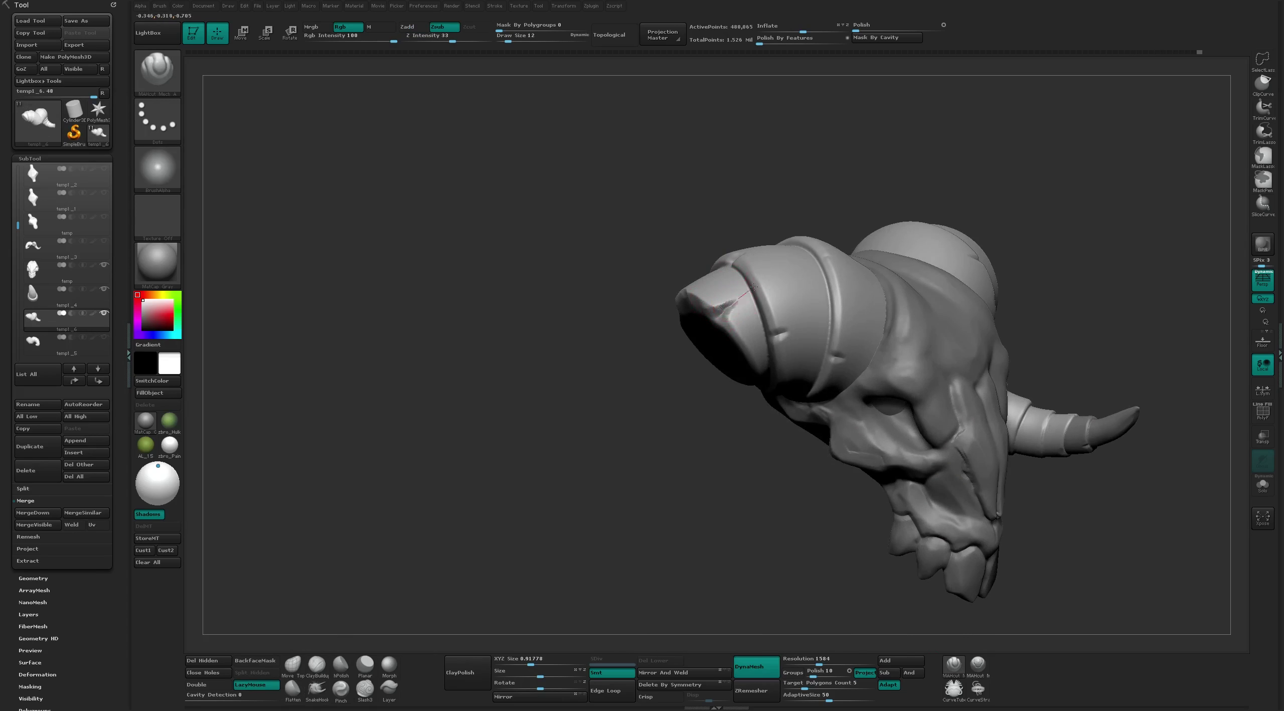
left_click_drag(737, 292, 738, 295)
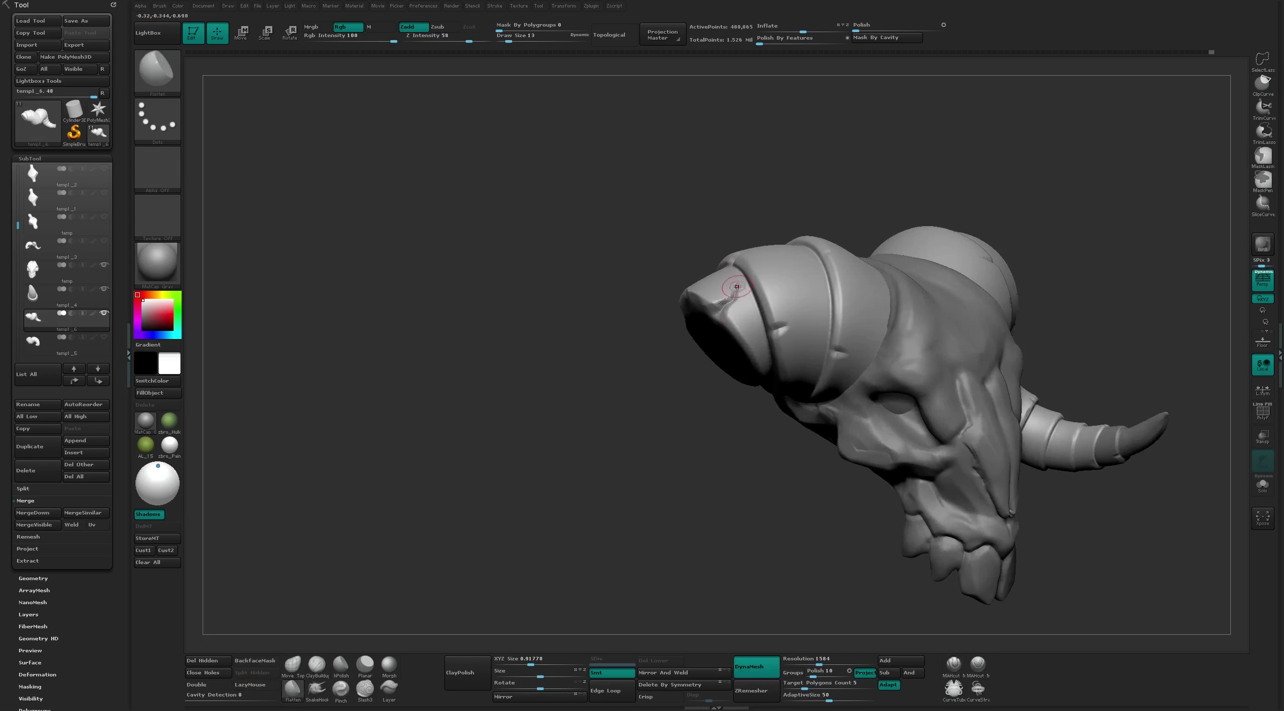
left_click_drag(654, 404, 718, 337)
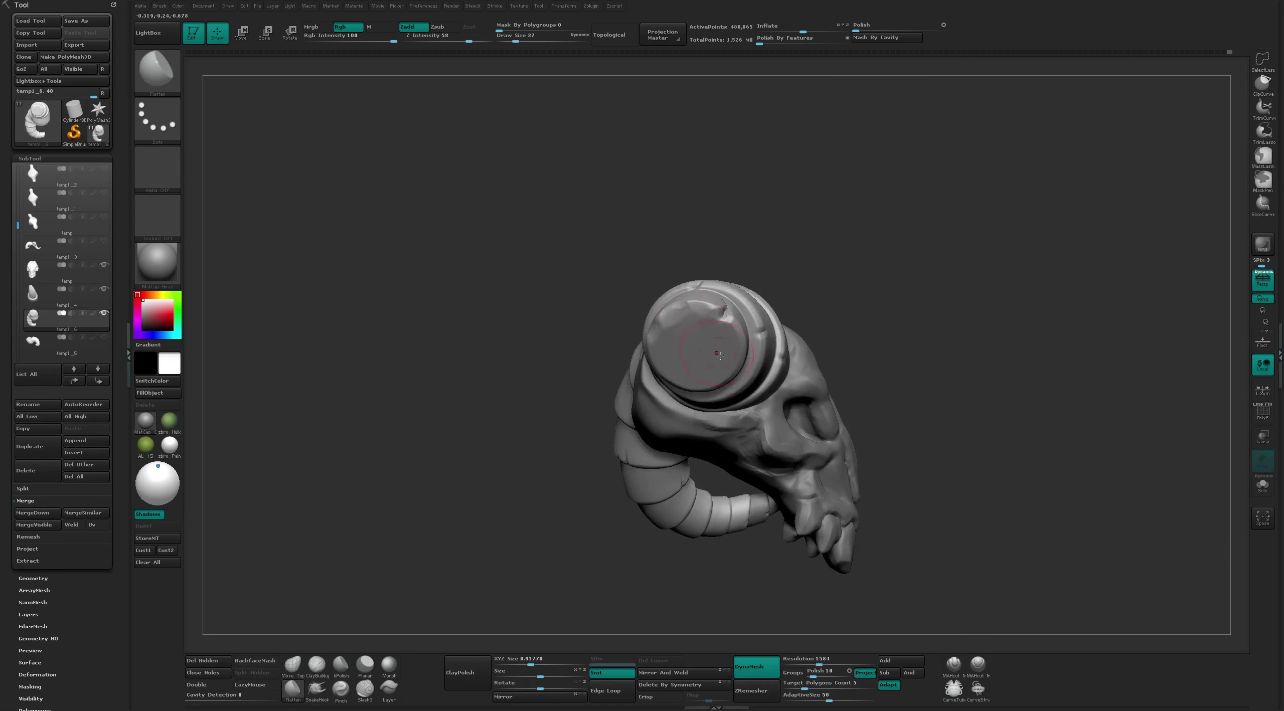
right_click_drag(709, 358, 726, 327)
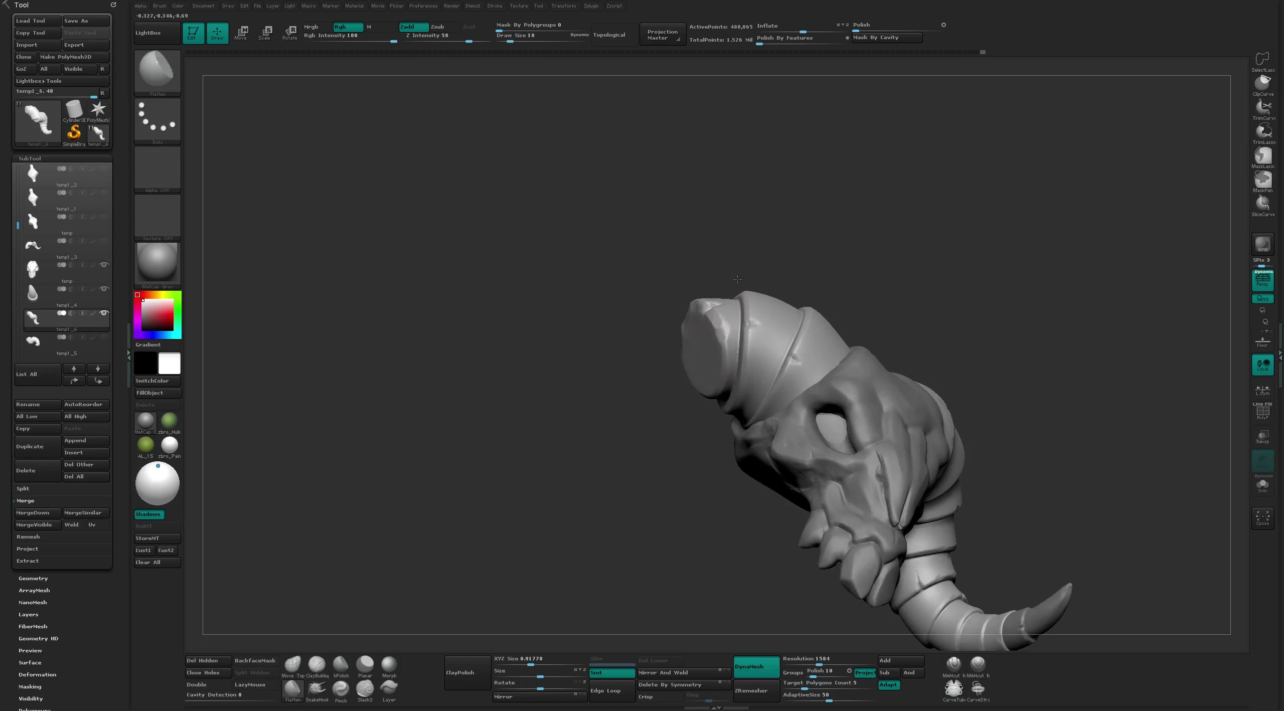
mouse_move(722, 321)
right_mouse_down()
mouse_move(697, 287)
mouse_move(704, 257)
mouse_move(679, 144)
mouse_move(714, 173)
mouse_move(743, 318)
mouse_move(718, 281)
mouse_move(750, 327)
mouse_move(713, 261)
mouse_move(680, 238)
mouse_move(746, 198)
mouse_move(686, 340)
mouse_move(688, 314)
mouse_move(696, 322)
right_mouse_up()
mouse_move(824, 283)
right_mouse_down()
mouse_move(717, 377)
mouse_move(808, 286)
mouse_move(679, 378)
mouse_move(727, 362)
mouse_move(733, 346)
right_mouse_up()
left_click(953, 664)
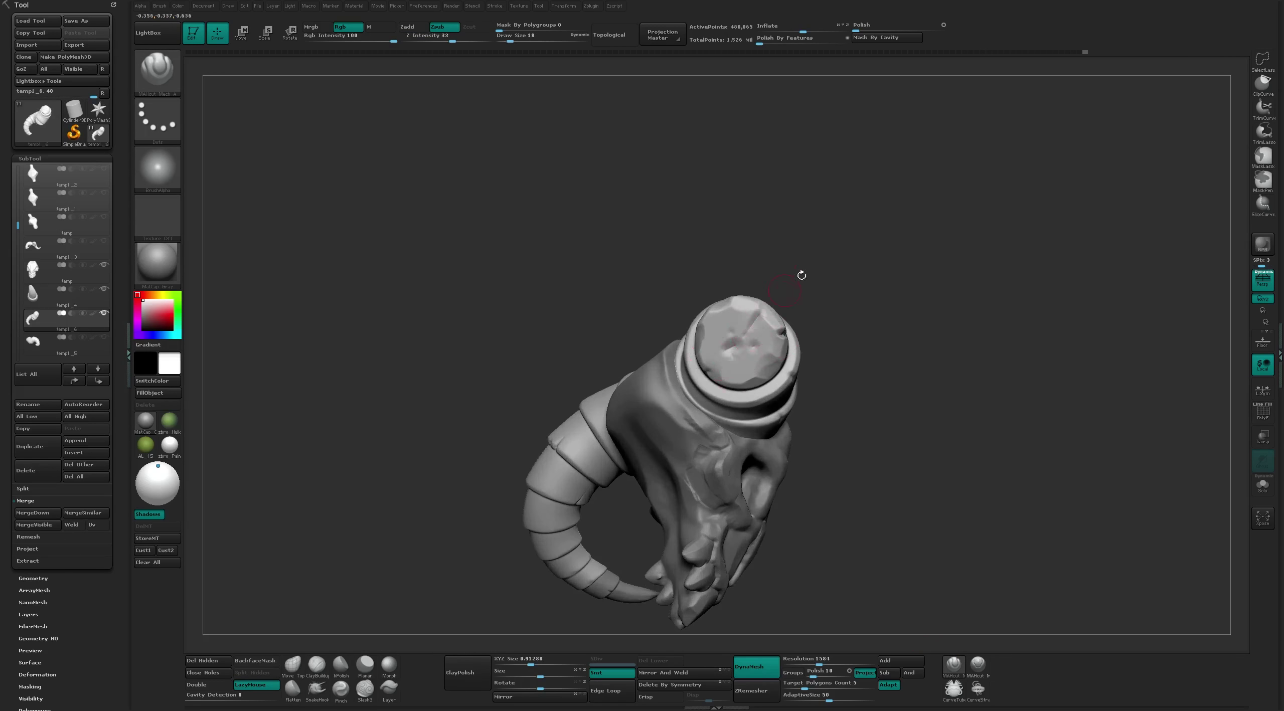
Flatten wear into the horn plates using the Flatten brush at size 20
mouse_move(802, 275)
right_mouse_down()
mouse_move(736, 333)
mouse_move(765, 342)
mouse_move(834, 244)
mouse_move(920, 347)
mouse_move(852, 356)
mouse_move(750, 315)
right_mouse_up()
key("b")
key("f")
key("l")
key("bracketleft")
left_click_drag(693, 323, 715, 323)
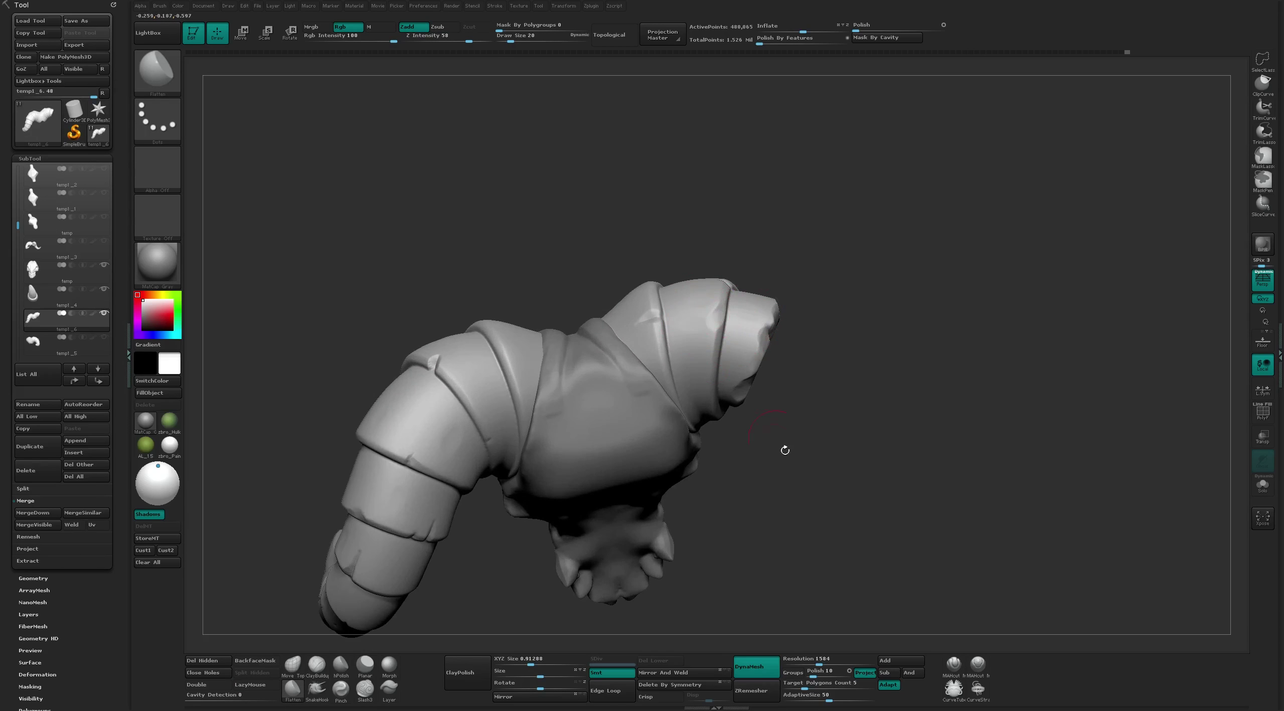
left_click(954, 665)
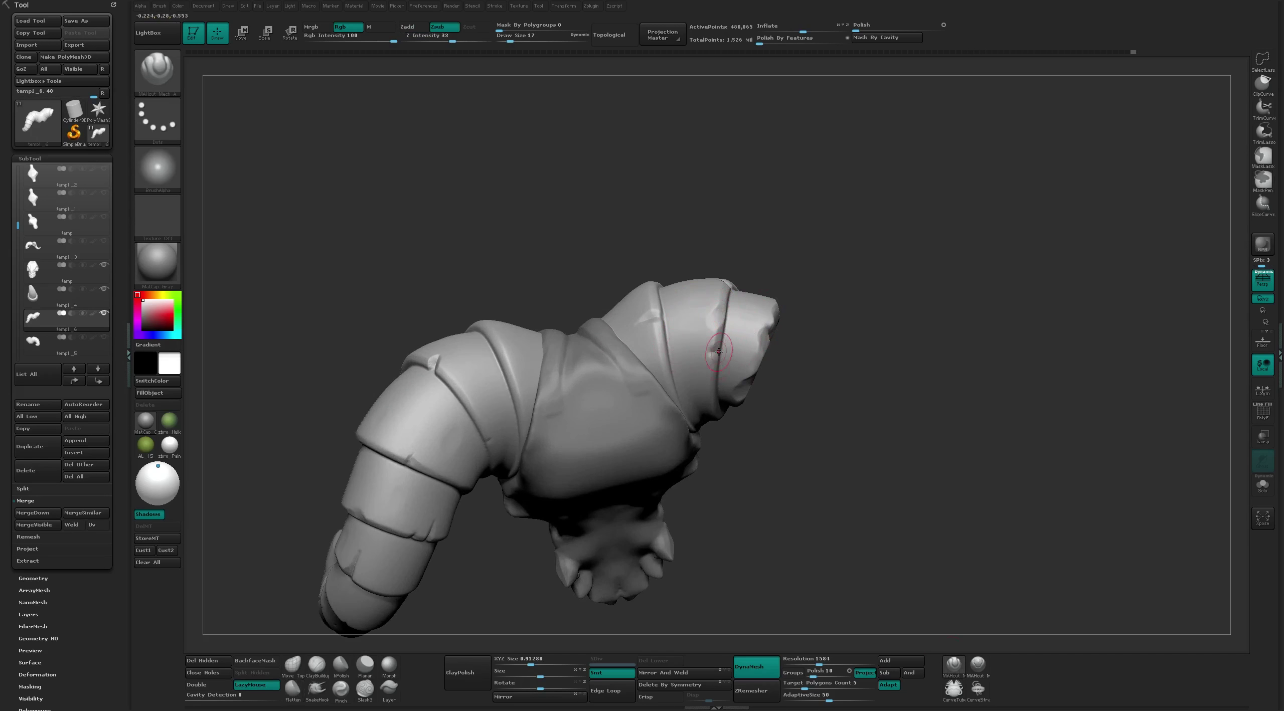
Alternate Flatten and MAHcut Mech A to add flats and notches across the horn segments
mouse_move(719, 352)
right_mouse_down("ctrl")
mouse_move(794, 287)
mouse_move(762, 281)
mouse_move(777, 246)
mouse_move(776, 360)
right_mouse_up("ctrl")
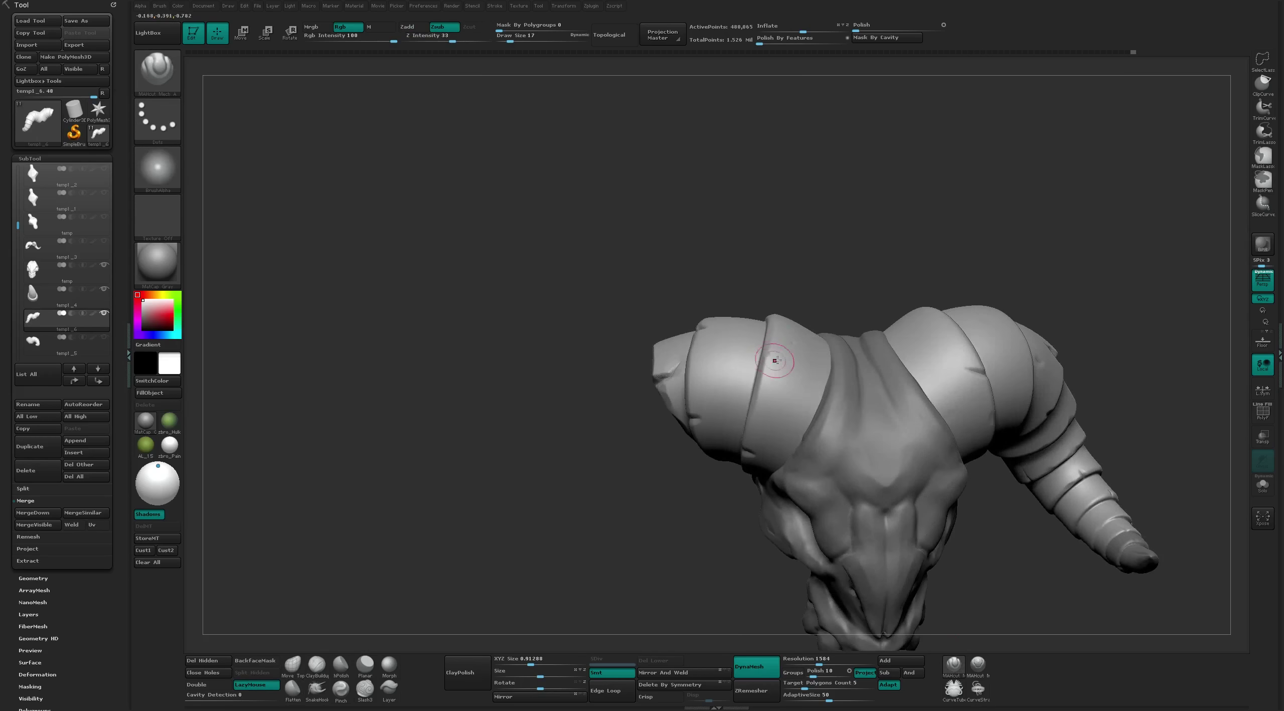
right_click_drag(859, 301, 823, 315)
key("b")
key("f")
key("l")
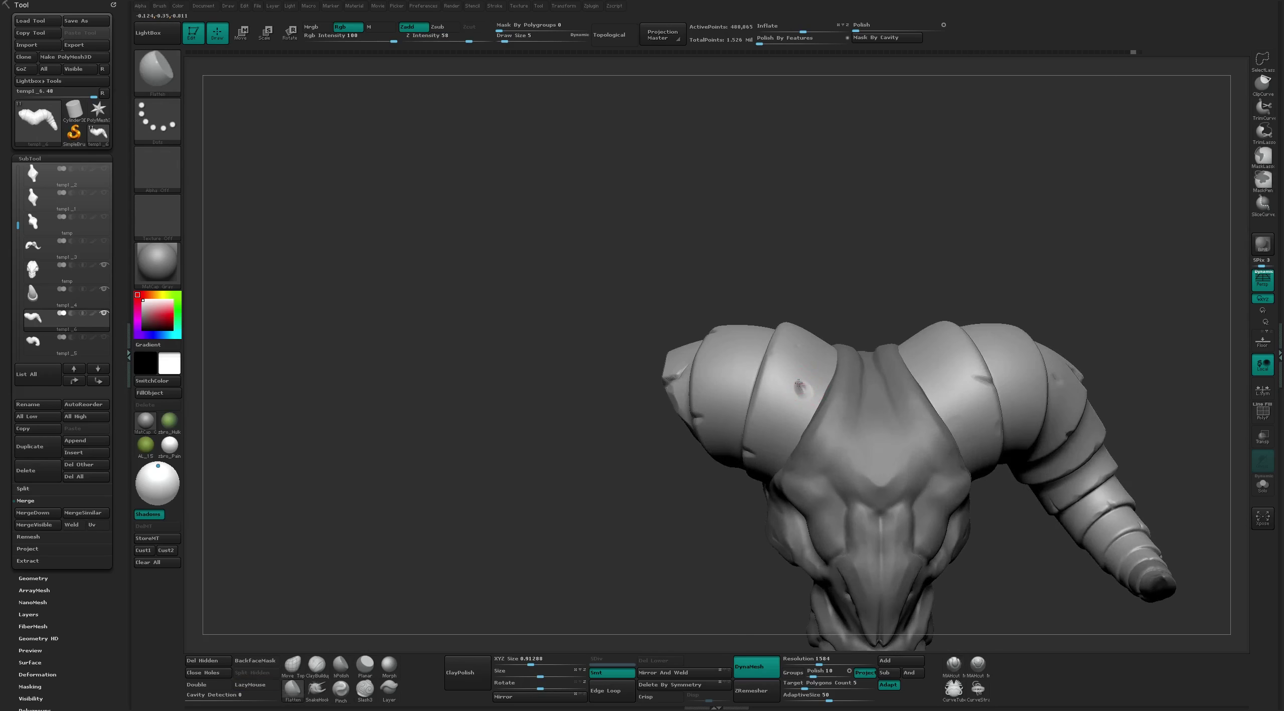
mouse_move(800, 387)
right_mouse_down("ctrl")
mouse_move(823, 497)
mouse_move(853, 311)
mouse_move(957, 279)
mouse_move(616, 304)
mouse_move(760, 160)
mouse_move(760, 196)
mouse_move(793, 201)
mouse_move(758, 171)
mouse_move(876, 184)
mouse_move(1209, 271)
mouse_move(868, 272)
mouse_move(884, 273)
mouse_move(728, 328)
right_mouse_up("ctrl")
left_click(954, 665)
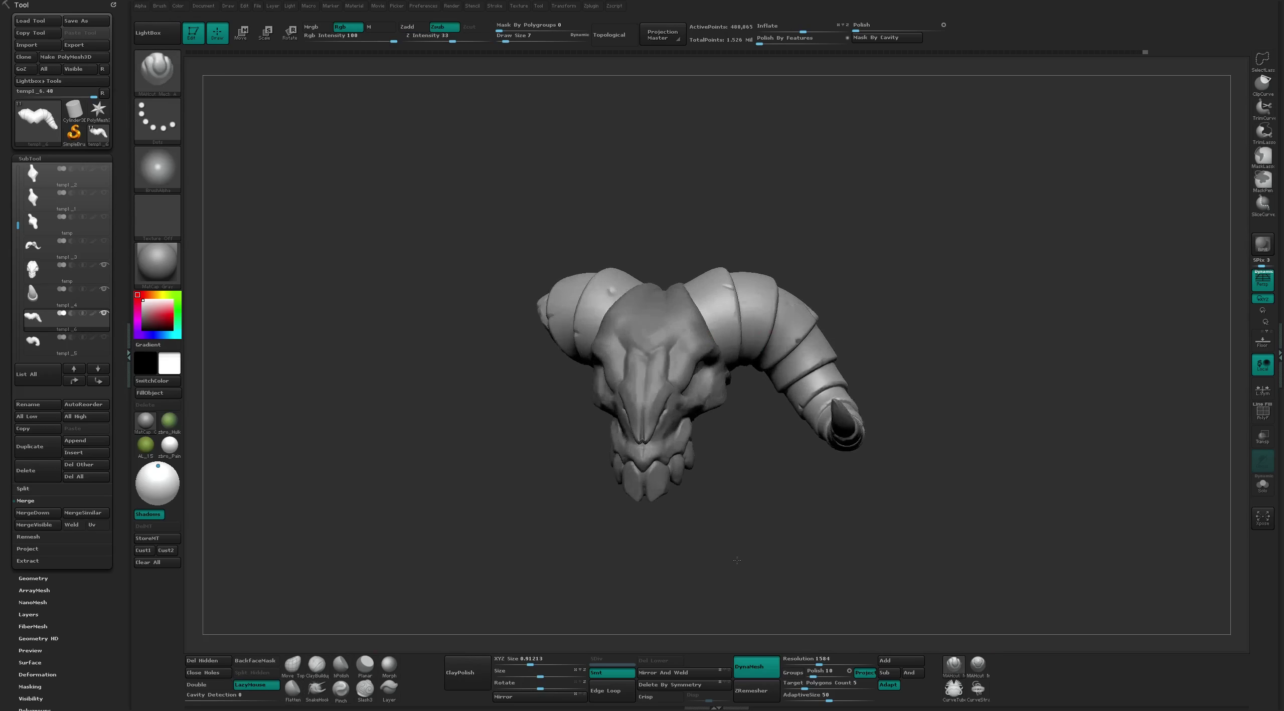
right_click_drag(602, 552, 826, 560)
key("ctrl")
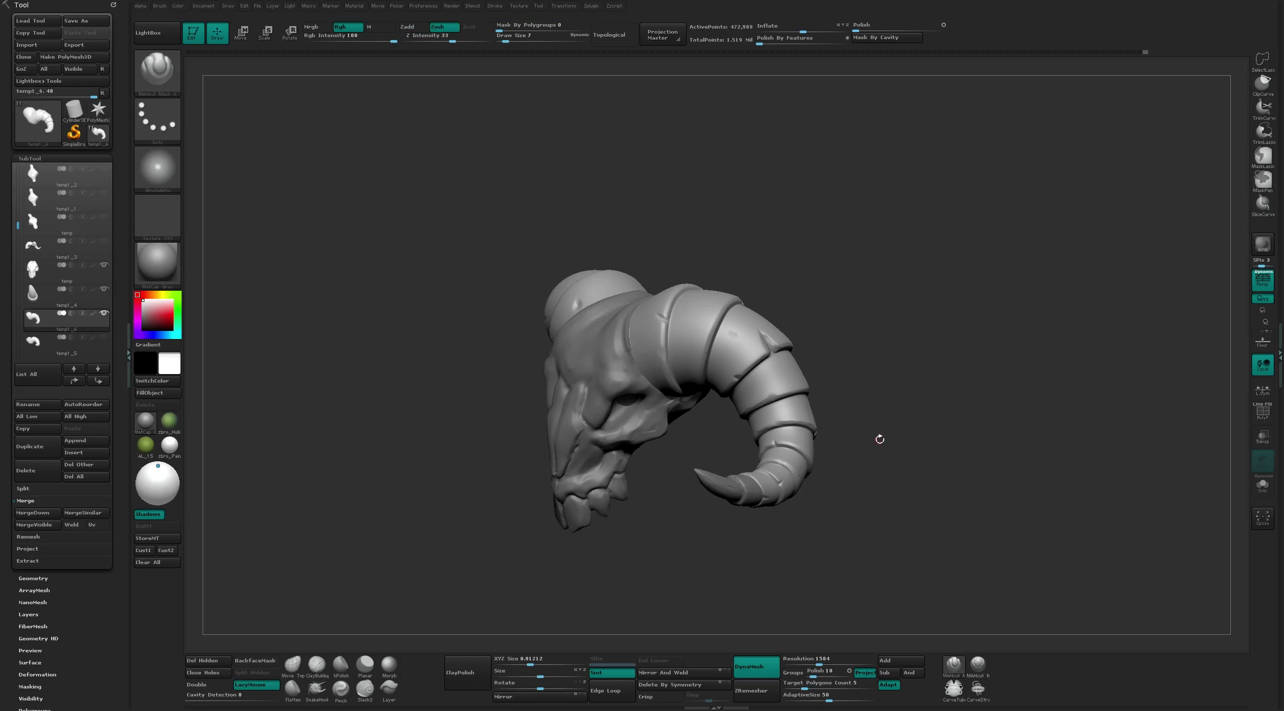
Save the tool over its existing .ZTL file and make the skull 'temp' the active subtool
left_click_drag(880, 439, 900, 398)
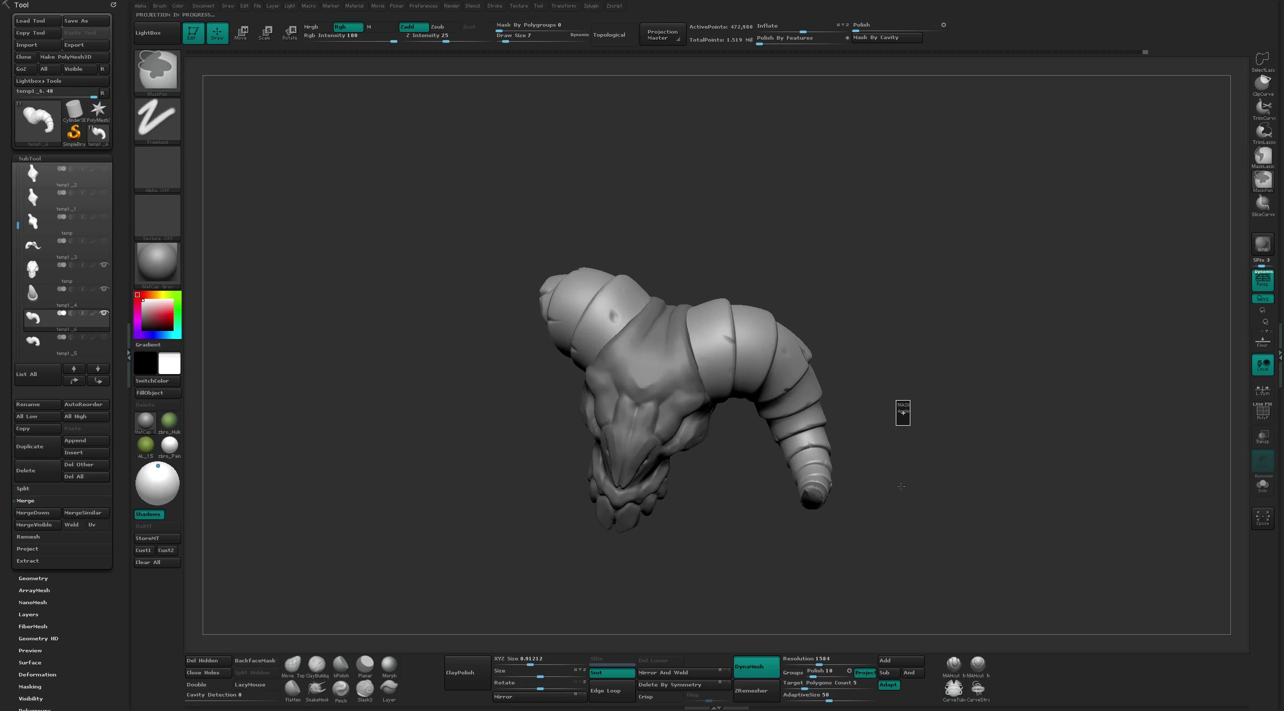
mouse_move(903, 482)
left_mouse_down()
mouse_move(892, 428)
mouse_move(363, 455)
left_mouse_up()
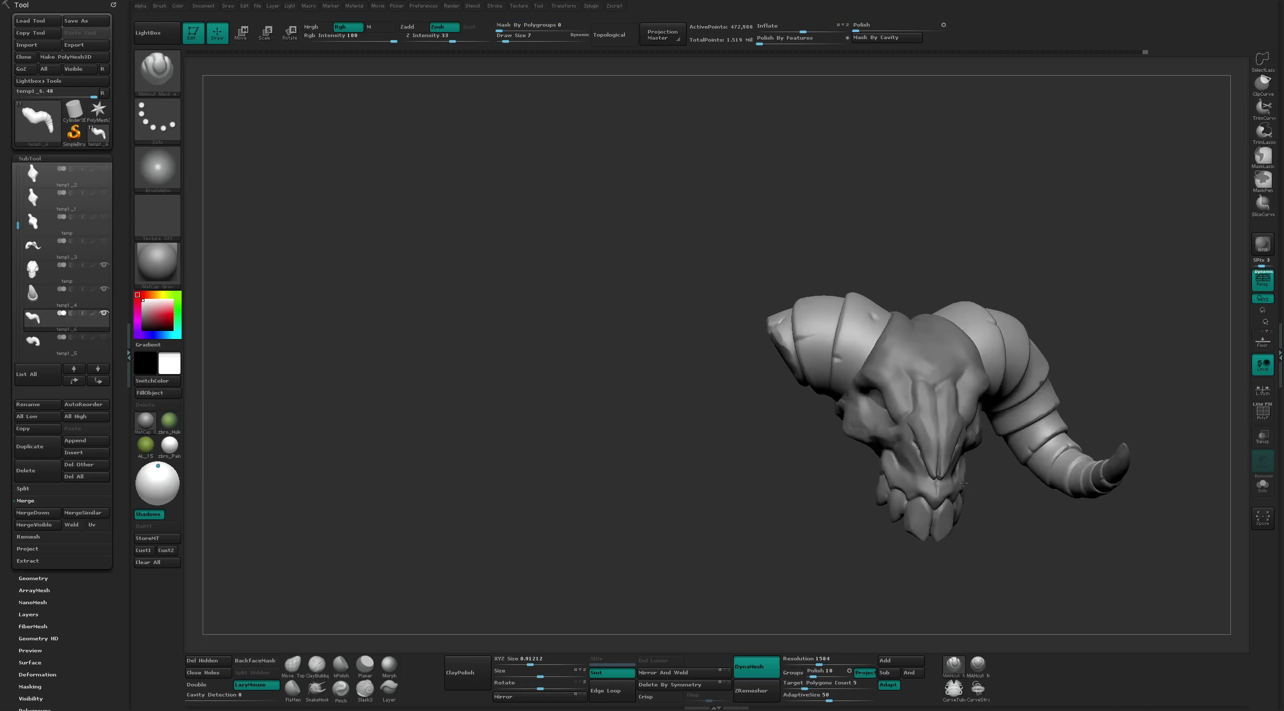
left_click(107, 34)
double_click(734, 392)
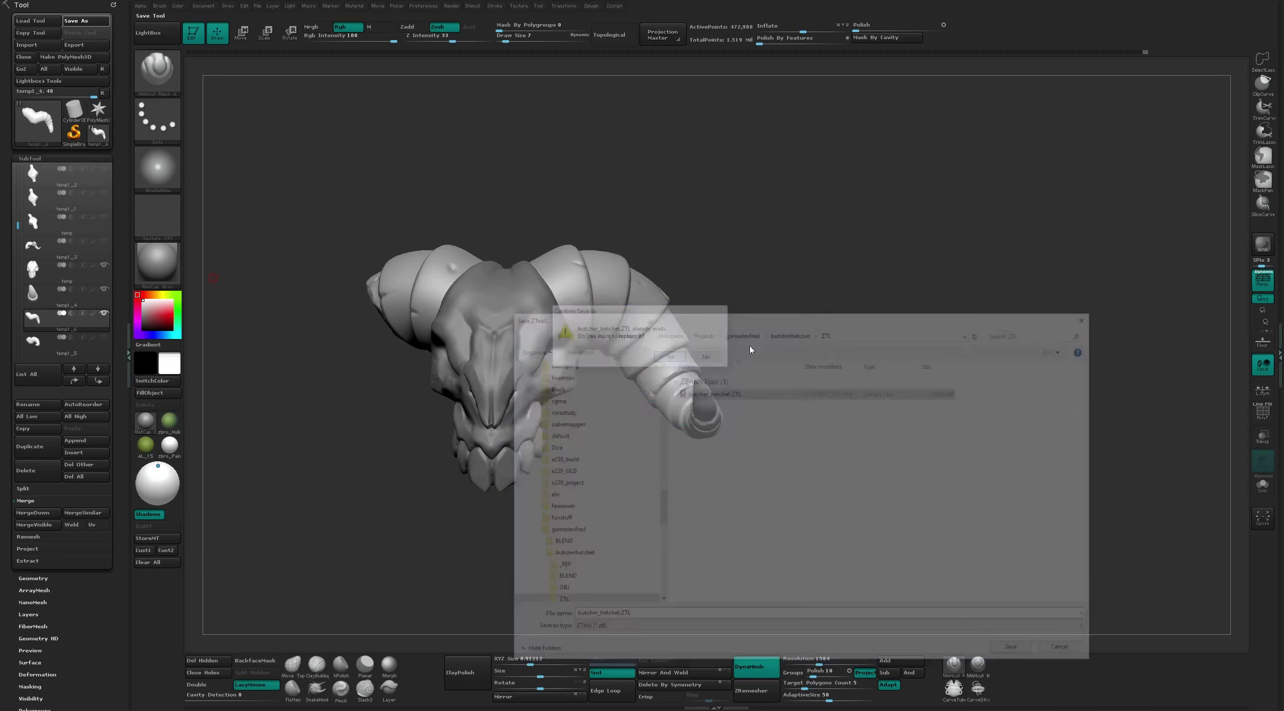
left_click(503, 321, "alt")
Build two symmetric ClayTubes bumps on the forehead band
left_click_drag(587, 172, 522, 626)
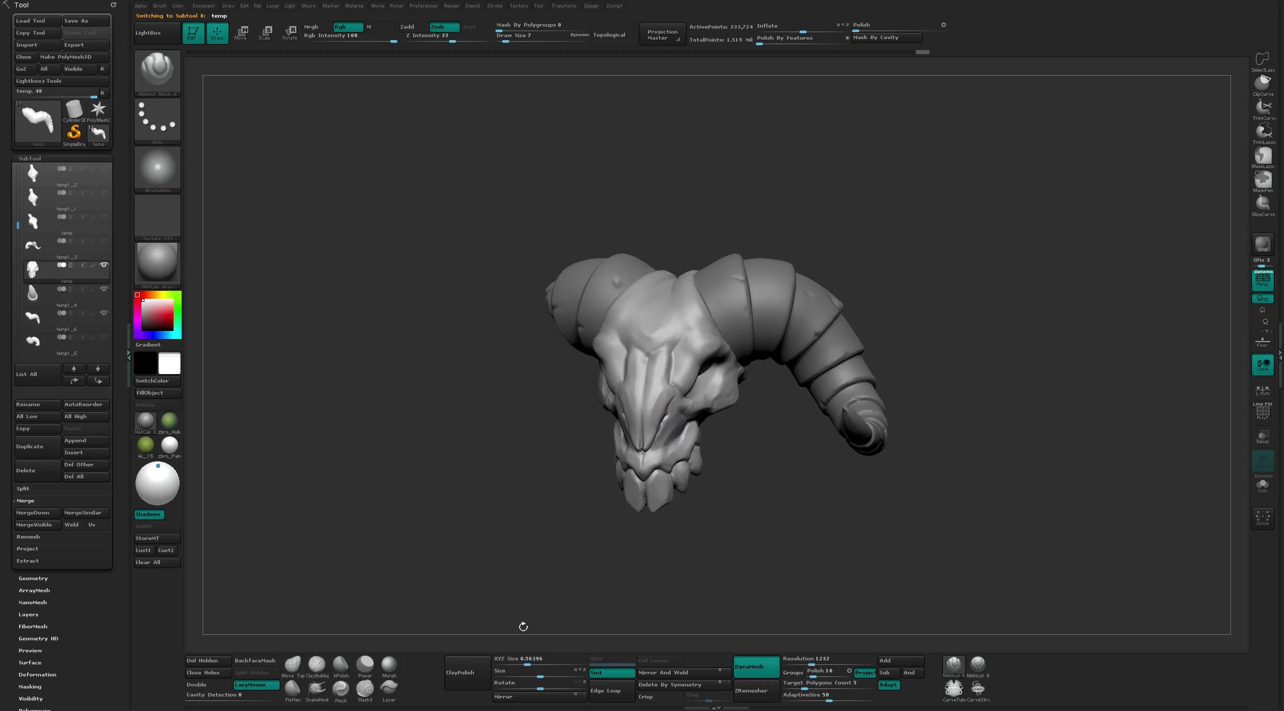
left_click_drag(768, 521, 894, 588)
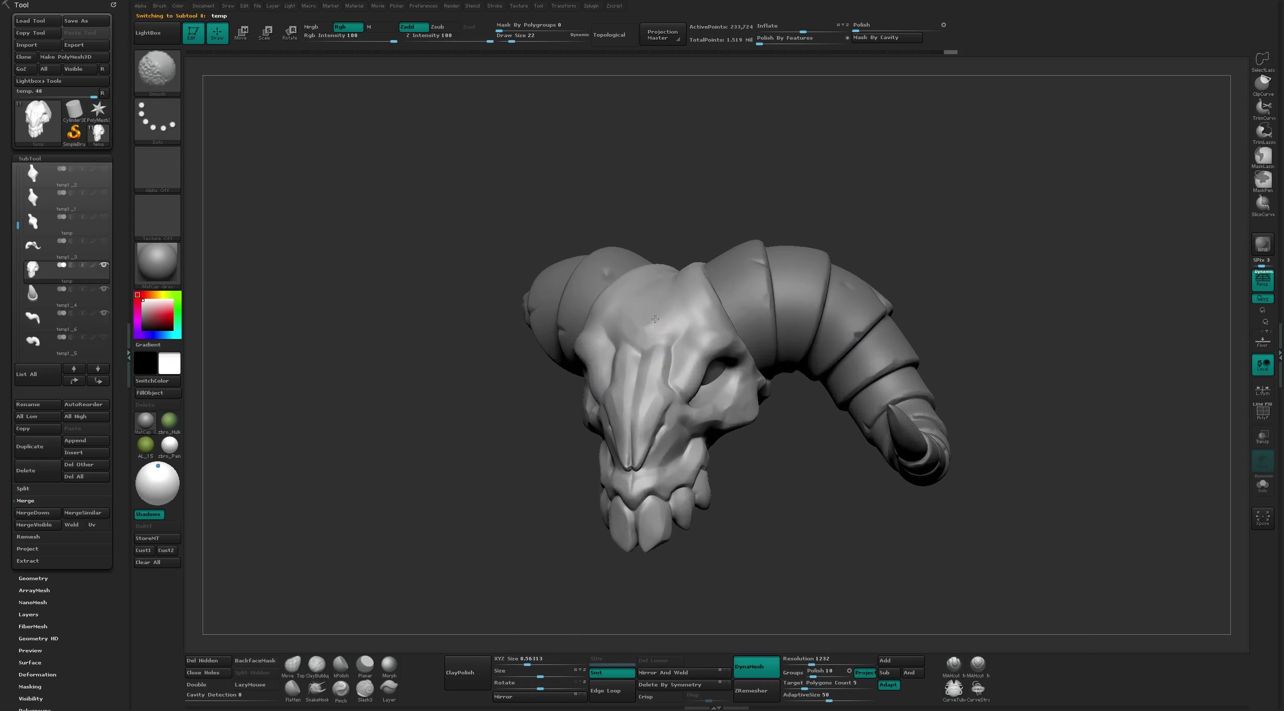
left_click_drag(662, 286, 811, 229)
key("b")
key("c")
key("t")
left_click_drag(718, 345, 727, 347)
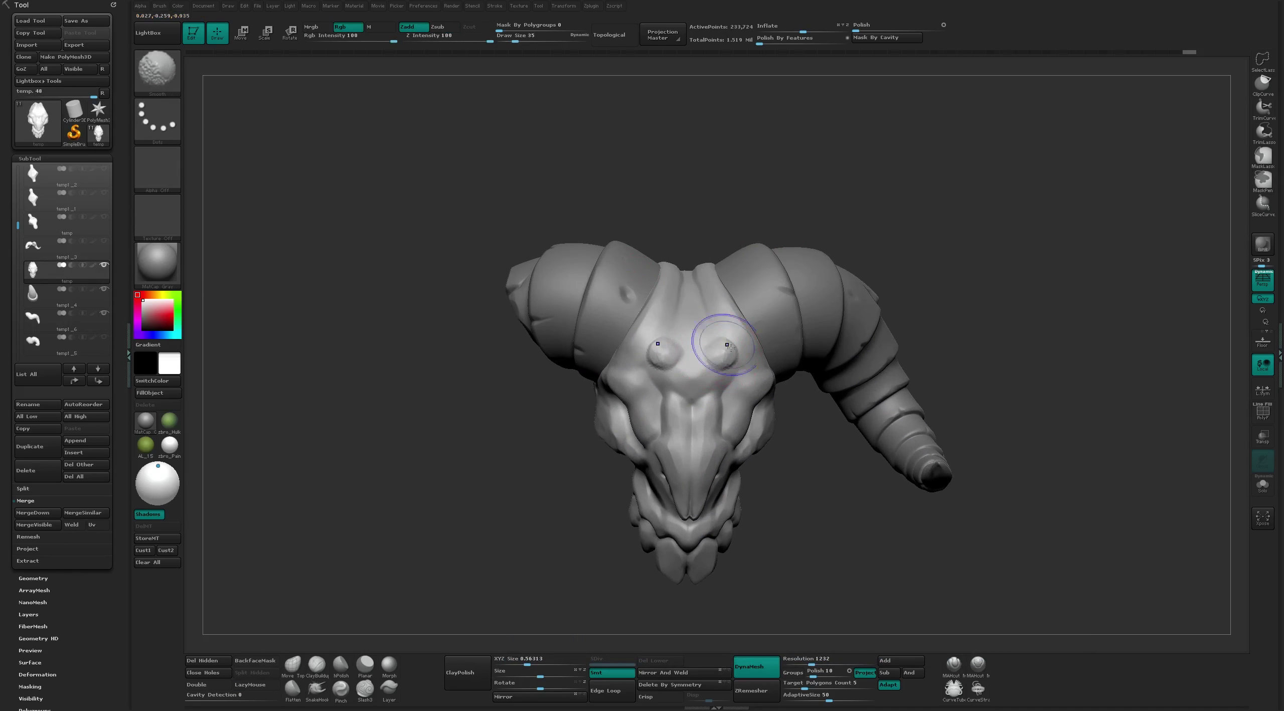
mouse_move(713, 360)
right_mouse_down()
mouse_move(732, 358)
mouse_move(708, 192)
mouse_move(712, 356)
mouse_move(774, 215)
mouse_move(768, 232)
right_mouse_up()
Lay ClayTubes strokes along the forehead band and smooth them
key("b")
key("m")
key("v")
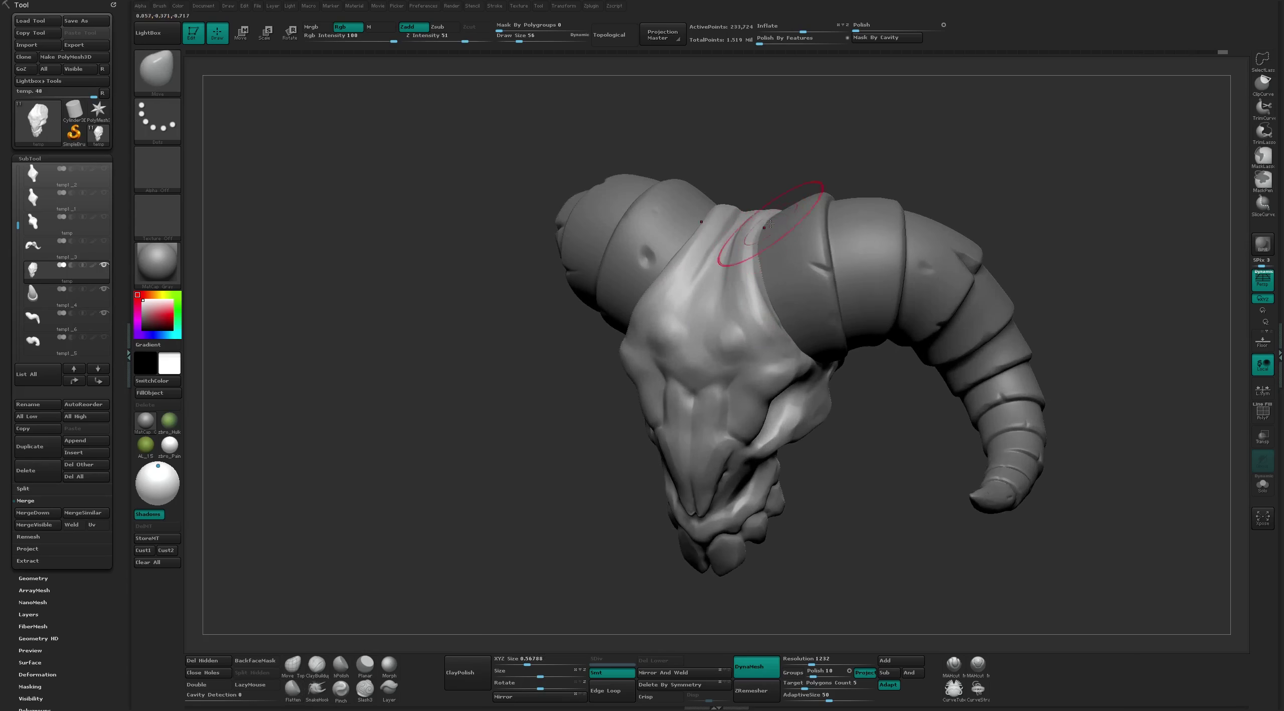
right_click_drag(812, 139, 783, 150)
key("b")
key("c")
key("t")
left_click_drag(753, 221, 760, 149)
right_click_drag(760, 149, 863, 205)
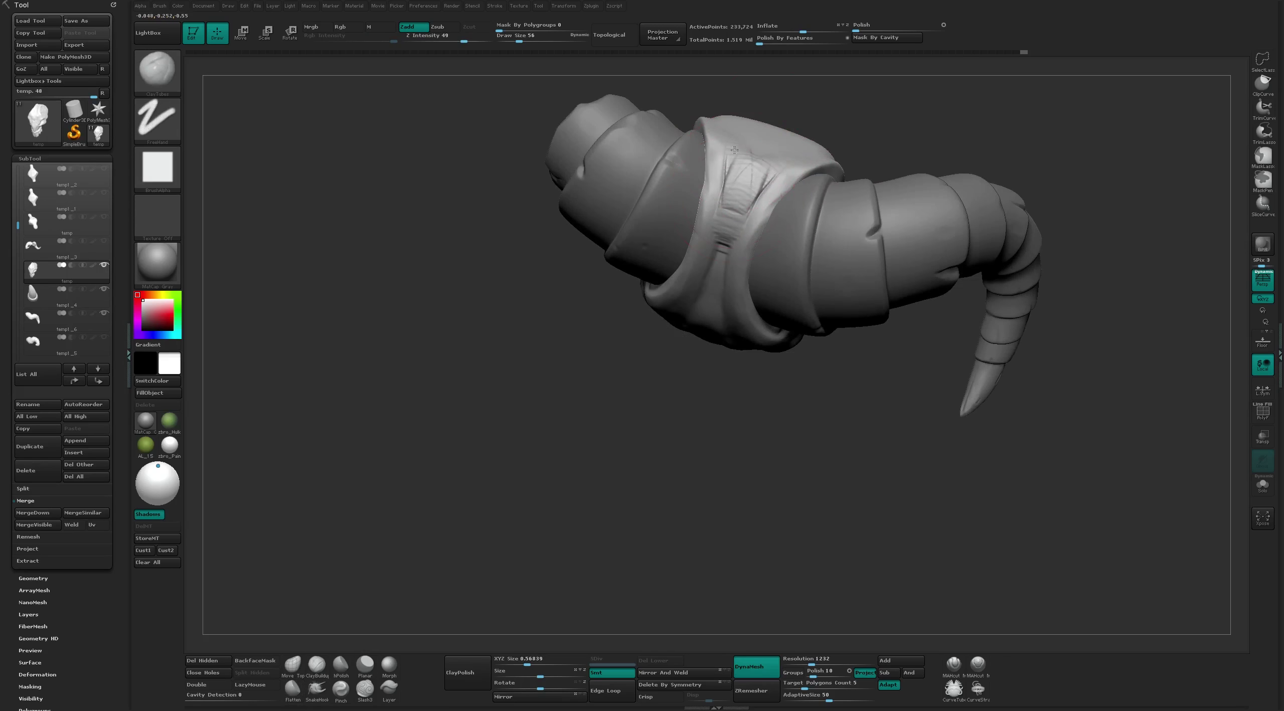
left_click_drag(732, 205, 744, 168)
left_click_drag(726, 246, 737, 150, "shift")
Flatten the band and add smoothed ClayTubes strokes along its ridge
key("b")
key("f")
key("l")
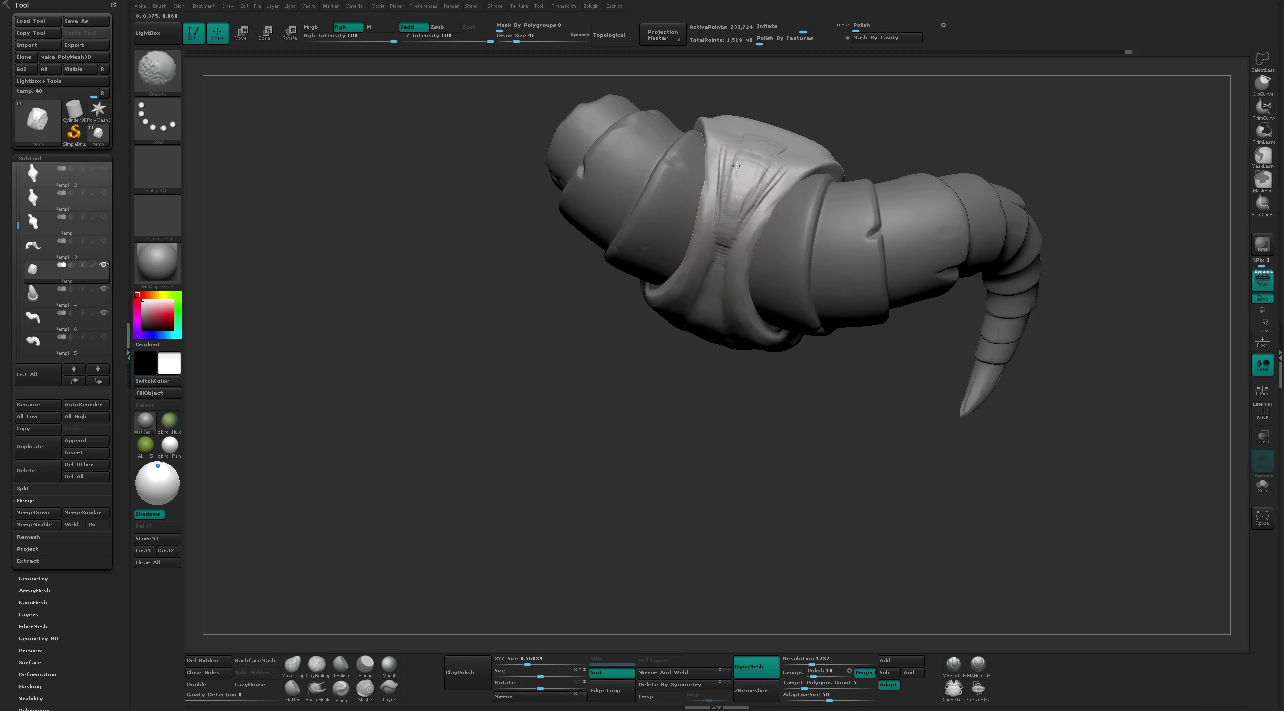
right_click_drag(768, 139, 722, 254)
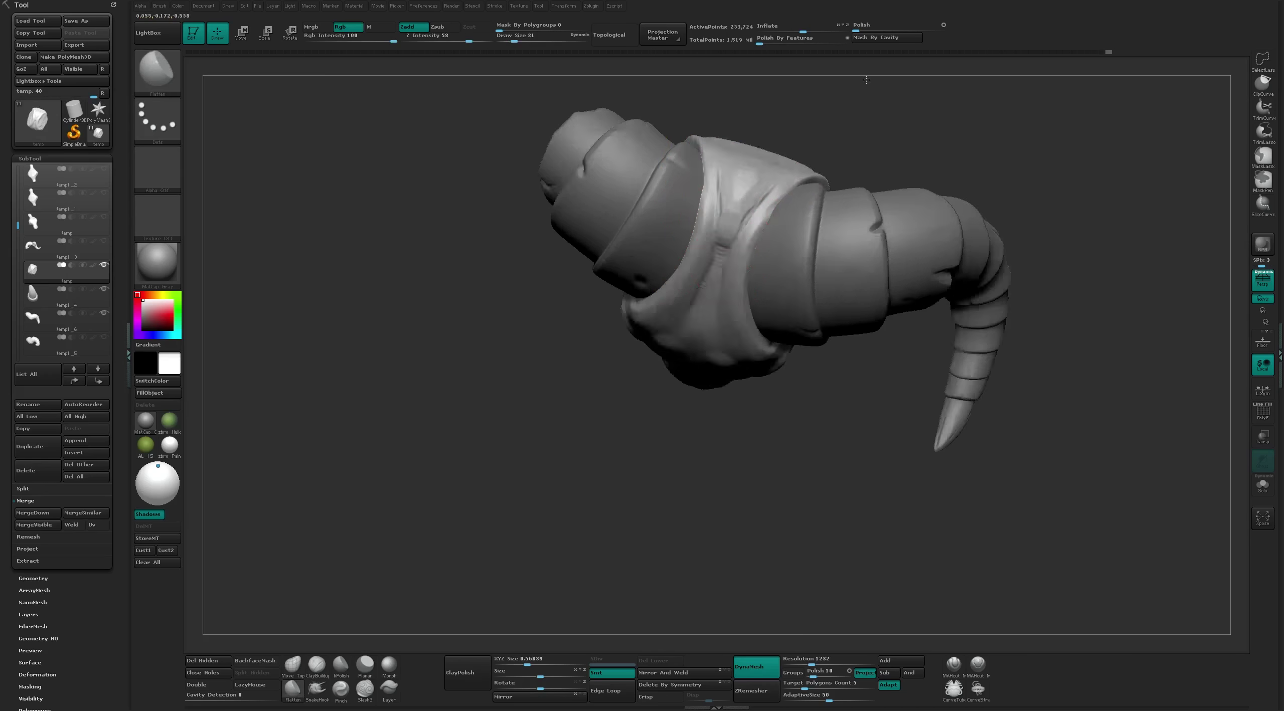
right_click_drag(776, 170, 728, 261)
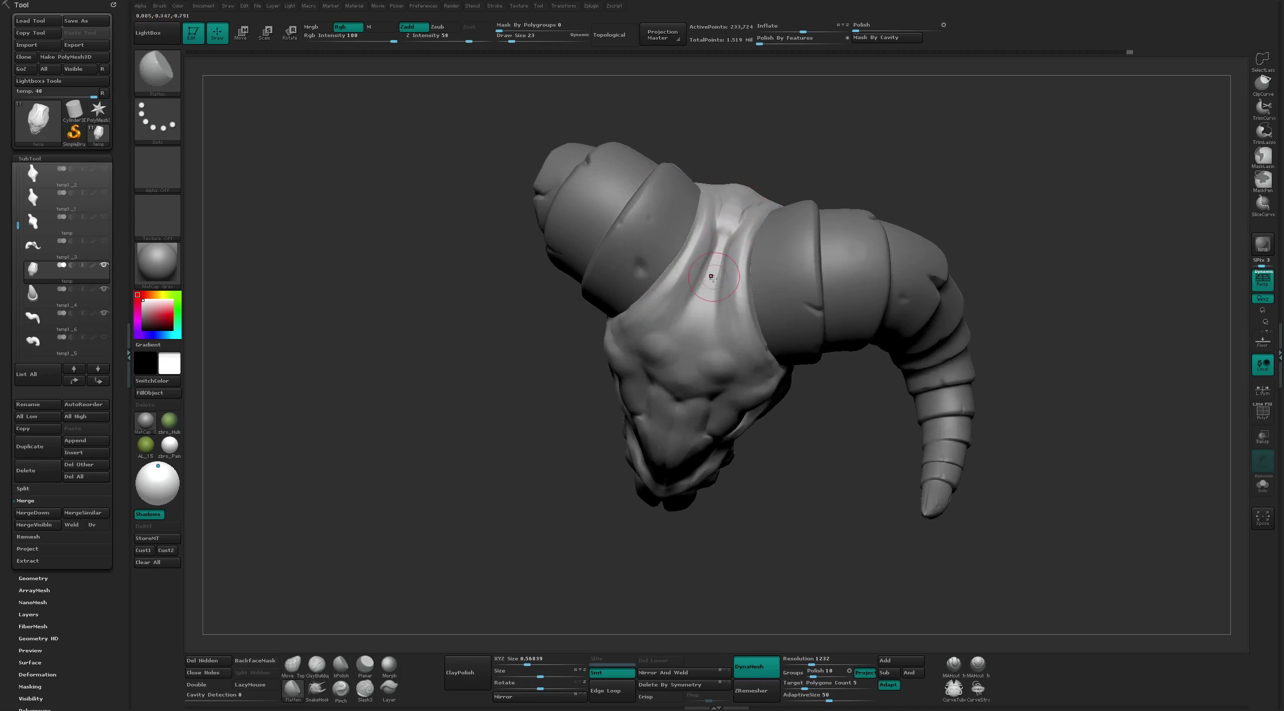
key("b")
key("c")
key("t")
left_click_drag(713, 301, 717, 232)
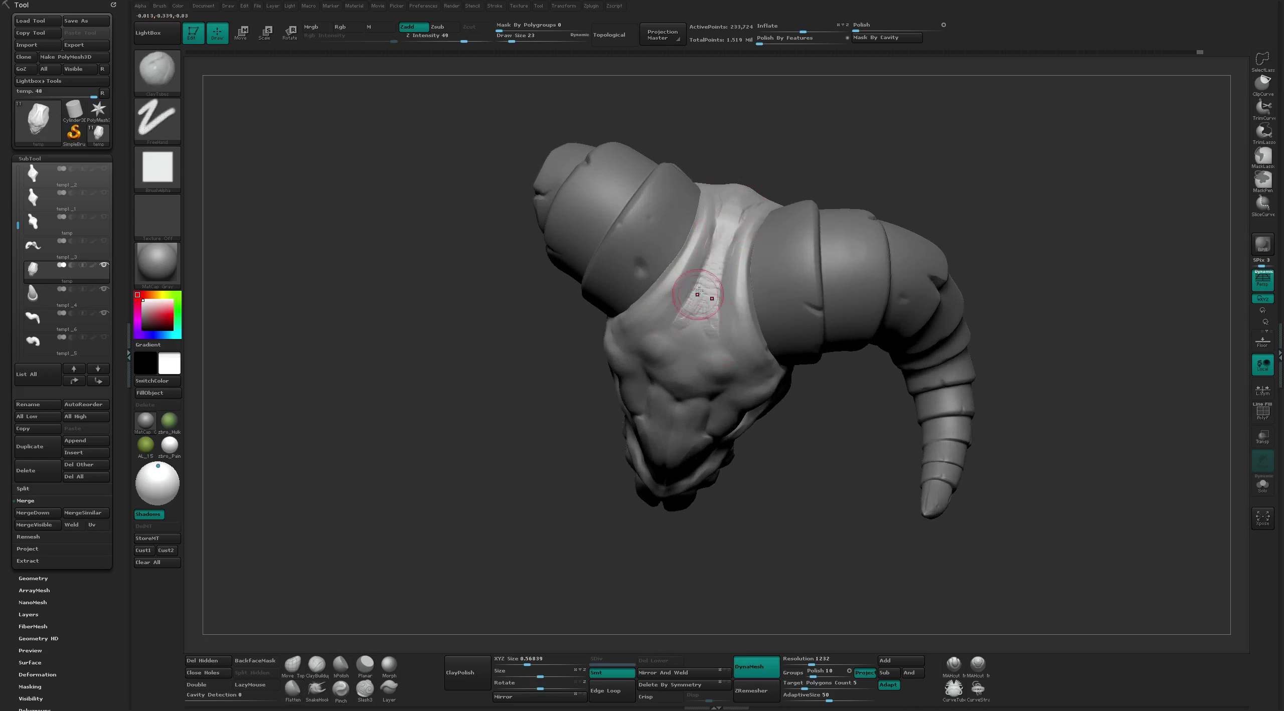
left_click_drag(698, 290, 728, 321, "shift")
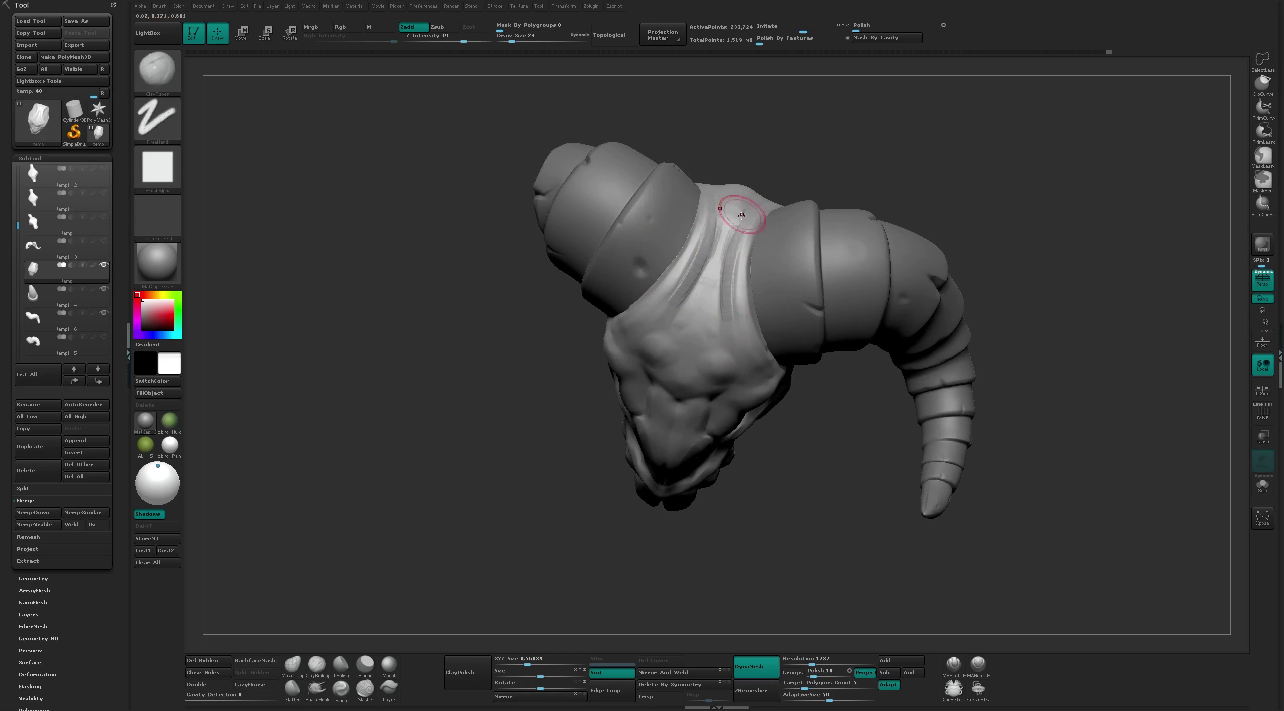
Shape the band with the Move brush, adjusting its size between 51, 33 and 22
key("b")
key("f")
key("l")
mouse_move(687, 281)
right_mouse_down()
mouse_move(704, 201)
mouse_move(772, 208)
right_mouse_up()
key("b")
key("m")
key("v")
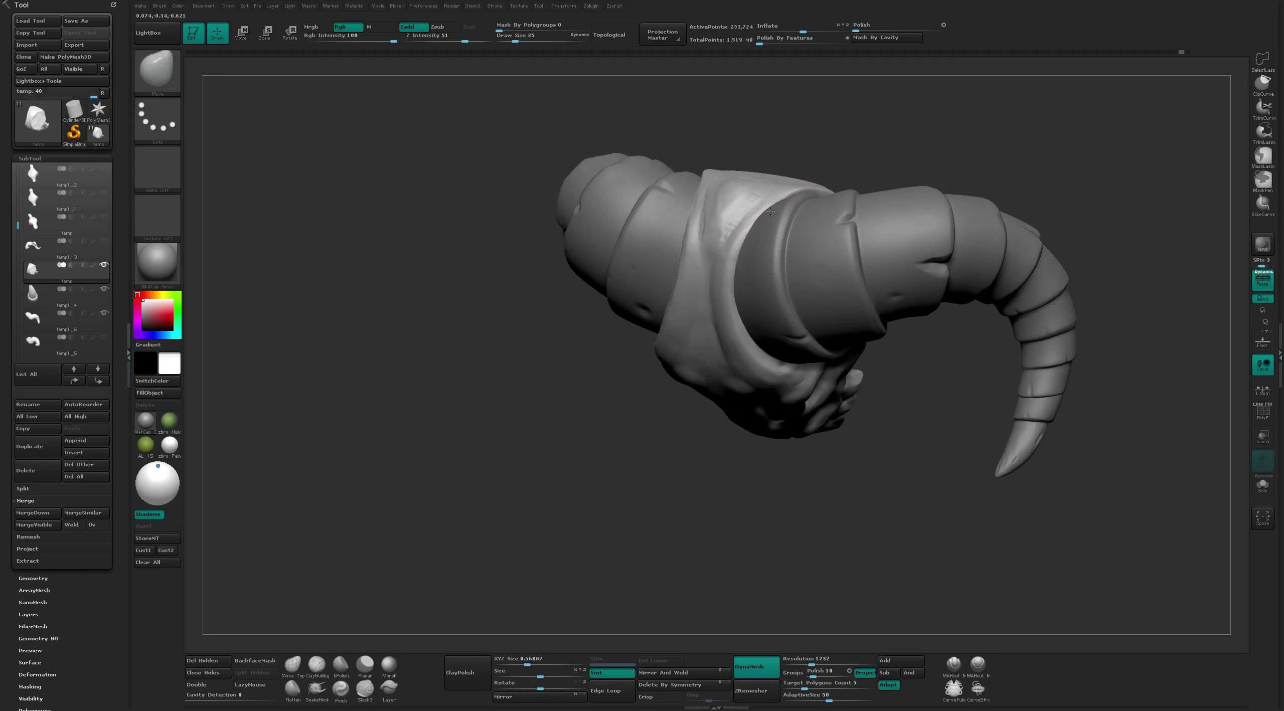
key("bracketright")
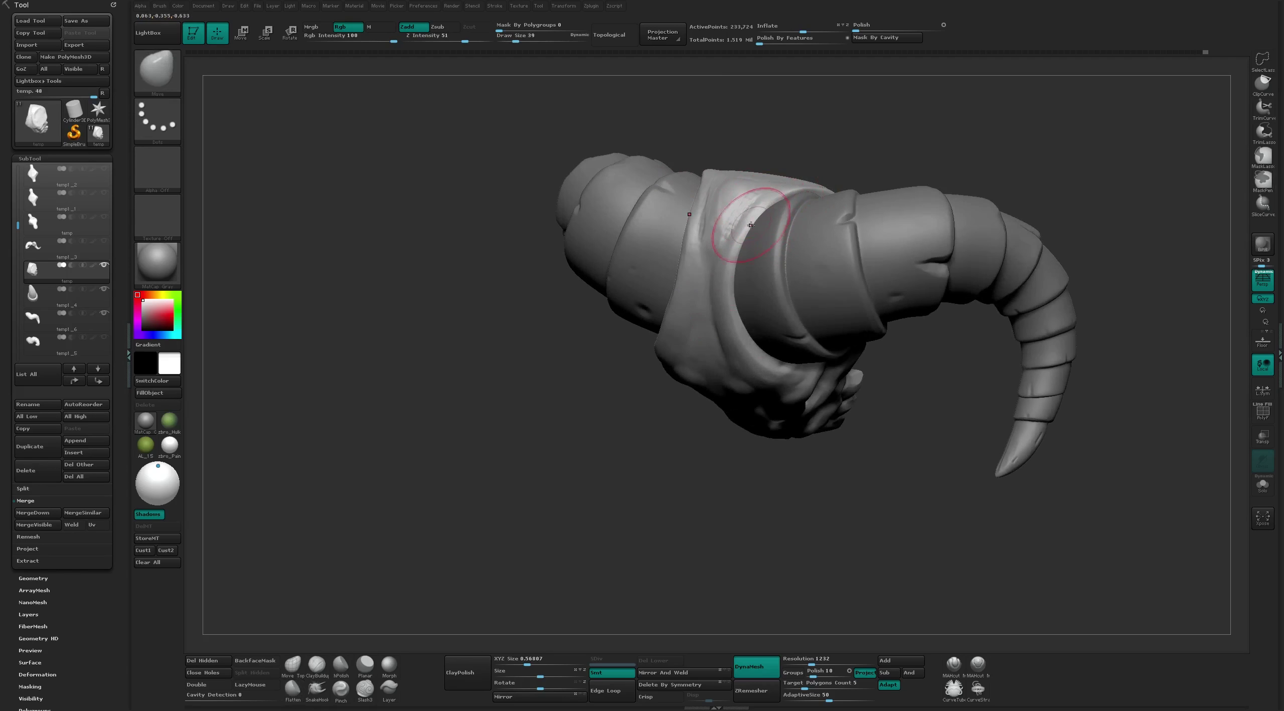
mouse_move(769, 204)
right_mouse_down()
mouse_move(817, 144)
mouse_move(777, 94)
mouse_move(760, 207)
right_mouse_up()
key("bracketleft")
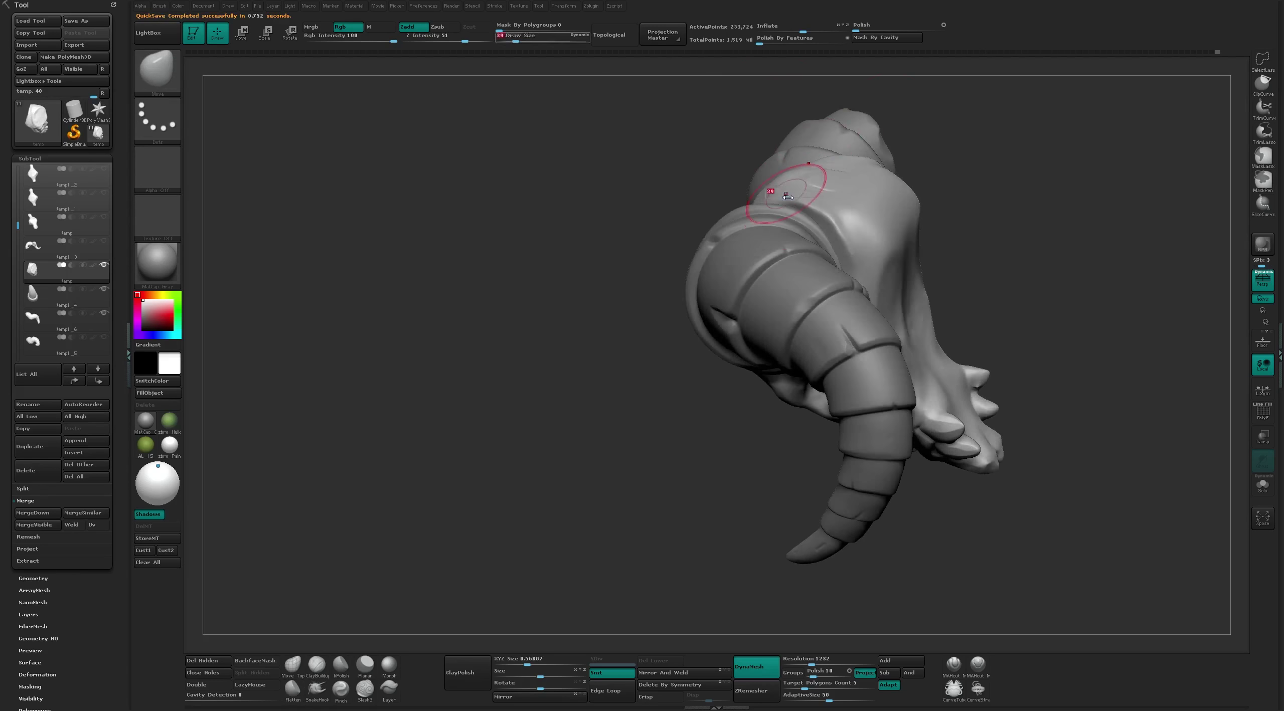
mouse_move(942, 161)
right_mouse_down()
mouse_move(840, 224)
mouse_move(839, 250)
right_mouse_up()
key("bracketright")
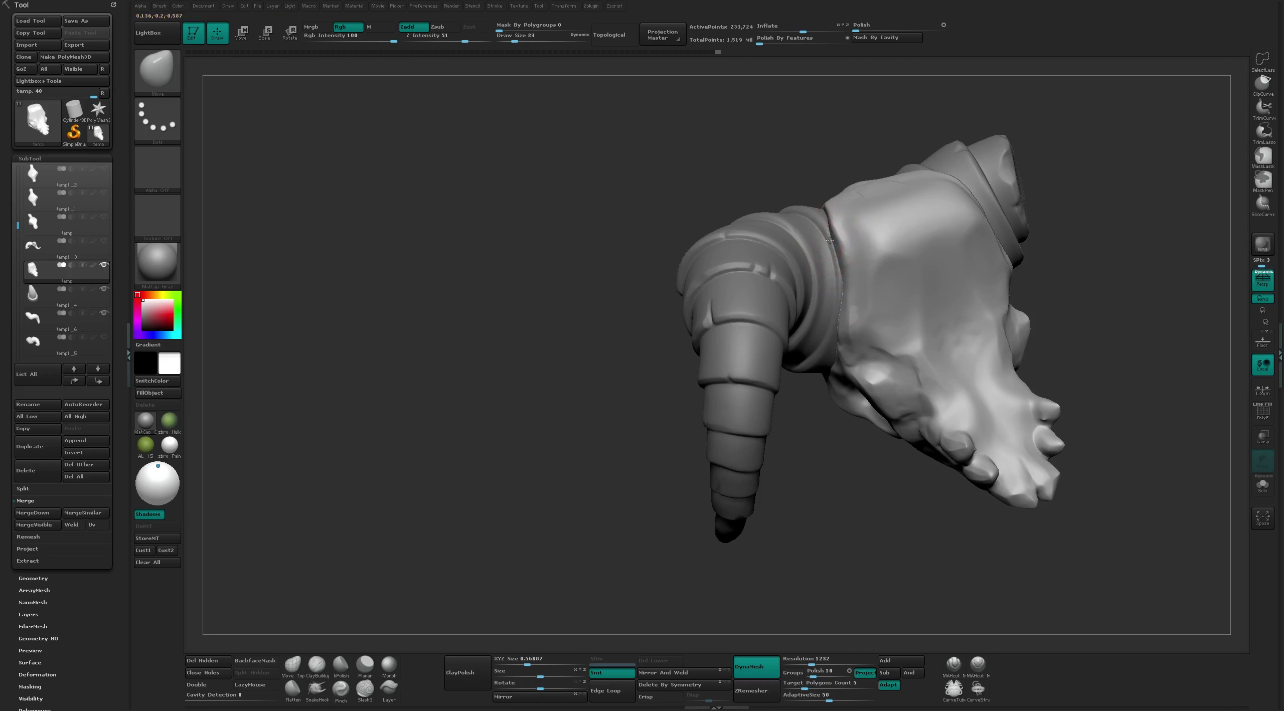
mouse_move(848, 189)
right_mouse_down()
mouse_move(813, 381)
mouse_move(894, 272)
mouse_move(407, 185)
mouse_move(751, 286)
right_mouse_up()
key("bracketleft")
Flatten the surface beside the horn cap, alternating Flatten and Move brushes
key("b")
key("f")
key("l")
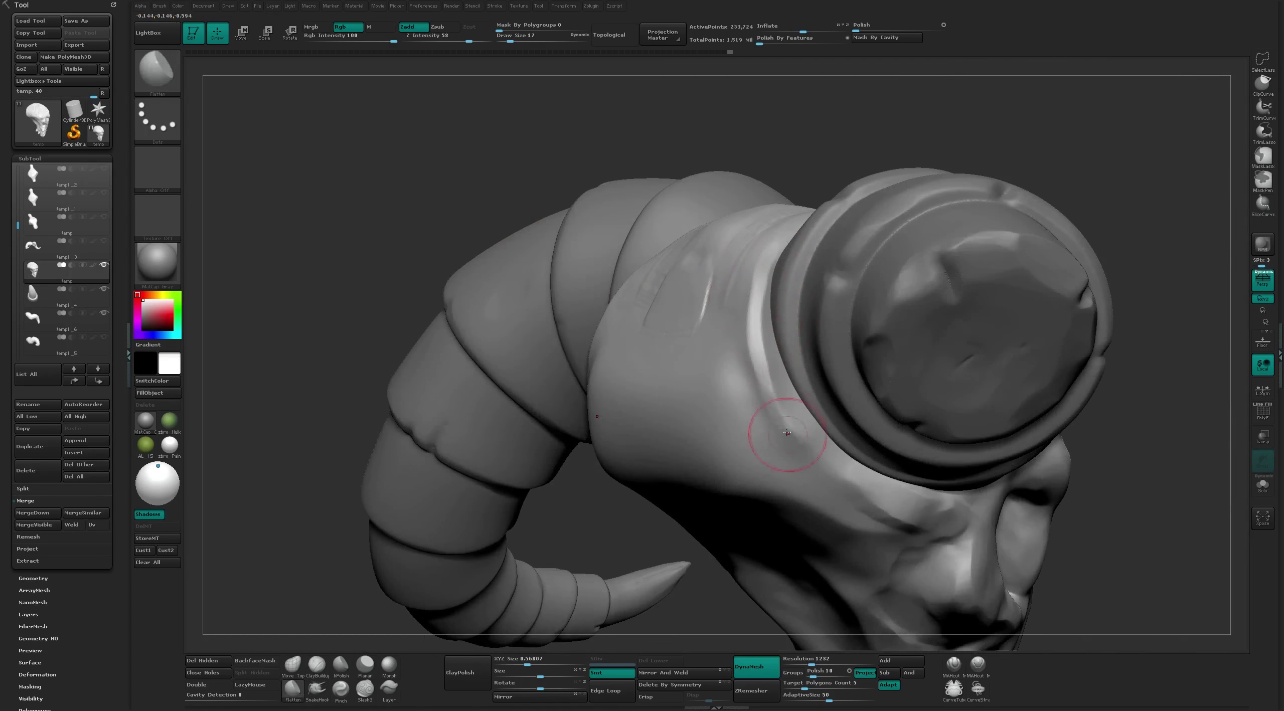
mouse_move(770, 317)
left_mouse_down()
mouse_move(782, 427)
mouse_move(759, 370)
left_mouse_up()
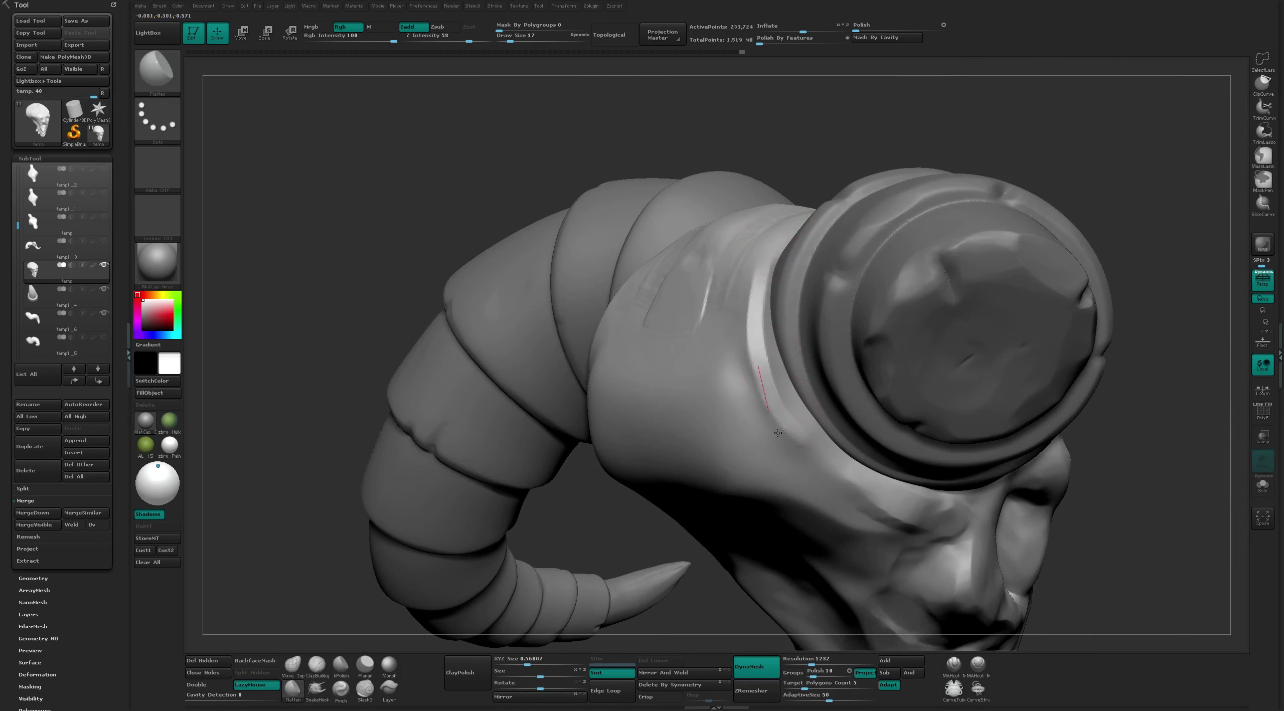
right_click_drag(779, 433, 809, 313)
key("b")
key("m")
key("v")
right_click_drag(808, 247, 790, 265)
key("b")
key("f")
key("l")
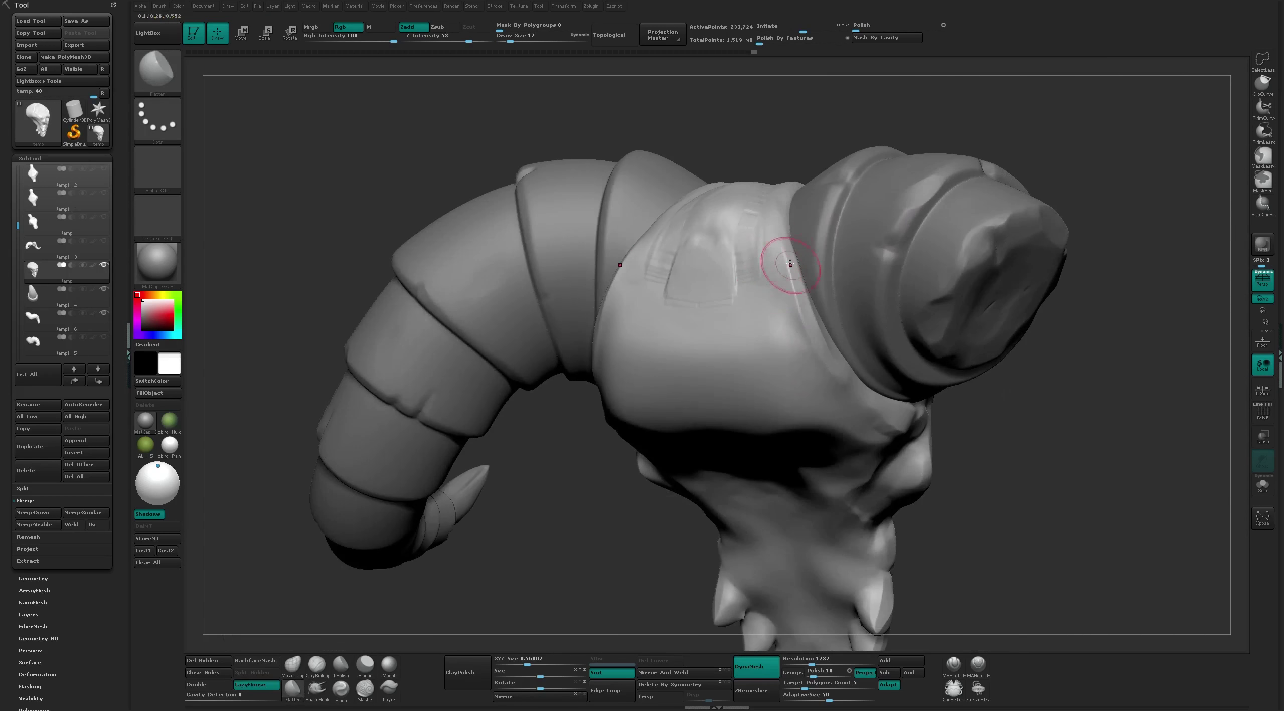
right_click_drag(776, 209, 812, 357)
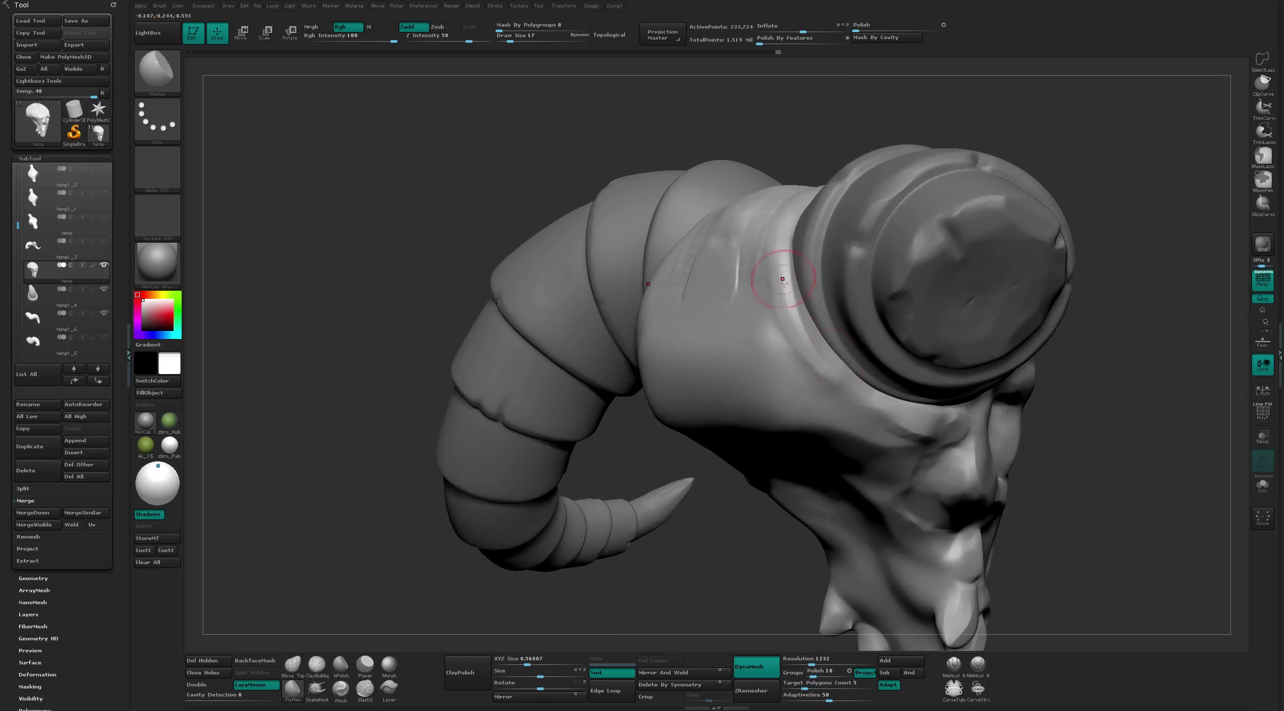
mouse_move(769, 248)
right_mouse_down("shift")
mouse_move(788, 109)
mouse_move(777, 259)
right_mouse_up("shift")
key("b")
key("m")
key("v")
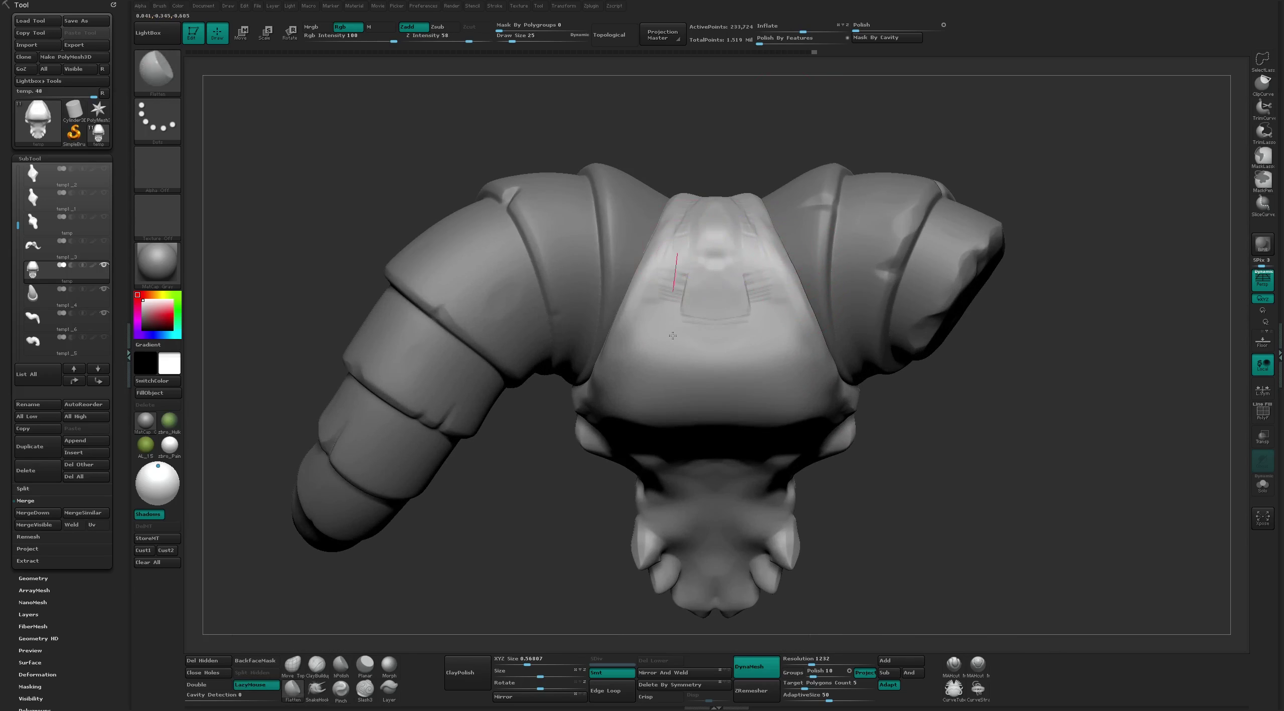
Flatten the bump on the central band from a three-quarter head view
right_click_drag(840, 143, 744, 344, "alt")
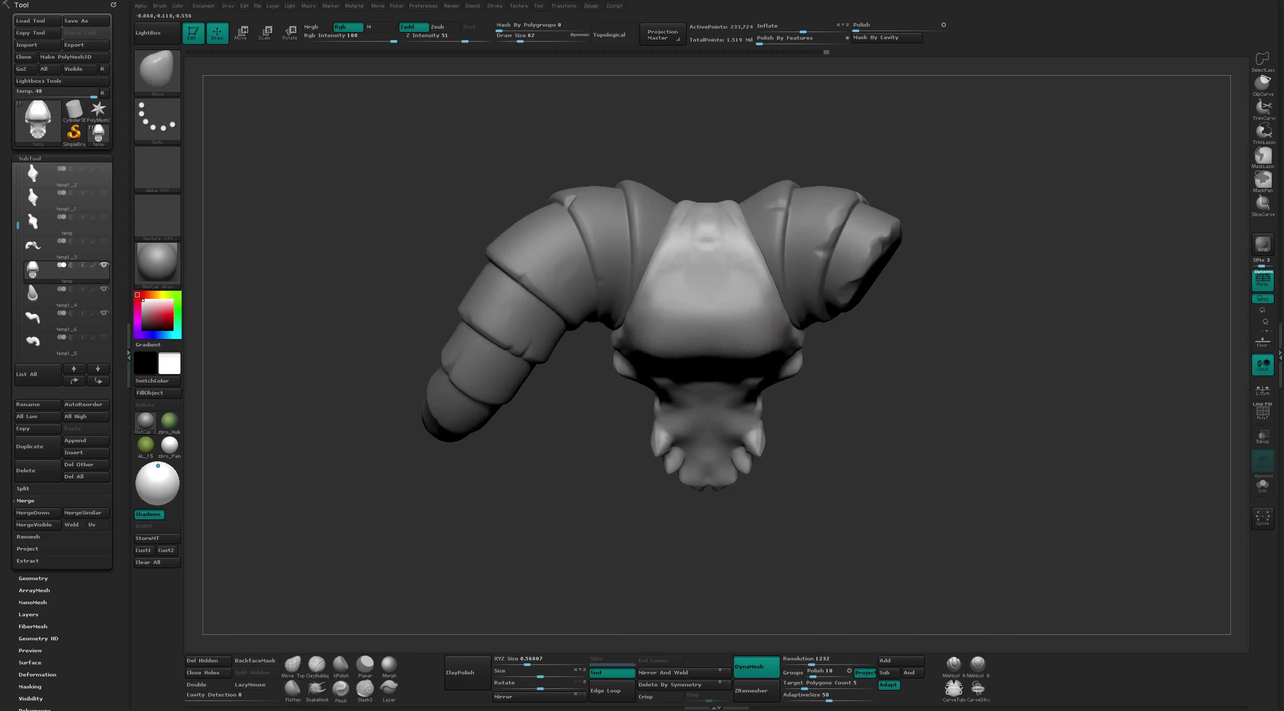
right_click_drag(743, 152, 771, 173)
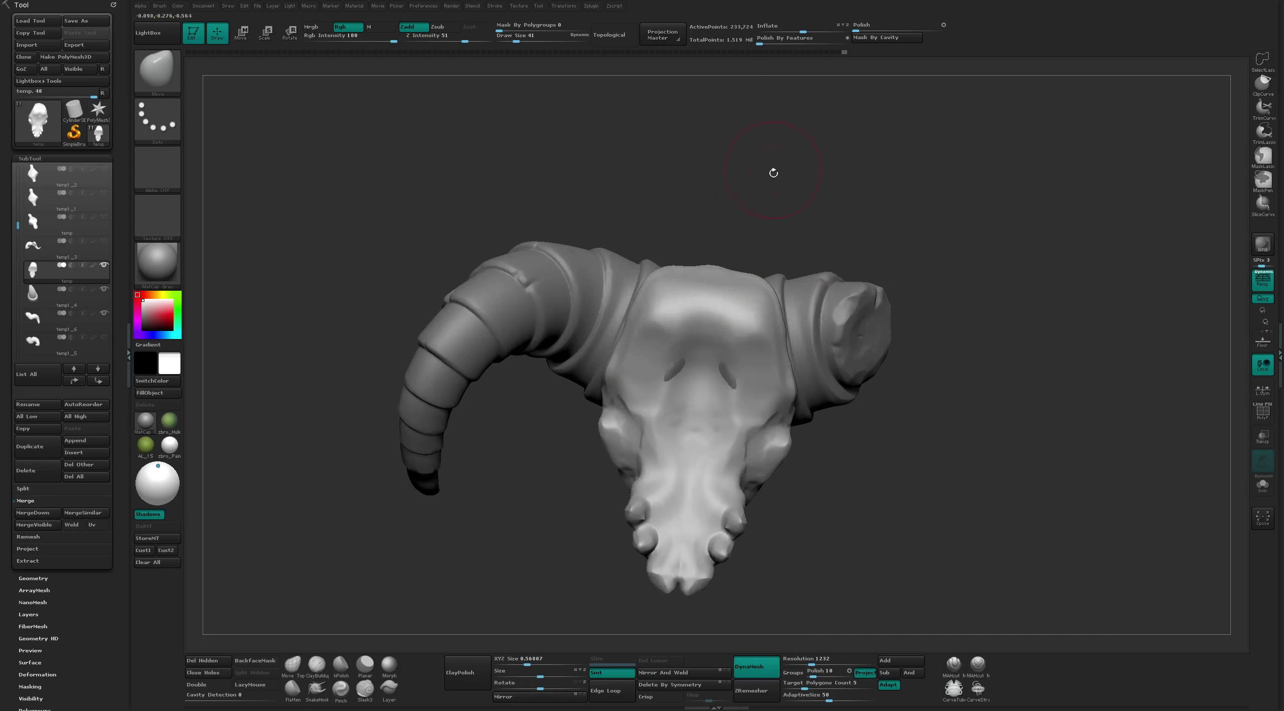
mouse_move(687, 287)
right_mouse_down()
mouse_move(699, 381)
mouse_move(718, 369)
mouse_move(748, 406)
right_mouse_up()
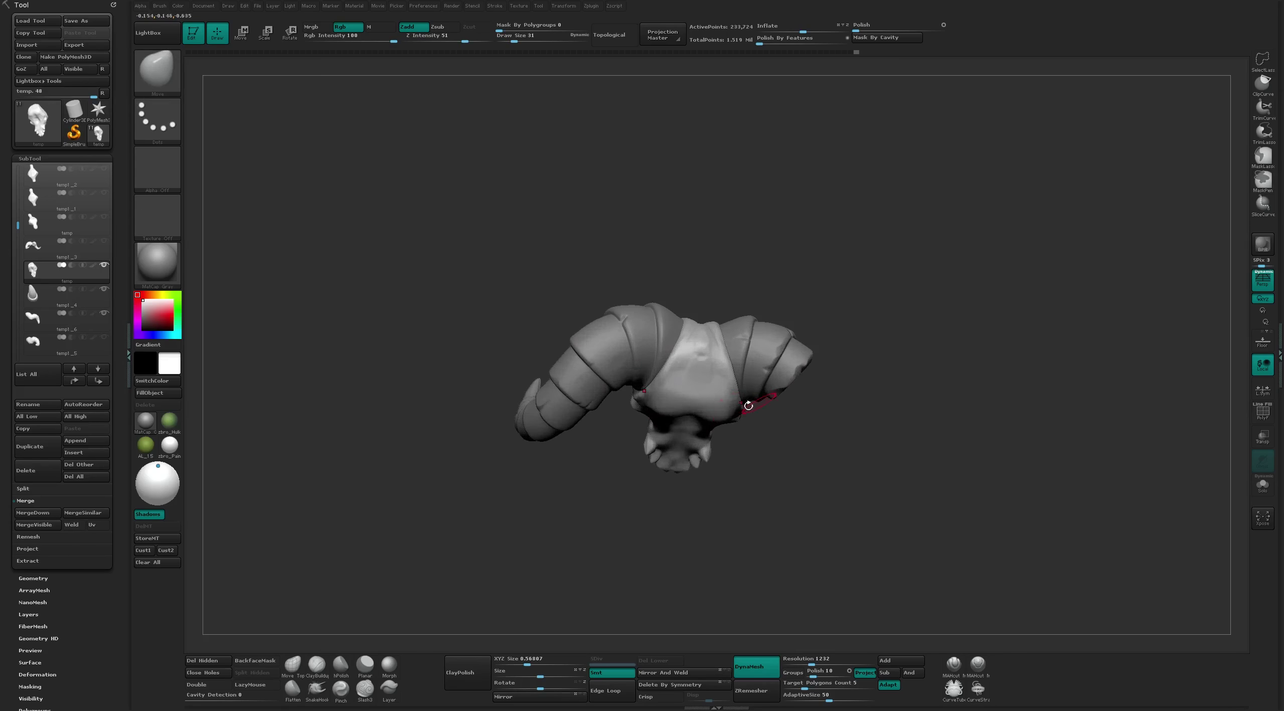
right_click_drag(668, 402, 691, 376)
key("b")
key("c")
key("t")
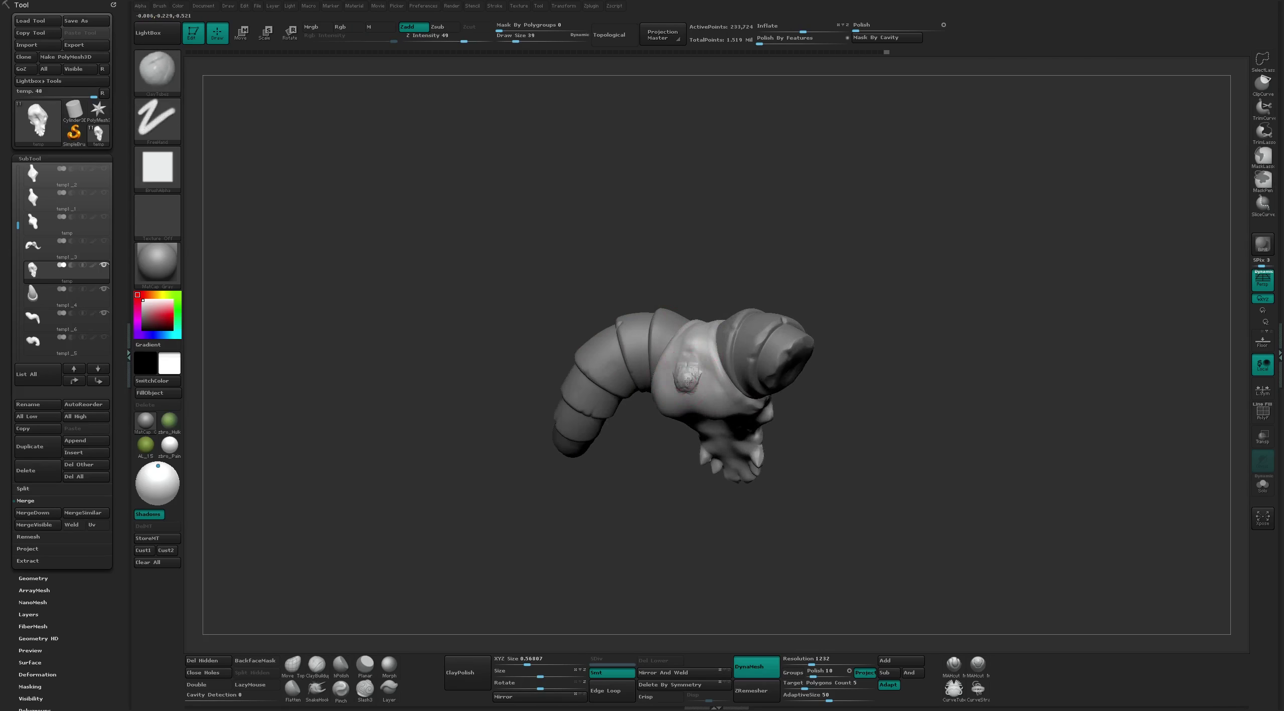
key("b")
key("f")
key("l")
left_click_drag(687, 376, 691, 383)
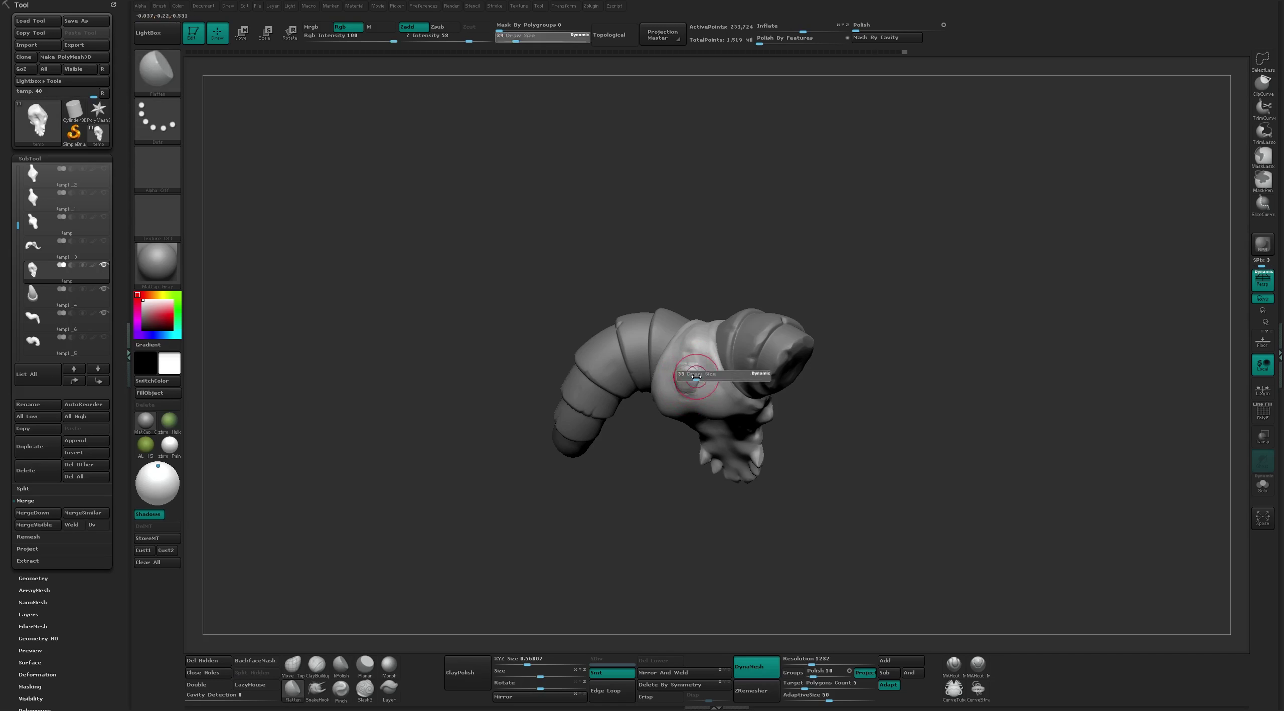
Work the band with ClayTubes and Shift-smoothing, then return to Flatten
key("b")
key("c")
key("t")
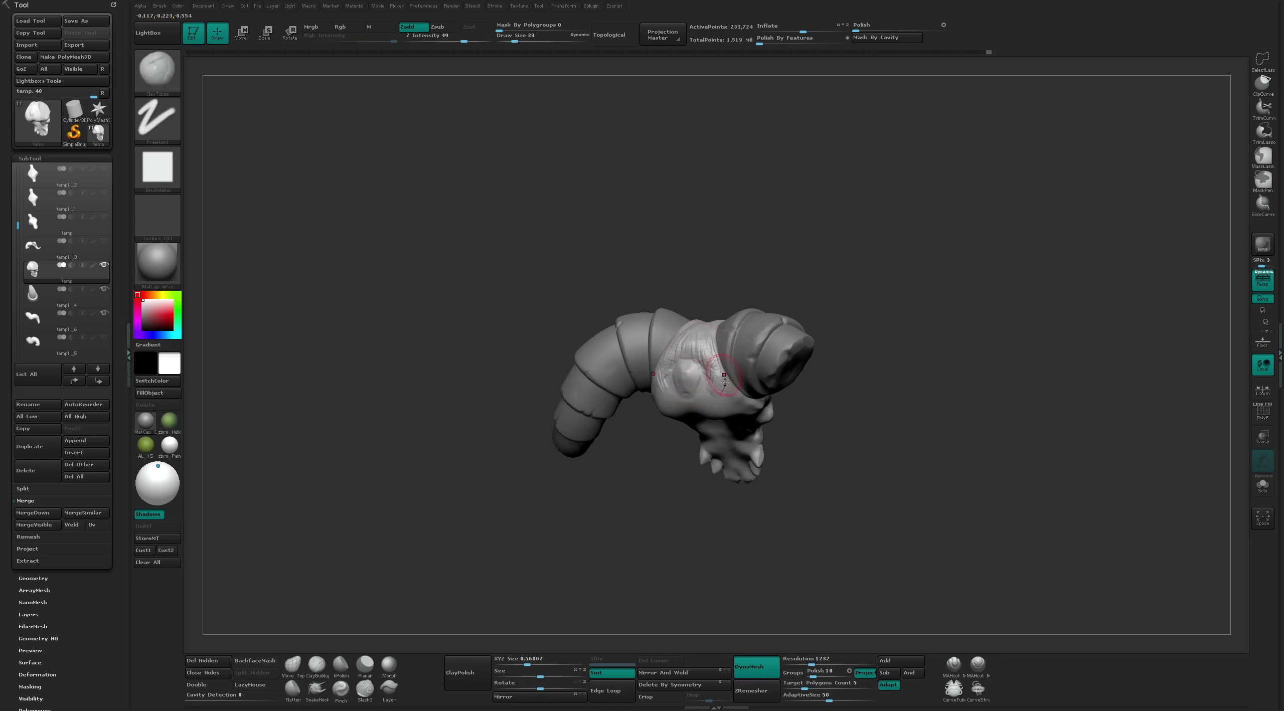
right_click_drag(713, 376, 706, 337)
key("shift")
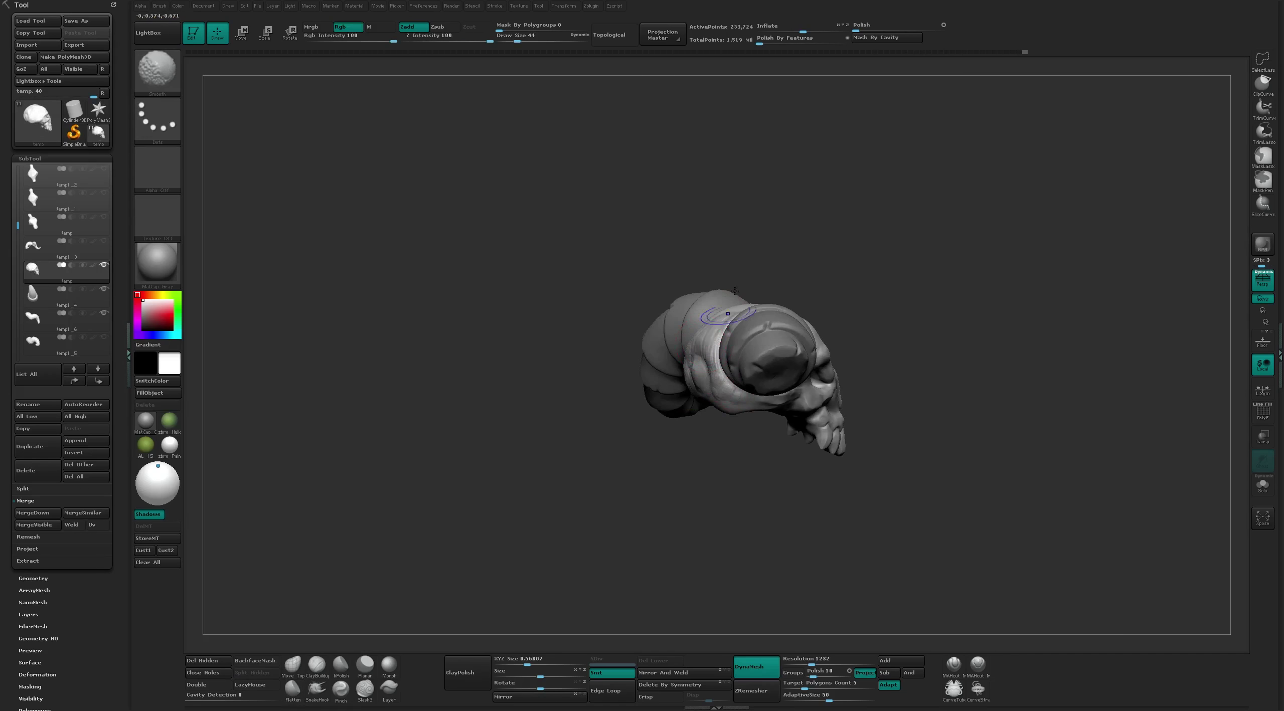
right_click_drag(736, 291, 707, 343)
left_click_drag(688, 351, 675, 369, "shift")
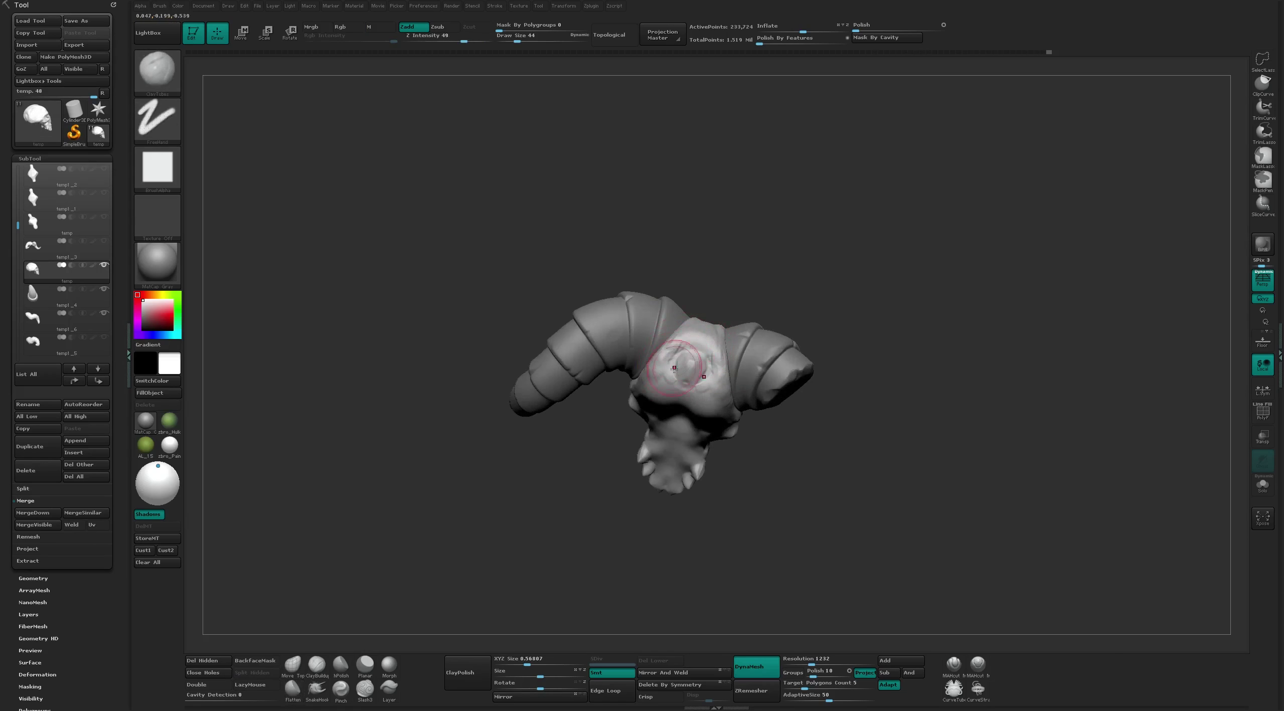
key("f")
right_click_drag(673, 397, 685, 361)
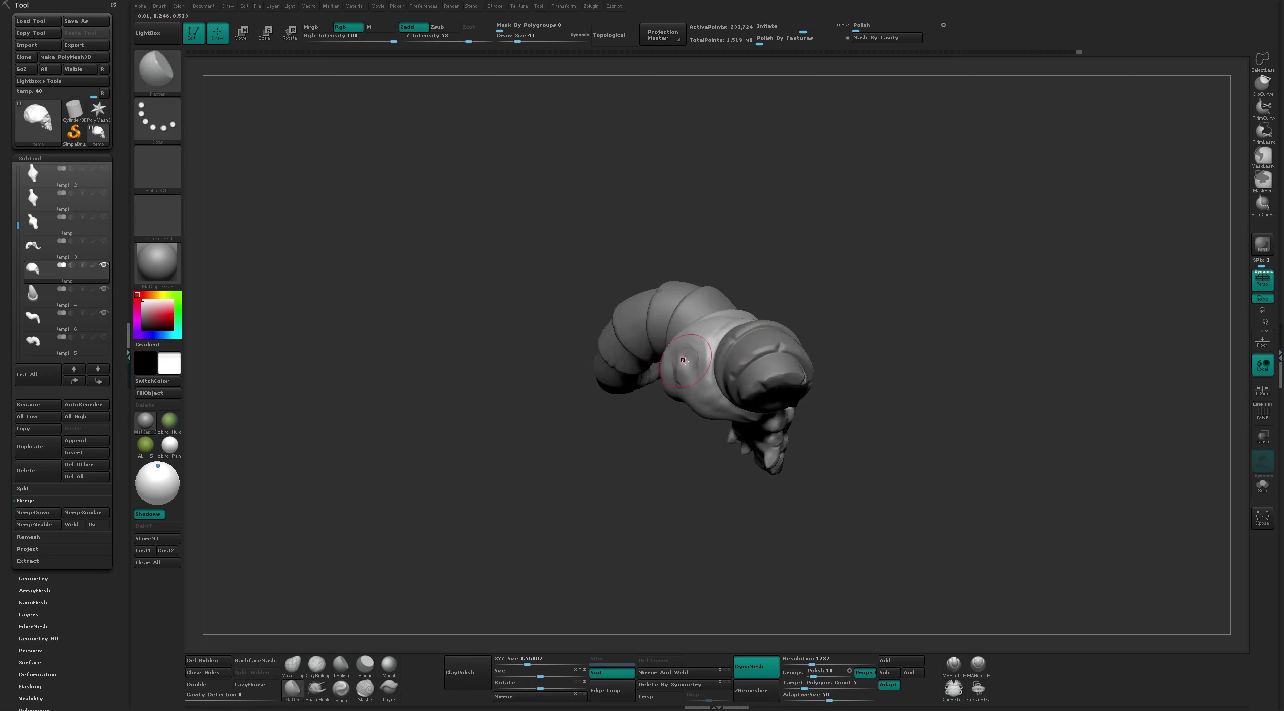
Solo the skull subtool, then show the temp1_6 horn piece alongside it
left_click(104, 241, "shift")
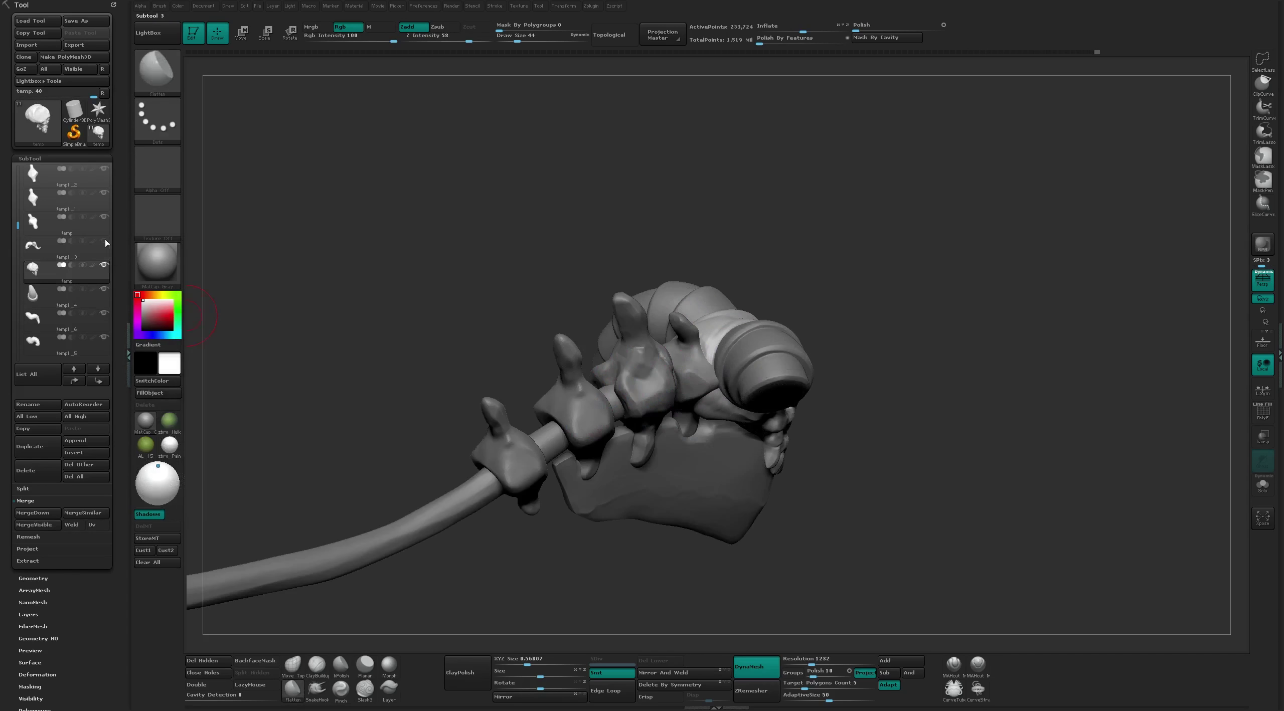
mouse_move(783, 187)
right_mouse_down()
mouse_move(778, 214)
mouse_move(753, 220)
right_mouse_up()
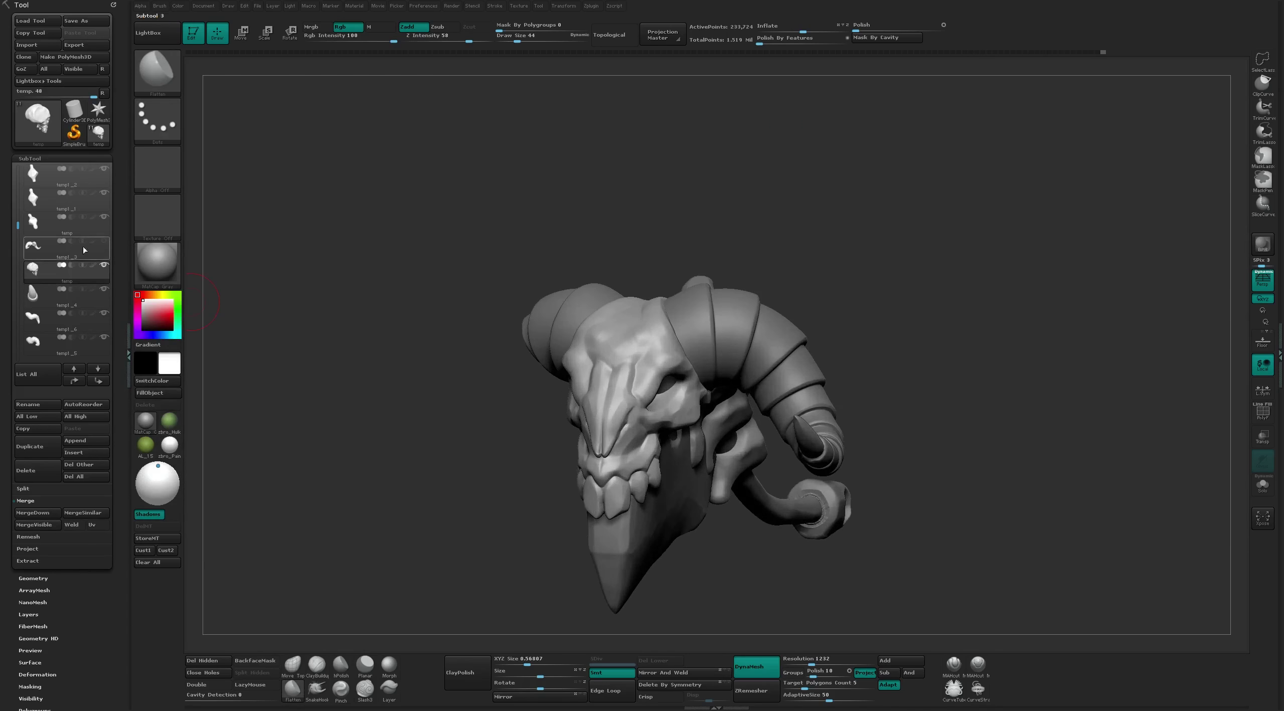
left_click(104, 265, "shift")
left_click(103, 313)
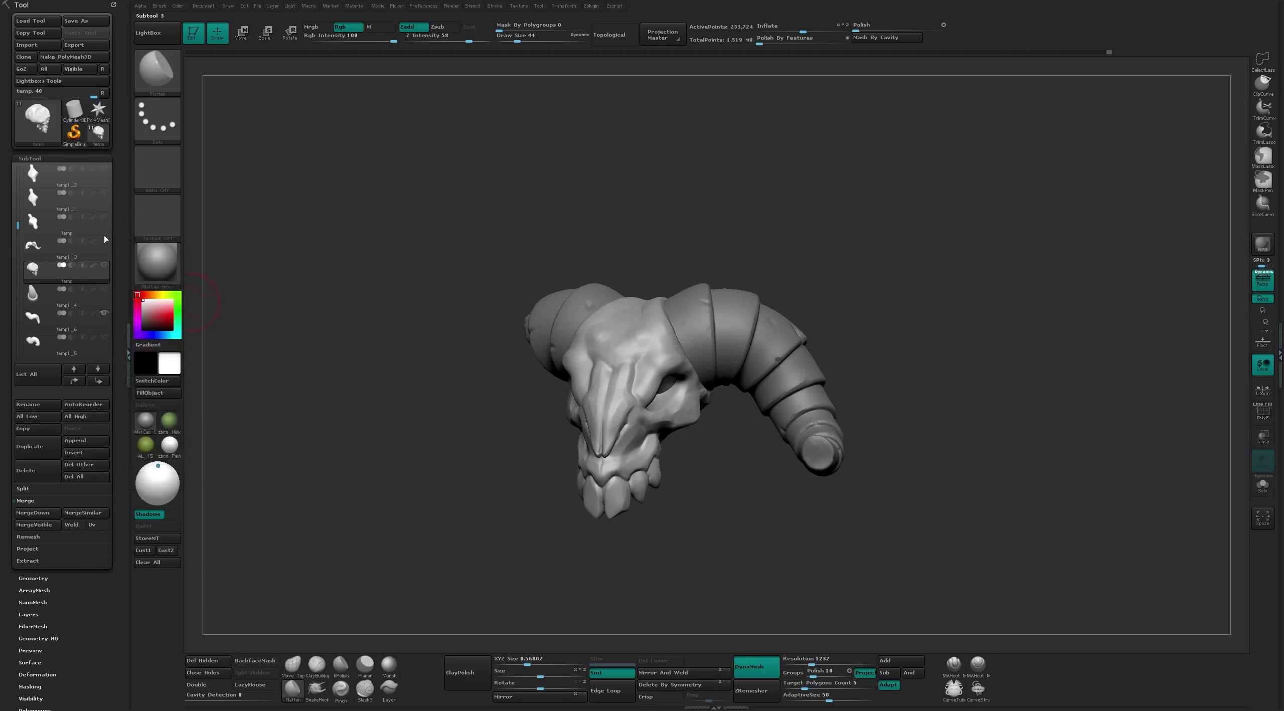
left_click(103, 217)
right_click_drag(219, 171, 196, 211)
left_click(104, 217)
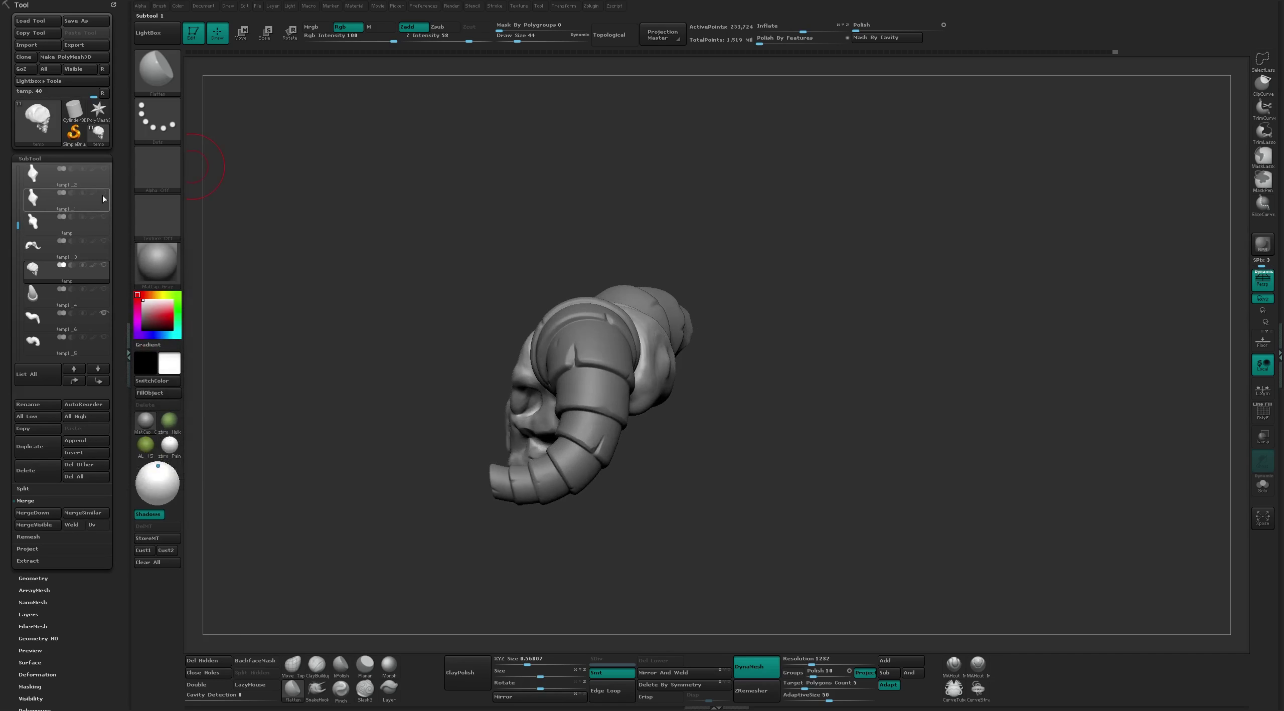
Show the temp1 horn and inspect the assembled skull from back, front and teeth
scroll(103, 193, "up", 1)
scroll(95, 186, "up", 1)
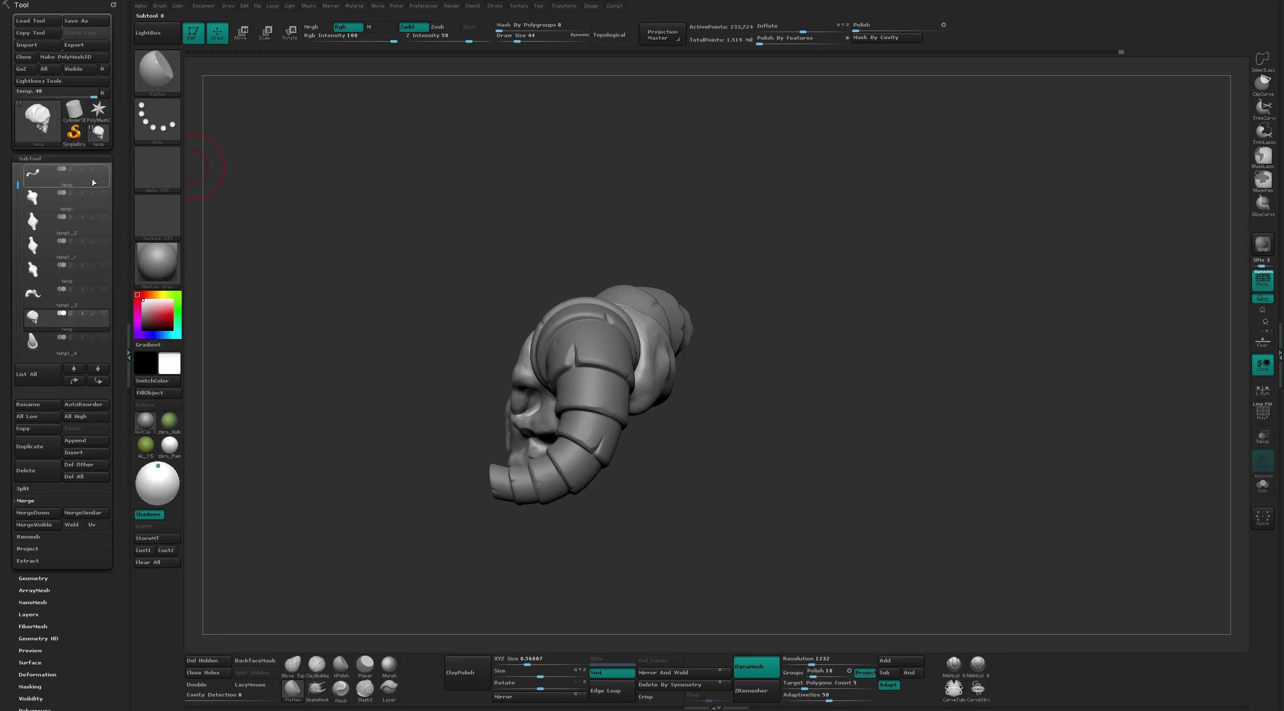
left_click(104, 193)
mouse_move(351, 200)
left_mouse_down()
mouse_move(726, 200)
mouse_move(658, 391)
left_mouse_up()
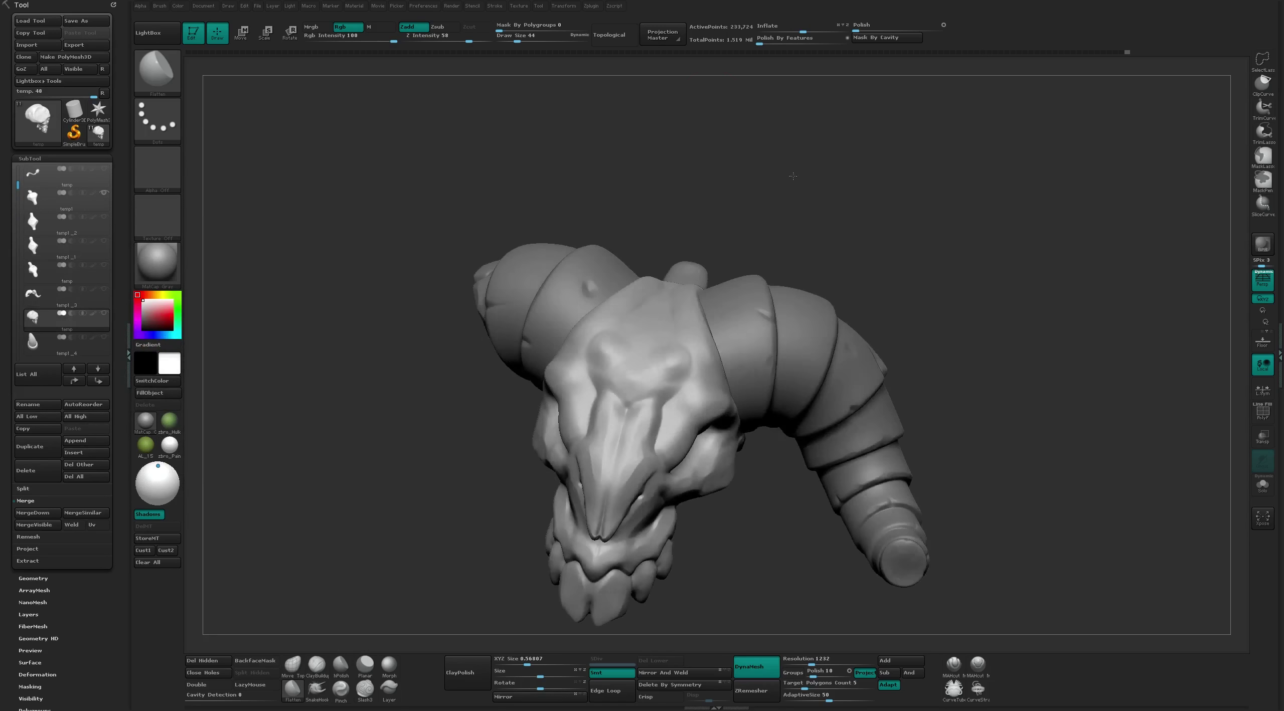
mouse_move(756, 251)
left_mouse_down("shift")
mouse_move(727, 266)
mouse_move(622, 474)
left_mouse_up("shift")
left_click_drag(742, 149, 615, 446)
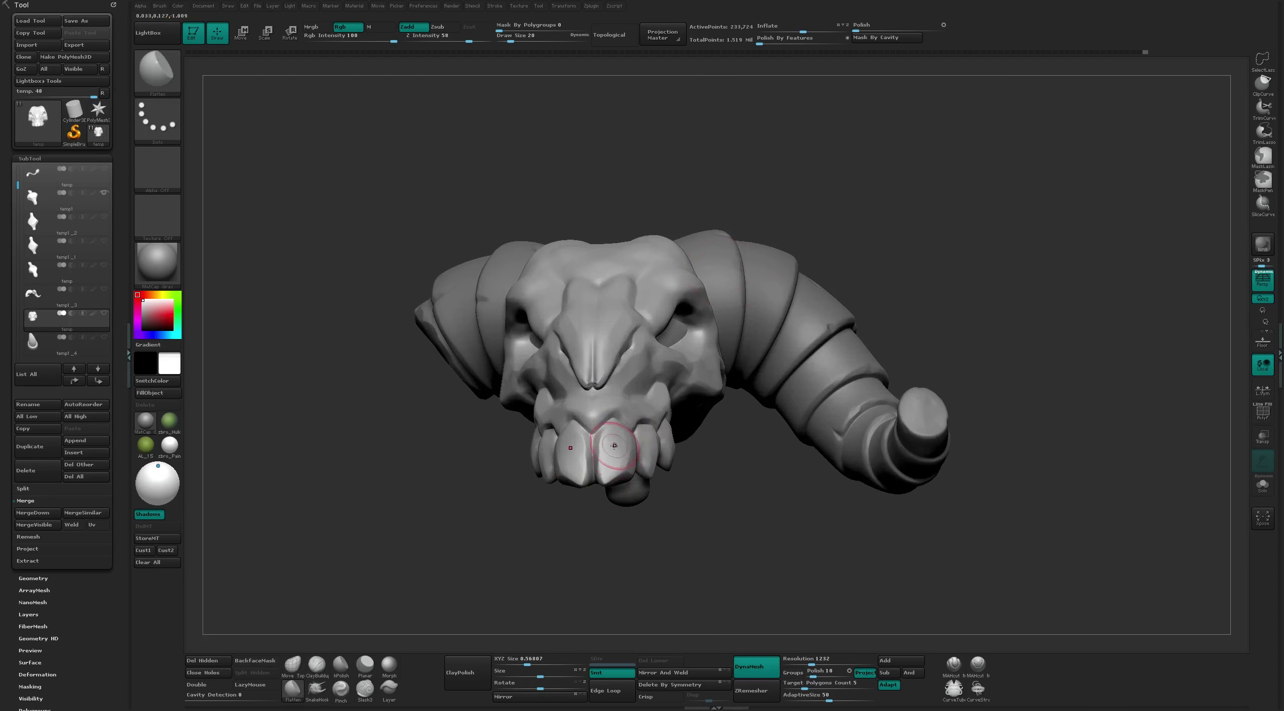
left_click_drag(730, 535, 574, 467)
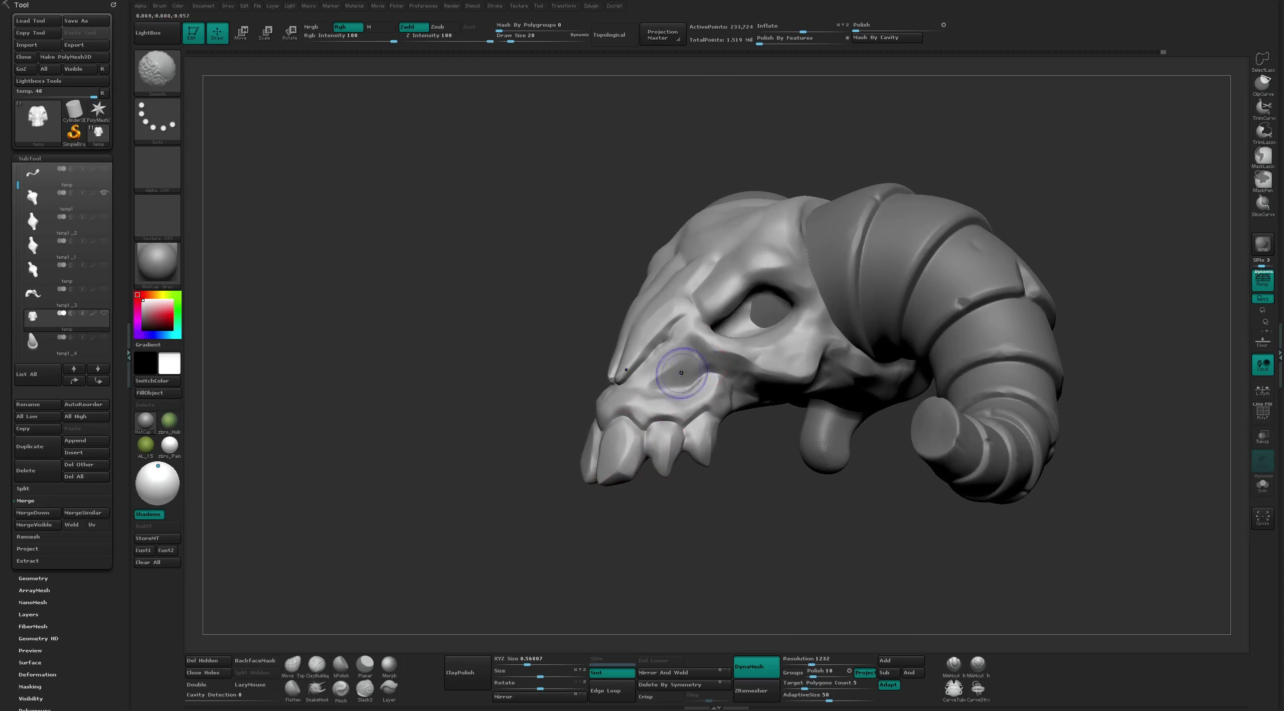
left_click_drag(760, 489, 744, 513)
Make horn subtool temp1_6 active and frame it in view
left_click(744, 514, "alt")
key("f")
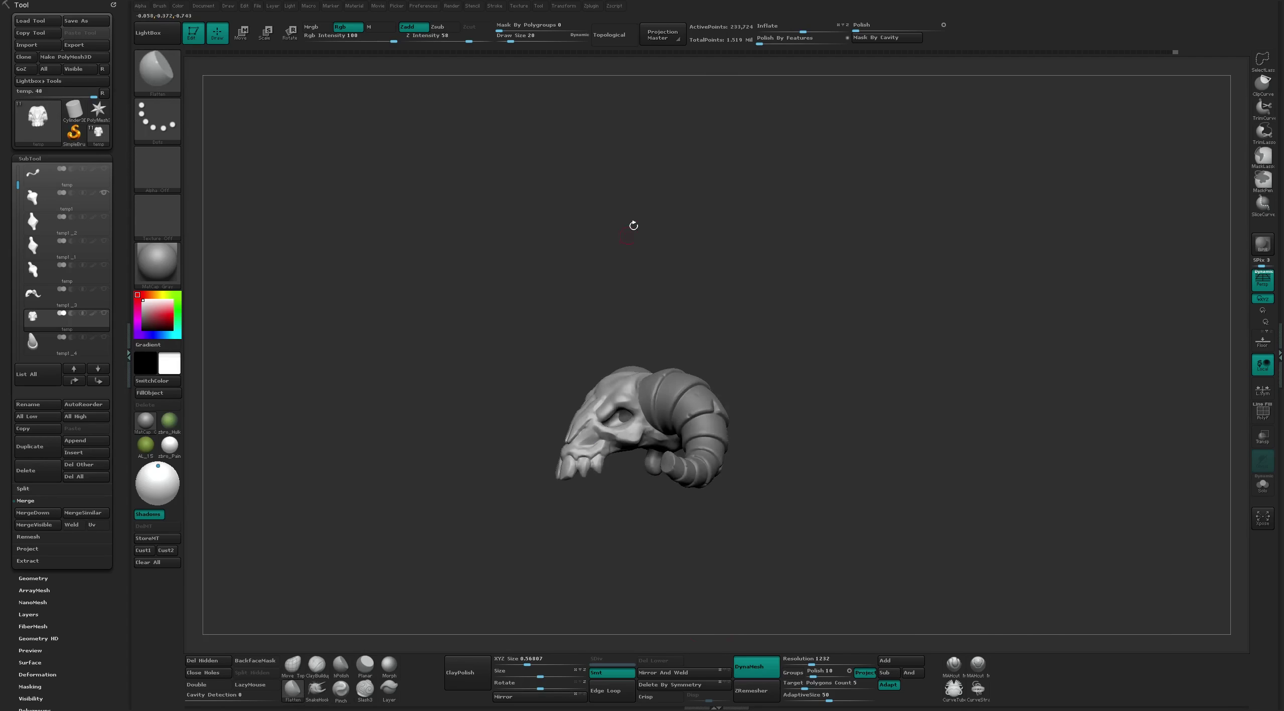
mouse_move(631, 223)
left_mouse_down()
mouse_move(749, 284)
mouse_move(600, 408)
left_mouse_up()
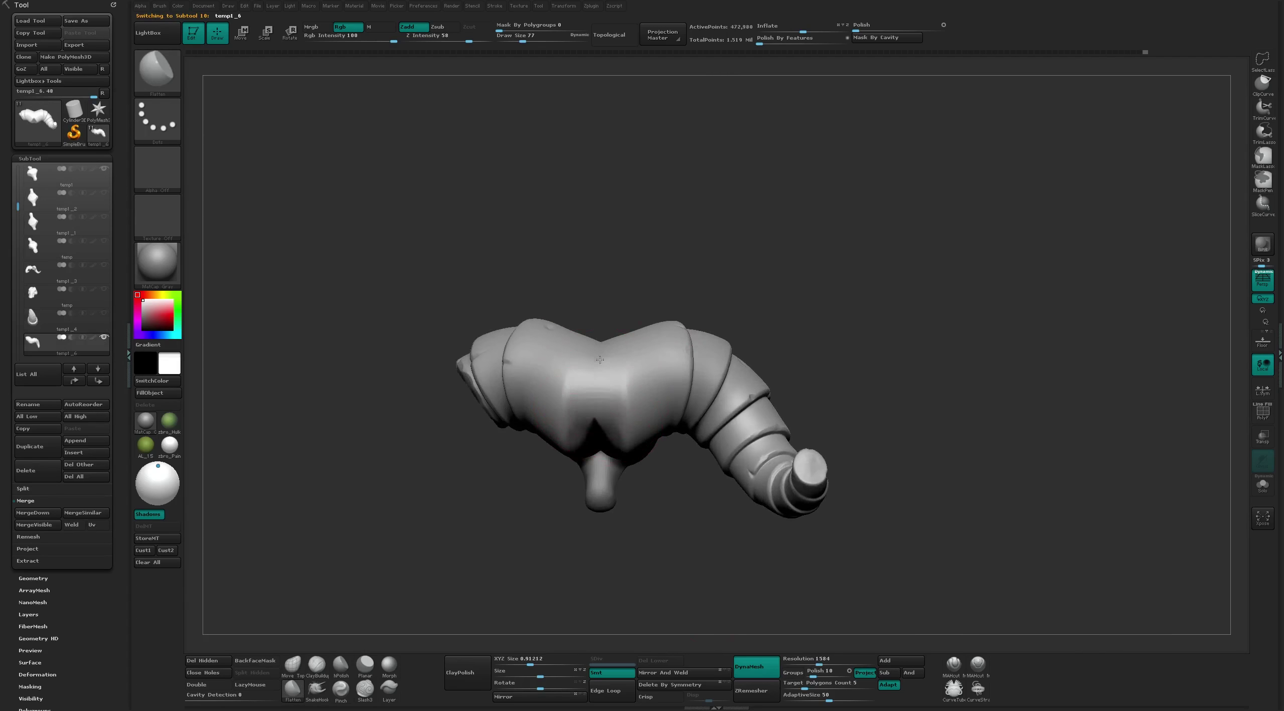
Inspect the horn from several angles, briefly showing the skull temp to compare
left_click_drag(600, 360, 646, 341)
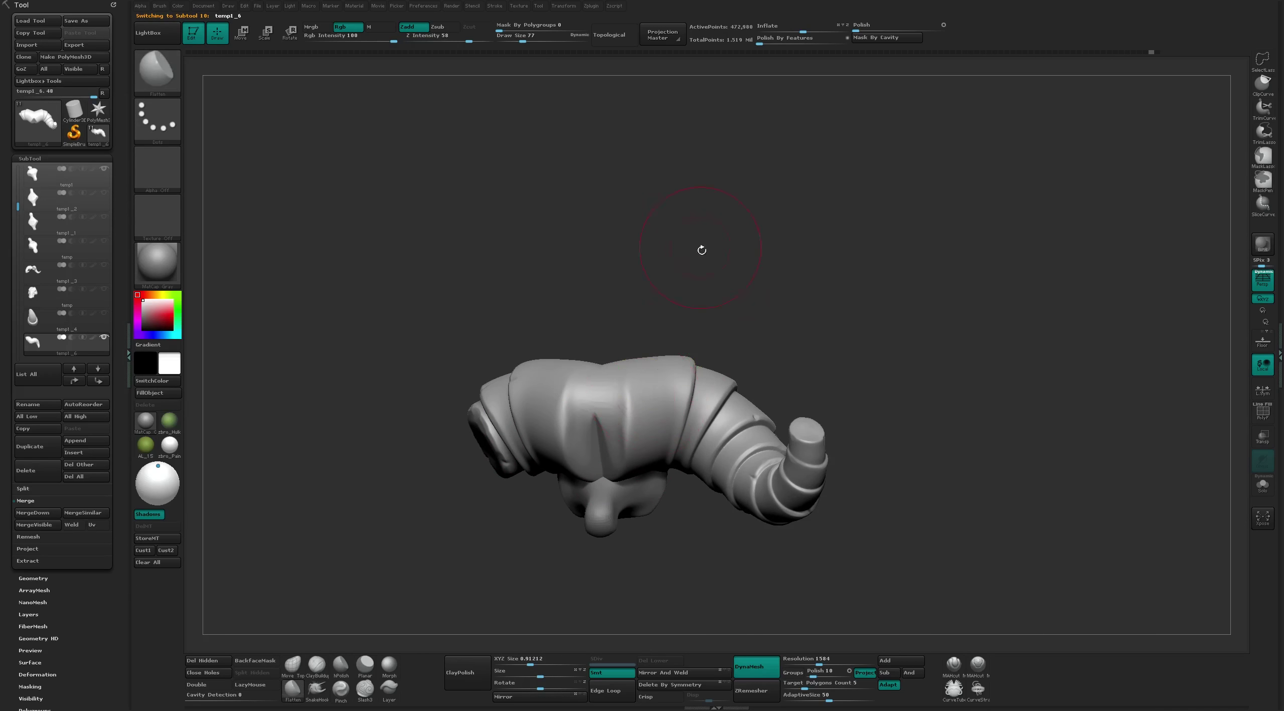
mouse_move(702, 250)
left_mouse_down()
mouse_move(679, 295)
mouse_move(627, 321)
left_mouse_up()
left_click_drag(542, 321, 597, 423)
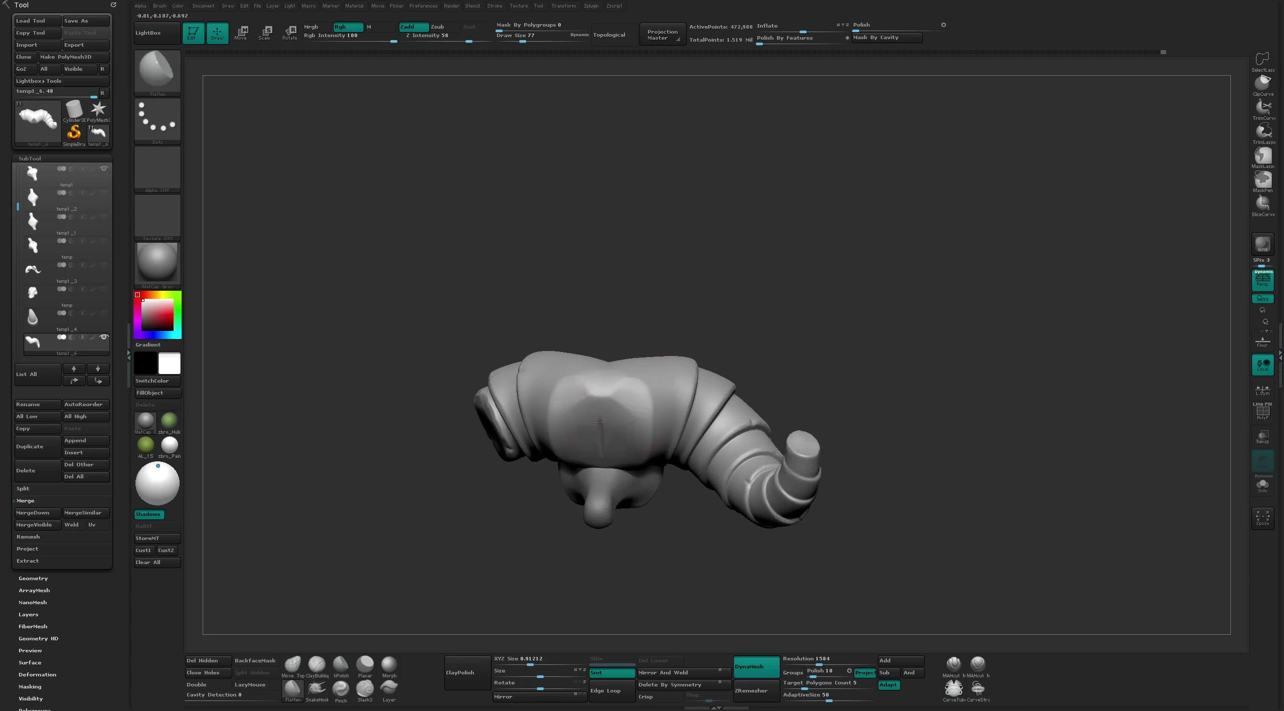
left_click(104, 289)
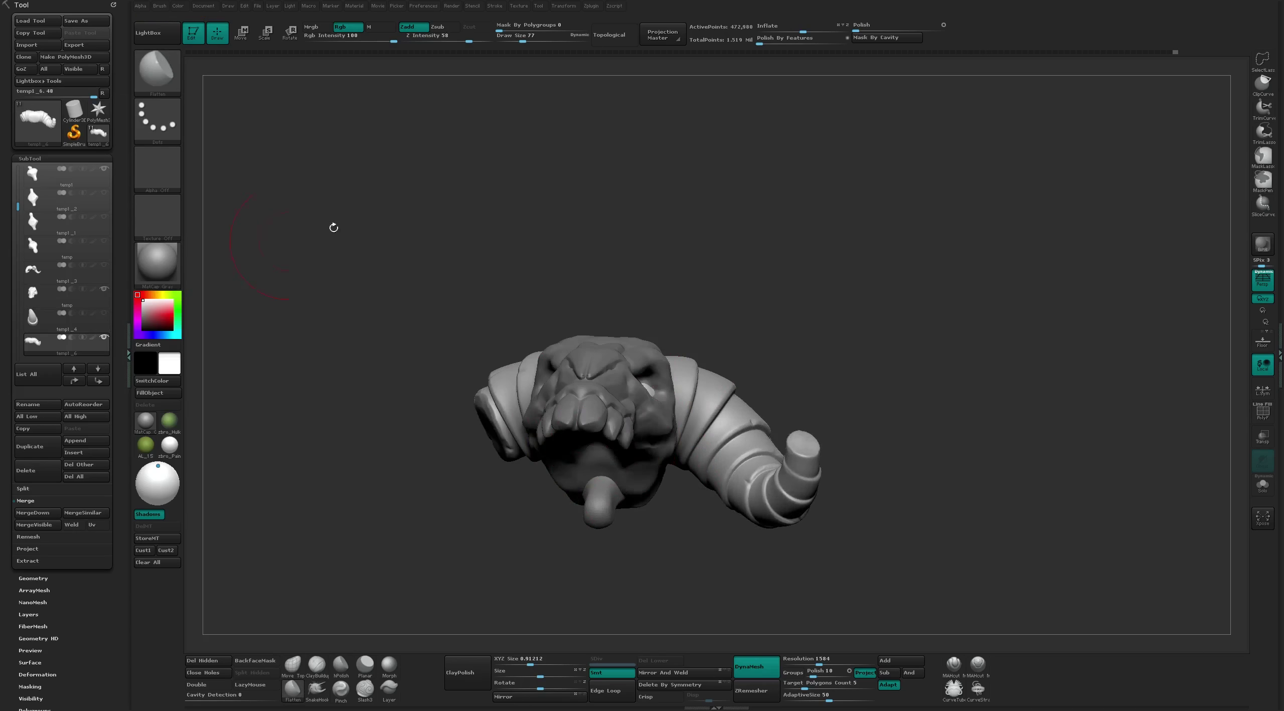
left_click_drag(330, 224, 682, 324)
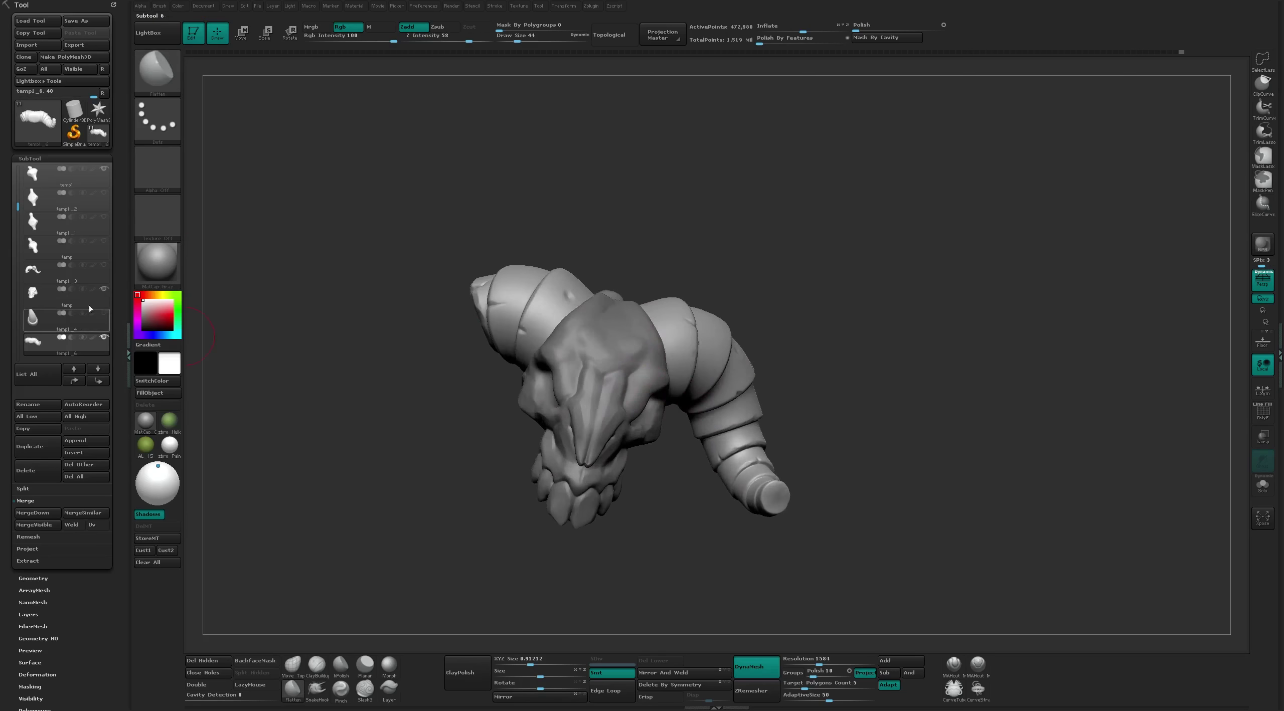
left_click(104, 289)
mouse_move(612, 366)
left_mouse_down()
mouse_move(633, 382)
mouse_move(623, 387)
left_mouse_up()
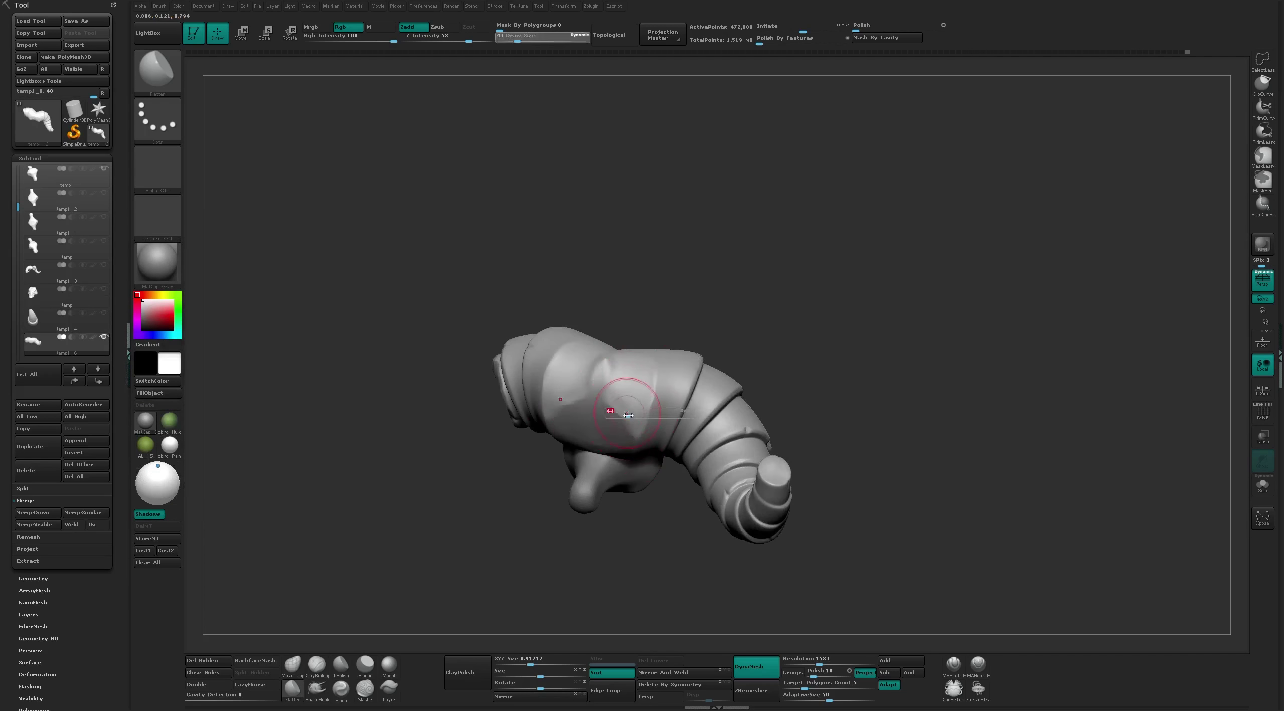
Show the temp and temp1_4 pieces, then make skull subtool temp active
left_click(104, 313)
left_click(104, 289)
mouse_move(623, 351)
left_mouse_down()
mouse_move(699, 231)
mouse_move(623, 346)
left_mouse_up()
left_click(611, 335, "alt")
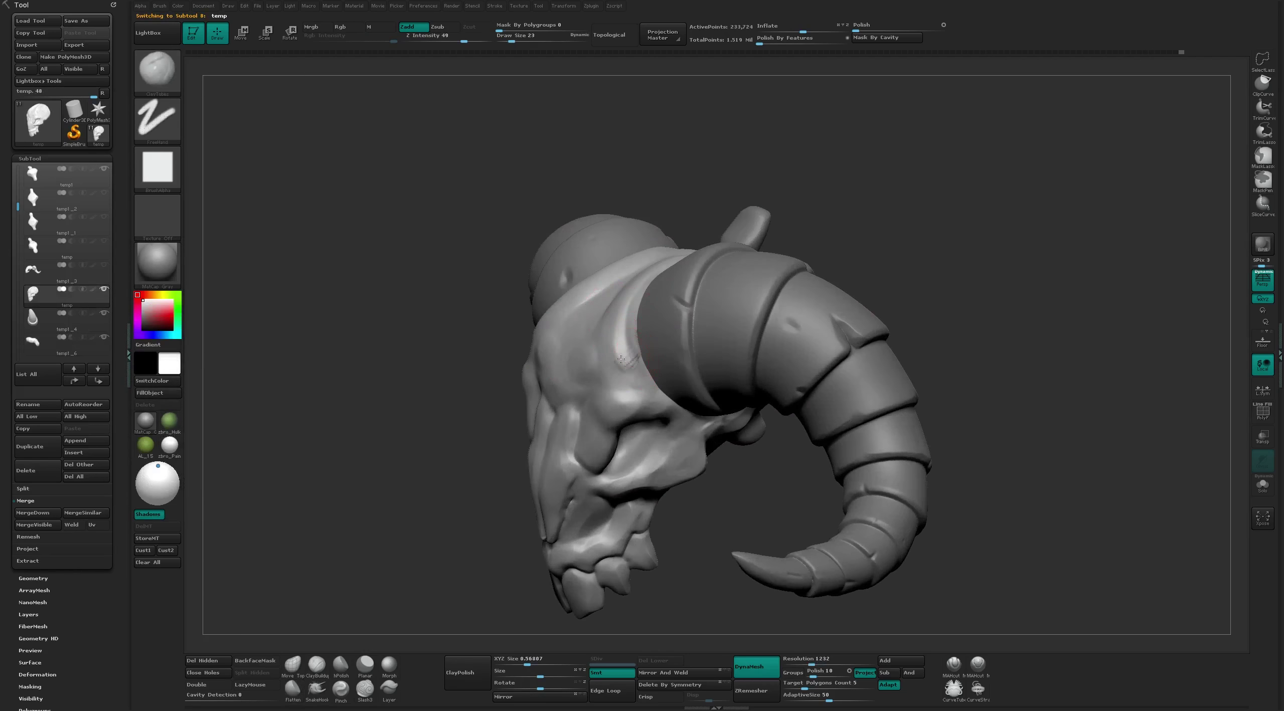
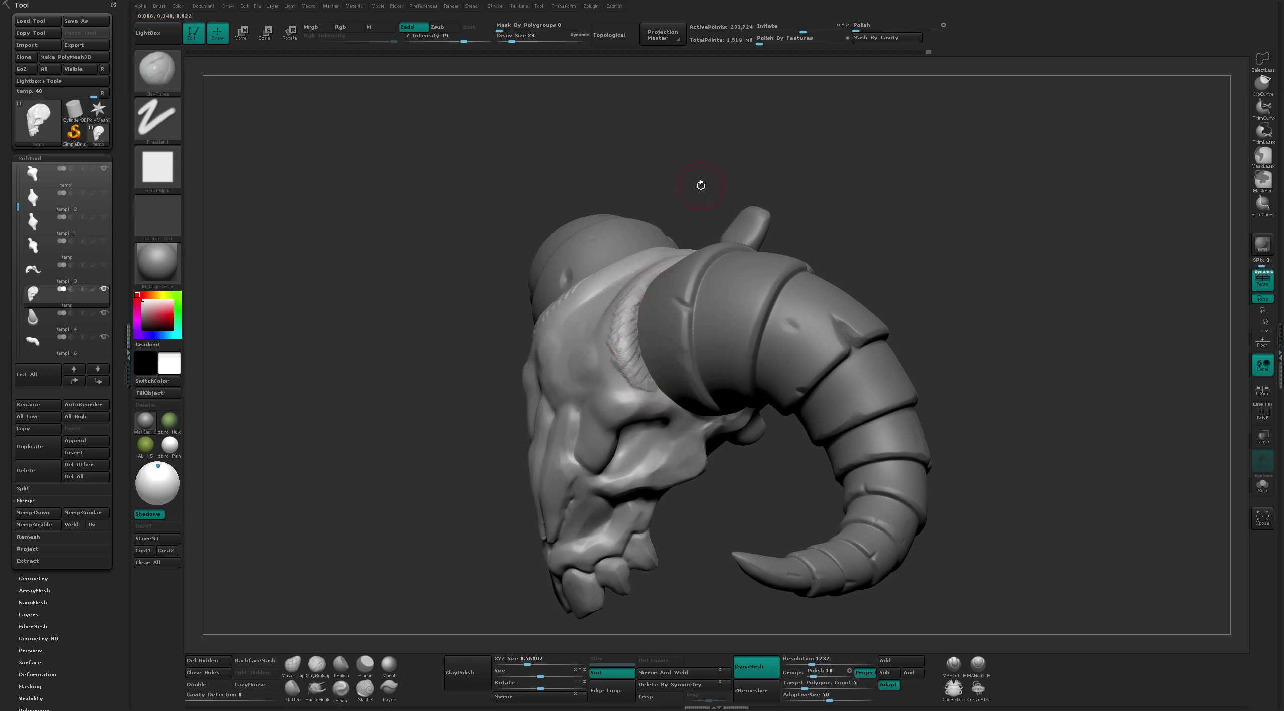
Hide the horn SubTool and carve the groove up the skull's side with MAHcut
left_click_drag(701, 185, 630, 292)
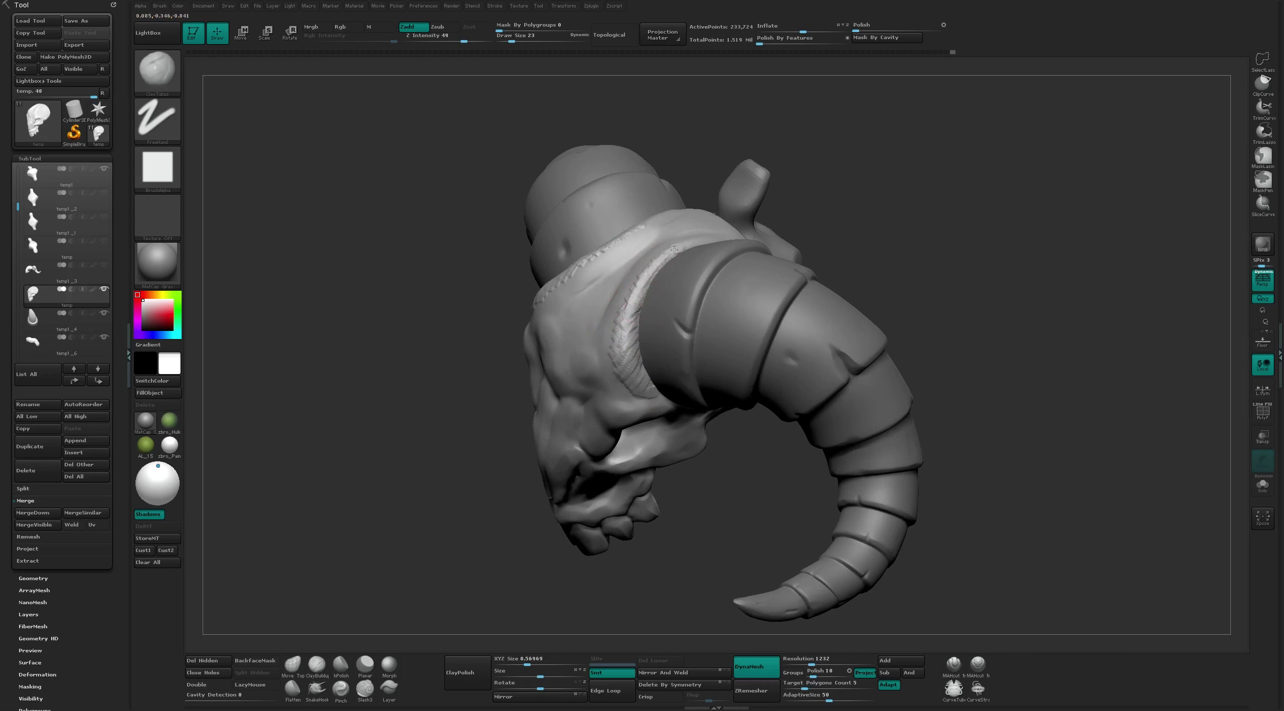
left_click(104, 337)
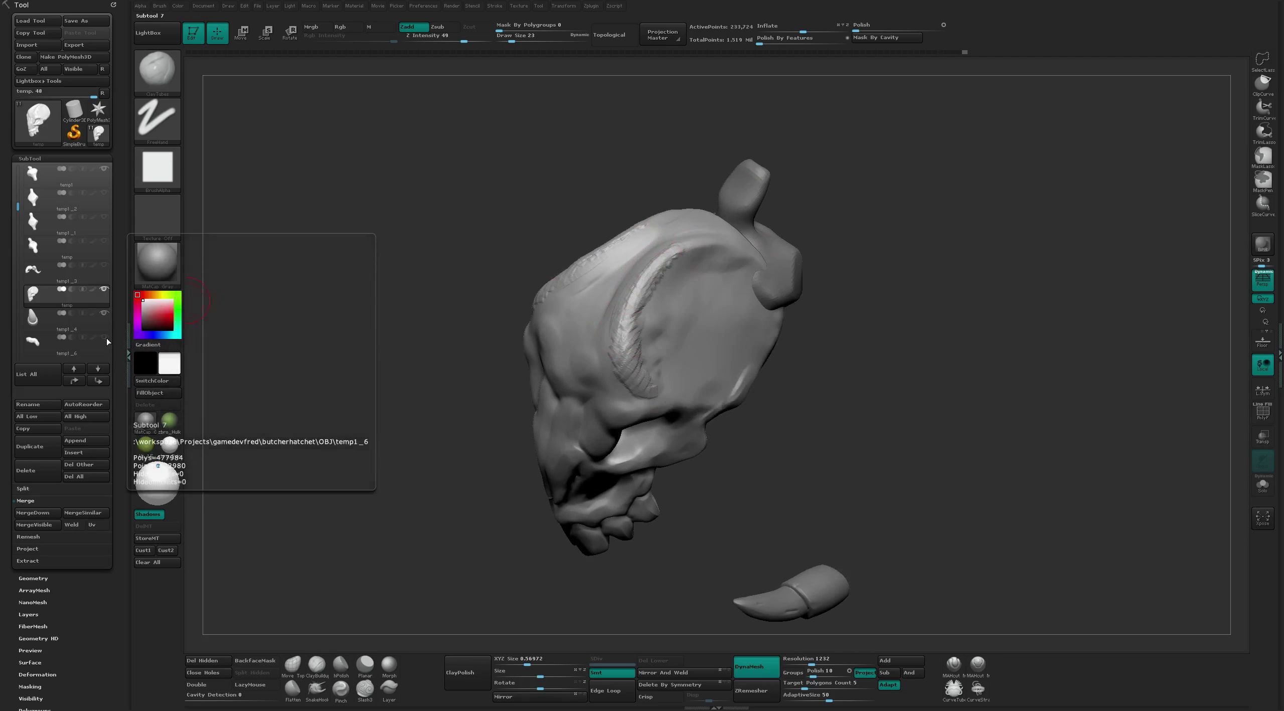
left_click_drag(639, 335, 665, 287)
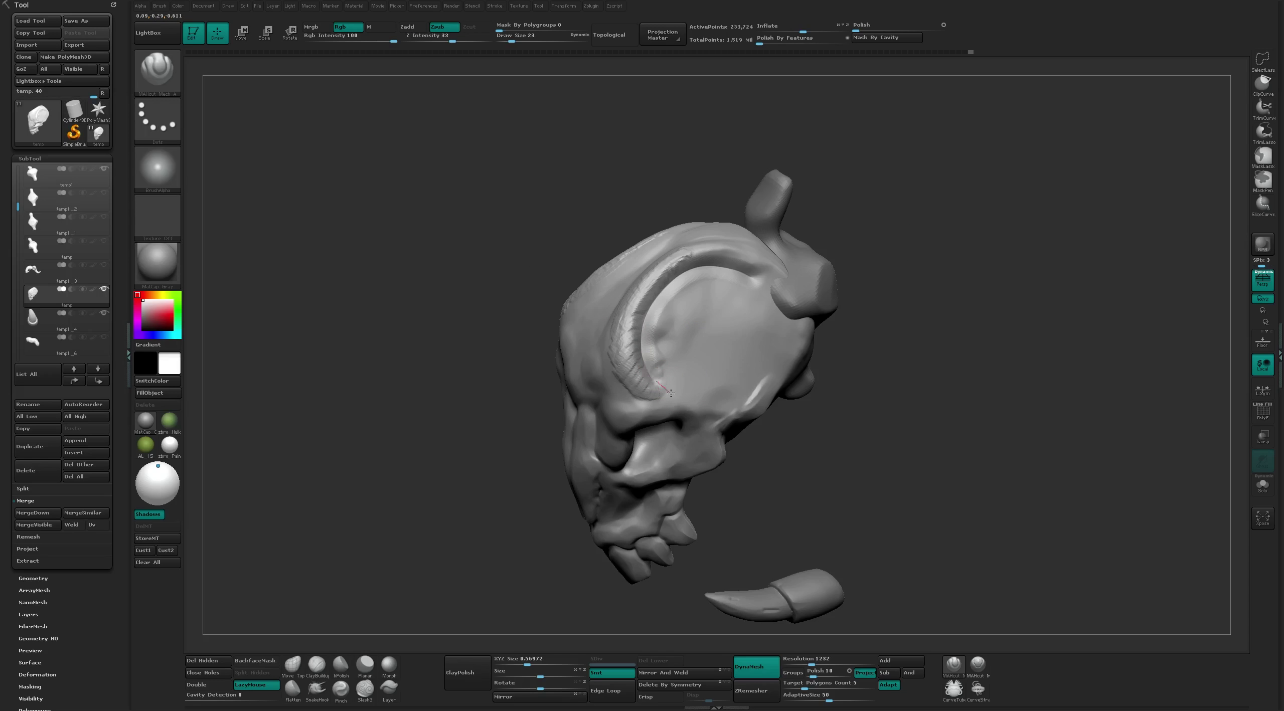
left_click_drag(670, 394, 685, 286)
Flatten the surface inside the carved groove, then enlarge the brush
key("b")
key("f")
key("l")
left_click_drag(665, 340, 673, 321)
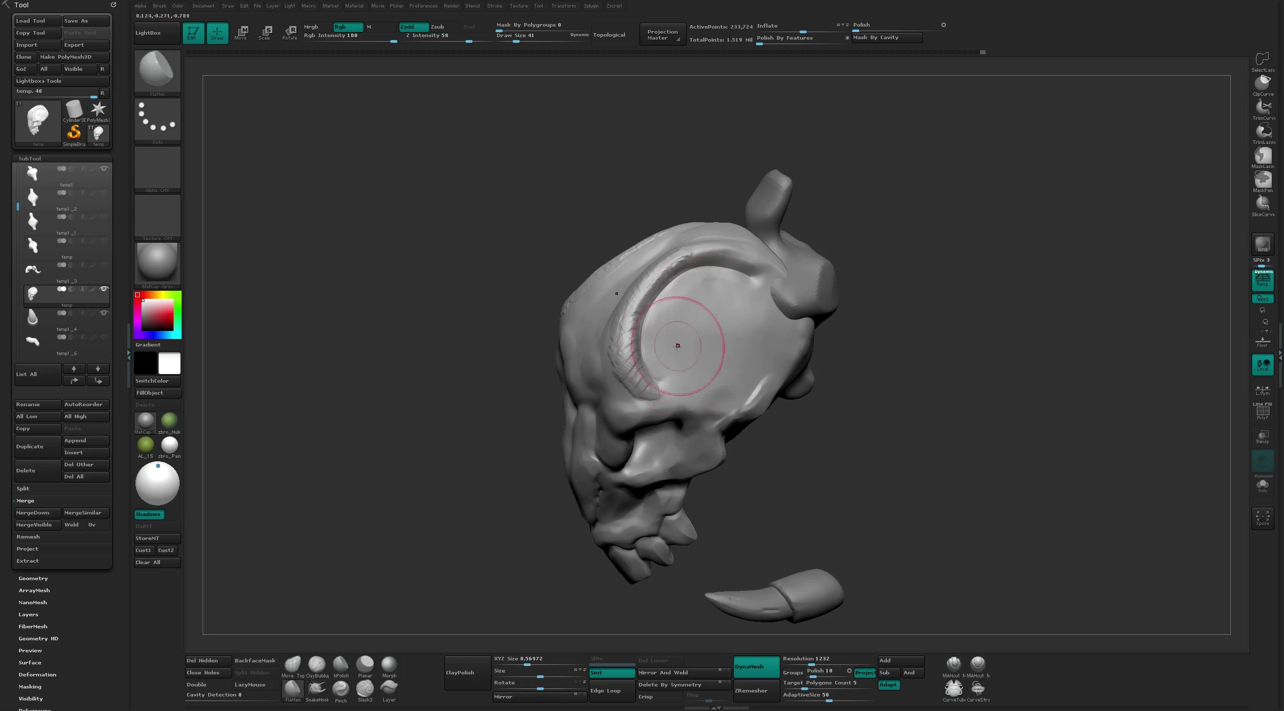
key("]")
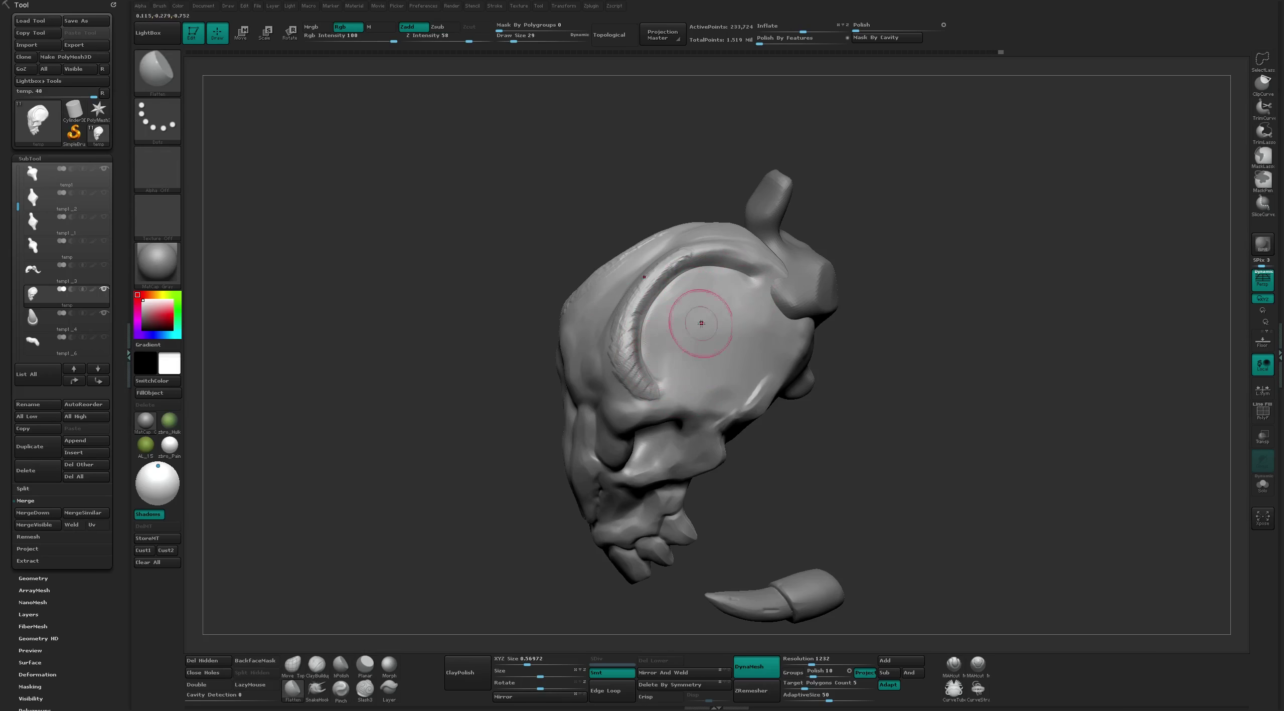
From a side view, build ridged ClayTubes strokes along the skull groove
left_click_drag(783, 200, 617, 360)
key("b")
key("c")
key("t")
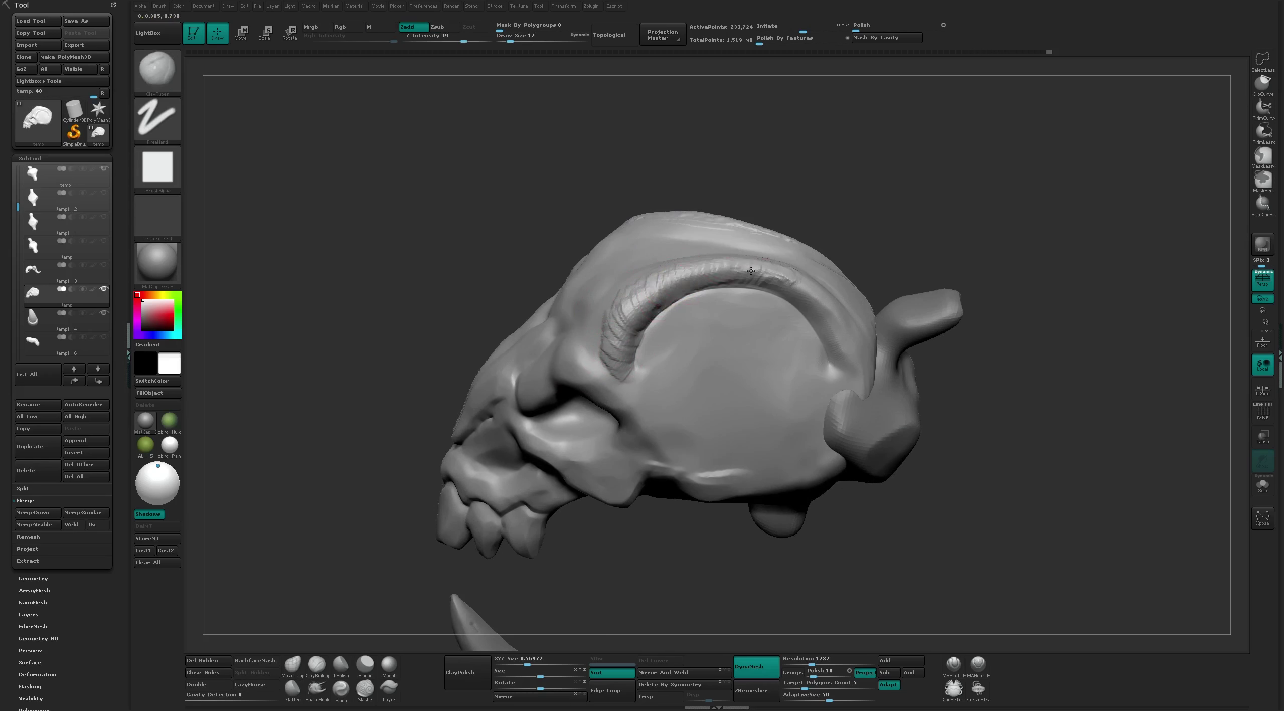
mouse_move(816, 304)
left_mouse_down()
mouse_move(838, 329)
mouse_move(983, 299)
mouse_move(826, 480)
left_mouse_up()
Smooth the ridged clay strokes along the groove
key("b")
key("m")
key("v")
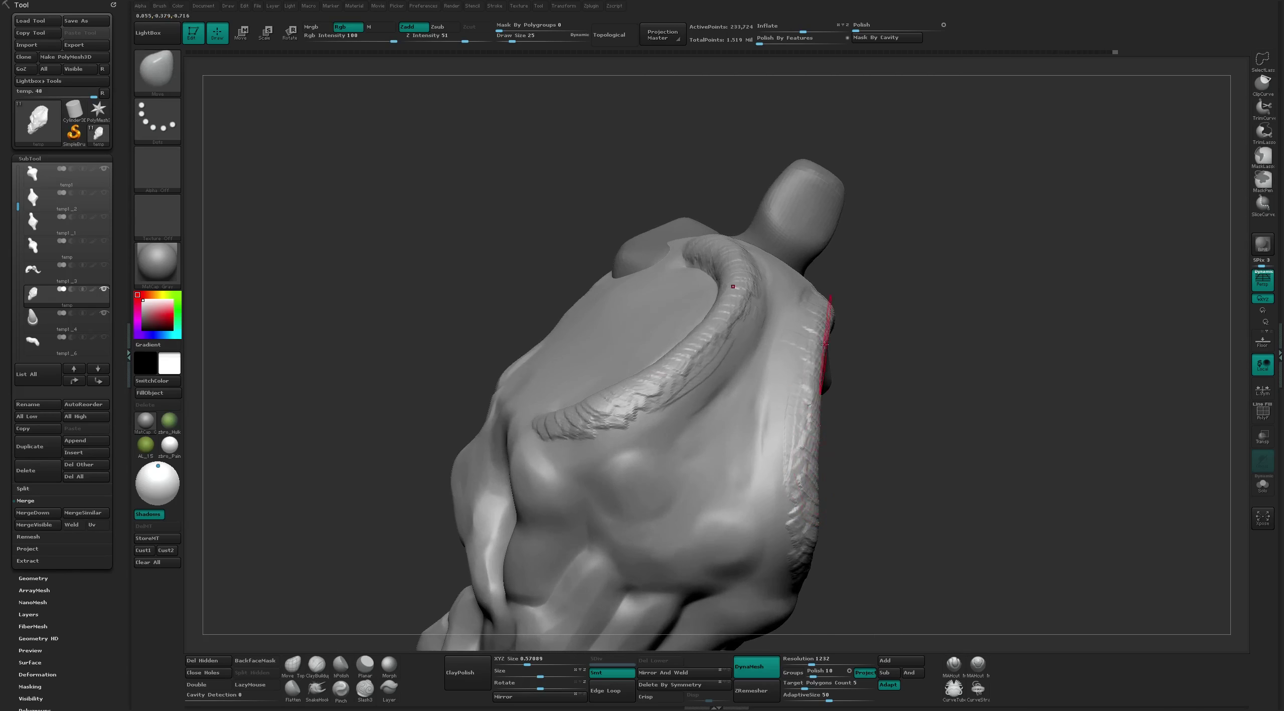
left_click_drag(826, 345, 759, 415)
left_click_drag(717, 473, 747, 493, "shift")
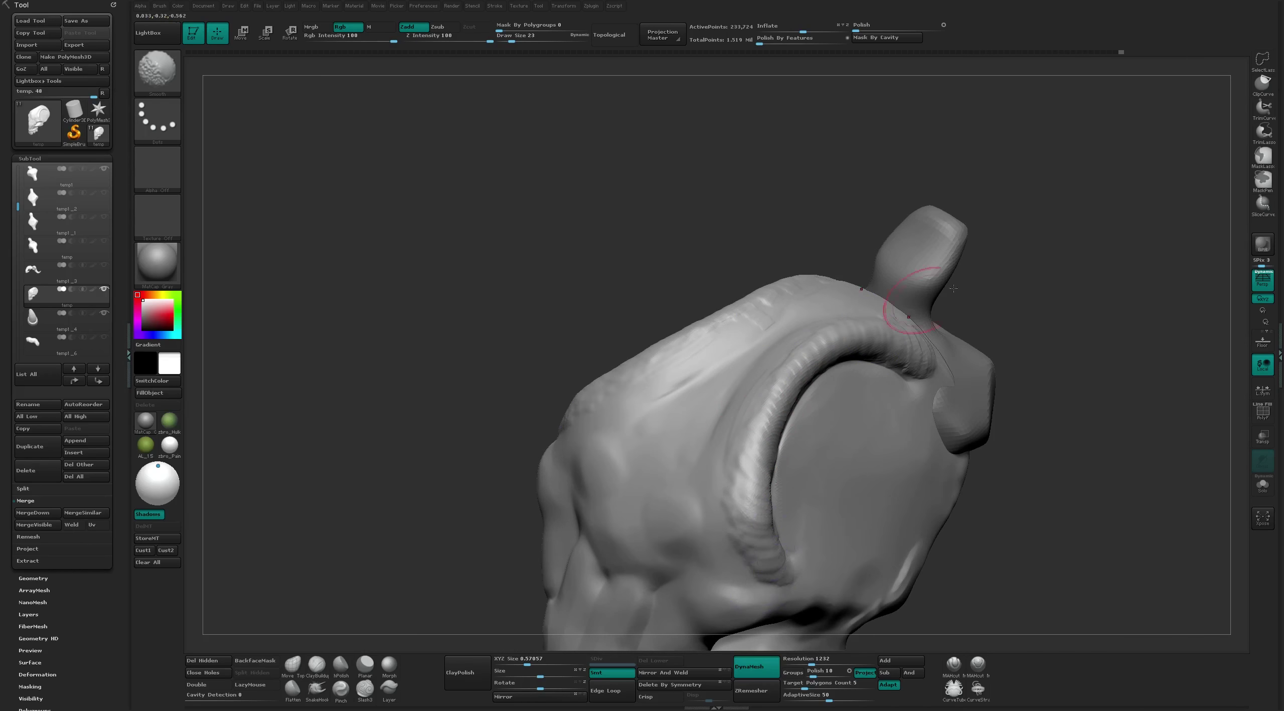
Return to the Move brush and unhide the horn SubTool
key("b")
key("m")
key("v")
left_click(104, 337)
Flatten the skull planes around the horn base, viewed from several angles
left_click_drag(816, 180, 761, 339)
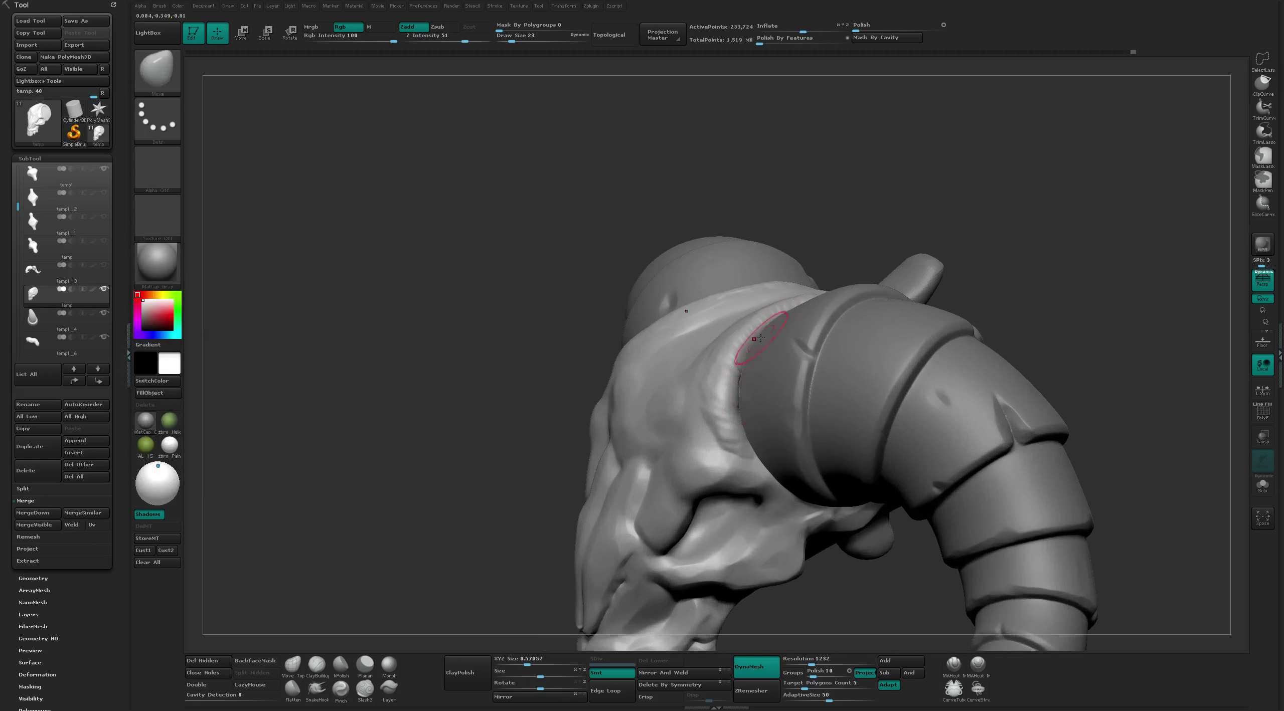
left_click_drag(826, 244, 707, 376)
key("b")
key("f")
key("l")
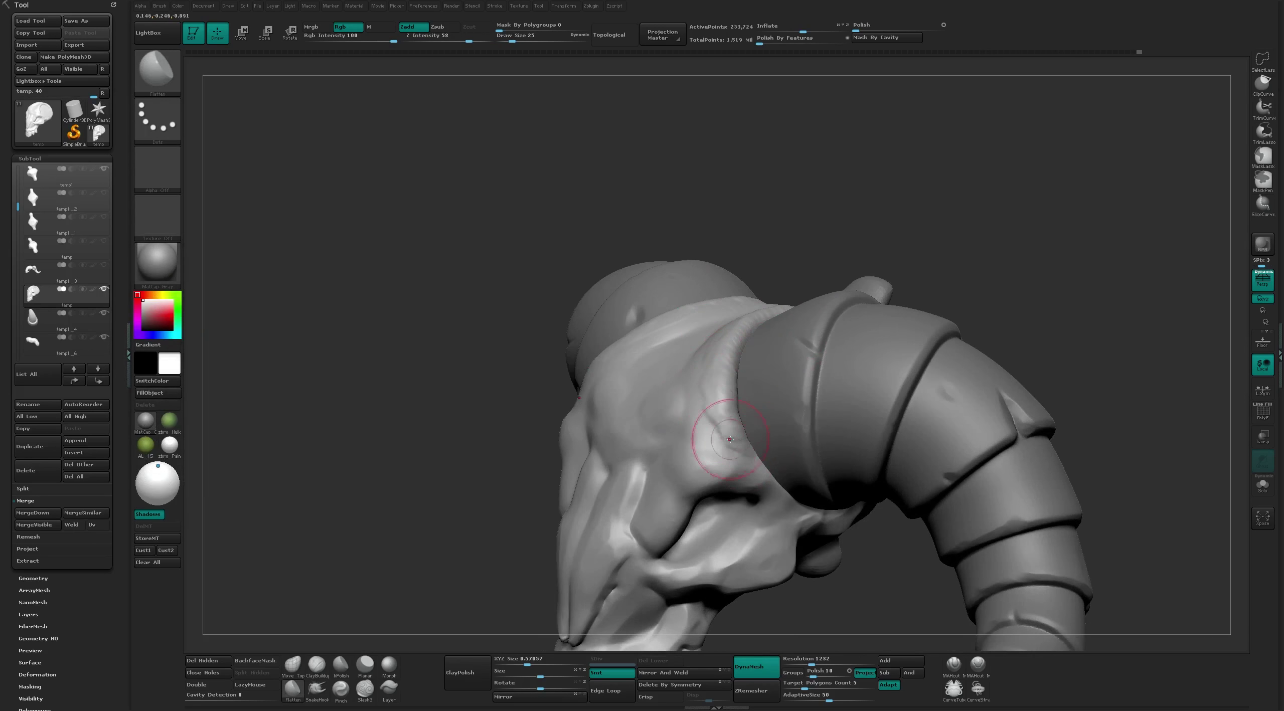
mouse_move(731, 446)
left_mouse_down()
mouse_move(711, 376)
mouse_move(717, 345)
left_mouse_up()
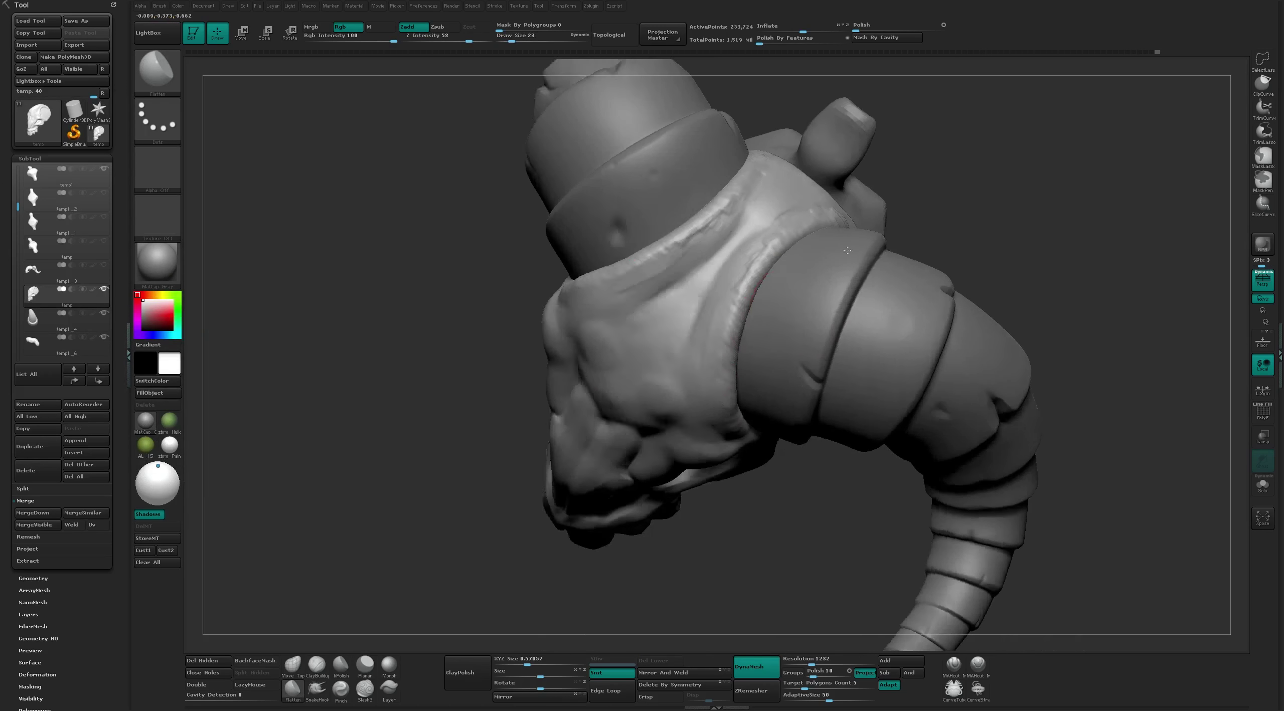
left_click_drag(847, 204, 840, 201)
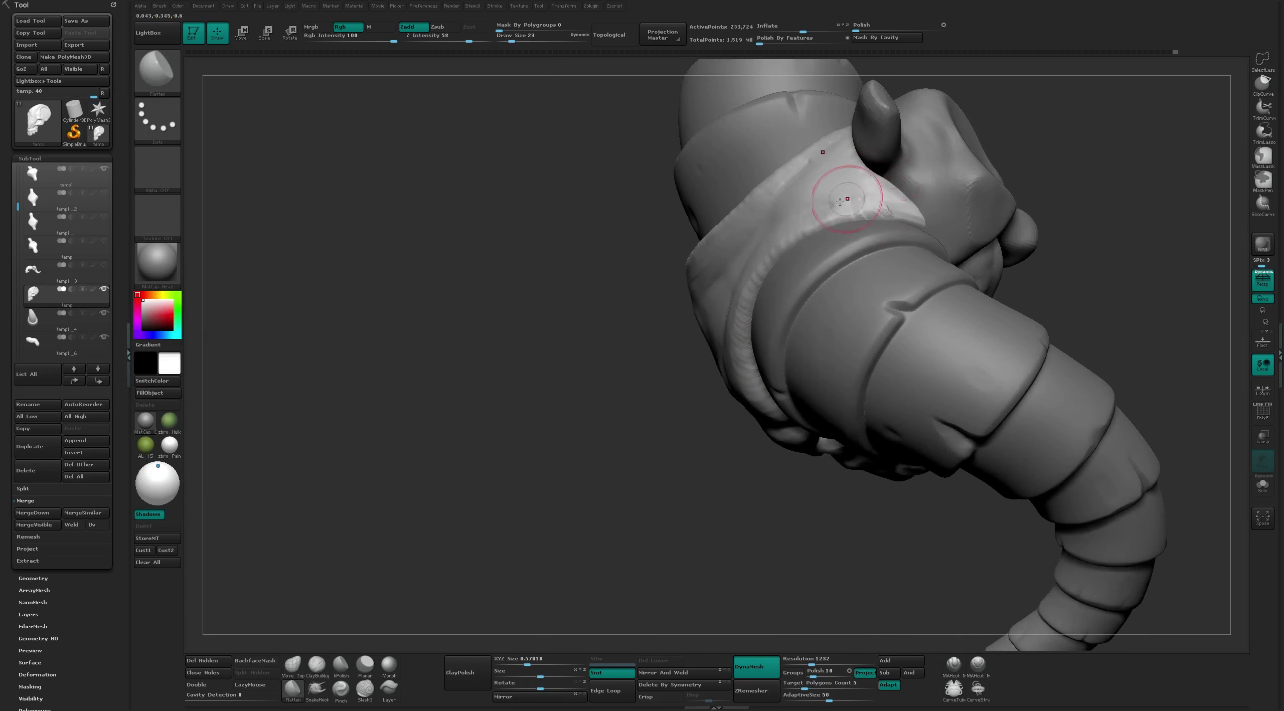
mouse_move(927, 217)
left_mouse_down()
mouse_move(952, 129)
mouse_move(828, 327)
left_mouse_up()
From the front, use Move and Smooth on the skull where the horn meets it
key("b")
key("m")
key("v")
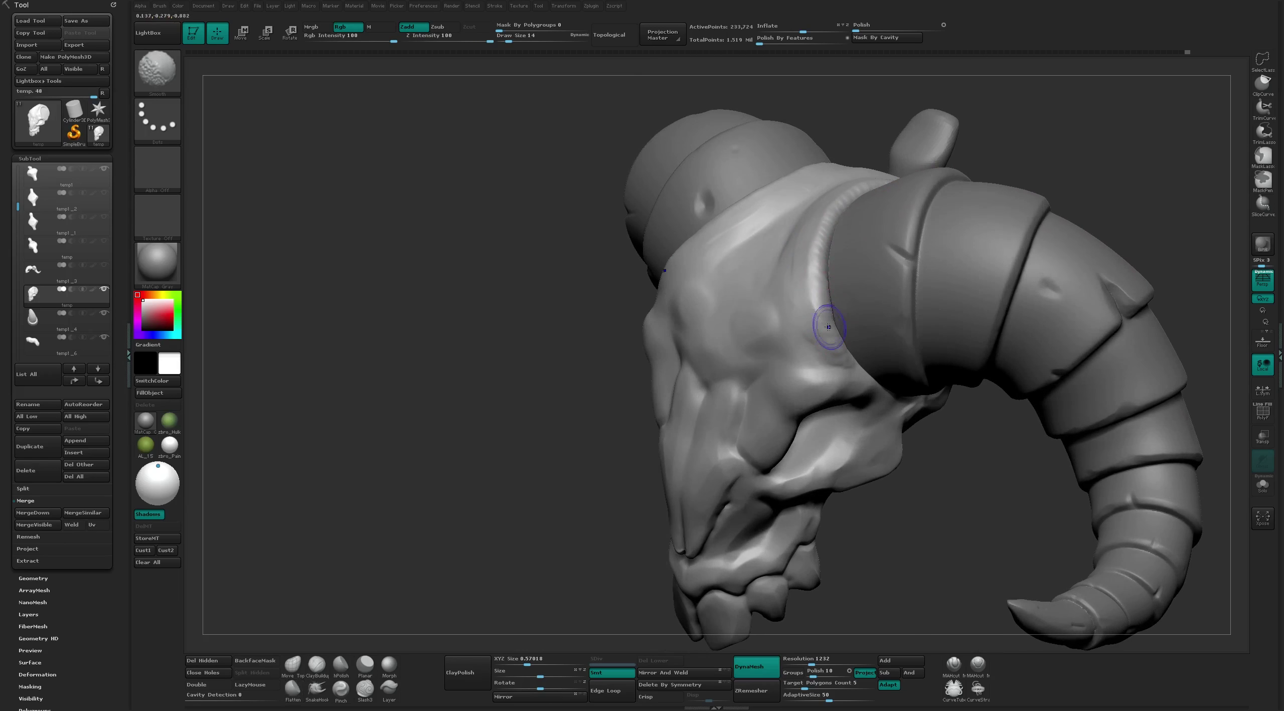
mouse_move(1026, 129)
left_mouse_down()
mouse_move(956, 395)
mouse_move(918, 162)
left_mouse_up()
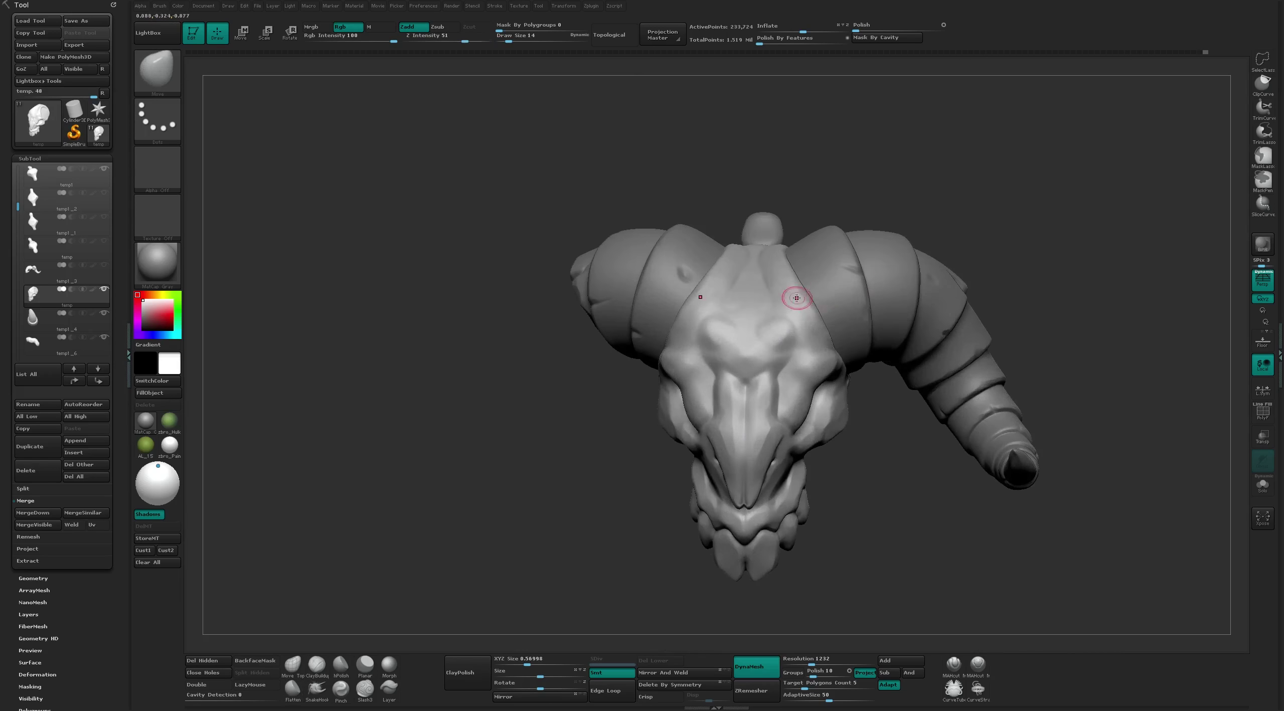
mouse_move(794, 284)
right_mouse_down("shift")
mouse_move(756, 272)
mouse_move(931, 192)
mouse_move(869, 491)
mouse_move(611, 458)
right_mouse_up("shift")
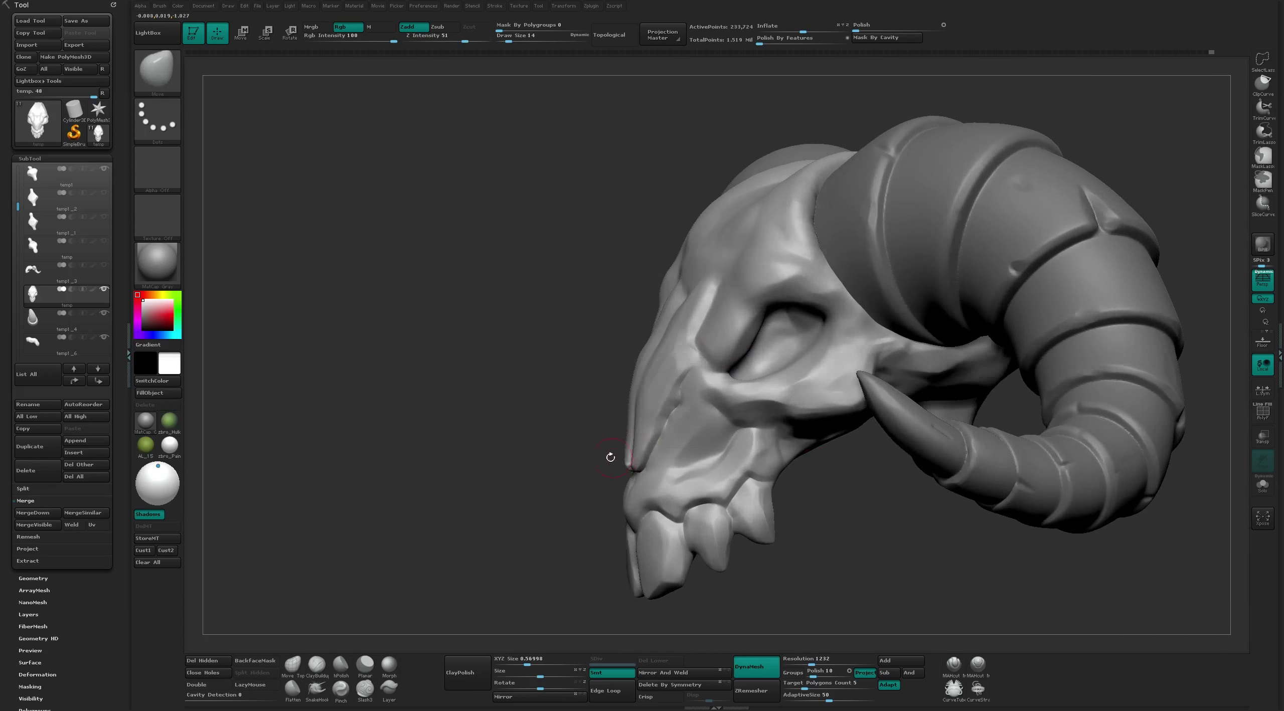
Mask the skull's front edge with MaskPen and switch to Transpose Rotate
left_click_drag(645, 409, 632, 458, "ctrl")
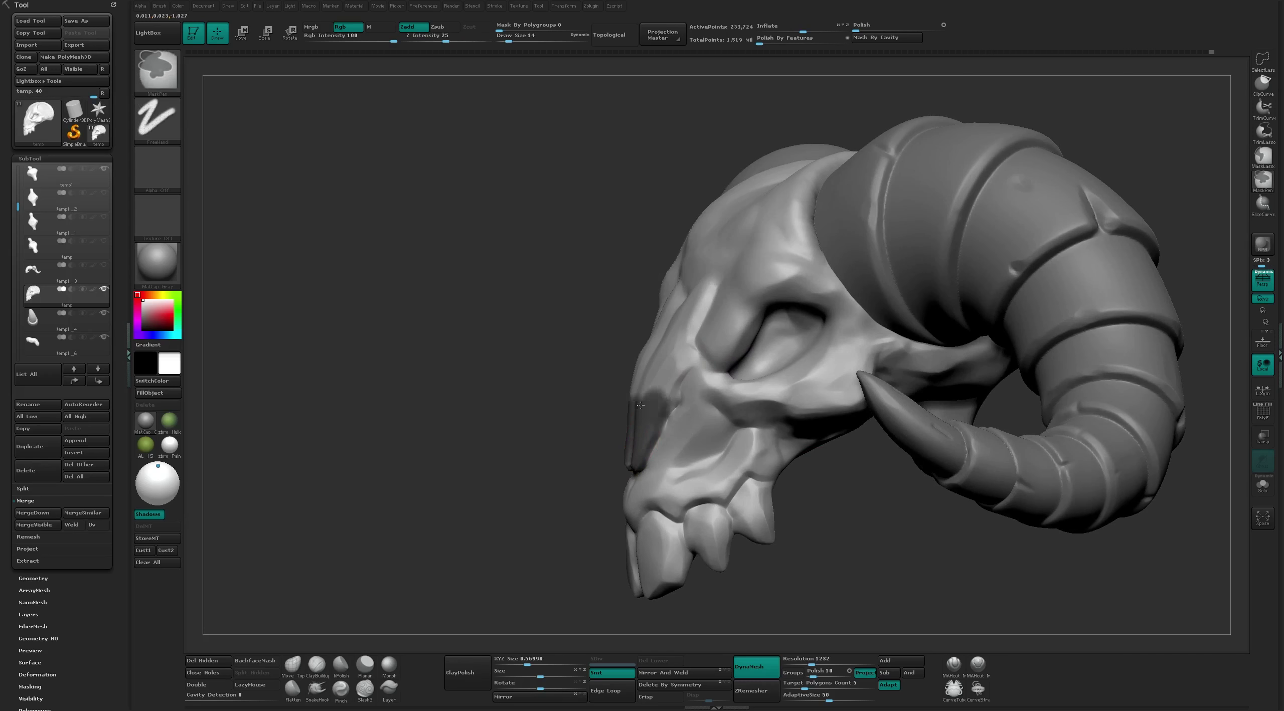
mouse_move(570, 467)
right_mouse_down()
mouse_move(638, 485)
mouse_move(662, 409)
right_mouse_up()
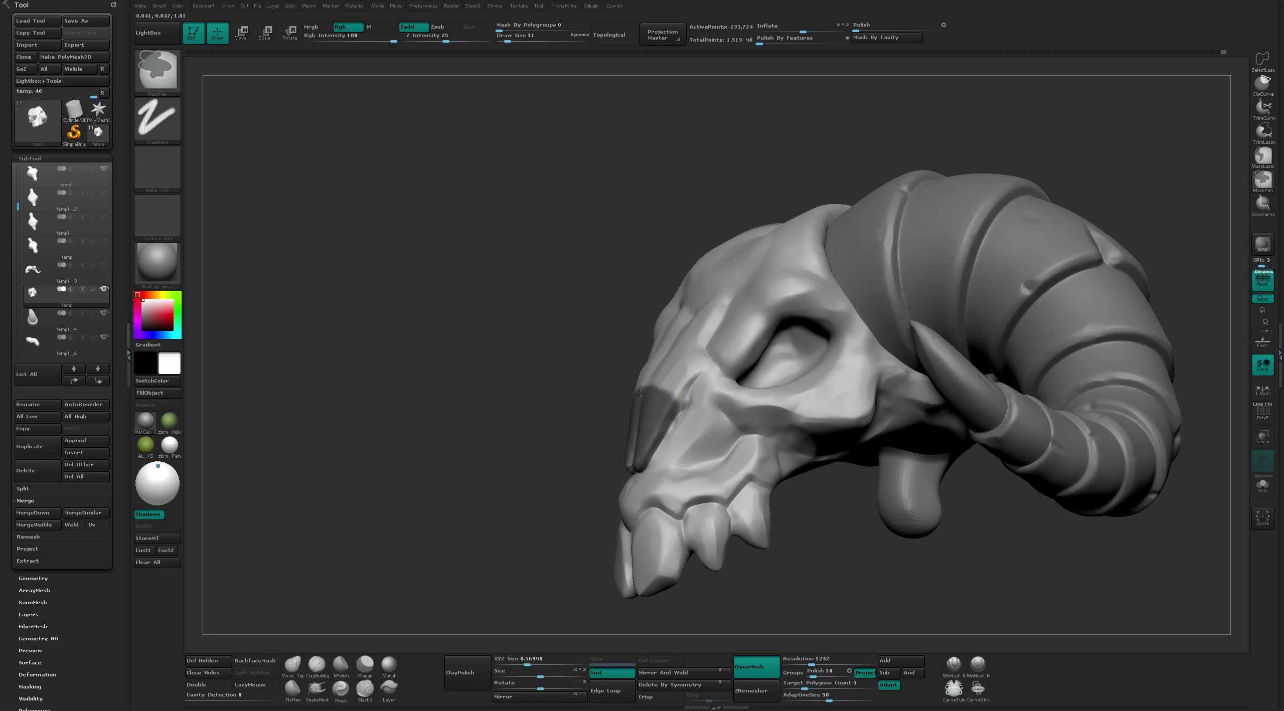
right_click_drag(640, 393, 646, 371)
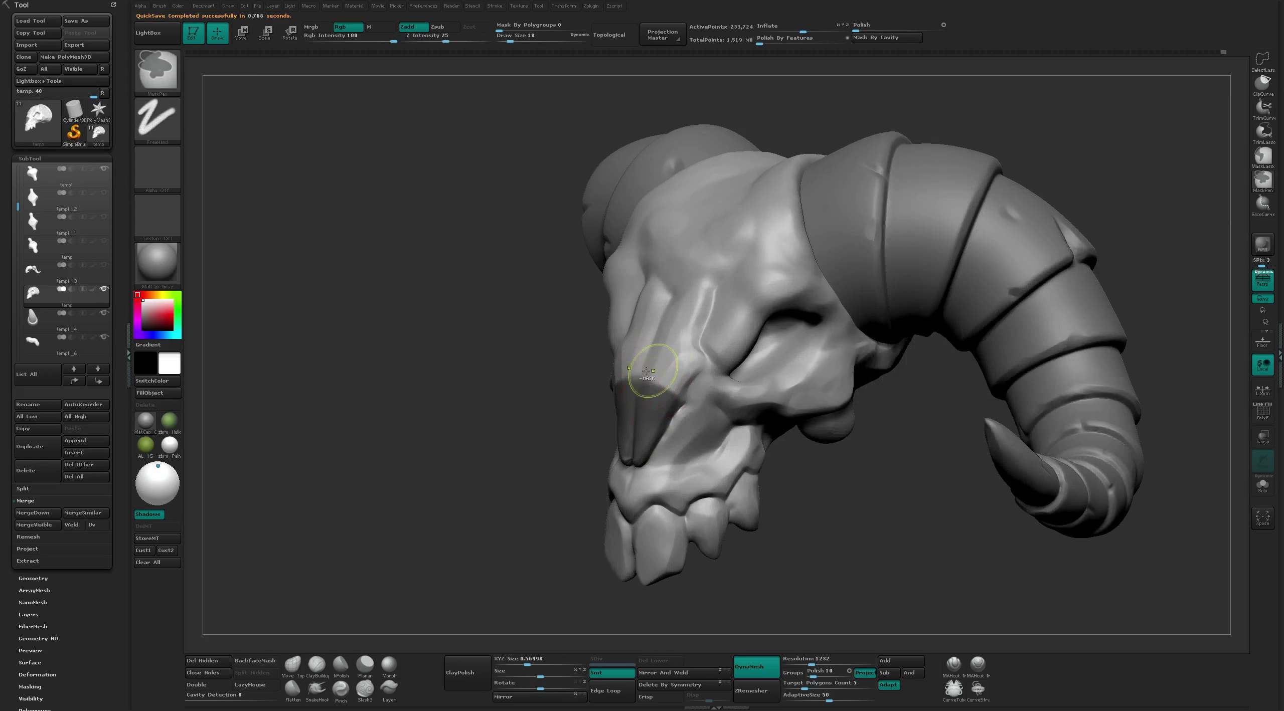
key("bracketright")
key("bracketright")
key("bracketright")
right_click_drag(640, 352, 585, 440)
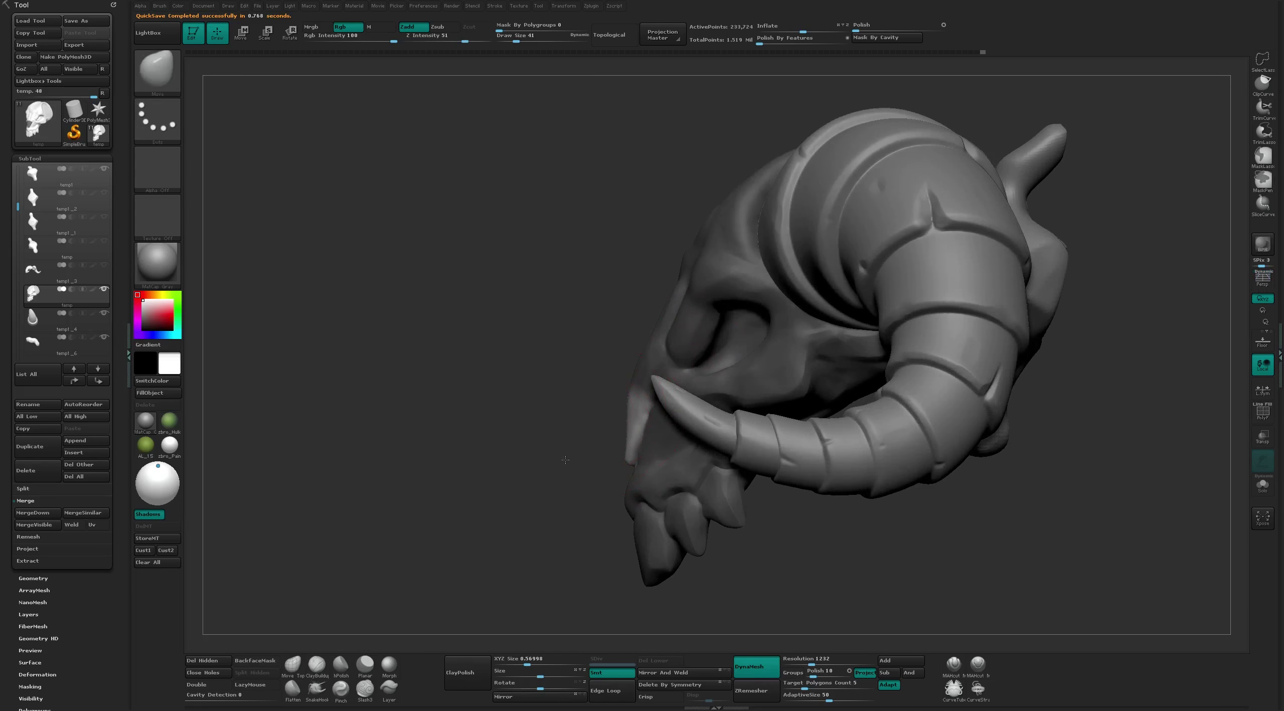
key("w")
key("r")
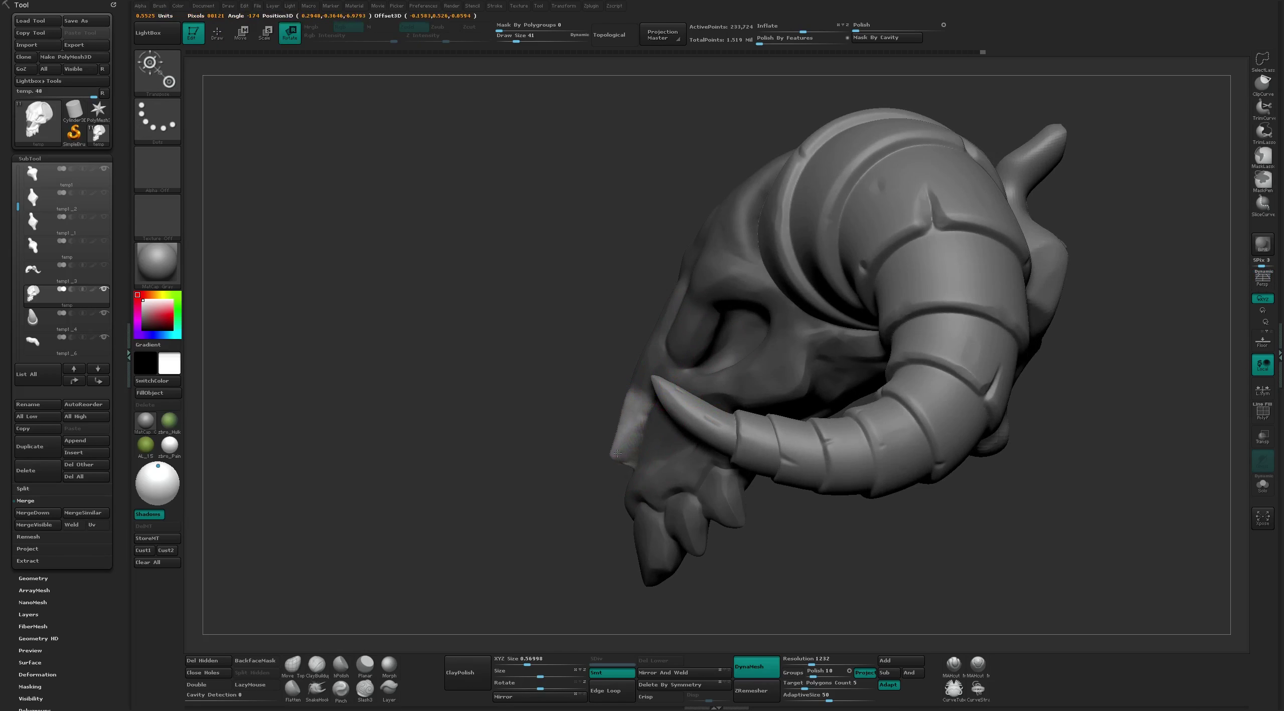
Reposition the jaw section with Transpose Move, then return to Draw mode and view the whole skull
key("q")
mouse_move(615, 453)
left_mouse_down()
mouse_move(805, 229)
mouse_move(601, 421)
mouse_move(696, 223)
mouse_move(773, 217)
mouse_move(519, 464)
mouse_move(608, 452)
mouse_move(641, 363)
mouse_move(627, 410)
left_mouse_up()
key("w")
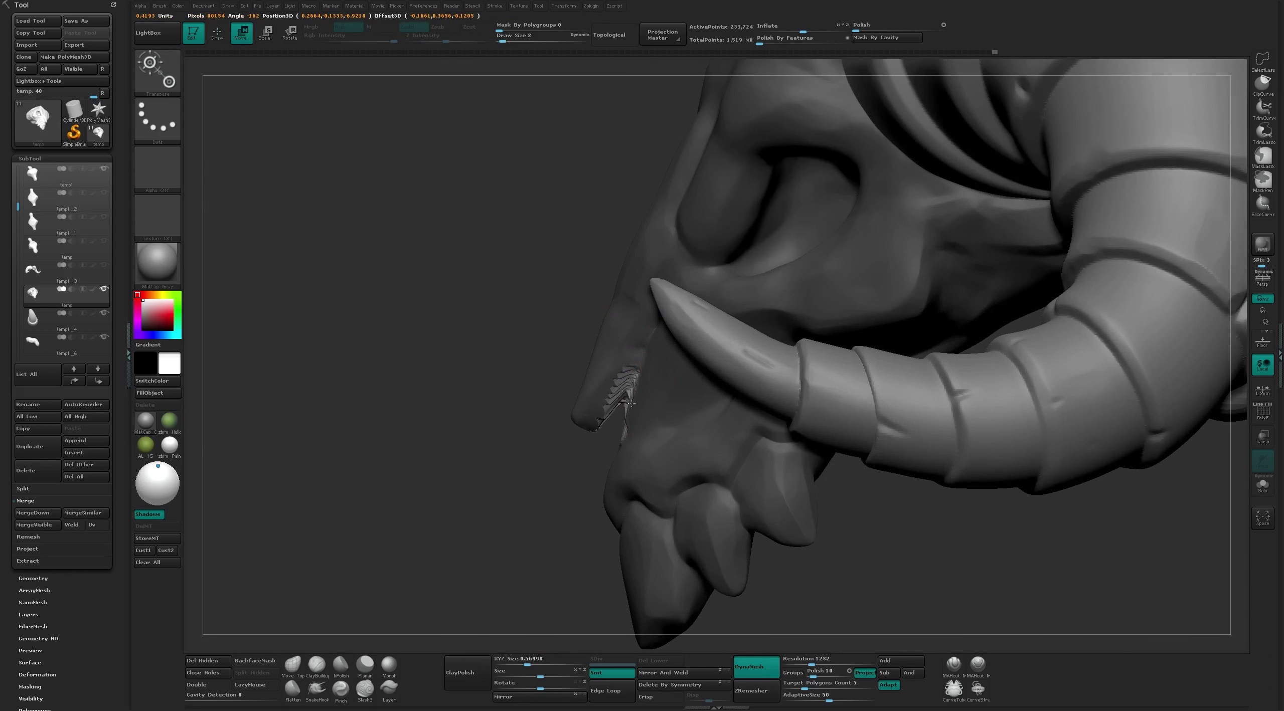
key("q")
mouse_move(573, 467)
left_mouse_down()
mouse_move(682, 333)
mouse_move(811, 270)
mouse_move(573, 345)
mouse_move(577, 311)
mouse_move(783, 175)
mouse_move(806, 174)
left_mouse_up()
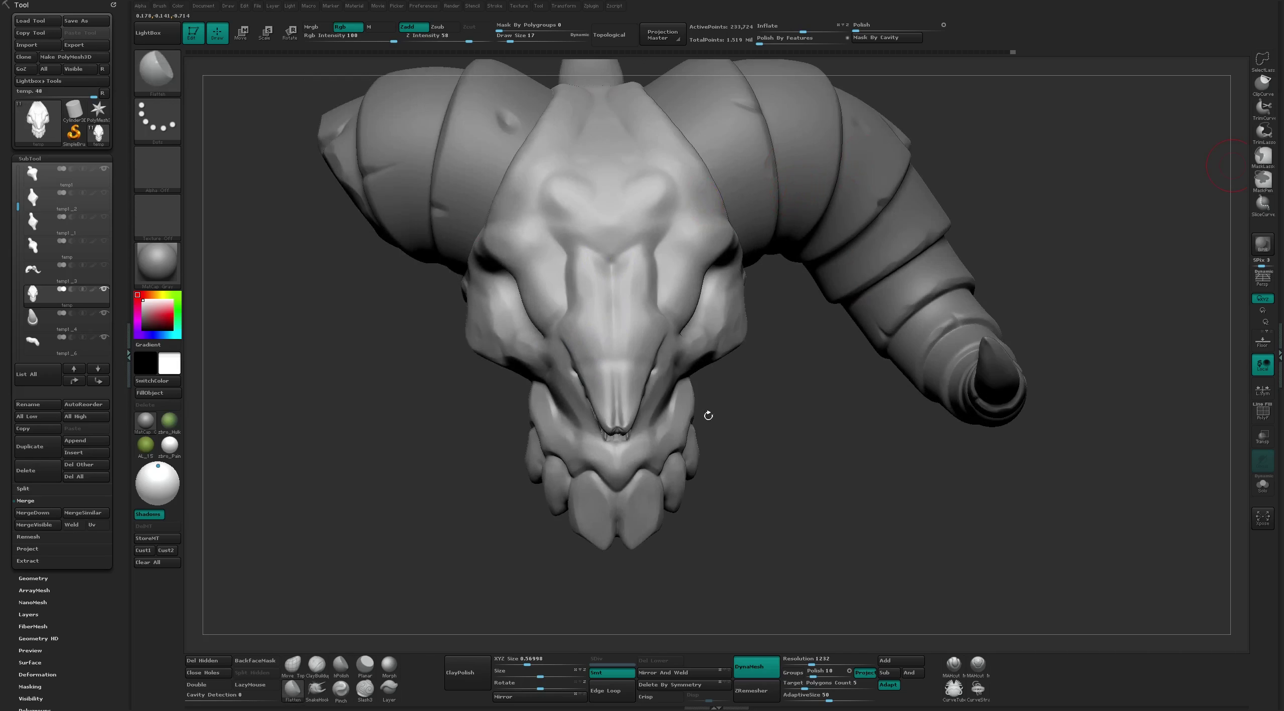
Build up ClayTubes strokes on the cheeks, upper cheeks and brow
left_click_drag(709, 416, 687, 342)
key("b")
key("m")
key("v")
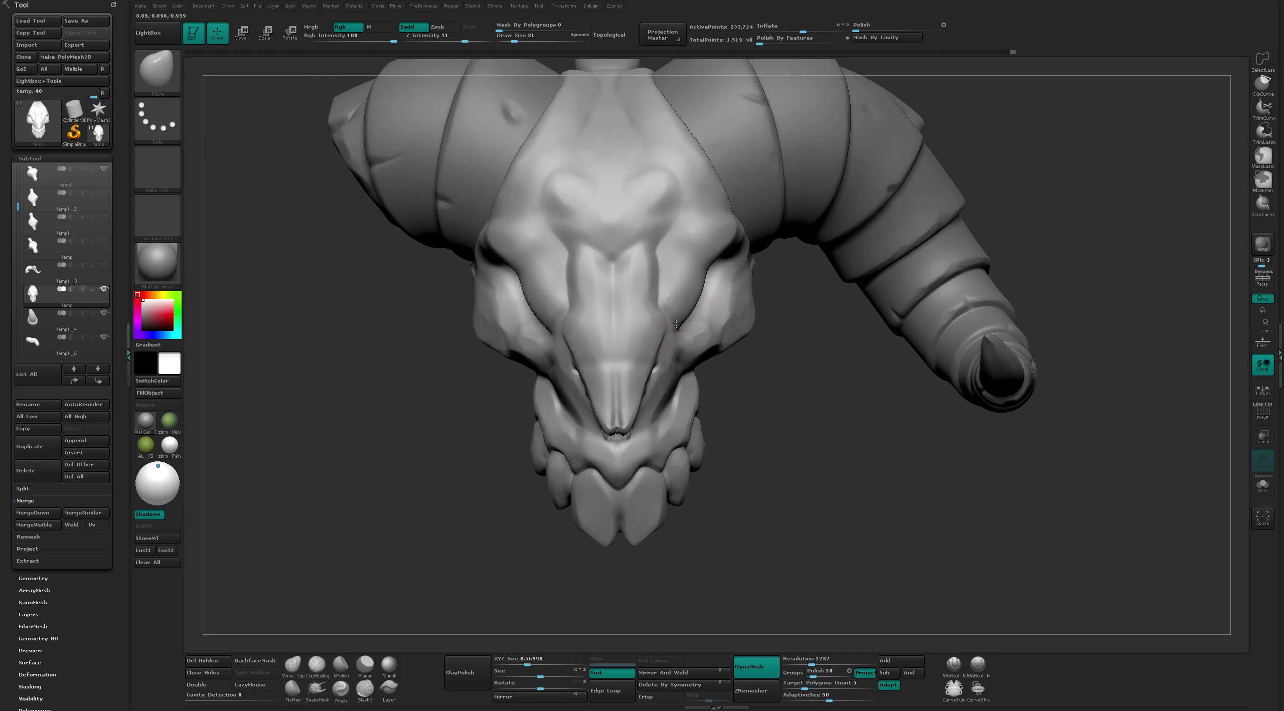
key("b")
key("c")
key("t")
mouse_move(665, 304)
left_mouse_down()
mouse_move(698, 231)
mouse_move(692, 201)
left_mouse_up()
left_click_drag(700, 251, 697, 211)
right_click_drag(697, 215, 760, 236)
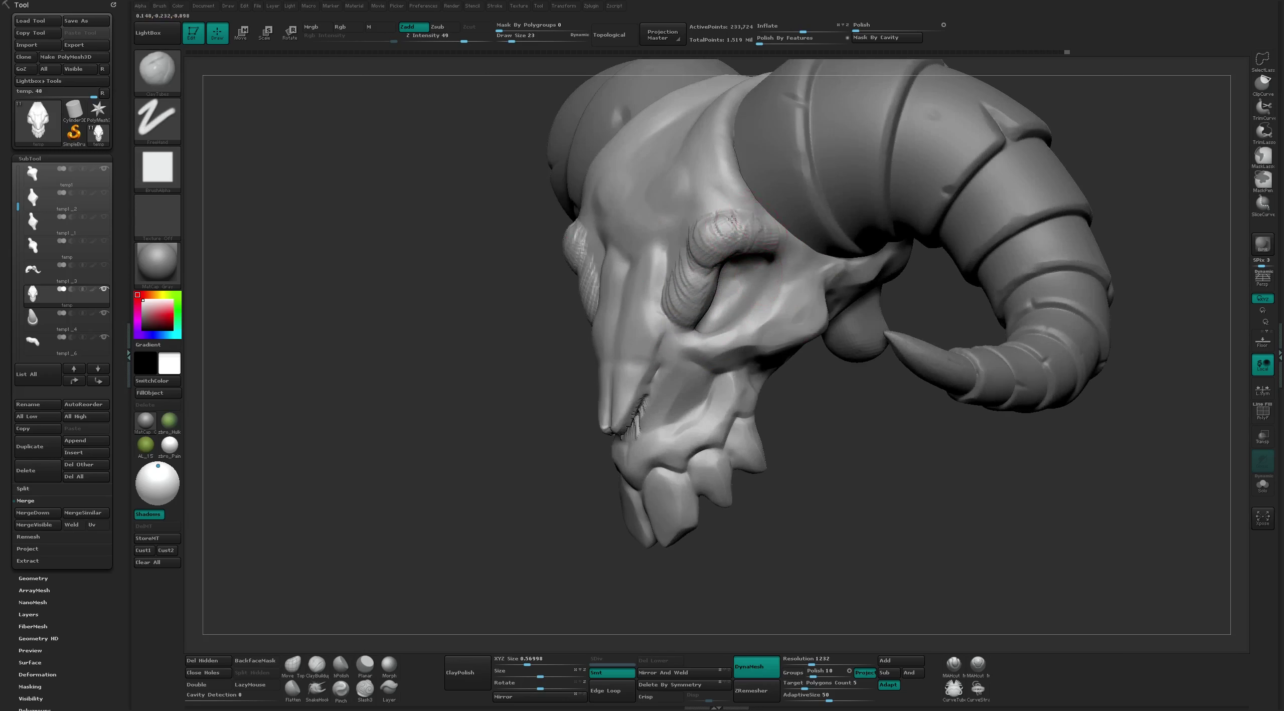
Smooth the ridged cheek strokes and the rough texture near the eye socket
left_click_drag(678, 286, 673, 321)
right_click_drag(672, 321, 753, 301)
left_click_drag(730, 200, 732, 236, "shift")
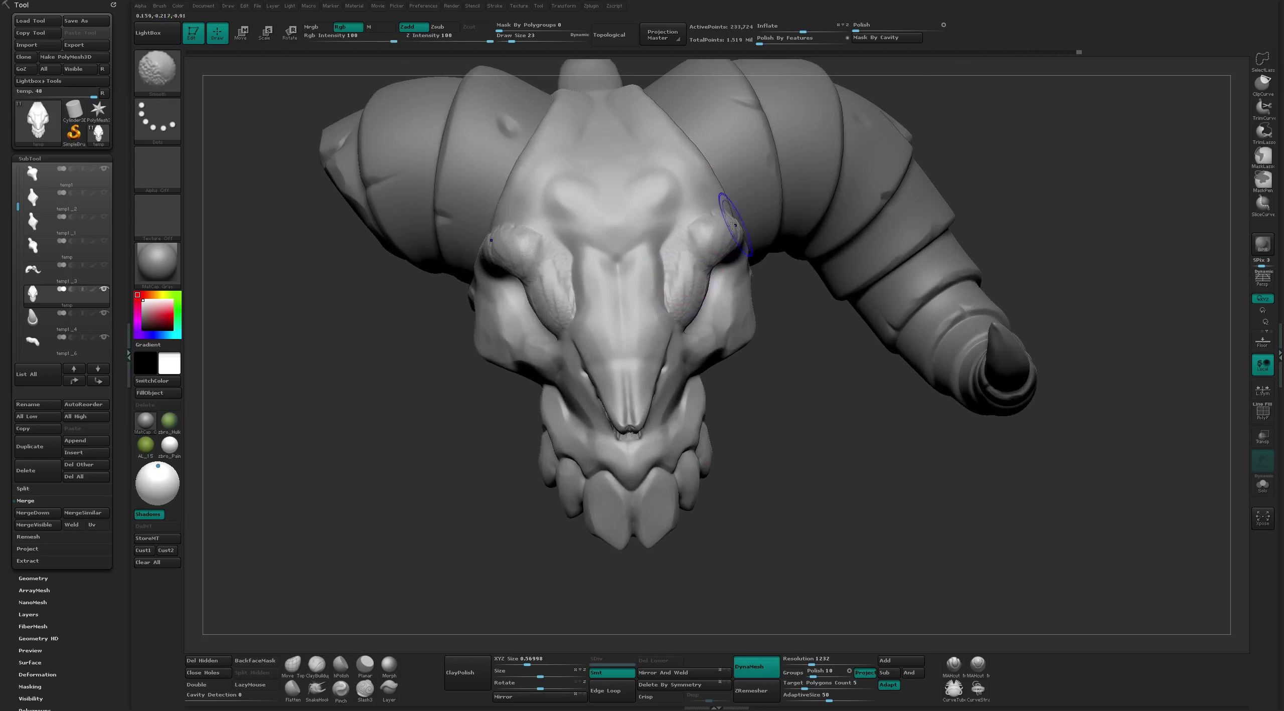
left_click_drag(735, 296, 737, 326, "shift")
right_click_drag(738, 326, 686, 302)
right_click_drag(735, 230, 687, 306)
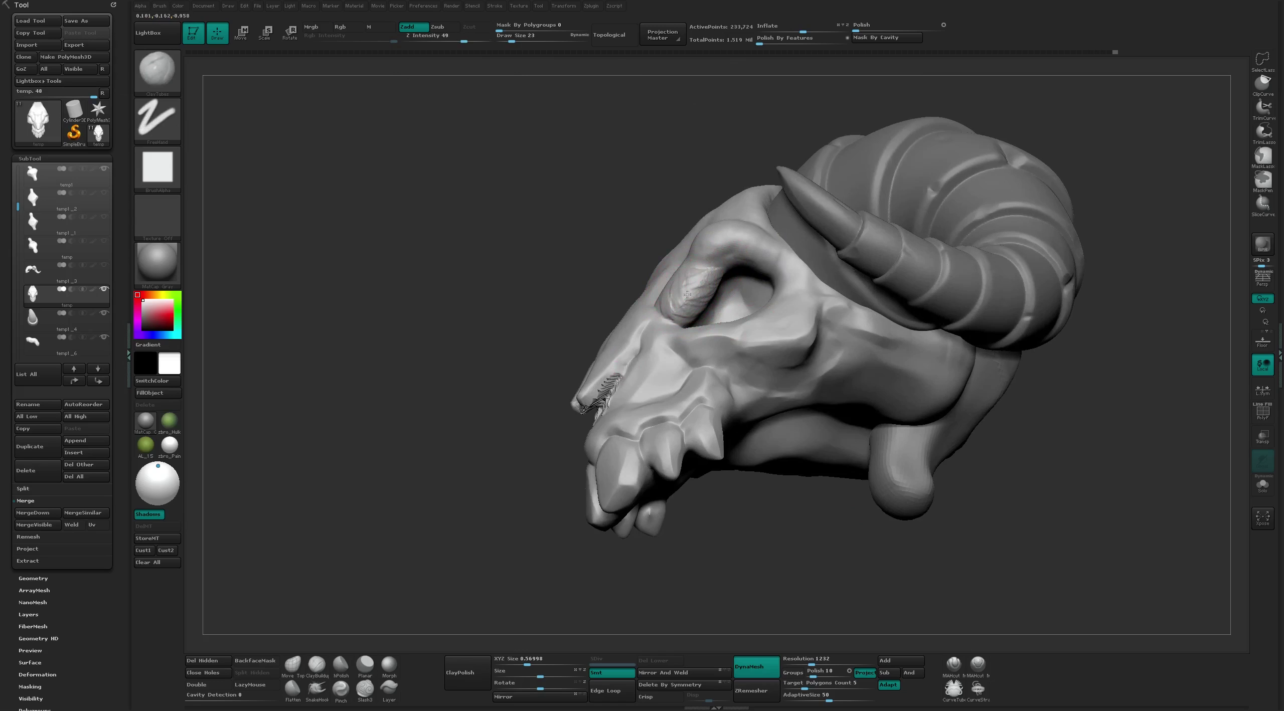
left_click_drag(687, 294, 765, 267, "shift")
key("b")
key("f")
key("l")
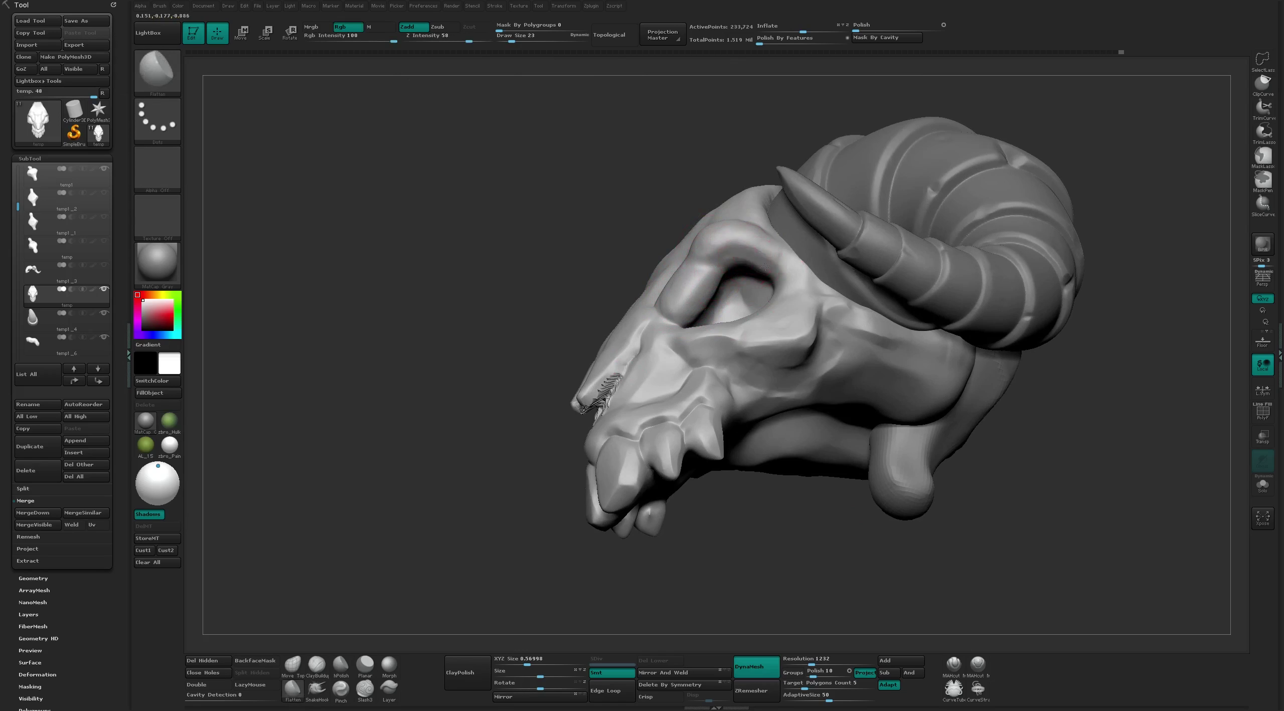
Select MAHcut Mech, shrink the brush and lower its strength
mouse_move(772, 284)
right_mouse_down()
mouse_move(701, 303)
mouse_move(735, 254)
mouse_move(682, 245)
mouse_move(680, 274)
mouse_move(742, 382)
right_mouse_up()
left_click(953, 664)
mouse_move(900, 589)
right_mouse_down("alt")
mouse_move(659, 115)
mouse_move(687, 205)
right_mouse_up("alt")
key("s")
mouse_move(686, 205)
left_mouse_down()
mouse_move(652, 196)
mouse_move(681, 235)
left_mouse_up()
key("u")
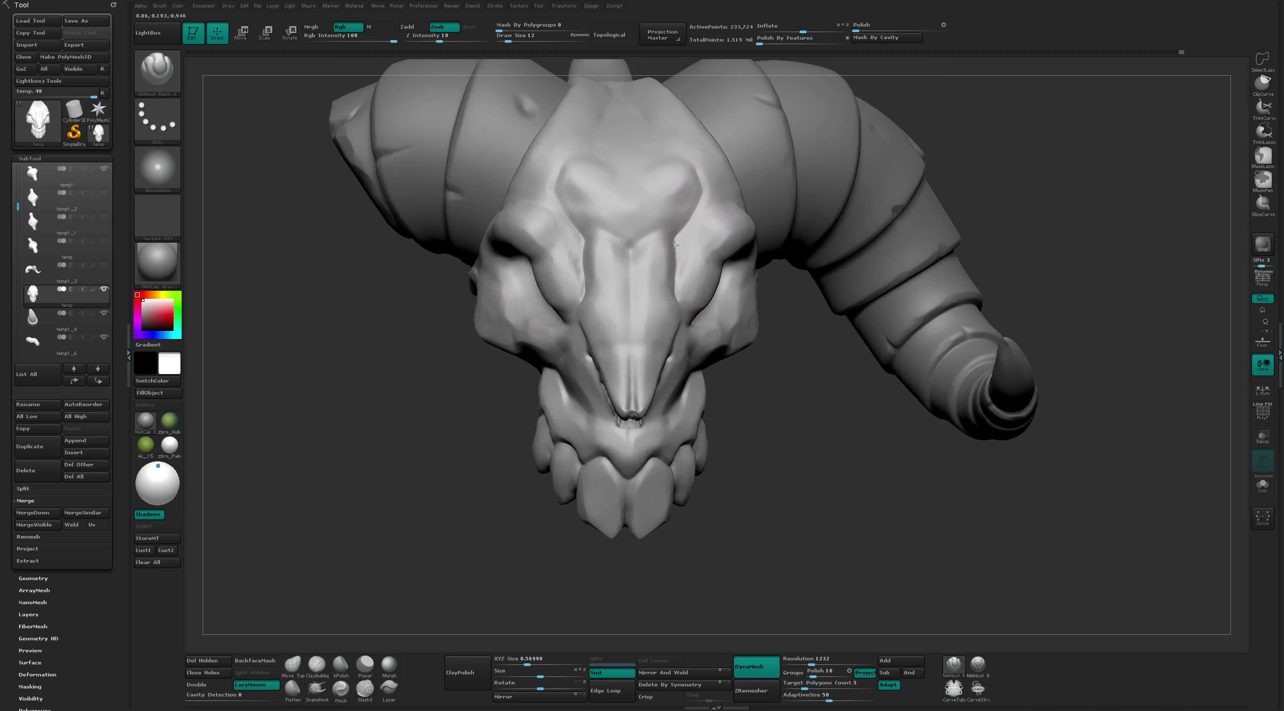
Inspect the skull from front, side profile and top-down views, enlarging the brush
right_click_drag(678, 331, 703, 167)
right_click_drag(759, 204, 788, 381)
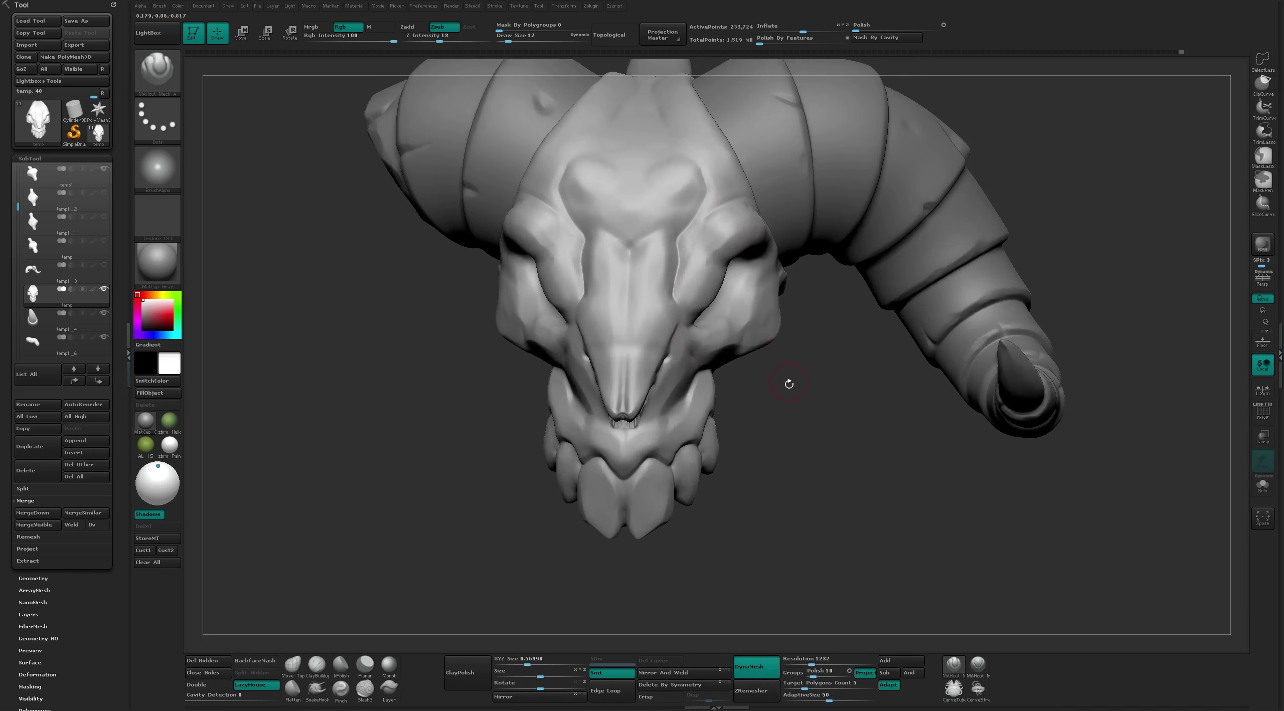
right_click_drag(722, 195, 731, 195)
key("bracketright")
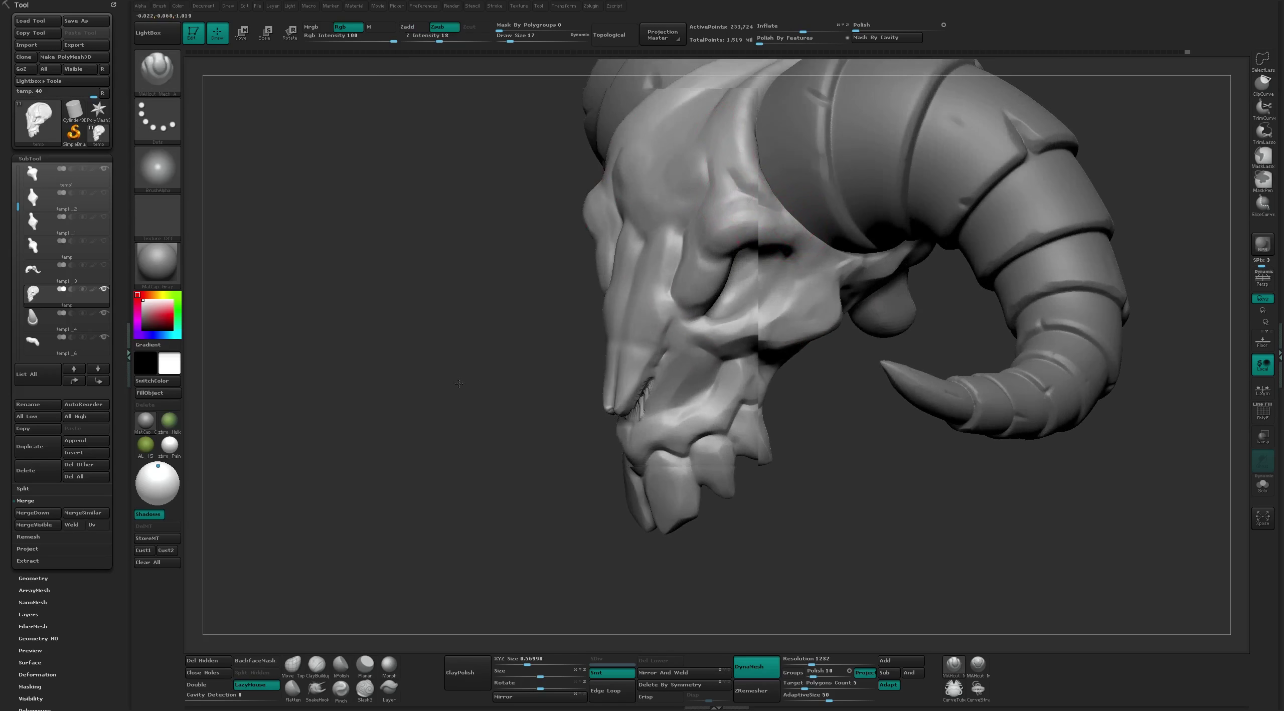
mouse_move(737, 185)
right_mouse_down()
mouse_move(501, 264)
mouse_move(688, 150)
mouse_move(697, 178)
right_mouse_up()
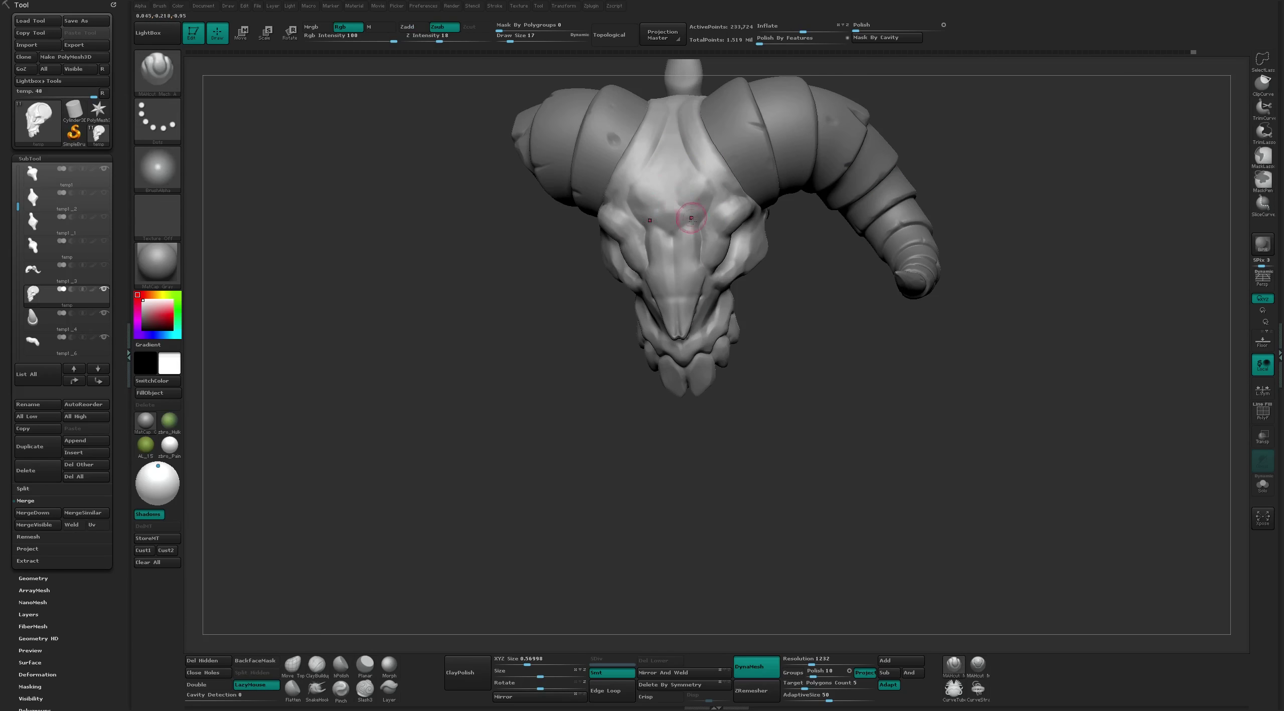
right_click_drag(762, 354, 664, 245)
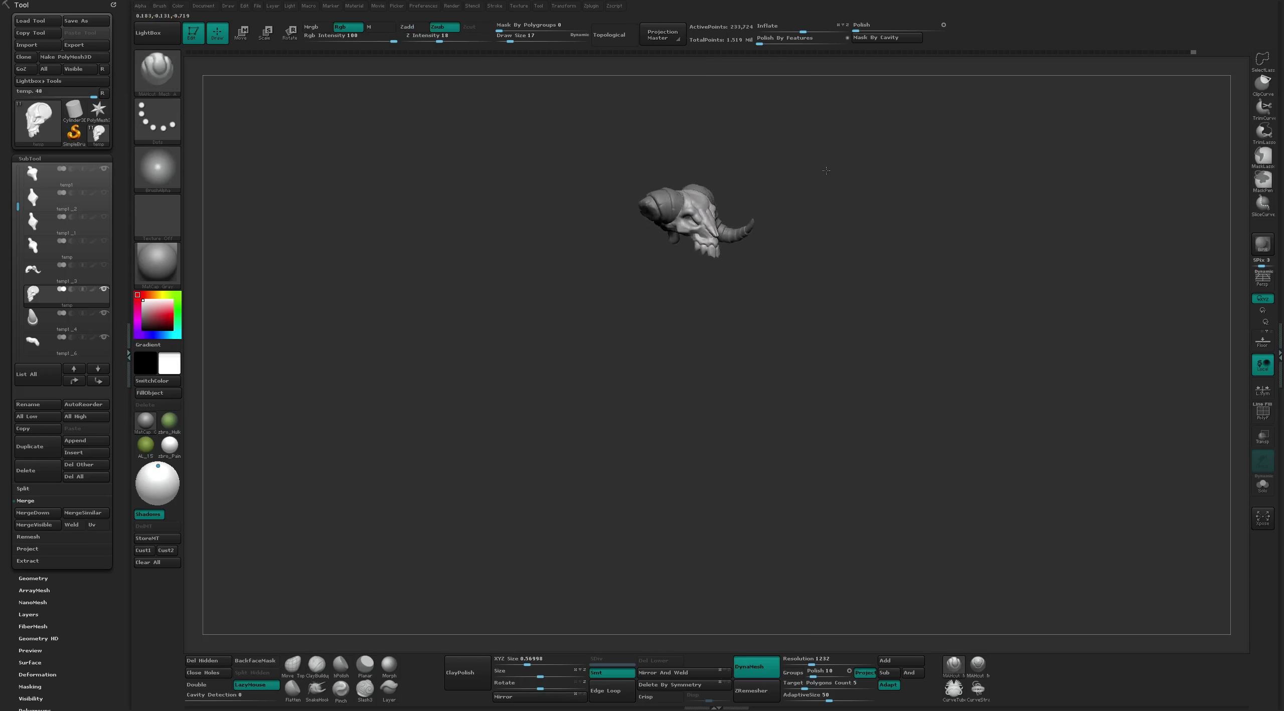
Alternate Flatten and Move brushes while checking front and upper three-quarter views
key("b")
key("f")
key("l")
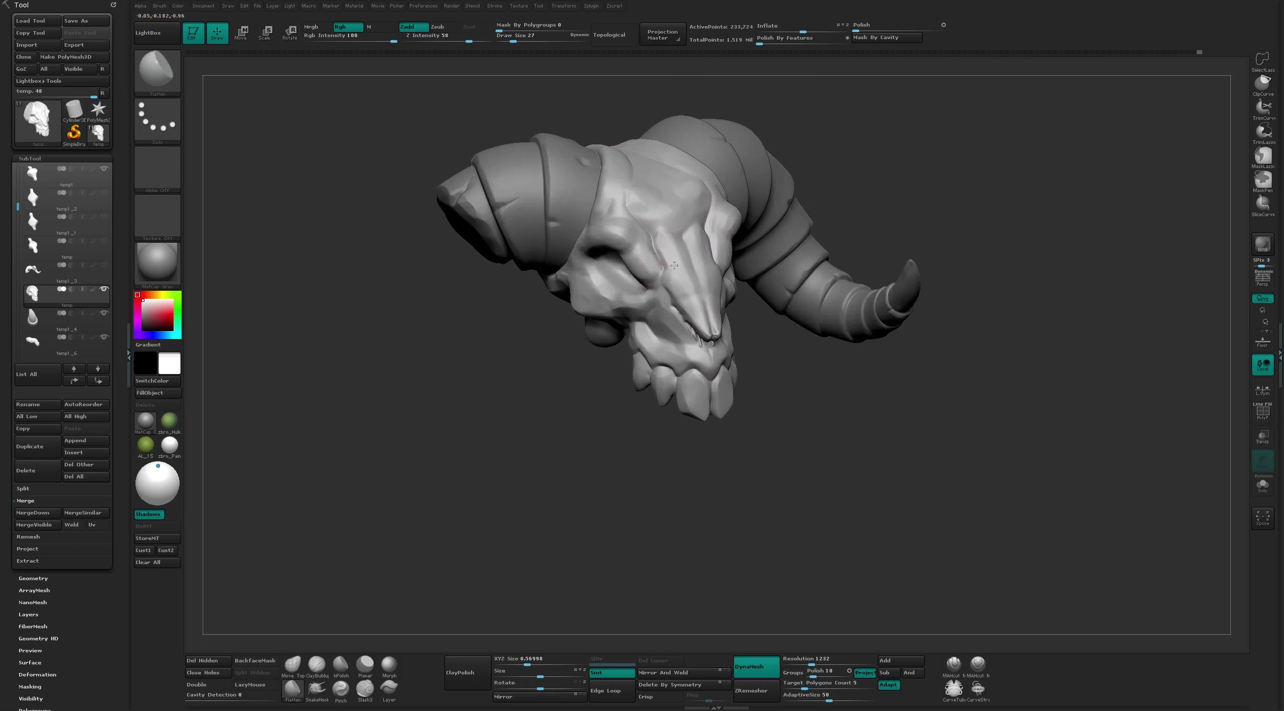
right_click_drag(832, 130, 703, 235)
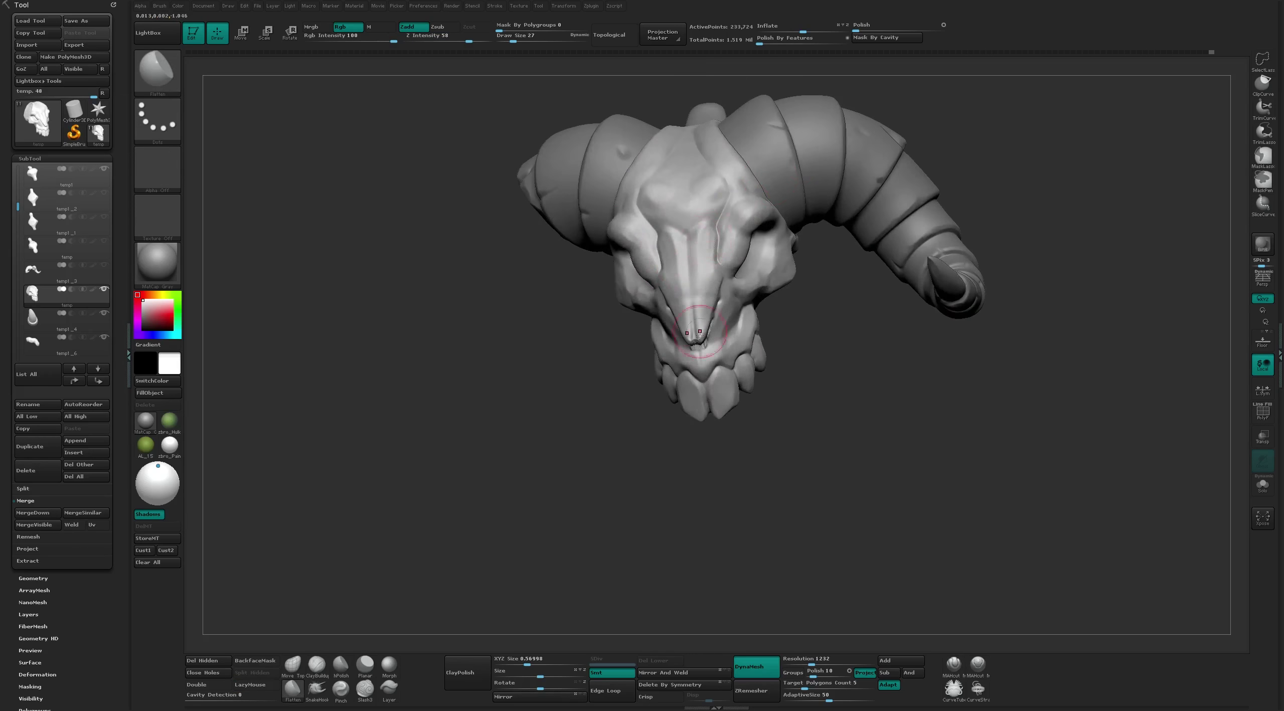
mouse_move(700, 334)
right_mouse_down()
mouse_move(811, 362)
mouse_move(679, 224)
right_mouse_up()
key("b")
key("m")
key("v")
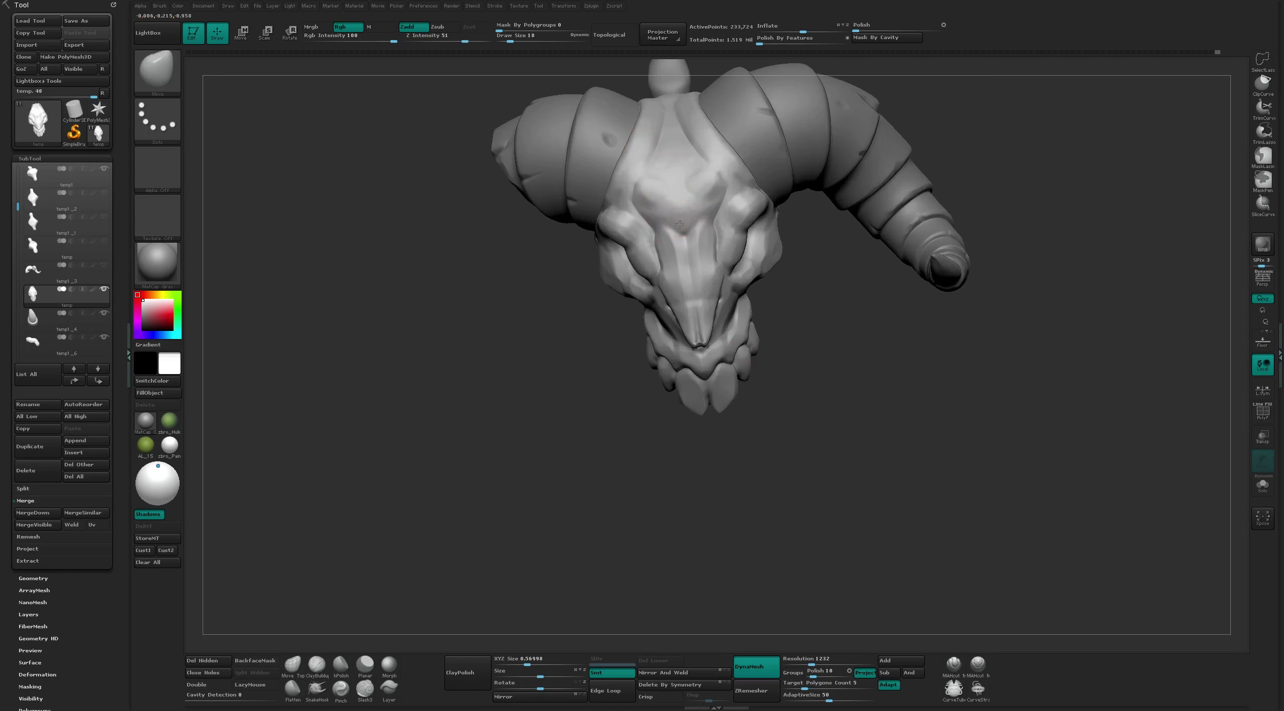
mouse_move(715, 270)
right_mouse_down()
mouse_move(662, 203)
mouse_move(774, 126)
mouse_move(683, 220)
mouse_move(769, 147)
mouse_move(765, 359)
mouse_move(707, 373)
mouse_move(729, 258)
mouse_move(742, 281)
right_mouse_up()
Briefly try MAHcut Mech, then settle back on the Flatten brush at a new angle
key("b")
key("f")
key("l")
key("b")
key("m")
key("a")
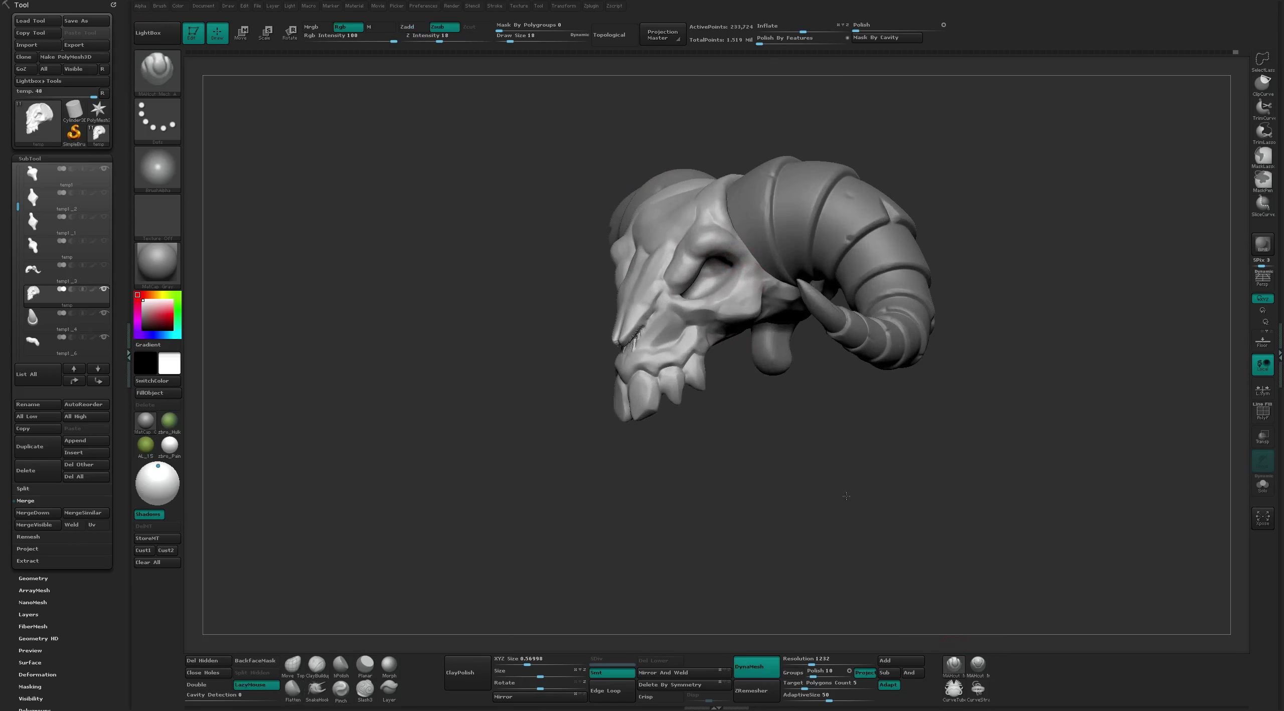
key("f")
key("b")
key("f")
key("l")
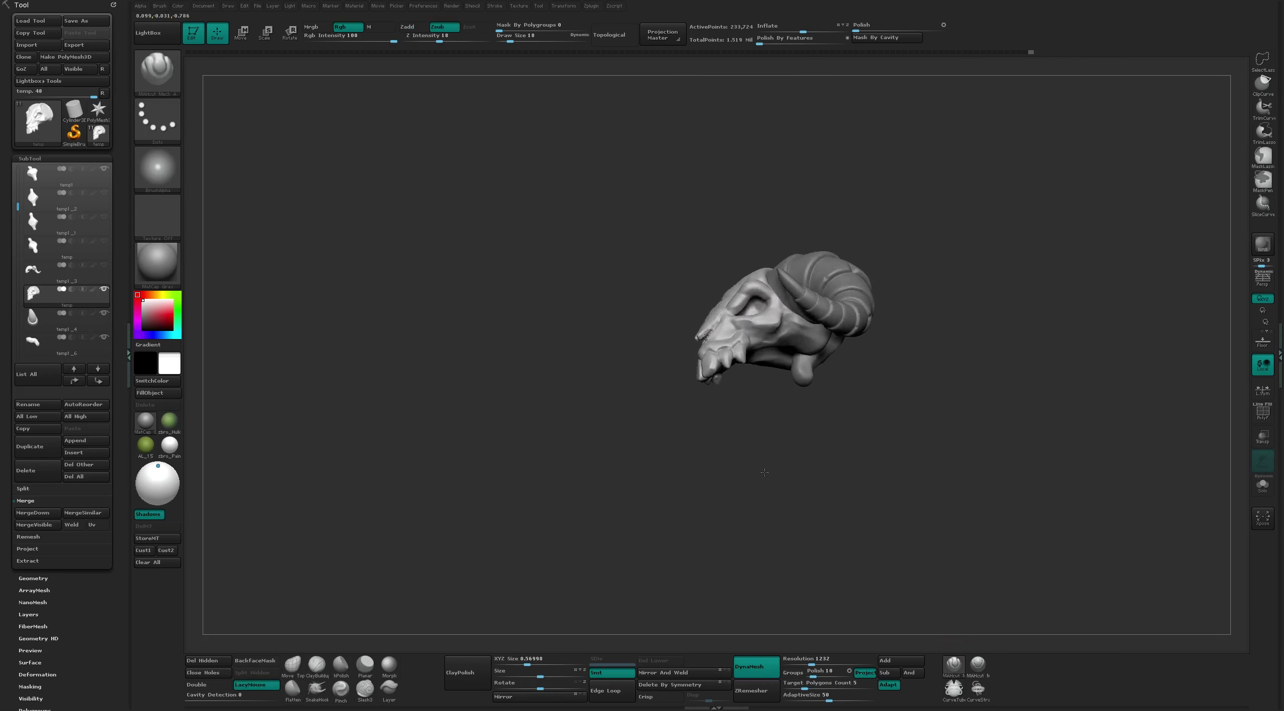
mouse_move(774, 545)
right_mouse_down()
mouse_move(725, 146)
mouse_move(736, 165)
mouse_move(715, 353)
right_mouse_up()
Raise the skull's remesh resolution to 1568 and remesh it at the higher density
right_click_drag(556, 279, 812, 510, "ctrl")
left_click_drag(812, 662, 819, 662)
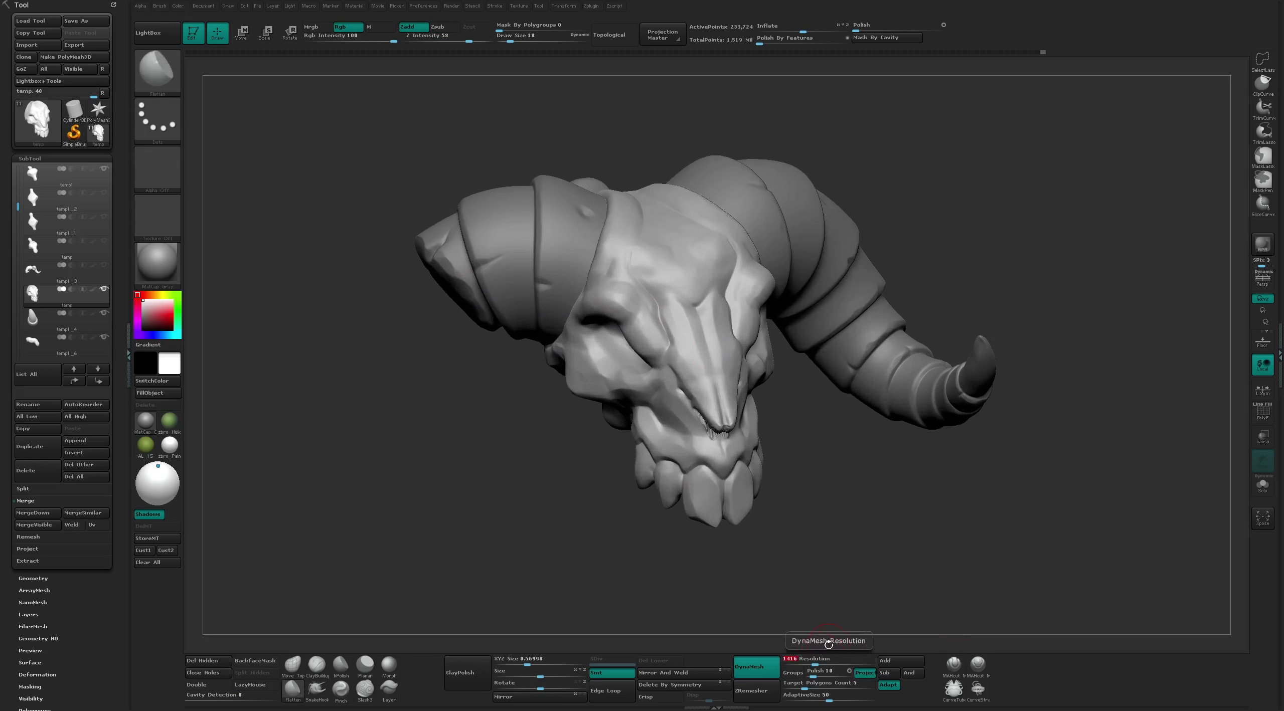
mouse_move(817, 479)
left_mouse_down("ctrl")
mouse_move(881, 571)
mouse_move(871, 534)
left_mouse_up("ctrl")
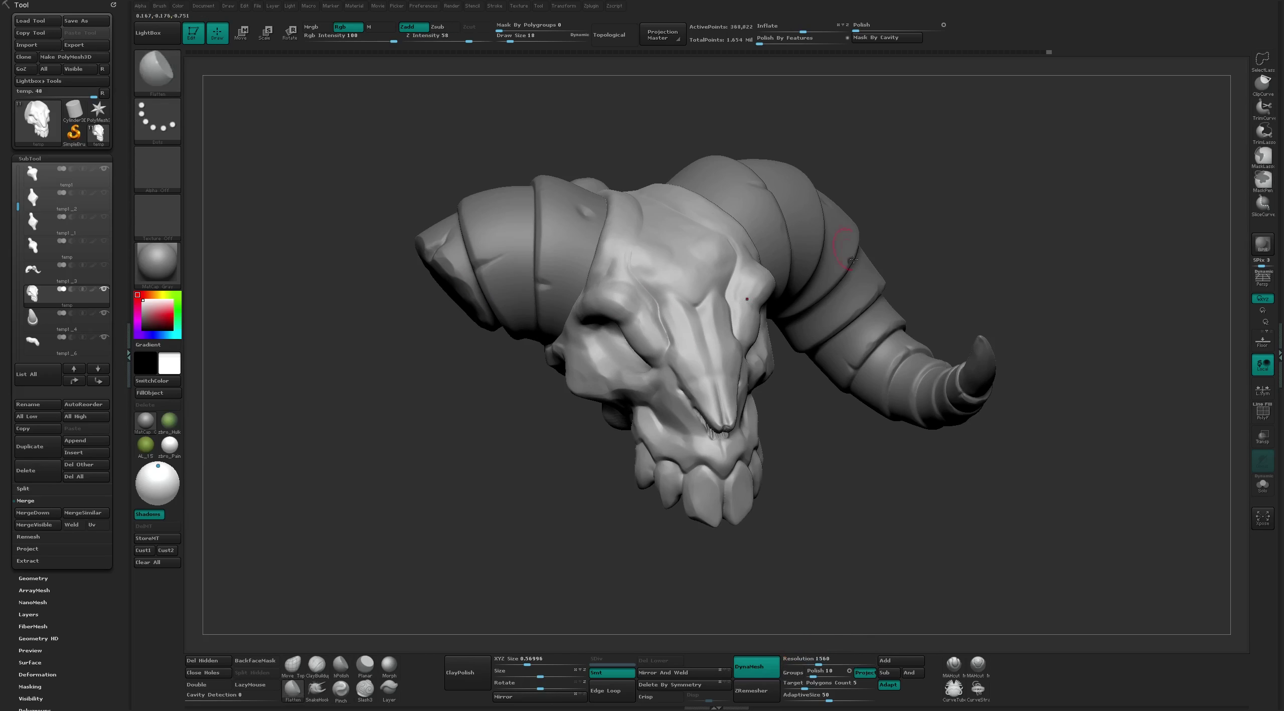
mouse_move(853, 259)
left_mouse_down("shift")
mouse_move(616, 373)
mouse_move(711, 241)
left_mouse_up("shift")
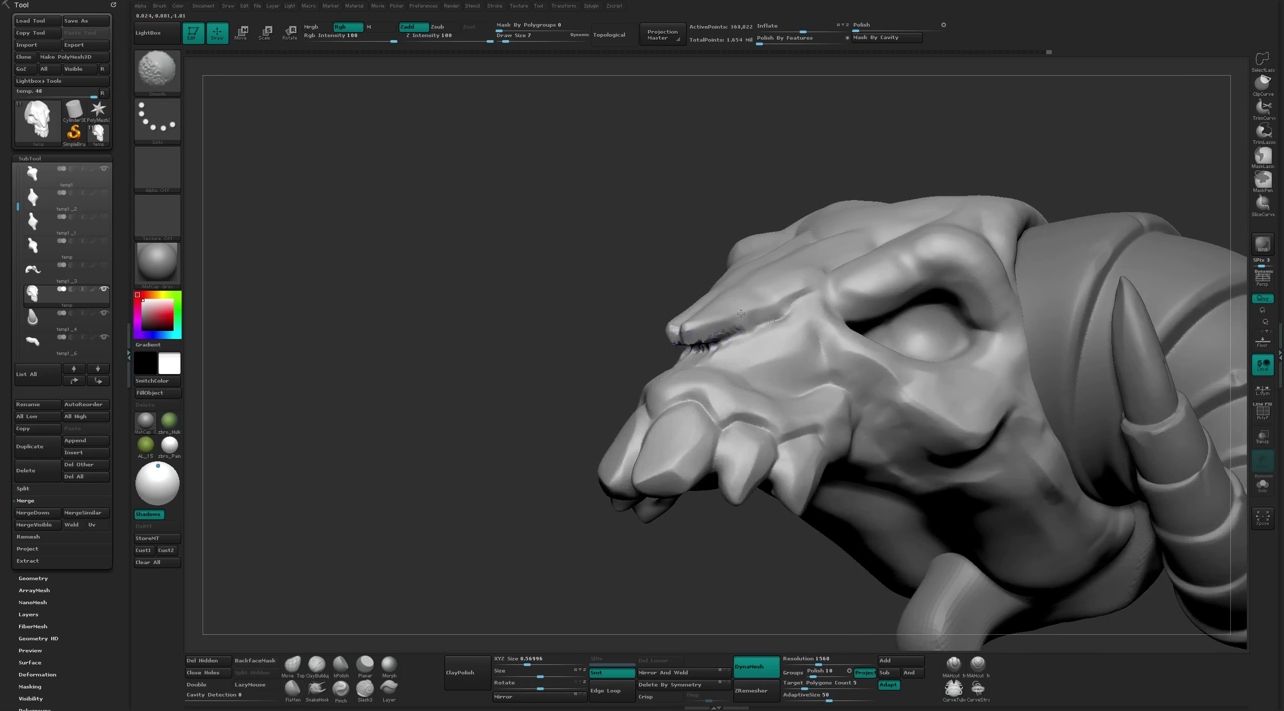
mouse_move(741, 314)
left_mouse_down()
mouse_move(841, 266)
mouse_move(778, 281)
left_mouse_up()
Carve and deepen a groove along the nose ridge with the hard-surface cutting brush
left_click(954, 664)
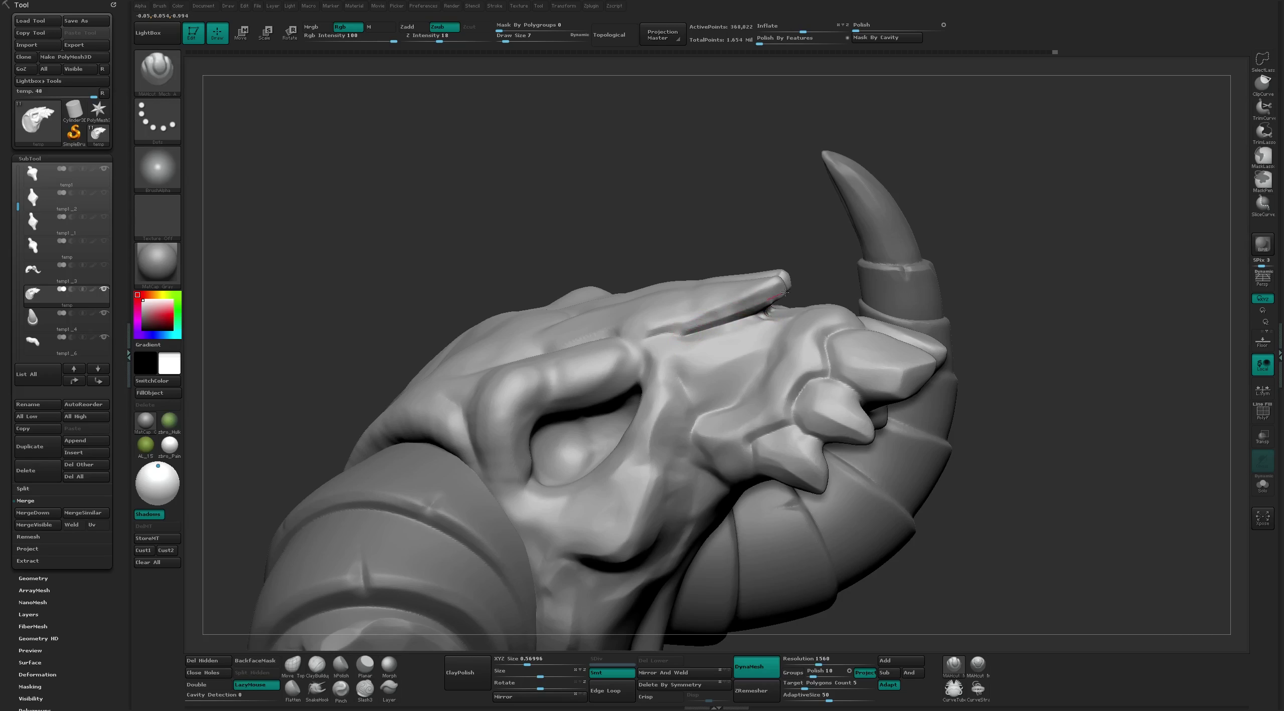
left_click_drag(800, 272, 668, 315)
mouse_move(794, 226)
left_mouse_down()
mouse_move(725, 119)
mouse_move(795, 278)
left_mouse_up()
left_click_drag(802, 154, 793, 275)
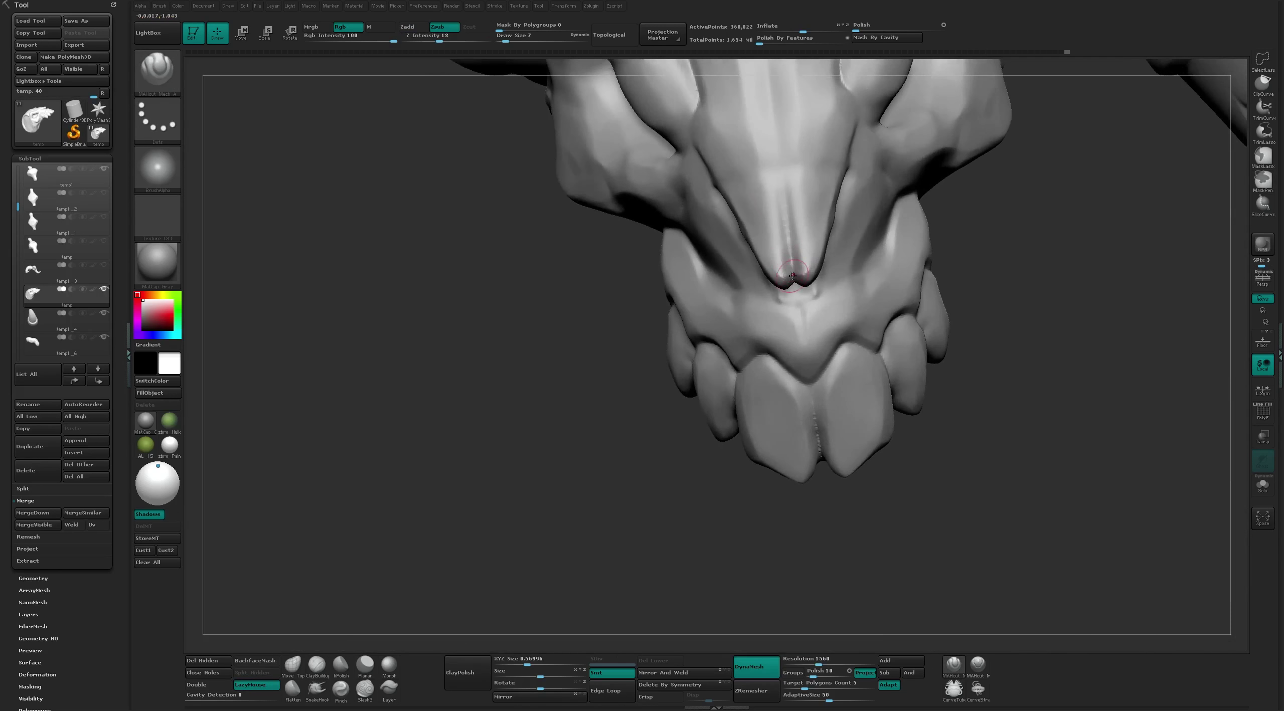
left_click_drag(780, 160, 785, 179)
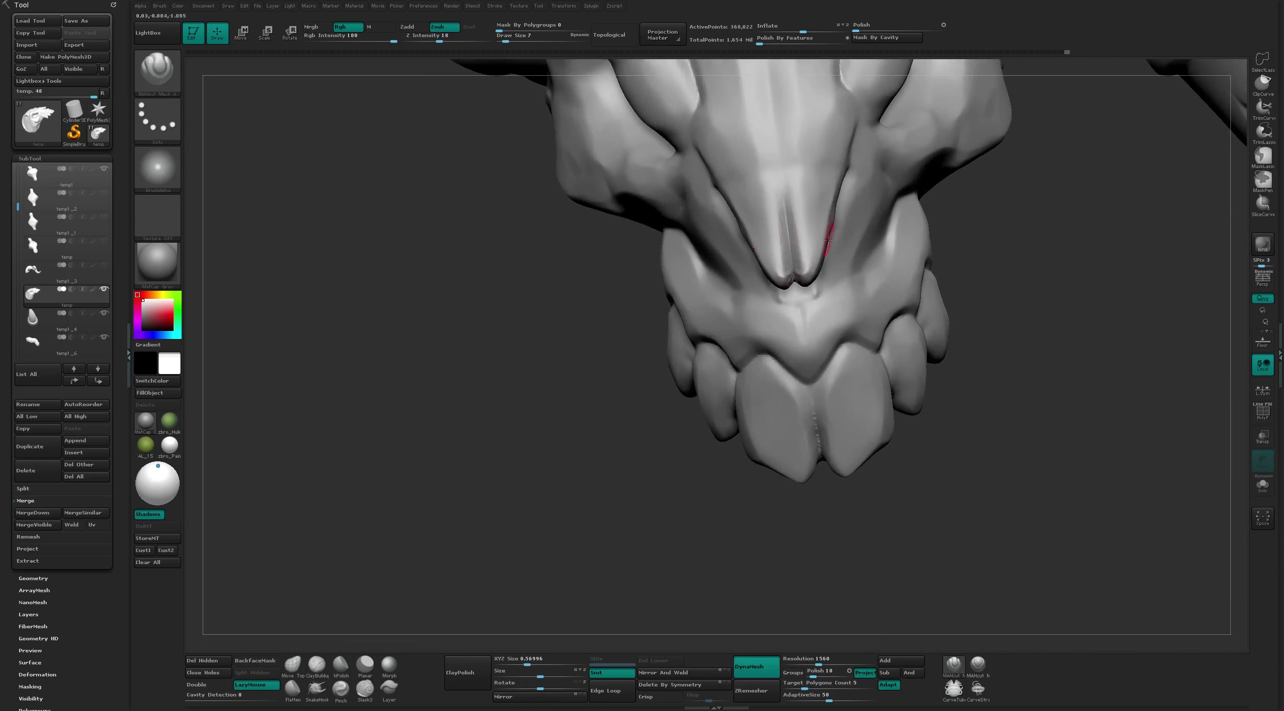
left_click_drag(828, 240, 819, 231)
key("bracketleft")
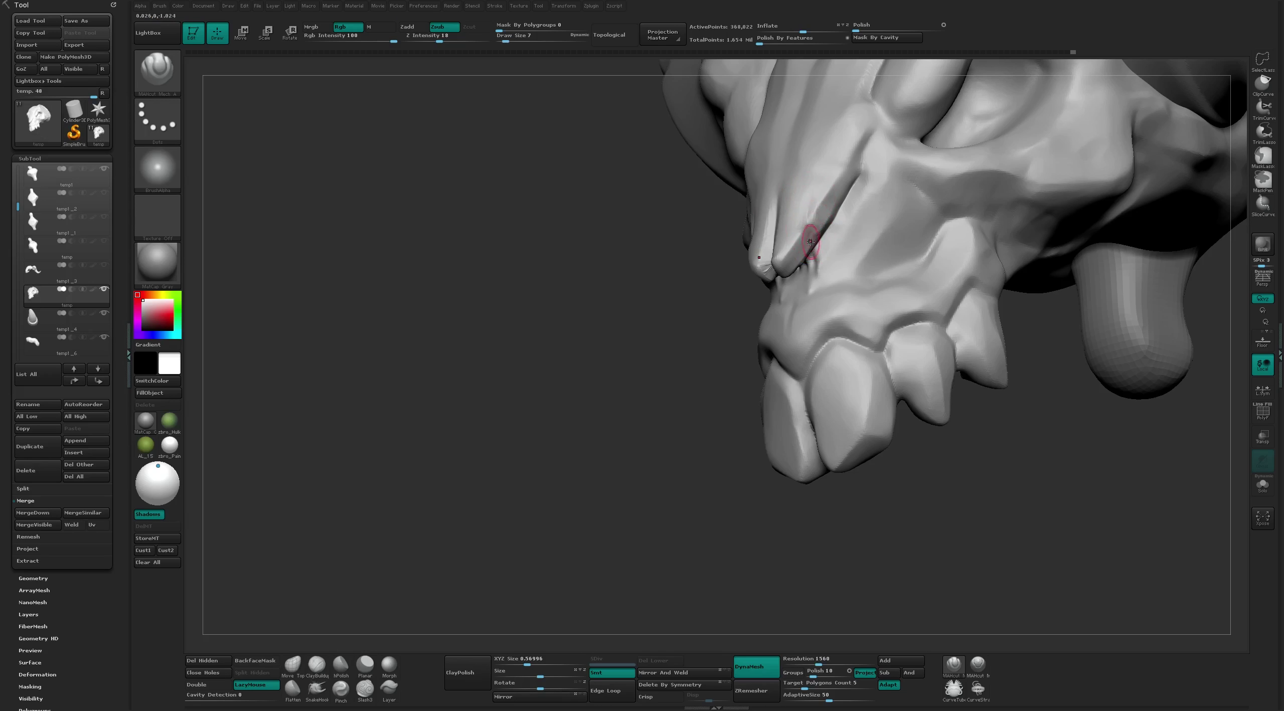
mouse_move(775, 227)
left_mouse_down()
mouse_move(745, 207)
mouse_move(918, 316)
left_mouse_up()
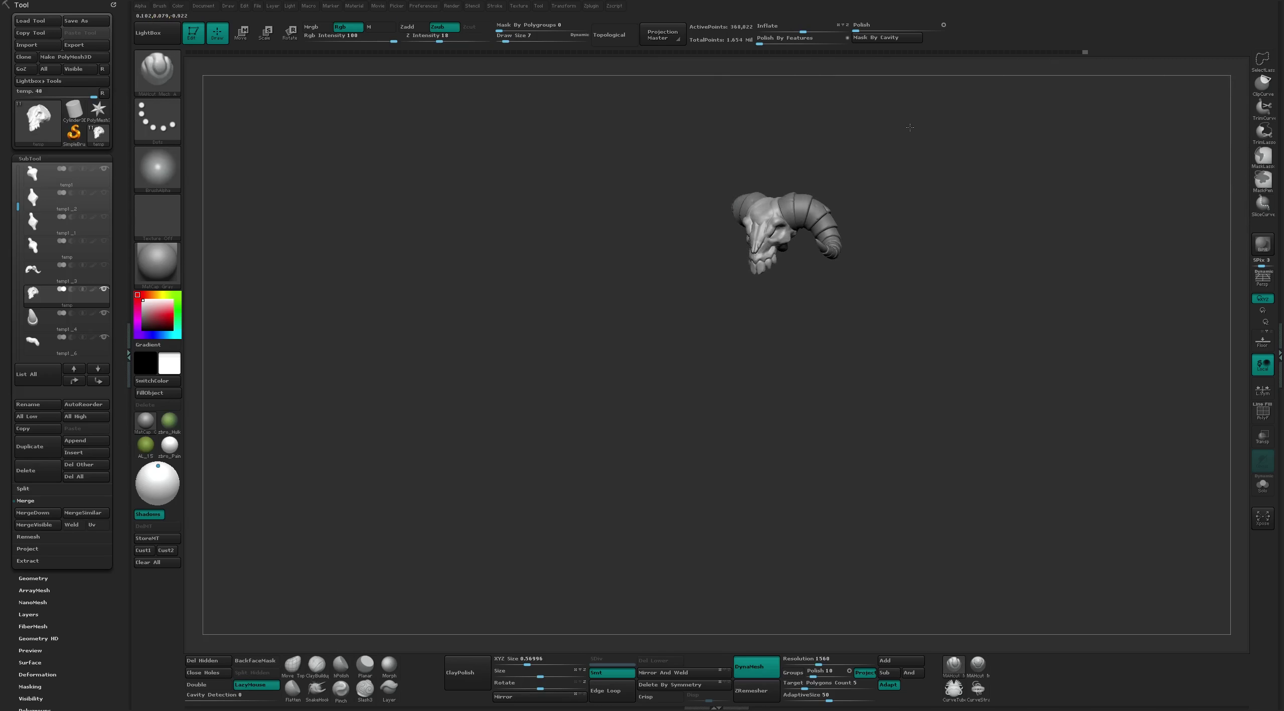
key("bracketright")
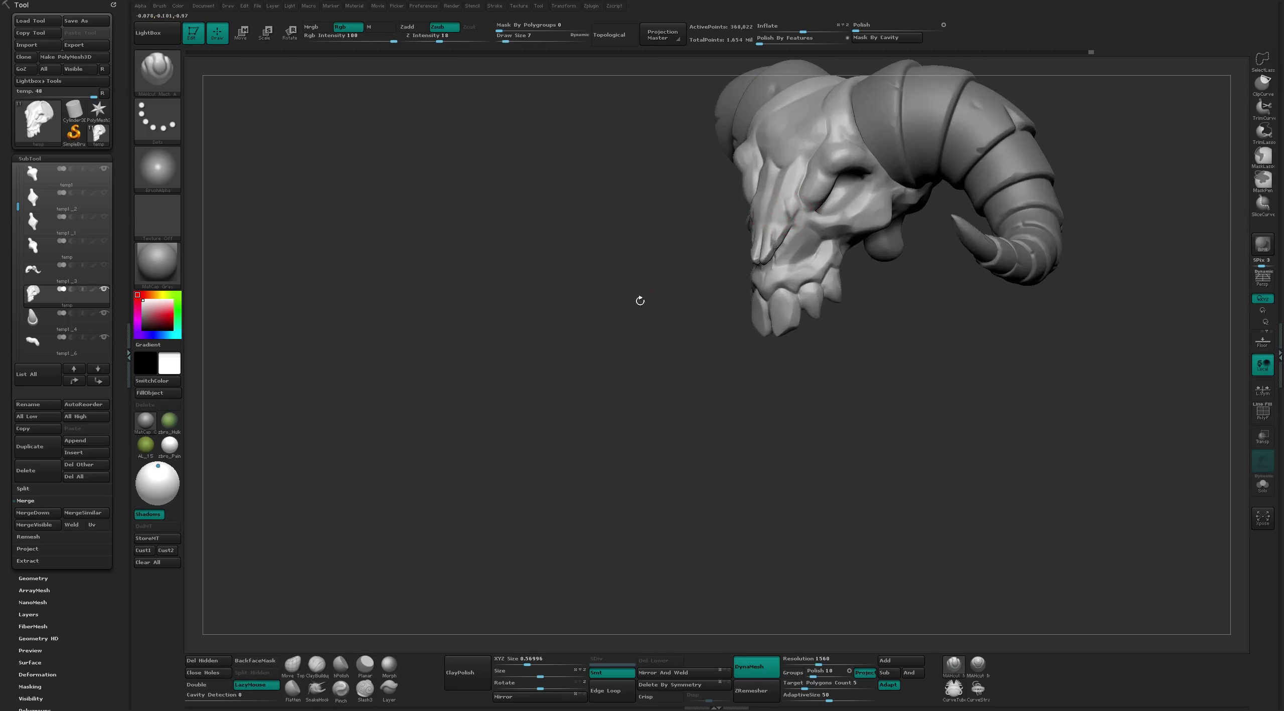
Pick the Flatten brush at size 17 and frame the nose from the front
left_click_drag(641, 301, 761, 217)
key("b")
key("f")
key("l")
key("s")
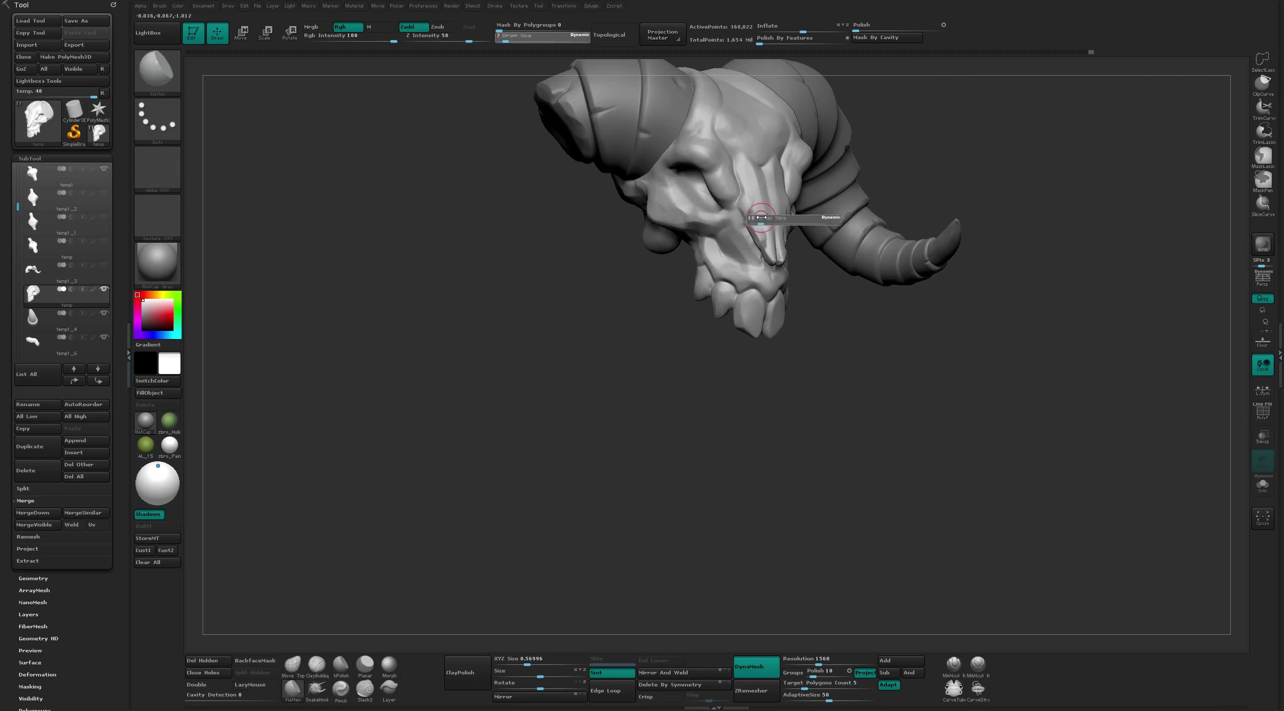
left_click(761, 217)
mouse_move(759, 238)
right_mouse_down()
mouse_move(860, 373)
mouse_move(796, 240)
right_mouse_up()
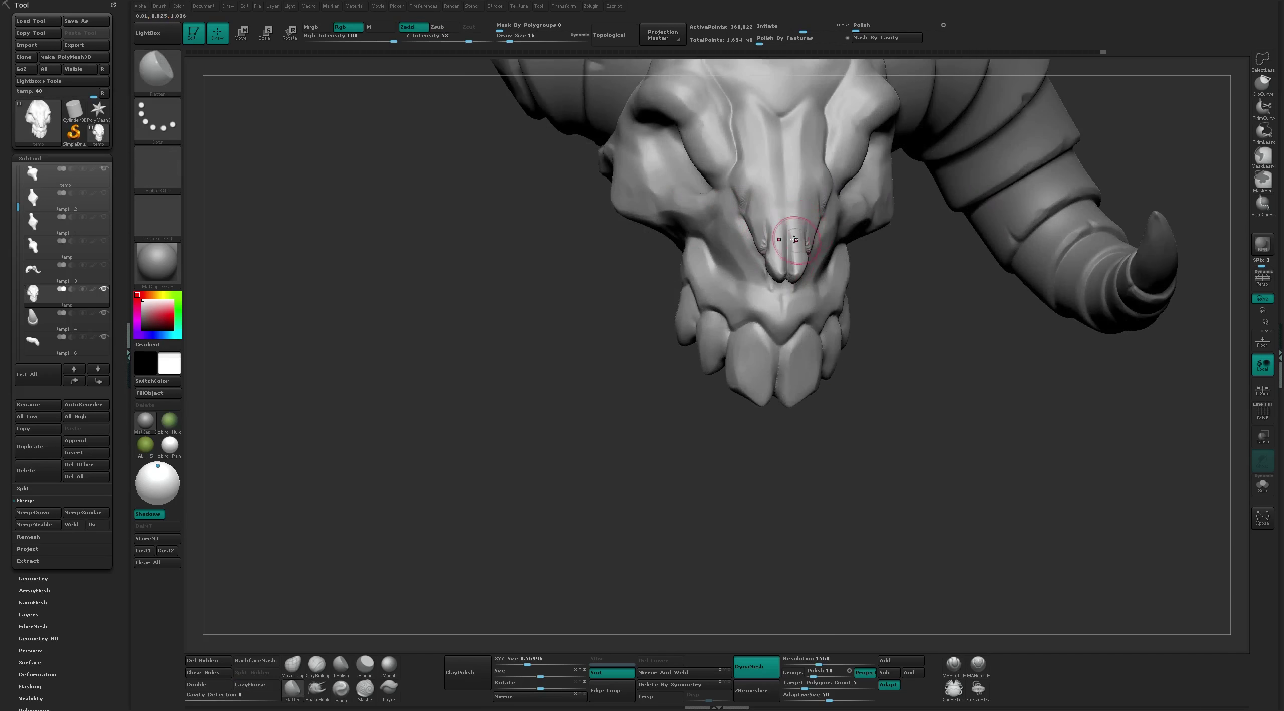
Set up the hard-surface cutting brush with strength raised from 18 to 26
key("b")
key("m")
key("v")
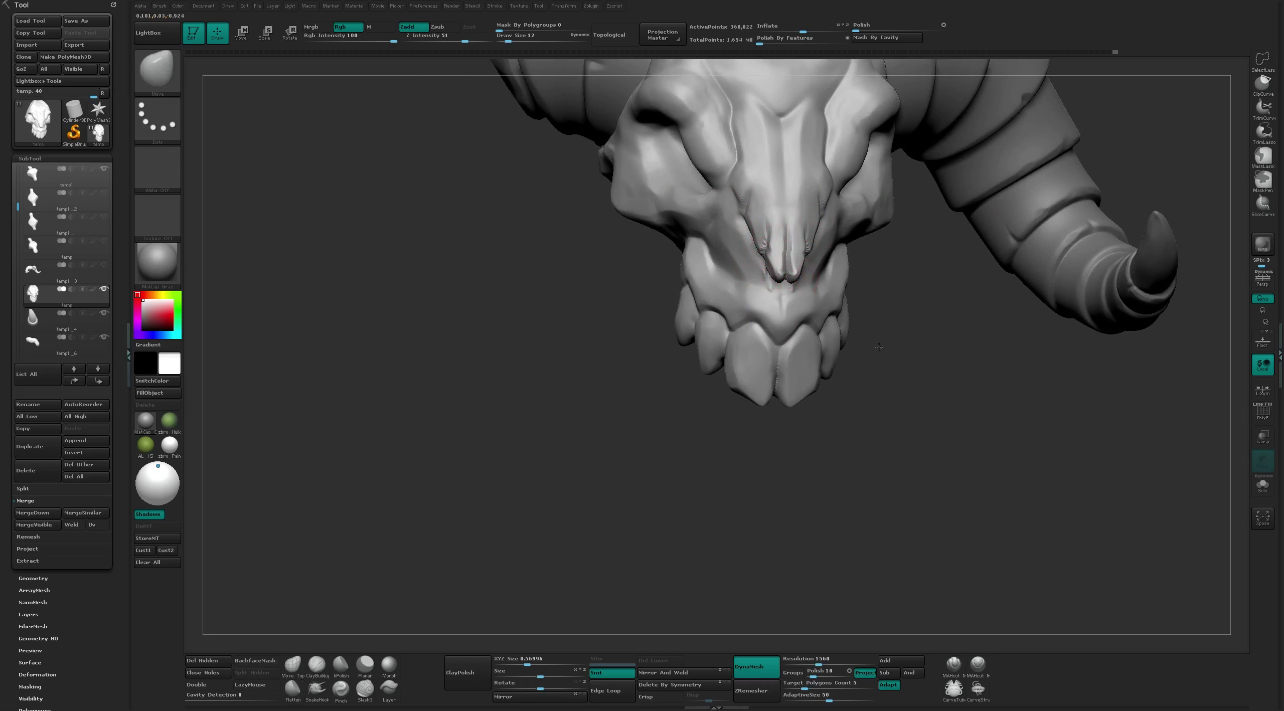
mouse_move(776, 271)
right_mouse_down("ctrl")
mouse_move(738, 311)
mouse_move(713, 301)
mouse_move(856, 193)
right_mouse_up("ctrl")
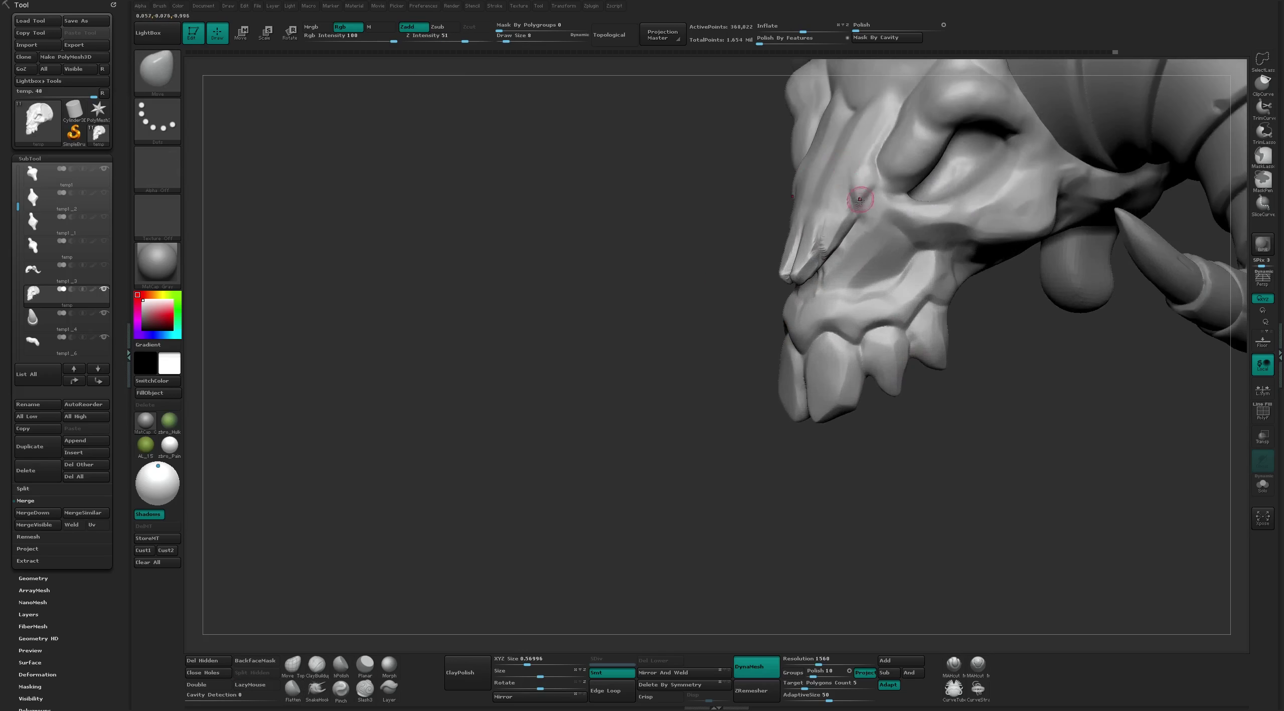
key("b")
key("m")
key("a")
key("u")
left_click_drag(859, 212, 868, 207)
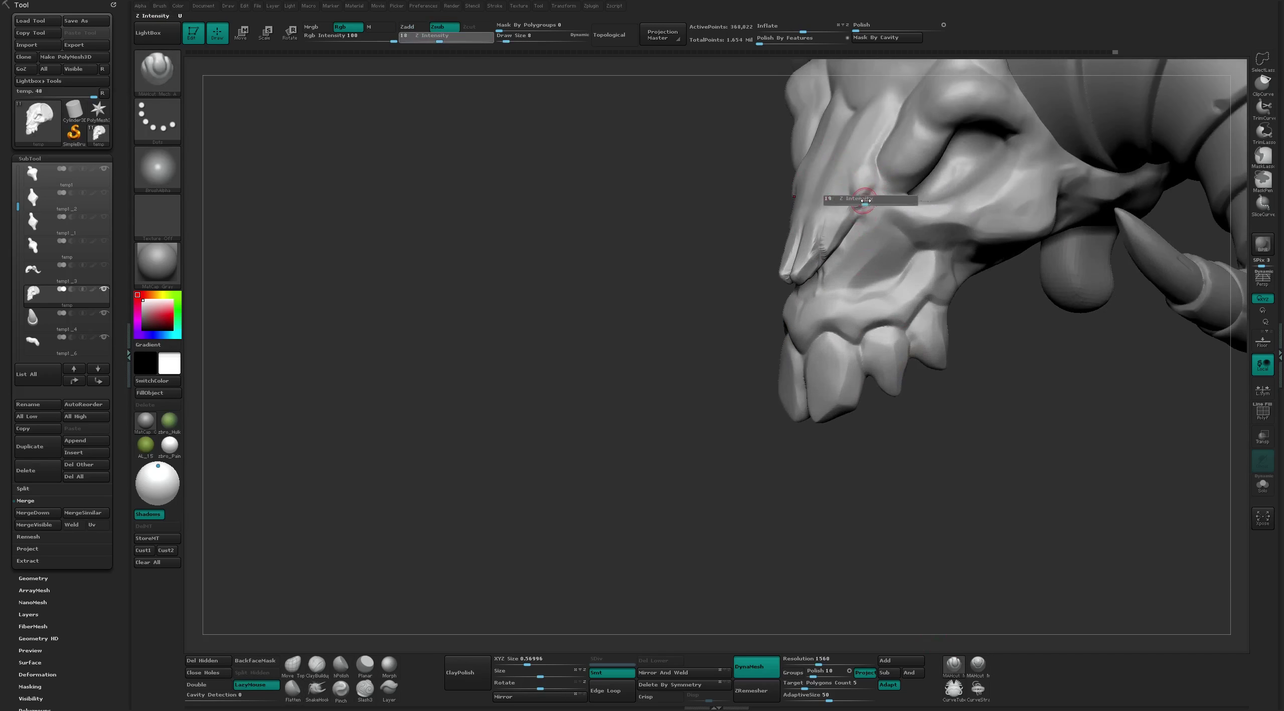
Smooth out the cheek surface on the skull's face
right_click_drag(737, 440, 775, 341)
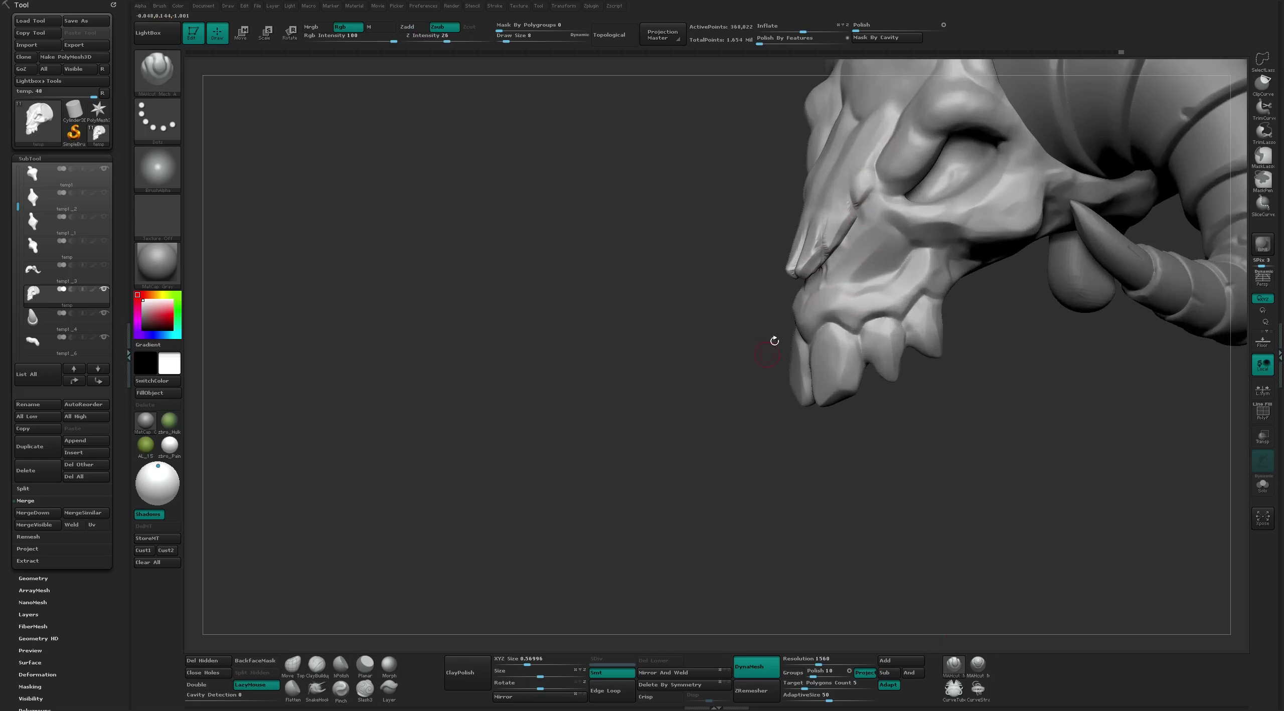
right_click_drag(731, 386, 734, 394)
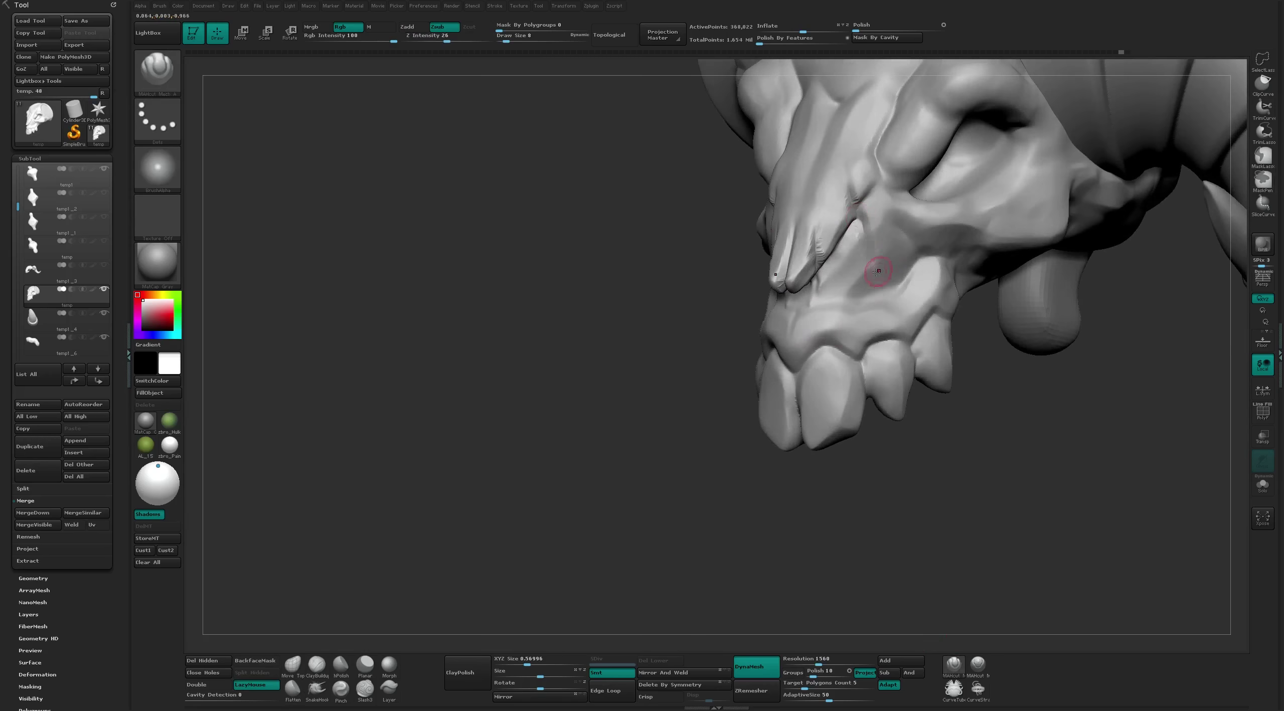
right_click_drag(993, 322, 932, 382)
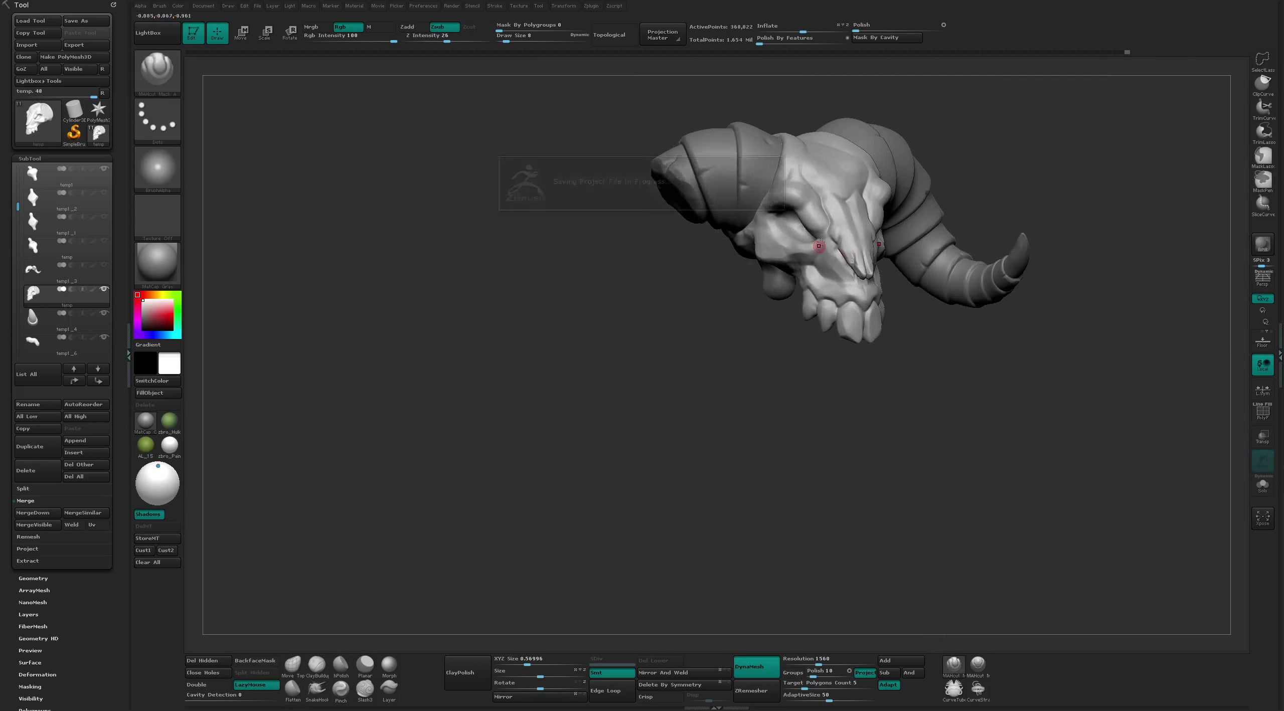
right_click_drag(961, 439, 925, 273, "ctrl")
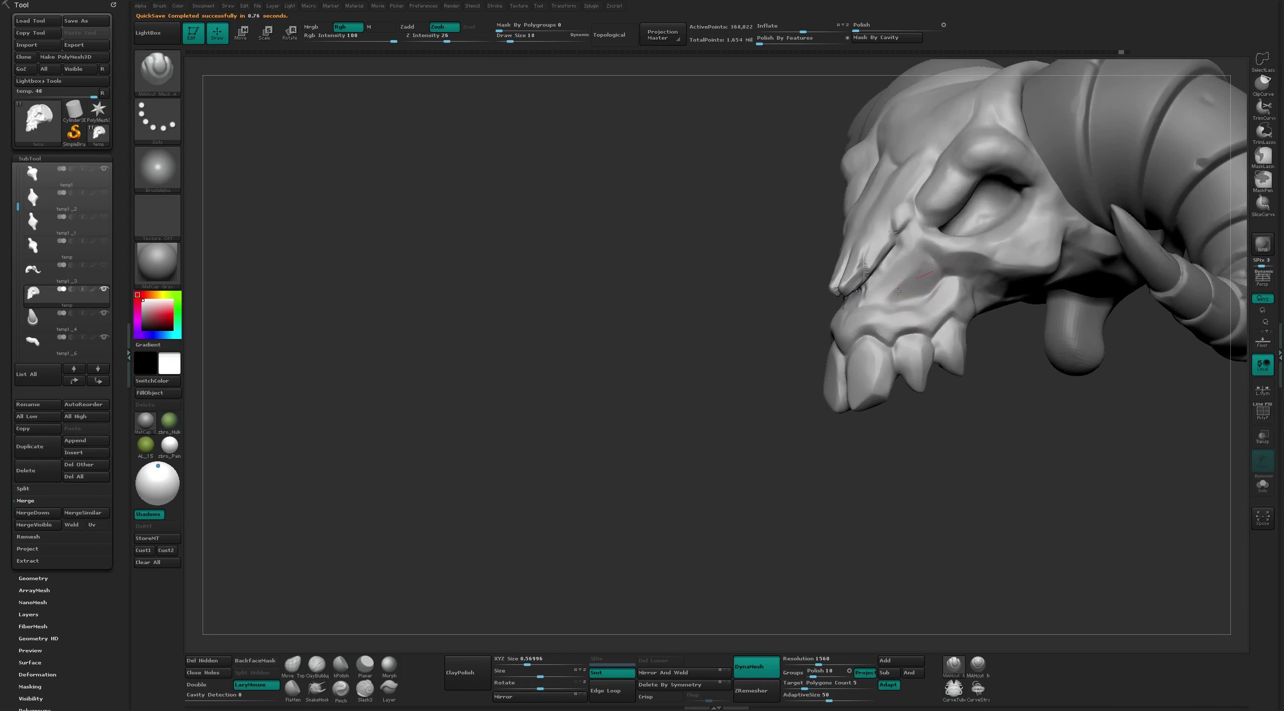
left_click_drag(925, 273, 908, 296, "shift")
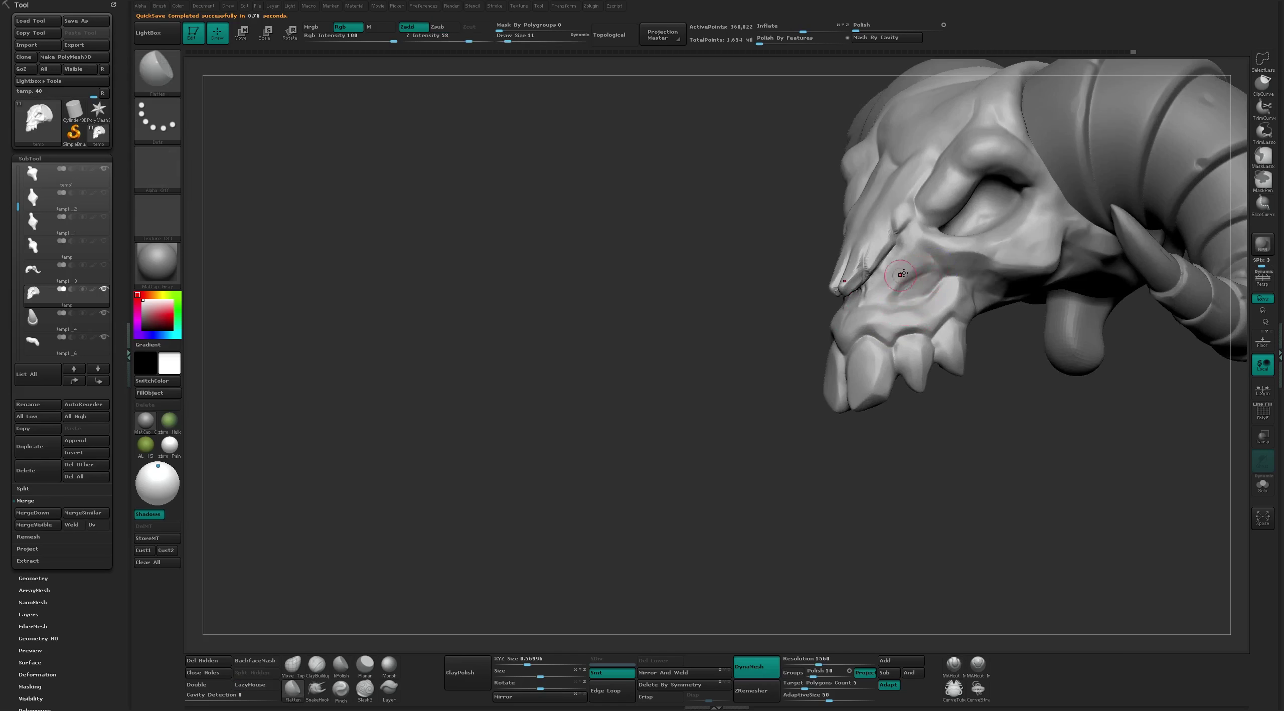
right_click_drag(901, 274, 869, 291)
Push the brow into shape with the Move brush and view the whole skull front-on
key("b")
key("c")
key("t")
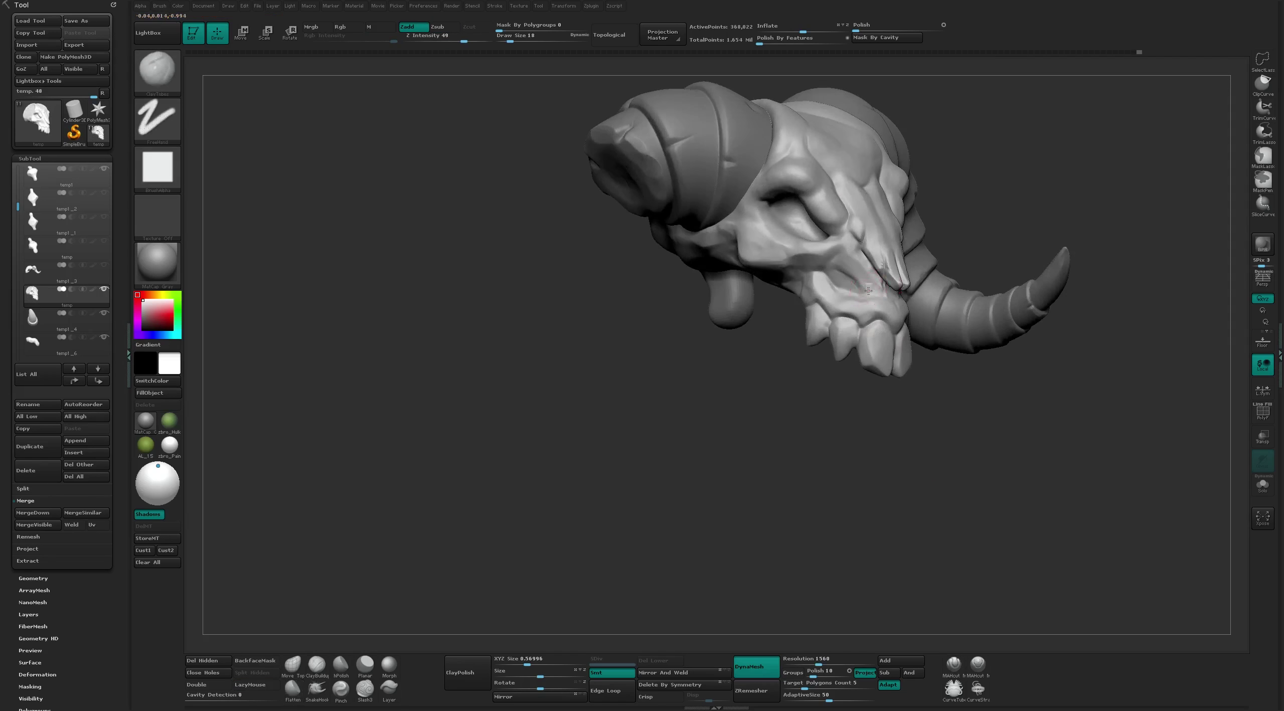
key("b")
key("f")
key("l")
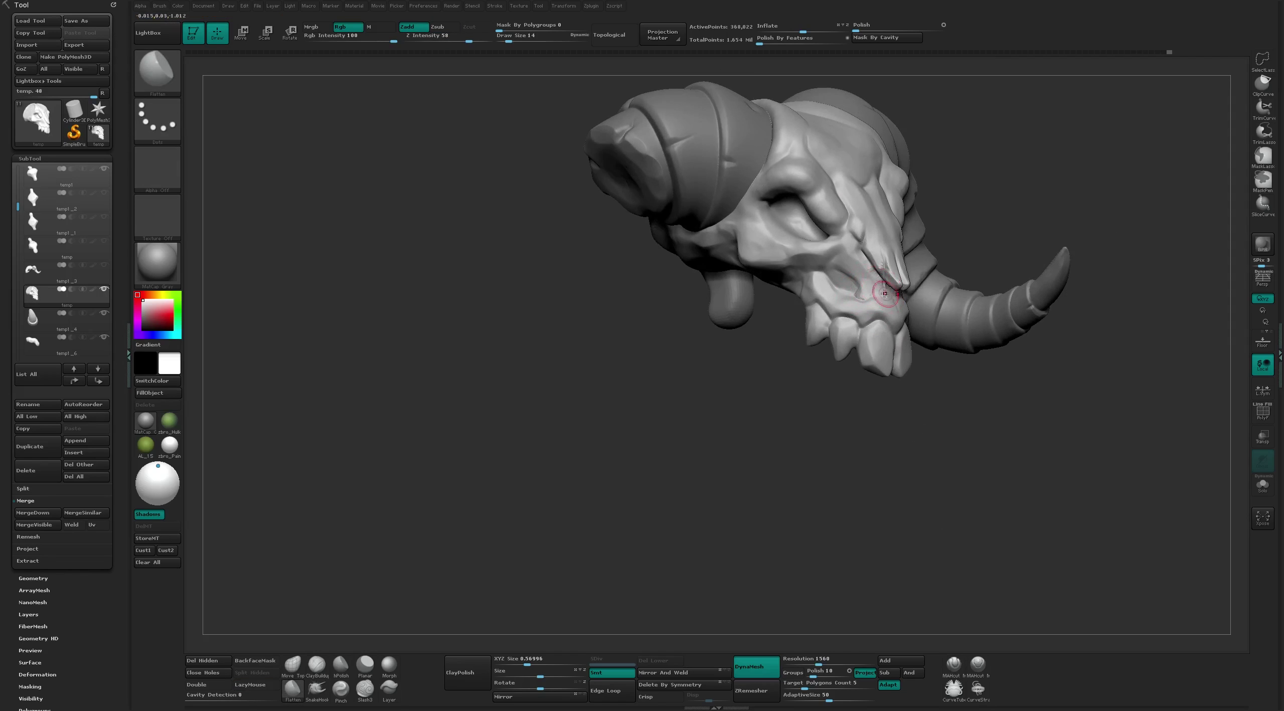
mouse_move(885, 293)
right_mouse_down()
mouse_move(895, 266)
mouse_move(898, 382)
right_mouse_up()
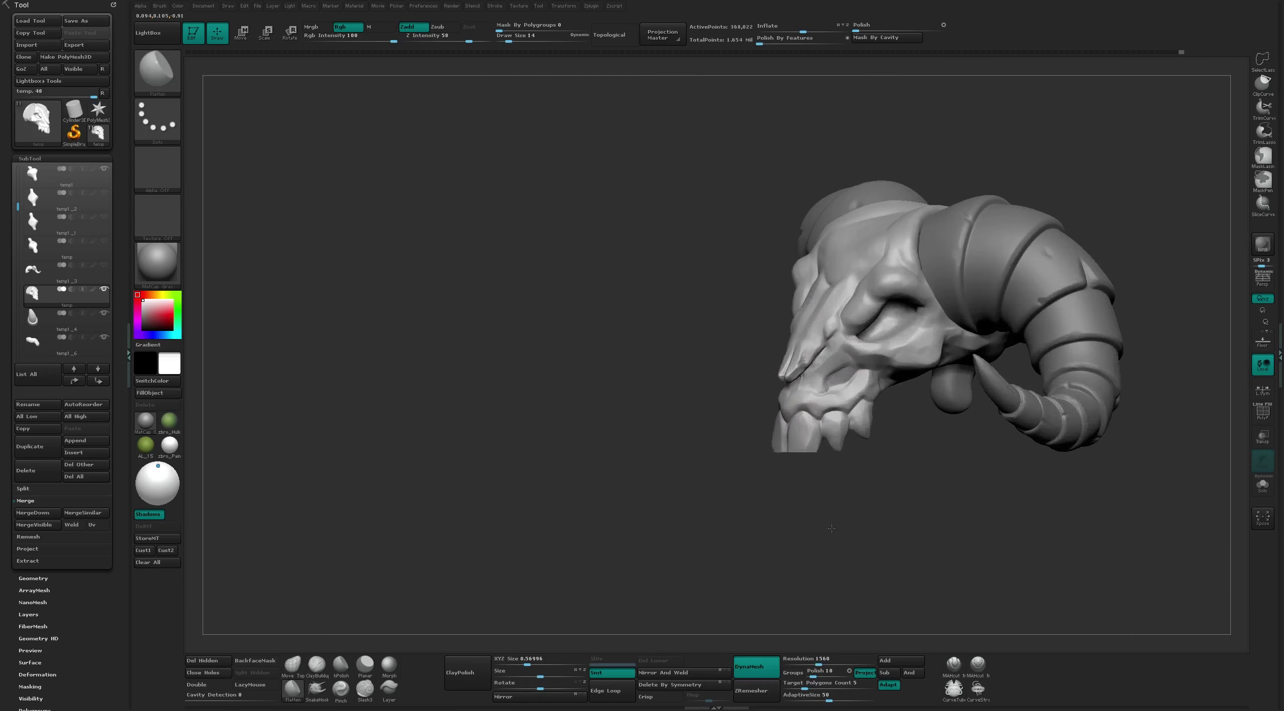
key("b")
key("m")
key("v")
left_click_drag(832, 301, 816, 323)
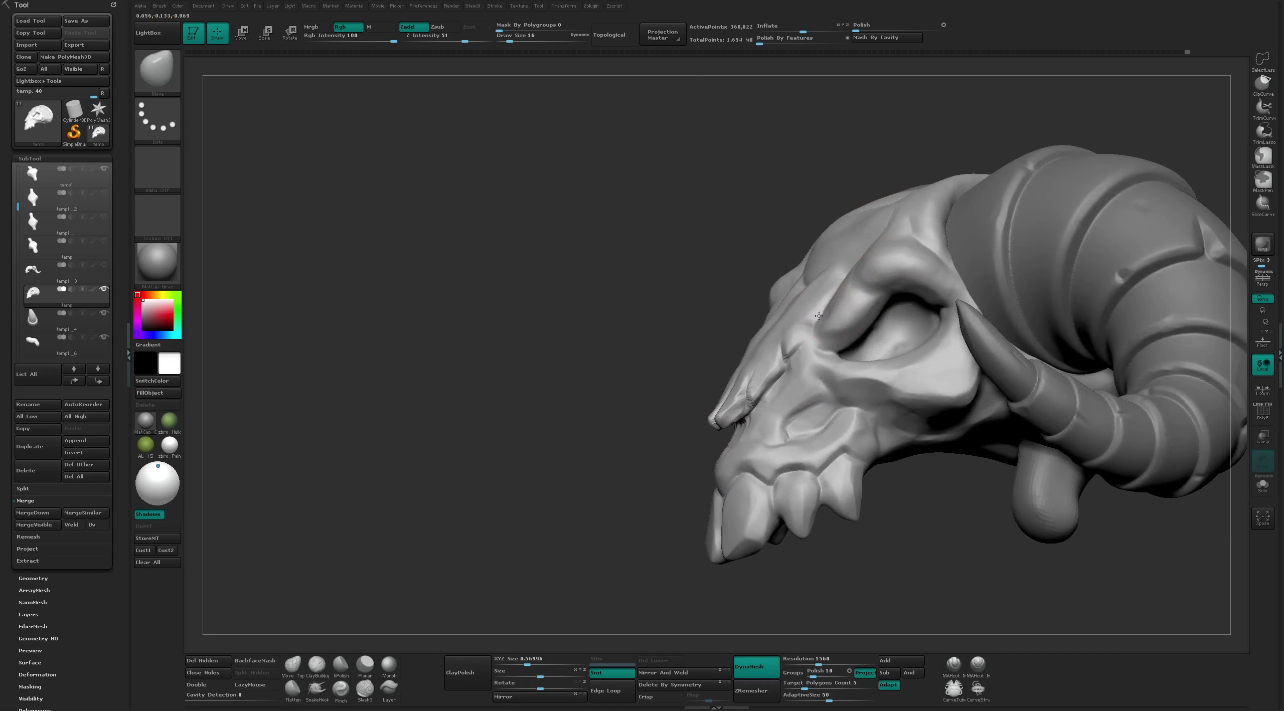
mouse_move(836, 345)
right_mouse_down("ctrl")
mouse_move(895, 192)
mouse_move(912, 215)
mouse_move(941, 207)
right_mouse_up("ctrl")
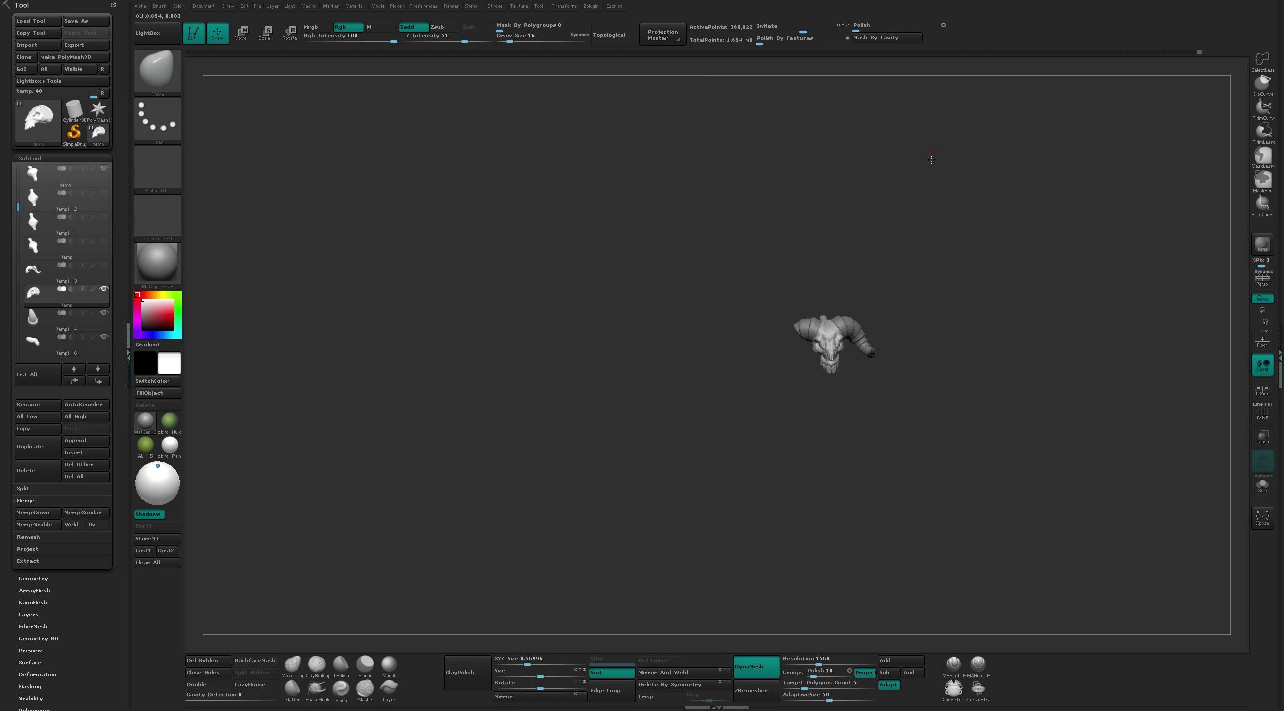
Apply the green zbro_Hulk material to the skull and cancel the preview render
left_click(169, 420)
key("shift+r")
right_click(956, 314)
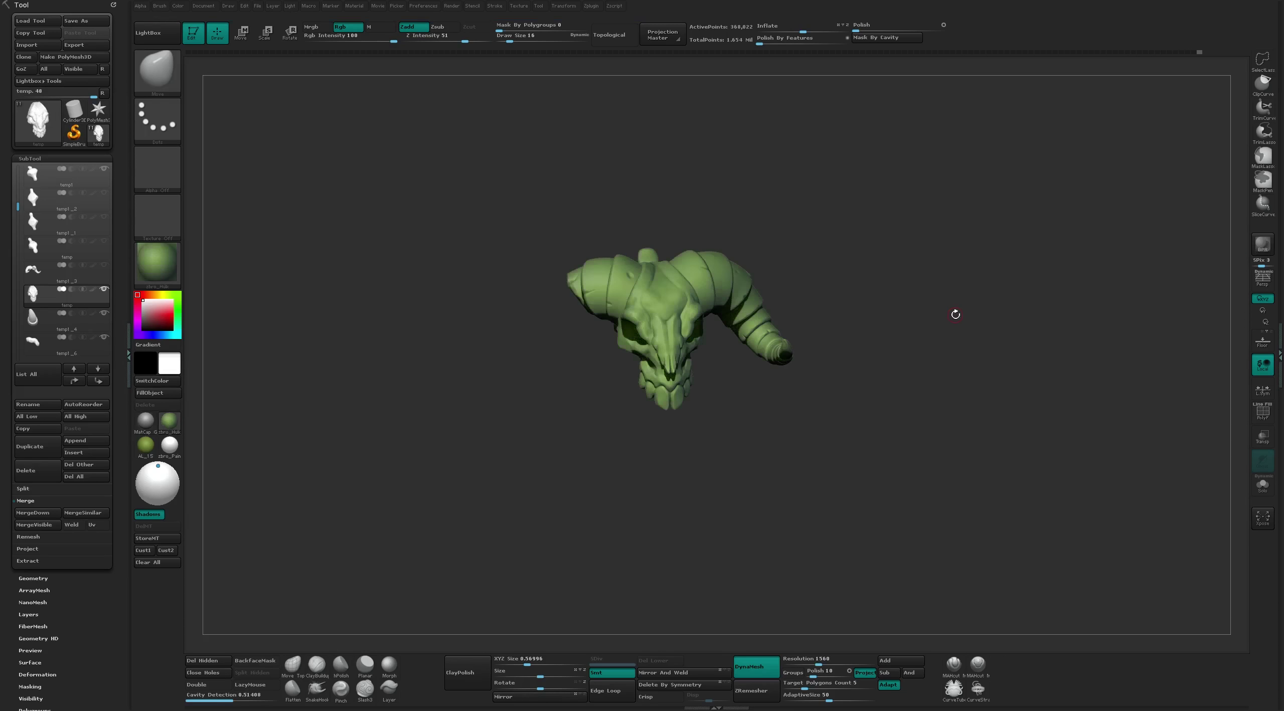
right_click_drag(977, 316, 1031, 335)
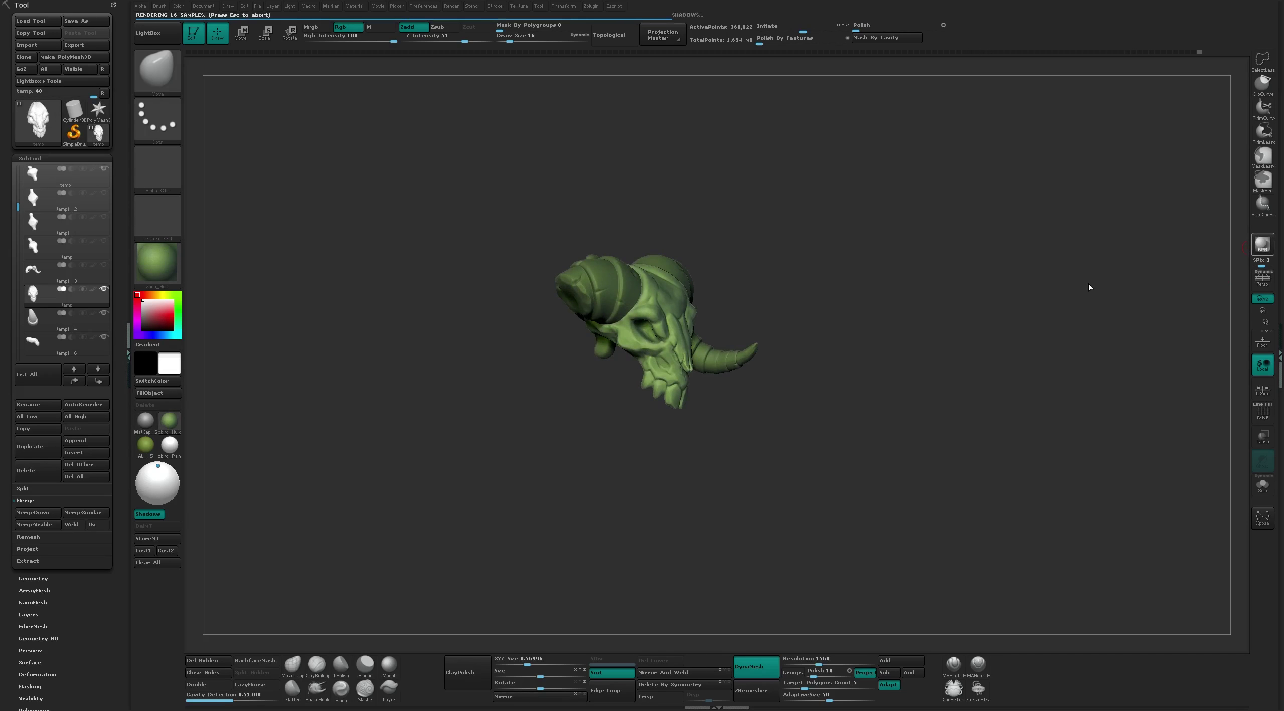
right_click_drag(1171, 259, 1026, 301)
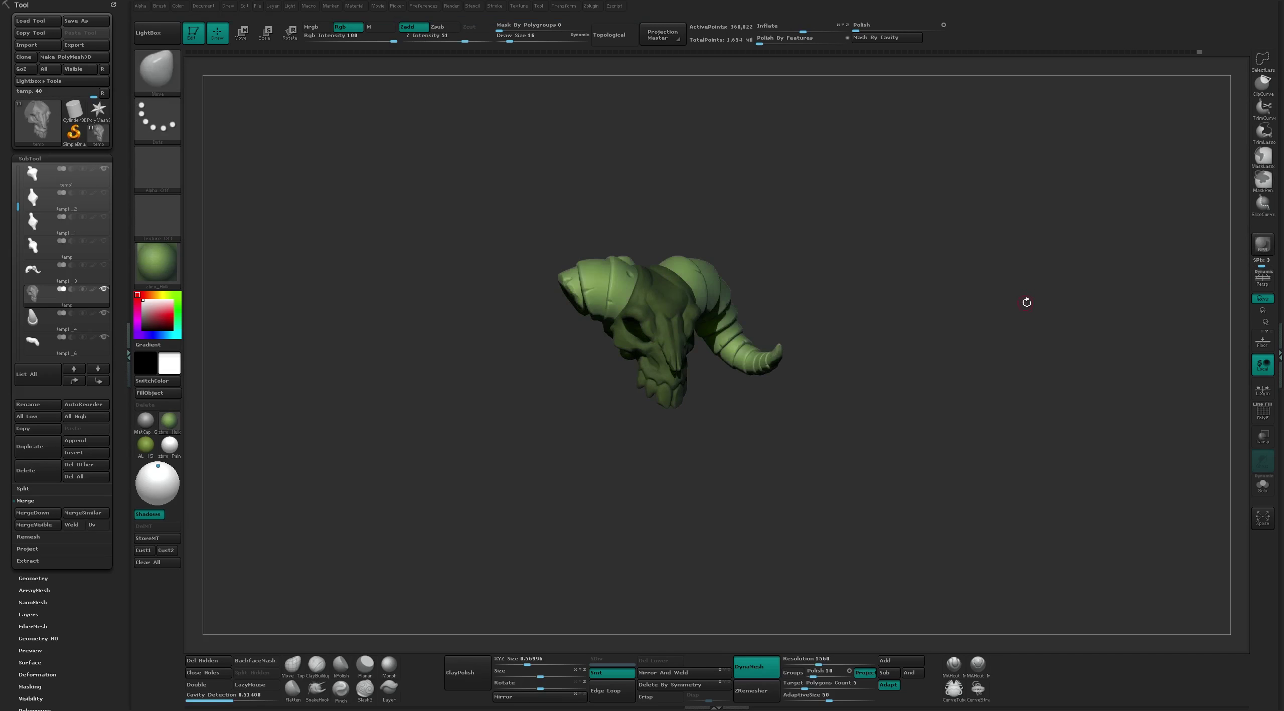
Mask everything on the temp skull except one lower tooth
key("ctrl")
left_click(760, 307, "alt")
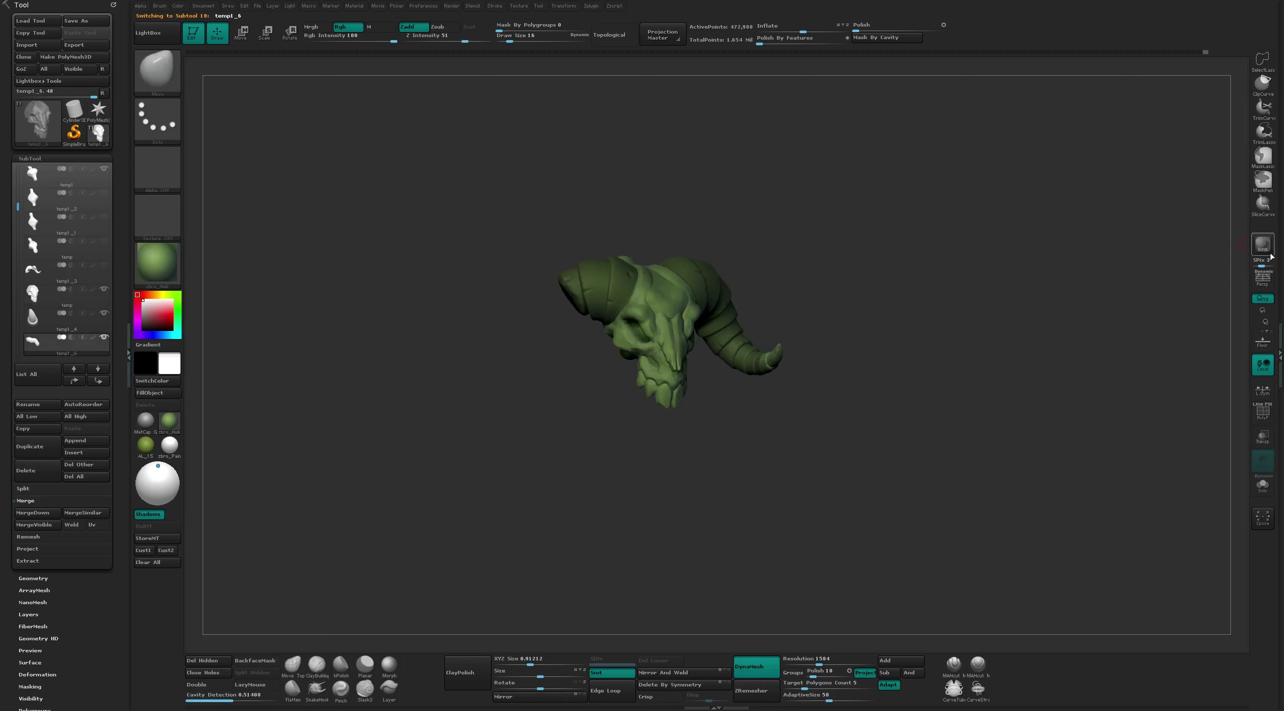
left_click(783, 351, "alt")
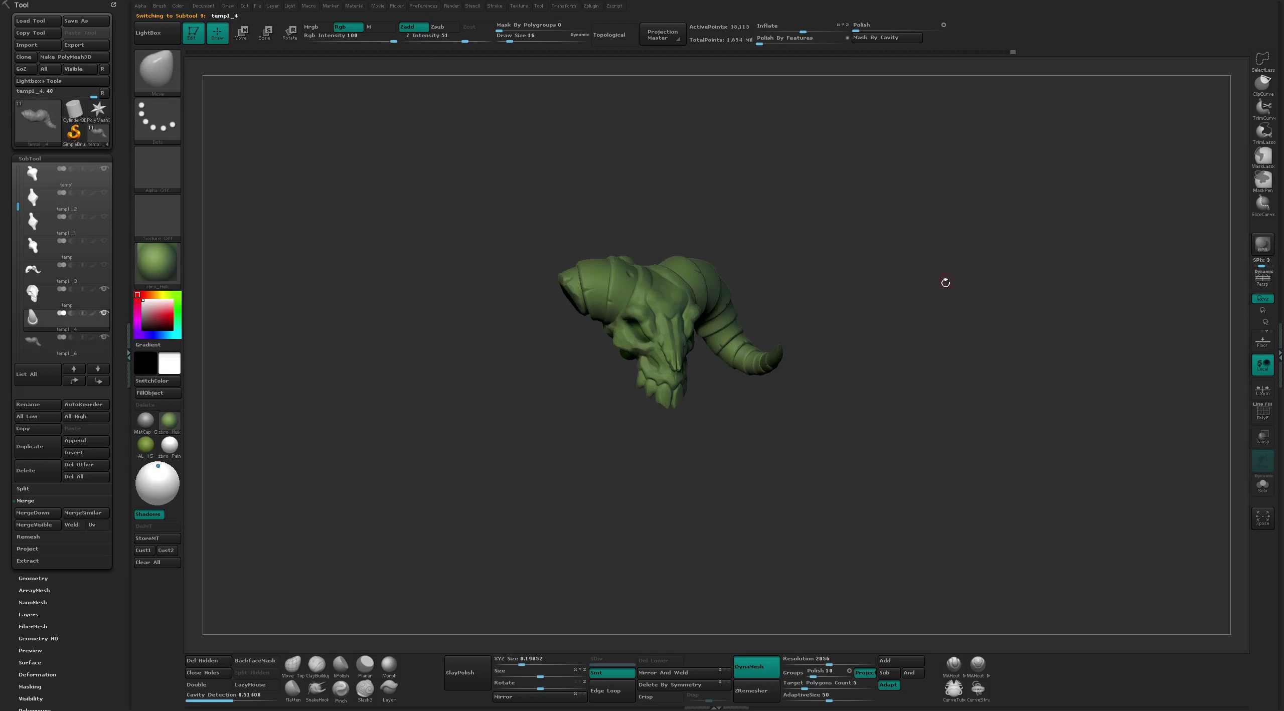
left_click_drag(884, 339, 980, 322)
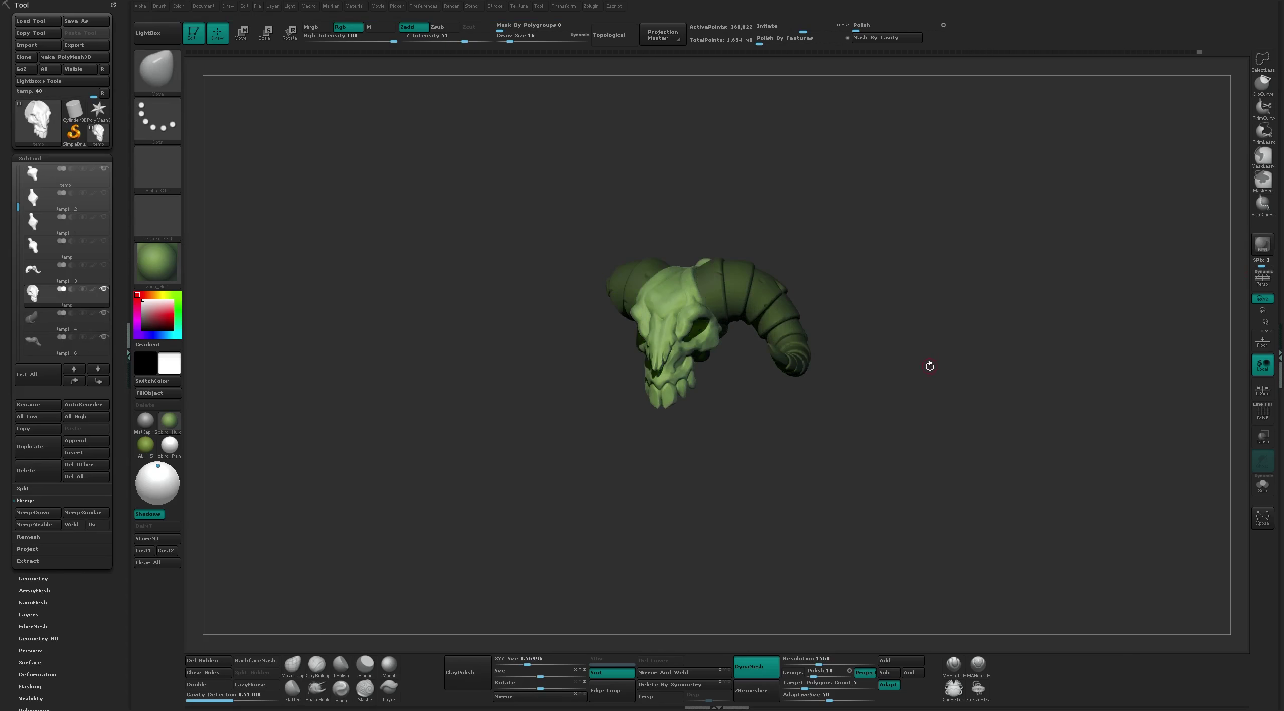
left_click_drag(934, 353, 948, 303)
key("f")
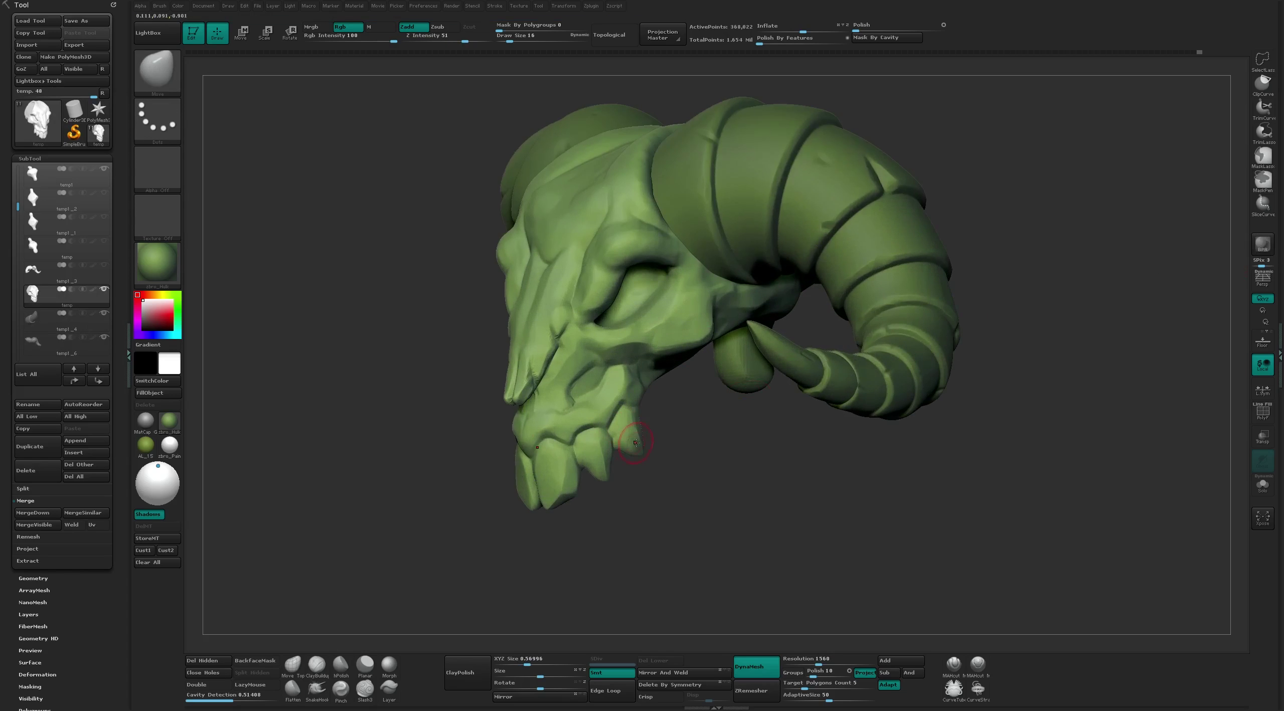
key("ctrl")
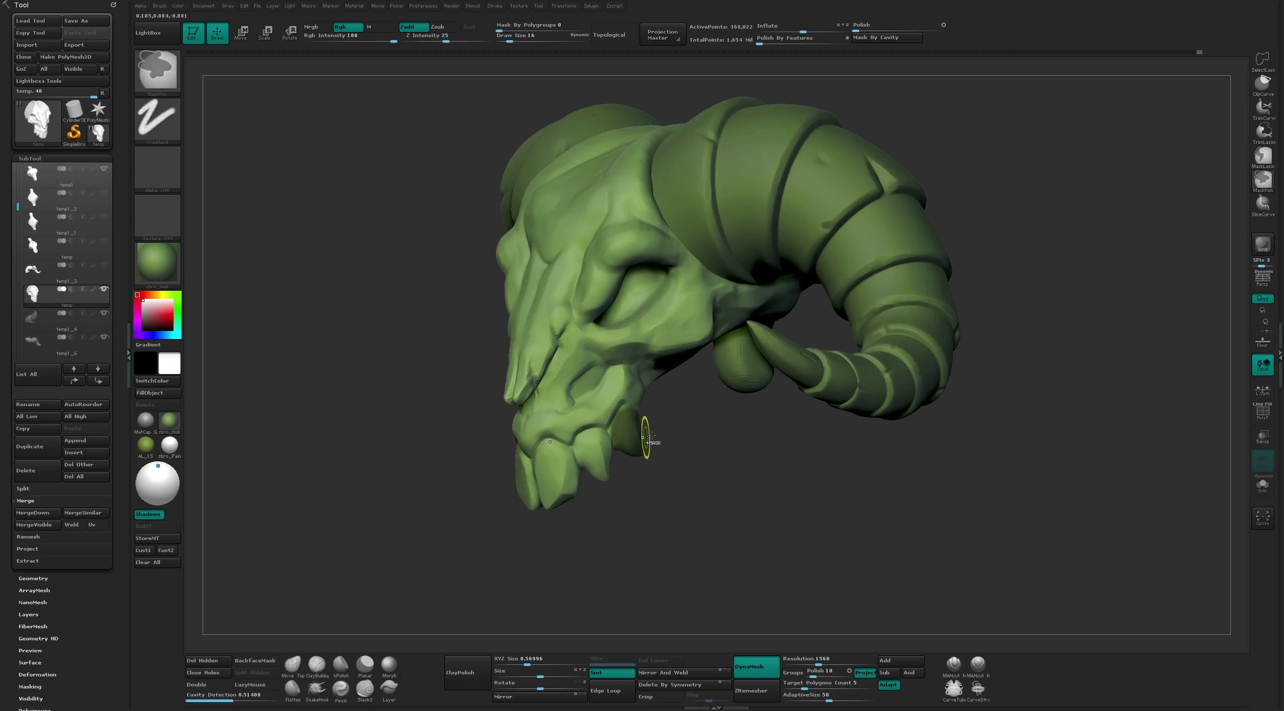
mouse_move(646, 437)
left_mouse_down()
mouse_move(630, 459)
mouse_move(633, 502)
left_mouse_up()
Pull the unmasked lower tooth down and outward into a fang with the transpose line
key("w")
left_click(635, 421, "ctrl")
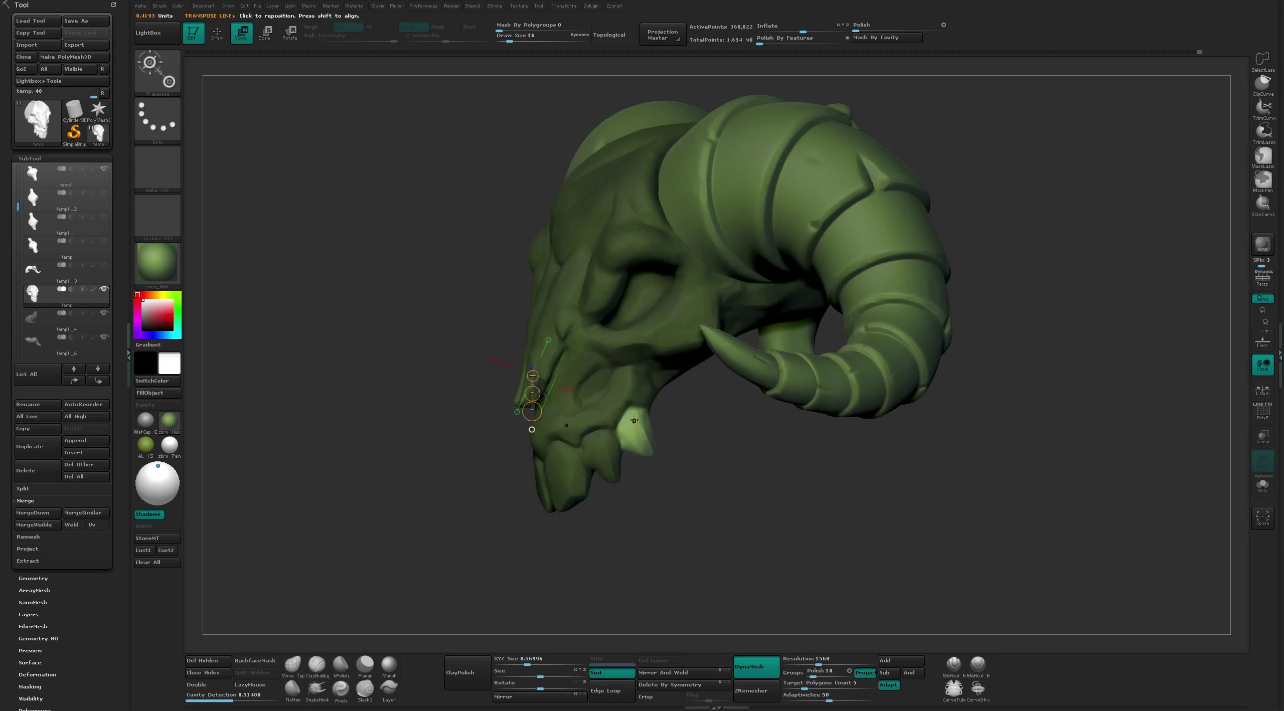
left_click_drag(634, 420, 652, 460)
key("q")
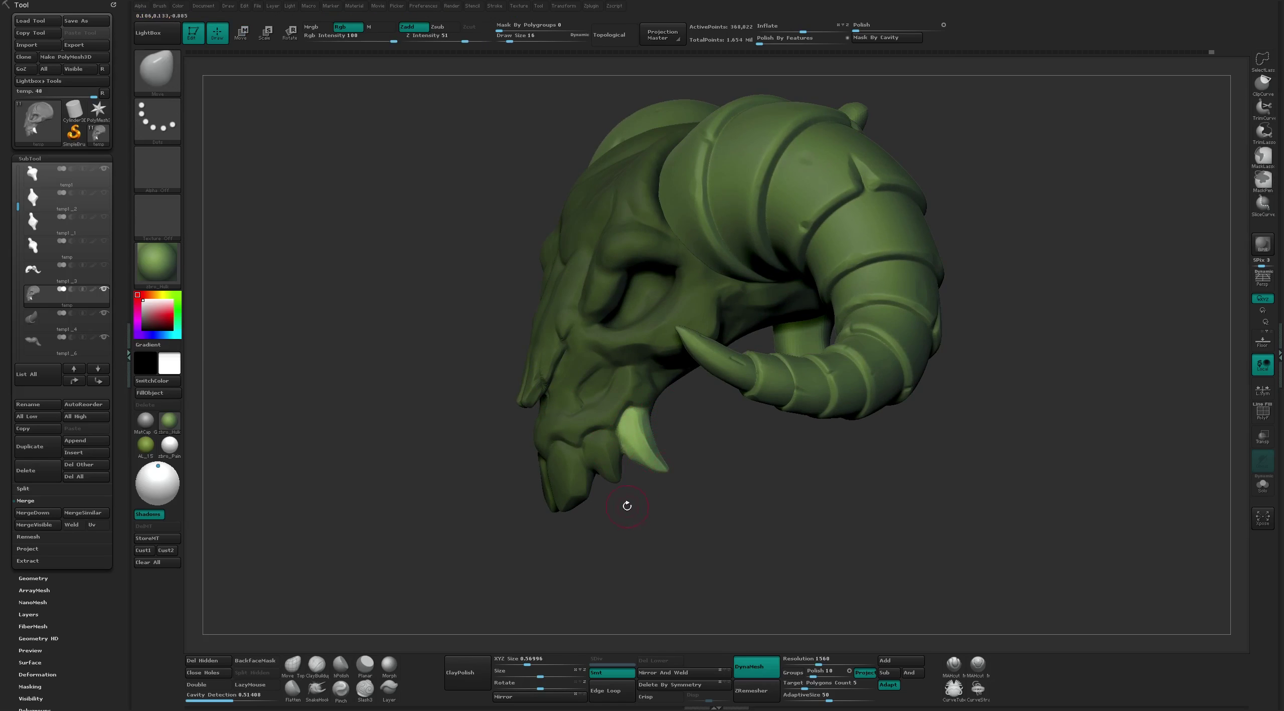
Clear the mask and smooth away the muzzle bump at brush size 9
mouse_move(627, 506)
left_mouse_down("ctrl")
mouse_move(612, 456)
mouse_move(608, 471)
left_mouse_up("ctrl")
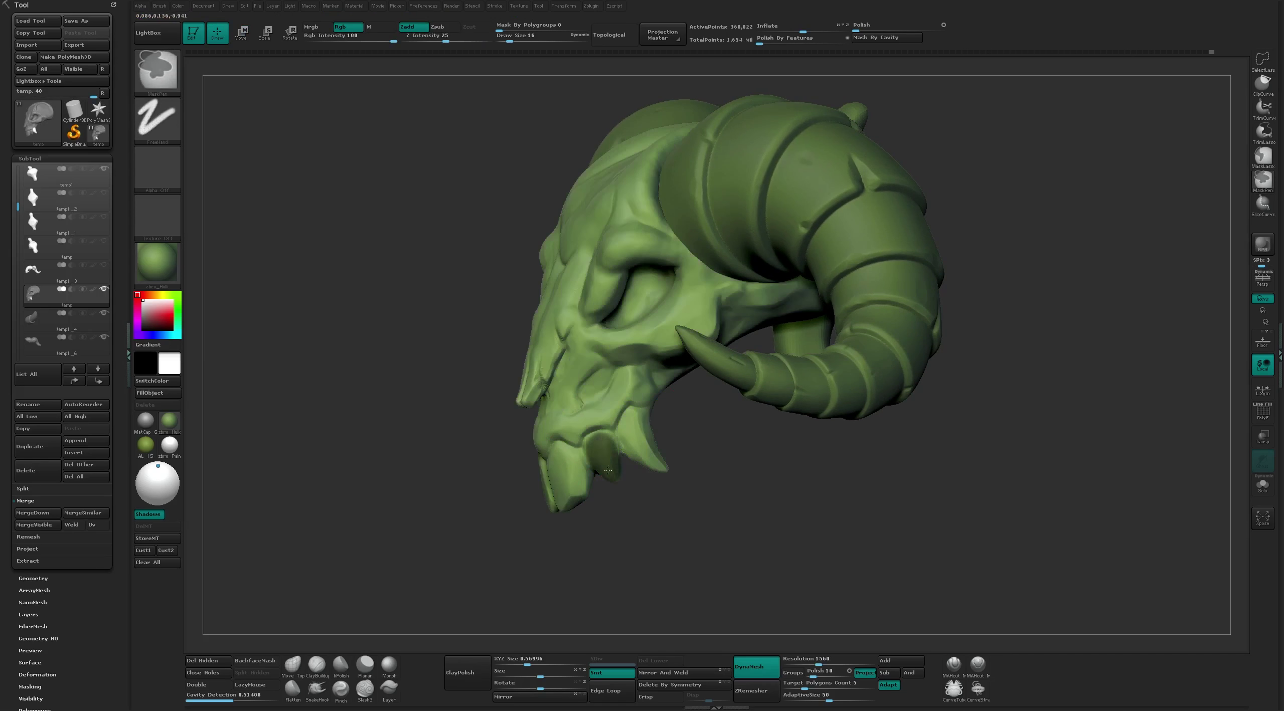
right_click_drag(600, 450, 610, 473)
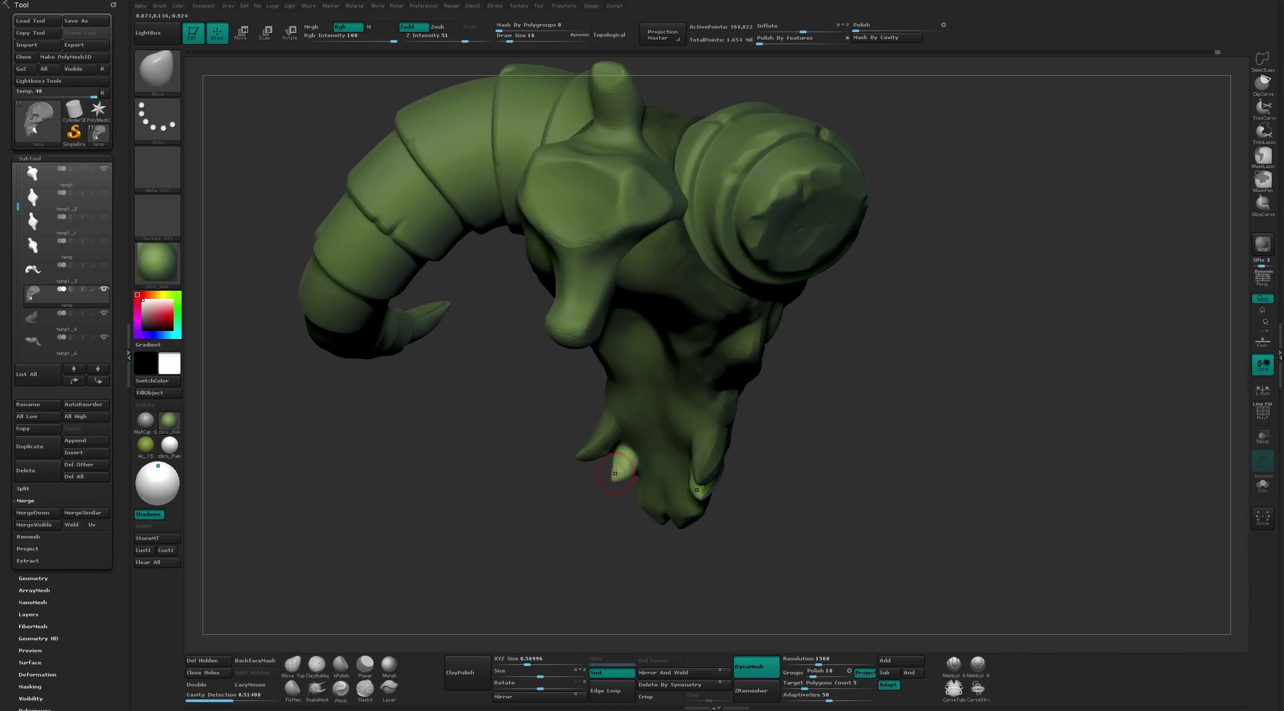
left_click_drag(617, 459, 638, 467)
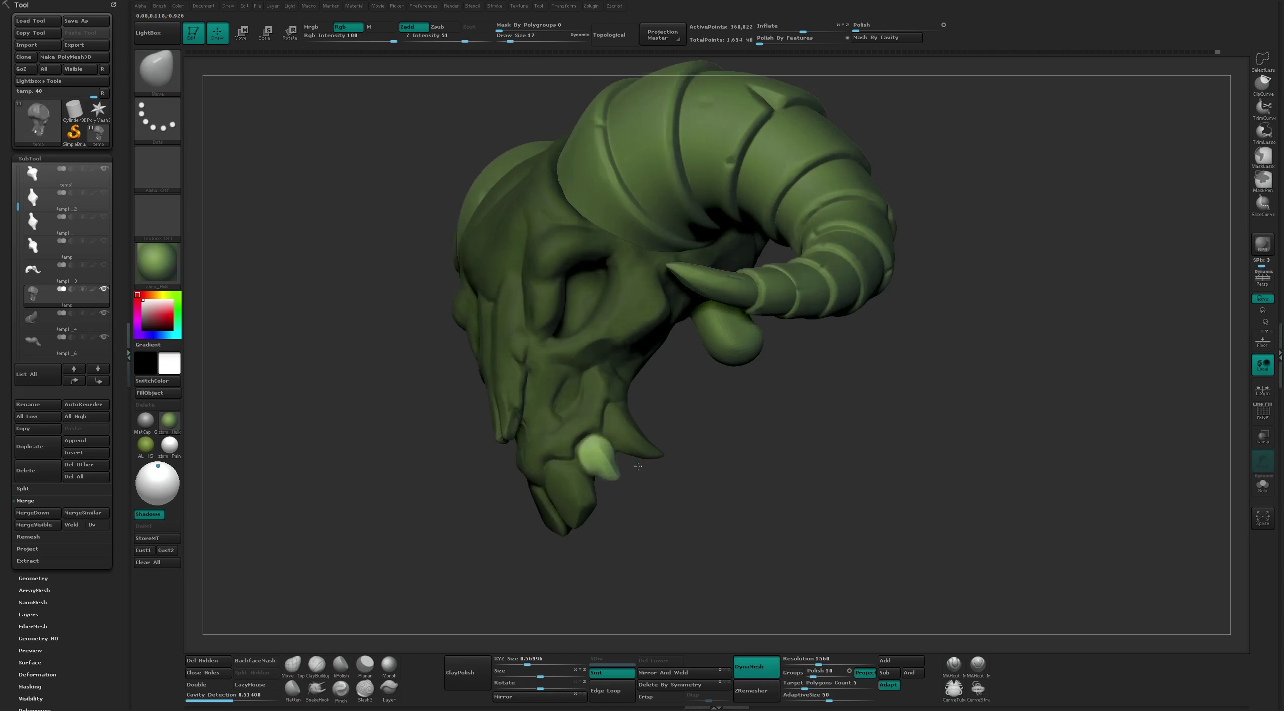
key("bracketleft")
key("bracketleft")
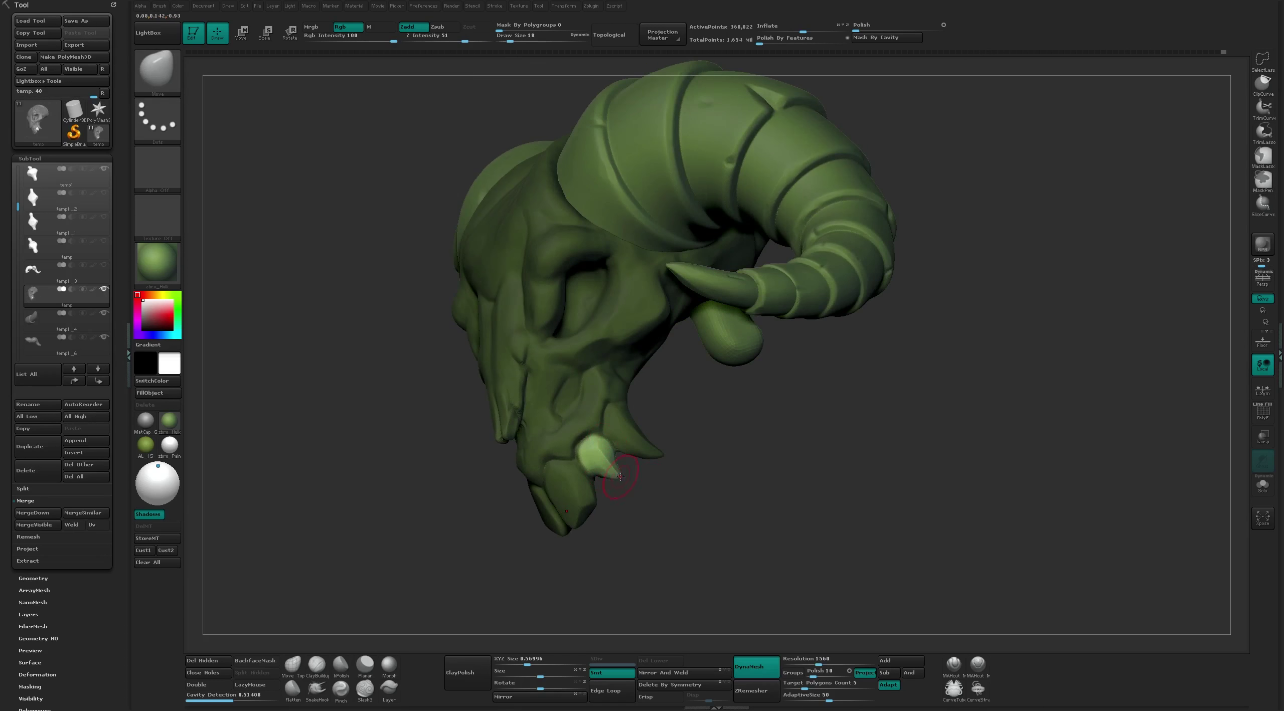
mouse_move(591, 446)
left_mouse_down("shift")
mouse_move(581, 435)
mouse_move(688, 467)
mouse_move(725, 445)
mouse_move(679, 444)
mouse_move(676, 537)
mouse_move(563, 484)
left_mouse_up("shift")
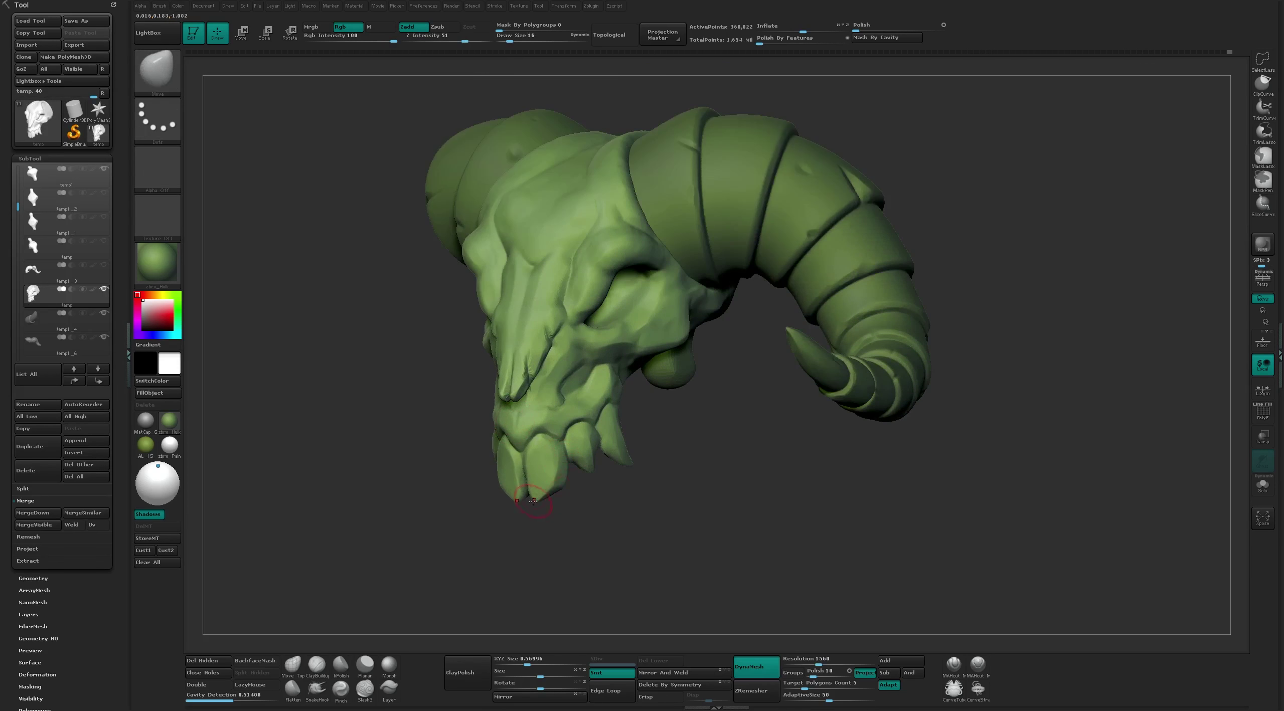
right_click_drag(549, 494, 537, 497)
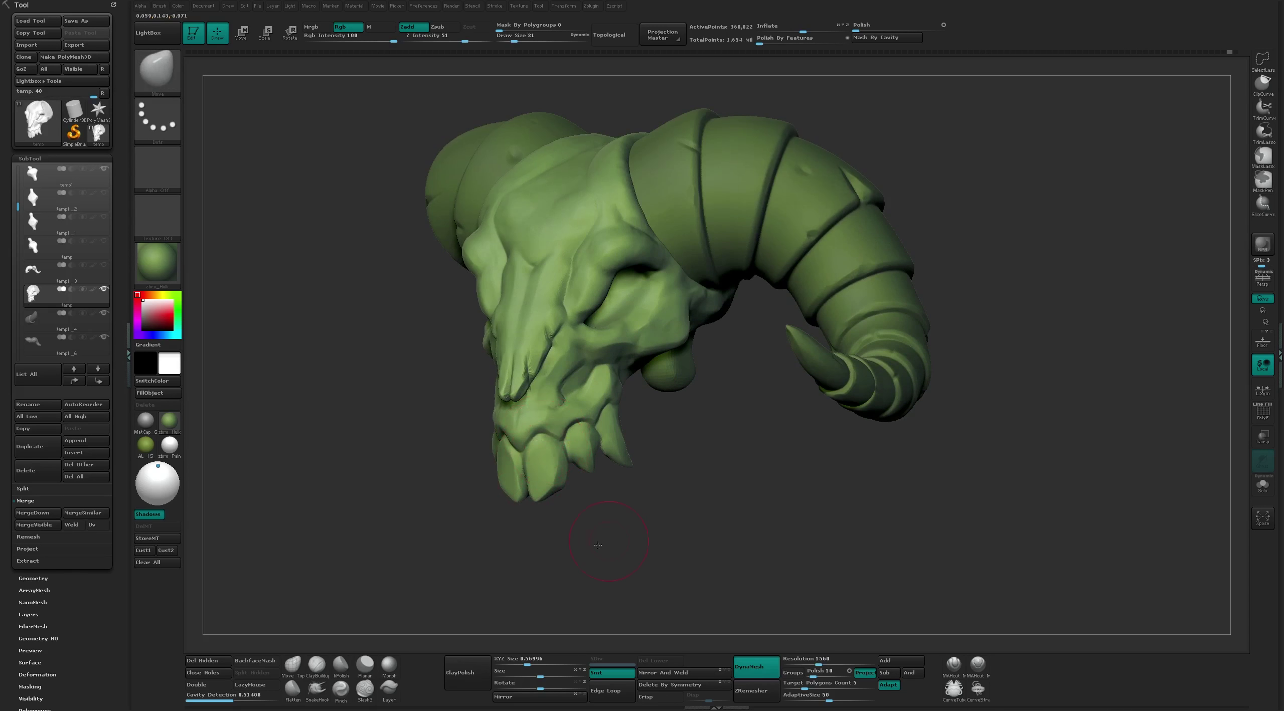
mouse_move(598, 545)
right_mouse_down("ctrl")
mouse_move(577, 477)
mouse_move(250, 467)
right_mouse_up("ctrl")
Return the skull to MatCap Gray and preview the butcher_hatchet SubTool beneath it
left_click(145, 422)
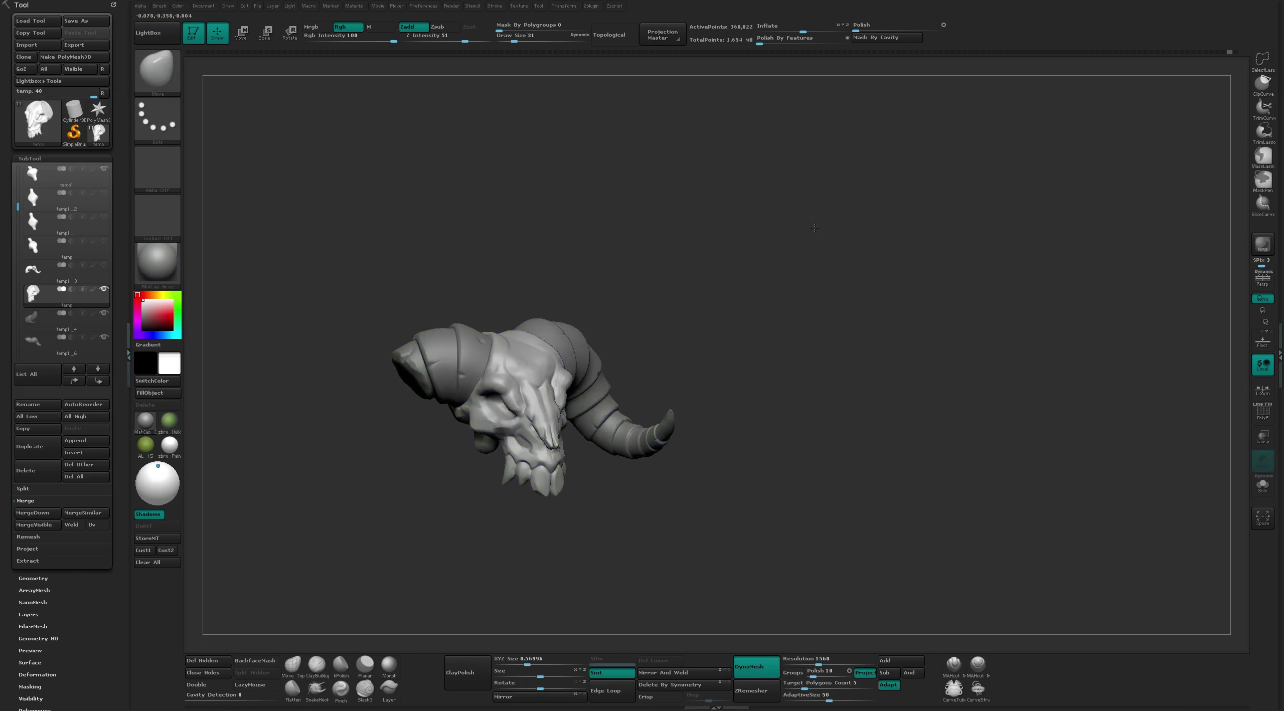
mouse_move(815, 228)
right_mouse_down()
mouse_move(995, 224)
mouse_move(243, 318)
right_mouse_up()
key("Down")
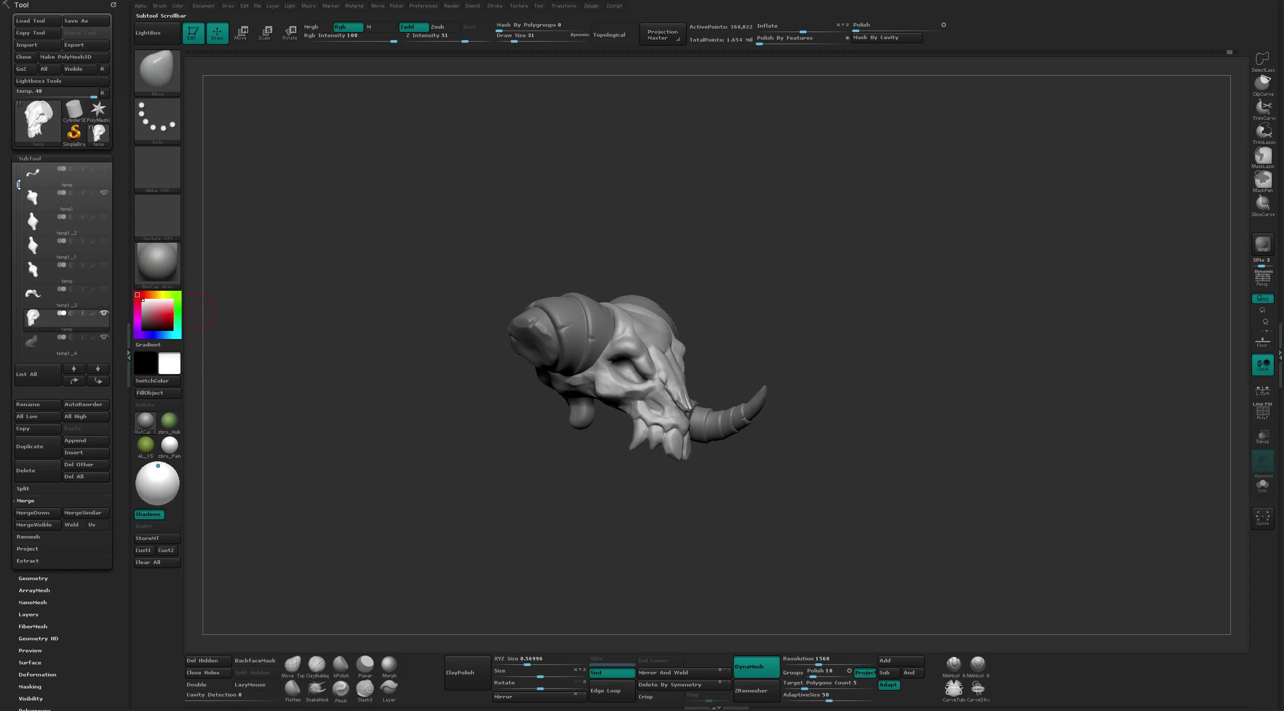
key("Down")
key("Down")
key("Down")
mouse_move(60, 319)
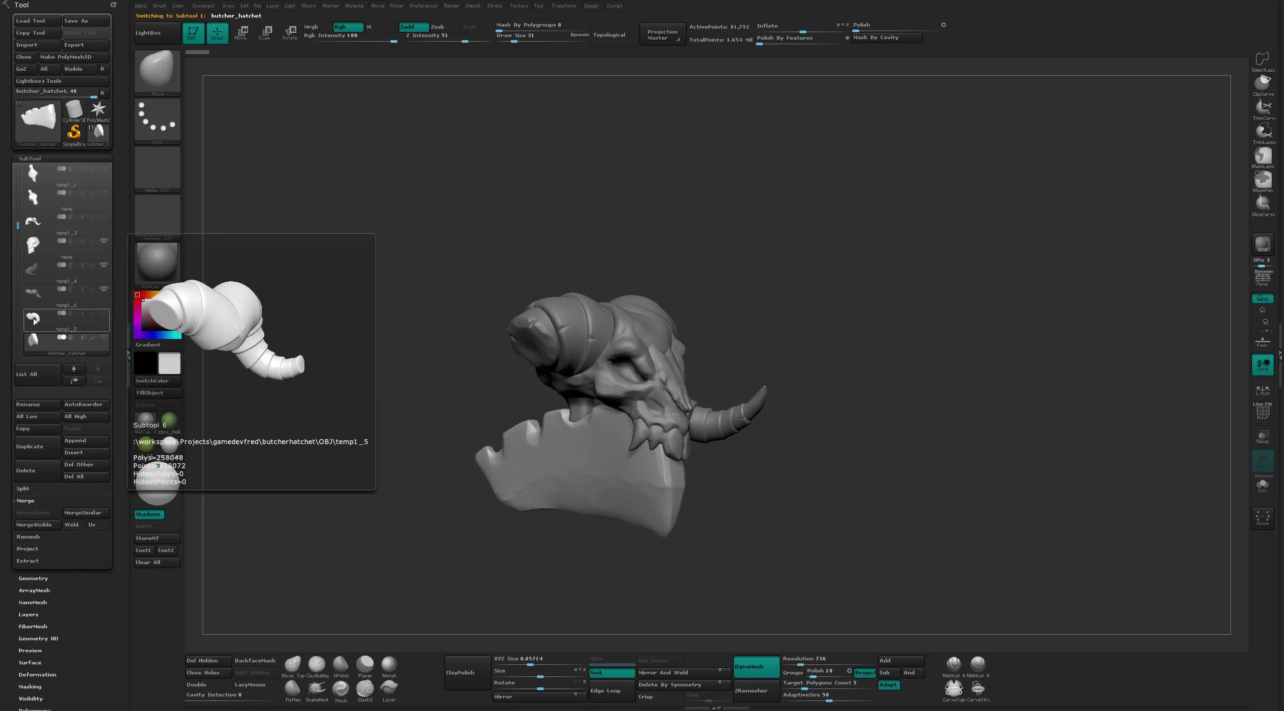
key("Up")
key("Up")
key("Up")
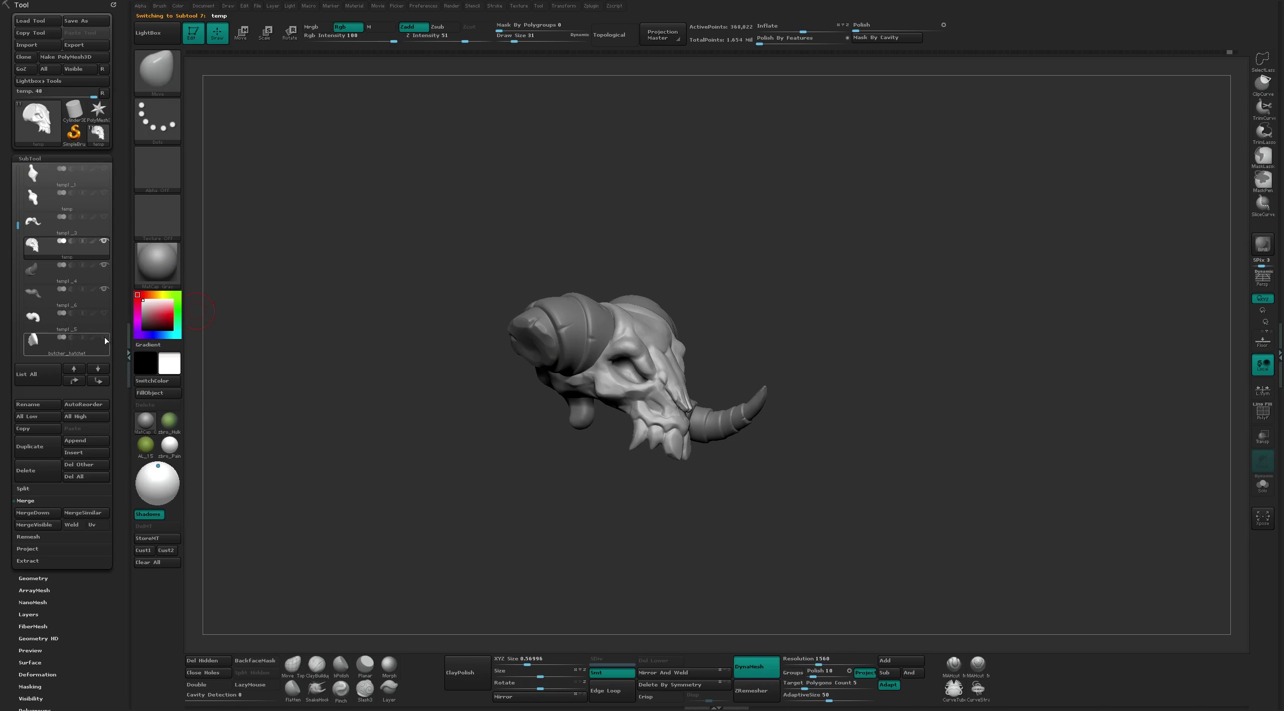
mouse_move(769, 444)
left_mouse_down()
mouse_move(775, 290)
mouse_move(698, 454)
left_mouse_up()
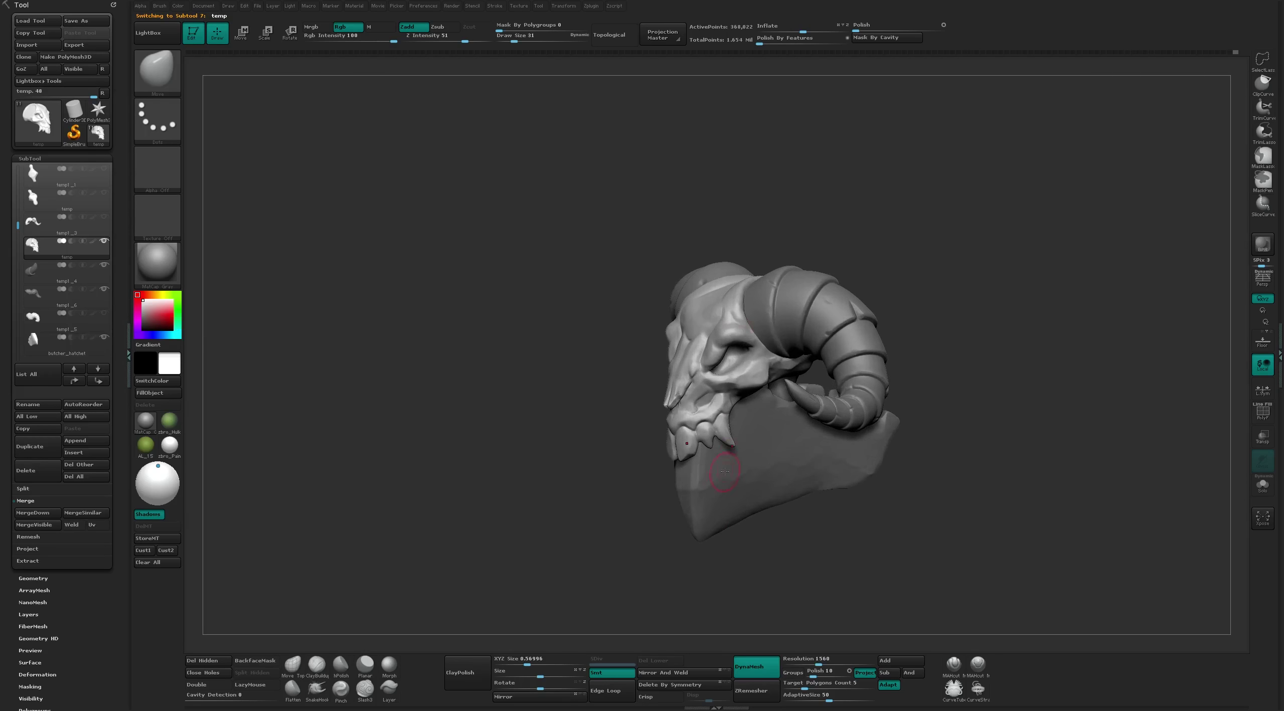
Activate butcher_hatchet with the Move brush at Draw Size 108
key("Down")
key("Down")
key("Down")
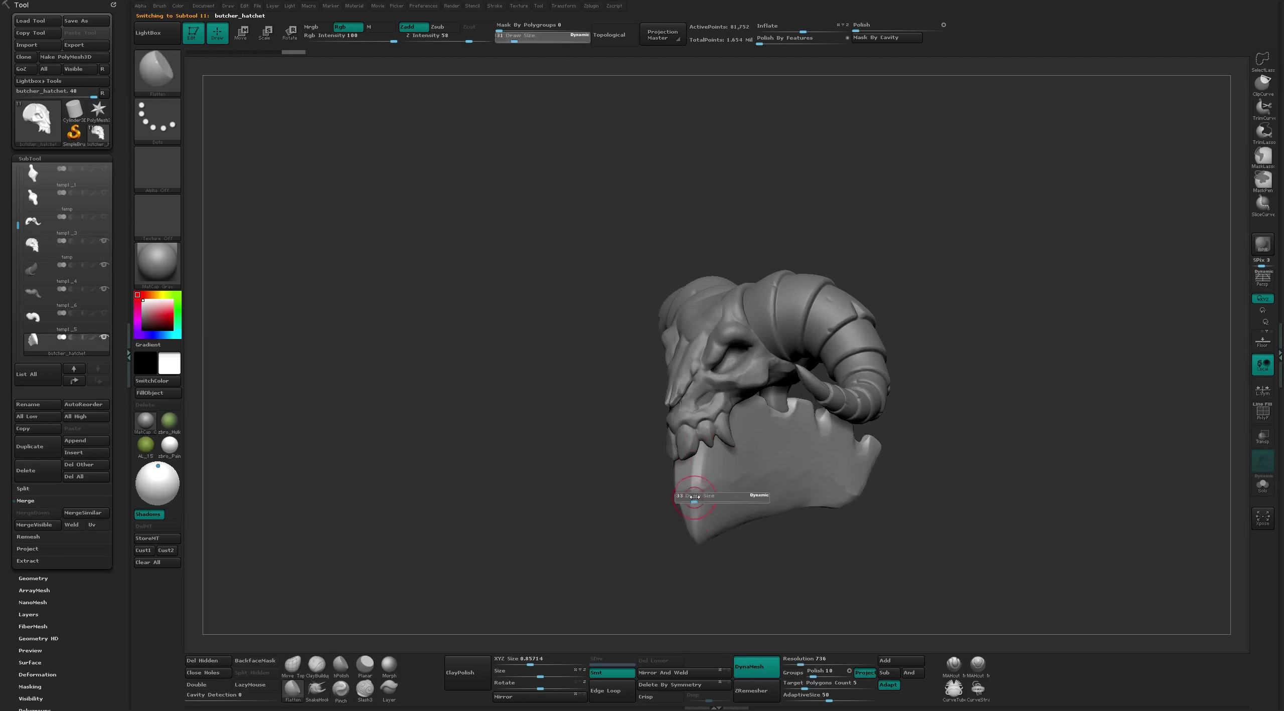
key("b")
key("m")
key("v")
mouse_move(750, 579)
left_mouse_down()
mouse_move(772, 576)
mouse_move(659, 396)
left_mouse_up()
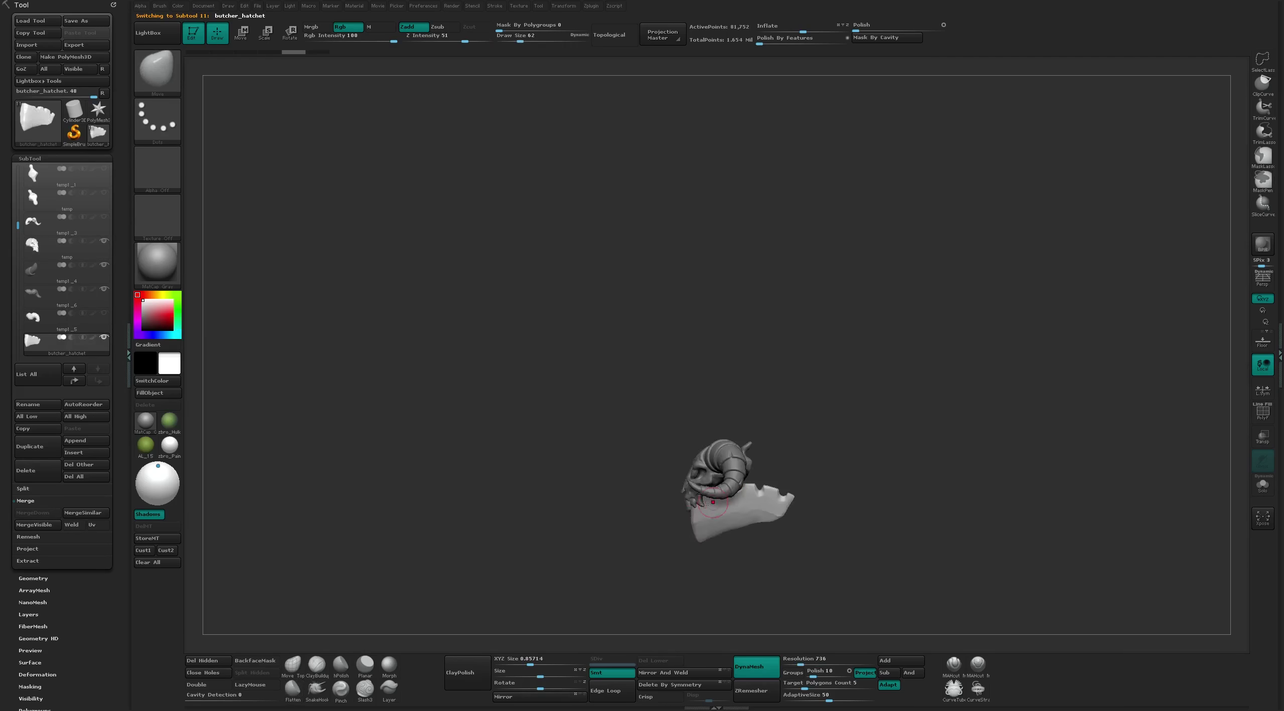
key("bracketright")
key("bracketright")
key("bracketright")
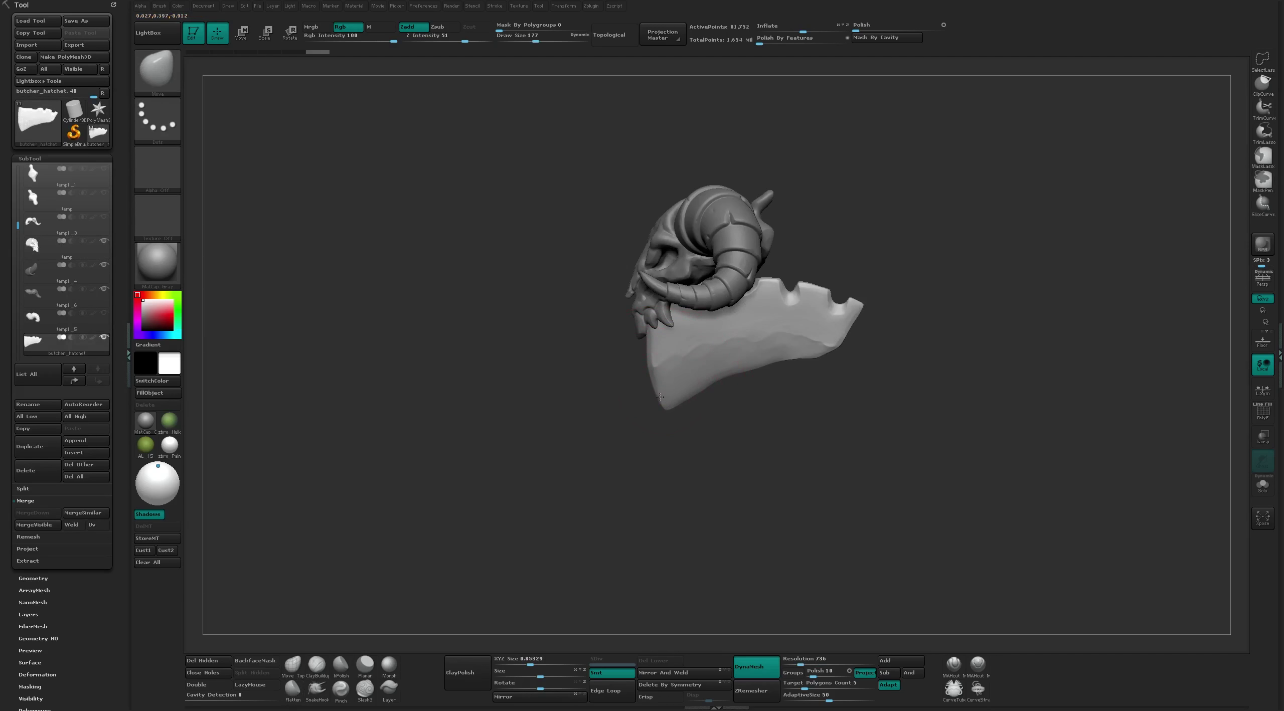
key("bracketleft")
Set the brush size to 87 and review the hatchet blade from side and front
mouse_move(659, 396)
left_mouse_down()
mouse_move(728, 407)
mouse_move(680, 393)
mouse_move(754, 456)
mouse_move(683, 445)
mouse_move(703, 445)
mouse_move(674, 373)
left_mouse_up()
key("b")
key("f")
key("l")
key("s")
mouse_move(706, 321)
left_mouse_down()
mouse_move(752, 307)
mouse_move(764, 320)
mouse_move(728, 273)
mouse_move(673, 442)
left_mouse_up()
key("b")
key("m")
key("v")
key("w")
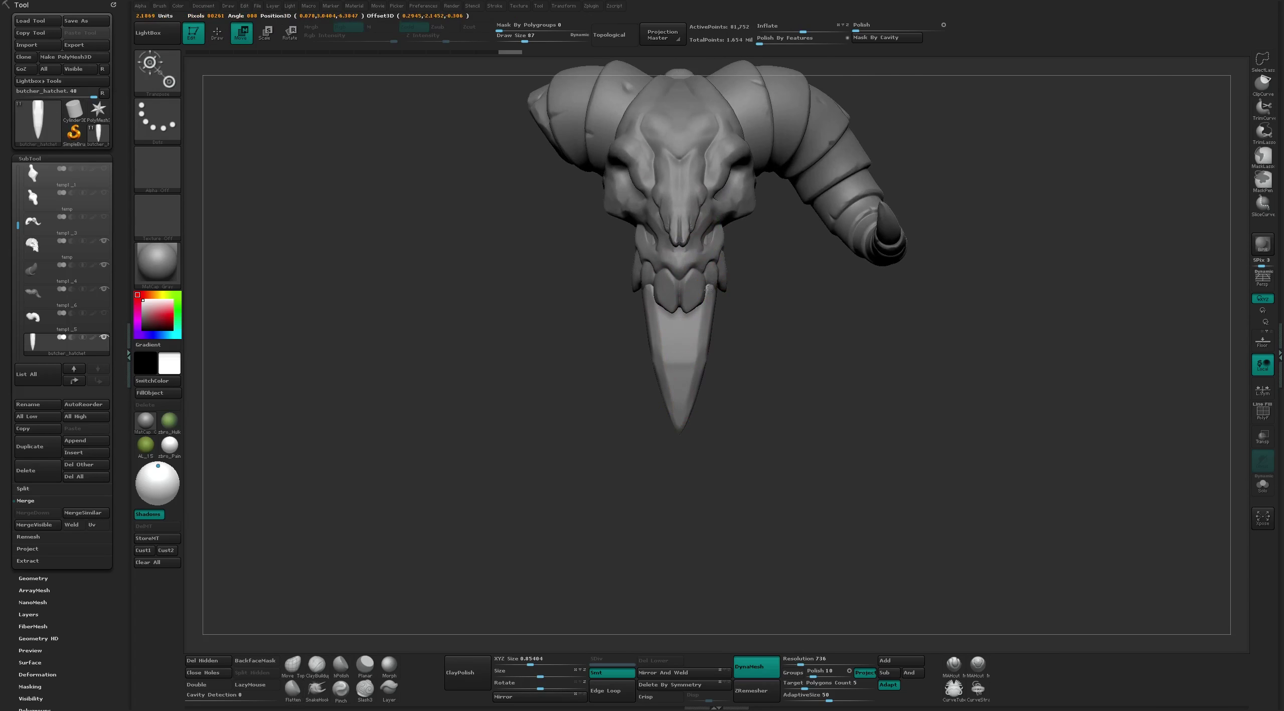
mouse_move(708, 290)
left_mouse_down()
mouse_move(713, 452)
mouse_move(688, 287)
mouse_move(754, 410)
mouse_move(742, 430)
mouse_move(731, 335)
left_mouse_up()
key("q")
Set up the MAHcut groove brush with Zsub at Z Intensity 9
key("b")
key("f")
key("l")
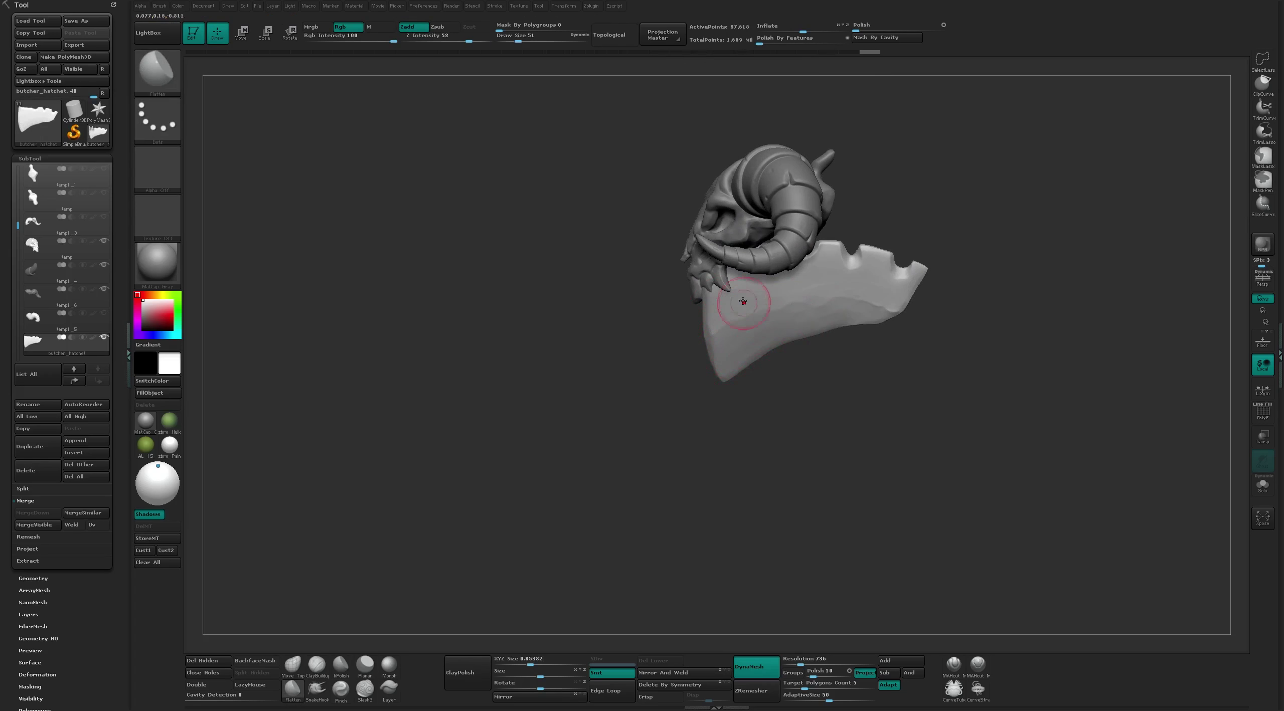
key("bracketleft")
left_click_drag(826, 482, 902, 634, "alt")
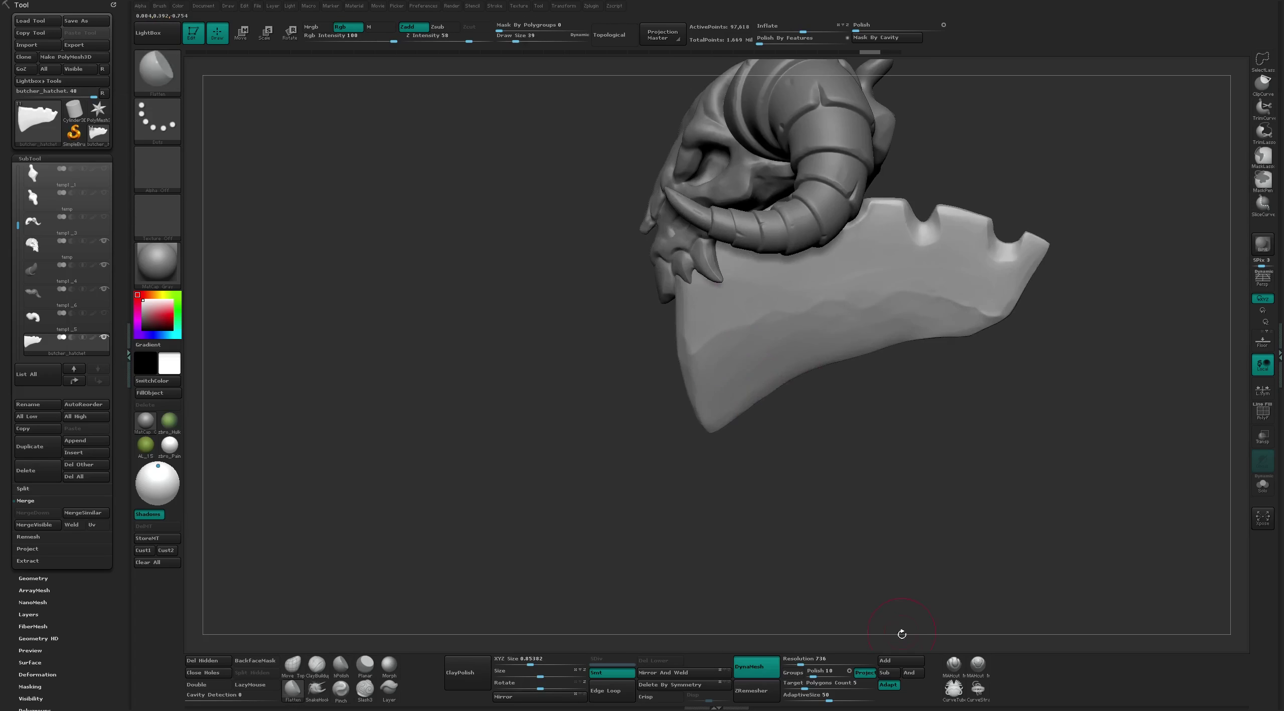
left_click(954, 665)
key("u")
left_click_drag(718, 341, 695, 347)
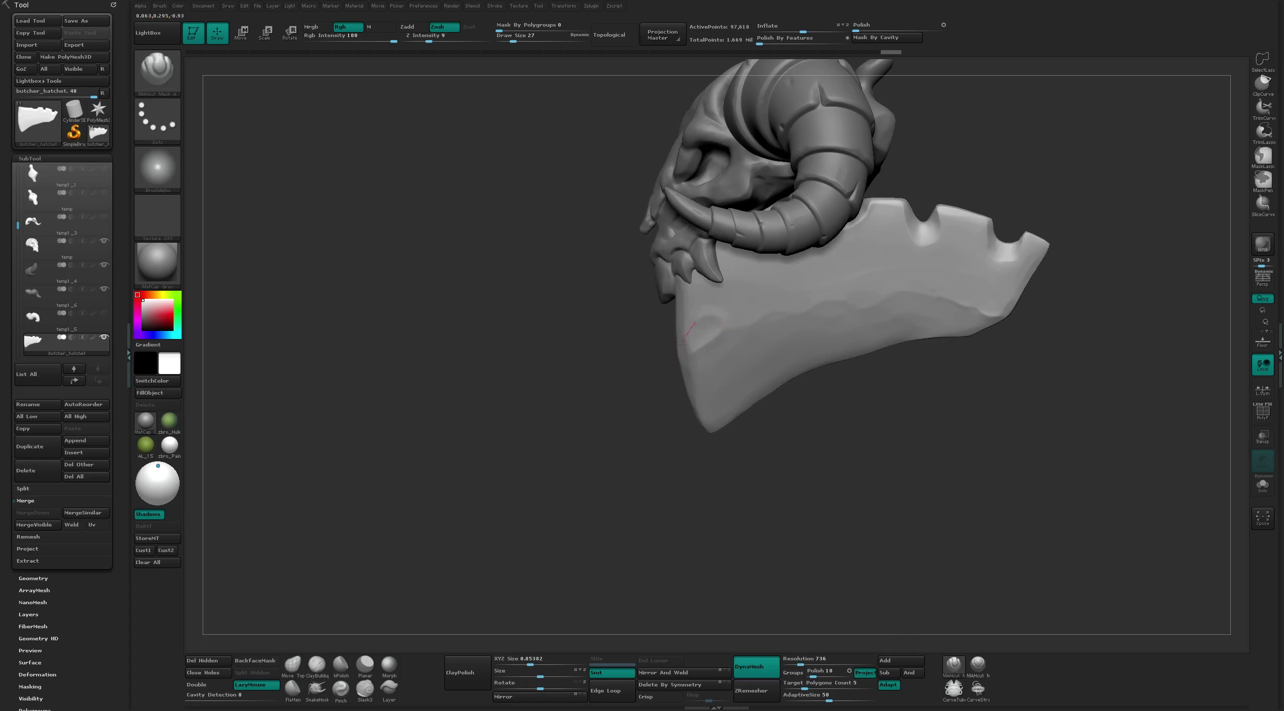
Carve four grooves and dents across the blade, then flatten the right-side dent
left_click_drag(726, 279, 769, 280)
left_click_drag(854, 284, 855, 285)
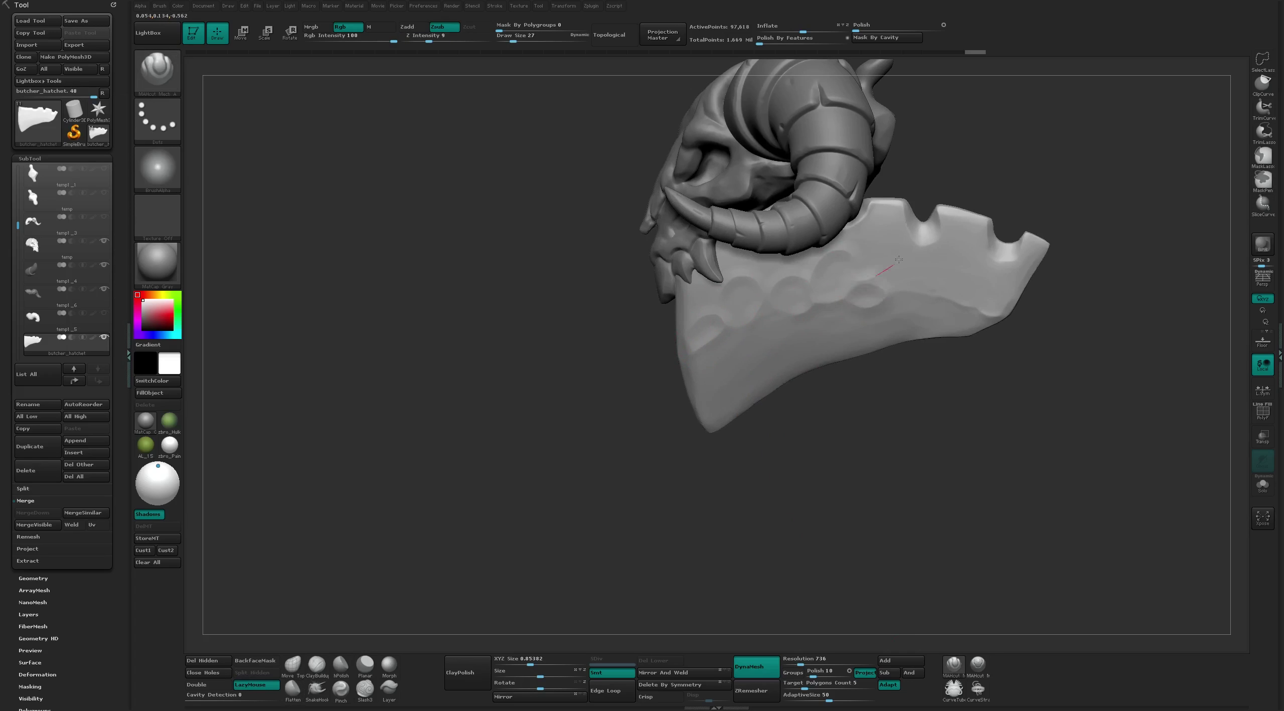
left_click_drag(953, 306, 947, 295)
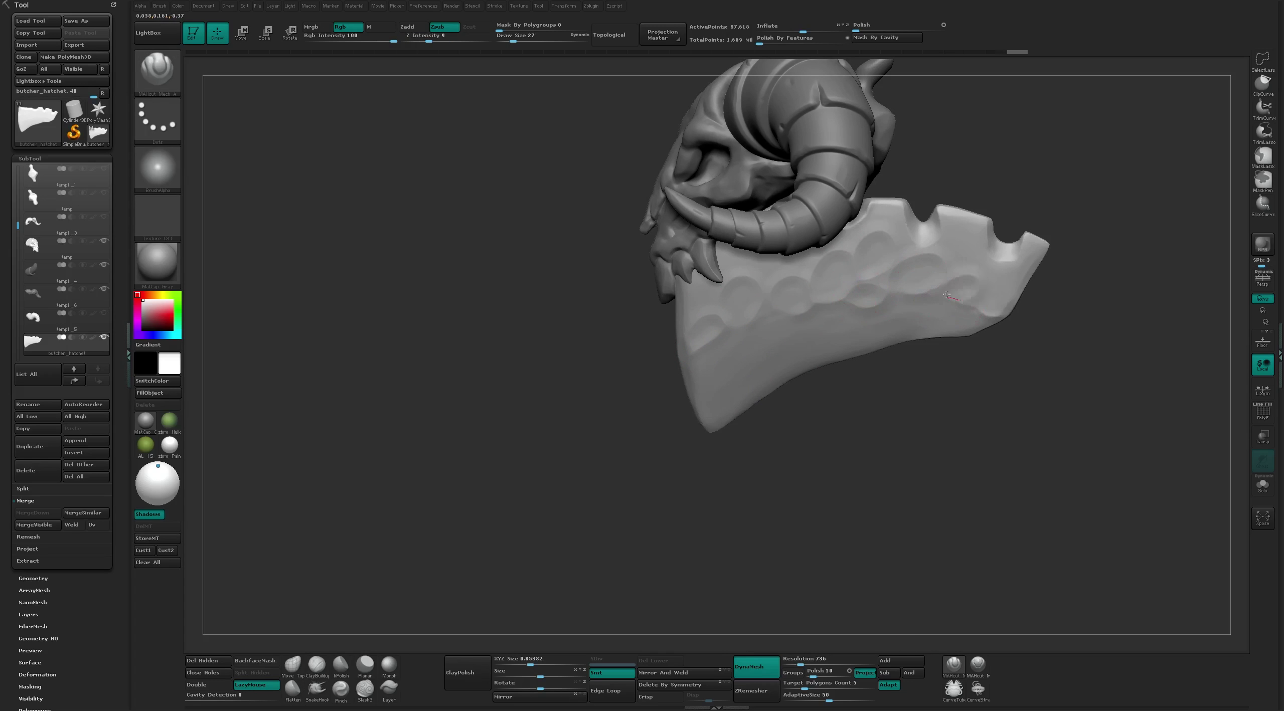
mouse_move(761, 290)
left_mouse_down()
mouse_move(772, 281)
mouse_move(725, 301)
left_mouse_up()
key("b")
key("f")
key("l")
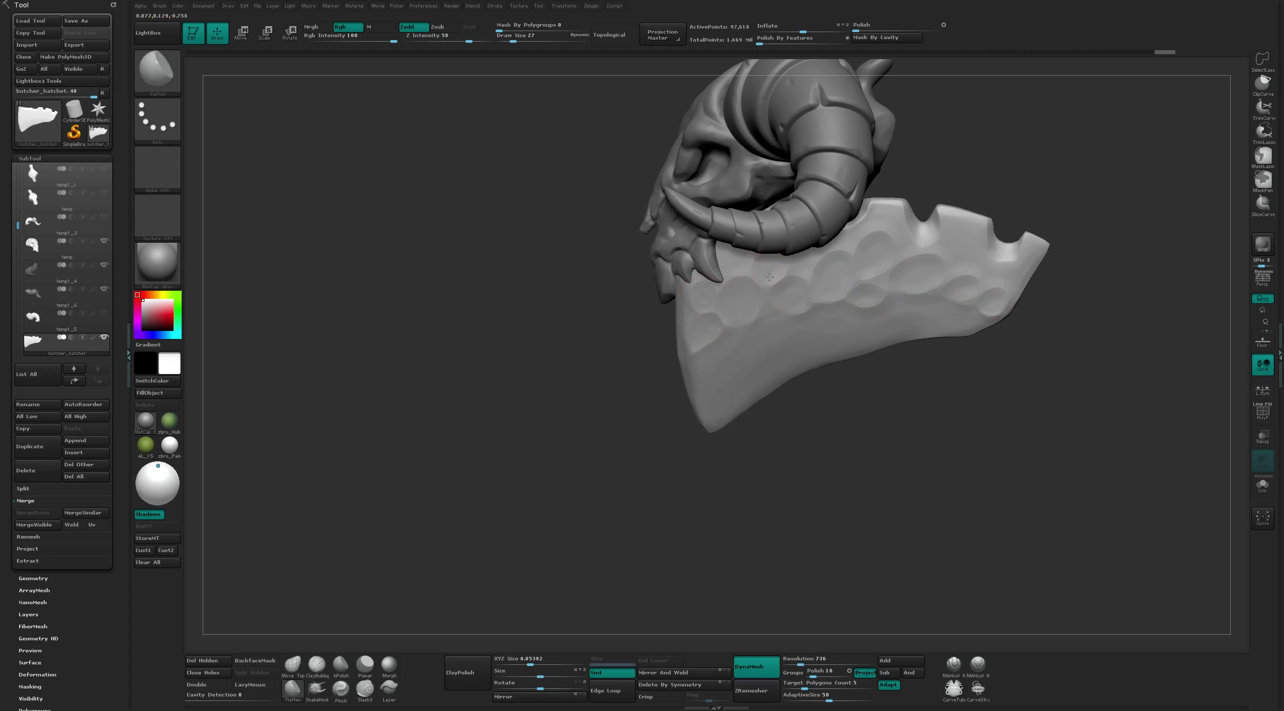
key("ctrl+z")
left_click_drag(972, 288, 982, 269)
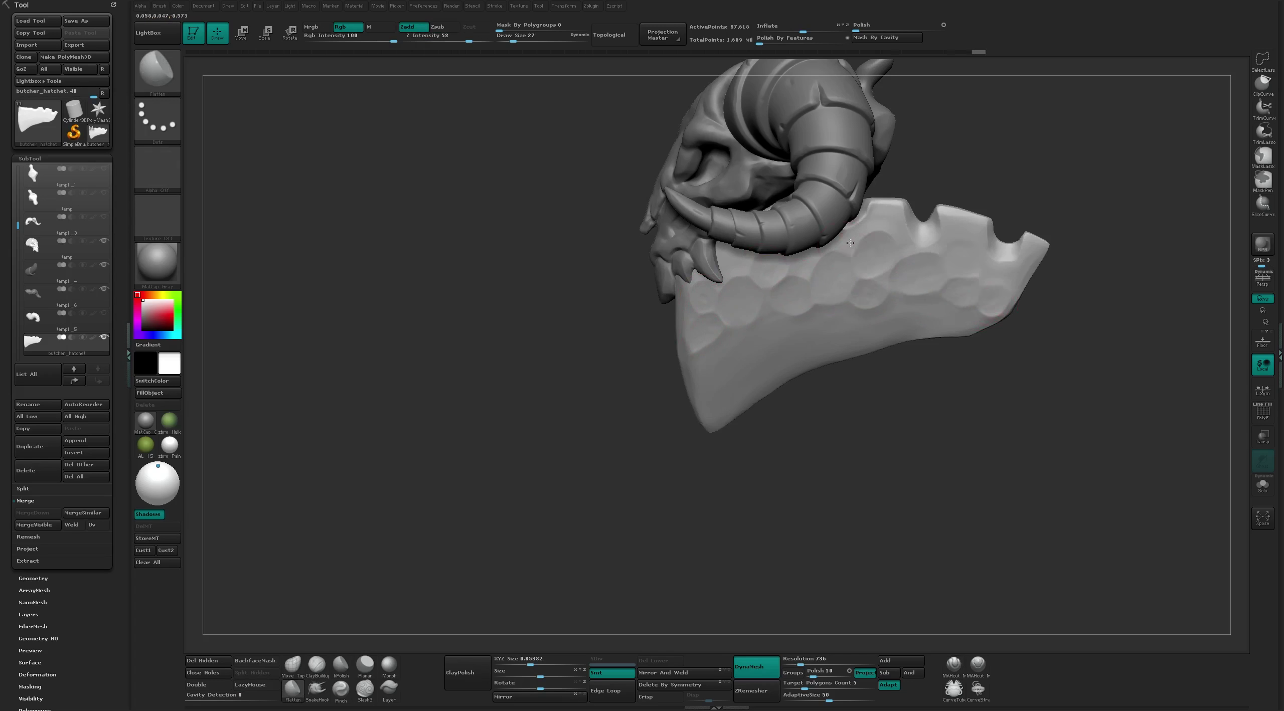
Smooth and polish several grooves across the blade below the skull
mouse_move(723, 285)
right_mouse_down("ctrl")
mouse_move(800, 361)
mouse_move(741, 283)
mouse_move(740, 321)
right_mouse_up("ctrl")
mouse_move(739, 321)
left_mouse_down()
mouse_move(708, 286)
mouse_move(732, 318)
left_mouse_up()
key("bracketright")
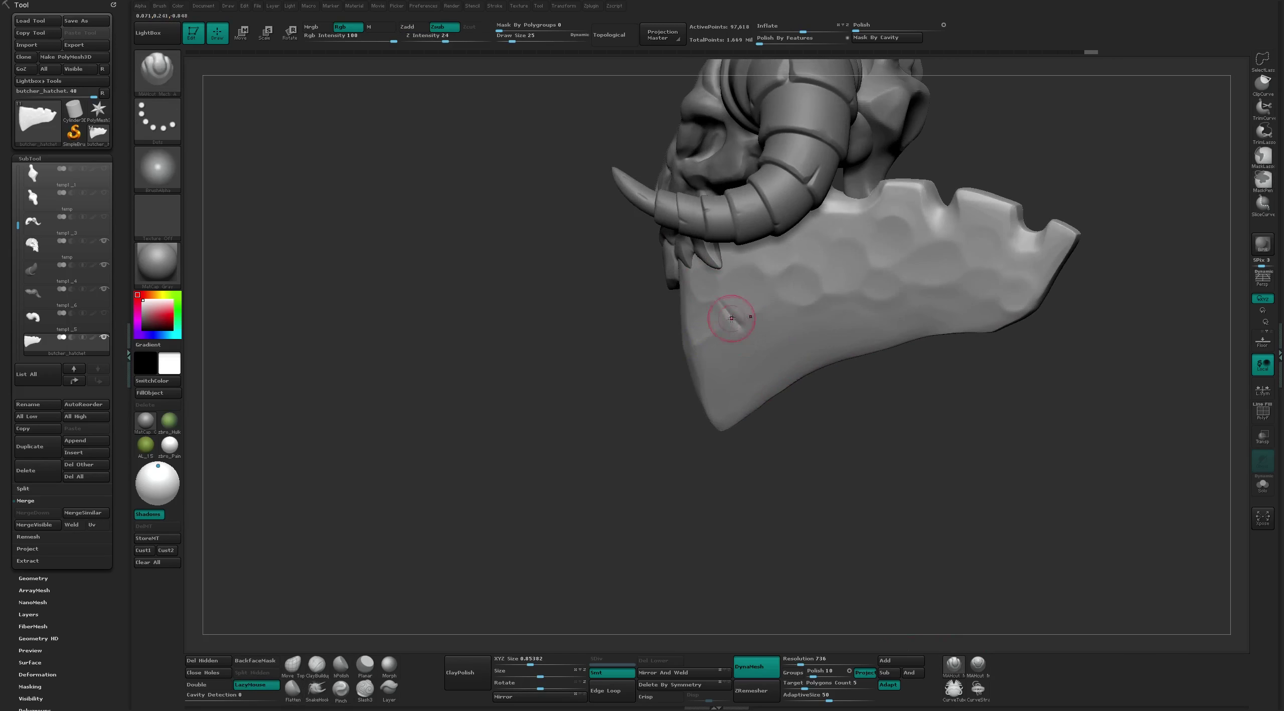
left_click_drag(702, 277, 735, 327)
right_click_drag(927, 259, 827, 345)
key("bracketleft")
left_click_drag(909, 278, 853, 356)
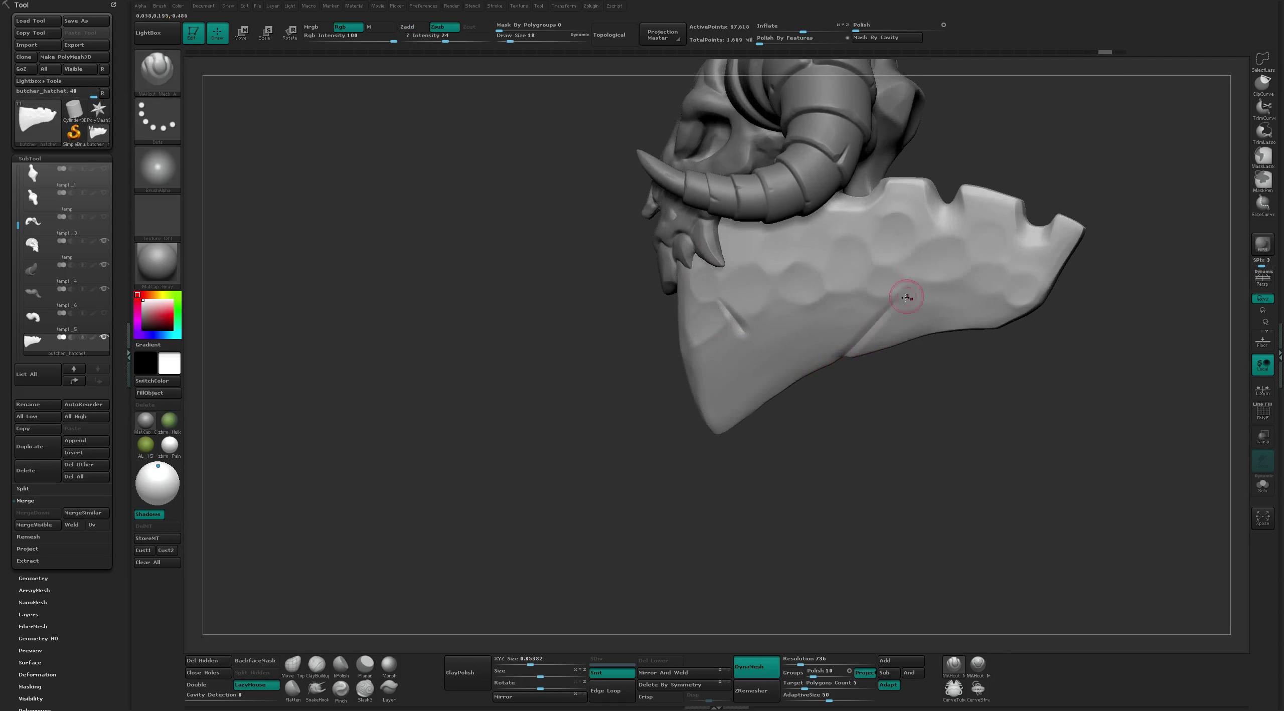
key("bracketright")
Polish along the blade's lower edge and carve a vertical crease into it
right_click_drag(937, 259, 880, 431)
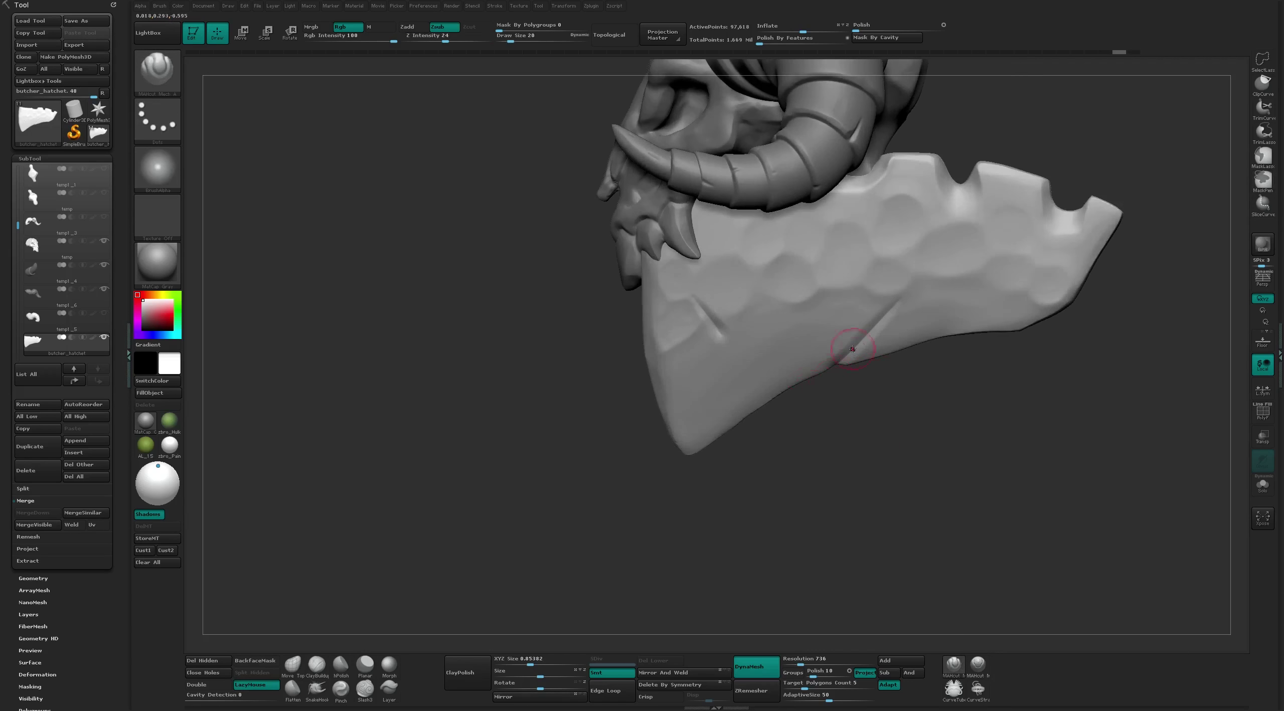
left_click_drag(855, 363, 912, 289)
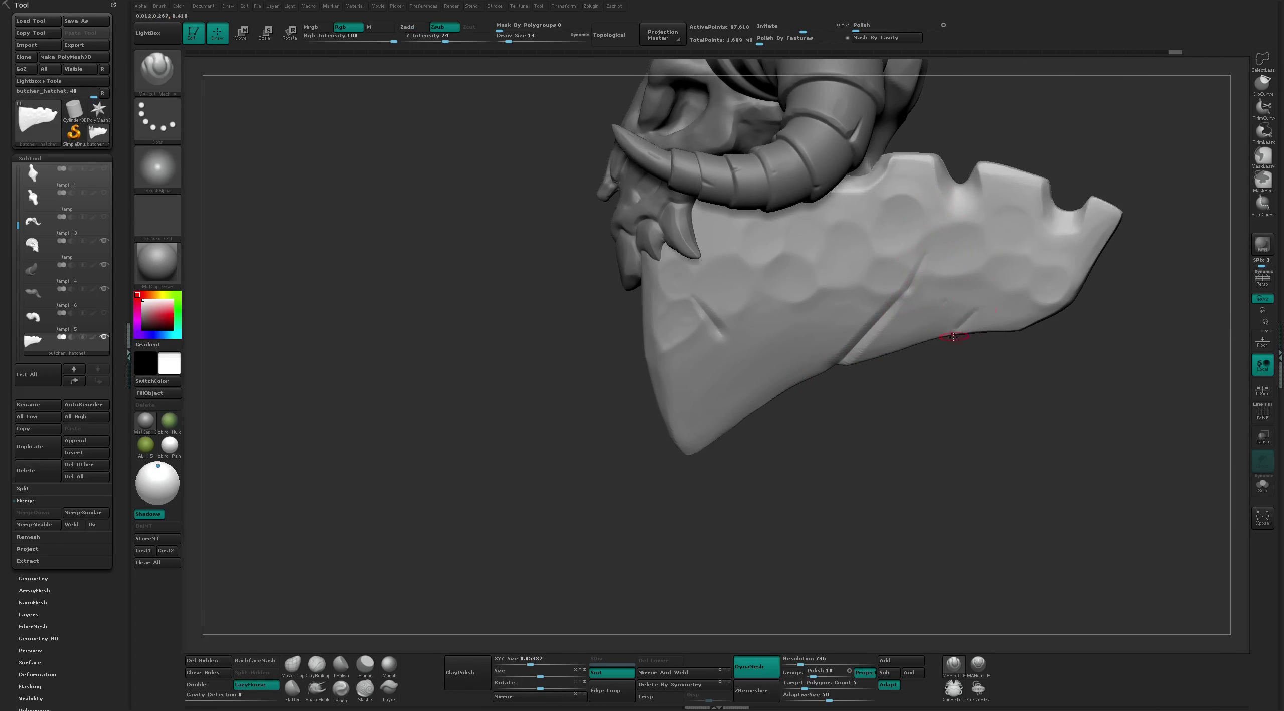
mouse_move(953, 337)
right_mouse_down()
mouse_move(985, 331)
mouse_move(777, 391)
right_mouse_up()
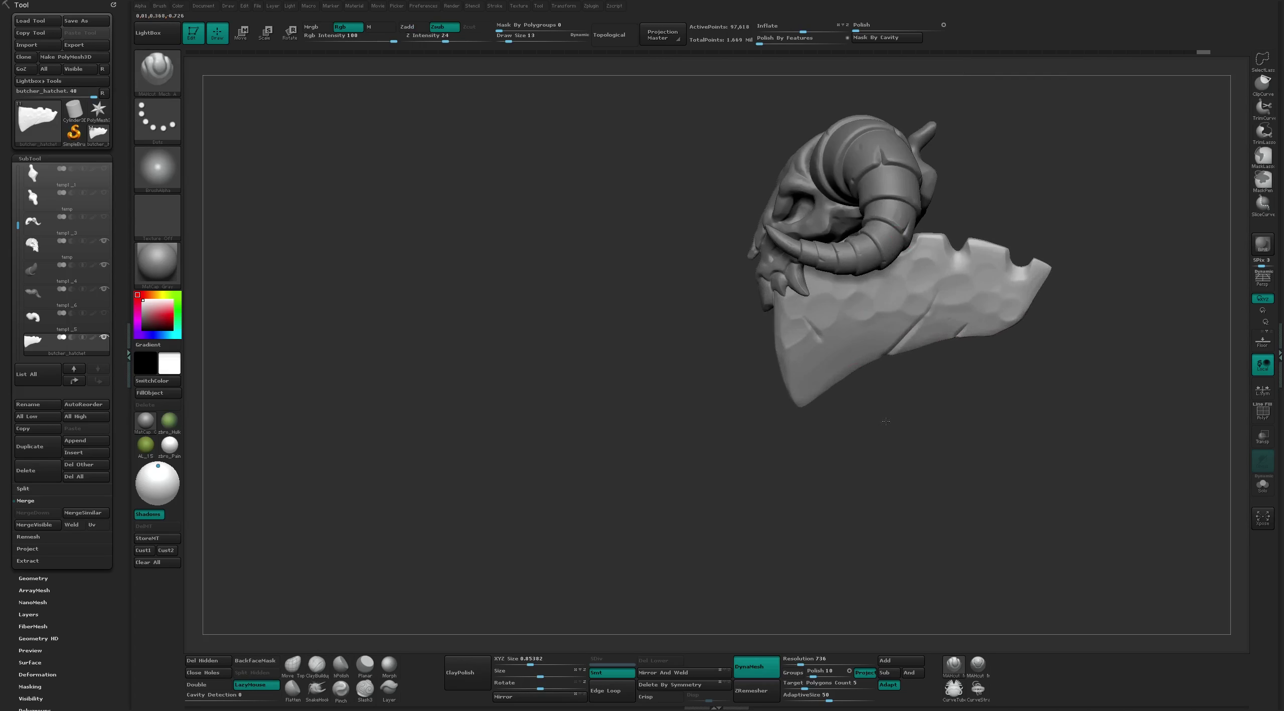
key("bracketleft")
key("bracketleft")
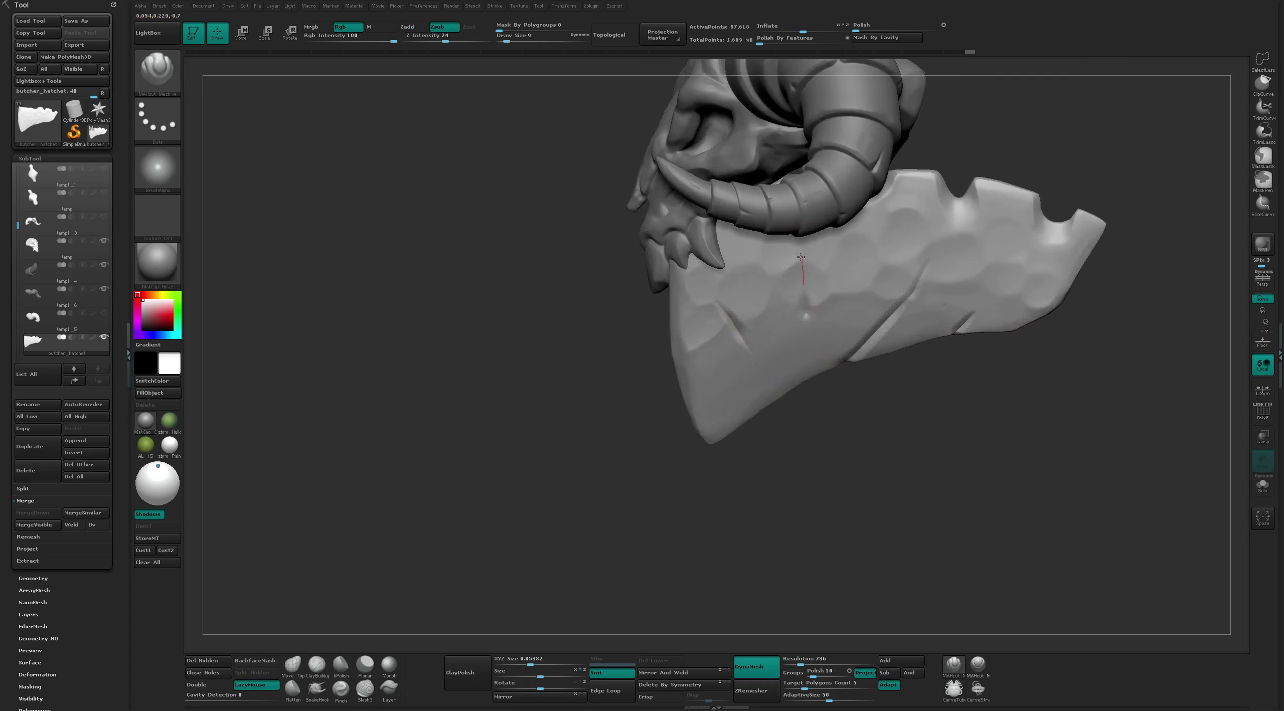
right_click_drag(805, 312, 807, 314)
key("bracketright")
key("bracketright")
left_click_drag(808, 314, 808, 356)
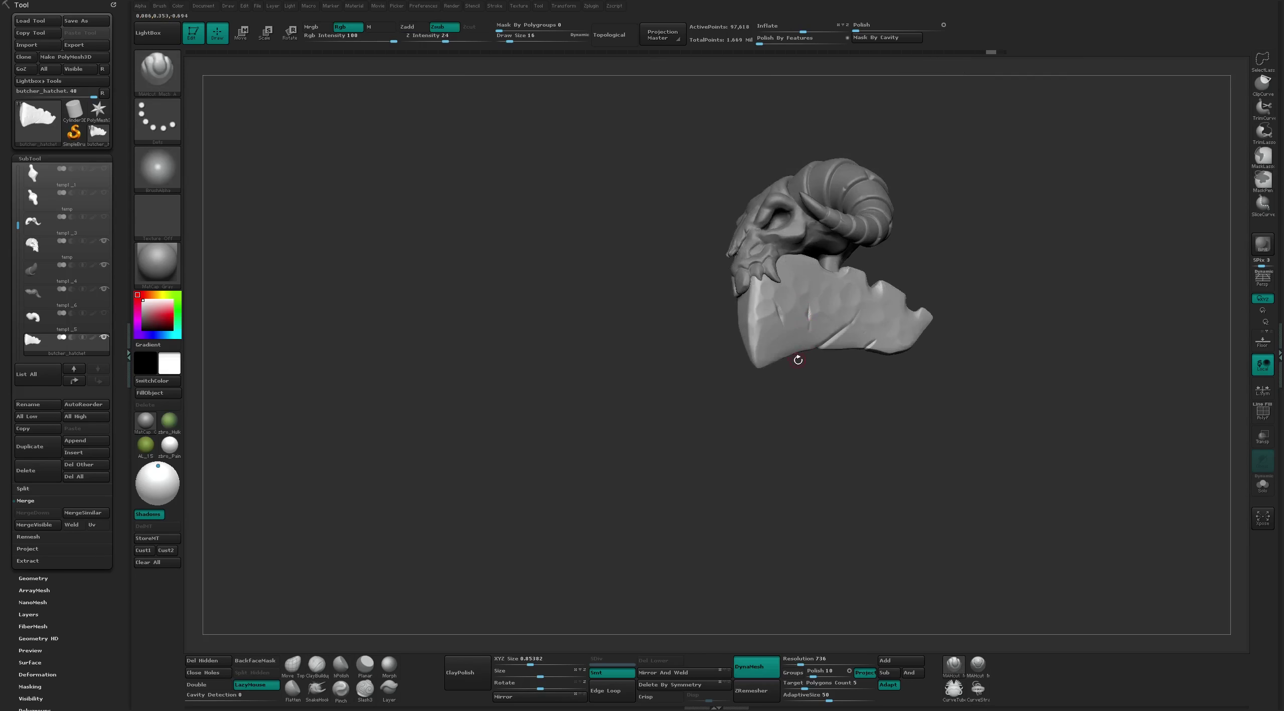
mouse_move(799, 360)
right_mouse_down()
mouse_move(813, 301)
mouse_move(853, 352)
right_mouse_up()
Switch to the Flatten brush, enlarge it, and reframe the skull and horn
key("b")
key("f")
key("l")
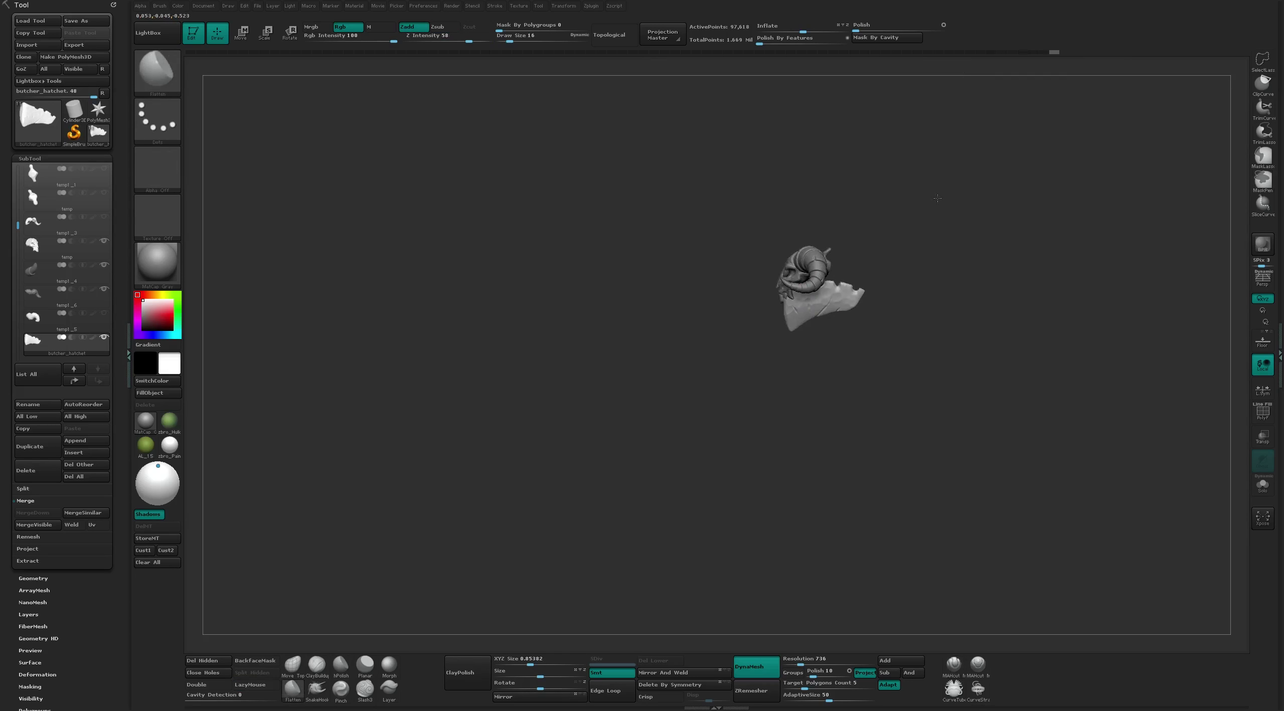
mouse_move(898, 410)
right_mouse_down()
mouse_move(843, 293)
mouse_move(941, 232)
right_mouse_up()
key("bracketright")
key("bracketright")
mouse_move(906, 287)
right_mouse_down()
mouse_move(804, 281)
mouse_move(954, 191)
mouse_move(848, 566)
right_mouse_up()
scroll(773, 298, "down", 3)
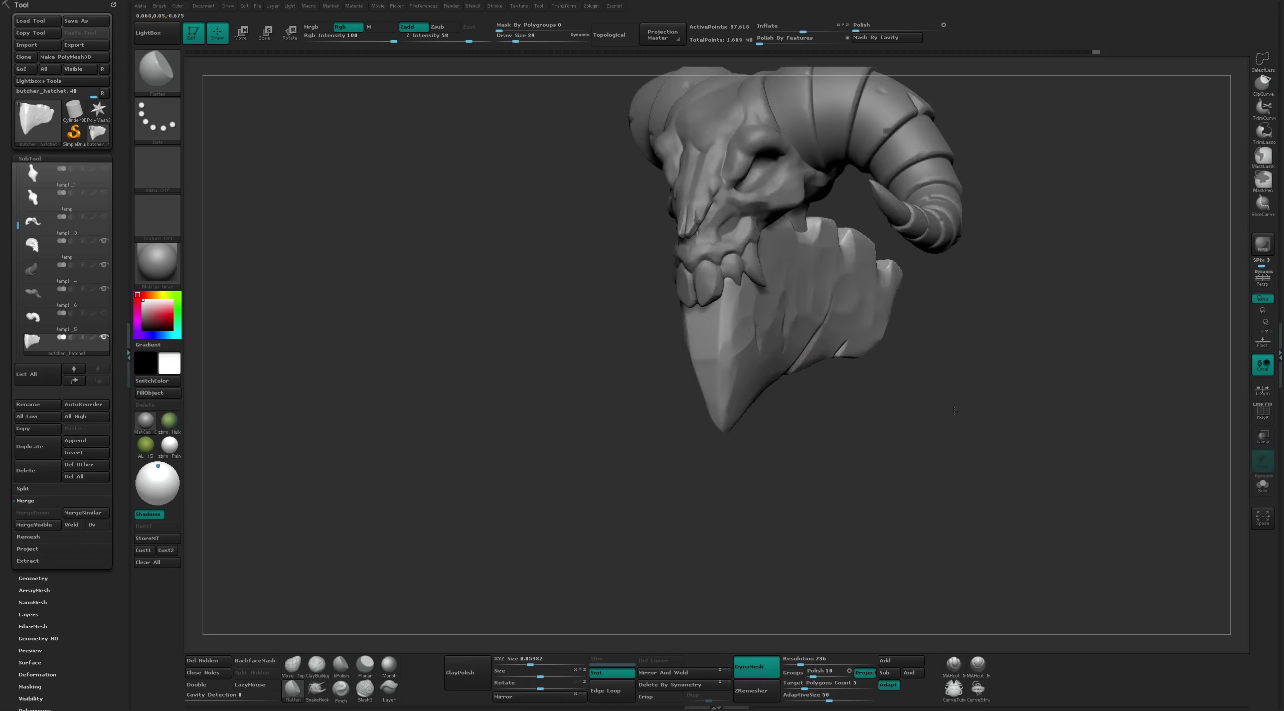
Carve a shallow line and a hollow into the blade with MAHcut Mech A at Z Intensity 11
left_click(954, 664)
right_click_drag(889, 501, 637, 372)
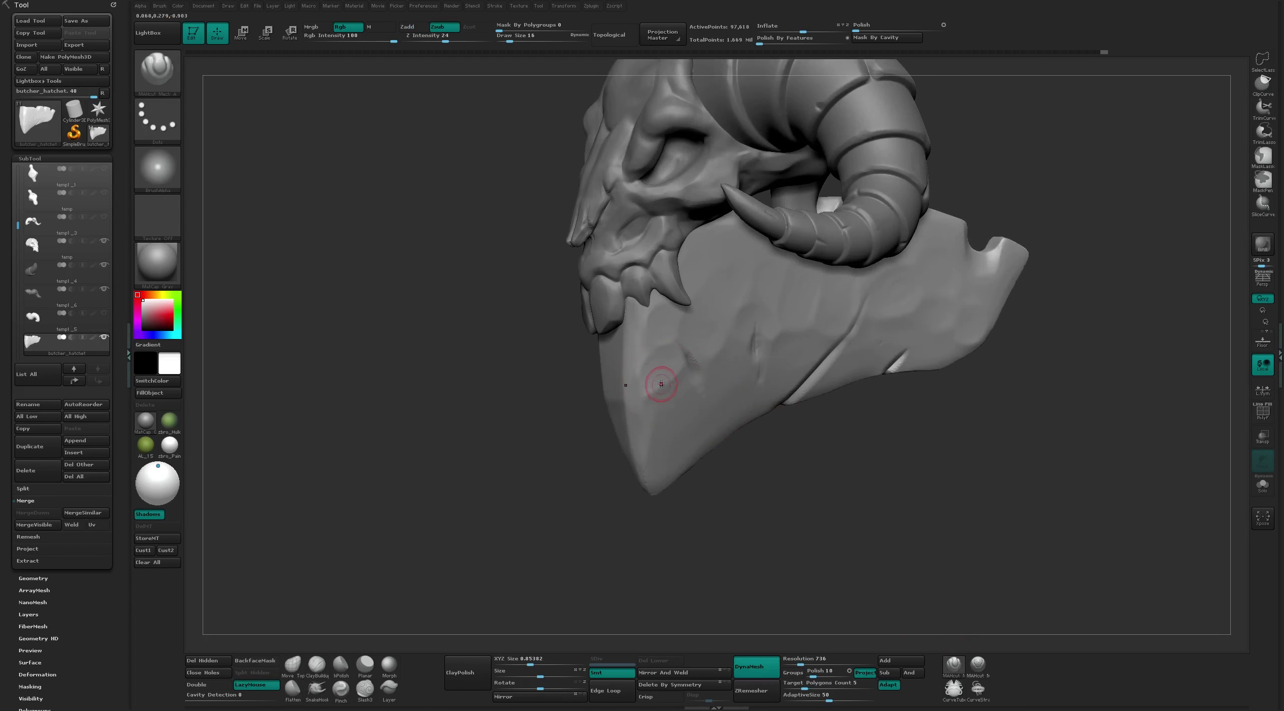
key("u")
left_click(640, 382)
right_click_drag(698, 363, 715, 403)
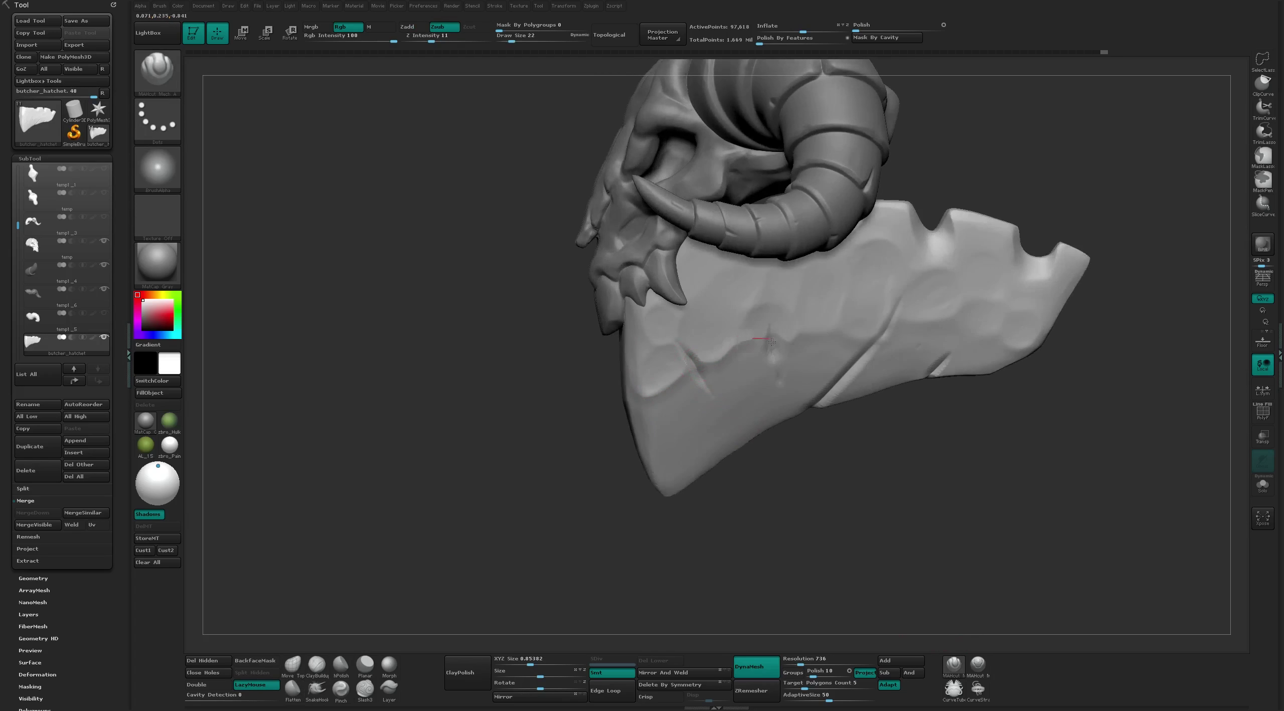
left_click_drag(772, 342, 813, 319)
right_click_drag(874, 342, 773, 334)
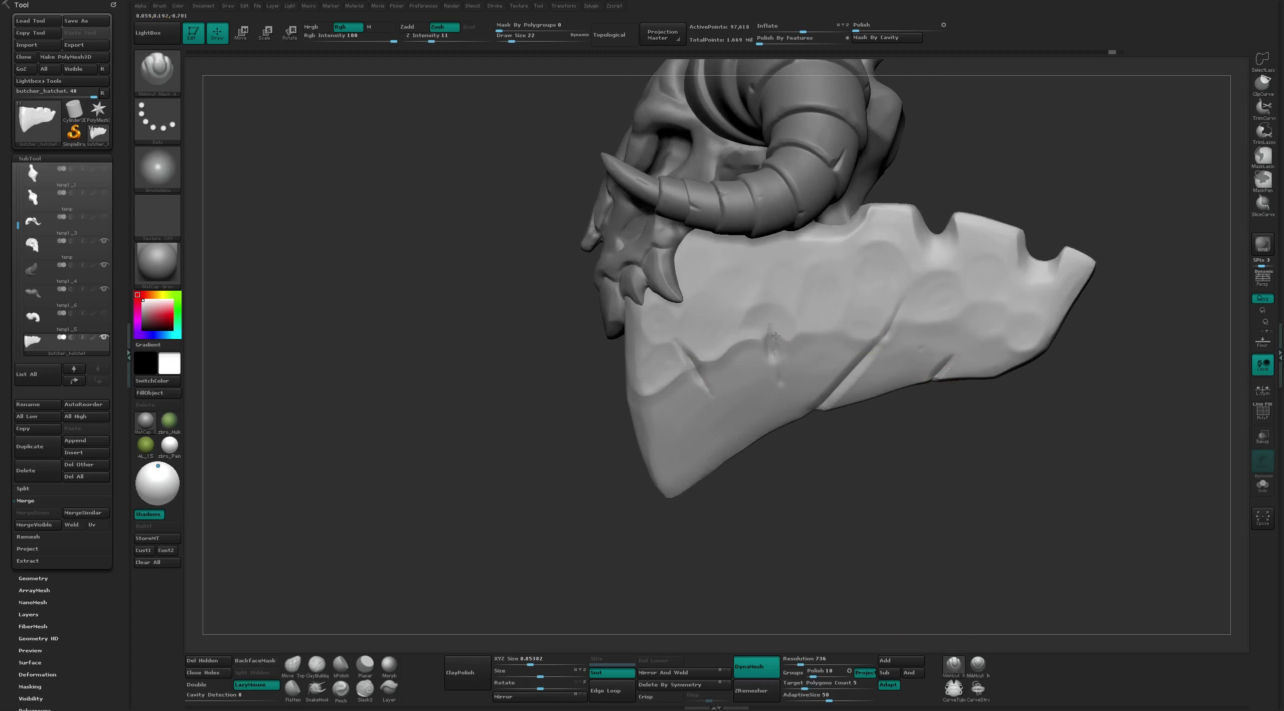
left_click_drag(922, 316, 975, 338)
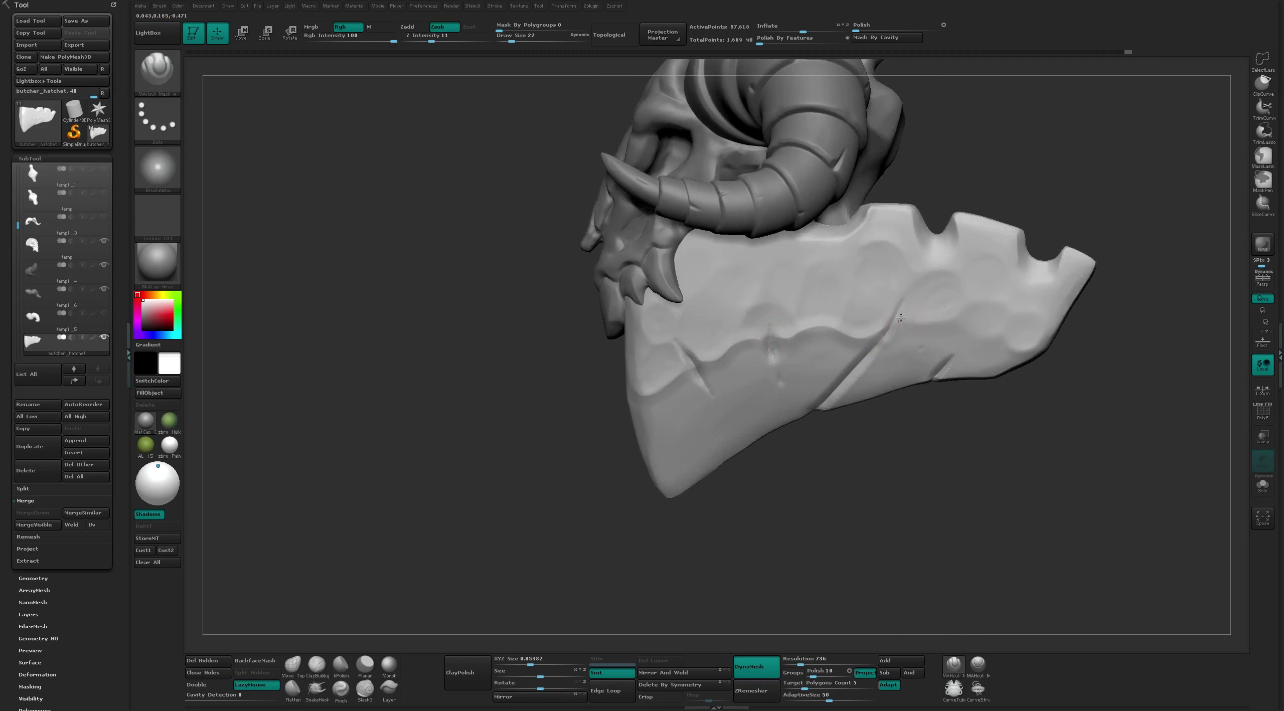
mouse_move(975, 339)
right_mouse_down("ctrl")
mouse_move(944, 444)
mouse_move(754, 360)
right_mouse_up("ctrl")
Flatten a stroke down the blade and soften it with hPolish, ending on Flatten
key("b")
key("f")
key("l")
left_click_drag(768, 365, 752, 399)
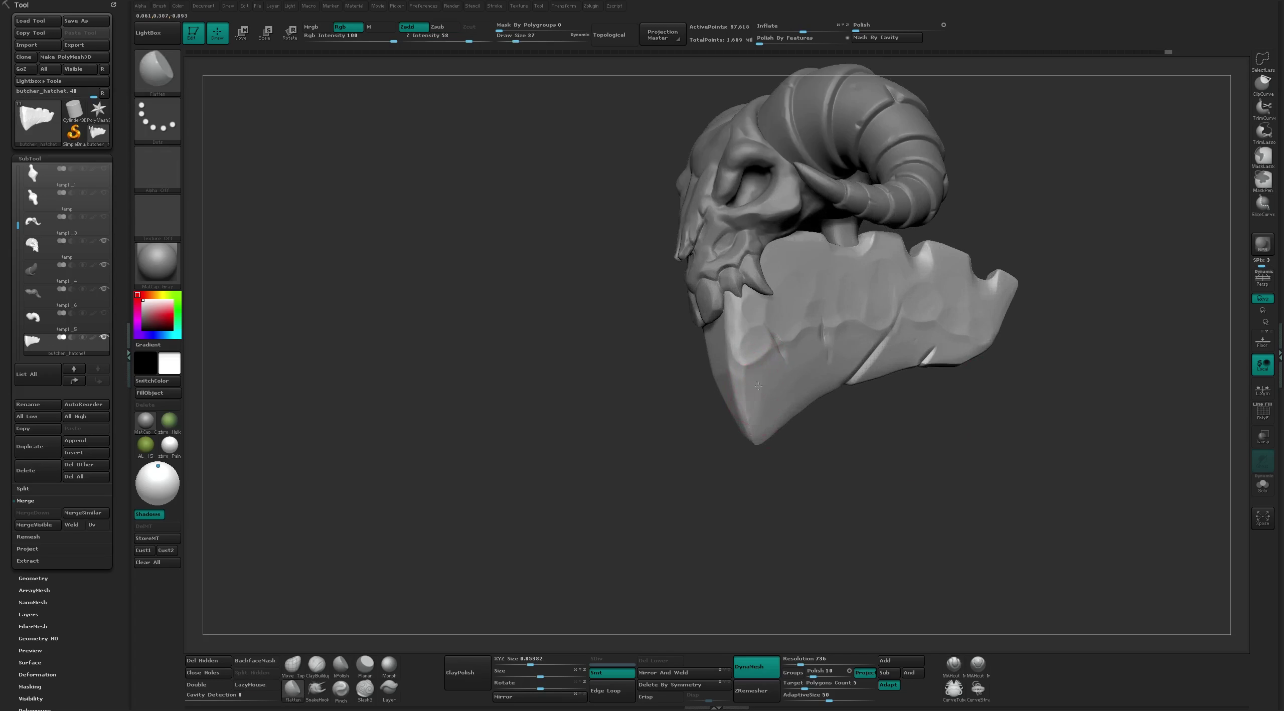
left_click(341, 665)
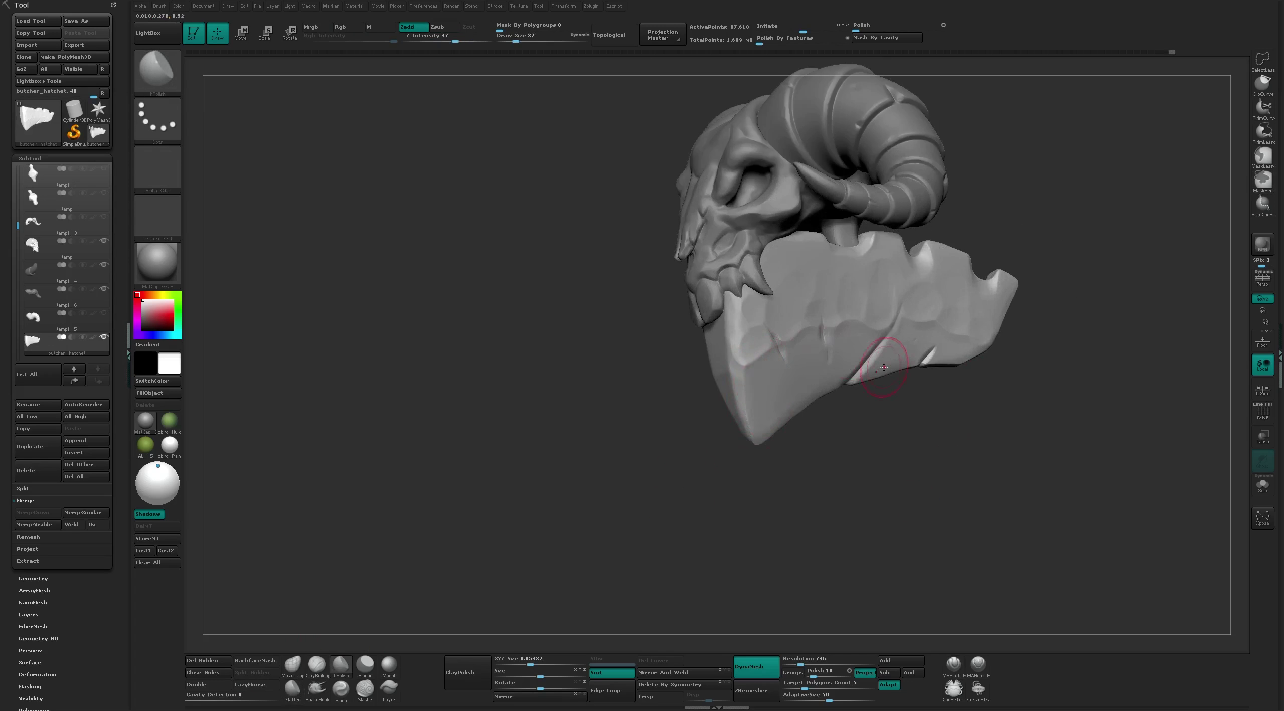
mouse_move(956, 353)
right_mouse_down("ctrl")
mouse_move(878, 411)
mouse_move(803, 381)
mouse_move(557, 384)
right_mouse_up("ctrl")
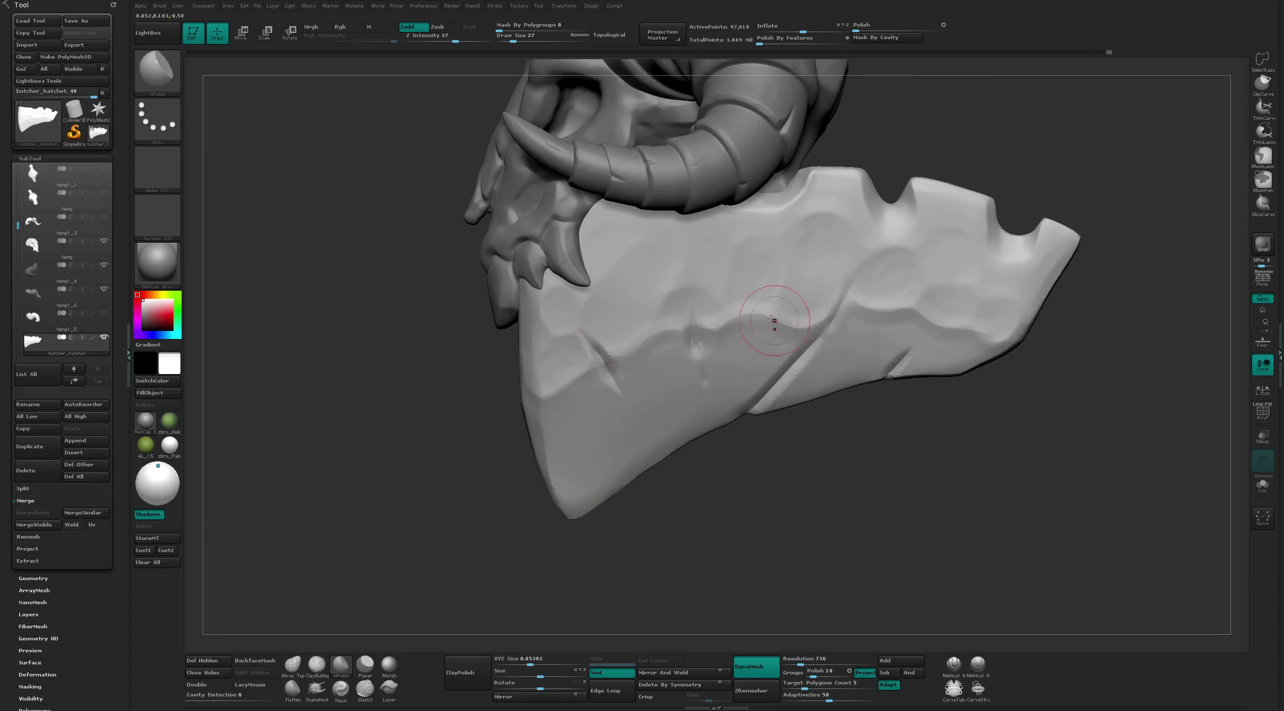
mouse_move(959, 480)
right_mouse_down("ctrl")
mouse_move(853, 381)
mouse_move(644, 333)
right_mouse_up("ctrl")
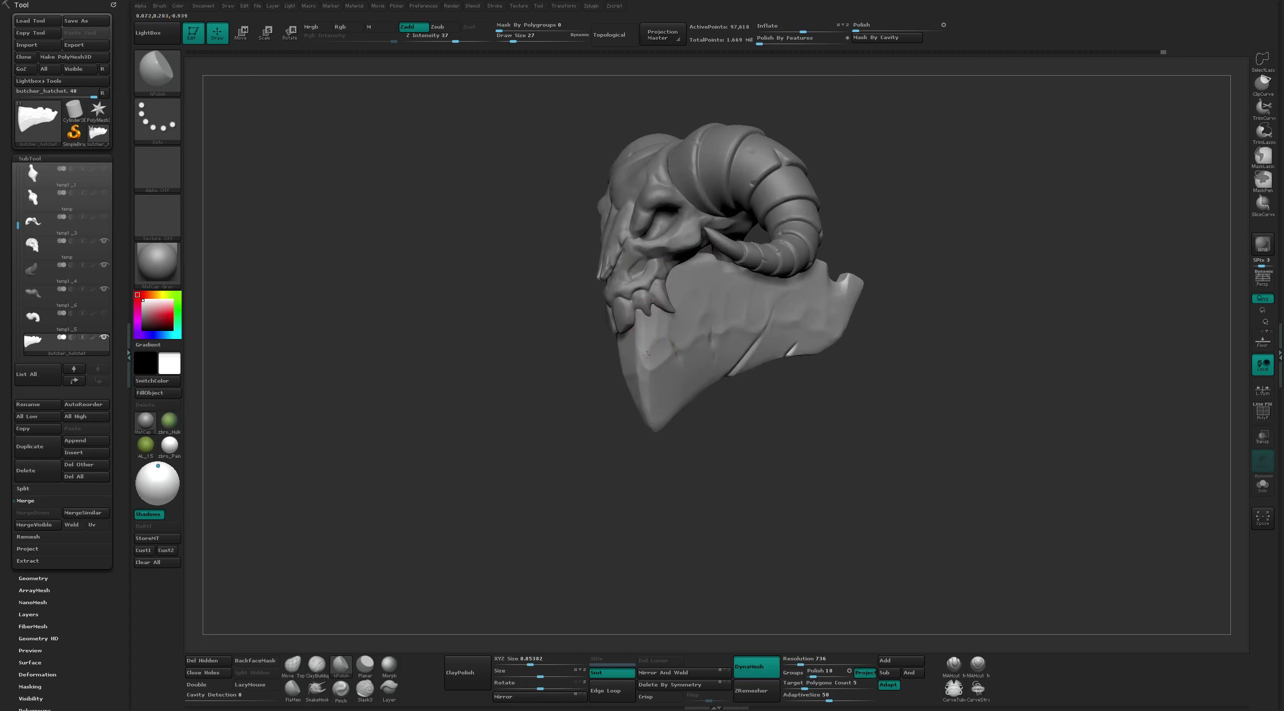
mouse_move(656, 414)
right_mouse_down()
mouse_move(696, 470)
mouse_move(645, 360)
mouse_move(668, 401)
mouse_move(693, 411)
mouse_move(659, 372)
right_mouse_up()
key("b")
key("f")
key("l")
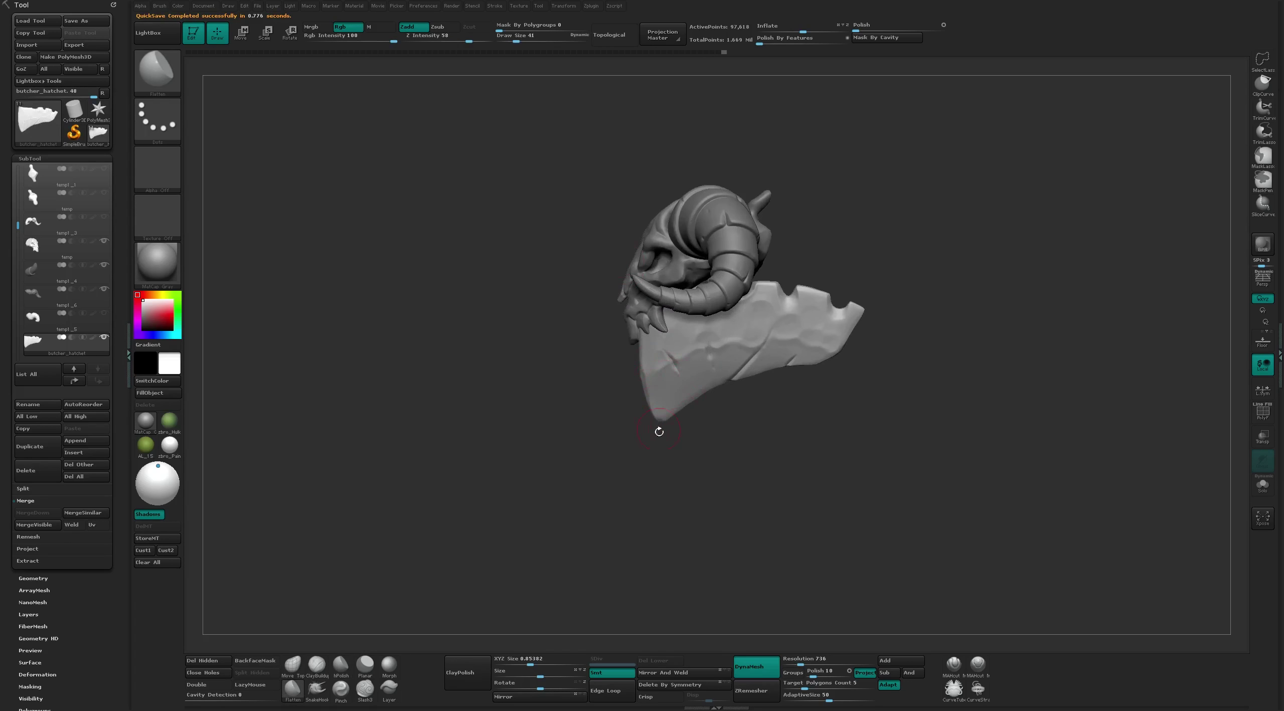
Pick the Move brush and settle its Draw Size at 22 after trying 51 and 11
key("b")
key("m")
key("v")
right_click_drag(657, 427, 675, 411, "ctrl")
key("ctrl+z")
key("bracketleft")
key("bracketleft")
key("s")
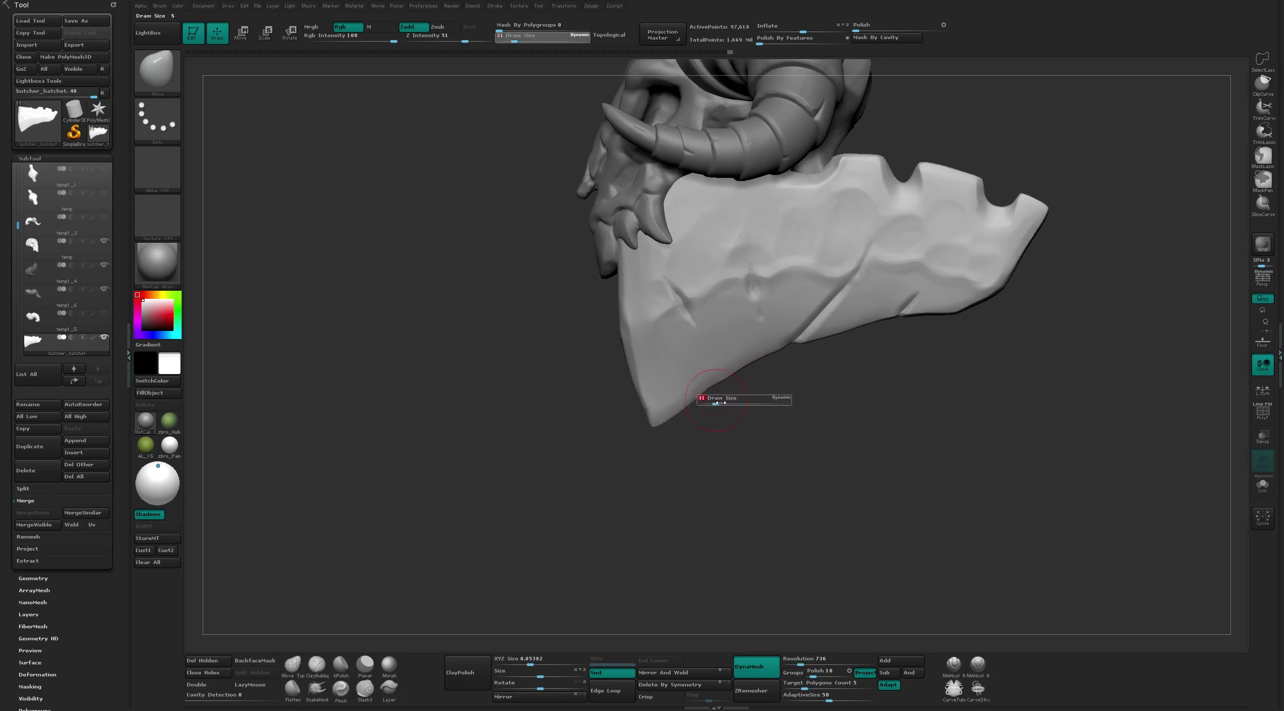
left_click_drag(719, 403, 723, 403)
key("s")
left_click_drag(770, 355, 785, 348)
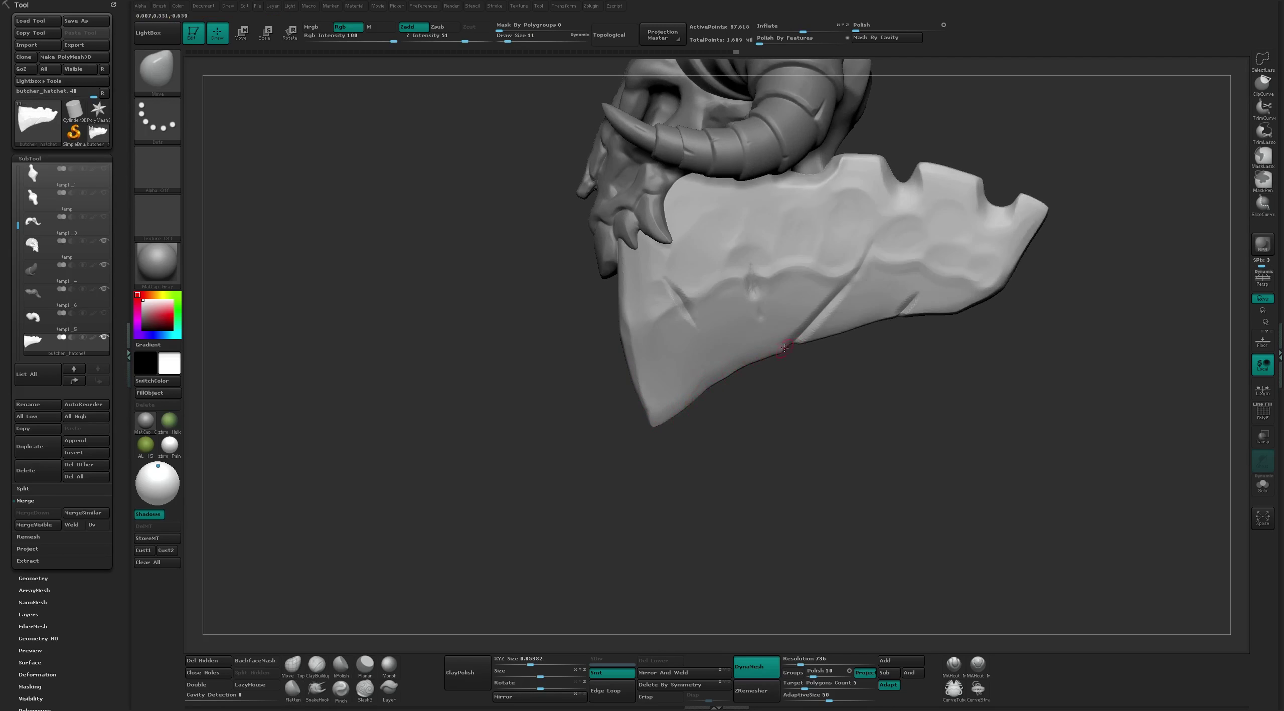
key("s")
left_click(767, 366)
Switch briefly to Flatten, then return to the Move brush
key("b")
key("f")
key("l")
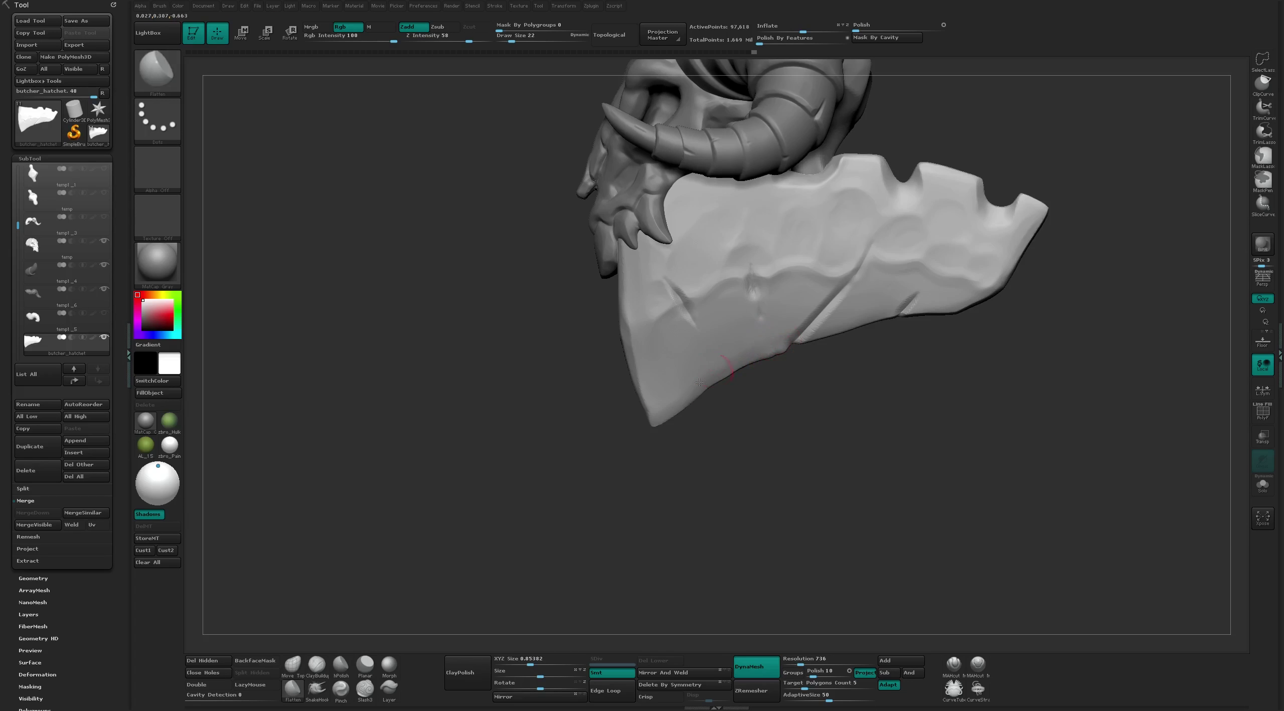
key("b")
key("m")
key("v")
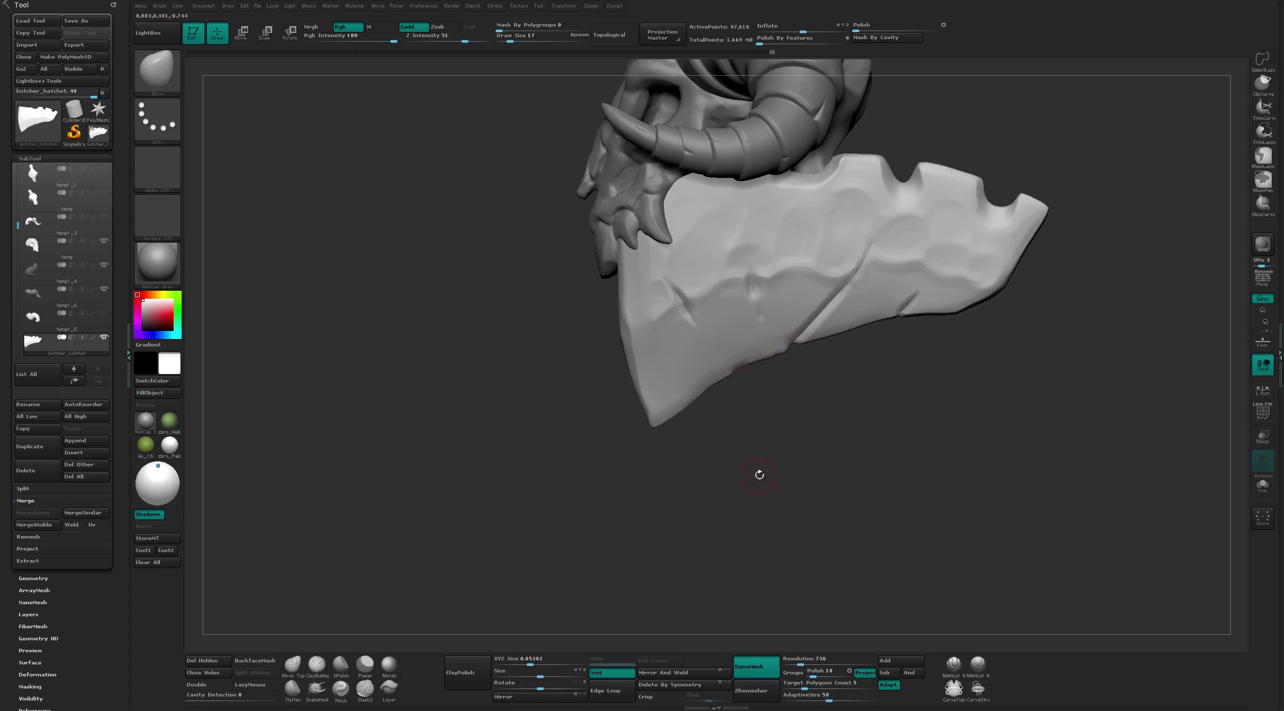
scroll(760, 475, "down", 5)
scroll(836, 272, "up", 3)
scroll(857, 352, "up", 3)
Reduce the brush Draw Size to 13 and shift the hatchet view up
key("s")
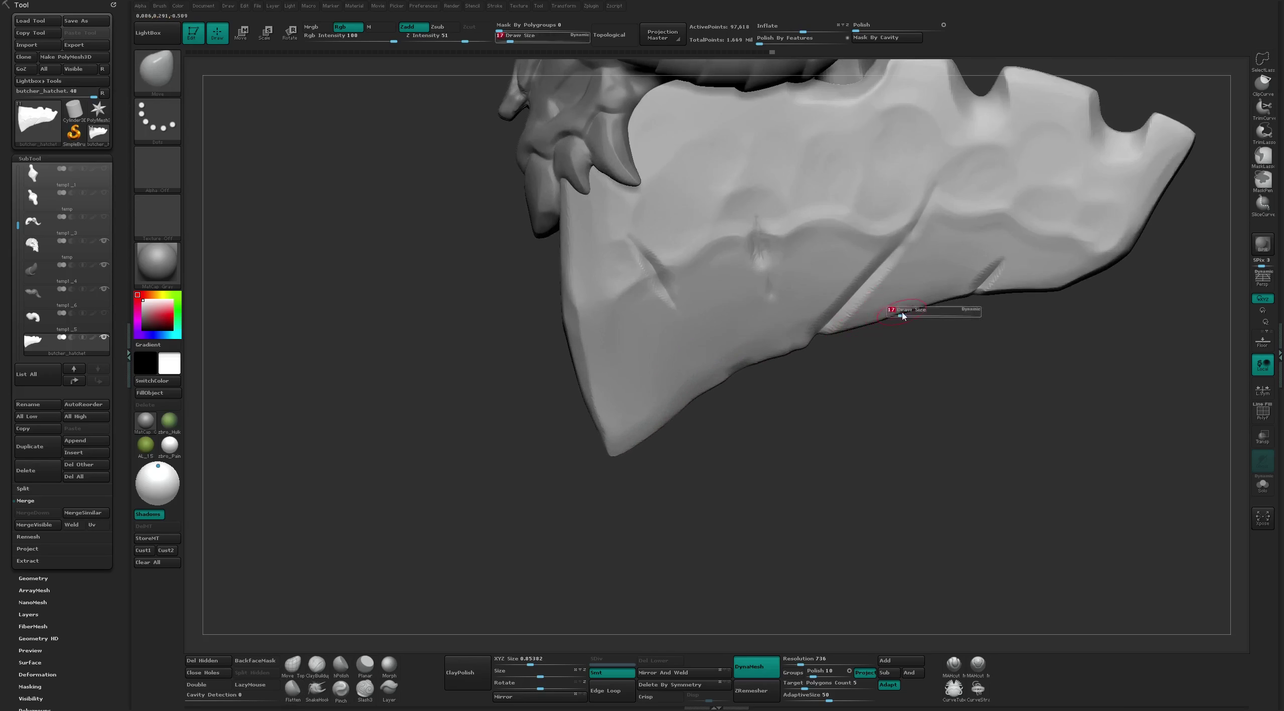
left_click_drag(902, 316, 896, 312)
key("bracketright")
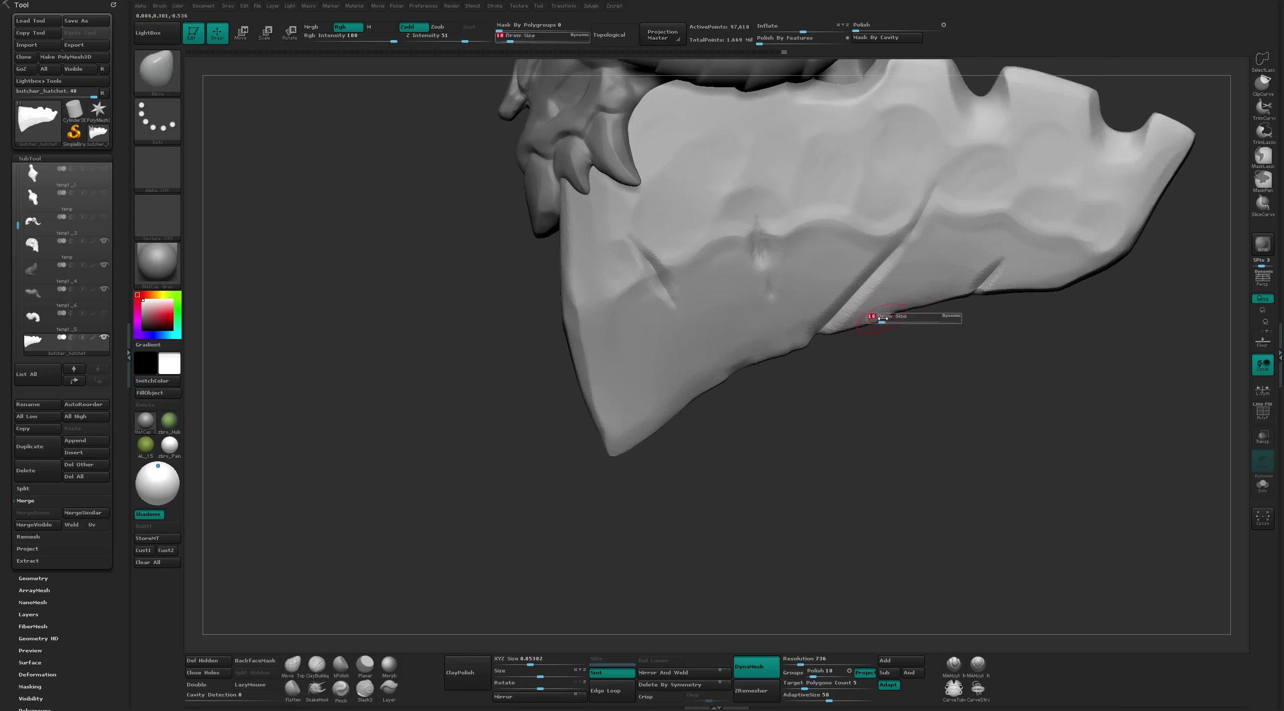
right_click_drag(860, 325, 821, 361)
scroll(821, 360, "down", 5)
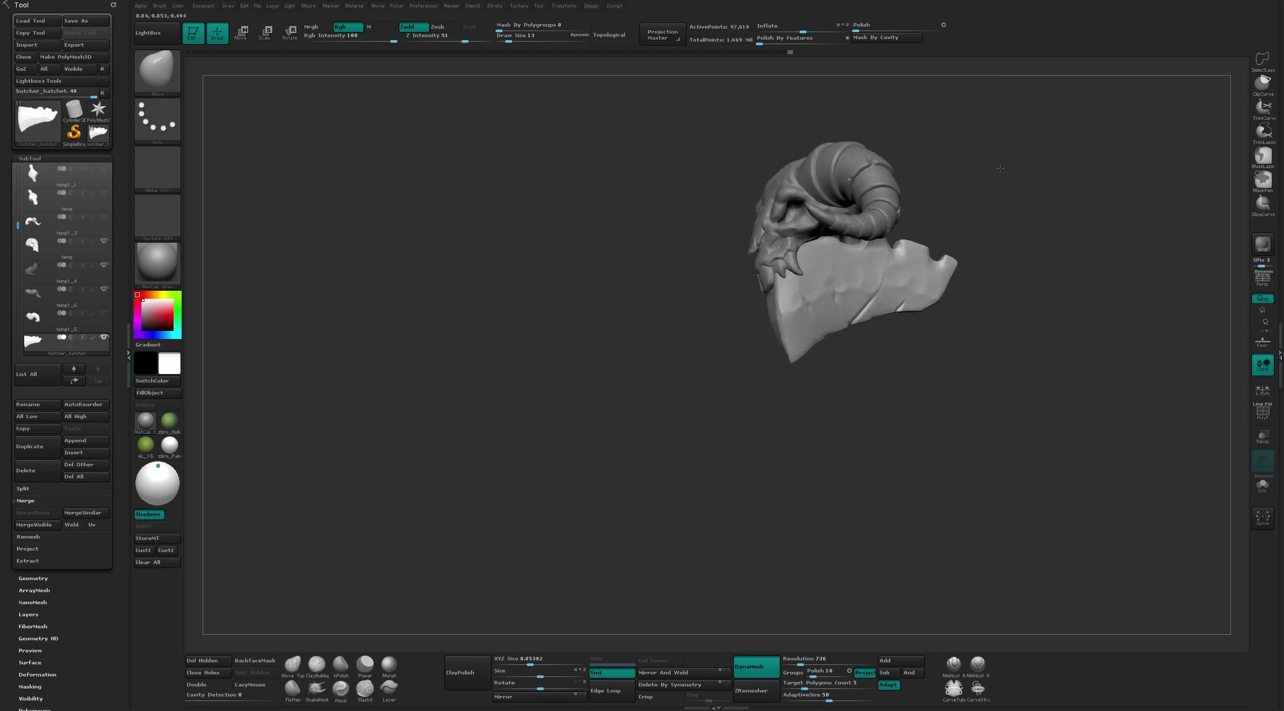
scroll(868, 307, "up", 2)
scroll(857, 318, "up", 3)
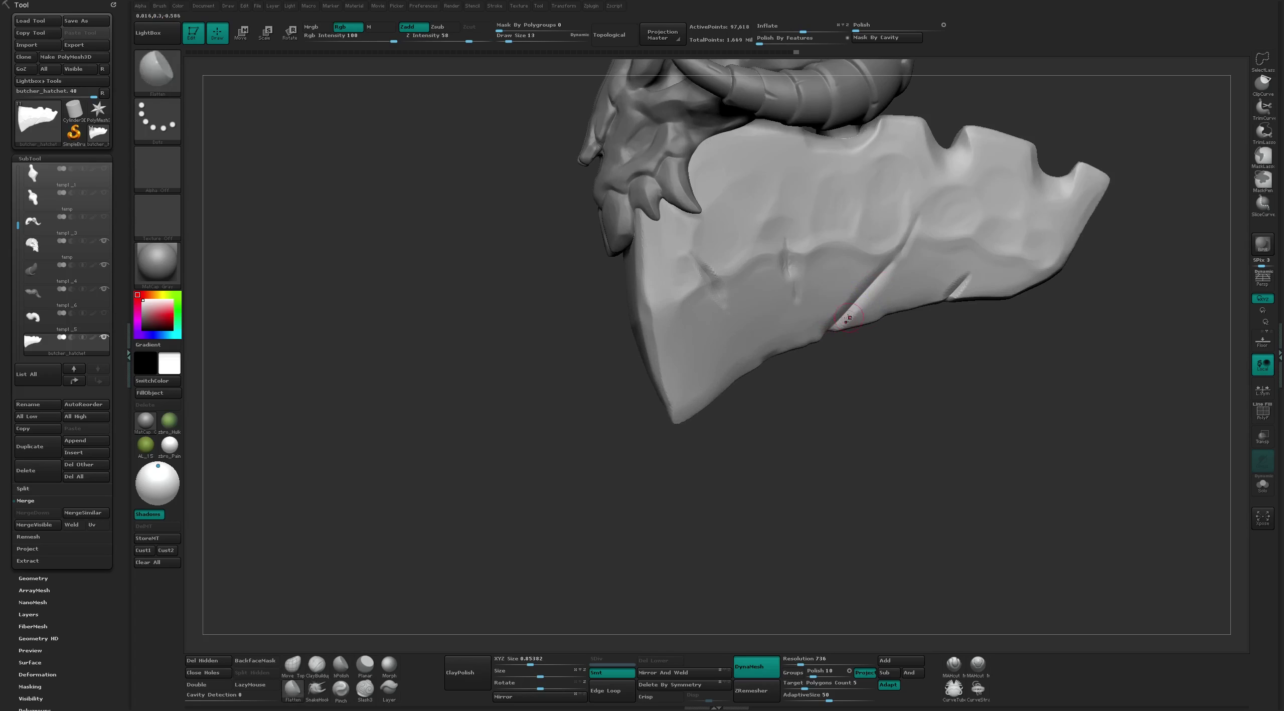
Build a small ClayTubes stroke on the blade side with BackfaceMask on
key("b")
key("c")
key("t")
left_click_drag(869, 280, 785, 403)
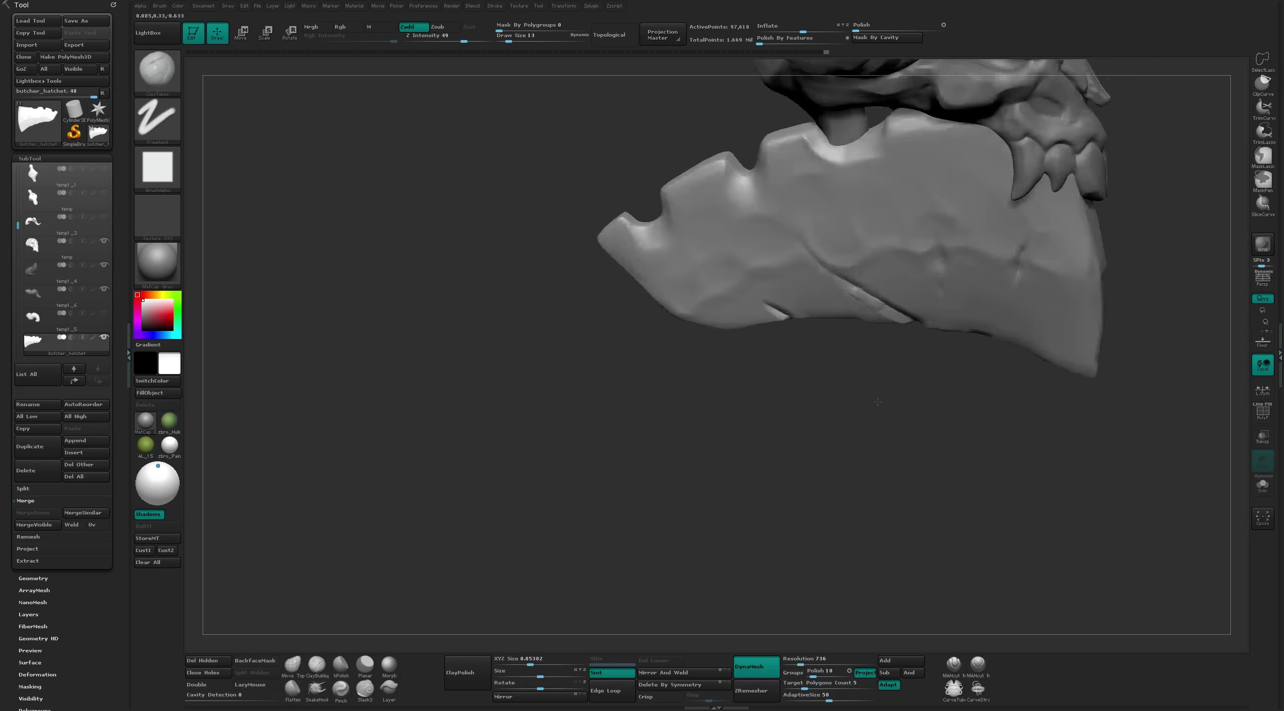
left_click(255, 661)
left_click_drag(874, 282, 868, 293)
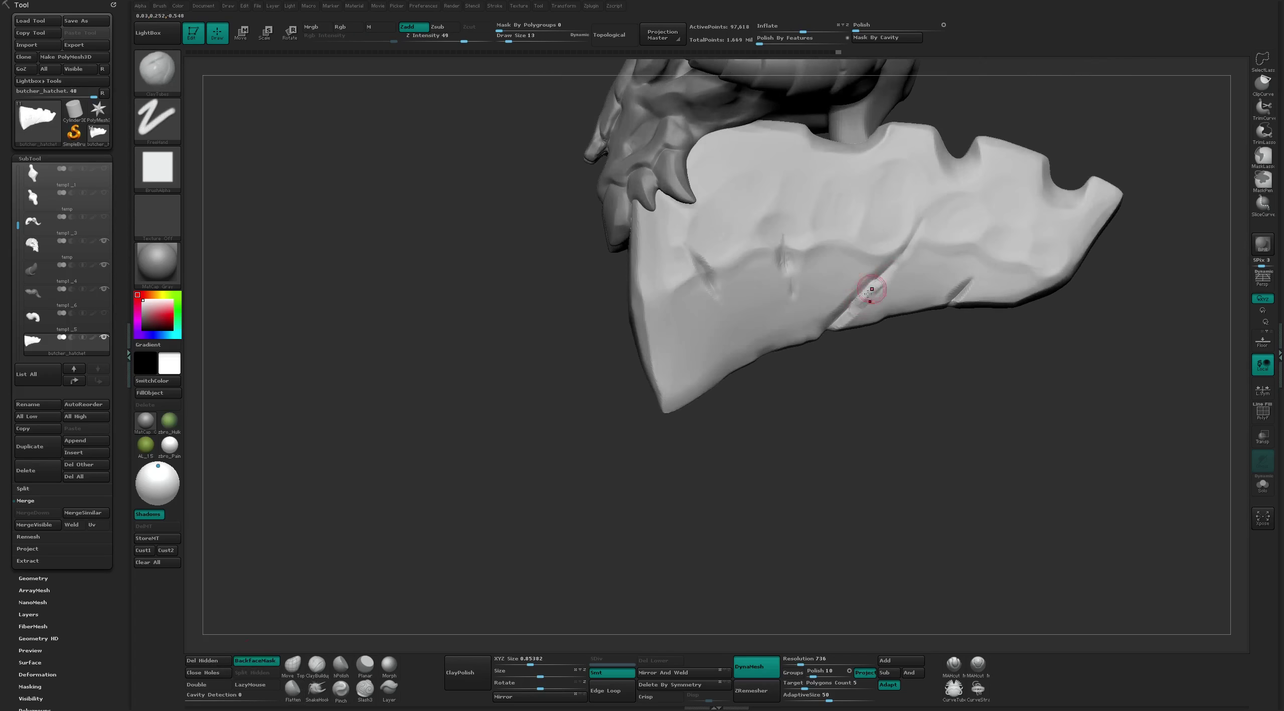
Flatten a small patch on the blade side and zoom out to the whole model
key("b")
key("f")
key("l")
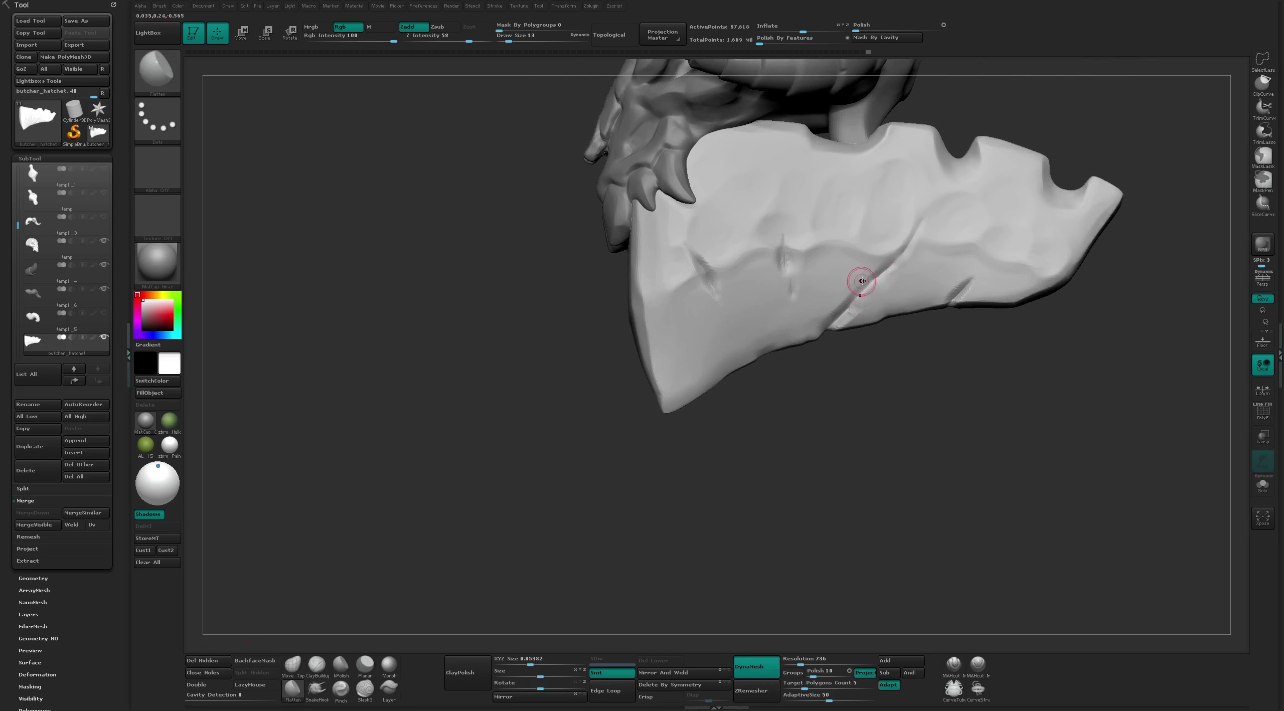
left_click_drag(843, 293, 844, 289)
mouse_move(859, 282)
right_mouse_down()
mouse_move(908, 255)
mouse_move(505, 488)
right_mouse_up()
Show all subtools and delete the temp1_5 and temp1_3 pieces
left_click(106, 335, "shift")
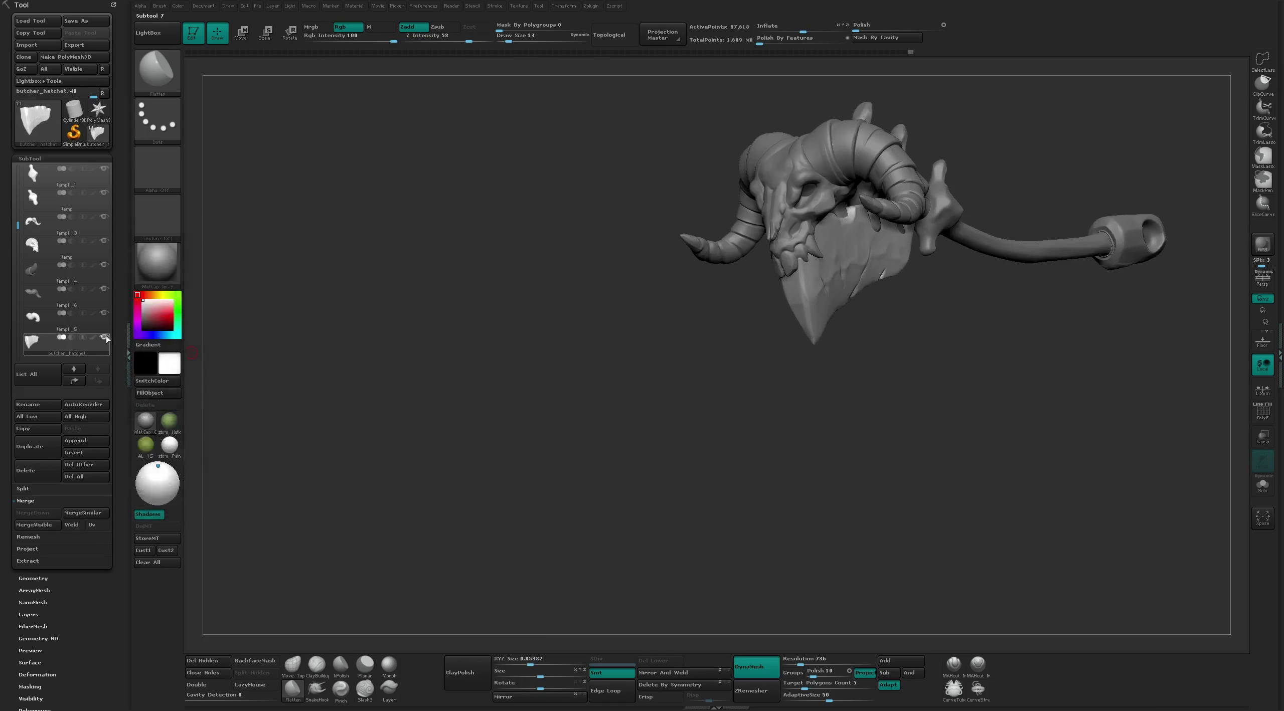
left_click(74, 369)
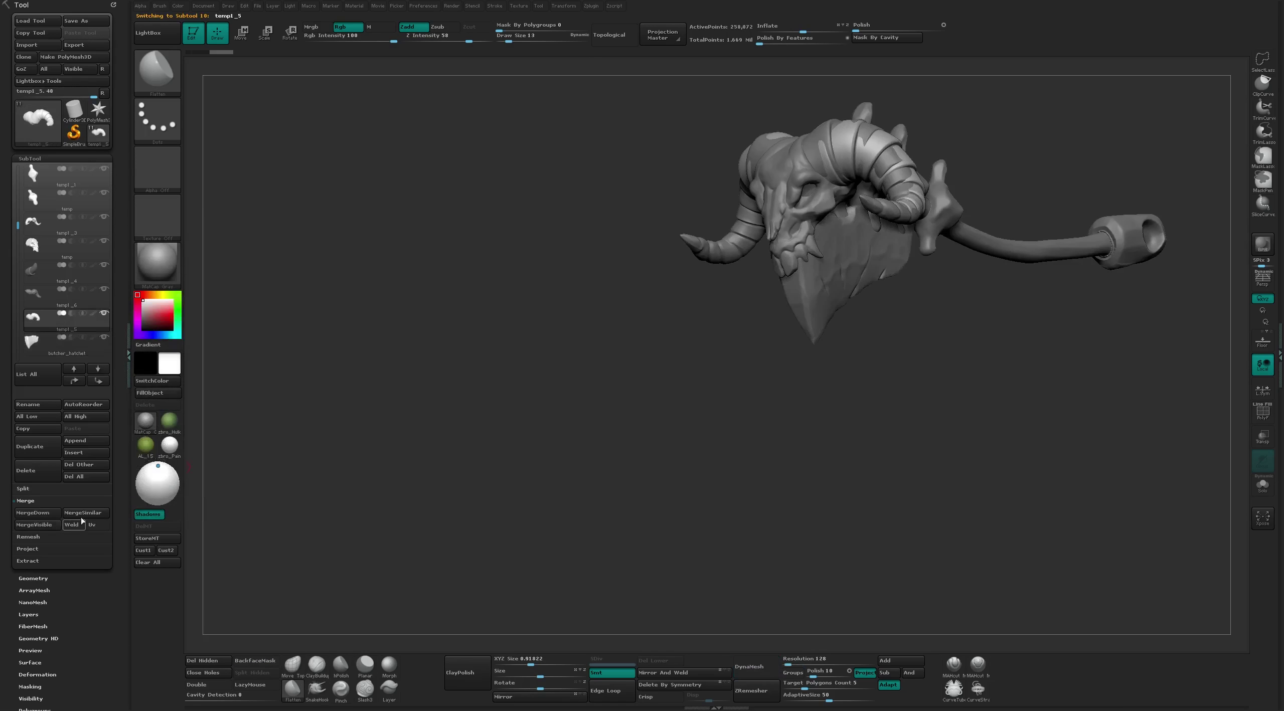
left_click(44, 470)
left_click(165, 489)
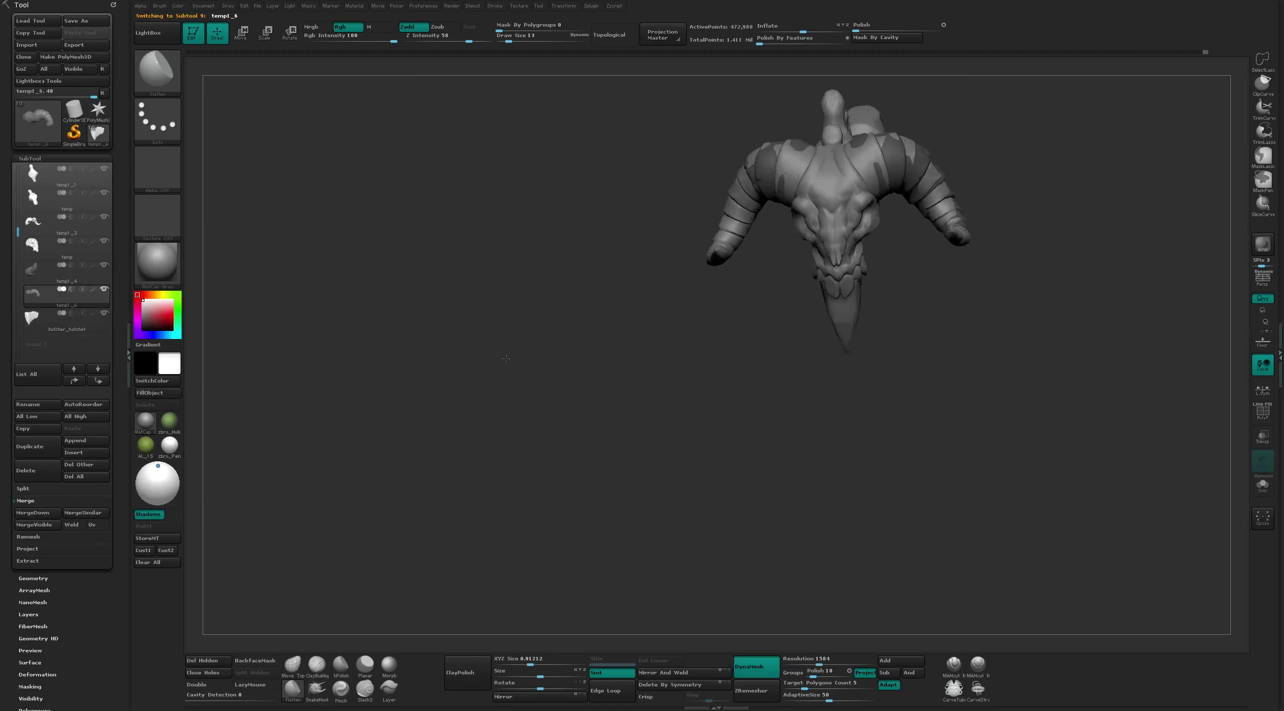
mouse_move(506, 358)
left_mouse_down()
mouse_move(466, 347)
mouse_move(500, 442)
left_mouse_up()
left_click(794, 303, "alt")
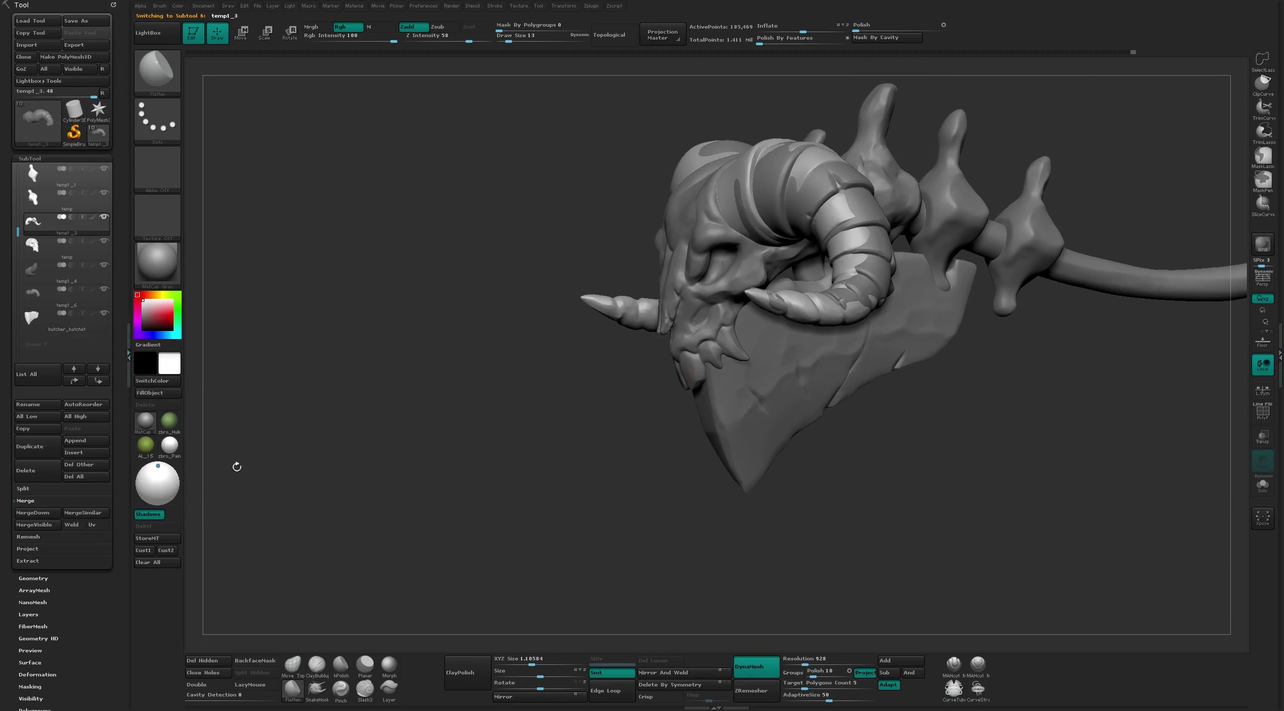
left_click(38, 470)
Make butcher_hatchet active with the Move brush at size 49, after checking the skull piece
mouse_move(582, 365)
left_mouse_down()
mouse_move(696, 384)
mouse_move(759, 524)
mouse_move(924, 421)
mouse_move(960, 447)
mouse_move(909, 456)
mouse_move(799, 527)
mouse_move(746, 386)
left_mouse_up()
left_click(883, 472, "alt")
key("b")
key("m")
key("v")
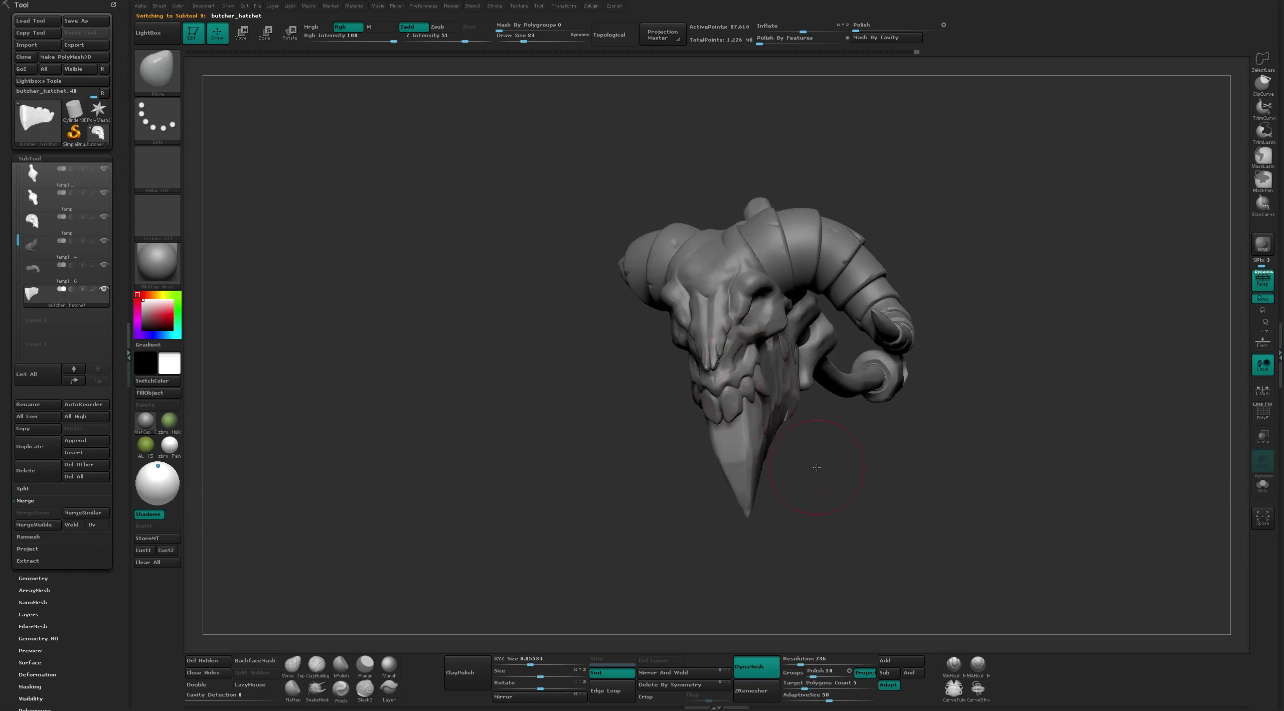
left_click_drag(817, 467, 740, 384)
left_click(741, 383, "alt")
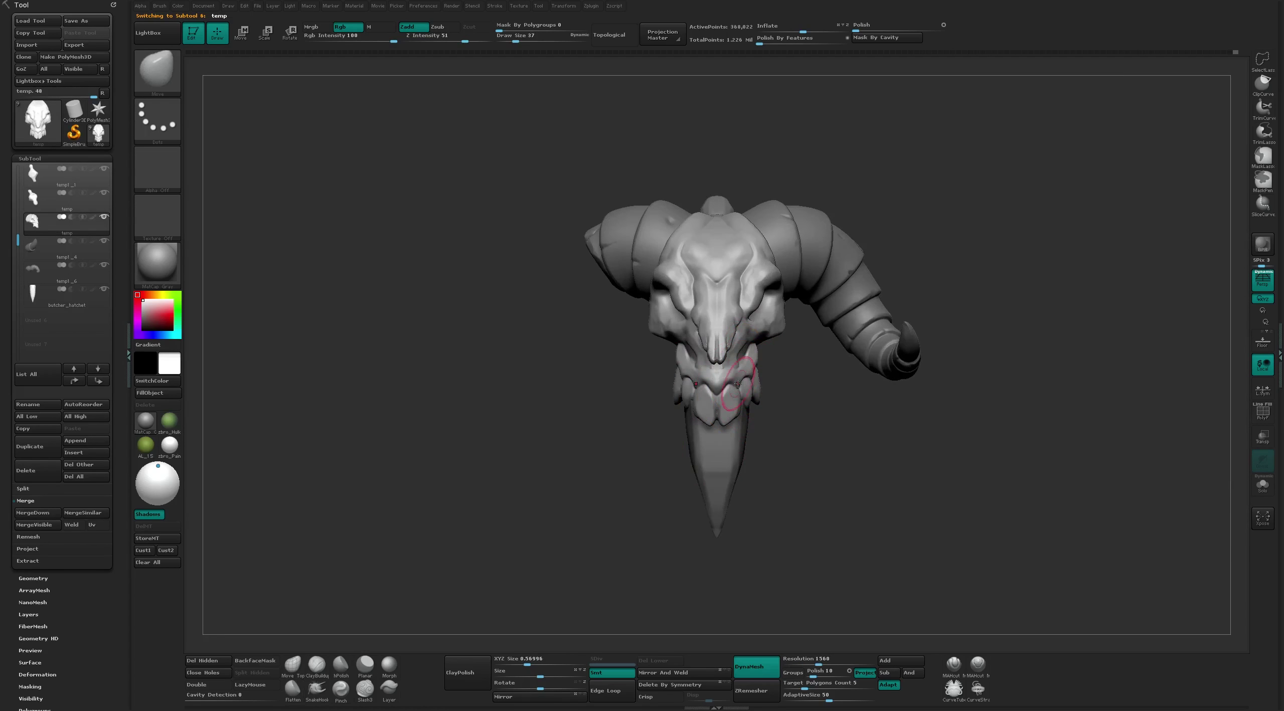
left_click_drag(806, 401, 784, 398)
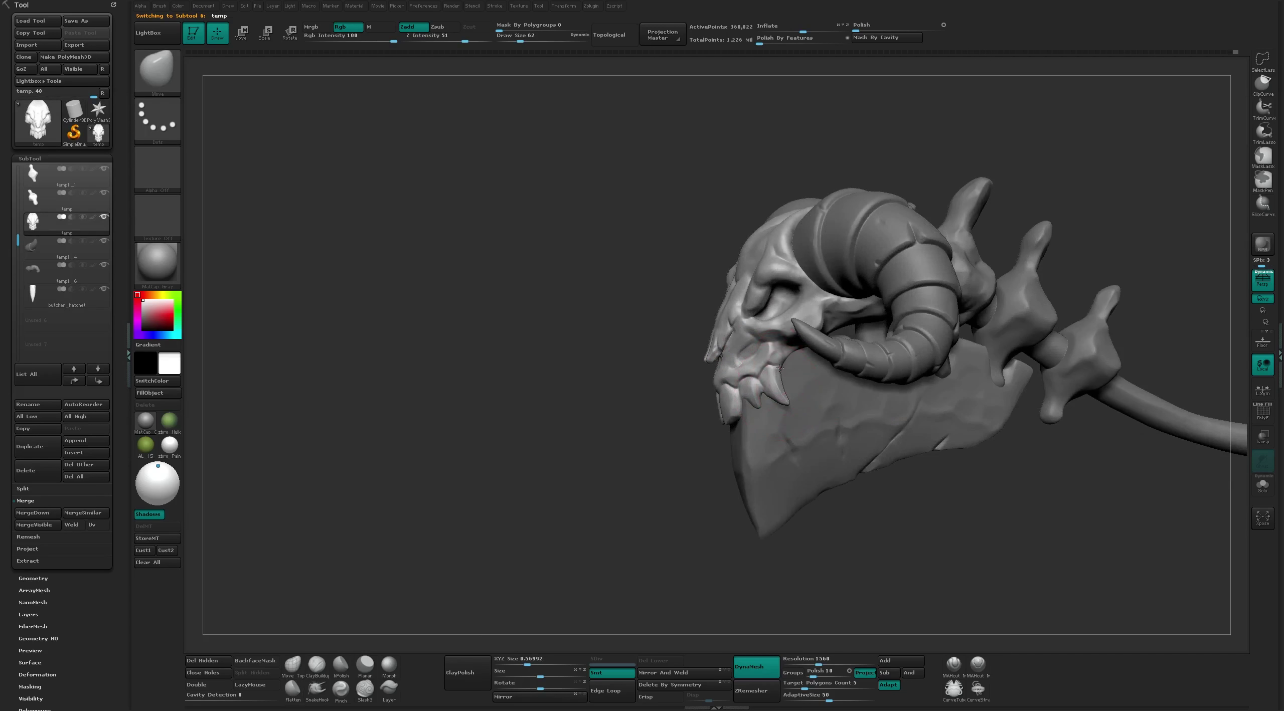
left_click_drag(651, 416, 817, 447)
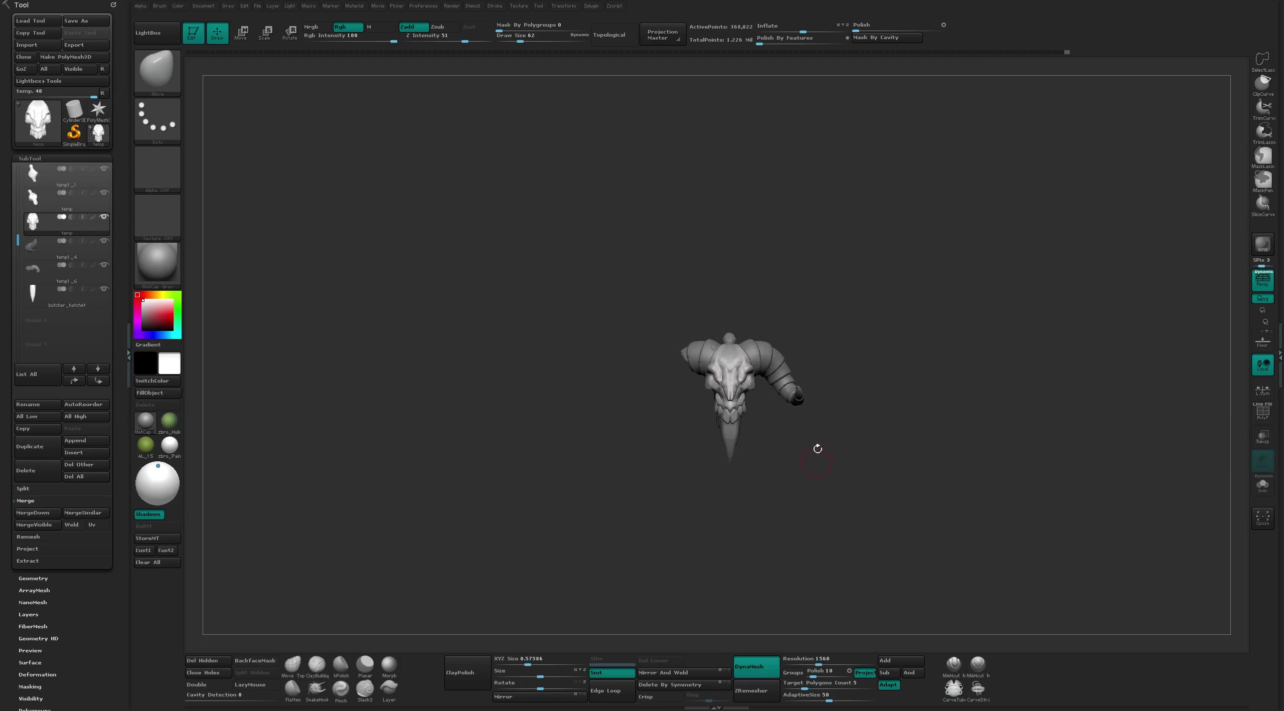
left_click(738, 447, "alt")
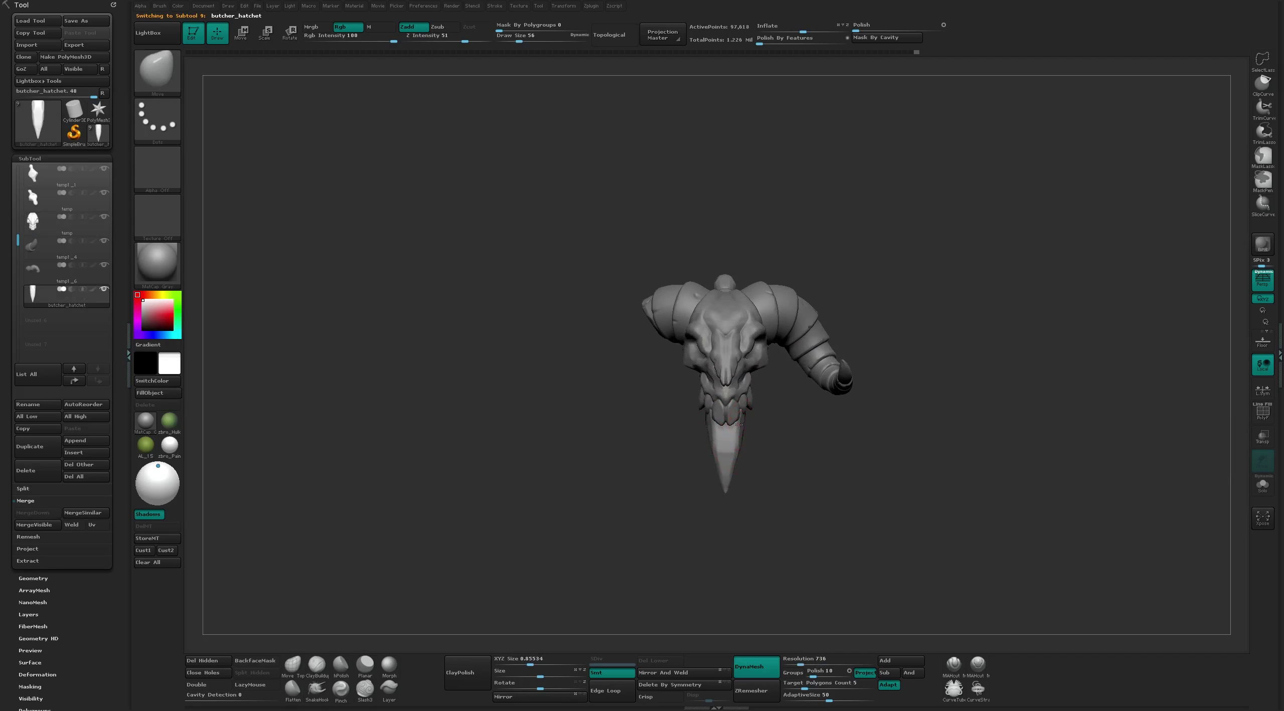
key("bracketleft")
left_click_drag(652, 501, 771, 458)
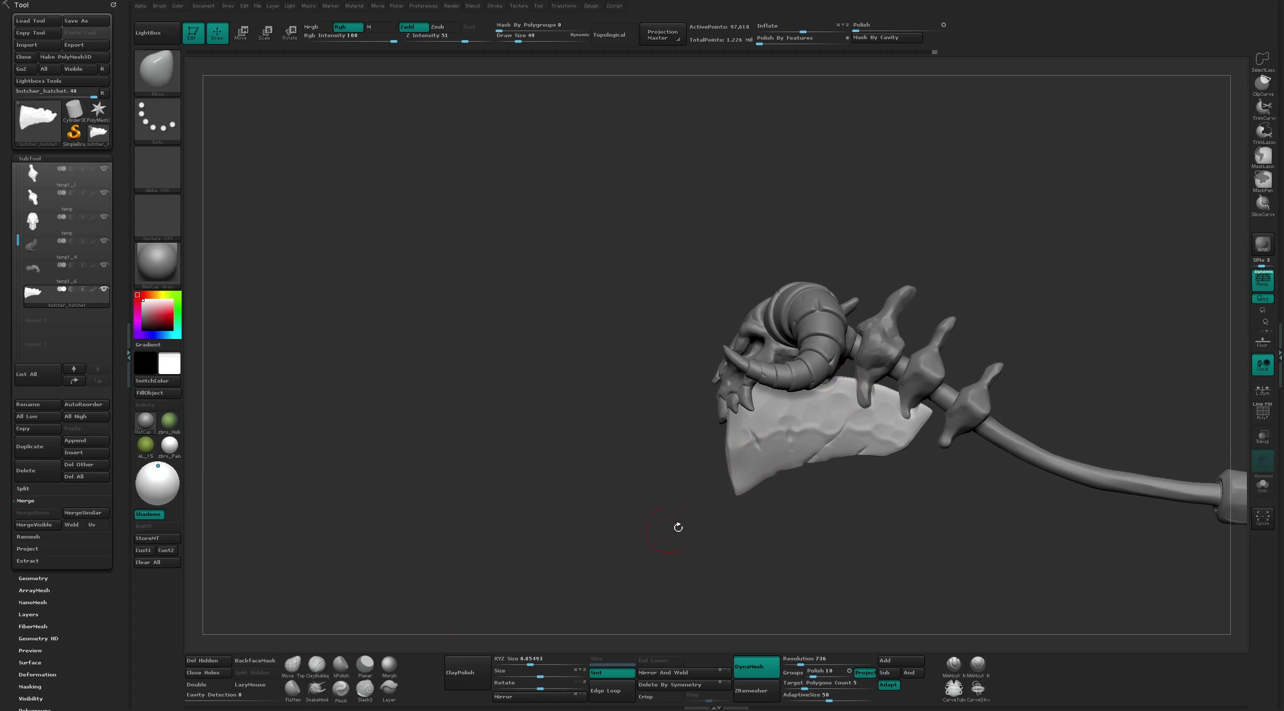
left_click_drag(676, 525, 734, 538)
DynaMesh the blade at resolution 1320, then return to the Flatten brush
left_click_drag(799, 659, 813, 659)
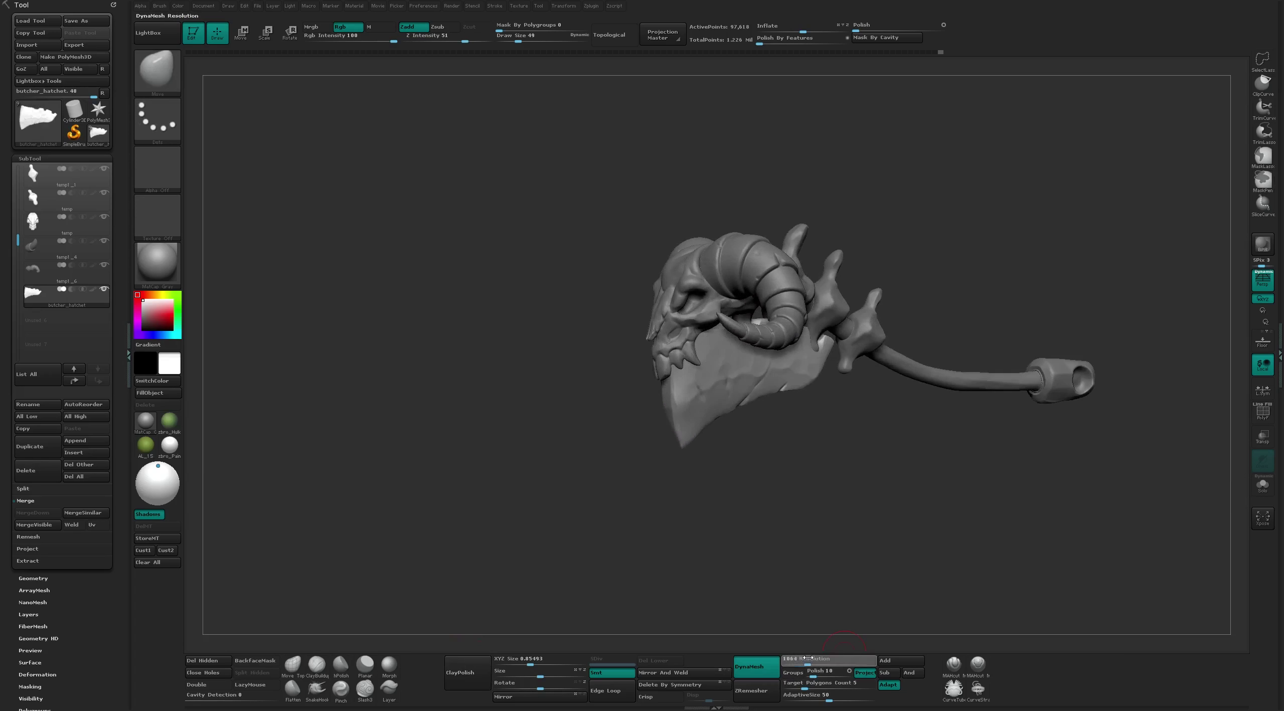
left_click_drag(811, 612, 804, 551, "ctrl")
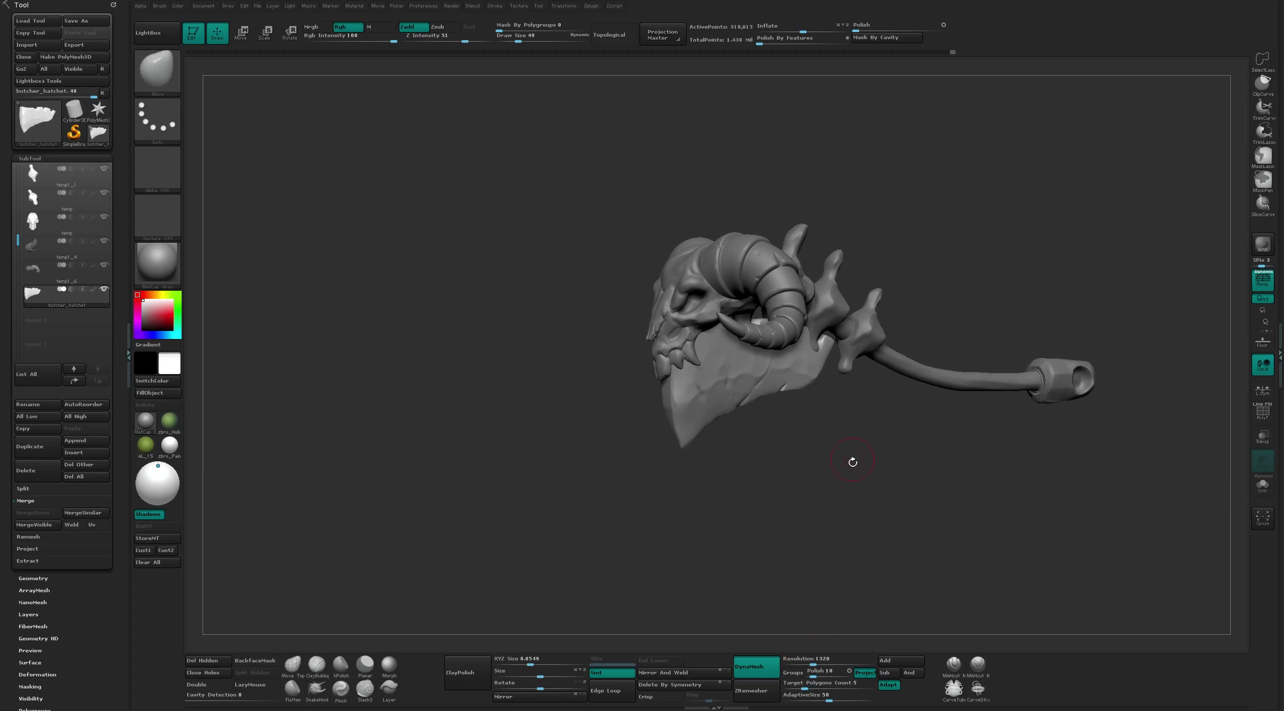
right_click_drag(851, 459, 739, 431, "ctrl")
key("b")
key("f")
key("l")
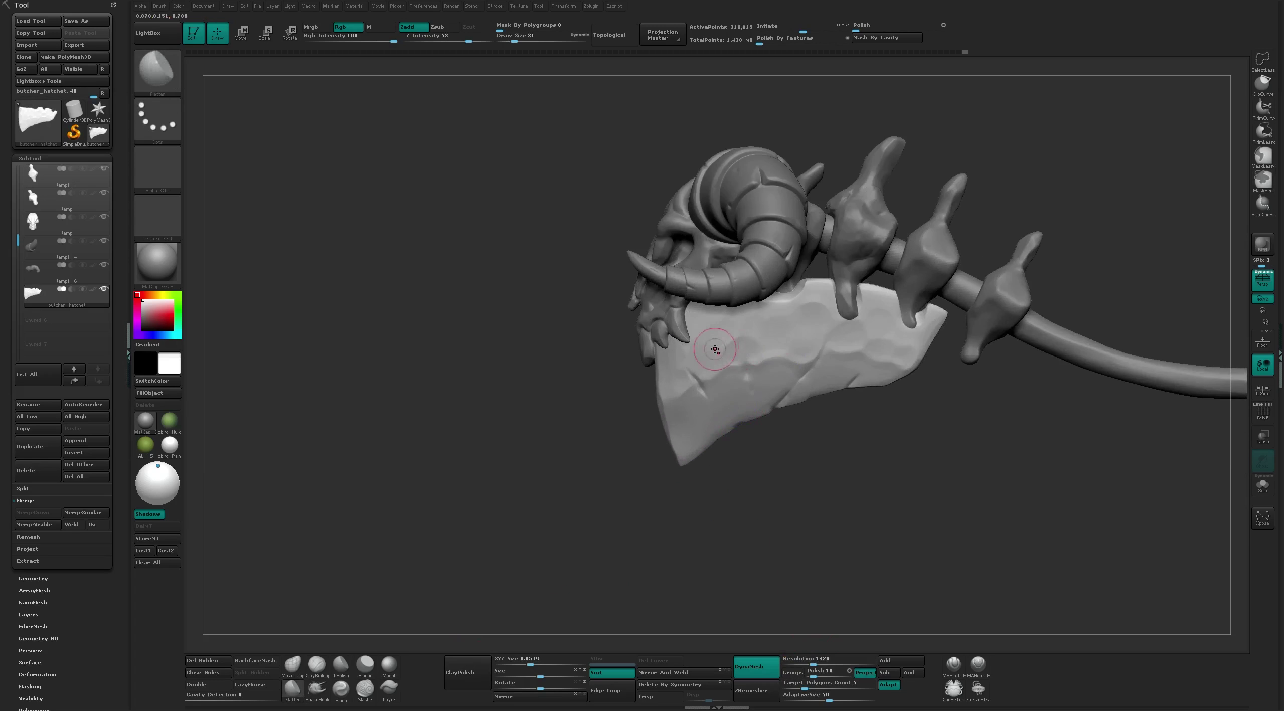
Notch the blade's top edge with MAHcut Mech A at brush size 13
right_click_drag(840, 299, 840, 287)
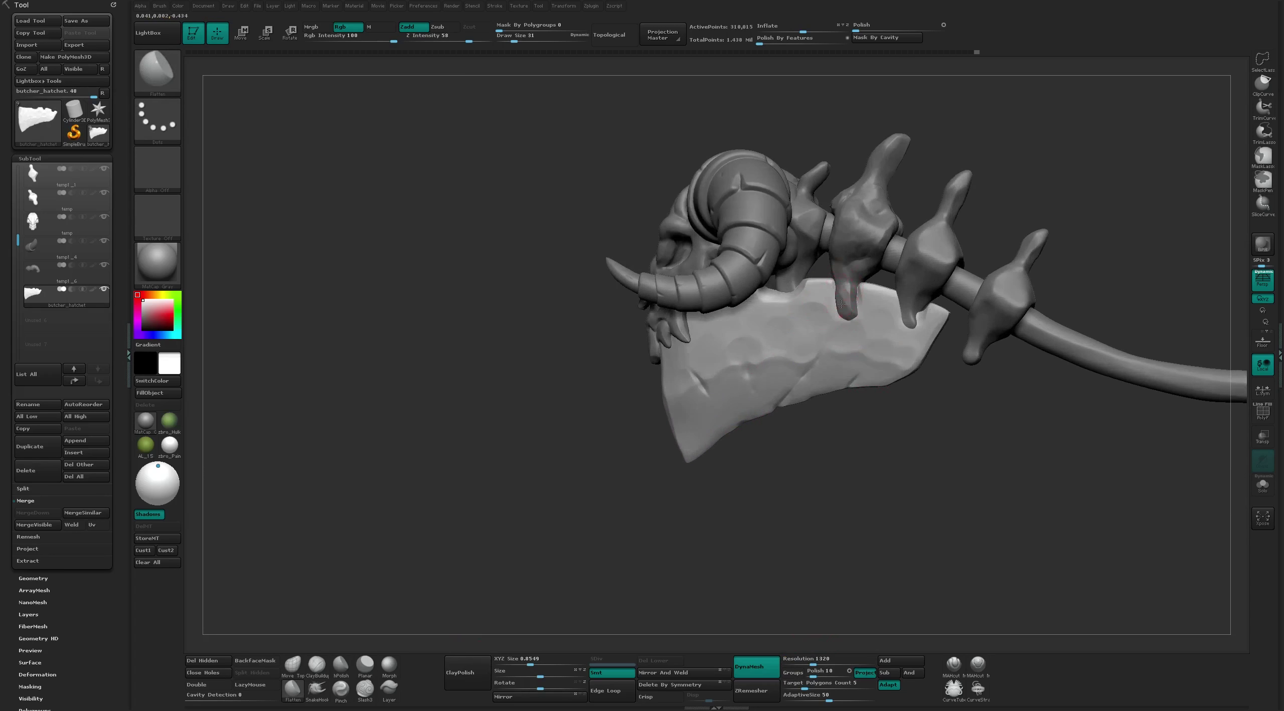
left_click(956, 664)
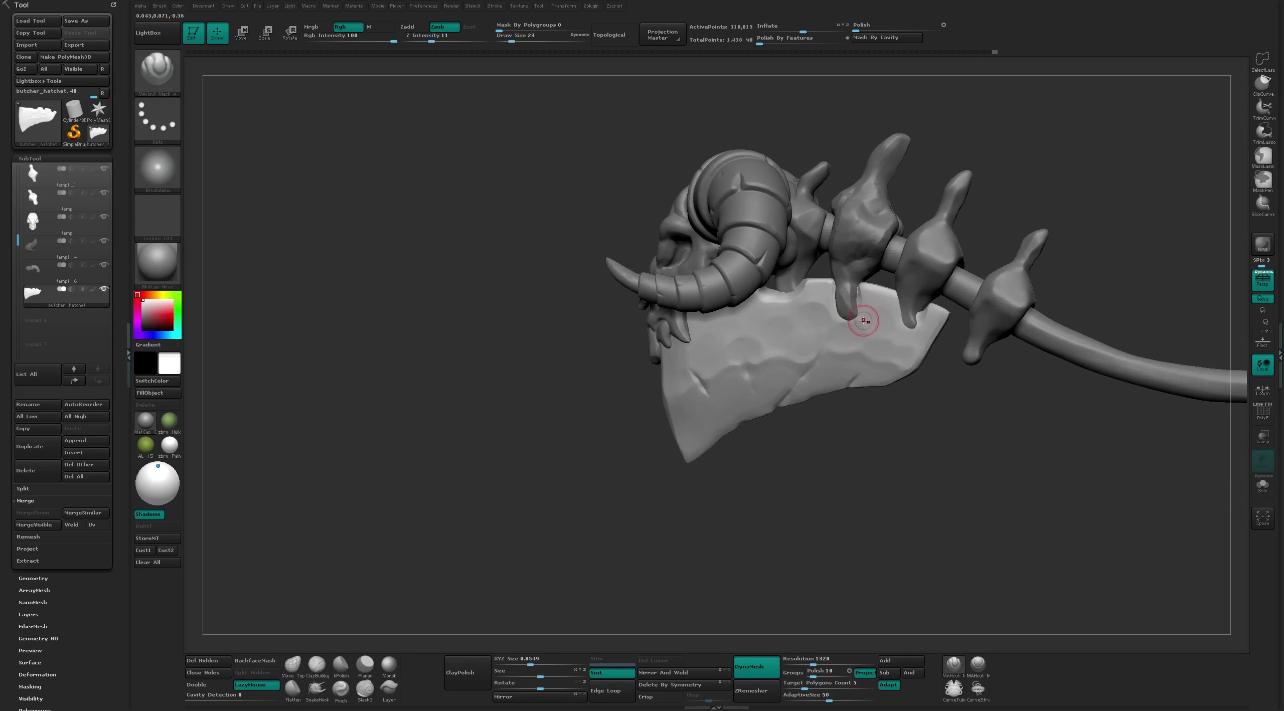
key("bracketleft")
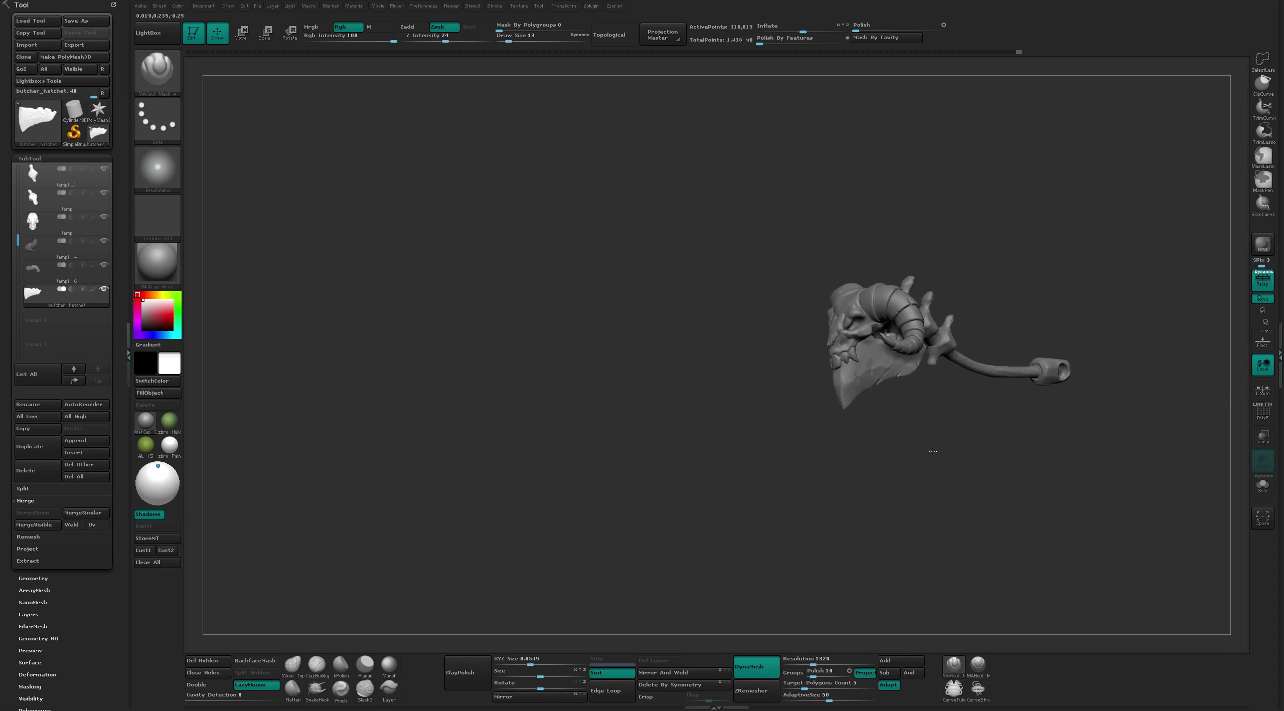
right_click_drag(932, 421, 834, 422)
Set Flatten to size 37, review the blade, and apply the green zbro_Hulk material
key("b")
key("f")
key("l")
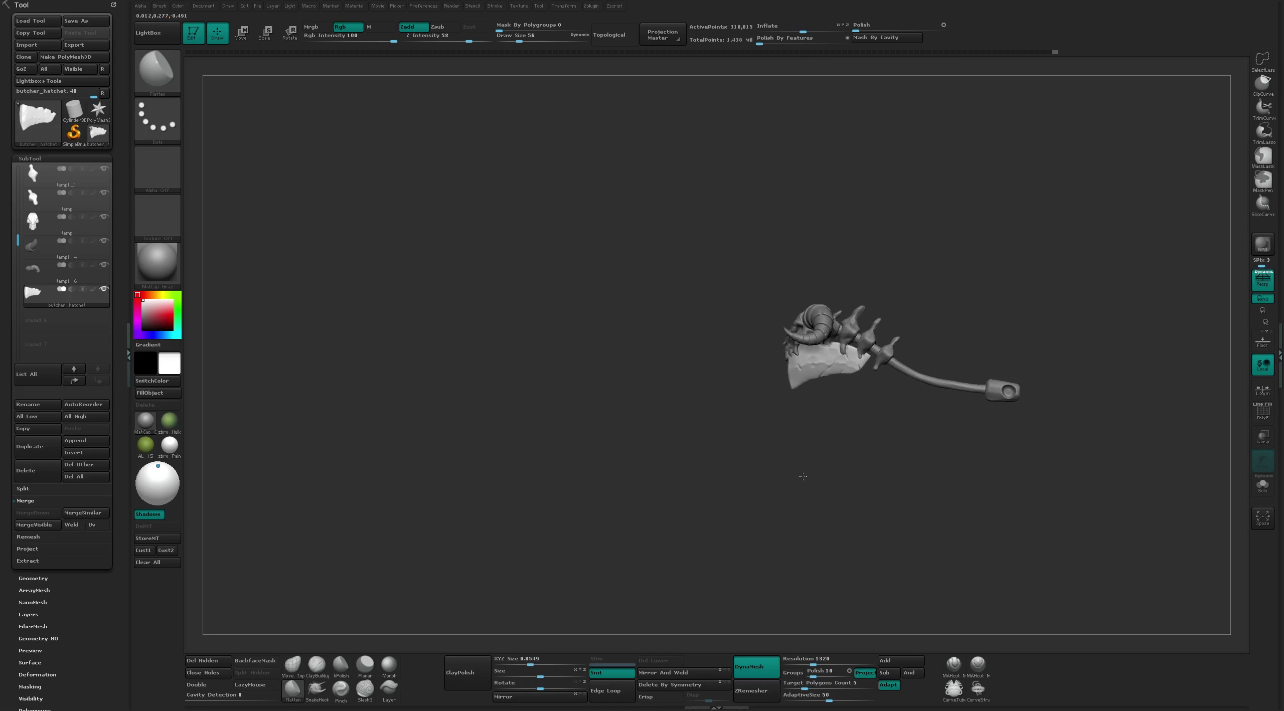
mouse_move(814, 417)
right_mouse_down()
mouse_move(773, 424)
mouse_move(789, 544)
right_mouse_up()
key("s")
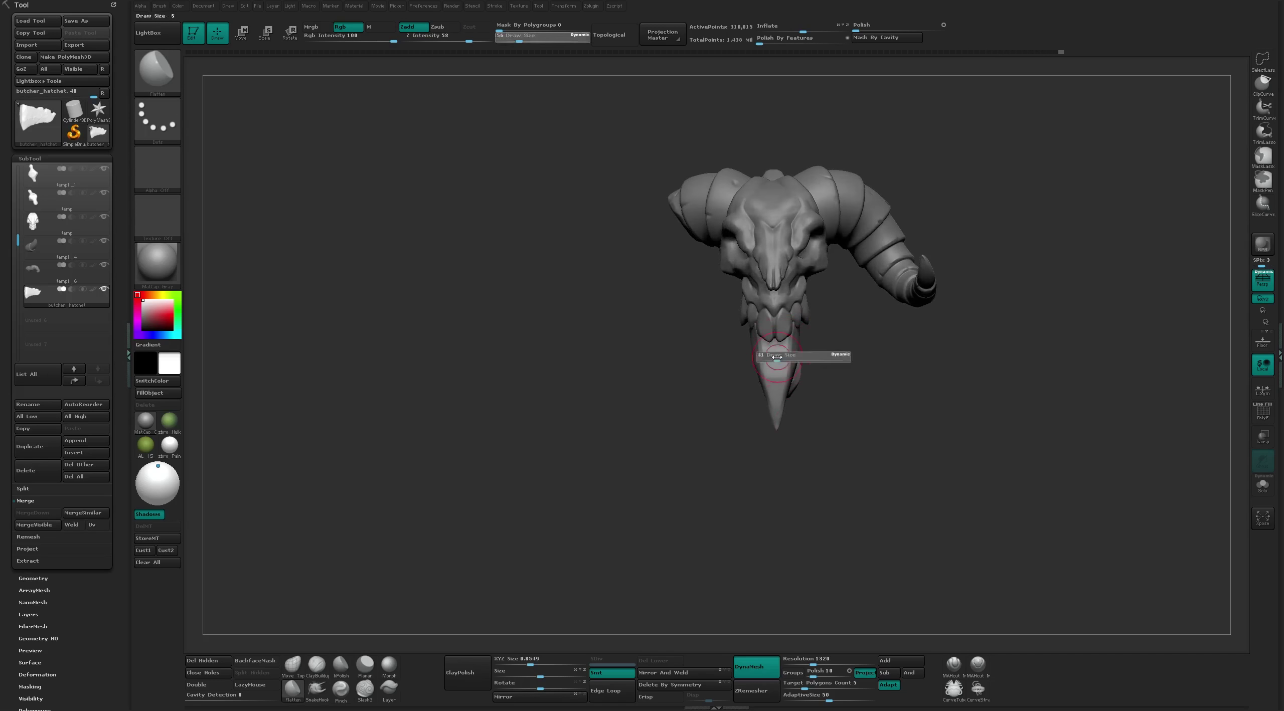
left_click(781, 371)
right_click_drag(777, 422, 789, 388)
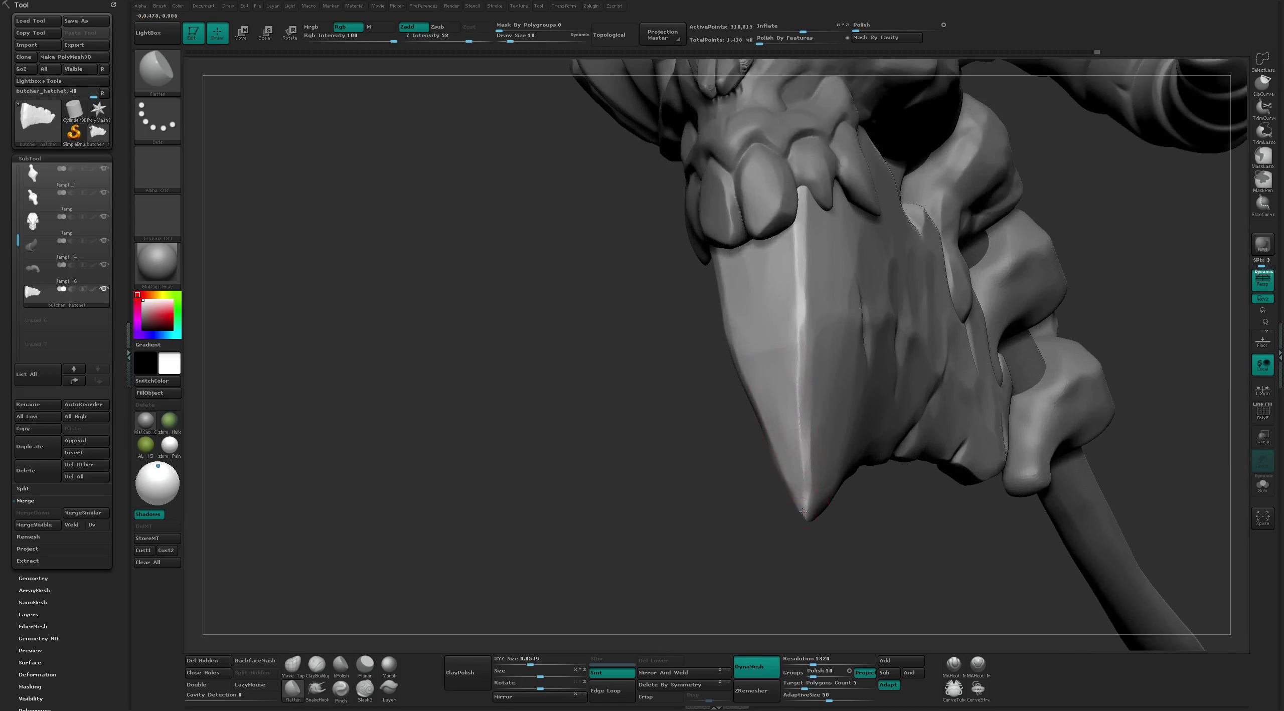
right_click_drag(810, 547, 804, 495)
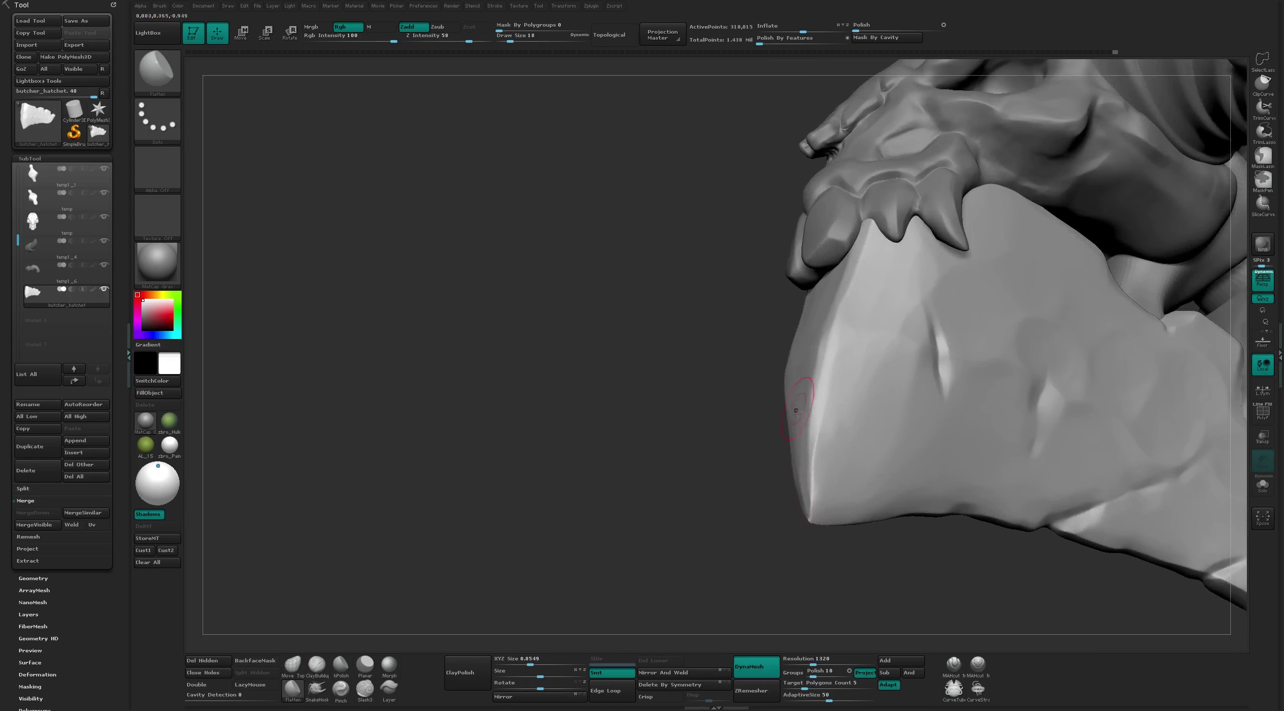
right_click_drag(797, 411, 799, 455)
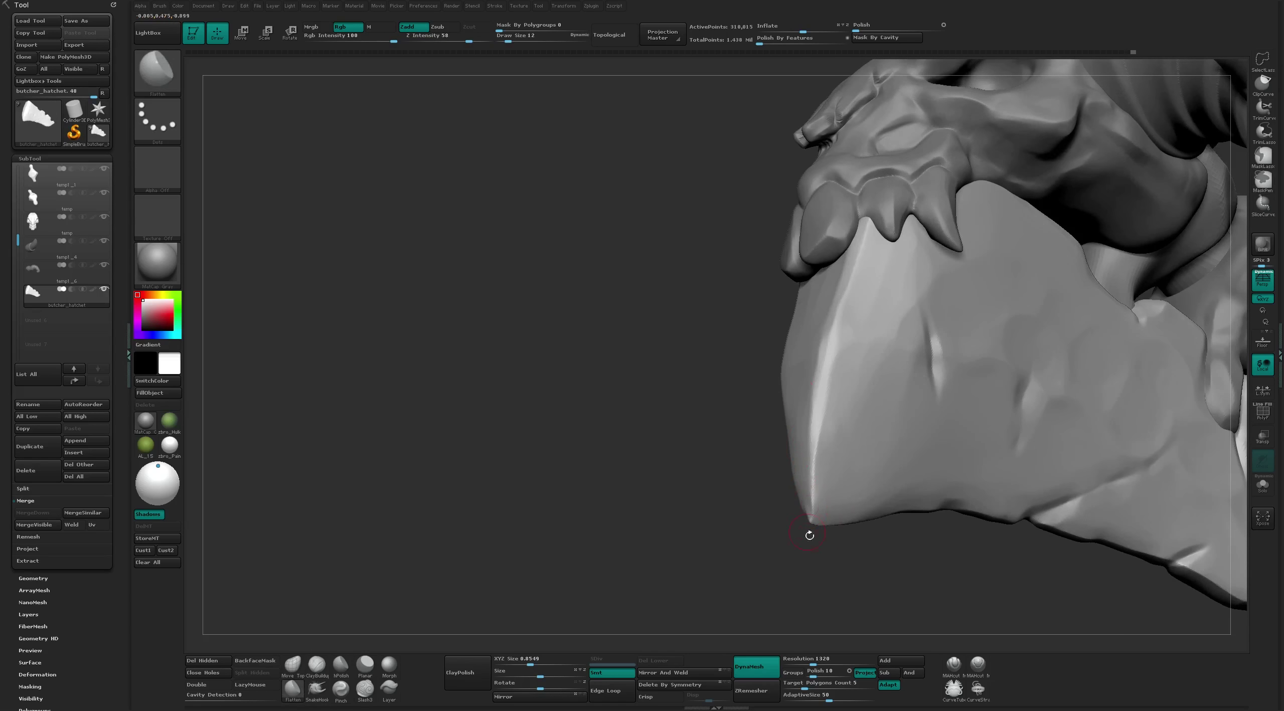
mouse_move(811, 525)
right_mouse_down()
mouse_move(803, 382)
mouse_move(878, 335)
mouse_move(932, 337)
mouse_move(924, 424)
right_mouse_up()
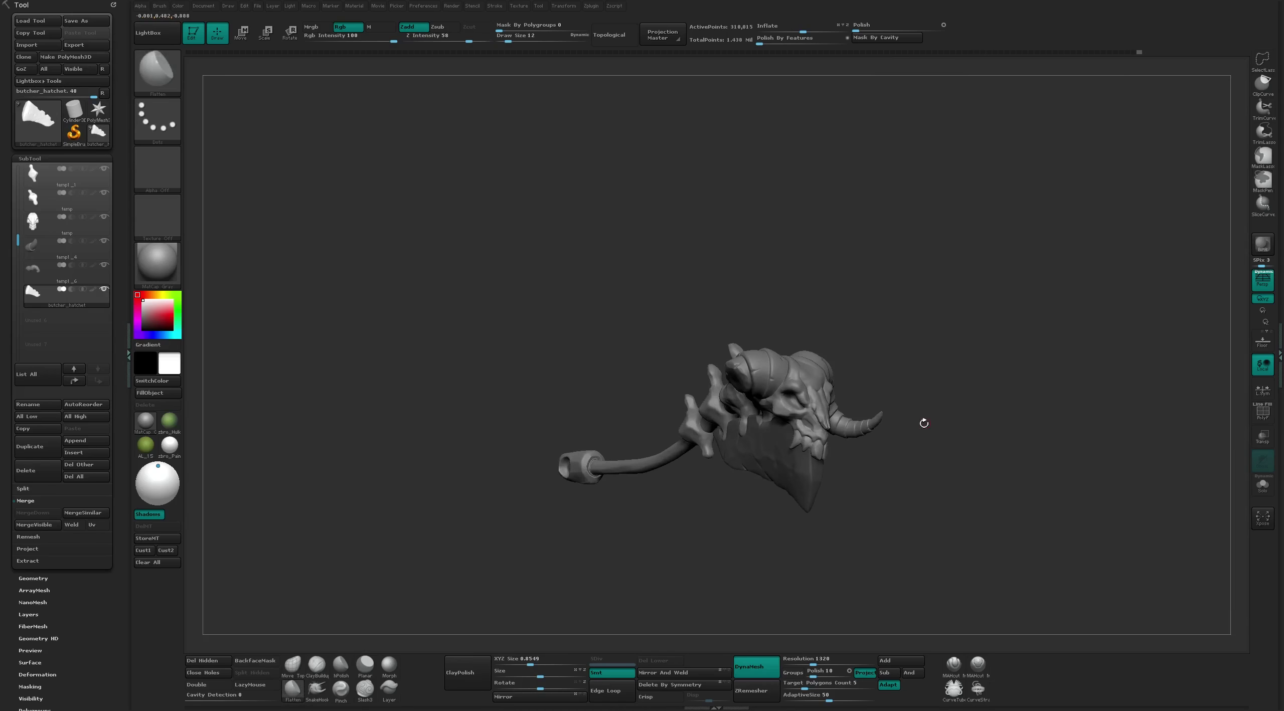
left_click(178, 419)
Orbit around the skull and mount and make the temp1 piece active
mouse_move(931, 261)
right_mouse_down()
mouse_move(1069, 287)
mouse_move(989, 279)
mouse_move(1024, 261)
right_mouse_up()
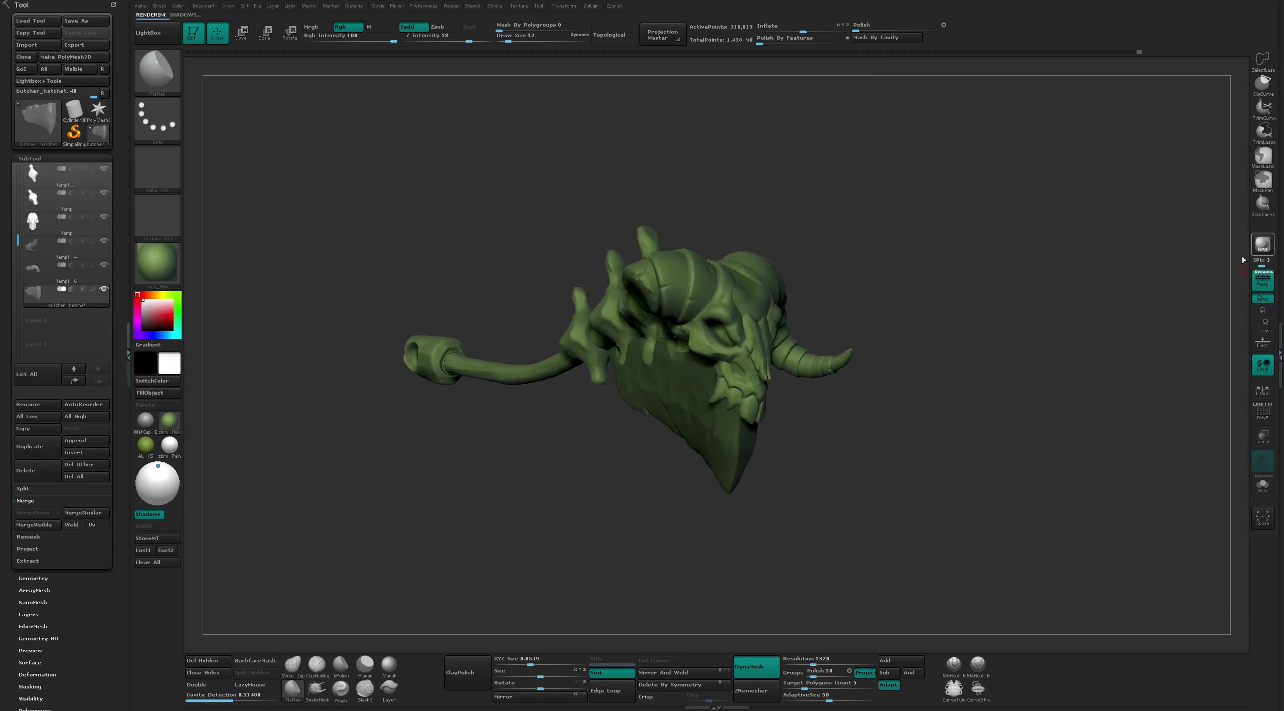
right_click_drag(1029, 358, 1029, 355)
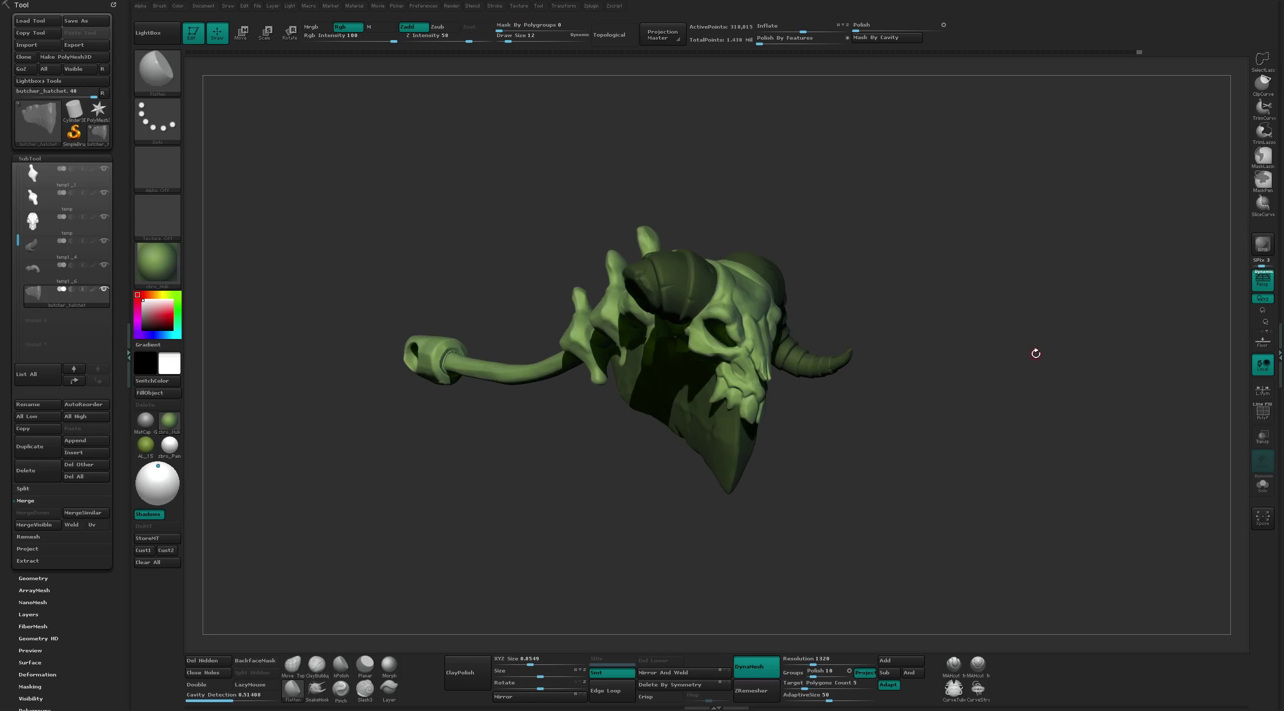
right_click_drag(955, 259, 918, 173)
left_click(918, 170, "alt")
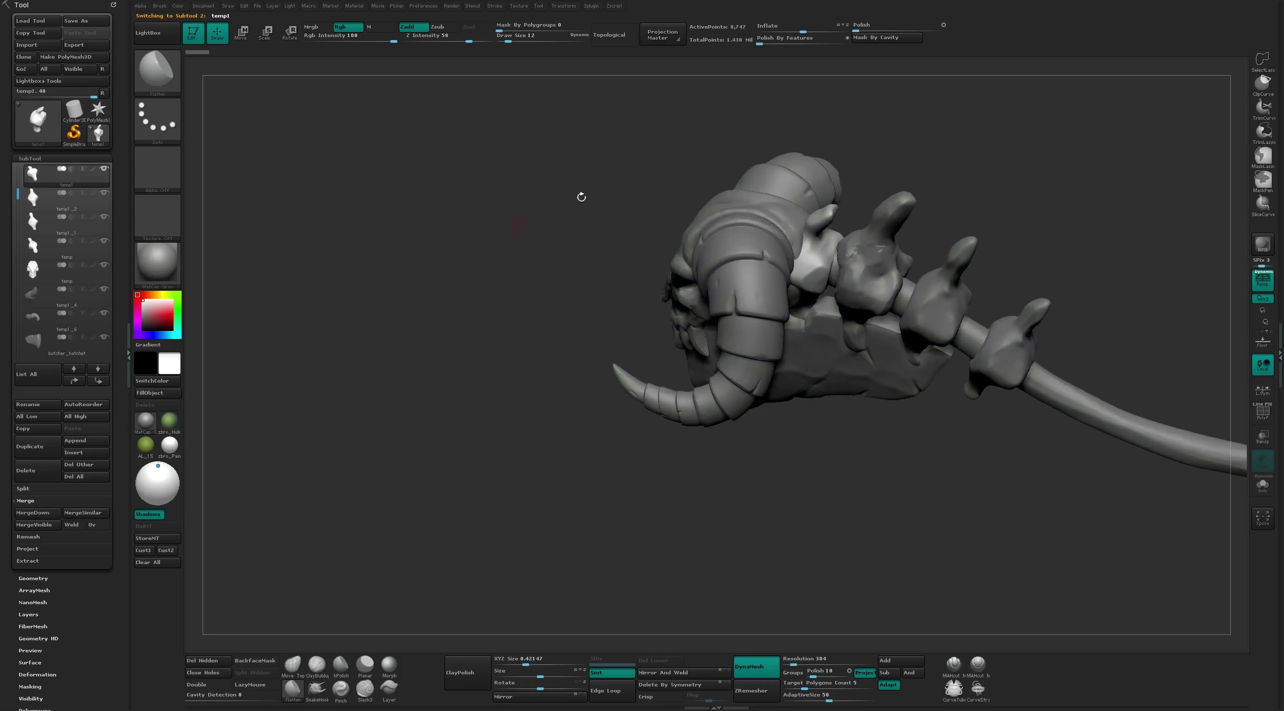
mouse_move(582, 195)
right_mouse_down()
mouse_move(715, 370)
mouse_move(780, 324)
right_mouse_up()
left_click(768, 406, "alt")
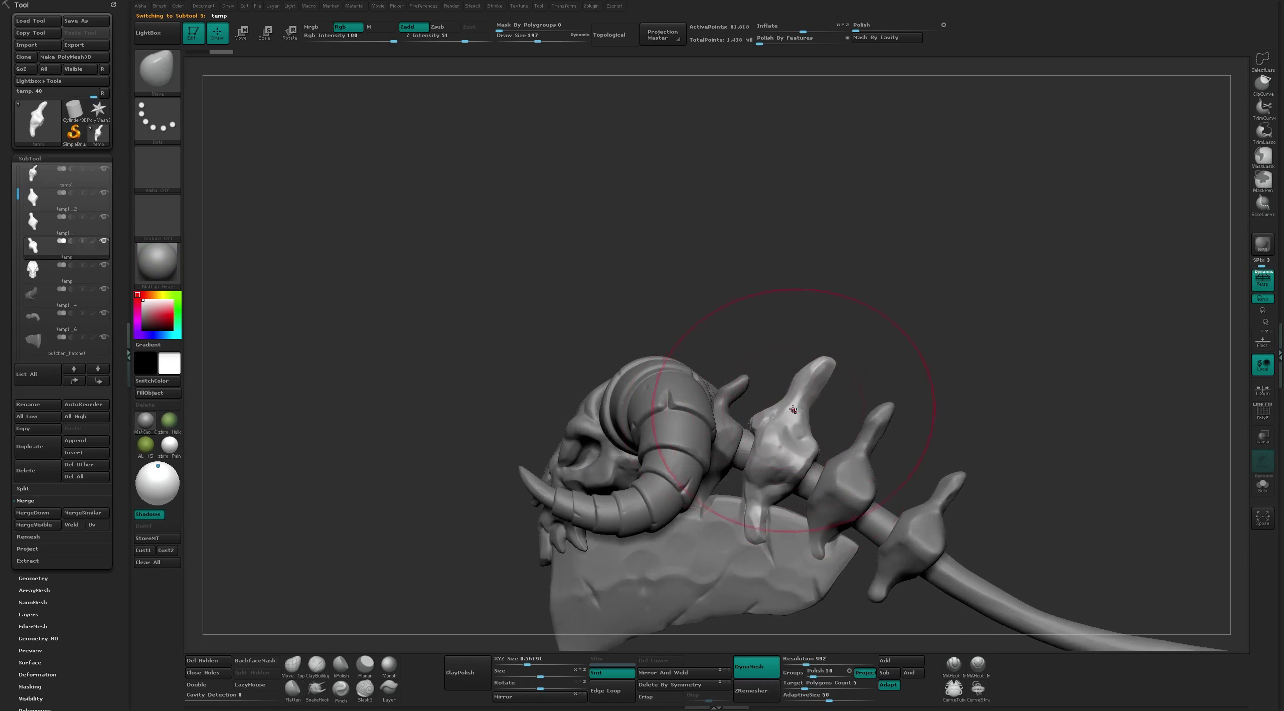
mouse_move(764, 418)
right_mouse_down()
mouse_move(742, 391)
mouse_move(813, 184)
mouse_move(881, 291)
mouse_move(825, 210)
right_mouse_up()
left_click(743, 391, "alt")
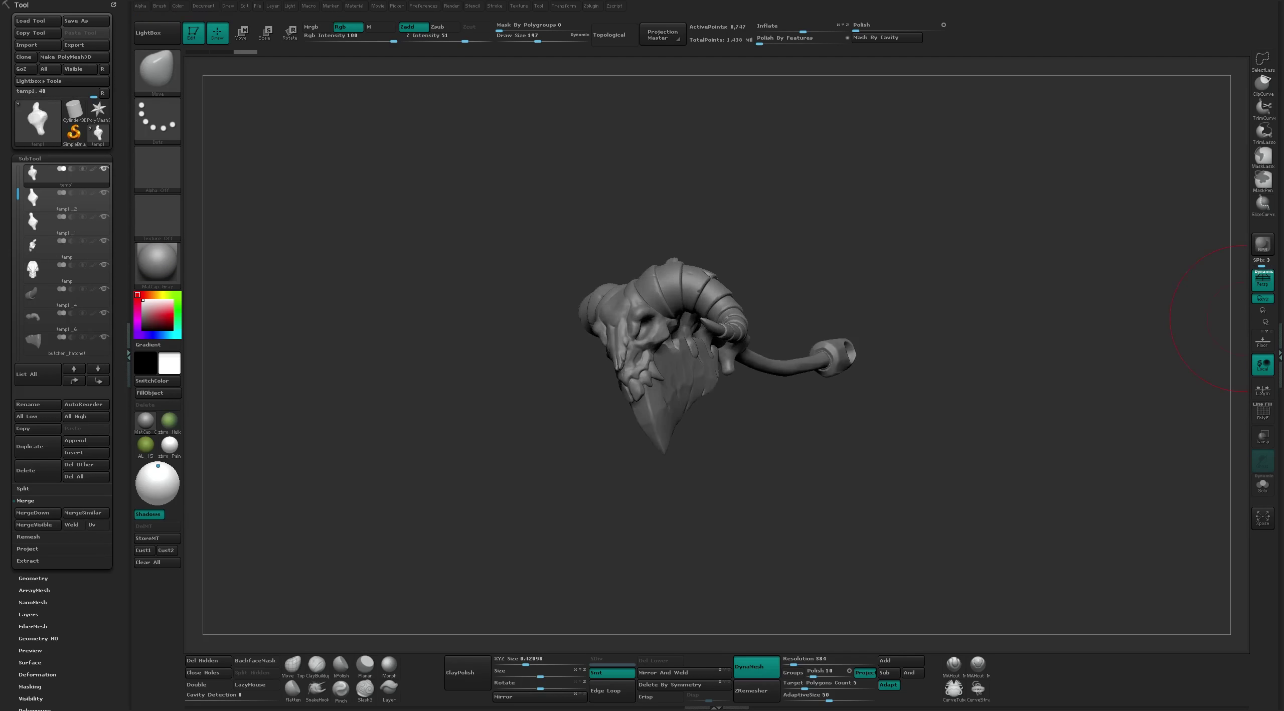
right_click_drag(1243, 319, 1224, 255)
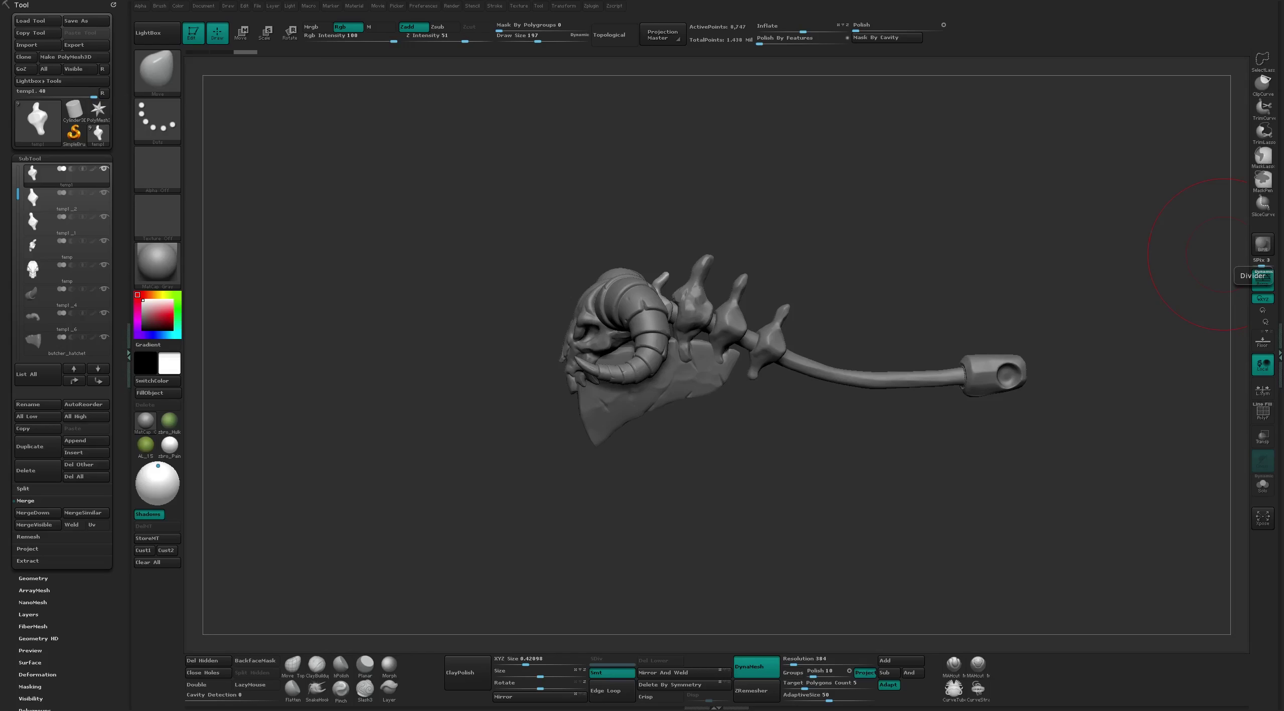
right_click_drag(749, 123, 671, 295, "alt")
right_click_drag(694, 174, 324, 315)
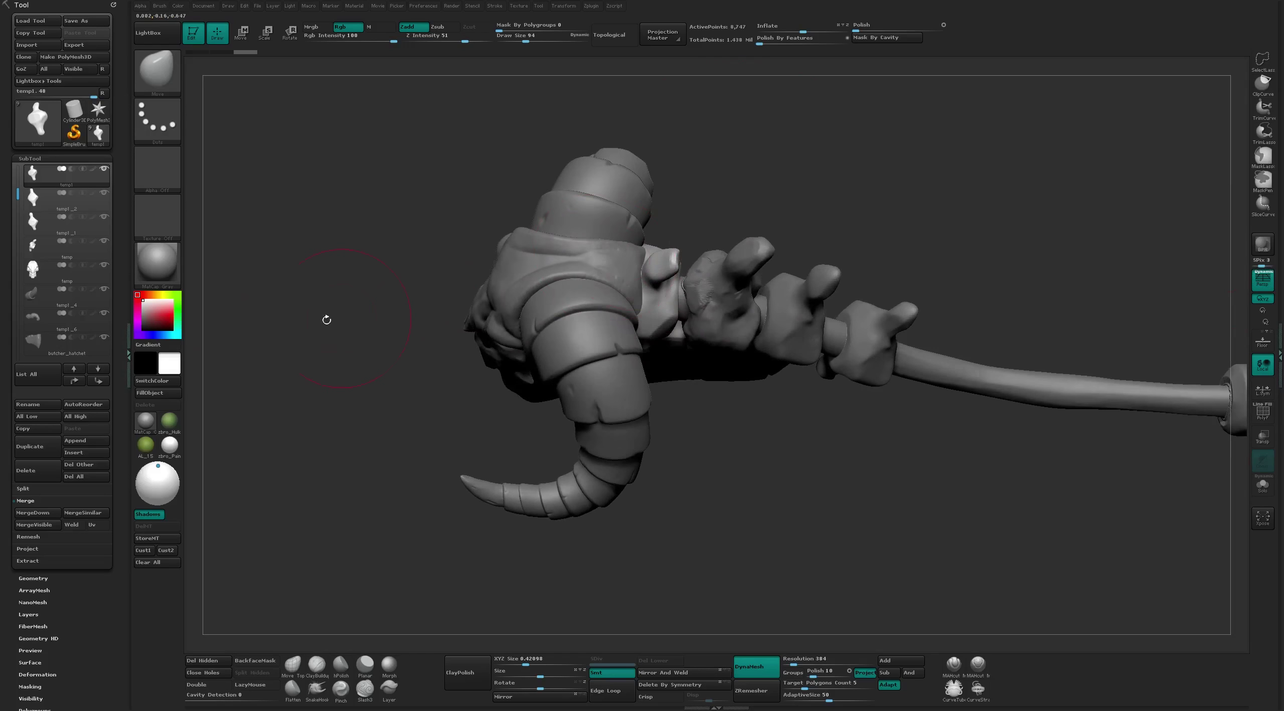
Send temp1 to the bottom of the SubTool list, toggling the arm and blade visibility off and on
left_click(97, 381)
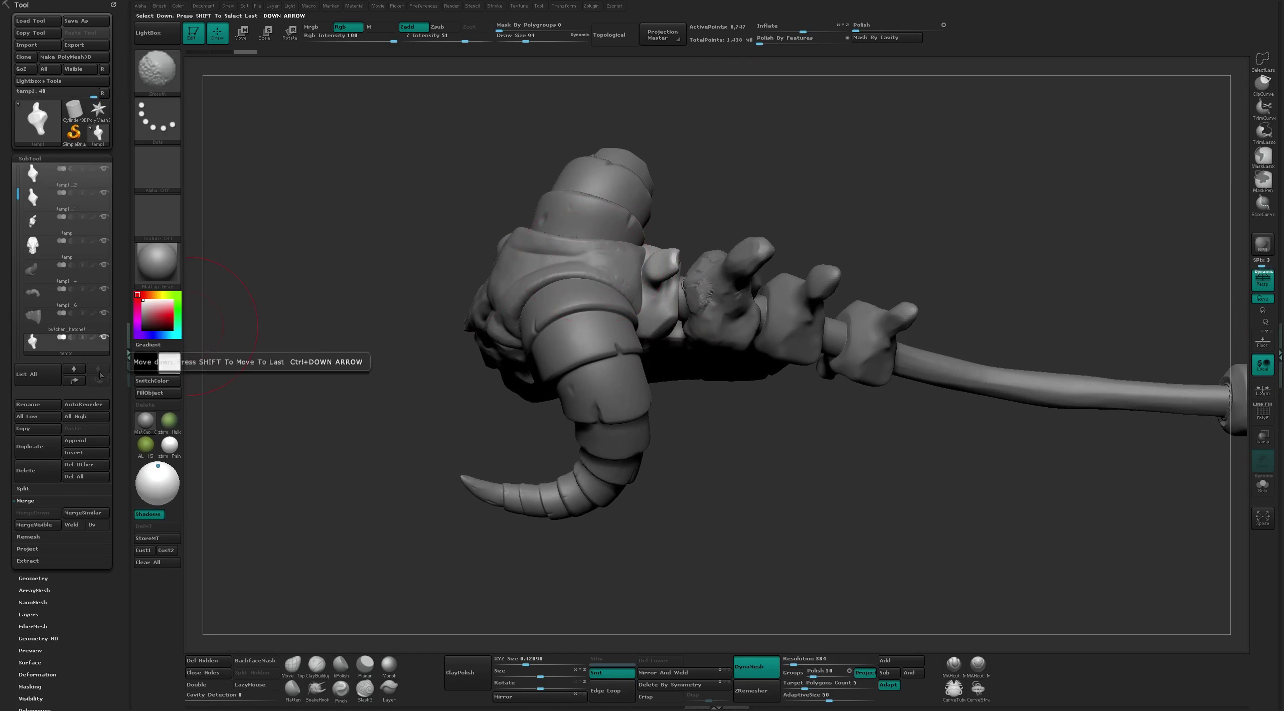
left_click(107, 290)
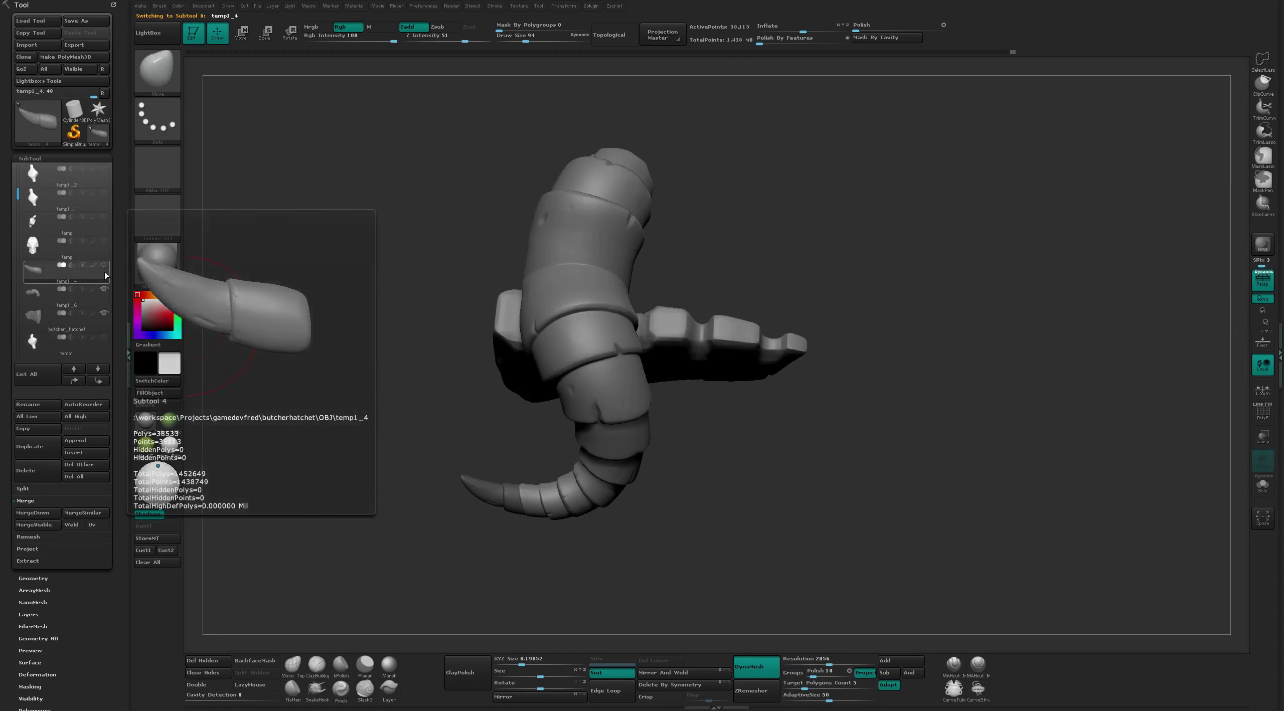
left_click(105, 289)
left_click(104, 313)
left_click(104, 241)
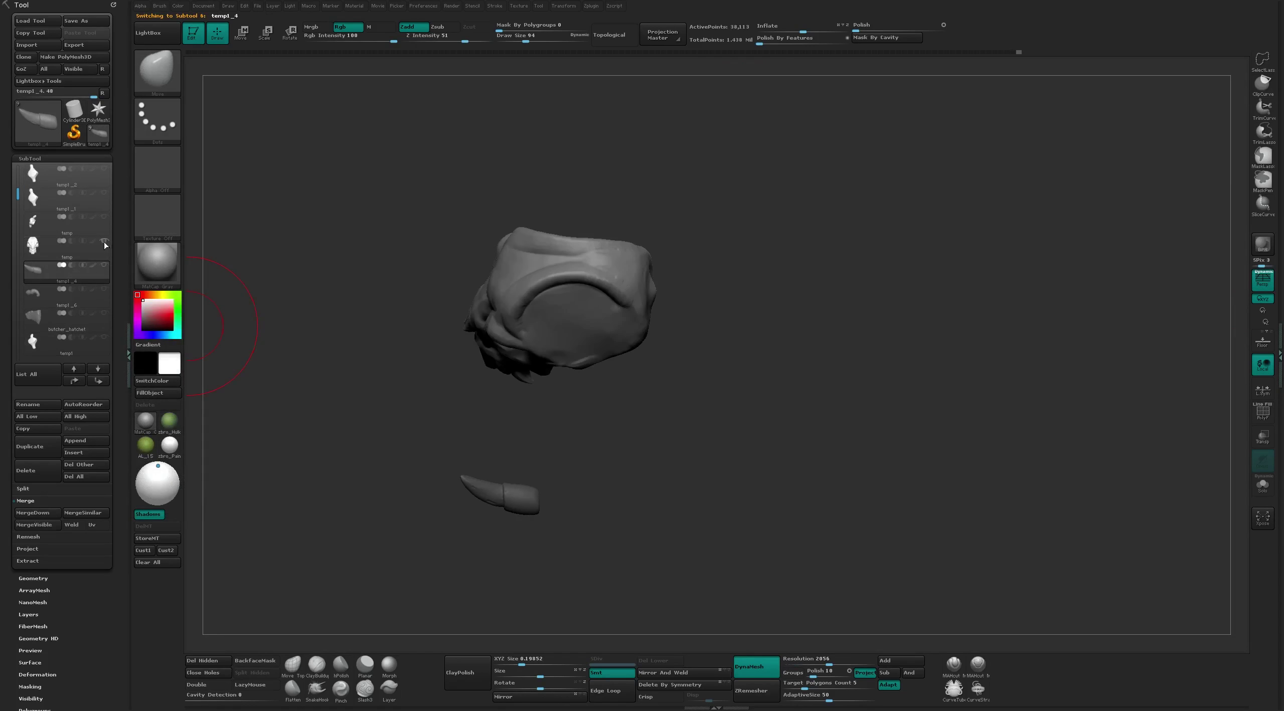
left_click(104, 289)
left_click(104, 314)
left_click(66, 344)
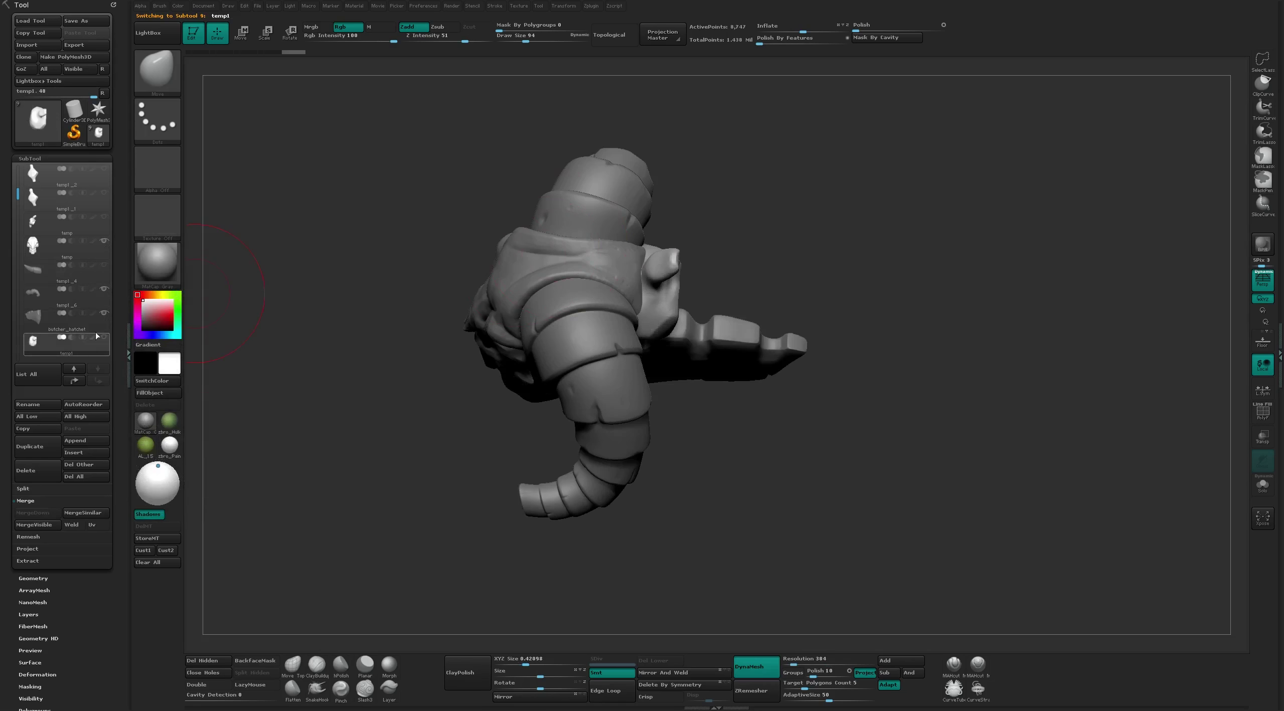
Smooth the bracket block on the skull
mouse_move(340, 270)
left_mouse_down()
mouse_move(795, 199)
mouse_move(860, 573)
left_mouse_up()
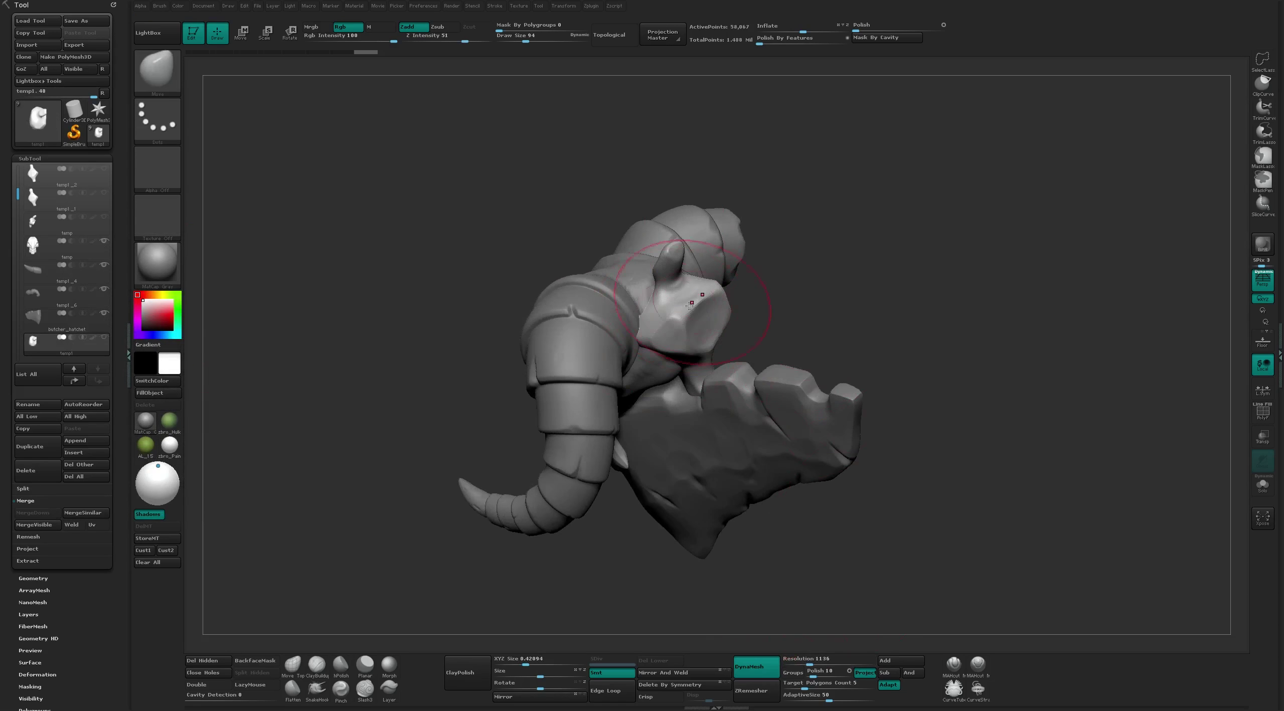
mouse_move(692, 304)
left_mouse_down("shift")
mouse_move(677, 327)
mouse_move(777, 251)
mouse_move(825, 177)
mouse_move(875, 183)
mouse_move(846, 263)
mouse_move(703, 286)
left_mouse_up("shift")
mouse_move(825, 205)
left_mouse_down()
mouse_move(830, 245)
mouse_move(774, 324)
mouse_move(680, 315)
mouse_move(677, 335)
mouse_move(828, 369)
mouse_move(898, 354)
left_mouse_up()
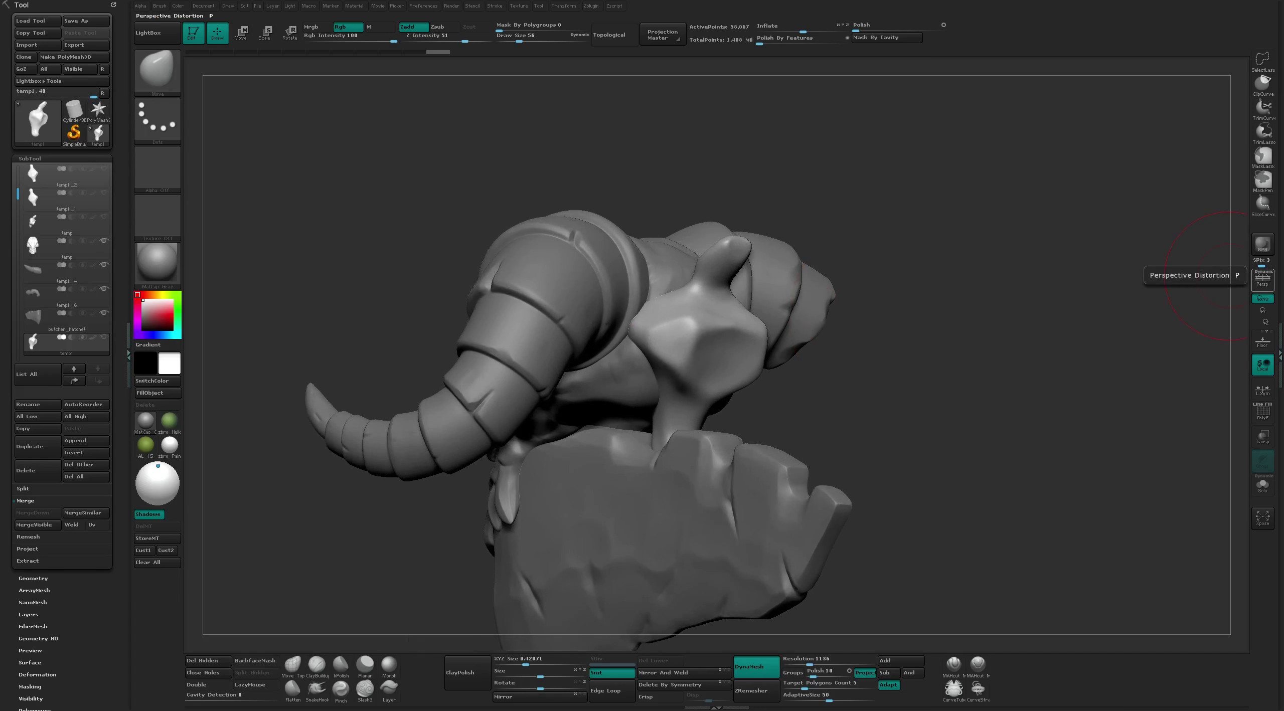
mouse_move(668, 205)
left_mouse_down()
mouse_move(592, 216)
mouse_move(652, 210)
left_mouse_up()
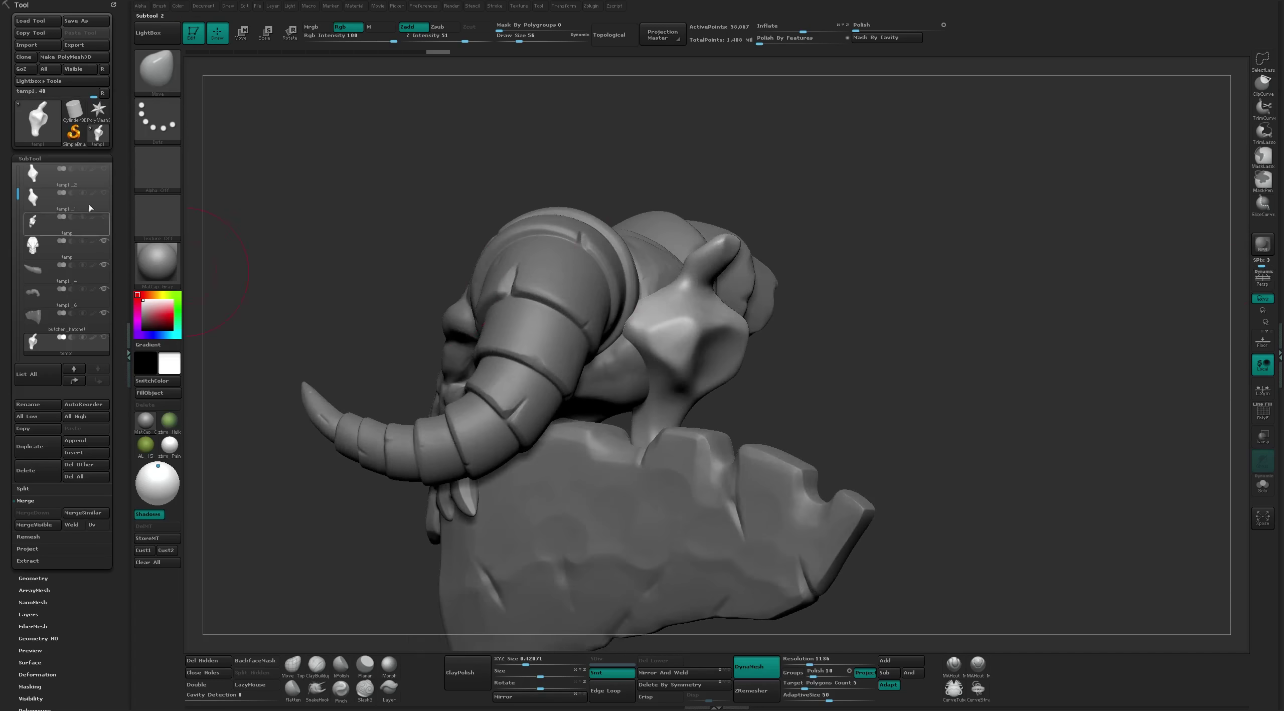
Show and select the temp handle tube and pull its end into the bracket
left_click_drag(18, 193, 19, 166)
left_click(35, 173)
mouse_move(954, 251)
left_mouse_down()
mouse_move(731, 311)
mouse_move(716, 274)
left_mouse_up()
left_click_drag(693, 361, 678, 381)
Hide the handle tube and sculpt a round socket ring into the bracket with ClayTubes, Move and Flatten
key("b")
key("c")
key("t")
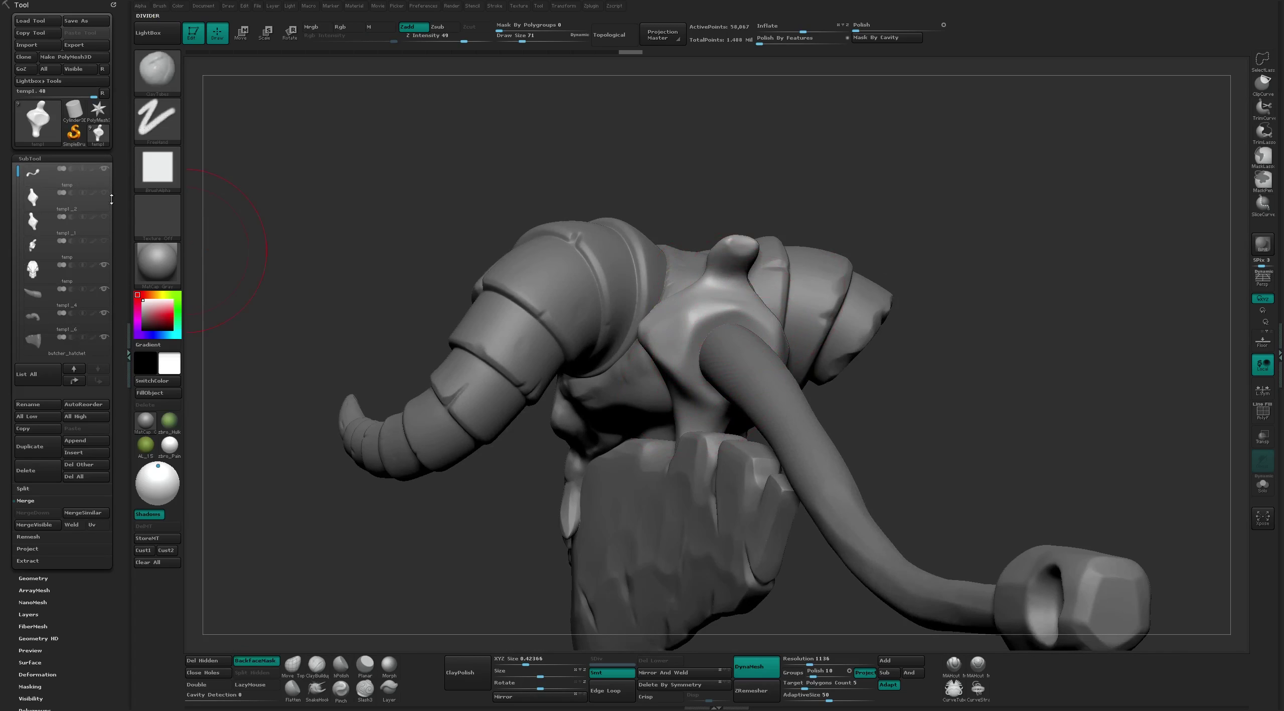
left_click(105, 168)
mouse_move(772, 354)
left_mouse_down()
mouse_move(717, 362)
mouse_move(736, 349)
left_mouse_up()
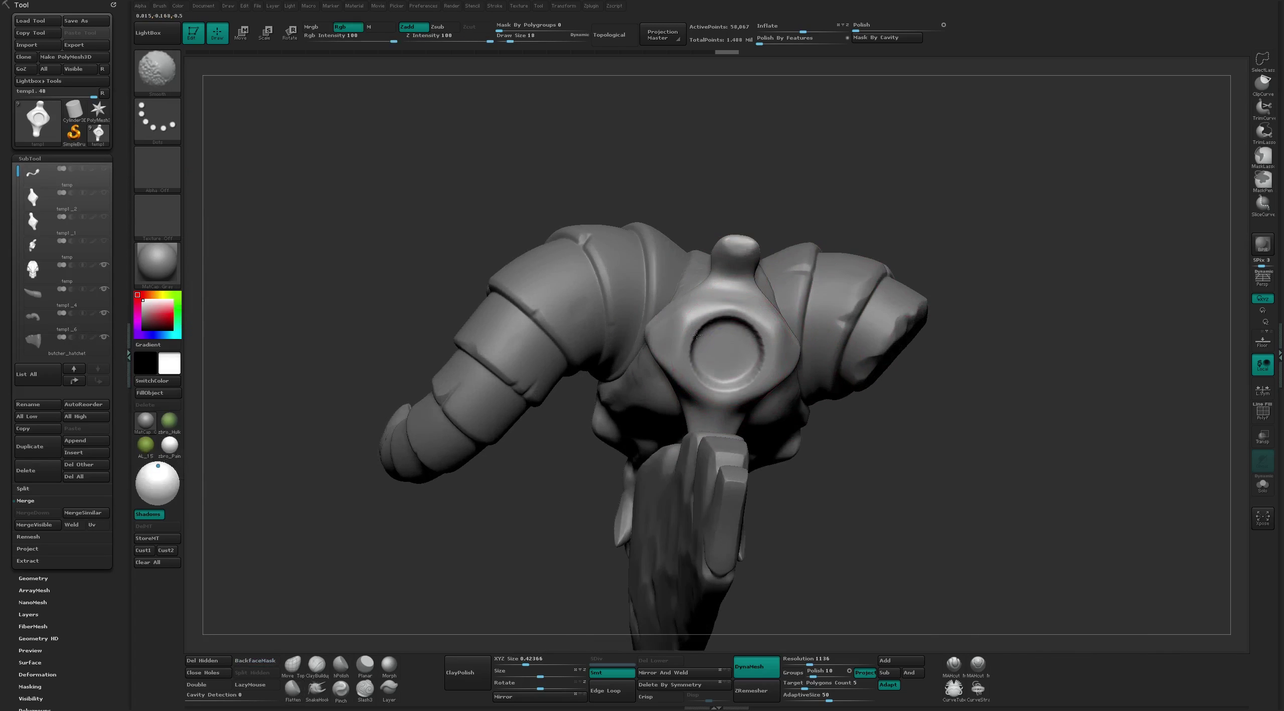
left_click_drag(953, 281, 854, 245)
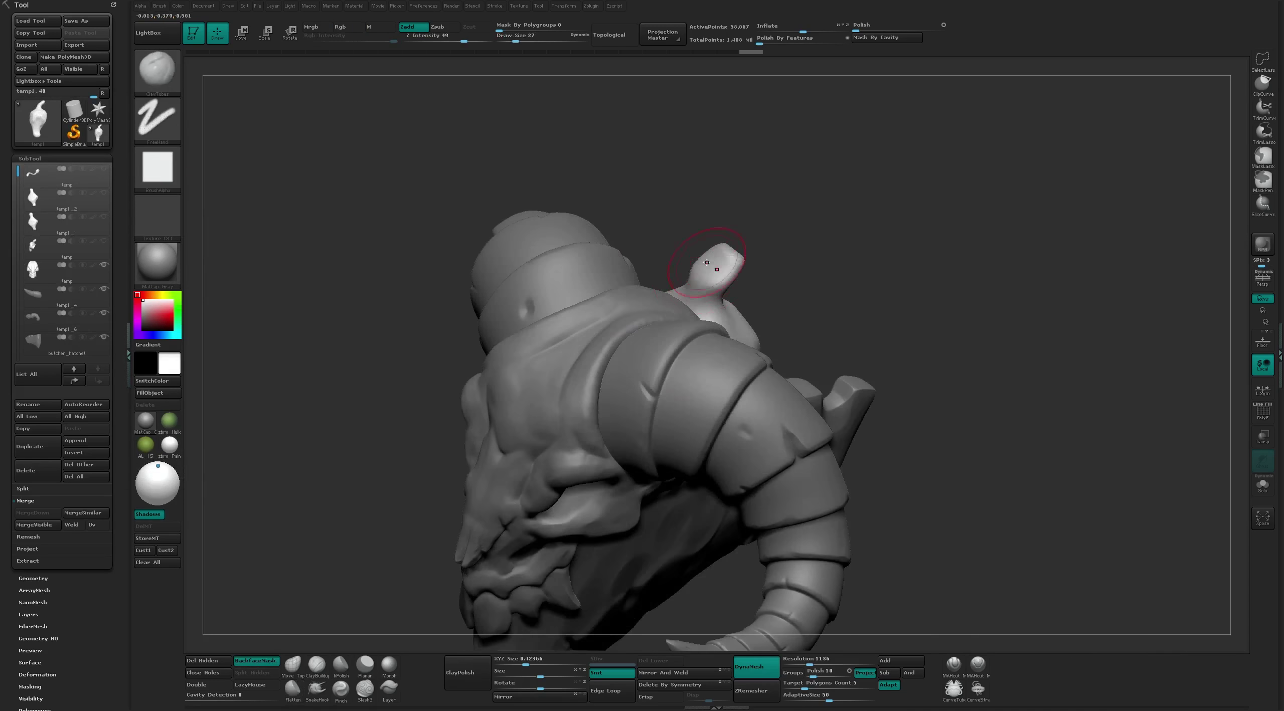
right_click_drag(690, 297, 708, 259)
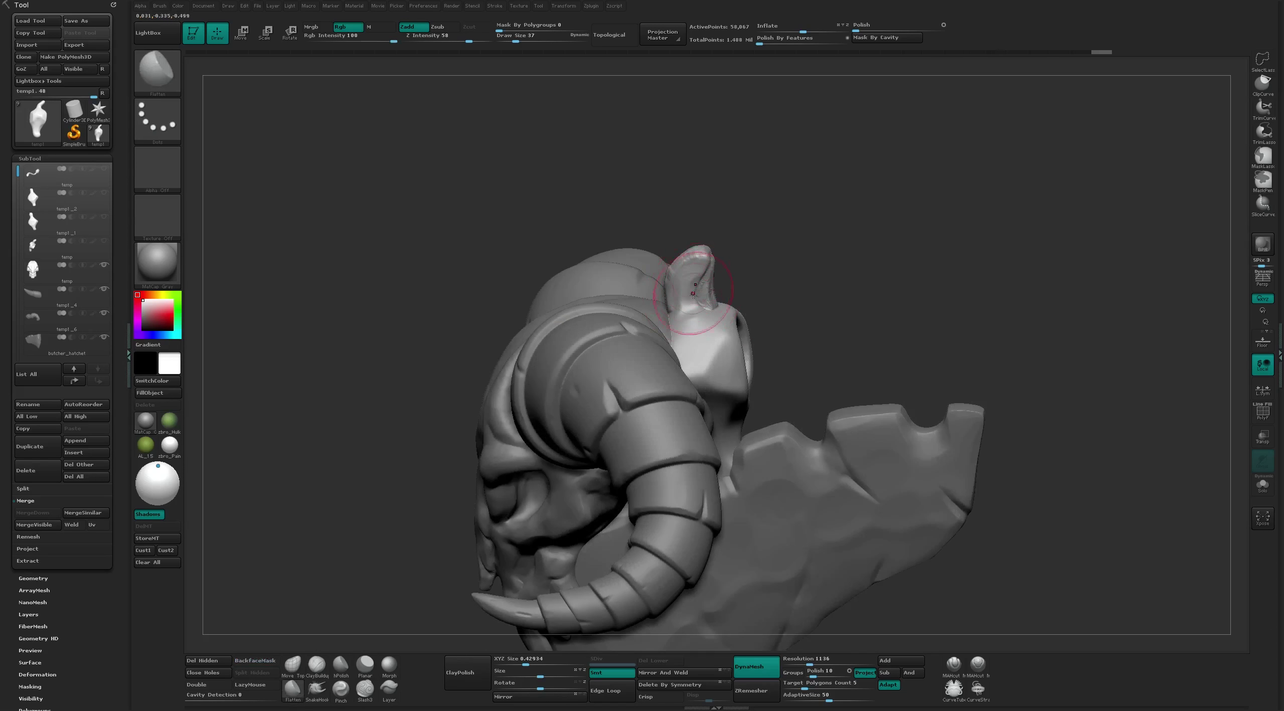
right_click_drag(693, 294, 708, 277)
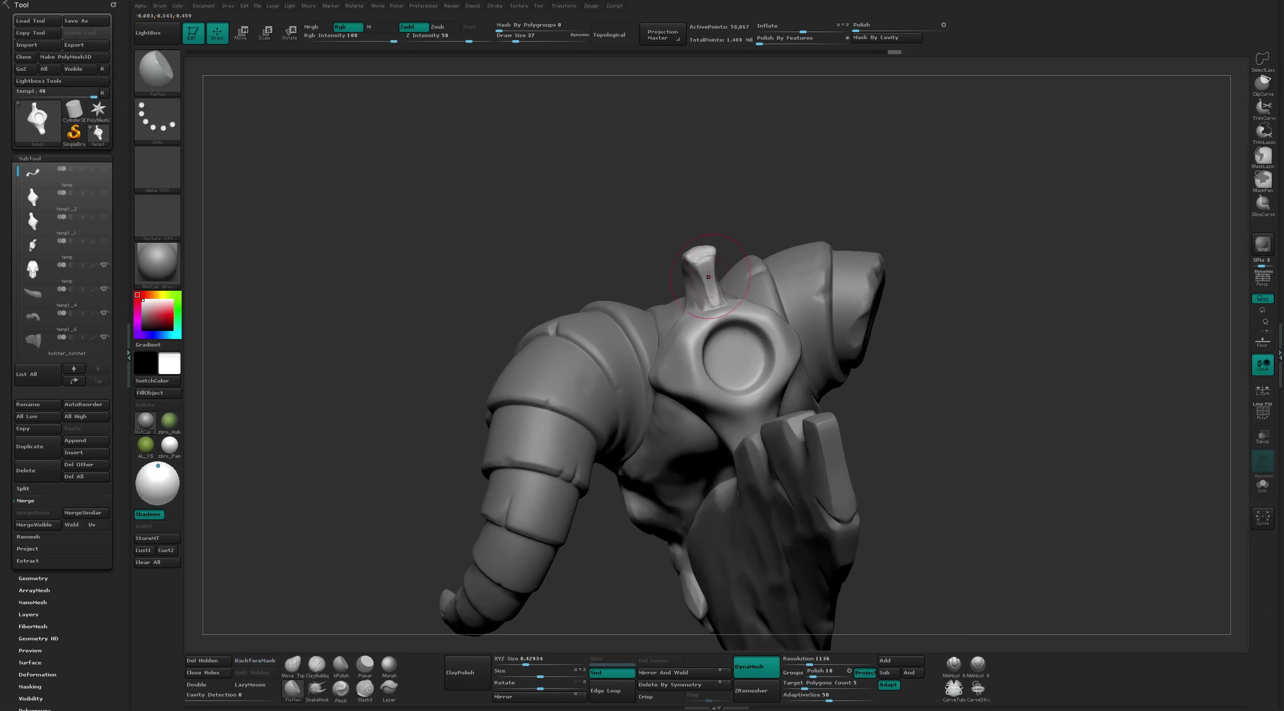
key("[")
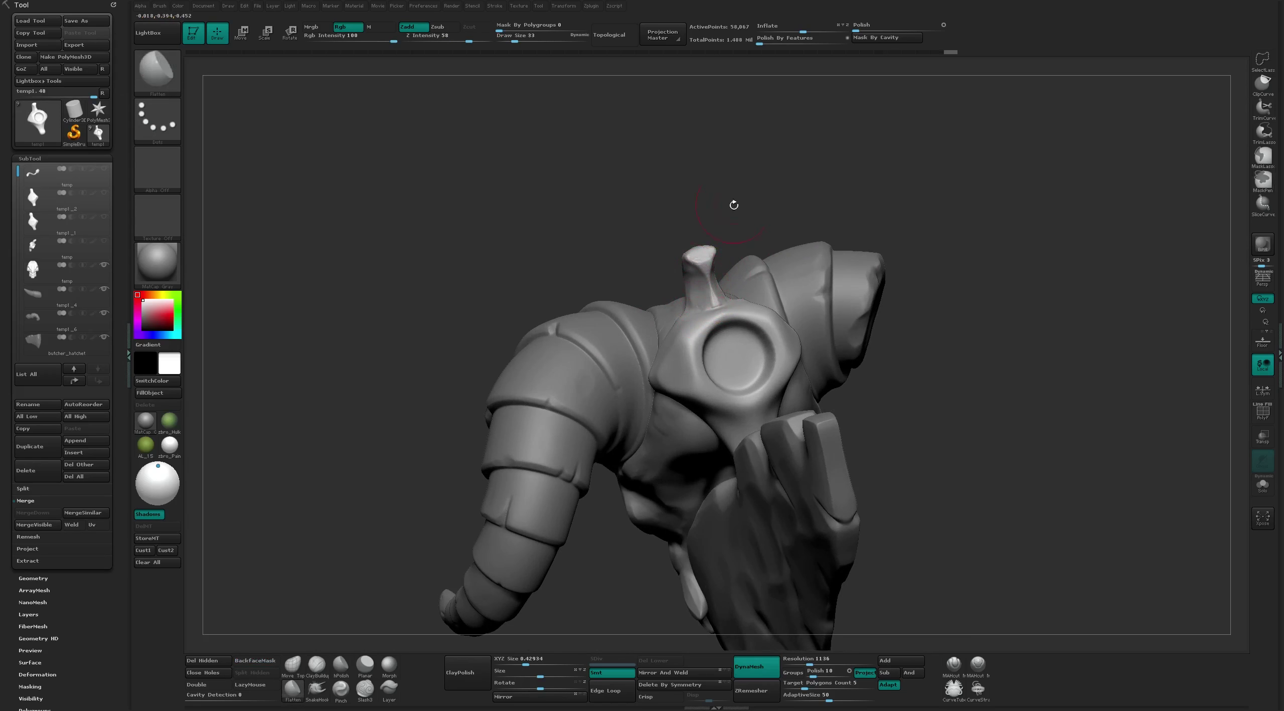
mouse_move(734, 206)
right_mouse_down()
mouse_move(740, 247)
mouse_move(667, 266)
mouse_move(737, 229)
mouse_move(713, 243)
right_mouse_up()
key("b")
key("m")
key("v")
right_click_drag(749, 200, 711, 246)
key("b")
key("f")
key("l")
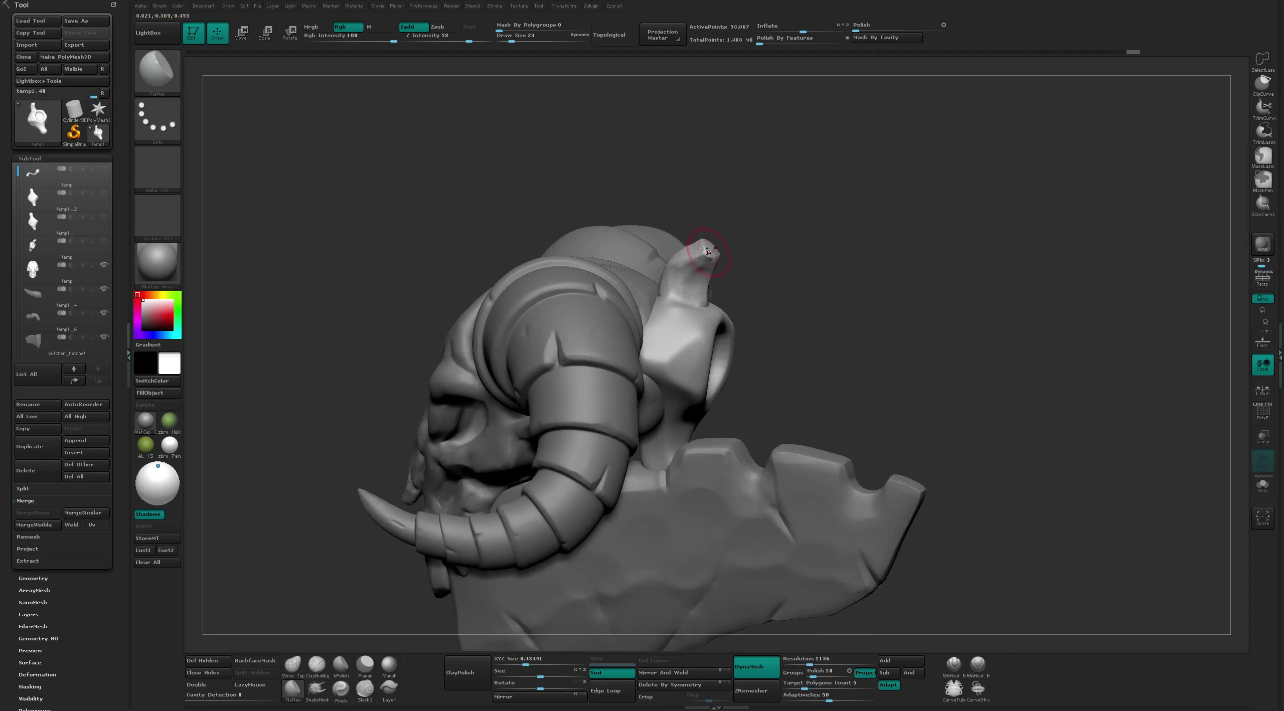
mouse_move(782, 224)
right_mouse_down()
mouse_move(748, 134)
mouse_move(712, 244)
mouse_move(751, 253)
mouse_move(739, 164)
mouse_move(660, 184)
mouse_move(906, 215)
mouse_move(764, 222)
mouse_move(774, 238)
mouse_move(768, 209)
mouse_move(737, 255)
mouse_move(738, 220)
mouse_move(722, 208)
right_mouse_up()
key("b")
key("m")
key("v")
key("b")
key("f")
key("l")
key("b")
key("m")
key("v")
key("b")
key("c")
key("t")
key("b")
key("f")
key("l")
key("b")
key("c")
key("t")
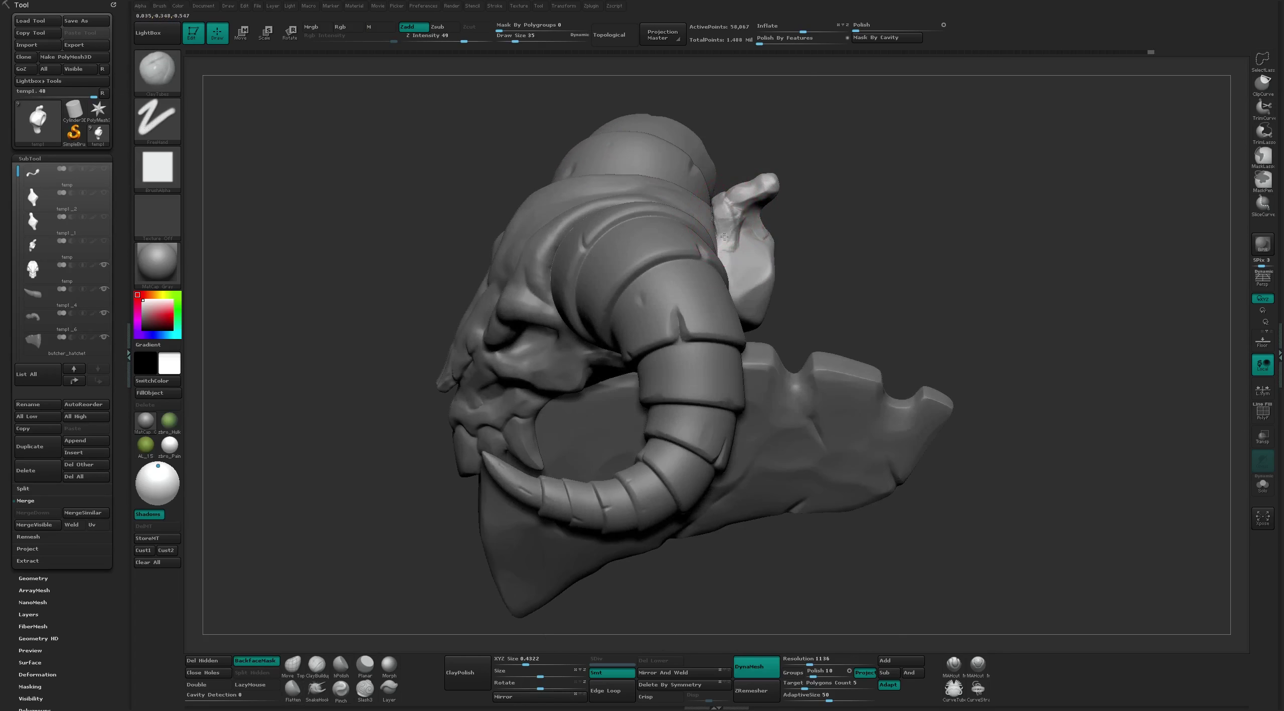
right_click_drag(727, 257, 742, 236)
key("b")
key("f")
key("l")
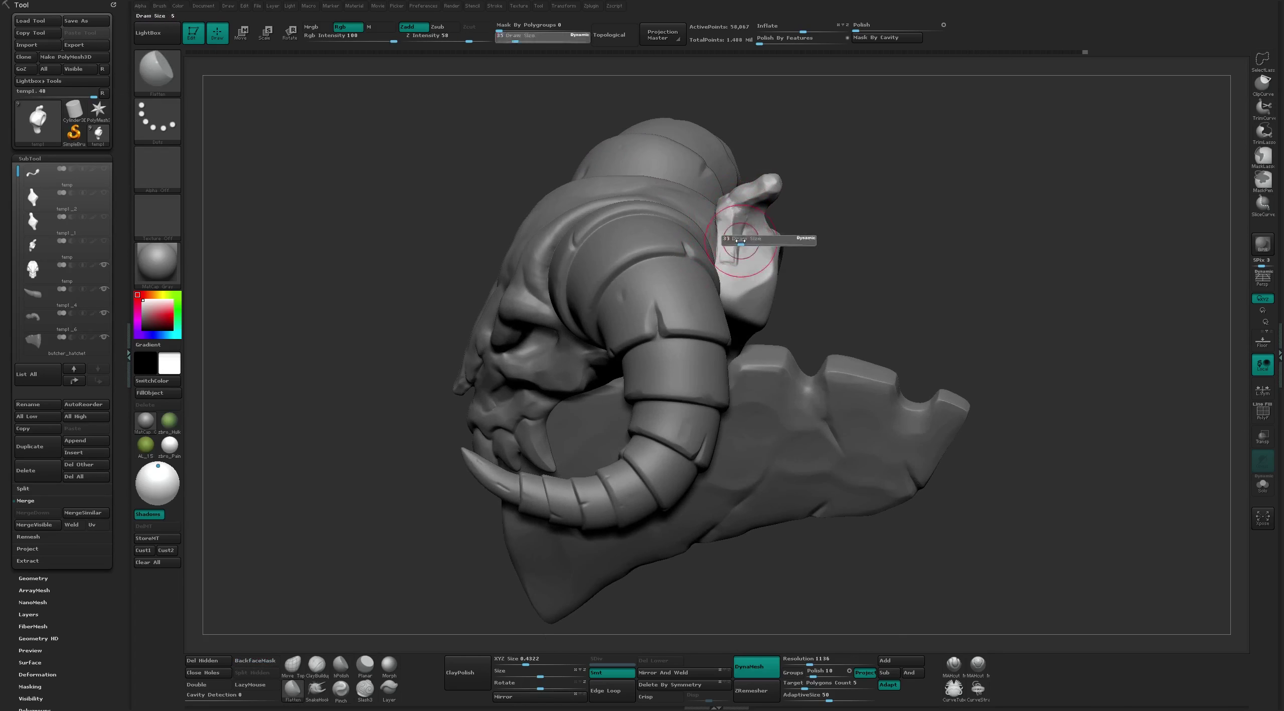
right_click_drag(812, 205, 737, 259)
key("b")
key("c")
key("t")
key("b")
key("f")
key("l")
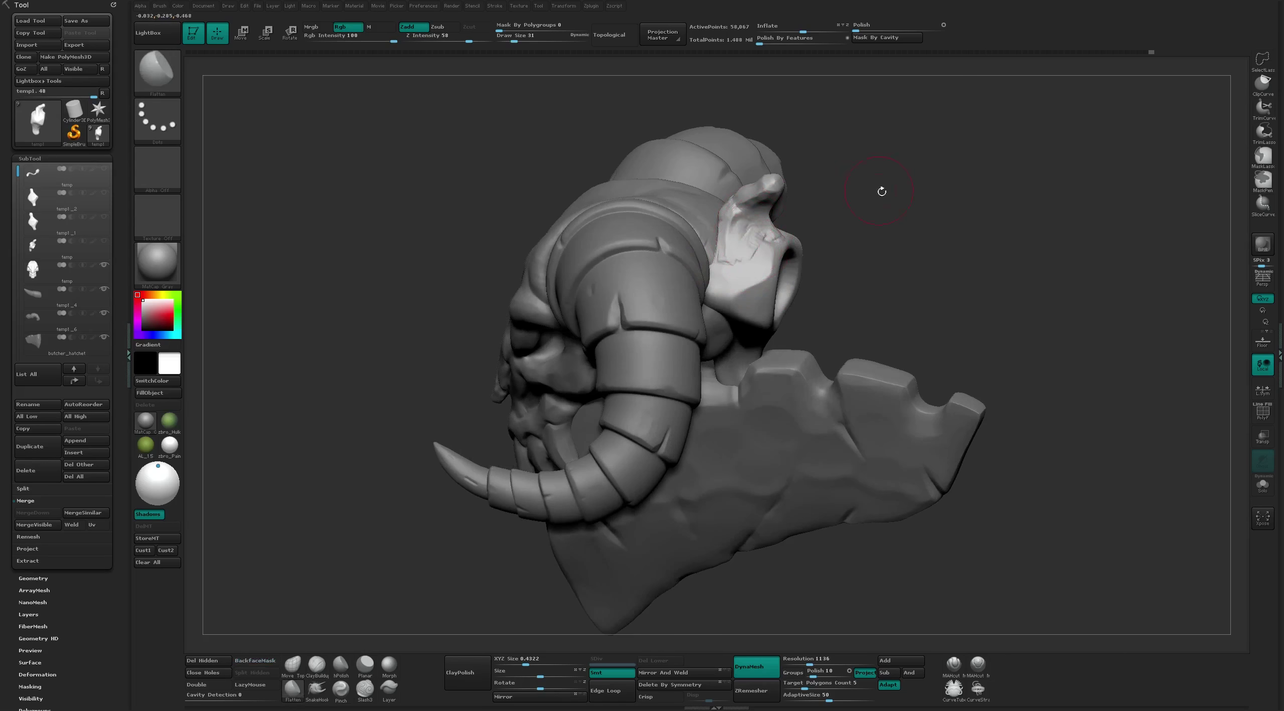
mouse_move(880, 195)
right_mouse_down()
mouse_move(805, 158)
mouse_move(875, 224)
right_mouse_up()
Show the handle tube again and reshape the bracket where it meets the handle
left_click(104, 169)
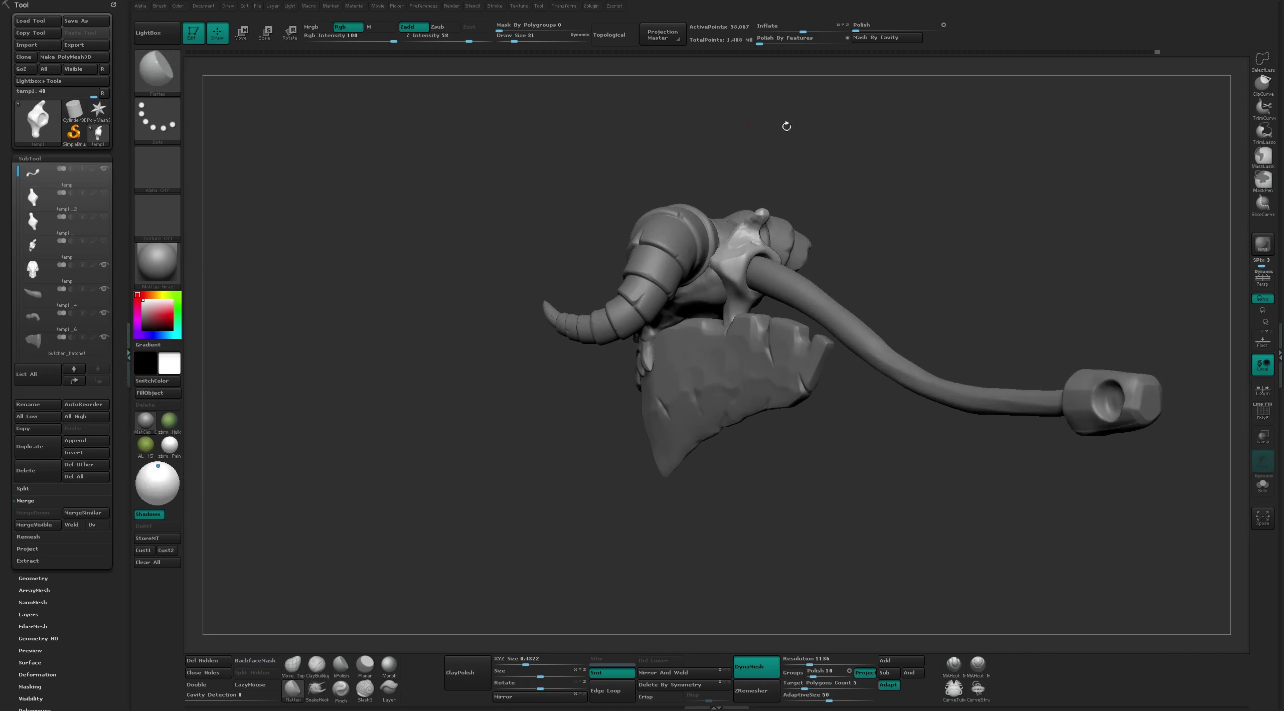
mouse_move(783, 124)
right_mouse_down()
mouse_move(997, 187)
mouse_move(721, 299)
right_mouse_up()
key("b")
key("c")
key("t")
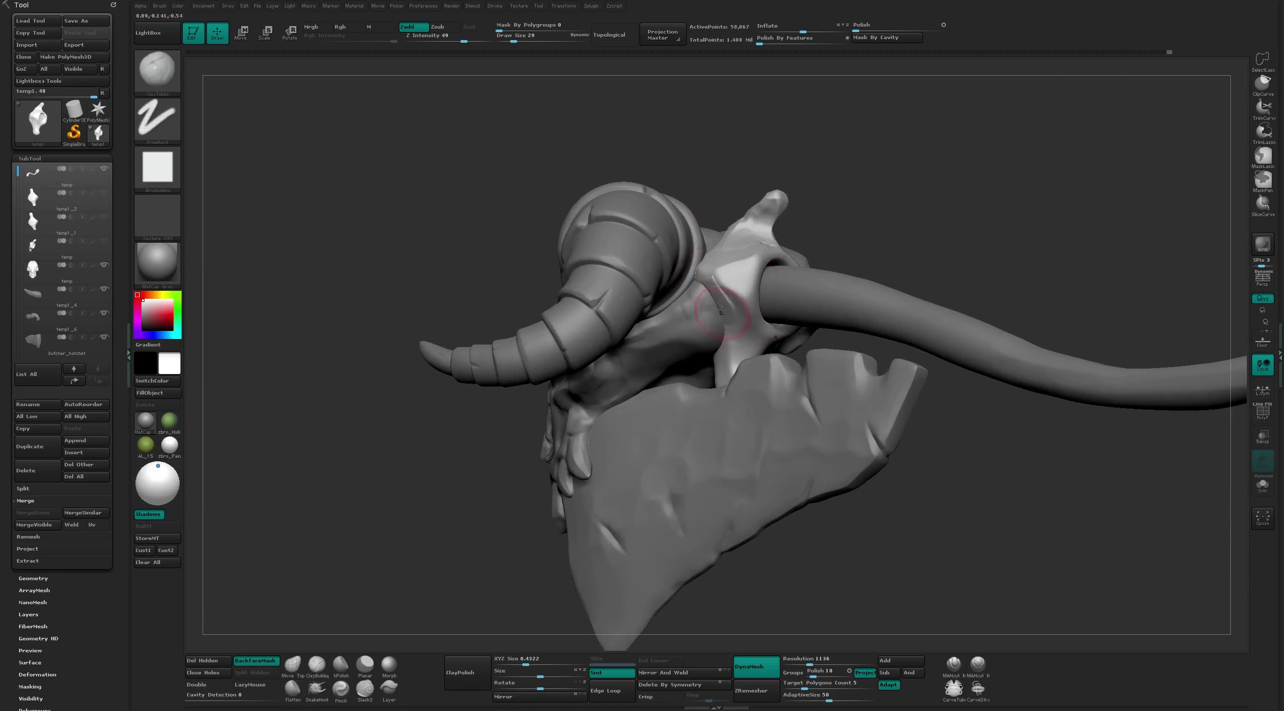
mouse_move(721, 374)
right_mouse_down()
mouse_move(761, 398)
mouse_move(820, 247)
right_mouse_up()
key("b")
key("m")
key("v")
mouse_move(687, 386)
right_mouse_down()
mouse_move(691, 342)
mouse_move(949, 261)
mouse_move(922, 252)
mouse_move(780, 366)
right_mouse_up()
left_click_drag(780, 367, 798, 361)
mouse_move(797, 361)
right_mouse_down()
mouse_move(812, 343)
mouse_move(748, 289)
right_mouse_up()
key("b")
key("f")
key("l")
key("b")
key("c")
key("t")
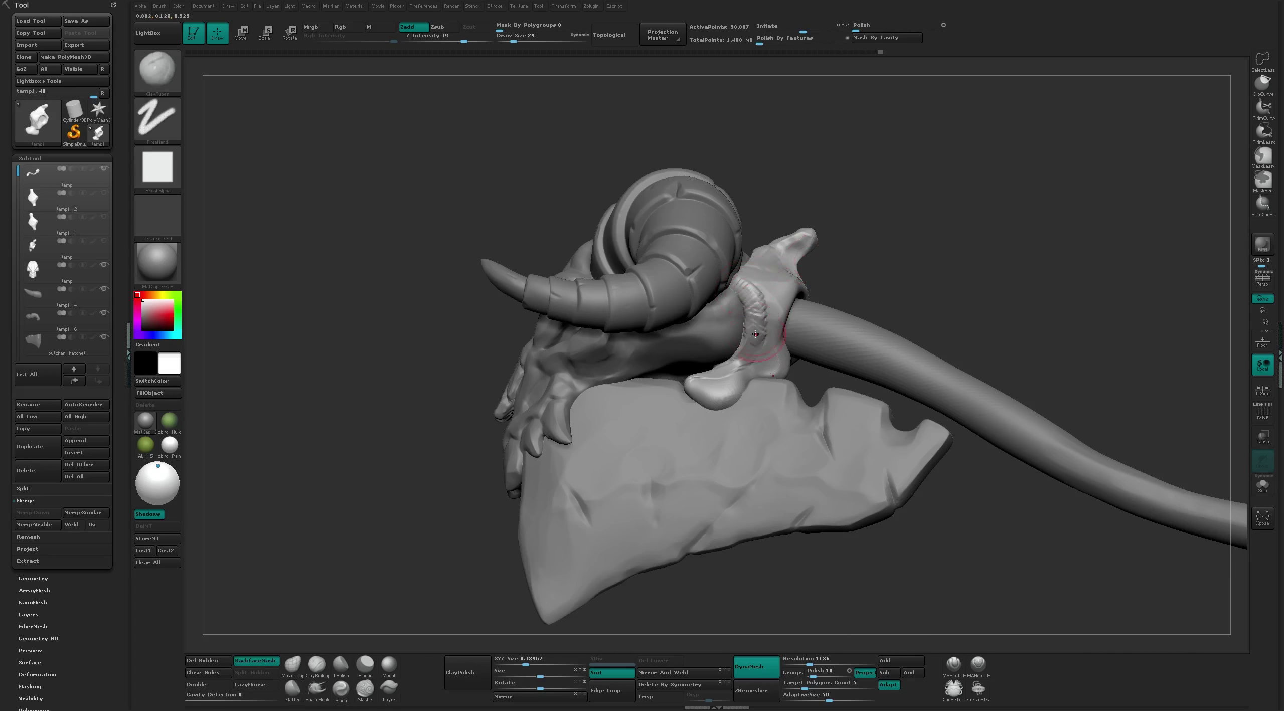
right_click_drag(801, 220, 793, 212)
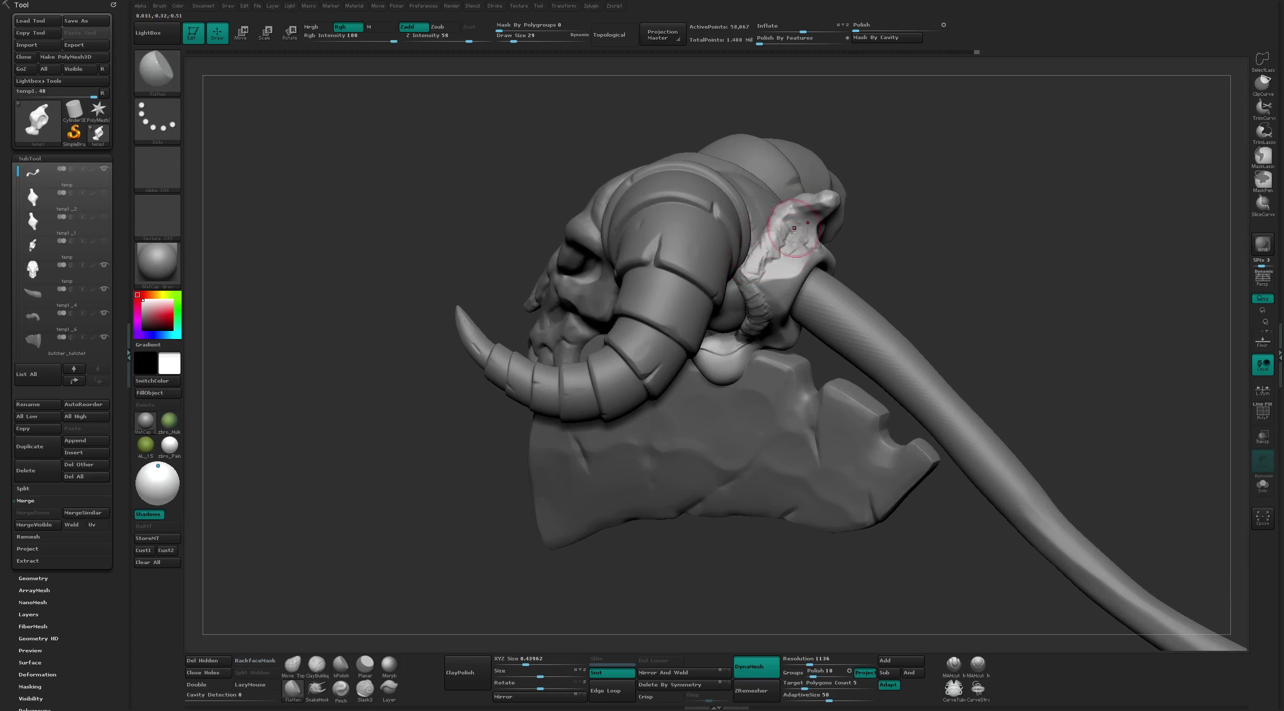
key("b")
key("m")
key("v")
mouse_move(773, 237)
right_mouse_down()
mouse_move(903, 203)
mouse_move(801, 262)
mouse_move(801, 232)
right_mouse_up()
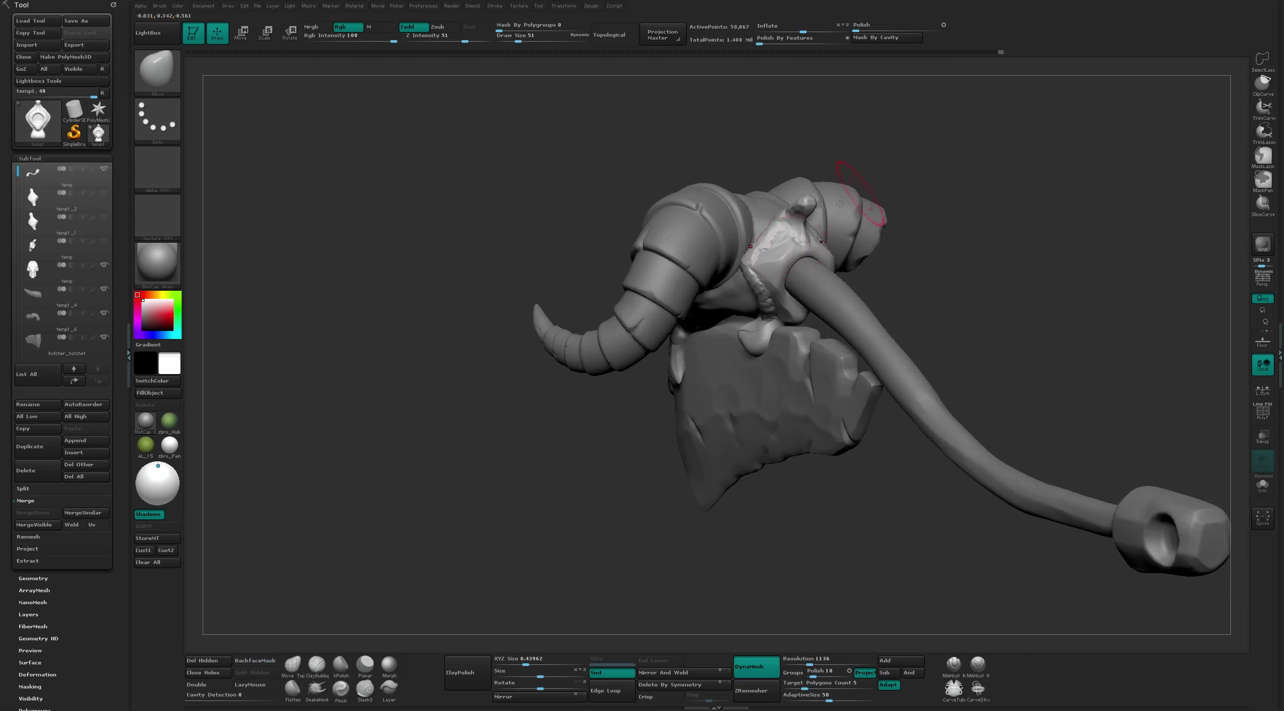
key("b")
key("c")
key("t")
key("b")
key("f")
key("l")
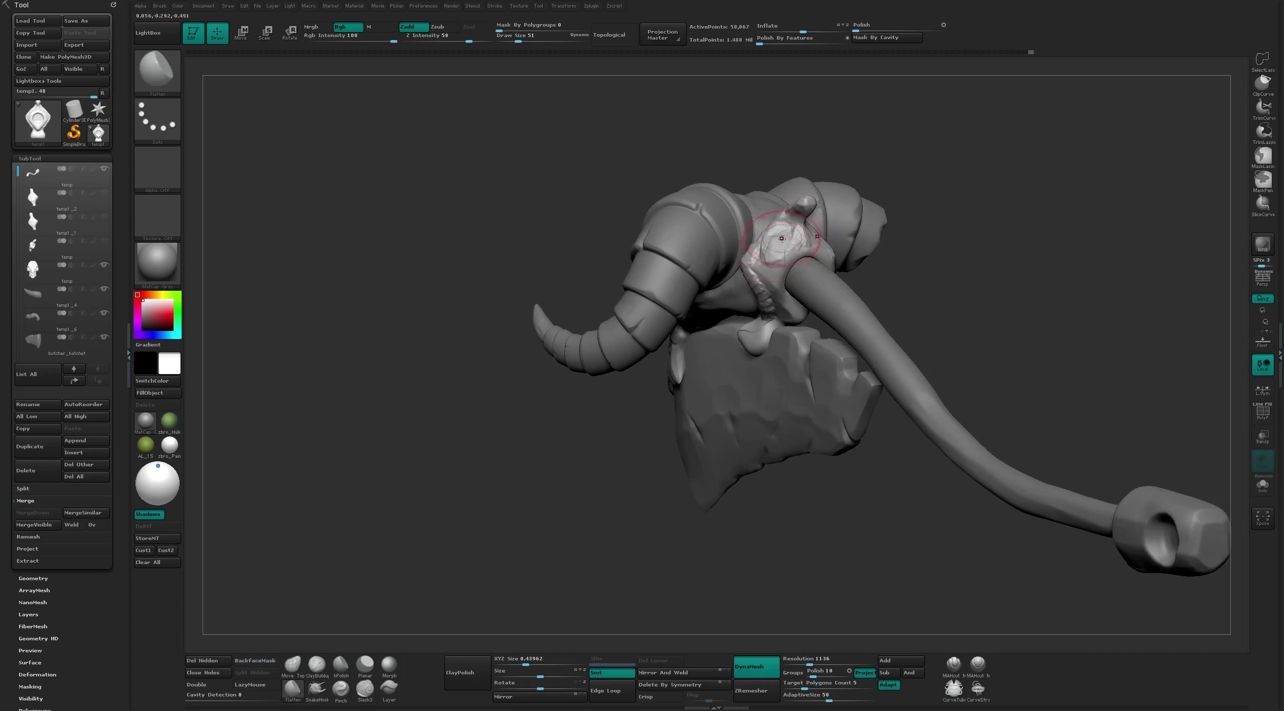
right_click_drag(776, 254, 767, 256)
key("b")
key("c")
key("t")
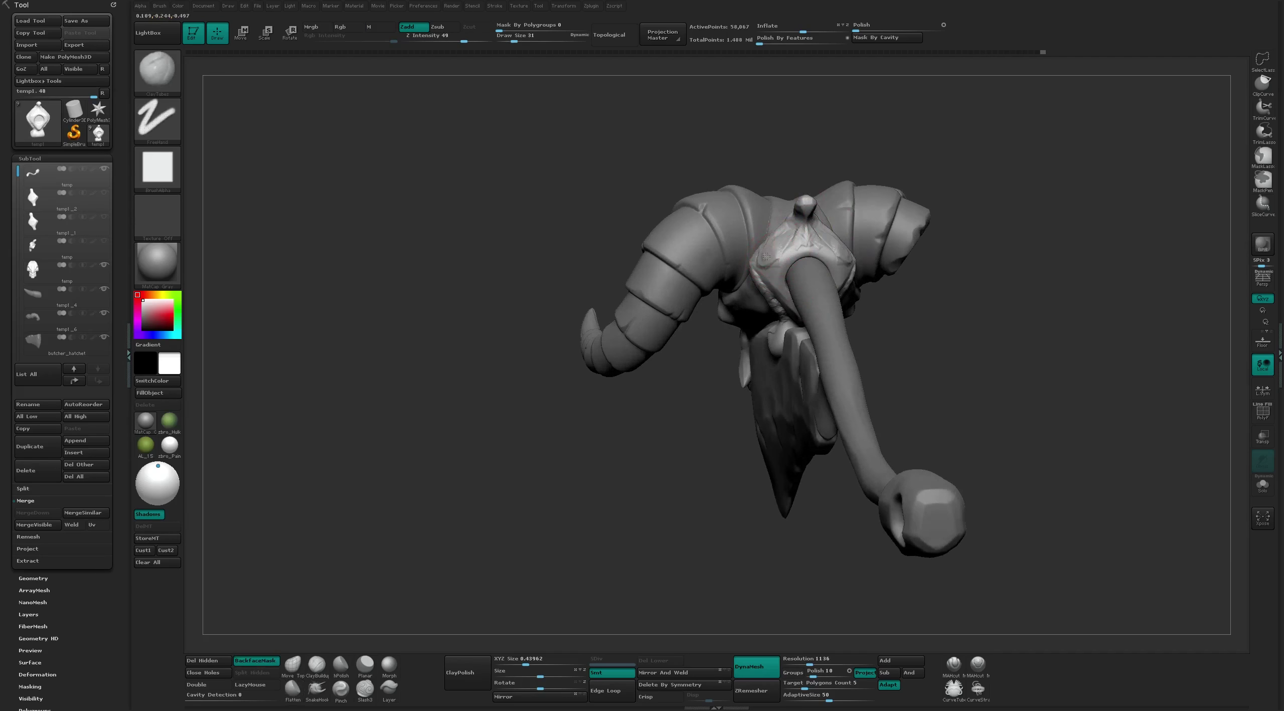
key("b")
key("f")
key("l")
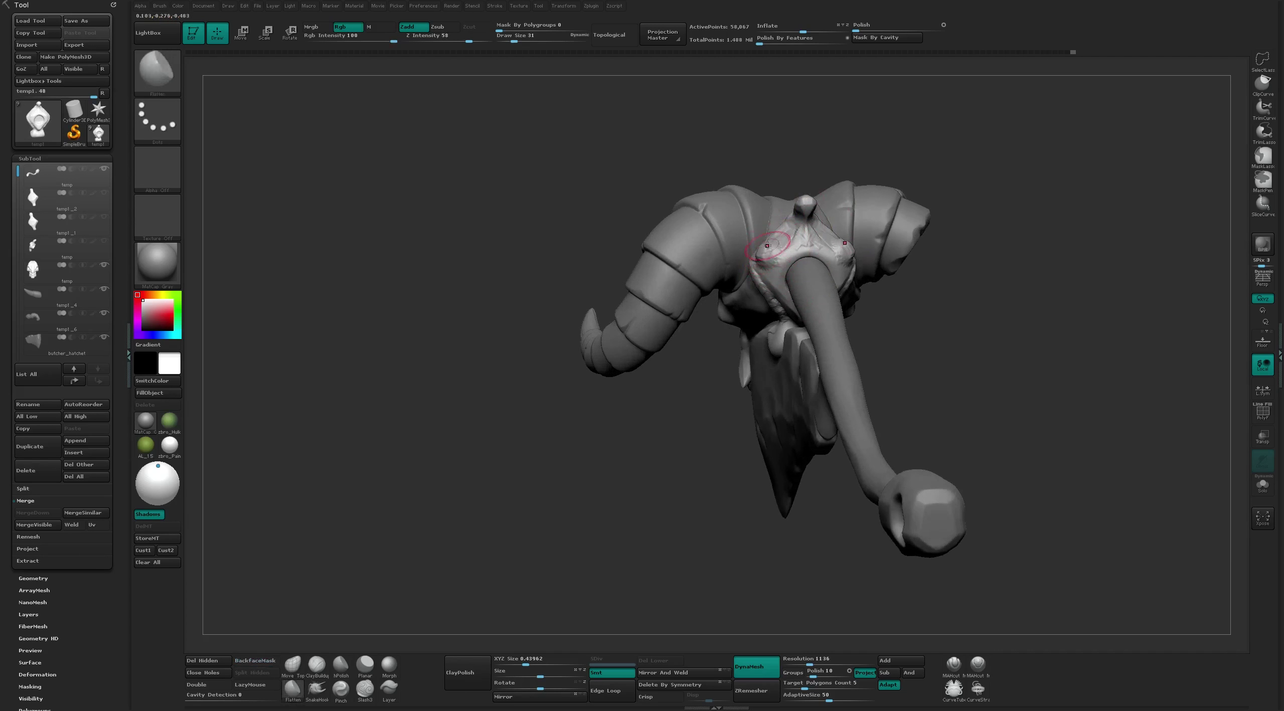
right_click_drag(802, 238, 792, 255)
key("b")
key("c")
key("t")
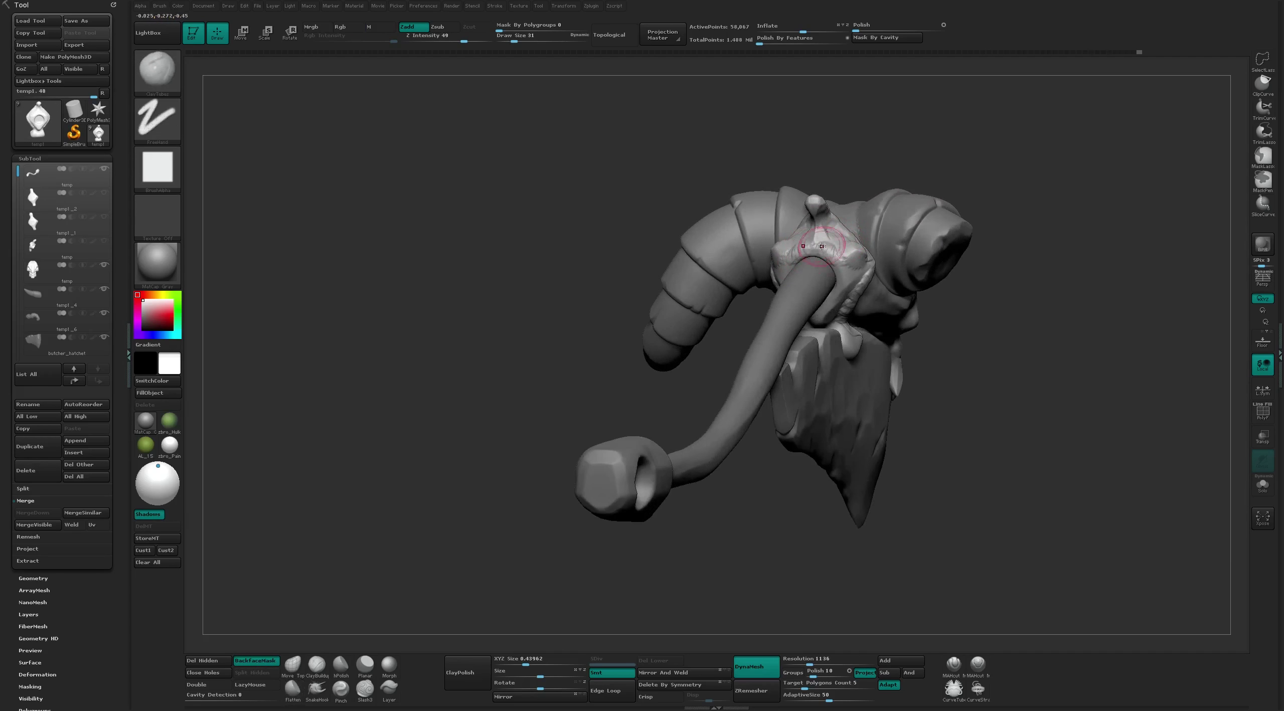
key("b")
key("m")
key("v")
right_click_drag(838, 267, 938, 195)
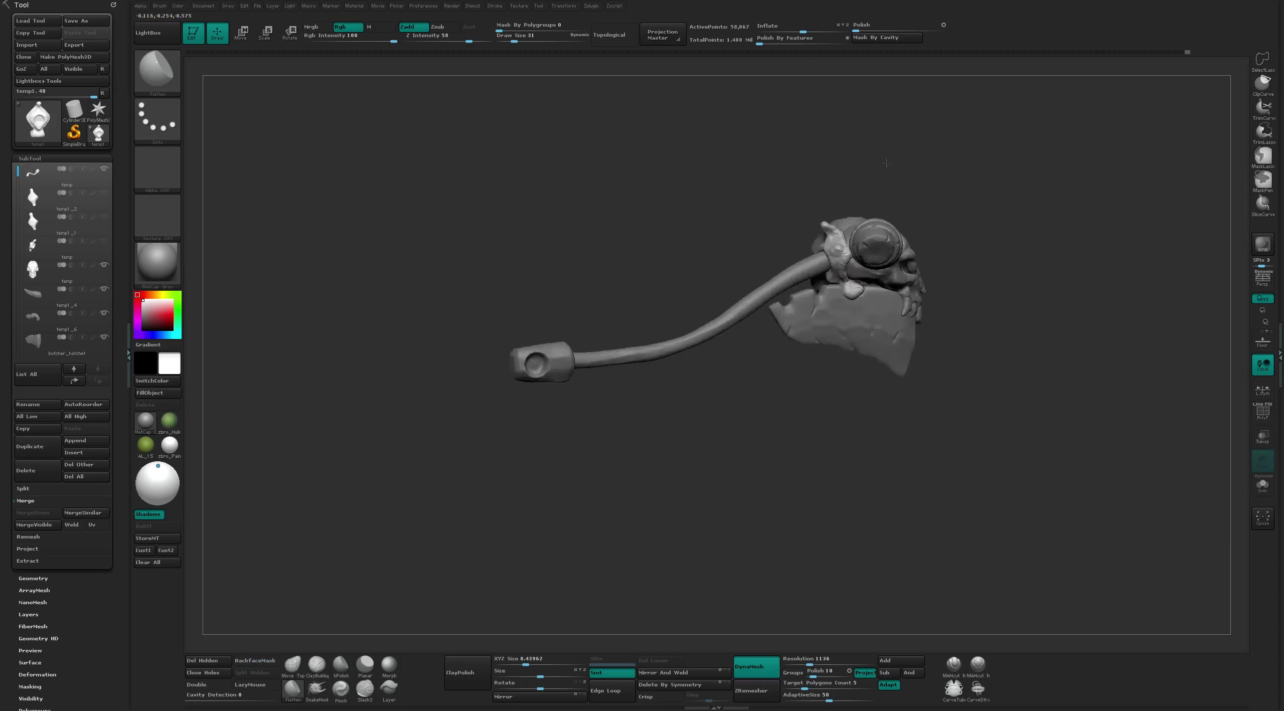
Try brush size 46, undo it, then at size 27 smooth the mount where it meets the blade
key("s")
left_click_drag(830, 228, 829, 221)
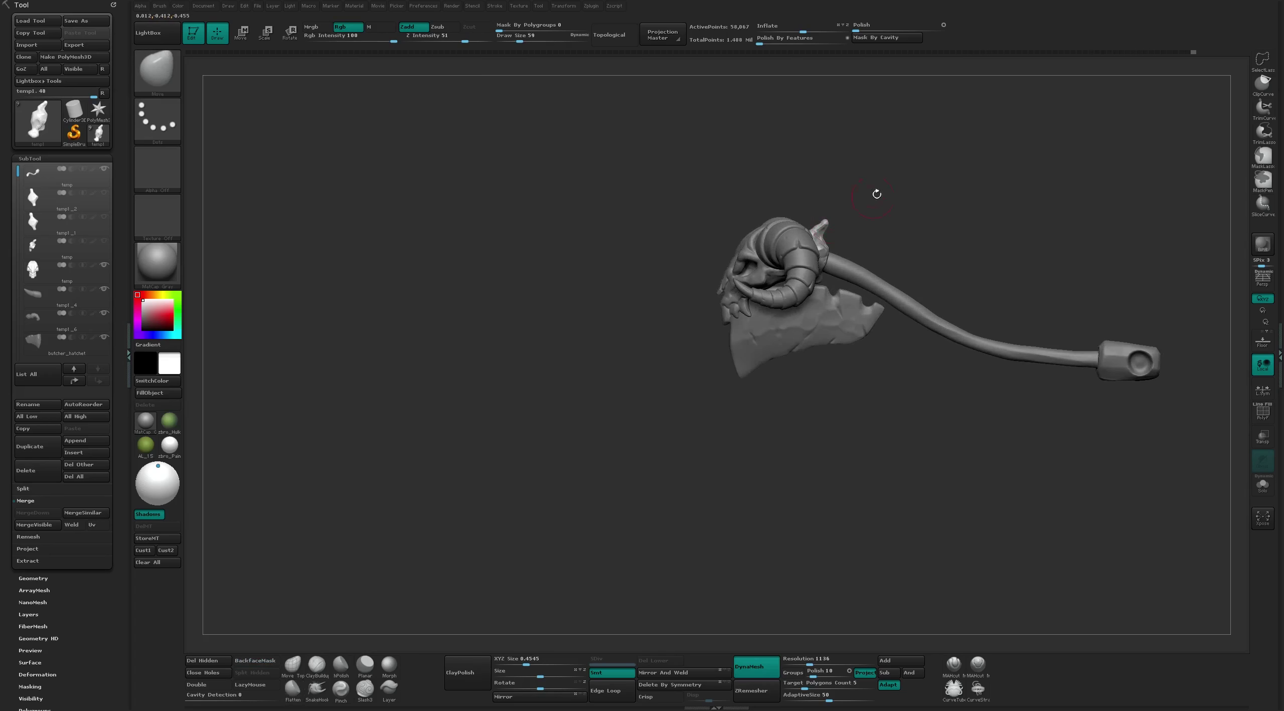
key("ctrl+z")
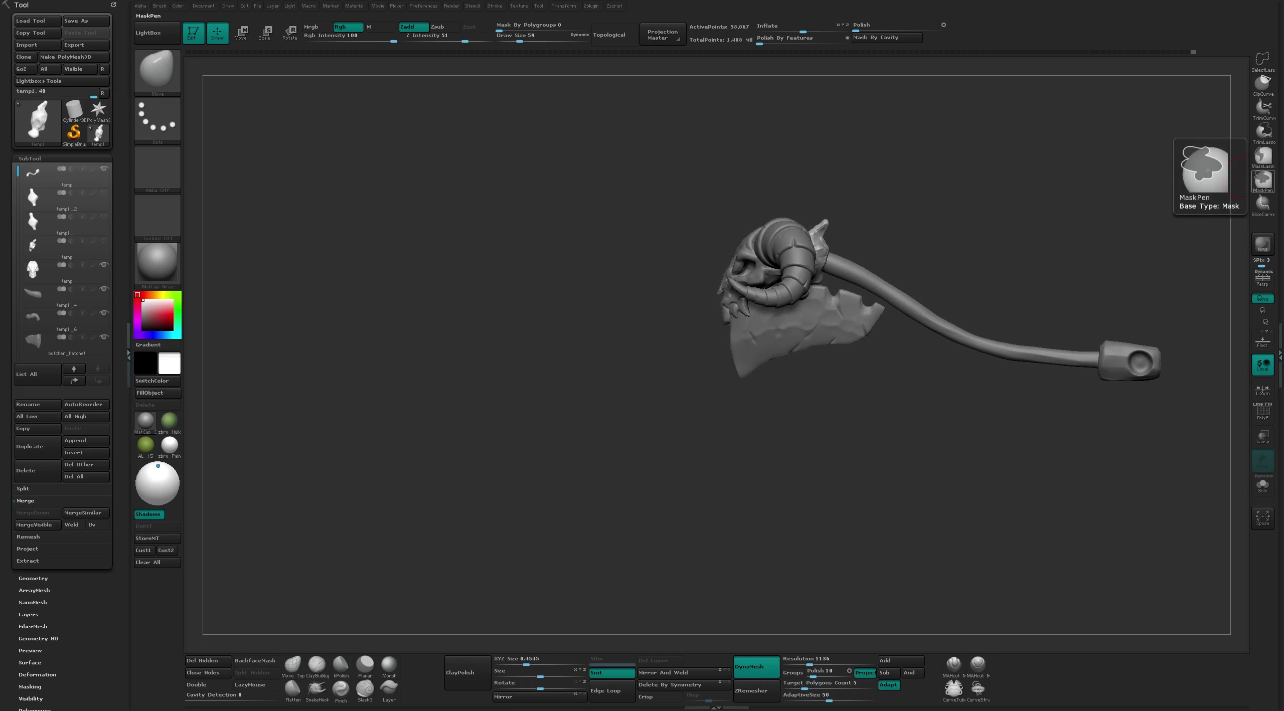
right_click_drag(823, 220, 810, 222, "ctrl")
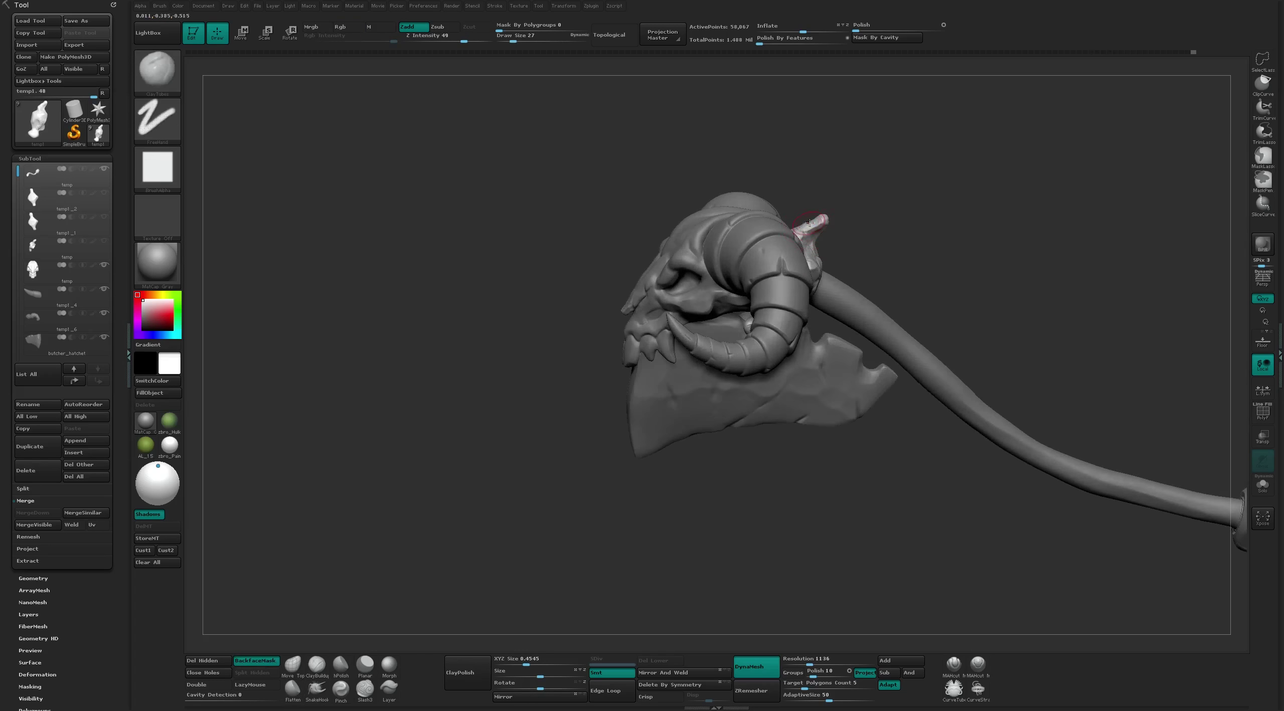
key("b")
key("f")
key("l")
mouse_move(812, 215)
right_mouse_down("ctrl")
mouse_move(868, 140)
mouse_move(786, 175)
mouse_move(854, 302)
right_mouse_up("ctrl")
key("b")
key("c")
key("t")
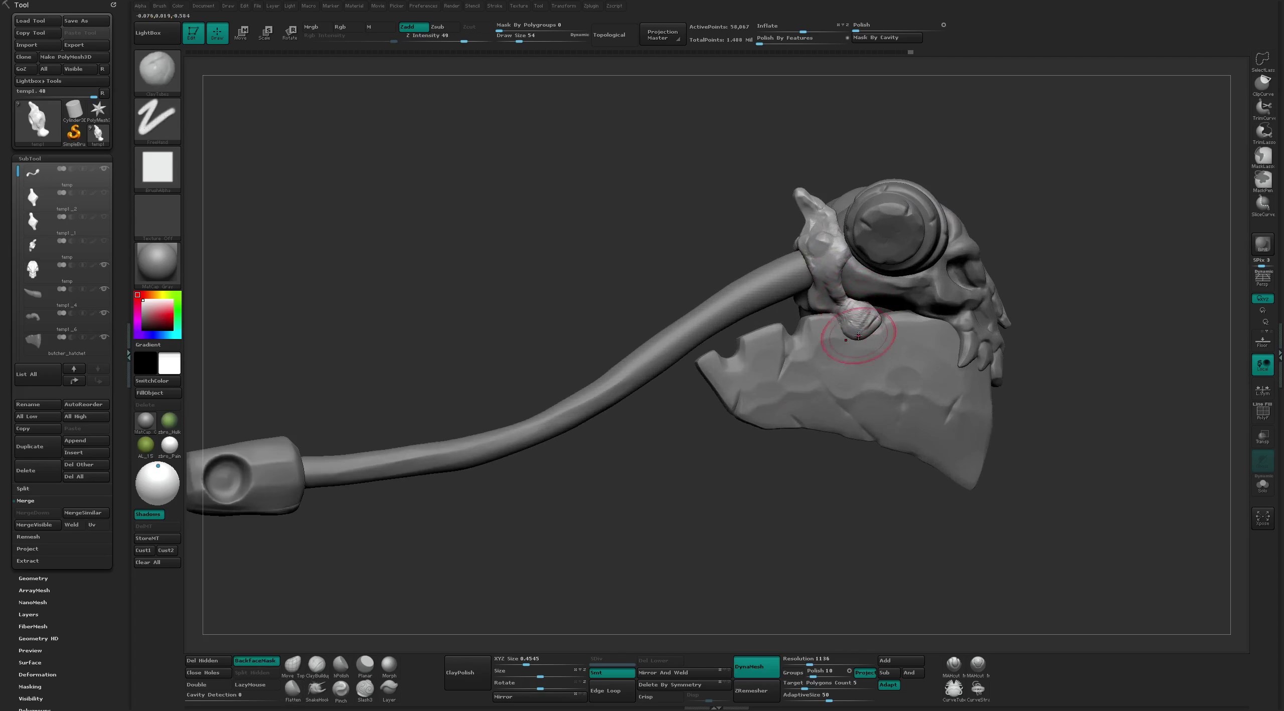
key("b")
key("m")
key("v")
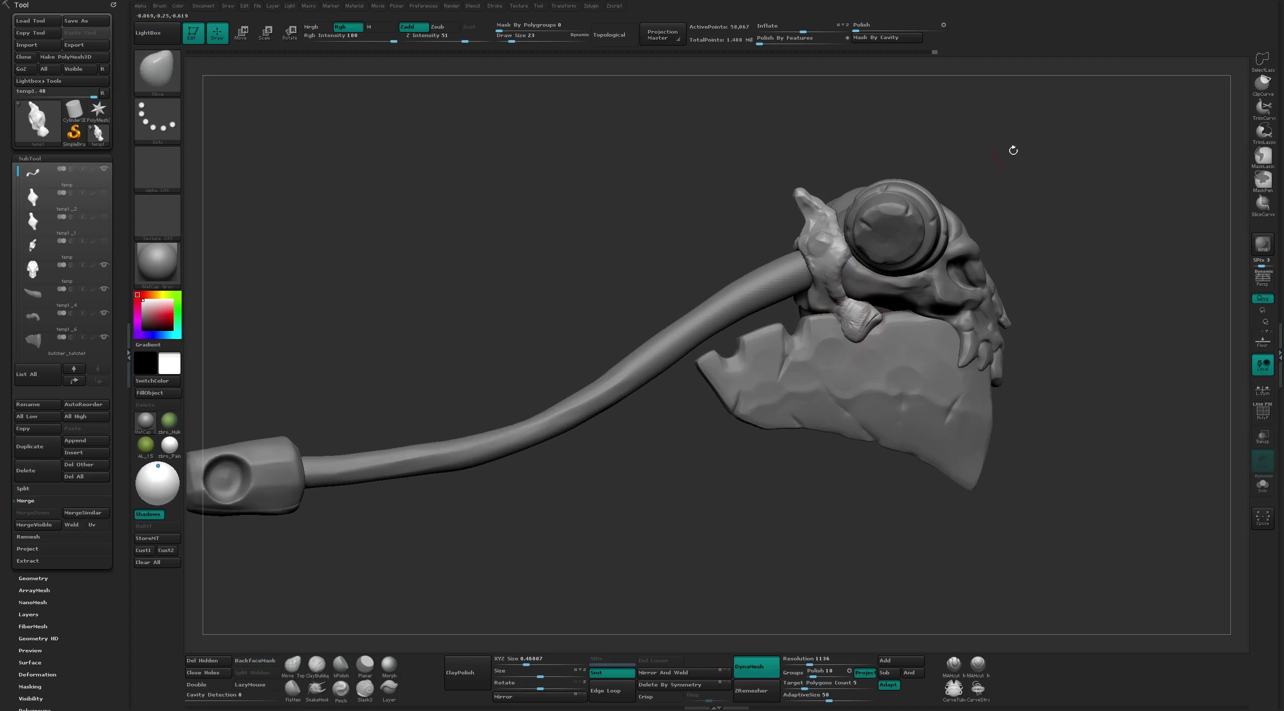
left_click_drag(1013, 150, 888, 284)
key("bracketleft")
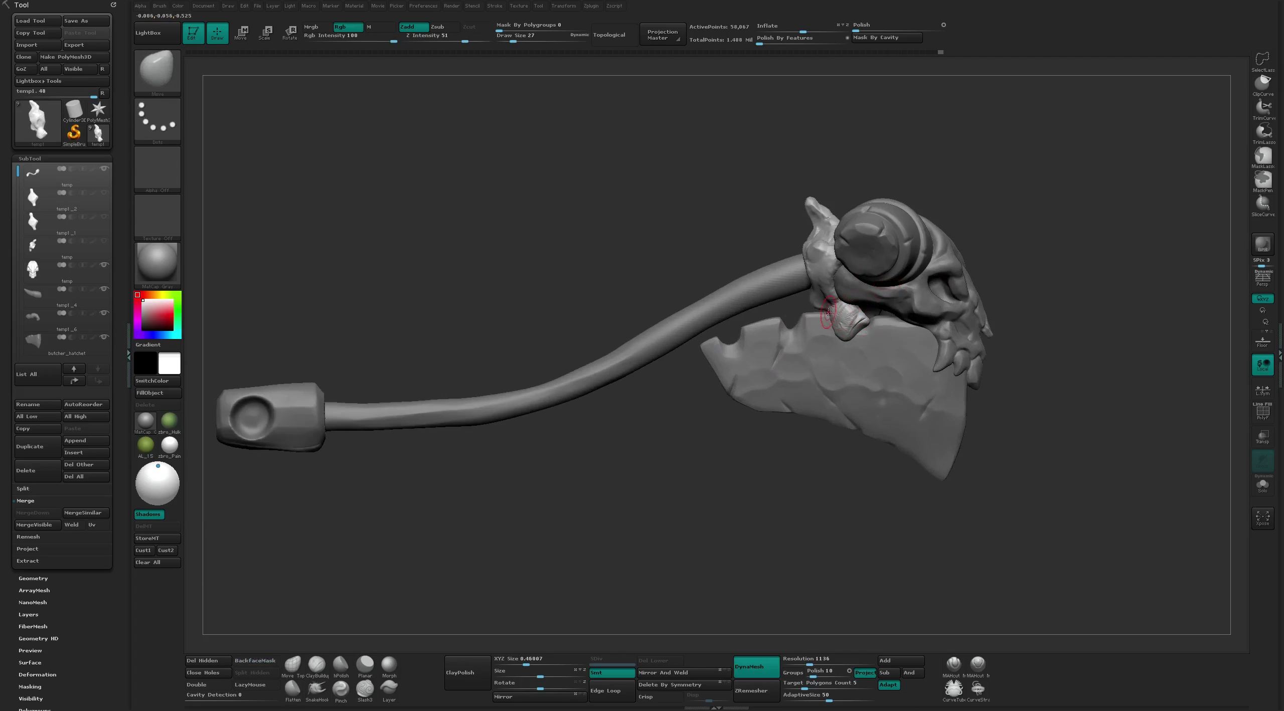
left_click_drag(737, 425, 832, 307)
key("b")
key("c")
key("t")
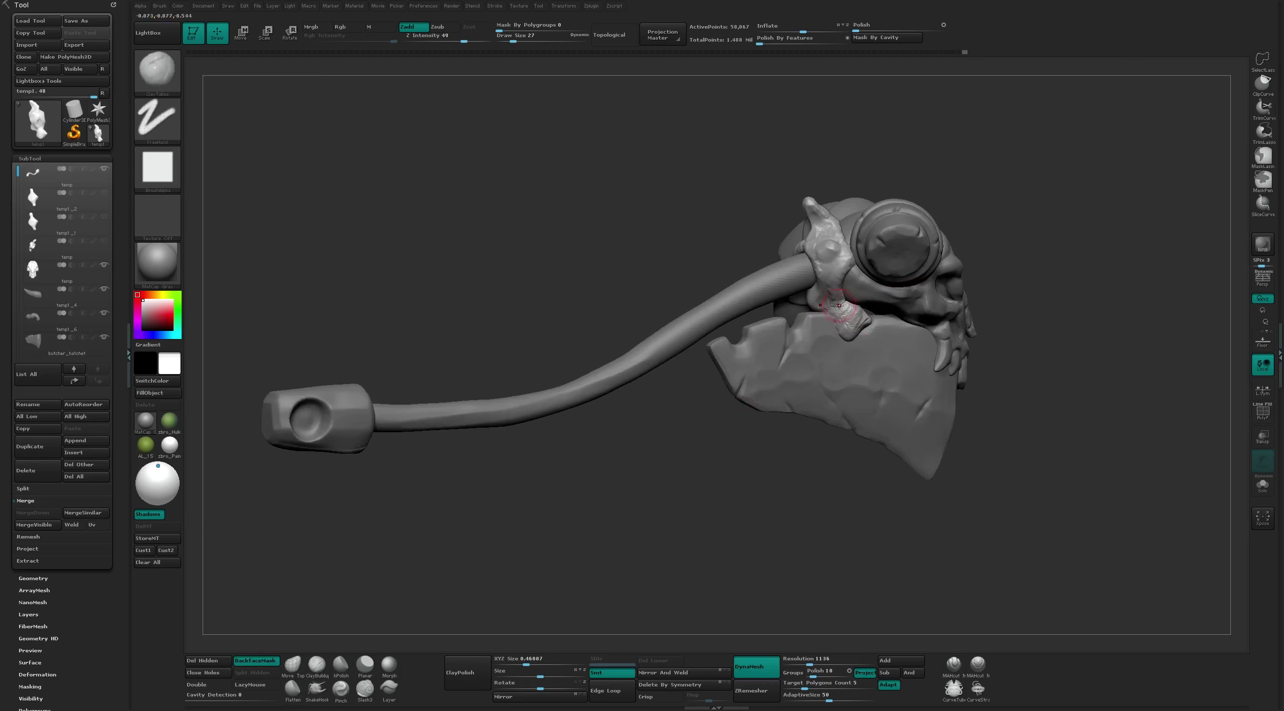
mouse_move(998, 187)
left_mouse_down()
mouse_move(831, 253)
mouse_move(946, 149)
mouse_move(1024, 175)
mouse_move(840, 332)
mouse_move(812, 328)
left_mouse_up()
key("shift")
key("shift")
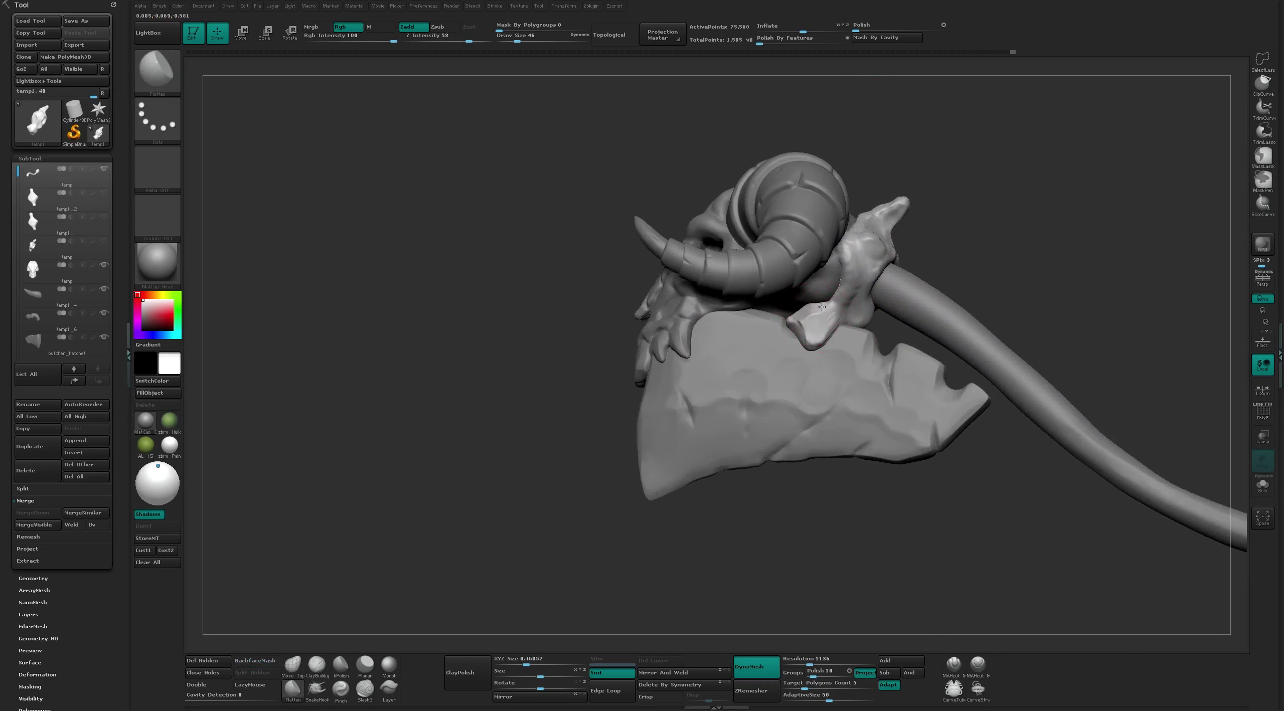
Add clay to the mount, flatten it where it meets the skull and smooth it around the handle
left_click(954, 665)
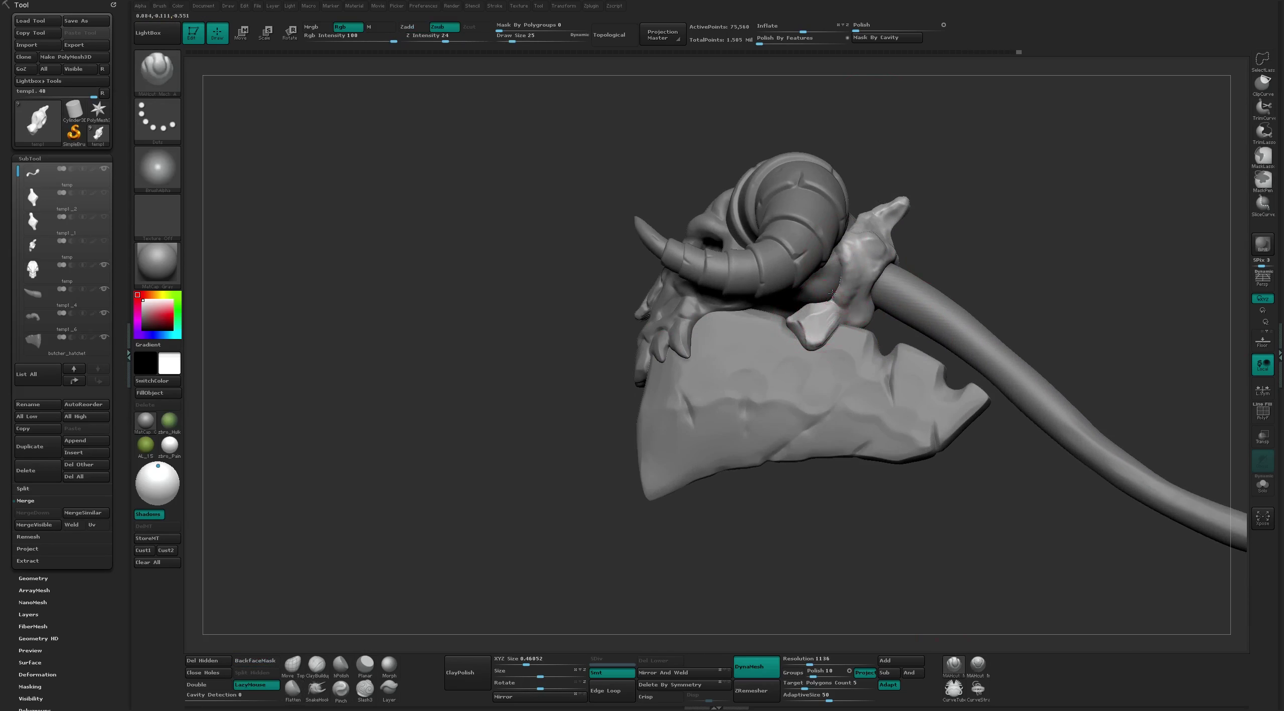
right_click_drag(848, 339, 846, 313)
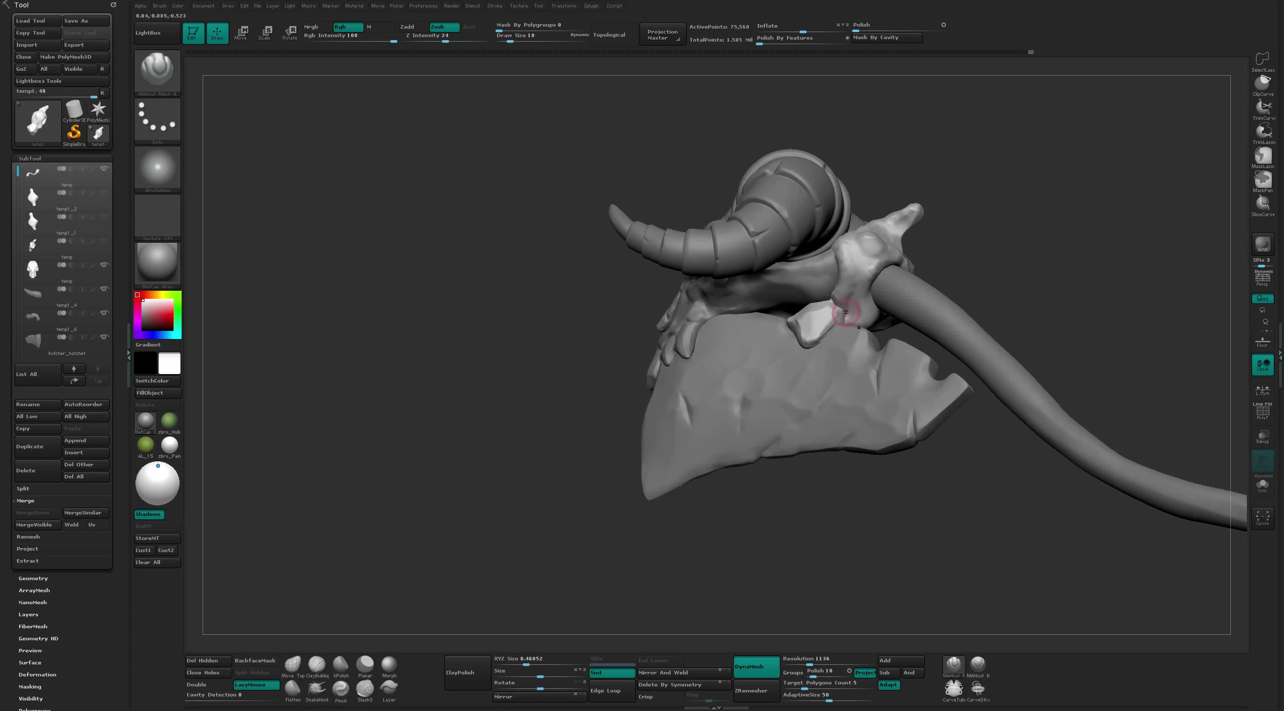
right_click_drag(1020, 176, 964, 217)
key("b")
key("f")
key("l")
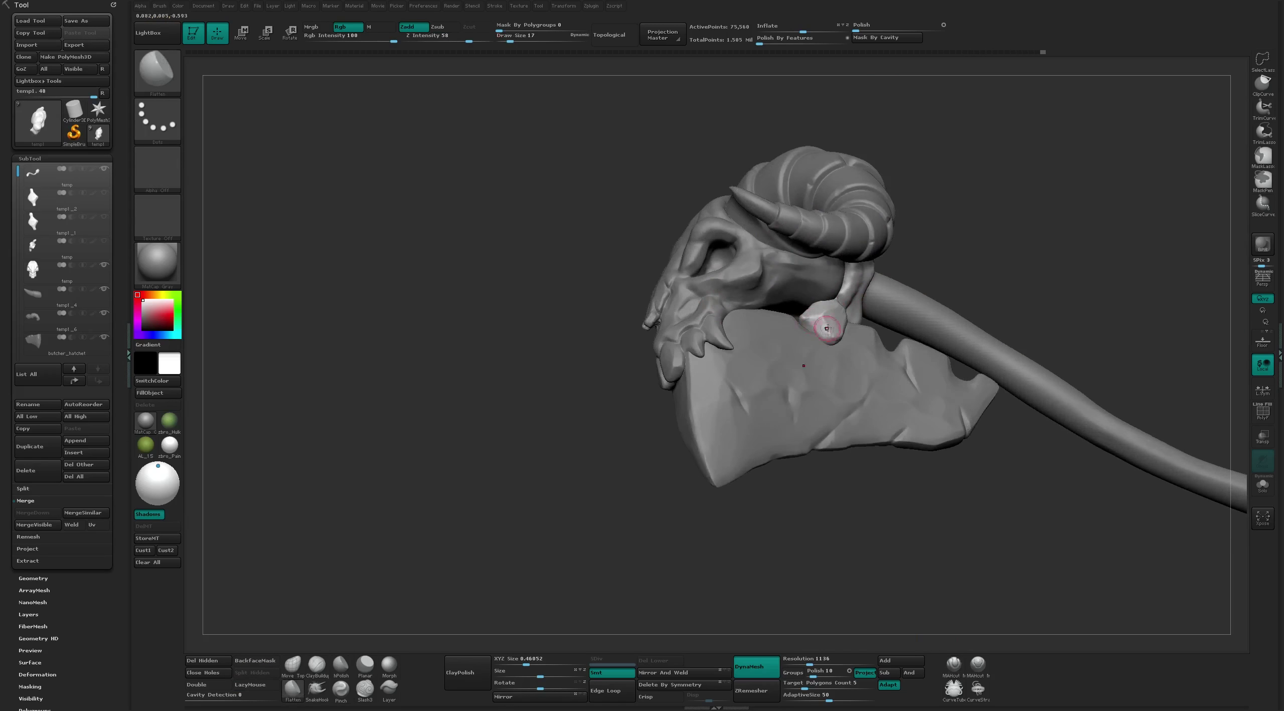
mouse_move(828, 329)
right_mouse_down()
mouse_move(927, 275)
mouse_move(955, 178)
mouse_move(891, 273)
mouse_move(983, 169)
mouse_move(893, 304)
right_mouse_up()
key("b")
key("c")
key("t")
key("b")
key("f")
key("l")
key("b")
key("c")
key("t")
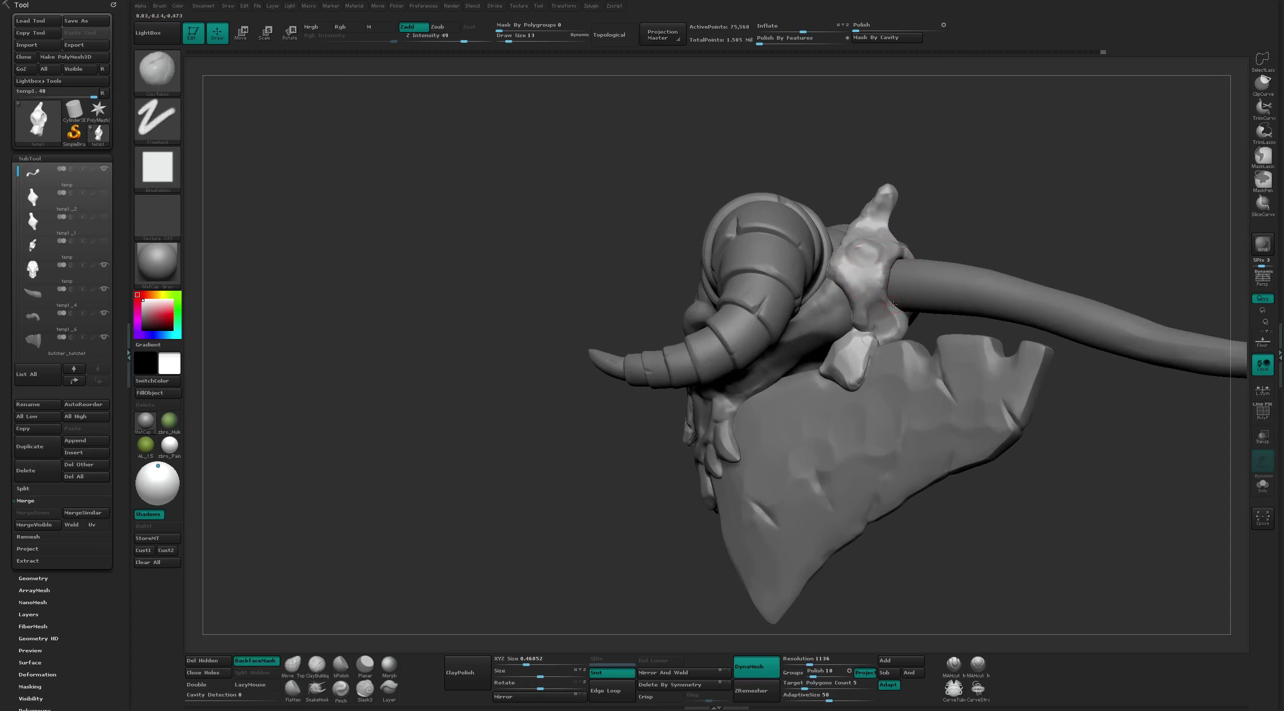
left_click_drag(887, 313, 901, 311)
key("b")
key("f")
key("l")
left_click(891, 304)
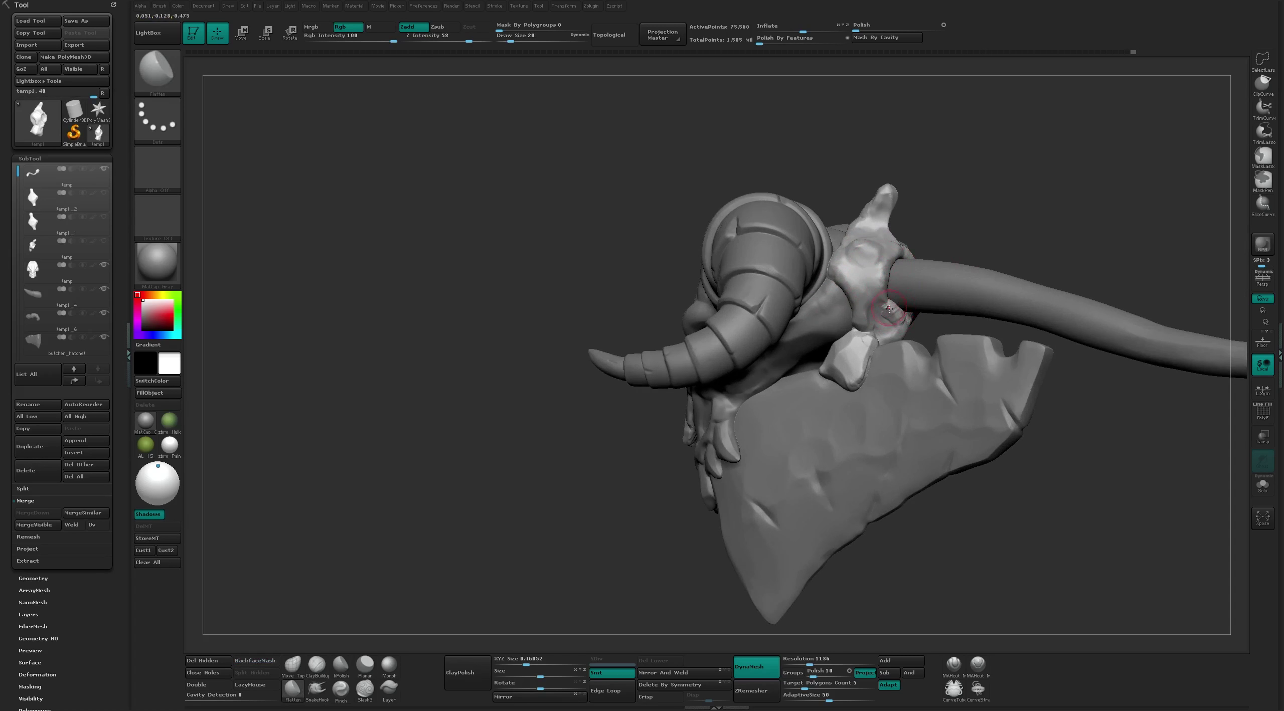
mouse_move(891, 303)
right_mouse_down()
mouse_move(986, 196)
mouse_move(1027, 177)
mouse_move(995, 206)
mouse_move(873, 246)
right_mouse_up()
key("b")
key("c")
key("t")
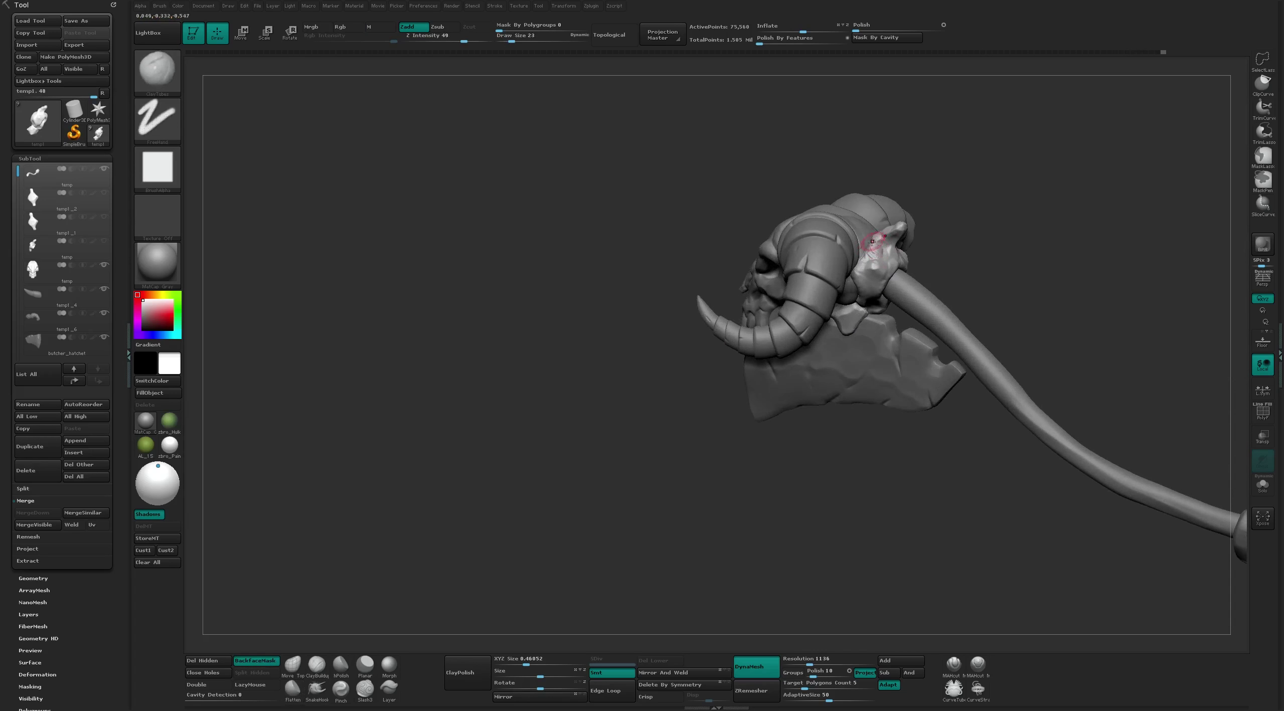
key("b")
key("f")
key("l")
left_click_drag(873, 242, 875, 246)
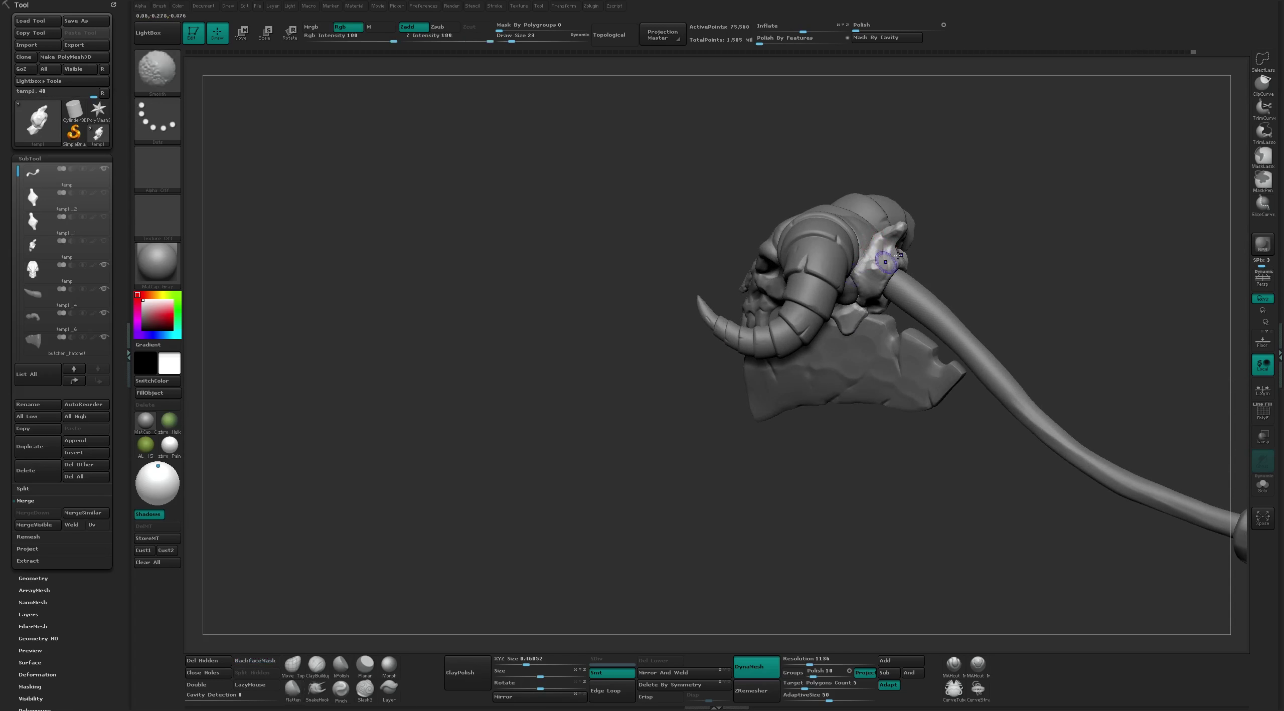
right_click_drag(898, 255, 942, 470)
right_click_drag(873, 271, 860, 273)
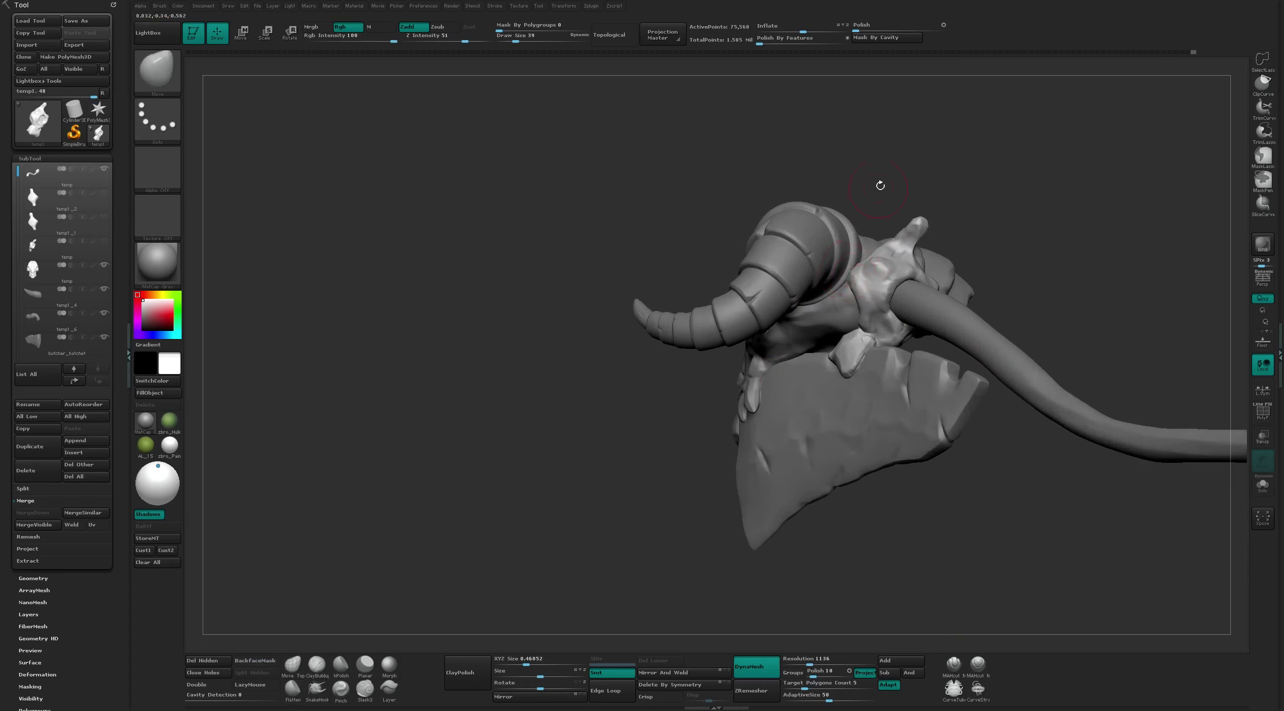
right_click_drag(880, 187, 853, 262)
key("b")
key("m")
key("v")
Cut hard edges into the mount with MAHcut at brush size 9, alternating with Flatten and Move
left_click(954, 664)
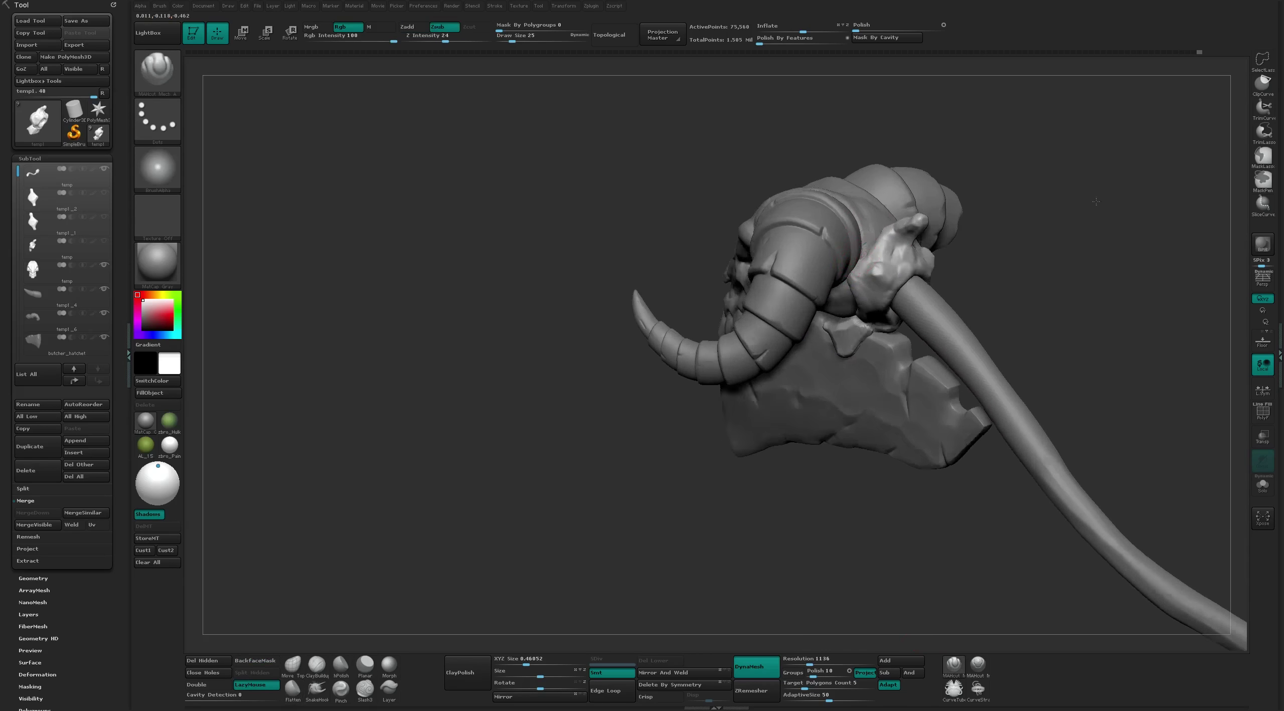
right_click_drag(927, 602, 884, 272)
key("bracketleft")
key("bracketleft")
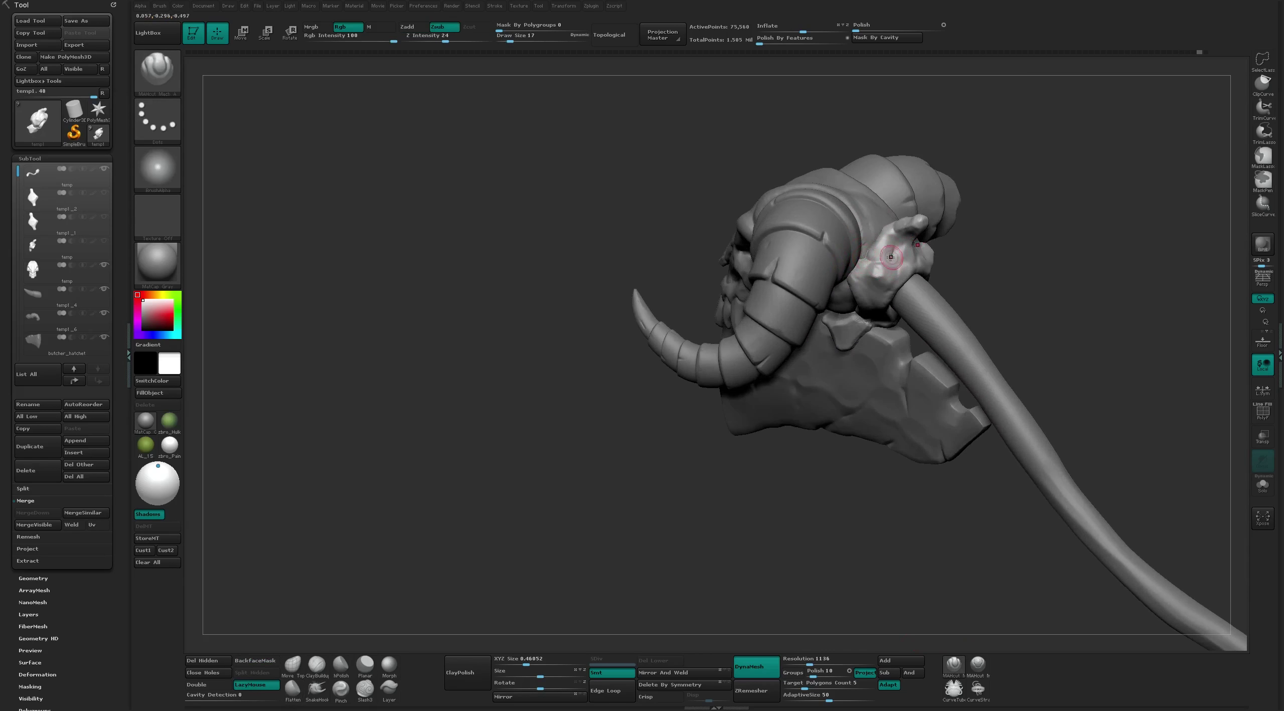
right_click_drag(1026, 189, 923, 221)
key("b")
key("f")
key("l")
mouse_move(1045, 150)
right_mouse_down()
mouse_move(934, 241)
mouse_move(978, 189)
mouse_move(771, 236)
mouse_move(502, 230)
right_mouse_up()
key("b")
key("m")
key("v")
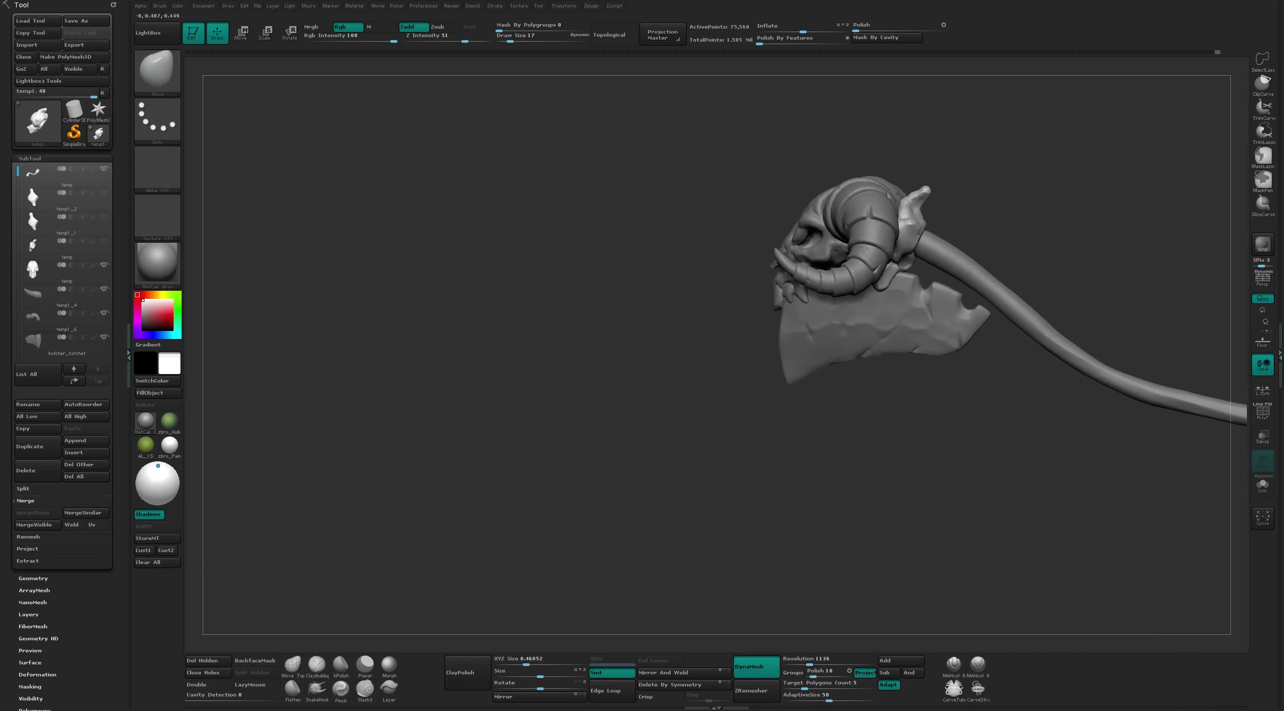
Make the 'temp' hand grip SubTool visible and select it as the active part
left_click(105, 241)
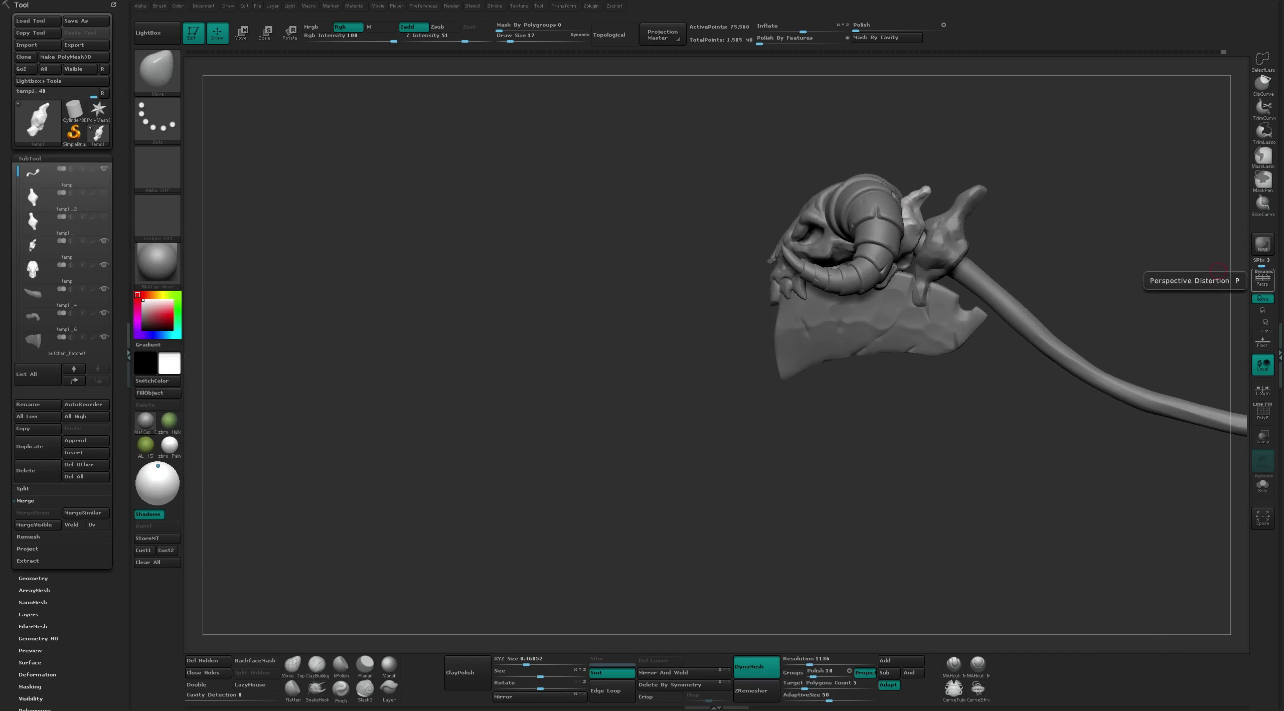
mouse_move(1218, 271)
right_mouse_down()
mouse_move(903, 278)
mouse_move(876, 301)
right_mouse_up()
left_click(875, 301, "alt")
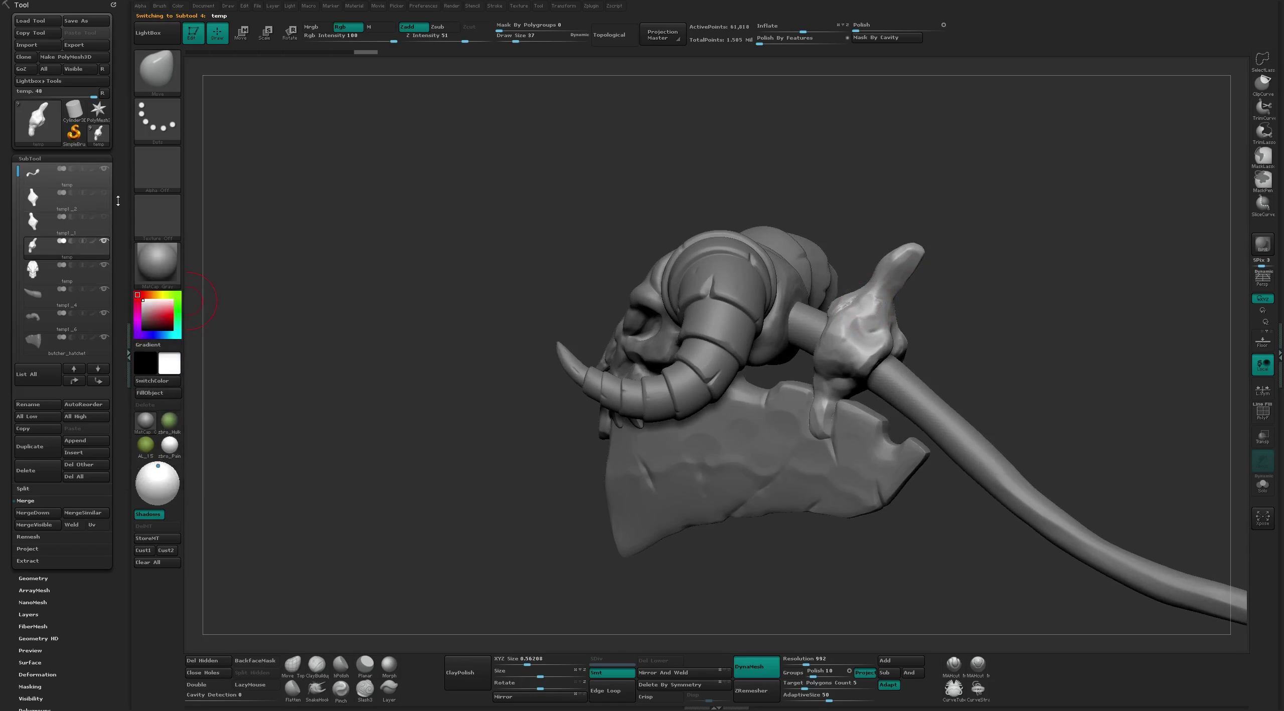
Show the second hand piece and move it to the end of the parts list
scroll(105, 251, "down", 2)
left_click(104, 313)
left_click(91, 405)
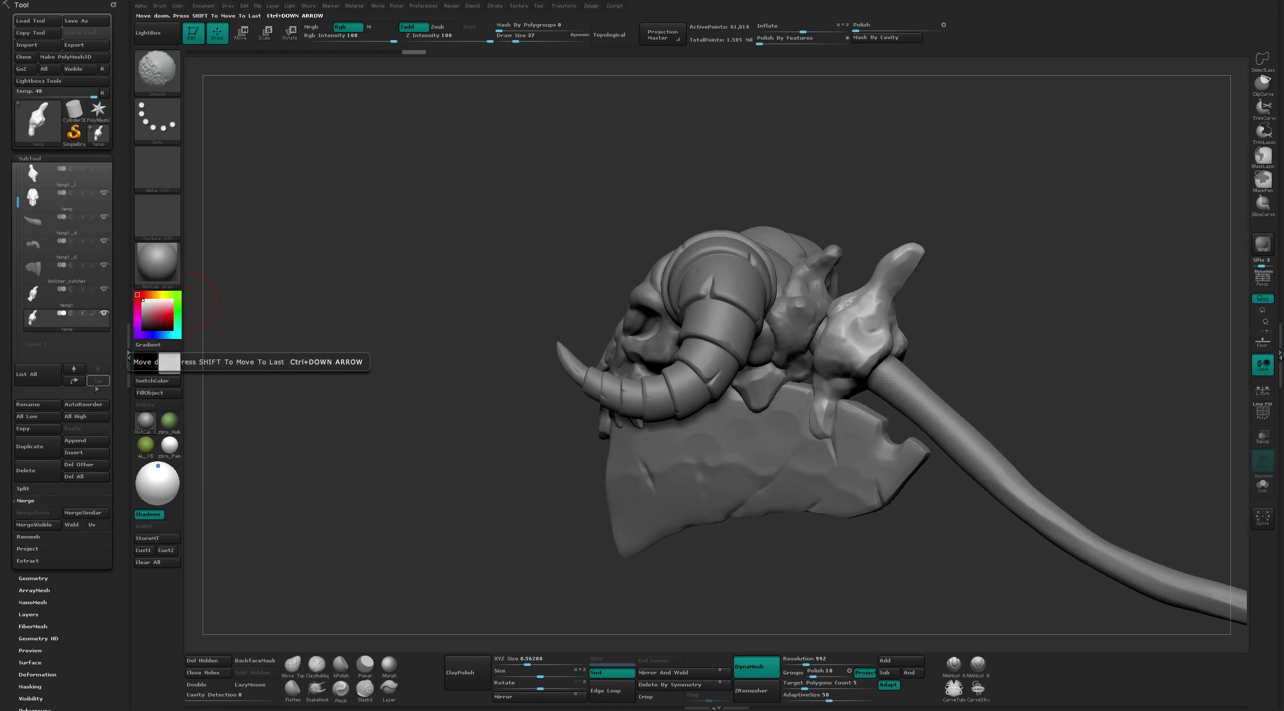
mouse_move(863, 306)
right_mouse_down()
mouse_move(844, 299)
mouse_move(881, 305)
mouse_move(893, 344)
mouse_move(853, 369)
mouse_move(878, 358)
right_mouse_up()
At brush size 59, build up rough clay on the hand grip with ClayTubes
key("bracketleft")
key("bracketleft")
key("bracketleft")
key("b")
key("c")
key("t")
mouse_move(878, 357)
left_mouse_down()
mouse_move(923, 351)
mouse_move(893, 342)
mouse_move(918, 332)
mouse_move(895, 331)
left_mouse_up()
Reshape a finger of the hand grip with the Move brush
key("b")
key("m")
key("a")
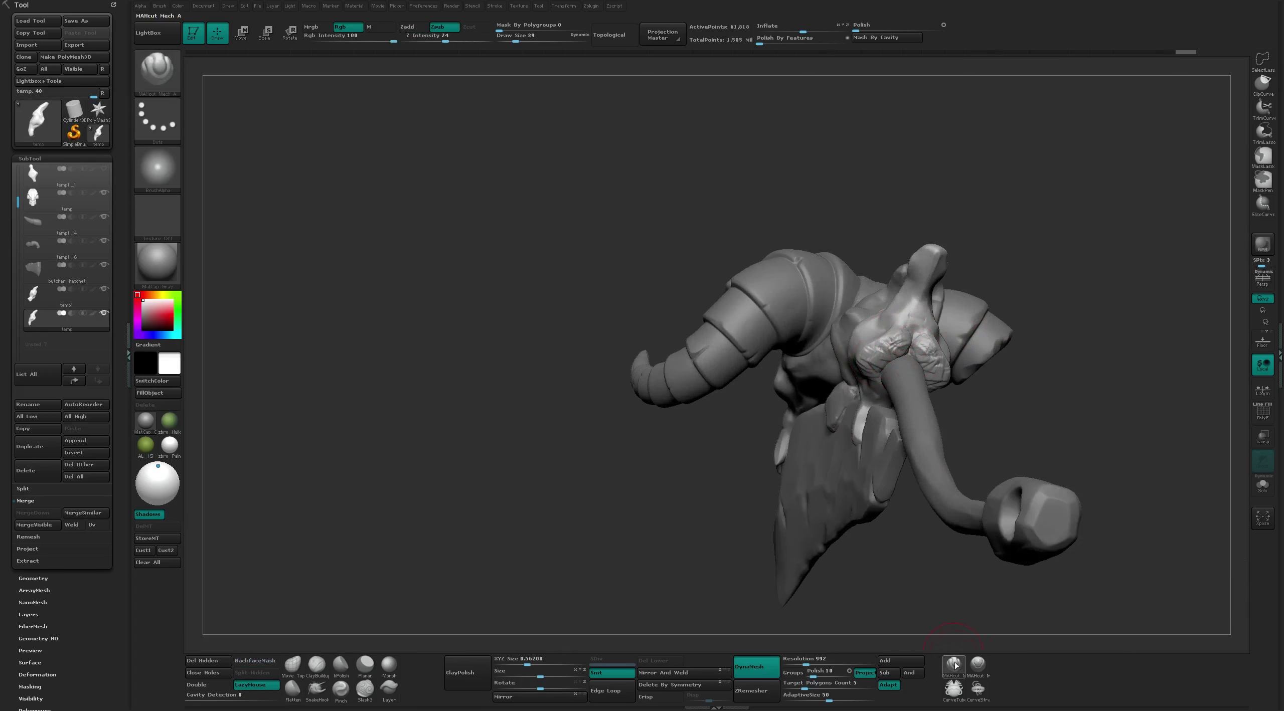
right_click_drag(895, 330, 917, 269)
key("b")
key("f")
key("l")
key("b")
key("m")
key("v")
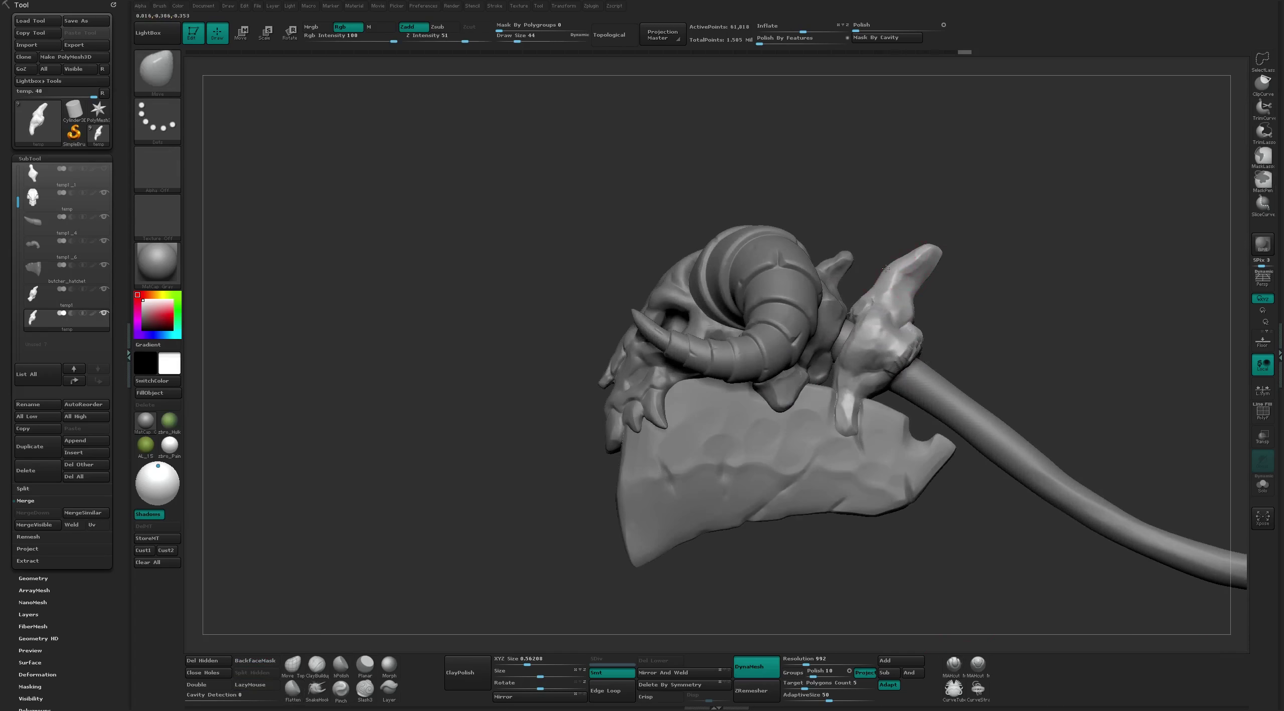
mouse_move(873, 301)
left_mouse_down()
mouse_move(910, 254)
mouse_move(915, 286)
left_mouse_up()
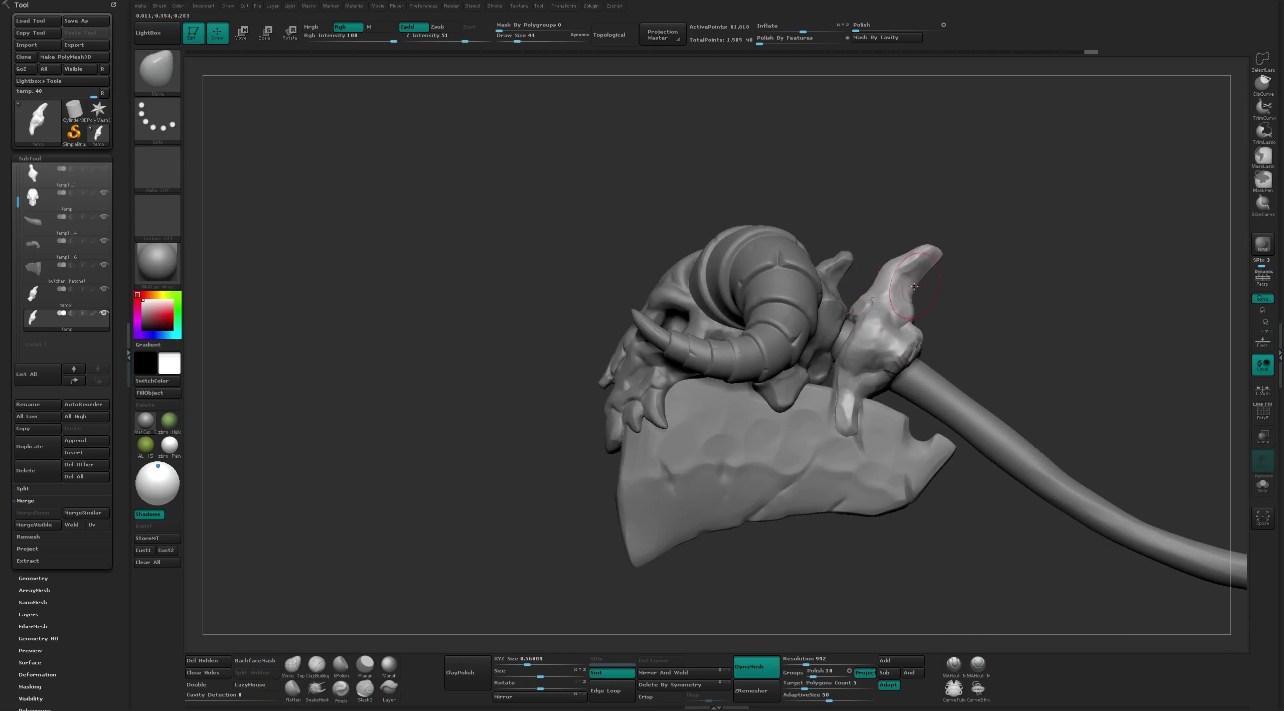
Flatten the surface and sides of the bracket mount with the Flatten brush
right_click_drag(982, 294, 968, 352)
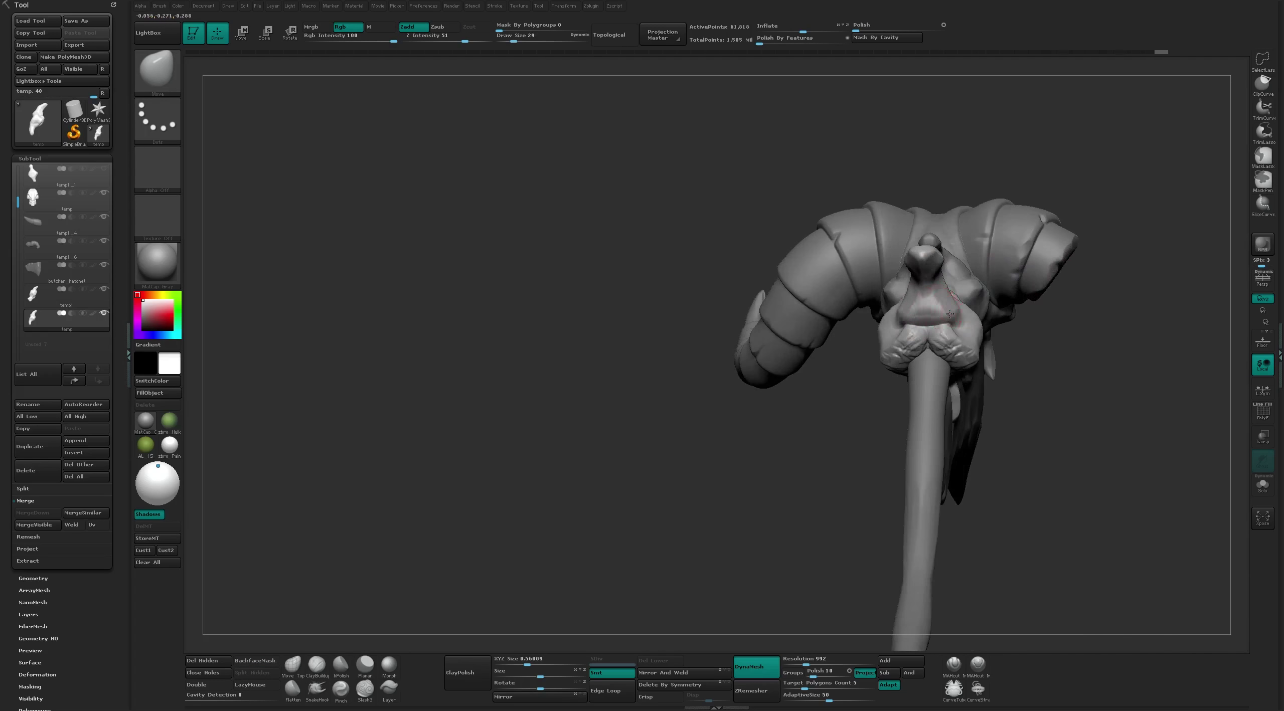
key("b")
key("f")
key("l")
left_click_drag(968, 352, 960, 353)
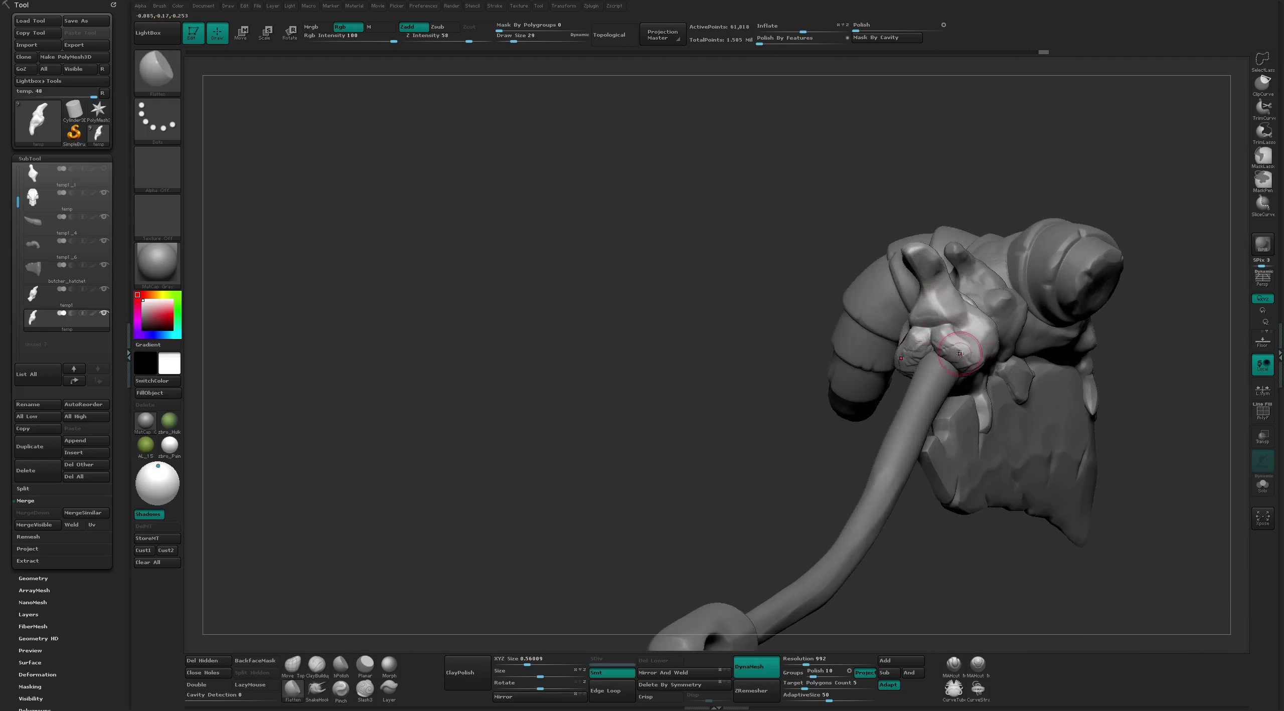
mouse_move(1223, 442)
right_mouse_down()
mouse_move(1054, 381)
mouse_move(958, 326)
right_mouse_up()
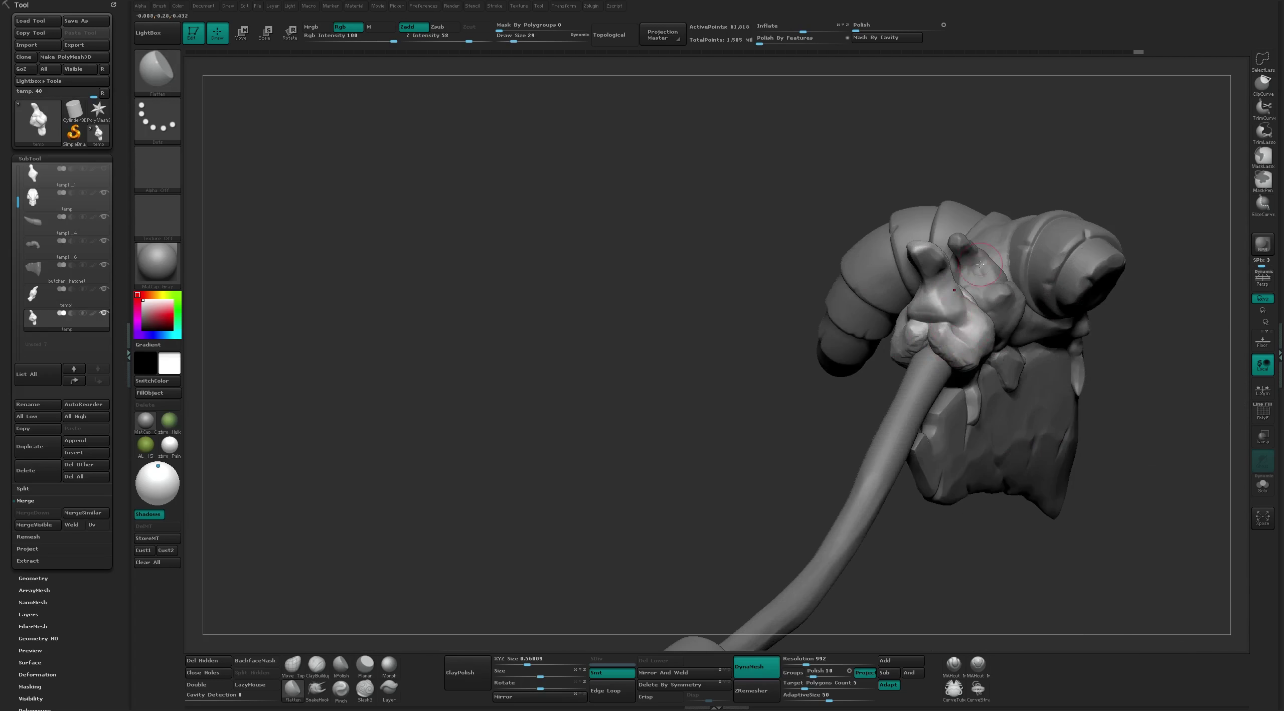
left_click_drag(959, 327, 942, 293)
right_click_drag(943, 293, 956, 288)
left_click_drag(956, 288, 963, 296)
Inspect the mount and undo the last sculpting change
mouse_move(962, 269)
right_mouse_down()
mouse_move(932, 273)
mouse_move(926, 287)
right_mouse_up()
key("b")
key("m")
key("v")
key("ctrl+z")
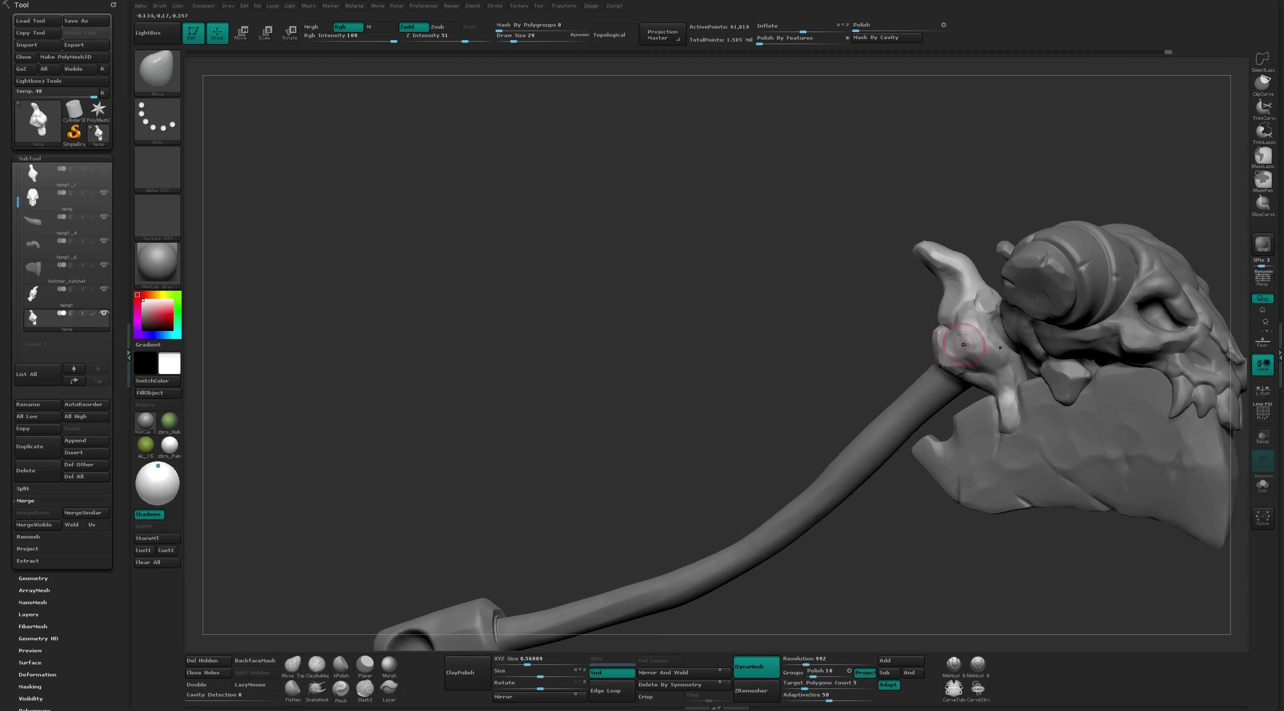
Step back and forth through the undo history to compare the flattened mount
key("b")
key("f")
key("l")
key("ctrl+shift+z")
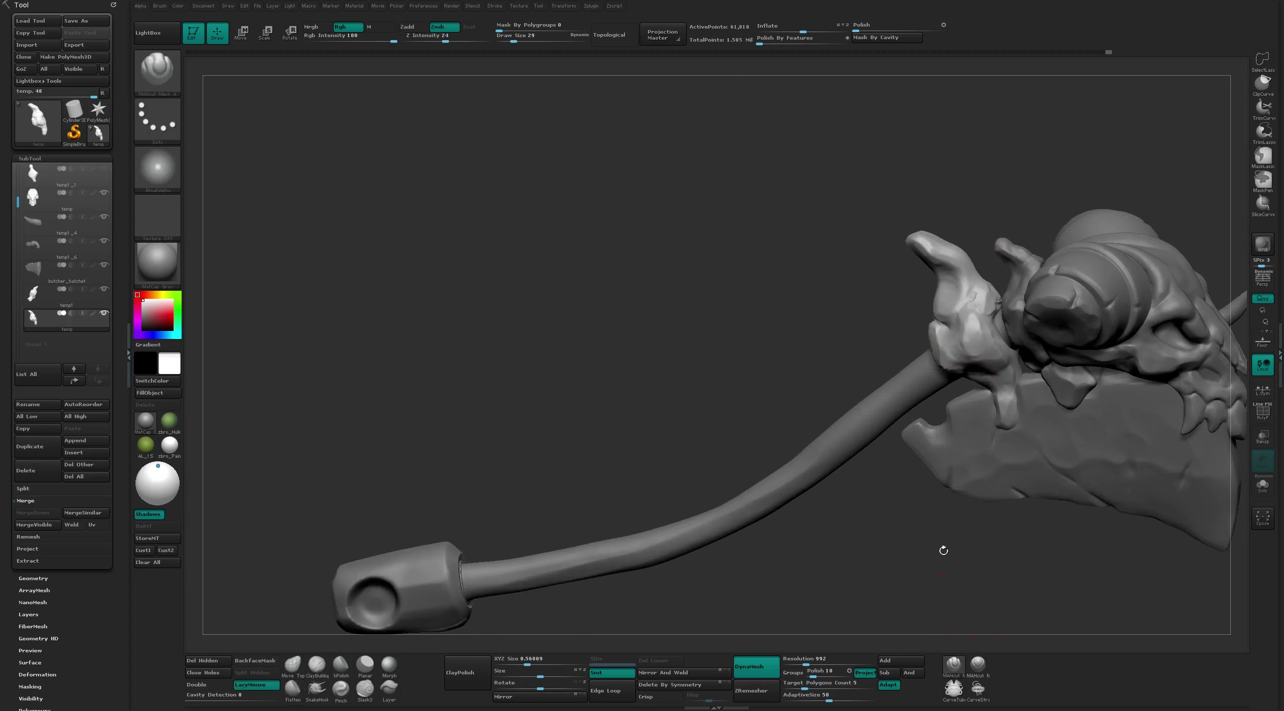
key("ctrl+shift+z")
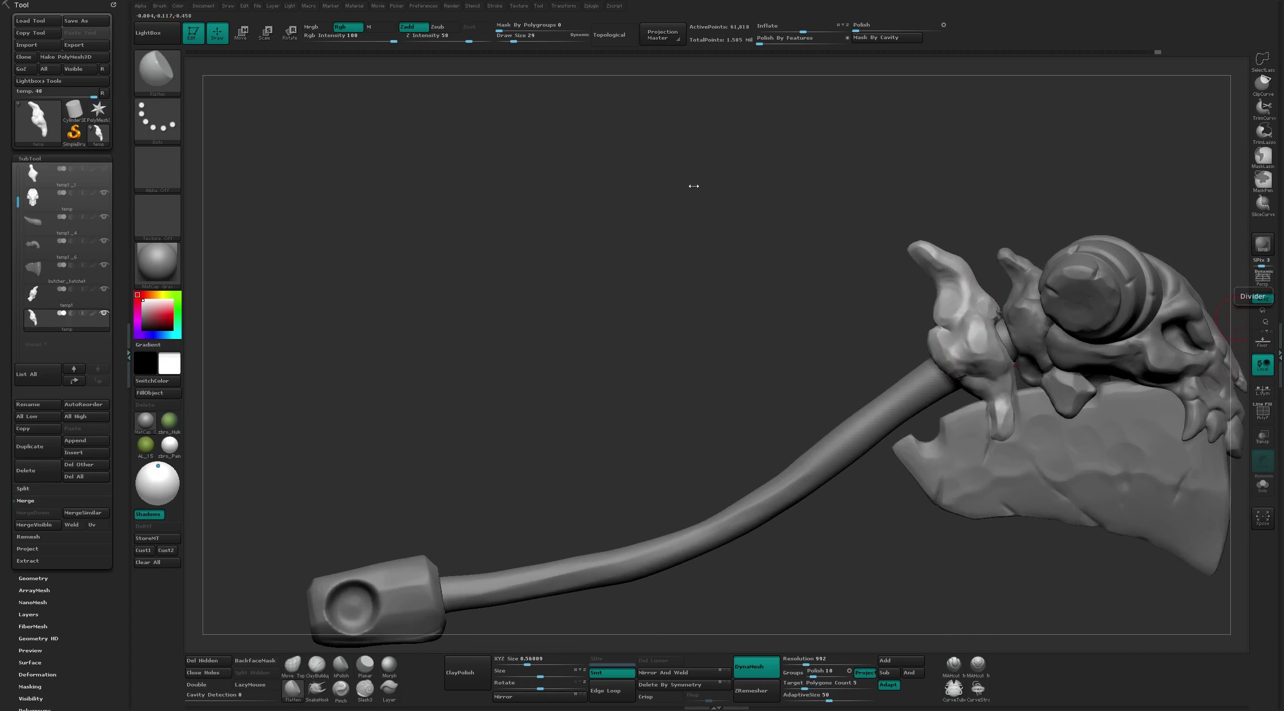
key("ctrl+z")
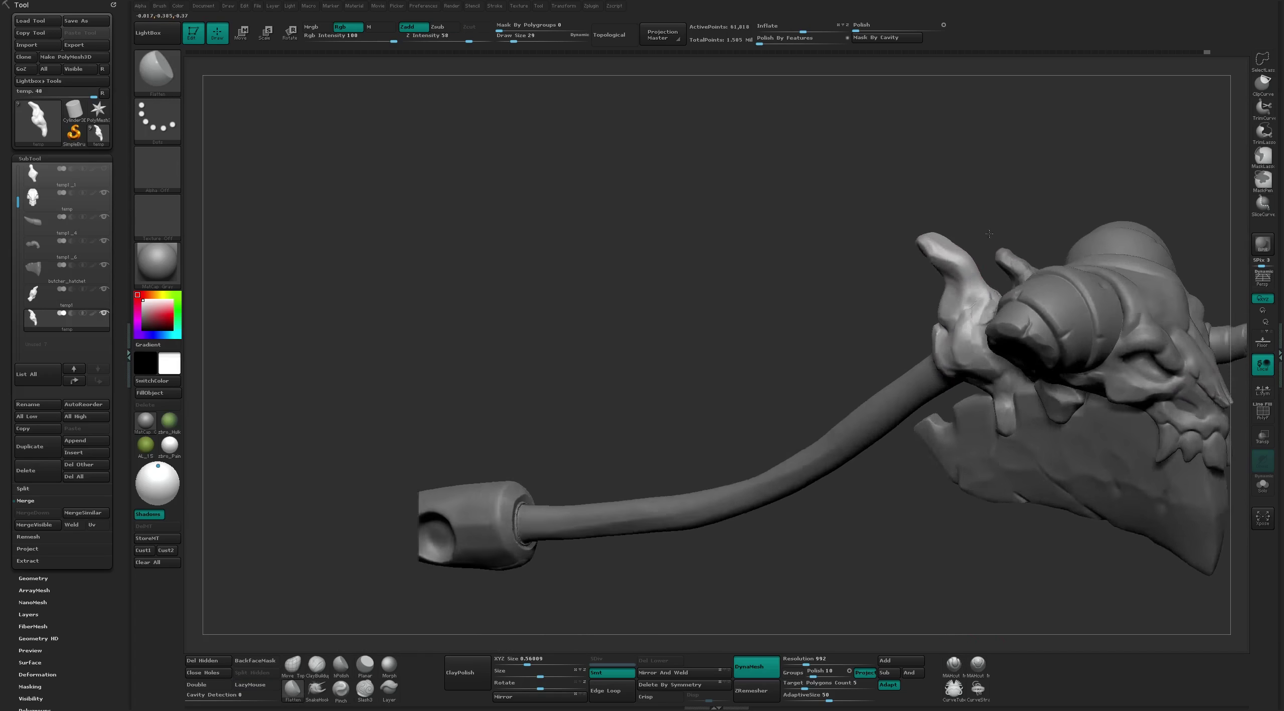
key("ctrl+z")
key("ctrl+z")
key("ctrl+shift+z")
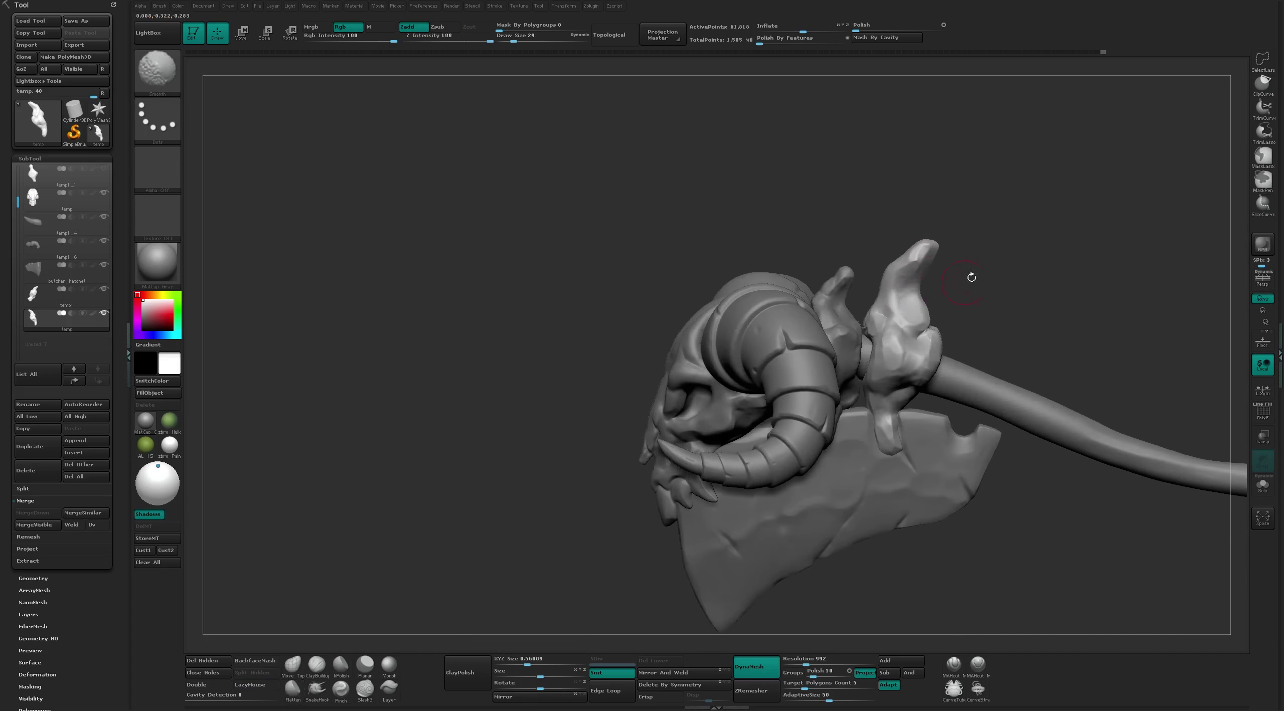
key("ctrl+shift+z")
Stamp round dents into the bracket mount with MAHcut Mech A using the Dots stroke
key("ctrl+shift+z")
key("ctrl+shift+z")
key("ctrl+shift+z")
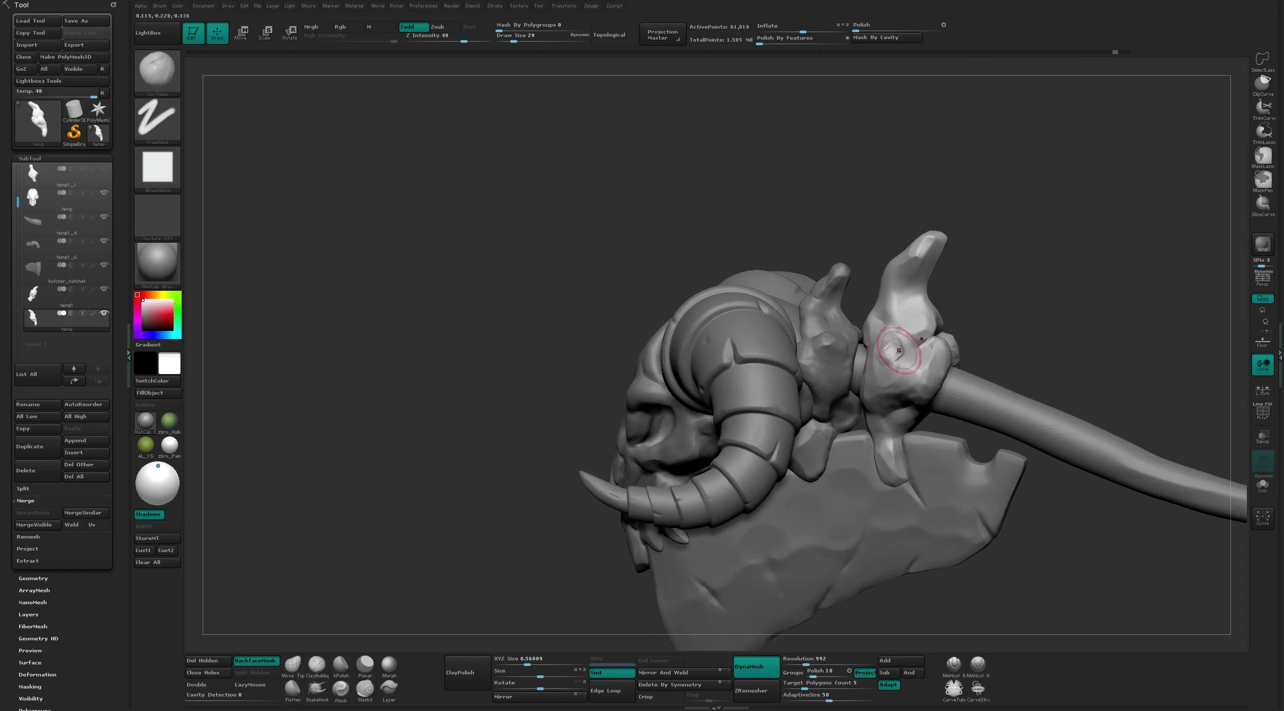
left_click_drag(894, 343, 889, 370)
key("ctrl+shift+z")
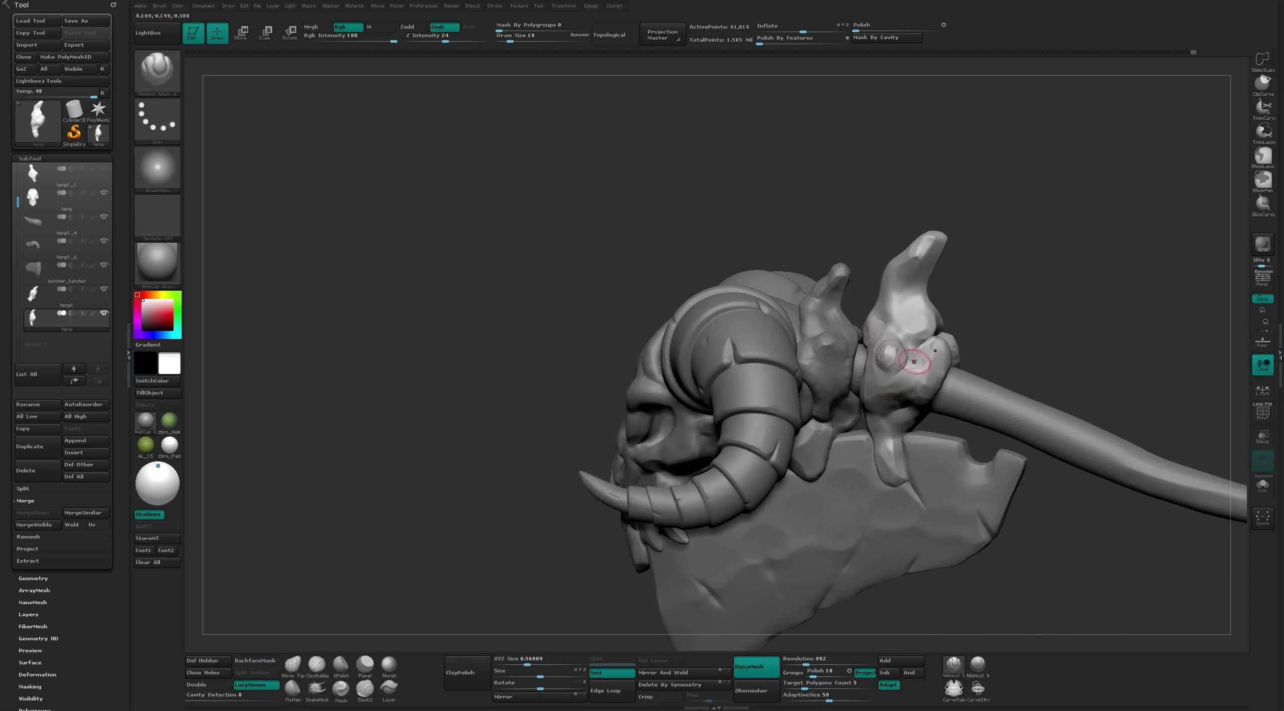
key("ctrl+shift+z")
key("ctrl+shift+z")
key("ctrl+shift+z")
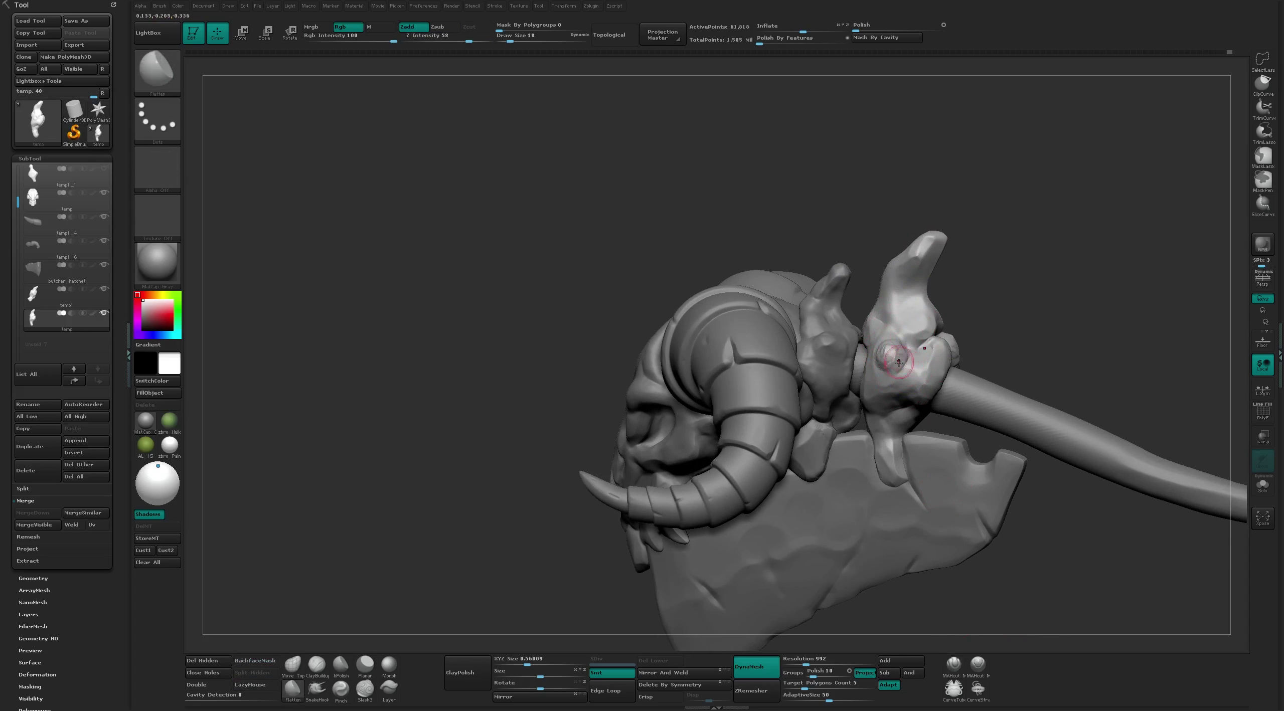
key("ctrl+shift+z")
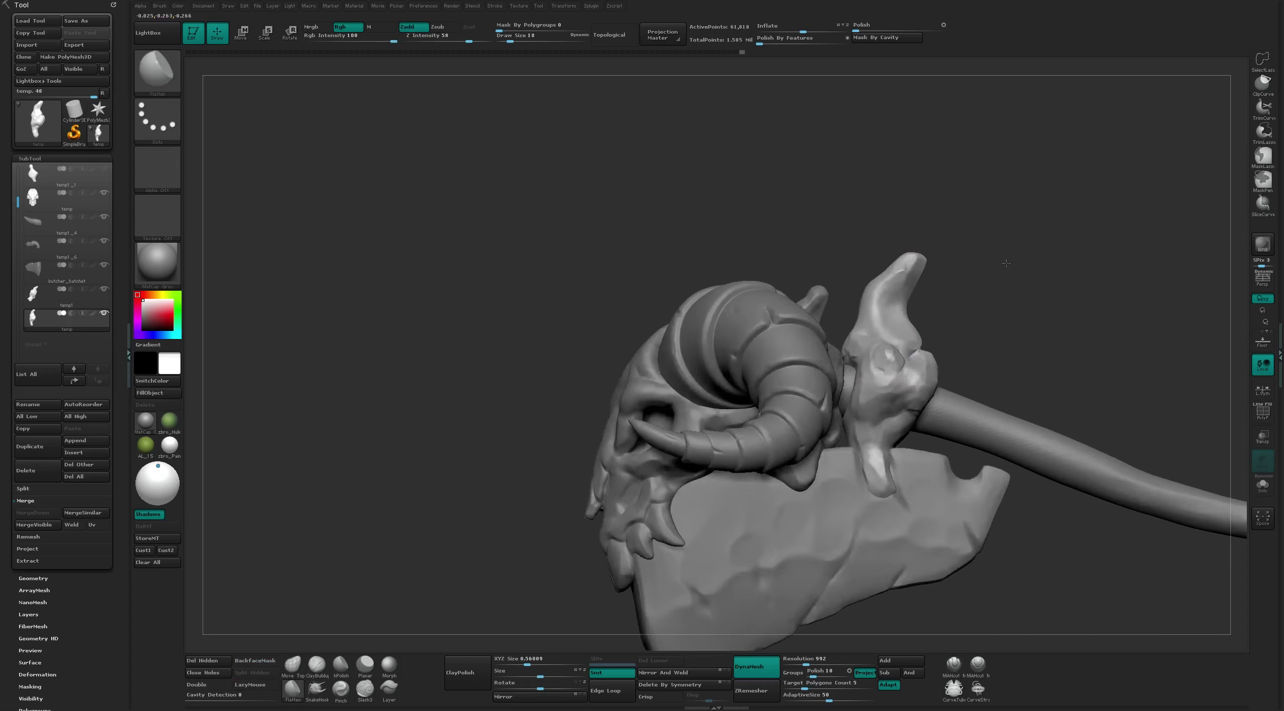
key("ctrl+shift+z")
key("ctrl+shift+z")
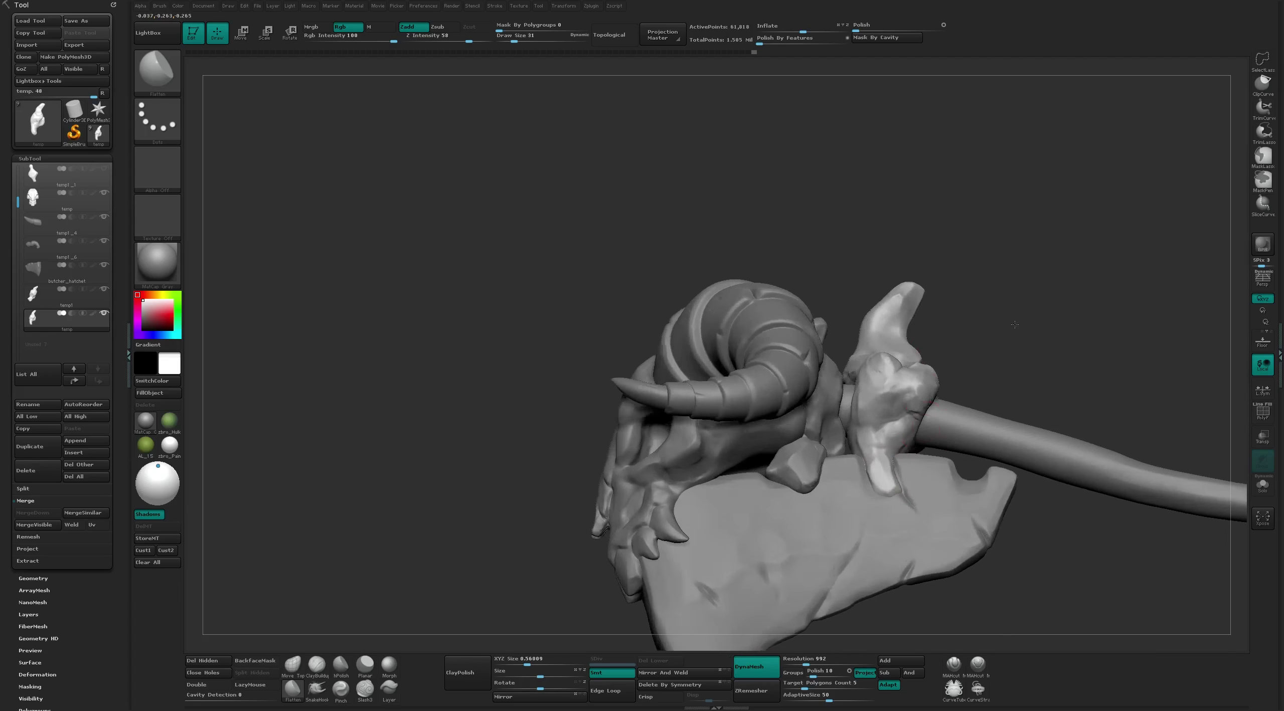
key("ctrl+shift+z")
key("ctrl+shift+z")
key("ctrl+shift+z")
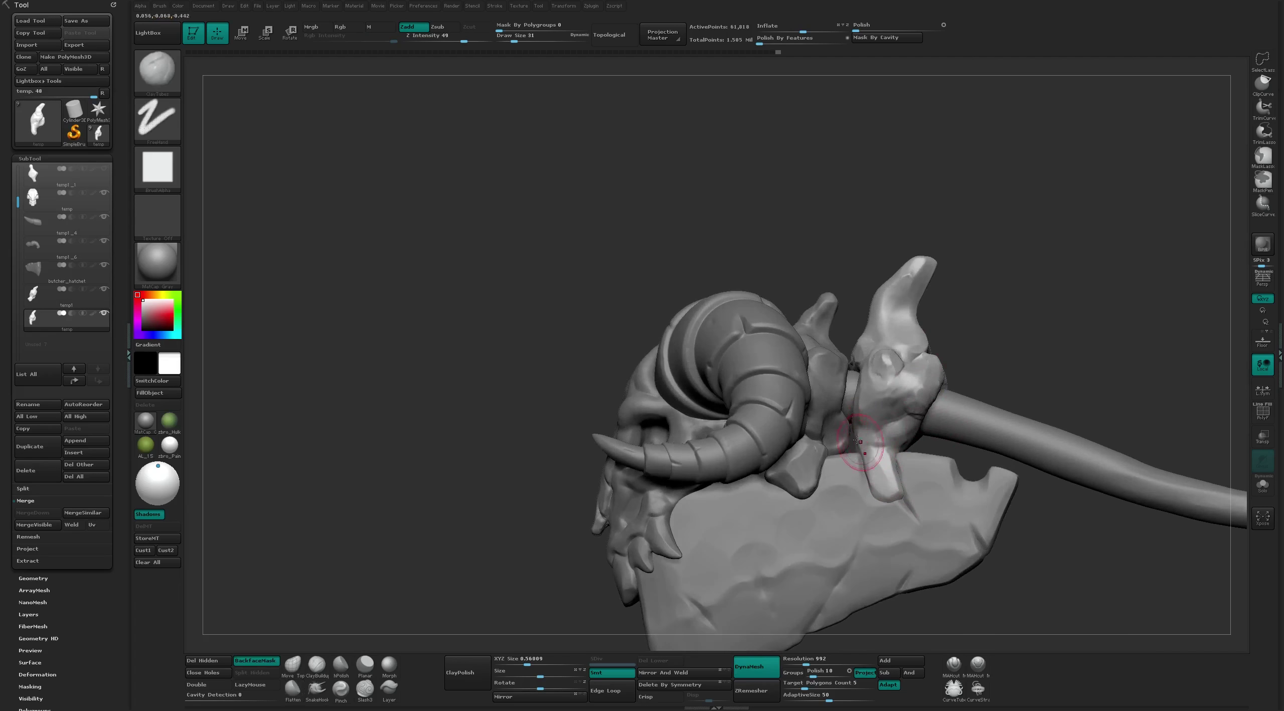
key("ctrl+shift+z")
key("ctrl+shift+z")
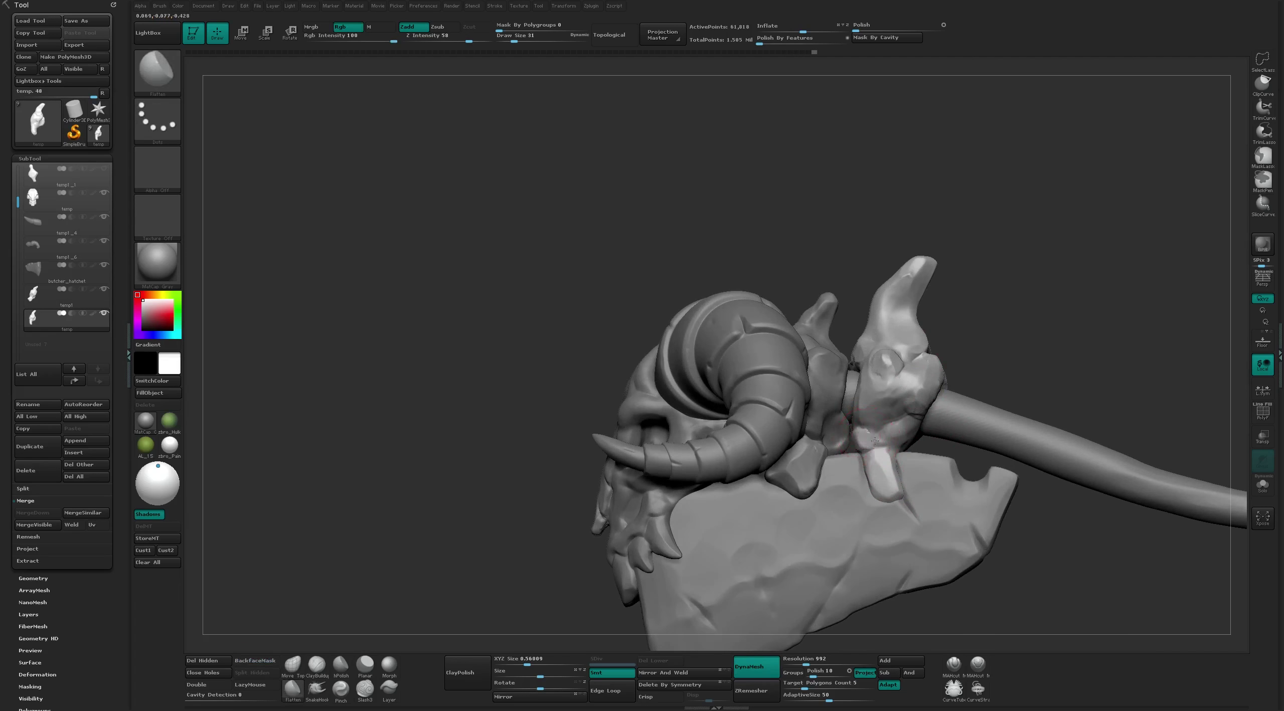
key("ctrl+shift+z")
key("ctrl+shift+z")
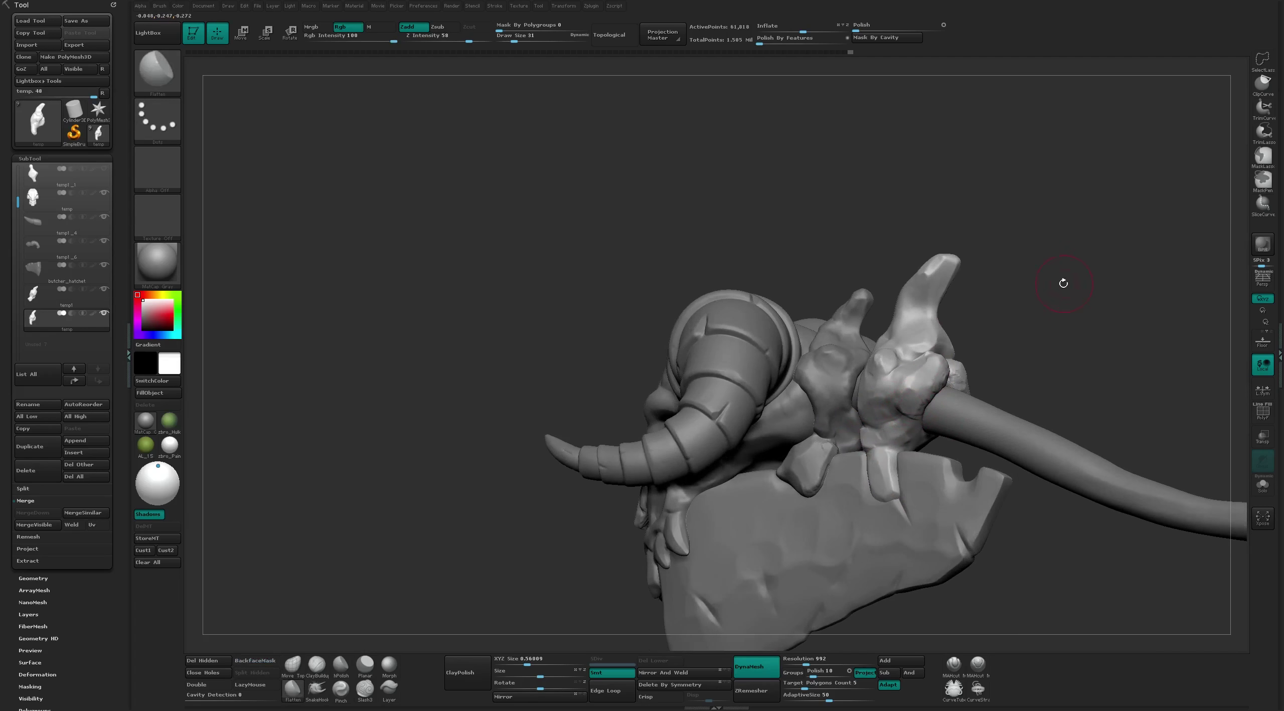
key("ctrl+shift+z")
key("ctrl+shift+z")
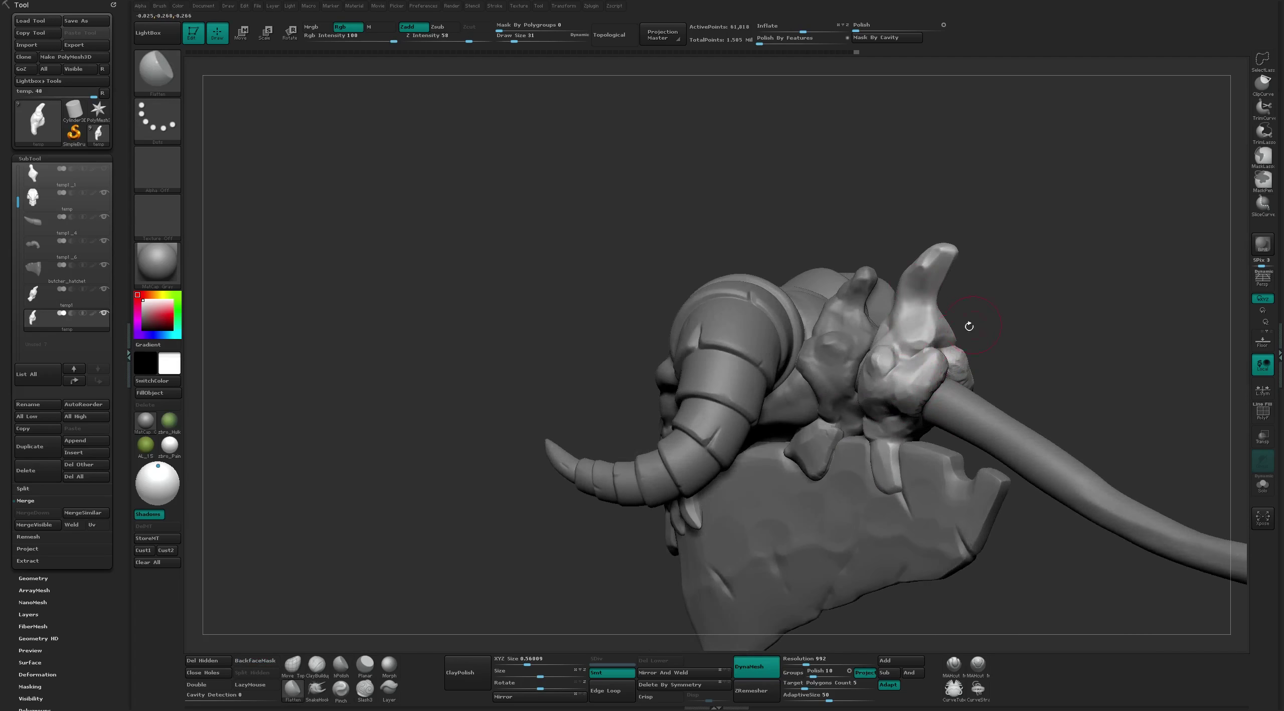
Select the ClayTubes brush and step forward through the undo history
key("ctrl+shift+z")
key("ctrl+shift+z")
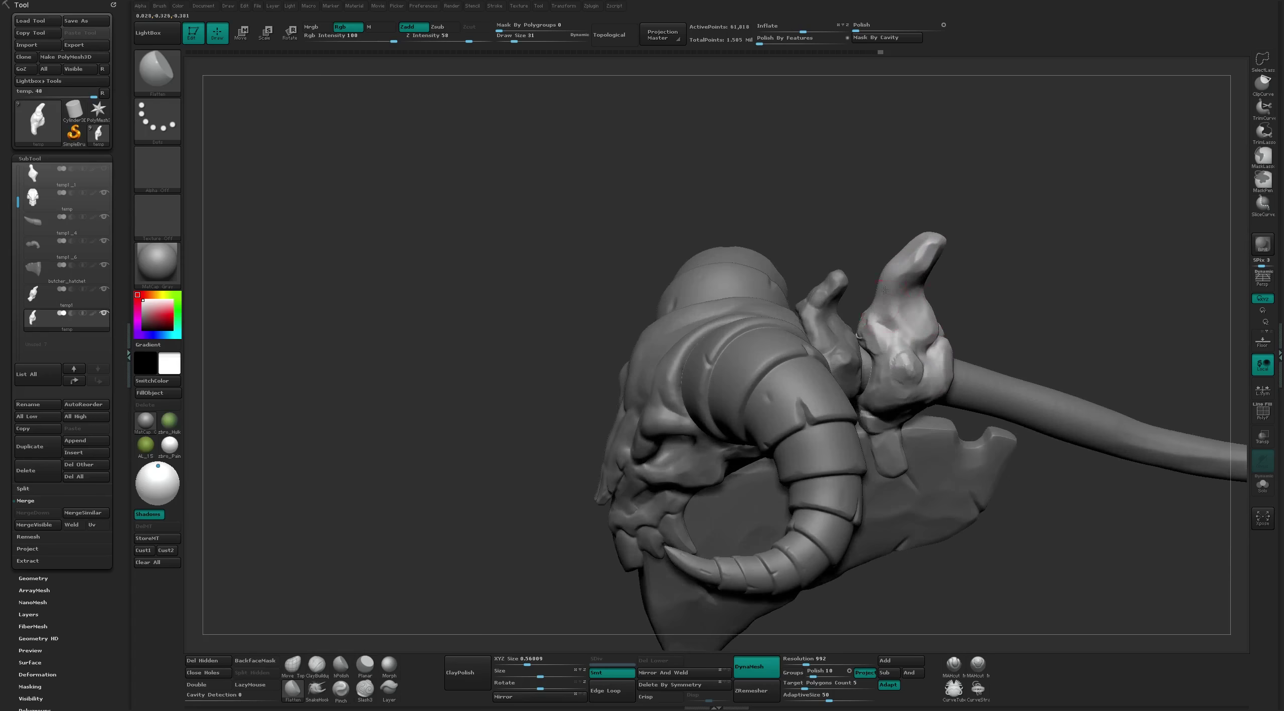
key("b")
key("c")
key("t")
key("ctrl+shift+z")
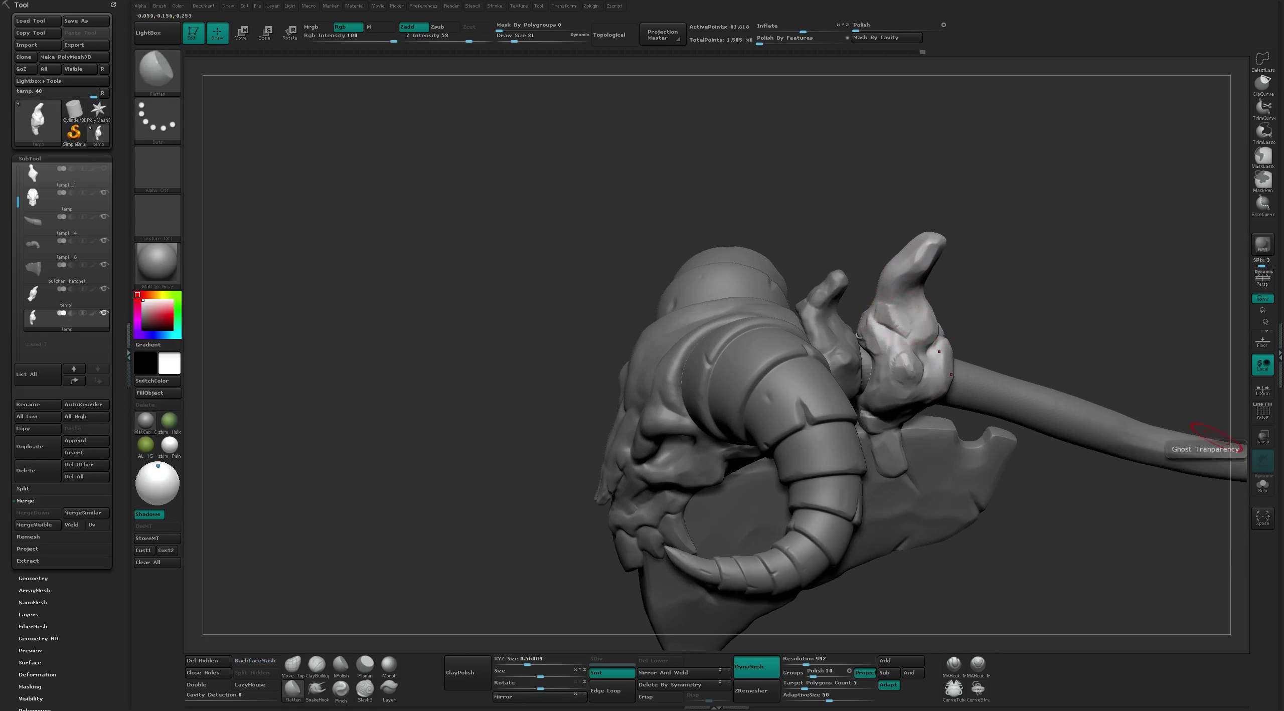
key("ctrl+shift+z")
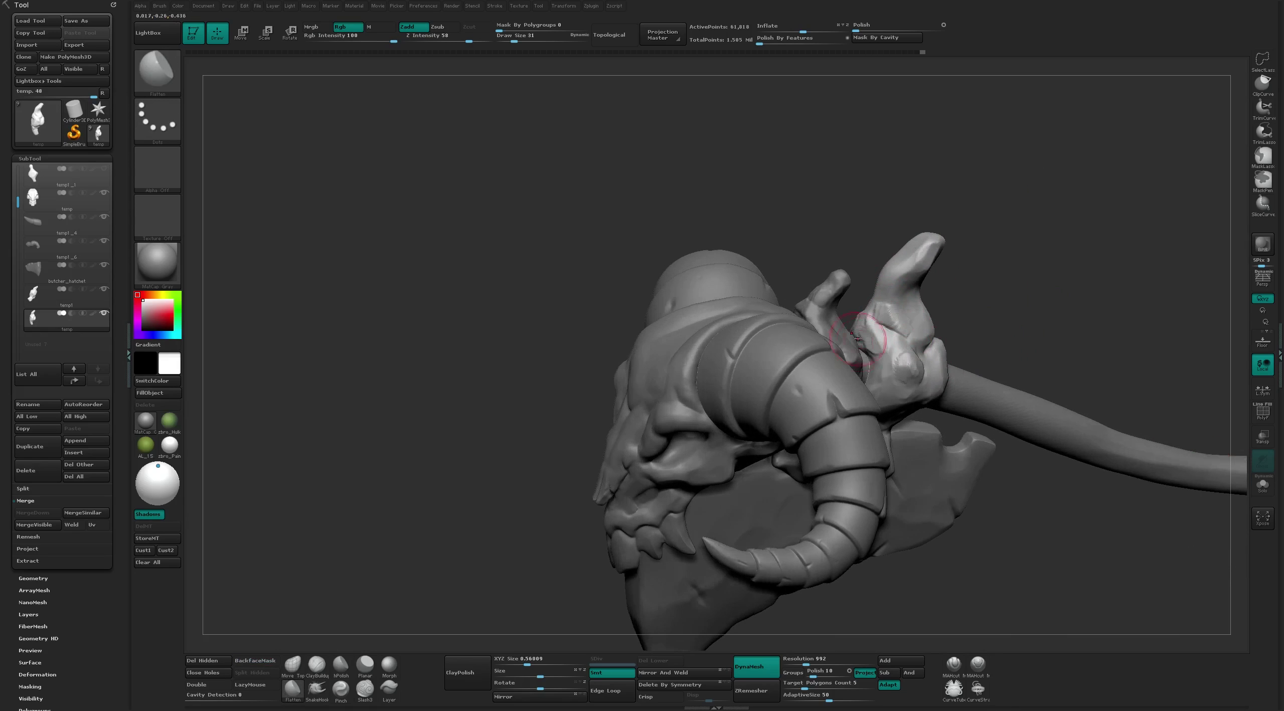
key("ctrl+shift+z")
key("ctrl+shift+z")
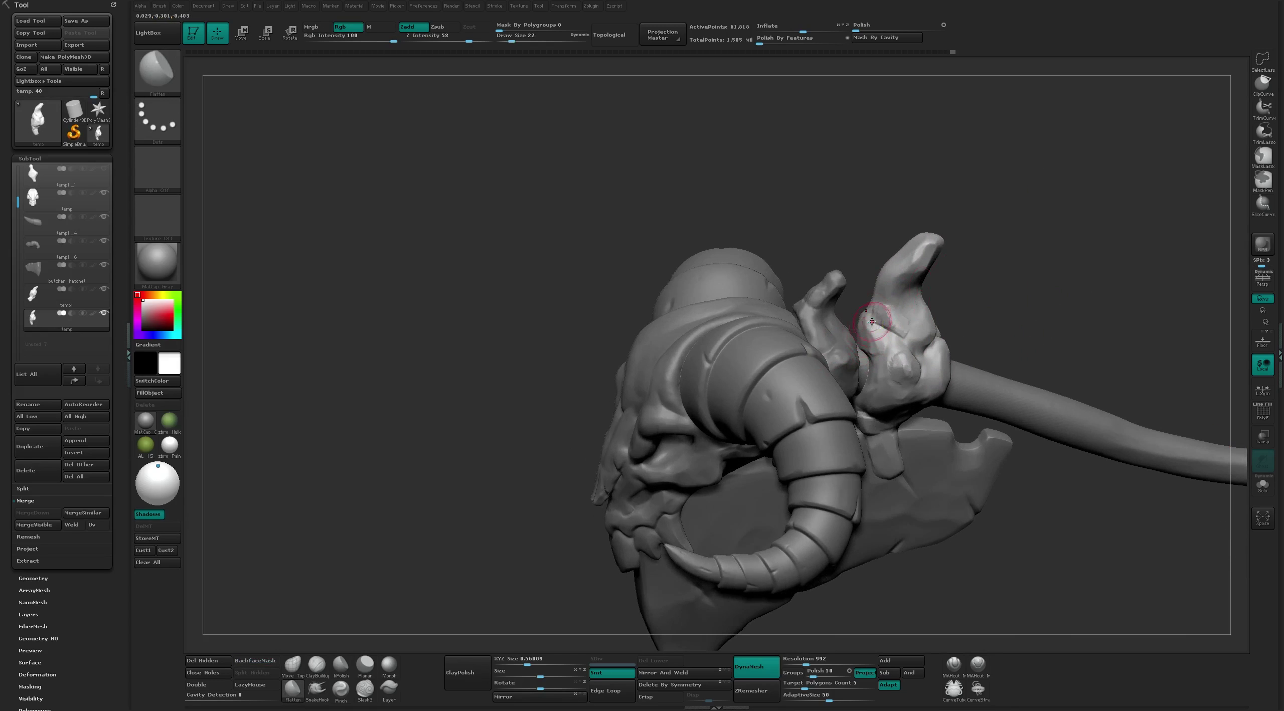
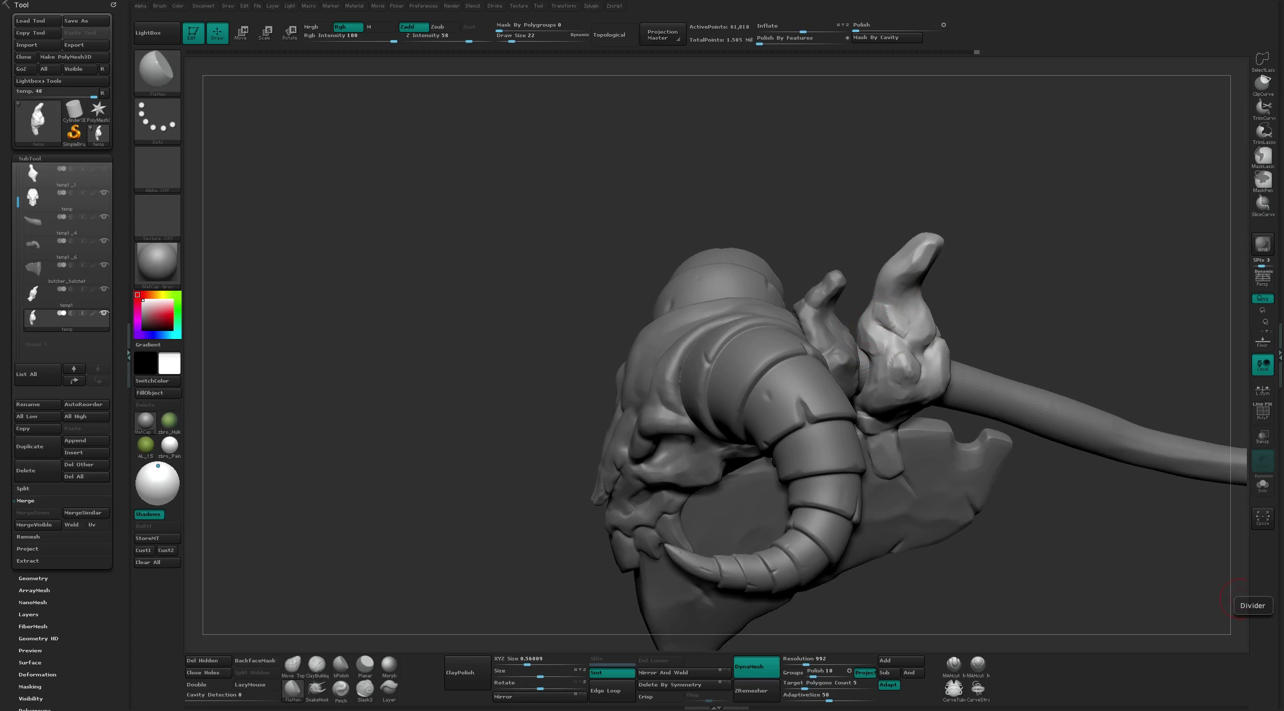
Orbit the axe to inspect the horned head and its junction with the handle
left_click_drag(1154, 526, 1114, 491)
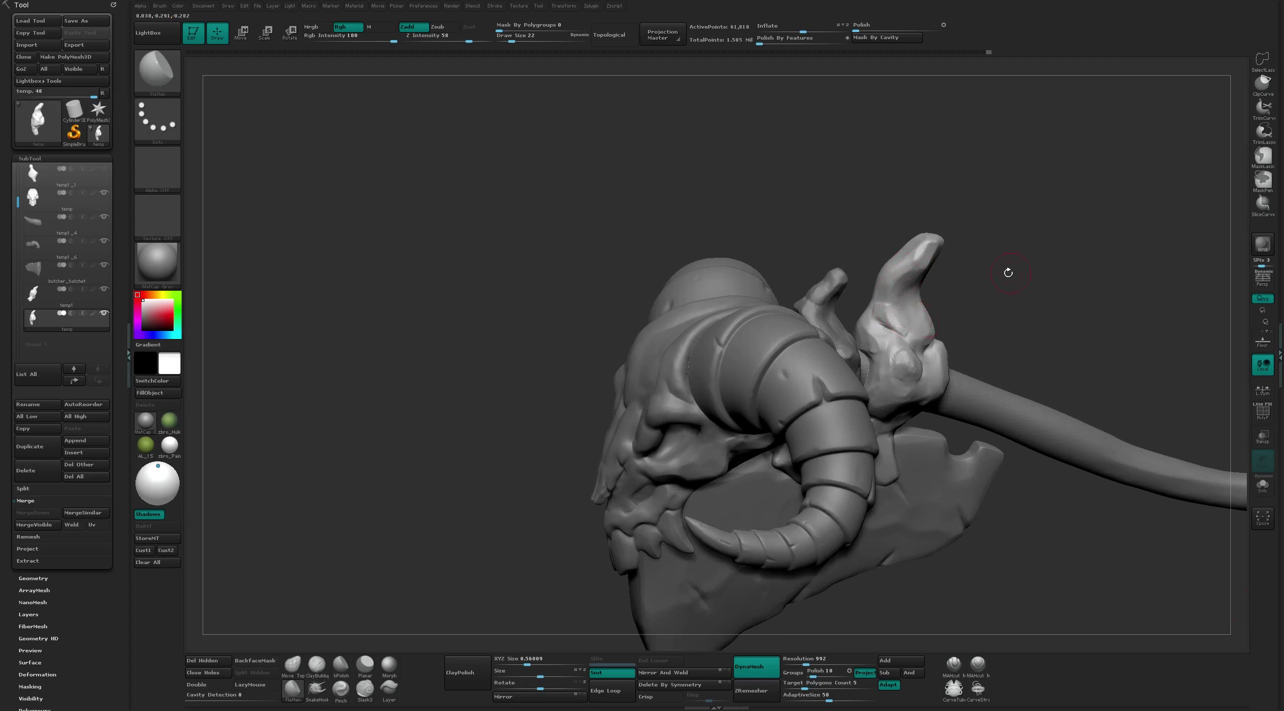
mouse_move(1009, 273)
left_mouse_down()
mouse_move(892, 369)
mouse_move(923, 350)
left_mouse_up()
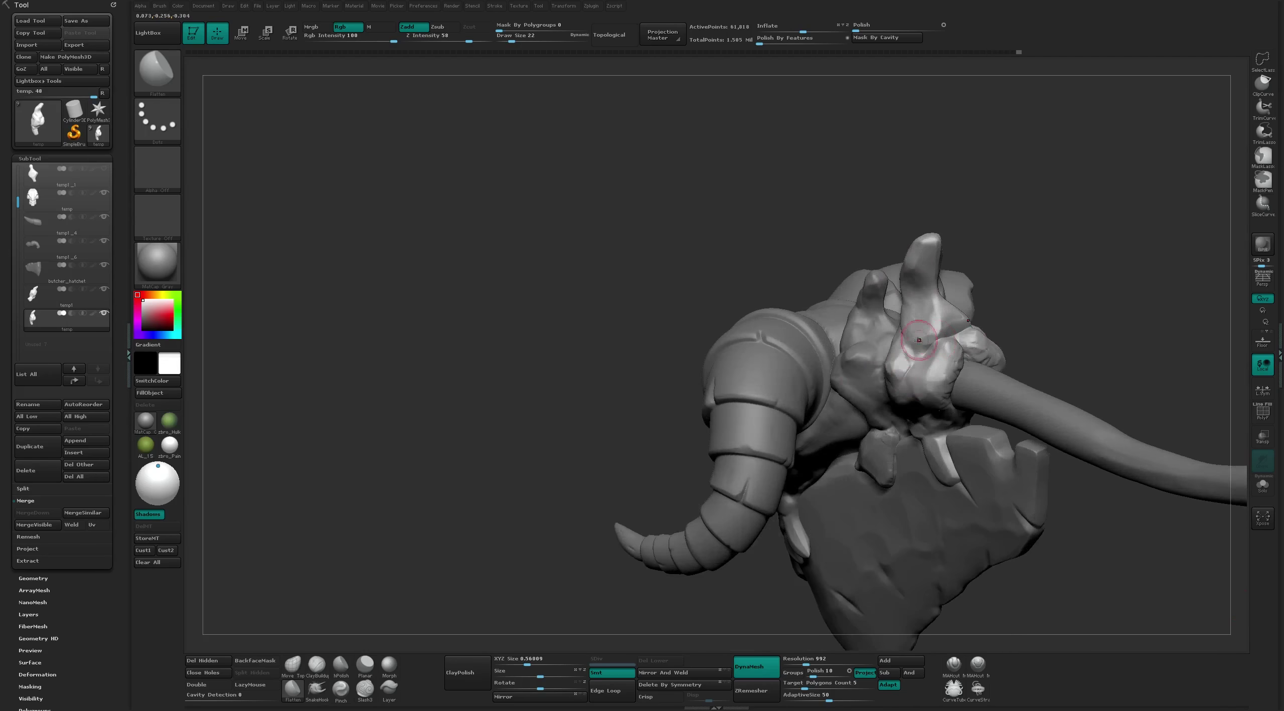
mouse_move(947, 301)
left_mouse_down()
mouse_move(951, 342)
mouse_move(986, 358)
mouse_move(987, 287)
mouse_move(906, 344)
left_mouse_up()
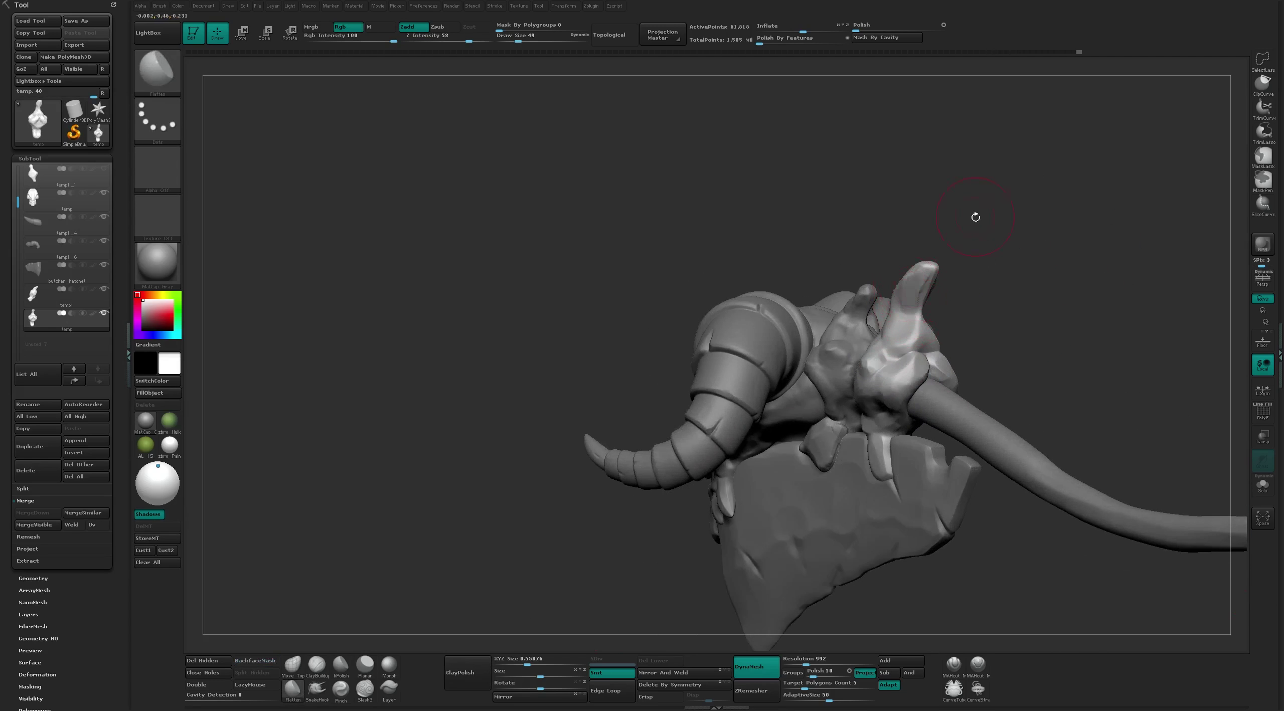
mouse_move(975, 214)
left_mouse_down()
mouse_move(927, 272)
mouse_move(946, 273)
mouse_move(929, 283)
mouse_move(946, 264)
mouse_move(904, 261)
mouse_move(918, 282)
mouse_move(886, 311)
mouse_move(947, 296)
mouse_move(927, 277)
mouse_move(977, 360)
left_mouse_up()
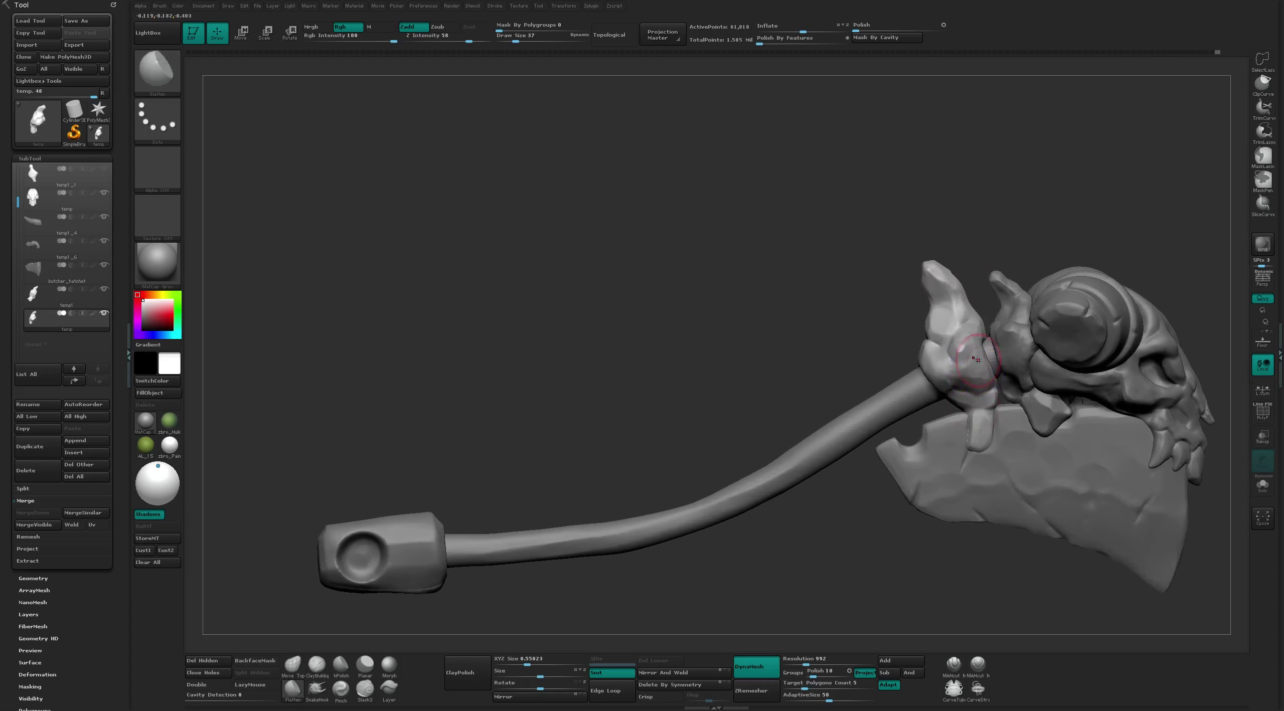
mouse_move(1022, 231)
left_mouse_down()
mouse_move(1093, 278)
mouse_move(1024, 285)
mouse_move(1048, 282)
mouse_move(964, 399)
mouse_move(1009, 278)
mouse_move(901, 331)
mouse_move(853, 452)
mouse_move(903, 643)
left_mouse_up()
Swap between the Move and MAHcut brushes while turning the axe to new angles
key("b")
key("m")
key("v")
left_click(948, 682)
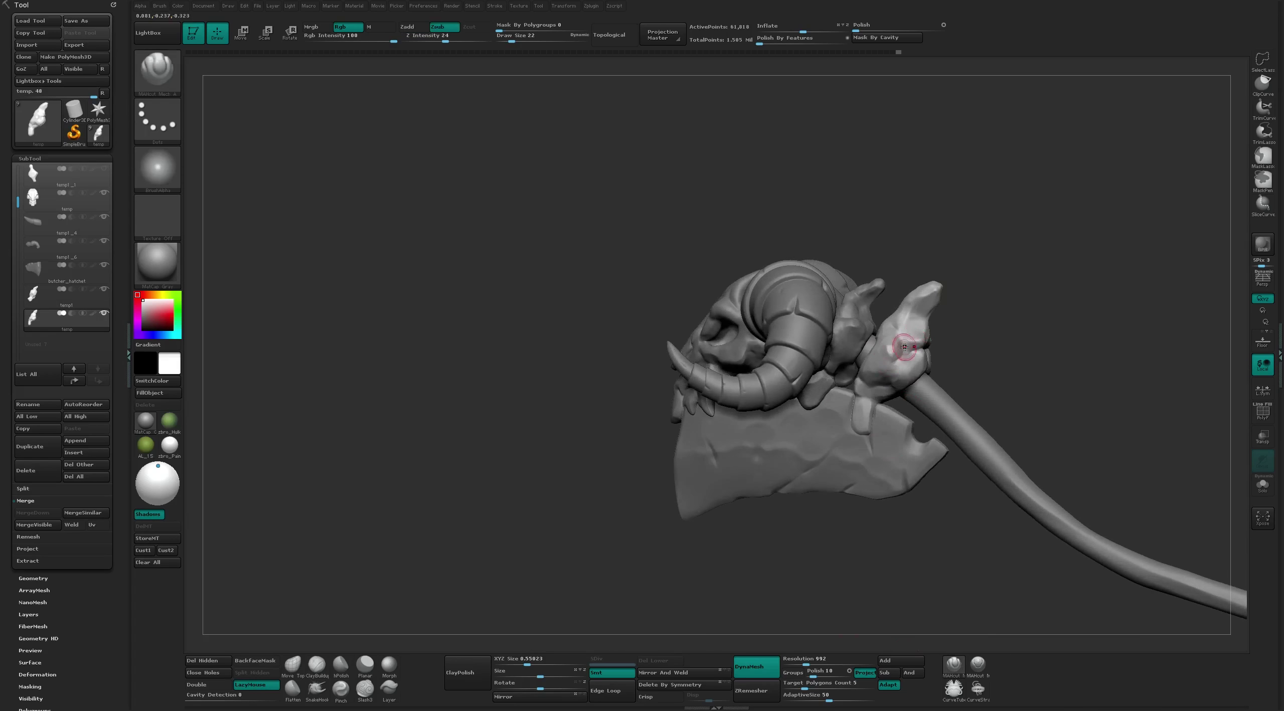
key("b")
key("m")
key("v")
left_click_drag(933, 331, 901, 384)
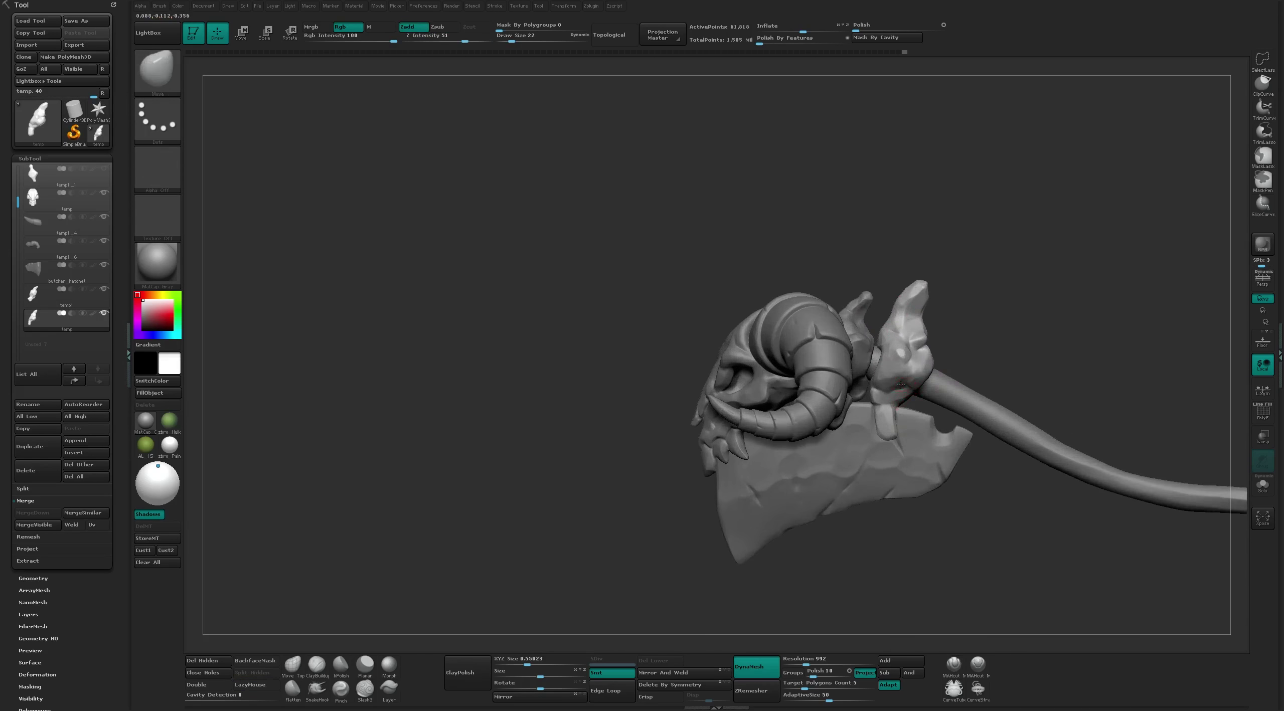
mouse_move(894, 382)
right_mouse_down()
mouse_move(903, 366)
mouse_move(945, 372)
right_mouse_up()
Pick ClayTubes, then MAHcut, and turn on Transp to see the handle through the collar
key("b")
key("c")
key("t")
left_click(954, 664)
left_click_drag(321, 226, 341, 209)
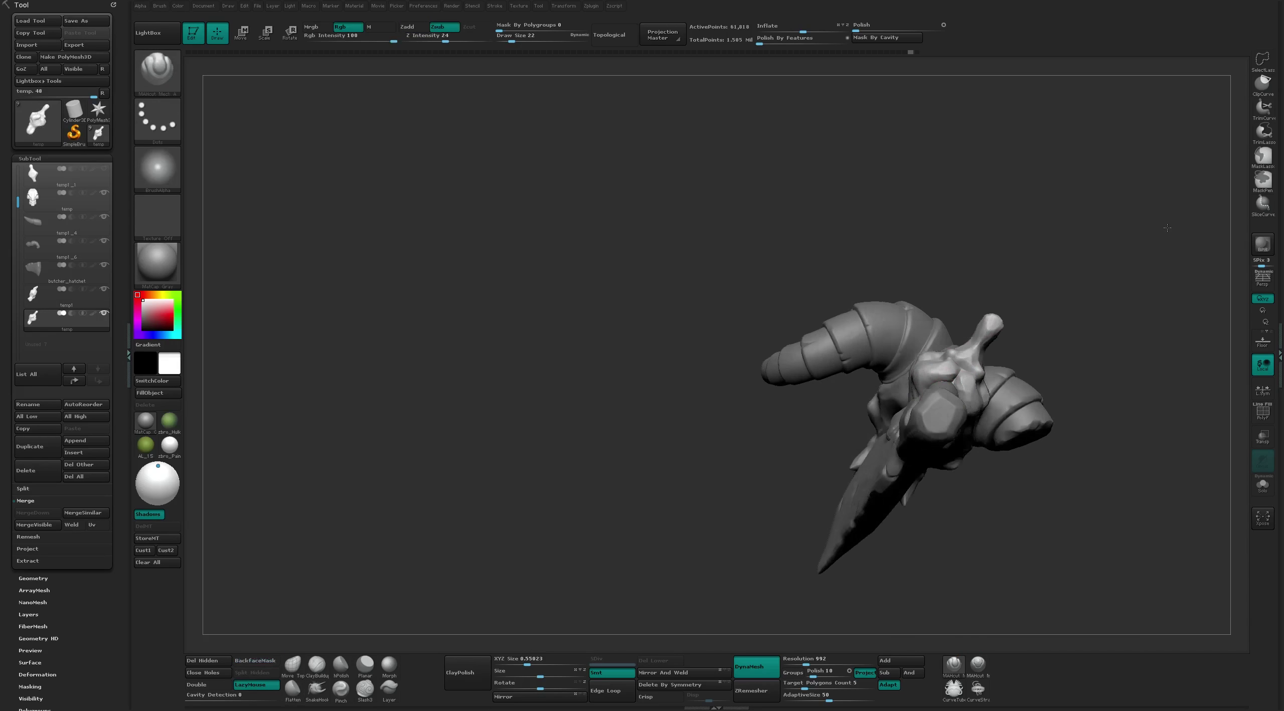
left_click(1261, 436)
mouse_move(1058, 240)
left_mouse_down()
mouse_move(1027, 287)
mouse_move(1054, 422)
left_mouse_up()
Switch to the Flatten brush and turn Transp off for solid shading near the collar
key("b")
key("c")
key("t")
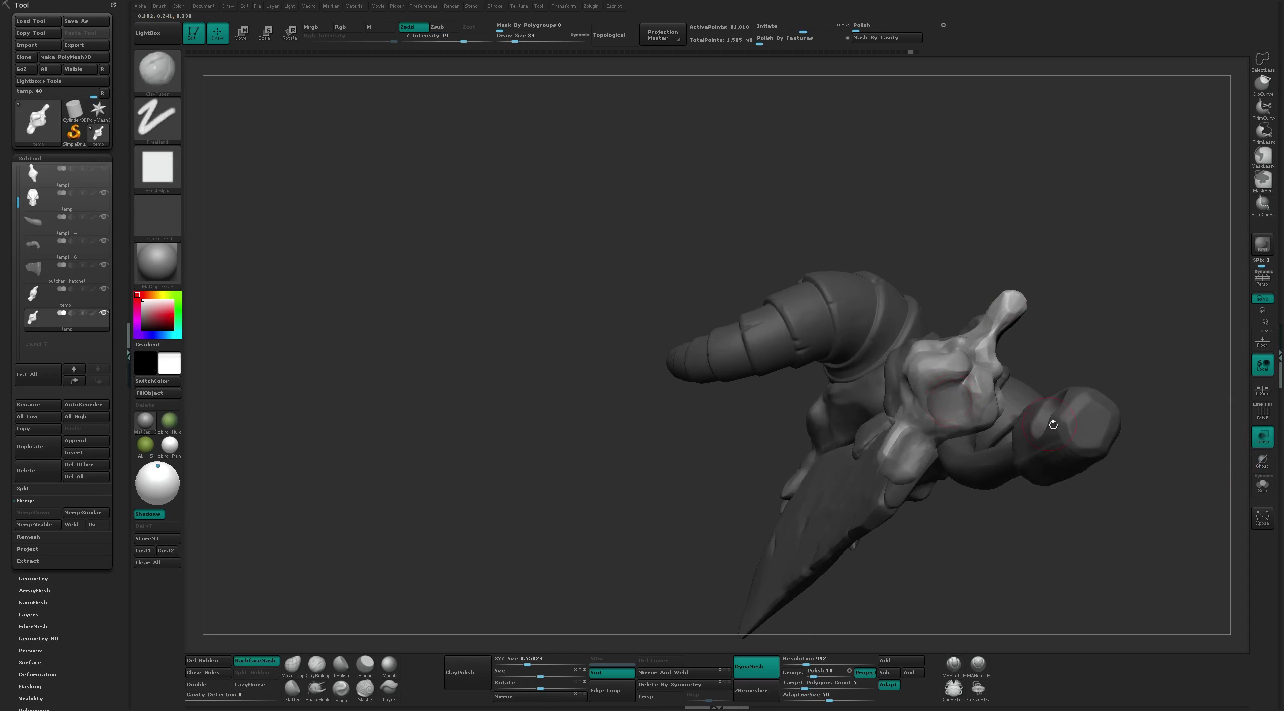
key("g")
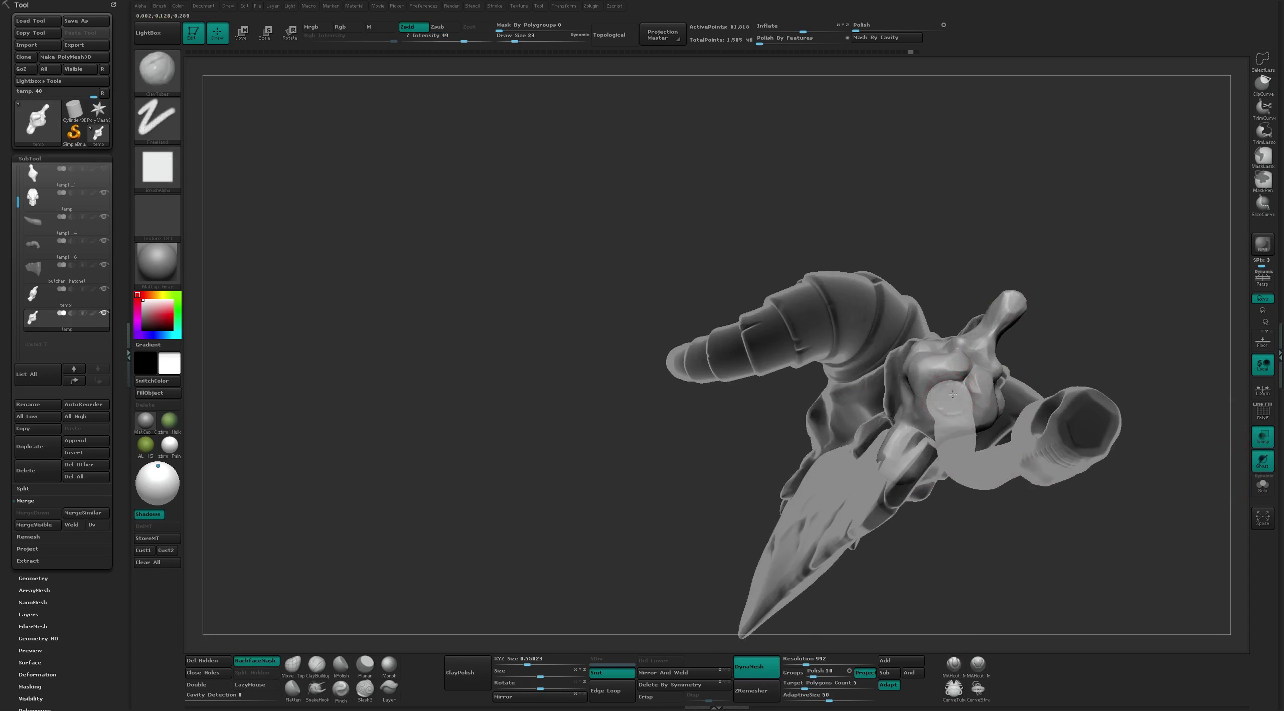
key("b")
key("f")
key("l")
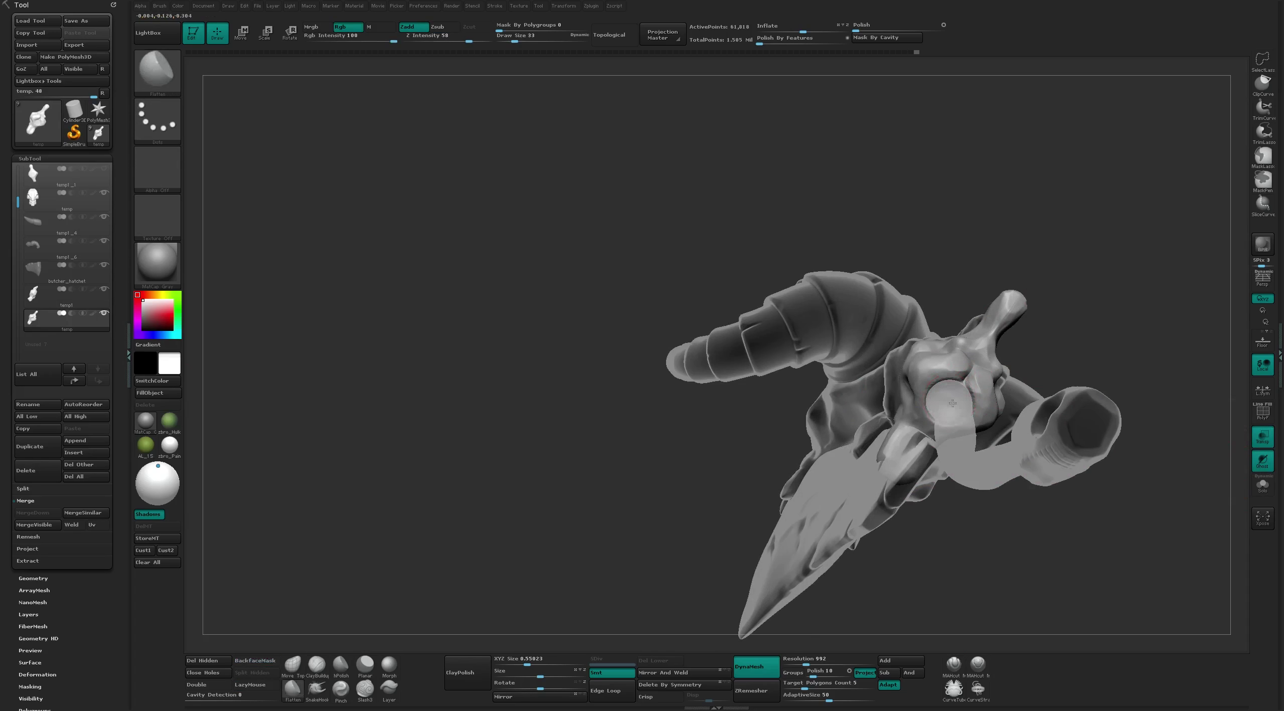
left_click(1263, 436)
mouse_move(1179, 382)
left_mouse_down()
mouse_move(1042, 270)
mouse_move(905, 413)
left_mouse_up()
Alternate ClayTubes and Flatten while orbiting until the handle points upward
key("b")
key("c")
key("t")
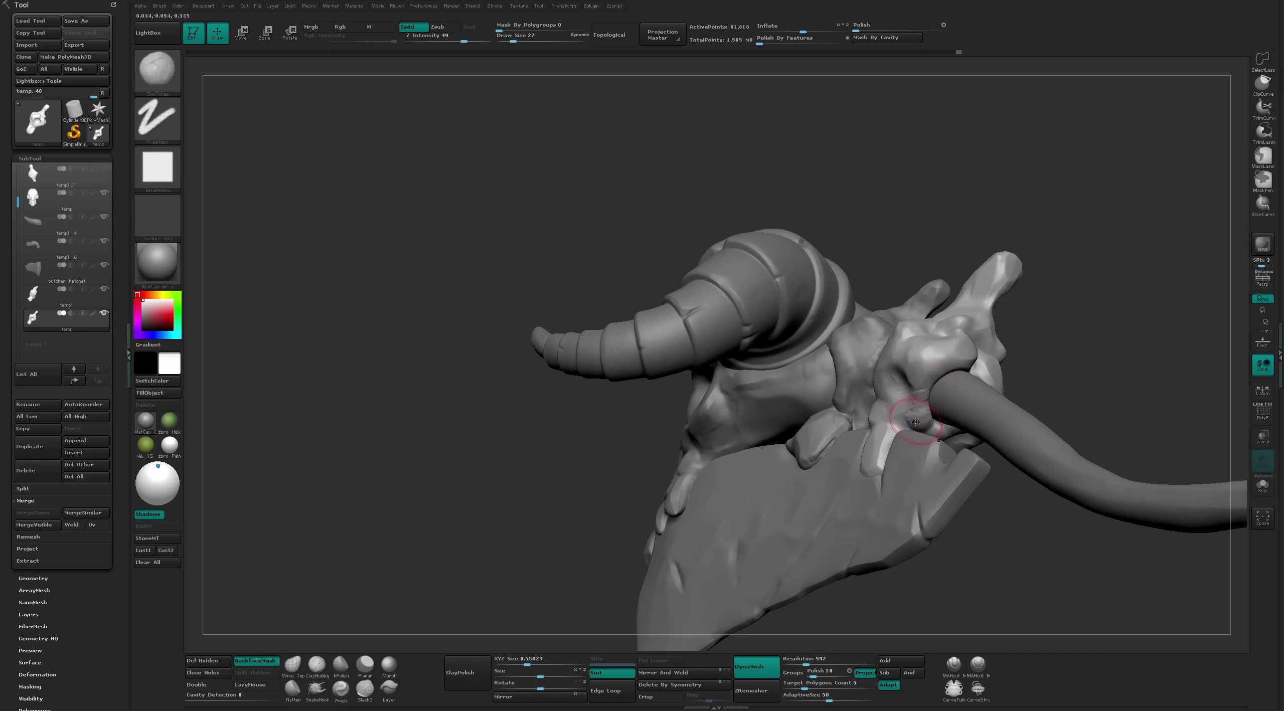
key("b")
key("f")
key("l")
left_click_drag(1079, 321, 942, 375)
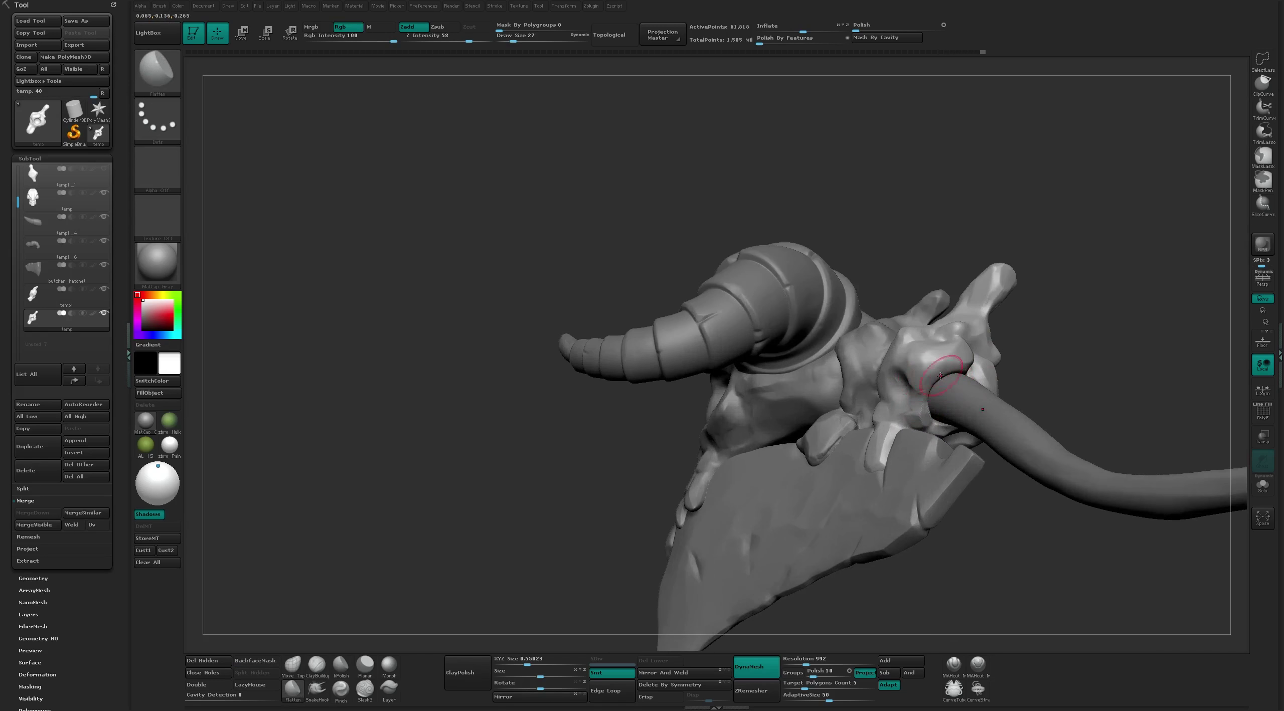
left_click_drag(1057, 307, 1002, 402)
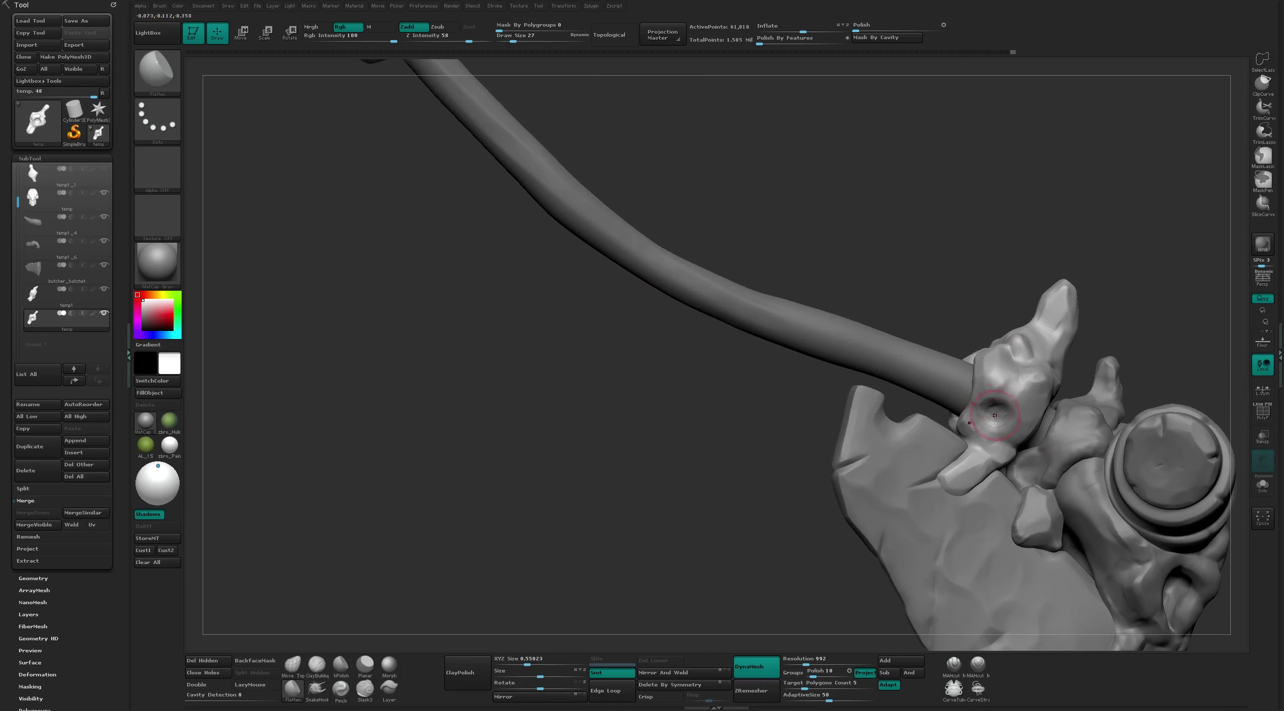
mouse_move(1121, 267)
left_mouse_down()
mouse_move(969, 412)
mouse_move(1001, 403)
mouse_move(1000, 417)
left_mouse_up()
Work the collar with MAHcut at size 20, then Move resized to 12, 23 and 17
left_click(954, 665)
key("bracketleft")
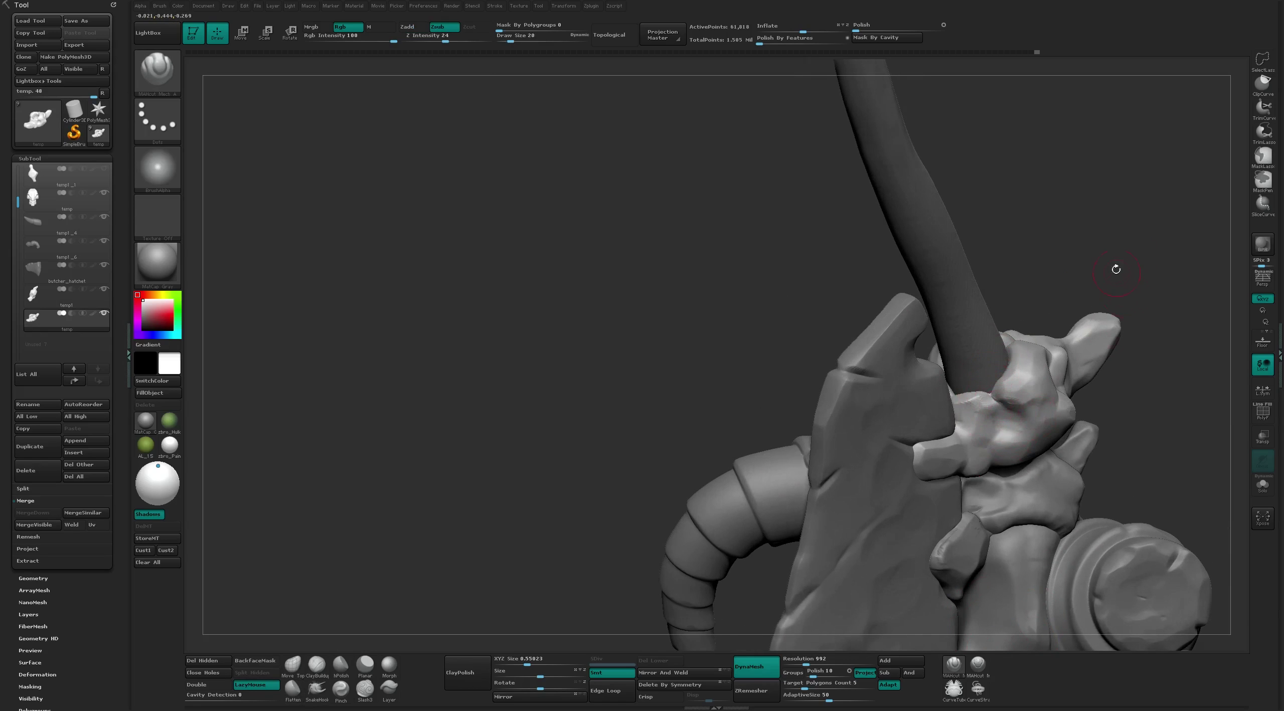
left_click_drag(1117, 270, 1015, 398)
key("b")
key("m")
key("v")
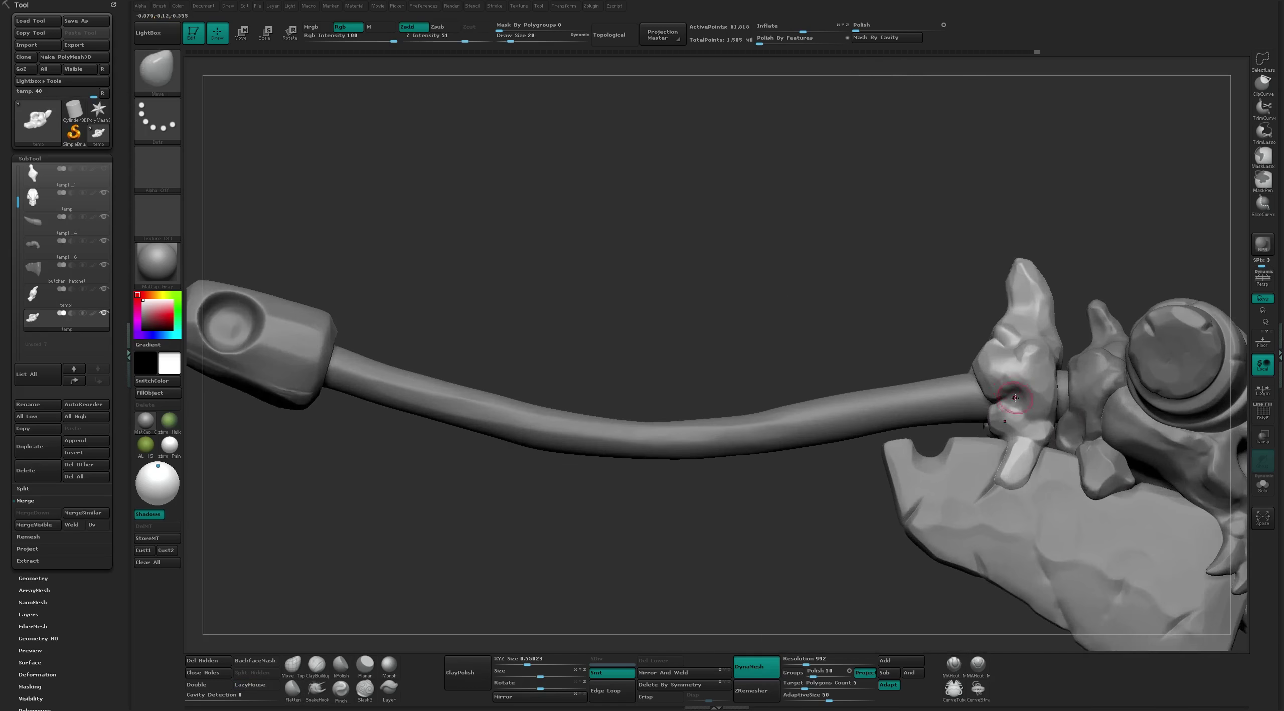
key("bracketleft")
mouse_move(1154, 226)
left_mouse_down("alt")
mouse_move(1067, 172)
mouse_move(953, 251)
mouse_move(994, 354)
left_mouse_up("alt")
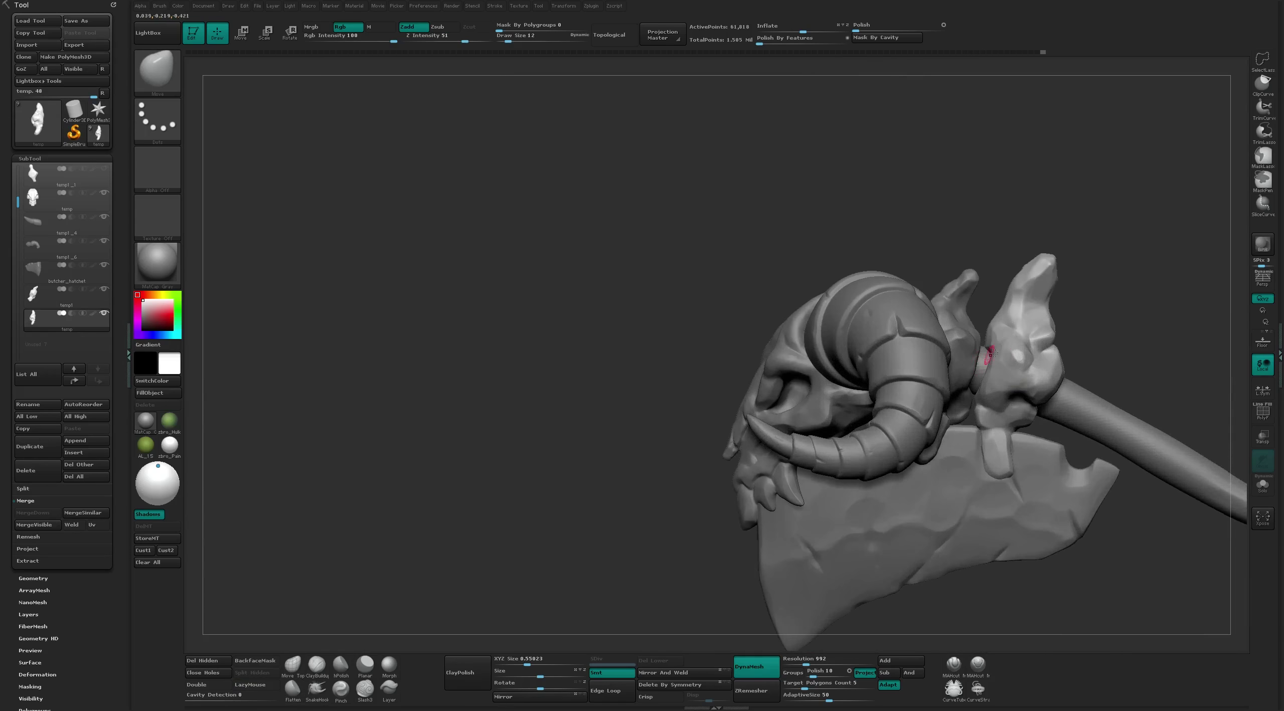
key("bracketright")
key("bracketleft")
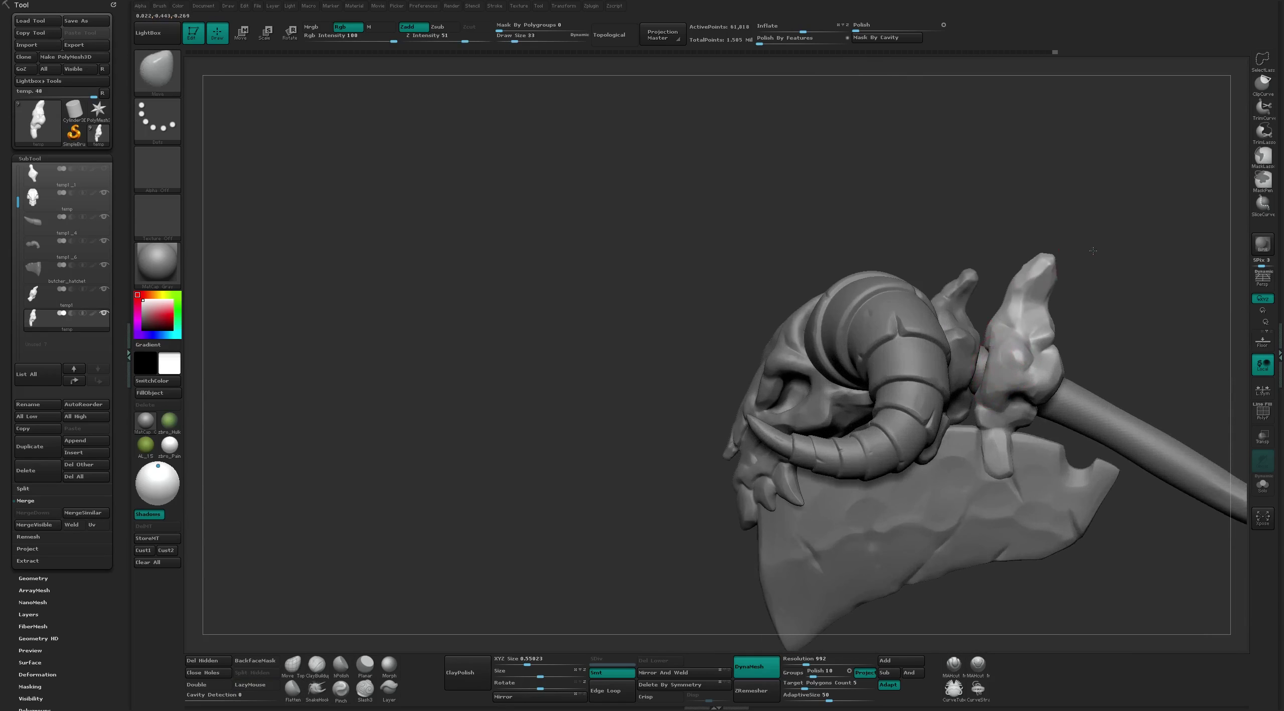
right_click_drag(990, 352, 983, 346)
Toggle between MAHcut and Move, then Flatten, zooming in around the handle collar
key("1")
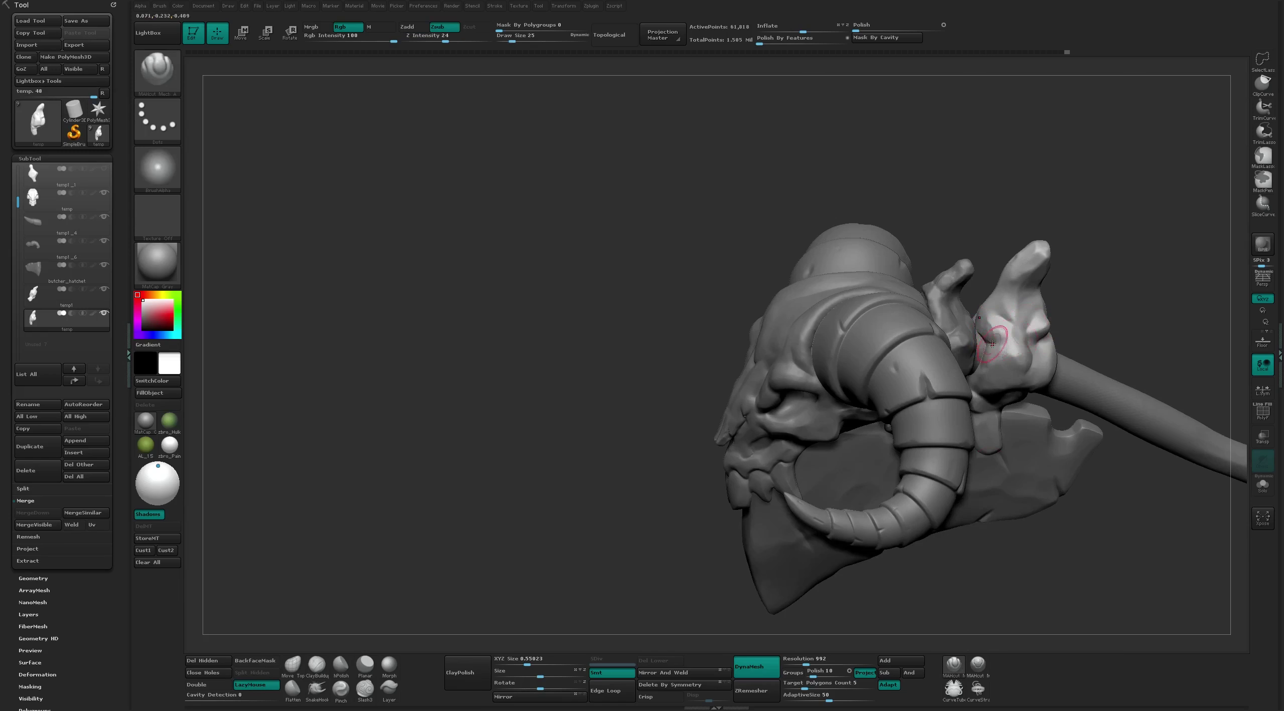
key("1")
mouse_move(1087, 183)
right_mouse_down()
mouse_move(1060, 212)
mouse_move(1125, 283)
right_mouse_up()
key("b")
key("f")
key("l")
mouse_move(880, 286)
right_mouse_down("ctrl")
mouse_move(770, 248)
mouse_move(627, 250)
right_mouse_up("ctrl")
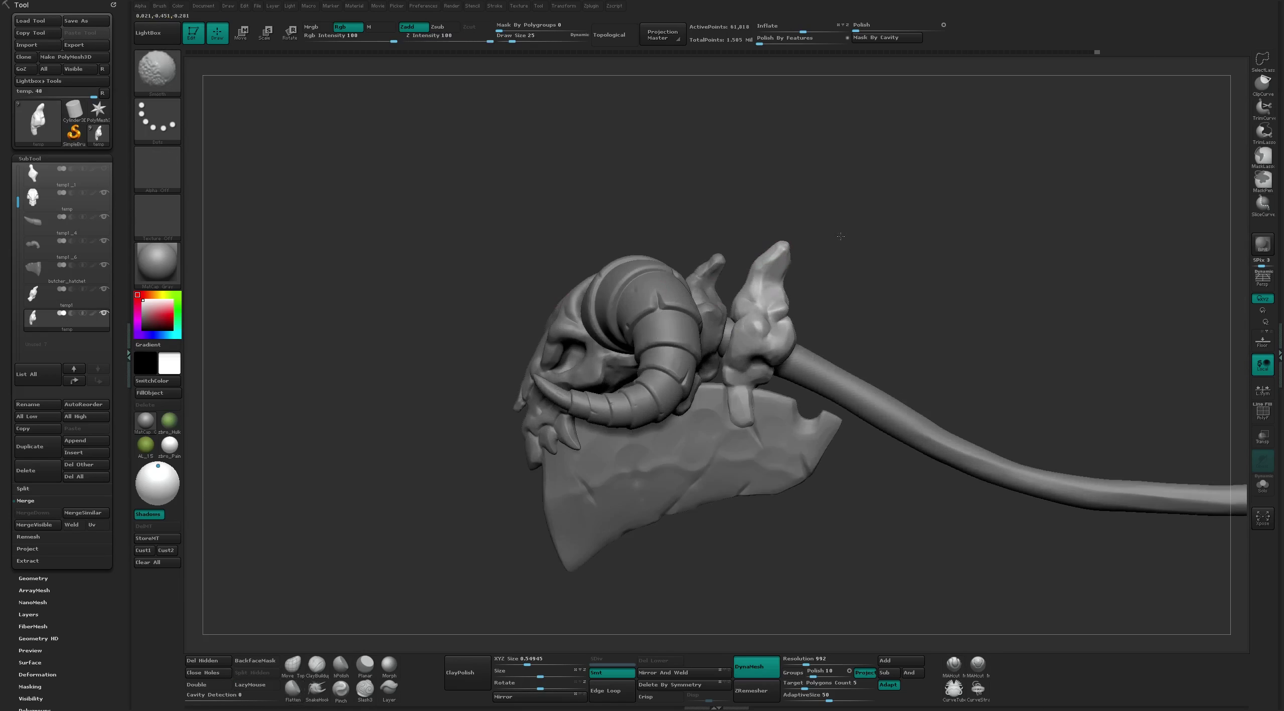
scroll(80, 174, "up", 1)
Make the temp1_1 fin active and remesh it at resolution 832
left_click(104, 194)
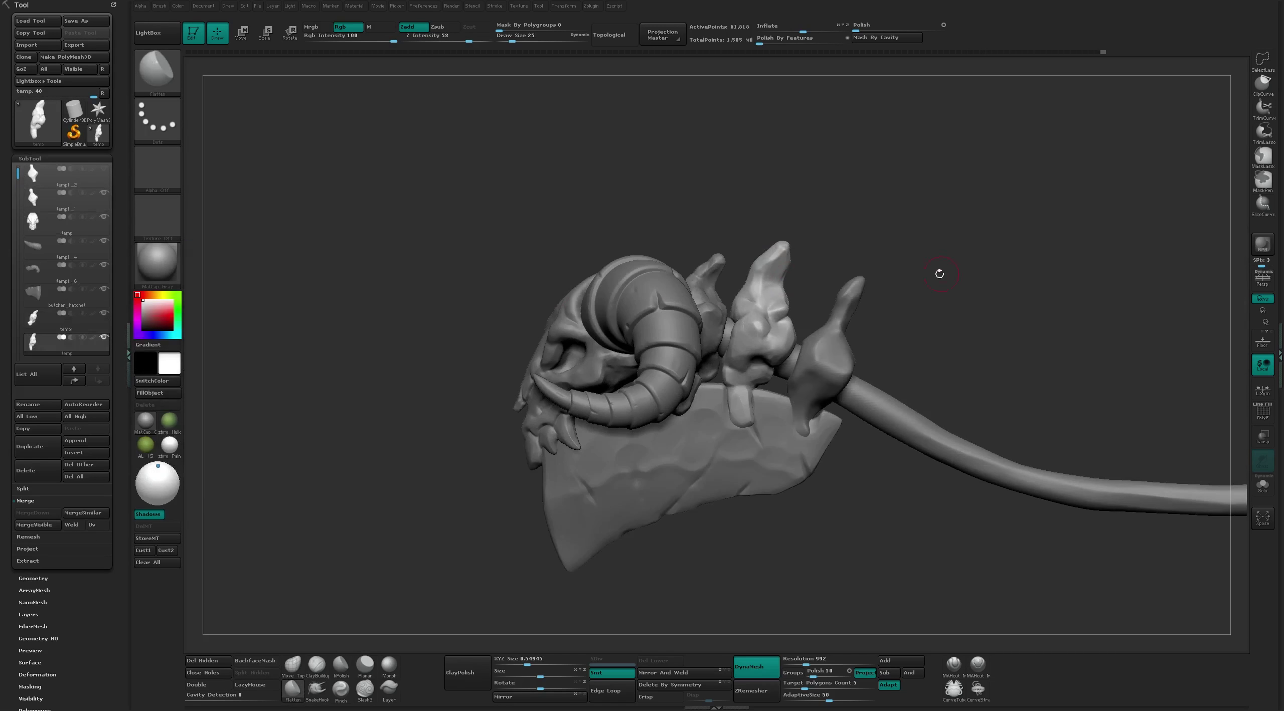
left_click(803, 664)
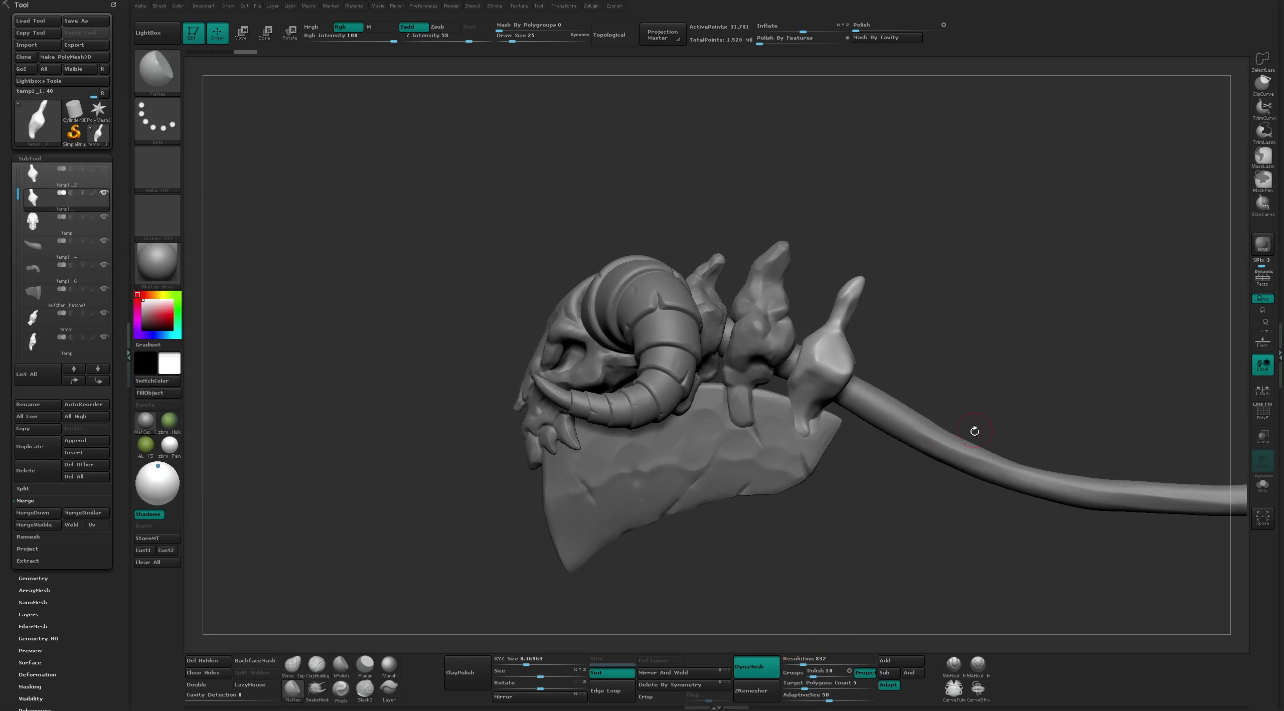
left_click(848, 277, "alt")
left_click_drag(891, 319, 832, 258)
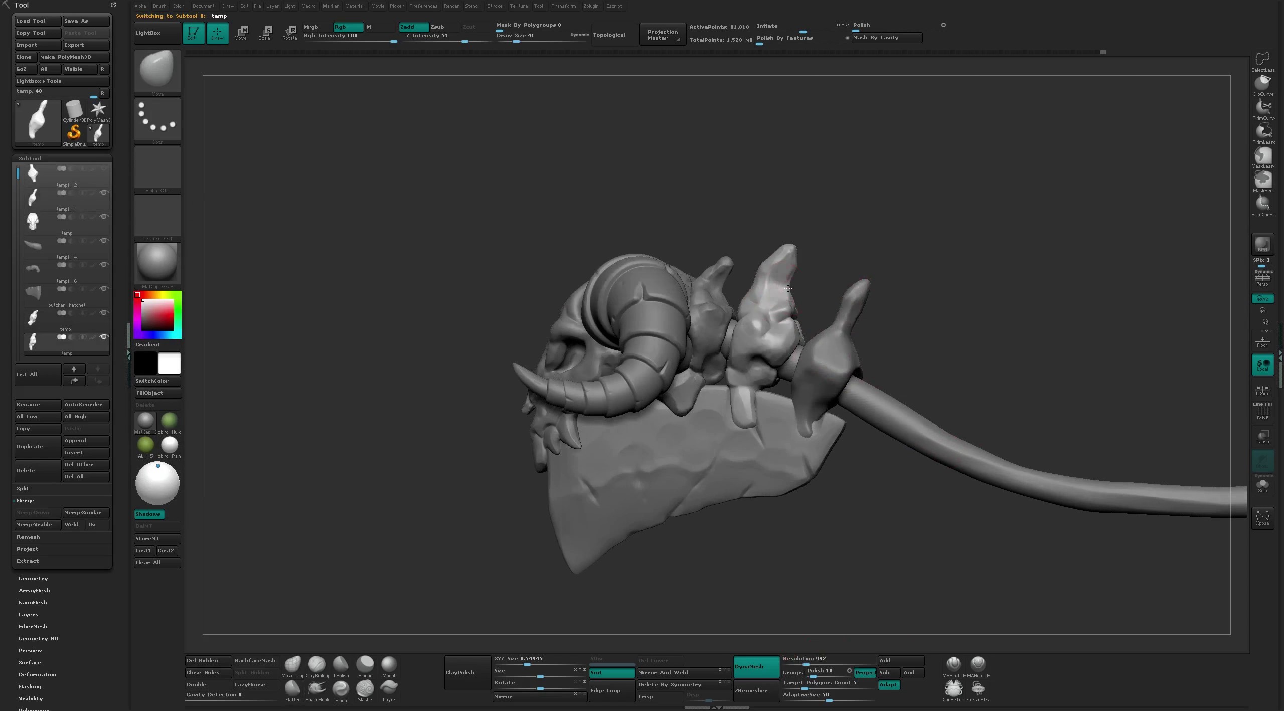
left_click(856, 301, "alt")
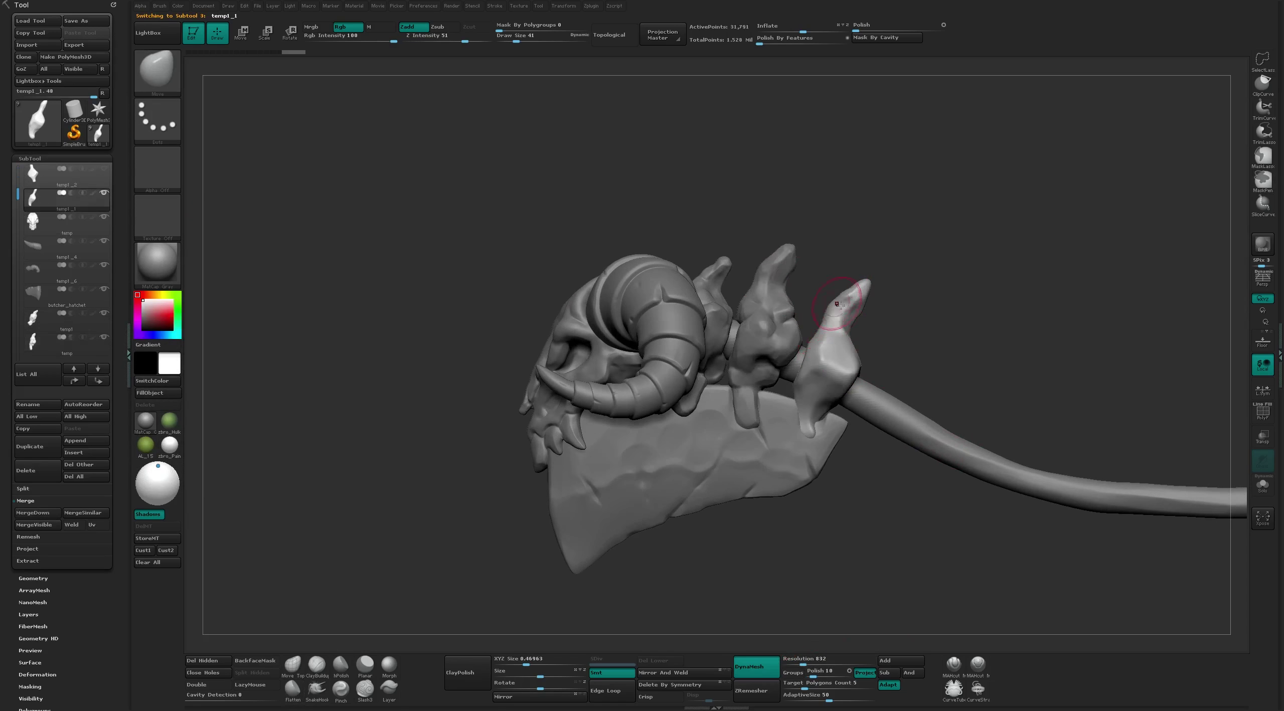
Turn Transp back on and view the fins from the side
scroll(862, 308, "down", 3)
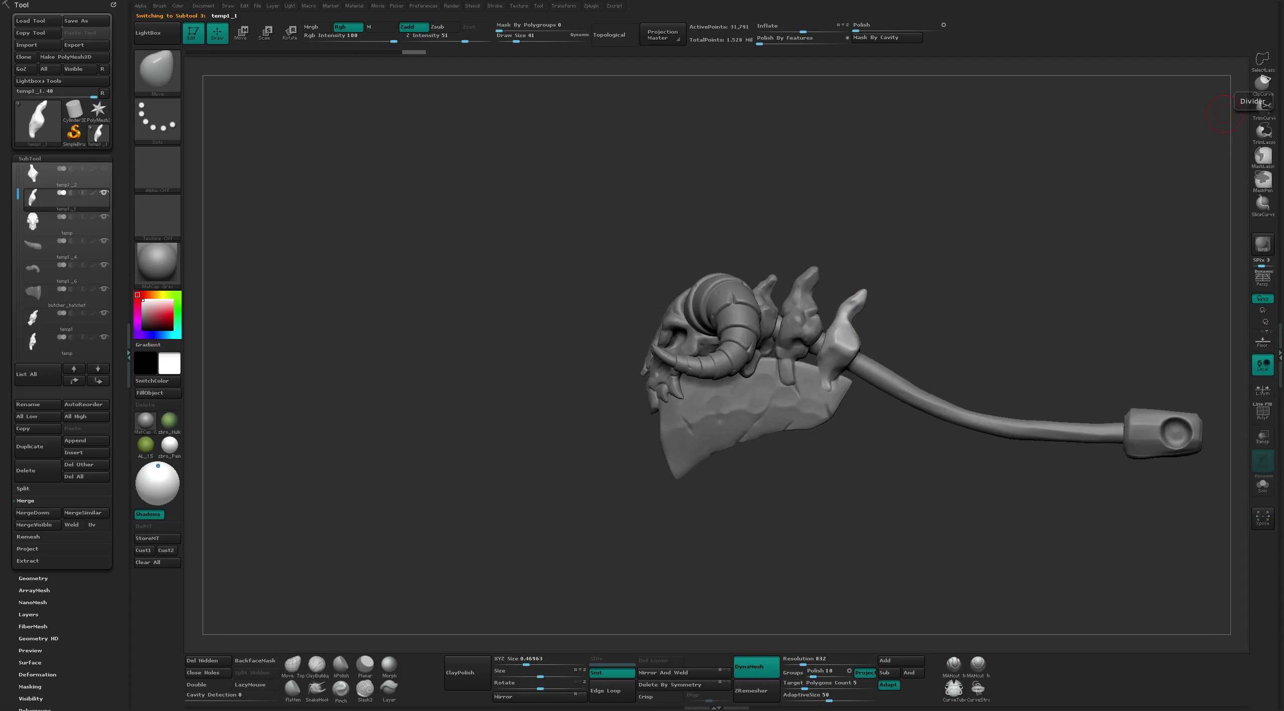
scroll(837, 362, "up", 3)
scroll(837, 362, "up", 2)
scroll(837, 362, "up", 2)
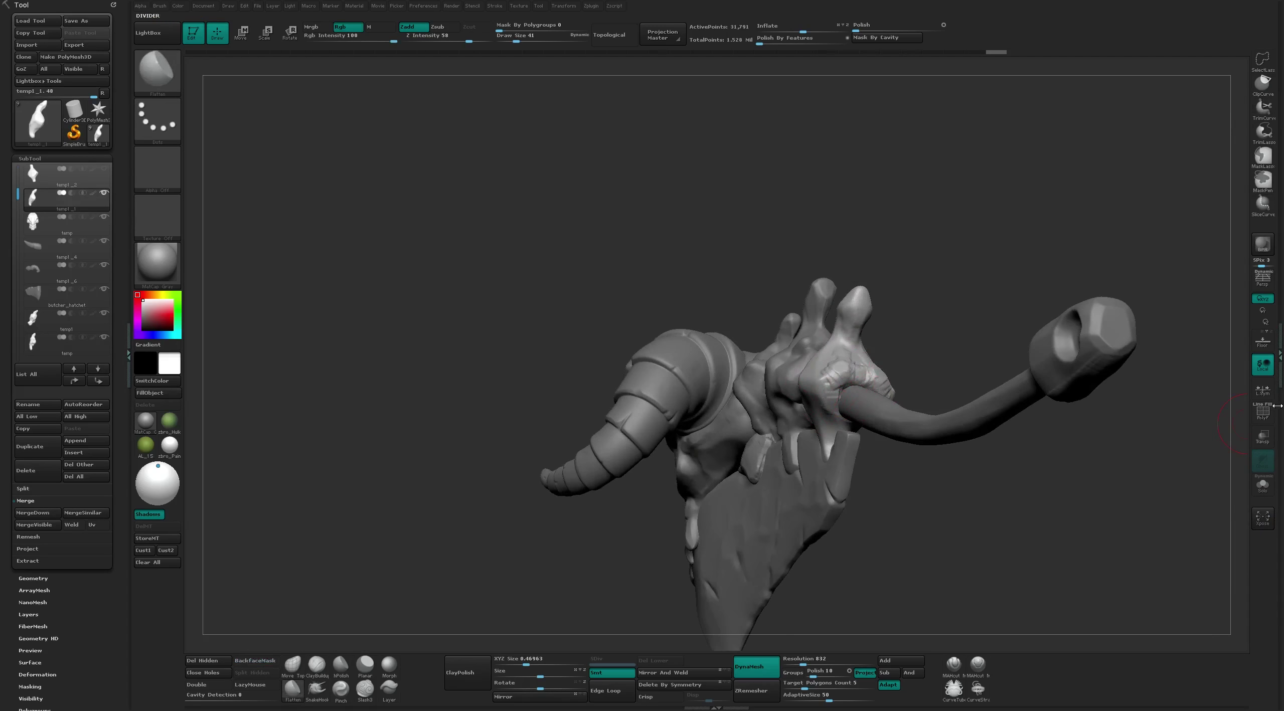
left_click(1263, 436)
left_click_drag(1214, 441, 855, 400)
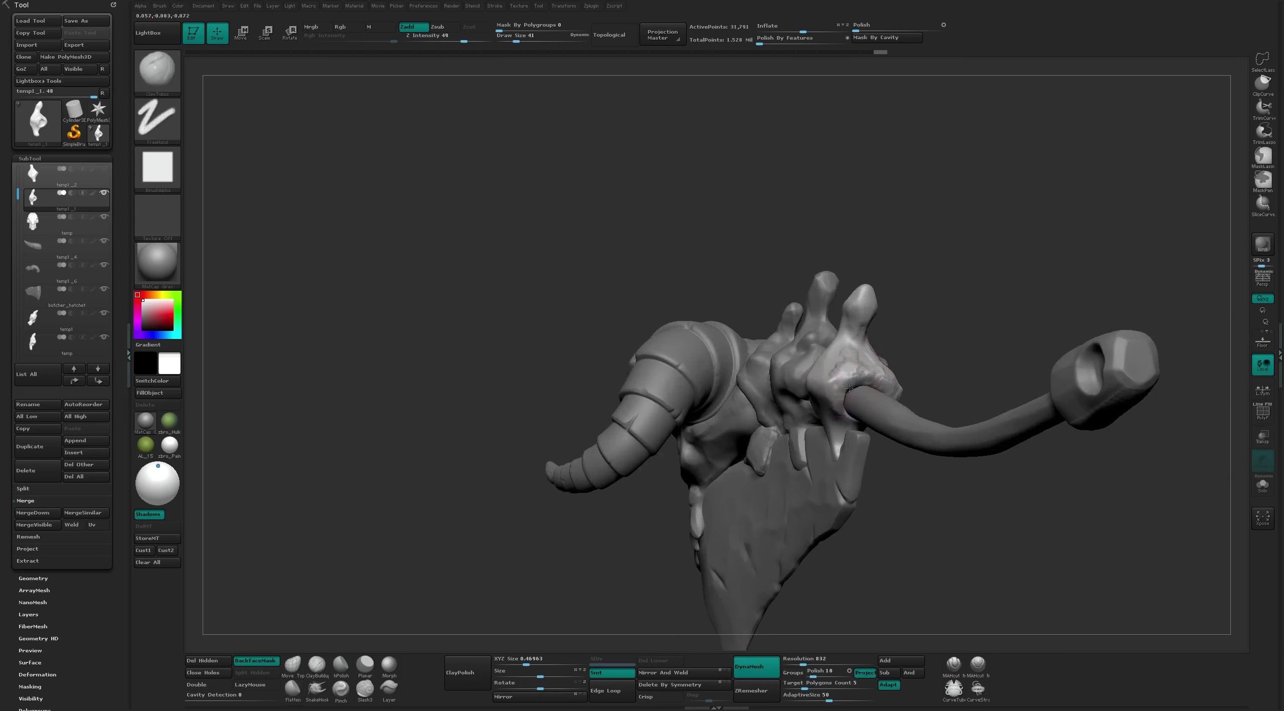
Undo and redo through the collar sculpting history, switching to MAHcut midway
key("ctrl+z")
key("ctrl+z")
key("ctrl+z")
key("s")
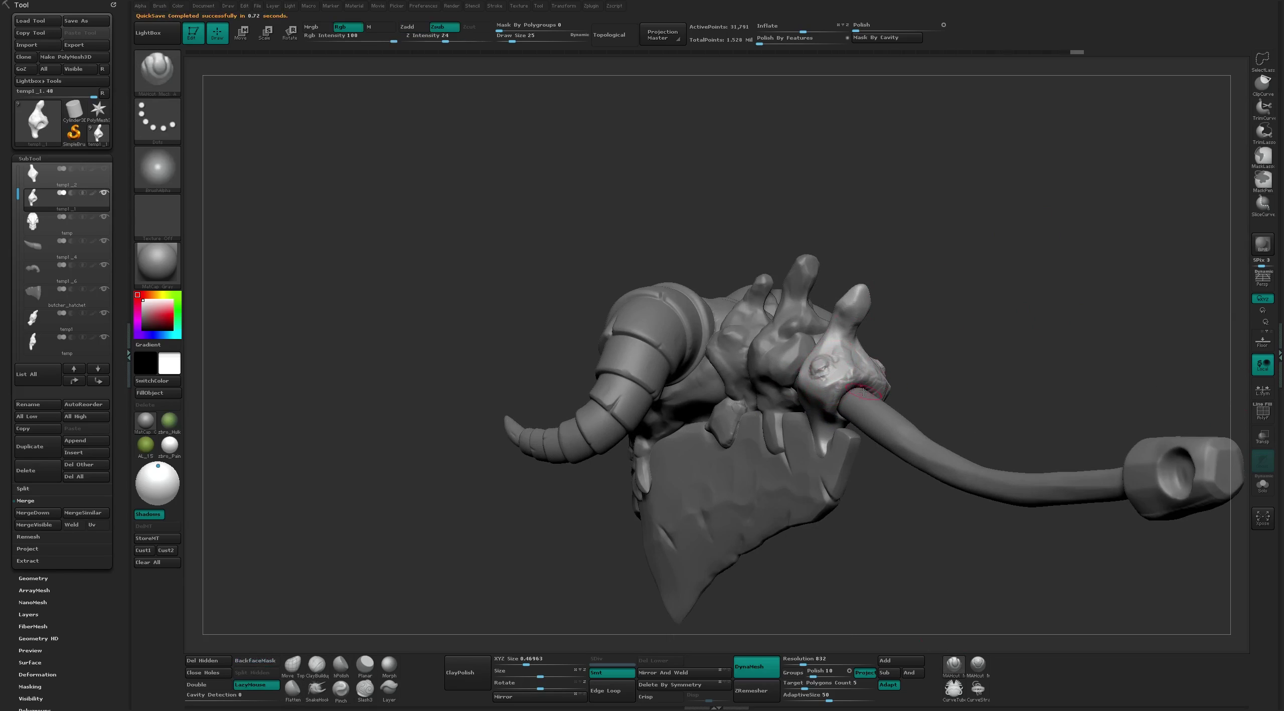
key("ctrl+shift+z")
key("ctrl+shift+z")
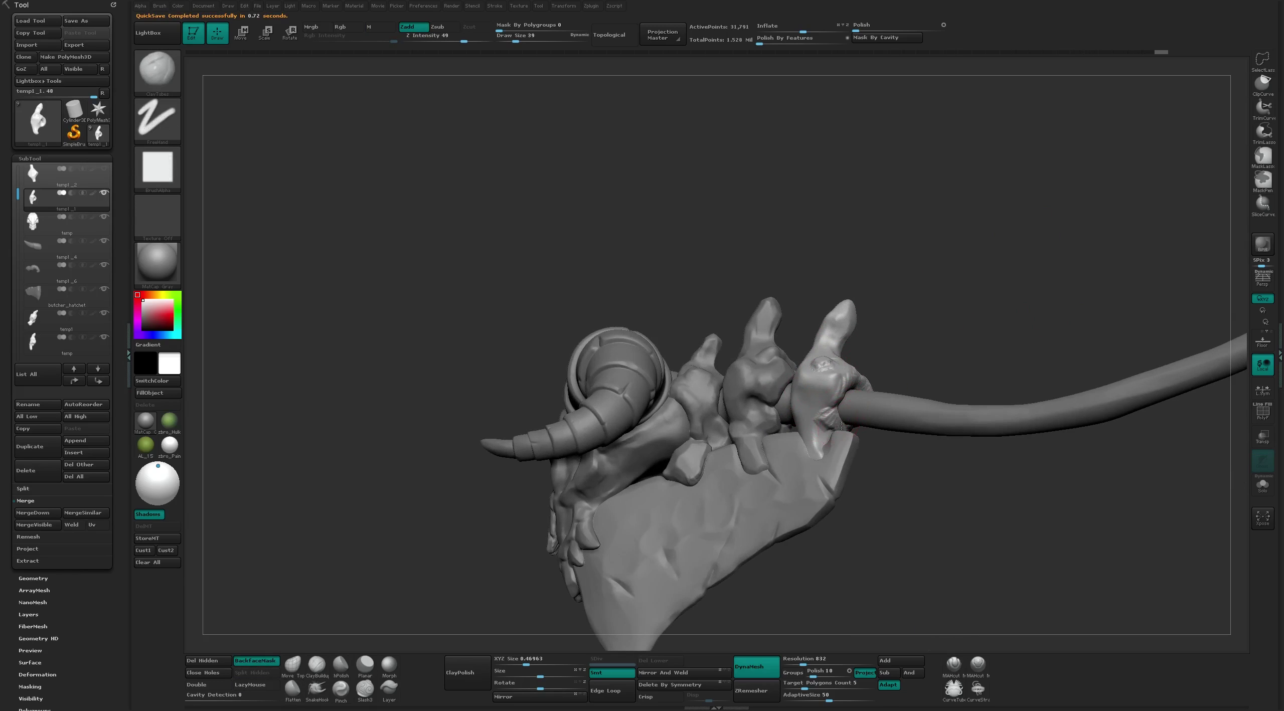
key("ctrl+z")
left_click(953, 666)
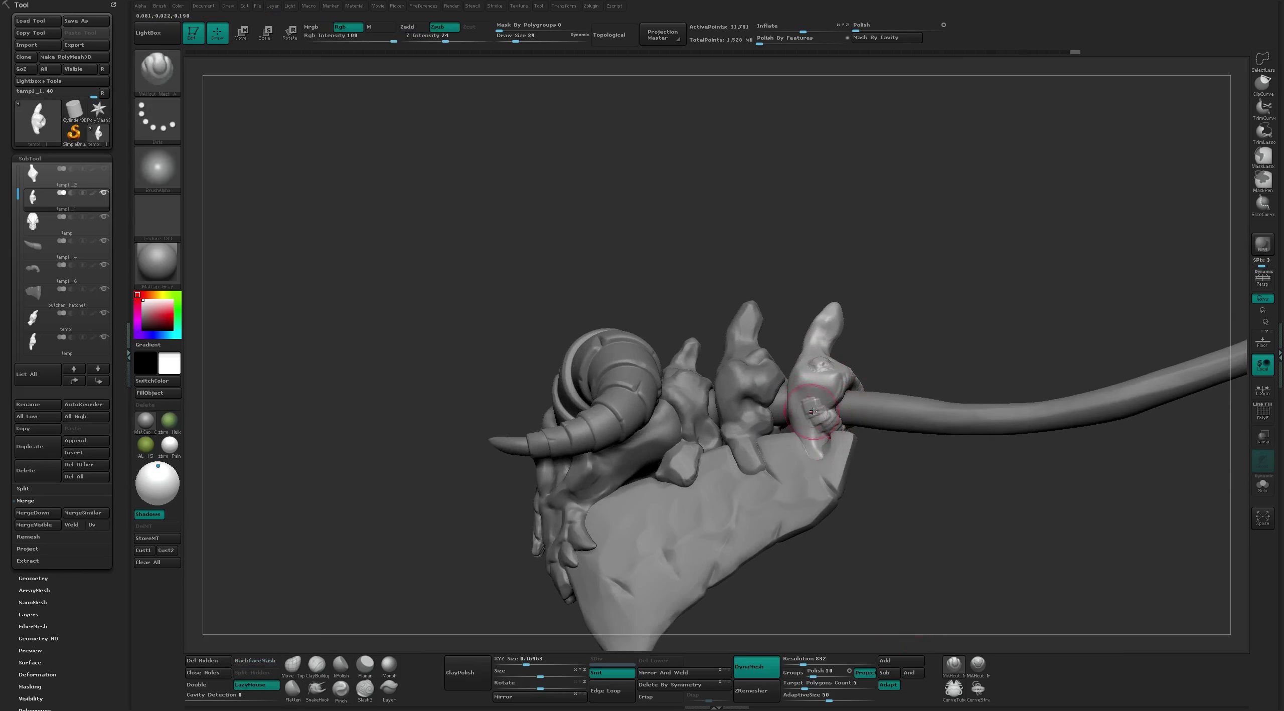
key("ctrl+shift+z")
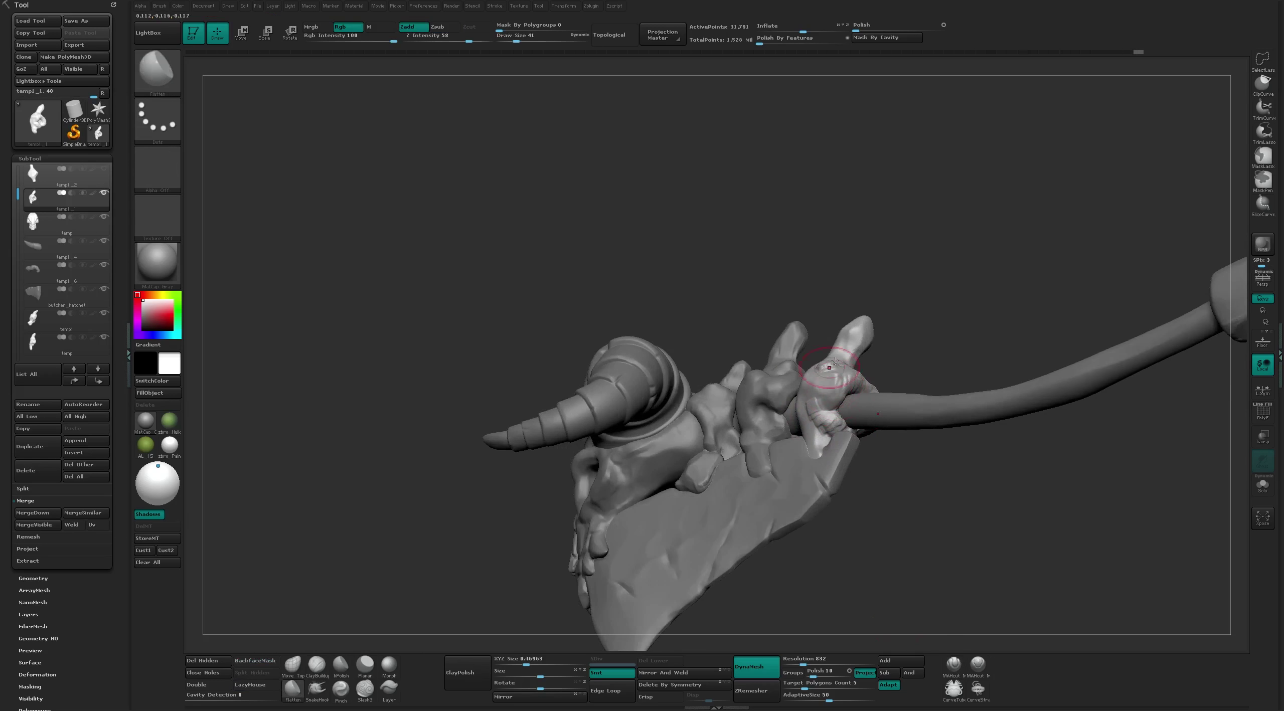
key("ctrl+shift+z")
key("ctrl+z")
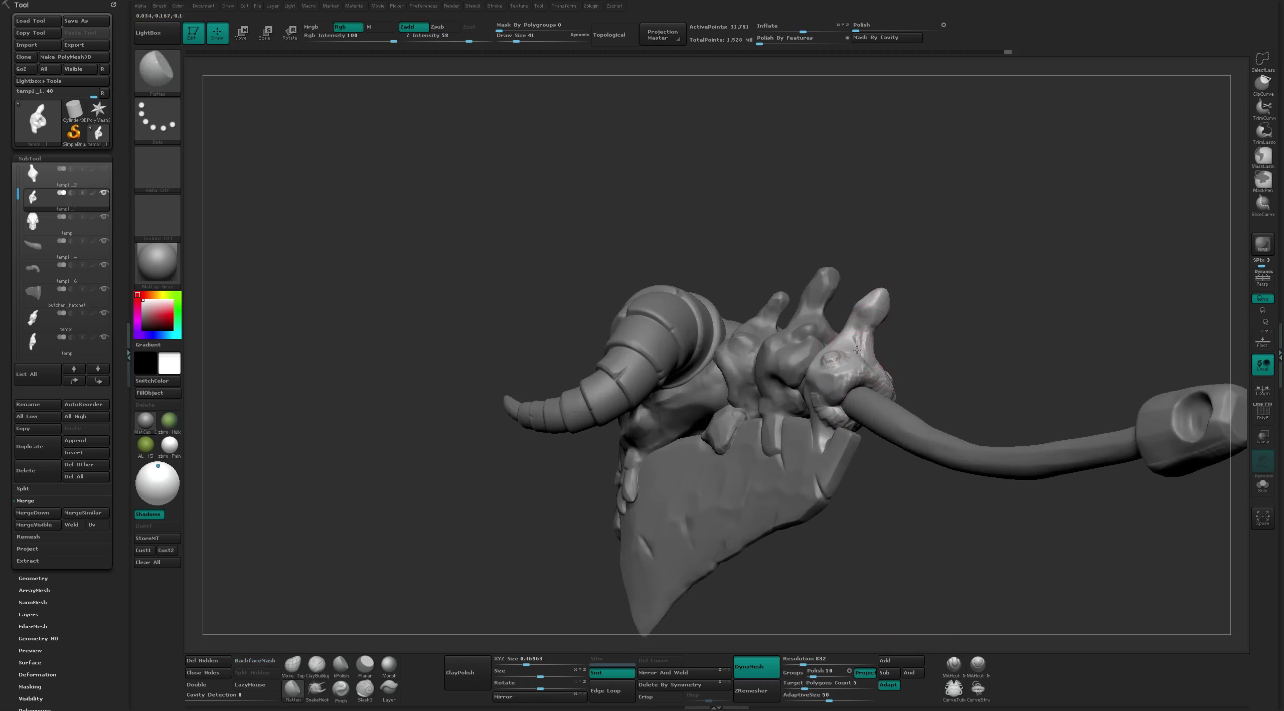
key("ctrl+z")
key("ctrl+z")
key("ctrl+shift+z")
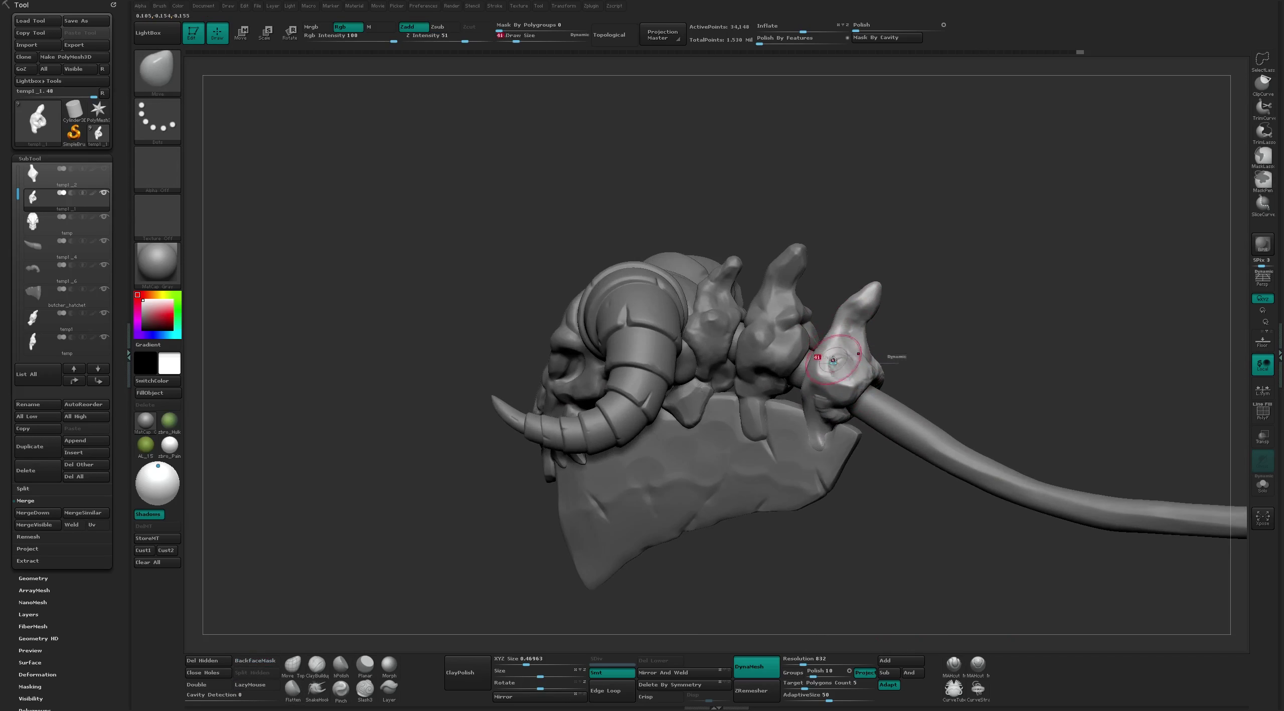
key("ctrl+shift+z")
key("ctrl+shift+z")
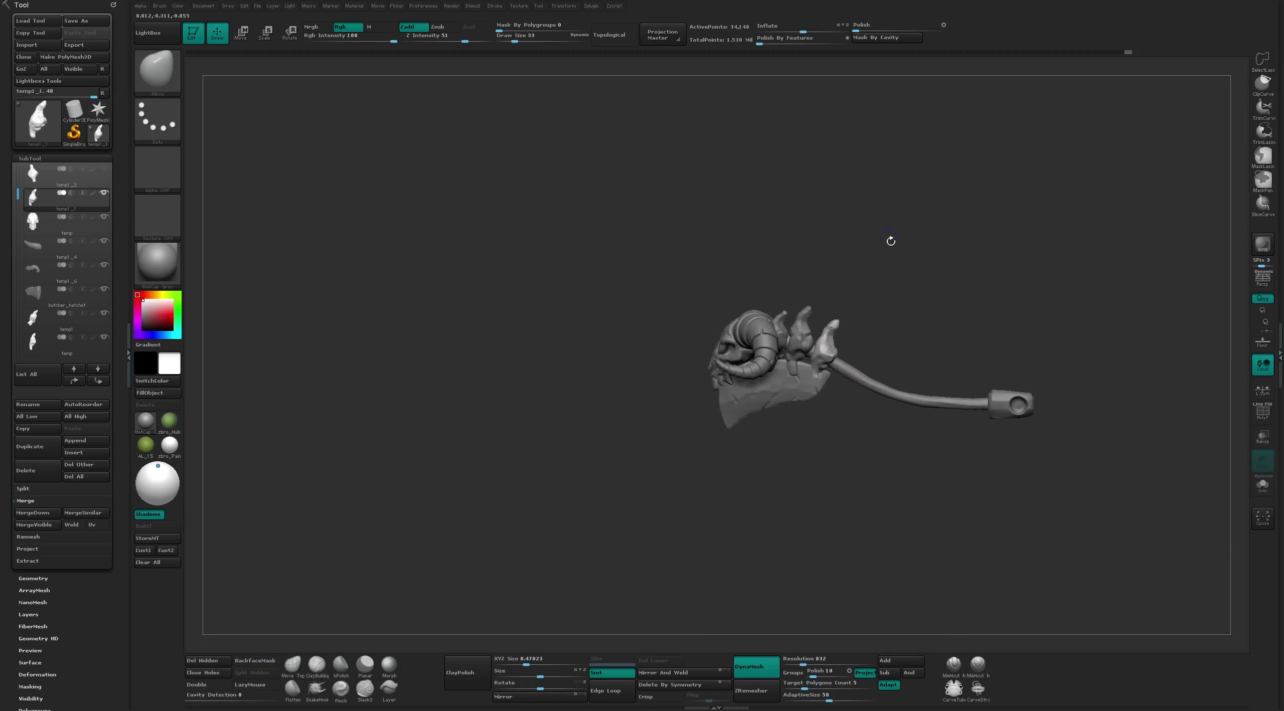
key("ctrl+shift+z")
key("ctrl+shift+z")
key("ctrl+shift+z")
Undo three collar strokes, then redo forward through them again
key("ctrl+z")
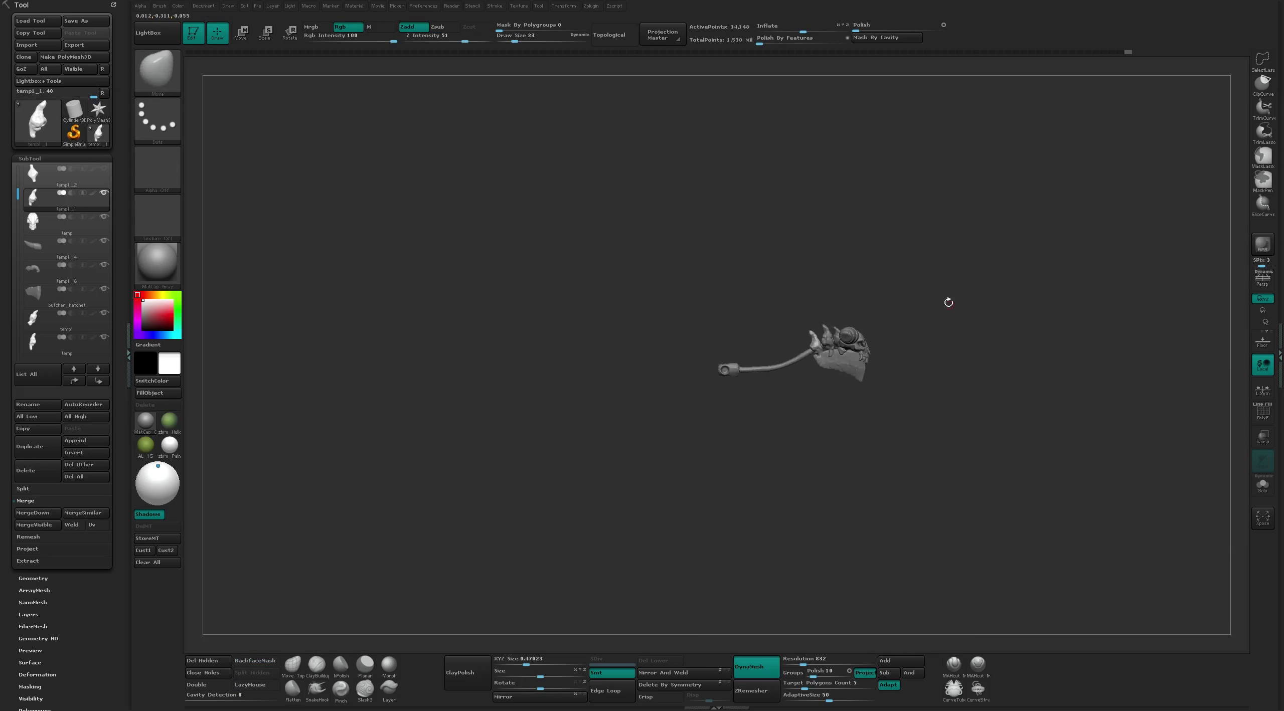
key("ctrl+z")
key("ctrl+z")
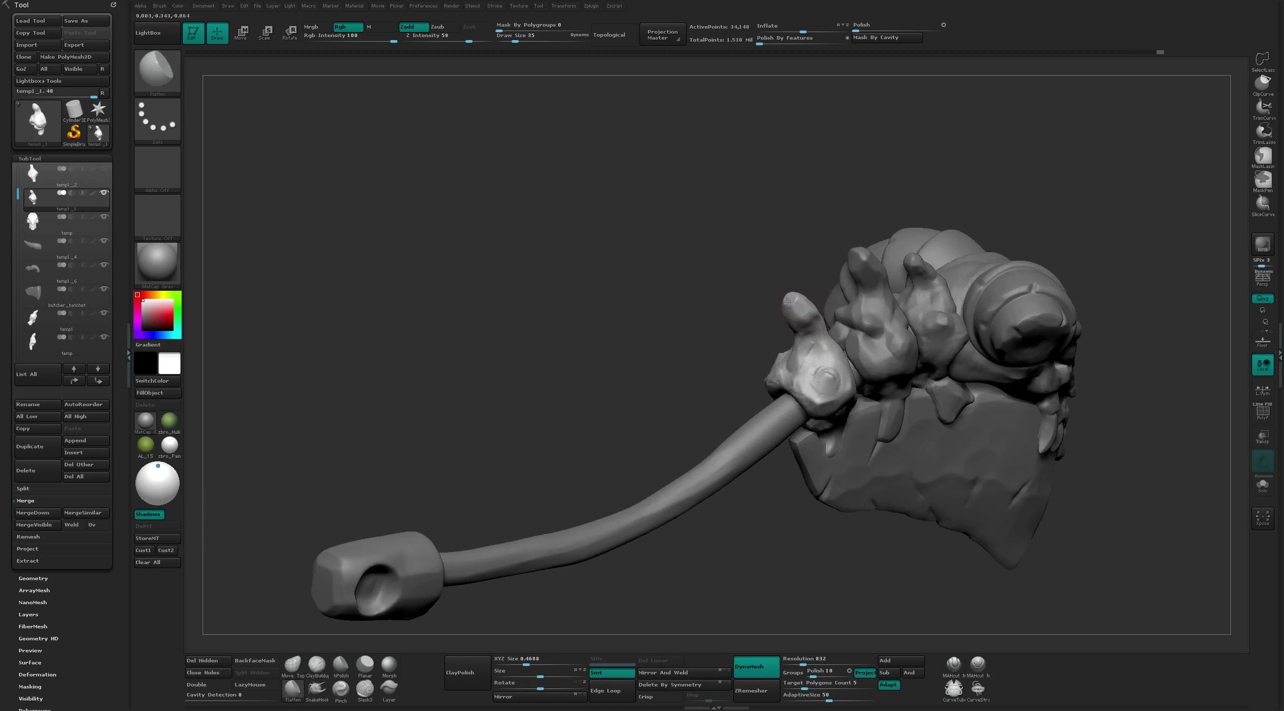
key("ctrl+z")
key("ctrl+z")
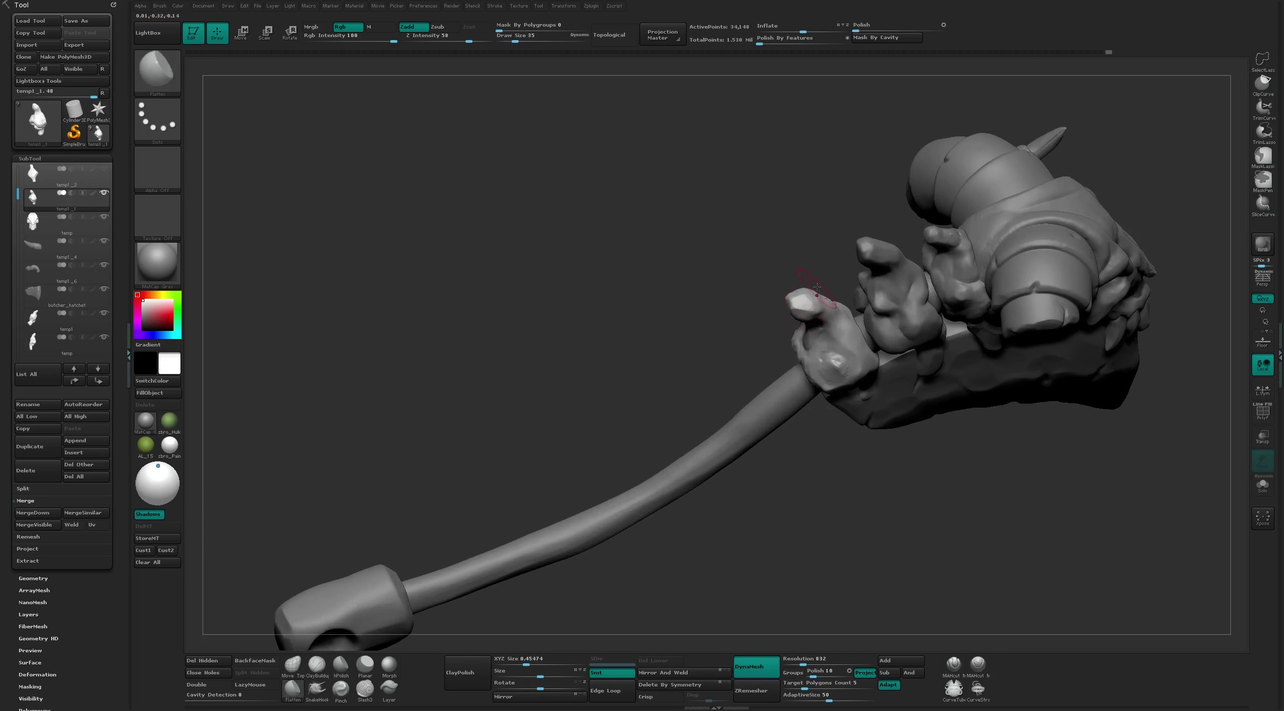
key("ctrl+shift+z")
key("ctrl+shift+z")
key("ctrl+shift+z")
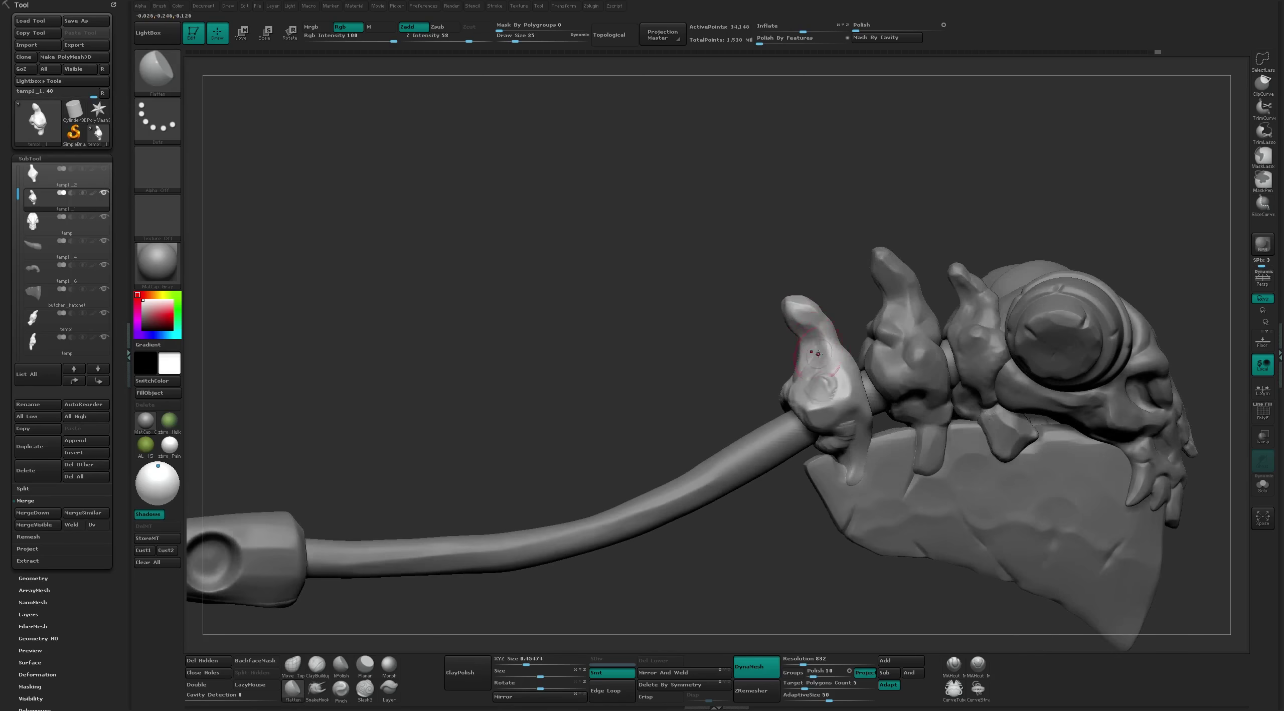
key("ctrl+shift+z")
key("ctrl+z")
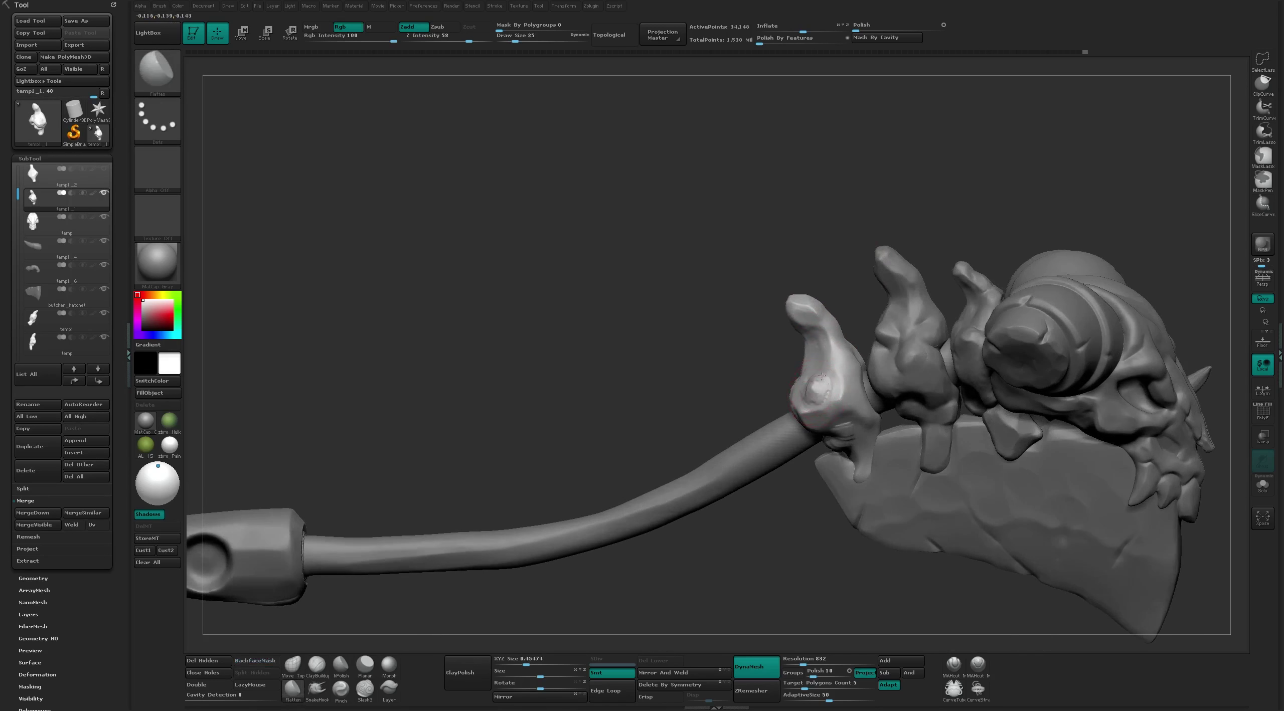
key("ctrl+shift+z")
key("ctrl+shift+z")
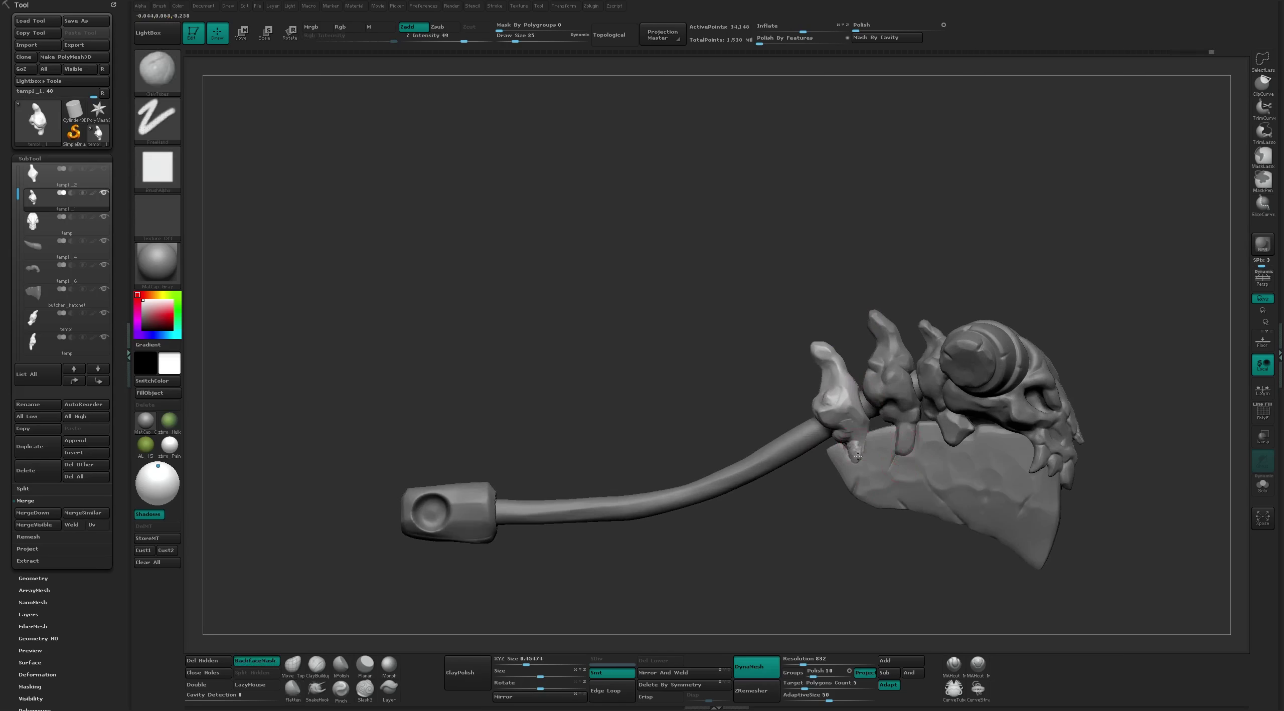
key("ctrl+shift+z")
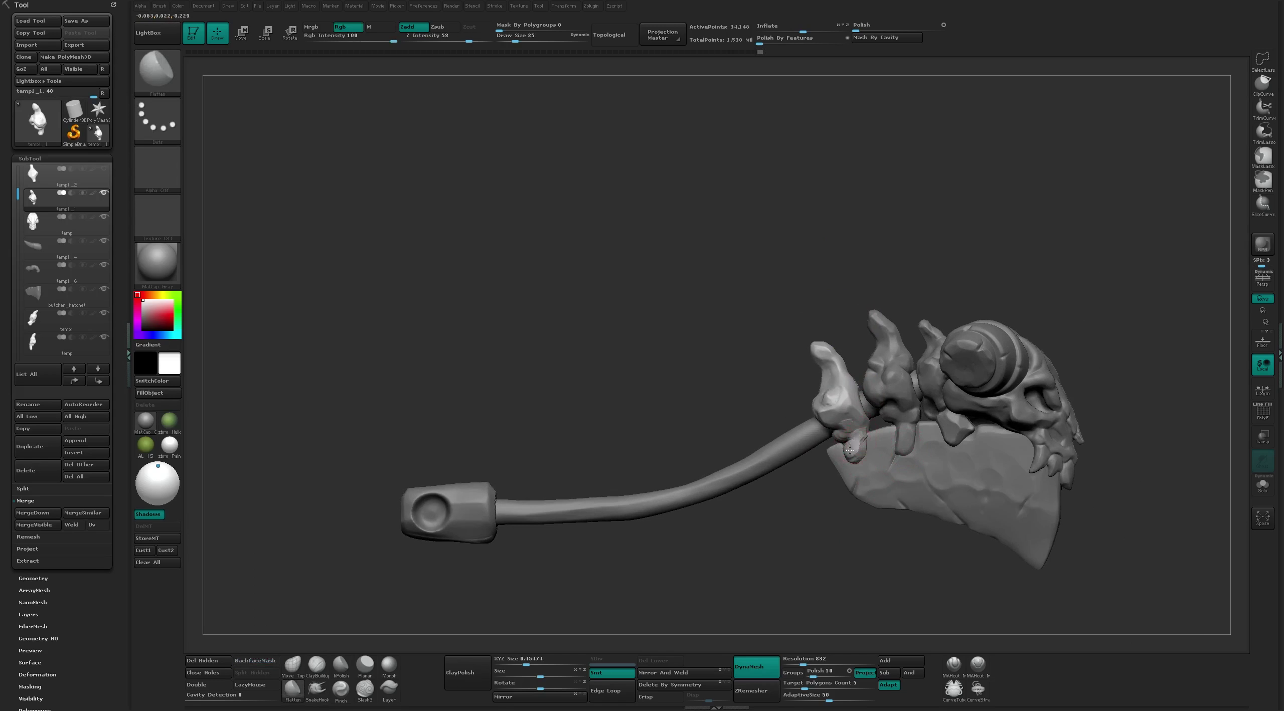
key("ctrl+shift+z")
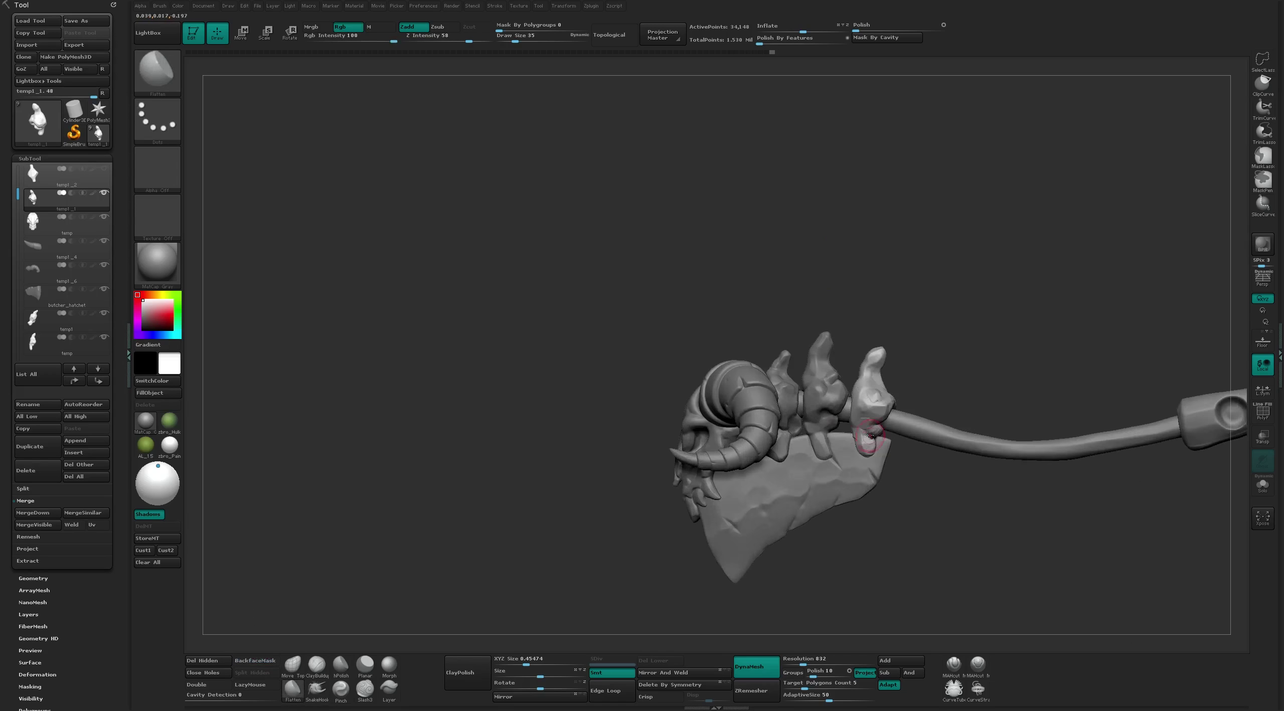
key("ctrl+shift+z")
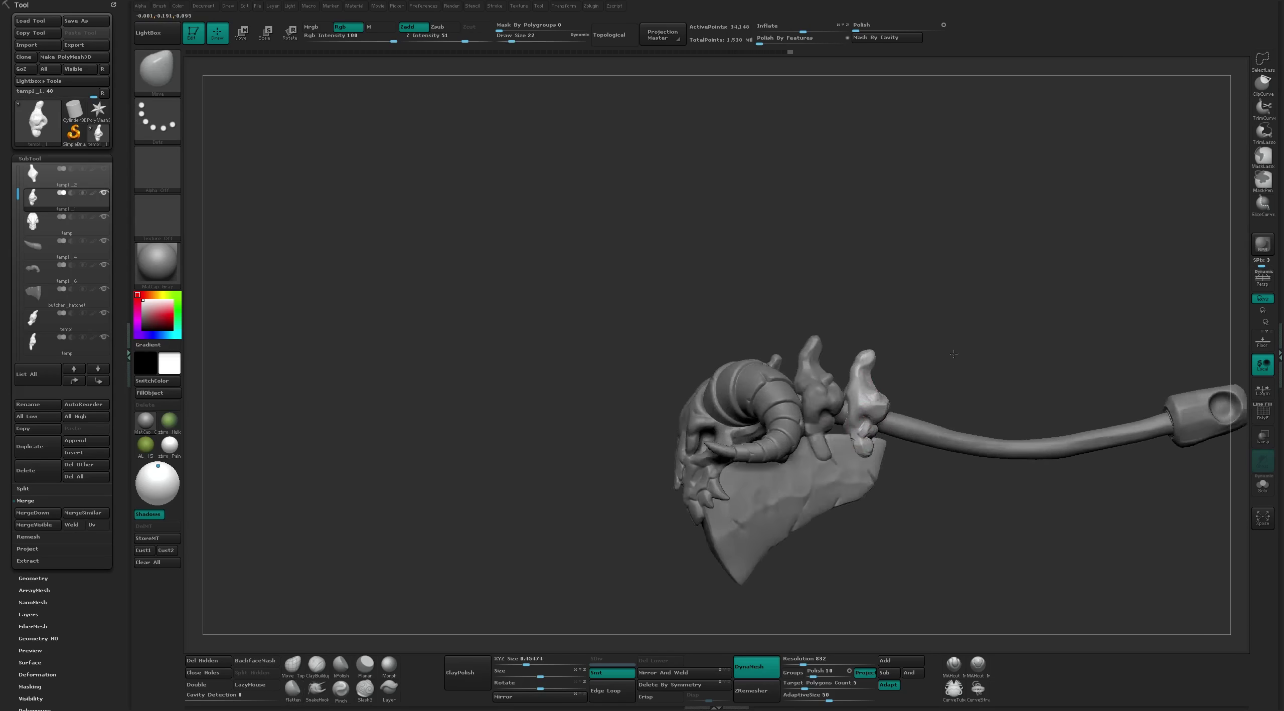
key("ctrl+shift+z")
key("ctrl+shift+z")
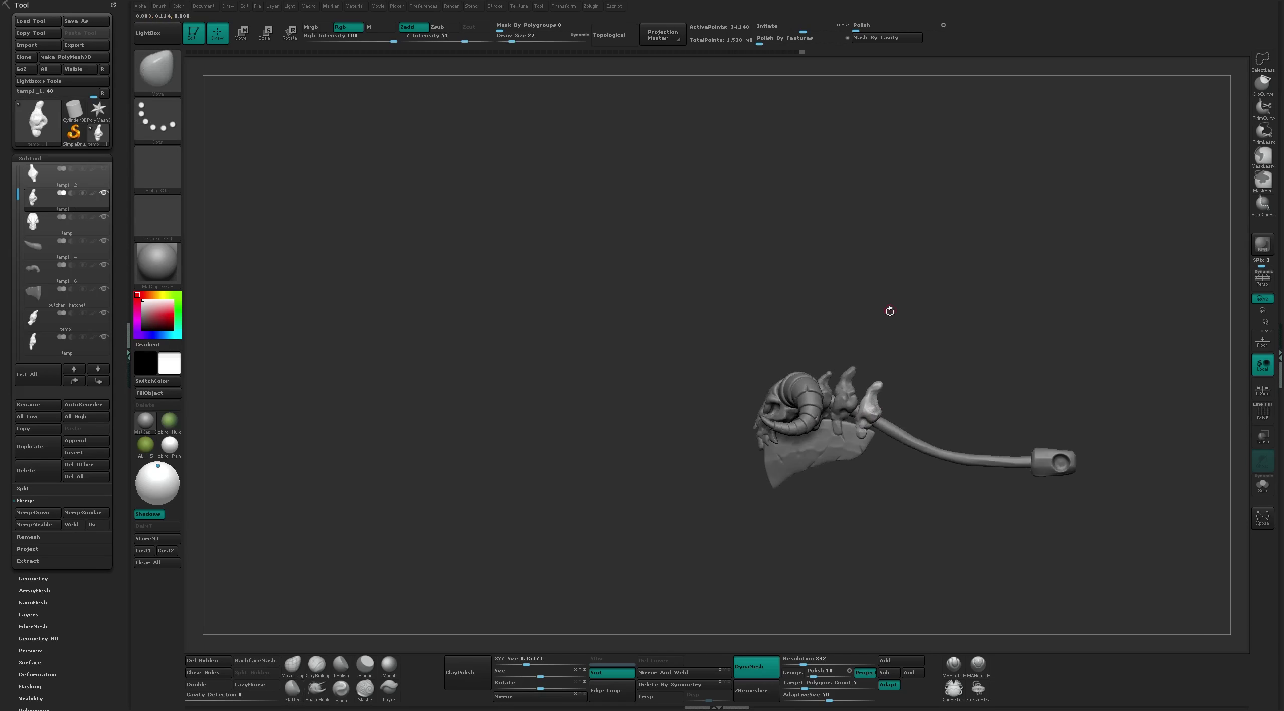
Set Draw Size to 33 and redo forward through the remaining collar sculpting steps
type("s33")
key("Return")
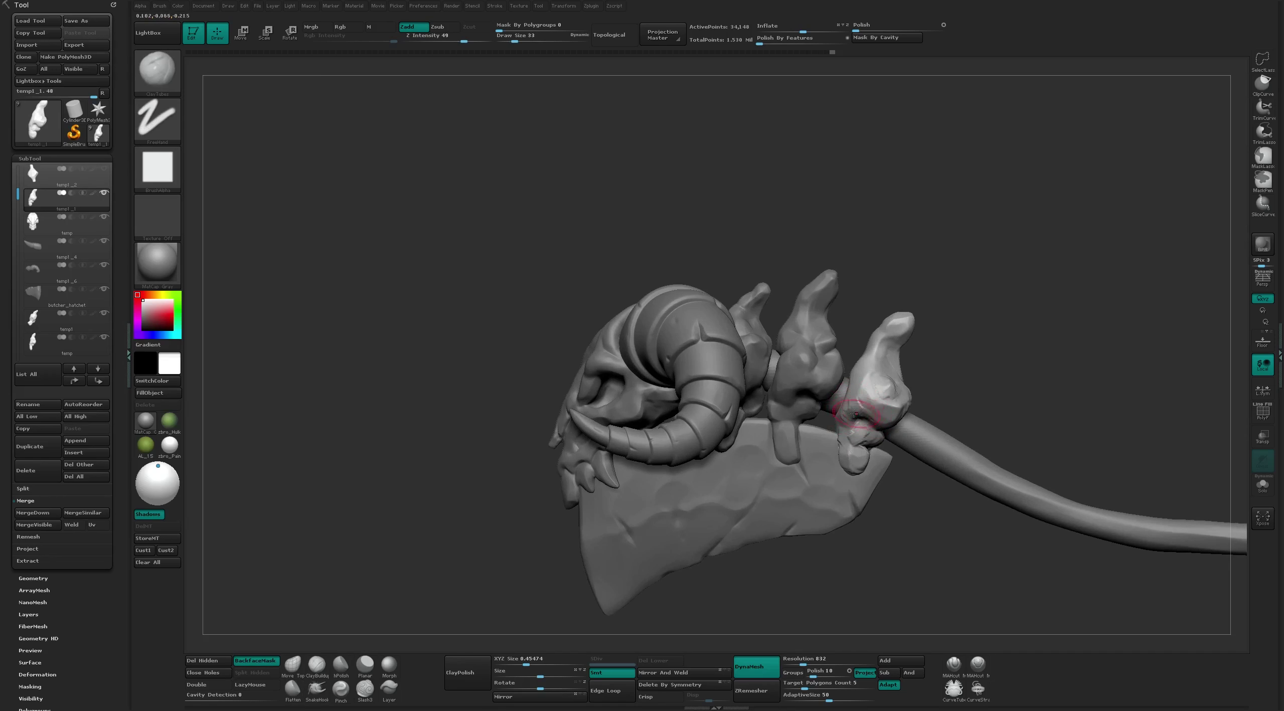
key("ctrl+shift+z")
key("ctrl+shift+z")
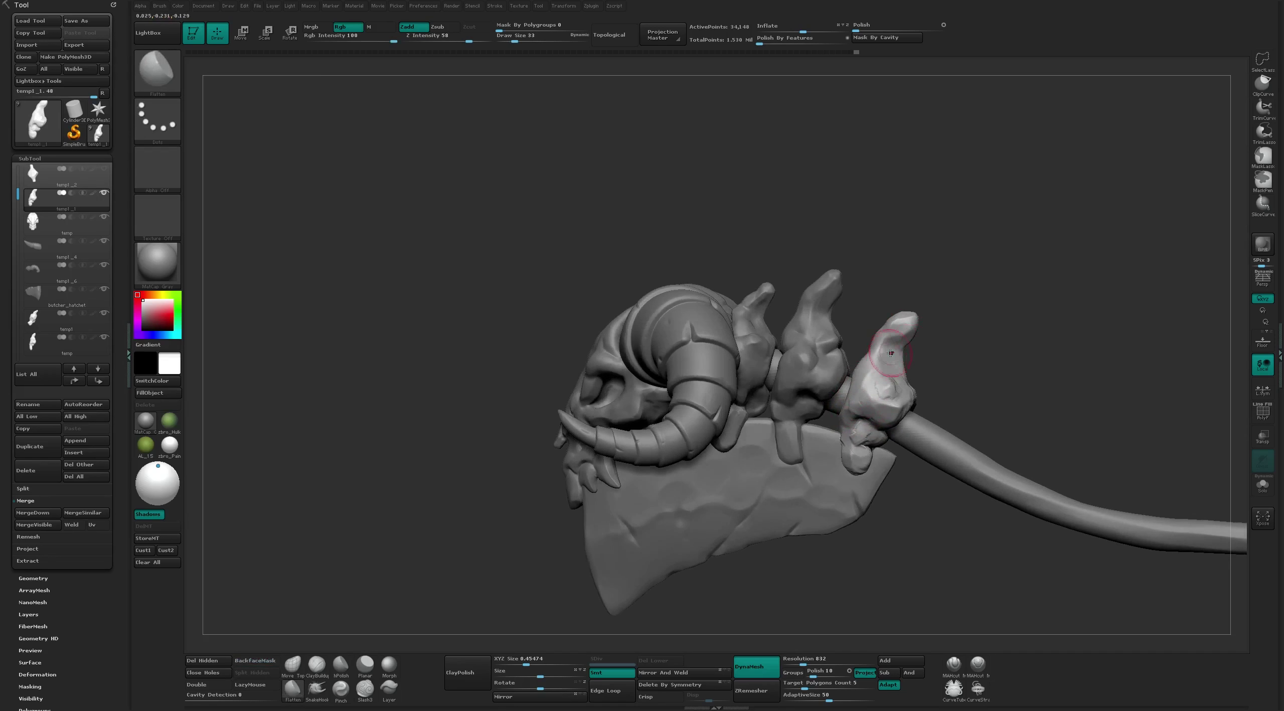
key("ctrl+shift+z")
key("ctrl+shift+z")
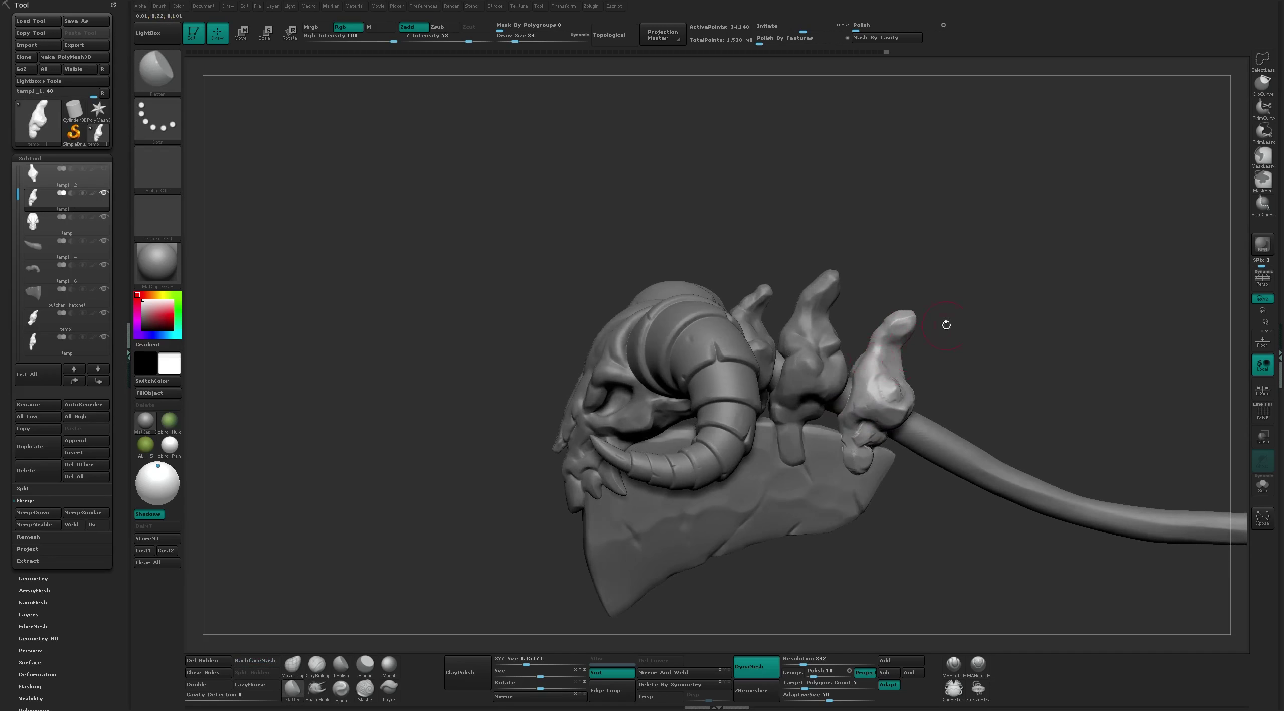
key("ctrl+shift+z")
key("ctrl+shift+z")
key("ctrl+shift+z")
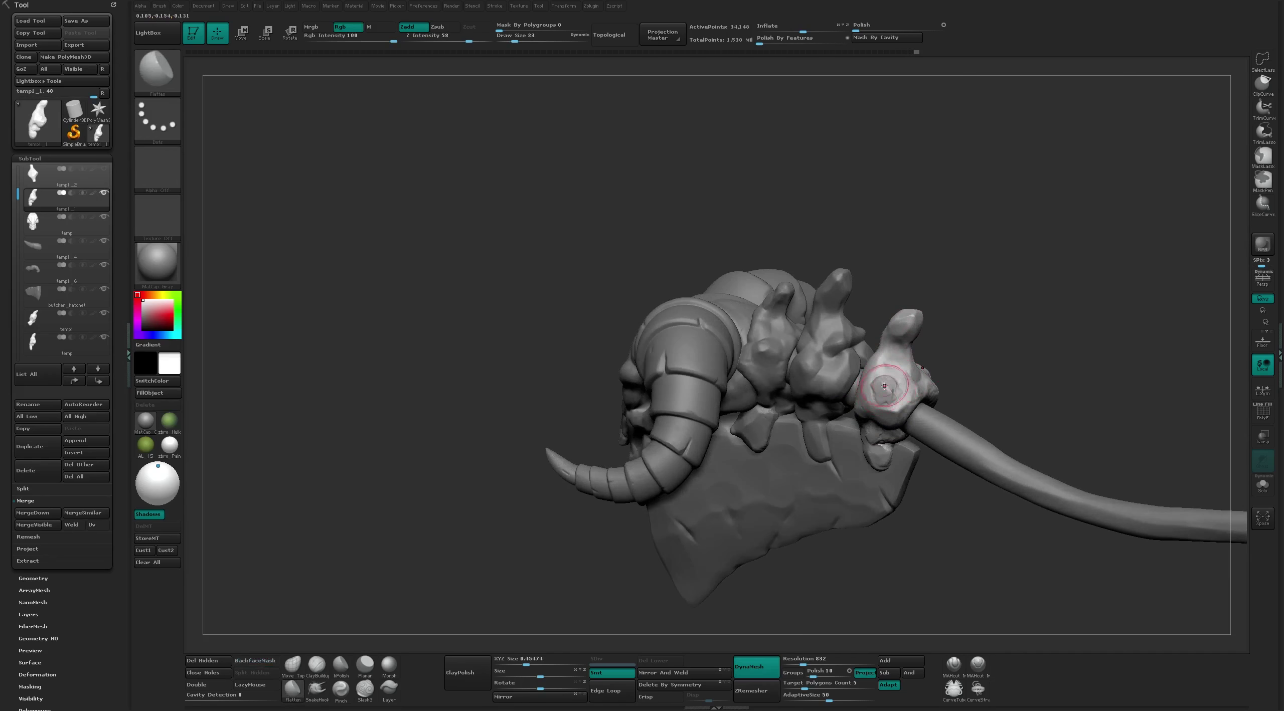
key("ctrl+shift+z")
key("ctrl+shift+z")
key("ctrl+shift+z")
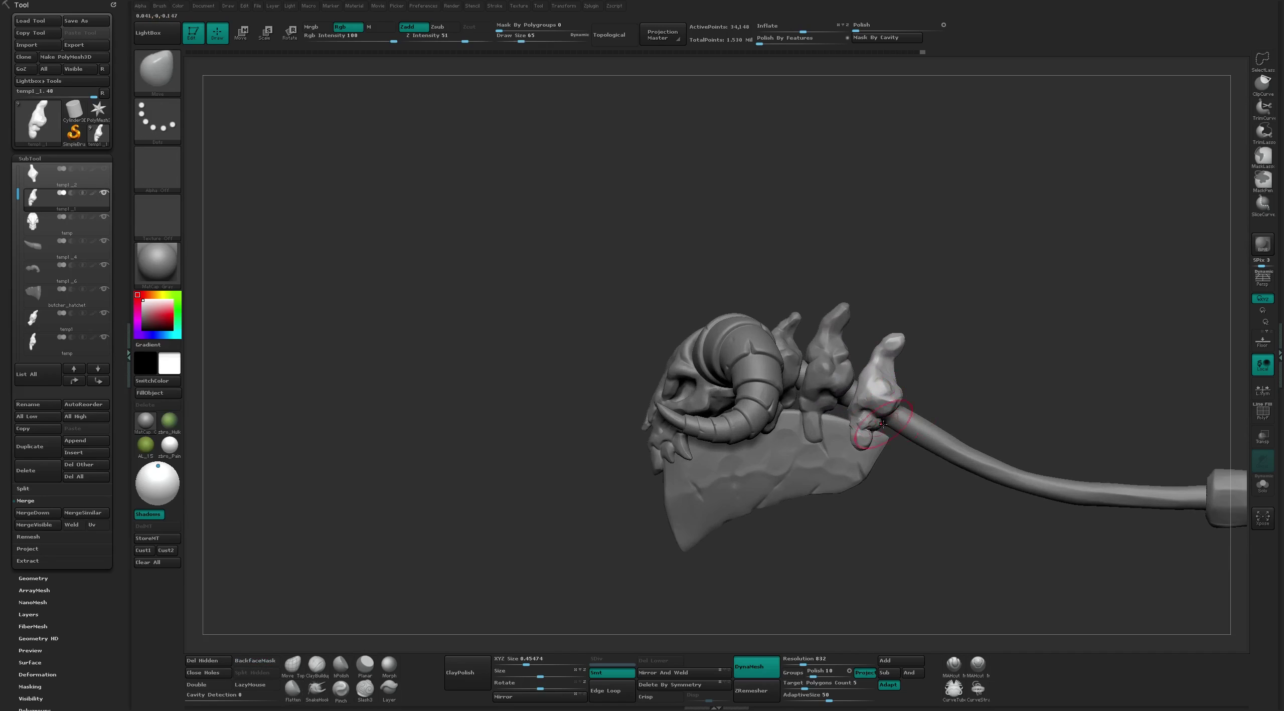
key("ctrl+shift+z")
key("ctrl+shift+z")
key("ctrl+shift+z")
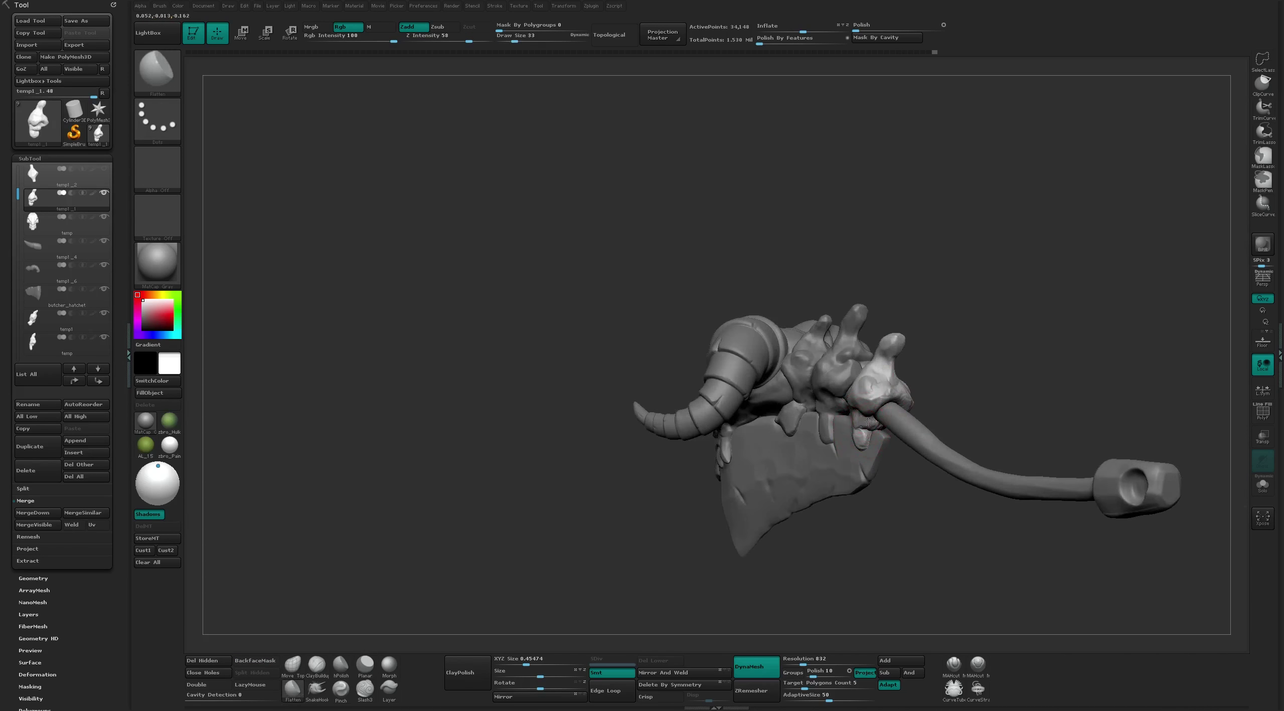
key("ctrl+shift+z")
key("ctrl+shift+z")
key("ctrl+shift+z")
key("ctrl+shift+z")
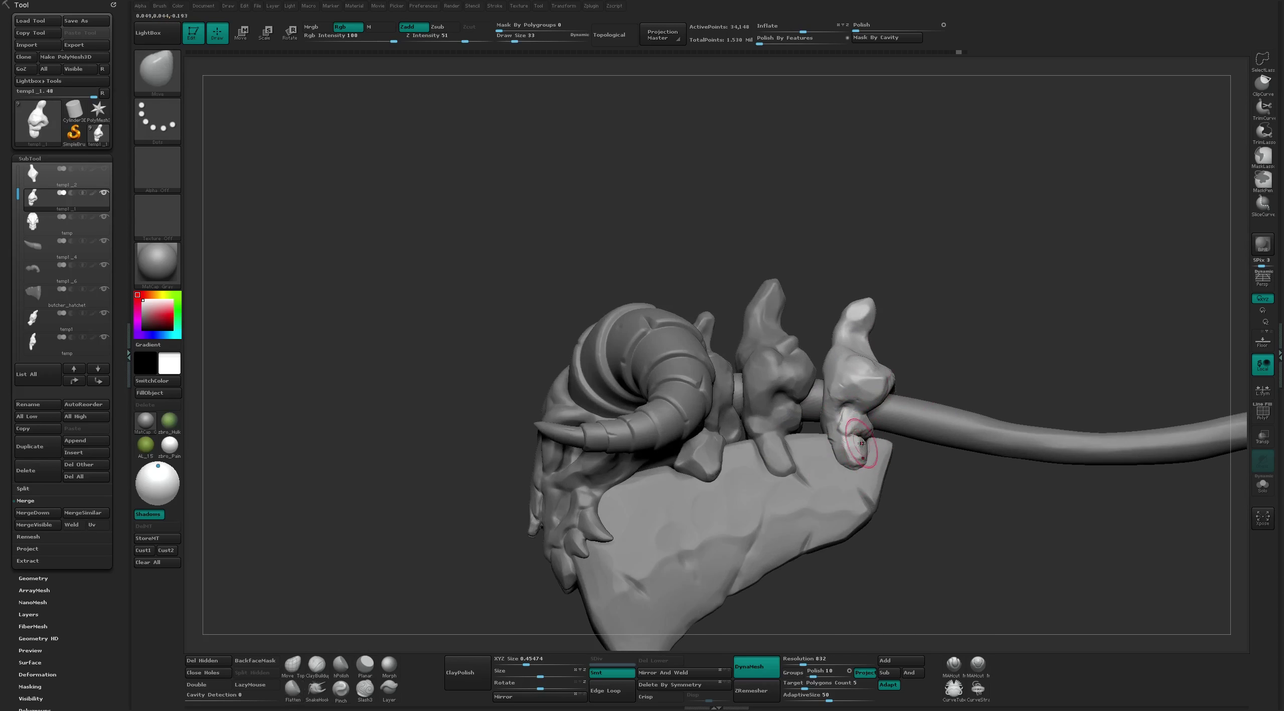
key("ctrl+shift+z")
key("ctrl+shift+z")
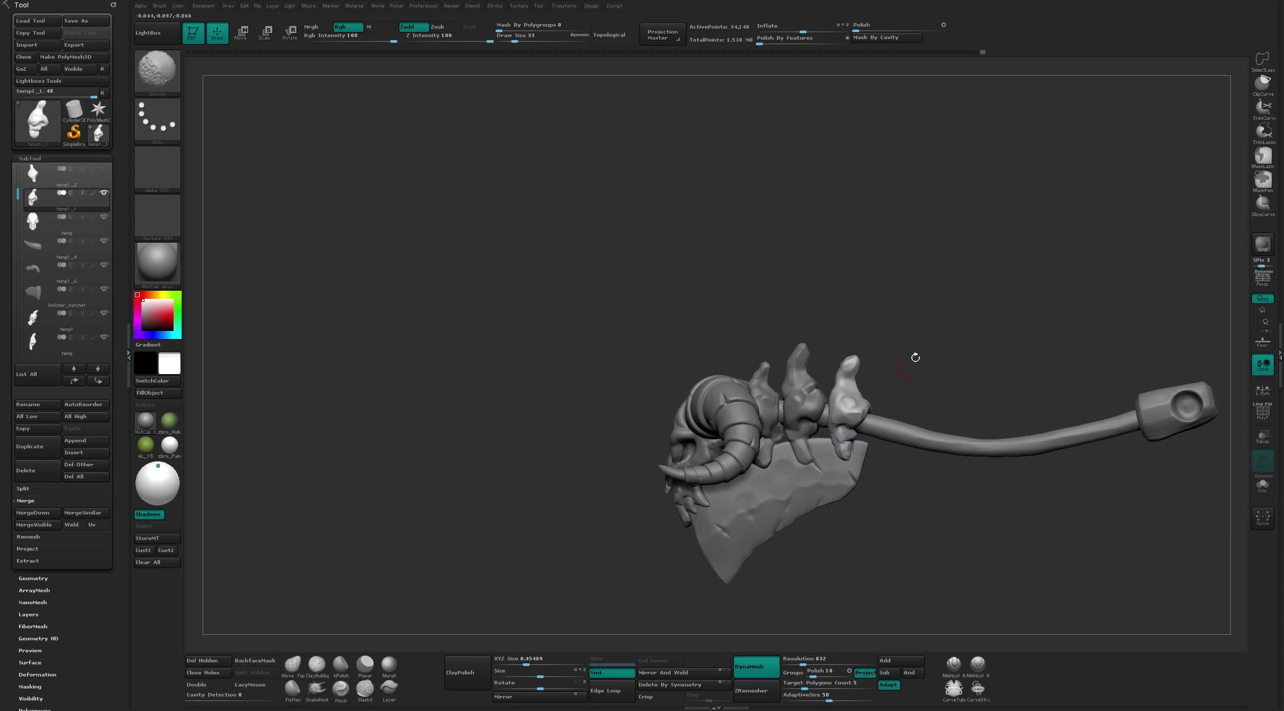
key("ctrl+shift+z")
key("ctrl+shift+z")
key("ctrl+shift+z")
key("ctrl+shift+z")
key("ctrl+shift+z")
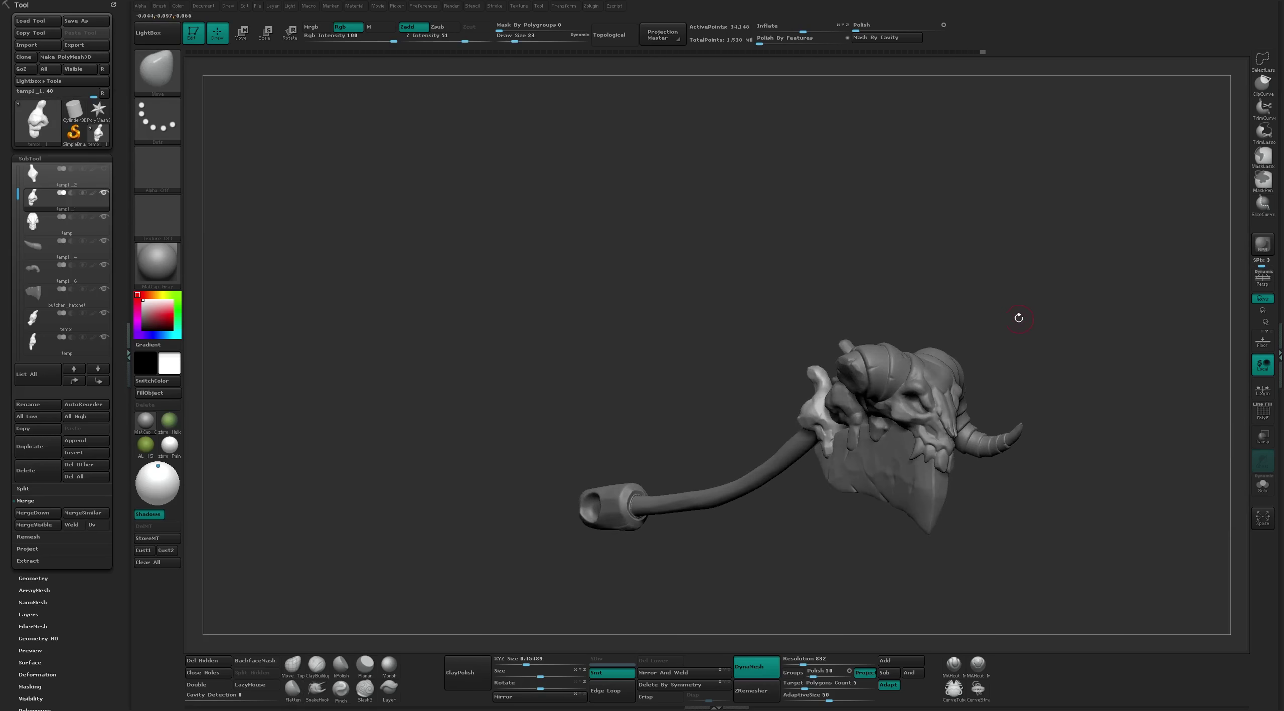
key("ctrl+shift+z")
key("ctrl+shift+z")
key("ctrl+shift+z")
key("ctrl+shift+z")
key("ctrl+shift+z")
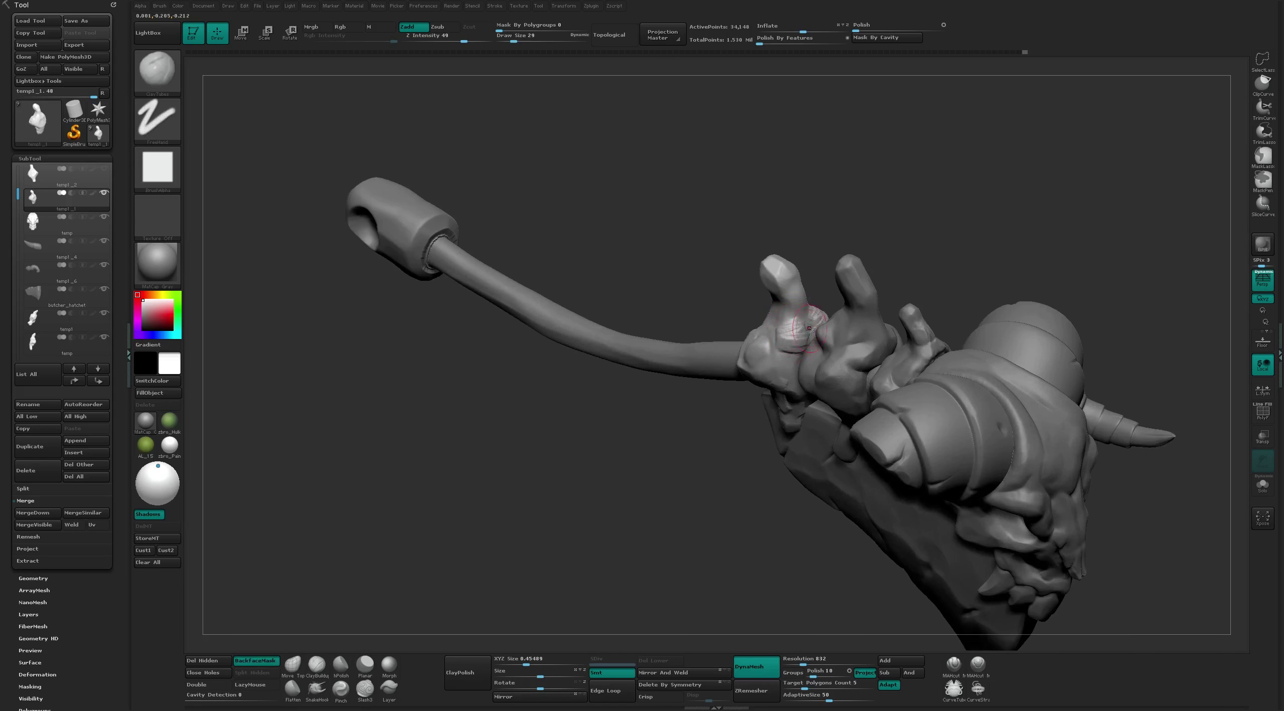
key("ctrl+shift+z")
key("ctrl+shift+z")
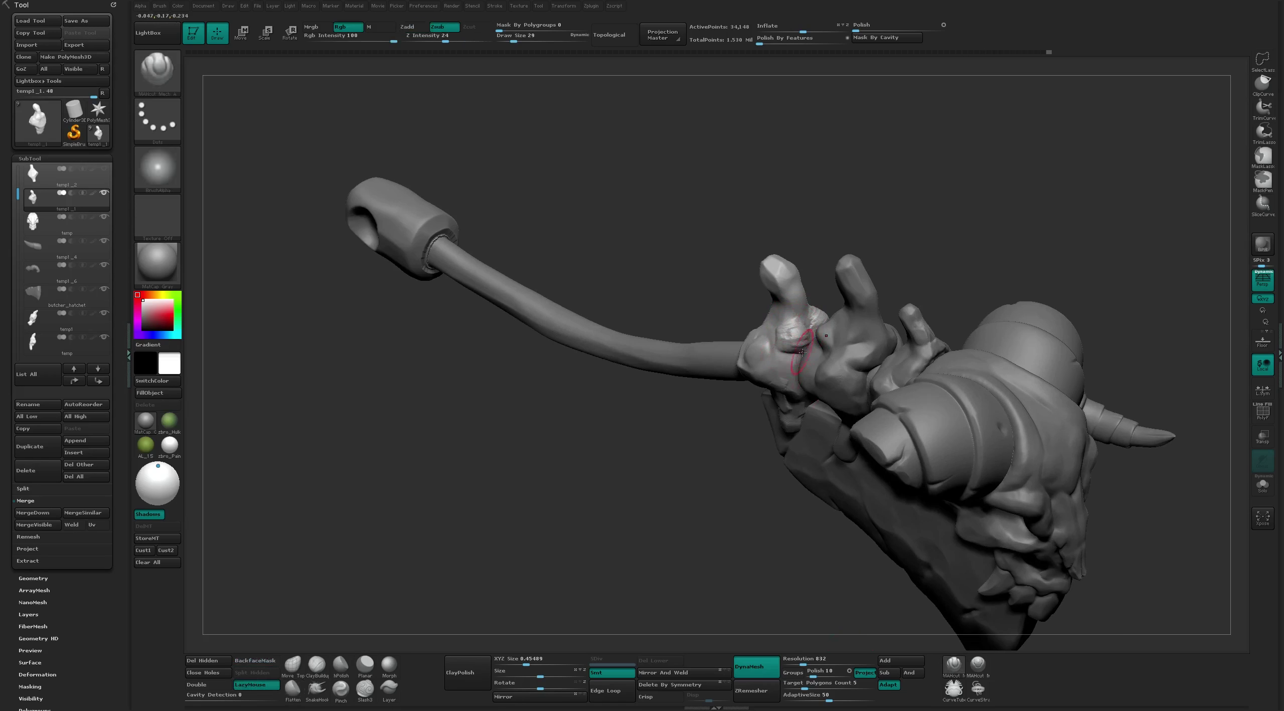
key("ctrl+shift+z")
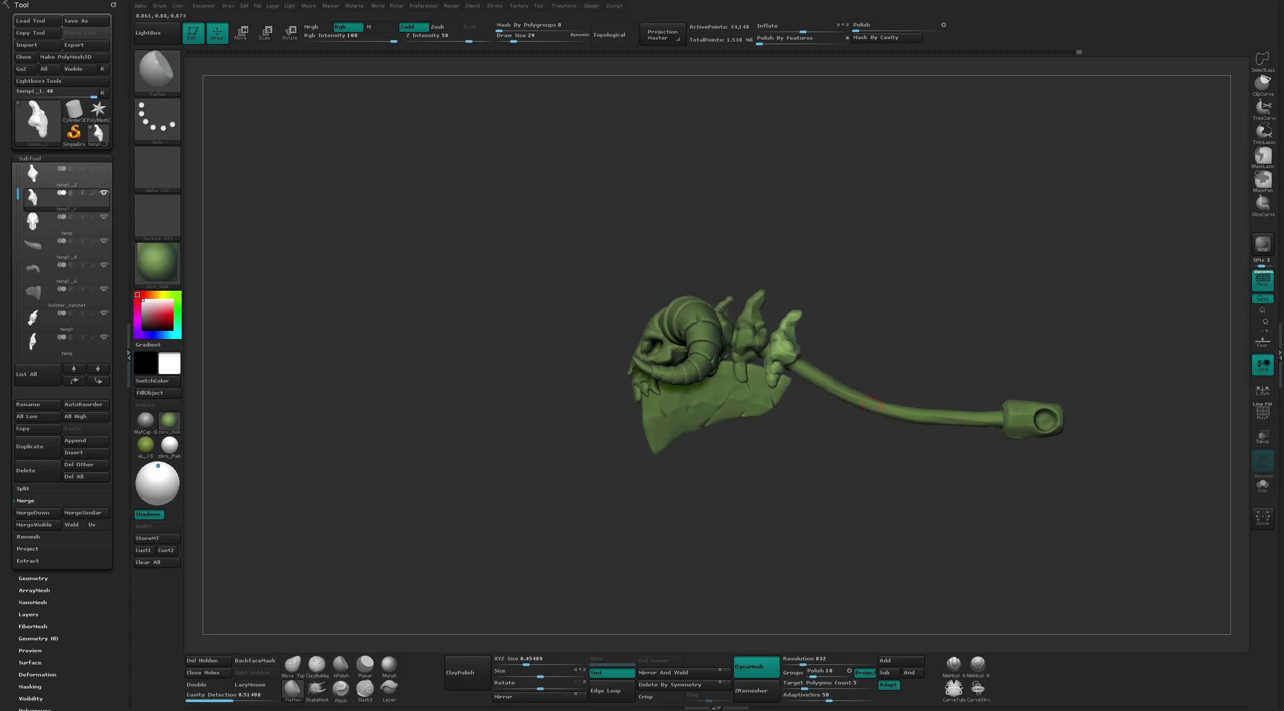
Select the handle SubTool, undo a trial bulge on it, and view the axe upright
left_click(794, 411, "alt")
left_click_drag(883, 409, 933, 416)
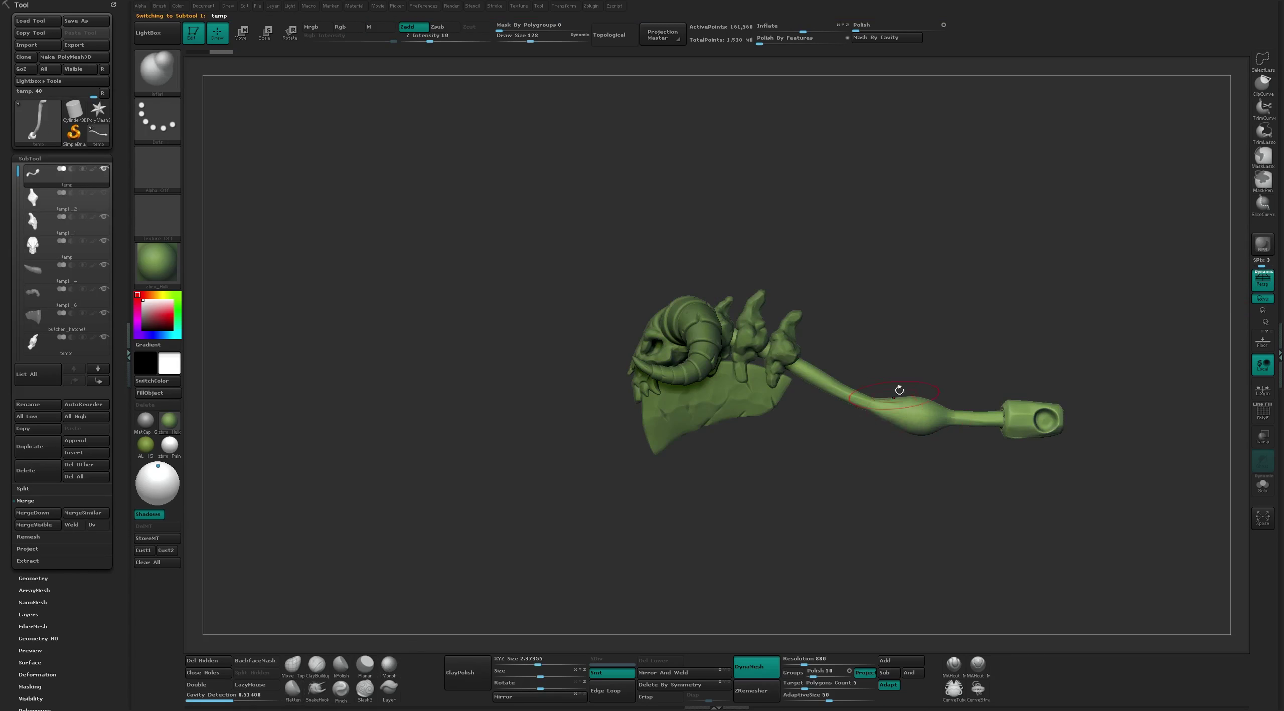
key("ctrl+z")
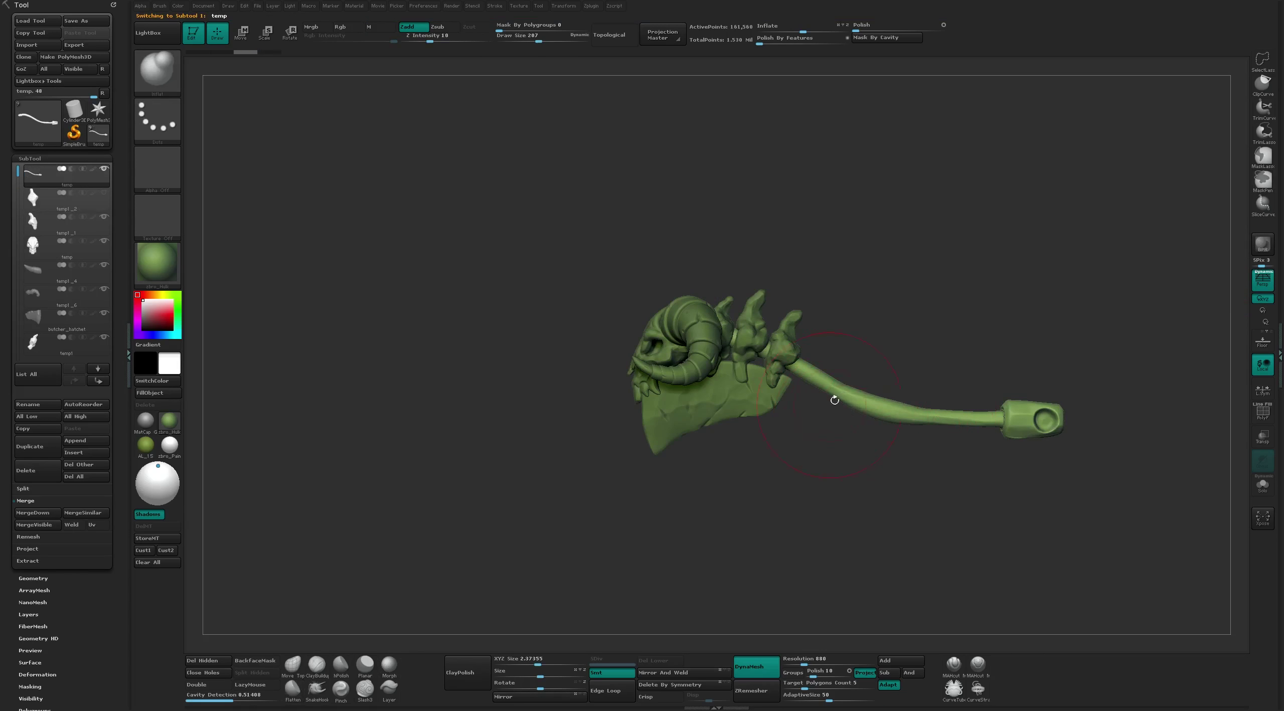
left_click_drag(835, 400, 878, 426)
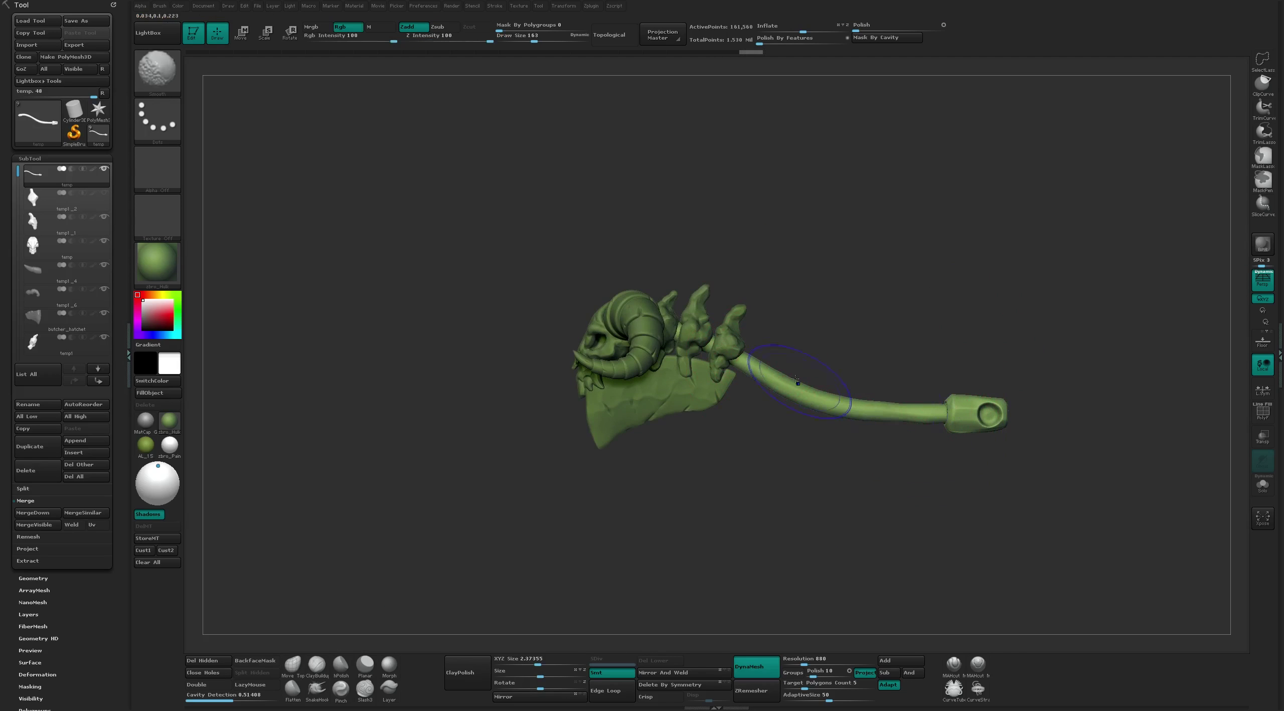
mouse_move(868, 407)
left_mouse_down()
mouse_move(904, 408)
mouse_move(865, 447)
left_mouse_up()
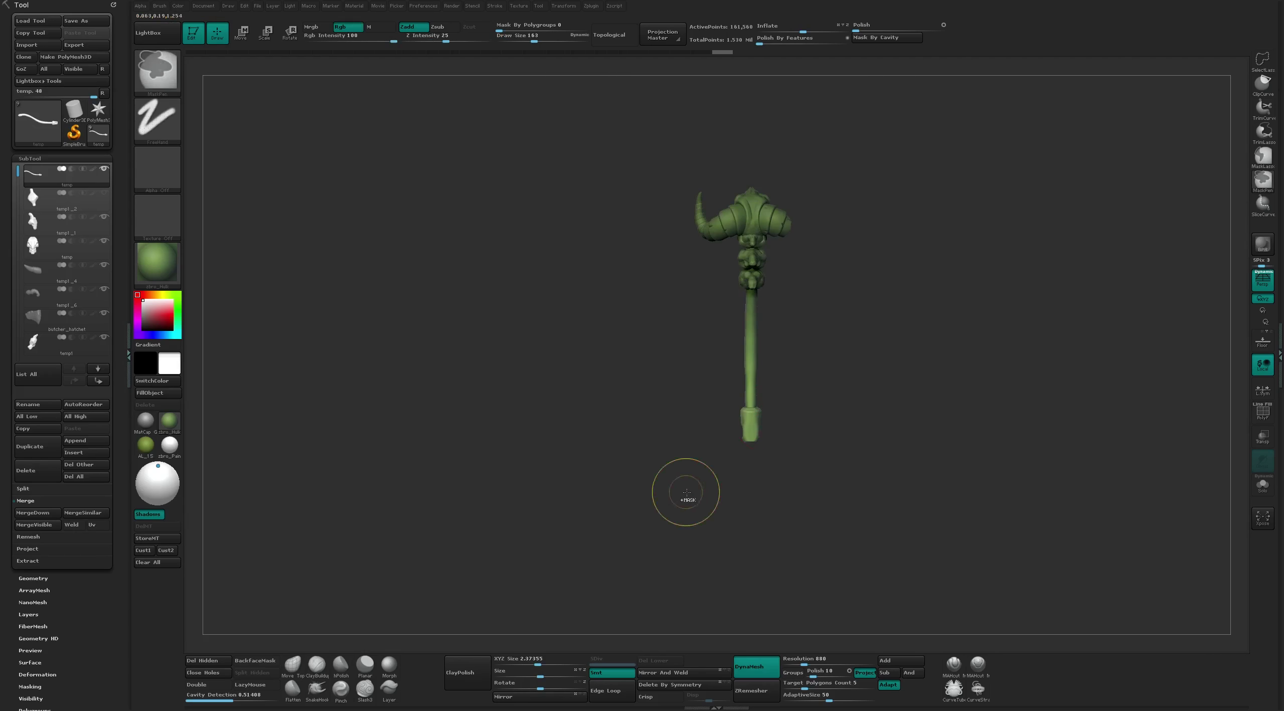
Mask the upper part of the handle and blur the mask edge
left_click_drag(688, 502, 814, 364, "ctrl")
left_click(748, 374, "ctrl")
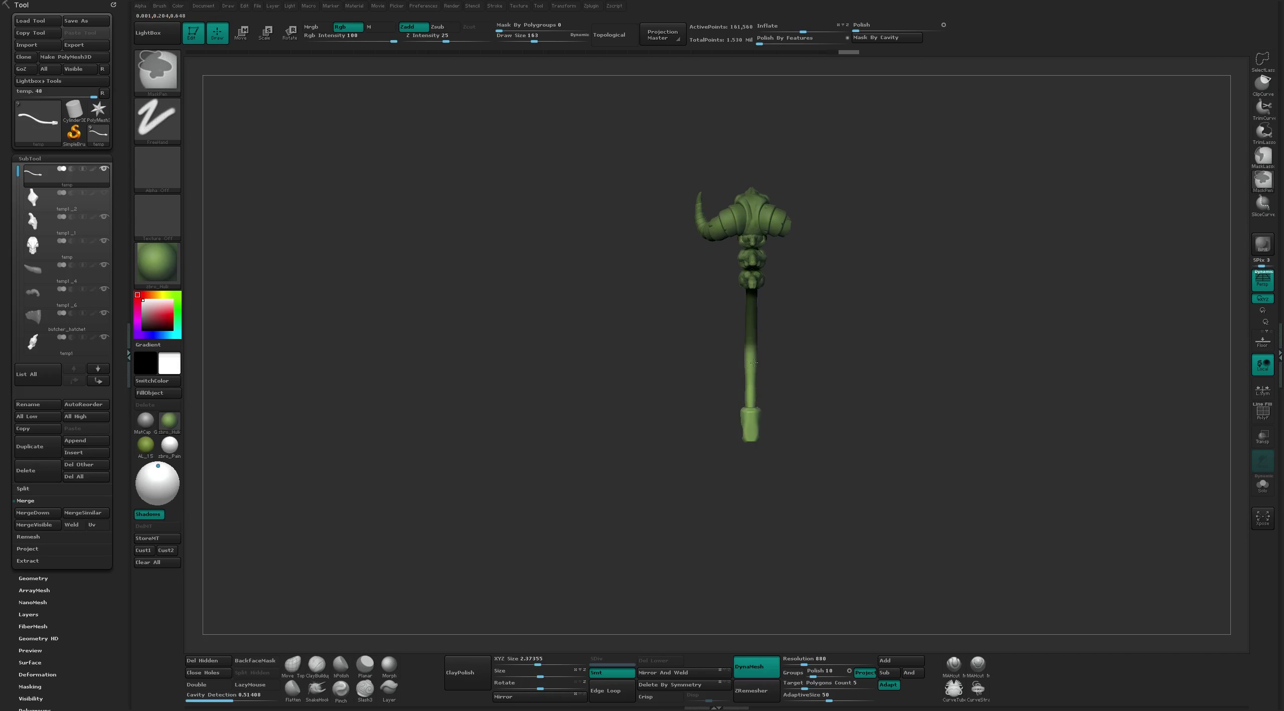
mouse_move(817, 363)
left_mouse_down()
mouse_move(777, 350)
mouse_move(742, 391)
mouse_move(903, 385)
mouse_move(864, 324)
mouse_move(872, 290)
mouse_move(846, 309)
left_mouse_up()
key("w")
key("q")
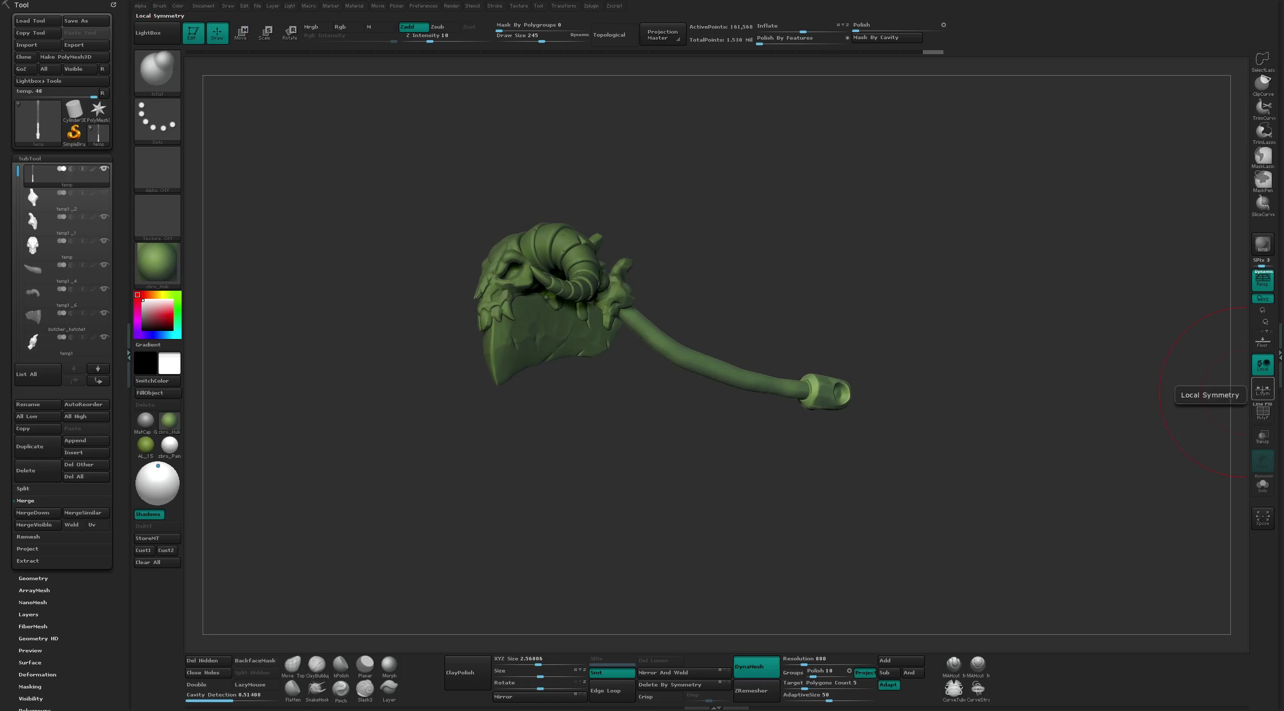
Check the skull from front and side, then make temp1_2 the active SubTool
left_click_drag(1245, 392, 1243, 330)
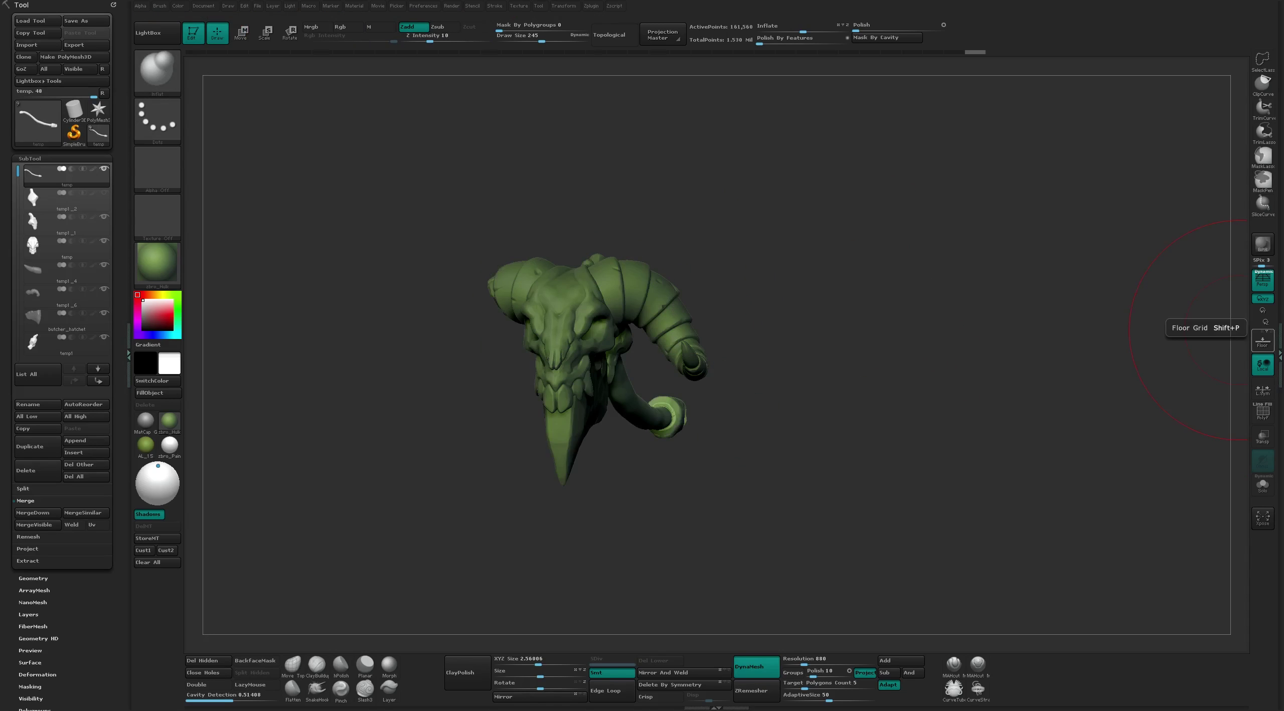
mouse_move(751, 252)
left_mouse_down()
mouse_move(789, 257)
mouse_move(740, 181)
mouse_move(731, 195)
left_mouse_up()
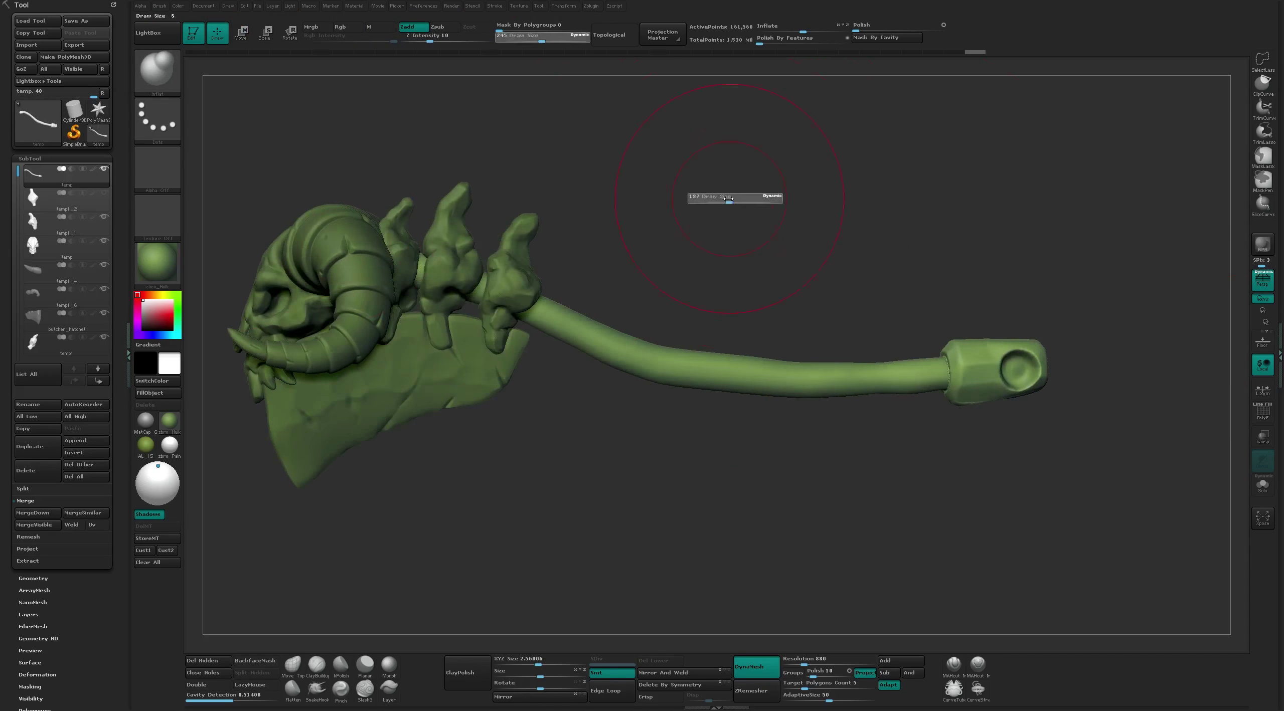
left_click(106, 200)
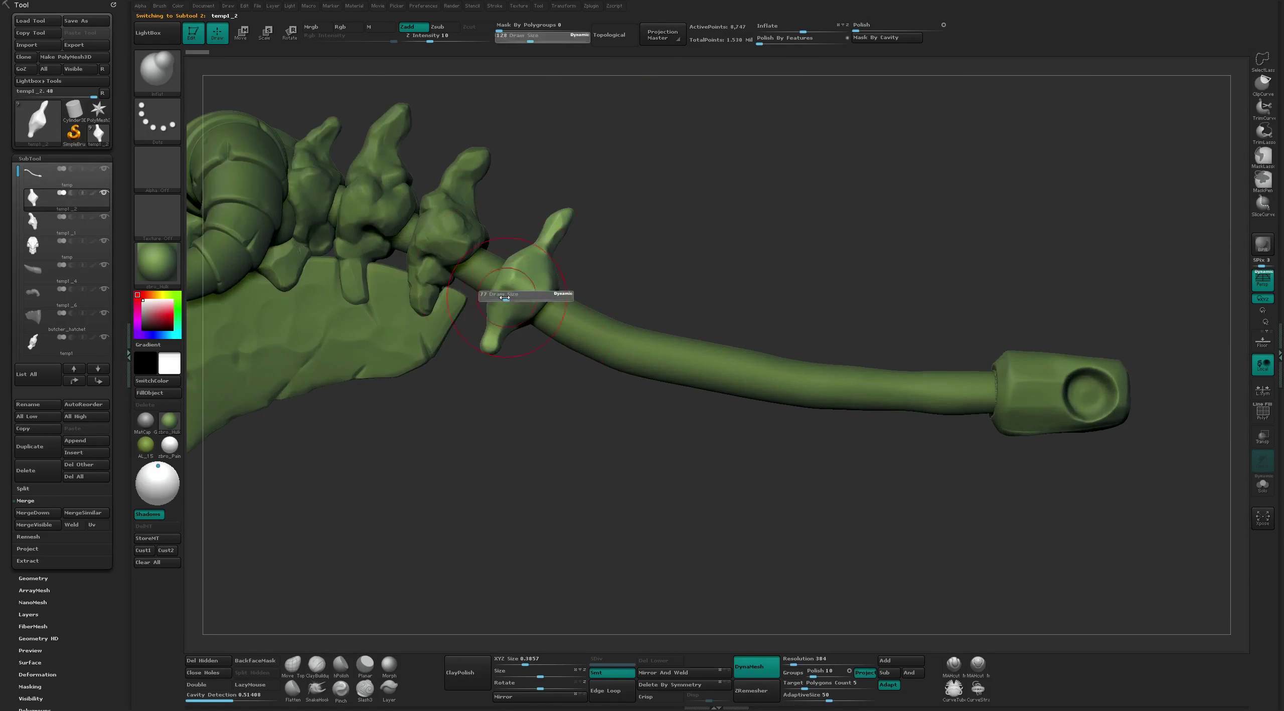
Reshape the collar's fingertip with the Move and Flatten brushes
left_click_drag(531, 294, 844, 618, "alt")
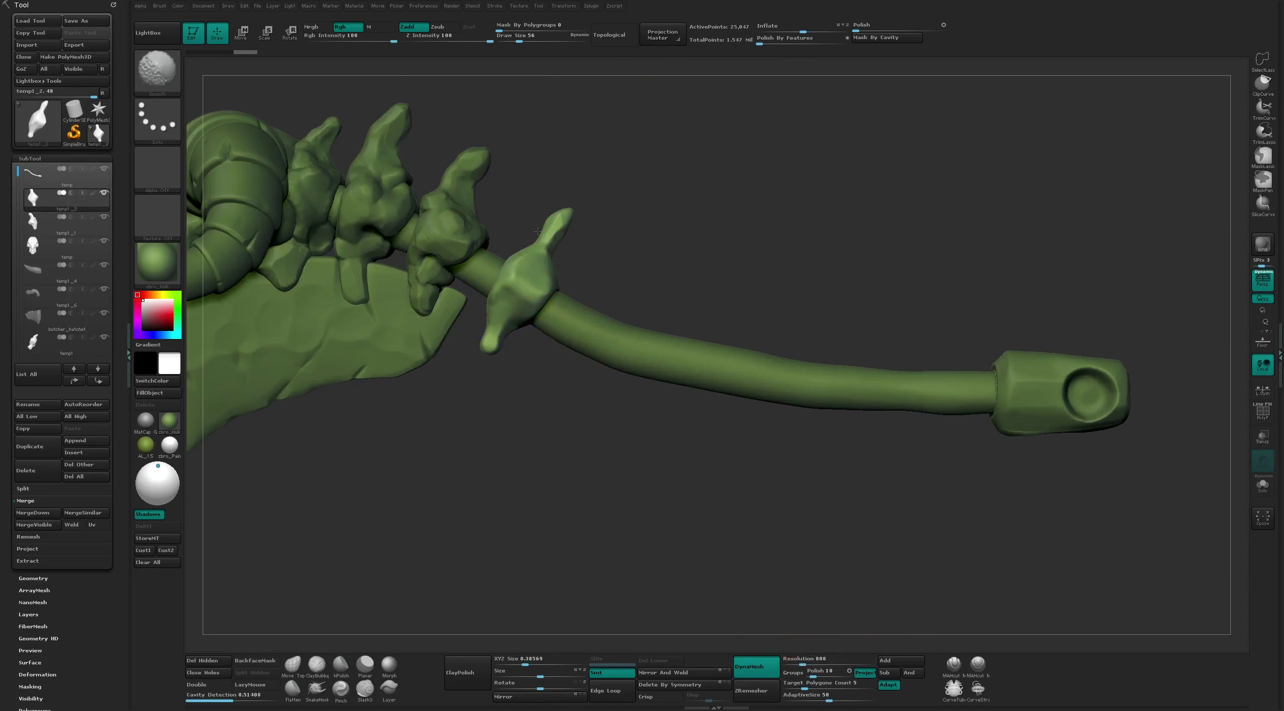
mouse_move(588, 497)
left_mouse_down()
mouse_move(630, 241)
mouse_move(510, 355)
left_mouse_up()
key("b")
key("m")
key("v")
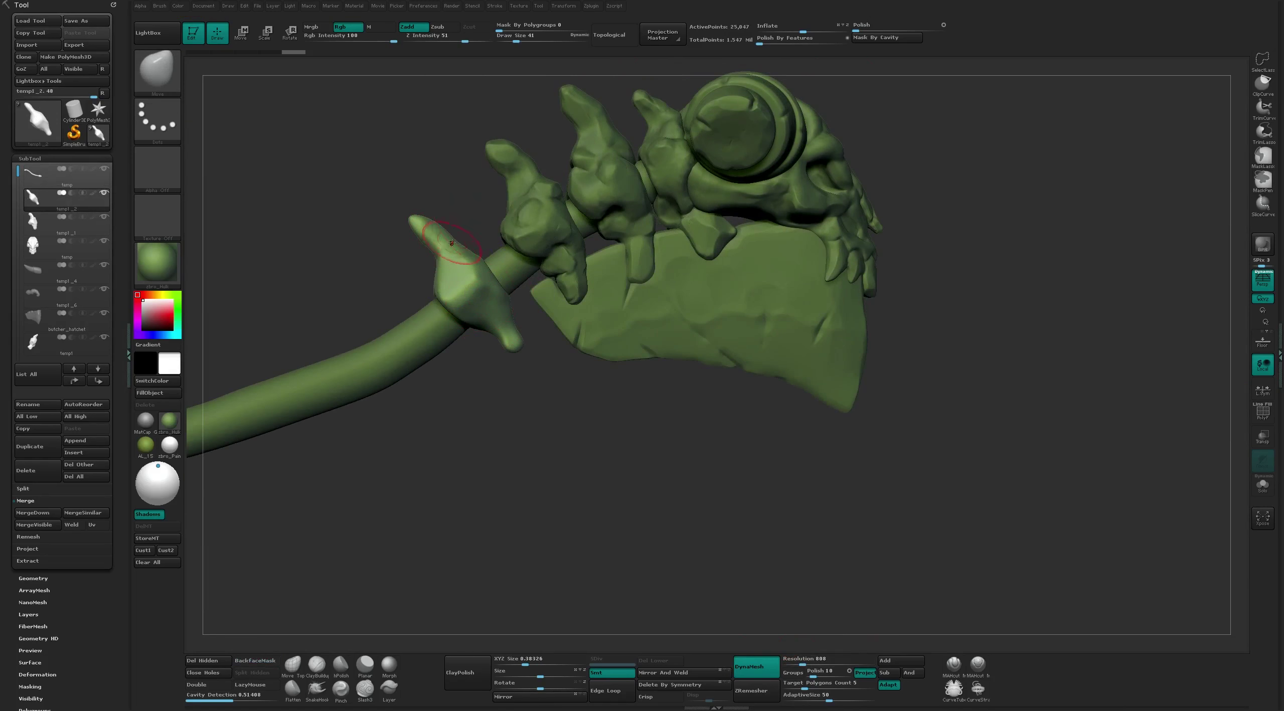
left_click_drag(415, 231, 422, 236)
key("b")
key("f")
key("l")
left_click_drag(381, 191, 430, 260)
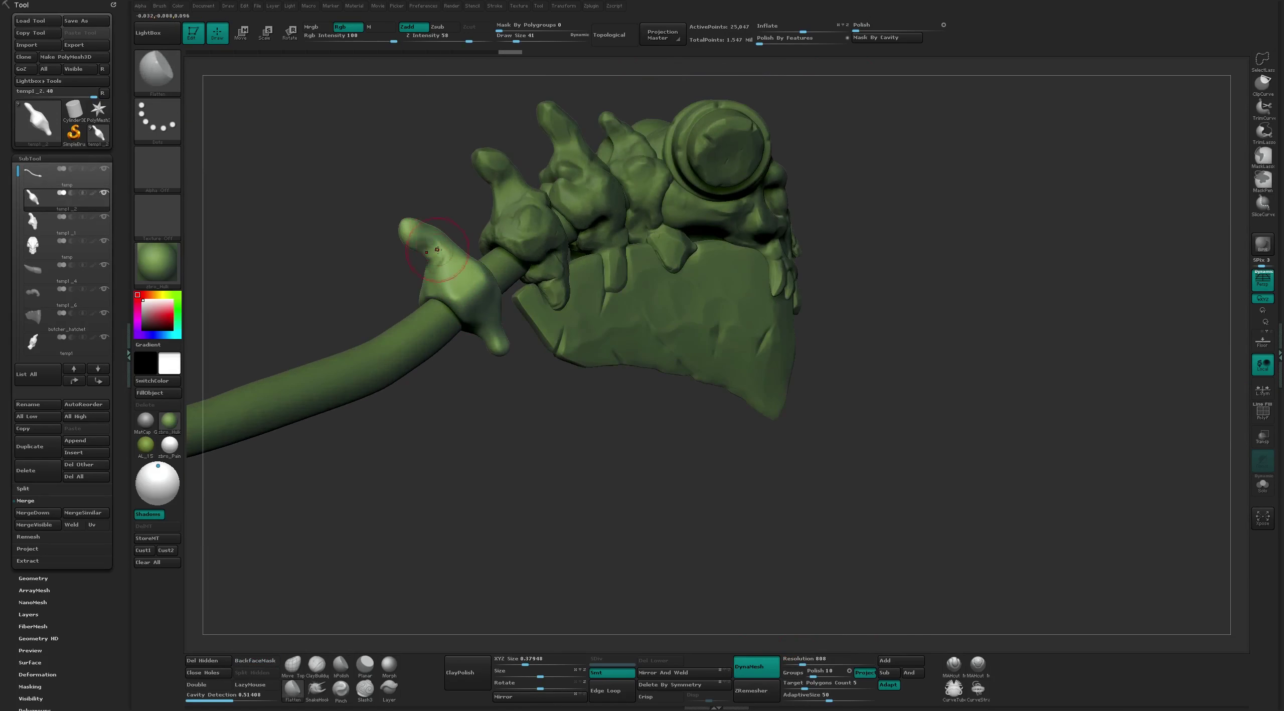
Apply MatCap Gray and build up ClayTubes clay where the collar meets the handle
left_click(147, 420)
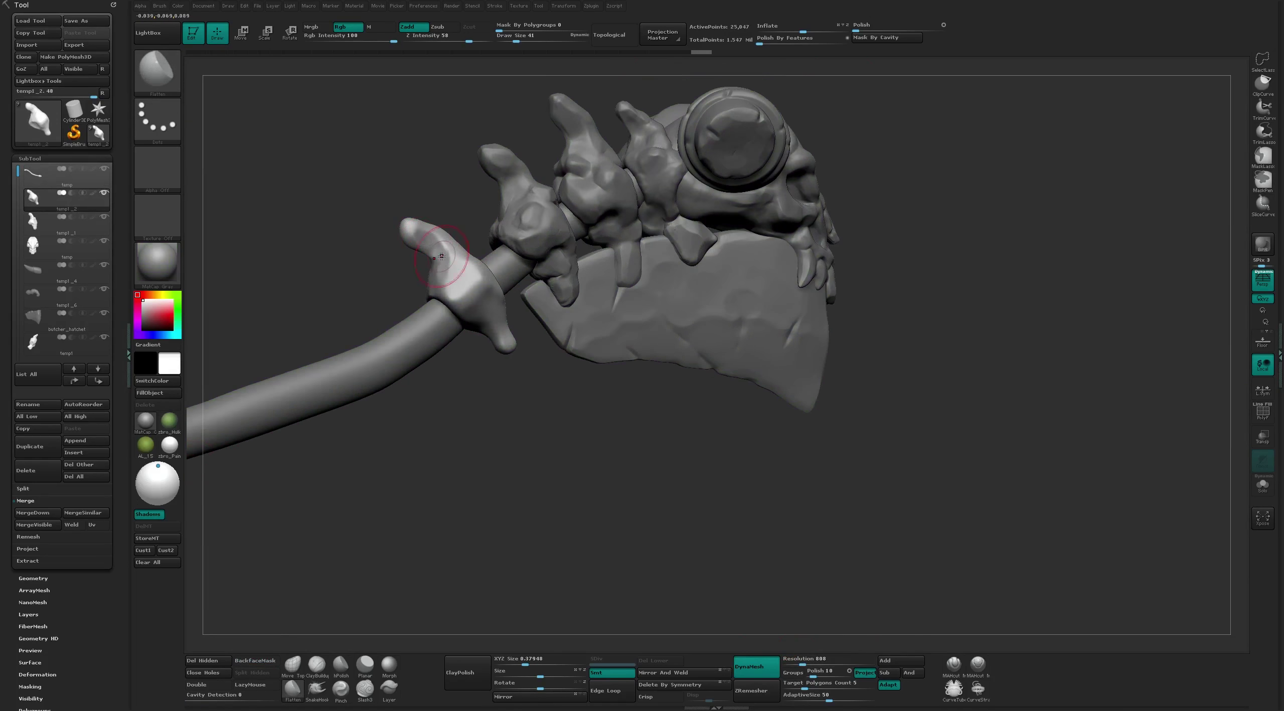
mouse_move(427, 240)
left_mouse_down()
mouse_move(432, 299)
mouse_move(653, 281)
mouse_move(573, 229)
mouse_move(432, 323)
left_mouse_up()
key("b")
key("c")
key("t")
left_click_drag(578, 266, 428, 322)
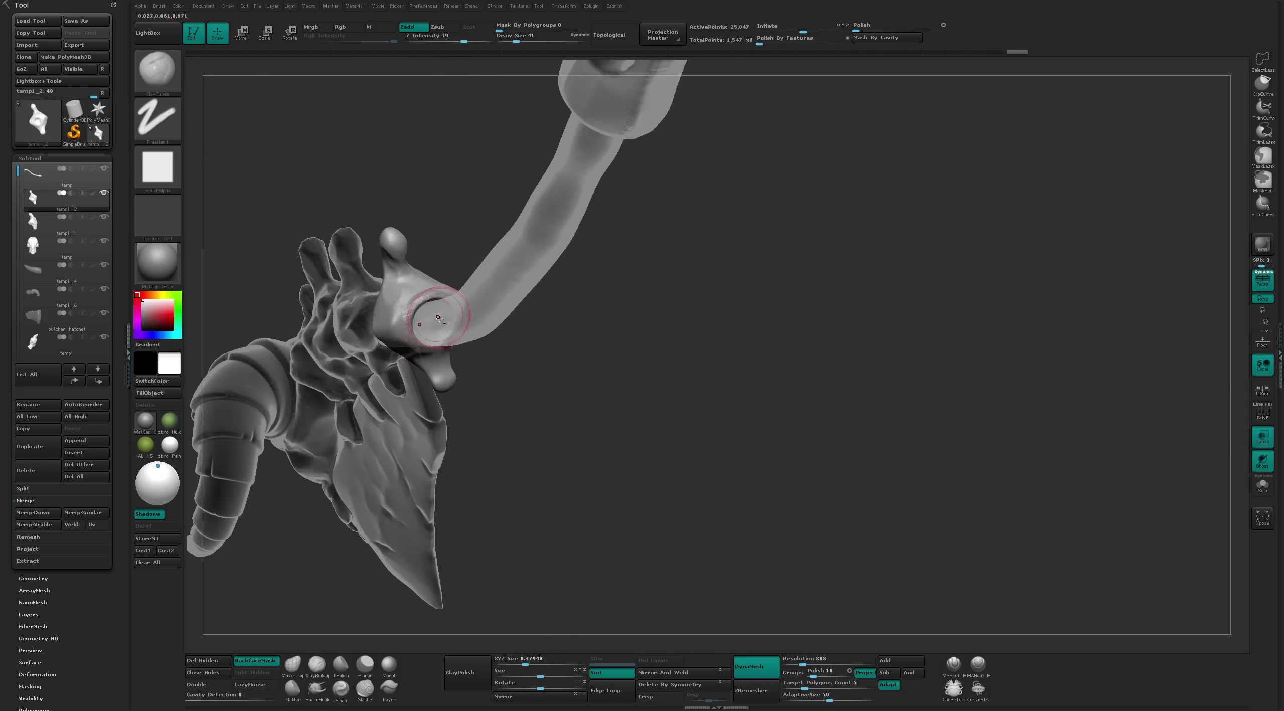
key("b")
key("f")
key("l")
key("b")
key("c")
key("t")
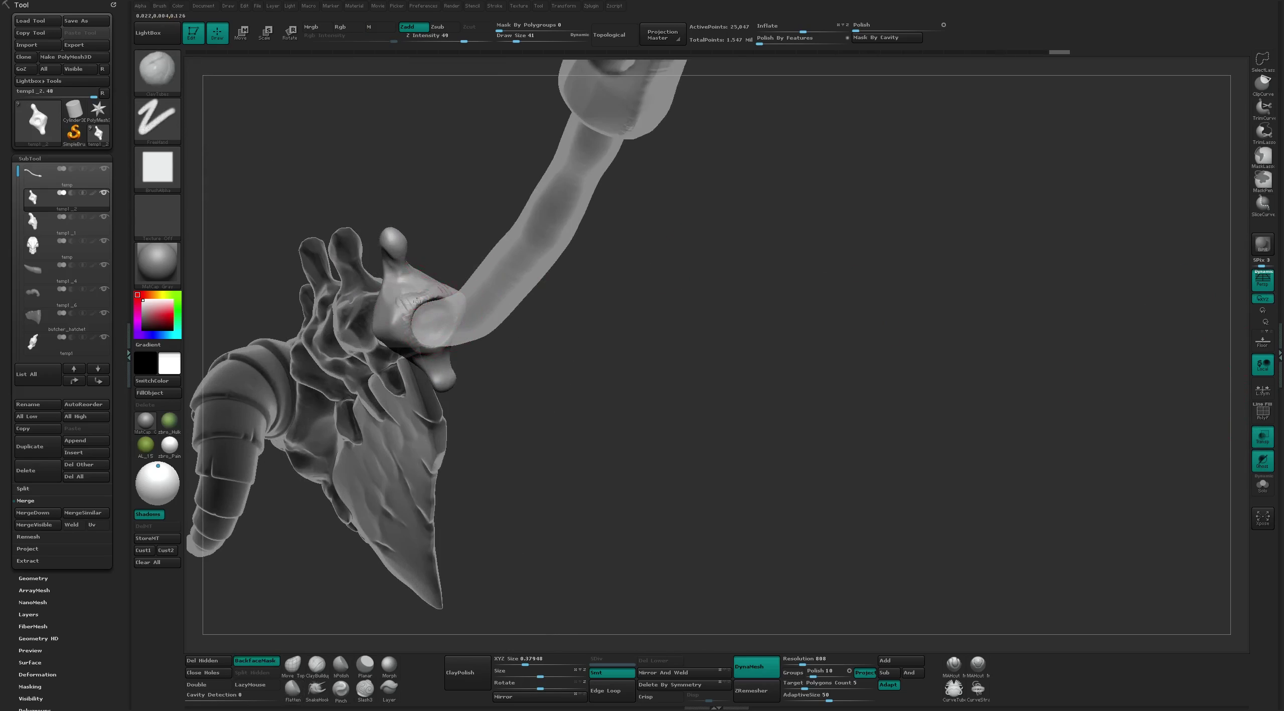
left_click_drag(403, 317, 442, 350)
Turn off Transp and nudge the clawed collar's shape with the Move brush
left_click(1262, 435)
left_click_drag(1154, 452, 953, 351)
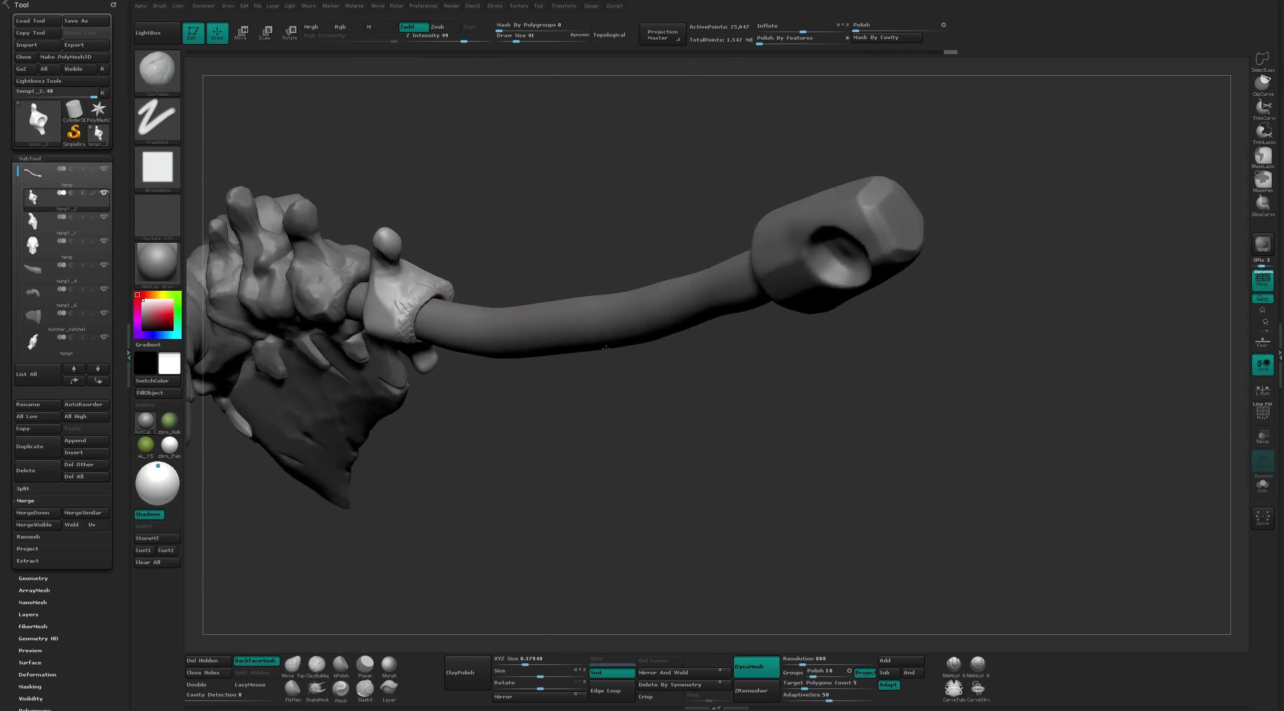
mouse_move(552, 301)
left_mouse_down("alt")
mouse_move(546, 173)
mouse_move(483, 258)
left_mouse_up("alt")
key("b")
key("m")
key("v")
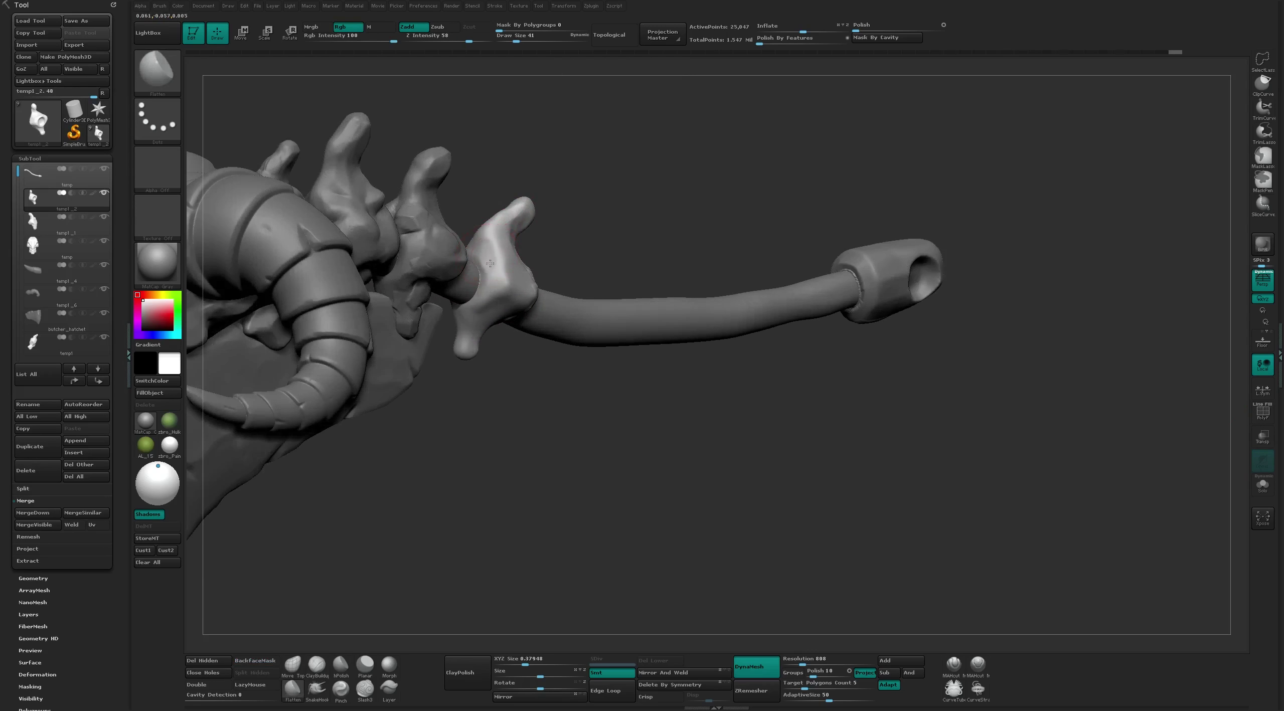
key("b")
key("c")
key("t")
right_click_drag(489, 269, 476, 305)
key("b")
key("m")
key("v")
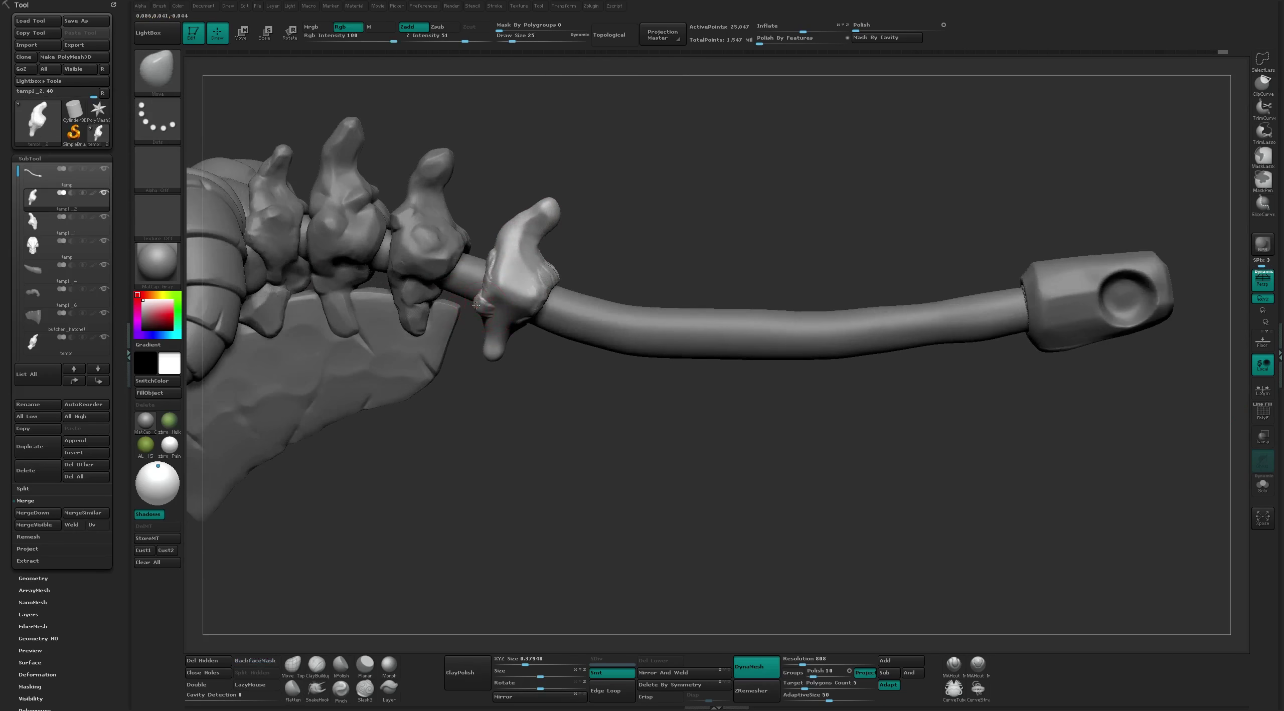
left_click_drag(512, 315, 514, 299)
Alternate ClayTubes, Flatten and Move brushes while orbiting around the handle and cap
key("b")
key("c")
key("t")
right_click_drag(529, 245, 549, 232)
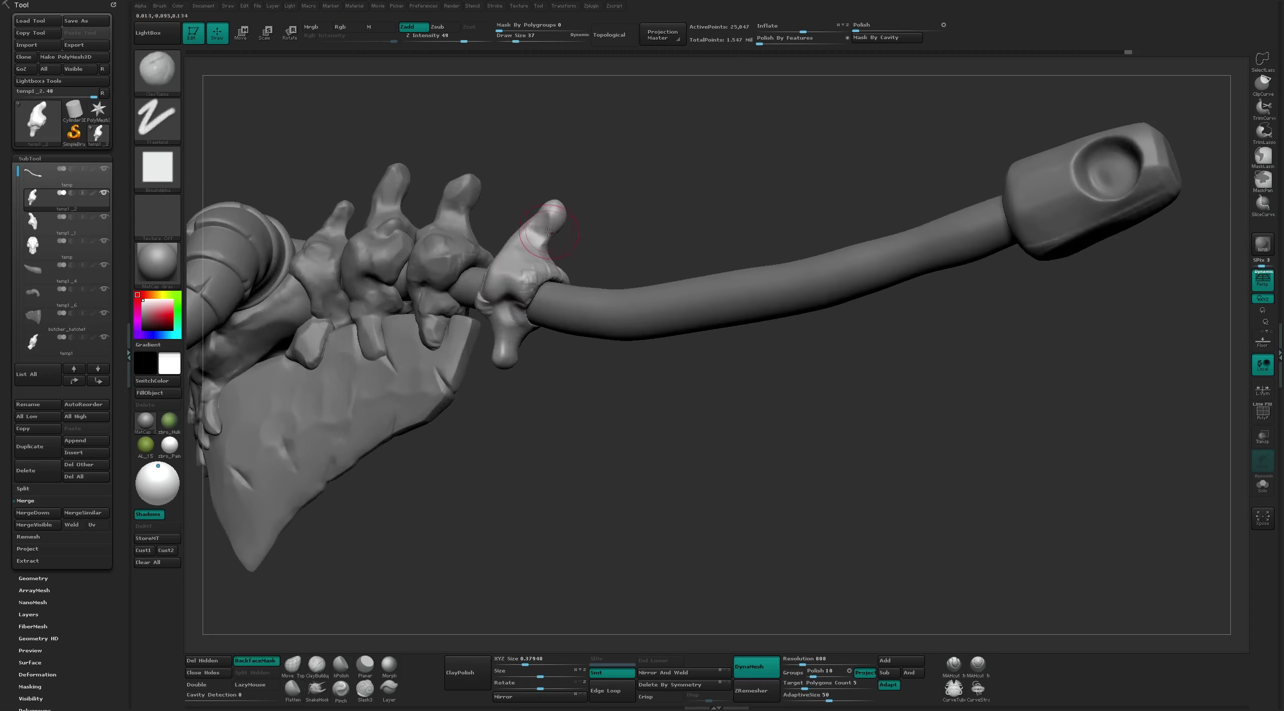
key("b")
key("f")
key("l")
mouse_move(588, 194)
right_mouse_down()
mouse_move(557, 212)
mouse_move(587, 154)
mouse_move(565, 197)
right_mouse_up()
key("b")
key("m")
key("v")
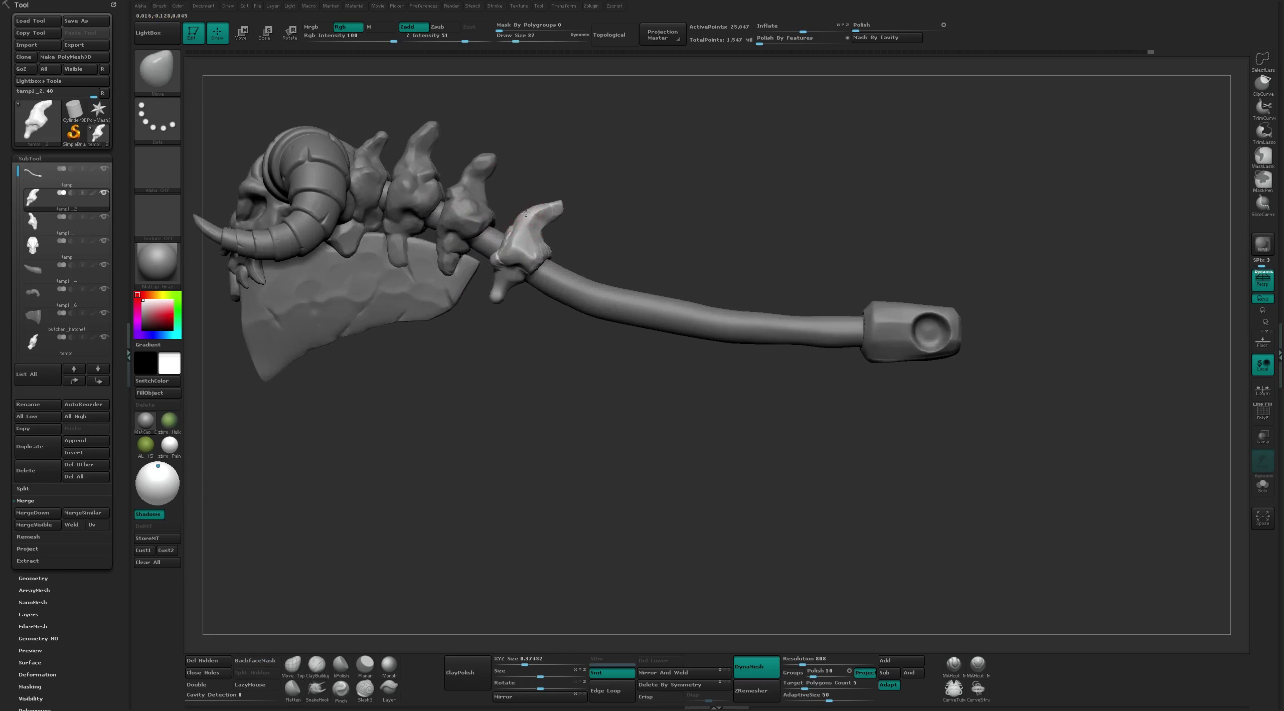
key("b")
key("f")
key("l")
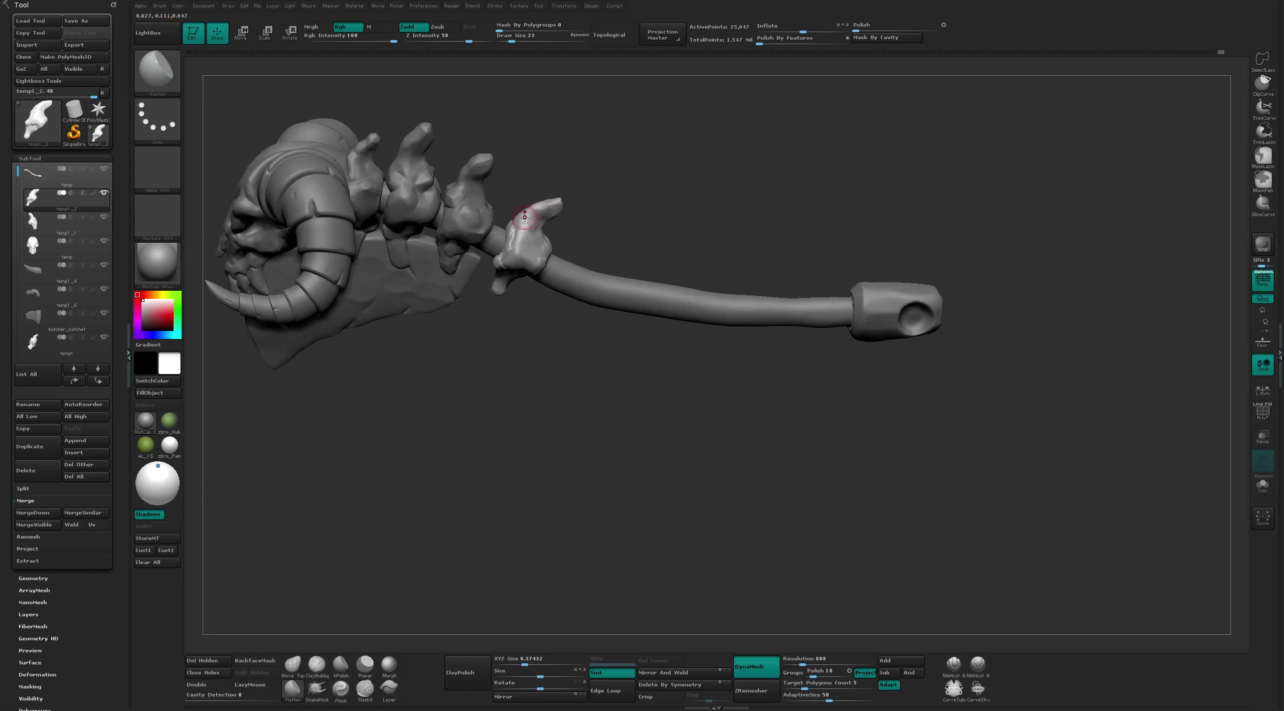
mouse_move(538, 219)
right_mouse_down()
mouse_move(551, 225)
mouse_move(565, 160)
right_mouse_up()
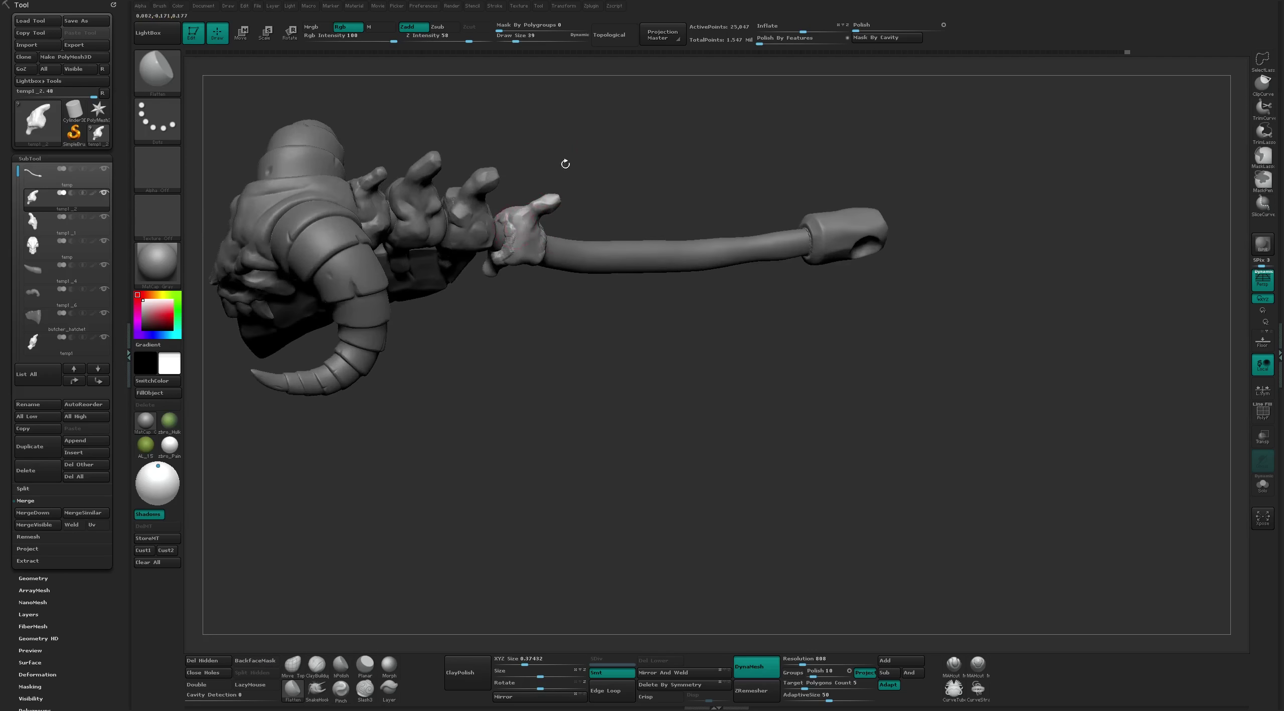
key("b")
key("c")
key("t")
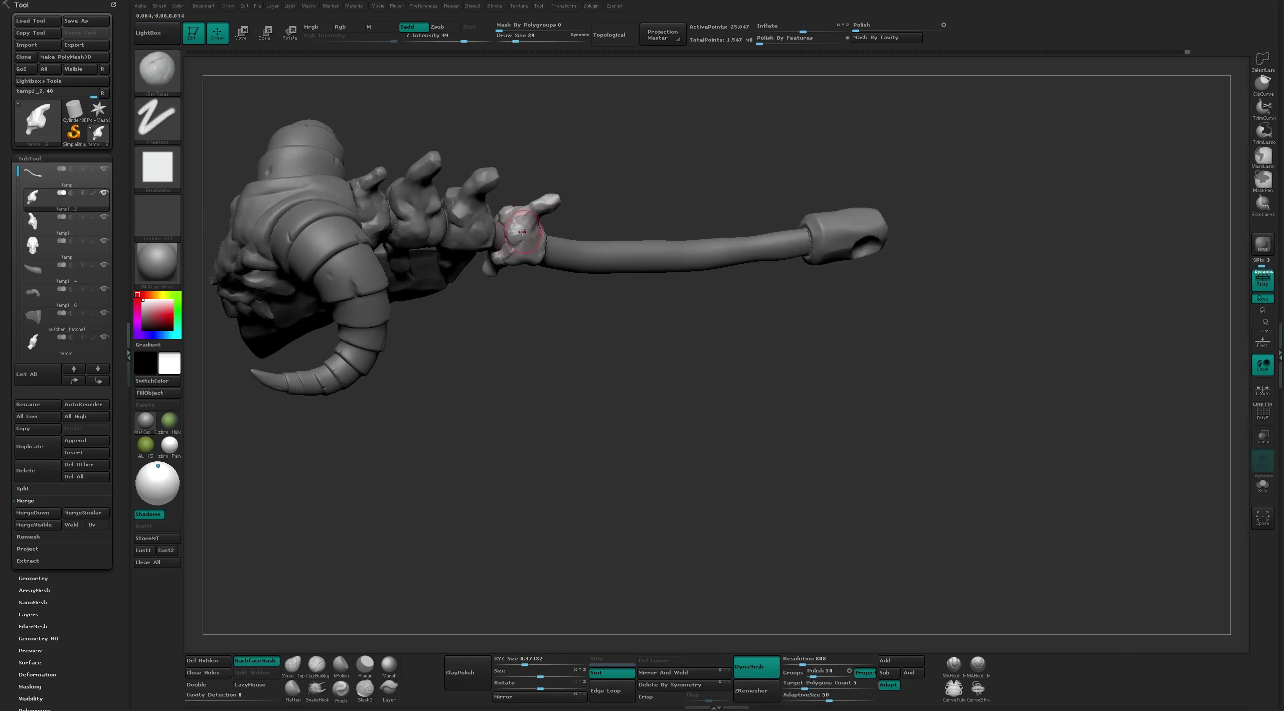
Use MAHcut Mech A at size 35, slightly smaller, then refine with Flatten and ClayTubes
key("b")
key("m")
key("a")
mouse_move(579, 203)
right_mouse_down()
mouse_move(694, 290)
mouse_move(633, 360)
right_mouse_up()
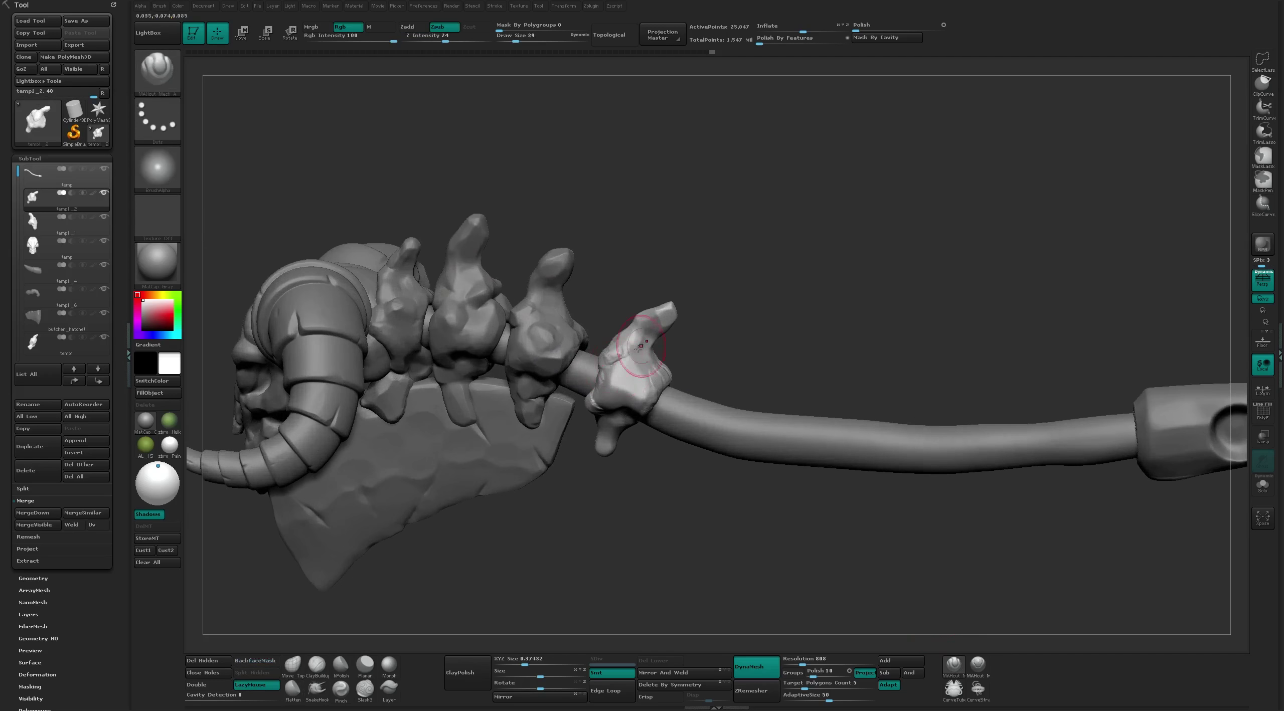
key("s")
left_click_drag(634, 361, 627, 360)
mouse_move(617, 344)
right_mouse_down()
mouse_move(696, 330)
mouse_move(603, 425)
right_mouse_up()
key("bracketleft")
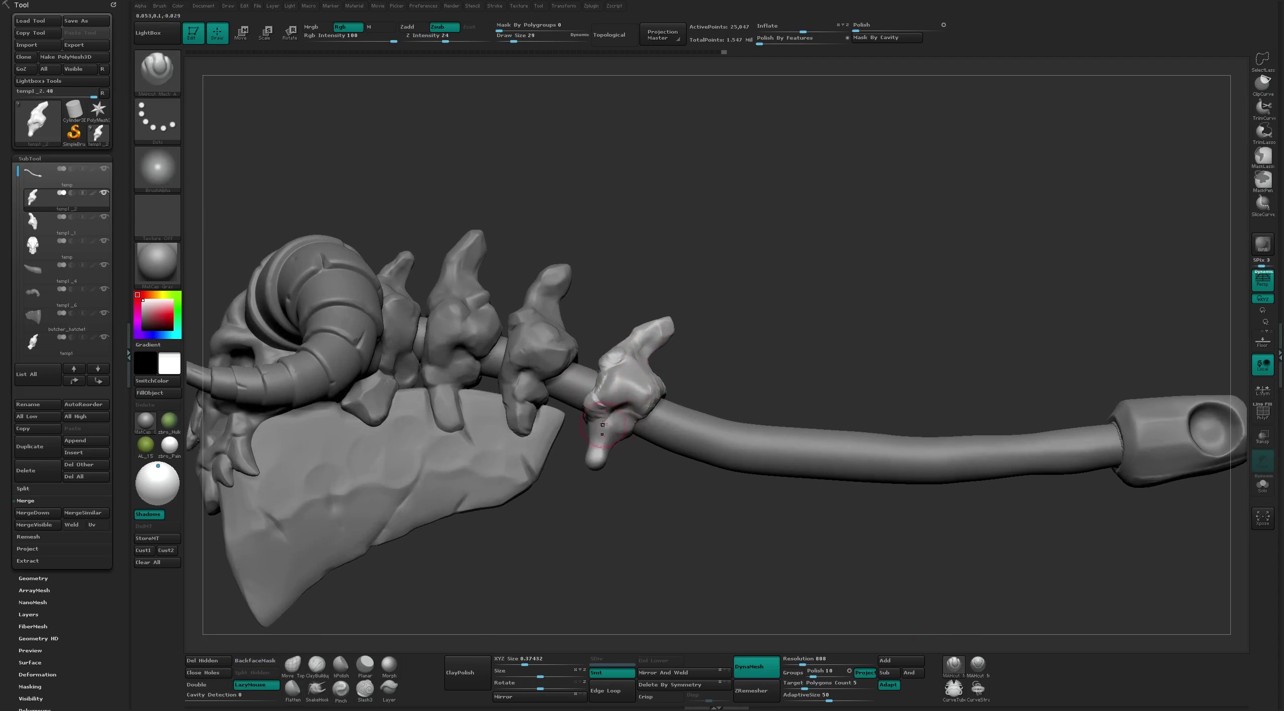
key("b")
key("f")
key("l")
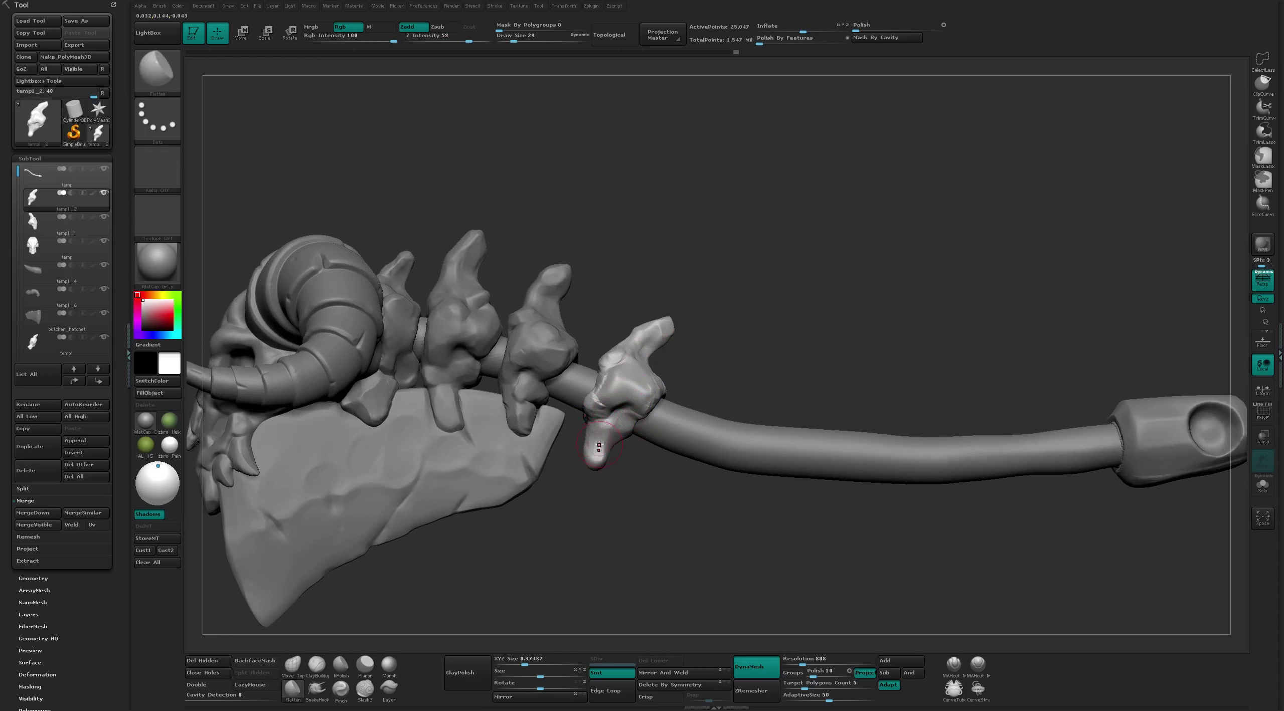
mouse_move(599, 445)
right_mouse_down()
mouse_move(600, 457)
mouse_move(634, 416)
mouse_move(640, 439)
right_mouse_up()
key("b")
key("c")
key("t")
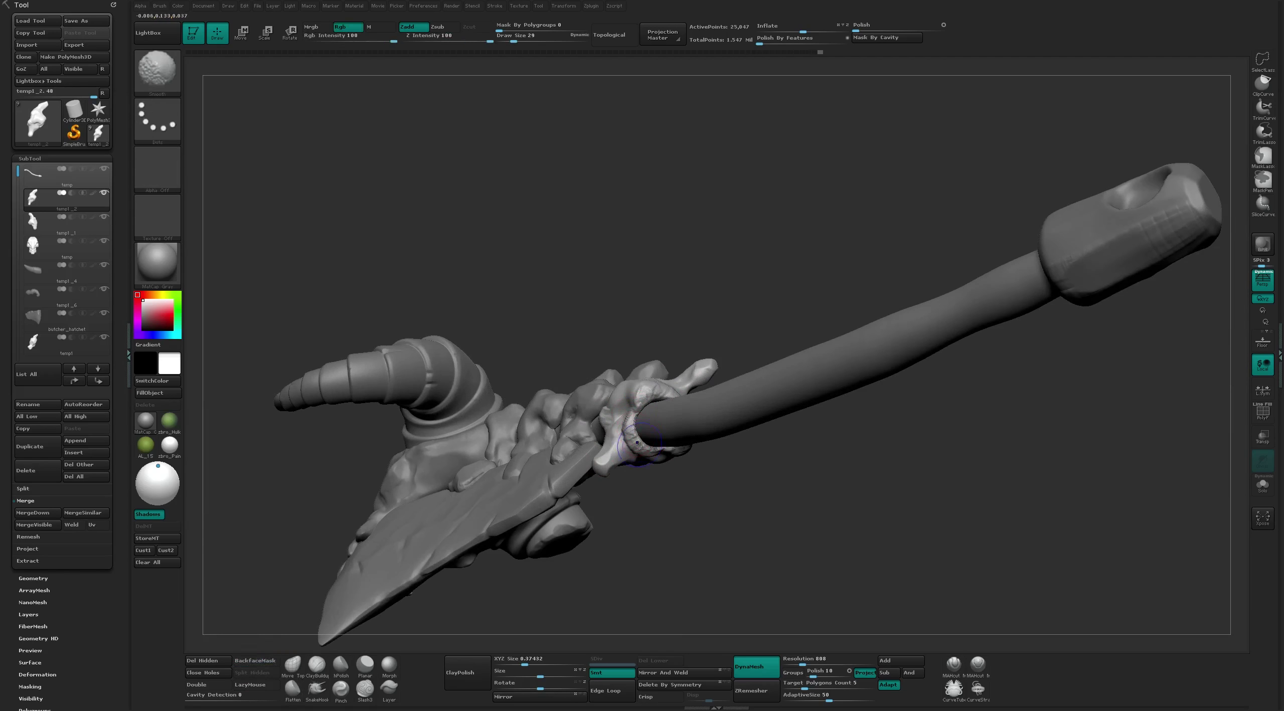
key("ctrl")
Sculpt with Move and ClayTubes while orbiting around the axe
right_click_drag(831, 493, 673, 392)
key("b")
key("m")
key("v")
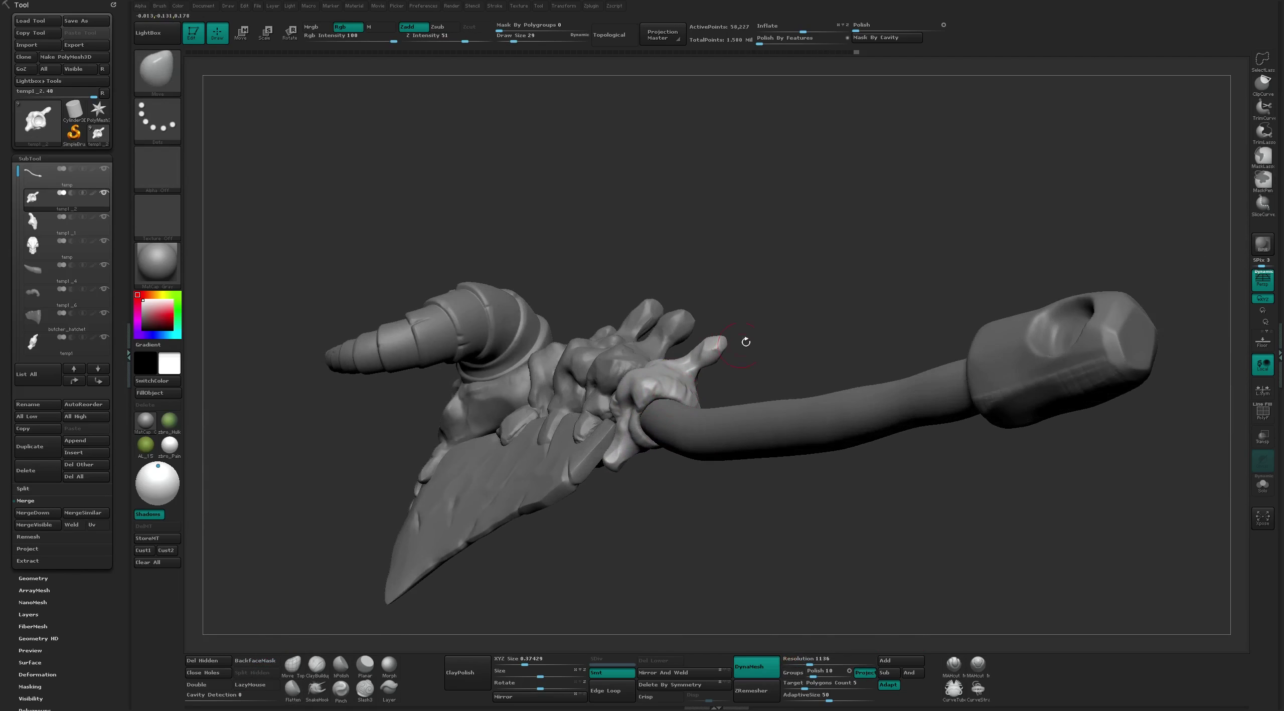
mouse_move(746, 342)
right_mouse_down()
mouse_move(775, 287)
mouse_move(626, 350)
mouse_move(638, 342)
right_mouse_up()
key("b")
key("c")
key("t")
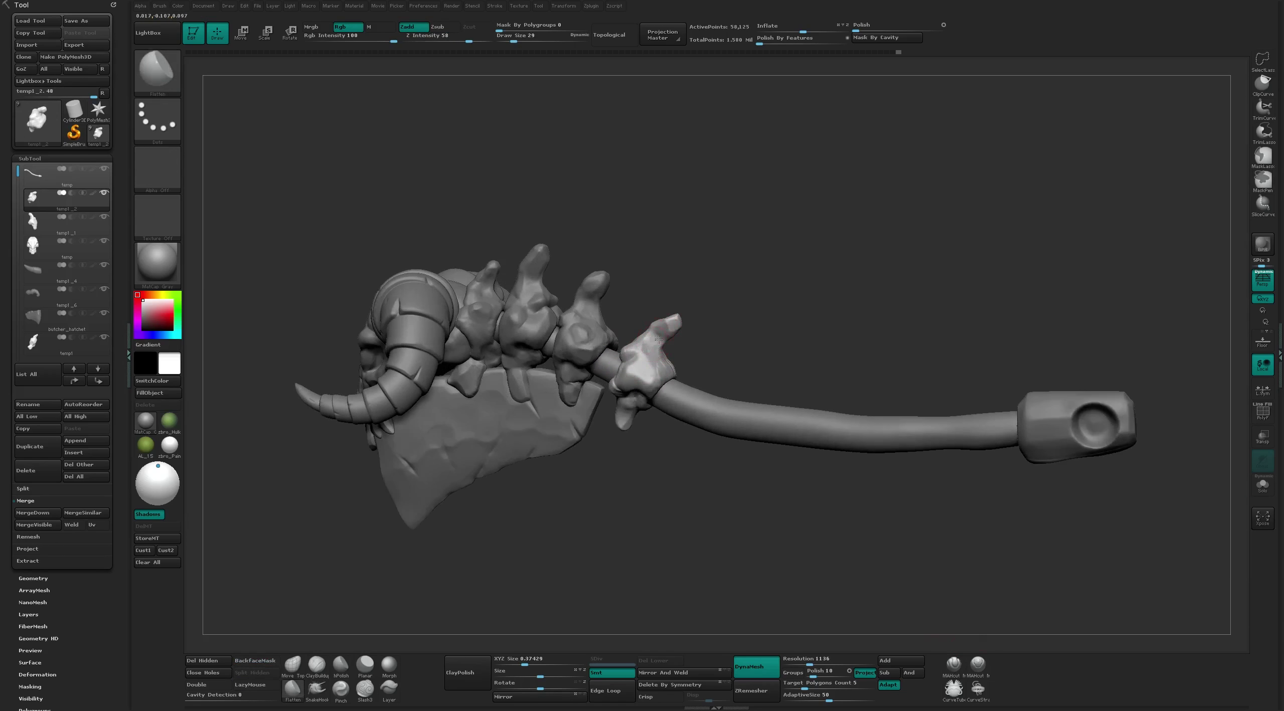
left_click_drag(659, 340, 726, 305)
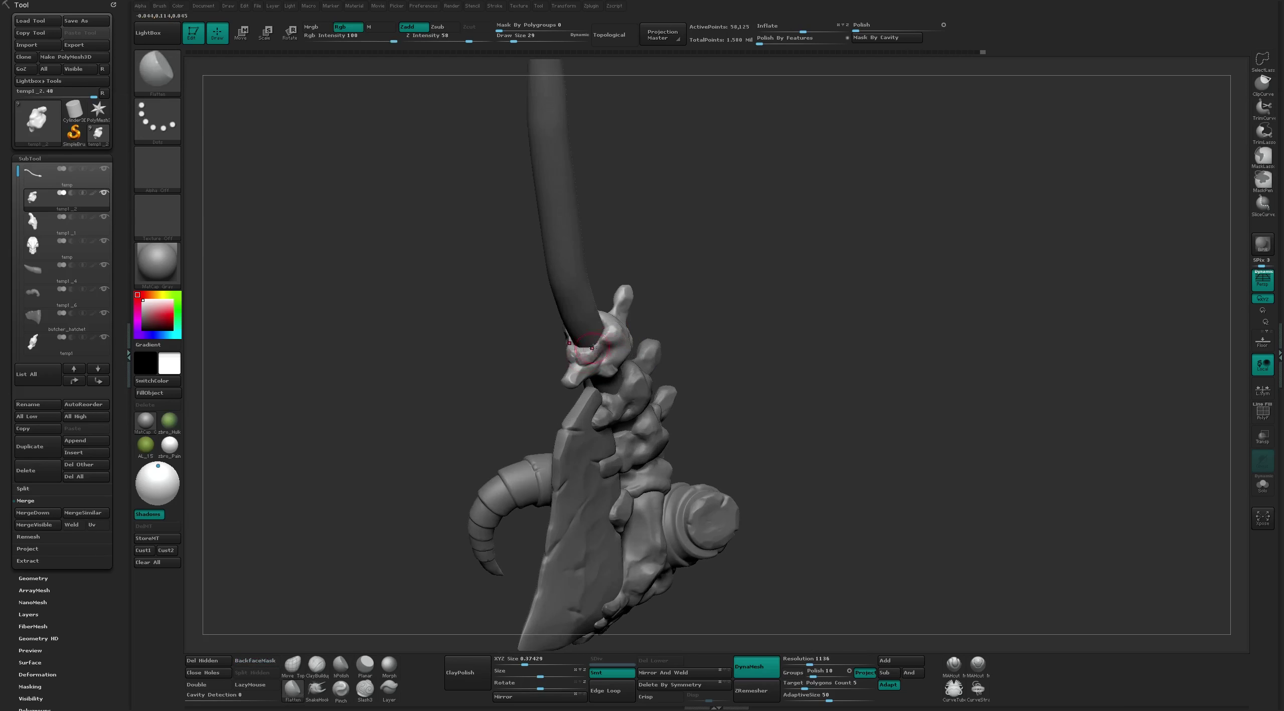
mouse_move(606, 344)
left_mouse_down()
mouse_move(700, 281)
mouse_move(604, 313)
mouse_move(637, 317)
left_mouse_up()
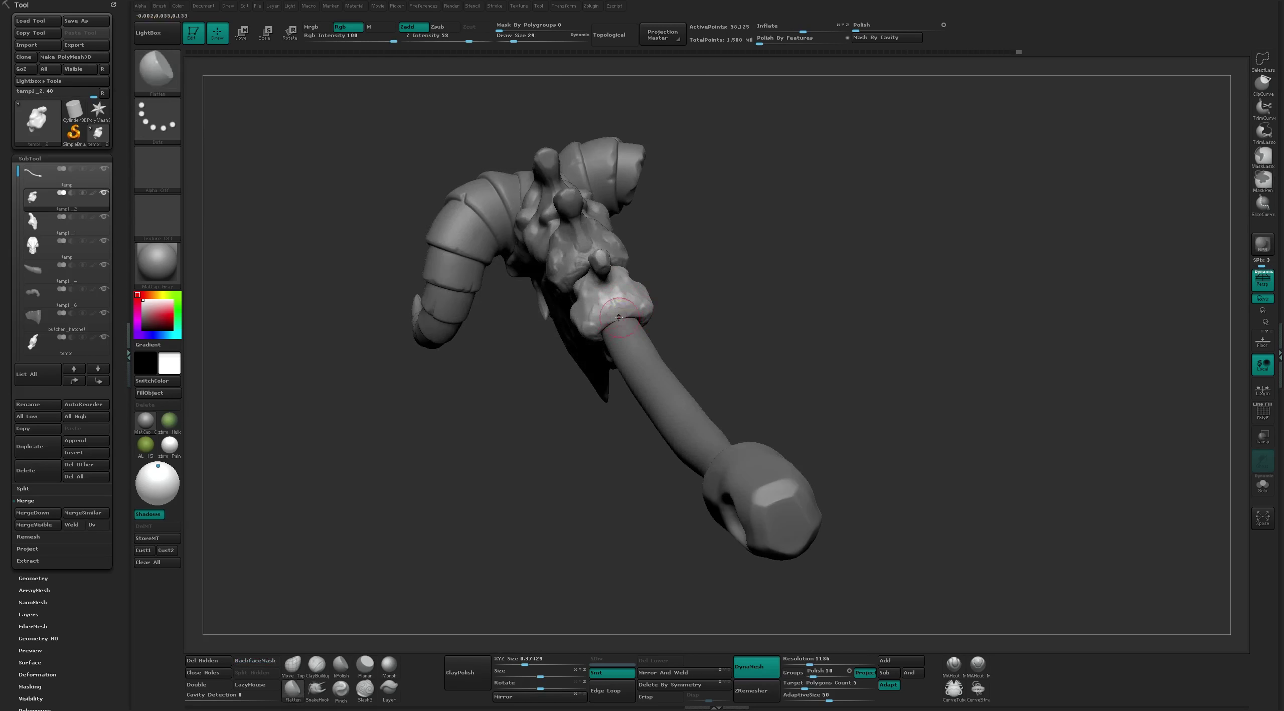
key("b")
key("c")
key("t")
Work the hand with MAHcut Mech A and Flatten in Transp view, then restore solid display
left_click(976, 666)
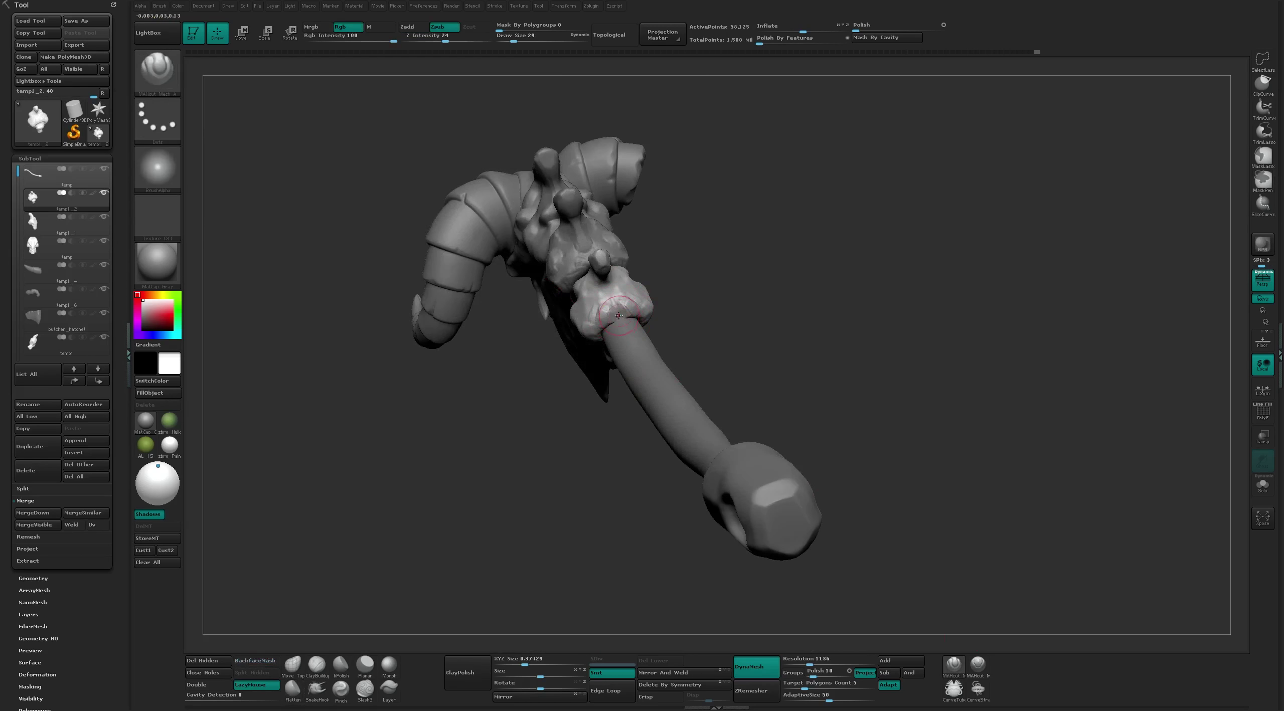
right_click_drag(615, 304, 619, 319)
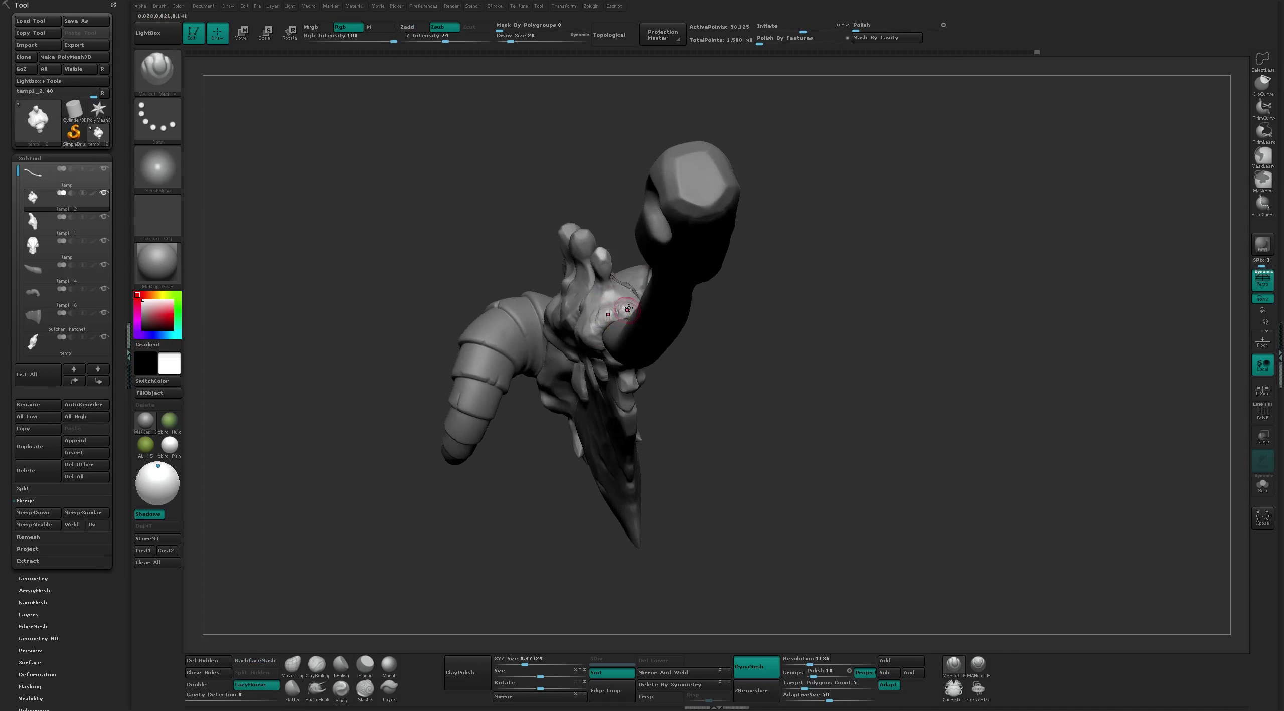
left_click(1262, 436)
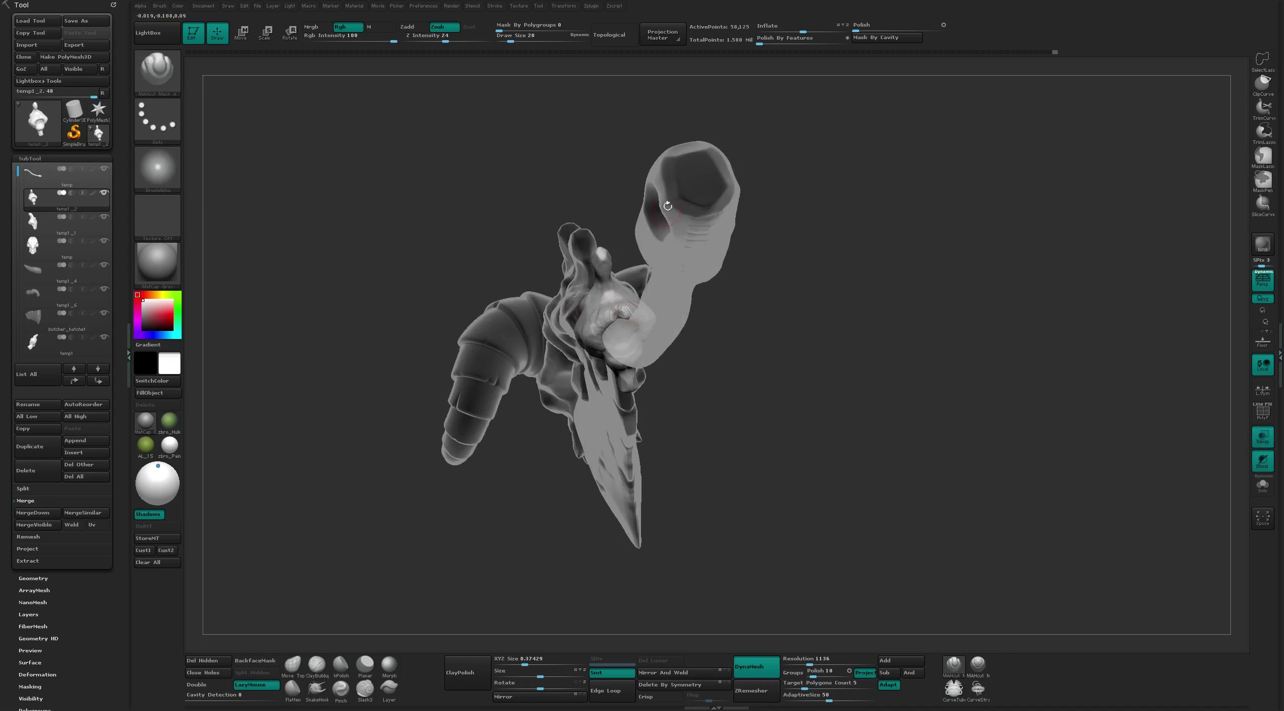
right_click_drag(668, 205, 634, 304)
key("b")
key("f")
key("l")
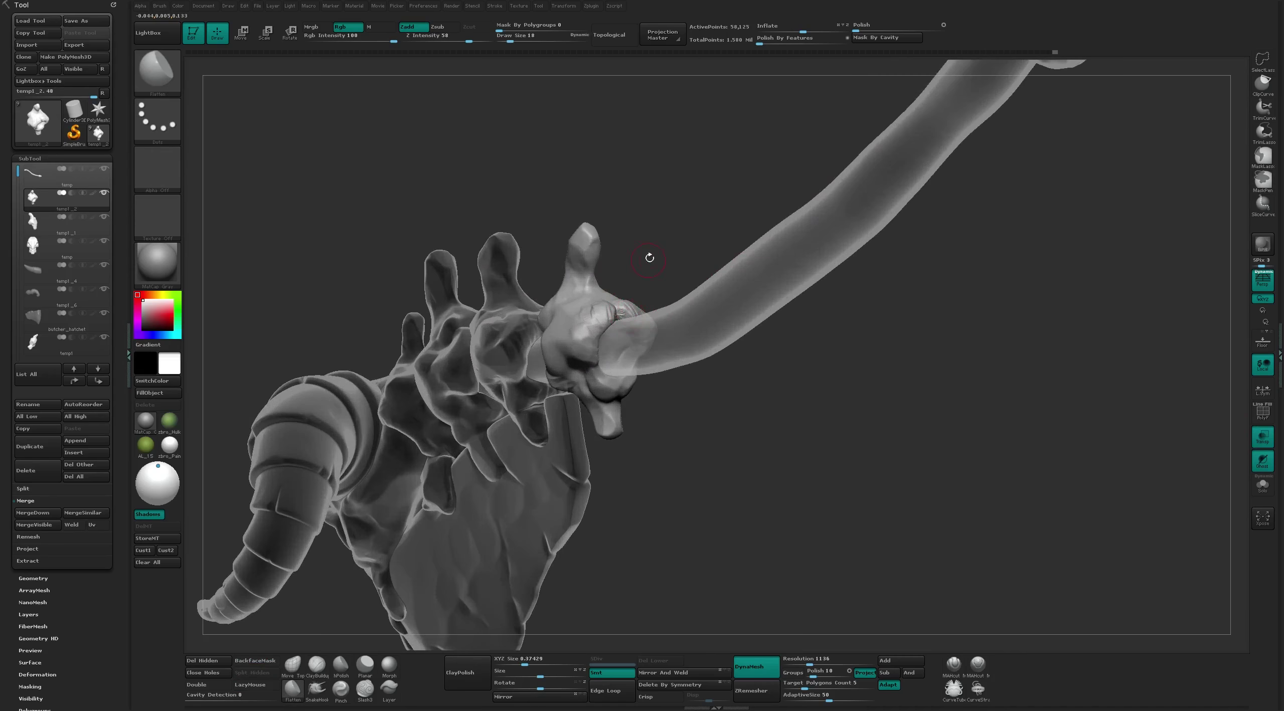
mouse_move(649, 258)
right_mouse_down()
mouse_move(624, 310)
mouse_move(610, 281)
mouse_move(547, 273)
mouse_move(522, 300)
mouse_move(636, 243)
mouse_move(577, 244)
mouse_move(593, 238)
right_mouse_up()
key("ctrl+shift+t")
Alternate ClayTubes and Flatten, then frame the whole axe at a three-quarter angle
key("b")
key("c")
key("t")
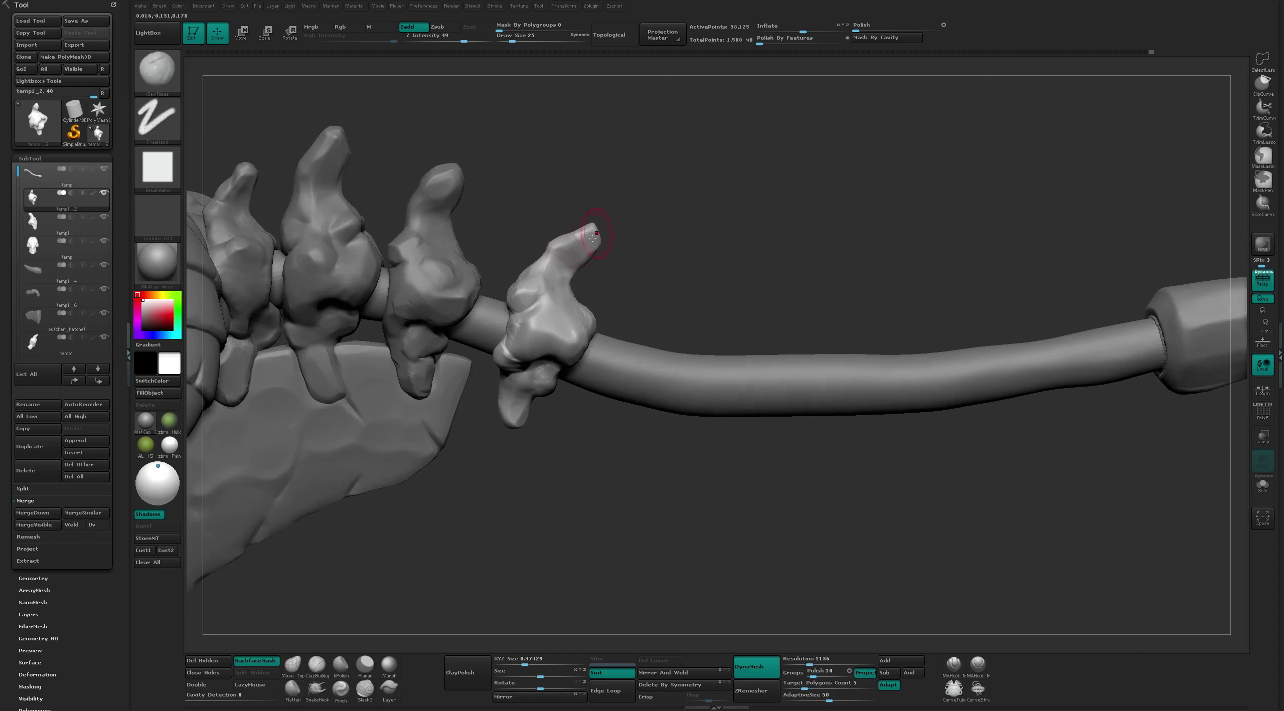
key("b")
key("f")
key("l")
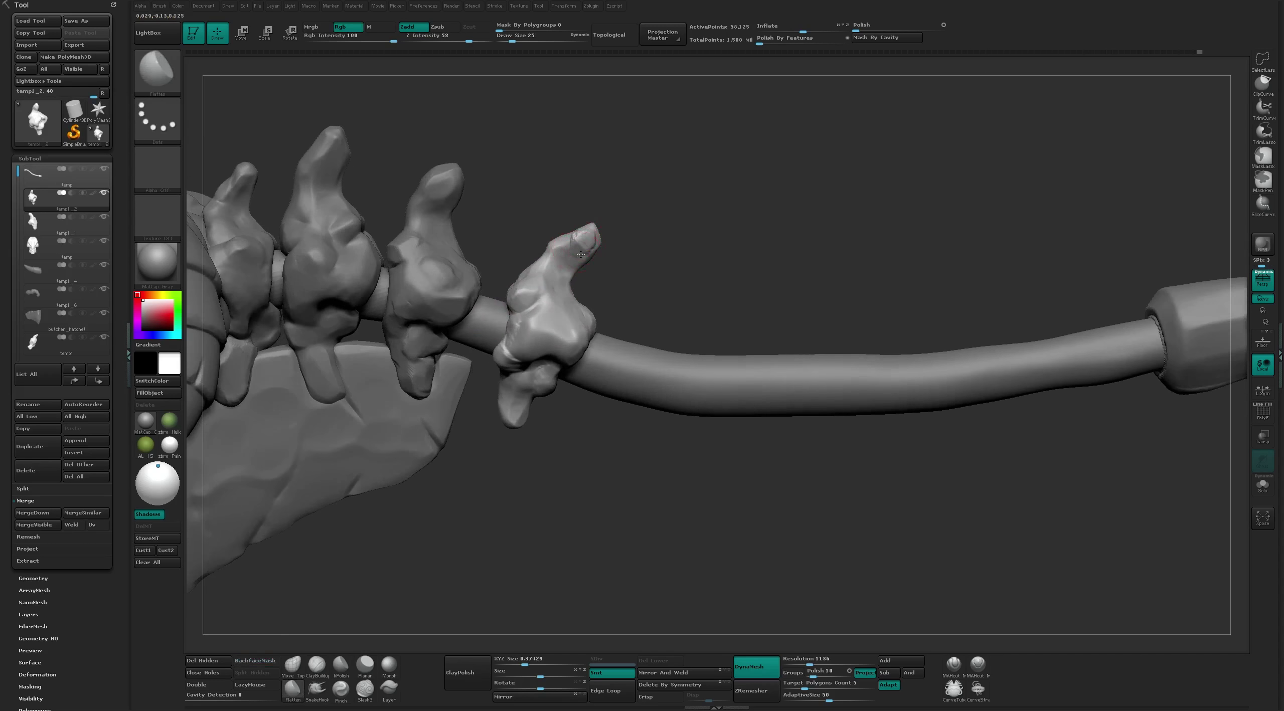
key("f")
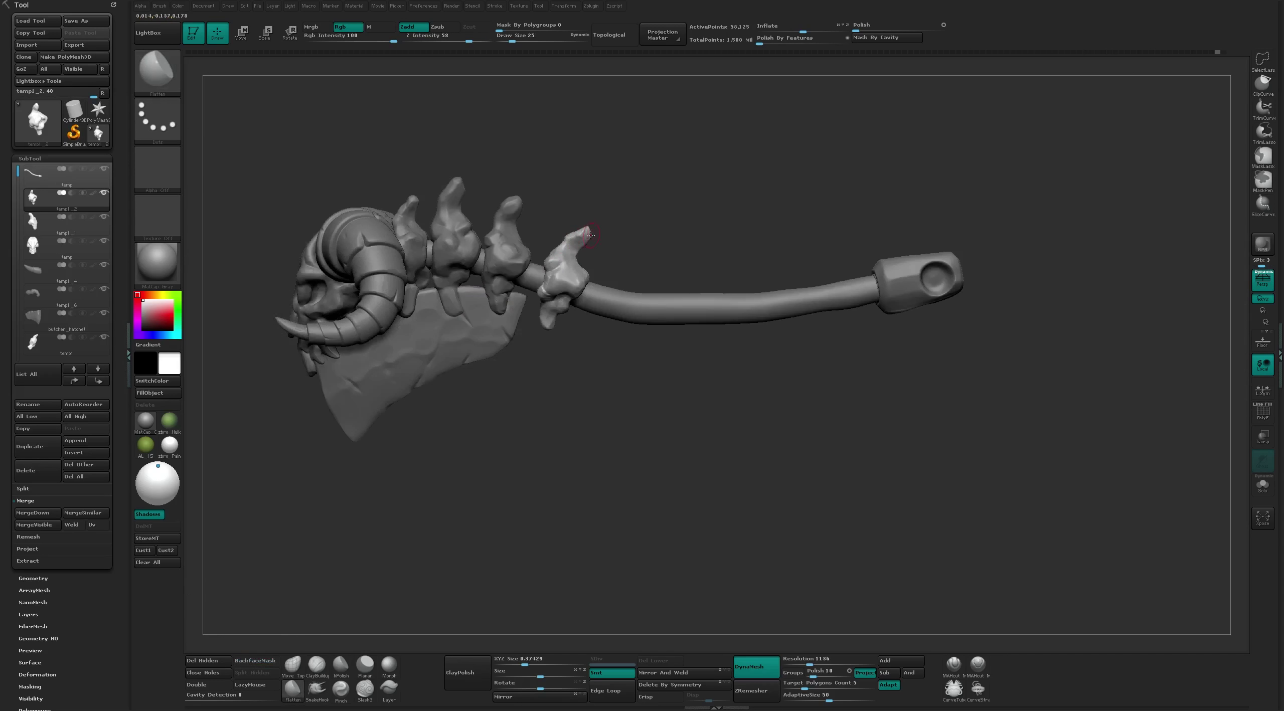
mouse_move(583, 229)
right_mouse_down()
mouse_move(601, 230)
mouse_move(578, 290)
right_mouse_up()
scroll(635, 228, "up", 5)
key("f")
scroll(578, 290, "up", 5)
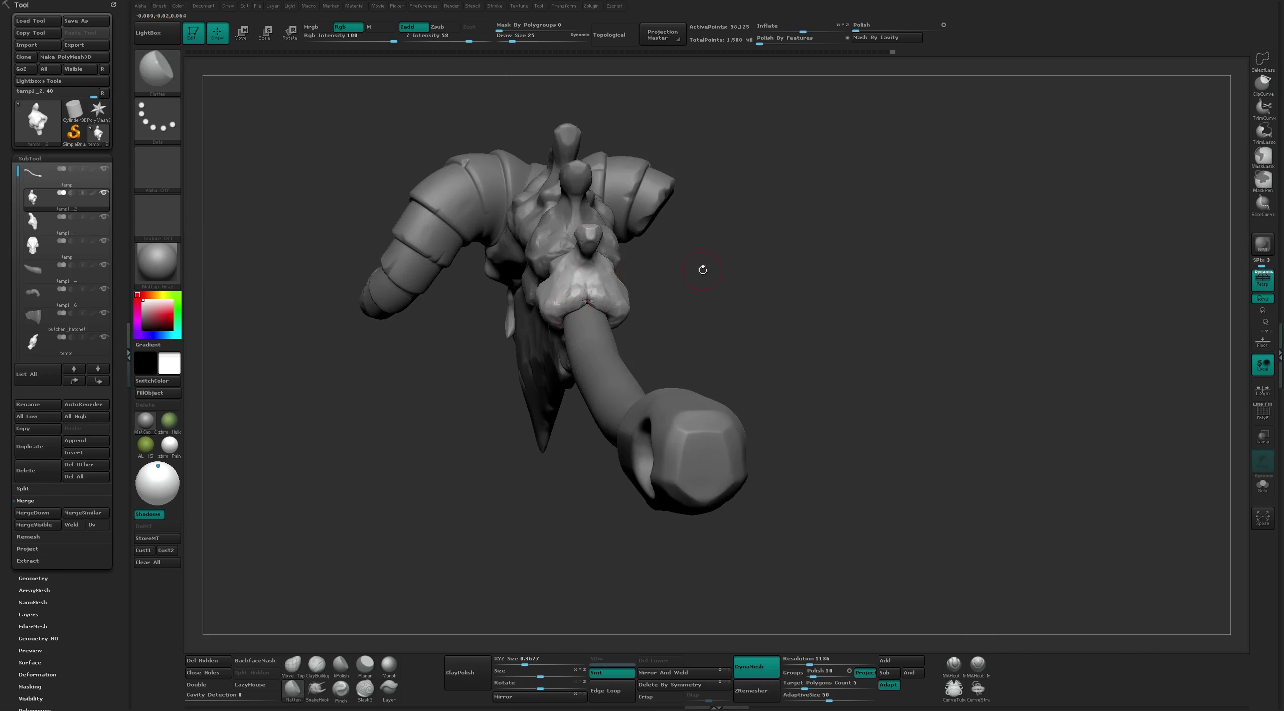
Cycle MAHcut Mech A, Flatten and ClayTubes while viewing the hand from both sides
left_click(954, 664)
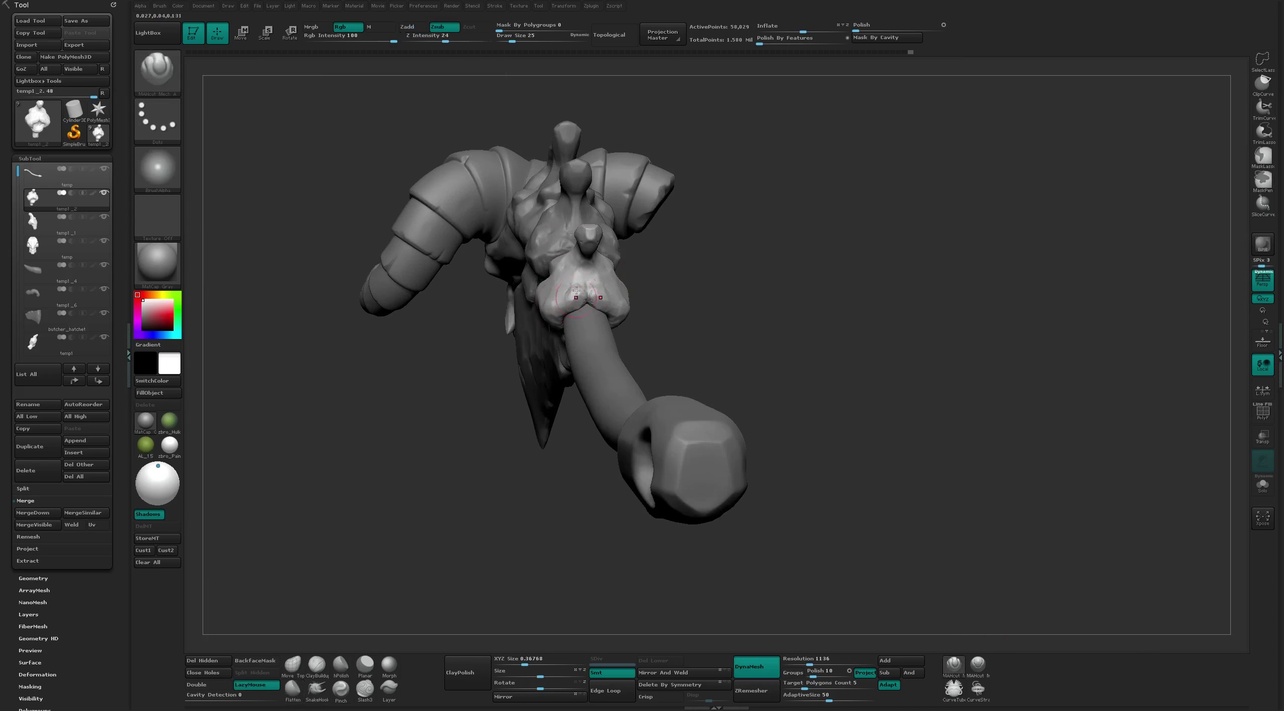
right_click_drag(567, 269, 598, 280)
scroll(599, 280, "up", 3)
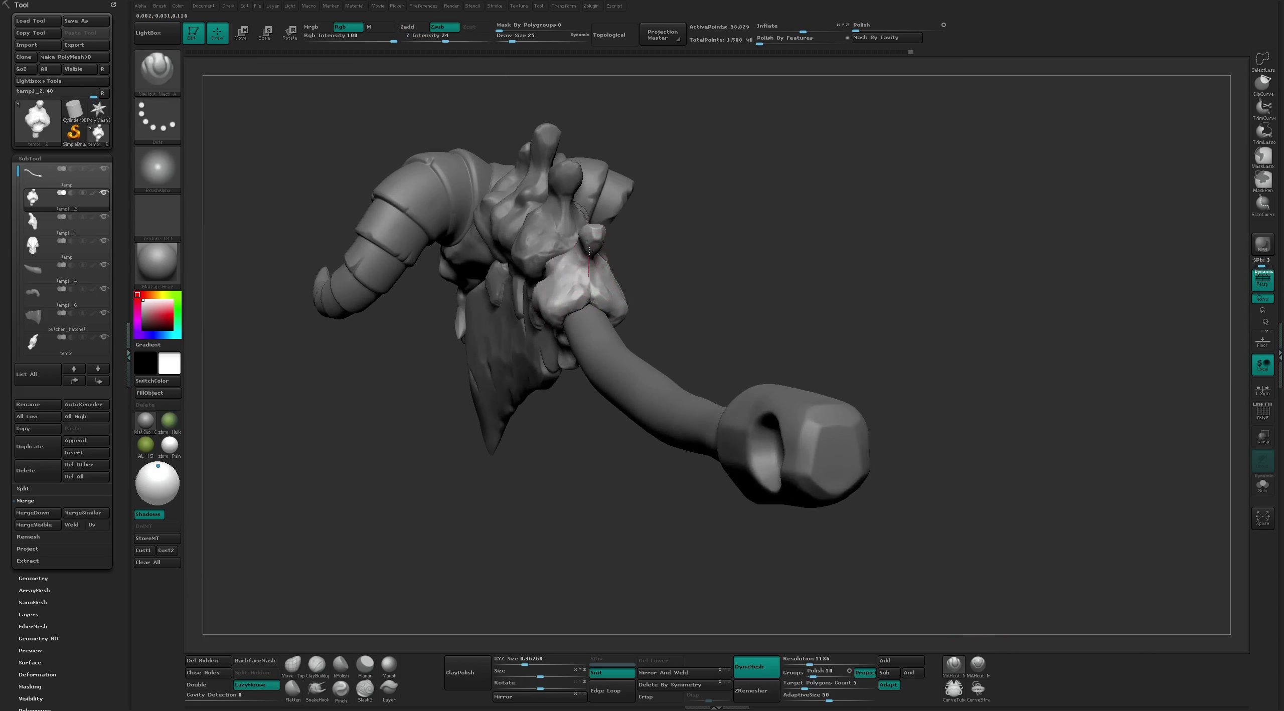
scroll(590, 251, "down", 4)
mouse_move(590, 251)
right_mouse_down()
mouse_move(632, 211)
mouse_move(588, 286)
mouse_move(611, 224)
right_mouse_up()
scroll(633, 211, "up", 4)
key("b")
key("f")
key("l")
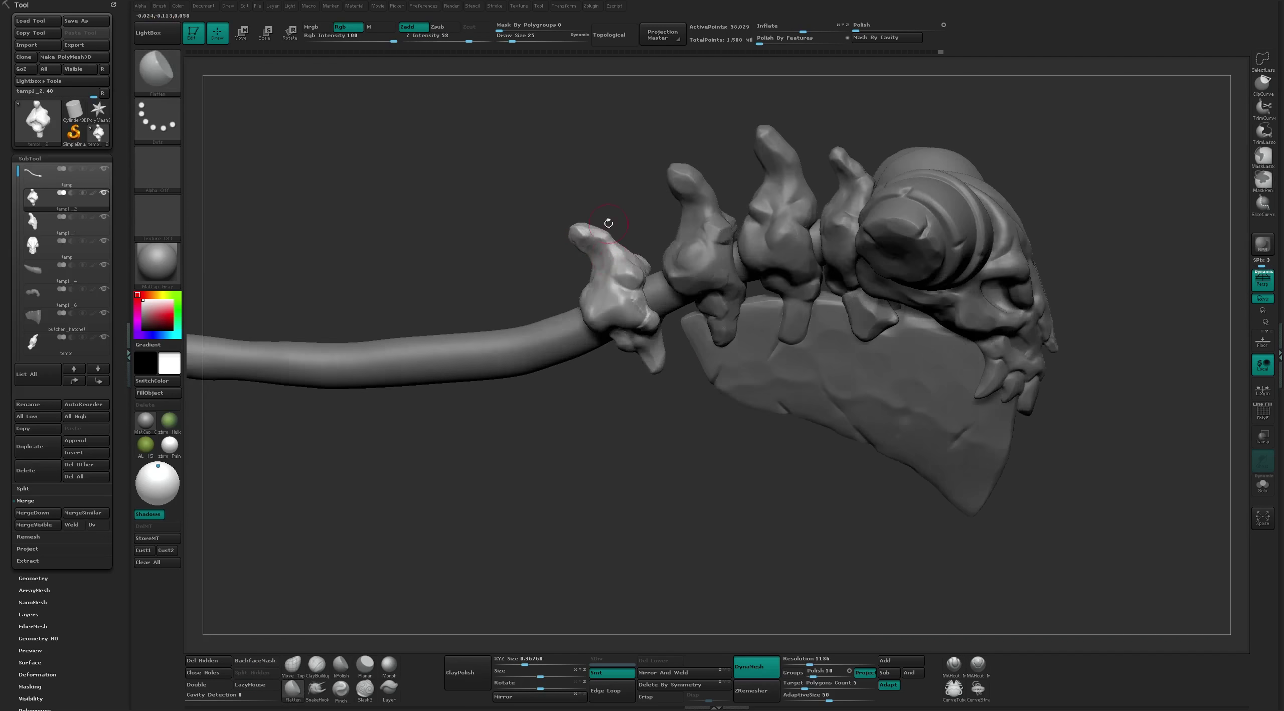
key("b")
key("c")
key("t")
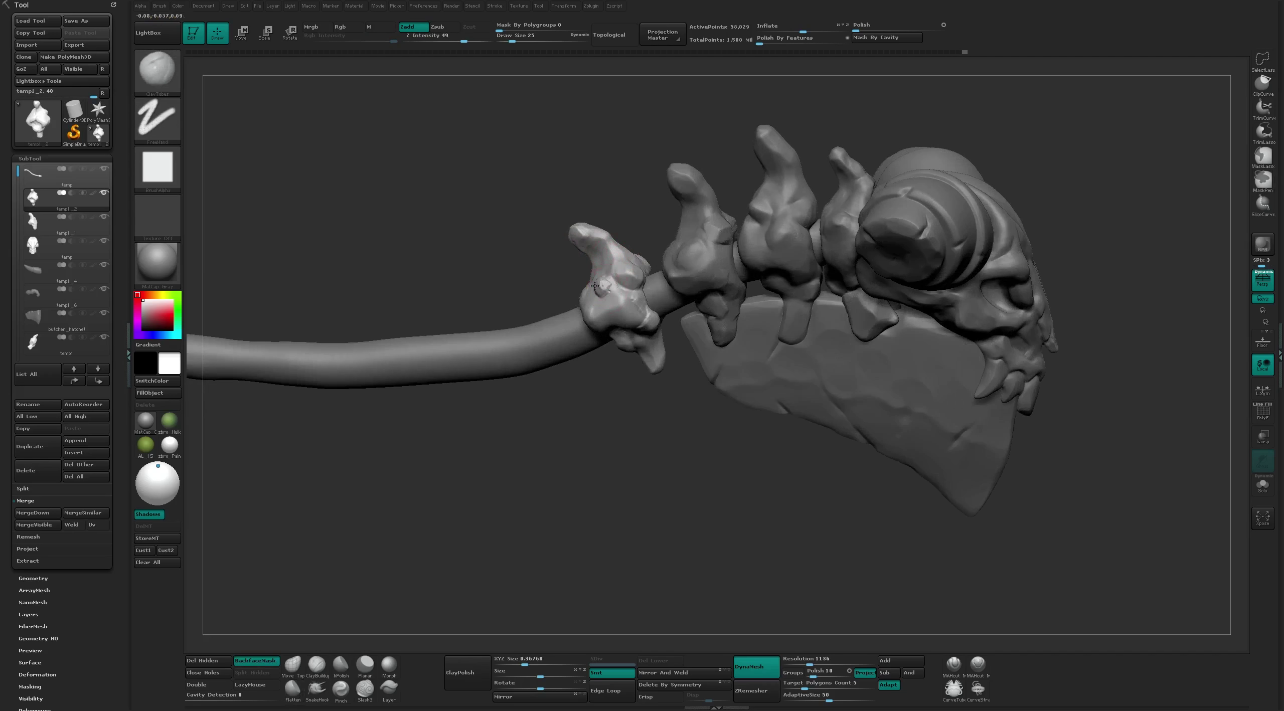
Carve a notch into the spike near the handle, flatten it, and make temp1_1 active
left_click(964, 670)
mouse_move(597, 273)
right_mouse_down()
mouse_move(582, 290)
mouse_move(585, 244)
mouse_move(593, 282)
mouse_move(573, 178)
right_mouse_up()
key("b")
key("f")
key("l")
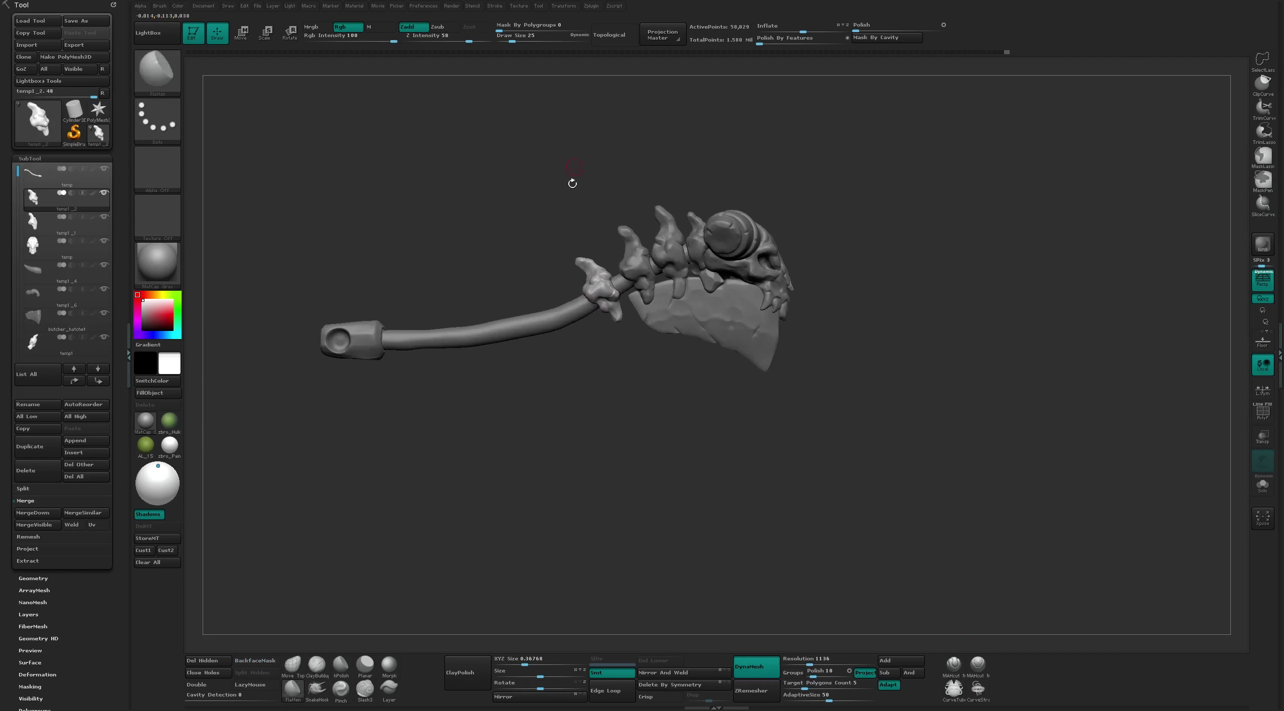
left_click(622, 266, "alt")
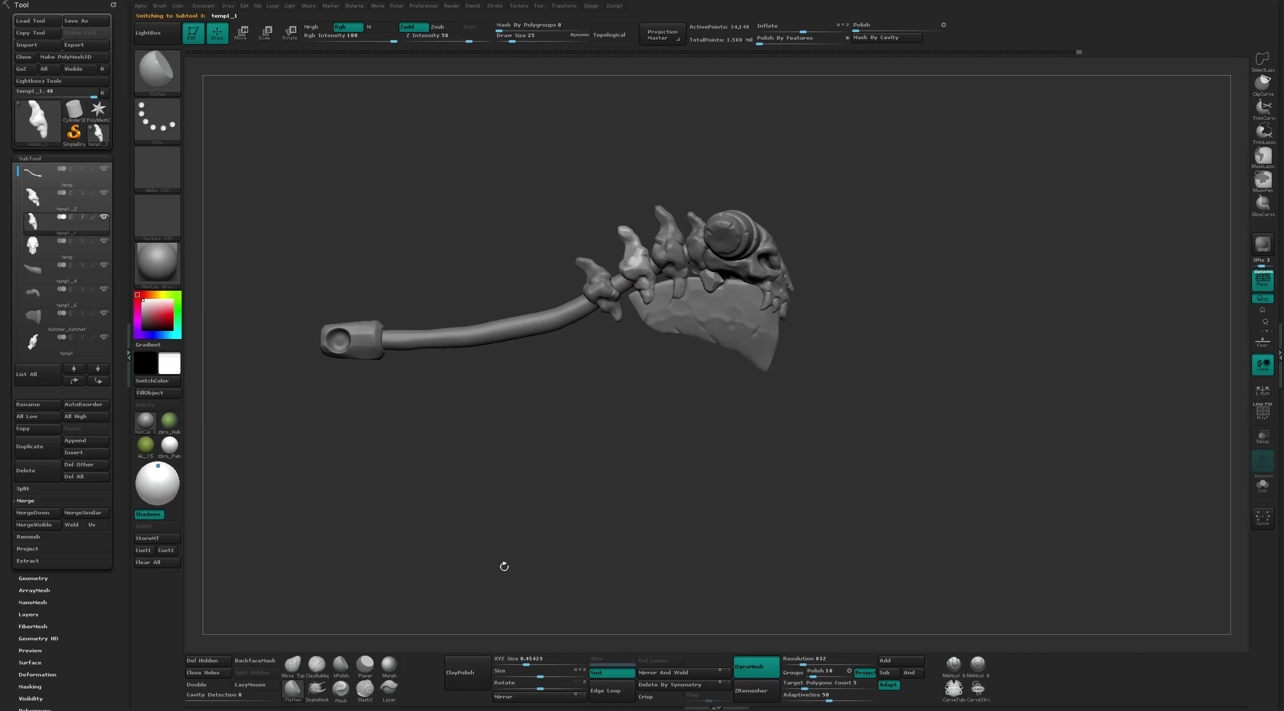
left_click(653, 251, "alt")
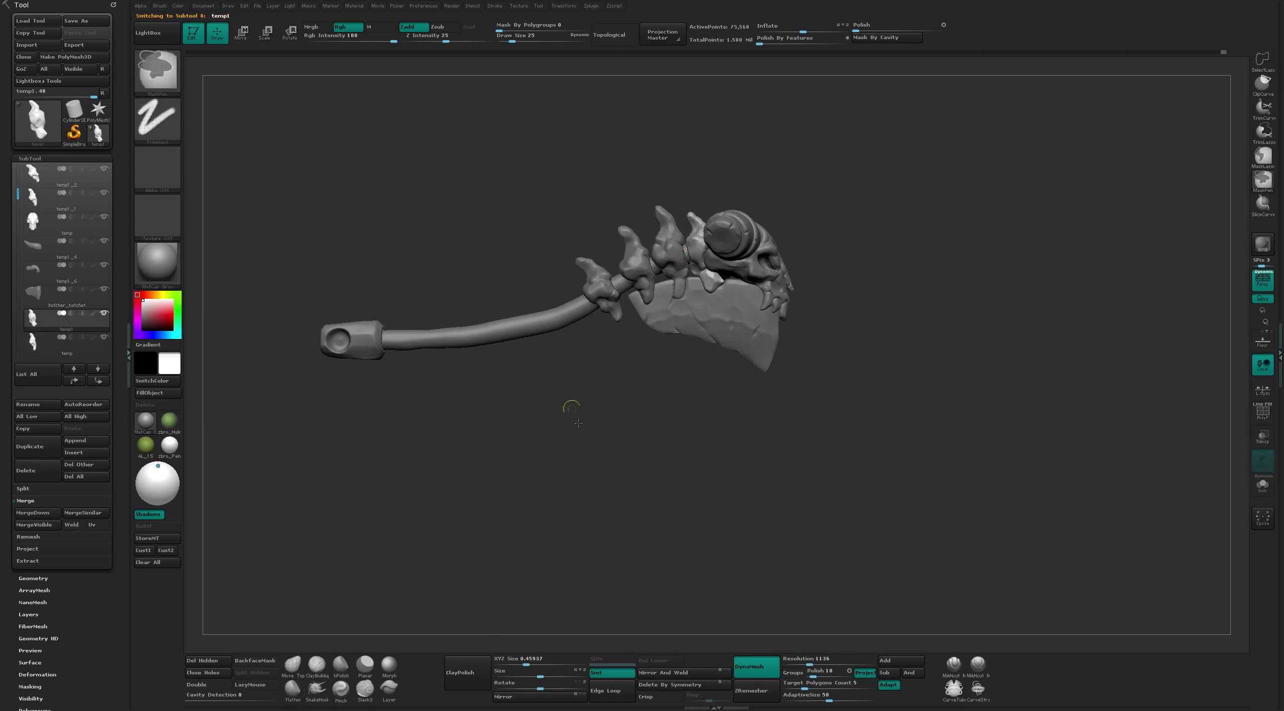
mouse_move(573, 411)
left_mouse_down("shift")
mouse_move(905, 216)
mouse_move(793, 226)
left_mouse_up("shift")
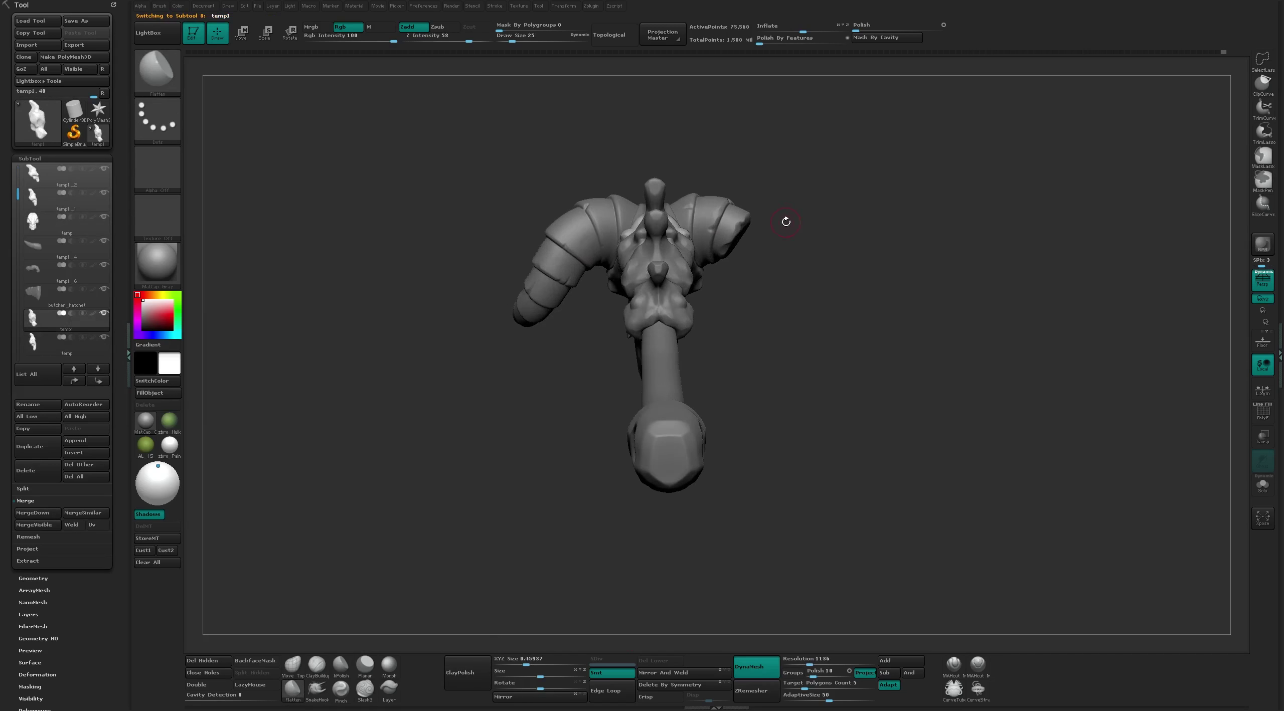
left_click_drag(786, 222, 880, 208)
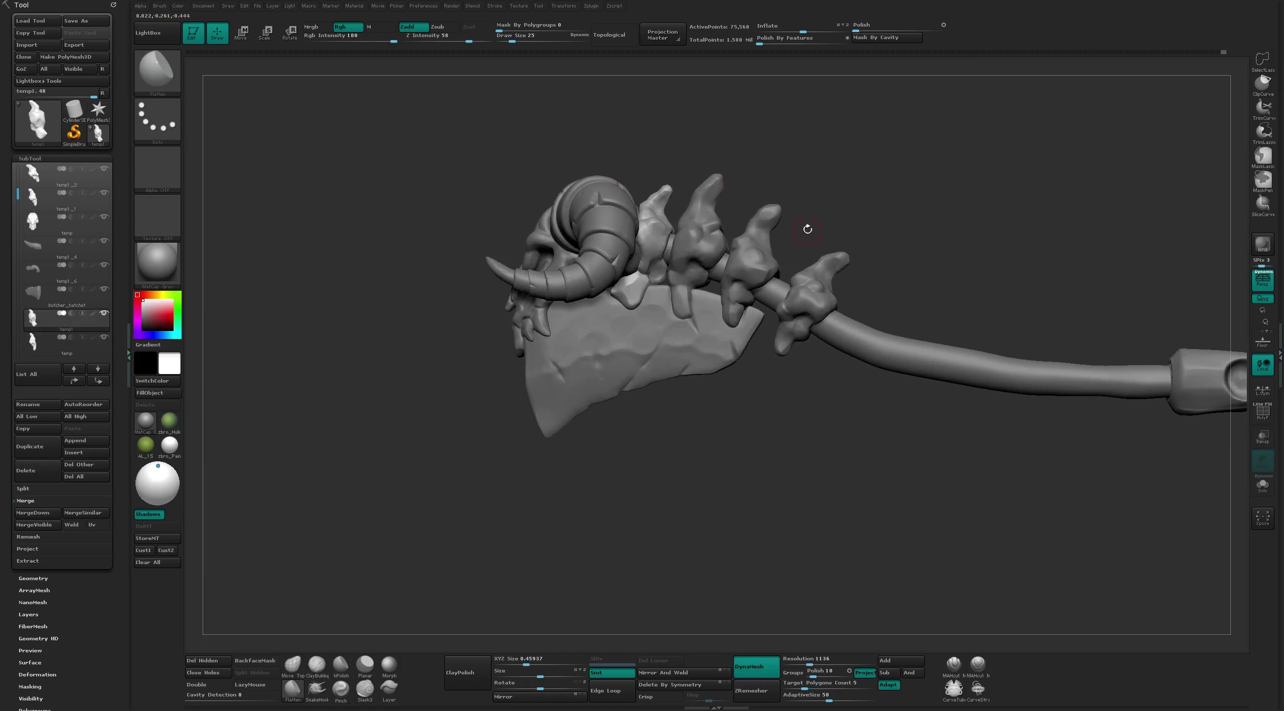
left_click_drag(18, 190, 18, 173)
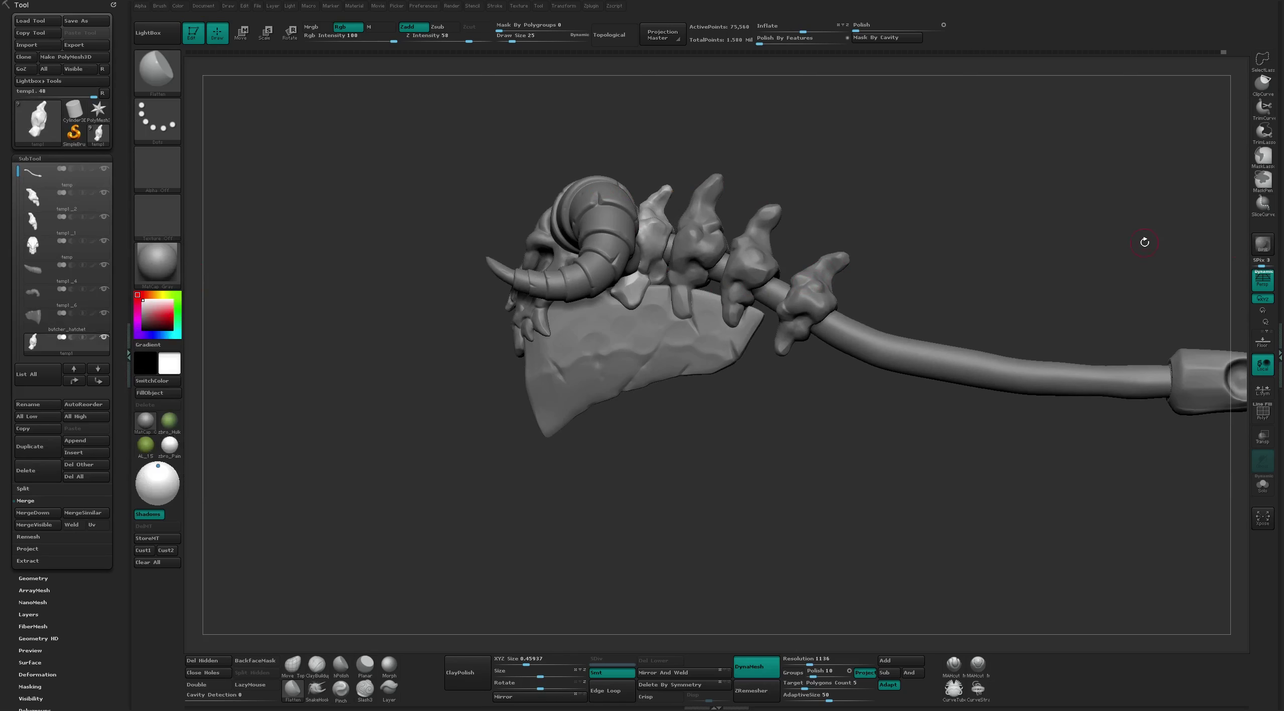
mouse_move(822, 125)
left_mouse_down()
mouse_move(857, 181)
mouse_move(820, 208)
left_mouse_up()
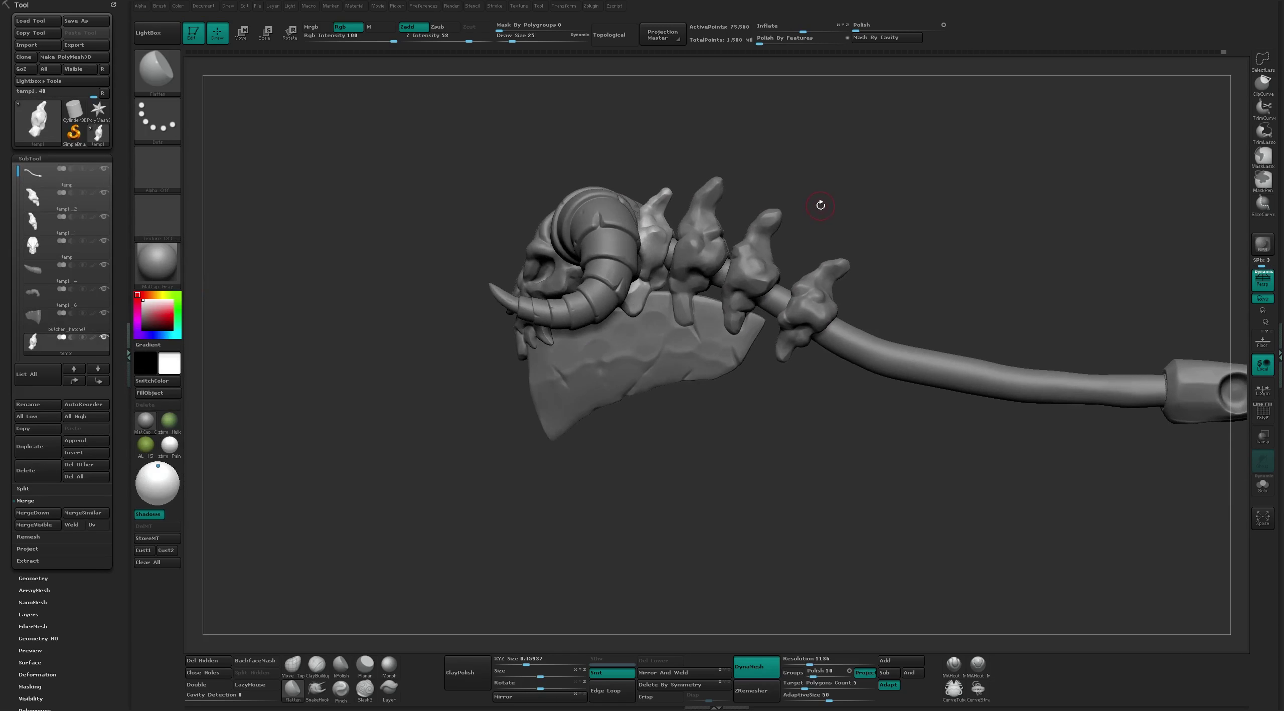
mouse_move(826, 203)
left_mouse_down()
mouse_move(761, 257)
mouse_move(760, 191)
mouse_move(800, 311)
mouse_move(693, 261)
left_mouse_up()
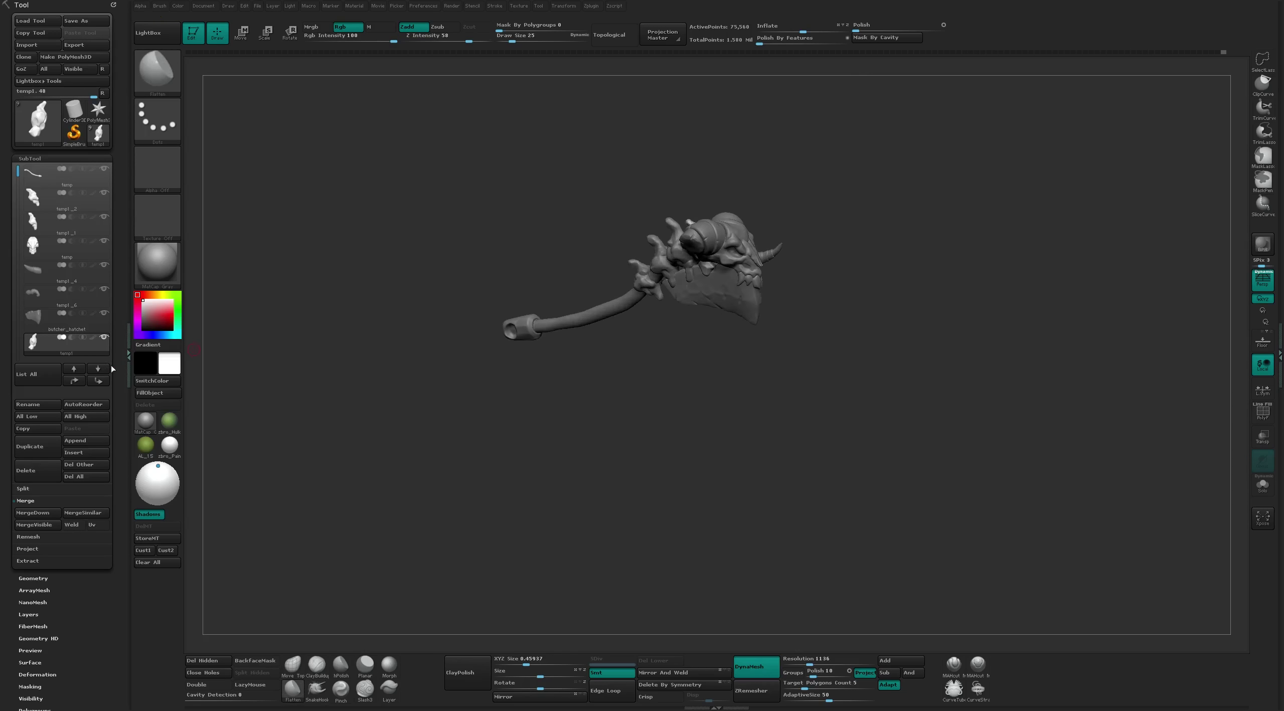
left_click_drag(788, 424, 675, 380)
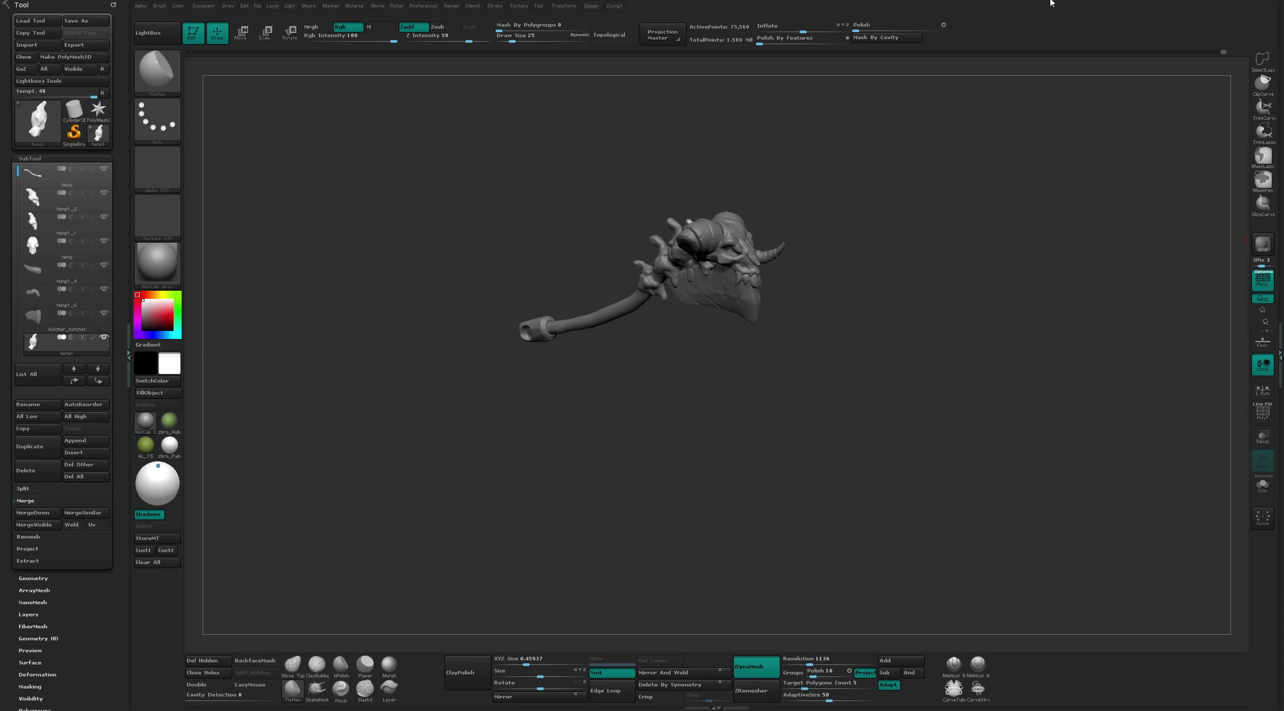
mouse_move(902, 242)
left_mouse_down()
mouse_move(943, 213)
mouse_move(946, 195)
mouse_move(742, 241)
left_mouse_up()
Select the skull subtool and orbit in close around its snout and horn
left_click(717, 236, "alt")
left_click_drag(848, 477, 900, 435)
left_click_drag(919, 494, 825, 494, "ctrl")
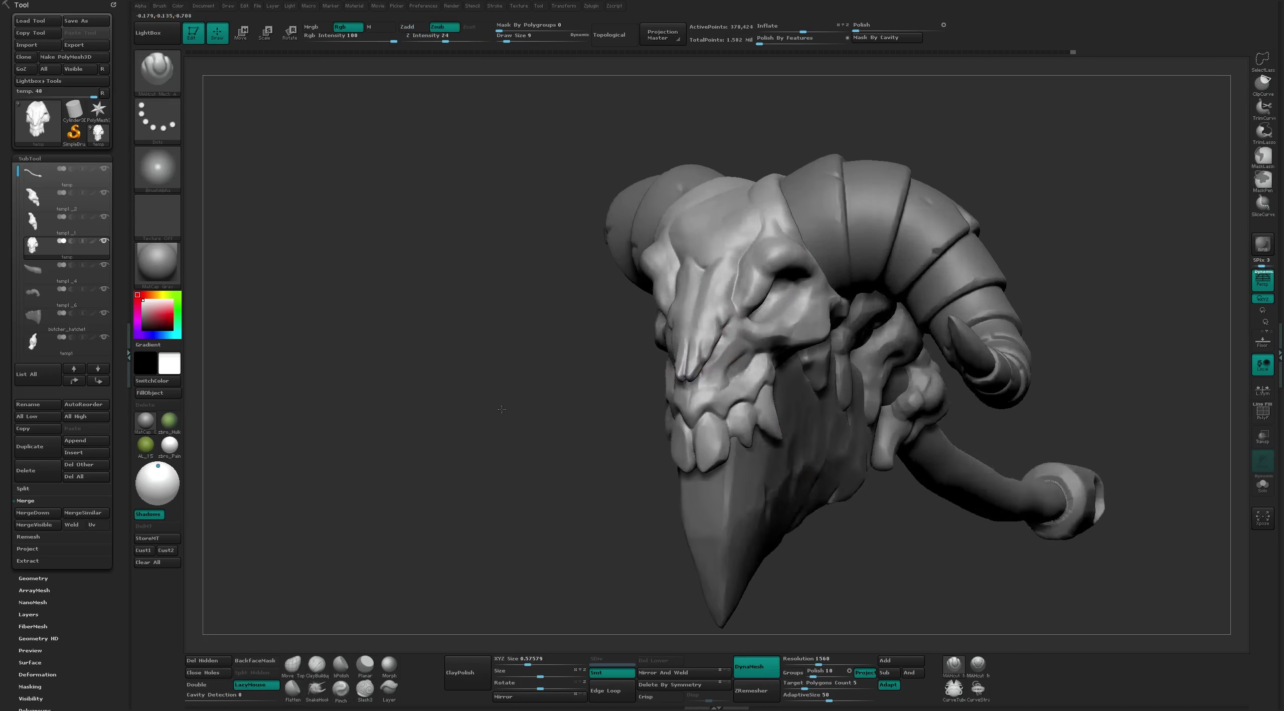
mouse_move(502, 410)
left_mouse_down()
mouse_move(706, 365)
mouse_move(726, 262)
mouse_move(757, 282)
left_mouse_up()
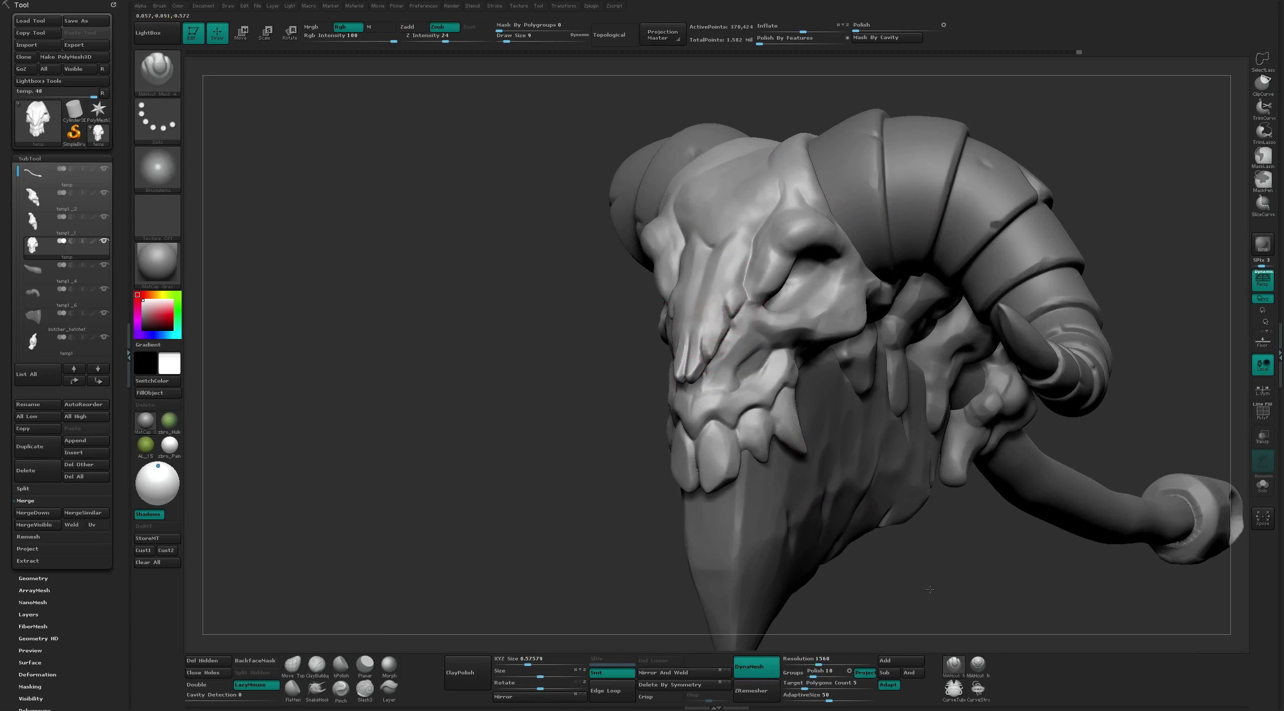
left_click_drag(930, 589, 823, 577)
mouse_move(787, 350)
left_mouse_down()
mouse_move(647, 404)
mouse_move(740, 356)
left_mouse_up()
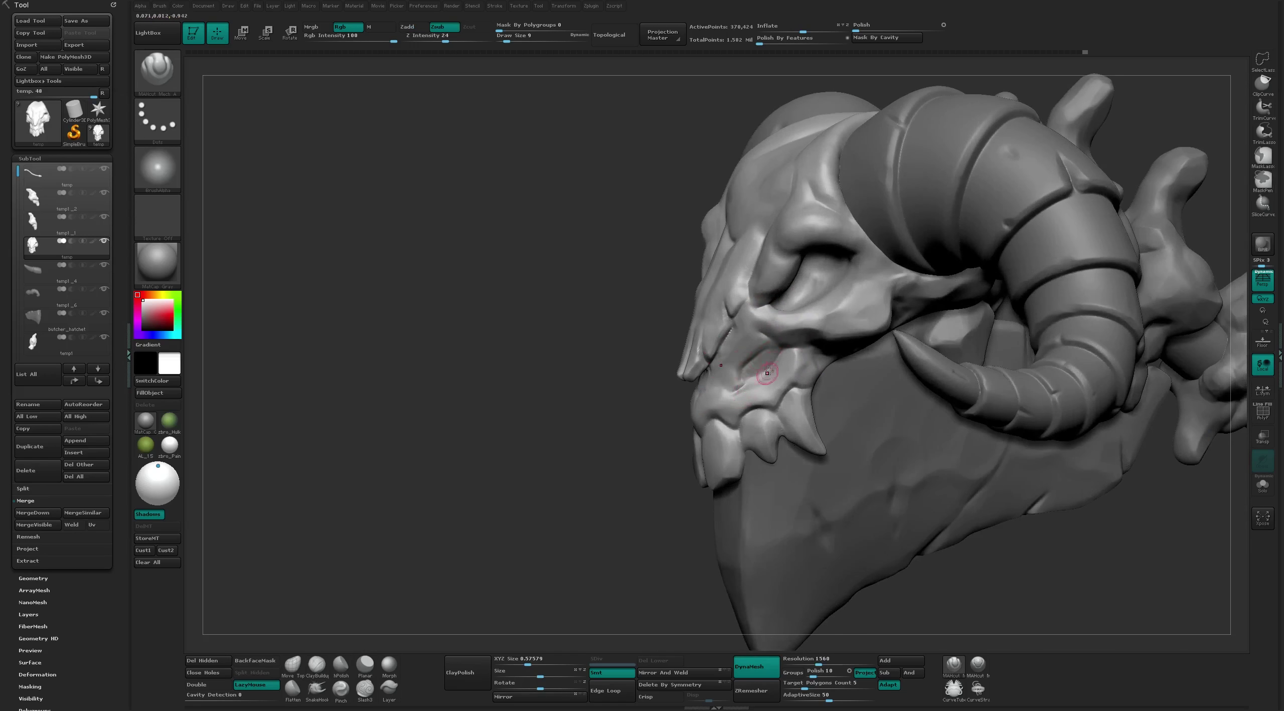
left_click_drag(622, 474, 823, 382)
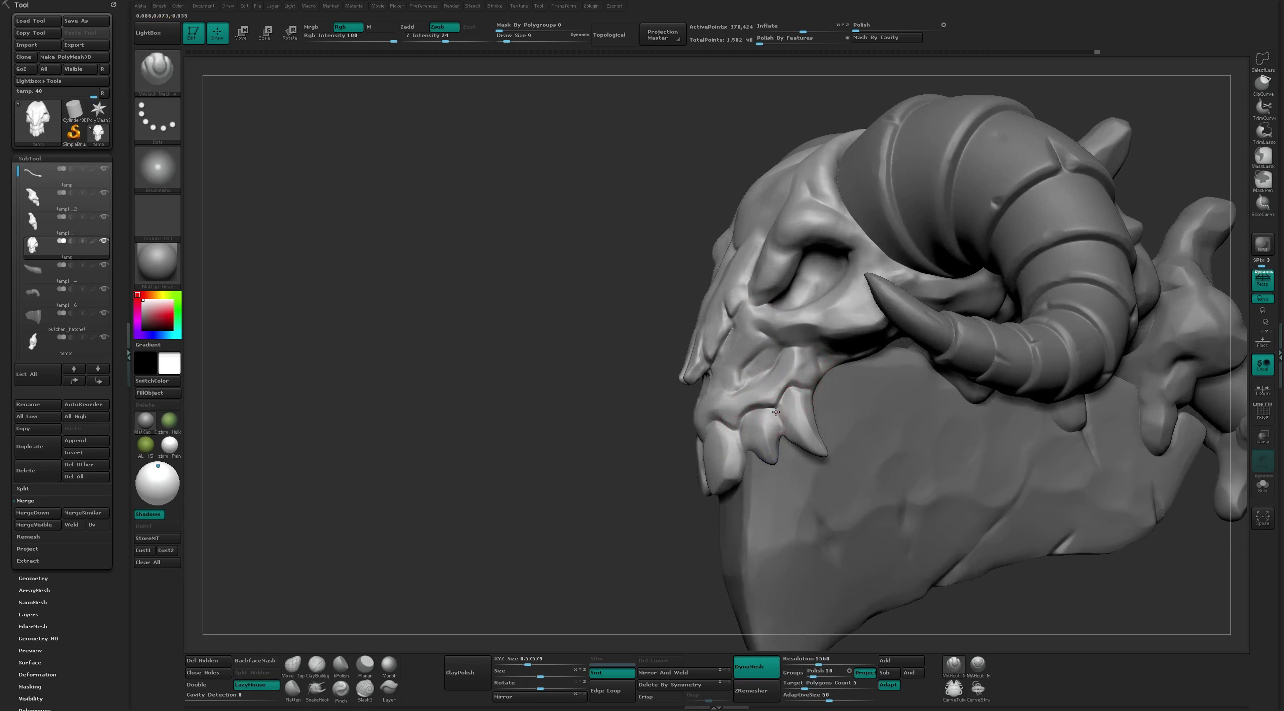
key("ctrl")
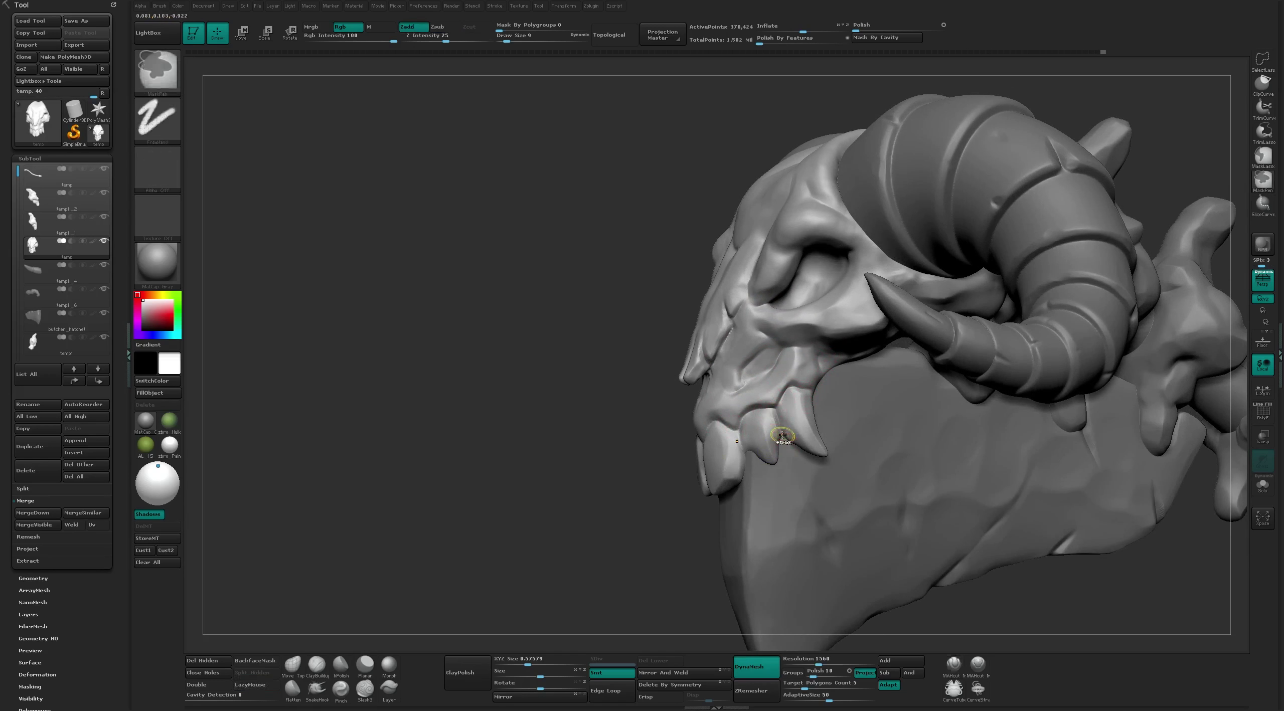
mouse_move(772, 397)
right_mouse_down()
mouse_move(785, 422)
mouse_move(747, 455)
mouse_move(745, 434)
mouse_move(765, 450)
right_mouse_up()
Alternate the Flatten and Move brushes while framing the skull from the front
key("b")
key("f")
key("l")
key("b")
key("m")
key("v")
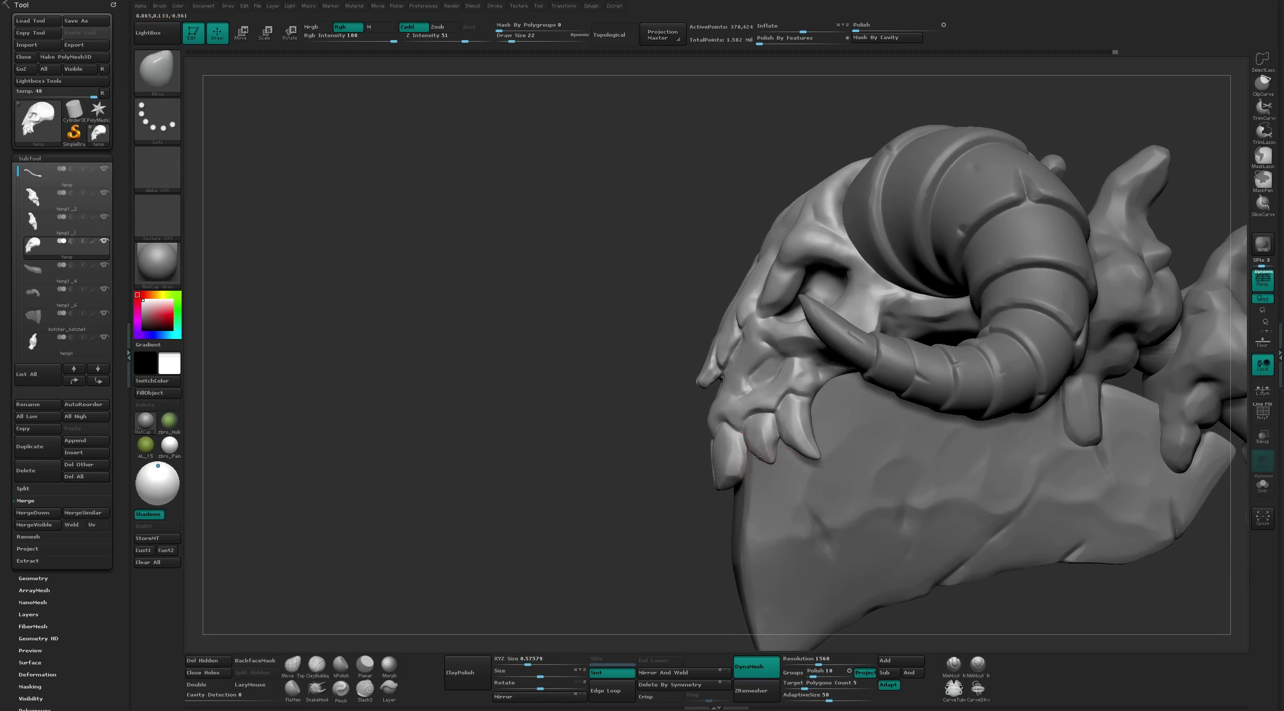
key("b")
key("f")
key("l")
mouse_move(769, 460)
right_mouse_down()
mouse_move(662, 450)
mouse_move(814, 391)
right_mouse_up()
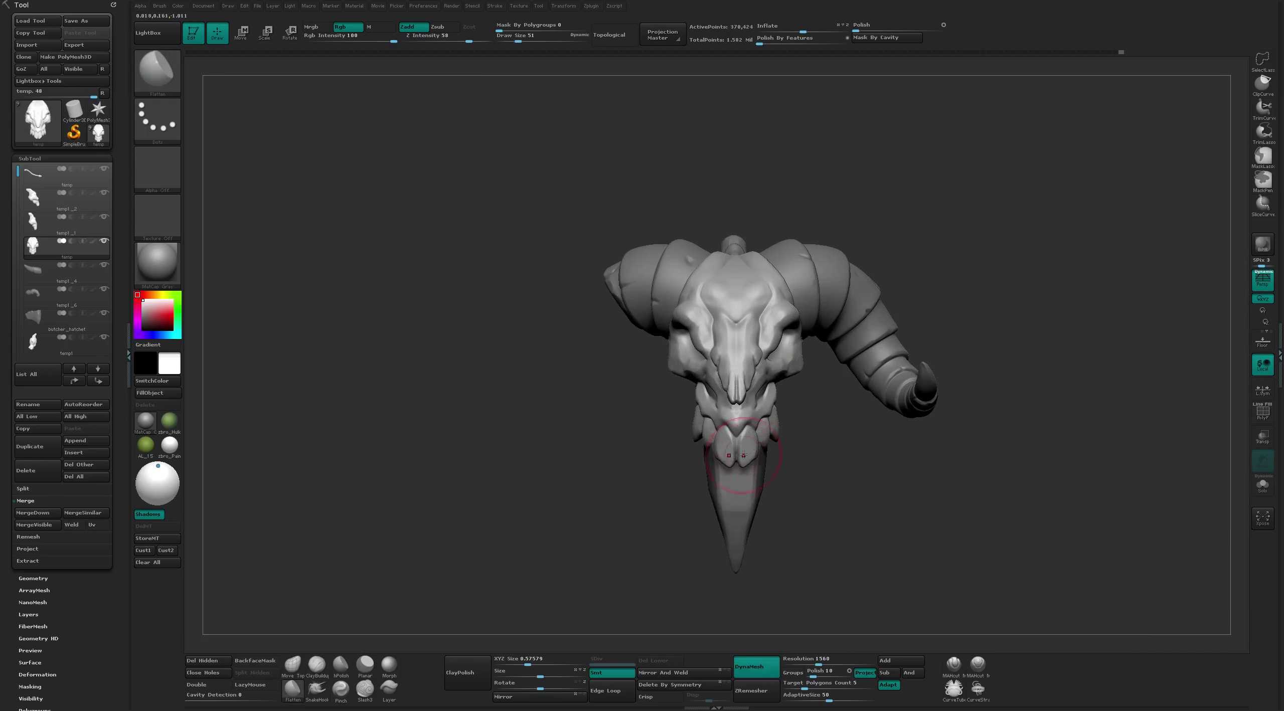
right_click_drag(752, 434, 723, 452, "alt")
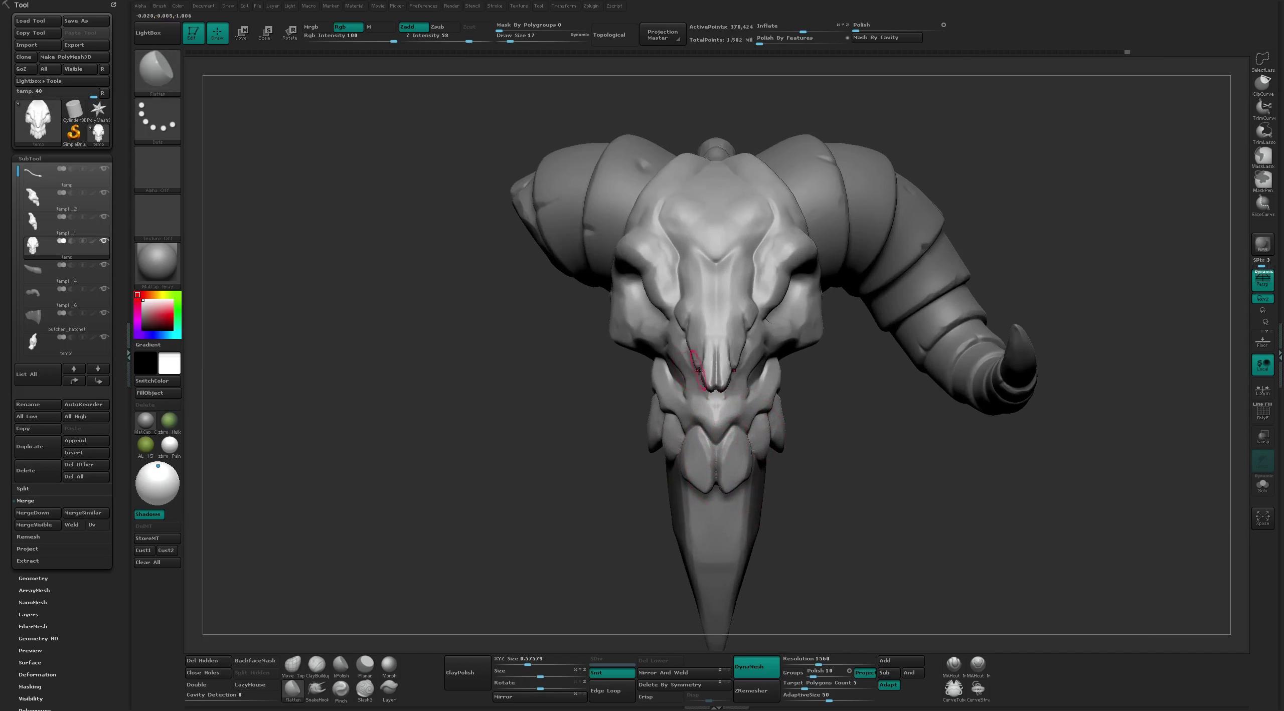
Work the snout with MAHcut Mech A, ClayTubes and Smooth, closing in on the teeth
left_click(955, 664)
right_click_drag(853, 442, 735, 426)
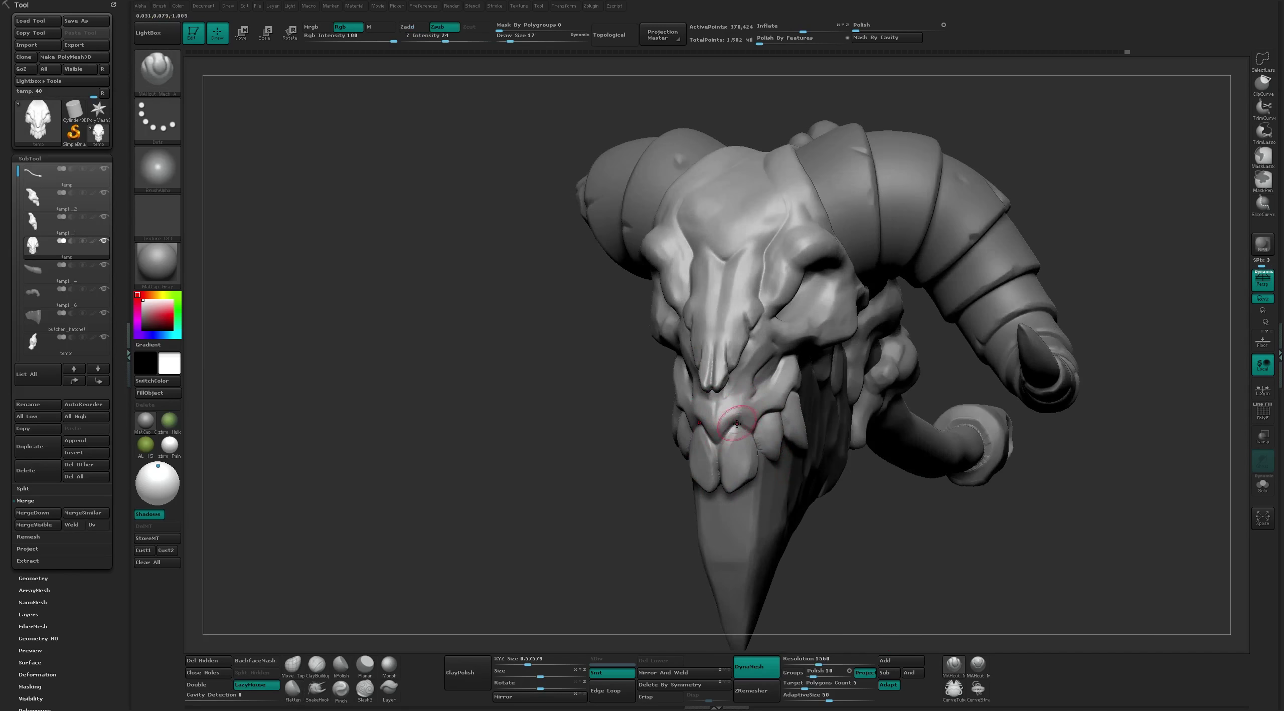
key("b")
key("c")
key("t")
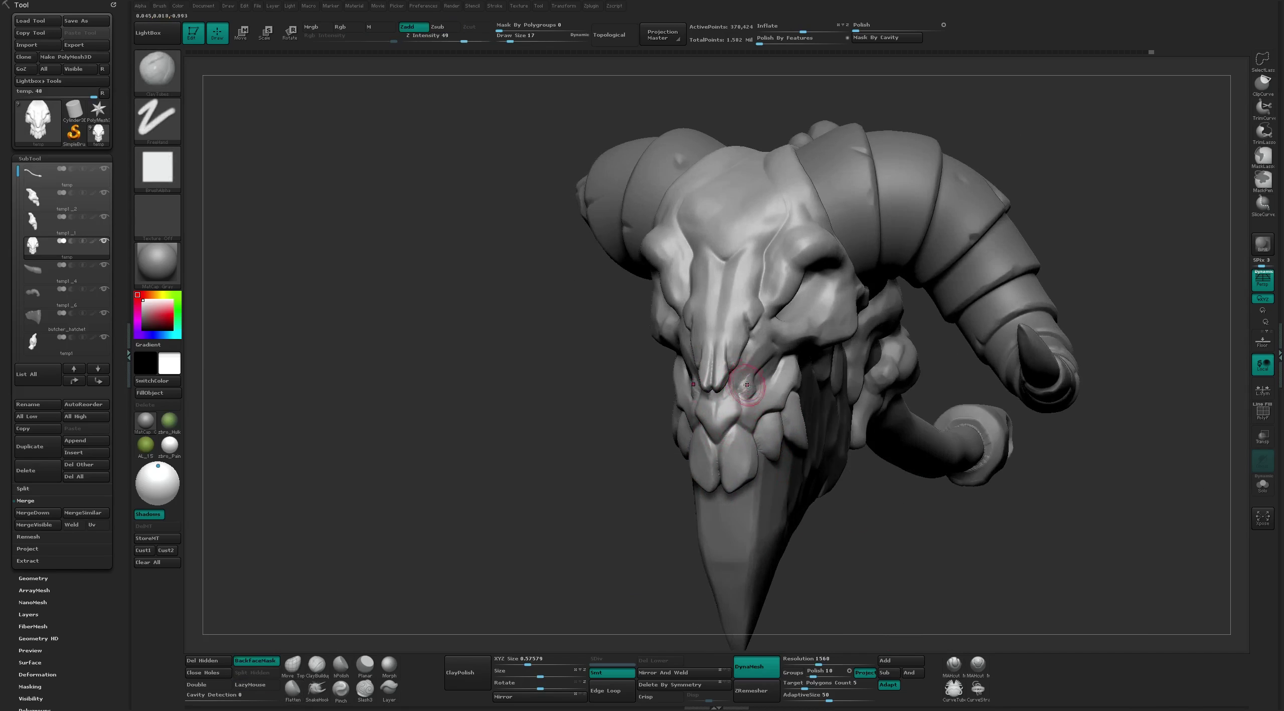
key("shift")
key("f")
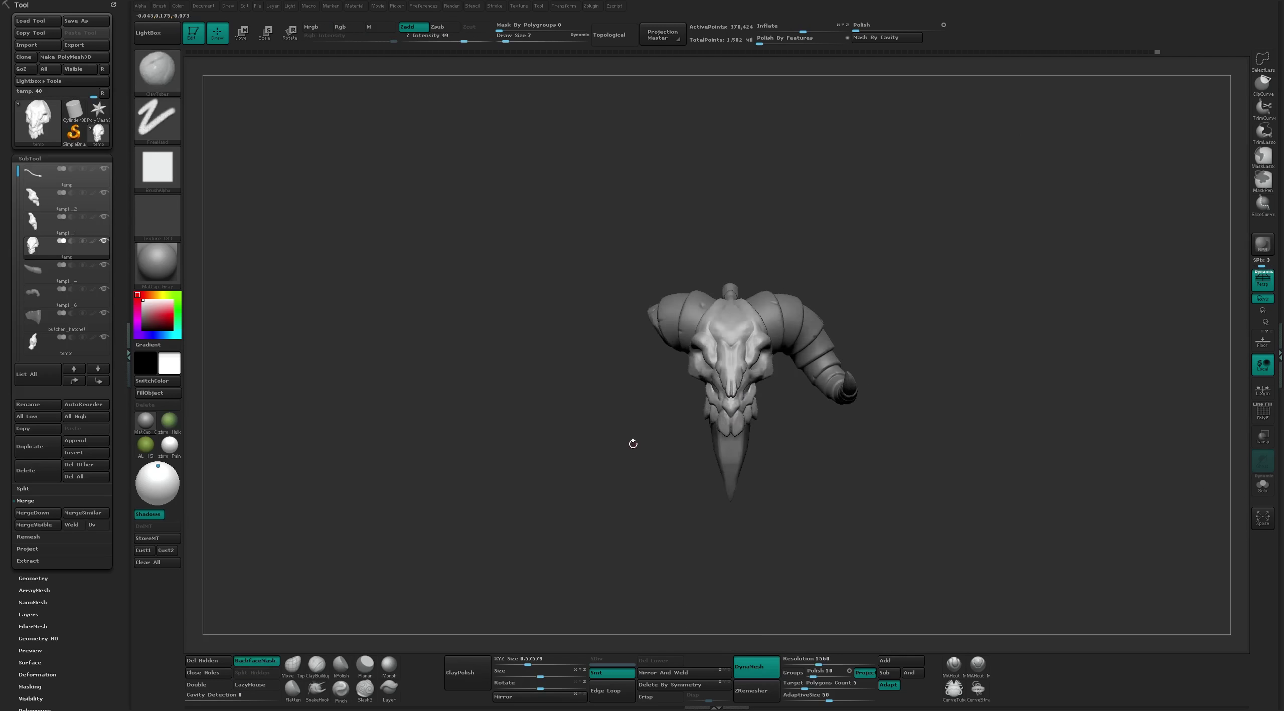
right_click_drag(633, 441, 755, 461)
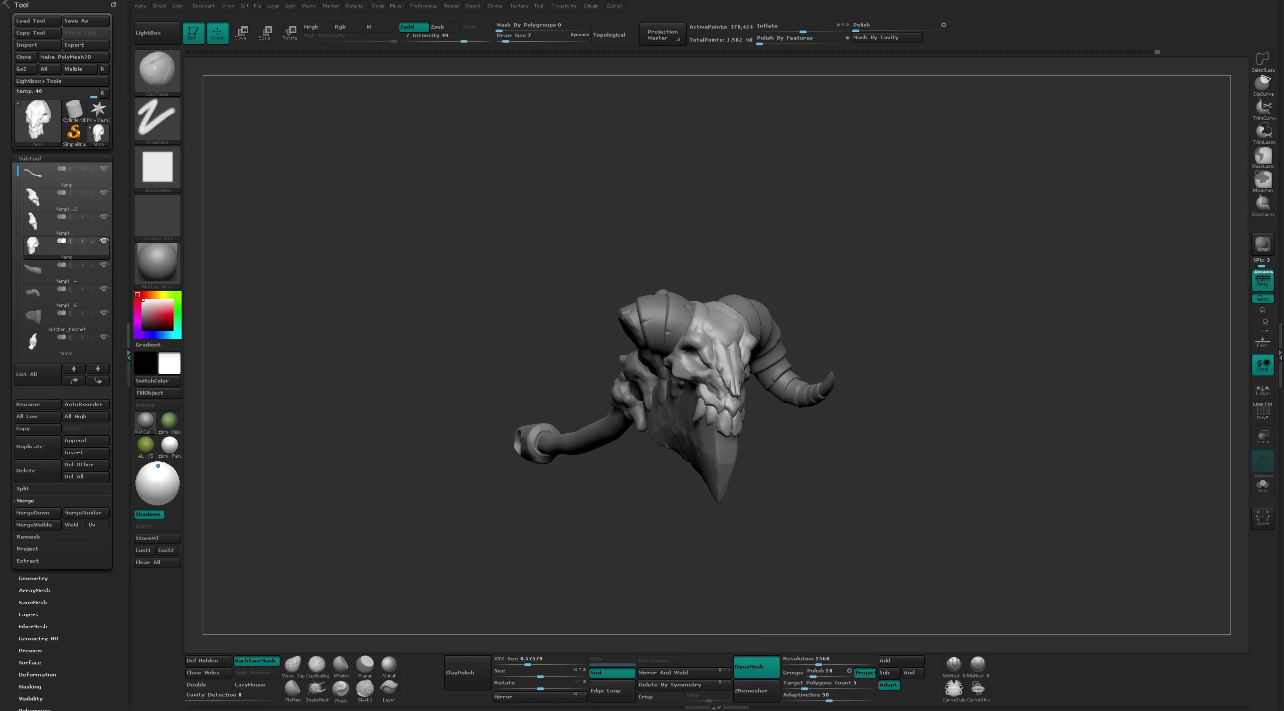
right_click_drag(728, 396, 723, 383)
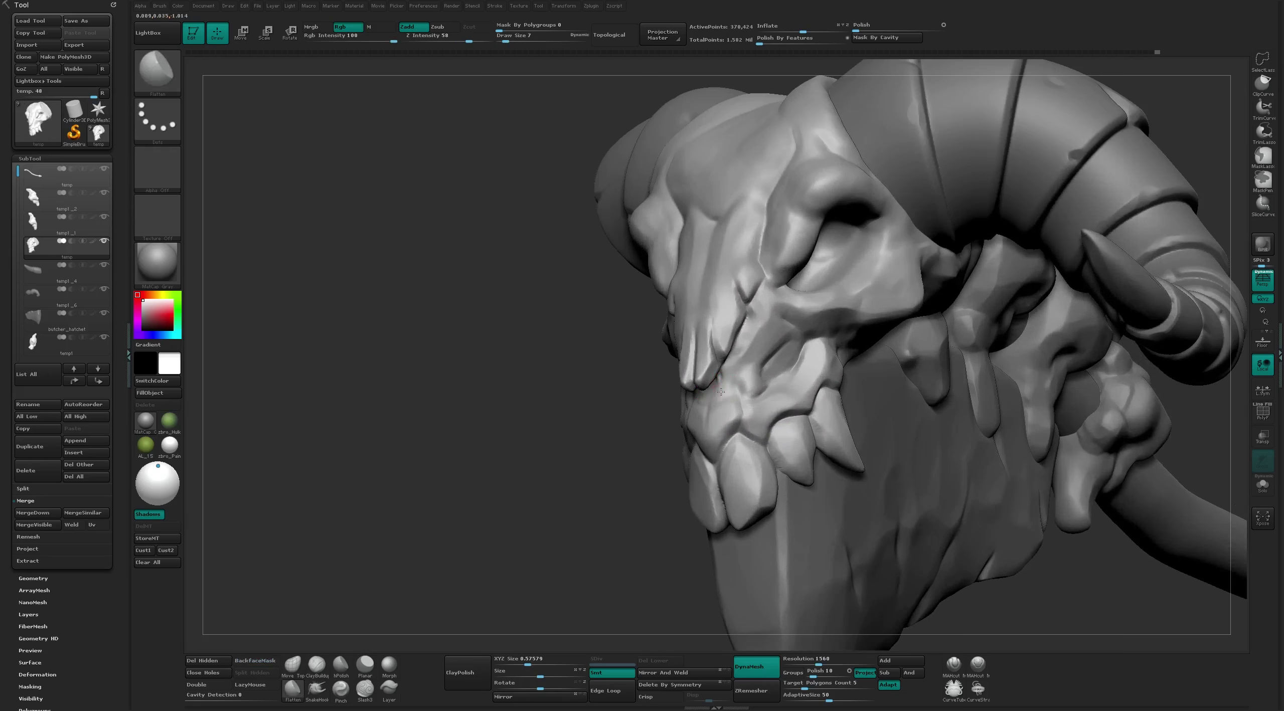
mouse_move(614, 466)
left_mouse_down()
mouse_move(654, 344)
mouse_move(631, 401)
mouse_move(673, 186)
mouse_move(740, 178)
mouse_move(692, 362)
left_mouse_up()
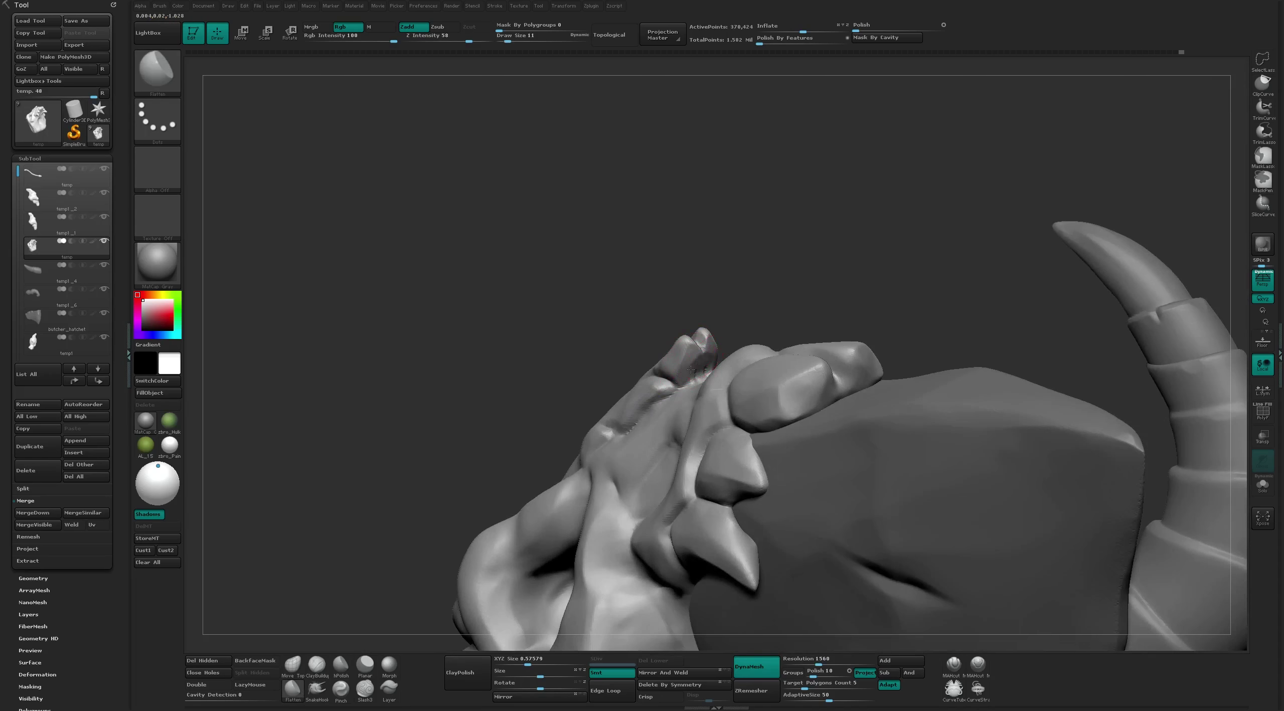
left_click_drag(691, 370, 677, 540)
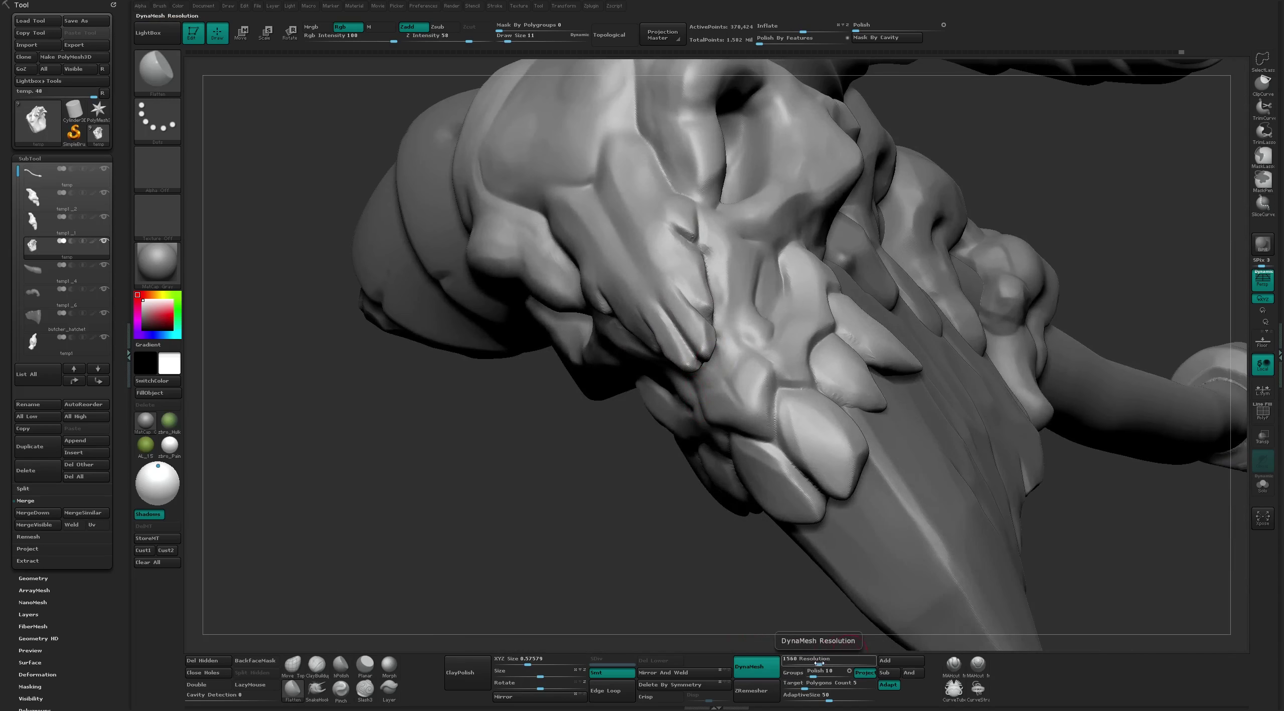
Raise DynaMesh resolution to 1936 and remesh the axe head
left_click_drag(819, 663, 827, 664)
left_click_drag(591, 463, 657, 572, "ctrl")
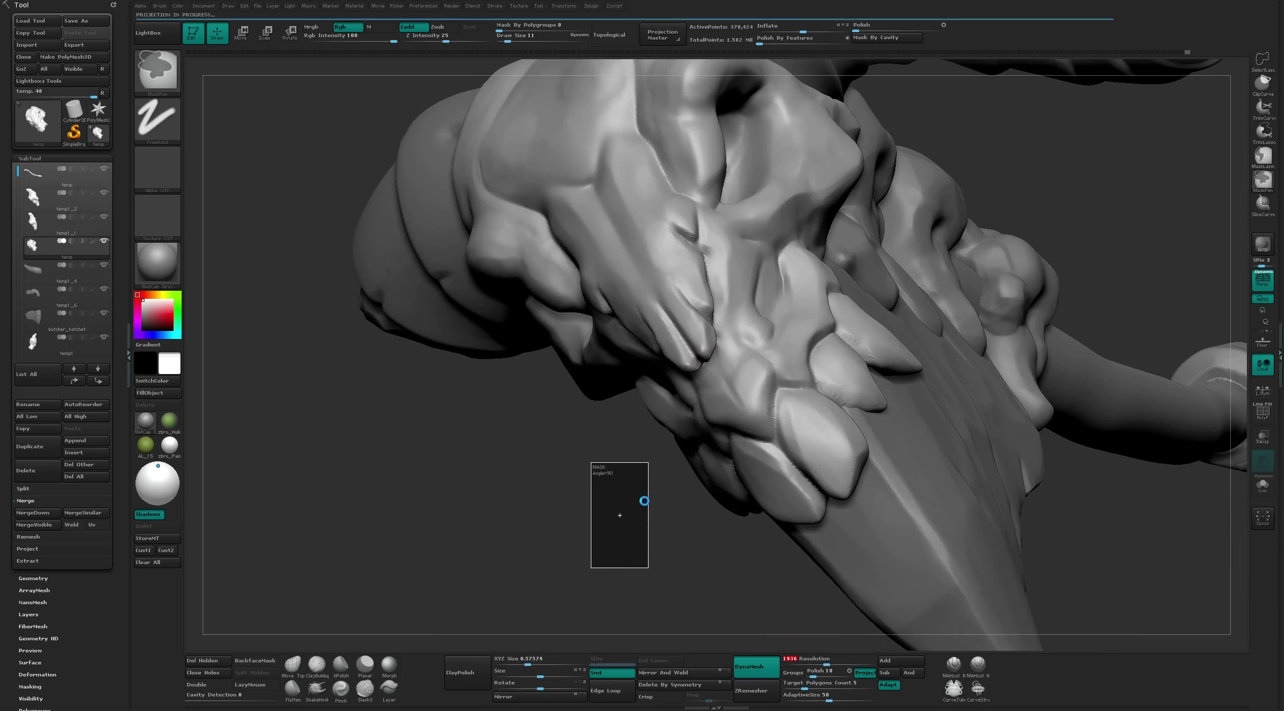
mouse_move(531, 518)
left_mouse_down()
mouse_move(539, 473)
mouse_move(582, 497)
mouse_move(612, 473)
mouse_move(692, 339)
mouse_move(668, 358)
mouse_move(705, 347)
left_mouse_up()
key("s")
key("s")
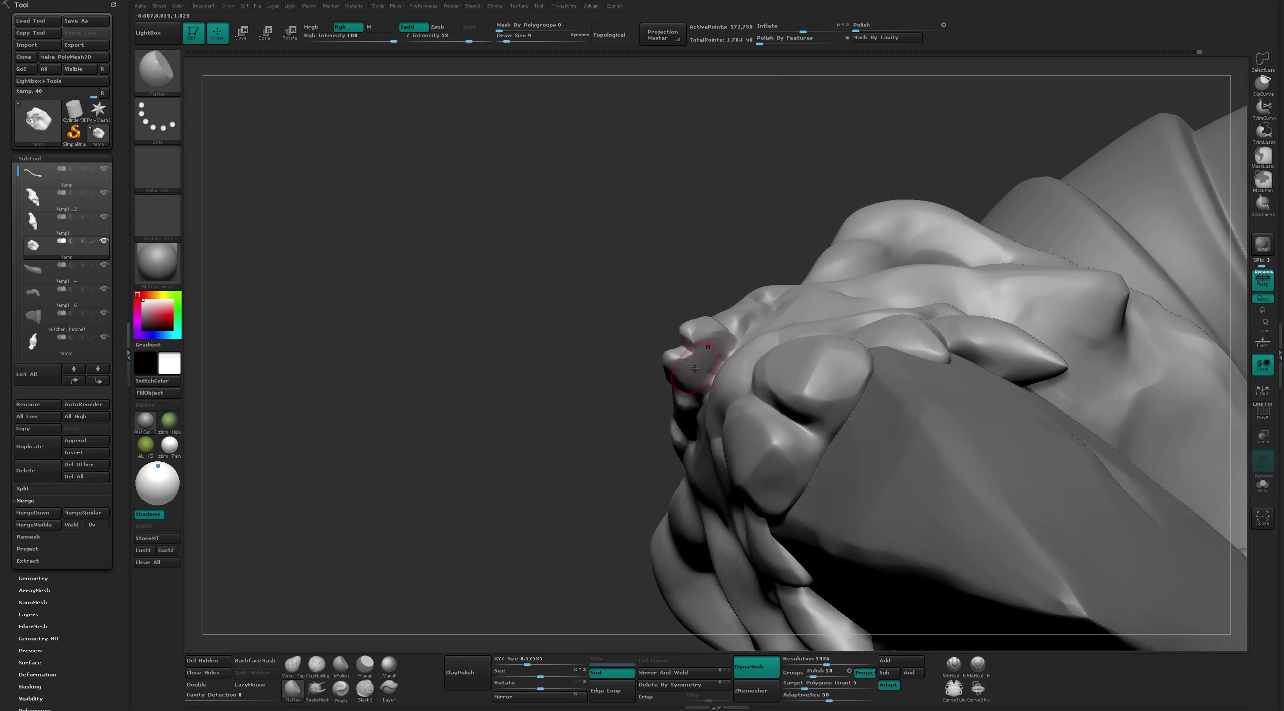
Carve a fine cut into the snout tip with a smaller MAHcut Mech A brush
left_click(953, 665)
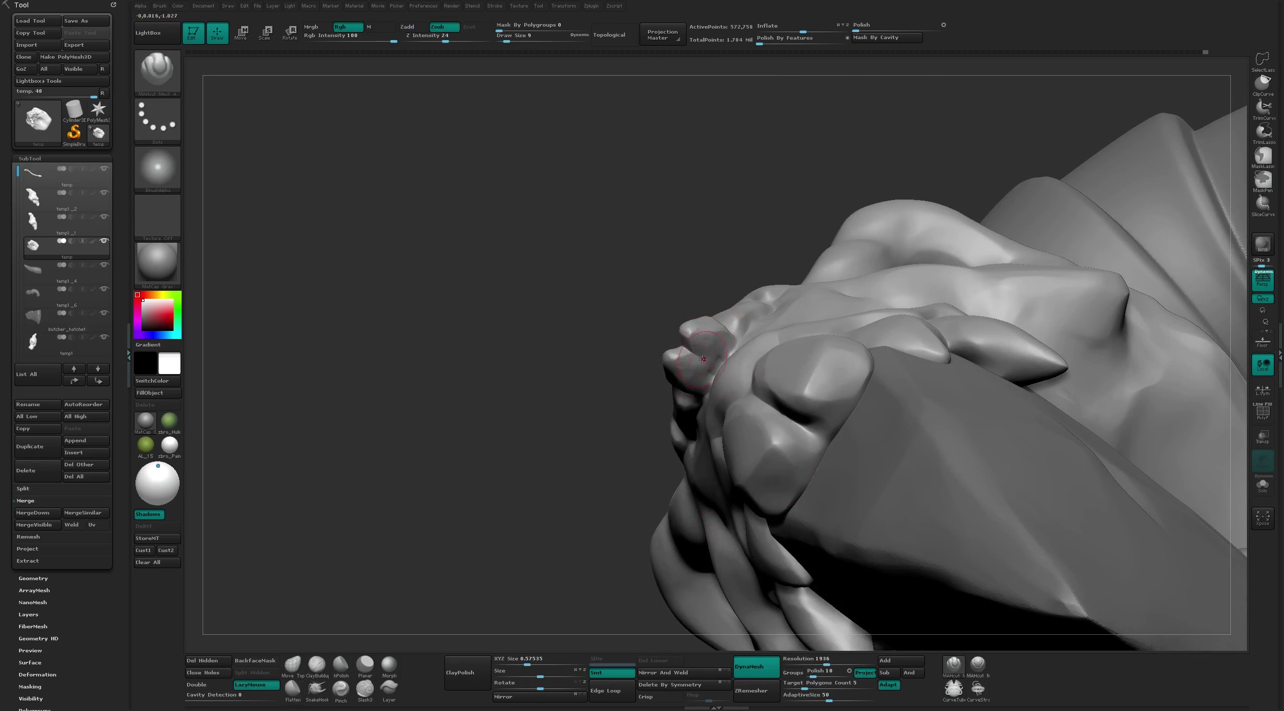
key("bracketleft")
left_click_drag(703, 360, 711, 363)
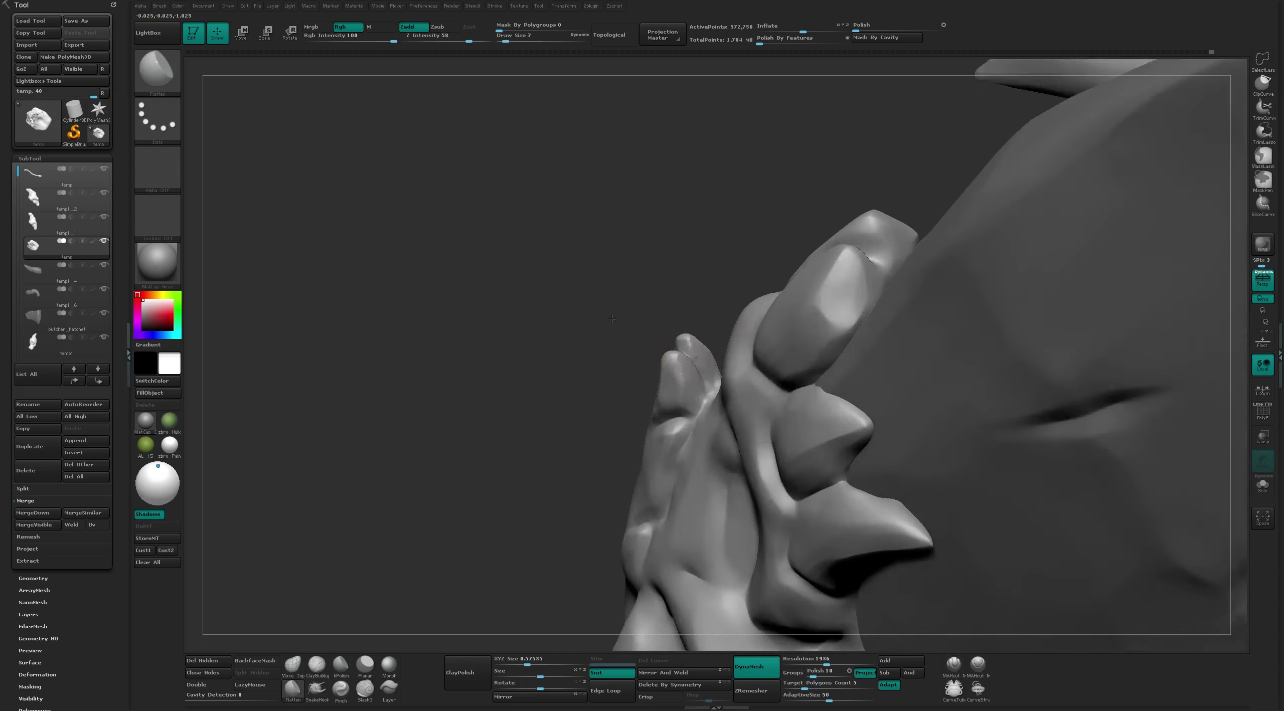
key("bracketright")
mouse_move(612, 319)
left_mouse_down()
mouse_move(685, 399)
mouse_move(661, 385)
mouse_move(663, 354)
mouse_move(645, 335)
left_mouse_up()
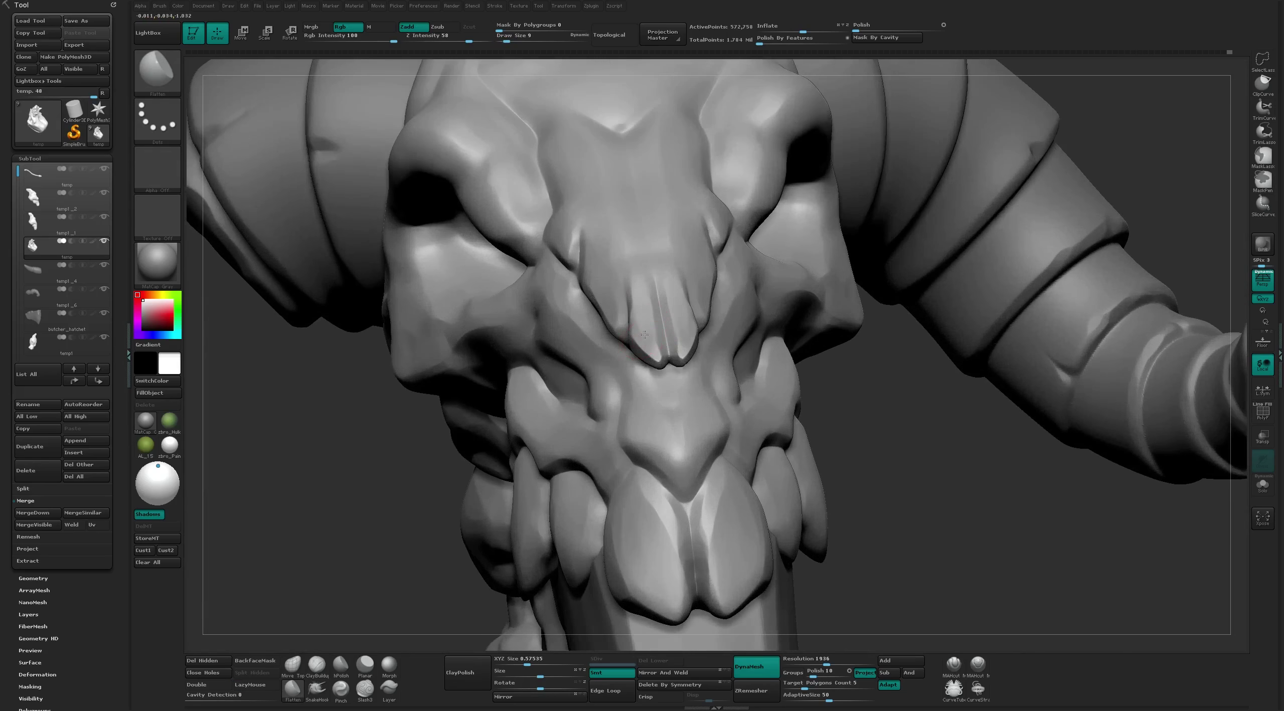
Set MAHcut Mech A to size 12 to cut the nose ridges, then switch to hPolish
key("b")
key("m")
key("a")
key("s")
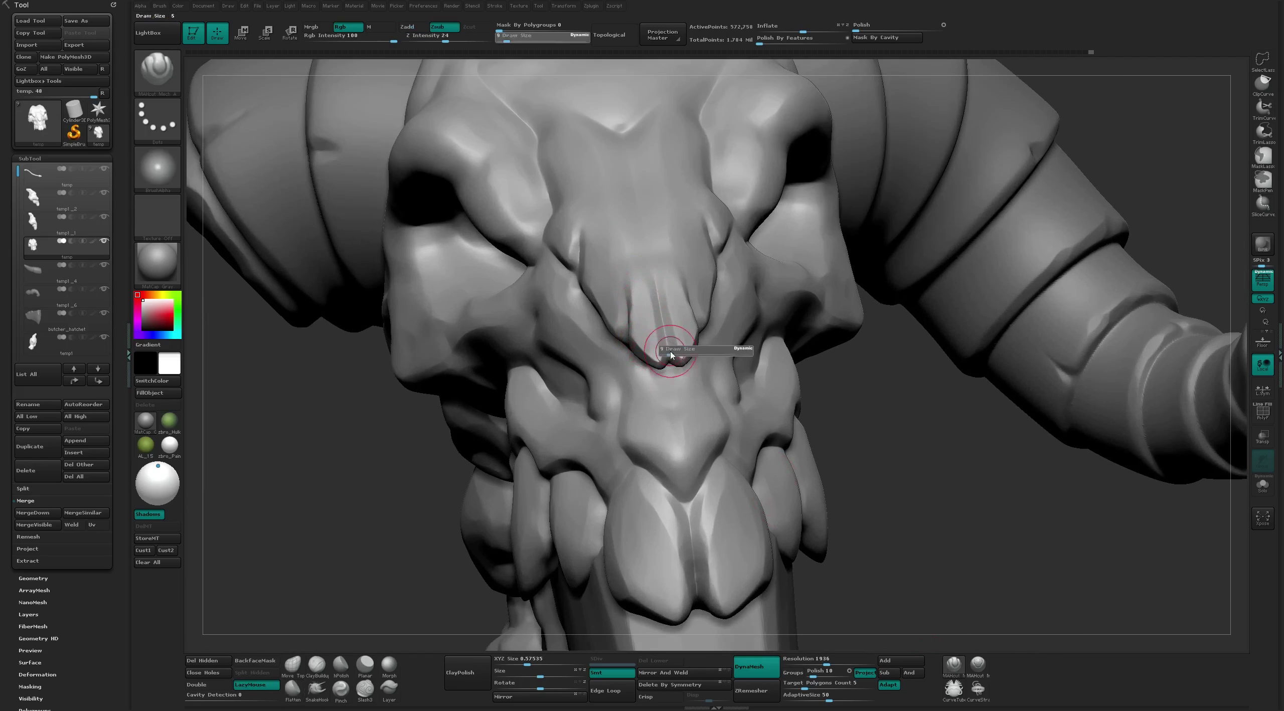
mouse_move(672, 355)
left_mouse_down()
mouse_move(780, 393)
mouse_move(681, 347)
left_mouse_up()
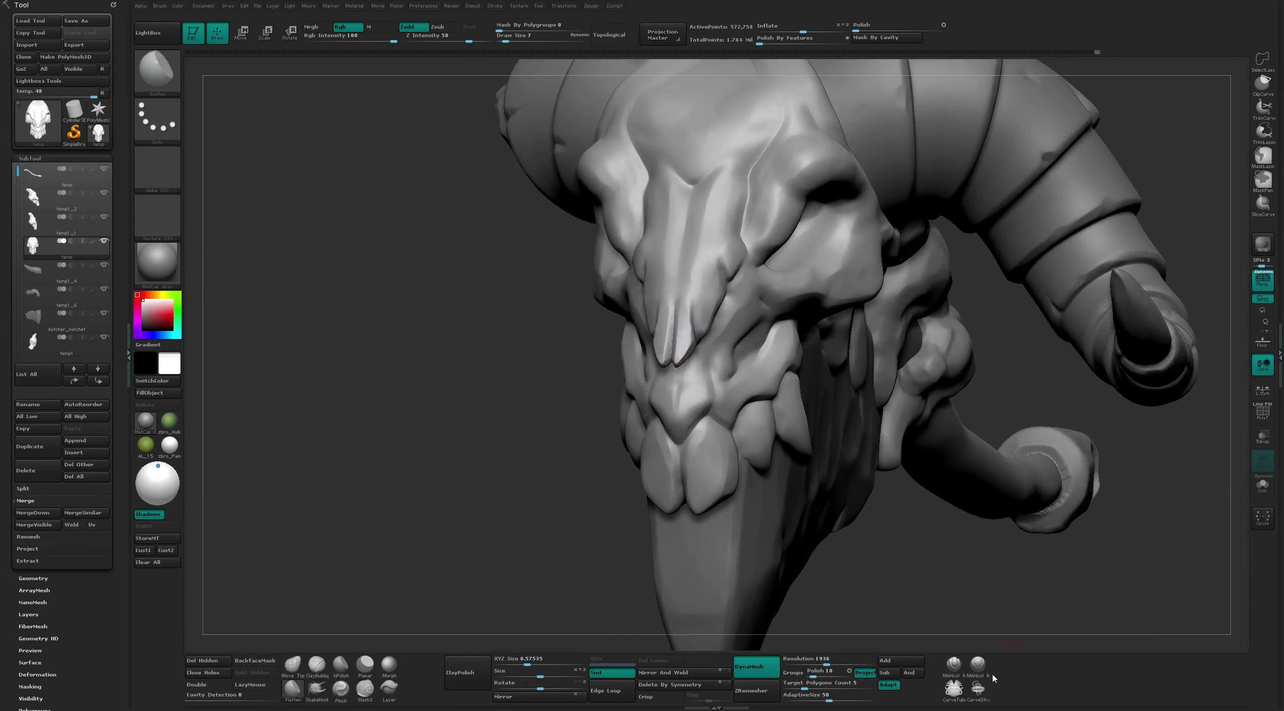
left_click(978, 665)
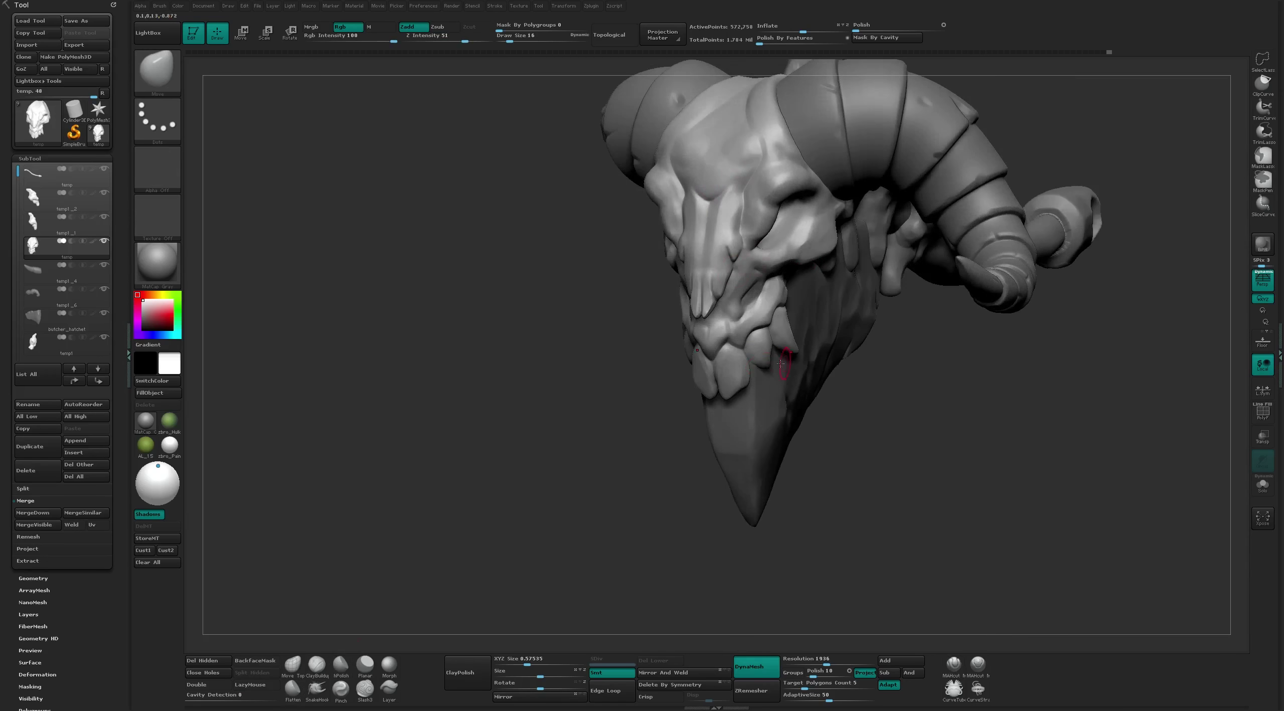
left_click(341, 665)
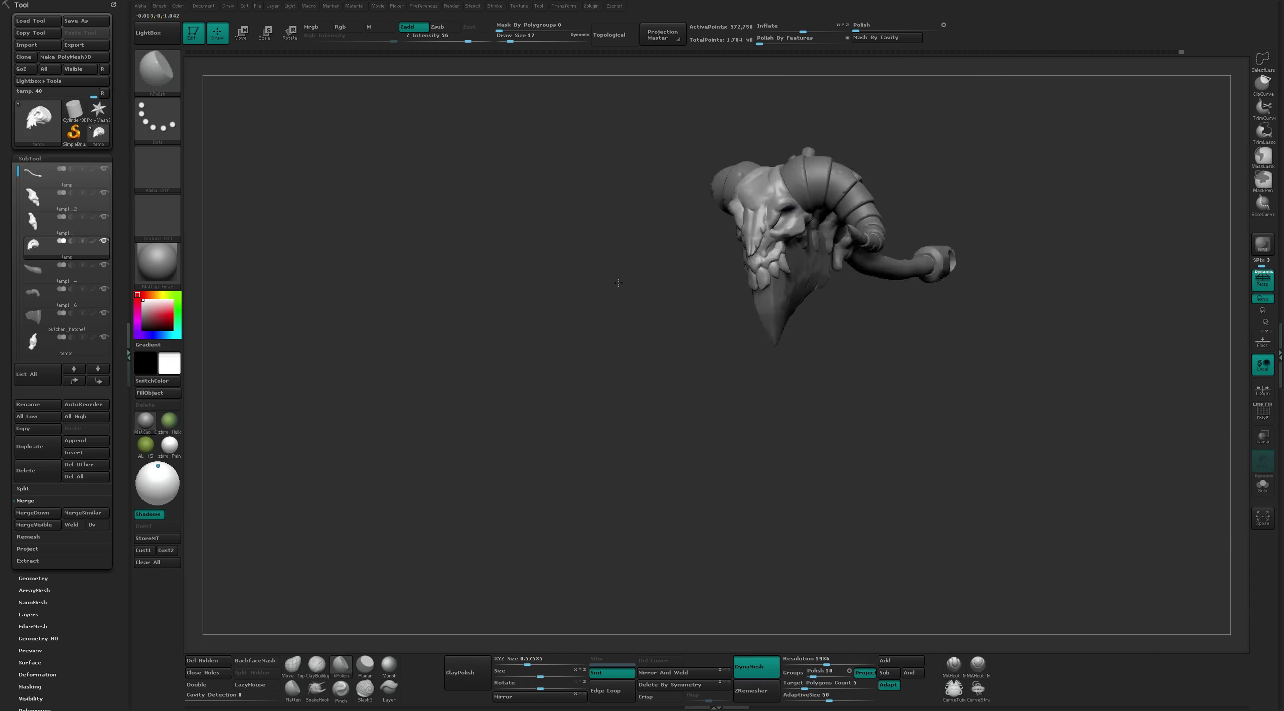
Carve a narrow groove into the side of the skull head
left_click_drag(841, 393, 885, 157)
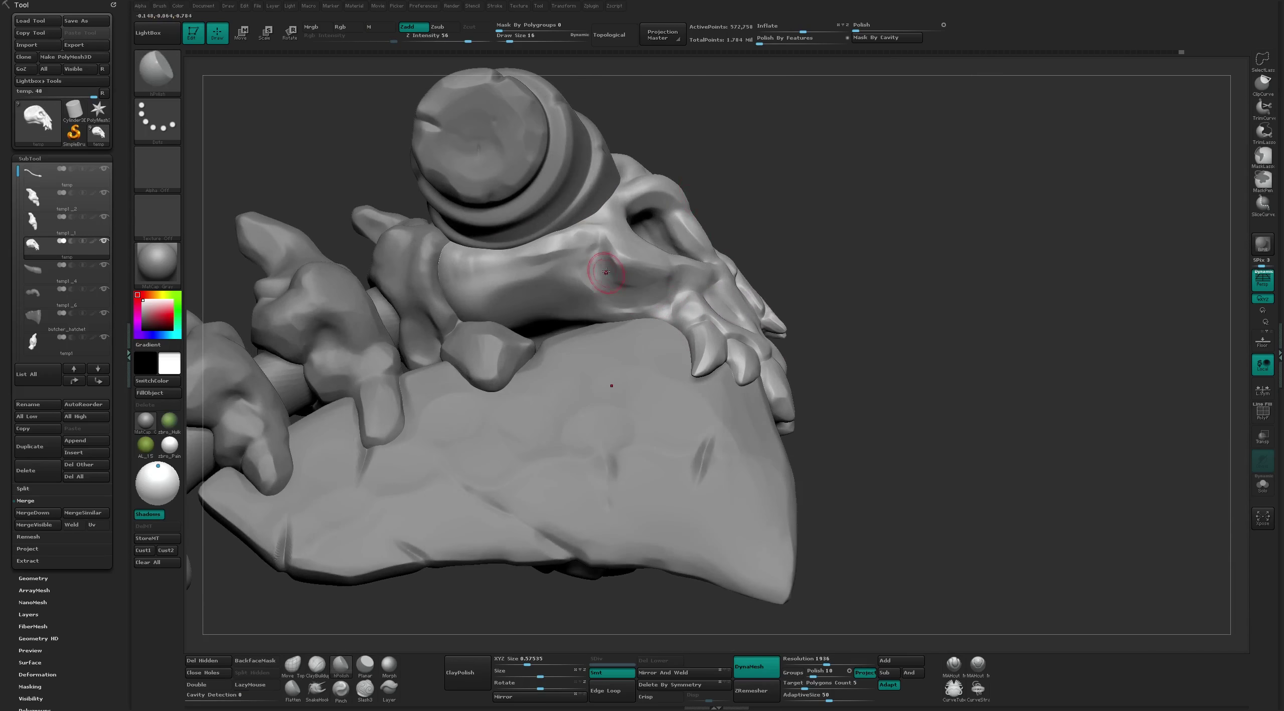
key("[")
left_click_drag(597, 251, 632, 291)
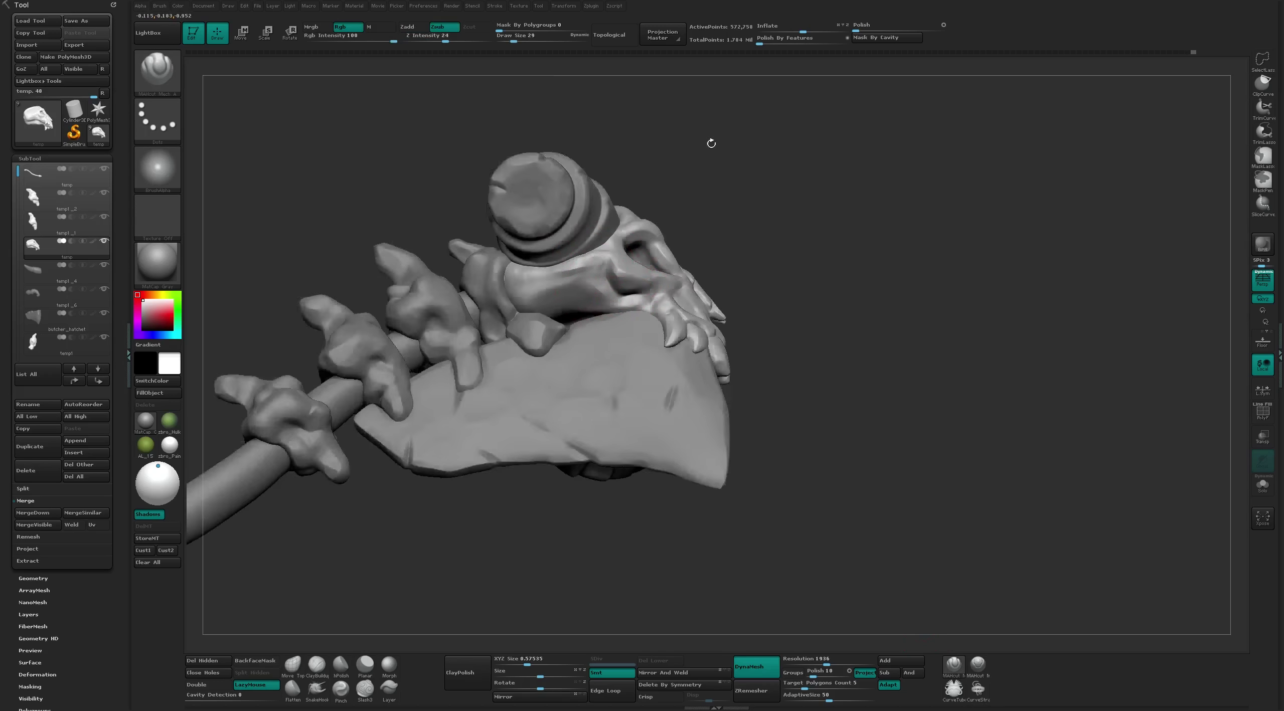
key("[")
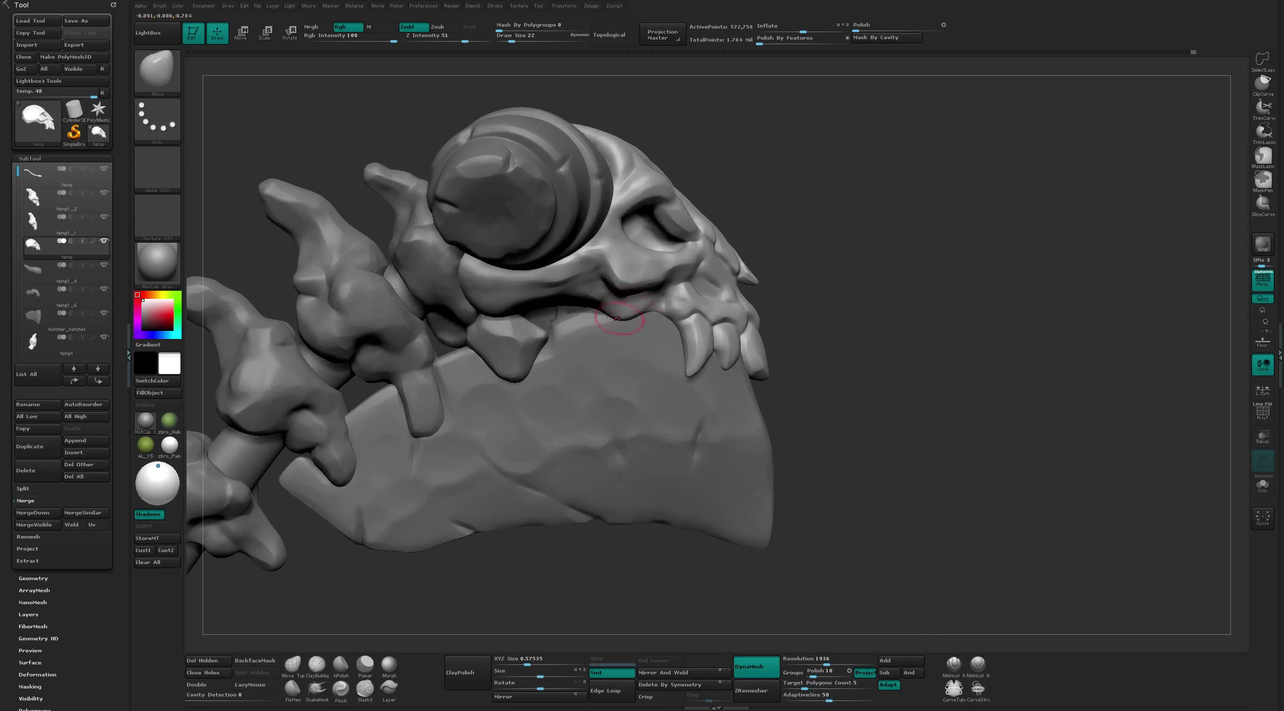
right_click_drag(626, 318, 606, 314)
left_click_drag(759, 226, 619, 320)
Reshape the skull's lip using ClayTubes, MAHcut, Flatten and a smaller Move brush
key("b")
key("c")
key("t")
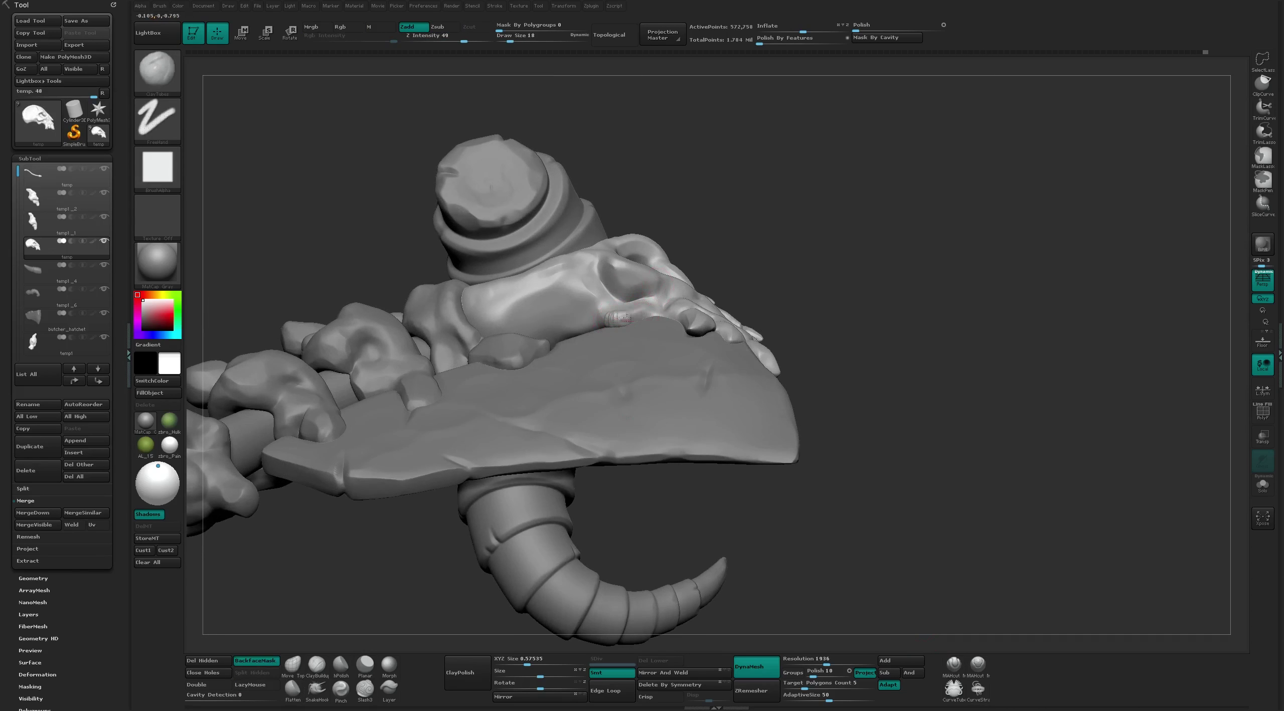
left_click(954, 665)
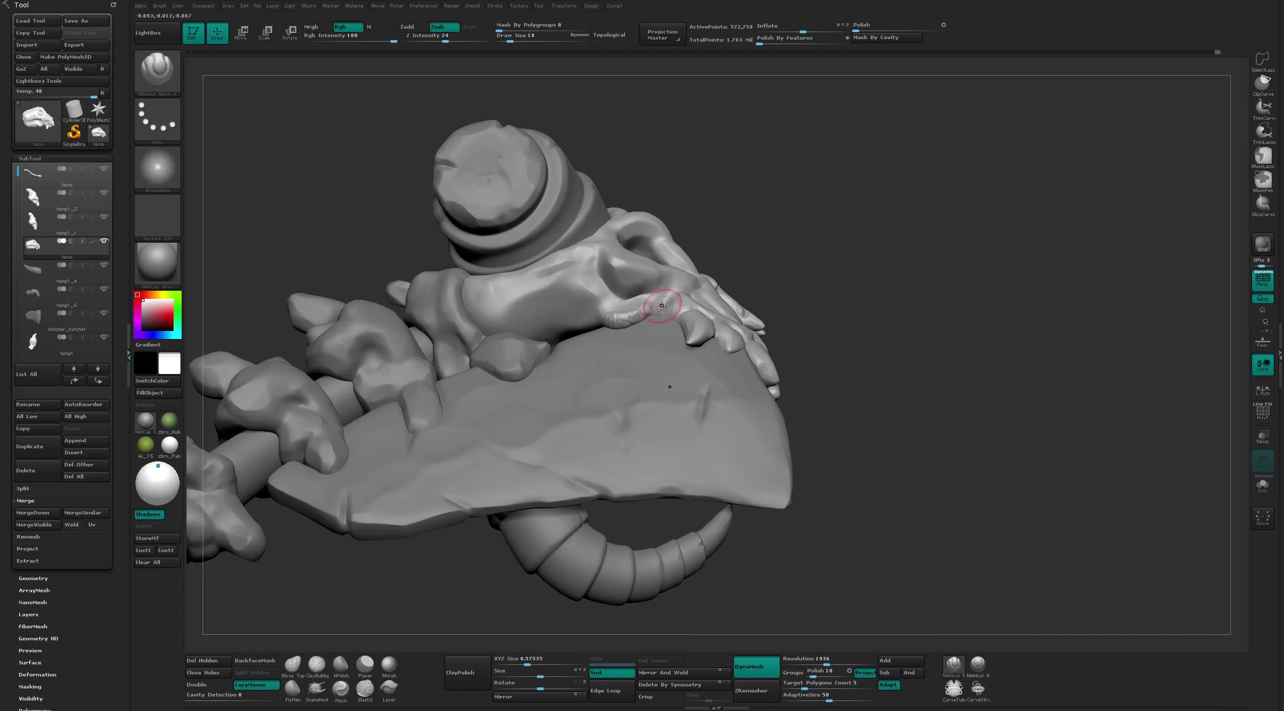
mouse_move(675, 278)
left_mouse_down()
mouse_move(652, 286)
mouse_move(685, 260)
mouse_move(578, 347)
mouse_move(708, 217)
mouse_move(594, 325)
left_mouse_up()
key("b")
key("f")
key("l")
left_click(954, 664)
key("b")
key("m")
key("v")
key("bracketleft")
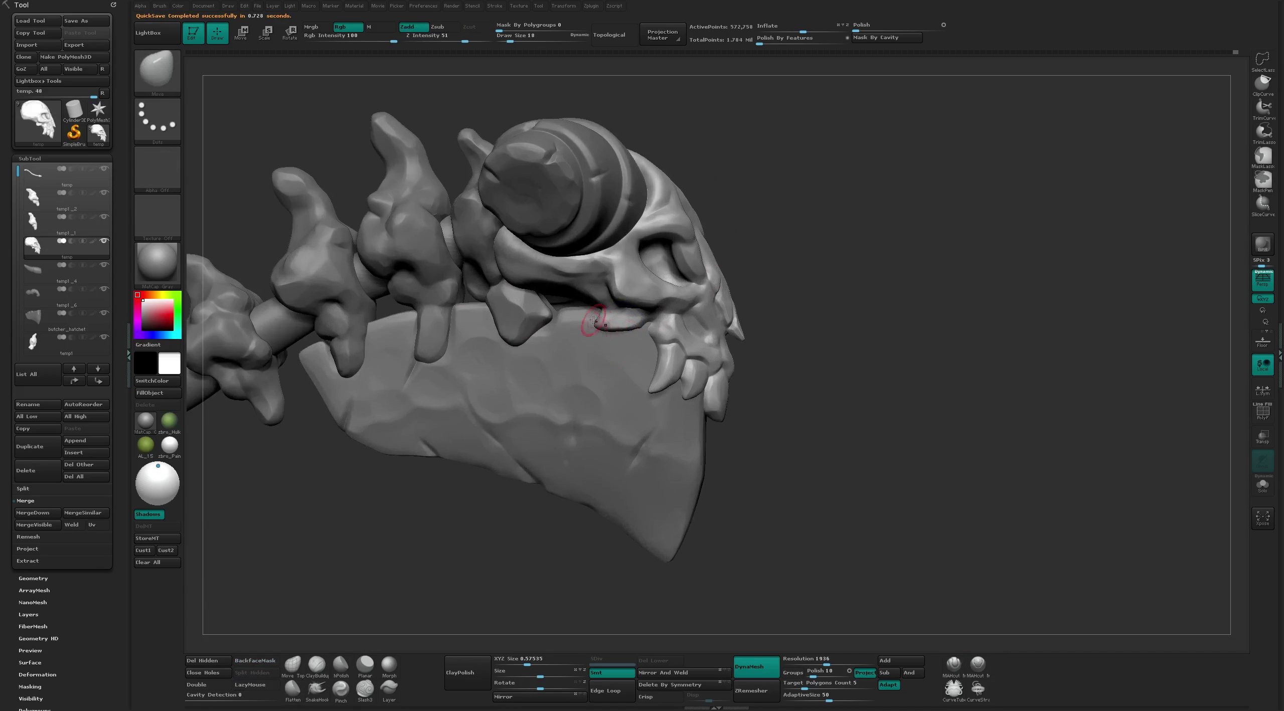
Inspect the whole axe and reshape a bony spike on the handle
mouse_move(776, 214)
left_mouse_down()
mouse_move(687, 149)
mouse_move(699, 194)
mouse_move(656, 164)
left_mouse_up()
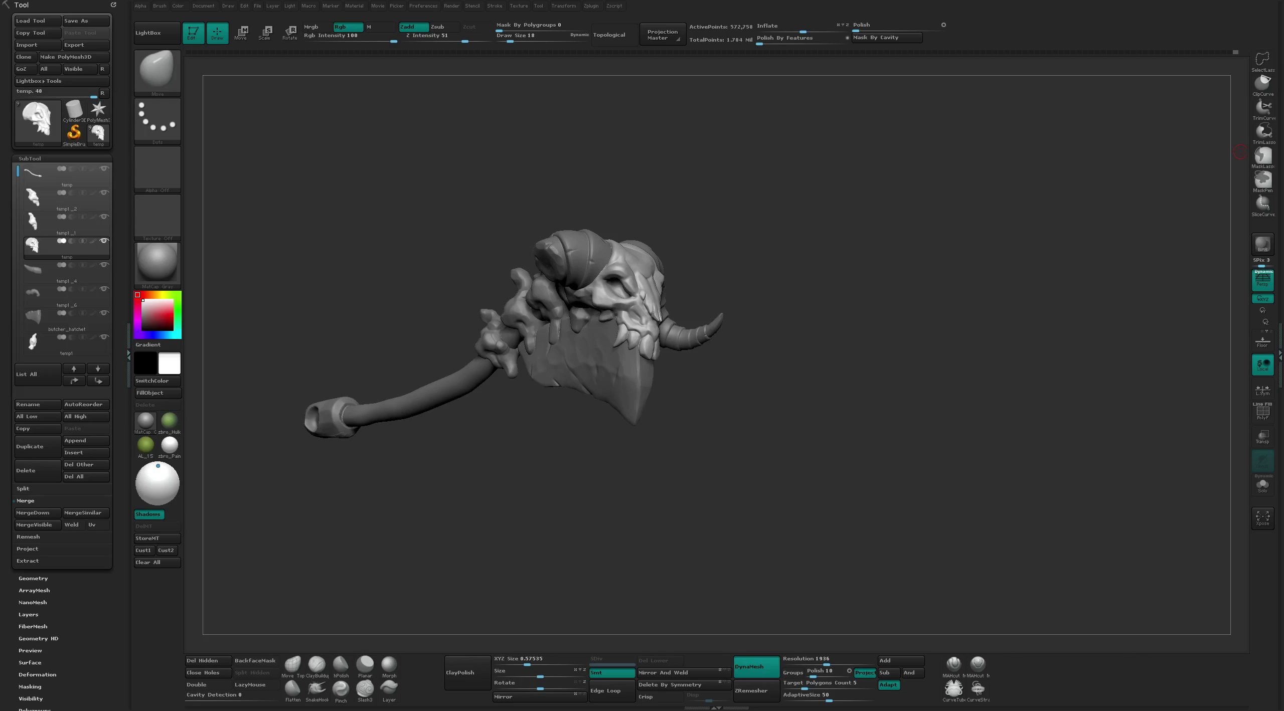
scroll(860, 333, "up", 5)
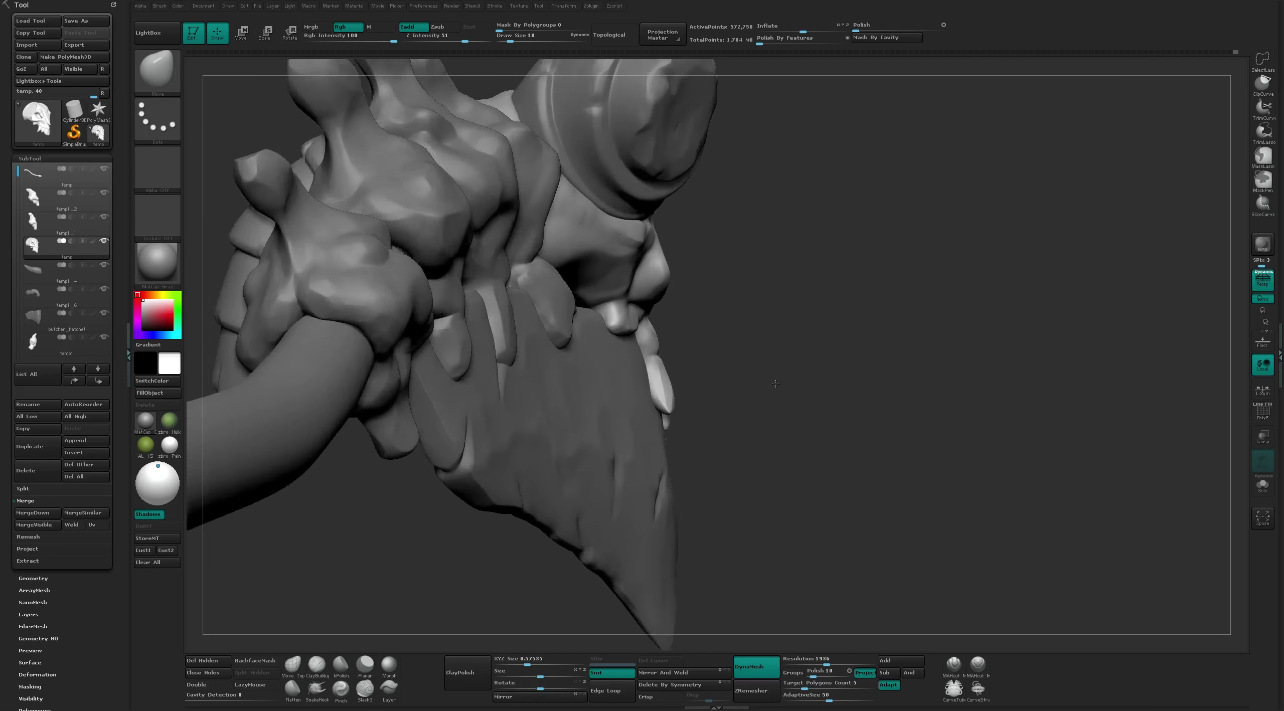
right_click_drag(860, 332, 642, 359)
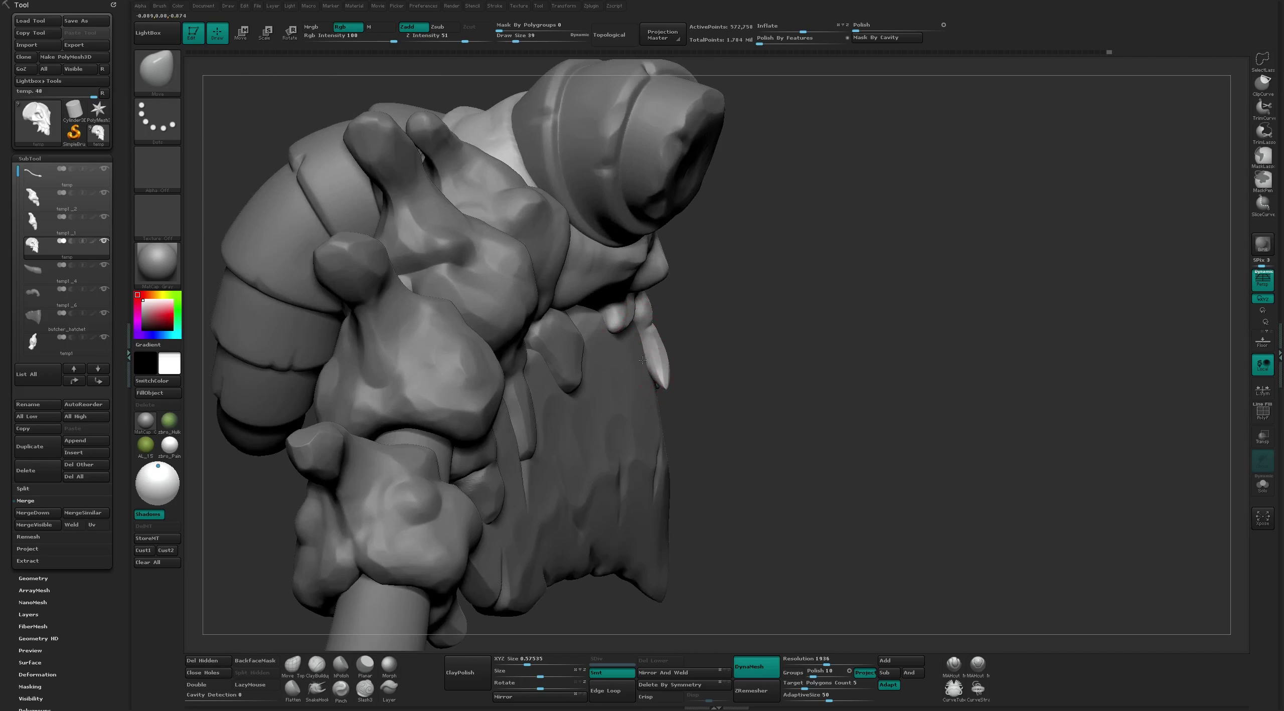
left_click_drag(643, 359, 666, 388)
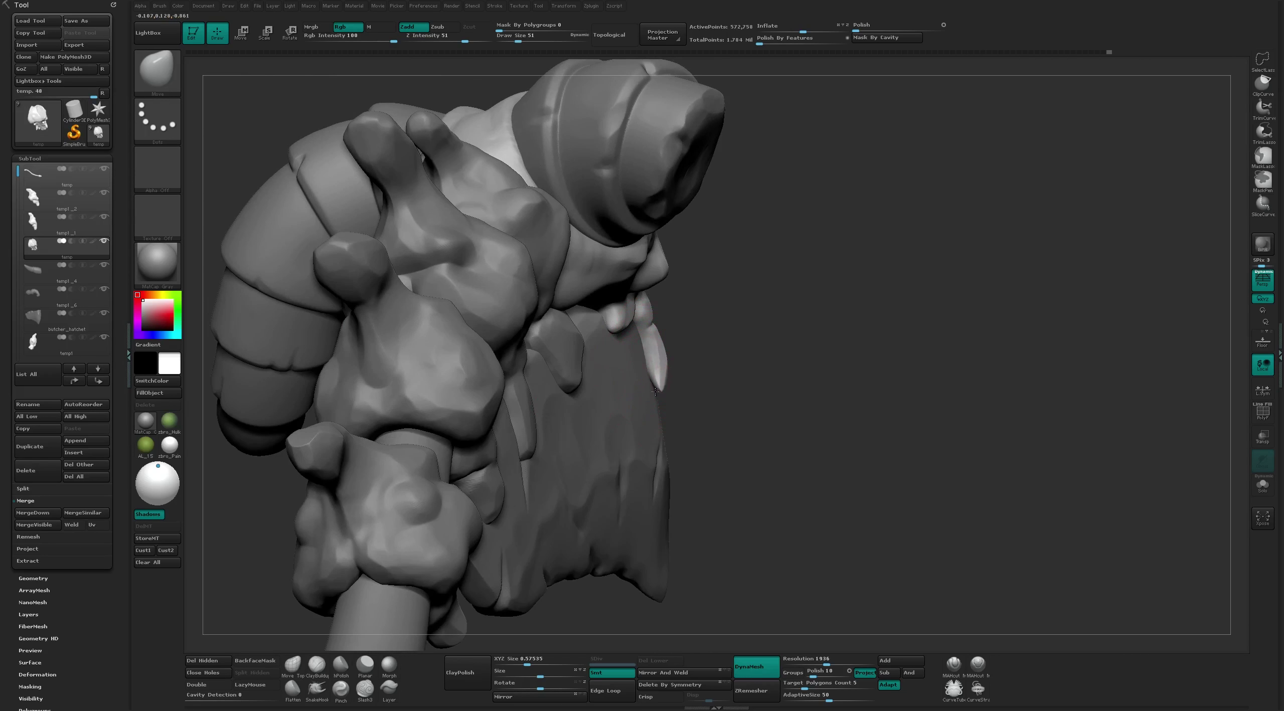
mouse_move(642, 373)
right_mouse_down()
mouse_move(639, 397)
mouse_move(711, 233)
mouse_move(648, 373)
right_mouse_up()
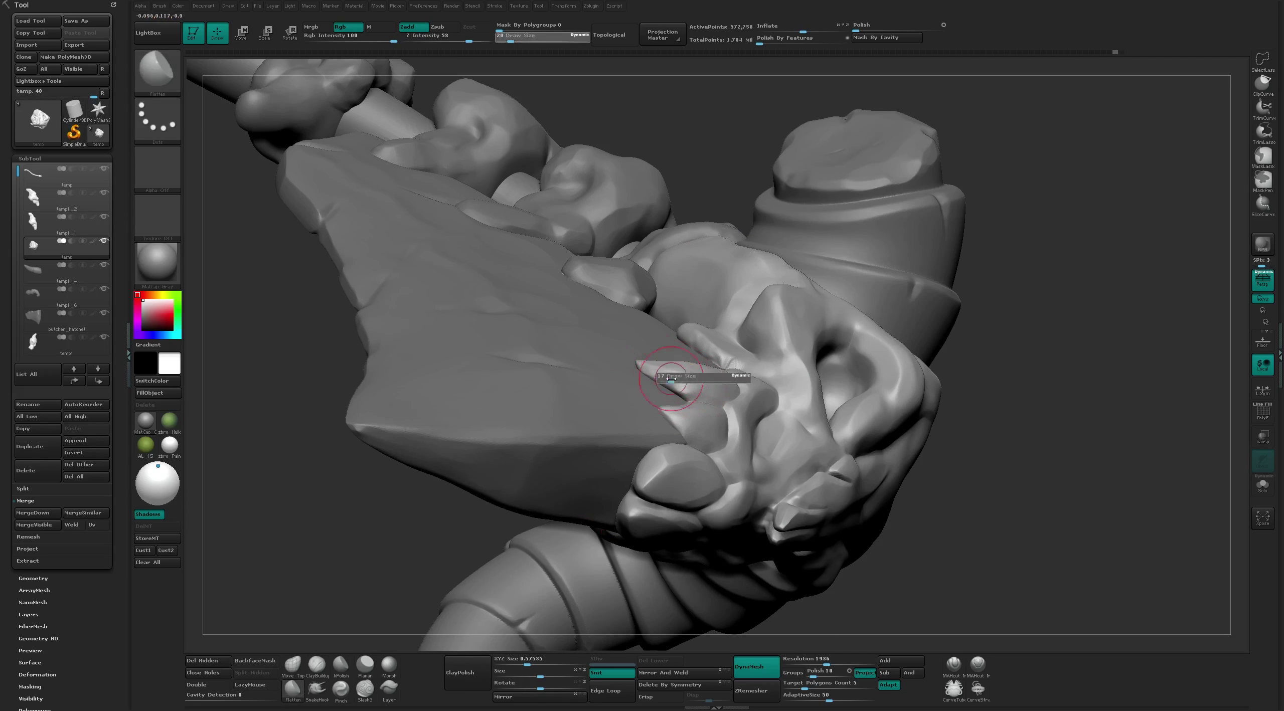
key("bracketleft")
key("bracketleft")
key("bracketleft")
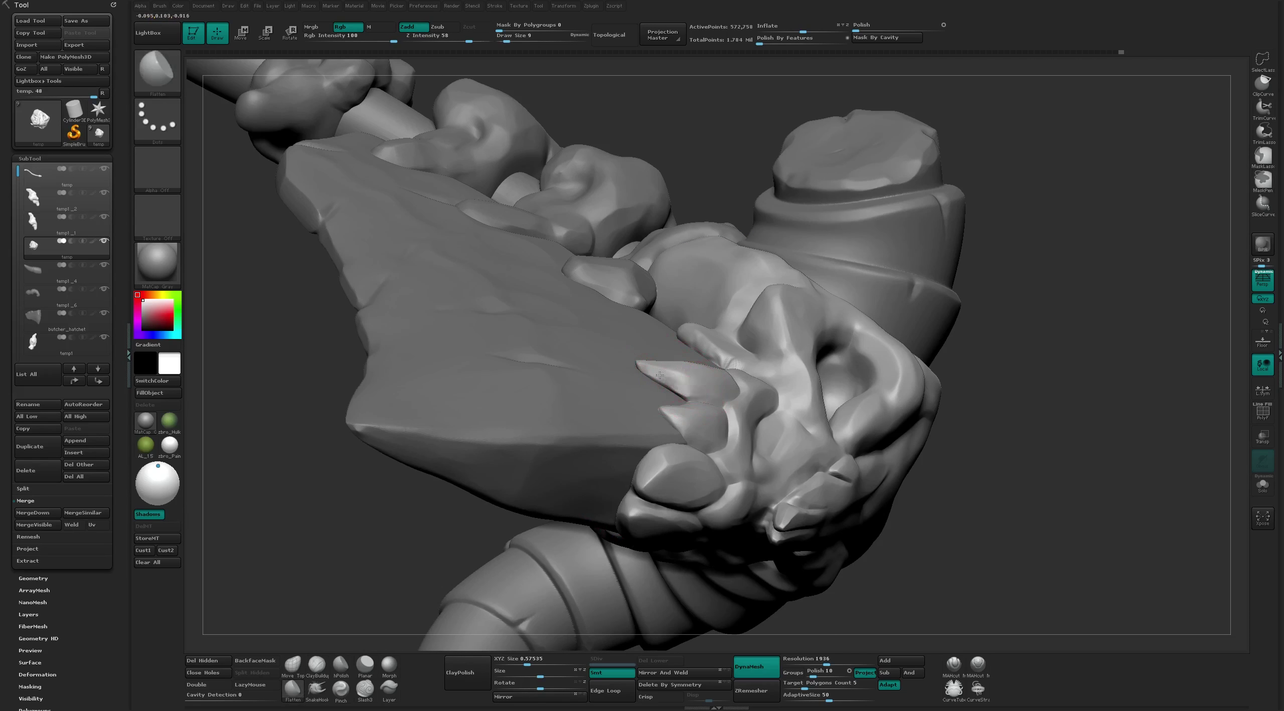
Nudge the handle knob and spikes upward with a larger Move brush
mouse_move(677, 192)
right_mouse_down()
mouse_move(653, 391)
mouse_move(859, 316)
mouse_move(854, 238)
mouse_move(803, 268)
mouse_move(778, 347)
right_mouse_up()
key("b")
key("m")
key("v")
key("bracketright")
key("bracketright")
key("bracketright")
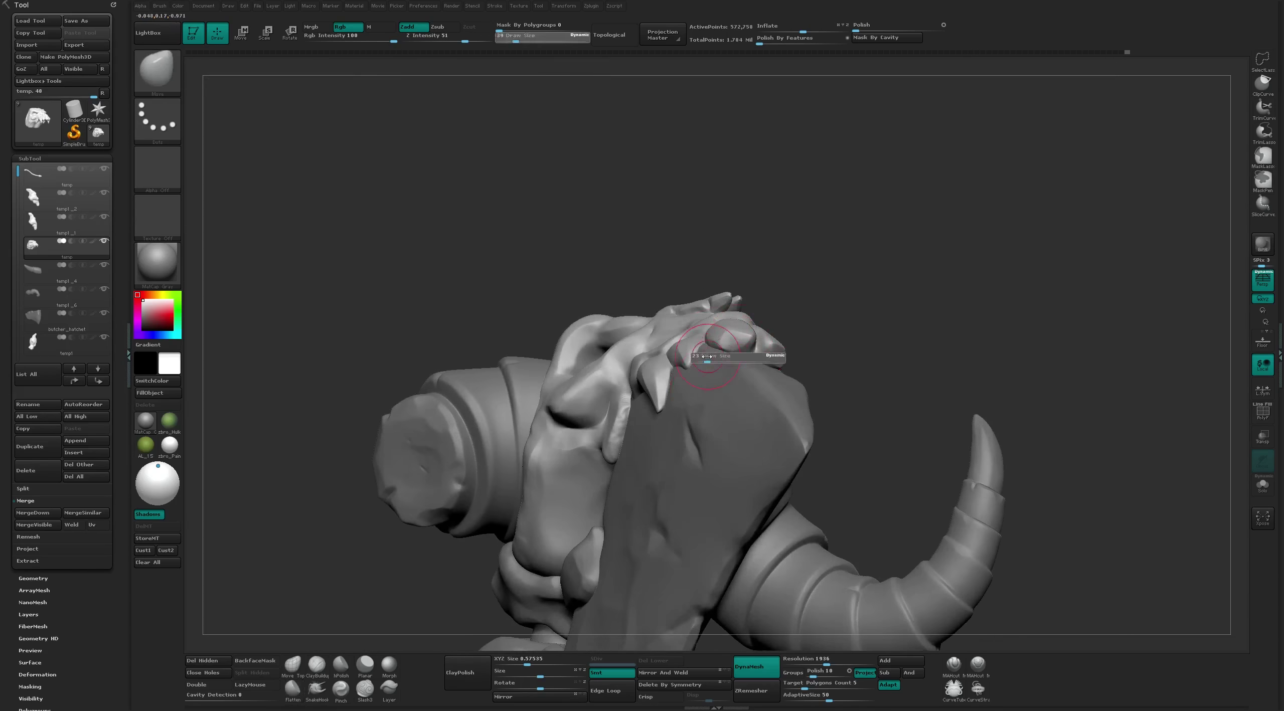
left_click_drag(700, 342, 738, 323)
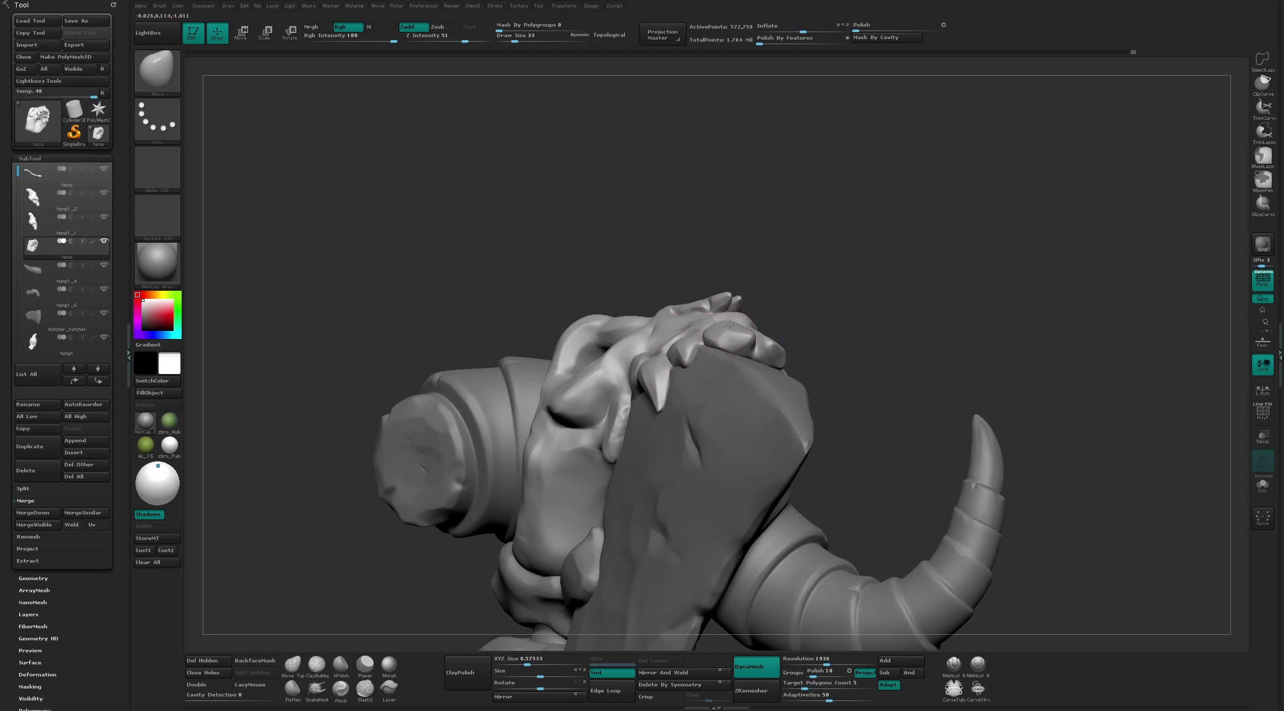
Shrink the Flatten Draw Size on the soloed skull, then turn Solo off to show the full axe
right_click_drag(730, 325, 747, 354)
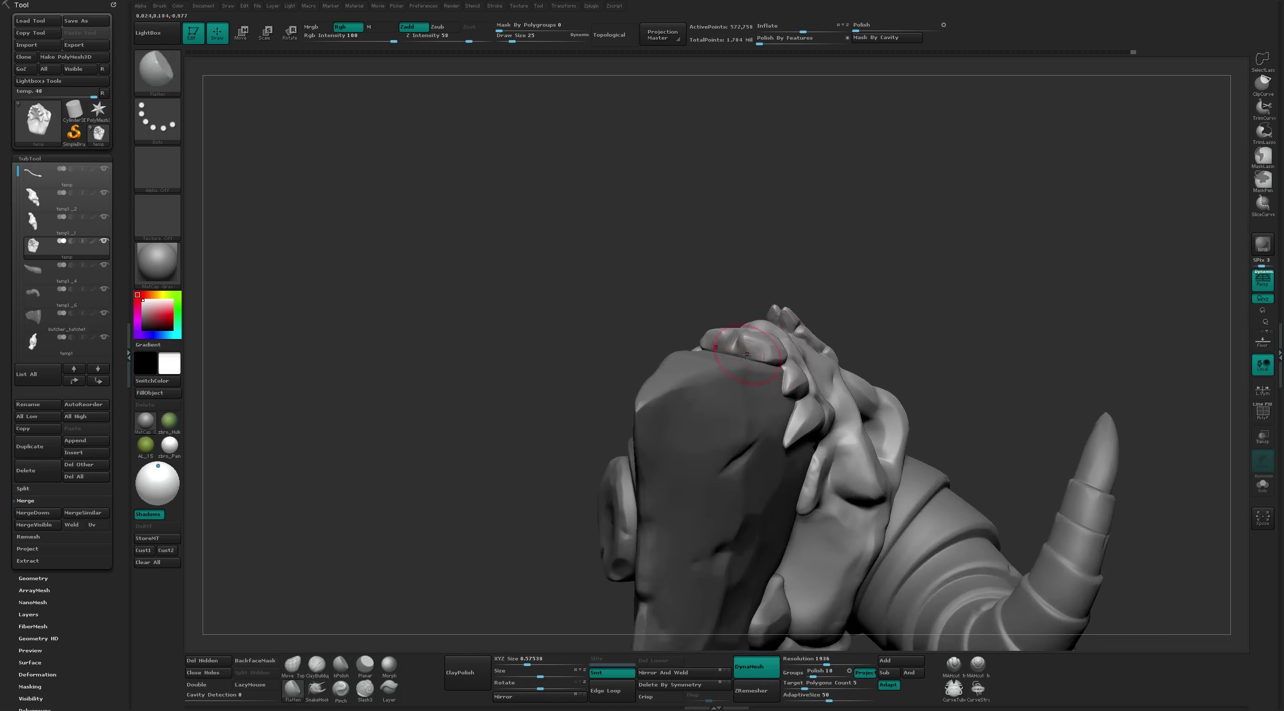
mouse_move(502, 301)
right_mouse_down()
mouse_move(820, 177)
mouse_move(729, 363)
right_mouse_up()
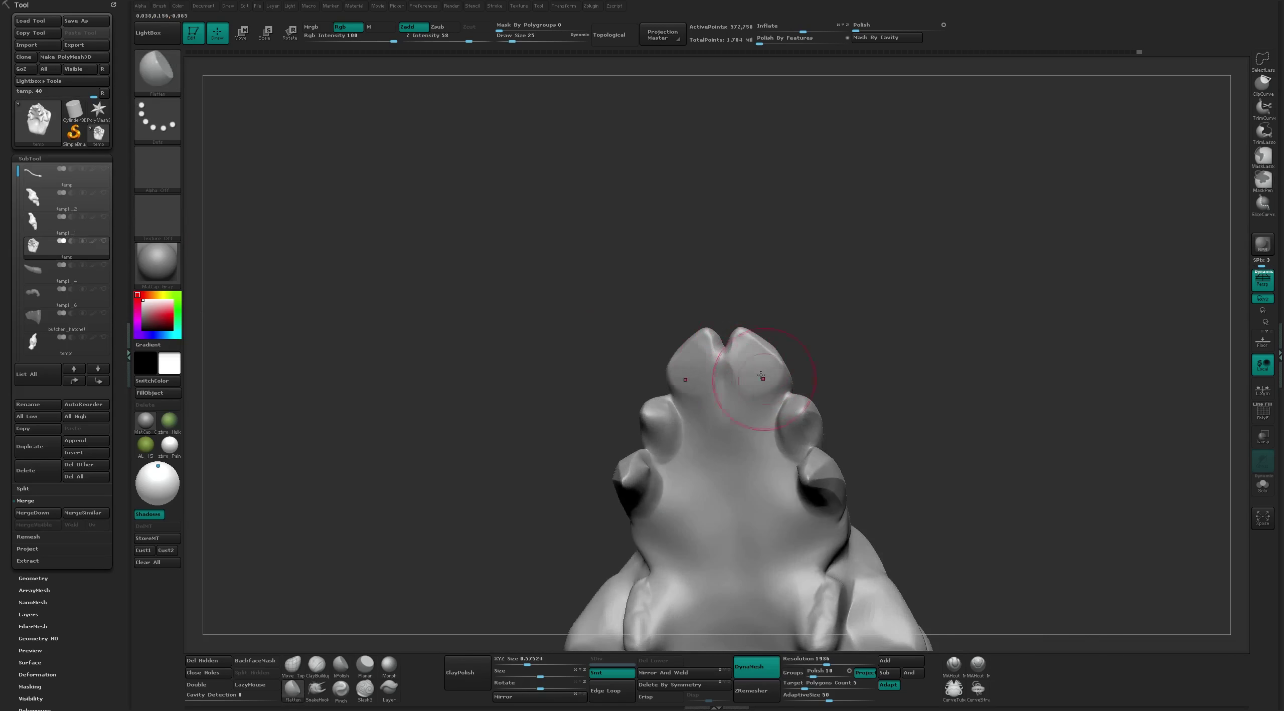
key("s")
left_click_drag(743, 352, 738, 351)
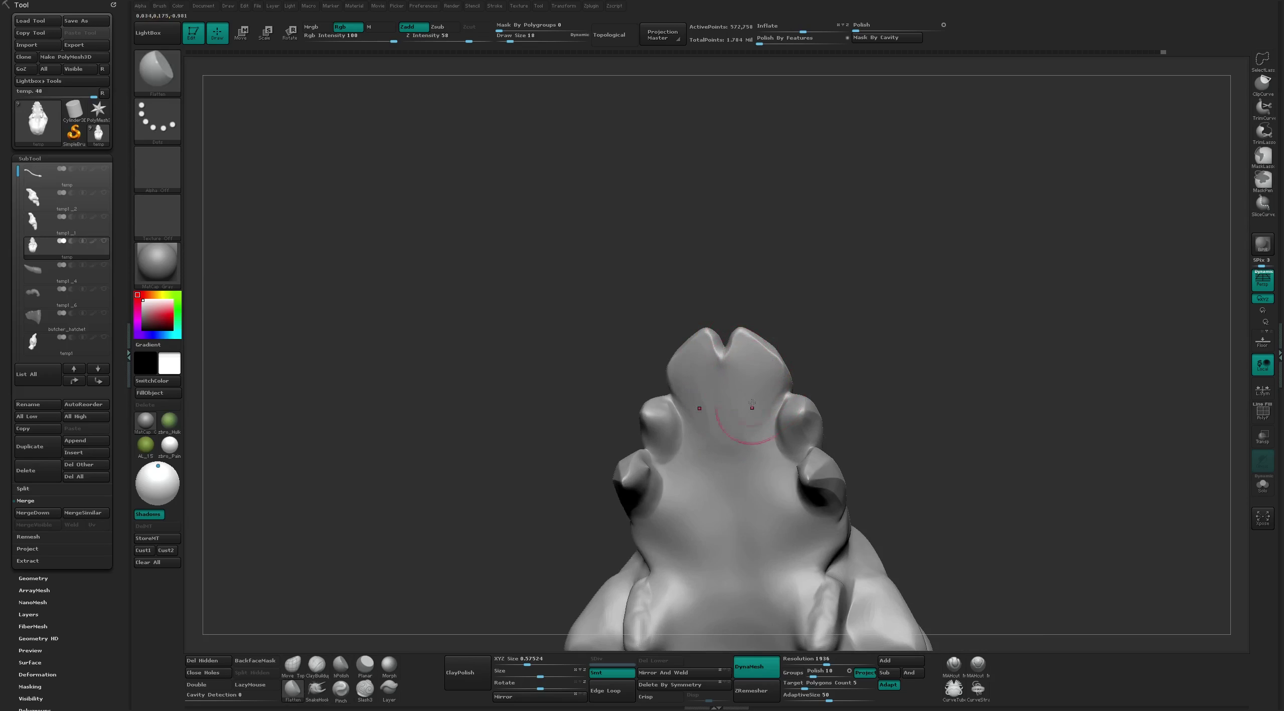
left_click(101, 233)
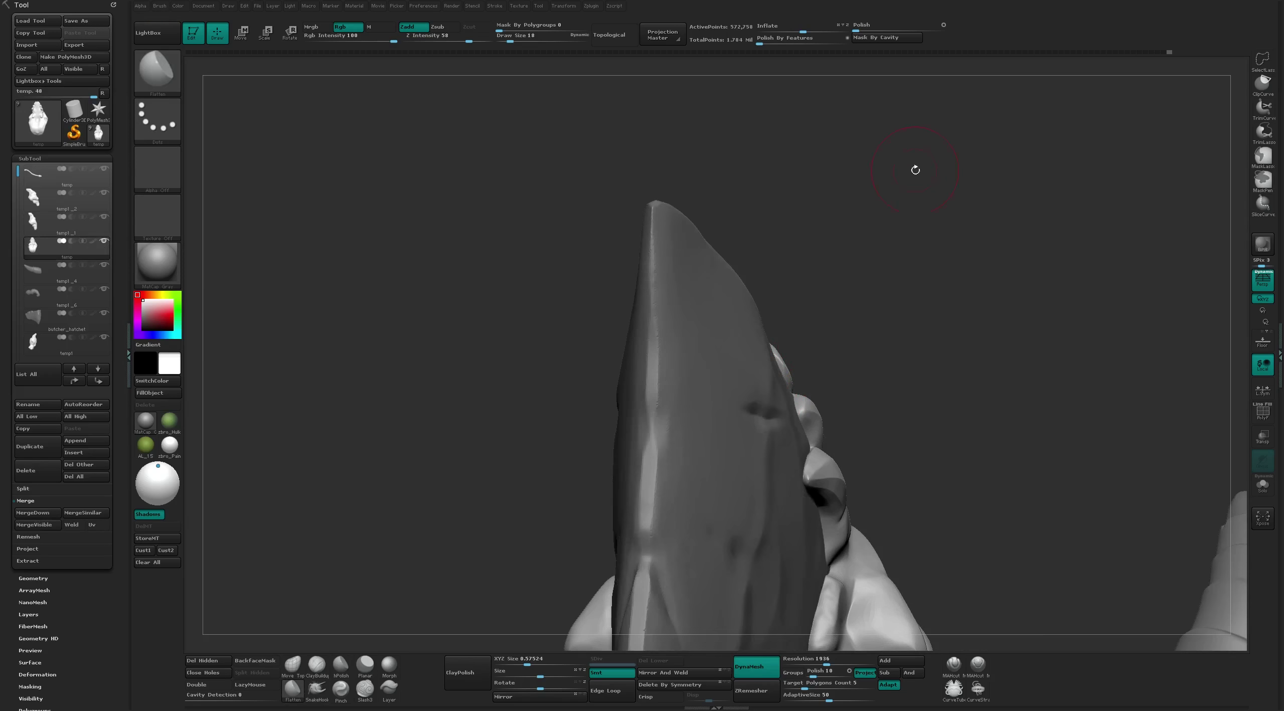
mouse_move(915, 167)
right_mouse_down()
mouse_move(871, 266)
mouse_move(812, 499)
mouse_move(521, 477)
mouse_move(975, 645)
right_mouse_up()
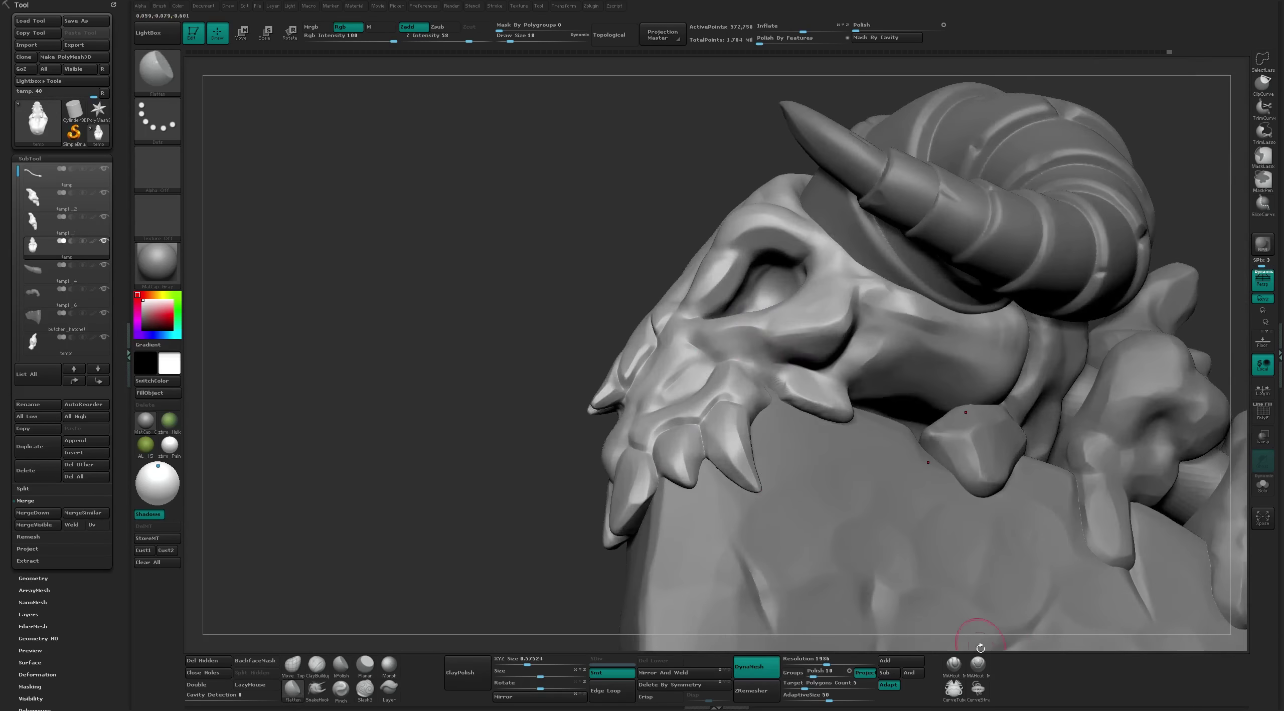
Mask the skull below the horn and extend the ribbed clay strip along it
left_click(978, 664)
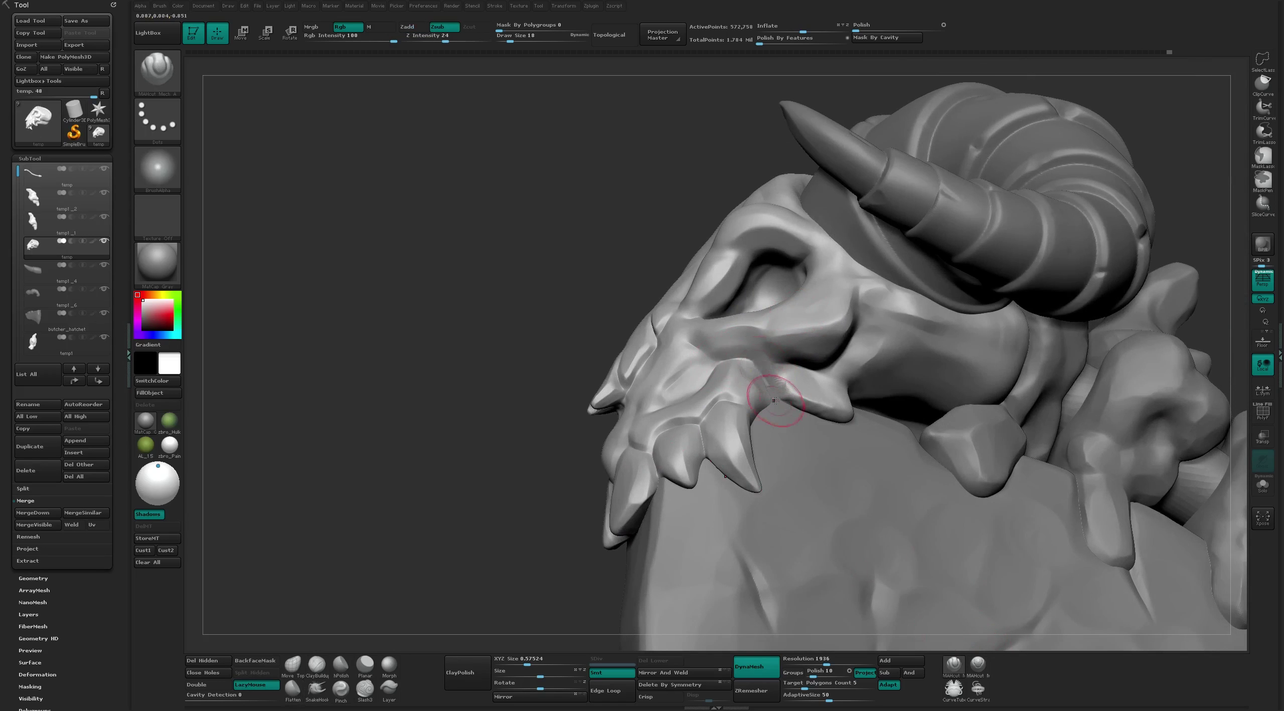
right_click_drag(779, 401, 516, 487)
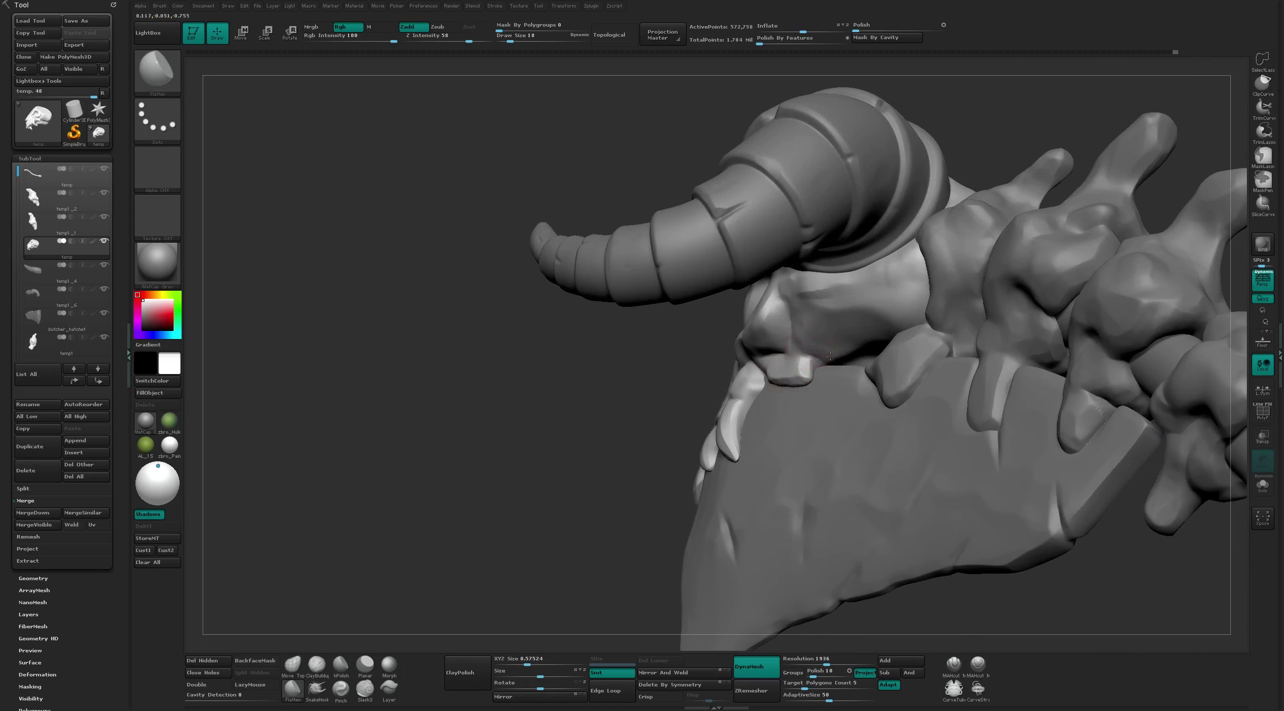
left_click_drag(809, 297, 853, 276, "ctrl")
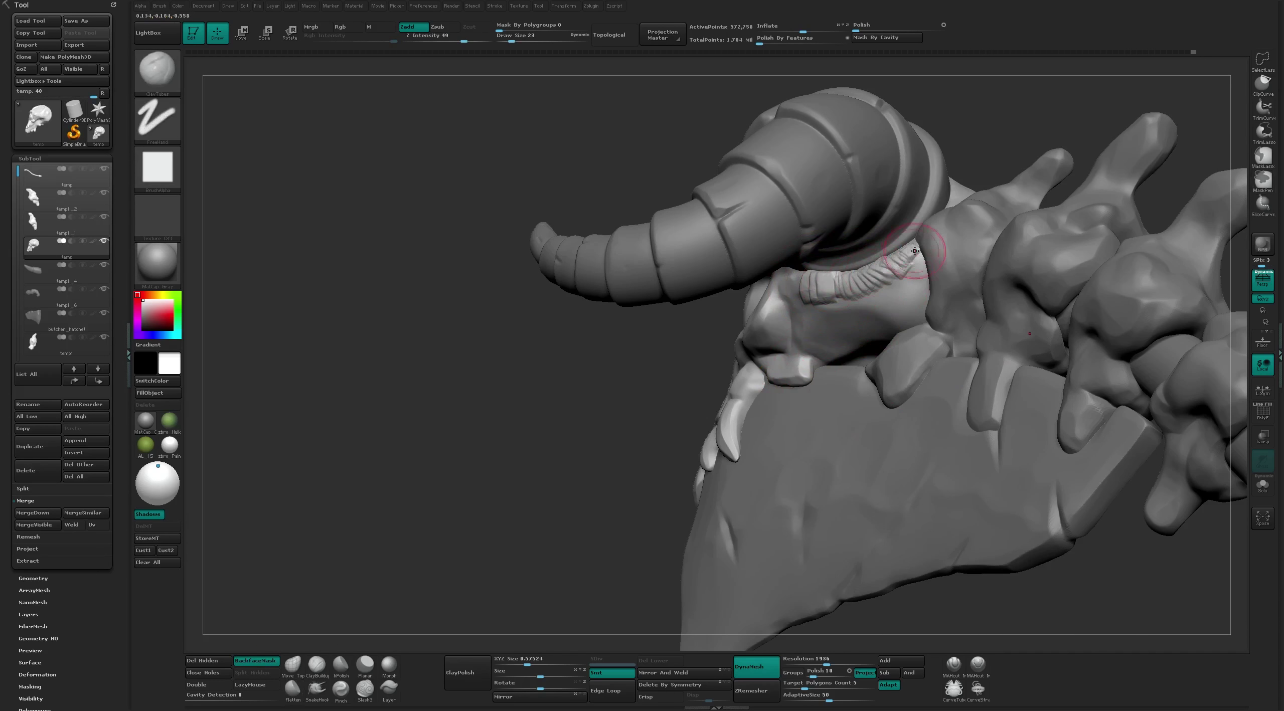
mouse_move(919, 249)
left_mouse_down()
mouse_move(809, 297)
mouse_move(886, 322)
mouse_move(876, 308)
left_mouse_up()
key("s")
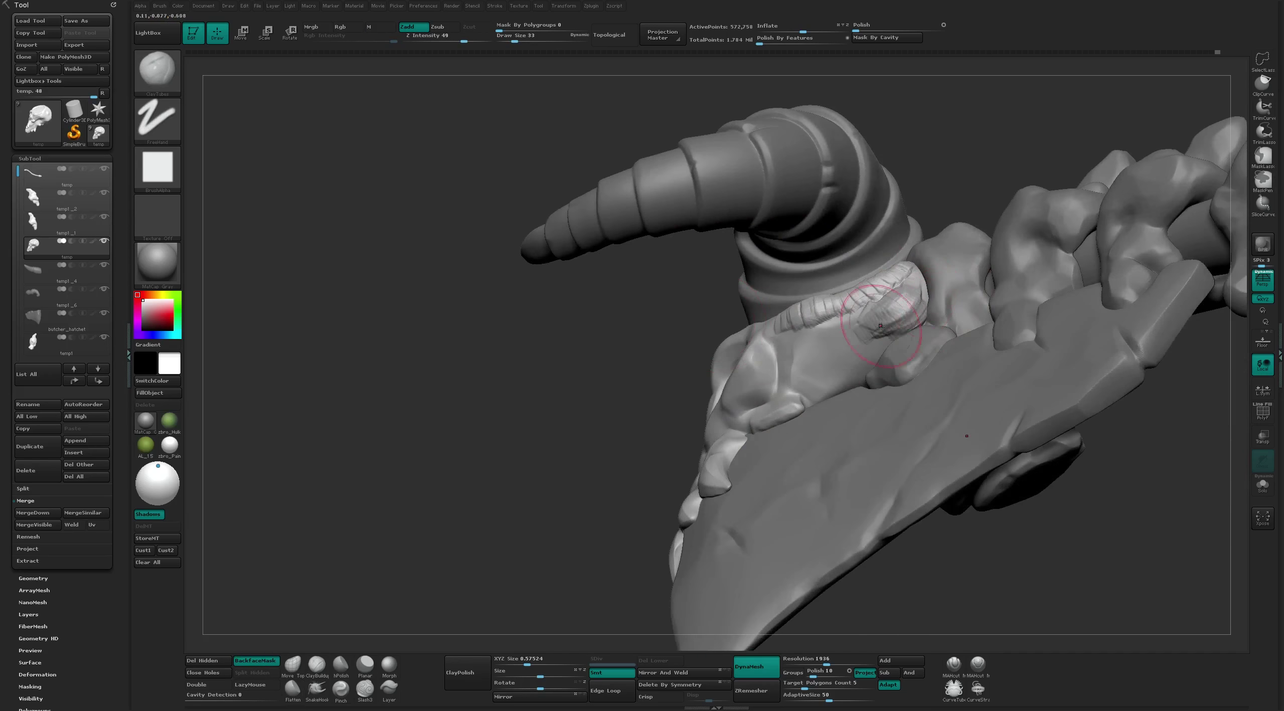
Blend the strip with Flatten and add a ridged ClayTubes stroke below the horn base
left_click_drag(638, 410, 904, 291)
key("b")
key("f")
key("l")
key("bracketleft")
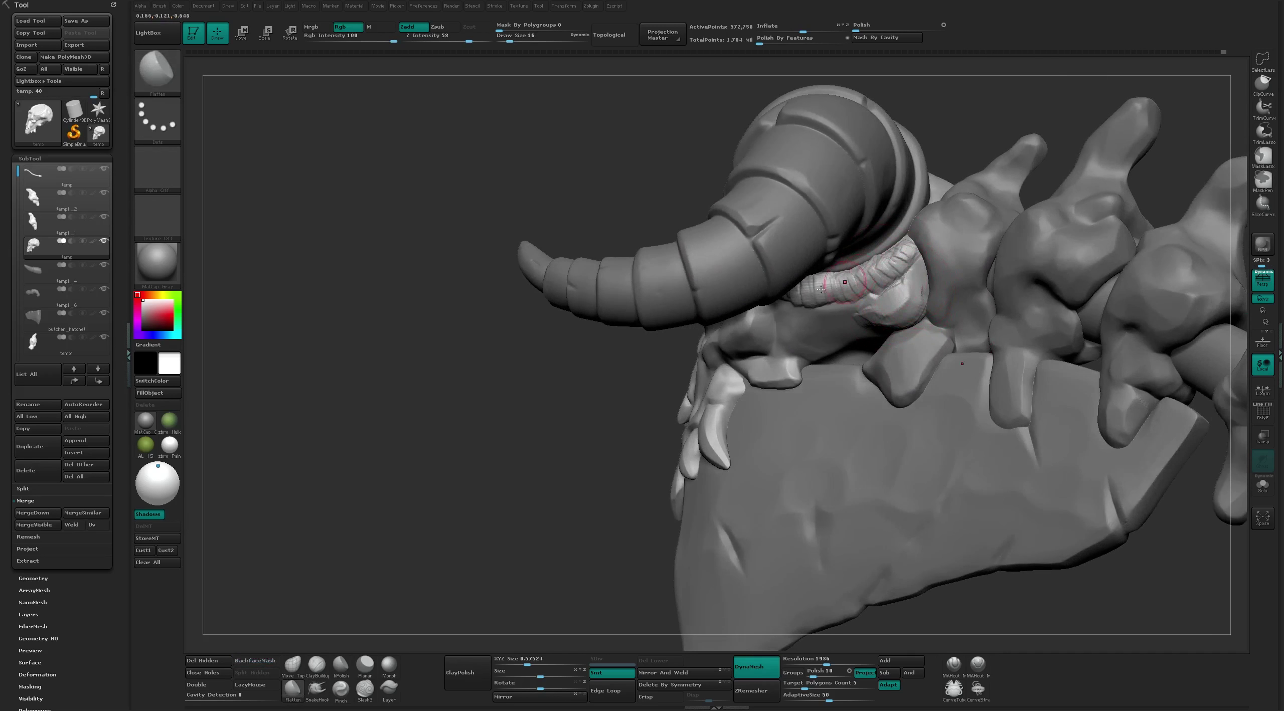
right_click_drag(909, 258, 803, 291)
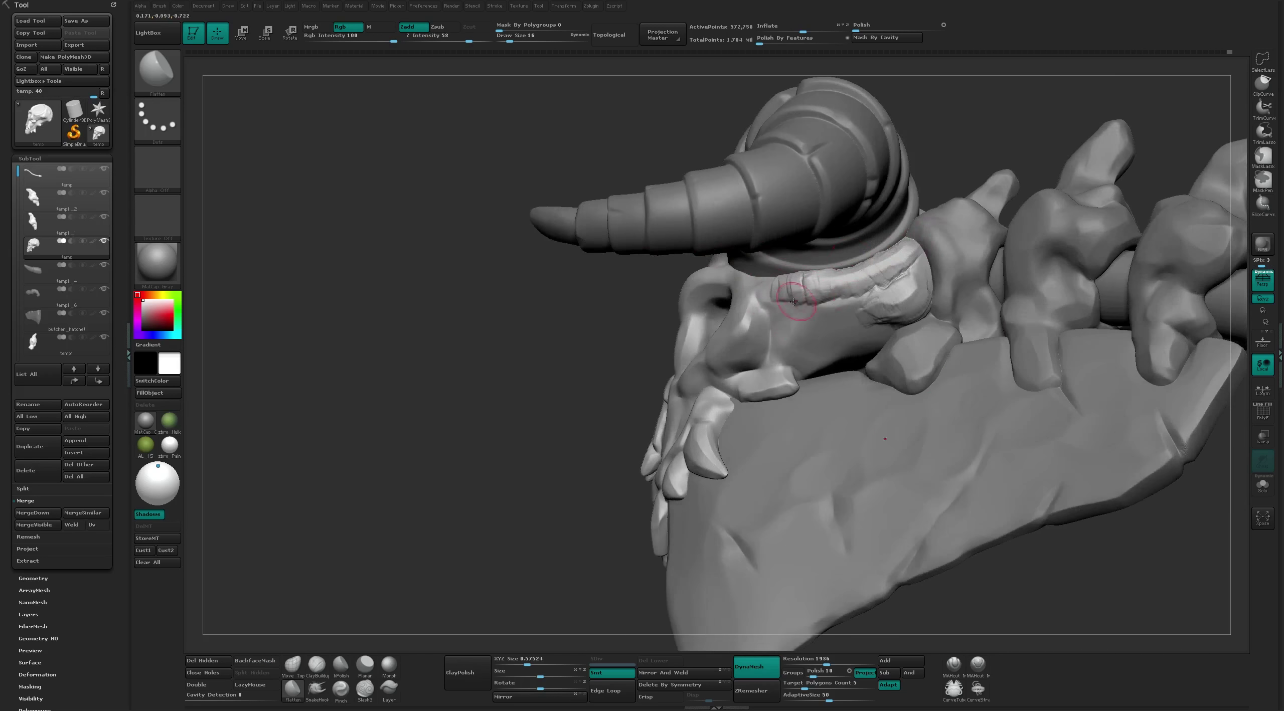
key("bracketright")
left_click_drag(512, 426, 790, 280)
left_click_drag(1029, 454, 813, 304)
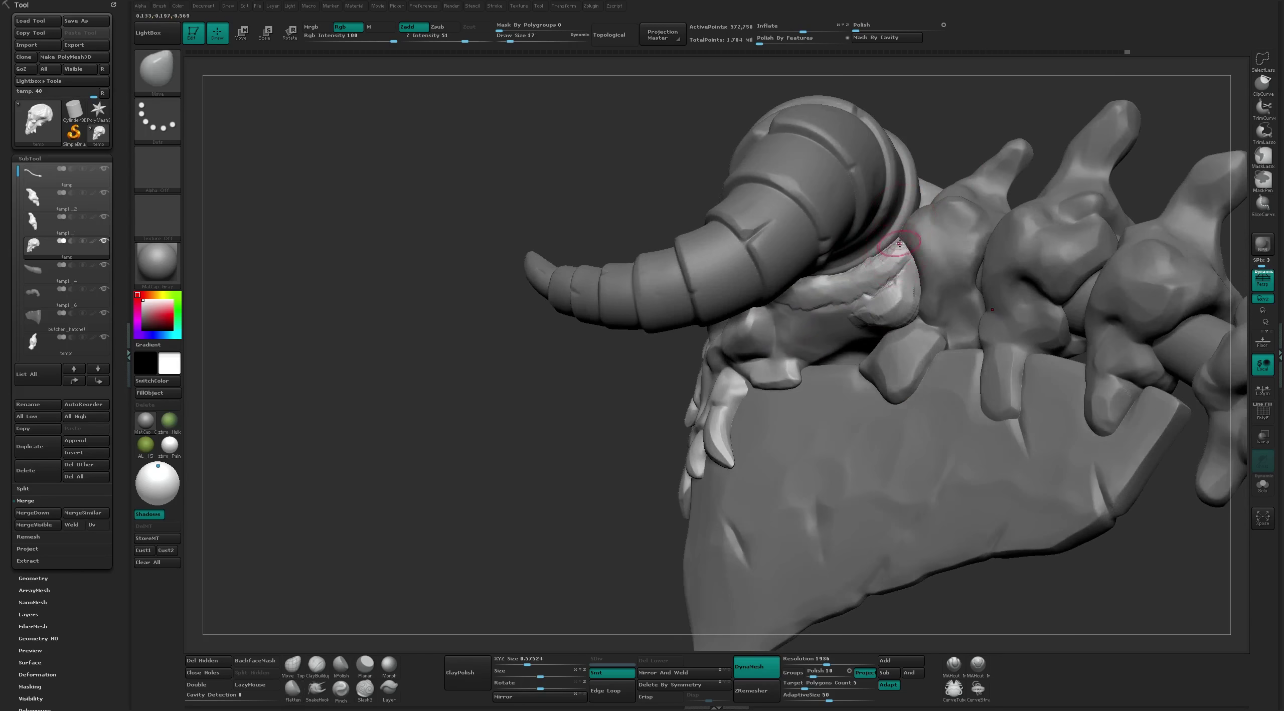
left_click_drag(939, 136, 879, 255)
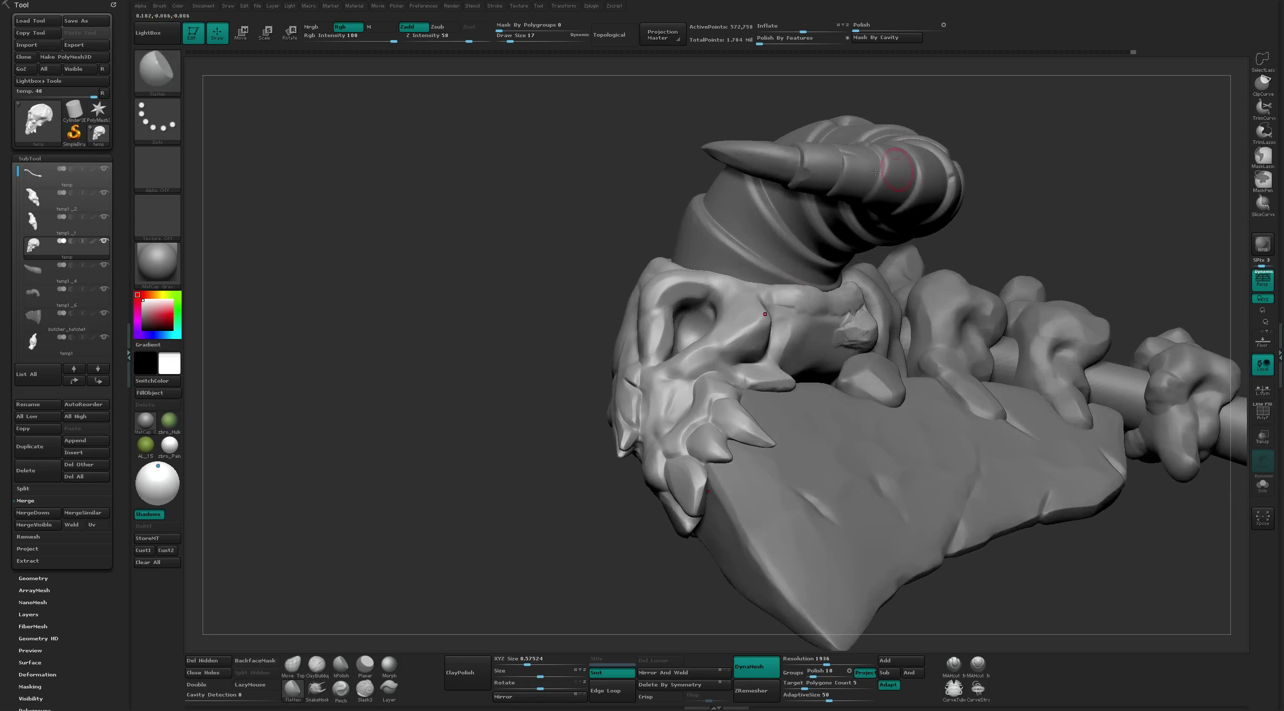
left_click_drag(787, 284, 814, 299)
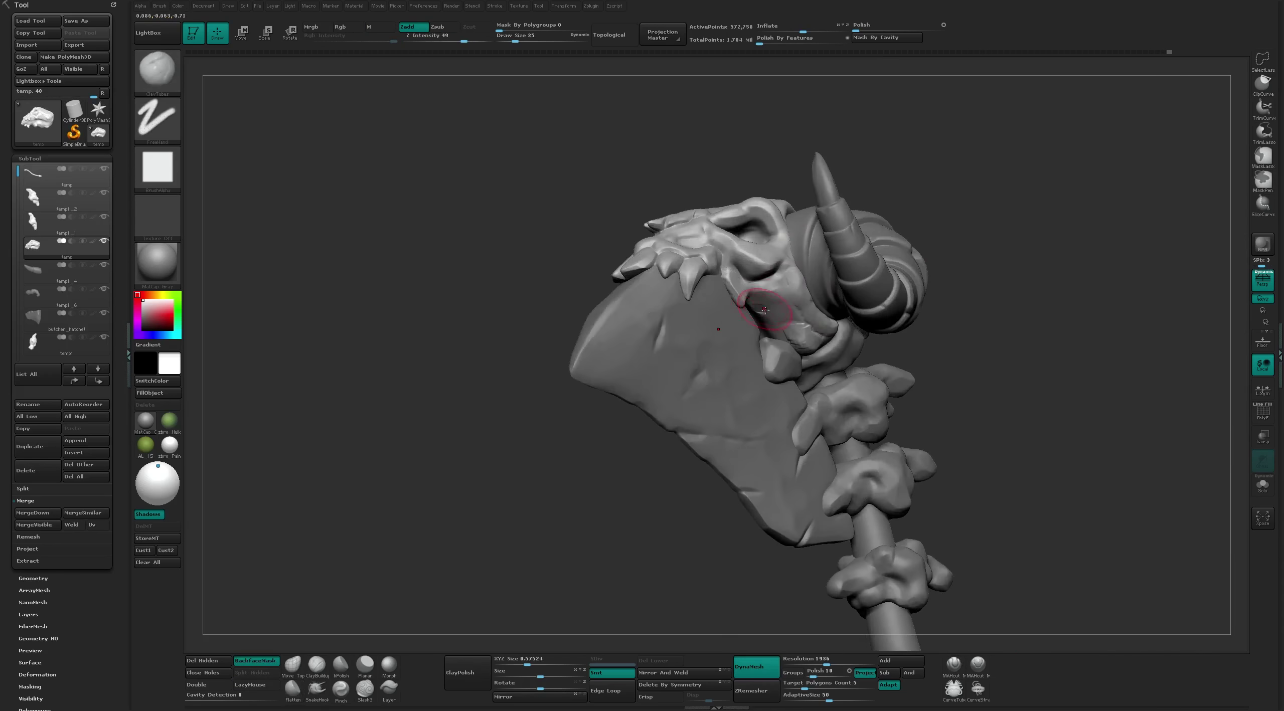
Carve a round dent into the skull piece with an enlarged brush
key("bracketright")
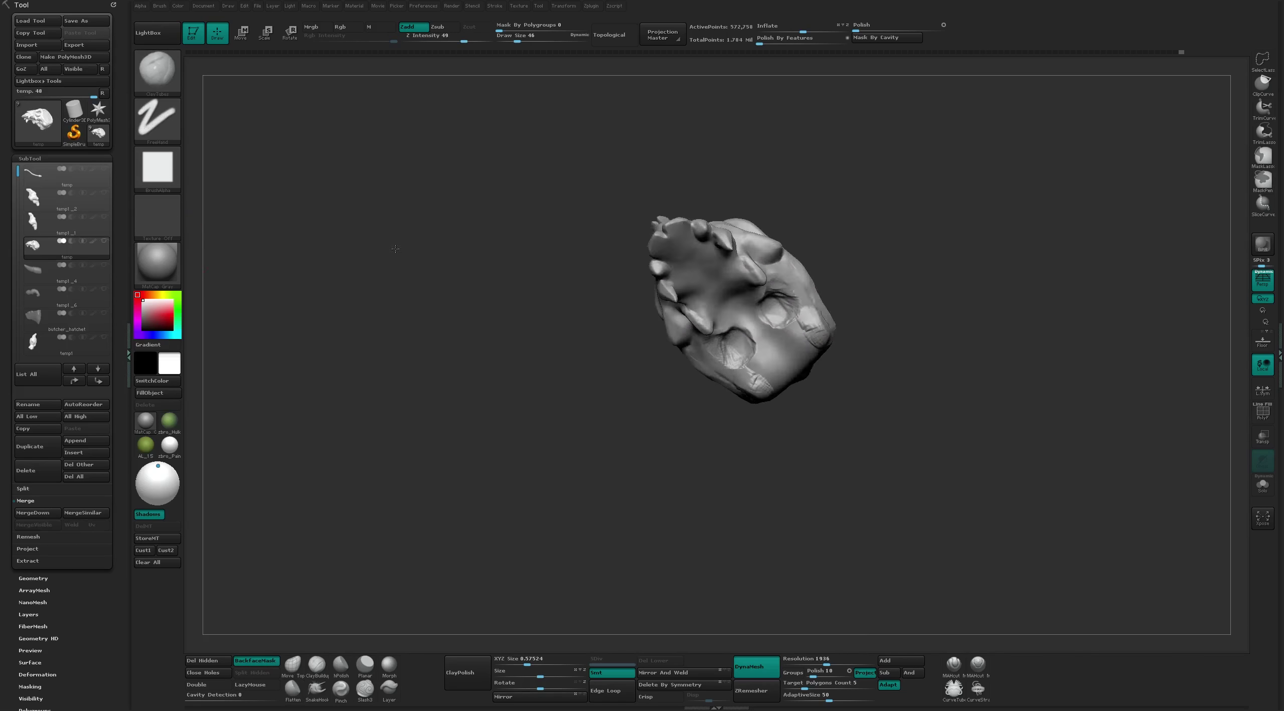
left_click_drag(753, 356, 772, 357)
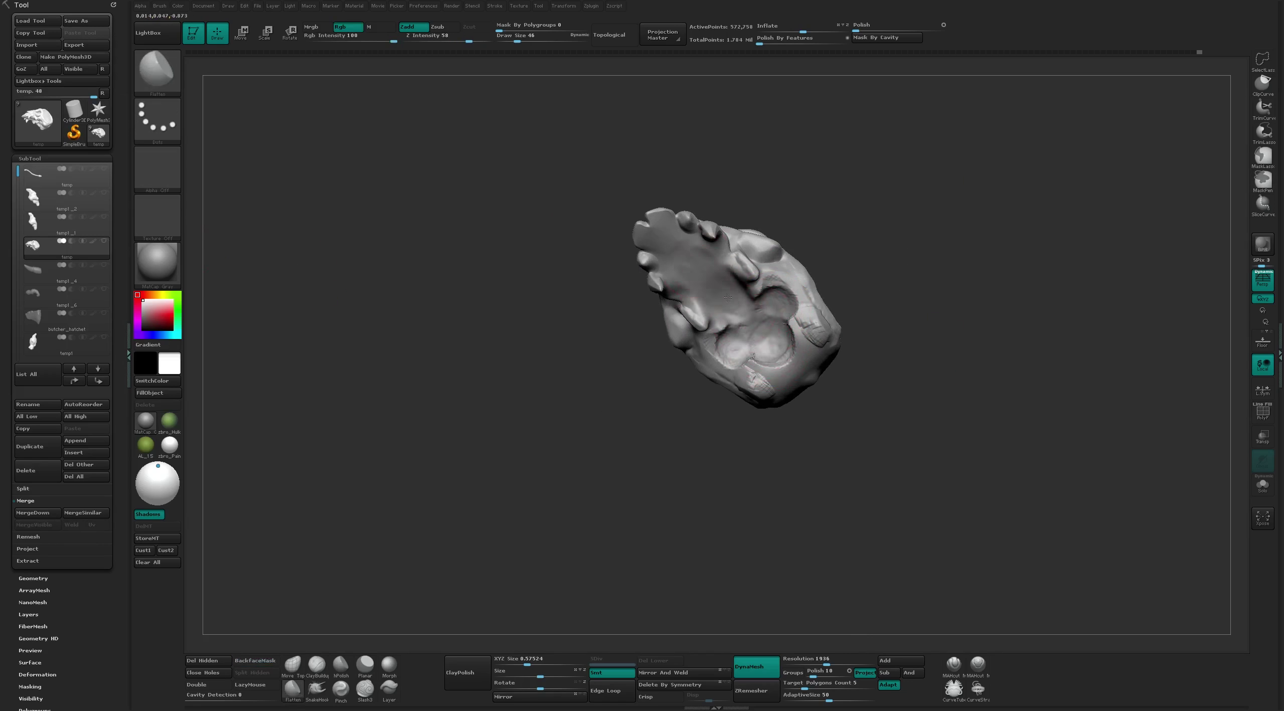
mouse_move(728, 298)
right_mouse_down()
mouse_move(717, 301)
mouse_move(736, 266)
mouse_move(780, 289)
mouse_move(774, 338)
mouse_move(786, 326)
mouse_move(812, 341)
mouse_move(868, 233)
mouse_move(828, 281)
mouse_move(795, 366)
mouse_move(811, 325)
right_mouse_up()
key("1")
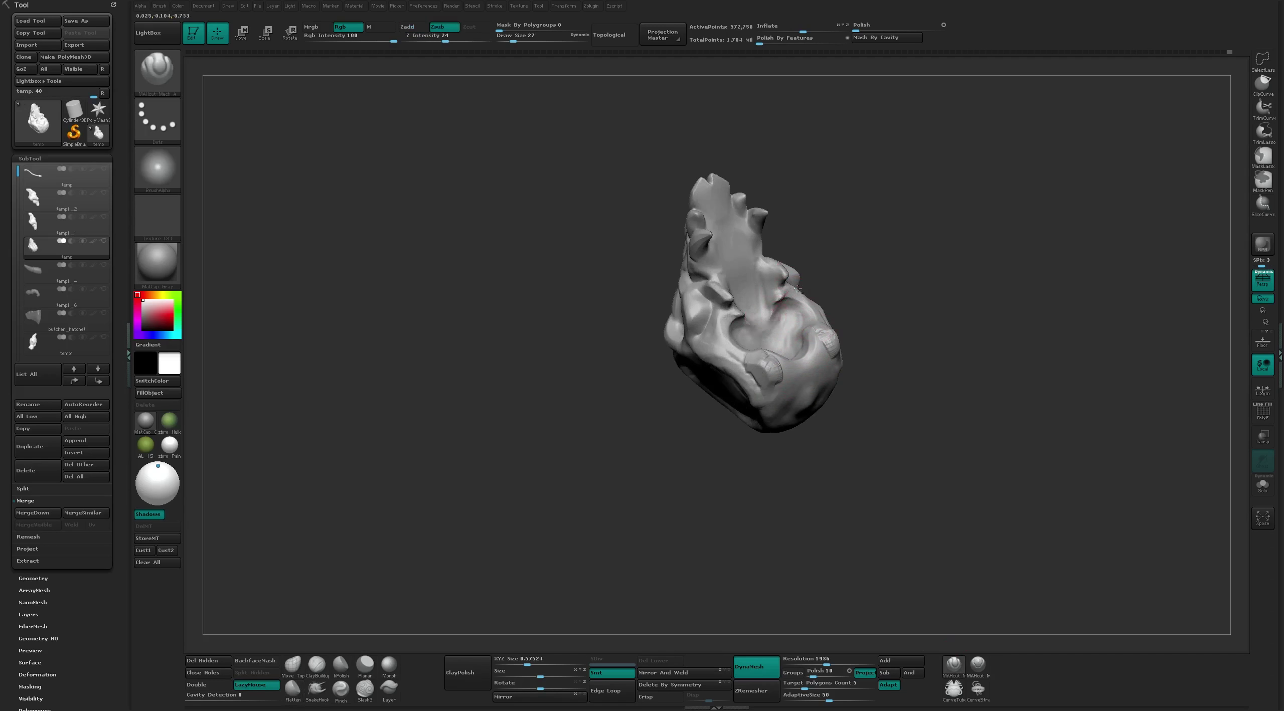
key("1")
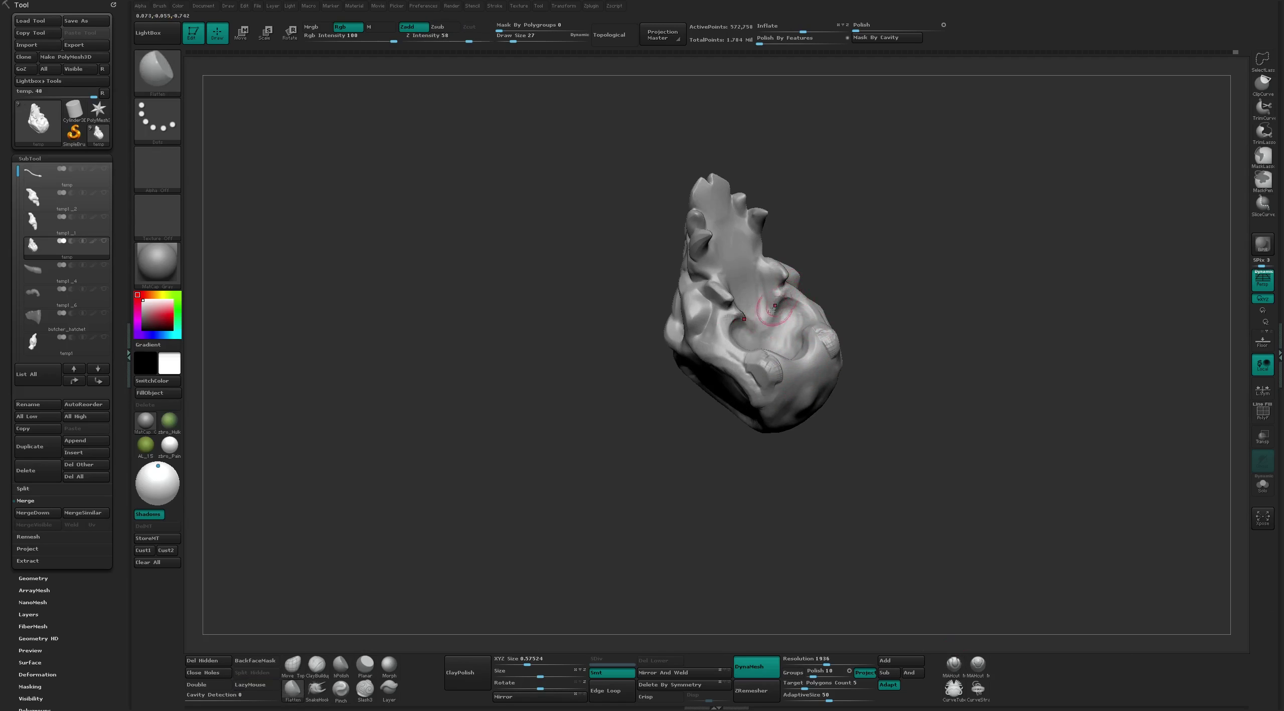
Alternate ClayTubes and Flatten on the skull, then bring the blade and horn back into view
right_click_drag(732, 314, 763, 376)
key("b")
key("c")
key("t")
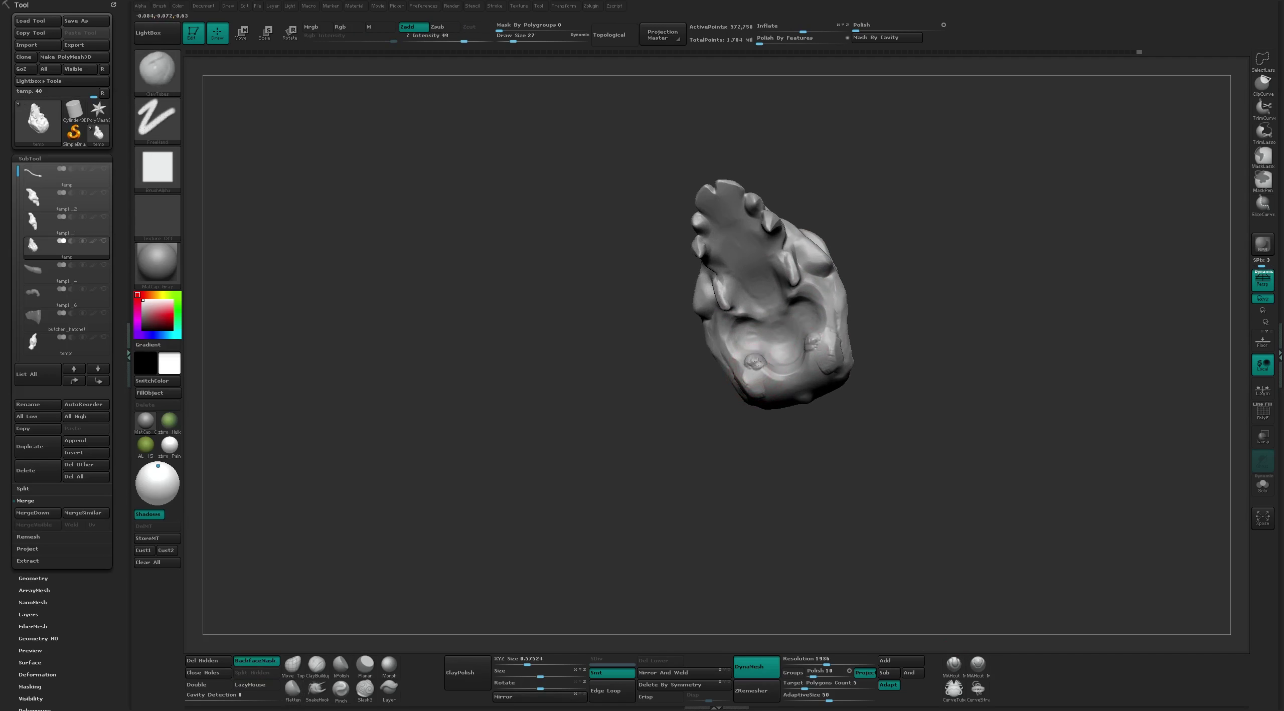
key("1")
mouse_move(744, 363)
right_mouse_down()
mouse_move(783, 241)
mouse_move(814, 193)
mouse_move(708, 285)
right_mouse_up()
mouse_move(774, 209)
right_mouse_down()
mouse_move(752, 225)
mouse_move(743, 281)
mouse_move(836, 134)
mouse_move(823, 261)
right_mouse_up()
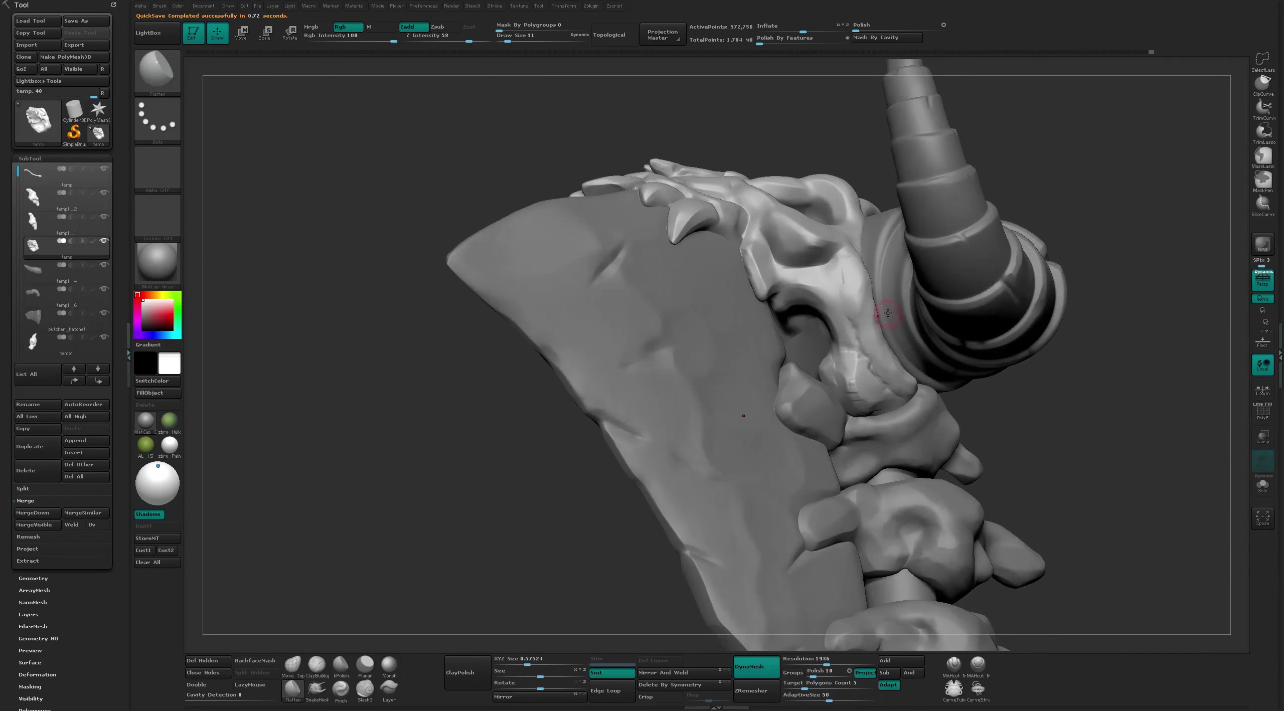
Make temp1_6 the active subtool, solo it, then switch sculpting to the temp part
left_click(821, 352, "alt")
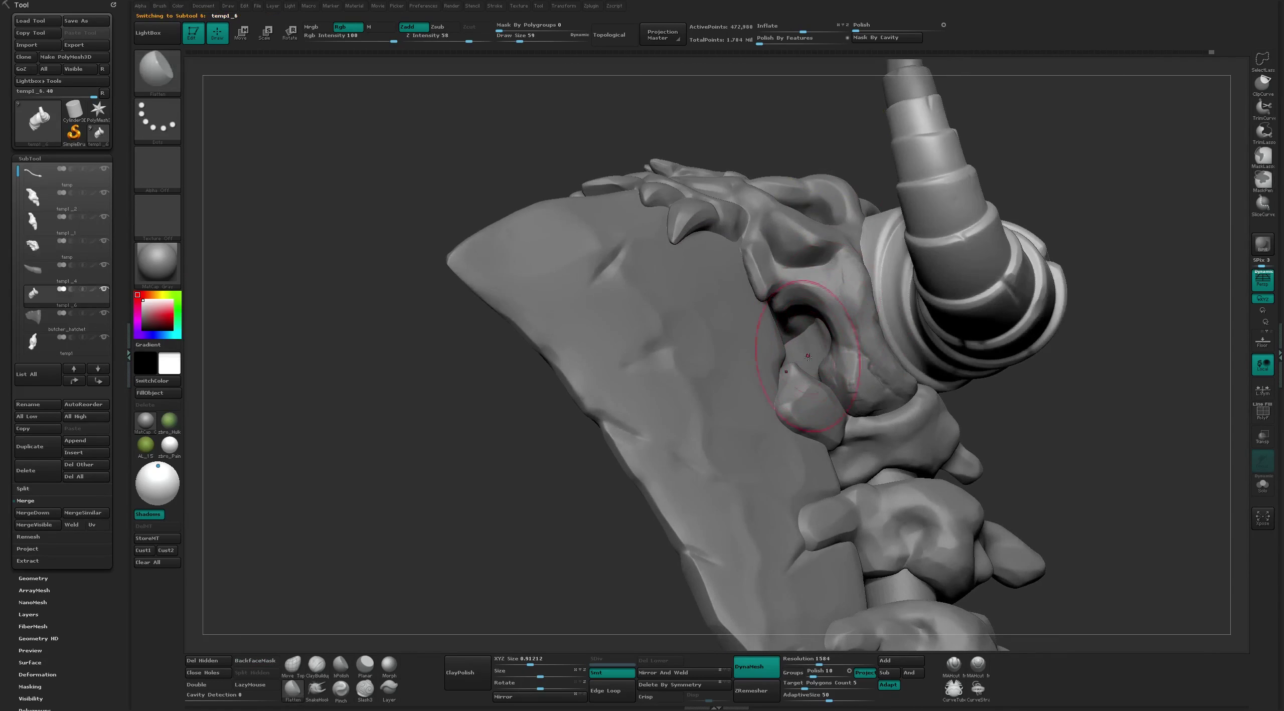
key("s")
key("ctrl+shift+s")
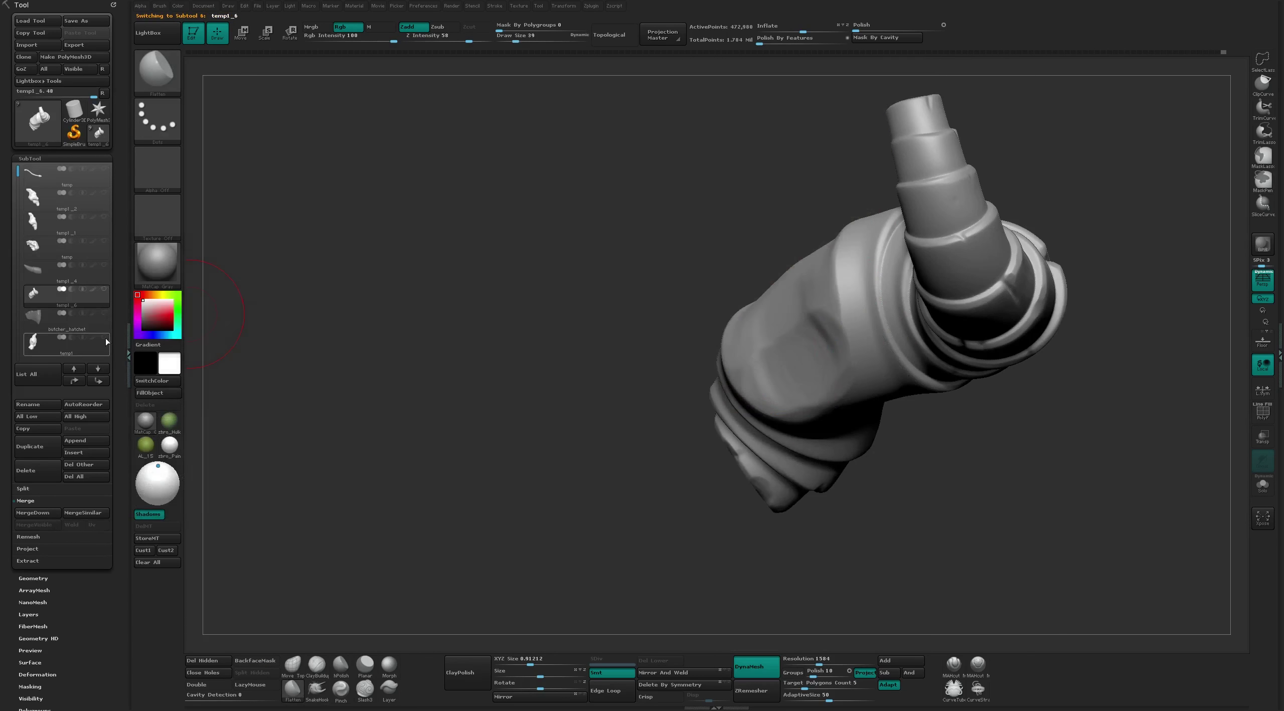
scroll(65, 240, "down", 1)
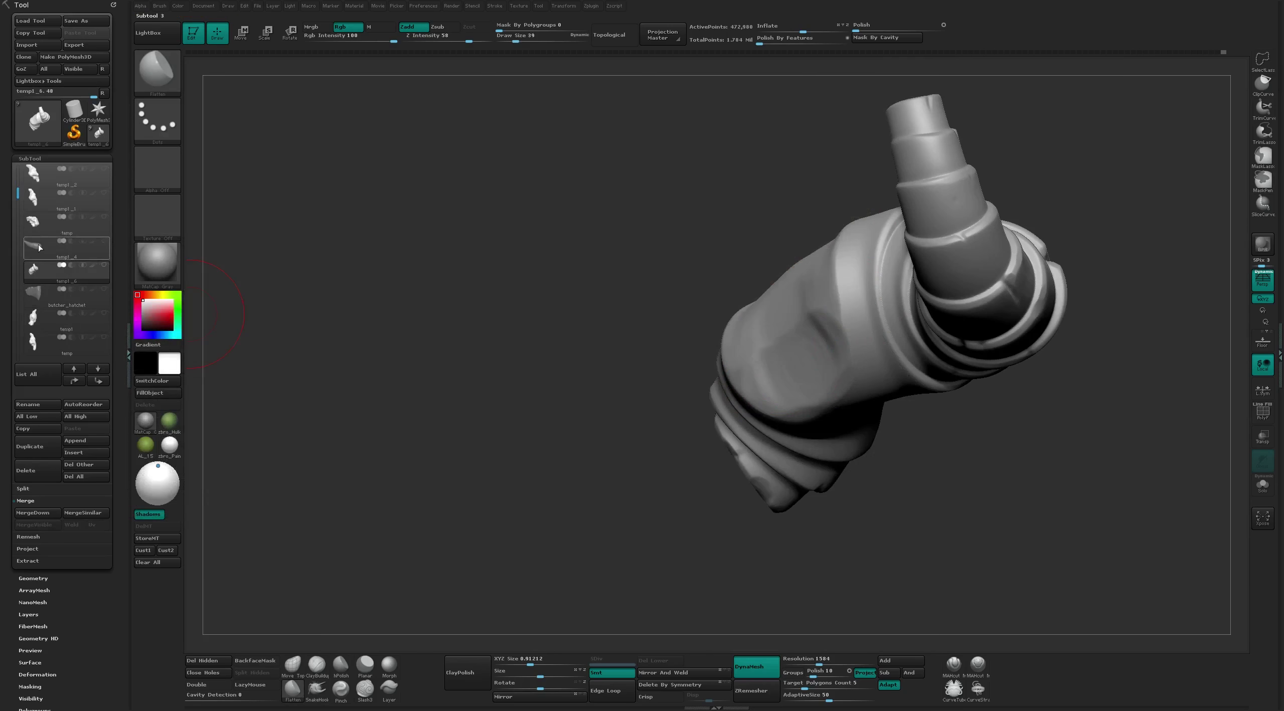
left_click(103, 217)
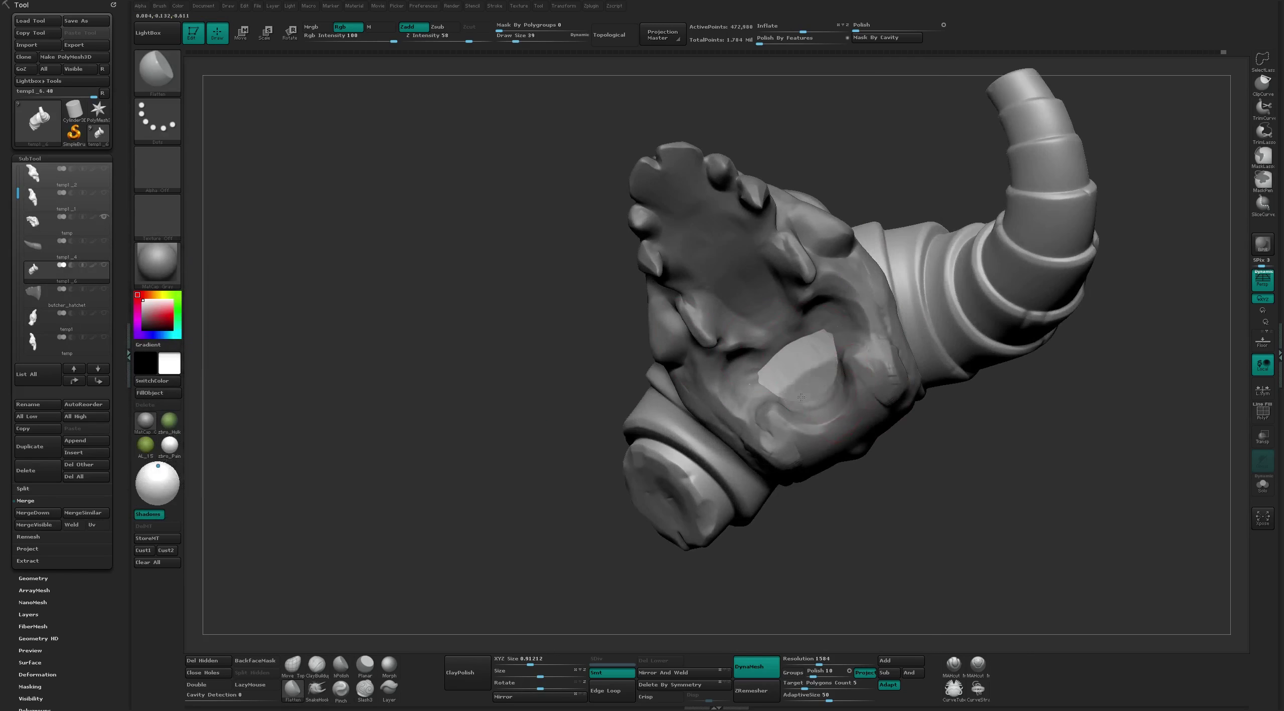
mouse_move(825, 383)
right_mouse_down()
mouse_move(1026, 241)
mouse_move(939, 166)
mouse_move(773, 321)
right_mouse_up()
left_click(773, 321, "alt")
key("s")
Soften the crease on the skull with the Flatten brush
left_click(953, 665)
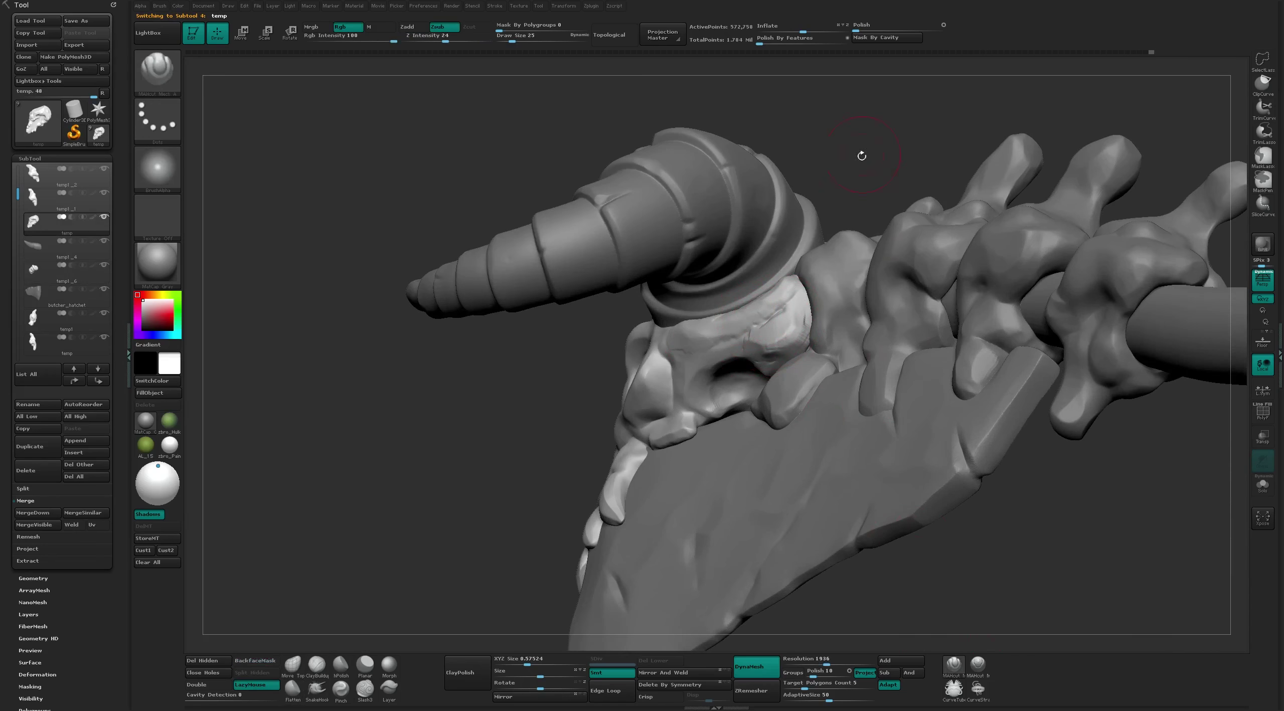
right_click_drag(860, 152, 783, 313)
mouse_move(685, 347)
right_mouse_down()
mouse_move(712, 358)
mouse_move(711, 315)
right_mouse_up()
key("b")
key("f")
key("l")
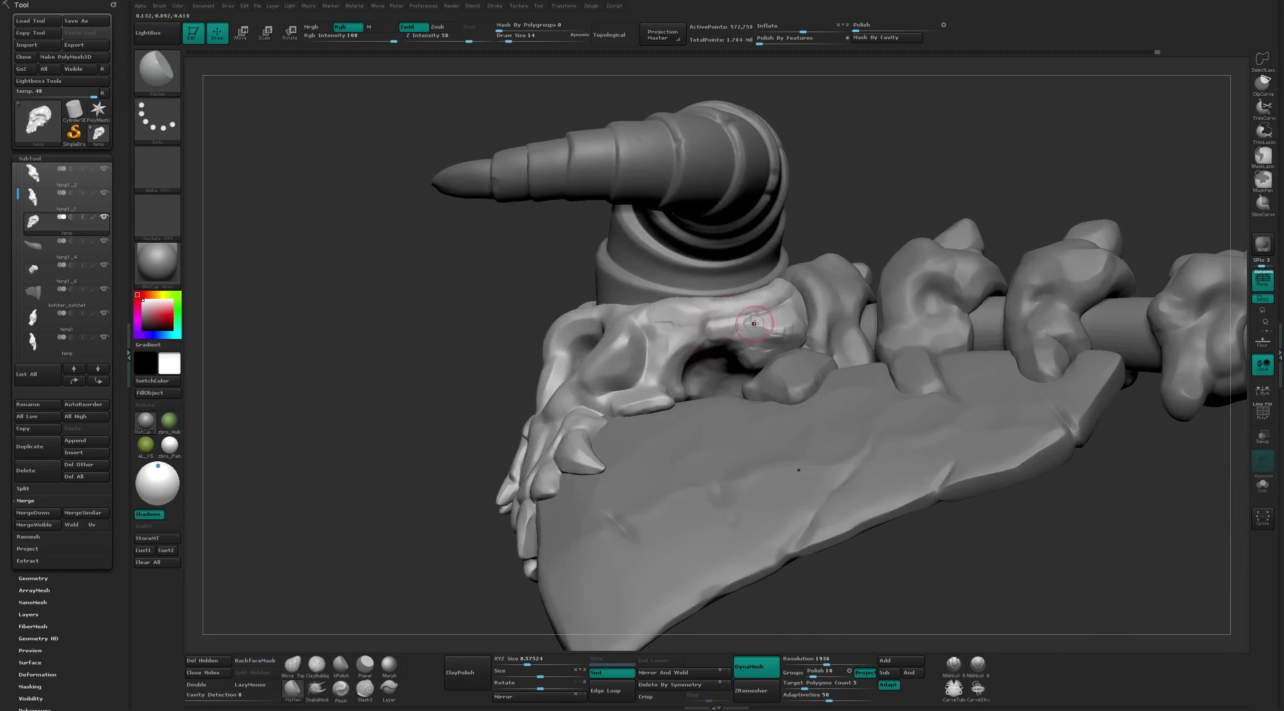
left_click_drag(743, 307, 780, 317)
Zoom out to the whole axe and turn Persp off for an orthographic view
key("b")
key("c")
key("t")
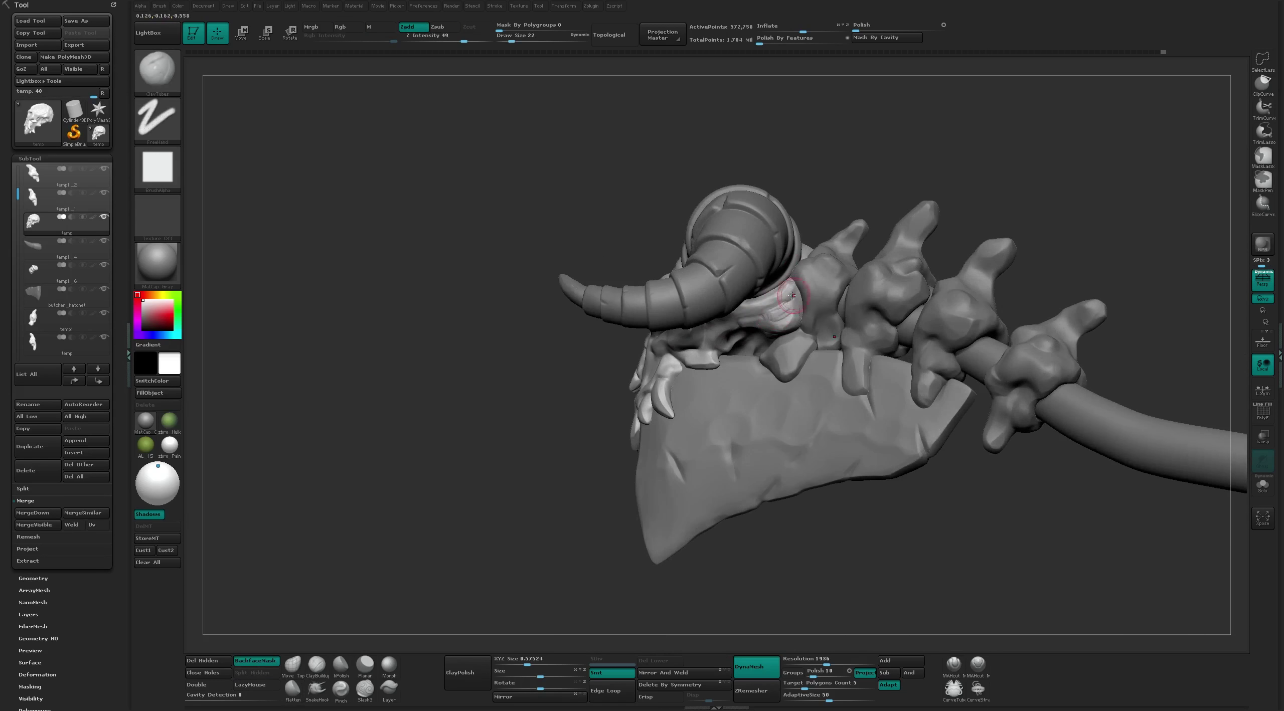
key("b")
key("f")
key("l")
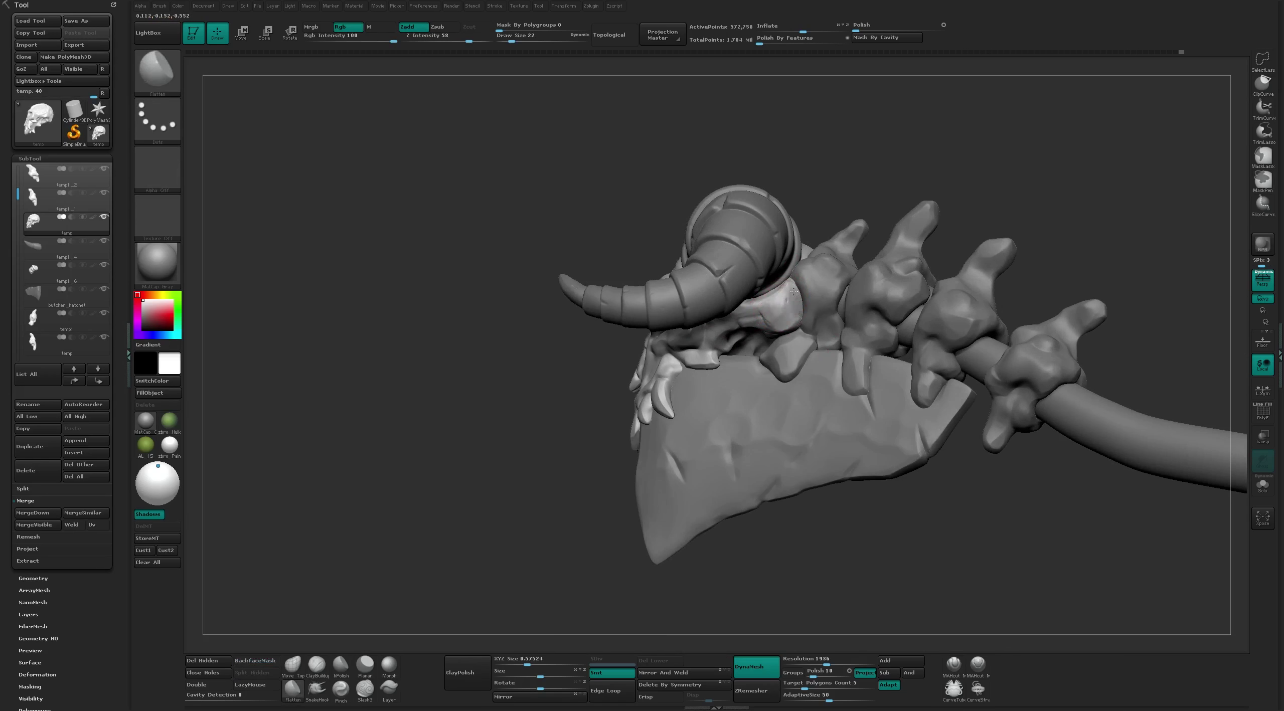
right_click_drag(794, 292, 947, 192)
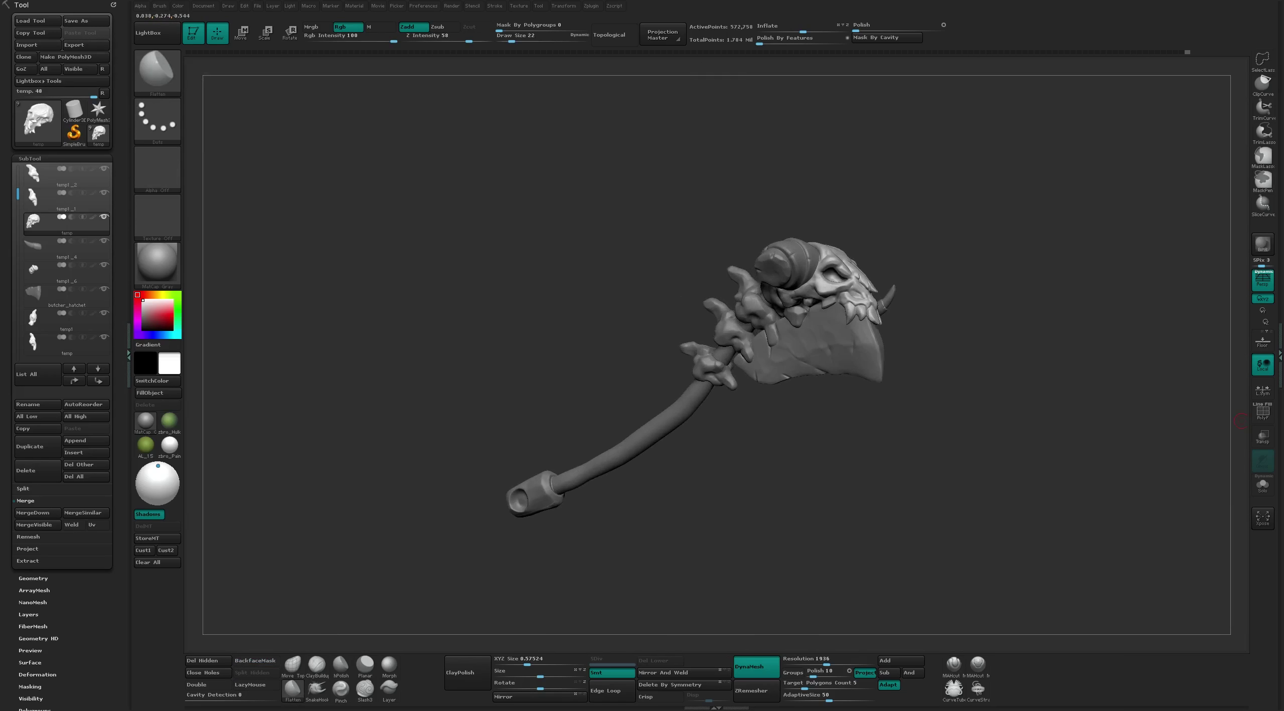
key("p")
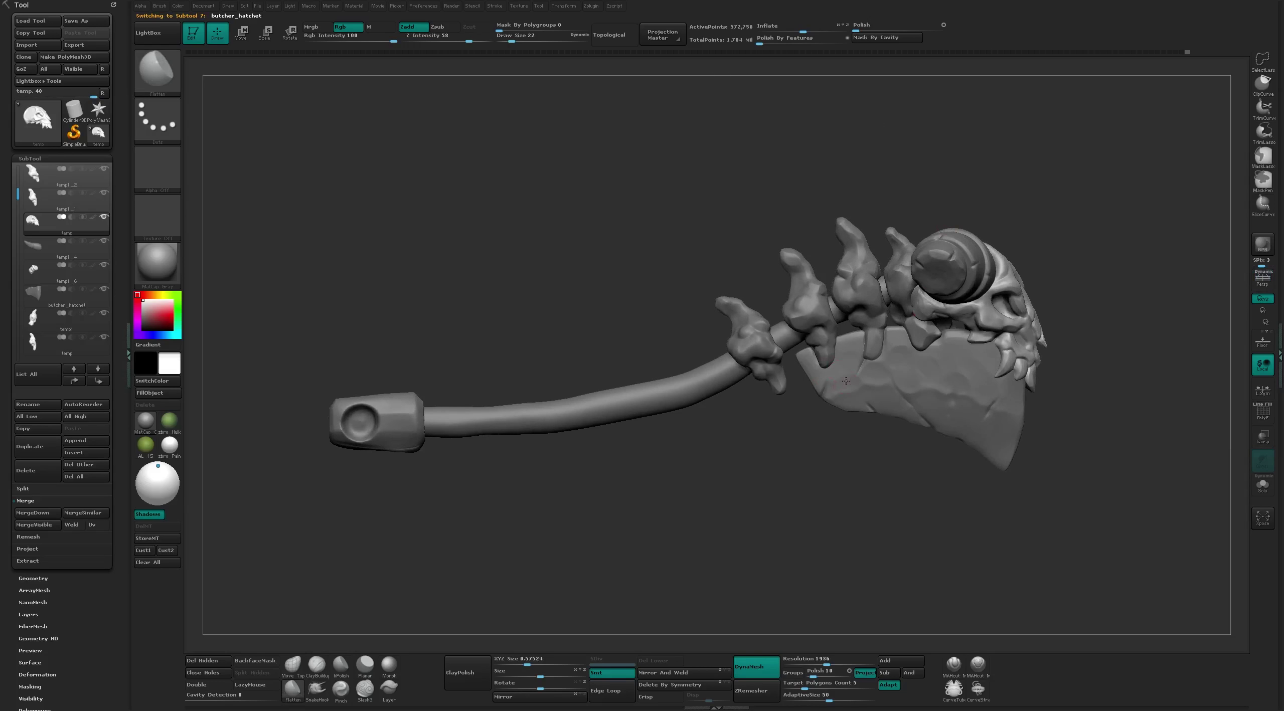
Mask the butcher_hatchet blade, invert the mask and nudge the unmasked part left
left_click(844, 407, "alt")
key("ctrl")
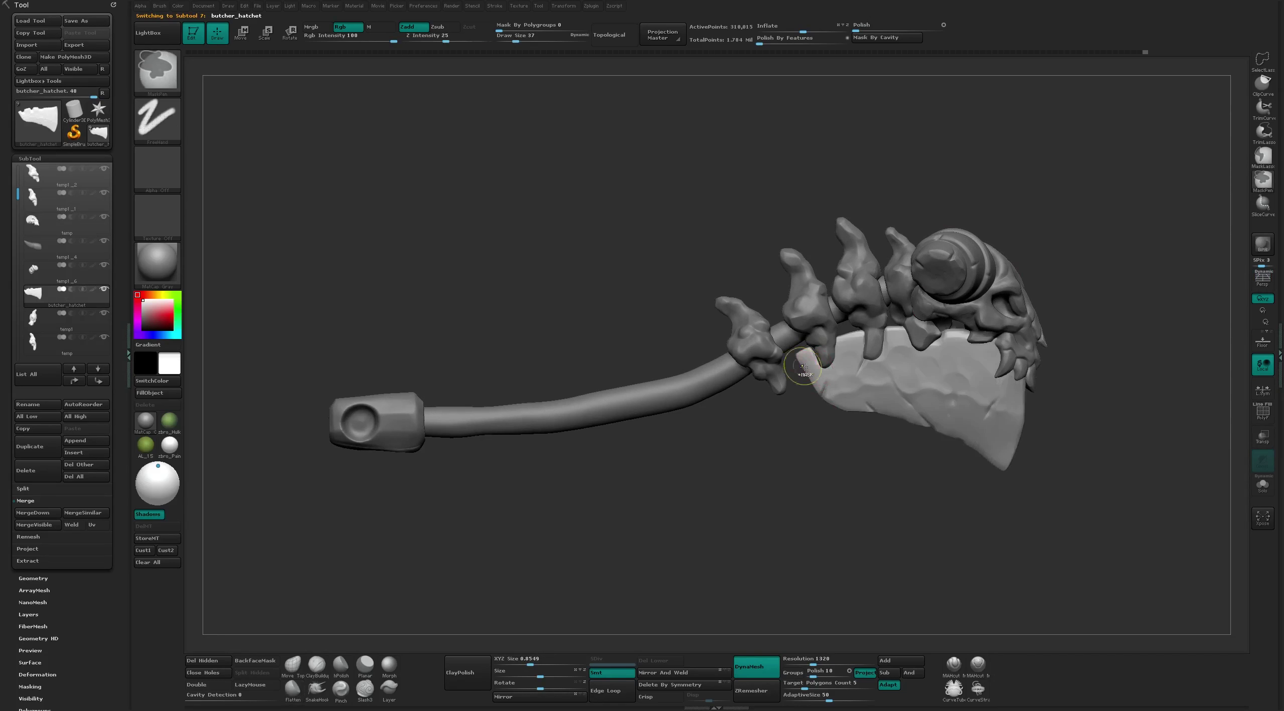
left_click(821, 450, "ctrl")
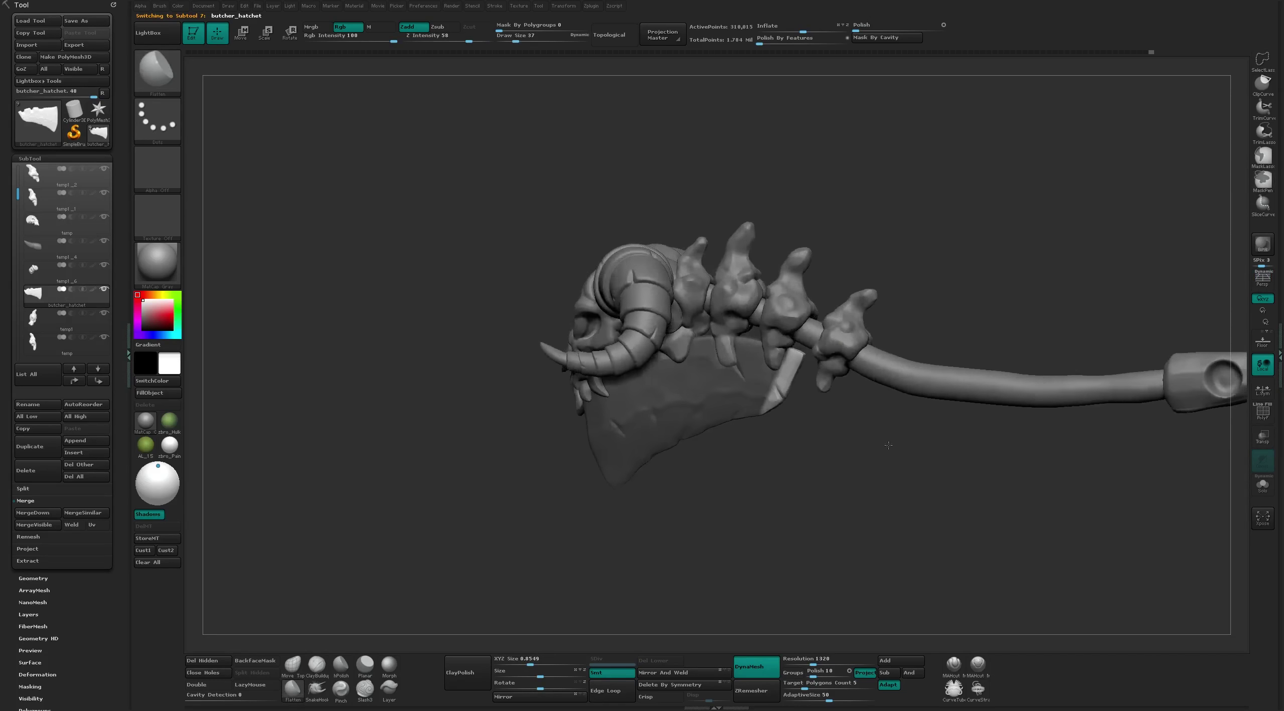
key("w")
left_click_drag(806, 380, 789, 388)
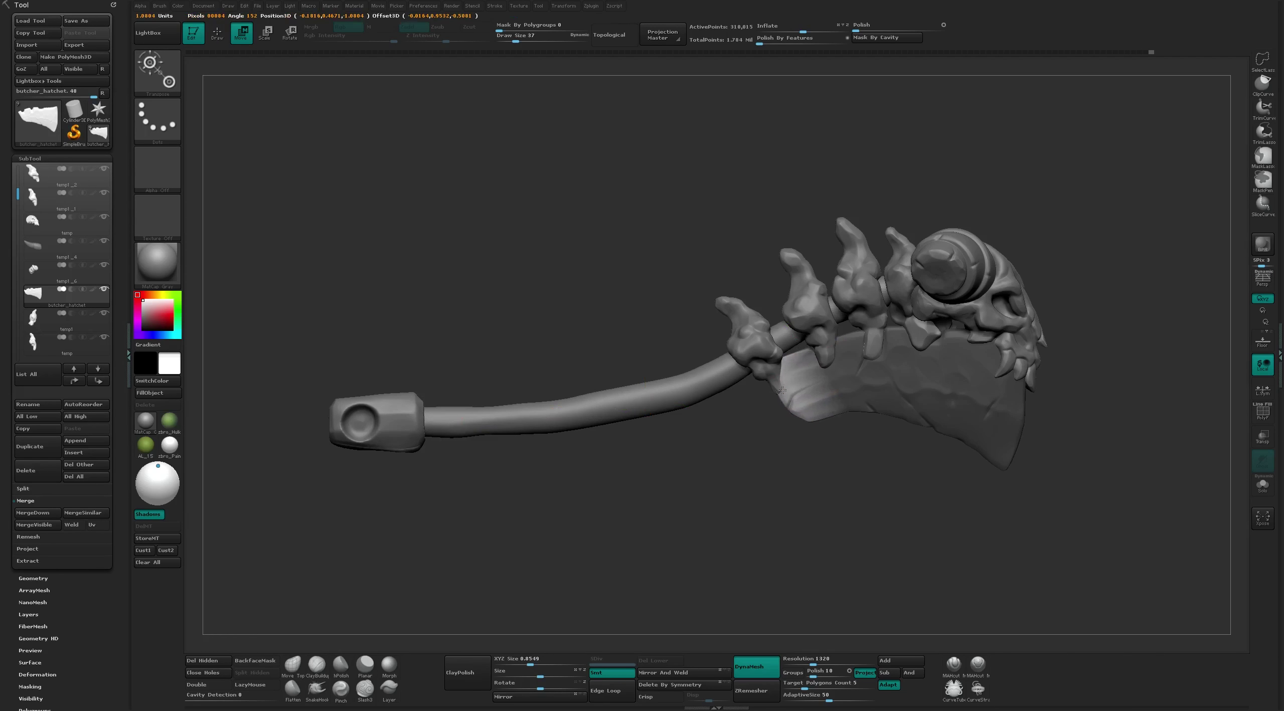
key("q")
left_click(747, 385, "ctrl")
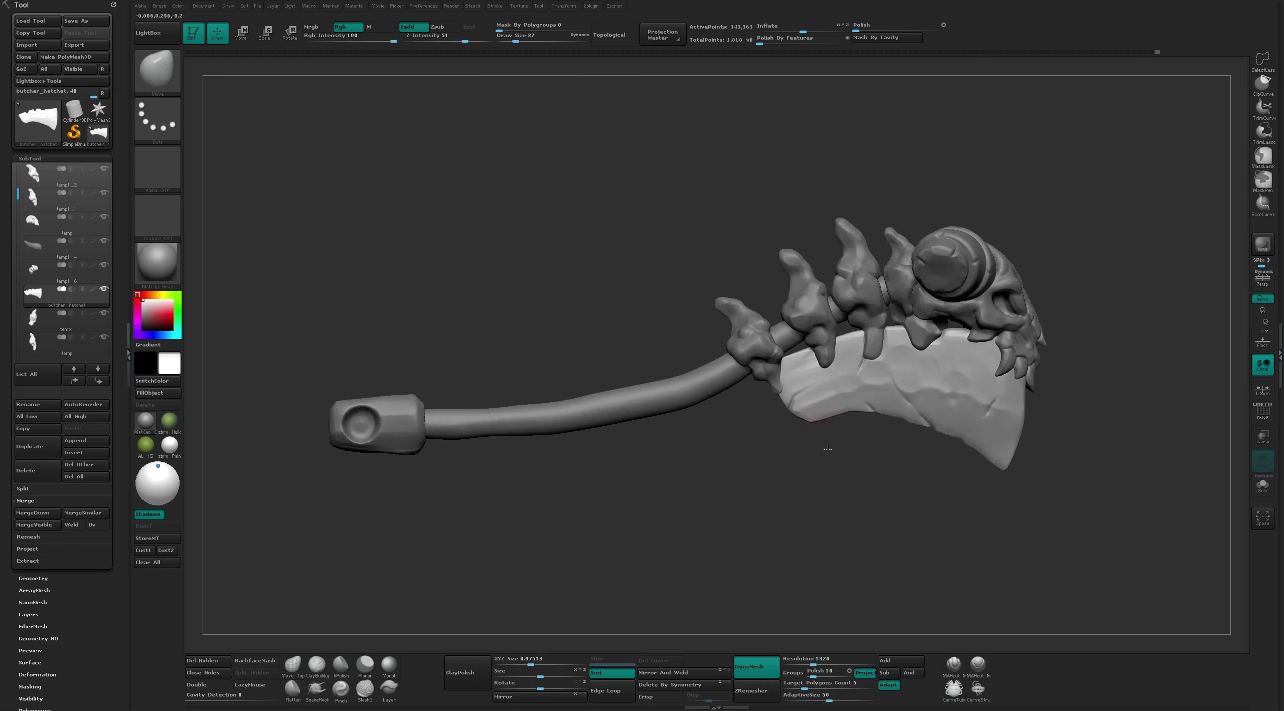
key("bracketright")
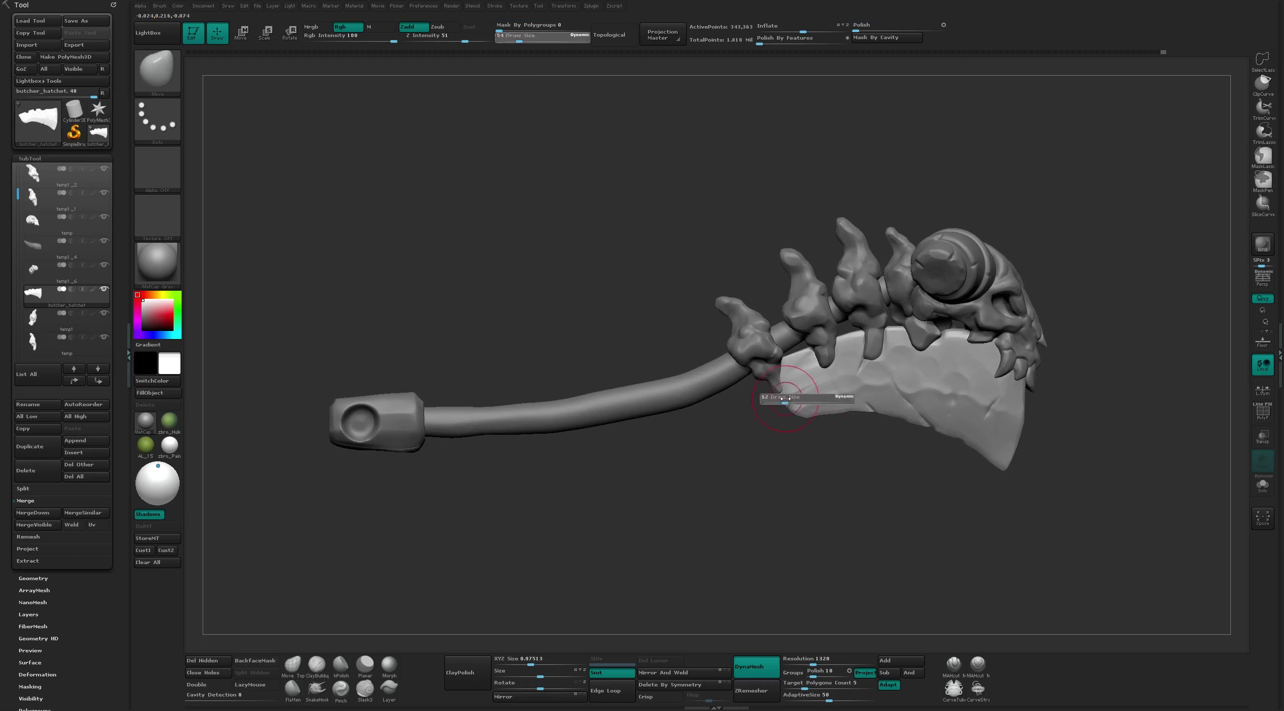
Select the upper and grip-side spike subtools in turn, trying move and scale, then undo
left_click(785, 391, "alt")
key("w")
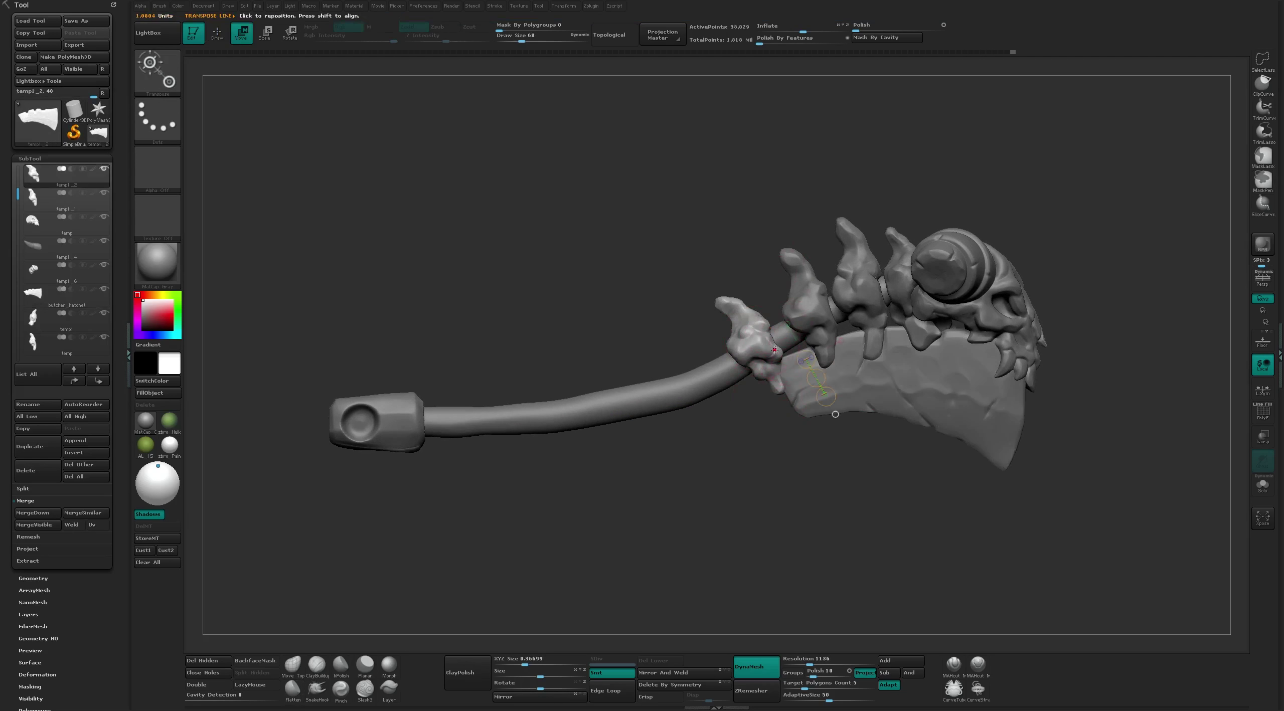
key("q")
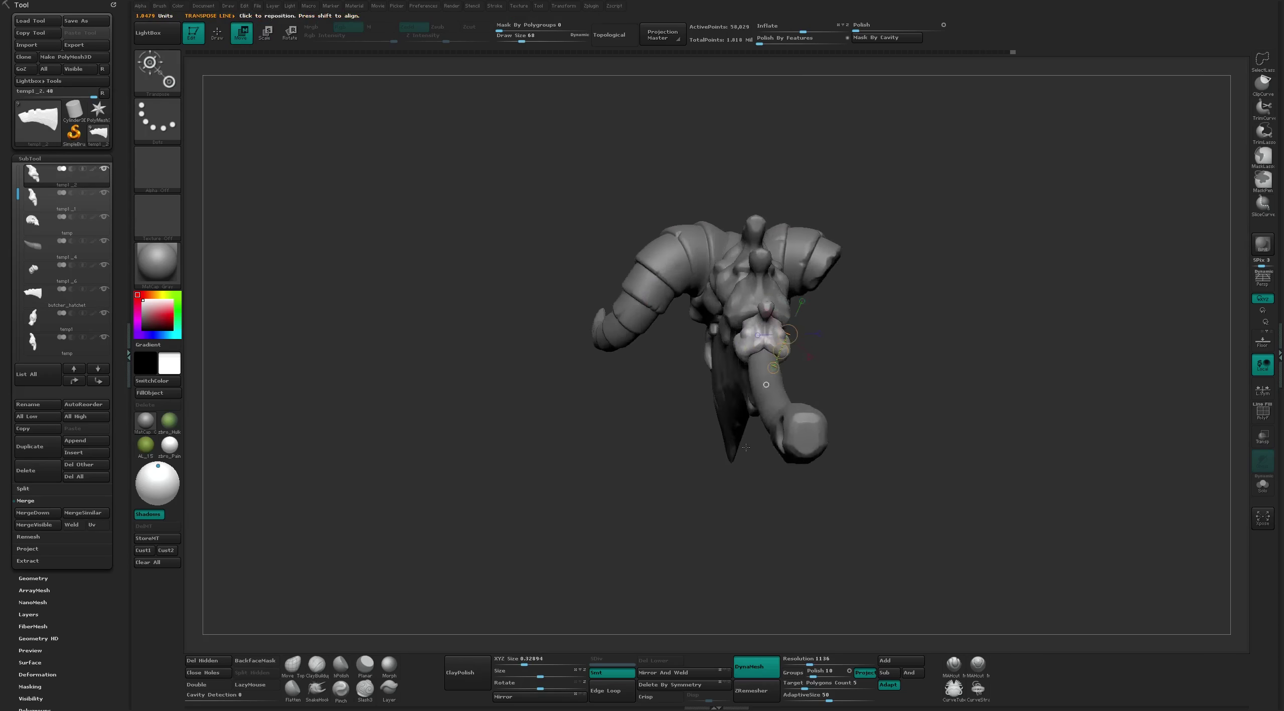
left_click_drag(652, 501, 815, 296)
left_click(815, 296, "alt")
left_click_drag(853, 501, 828, 351)
key("w")
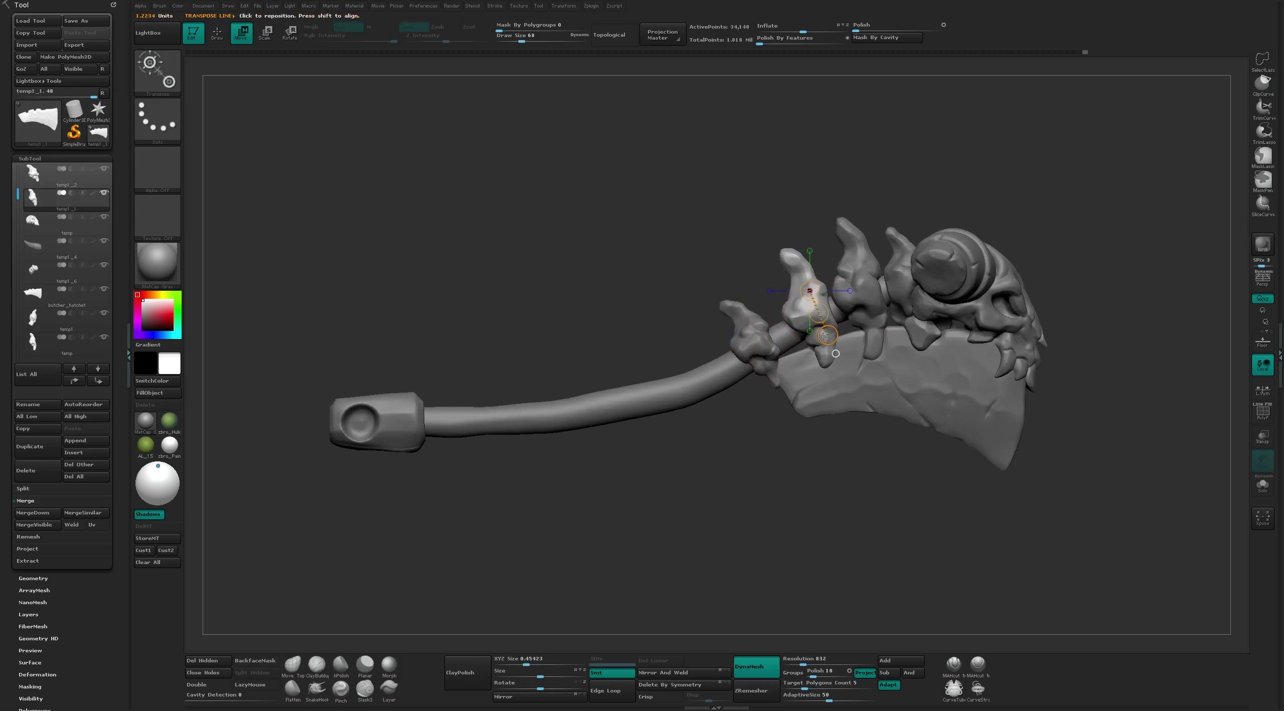
key("e")
key("q")
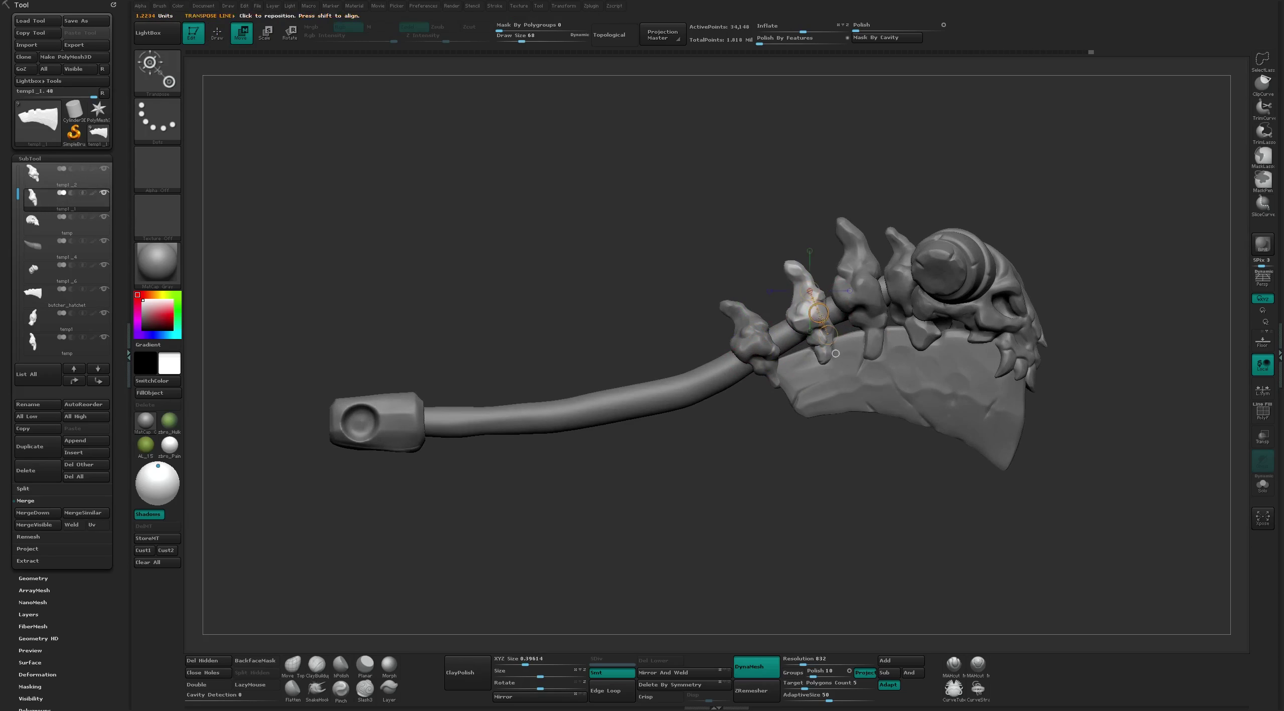
left_click(869, 306, "alt")
key("w")
key("ctrl+z")
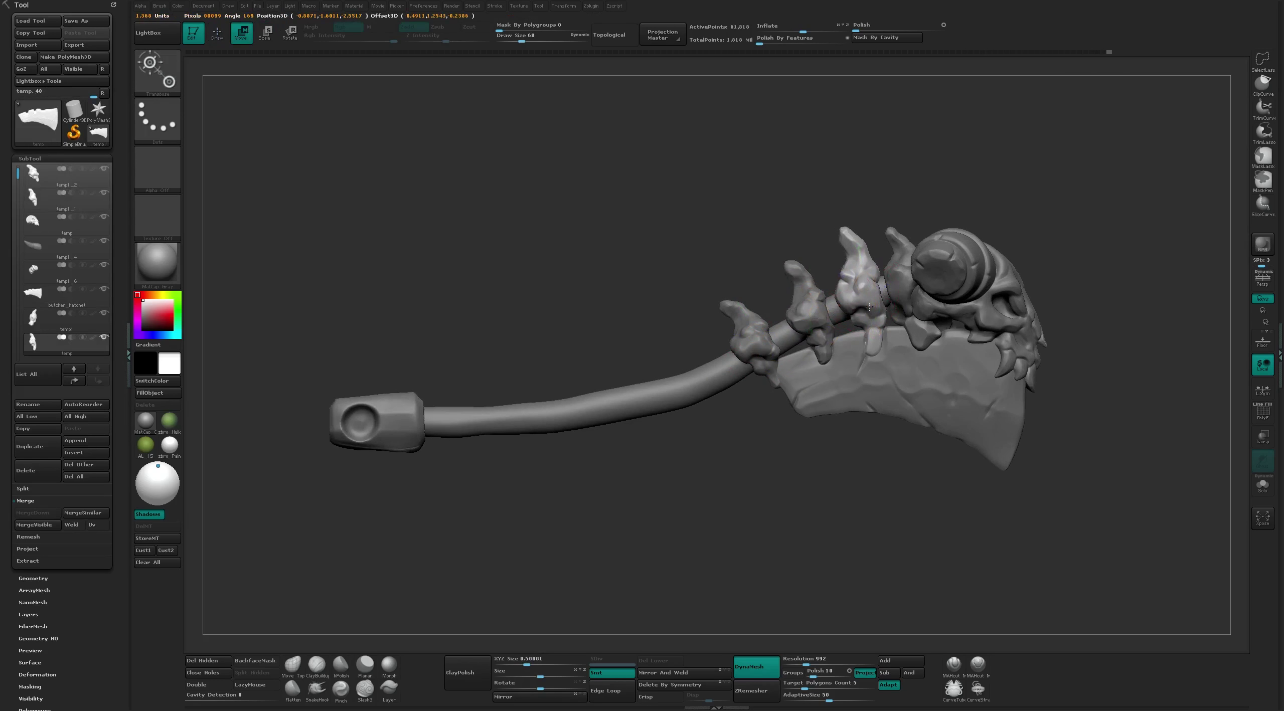
Transpose-move the left spike up and right along the handle, then nudge it slightly
left_click(813, 343, "alt")
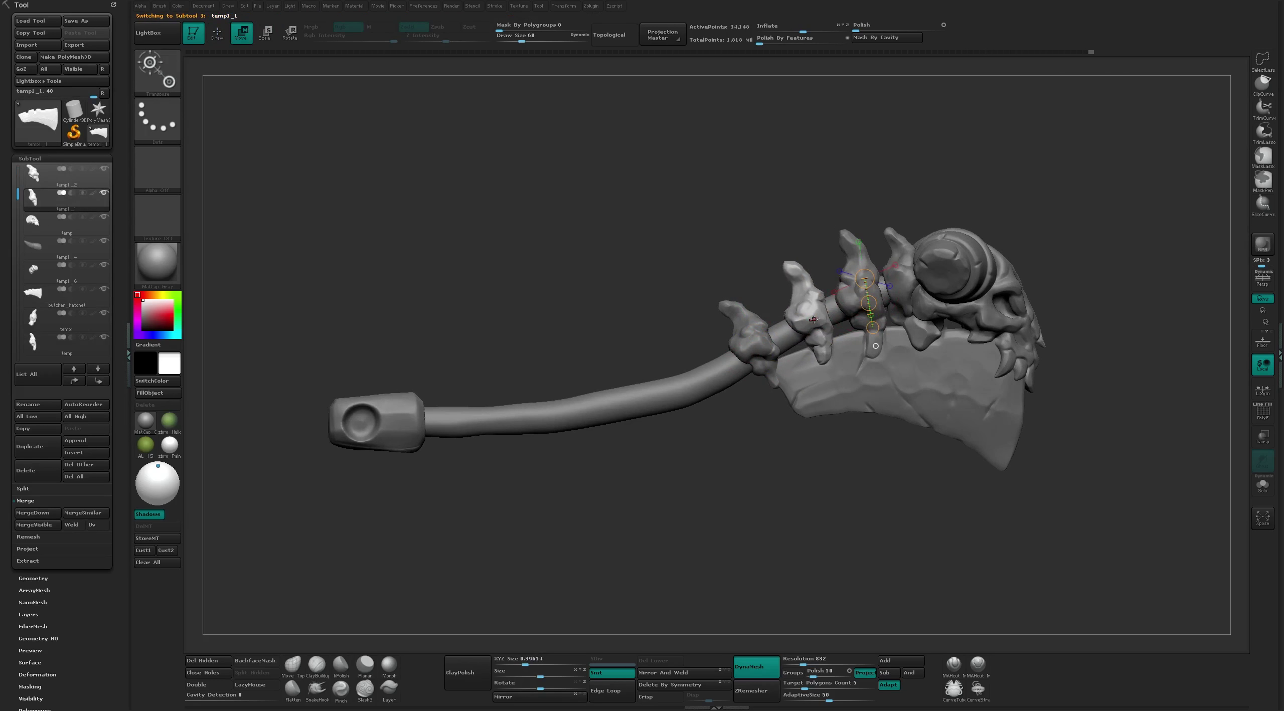
left_click_drag(813, 343, 824, 315)
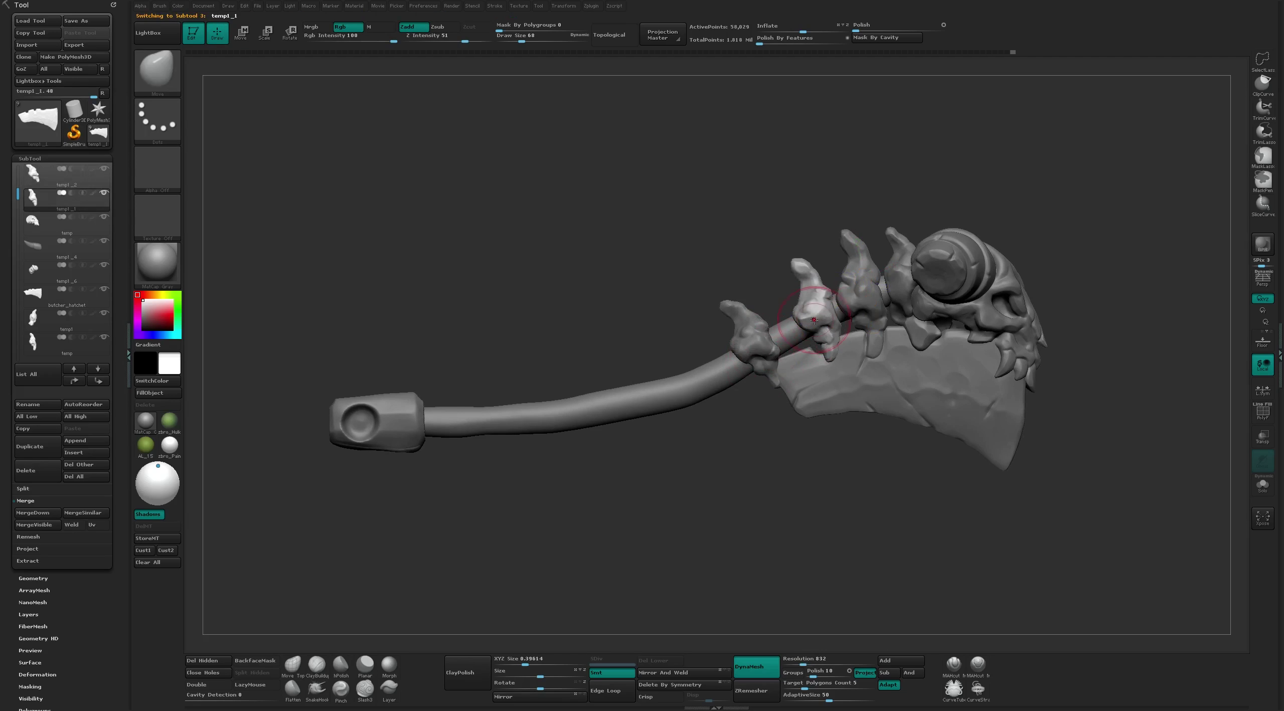
left_click(807, 320)
scroll(806, 320, "up", 5)
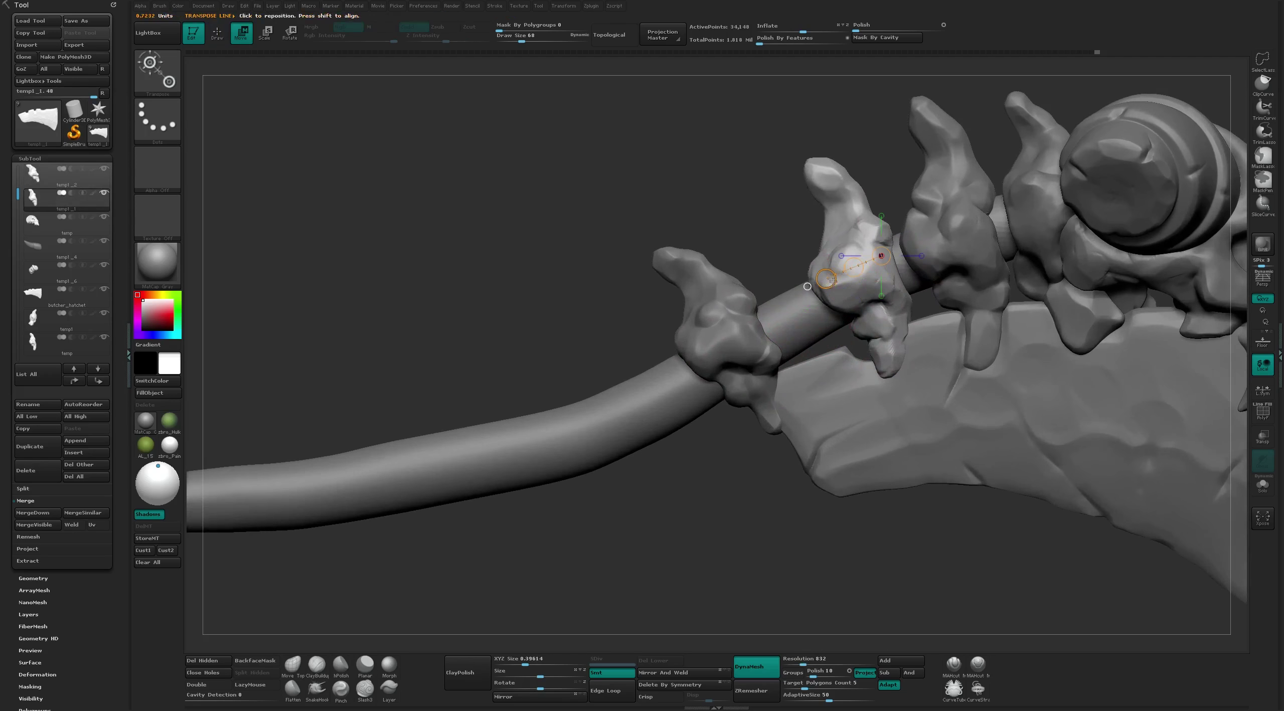
left_click(828, 277)
left_click_drag(829, 277, 821, 281)
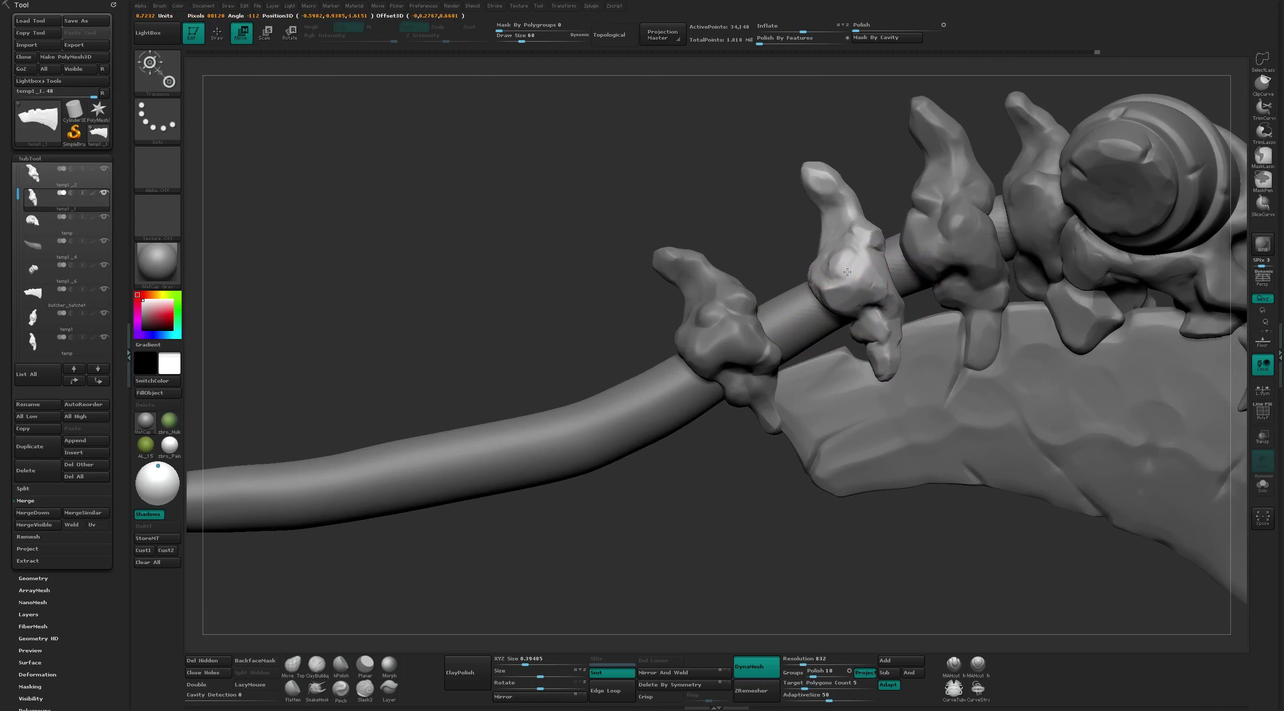
key("q")
Shift the middle spike slightly further along the handle
left_click(957, 232, "alt")
key("w")
left_click_drag(922, 249, 998, 221)
key("q")
scroll(950, 241, "down", 5)
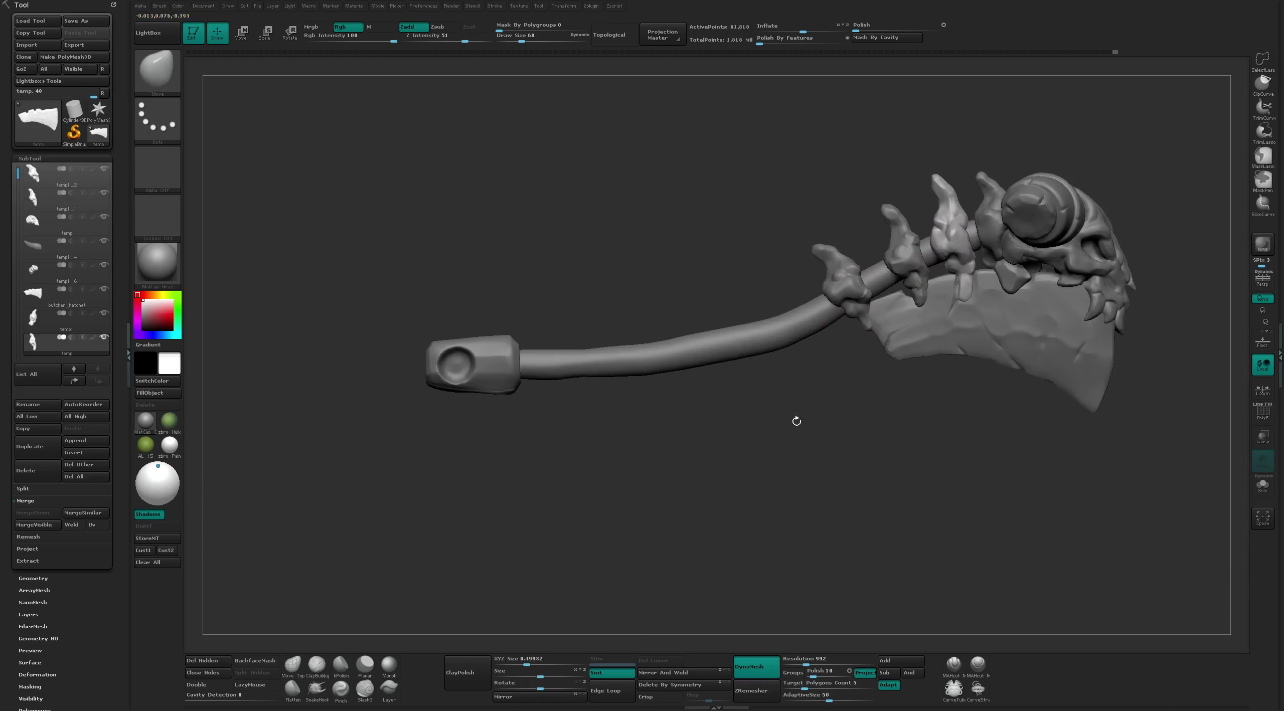
Nudge the temp1_2 spike left and down, then fit the whole axe in view
left_click(836, 337, "alt")
scroll(835, 337, "up", 5)
key("w")
left_click_drag(733, 347, 788, 315)
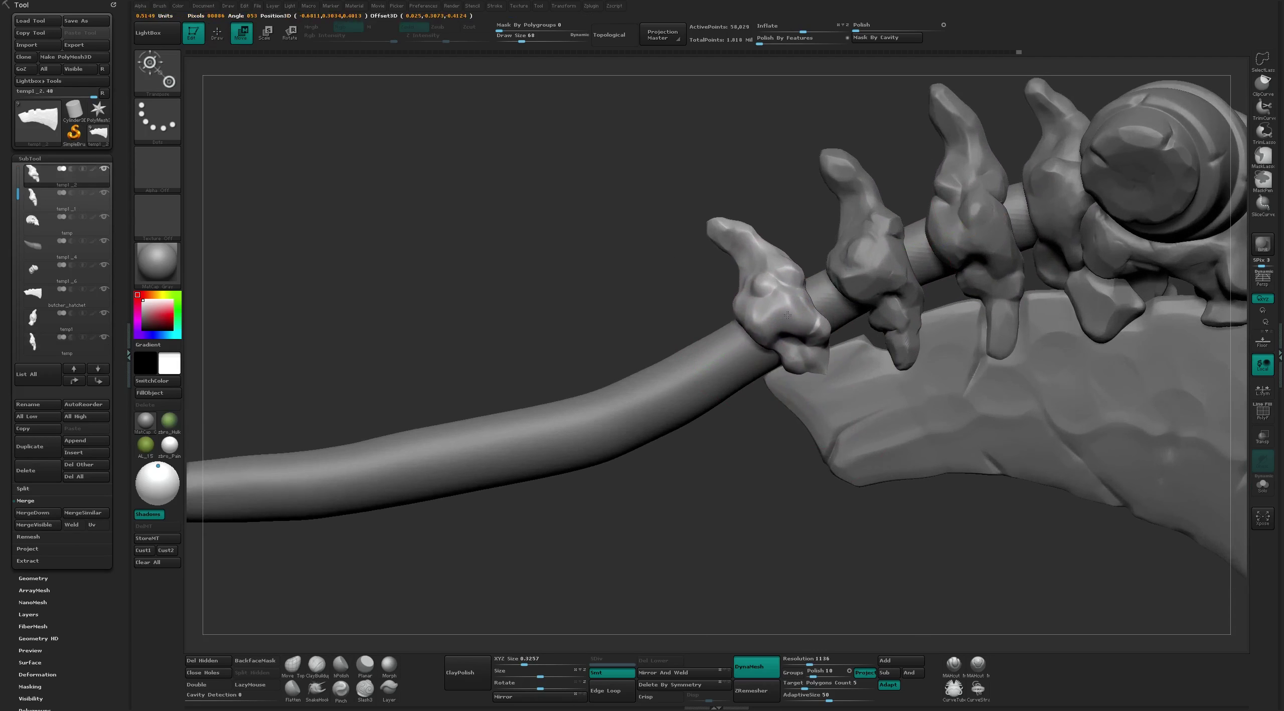
left_click_drag(788, 315, 784, 317)
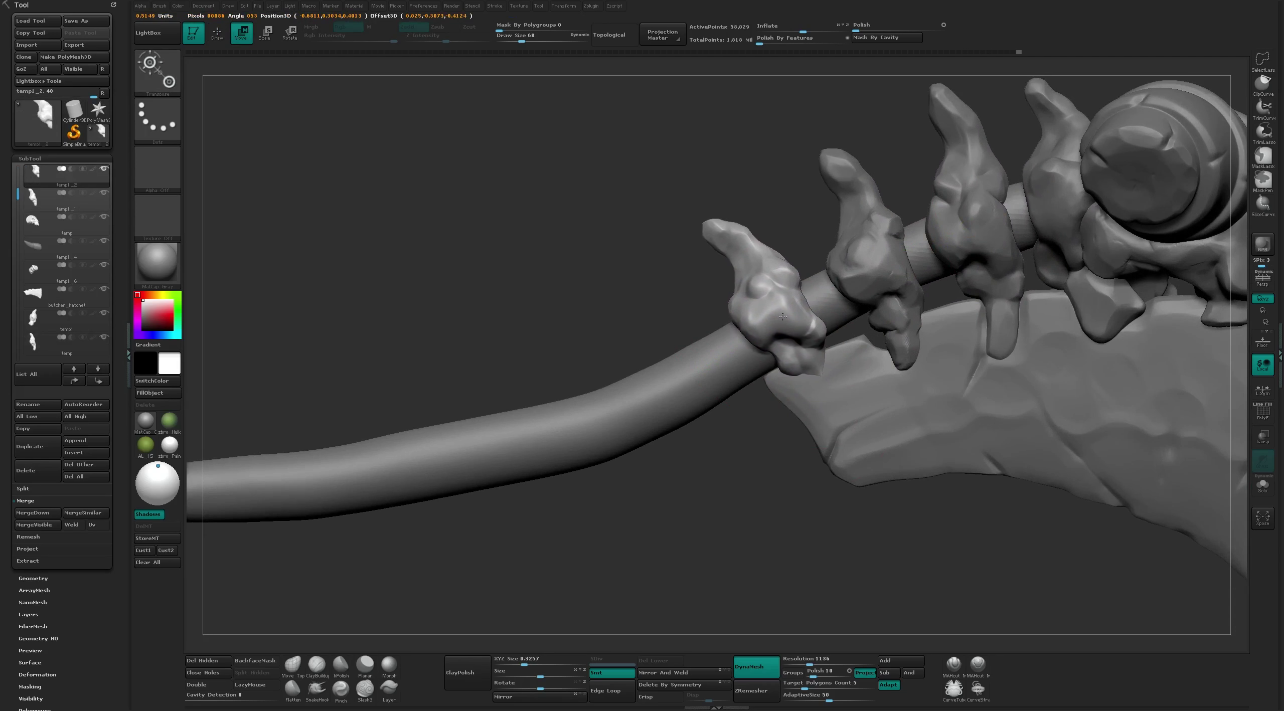
key("f")
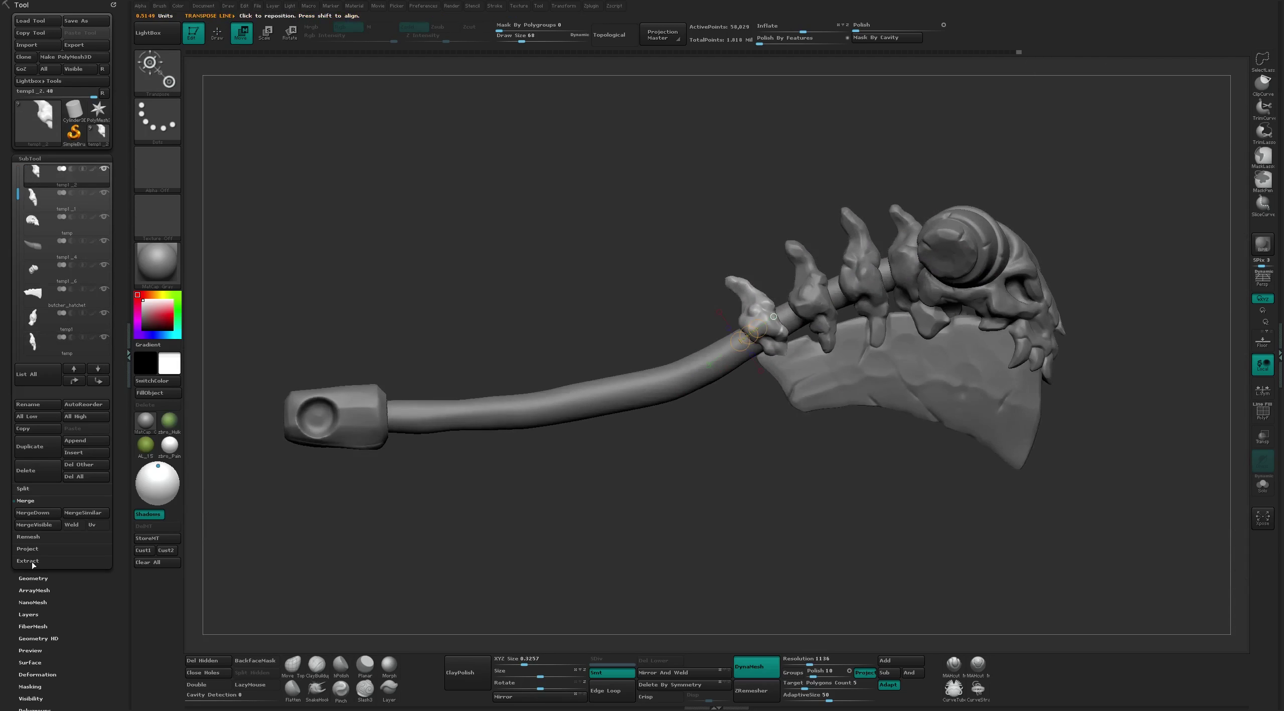
Duplicate temp1_2 and move the copy further down the handle toward the grip
left_click(30, 447)
left_click_drag(749, 334, 715, 350)
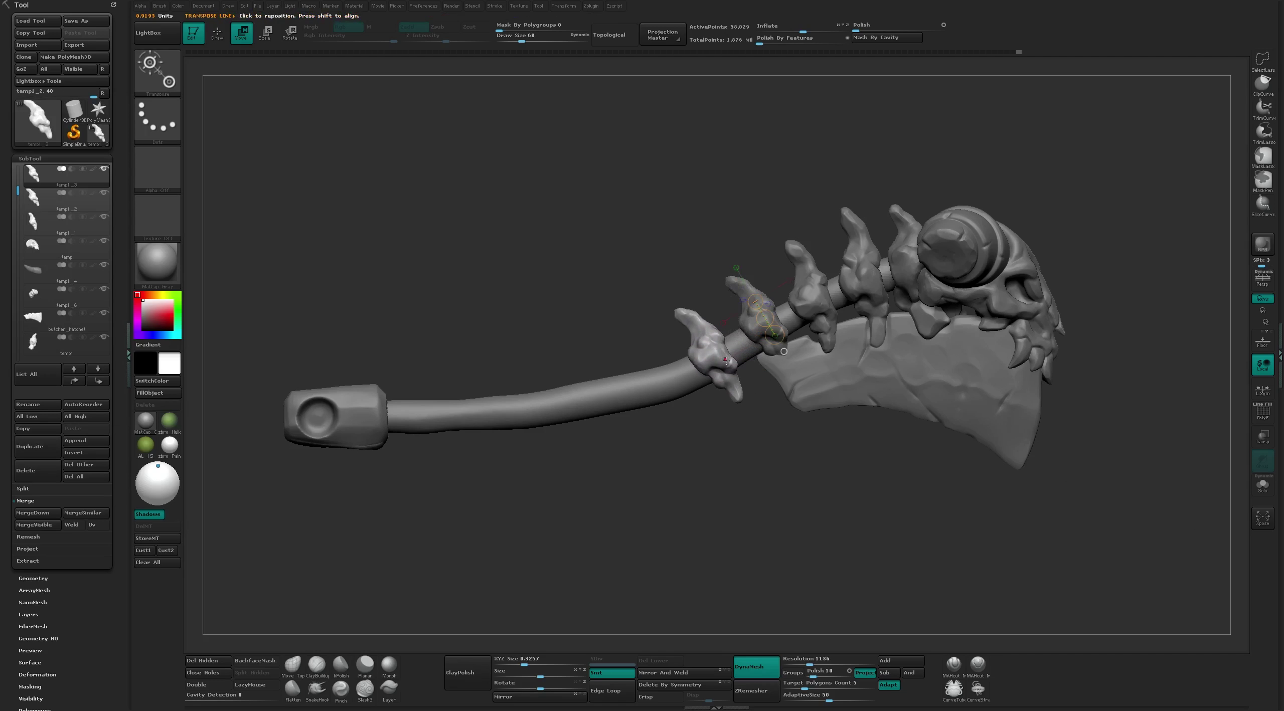
scroll(715, 350, "up", 2)
key("q")
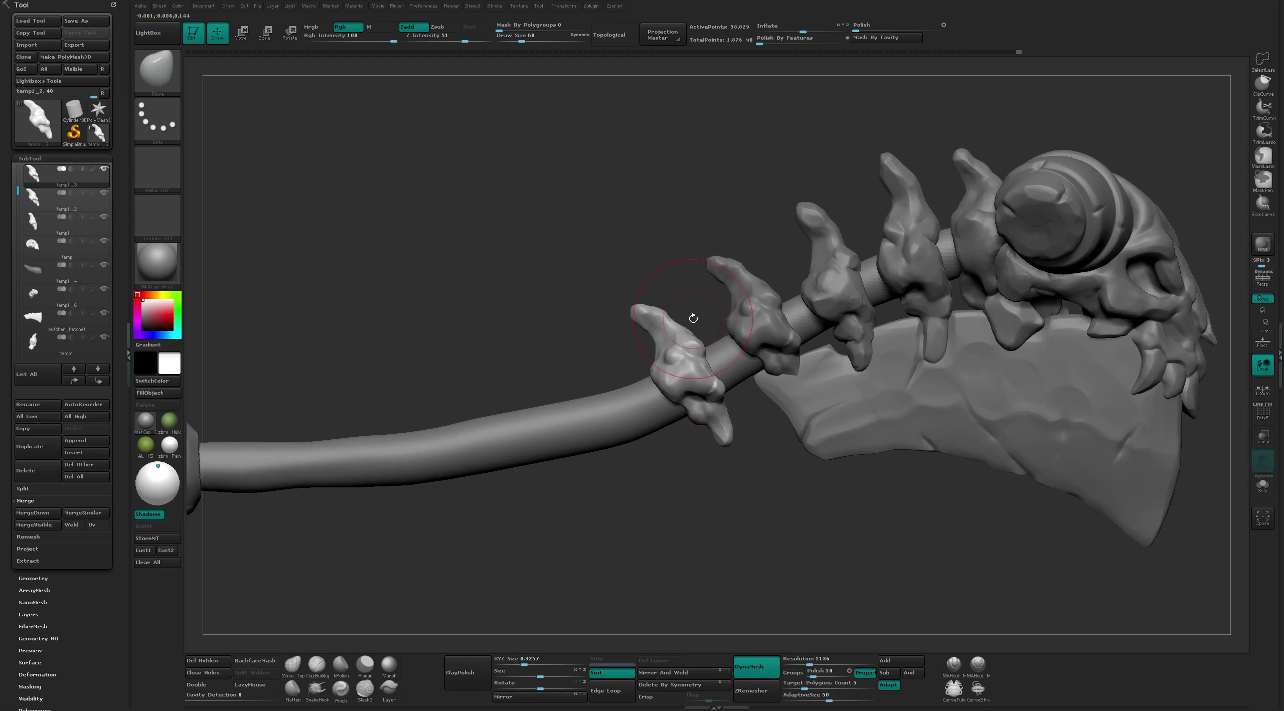
key("bracketleft")
key("bracketleft")
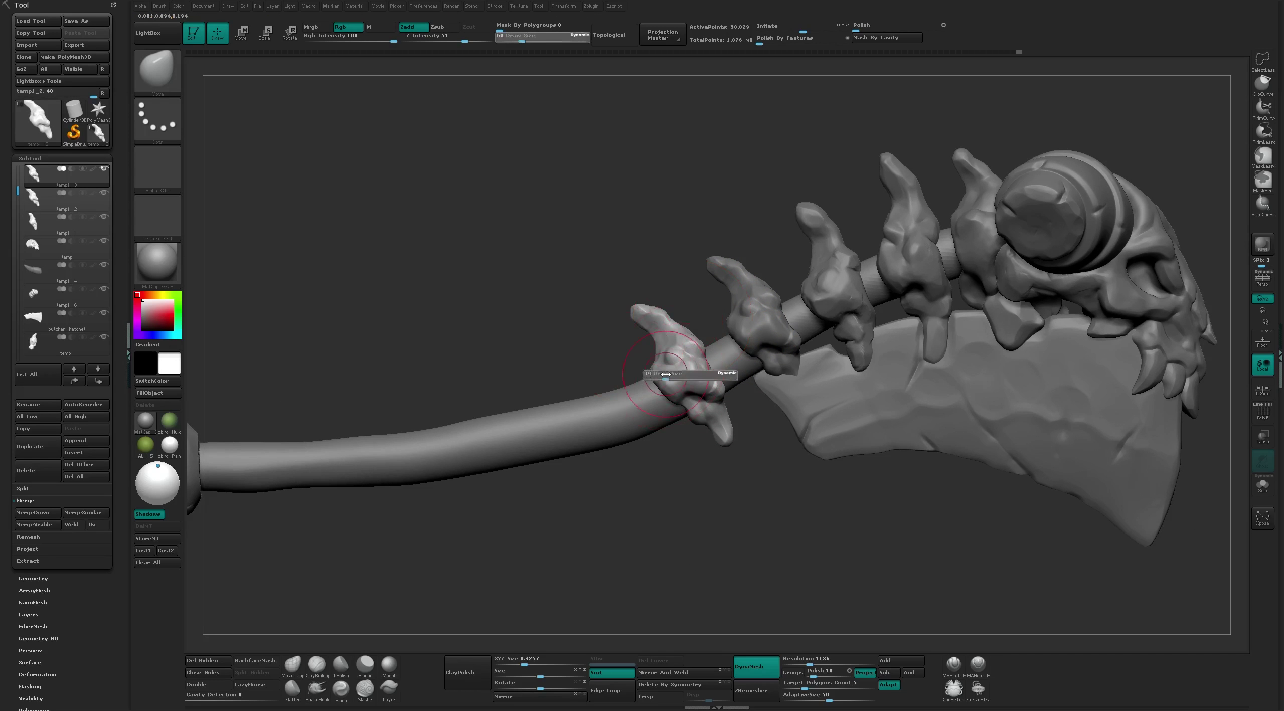
key("bracketleft")
key("bracketleft")
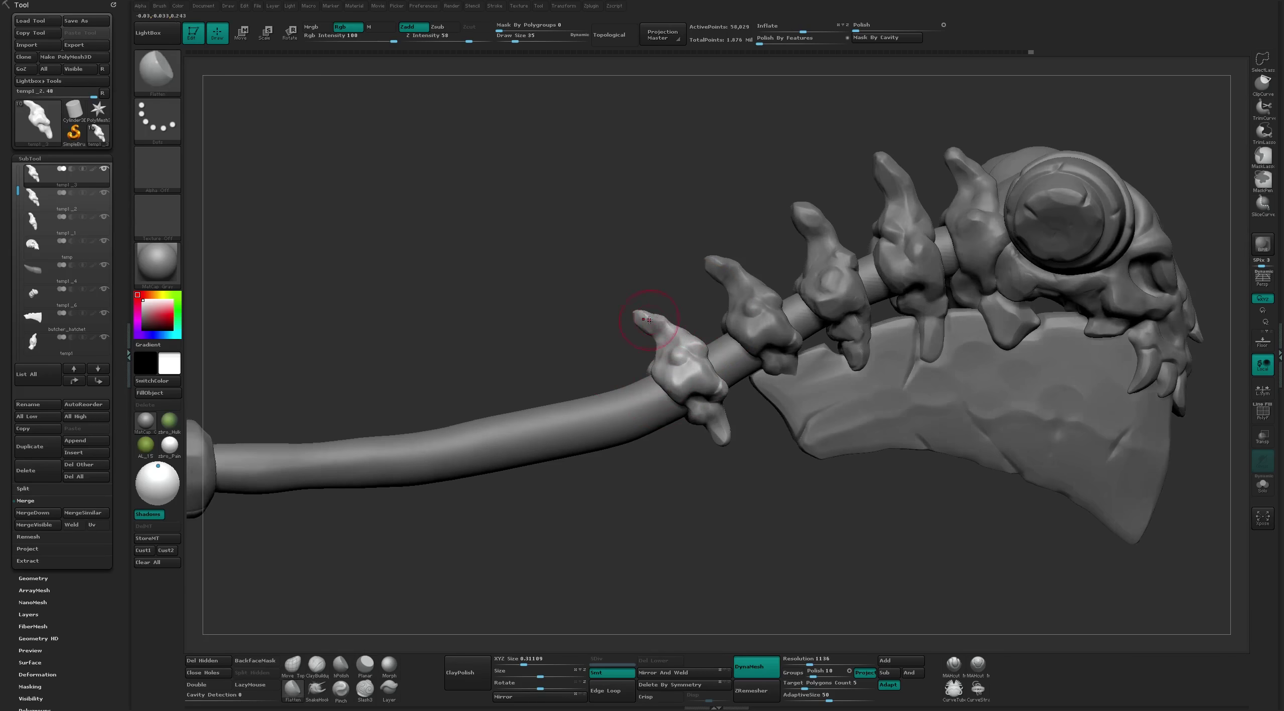
scroll(647, 321, "up", 3)
scroll(629, 319, "up", 2)
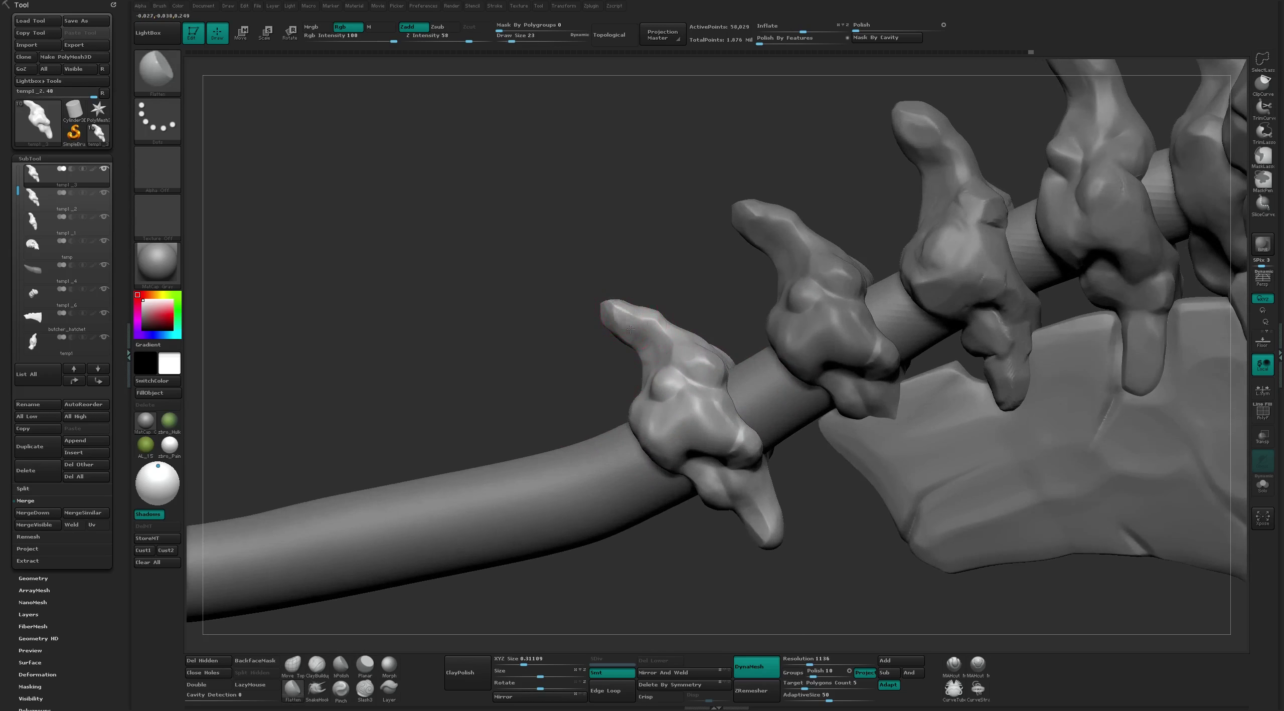
mouse_move(644, 268)
left_mouse_down()
mouse_move(597, 287)
mouse_move(632, 404)
left_mouse_up()
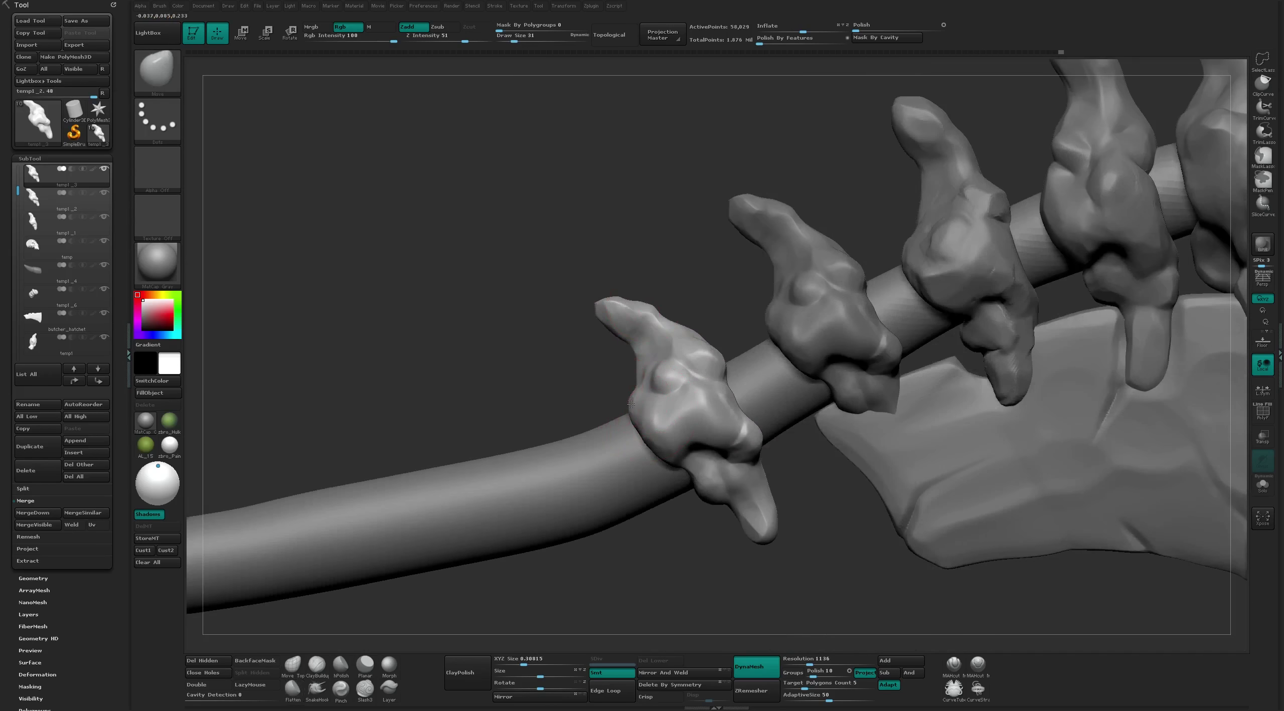
key("bracketright")
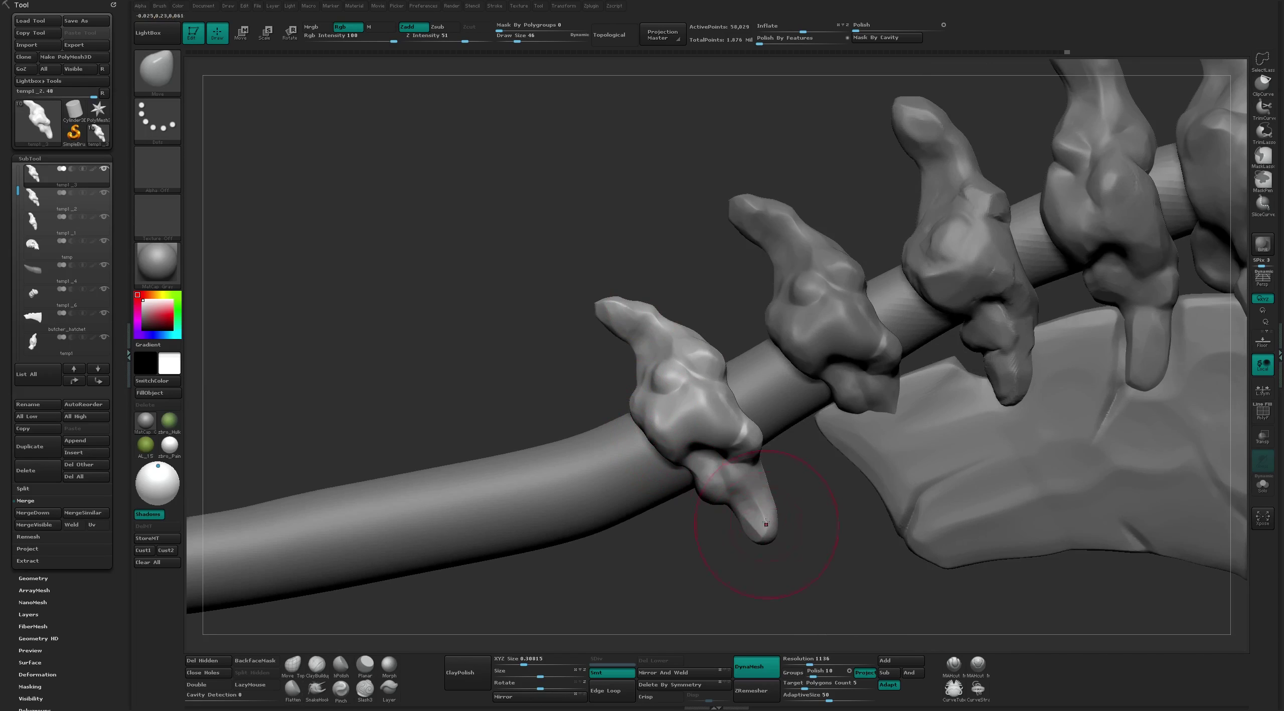
left_click(732, 505, "alt")
left_click_drag(732, 505, 860, 487)
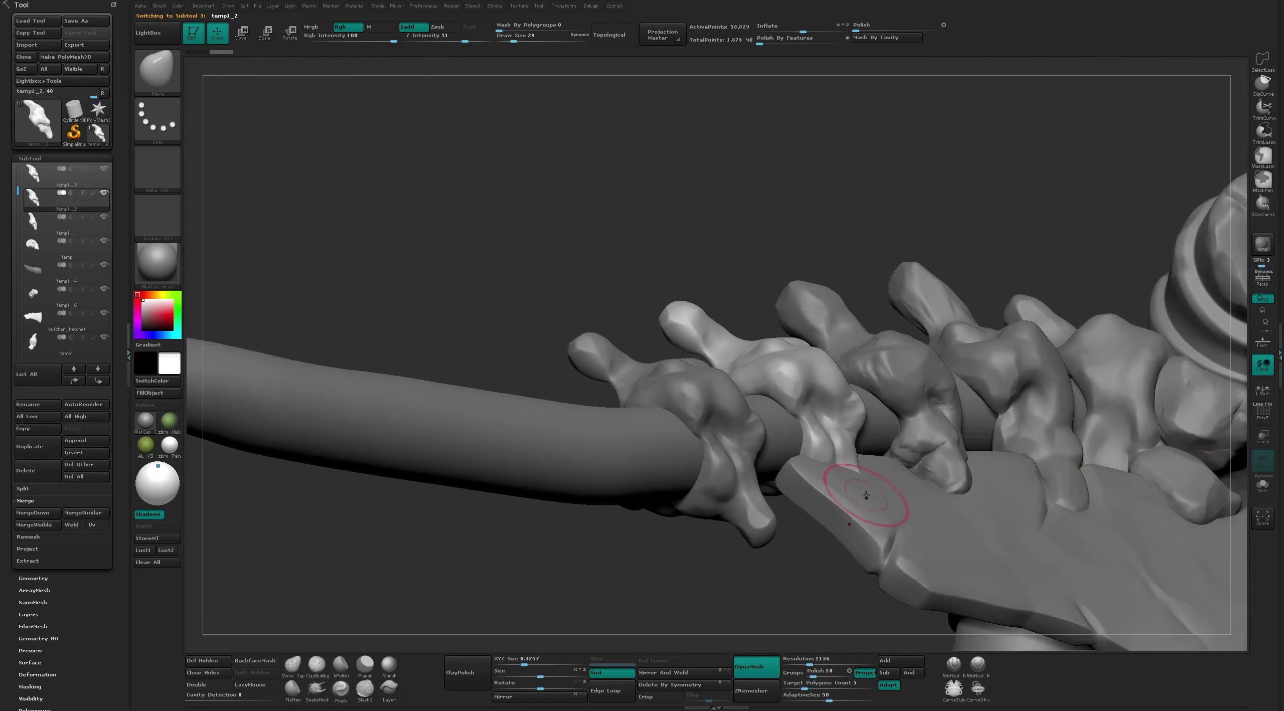
Select the stone blade, reshape the spike tip with Move and smooth the blade tip
right_click_drag(1181, 475, 1004, 552)
left_click(1003, 552, "alt")
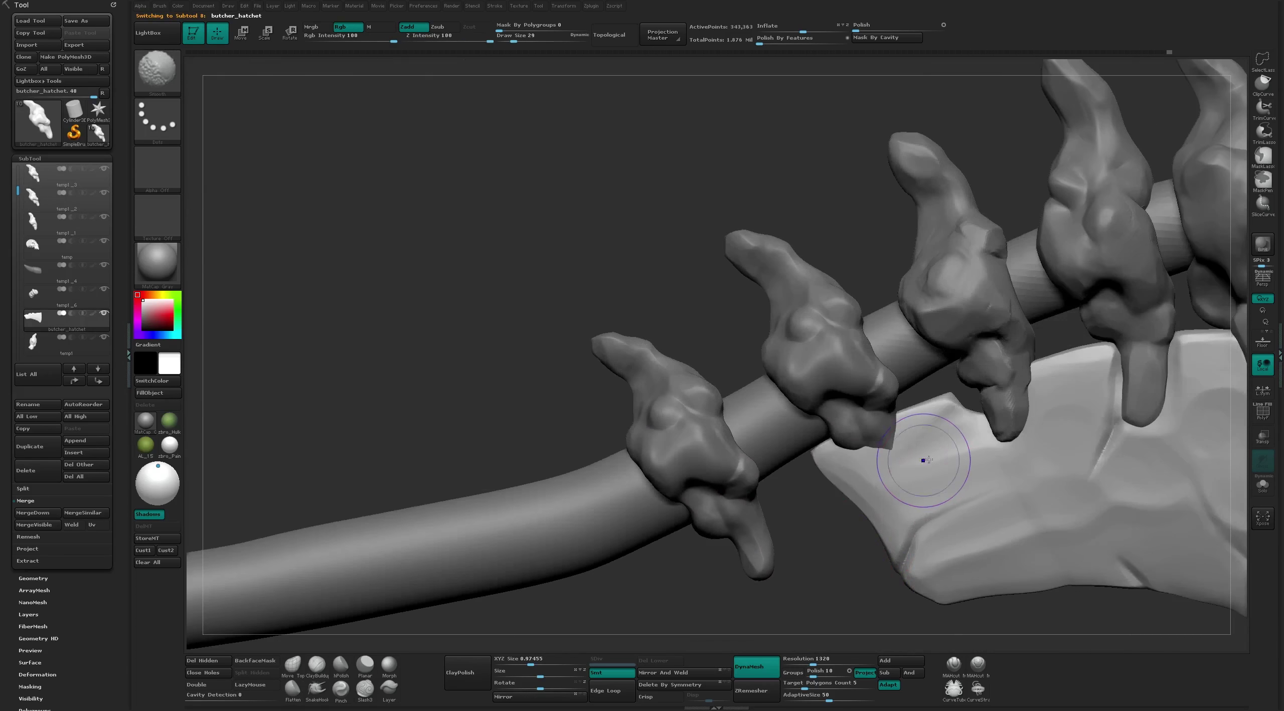
mouse_move(918, 473)
right_mouse_down("alt")
mouse_move(927, 490)
mouse_move(854, 545)
mouse_move(800, 460)
right_mouse_up("alt")
key("bracketright")
key("bracketright")
key("bracketright")
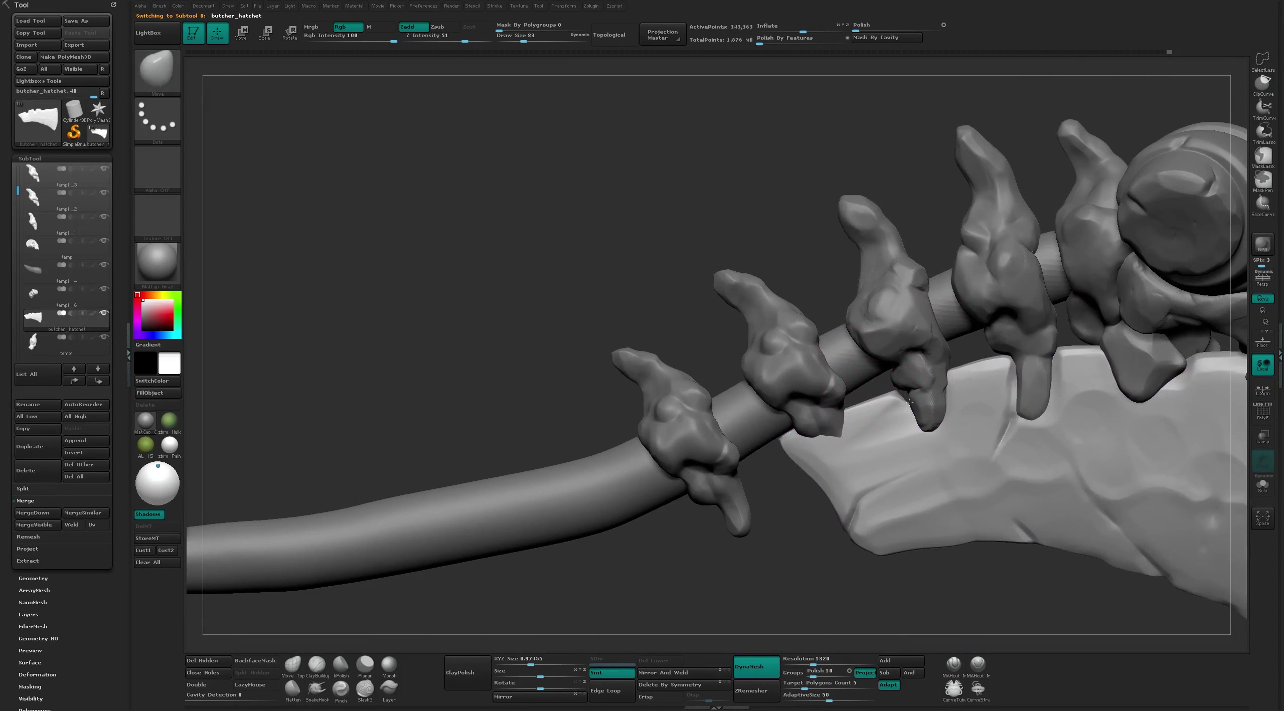
key("bracketleft")
key("bracketleft")
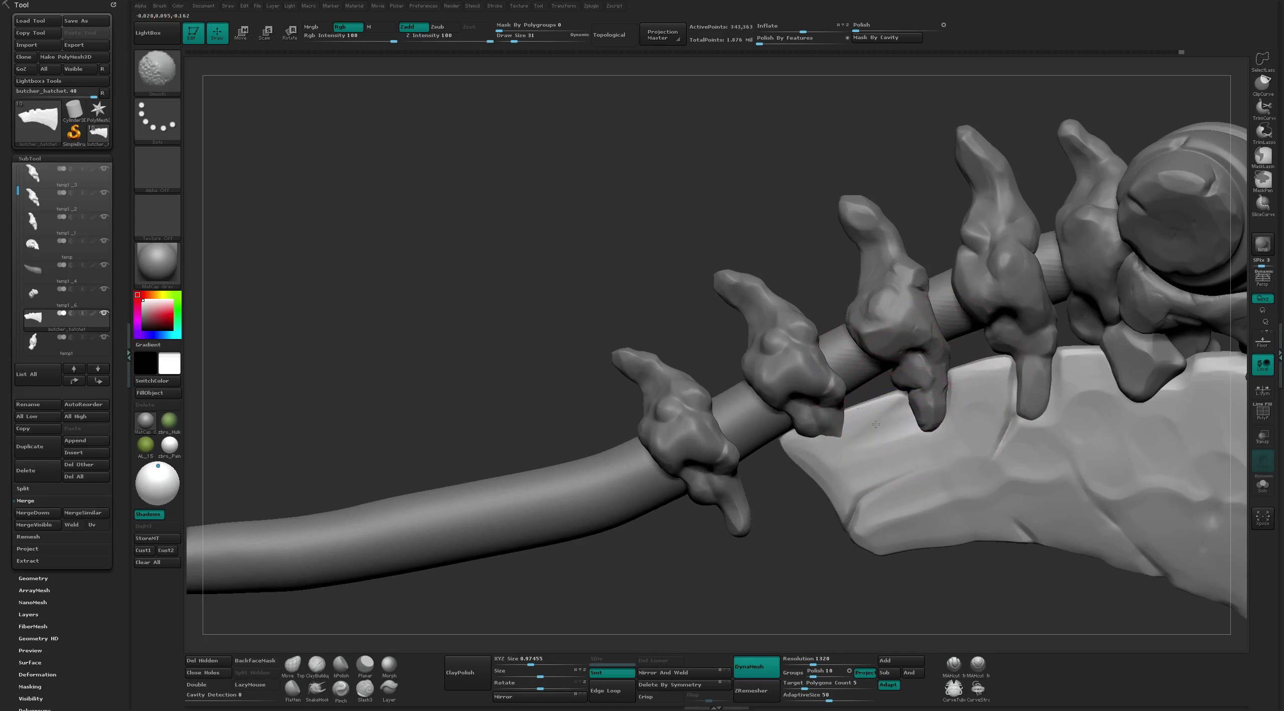
key("bracketleft")
left_click_drag(925, 431, 942, 432)
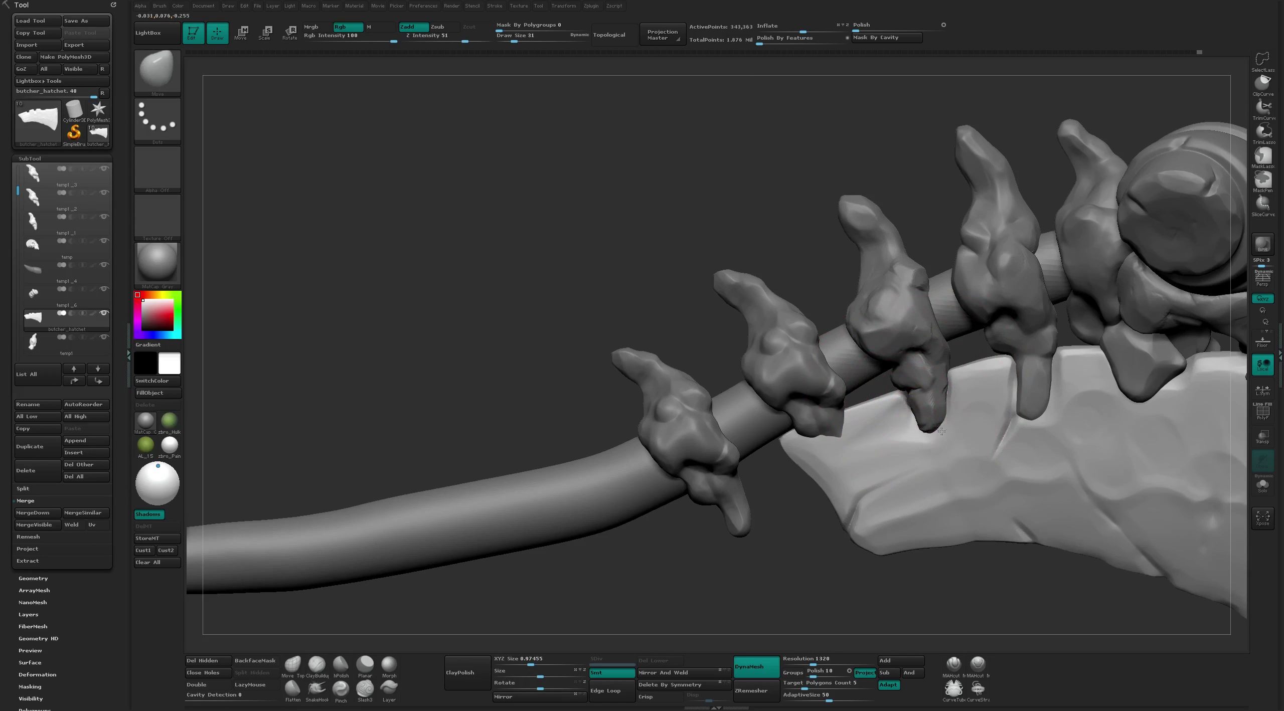
key("bracketright")
key("bracketleft")
left_click_drag(800, 445, 812, 460)
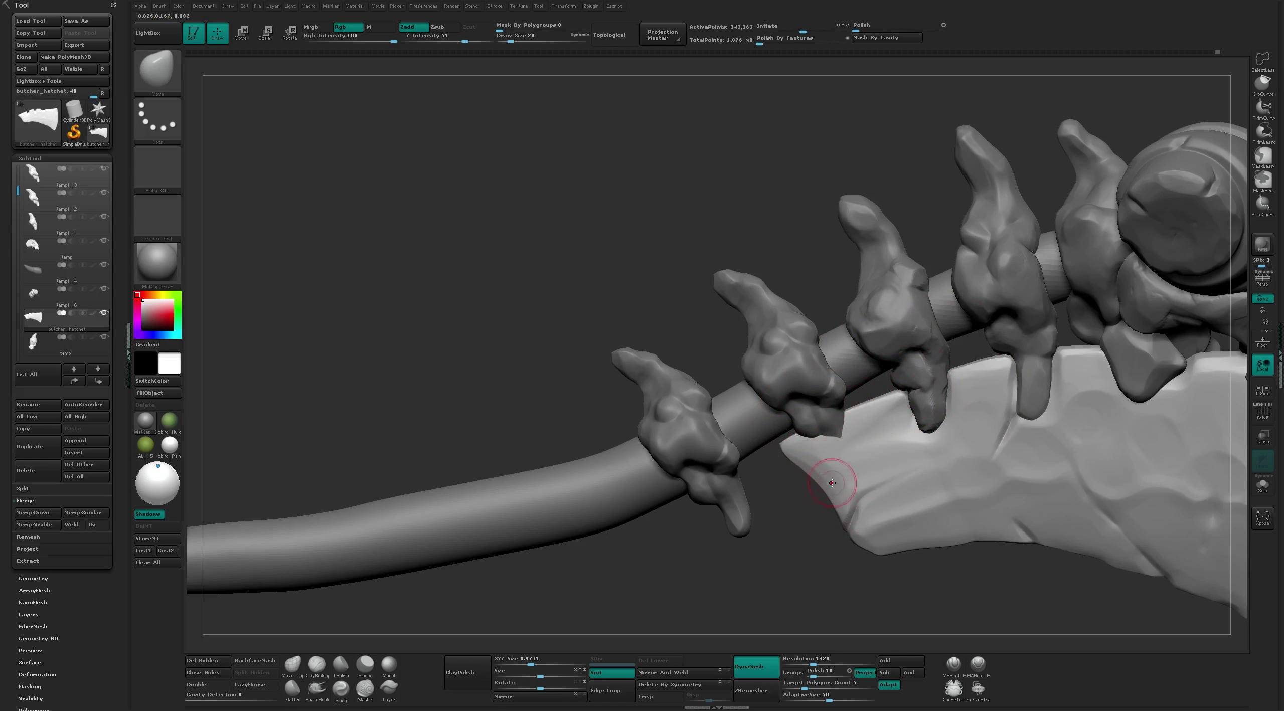
Lay ClayTubes strokes on the blade's upper edge and flatten the surface below the spikes
key("bracketright")
key("b")
key("f")
key("l")
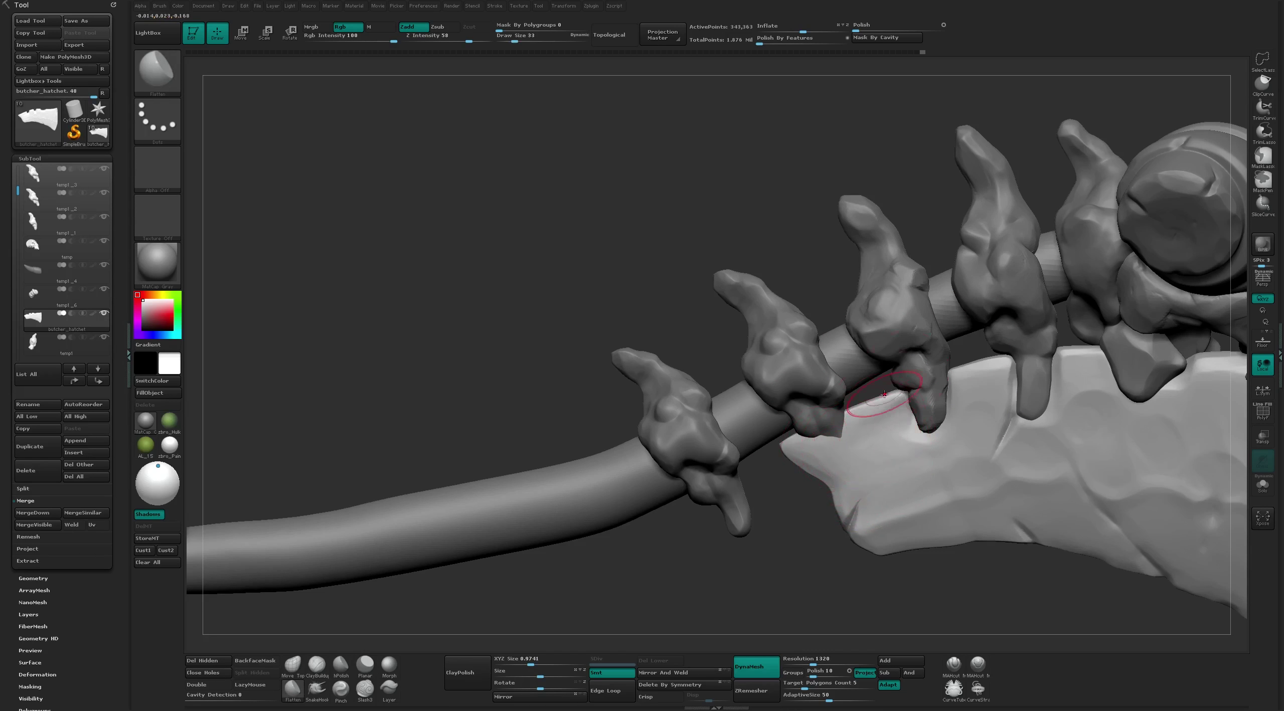
key("b")
key("c")
key("t")
mouse_move(892, 425)
left_mouse_down()
mouse_move(914, 437)
mouse_move(883, 411)
mouse_move(907, 447)
left_mouse_up()
key("b")
key("f")
key("l")
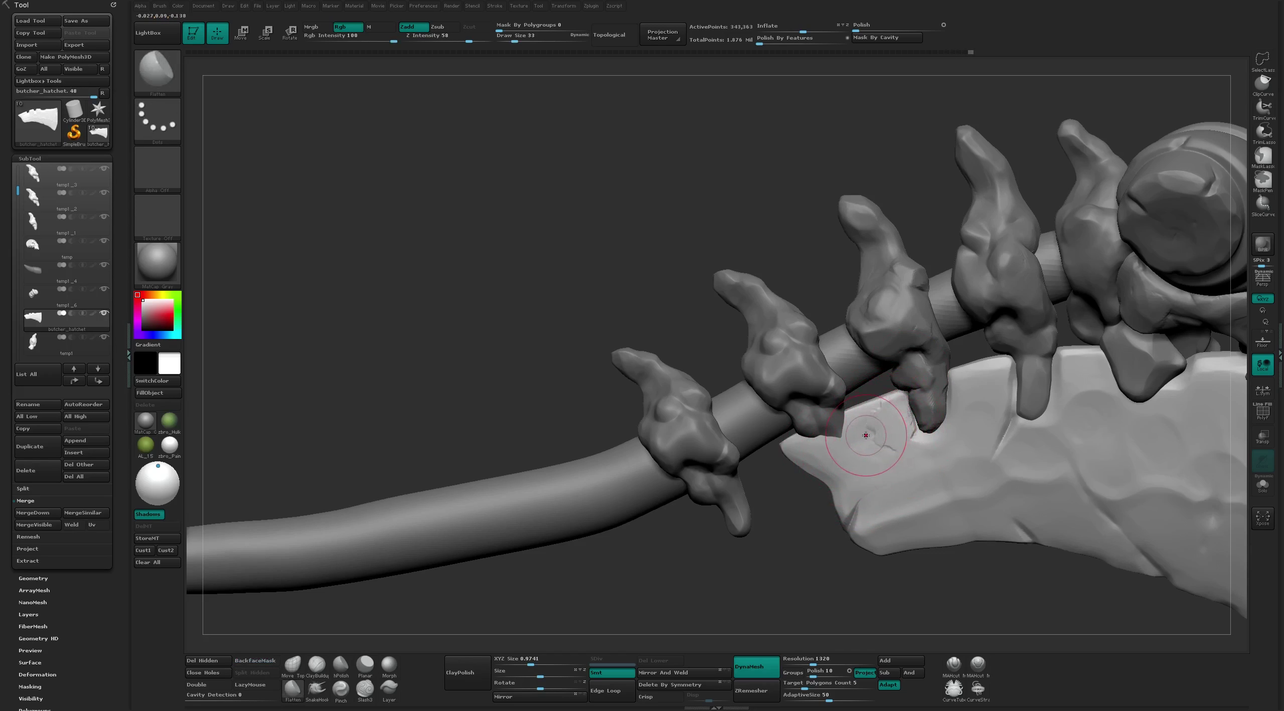
left_click_drag(895, 452, 901, 409)
Rotate to view the handle side-on and readjust the brush size
mouse_move(838, 477)
left_mouse_down()
mouse_move(876, 509)
mouse_move(807, 488)
left_mouse_up()
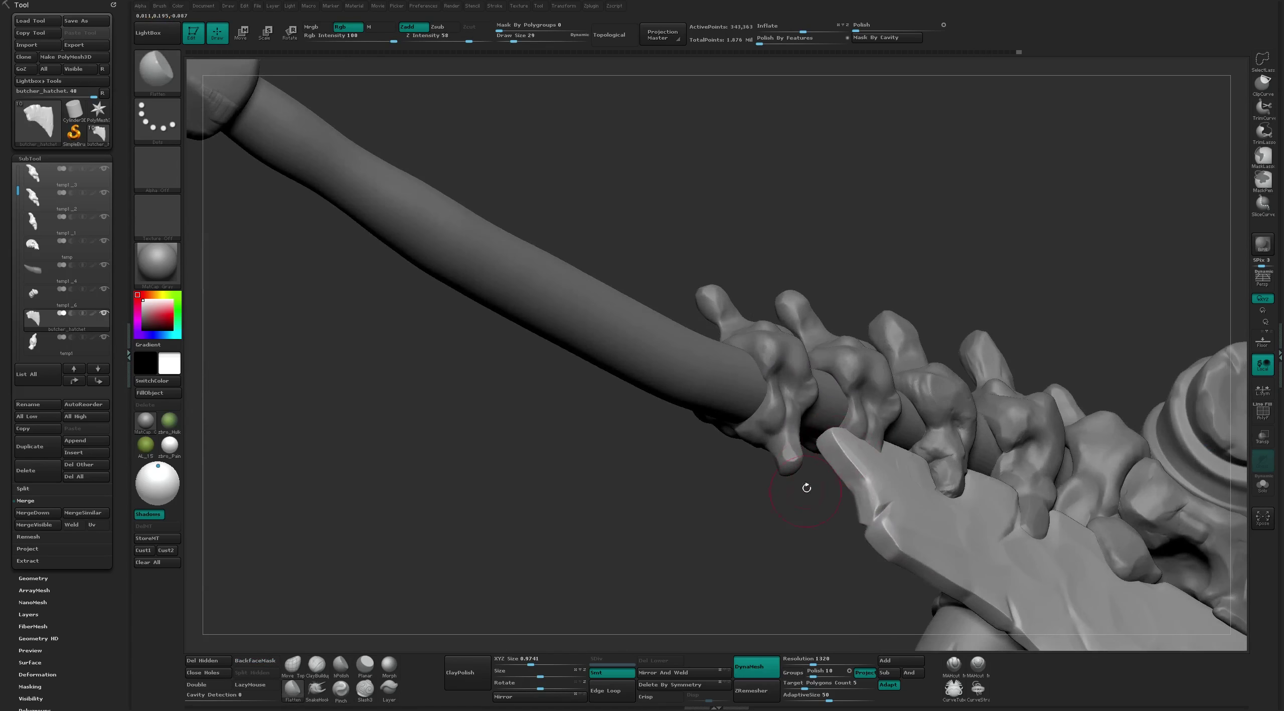
key("bracketleft")
key("bracketright")
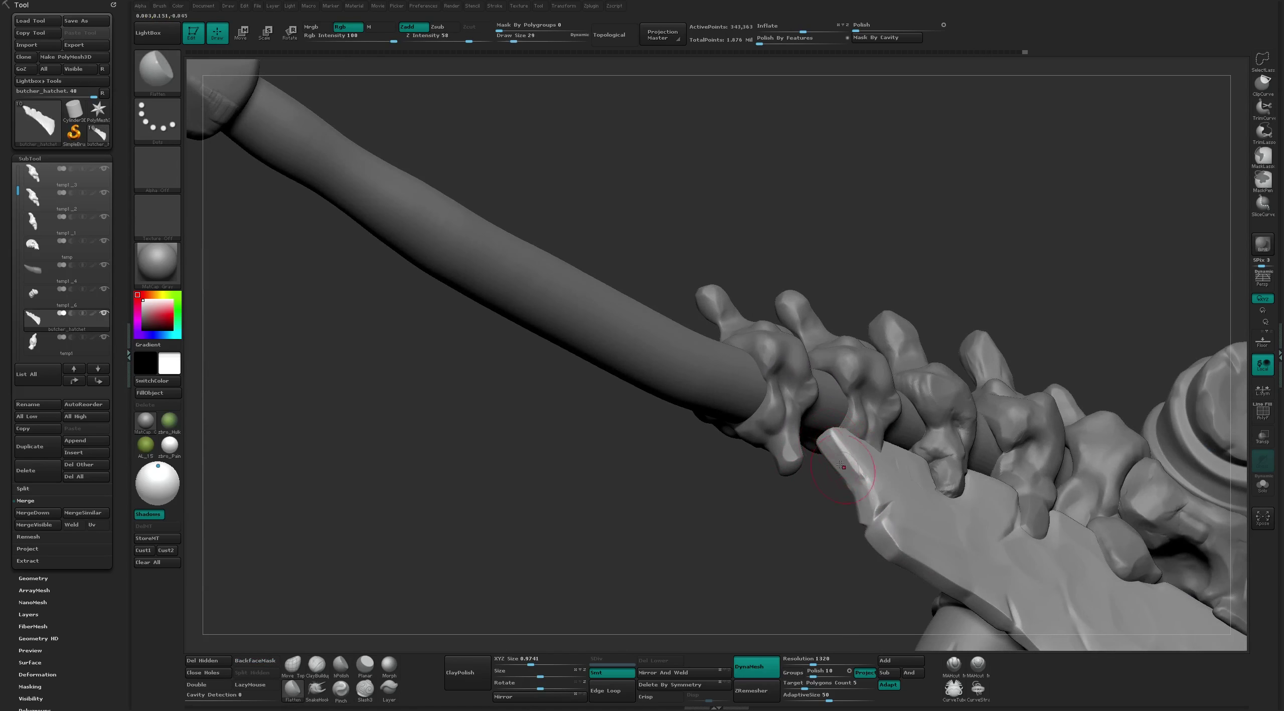
mouse_move(850, 473)
left_mouse_down()
mouse_move(853, 449)
mouse_move(817, 436)
left_mouse_up()
key("bracketleft")
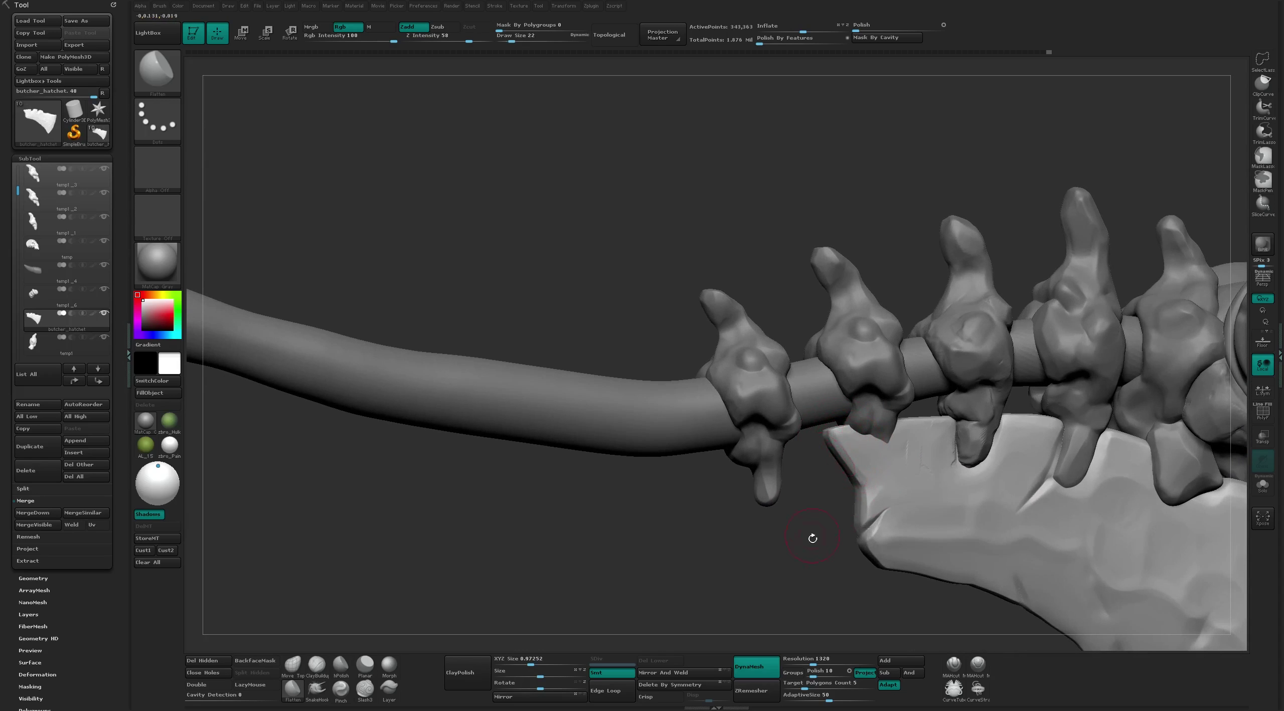
left_click_drag(845, 609, 878, 559)
key("bracketright")
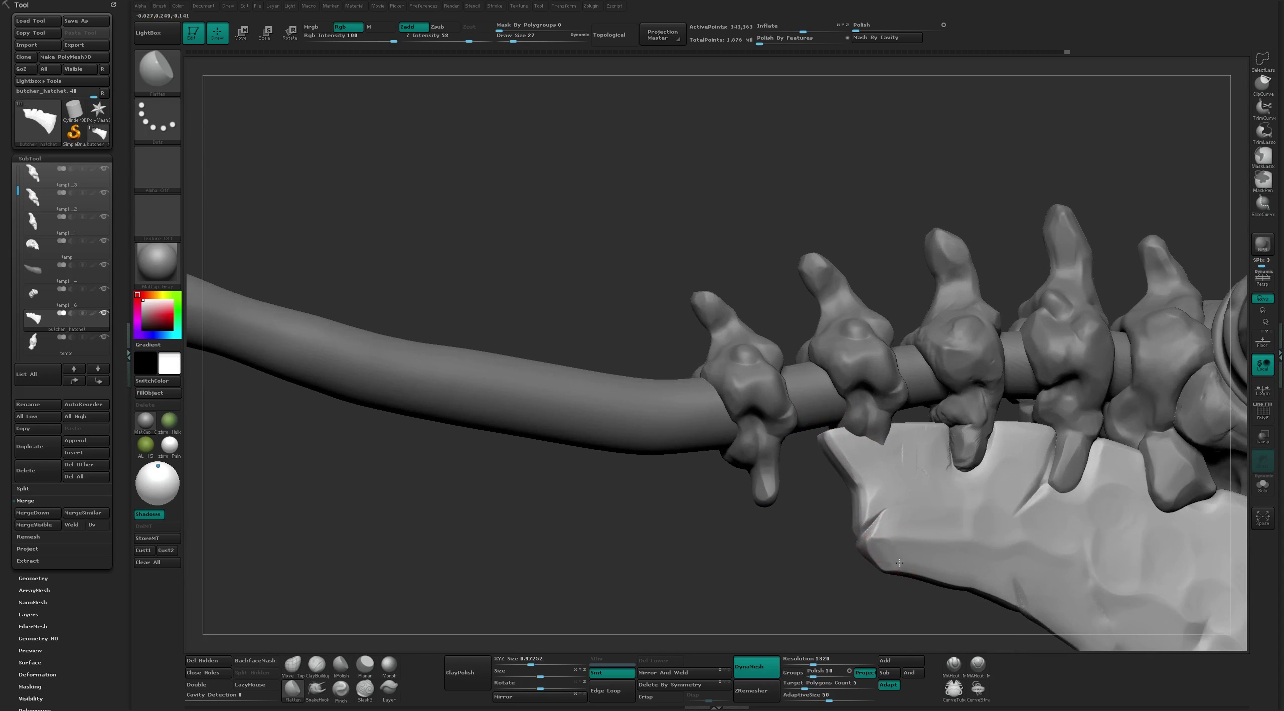
Zoom out and frame the axe while switching between the Move and Flatten brushes
left_click_drag(854, 605, 873, 524, "alt")
key("b")
key("m")
key("v")
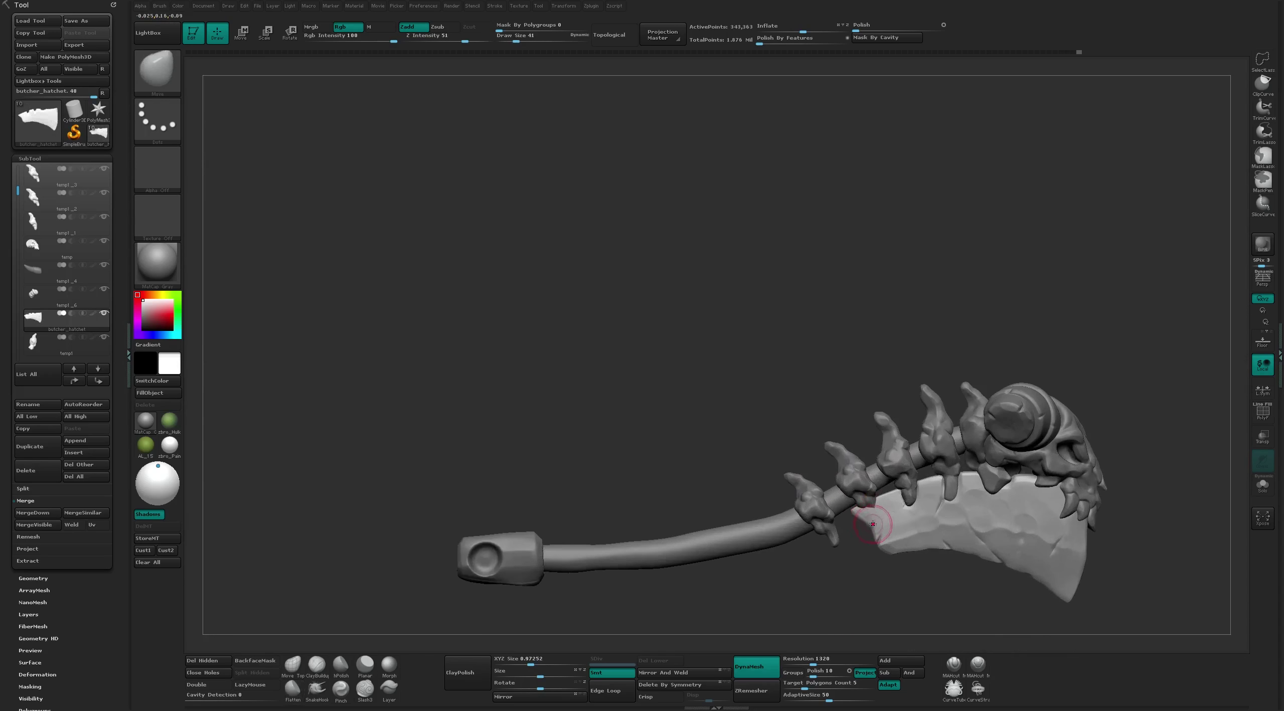
key("b")
key("f")
key("l")
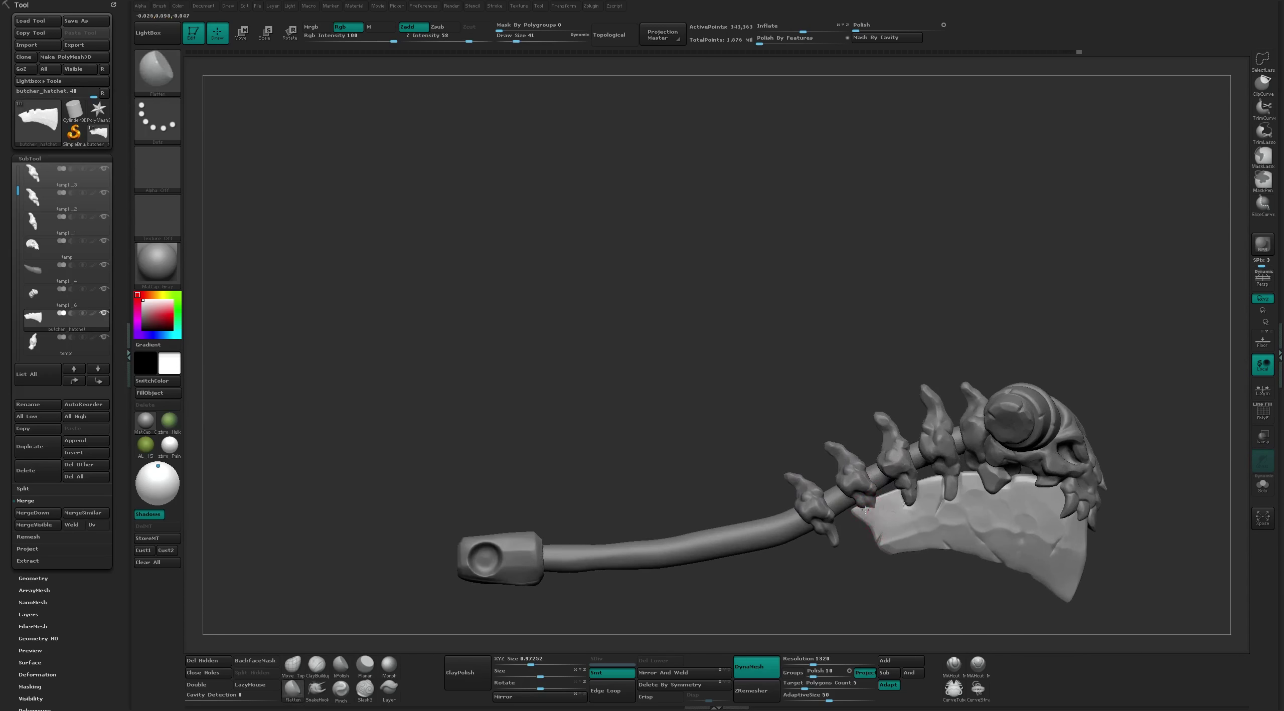
key("b")
key("m")
key("v")
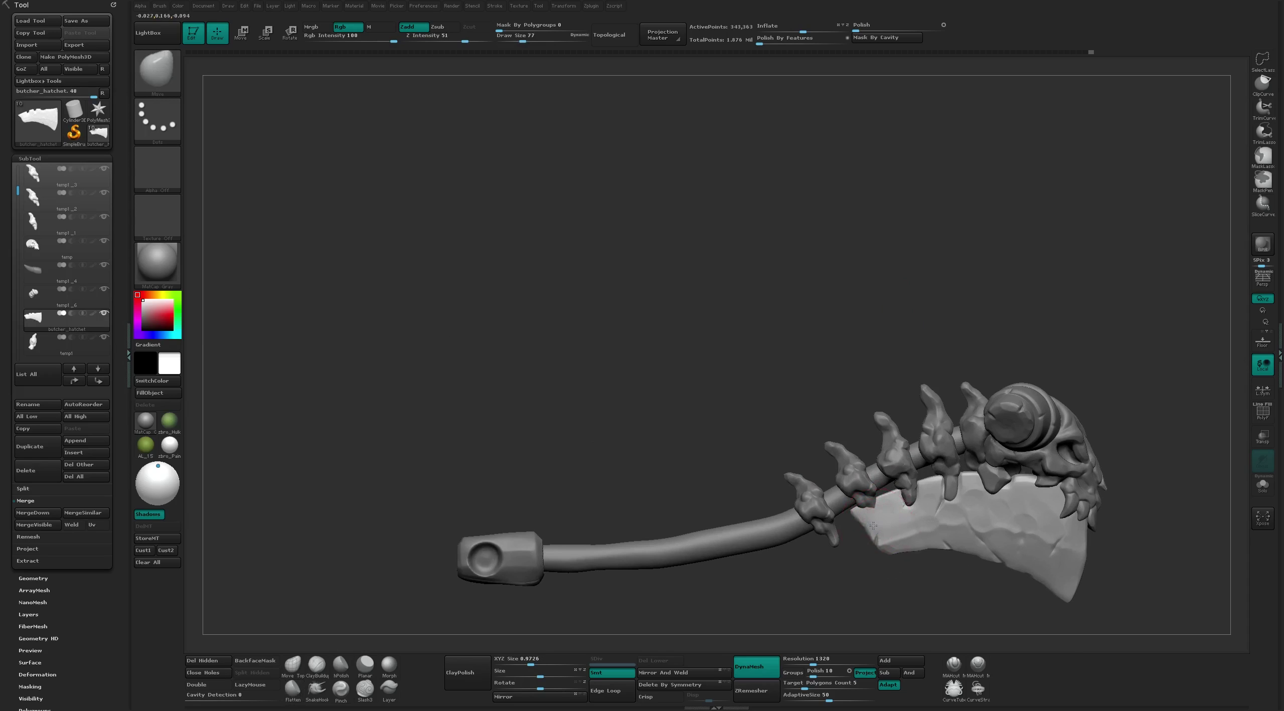
mouse_move(838, 633)
left_mouse_down("alt")
mouse_move(836, 646)
mouse_move(860, 474)
left_mouse_up("alt")
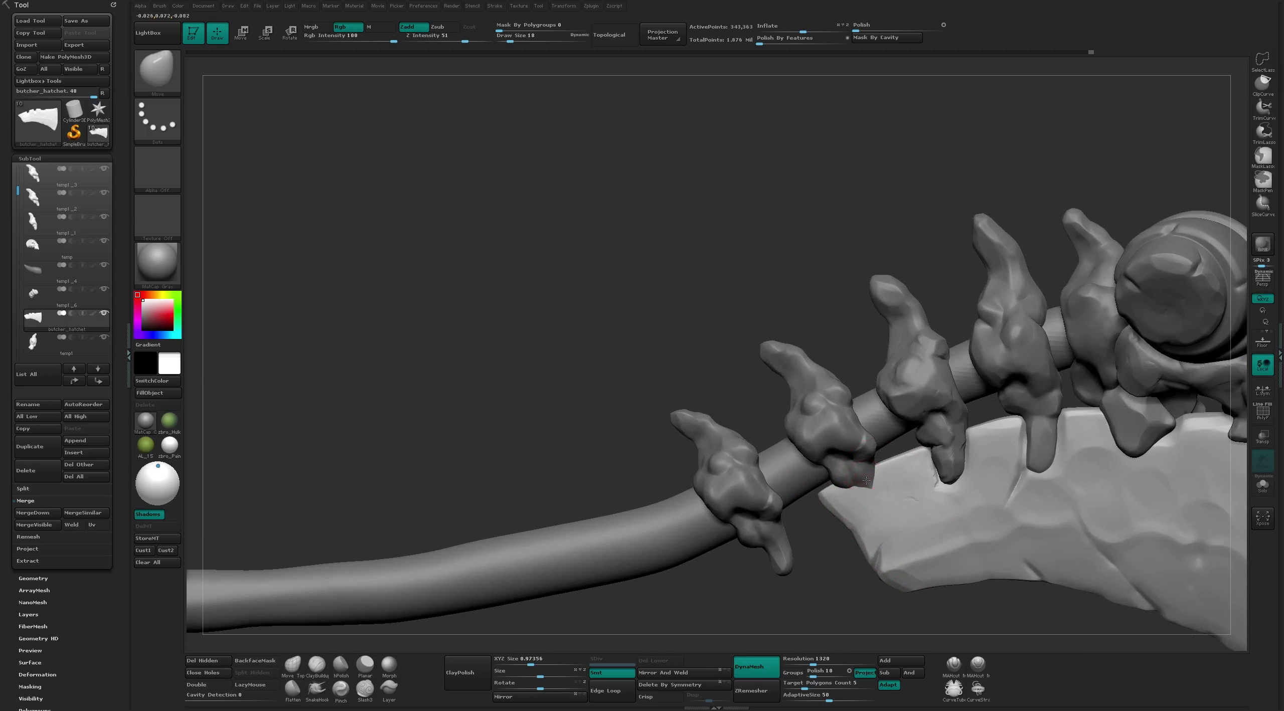
key("b")
key("f")
key("l")
key("b")
key("m")
key("v")
Toggle Transp on to check the edge, try the MAHcut Mech A brush, then turn Transp off
left_click(1264, 436)
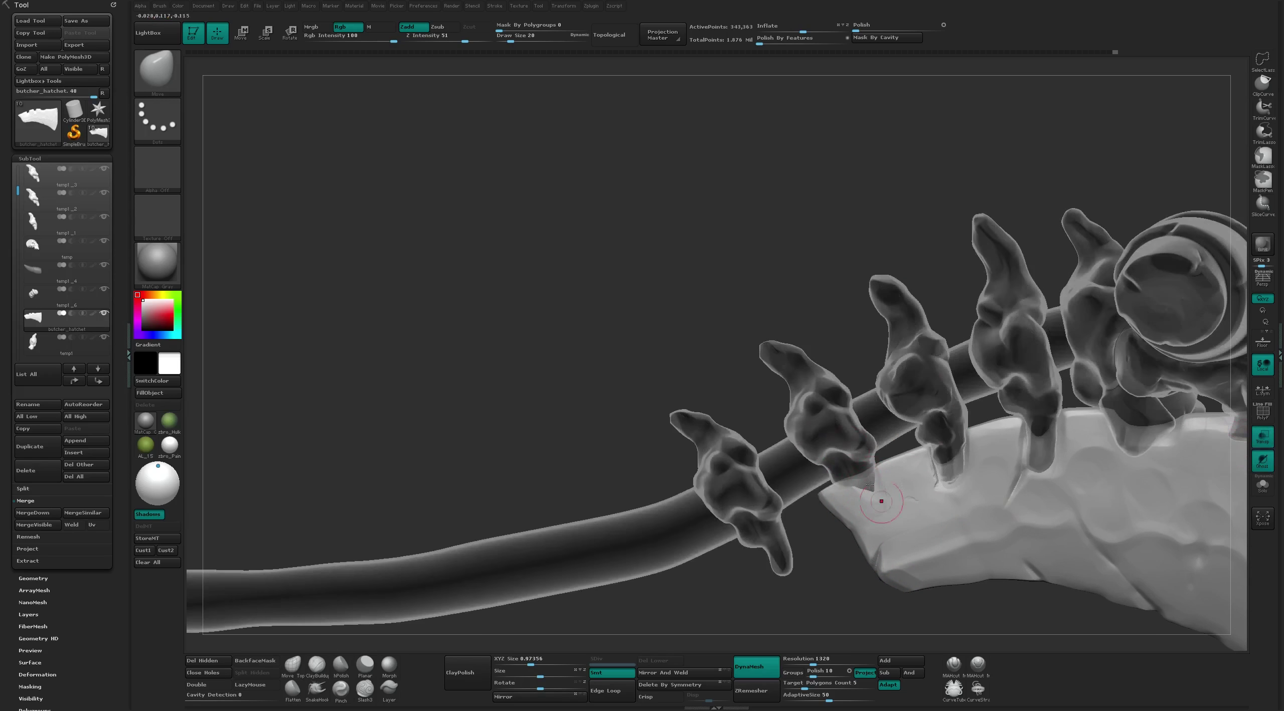
key("b")
key("f")
key("l")
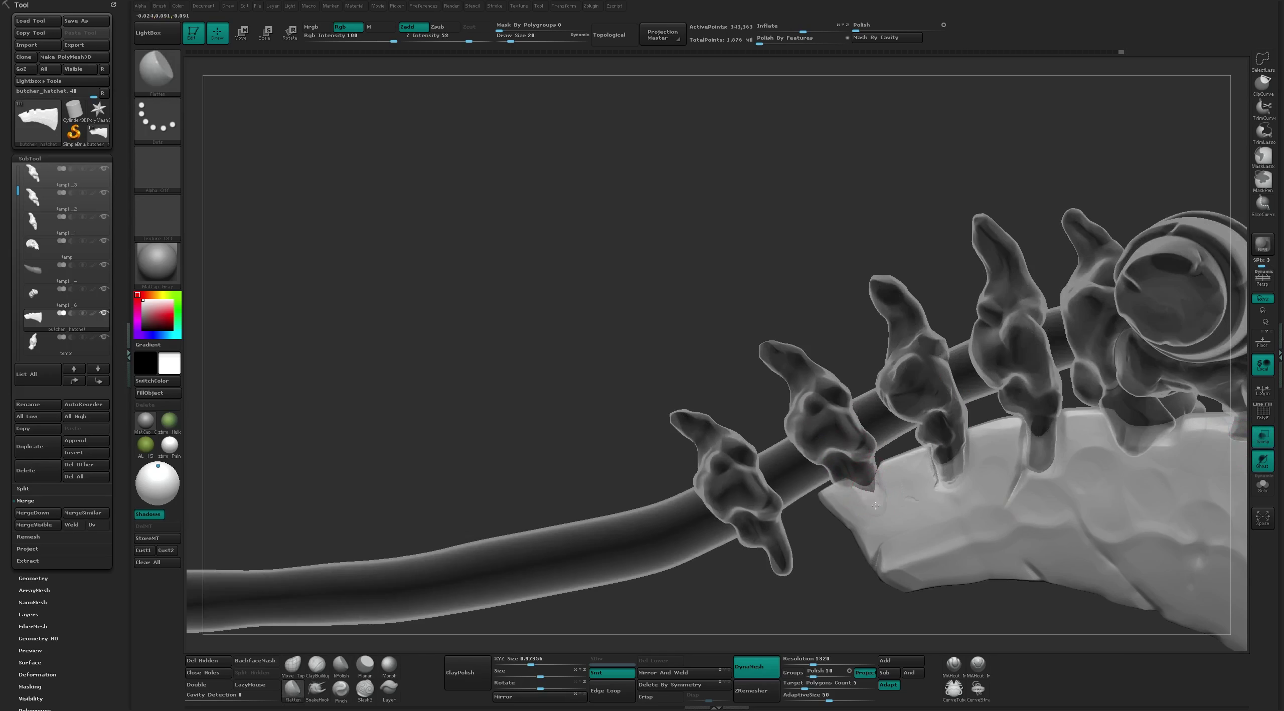
left_click(954, 664)
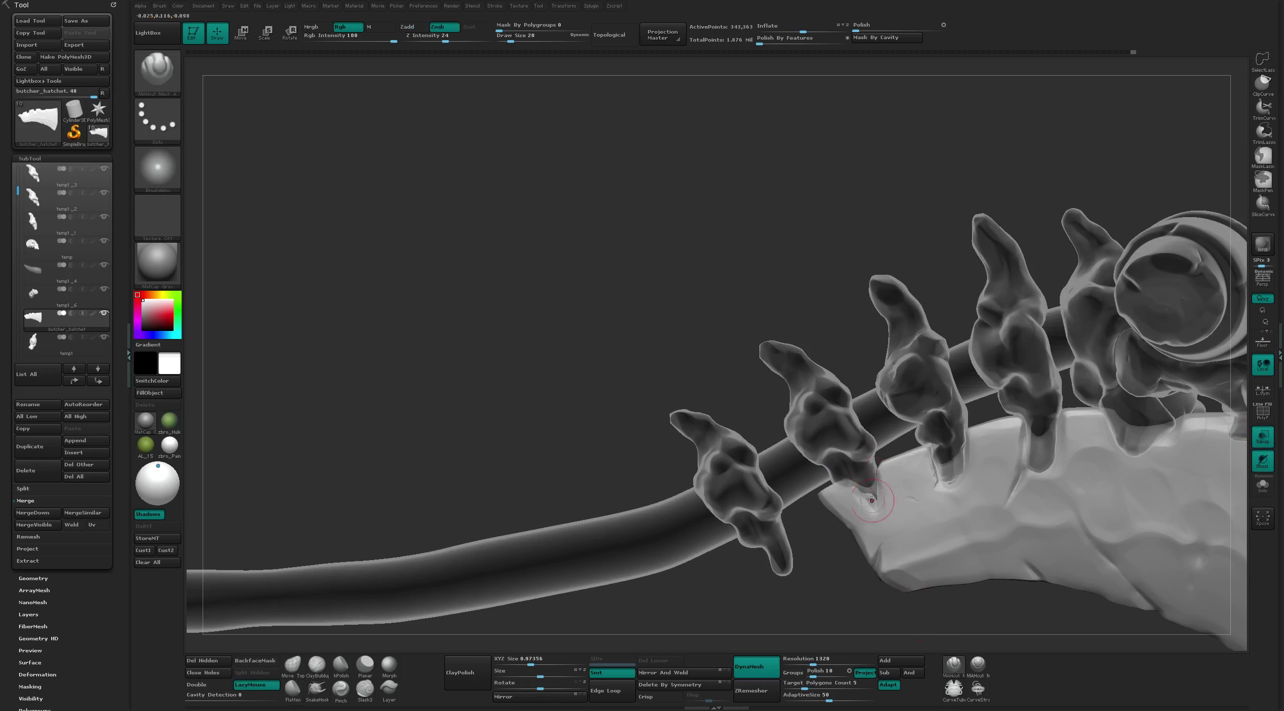
key("b")
key("m")
key("v")
left_click(1263, 436)
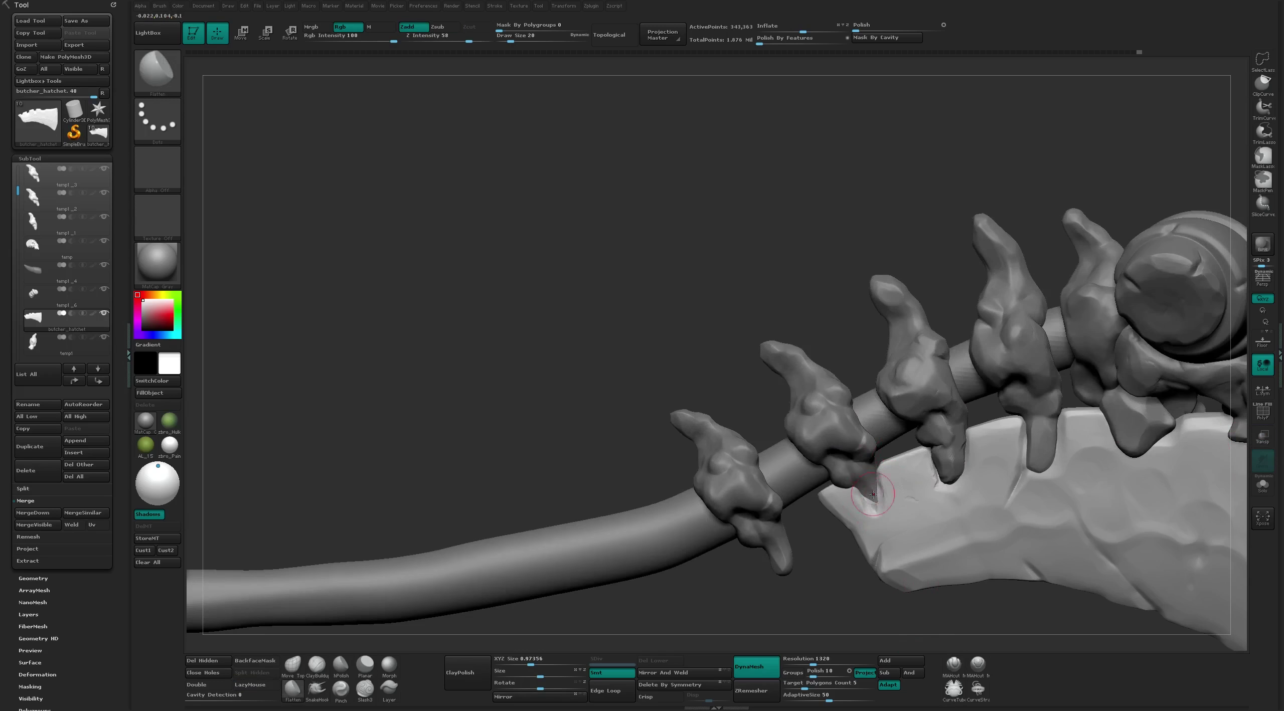
Add small ClayTubes chip marks along the blade edge, then switch to Flatten
key("b")
key("c")
key("t")
left_click_drag(870, 502, 846, 491)
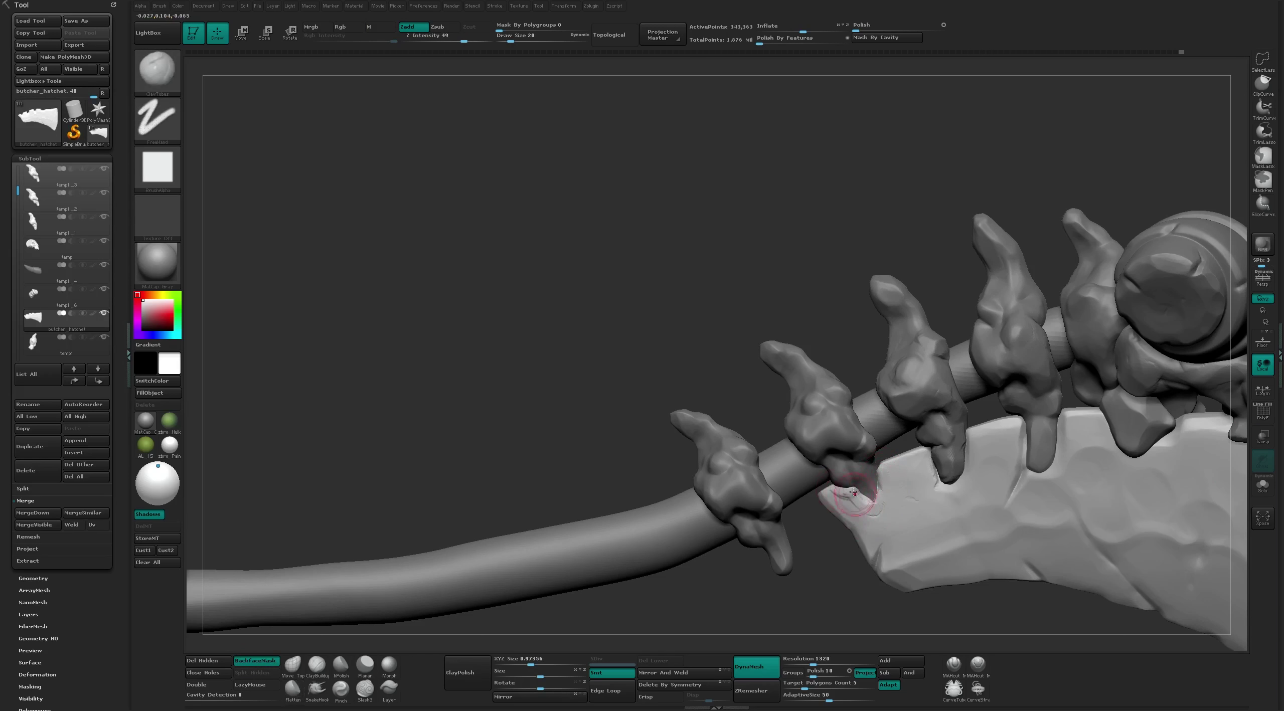
key("b")
key("f")
key("l")
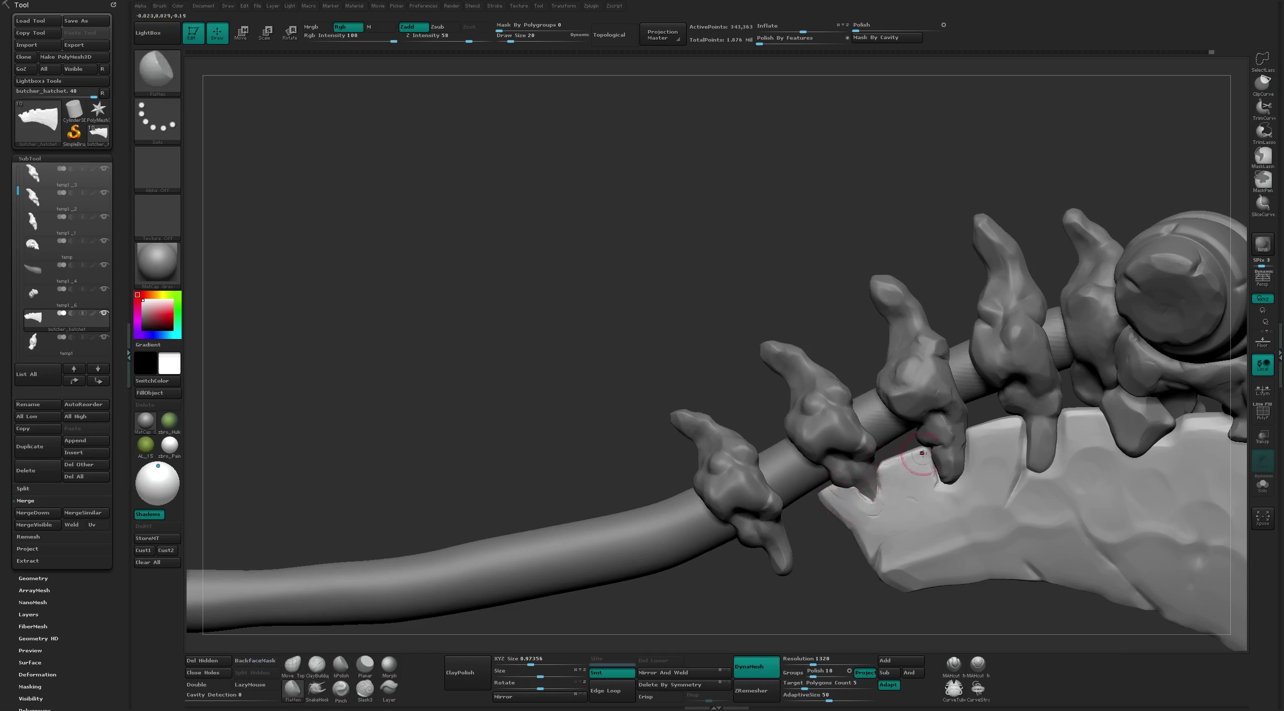
Rotate around the head and blade and zoom out to review the whole axe
right_click_drag(1022, 421, 1094, 426)
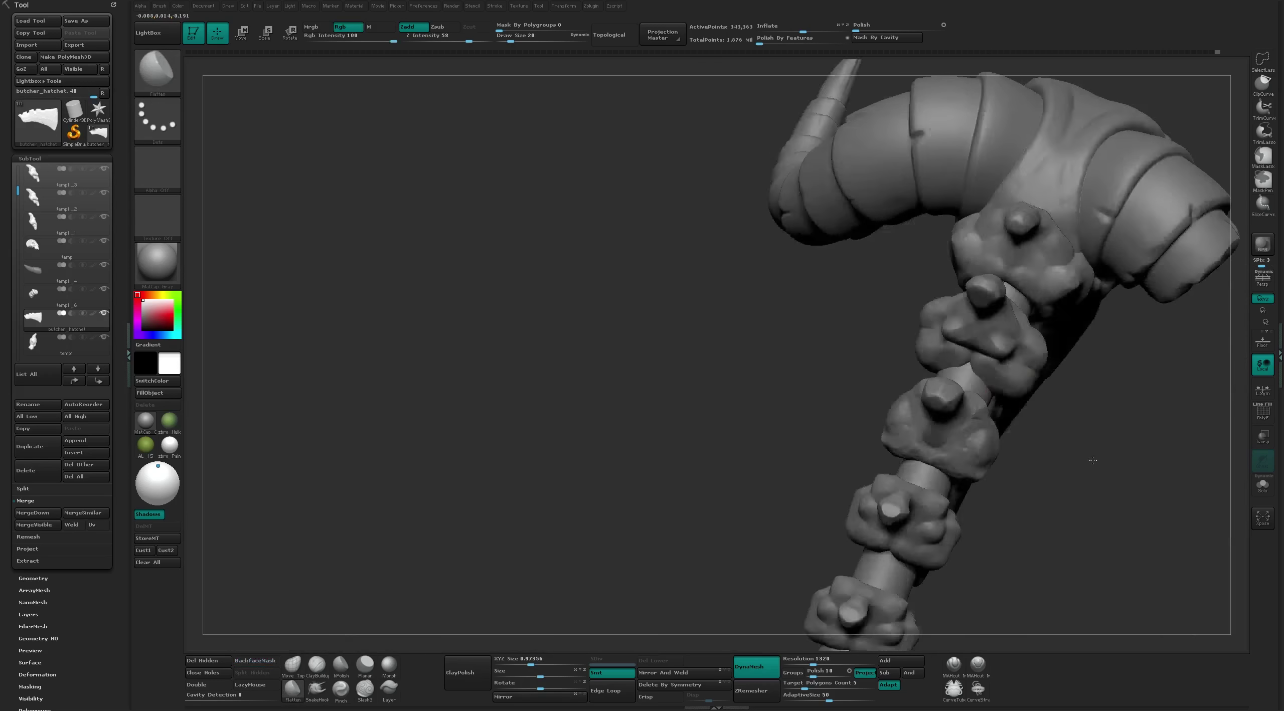
right_click_drag(1056, 337, 1136, 283)
mouse_move(695, 503)
right_mouse_down("alt")
mouse_move(731, 493)
mouse_move(672, 303)
mouse_move(712, 330)
mouse_move(903, 350)
mouse_move(794, 237)
mouse_move(781, 572)
mouse_move(802, 547)
right_mouse_up("alt")
key("b")
key("m")
key("v")
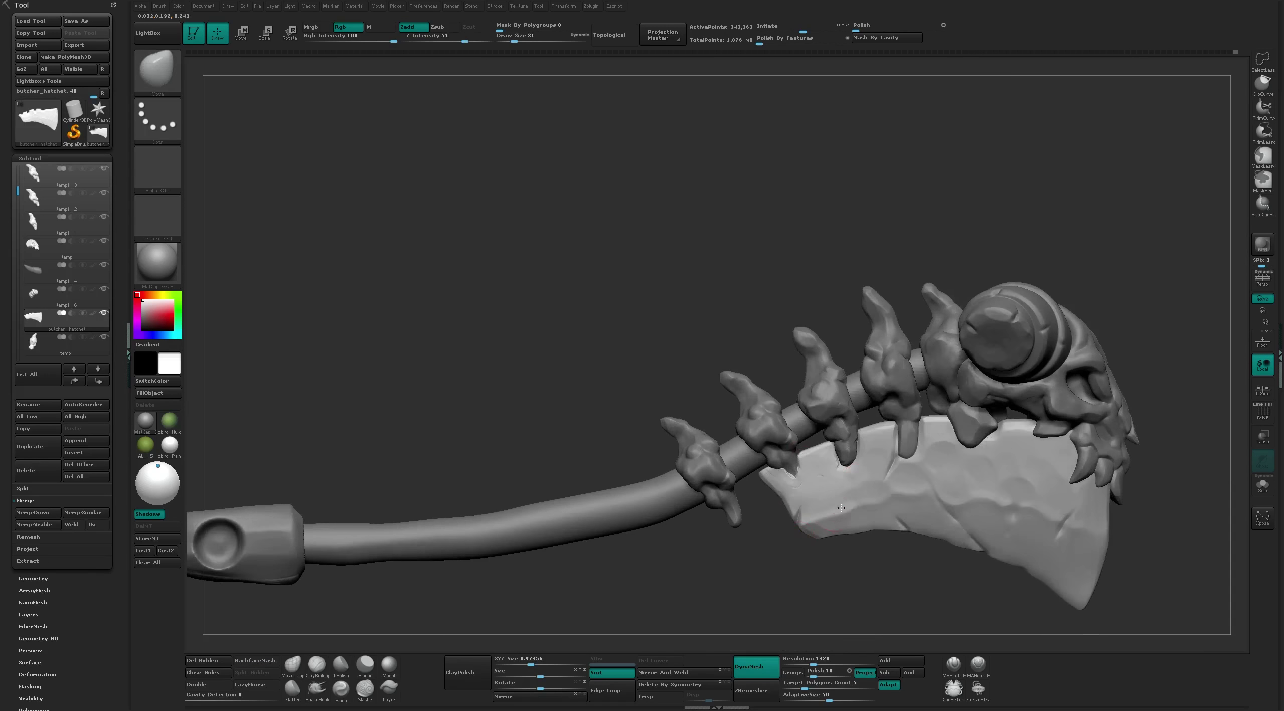
key("b")
key("f")
key("l")
key("s")
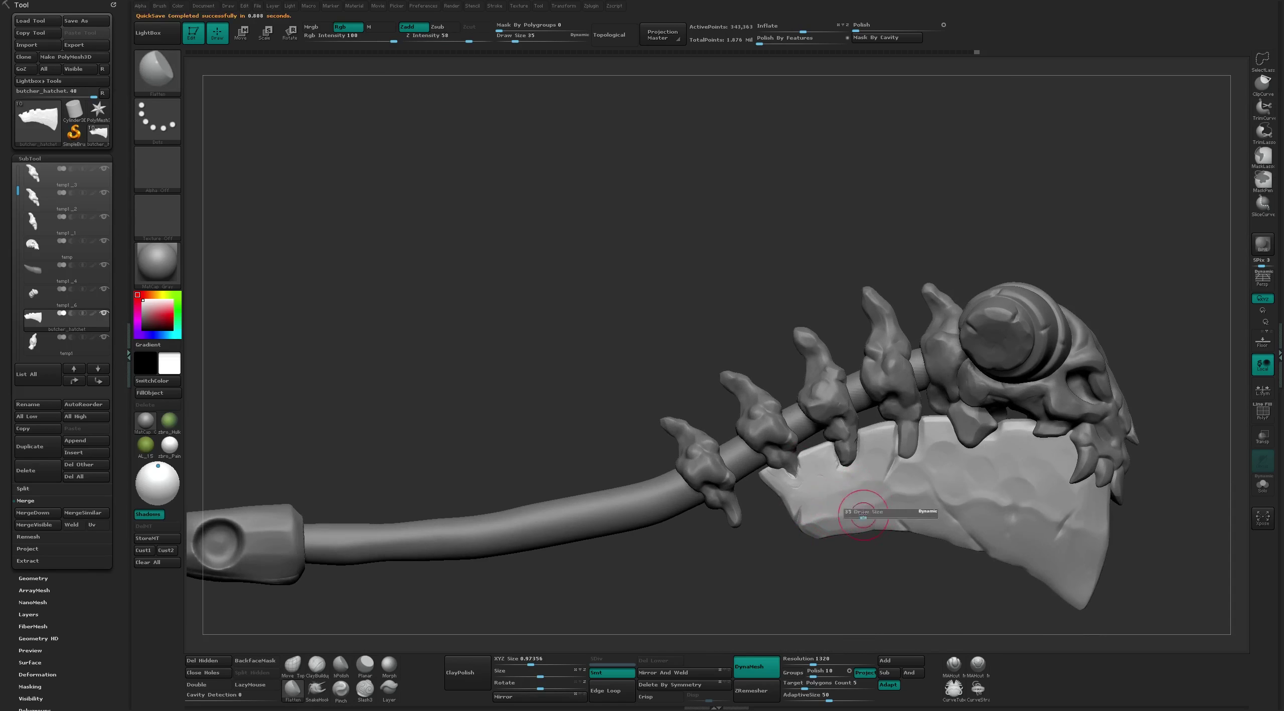
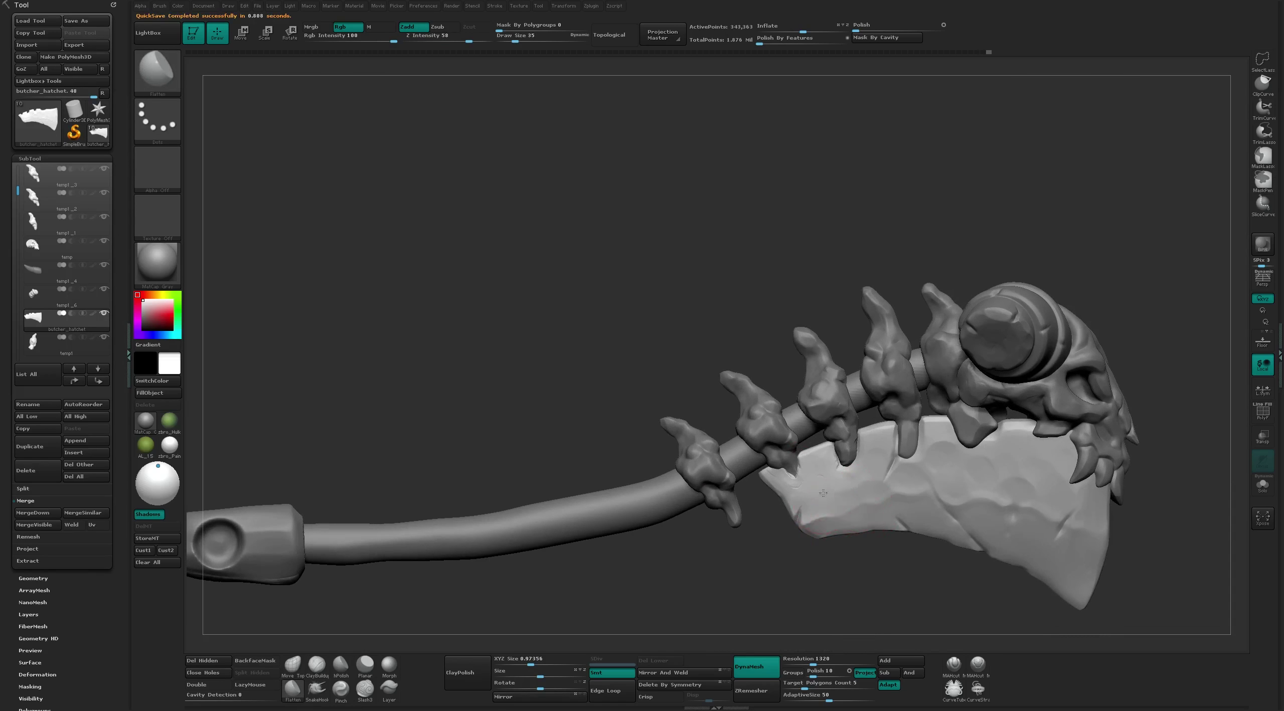
Orbit onto the spine knobs and select the temp1_3 vertebra subtool
right_click_drag(877, 463, 840, 565)
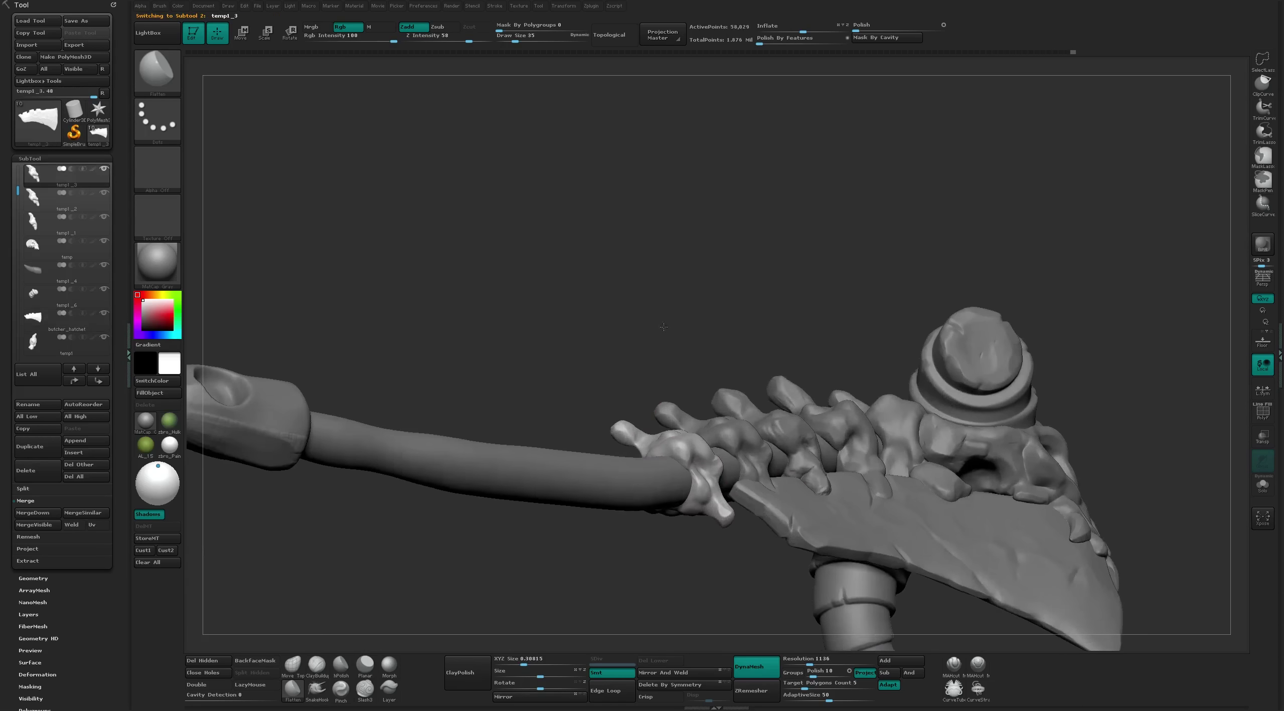
right_click_drag(840, 566, 537, 416)
key("b")
key("m")
key("v")
left_click(627, 454, "alt")
Build clay onto the vertebra knob with ClayTubes at brush size 12
key("b")
key("c")
key("t")
key("s")
left_click_drag(694, 479, 691, 480)
left_click_drag(715, 469, 699, 506)
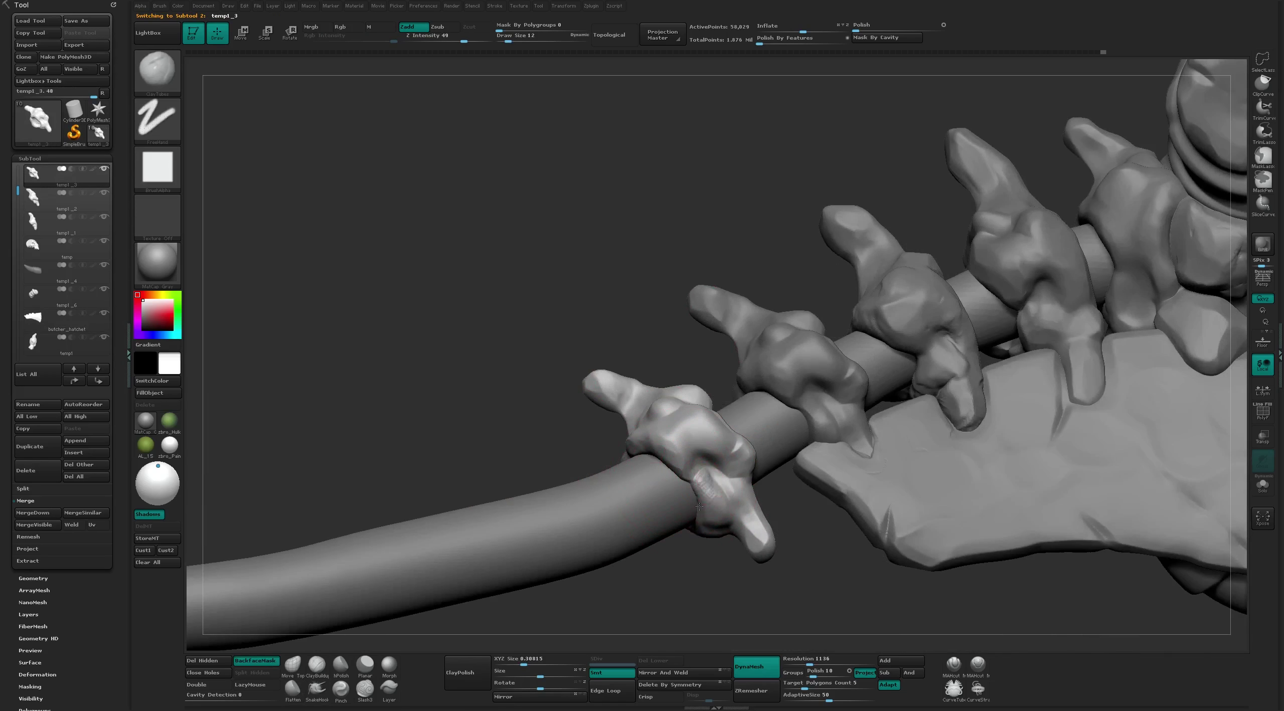
Carve a crisp edge into the vertebra knob with MAHcut Mech A
key("b")
key("m")
key("a")
mouse_move(702, 605)
right_mouse_down()
mouse_move(802, 605)
mouse_move(681, 472)
mouse_move(691, 519)
mouse_move(773, 470)
right_mouse_up()
Turn on Transp to see through the mesh while orbiting the vertebrae
key("b")
key("c")
key("t")
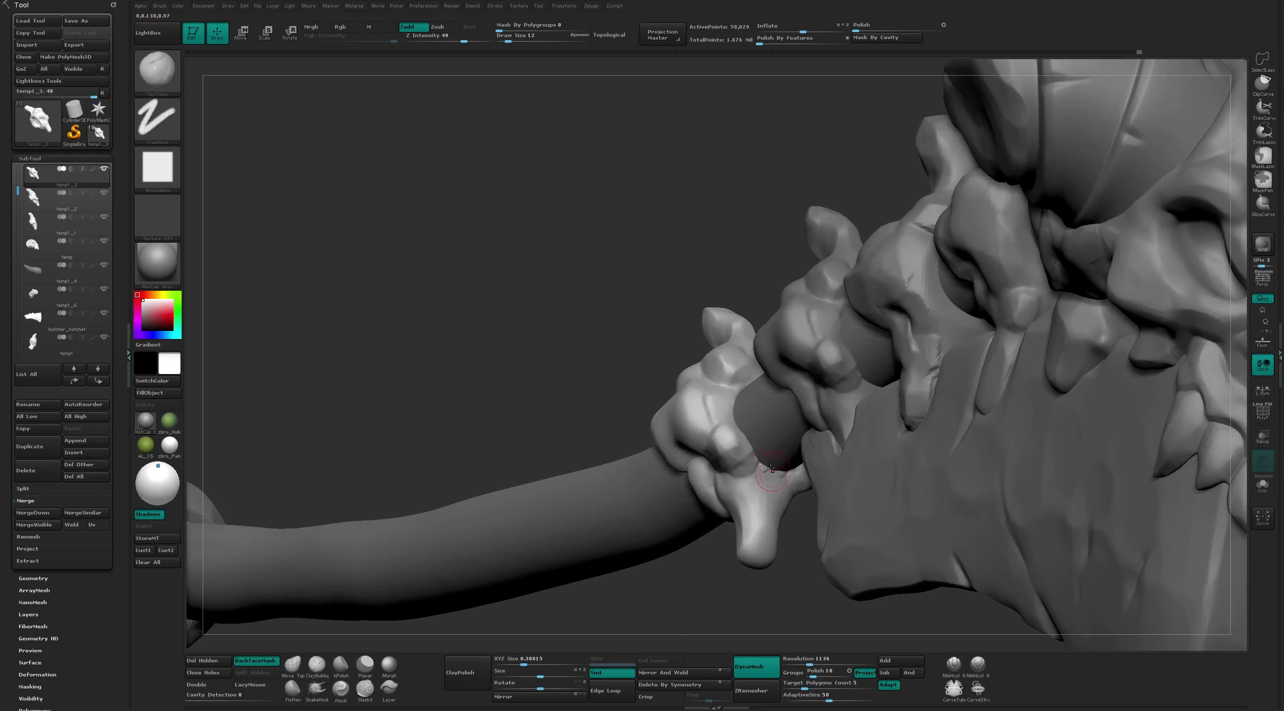
right_click_drag(778, 255, 780, 273)
left_click(1263, 435)
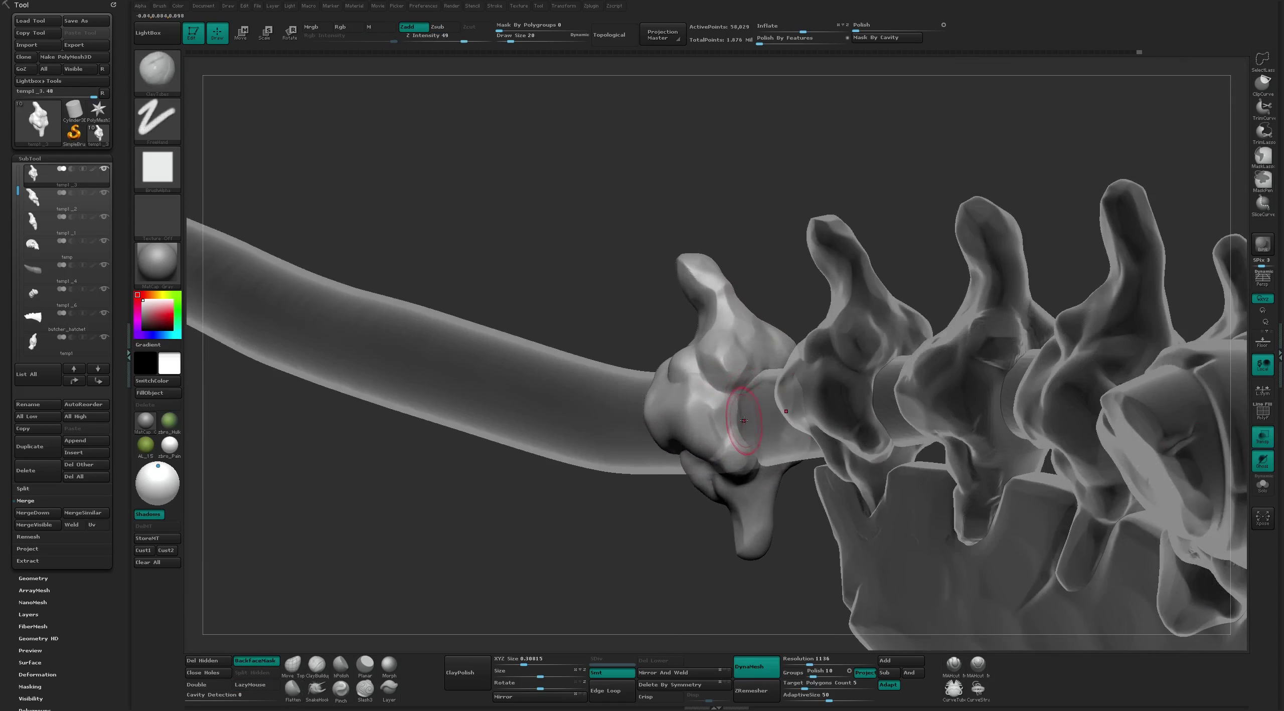
right_click_drag(787, 501, 775, 454)
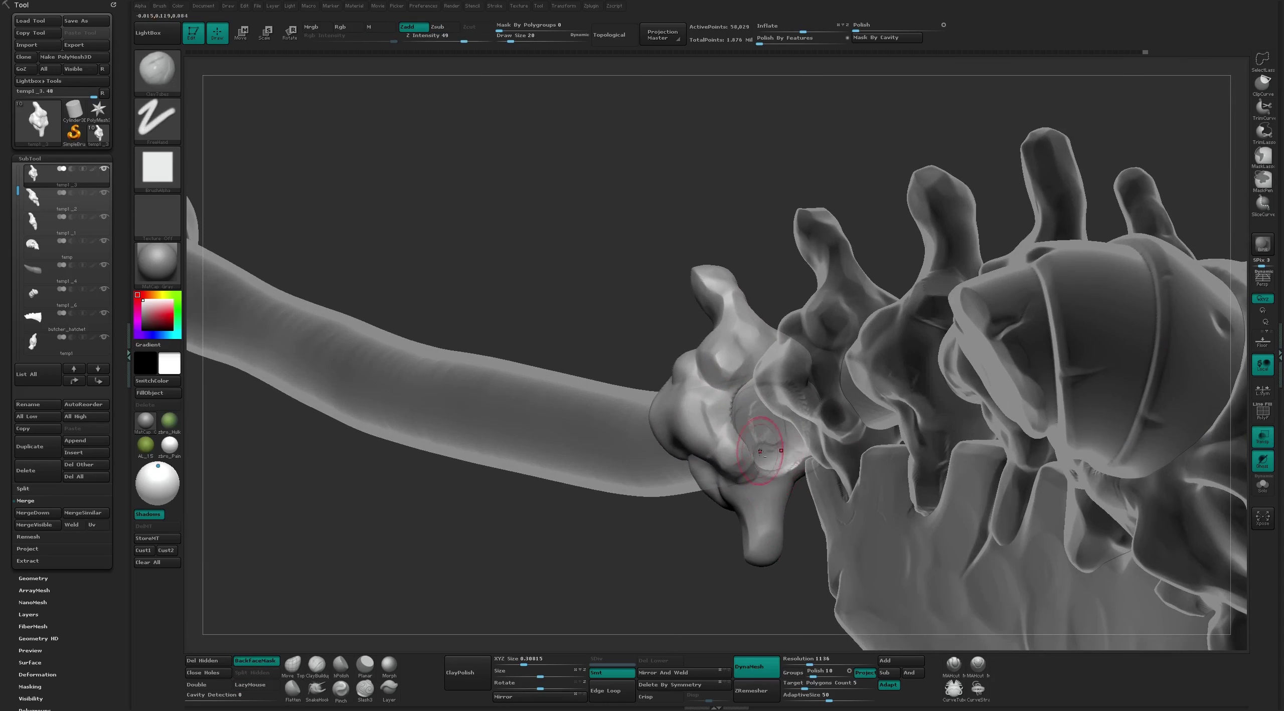
Flatten the vertebra ring and turn Transp back off
key("b")
key("f")
key("l")
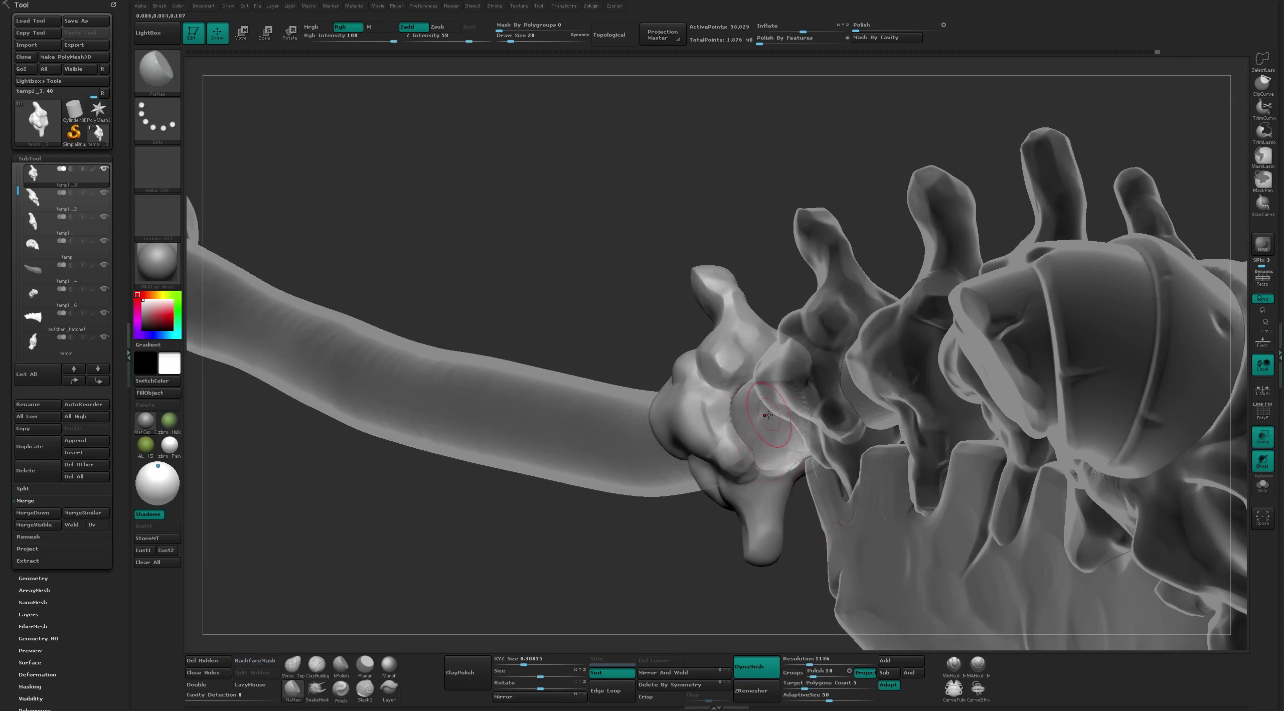
left_click(1261, 444)
key("b")
key("c")
key("t")
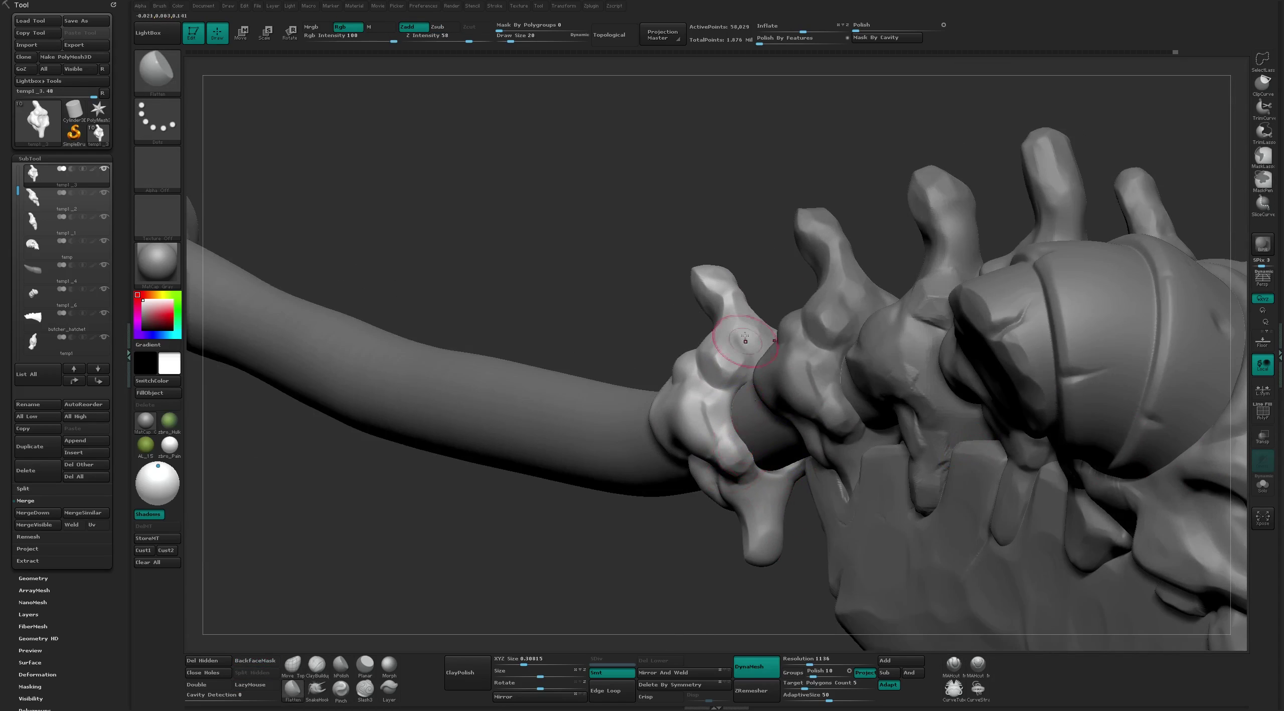
Refine the ring with Flatten and MAHcut, then reframe the whole hatchet
right_click_drag(740, 359, 757, 359)
key("b")
key("f")
key("l")
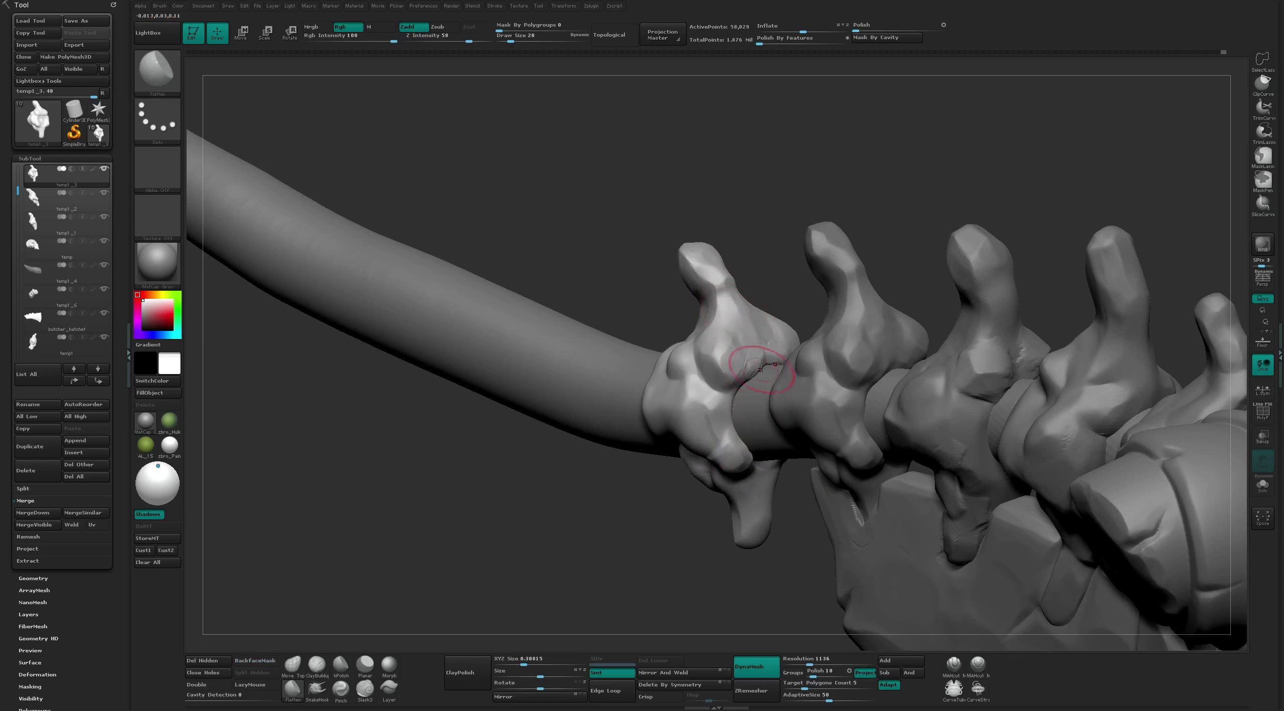
left_click(954, 664)
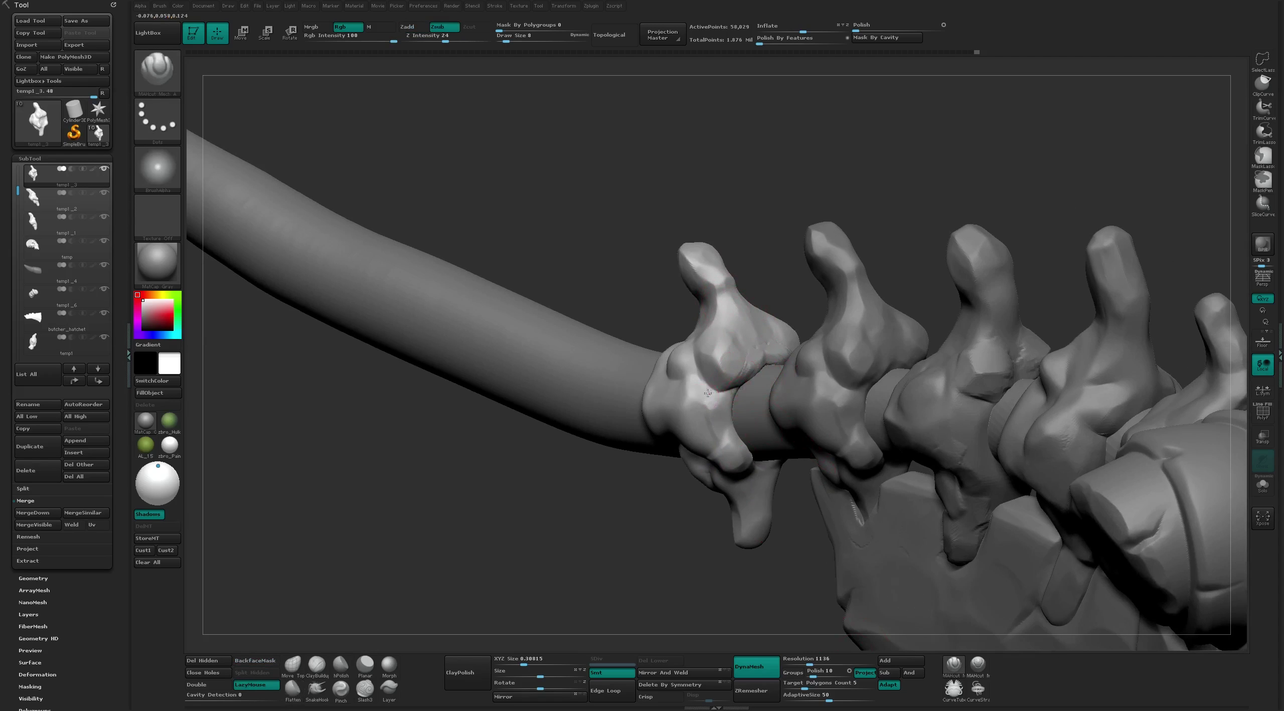
mouse_move(768, 358)
right_mouse_down("ctrl")
mouse_move(754, 273)
mouse_move(796, 289)
mouse_move(823, 201)
mouse_move(751, 528)
mouse_move(846, 431)
mouse_move(887, 523)
mouse_move(831, 345)
right_mouse_up("ctrl")
key("f")
Select the temp1_1 knob subtool and flatten its surface
left_click(831, 344, "alt")
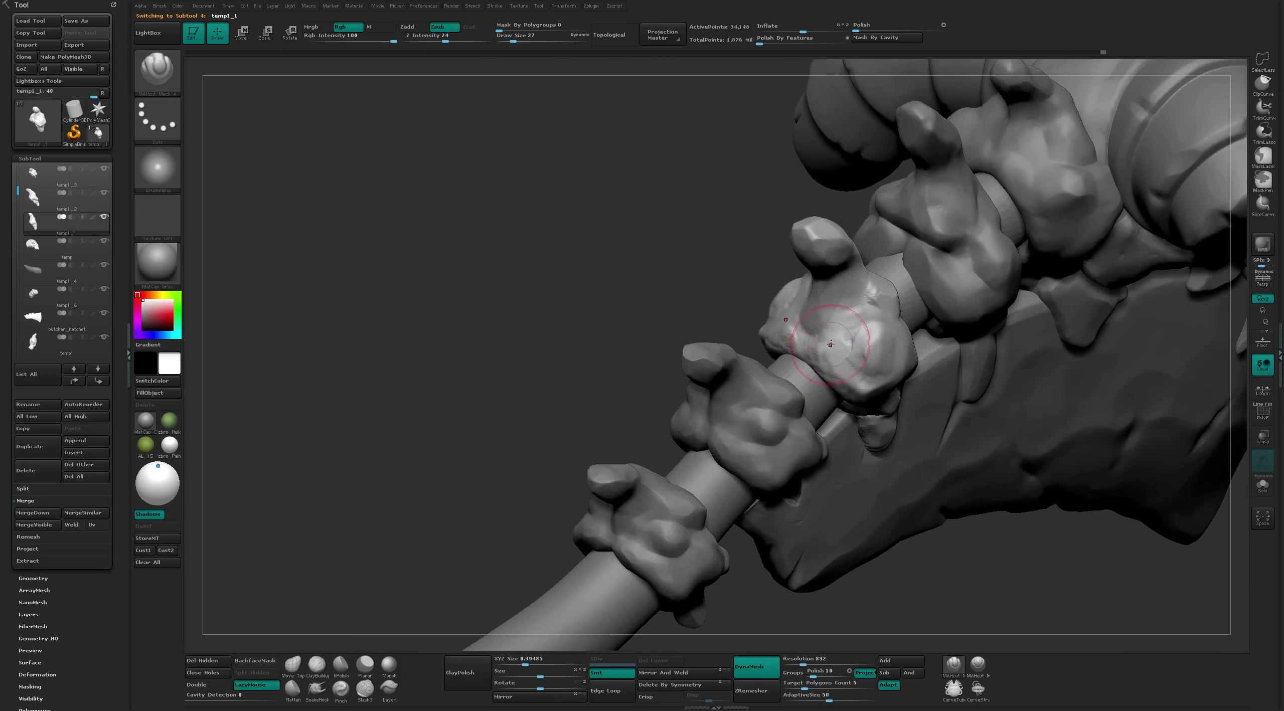
key("b")
key("f")
key("l")
left_click_drag(831, 344, 868, 346)
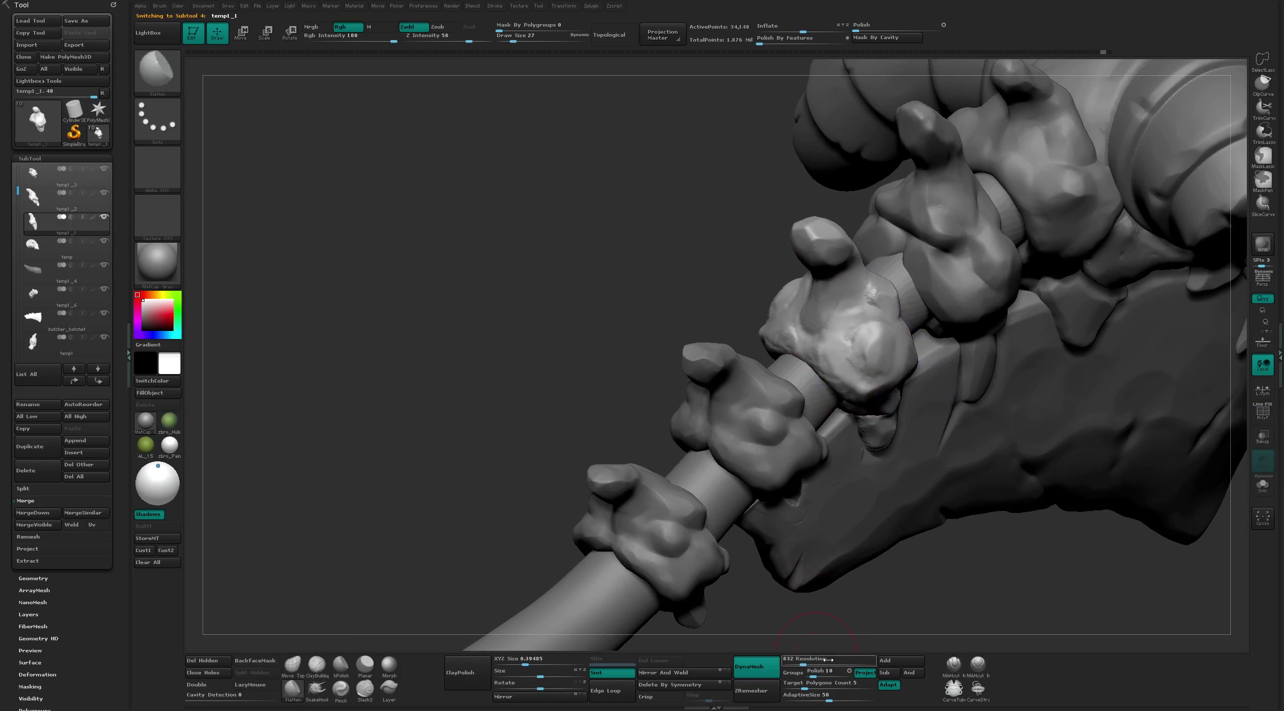
DynaMesh the knob at resolution 1440 and shrink the brush to 18
left_click_drag(828, 660, 853, 660)
left_click(924, 594, "ctrl")
key("bracketleft")
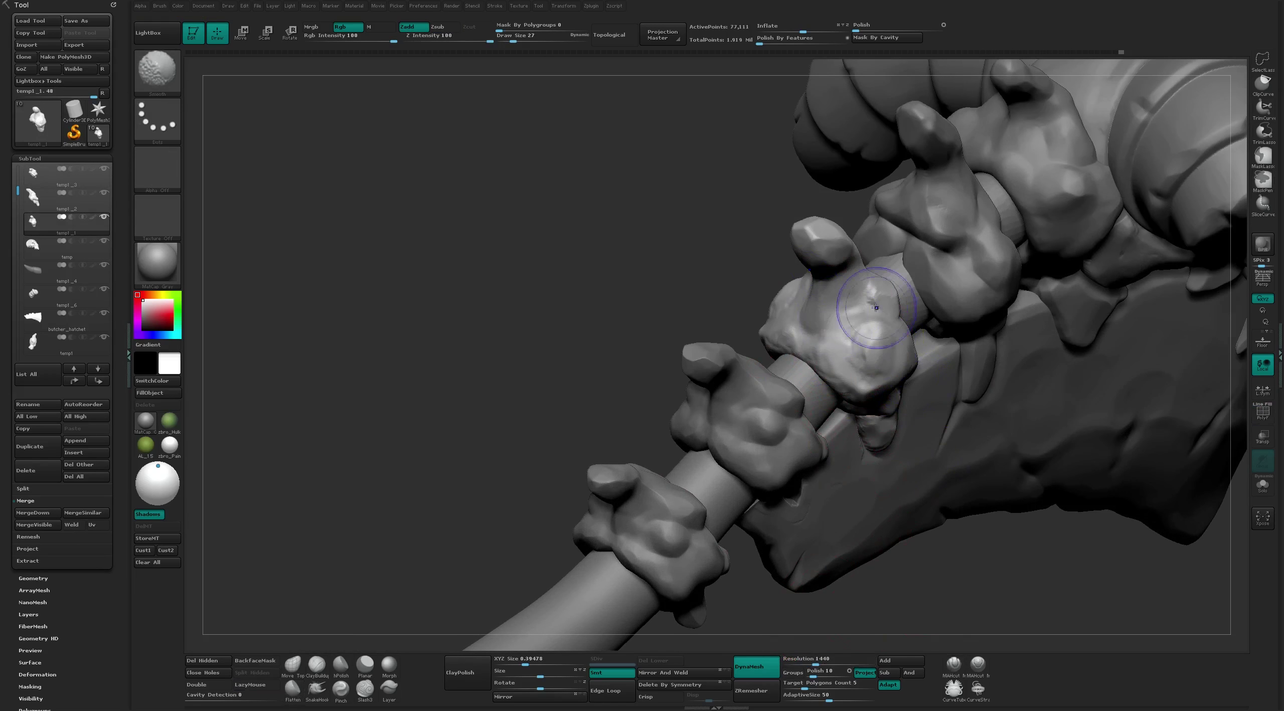
right_click_drag(860, 315, 869, 287)
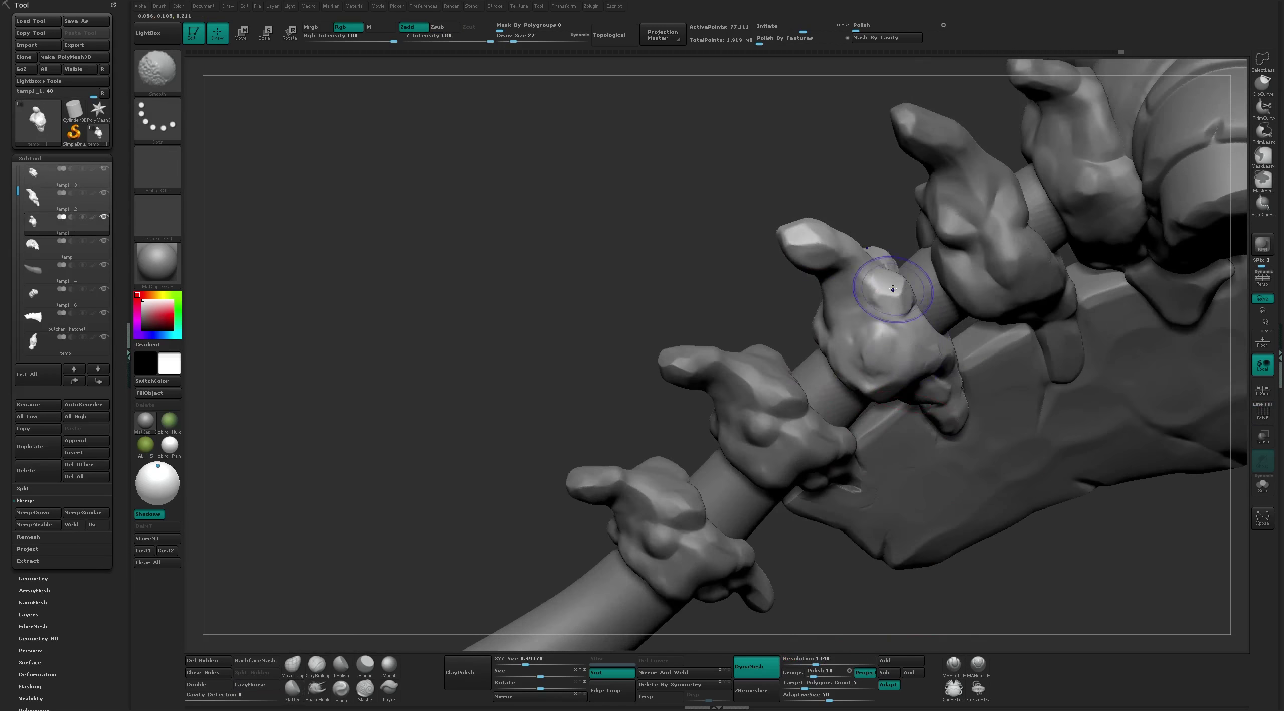
Sculpt the remeshed knob with MAHcut, ClayTubes and Flatten, smoothing its surface
left_click(954, 663)
right_click_drag(860, 289, 835, 359)
key("b")
key("c")
key("t")
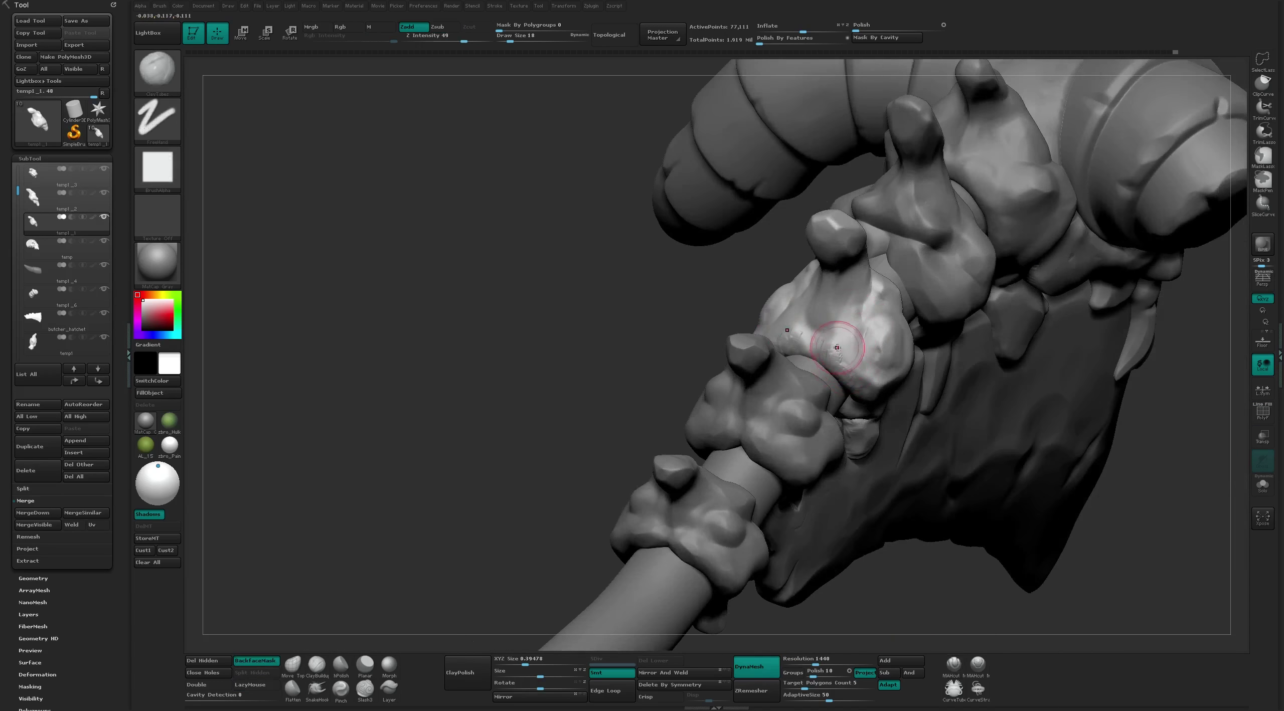
key("b")
key("f")
key("l")
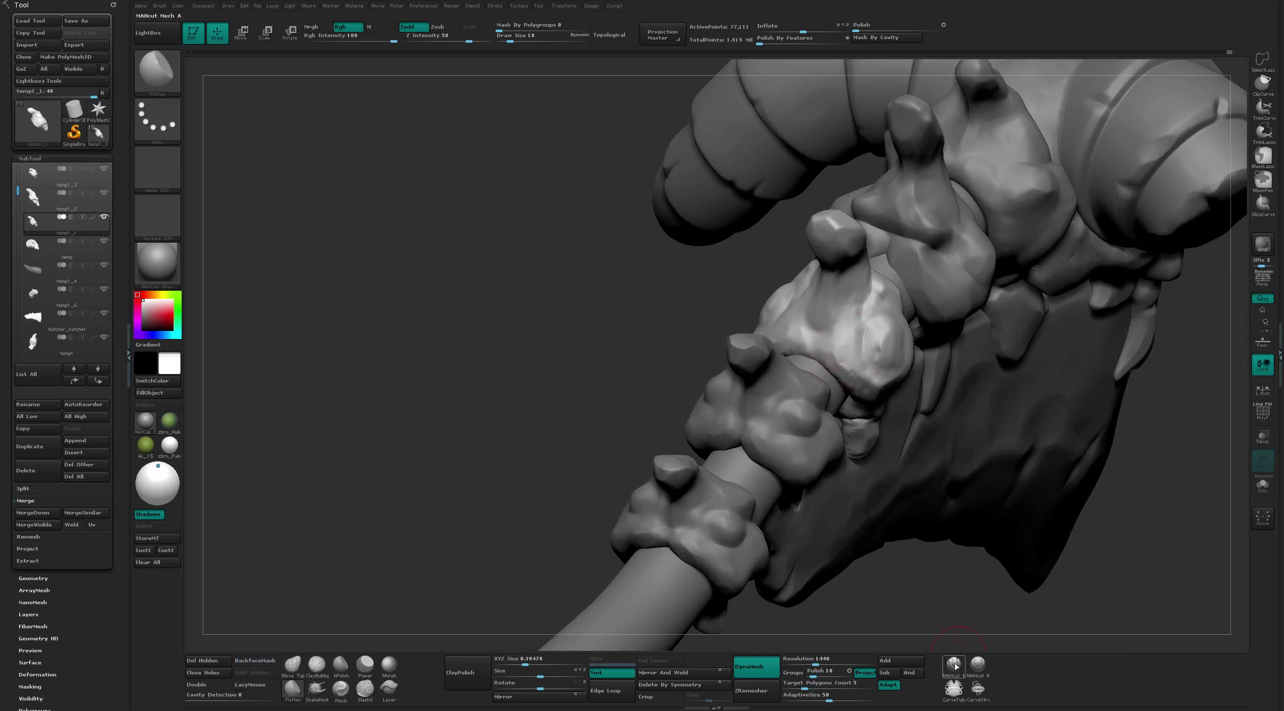
left_click(954, 665)
left_click_drag(731, 312, 827, 257)
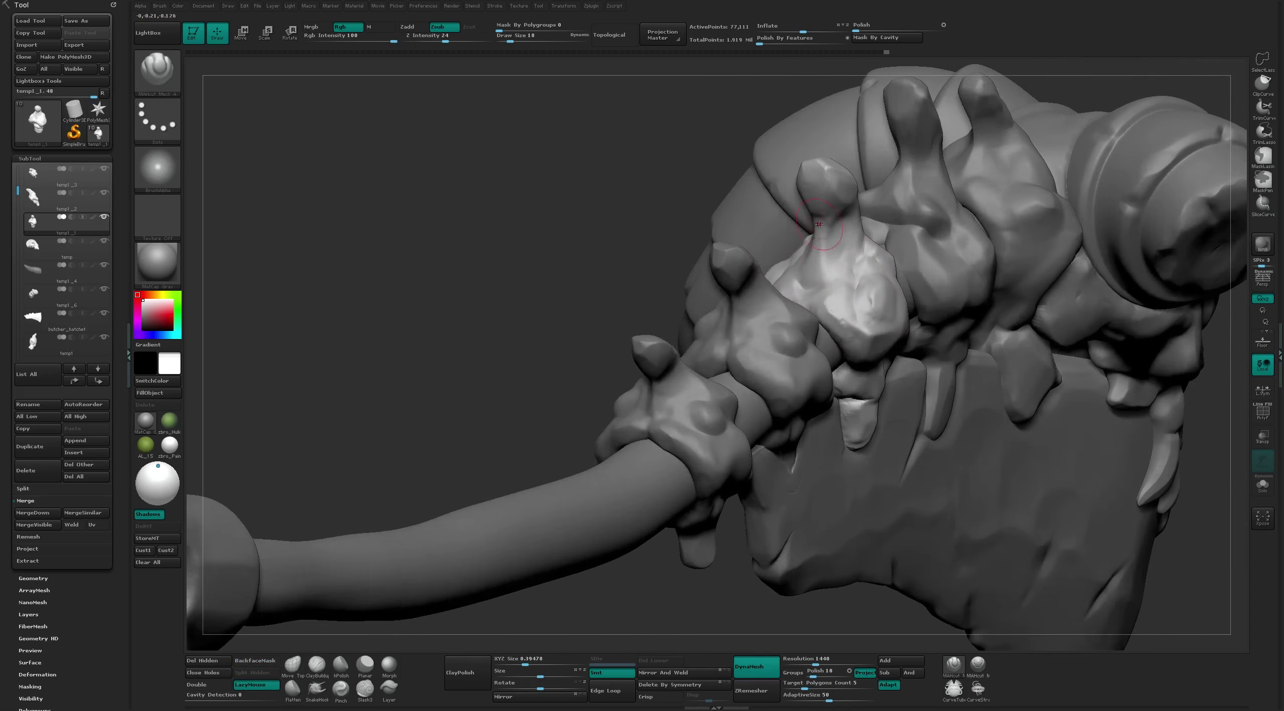
Frame the whole model and switch to the Move brush
key("shift")
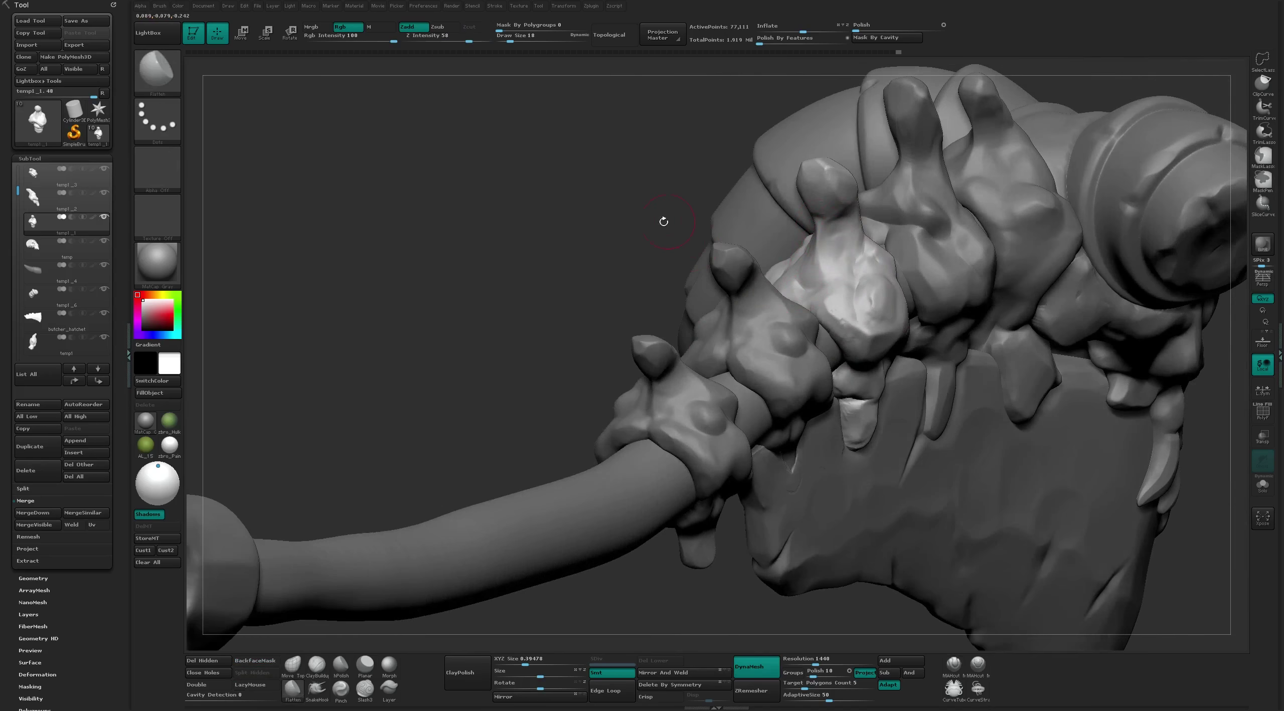
key("f")
key("b")
key("m")
key("v")
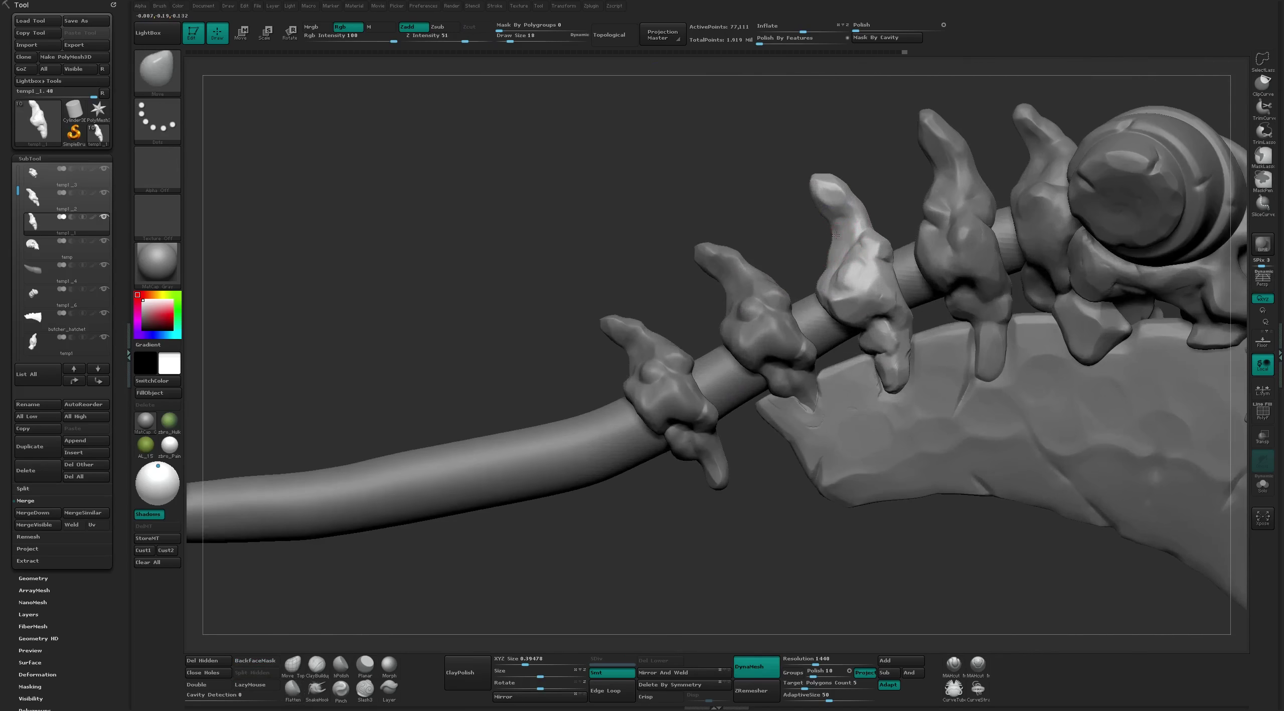
key("f")
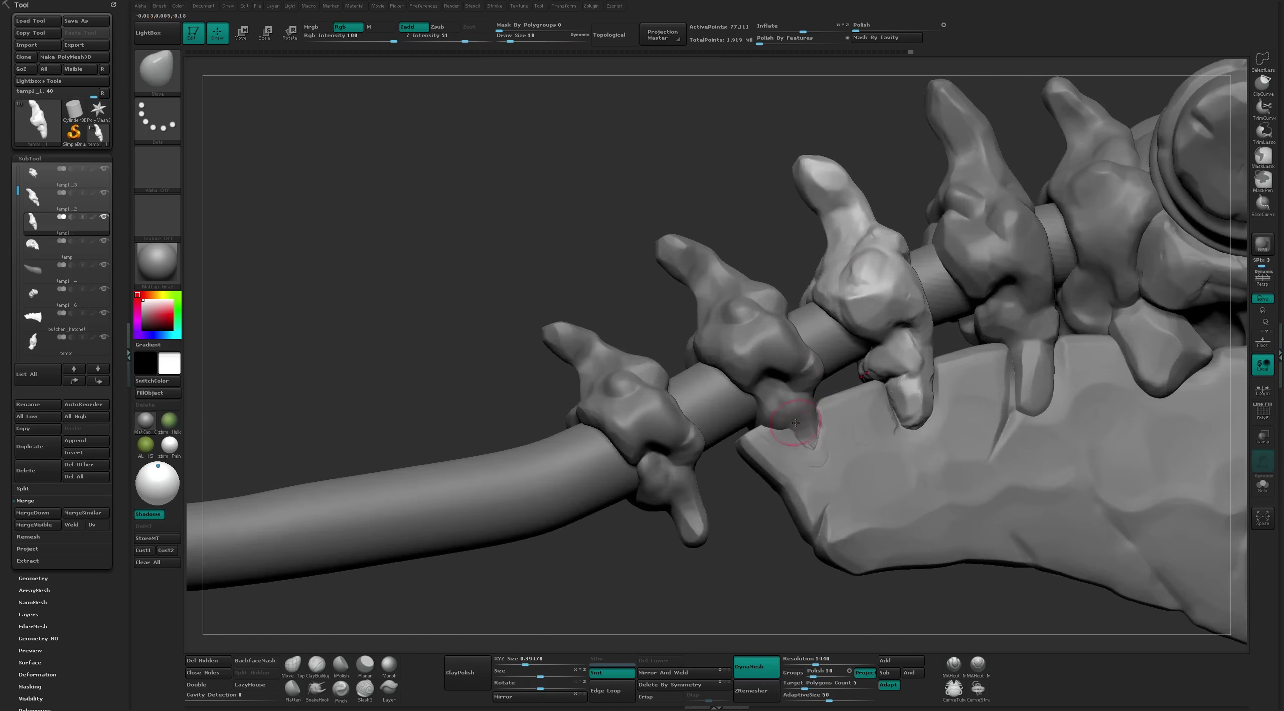
Select the neighbouring temp1_2 knob subtool and flatten it
left_click(803, 428, "alt")
key("b")
key("c")
key("t")
key("b")
key("f")
key("l")
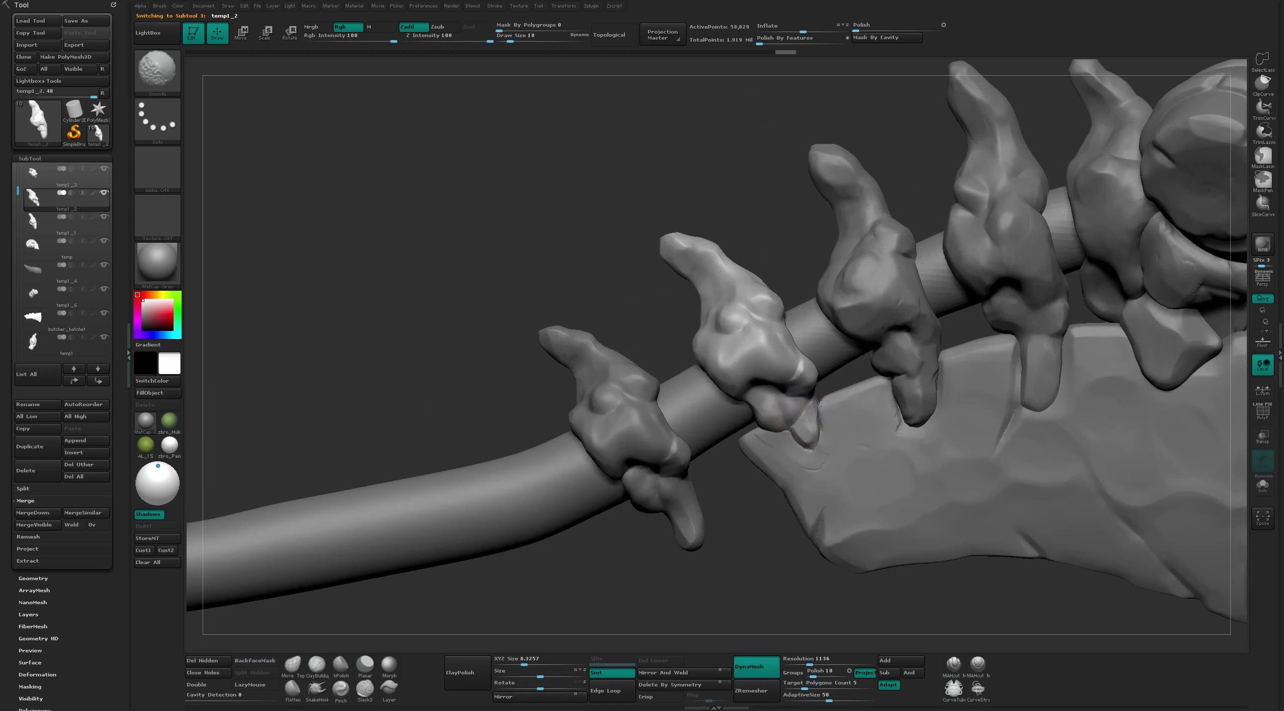
Frame the whole model and rotate it to show its other side
key("b")
key("m")
key("v")
key("f")
left_click_drag(855, 286, 802, 287)
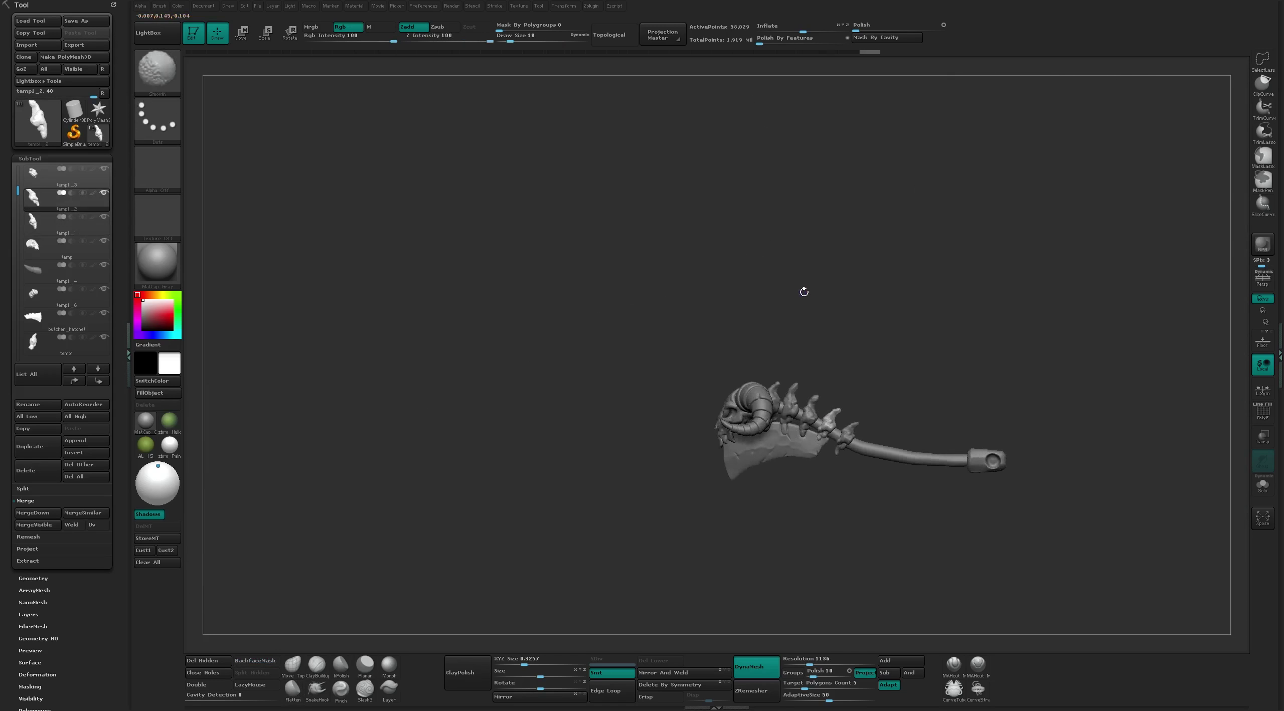
scroll(803, 287, "up", 5)
Select the handle subtool and flatten near the end cap at brush size 56
left_click(677, 400, "alt")
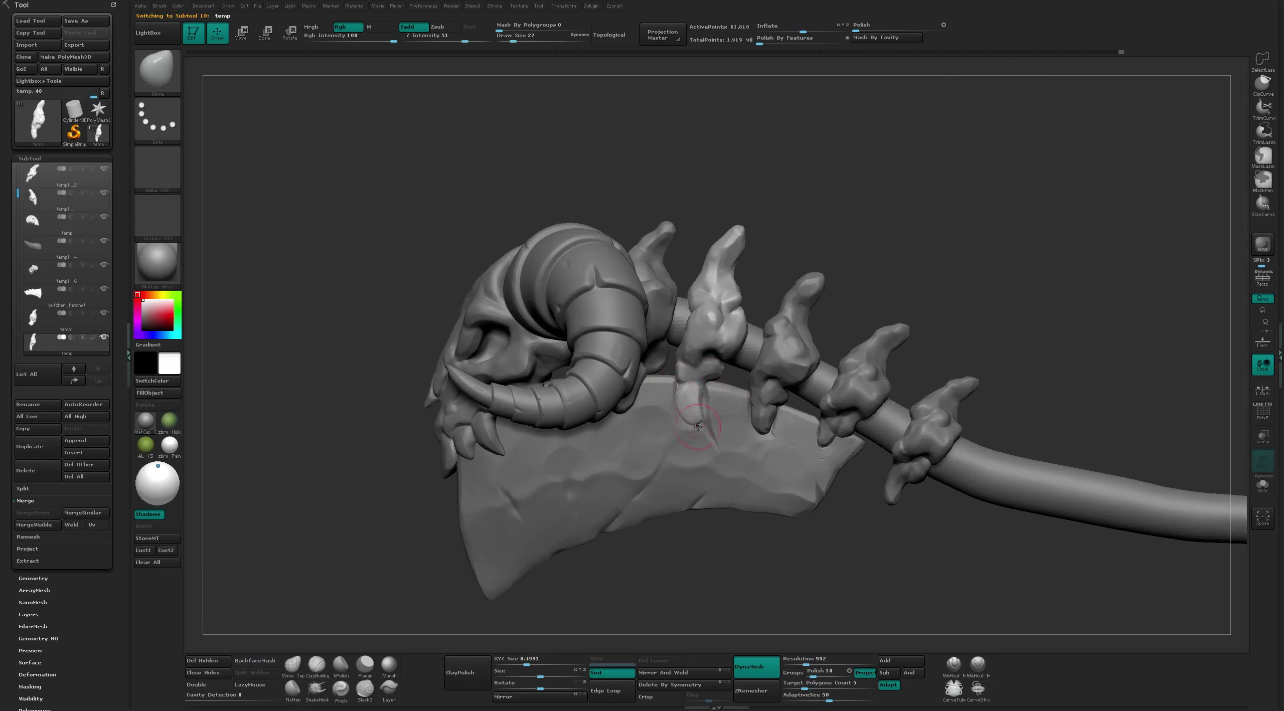
key("bracketleft")
mouse_move(853, 210)
left_mouse_down()
mouse_move(877, 280)
mouse_move(854, 309)
mouse_move(880, 434)
mouse_move(947, 376)
mouse_move(927, 302)
mouse_move(949, 330)
mouse_move(895, 407)
left_mouse_up()
left_click(895, 406, "alt")
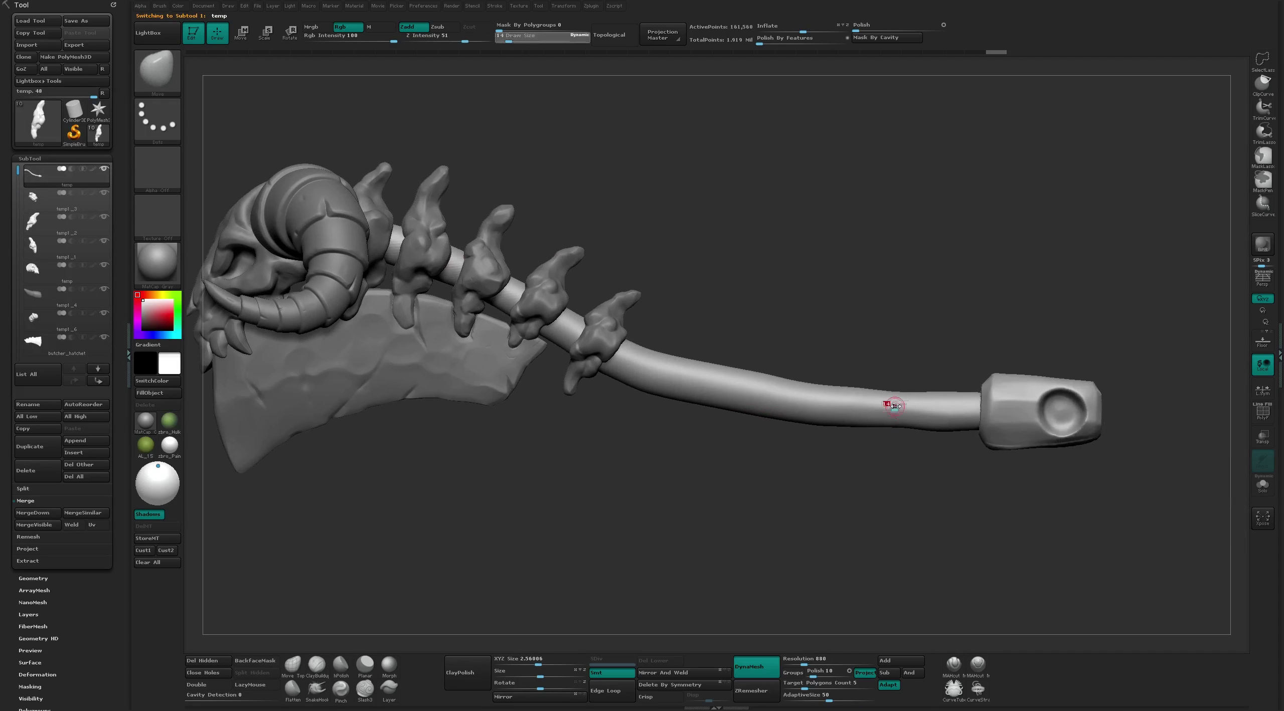
key("bracketright")
key("bracketright")
key("bracketright")
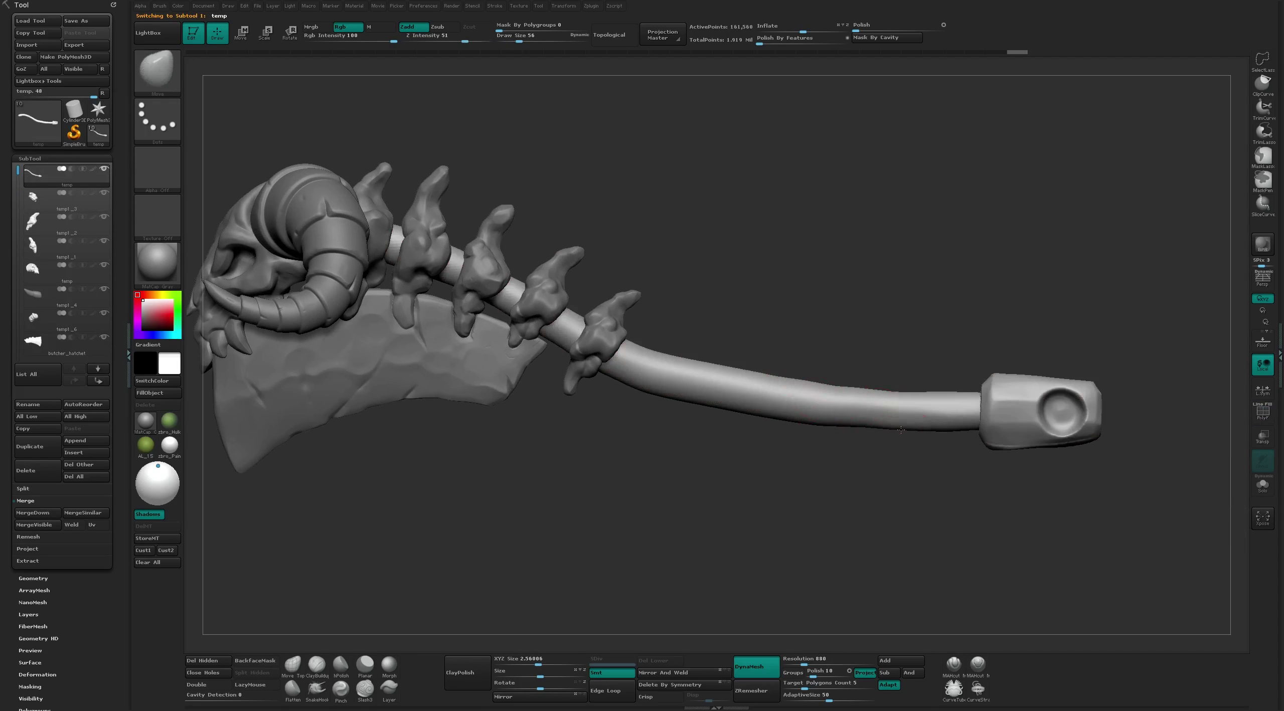
left_click_drag(1001, 409, 860, 387)
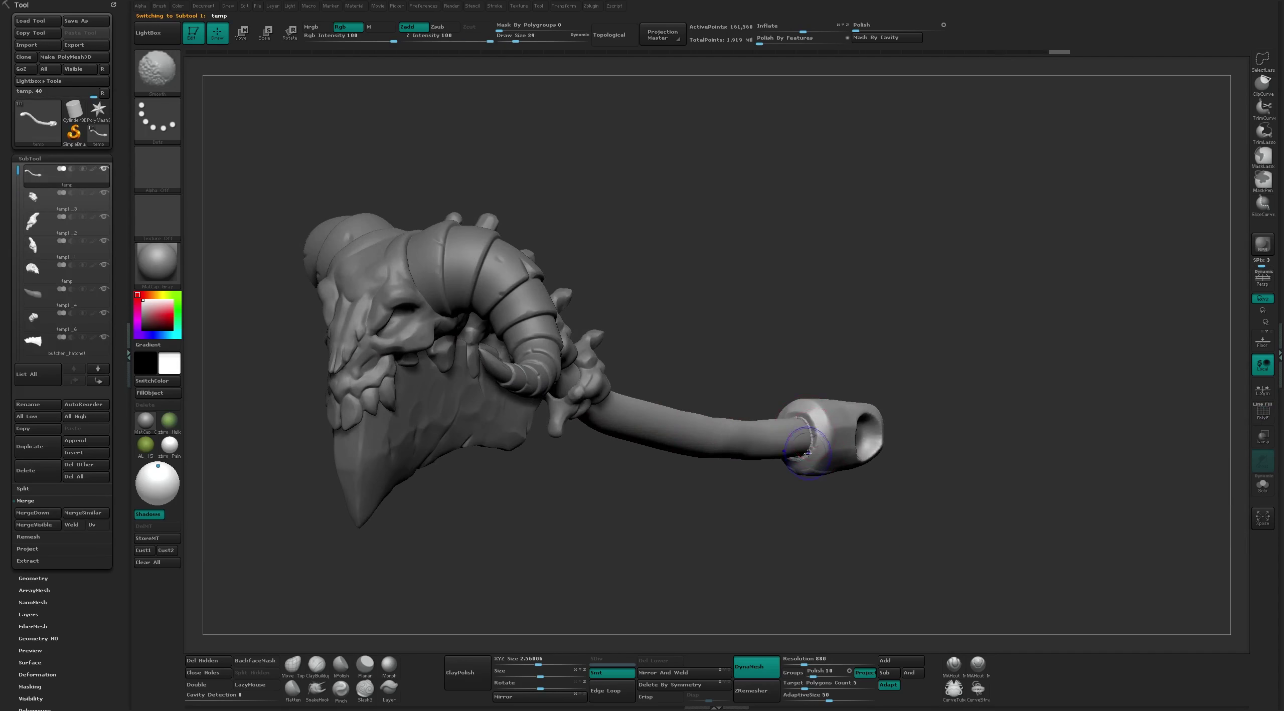
mouse_move(759, 542)
left_mouse_down()
mouse_move(774, 469)
mouse_move(789, 487)
mouse_move(788, 465)
left_mouse_up()
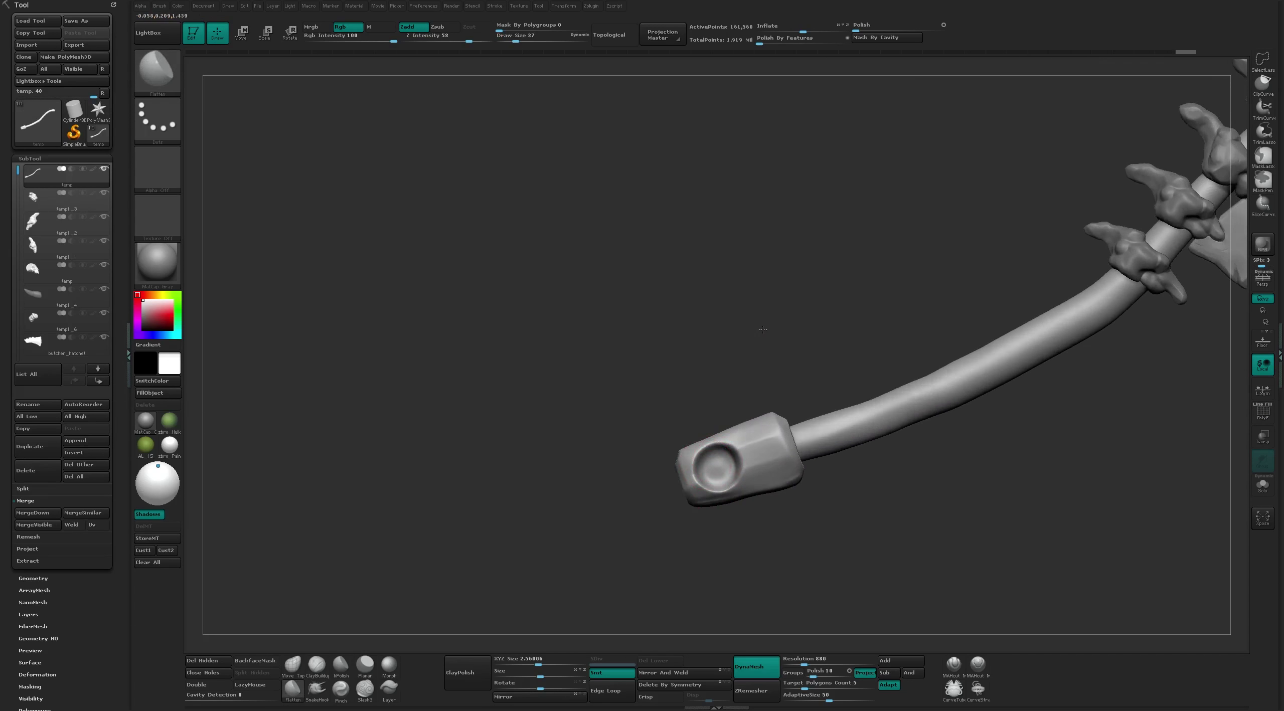
Orbit around the handle end to check the faceted cap from several sides
left_click_drag(743, 328, 712, 478)
left_click_drag(736, 354, 702, 451)
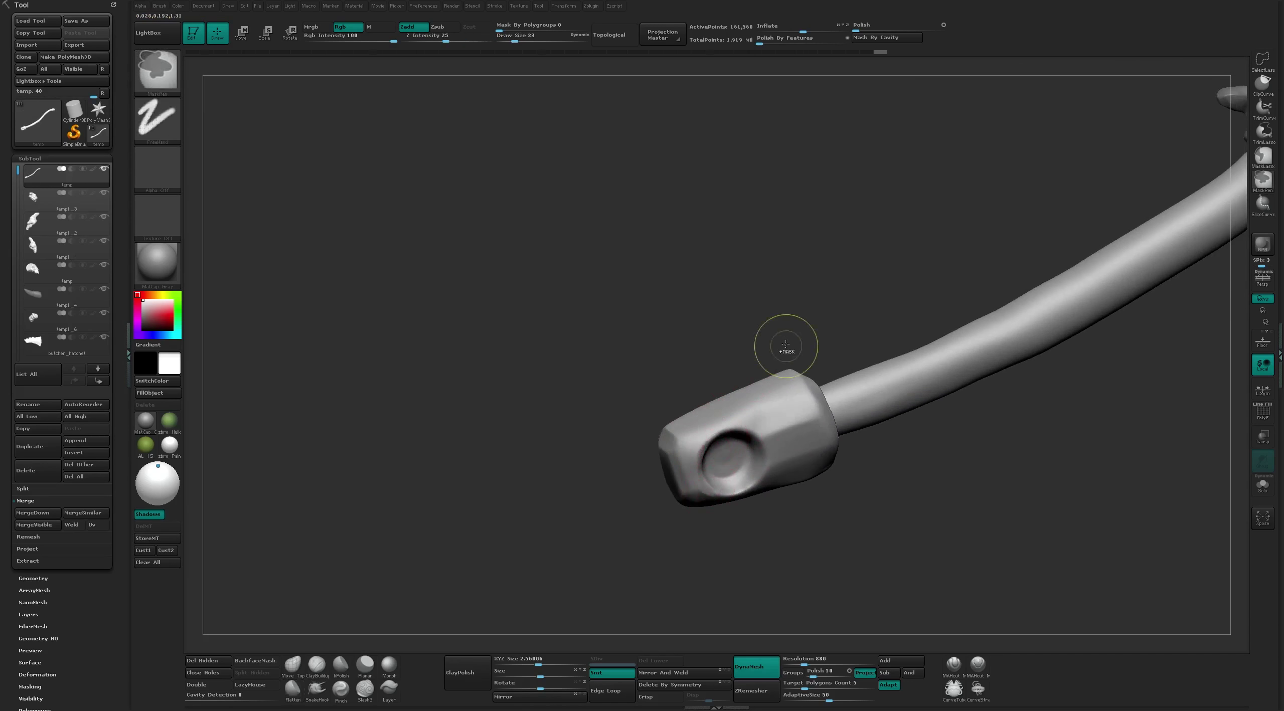
left_click_drag(784, 348, 769, 327)
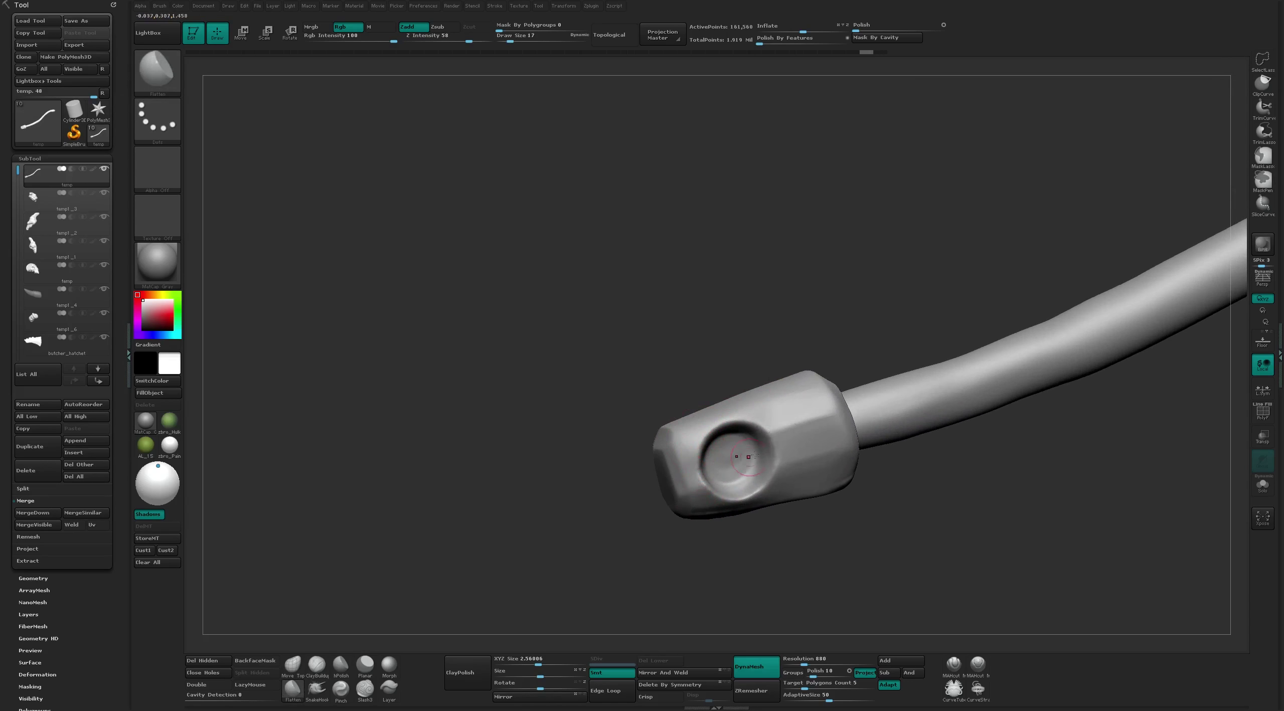
mouse_move(776, 452)
left_mouse_down()
mouse_move(817, 336)
mouse_move(713, 426)
mouse_move(722, 400)
mouse_move(717, 482)
mouse_move(740, 525)
left_mouse_up()
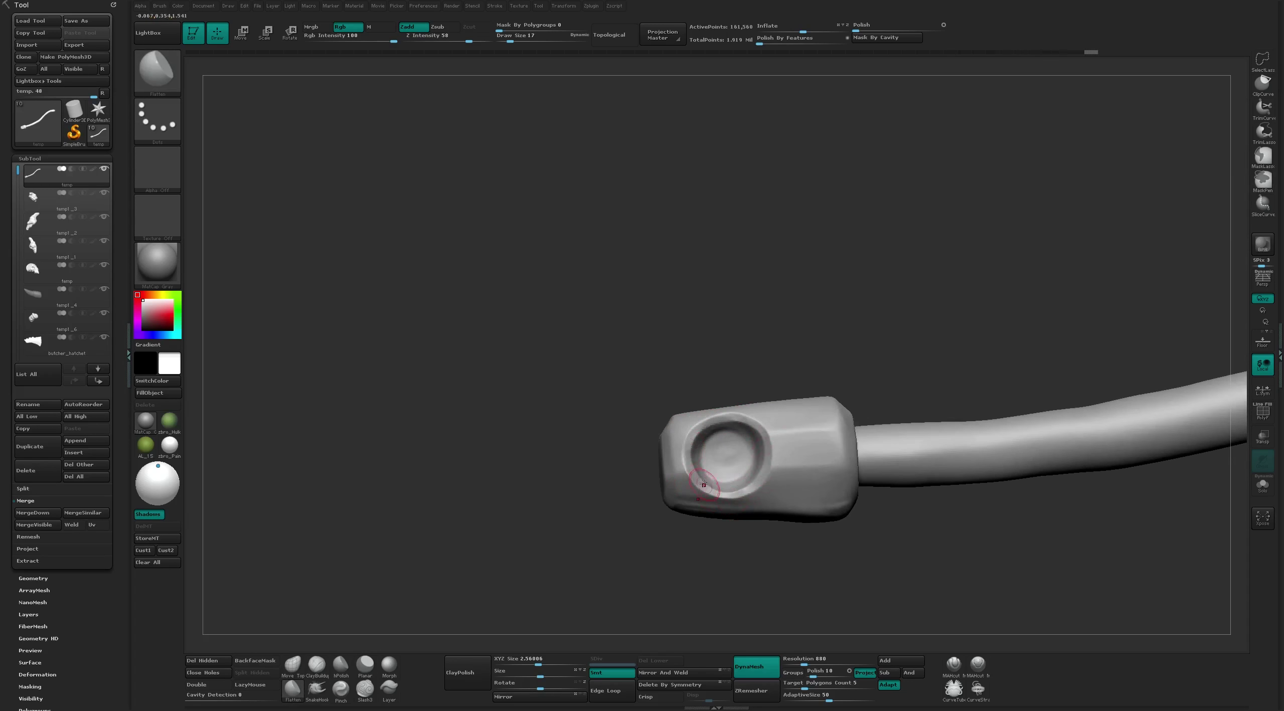
mouse_move(703, 484)
left_mouse_down()
mouse_move(695, 334)
mouse_move(708, 416)
mouse_move(746, 398)
left_mouse_up()
Compare end cap versions by undoing and redoing recent edits
key("s")
key("ctrl+z")
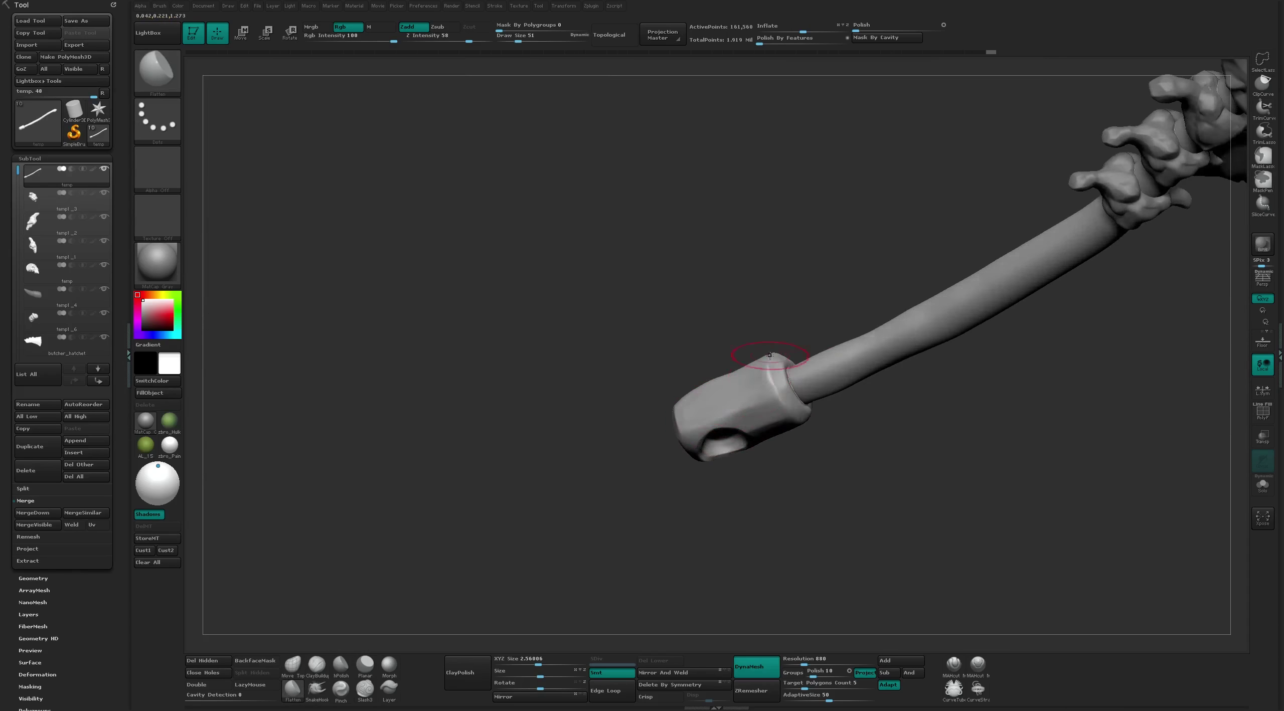
key("ctrl+z")
key("ctrl+shift+z")
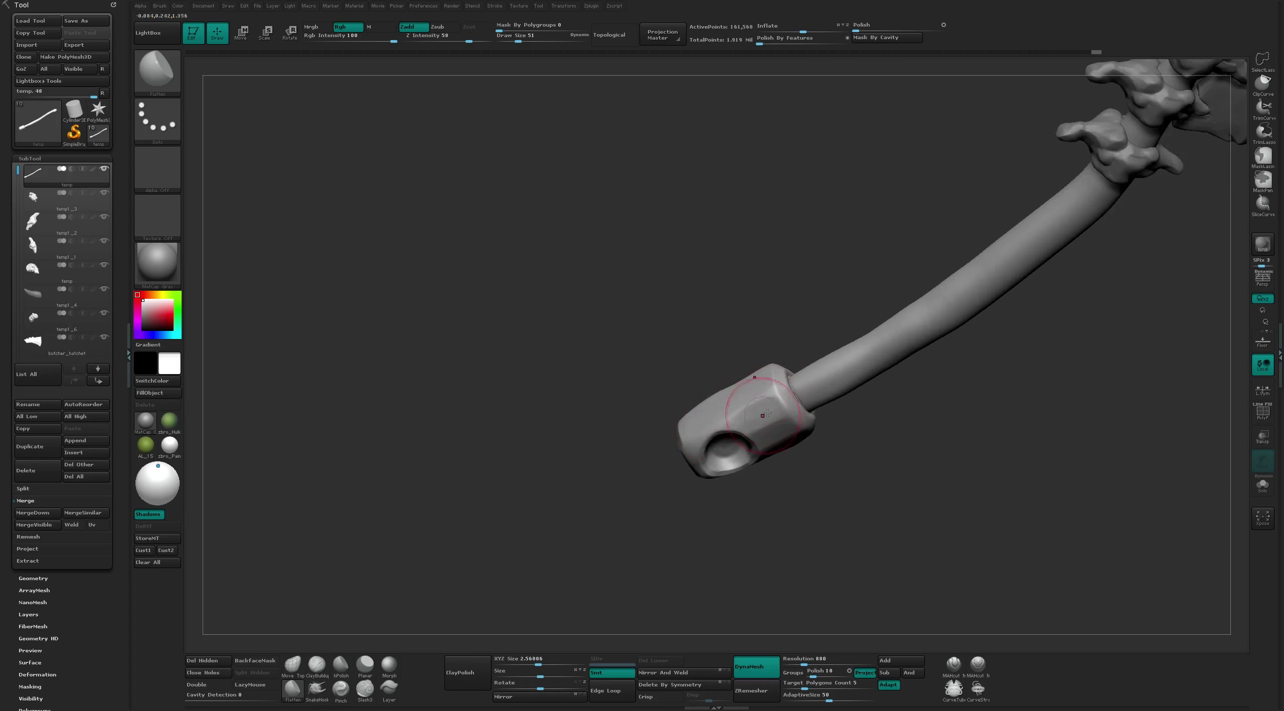
key("ctrl+shift+z")
key("ctrl+shift+z")
key("ctrl+shift+z")
key("ctrl+shift+z")
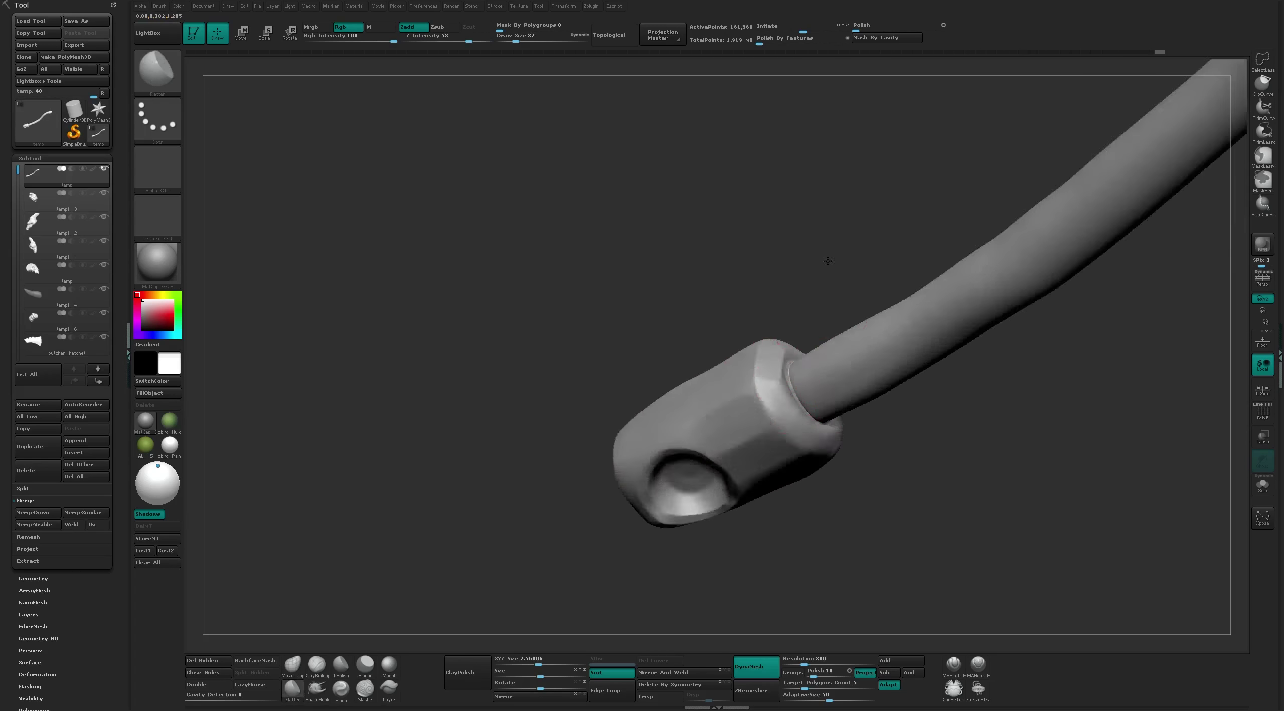
Face the end cap and step back and forward through its edit history
left_click_drag(827, 261, 756, 379)
key("ctrl+z")
key("ctrl+z")
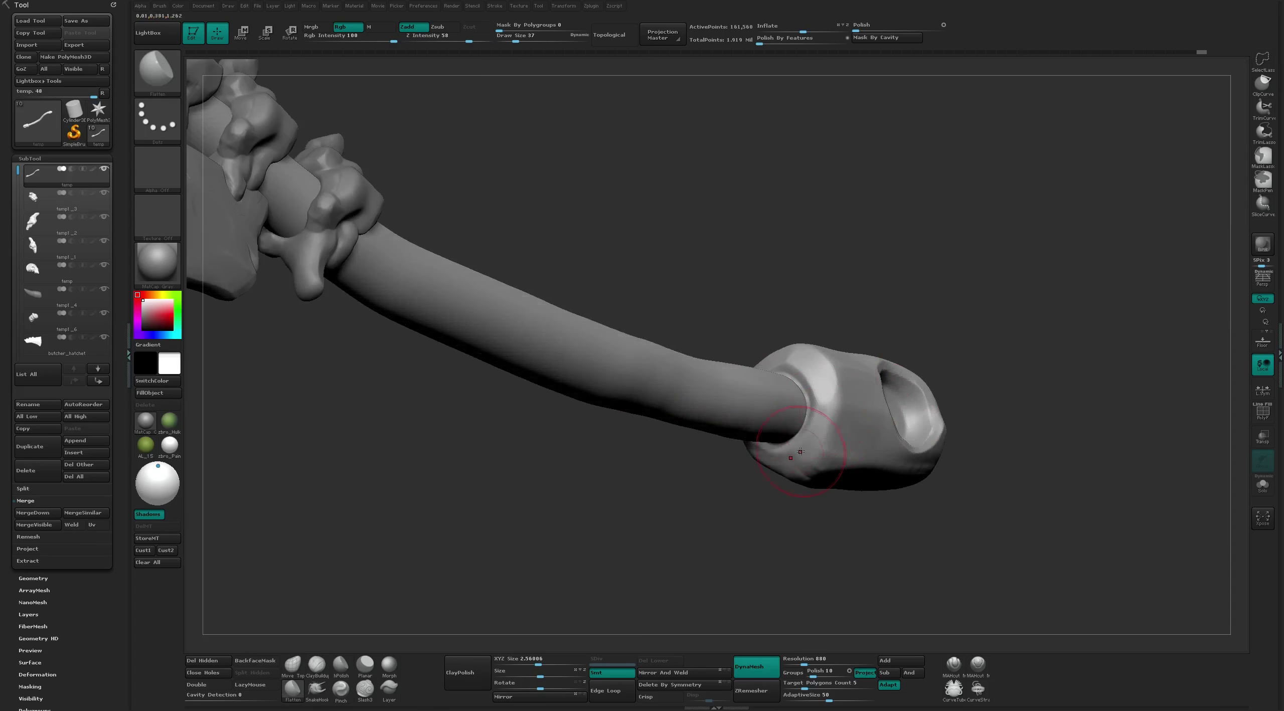
key("ctrl+z")
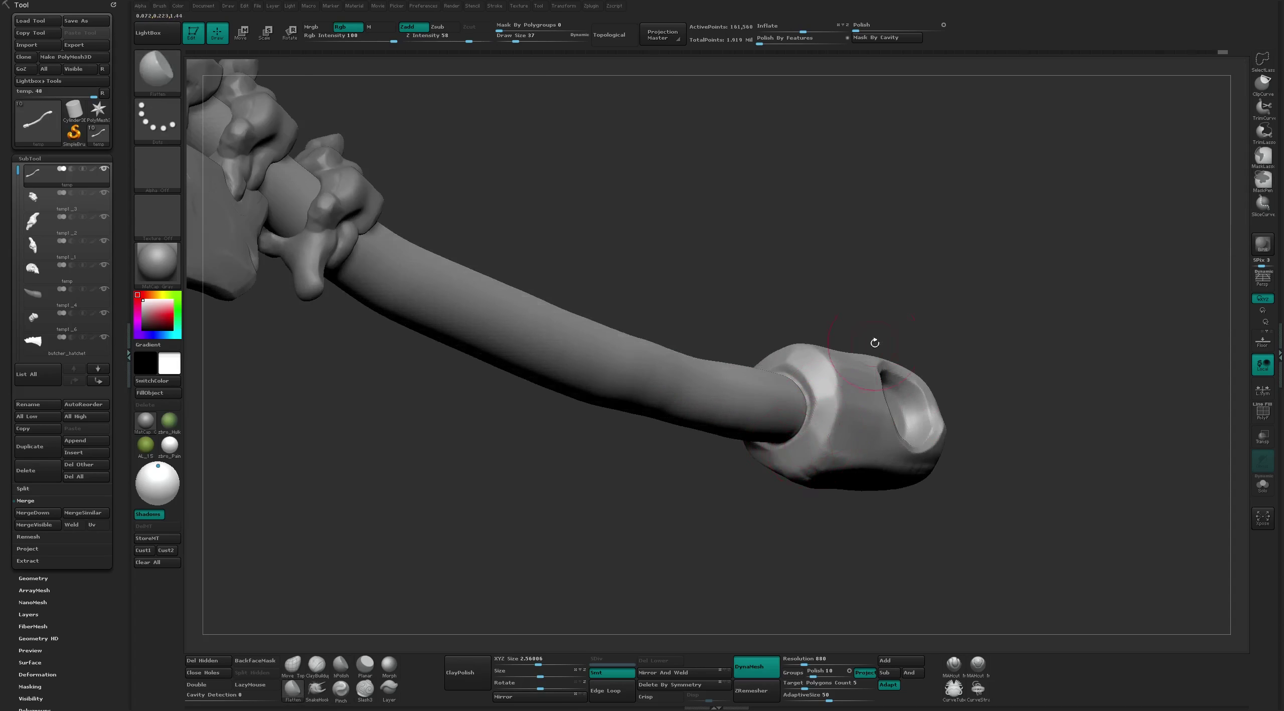
key("ctrl+shift+z")
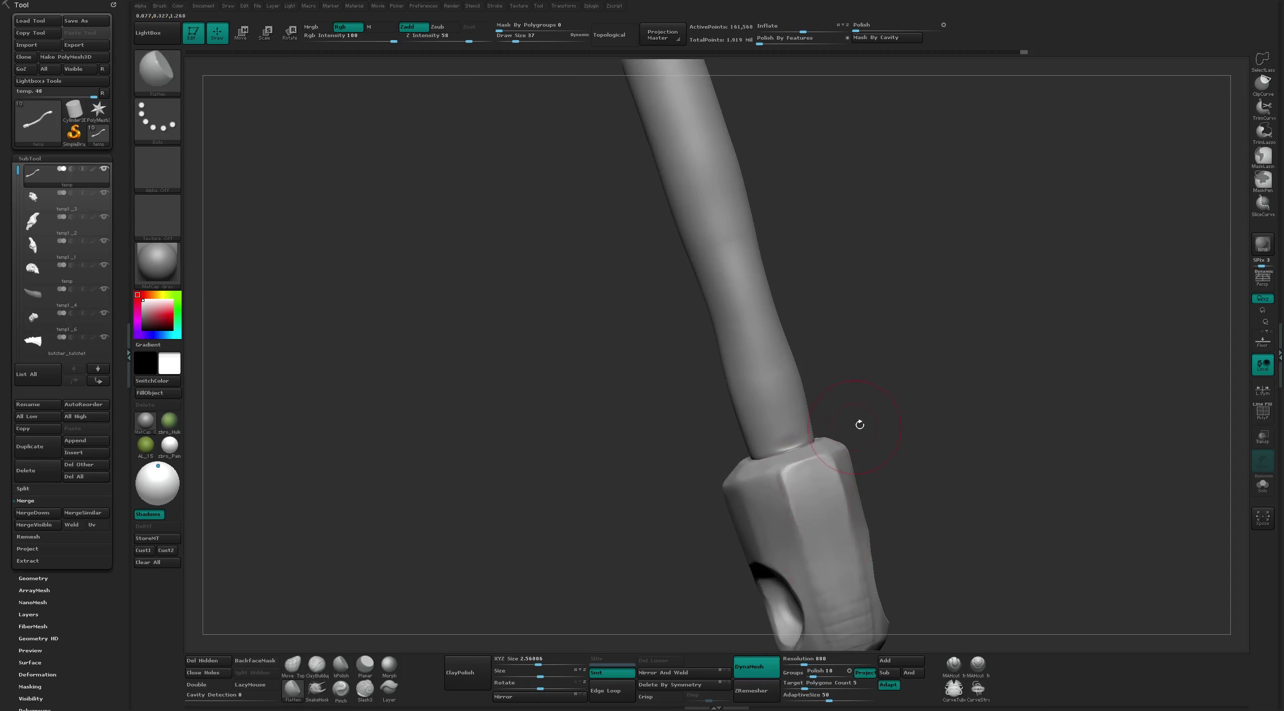
key("ctrl+shift+z")
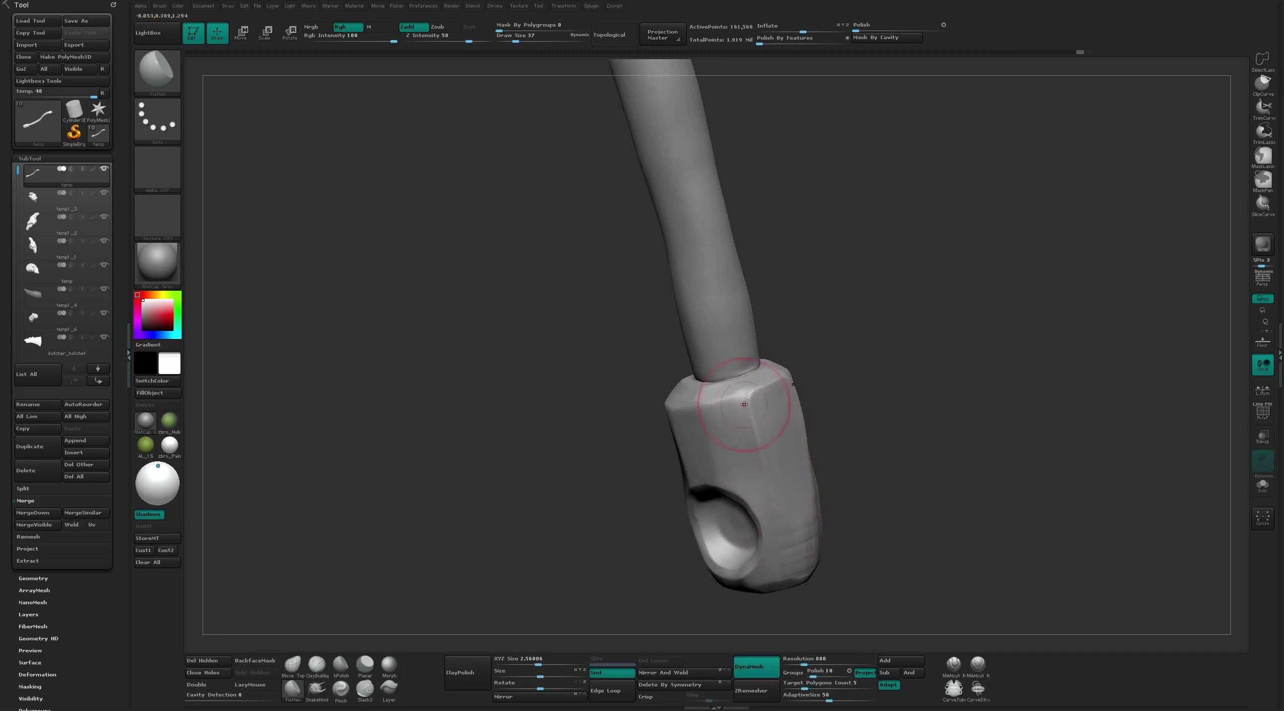
key("ctrl+shift+z")
key("ctrl+shift+z")
key("ctrl+shift+z")
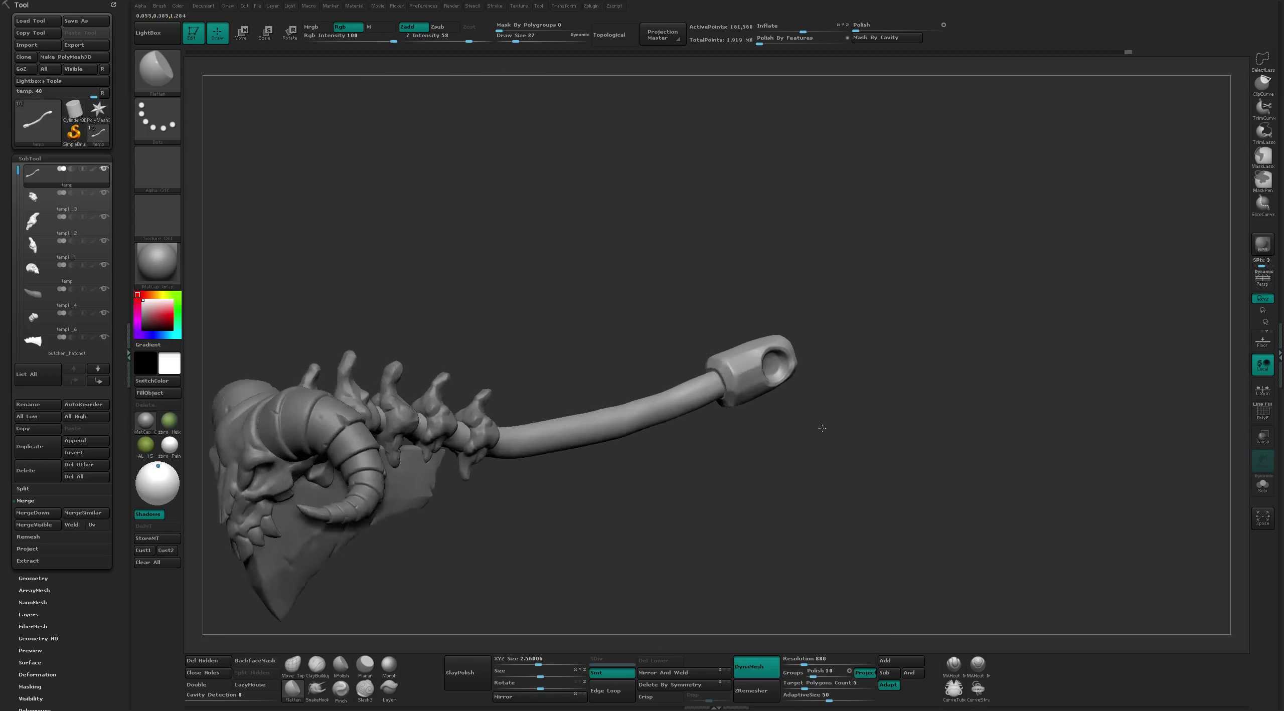
key("ctrl+shift+z")
key("ctrl+shift+z")
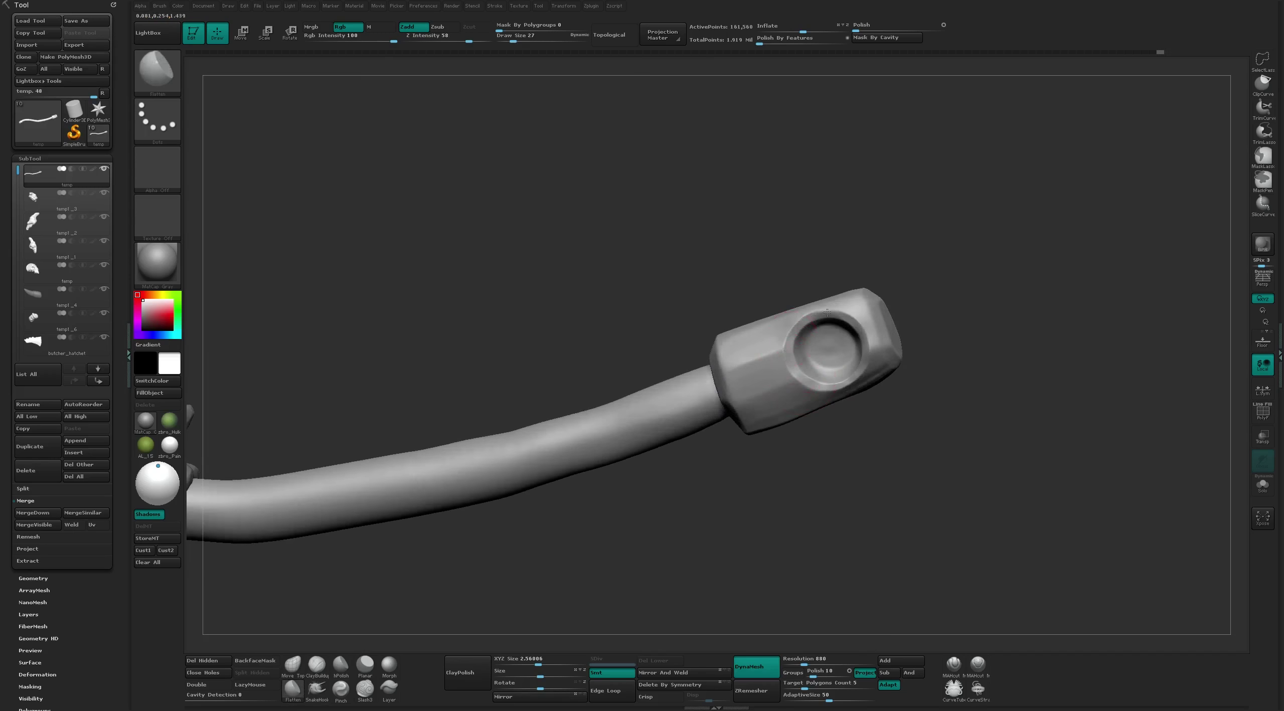
key("ctrl+shift+z")
key("ctrl+shift+z")
key("ctrl+shift+z")
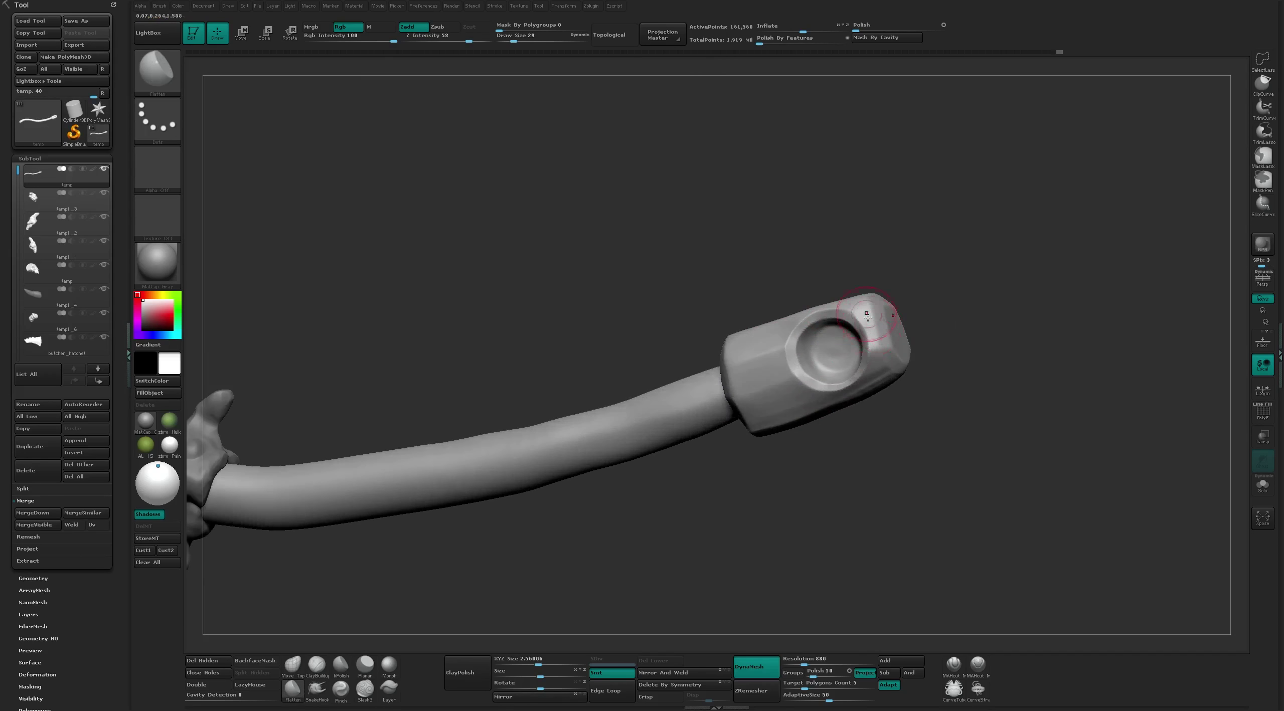
key("ctrl+shift+z")
key("ctrl+shift+z")
key("ctrl+shift+z")
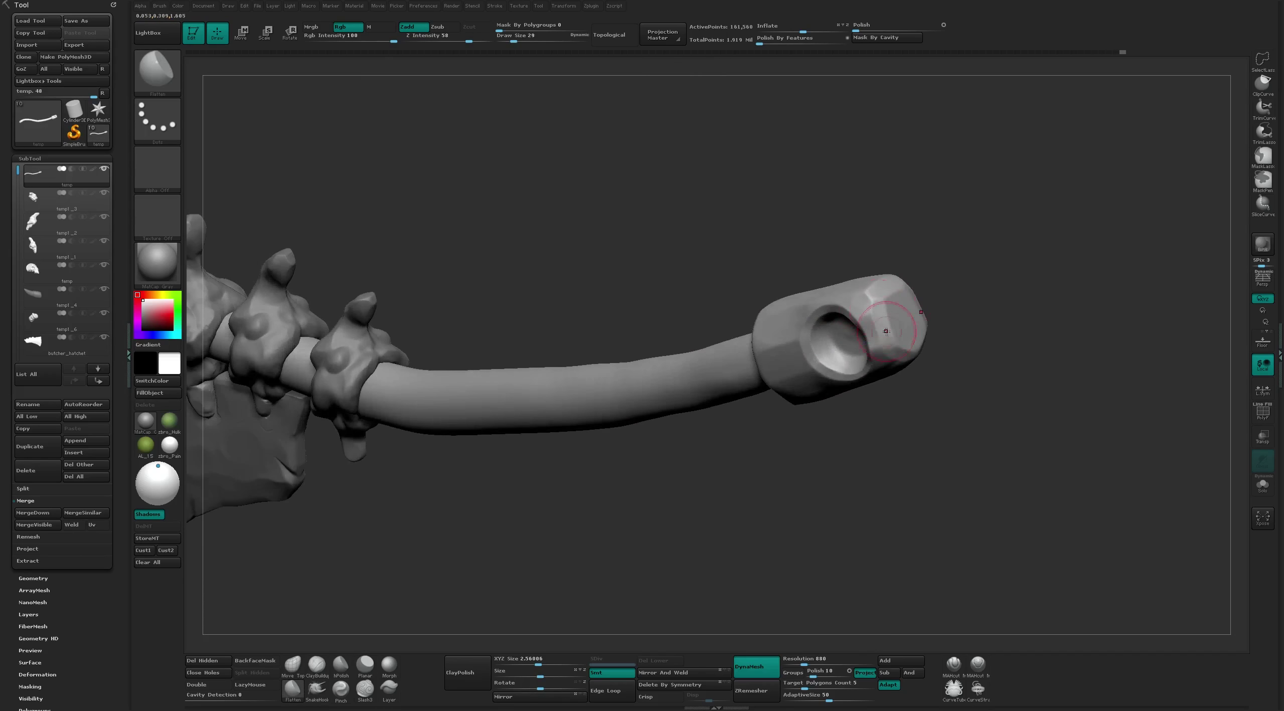
key("ctrl+shift+z")
Redo the remaining coil and shaft edits and dismiss the pop-up notification
key("ctrl+shift+z")
key("ctrl+shift+z")
key("ctrl+shift+z")
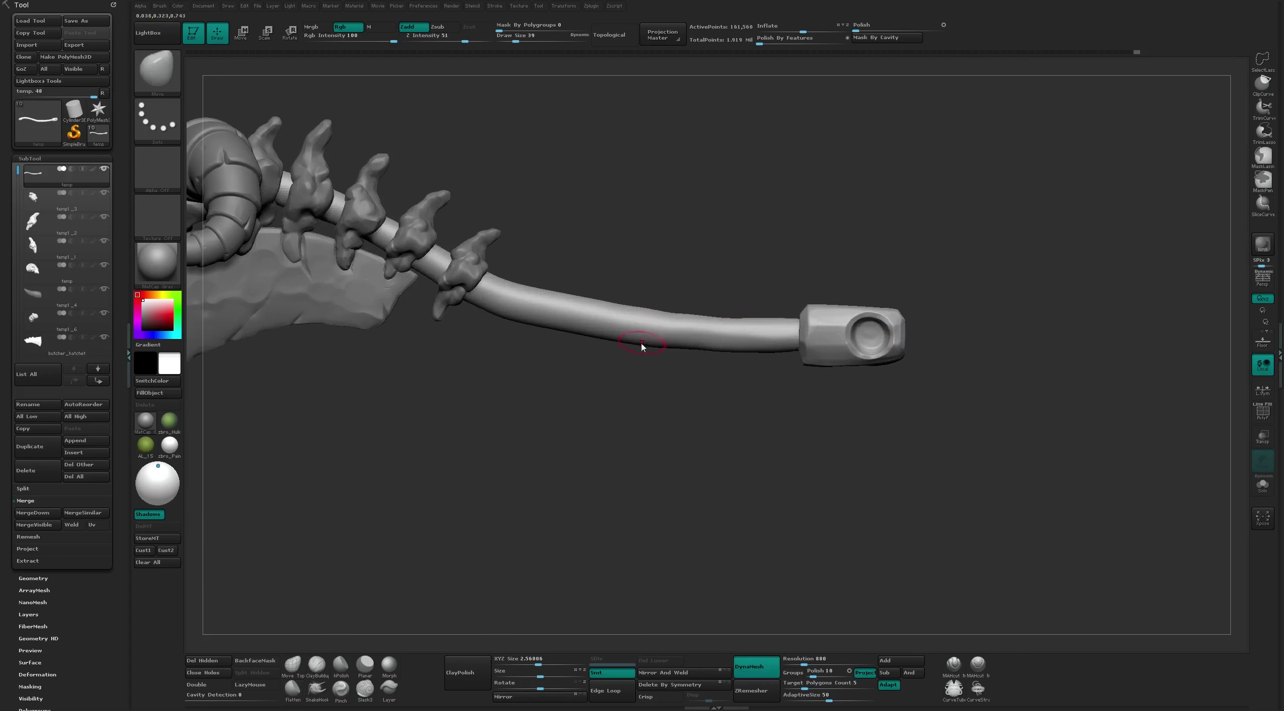
key("ctrl+shift+z")
key("ctrl+shift+z")
key("ctrl+shift+z")
key("ctrl+shift+z")
key("ctrl+shift+z")
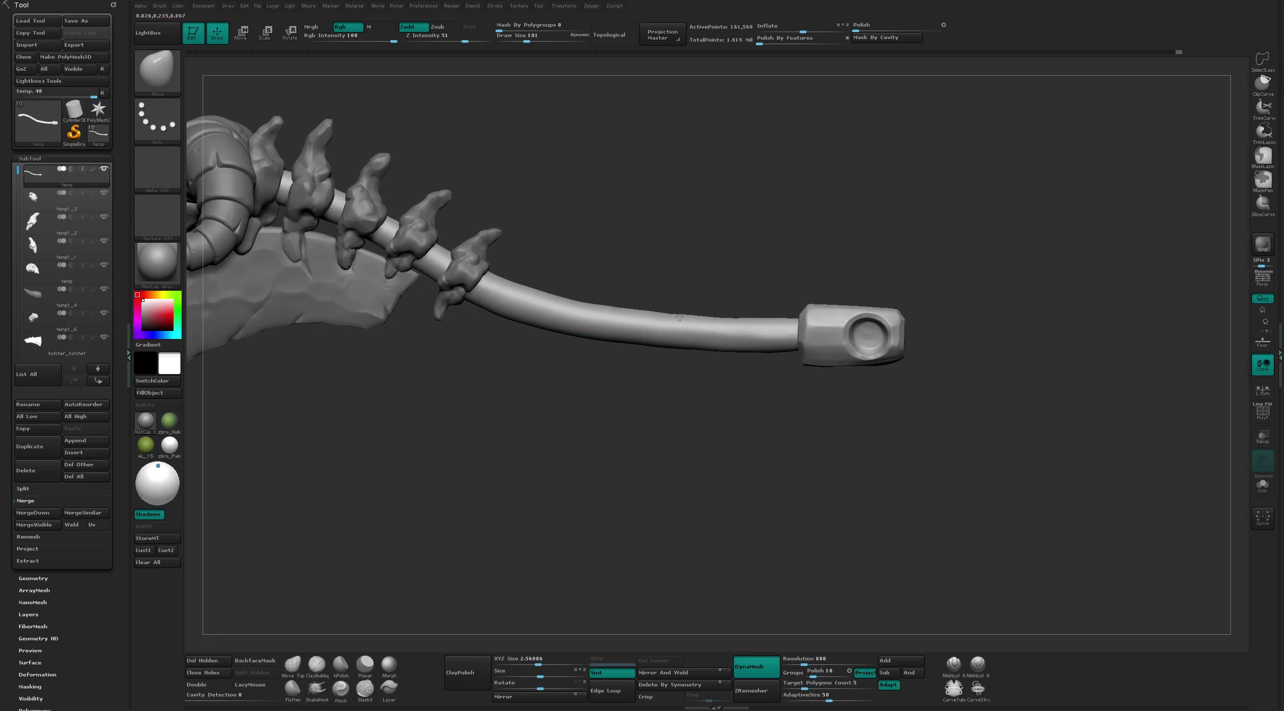
key("ctrl+shift+z")
key("ctrl+shift+z")
left_click(1268, 664)
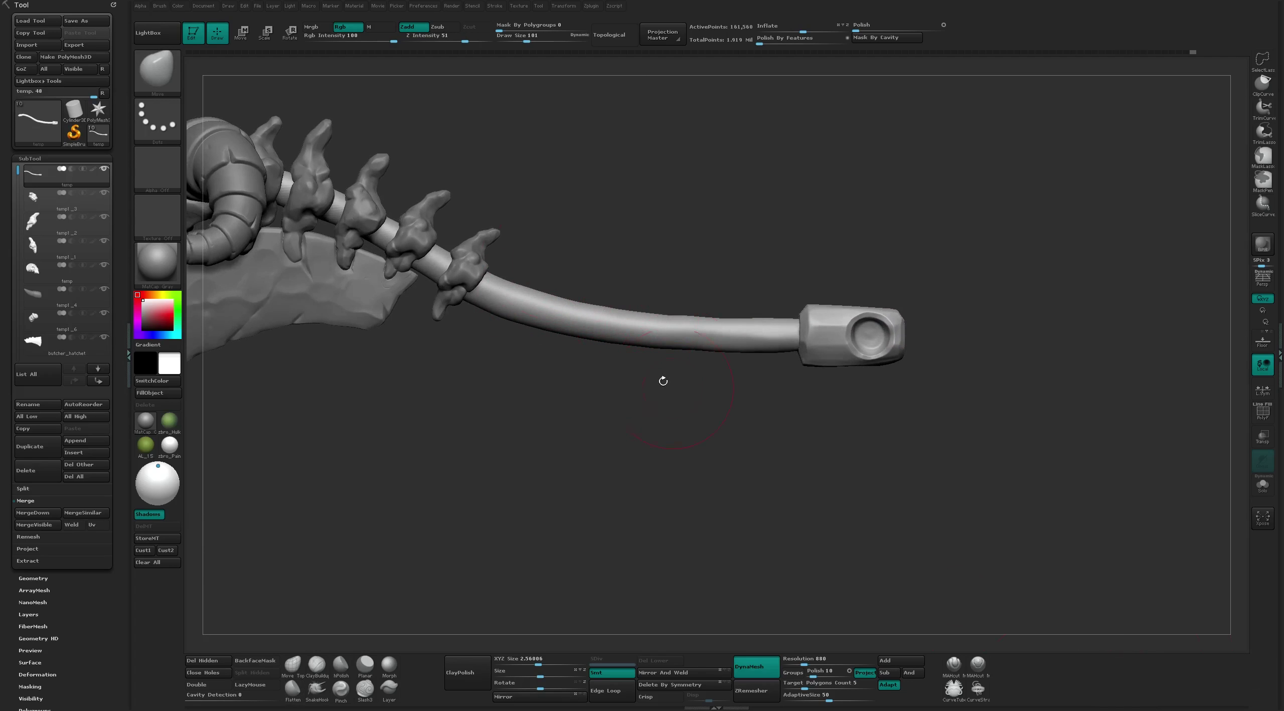
key("ctrl+shift+z")
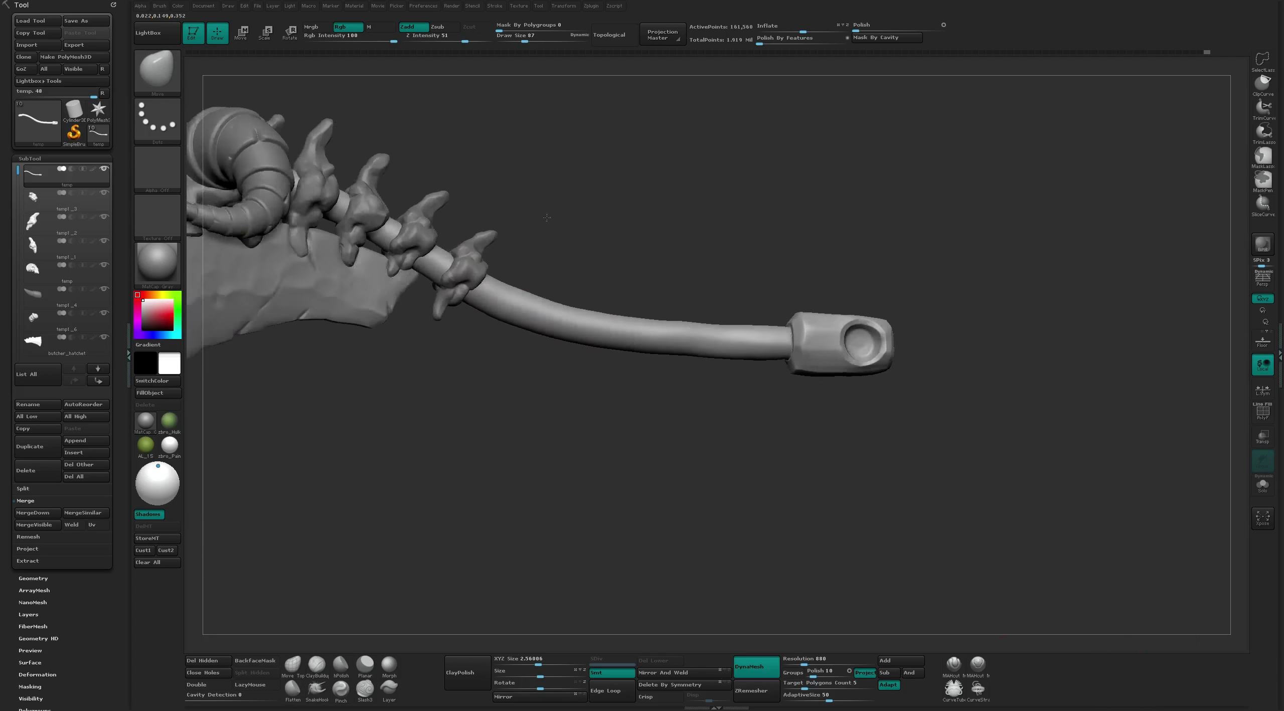
key("ctrl+shift+z")
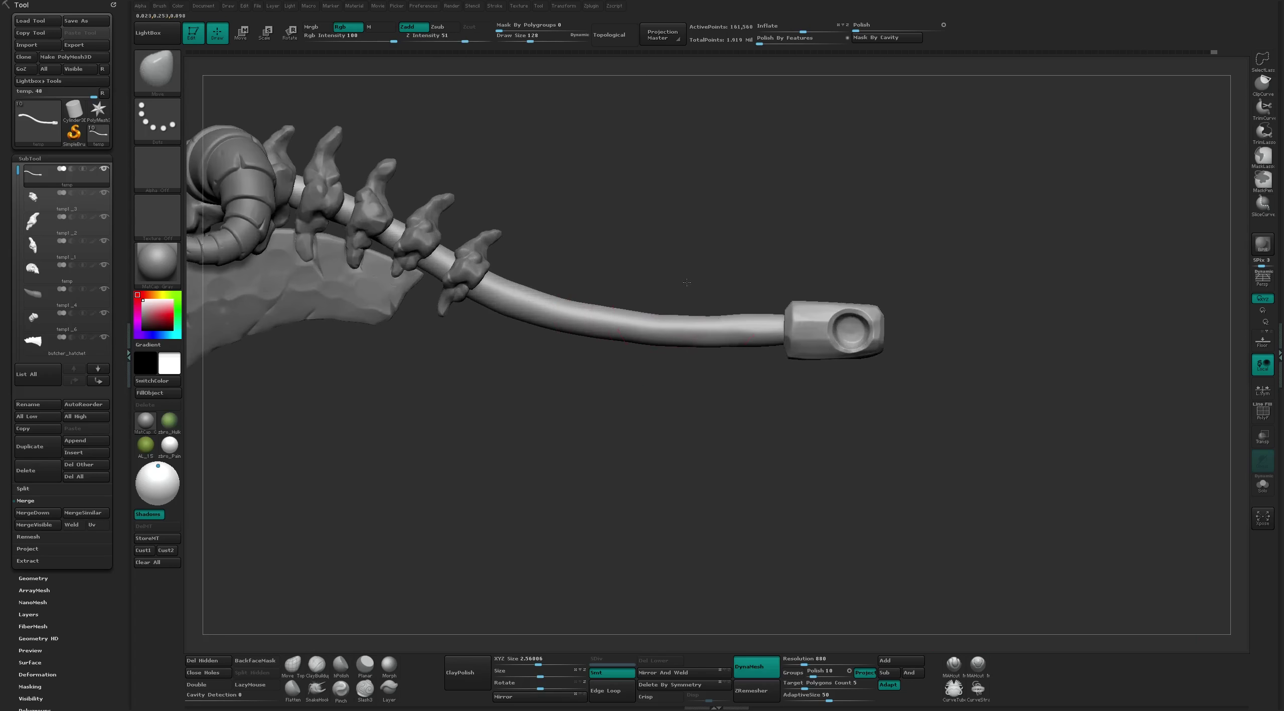
key("ctrl+shift+z")
scroll(859, 246, "up", 2)
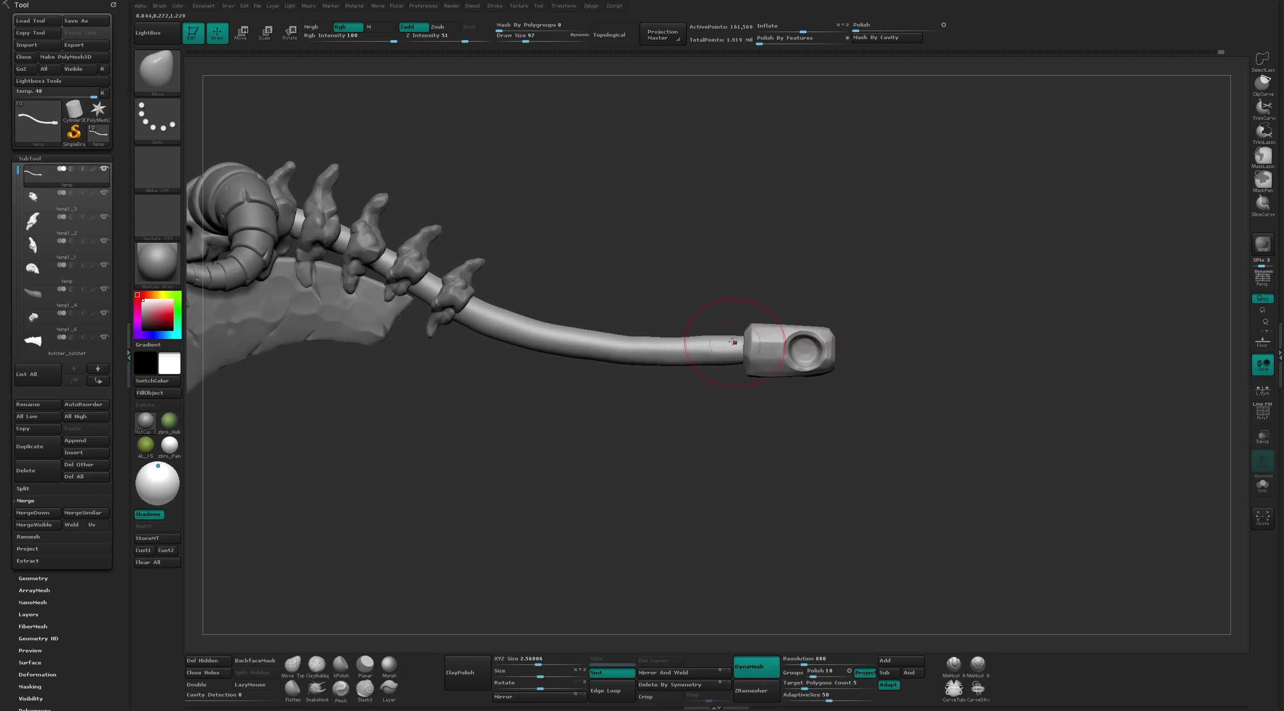
Smooth the shaft by the cap, mask the shaft and Transpose-move the end cap
left_click_drag(734, 342, 709, 341)
left_click_drag(877, 278, 816, 295)
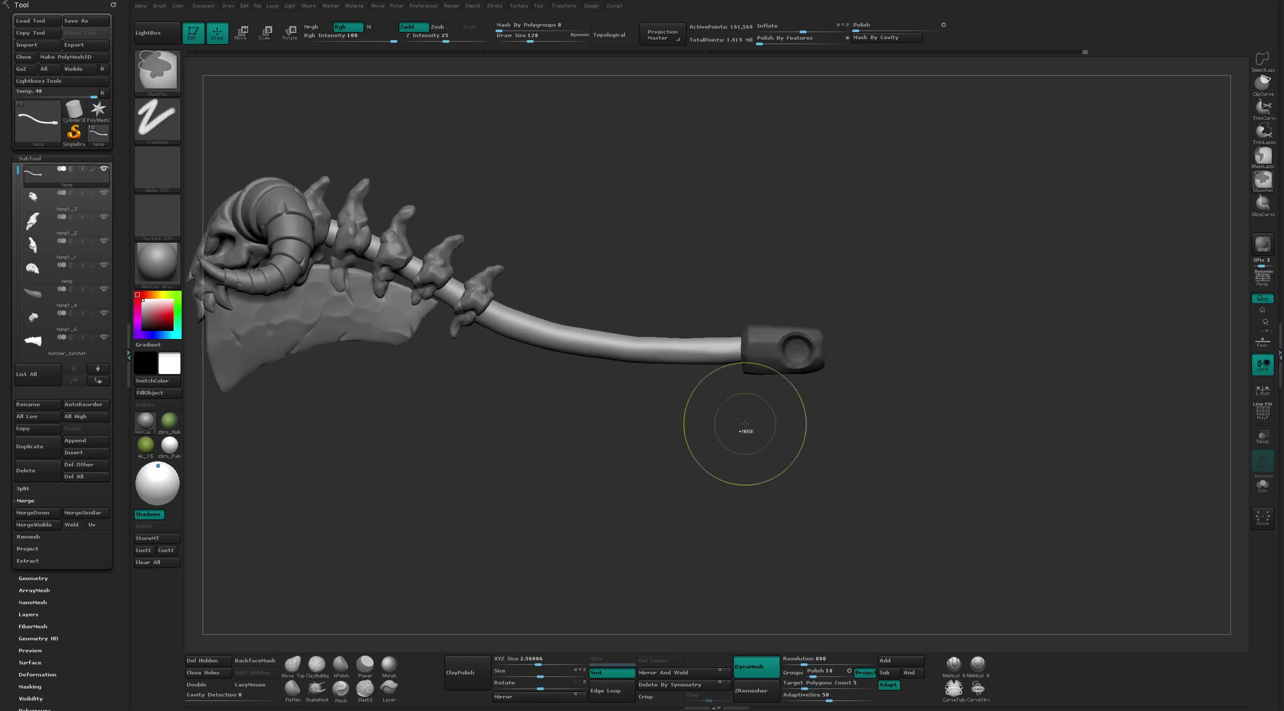
left_click_drag(813, 345, 732, 349, "ctrl")
key("w")
key("q")
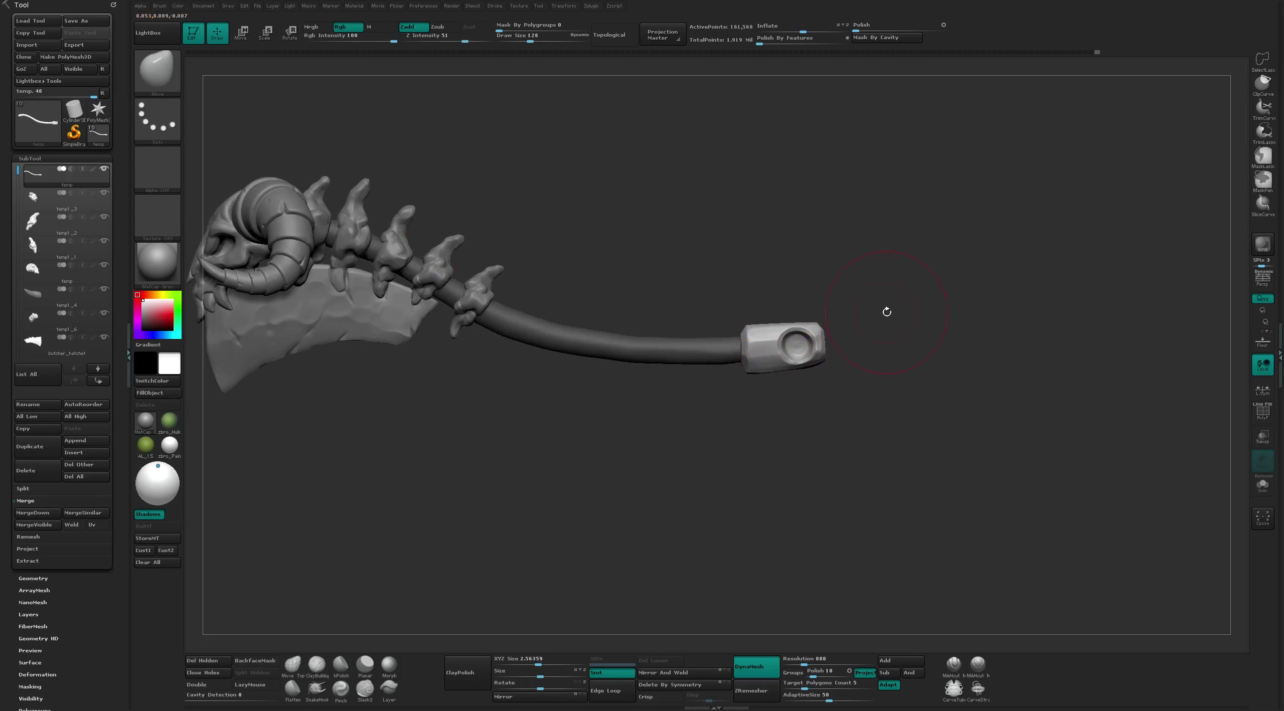
left_click_drag(886, 310, 853, 322, "ctrl")
mouse_move(853, 321)
left_mouse_down()
mouse_move(556, 329)
mouse_move(771, 337)
mouse_move(892, 218)
mouse_move(790, 402)
mouse_move(828, 392)
mouse_move(811, 396)
left_mouse_up()
left_click_drag(790, 478, 788, 492)
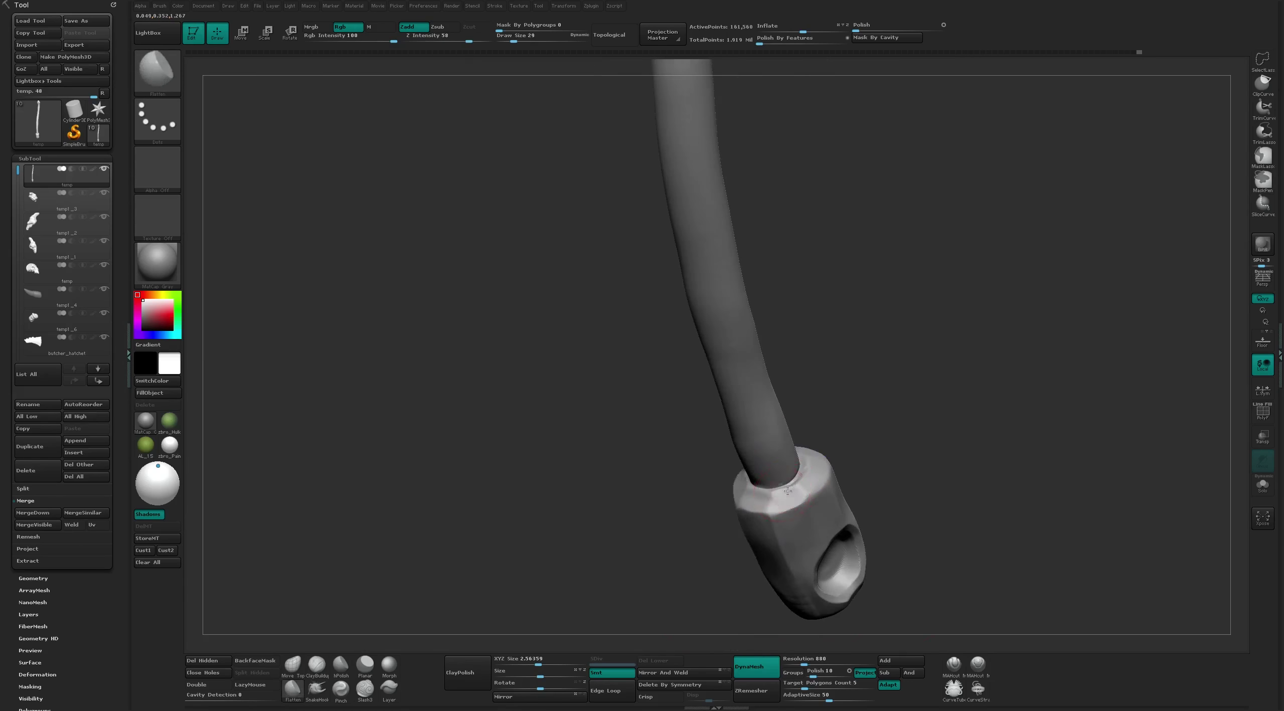
Switch to the Move brush and swing the view along the handle
key("b")
key("m")
key("v")
mouse_move(845, 411)
left_mouse_down()
mouse_move(719, 383)
mouse_move(786, 278)
mouse_move(663, 191)
left_mouse_up()
Flatten the handle shaft while orbiting to check its curve
key("b")
key("f")
key("l")
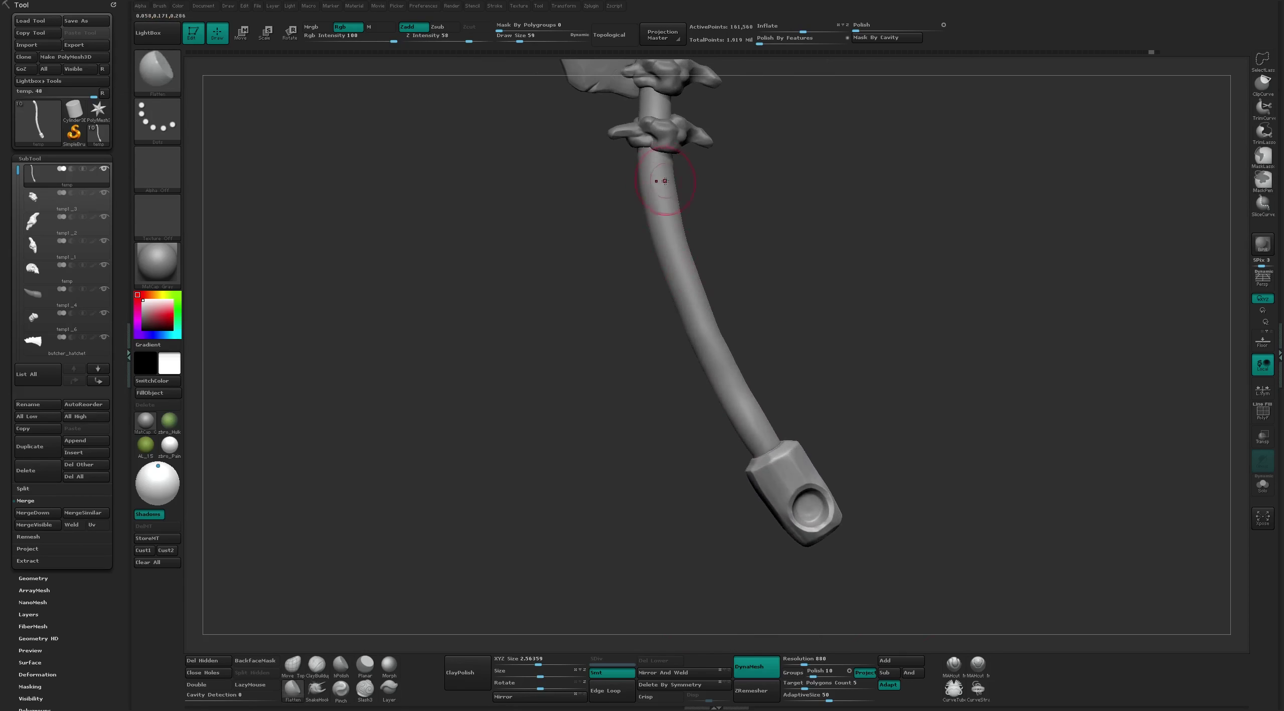
left_click_drag(680, 261, 659, 205)
left_click_drag(664, 253, 668, 176)
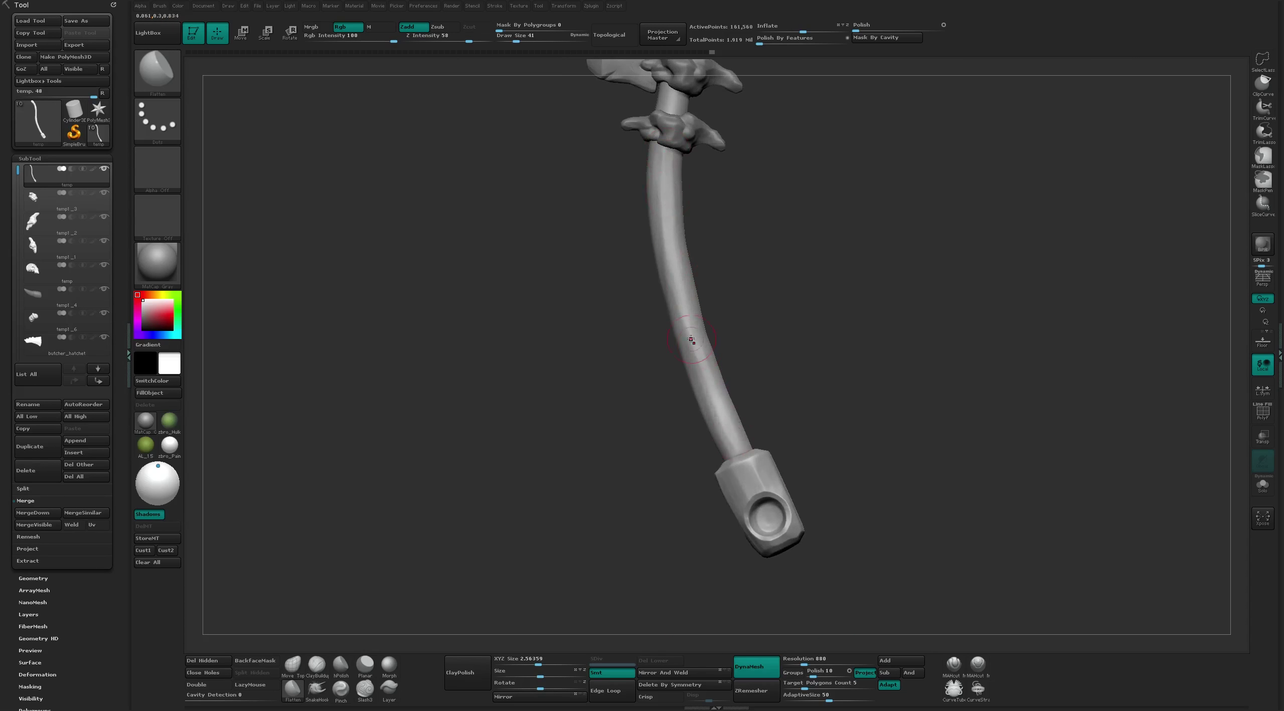
right_click_drag(692, 340, 748, 427)
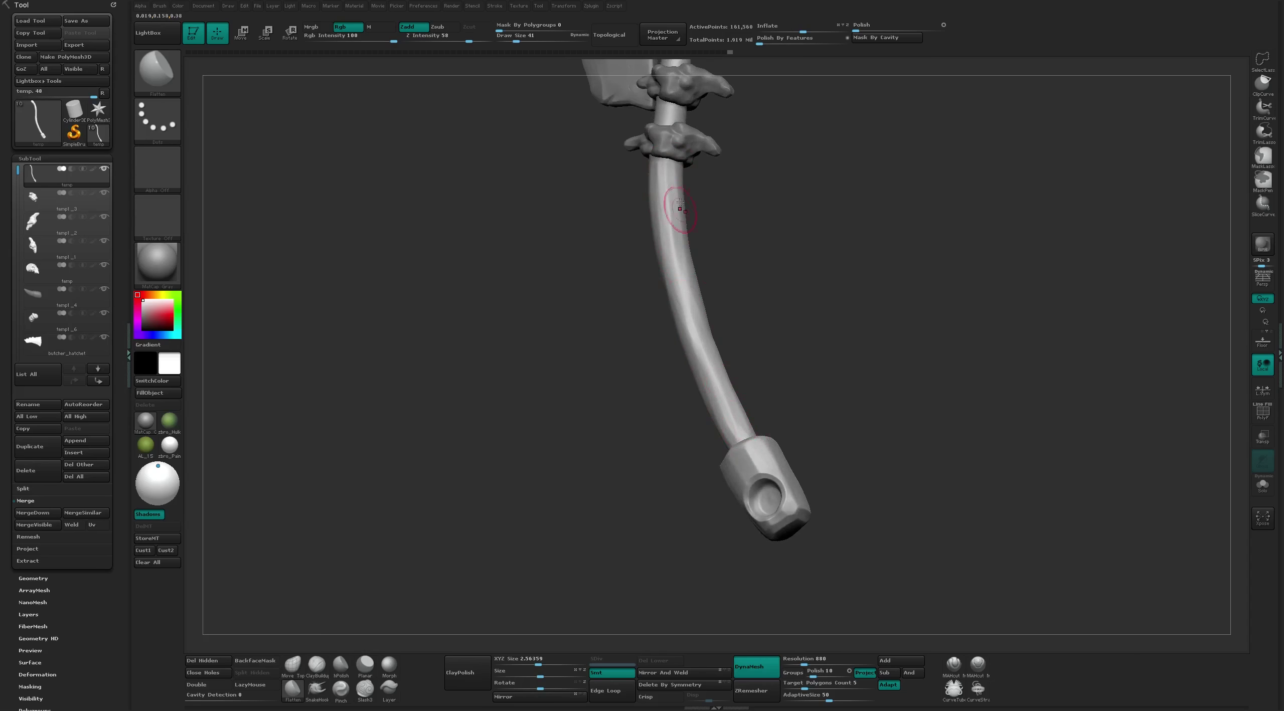
right_click_drag(680, 209, 677, 166)
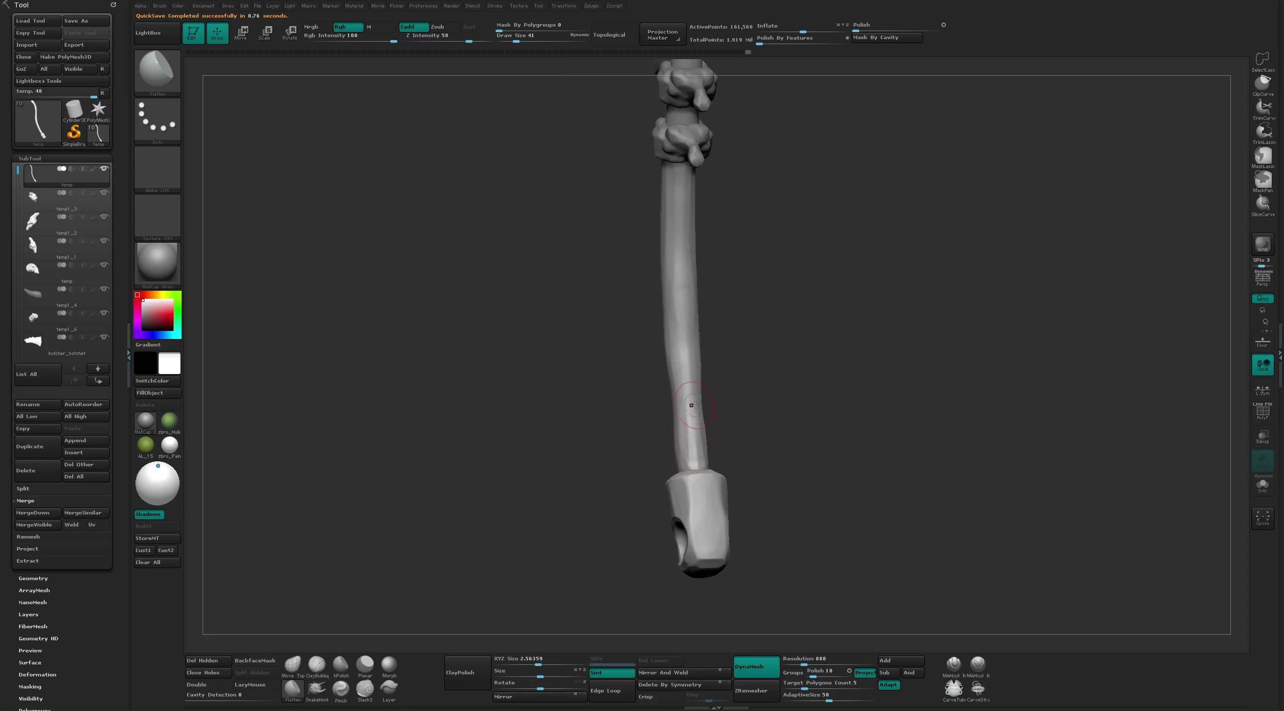
right_click_drag(694, 406, 595, 175)
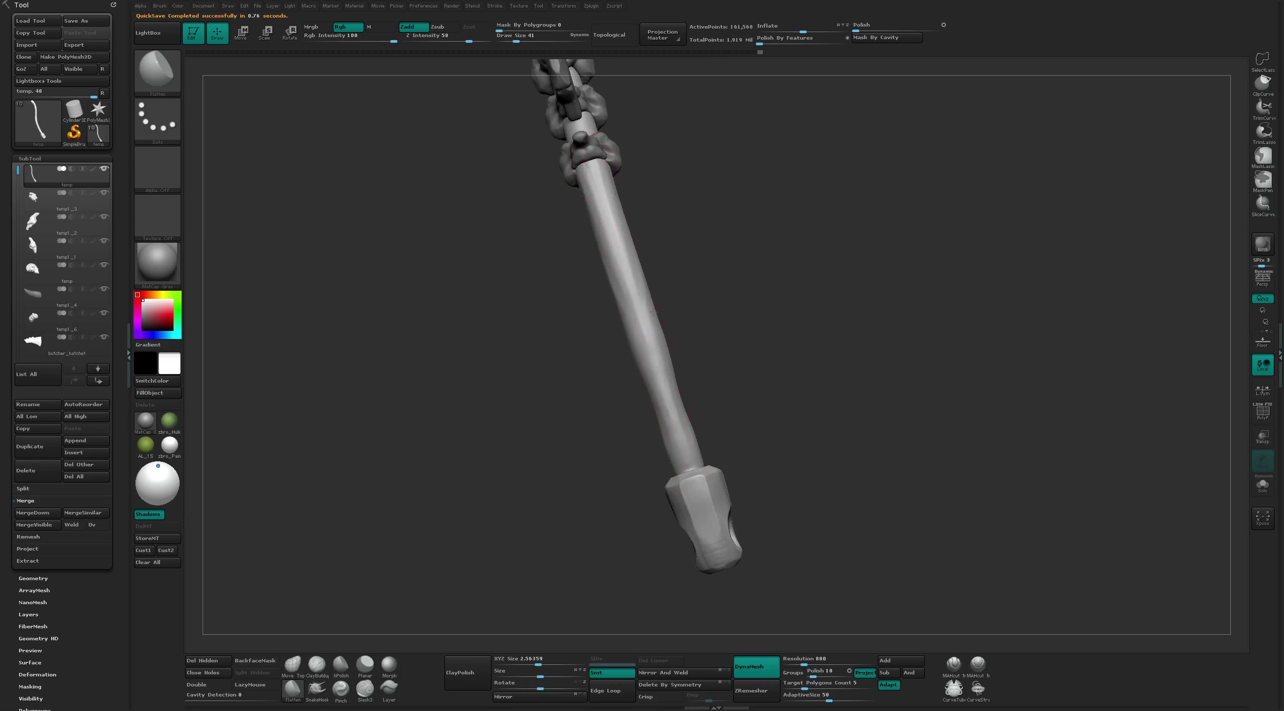
Return to the Move brush and view the handle's curve upright
key("b")
key("m")
key("v")
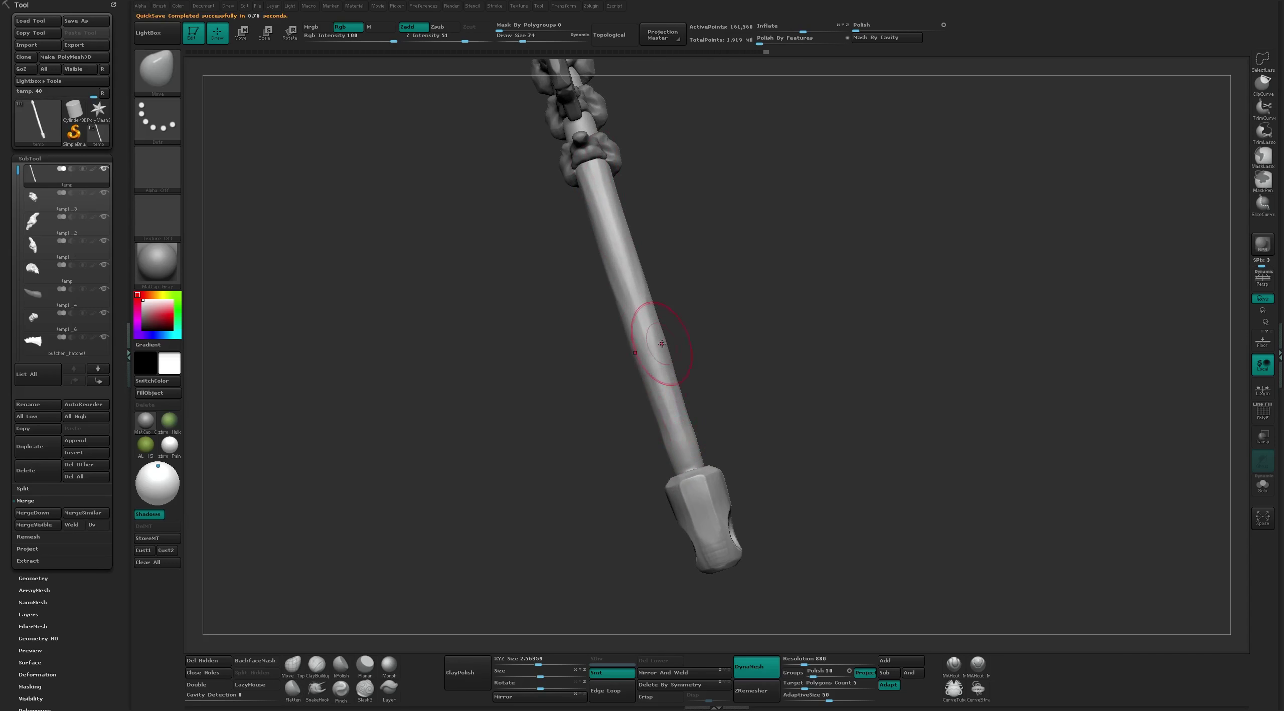
mouse_move(641, 315)
right_mouse_down()
mouse_move(686, 326)
mouse_move(765, 221)
mouse_move(747, 305)
mouse_move(587, 272)
right_mouse_up()
Flatten the faceted end cap of the handle with the Flatten brush
left_click(954, 664)
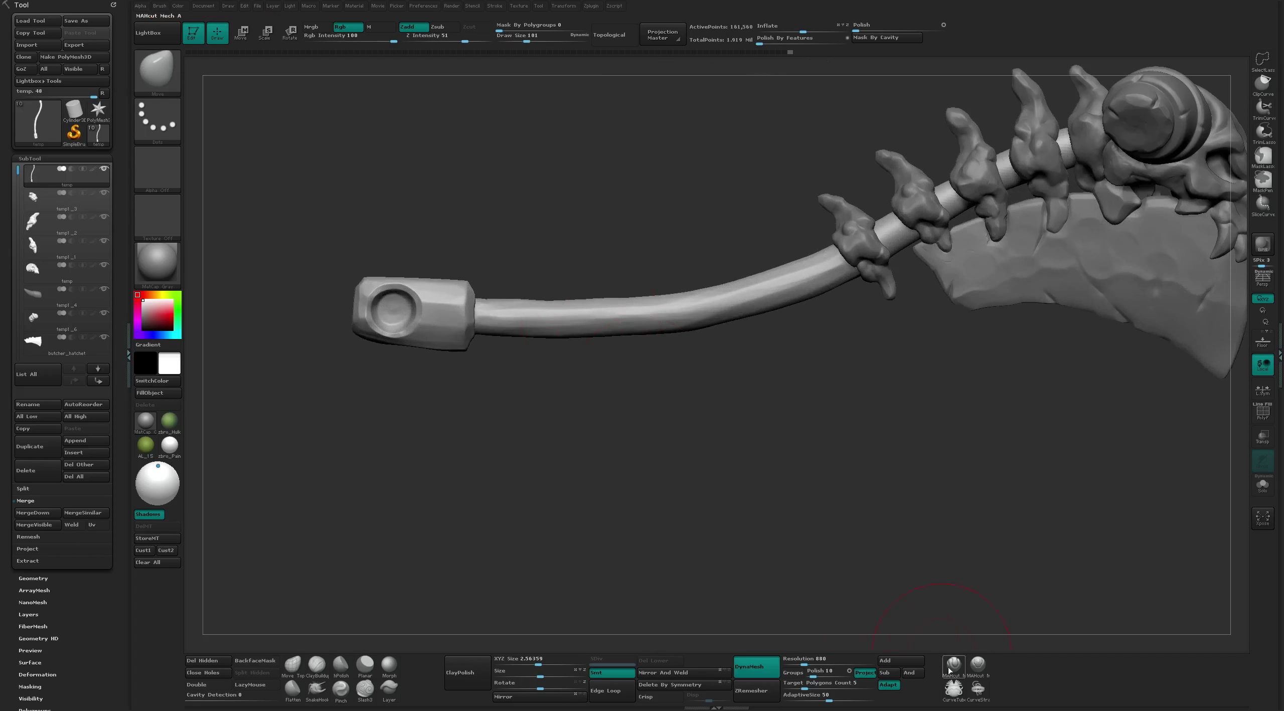
mouse_move(853, 452)
right_mouse_down()
mouse_move(792, 399)
mouse_move(628, 461)
mouse_move(668, 428)
right_mouse_up()
key("ctrl")
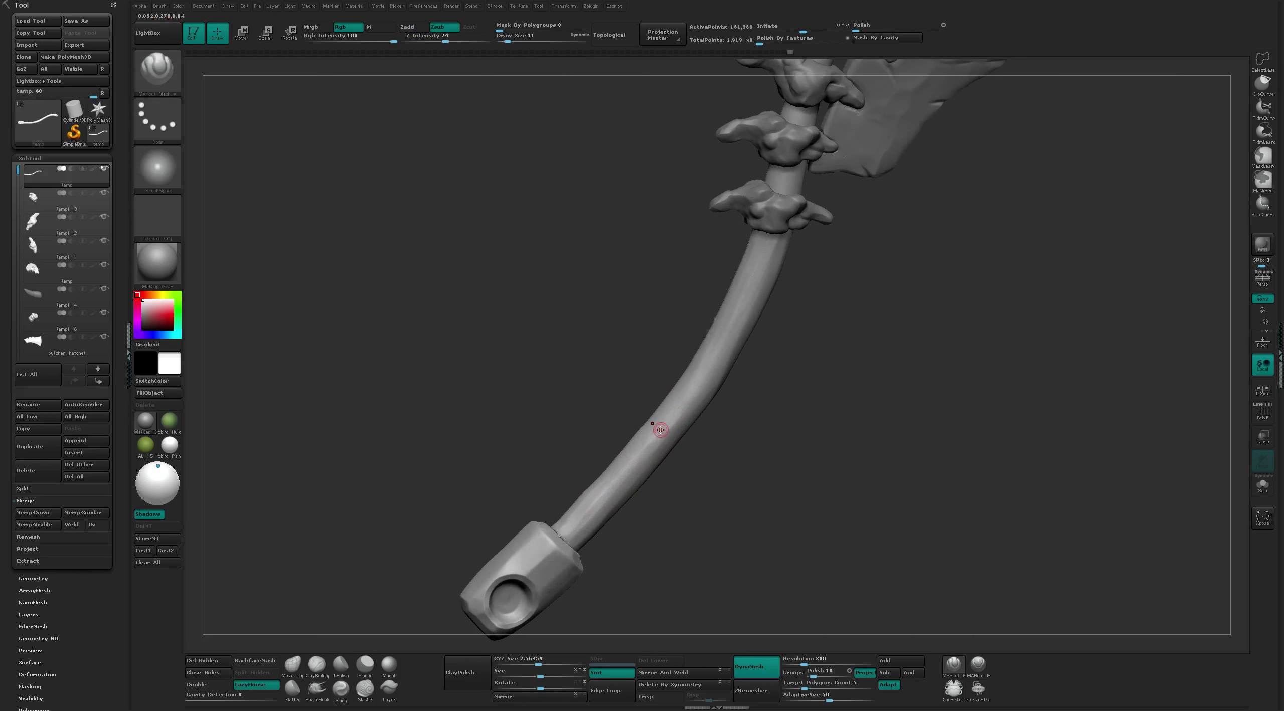
right_click_drag(718, 361, 774, 416)
key("b")
key("f")
key("l")
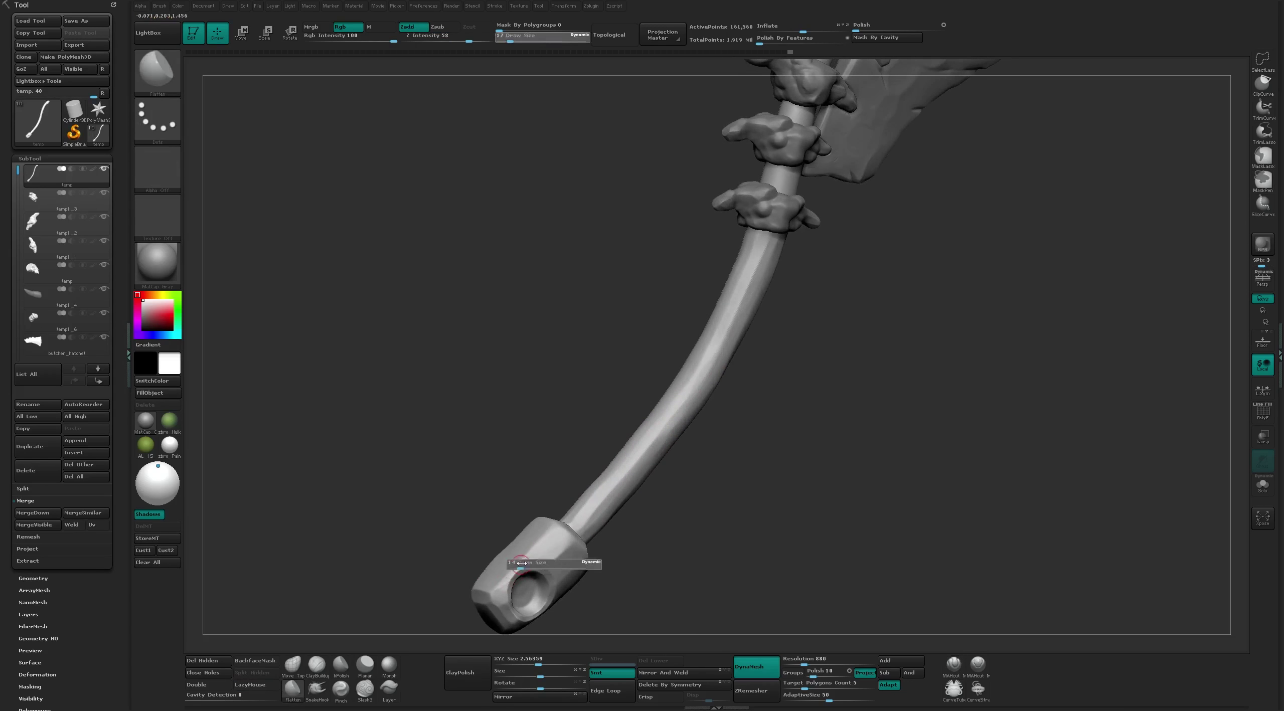
mouse_move(536, 550)
right_mouse_down()
mouse_move(594, 568)
mouse_move(562, 505)
mouse_move(584, 501)
mouse_move(563, 455)
mouse_move(531, 530)
right_mouse_up()
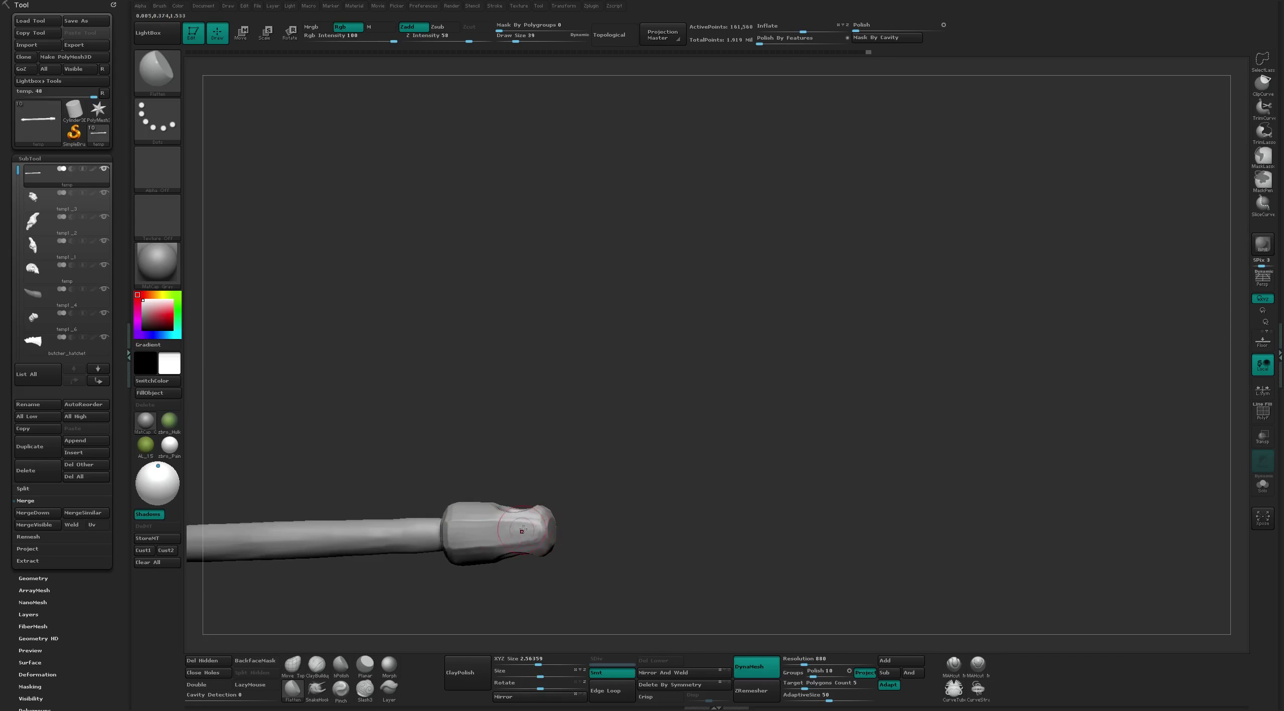
mouse_move(483, 526)
right_mouse_down()
mouse_move(545, 516)
mouse_move(461, 565)
mouse_move(497, 481)
right_mouse_up()
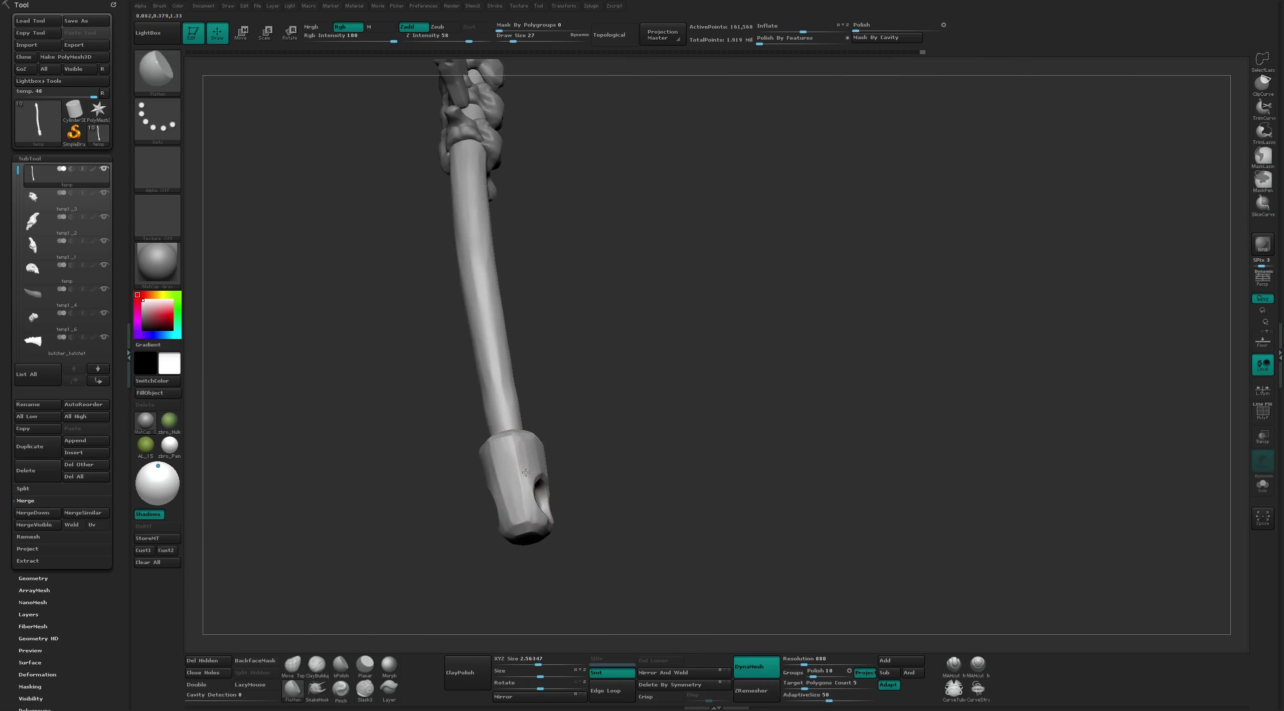
mouse_move(590, 452)
right_mouse_down()
mouse_move(590, 436)
mouse_move(535, 537)
right_mouse_up()
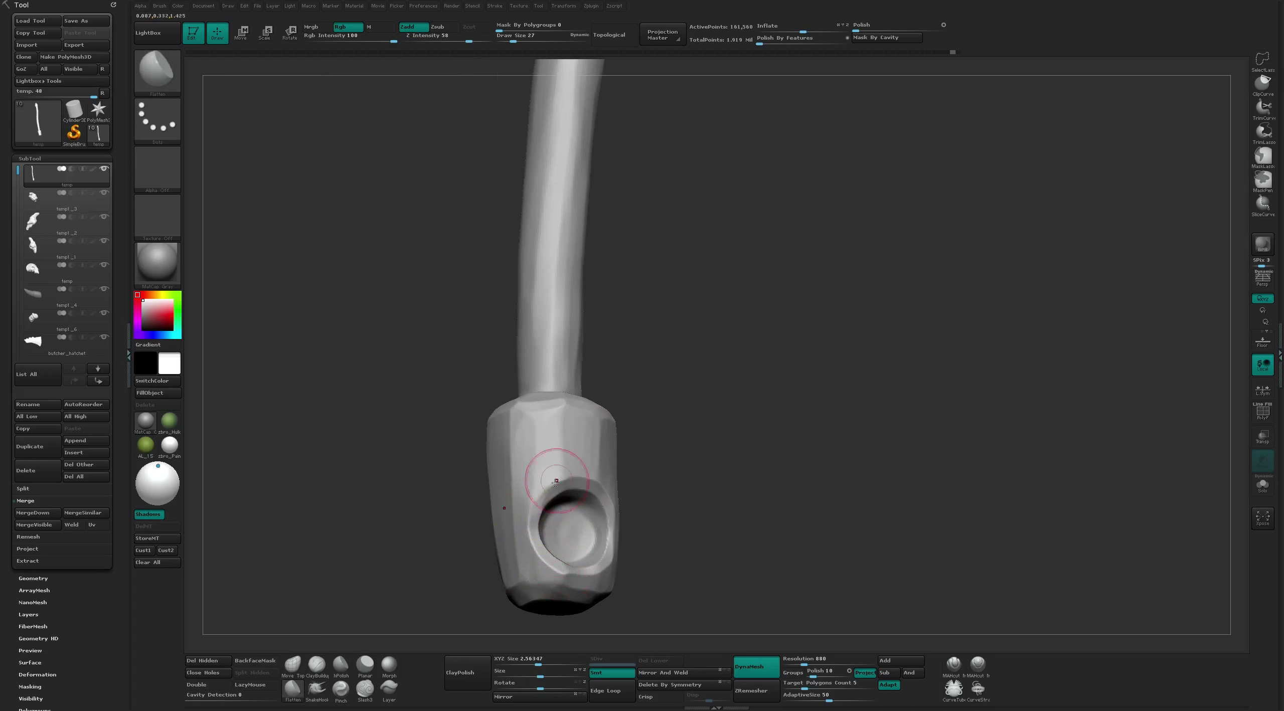
mouse_move(534, 522)
right_mouse_down()
mouse_move(532, 481)
mouse_move(579, 468)
mouse_move(636, 391)
mouse_move(565, 496)
right_mouse_up()
Reshape the lower end block using the Move brush at a smaller size and Flatten
key("b")
key("m")
key("v")
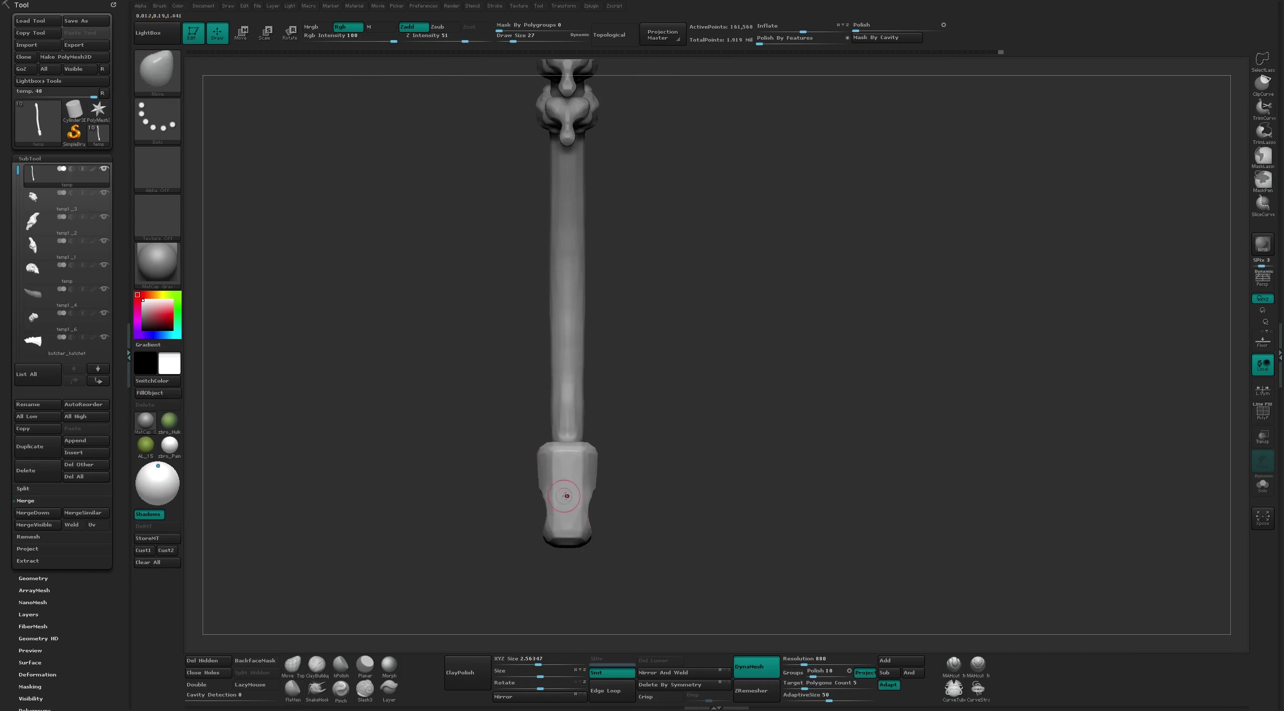
key("b")
key("f")
key("l")
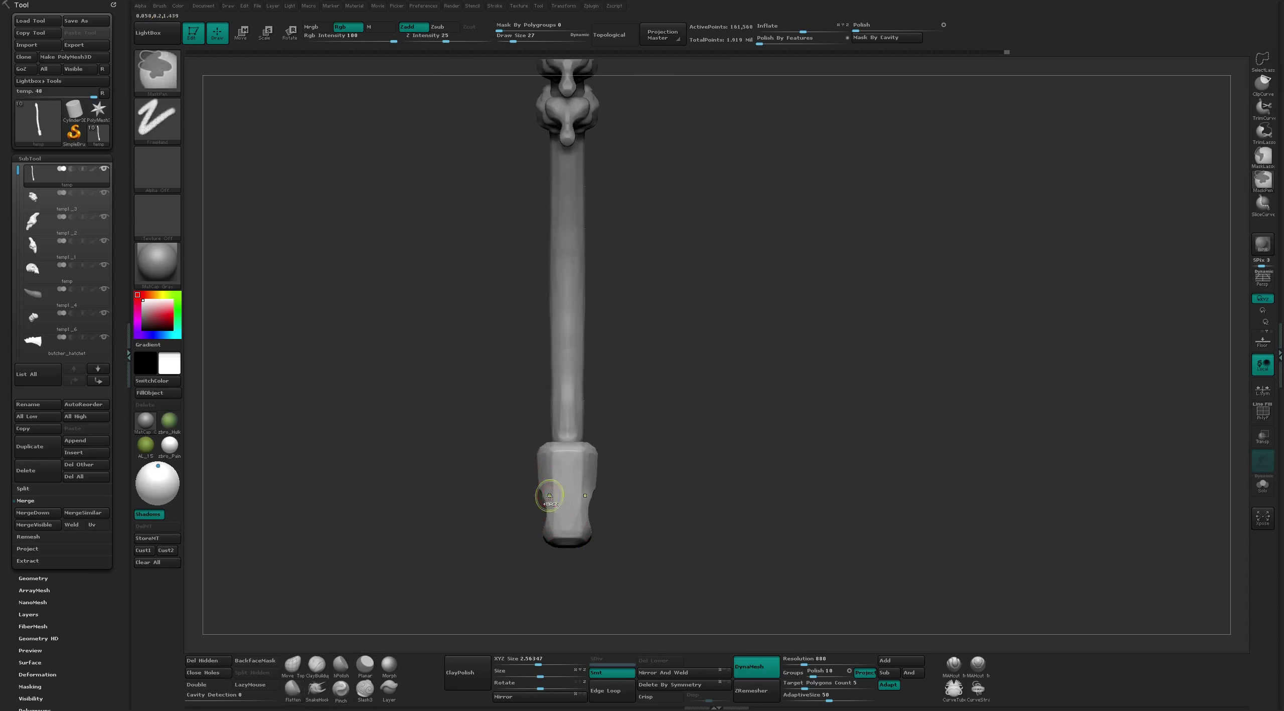
mouse_move(551, 510)
right_mouse_down("ctrl")
mouse_move(541, 489)
mouse_move(577, 451)
mouse_move(631, 444)
mouse_move(519, 420)
right_mouse_up("ctrl")
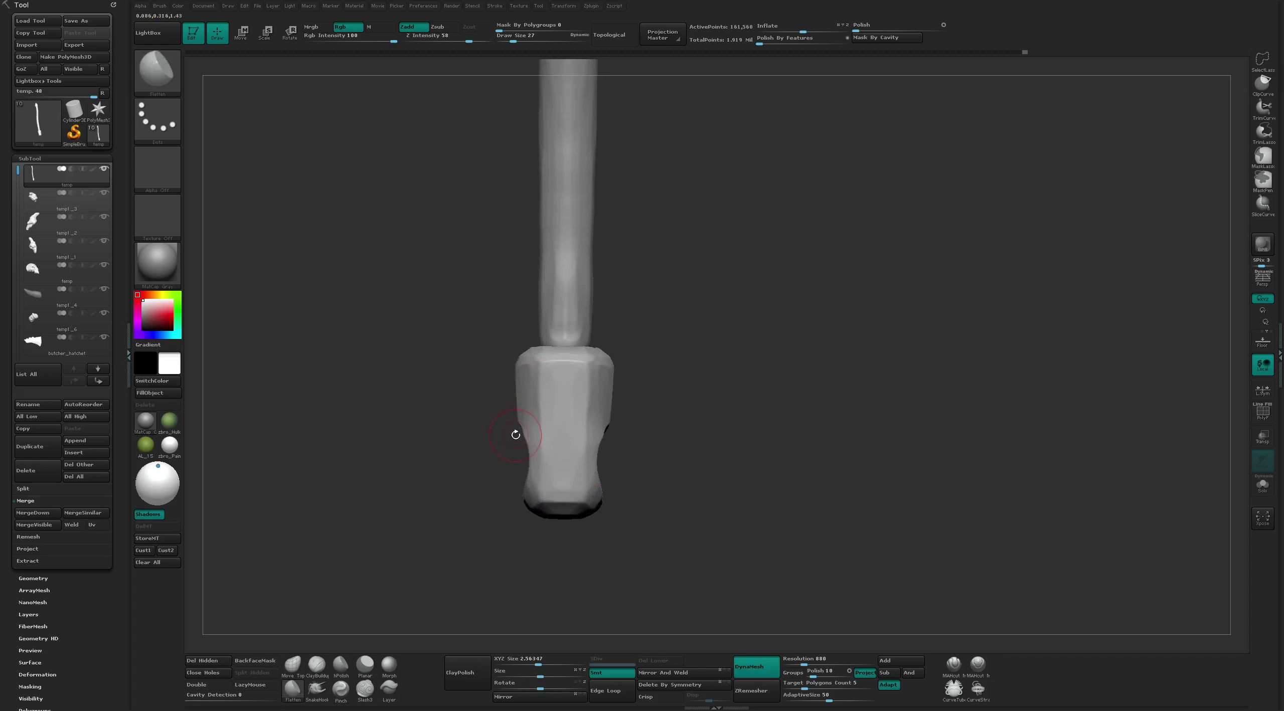
key("b")
key("m")
key("v")
key("s")
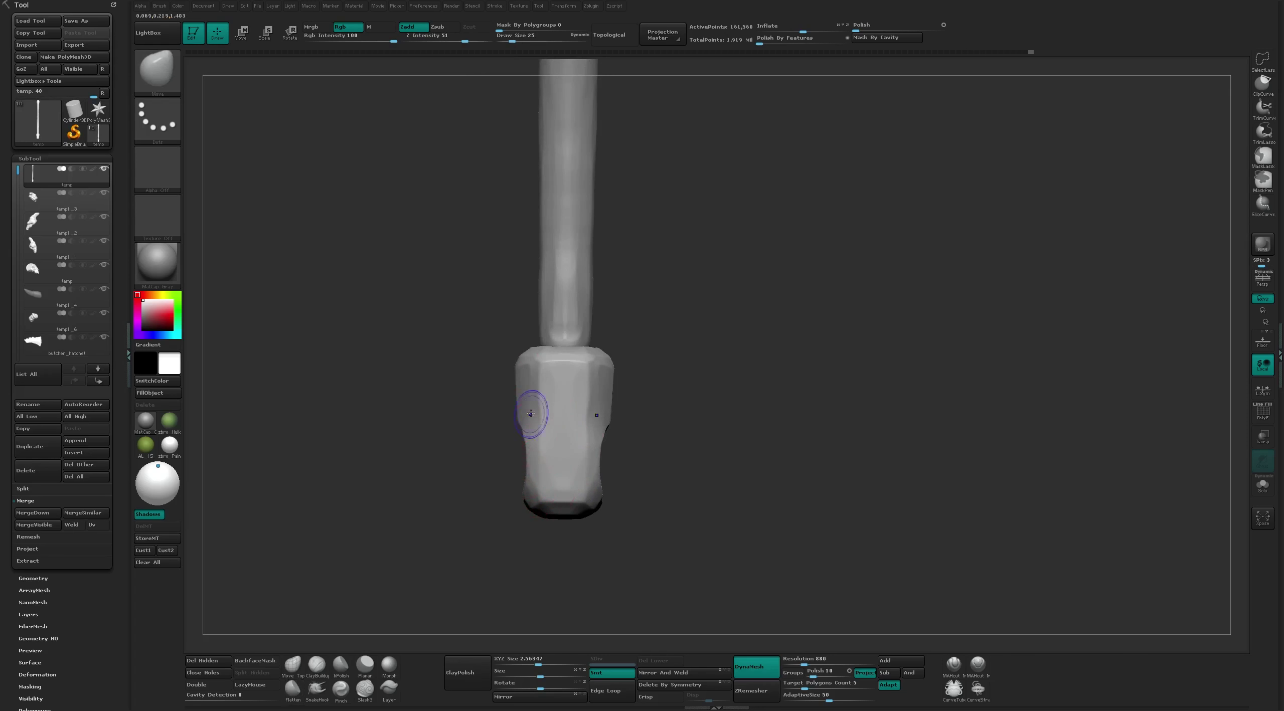
Check the end-block hollow and raise the DynaMesh resolution to 1768
right_click_drag(531, 413, 532, 452)
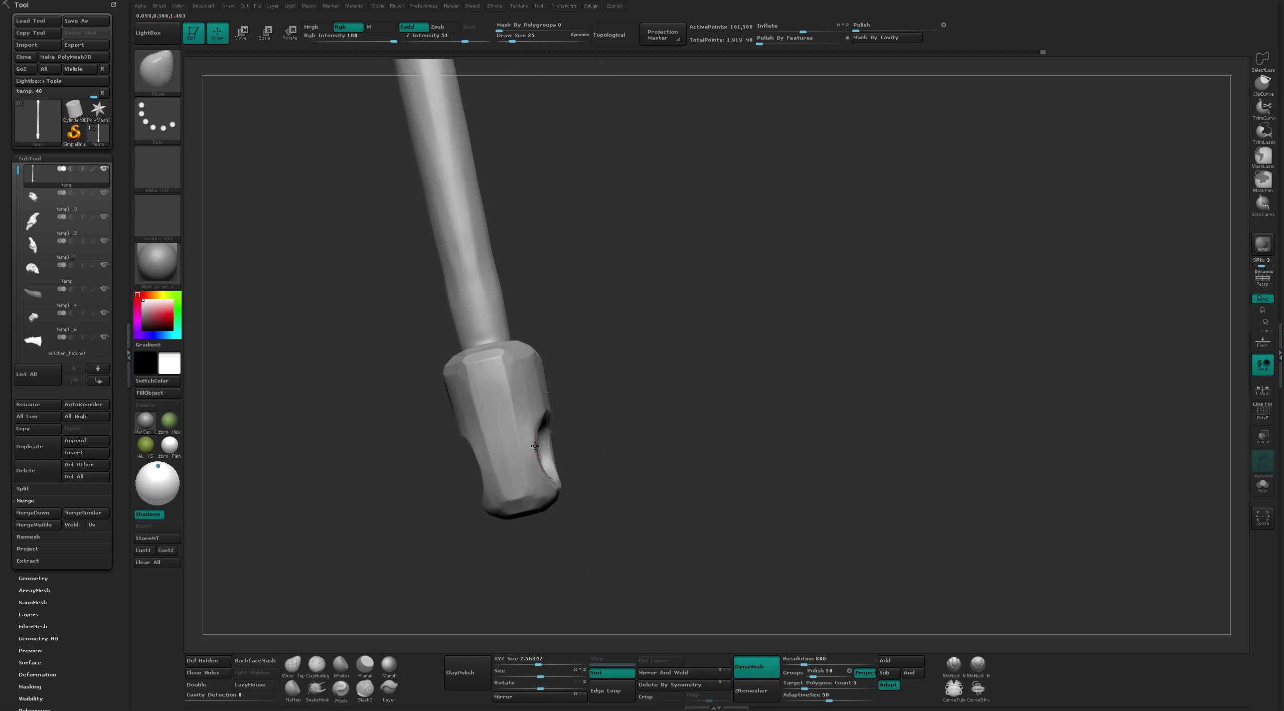
mouse_move(595, 425)
right_mouse_down()
mouse_move(540, 462)
mouse_move(555, 416)
right_mouse_up()
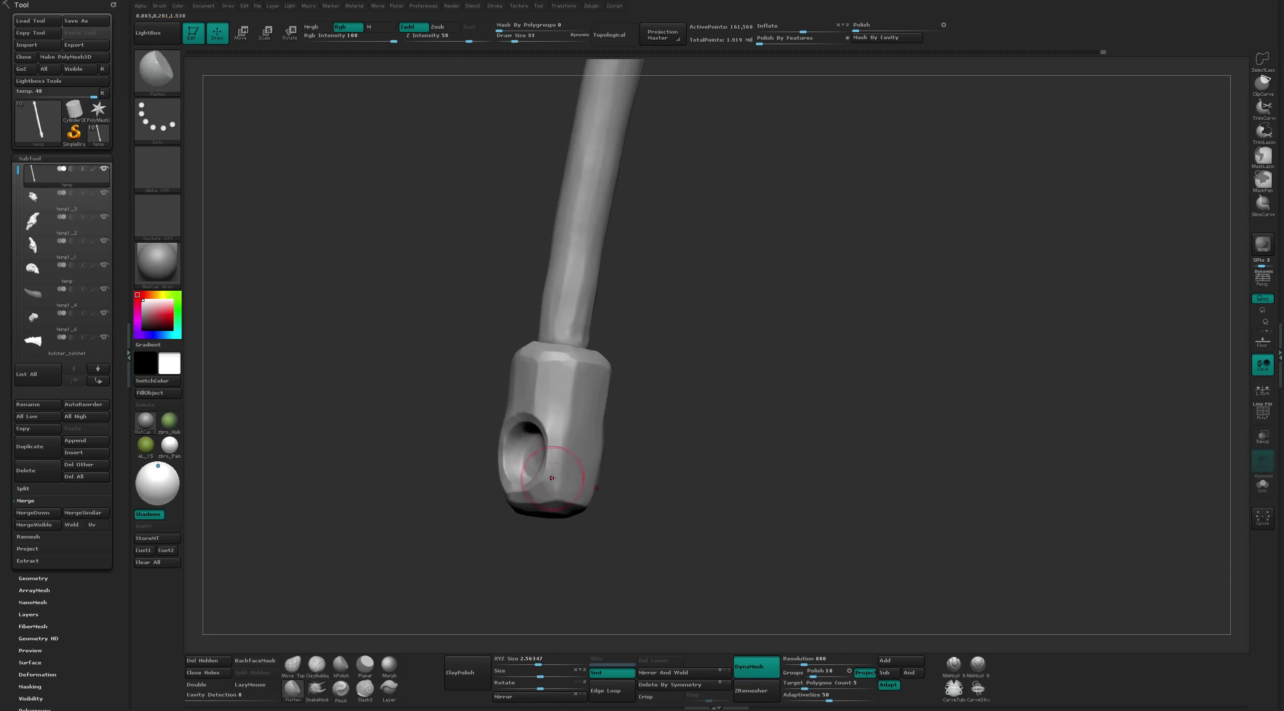
mouse_move(552, 467)
right_mouse_down()
mouse_move(555, 512)
mouse_move(662, 359)
mouse_move(556, 520)
right_mouse_up()
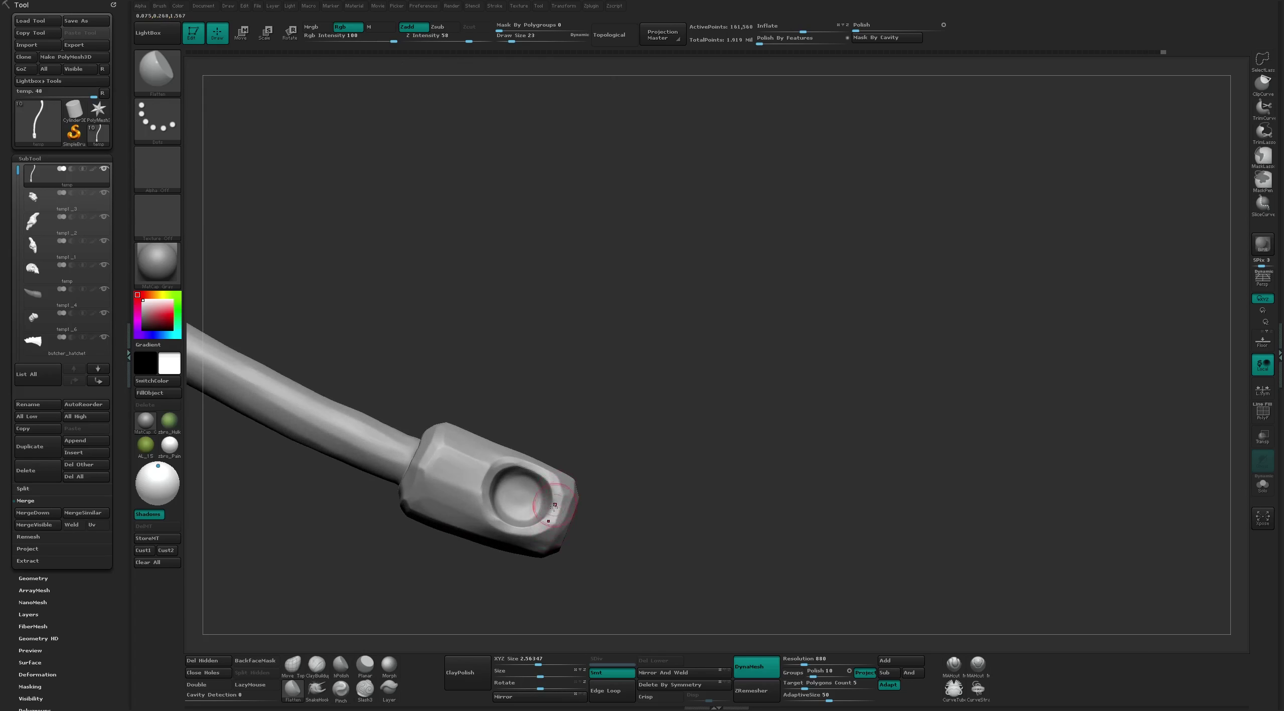
mouse_move(569, 410)
right_mouse_down()
mouse_move(483, 526)
mouse_move(474, 515)
right_mouse_up()
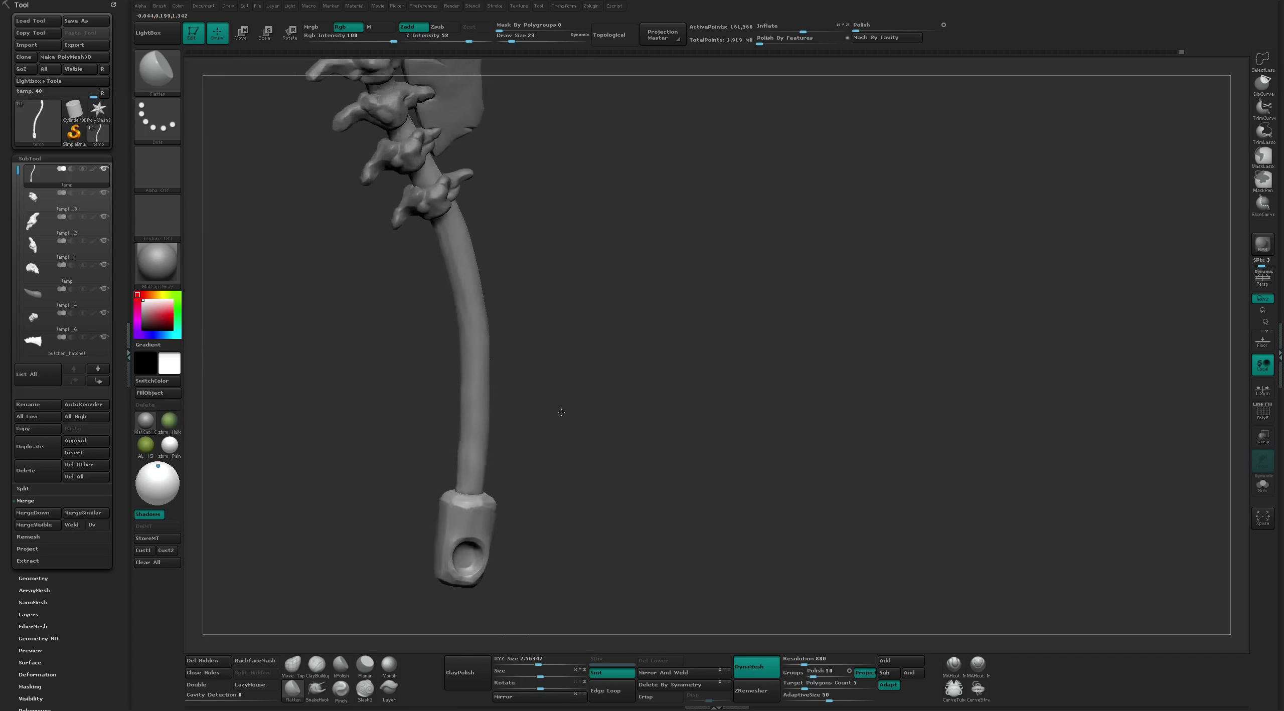
mouse_move(562, 486)
right_mouse_down()
mouse_move(486, 475)
mouse_move(596, 522)
mouse_move(549, 539)
right_mouse_up()
mouse_move(505, 467)
right_mouse_down()
mouse_move(617, 476)
mouse_move(601, 626)
right_mouse_up()
left_click_drag(793, 664, 815, 665)
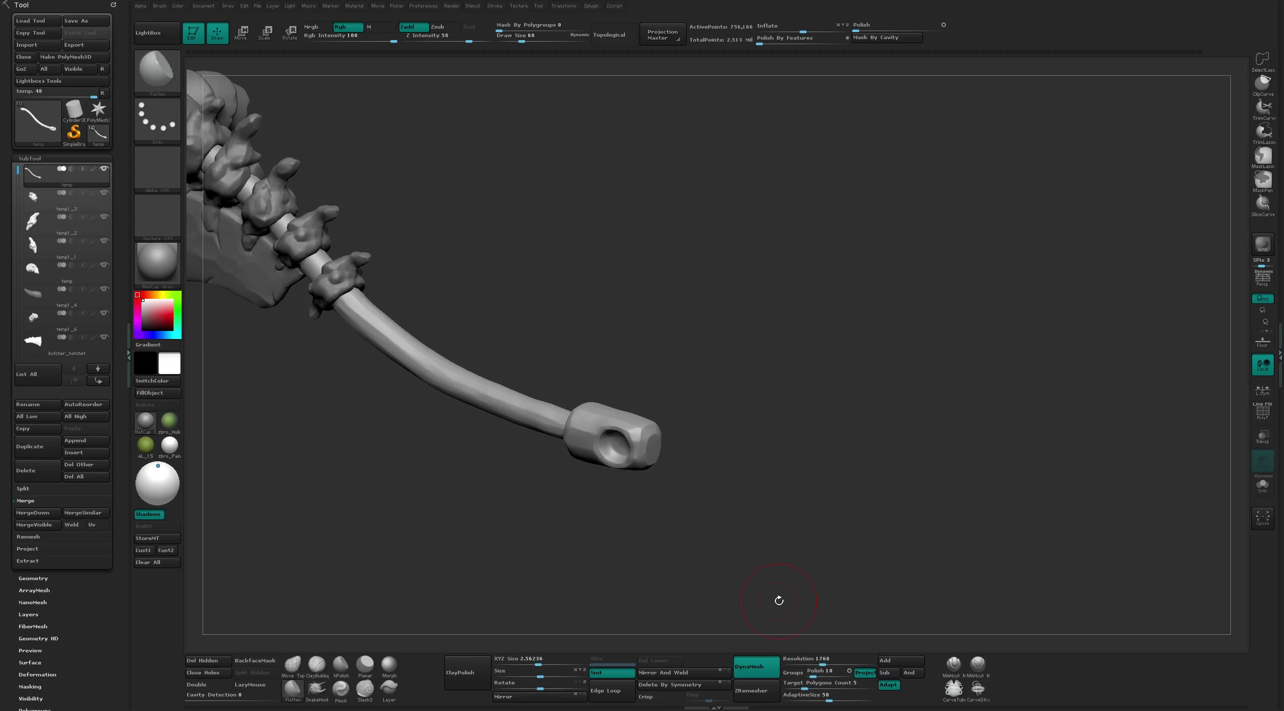
Re-DynaMesh the handle, then carve lengthwise grooves along the shaft with MAHcut Mech A
left_click_drag(648, 288, 648, 337, "ctrl")
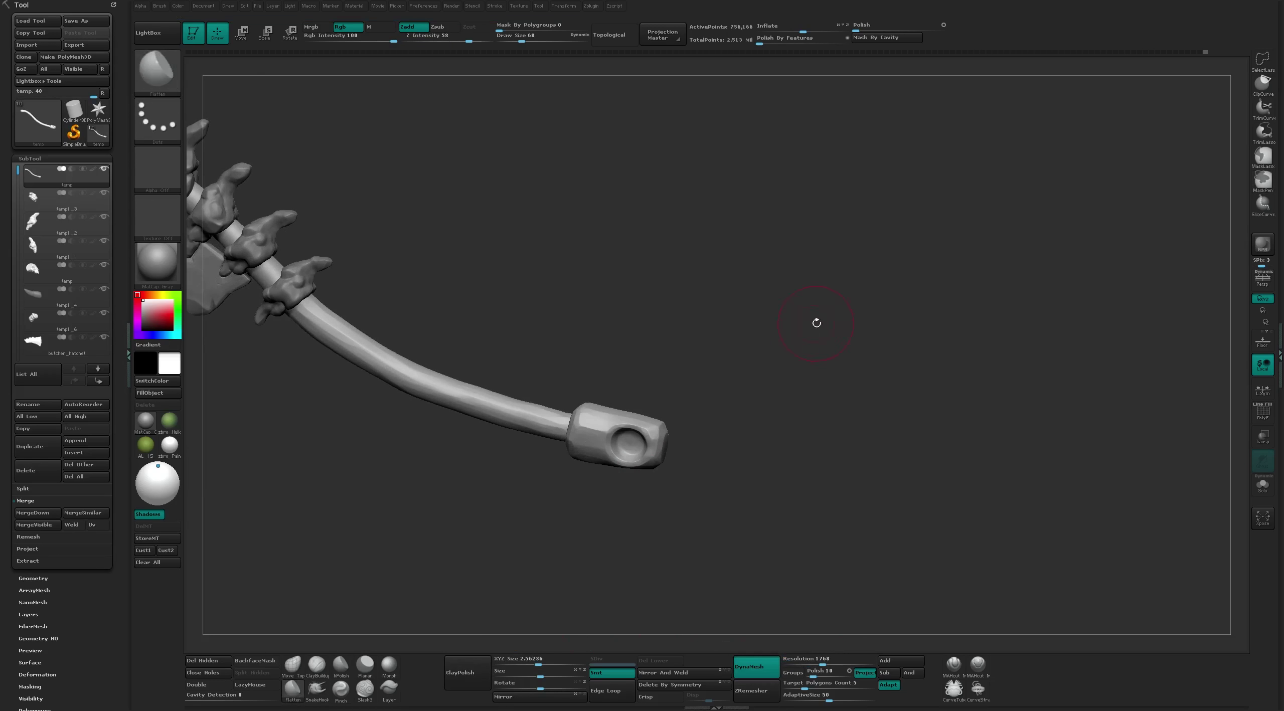
mouse_move(817, 321)
left_mouse_down()
mouse_move(853, 402)
mouse_move(788, 467)
left_mouse_up()
left_click(947, 673)
left_click_drag(602, 352, 633, 371)
left_click_drag(928, 271, 767, 495)
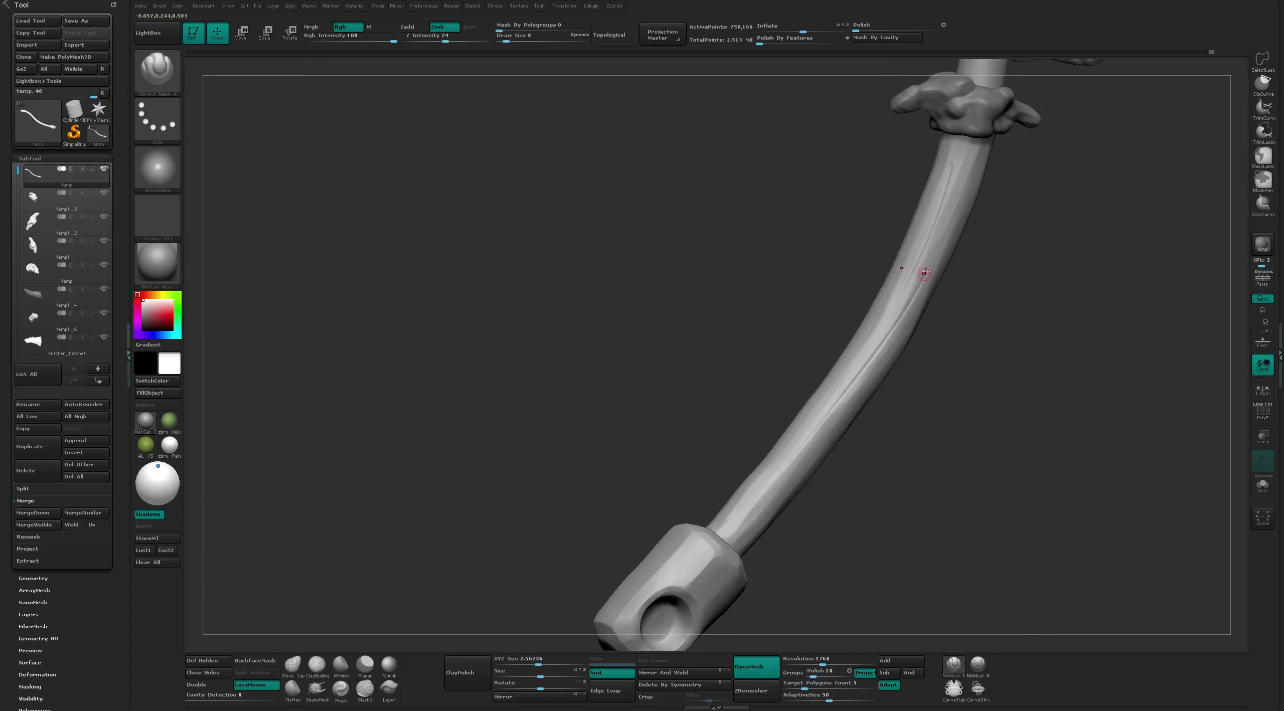
left_click_drag(925, 273, 914, 317)
Orbit around the shaft to inspect the grooves and the whole hatchet
left_click_drag(964, 211, 903, 354)
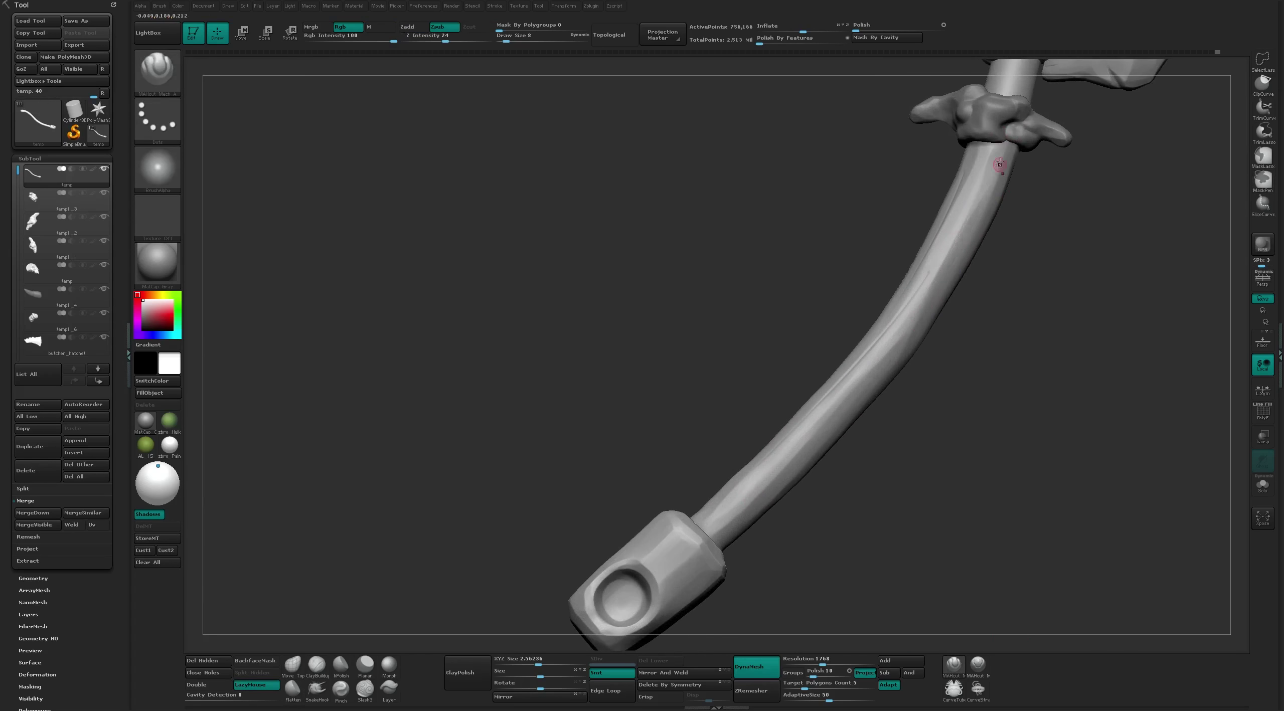
left_click_drag(892, 398, 834, 476)
mouse_move(844, 420)
left_mouse_down()
mouse_move(829, 487)
mouse_move(780, 505)
left_mouse_up()
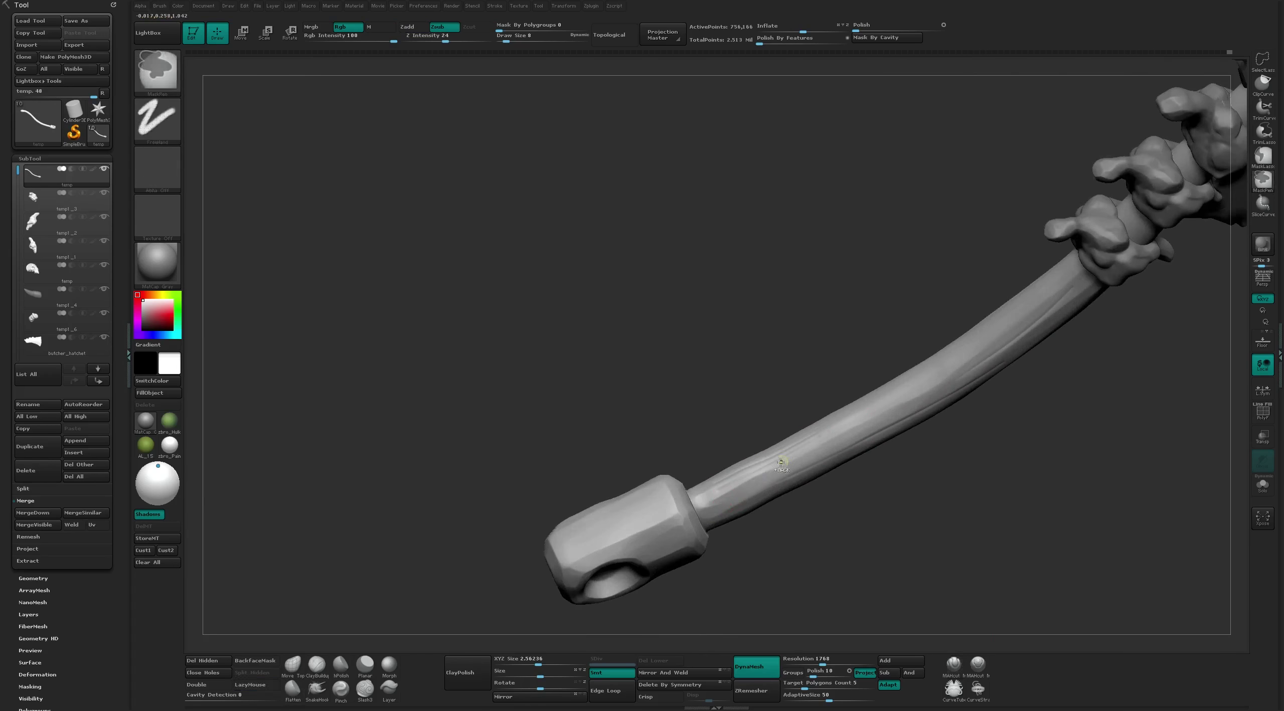
left_click_drag(839, 370, 853, 426)
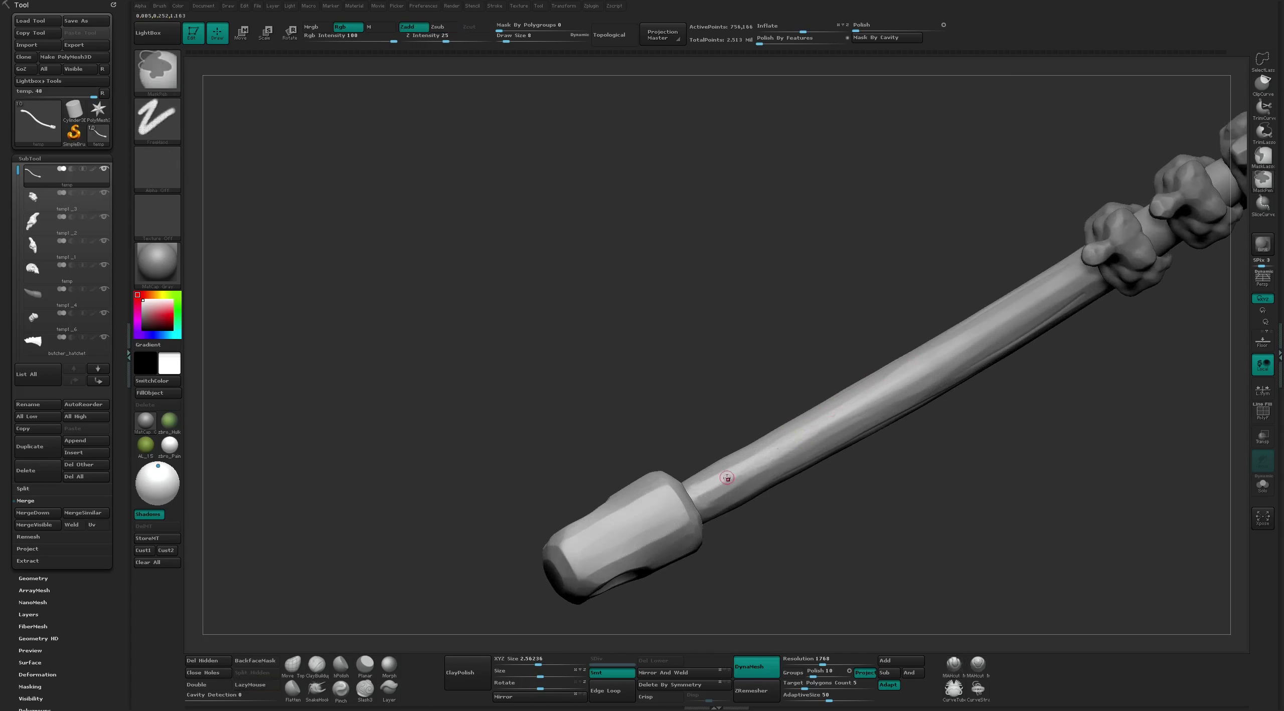
mouse_move(734, 475)
left_mouse_down()
mouse_move(893, 381)
mouse_move(988, 425)
mouse_move(901, 205)
left_mouse_up()
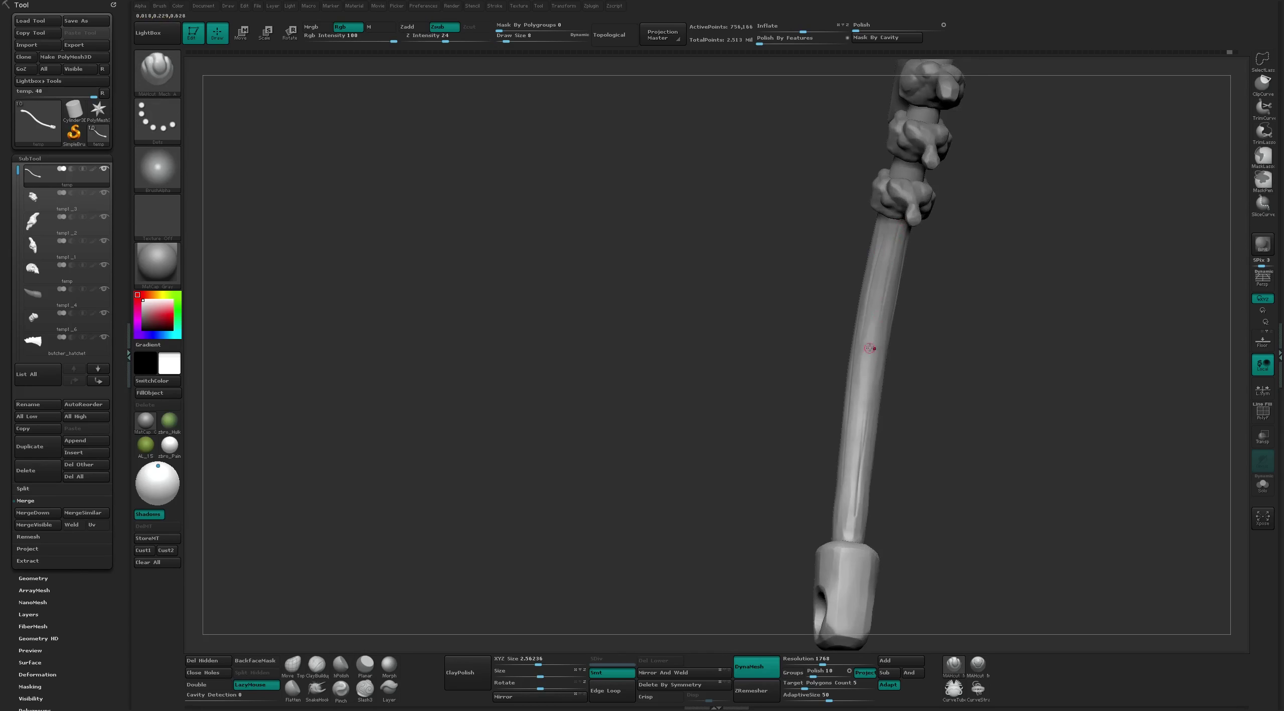
left_click_drag(898, 322, 975, 286)
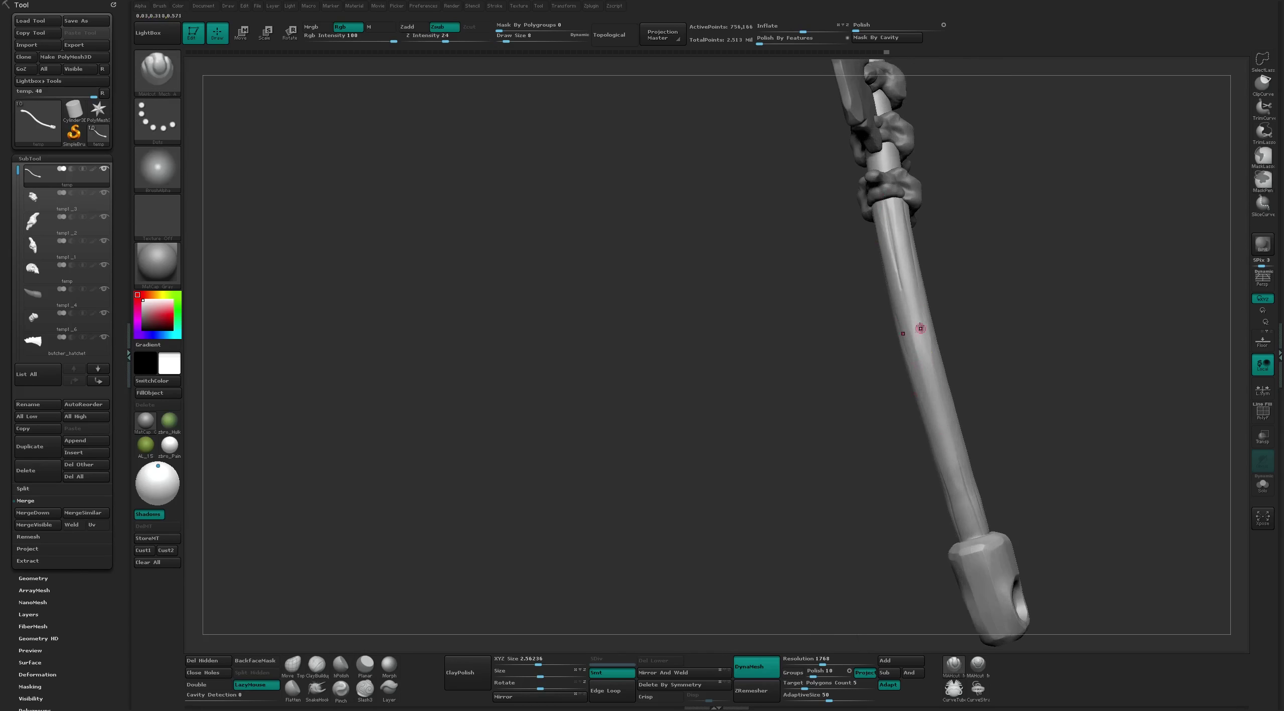
left_click_drag(947, 411, 1065, 384)
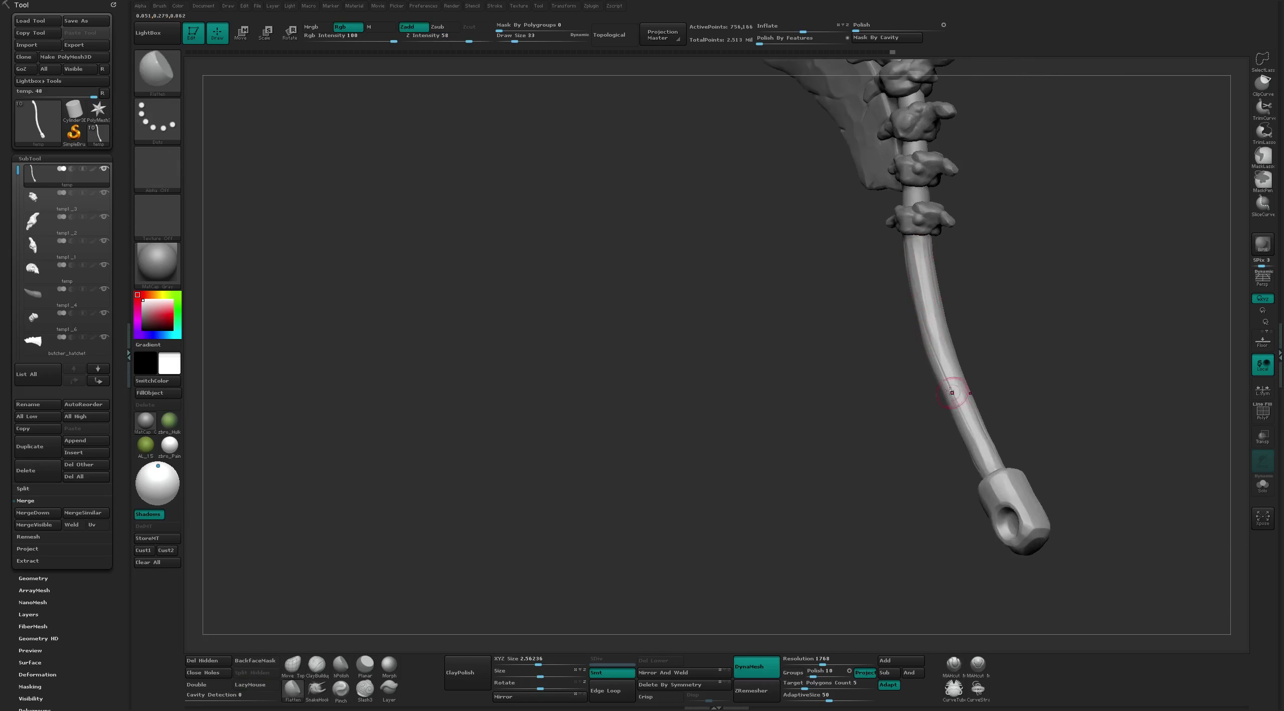
left_click_drag(952, 392, 979, 425)
mouse_move(881, 235)
left_mouse_down()
mouse_move(1093, 194)
mouse_move(955, 232)
left_mouse_up()
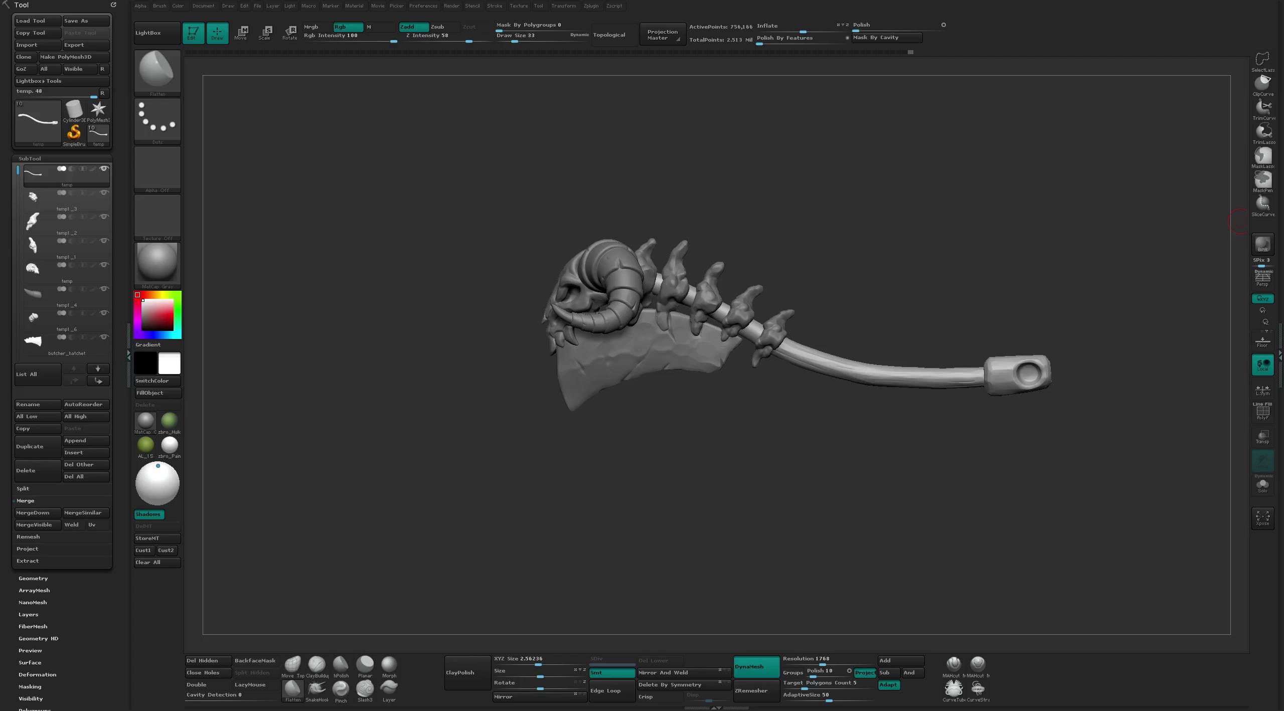
Solo the handle subtool and inspect its shaft and bottom hole
left_click_drag(1239, 221, 725, 260)
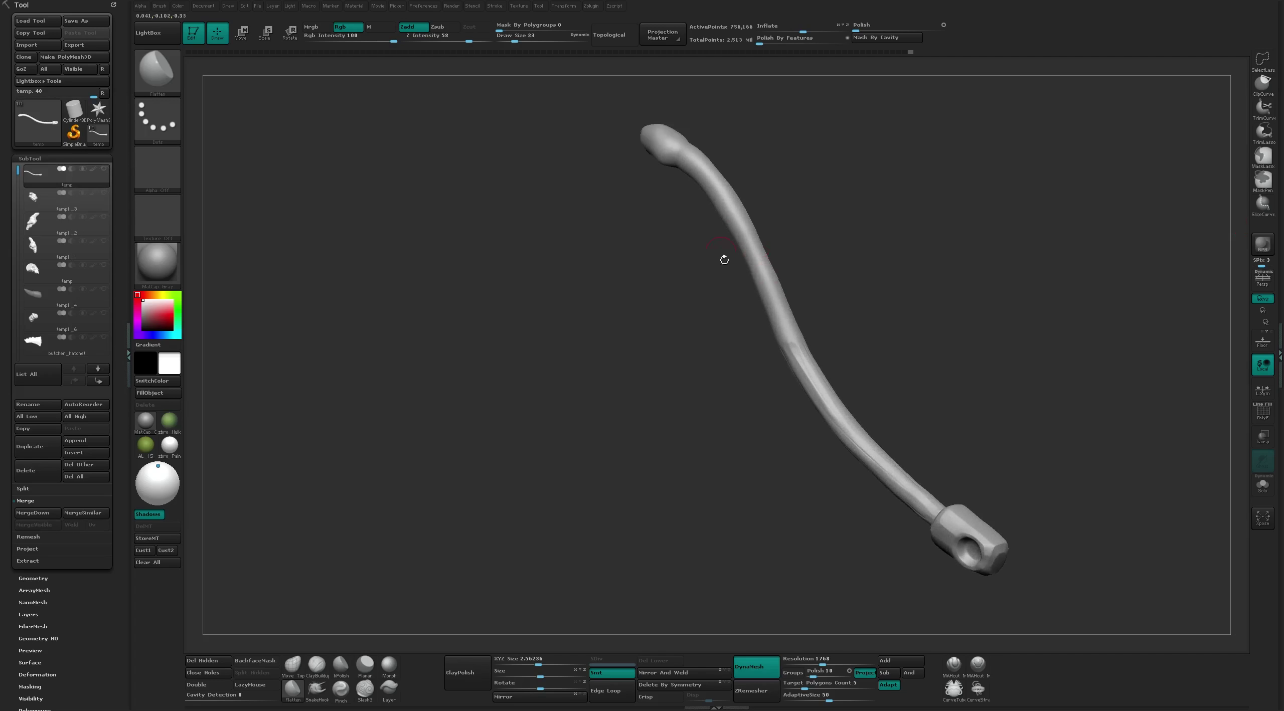
right_click_drag(753, 243, 774, 275)
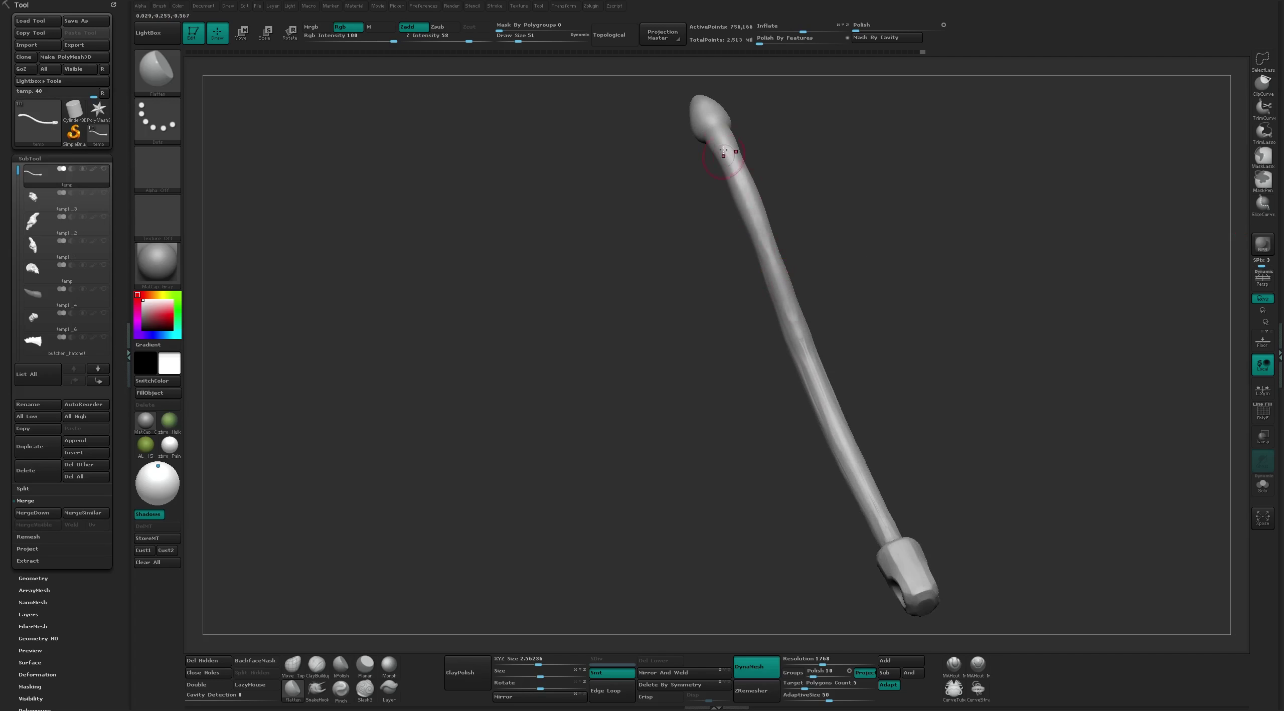
mouse_move(724, 151)
right_mouse_down()
mouse_move(734, 217)
mouse_move(732, 195)
mouse_move(756, 160)
mouse_move(688, 287)
mouse_move(715, 315)
right_mouse_up()
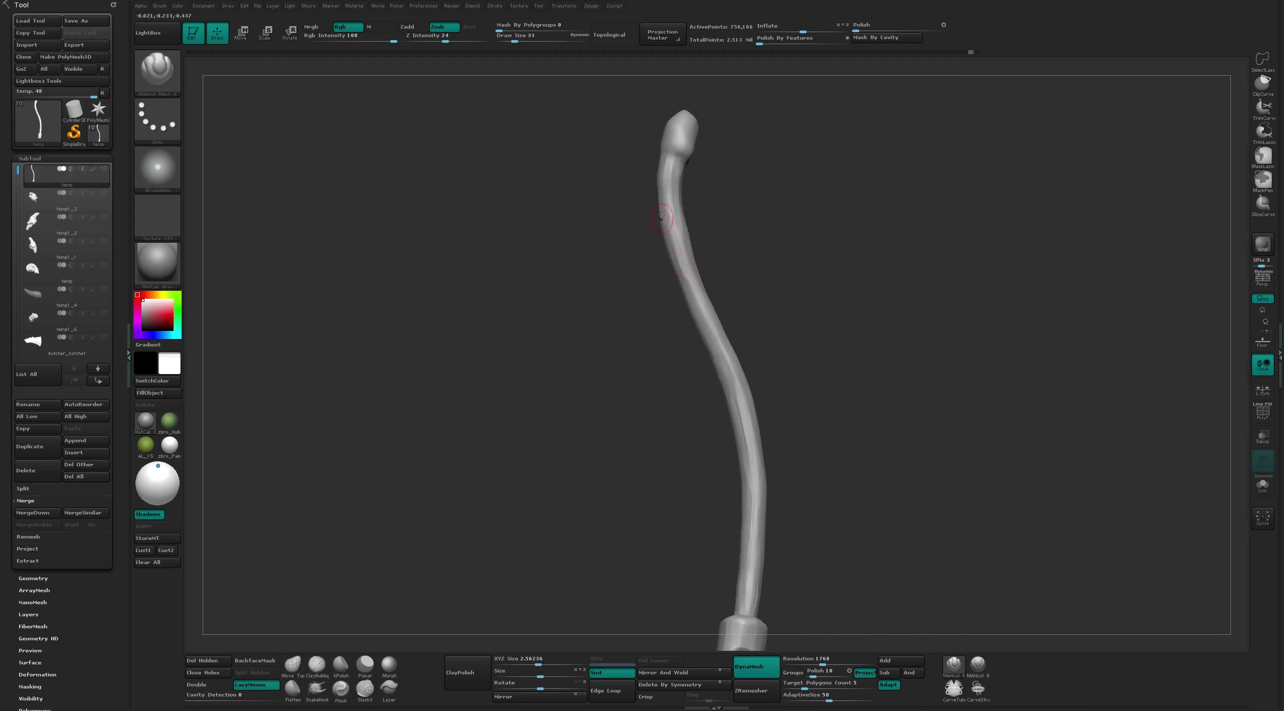
mouse_move(676, 248)
right_mouse_down()
mouse_move(694, 318)
mouse_move(734, 365)
mouse_move(701, 174)
mouse_move(713, 213)
right_mouse_up()
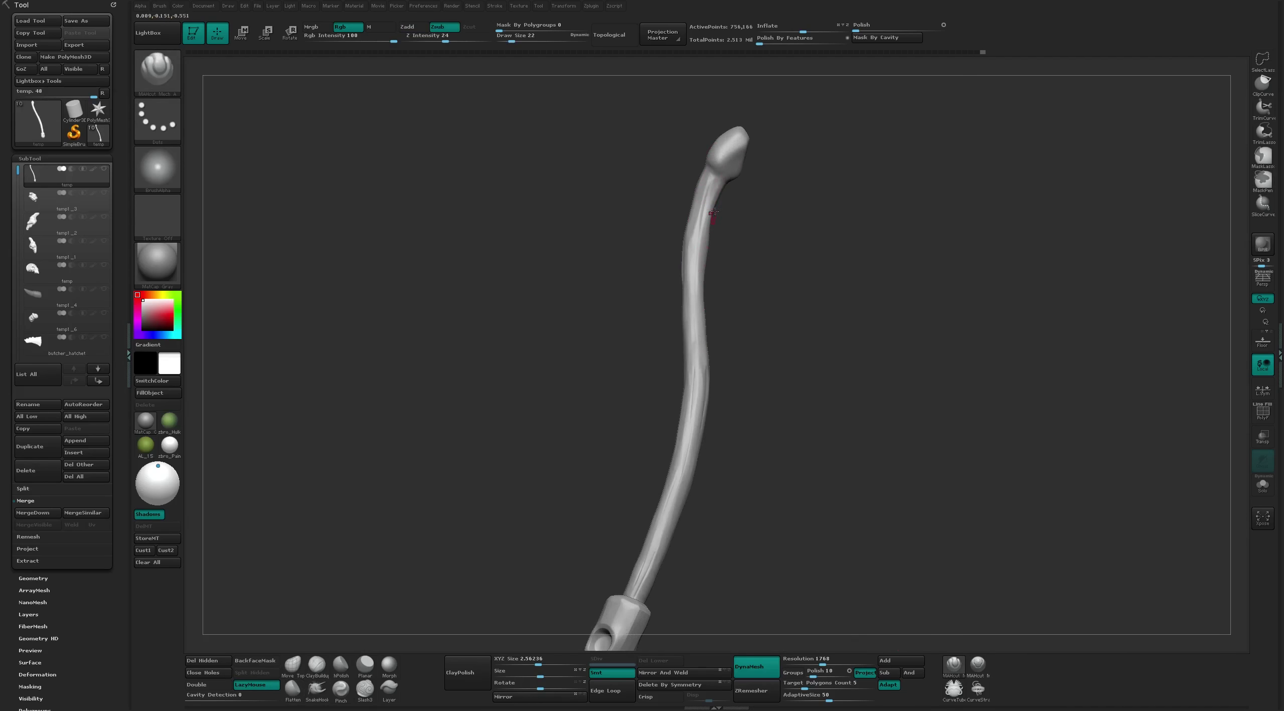
mouse_move(701, 357)
right_mouse_down()
mouse_move(726, 306)
mouse_move(718, 218)
right_mouse_up()
Smooth the shaft with the Flatten brush, then turn Solo off to show all pieces
key("b")
key("f")
key("l")
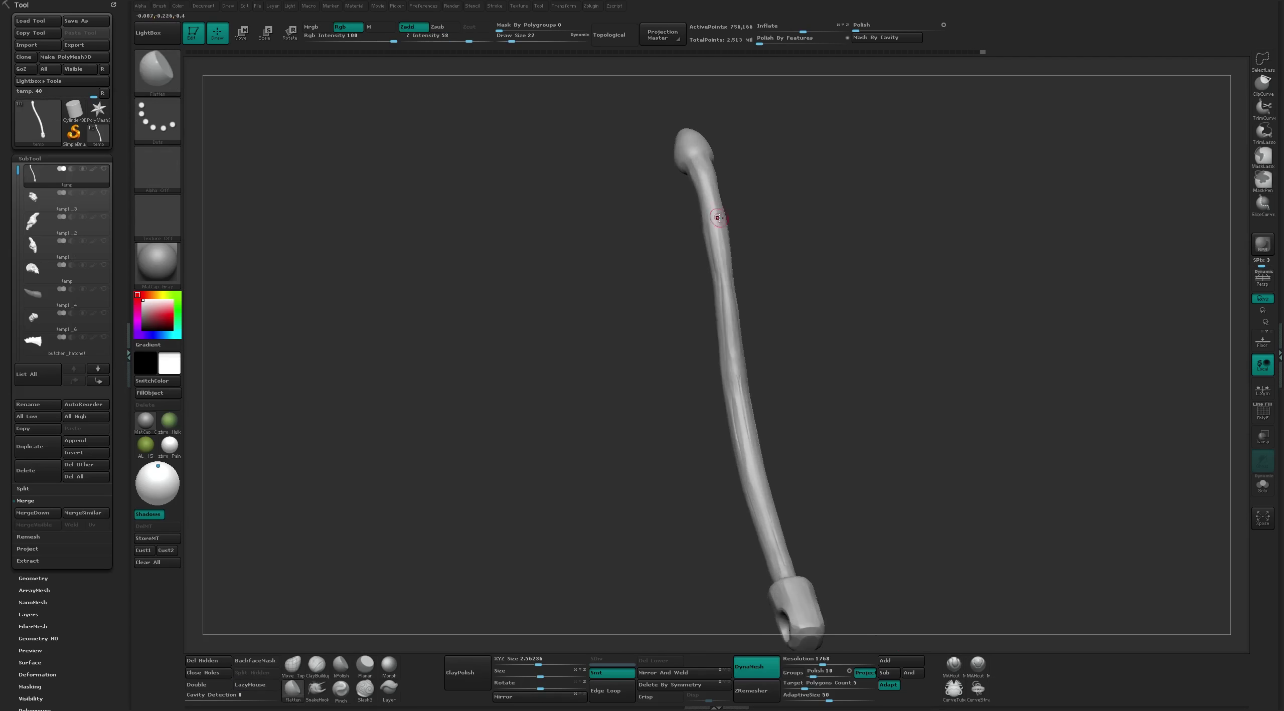
right_click_drag(710, 279, 819, 181)
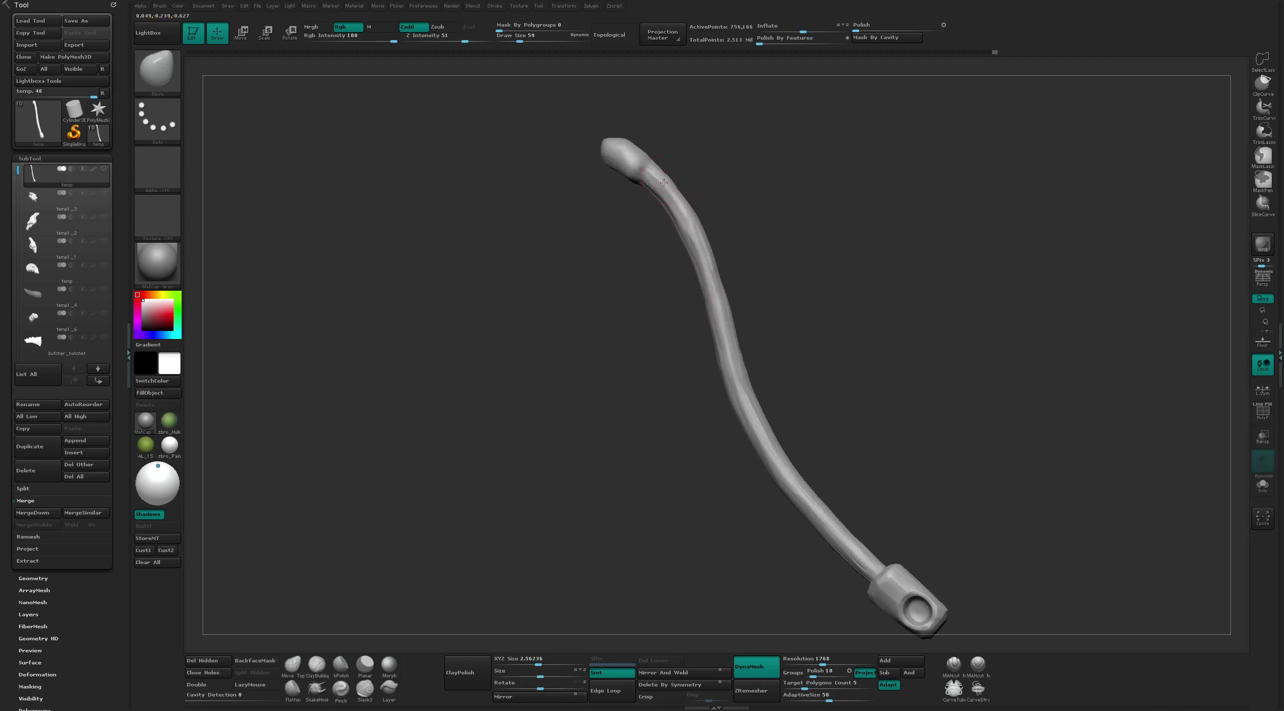
left_click(102, 170, "shift")
mouse_move(853, 251)
right_mouse_down()
mouse_move(920, 210)
mouse_move(894, 180)
mouse_move(910, 260)
mouse_move(1011, 184)
mouse_move(954, 164)
mouse_move(940, 256)
mouse_move(978, 247)
mouse_move(985, 290)
mouse_move(954, 320)
mouse_move(695, 402)
right_mouse_up()
Reselect the handle subtool and duplicate it as a separate subtool
left_click(696, 402, "alt")
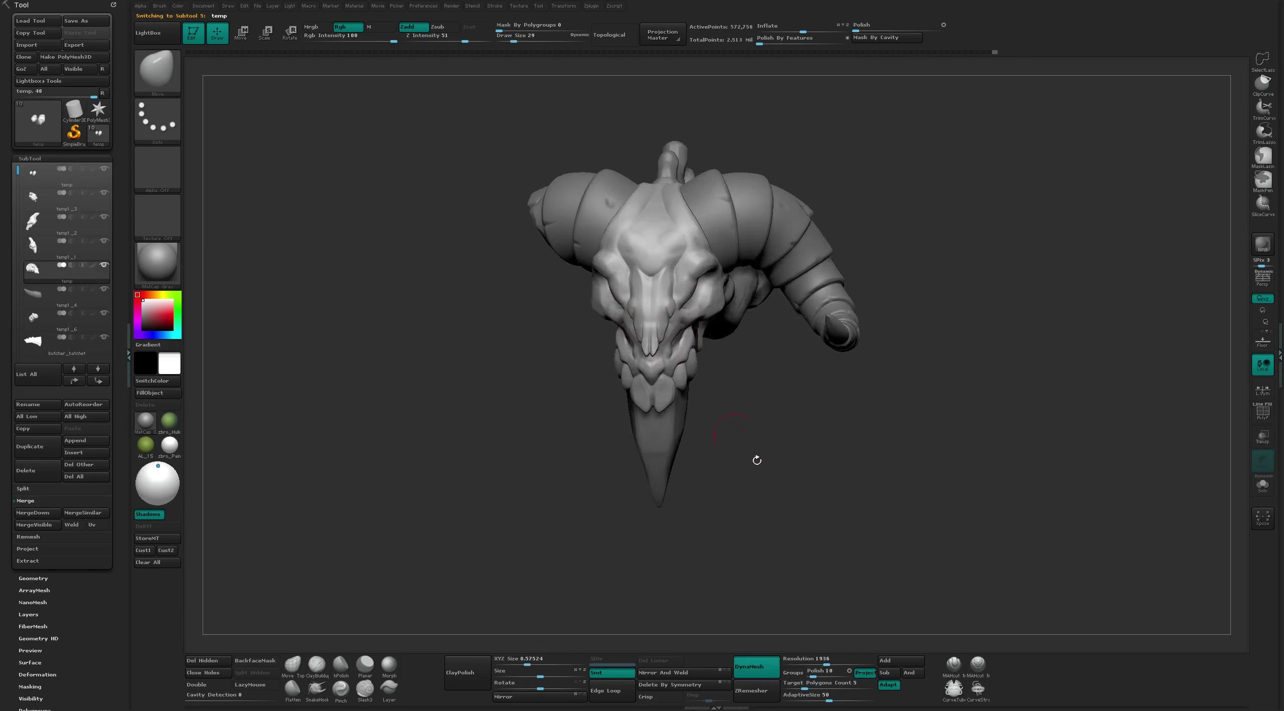
mouse_move(664, 239)
right_mouse_down()
mouse_move(823, 430)
mouse_move(786, 396)
mouse_move(380, 238)
right_mouse_up()
left_click(785, 396, "alt")
left_click(41, 450)
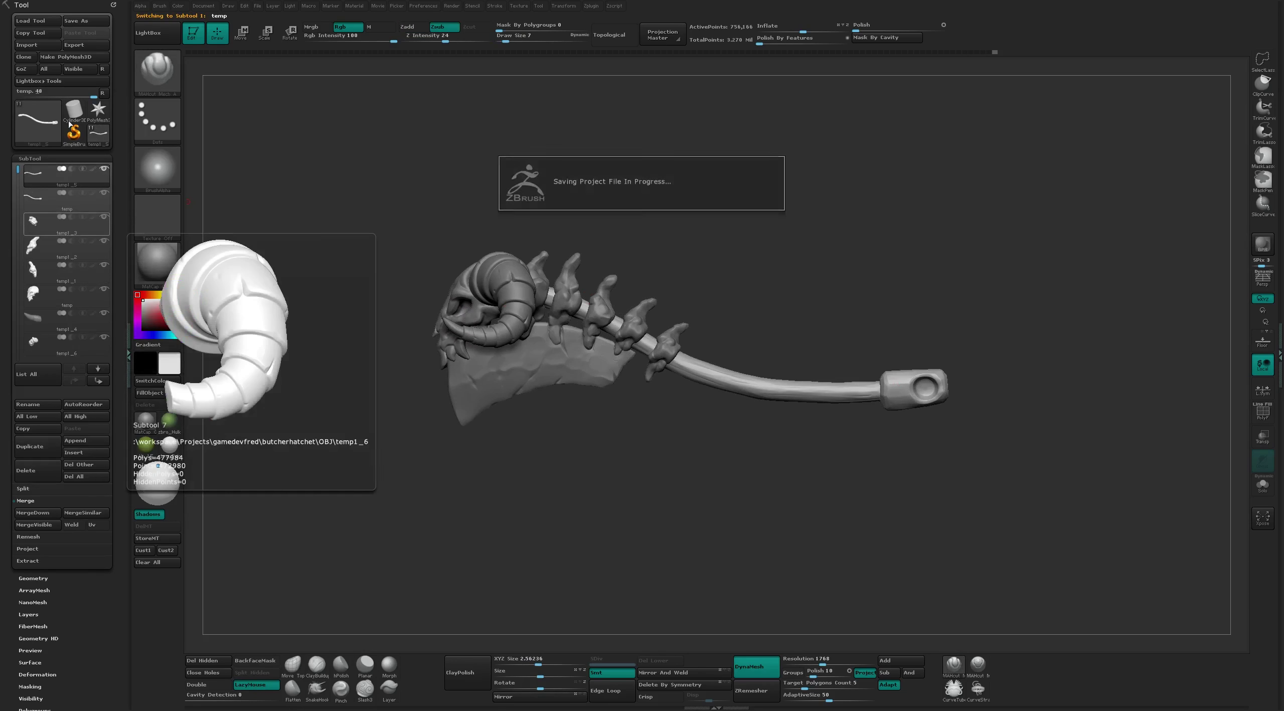
Pre-process and decimate the handle in Decimation Master down to 151,233 vertices
left_click(614, 5)
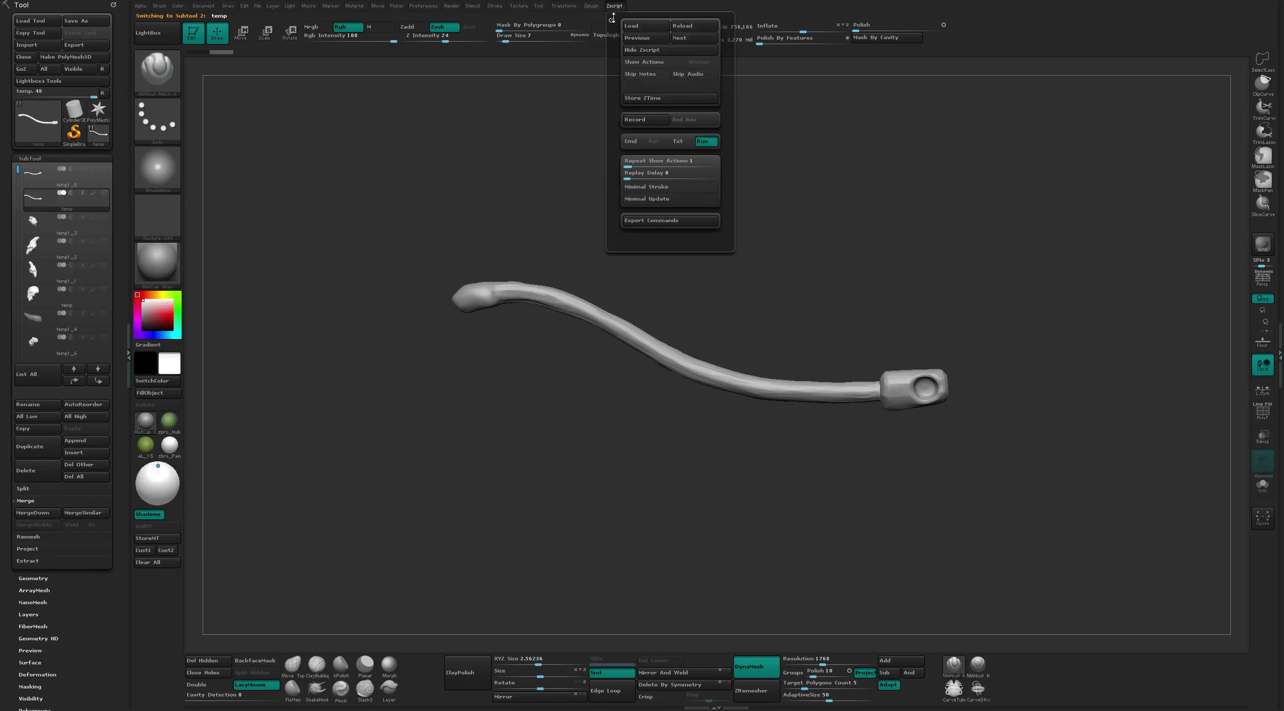
left_click(645, 204)
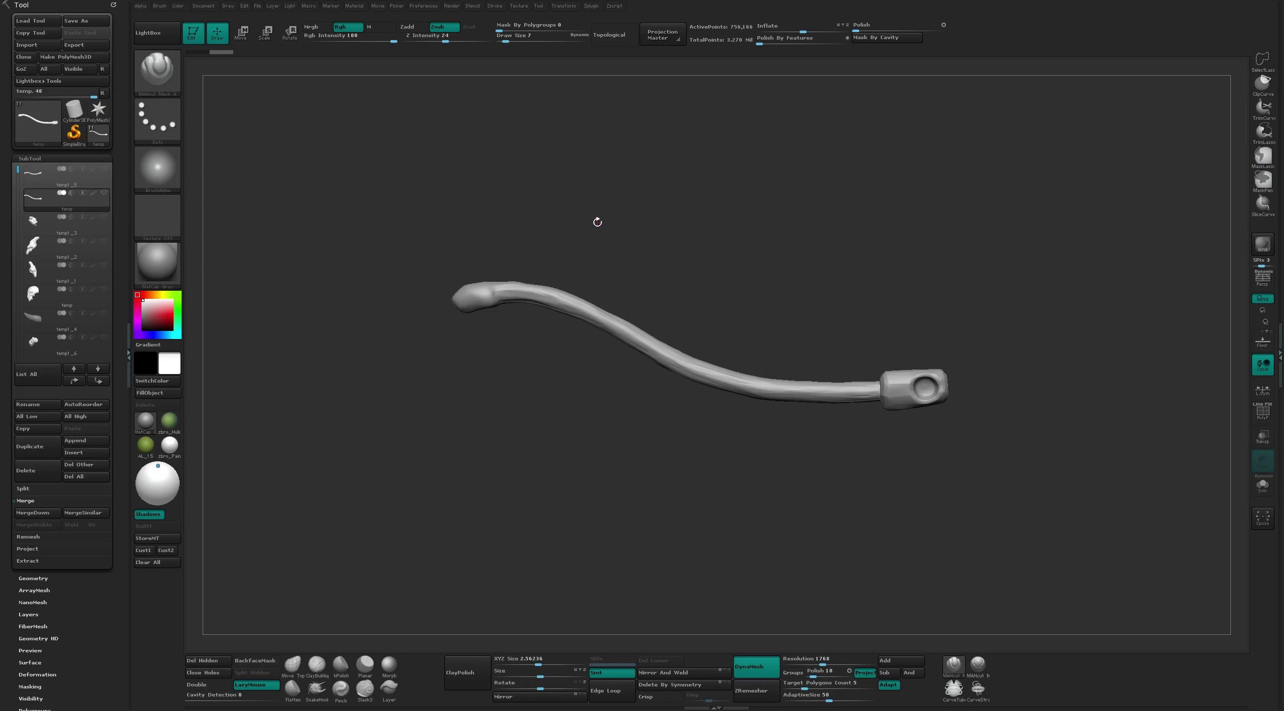
left_click_drag(577, 231, 551, 125)
left_click(591, 6)
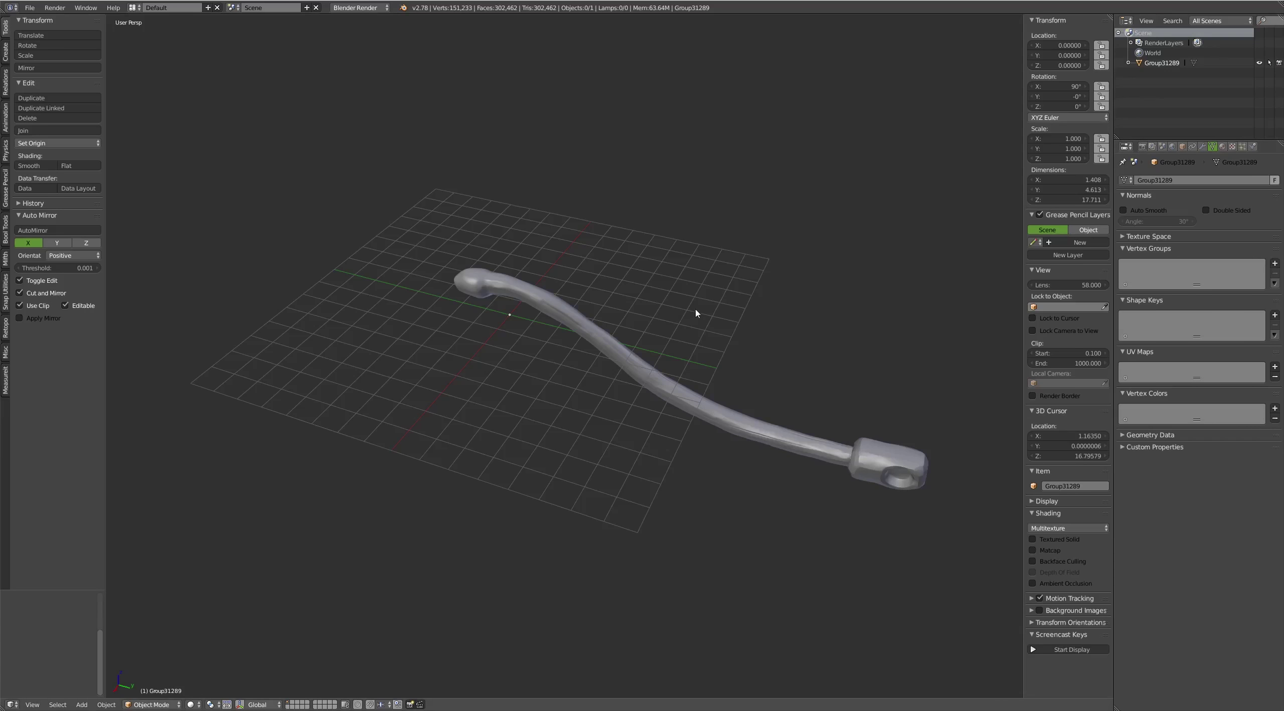
mouse_move(697, 313)
middle_mouse_down()
mouse_move(596, 325)
mouse_move(539, 249)
mouse_move(721, 356)
mouse_move(596, 289)
mouse_move(671, 326)
middle_mouse_up()
scroll(635, 310, "up", 3)
scroll(829, 446, "down", 3)
key("shift+a")
mouse_move(639, 268)
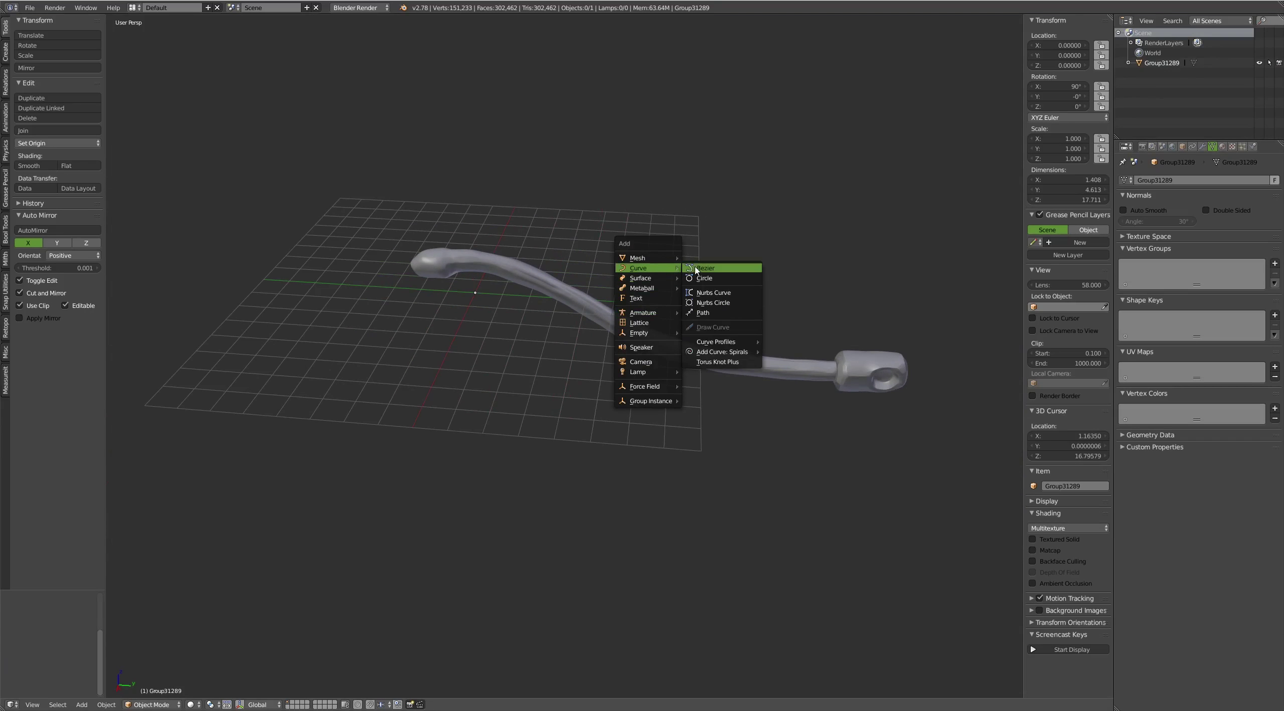
Add a Bezier curve, frame it beside the handle, and reset the 3D cursor
left_click(718, 269)
mouse_move(726, 272)
middle_mouse_down()
mouse_move(666, 390)
mouse_move(637, 353)
mouse_move(708, 436)
mouse_move(802, 261)
mouse_move(661, 365)
middle_mouse_up()
right_click(687, 423)
right_click(803, 261)
key("KP_Decimal")
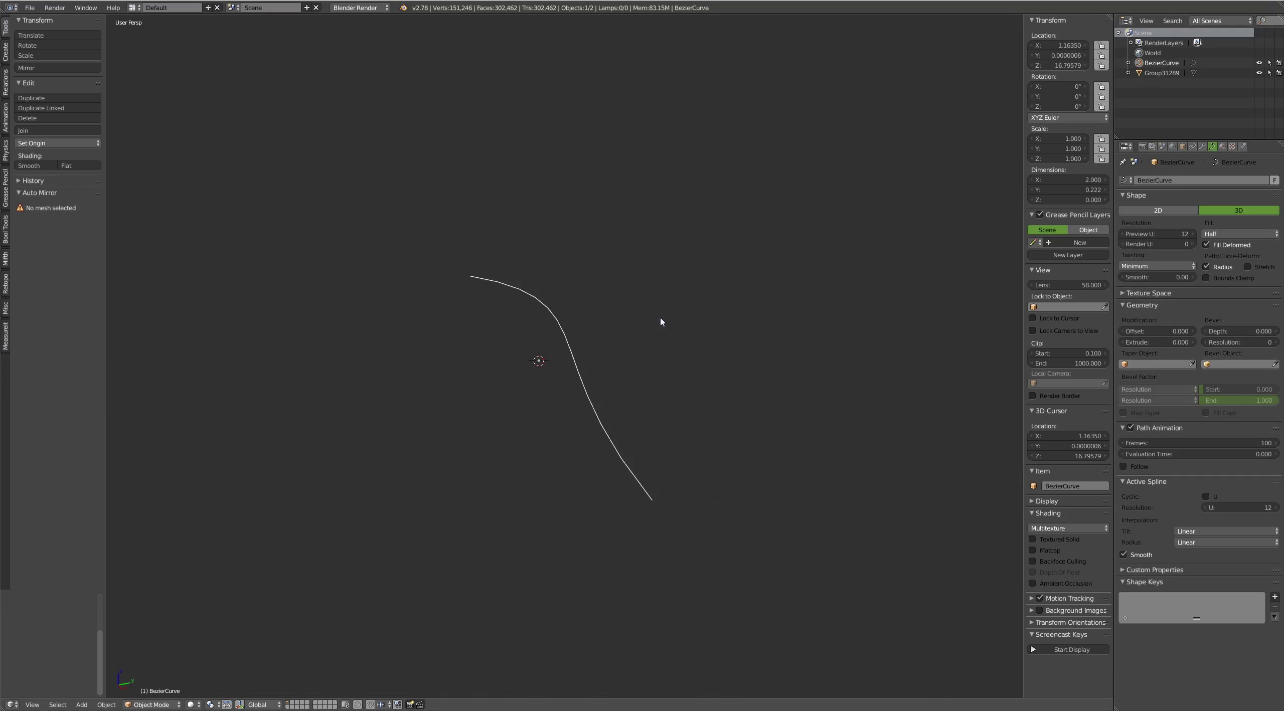
mouse_move(706, 445)
middle_mouse_down()
mouse_move(731, 258)
mouse_move(739, 406)
mouse_move(746, 317)
middle_mouse_up()
key("shift+c")
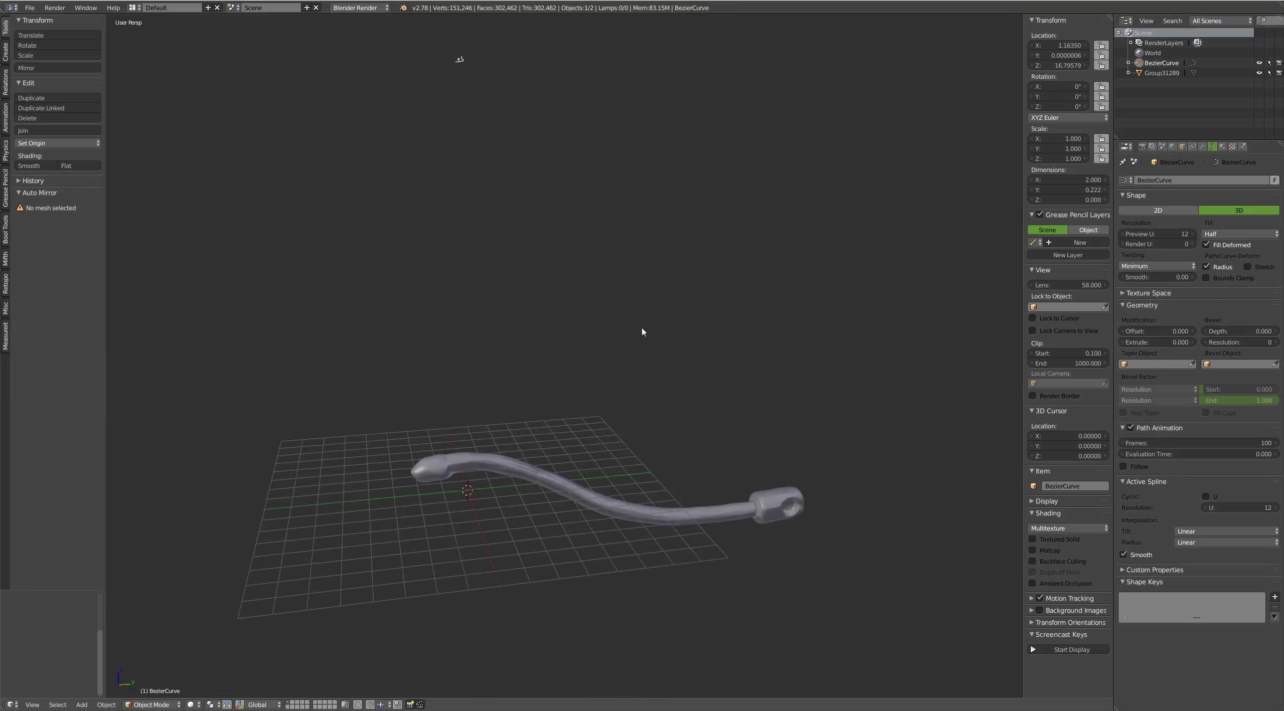
In Edit Mode, move the curve's upper control point onto the handle's surface
left_click(597, 296)
left_click(662, 407)
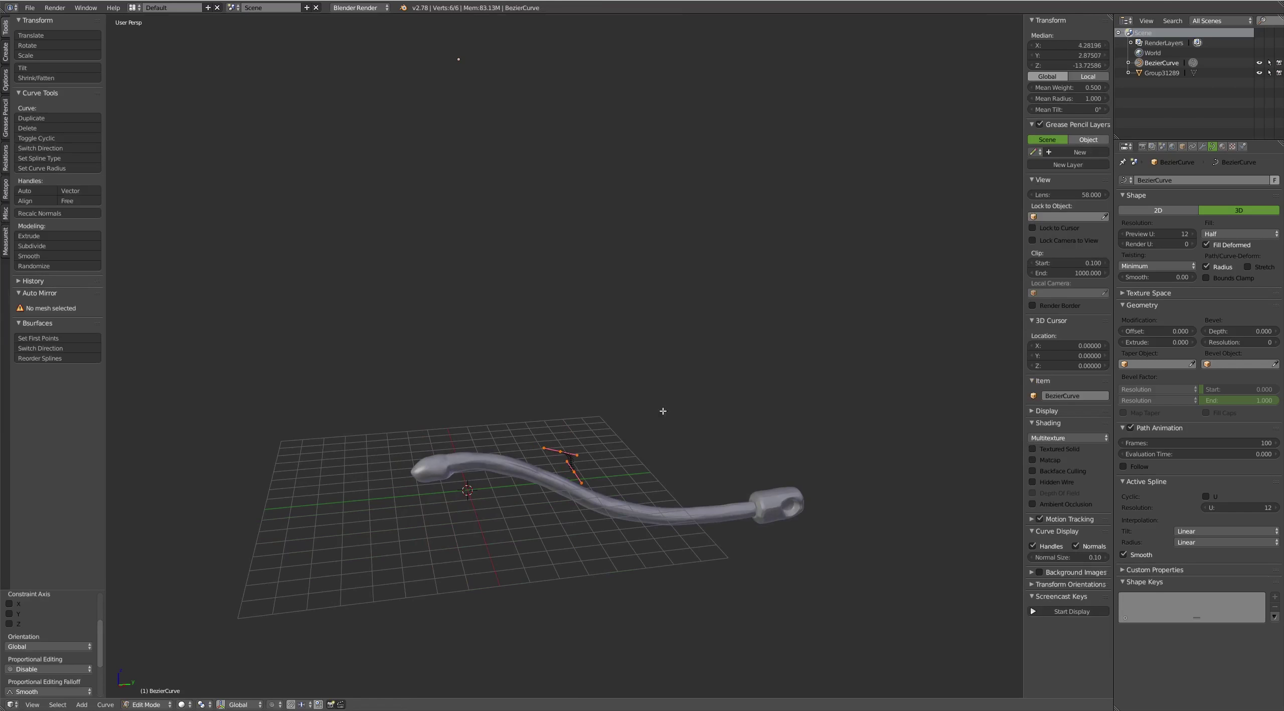
middle_click_drag(662, 408, 693, 462)
middle_click_drag(824, 505, 643, 387)
right_click(579, 387)
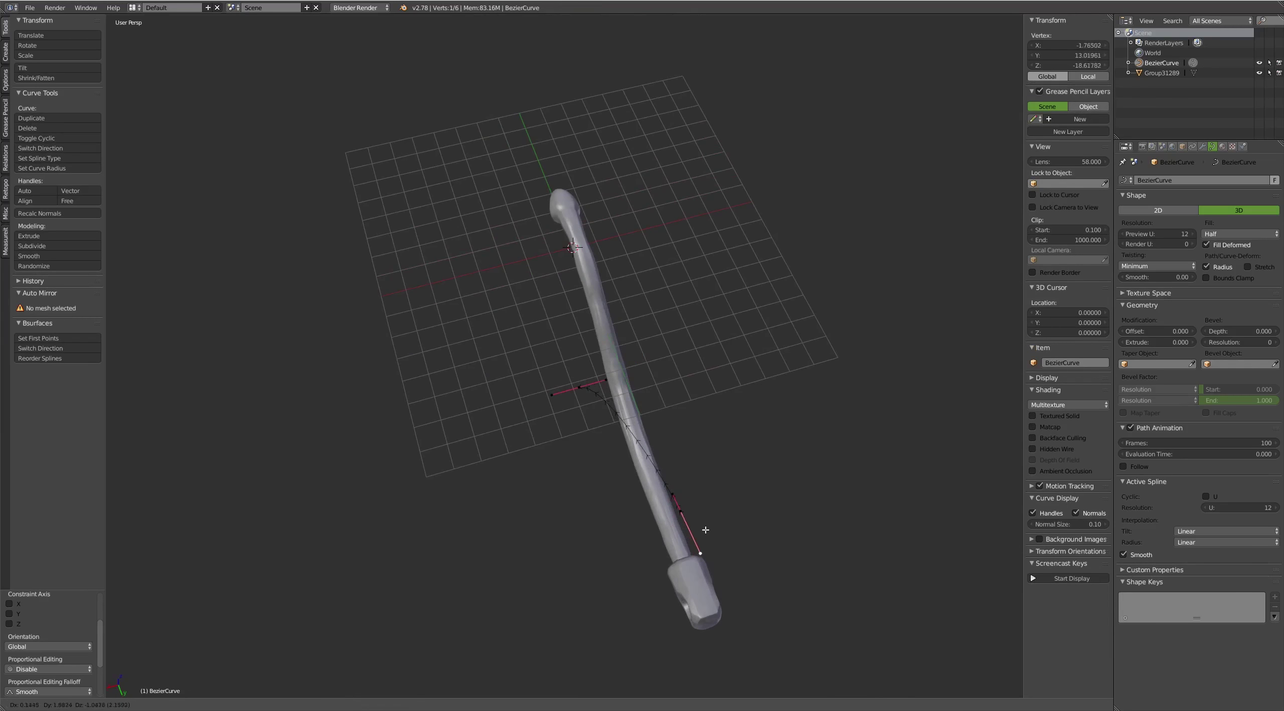
key("g")
right_click(650, 409)
mouse_move(649, 409)
middle_mouse_down()
mouse_move(677, 430)
mouse_move(663, 487)
mouse_move(675, 401)
middle_mouse_up()
key("g")
left_click(627, 469)
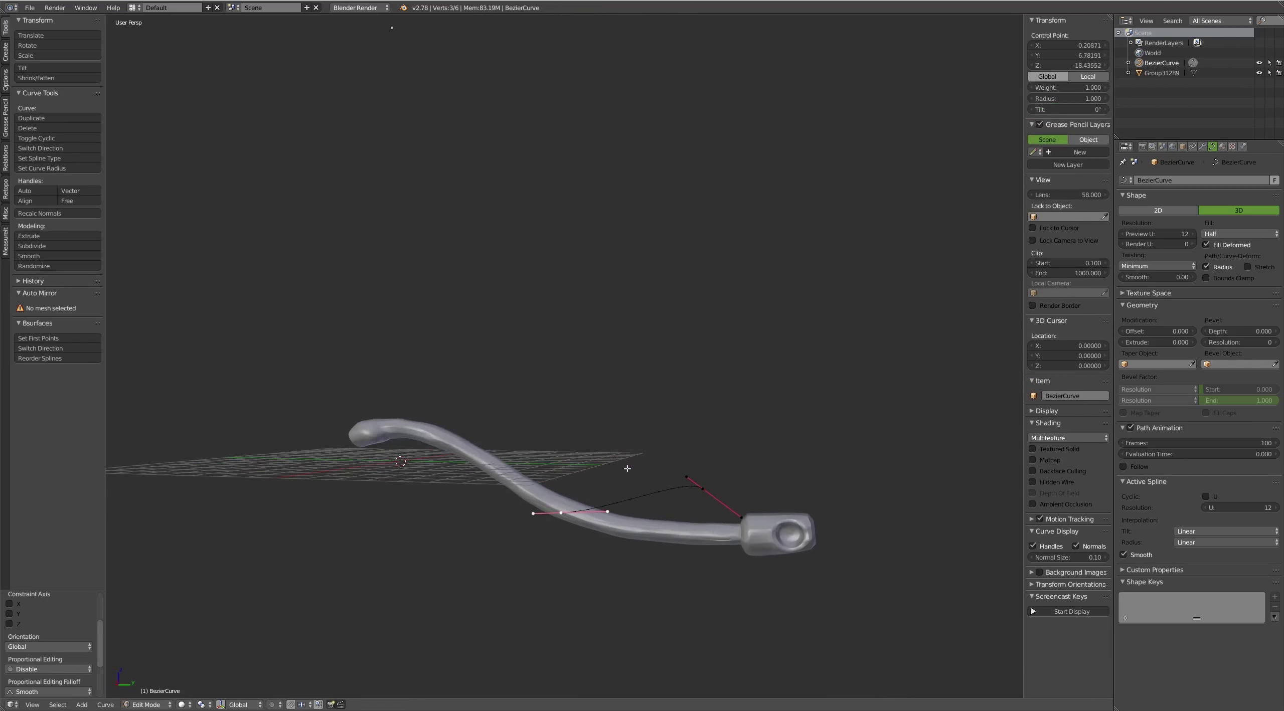
left_click(693, 509)
Reposition the curve's end control point and its handles around the shaft
right_click(695, 513)
mouse_move(694, 513)
middle_mouse_down()
mouse_move(671, 588)
mouse_move(683, 545)
mouse_move(710, 530)
mouse_move(741, 554)
mouse_move(715, 532)
mouse_move(723, 516)
mouse_move(840, 625)
middle_mouse_up()
right_click(714, 527)
key("g")
left_click(710, 526)
left_click(771, 556)
mouse_move(772, 556)
middle_mouse_down()
mouse_move(687, 504)
mouse_move(691, 378)
mouse_move(726, 395)
mouse_move(617, 382)
middle_mouse_up()
key("g")
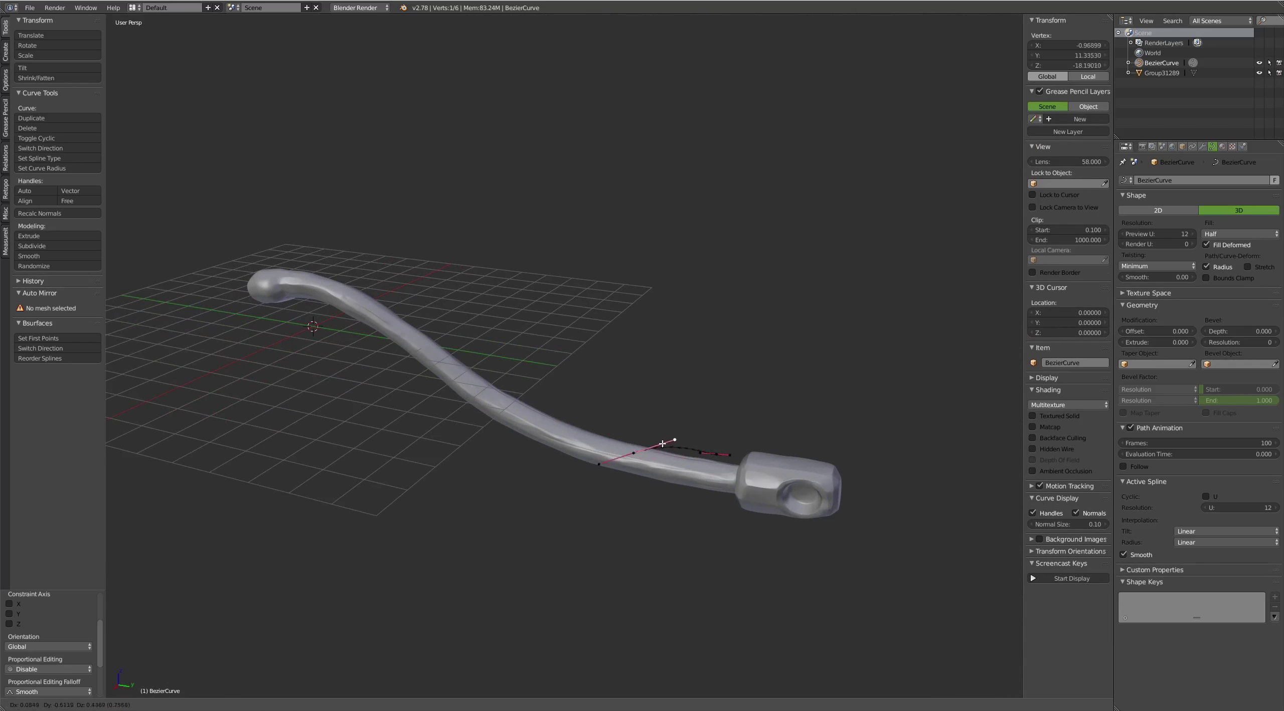
left_click(662, 480)
mouse_move(662, 479)
middle_mouse_down()
mouse_move(697, 531)
mouse_move(675, 471)
mouse_move(647, 465)
mouse_move(763, 516)
mouse_move(653, 501)
mouse_move(683, 489)
mouse_move(766, 502)
mouse_move(753, 497)
mouse_move(710, 545)
mouse_move(716, 510)
middle_mouse_up()
key("g")
left_click(688, 493)
right_click(719, 471)
key("g")
Extrude two new control points to continue the spiral around the handle
key("e")
left_click(671, 509)
right_click(613, 502)
mouse_move(613, 502)
middle_mouse_down()
mouse_move(746, 498)
mouse_move(609, 502)
mouse_move(609, 451)
mouse_move(625, 474)
mouse_move(685, 455)
mouse_move(667, 478)
mouse_move(700, 465)
middle_mouse_up()
key("g")
left_click(609, 449)
right_click(625, 474)
scroll(624, 474, "up", 5)
key("g")
left_click(631, 473)
key("e")
left_click(685, 455)
right_click(685, 456)
right_click(697, 468)
Reposition the curve's second control point above the handle
right_click(755, 503)
middle_click_drag(756, 504, 758, 506)
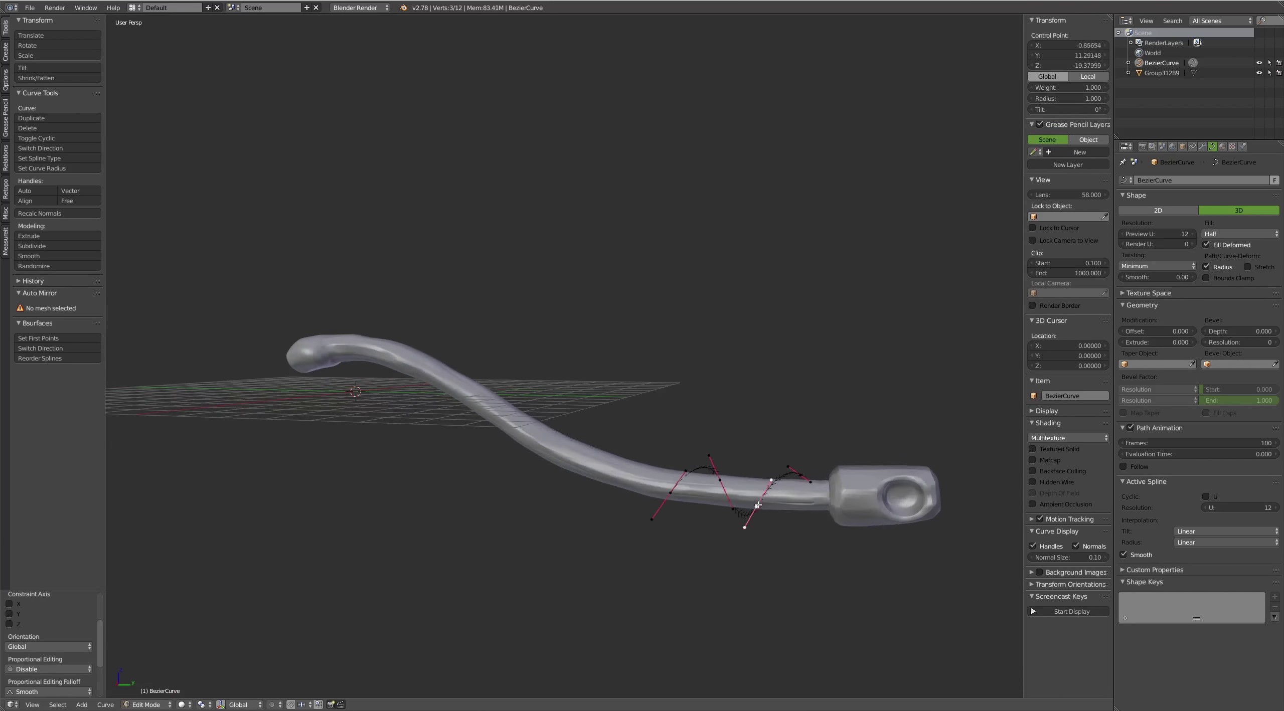
key("g")
right_click(721, 481)
key("g")
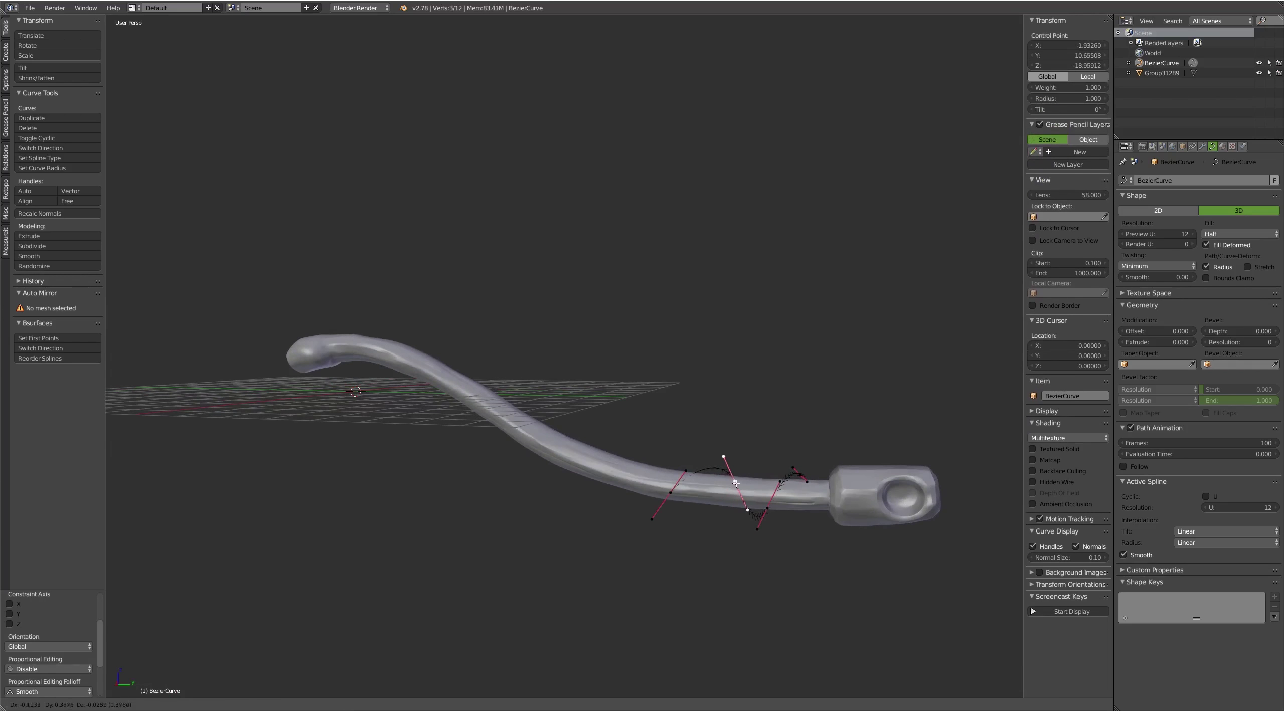
left_click(701, 496)
middle_click_drag(700, 495, 760, 490)
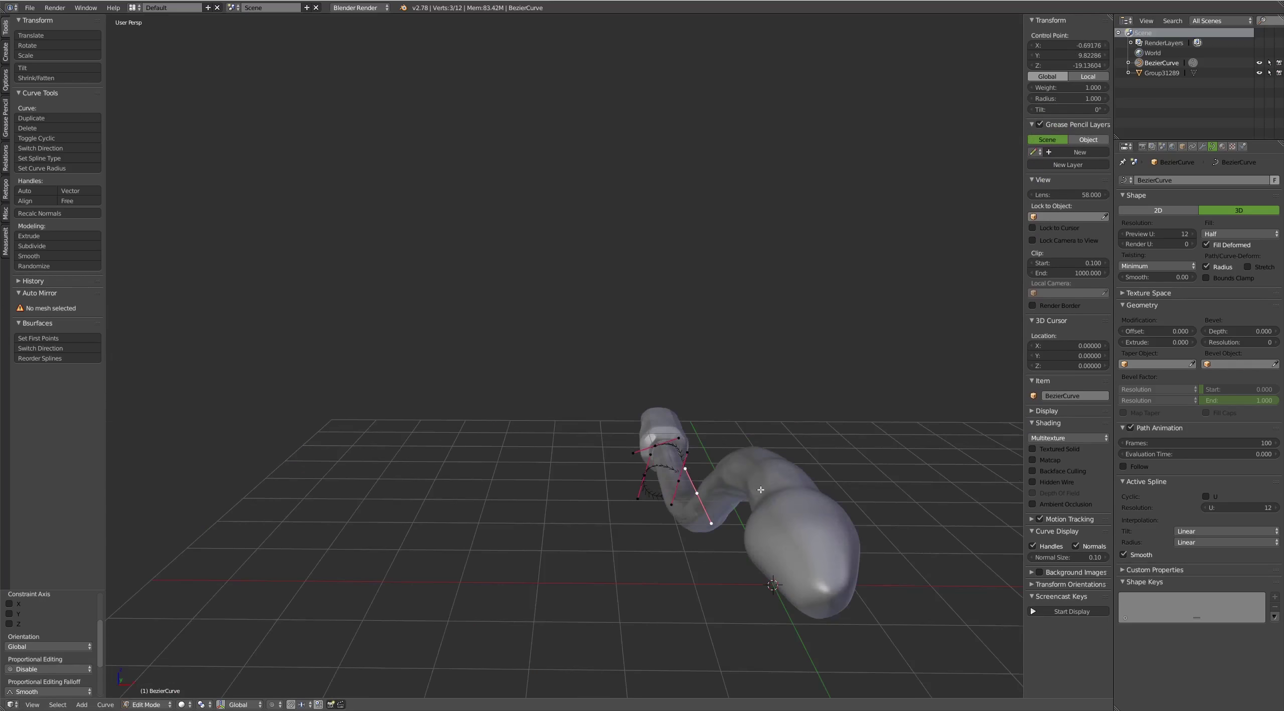
mouse_move(683, 473)
middle_mouse_down()
mouse_move(688, 530)
mouse_move(697, 502)
mouse_move(674, 565)
mouse_move(760, 459)
mouse_move(698, 510)
mouse_move(803, 426)
mouse_move(653, 493)
mouse_move(712, 515)
mouse_move(659, 530)
mouse_move(677, 505)
mouse_move(665, 472)
mouse_move(582, 492)
mouse_move(591, 484)
mouse_move(602, 536)
middle_mouse_up()
Extrude two new curve points that continue the spiral around the tube
right_click(775, 484)
key("e")
left_click(654, 521)
right_click(653, 493)
key("e")
left_click(665, 471)
Extrude another control point lower down to keep wrapping the tube
right_click(576, 495)
key("ctrl+z")
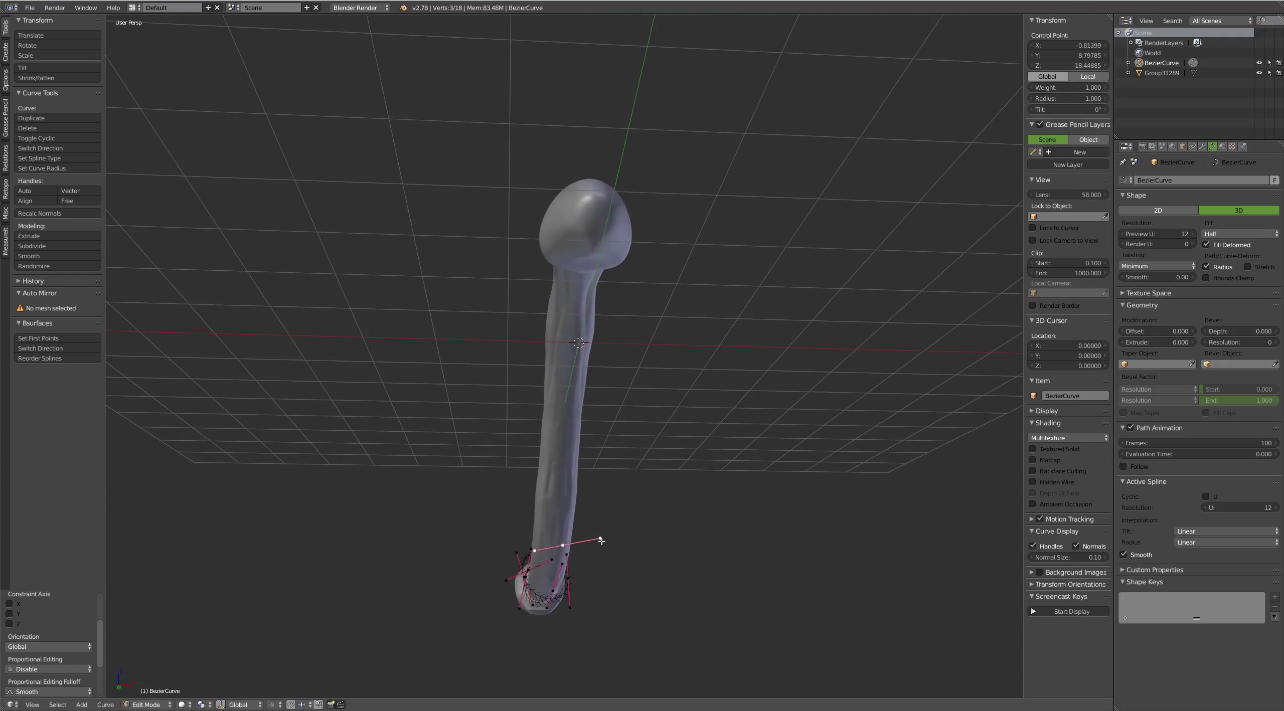
key("e")
left_click(557, 615)
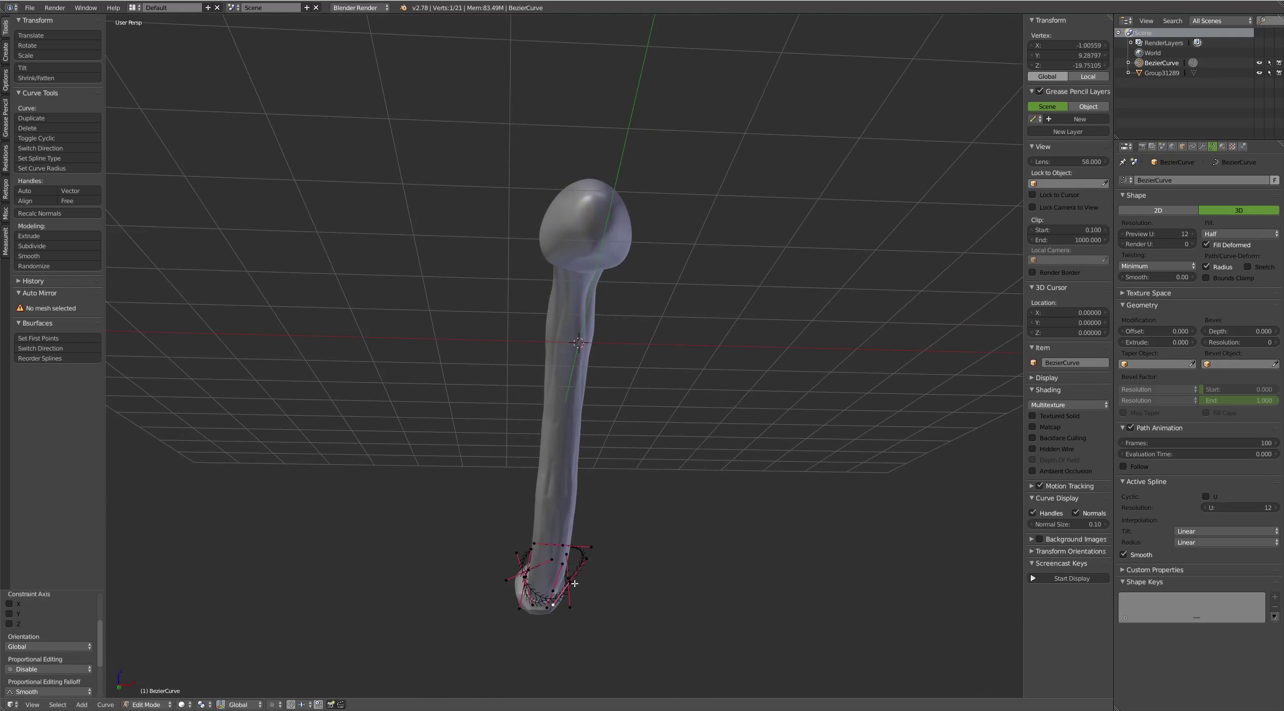
mouse_move(557, 615)
middle_mouse_down()
mouse_move(557, 582)
mouse_move(613, 577)
mouse_move(659, 550)
mouse_move(577, 592)
mouse_move(680, 576)
mouse_move(673, 530)
mouse_move(552, 572)
mouse_move(545, 587)
middle_mouse_up()
left_click(572, 598)
Check the spiral in Object Mode, then return to curve editing
right_click(560, 597)
key("Tab")
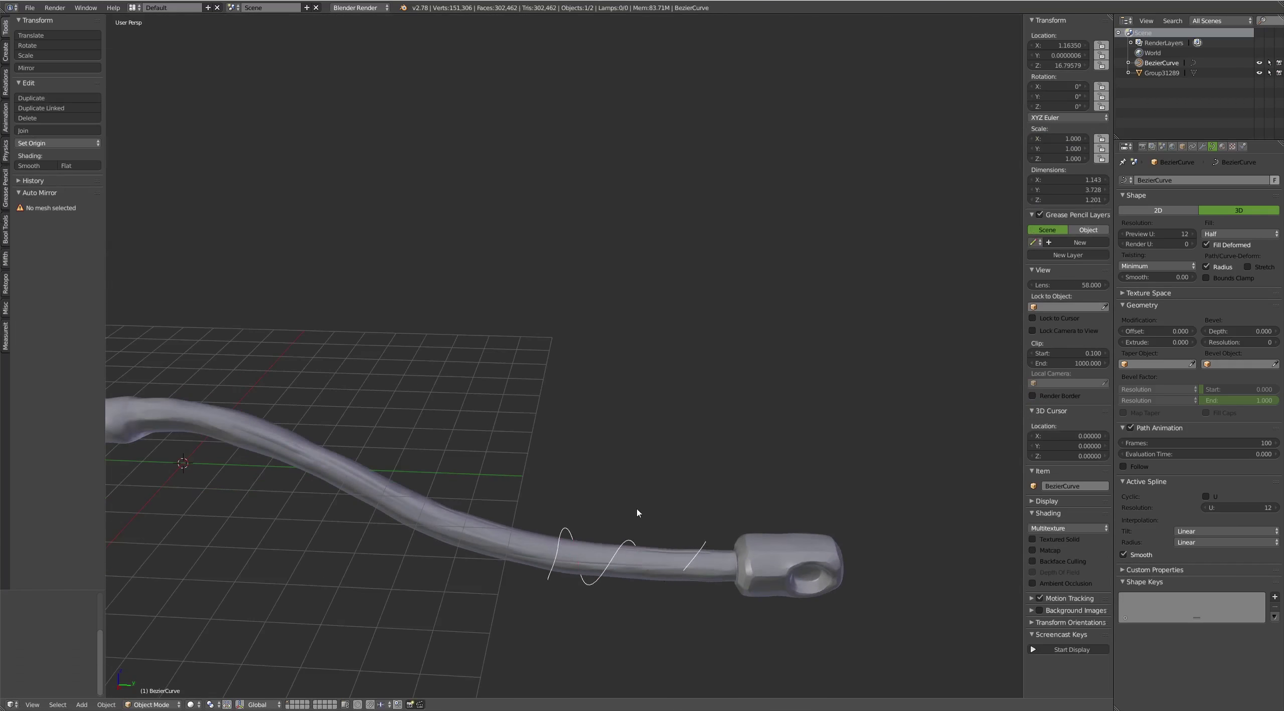
mouse_move(638, 513)
middle_mouse_down()
mouse_move(782, 547)
mouse_move(686, 508)
mouse_move(652, 526)
mouse_move(633, 501)
middle_mouse_up()
key("Tab")
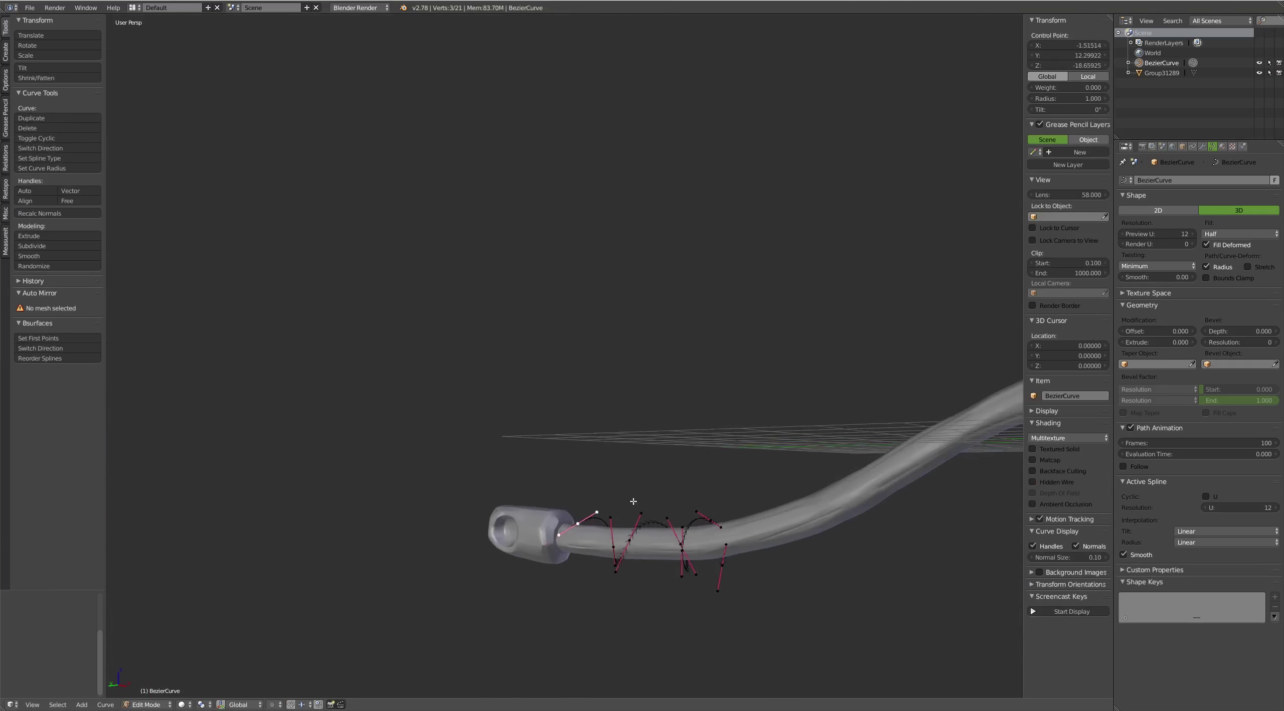
Extrude and position a final end point, then leave Edit Mode
right_click(558, 535)
key("e")
left_click(558, 535)
mouse_move(559, 535)
middle_mouse_down()
mouse_move(575, 547)
mouse_move(536, 547)
mouse_move(611, 399)
mouse_move(628, 444)
mouse_move(602, 587)
mouse_move(531, 534)
mouse_move(603, 567)
mouse_move(694, 508)
mouse_move(806, 490)
mouse_move(648, 476)
mouse_move(552, 613)
middle_mouse_up()
right_click(546, 542)
key("g")
left_click(536, 546)
key("Tab")
On an empty layer, add a cube mesh and enter its Edit Mode
left_click(288, 706)
key("shift+a")
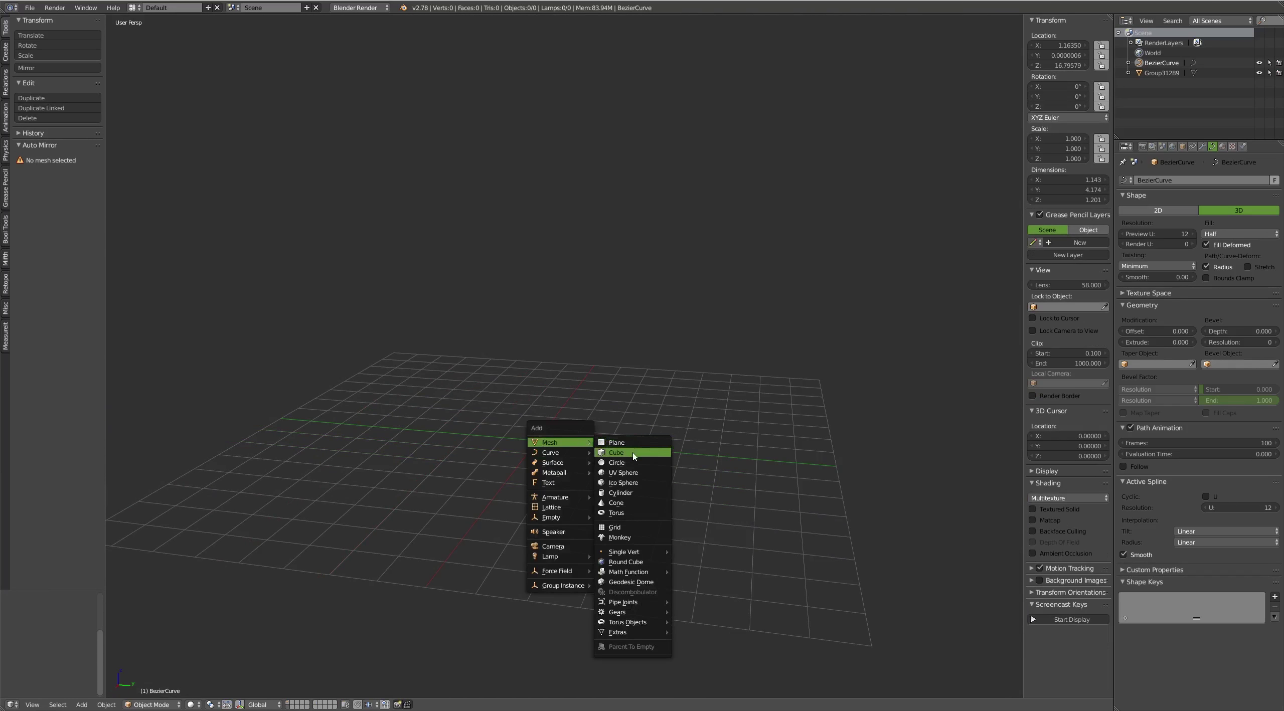
left_click(634, 457)
key("Tab")
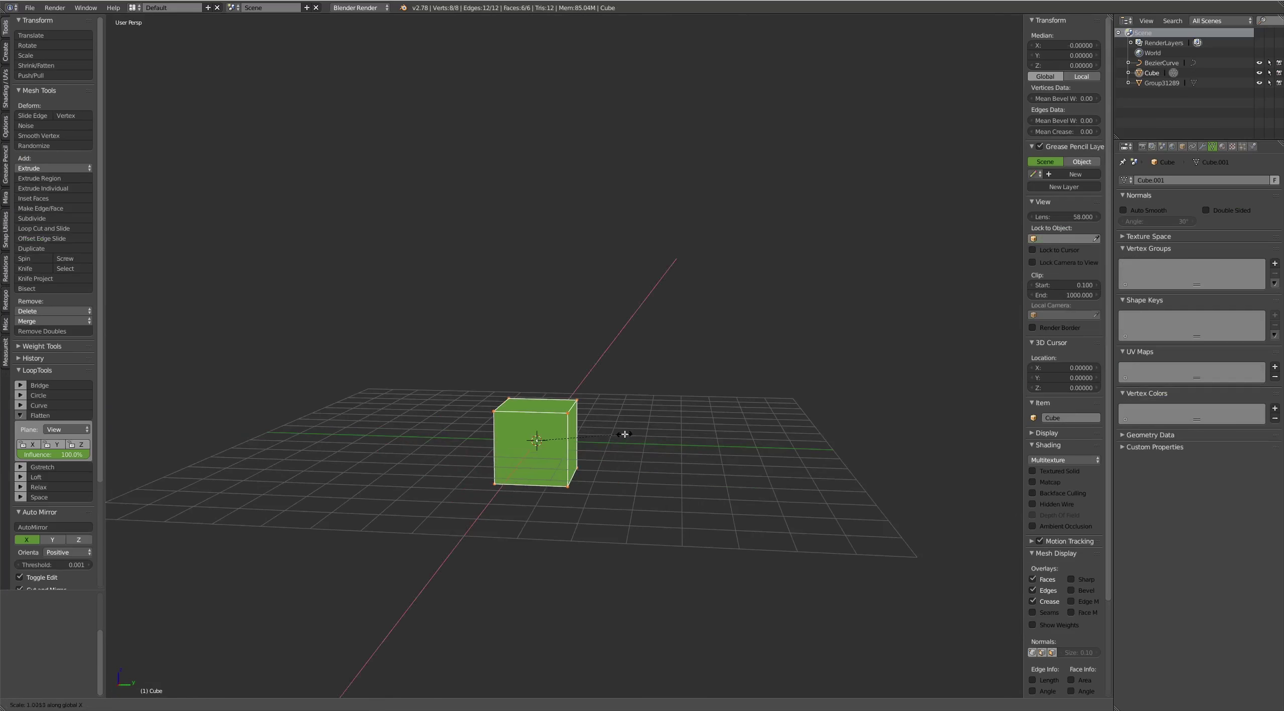
left_click(527, 444)
middle_click_drag(527, 444, 532, 483)
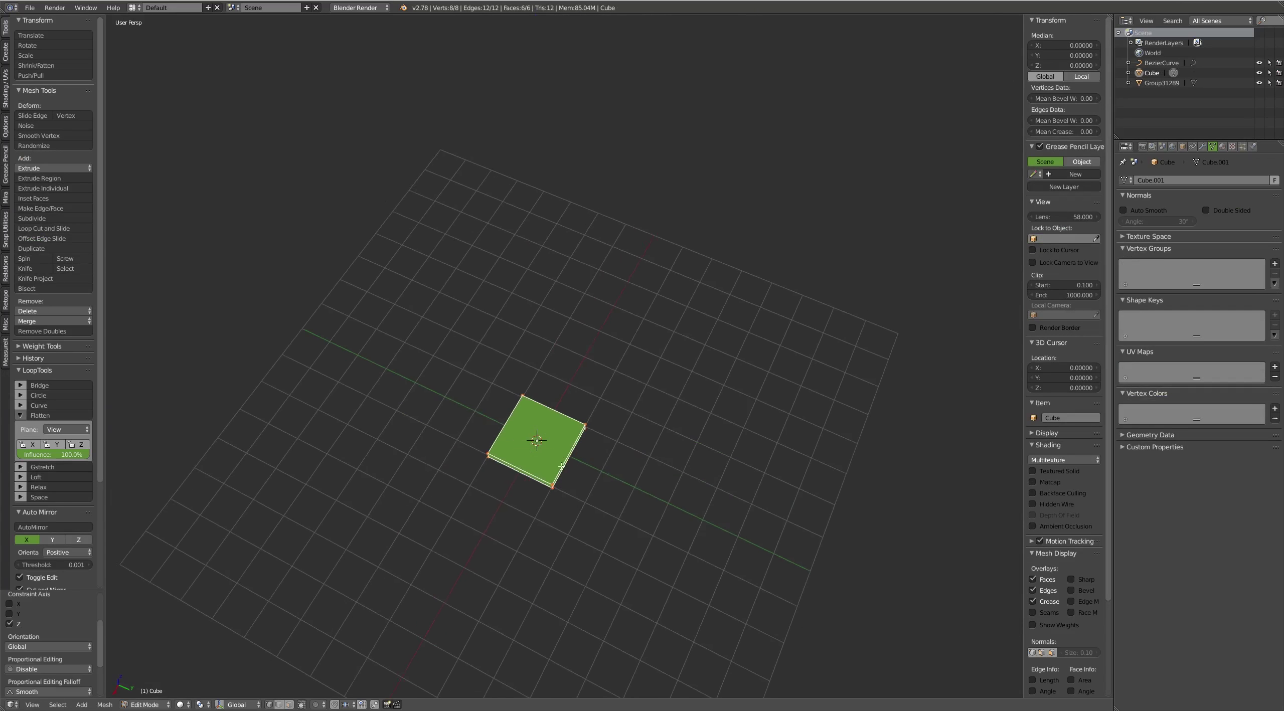
scroll(532, 483, "up", 3)
mouse_move(593, 456)
middle_mouse_down()
mouse_move(579, 462)
mouse_move(625, 364)
mouse_move(607, 405)
middle_mouse_up()
Try a loop cut across the cube, then undo it
key("ctrl+r")
left_click(579, 461)
right_click(579, 462)
key("ctrl+z")
key("ctrl+z")
key("ctrl+z")
key("Tab")
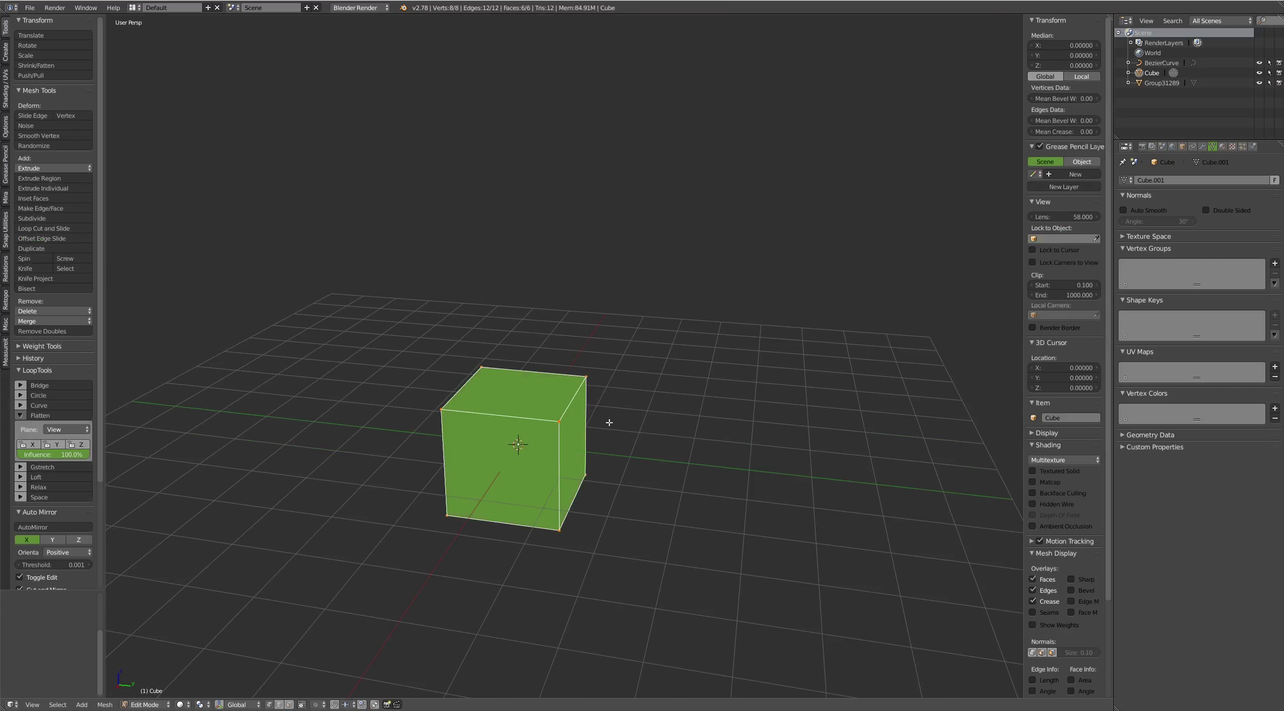
Scale the cube along Z into a thin slab about 0.224 thick
key("s")
key("z")
left_click(518, 460)
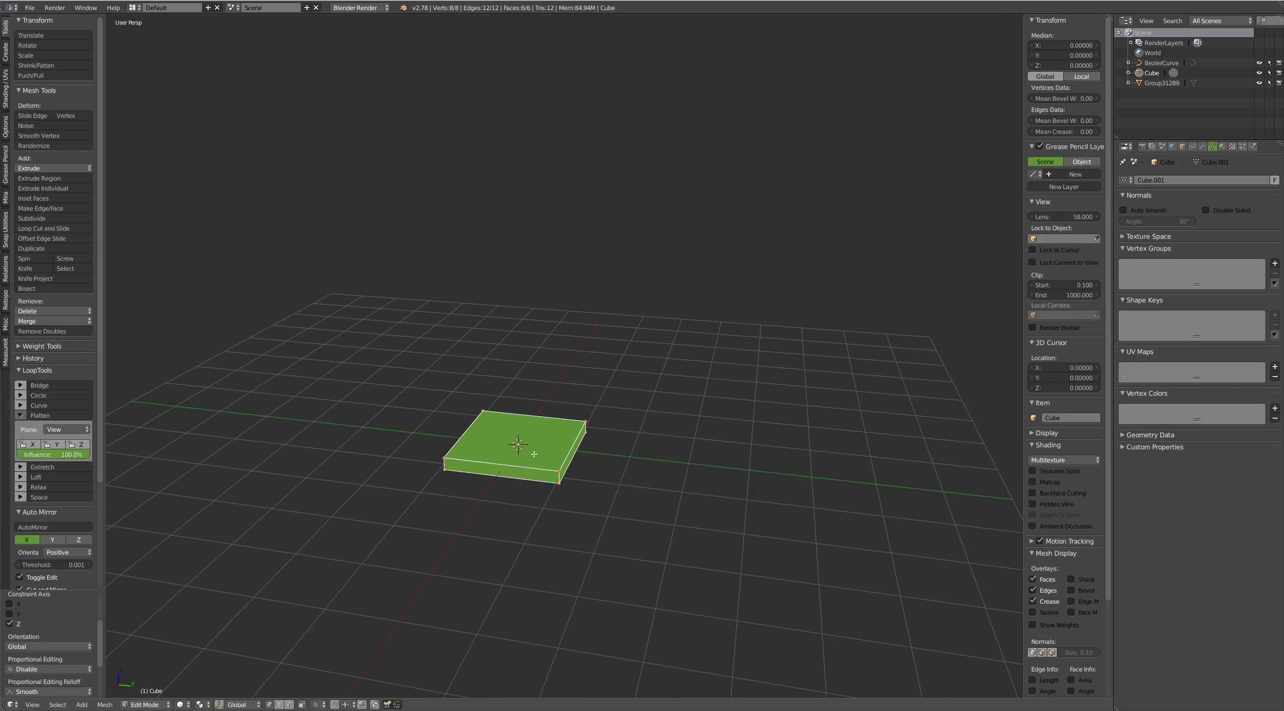
middle_click_drag(518, 460, 628, 432)
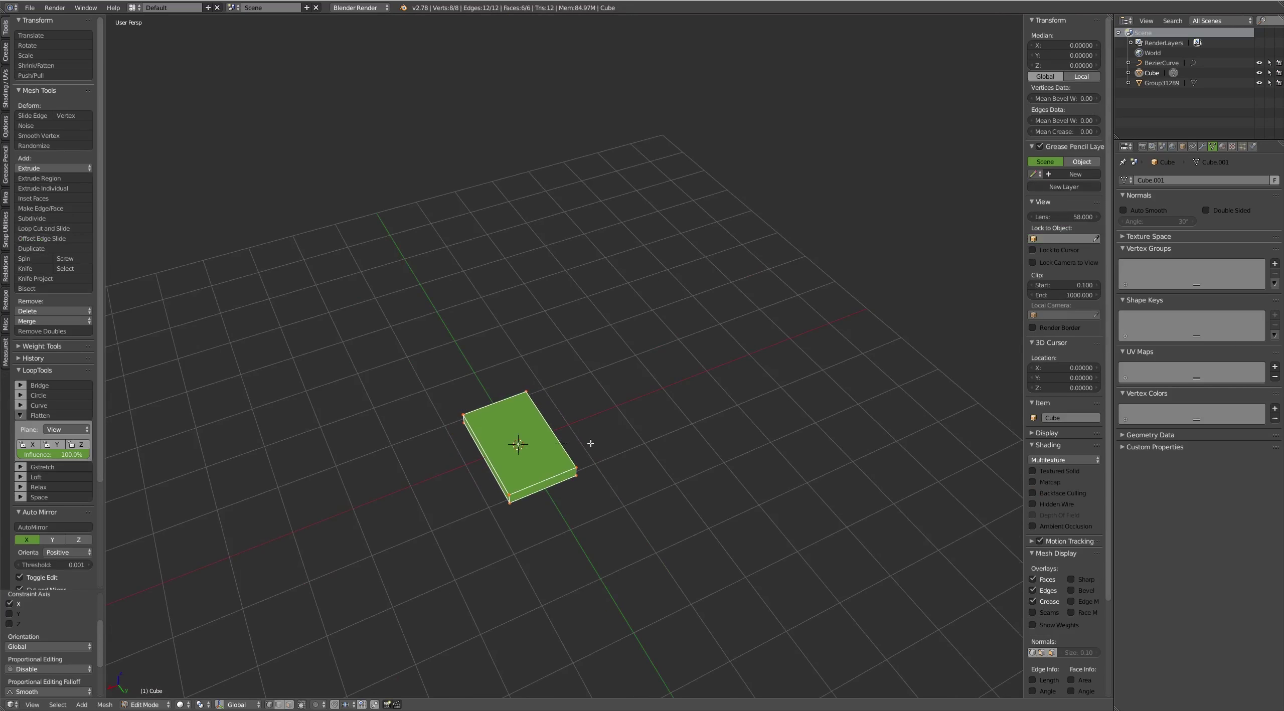
mouse_move(579, 441)
middle_mouse_down()
mouse_move(628, 424)
mouse_move(587, 433)
mouse_move(588, 457)
middle_mouse_up()
middle_click_drag(597, 398, 545, 430)
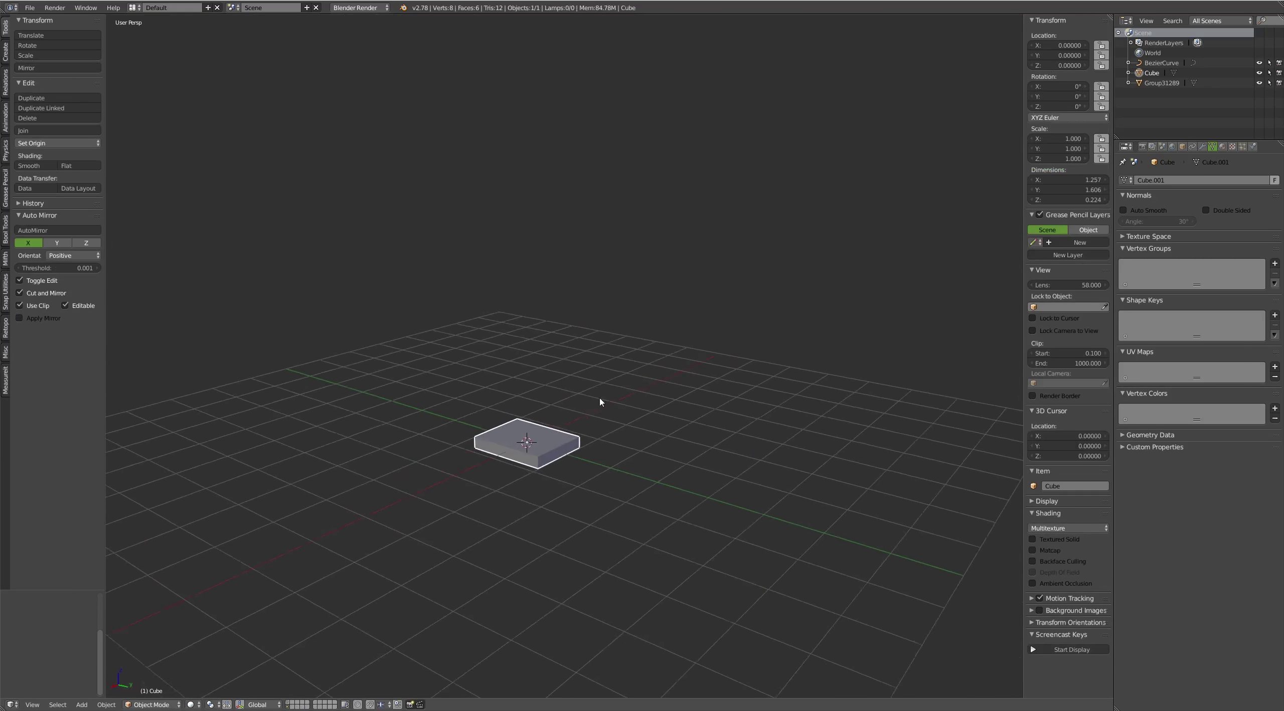
Delete two of the slab's faces
key("Tab")
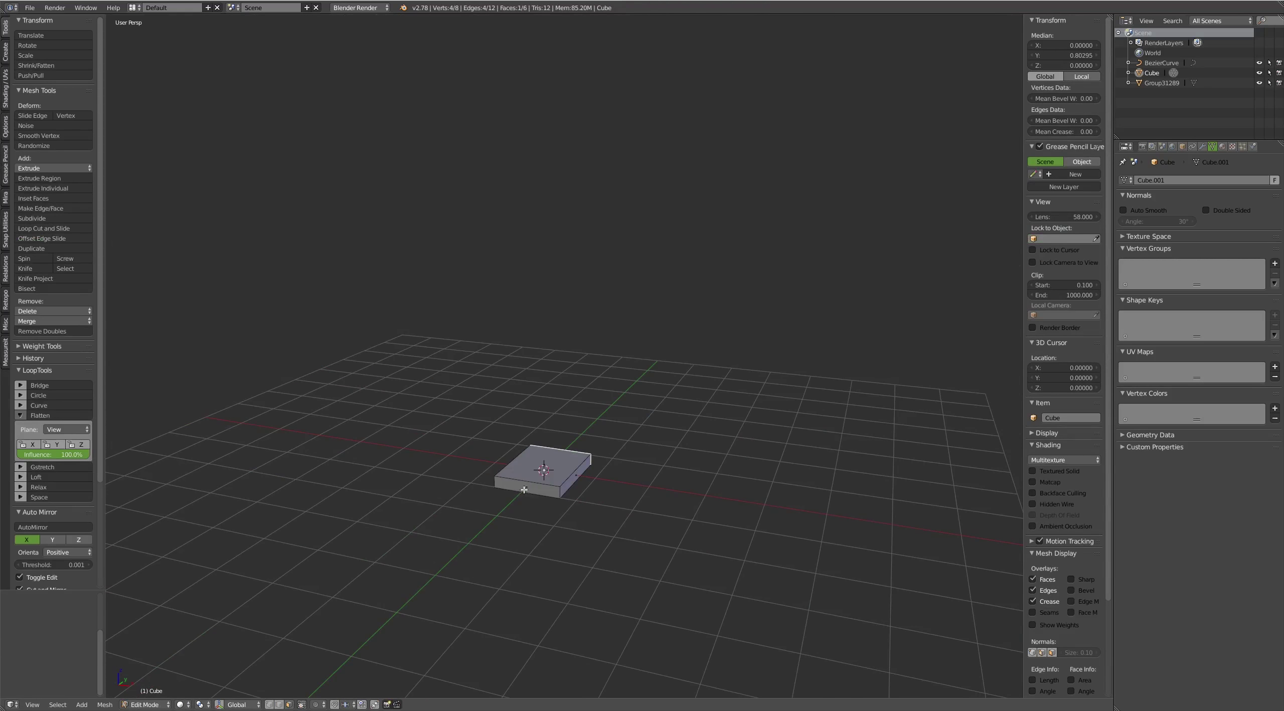
key("x")
left_click(531, 502)
mouse_move(530, 502)
middle_mouse_down()
mouse_move(524, 515)
mouse_move(510, 457)
mouse_move(480, 471)
middle_mouse_up()
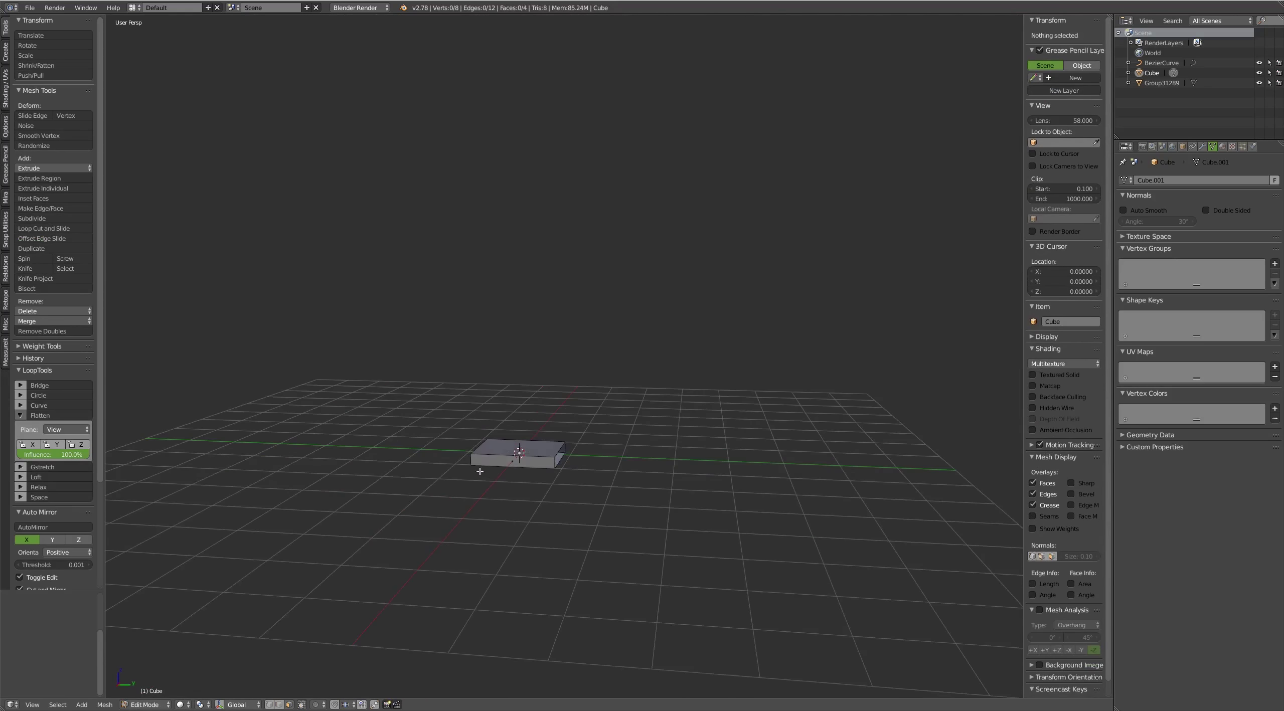
Return to Object Mode and show the handle layer again
key("Tab")
left_click(646, 407)
middle_click_drag(646, 407, 622, 440)
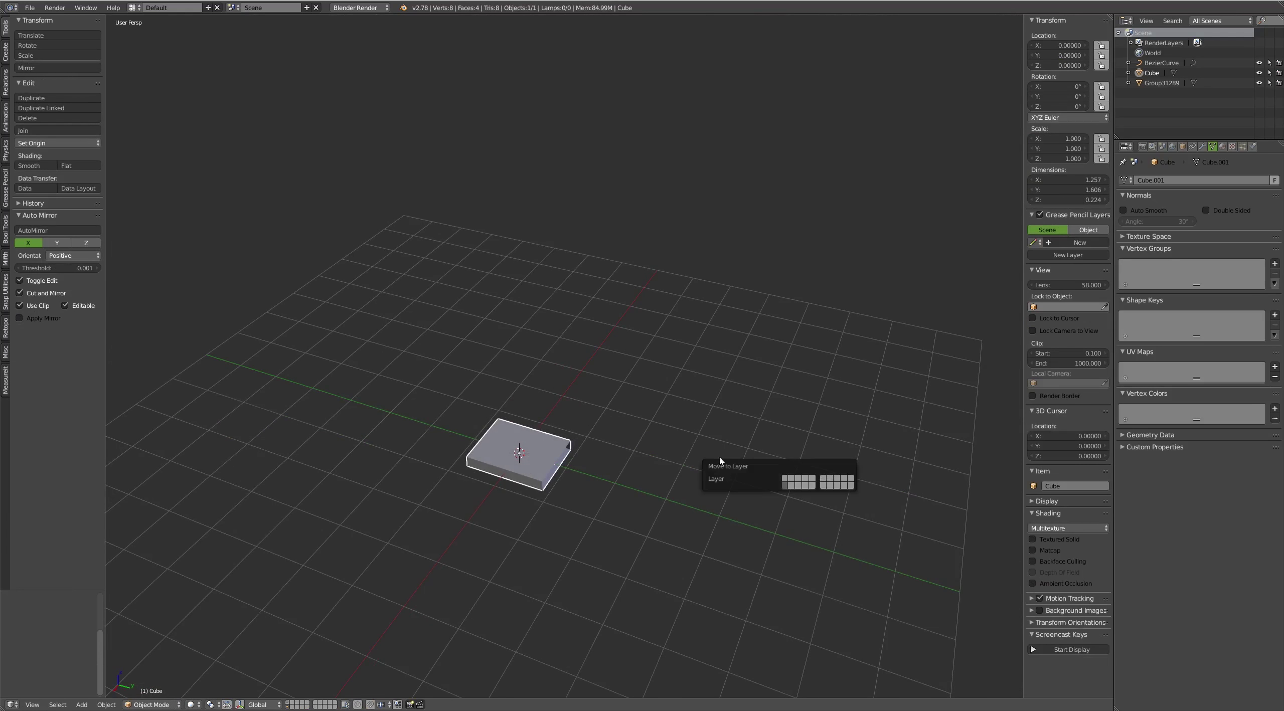
key("grave")
mouse_move(352, 637)
middle_mouse_down()
mouse_move(658, 424)
mouse_move(739, 464)
middle_mouse_up()
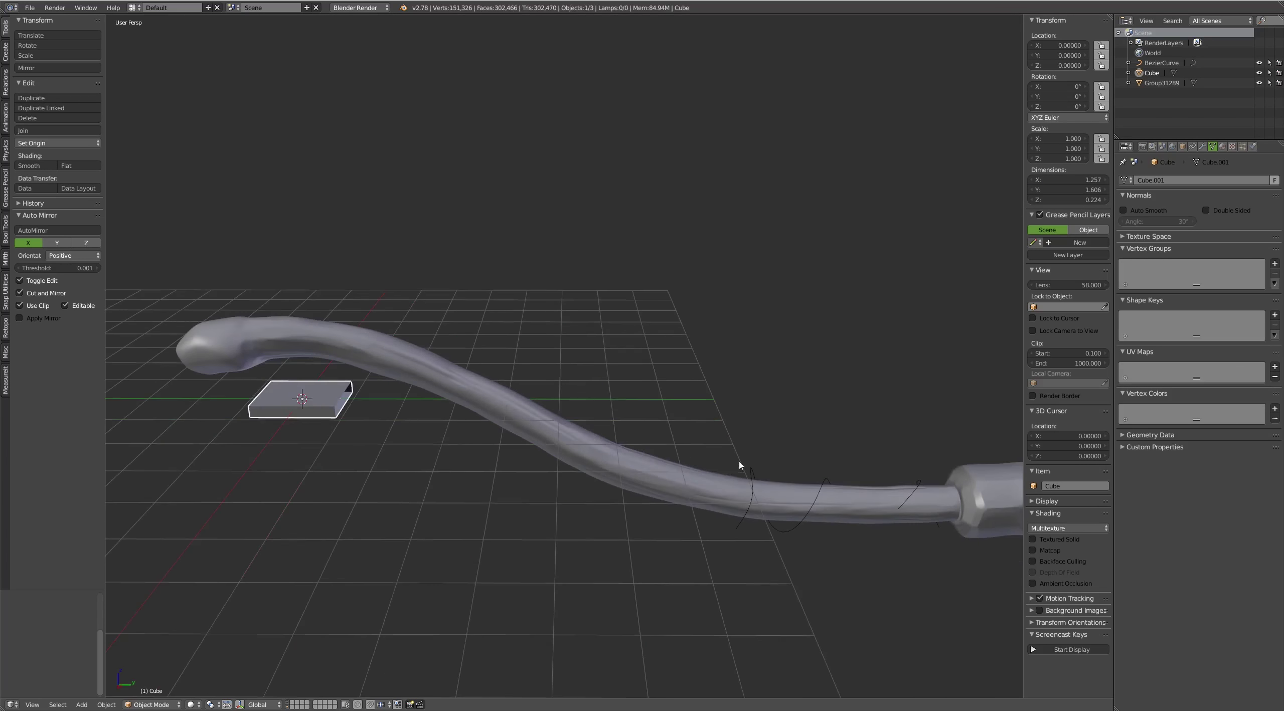
Select the plate and Bezier curve, then array the plate along the curve via Speedflow
right_click(750, 471, "shift")
right_click(321, 402, "shift")
key("alt+w")
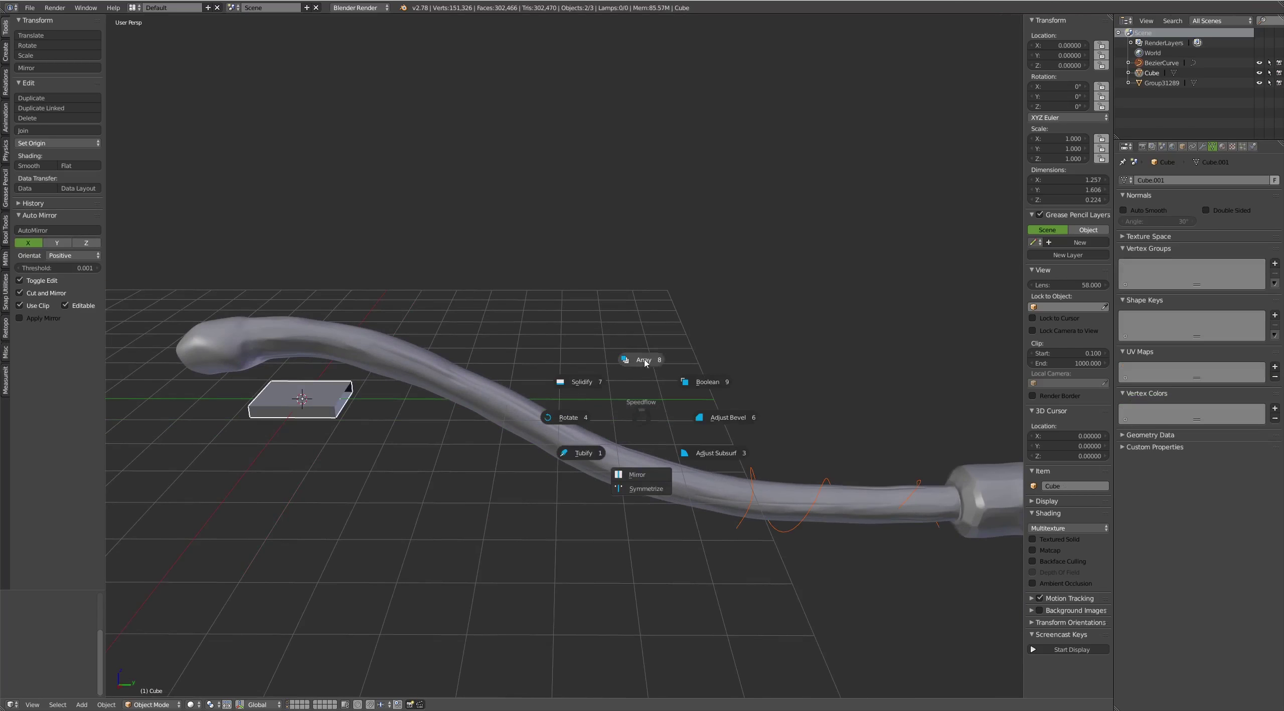
left_click(647, 362)
scroll(702, 311, "down", 3)
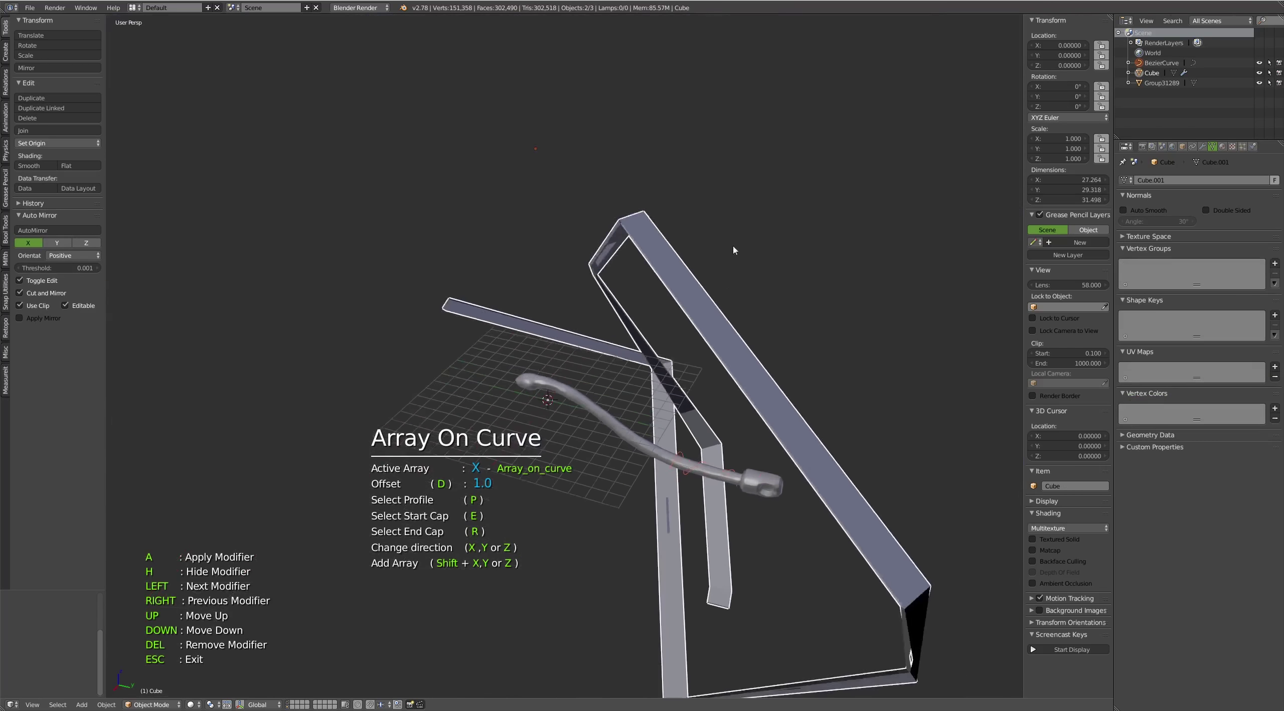
scroll(748, 326, "down", 2)
middle_click_drag(758, 391, 800, 419)
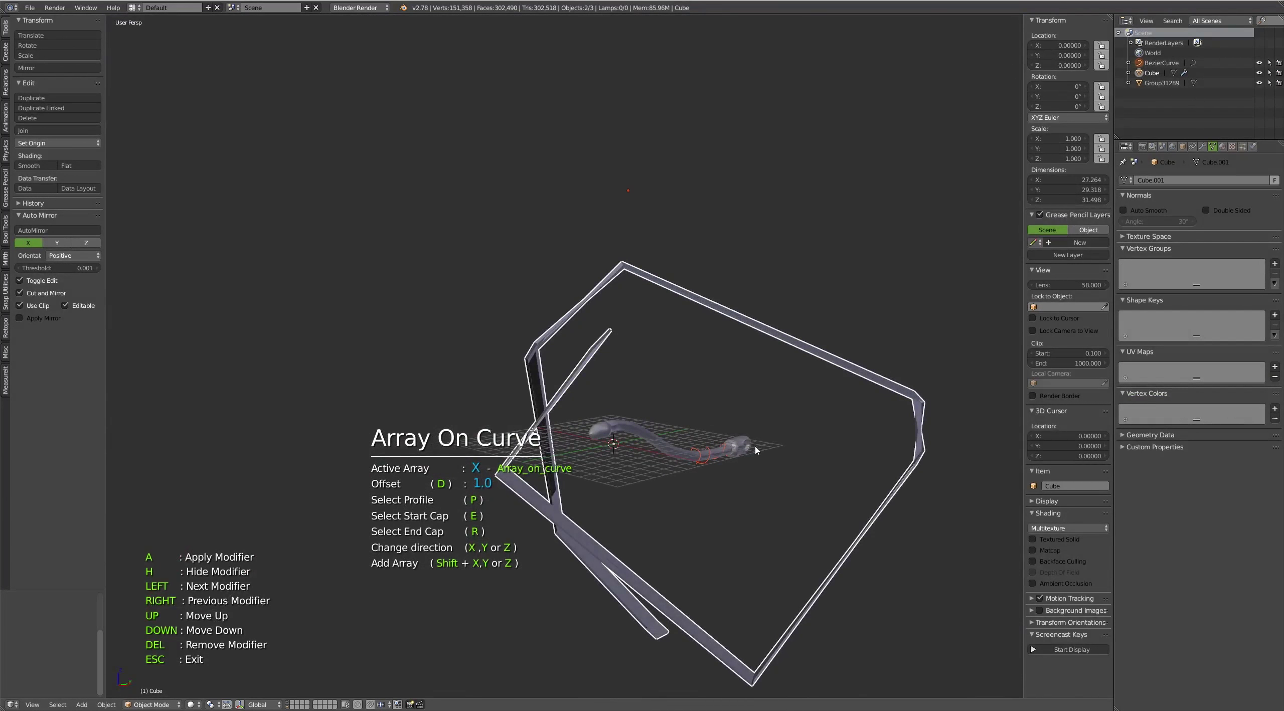
Keep the array along X, set curve offset to 0.52, and finish the setup
key("z")
key("x")
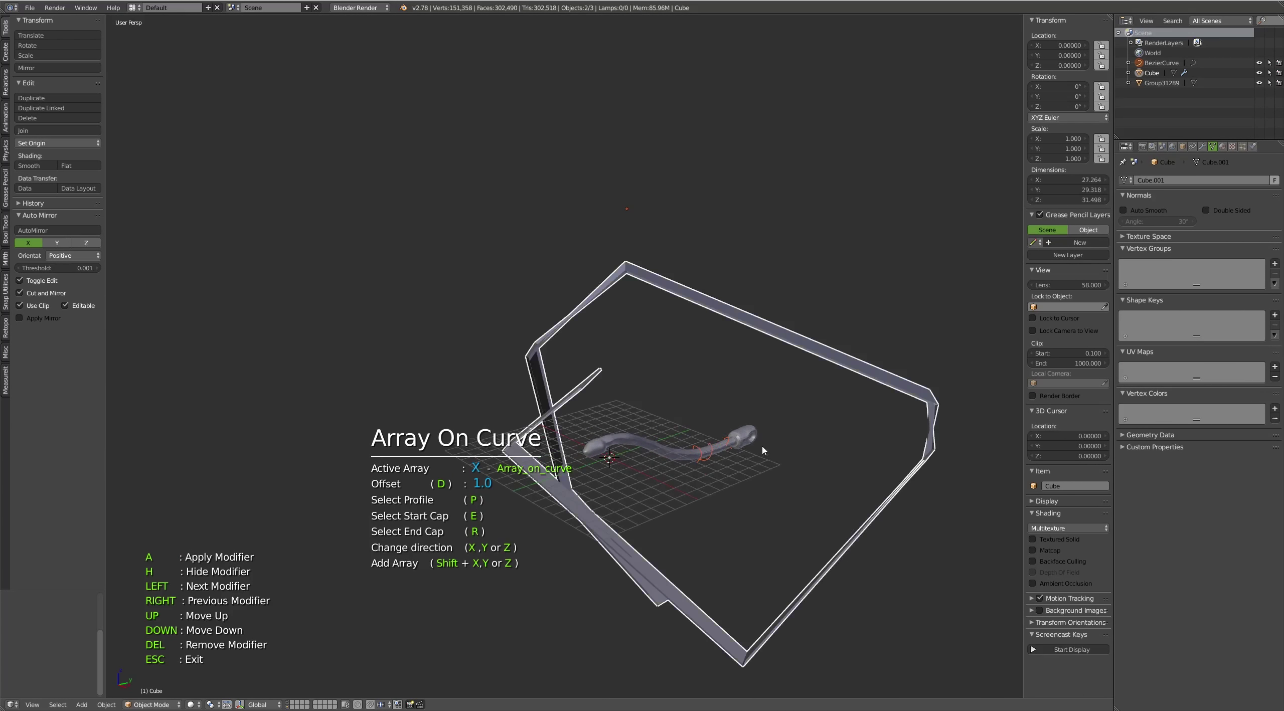
mouse_move(768, 450)
middle_mouse_down()
mouse_move(760, 494)
mouse_move(721, 460)
mouse_move(688, 472)
middle_mouse_up()
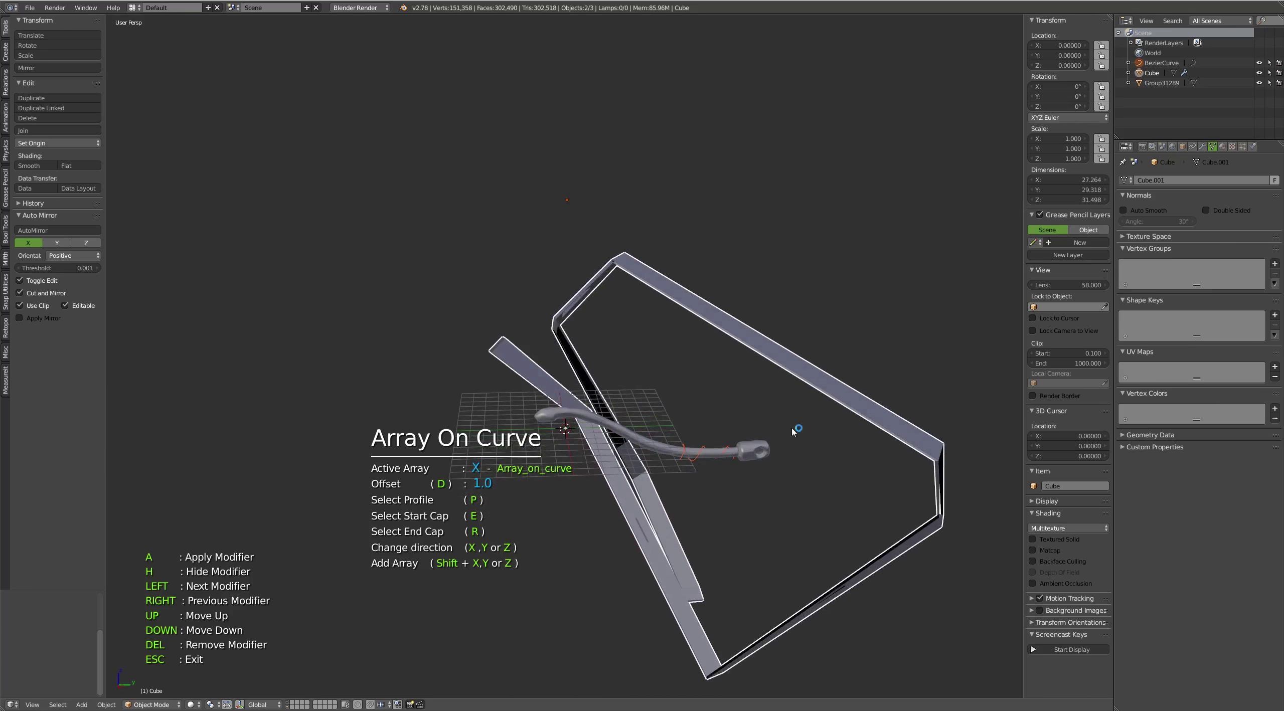
key("d")
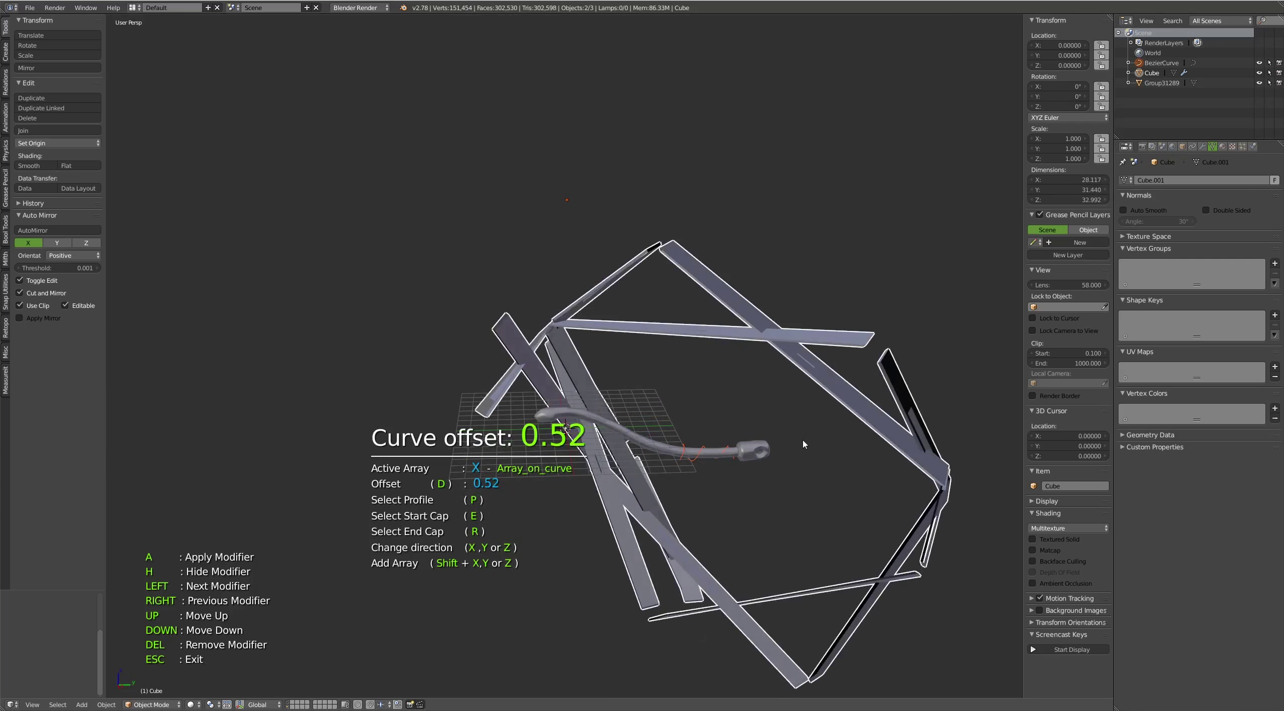
left_click(803, 445)
mouse_move(768, 454)
middle_mouse_down()
mouse_move(751, 422)
mouse_move(766, 453)
mouse_move(797, 439)
mouse_move(728, 473)
mouse_move(691, 443)
mouse_move(693, 454)
mouse_move(457, 181)
middle_mouse_up()
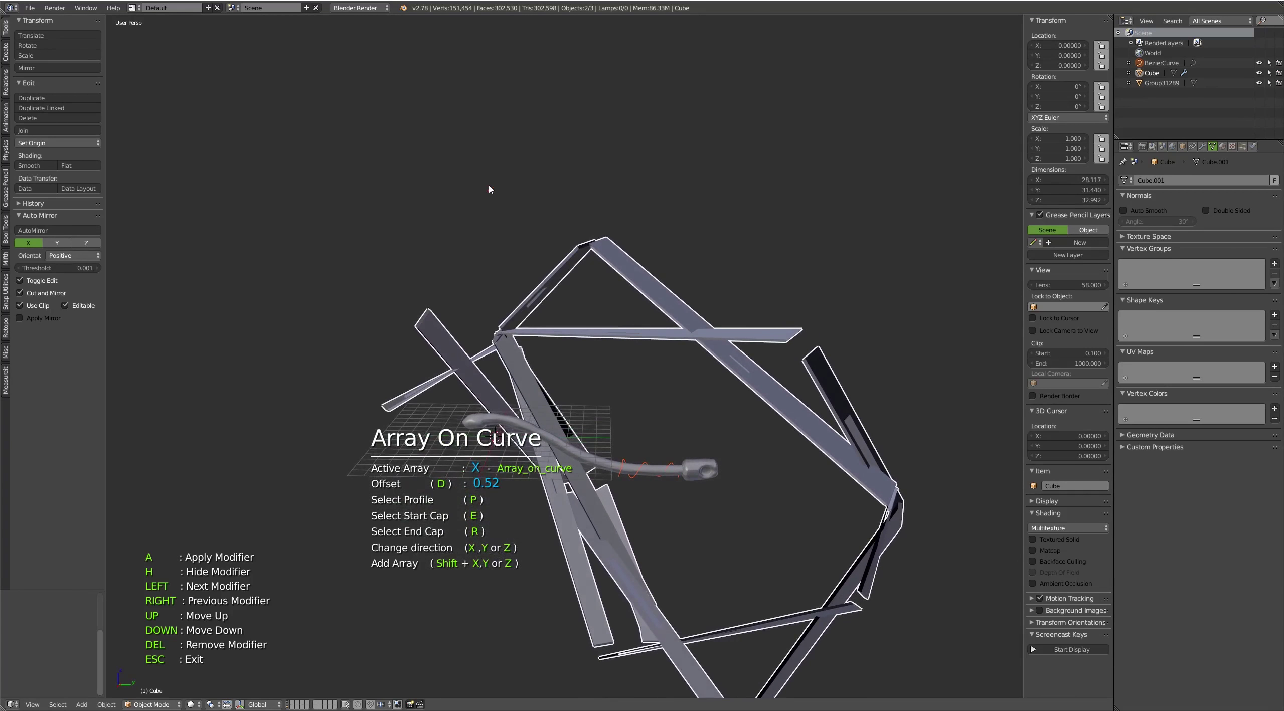
key("Escape")
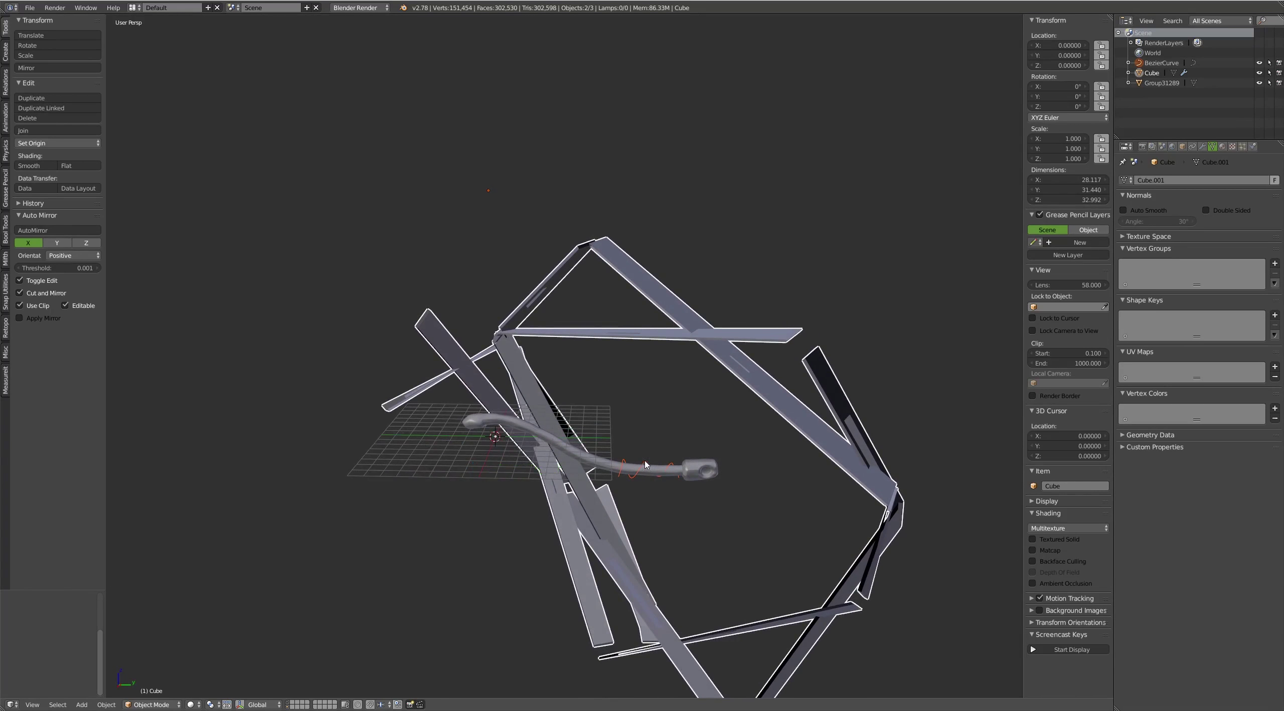
right_click(647, 466)
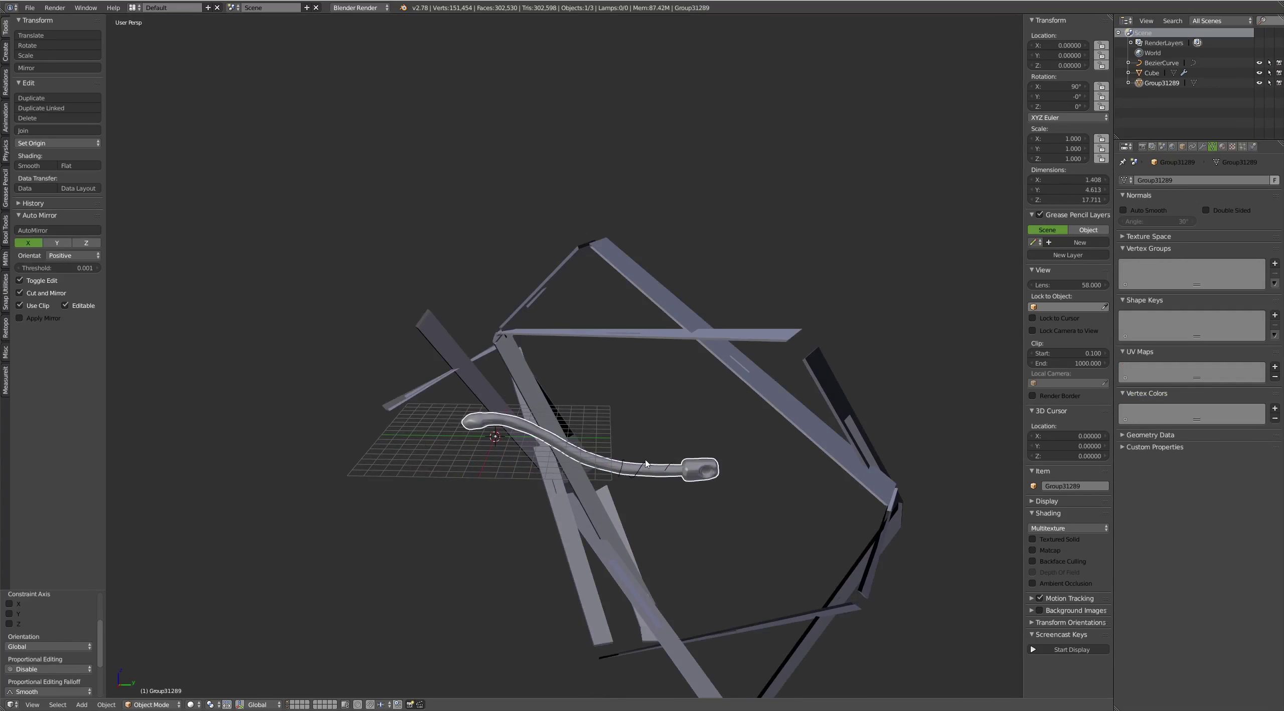
Move the Bezier curve's origin to the 3D cursor at the world centre
right_click(646, 464)
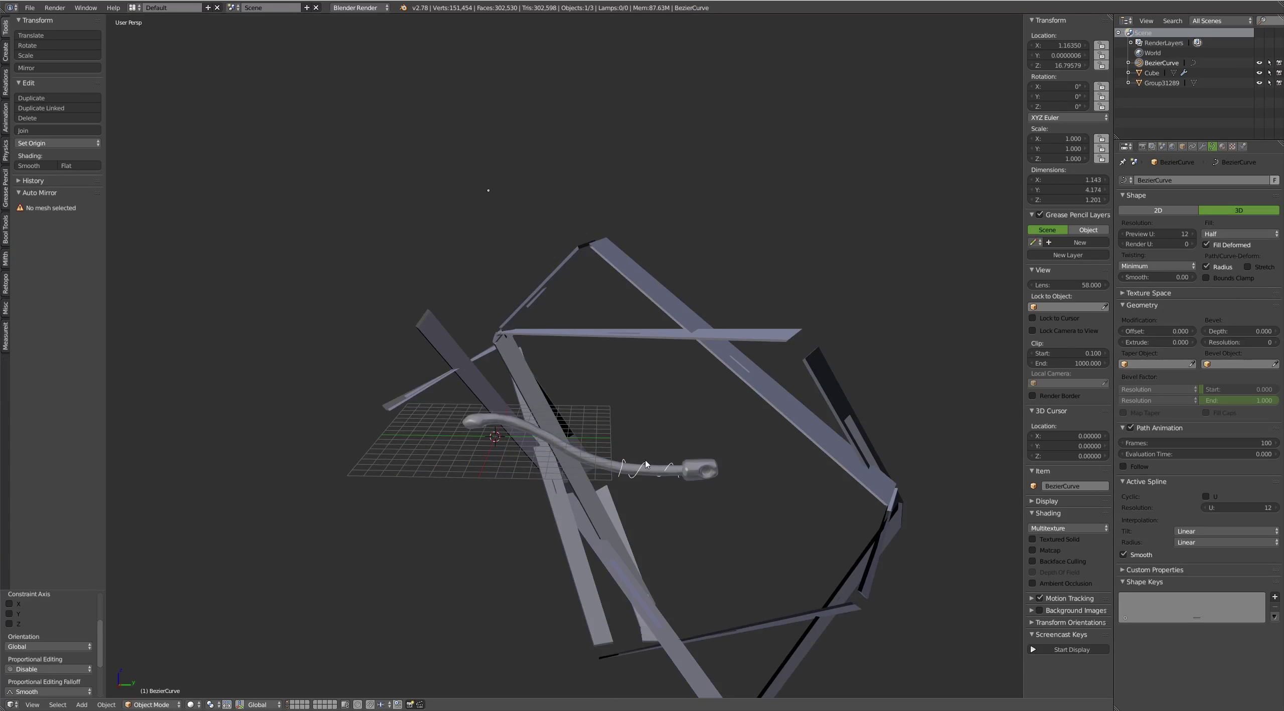
left_click(114, 705)
mouse_move(151, 658)
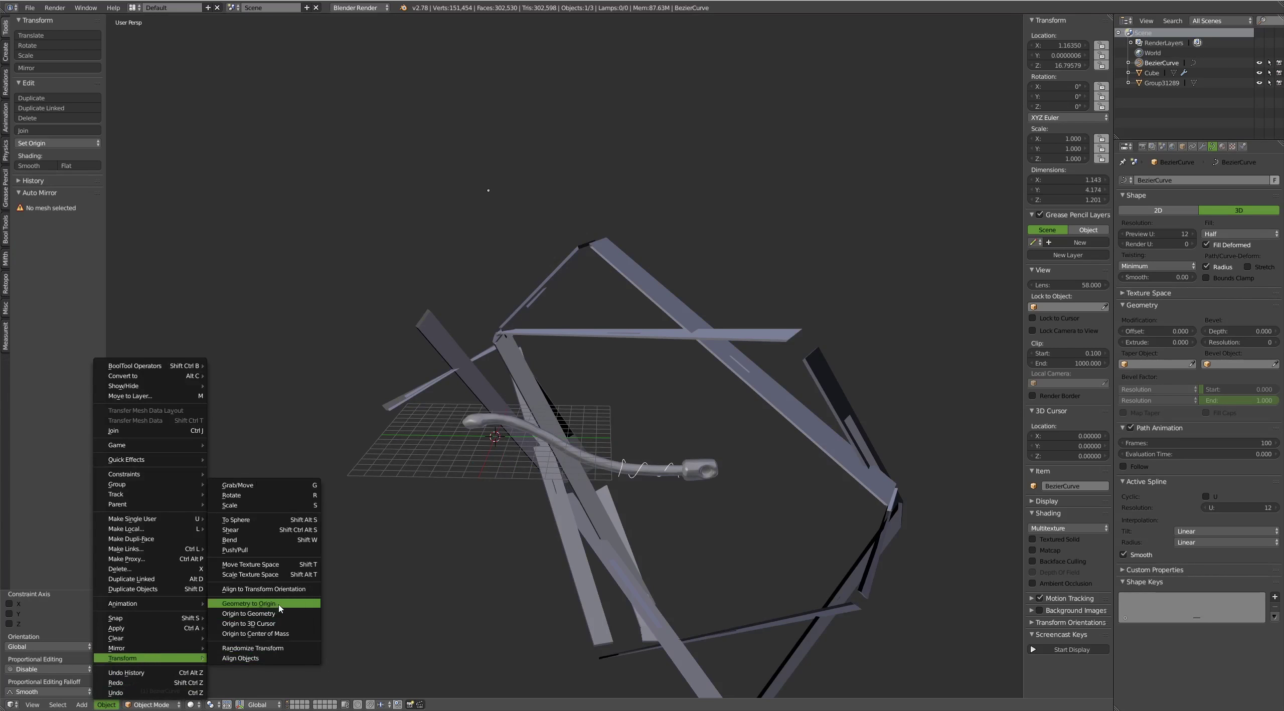
left_click(286, 624)
scroll(579, 478, "up", 2)
scroll(679, 510, "up", 4)
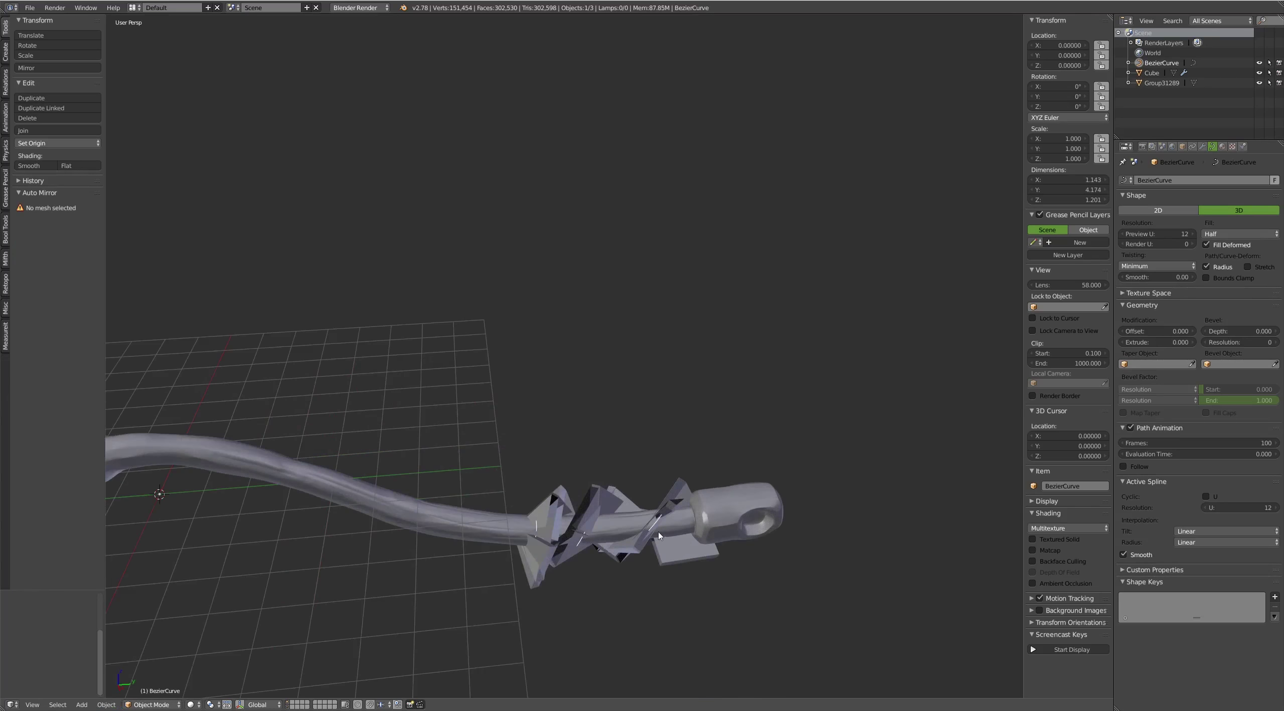
Set the plate's Array relative X offset to 1.22
right_click(659, 536)
left_click(1203, 147)
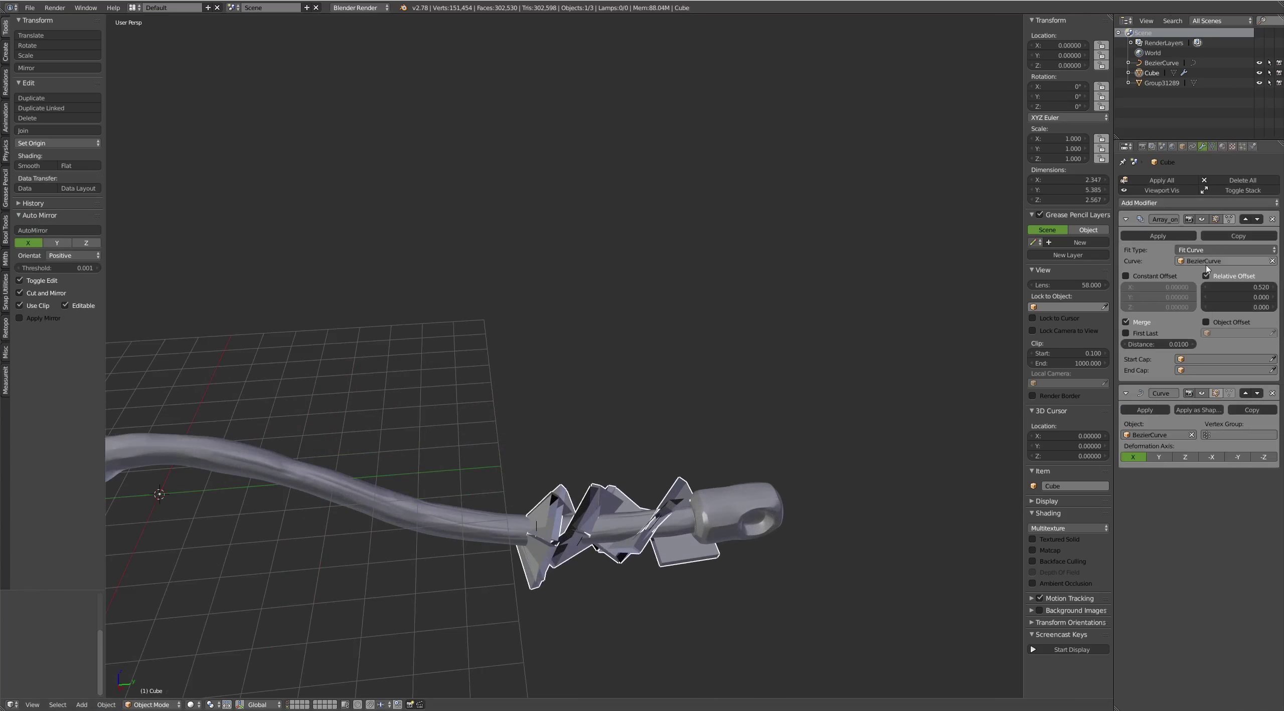
left_click_drag(1242, 287, 1237, 297)
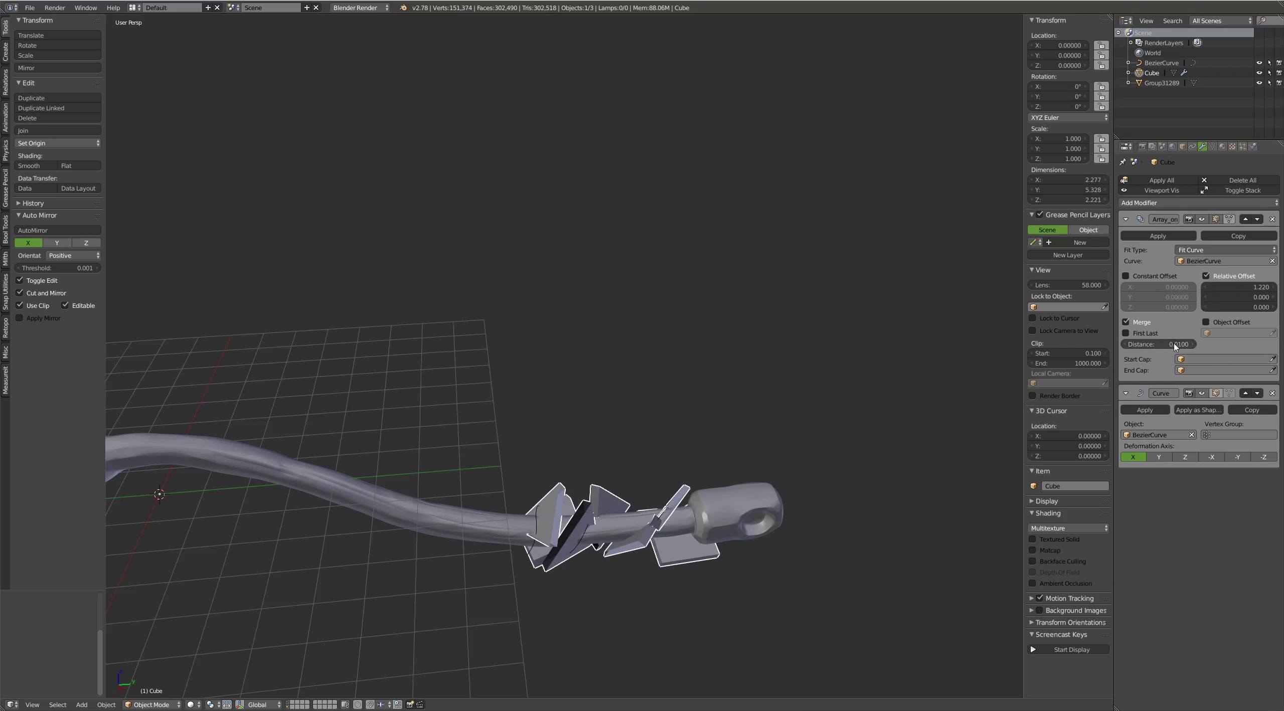
key("Tab")
mouse_move(565, 464)
middle_mouse_down()
mouse_move(797, 372)
mouse_move(860, 373)
mouse_move(520, 396)
mouse_move(822, 373)
mouse_move(631, 466)
mouse_move(687, 399)
mouse_move(694, 468)
mouse_move(688, 408)
mouse_move(662, 370)
mouse_move(670, 393)
middle_mouse_up()
scroll(662, 370, "down", 3)
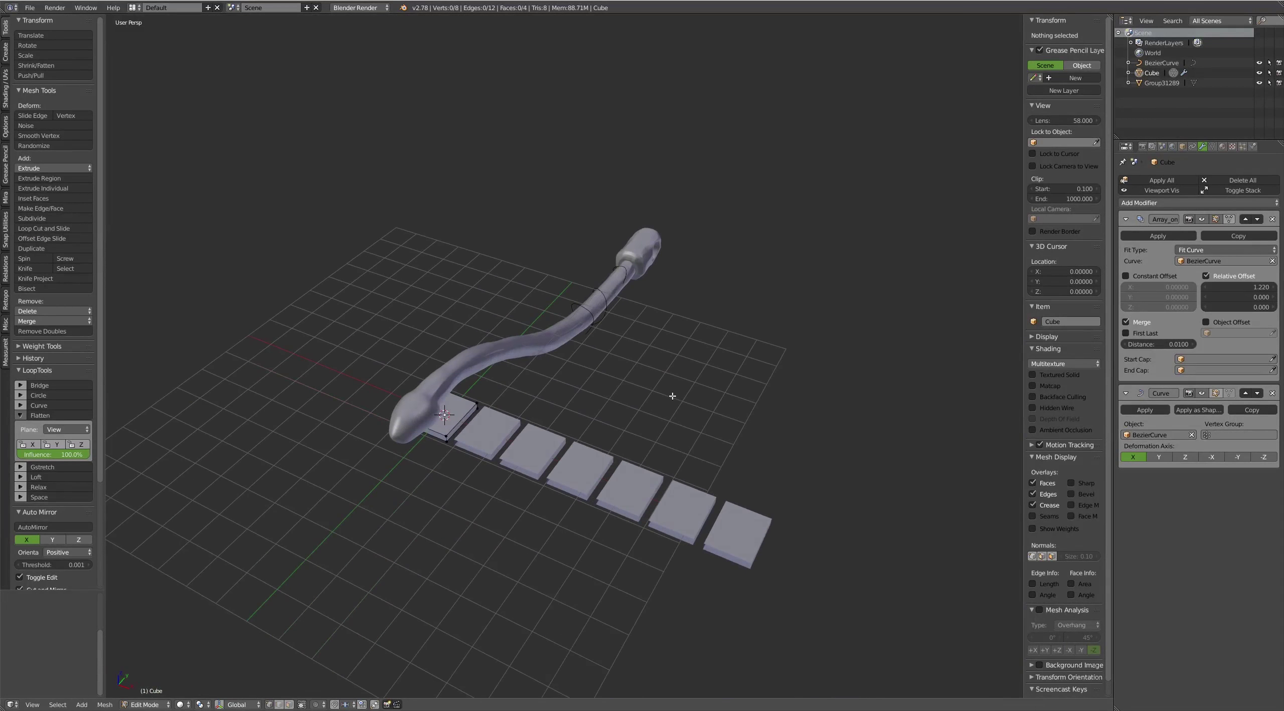
Turn on the manipulator and try Array relative offsets X 0, Y 1.3
key("ctrl+space")
mouse_move(537, 416)
middle_mouse_down()
mouse_move(553, 410)
mouse_move(488, 347)
mouse_move(677, 450)
mouse_move(637, 469)
mouse_move(746, 401)
middle_mouse_up()
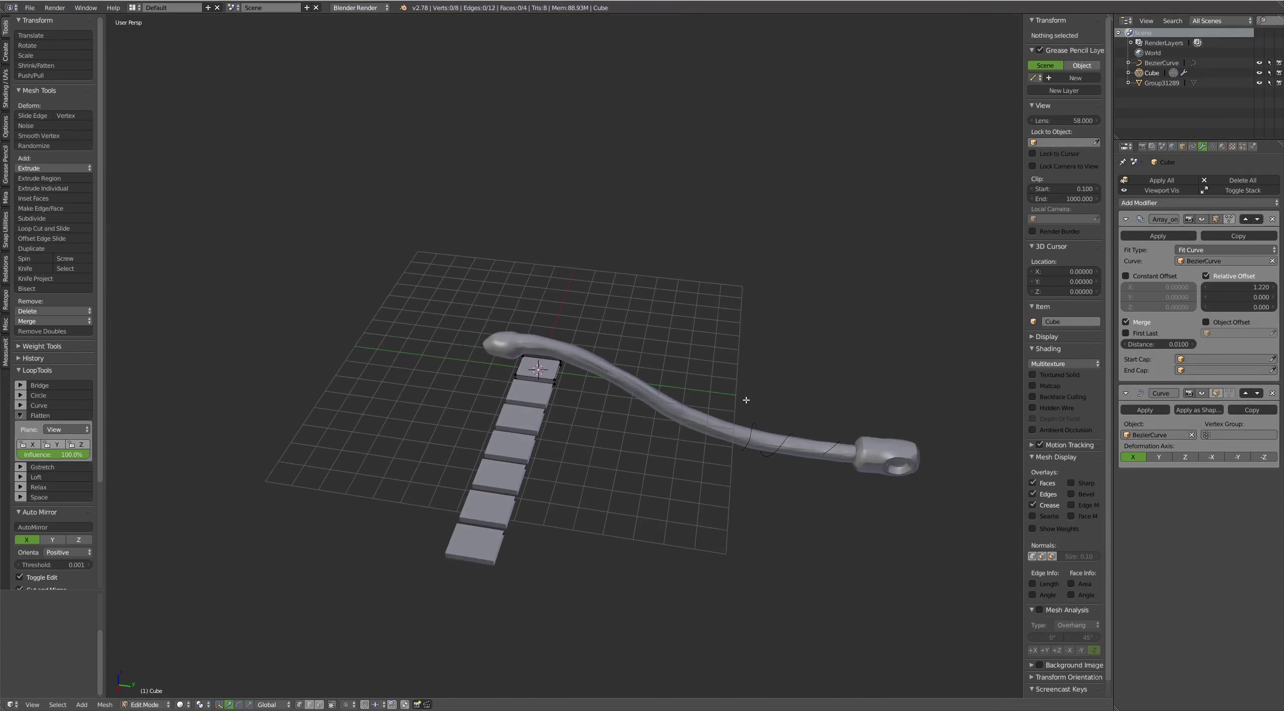
type("0")
key("Return")
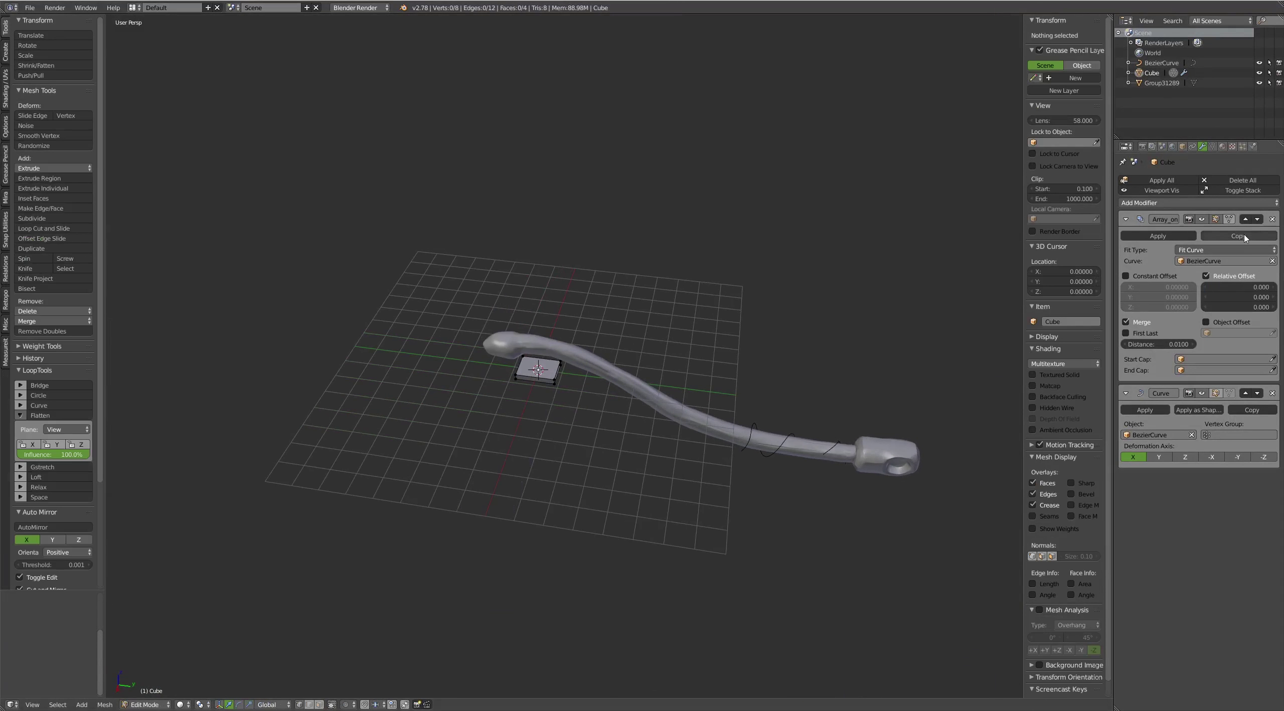
left_click(1257, 297)
type("1.3")
key("Return")
left_click_drag(1257, 297, 1256, 297)
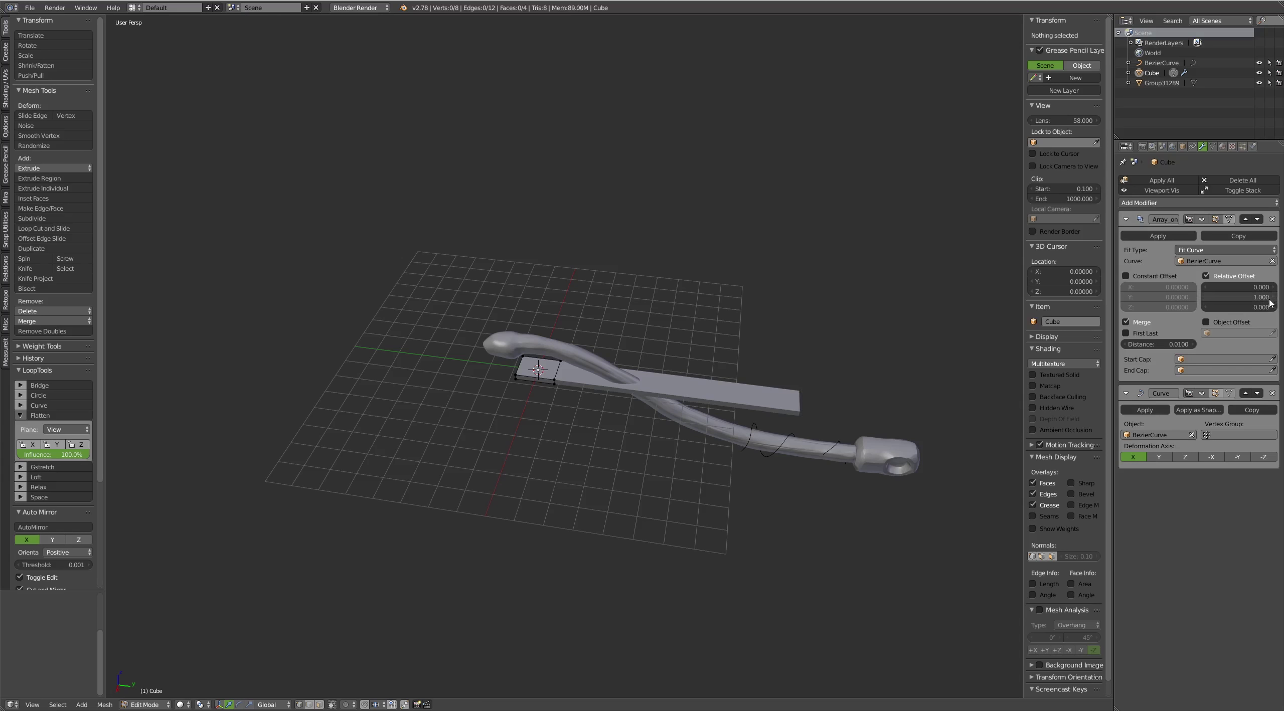
Settle the Array relative offset at X 1 and Y 0
left_click(1270, 299)
left_click(1206, 298)
key("Tab")
mouse_move(832, 309)
middle_mouse_down()
mouse_move(897, 444)
mouse_move(837, 336)
mouse_move(872, 364)
mouse_move(893, 357)
middle_mouse_up()
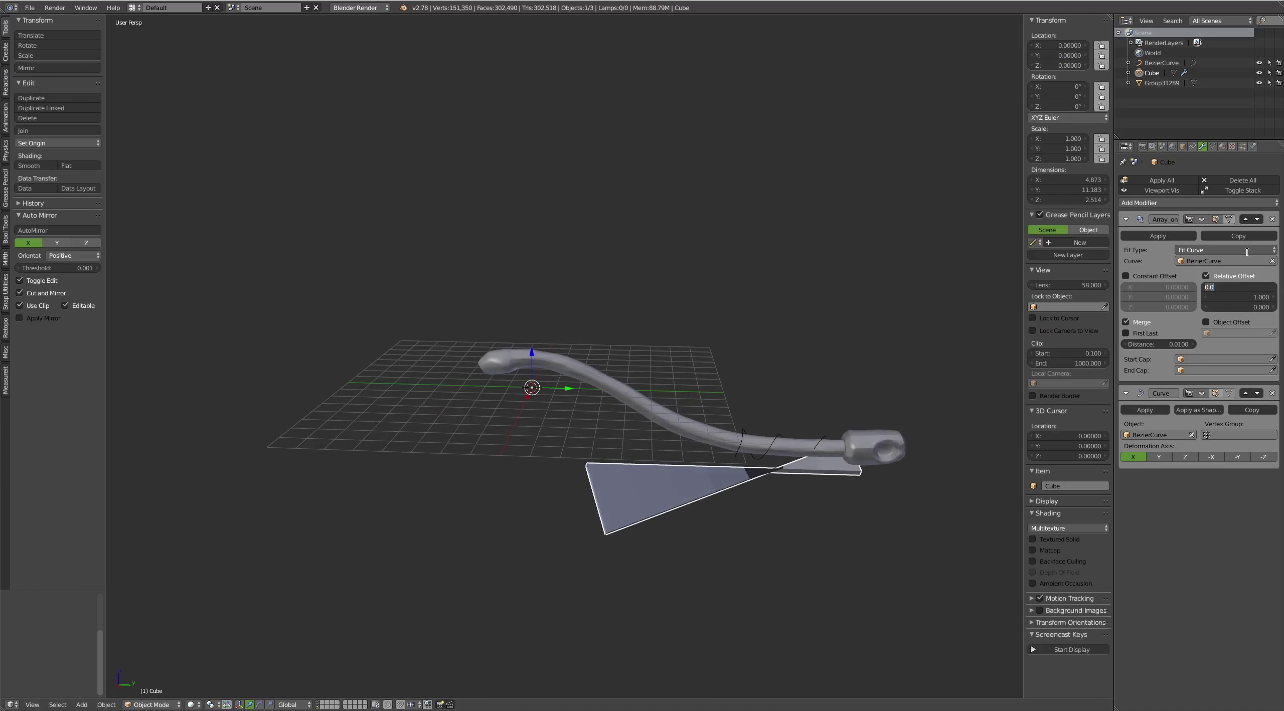
key("Return")
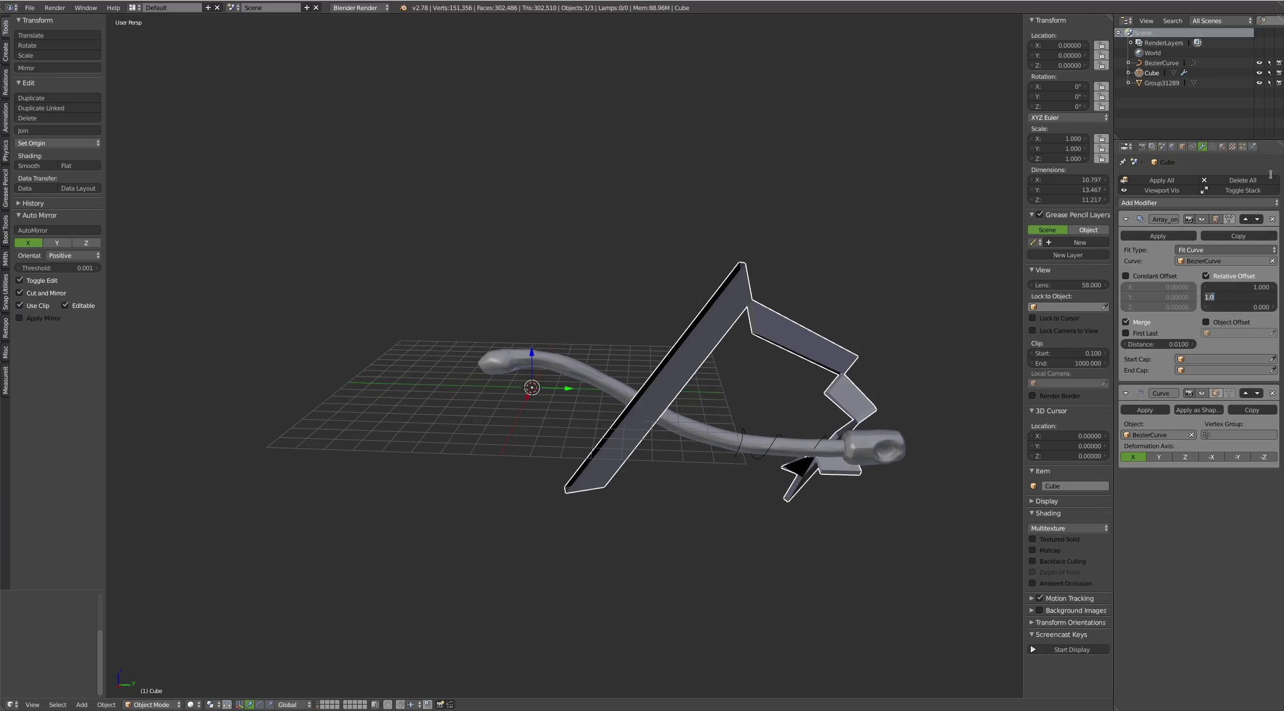
type("0")
key("Return")
Test rotating the plate's face in Edit Mode, cancel it, and return to Object Mode
key("Tab")
mouse_move(745, 351)
middle_mouse_down()
mouse_move(588, 402)
mouse_move(661, 411)
middle_mouse_up()
key("KP_5")
mouse_move(660, 284)
middle_mouse_down()
mouse_move(683, 352)
mouse_move(712, 321)
middle_mouse_up()
key("r")
key("Escape")
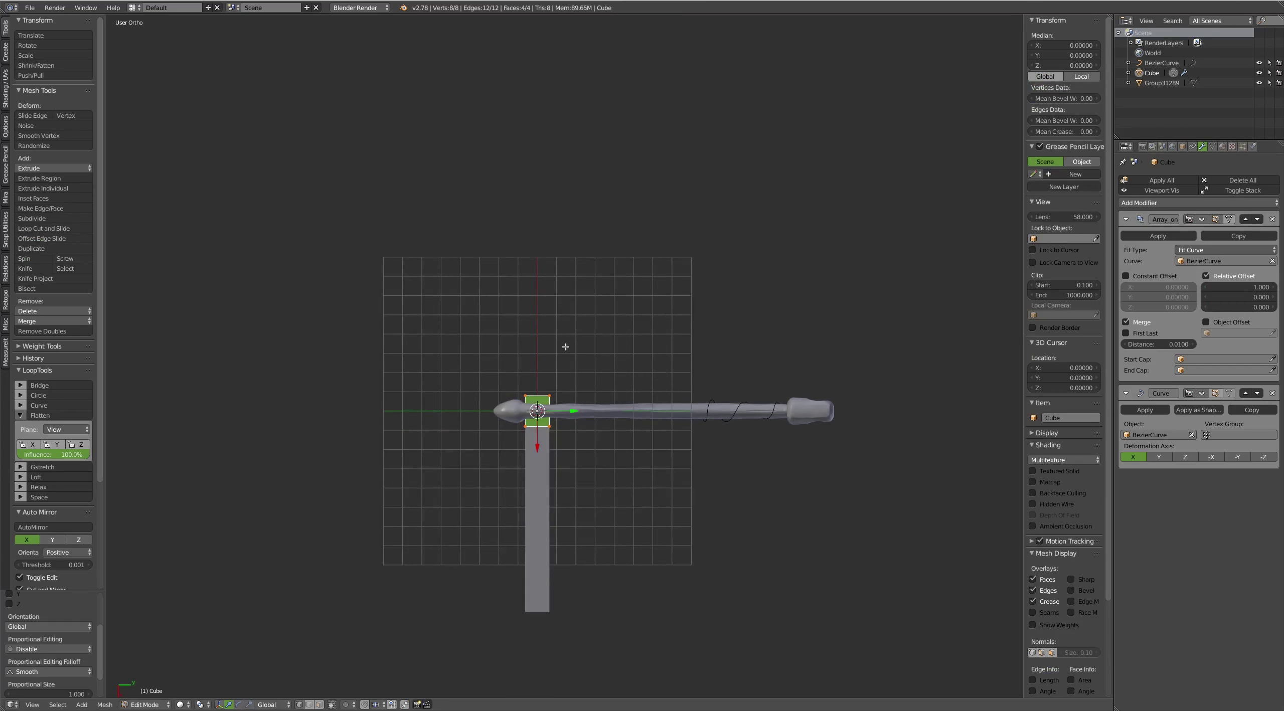
key("Tab")
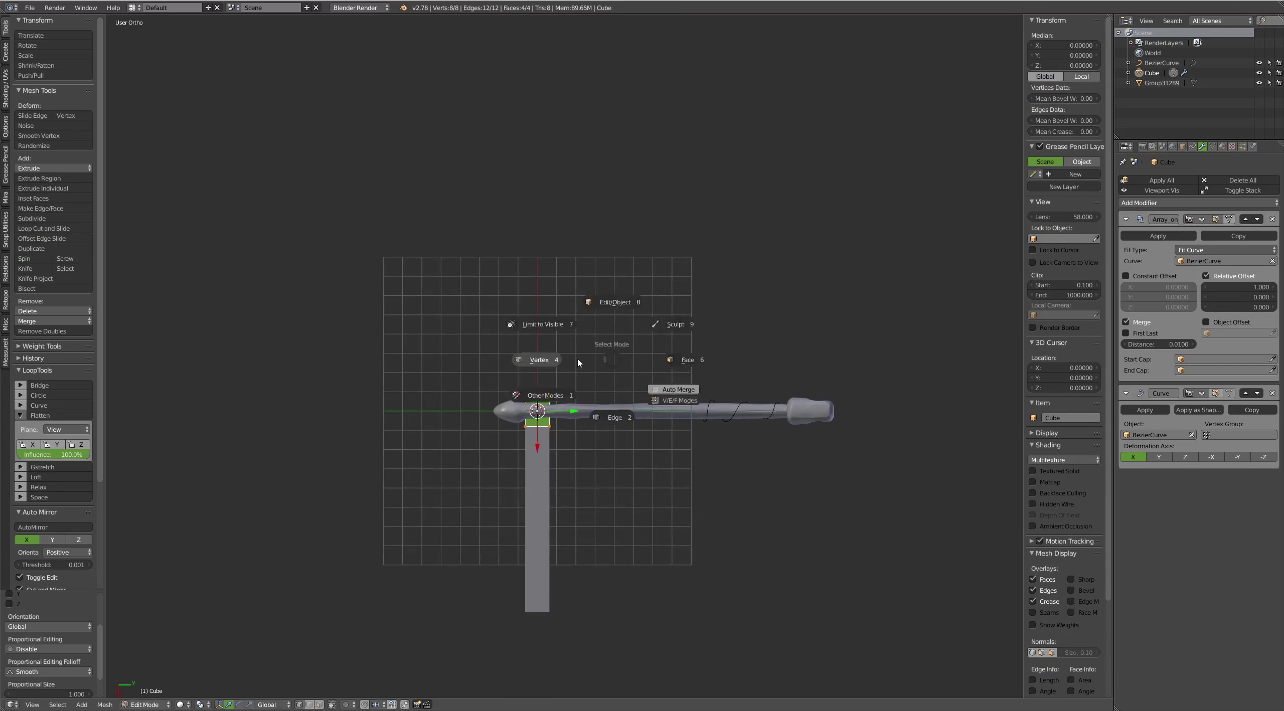
left_click(608, 293)
mouse_move(605, 276)
middle_mouse_down()
mouse_move(640, 288)
mouse_move(740, 393)
mouse_move(797, 366)
mouse_move(818, 435)
mouse_move(853, 424)
middle_mouse_up()
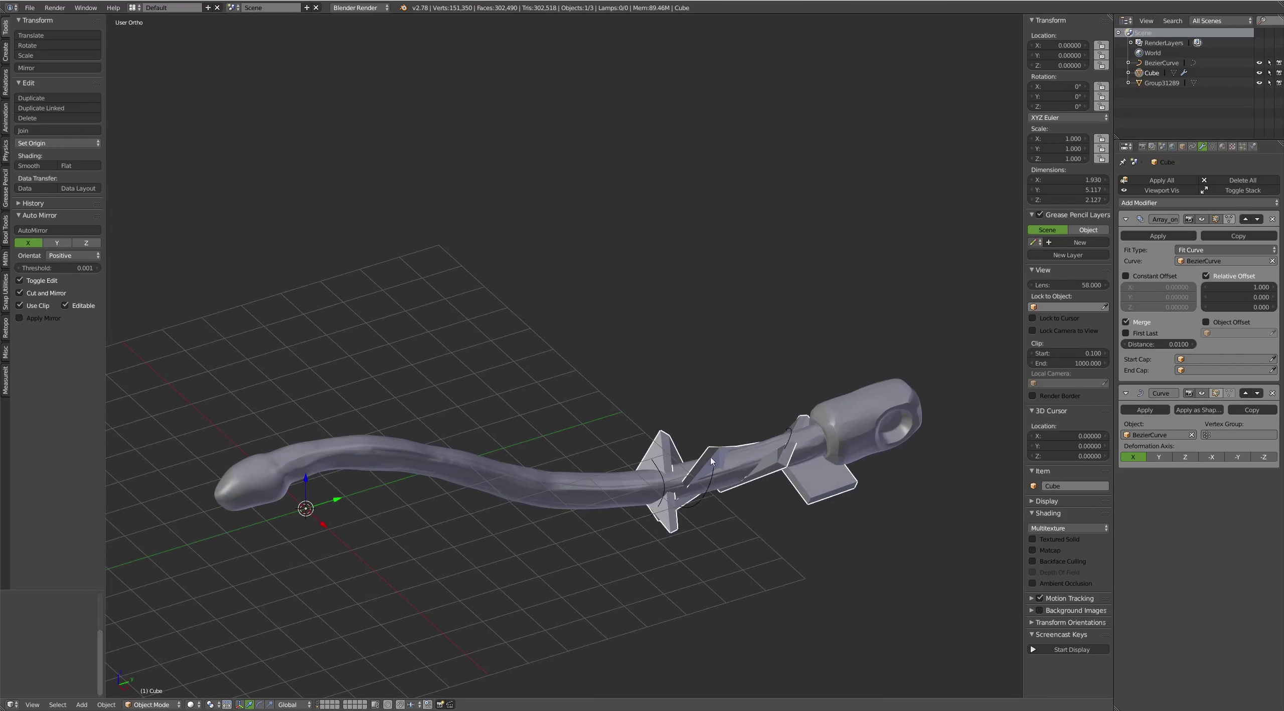
Try moving a Bezier curve control point, then cancel the change
right_click(711, 488, "shift")
right_click(709, 494)
key("Tab")
middle_click_drag(780, 430, 800, 441)
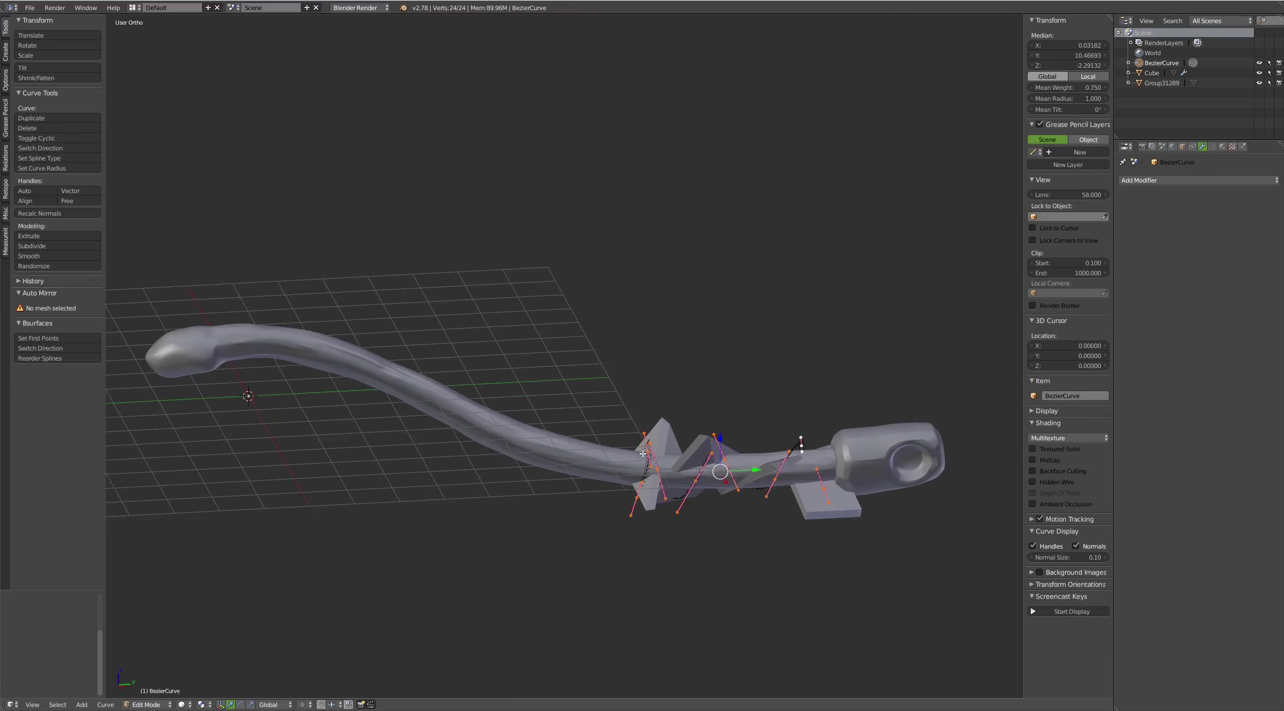
right_click(640, 452)
key("g")
middle_click_drag(638, 437, 621, 427)
key("Tab")
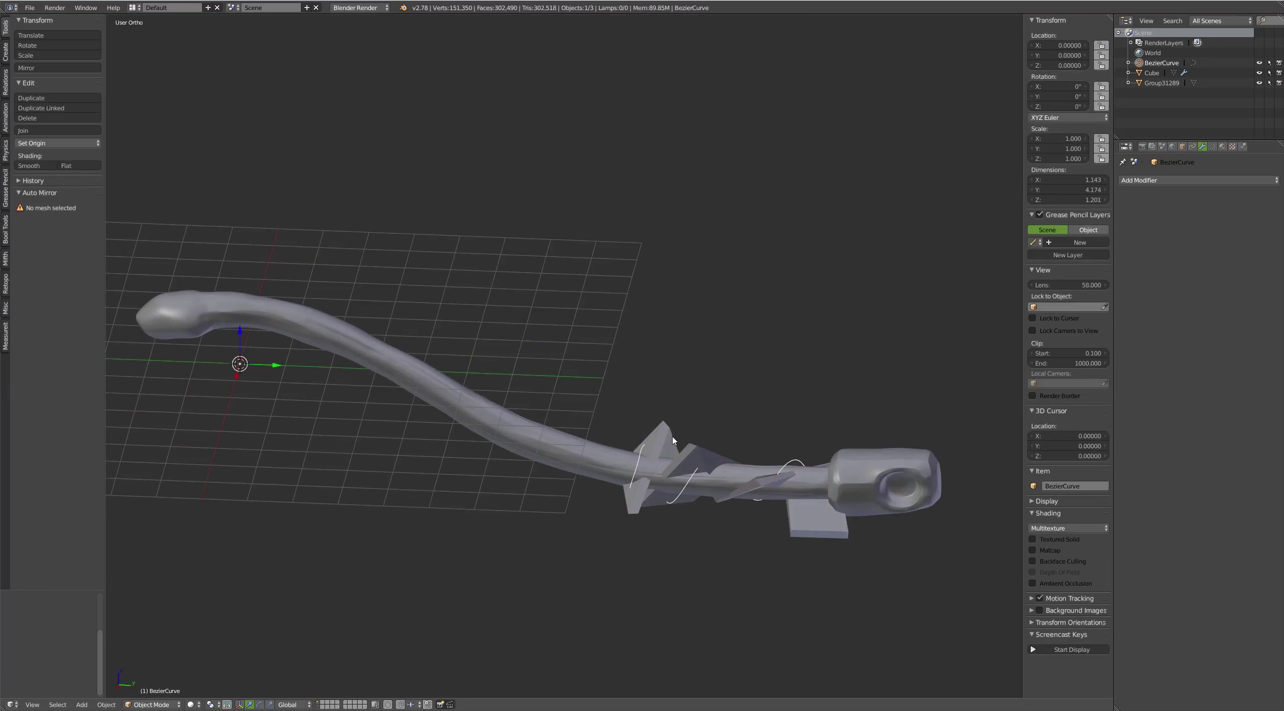
key("Tab")
Briefly start a loop cut on the plate, then view the twisted strap in Object Mode
key("Tab")
right_click(692, 436)
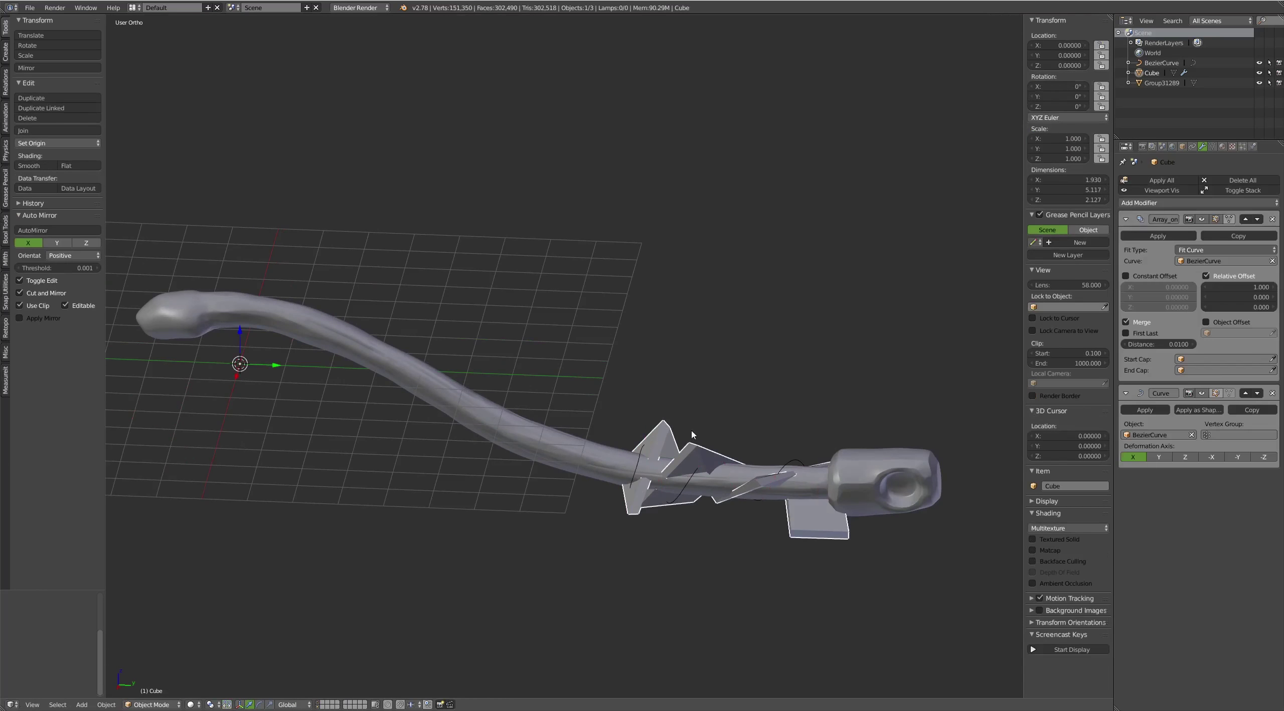
key("Tab")
mouse_move(636, 393)
middle_mouse_down()
mouse_move(611, 367)
mouse_move(503, 358)
middle_mouse_up()
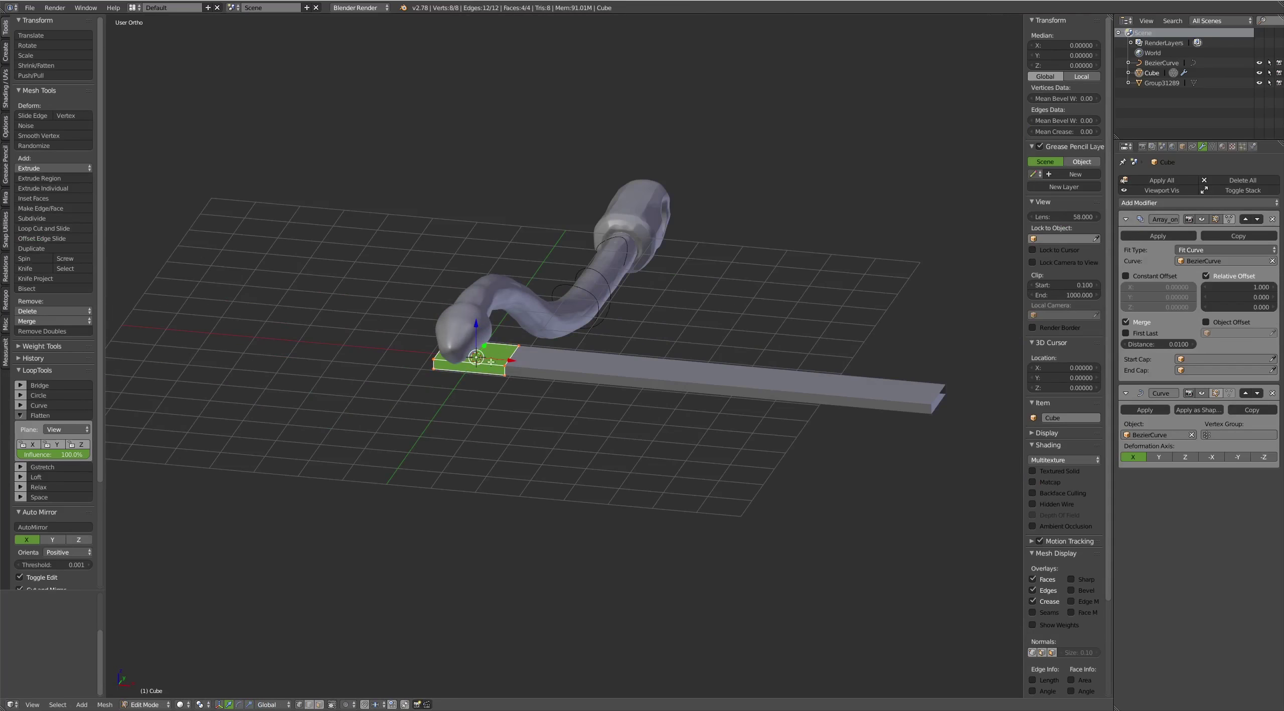
key("ctrl+r")
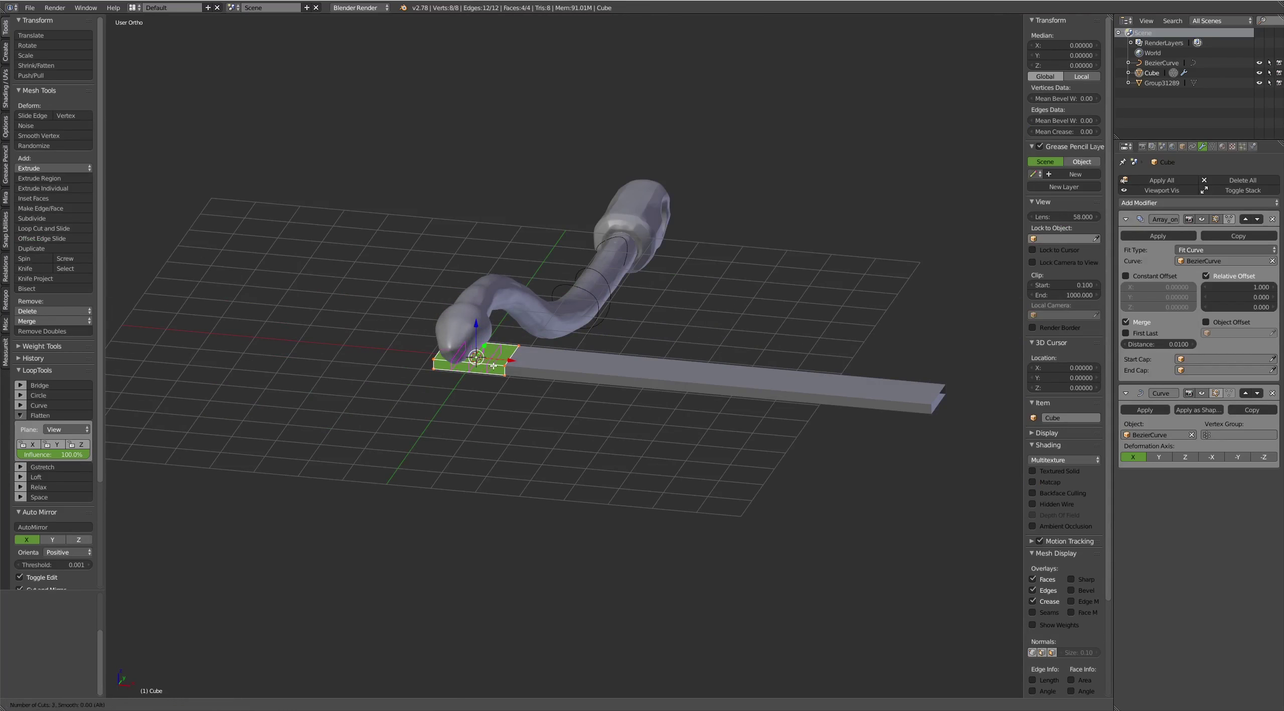
key("Tab")
mouse_move(708, 401)
middle_mouse_down()
mouse_move(722, 335)
mouse_move(608, 342)
mouse_move(547, 269)
mouse_move(612, 262)
middle_mouse_up()
scroll(722, 336, "up", 4)
scroll(608, 341, "up", 2)
scroll(547, 269, "up", 3)
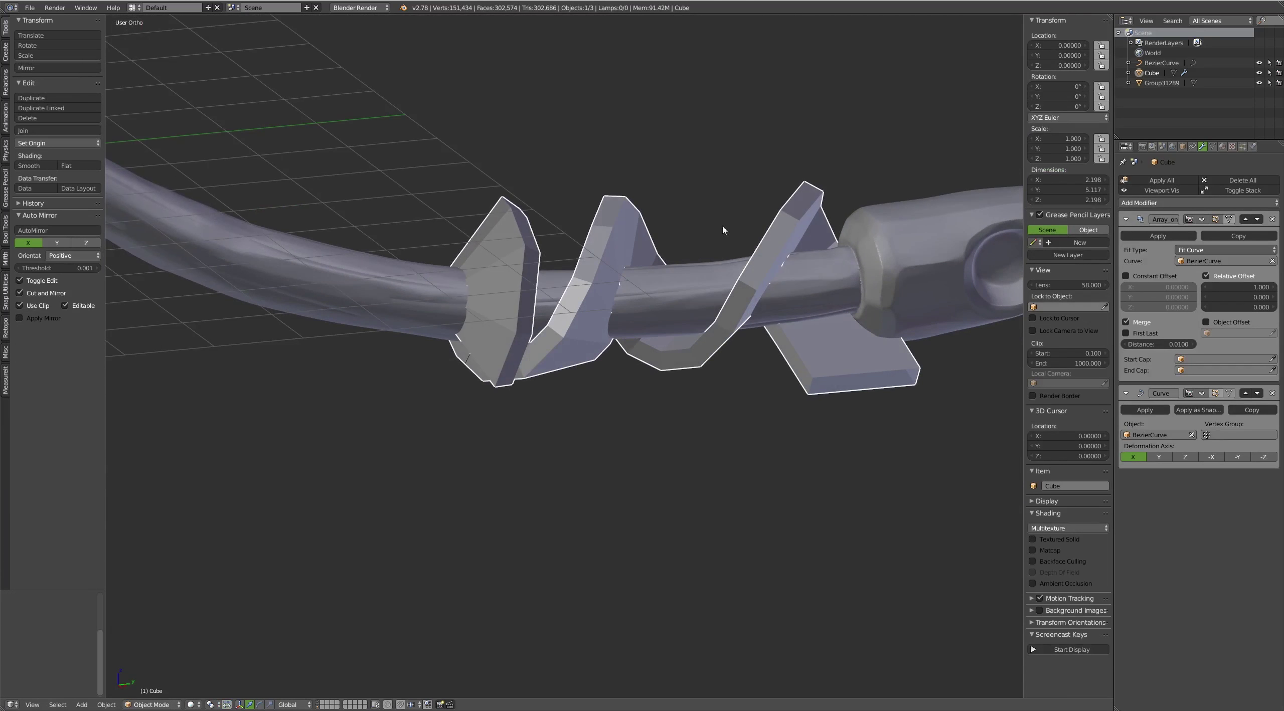
Select all of the BezierCurve's control points in Edit Mode, then back out to Object Mode
left_click(1162, 63)
key("Tab")
middle_click_drag(743, 236, 761, 239)
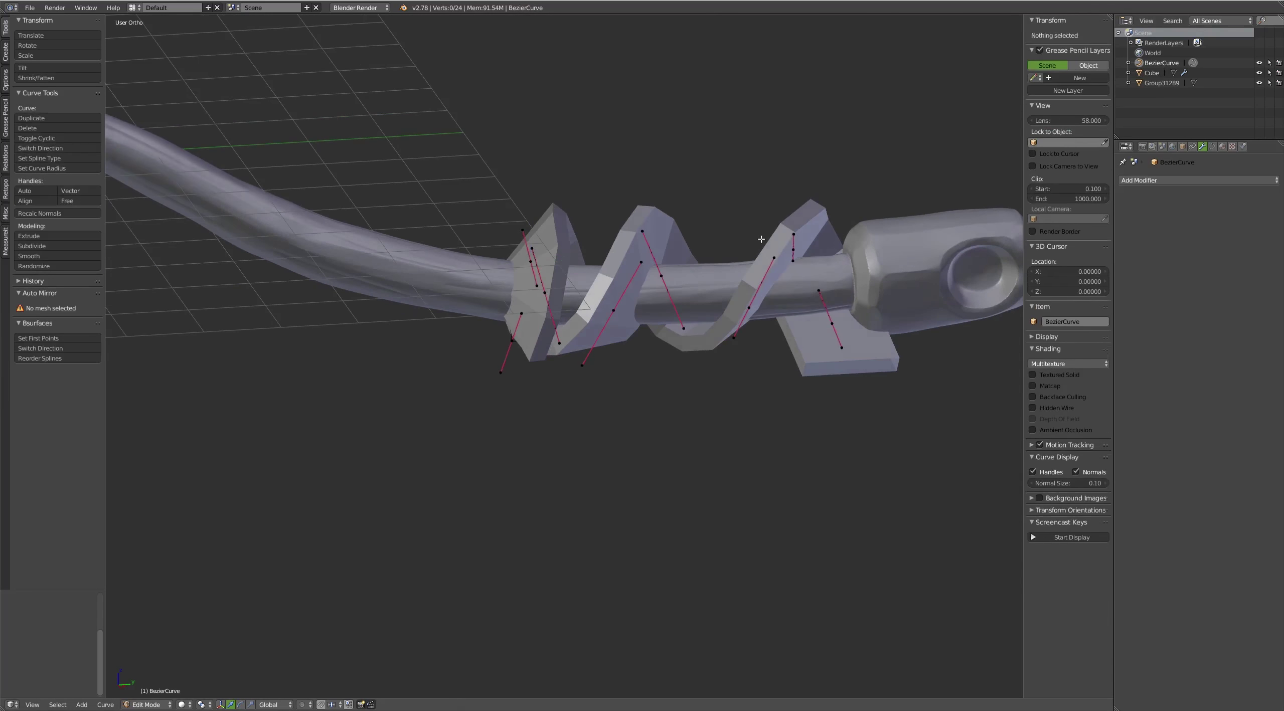
key("a")
key("shift+t")
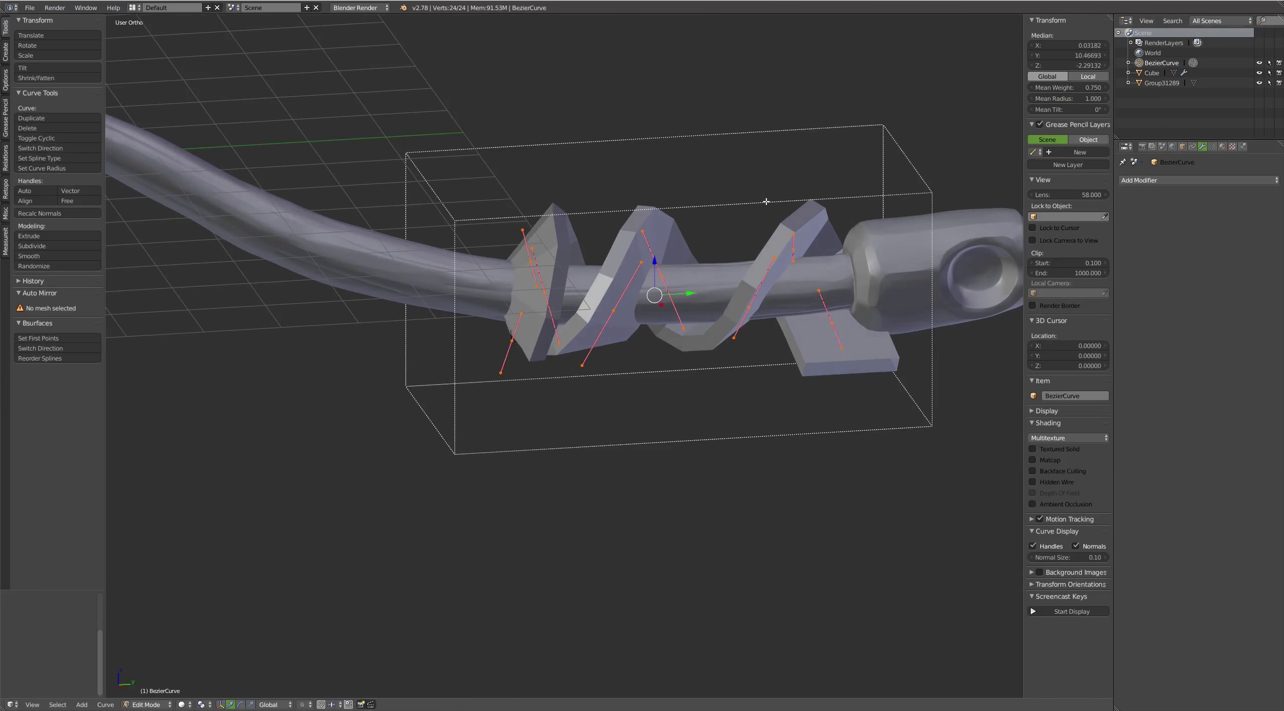
right_click(772, 243)
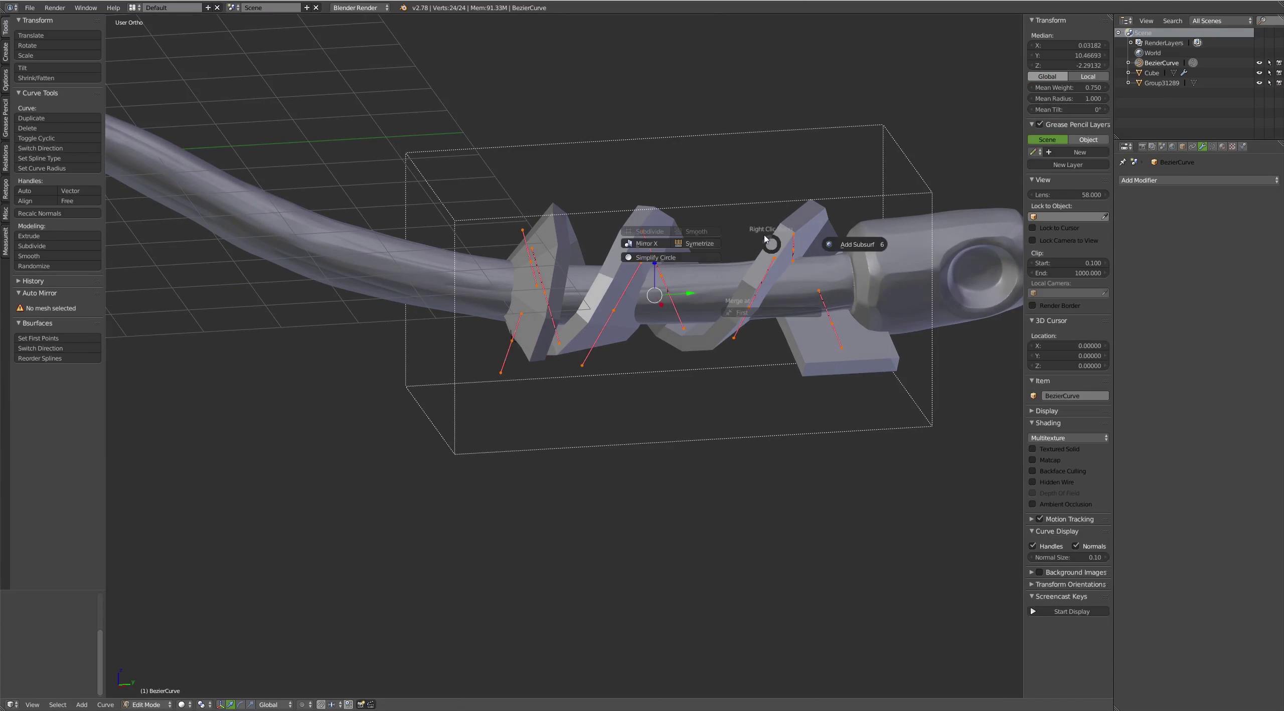
key("Tab")
Accidentally delete the strap curve and restore it with undo
mouse_move(710, 266)
middle_mouse_down()
mouse_move(699, 222)
mouse_move(757, 198)
middle_mouse_up()
right_click(734, 194)
left_click(734, 199)
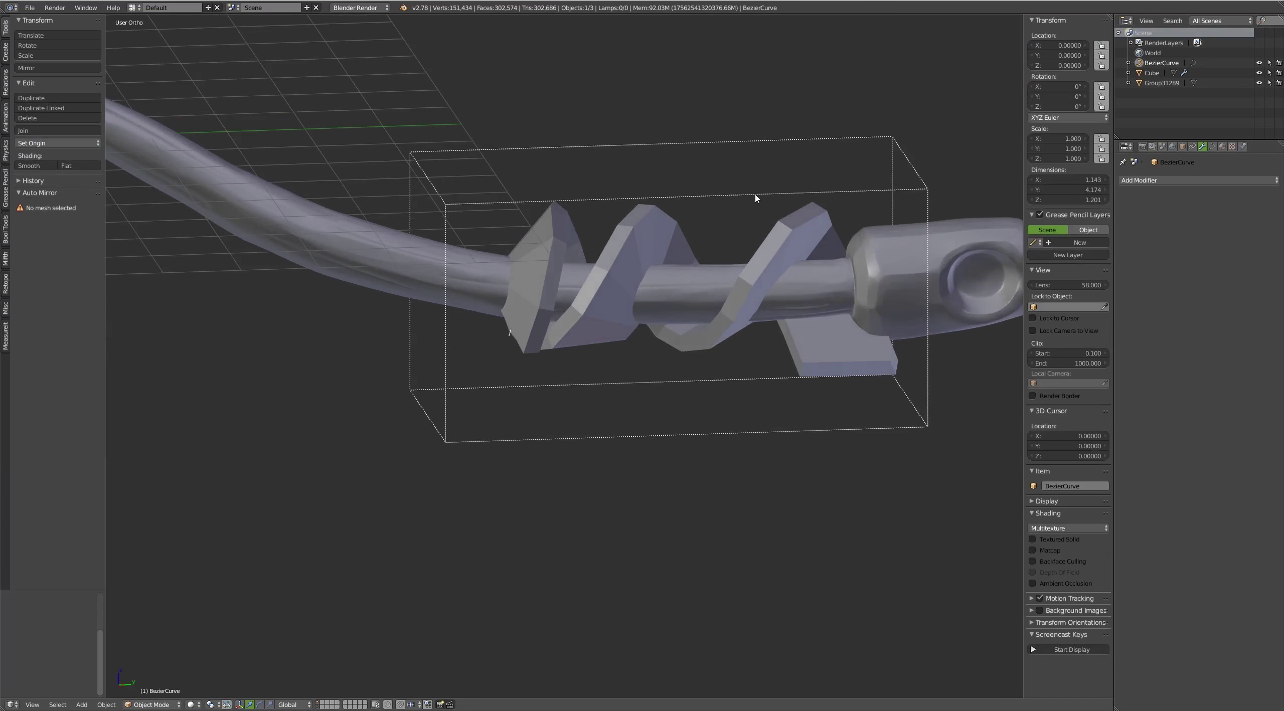
key("a")
key("a")
key("x")
left_click(730, 200)
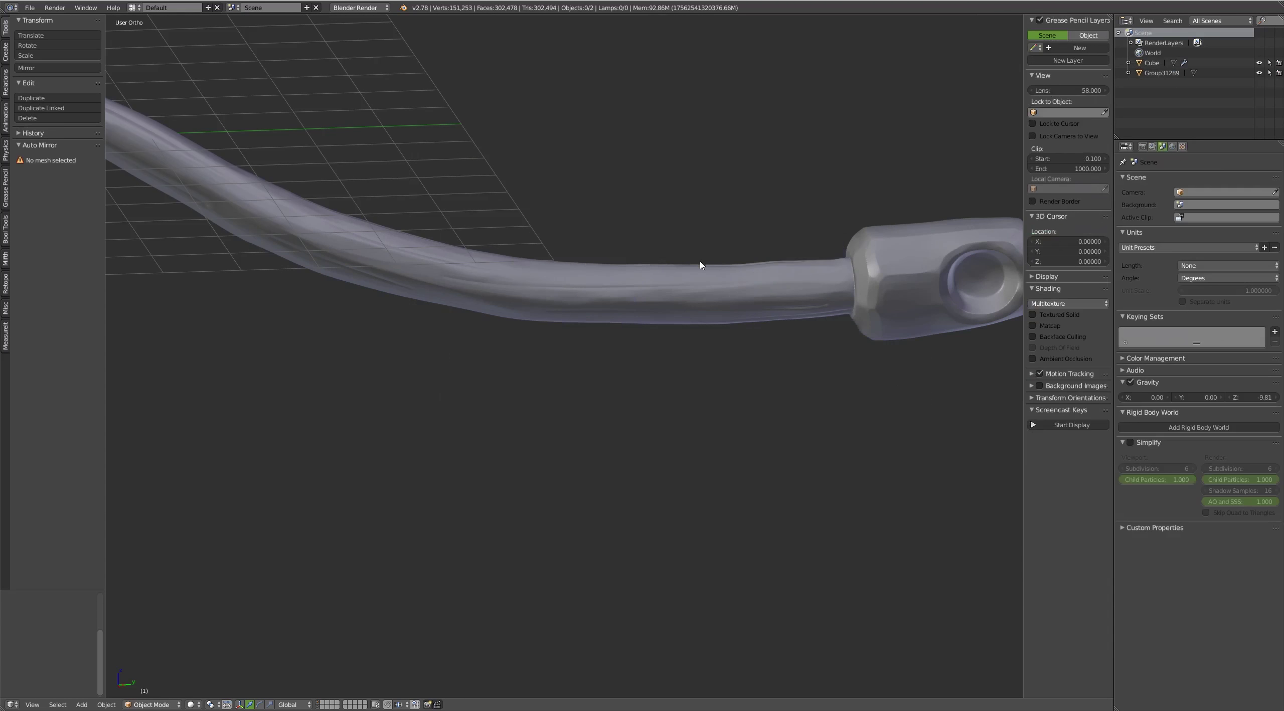
key("ctrl+z")
key("ctrl+z")
Select every BezierCurve control point and drag Mean Tilt to about -75°
right_click(701, 264)
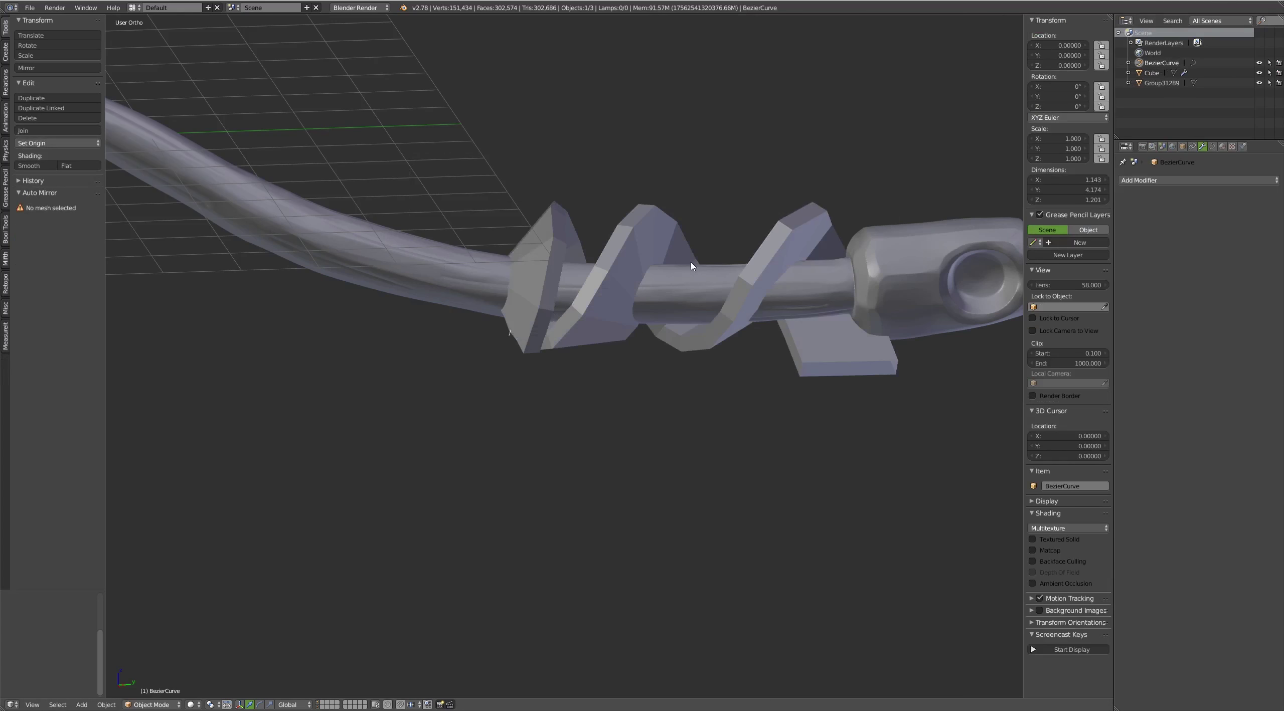
key("Tab")
key("a")
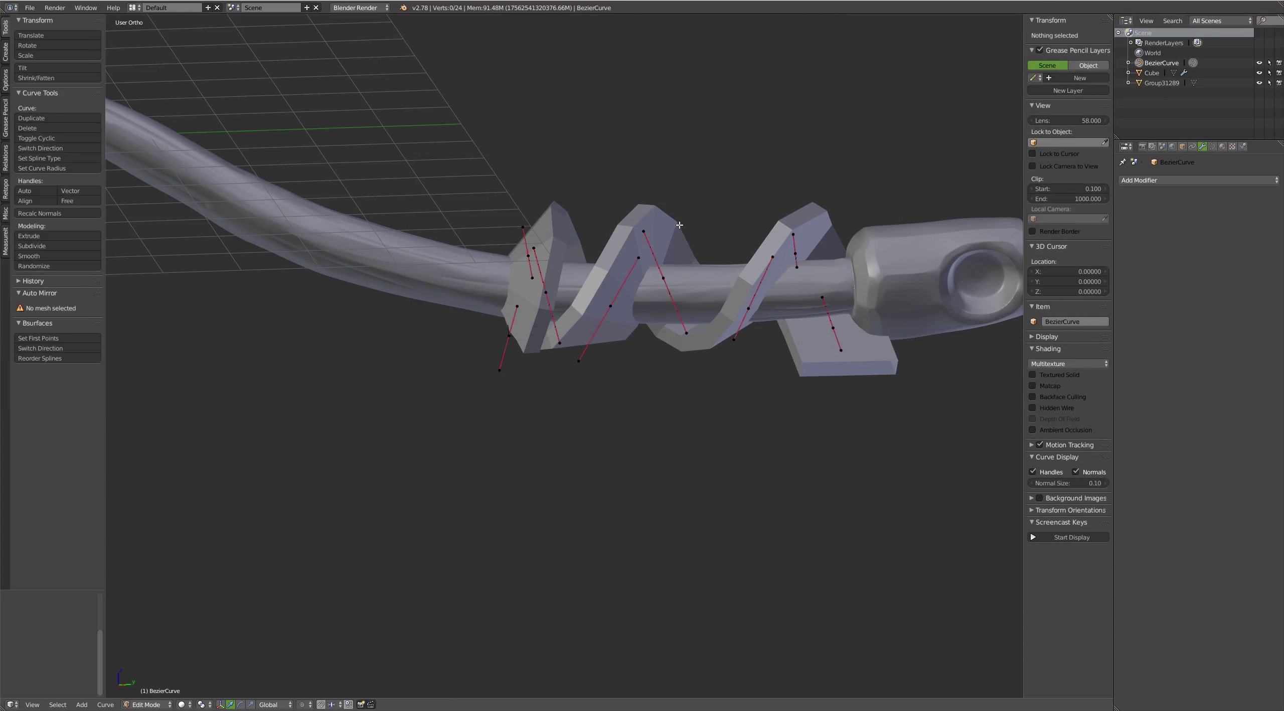
key("a")
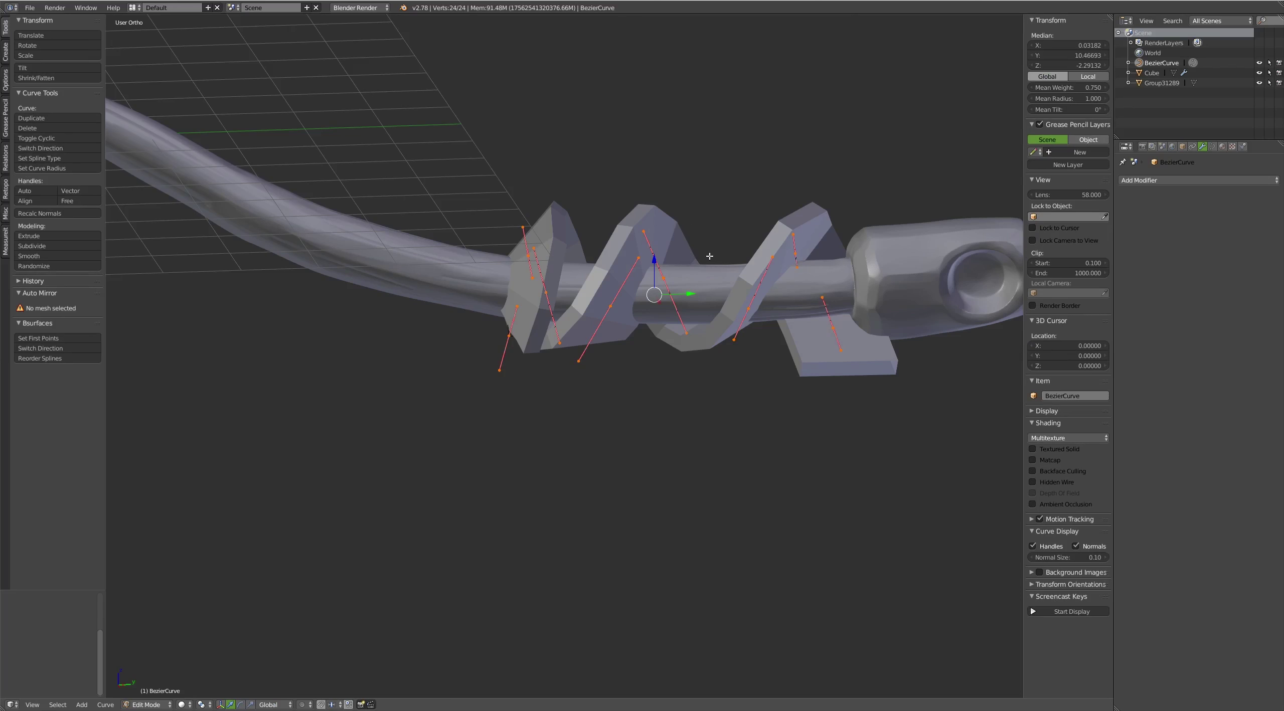
key("a")
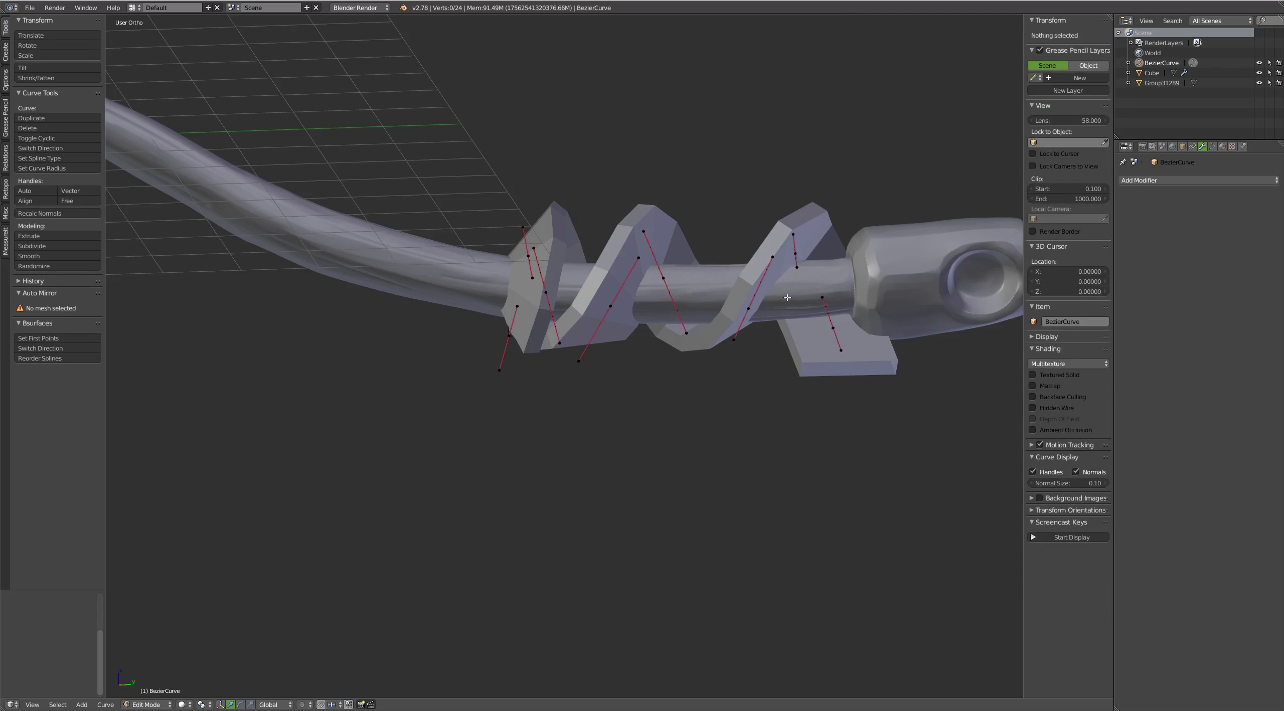
key("a")
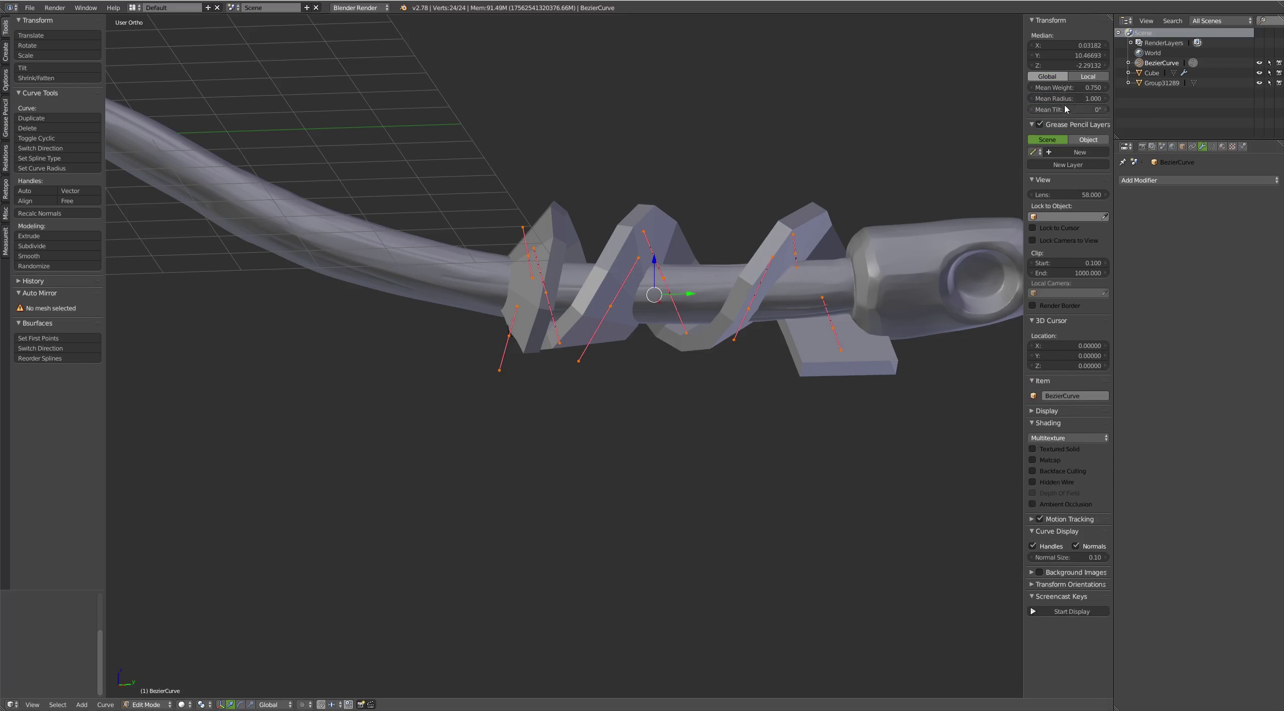
mouse_move(1066, 109)
left_mouse_down()
mouse_move(1028, 109)
mouse_move(1074, 99)
mouse_move(1064, 109)
left_mouse_up()
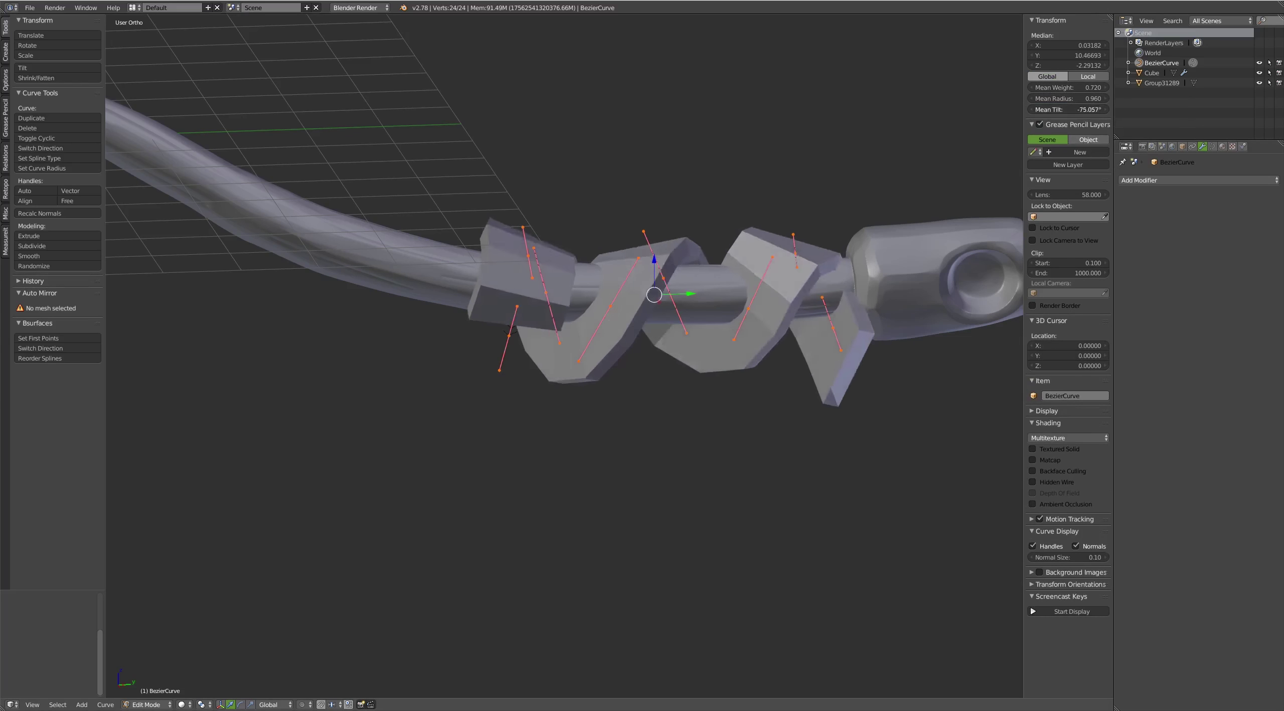
Tilt a middle control point to about -116°, level its handles, then retilt to about -130°
middle_click_drag(806, 157, 753, 211)
right_click(743, 328)
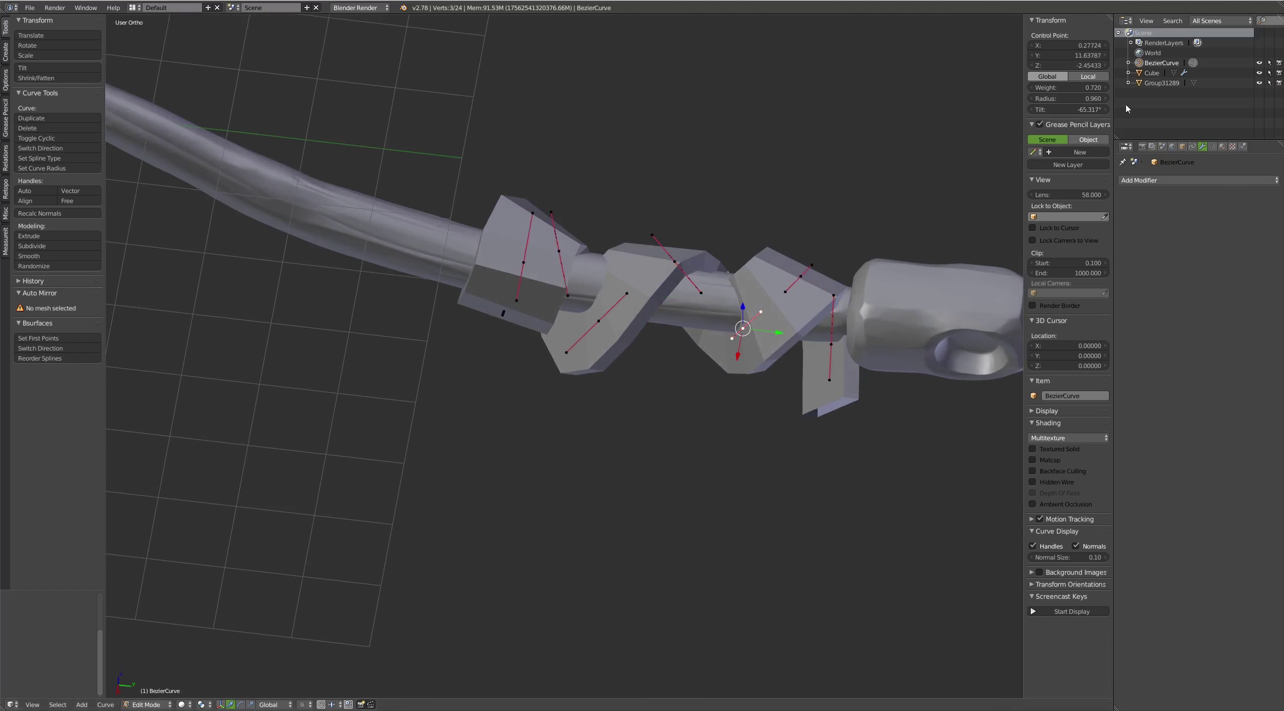
left_click_drag(1083, 110, 1033, 110)
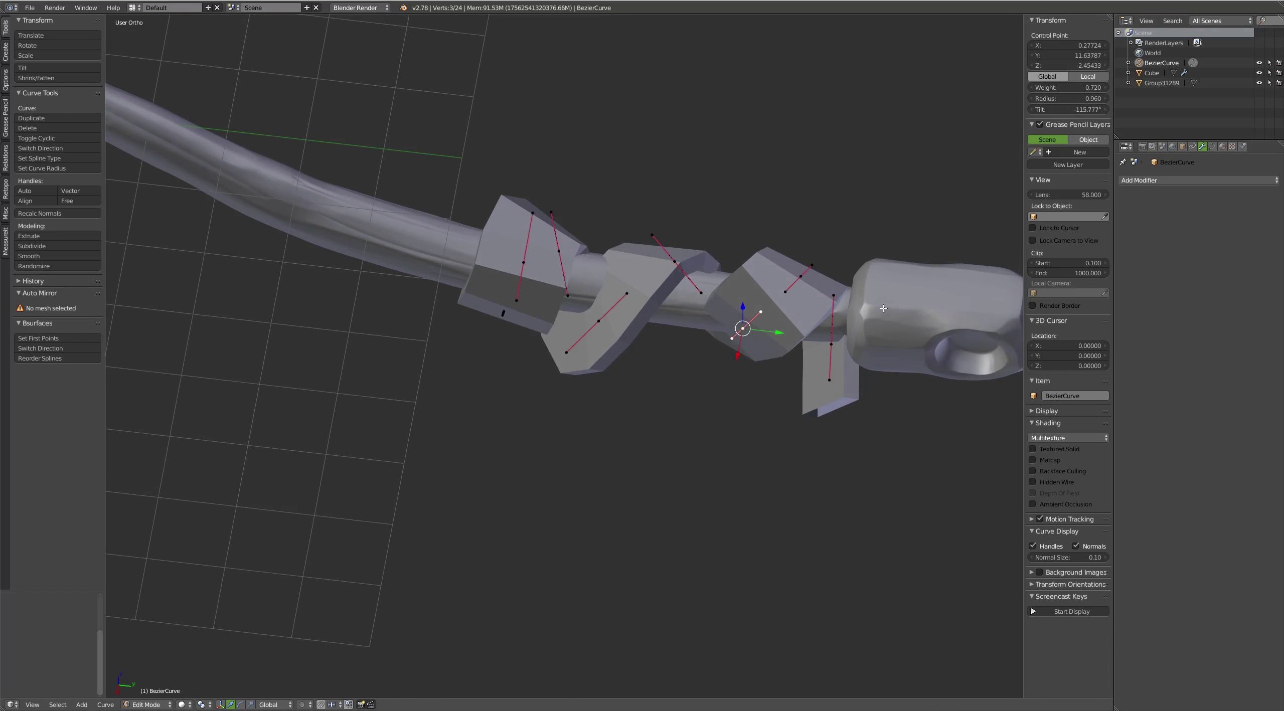
middle_click_drag(731, 319, 737, 316)
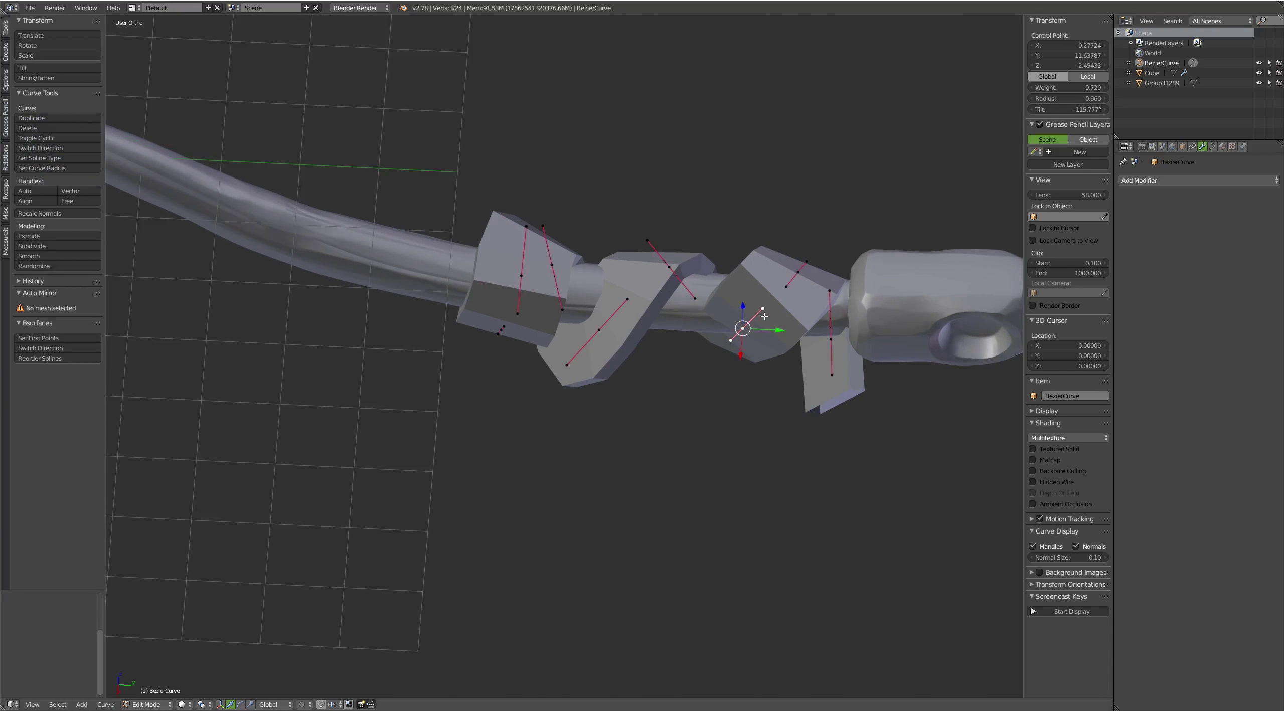
key("r")
left_click(784, 344)
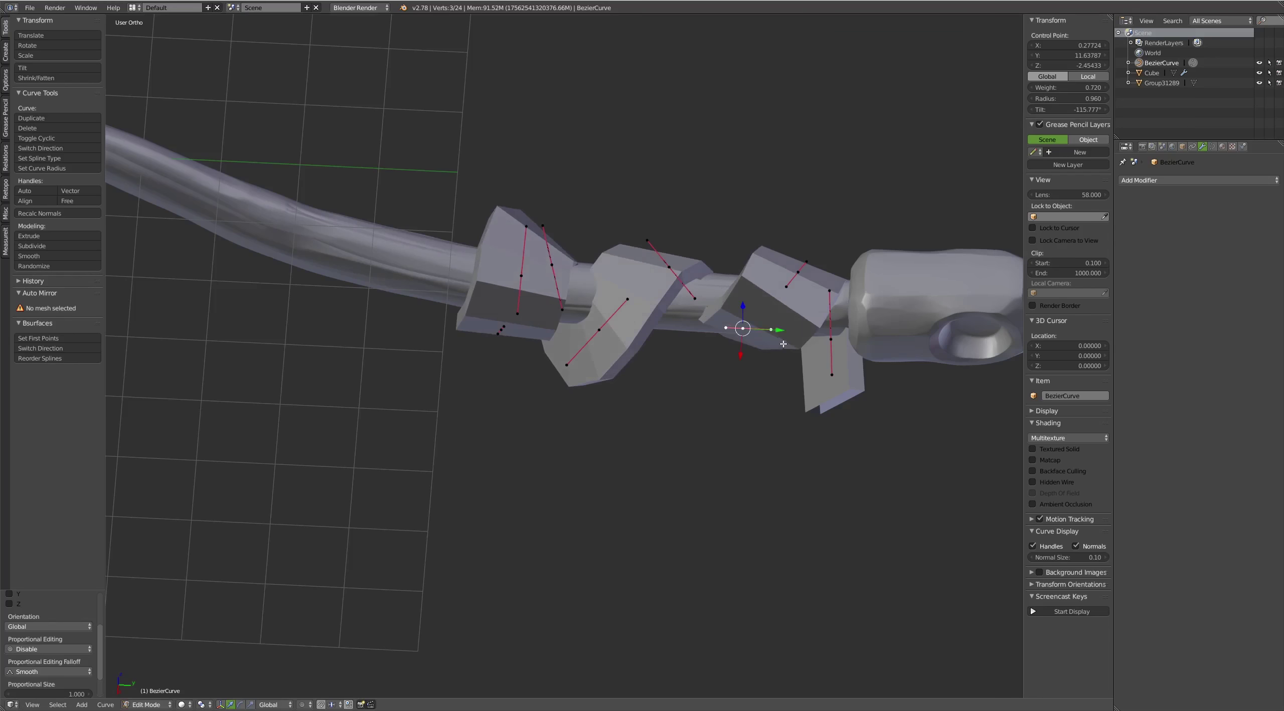
middle_click_drag(784, 344, 755, 314)
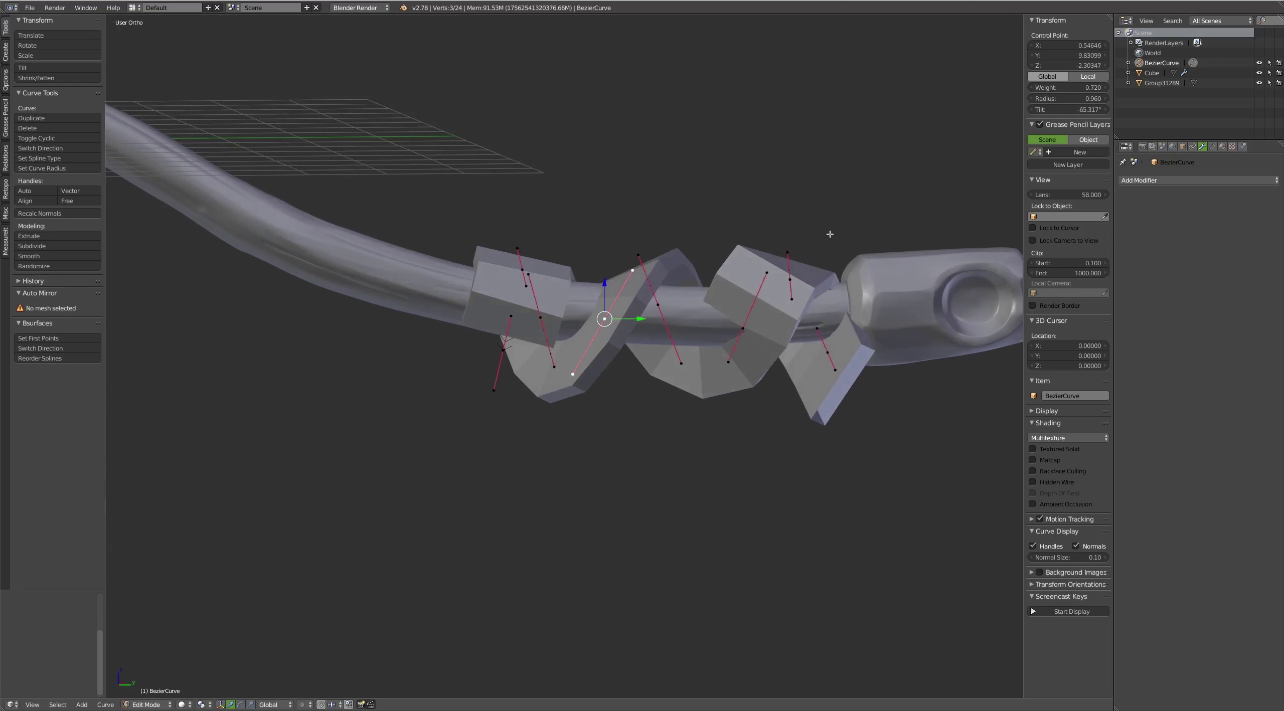
key("ctrl+t")
key("Return")
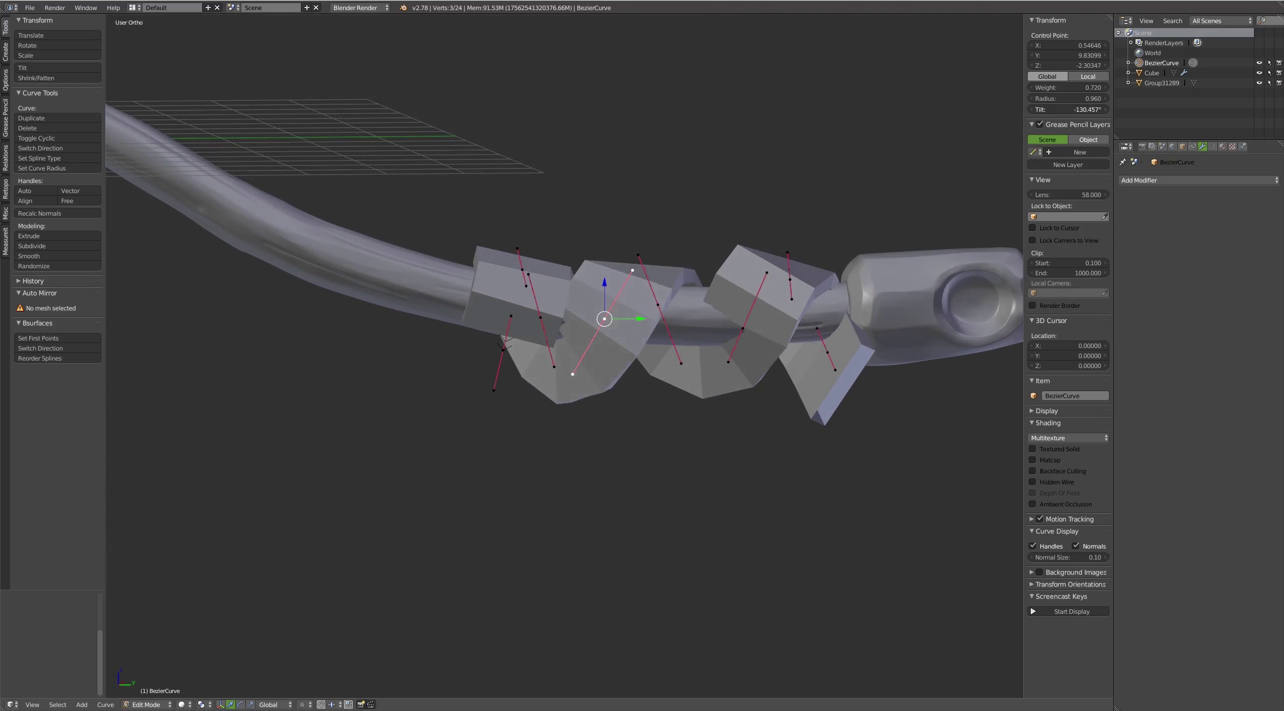
Twist the middle point further to about -155° and tilt the point near the cap to about 2.5°
mouse_move(853, 175)
middle_mouse_down()
mouse_move(780, 204)
mouse_move(737, 291)
middle_mouse_up()
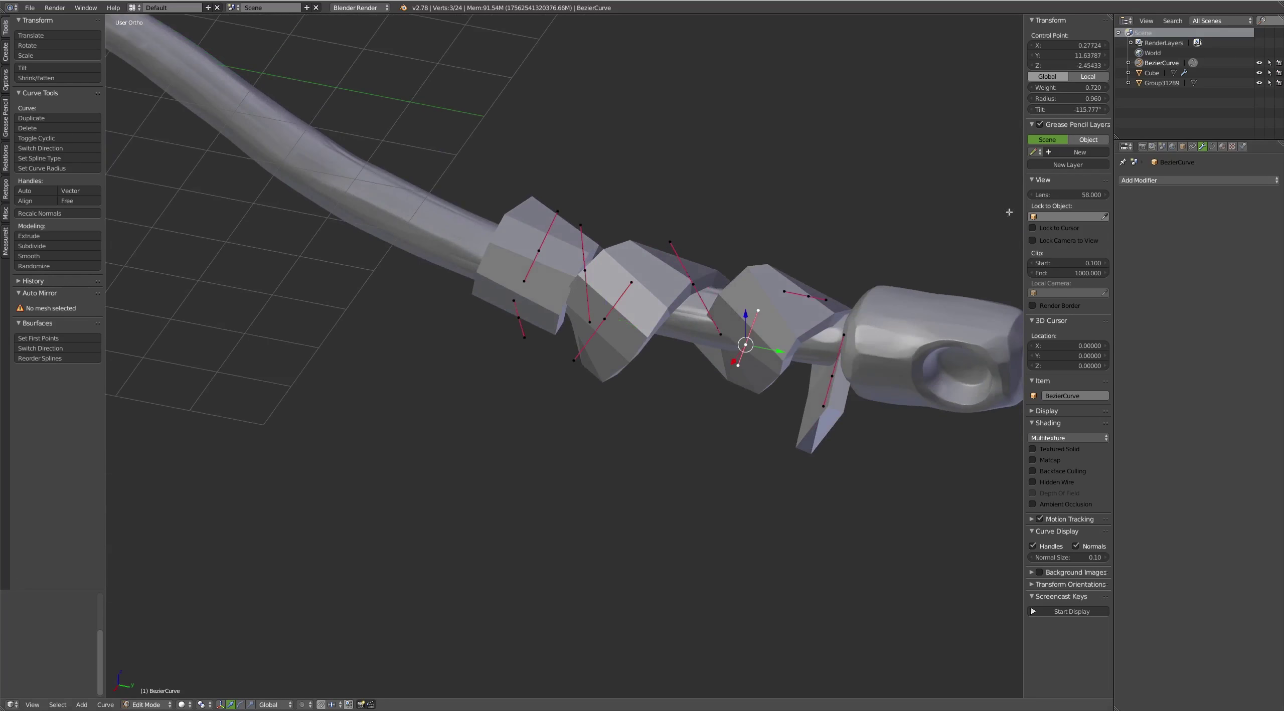
key("ctrl+t")
key("Return")
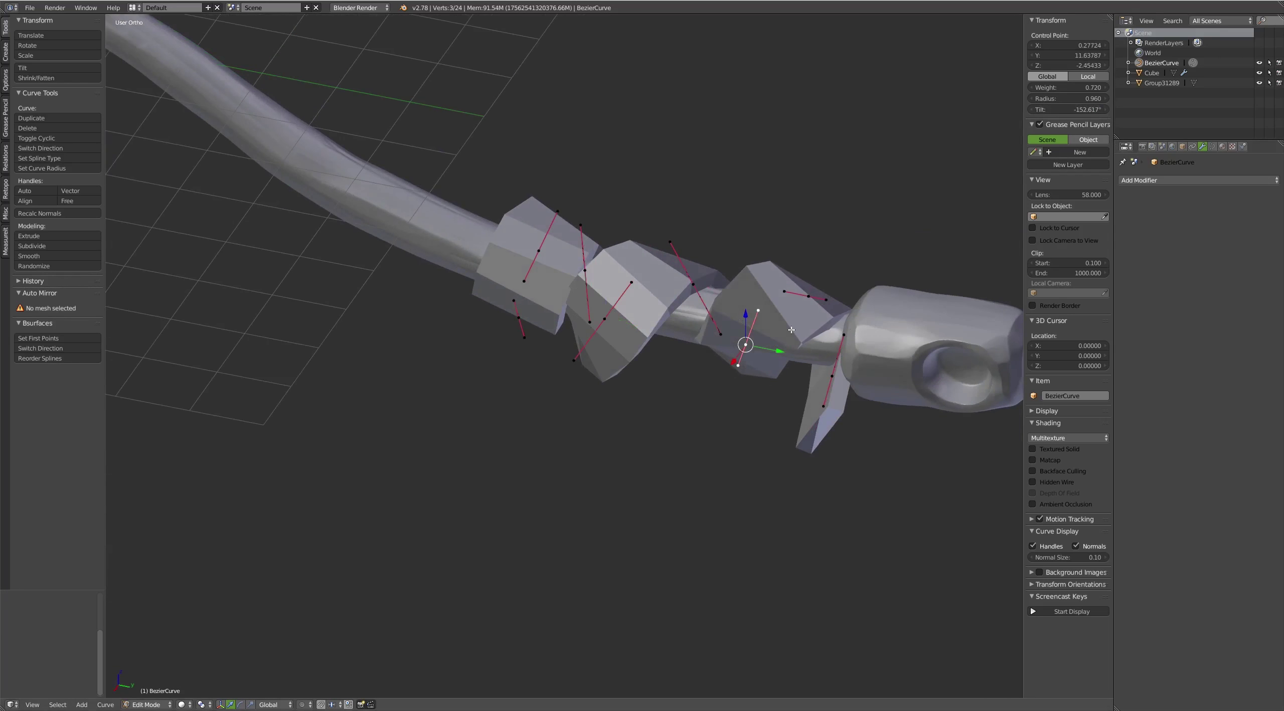
mouse_move(854, 300)
middle_mouse_down()
mouse_move(848, 266)
mouse_move(854, 331)
middle_mouse_up()
right_click(807, 300)
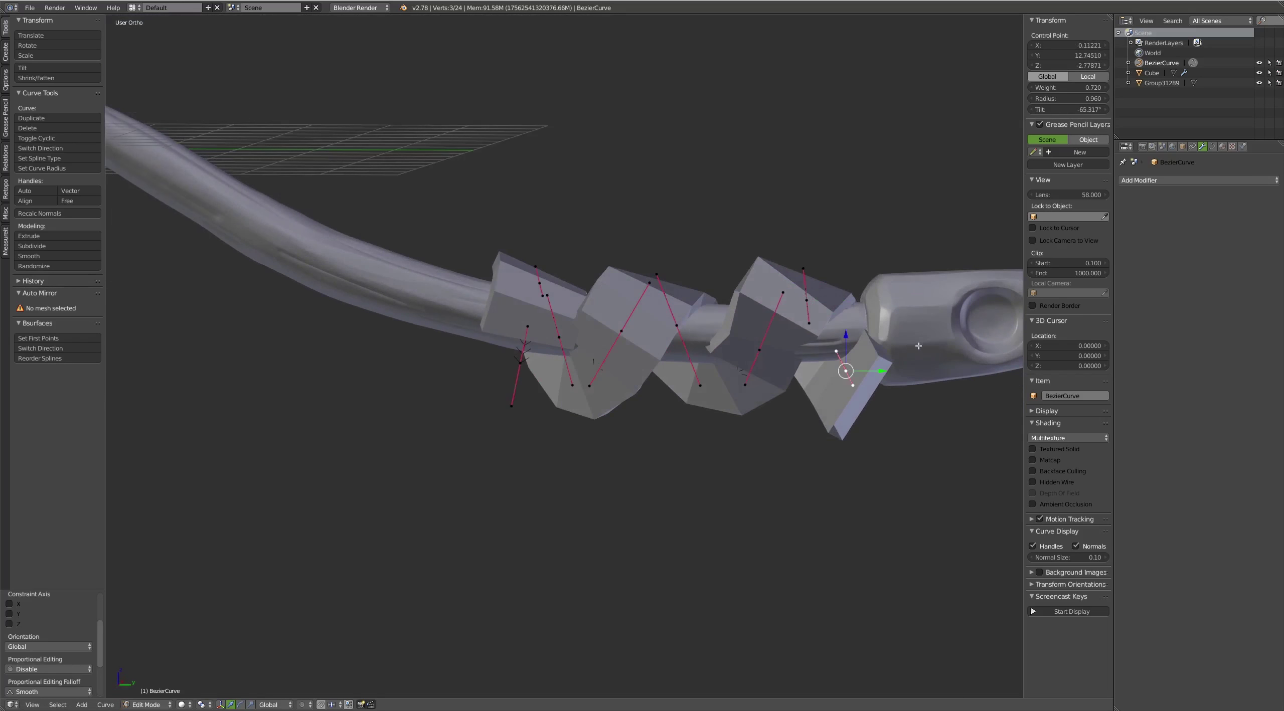
key("ctrl+t")
left_click(904, 351)
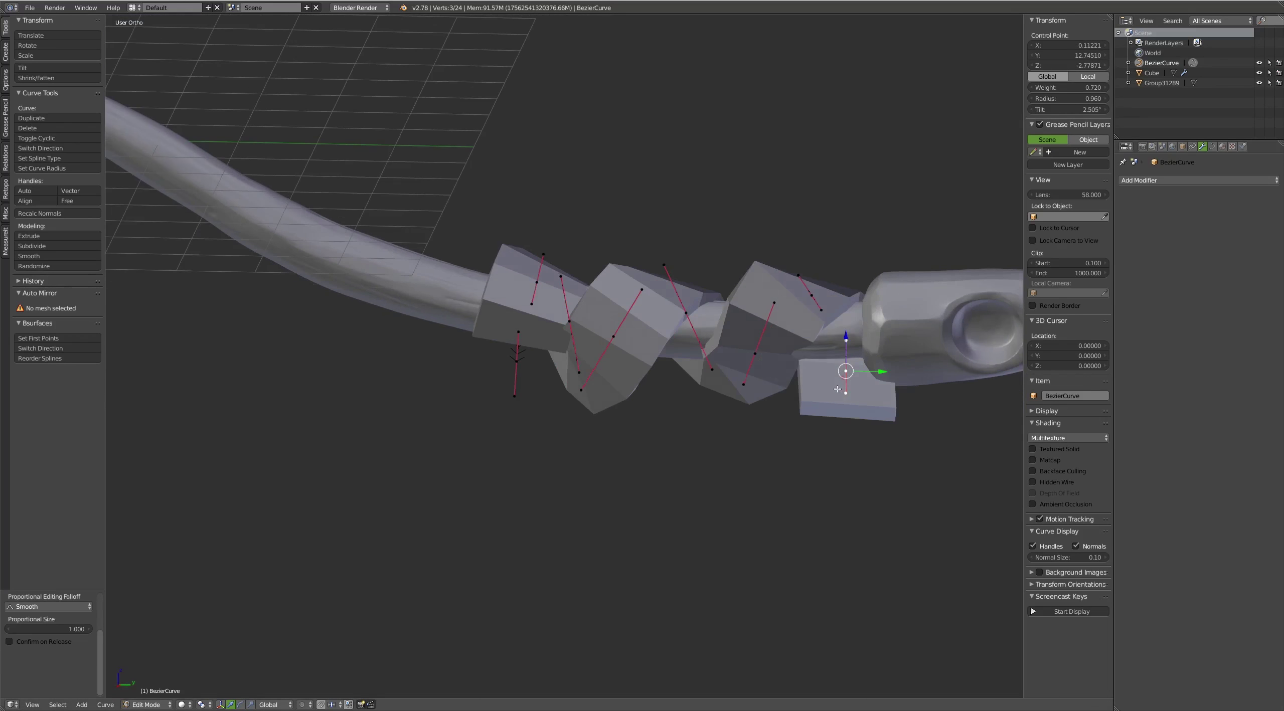
Tilt two more control points along the strap to about -134° and -46°
mouse_move(903, 352)
middle_mouse_down()
mouse_move(916, 351)
mouse_move(764, 354)
middle_mouse_up()
right_click(763, 354)
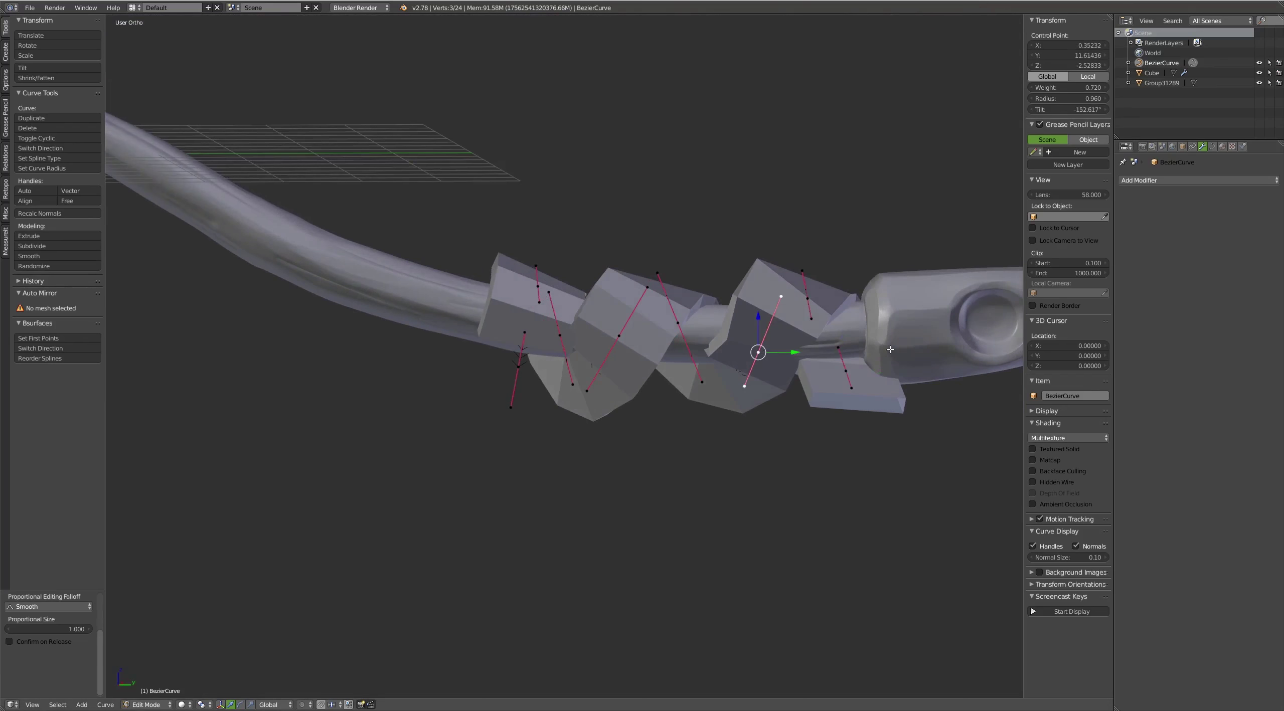
key("ctrl+t")
left_click(869, 380)
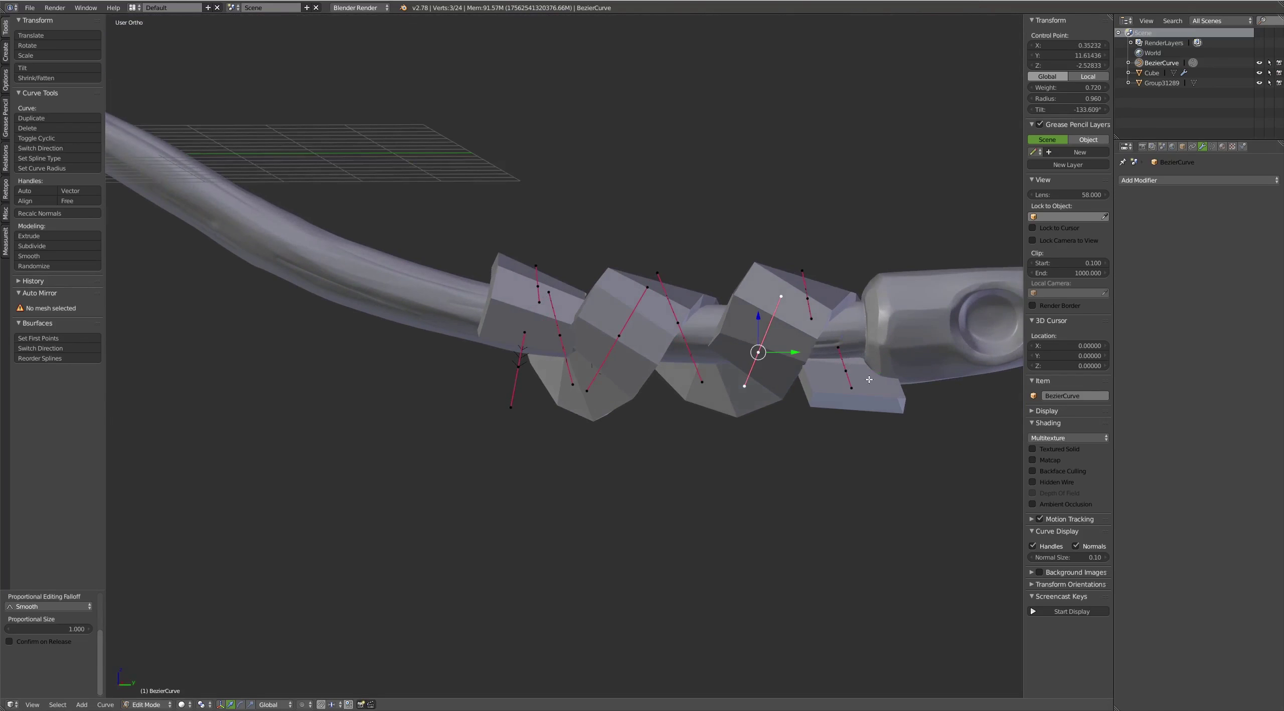
mouse_move(869, 380)
middle_mouse_down()
mouse_move(822, 284)
mouse_move(898, 247)
mouse_move(913, 253)
middle_mouse_up()
right_click(822, 284)
key("ctrl+t")
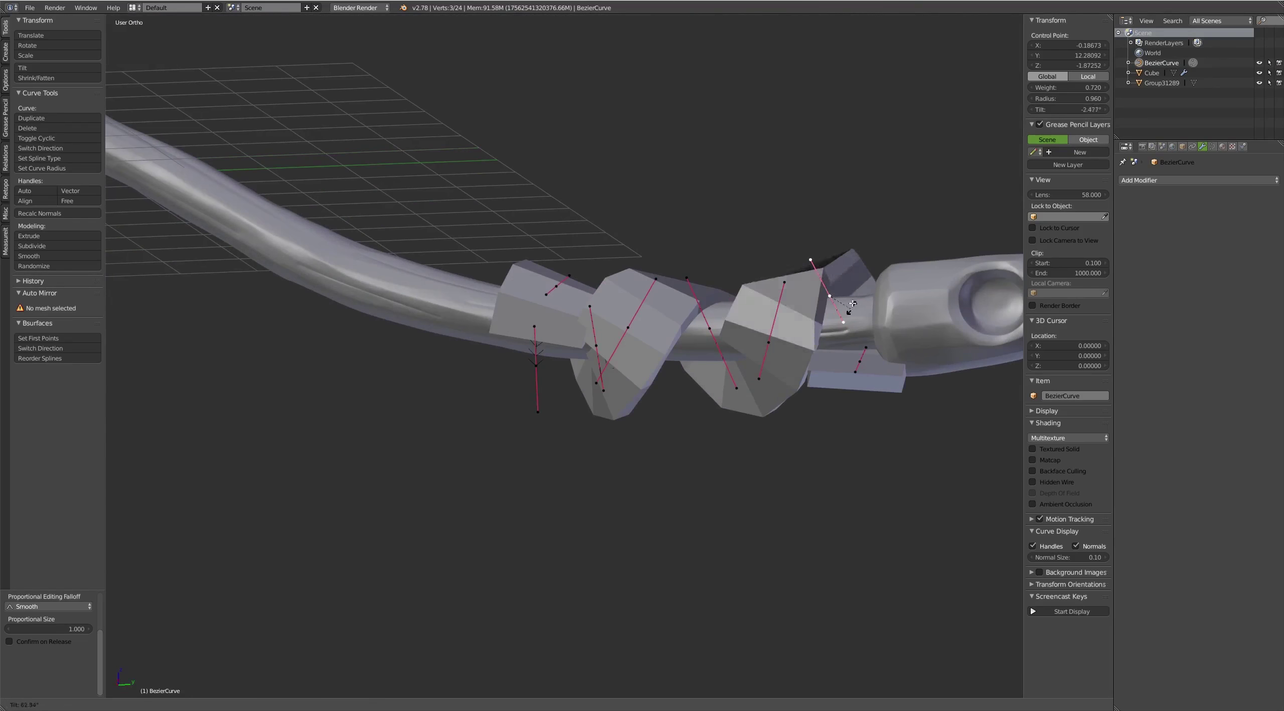
left_click(847, 291)
Select and tilt the control points near the strap's start, checking the twist
middle_click_drag(847, 291, 831, 287)
right_click(634, 339)
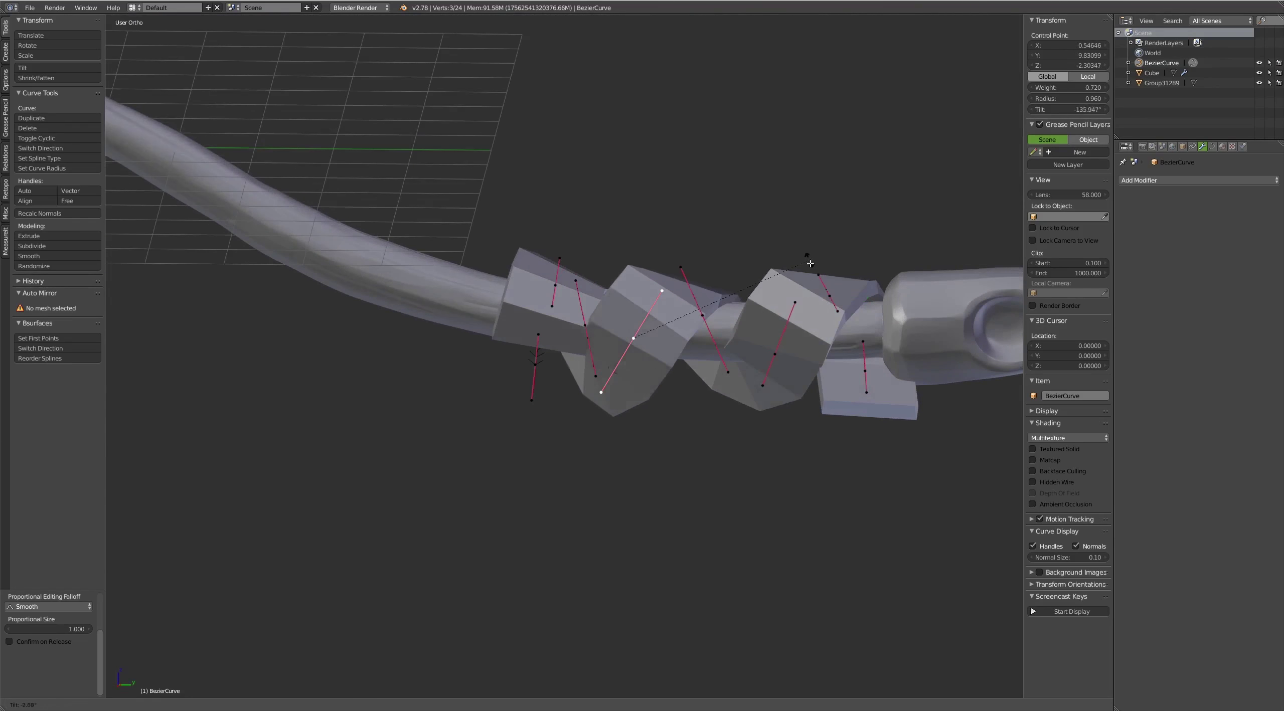
middle_click_drag(764, 262, 652, 301)
right_click(569, 379)
key("ctrl+t")
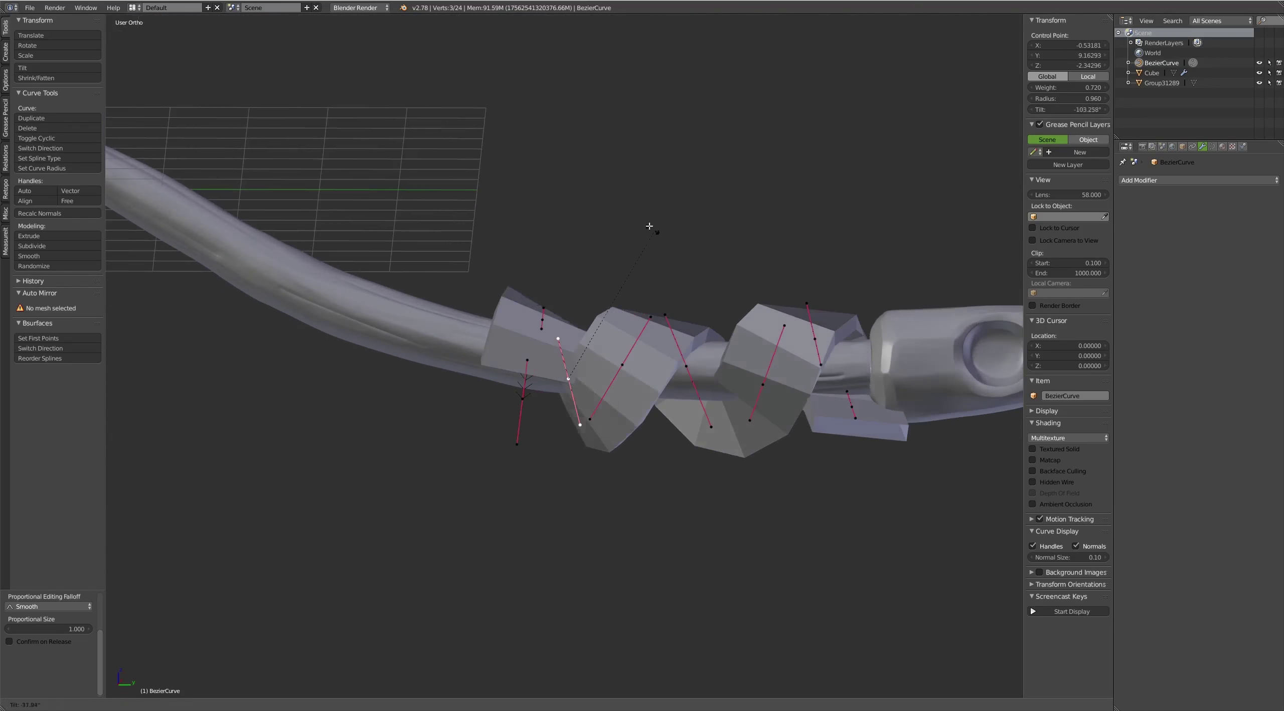
left_click(423, 267)
middle_click_drag(424, 267, 717, 281)
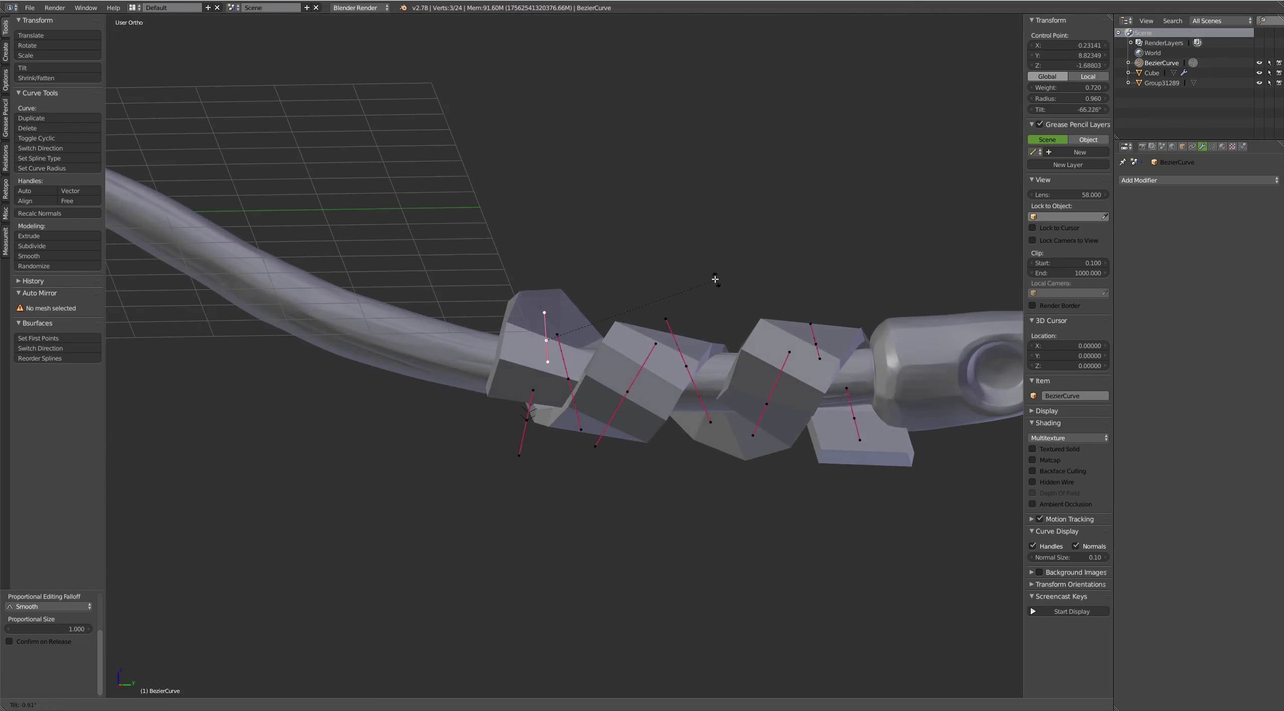
right_click(547, 340)
key("ctrl+t")
Retilt the start point to about -248° and tilt the next point to -228.474°
left_click(631, 386)
middle_click_drag(631, 386, 595, 485)
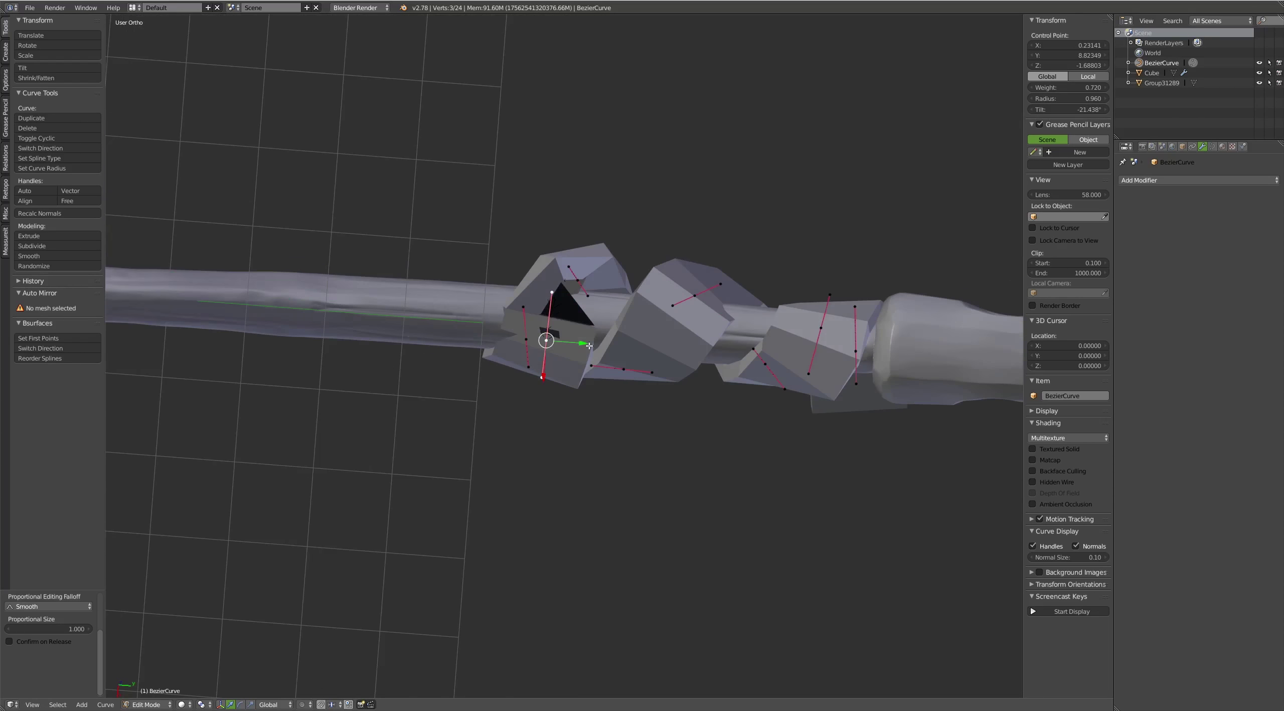
key("ctrl+t")
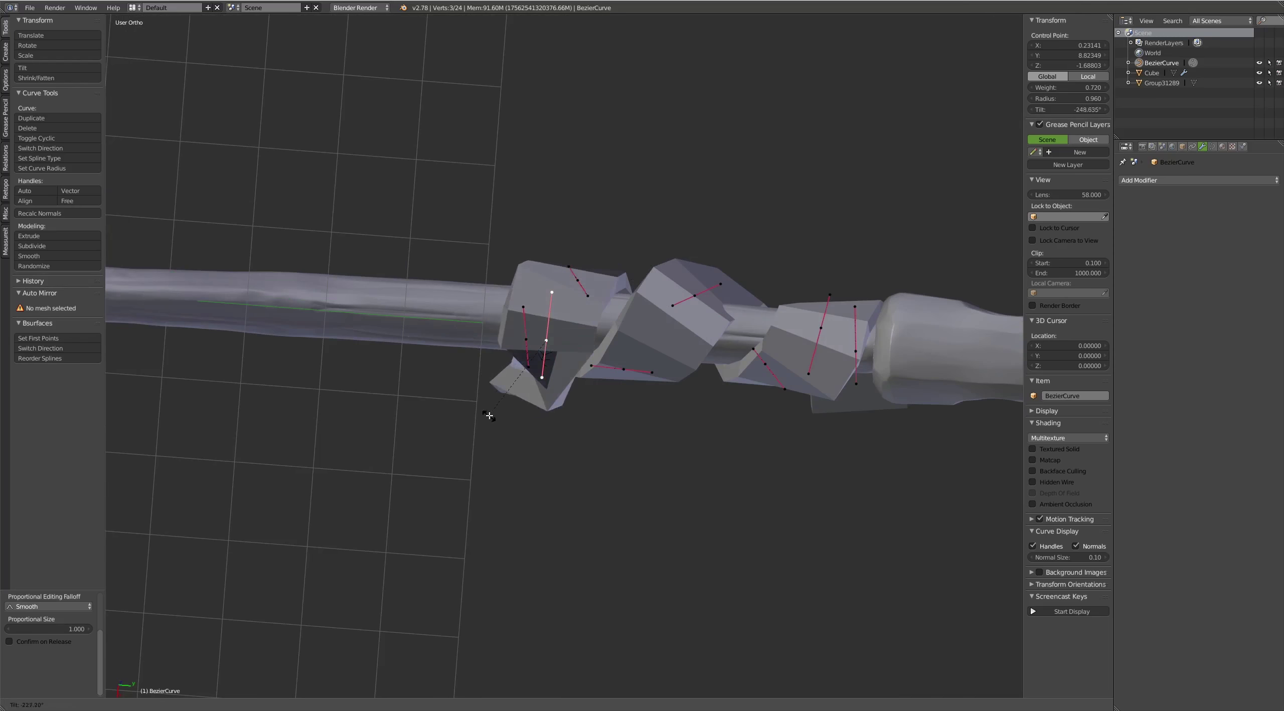
left_click(487, 419)
middle_click_drag(487, 419, 537, 387)
right_click(528, 383)
key("ctrl+t")
left_click(407, 390)
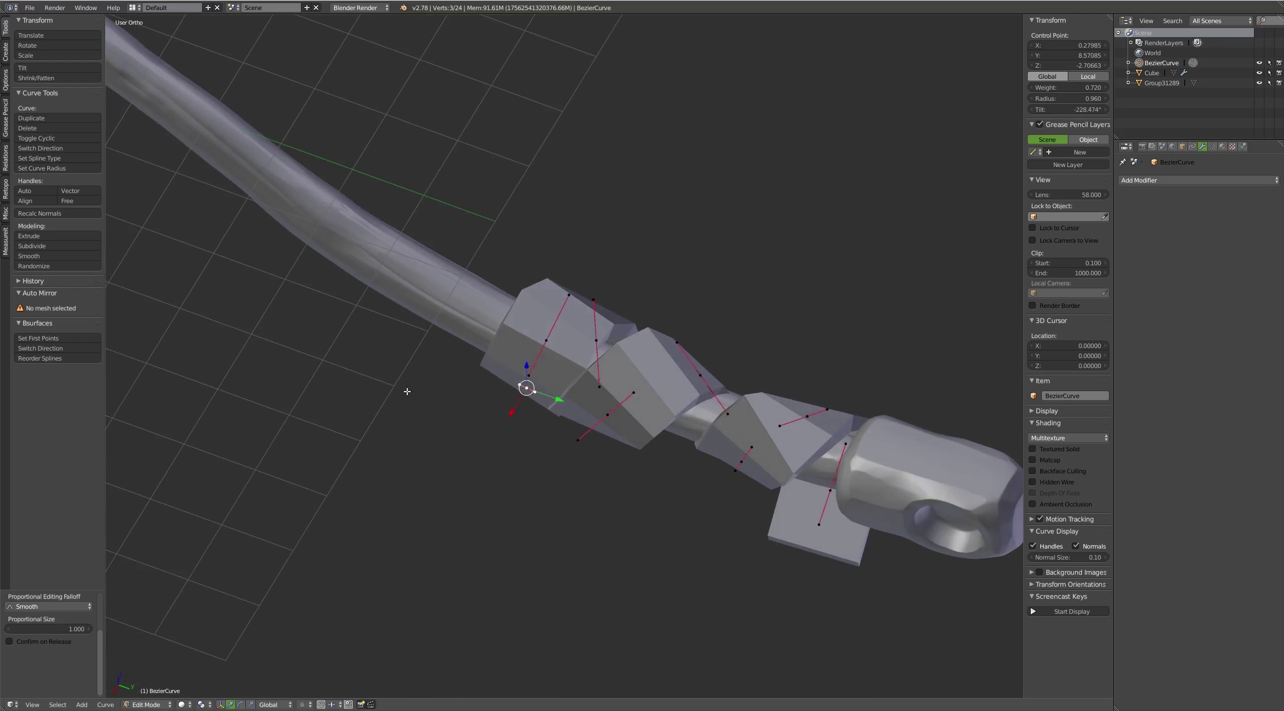
Select a different curve point and give it a new tilt, orbiting to check it
mouse_move(407, 390)
middle_mouse_down()
mouse_move(688, 307)
mouse_move(627, 301)
middle_mouse_up()
right_click_drag(556, 299, 566, 293)
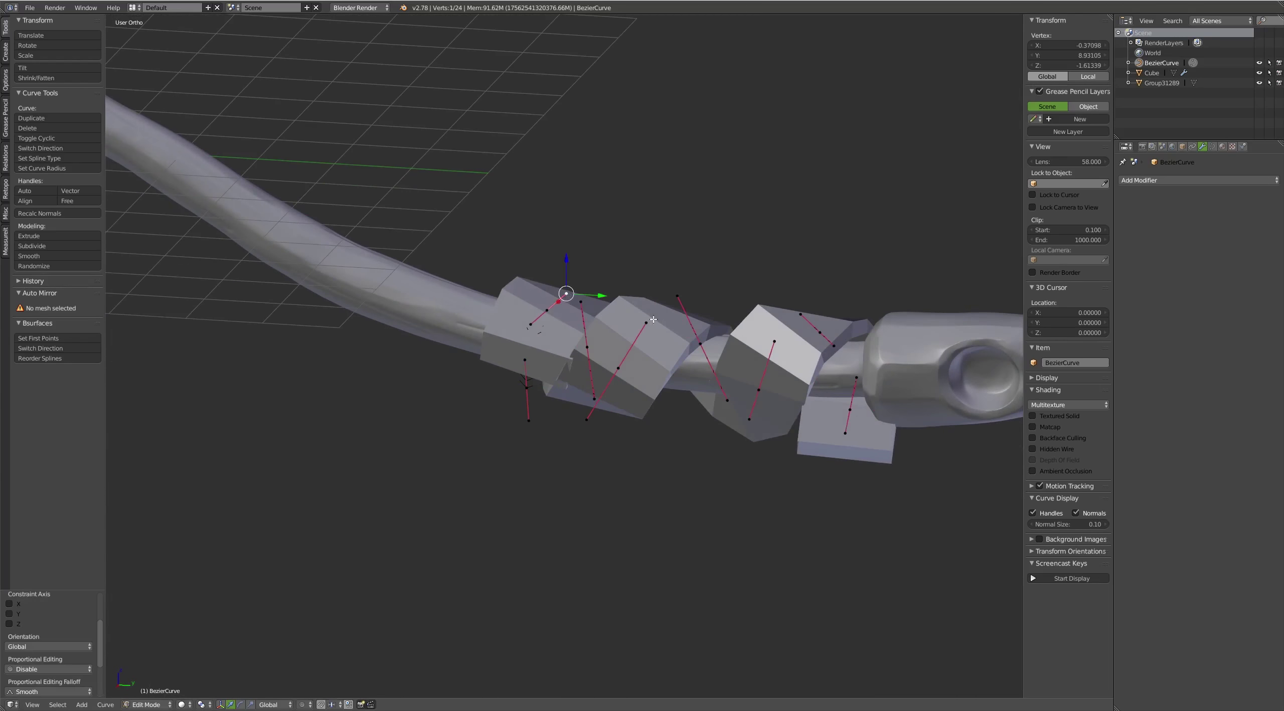
right_click(604, 370)
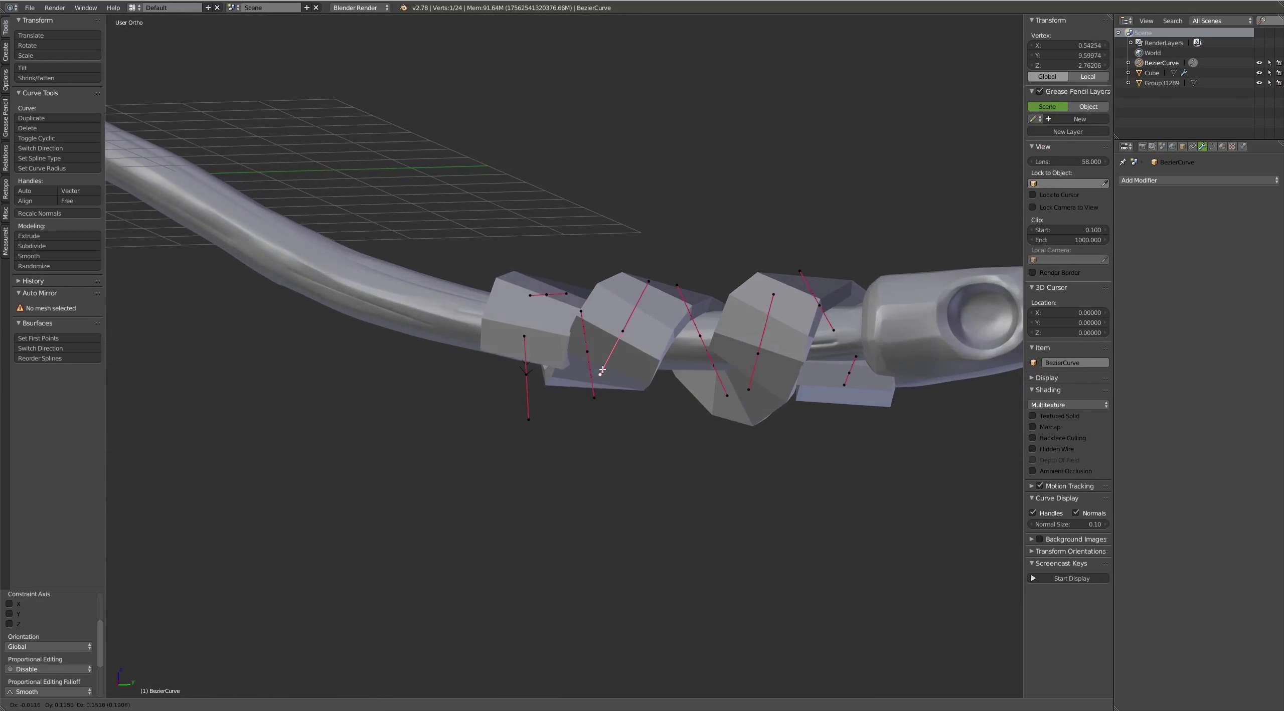
mouse_move(604, 370)
middle_mouse_down()
mouse_move(707, 350)
mouse_move(731, 360)
middle_mouse_up()
mouse_move(732, 389)
middle_mouse_down()
mouse_move(757, 367)
mouse_move(745, 381)
middle_mouse_up()
right_click_drag(746, 381, 748, 376)
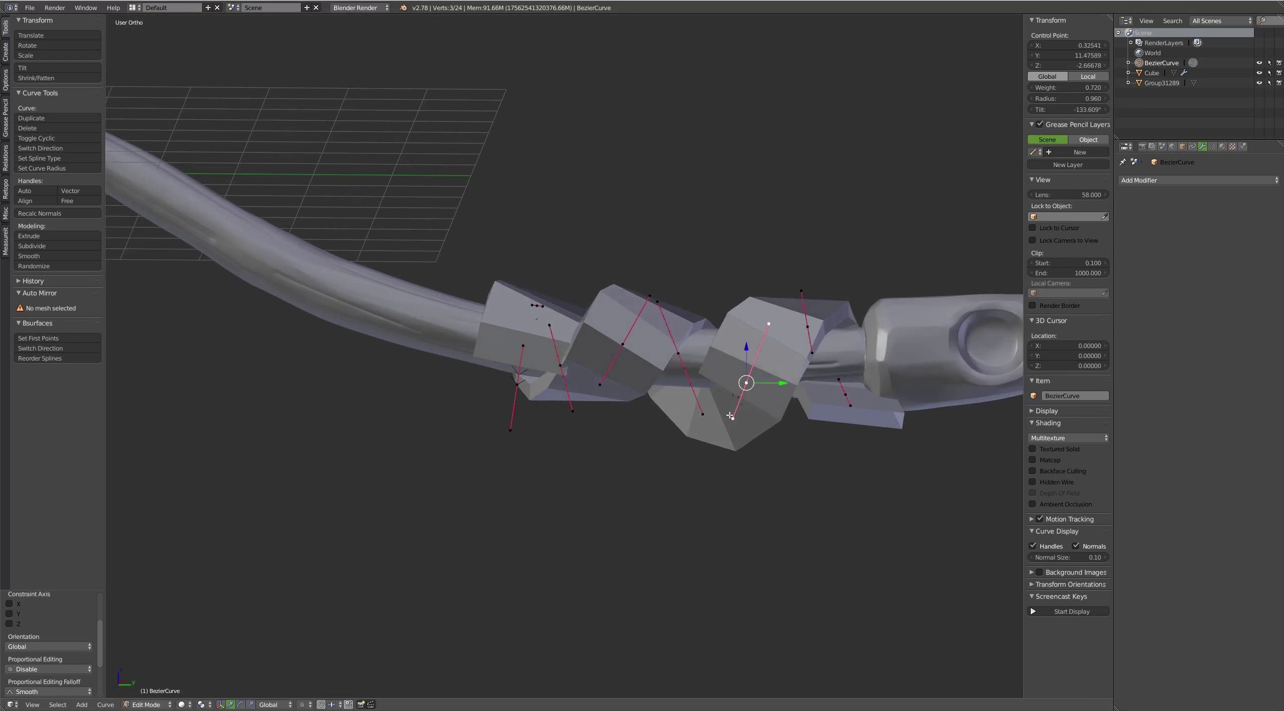
middle_click_drag(730, 416, 817, 347)
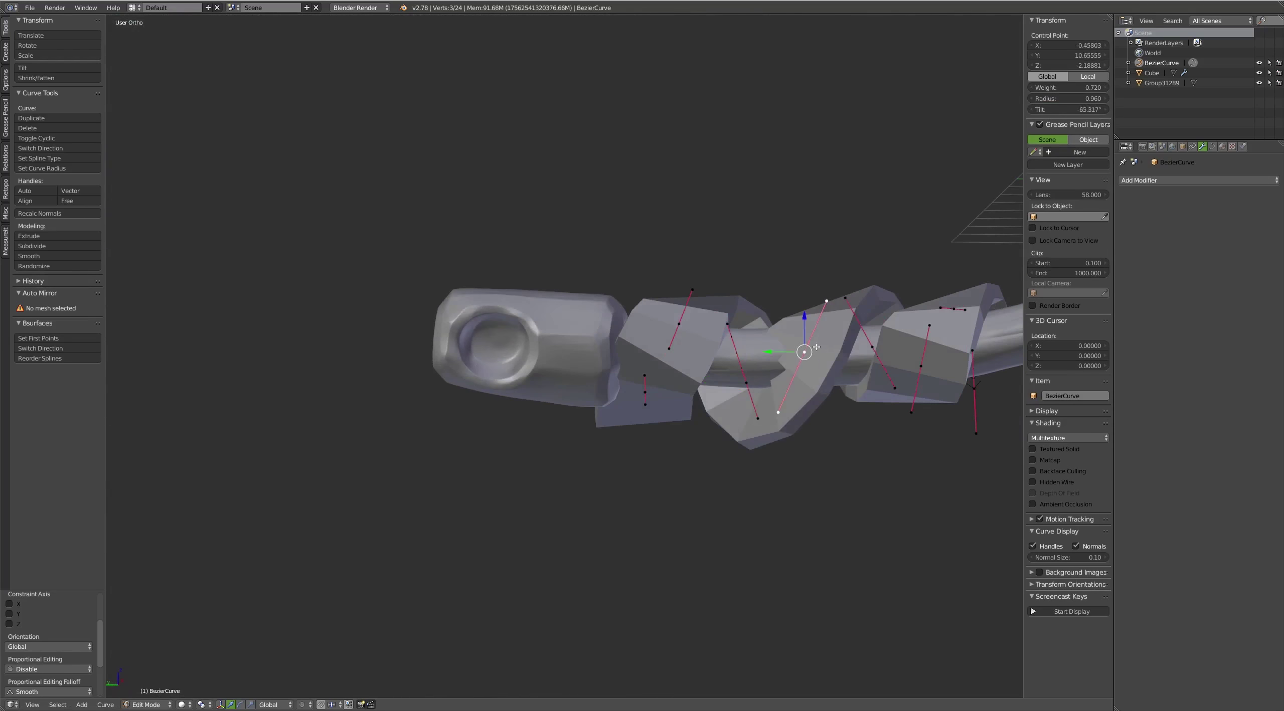
key("ctrl+t")
left_click(773, 361)
Tilt the next two control points along the curve
right_click(746, 384)
key("ctrl+t")
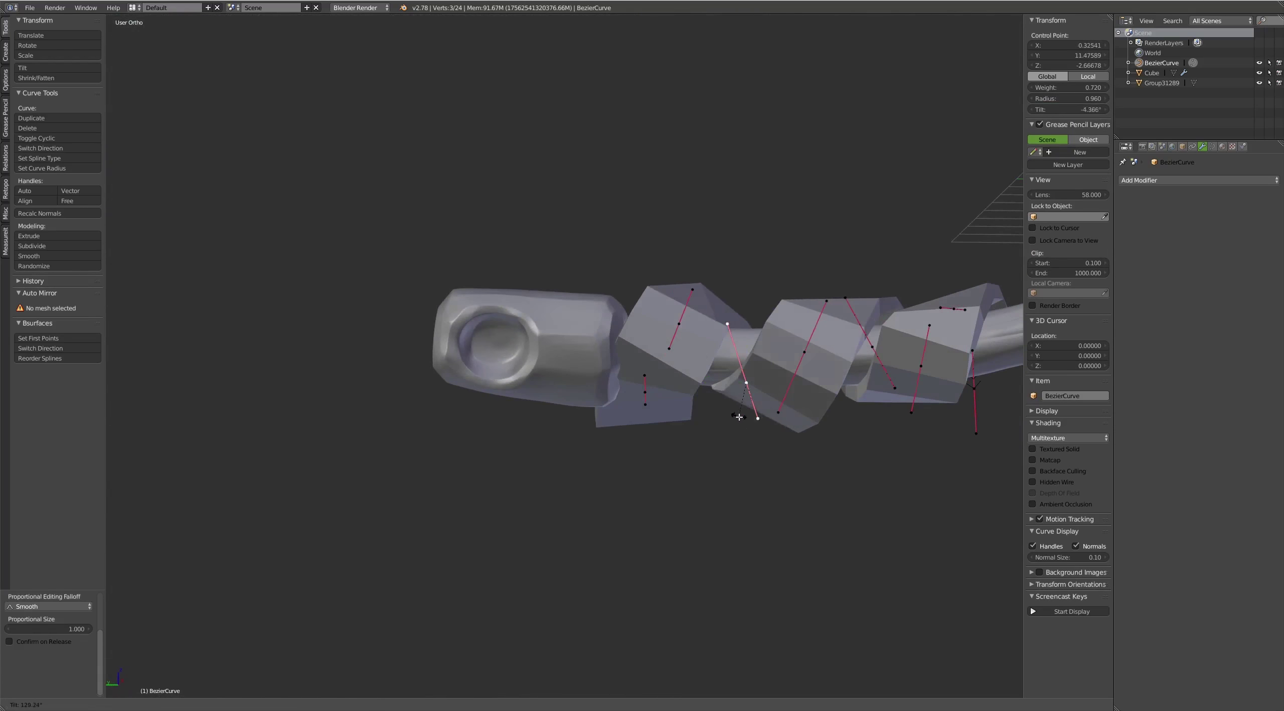
left_click(696, 439)
middle_click_drag(697, 438, 813, 321)
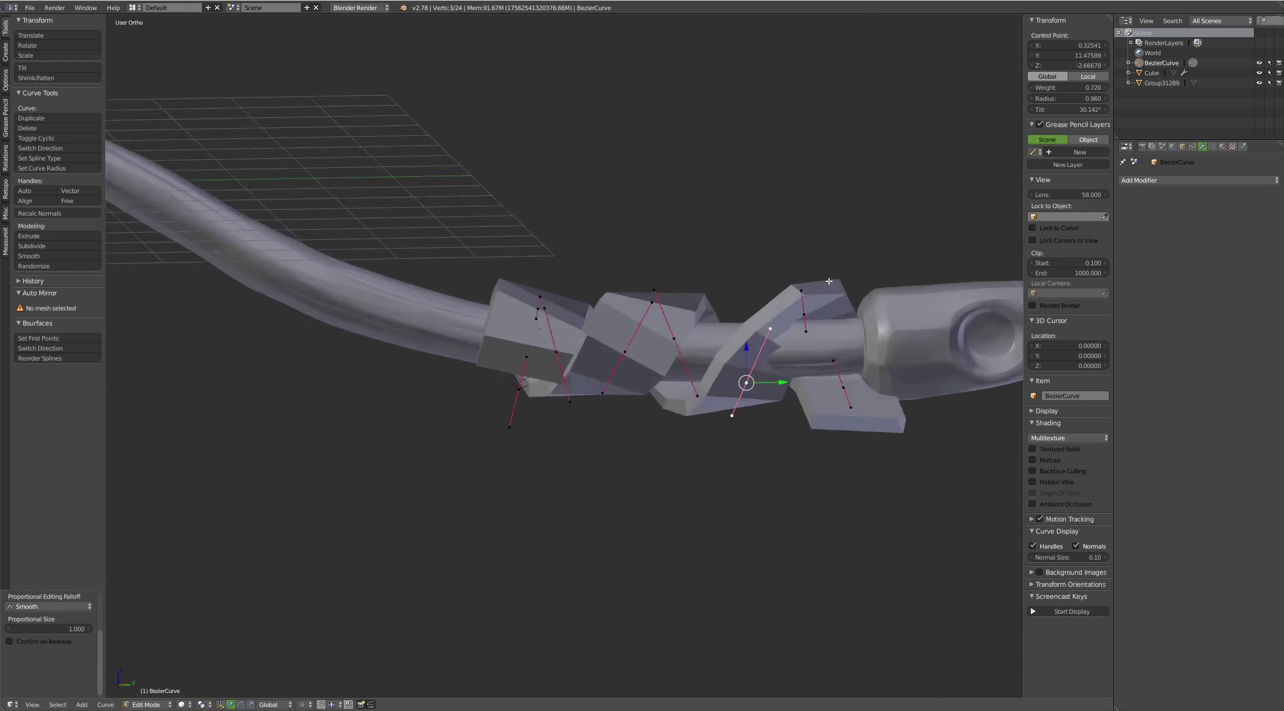
right_click(817, 318)
key("ctrl+t")
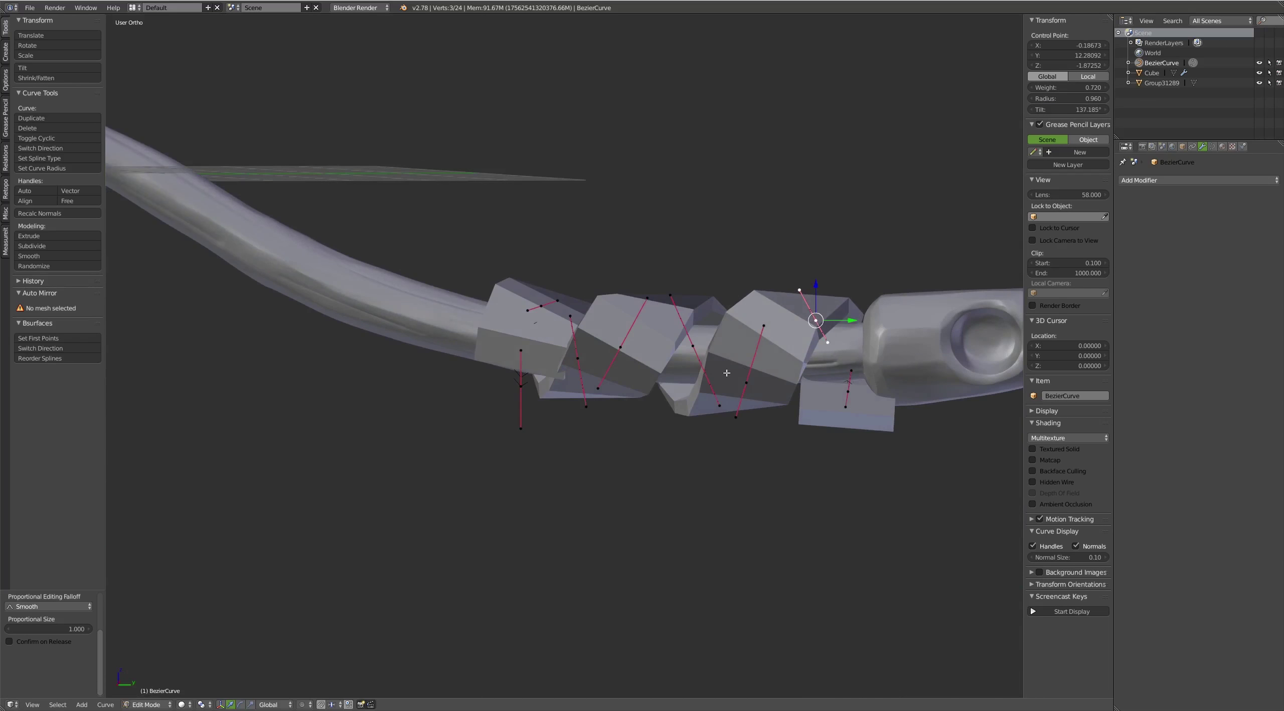
Tilt the control point near the end to 186.681°, then 176.705°, and leave curve editing
right_click(727, 373)
middle_click_drag(727, 373, 849, 364)
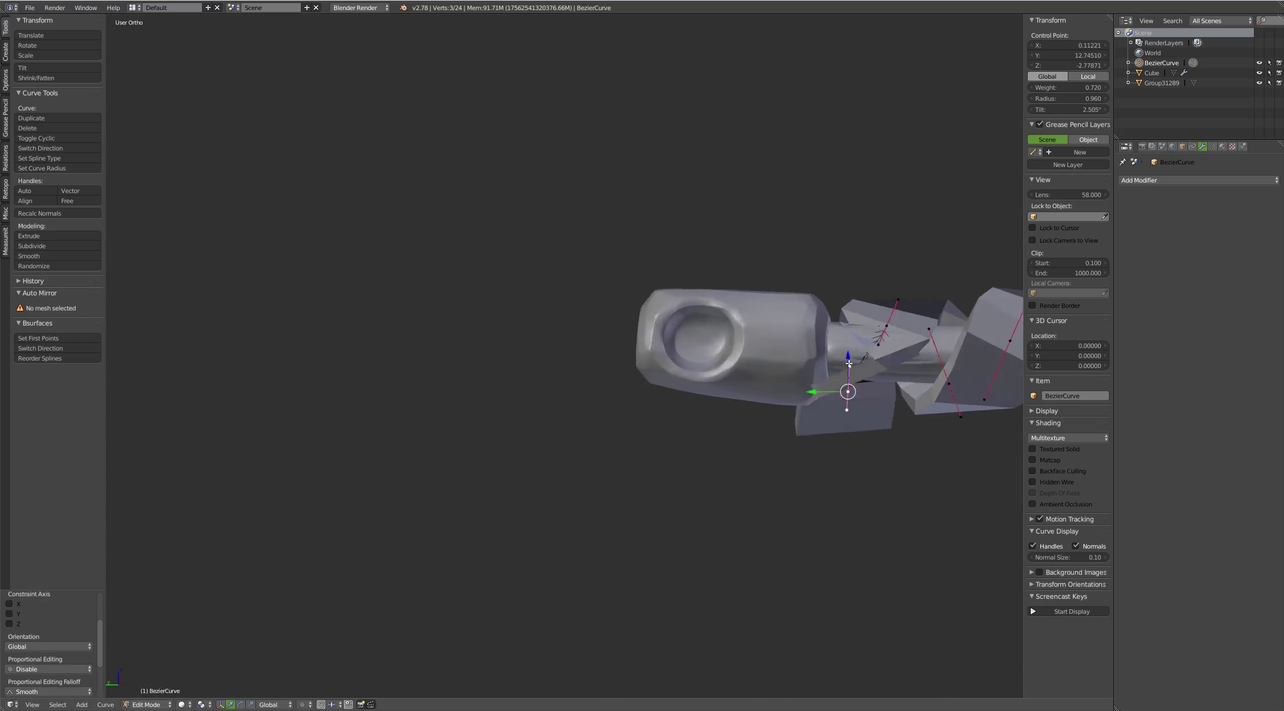
key("ctrl+t")
left_click(802, 454)
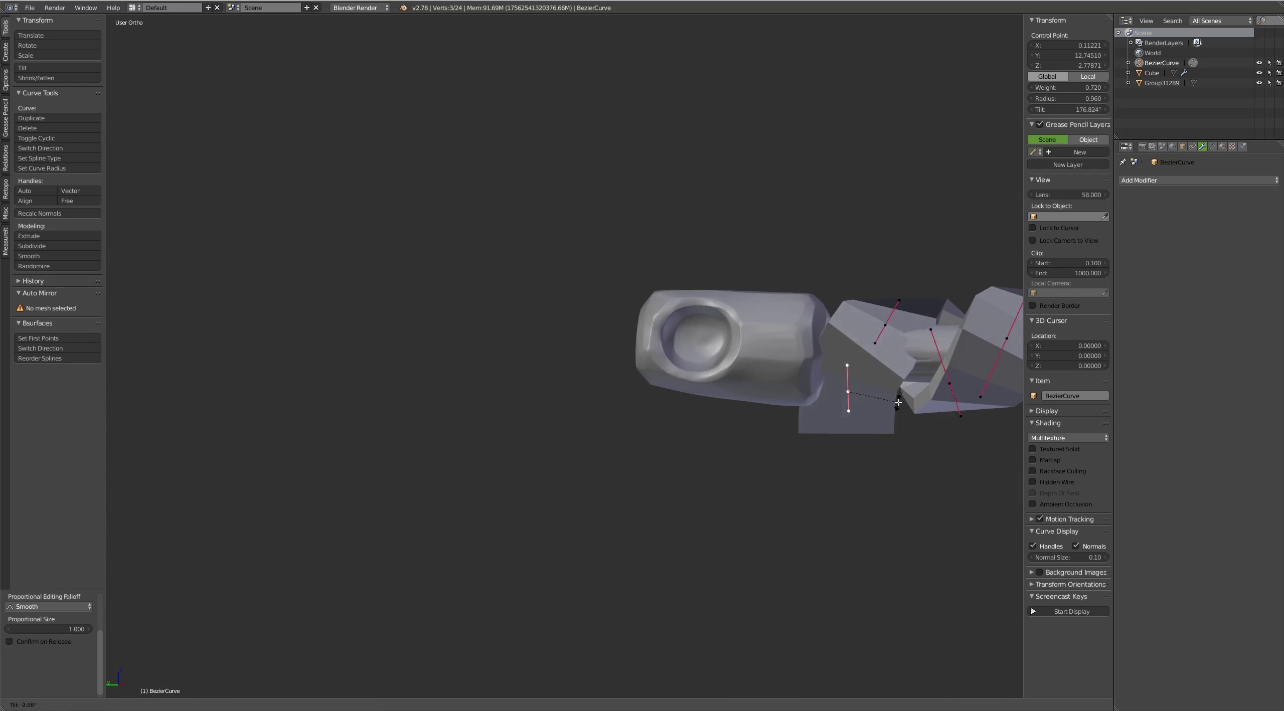
left_click(848, 392)
key("g")
scroll(858, 394, "down", 3)
middle_click_drag(858, 394, 806, 448)
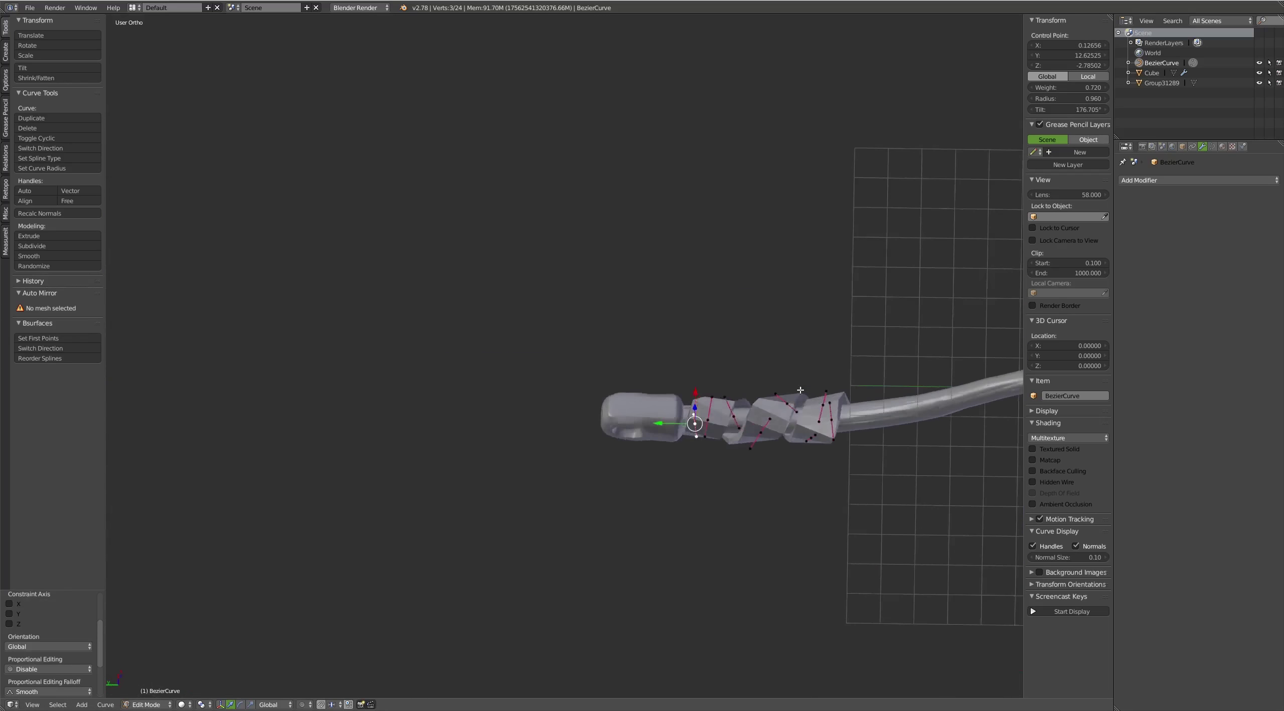
key("Tab")
Select the strap Cube in Edit Mode and scale it narrower along Y
right_click(864, 371)
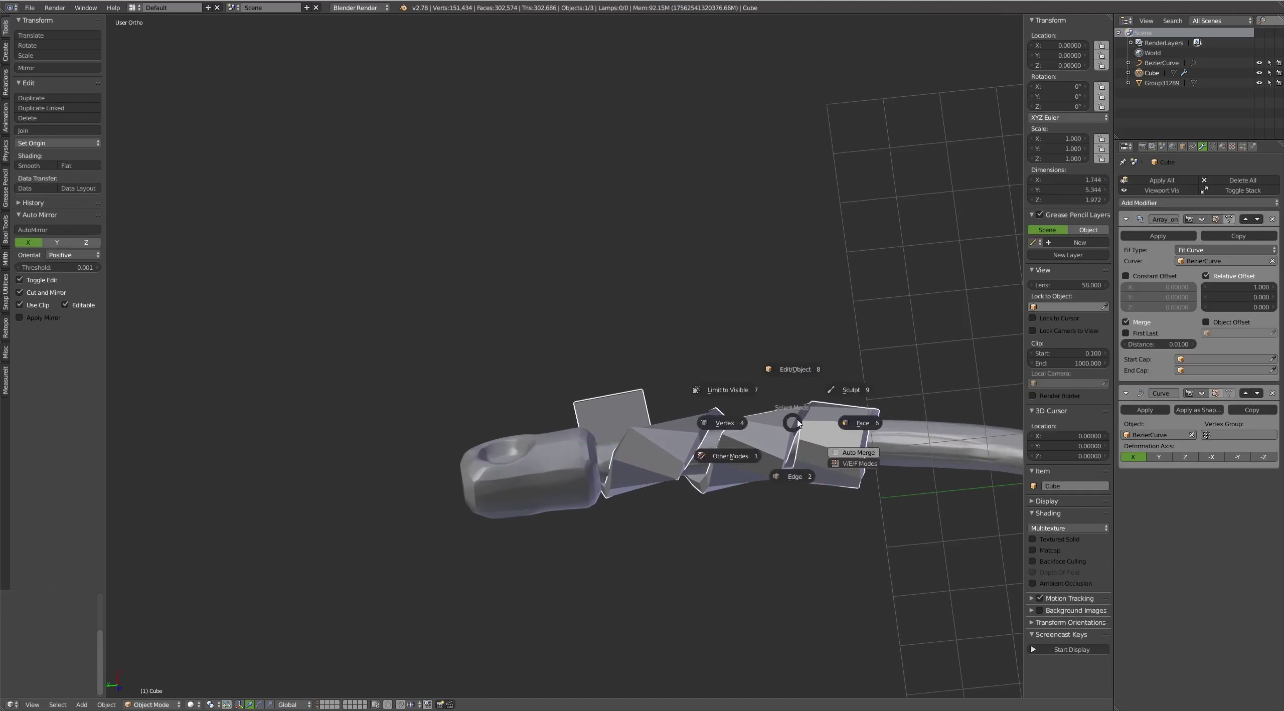
key("Tab")
scroll(864, 372, "down", 2)
scroll(888, 272, "down", 3)
scroll(724, 373, "down", 2)
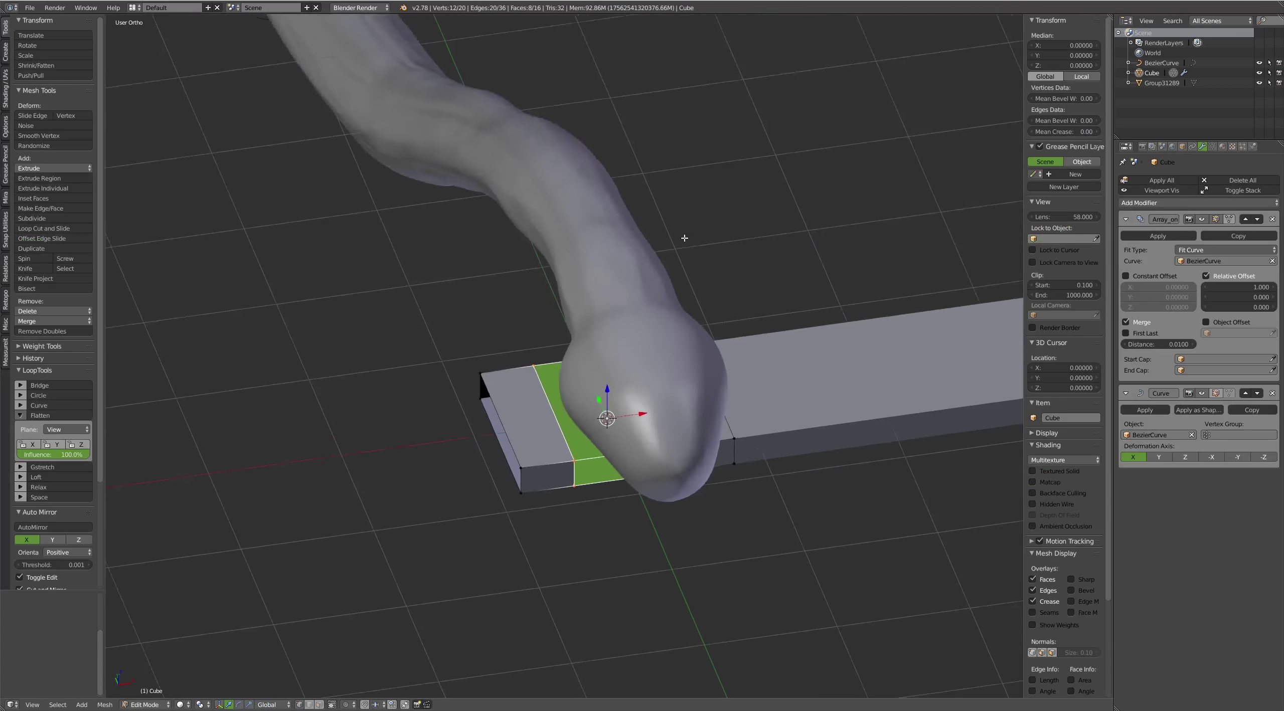
key("a")
key("a")
middle_click_drag(724, 374, 718, 391)
key("s")
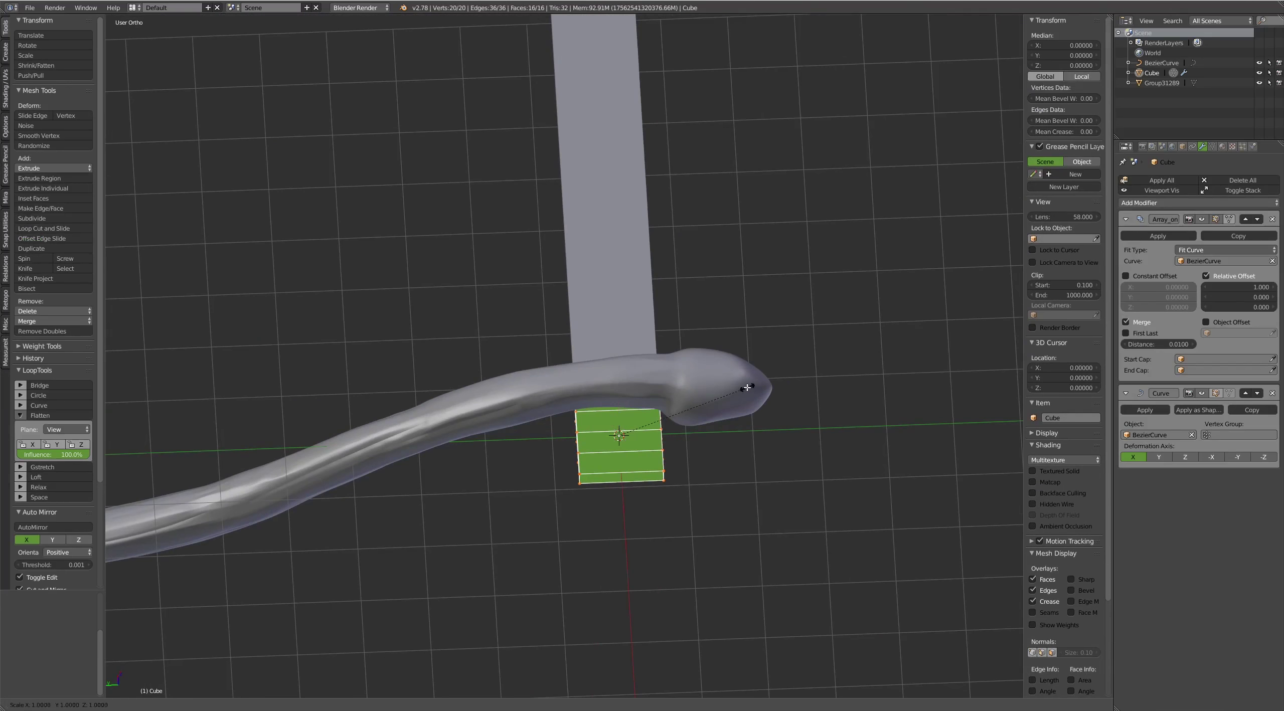
key("z")
key("y")
left_click(702, 399)
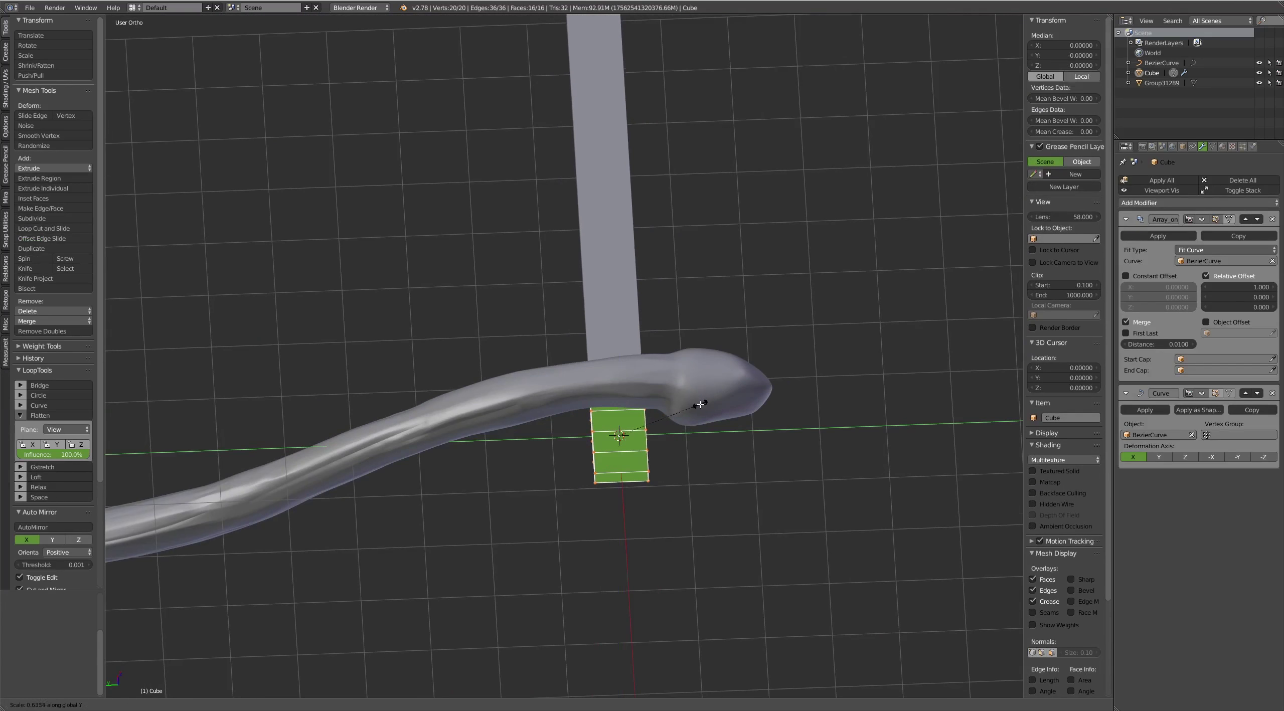
mouse_move(702, 399)
middle_mouse_down()
mouse_move(679, 397)
mouse_move(615, 485)
mouse_move(597, 482)
middle_mouse_up()
Bevel the strap's edges with 2 segments
key("ctrl+Tab")
left_click(598, 480)
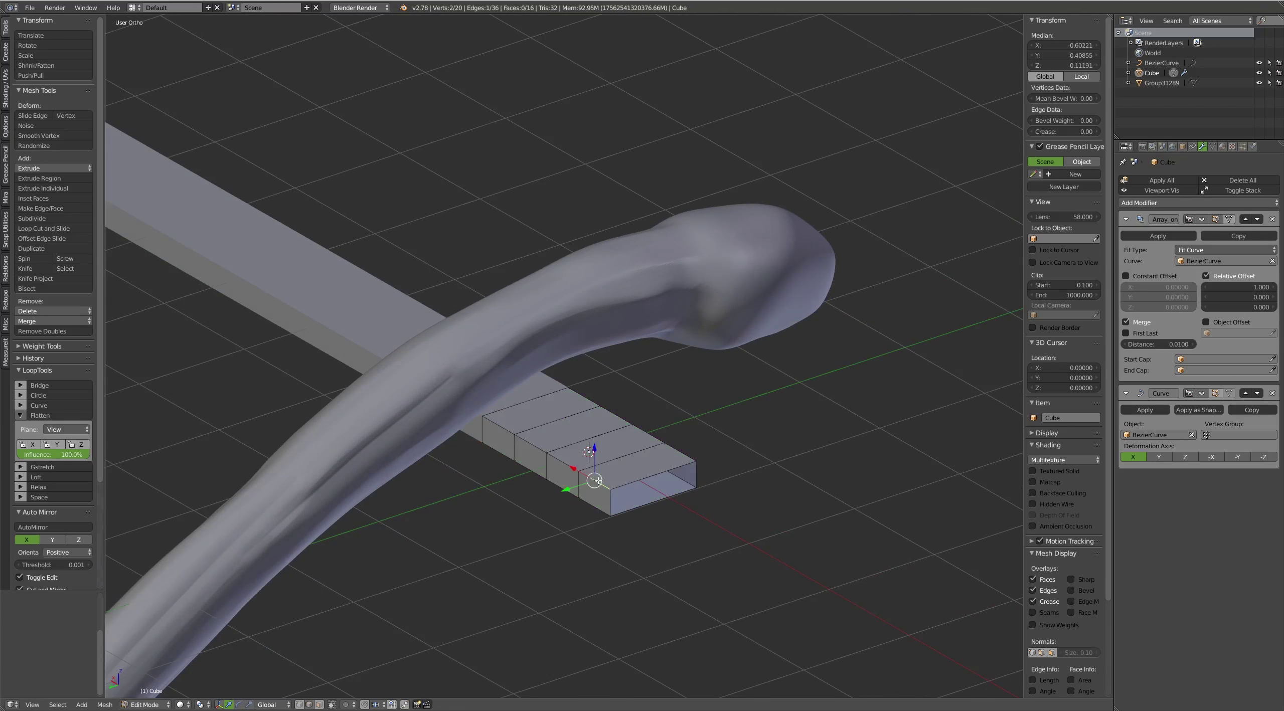
middle_click_drag(681, 453, 614, 423)
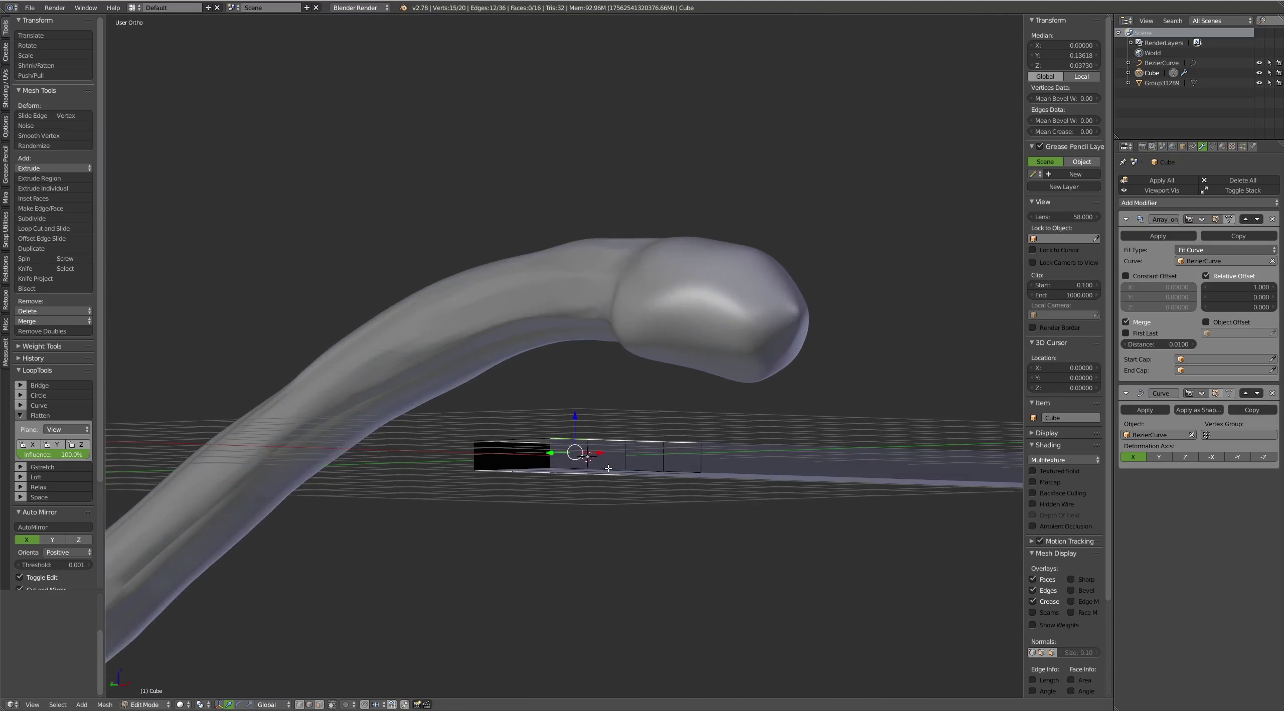
middle_click_drag(608, 468, 711, 525)
key("a")
key("a")
key("b")
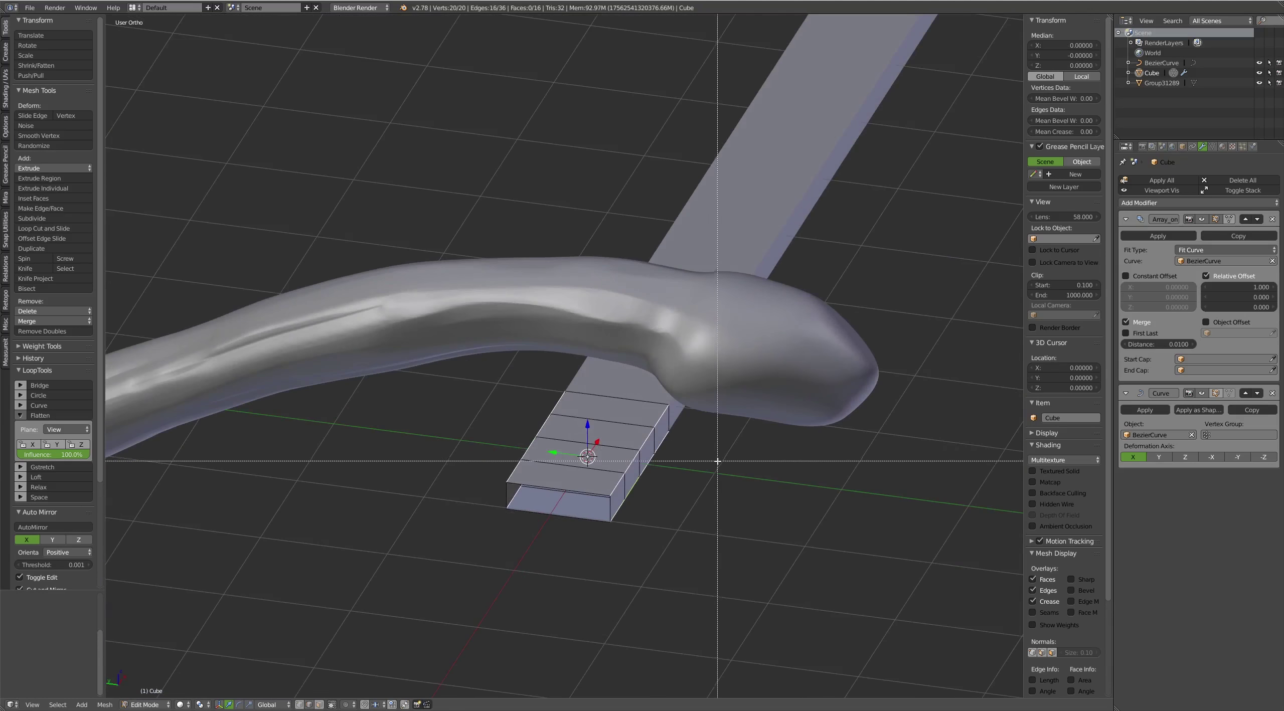
key("Escape")
key("ctrl+b")
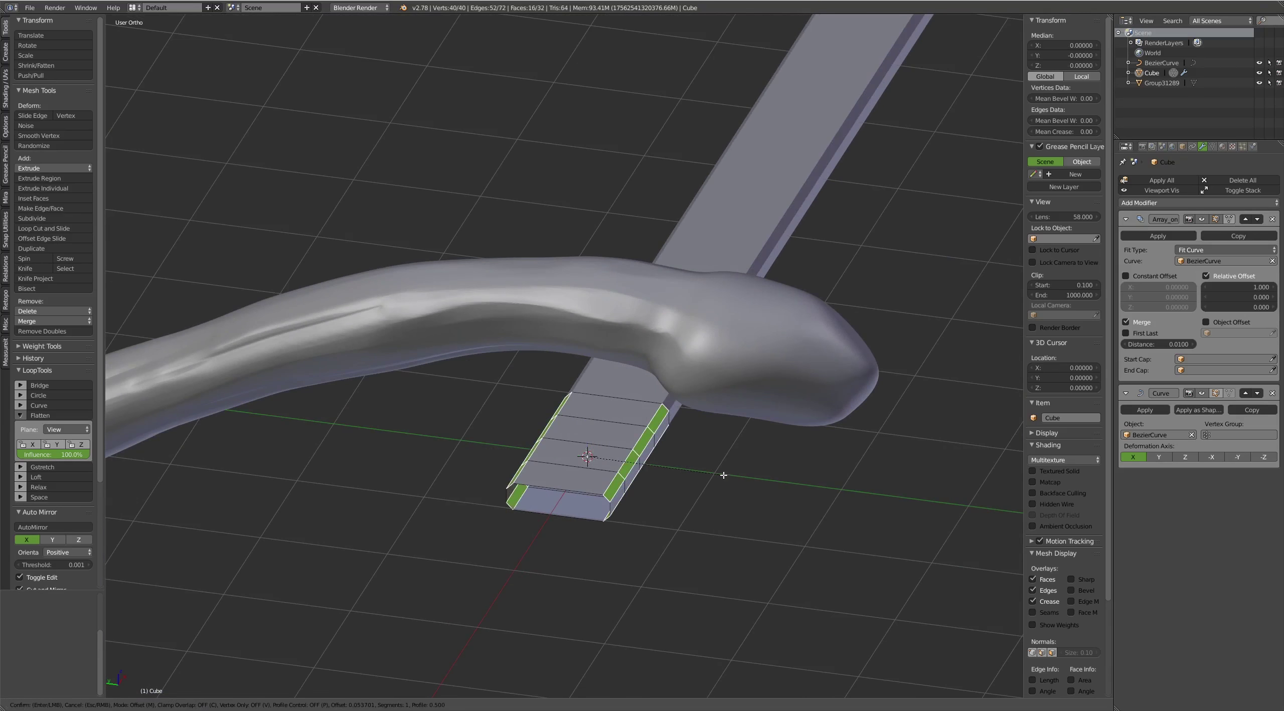
scroll(723, 477, "up", 1)
left_click(721, 474)
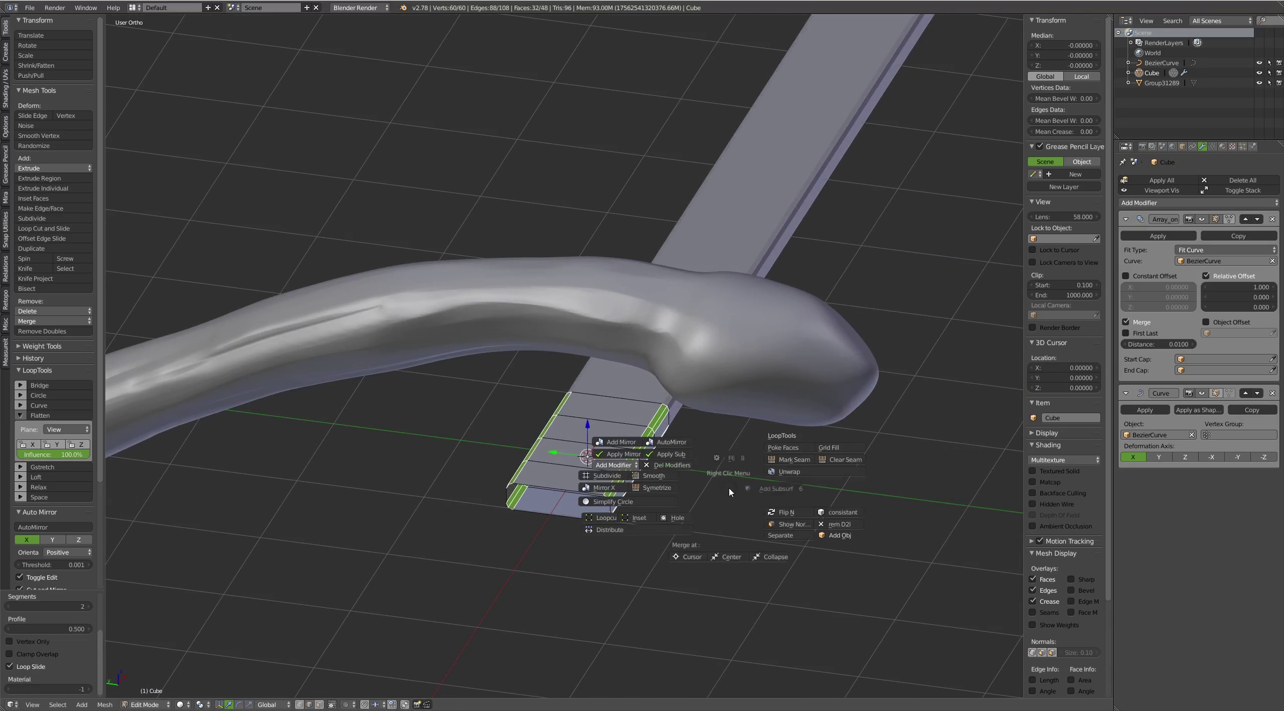
Add two centred loop cuts across the strap
key("ctrl+r")
left_click(595, 423)
right_click(595, 423)
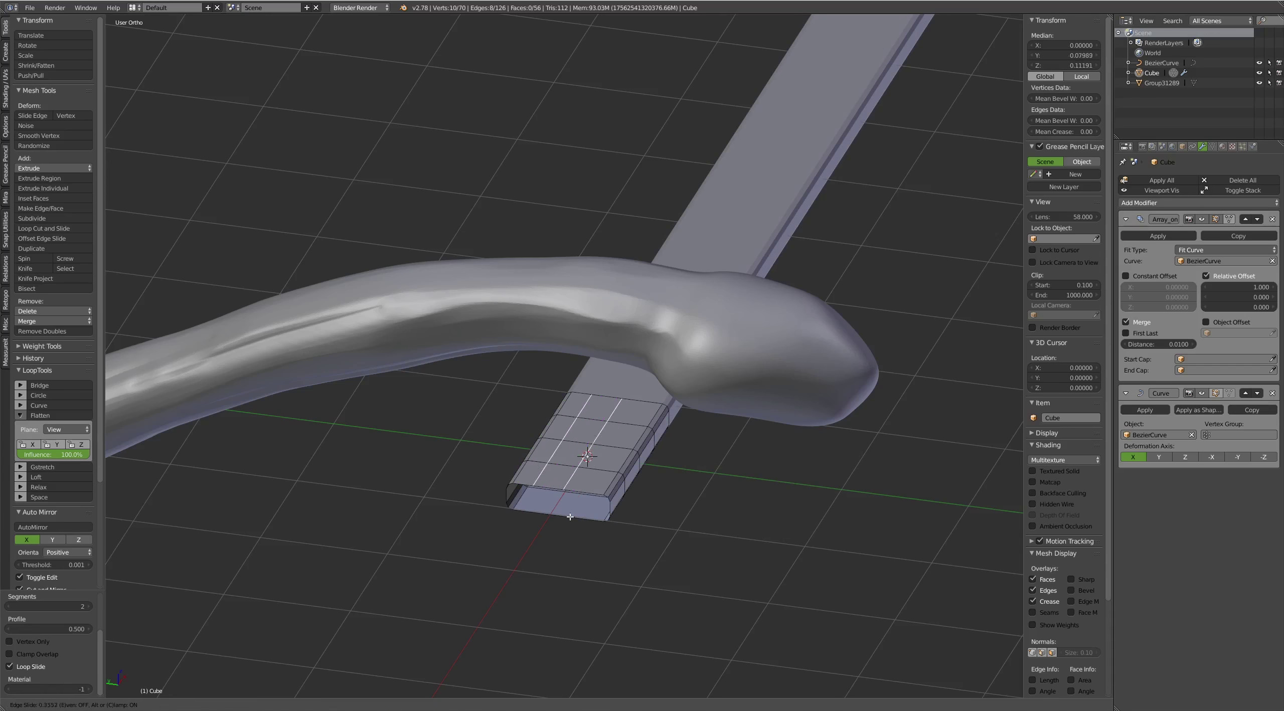
mouse_move(595, 423)
middle_mouse_down()
mouse_move(592, 449)
mouse_move(605, 451)
middle_mouse_up()
key("ctrl+r")
left_click(629, 425)
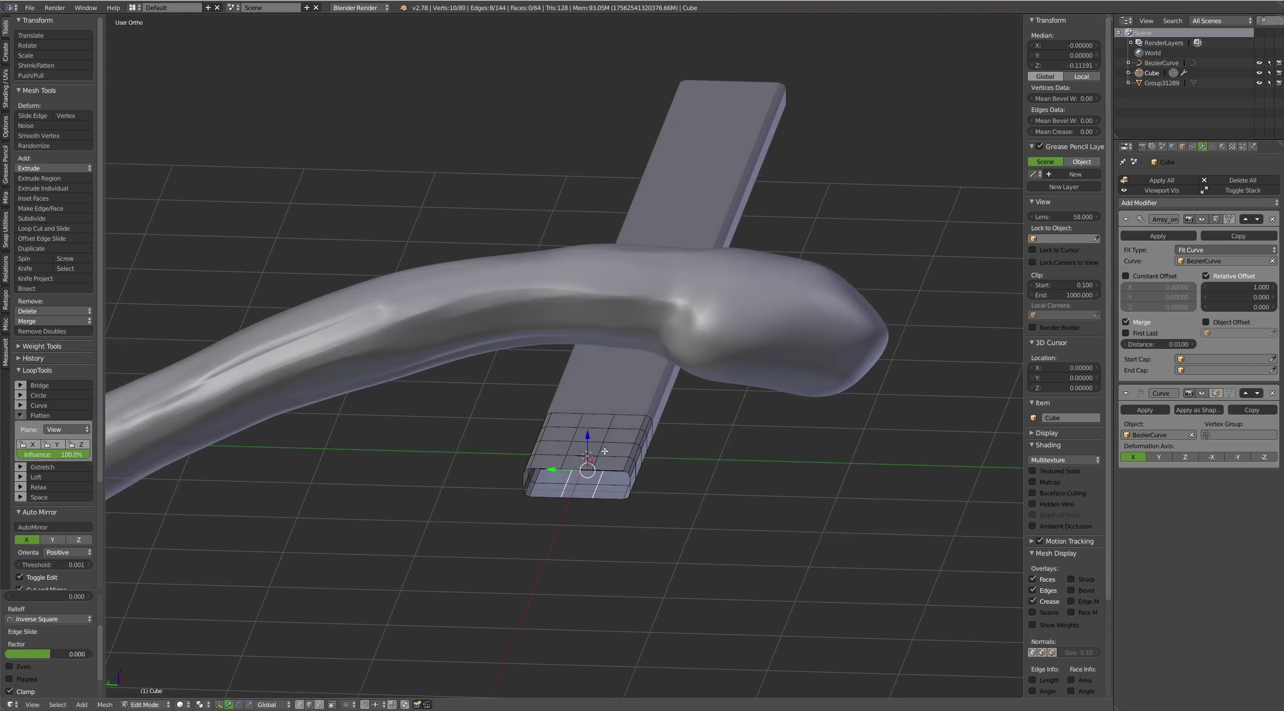
Flatten the strap by scaling along Z and return to Object Mode
middle_click_drag(573, 435, 740, 450)
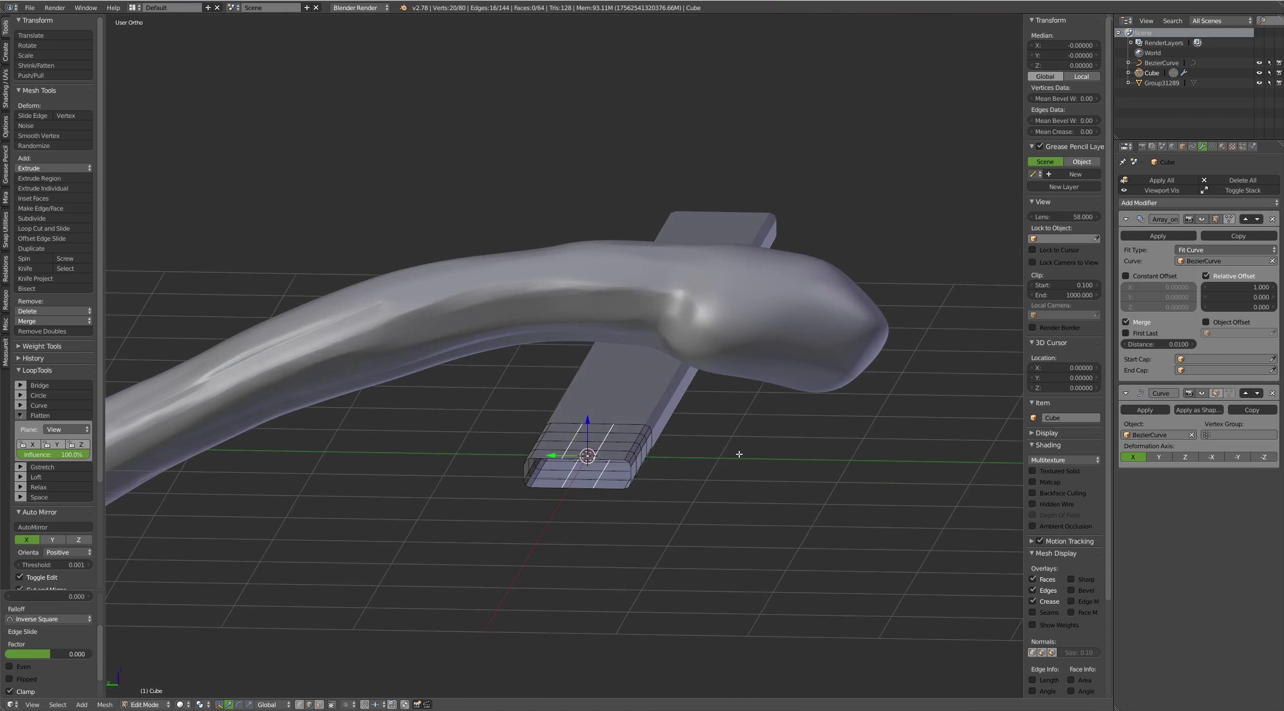
key("s")
key("z")
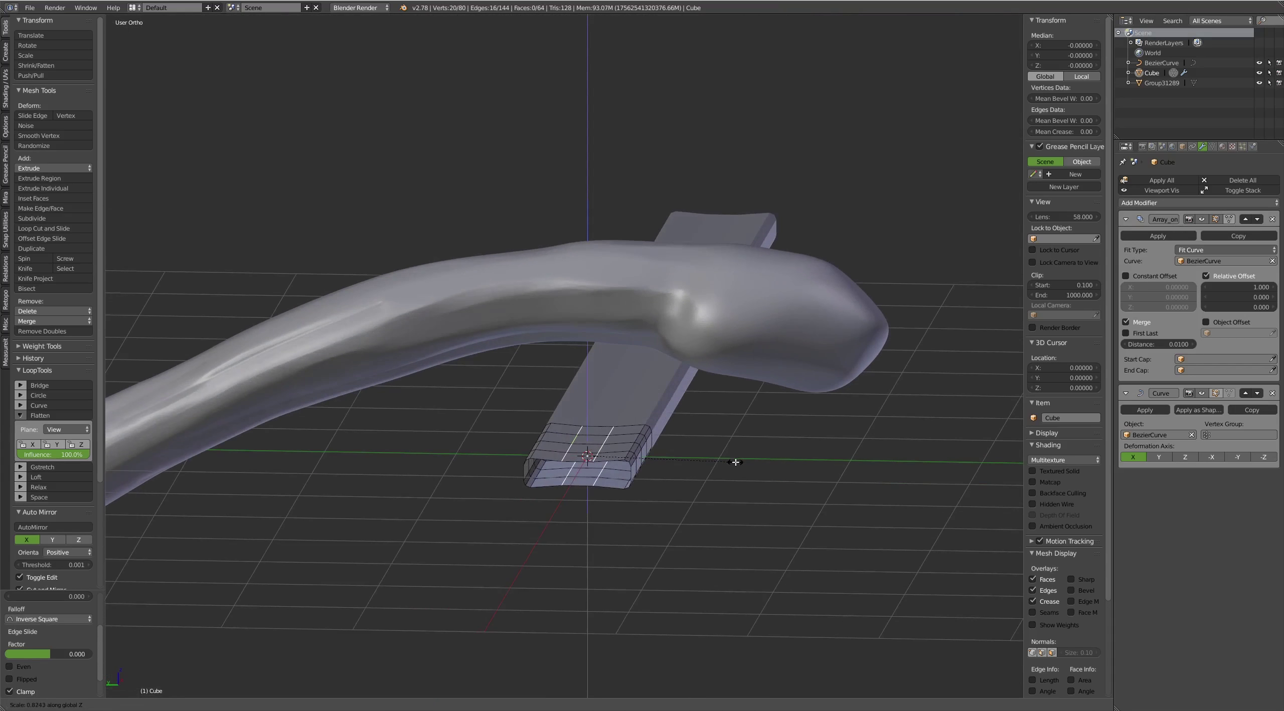
left_click(736, 462)
key("s")
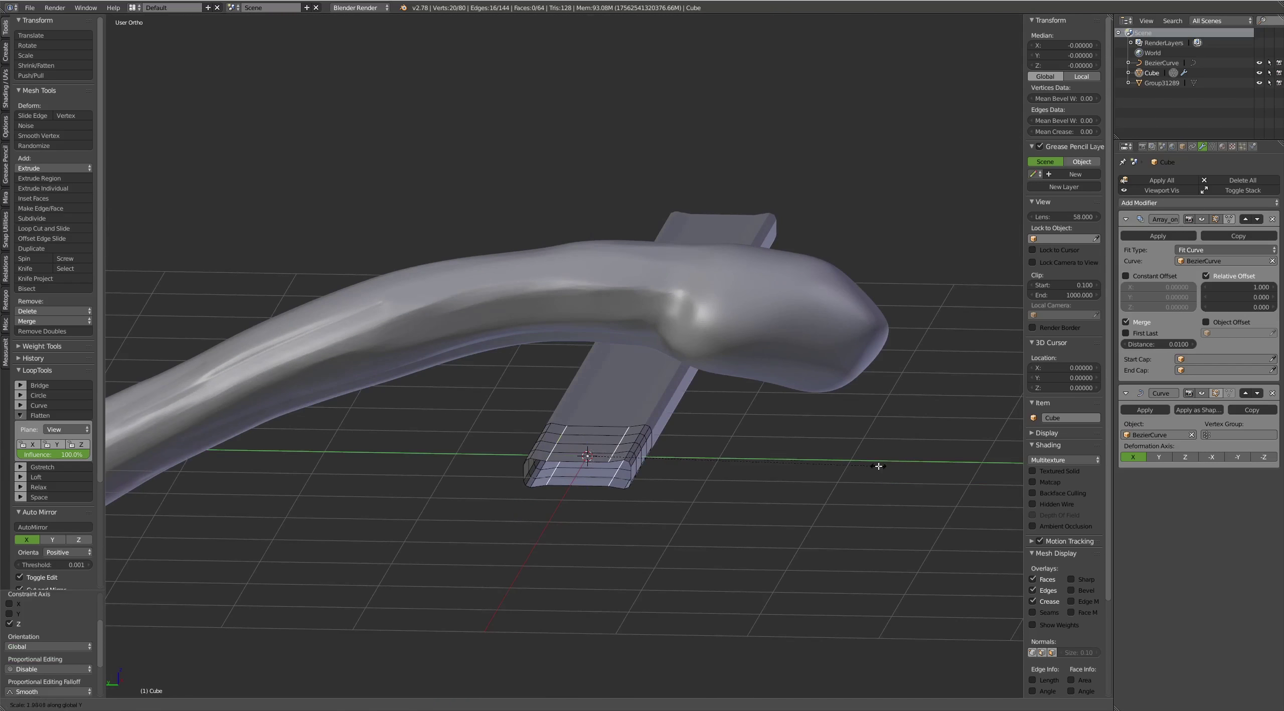
left_click(878, 466)
key("Tab")
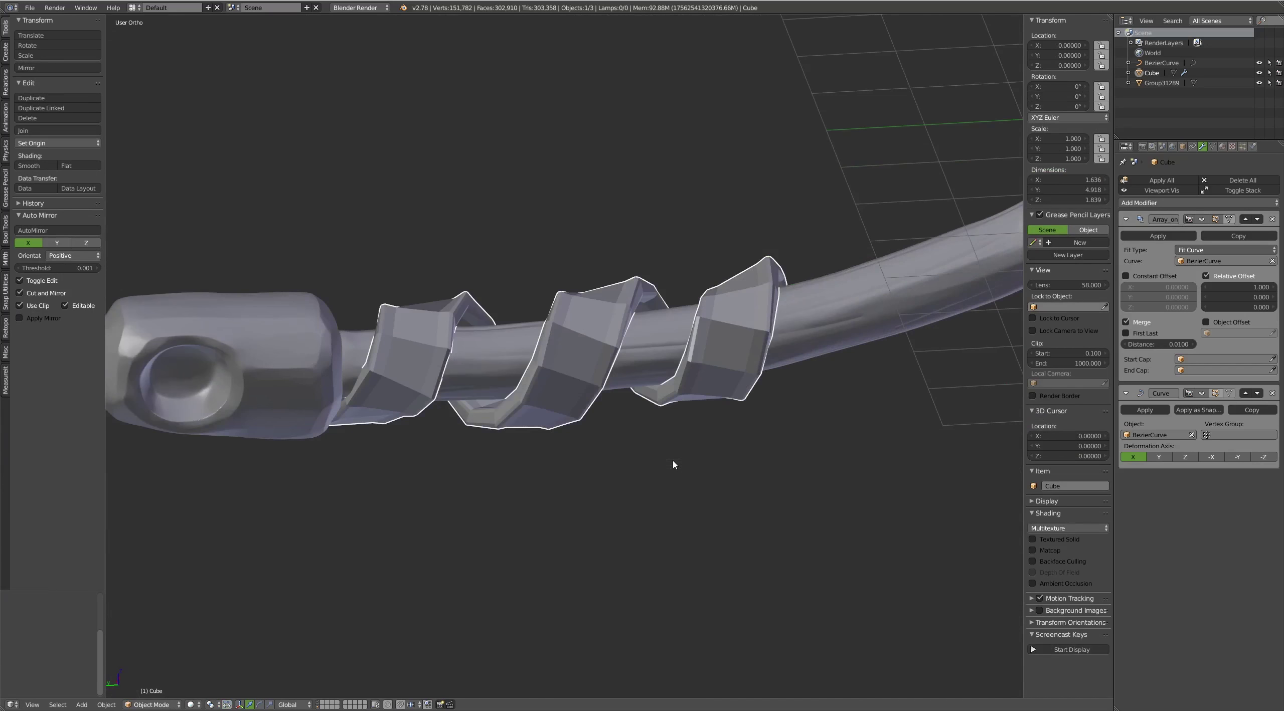
Add a Subdivision Surface modifier with viewport level 2 to smooth the strap
mouse_move(674, 464)
middle_mouse_down()
mouse_move(637, 402)
mouse_move(632, 426)
middle_mouse_up()
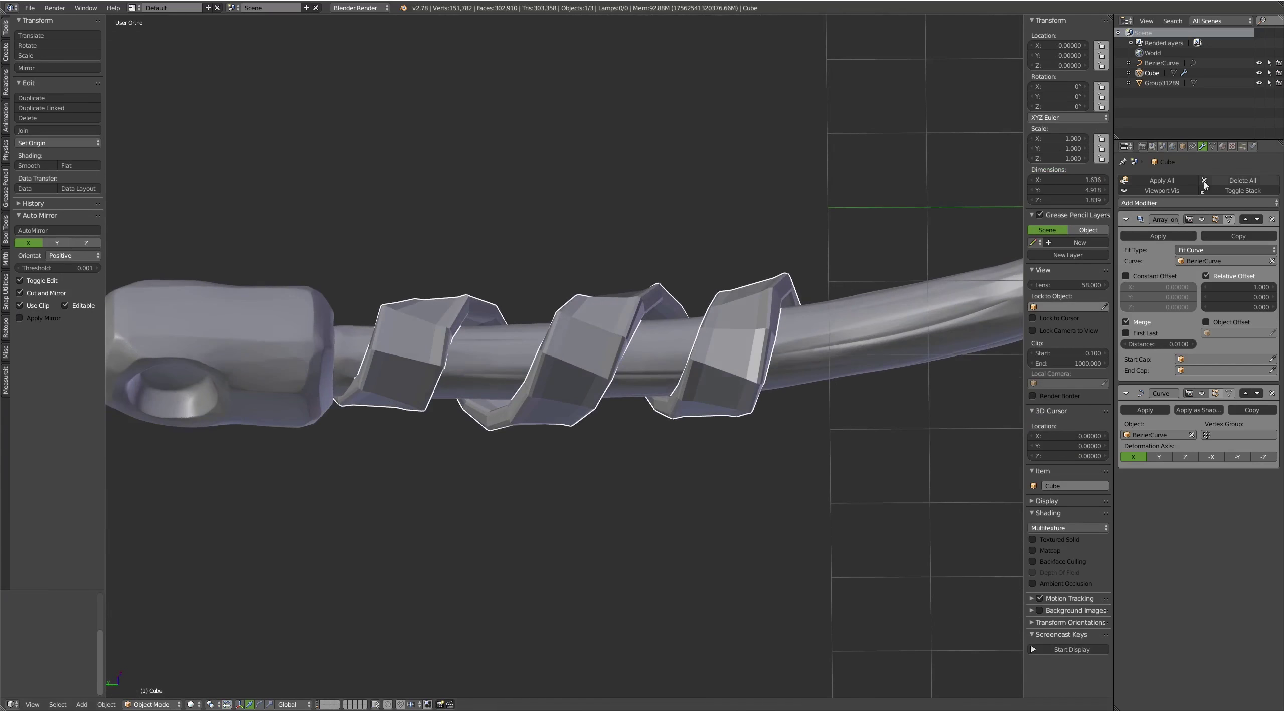
left_click(1199, 203)
left_click(1081, 371)
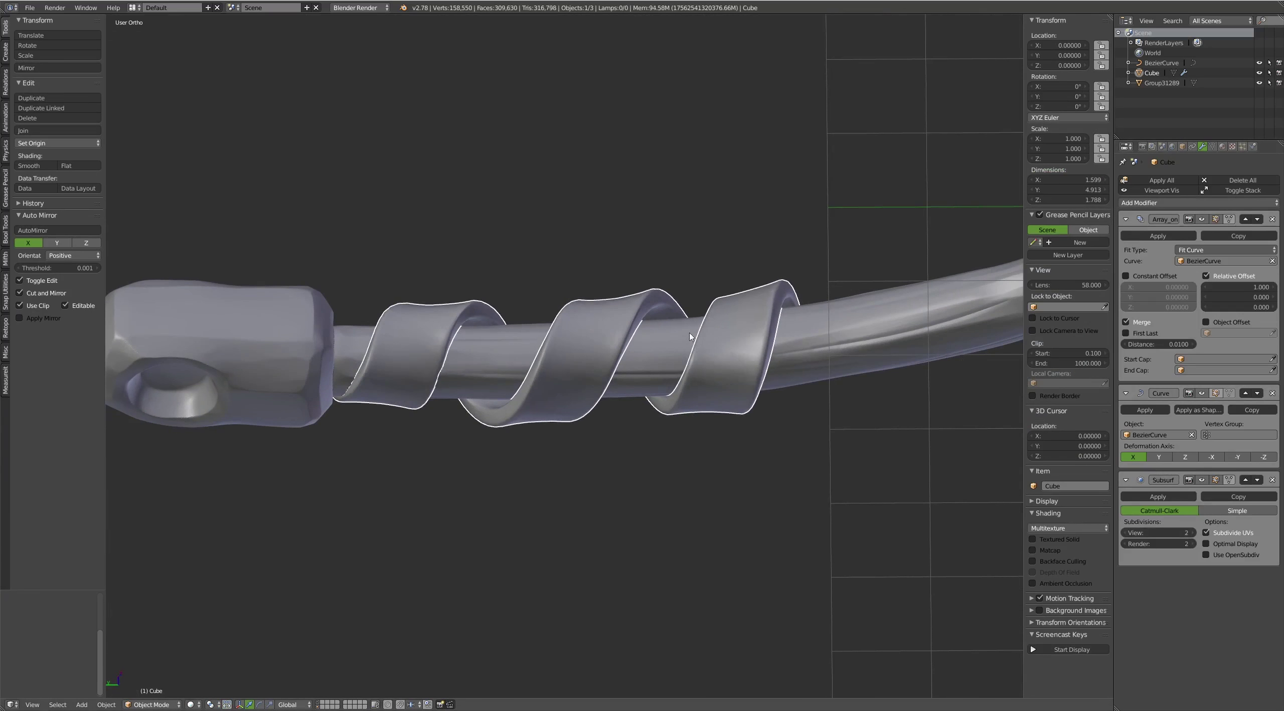
left_click(1194, 532)
scroll(685, 241, "down", 4)
Select the BezierCurve and enter Edit Mode on its control points
middle_click_drag(685, 241, 687, 294)
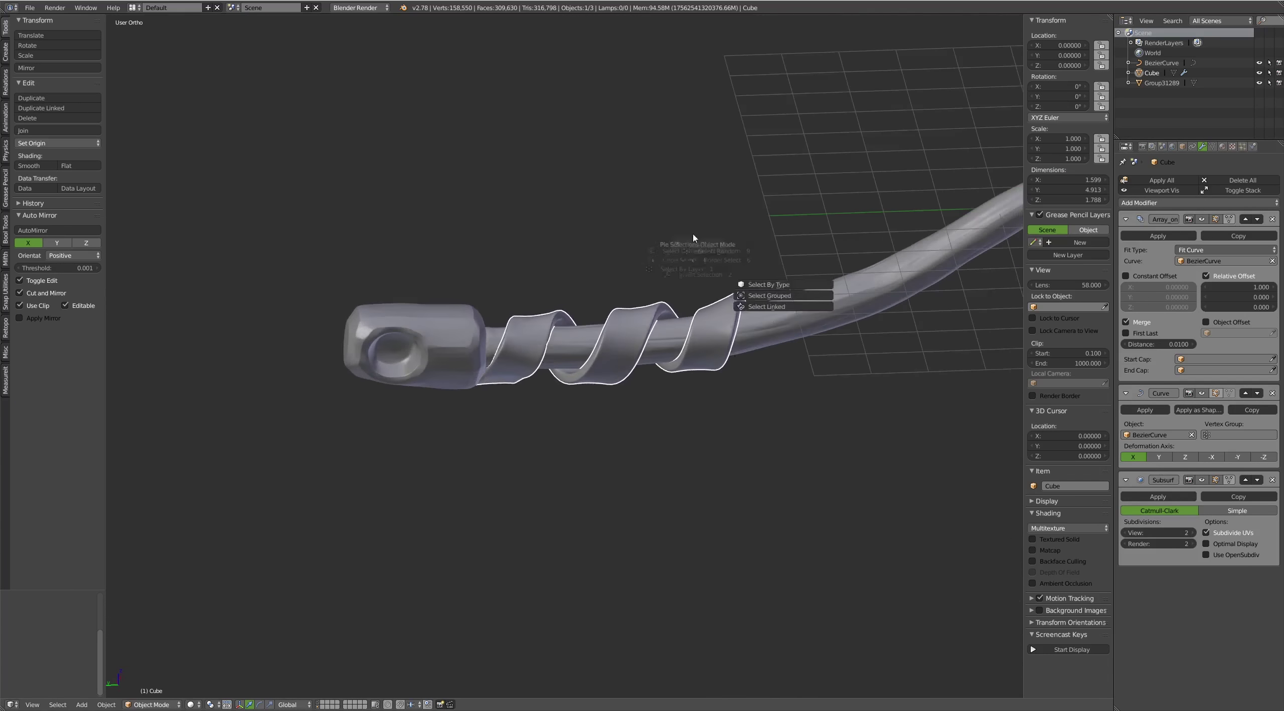
key("a")
mouse_move(688, 244)
middle_mouse_down()
mouse_move(548, 206)
mouse_move(651, 226)
mouse_move(717, 272)
mouse_move(703, 266)
middle_mouse_up()
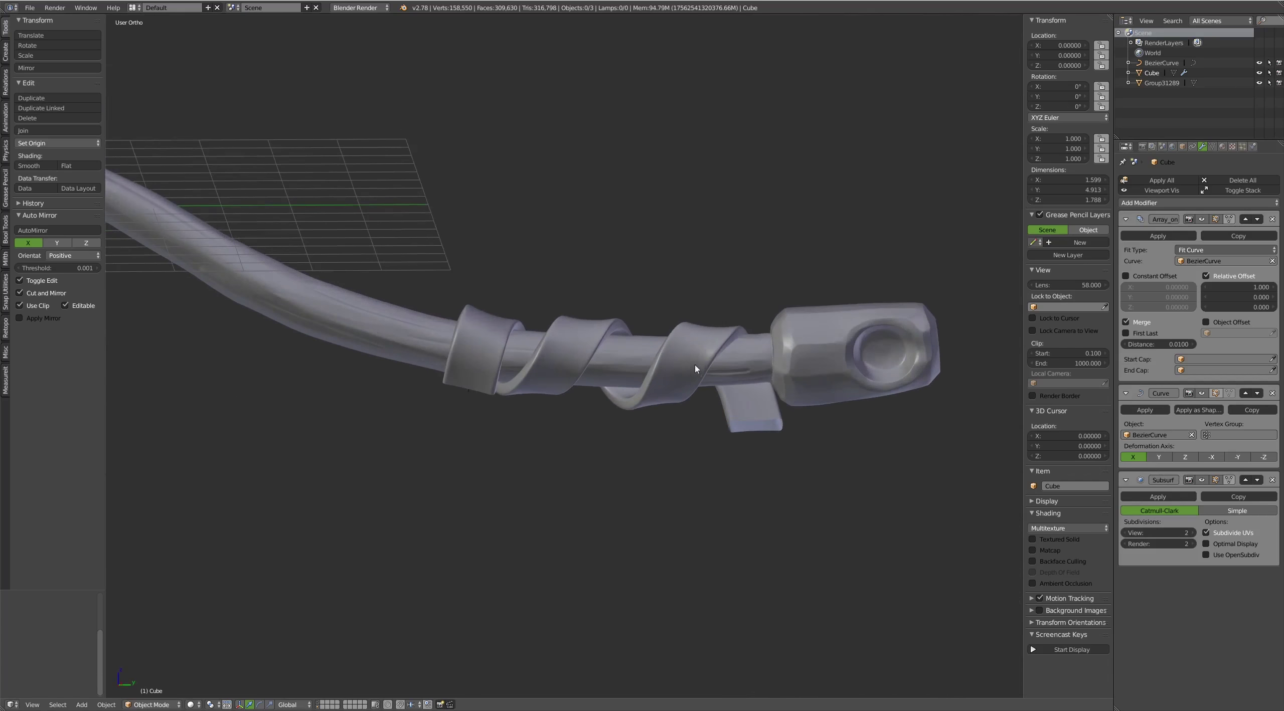
left_click(1163, 63)
key("Tab")
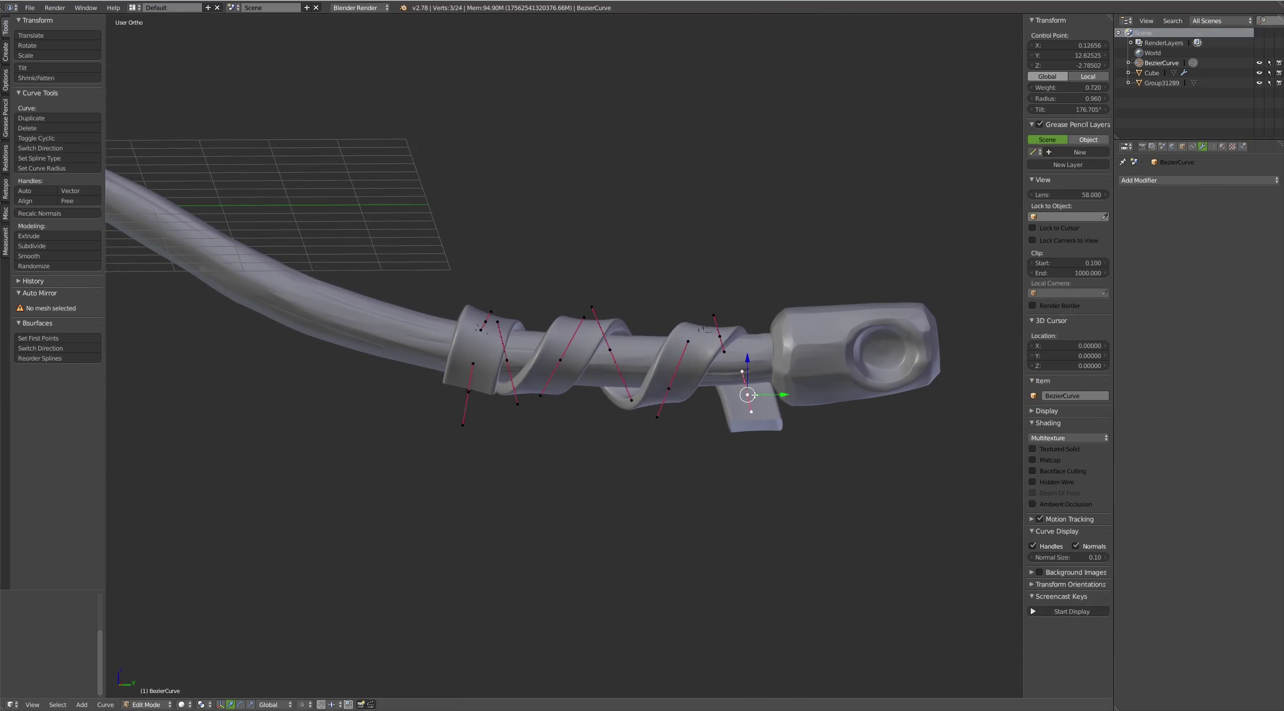
Reposition the selected control point and one of its handle tips near the end cap
key("g")
left_click(744, 385)
mouse_move(744, 386)
middle_mouse_down()
mouse_move(806, 384)
mouse_move(723, 379)
mouse_move(742, 354)
mouse_move(792, 352)
mouse_move(702, 369)
mouse_move(735, 416)
middle_mouse_up()
right_click(714, 378)
key("g")
left_click(719, 355)
Nudge the point again, then tilt the strap at a neighbouring control point
key("g")
left_click(702, 369)
key("g")
left_click(701, 369)
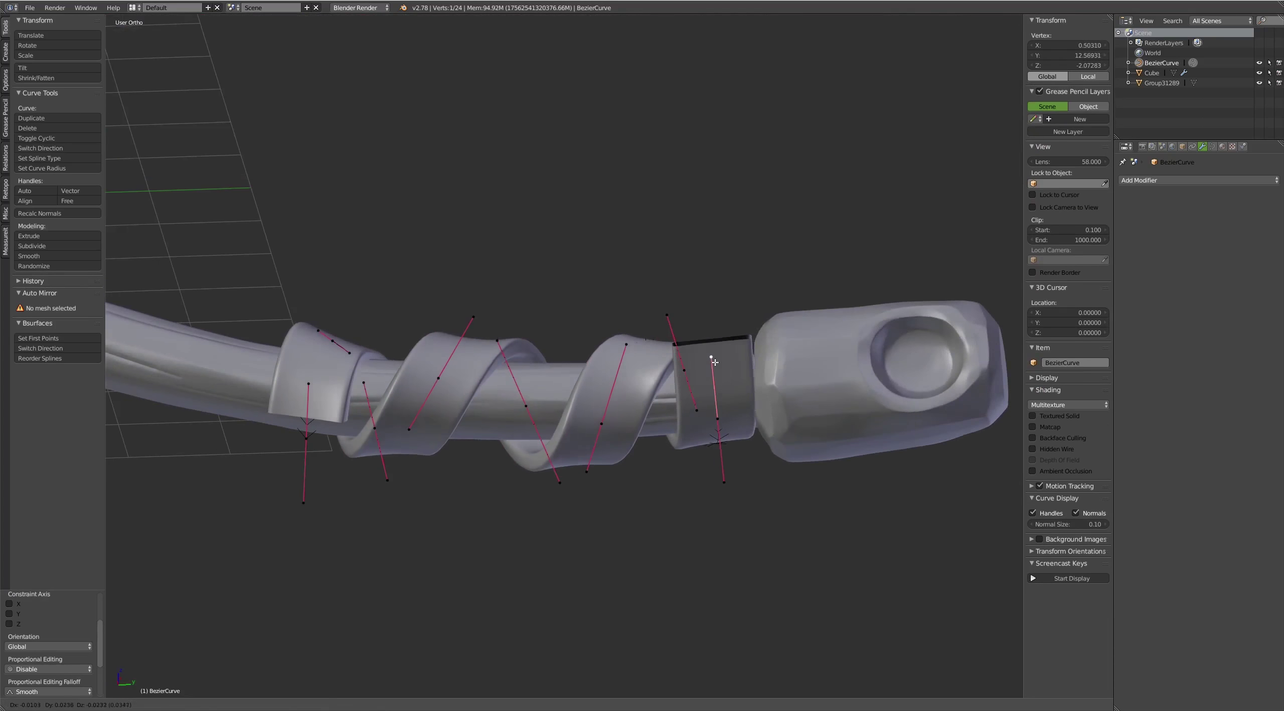
right_click(734, 415)
key("ctrl+t")
left_click(754, 409)
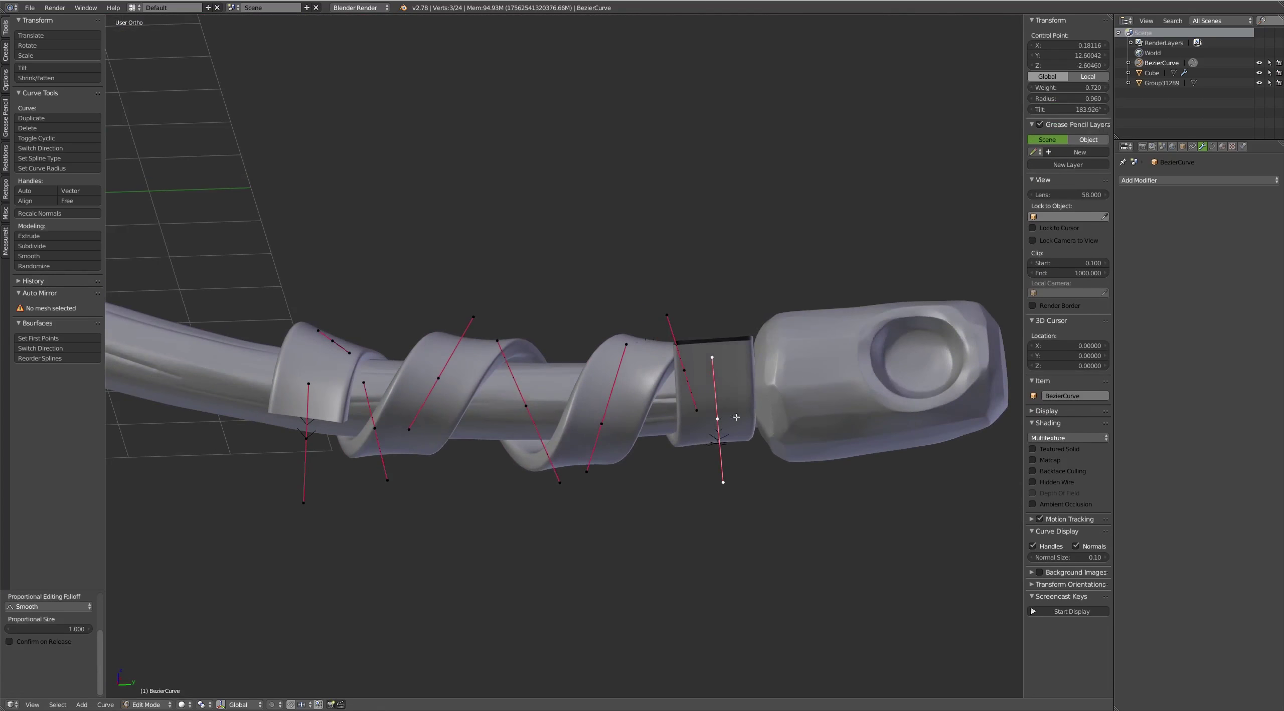
Move a different strap control point and adjust its handle and twist
mouse_move(755, 409)
middle_mouse_down()
mouse_move(633, 422)
mouse_move(613, 468)
mouse_move(696, 410)
middle_mouse_up()
right_click(630, 422)
key("g")
left_click(642, 422)
right_click(613, 468)
left_click(671, 414)
right_click(631, 468)
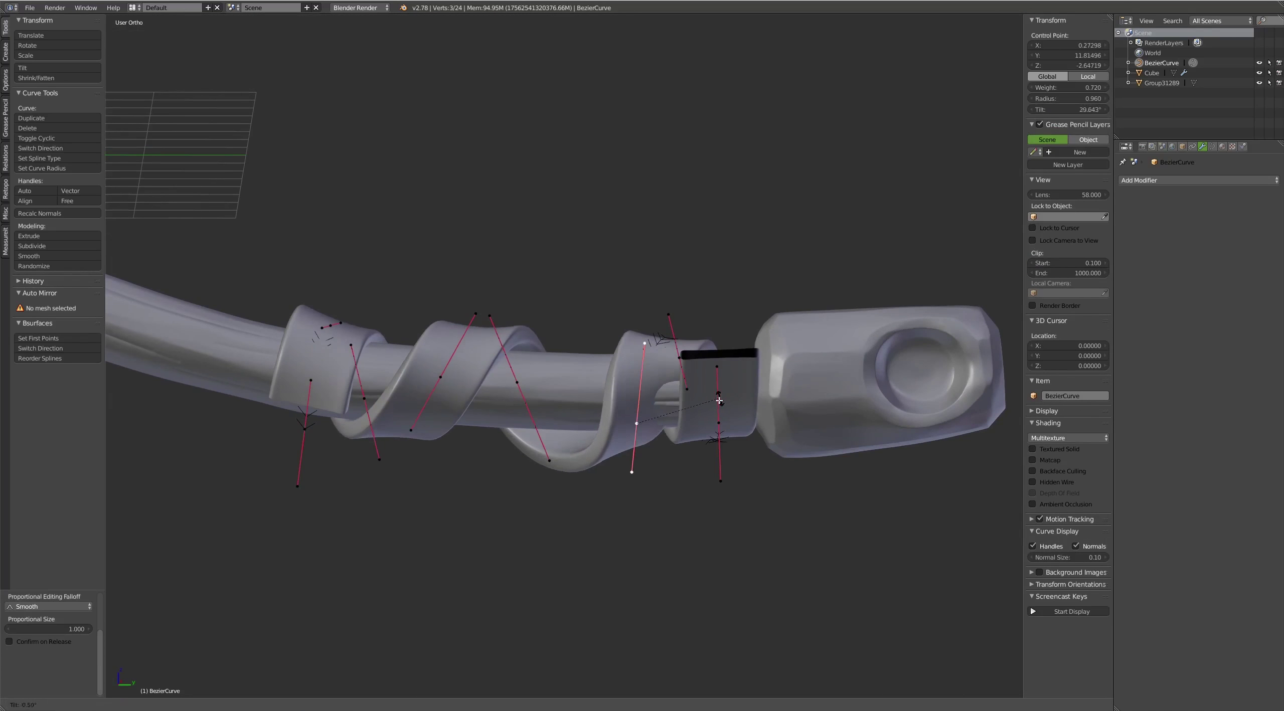
From a new angle, shift another control point so the band sits snugly
mouse_move(631, 468)
middle_mouse_down()
mouse_move(676, 344)
mouse_move(700, 391)
mouse_move(723, 350)
mouse_move(705, 320)
middle_mouse_up()
right_click(700, 391)
key("g")
left_click(705, 391)
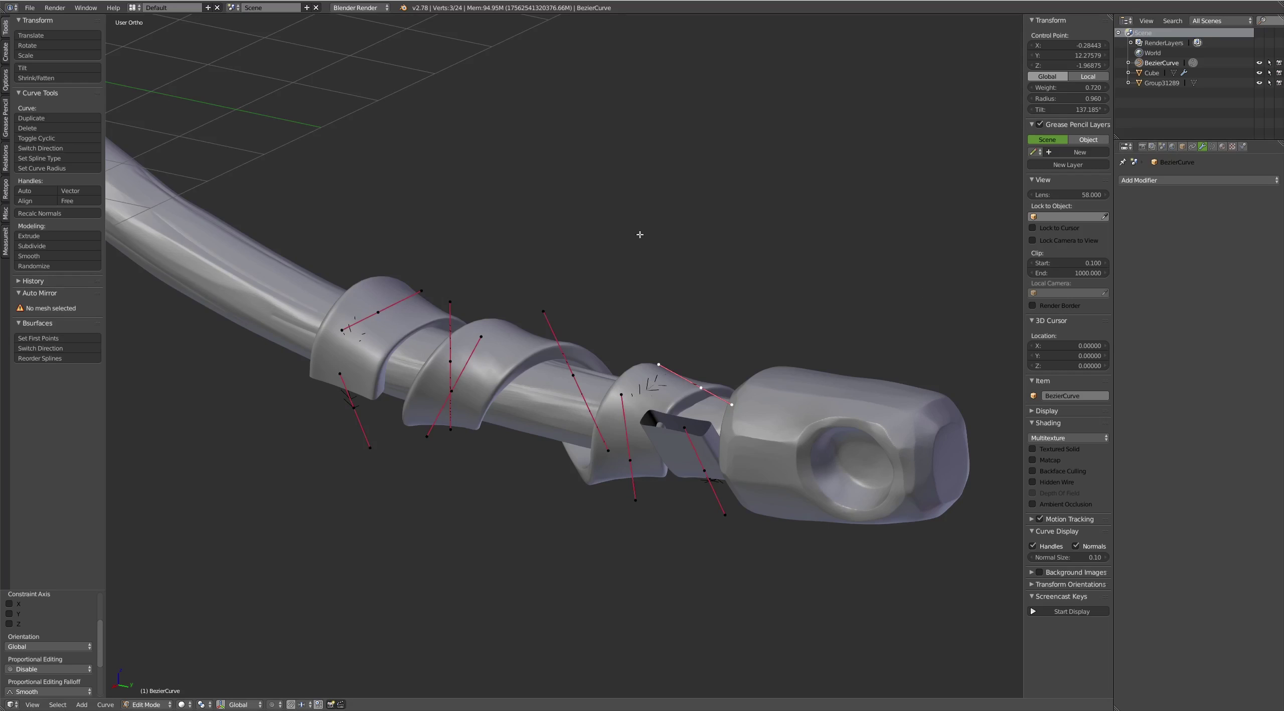
Viewing the spiral side-on, move a strap handle tip into place
mouse_move(639, 229)
middle_mouse_down()
mouse_move(703, 241)
mouse_move(688, 281)
mouse_move(541, 431)
middle_mouse_up()
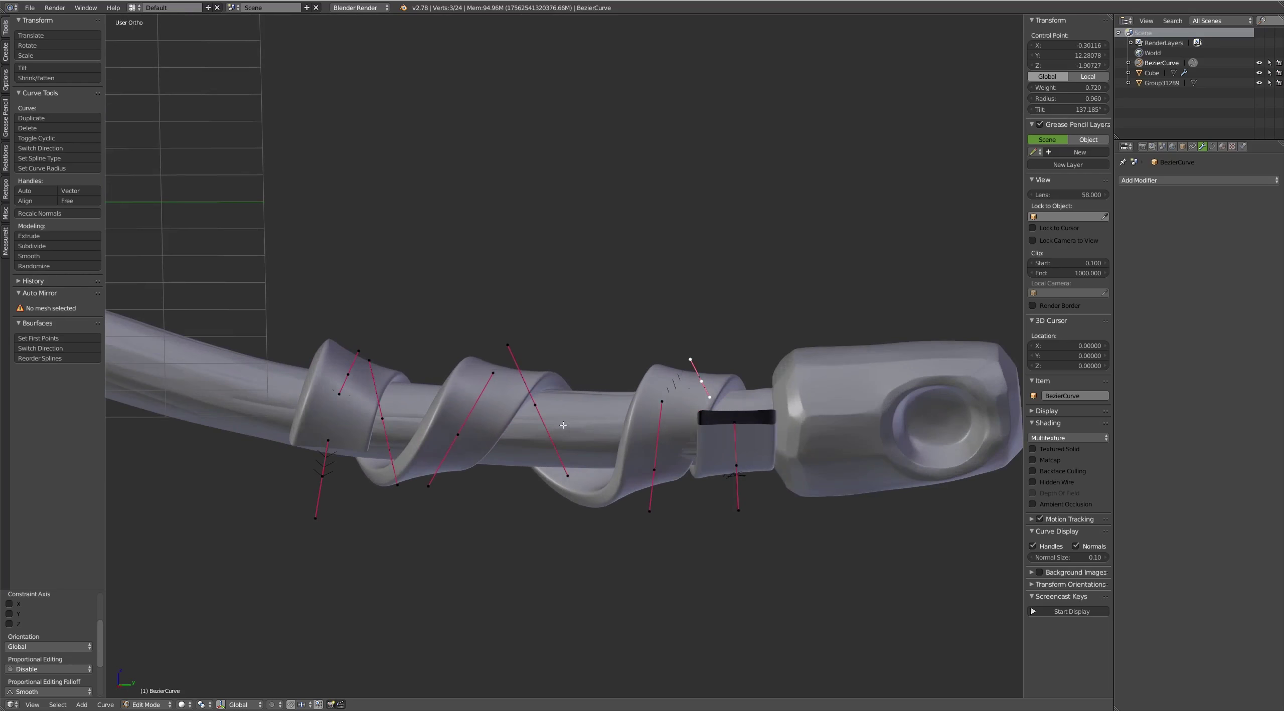
right_click(507, 345)
key("g")
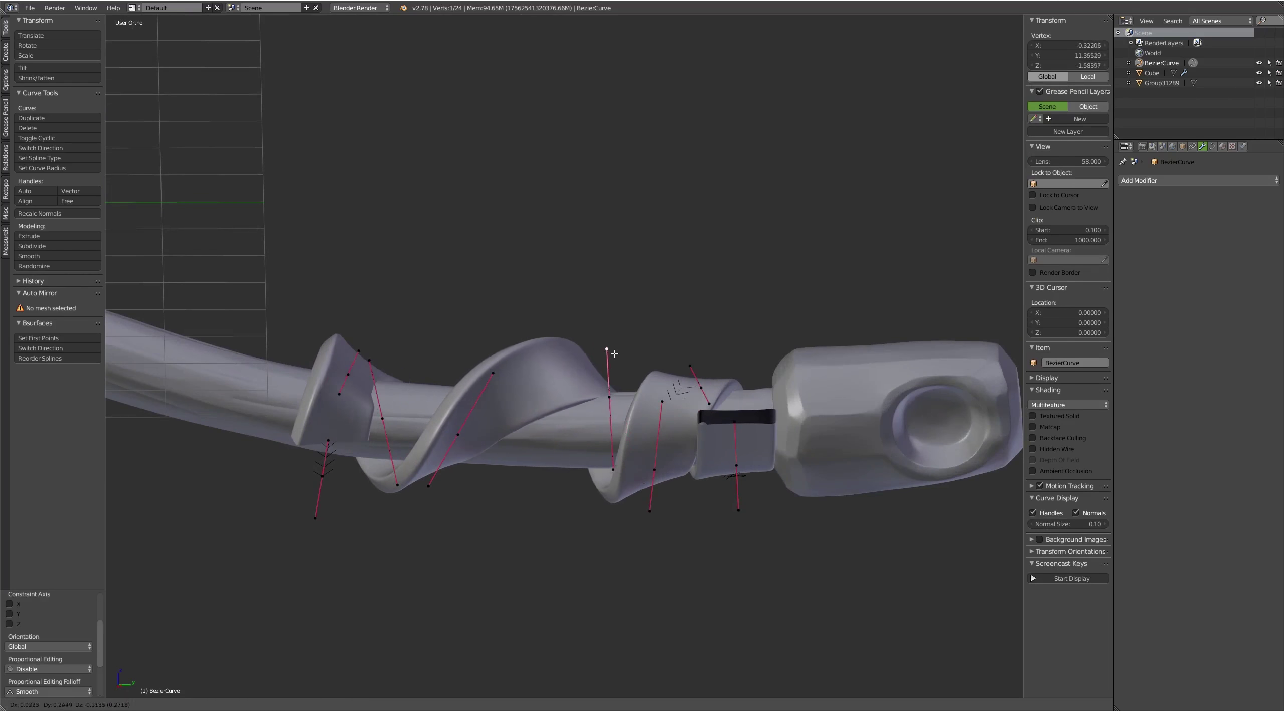
left_click(615, 353)
Increase the tilt at a control point near the handle end in two passes
right_click(609, 396)
middle_click_drag(609, 396, 573, 323)
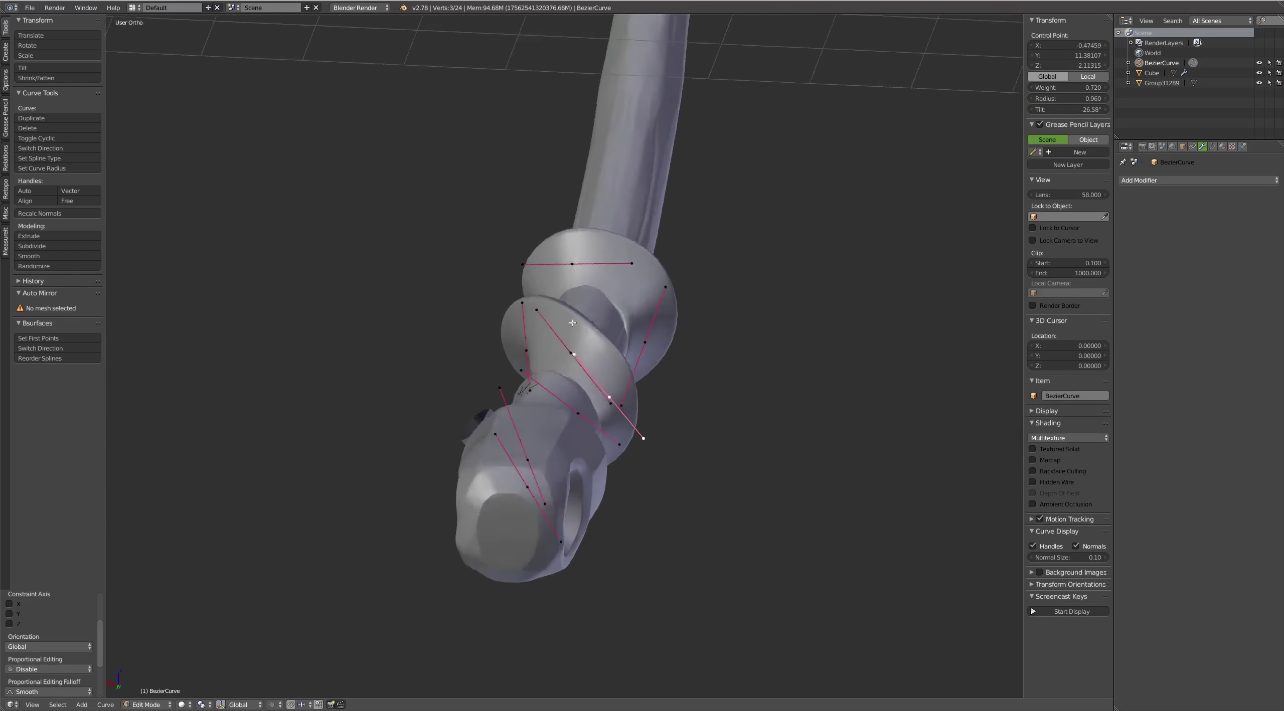
key("ctrl+t")
left_click(697, 467)
mouse_move(697, 468)
middle_mouse_down()
mouse_move(674, 428)
mouse_move(609, 399)
middle_mouse_up()
key("ctrl+t")
left_click(609, 399)
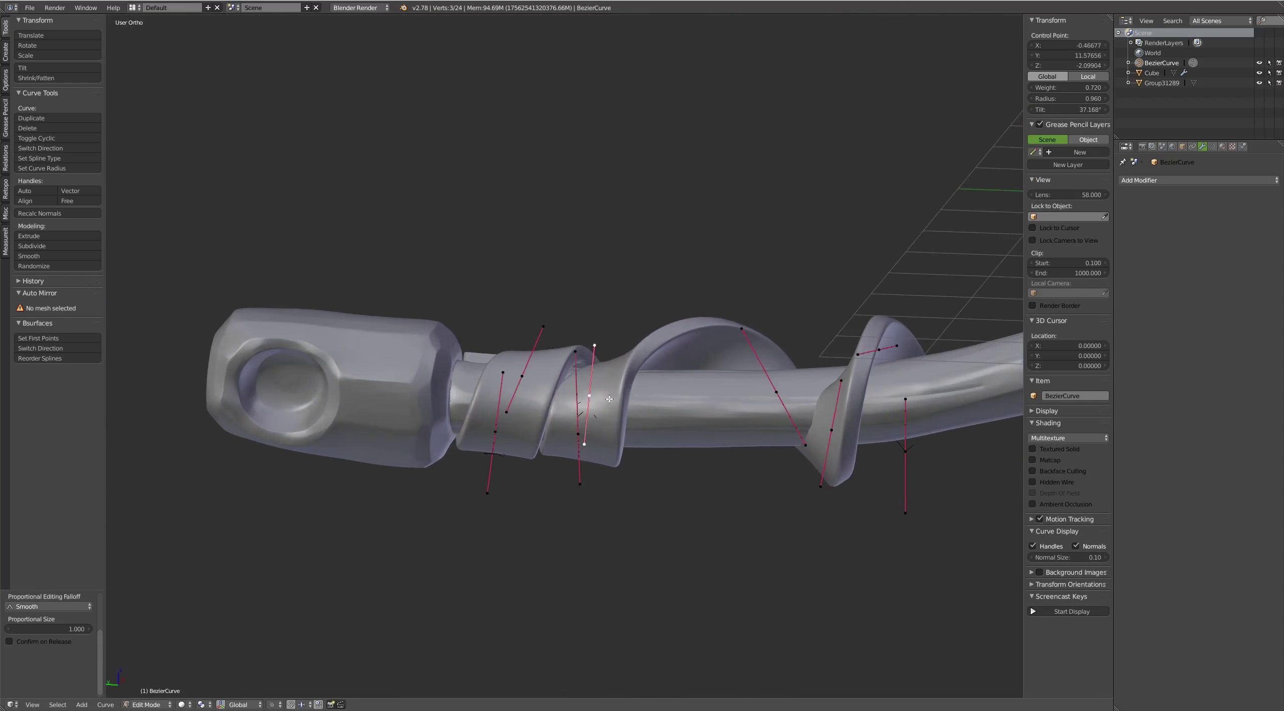
Shift another control point left, tilt it, and move its handle tip left
right_click_drag(776, 391, 641, 402)
key("ctrl+t")
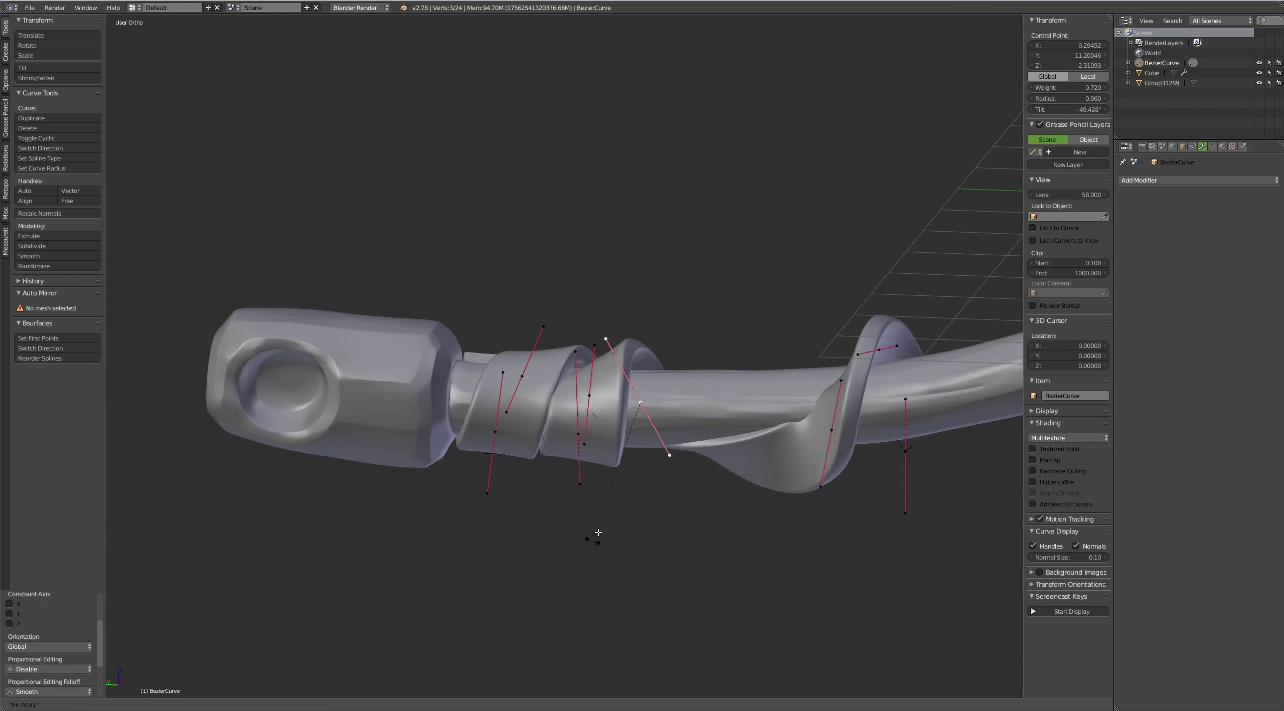
left_click(598, 532)
right_click_drag(670, 442, 648, 438)
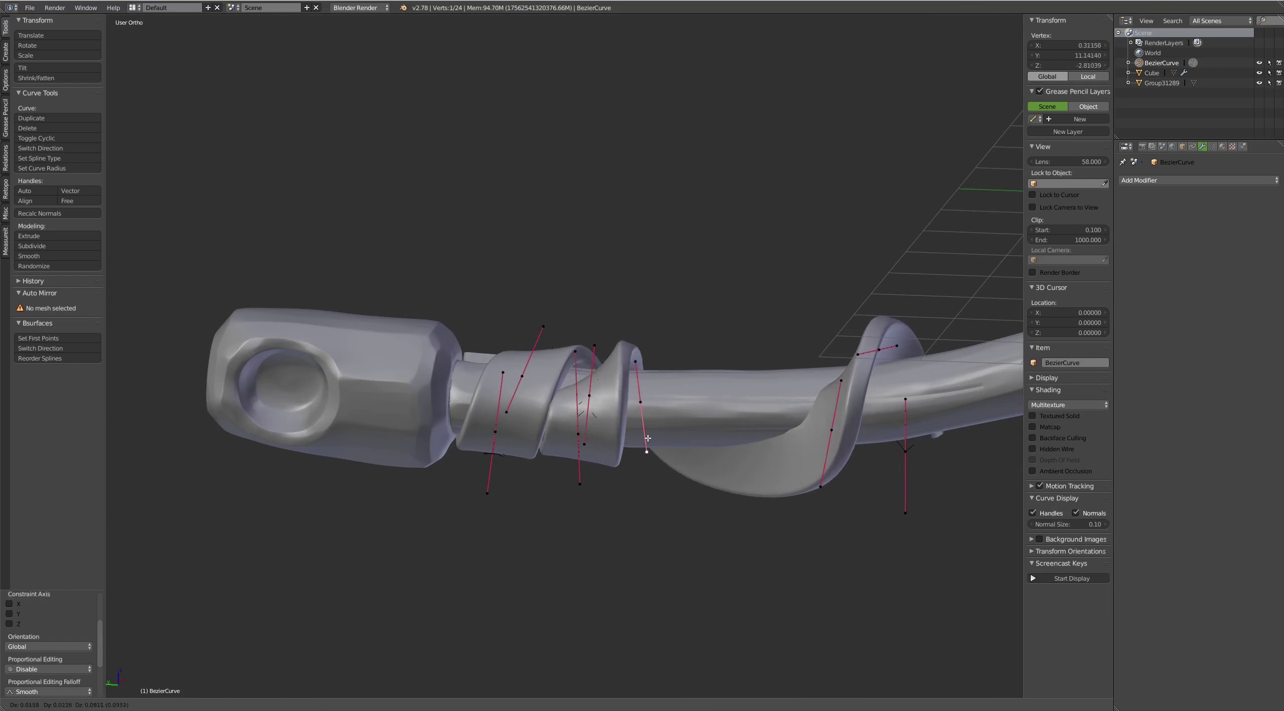
left_click(648, 438)
On the opposite side, slide a control point along the handle and tilt another
middle_click_drag(648, 439, 510, 399)
right_click(601, 381)
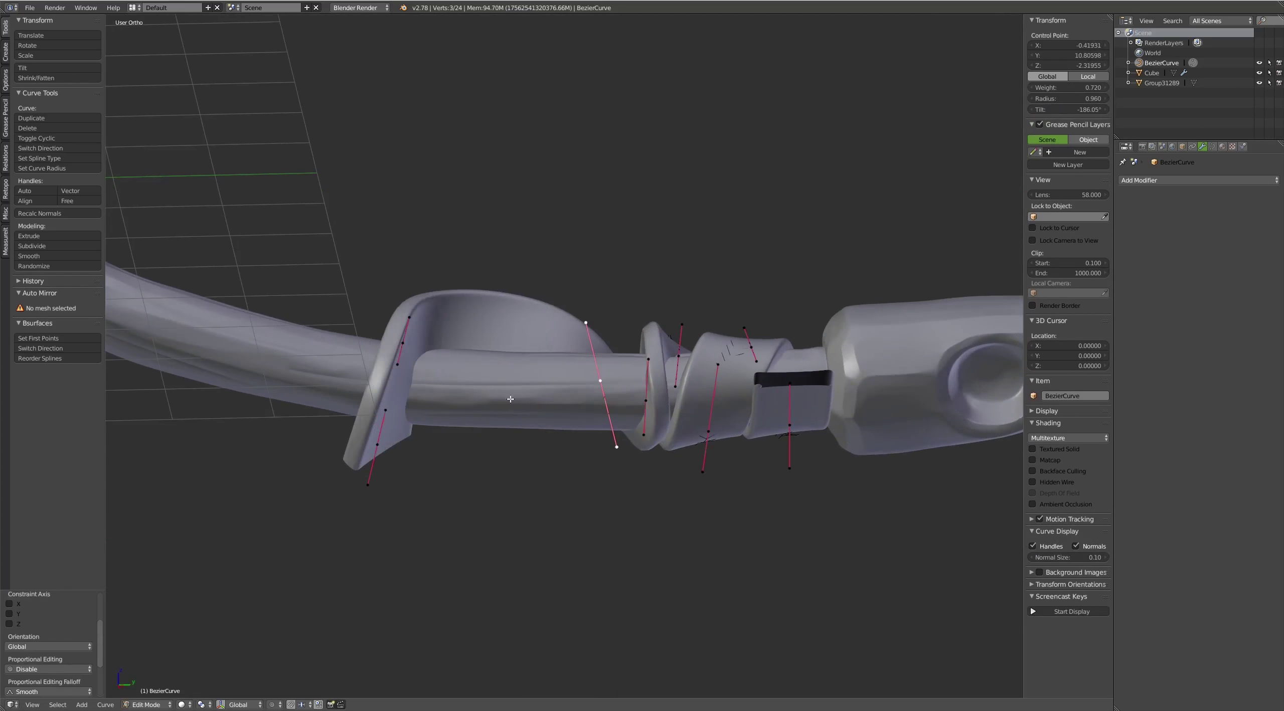
right_click_drag(403, 343, 523, 351)
right_click(601, 381)
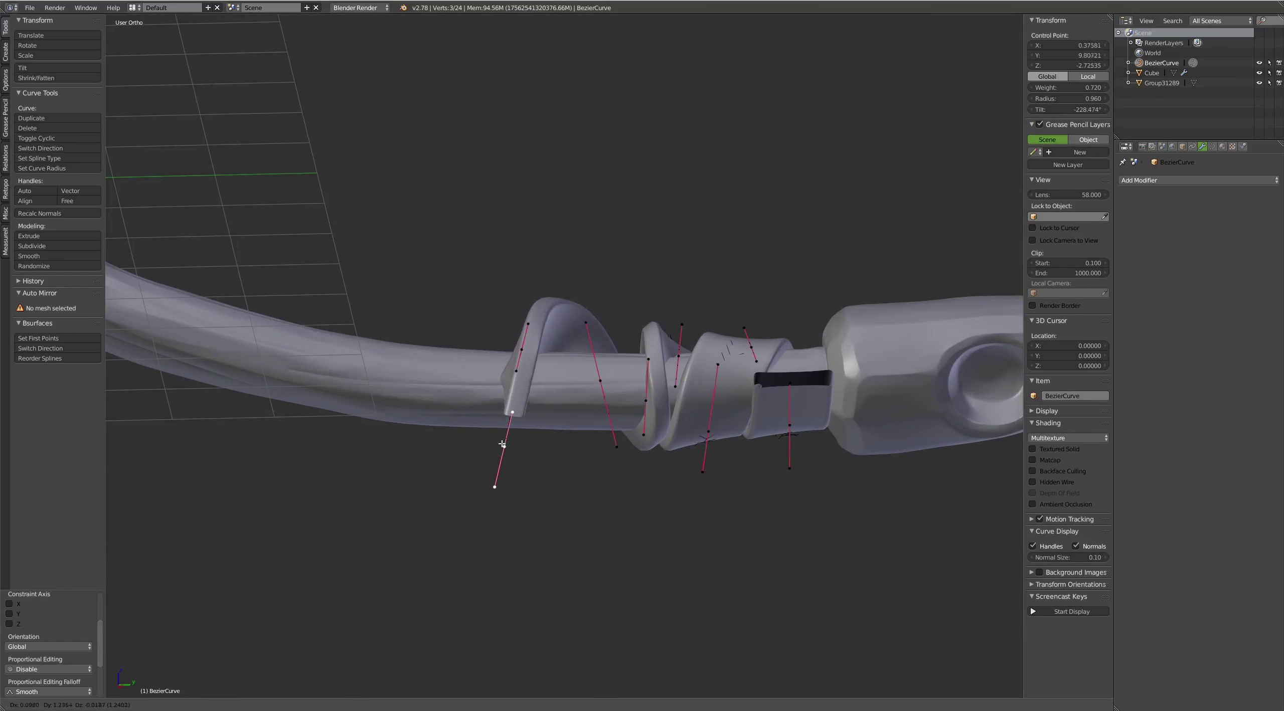
middle_click_drag(601, 380, 647, 432)
right_click(645, 401)
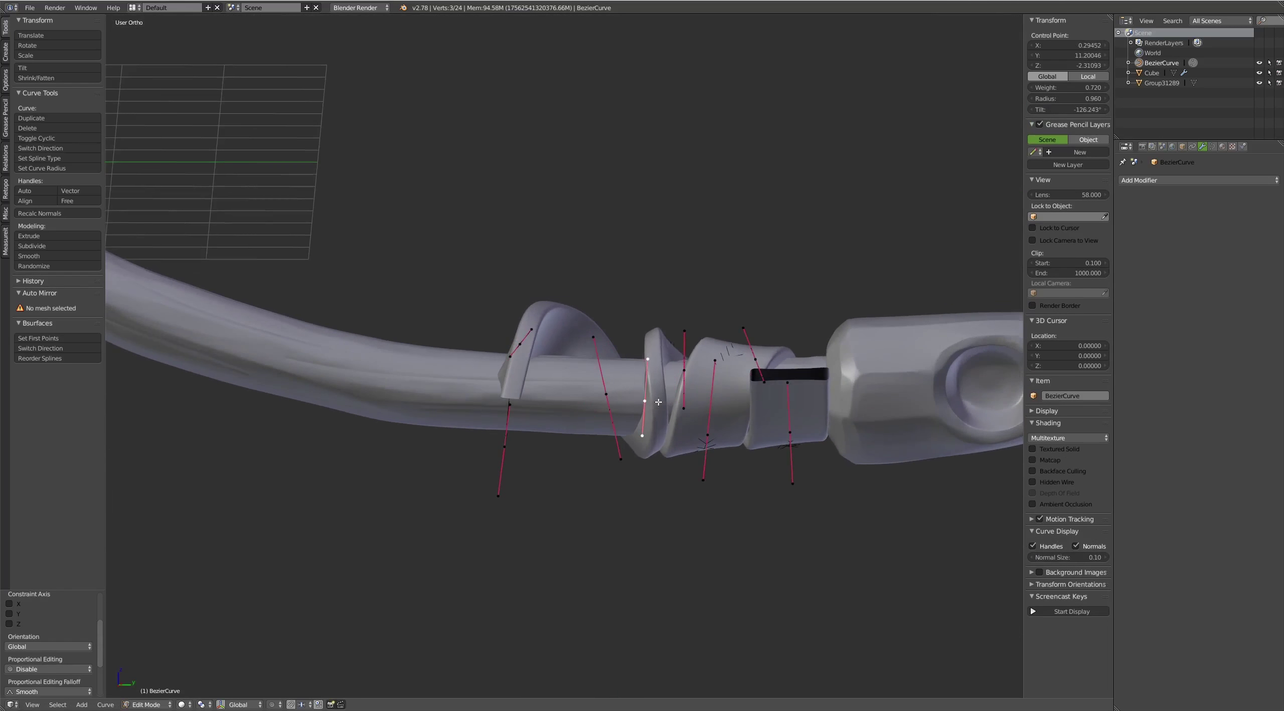
key("ctrl+t")
left_click(582, 530)
Tilt the next control point and start repositioning the one beside it
right_click(606, 395)
key("ctrl+t")
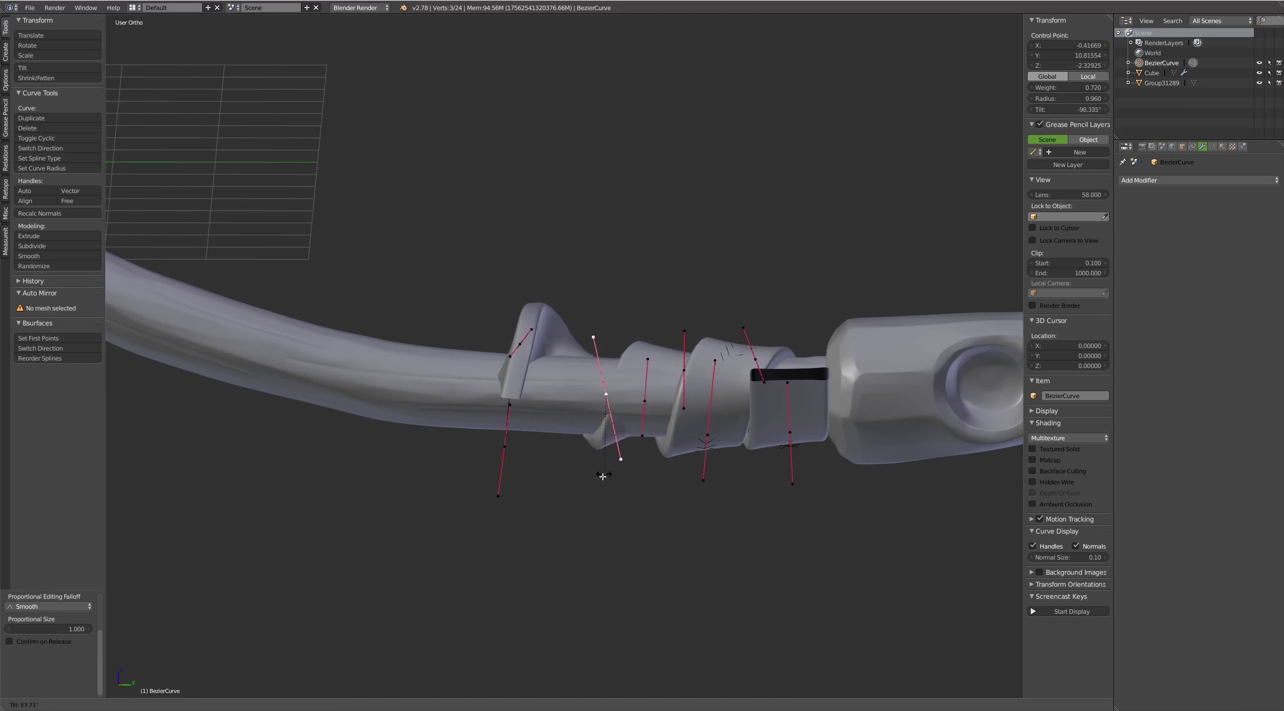
middle_click_drag(659, 387, 644, 398)
right_click(644, 397)
key("g")
Try a twist on a handle point, then undo the poor tilt after checking
right_click(607, 483)
key("ctrl+t")
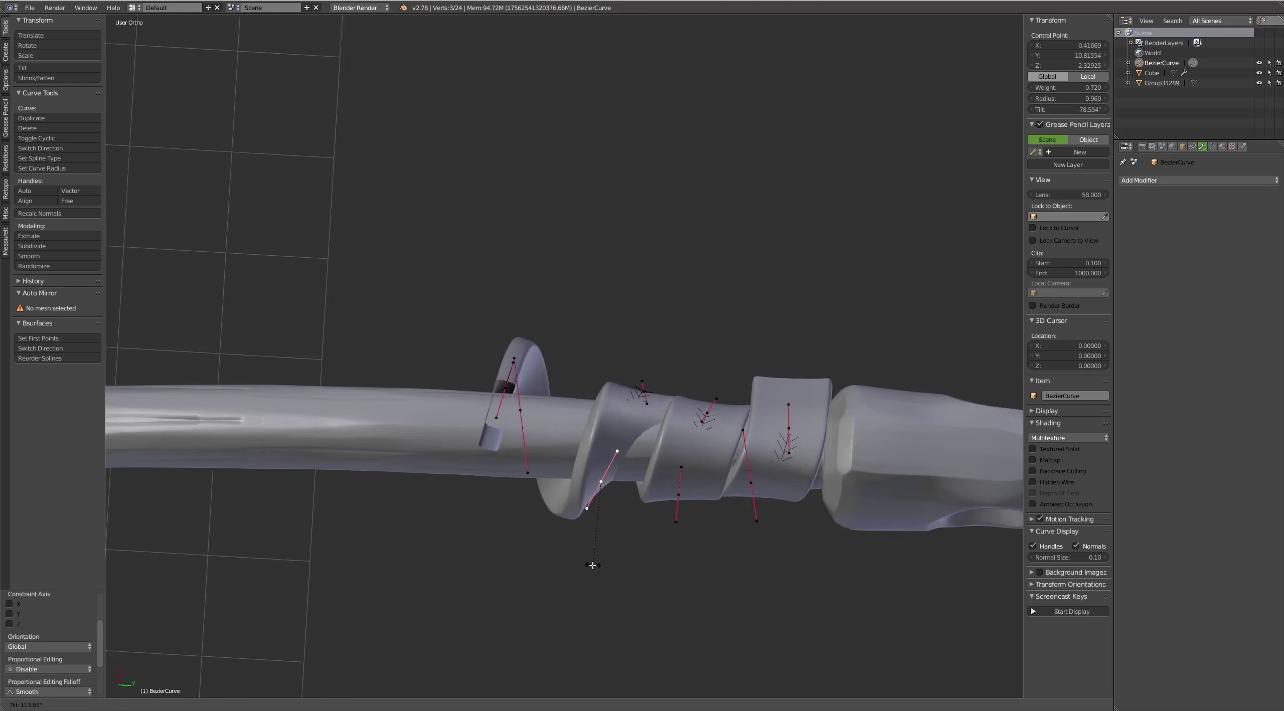
left_click(489, 540)
mouse_move(489, 540)
middle_mouse_down()
mouse_move(675, 420)
mouse_move(583, 437)
middle_mouse_up()
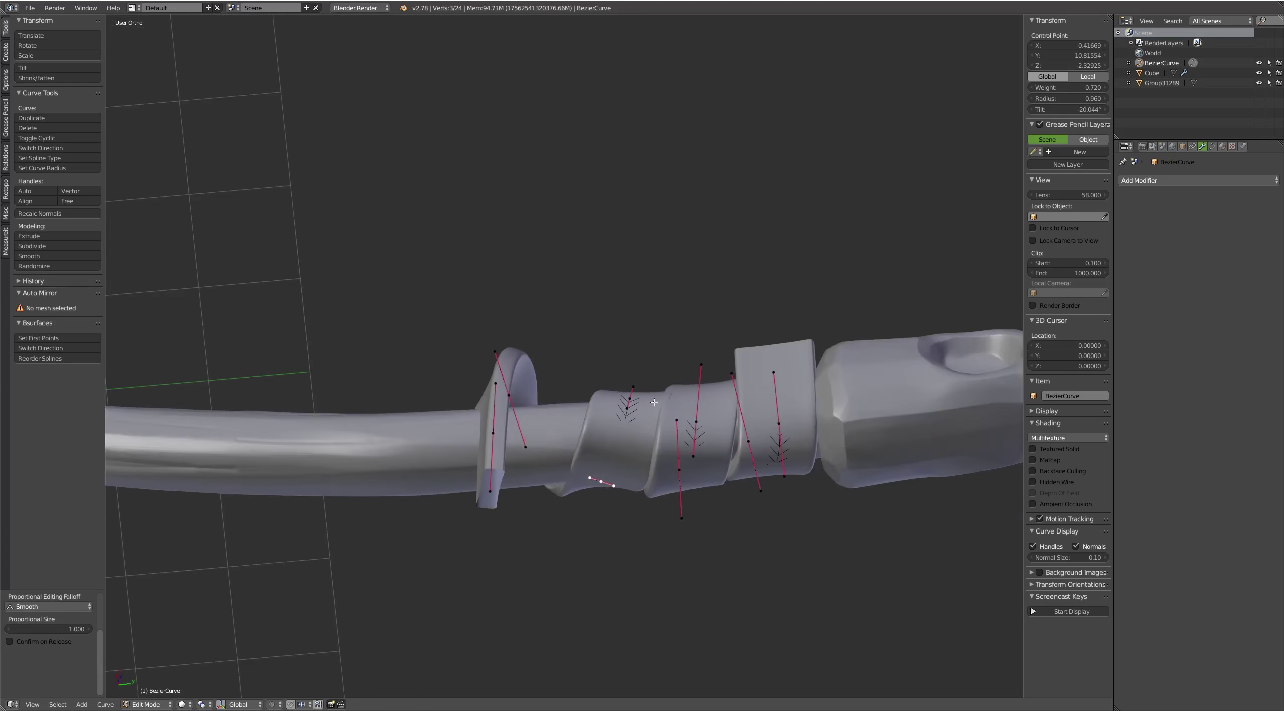
key("ctrl+z")
Move a control point's upper handle tip and re-tilt the lower control point
middle_click_drag(625, 396, 698, 387)
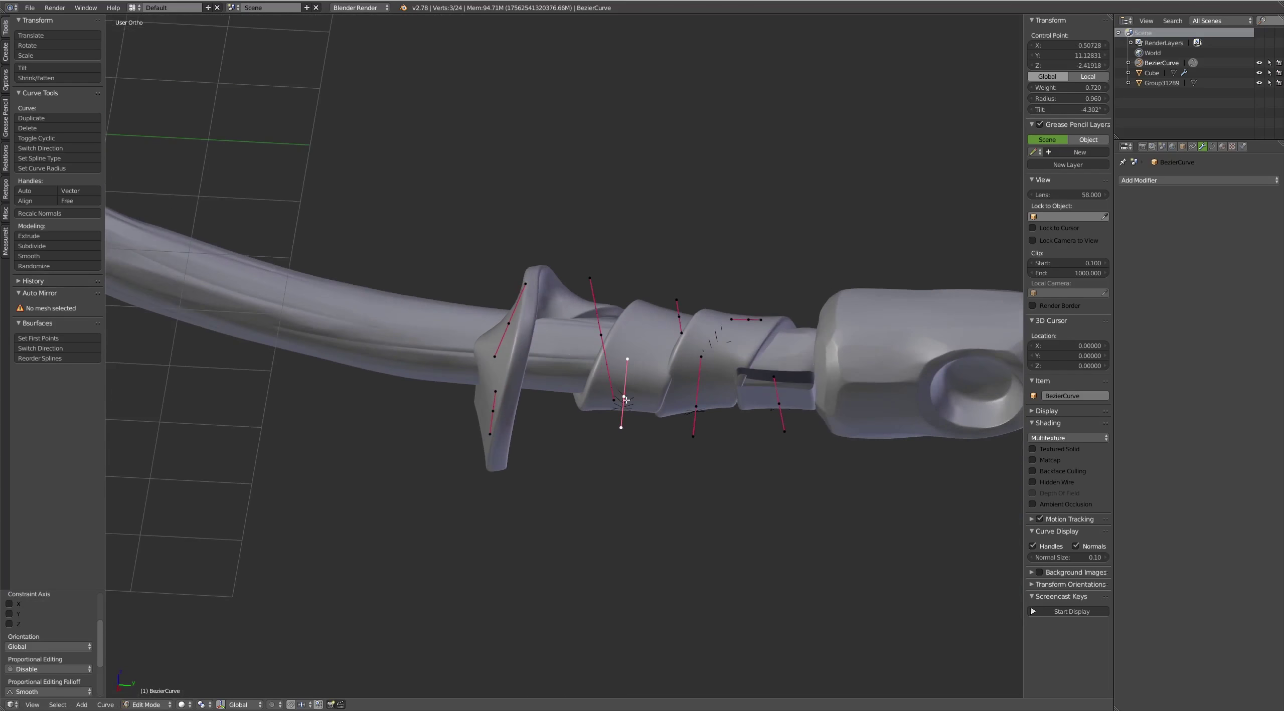
right_click(700, 387)
key("g")
right_click(703, 344)
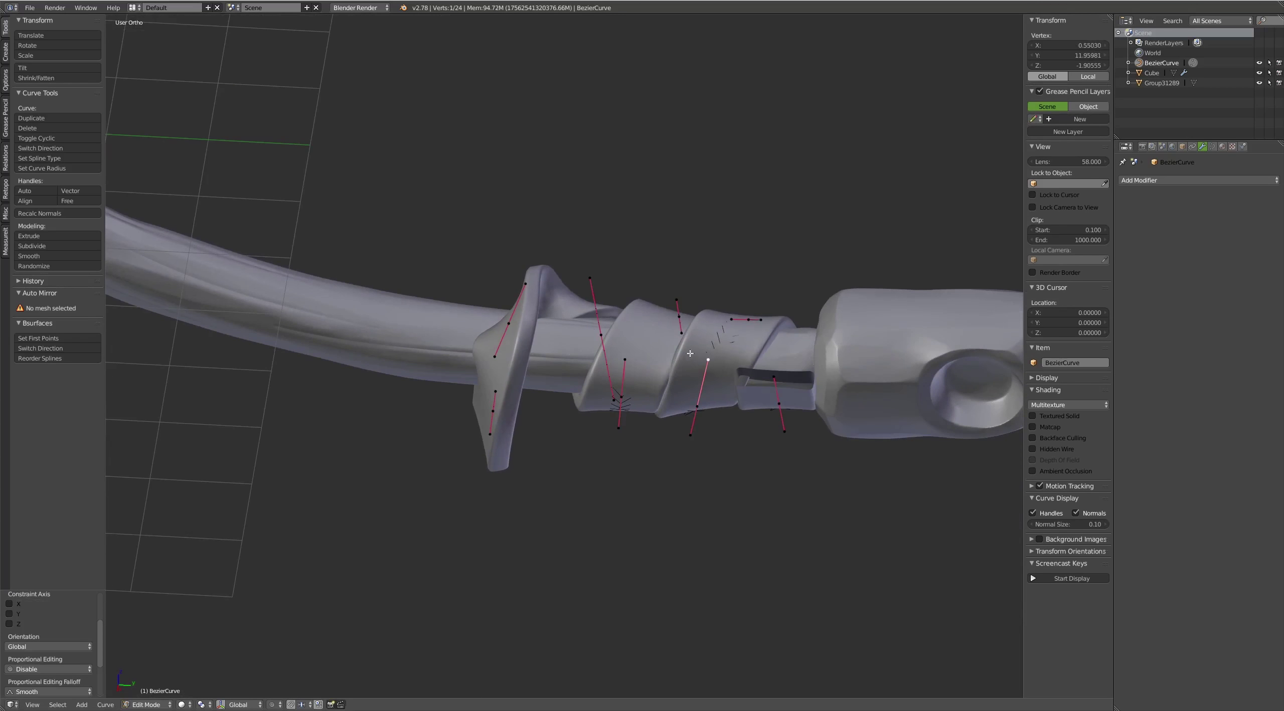
right_click(493, 411)
key("ctrl+t")
left_click(421, 444)
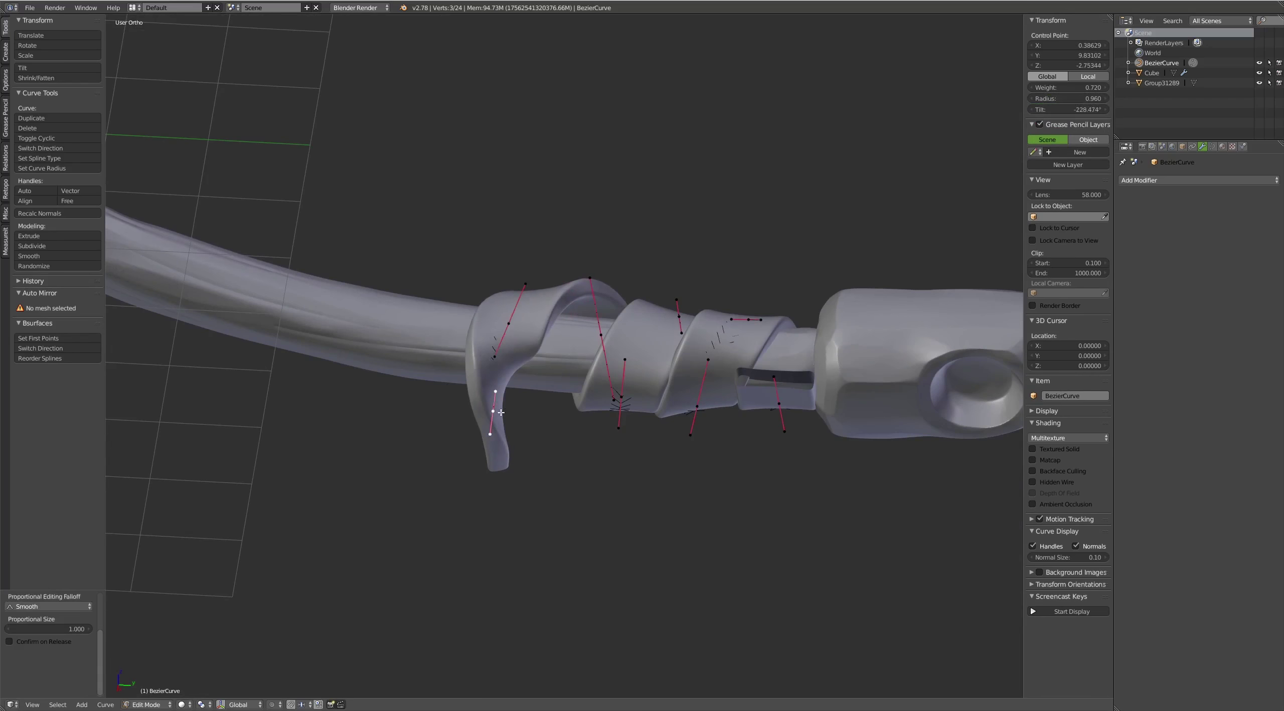
key("ctrl+t")
left_click(440, 508)
From the other side, reposition two more control points on the final loop
mouse_move(440, 507)
middle_mouse_down()
mouse_move(417, 323)
mouse_move(401, 351)
mouse_move(451, 271)
middle_mouse_up()
right_click(397, 360)
key("g")
left_click(397, 365)
right_click(461, 260)
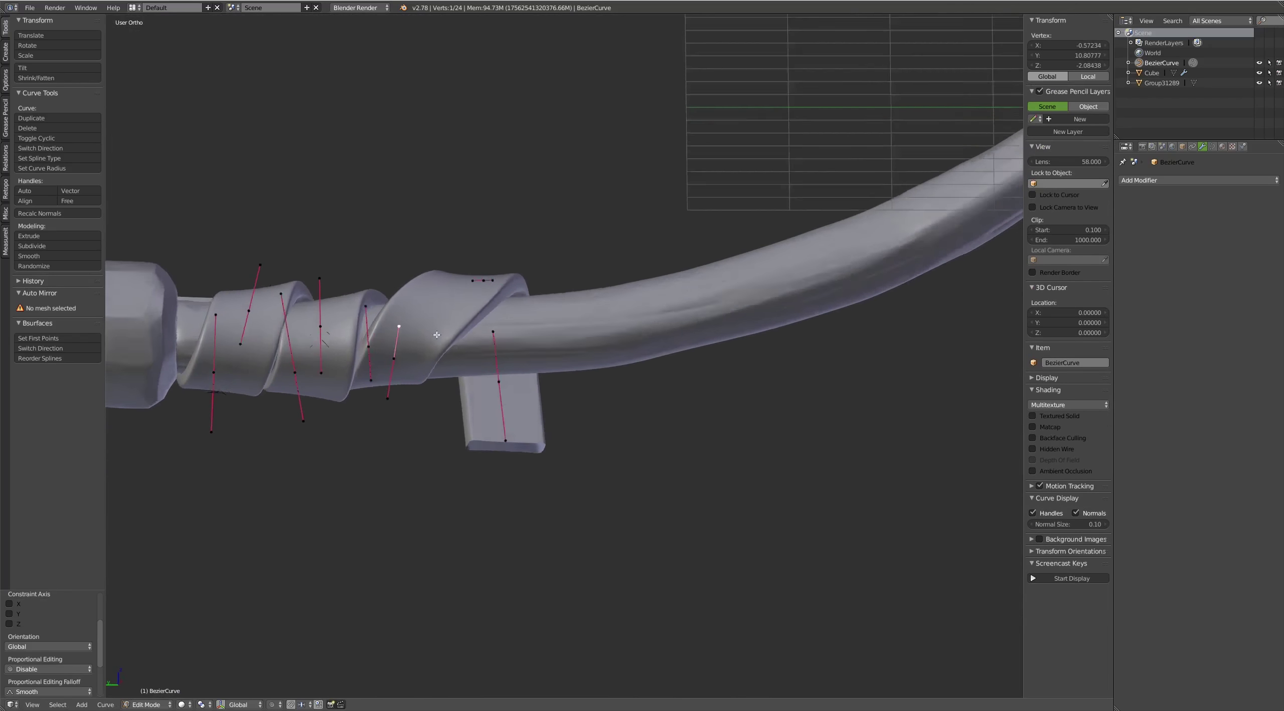
key("g")
left_click(452, 251)
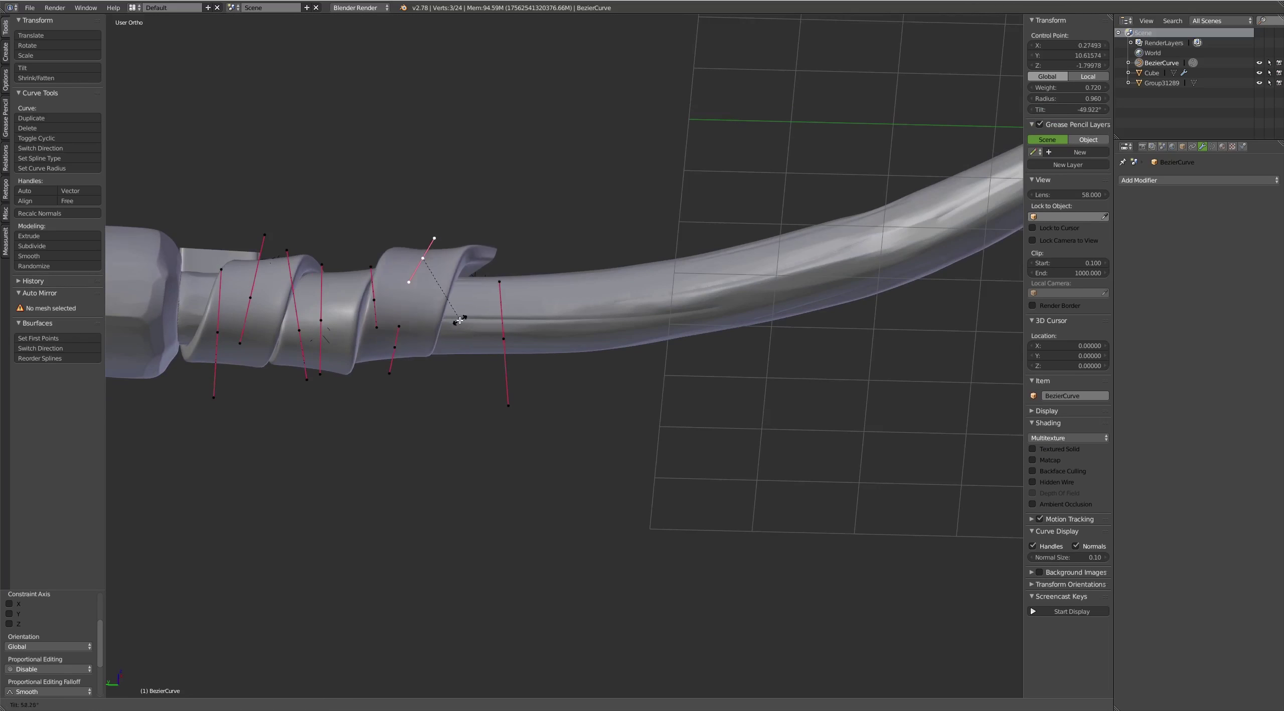
Fine-tune the end control point so the final loop hugs the shaft
mouse_move(459, 321)
middle_mouse_down()
mouse_move(430, 250)
mouse_move(480, 248)
middle_mouse_up()
key("g")
left_click(452, 261)
key("g")
left_click(500, 289)
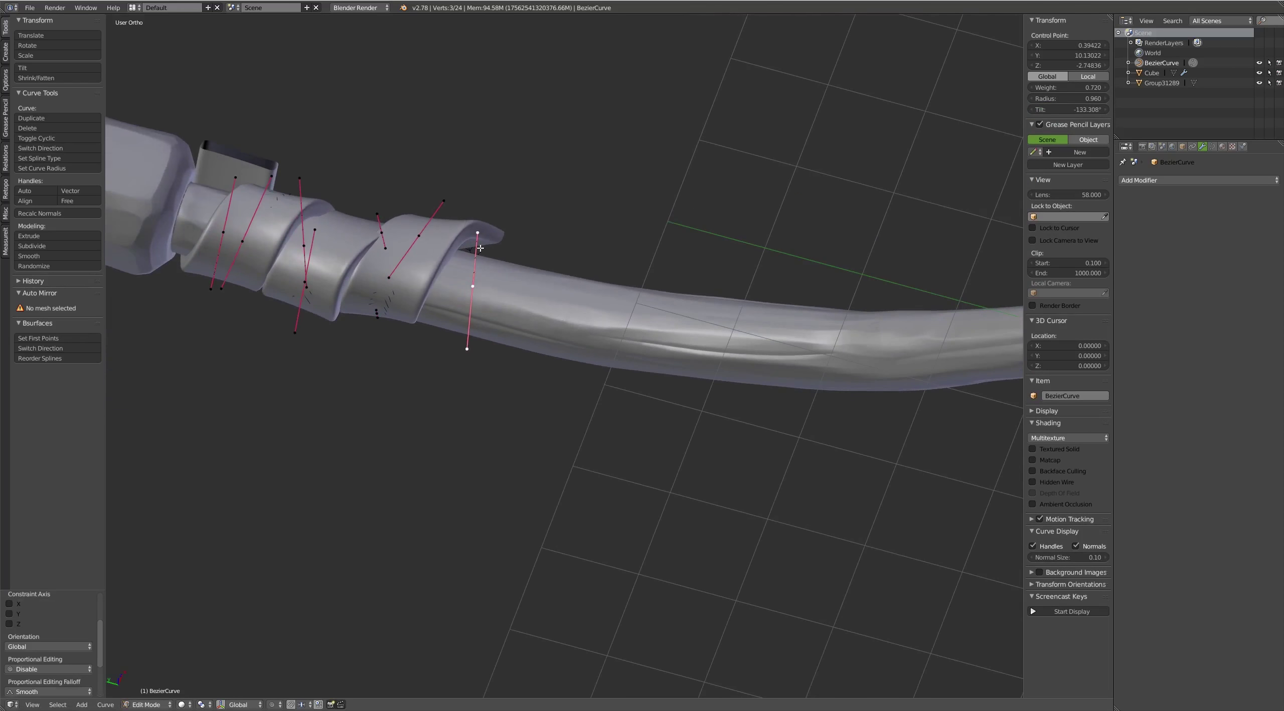
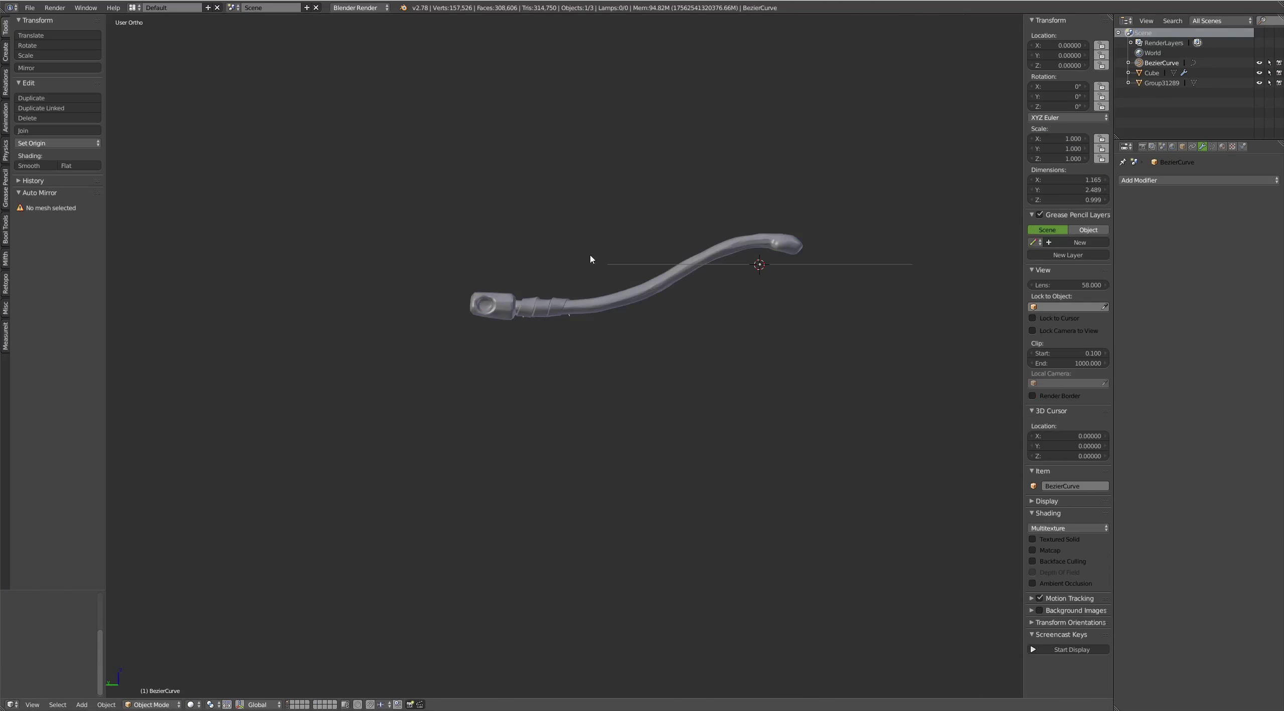
Enter Edit Mode on BezierCurve and reposition two control points of the wrap
middle_click_drag(590, 258, 602, 301)
scroll(611, 367, "up", 5)
scroll(638, 522, "up", 3)
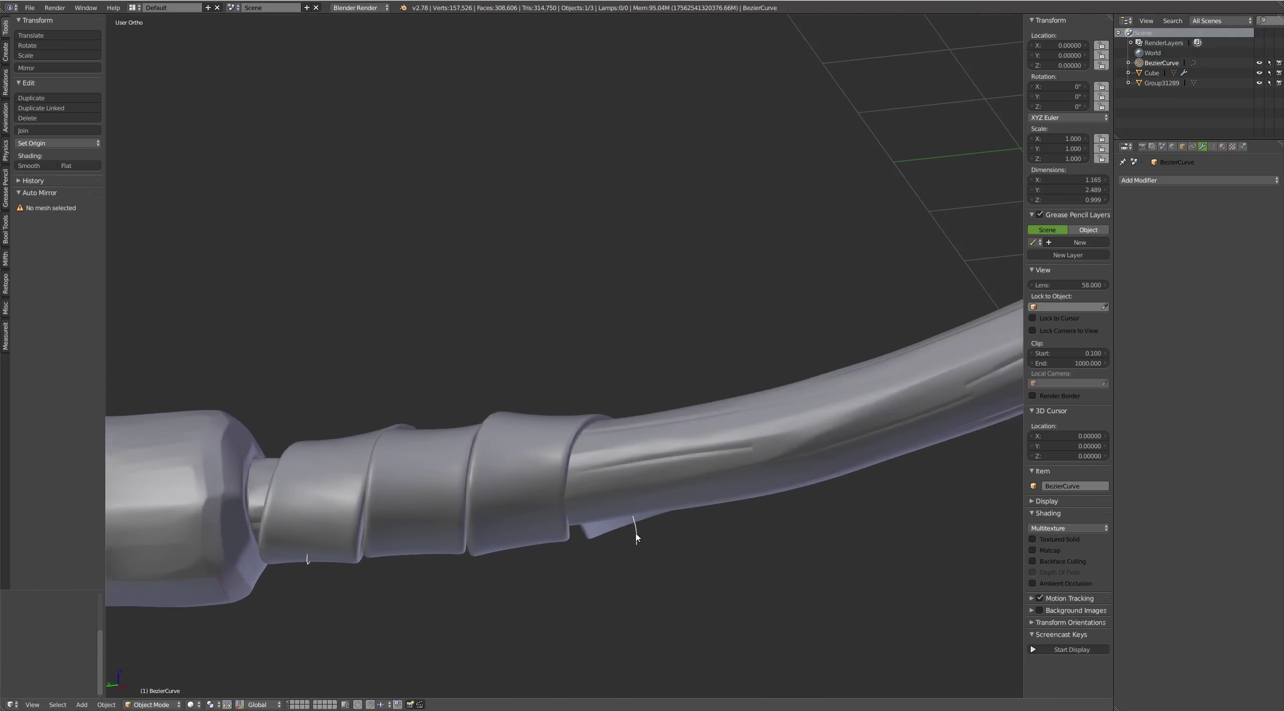
key("a")
key("Tab")
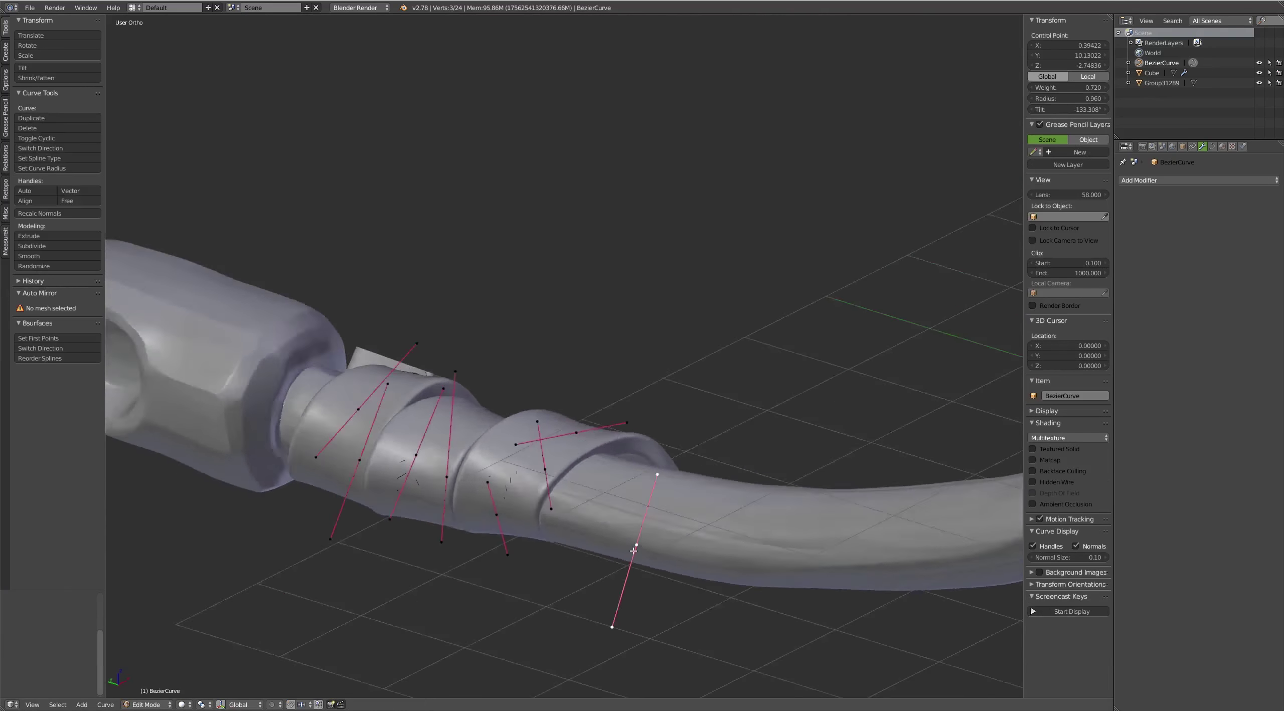
mouse_move(635, 549)
middle_mouse_down()
mouse_move(619, 519)
mouse_move(595, 521)
middle_mouse_up()
key("g")
left_click(618, 518)
key("g")
right_click_drag(574, 578, 601, 512)
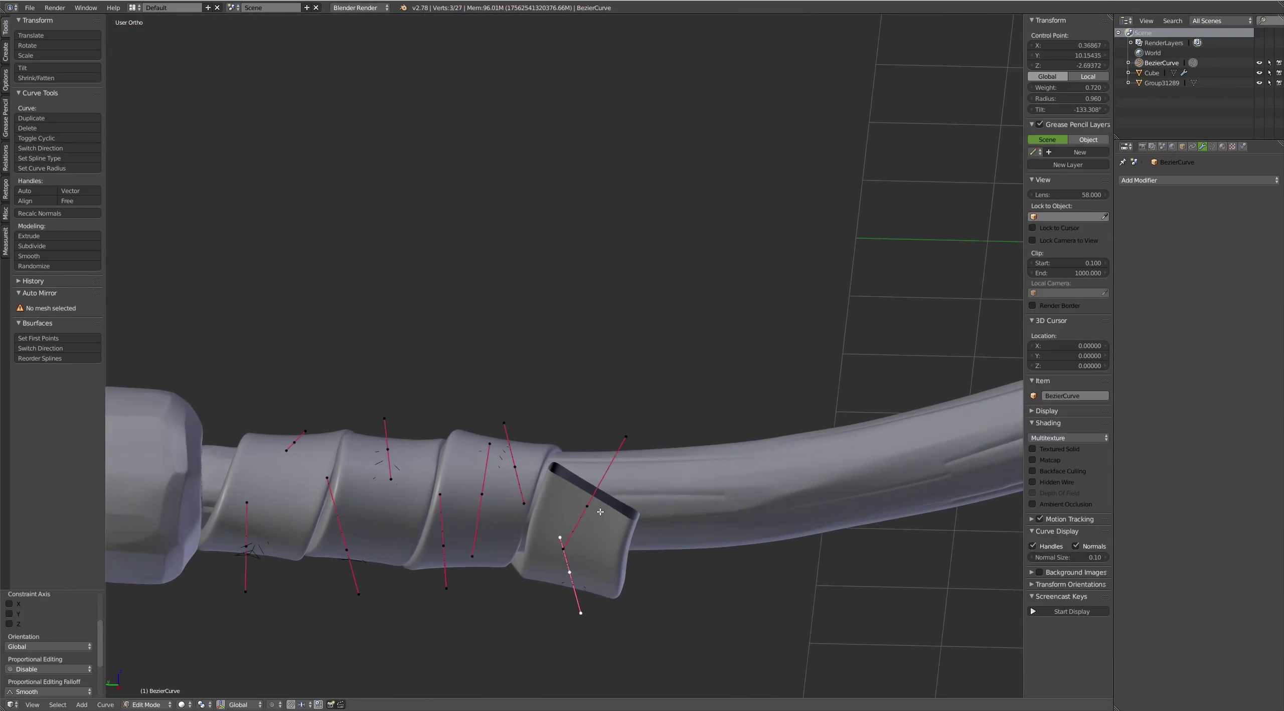
Extrude a new point from the curve's end and place it around the tube
middle_click_drag(626, 430, 654, 450)
key("e")
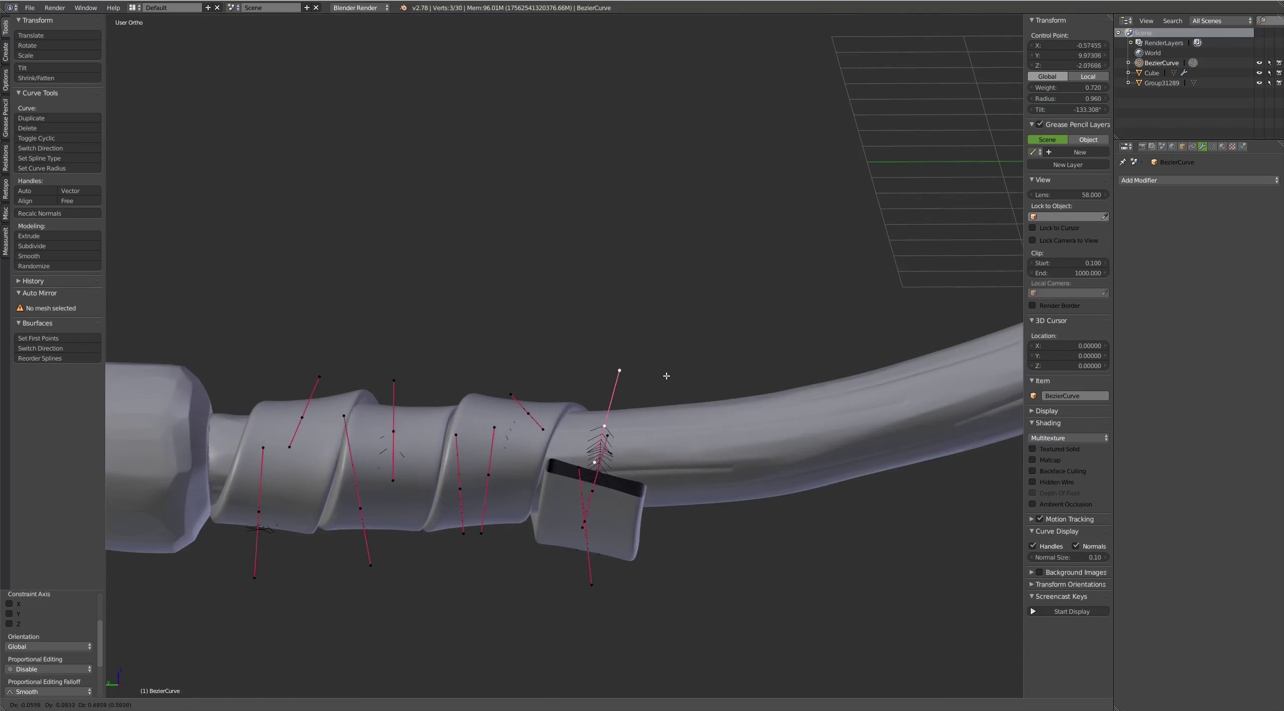
left_click(674, 346)
mouse_move(674, 346)
middle_mouse_down()
mouse_move(706, 312)
mouse_move(627, 382)
middle_mouse_up()
key("g")
left_click(607, 436)
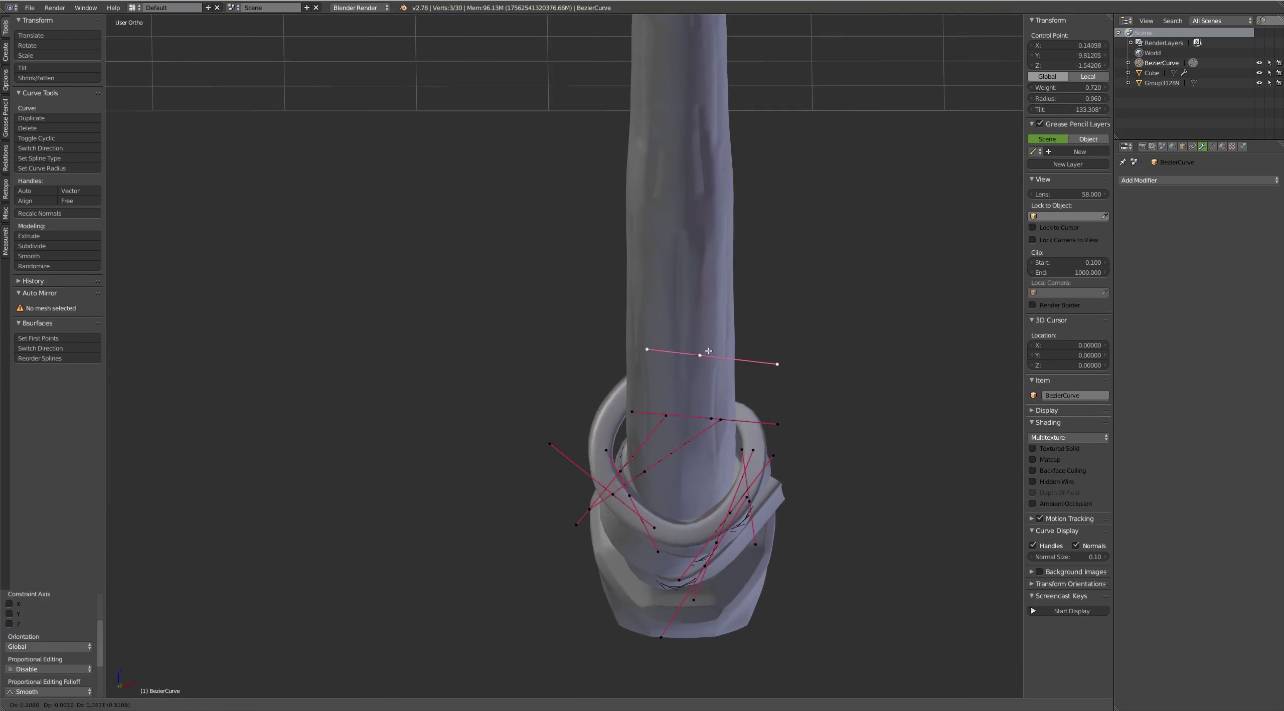
Adjust another wrap point and move one of its handles to reshape the spiral
mouse_move(607, 436)
middle_mouse_down()
mouse_move(707, 374)
mouse_move(764, 415)
middle_mouse_up()
middle_click_drag(783, 486, 763, 497)
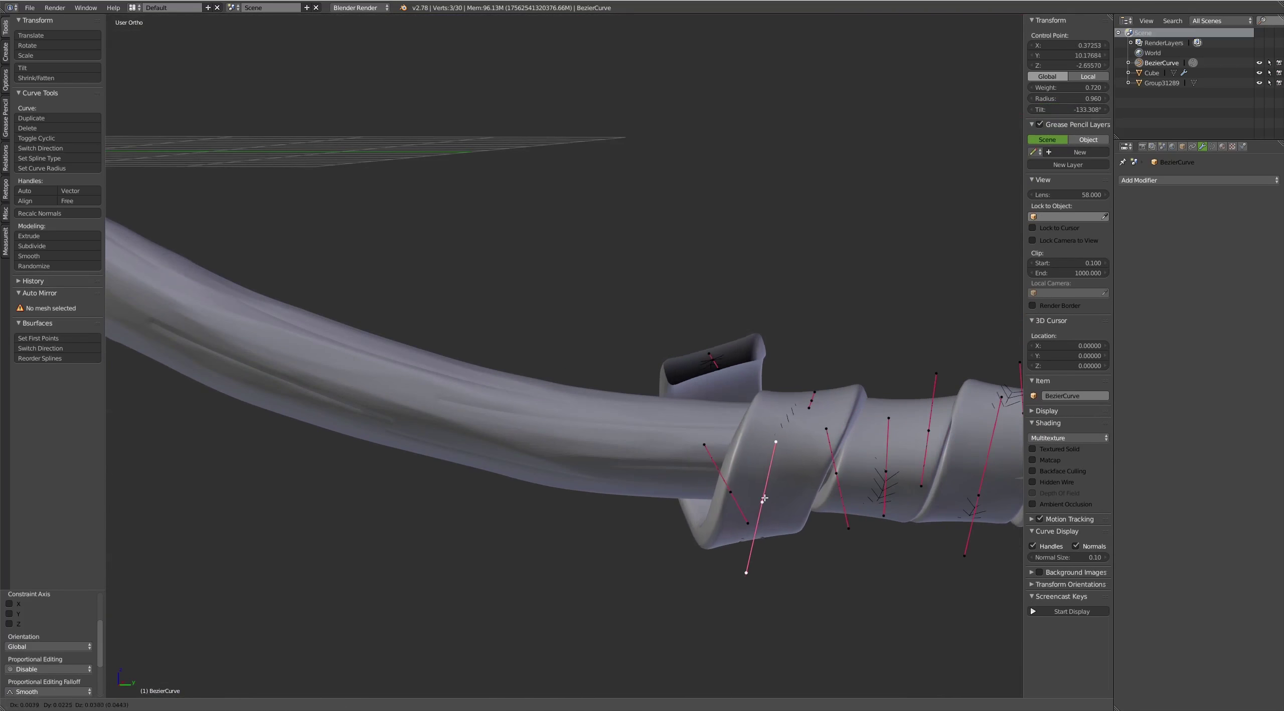
right_click(763, 497)
key("g")
left_click(770, 489)
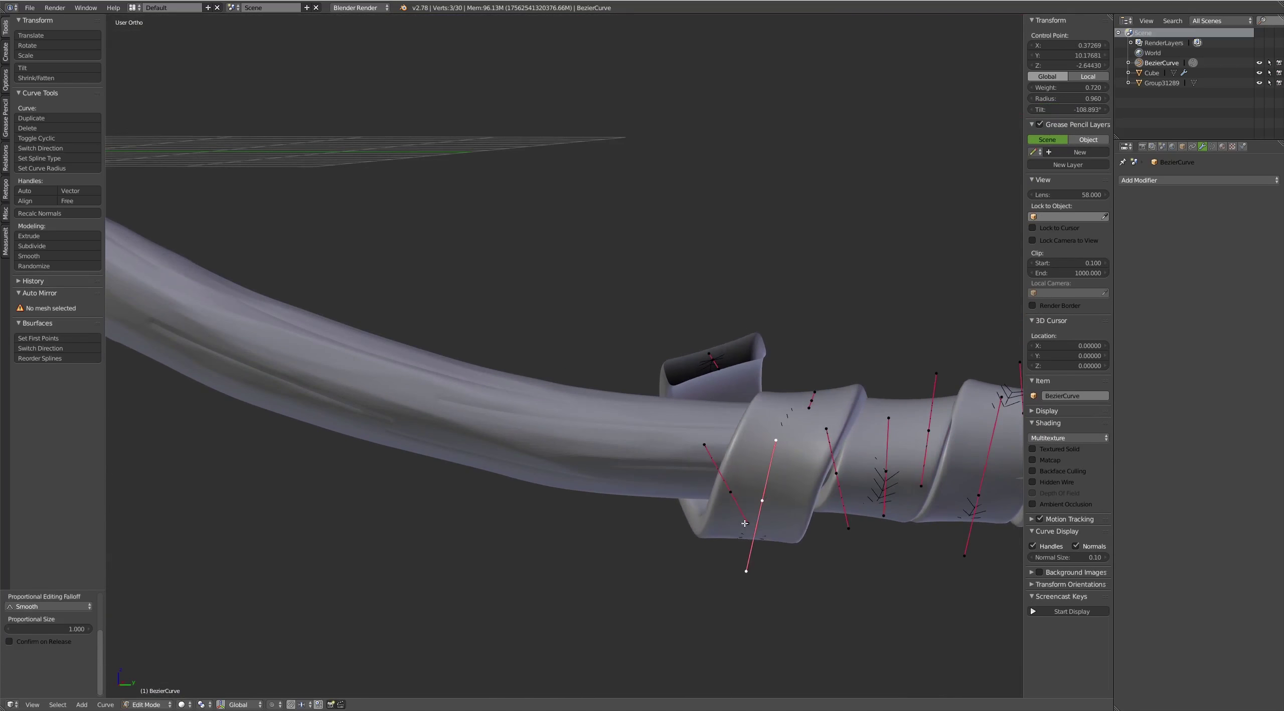
right_click(747, 572)
key("g")
left_click(748, 532)
right_click(720, 444)
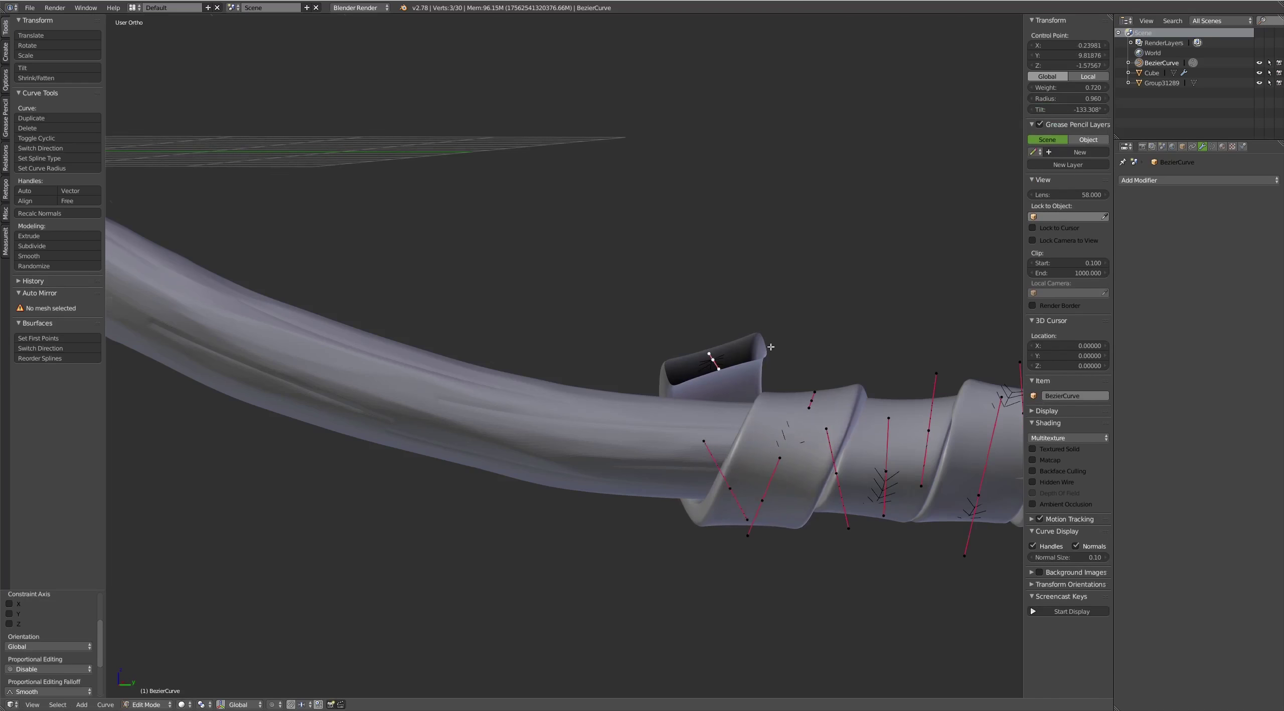
Tilt a control point further with Ctrl+T and reposition the lower control point
middle_click_drag(771, 347, 793, 301)
key("ctrl+t")
left_click(795, 296)
key("g")
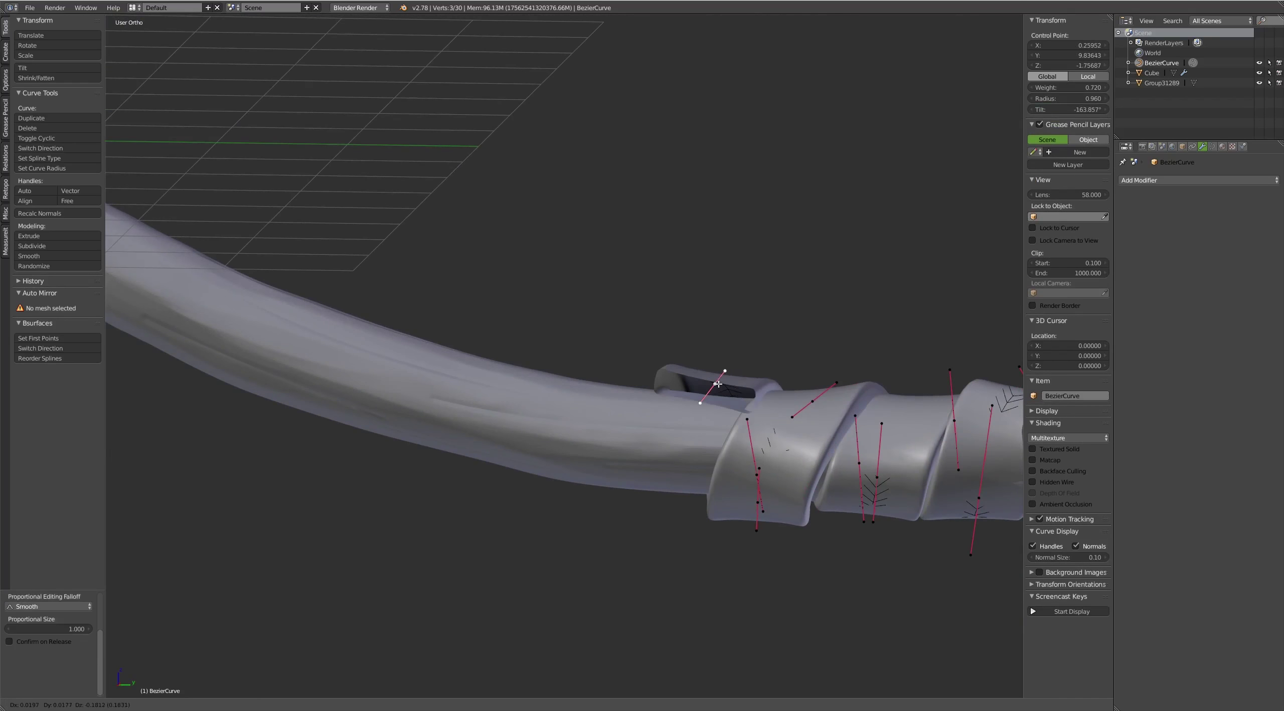
left_click(719, 384)
middle_click_drag(718, 385, 720, 392)
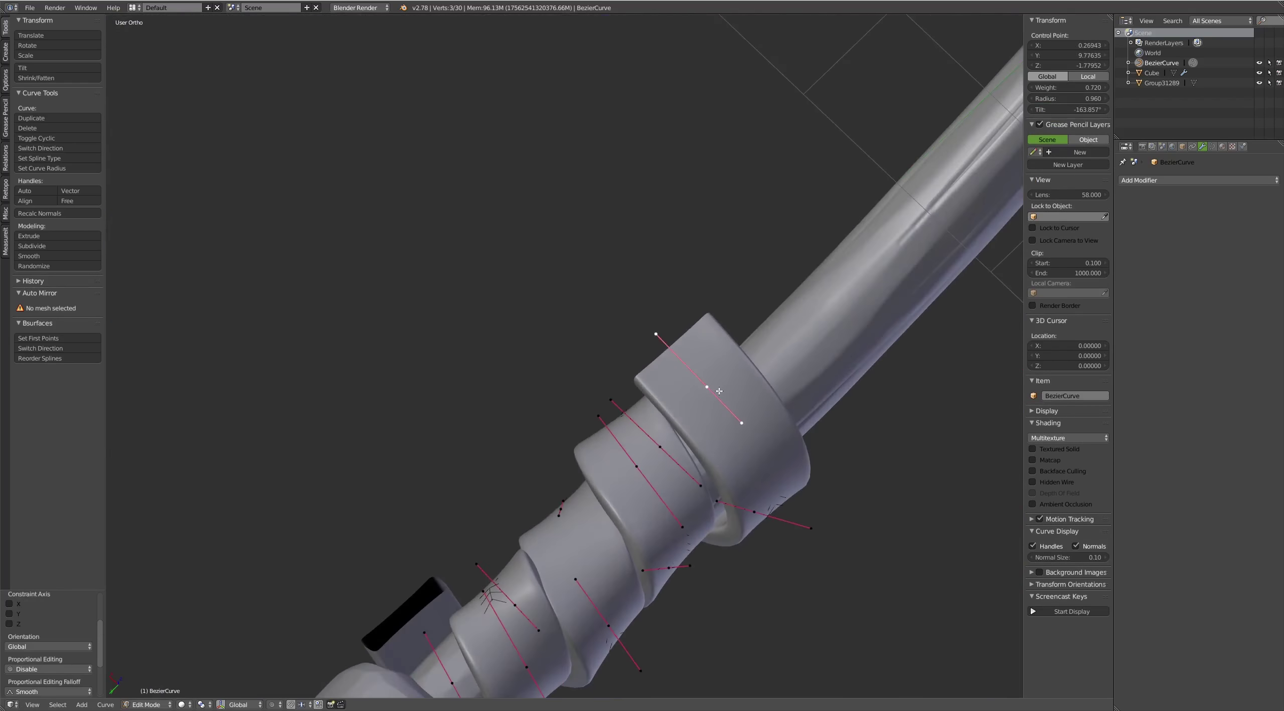
right_click(742, 500)
key("g")
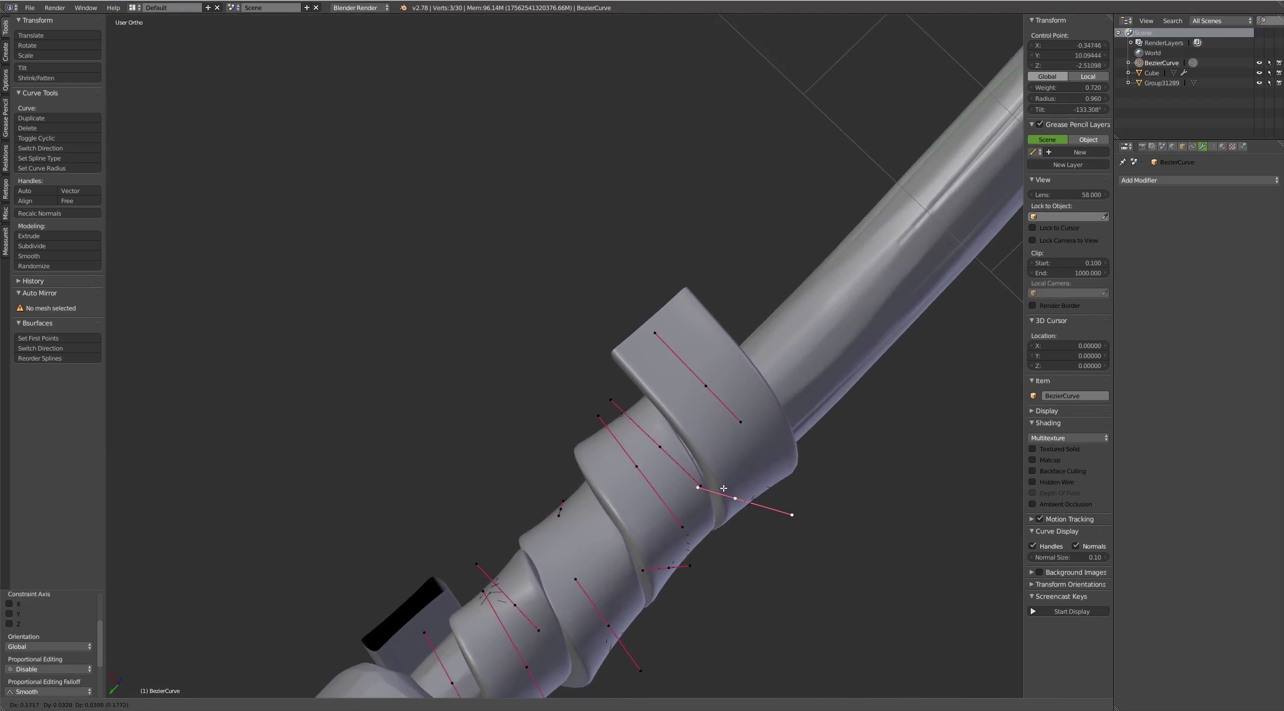
left_click(724, 488)
middle_click_drag(724, 488, 724, 448)
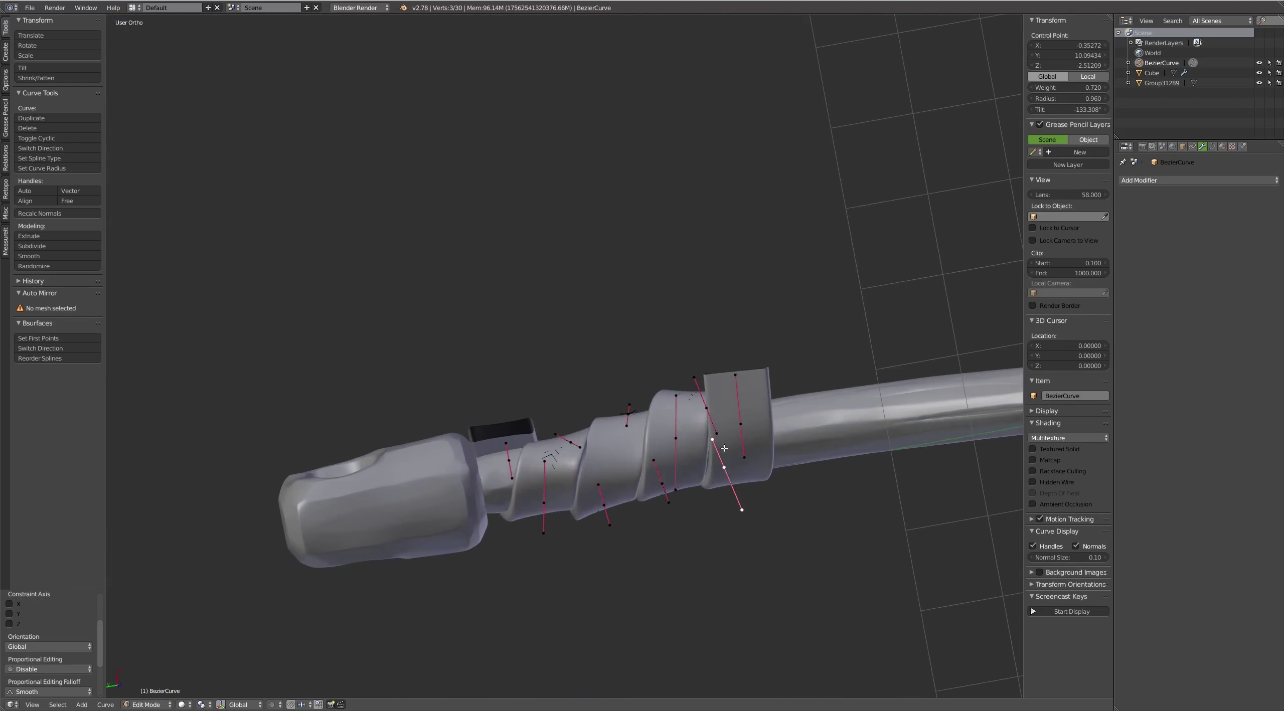
Cancel and undo an unwanted extrusion, then nudge the selected handle
middle_click_drag(509, 462, 621, 349)
key("e")
mouse_move(745, 318)
middle_mouse_down()
mouse_move(745, 301)
mouse_move(510, 465)
middle_mouse_up()
key("Escape")
key("ctrl+z")
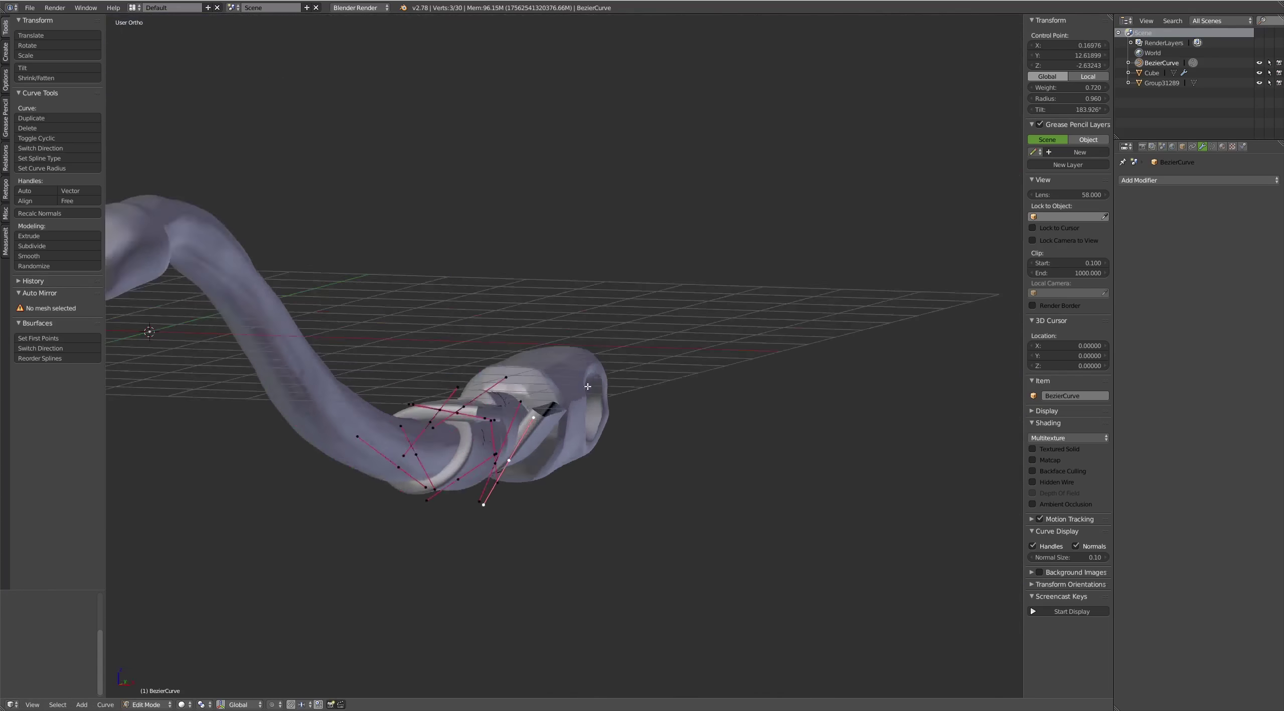
left_click(520, 459)
right_click_drag(545, 412, 538, 415)
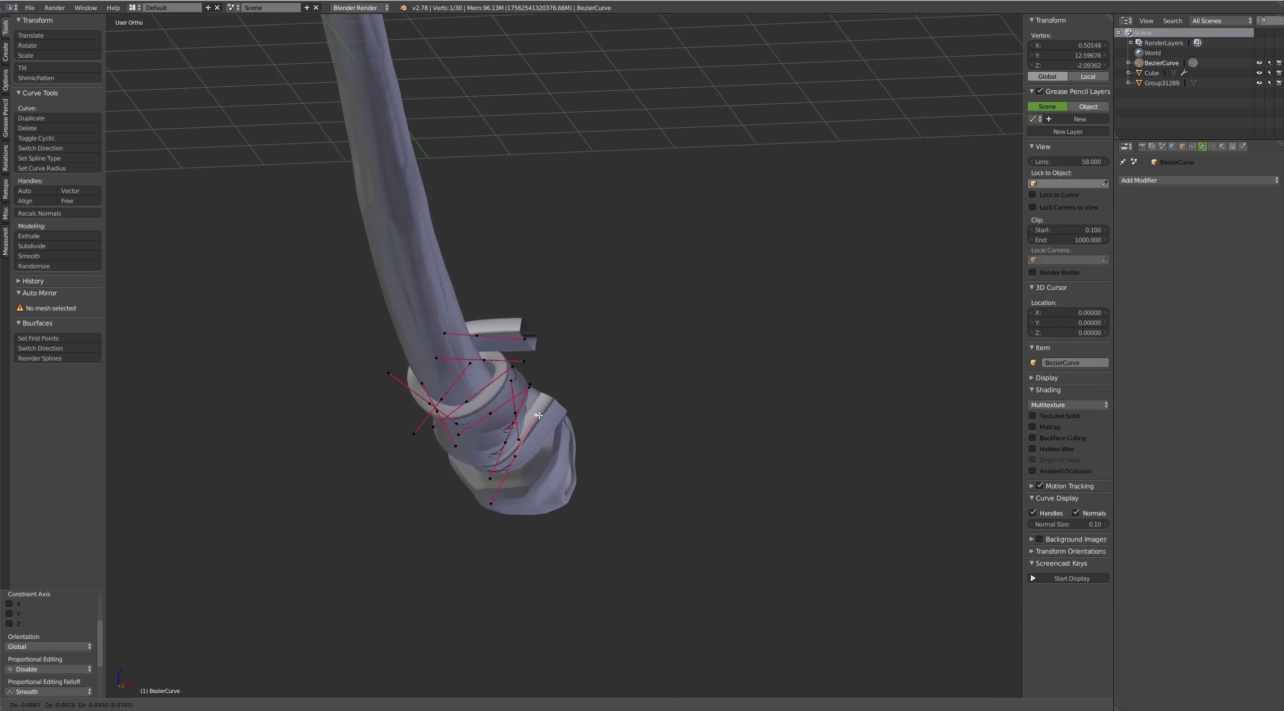
Extrude a new segment from the curve end and position its handles
key("e")
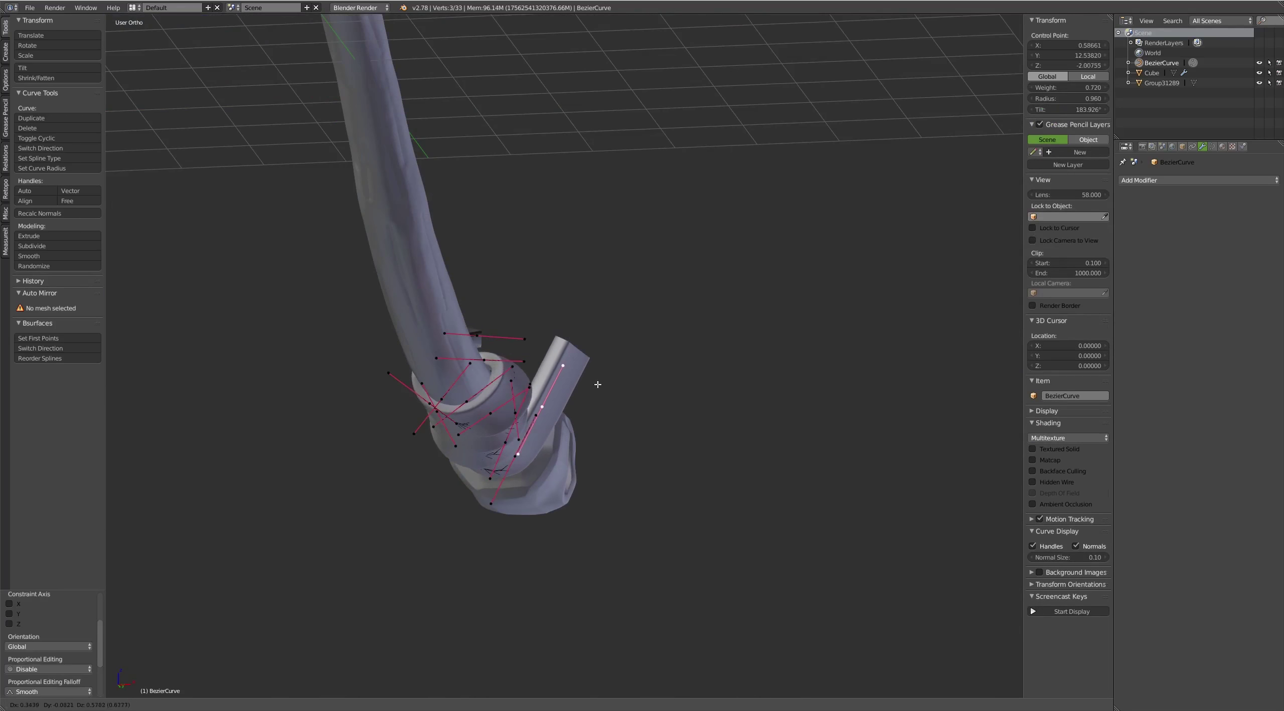
left_click(598, 380)
right_click(564, 362)
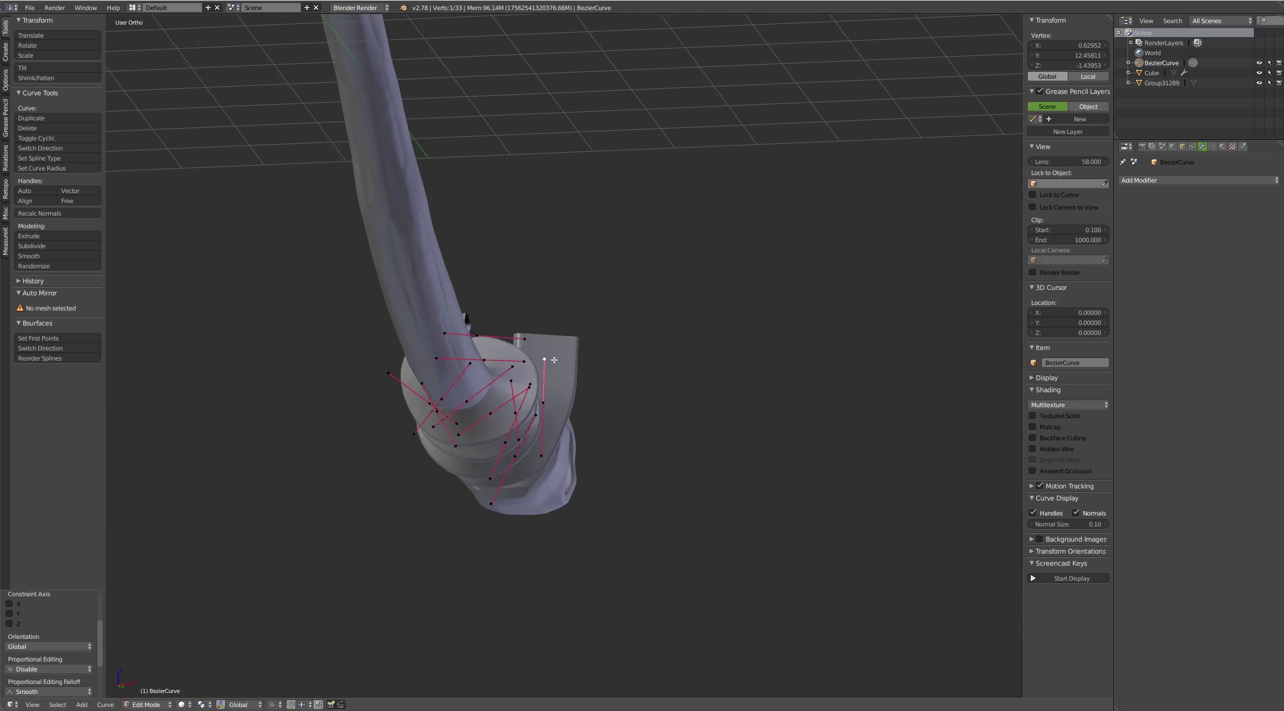
mouse_move(564, 361)
middle_mouse_down()
mouse_move(540, 358)
mouse_move(564, 417)
mouse_move(524, 408)
mouse_move(566, 400)
mouse_move(634, 424)
mouse_move(625, 404)
mouse_move(654, 400)
middle_mouse_up()
key("g")
left_click(547, 371)
key("g")
left_click(564, 417)
Reshape a wrap control point by moving its handle and vertex
right_click(564, 401)
right_click(566, 400)
key("g")
left_click(625, 403)
key("g")
left_click(645, 406)
Shift the control points and handles near the end cap so the coil reaches it
right_click(644, 405)
scroll(647, 402, "up", 5)
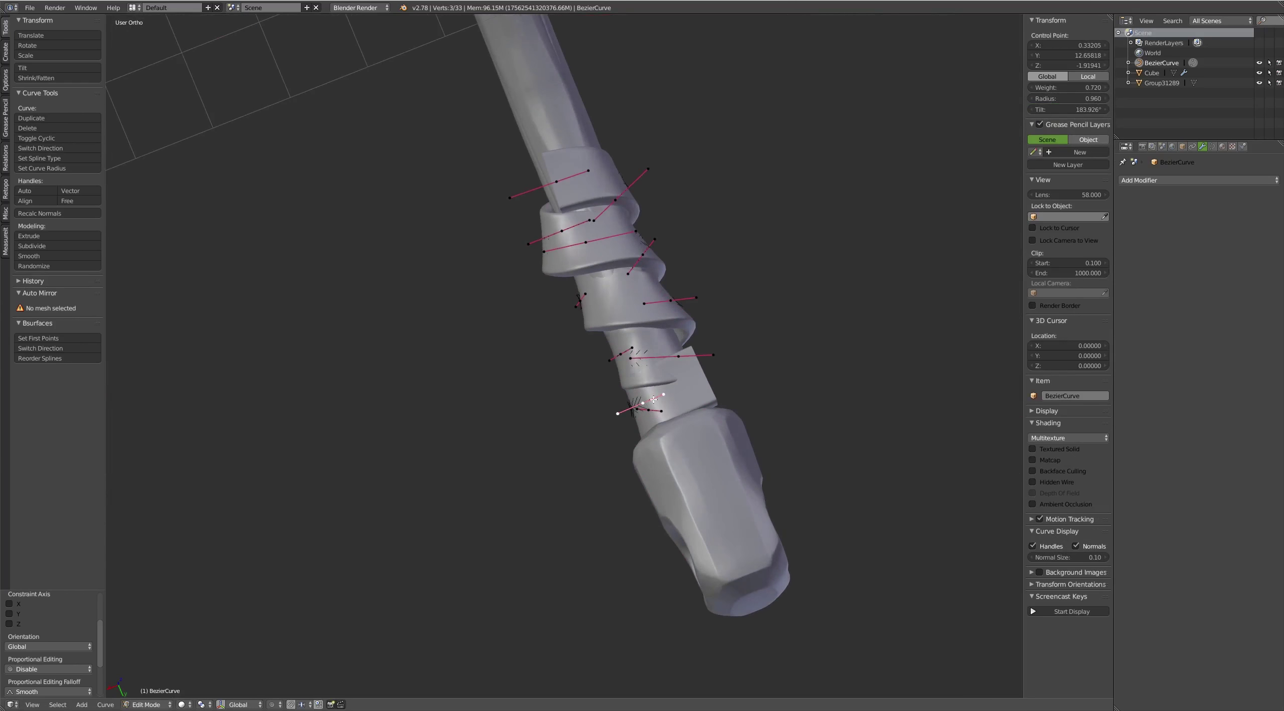
right_click(664, 395)
key("g")
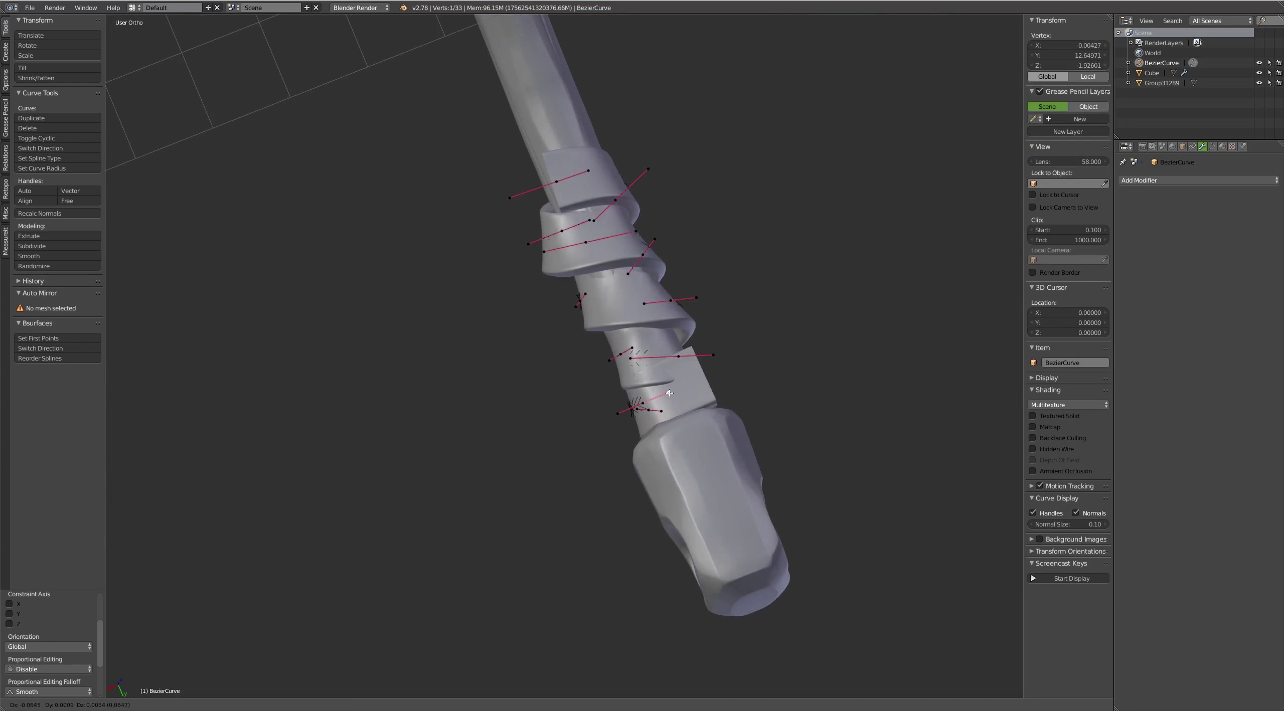
right_click(618, 357)
key("g")
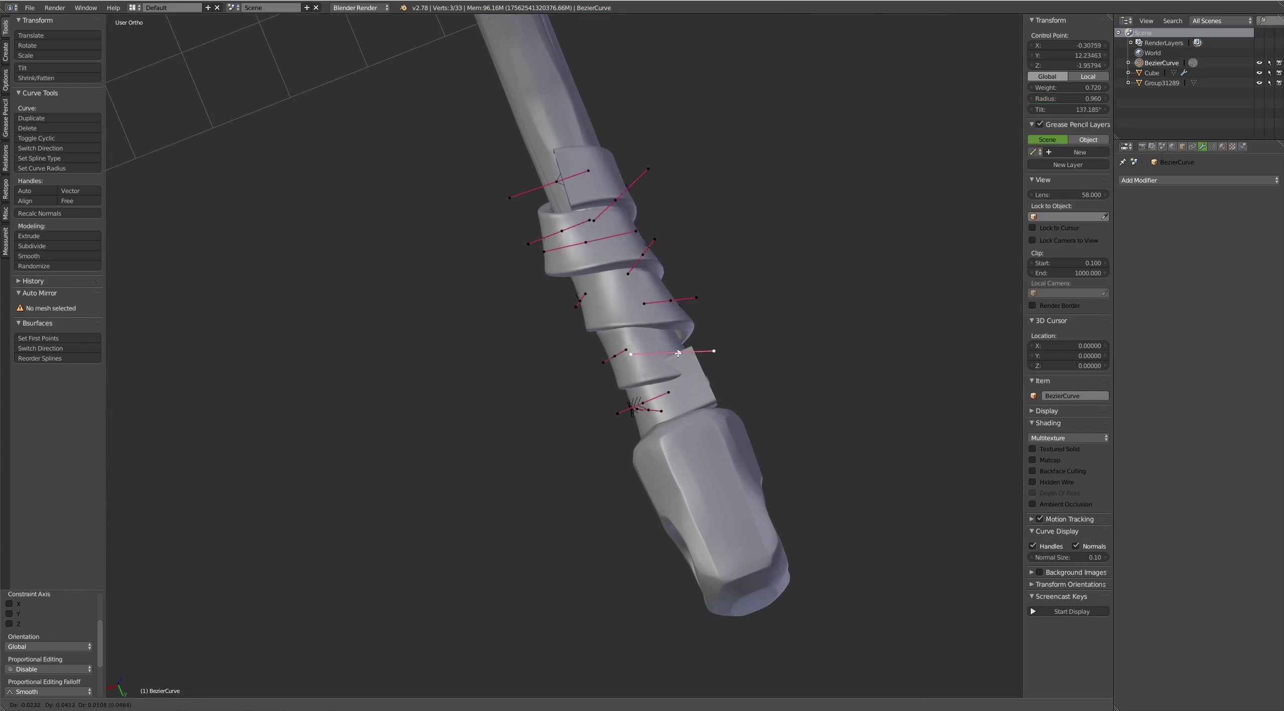
left_click(678, 354)
mouse_move(711, 349)
middle_mouse_down()
mouse_move(715, 476)
mouse_move(684, 368)
mouse_move(722, 351)
mouse_move(739, 321)
mouse_move(771, 358)
mouse_move(730, 358)
middle_mouse_up()
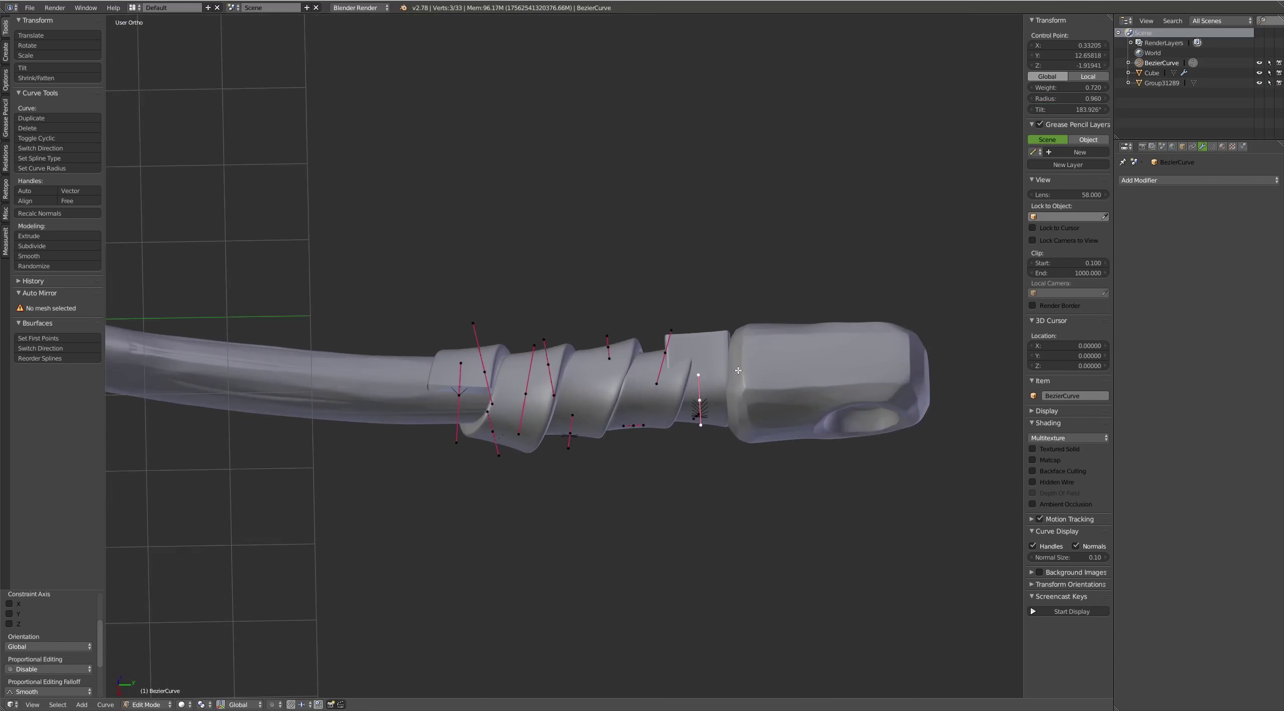
Select all curve points and tilt the whole wrap curve
key("a")
key("ctrl+t")
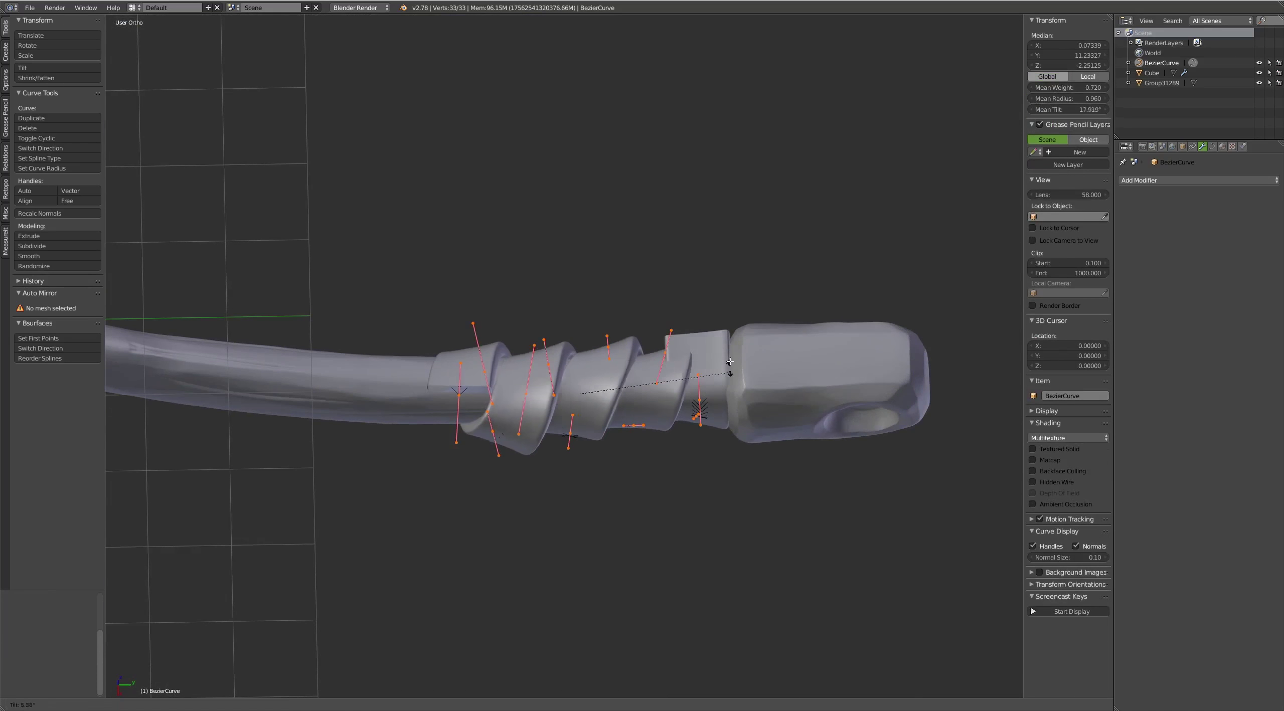
left_click(712, 321)
middle_click_drag(579, 313, 496, 445)
right_click_drag(497, 445, 496, 442)
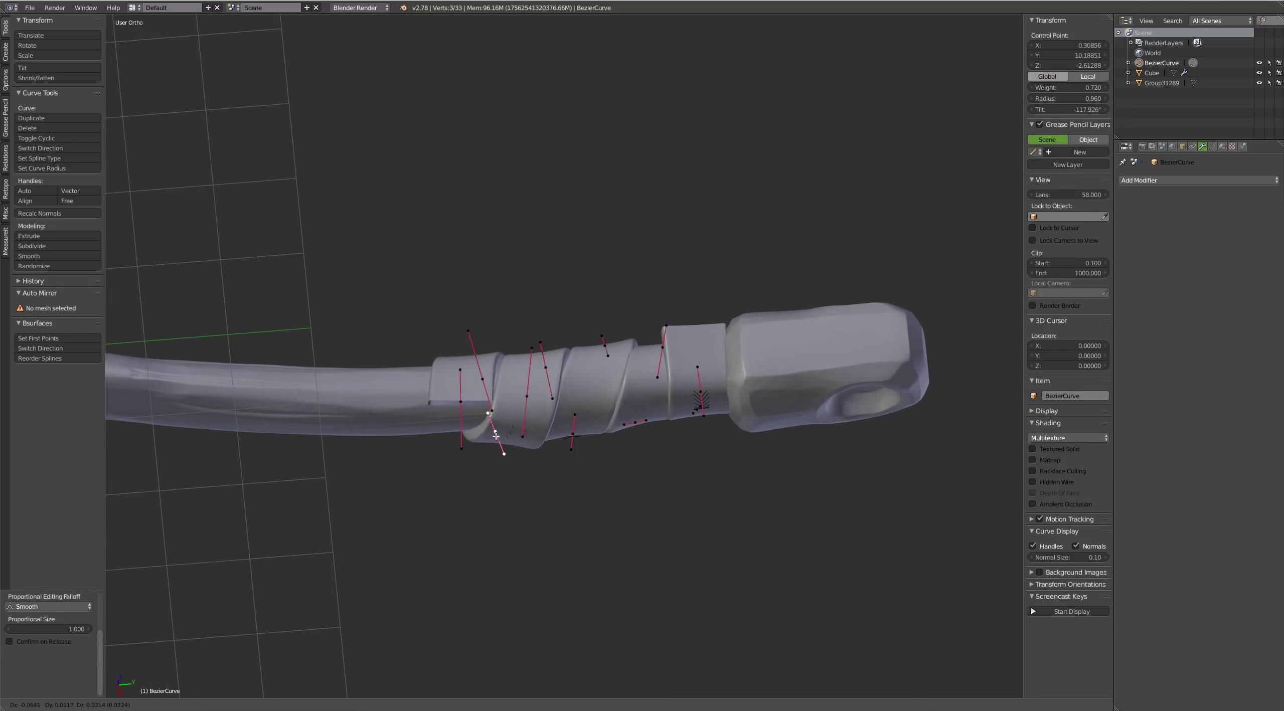
mouse_move(496, 442)
middle_mouse_down()
mouse_move(511, 405)
mouse_move(455, 425)
mouse_move(510, 465)
middle_mouse_up()
left_click(524, 405)
Extrude a new end point and position its handle and control point
key("e")
left_click(517, 456)
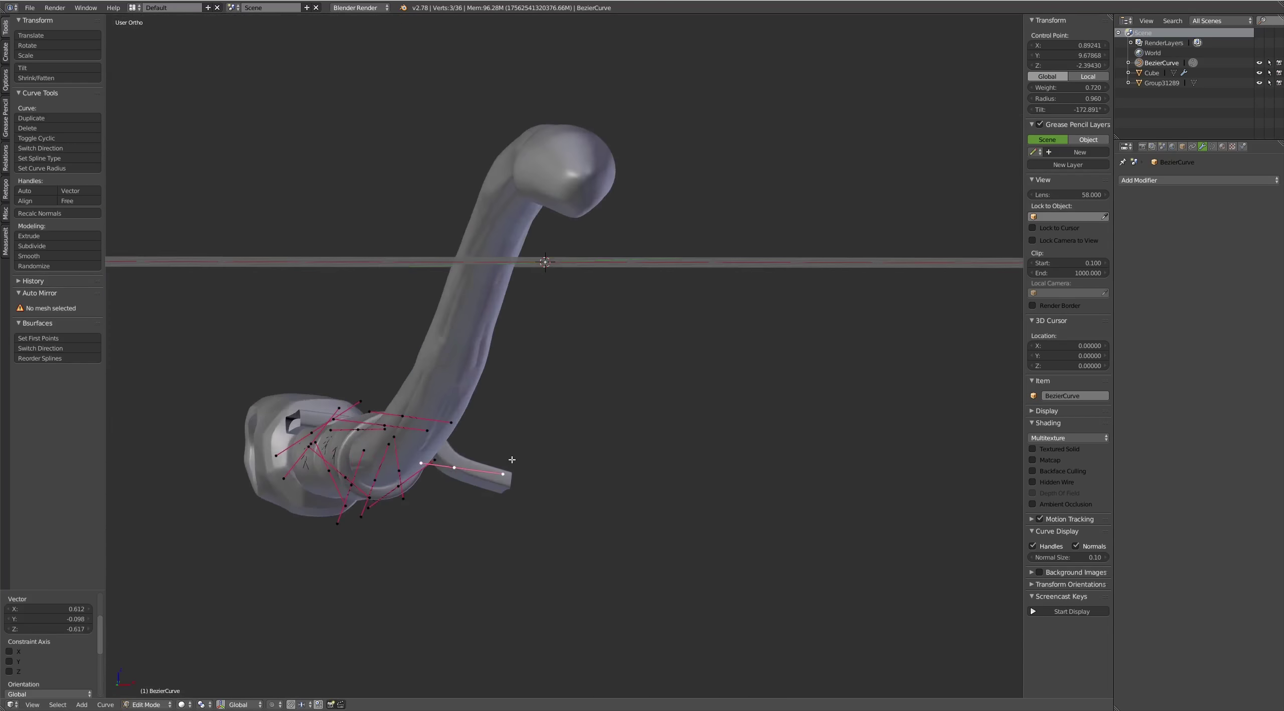
right_click(502, 474)
key("g")
left_click(415, 511)
right_click(455, 468)
key("g")
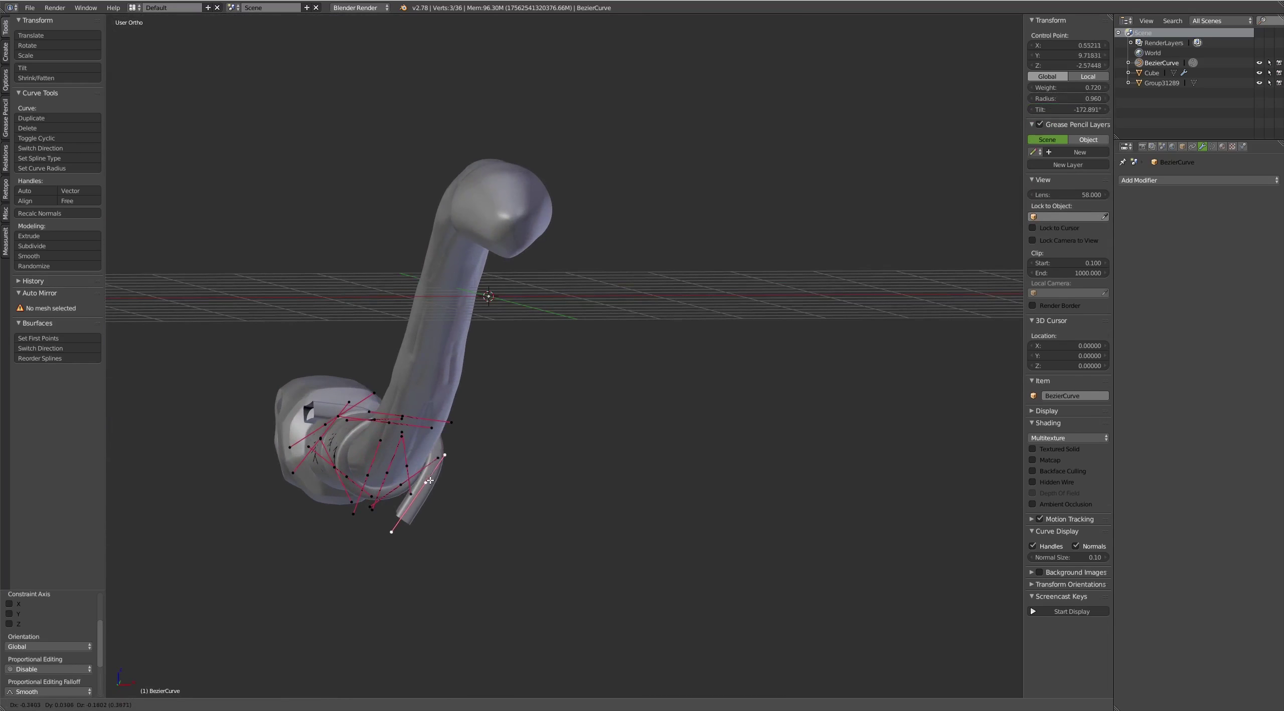
scroll(471, 477, "up", 5)
middle_click_drag(472, 477, 426, 487)
Move the upper control points of the wrap into place
key("g")
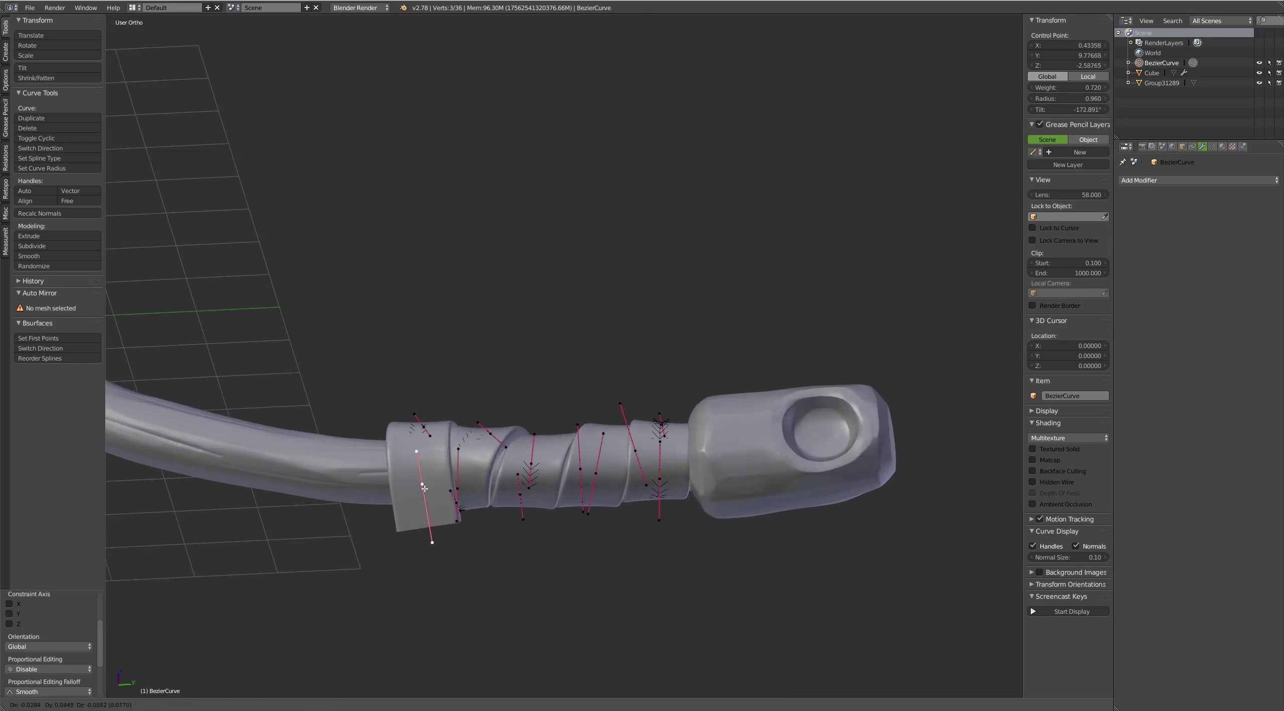
right_click(427, 441)
key("g")
mouse_move(420, 428)
middle_mouse_down()
mouse_move(449, 422)
mouse_move(435, 451)
middle_mouse_up()
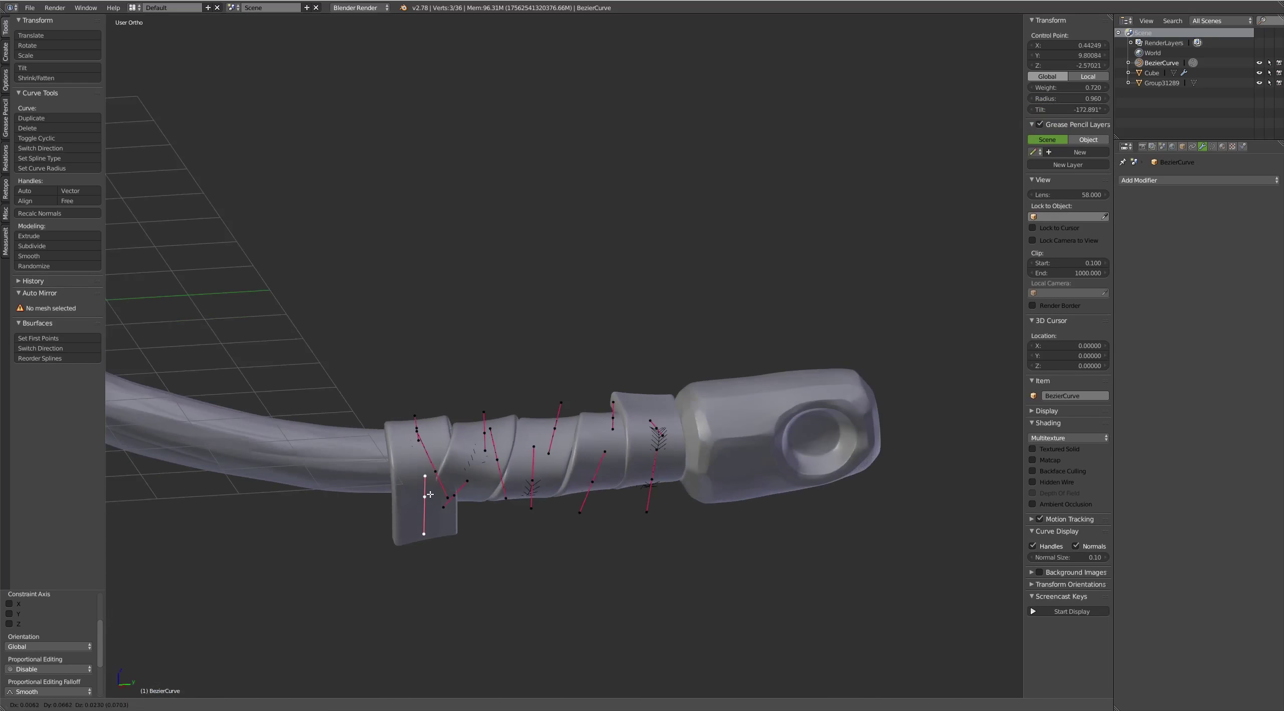
right_click(476, 494)
mouse_move(476, 495)
middle_mouse_down()
mouse_move(440, 491)
mouse_move(410, 522)
middle_mouse_up()
key("g")
left_click(440, 491)
Nudge several handles and control points along the hose end
right_click(409, 522)
key("g")
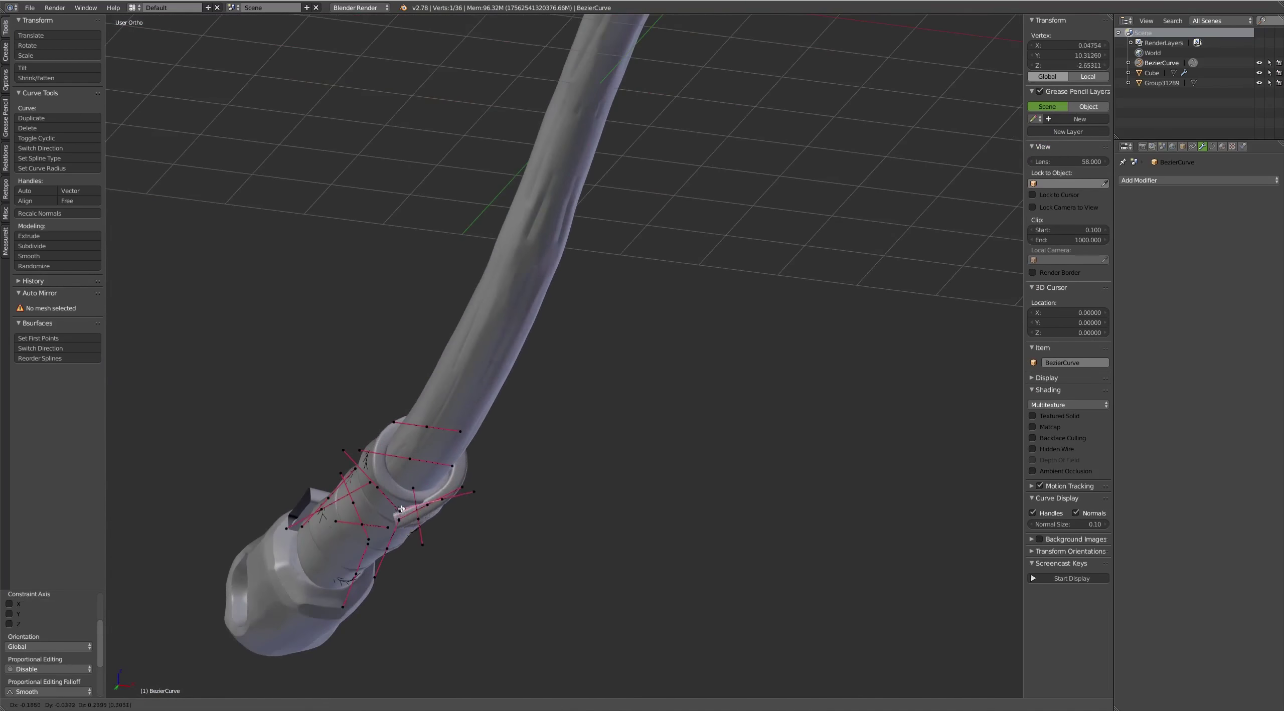
right_click(443, 500)
middle_click_drag(443, 500, 467, 480)
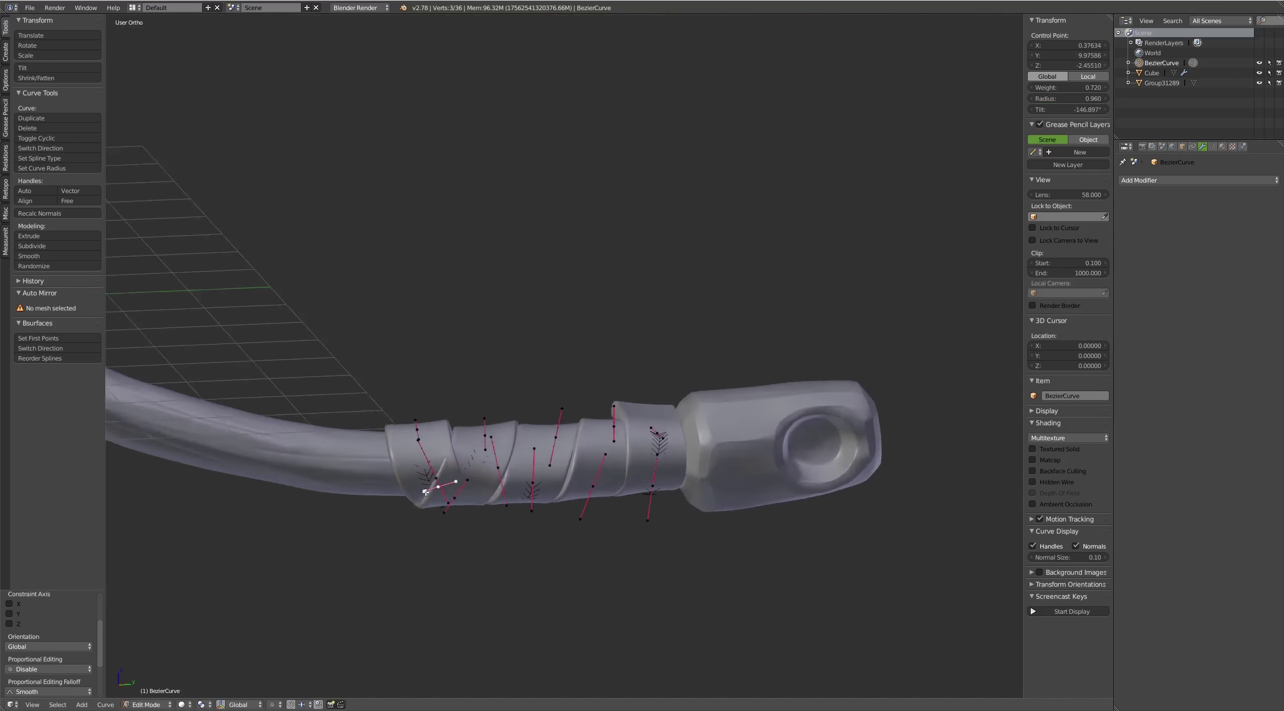
right_click(419, 434)
key("g")
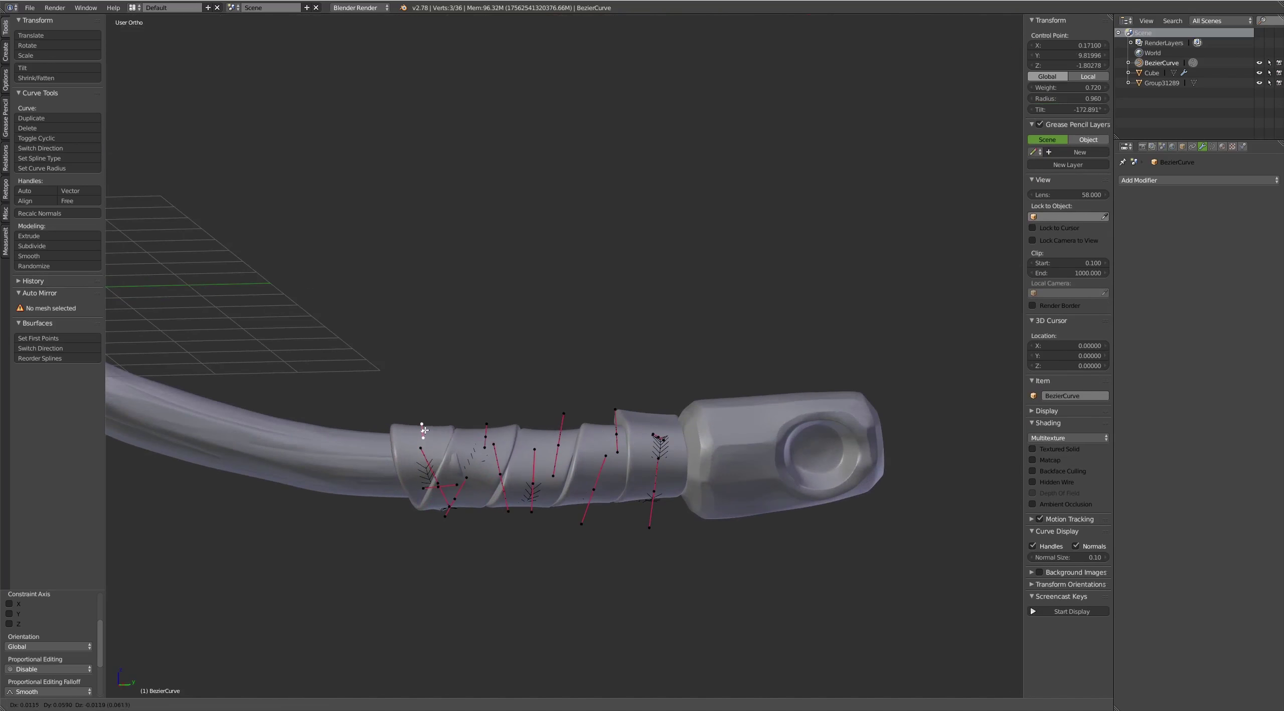
right_click(481, 429)
key("g")
mouse_move(458, 456)
middle_mouse_down()
mouse_move(481, 429)
mouse_move(452, 489)
mouse_move(578, 304)
mouse_move(470, 356)
mouse_move(519, 450)
middle_mouse_up()
scroll(578, 304, "down", 3)
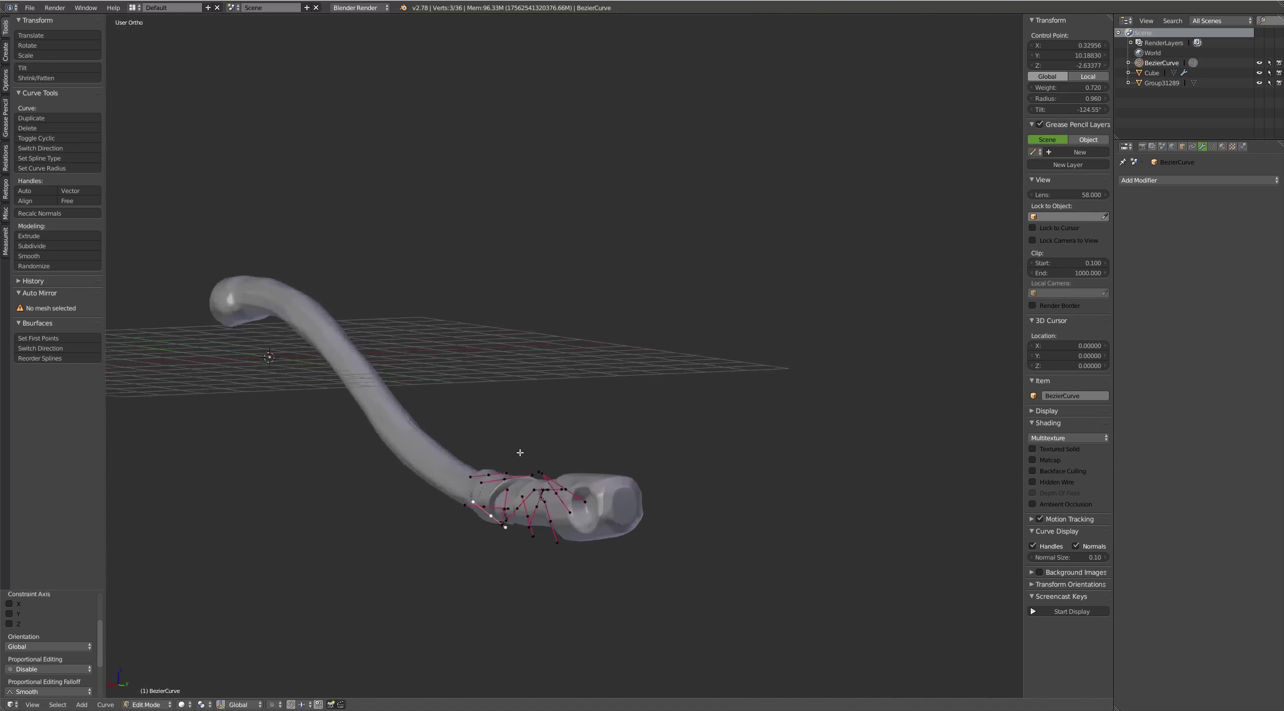
scroll(494, 522, "up", 3)
middle_click_drag(495, 537, 497, 534)
Twist and reposition wrap points near the end fitting with Ctrl+T and G
right_click(496, 536)
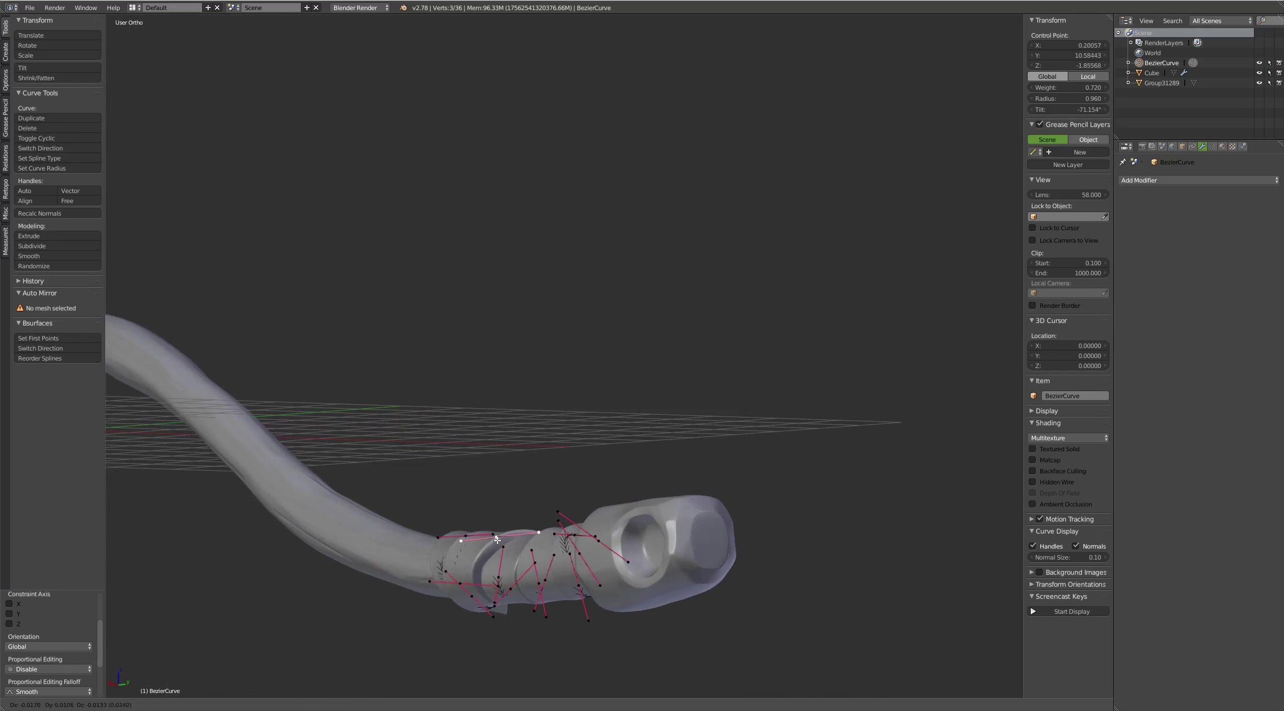
key("ctrl+t")
left_click(506, 530)
right_click(499, 572)
key("g")
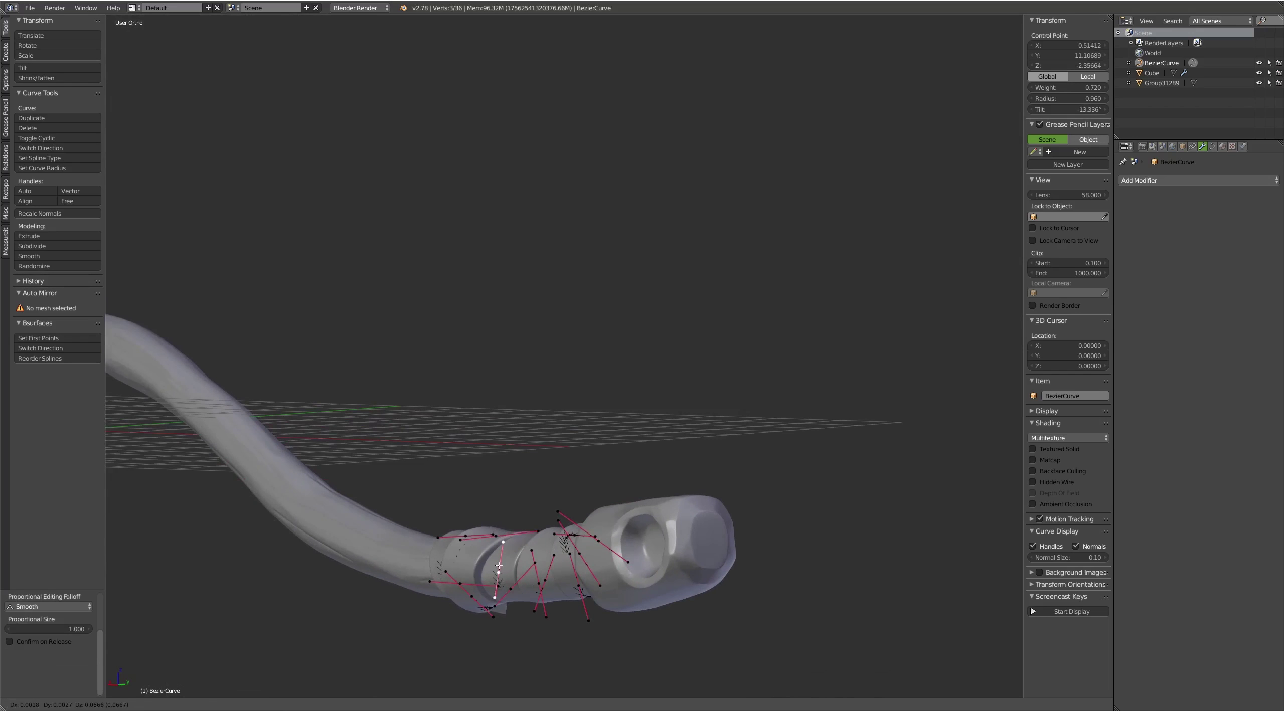
left_click(497, 567)
mouse_move(497, 567)
middle_mouse_down()
mouse_move(557, 538)
mouse_move(472, 528)
mouse_move(530, 594)
mouse_move(525, 424)
middle_mouse_up()
key("ctrl+t")
left_click(546, 525)
Adjust a handle, then twist a control point to about 29 degrees
right_click(456, 539)
right_click(513, 450)
key("g")
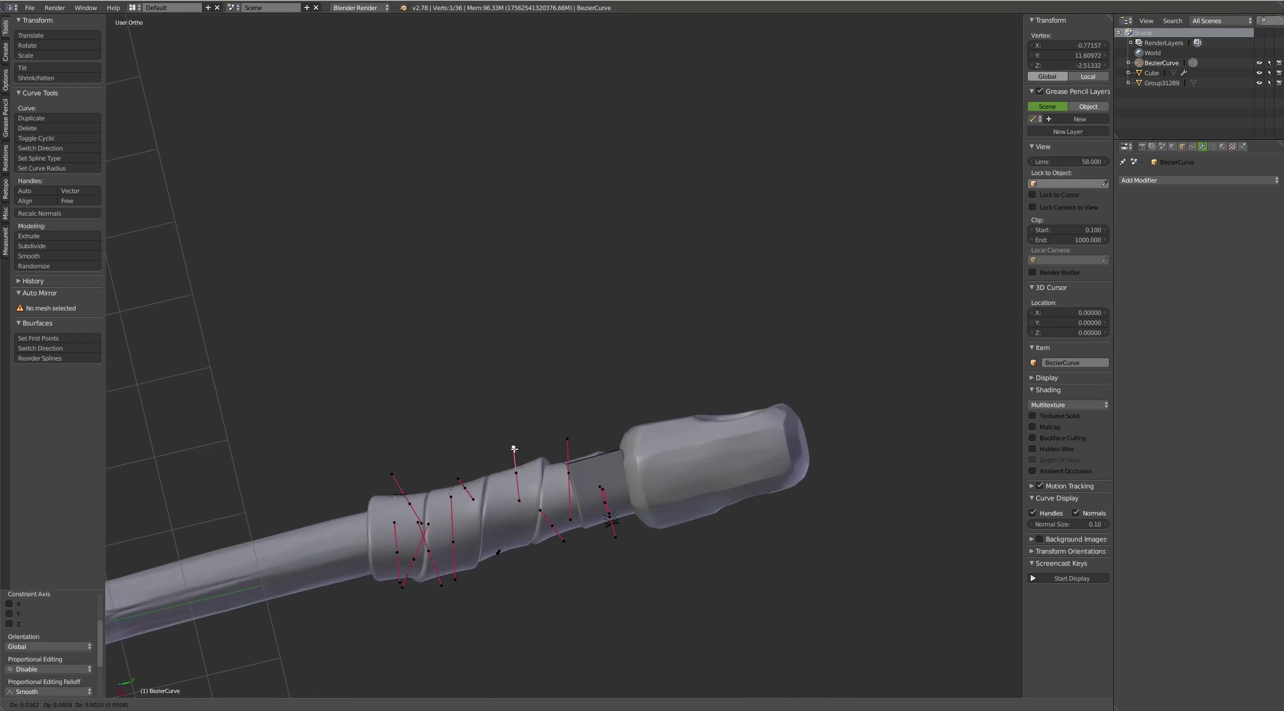
left_click(514, 449)
right_click(519, 476)
key("g")
key("ctrl+t")
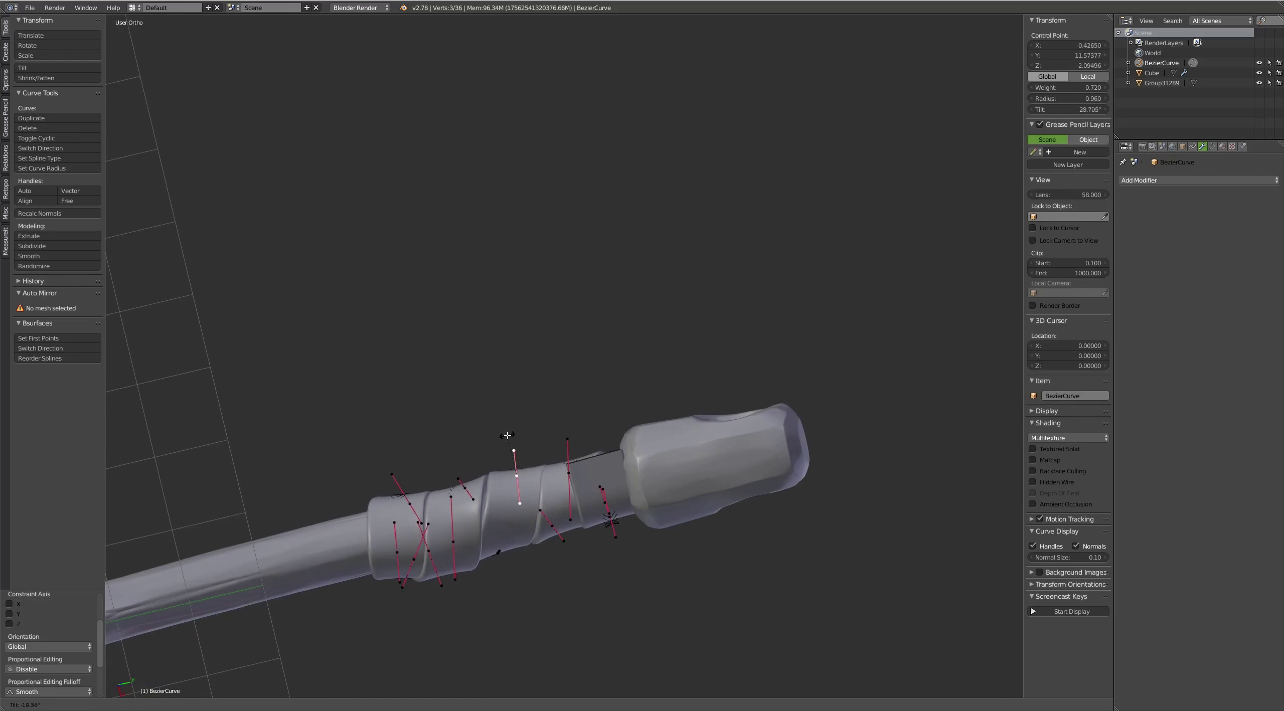
left_click(507, 436)
left_click(518, 473)
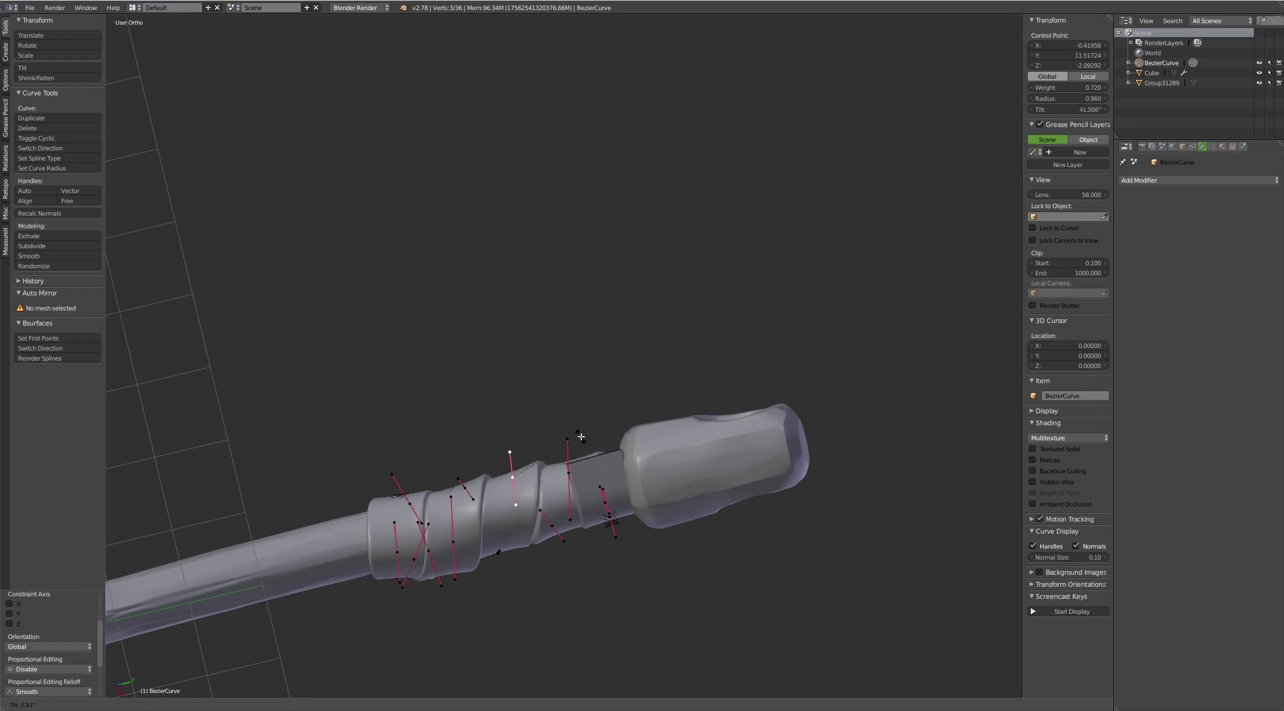
left_click(510, 450)
Twist the end point to about 139, then 188 degrees, and return to Object Mode
mouse_move(510, 451)
middle_mouse_down()
mouse_move(597, 382)
mouse_move(616, 390)
middle_mouse_up()
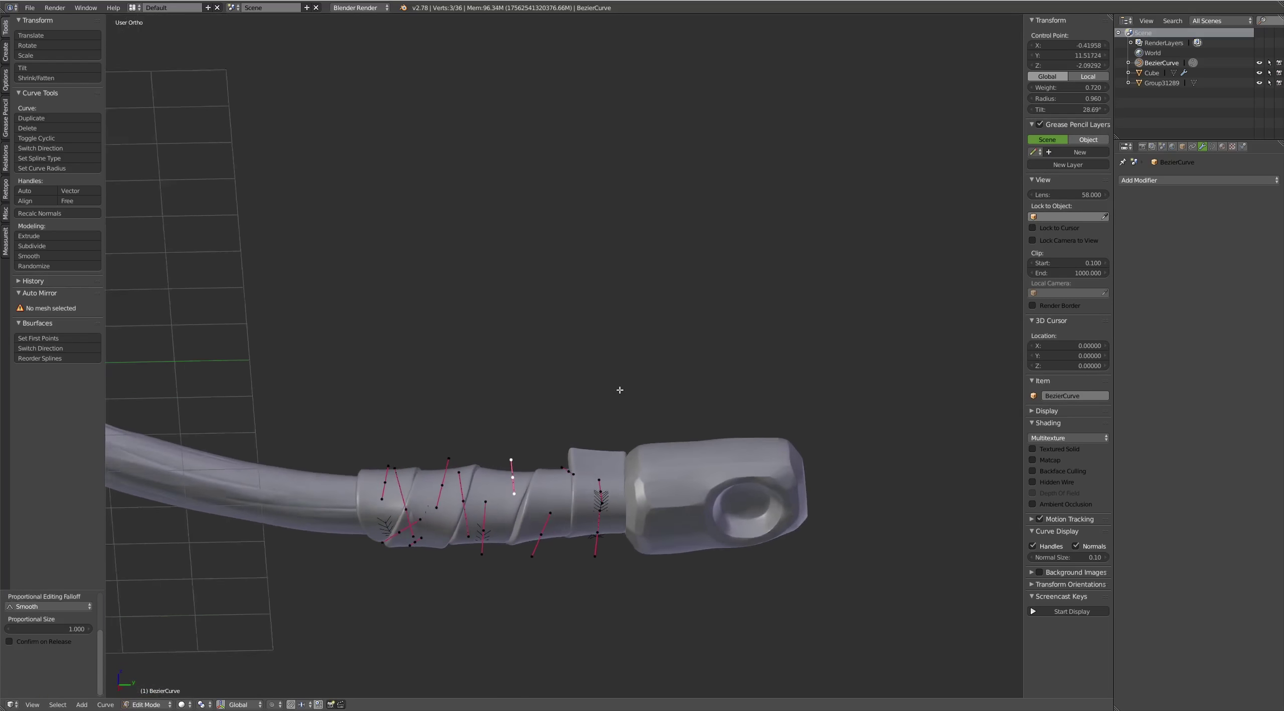
left_click(565, 469)
key("ctrl+t")
left_click(596, 472)
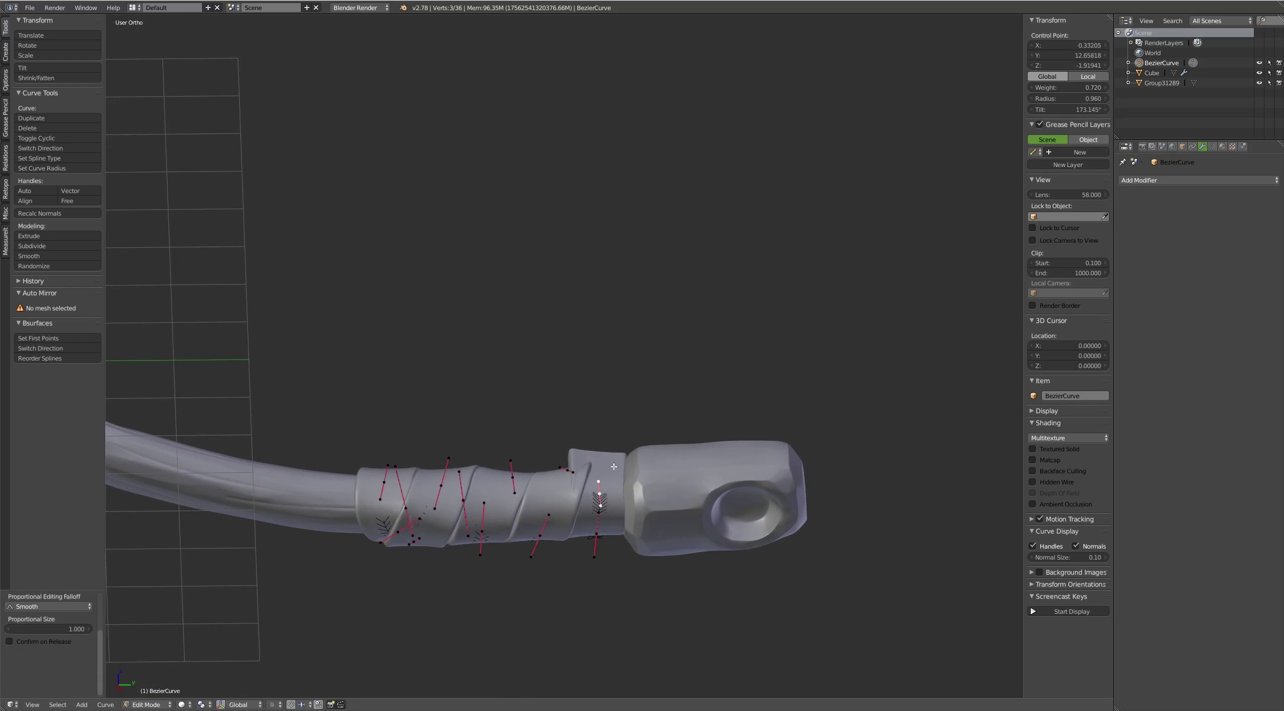
key("ctrl+t")
left_click(617, 474)
middle_click_drag(616, 474, 631, 339)
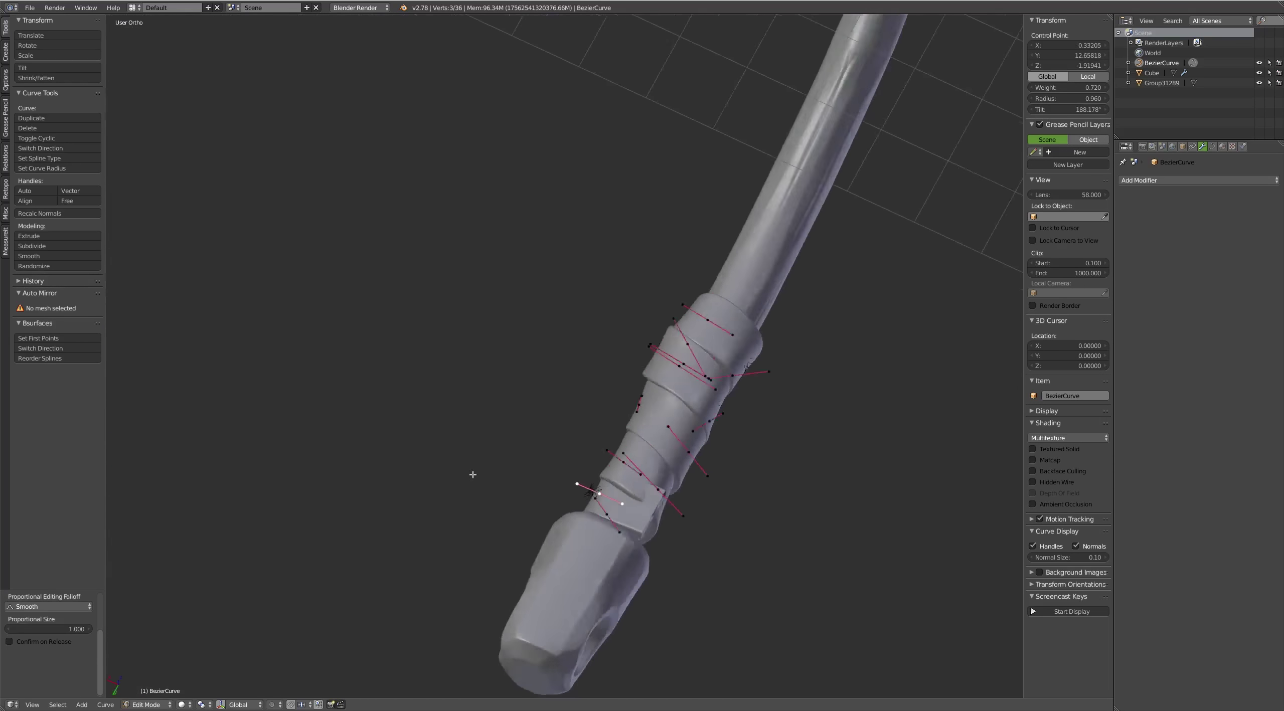
key("Tab")
In Edit Mode, tilt the first control point on the hose's wrap with Ctrl+T
middle_click_drag(605, 411, 682, 453)
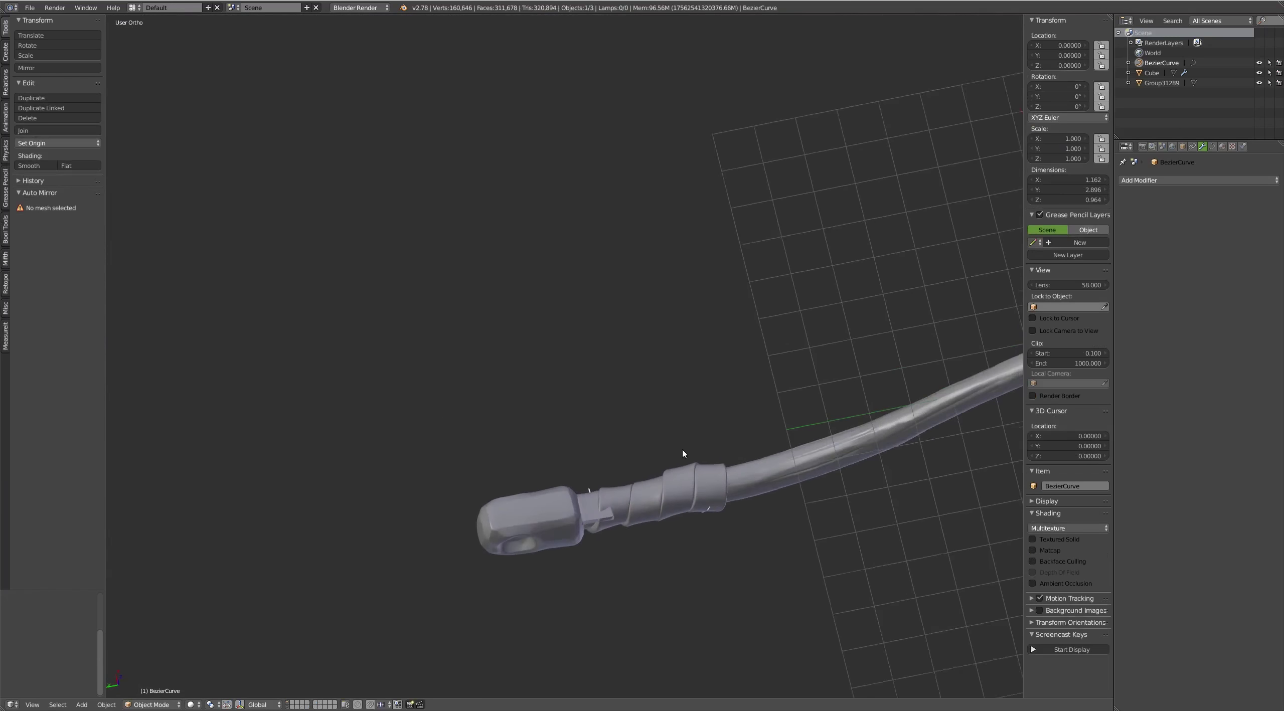
scroll(682, 453, "down", 3)
scroll(716, 555, "up", 3)
key("Tab")
mouse_move(716, 554)
middle_mouse_down()
mouse_move(737, 554)
mouse_move(737, 593)
mouse_move(748, 585)
mouse_move(761, 454)
middle_mouse_up()
right_click(716, 540)
key("ctrl+t")
left_click(723, 555)
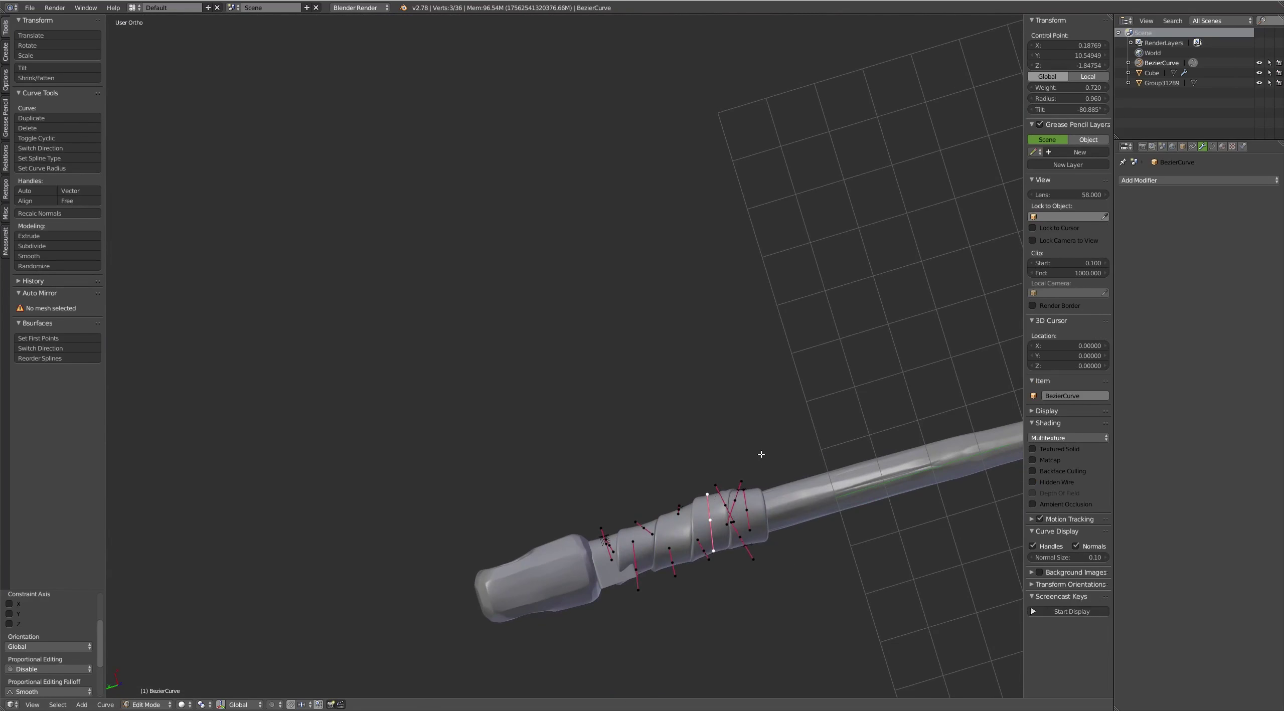
left_click(743, 417)
Tilt a second wrap point to about -188 degrees, return to Object Mode, and bring up the Add menu
right_click(747, 511)
key("ctrl+t")
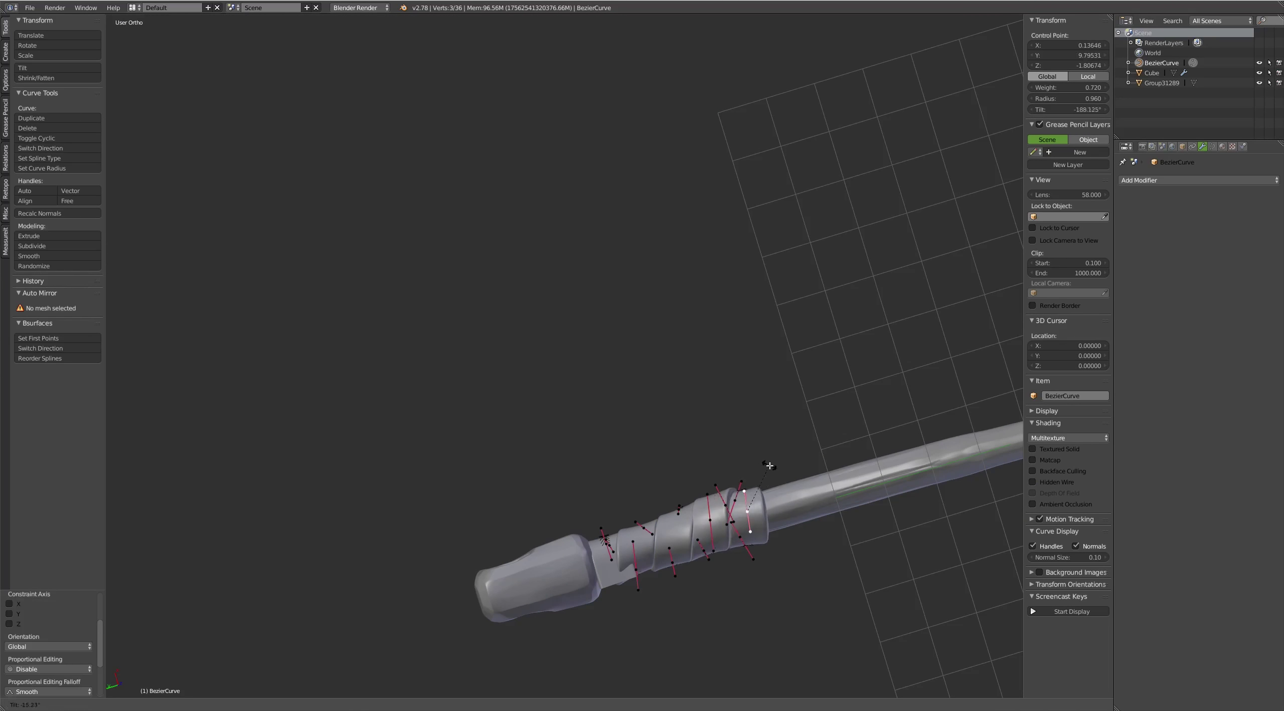
left_click(770, 466)
mouse_move(770, 466)
middle_mouse_down()
mouse_move(671, 488)
mouse_move(667, 568)
mouse_move(820, 545)
mouse_move(773, 377)
mouse_move(700, 522)
mouse_move(788, 533)
mouse_move(940, 436)
mouse_move(806, 369)
mouse_move(813, 330)
middle_mouse_up()
key("Tab")
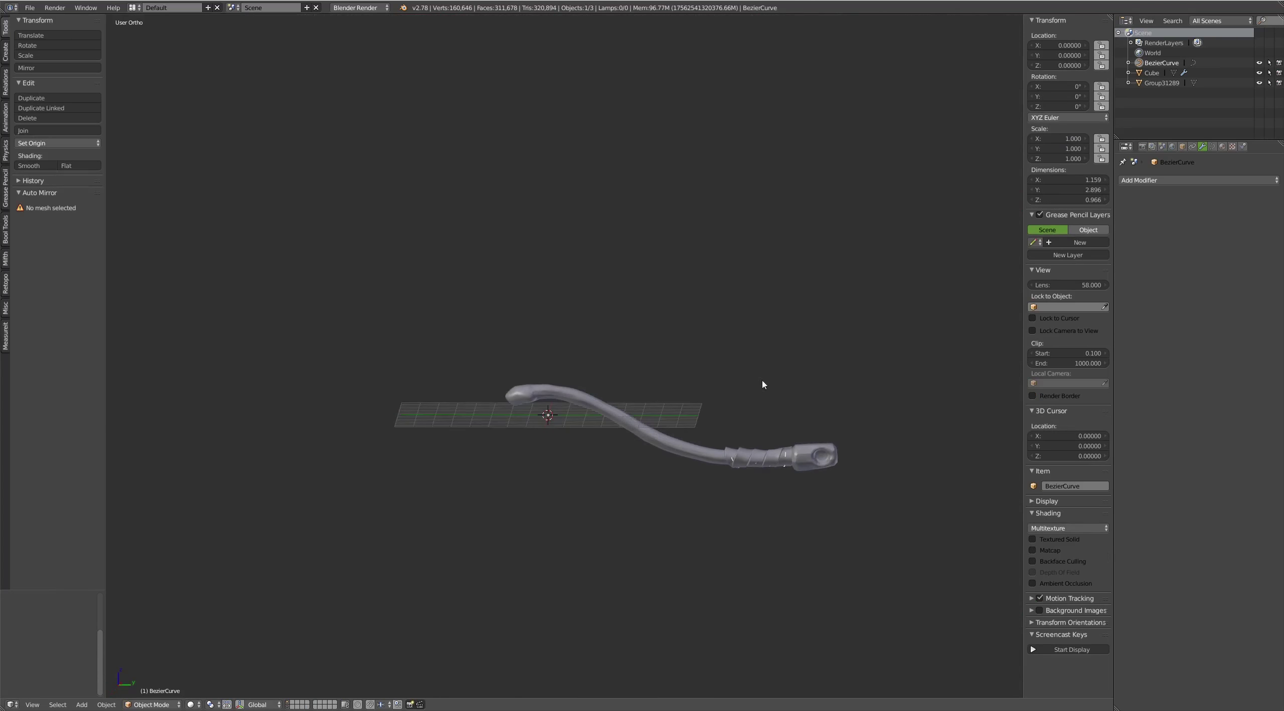
mouse_move(763, 385)
middle_mouse_down()
mouse_move(777, 395)
mouse_move(809, 378)
mouse_move(751, 367)
middle_mouse_up()
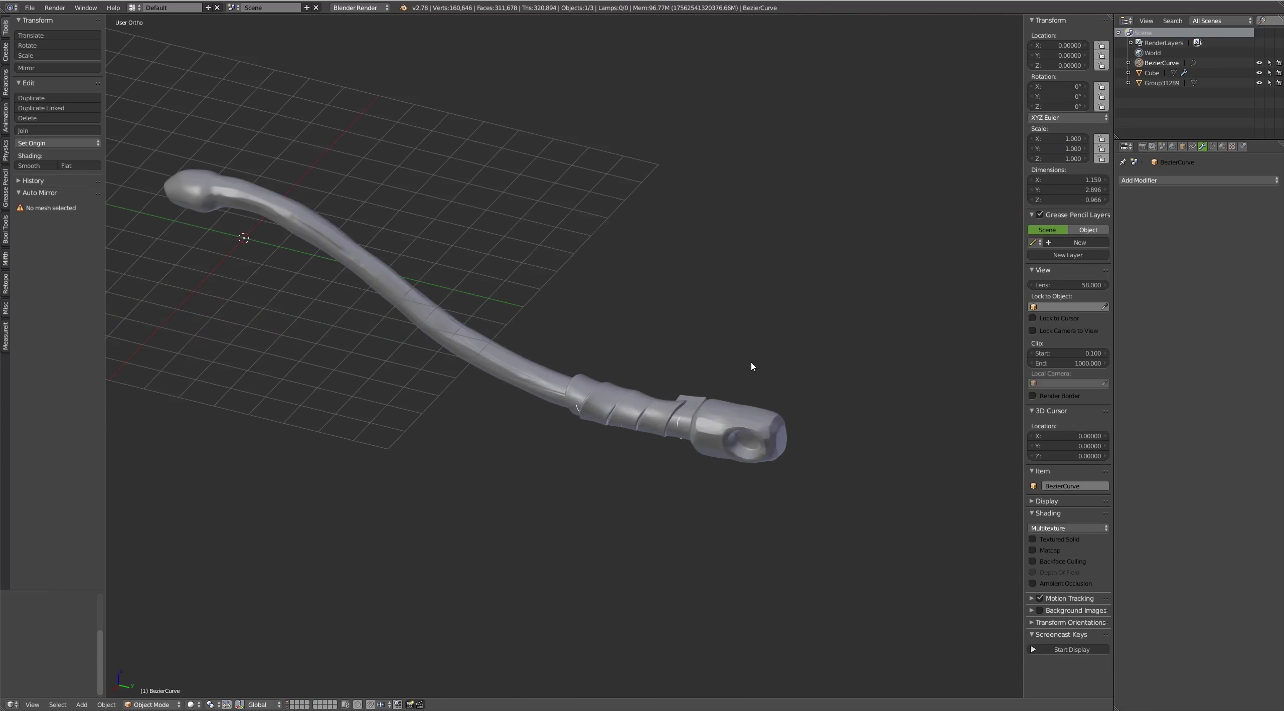
key("shift+a")
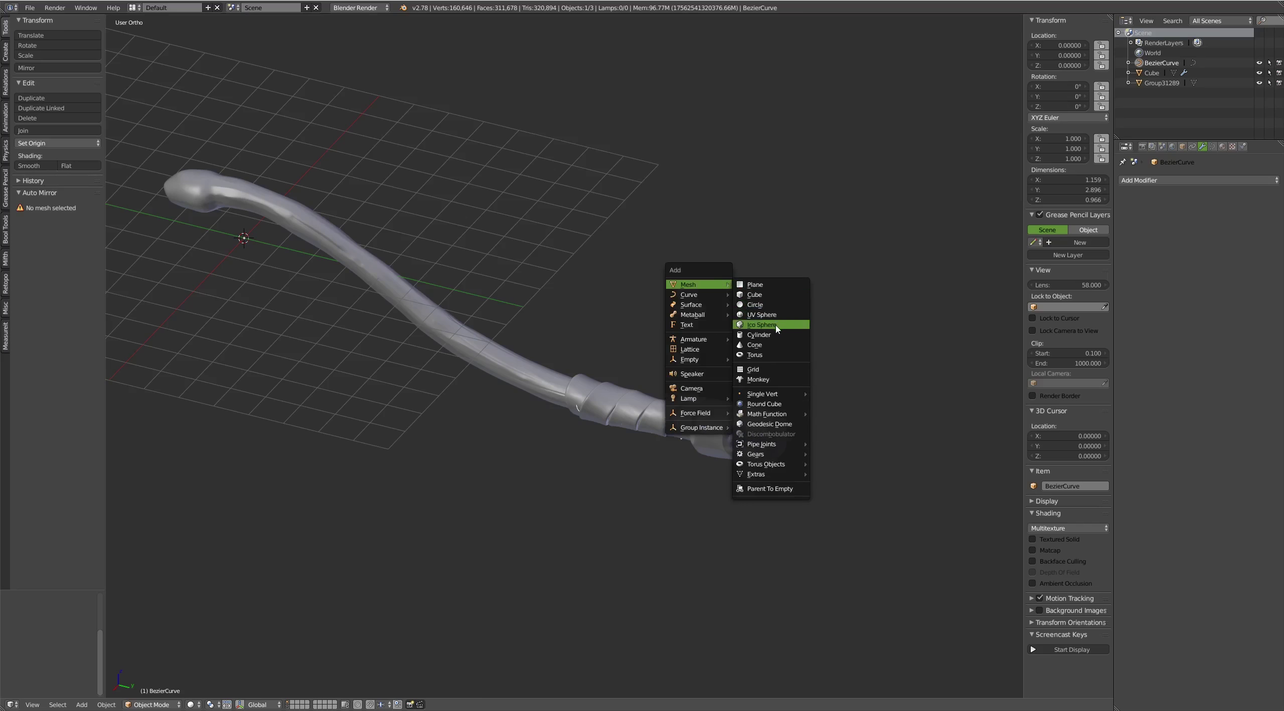
Add a Mesh > Torus with 12 major and 6 minor segments
left_click(770, 356)
mouse_move(760, 336)
middle_mouse_down()
mouse_move(720, 335)
mouse_move(740, 289)
middle_mouse_up()
key("F6")
middle_click_drag(331, 261, 620, 284, "shift")
key("F6")
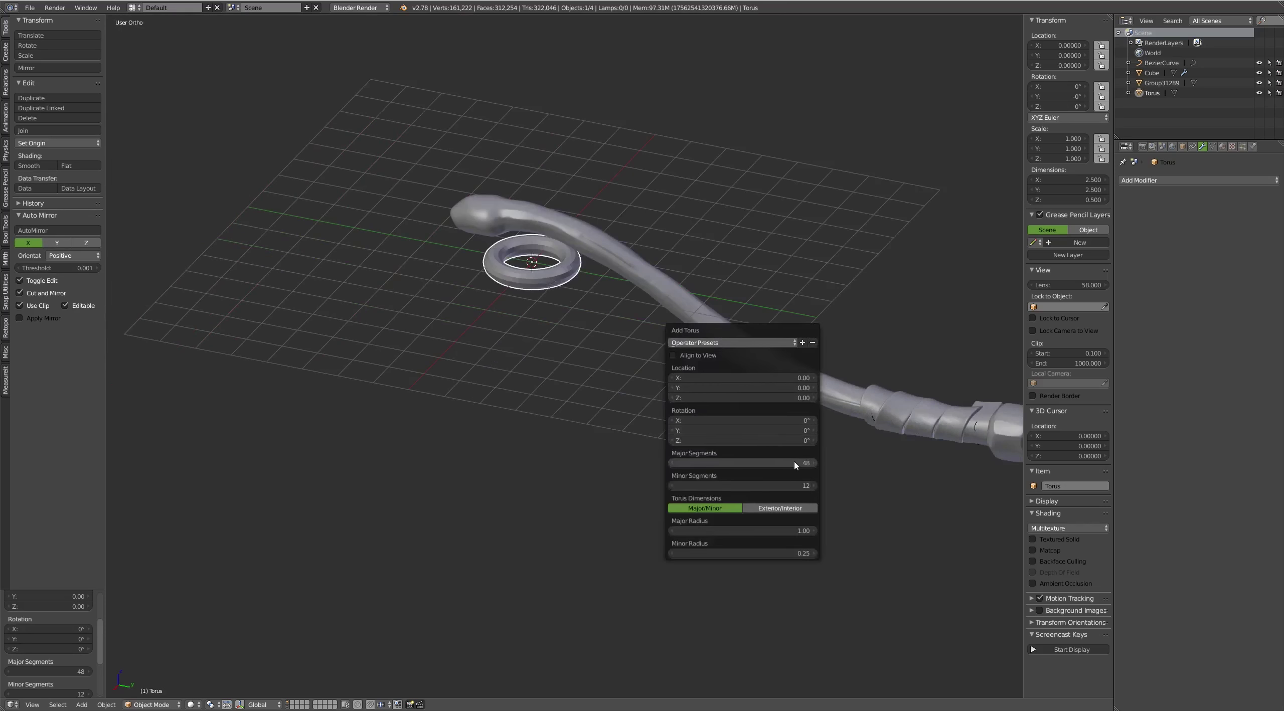
left_click_drag(751, 469, 736, 468)
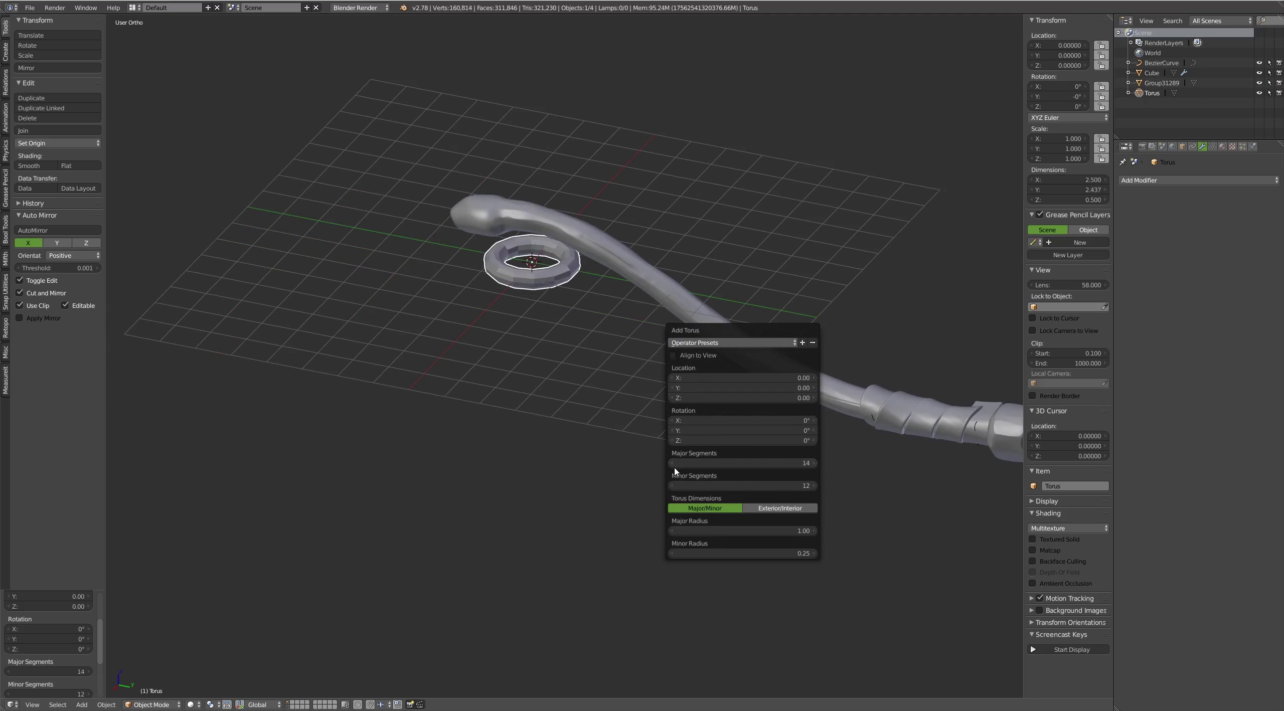
left_click_drag(761, 487, 759, 487)
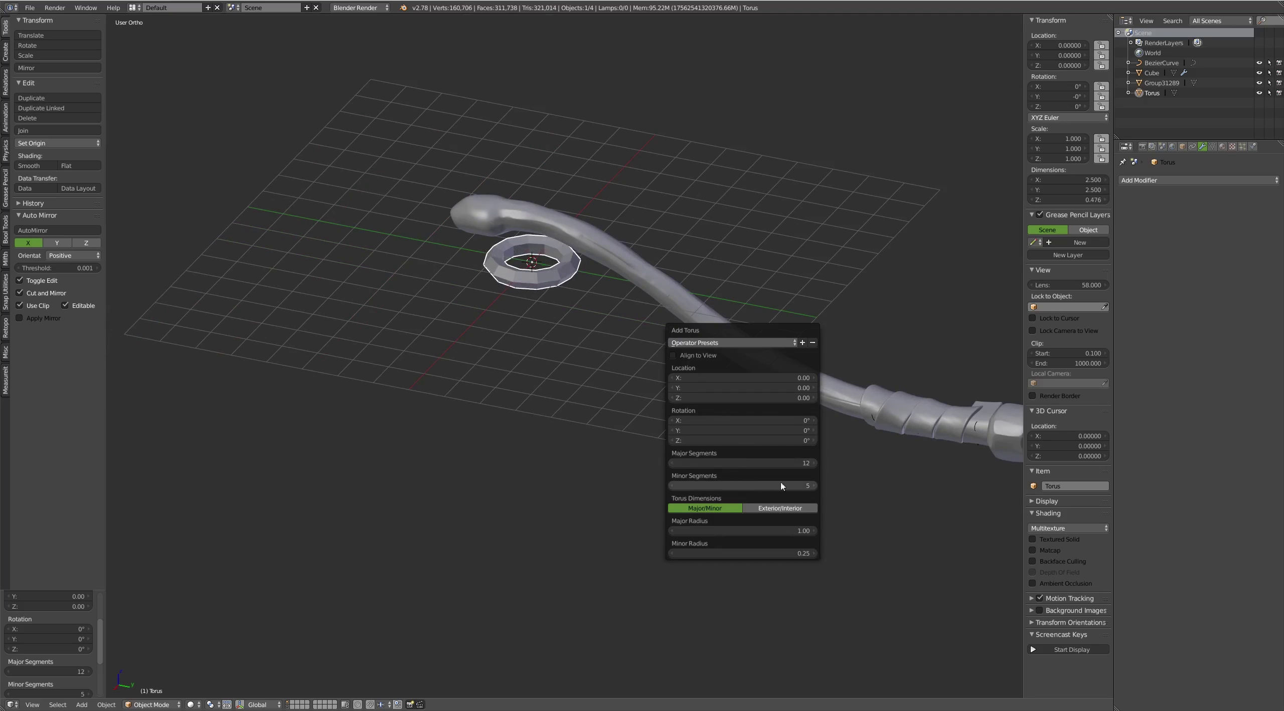
left_click(816, 488)
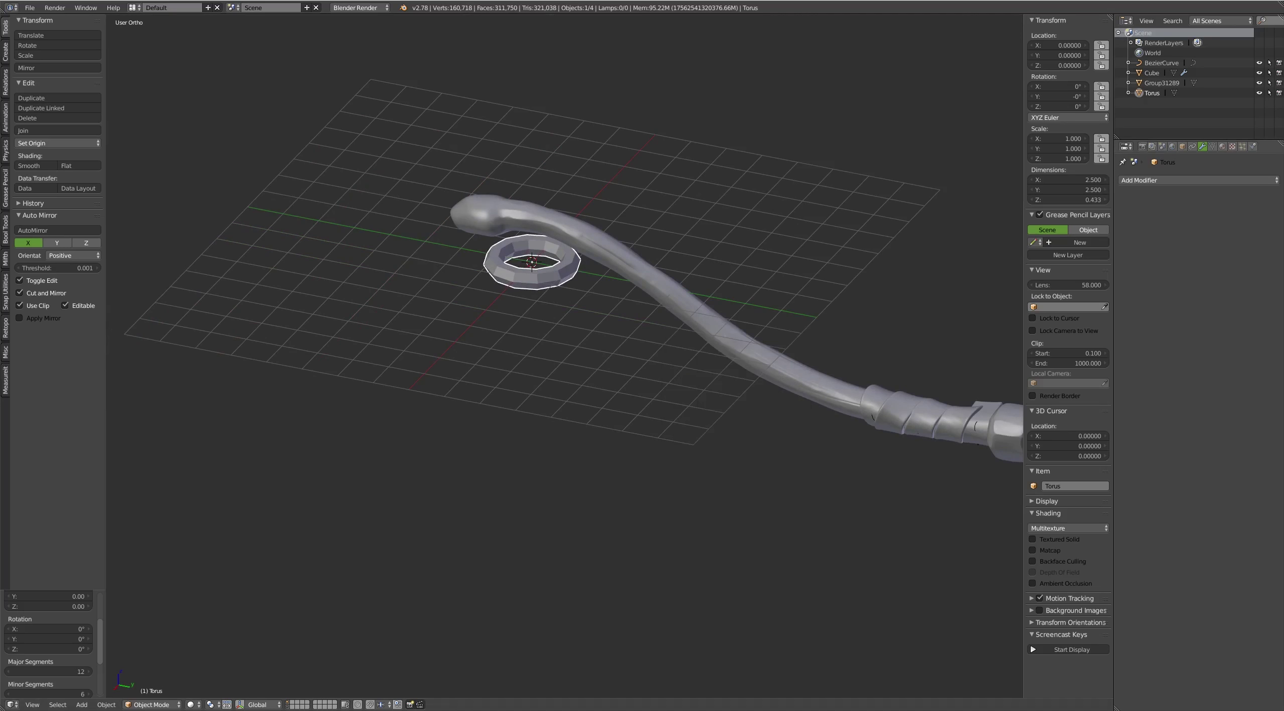
Enlarge the torus slightly to about 2.86 units across
mouse_move(652, 351)
middle_mouse_down()
mouse_move(706, 217)
mouse_move(623, 303)
mouse_move(588, 269)
mouse_move(579, 278)
mouse_move(509, 415)
middle_mouse_up()
key("F6")
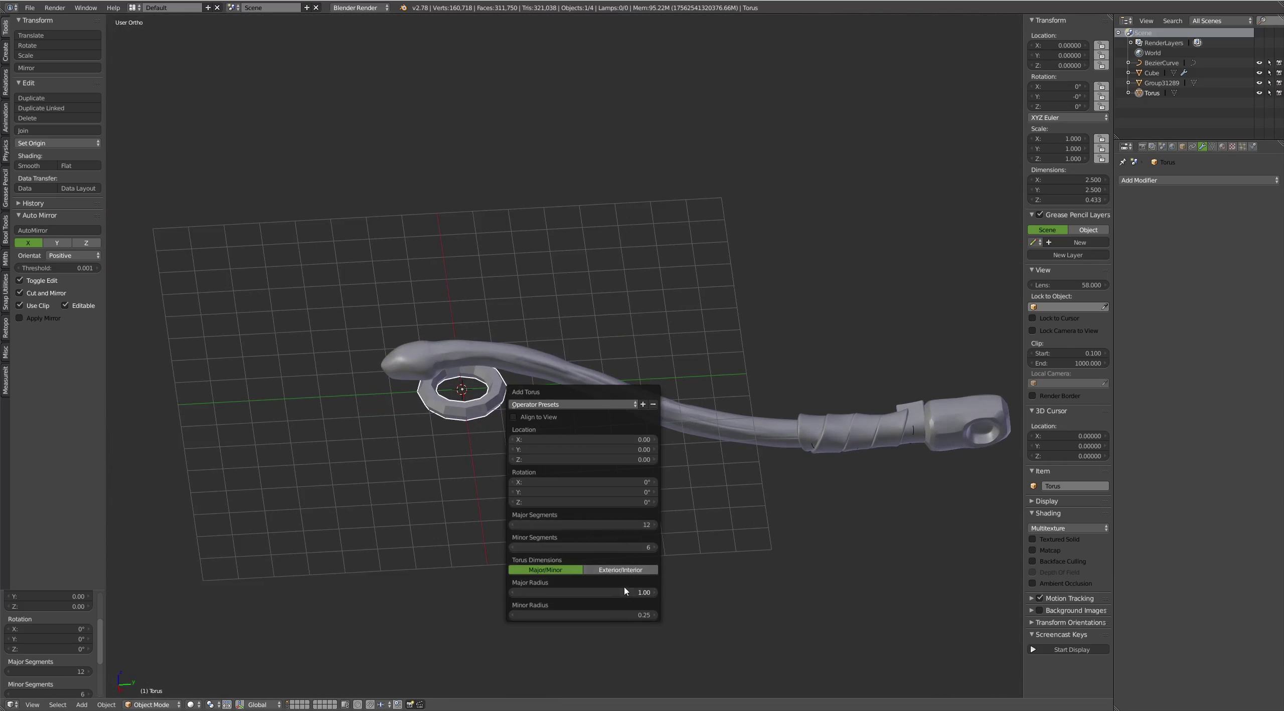
left_click_drag(625, 592, 641, 592)
mouse_move(697, 324)
middle_mouse_down()
mouse_move(768, 419)
mouse_move(697, 333)
middle_mouse_up()
From top view, move the torus over the hose's end fitting
key("KP_7")
scroll(674, 412, "up", 4)
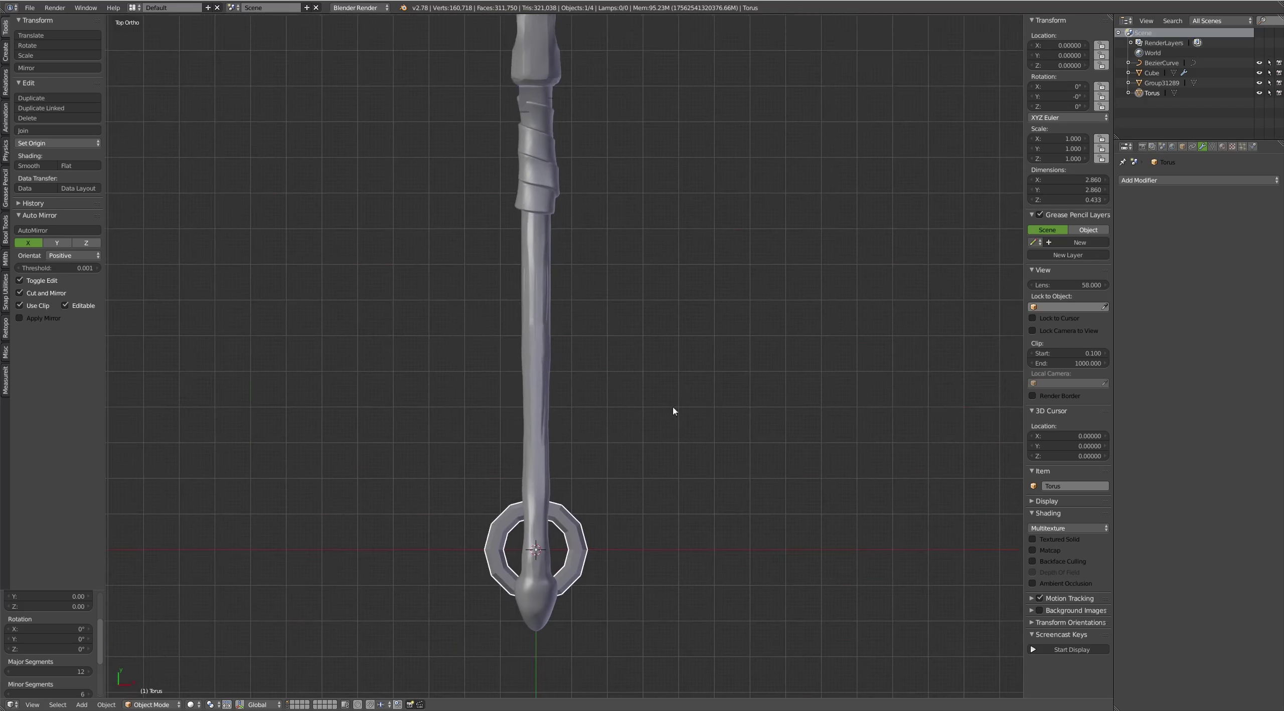
scroll(673, 411, "down", 2)
key("g")
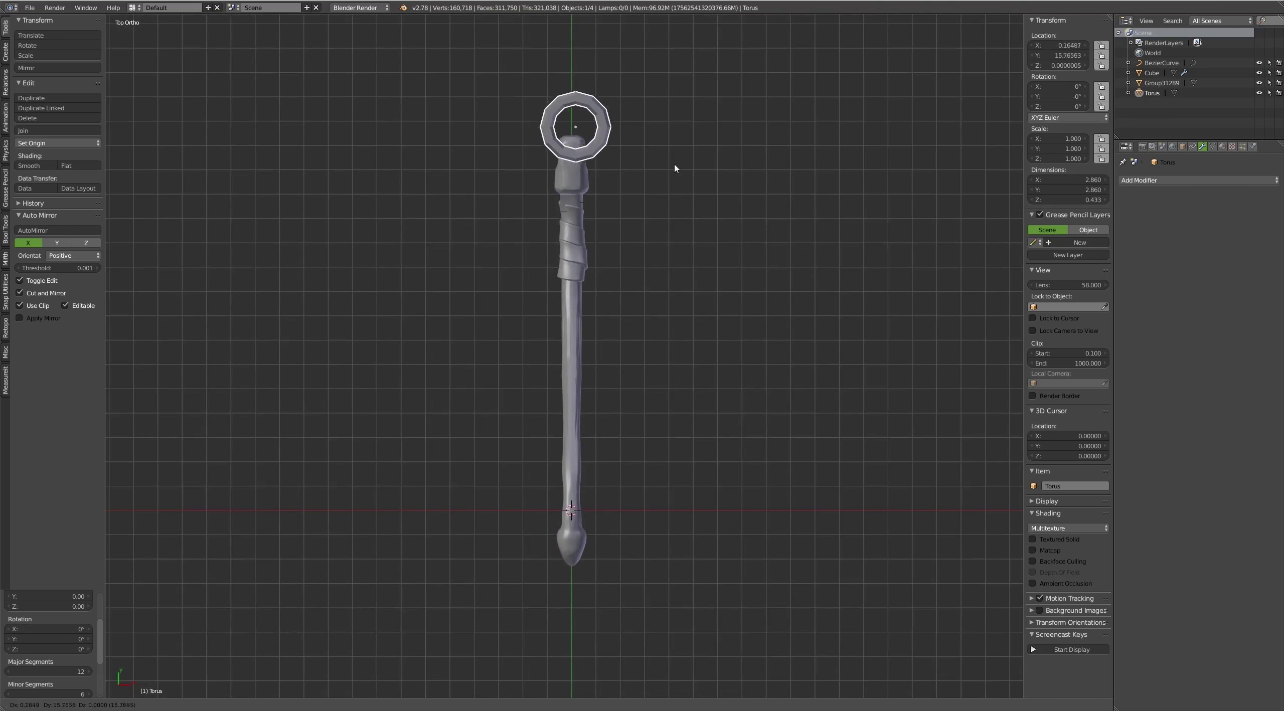
left_click(670, 169)
Lower the torus onto the fitting in side view and scale it to about 3.085 units
key("KP_3")
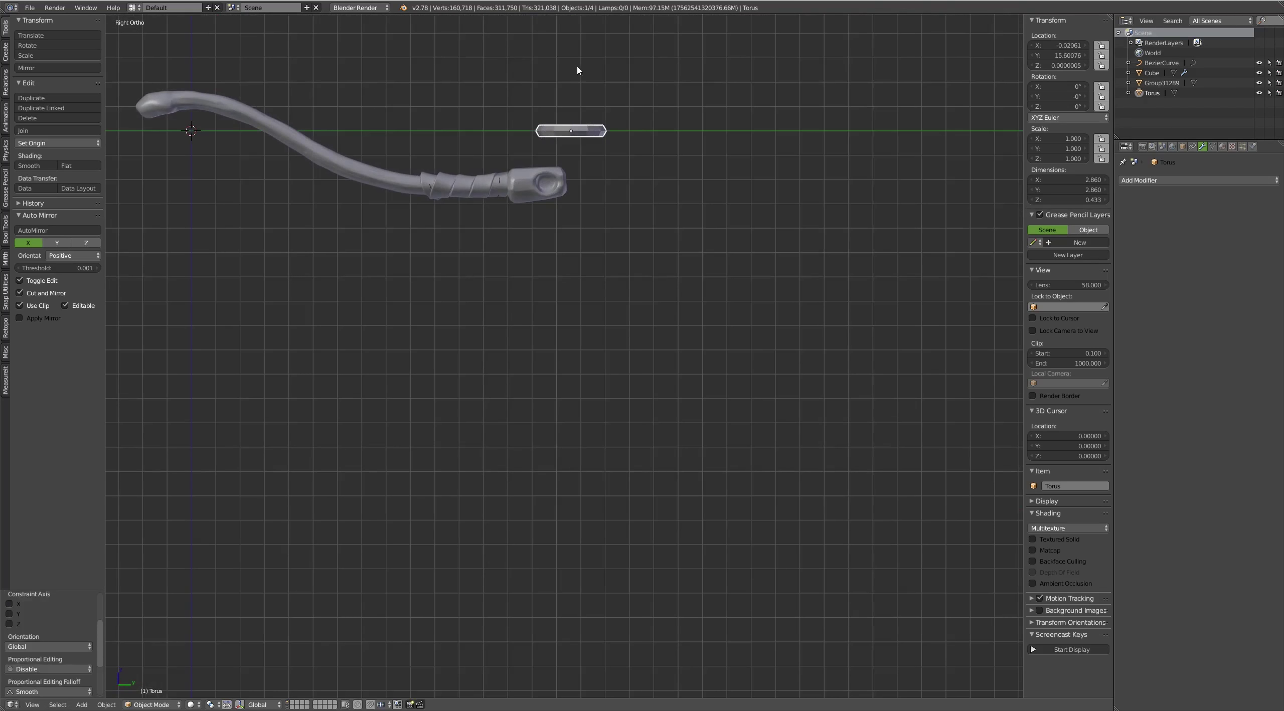
key("g")
mouse_move(630, 189)
middle_mouse_down()
mouse_move(613, 224)
mouse_move(666, 97)
mouse_move(677, 181)
mouse_move(630, 154)
mouse_move(550, 206)
mouse_move(575, 203)
middle_mouse_up()
key("s")
left_click(665, 215)
scroll(631, 154, "up", 5)
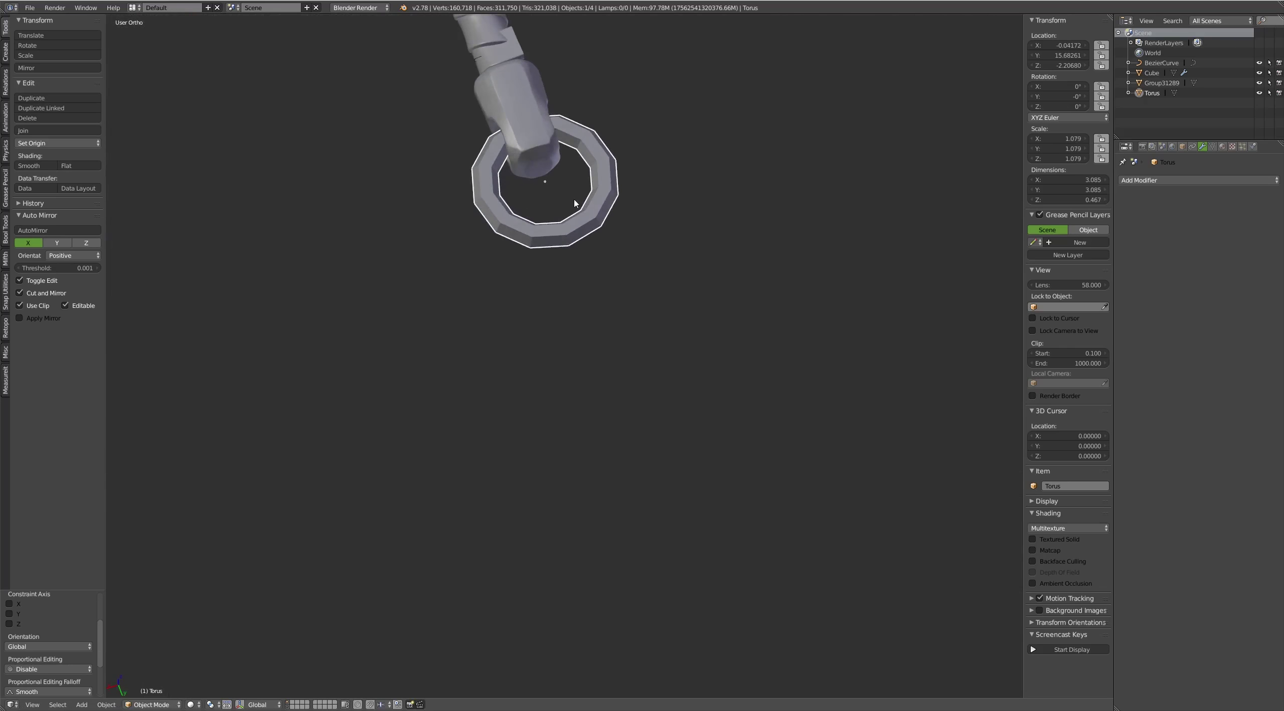
middle_click_drag(642, 166, 516, 114)
scroll(516, 115, "down", 3)
scroll(657, 92, "down", 3)
middle_click_drag(657, 92, 635, 320)
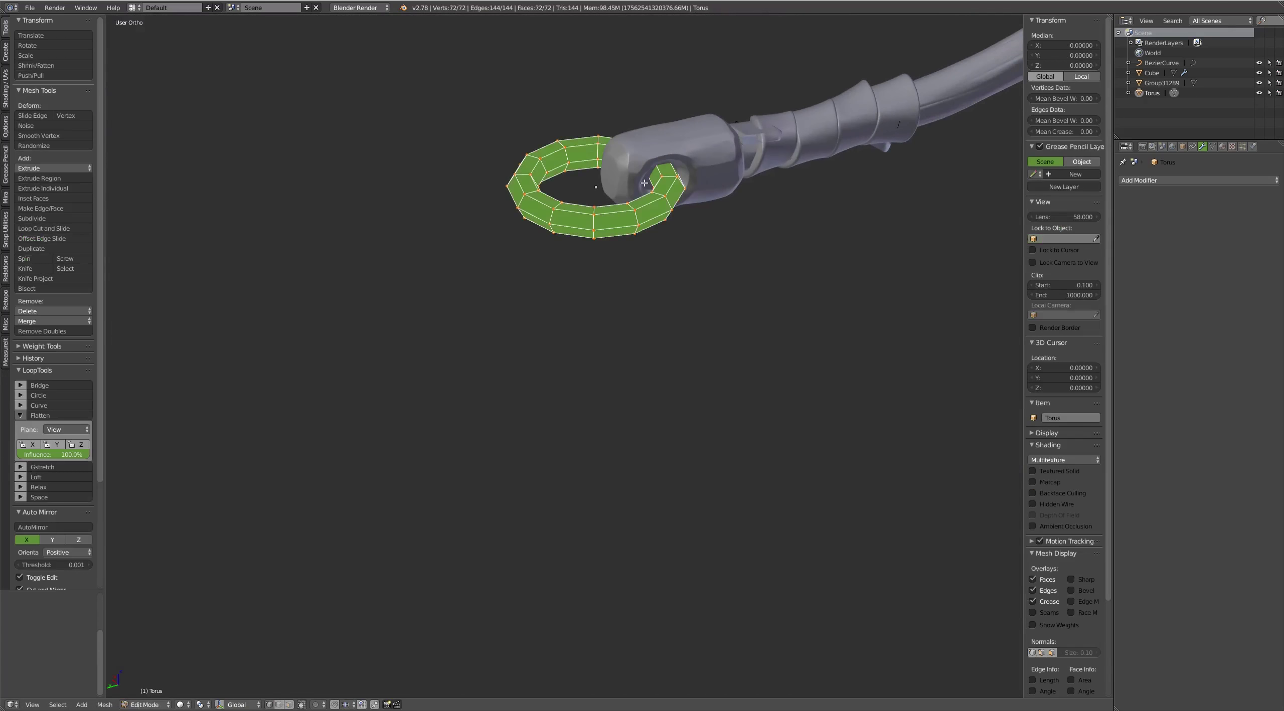
mouse_move(645, 183)
middle_mouse_down()
mouse_move(636, 324)
mouse_move(612, 220)
mouse_move(583, 315)
middle_mouse_up()
Select the torus's outer edge loop and bevel it once
key("a")
right_click(612, 219, "alt")
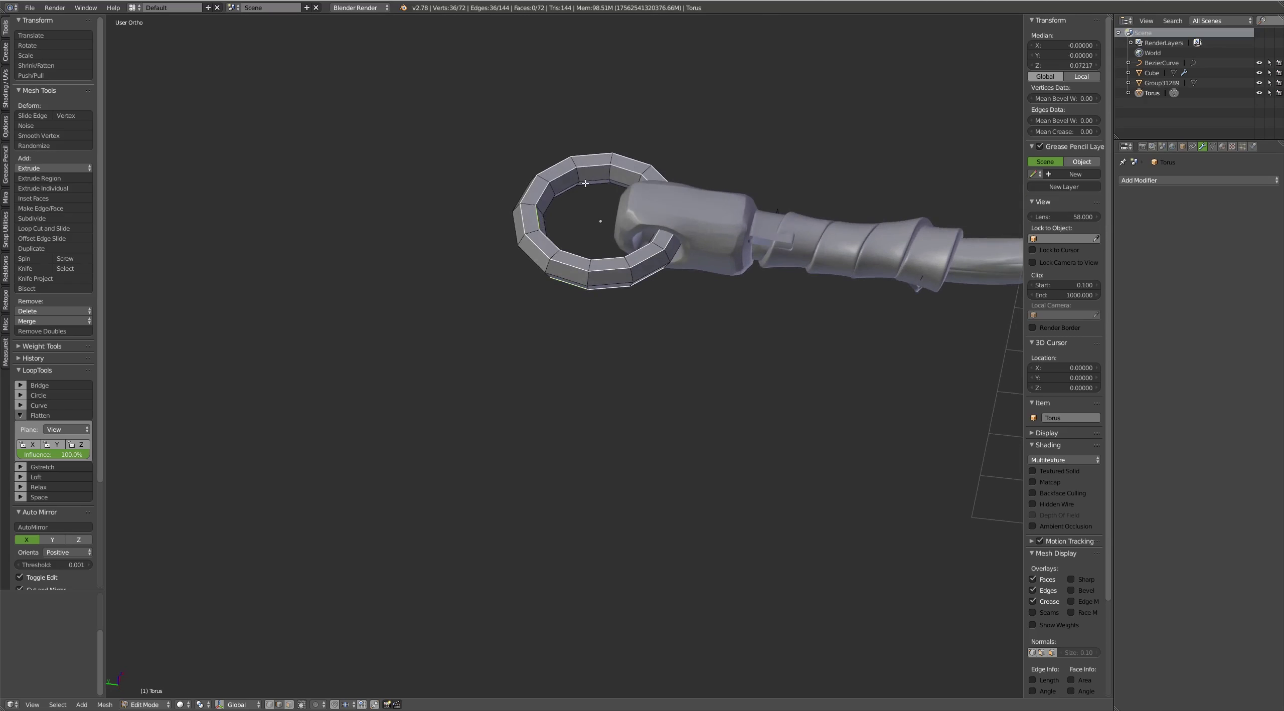
key("ctrl+b")
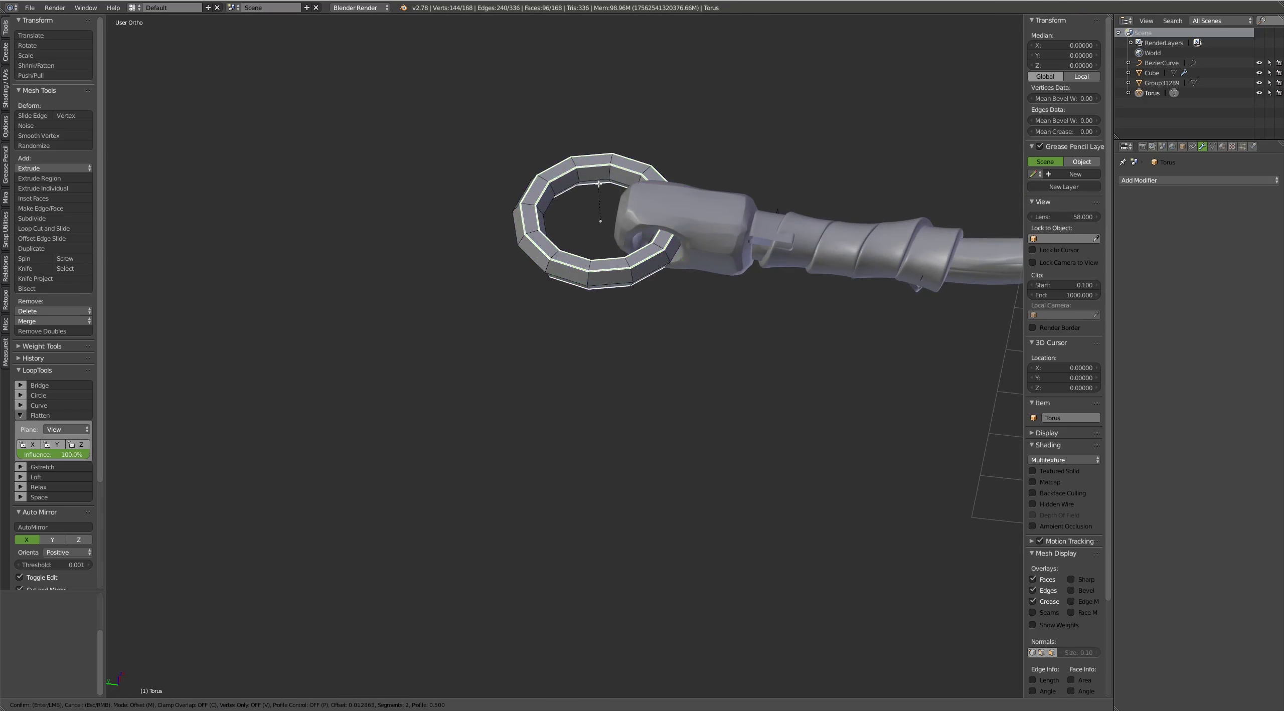
left_click(601, 182)
key("Tab")
Add a Subdivision Surface modifier to the torus
middle_click_drag(752, 190, 797, 191)
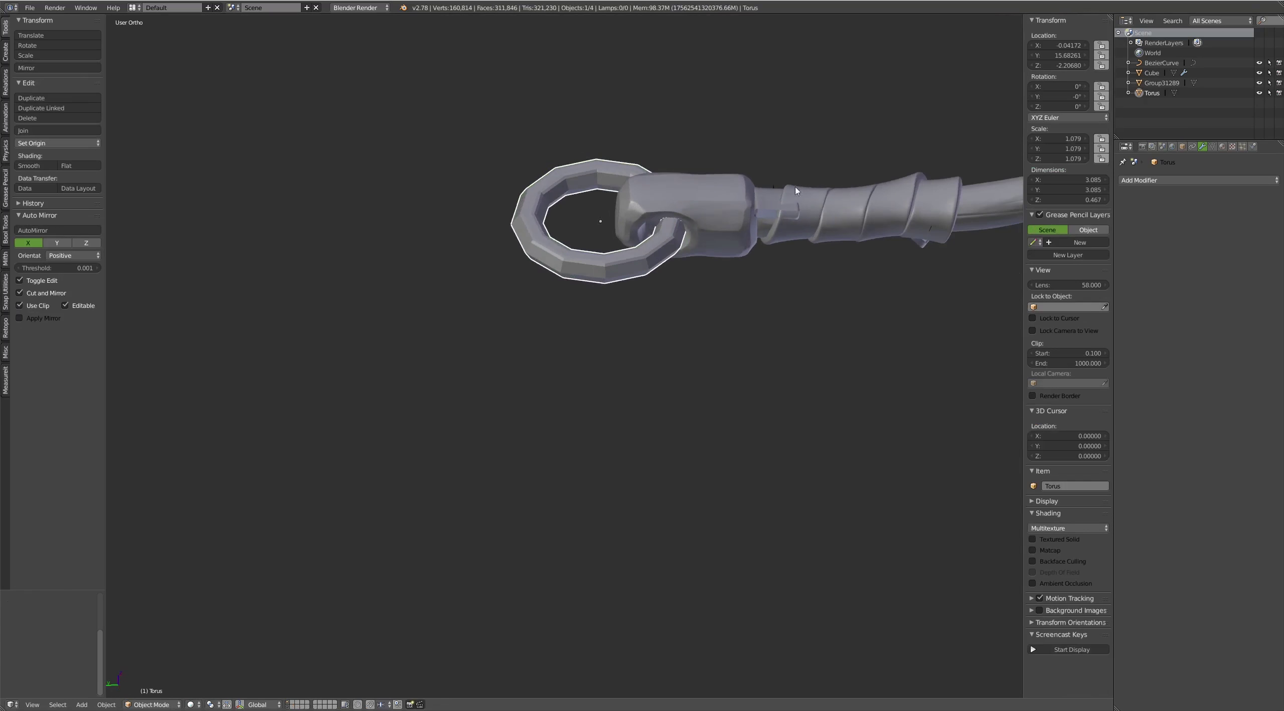
left_click(1158, 182)
left_click(1147, 327)
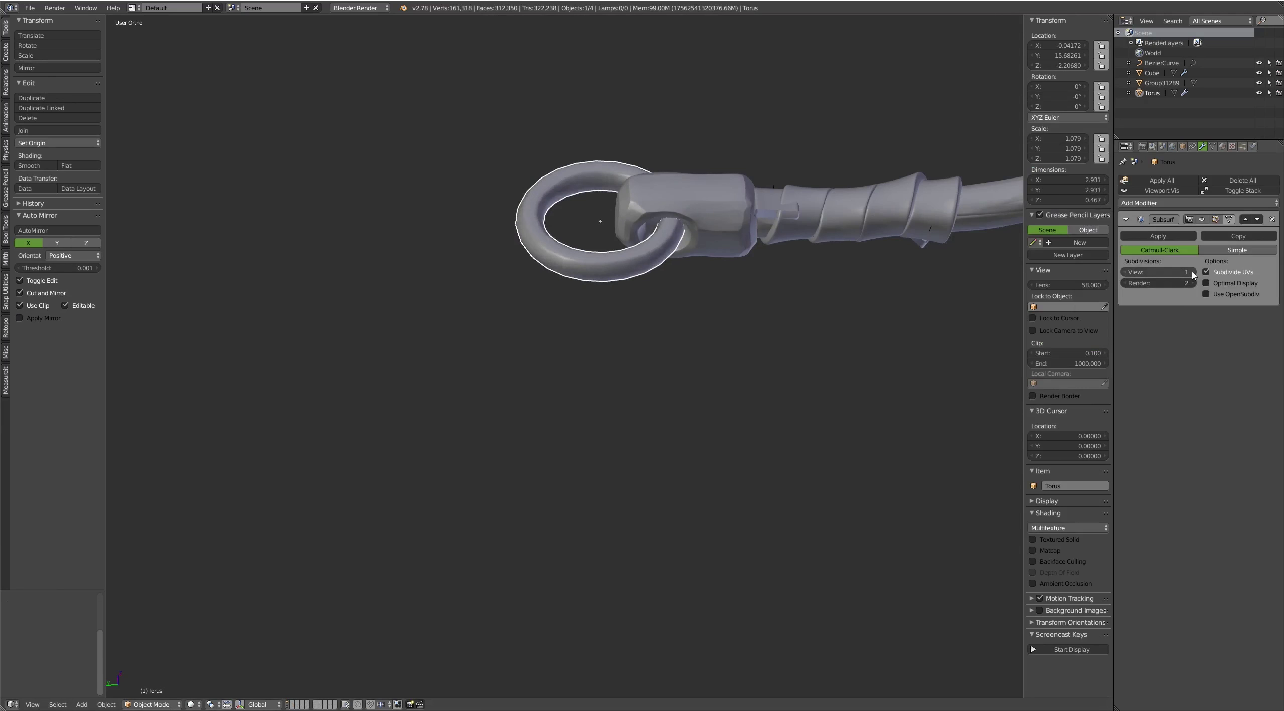
middle_click_drag(702, 302, 570, 249)
Return to Edit Mode and select a single edge loop of the ring
key("Tab")
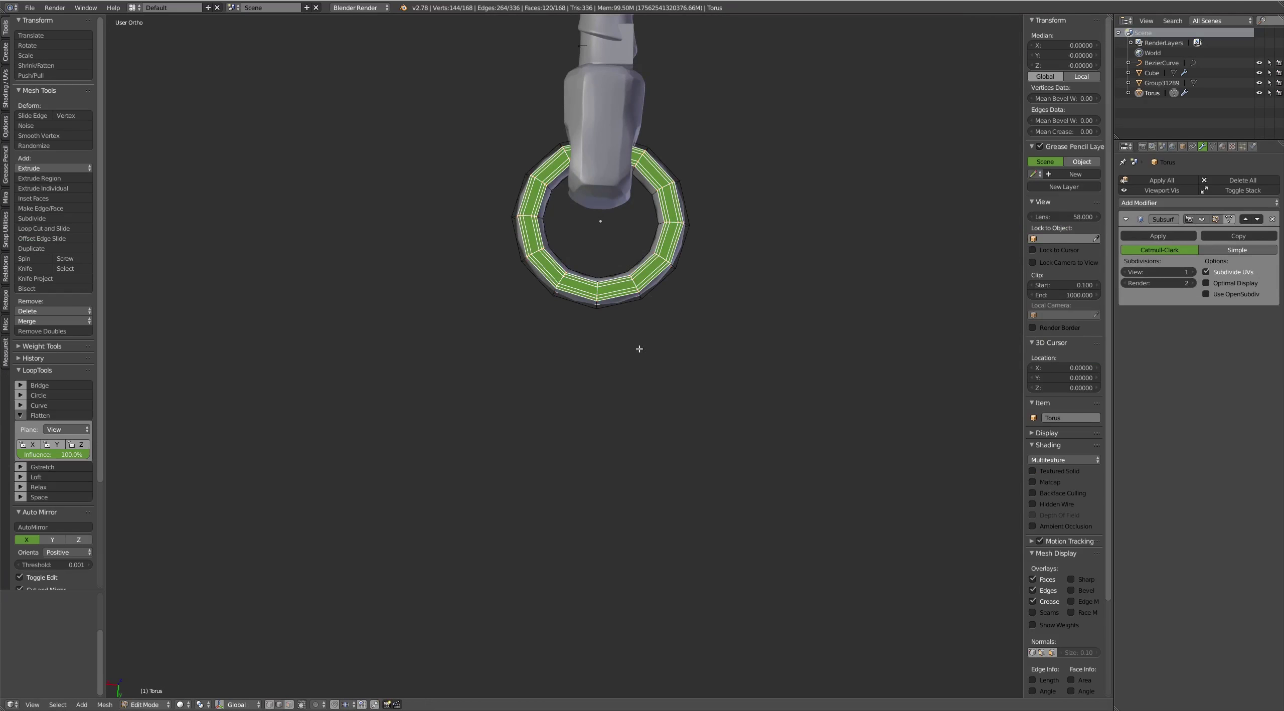
left_click(672, 224, "alt")
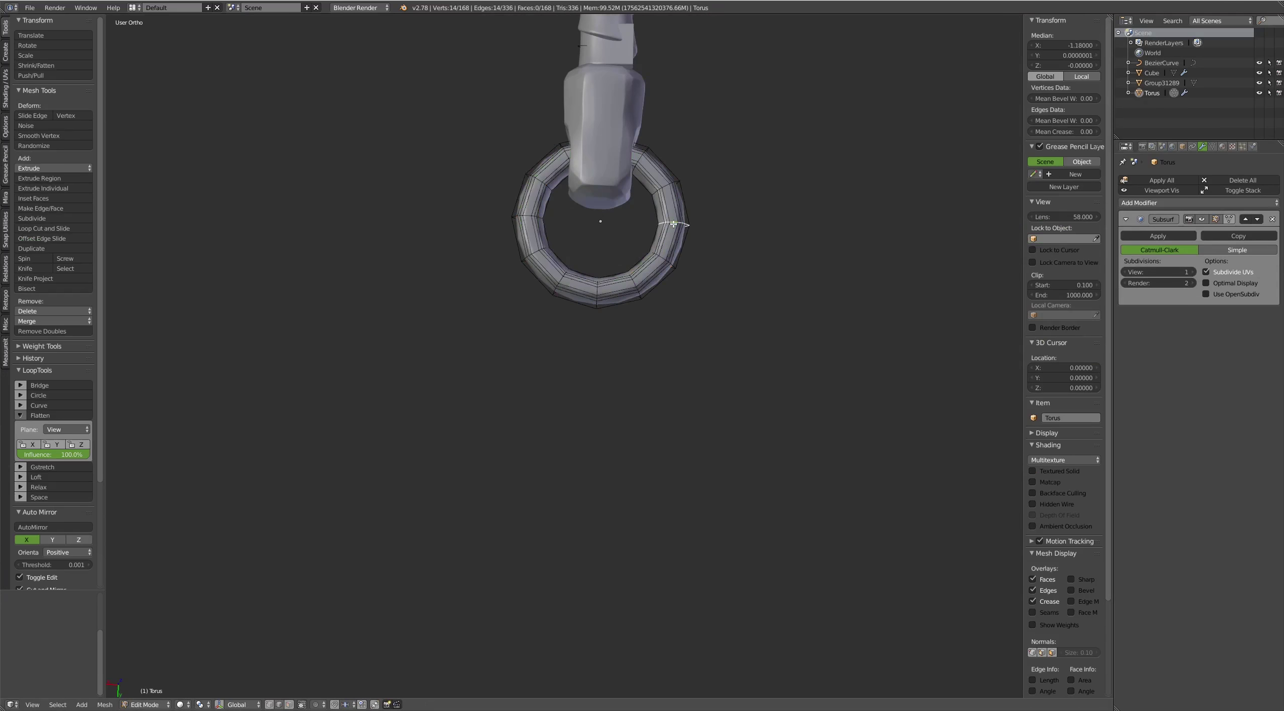
mouse_move(677, 223)
middle_mouse_down()
mouse_move(645, 149)
mouse_move(654, 187)
mouse_move(579, 241)
mouse_move(587, 209)
mouse_move(651, 141)
mouse_move(653, 192)
middle_mouse_up()
key("Tab")
key("a")
scroll(652, 192, "up", 3)
key("Tab")
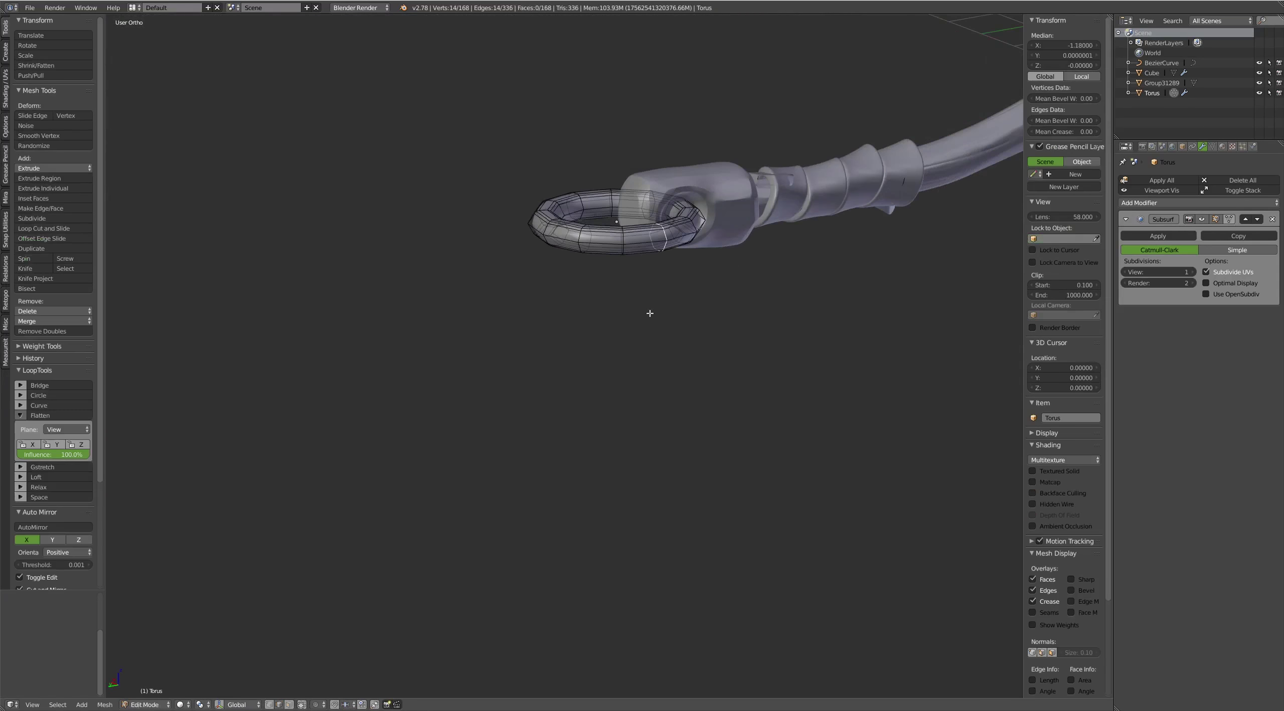
Switch the viewport to texture shading after trying the shading and display menus
key("z")
key("Escape")
key("shift+z")
key("Escape")
key("shift+z")
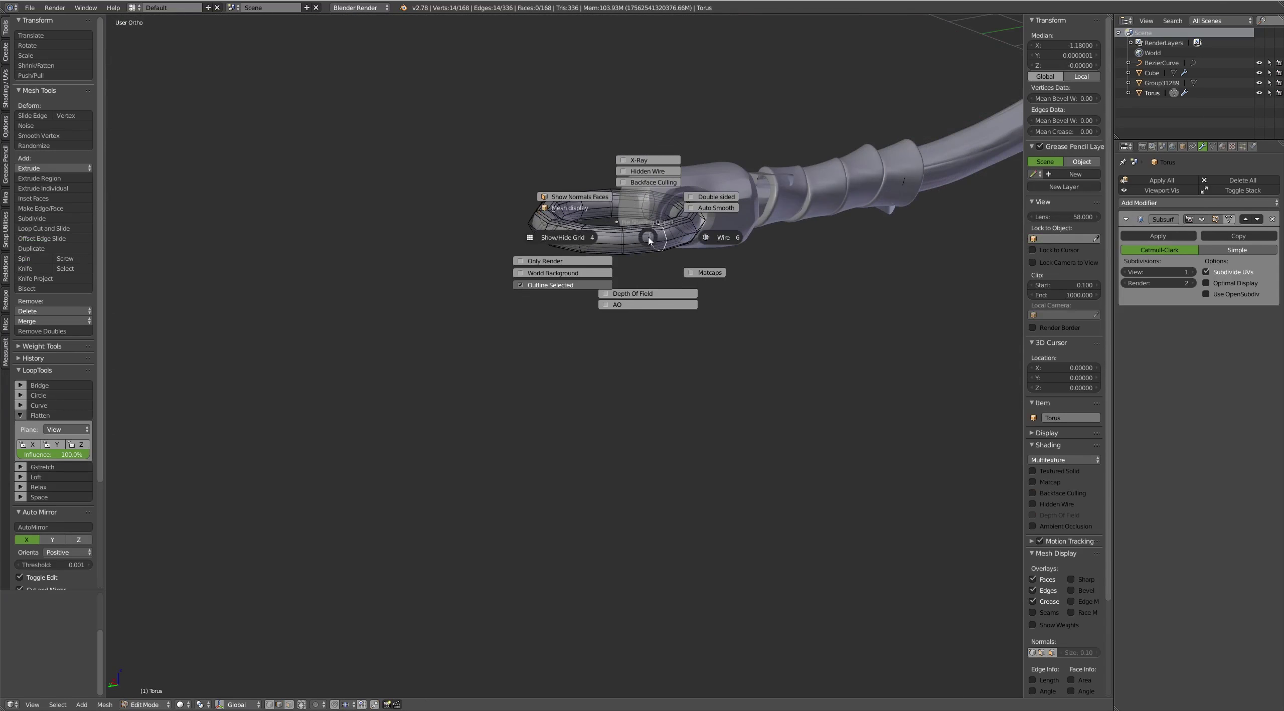
key("Escape")
key("alt+z")
key("alt+z")
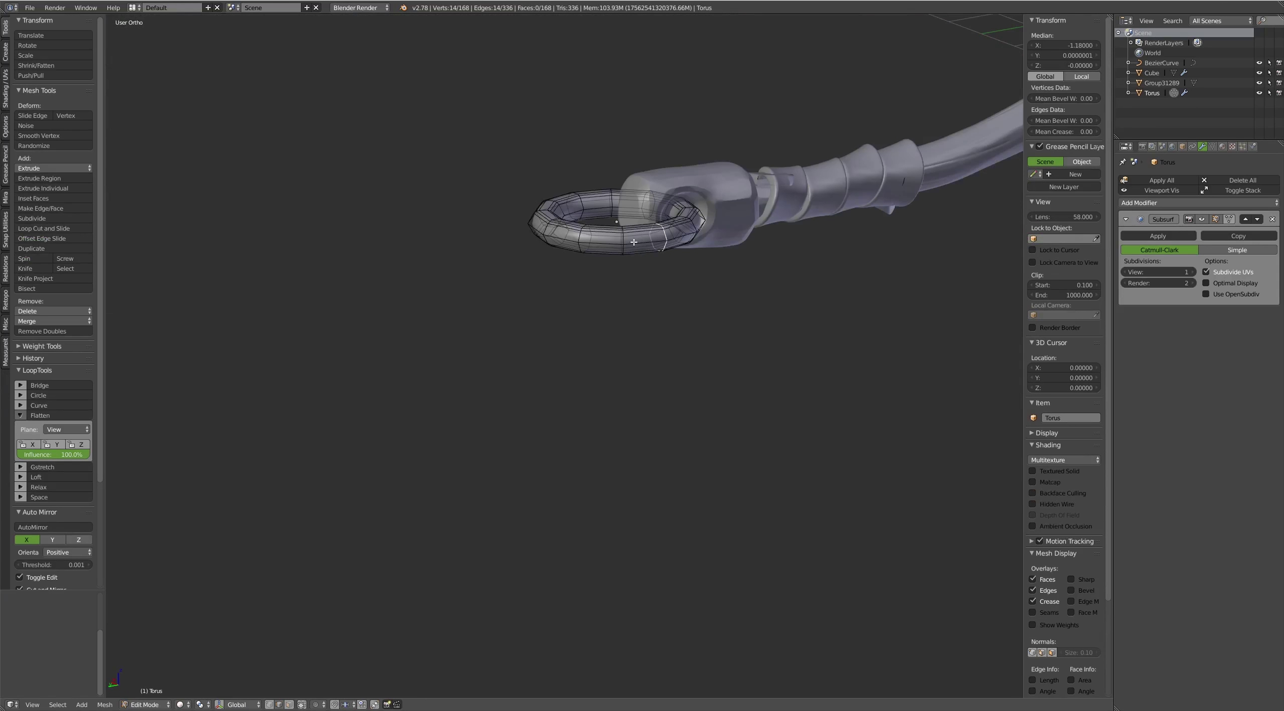
key("z")
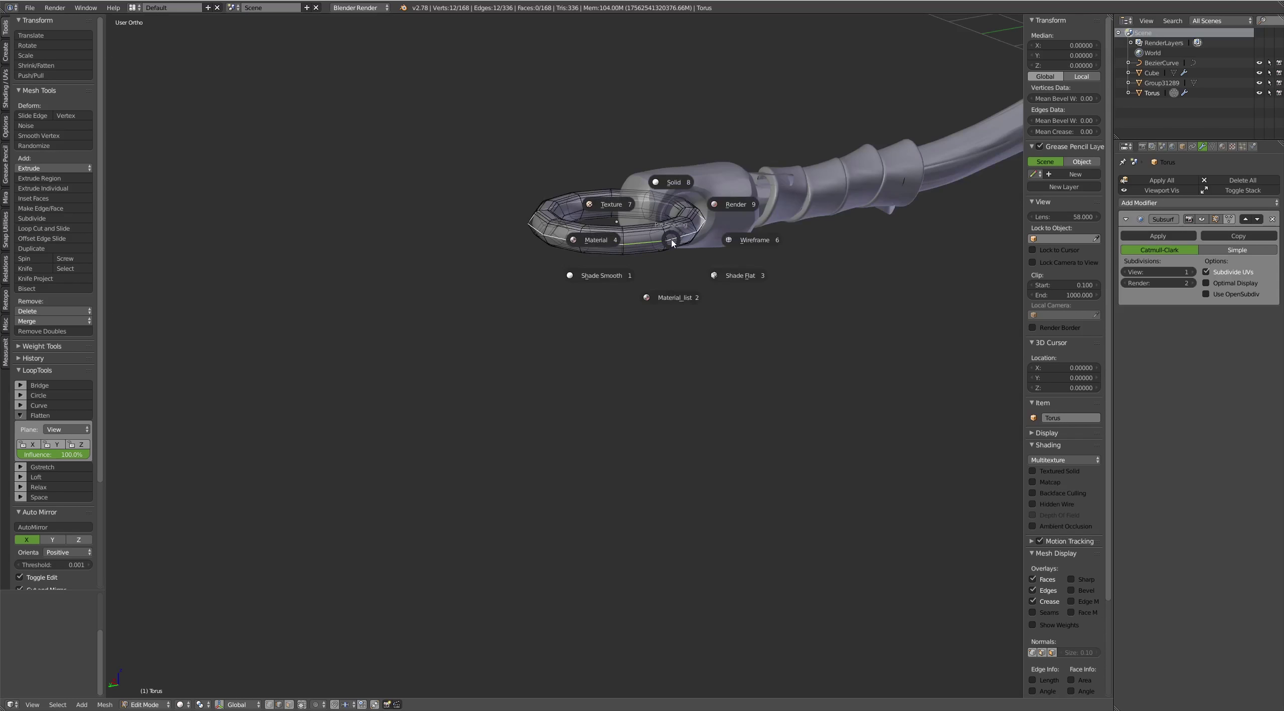
key("Escape")
Bevel the selected loop twice more, then return to Object Mode
mouse_move(672, 244)
middle_mouse_down()
mouse_move(641, 283)
mouse_move(638, 261)
middle_mouse_up()
scroll(641, 283, "up", 2)
scroll(639, 261, "up", 1)
key("ctrl+b")
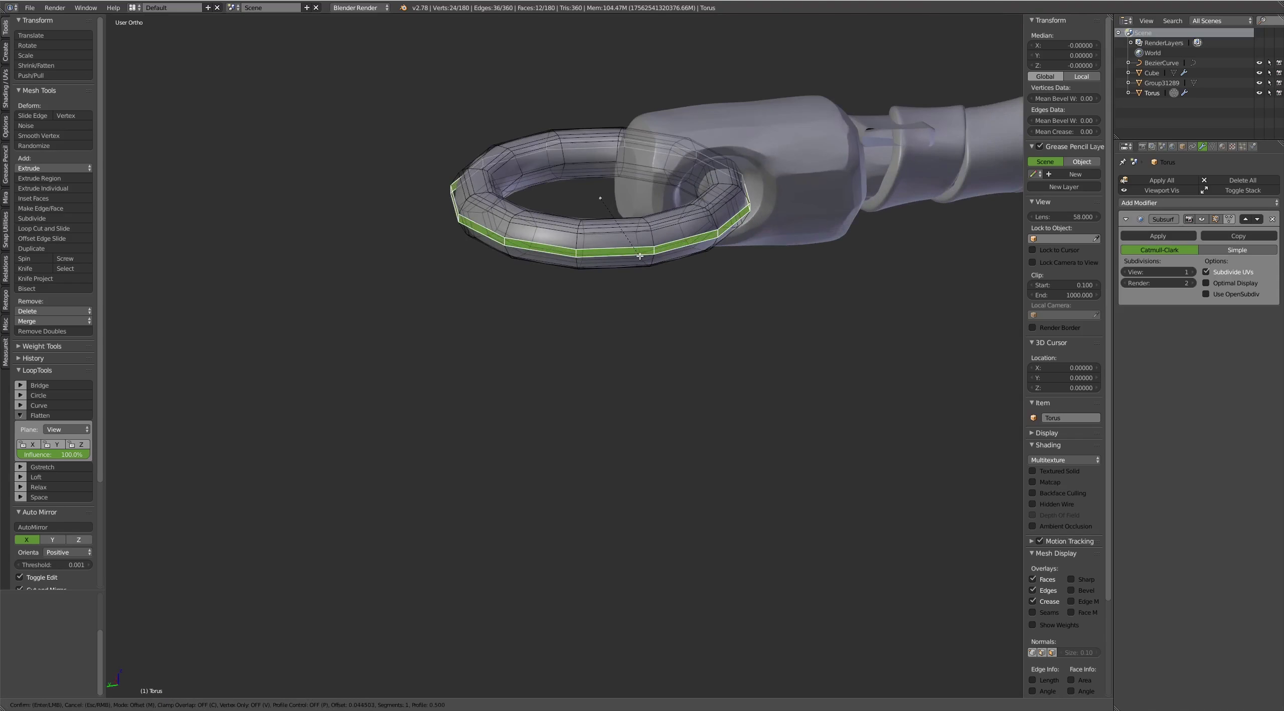
left_click(641, 260)
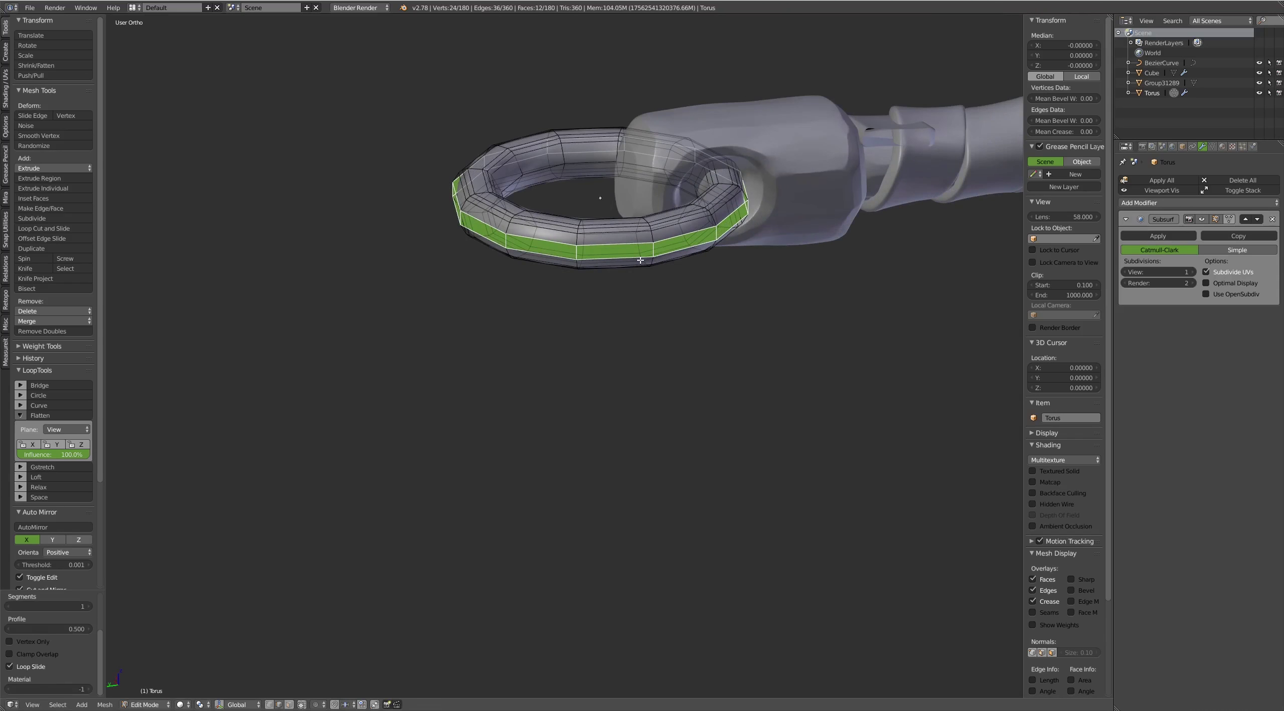
key("ctrl+b")
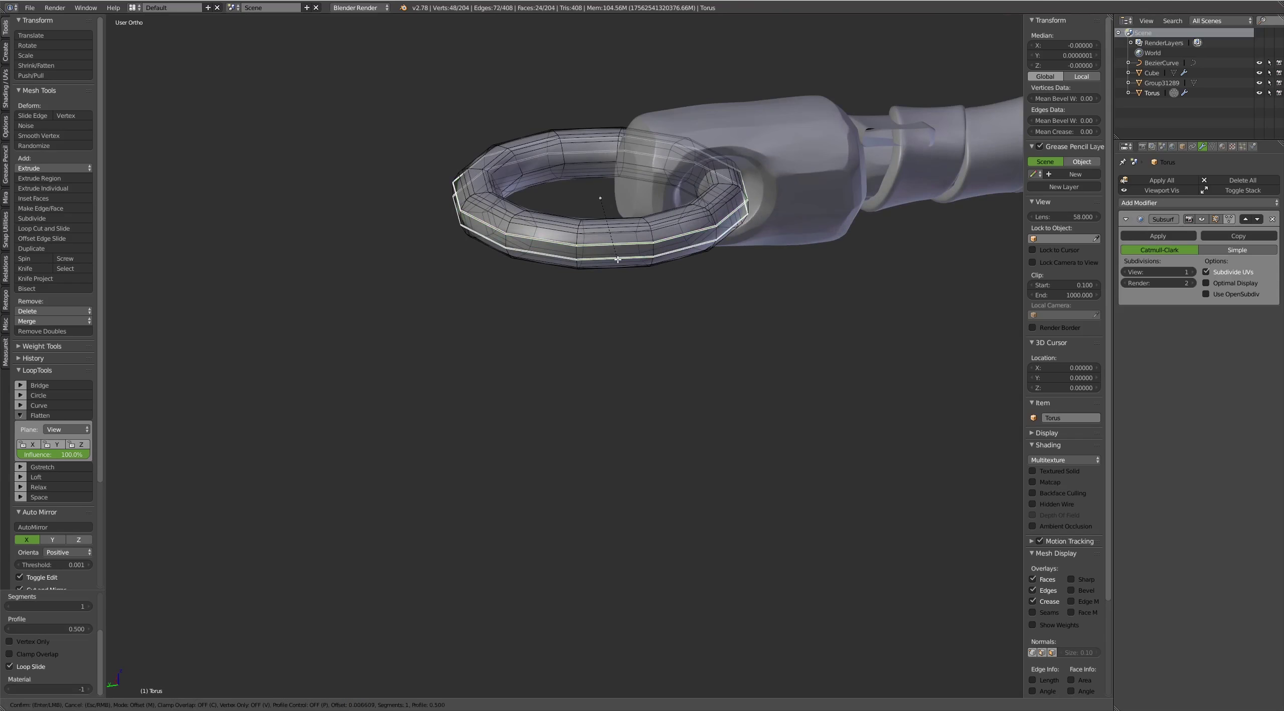
left_click(618, 260)
key("Tab")
mouse_move(590, 252)
middle_mouse_down()
mouse_move(737, 218)
mouse_move(577, 271)
mouse_move(556, 293)
mouse_move(653, 289)
mouse_move(774, 247)
mouse_move(723, 204)
mouse_move(646, 330)
mouse_move(631, 395)
middle_mouse_up()
scroll(556, 292, "down", 3)
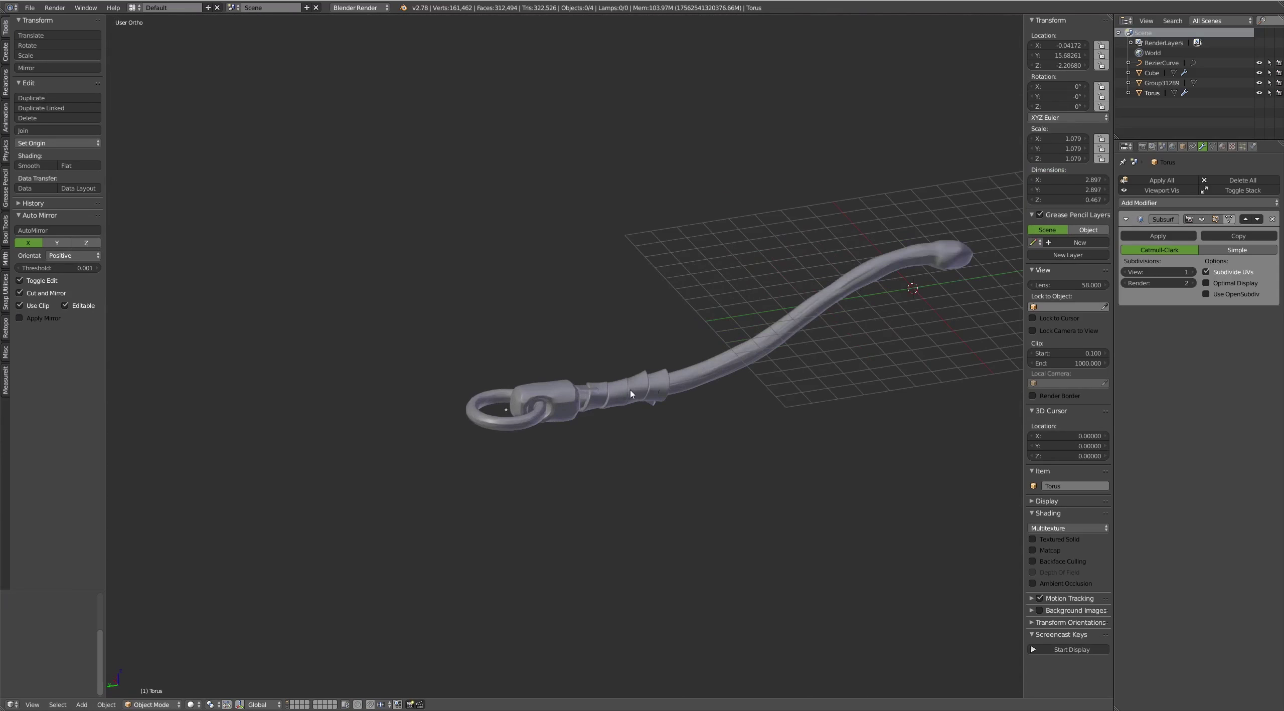
Select the spiral wrap and duplicate it in place
right_click(645, 381)
scroll(619, 339, "up", 1)
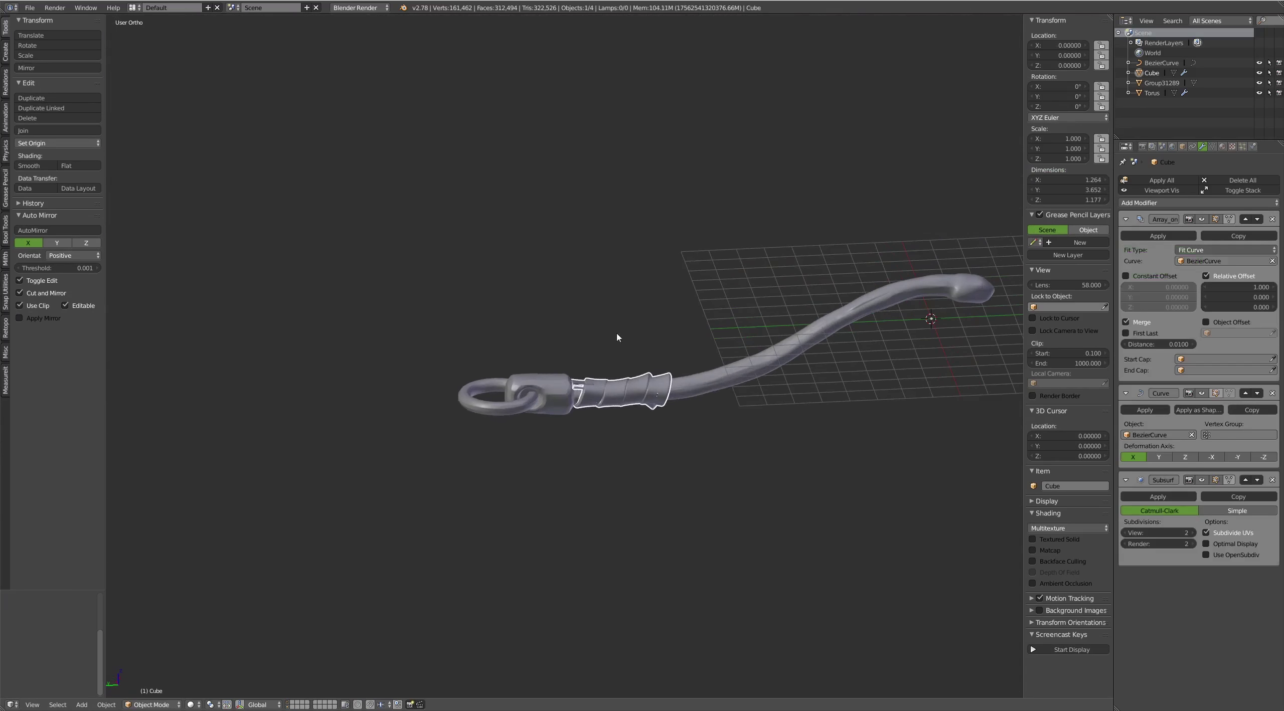
scroll(619, 351, "up", 2)
scroll(633, 376, "up", 2)
right_click(660, 394)
mouse_move(660, 394)
middle_mouse_down()
mouse_move(642, 350)
mouse_move(637, 371)
mouse_move(610, 336)
middle_mouse_up()
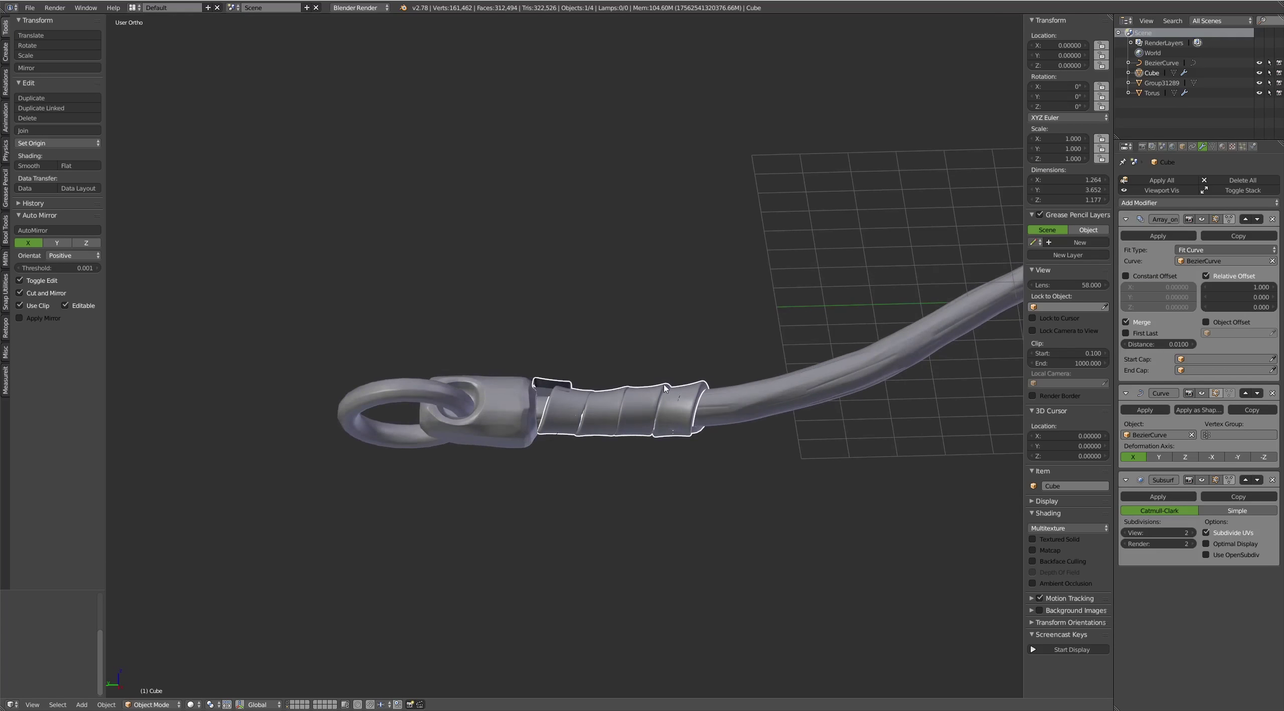
key("shift+d")
key("Escape")
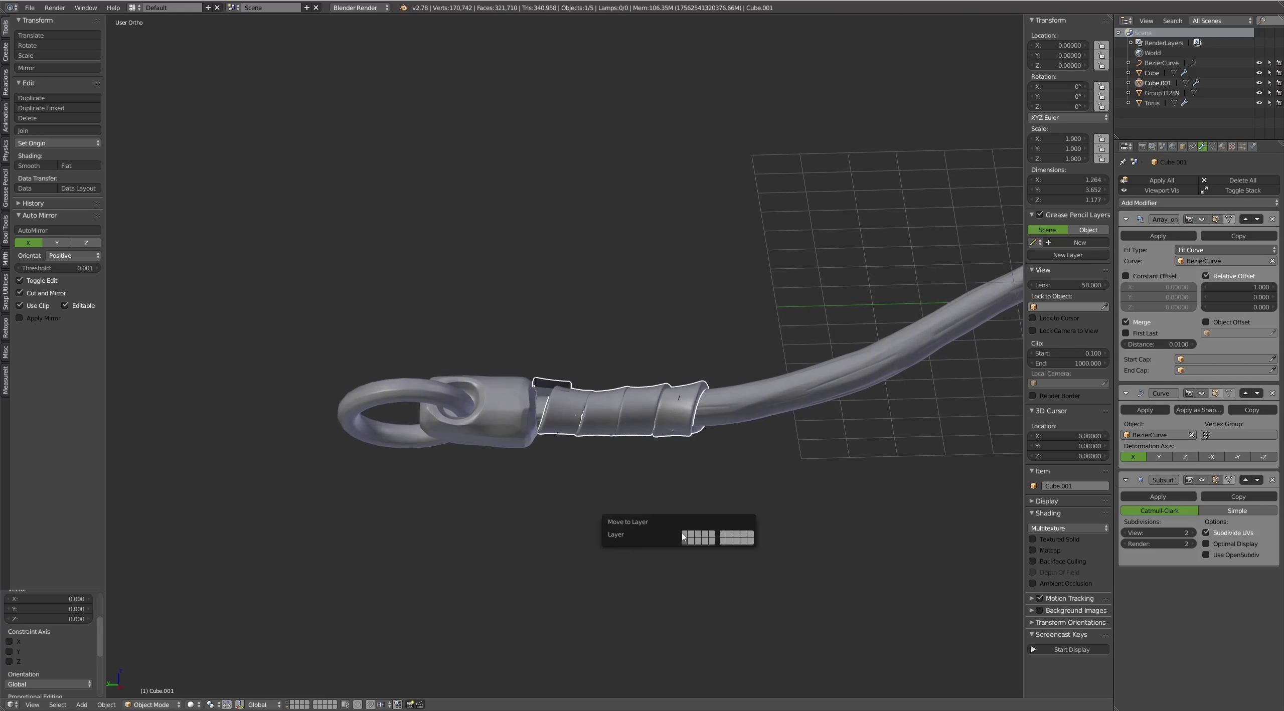
Isolate the copy in local view, apply its Array and Curve modifiers, and enter Edit Mode
key("KP_Divide")
middle_click_drag(594, 395, 594, 383)
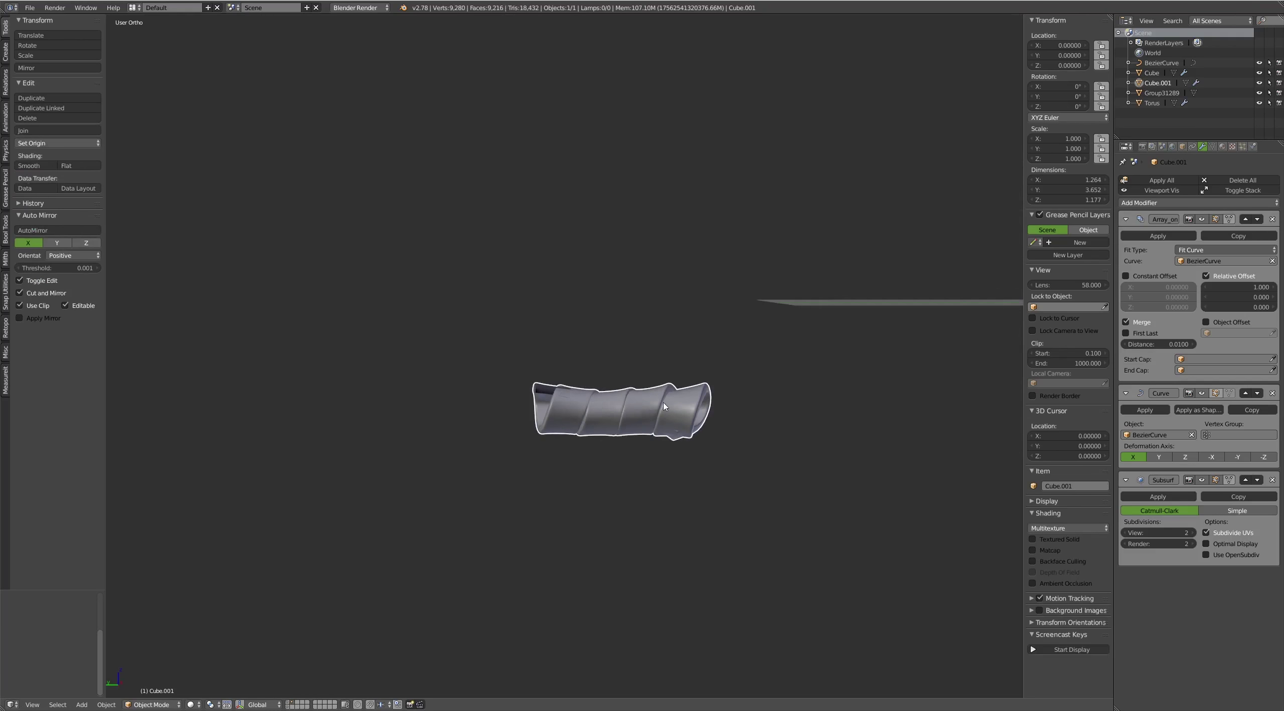
left_click(1183, 236)
mouse_move(703, 301)
middle_mouse_down()
mouse_move(693, 396)
mouse_move(702, 367)
mouse_move(518, 433)
middle_mouse_up()
key("Tab")
key("z")
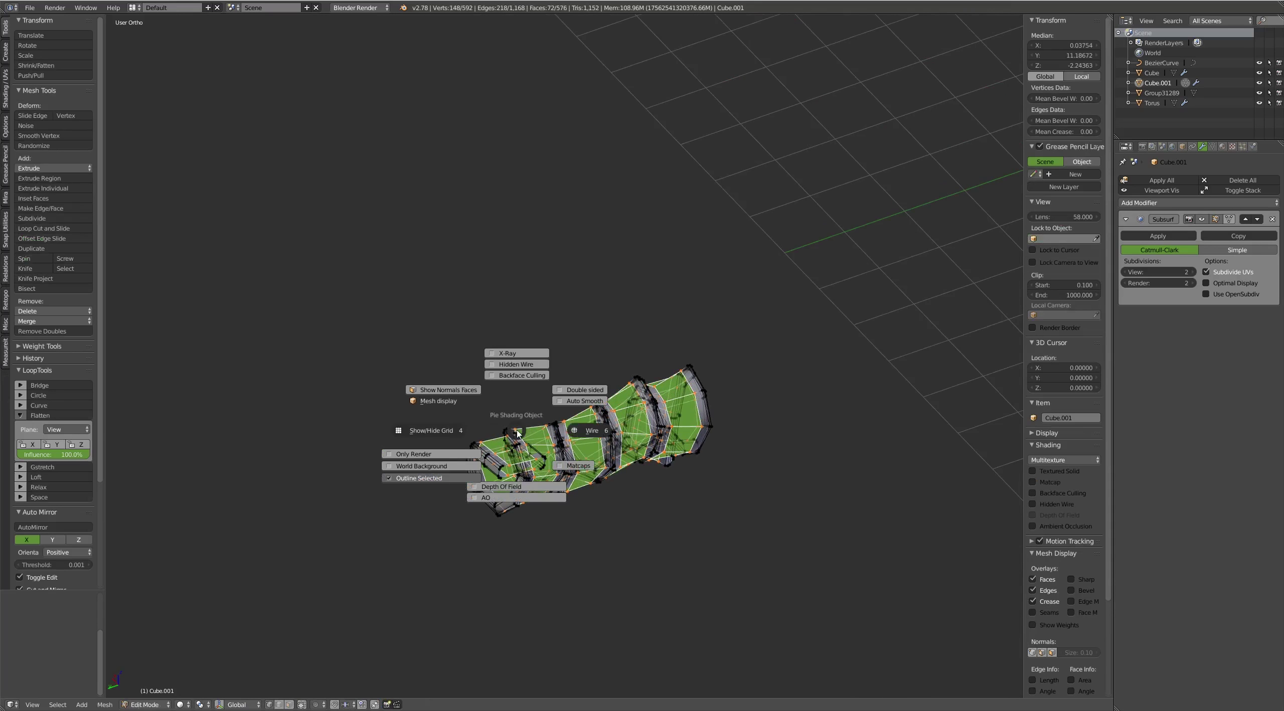
left_click(525, 407)
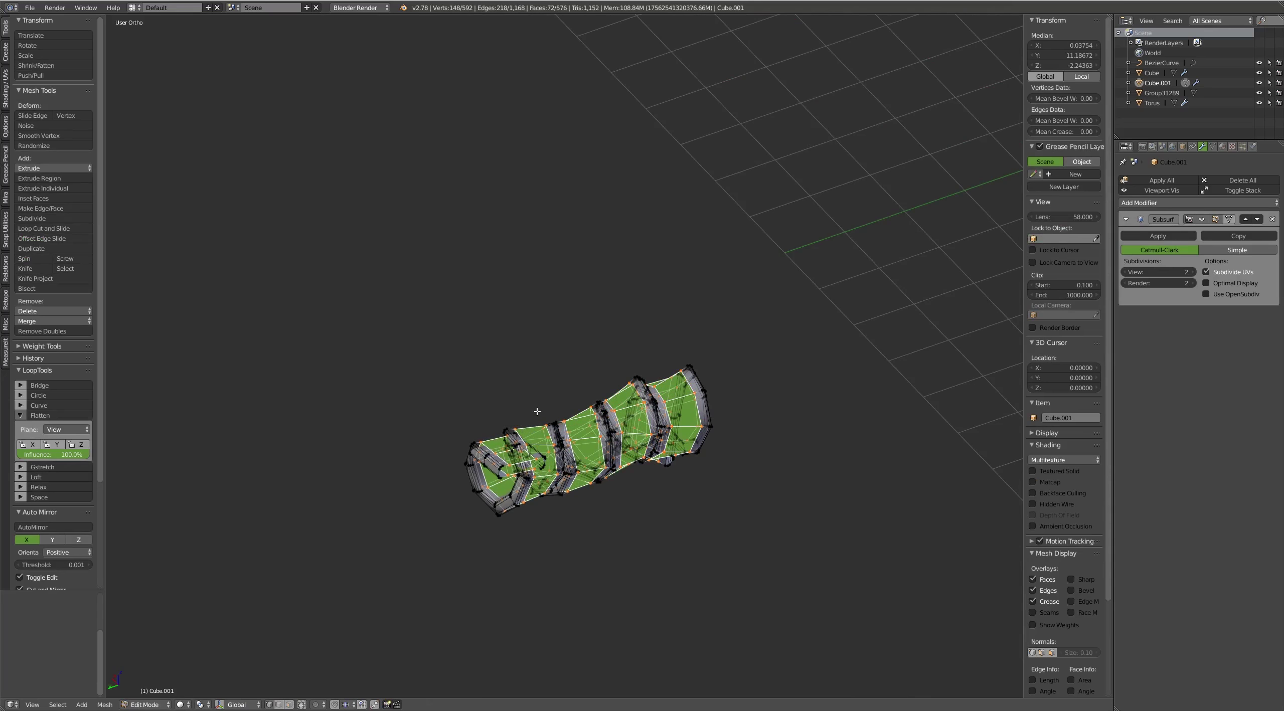
key("a")
middle_click_drag(548, 422, 622, 376)
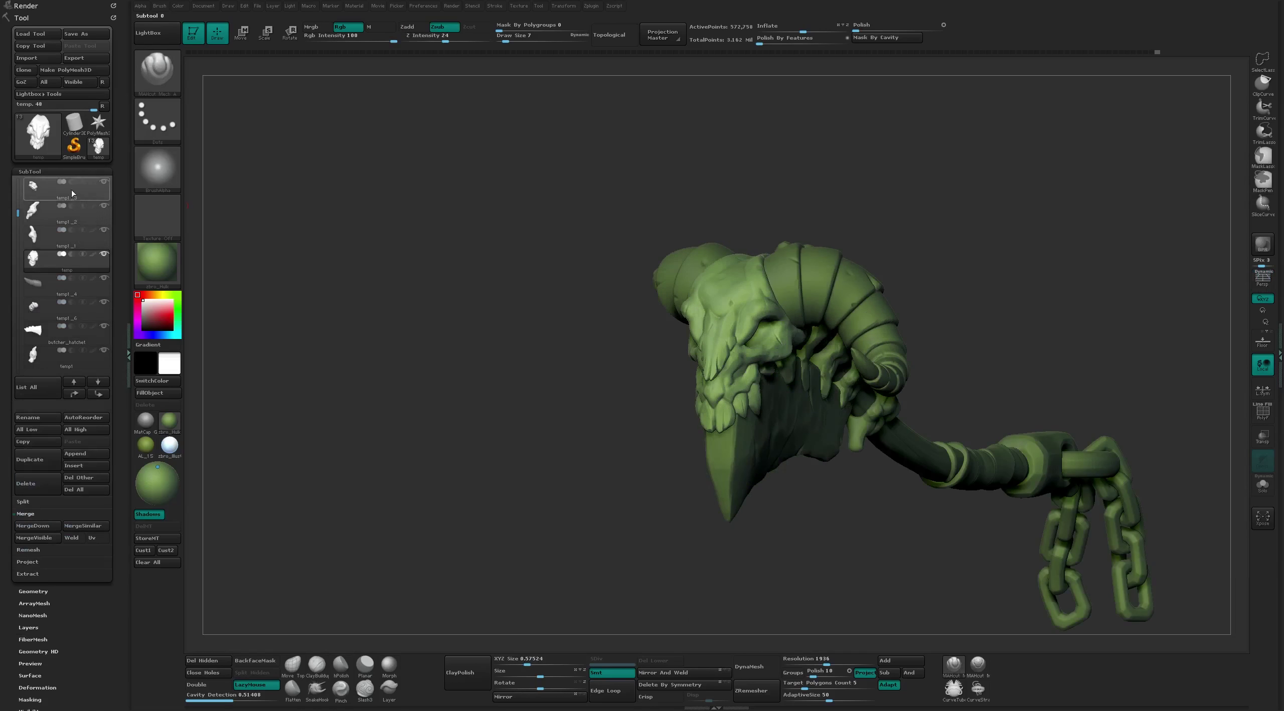
Record on Untitled Layer 1, apply MatCap Gray, and turn off the PolyF wireframe
left_click(39, 628)
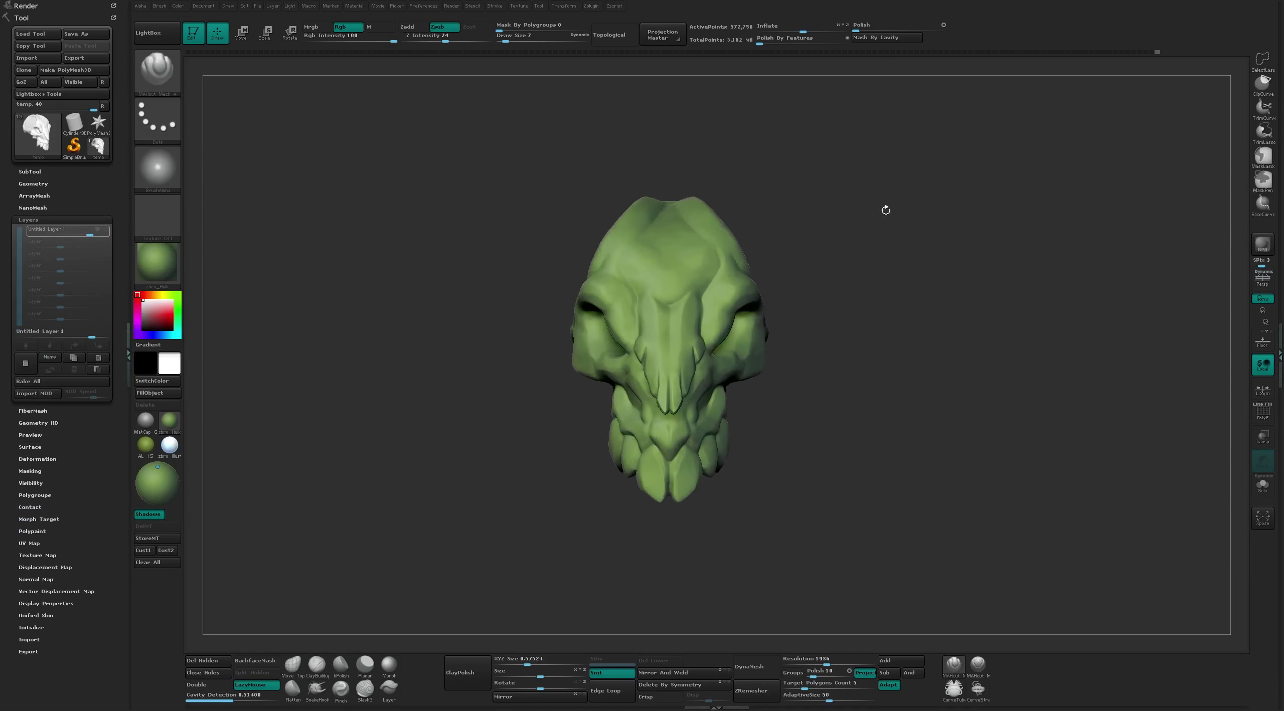
left_click(105, 230)
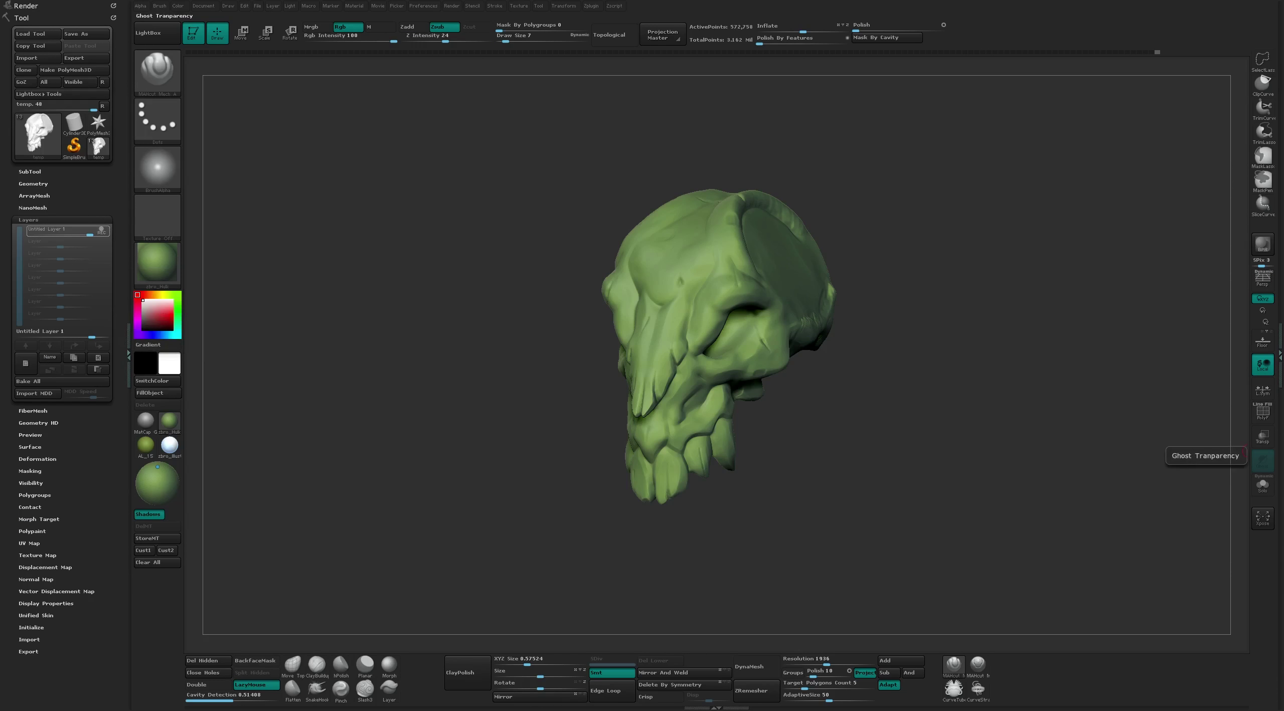
left_click_drag(1004, 511, 931, 523)
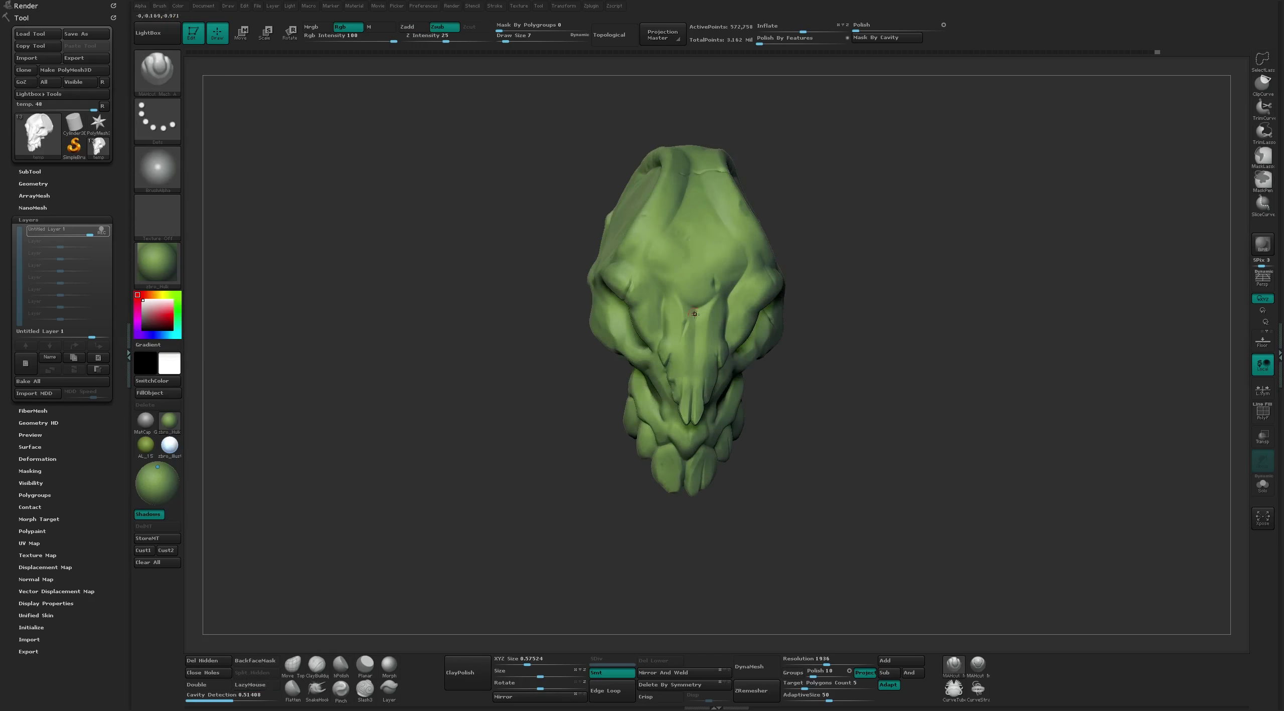
left_click_drag(787, 122, 877, 203)
left_click_drag(717, 343, 426, 407)
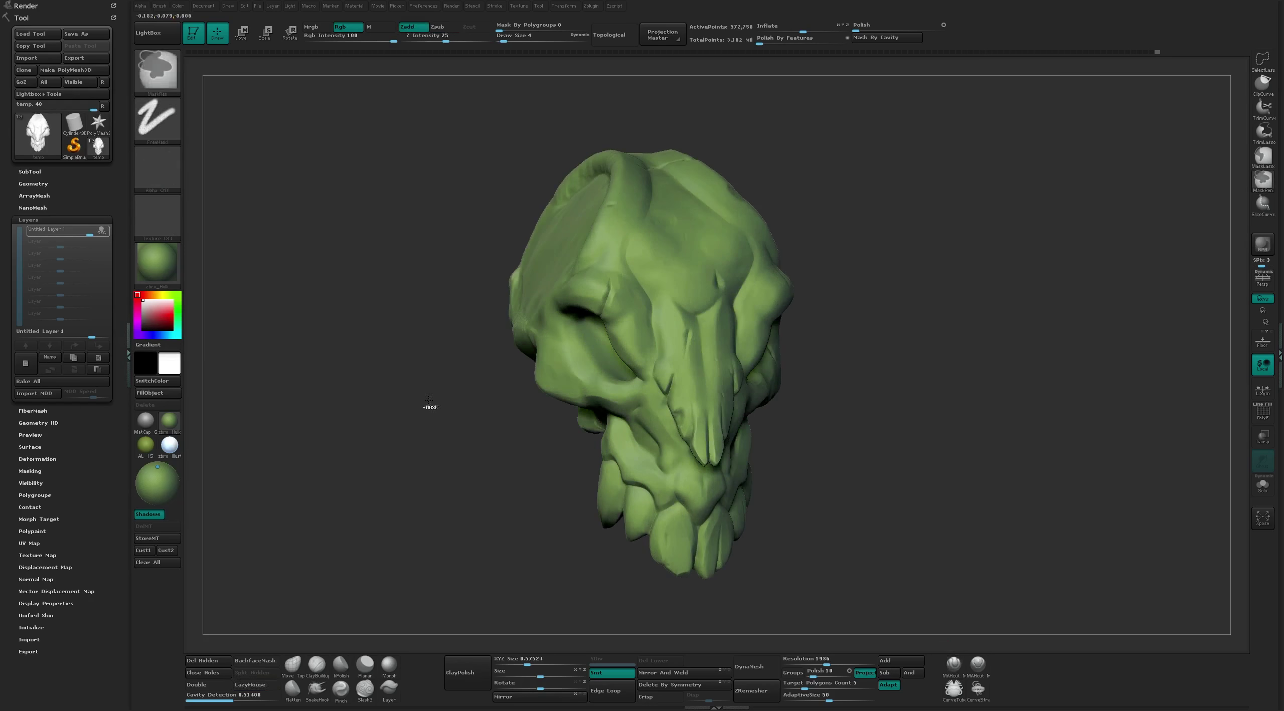
mouse_move(892, 244)
left_mouse_down()
mouse_move(965, 202)
mouse_move(911, 563)
left_mouse_up()
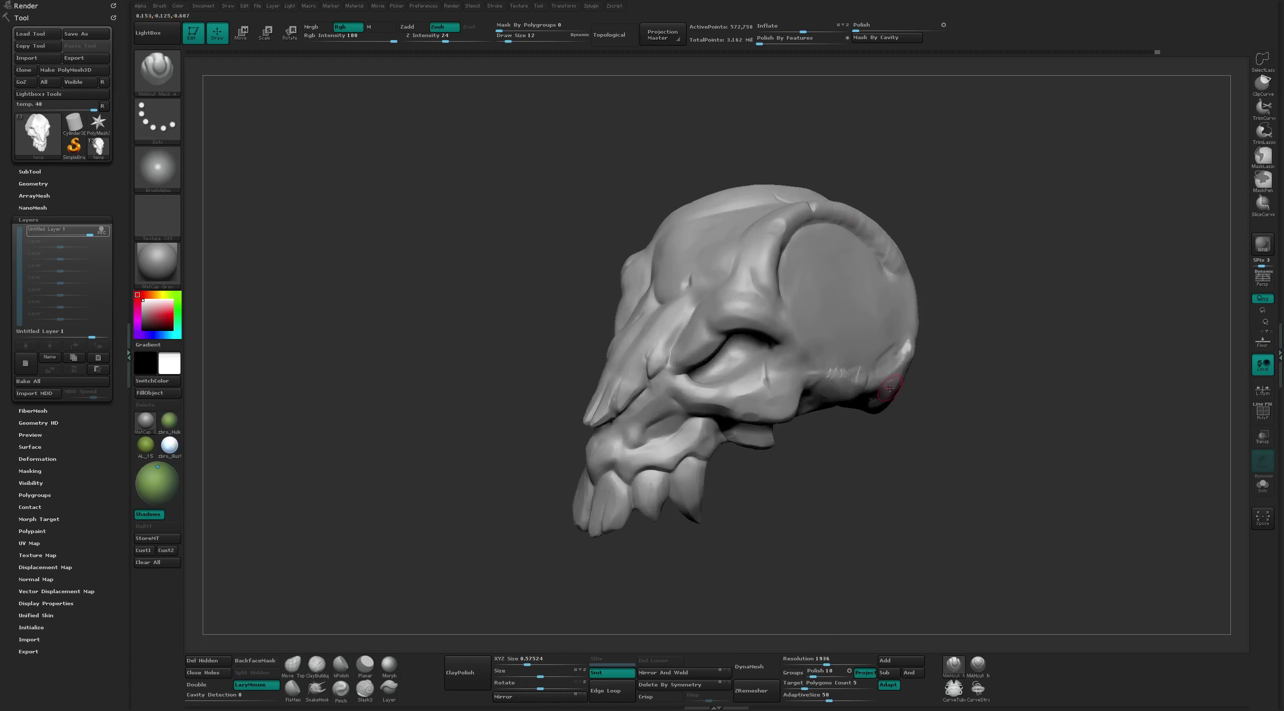
key("shift+f")
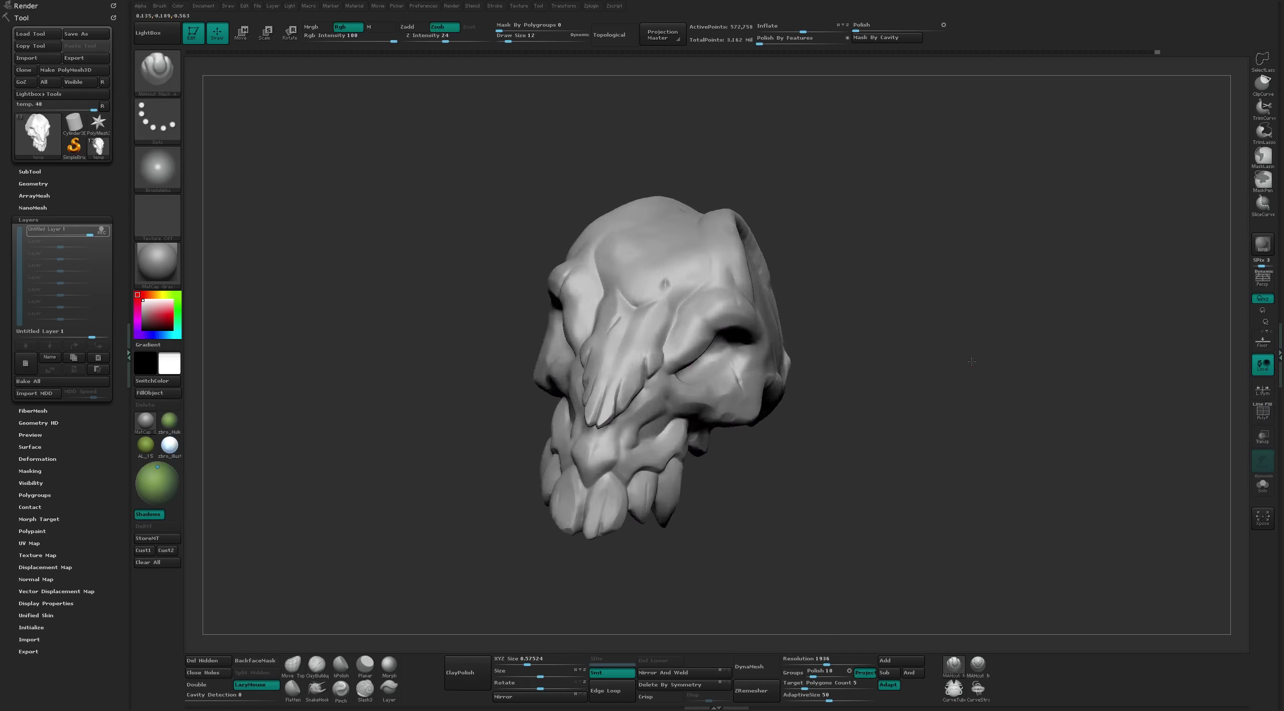
mouse_move(988, 332)
left_mouse_down()
mouse_move(853, 602)
mouse_move(759, 583)
mouse_move(832, 524)
mouse_move(838, 585)
mouse_move(776, 562)
left_mouse_up()
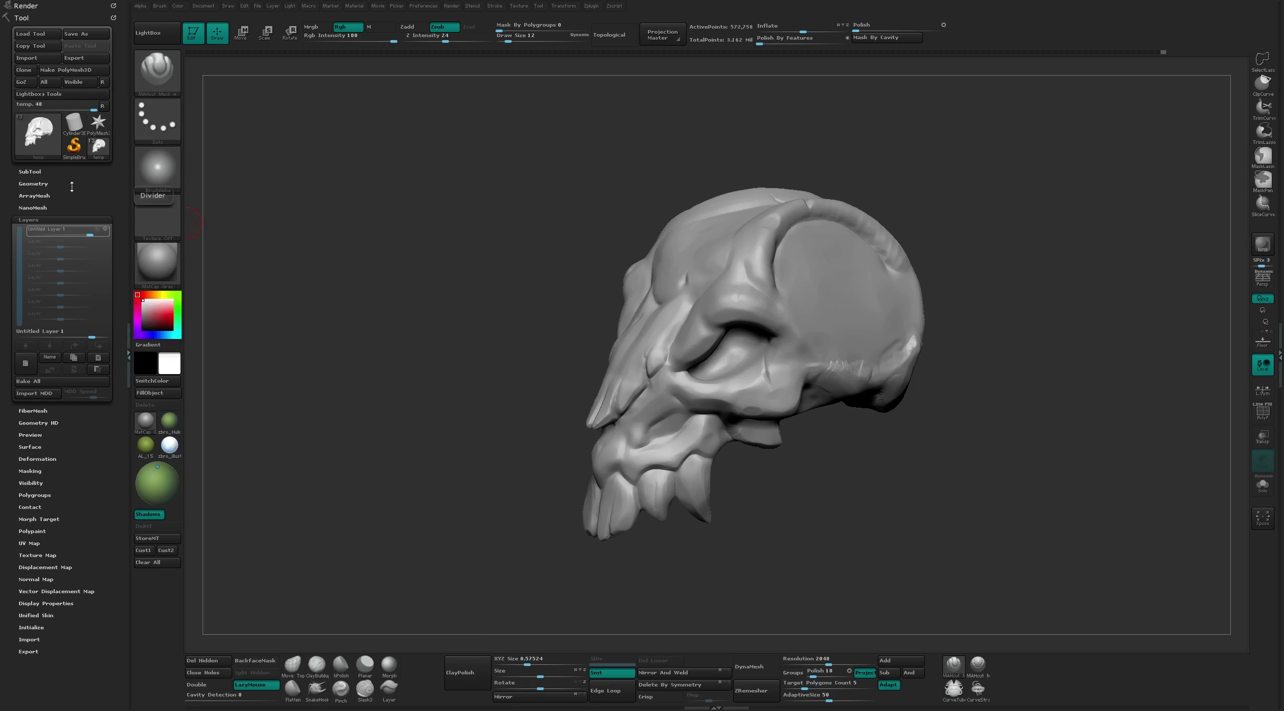
Duplicate the skull subtool, select the temp1_5 copy, and bake its sculpt layer
left_click(30, 171)
left_click(30, 460)
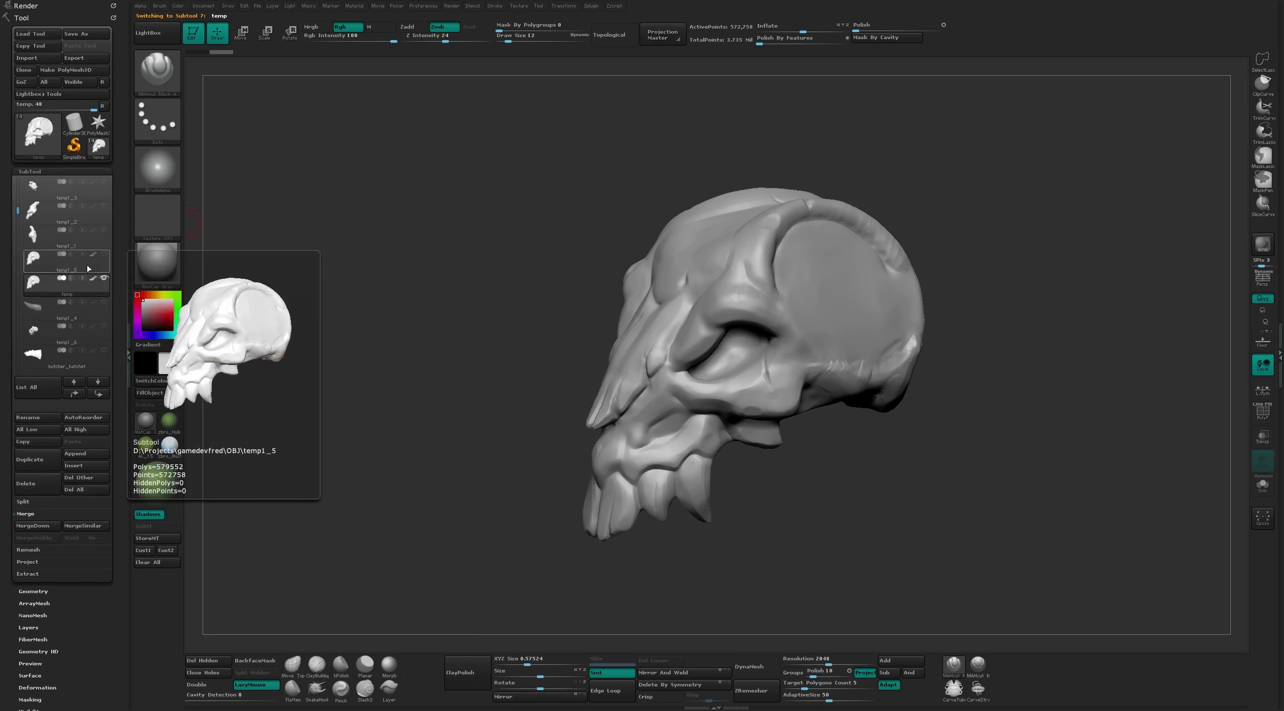
left_click(48, 274)
scroll(53, 285, "down", 5)
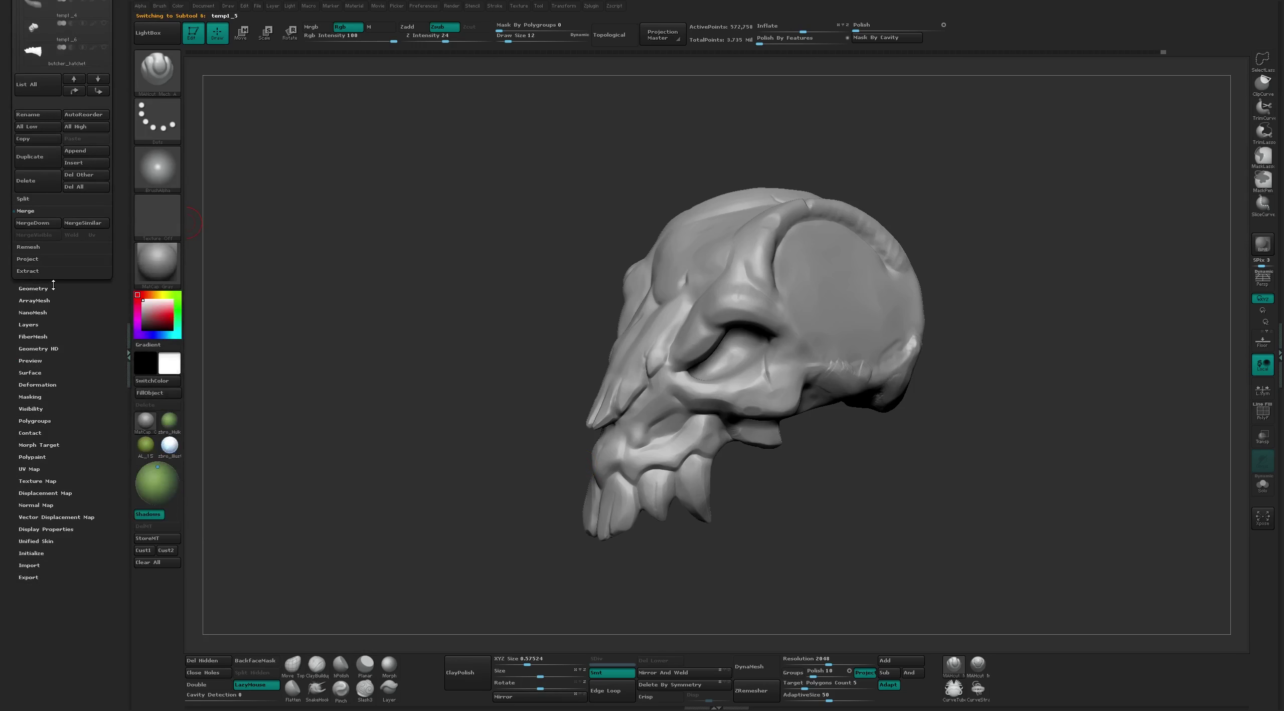
left_click(33, 288)
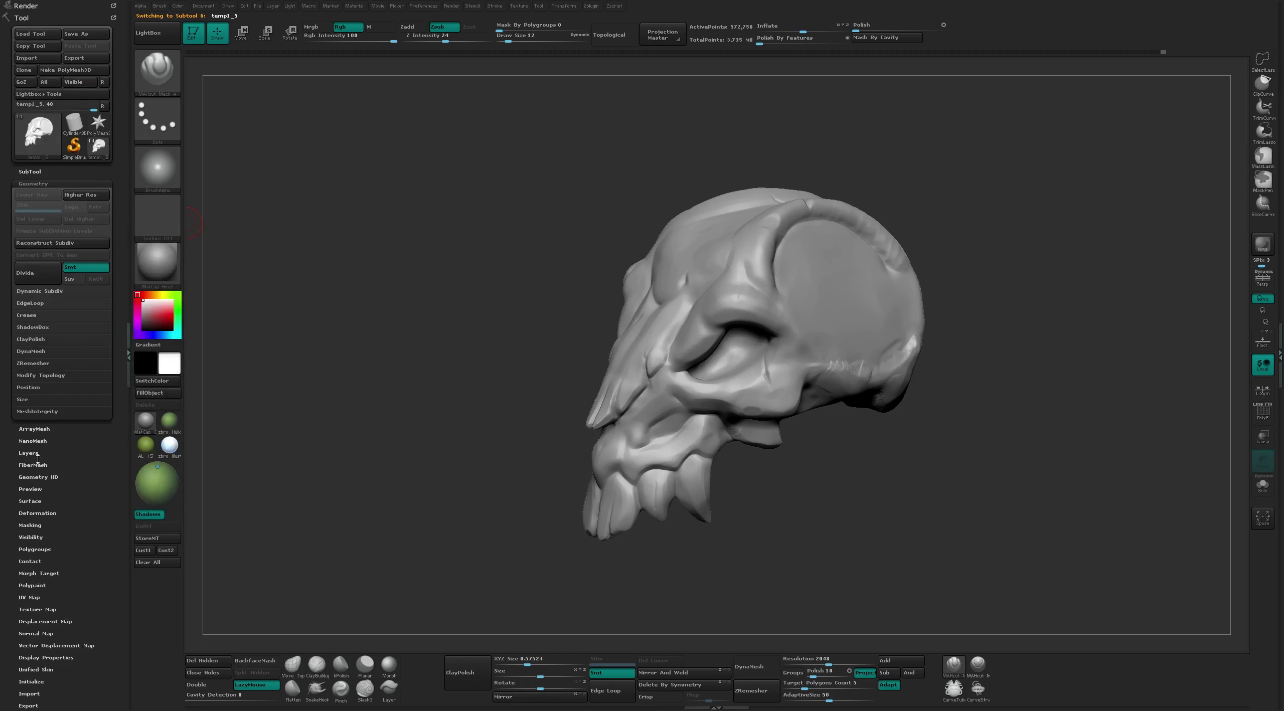
left_click(38, 454)
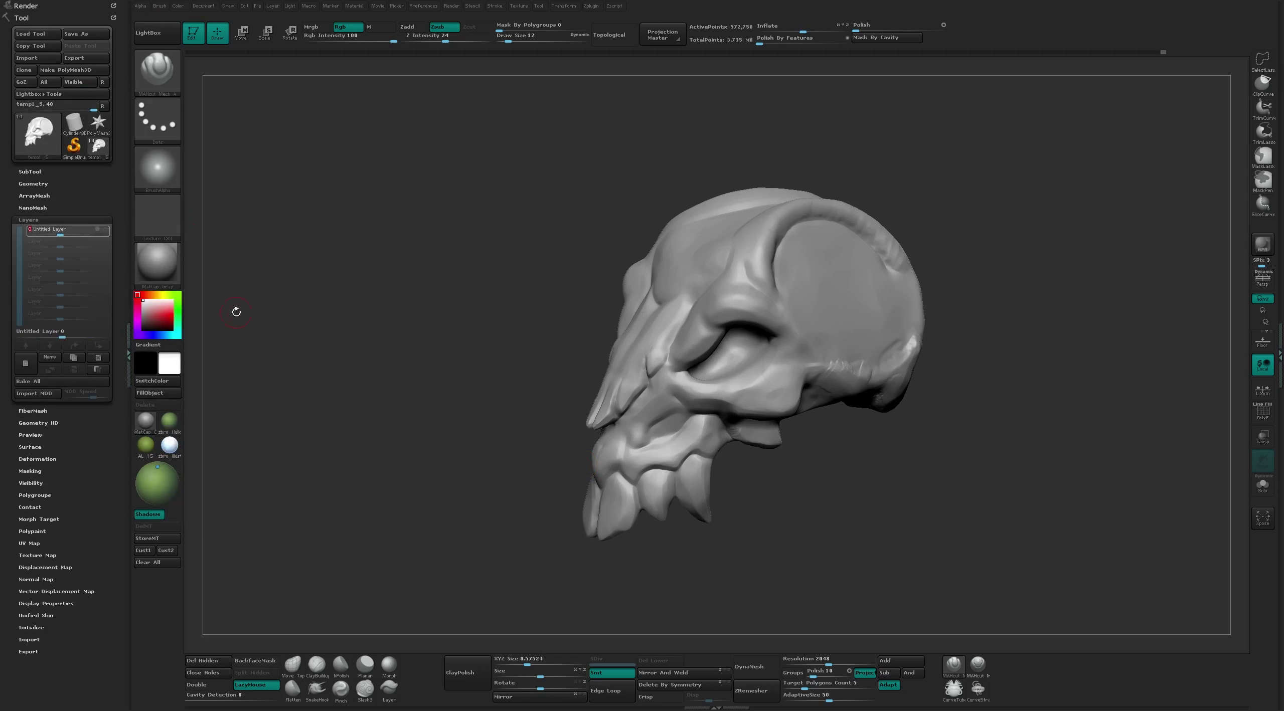
left_click(105, 380)
Switch to the Flatten brush and enlarge its draw size
left_click_drag(441, 333, 475, 329)
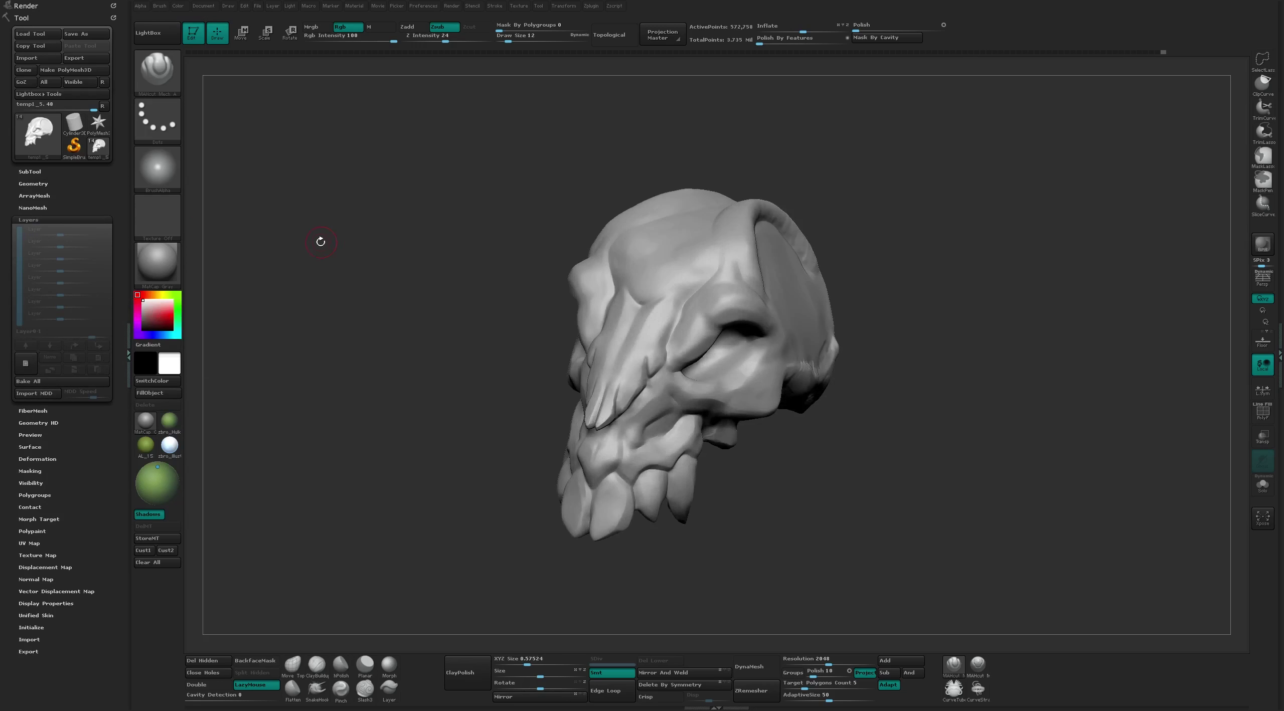
left_click_drag(320, 242, 427, 304)
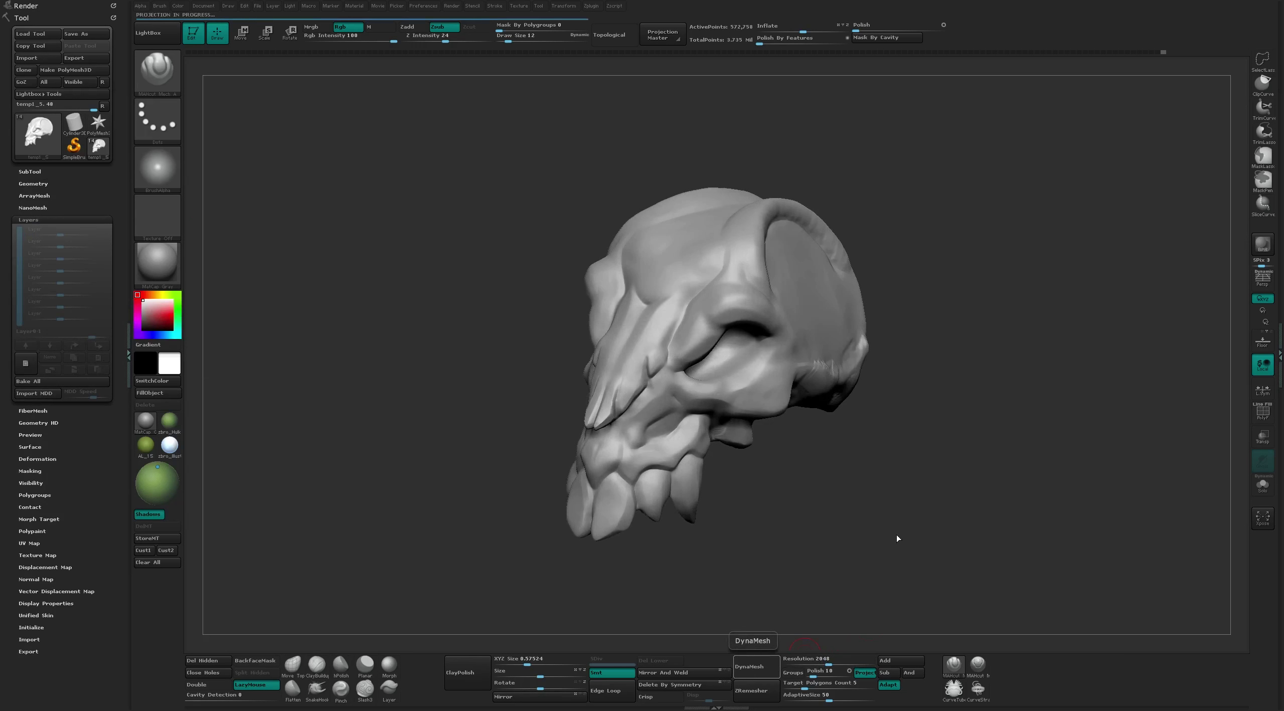
left_click_drag(891, 530, 860, 361)
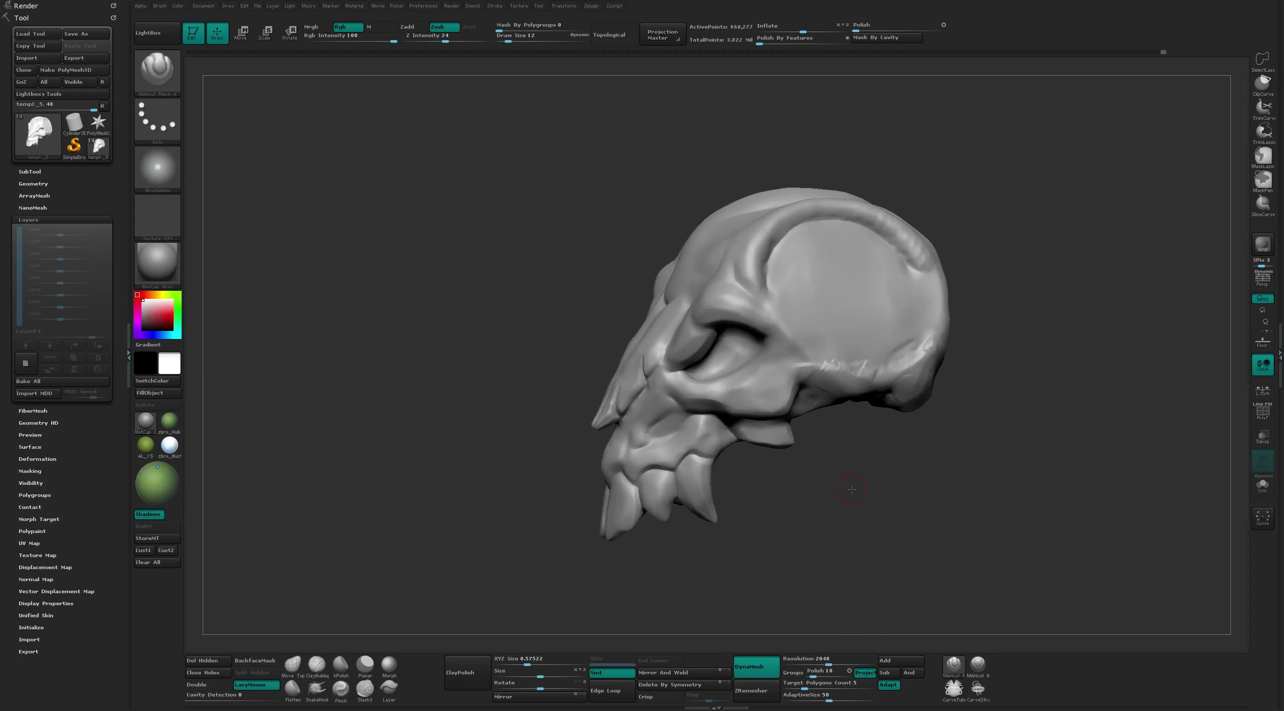
key("s")
key("shift")
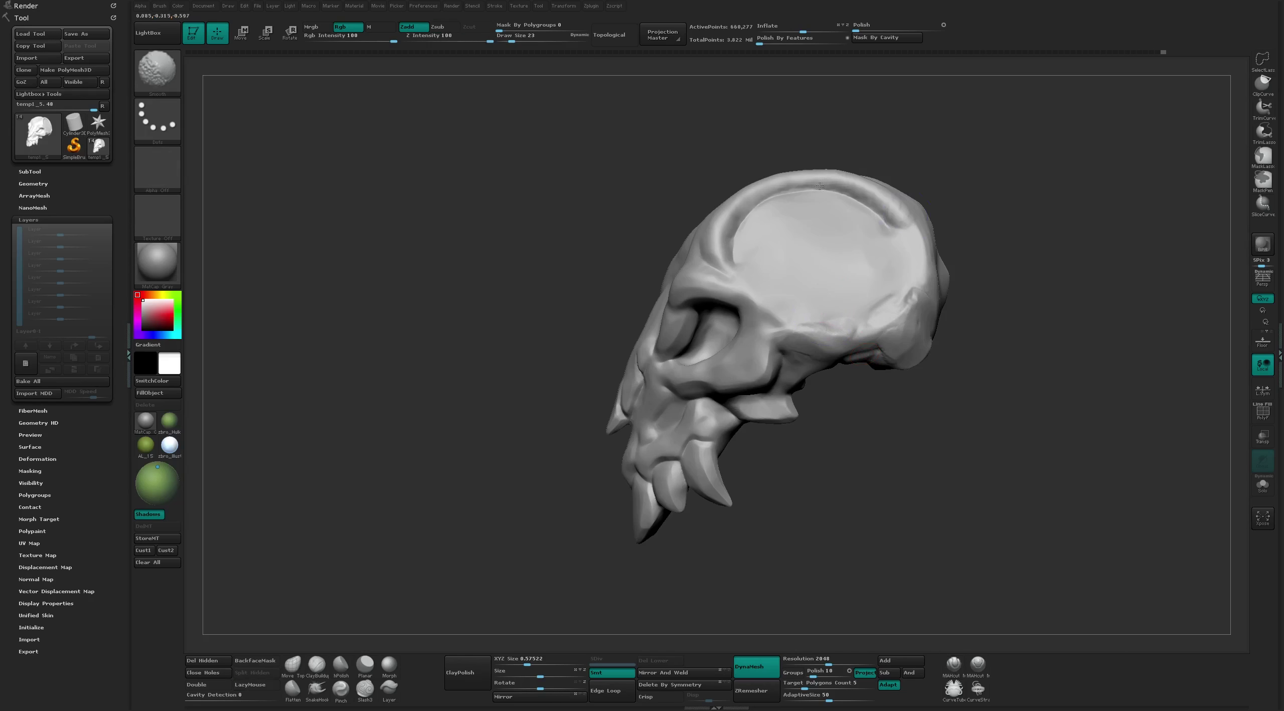
mouse_move(983, 312)
left_mouse_down()
mouse_move(969, 243)
mouse_move(866, 441)
left_mouse_up()
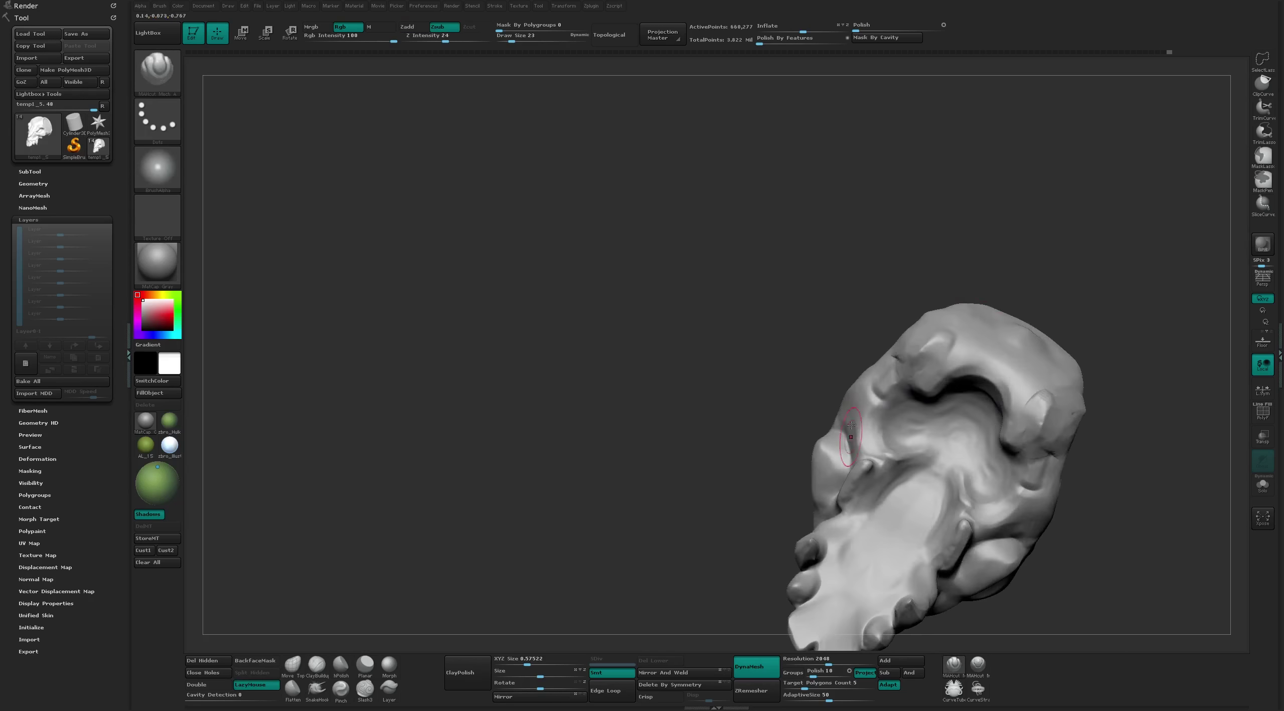
key("b")
key("f")
key("l")
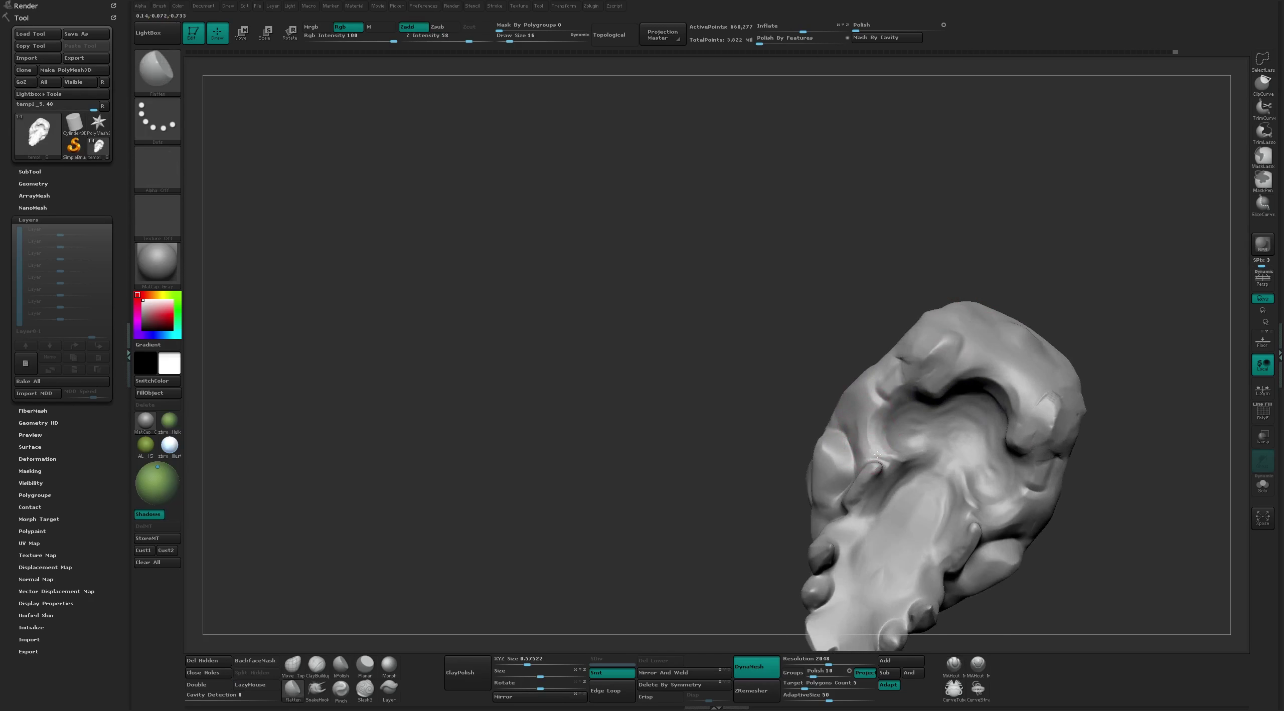
key("bracketright")
key("bracketright")
Check the skull from several angles and step back through the undo history
left_click_drag(923, 437, 997, 388)
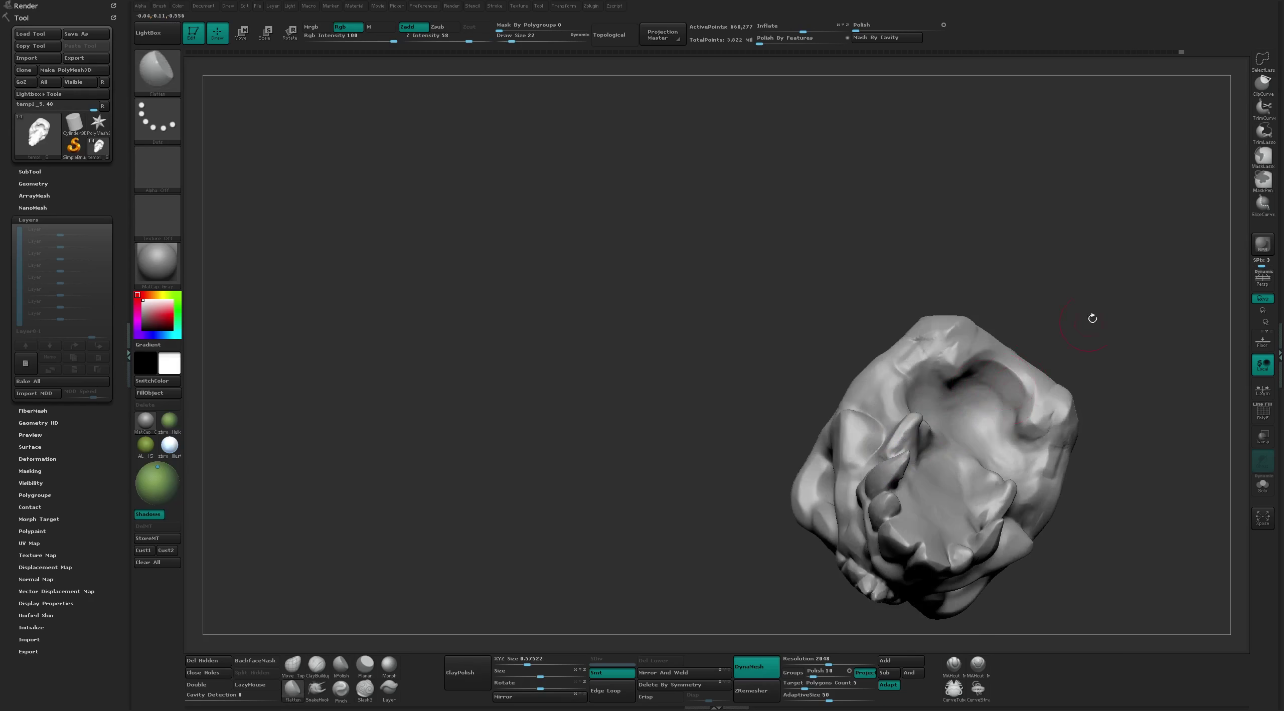
left_click_drag(1093, 319, 1013, 391)
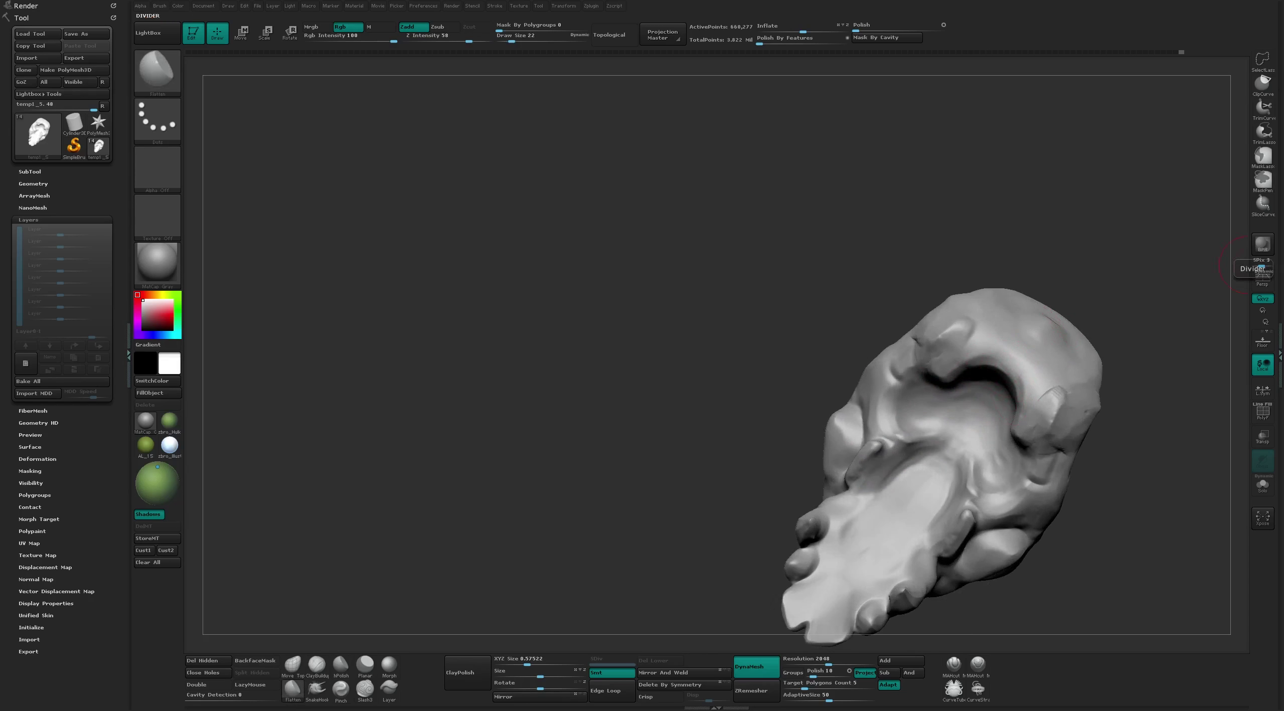
mouse_move(995, 250)
left_mouse_down()
mouse_move(1051, 403)
mouse_move(1030, 425)
mouse_move(877, 277)
mouse_move(921, 237)
mouse_move(839, 100)
left_mouse_up()
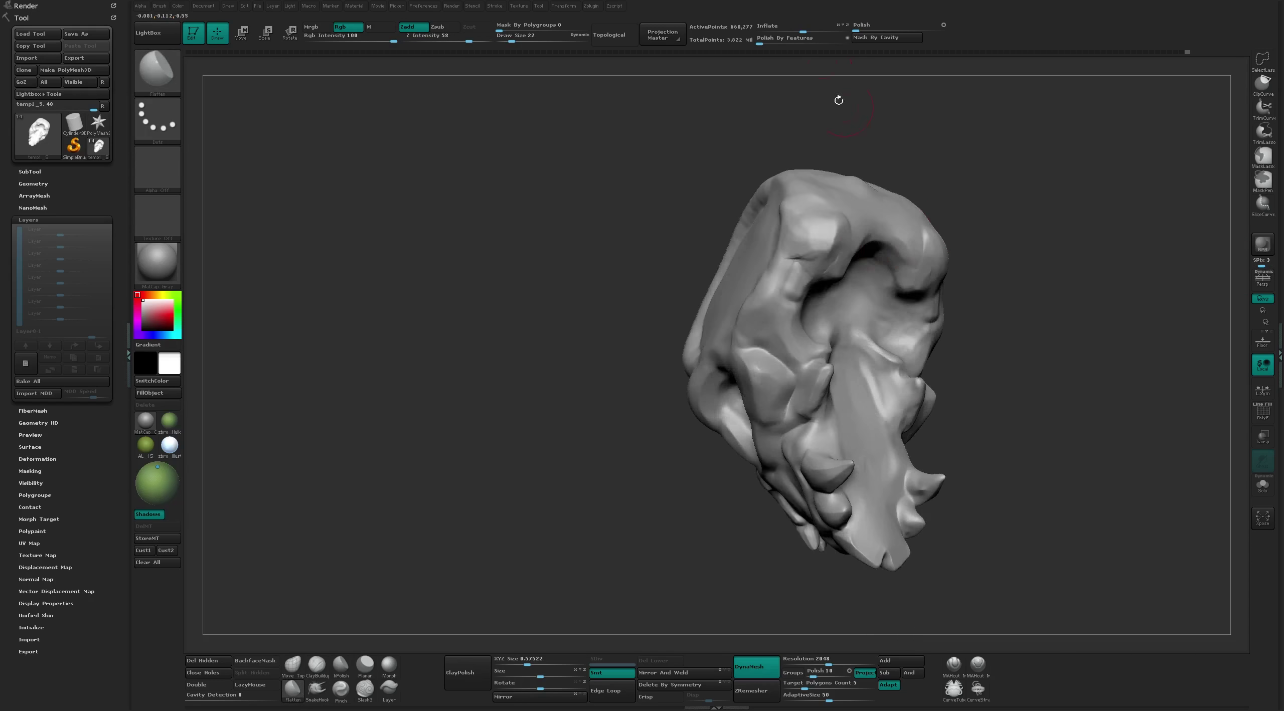
left_click_drag(1179, 52, 1164, 52)
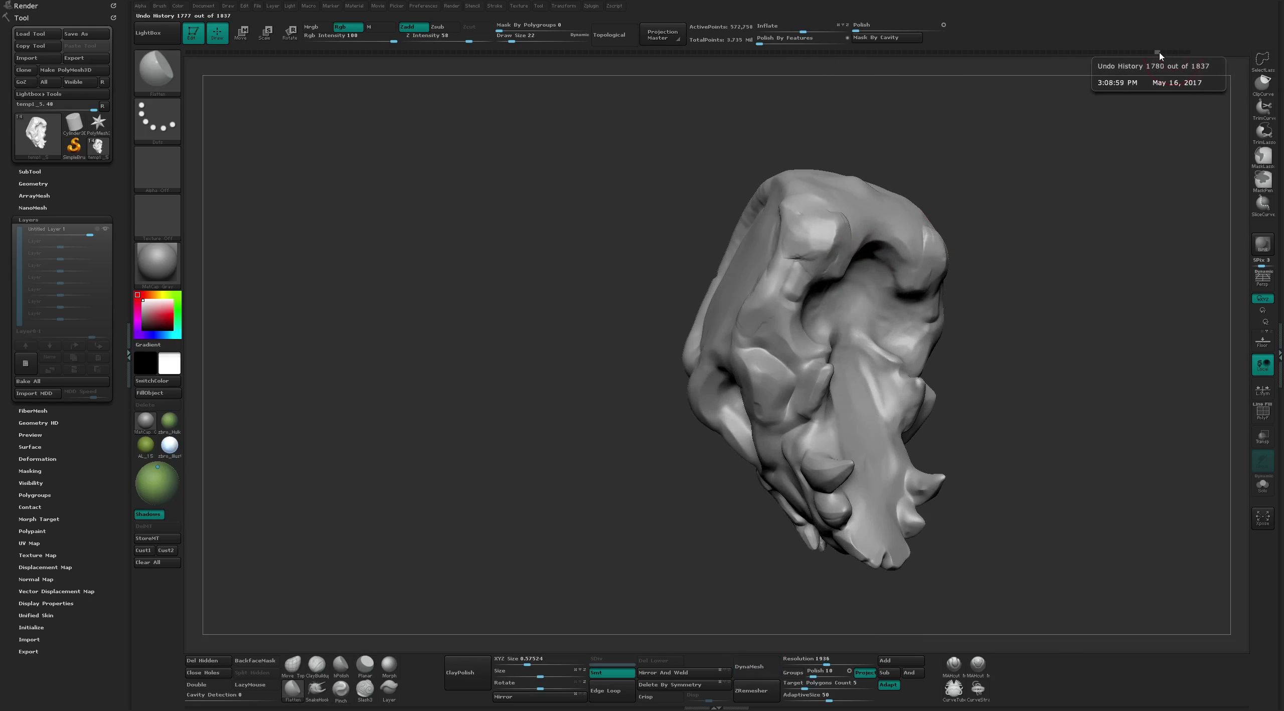
mouse_move(1124, 170)
left_mouse_down()
mouse_move(1126, 196)
mouse_move(918, 321)
left_mouse_up()
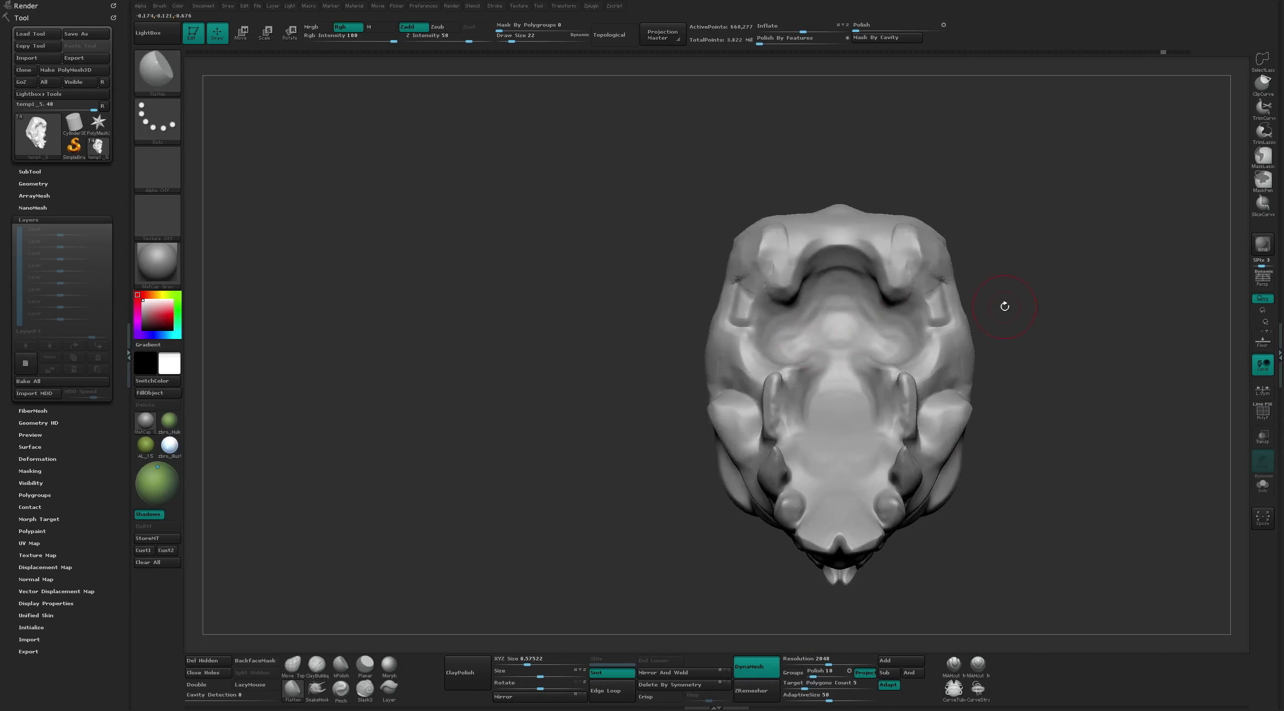
left_click_drag(1005, 307, 853, 281)
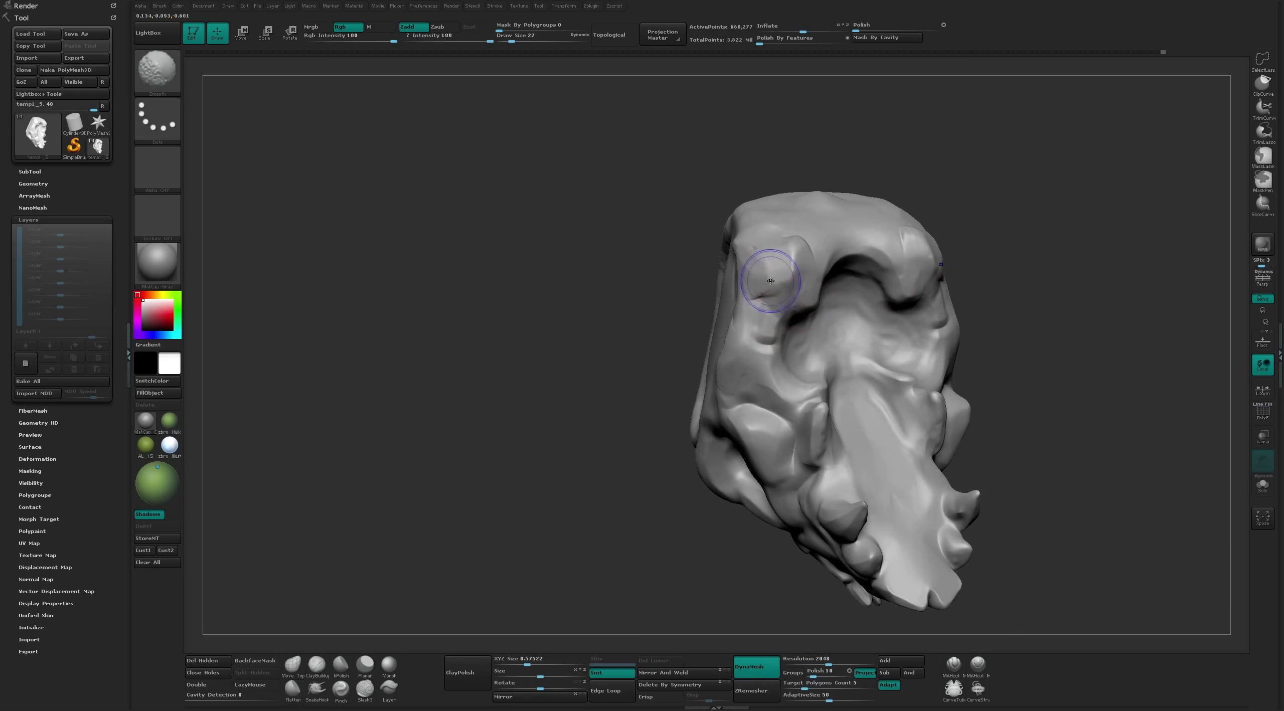
left_click_drag(771, 281, 702, 344)
mouse_move(681, 252)
left_mouse_down()
mouse_move(903, 163)
mouse_move(668, 400)
mouse_move(883, 238)
mouse_move(798, 327)
mouse_move(808, 251)
mouse_move(835, 321)
mouse_move(833, 386)
mouse_move(928, 502)
left_mouse_up()
Open the SubTool list, briefly show the horn ring temp1_6, turn off Transp, then hide it
left_click(953, 663)
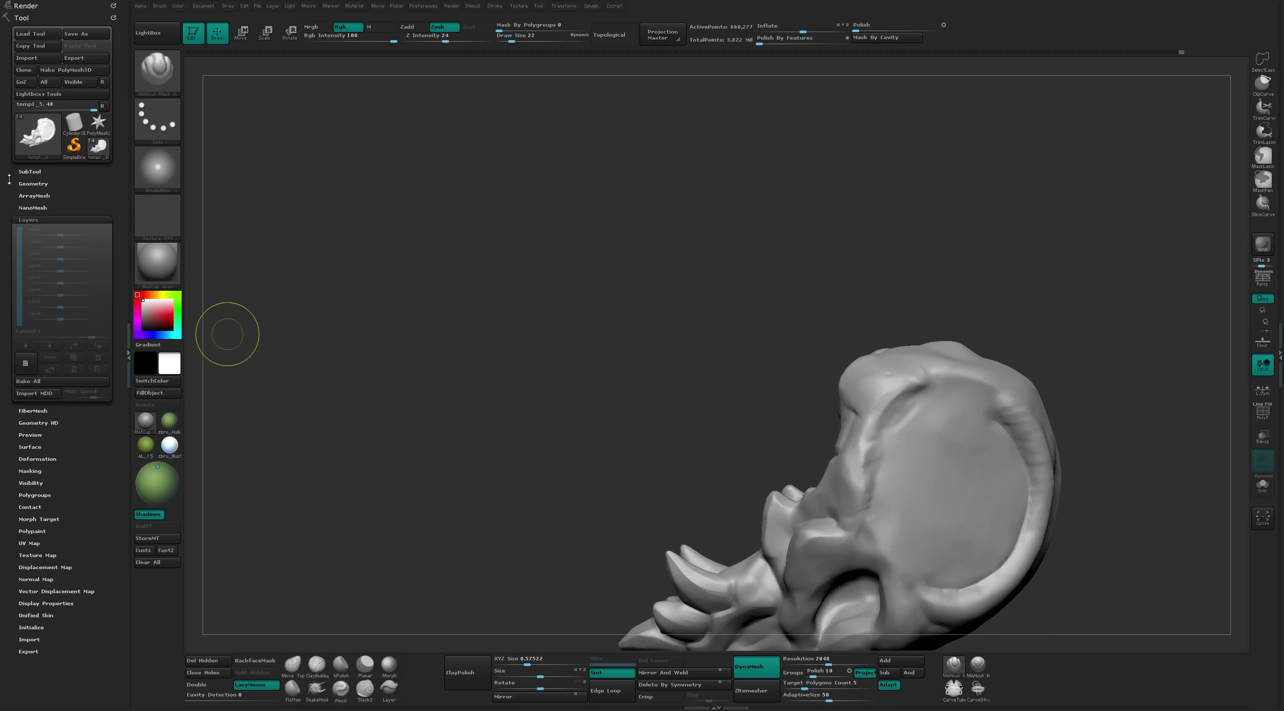
left_click(30, 171)
left_click(104, 324)
mouse_move(393, 241)
left_mouse_down()
mouse_move(989, 316)
mouse_move(915, 432)
mouse_move(806, 183)
mouse_move(892, 316)
mouse_move(928, 331)
left_mouse_up()
left_click(1263, 435)
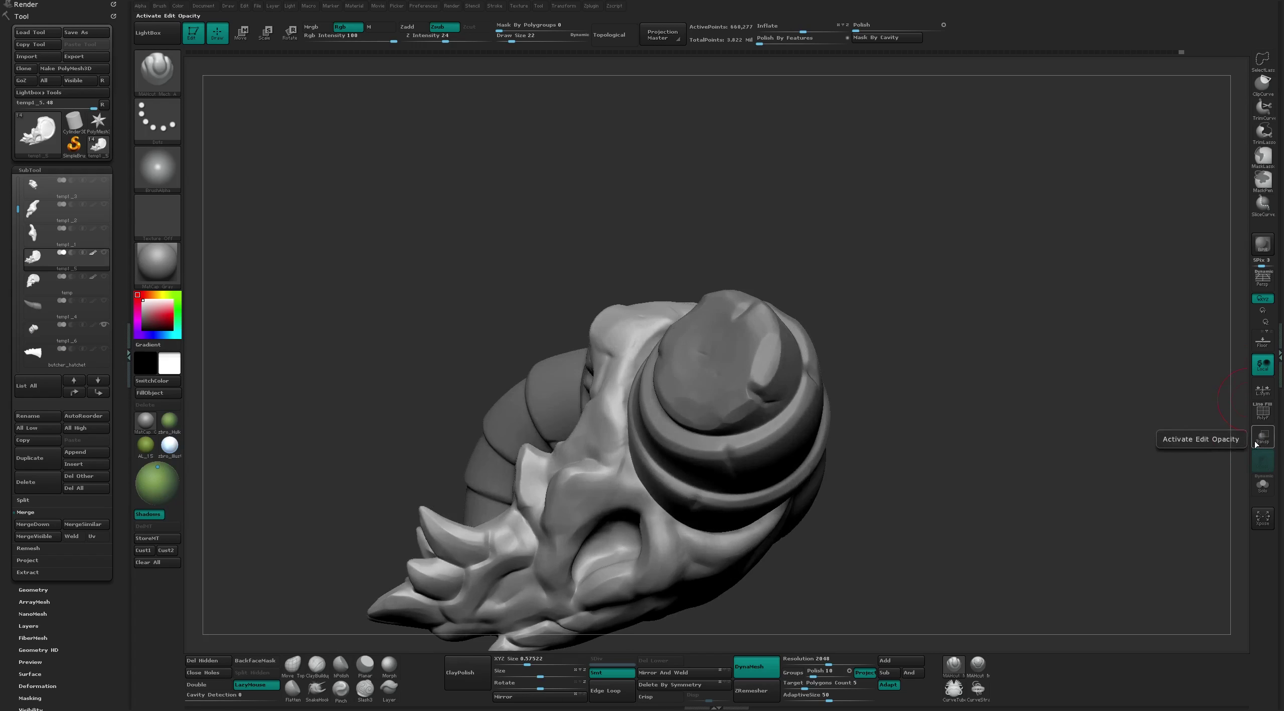
left_click(104, 324)
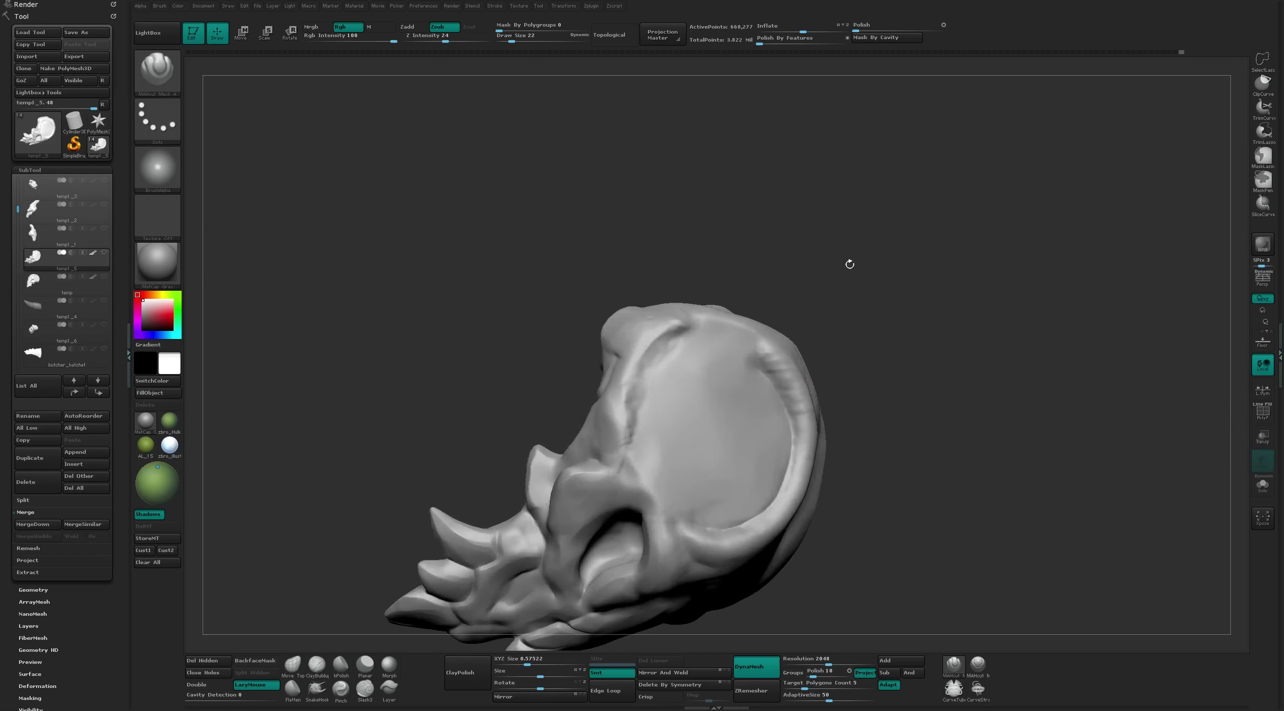
Smooth the eye socket's inner top rim and flatten its interior
left_click_drag(850, 265, 826, 559)
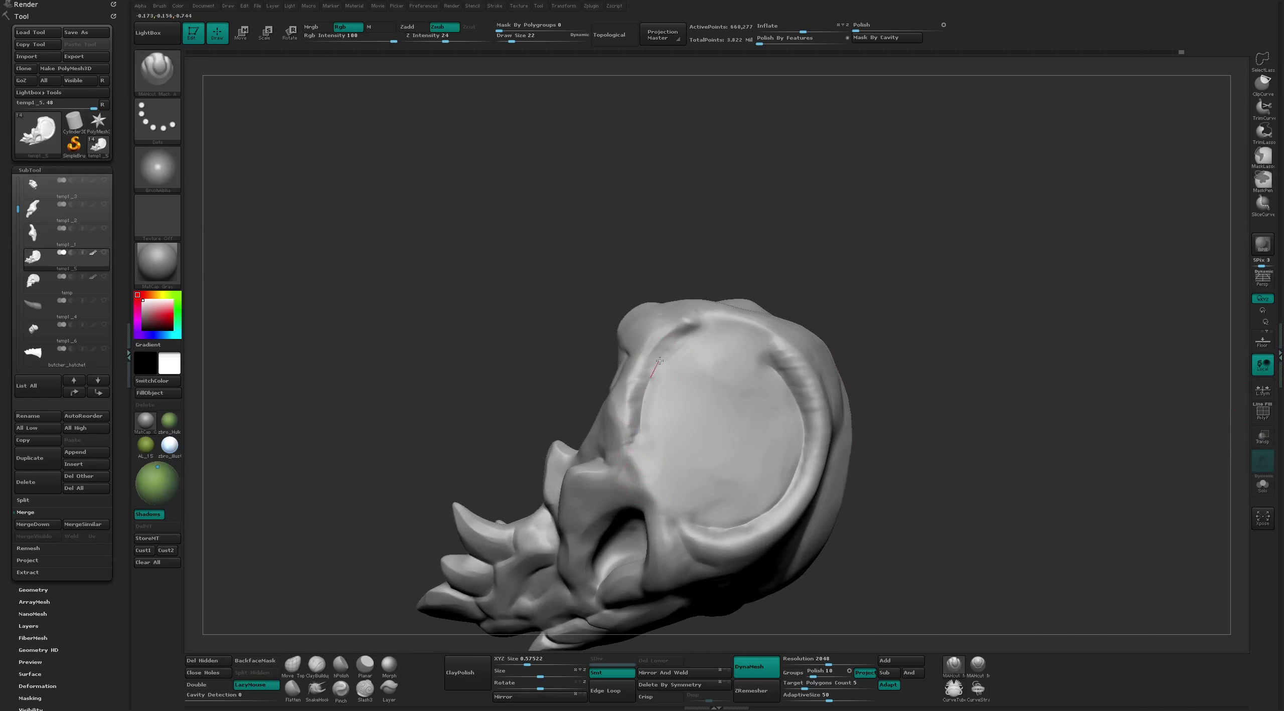
left_click_drag(755, 359, 765, 355, "shift")
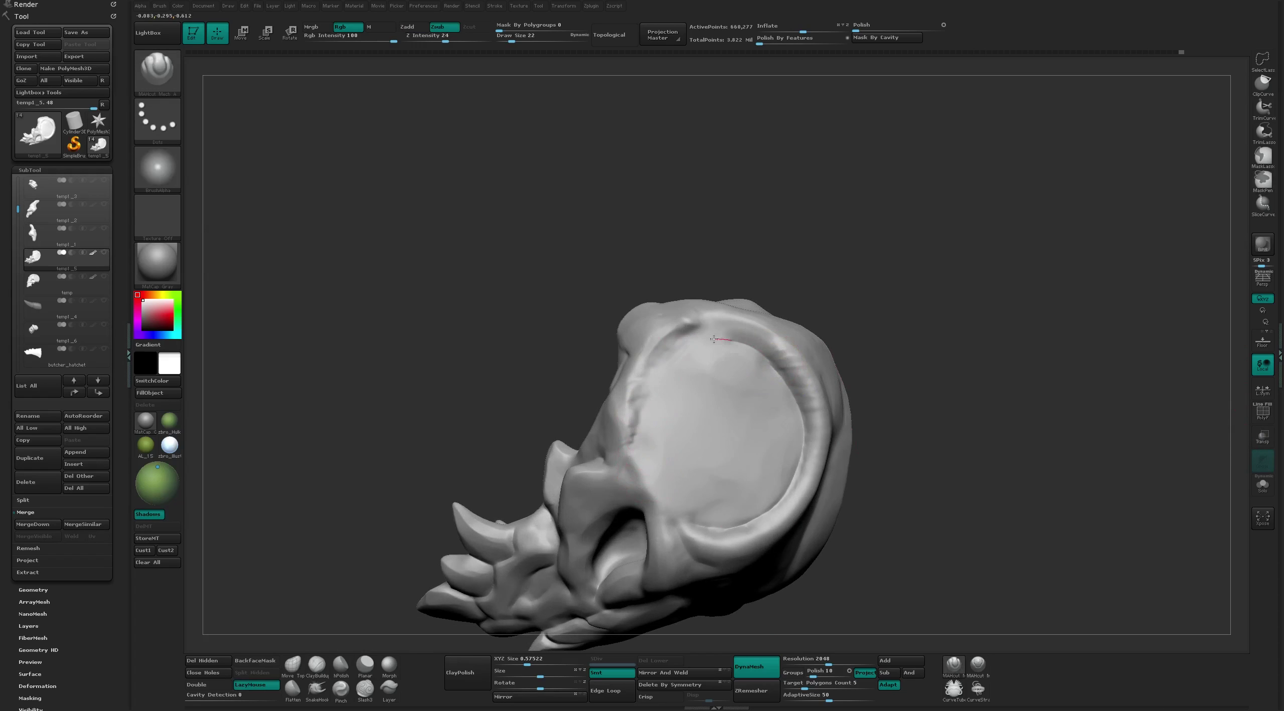
mouse_move(661, 374)
left_mouse_down("shift")
mouse_move(638, 441)
mouse_move(652, 361)
mouse_move(691, 340)
mouse_move(783, 379)
mouse_move(672, 448)
left_mouse_up("shift")
key("shift")
mouse_move(703, 402)
left_mouse_down()
mouse_move(746, 425)
mouse_move(720, 355)
left_mouse_up()
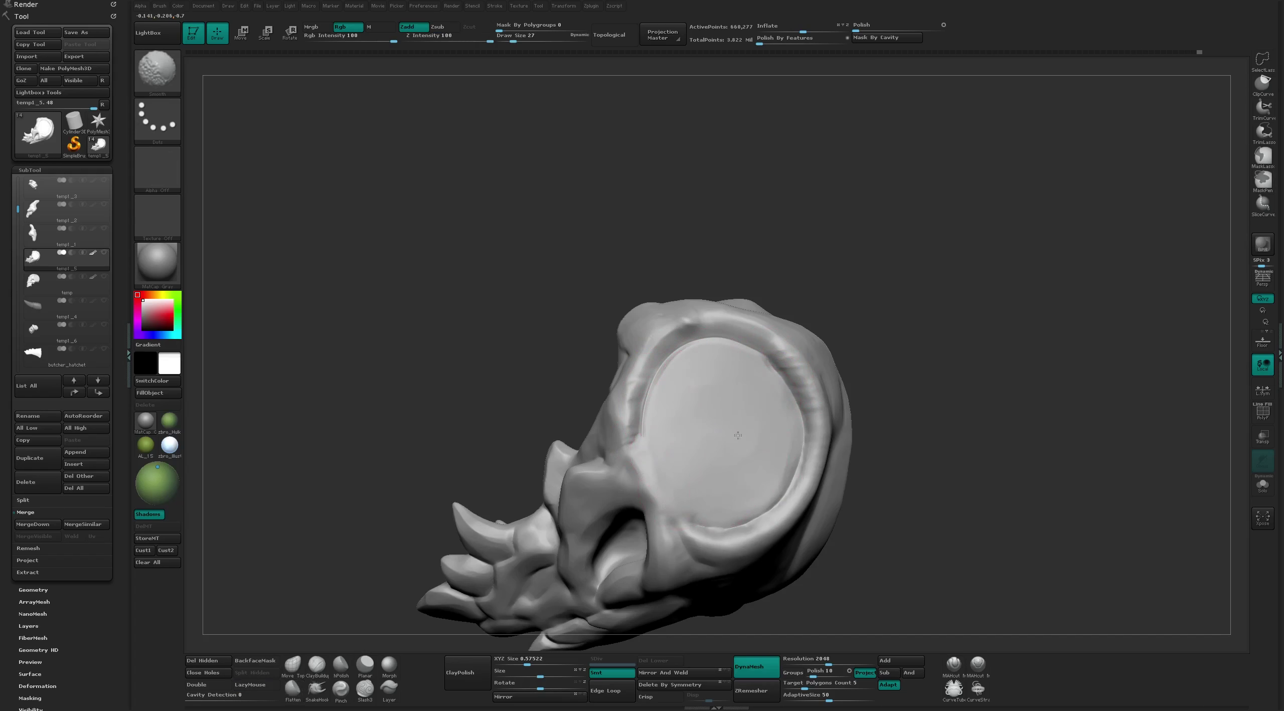
left_click_drag(742, 468, 733, 381, "shift")
left_click_drag(863, 281, 822, 261)
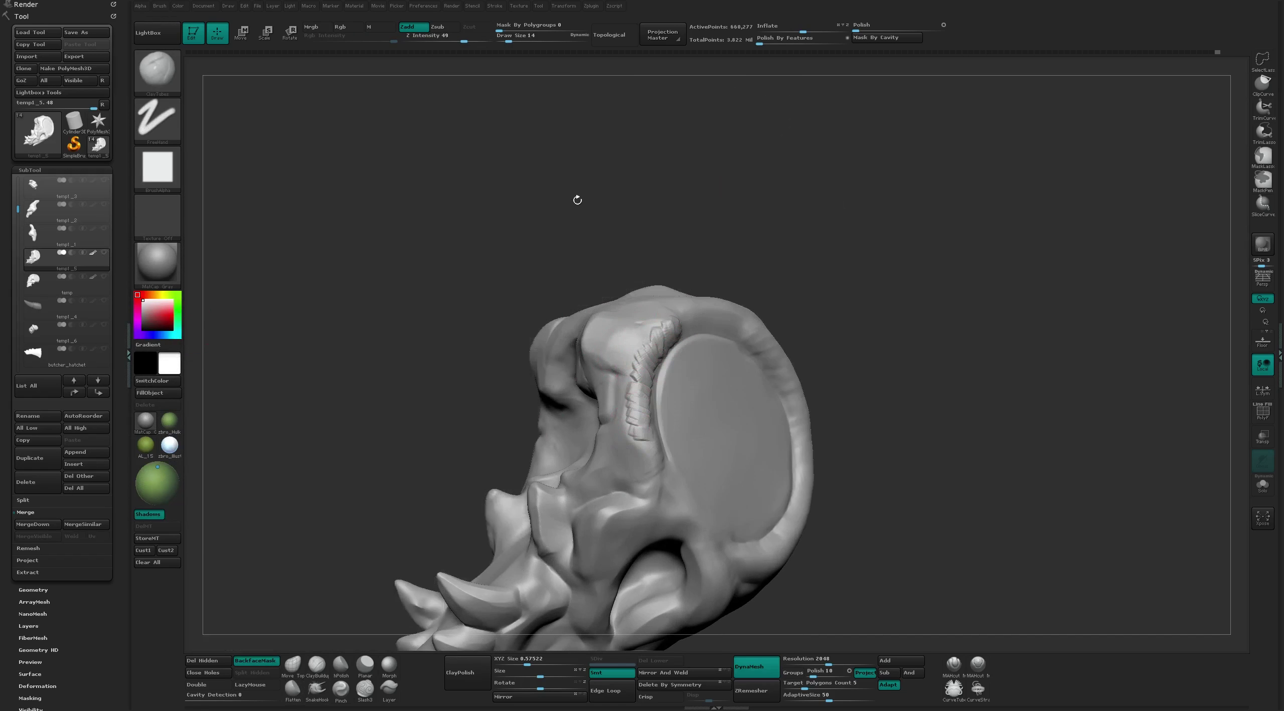
Show the horn subtool temp1_6 and orbit around to check the socket rim against it
mouse_move(579, 197)
left_mouse_down()
mouse_move(860, 195)
mouse_move(138, 303)
left_mouse_up()
left_click(104, 325)
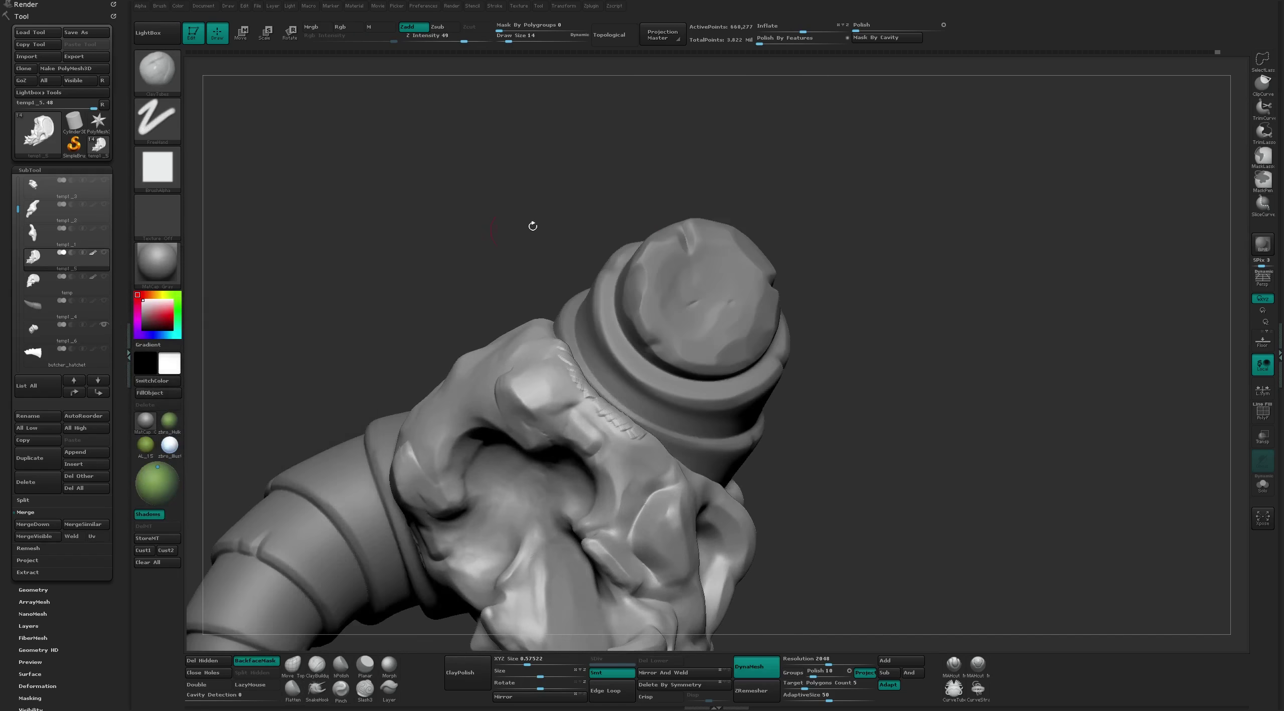
mouse_move(531, 224)
left_mouse_down()
mouse_move(537, 406)
mouse_move(568, 418)
left_mouse_up()
left_click_drag(779, 351, 660, 430)
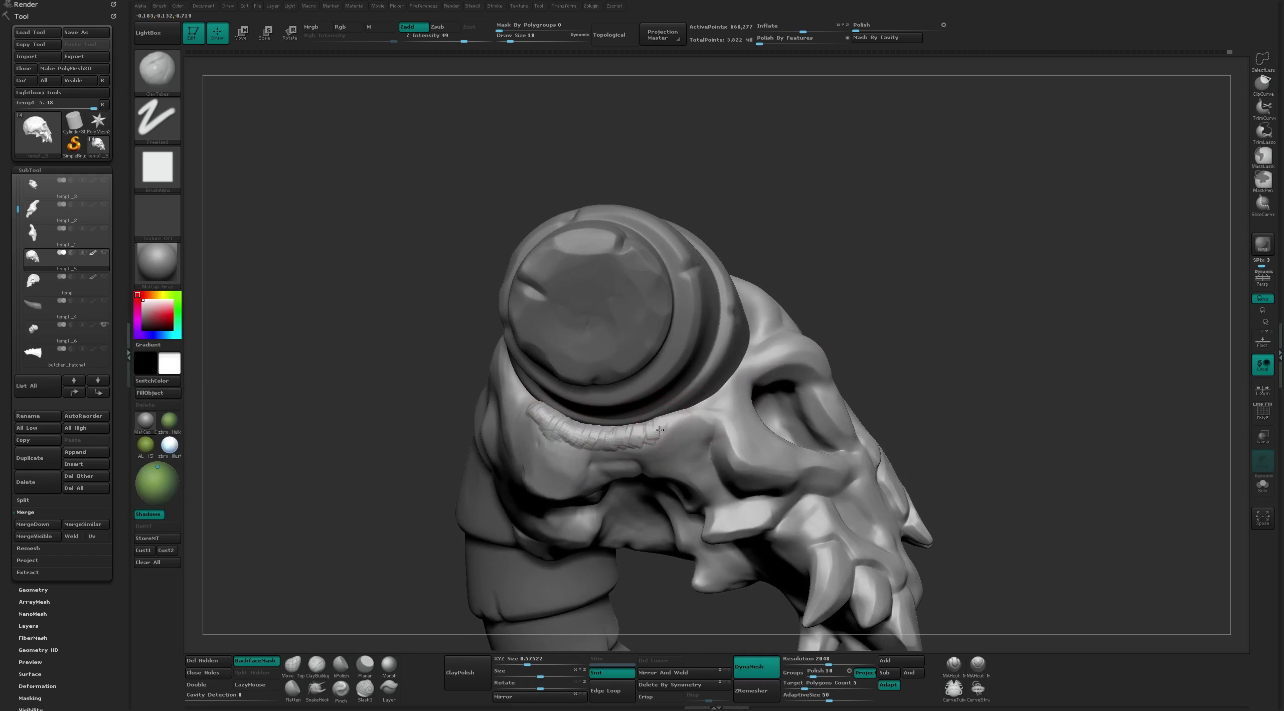
left_click_drag(774, 293, 735, 327)
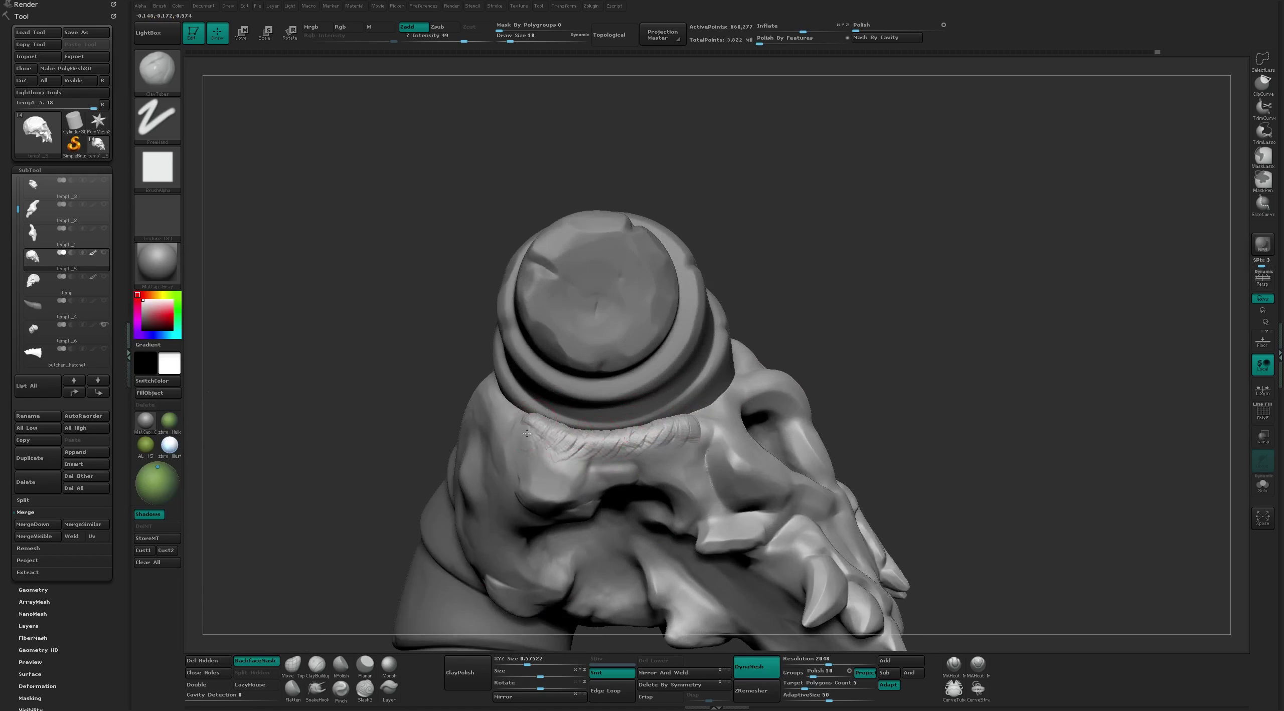
key("shift")
left_click_drag(650, 436, 709, 395)
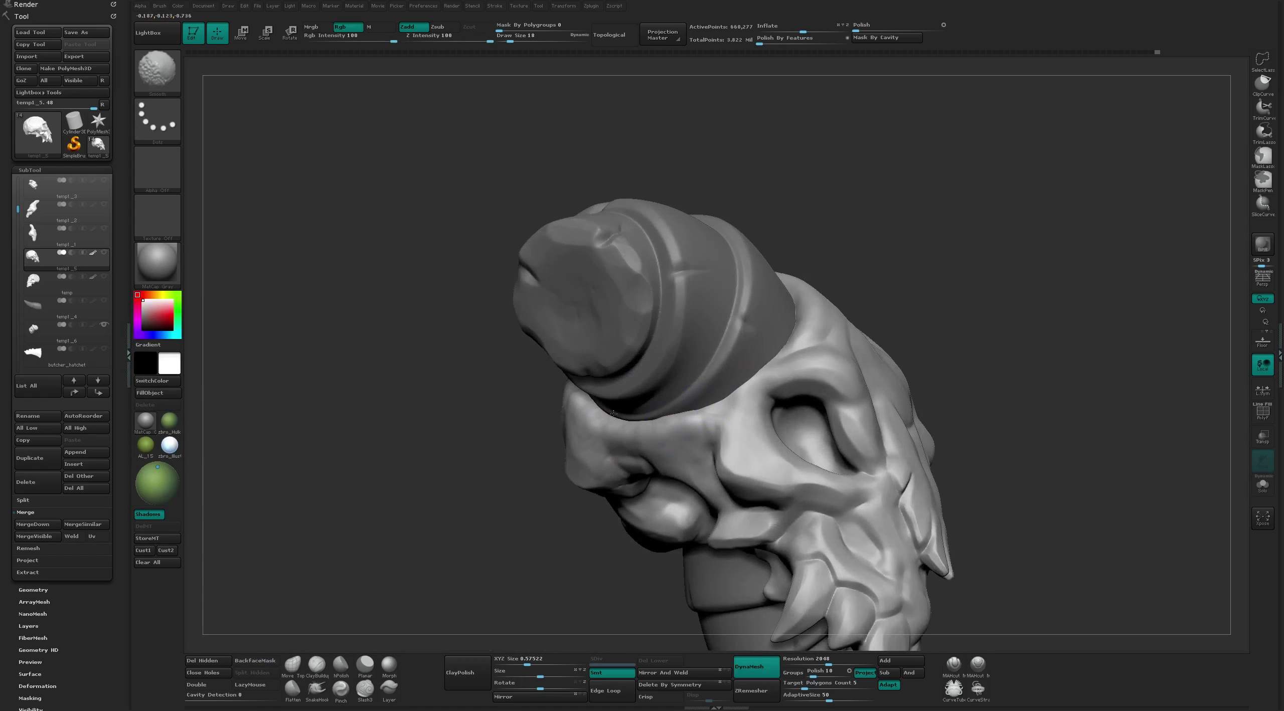
left_click_drag(880, 227, 906, 183)
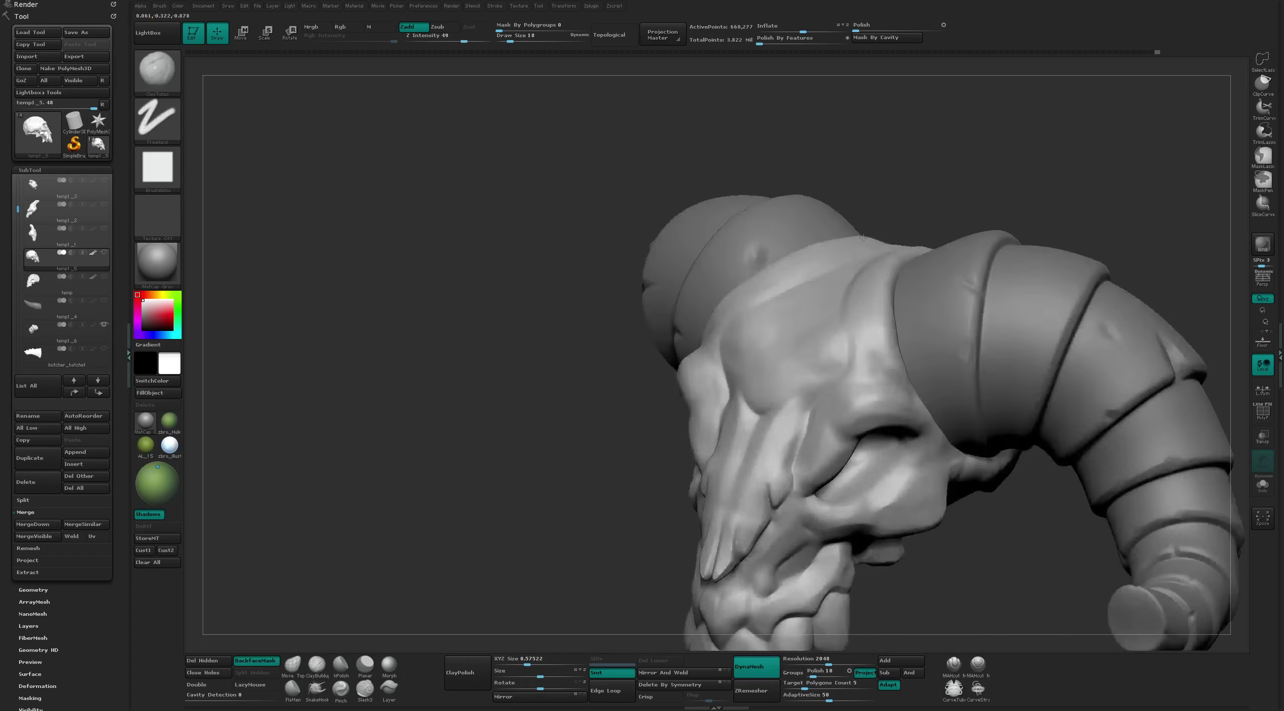
key("shift")
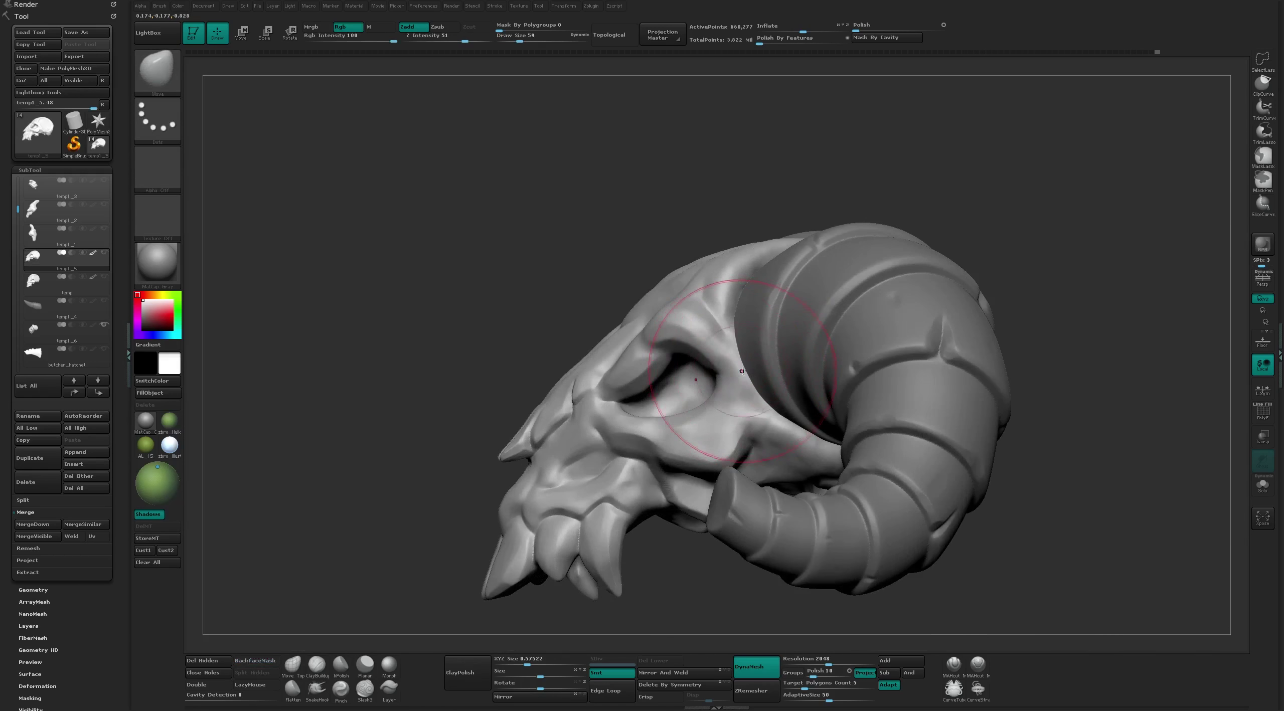
mouse_move(742, 364)
left_mouse_down()
mouse_move(747, 268)
mouse_move(726, 297)
left_mouse_up()
Switch between MAHcut and ClayTubes, quick-save the model, and hide temp1_6 again
key("s")
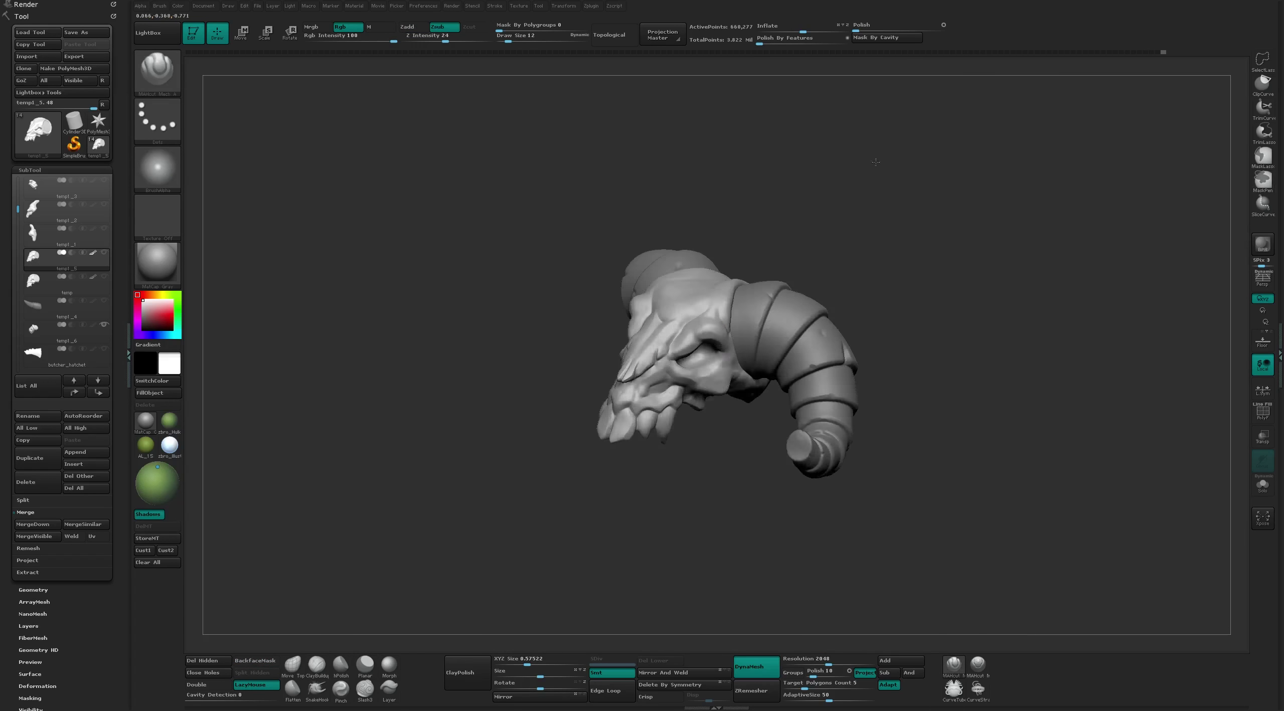
key("b")
key("c")
key("t")
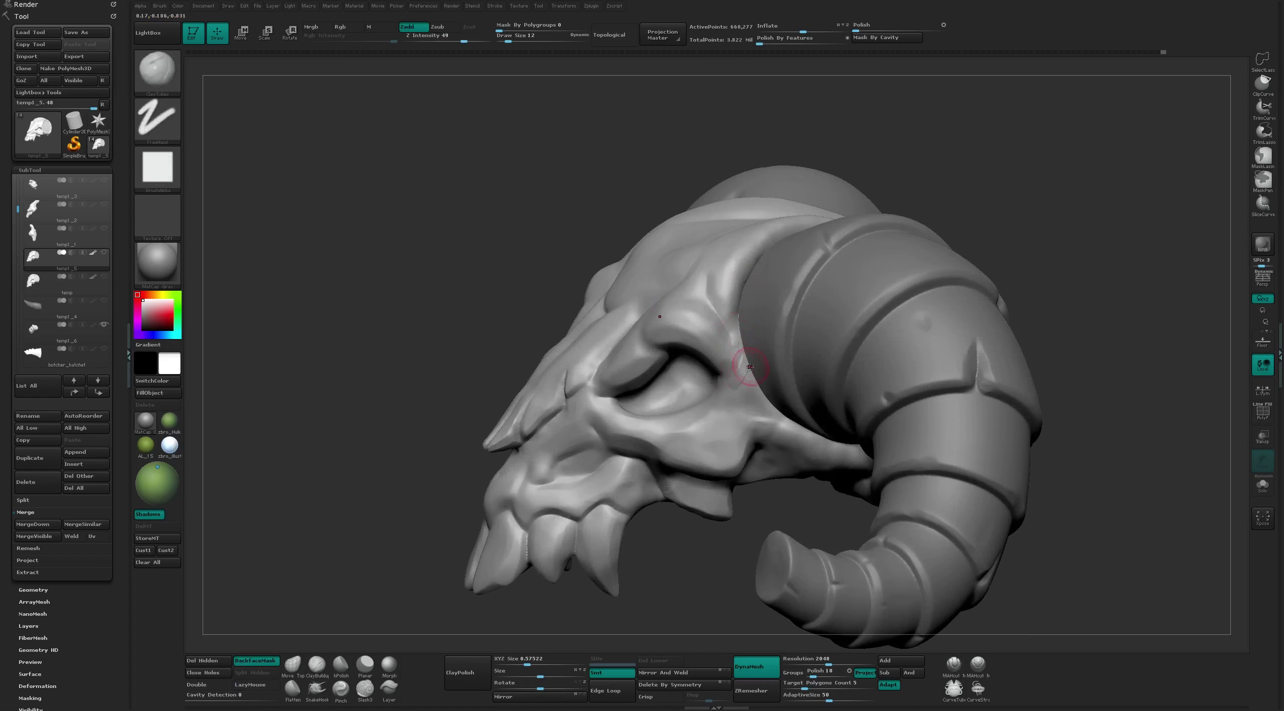
key("b")
key("m")
key("a")
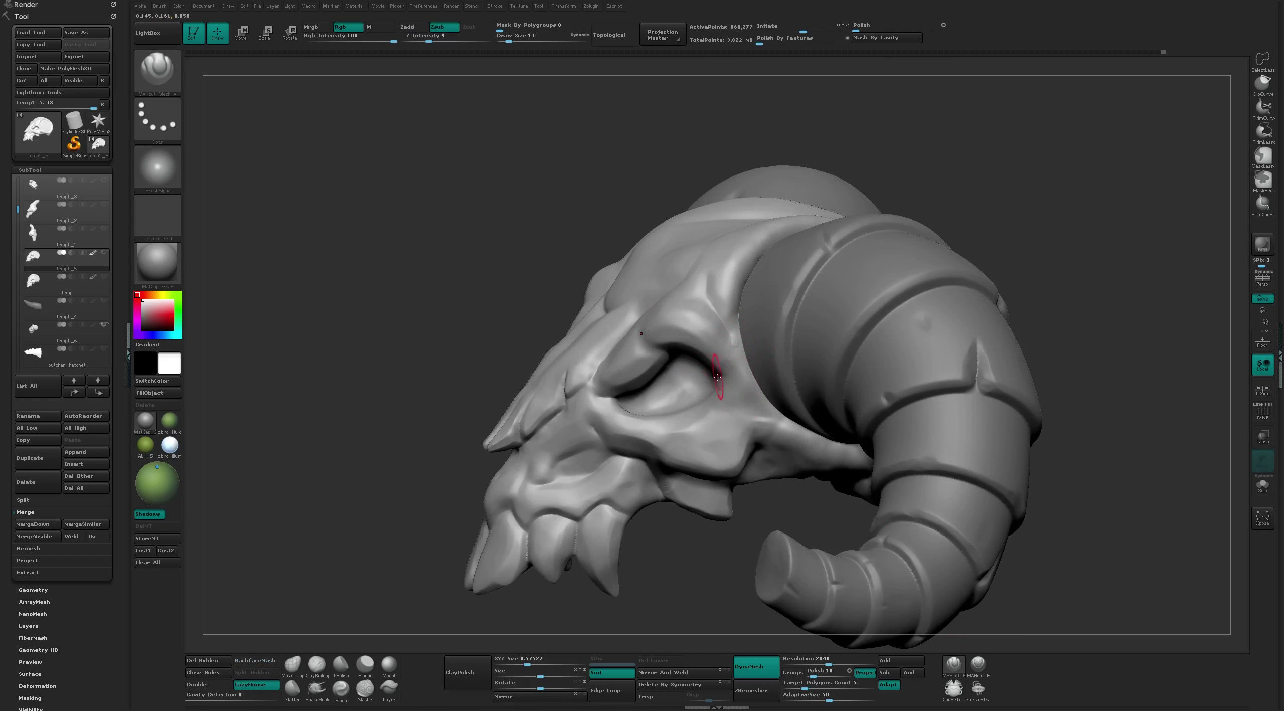
key("9")
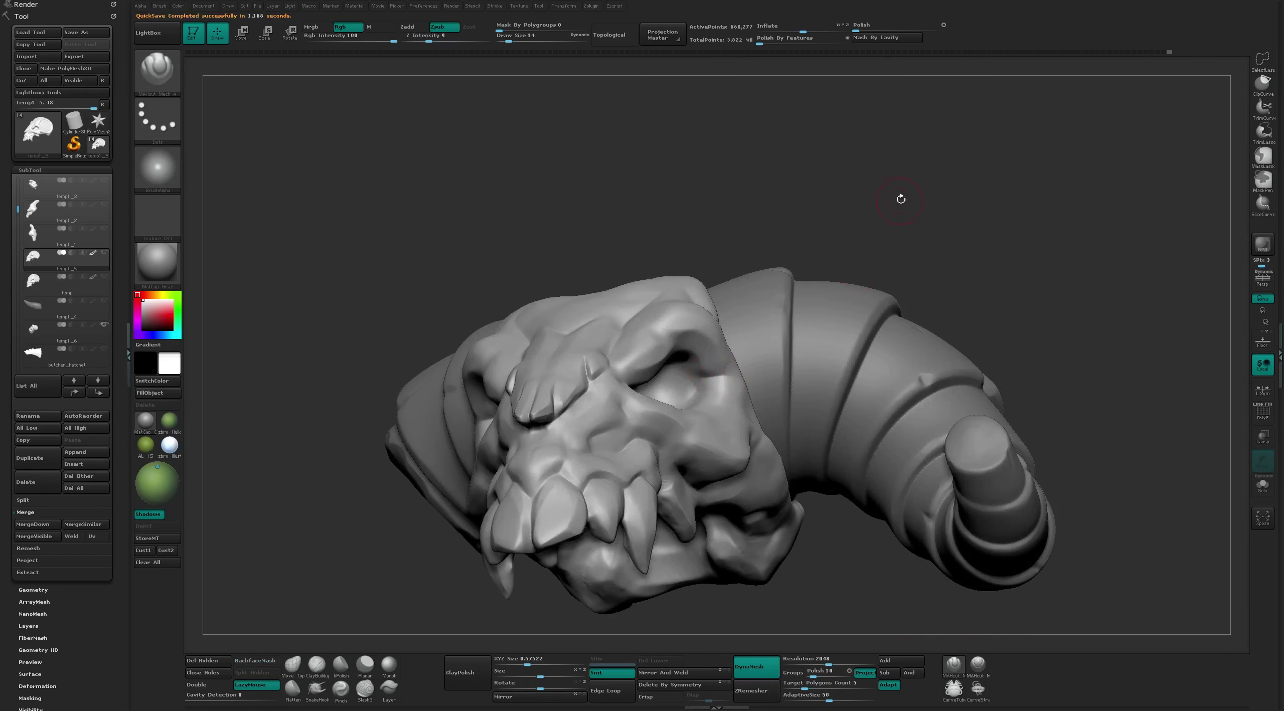
key("b")
key("c")
key("t")
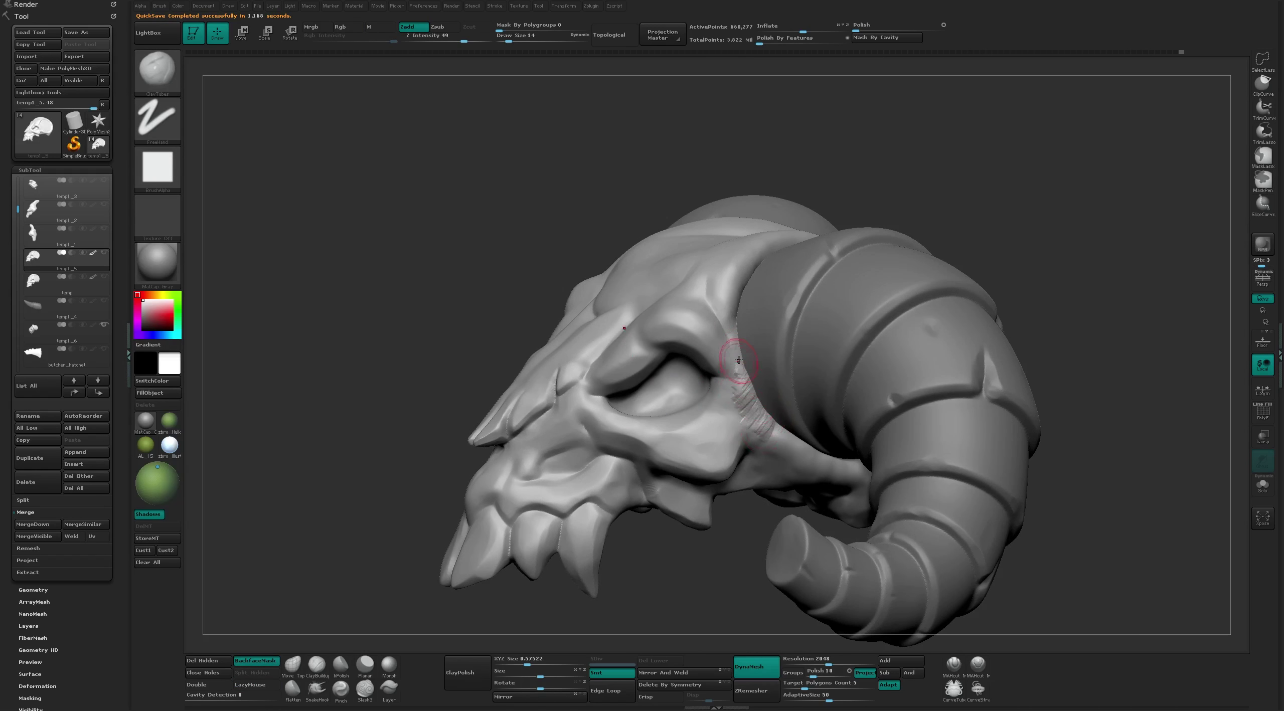
left_click(103, 325)
Set MAHcut intensity to 26 and deepen the notched cuts along the socket rim
left_click_drag(833, 572, 912, 574)
key("b")
key("m")
key("a")
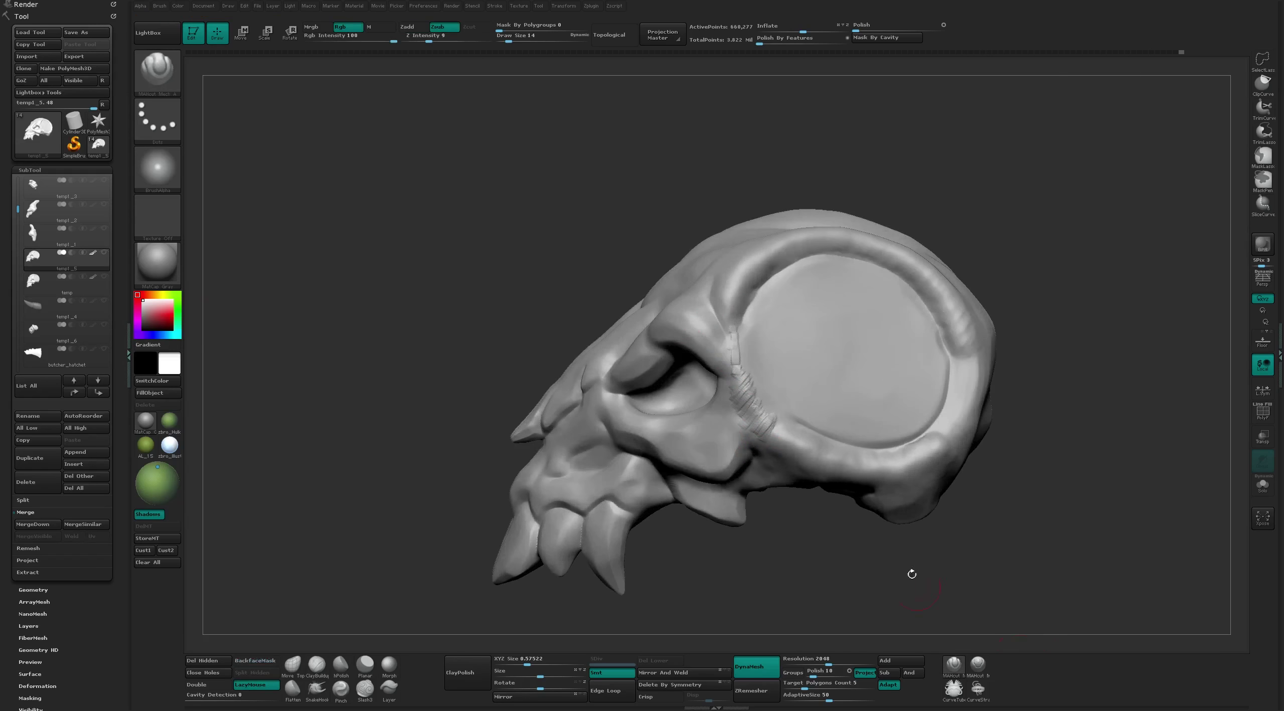
key("u")
left_click(750, 347)
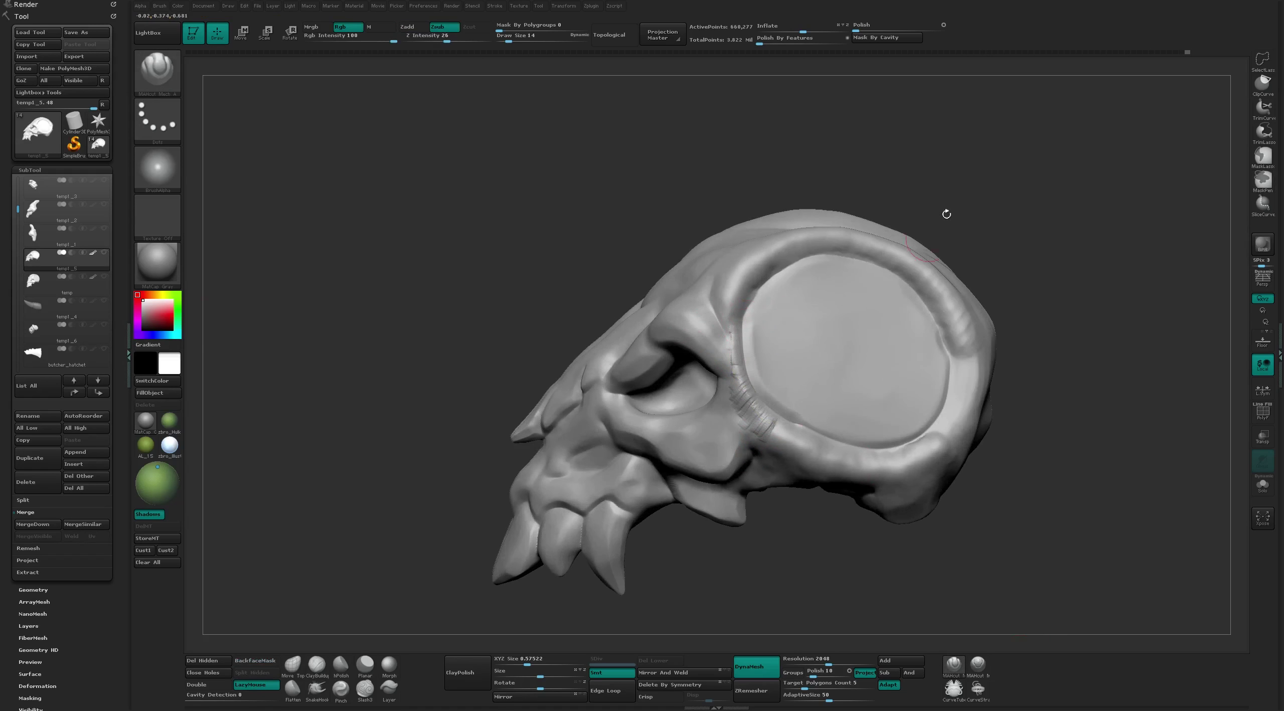
left_click_drag(947, 214, 737, 335)
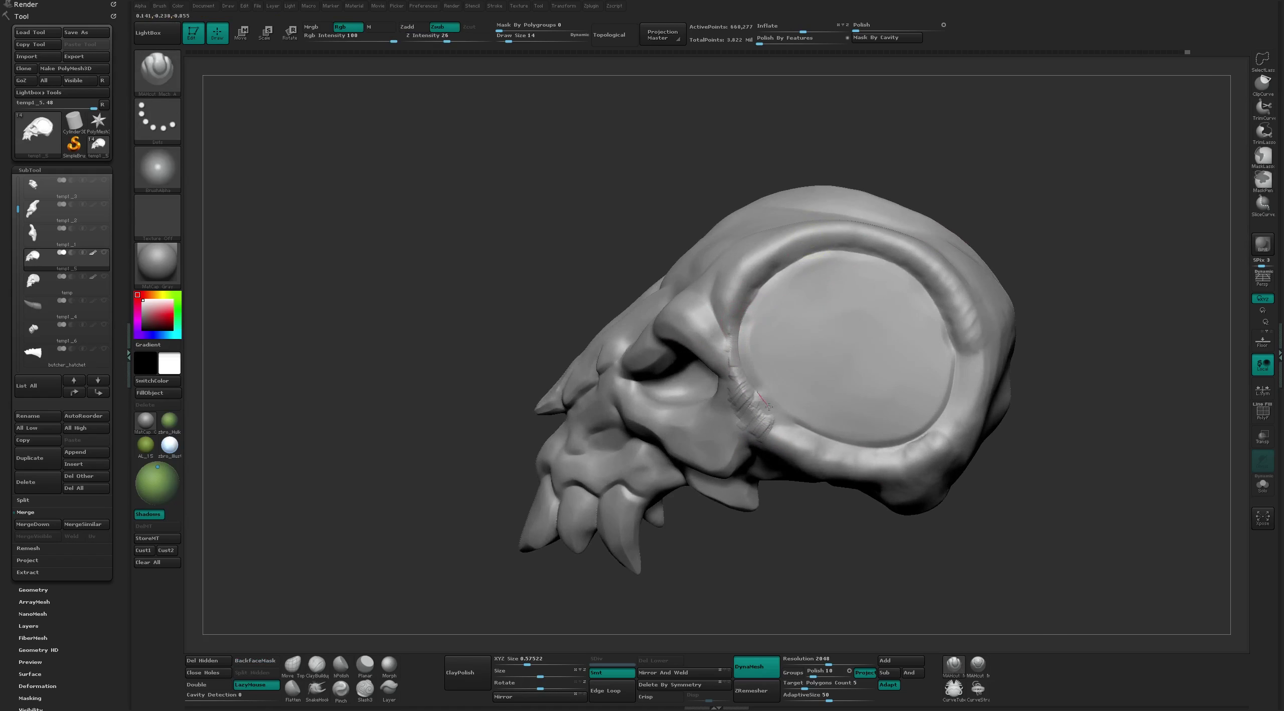
left_click_drag(813, 428, 782, 416)
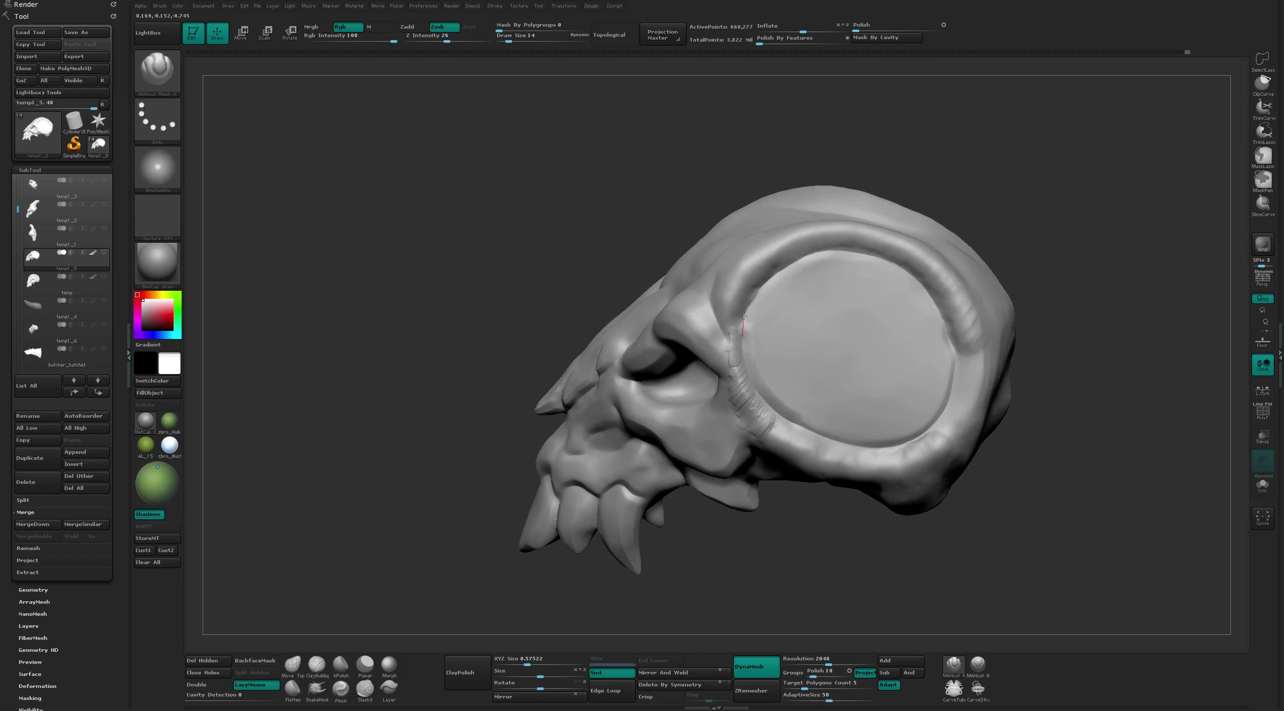
Build up clay along the eye-socket rim with ClayTubes
key("b")
key("f")
key("l")
key("b")
key("c")
key("t")
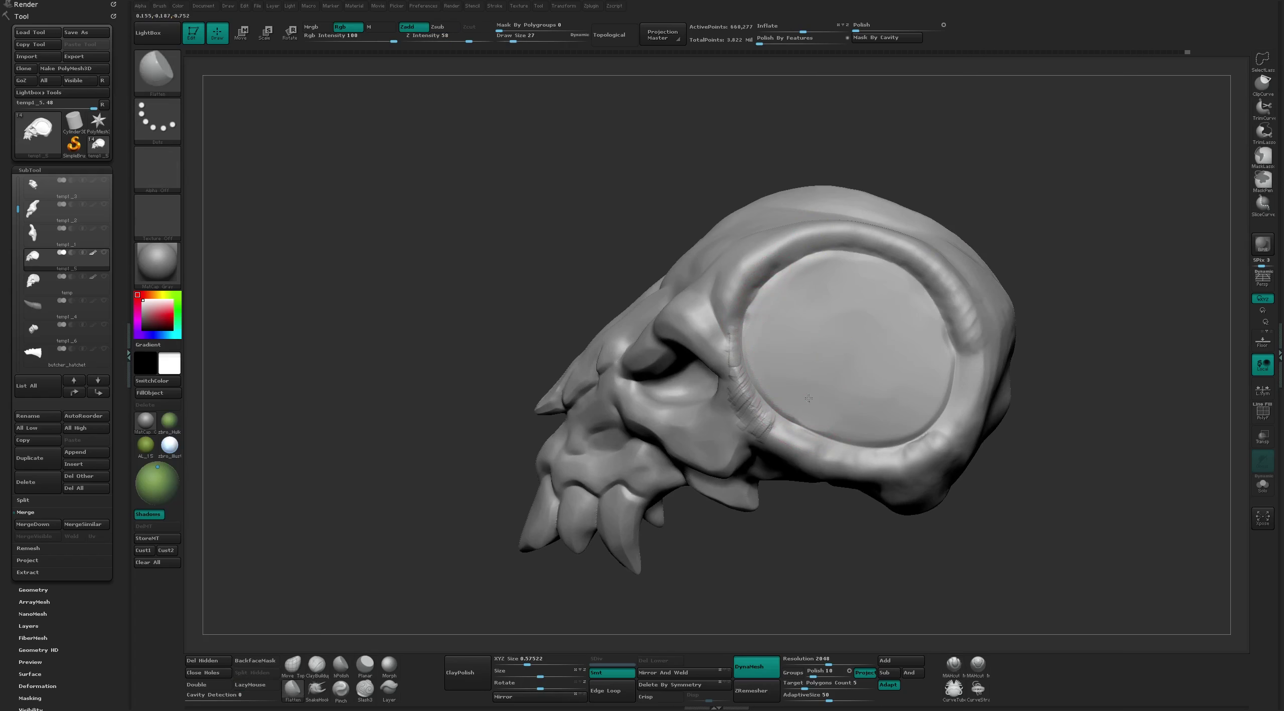
right_click_drag(874, 453, 831, 372)
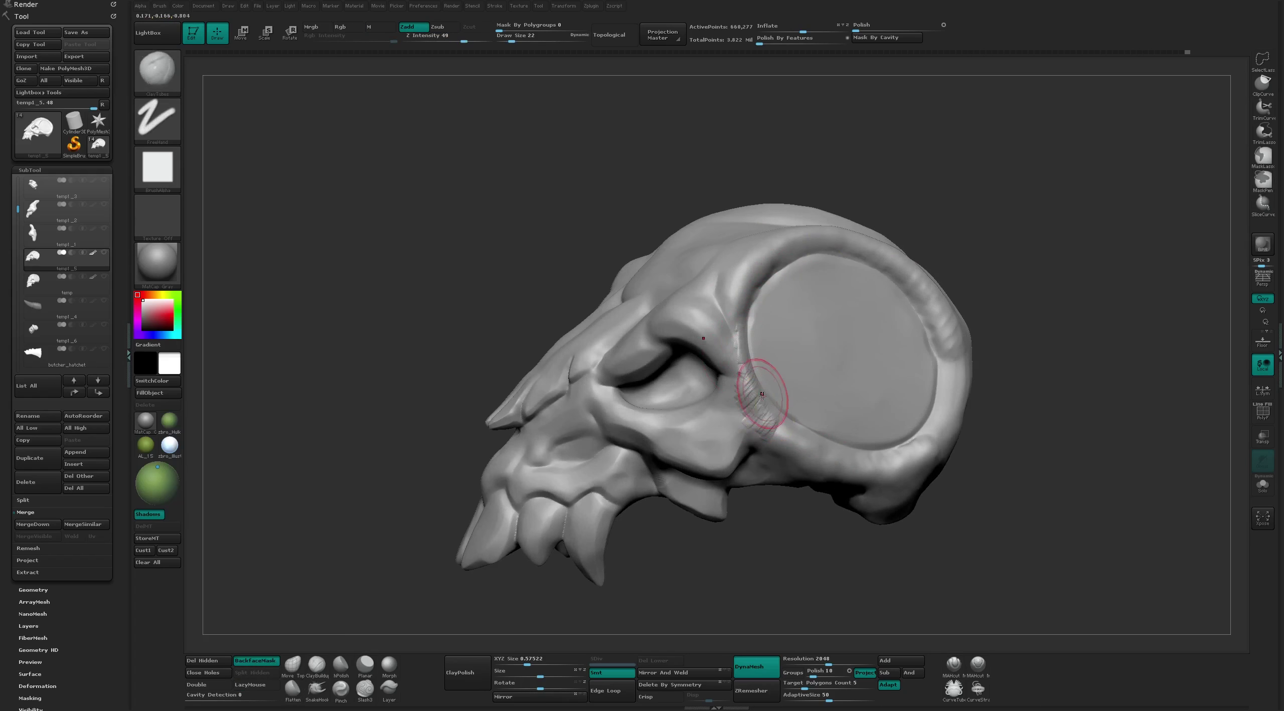
mouse_move(775, 411)
left_mouse_down()
mouse_move(760, 406)
mouse_move(773, 412)
left_mouse_up()
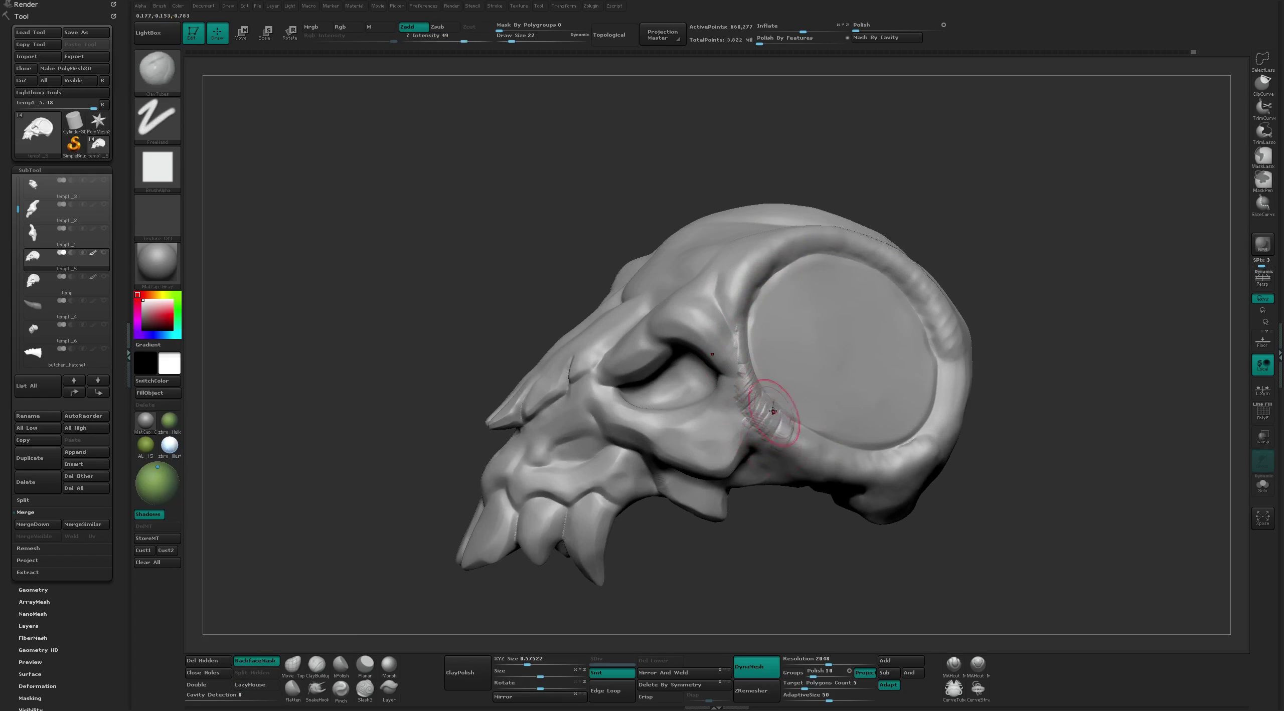
key("b")
key("f")
key("l")
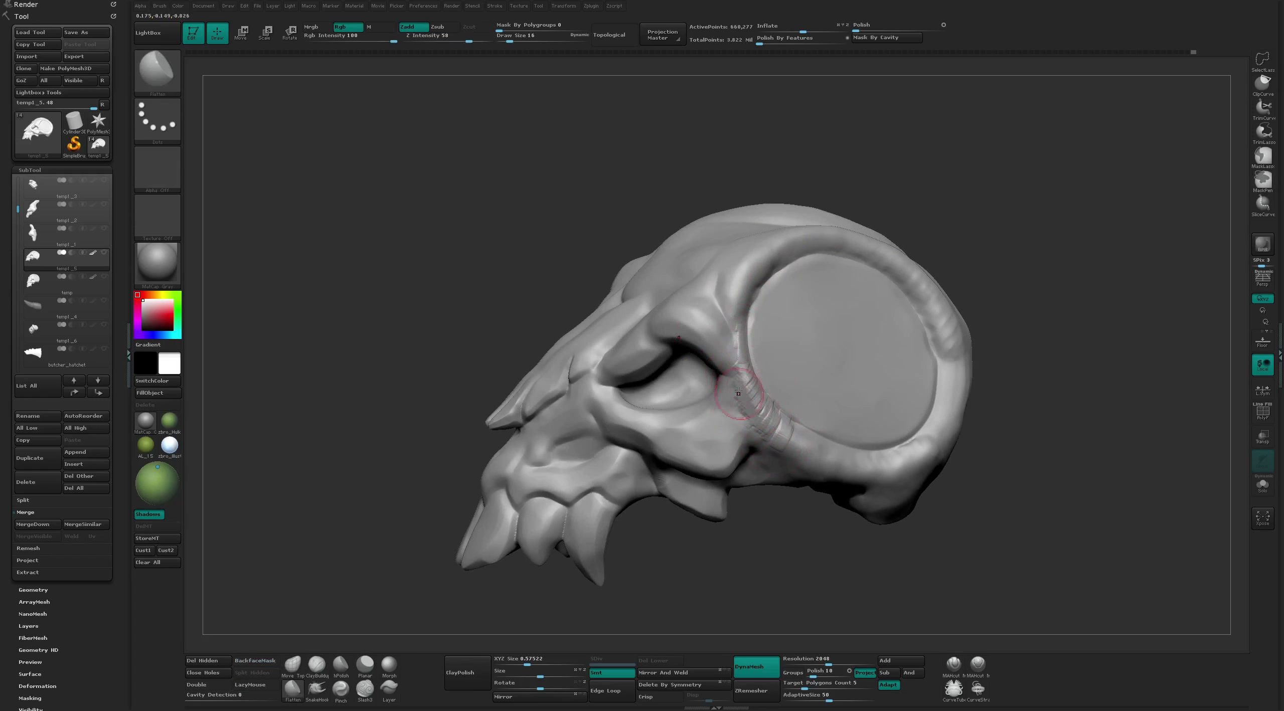
Orbit around the skull and press a small dent into the top of the cranium with Flatten
right_click_drag(755, 413, 752, 392)
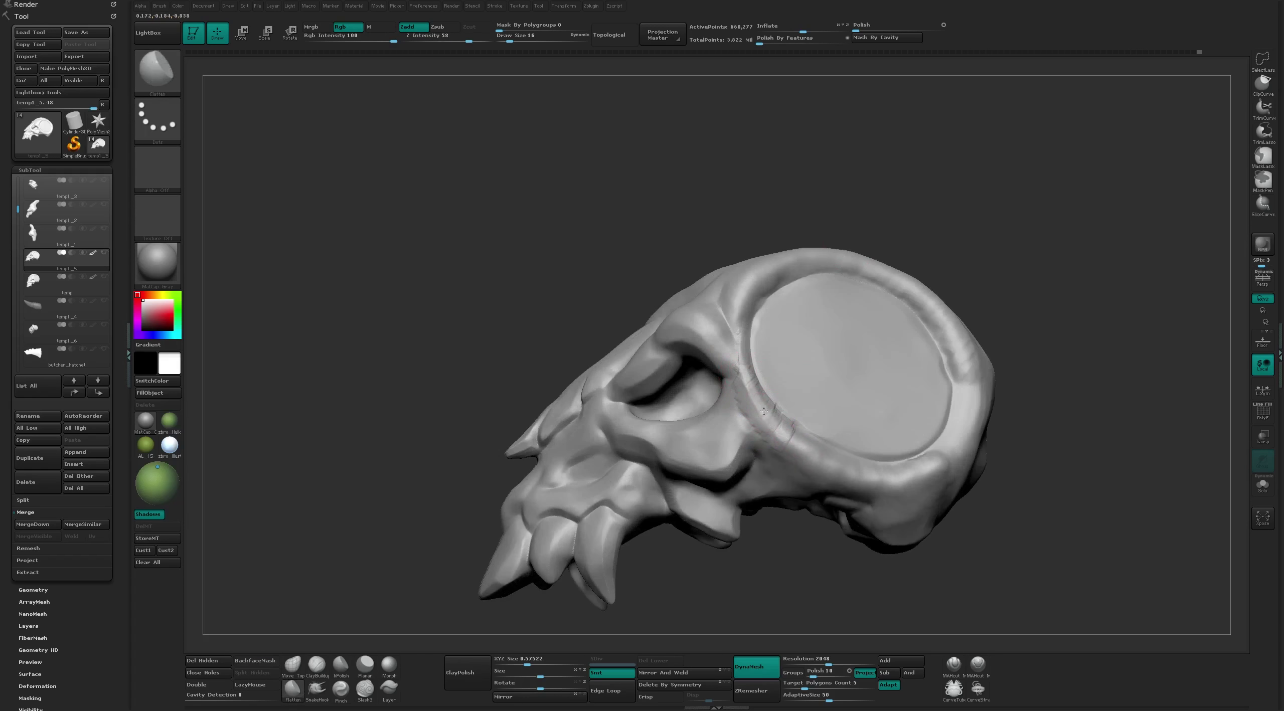
left_click_drag(863, 198, 770, 414)
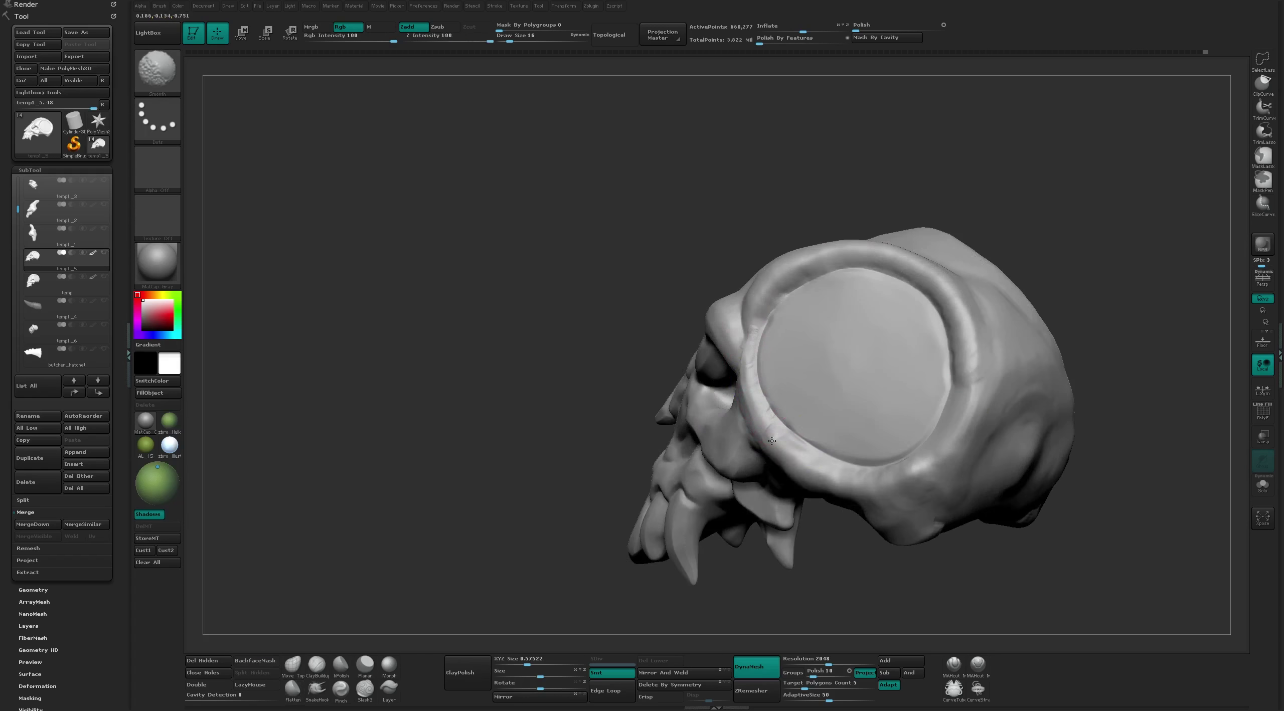
right_click_drag(748, 334, 725, 352, "shift")
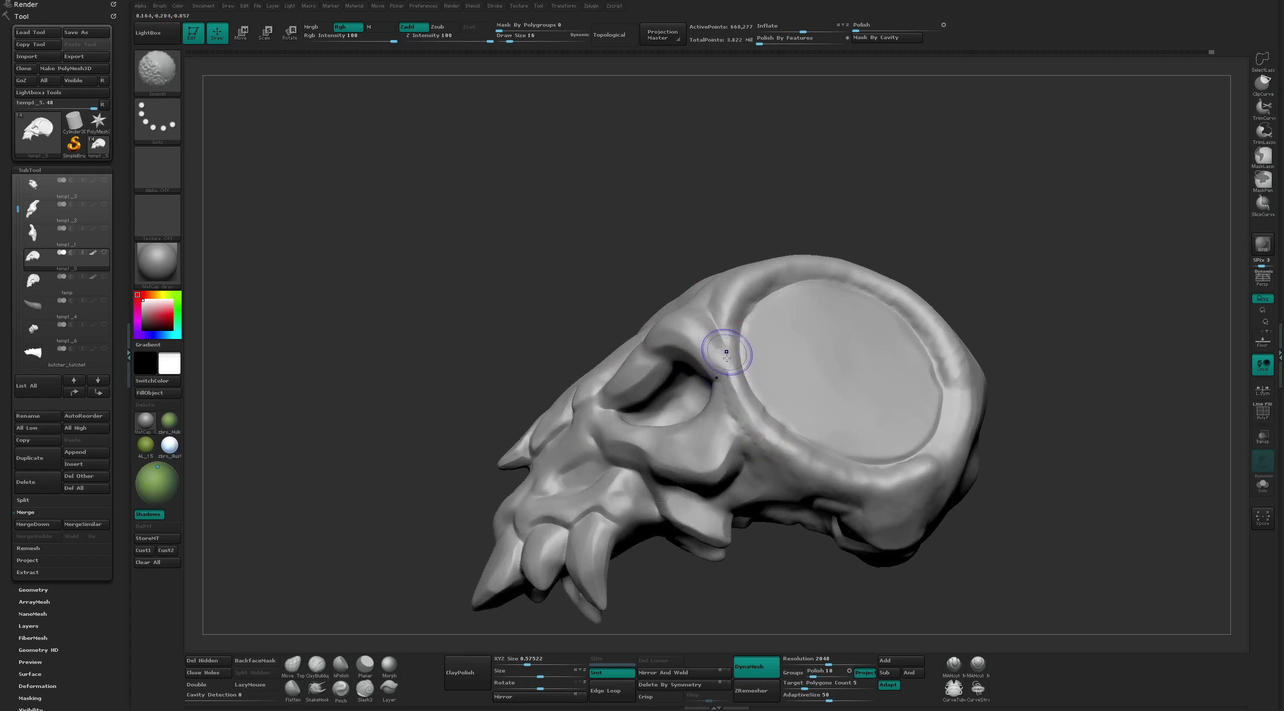
mouse_move(785, 433)
right_mouse_down()
mouse_move(725, 444)
mouse_move(975, 235)
mouse_move(668, 450)
right_mouse_up()
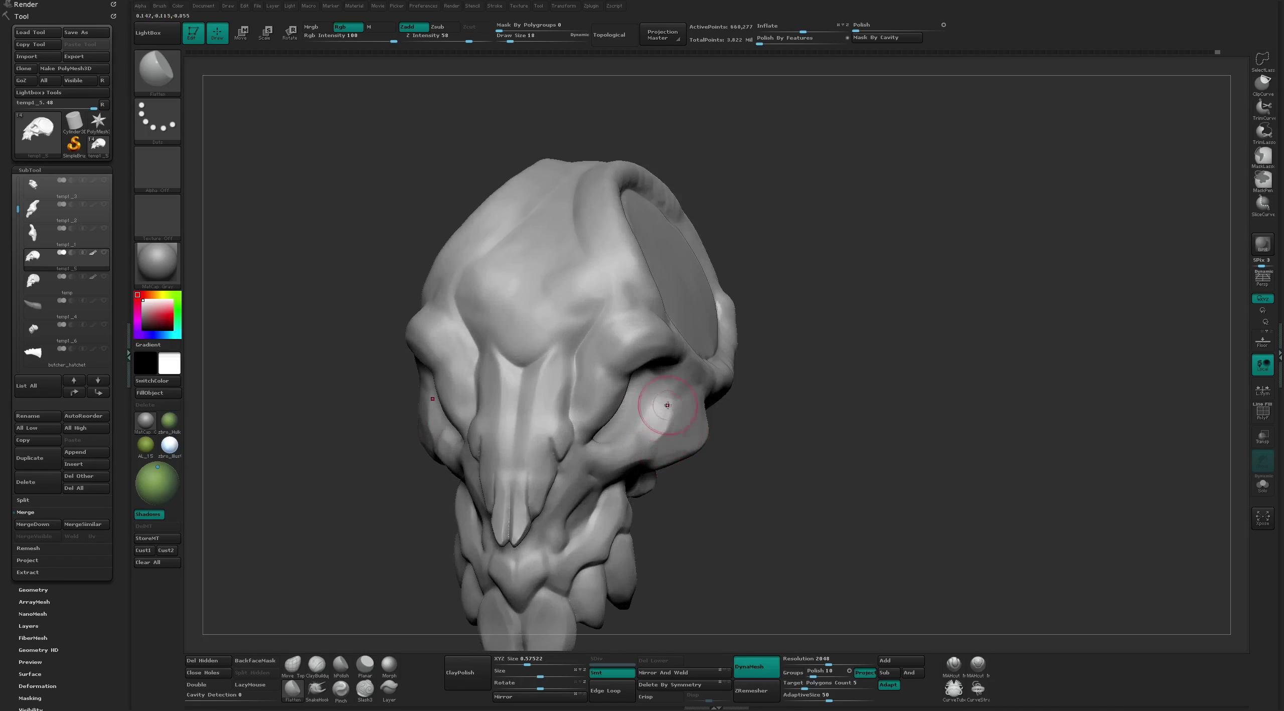
mouse_move(674, 401)
right_mouse_down()
mouse_move(831, 315)
mouse_move(718, 310)
mouse_move(752, 321)
right_mouse_up()
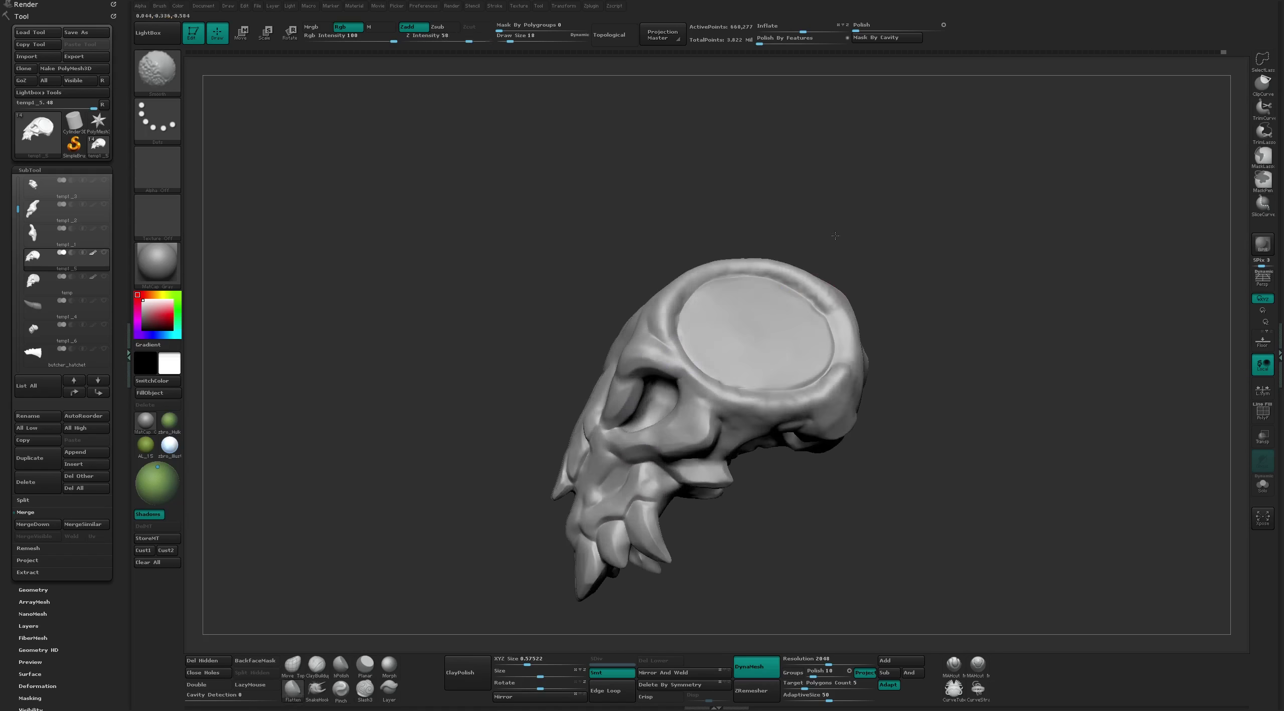
mouse_move(912, 290)
right_mouse_down()
mouse_move(944, 226)
mouse_move(1104, 223)
mouse_move(953, 351)
mouse_move(994, 339)
mouse_move(959, 392)
right_mouse_up()
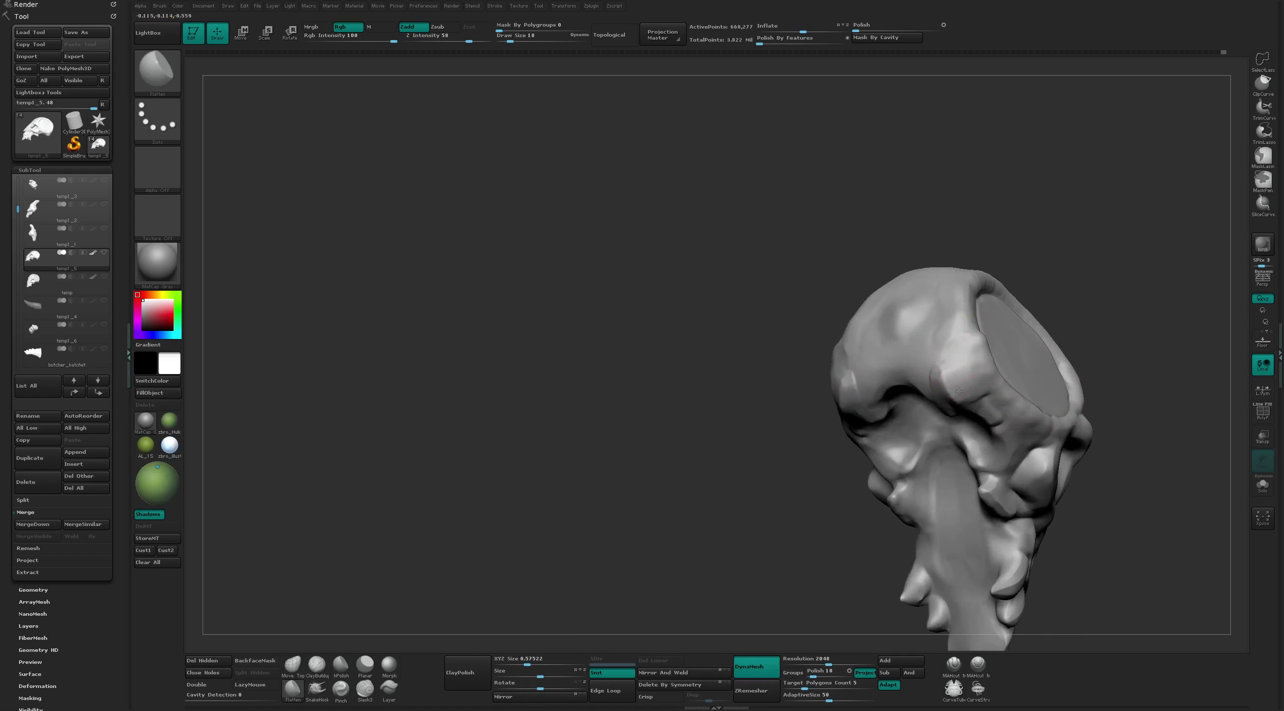
mouse_move(1039, 284)
right_mouse_down()
mouse_move(998, 321)
mouse_move(1026, 358)
mouse_move(891, 304)
right_mouse_up()
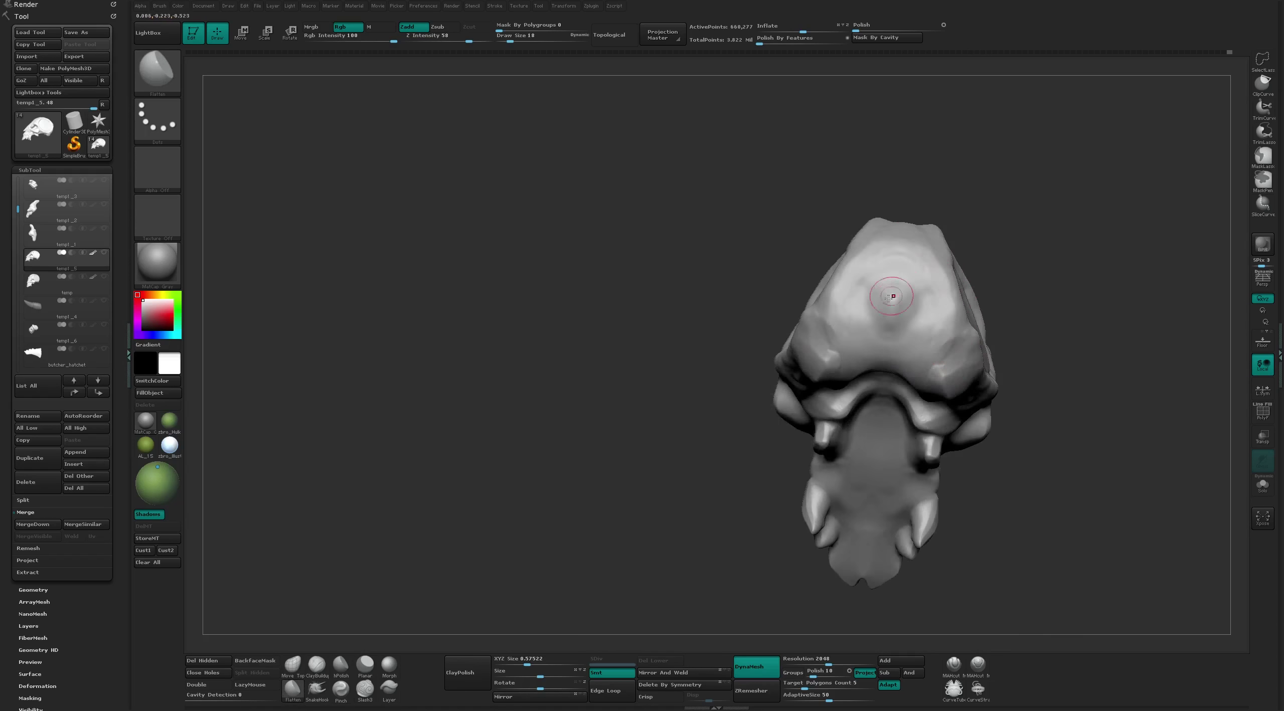
left_click_drag(892, 304, 892, 321)
right_click_drag(985, 189, 840, 273)
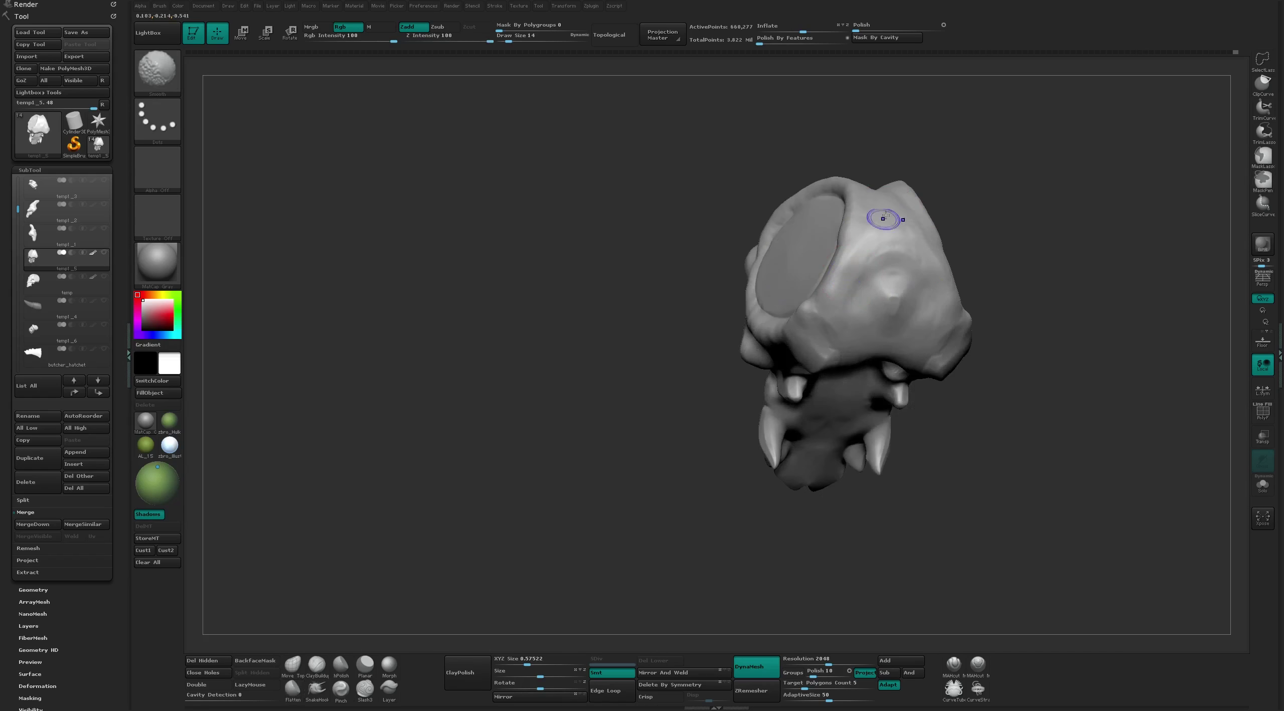
mouse_move(885, 216)
right_mouse_down()
mouse_move(1092, 161)
mouse_move(1117, 215)
right_mouse_up()
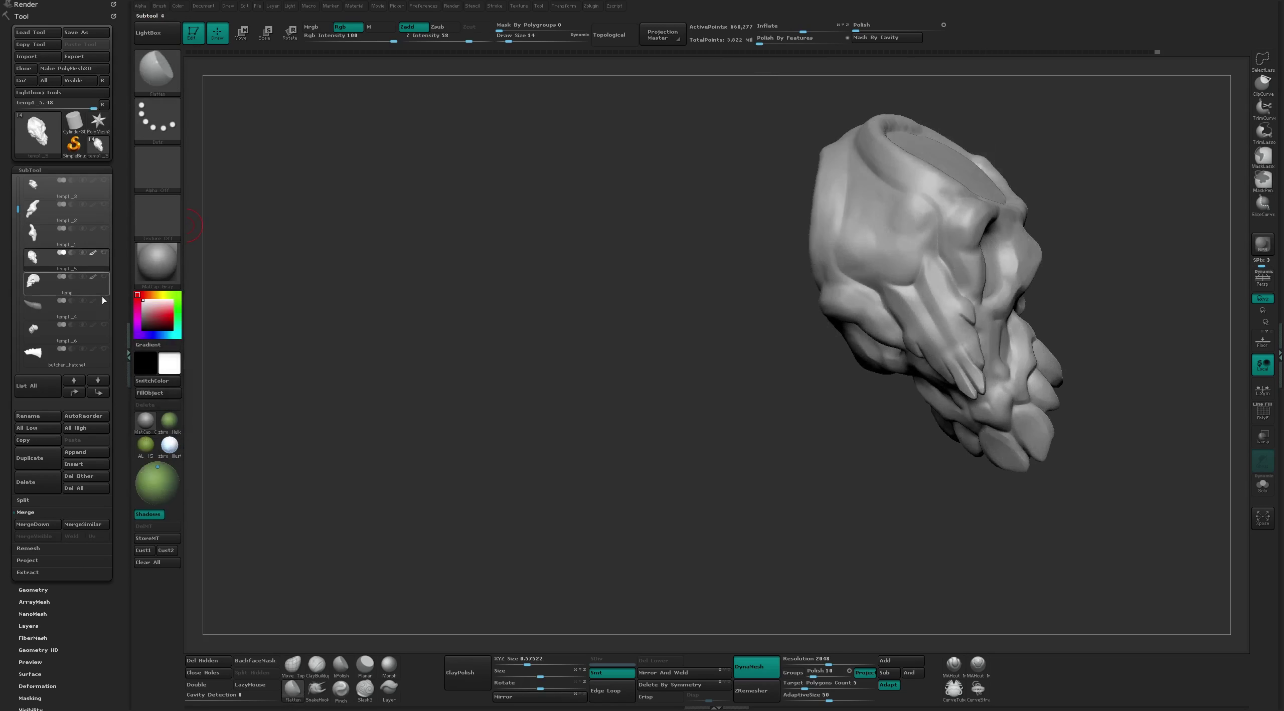
Carve a MAHcut Mech A stroke near the horn base, then undo it
right_click_drag(702, 526, 867, 533)
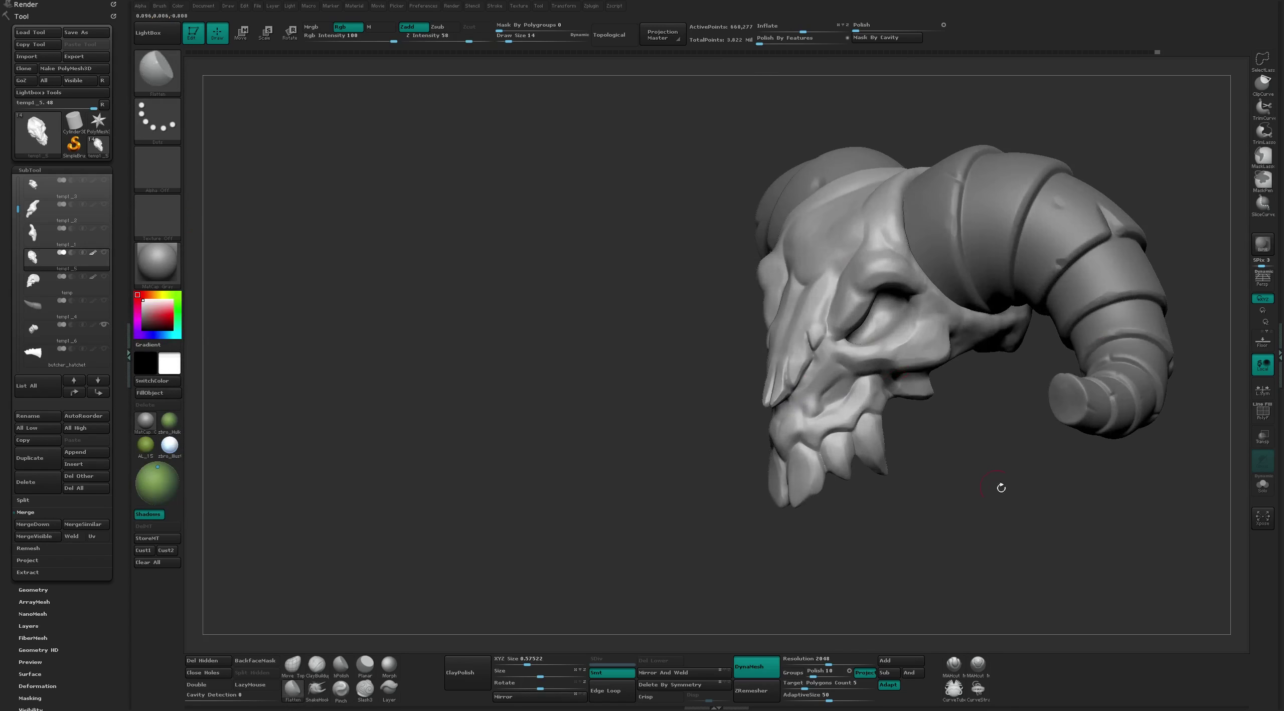
right_click_drag(1001, 488, 877, 185)
left_click(956, 667)
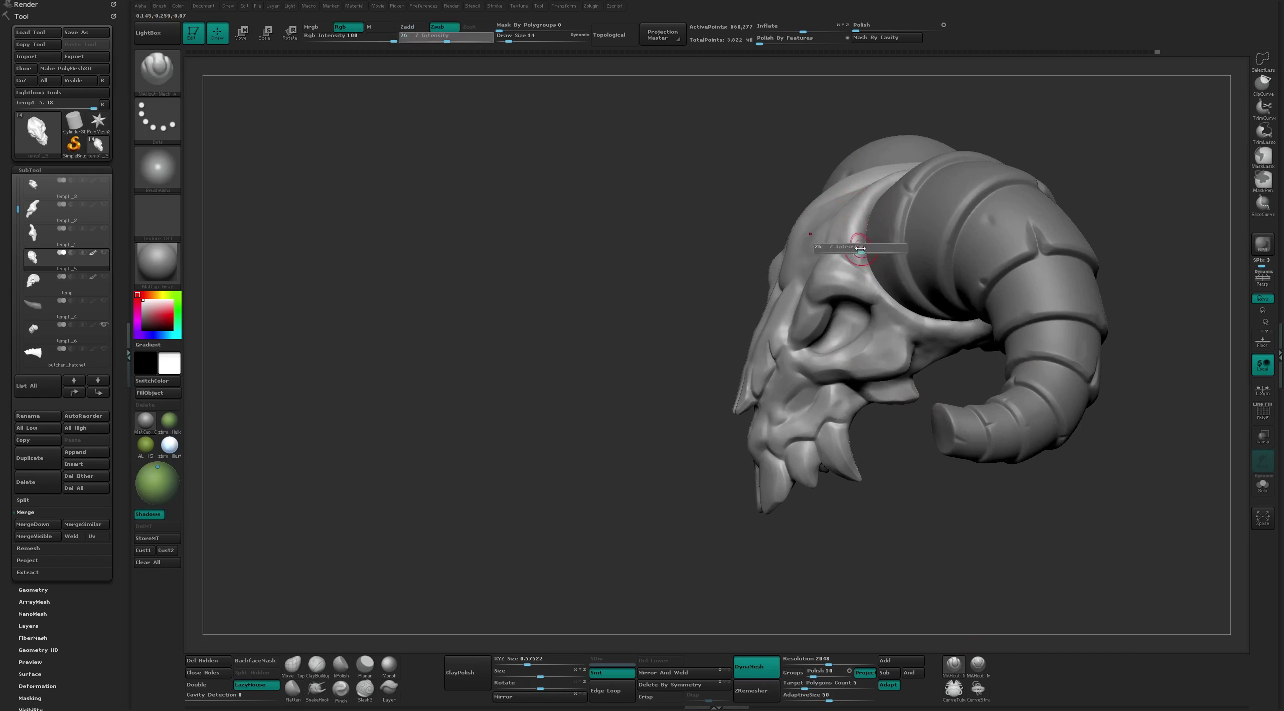
left_click_drag(868, 195, 884, 185)
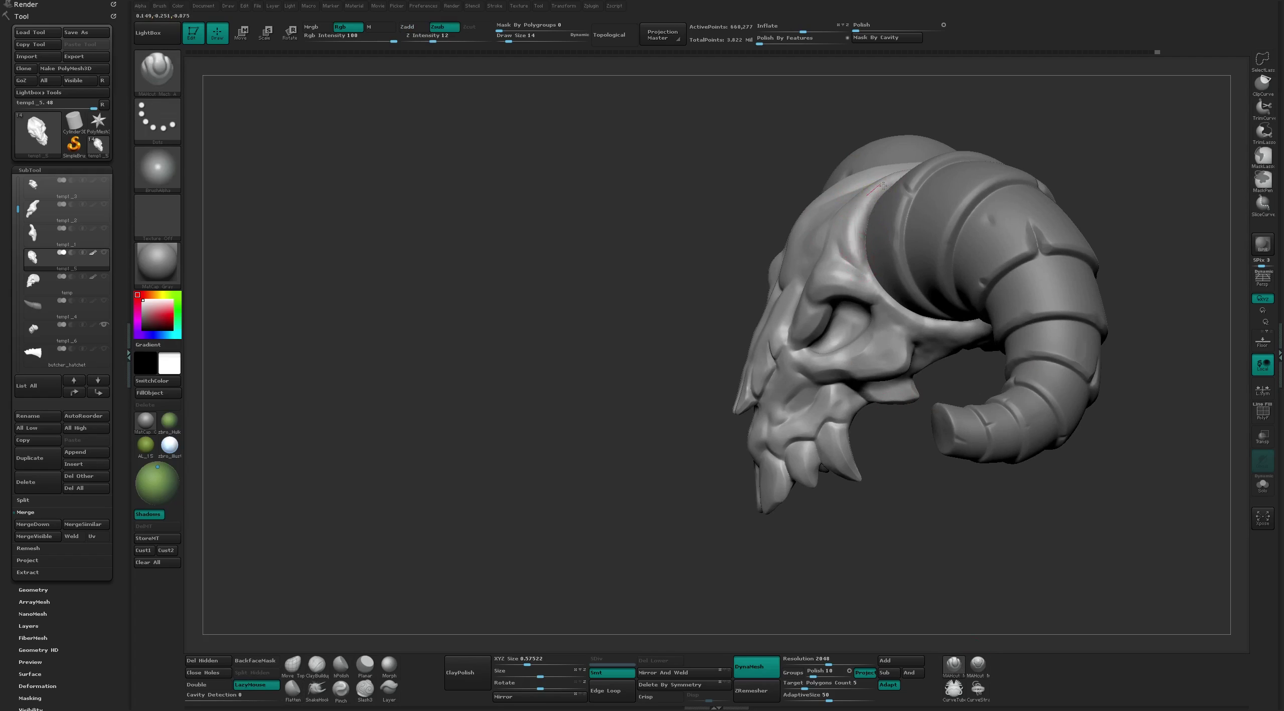
right_click_drag(859, 242, 247, 348)
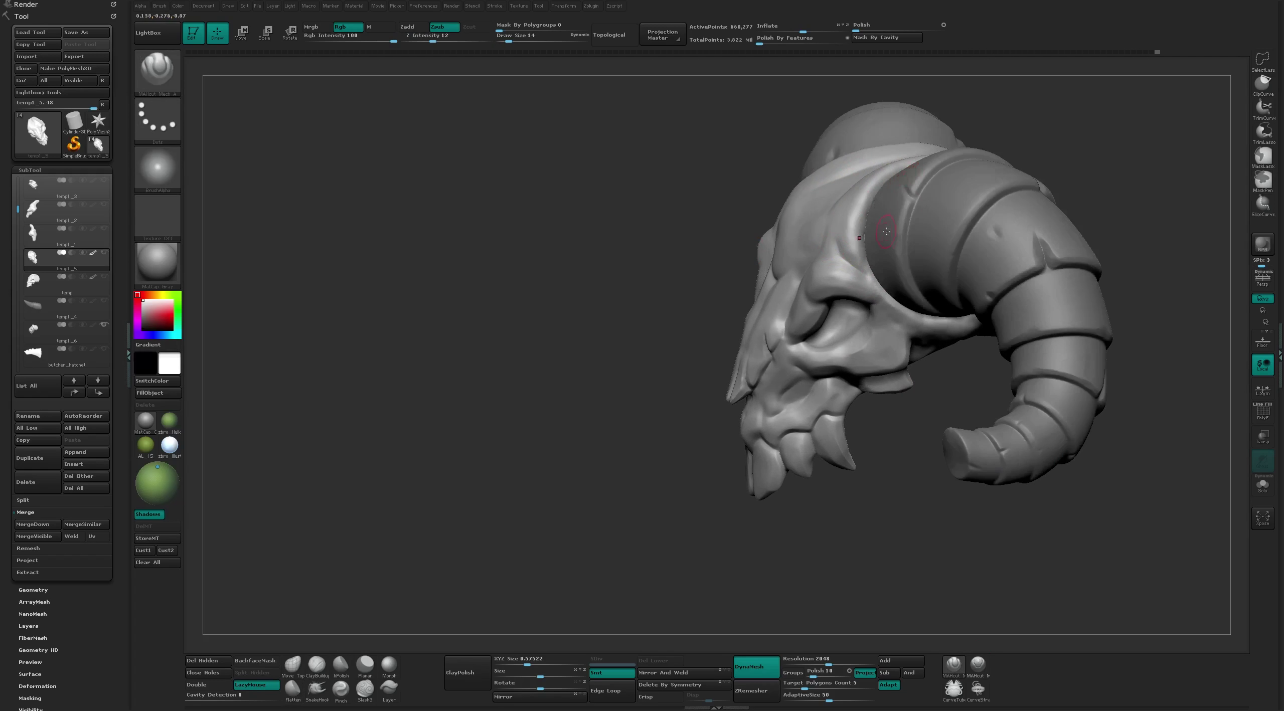
left_click_drag(877, 173, 880, 171)
mouse_move(848, 220)
right_mouse_down()
mouse_move(874, 235)
mouse_move(855, 285)
right_mouse_up()
key("ctrl+z")
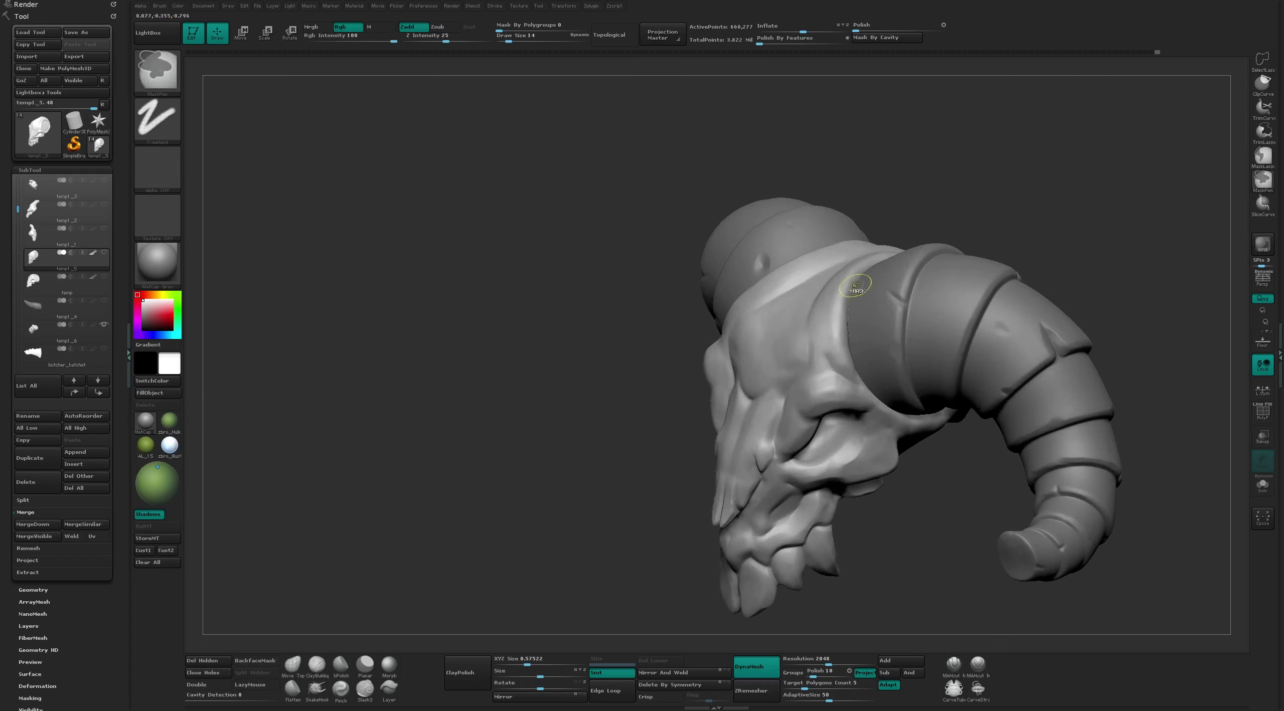
Cut a new stroke across the skull near the horn, then shrink the Move brush
right_click_drag(845, 355, 817, 372)
left_click_drag(813, 304, 838, 269)
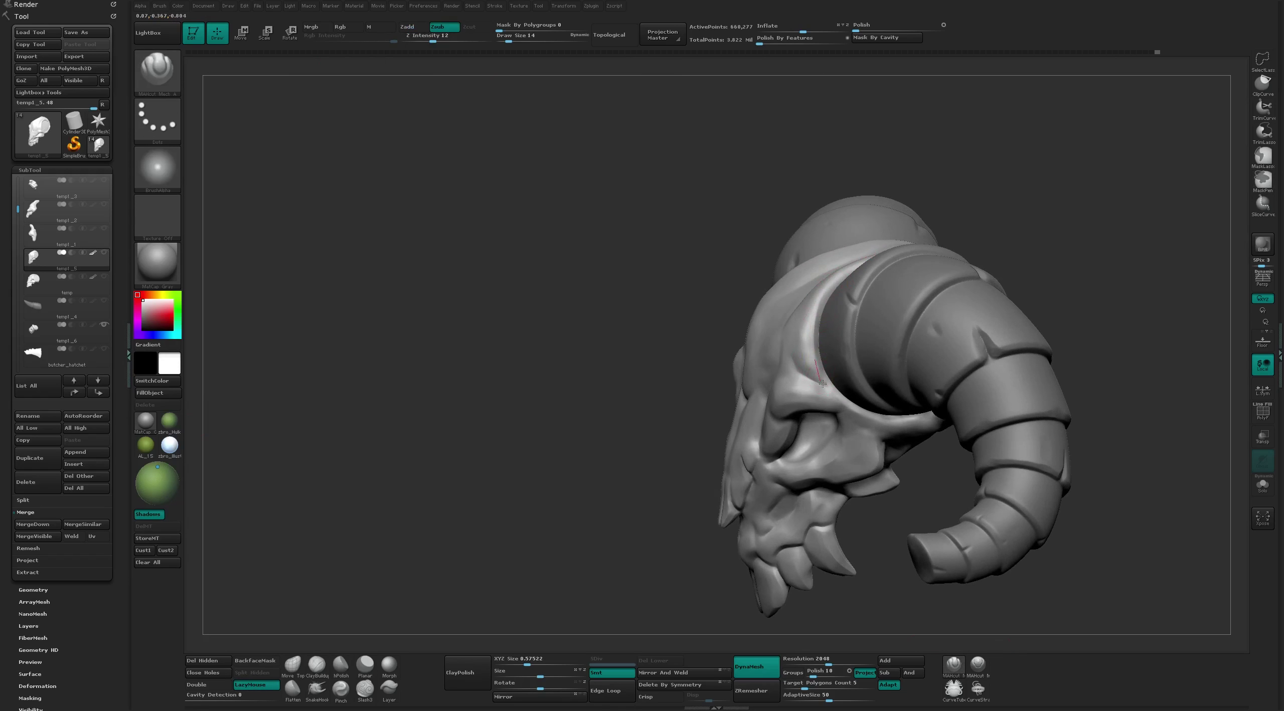
mouse_move(823, 384)
right_mouse_down()
mouse_move(900, 236)
mouse_move(903, 201)
mouse_move(812, 331)
mouse_move(798, 306)
mouse_move(898, 114)
mouse_move(1057, 118)
mouse_move(998, 135)
mouse_move(932, 129)
mouse_move(950, 152)
mouse_move(774, 288)
right_mouse_up()
key("b")
key("m")
key("v")
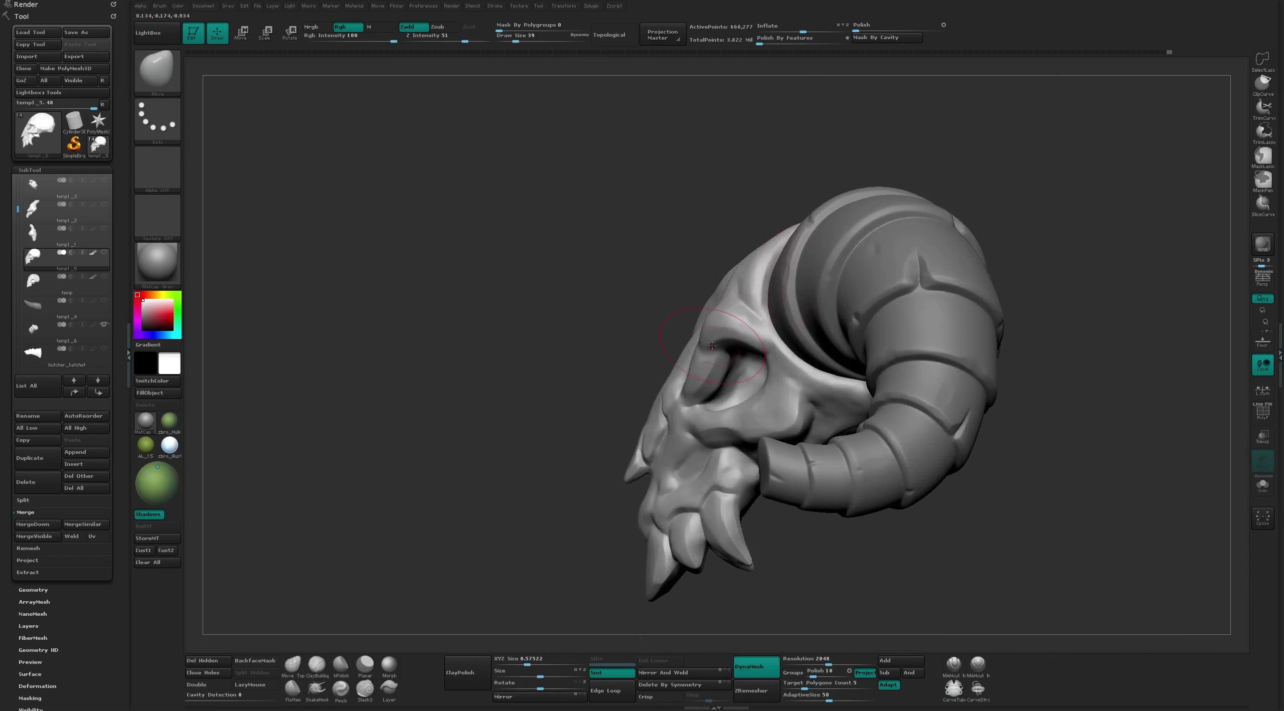
mouse_move(643, 305)
right_mouse_down("ctrl")
mouse_move(593, 260)
mouse_move(662, 397)
right_mouse_up("ctrl")
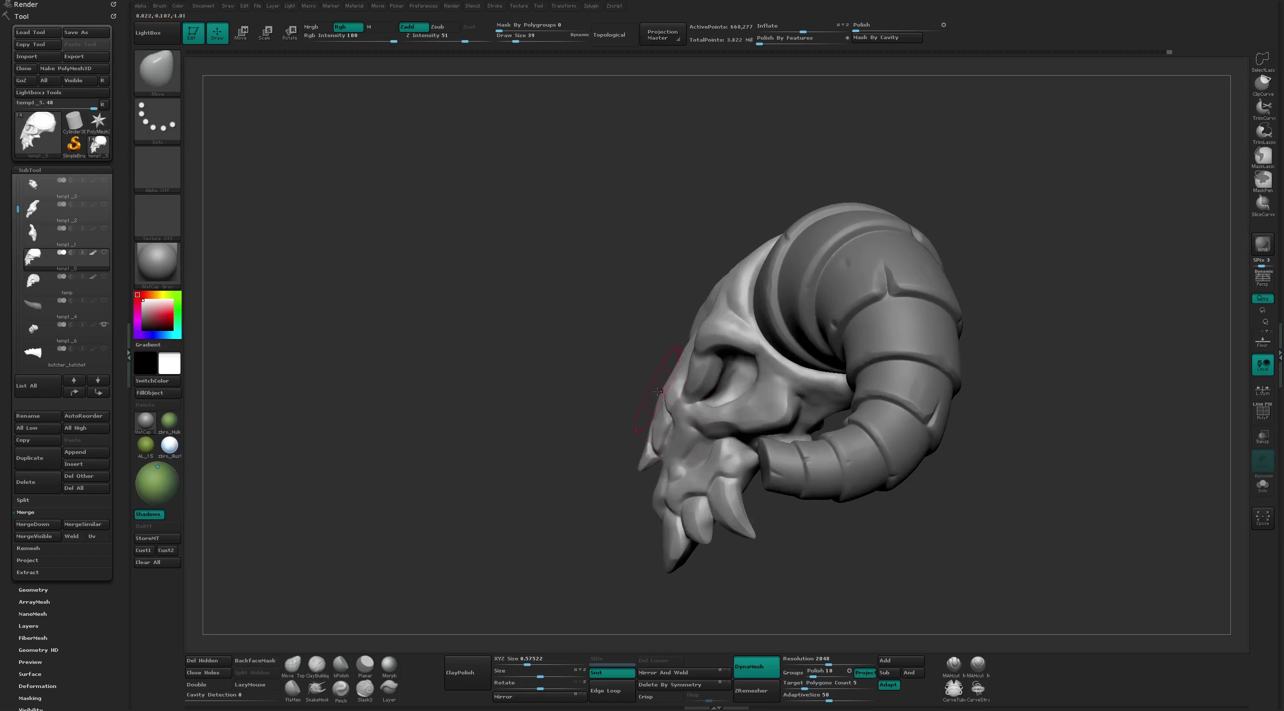
key("bracketleft")
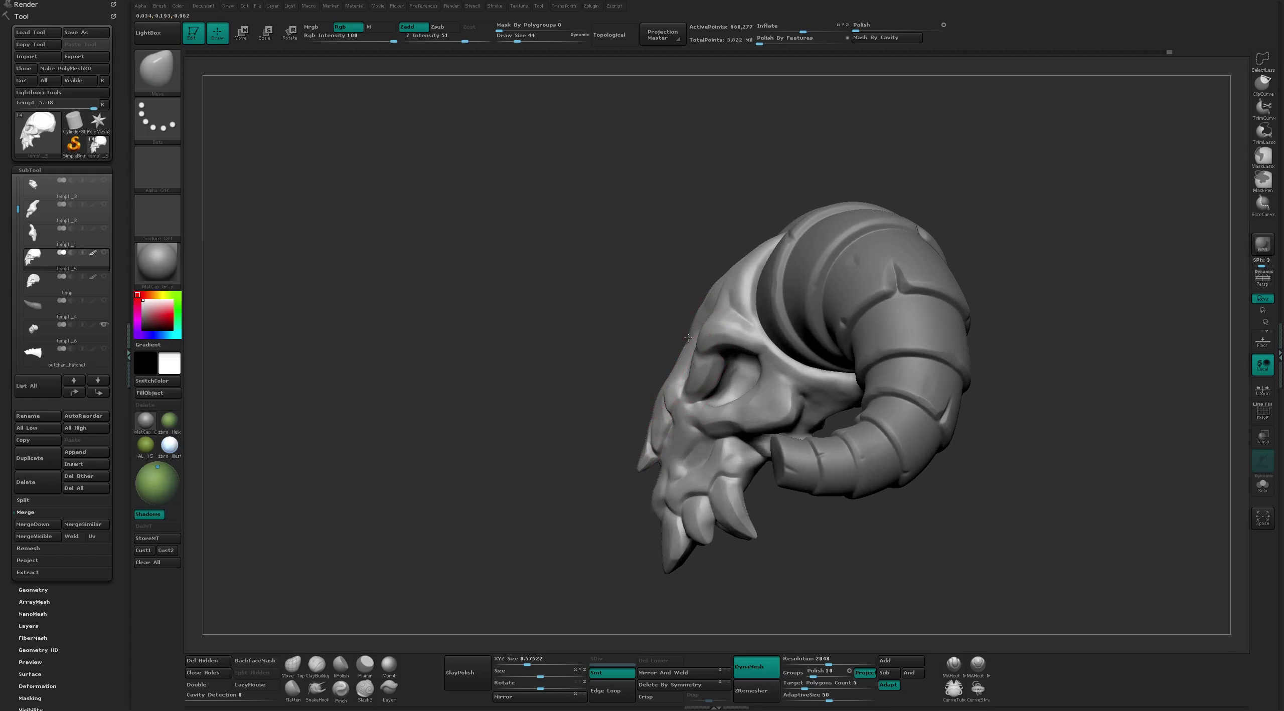
Orbit down to the jaw and nudge the bone surface near the cheek with the Move brush
mouse_move(681, 345)
right_mouse_down("ctrl")
mouse_move(631, 266)
mouse_move(924, 202)
mouse_move(894, 166)
mouse_move(940, 192)
mouse_move(862, 533)
right_mouse_up("ctrl")
key("b")
key("f")
key("l")
left_click(954, 664)
right_click_drag(783, 502, 669, 417)
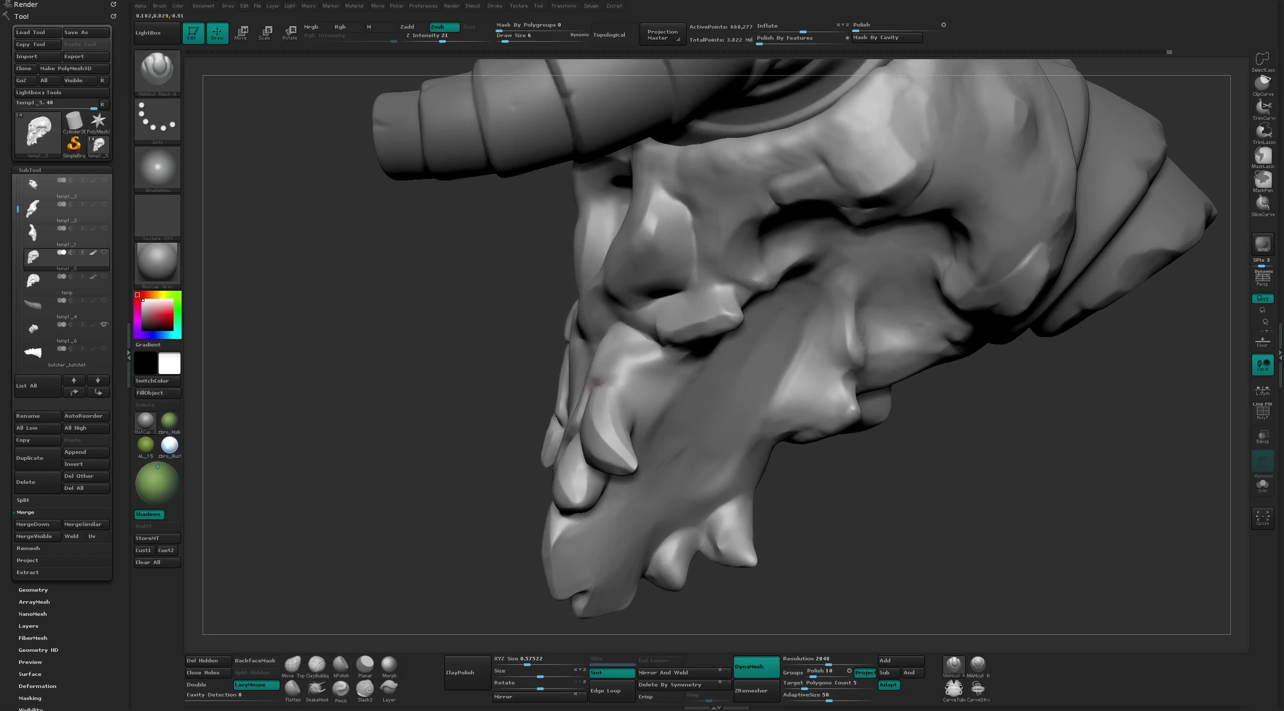
key("ctrl")
mouse_move(560, 400)
right_mouse_down()
mouse_move(595, 387)
mouse_move(622, 407)
right_mouse_up()
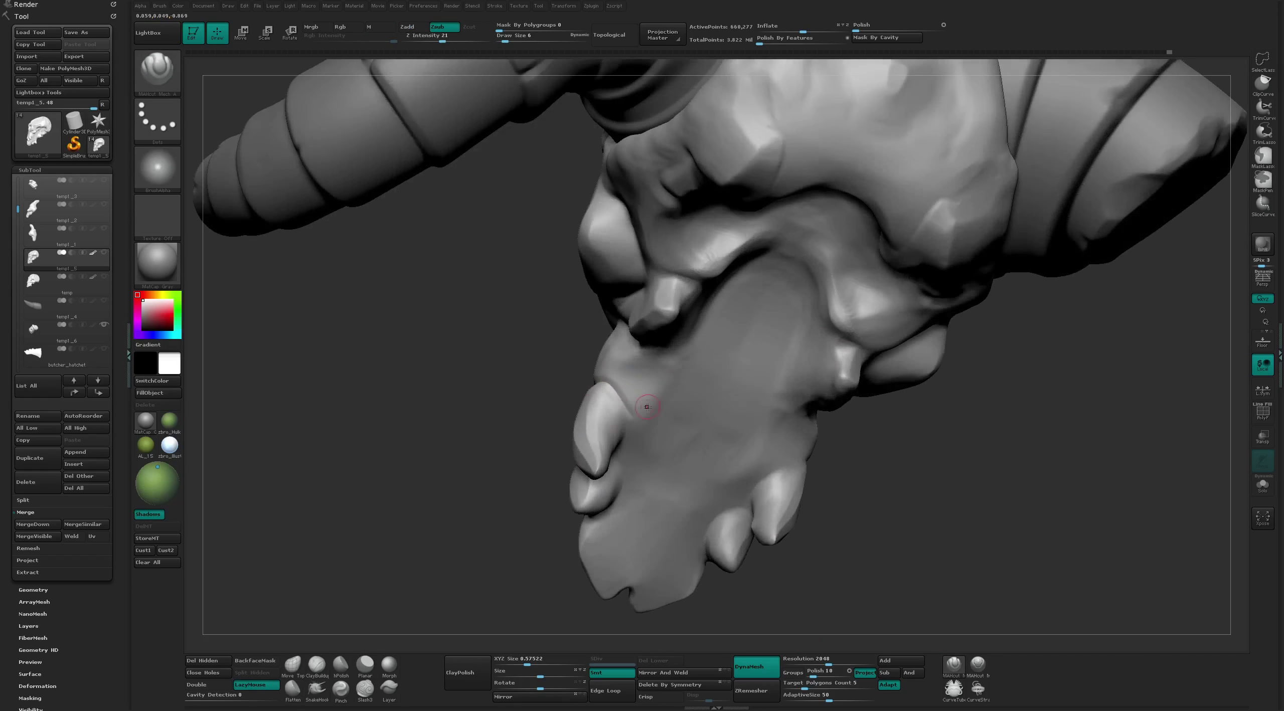
mouse_move(509, 424)
right_mouse_down()
mouse_move(635, 362)
mouse_move(687, 373)
mouse_move(439, 425)
mouse_move(662, 401)
right_mouse_up()
key("b")
key("f")
key("l")
key("b")
key("m")
key("v")
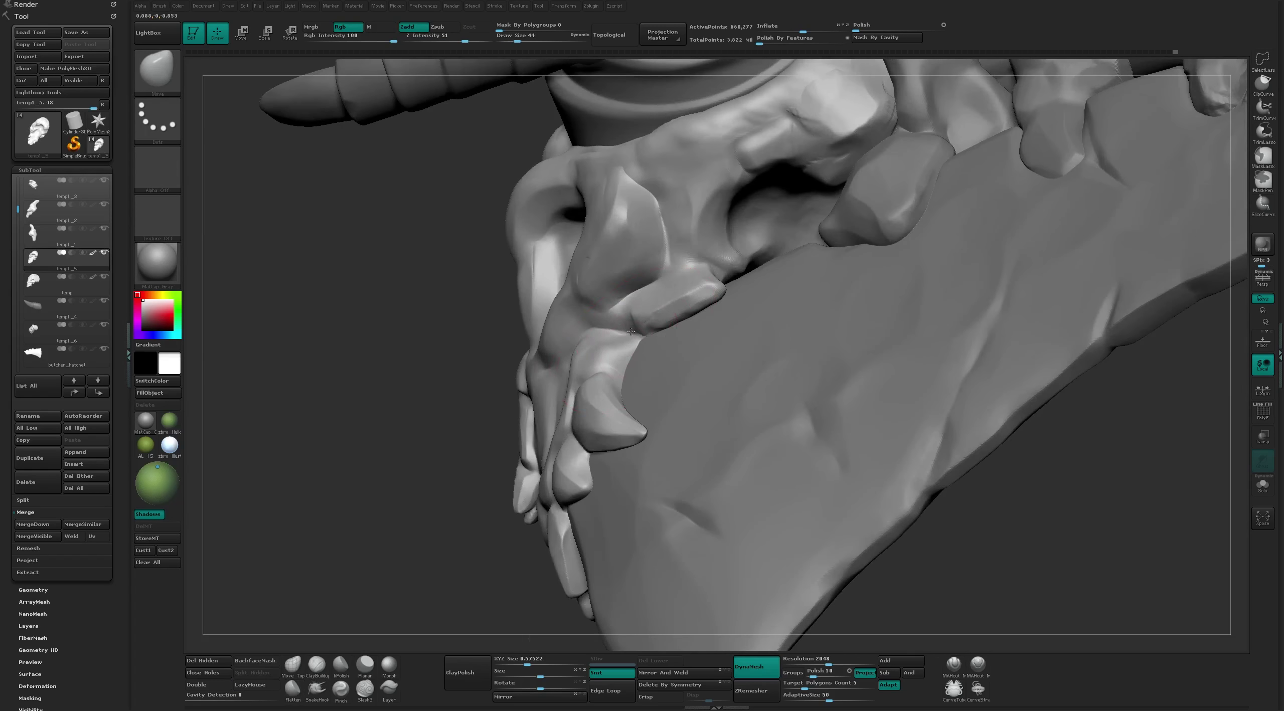
mouse_move(631, 332)
left_mouse_down()
mouse_move(633, 321)
mouse_move(640, 332)
left_mouse_up()
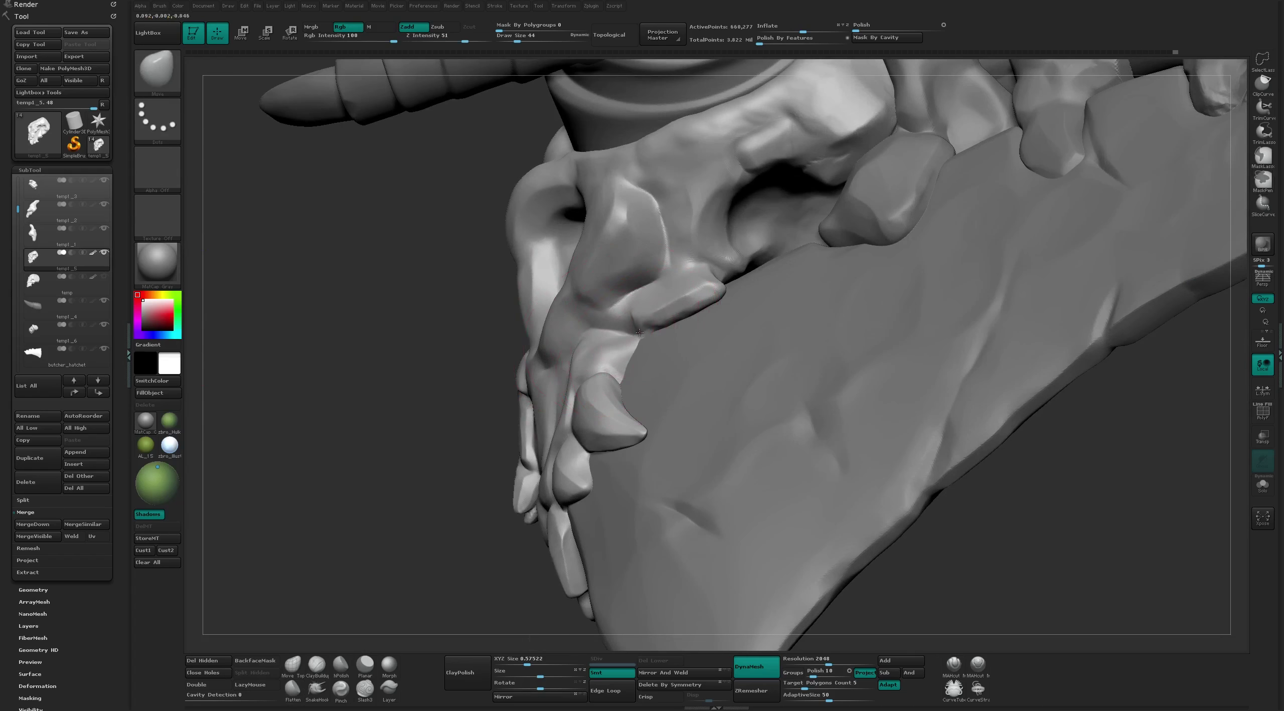
right_click_drag(627, 336, 668, 321)
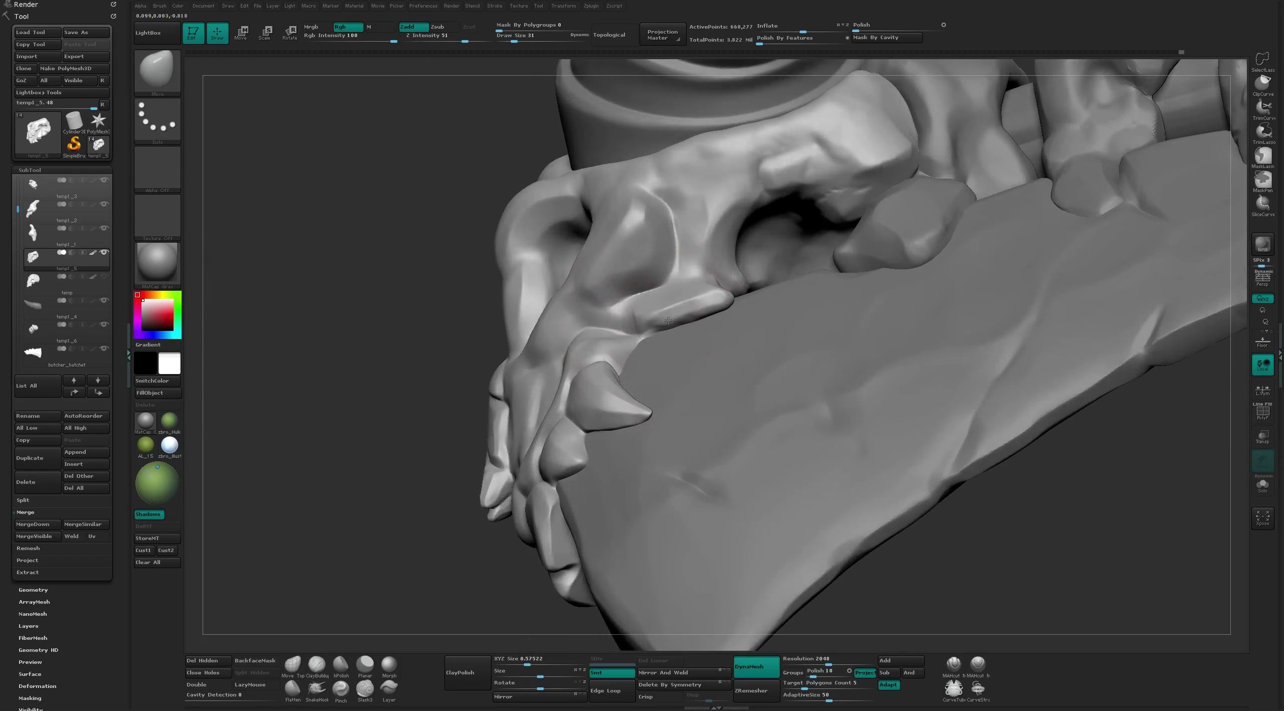
Carve a groove into the cheekbone surface with MAHcut Mech A
left_click(953, 664)
right_click_drag(943, 603, 687, 297)
key("s")
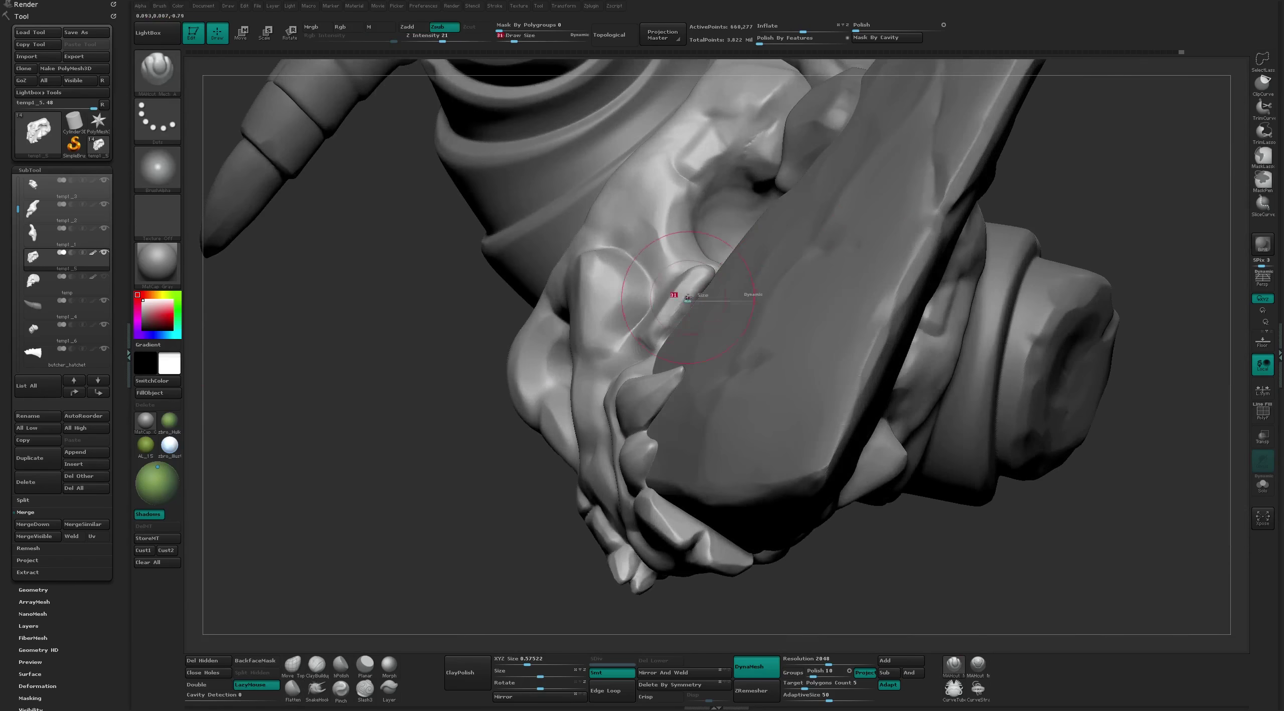
left_click_drag(704, 283, 660, 339)
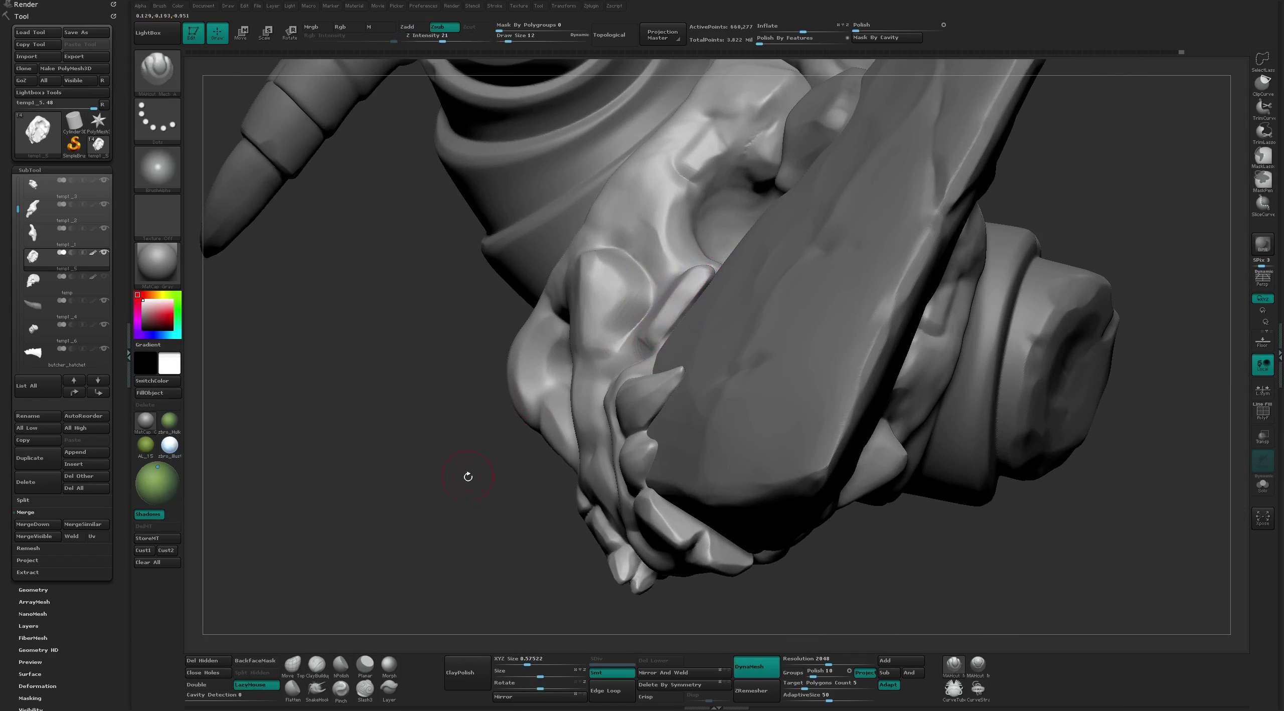
left_click_drag(468, 477, 628, 366)
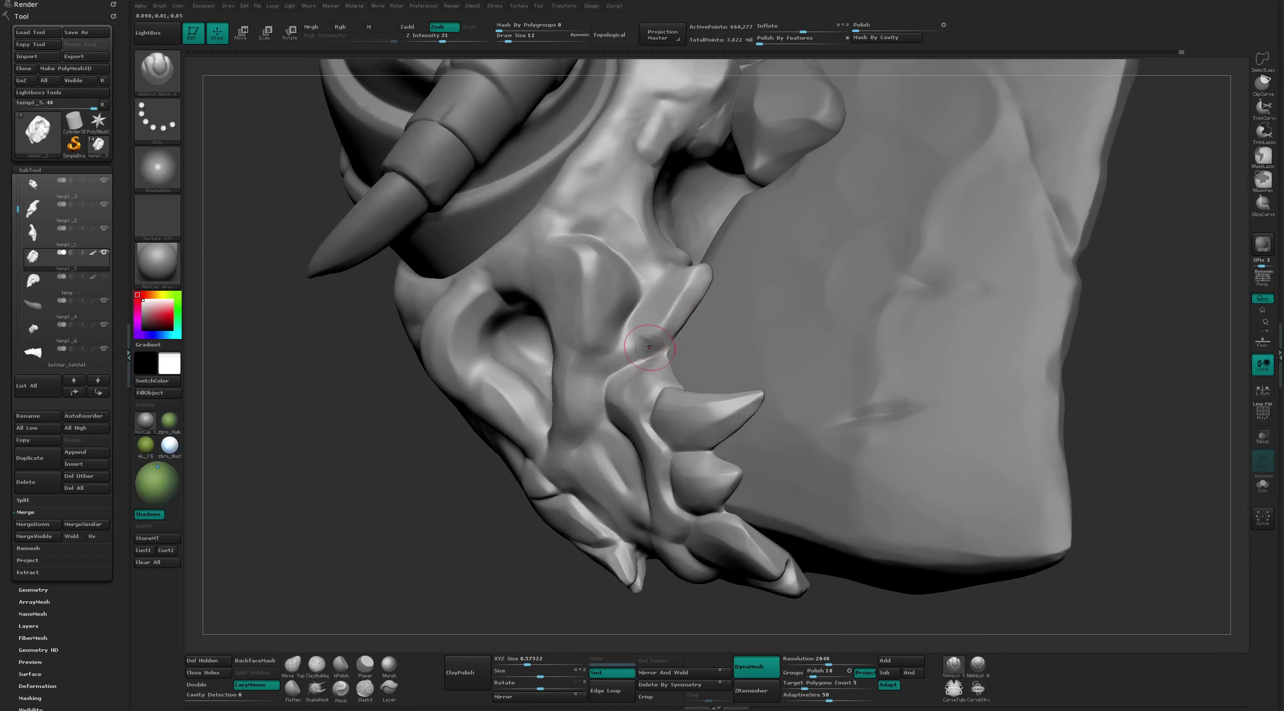
key("b")
key("f")
key("l")
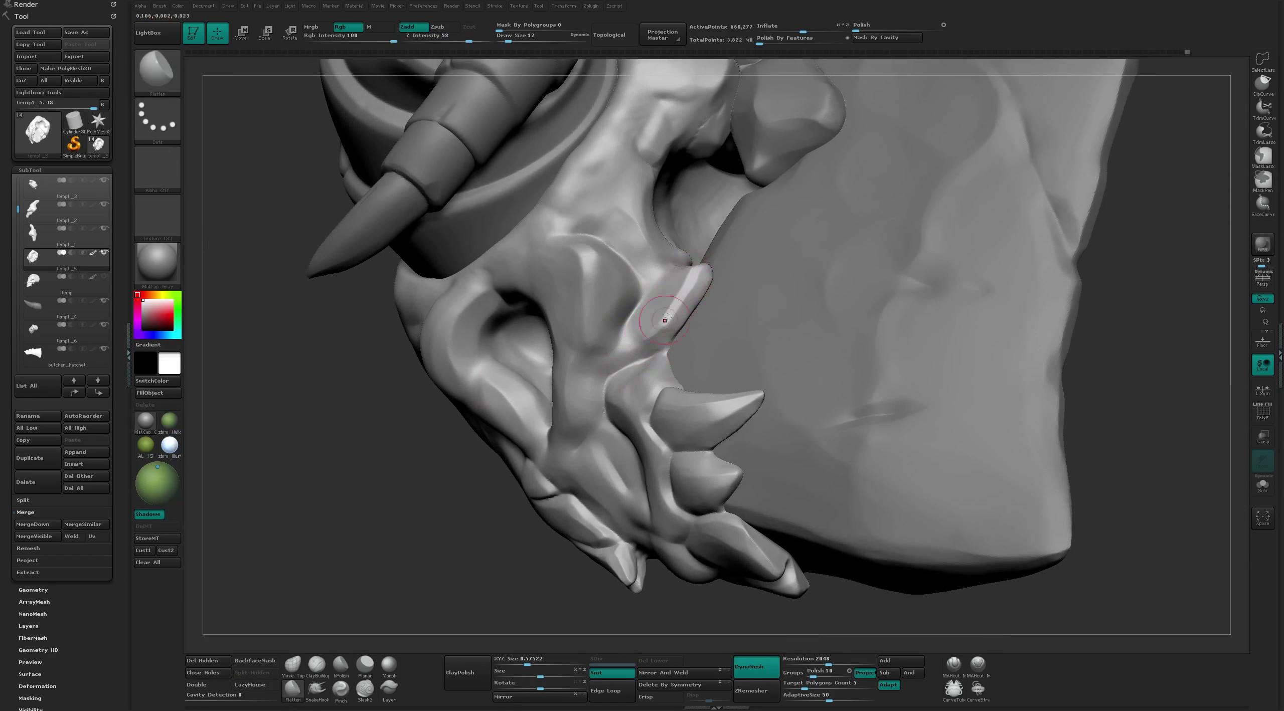
Push a tooth along the jaw outward to the left
mouse_move(665, 319)
right_mouse_down()
mouse_move(712, 270)
mouse_move(688, 257)
right_mouse_up()
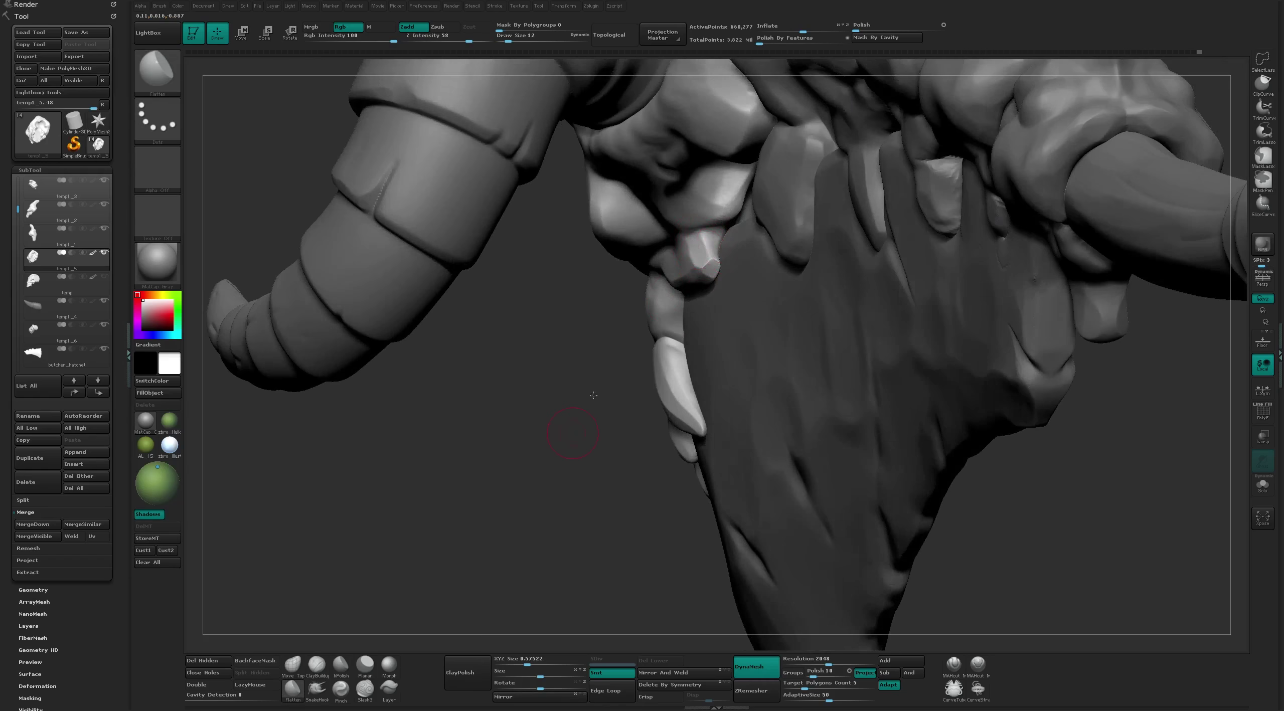
mouse_move(593, 395)
right_mouse_down()
mouse_move(665, 262)
mouse_move(782, 579)
mouse_move(606, 298)
right_mouse_up()
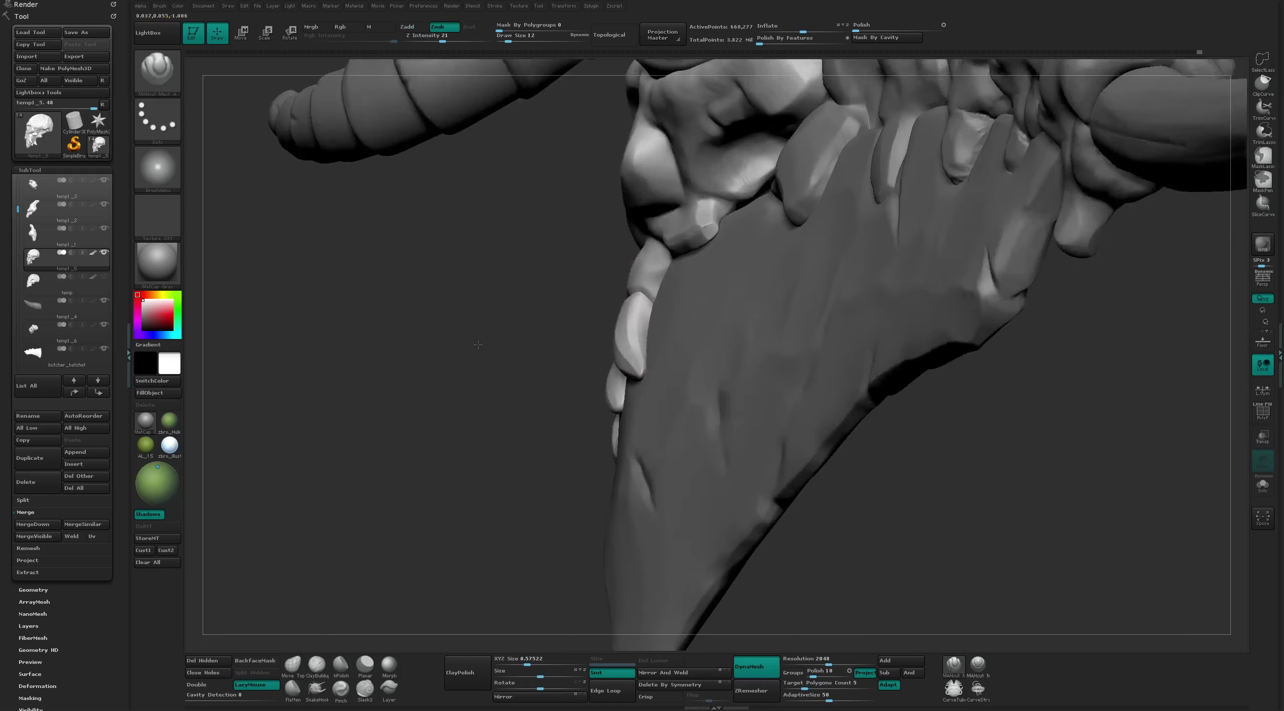
right_click_drag(853, 452, 626, 319)
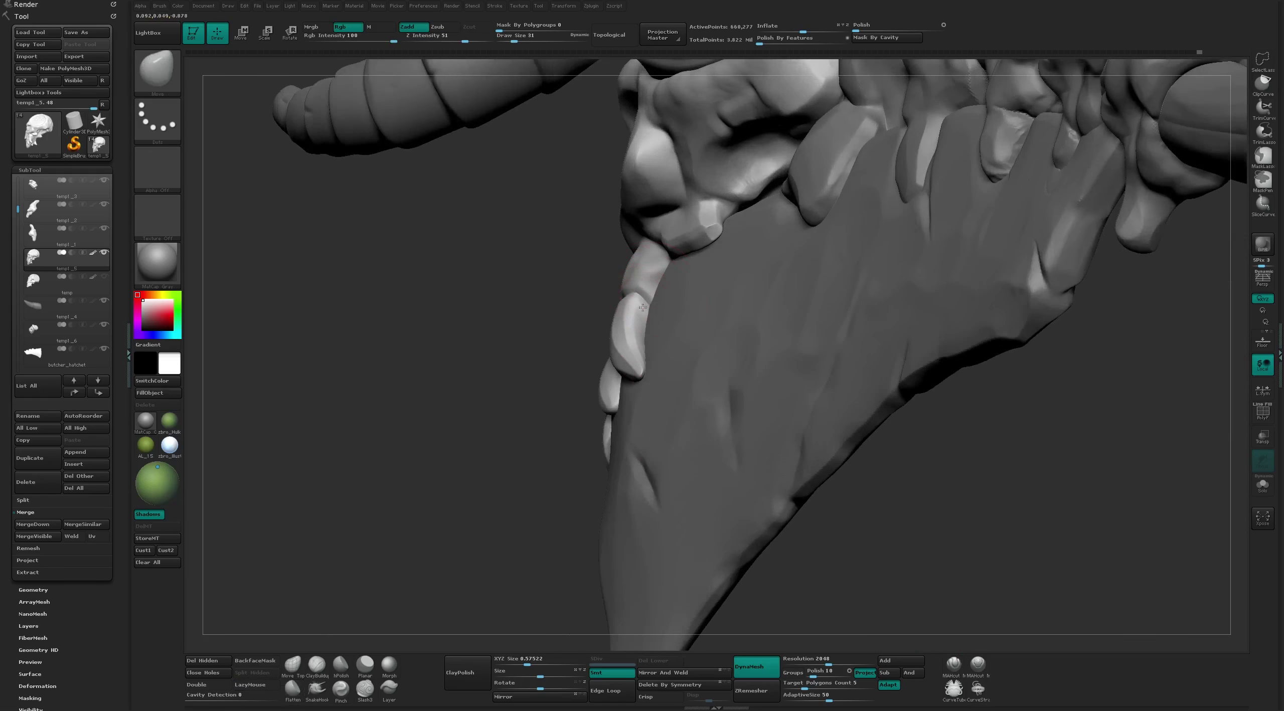
left_click_drag(627, 319, 621, 316)
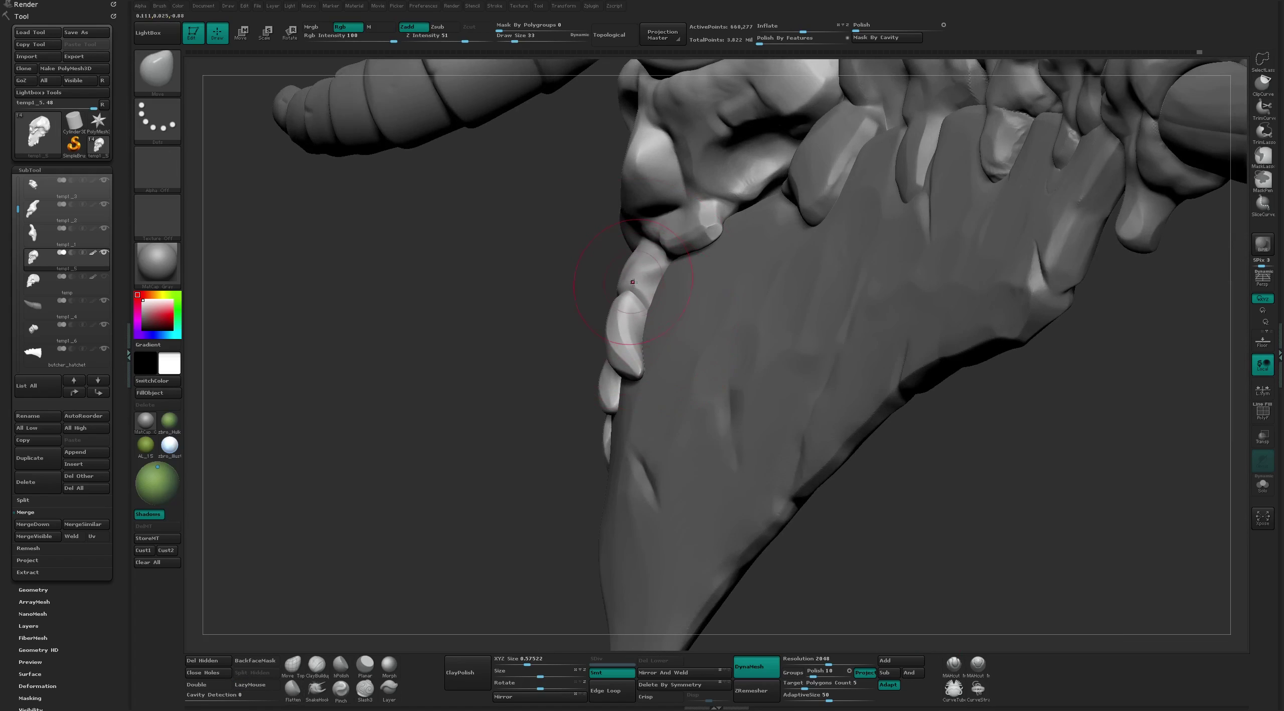
right_click_drag(652, 267, 655, 285)
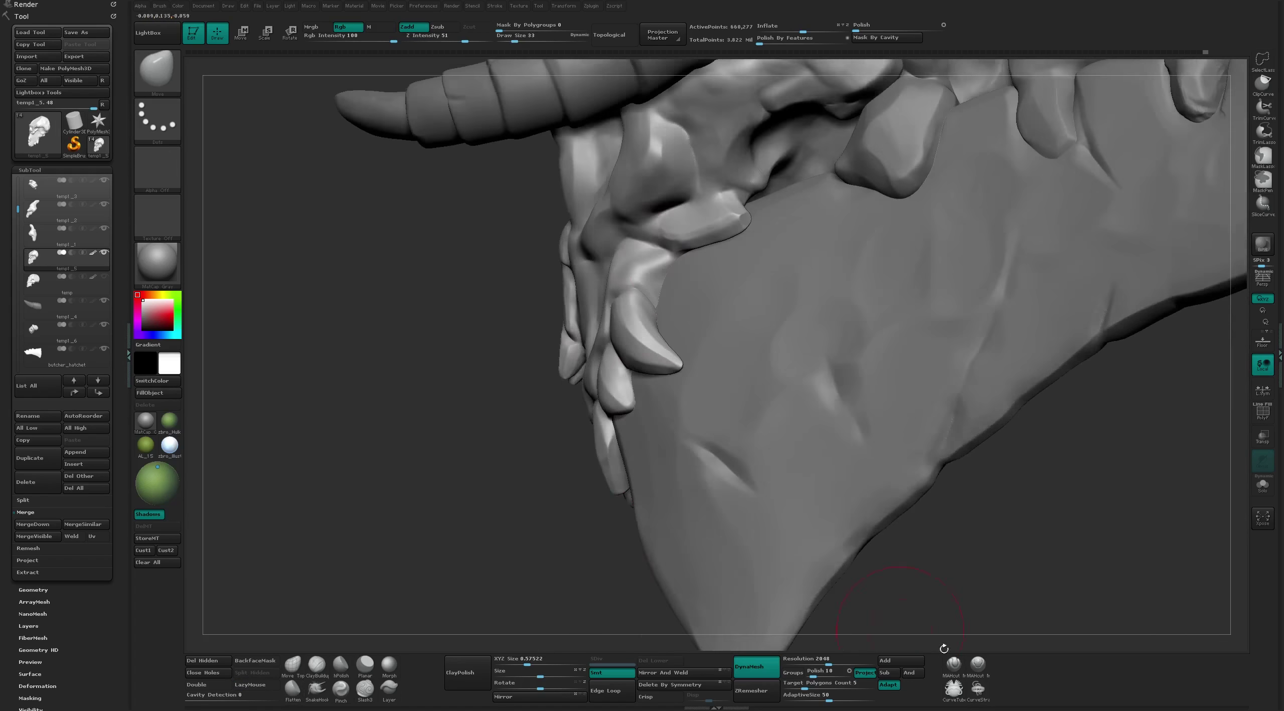
Carve a crease down the front tooth with MAHcut Mech A
left_click(954, 665)
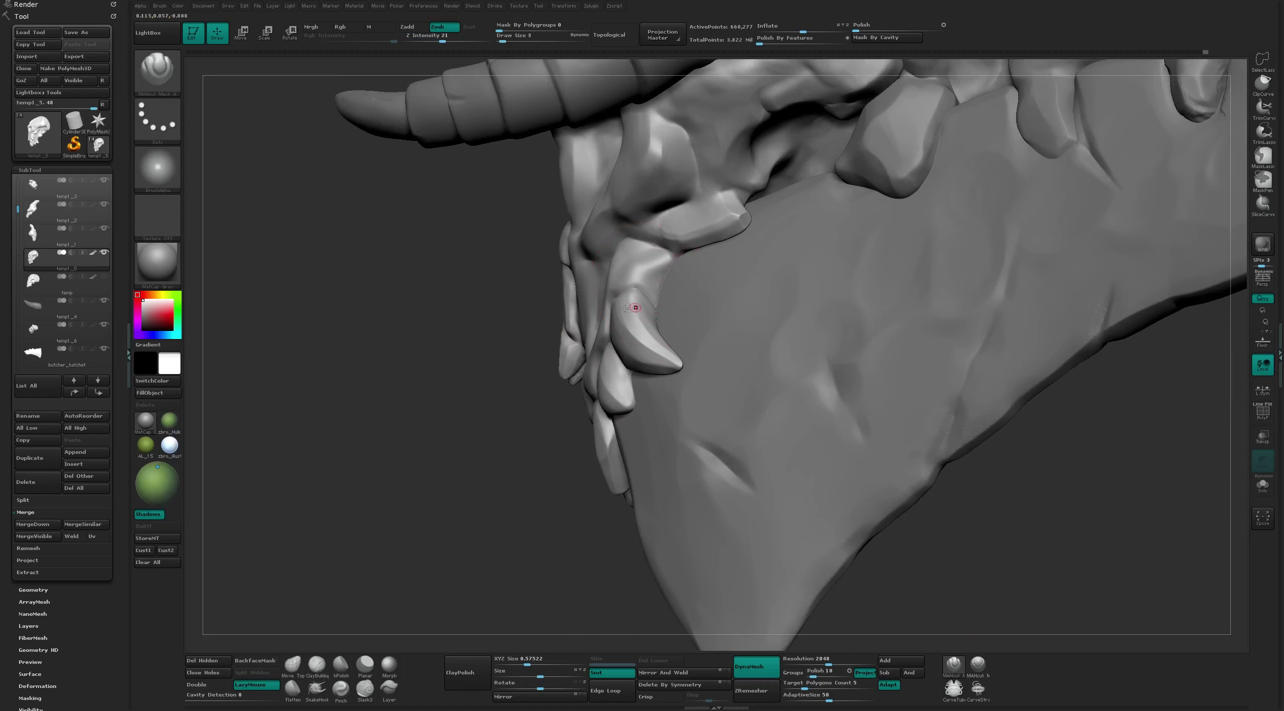
right_click_drag(624, 308, 663, 304)
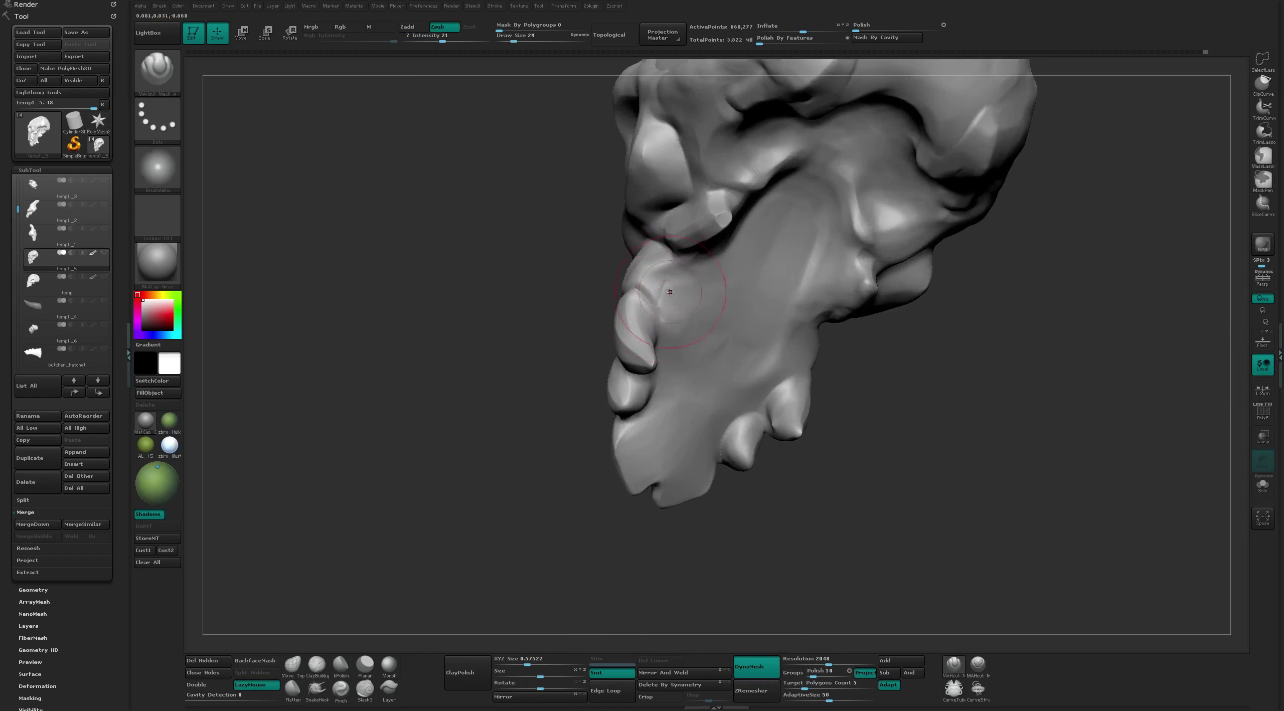
left_click_drag(671, 292, 682, 260)
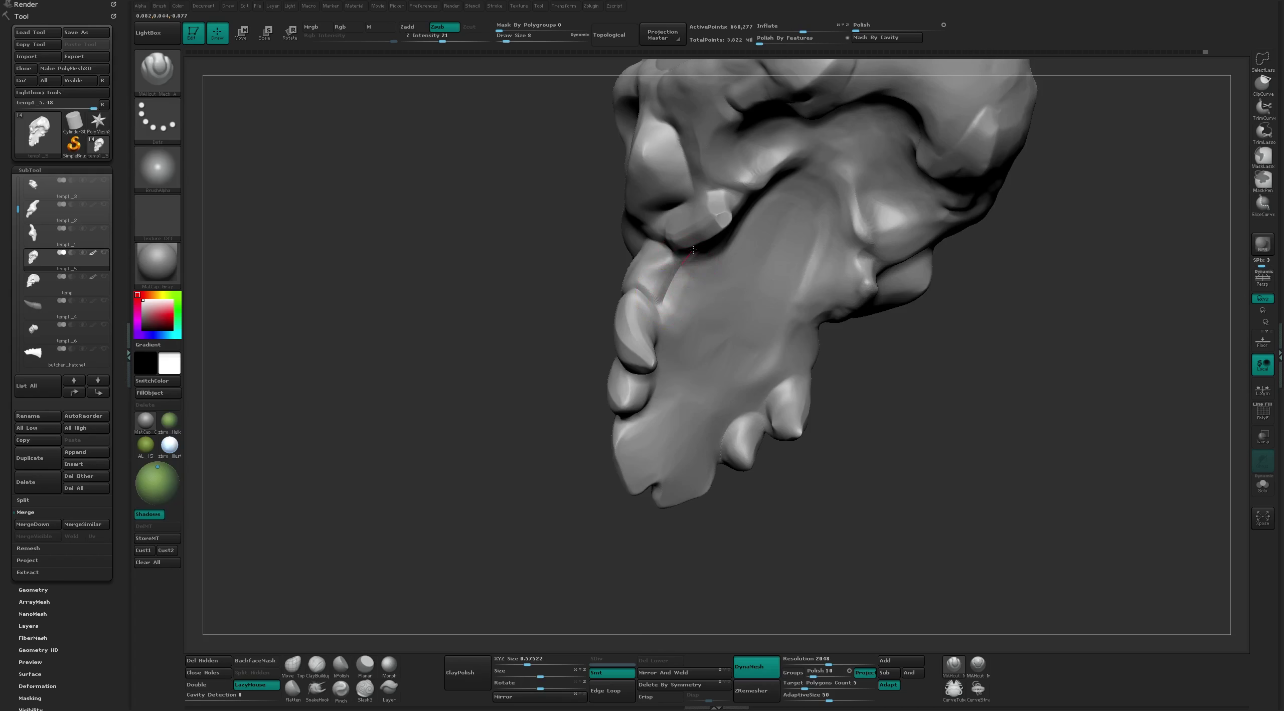
key("b")
key("c")
key("t")
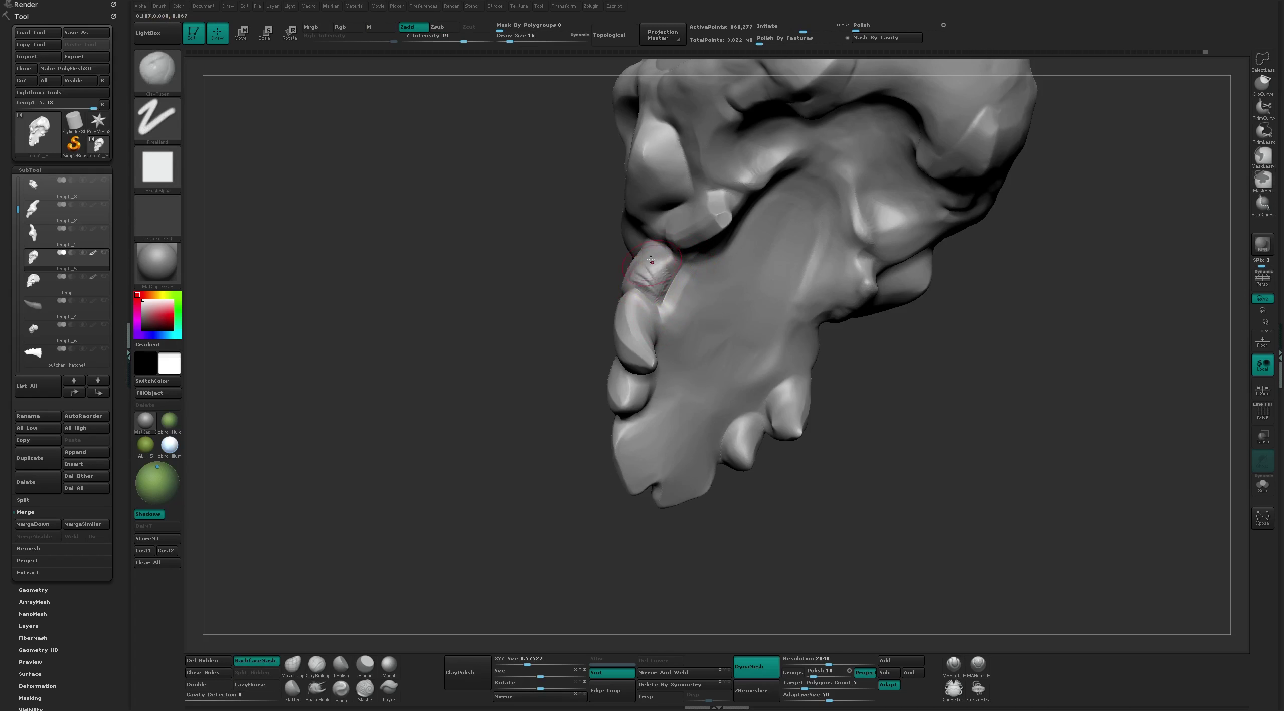
Flatten the jaw surface beside the front tooth
right_click_drag(642, 280, 627, 276)
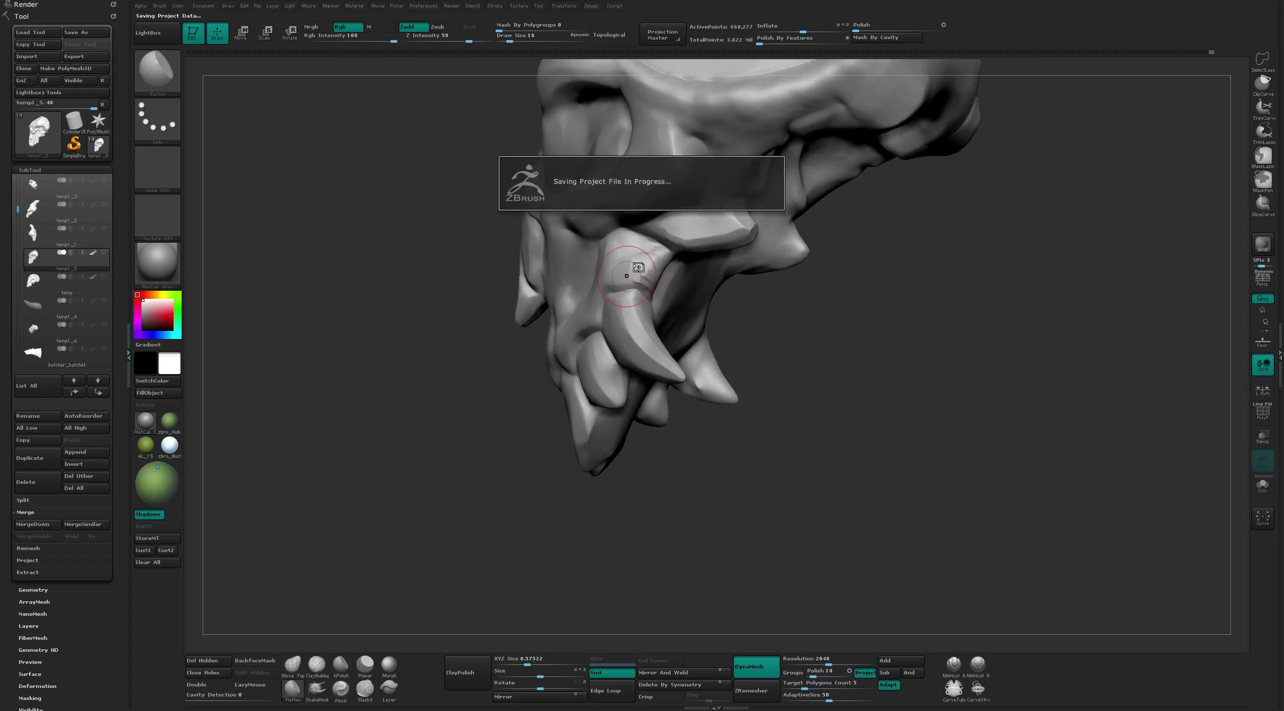
key("b")
key("f")
key("l")
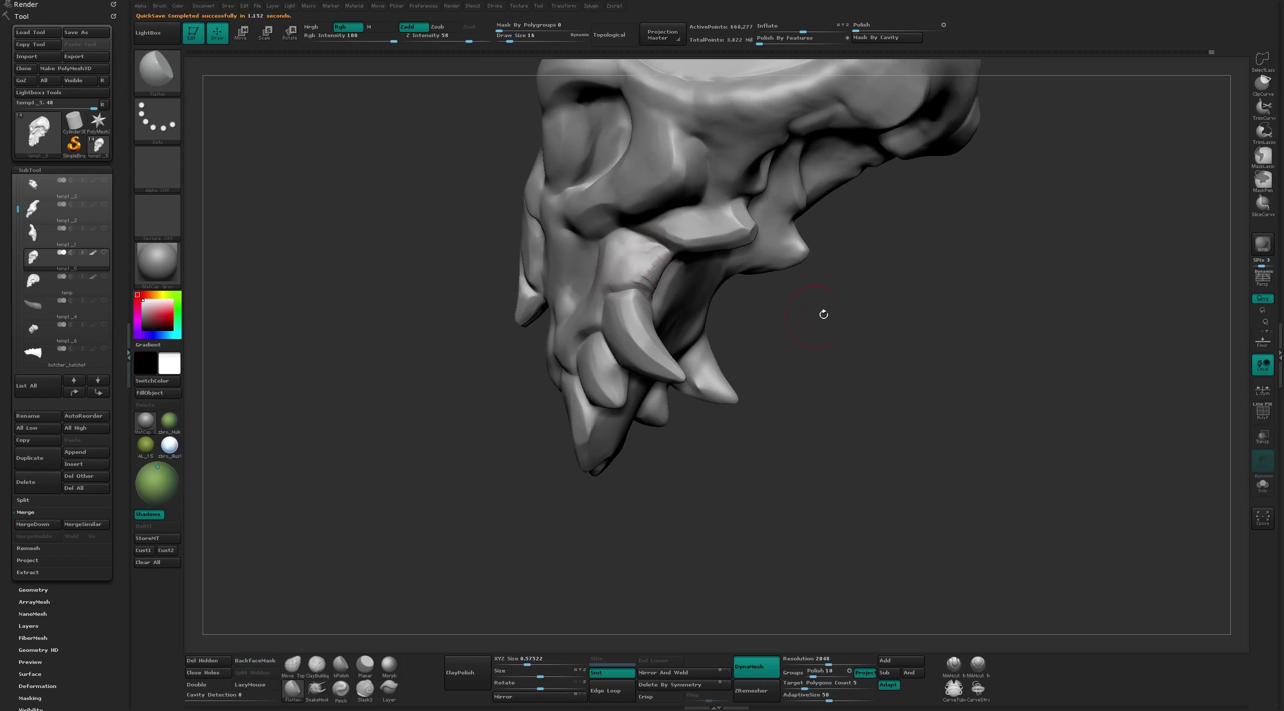
left_click_drag(824, 315, 635, 276)
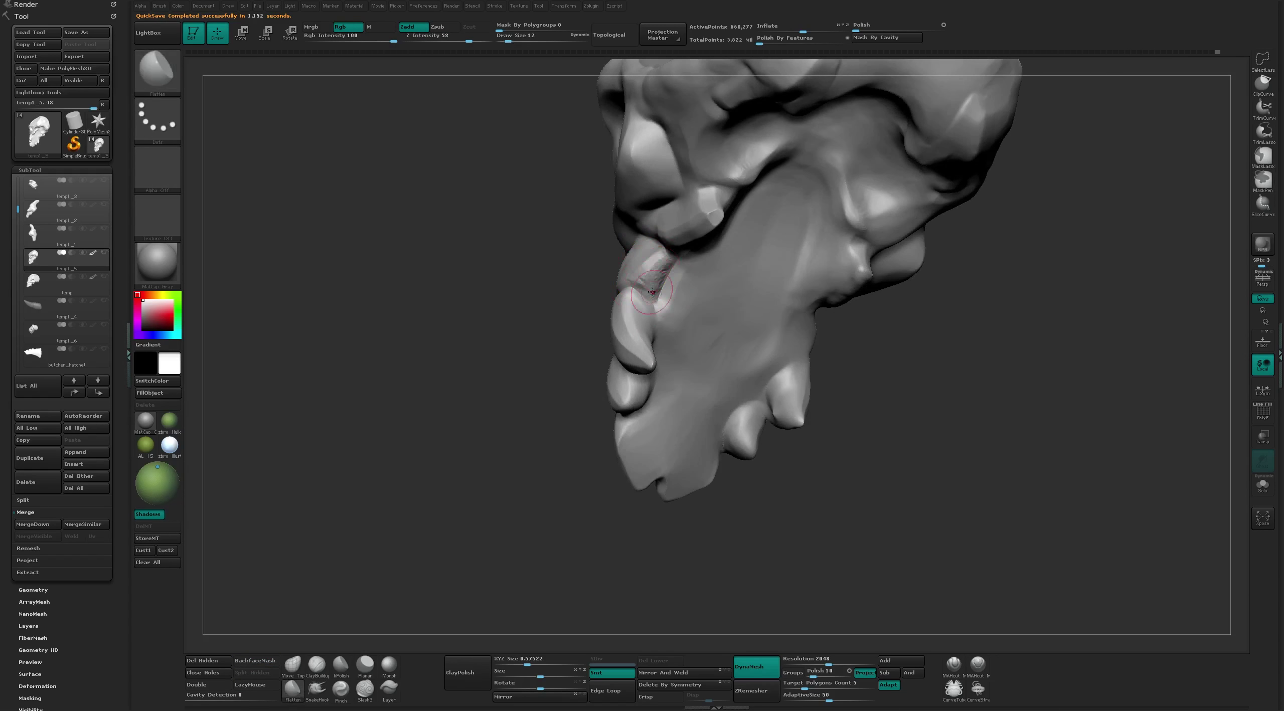
right_click_drag(652, 292, 683, 288)
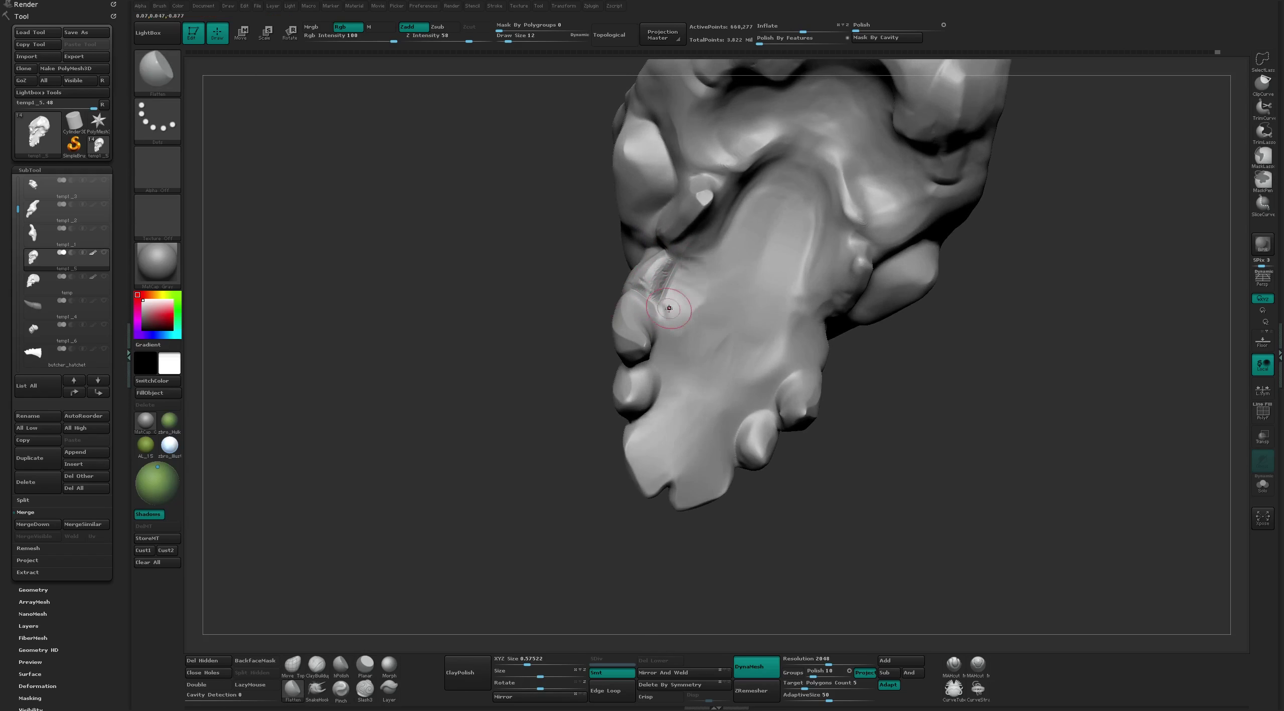
left_click_drag(682, 321, 716, 307)
Add a ClayTubes streak at the base of the front tooth
key("b")
key("c")
key("t")
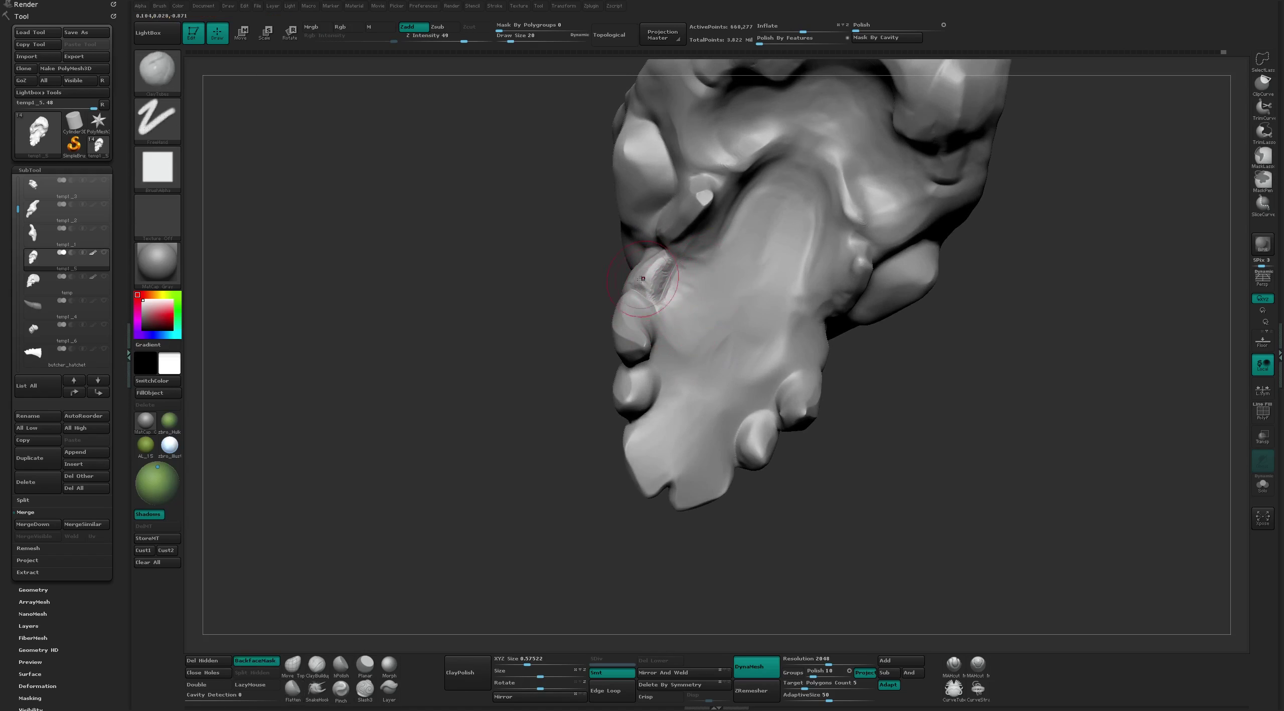
left_click_drag(648, 272, 645, 279)
key("b")
key("f")
key("l")
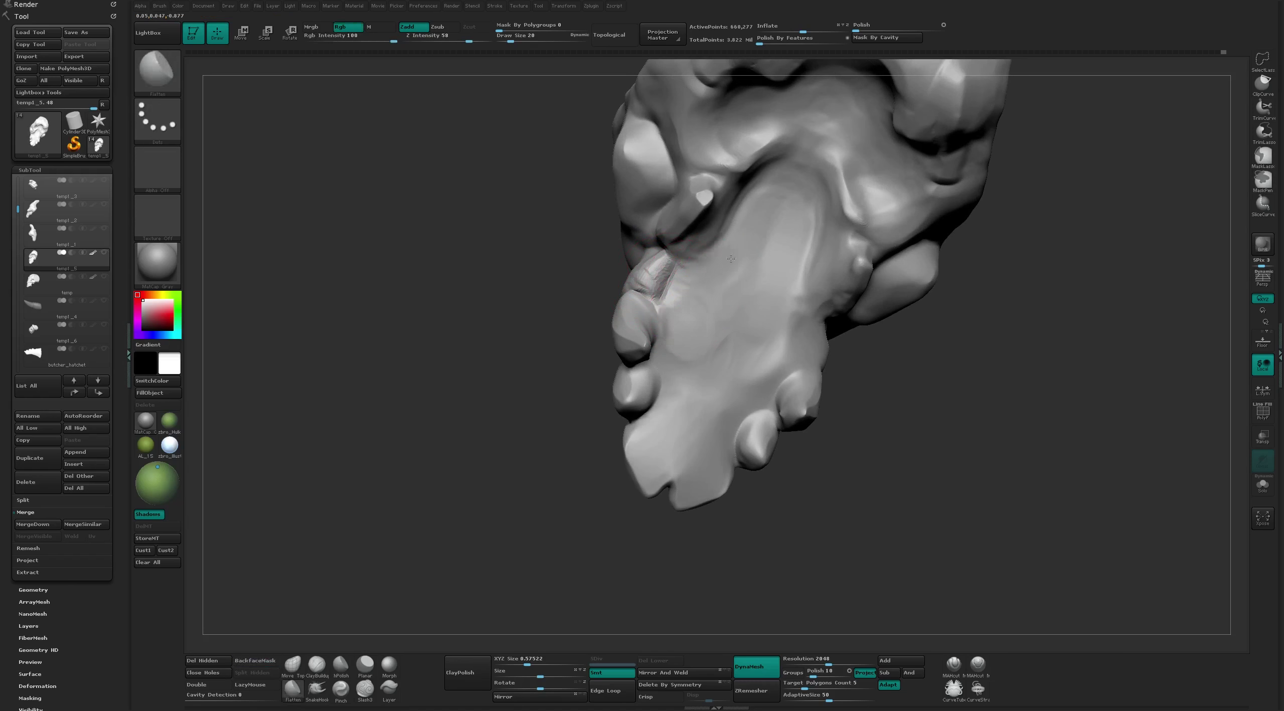
right_click_drag(689, 300, 655, 264)
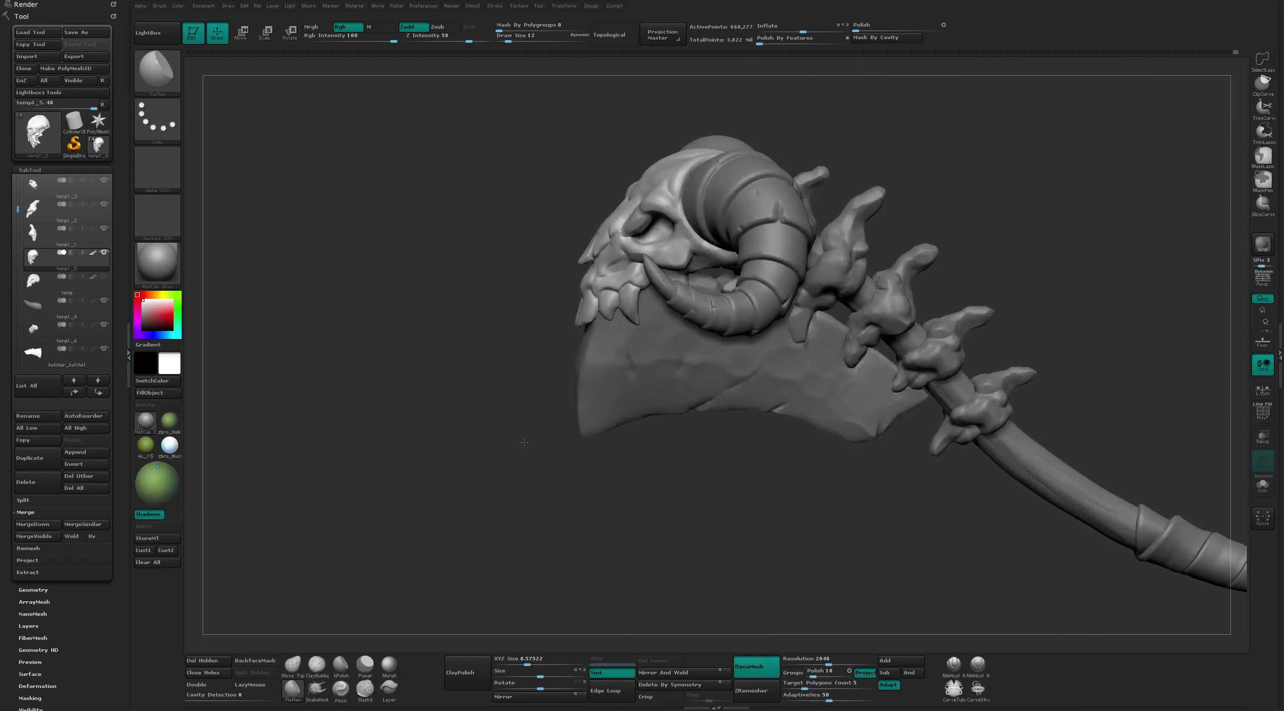
Solo the skull subtool, then re-show the hatchet blade and horn subtools
mouse_move(525, 443)
left_mouse_down()
mouse_move(484, 453)
mouse_move(839, 228)
left_mouse_up()
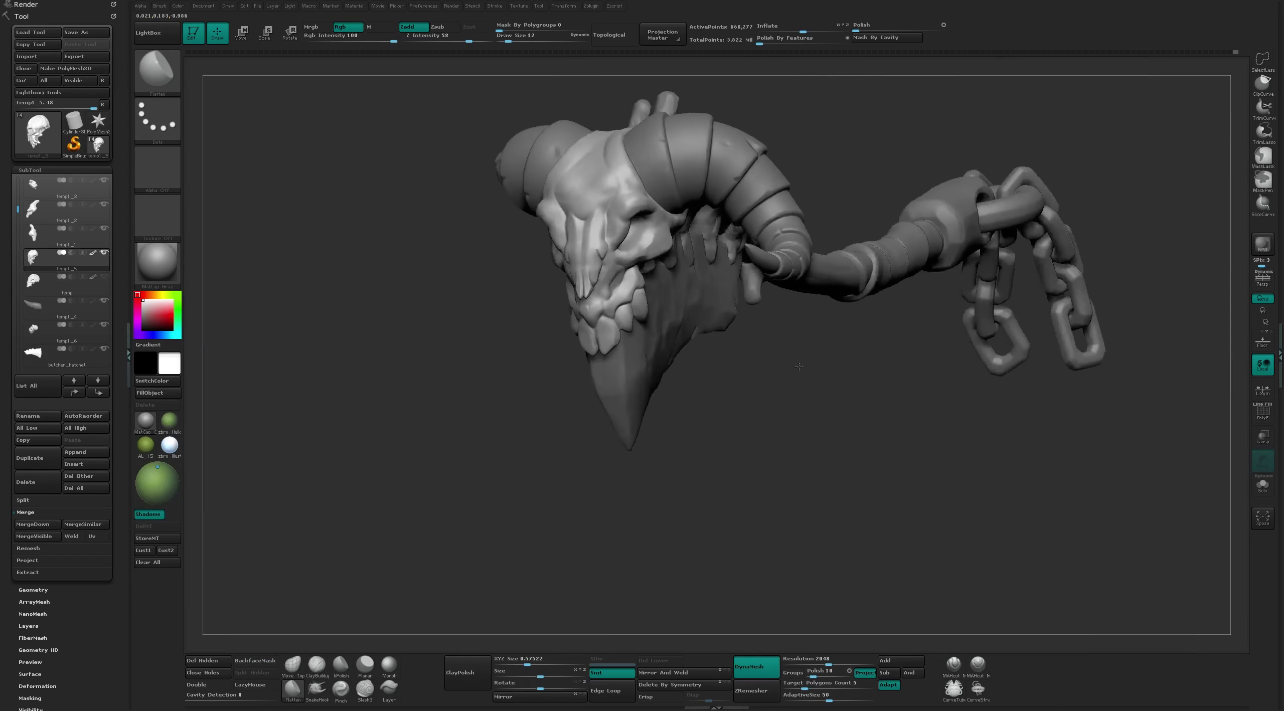
mouse_move(839, 228)
left_mouse_down()
mouse_move(532, 418)
mouse_move(723, 383)
mouse_move(697, 473)
mouse_move(907, 249)
left_mouse_up()
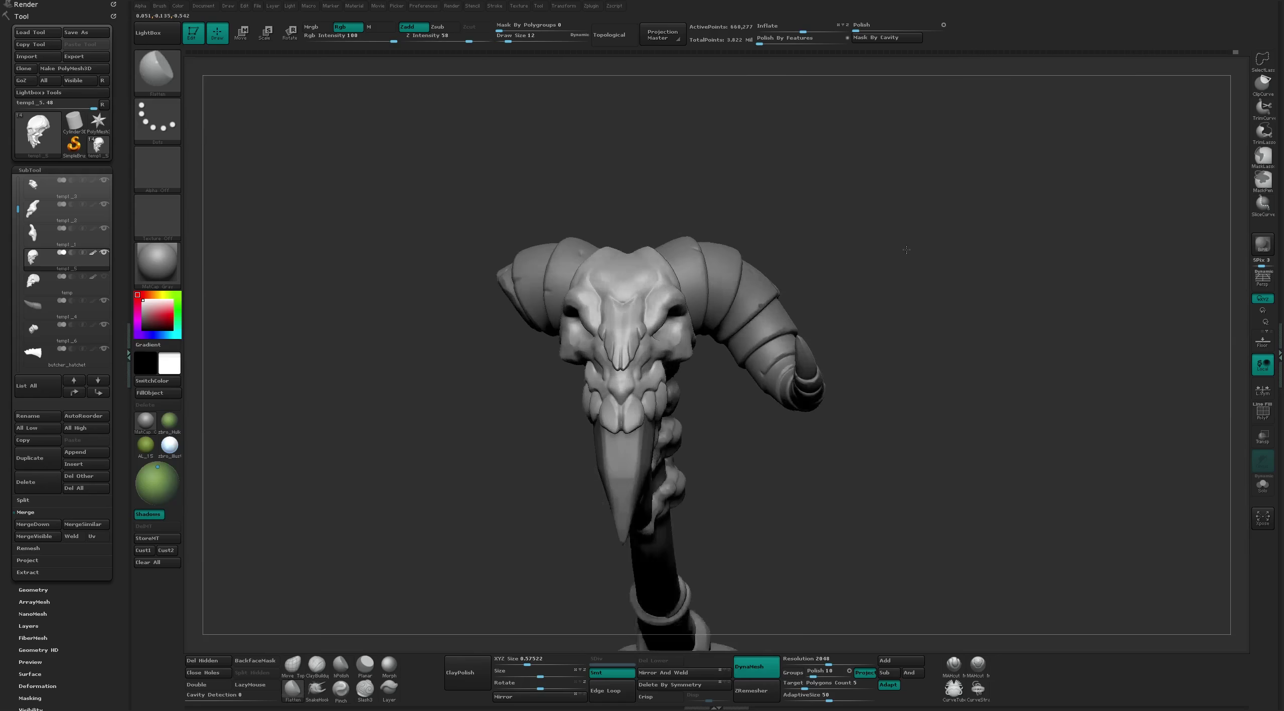
left_click(103, 253, "shift")
left_click(104, 349)
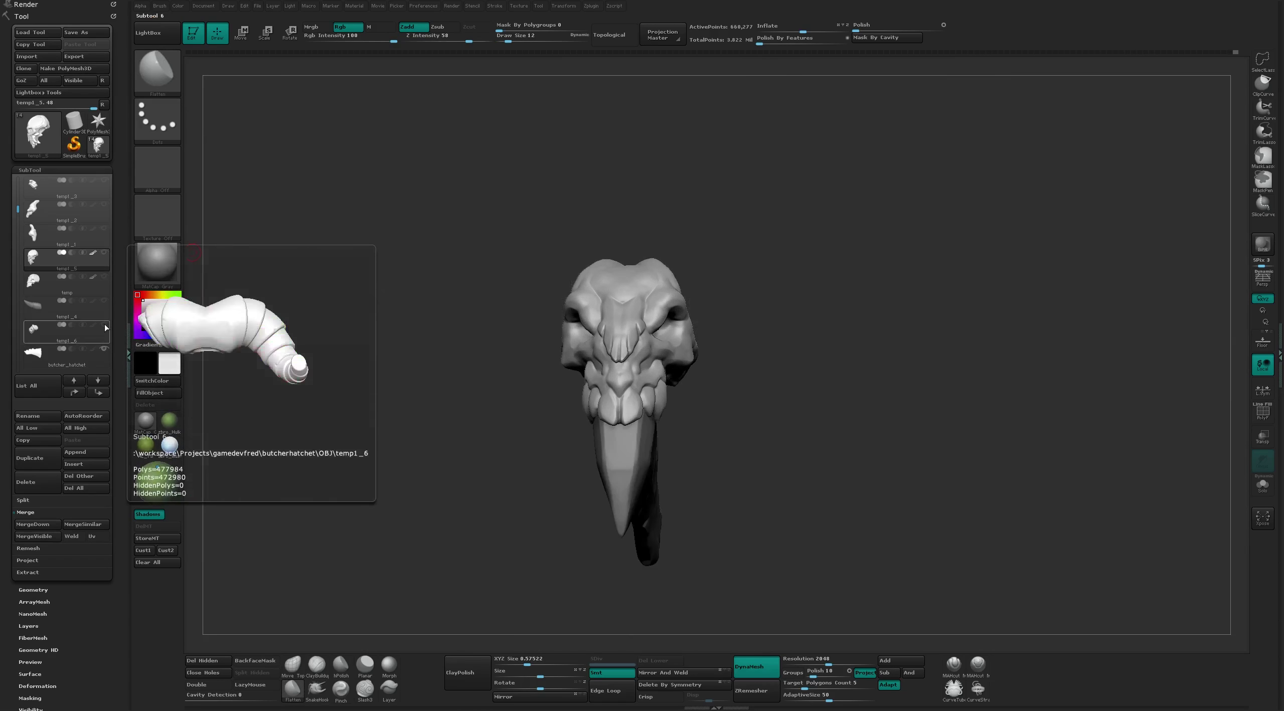
left_click(105, 324)
mouse_move(452, 226)
left_mouse_down()
mouse_move(828, 181)
mouse_move(617, 450)
mouse_move(510, 465)
mouse_move(588, 373)
left_mouse_up()
key("ctrl")
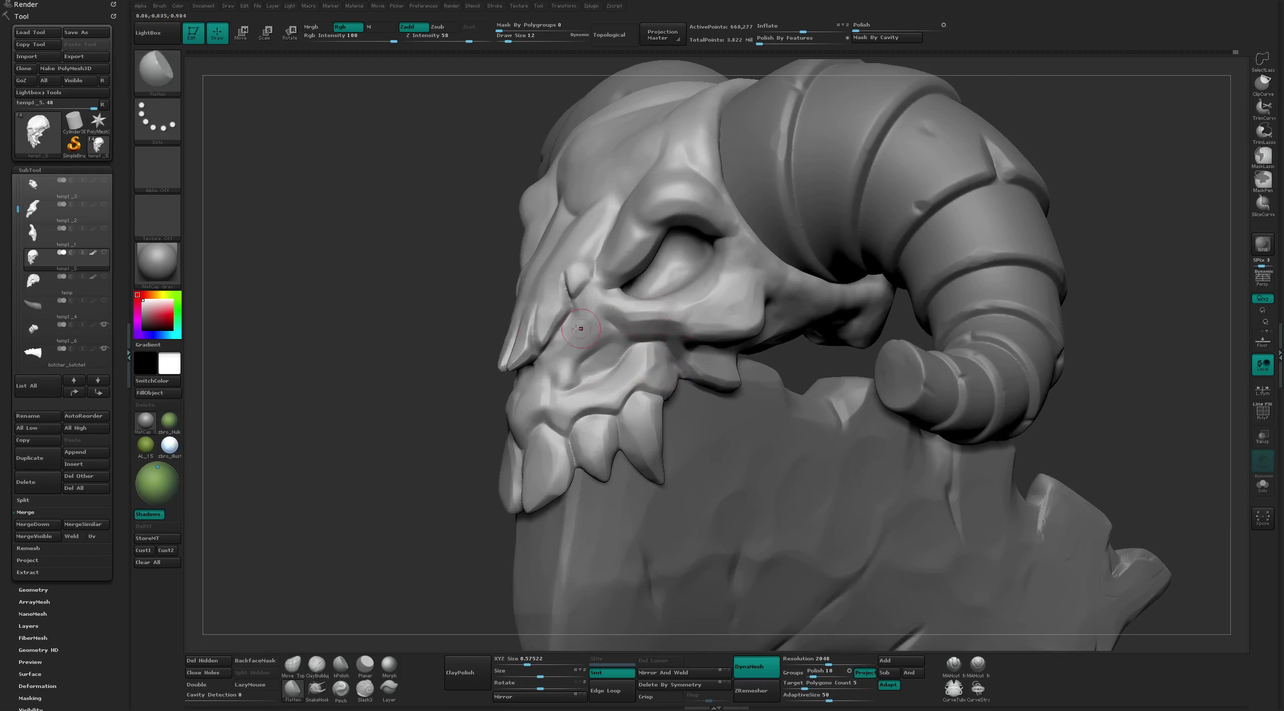
Orbit the horned skull to inspect its front, side and horn base, then pick the Flatten brush
left_click_drag(578, 329, 591, 327)
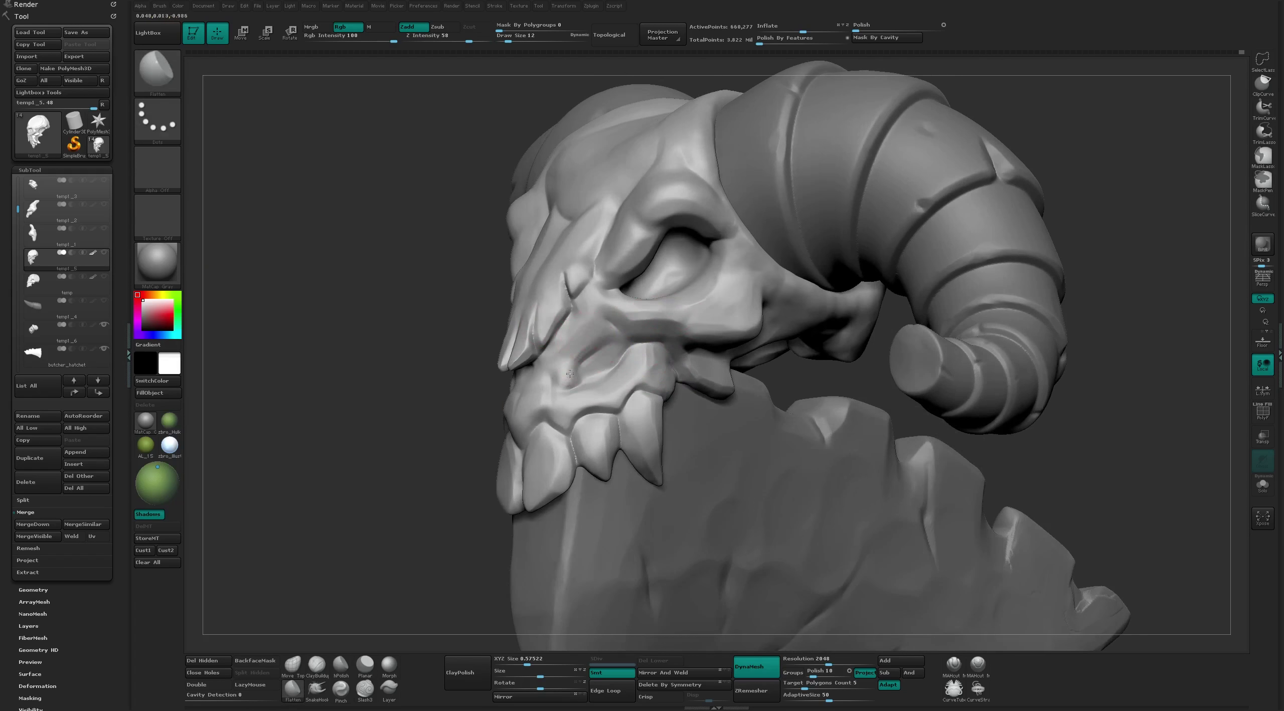
mouse_move(570, 374)
left_mouse_down()
mouse_move(728, 382)
mouse_move(544, 411)
mouse_move(522, 463)
left_mouse_up()
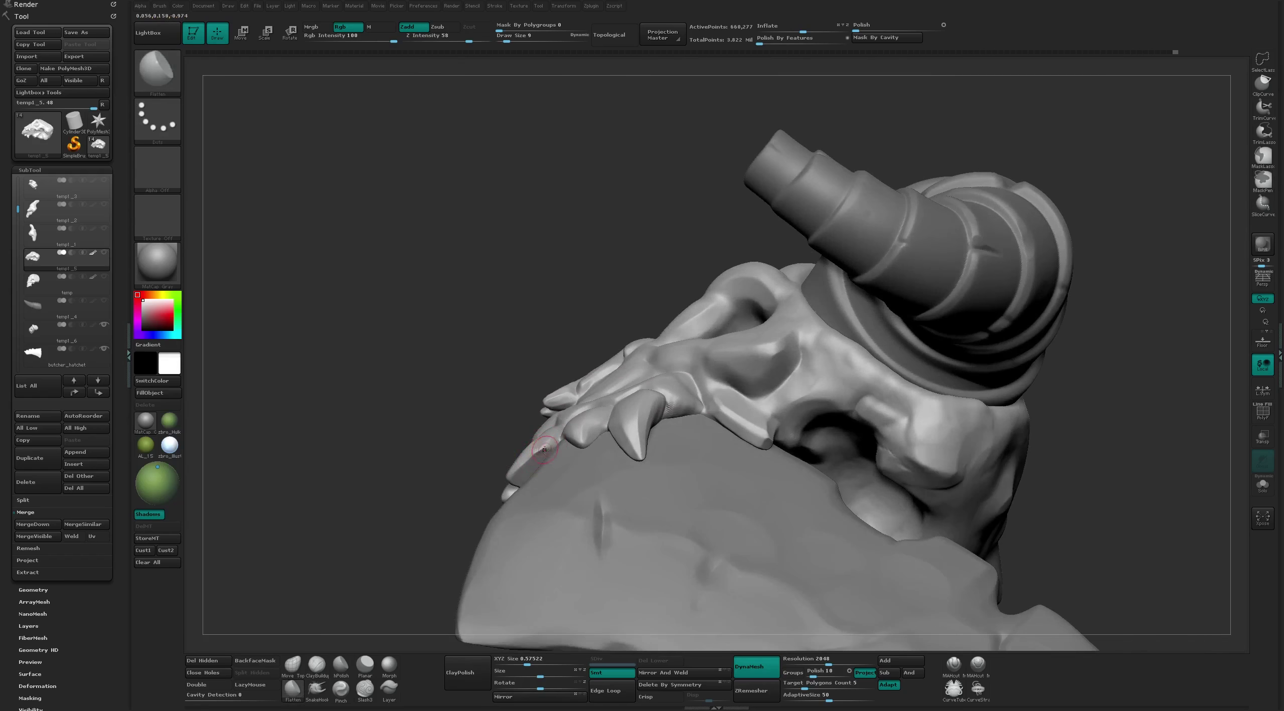
left_click_drag(539, 450, 673, 348)
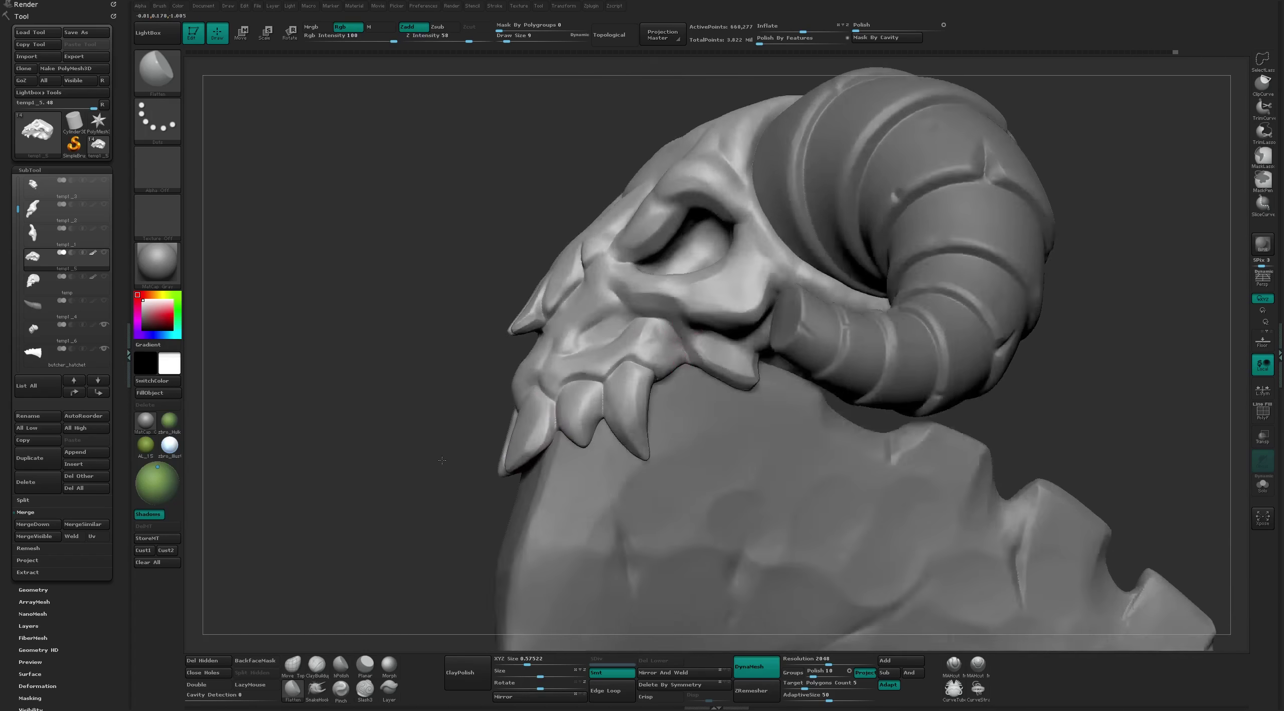
mouse_move(430, 523)
left_mouse_down()
mouse_move(422, 459)
mouse_move(780, 287)
left_mouse_up()
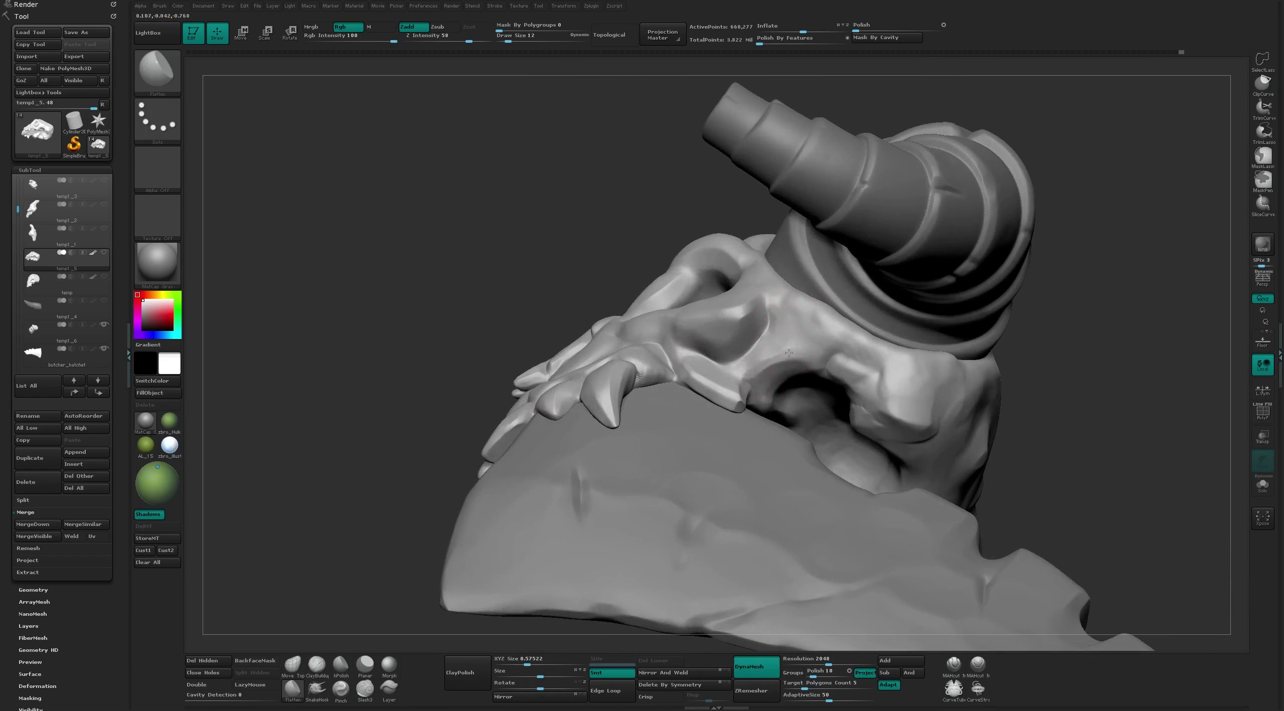
left_click_drag(893, 333, 727, 337)
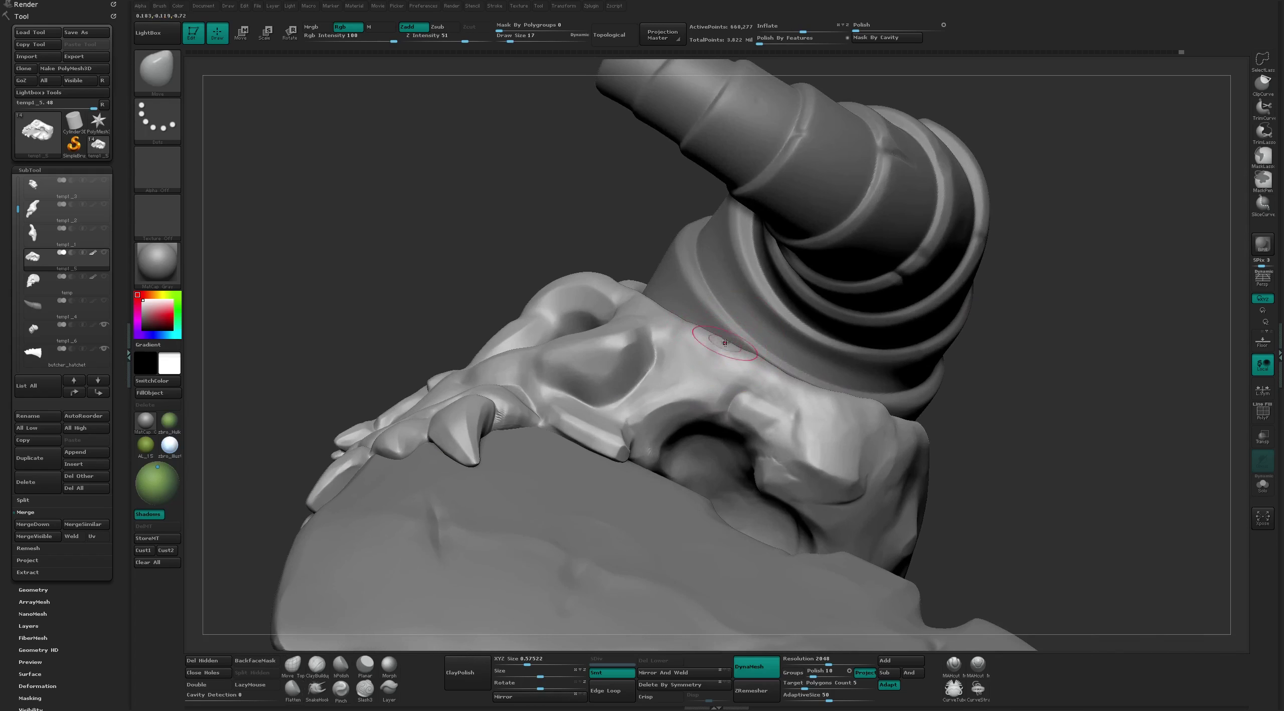
left_click_drag(951, 393, 847, 401)
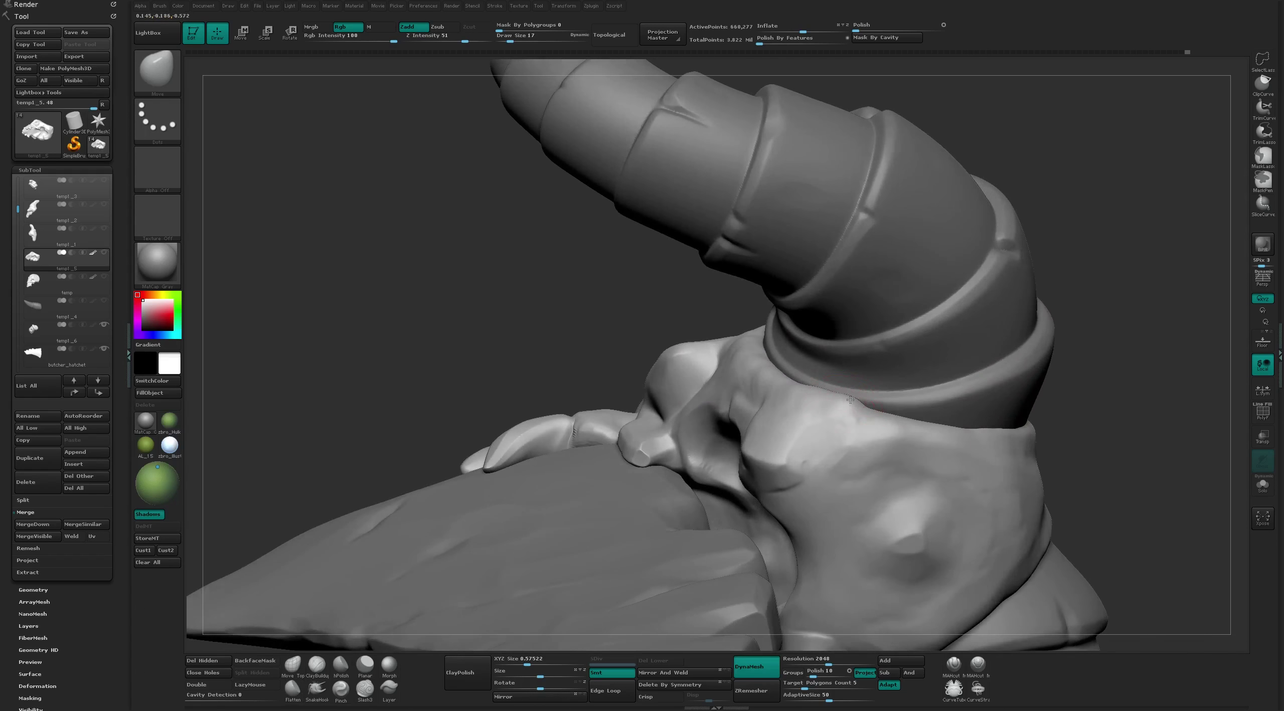
key("b")
key("f")
key("l")
left_click_drag(1056, 393, 950, 304)
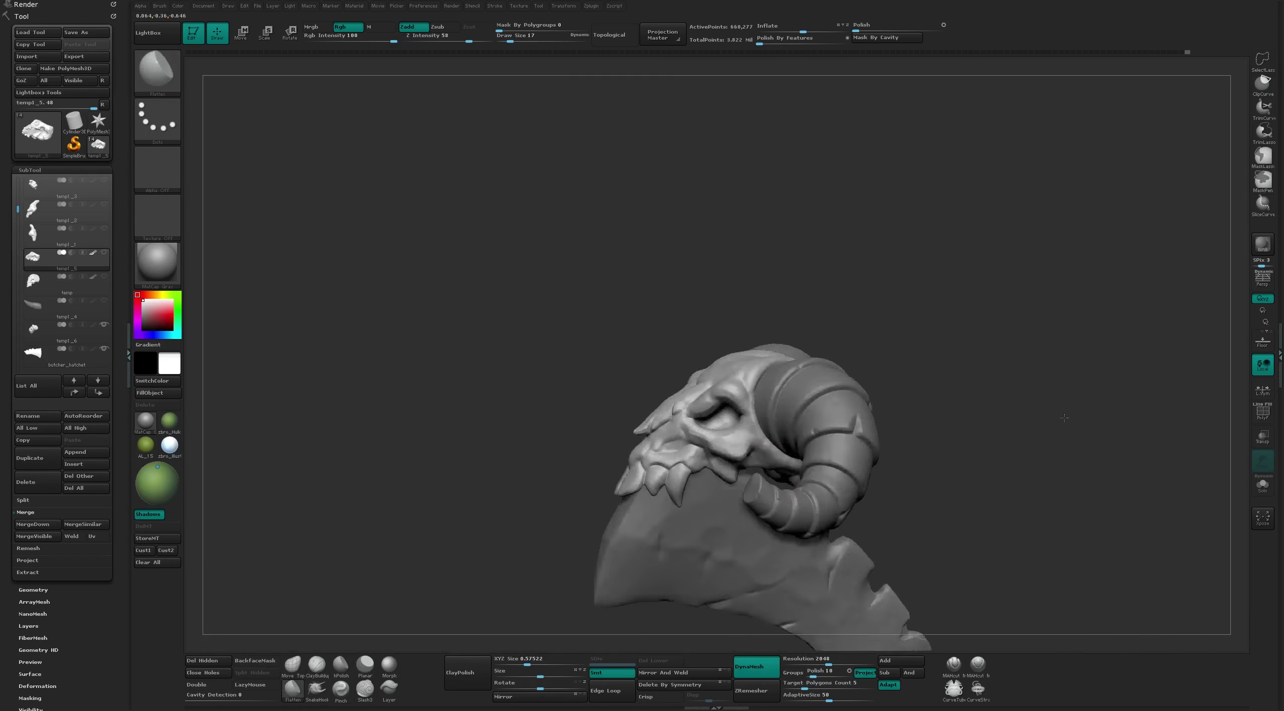
Make the temp skull part active and zoom in close on the head
left_click(36, 284)
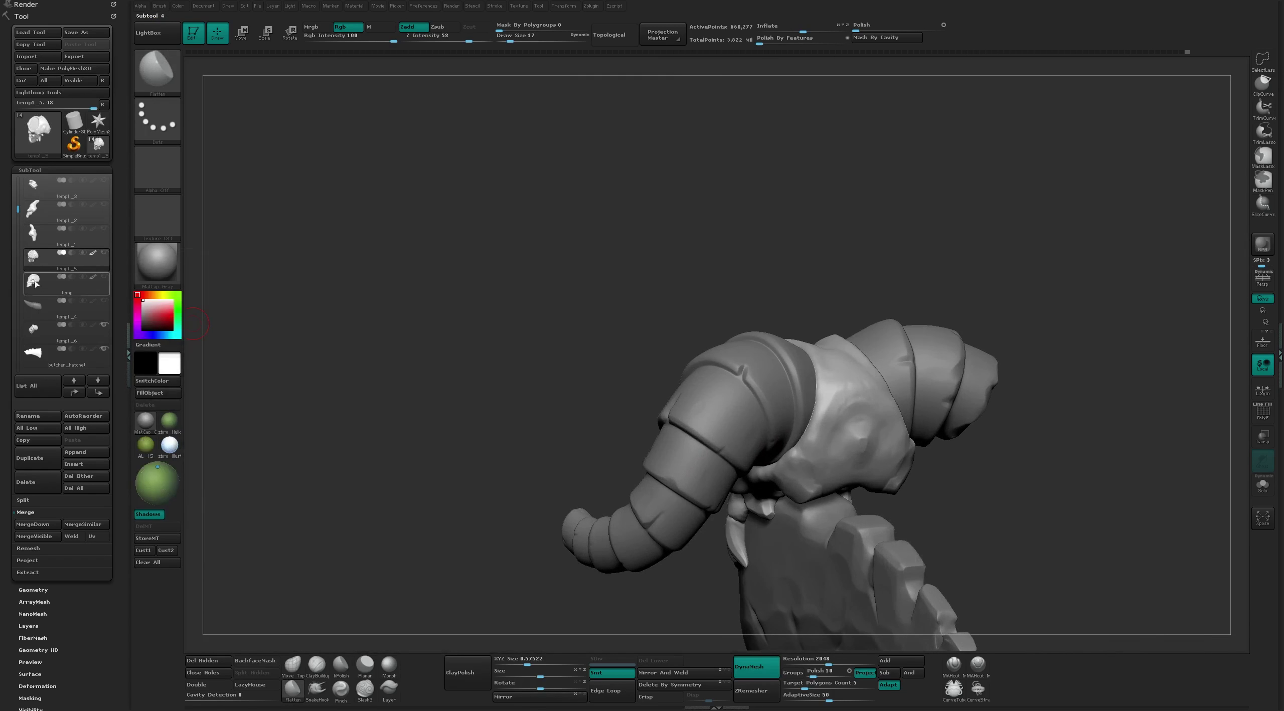
left_click_drag(18, 209, 18, 234)
mouse_move(611, 175)
left_mouse_down()
mouse_move(1084, 303)
mouse_move(1088, 274)
mouse_move(1047, 344)
left_mouse_up()
mouse_move(1073, 320)
left_mouse_down()
mouse_move(703, 374)
mouse_move(559, 270)
mouse_move(866, 167)
mouse_move(633, 286)
left_mouse_up()
Reshape the skull's side beneath the horn with alternating Move and Flatten brushes
key("b")
key("m")
key("v")
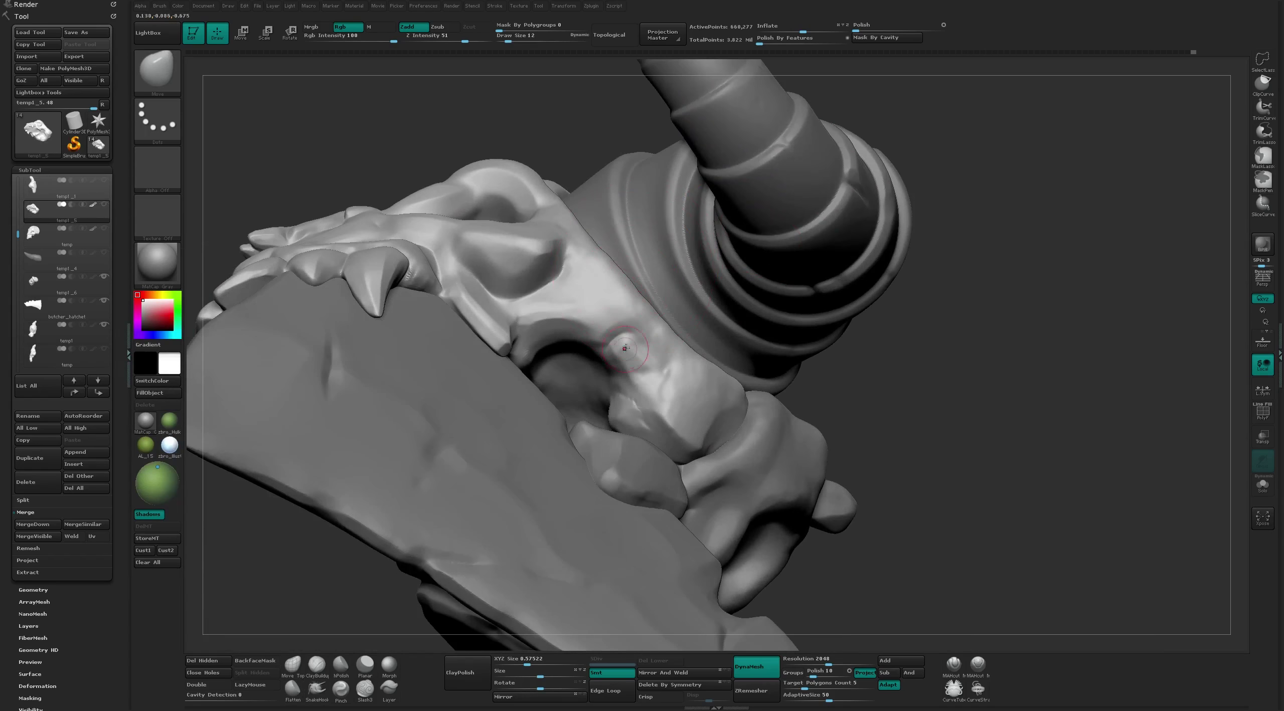
key("b")
key("f")
key("l")
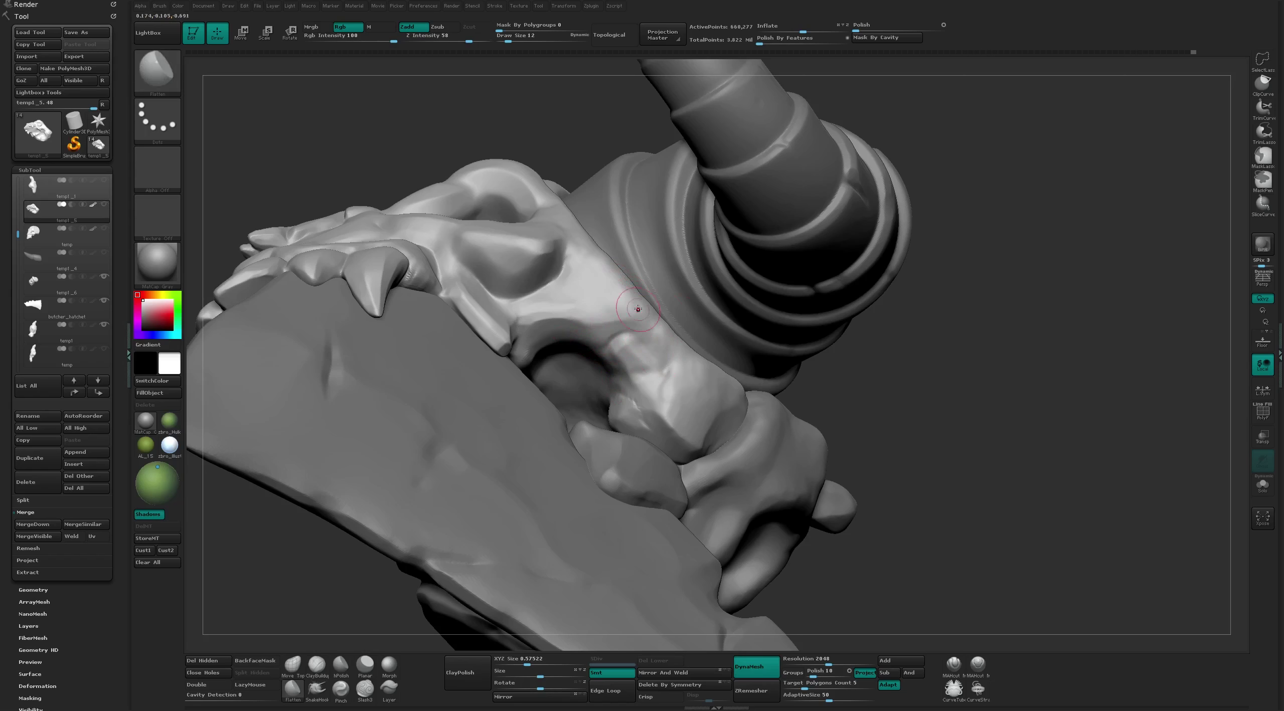
left_click_drag(638, 309, 667, 341)
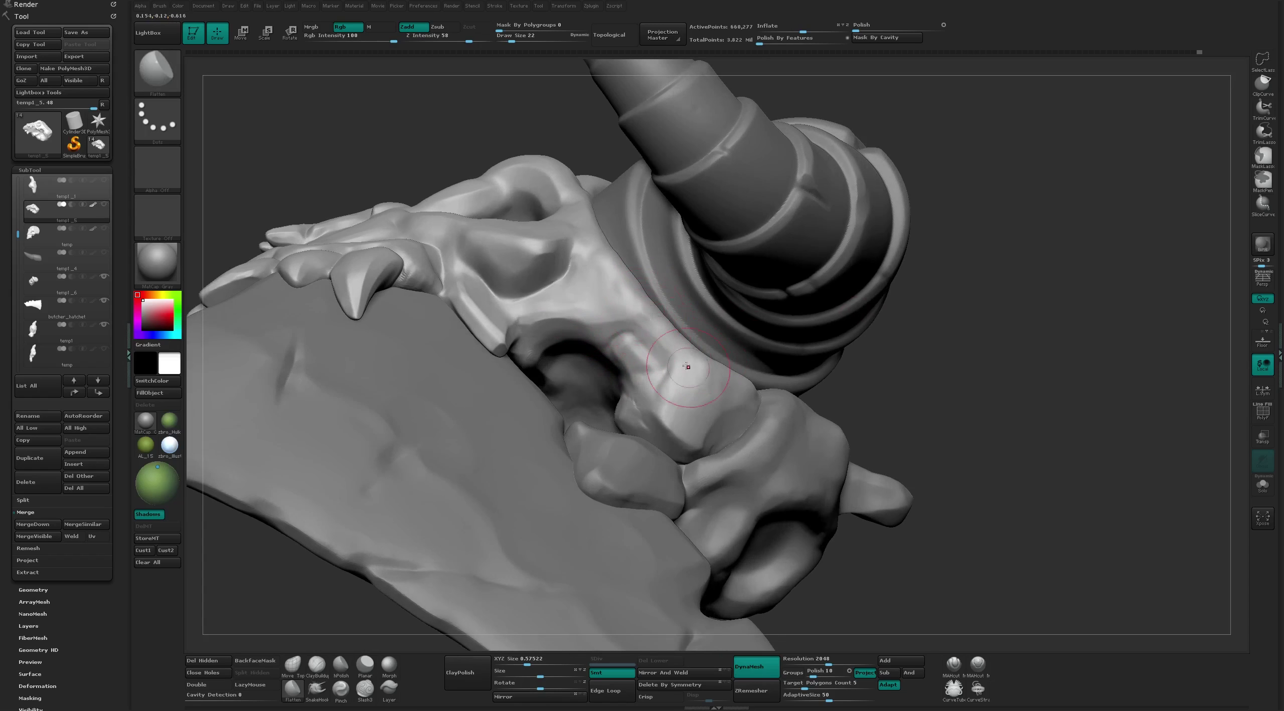
Continue Move and Flatten passes, then Shift-smooth the surface beside the eye socket
key("b")
key("m")
key("v")
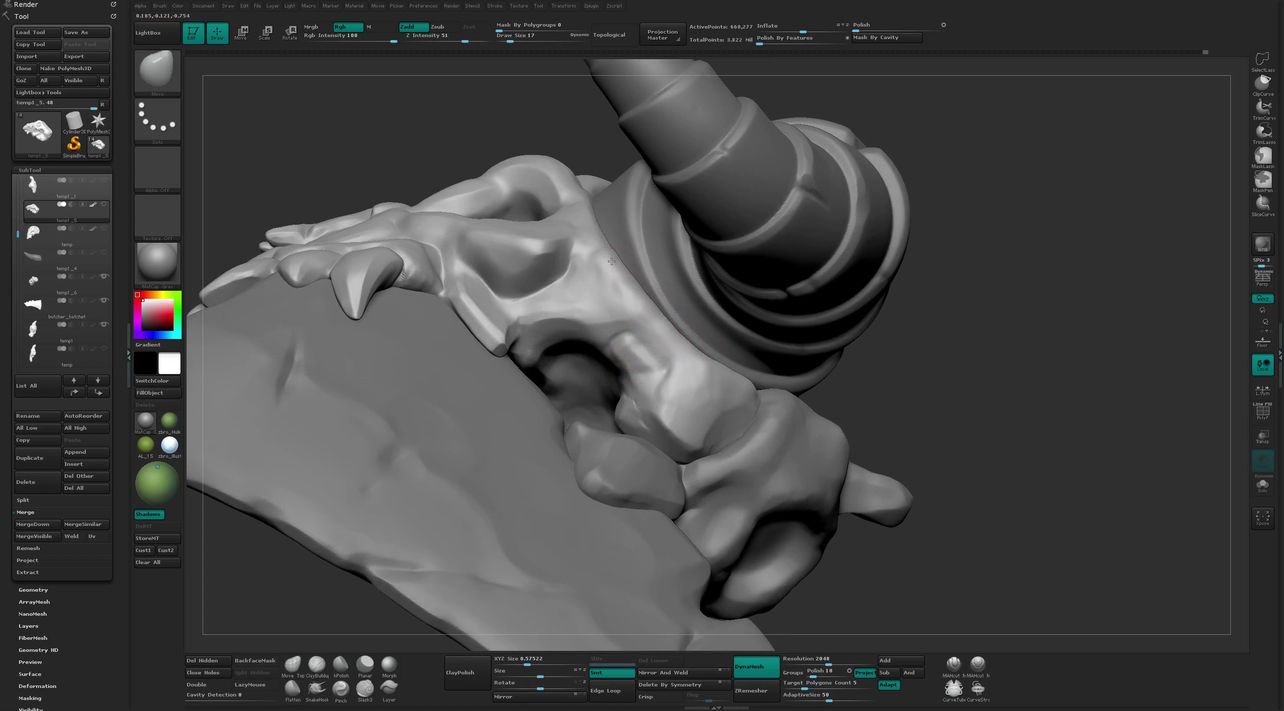
key("b")
key("f")
key("l")
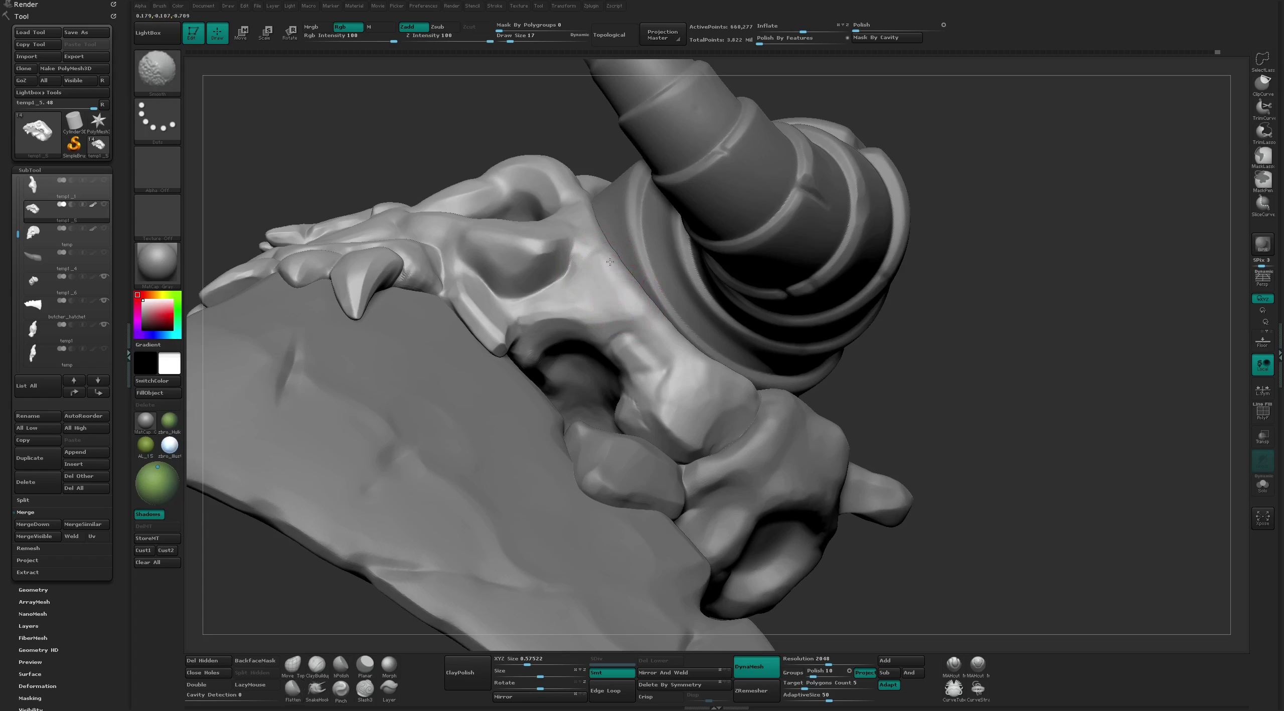
right_click_drag(606, 255, 589, 309)
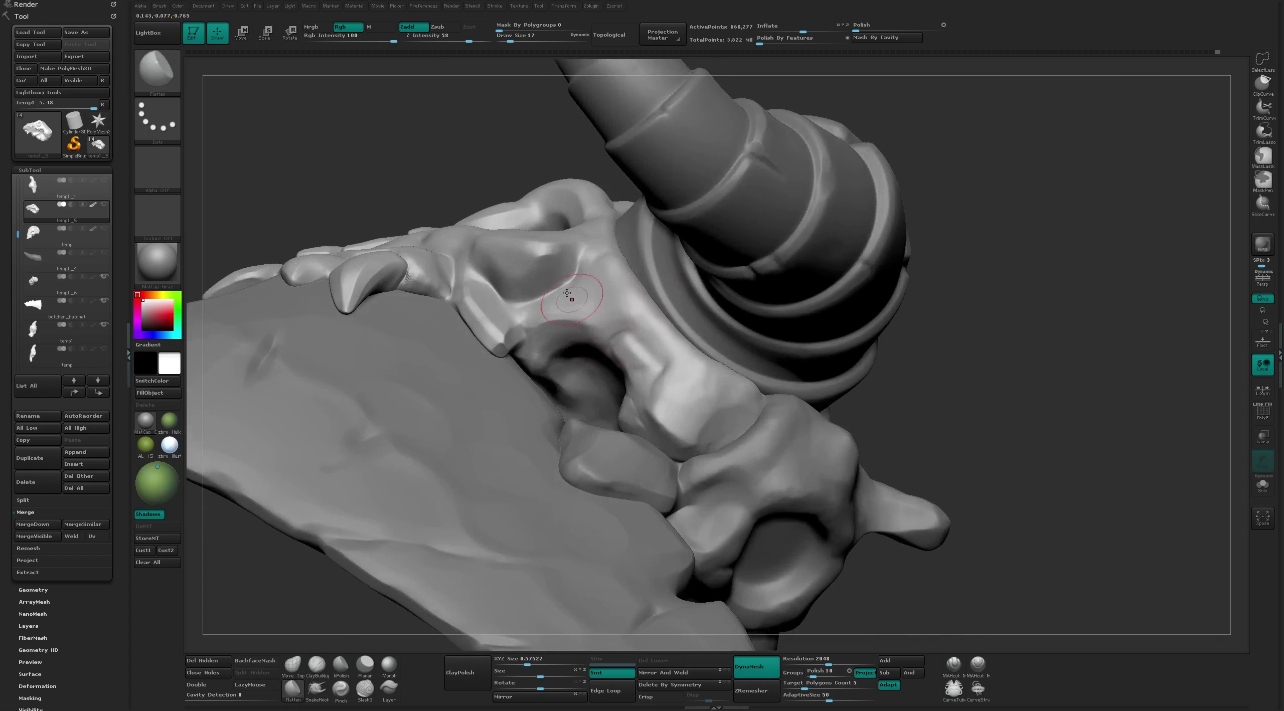
left_click_drag(975, 375, 928, 351)
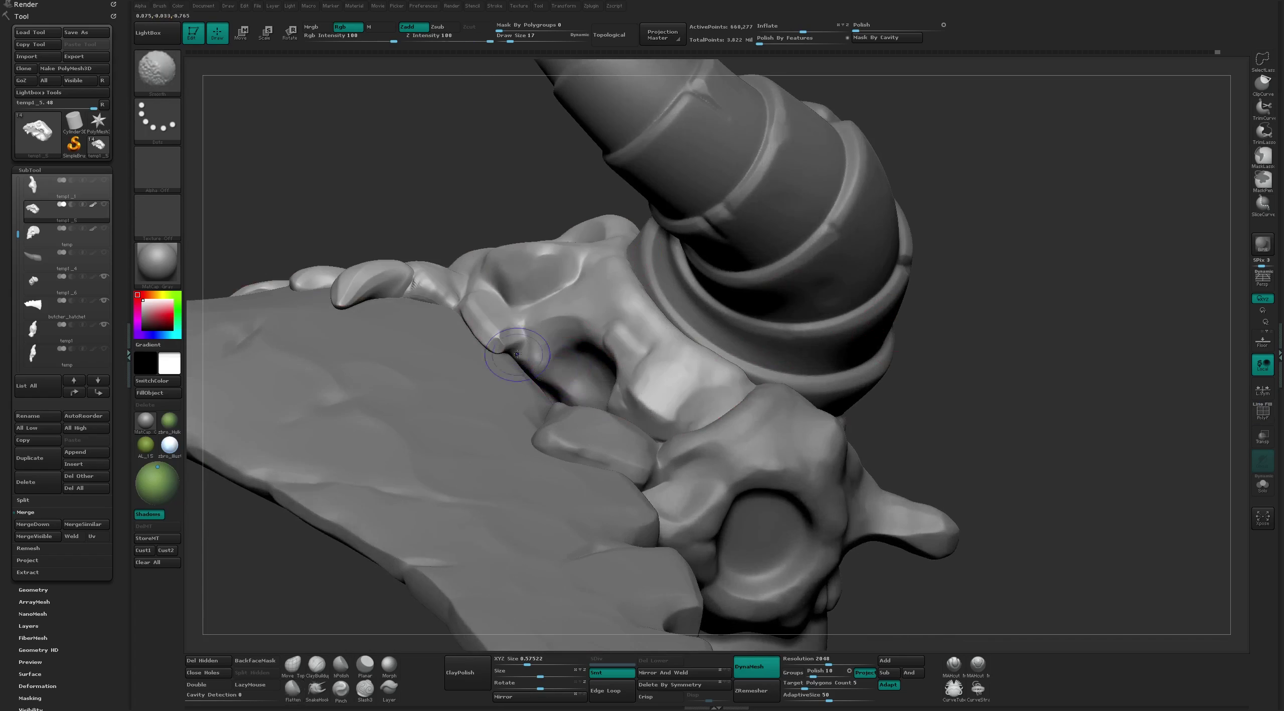
key("shift")
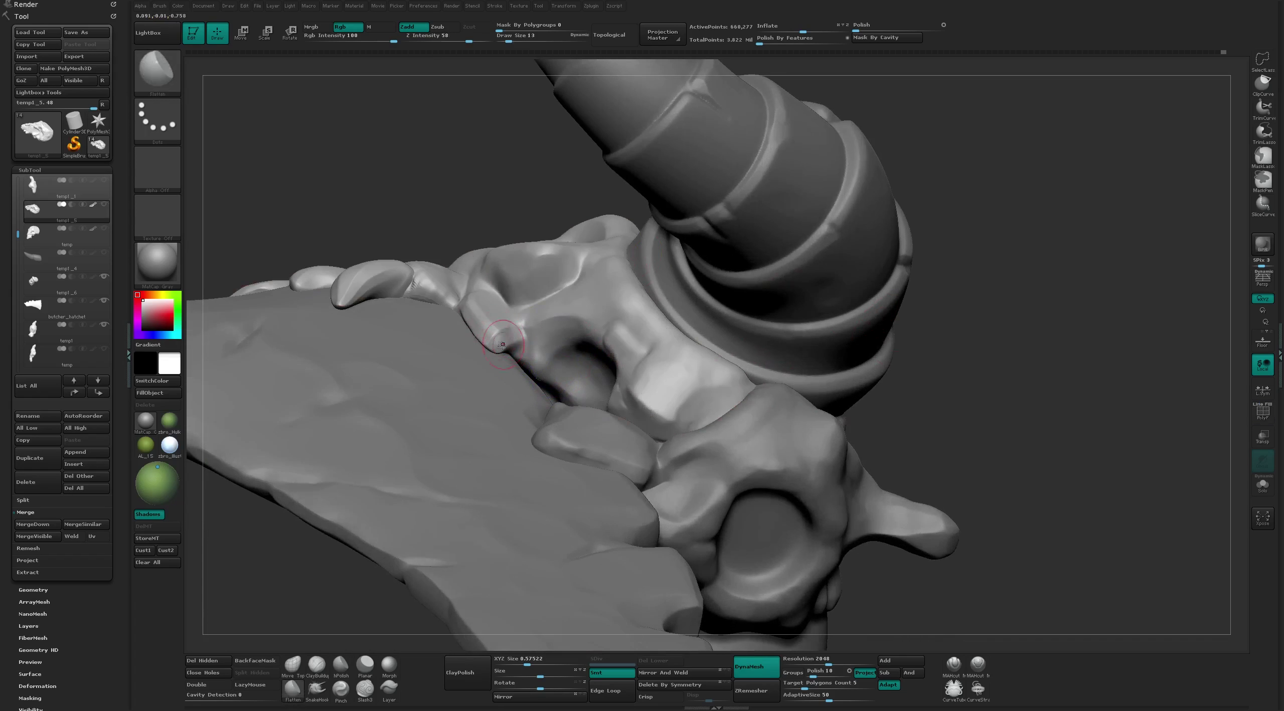
key("f")
Pick MAHcut Mech A at Z Intensity 30 and carve a groove up the nose ridge
mouse_move(853, 457)
left_mouse_down()
mouse_move(851, 190)
mouse_move(580, 310)
mouse_move(725, 295)
mouse_move(885, 604)
left_mouse_up()
scroll(726, 295, "up", 5)
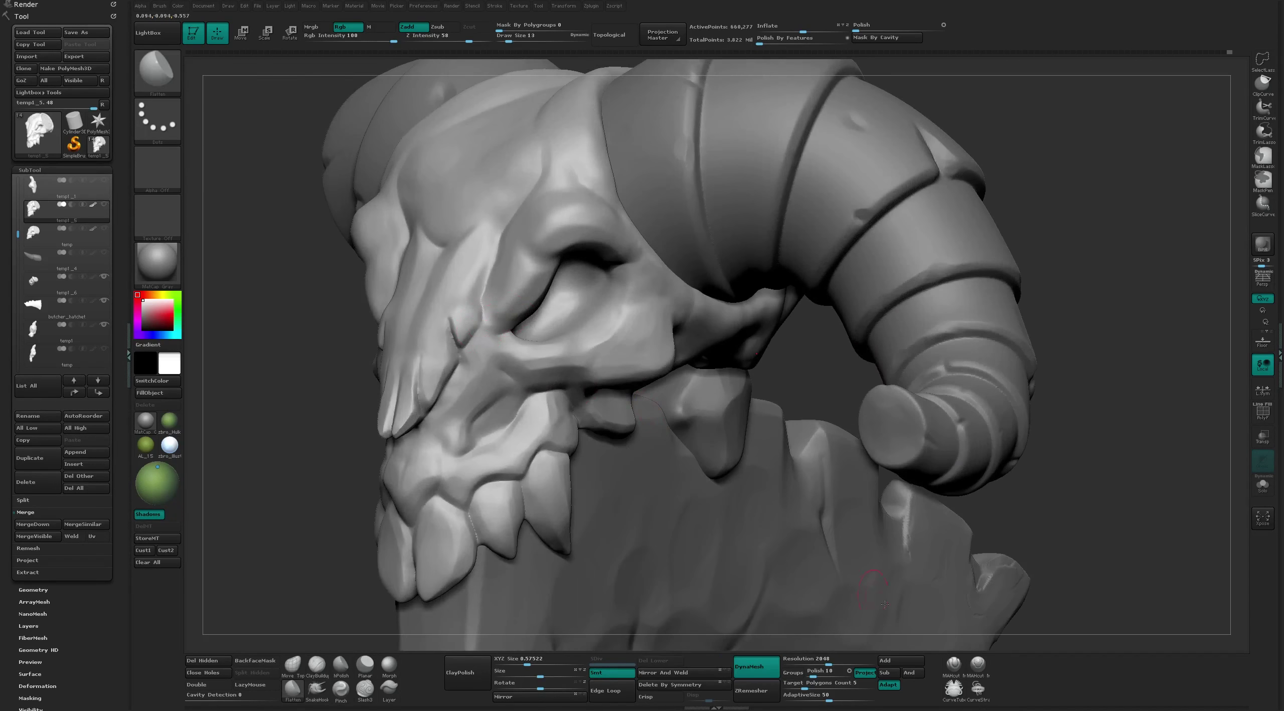
left_click(953, 665)
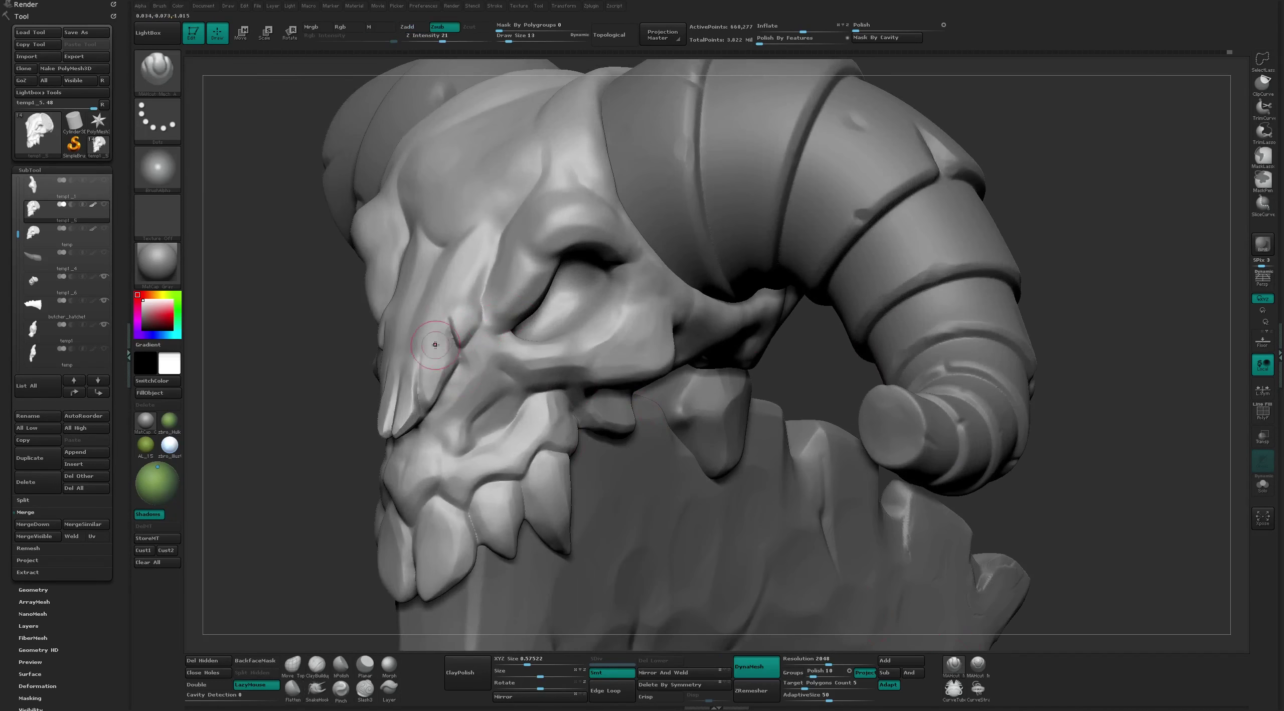
key("u")
left_click(459, 358)
scroll(453, 386, "up", 3)
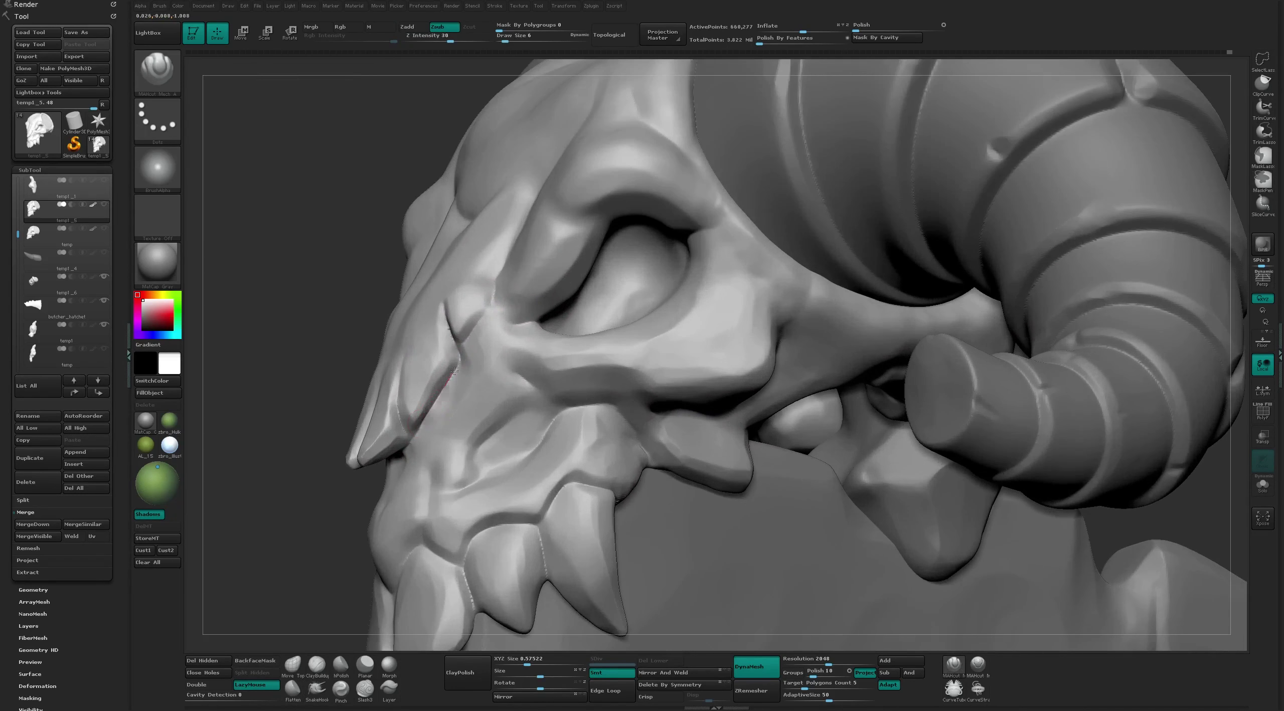
left_click_drag(419, 438, 441, 370)
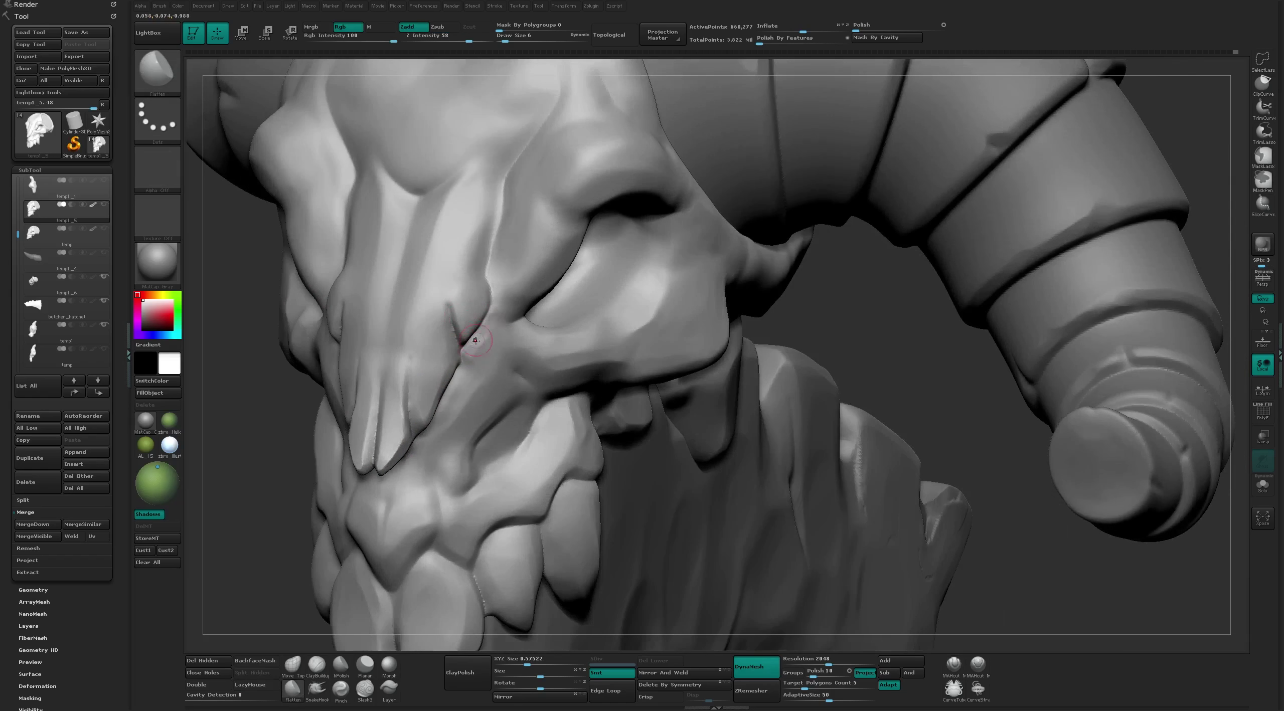
Raise the brush size to 12 and extend the groove up onto the forehead
key("bracketright")
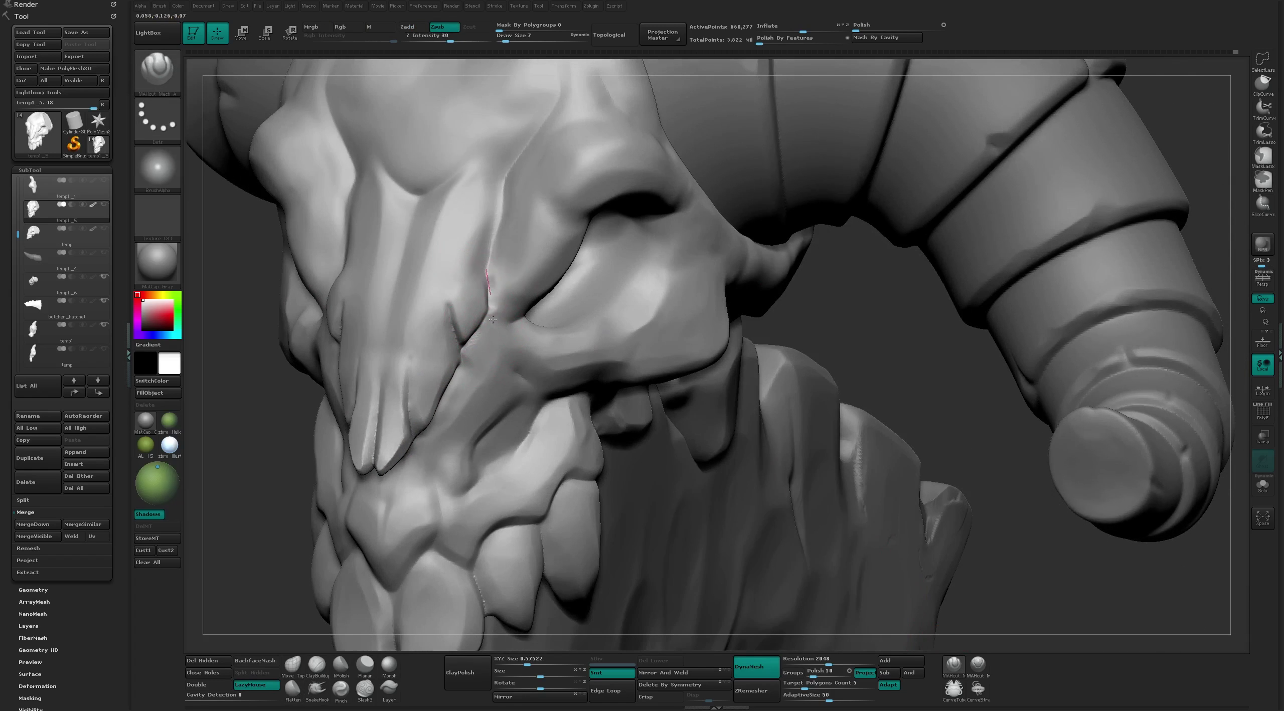
left_click_drag(485, 256, 498, 191)
key("f")
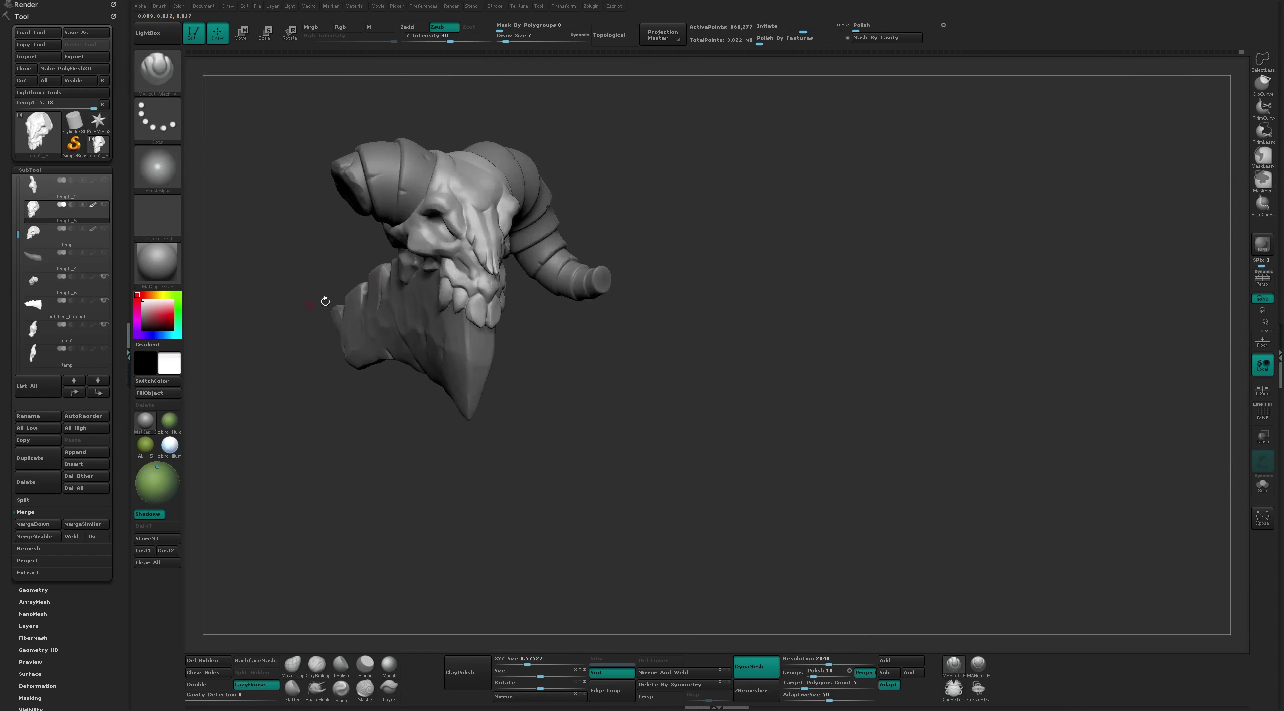
left_click_drag(309, 419, 632, 255)
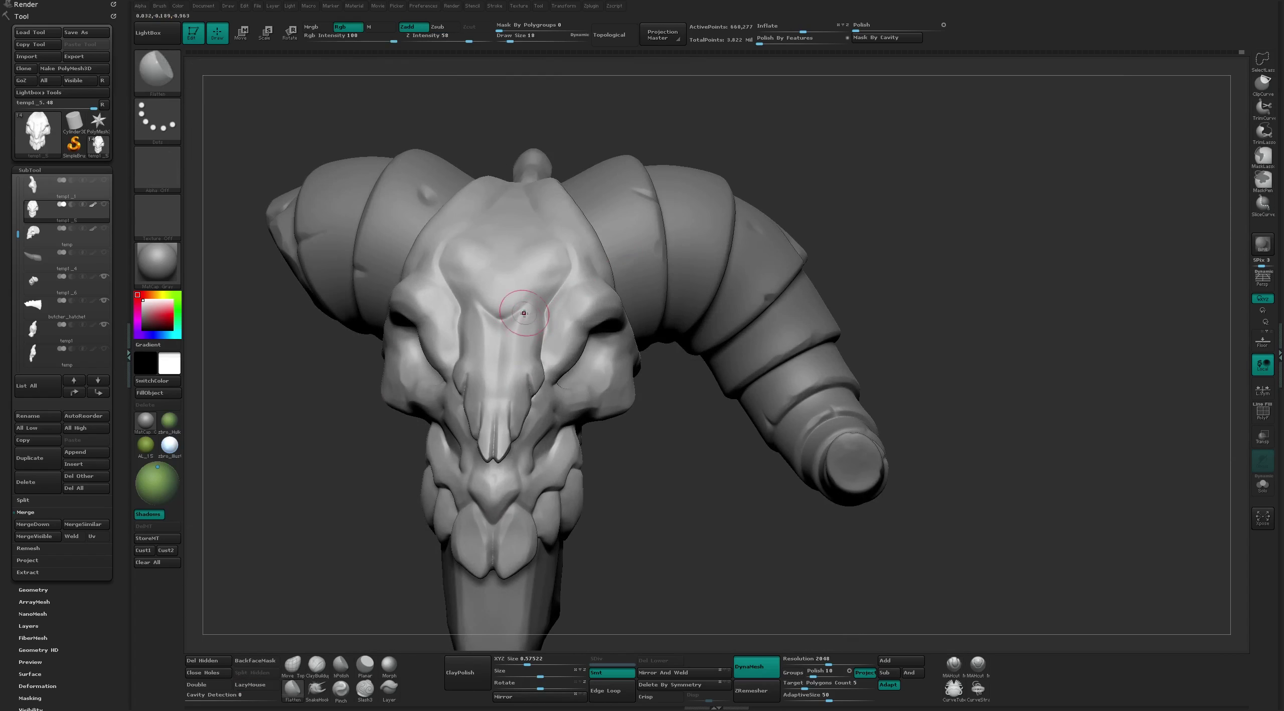
left_click_drag(853, 116, 562, 326)
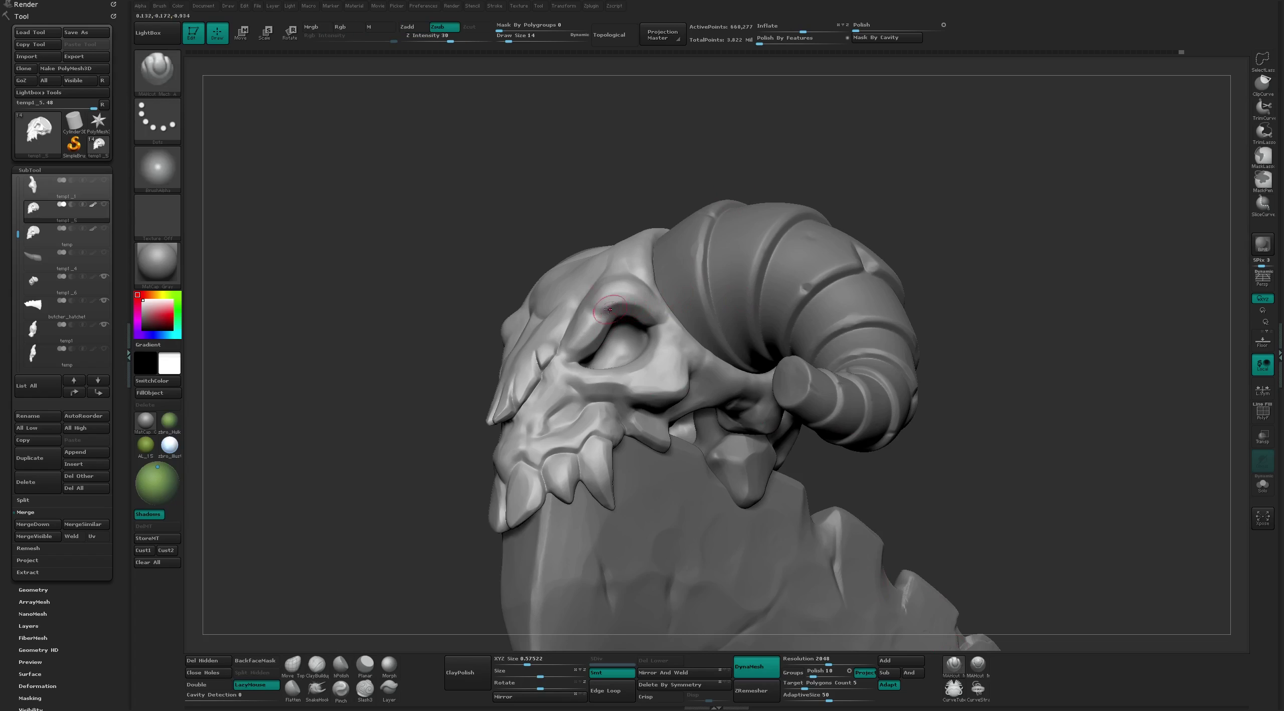
Touch up the left eye socket and front teeth with Flatten and Move brushes
key("b")
key("f")
key("l")
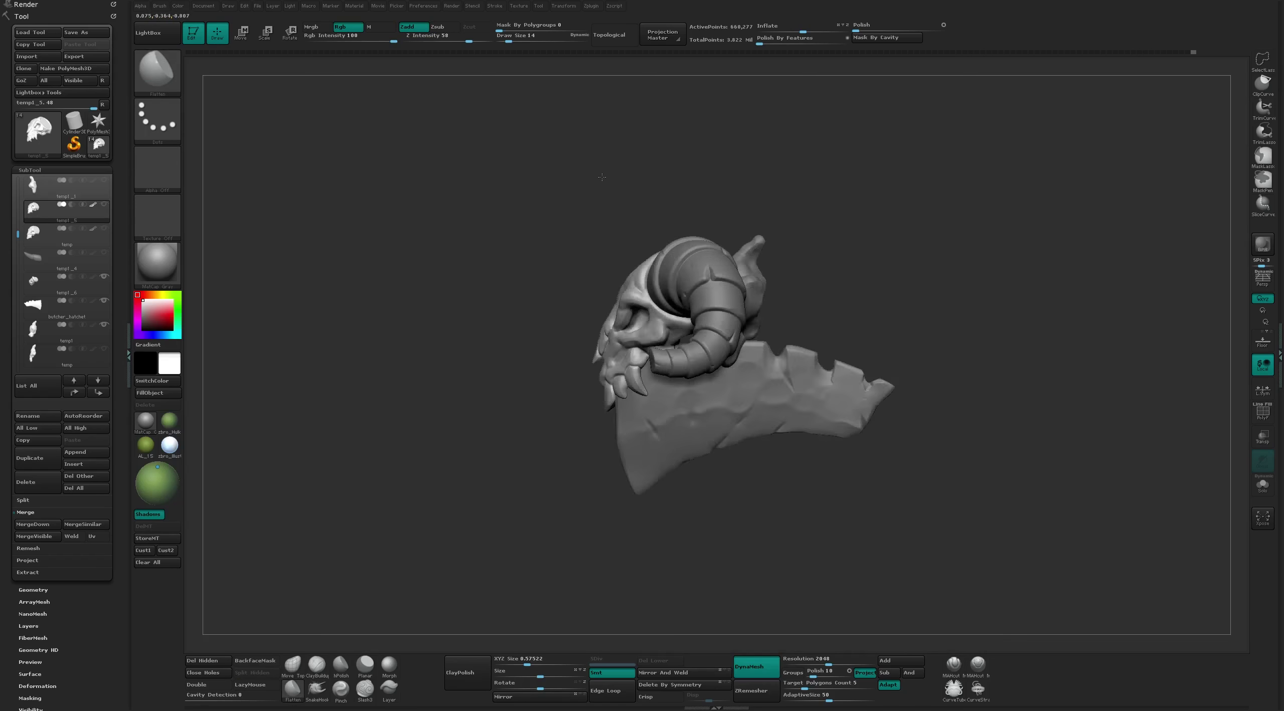
left_click_drag(716, 259, 459, 350)
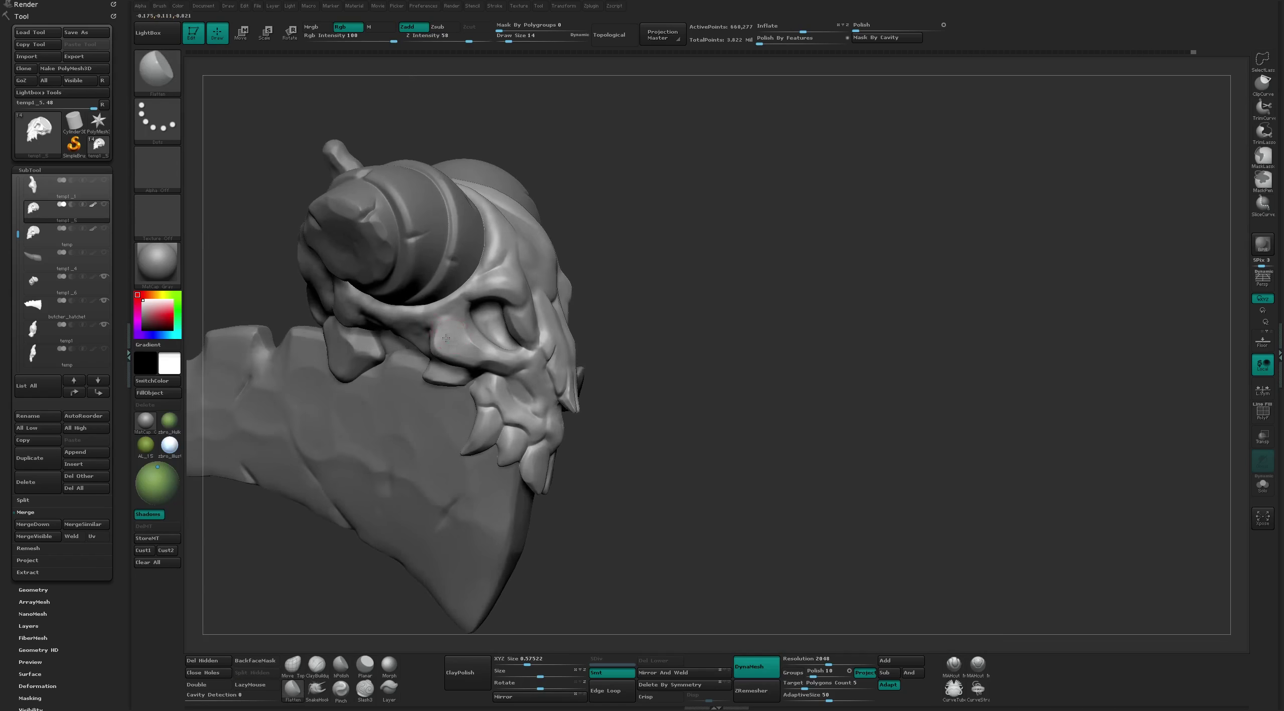
left_click_drag(476, 342, 473, 327)
key("b")
key("m")
key("v")
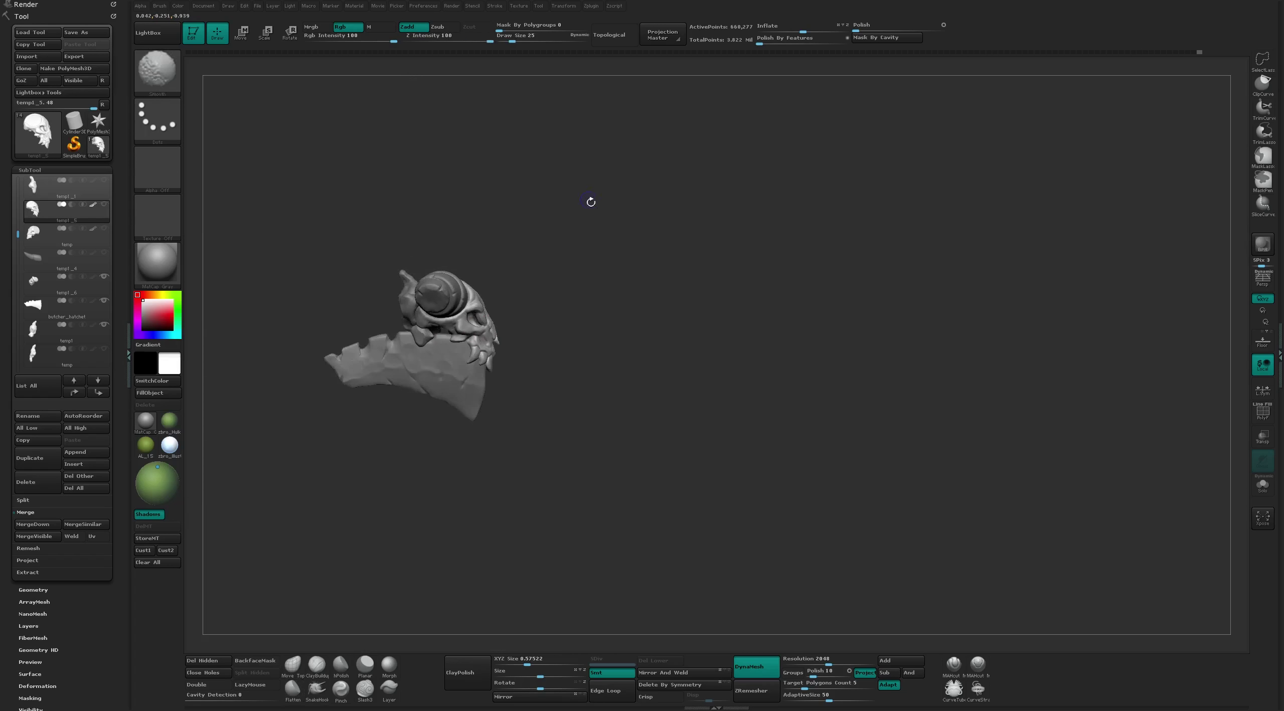
mouse_move(590, 201)
left_mouse_down()
mouse_move(474, 507)
mouse_move(550, 493)
left_mouse_up()
key("b")
key("f")
key("l")
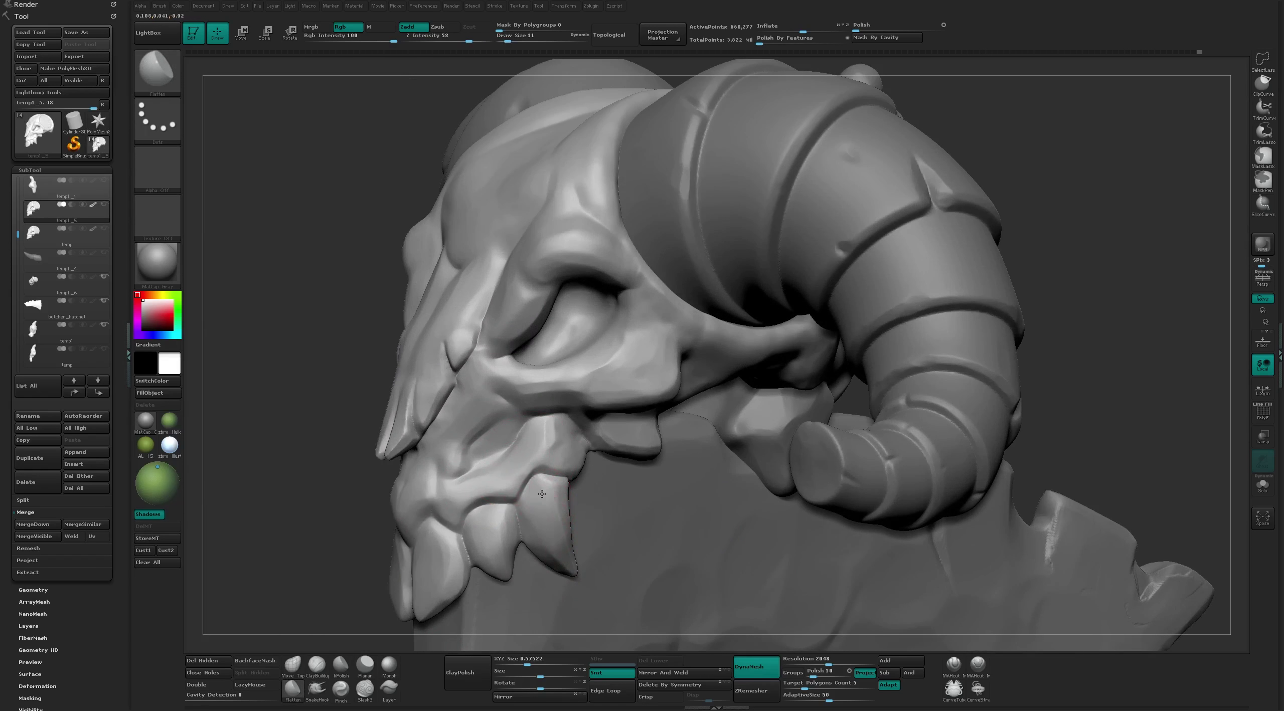
left_click_drag(453, 545, 626, 451)
Set the MAHcut groove brush to size 6 and view the skull three-quarter
left_click(953, 665)
key("s")
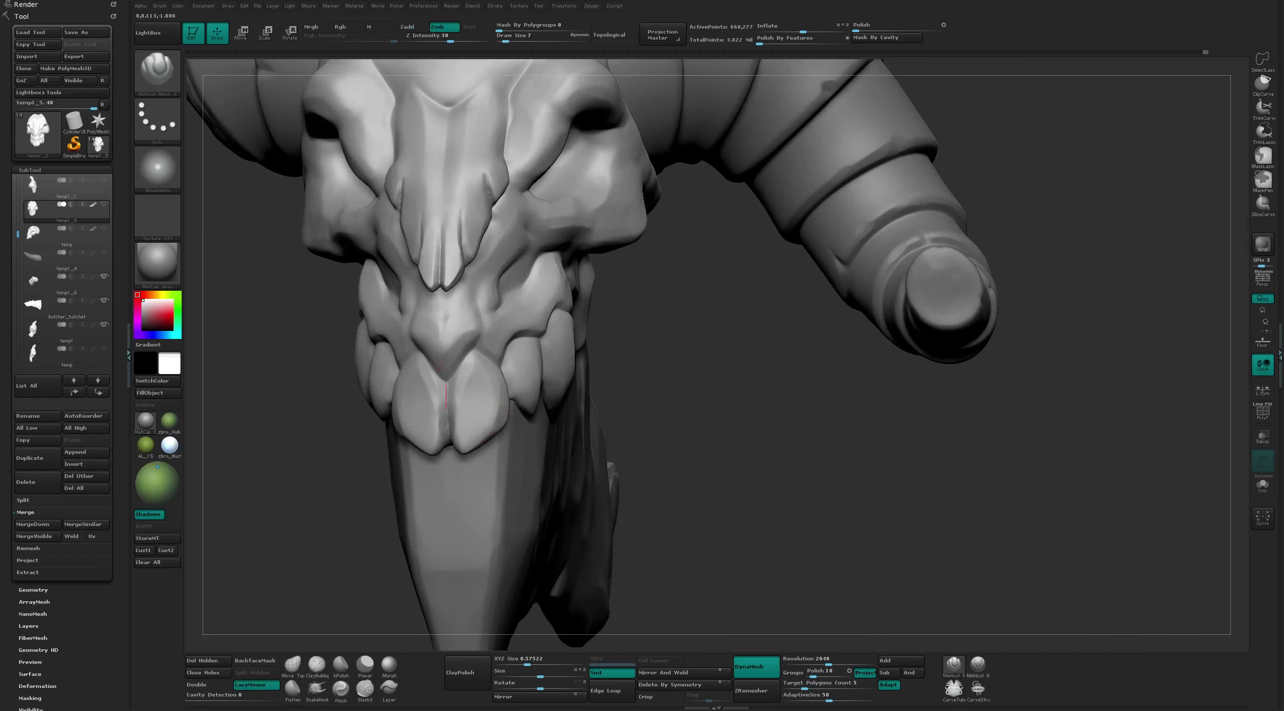
left_click_drag(446, 387, 445, 386)
left_click_drag(318, 487, 435, 346)
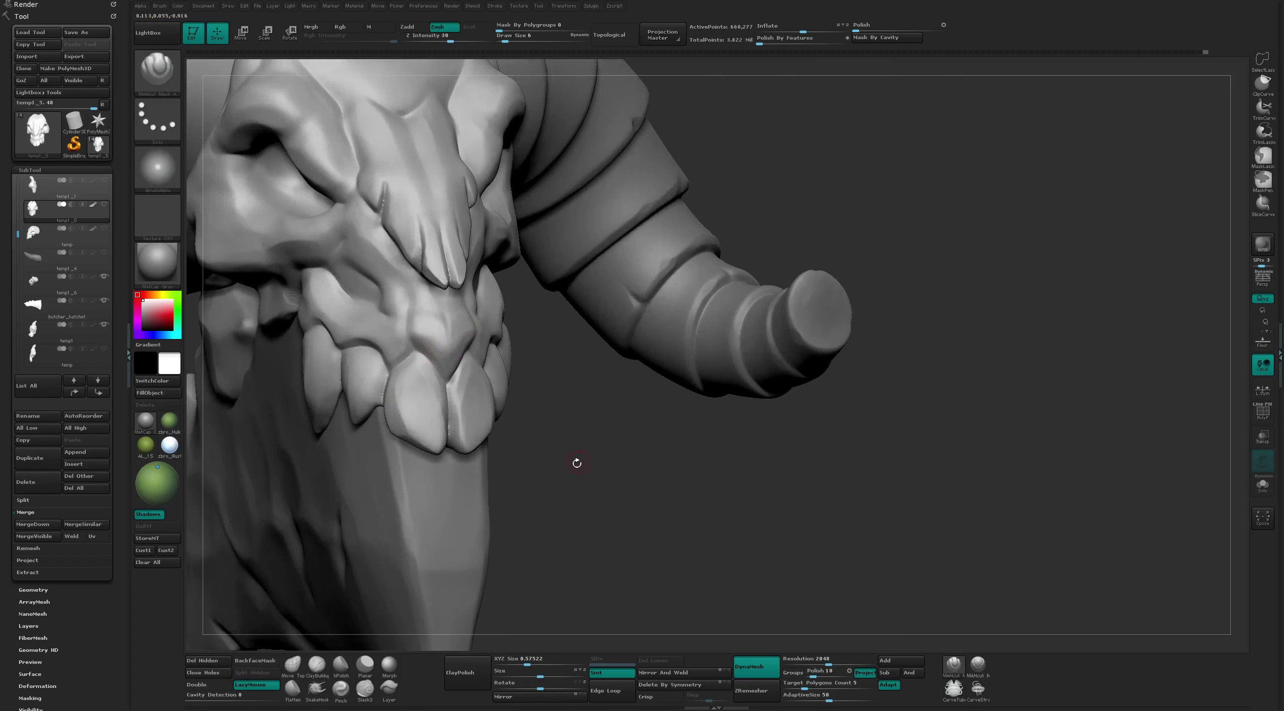
key("f")
left_click_drag(577, 462, 471, 472)
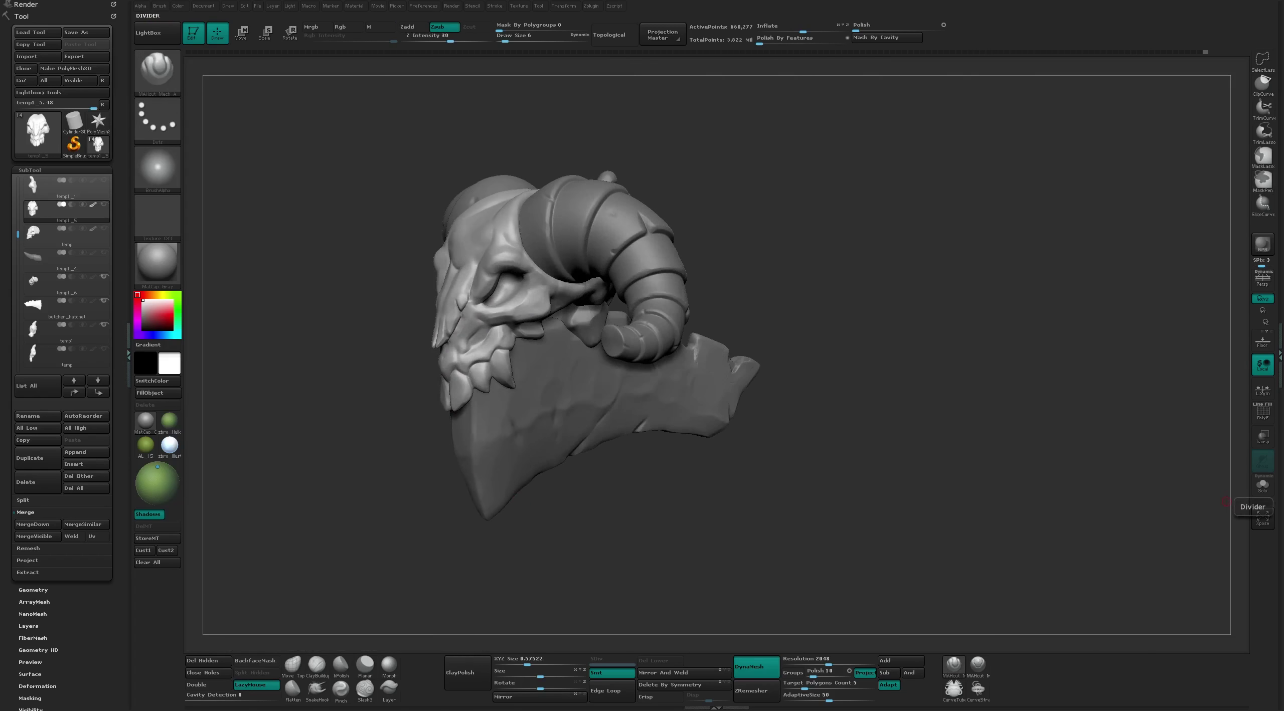
mouse_move(1226, 501)
left_mouse_down()
mouse_move(1004, 335)
mouse_move(699, 137)
mouse_move(820, 156)
mouse_move(727, 436)
mouse_move(791, 391)
mouse_move(456, 481)
left_mouse_up()
key("f")
mouse_move(531, 428)
left_mouse_down()
mouse_move(464, 419)
mouse_move(477, 406)
left_mouse_up()
scroll(481, 403, "up", 3)
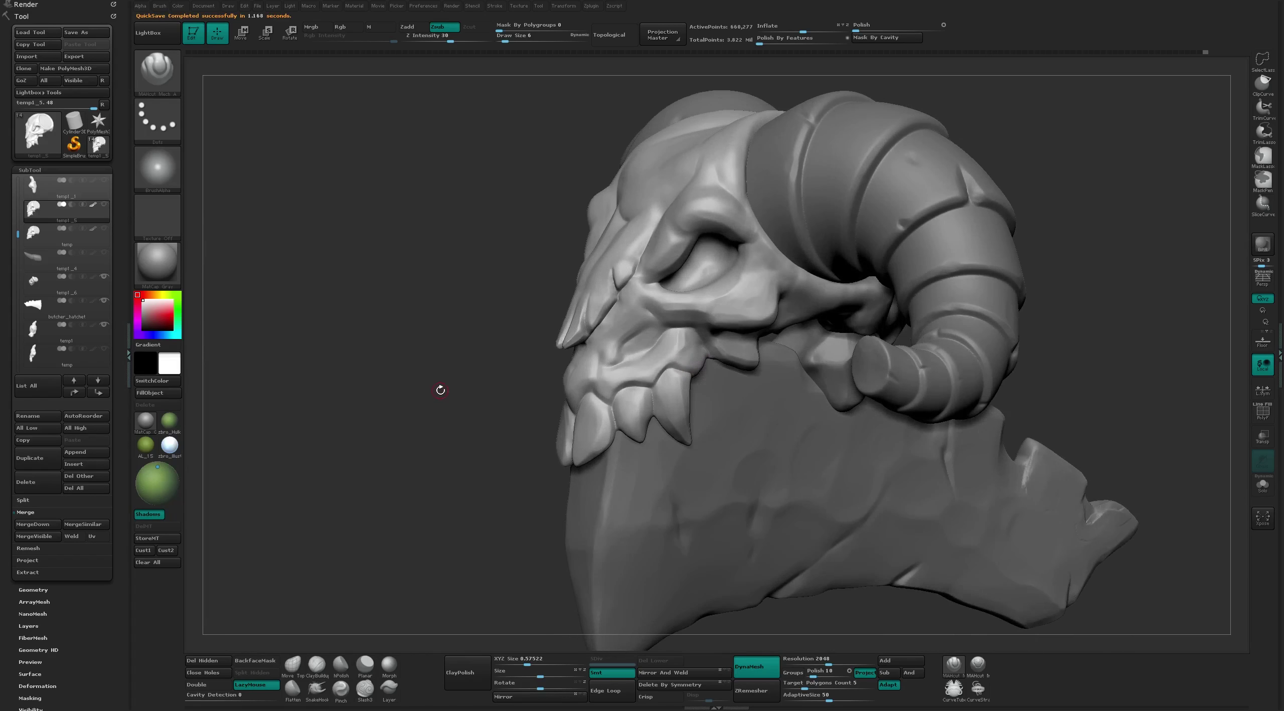
left_click_drag(481, 244, 632, 288)
key("b")
key("f")
key("l")
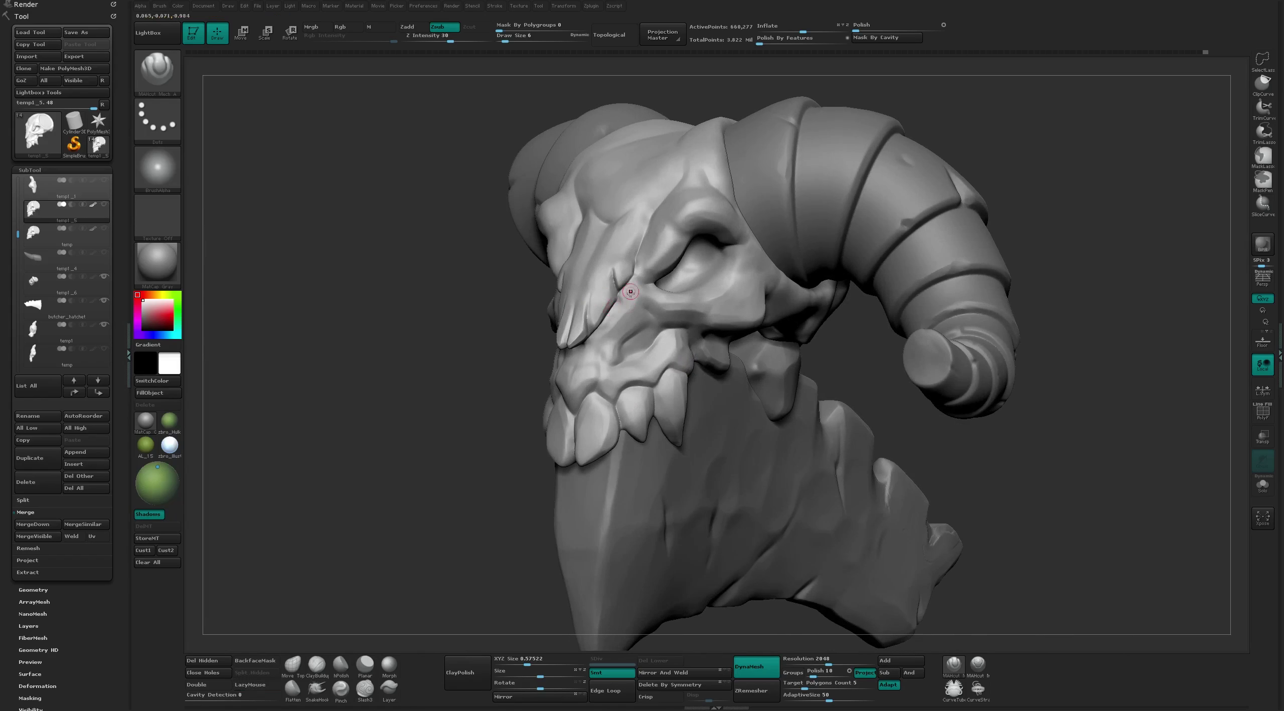
mouse_move(630, 291)
left_mouse_down()
mouse_move(478, 357)
mouse_move(772, 270)
mouse_move(737, 277)
left_mouse_up()
key("bracketright")
key("bracketright")
key("bracketright")
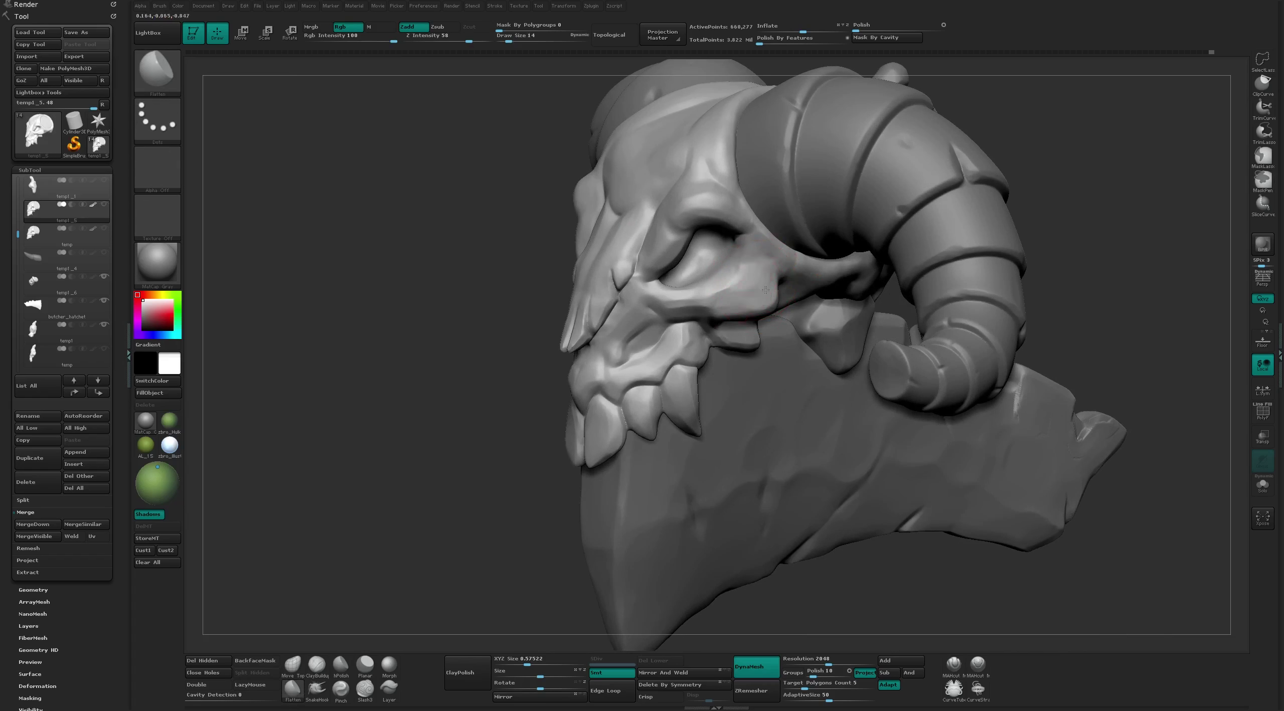
right_click_drag(755, 278, 849, 234, "shift")
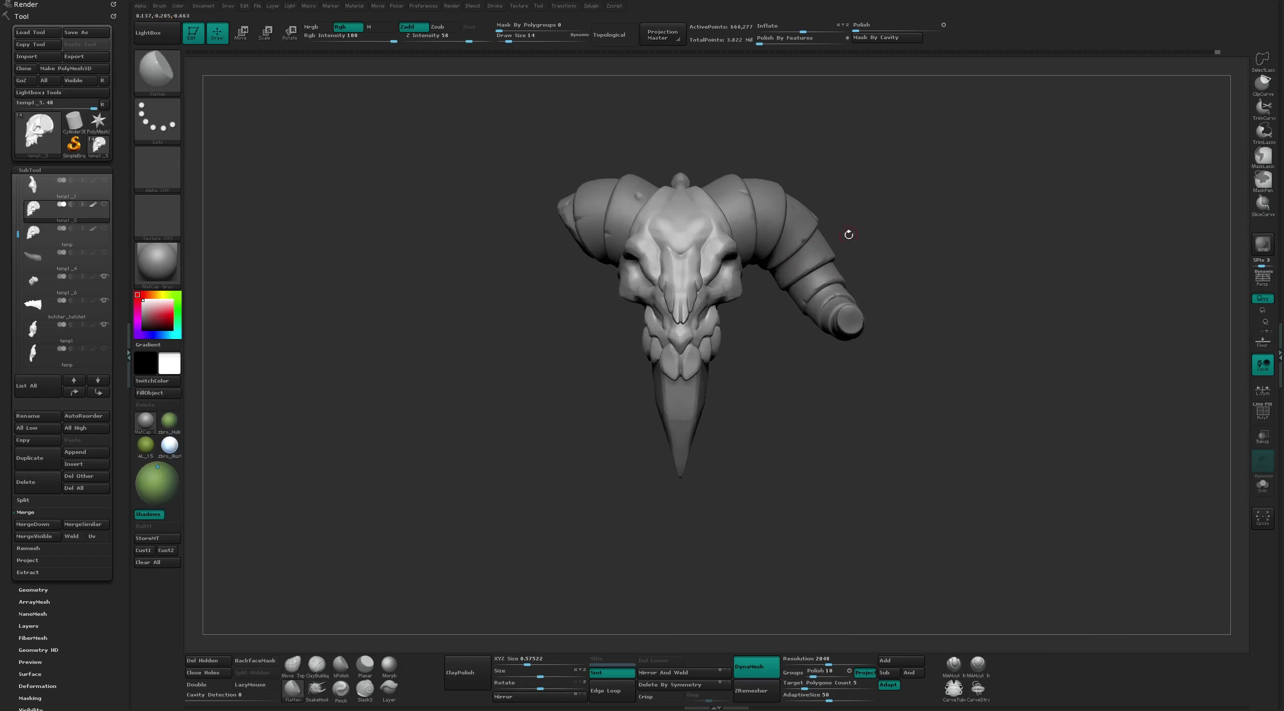
Show only the skull subtool and save the tool as butcher_hatchet.ZTL
left_click(104, 205, "shift")
left_click(85, 33)
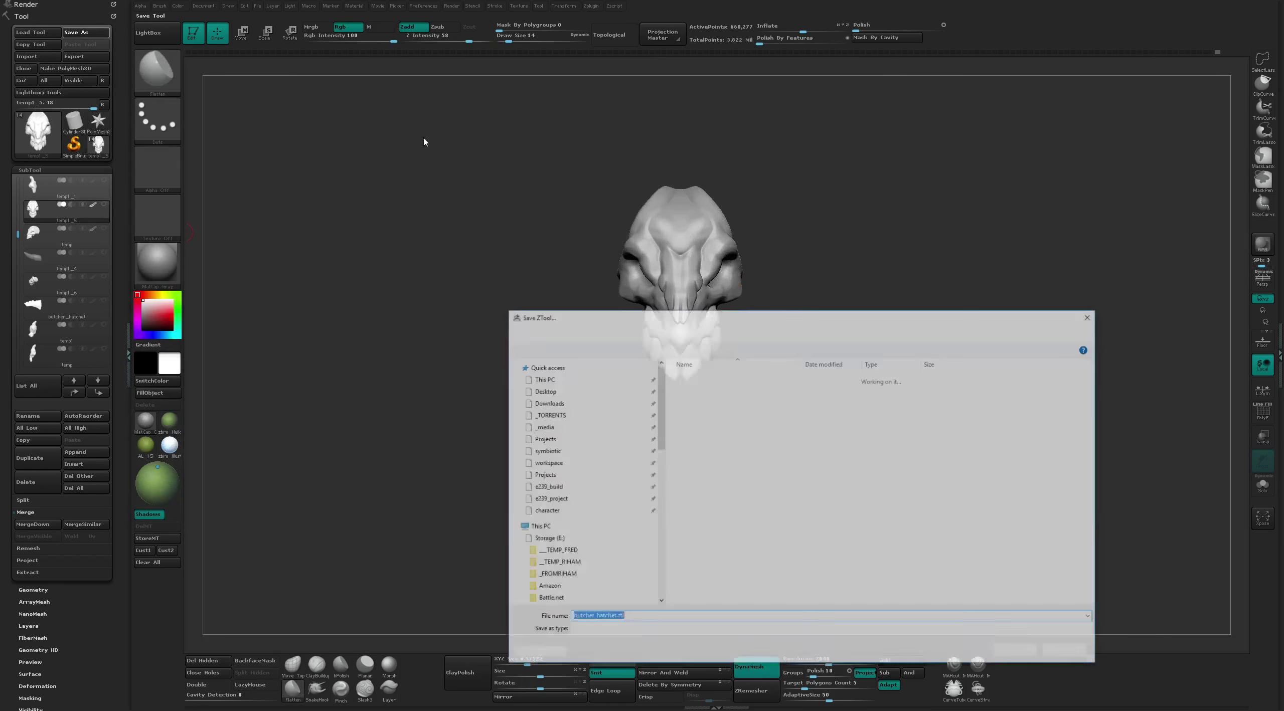
left_click(717, 392)
left_click(1018, 652)
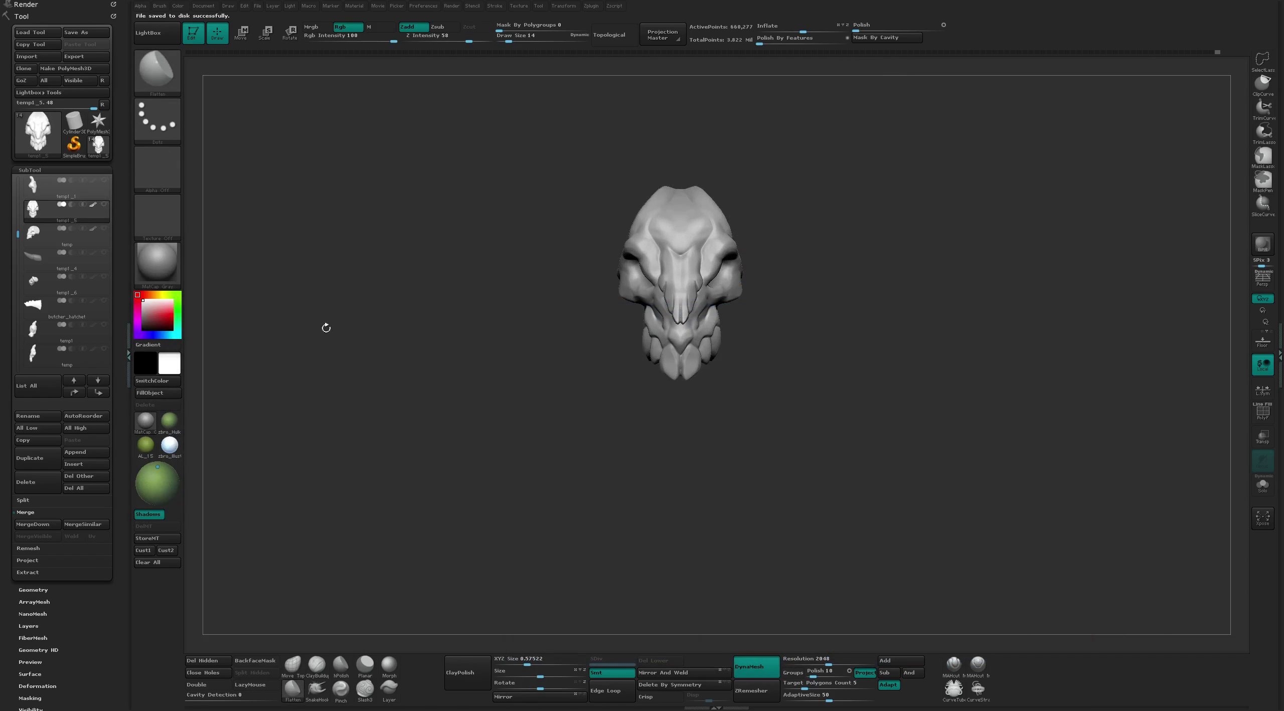
Expand the Geometry and Deformation sub-palettes in the Tool palette
scroll(75, 504, "down", 3)
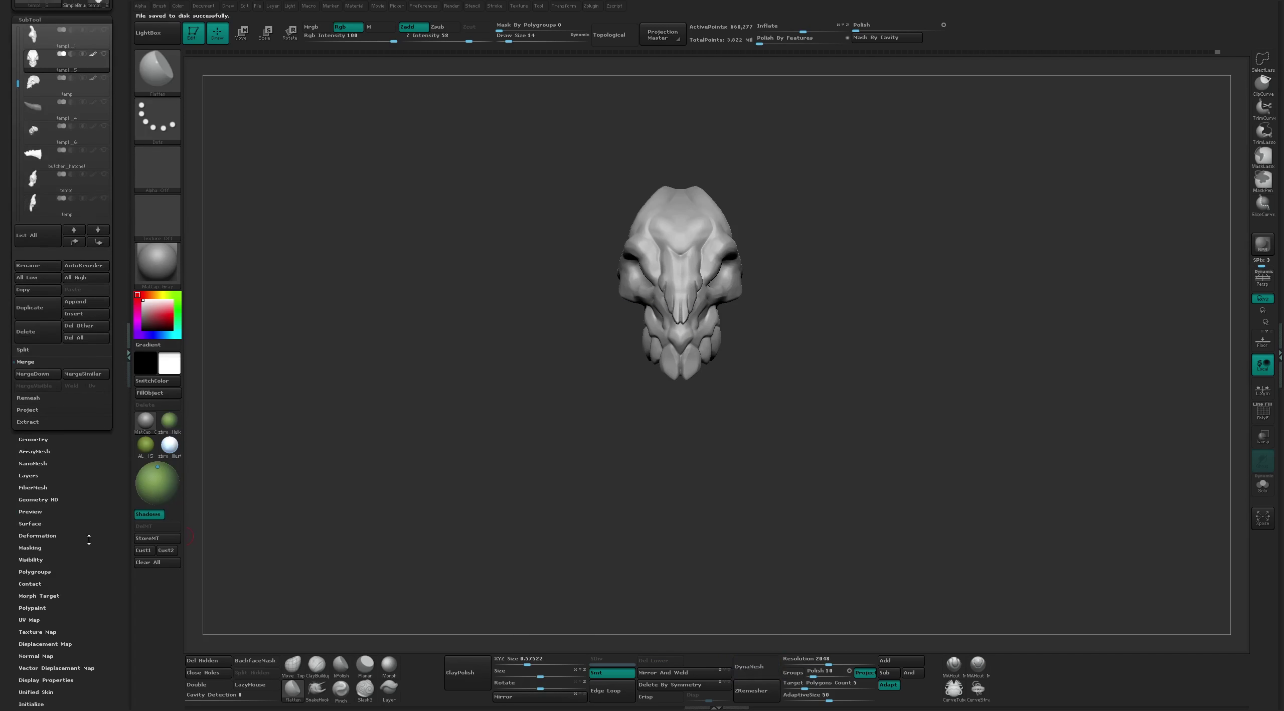
left_click(33, 459)
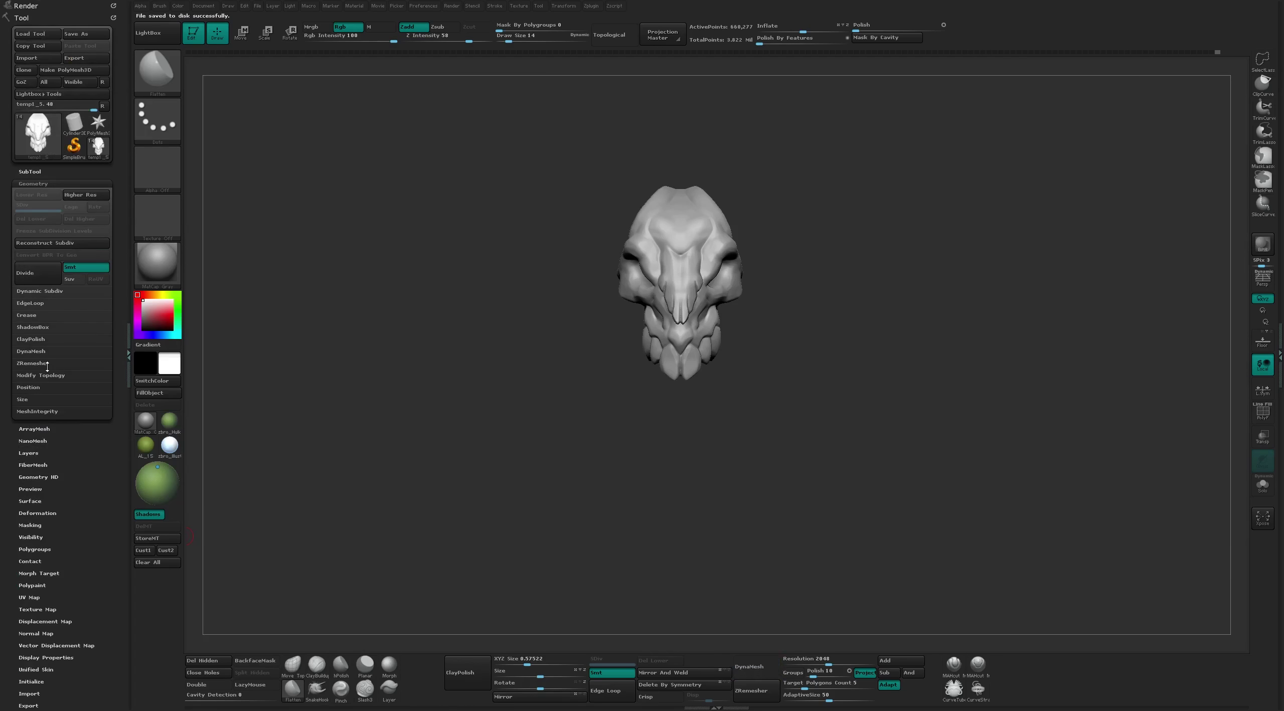
left_click(37, 514)
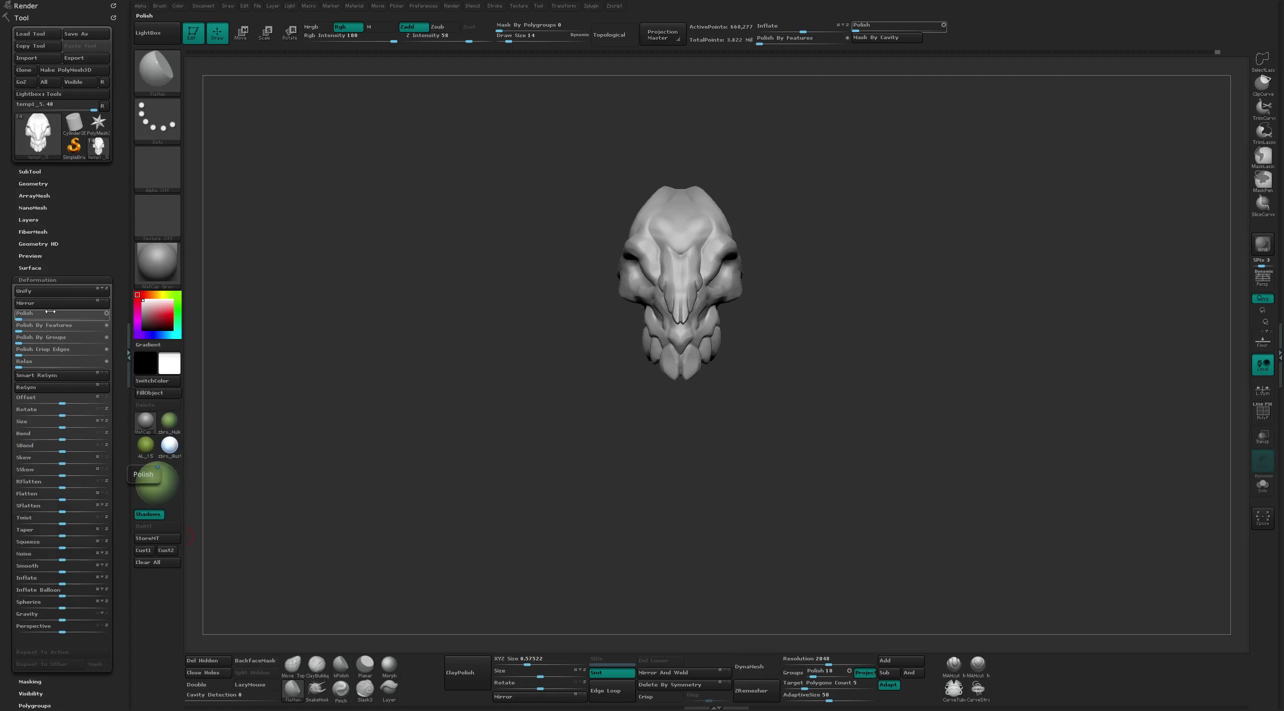
scroll(800, 189, "up", 5)
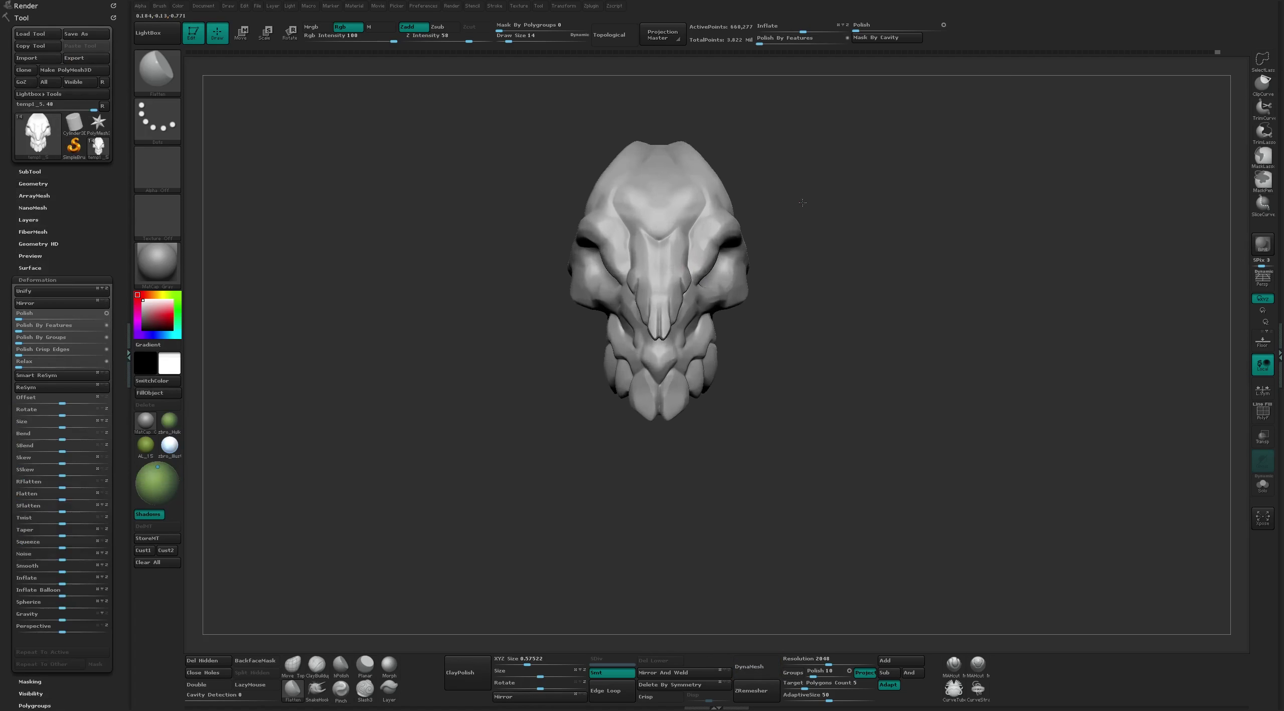
Mask the skull's right half, enlarge the brush to 18 and pick the MAHcut cutting brush
left_click_drag(902, 163, 681, 592, "ctrl")
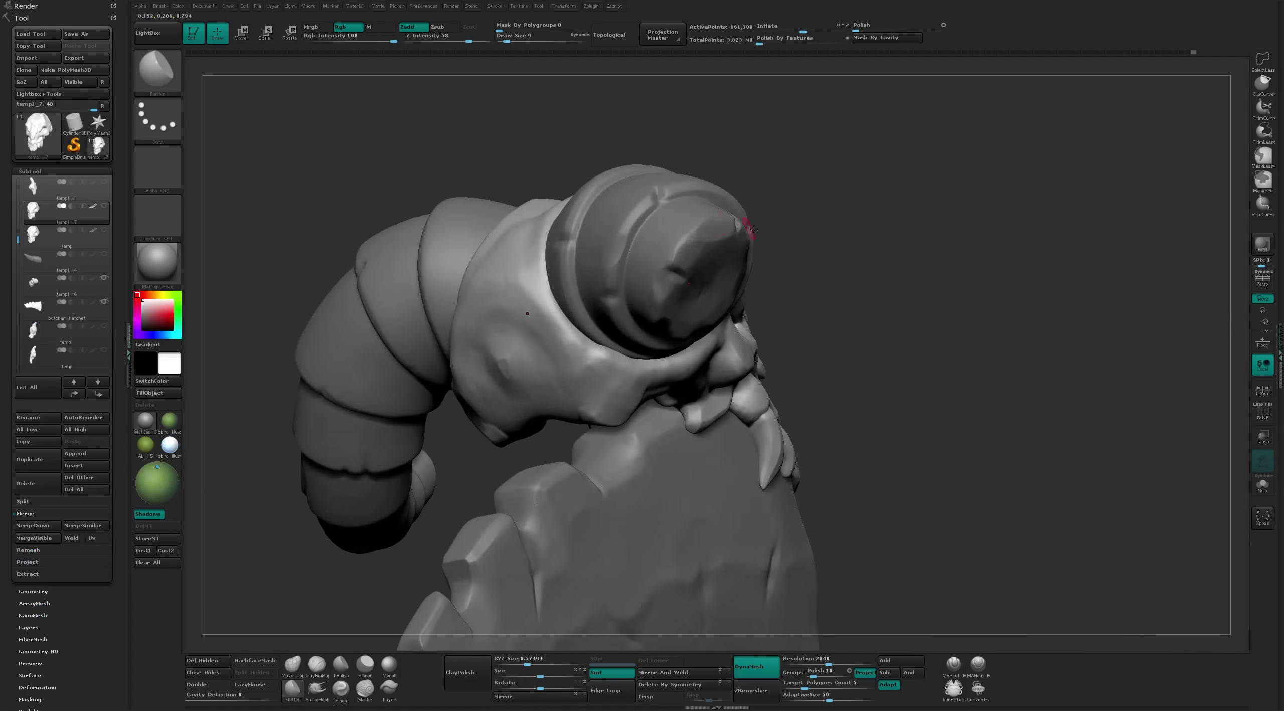
key("bracketright")
key("bracketright")
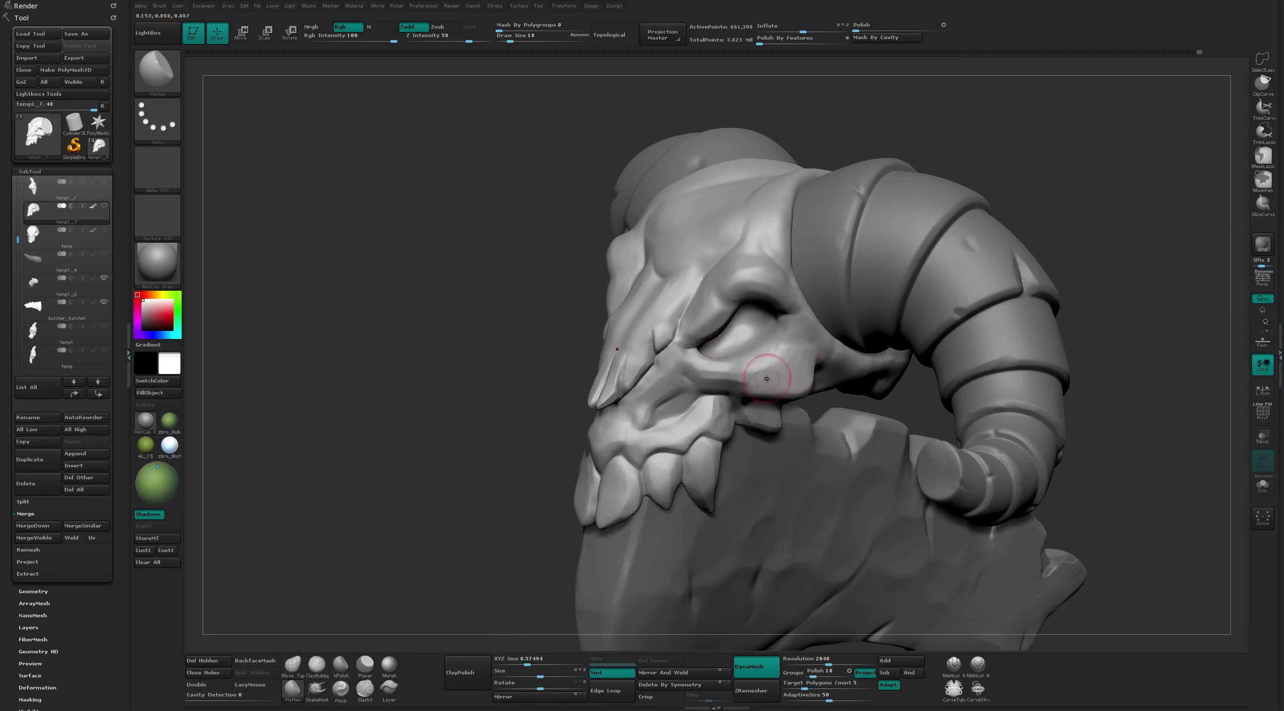
left_click(952, 665)
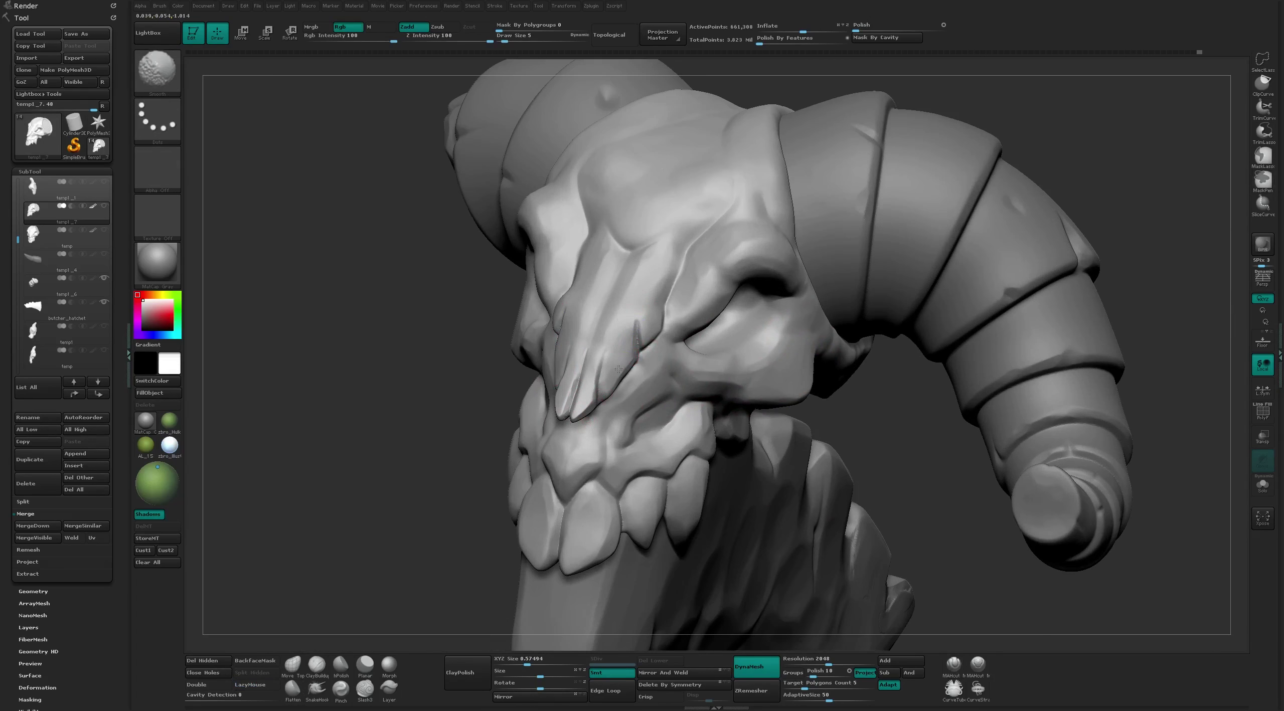
key("f")
left_click_drag(744, 501, 693, 496)
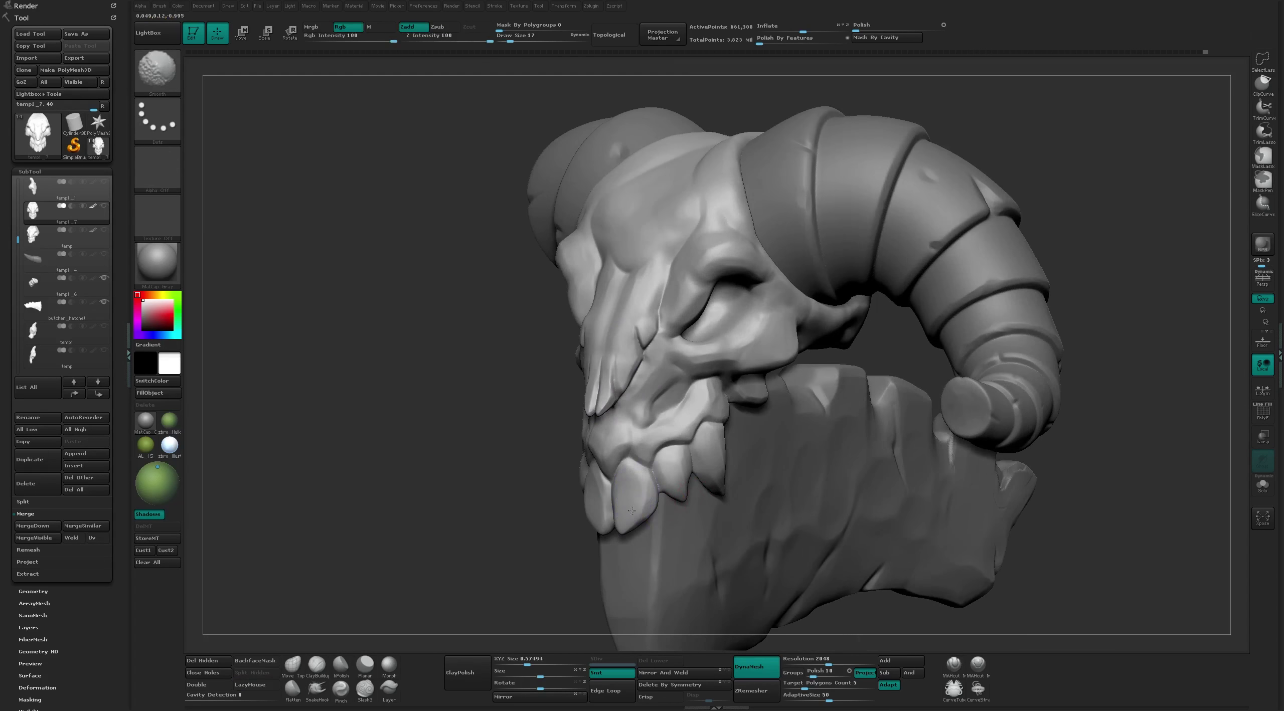
Flatten the skull's side while turning it so the horn faces forward
key("b")
key("f")
key("l")
mouse_move(352, 494)
left_mouse_down()
mouse_move(633, 474)
mouse_move(766, 429)
left_mouse_up()
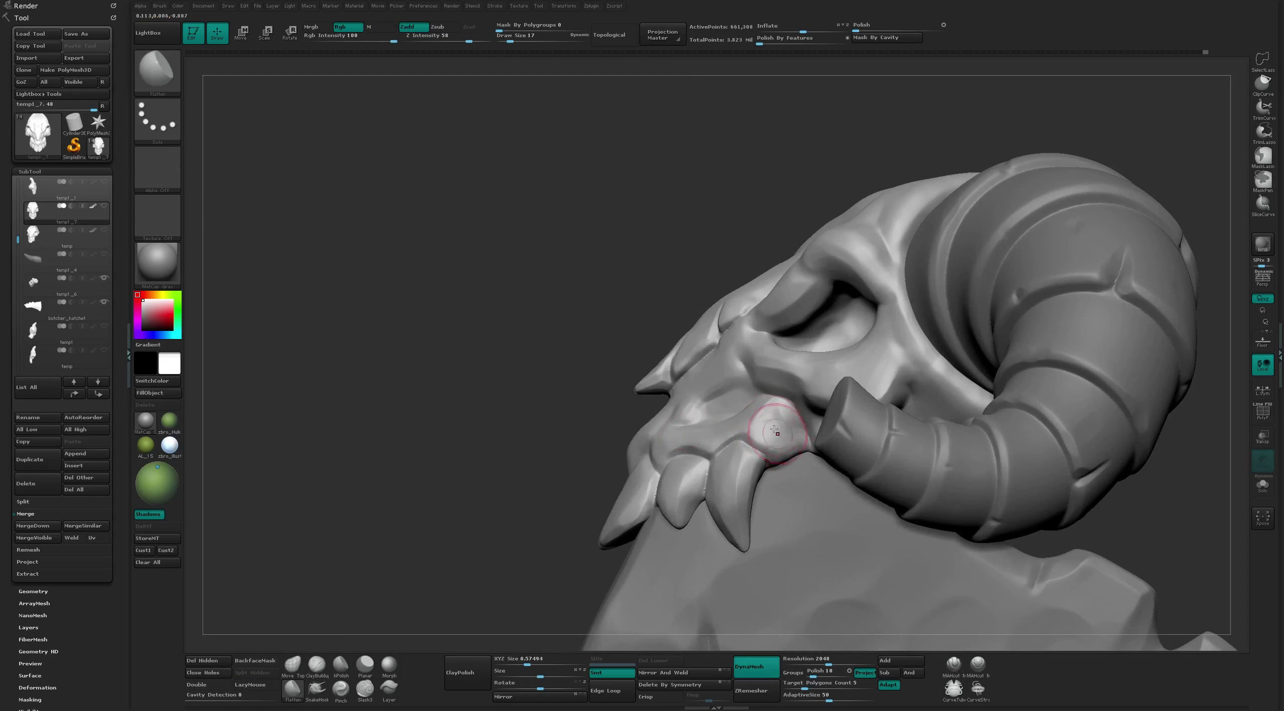
left_click_drag(541, 439, 750, 435)
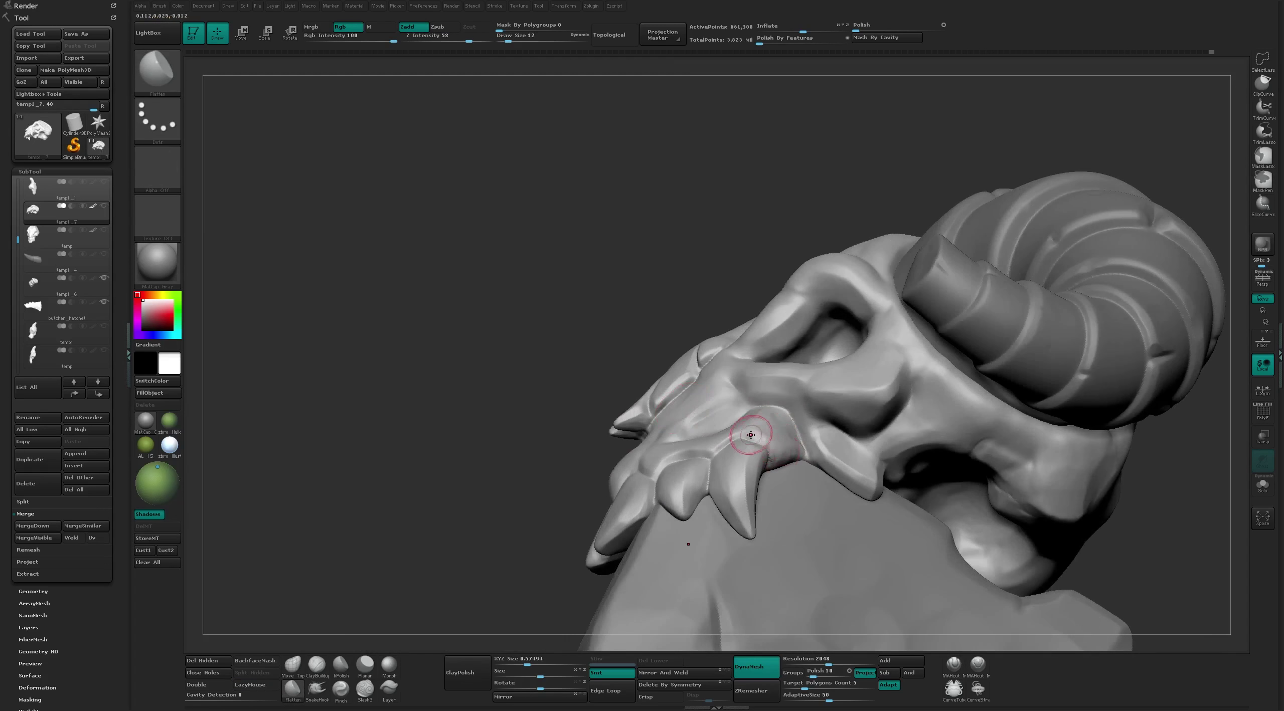
Cut and flatten the cheek beside the teeth with MAHcut and Flatten brushes
key("b")
key("m")
key("a")
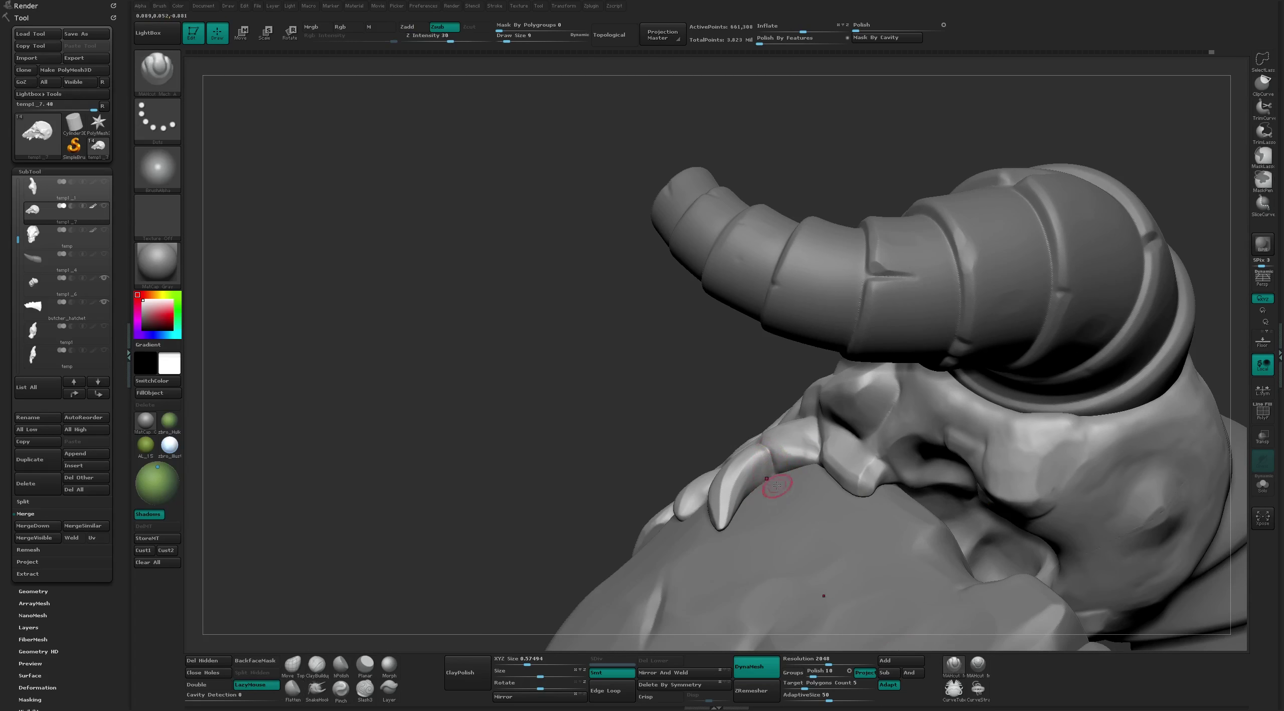
mouse_move(777, 486)
left_mouse_down()
mouse_move(912, 397)
mouse_move(879, 438)
left_mouse_up()
key("b")
key("f")
key("l")
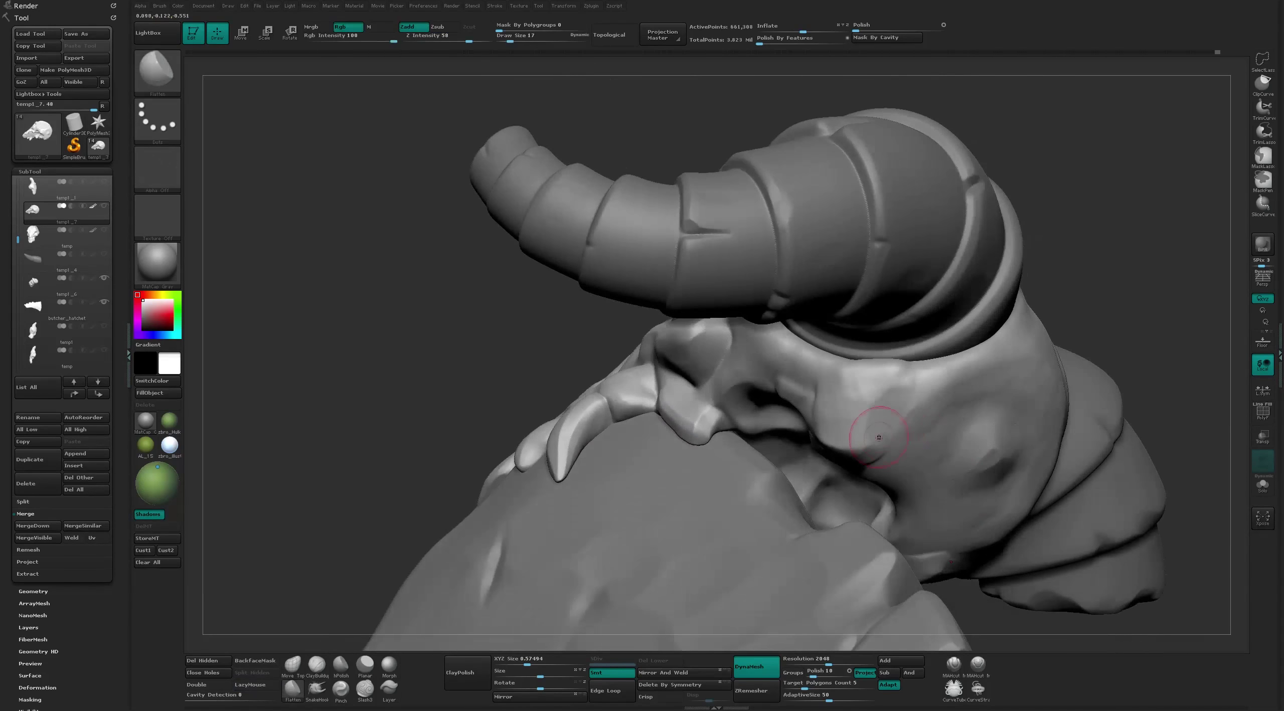
mouse_move(1083, 246)
left_mouse_down("alt")
mouse_move(1066, 367)
mouse_move(884, 476)
mouse_move(904, 426)
mouse_move(853, 402)
left_mouse_up("alt")
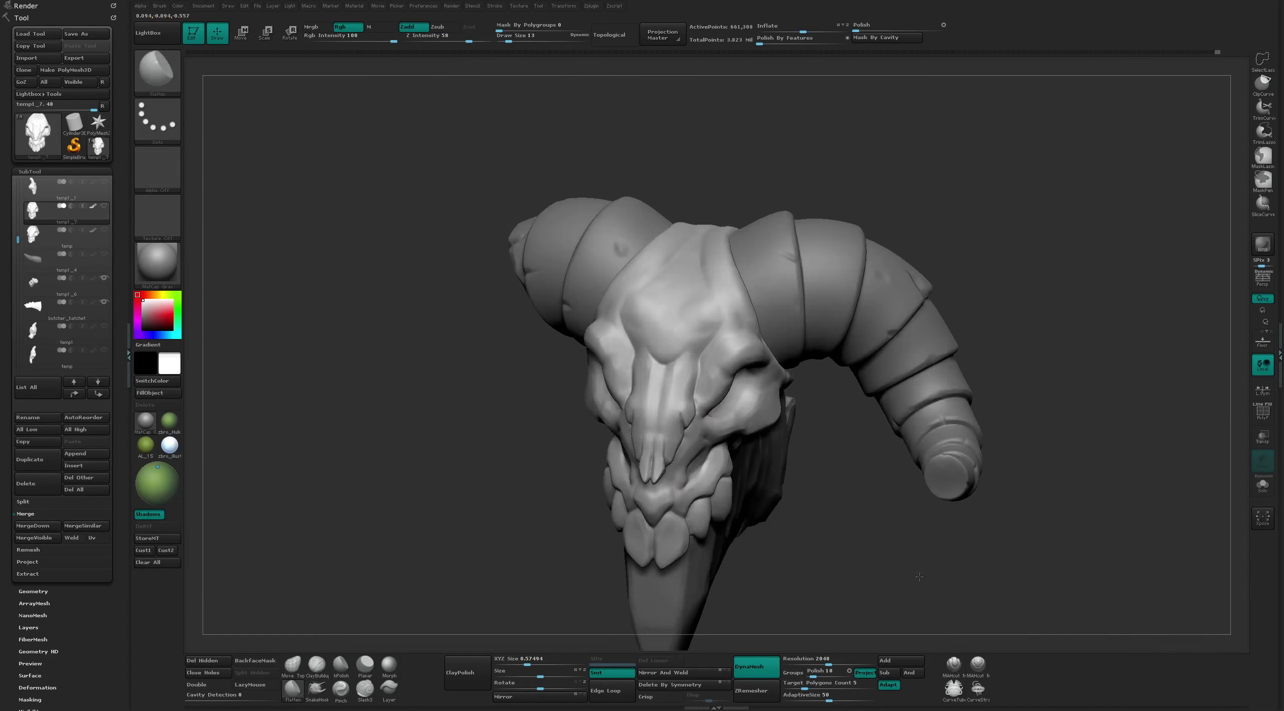
Carve the eye socket's lower lid deeper with the MAHcut brush at size 18
left_click(953, 664)
mouse_move(828, 351)
left_mouse_down("alt")
mouse_move(776, 321)
mouse_move(727, 391)
left_mouse_up("alt")
key("bracketleft")
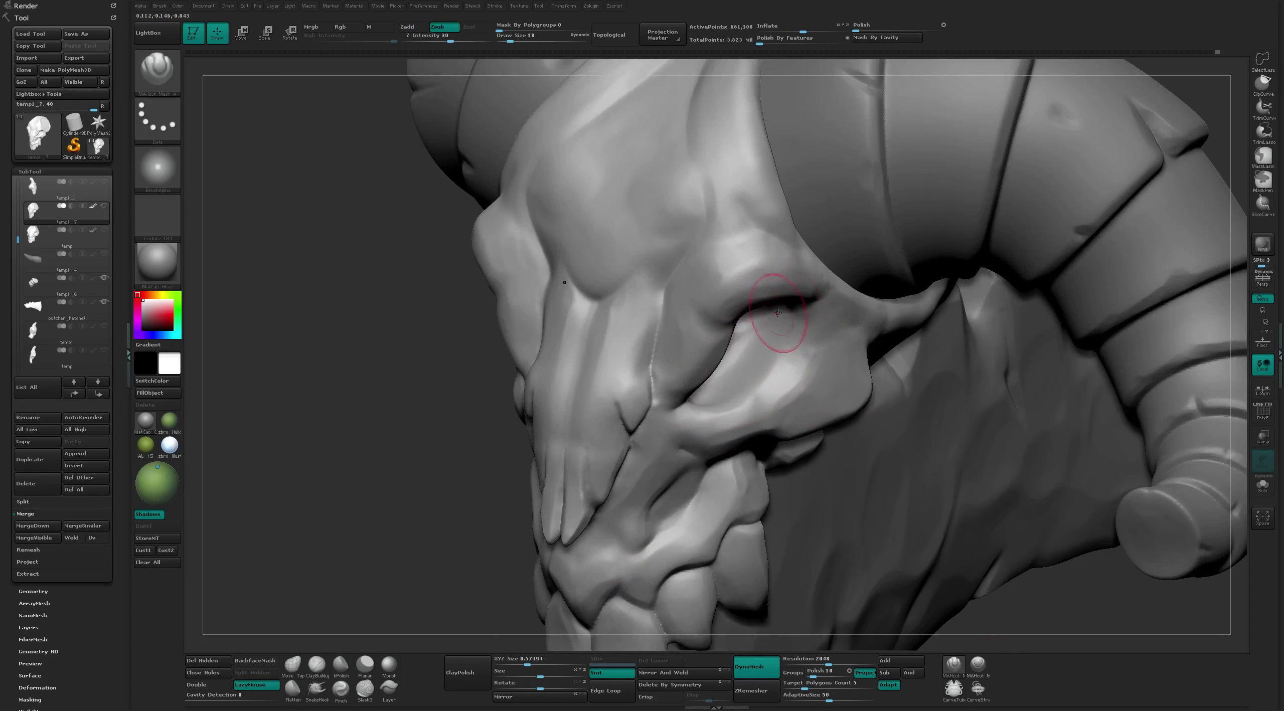
left_click_drag(772, 326, 686, 405)
mouse_move(825, 415)
left_mouse_down()
mouse_move(775, 310)
mouse_move(778, 337)
left_mouse_up()
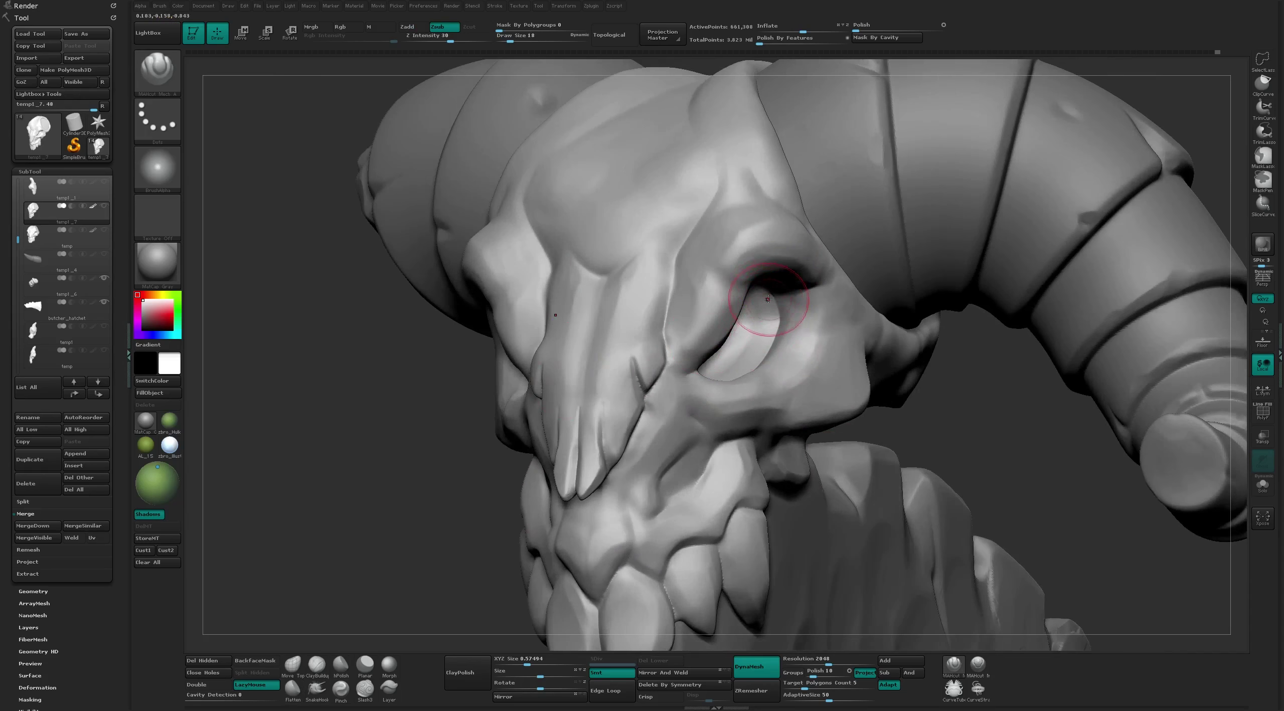
Flatten around the eye socket while viewing it alongside the horn
key("b")
key("f")
key("l")
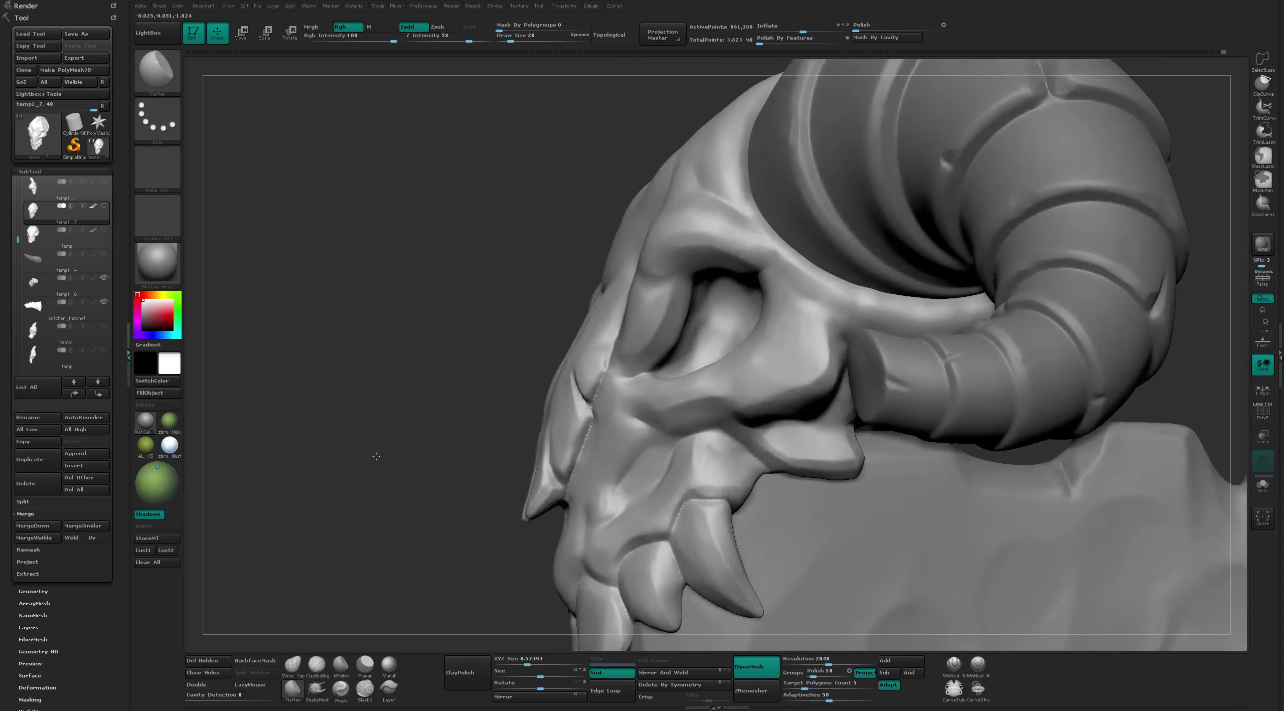
right_click_drag(727, 370, 904, 577)
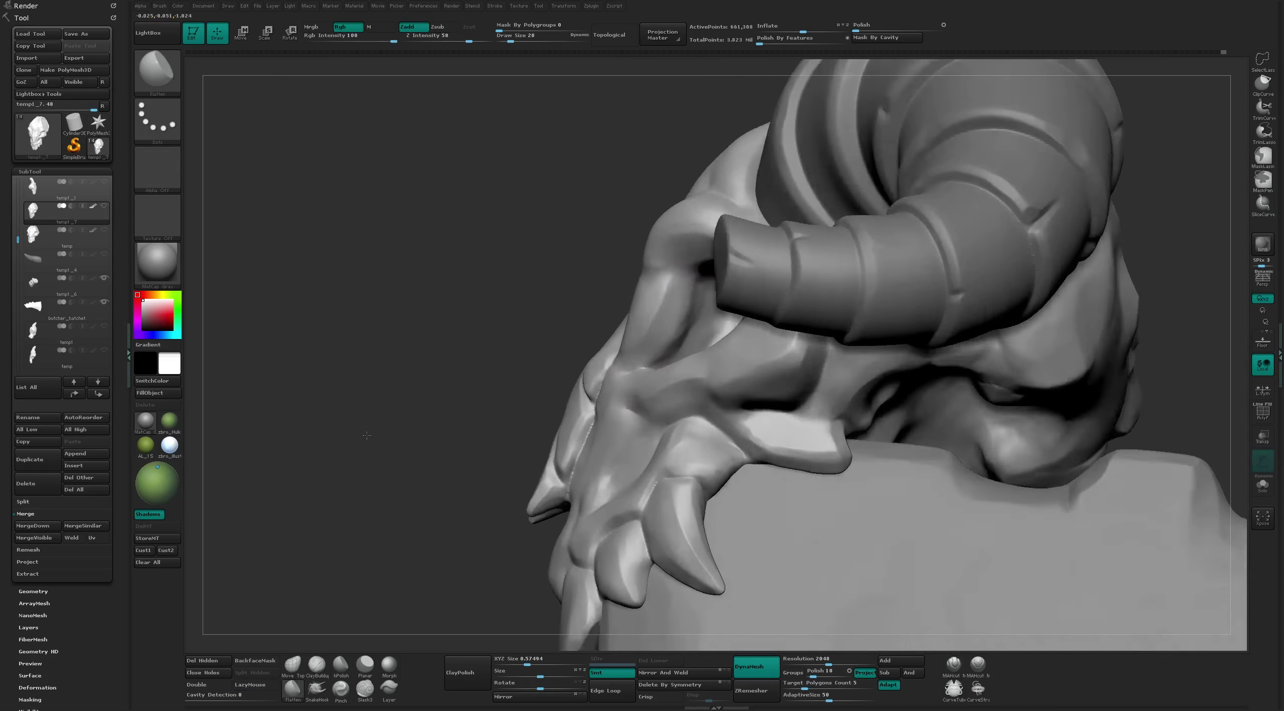
left_click(954, 664)
key("s")
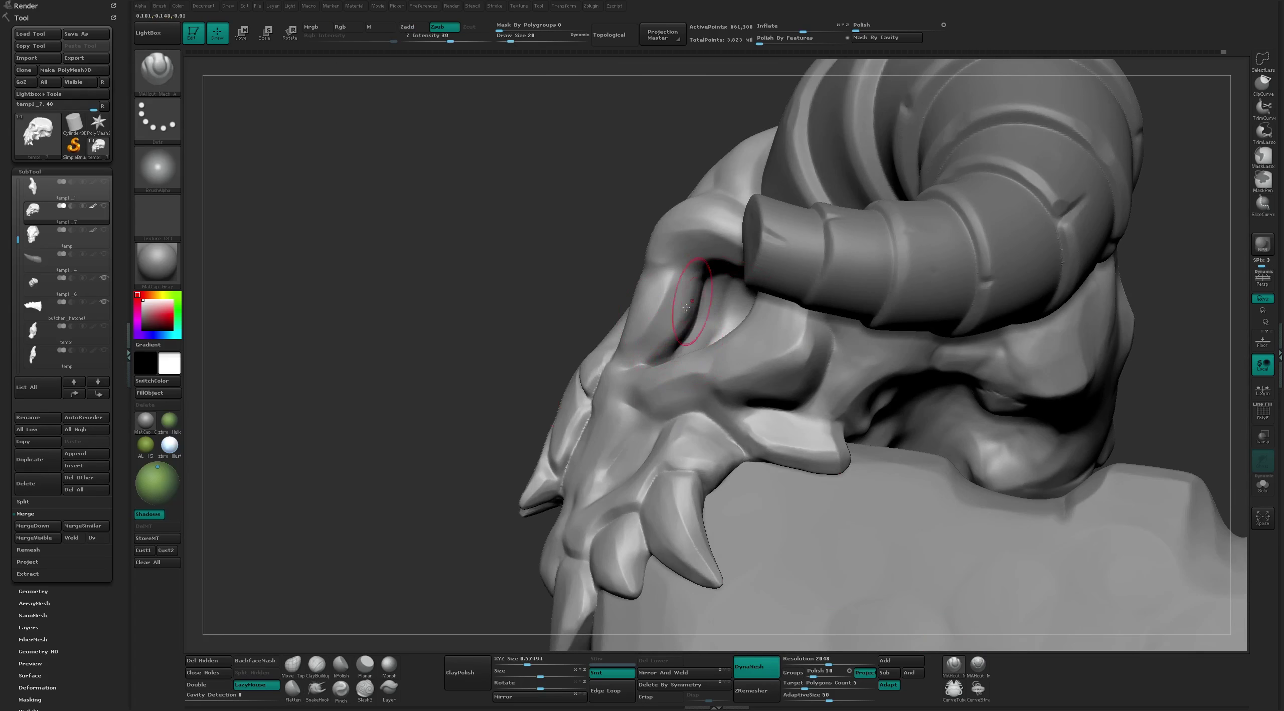
right_click_drag(687, 321, 707, 337)
Build up with ClayTubes, cut a line into the eye socket and smooth it
key("b")
key("c")
key("t")
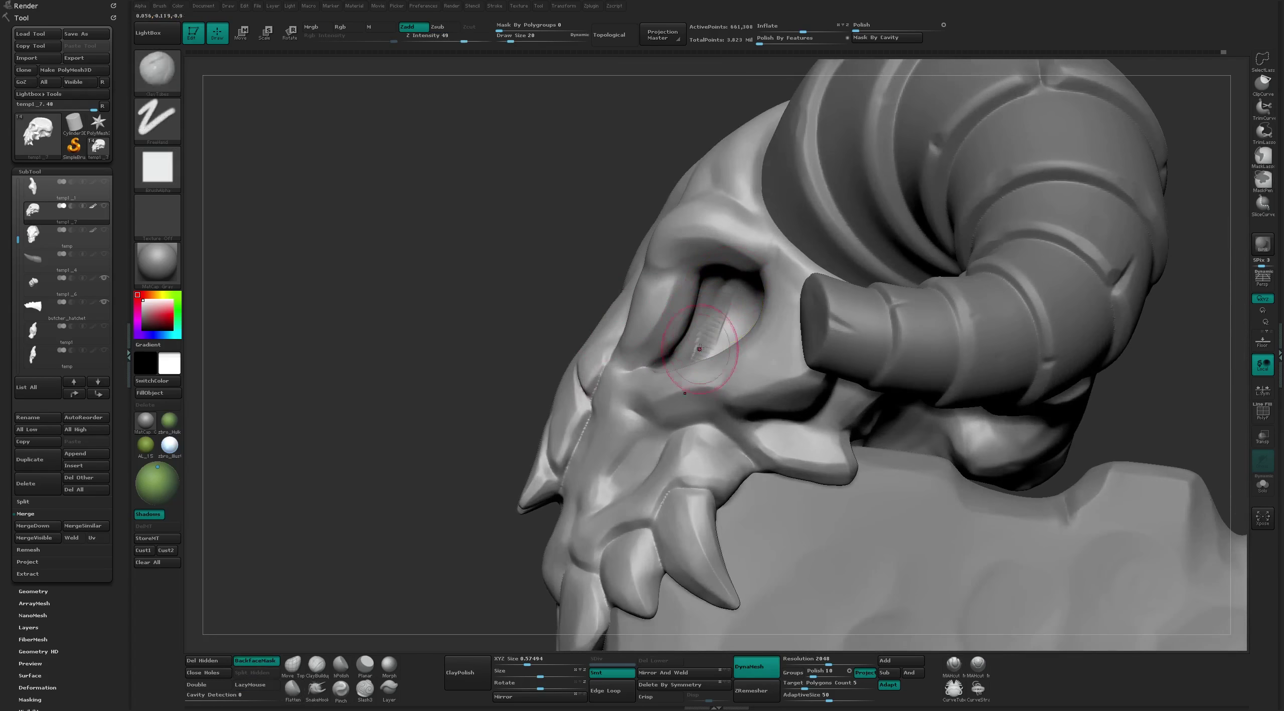
right_click_drag(700, 349, 851, 404)
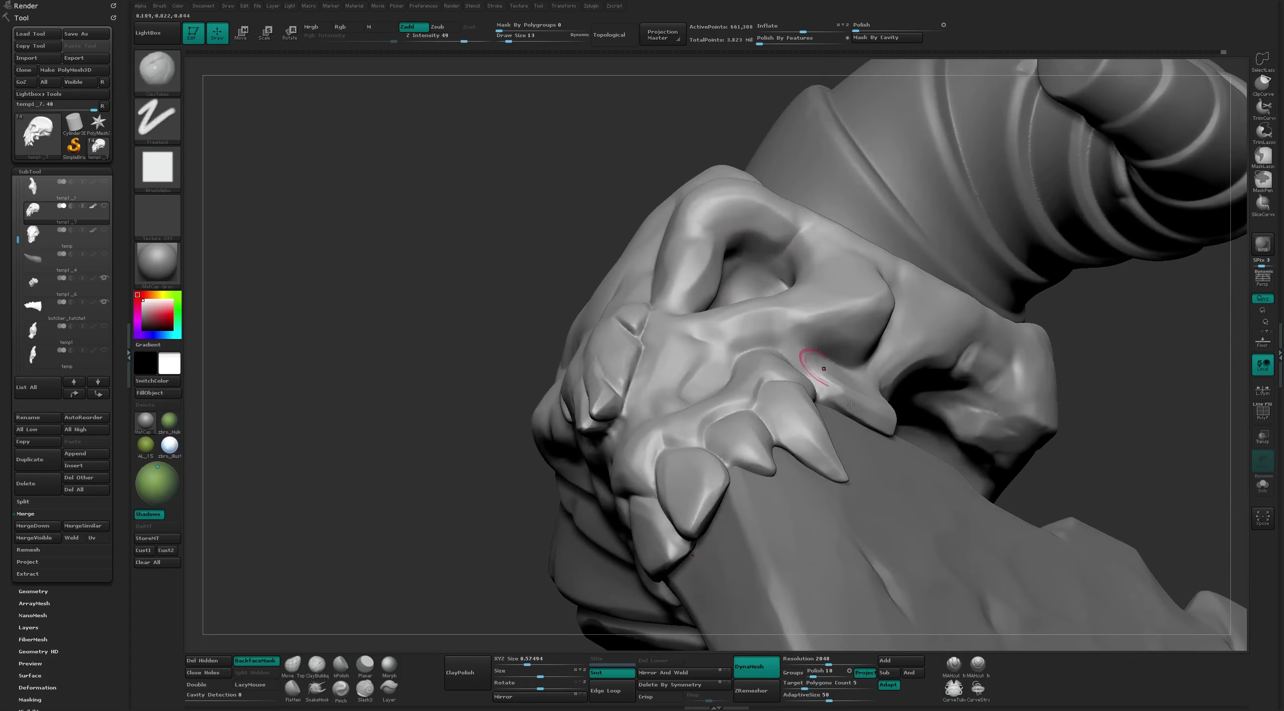
left_click(953, 665)
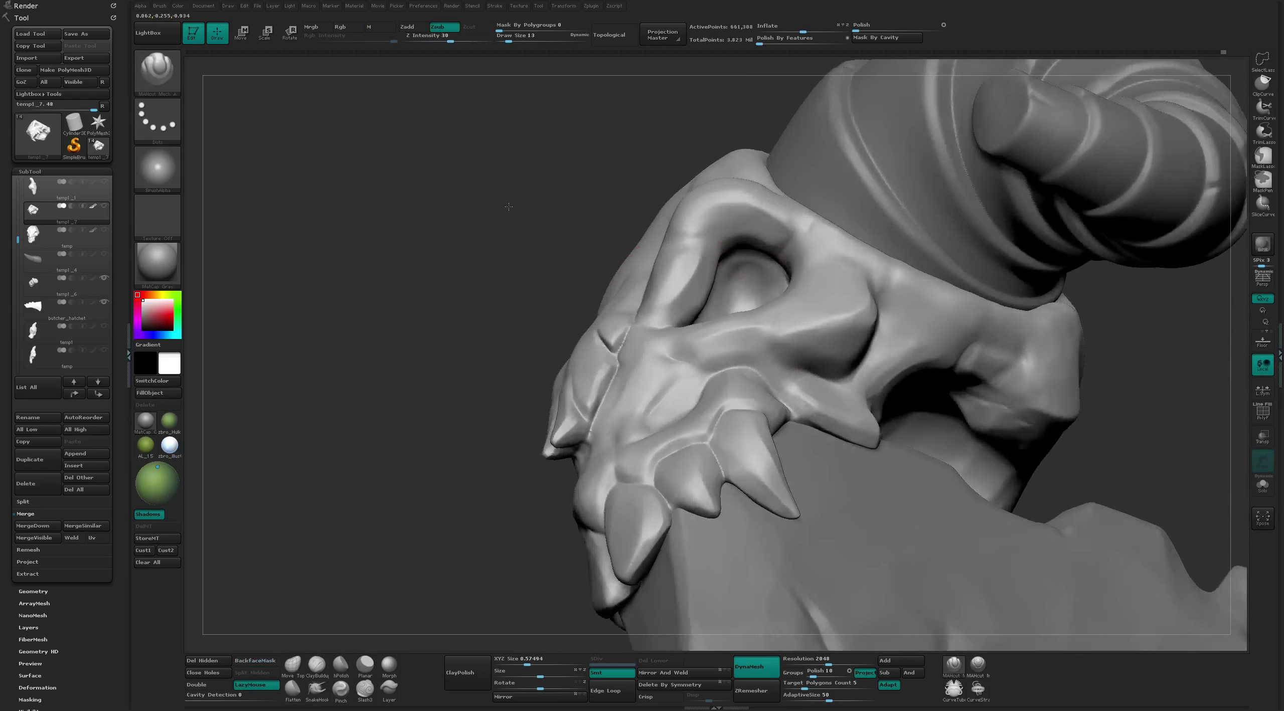
mouse_move(780, 281)
right_mouse_down()
mouse_move(406, 277)
mouse_move(409, 301)
mouse_move(702, 287)
right_mouse_up()
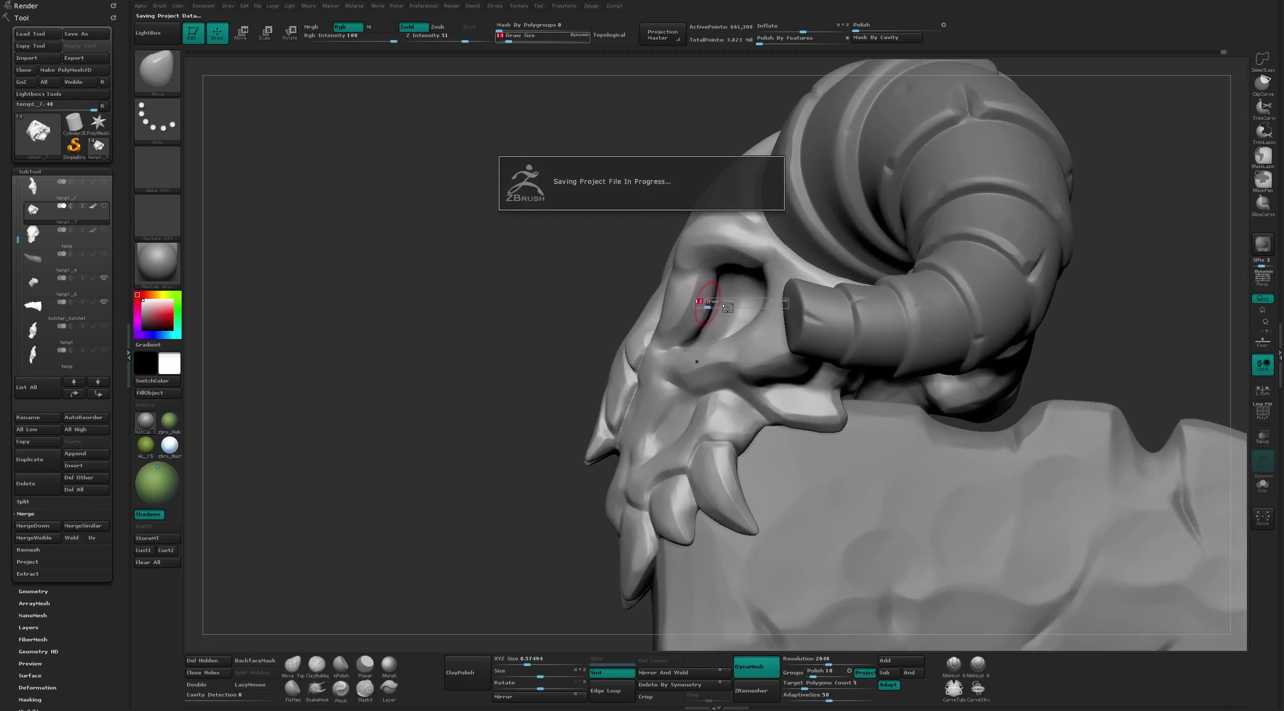
left_click_drag(732, 307, 727, 316, "shift")
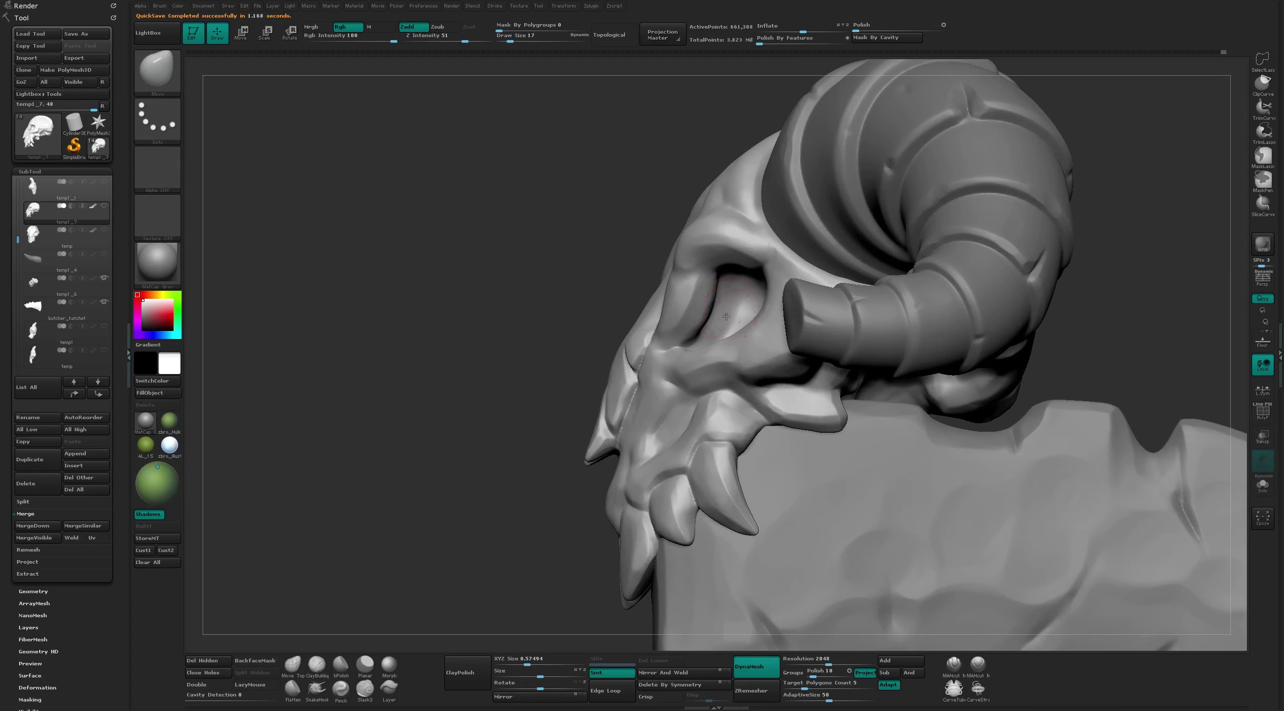
Pull the eye socket shape upward, flatten it, and make the temp subtool active
mouse_move(735, 286)
right_mouse_down()
mouse_move(450, 335)
mouse_move(627, 341)
right_mouse_up()
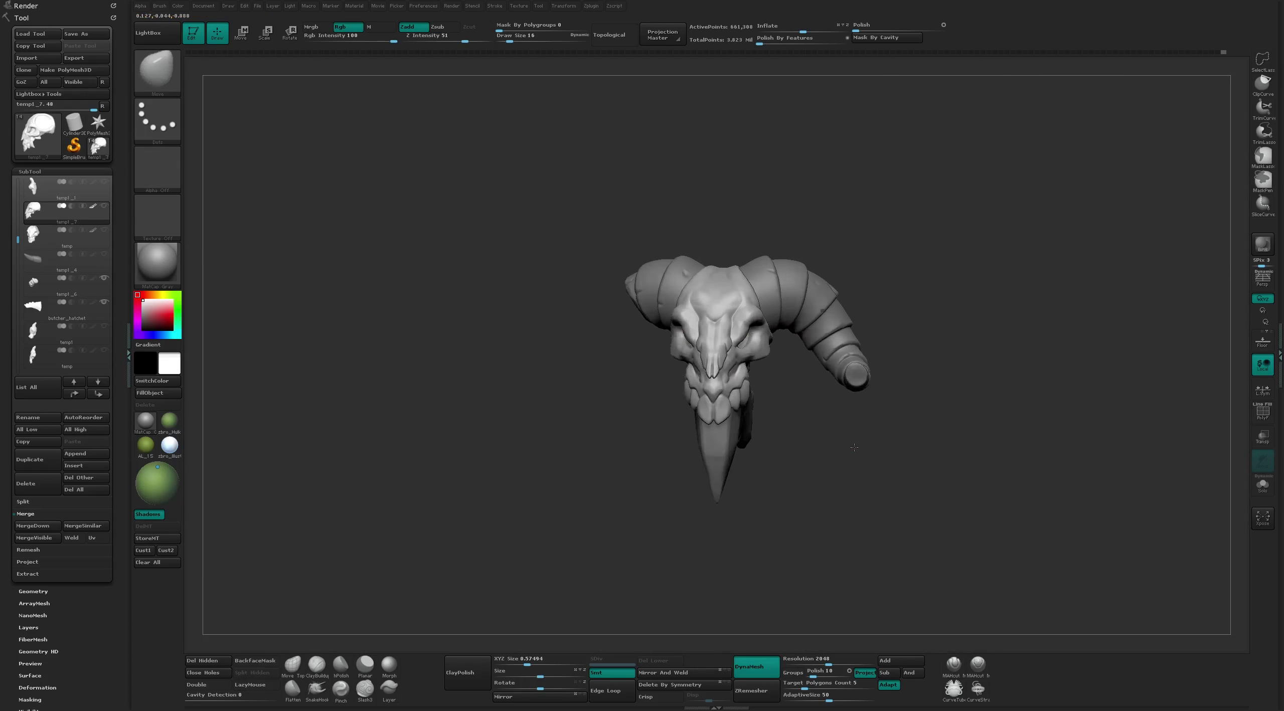
right_click_drag(803, 426, 780, 342, "ctrl")
left_click_drag(779, 342, 779, 326)
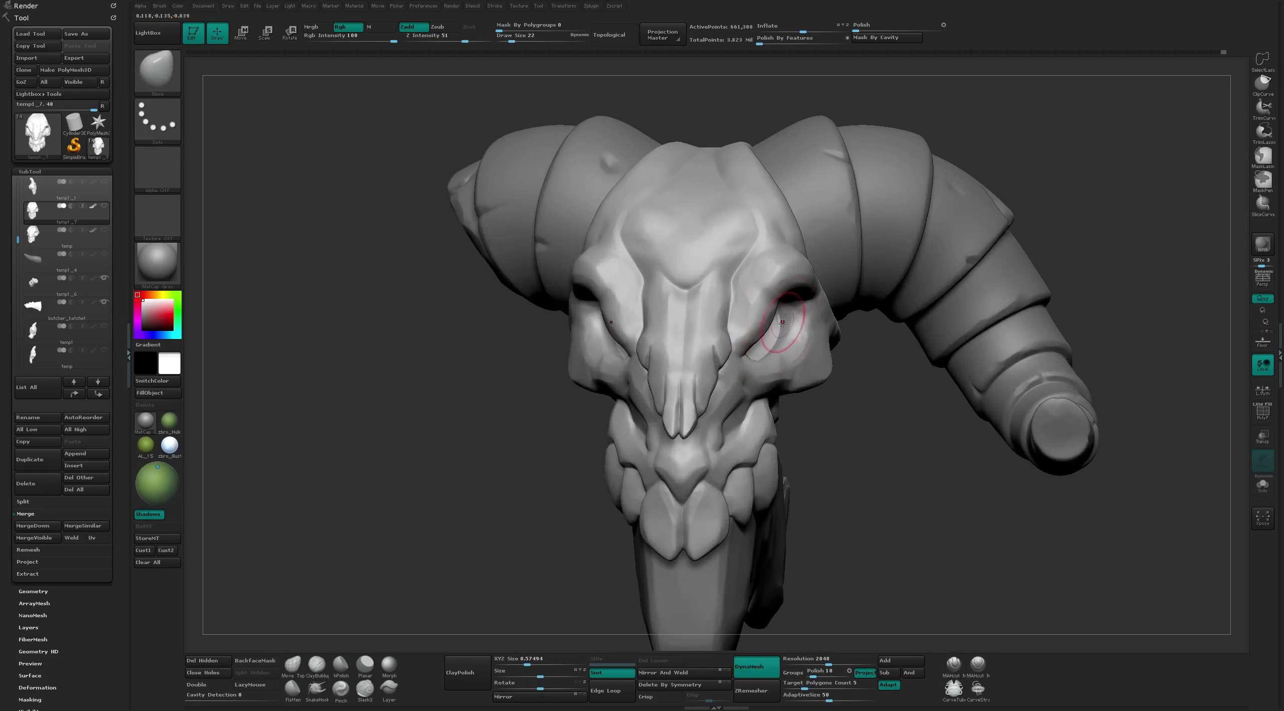
mouse_move(777, 343)
right_mouse_down("ctrl")
mouse_move(778, 396)
mouse_move(753, 397)
mouse_move(772, 343)
mouse_move(894, 244)
mouse_move(875, 268)
mouse_move(813, 281)
mouse_move(796, 486)
mouse_move(617, 531)
mouse_move(545, 358)
mouse_move(593, 364)
right_mouse_up("ctrl")
key("b")
key("f")
key("l")
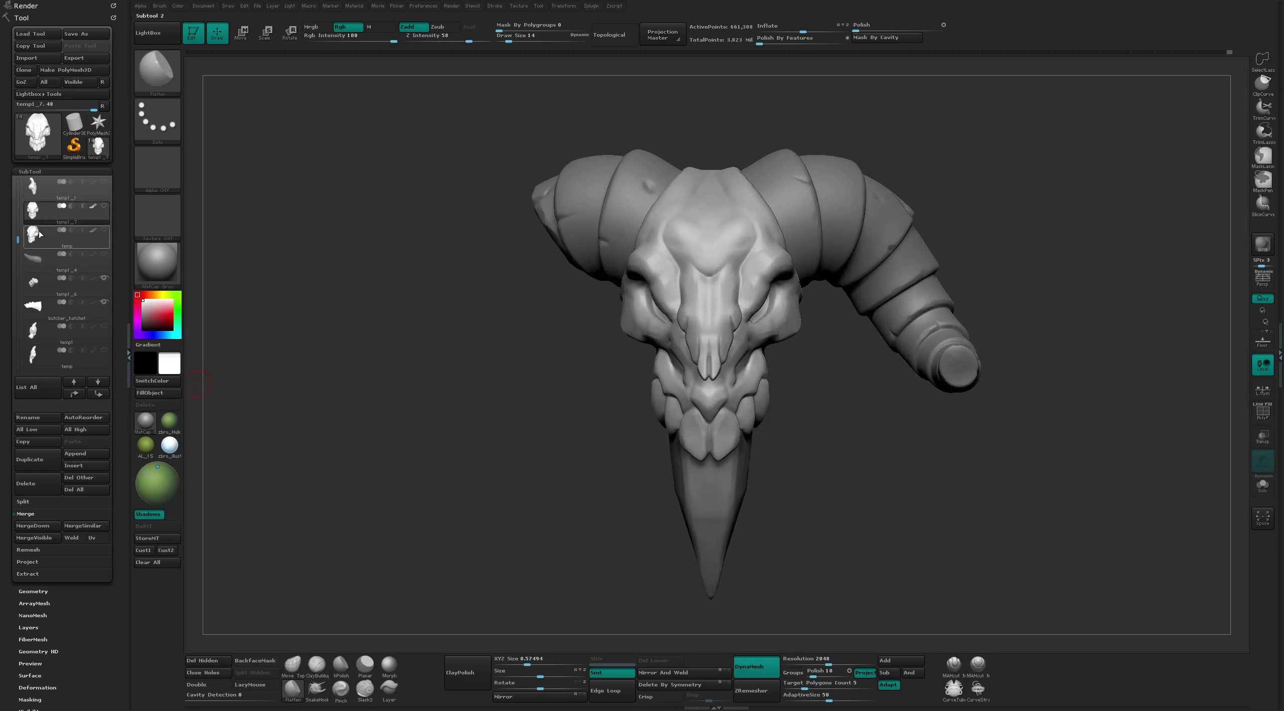
left_click(40, 235)
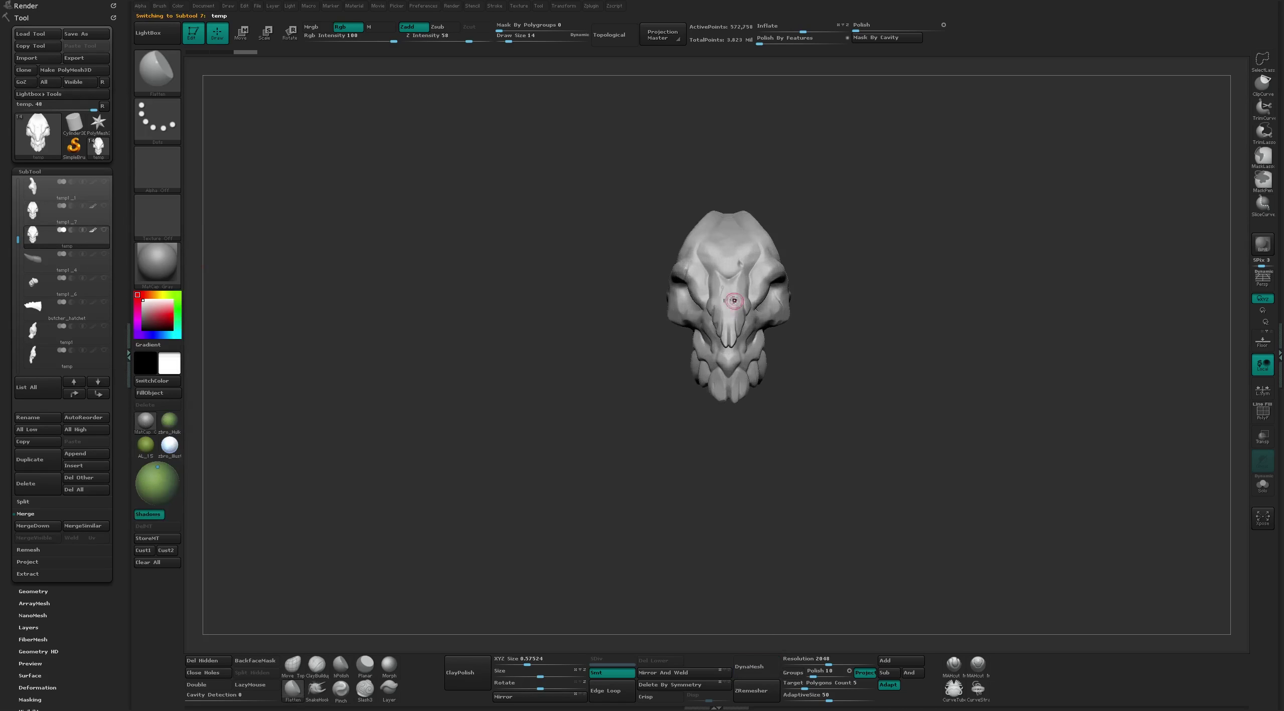
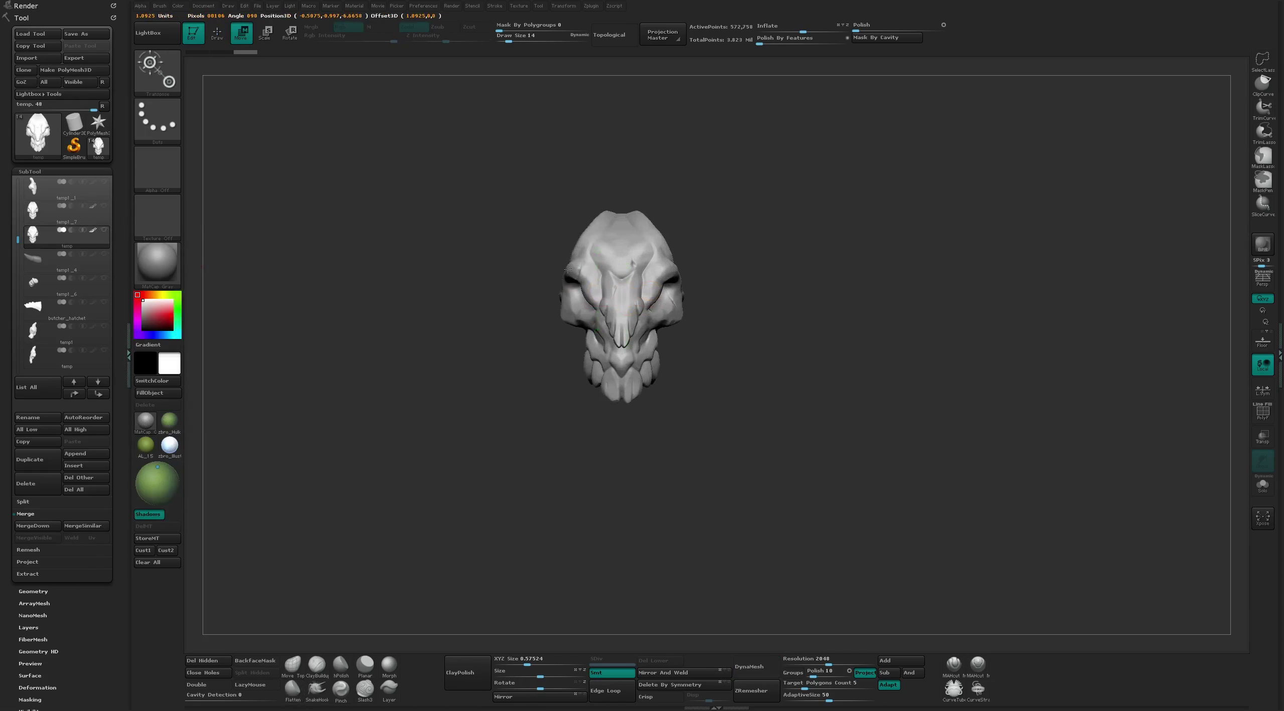
Make the temp1_7 skull active and show it beside the original skull
right_click_drag(723, 297, 516, 301, "alt")
left_click(75, 212)
left_click(104, 230)
mouse_move(755, 142)
right_mouse_down()
mouse_move(955, 244)
mouse_move(969, 426)
mouse_move(889, 686)
right_mouse_up()
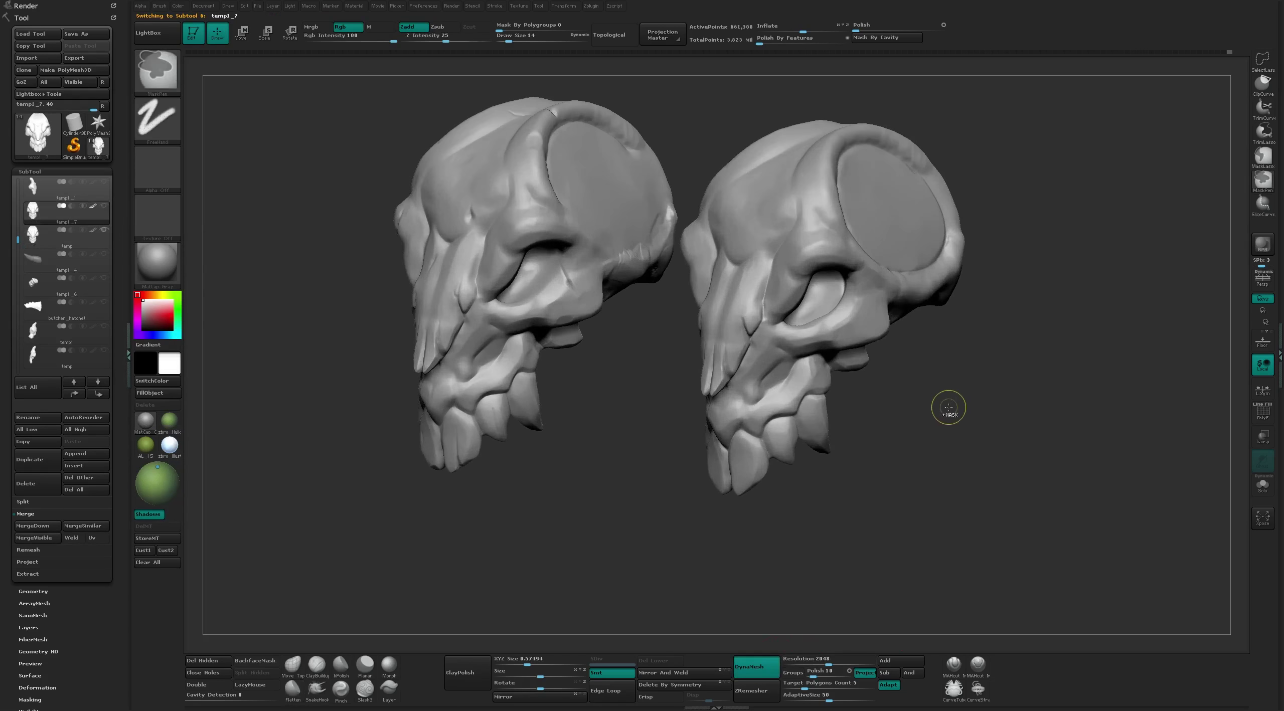
Clear the mask from the skull and bring up the Tool > Layers controls
left_click_drag(978, 421, 964, 566, "ctrl")
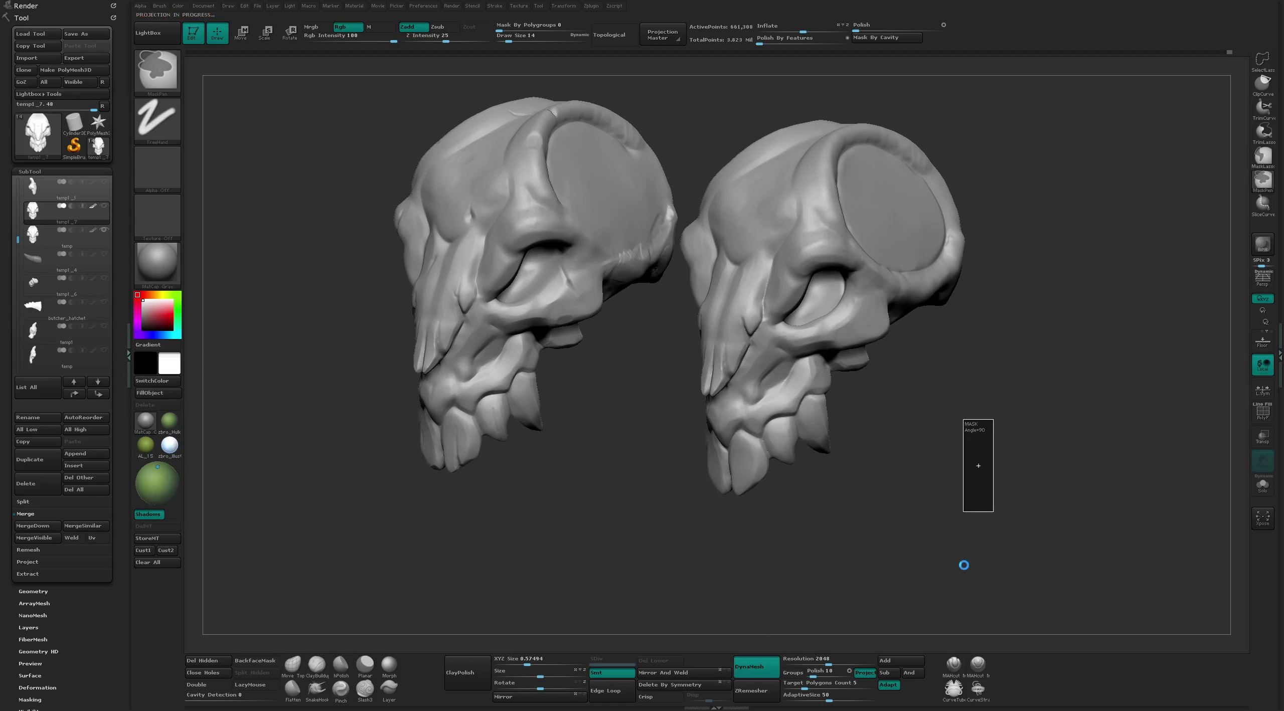
left_click_drag(964, 565, 965, 566, "ctrl")
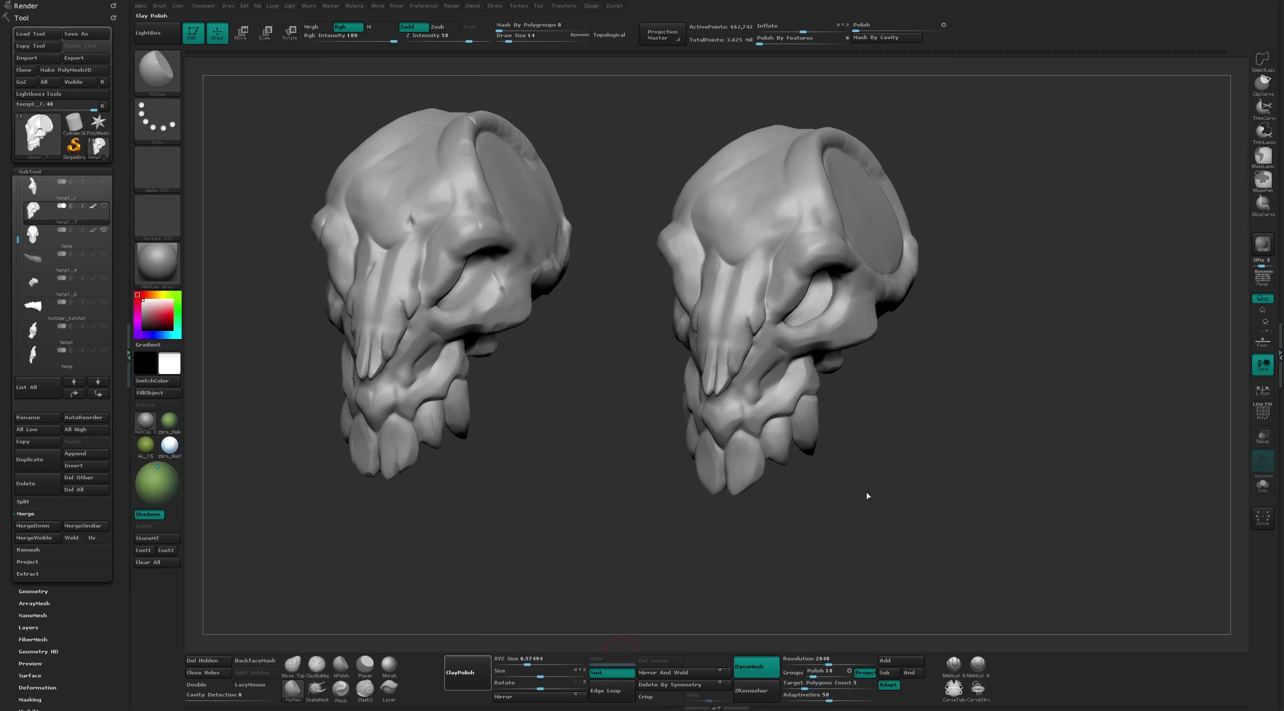
mouse_move(867, 496)
left_mouse_down("shift")
mouse_move(832, 256)
mouse_move(946, 396)
mouse_move(946, 482)
mouse_move(666, 327)
mouse_move(956, 213)
mouse_move(794, 287)
mouse_move(853, 402)
mouse_move(978, 351)
mouse_move(957, 462)
mouse_move(617, 321)
left_mouse_up("shift")
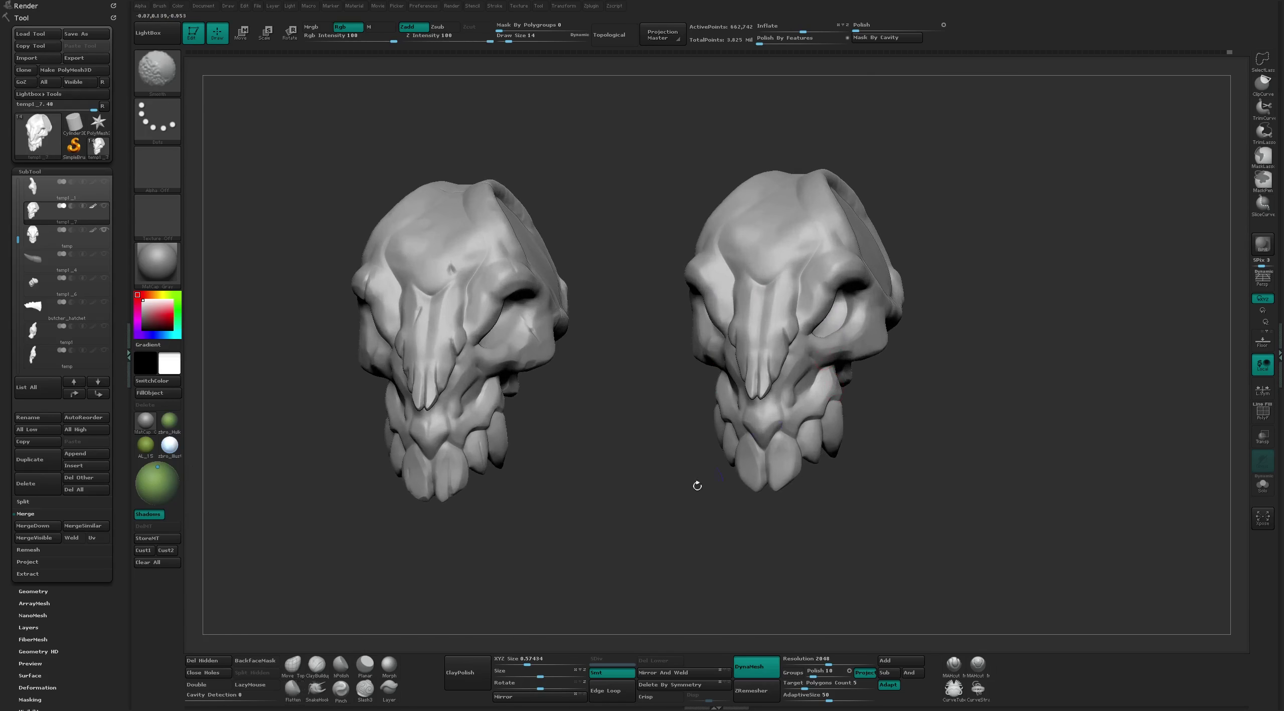
scroll(75, 572, "down", 5)
left_click(73, 503)
Add a new sculpting layer and frame both skulls in a three-quarter view
left_click(25, 237)
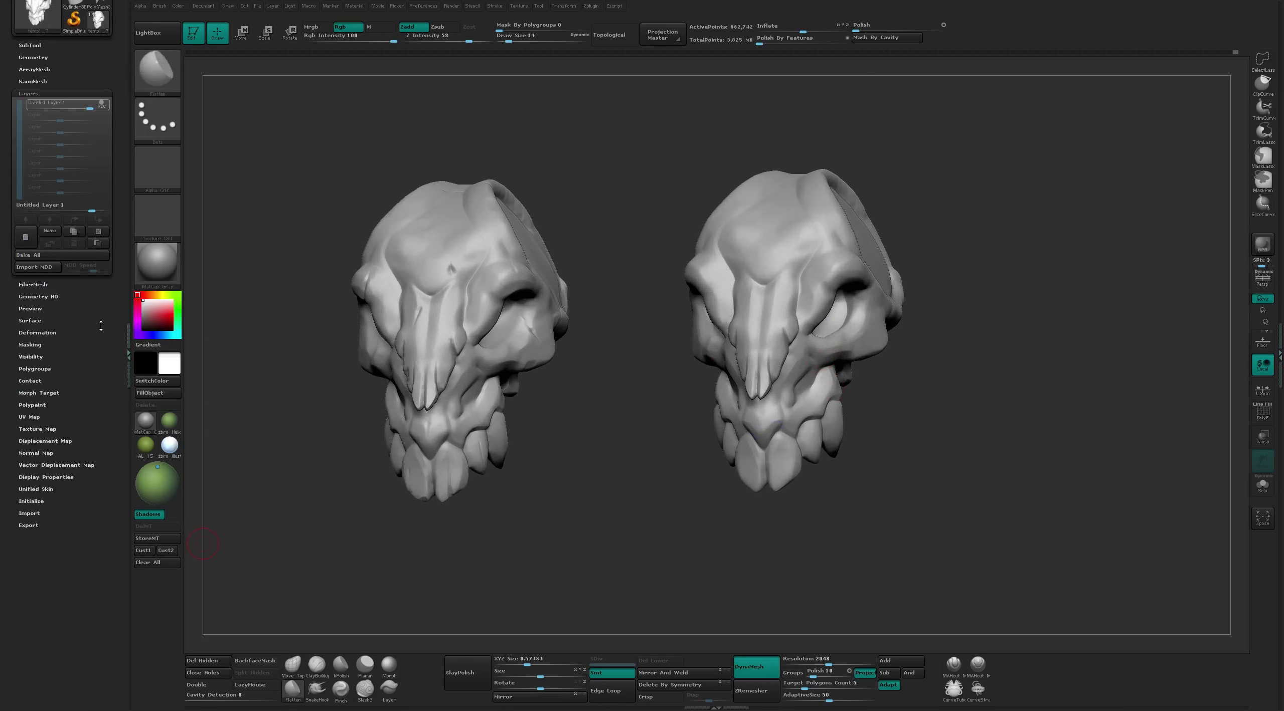
left_click_drag(983, 281, 1009, 287)
scroll(122, 207, "up", 5)
left_click_drag(874, 138, 878, 203)
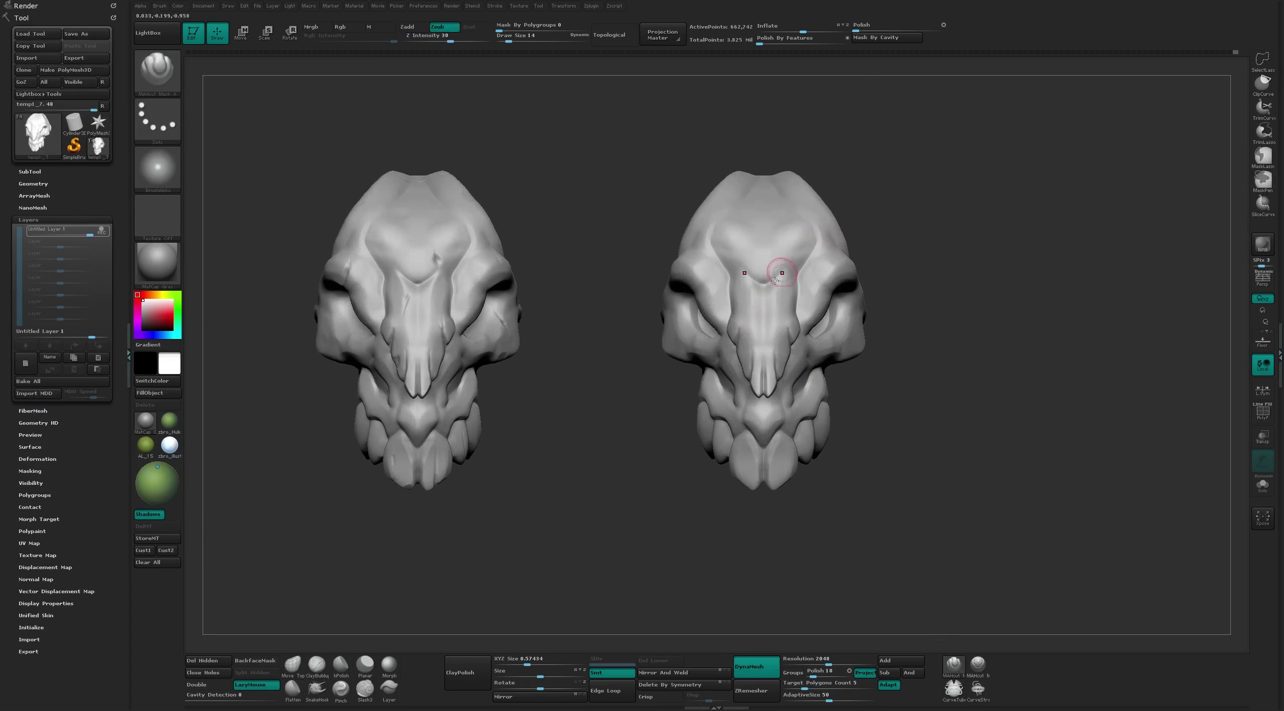
scroll(733, 344, "up", 2)
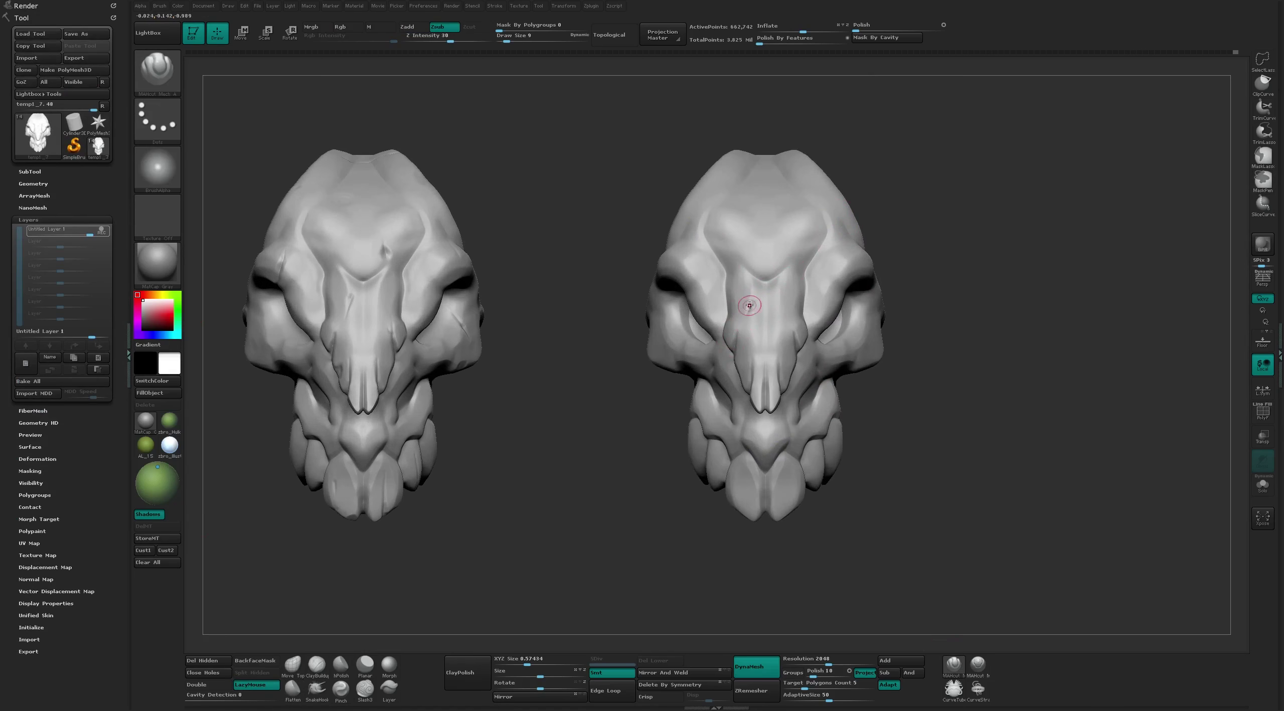
left_click_drag(750, 305, 853, 337)
scroll(832, 287, "up", 3)
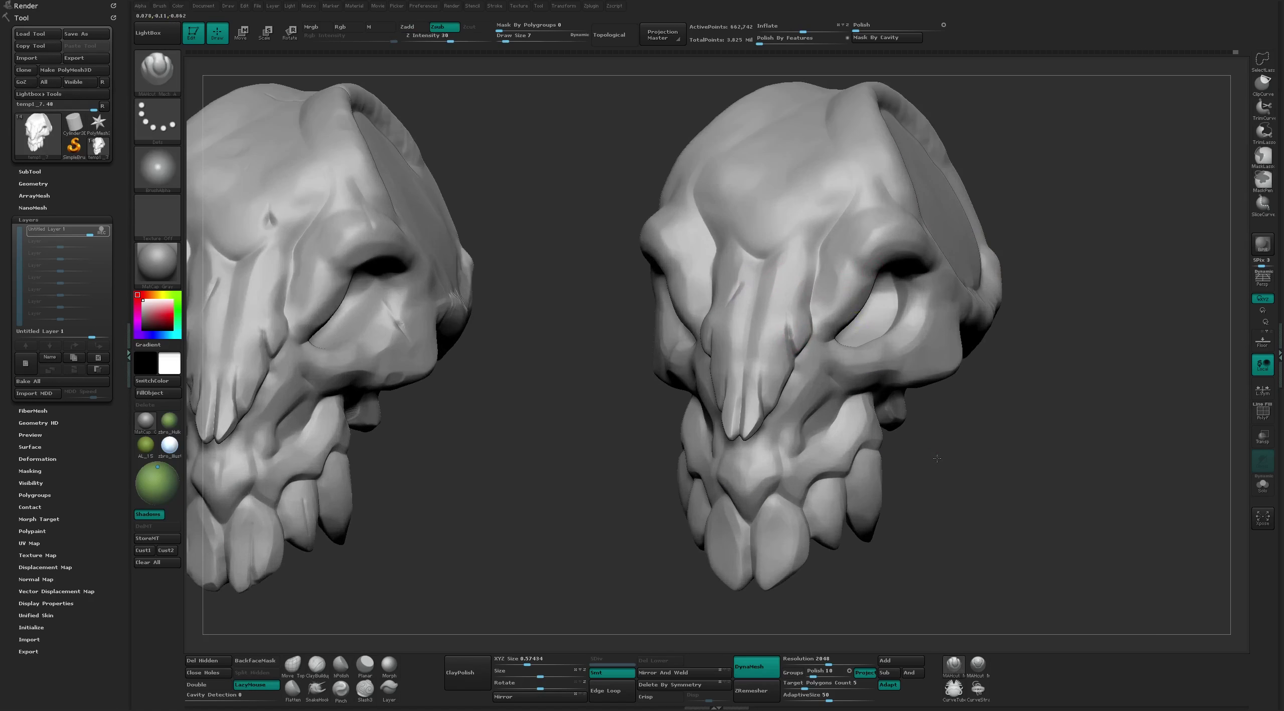
left_click_drag(937, 458, 798, 328)
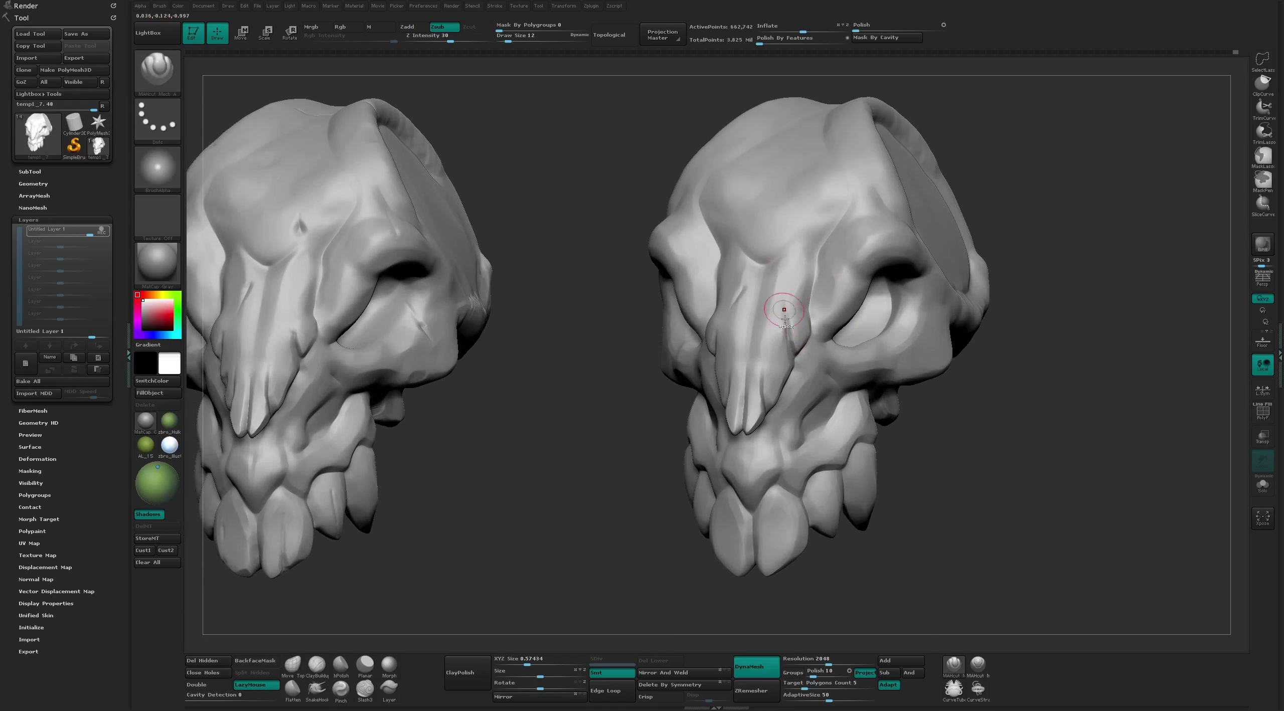
mouse_move(785, 268)
left_mouse_down("shift")
mouse_move(799, 301)
mouse_move(785, 317)
left_mouse_up("shift")
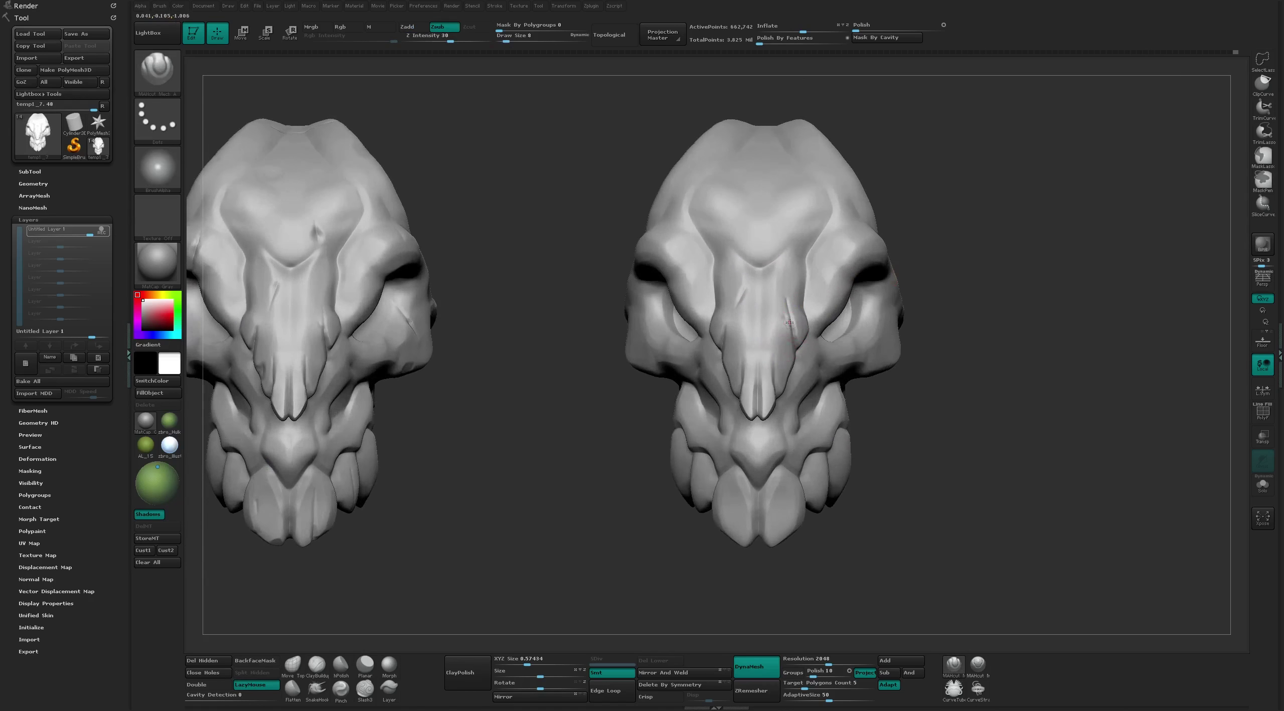
right_click_drag(756, 381, 736, 374)
Switch to the MAHcut Mech A brush and carve cracks below the eye socket
key("b")
key("f")
key("l")
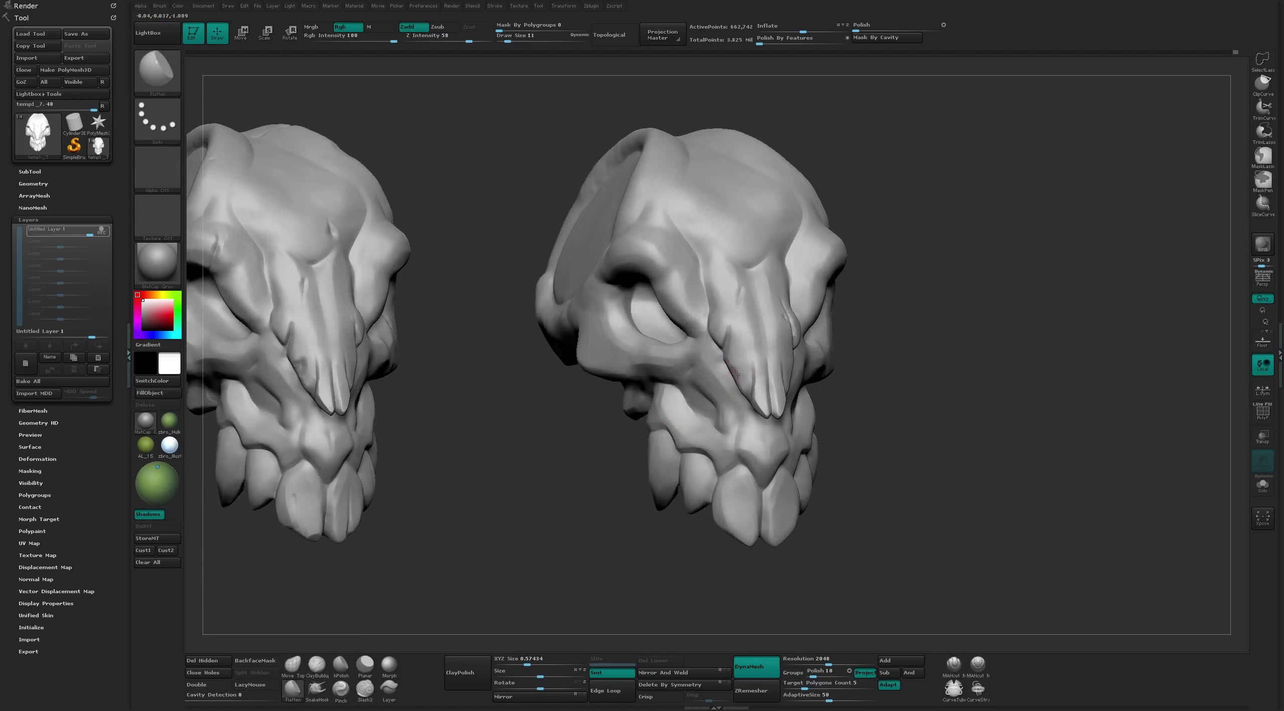
key("b")
key("m")
key("a")
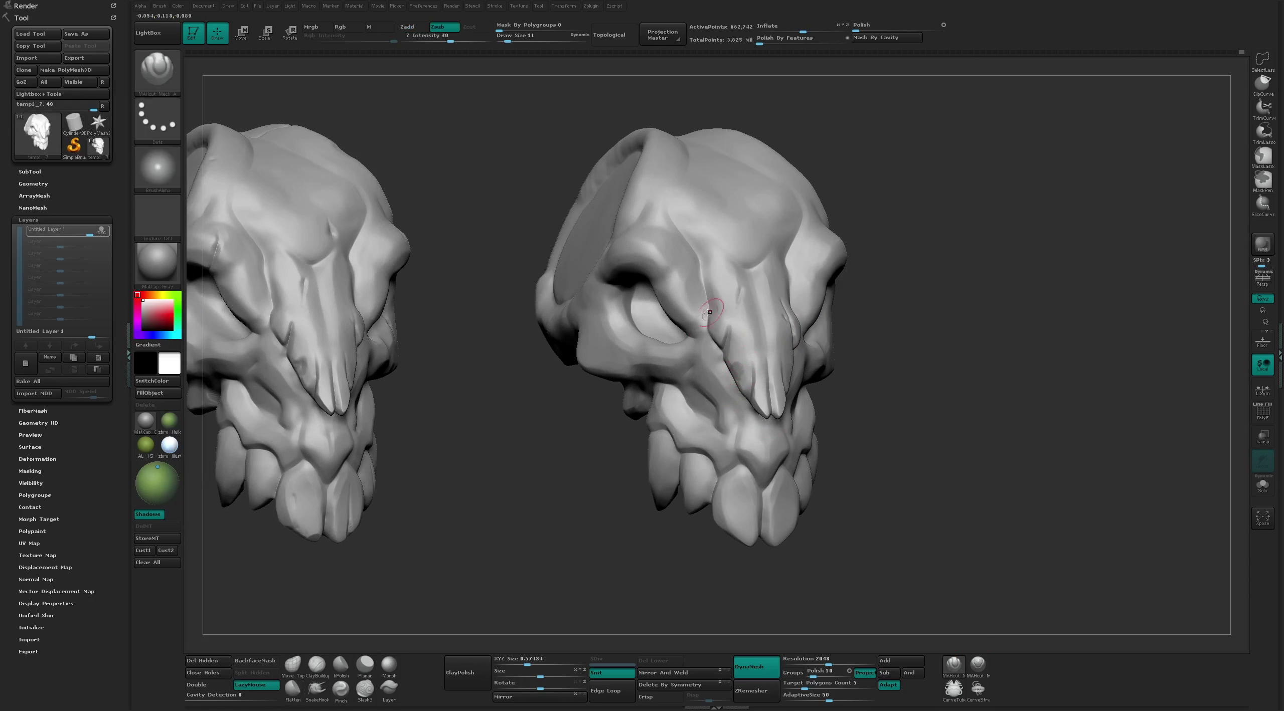
mouse_move(938, 313)
right_mouse_down("shift")
mouse_move(914, 281)
mouse_move(855, 336)
mouse_move(932, 395)
mouse_move(866, 338)
right_mouse_up("shift")
left_click_drag(872, 350, 879, 380)
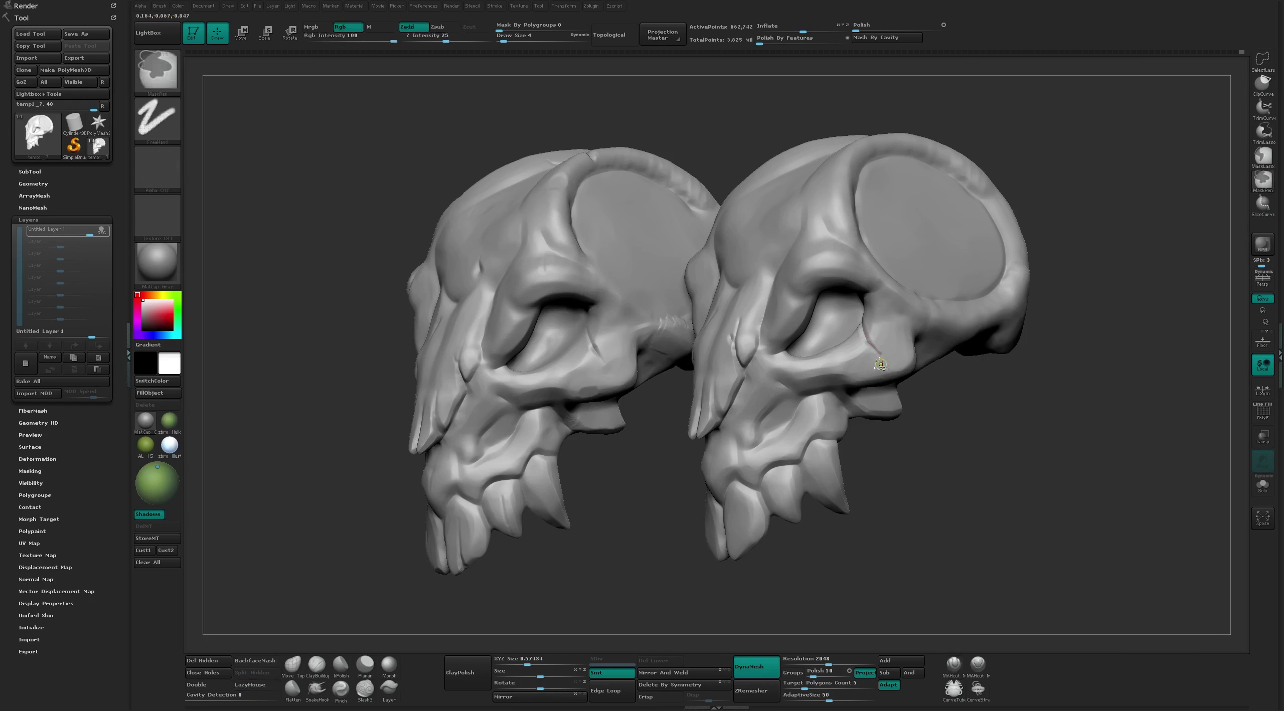
left_click_drag(880, 355, 883, 371)
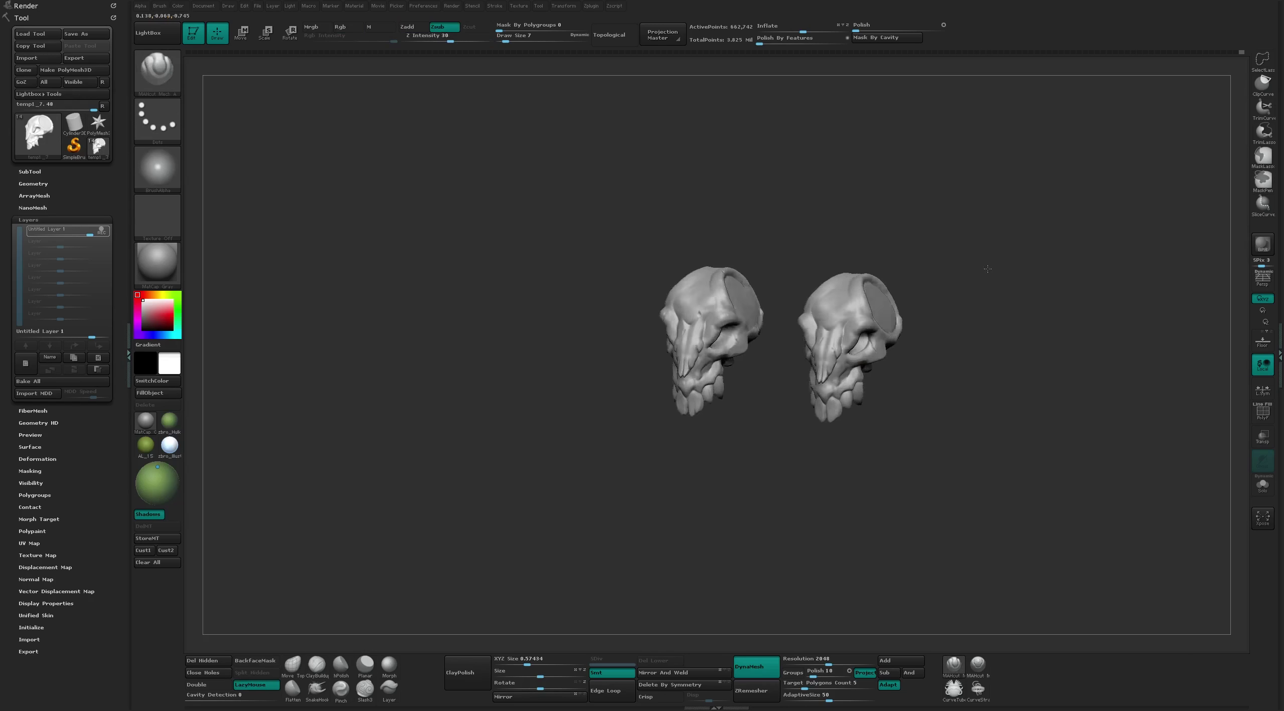
Alternate between Flatten and MAHcut Mech A while turning the skulls side-on
right_click_drag(886, 360, 810, 249)
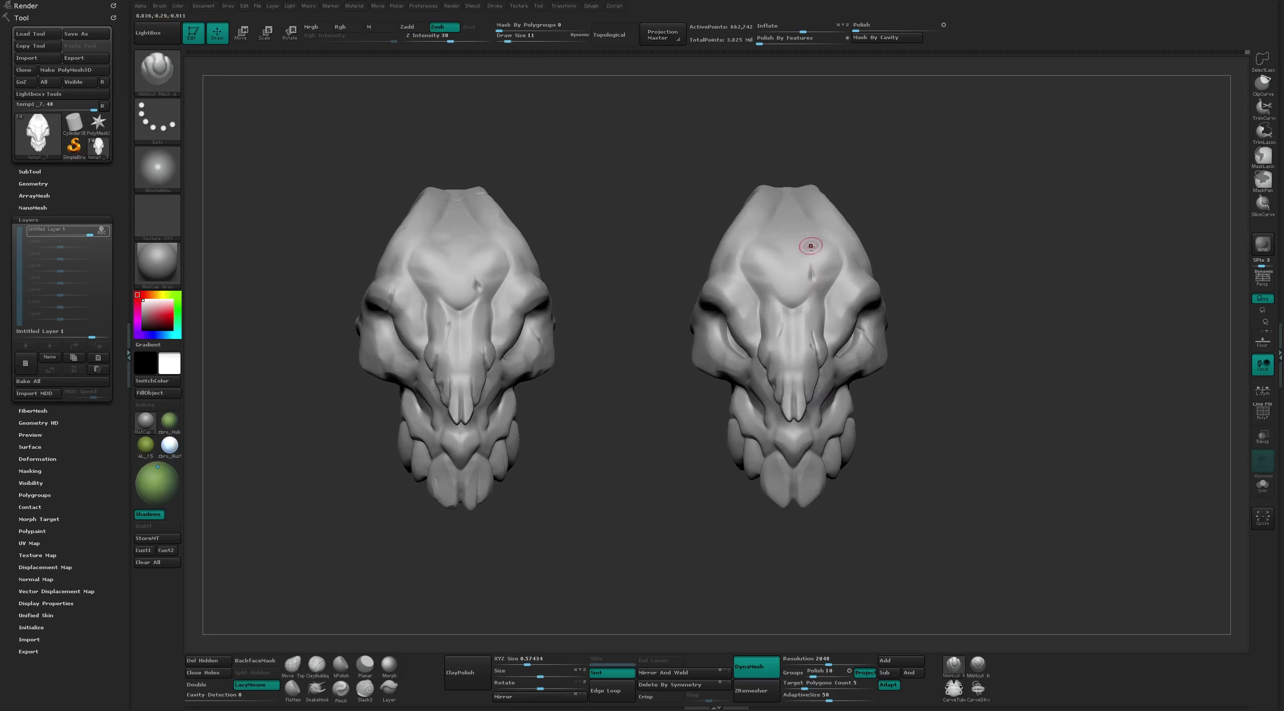
right_click_drag(900, 199, 805, 271)
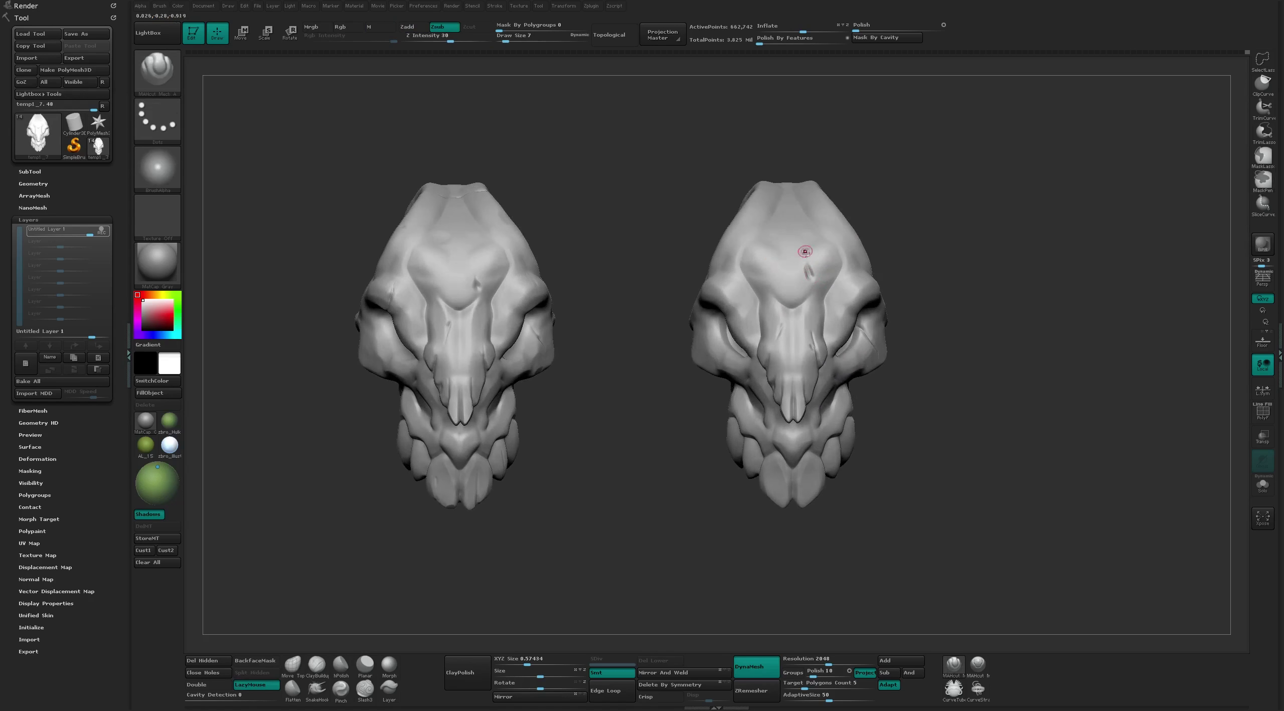
key("b")
key("f")
key("l")
mouse_move(904, 191)
right_mouse_down()
mouse_move(811, 270)
mouse_move(954, 218)
mouse_move(866, 391)
right_mouse_up()
key("b")
key("m")
key("a")
mouse_move(725, 303)
right_mouse_down()
mouse_move(731, 275)
mouse_move(714, 309)
mouse_move(808, 301)
right_mouse_up()
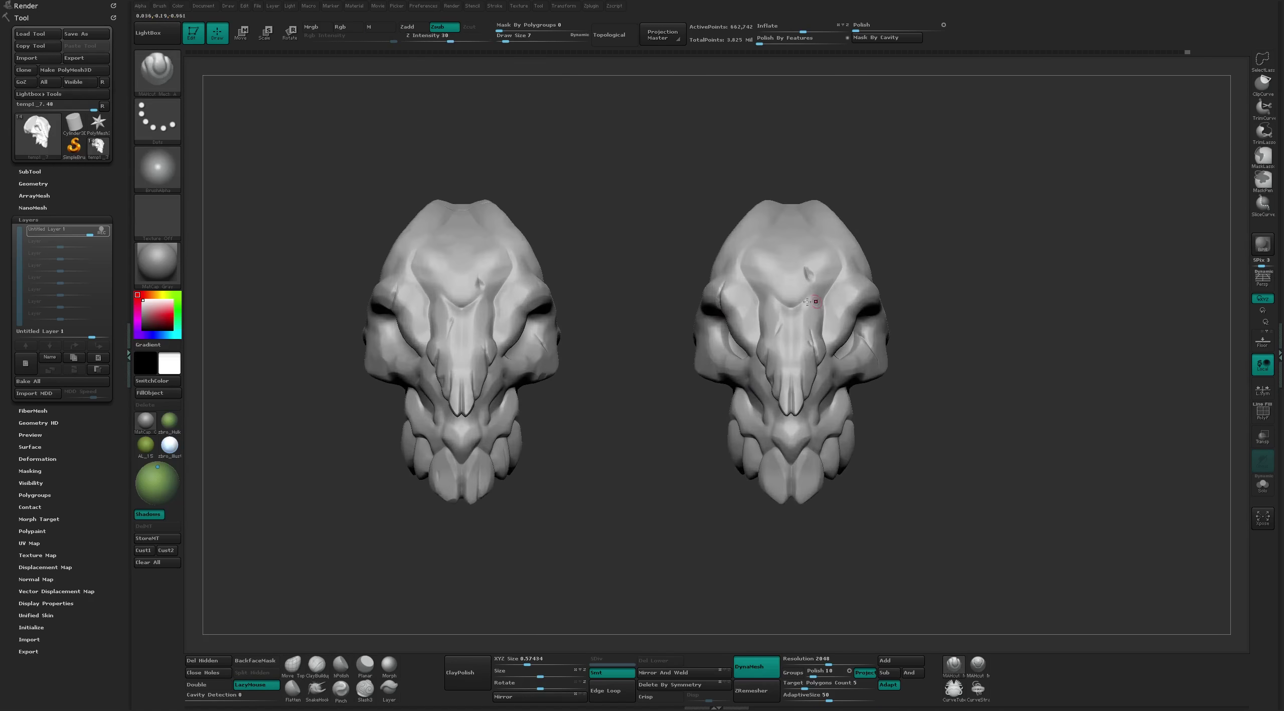
Zoom in on the teeth and shrink the brush for finer fang cuts
right_click_drag(755, 516, 831, 545, "alt")
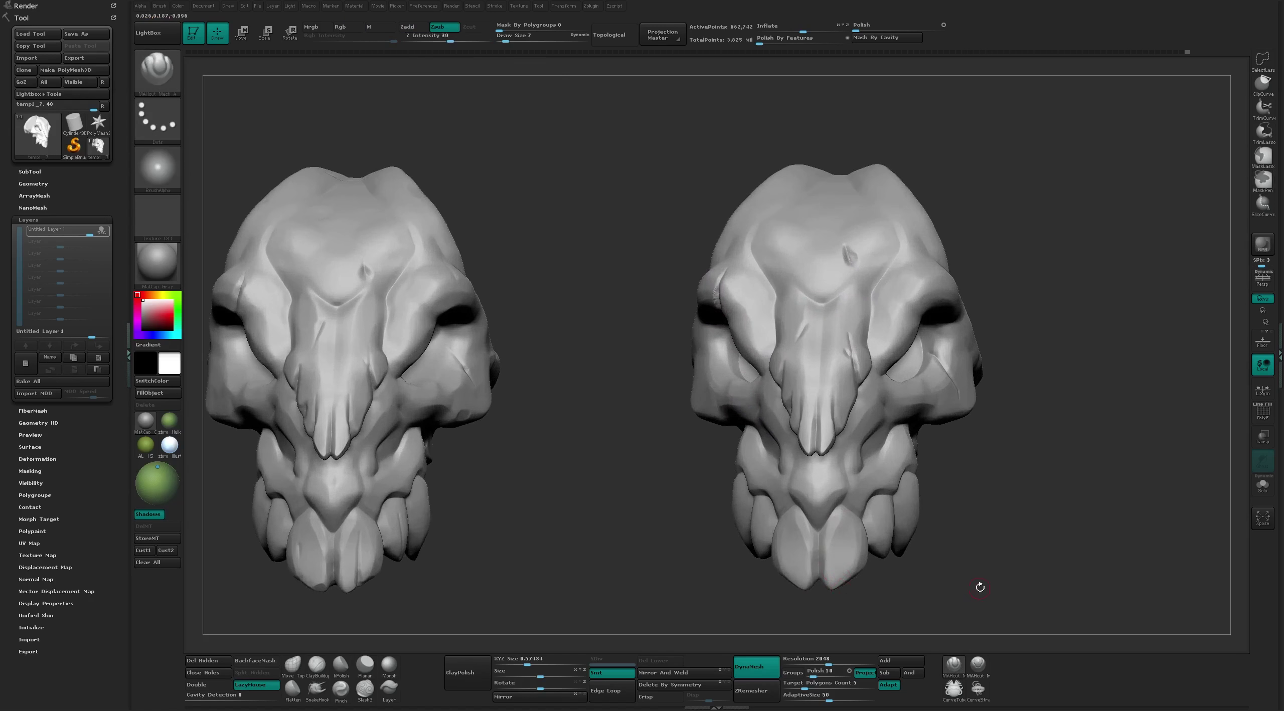
mouse_move(977, 588)
right_mouse_down("alt")
mouse_move(902, 437)
mouse_move(757, 379)
right_mouse_up("alt")
key("bracketleft")
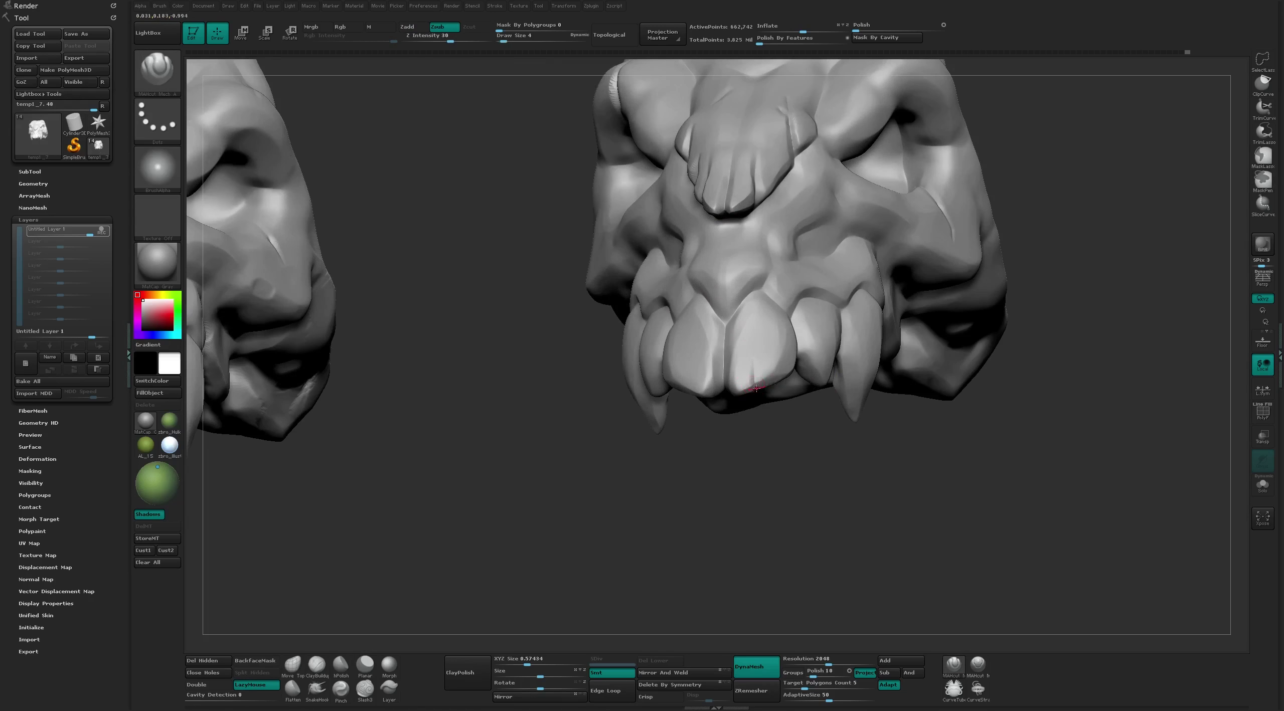
mouse_move(750, 349)
right_mouse_down()
mouse_move(797, 198)
mouse_move(749, 300)
right_mouse_up()
key("bracketleft")
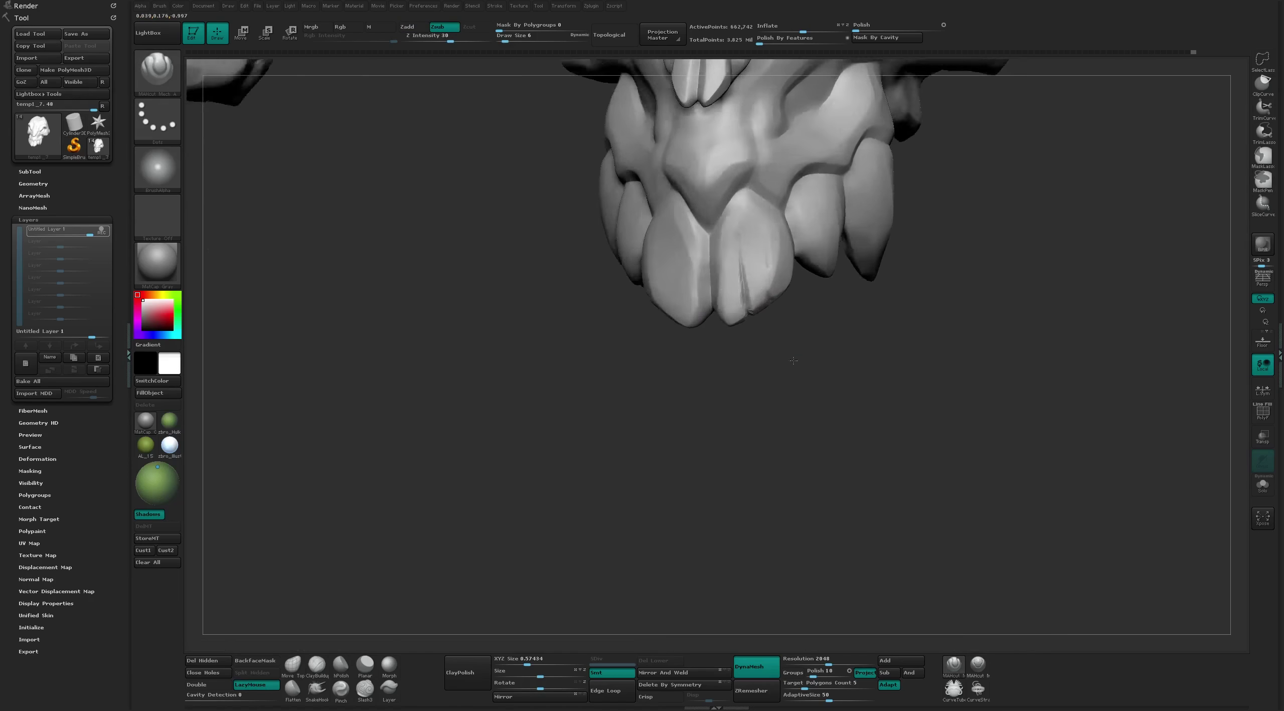
right_click_drag(753, 316, 757, 307)
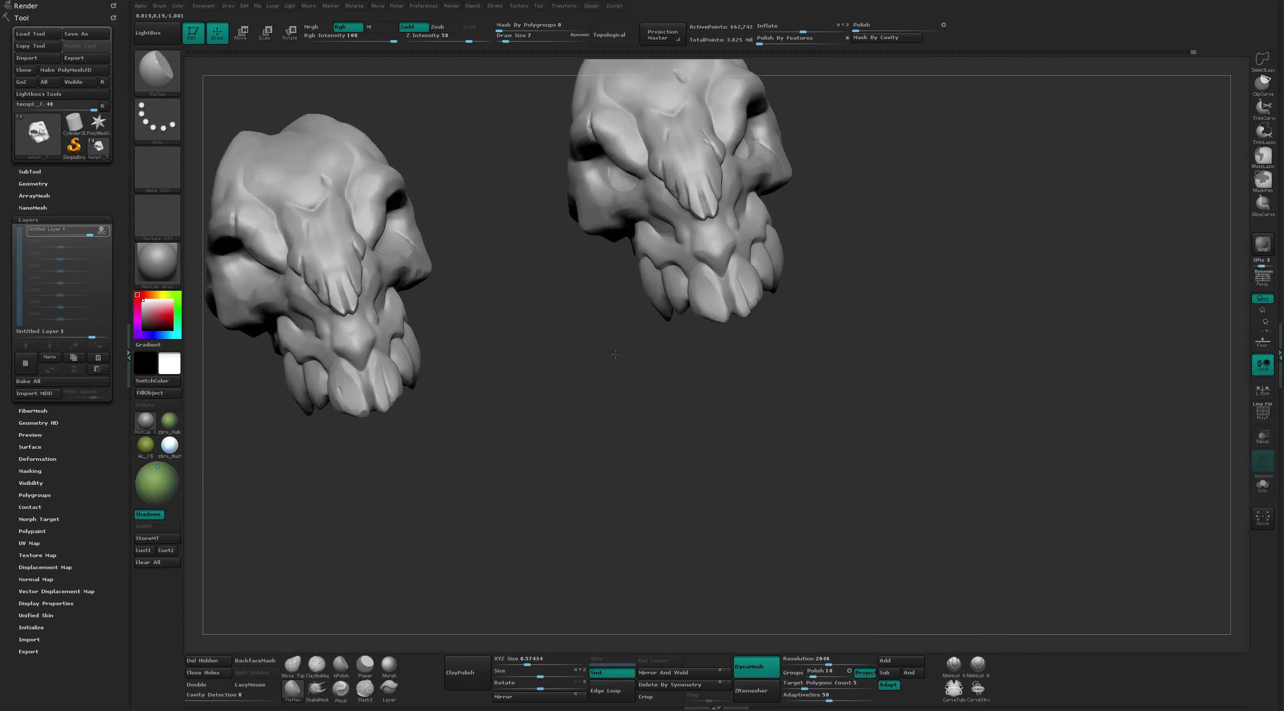
Orbit both skulls through three-quarter and underside views to inspect the cuts
right_click_drag(731, 321, 576, 431)
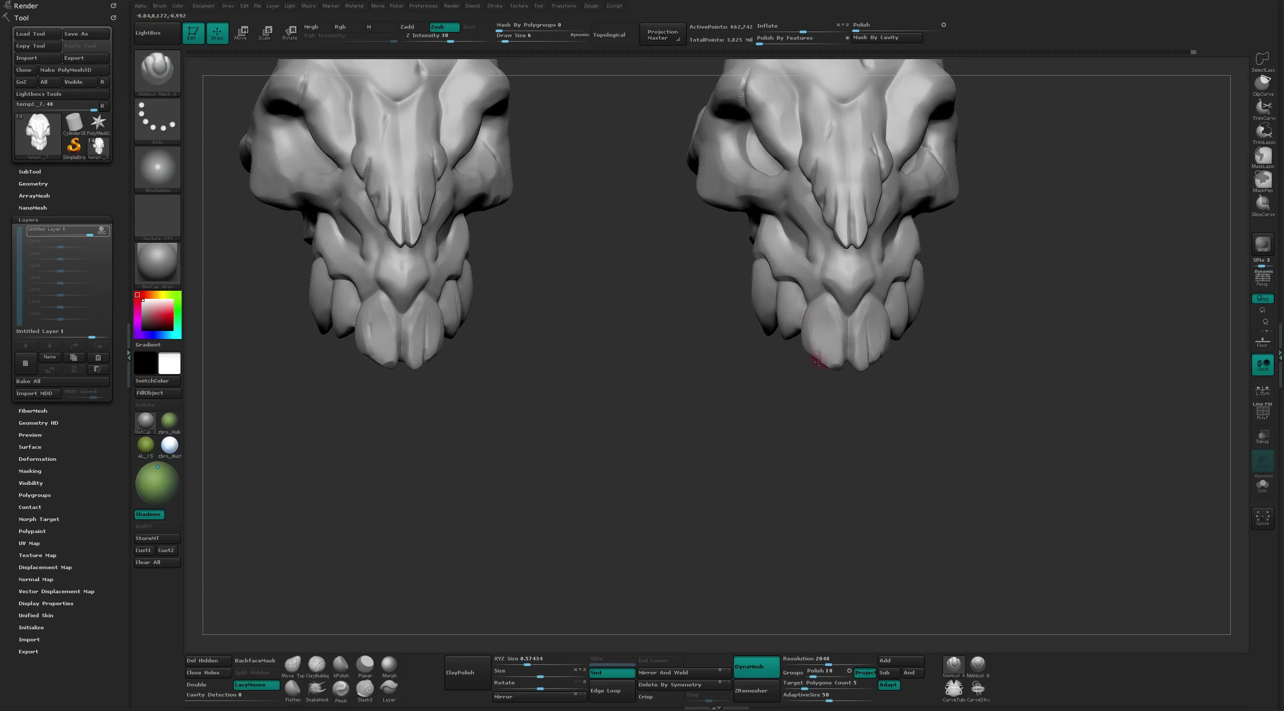
mouse_move(821, 290)
right_mouse_down()
mouse_move(957, 445)
mouse_move(777, 365)
mouse_move(774, 412)
right_mouse_up()
mouse_move(774, 366)
right_mouse_down()
mouse_move(769, 467)
mouse_move(800, 474)
mouse_move(805, 380)
mouse_move(853, 361)
mouse_move(926, 283)
right_mouse_up()
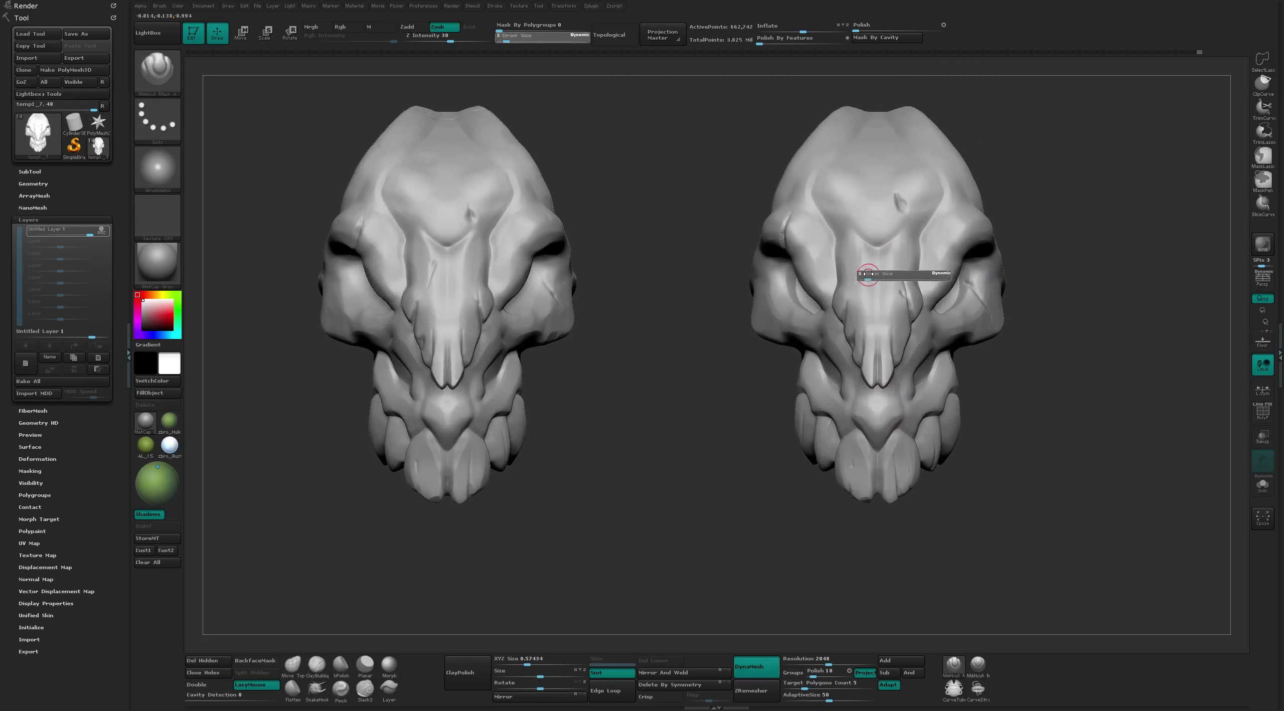
mouse_move(1015, 143)
right_mouse_down()
mouse_move(1060, 422)
mouse_move(540, 387)
right_mouse_up()
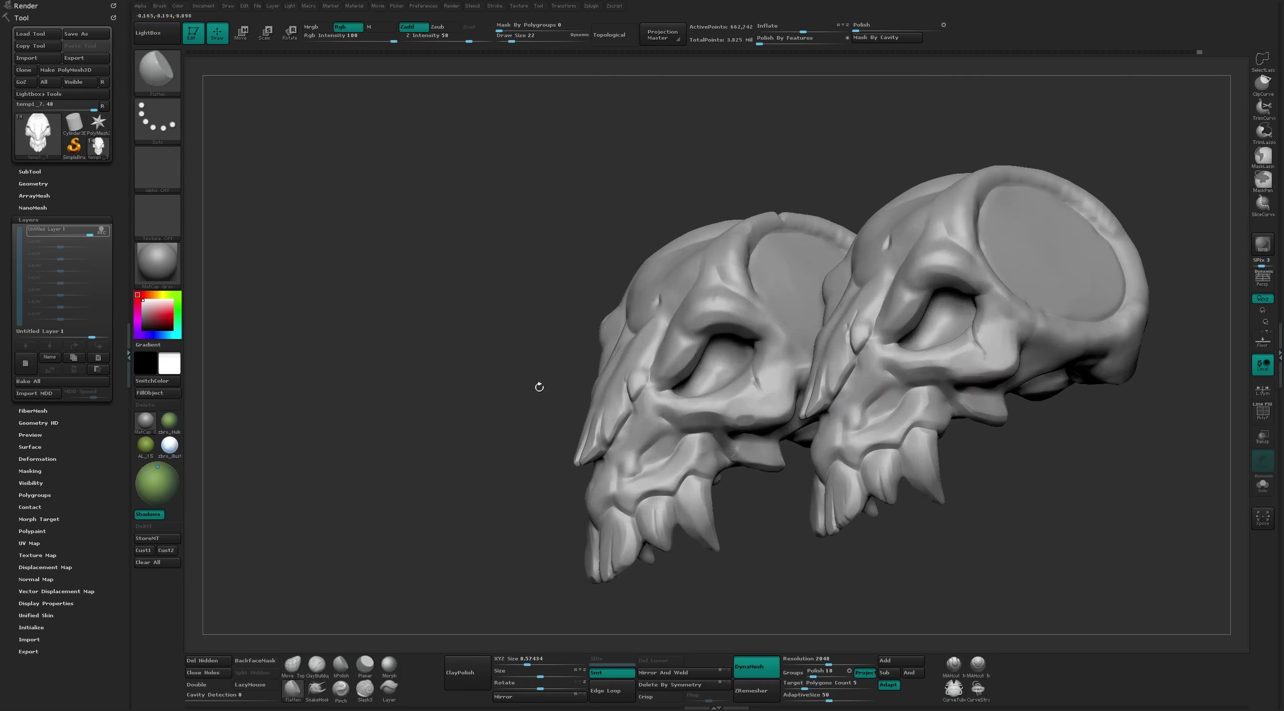
Hide the duplicate skull and orbit the remaining skull to view it from below
left_click(31, 171)
left_click(104, 230)
mouse_move(702, 351)
right_mouse_down()
mouse_move(774, 340)
mouse_move(840, 412)
right_mouse_up()
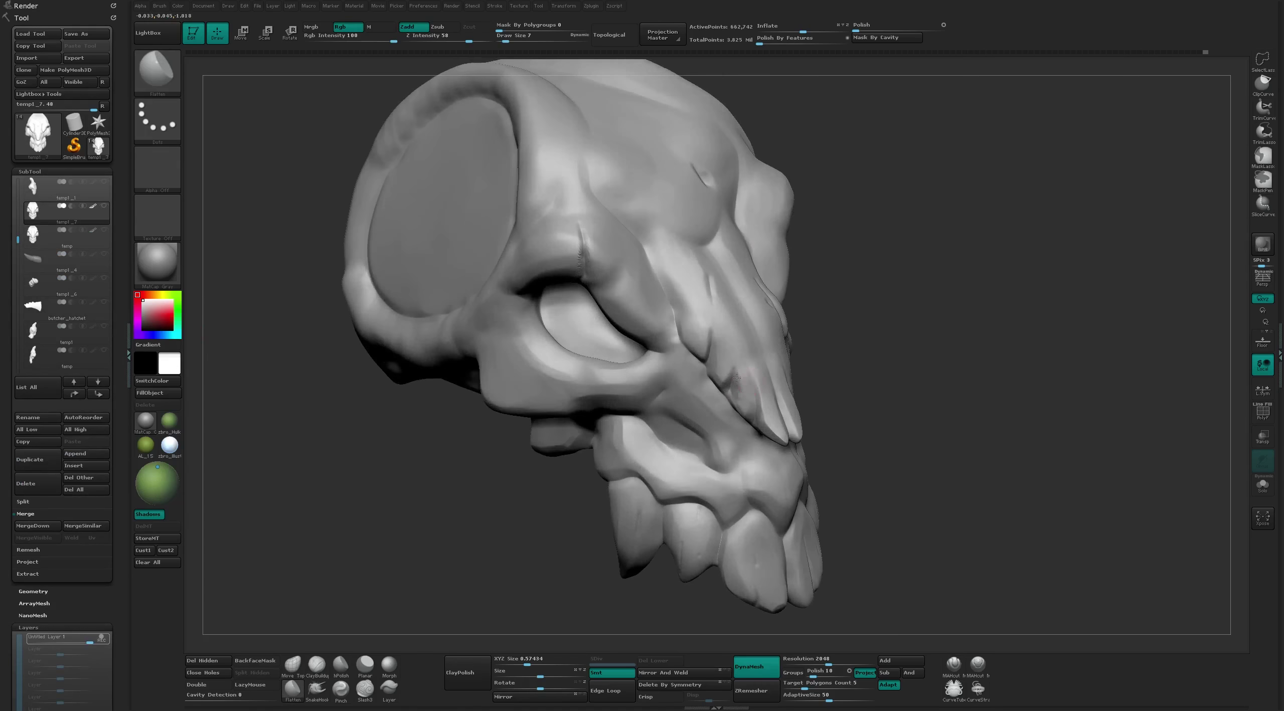
mouse_move(737, 392)
right_mouse_down()
mouse_move(777, 427)
mouse_move(596, 464)
mouse_move(622, 473)
mouse_move(918, 335)
right_mouse_up()
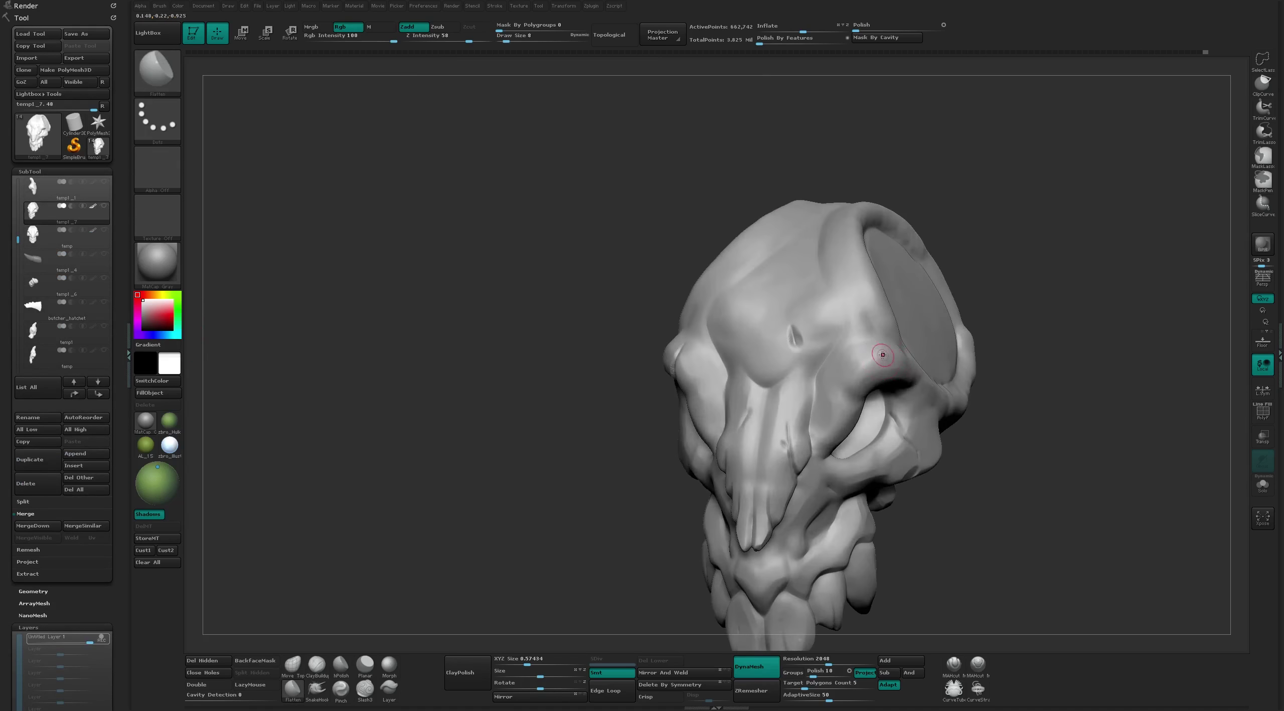
right_click_drag(862, 367, 852, 264)
Try the ClayTubes and Flatten brushes and preview the skull in zbro_Hulk material
key("b")
key("c")
key("t")
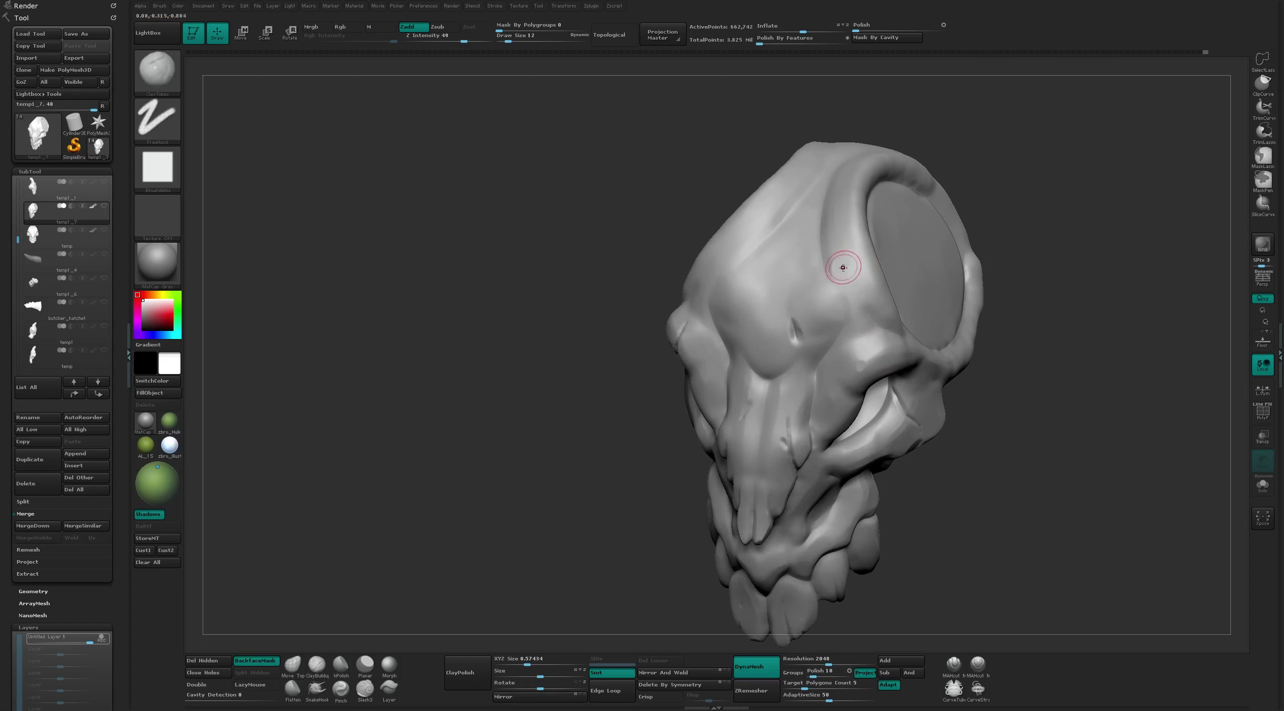
key("b")
key("f")
key("l")
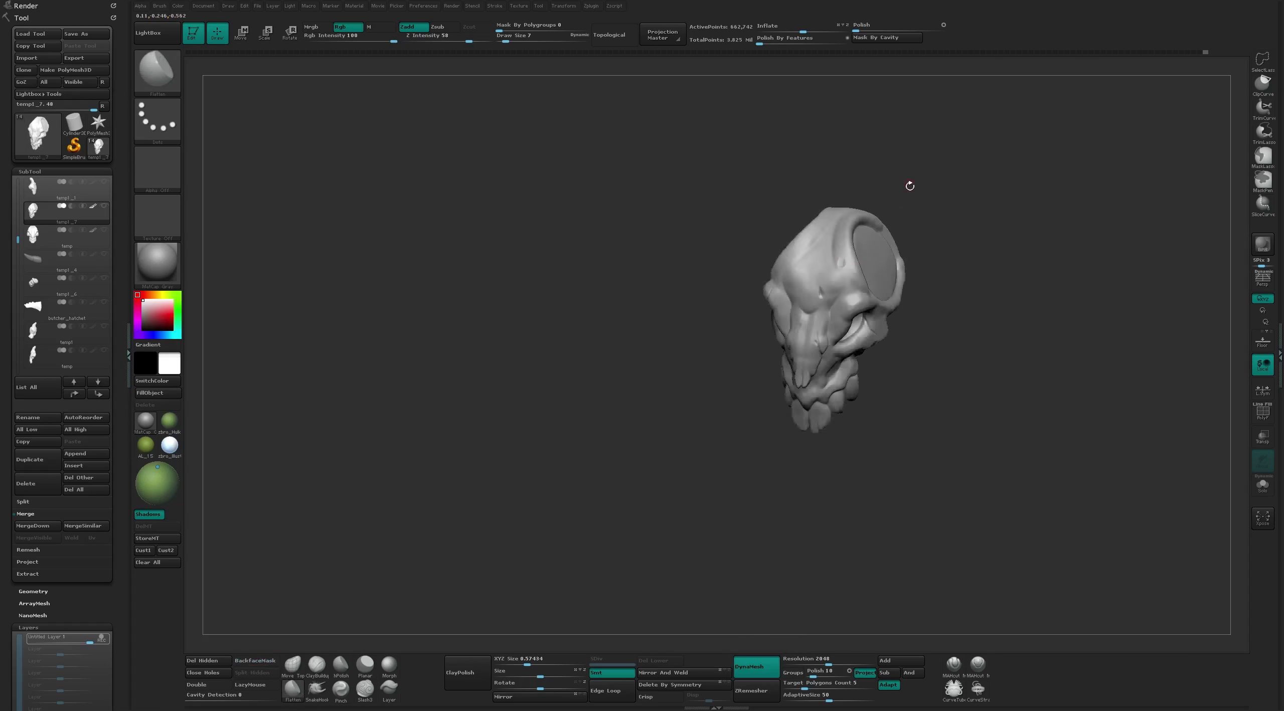
right_click_drag(829, 264, 911, 219)
left_click(169, 420)
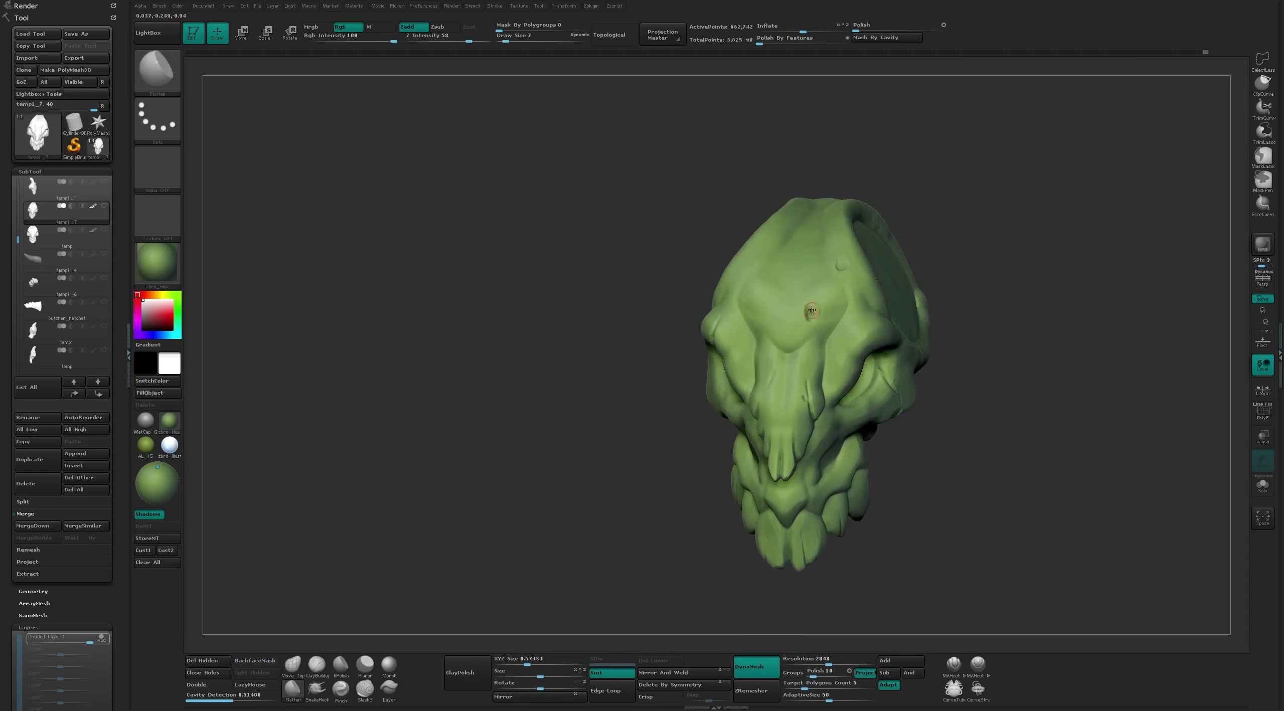
Load the MAHcut Mech A brush and quick-save the project
left_click(954, 665)
mouse_move(803, 288)
right_mouse_down()
mouse_move(778, 268)
mouse_move(808, 230)
right_mouse_up()
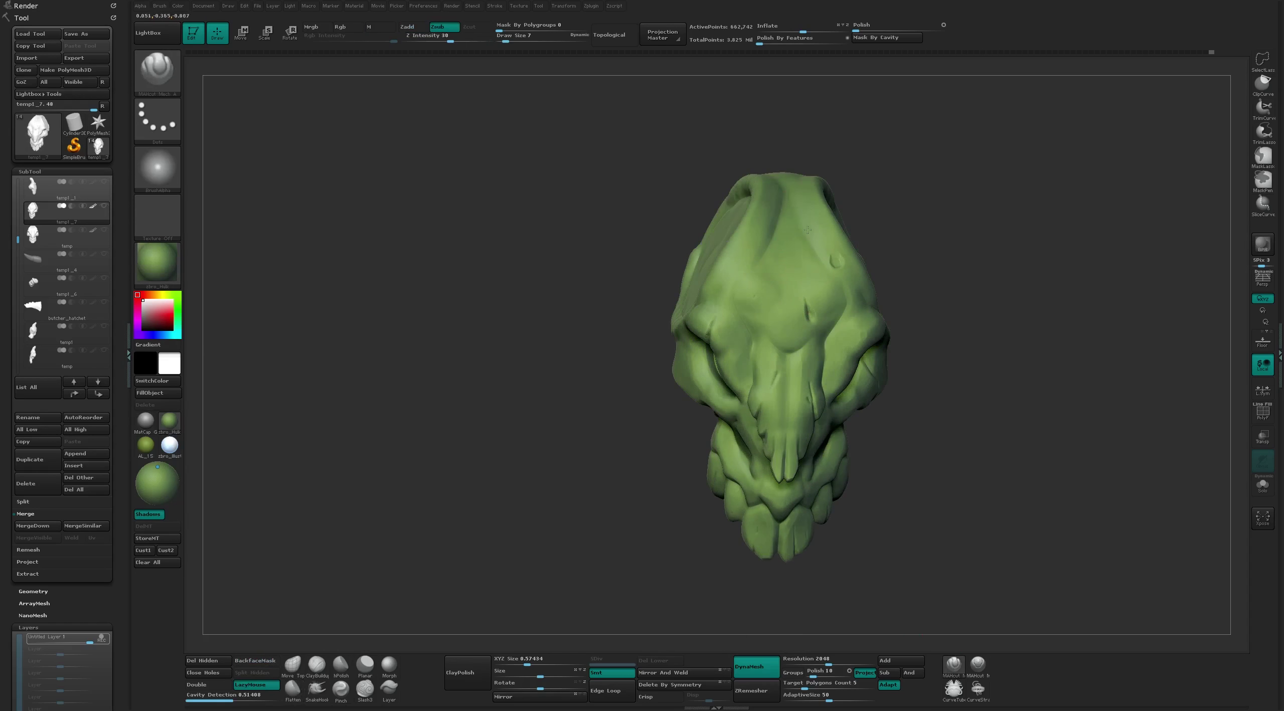
mouse_move(868, 184)
right_mouse_down()
mouse_move(895, 161)
mouse_move(888, 253)
mouse_move(729, 368)
mouse_move(733, 321)
mouse_move(934, 296)
right_mouse_up()
key("ctrl+s")
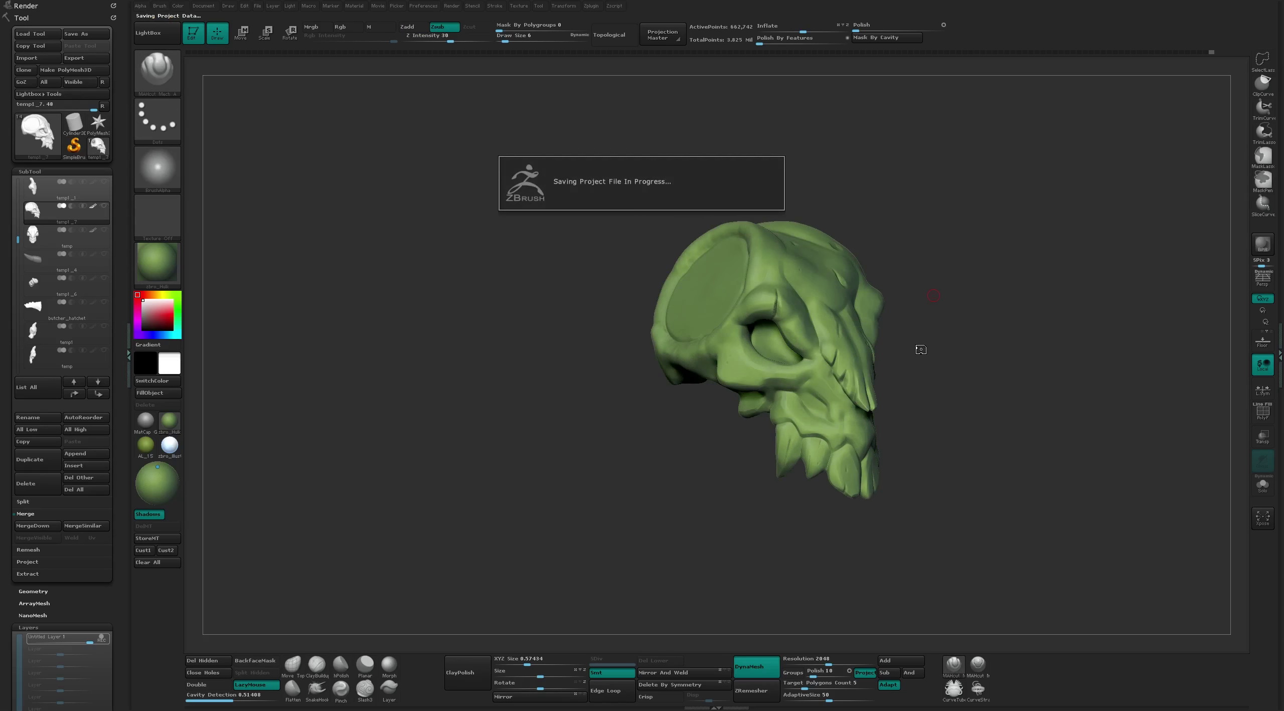
Return the skull to MatCap Gray and show the temp1_6 ram horn part
right_click_drag(1081, 358, 852, 501)
mouse_move(825, 458)
right_mouse_down()
mouse_move(989, 387)
mouse_move(800, 473)
mouse_move(837, 444)
right_mouse_up()
left_click(155, 425)
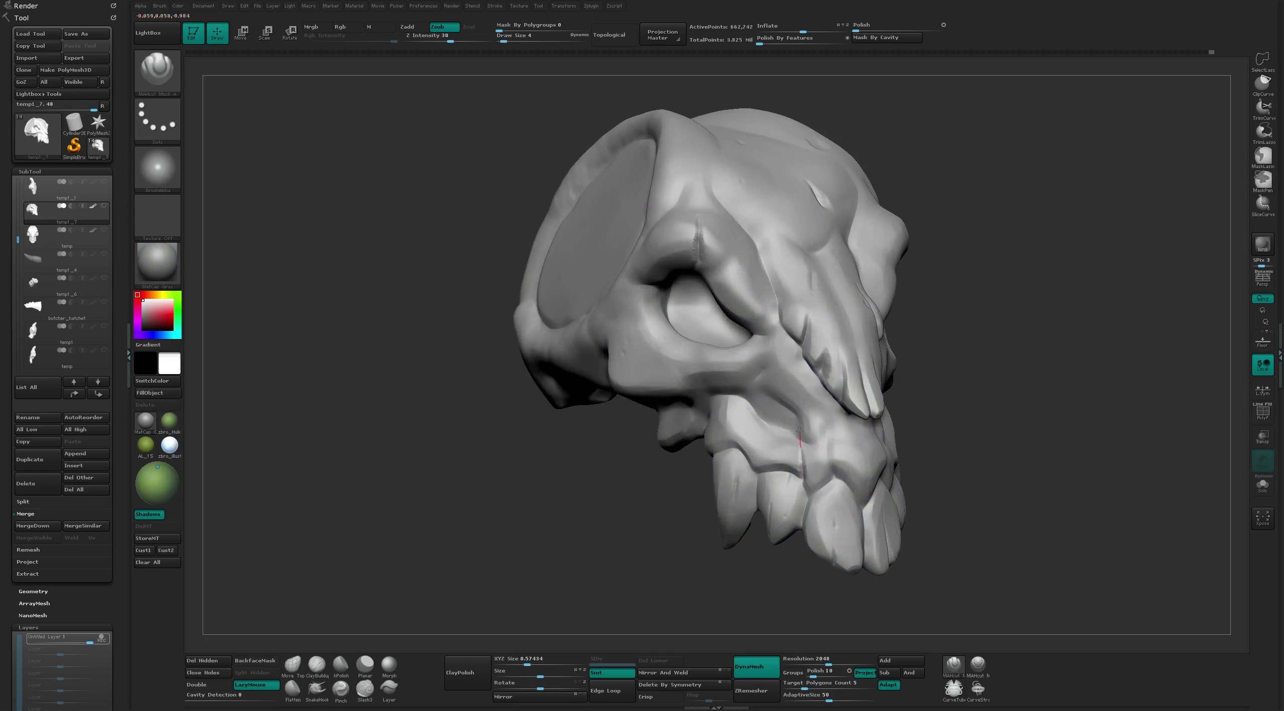
mouse_move(632, 567)
right_mouse_down()
mouse_move(831, 430)
mouse_move(780, 531)
mouse_move(903, 482)
mouse_move(788, 525)
mouse_move(718, 492)
mouse_move(883, 412)
mouse_move(848, 479)
mouse_move(928, 341)
mouse_move(886, 314)
mouse_move(1067, 212)
mouse_move(873, 315)
mouse_move(728, 248)
mouse_move(929, 237)
right_mouse_up()
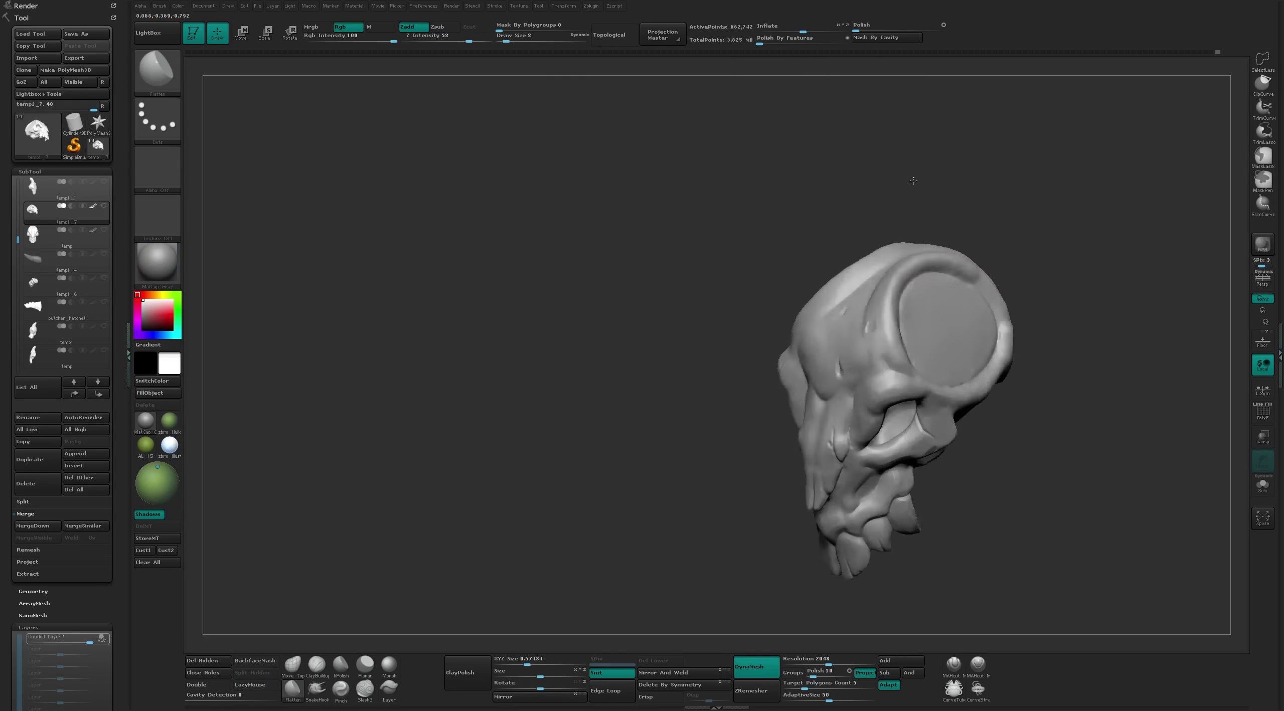
left_click(104, 278)
Load MAHcut Mech A and frame the horned skull from the front-left side
mouse_move(773, 431)
right_mouse_down("ctrl")
mouse_move(792, 374)
mouse_move(772, 391)
right_mouse_up("ctrl")
mouse_move(870, 274)
right_mouse_down()
mouse_move(642, 403)
mouse_move(677, 352)
mouse_move(703, 251)
mouse_move(751, 209)
mouse_move(767, 291)
mouse_move(668, 408)
right_mouse_up()
left_click(954, 663)
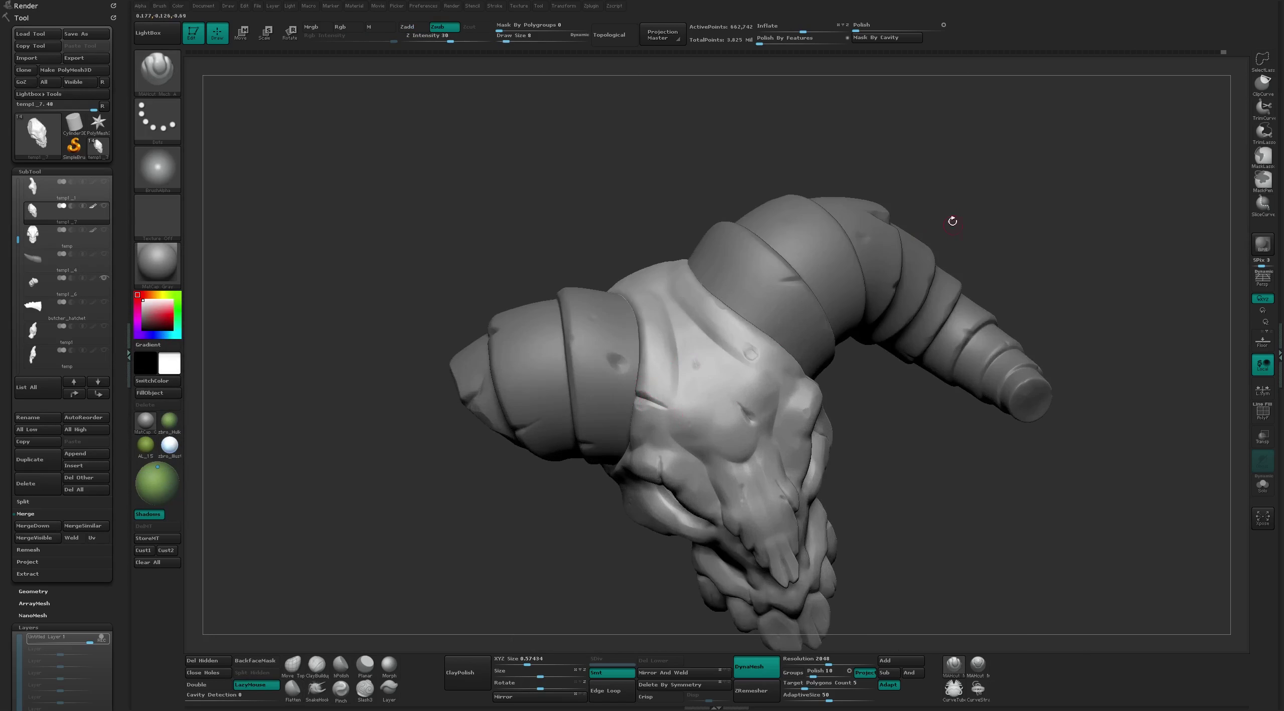
right_click_drag(953, 221, 574, 477, "ctrl")
right_click_drag(816, 328, 578, 481)
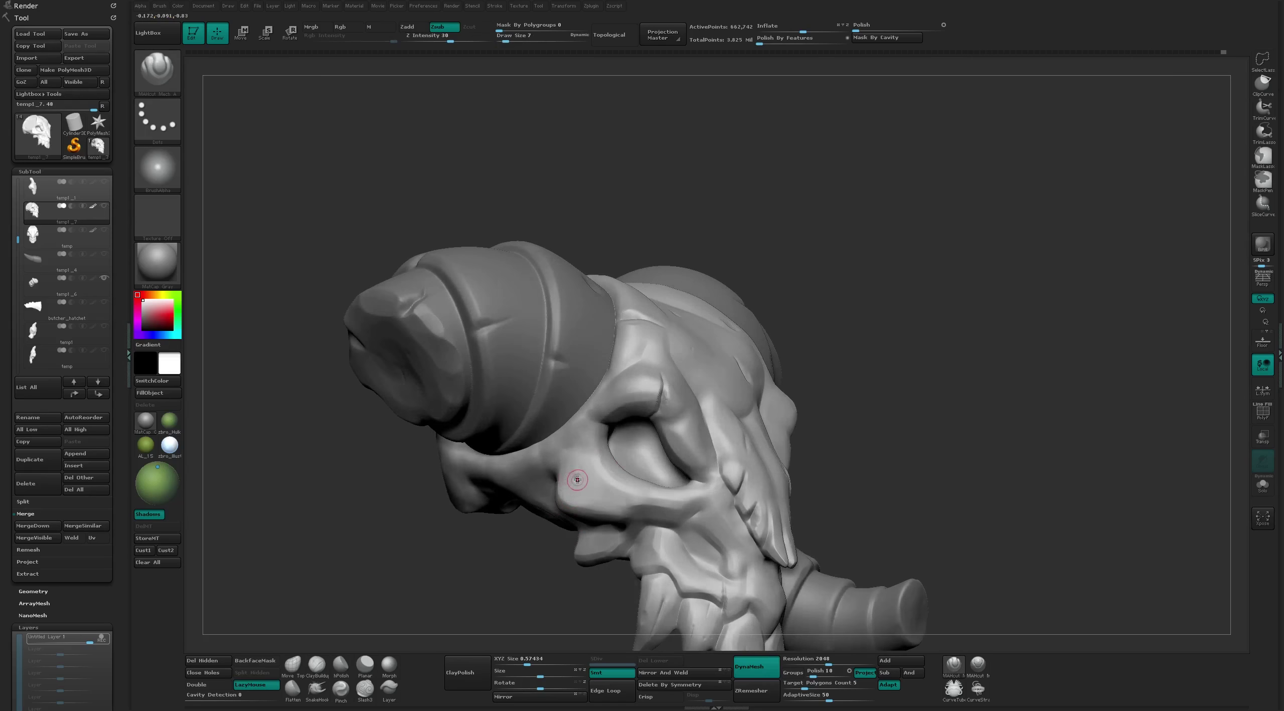
Alternate Flatten and MAHcut Mech A while framing the eye socket and jaw
key("b")
key("f")
key("l")
mouse_move(832, 393)
right_mouse_down()
mouse_move(923, 309)
mouse_move(758, 402)
mouse_move(854, 243)
right_mouse_up()
left_click(957, 676)
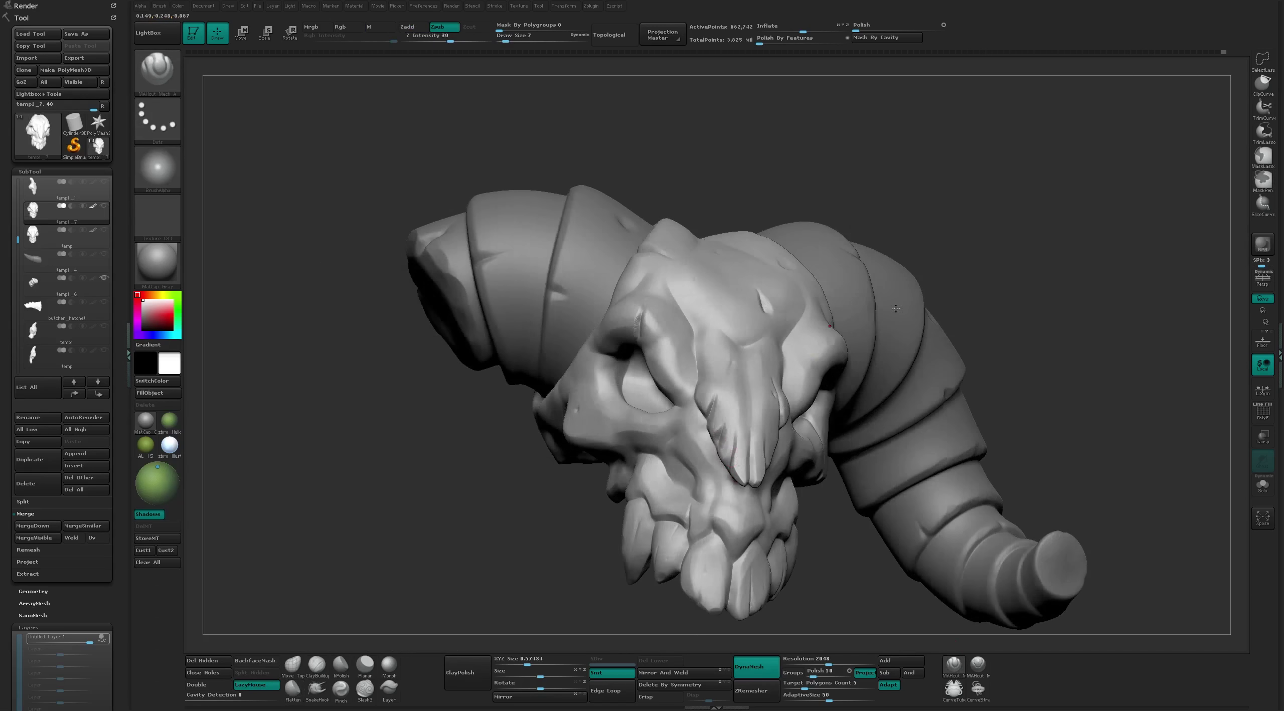
mouse_move(728, 408)
right_mouse_down("ctrl")
mouse_move(723, 469)
mouse_move(888, 265)
mouse_move(854, 261)
mouse_move(722, 435)
right_mouse_up("ctrl")
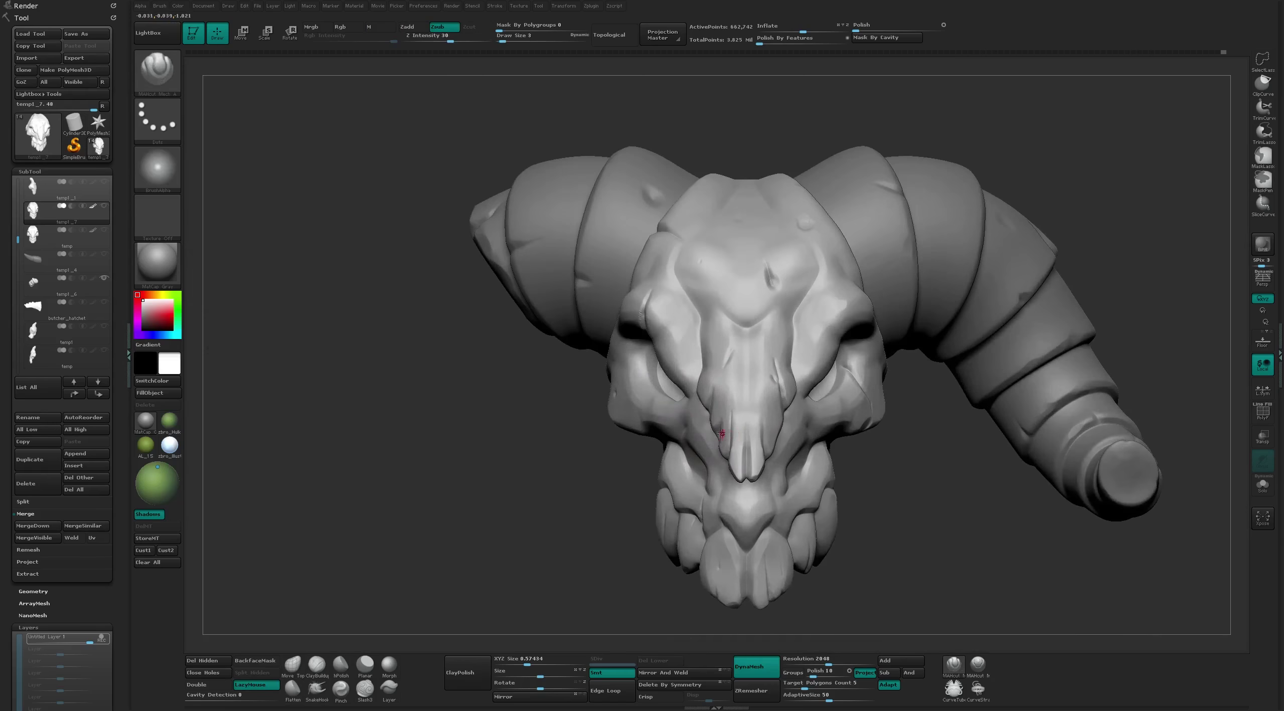
mouse_move(919, 538)
right_mouse_down("ctrl")
mouse_move(734, 427)
mouse_move(792, 447)
mouse_move(752, 441)
mouse_move(791, 428)
right_mouse_up("ctrl")
mouse_move(847, 558)
right_mouse_down()
mouse_move(802, 527)
mouse_move(653, 477)
mouse_move(197, 438)
right_mouse_up()
Preview in zbro_Hulk, toggle Flatten and MAHcut Mech A, then return to grey material
left_click(169, 421)
mouse_move(797, 468)
right_mouse_down()
mouse_move(696, 551)
mouse_move(706, 525)
mouse_move(659, 239)
mouse_move(788, 473)
mouse_move(749, 449)
right_mouse_up()
key("b")
key("f")
key("l")
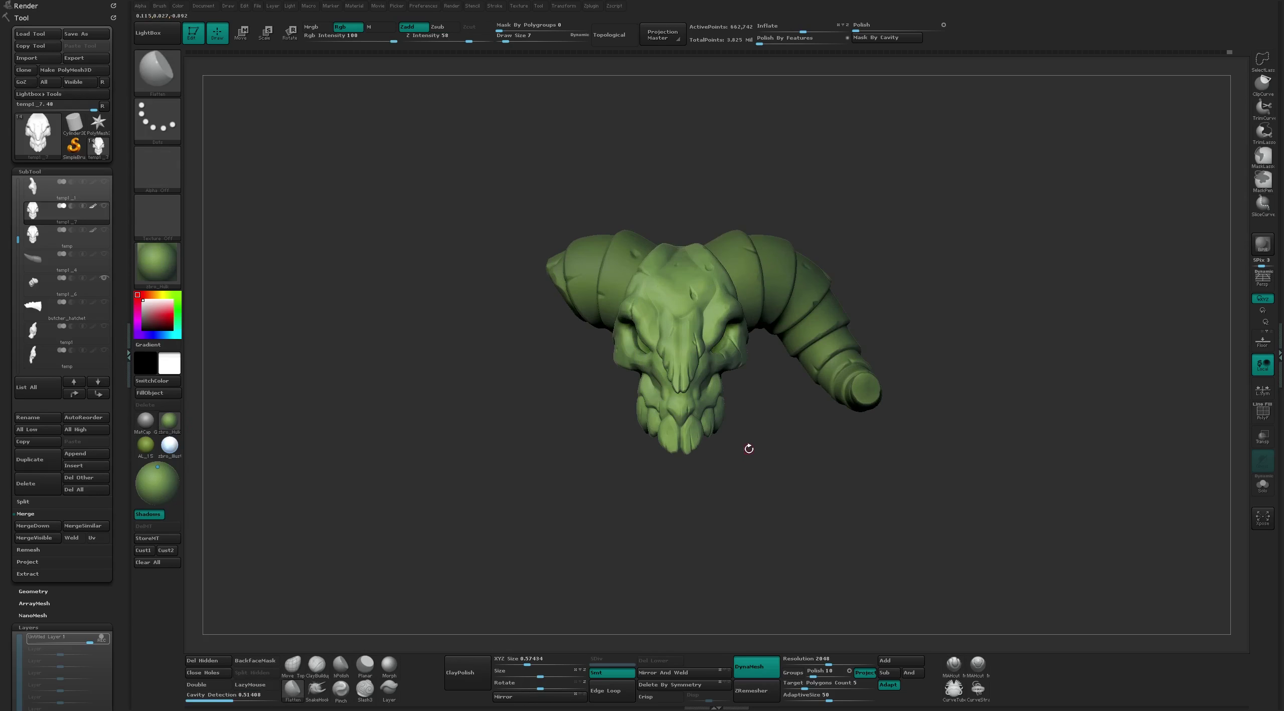
left_click(953, 664)
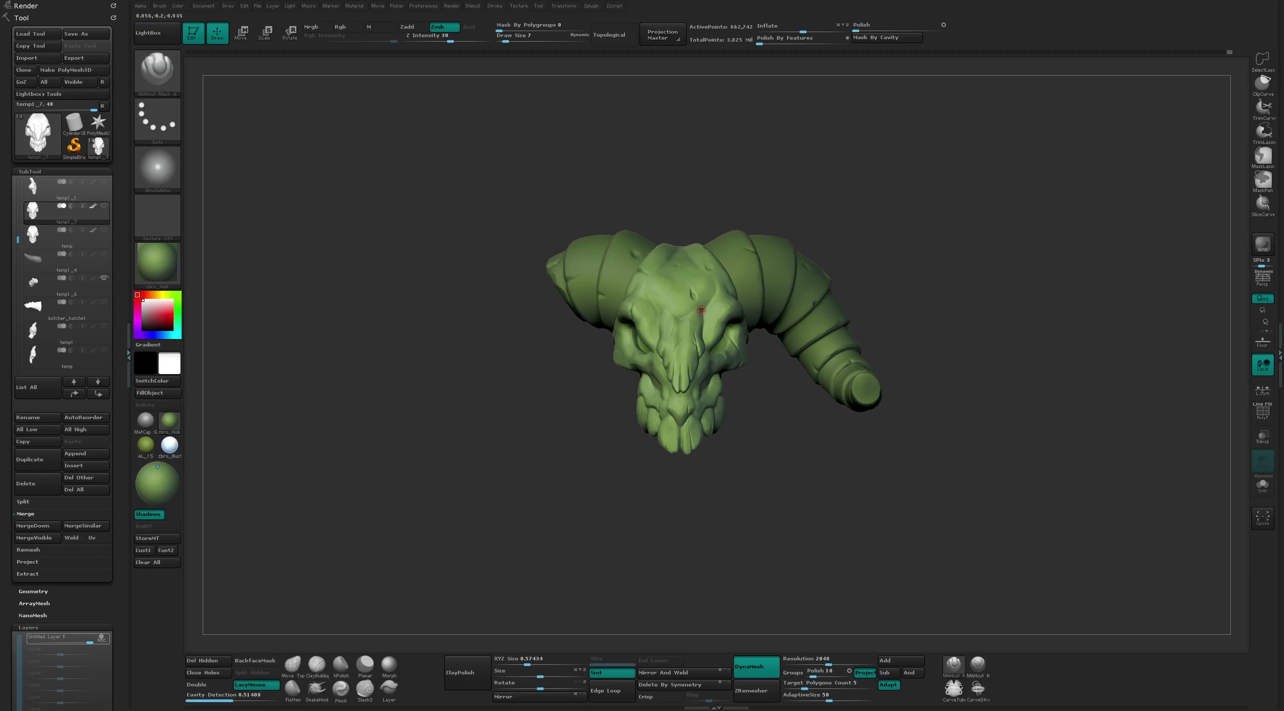
left_click(145, 420)
Shrink the brush to size 4 and show the hidden hatchet, chain and second skull
right_click_drag(272, 379, 765, 268, "ctrl")
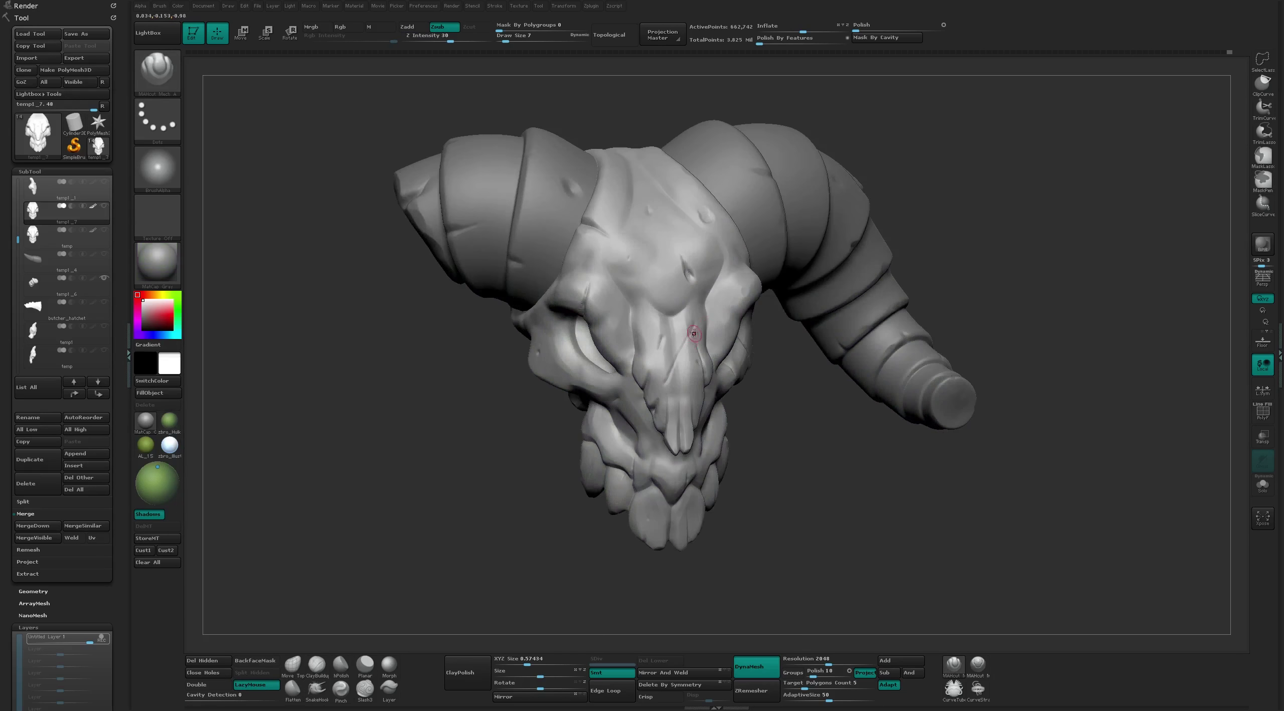
key("bracketleft")
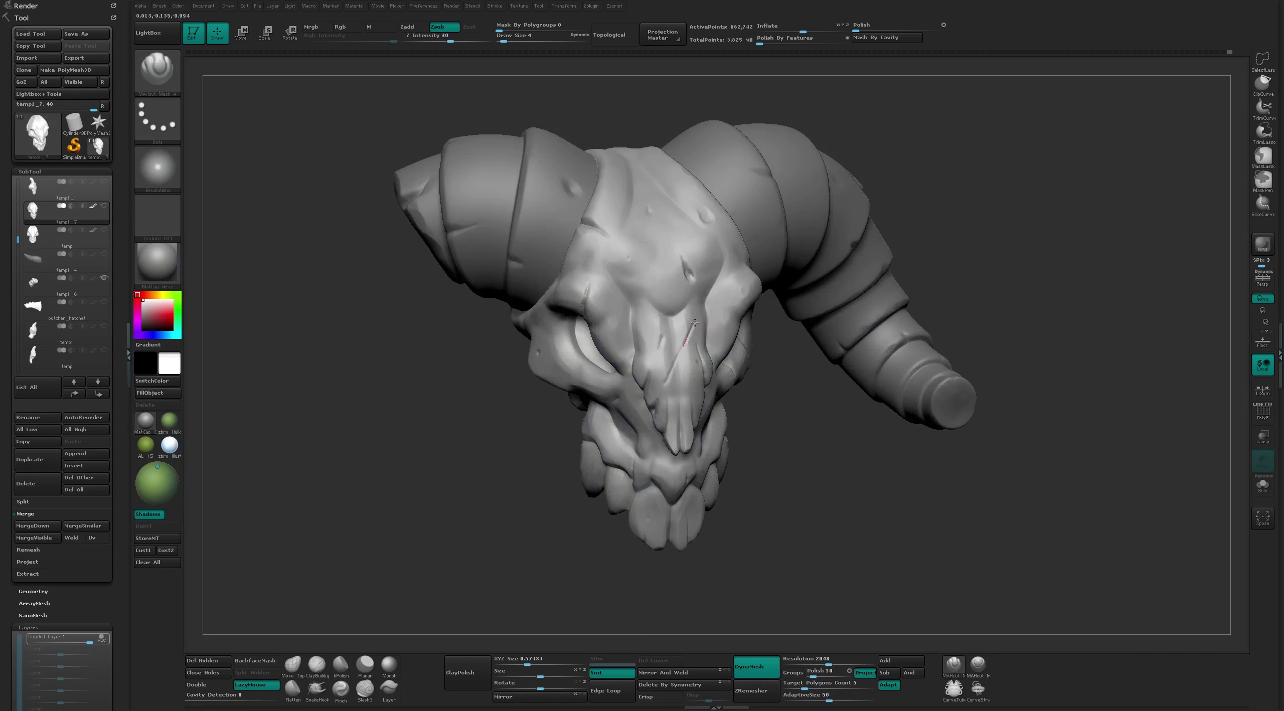
right_click_drag(658, 398, 837, 330, "ctrl")
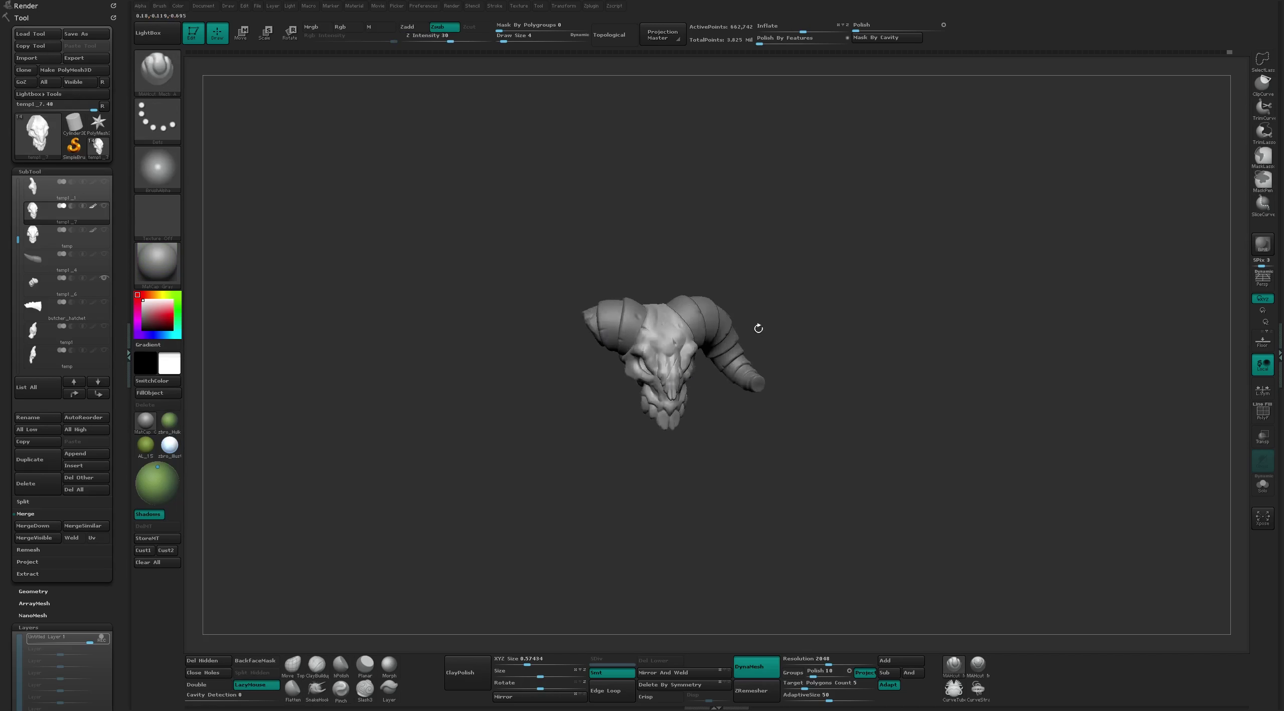
mouse_move(837, 330)
left_mouse_down()
mouse_move(783, 261)
mouse_move(764, 259)
mouse_move(740, 482)
left_mouse_up()
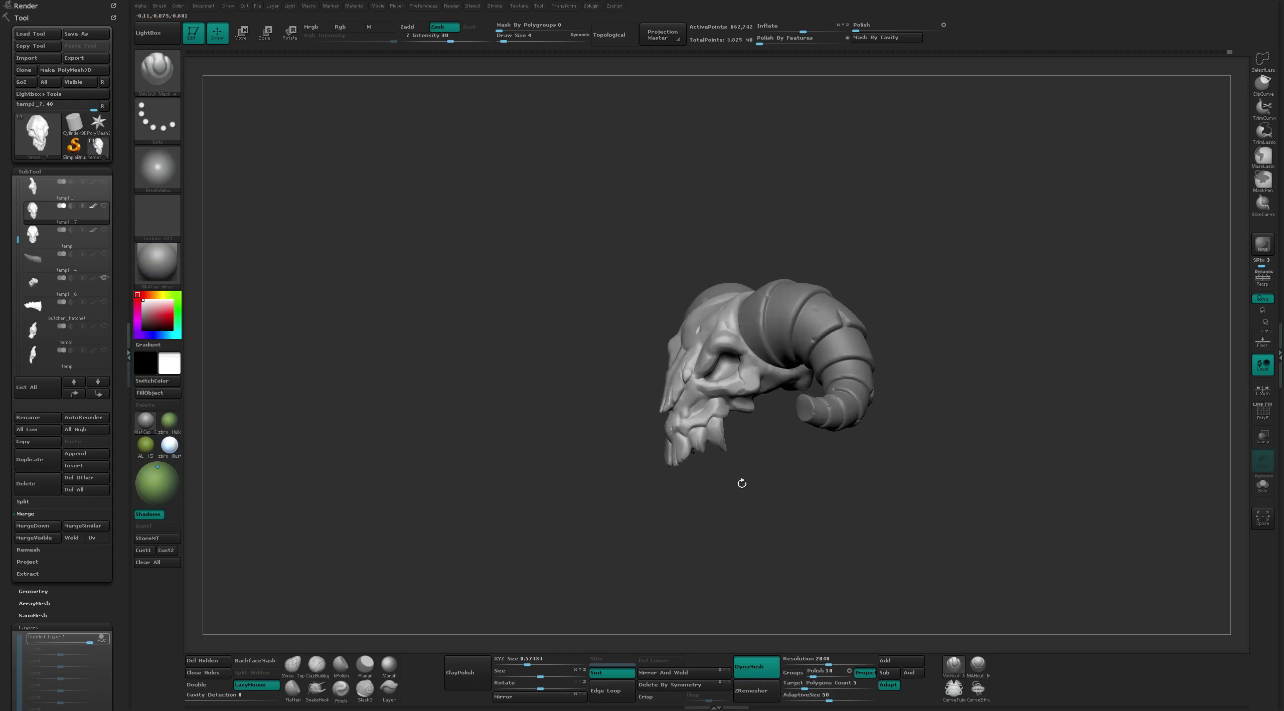
left_click(103, 206, "shift")
Delete the extra temp skull part and zoom onto the hatchet head
left_click(551, 338, "alt")
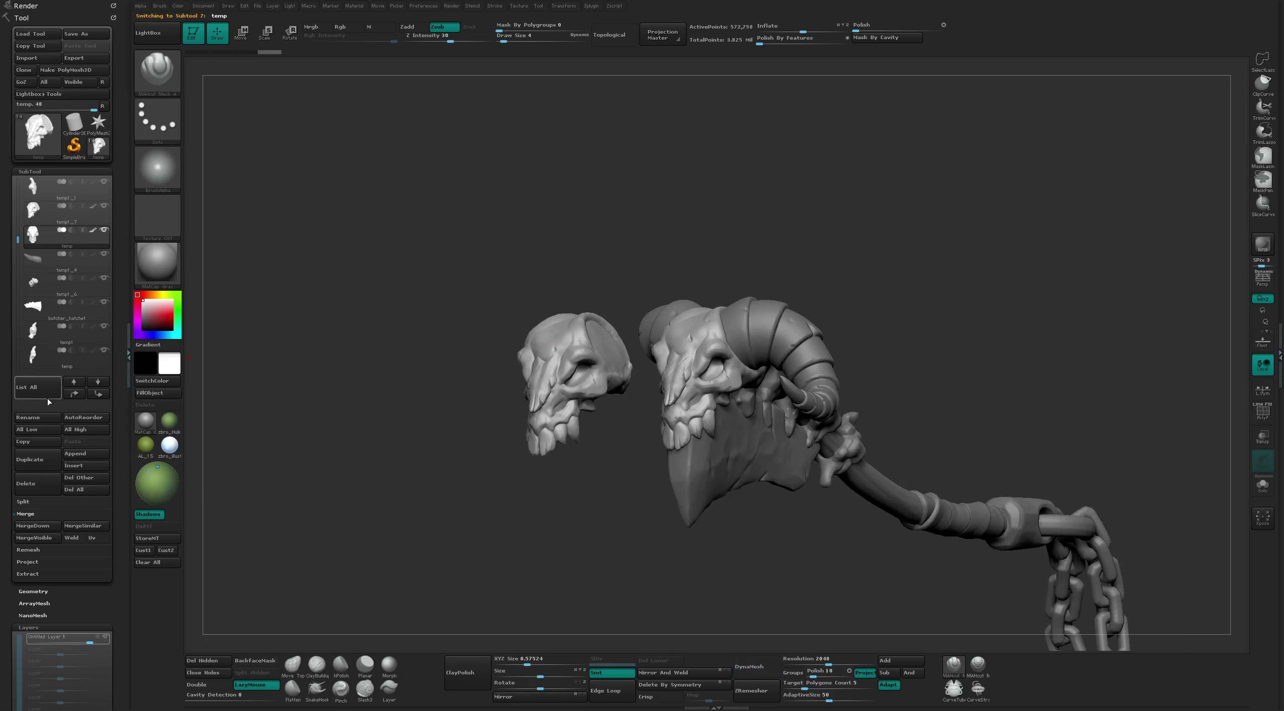
left_click(31, 479)
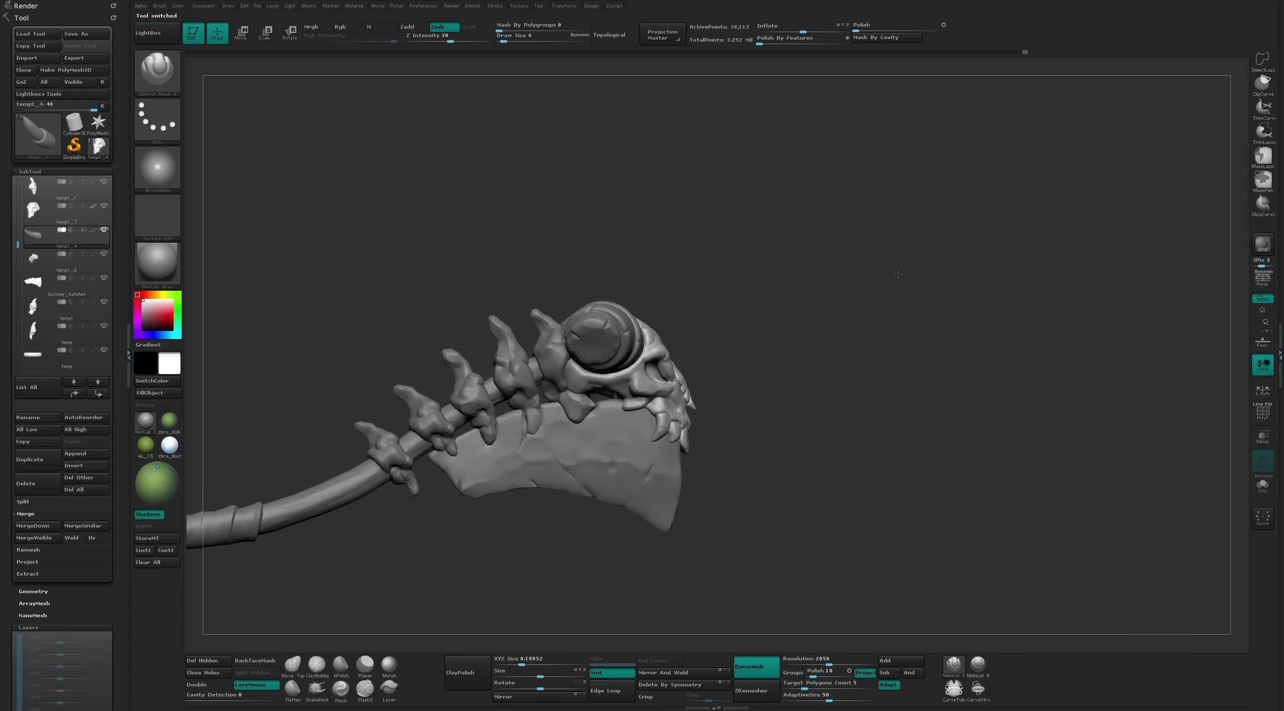
mouse_move(932, 252)
left_mouse_down()
mouse_move(926, 287)
mouse_move(971, 312)
mouse_move(739, 379)
left_mouse_up()
key("f")
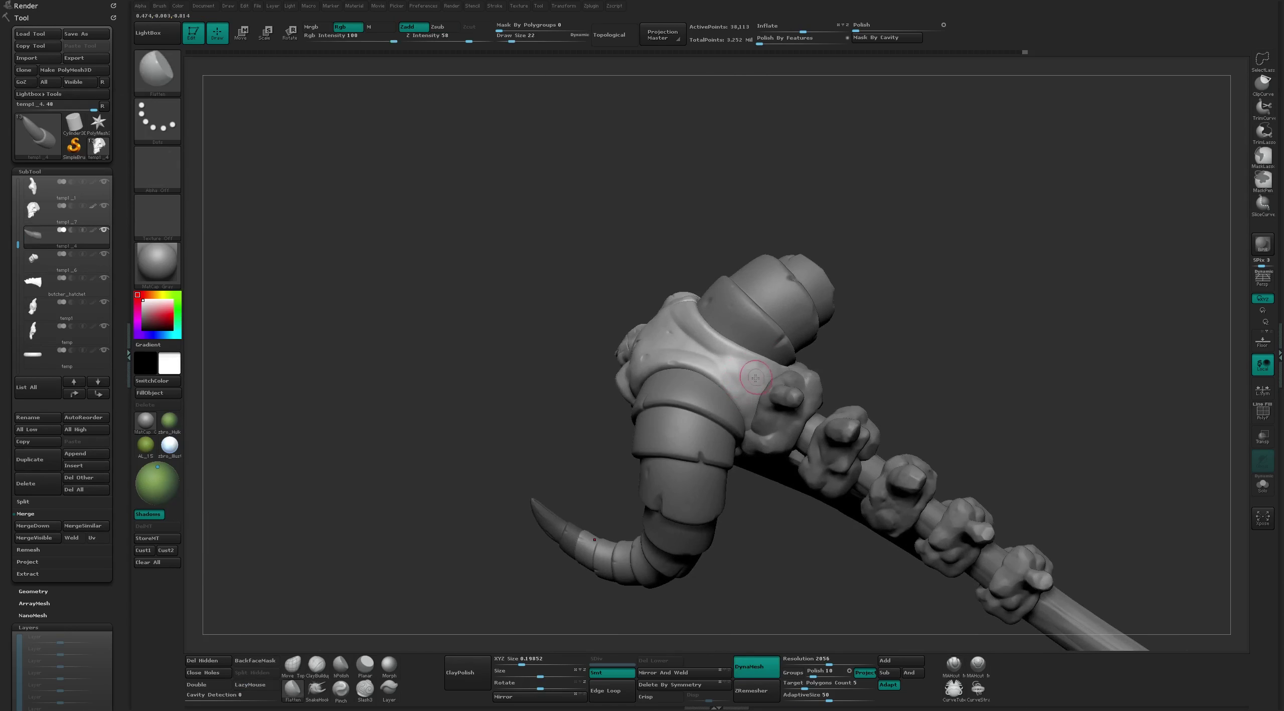
Select the temp1_7 skull, then the temp1 spine part, from a front view
left_click(746, 375, "alt")
mouse_move(831, 341)
left_mouse_down()
mouse_move(920, 276)
mouse_move(781, 377)
left_mouse_up()
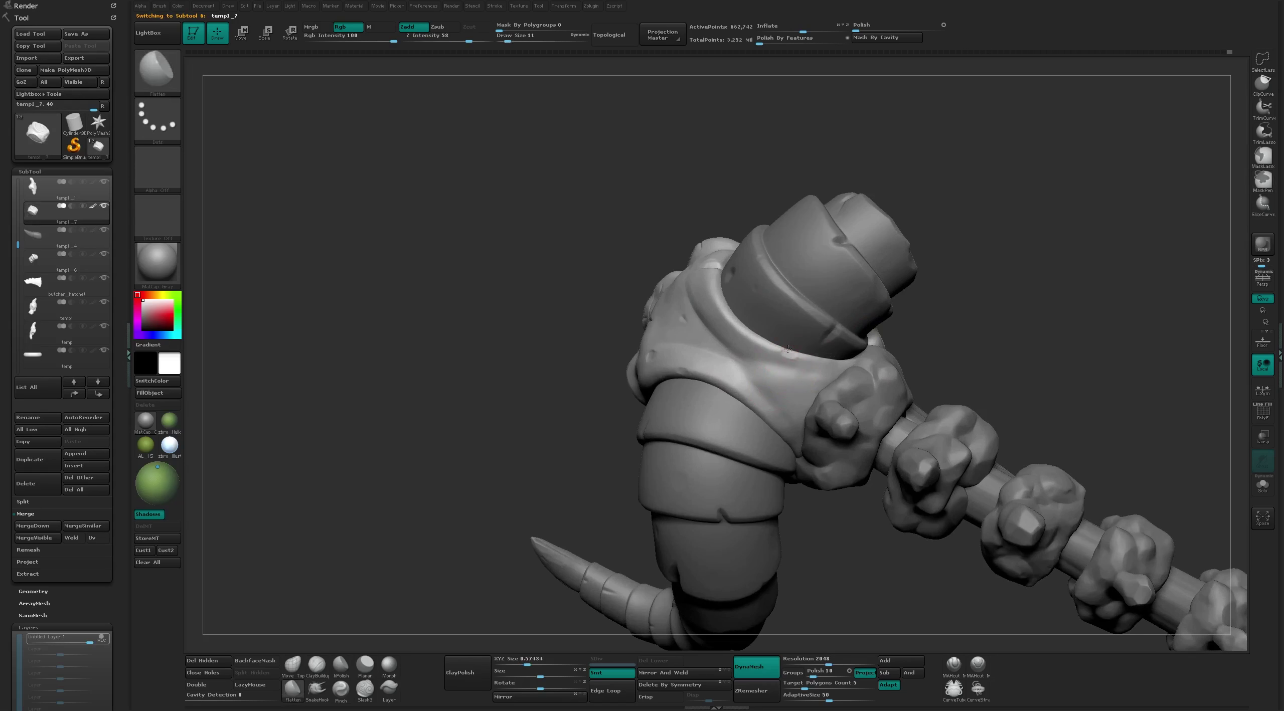
key("1")
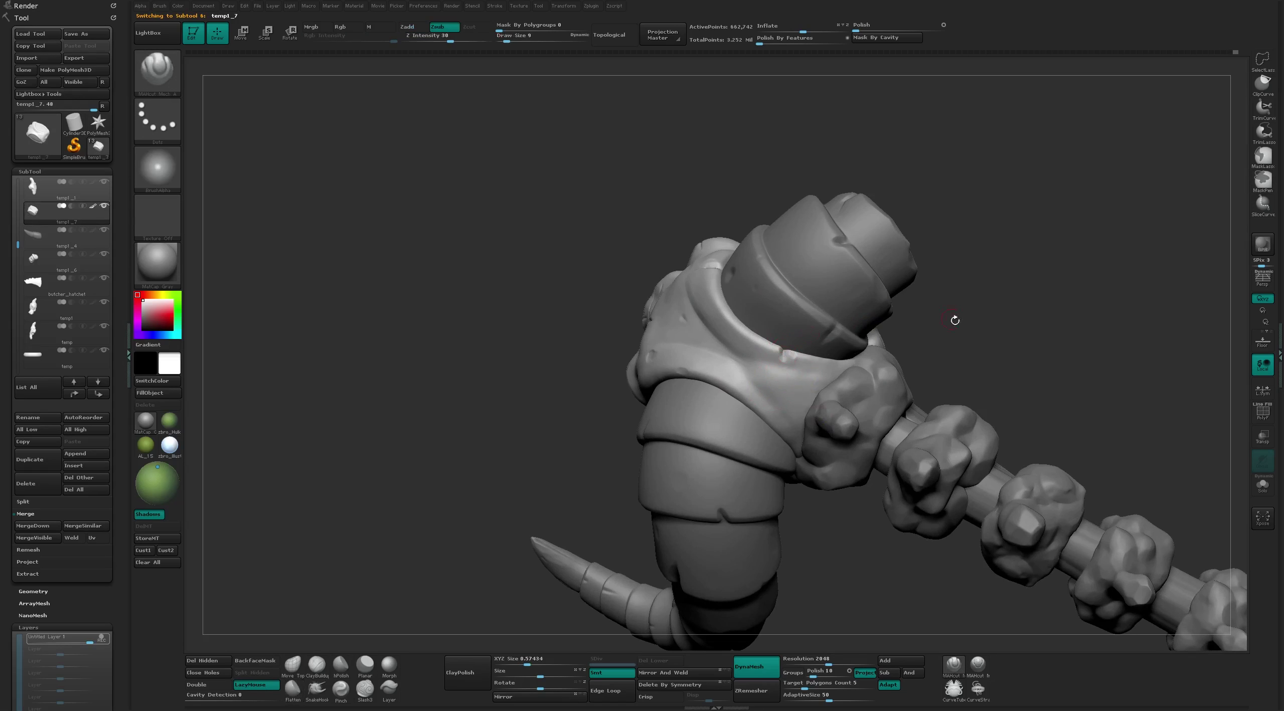
mouse_move(955, 320)
left_mouse_down()
mouse_move(889, 321)
mouse_move(751, 367)
left_mouse_up()
left_click(751, 367, "alt")
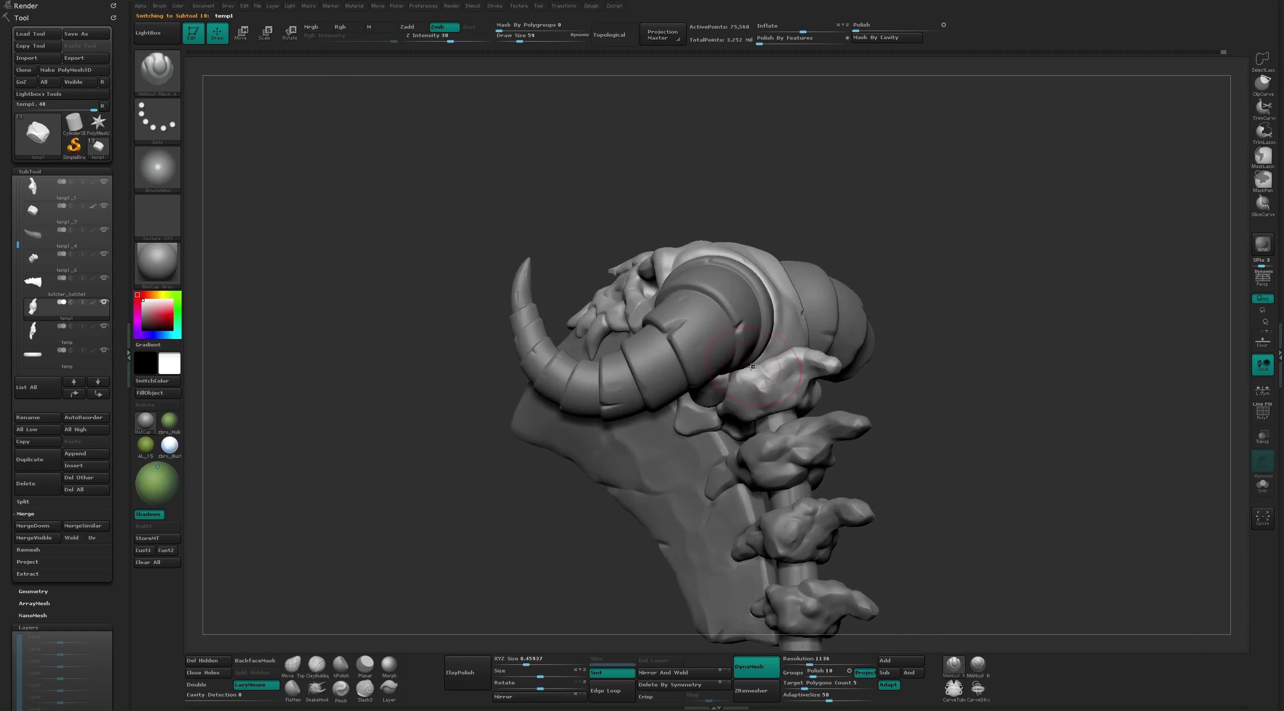
Load the Move brush and resize it from 59 to 39, then larger
key("b")
key("m")
key("v")
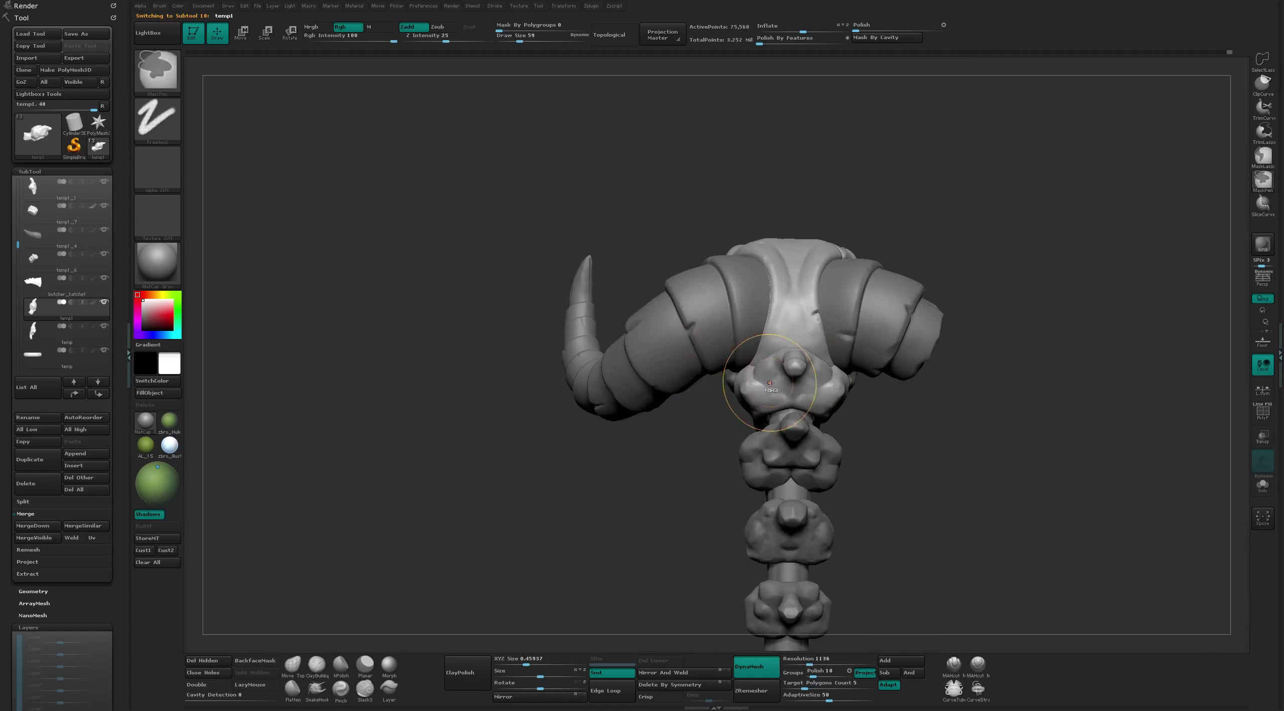
key("bracketleft")
key("bracketleft")
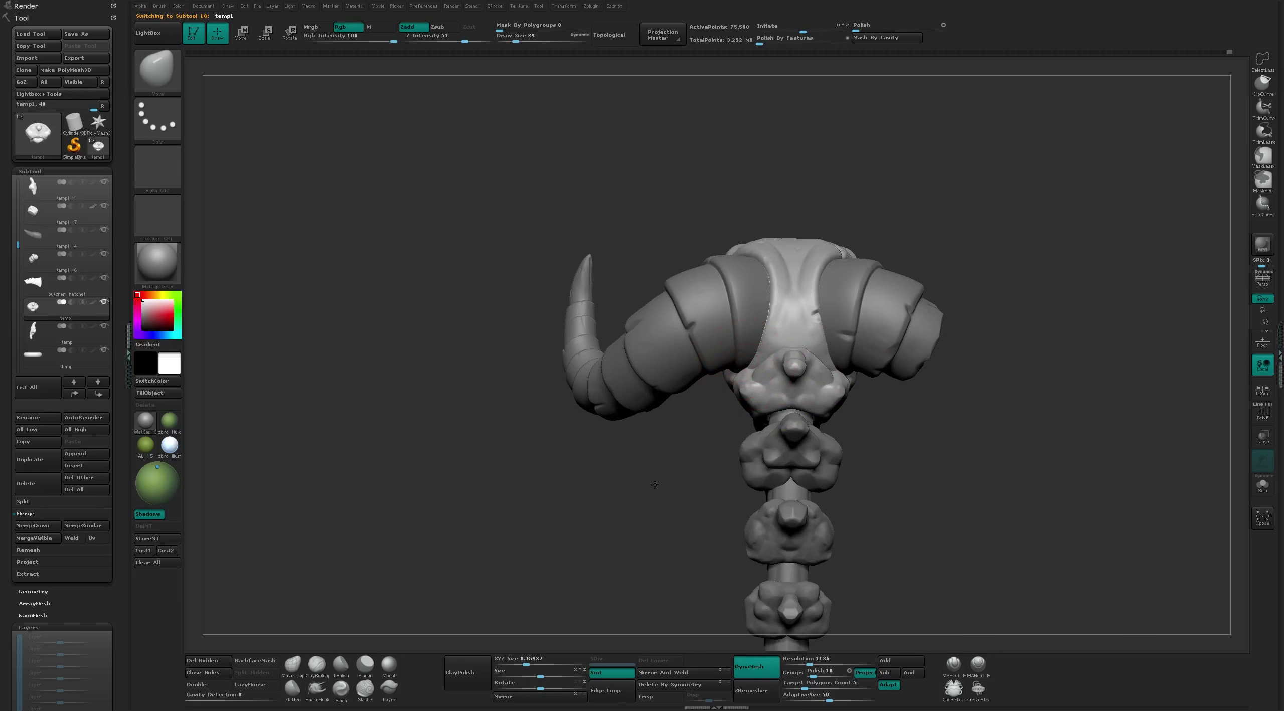
mouse_move(654, 485)
left_mouse_down()
mouse_move(737, 376)
mouse_move(827, 316)
left_mouse_up()
key("bracketright")
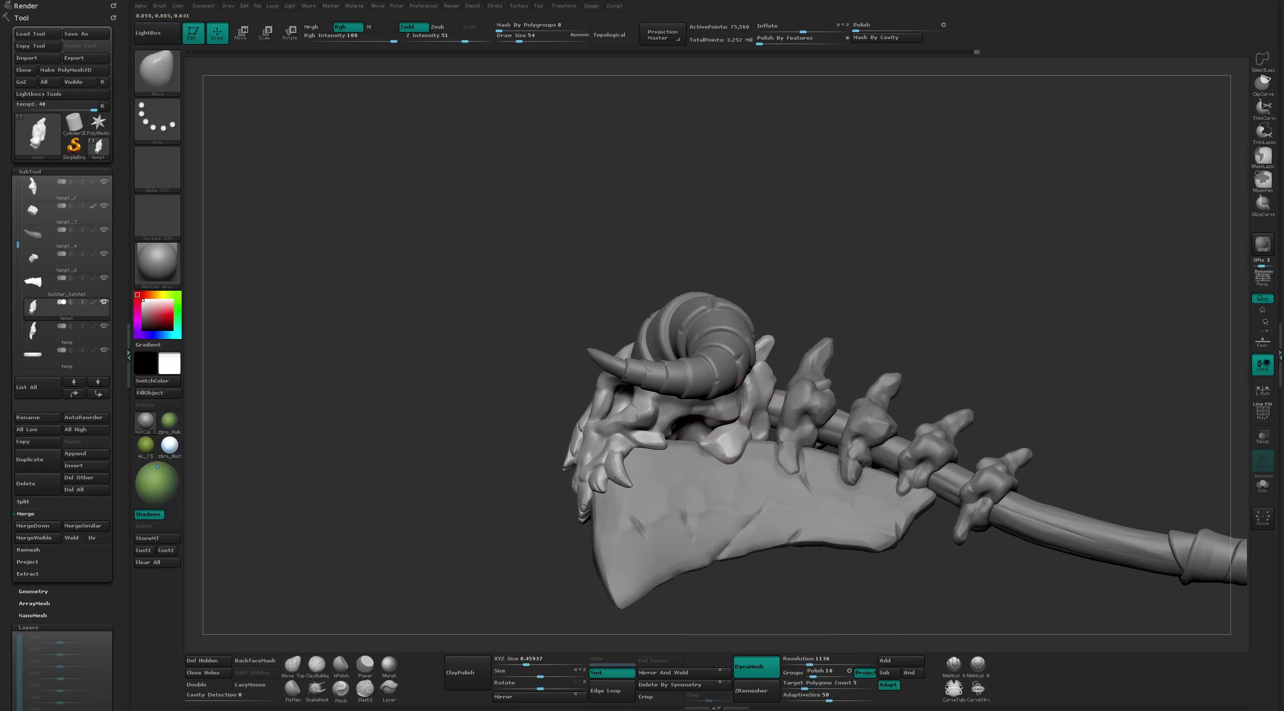
Flatten a spine vertebra's surface, then frame the whole hatchet and chain
mouse_move(736, 454)
left_mouse_down()
mouse_move(819, 267)
mouse_move(500, 390)
left_mouse_up()
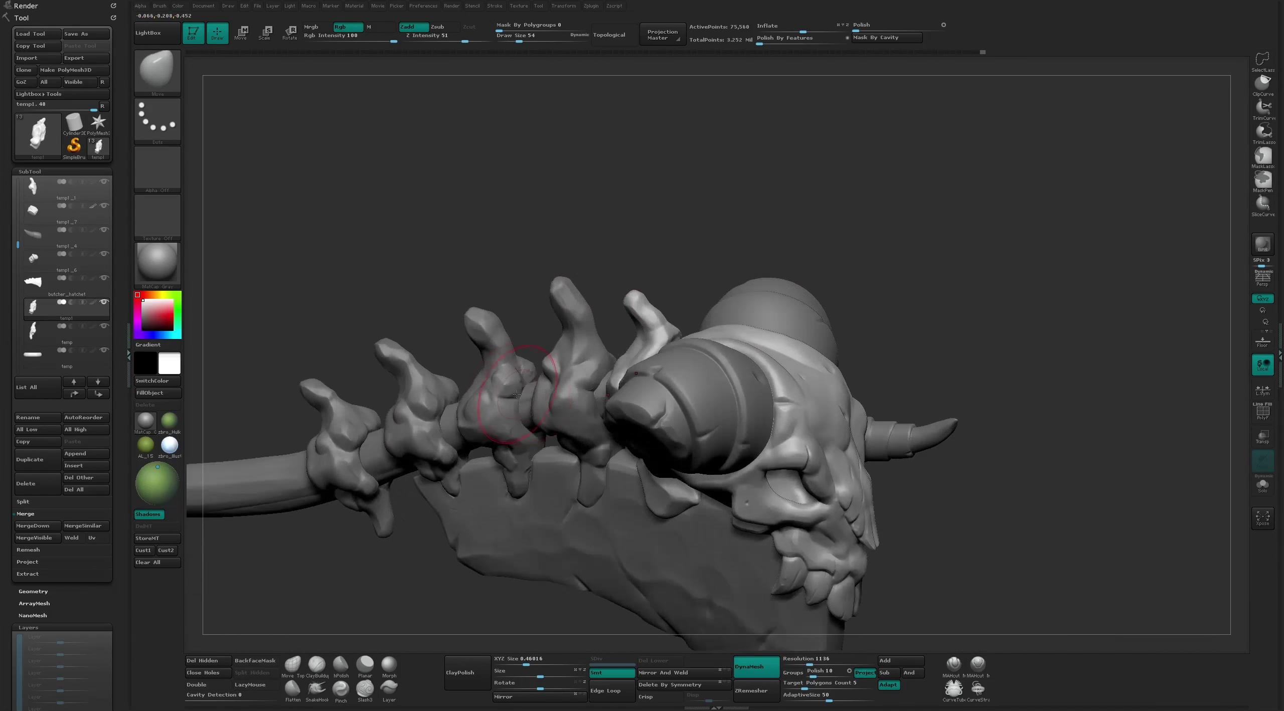
left_click(499, 390, "alt")
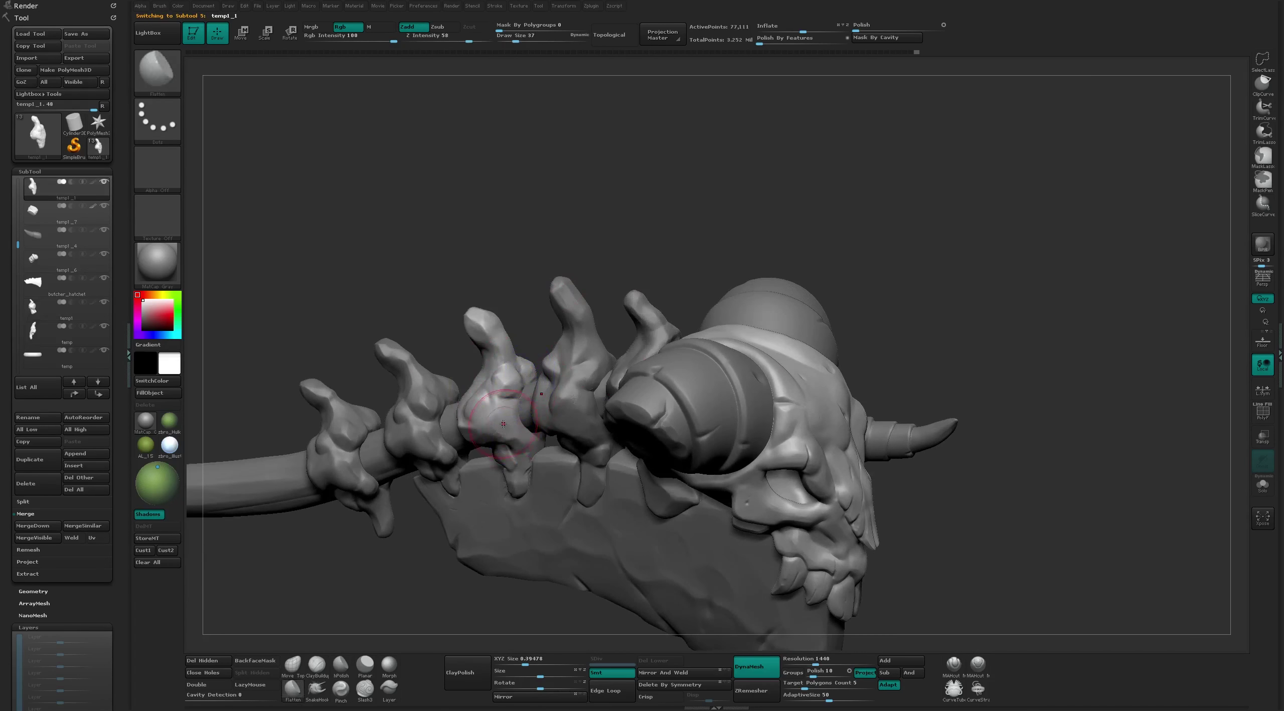
left_click_drag(499, 390, 453, 551)
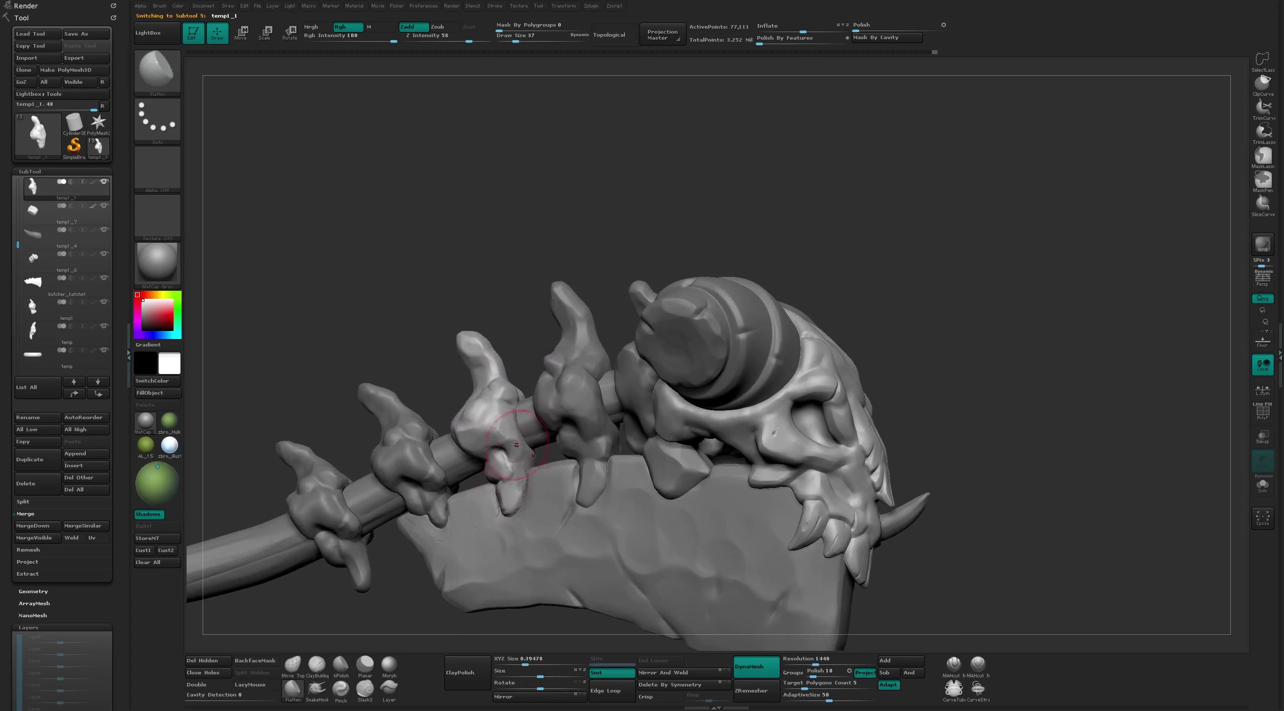
mouse_move(517, 445)
left_mouse_down("alt")
mouse_move(585, 244)
mouse_move(752, 398)
left_mouse_up("alt")
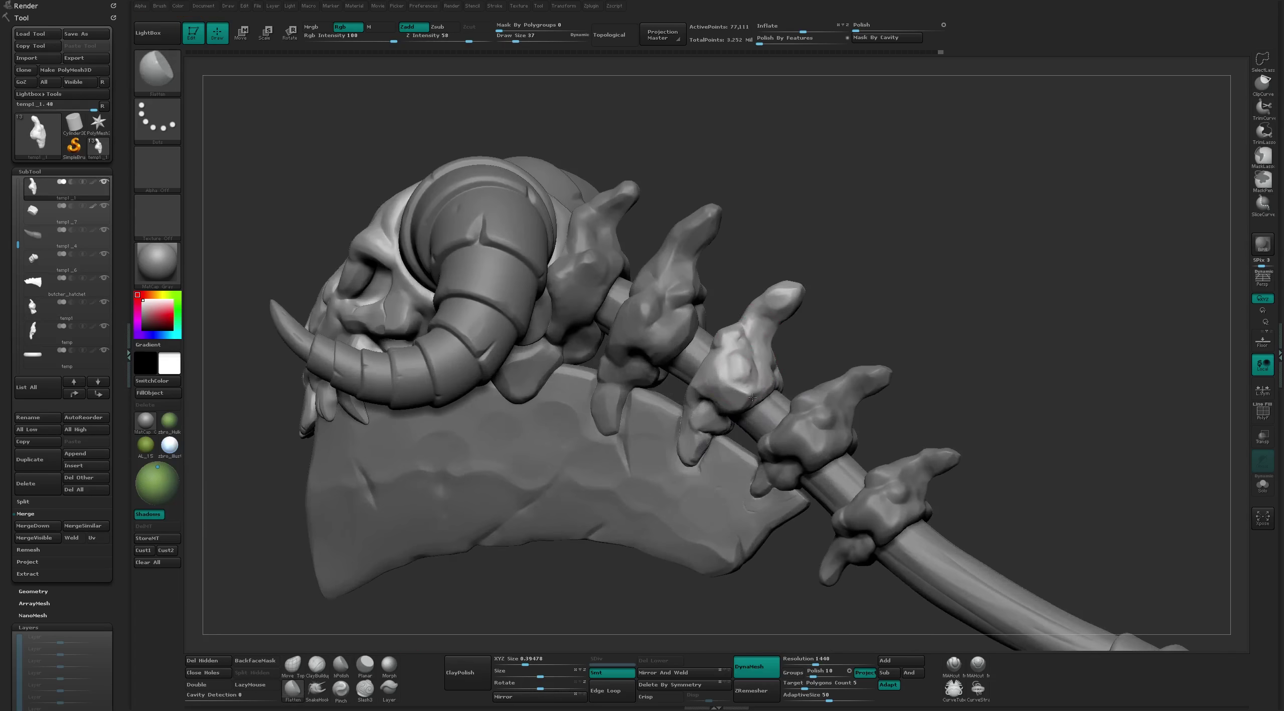
key("bracketleft")
key("bracketleft")
key("bracketleft")
key("f")
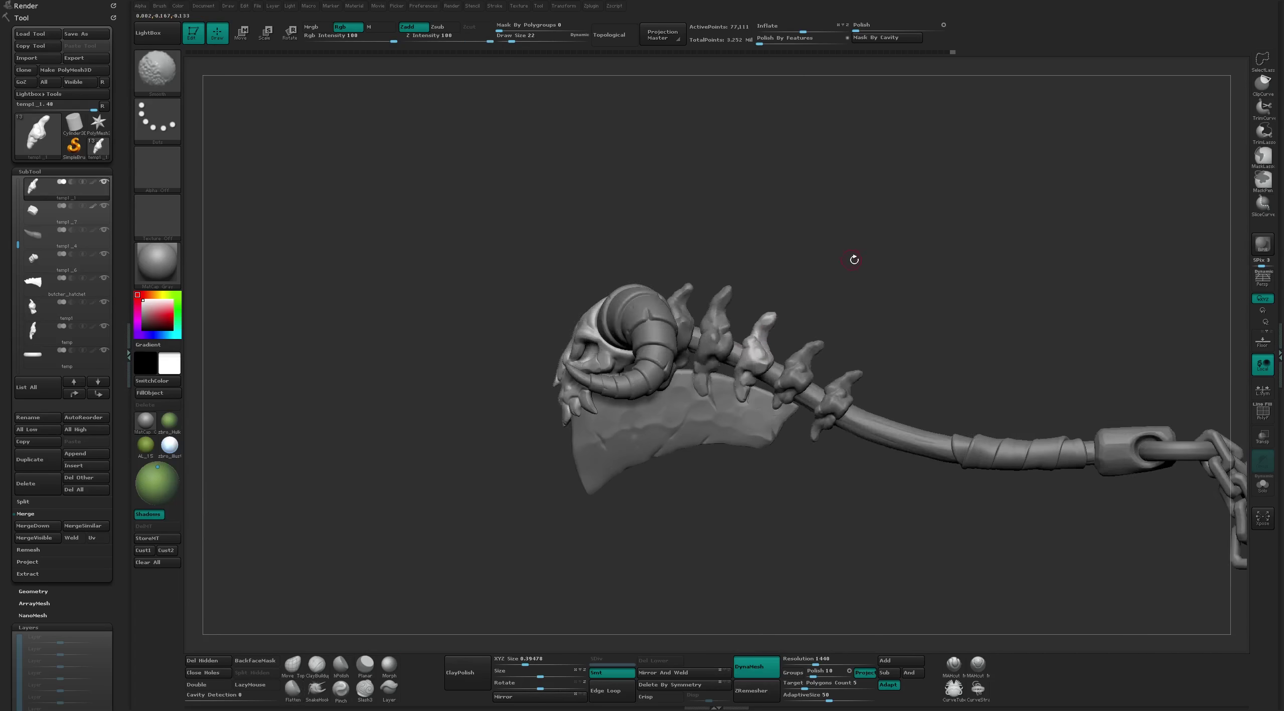
mouse_move(854, 259)
left_mouse_down()
mouse_move(757, 252)
mouse_move(940, 404)
mouse_move(788, 278)
mouse_move(766, 333)
left_mouse_up()
Select the butcher_hatchet handle subtool and pick the MAHcut Mech A brush
left_click(863, 480, "alt")
key("b")
key("m")
key("a")
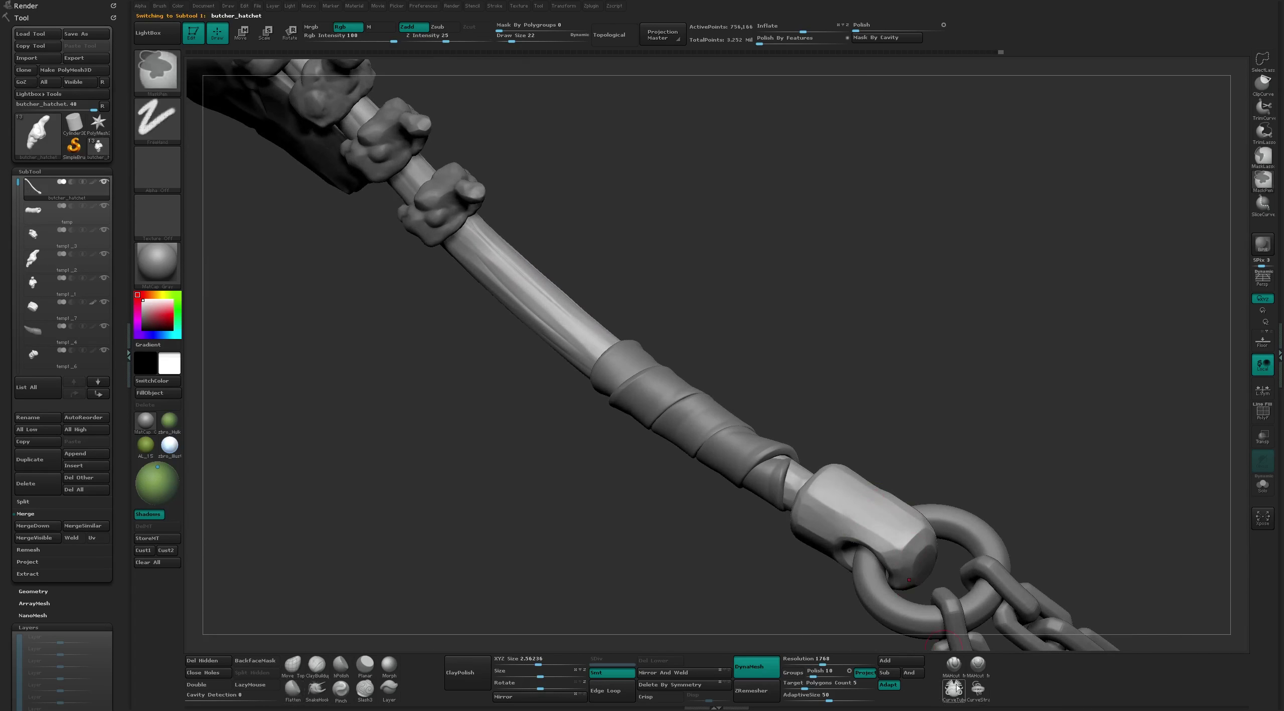
mouse_move(840, 495)
right_mouse_down()
mouse_move(833, 521)
mouse_move(878, 333)
mouse_move(880, 492)
mouse_move(837, 428)
mouse_move(866, 416)
mouse_move(865, 240)
mouse_move(877, 297)
mouse_move(846, 401)
right_mouse_up()
key("f")
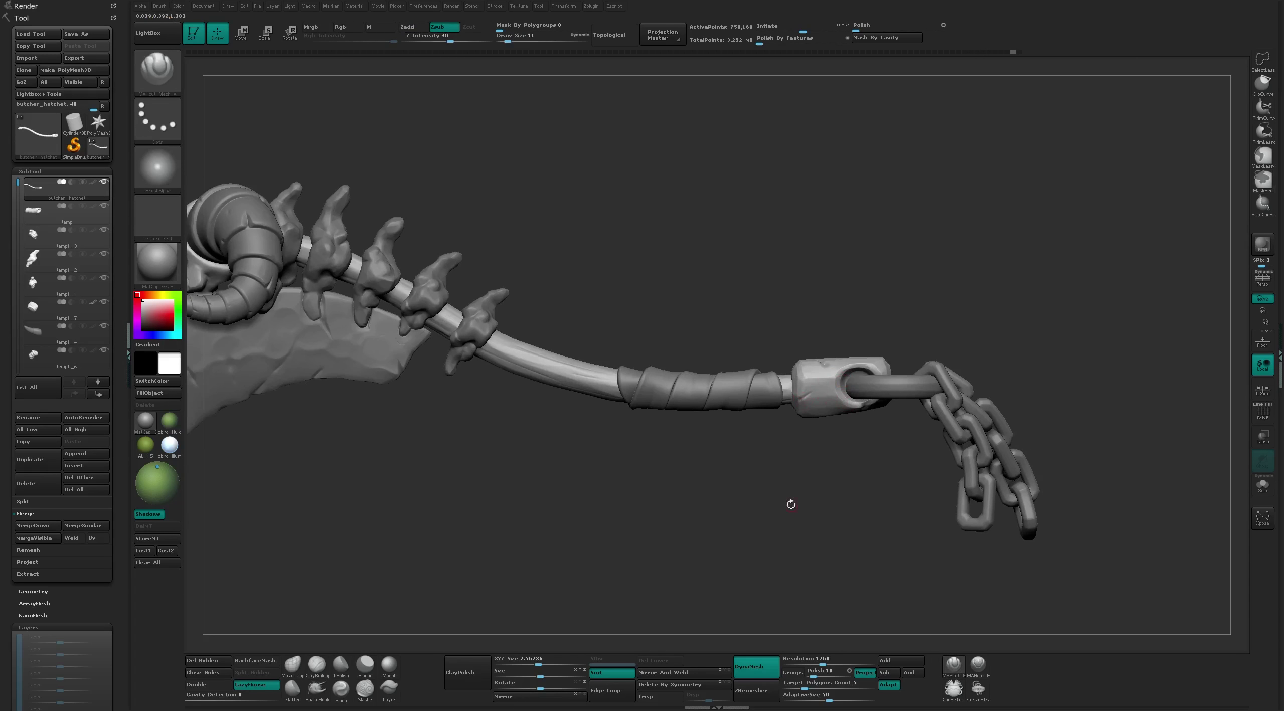
Select the 'temp' handle-wrap subtool and turn it to inspect the wrapping
mouse_move(791, 504)
right_mouse_down()
mouse_move(727, 452)
mouse_move(691, 358)
mouse_move(724, 385)
mouse_move(766, 466)
right_mouse_up()
left_click(703, 442, "alt")
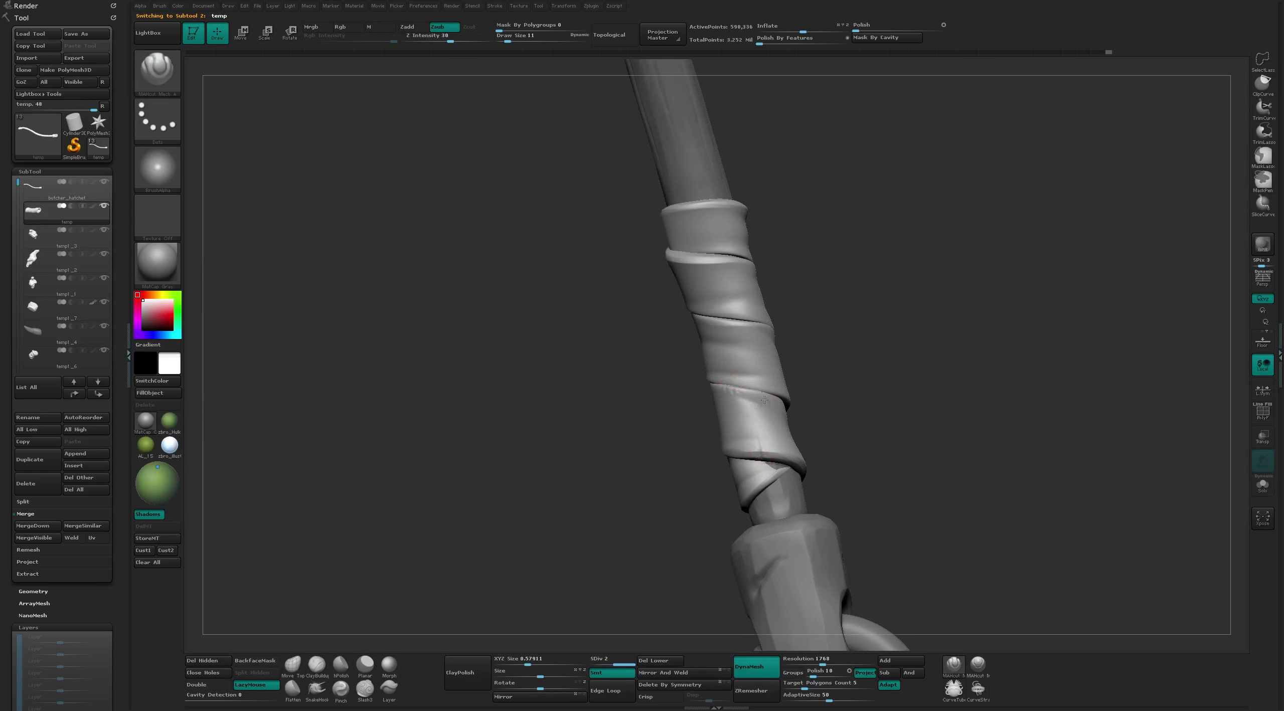
mouse_move(764, 400)
right_mouse_down()
mouse_move(703, 421)
mouse_move(742, 377)
mouse_move(789, 359)
mouse_move(798, 401)
right_mouse_up()
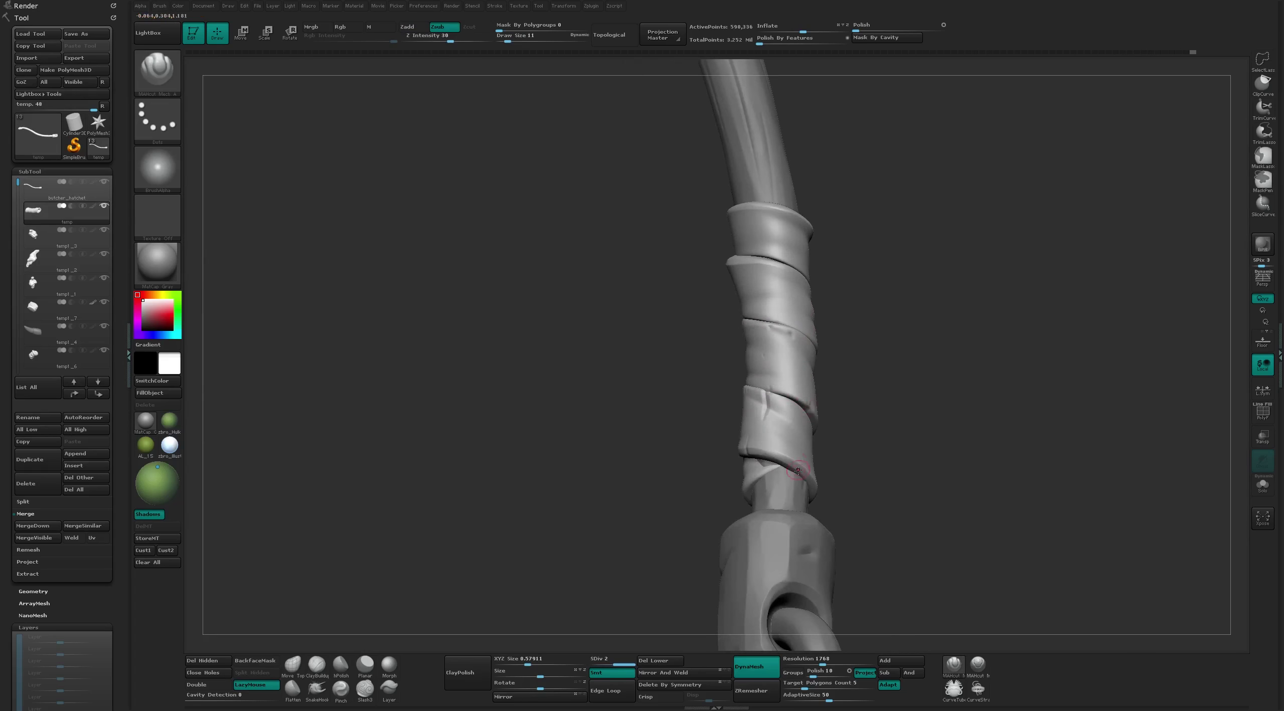
mouse_move(798, 470)
right_mouse_down()
mouse_move(832, 533)
mouse_move(826, 559)
mouse_move(875, 355)
right_mouse_up()
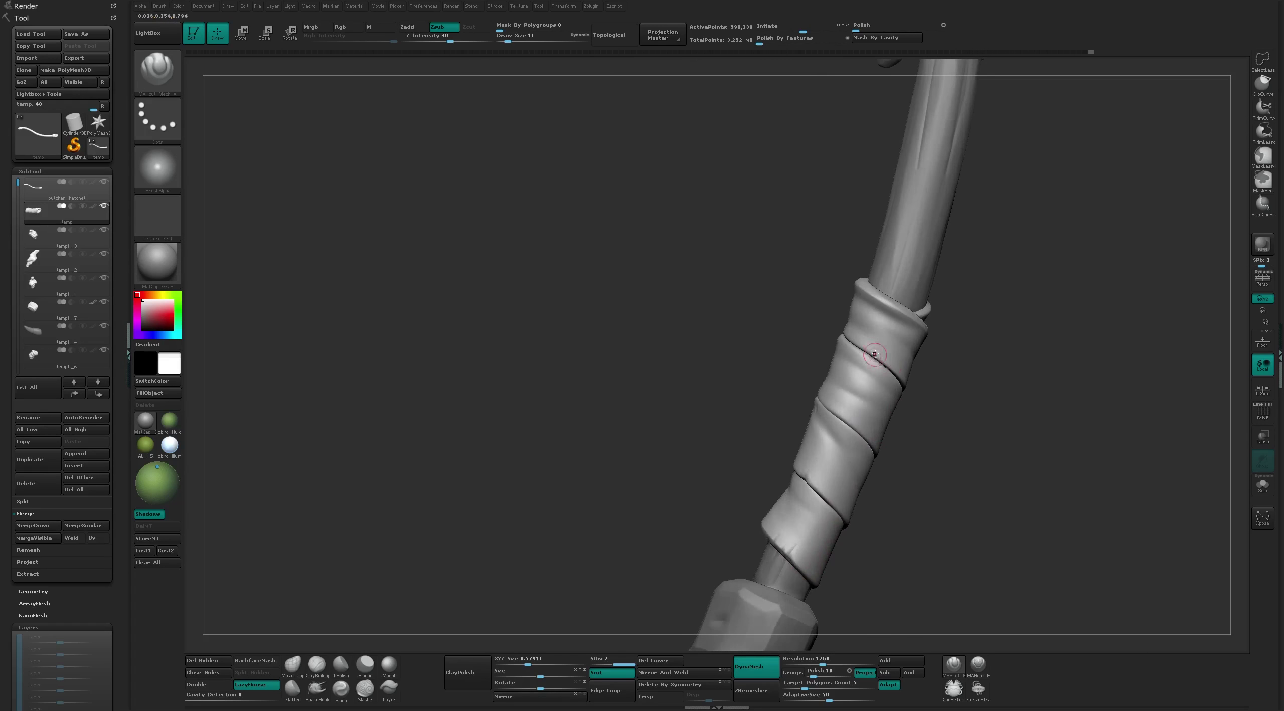
right_click_drag(883, 292, 826, 234)
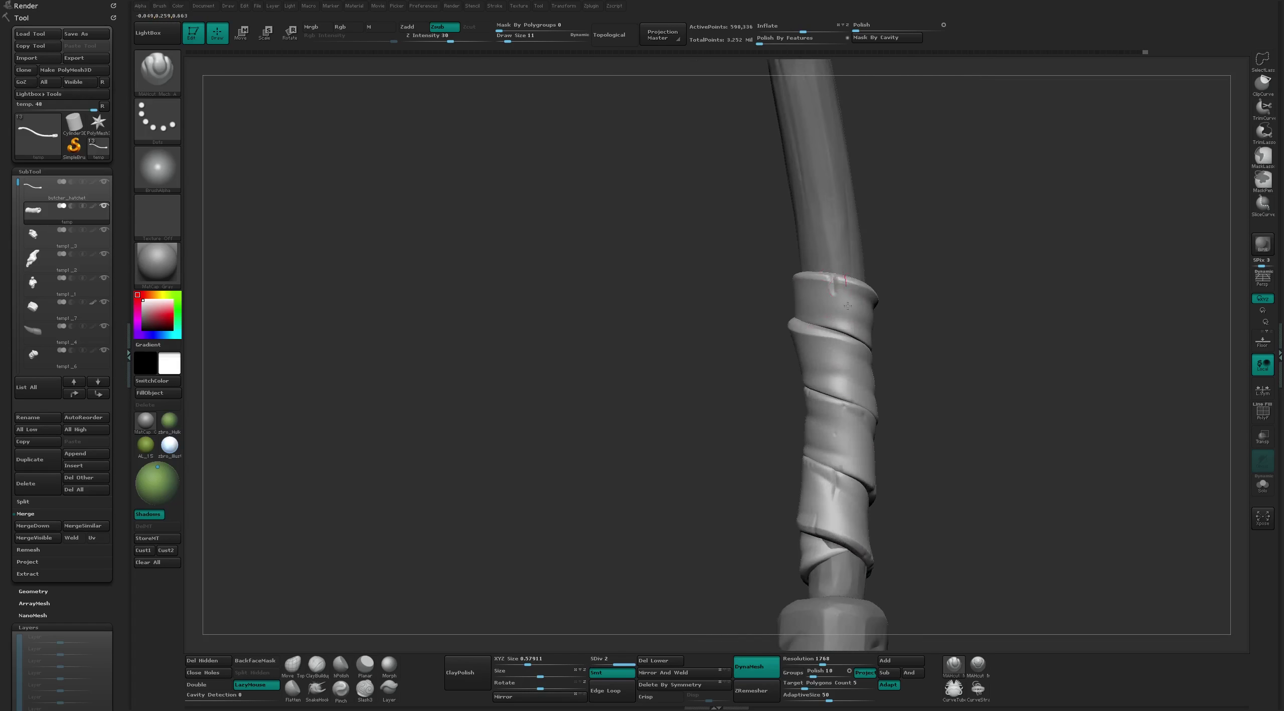
right_click_drag(848, 306, 878, 291)
mouse_move(805, 341)
right_mouse_down()
mouse_move(792, 329)
mouse_move(865, 335)
mouse_move(776, 331)
right_mouse_up()
Alternate between the Flatten and MAHcut Mech A brushes on the wrap
key("b")
key("f")
key("l")
left_click(953, 664)
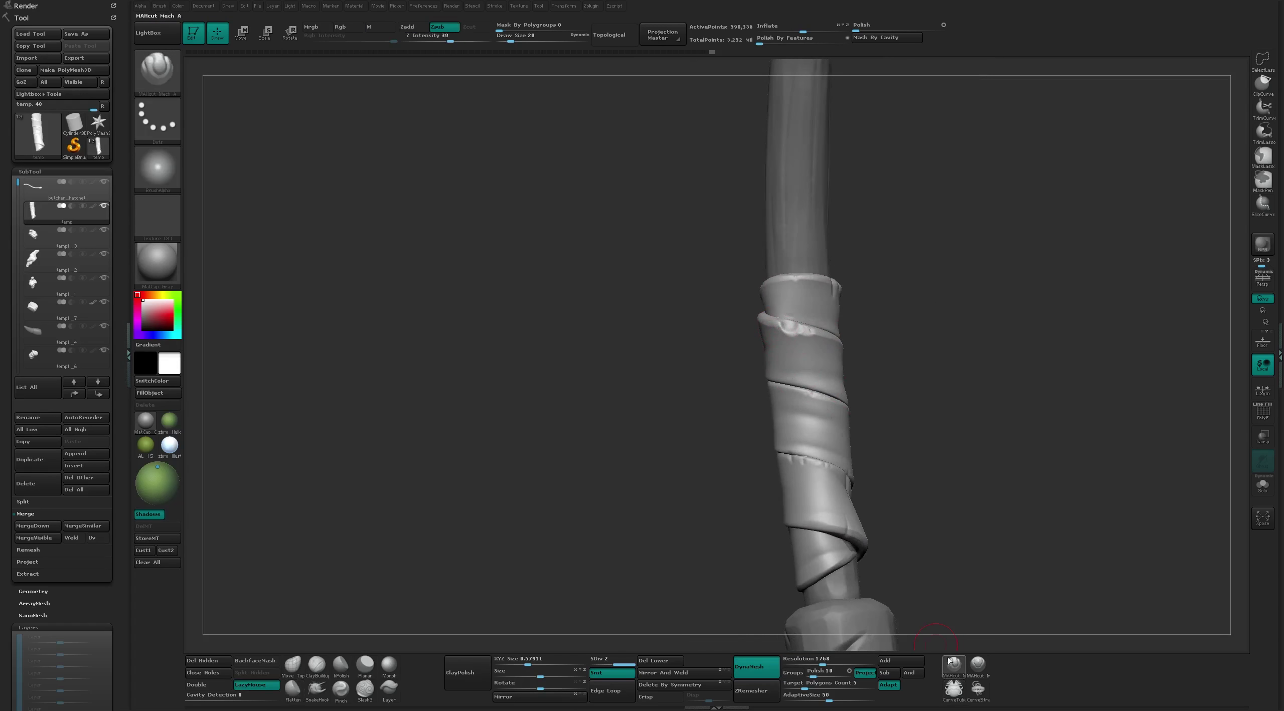
key("b")
key("f")
key("l")
Reposition the view and switch back to Flatten to work the handle wrap
right_click_drag(897, 301, 897, 316)
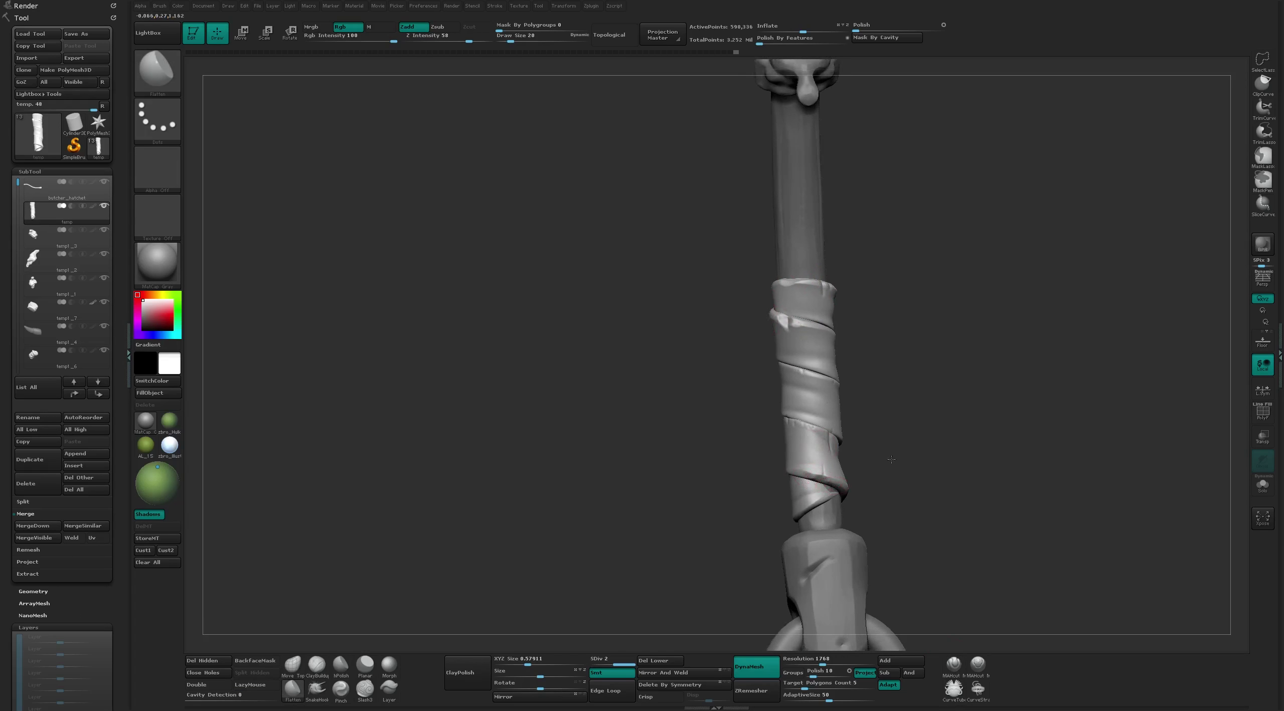
right_click_drag(889, 414, 897, 445, "ctrl")
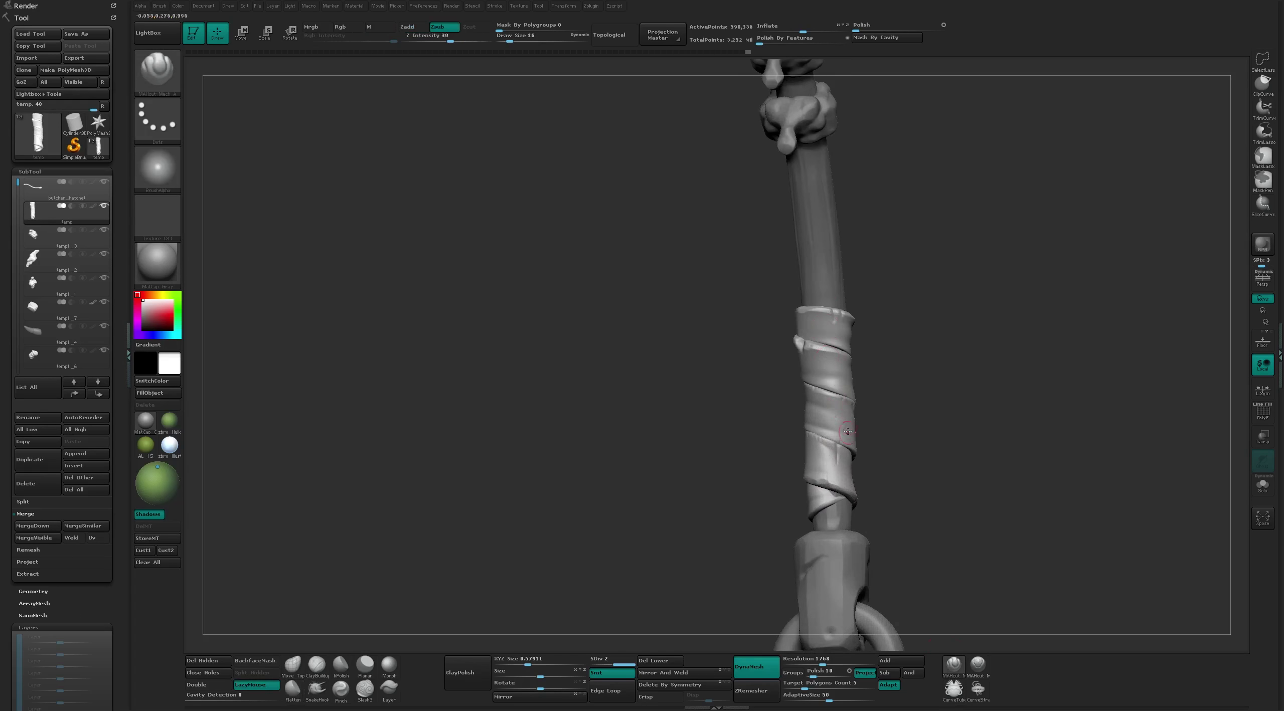
mouse_move(818, 426)
right_mouse_down()
mouse_move(874, 448)
mouse_move(888, 427)
right_mouse_up()
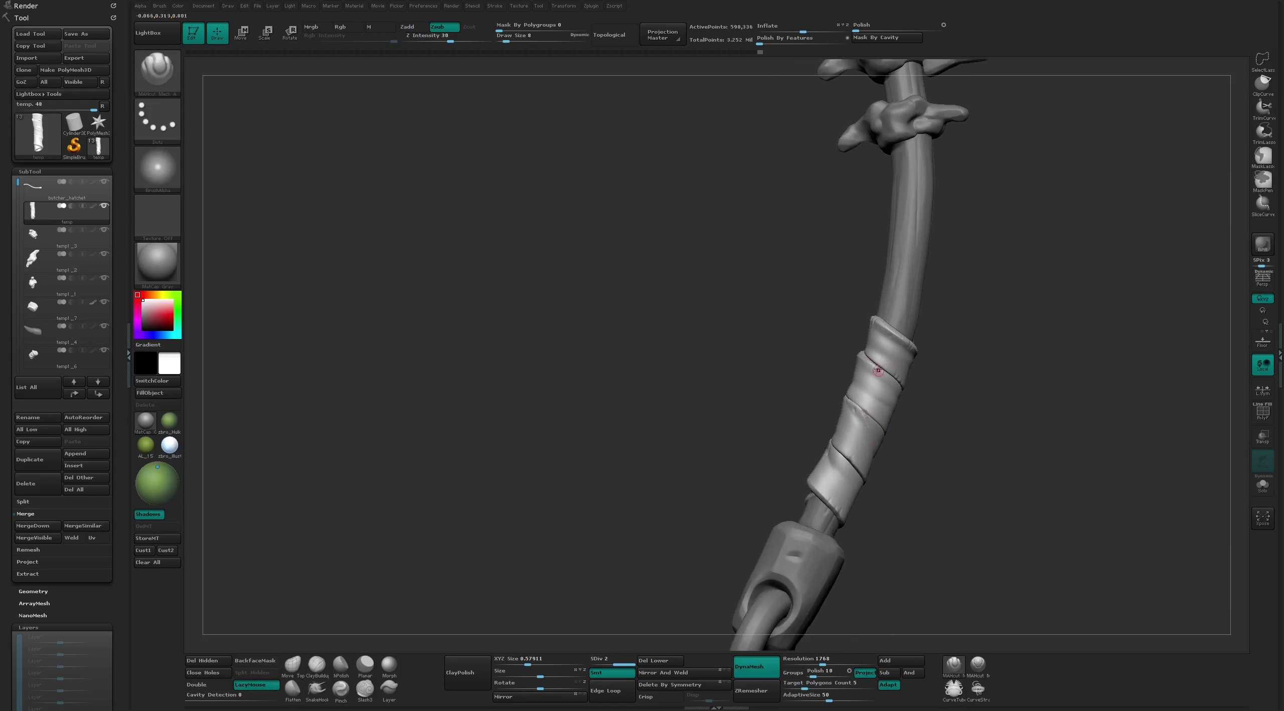
right_click_drag(878, 371, 886, 455)
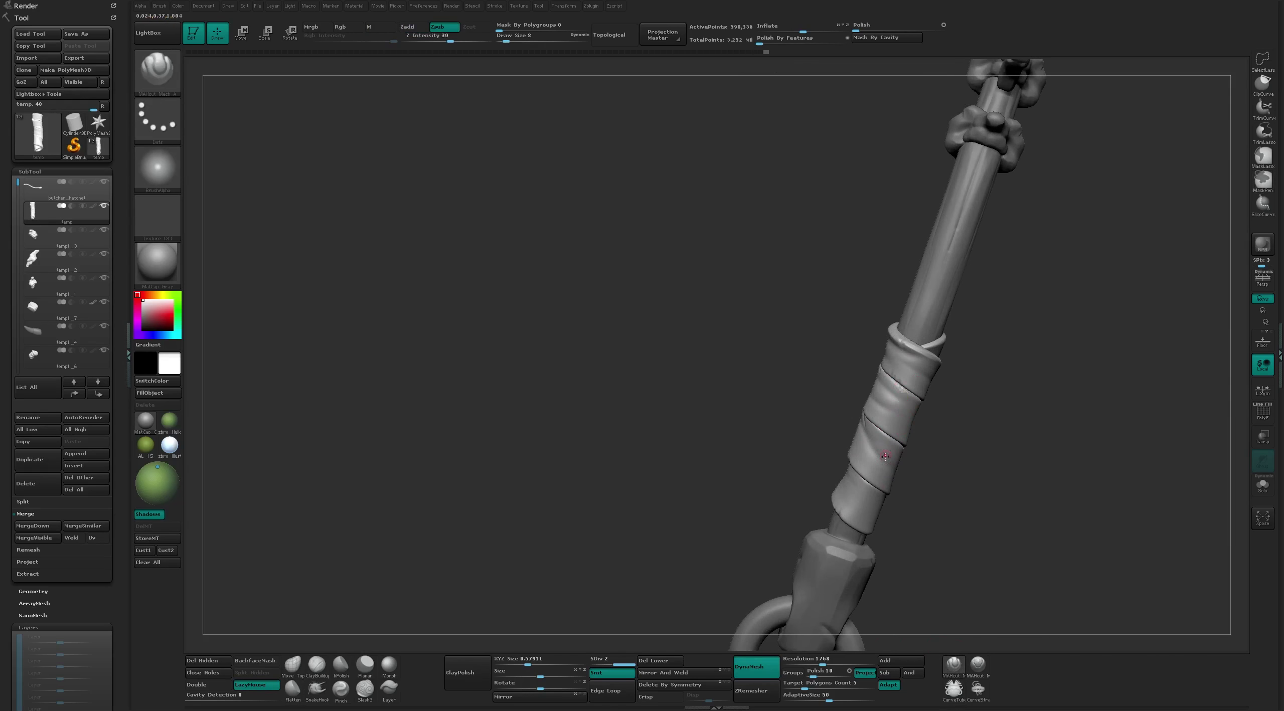
mouse_move(937, 516)
right_mouse_down()
mouse_move(811, 574)
mouse_move(830, 562)
right_mouse_up()
key("b")
key("f")
key("l")
mouse_move(893, 521)
right_mouse_down()
mouse_move(732, 545)
mouse_move(803, 519)
right_mouse_up()
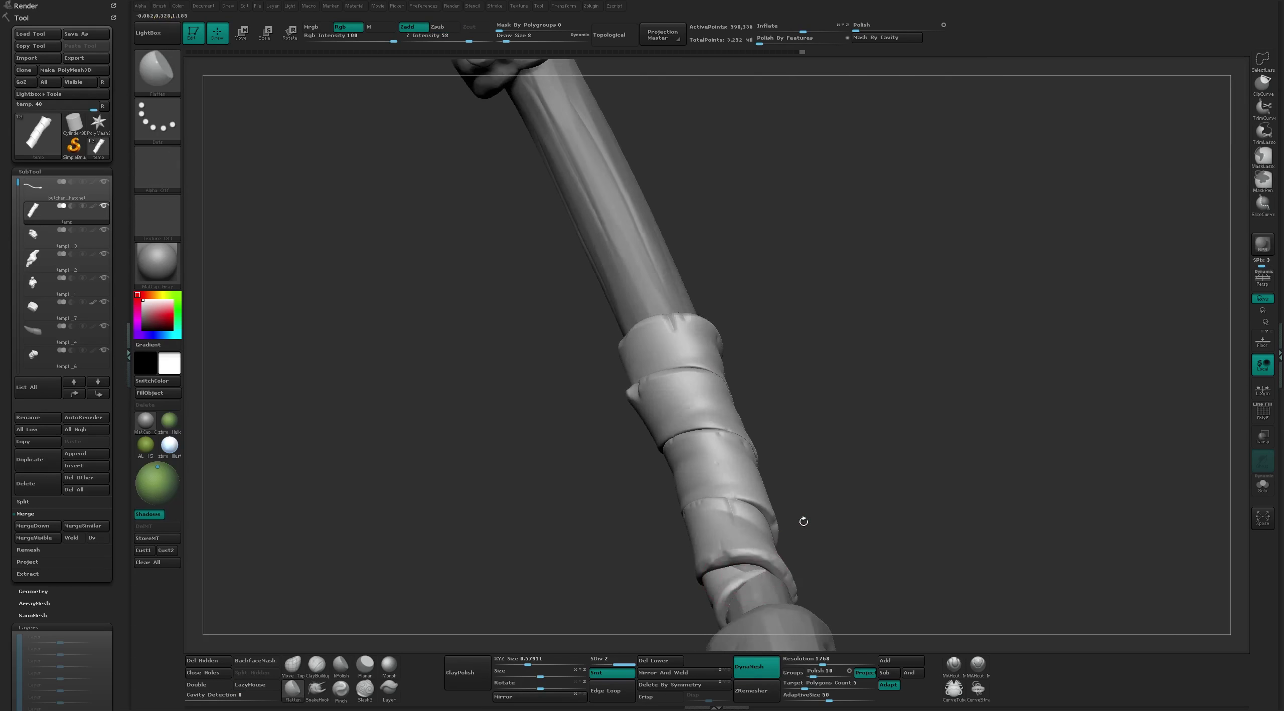
Pick a new brush and frame the whole hatchet lying horizontally
key("b")
key("m")
key("v")
key("b")
key("m")
key("t")
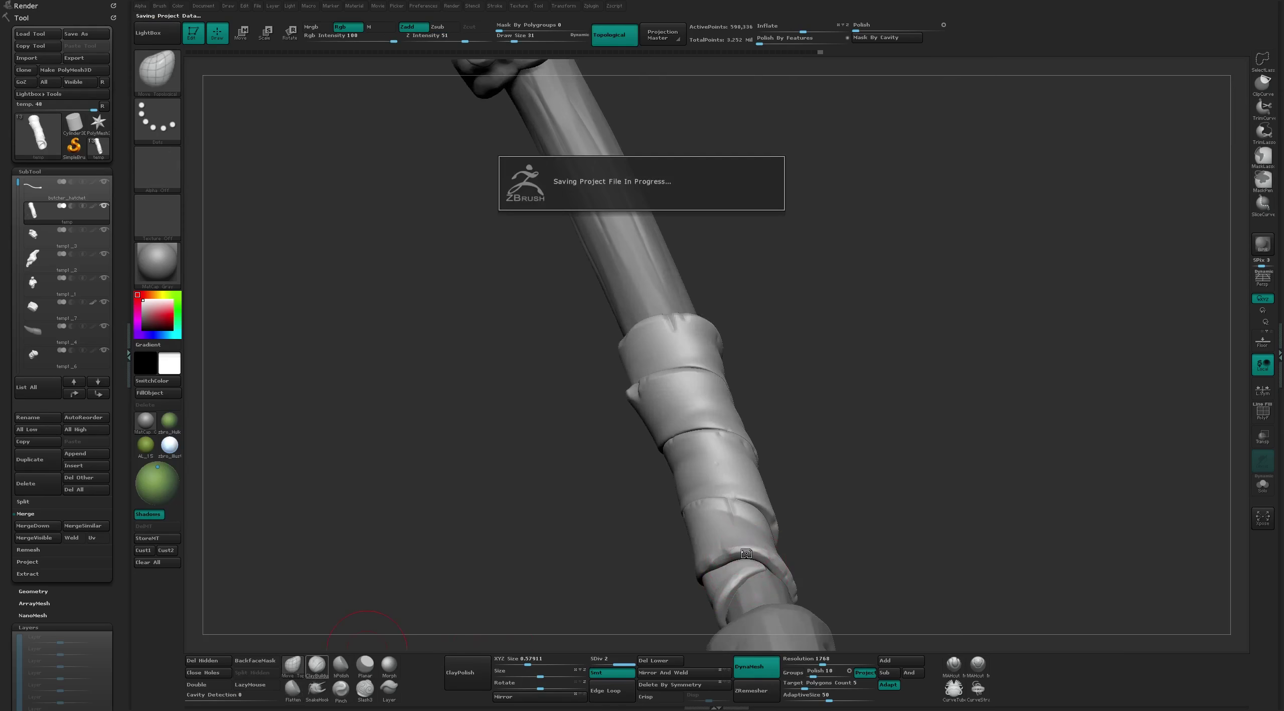
right_click_drag(762, 552, 770, 557)
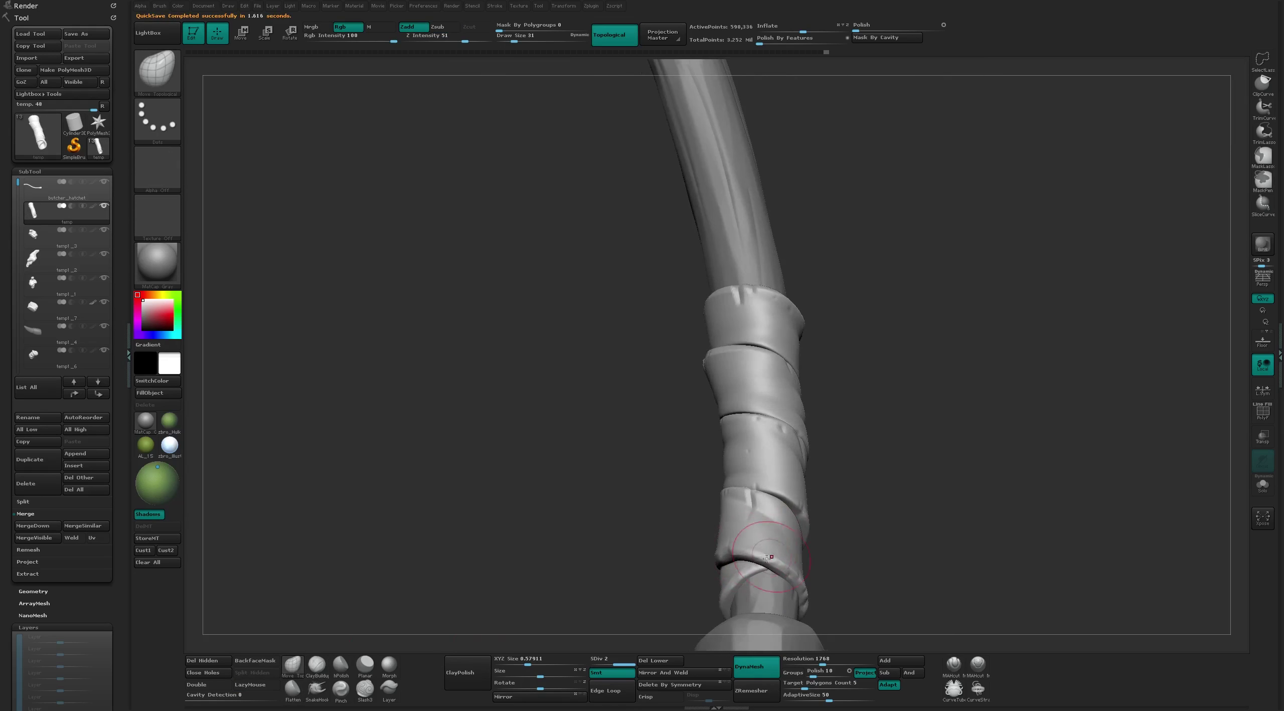
key("f")
mouse_move(878, 534)
right_mouse_down()
mouse_move(811, 412)
mouse_move(818, 495)
right_mouse_up()
Carve one more groove into the handle wrap with a small MAHcut Mech A brush
left_click(953, 664)
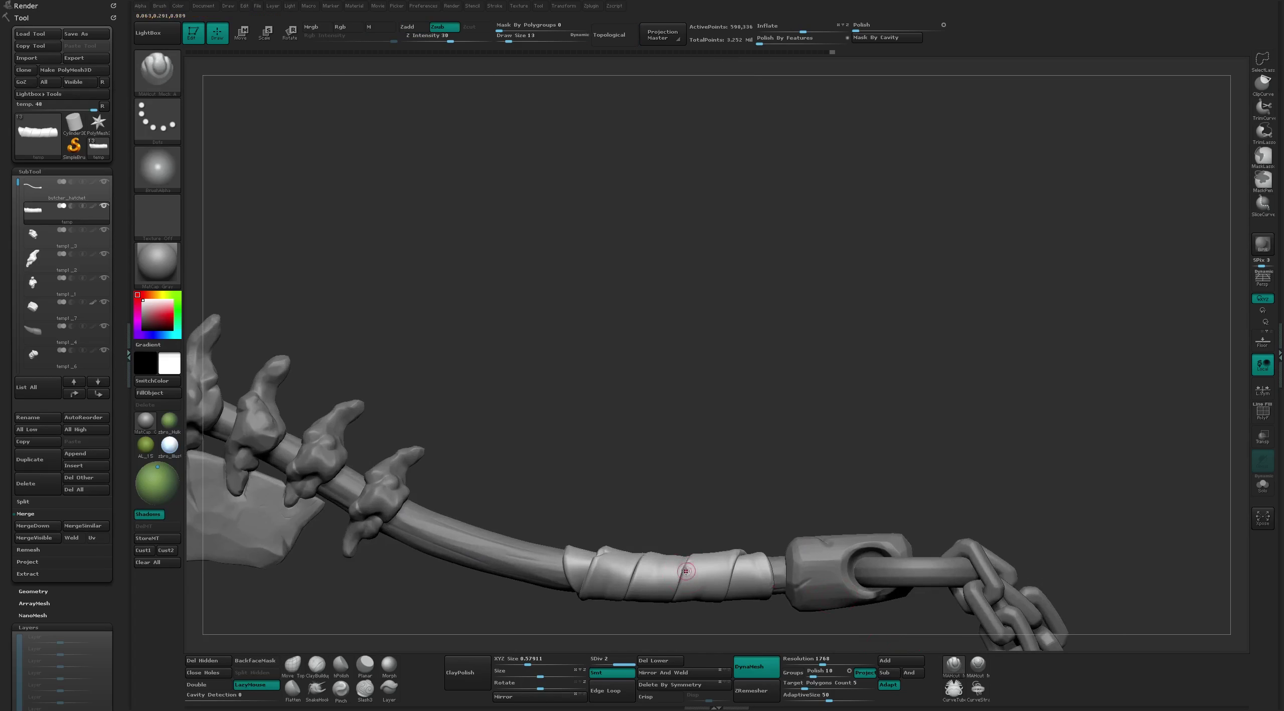
left_click_drag(712, 586, 743, 570)
key("f")
mouse_move(768, 336)
right_mouse_down()
mouse_move(794, 342)
mouse_move(718, 324)
mouse_move(777, 244)
mouse_move(797, 279)
mouse_move(906, 252)
mouse_move(862, 257)
mouse_move(821, 185)
mouse_move(852, 241)
mouse_move(860, 339)
mouse_move(805, 298)
mouse_move(810, 329)
right_mouse_up()
Turn on perspective, apply the green zbro_Hulk material, and orbit around the hatchet
key("p")
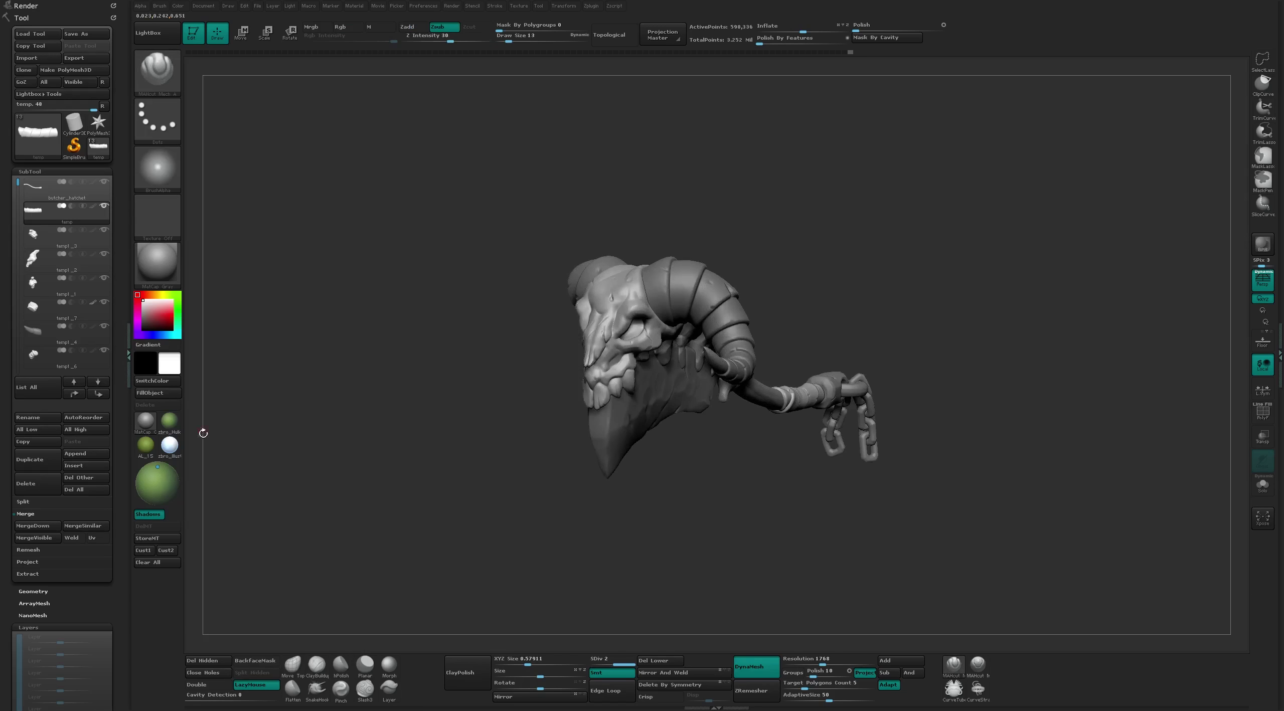
left_click(169, 420)
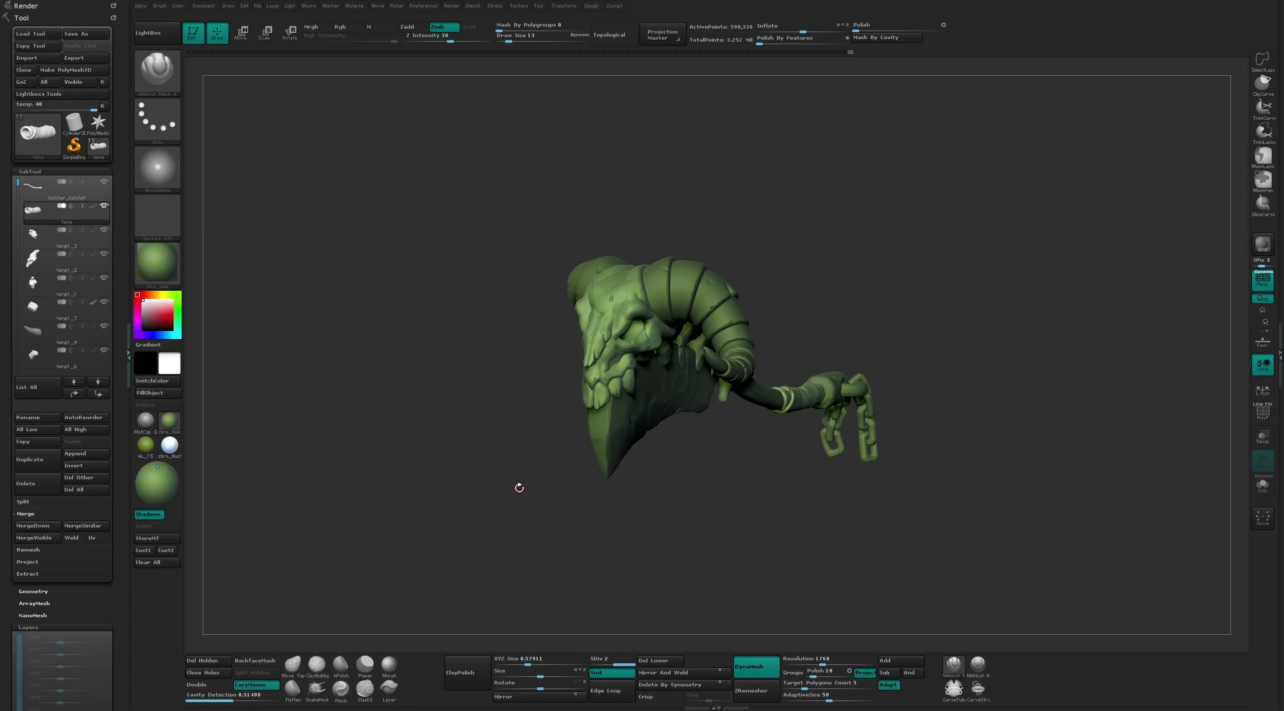
mouse_move(519, 488)
right_mouse_down()
mouse_move(557, 497)
mouse_move(596, 555)
mouse_move(720, 572)
right_mouse_up()
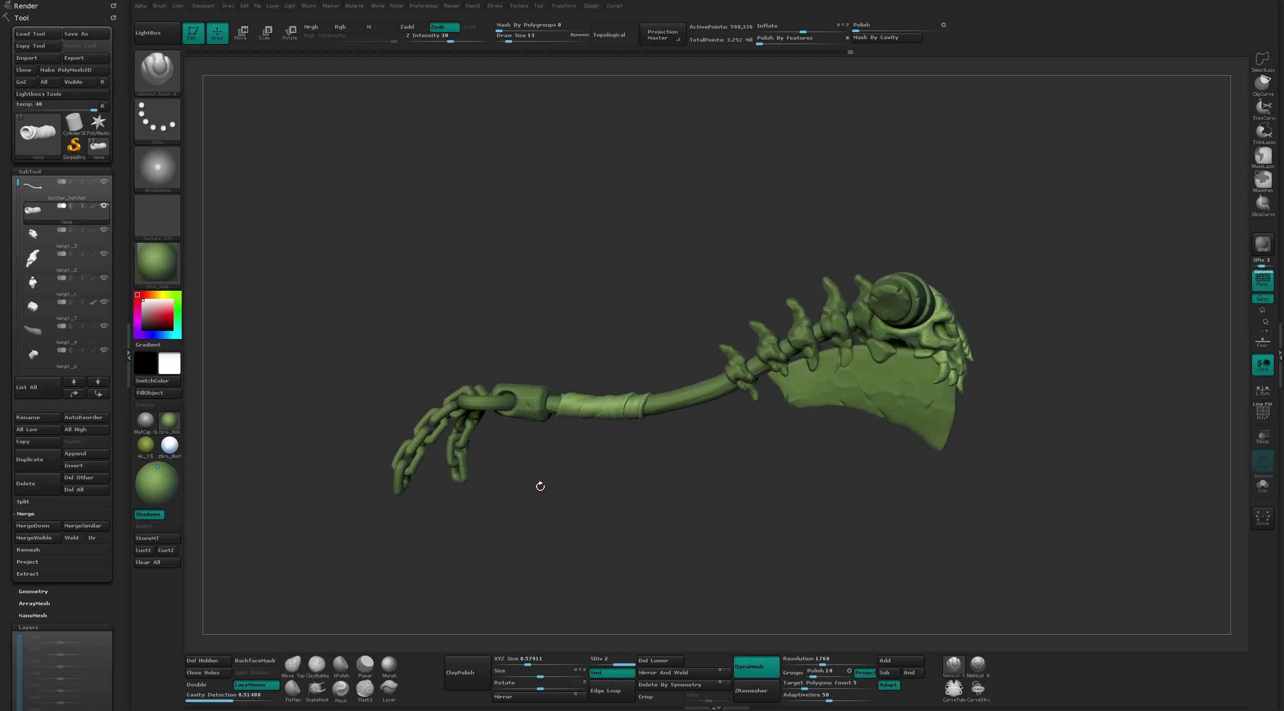
right_click_drag(676, 485, 690, 510)
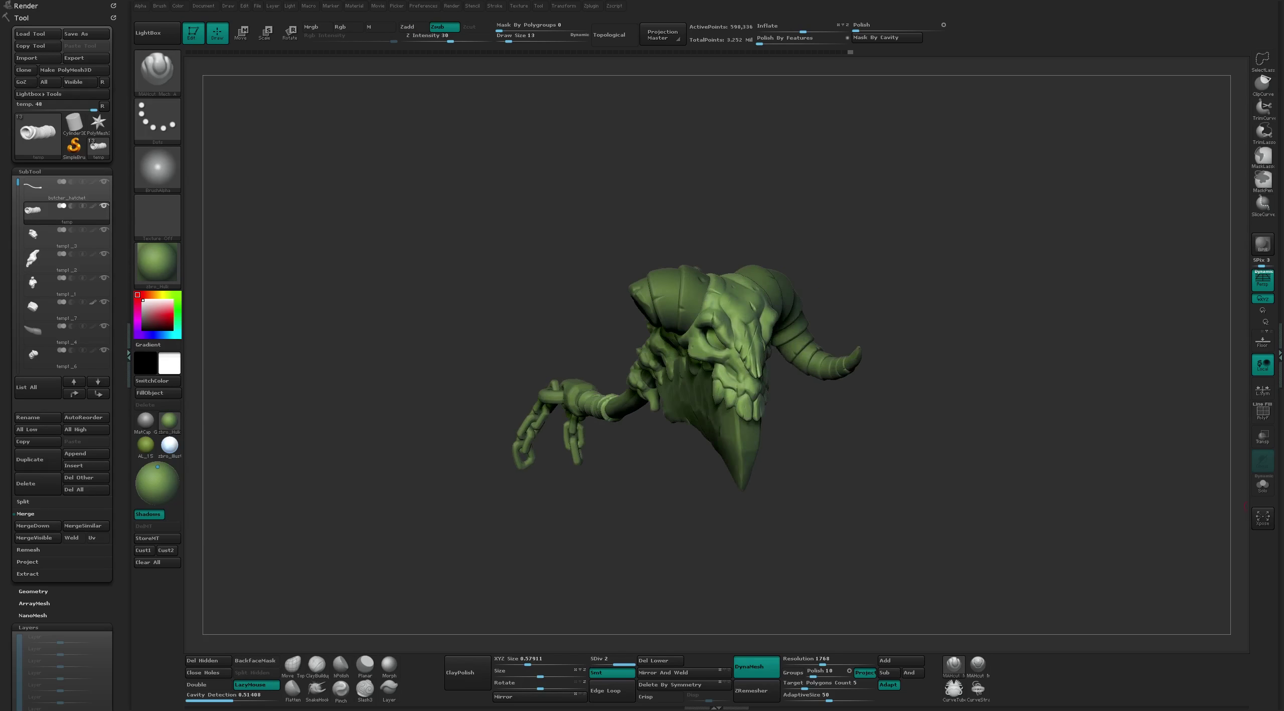